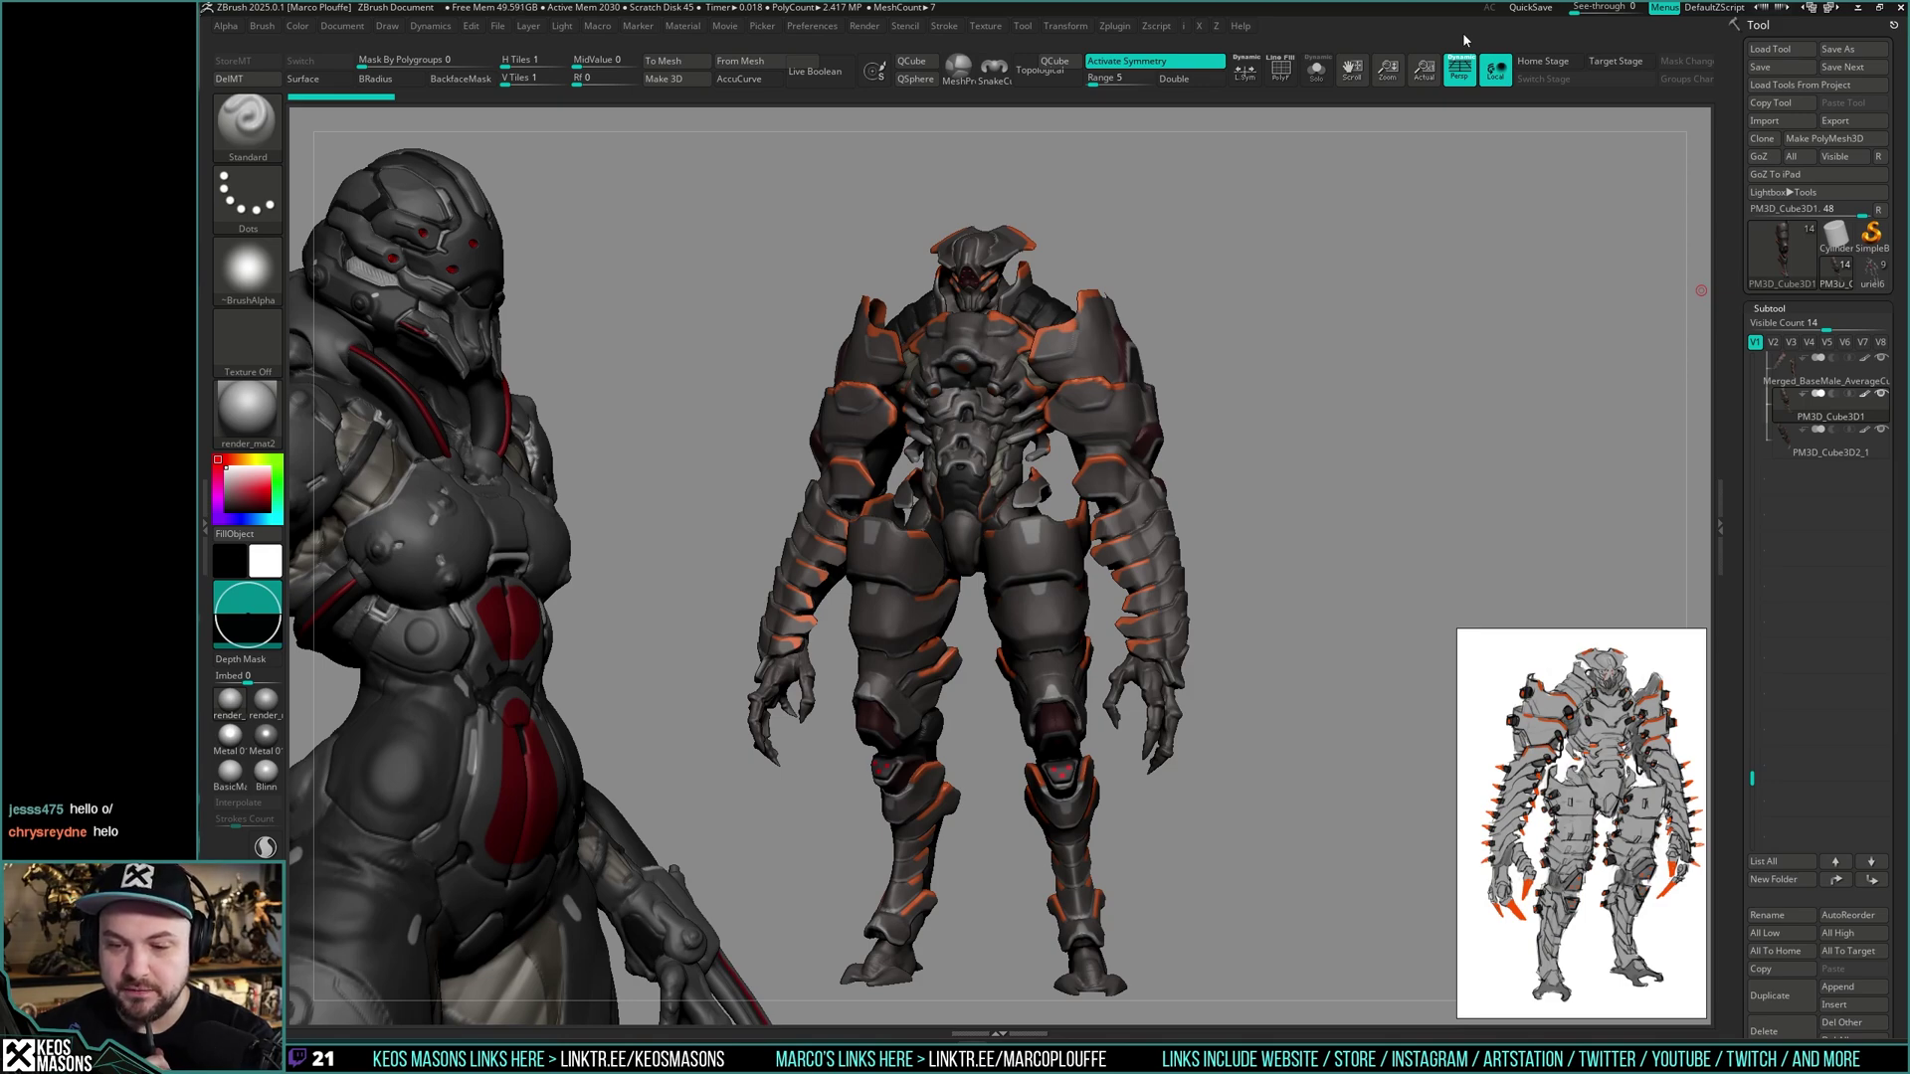
# - Examine the full armoured character from the front and from three-quarter angles
pyautogui.moveTo(1334, 358); pyautogui.dragTo(1380, 403)
pyautogui.moveTo(1390, 413)
pyautogui.keyDown('ctrl'); pyautogui.mouseDown(button='right')
pyautogui.moveTo(1364, 405)
pyautogui.moveTo(1371, 448)
pyautogui.mouseUp(button='right'); pyautogui.keyUp('ctrl')
pyautogui.moveTo(1371, 447)
pyautogui.mouseDown()
pyautogui.moveTo(1356, 409)
pyautogui.moveTo(1358, 439)
pyautogui.moveTo(1375, 436)
pyautogui.mouseUp()
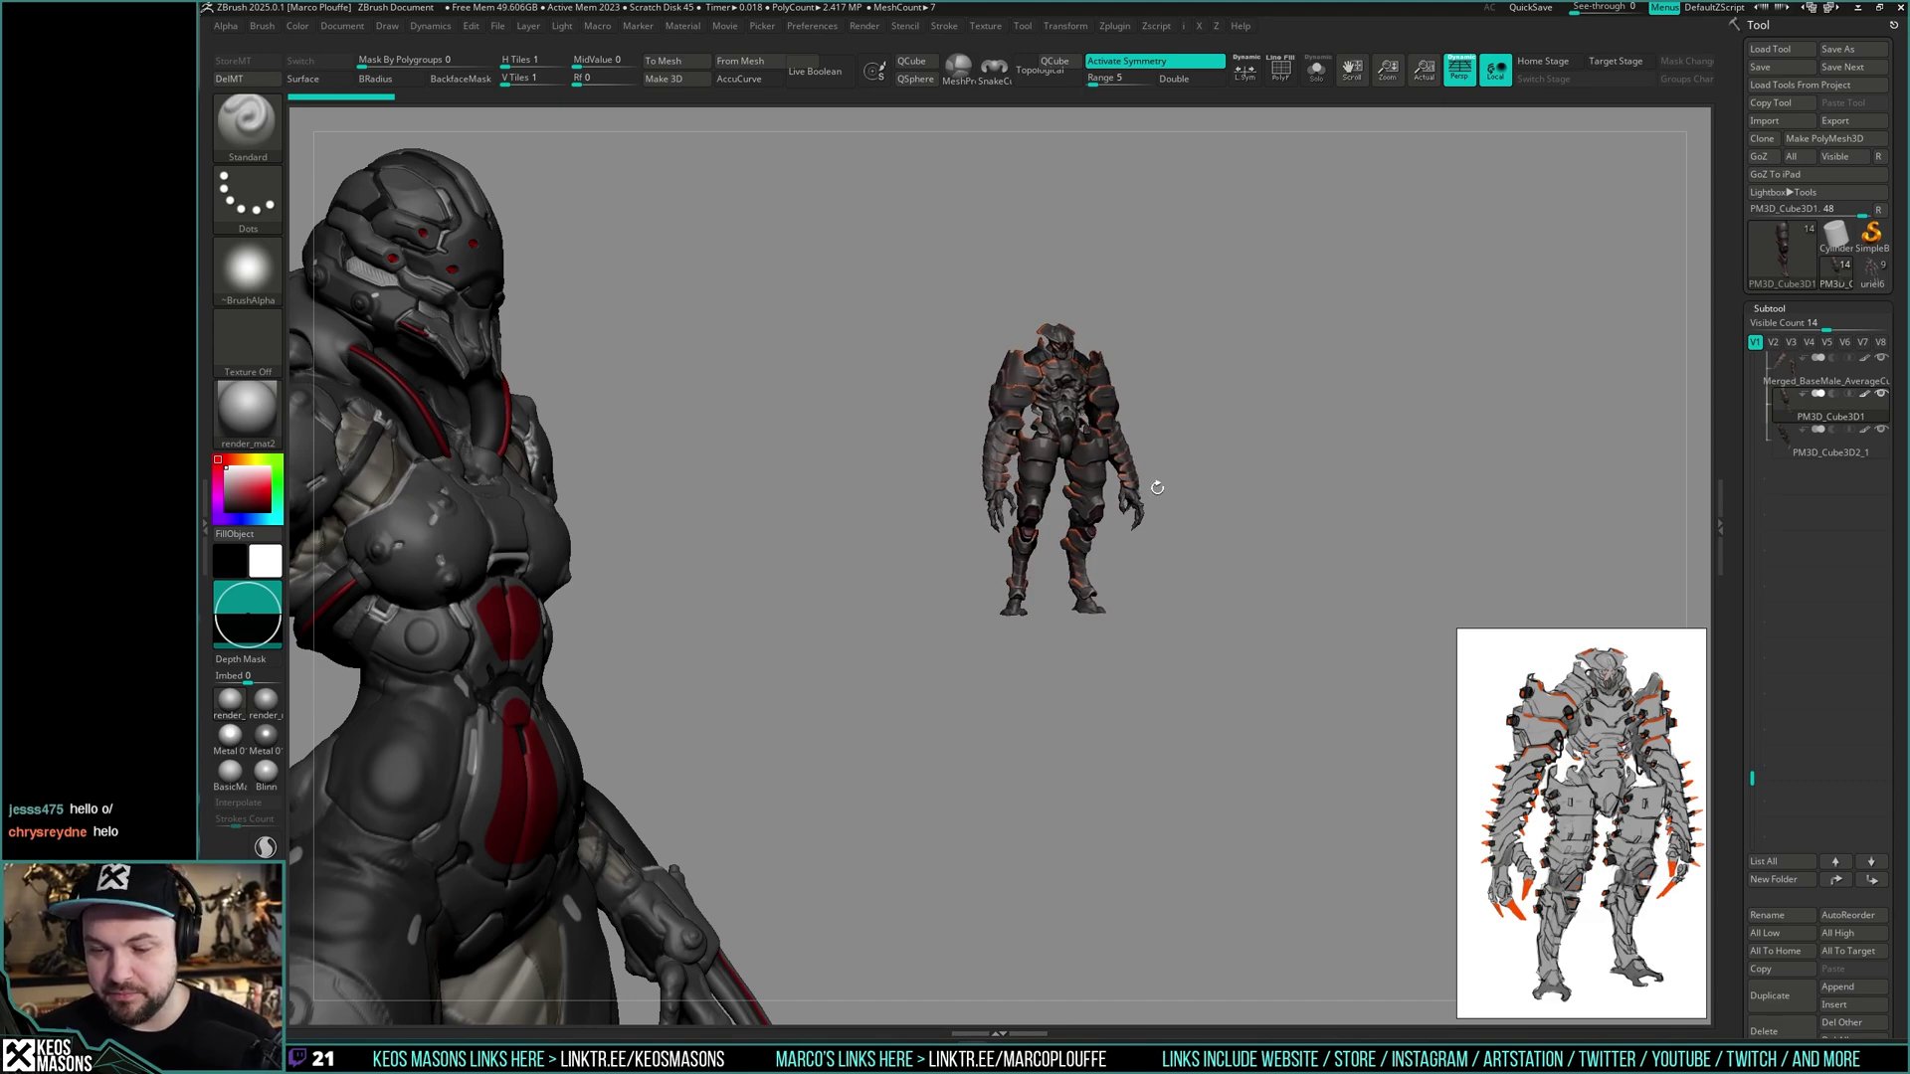
pyautogui.moveTo(1156, 487)
pyautogui.keyDown('ctrl'); pyautogui.mouseDown(button='right')
pyautogui.moveTo(1114, 507)
pyautogui.moveTo(1202, 570)
pyautogui.moveTo(1154, 589)
pyautogui.moveTo(1193, 589)
pyautogui.moveTo(1119, 726)
pyautogui.moveTo(756, 303)
pyautogui.moveTo(1021, 603)
pyautogui.moveTo(1049, 497)
pyautogui.moveTo(1083, 596)
pyautogui.moveTo(1033, 339)
pyautogui.mouseUp(button='right'); pyautogui.keyUp('ctrl')
pyautogui.moveTo(1092, 580)
pyautogui.mouseDown(button='right')
pyautogui.moveTo(1239, 518)
pyautogui.moveTo(1213, 587)
pyautogui.moveTo(1135, 567)
pyautogui.moveTo(1209, 592)
pyautogui.mouseUp(button='right')
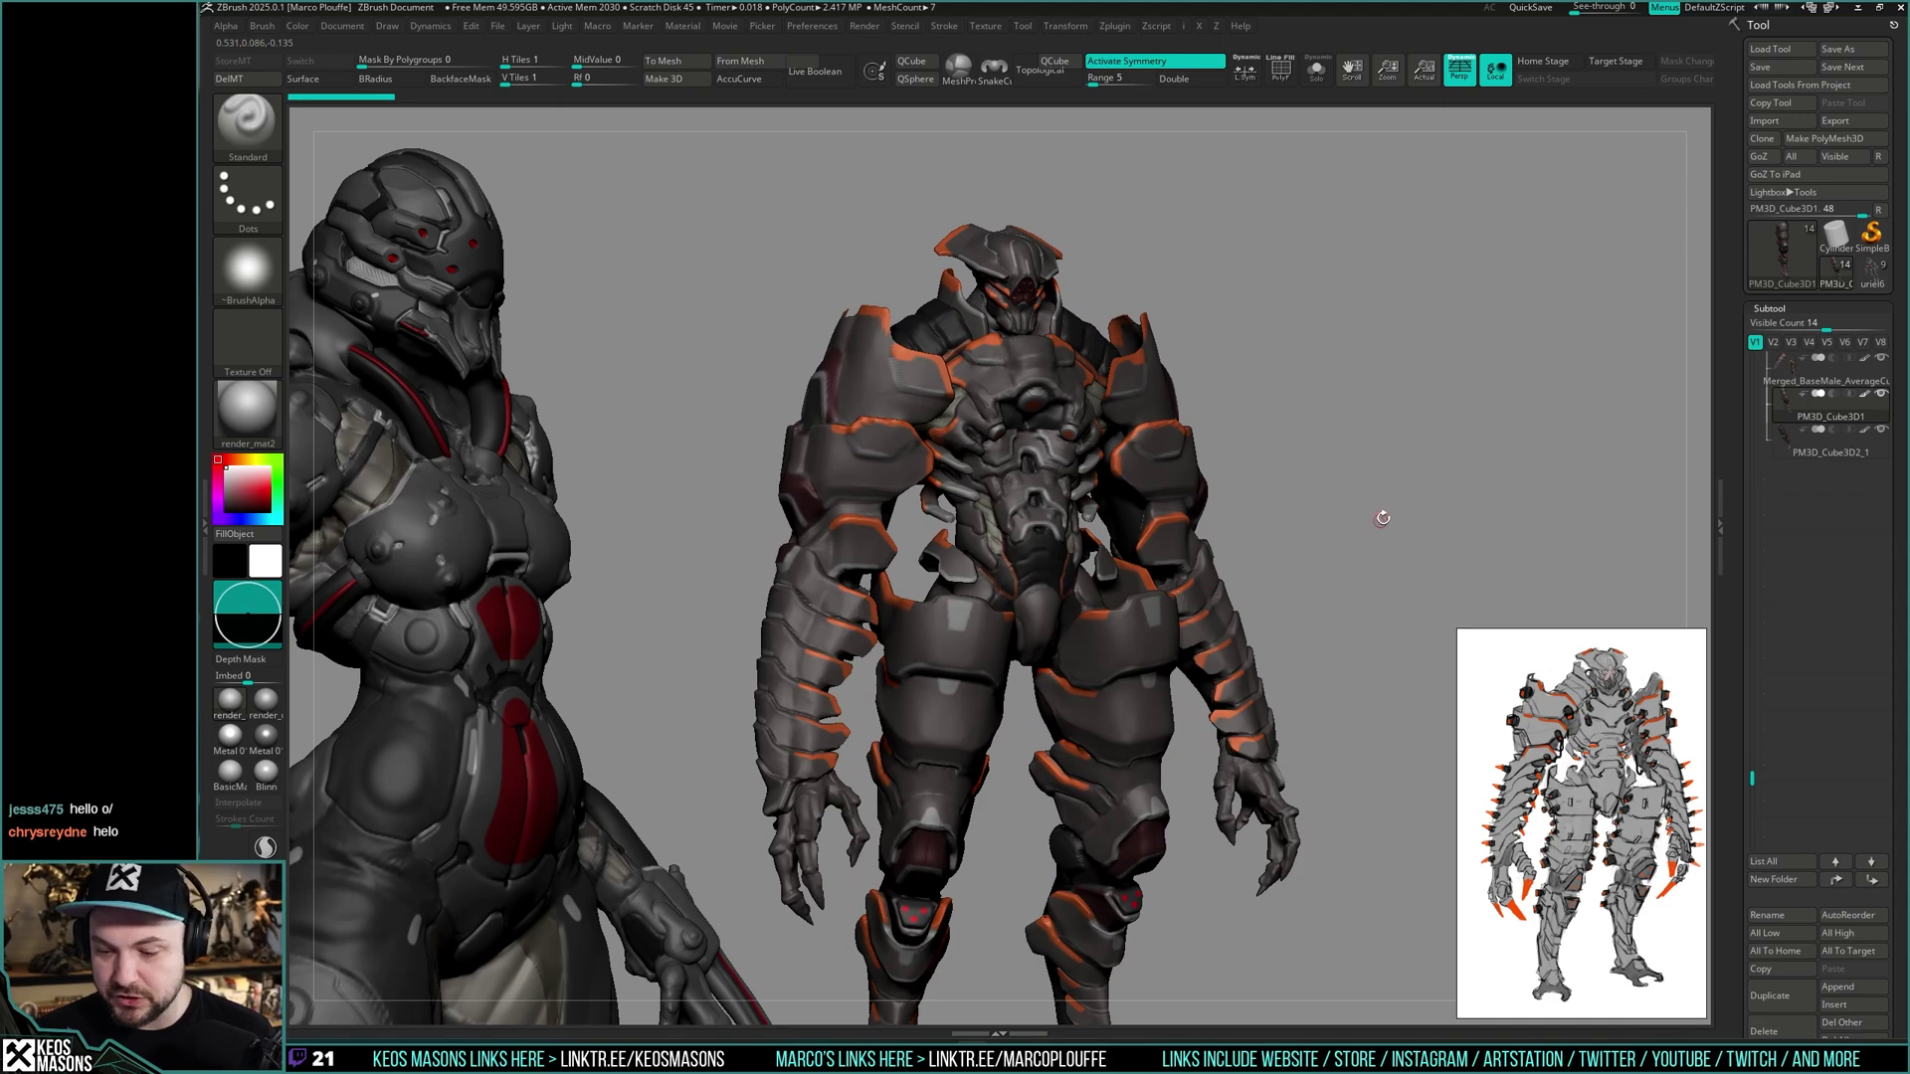
pyautogui.moveTo(1382, 517)
pyautogui.mouseDown(button='right')
pyautogui.moveTo(1351, 537)
pyautogui.moveTo(1356, 516)
pyautogui.moveTo(1365, 555)
pyautogui.moveTo(1377, 520)
pyautogui.mouseUp(button='right')
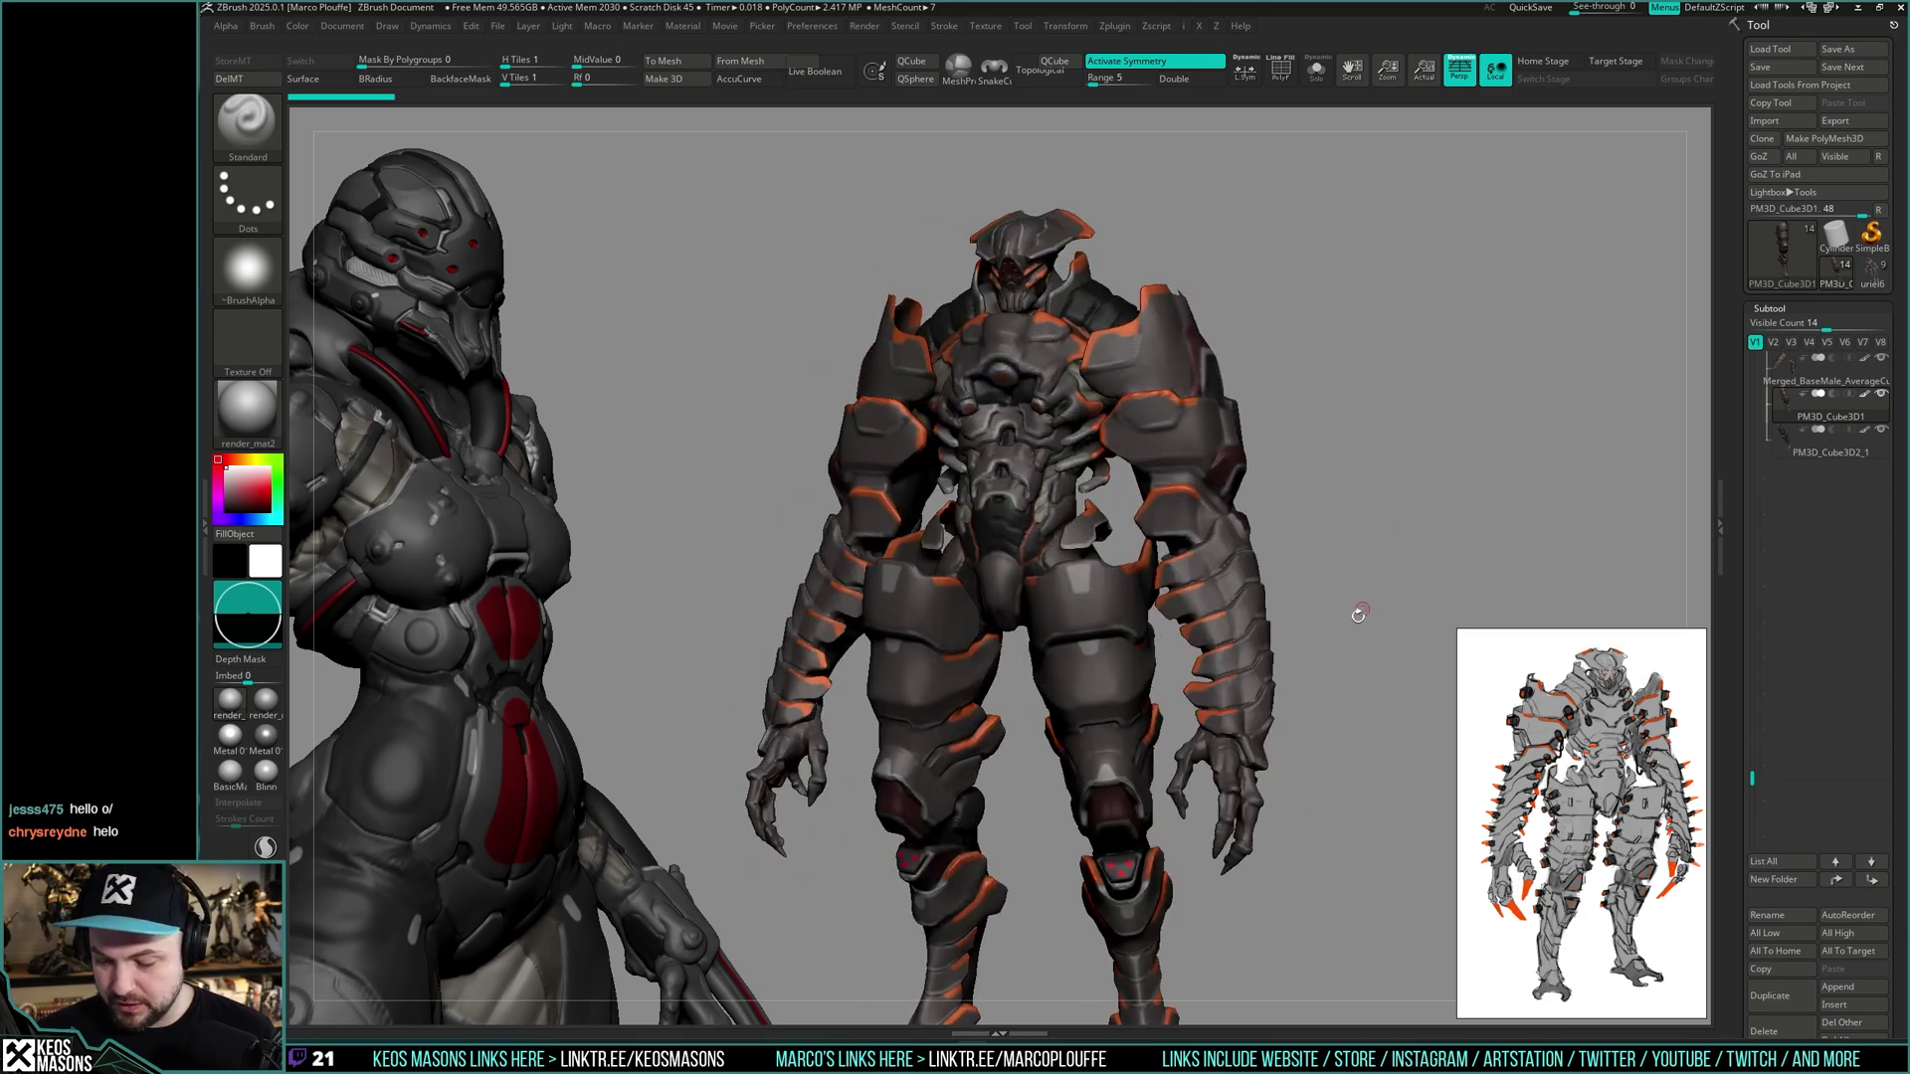
pyautogui.moveTo(1352, 610); pyautogui.dragTo(1399, 482, button='right')
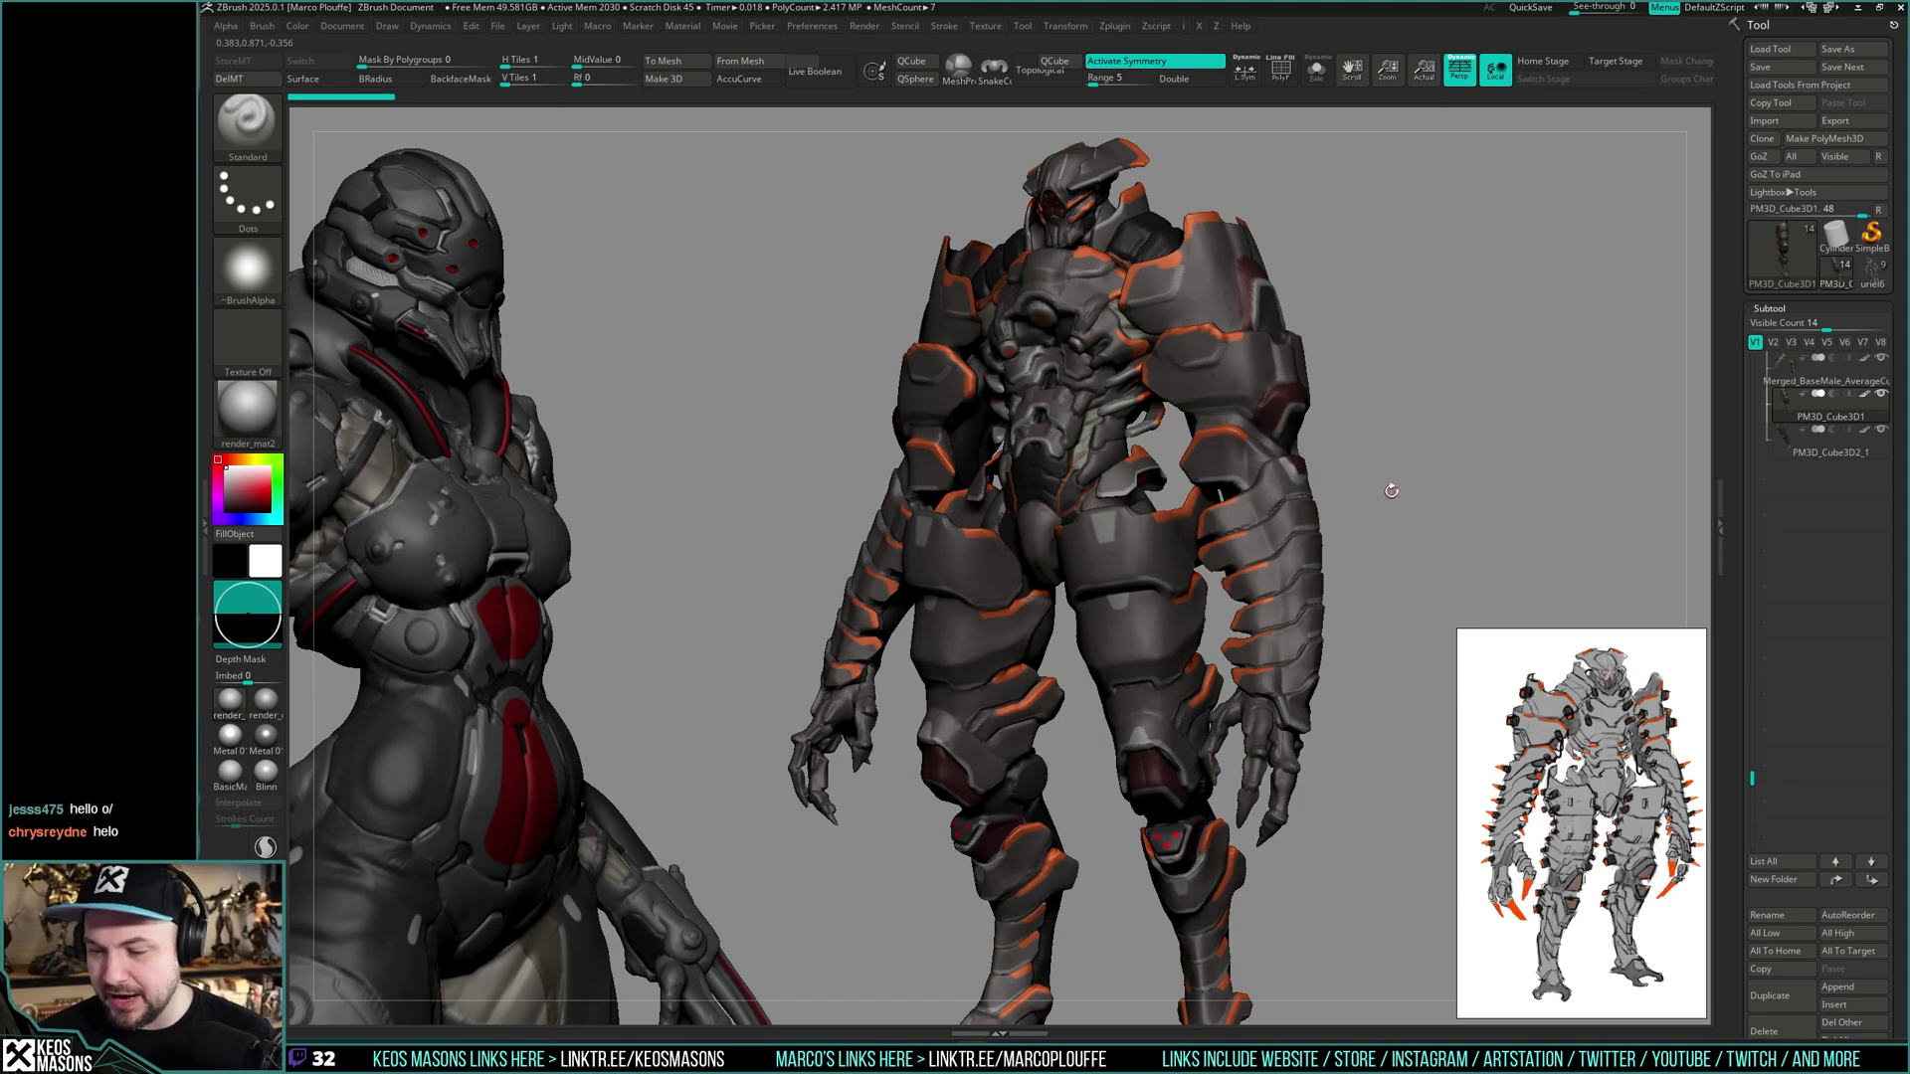
pyautogui.keyDown('shift'); pyautogui.moveTo(1364, 456); pyautogui.dragTo(1306, 485, button='right'); pyautogui.keyUp('shift')
pyautogui.keyDown('alt'); pyautogui.moveTo(1187, 528); pyautogui.dragTo(1112, 587, button='right'); pyautogui.keyUp('alt')
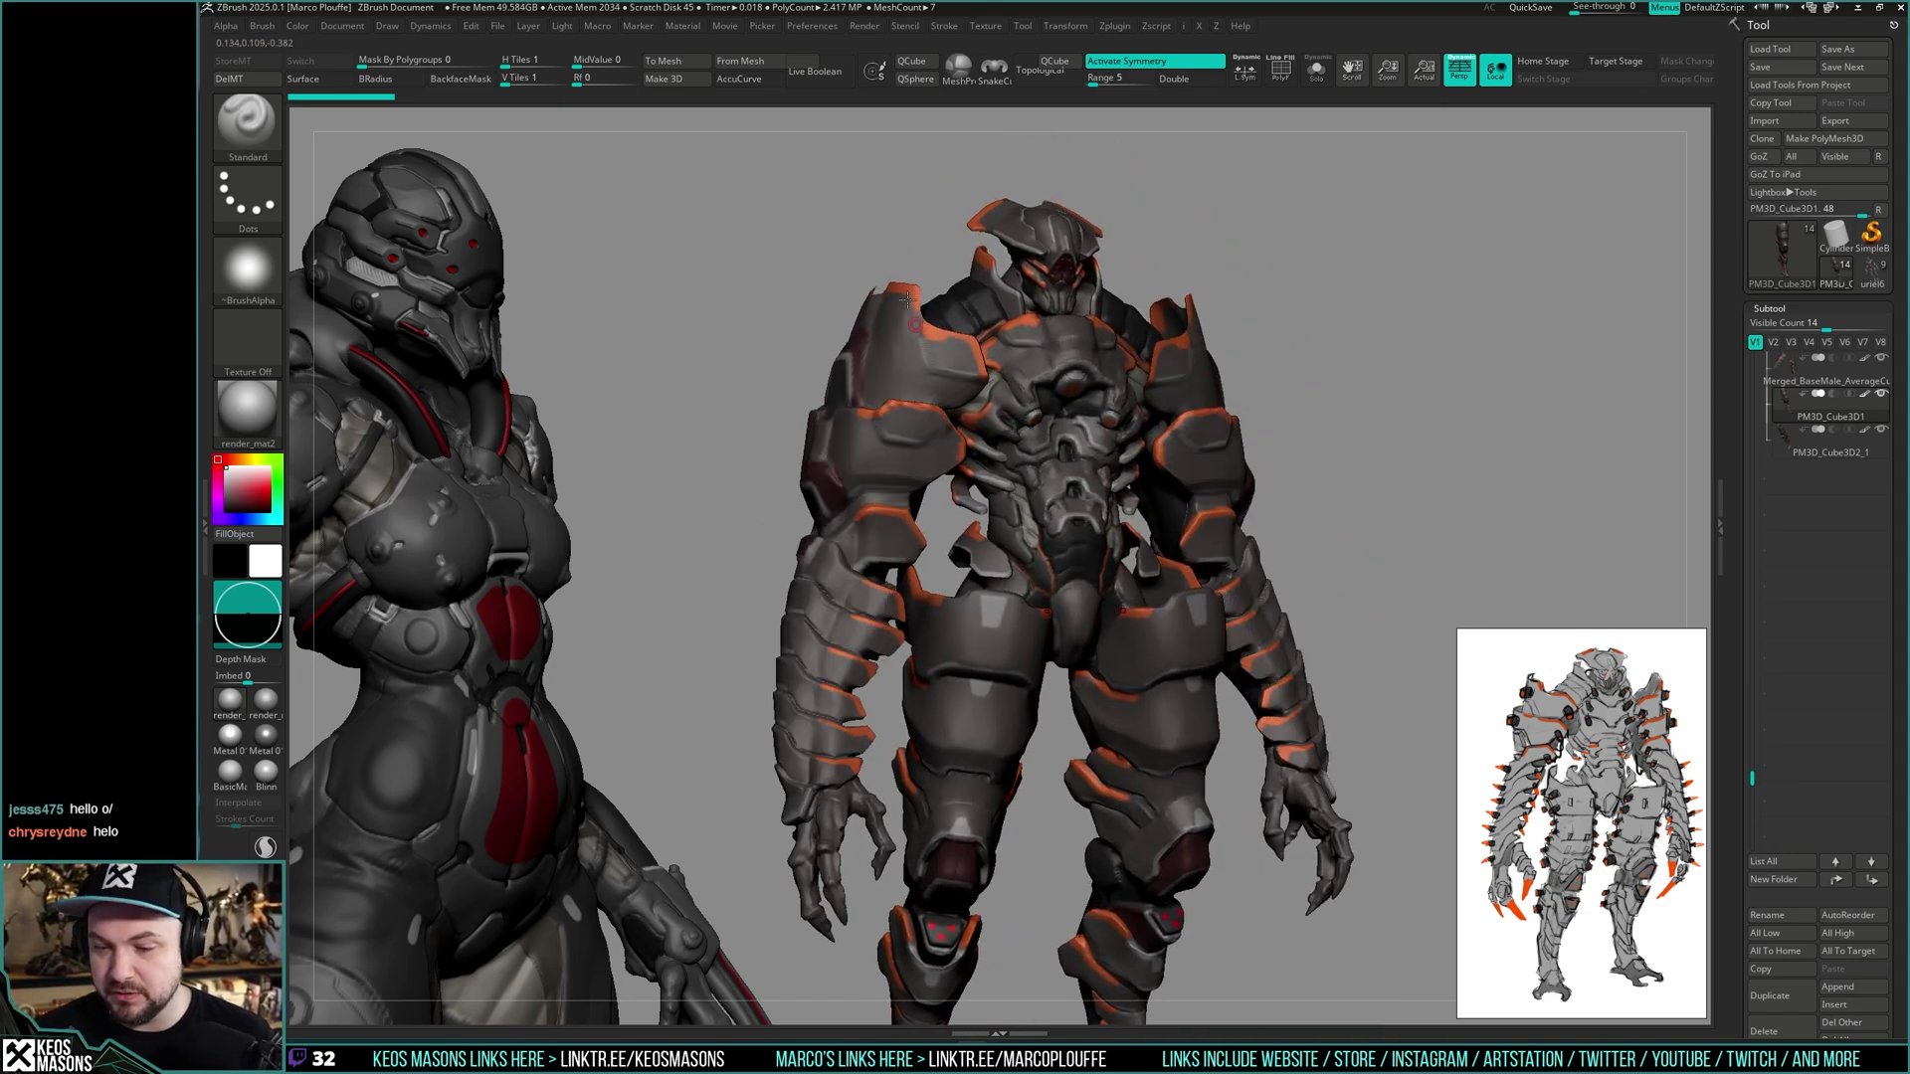
pyautogui.moveTo(1402, 459)
pyautogui.keyDown('shift'); pyautogui.mouseDown(button='right')
pyautogui.moveTo(1385, 520)
pyautogui.moveTo(1381, 462)
pyautogui.moveTo(1379, 518)
pyautogui.mouseUp(button='right'); pyautogui.keyUp('shift')
# - Select the base body subtool at the pelvis and isolate it from the armour
pyautogui.moveTo(1109, 455)
pyautogui.keyDown('alt'); pyautogui.mouseDown(button='right')
pyautogui.moveTo(1150, 547)
pyautogui.moveTo(1114, 612)
pyautogui.mouseUp(button='right'); pyautogui.keyUp('alt')
pyautogui.moveTo(1114, 611)
pyautogui.keyDown('alt'); pyautogui.mouseDown(button='right')
pyautogui.moveTo(1173, 552)
pyautogui.moveTo(1212, 746)
pyautogui.mouseUp(button='right'); pyautogui.keyUp('alt')
pyautogui.keyDown('alt'); pyautogui.click(1173, 552); pyautogui.keyUp('alt')
pyautogui.press('s')
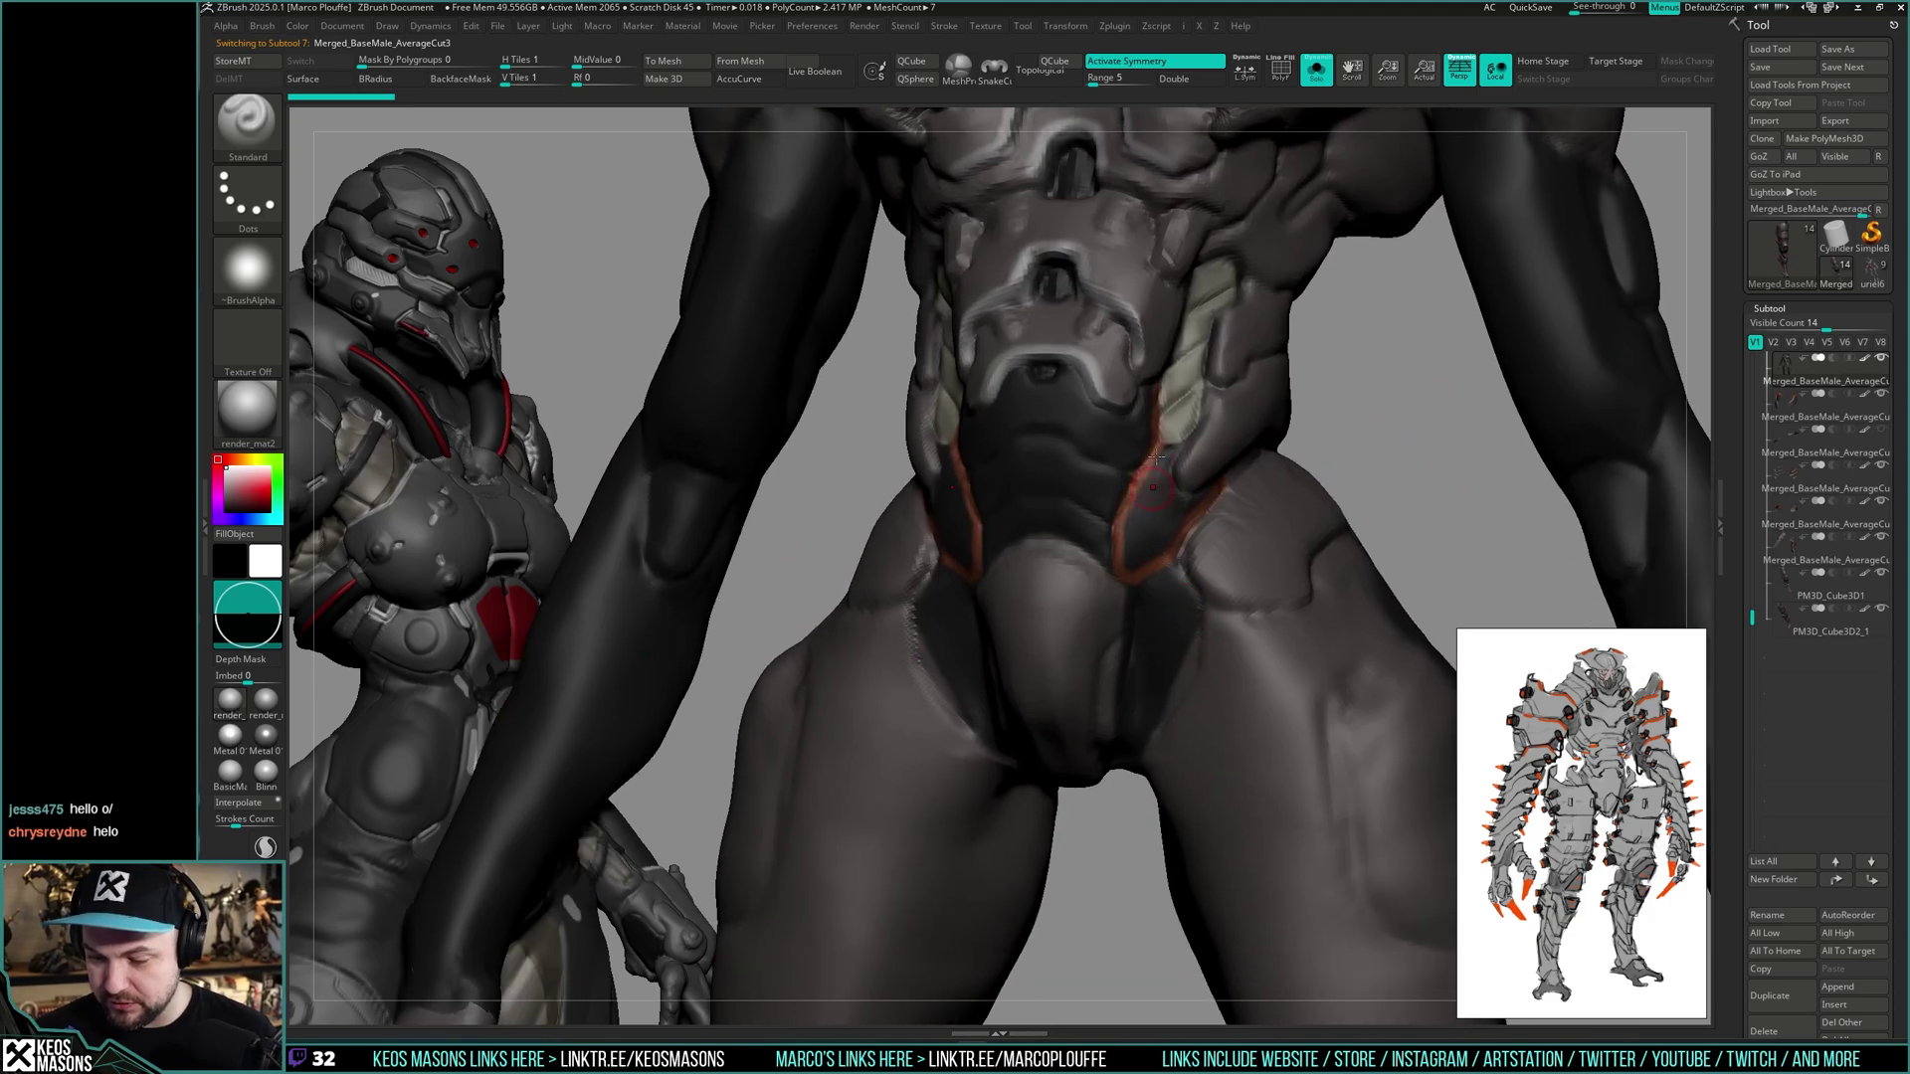
pyautogui.press('s')
pyautogui.keyDown('ctrl'); pyautogui.moveTo(1123, 572); pyautogui.dragTo(1144, 448, button='right'); pyautogui.keyUp('ctrl')
pyautogui.moveTo(1173, 596)
pyautogui.keyDown('alt'); pyautogui.mouseDown(button='right')
pyautogui.moveTo(1192, 444)
pyautogui.moveTo(1218, 676)
pyautogui.moveTo(1169, 761)
pyautogui.mouseUp(button='right'); pyautogui.keyUp('alt')
# - Sample a dark red colour and set up a Standard brush for colour-only painting at Rgb intensity 100
pyautogui.press('c')
pyautogui.press('s')
pyautogui.press('b')
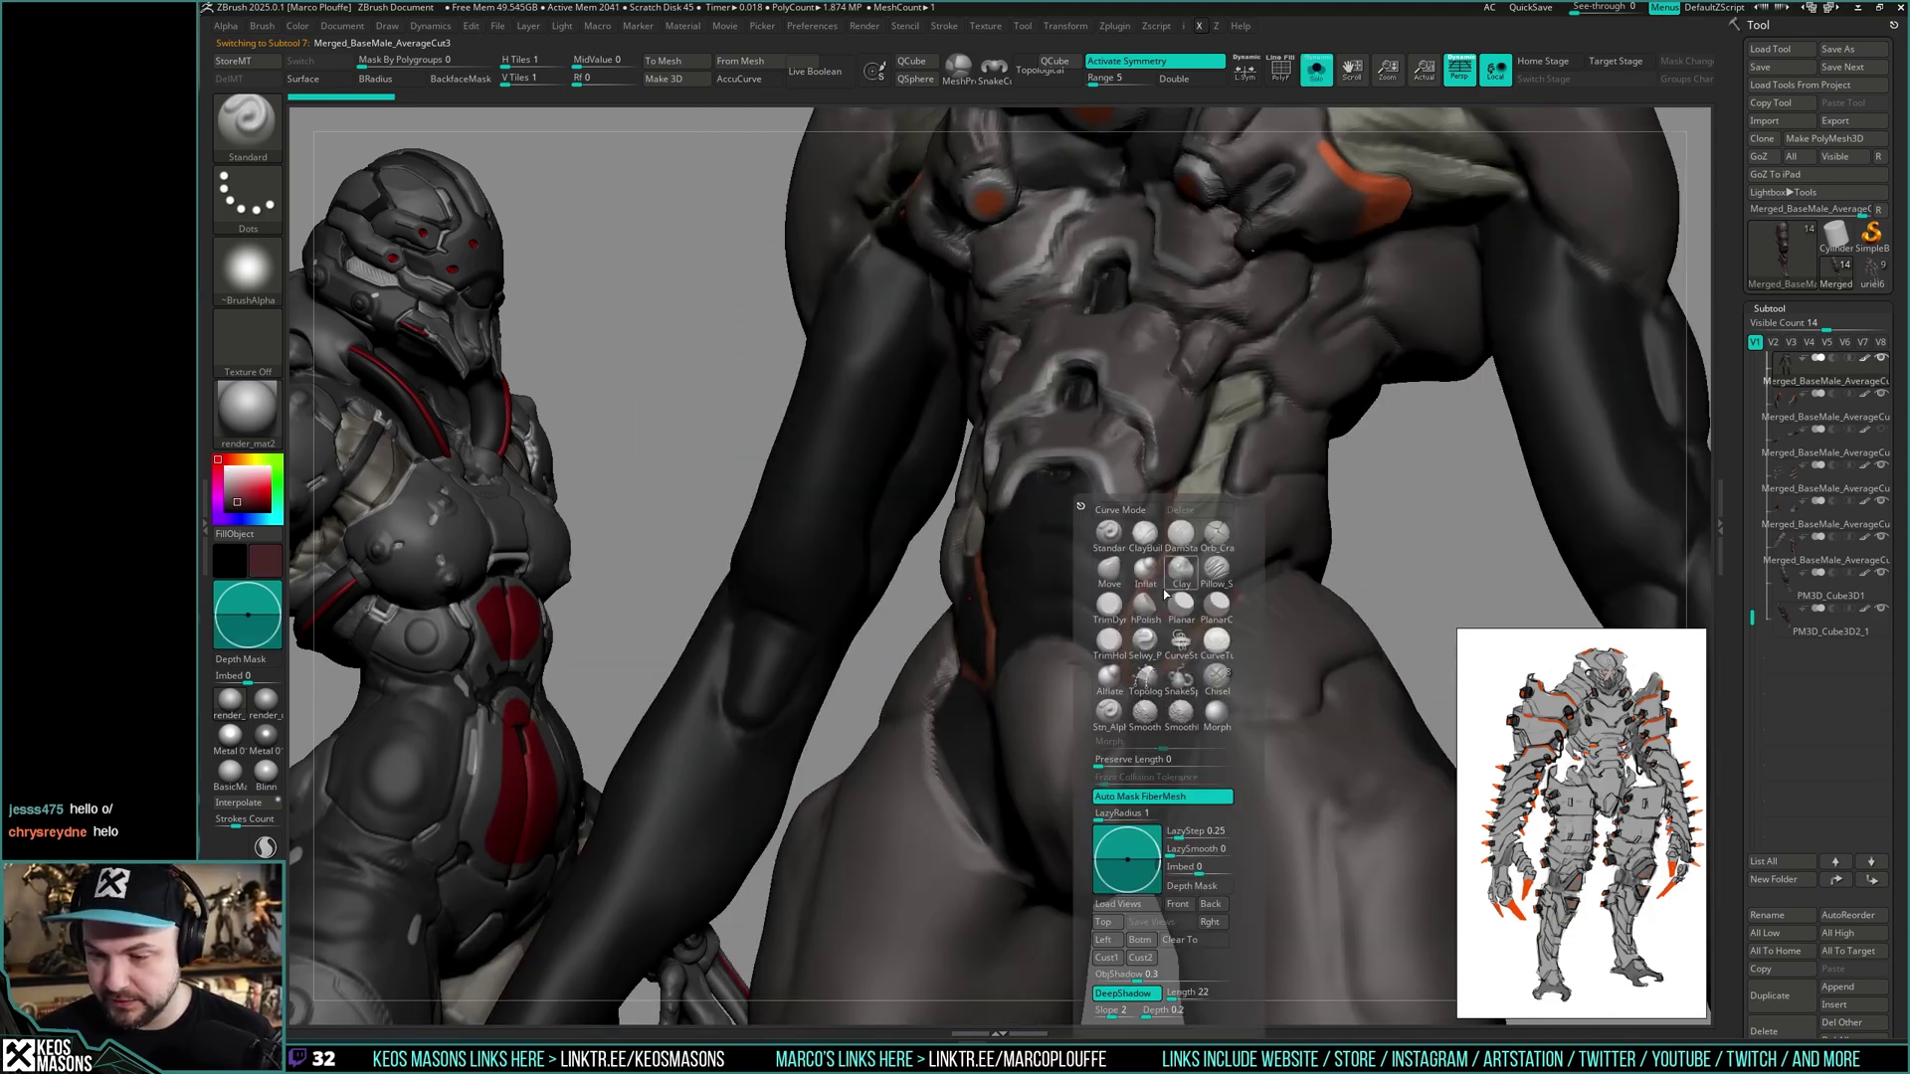
pyautogui.click(1113, 534)
pyautogui.press('space')
pyautogui.moveTo(1166, 534); pyautogui.dragTo(1209, 537)
pyautogui.moveTo(1735, 510); pyautogui.dragTo(1765, 234)
pyautogui.moveTo(1167, 554); pyautogui.dragTo(1177, 530, button='right')
pyautogui.press('space')
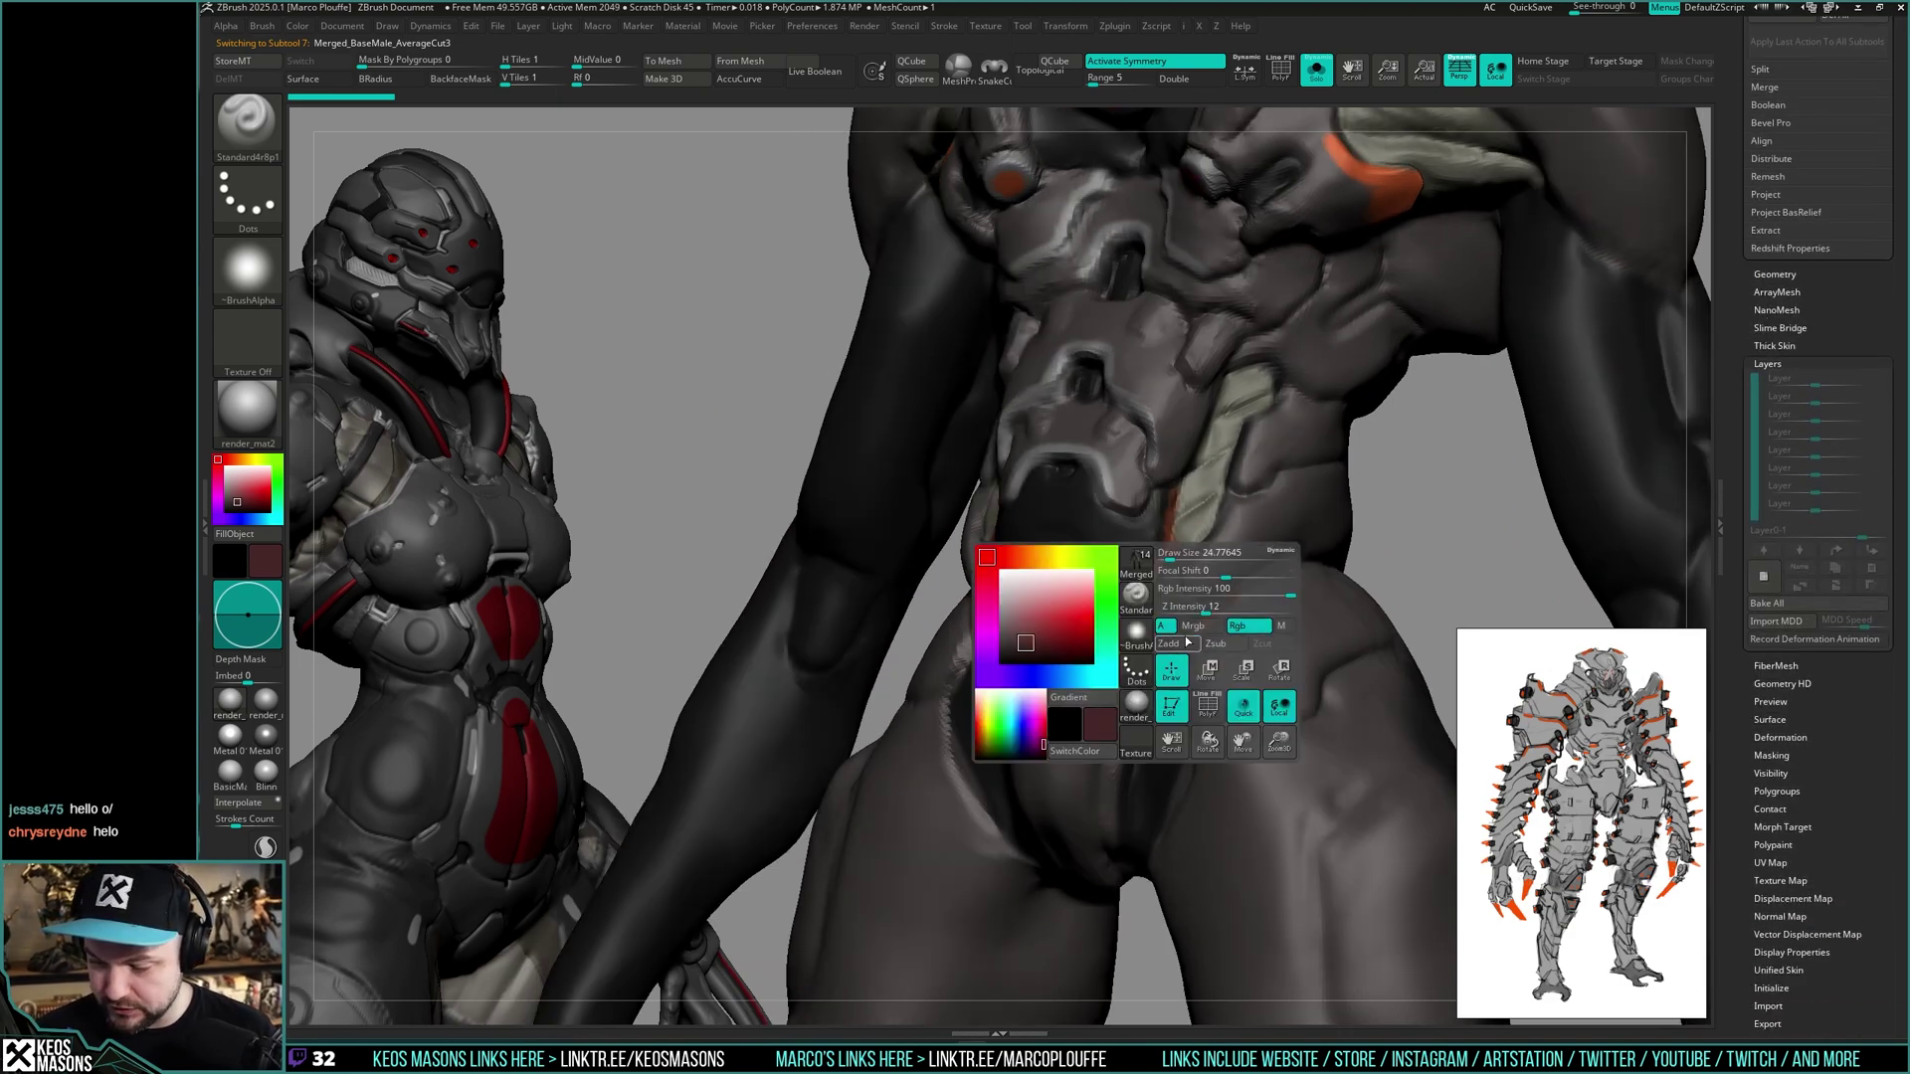
# - Paint dark red over the orange trim lines along both sides of the lower abdomen
pyautogui.moveTo(1174, 494); pyautogui.dragTo(1119, 648)
pyautogui.keyDown('shift'); pyautogui.moveTo(1119, 649); pyautogui.dragTo(1154, 651, button='right'); pyautogui.keyUp('shift')
pyautogui.moveTo(1128, 684); pyautogui.dragTo(1145, 675)
pyautogui.moveTo(1145, 675); pyautogui.dragTo(1201, 626, button='right')
pyautogui.moveTo(1170, 660); pyautogui.dragTo(1215, 608)
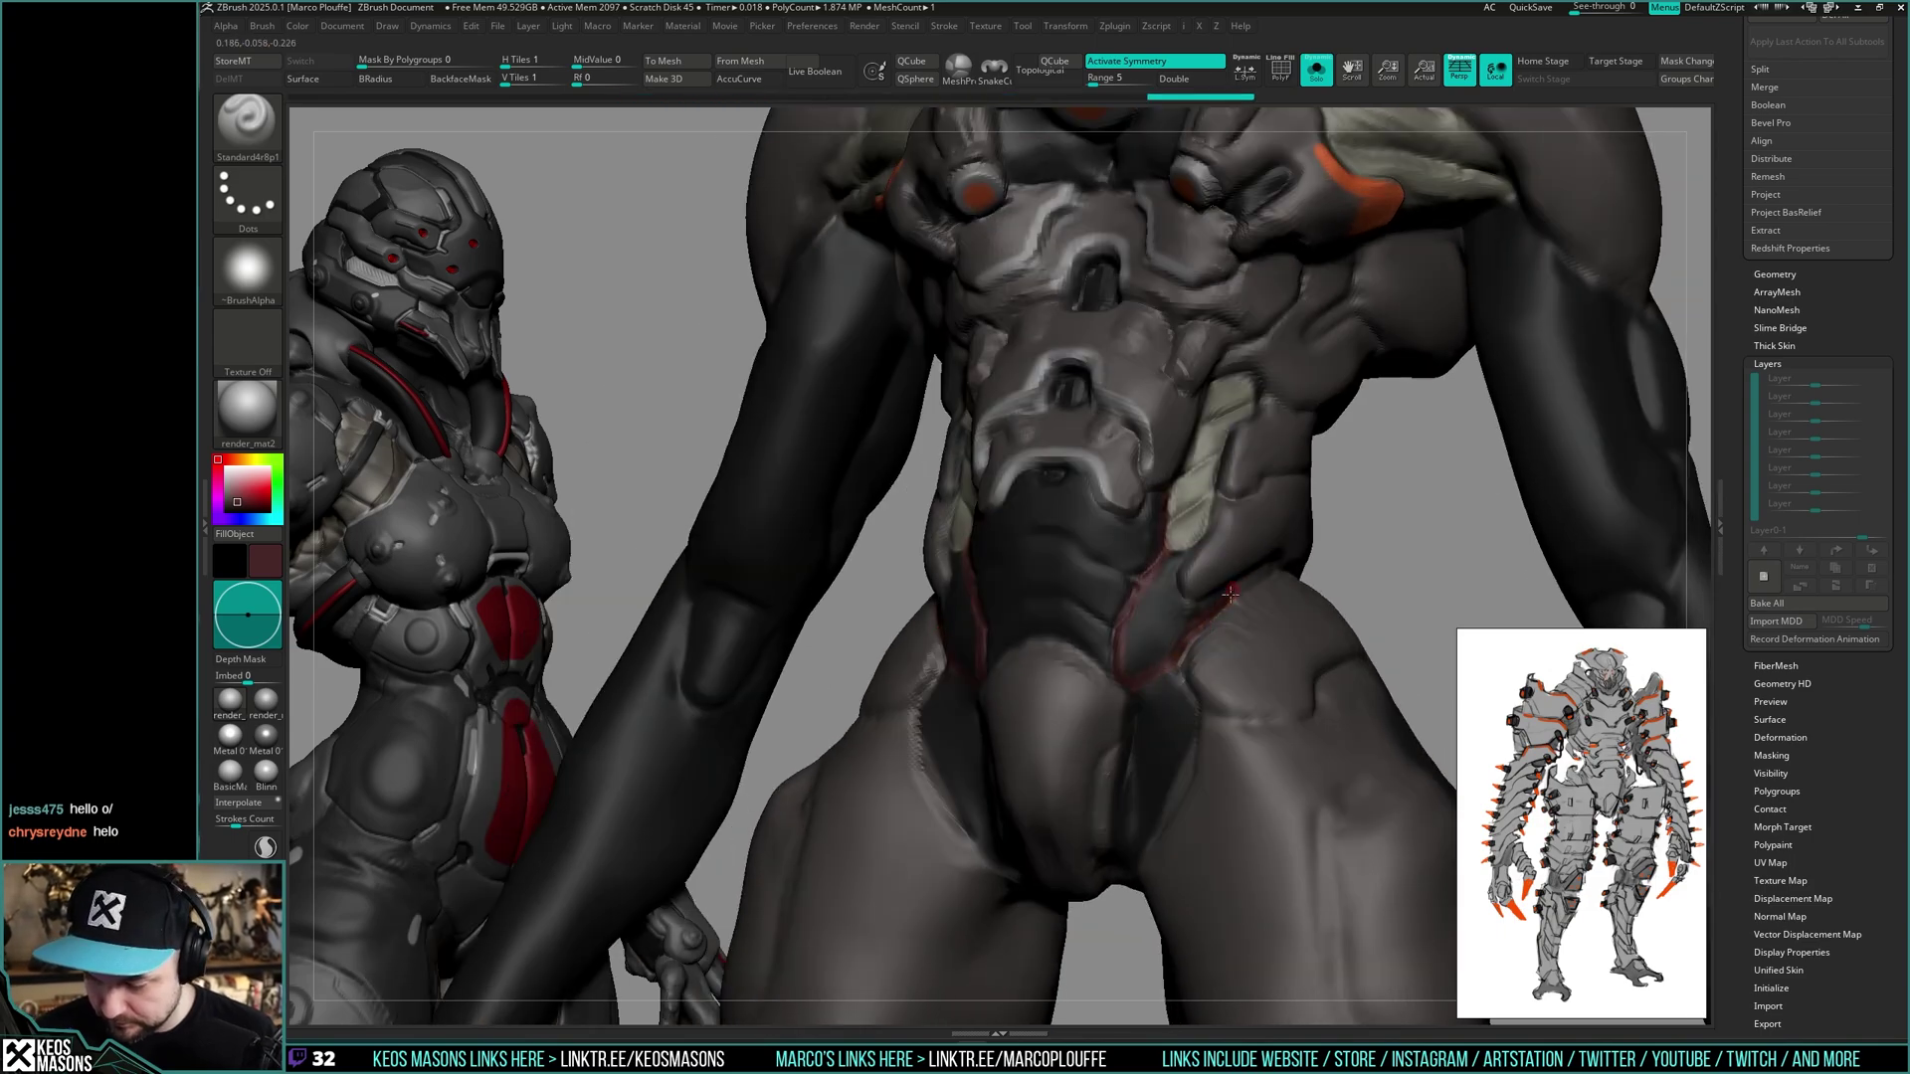
pyautogui.moveTo(1215, 609); pyautogui.dragTo(1177, 553, button='right')
pyautogui.moveTo(1176, 553); pyautogui.dragTo(1174, 550)
# - Paint dark red along the strip between the shoulder padding and the chest plate
pyautogui.moveTo(1180, 511)
pyautogui.keyDown('ctrl'); pyautogui.mouseDown(button='right')
pyautogui.moveTo(1271, 516)
pyautogui.moveTo(1262, 625)
pyautogui.moveTo(1089, 567)
pyautogui.moveTo(1129, 557)
pyautogui.moveTo(1111, 552)
pyautogui.moveTo(1083, 575)
pyautogui.mouseUp(button='right'); pyautogui.keyUp('ctrl')
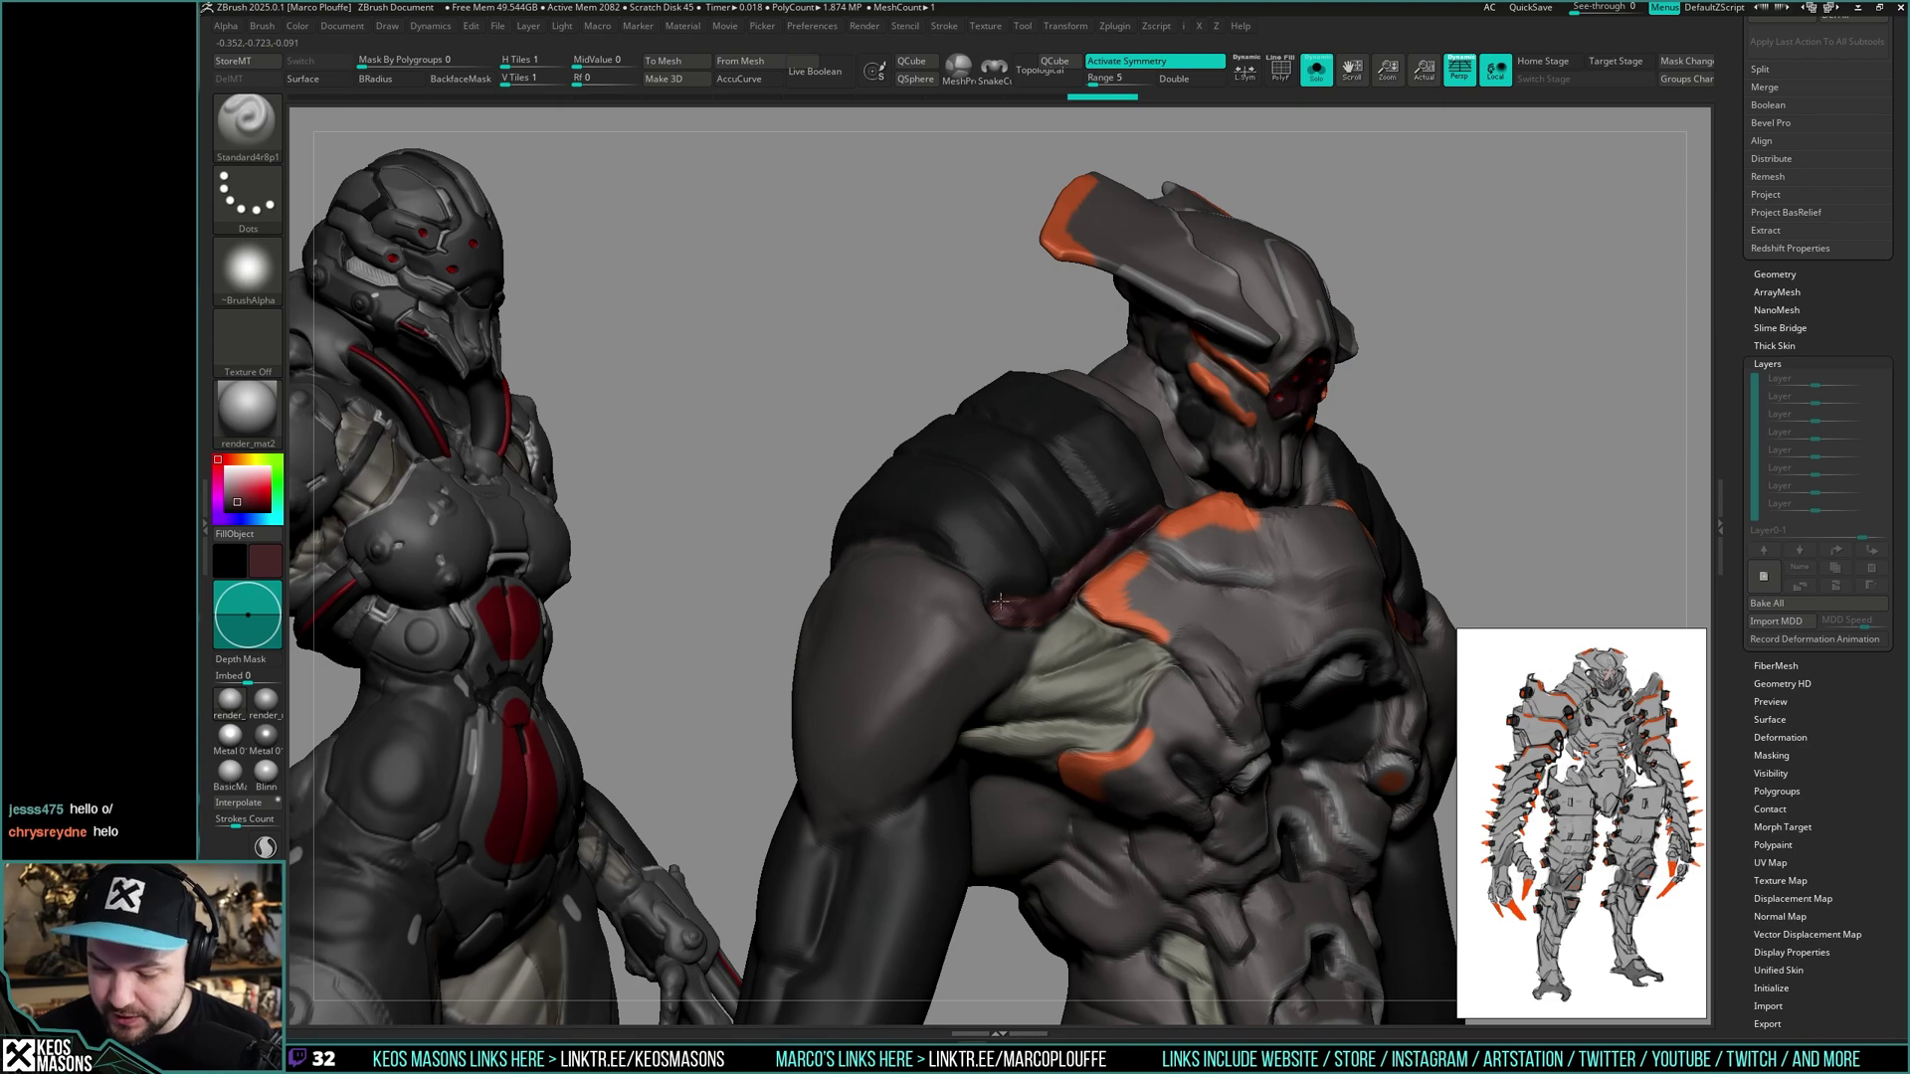
pyautogui.keyDown('shift'); pyautogui.moveTo(1158, 511); pyautogui.dragTo(1055, 515, button='right'); pyautogui.keyUp('shift')
pyautogui.moveTo(1289, 607)
pyautogui.keyDown('ctrl'); pyautogui.mouseDown(button='right')
pyautogui.moveTo(1290, 542)
pyautogui.moveTo(1376, 490)
pyautogui.moveTo(1416, 517)
pyautogui.moveTo(1409, 547)
pyautogui.moveTo(1399, 516)
pyautogui.moveTo(1389, 533)
pyautogui.moveTo(1390, 647)
pyautogui.mouseUp(button='right'); pyautogui.keyUp('ctrl')
pyautogui.hotkey('alt', 's')
pyautogui.hotkey('alt', 's')
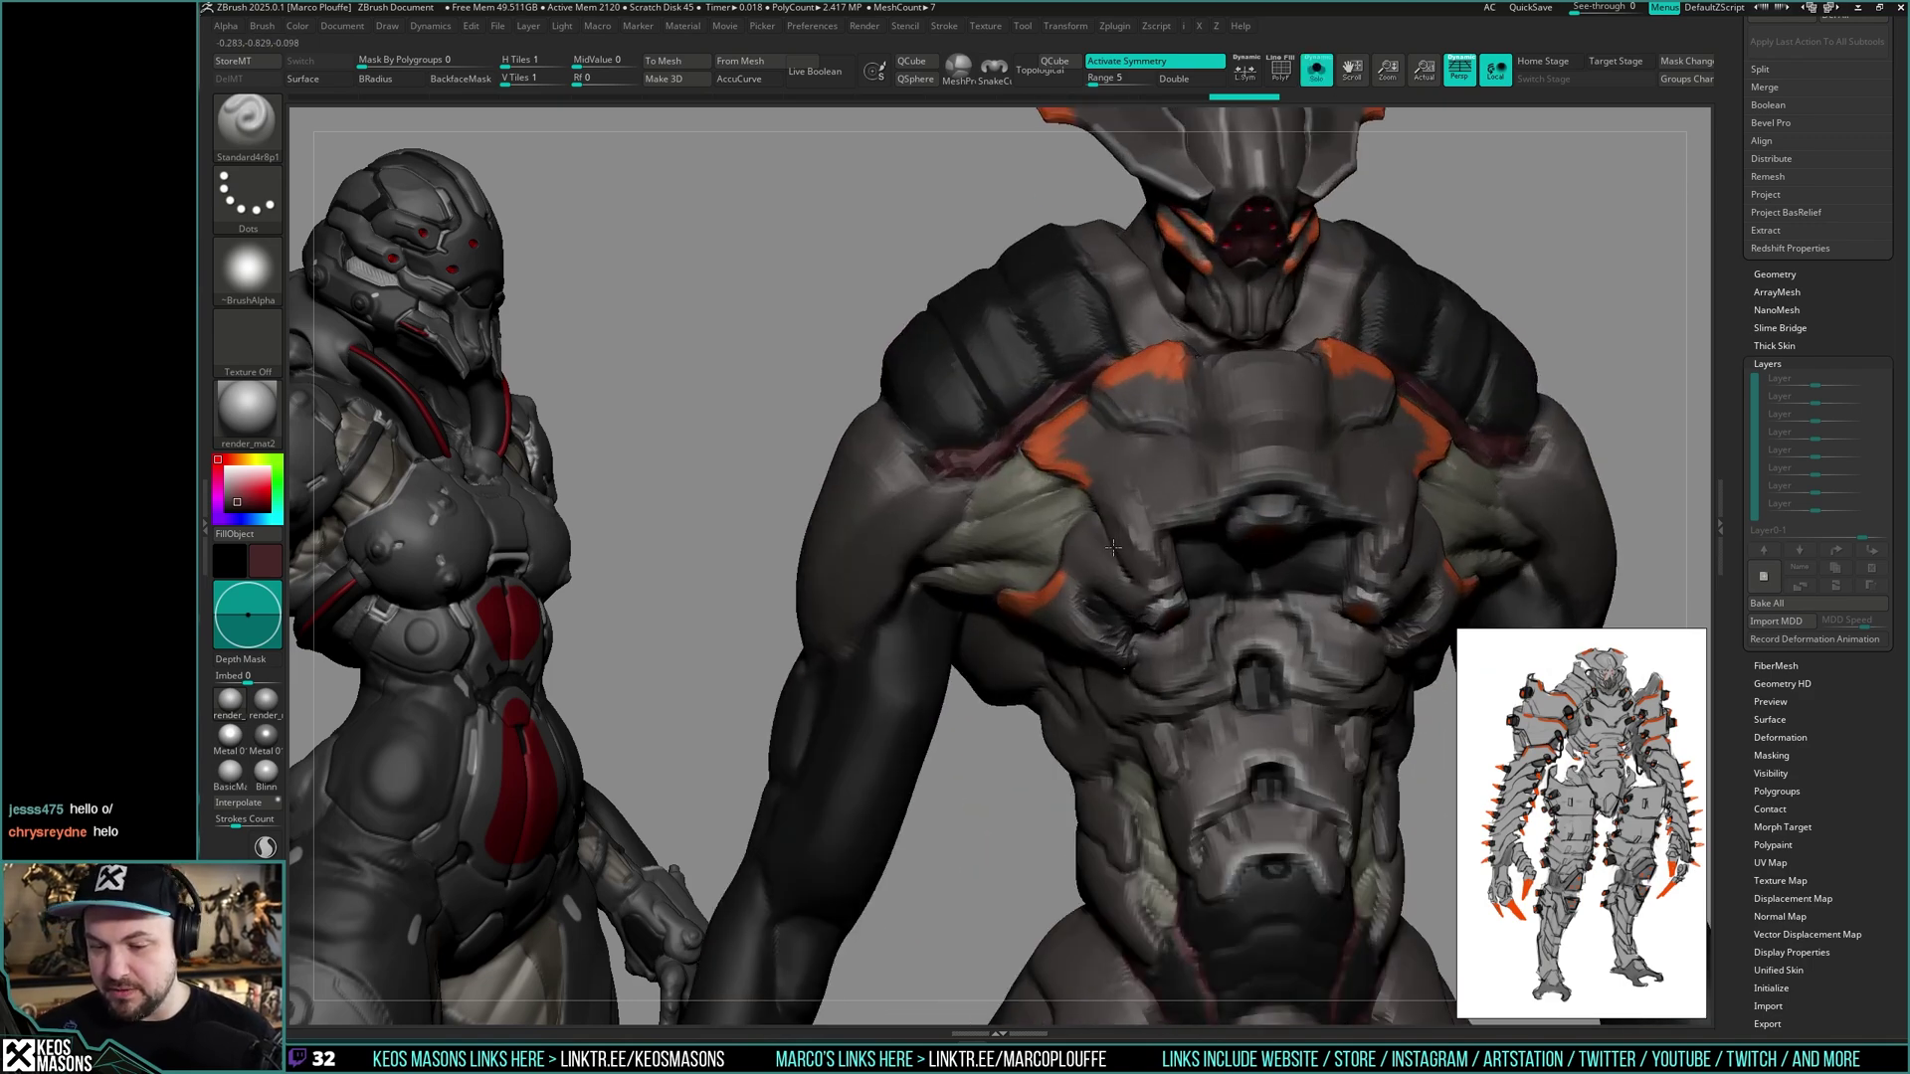
# - Choose a slightly brighter dark red and repaint the strip between the shoulder padding and the chest plate
pyautogui.keyDown('alt'); pyautogui.moveTo(1143, 622); pyautogui.dragTo(1164, 706, button='right'); pyautogui.keyUp('alt')
pyautogui.press('space')
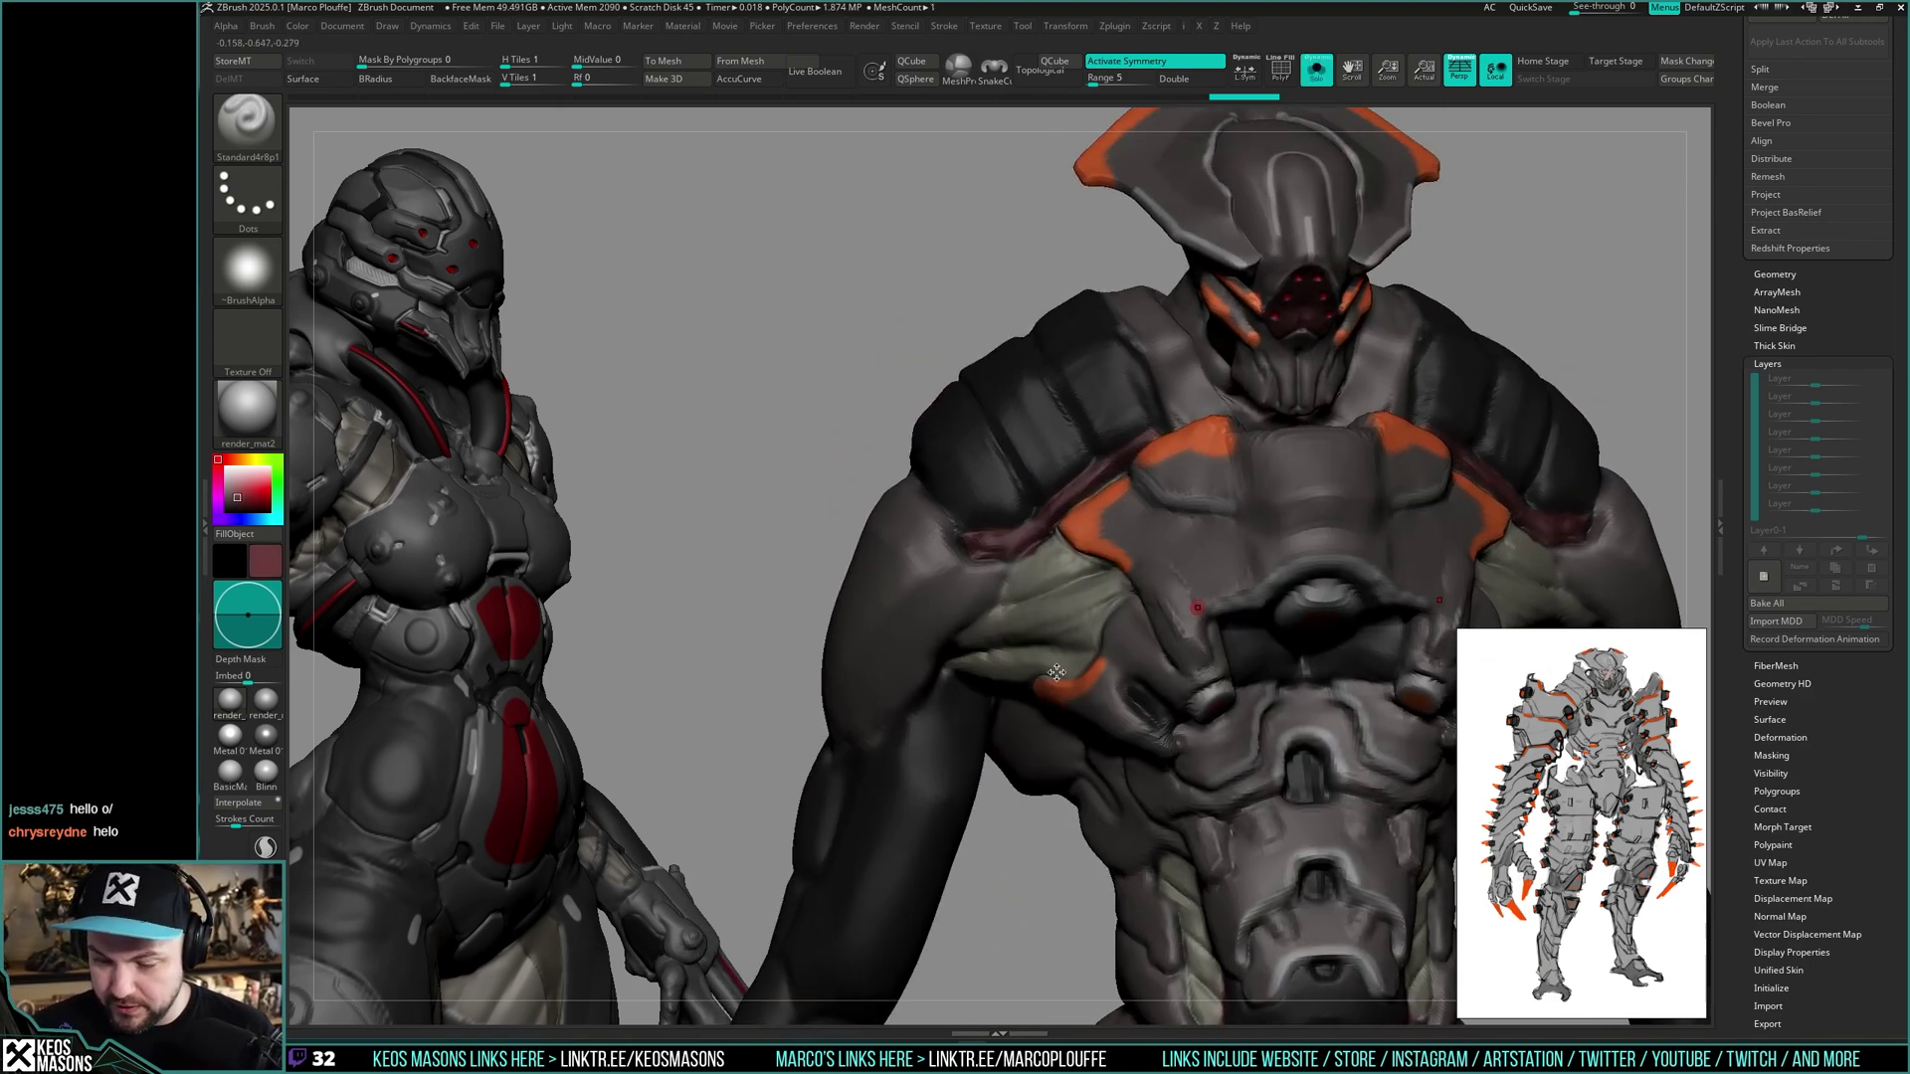
pyautogui.moveTo(1060, 505); pyautogui.dragTo(1091, 513, button='right')
pyautogui.press('space')
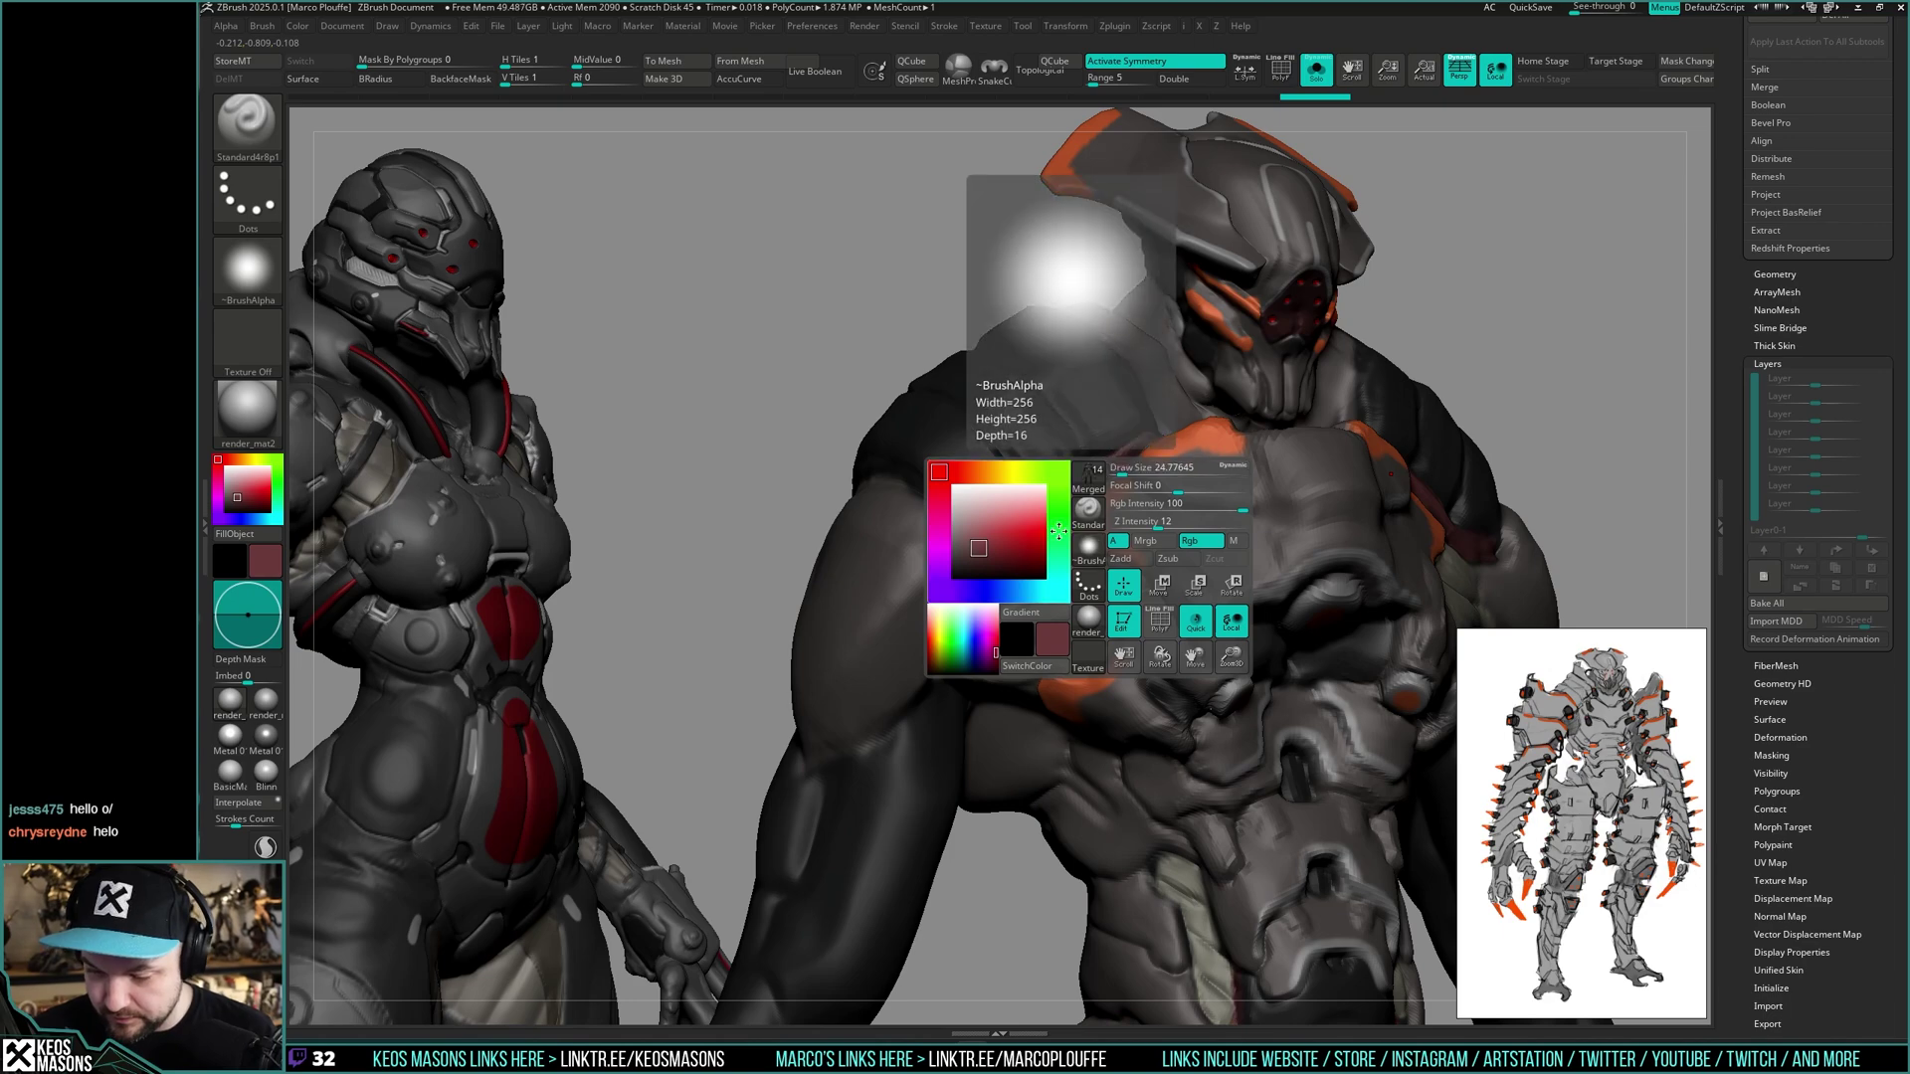
pyautogui.moveTo(980, 547); pyautogui.dragTo(987, 547)
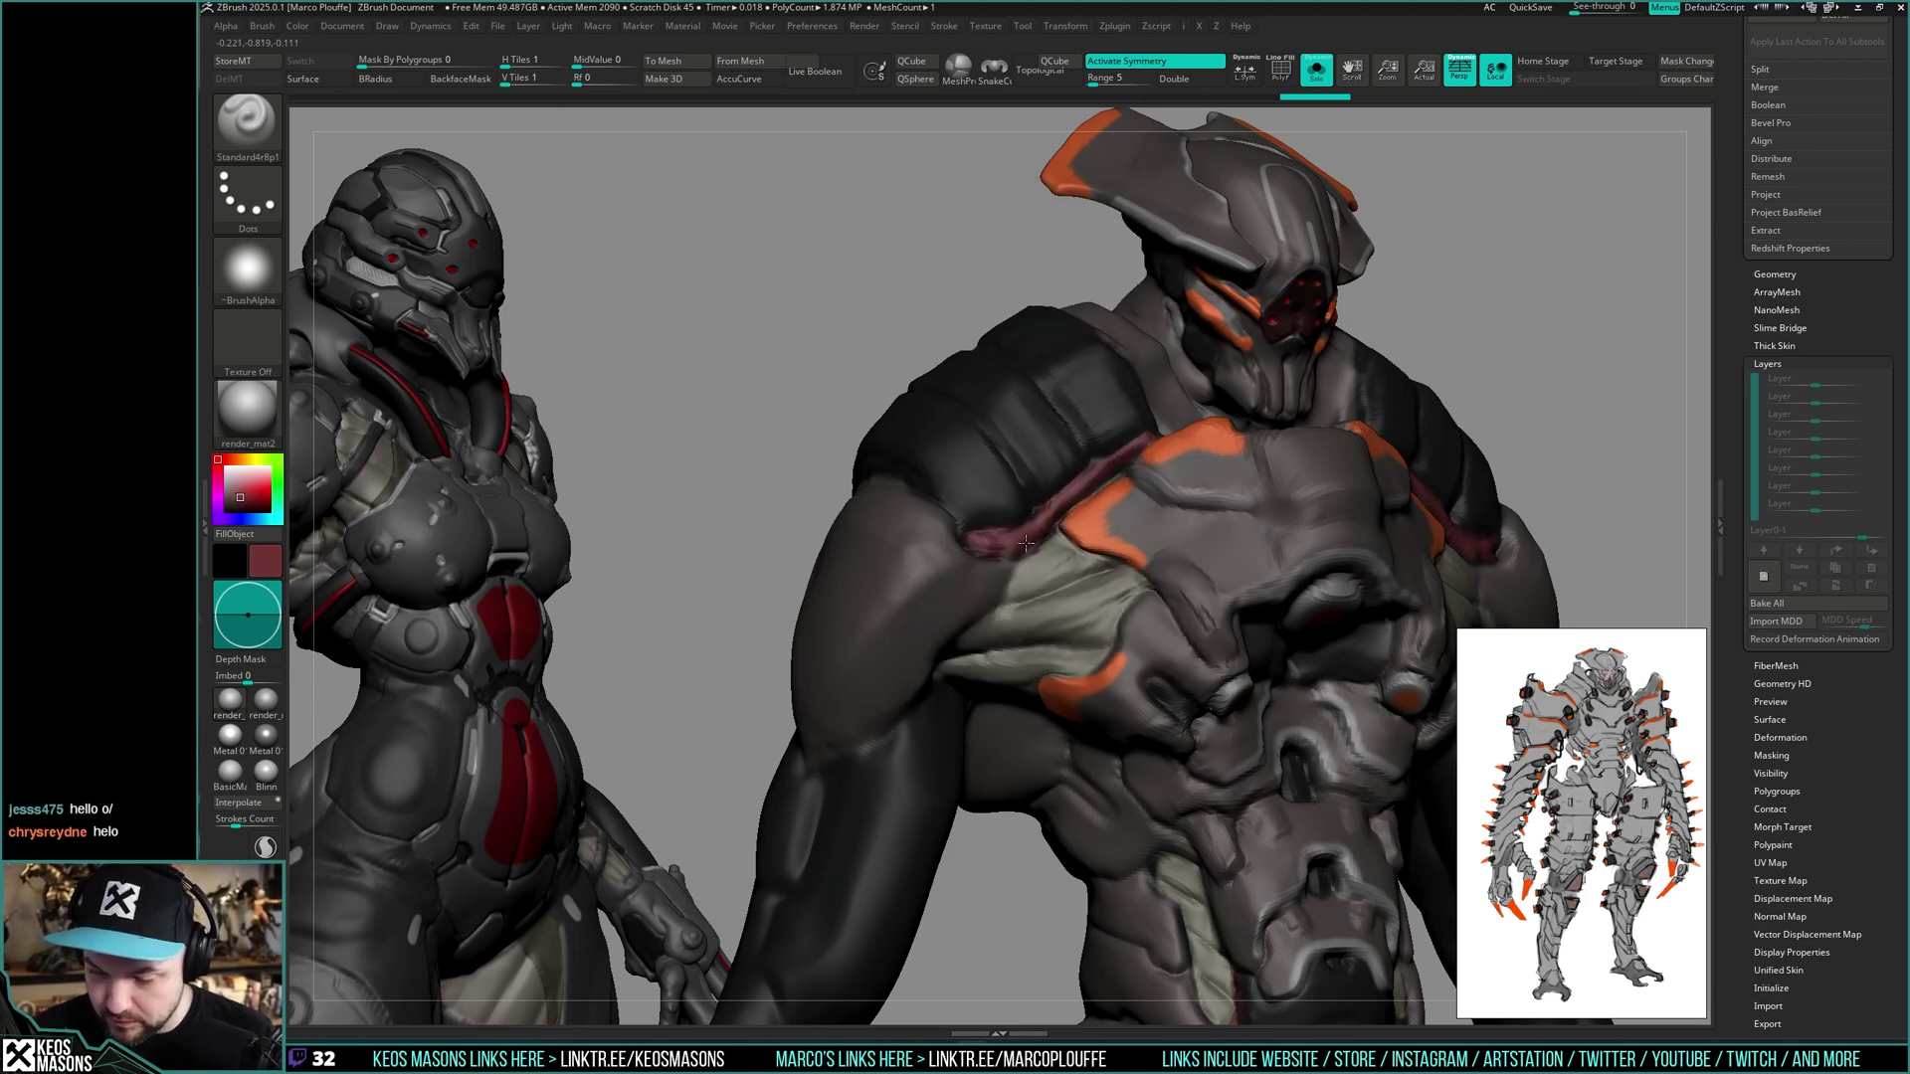
pyautogui.keyDown('shift'); pyautogui.moveTo(1025, 543); pyautogui.dragTo(1094, 597, button='right'); pyautogui.keyUp('shift')
# - Show all the armour again and repaint the lower abdomen's trim lines with the brighter dark red
pyautogui.keyDown('ctrl'); pyautogui.moveTo(1095, 597); pyautogui.dragTo(1039, 696, button='right'); pyautogui.keyUp('ctrl')
pyautogui.click(1316, 70)
pyautogui.keyDown('alt'); pyautogui.moveTo(1209, 693); pyautogui.dragTo(1133, 525, button='right'); pyautogui.keyUp('alt')
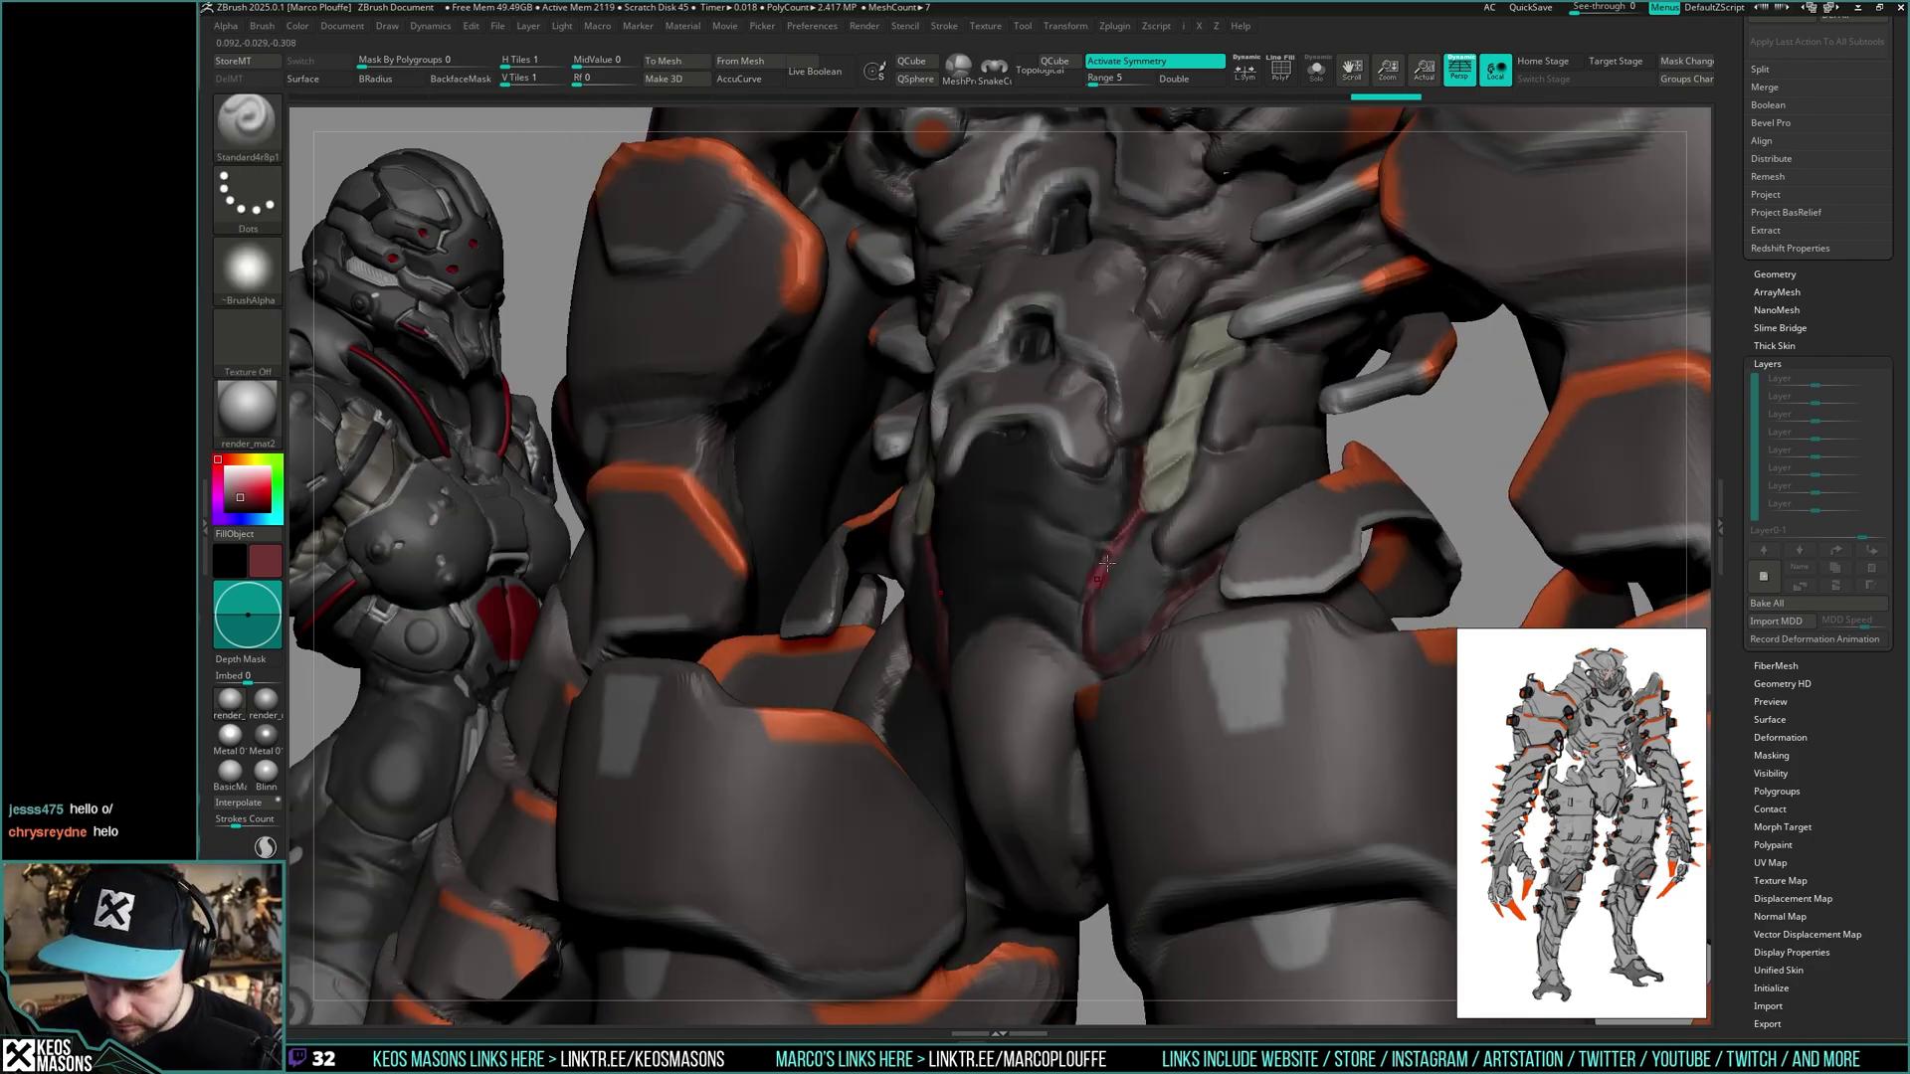
pyautogui.moveTo(1088, 607); pyautogui.dragTo(1091, 642)
pyautogui.moveTo(1091, 642); pyautogui.dragTo(1159, 647, button='right')
pyautogui.moveTo(1102, 663); pyautogui.dragTo(1141, 634)
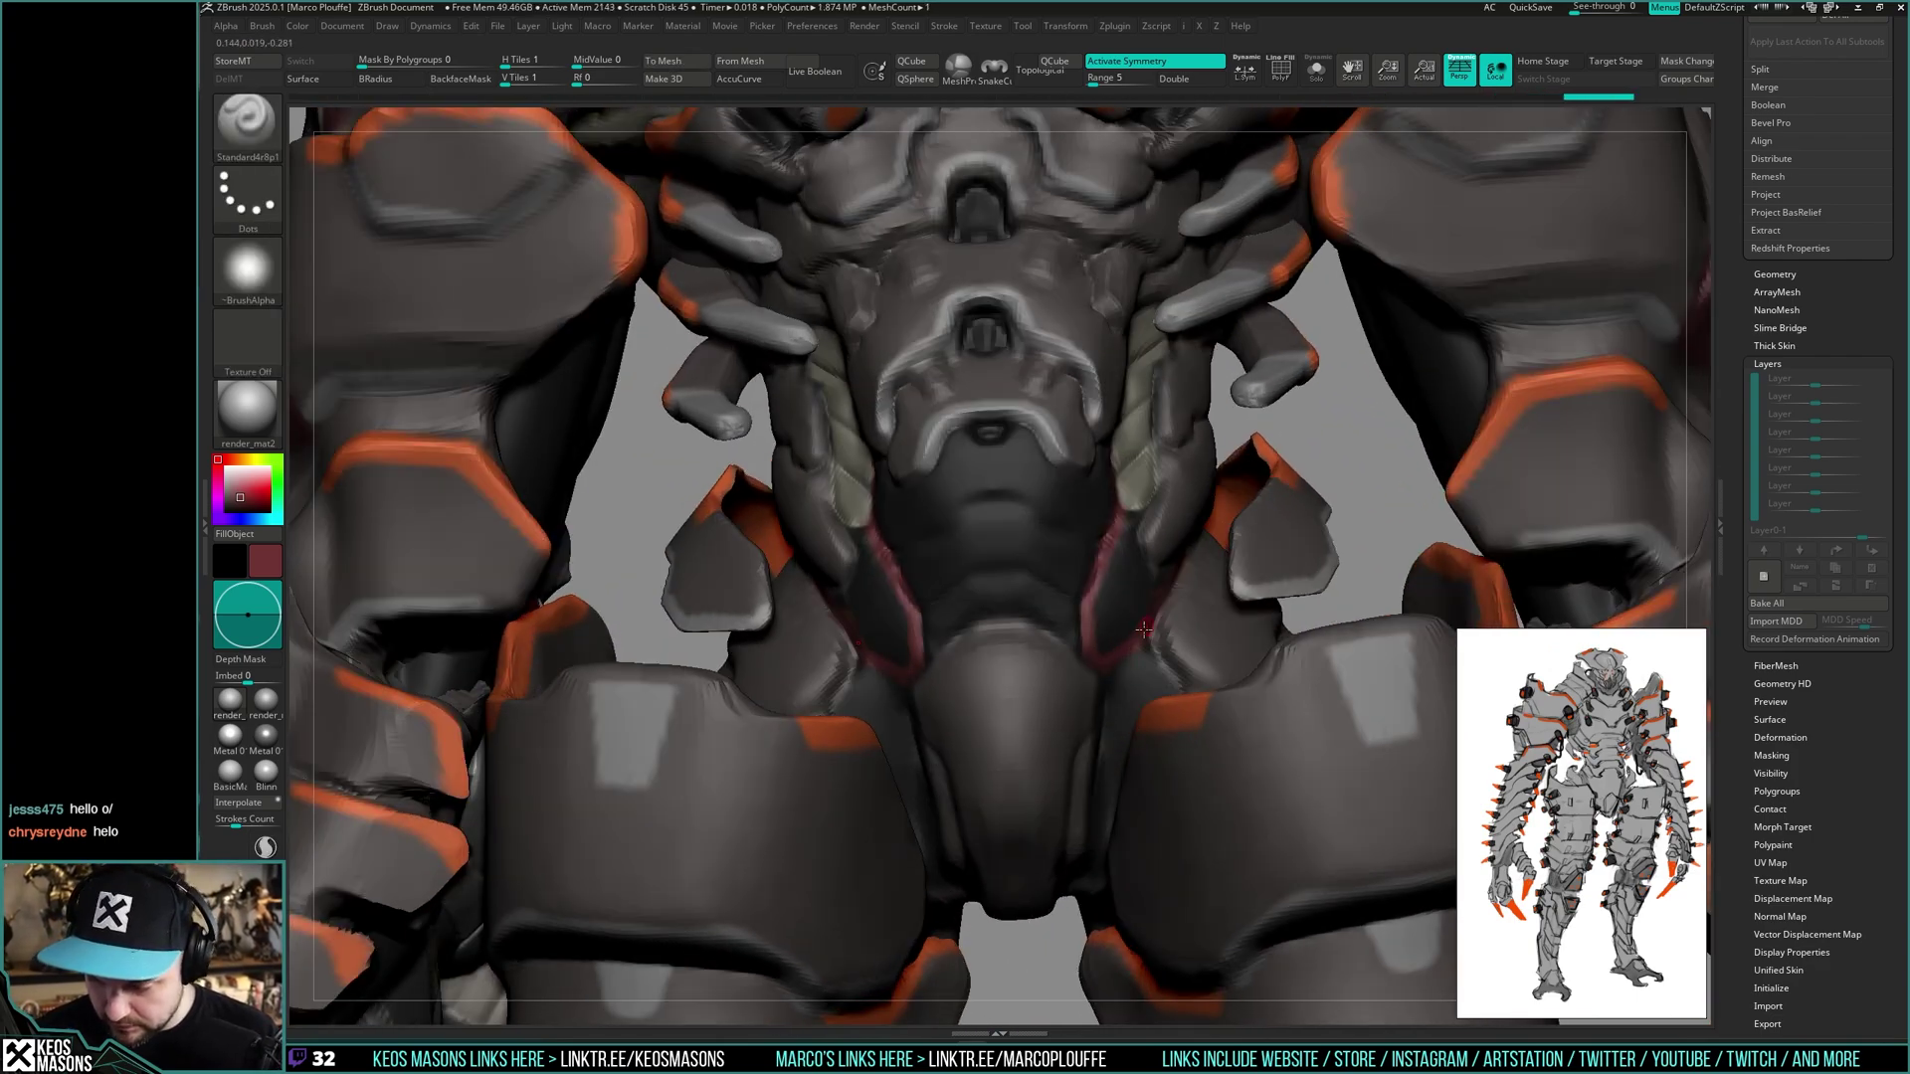
pyautogui.moveTo(1141, 634)
pyautogui.mouseDown(button='right')
pyautogui.moveTo(1146, 588)
pyautogui.moveTo(1170, 579)
pyautogui.mouseUp(button='right')
pyautogui.moveTo(1170, 579); pyautogui.dragTo(1159, 591)
pyautogui.moveTo(1116, 449); pyautogui.dragTo(1107, 500)
pyautogui.moveTo(1134, 507)
pyautogui.keyDown('ctrl'); pyautogui.mouseDown(button='right')
pyautogui.moveTo(1283, 616)
pyautogui.moveTo(1351, 617)
pyautogui.moveTo(1353, 505)
pyautogui.moveTo(1429, 461)
pyautogui.moveTo(1450, 482)
pyautogui.moveTo(1115, 607)
pyautogui.moveTo(1158, 432)
pyautogui.mouseUp(button='right'); pyautogui.keyUp('ctrl')
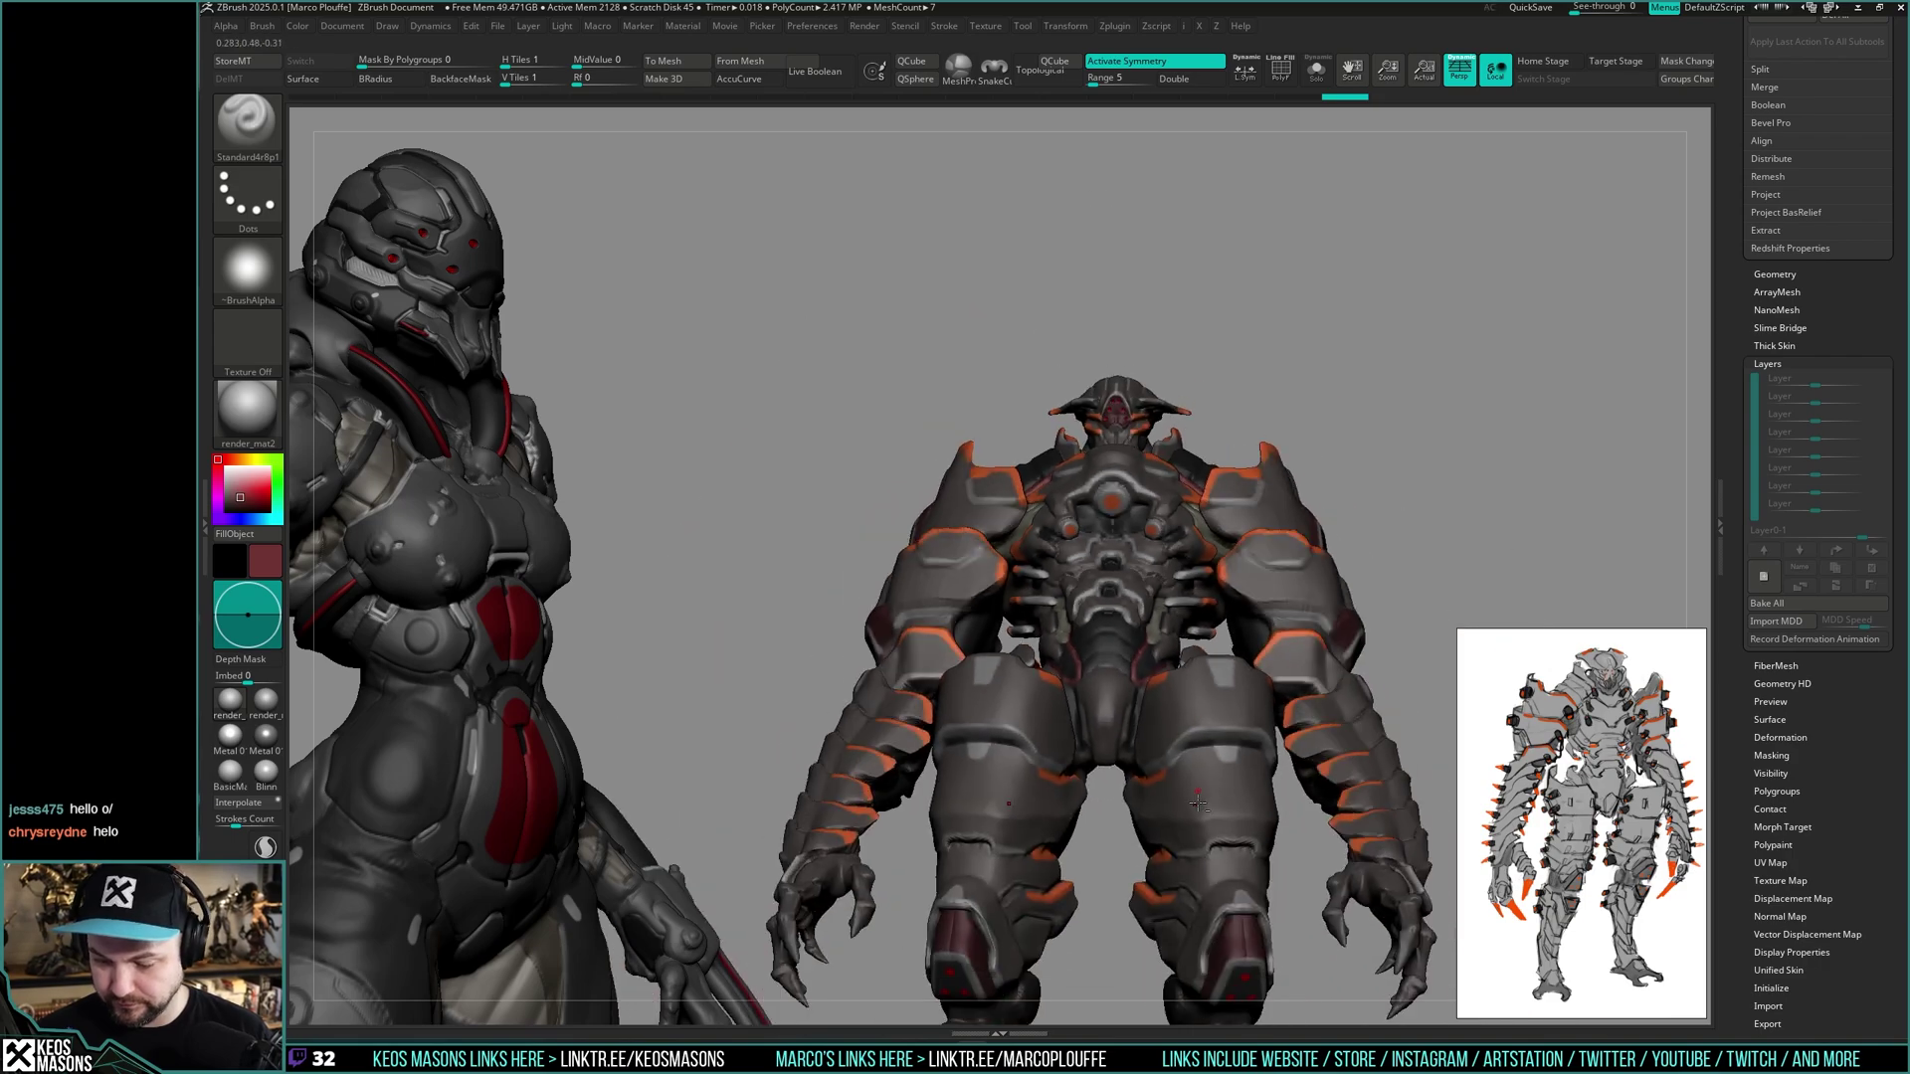
# - Select and isolate the leg armour subtool, compare it with its layer on and off, and bake the layer with it visible
pyautogui.keyDown('alt'); pyautogui.moveTo(1154, 775); pyautogui.dragTo(1213, 627, button='right'); pyautogui.keyUp('alt')
pyautogui.keyDown('alt'); pyautogui.click(1166, 624); pyautogui.keyUp('alt')
pyautogui.click(1882, 378)
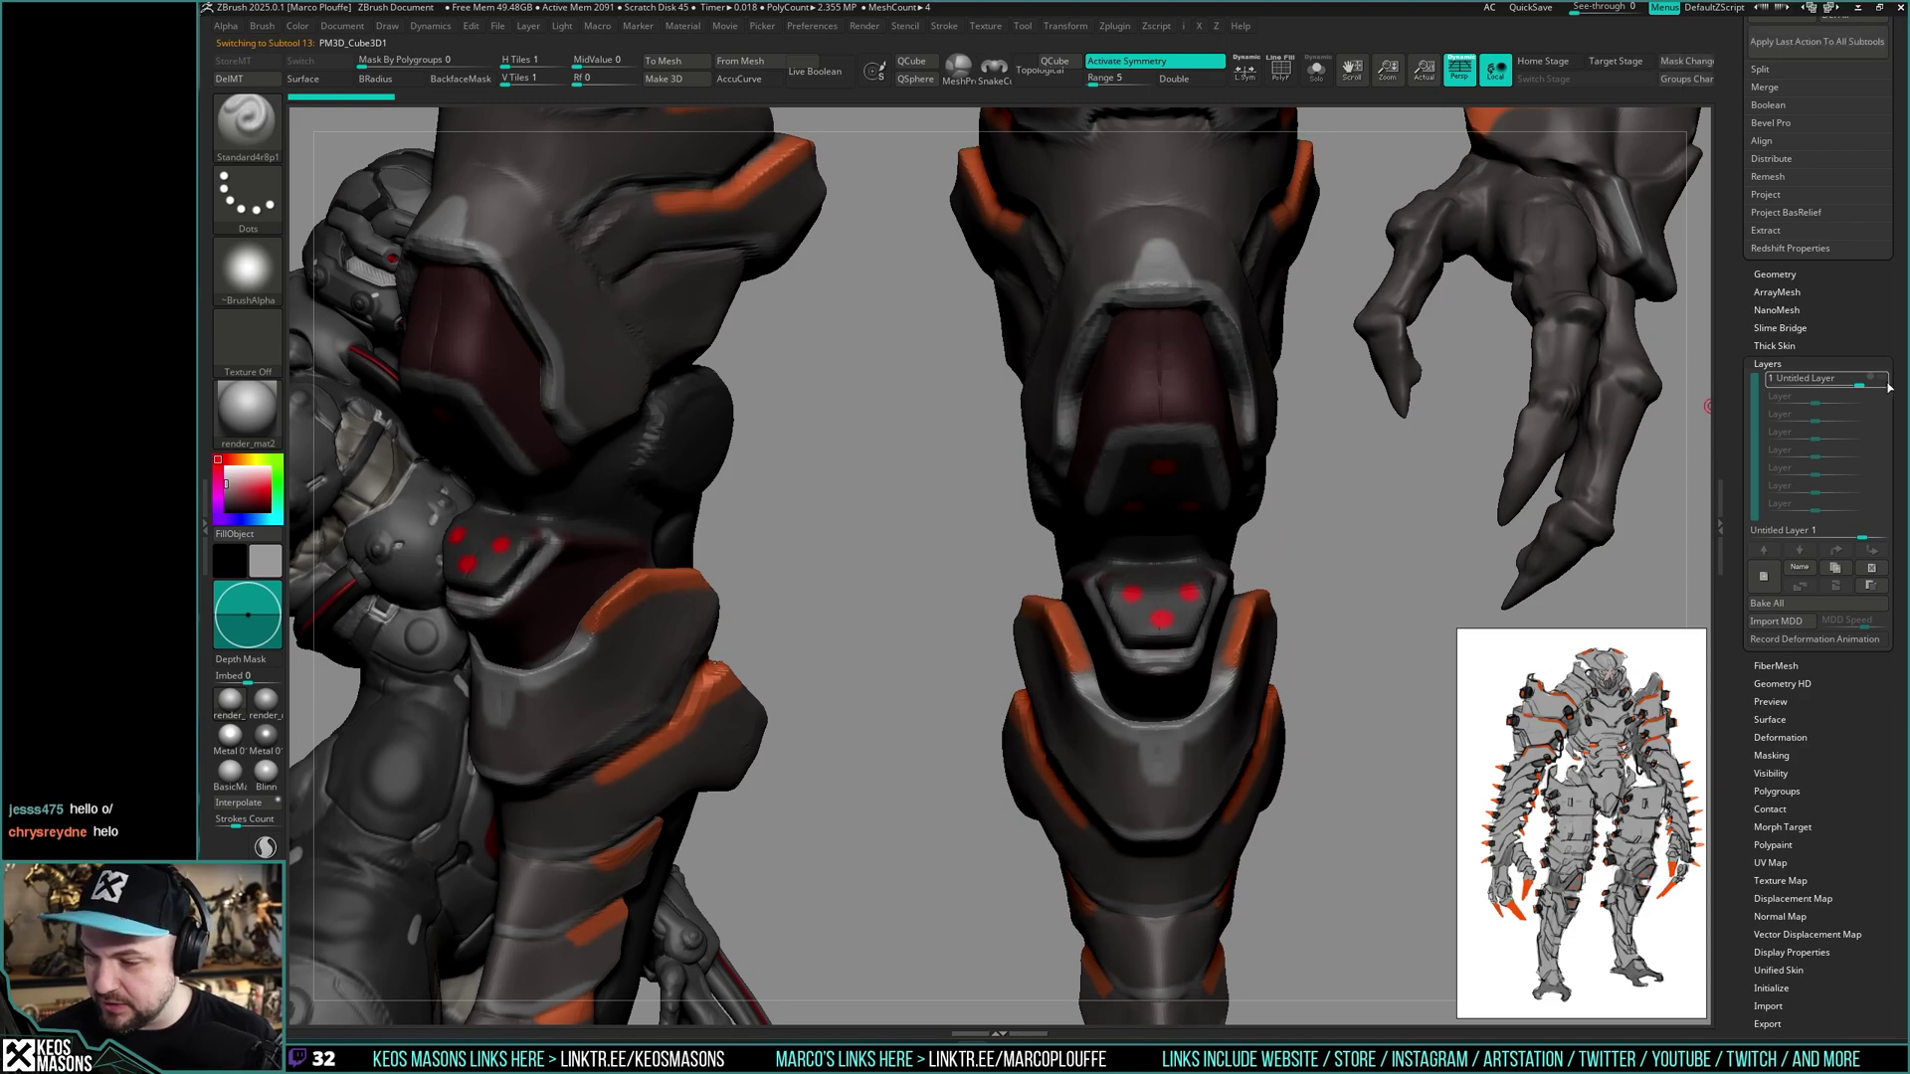
pyautogui.keyDown('ctrl'); pyautogui.moveTo(1383, 597); pyautogui.dragTo(1368, 558, button='right'); pyautogui.keyUp('ctrl')
pyautogui.hotkey('shift', 's')
pyautogui.click(1883, 386)
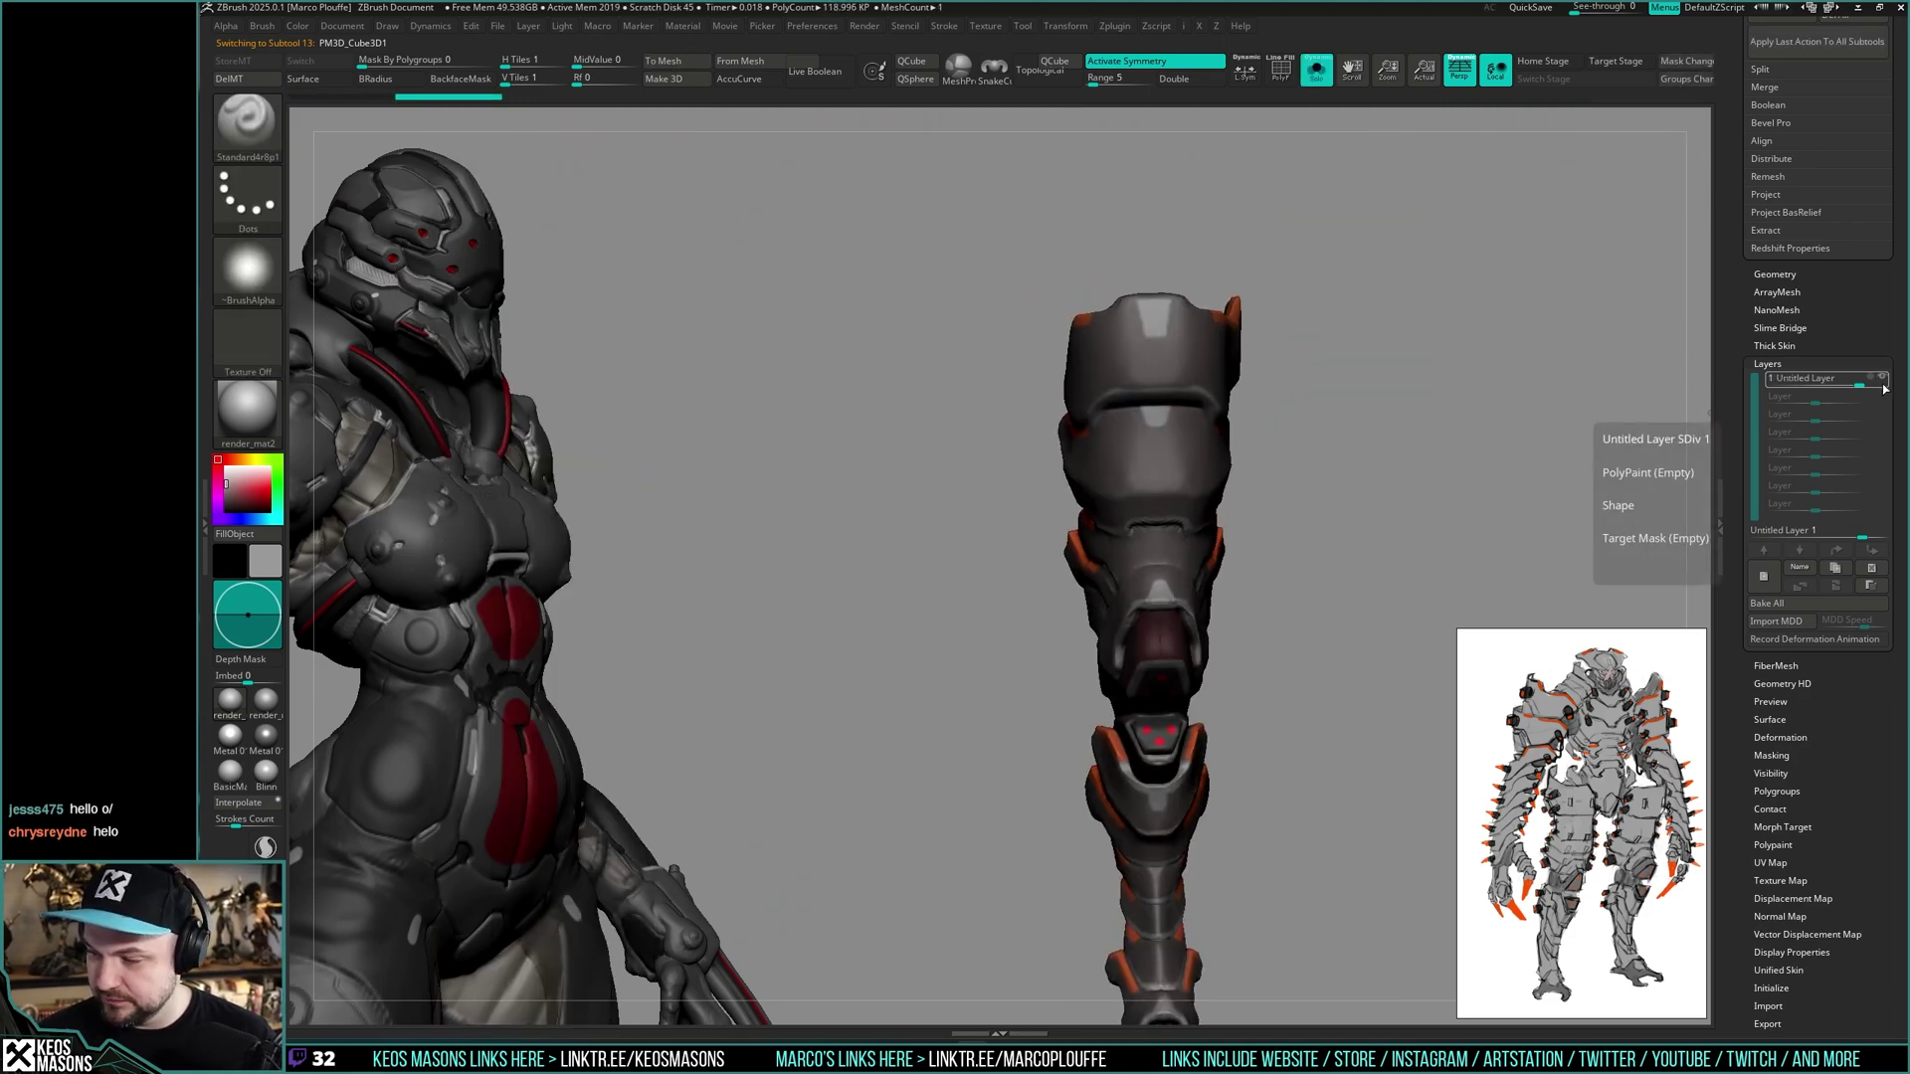
pyautogui.click(1884, 382)
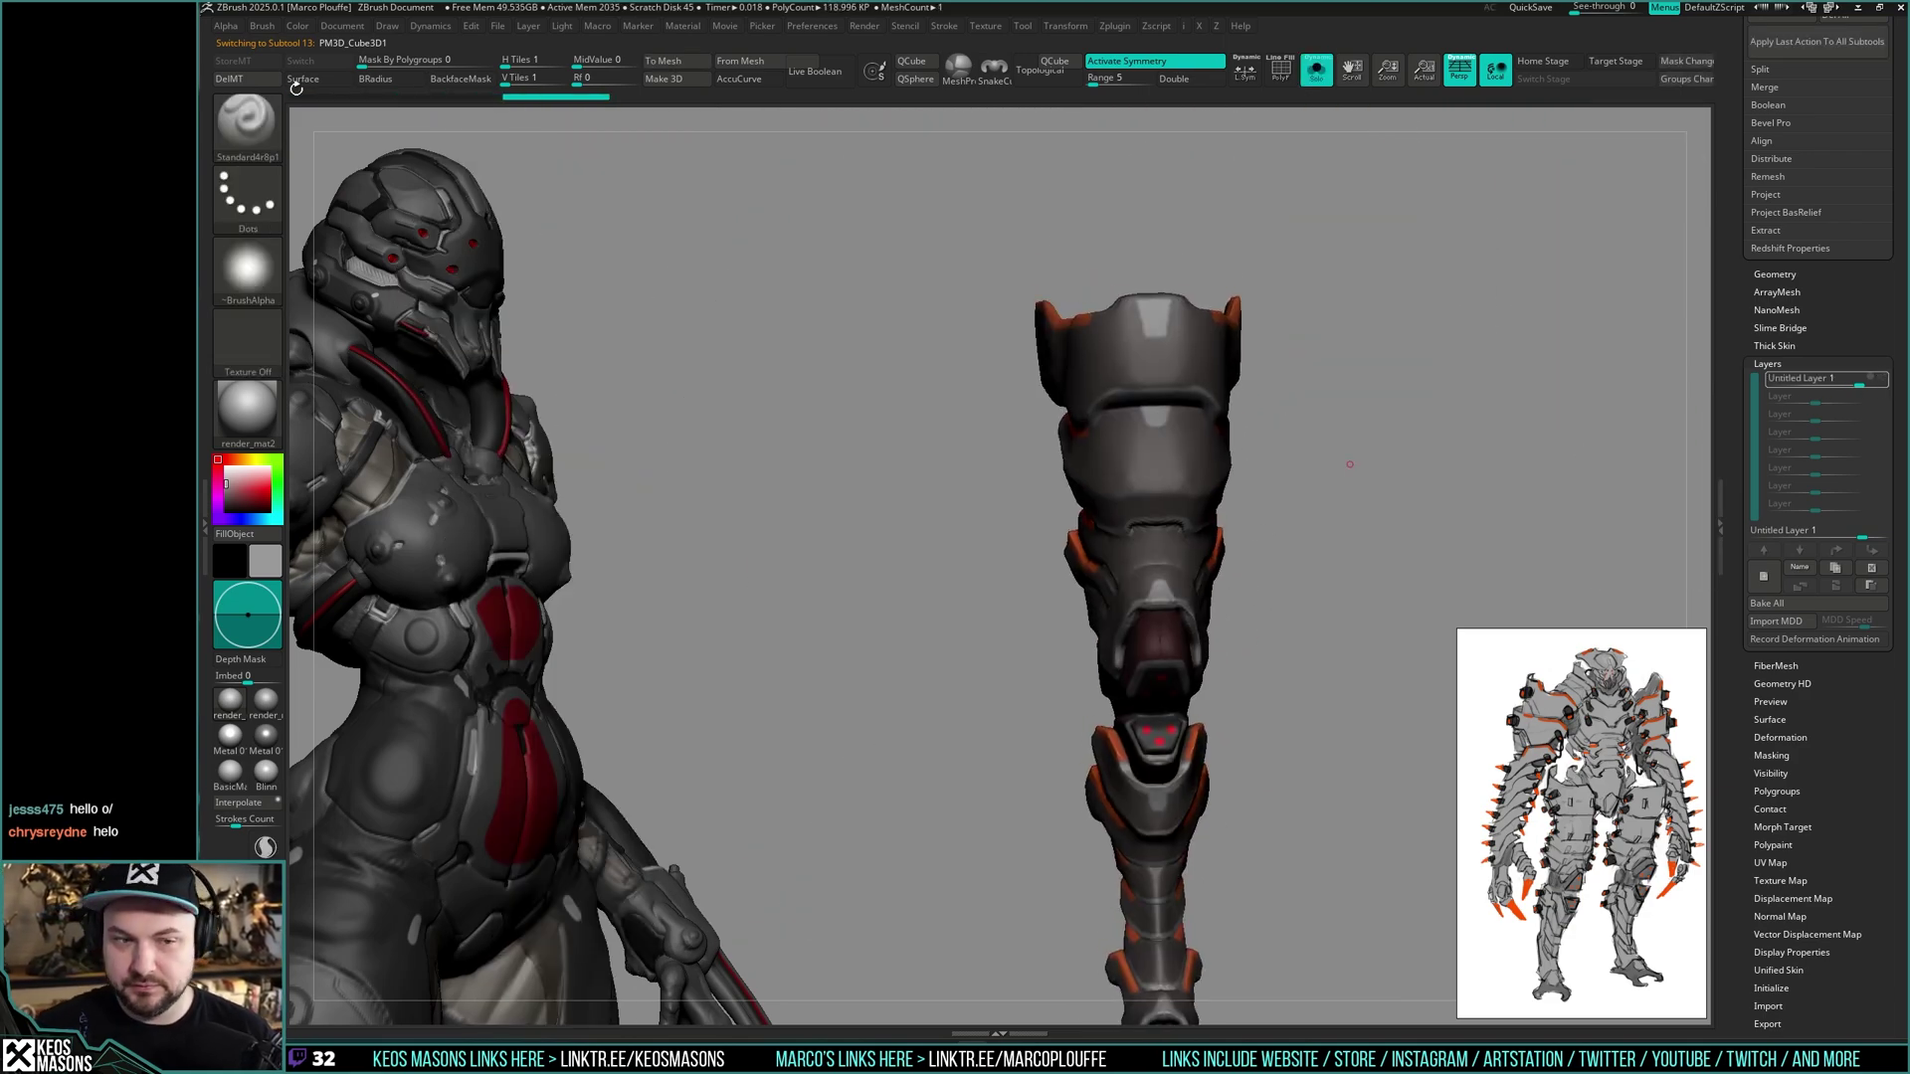
pyautogui.click(1882, 378)
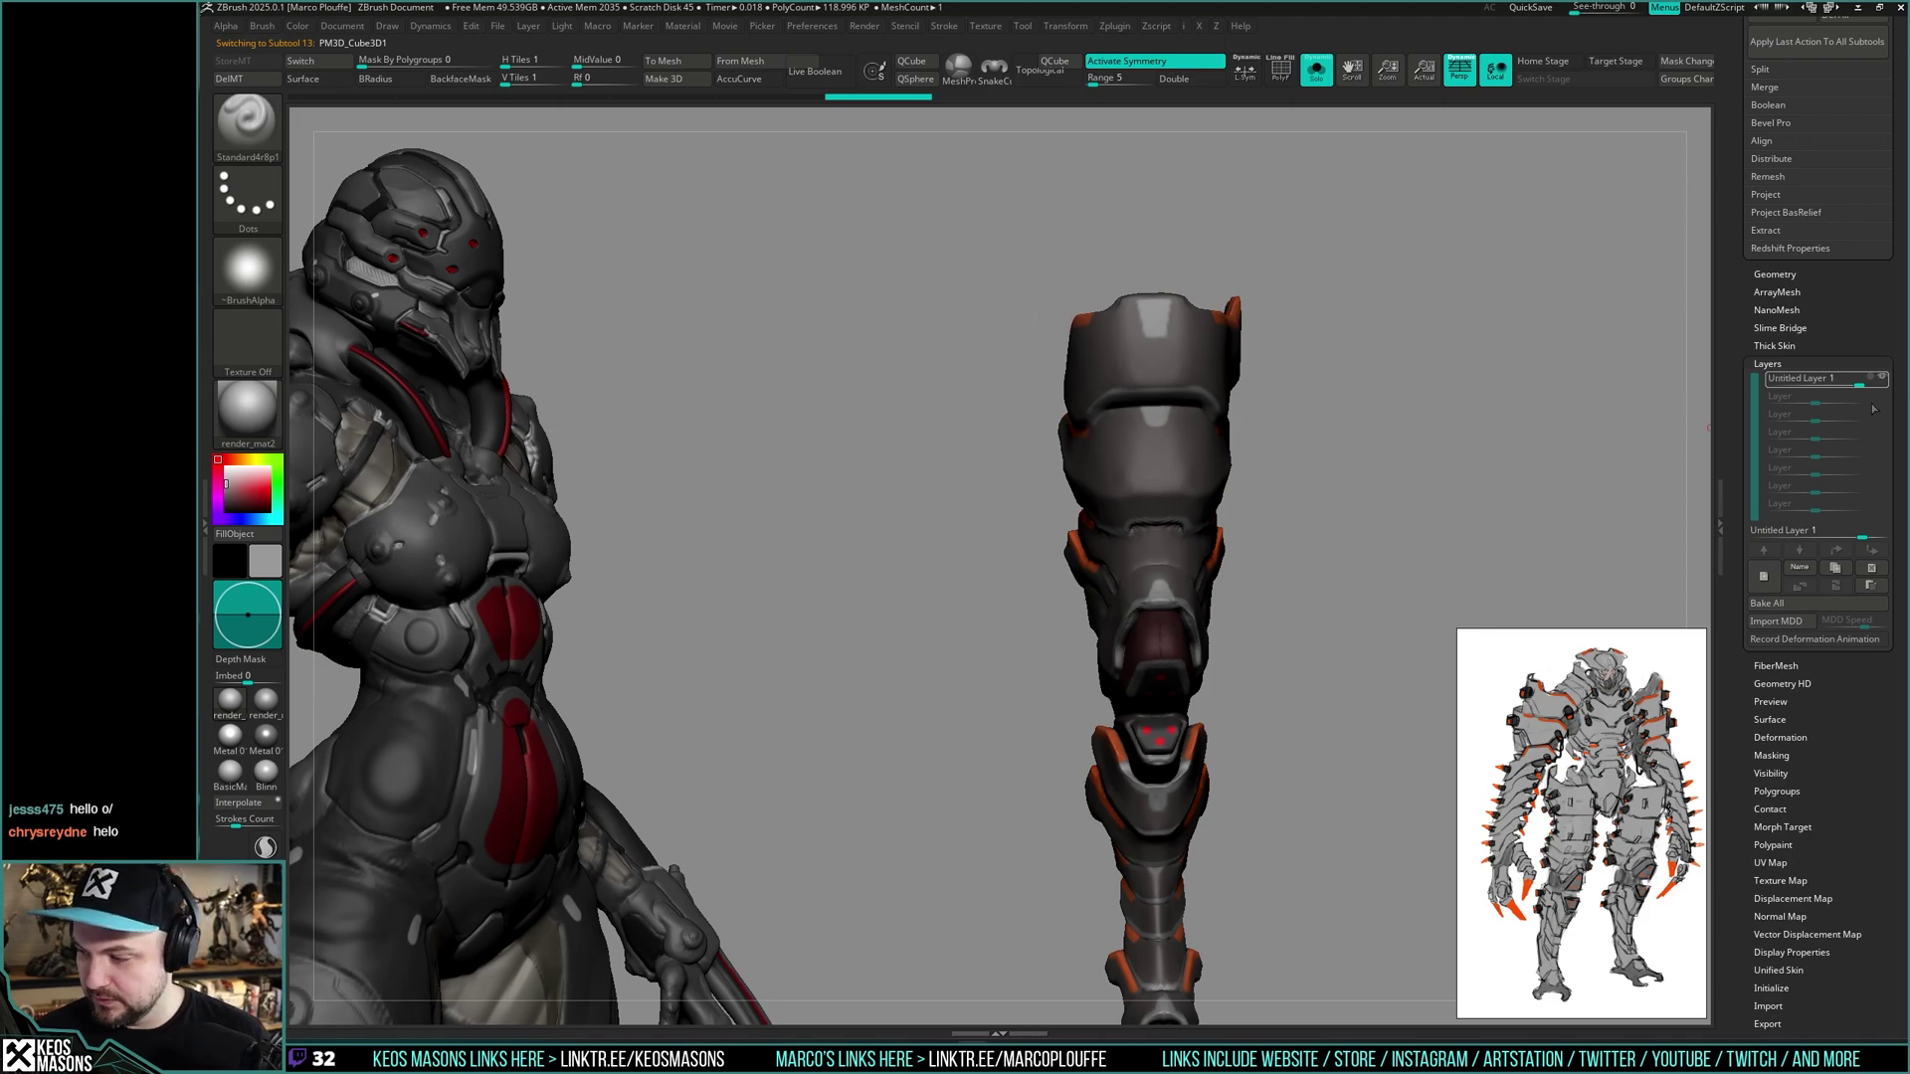
pyautogui.click(1844, 606)
# - Paint the three red dots on the knee piece light grey and show the whole character again
pyautogui.keyDown('alt'); pyautogui.moveTo(895, 557); pyautogui.dragTo(571, 647); pyautogui.keyUp('alt')
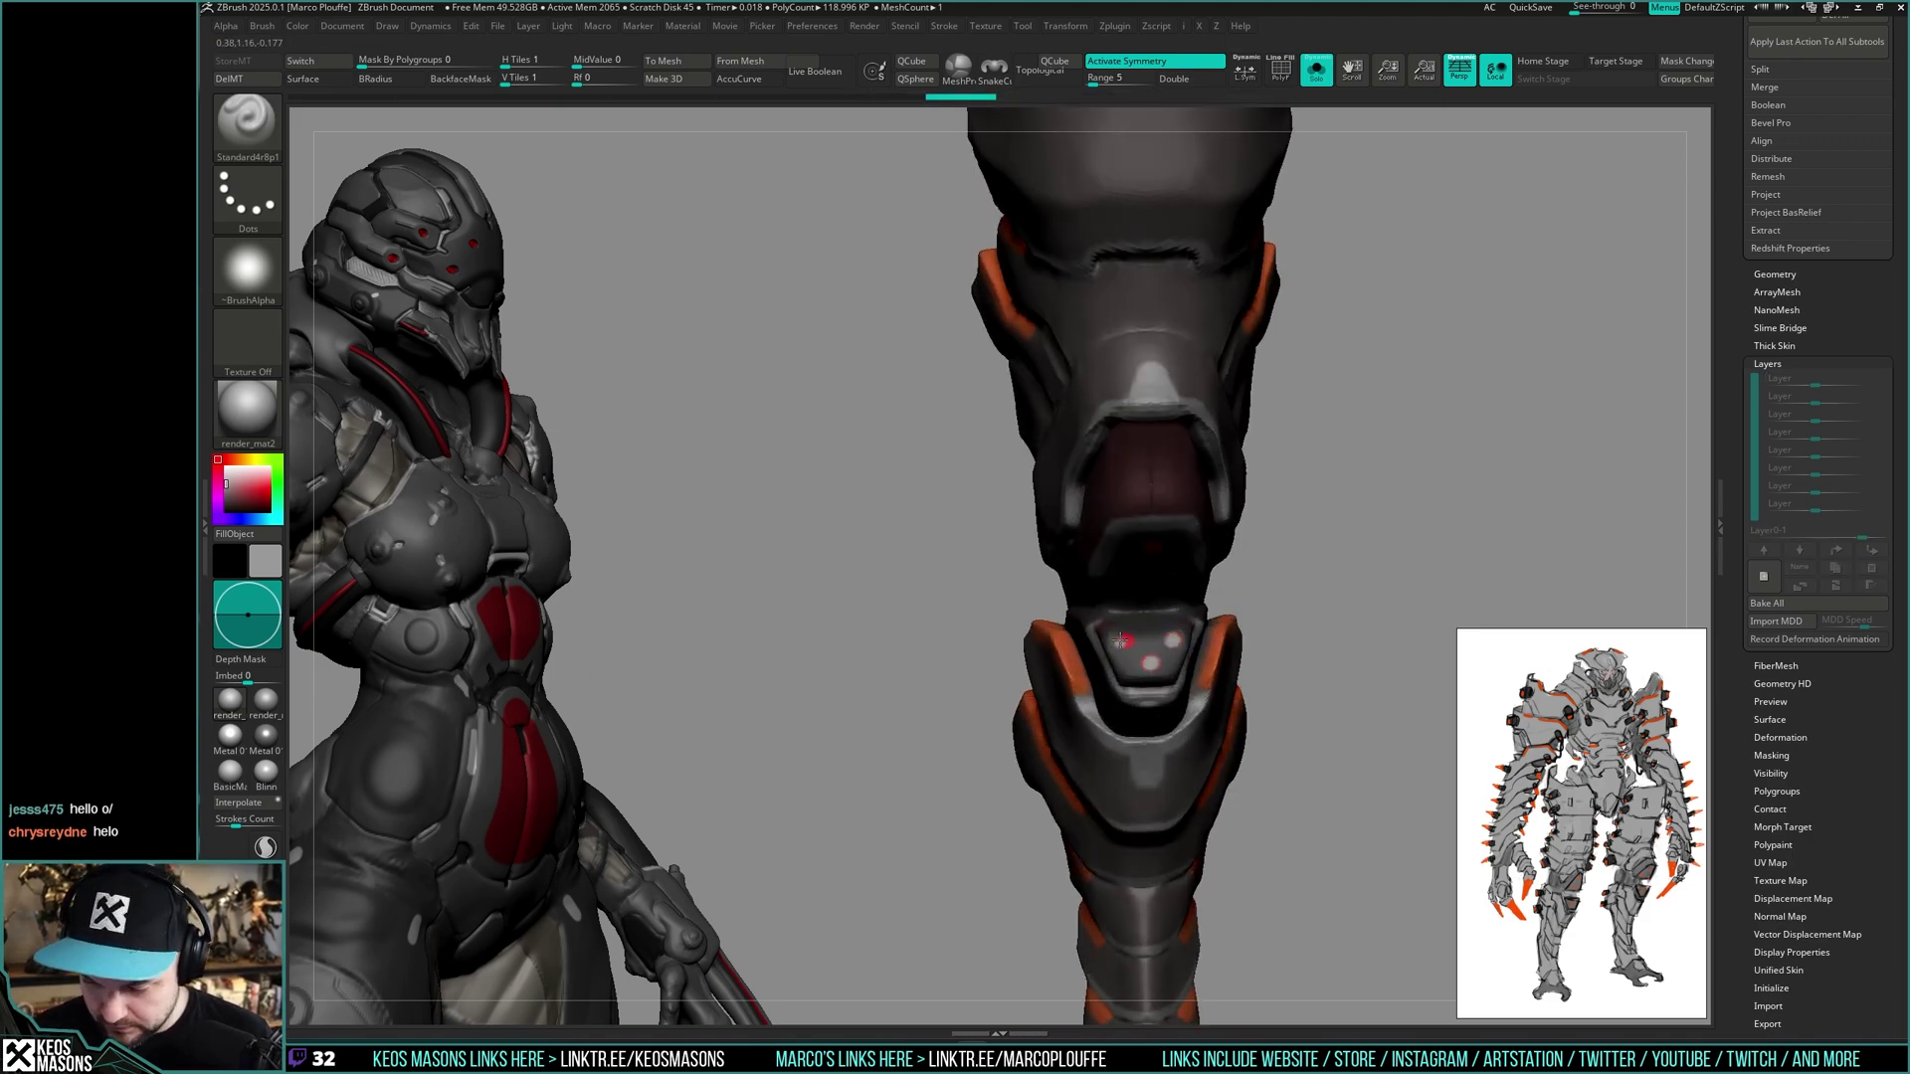
pyautogui.moveTo(1154, 666)
pyautogui.keyDown('ctrl'); pyautogui.mouseDown(button='right')
pyautogui.moveTo(1171, 606)
pyautogui.moveTo(1175, 705)
pyautogui.moveTo(1198, 695)
pyautogui.moveTo(1224, 733)
pyautogui.moveTo(1174, 488)
pyautogui.moveTo(1174, 697)
pyautogui.mouseUp(button='right'); pyautogui.keyUp('ctrl')
pyautogui.hotkey('alt', 's')
pyautogui.moveTo(1173, 696); pyautogui.dragTo(1159, 651, button='right')
pyautogui.moveTo(1159, 651)
pyautogui.keyDown('ctrl'); pyautogui.mouseDown(button='right')
pyautogui.moveTo(1167, 586)
pyautogui.moveTo(1165, 687)
pyautogui.moveTo(1159, 630)
pyautogui.mouseUp(button='right'); pyautogui.keyUp('ctrl')
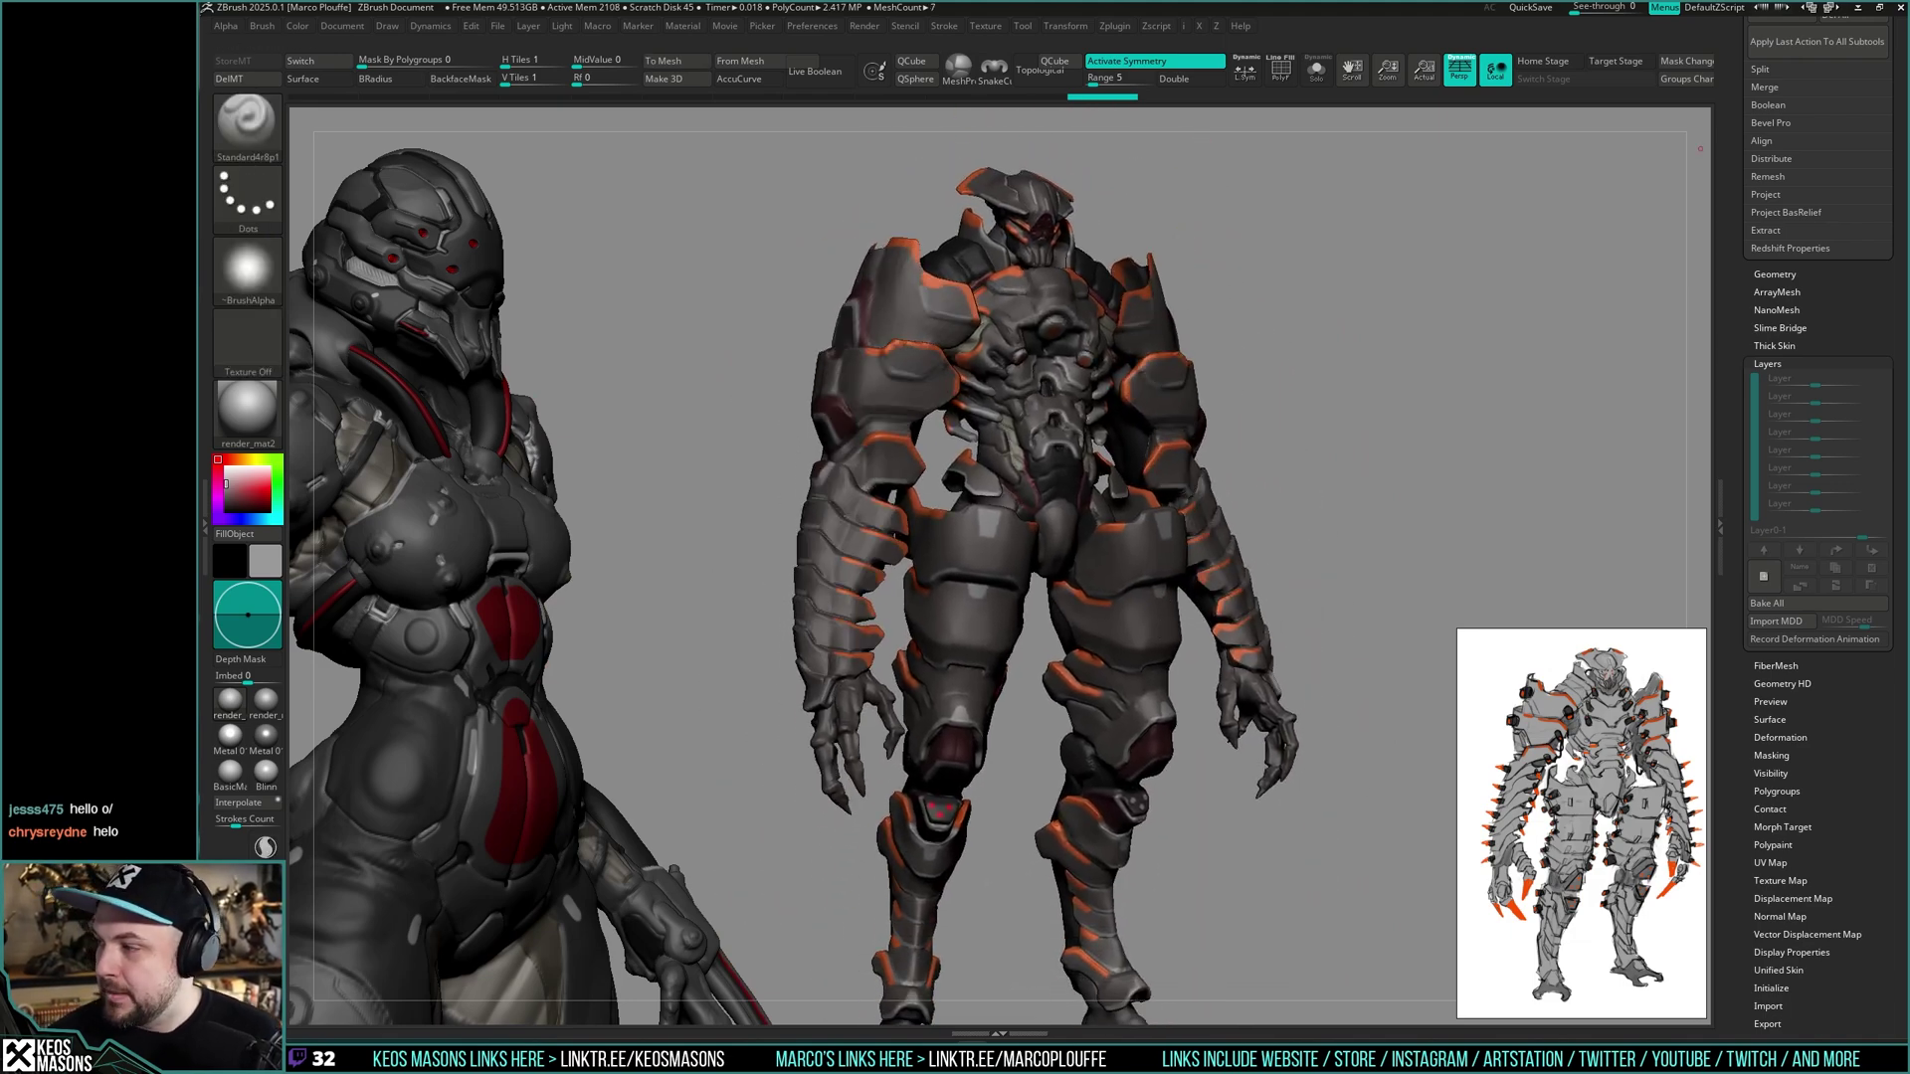
# - Read the reviz notes in Notepad and check the listed points on the model's front and back
pyautogui.moveTo(1909, 617); pyautogui.dragTo(1584, 161)
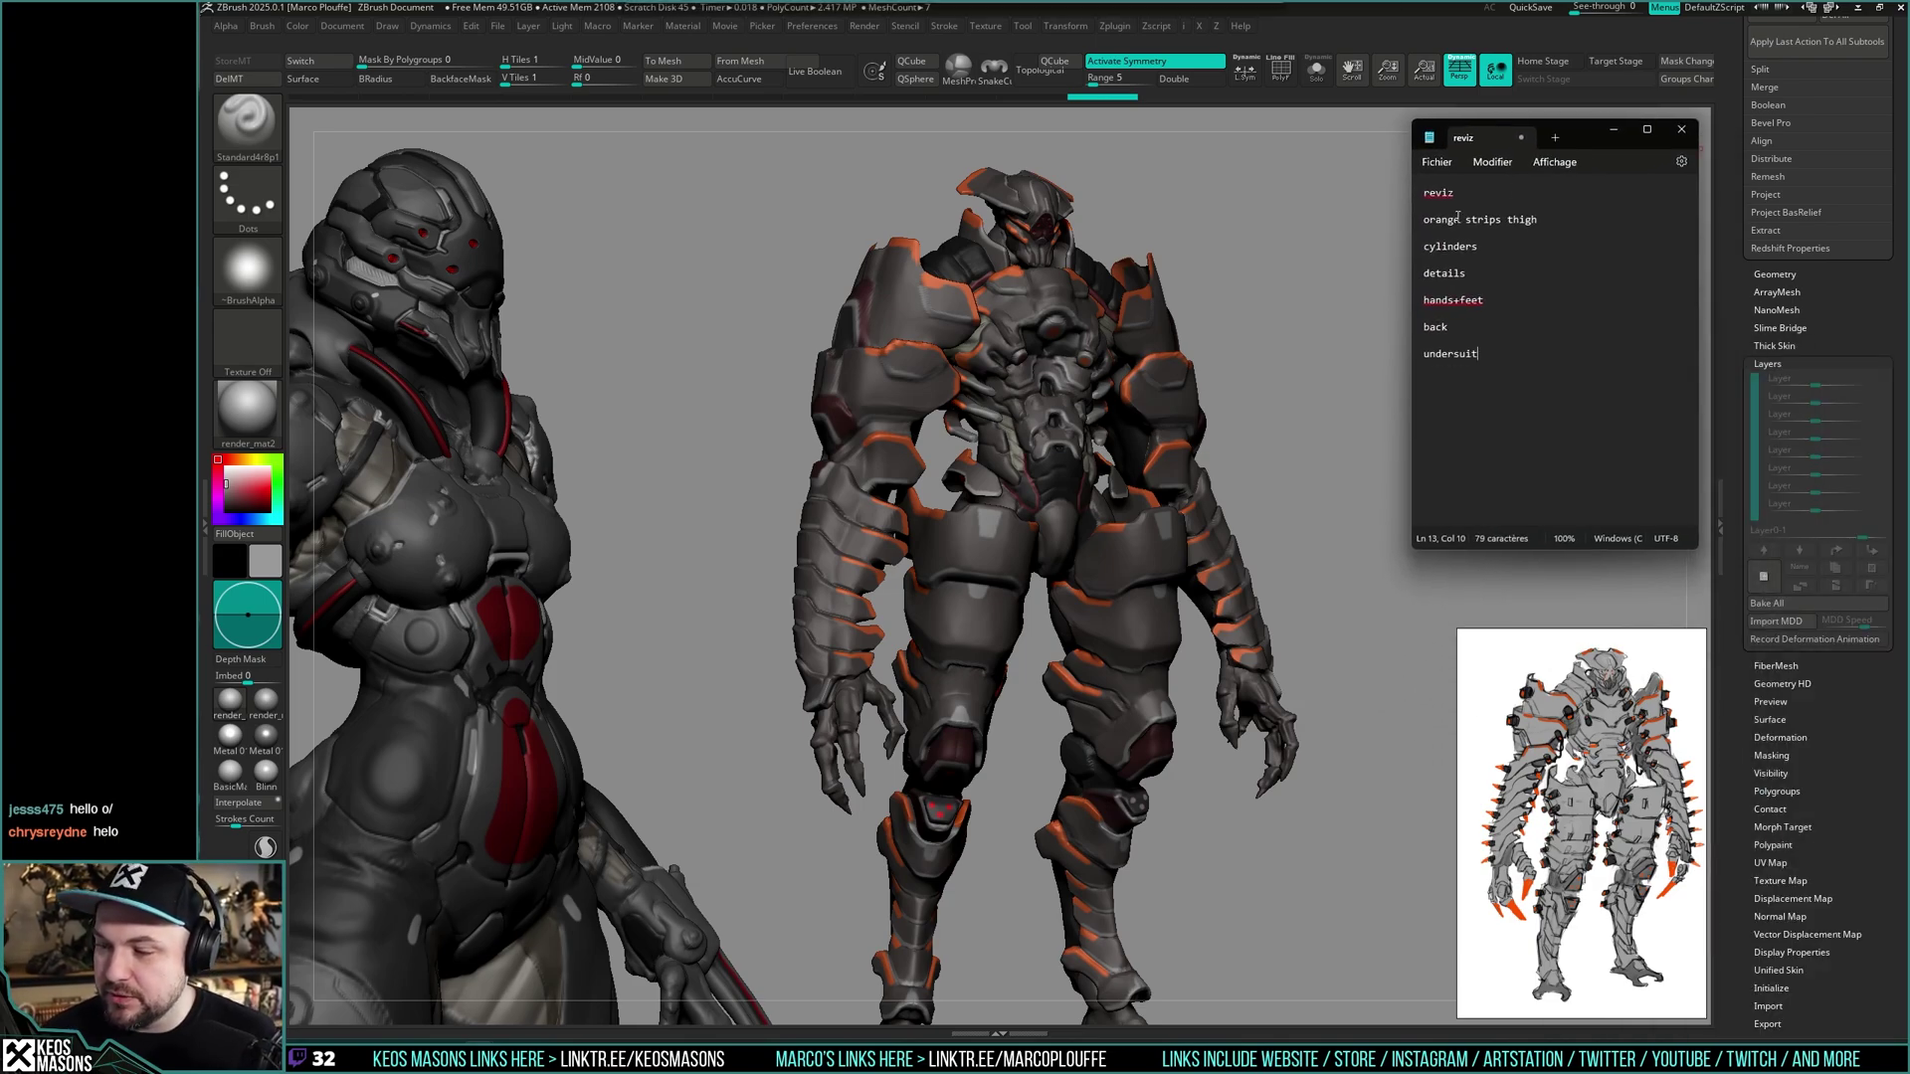
pyautogui.moveTo(1313, 342)
pyautogui.mouseDown()
pyautogui.moveTo(1592, 342)
pyautogui.moveTo(1337, 342)
pyautogui.mouseUp()
pyautogui.hotkey('alt', 'Tab')
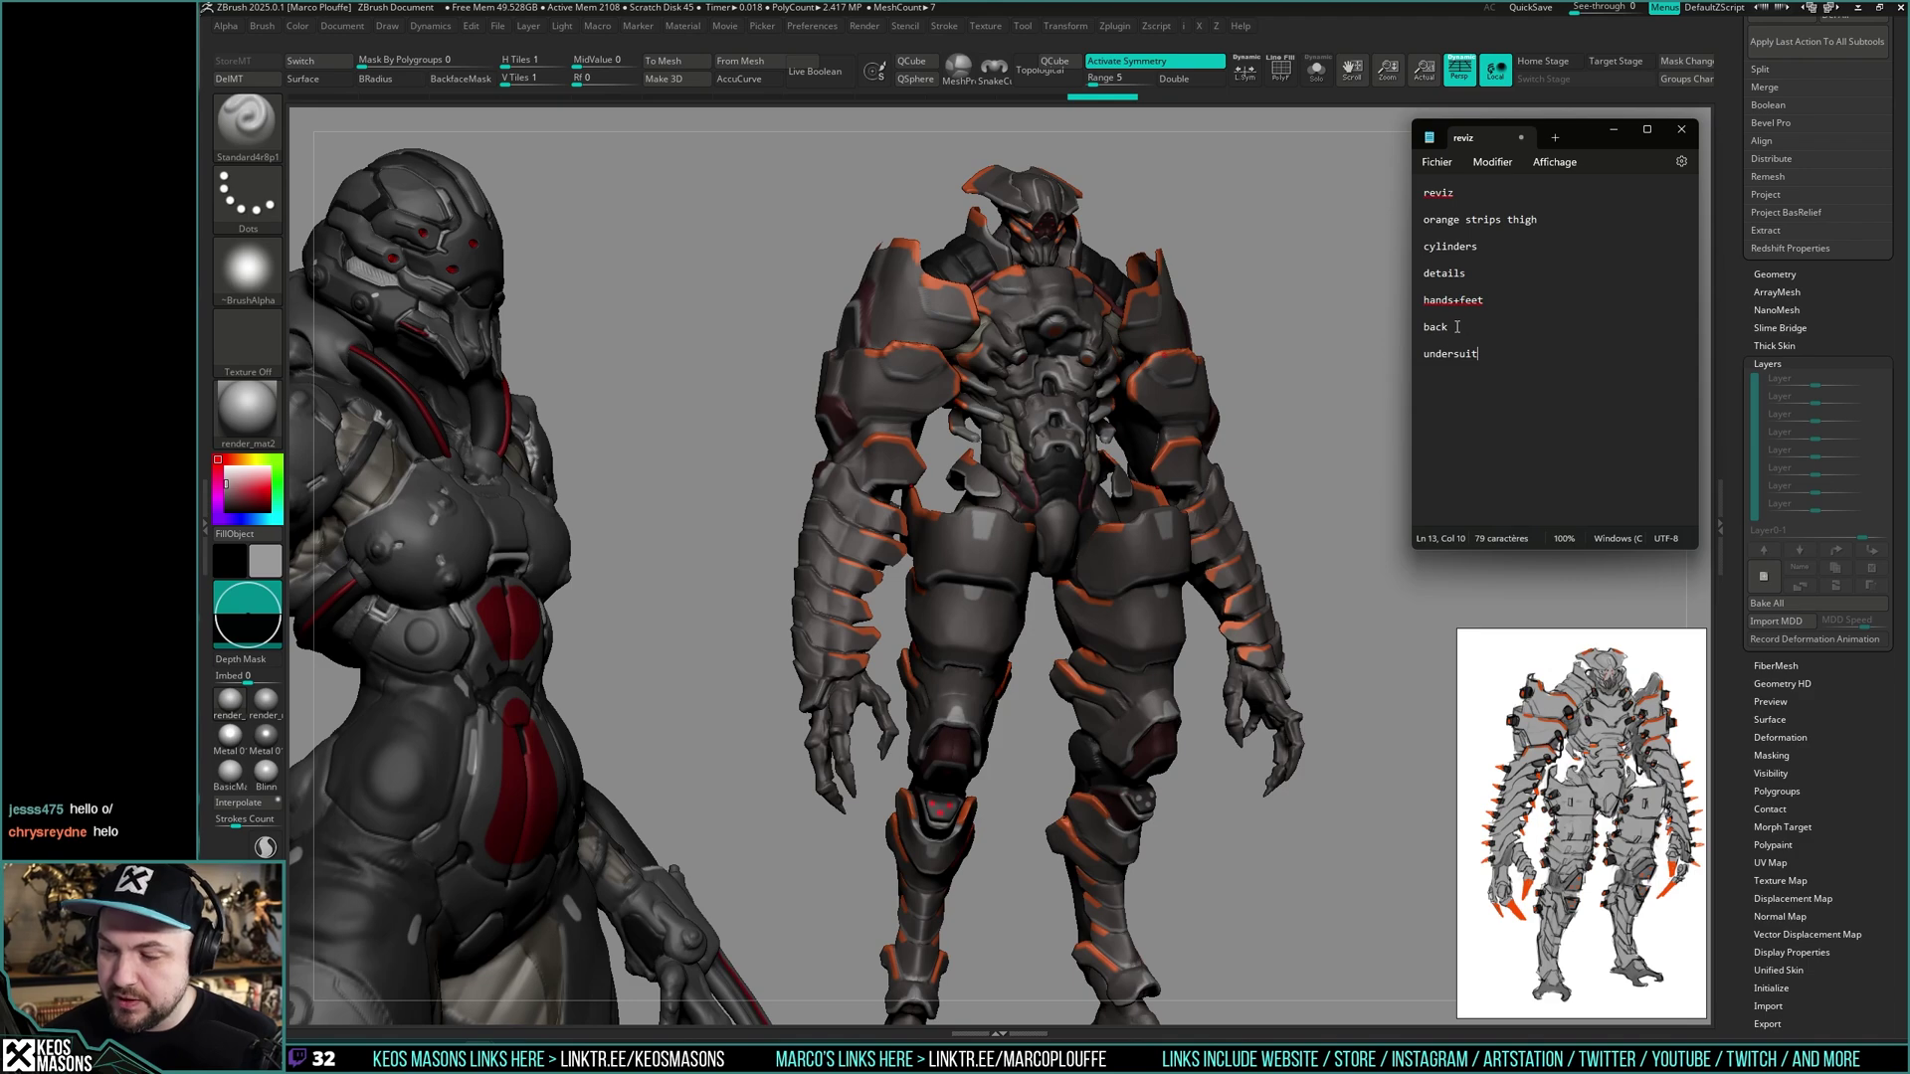
pyautogui.moveTo(1302, 406); pyautogui.dragTo(1140, 420)
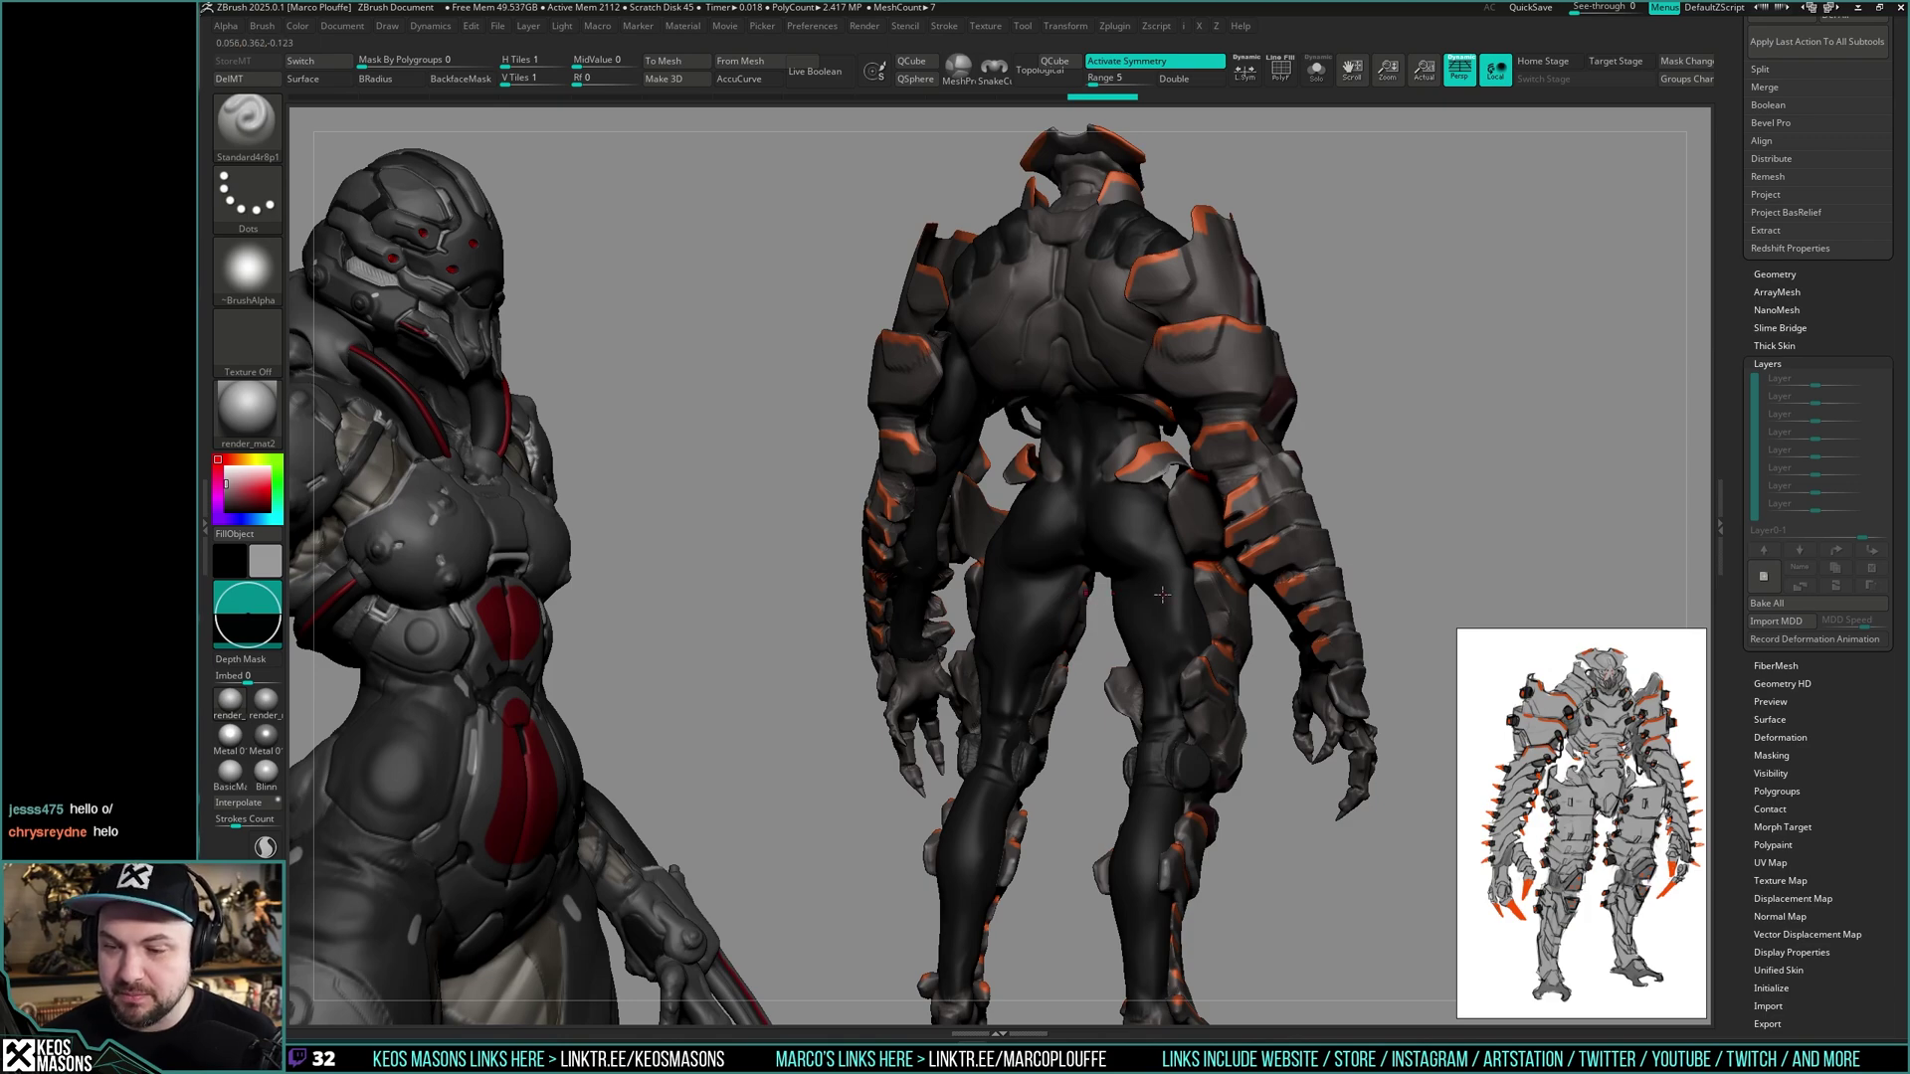
pyautogui.moveTo(1180, 590); pyautogui.dragTo(830, 582, button='right')
pyautogui.moveTo(1240, 564); pyautogui.dragTo(1169, 593, button='right')
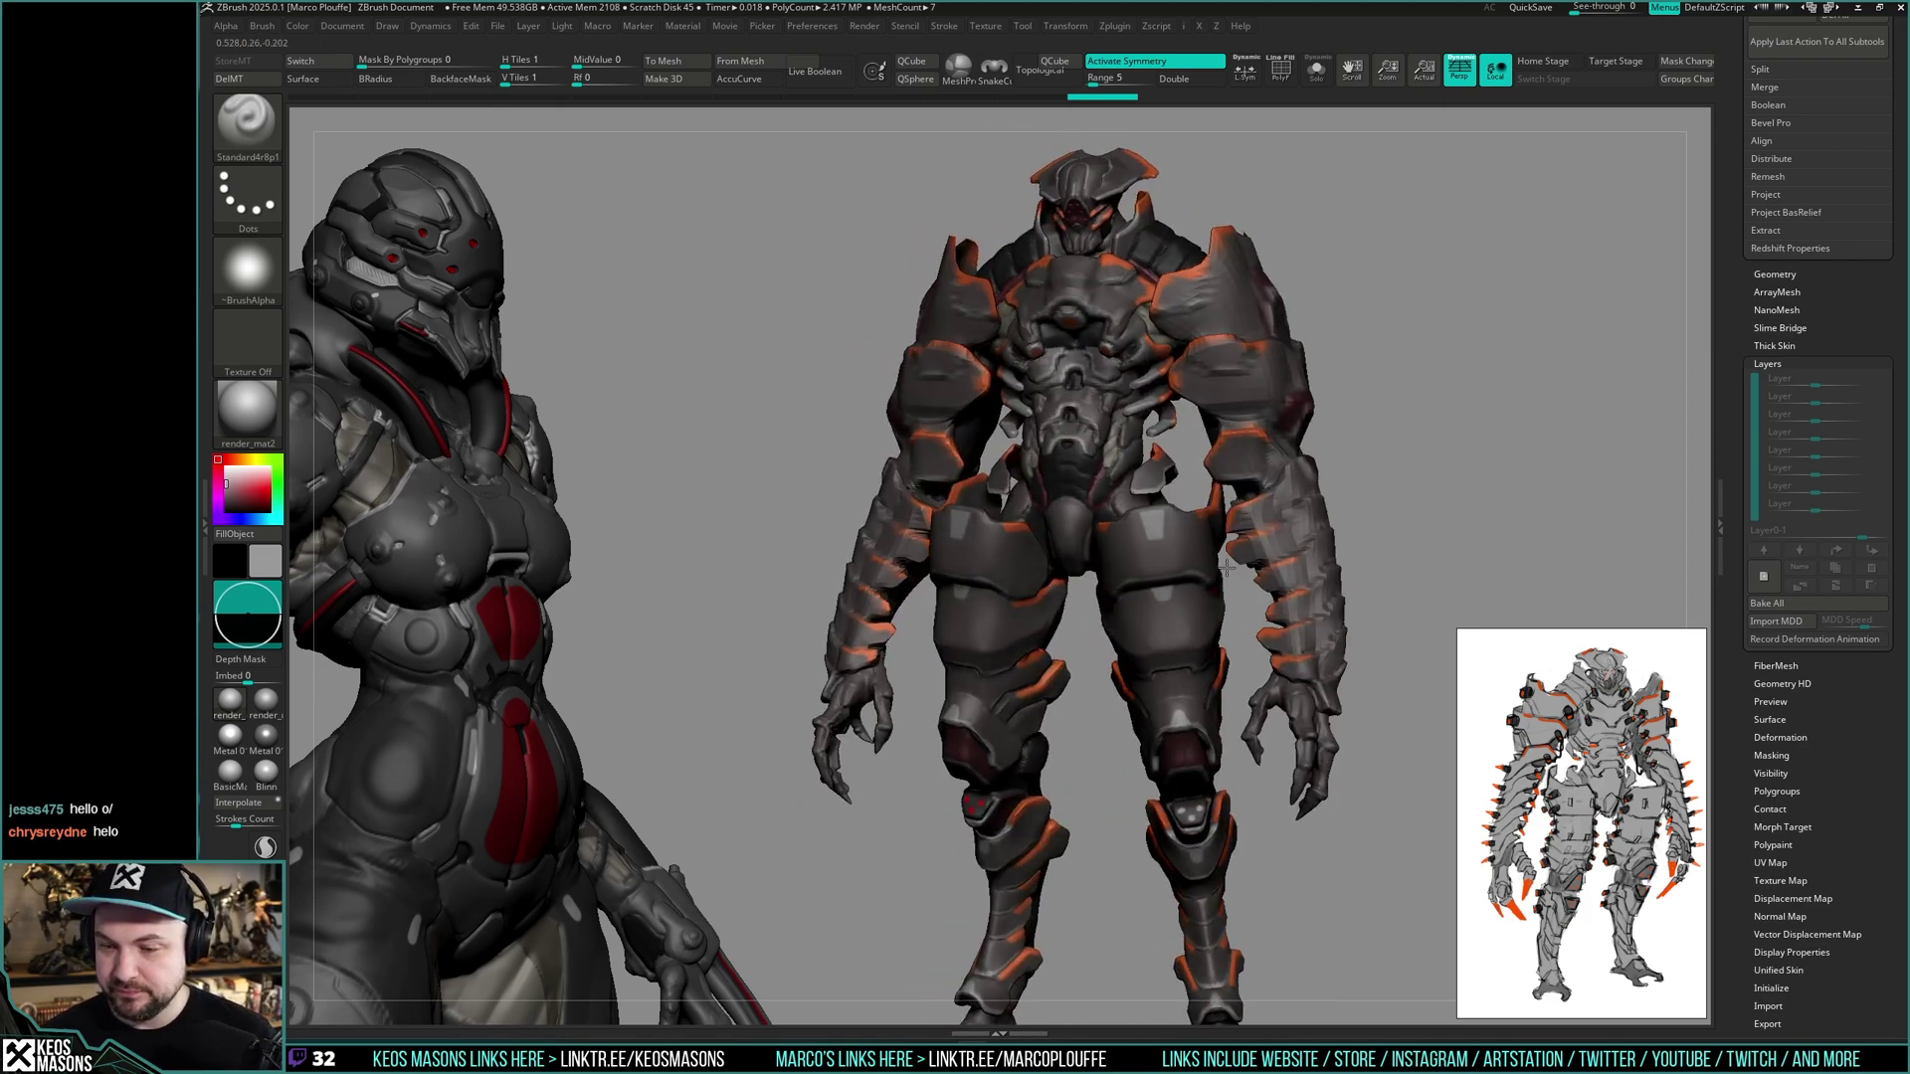
pyautogui.moveTo(1151, 475); pyautogui.dragTo(1330, 297, button='right')
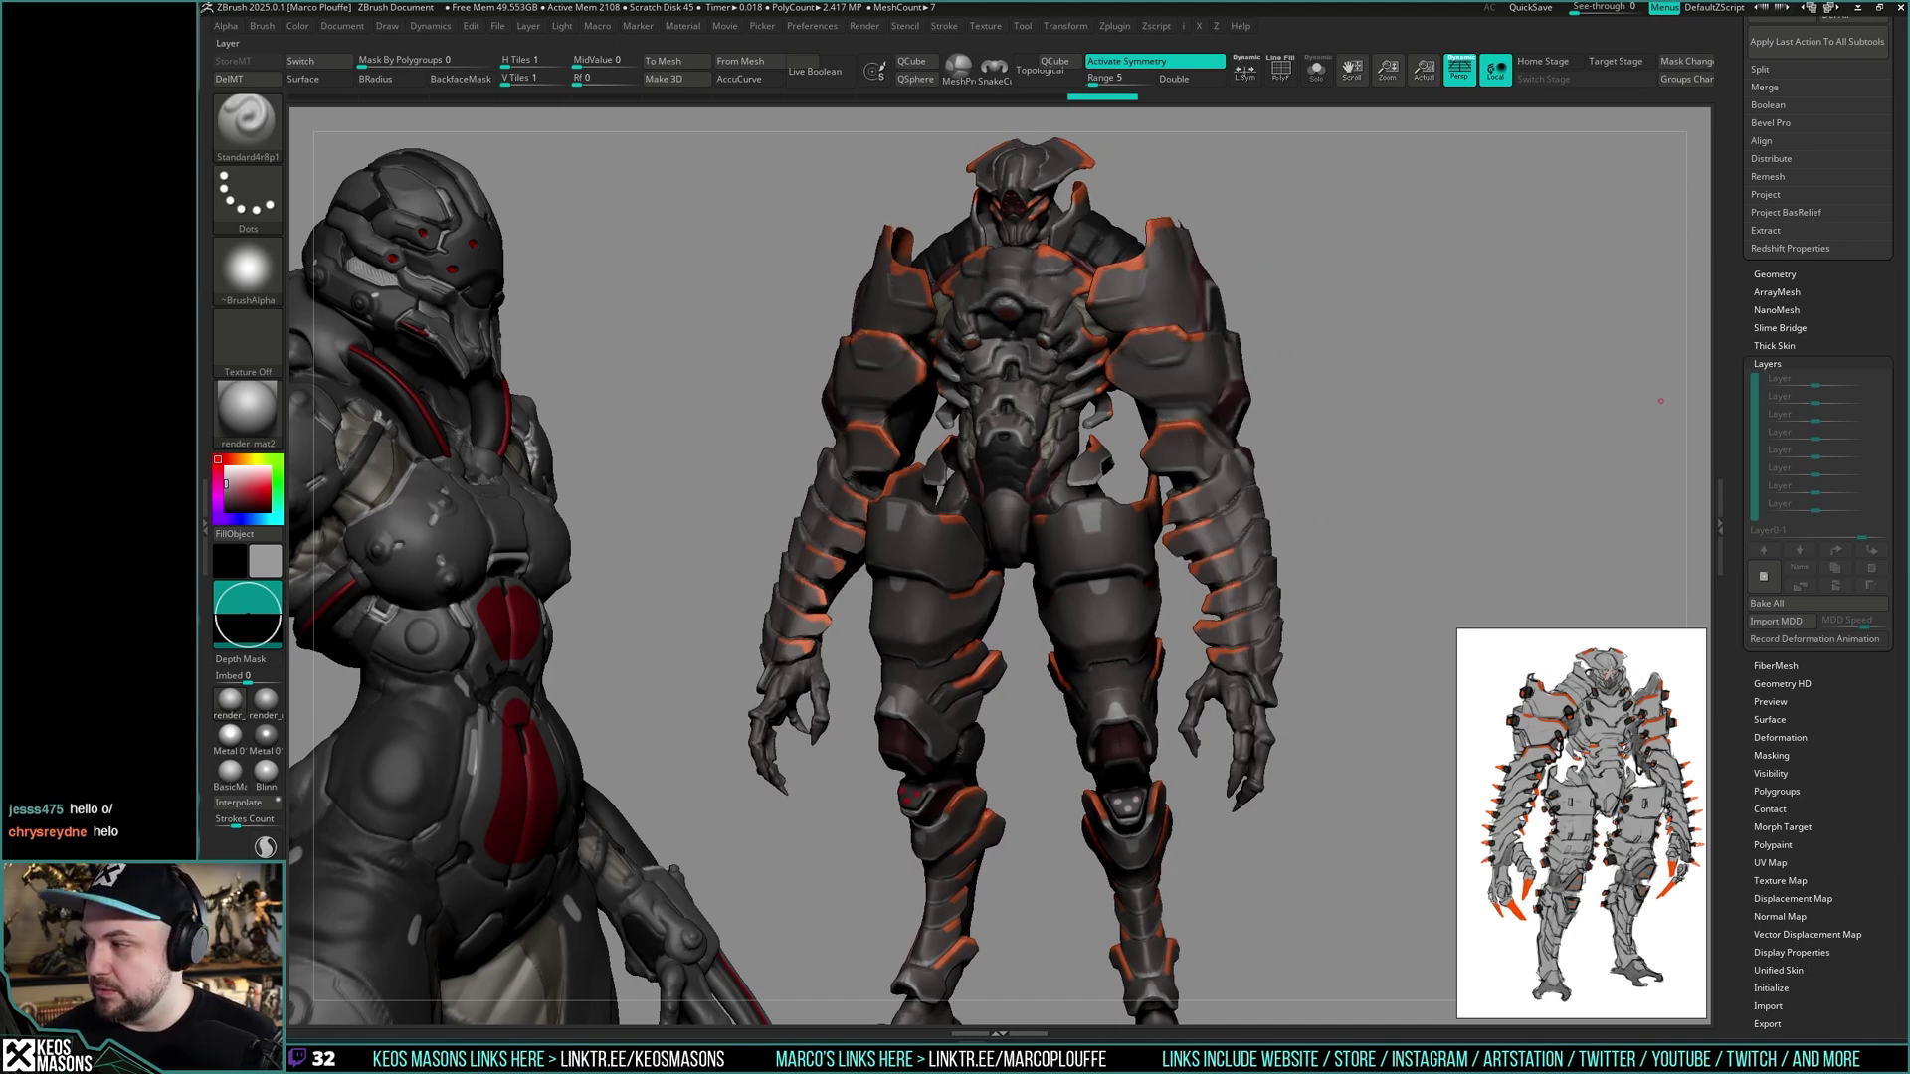
# - Look at the elem descriptions.txt notes in Notepad and return to ZBrush
pyautogui.hotkey('alt', 'Tab')
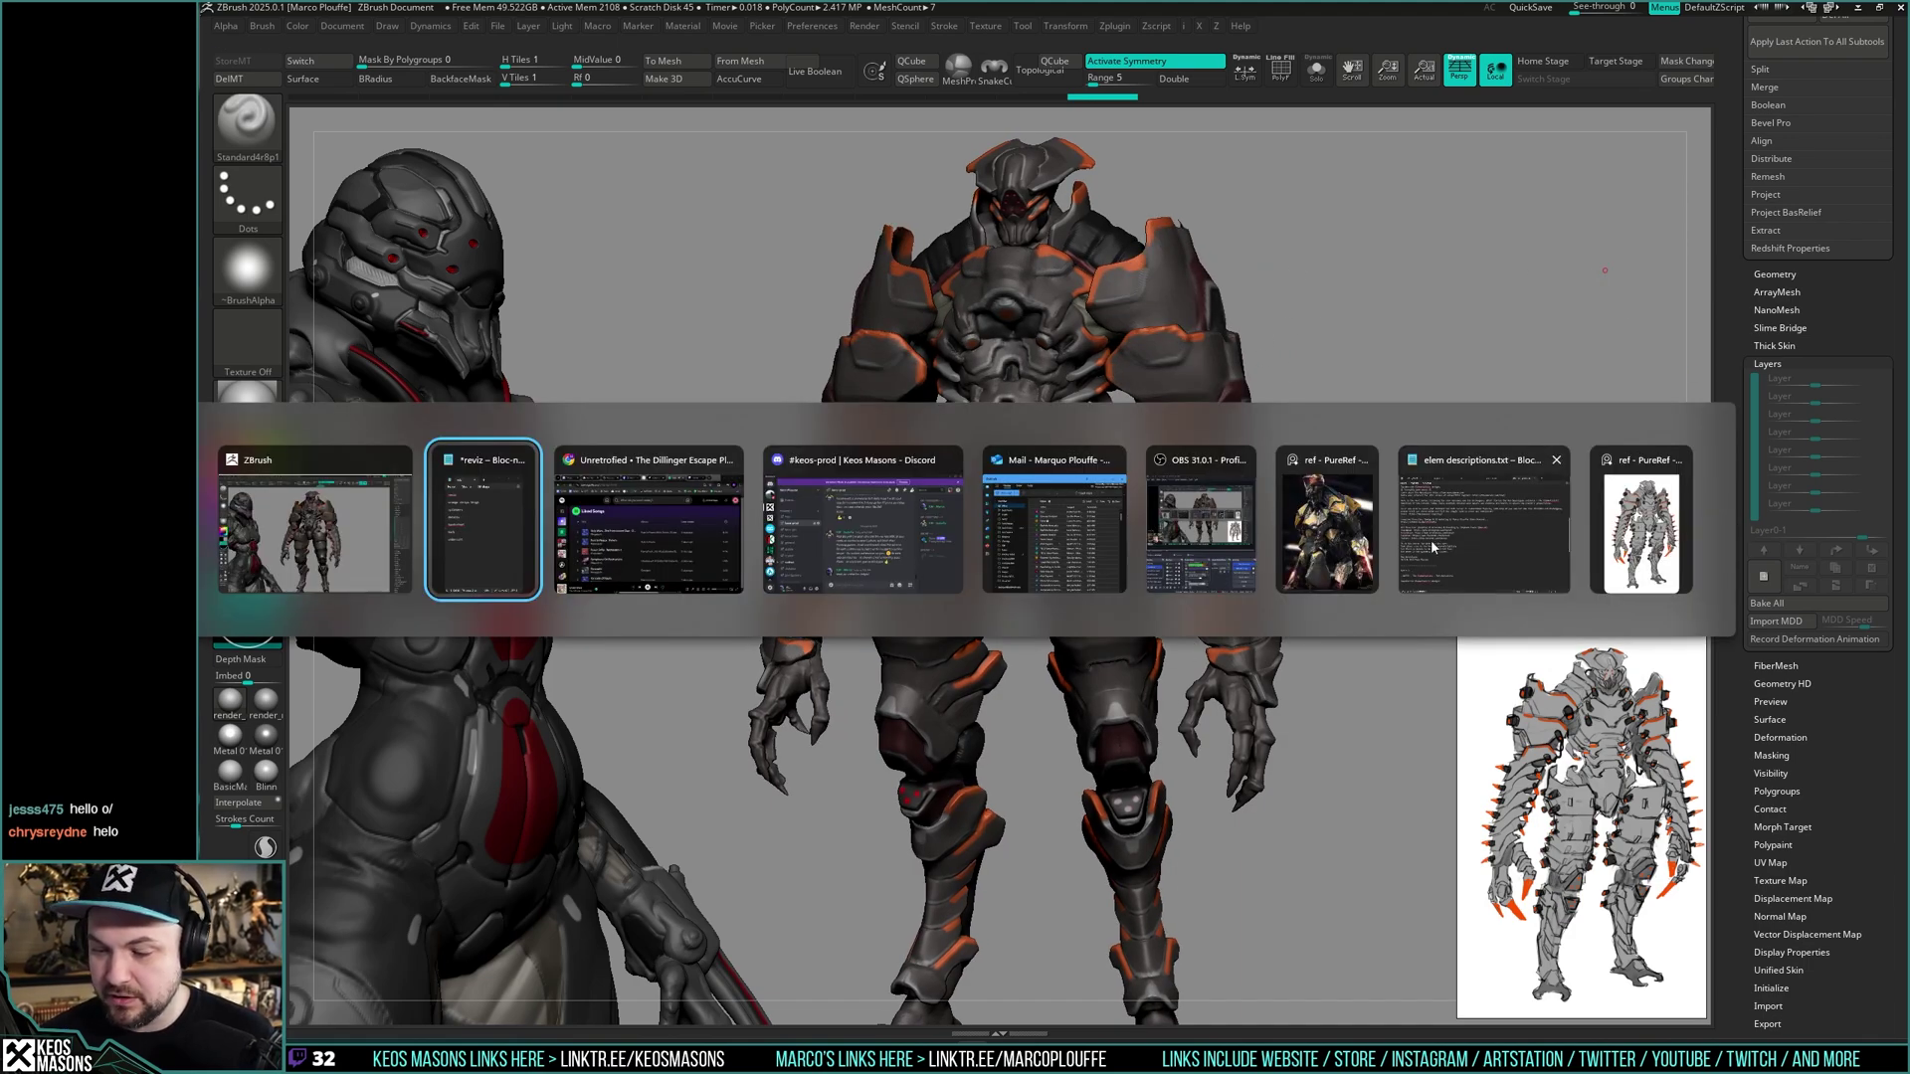
pyautogui.press('Escape')
pyautogui.hotkey('alt', 'Tab')
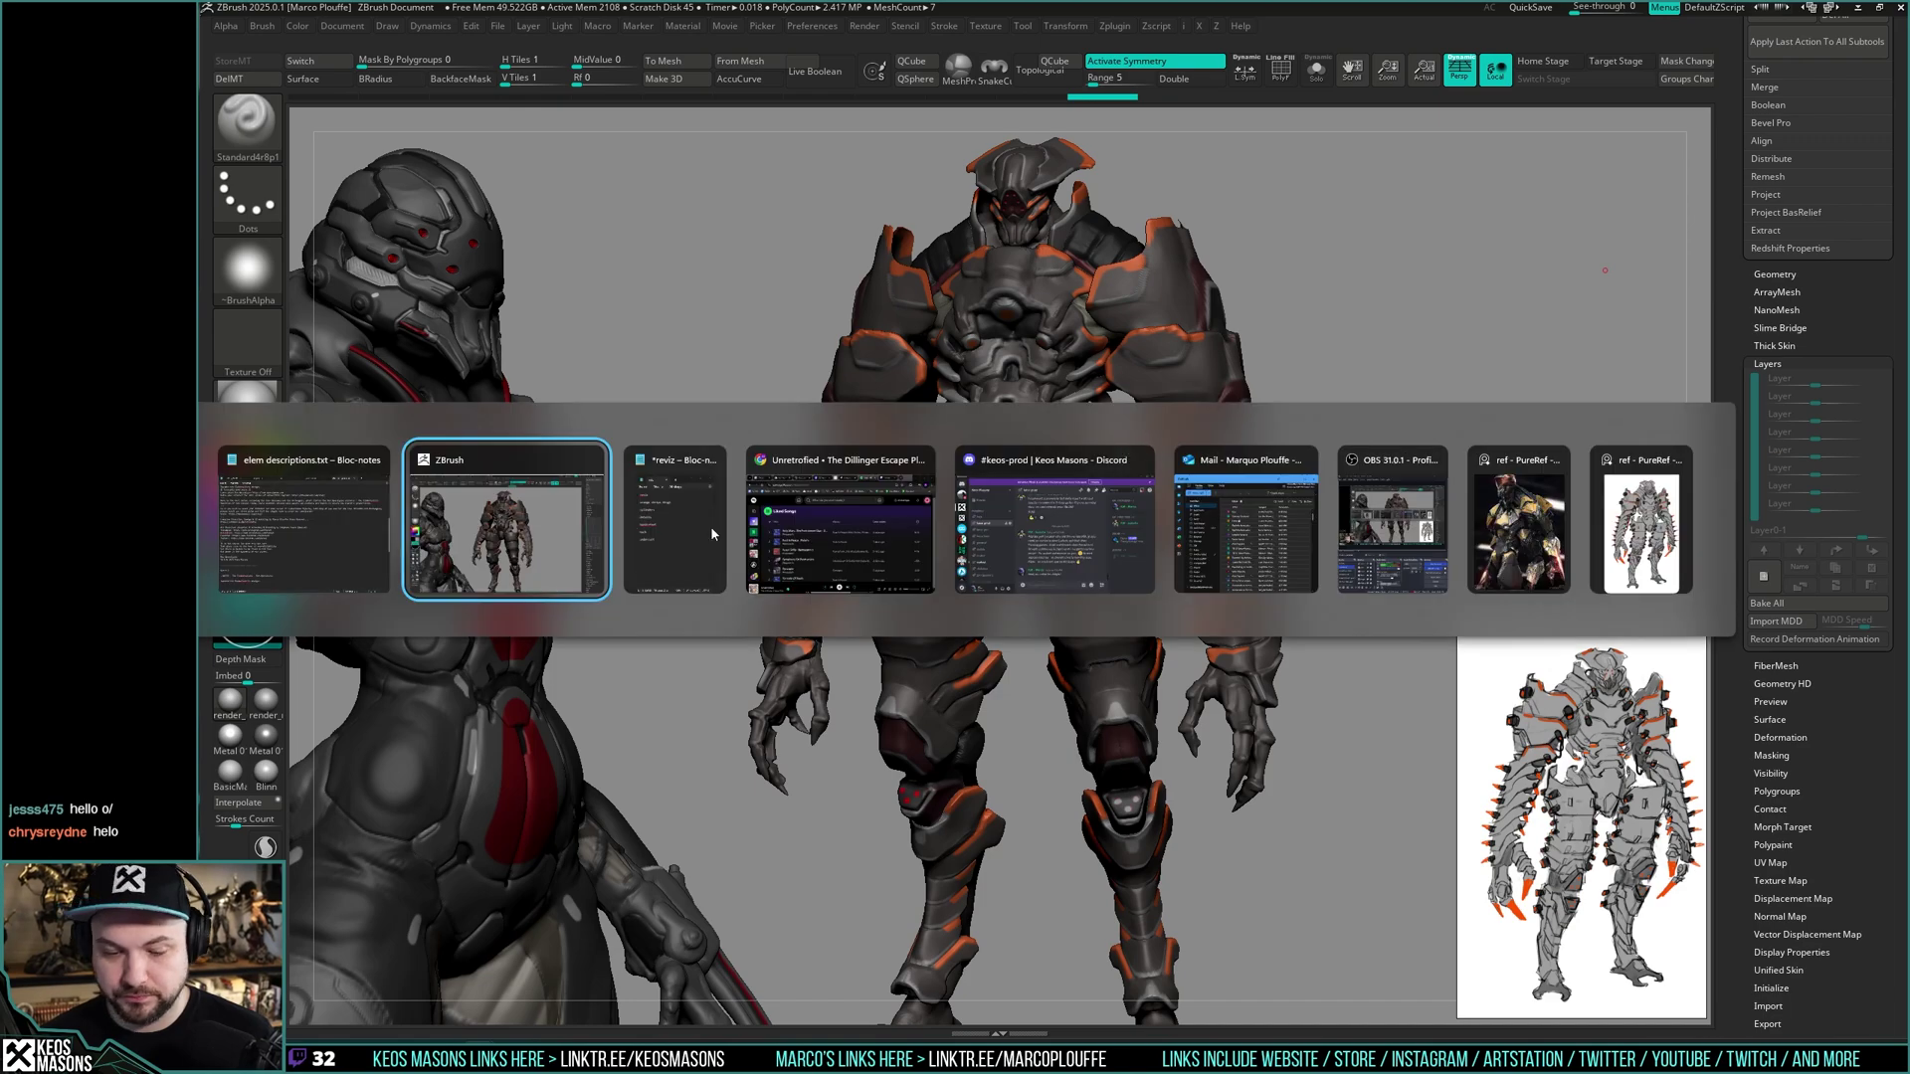
pyautogui.hotkey('alt', 'Tab')
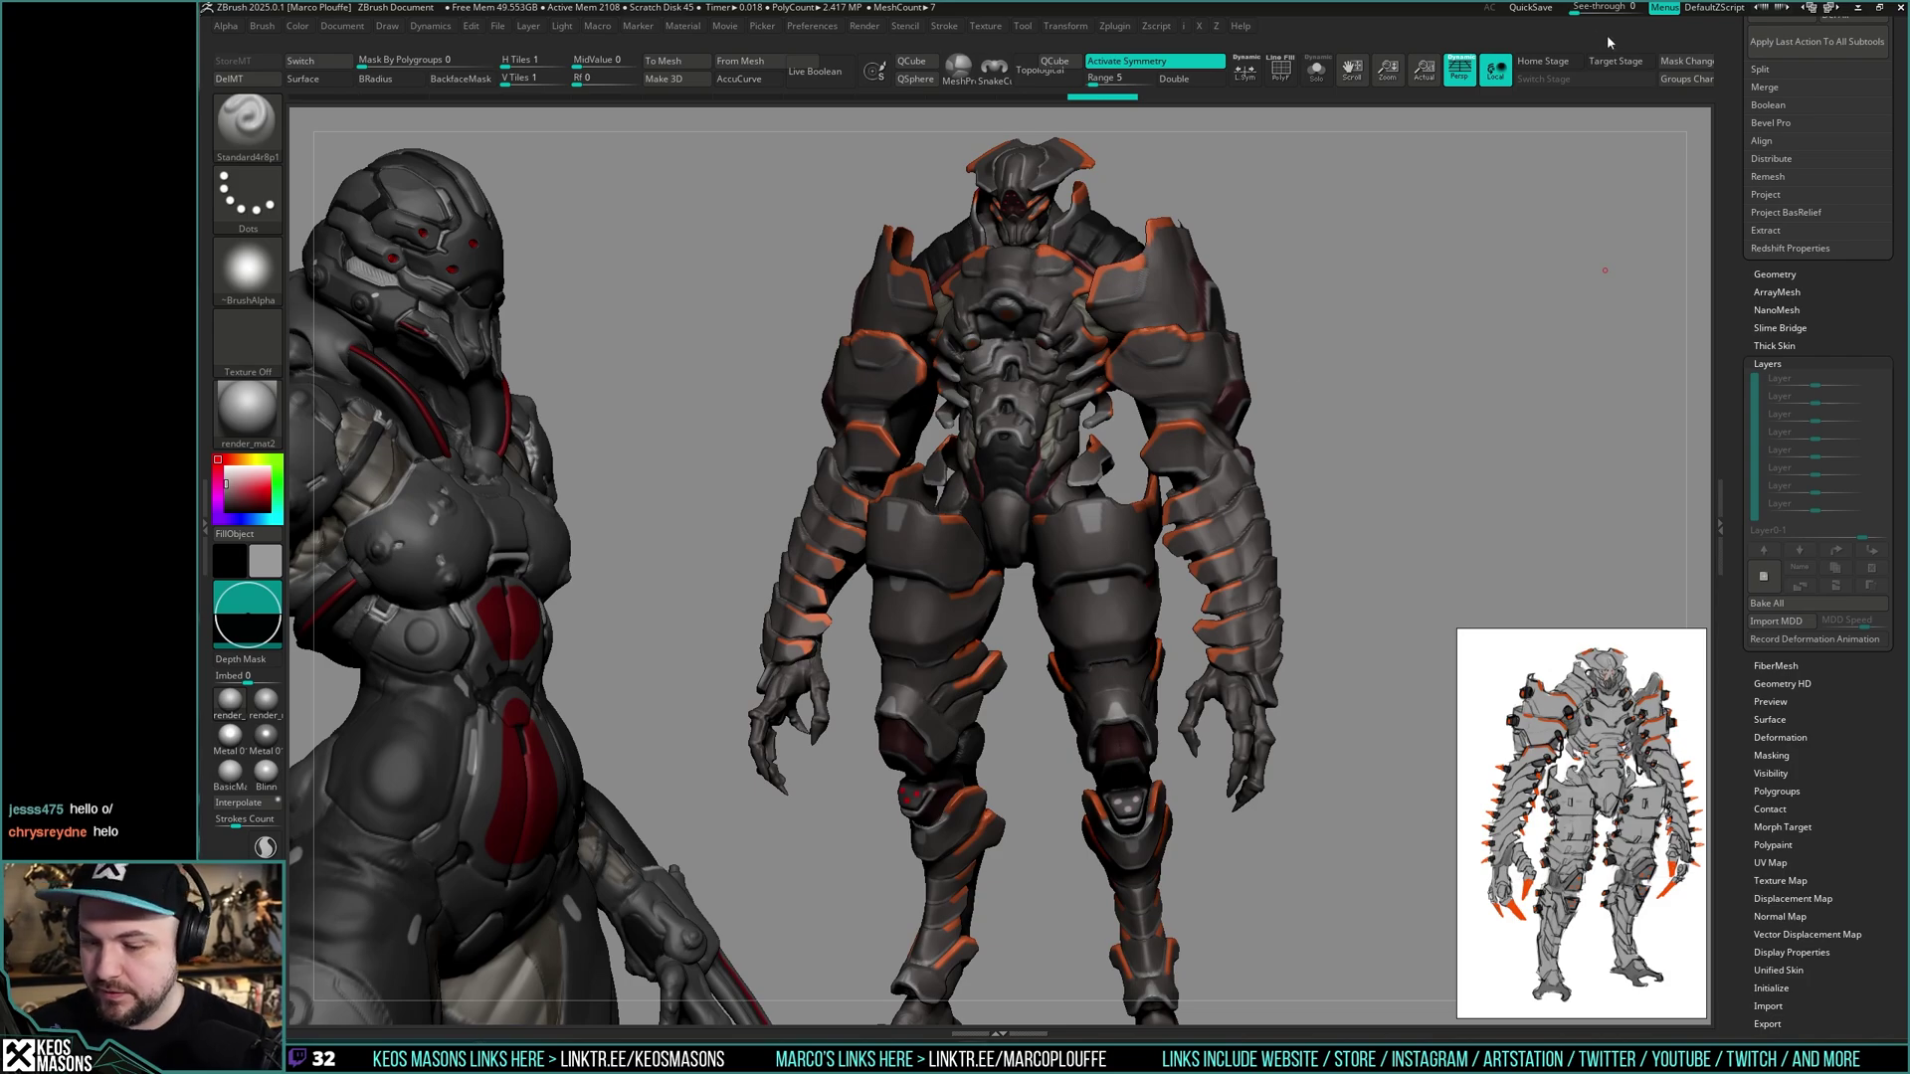
# - Set the RGB intensity to 100 and sample the orange trim colour from the thigh armour
pyautogui.moveTo(1303, 475)
pyautogui.mouseDown(button='right')
pyautogui.moveTo(1280, 524)
pyautogui.moveTo(1183, 562)
pyautogui.moveTo(1168, 520)
pyautogui.moveTo(1203, 537)
pyautogui.moveTo(1168, 530)
pyautogui.mouseUp(button='right')
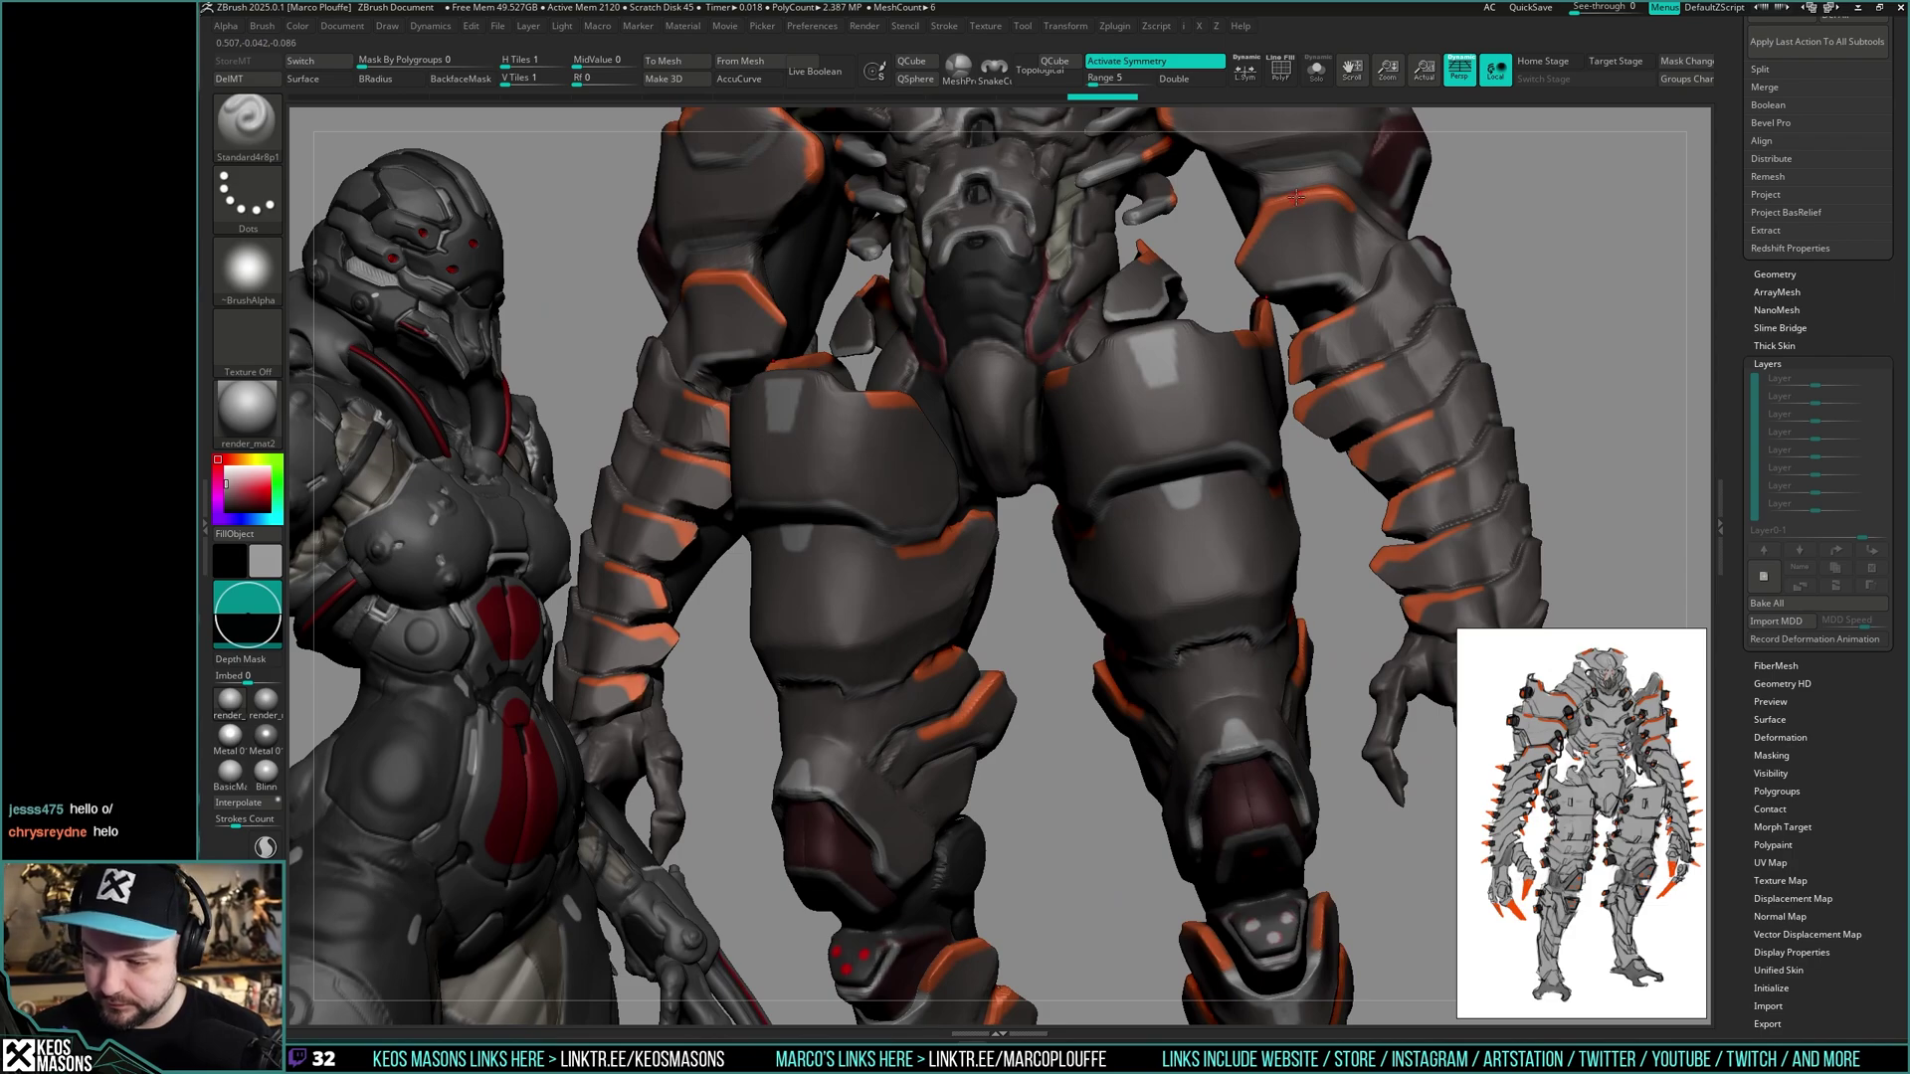
pyautogui.press('c')
pyautogui.moveTo(1322, 230); pyautogui.dragTo(1107, 517, button='right')
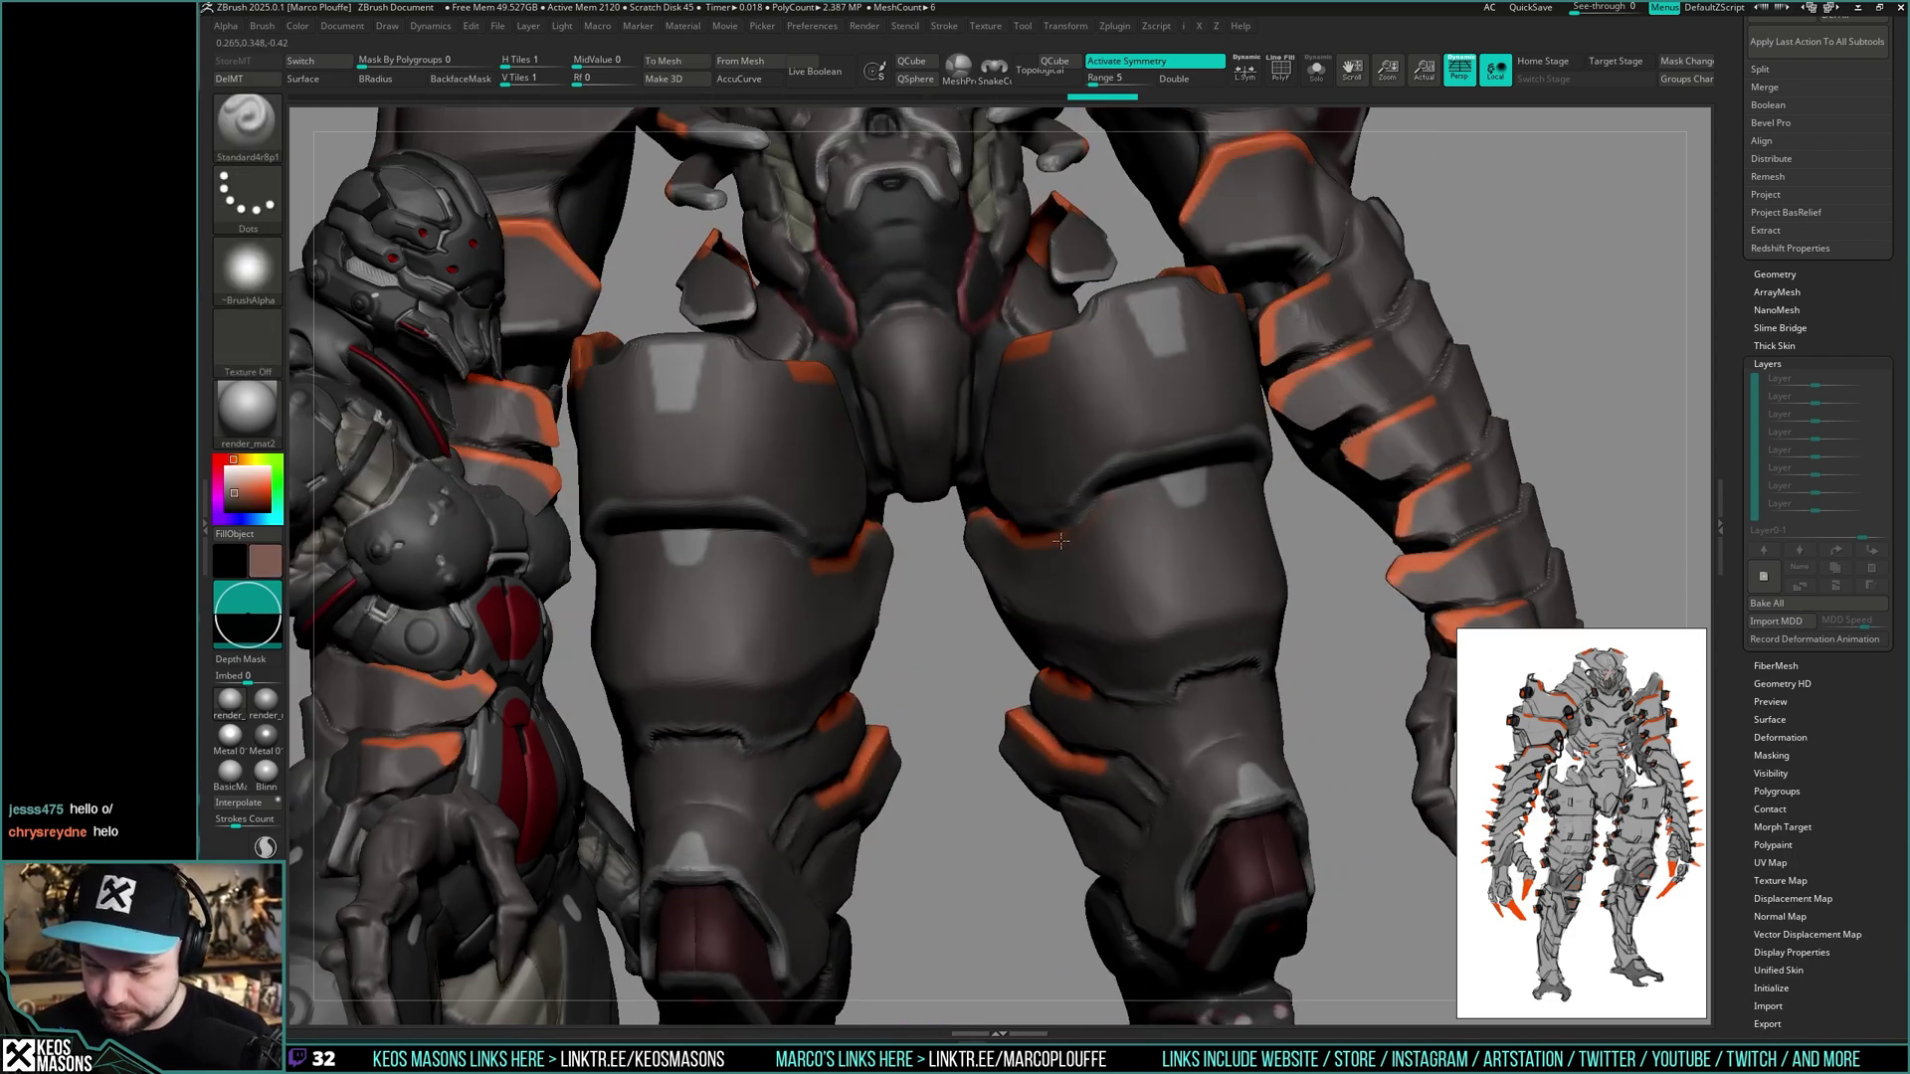
pyautogui.press('space')
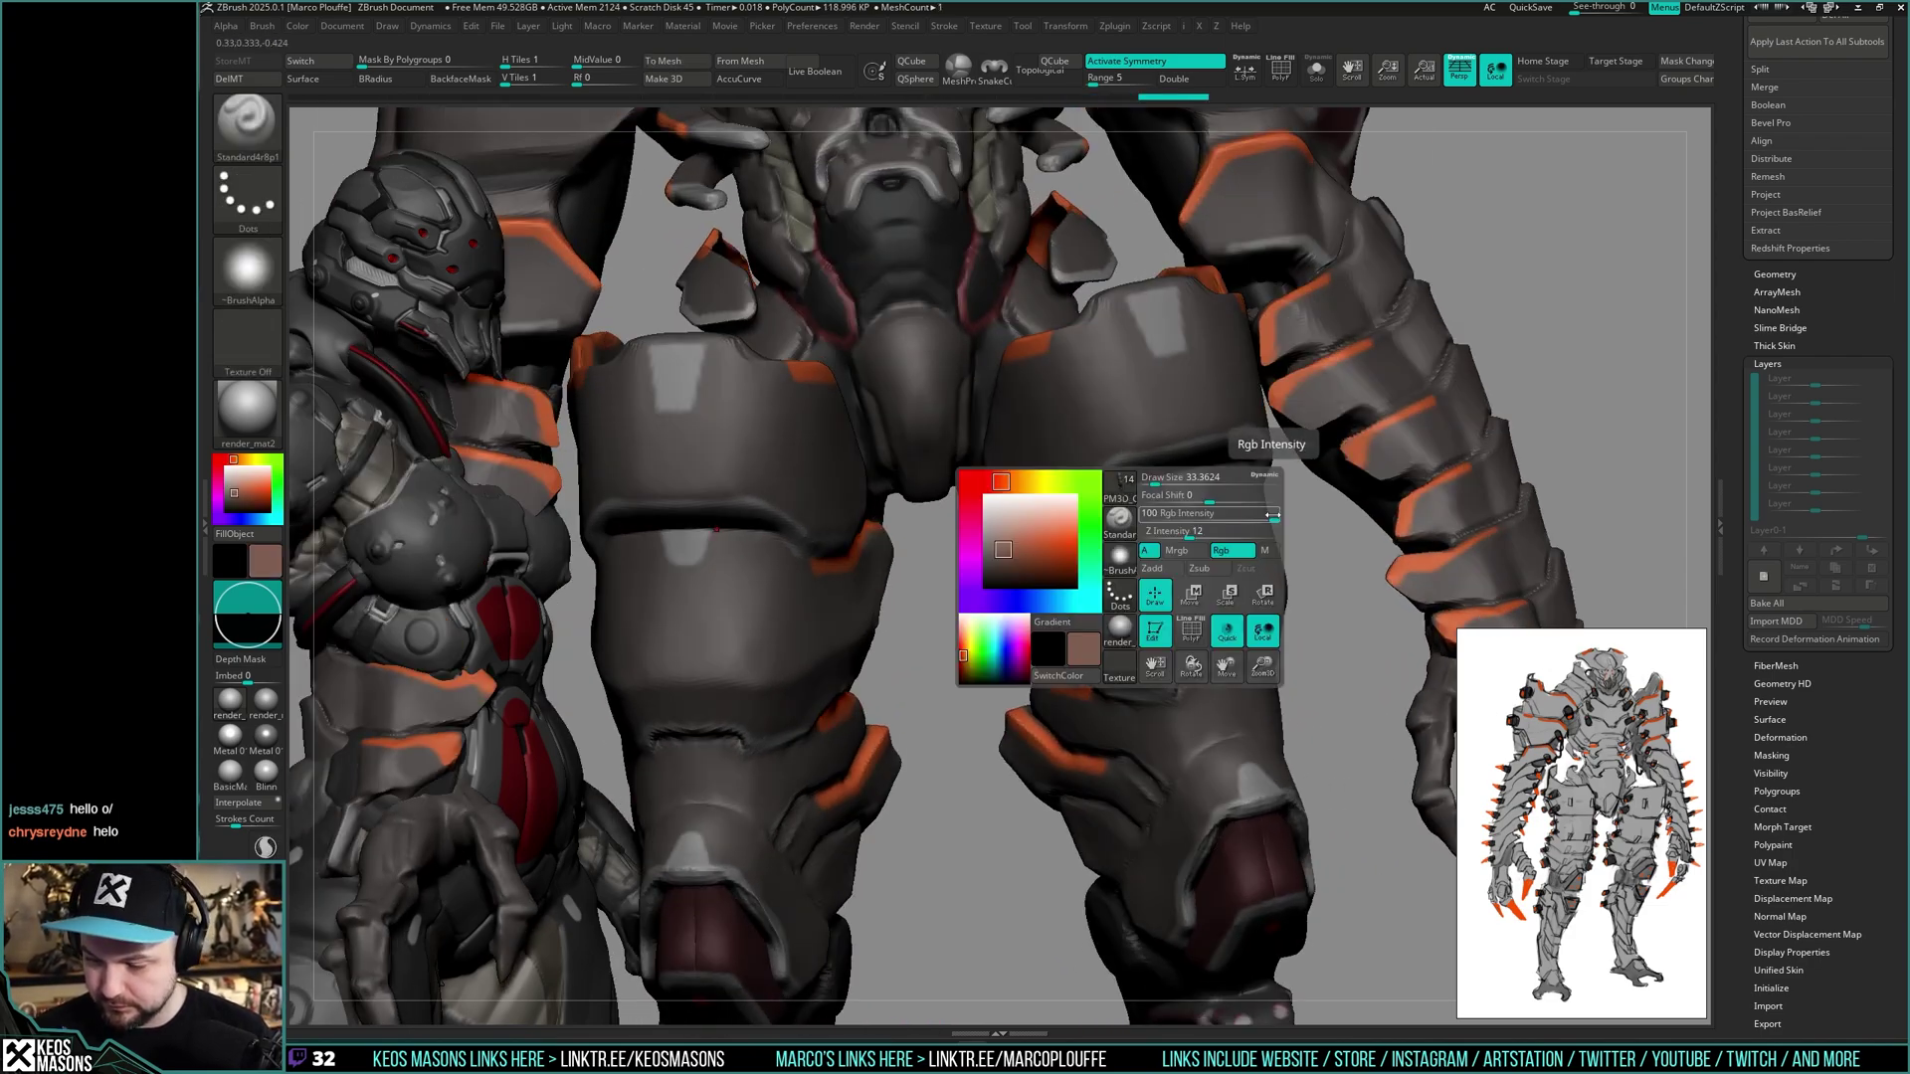
pyautogui.hotkey('ctrl', 'z')
pyautogui.keyDown('alt'); pyautogui.moveTo(1288, 553); pyautogui.dragTo(1258, 594, button='right'); pyautogui.keyUp('alt')
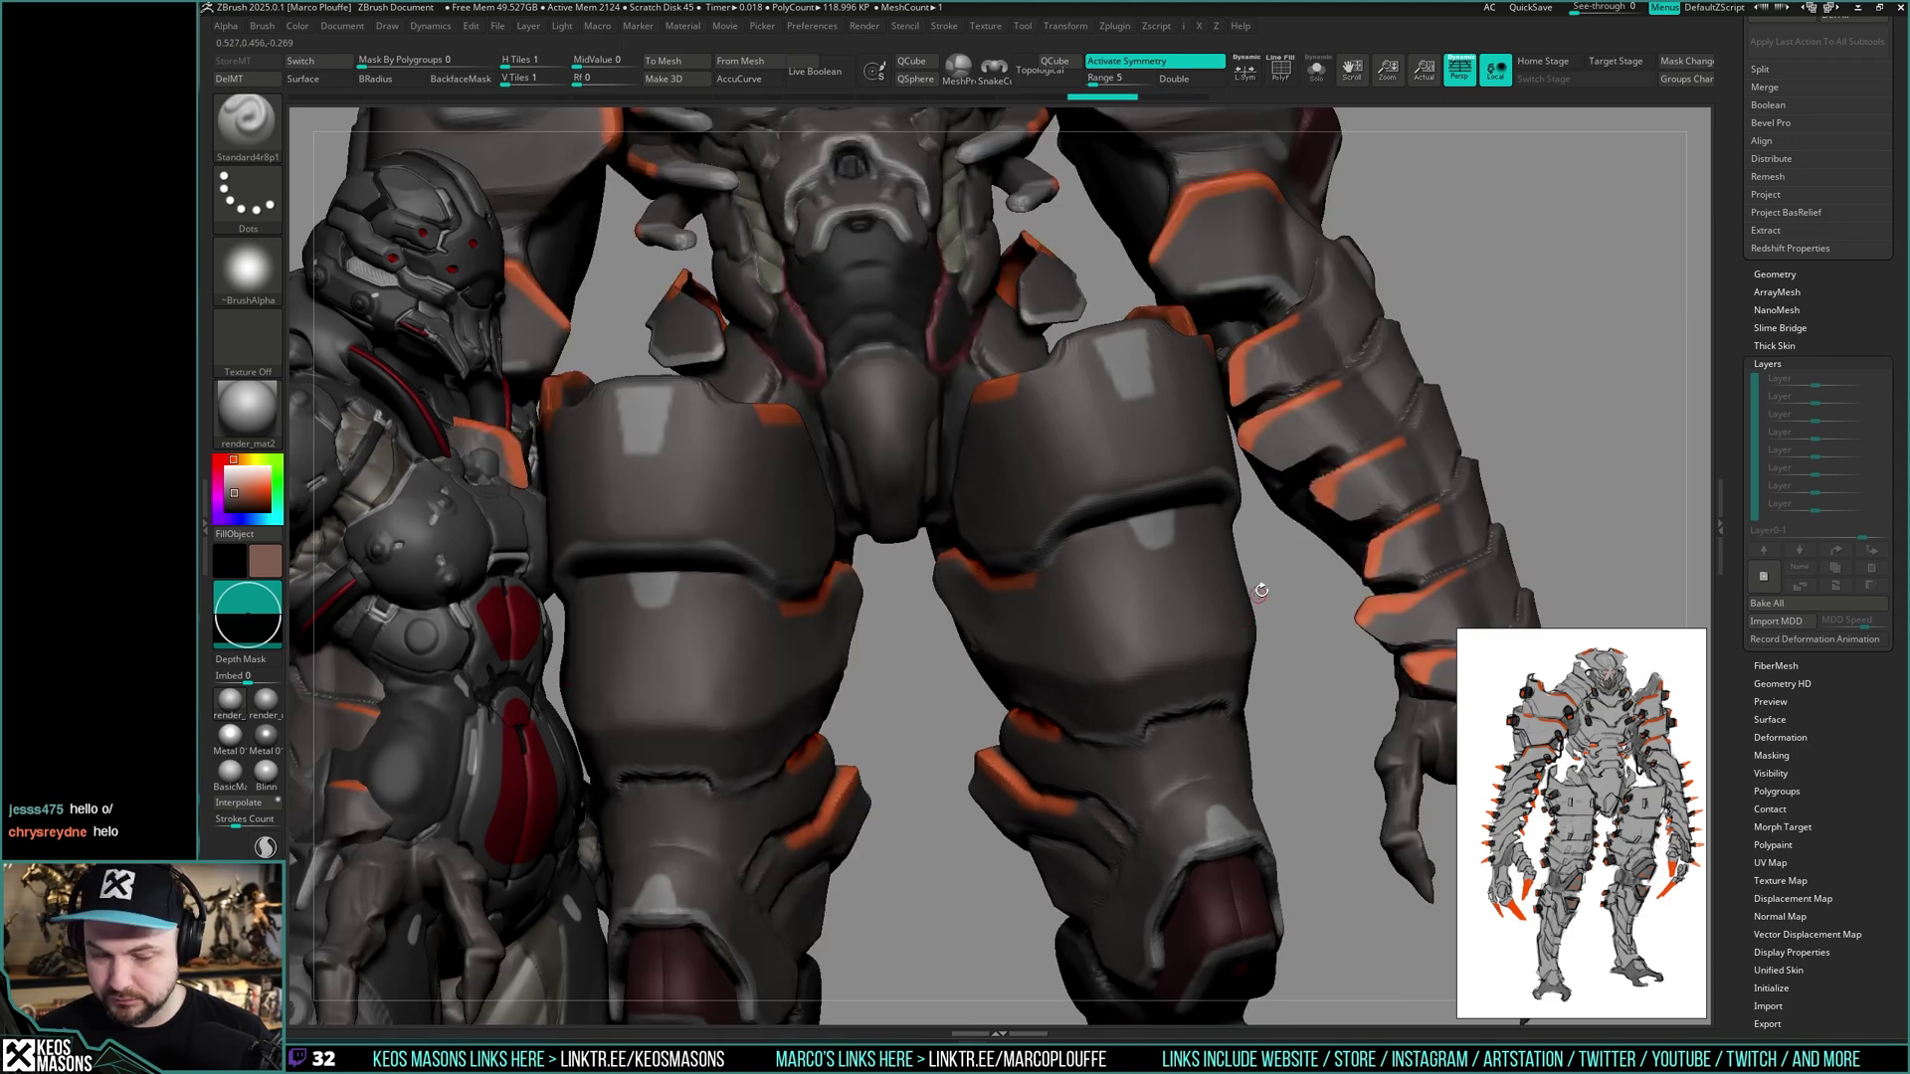
pyautogui.press('c')
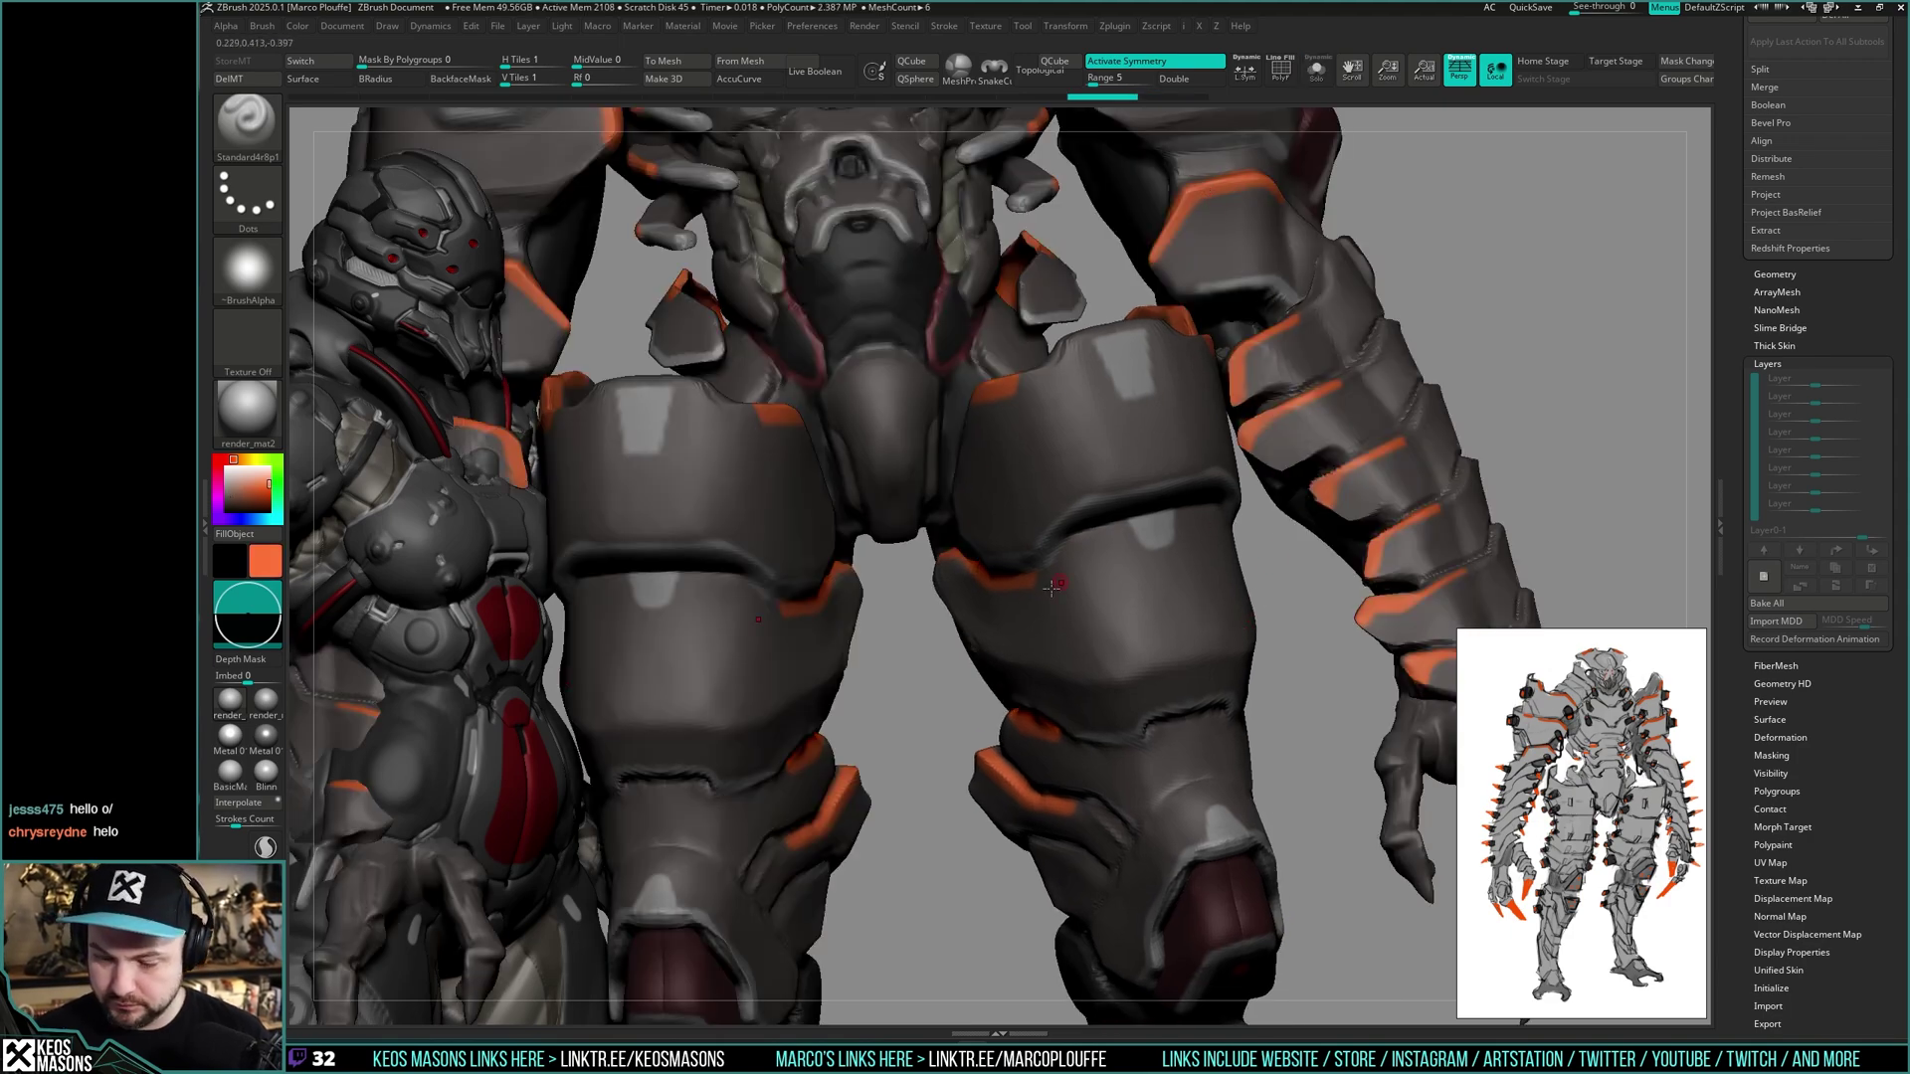
# - Try orange outlines around the grey strips on both thigh plates and along the plate edge above the knee
pyautogui.moveTo(1045, 574); pyautogui.dragTo(1124, 527)
pyautogui.moveTo(1128, 523); pyautogui.dragTo(1211, 504, button='right')
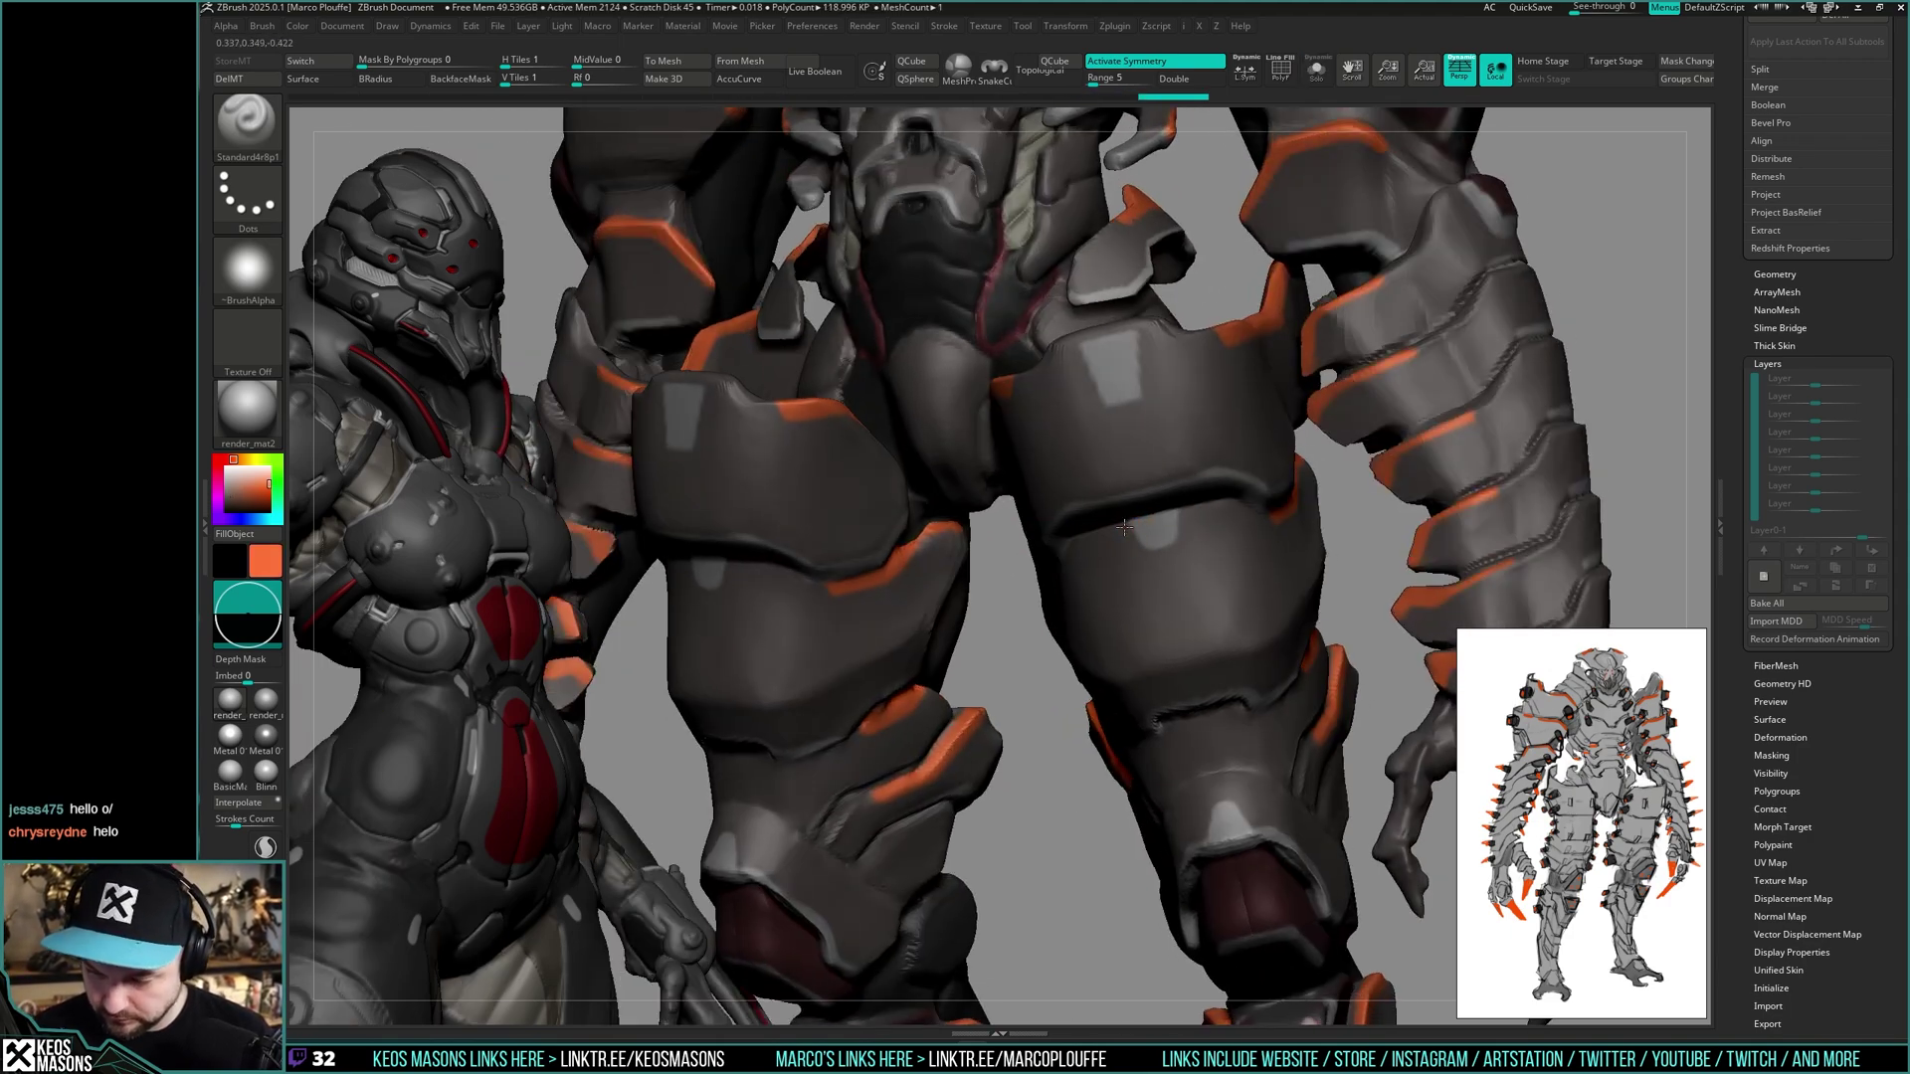
pyautogui.moveTo(1123, 525)
pyautogui.mouseDown()
pyautogui.moveTo(1174, 551)
pyautogui.moveTo(1188, 512)
pyautogui.mouseUp()
pyautogui.moveTo(1076, 343)
pyautogui.mouseDown()
pyautogui.moveTo(1086, 382)
pyautogui.moveTo(1143, 410)
pyautogui.moveTo(1150, 328)
pyautogui.mouseUp()
pyautogui.moveTo(1145, 399); pyautogui.dragTo(1143, 407)
pyautogui.moveTo(1149, 413); pyautogui.dragTo(1199, 477, button='right')
pyautogui.moveTo(1199, 478)
pyautogui.keyDown('ctrl'); pyautogui.mouseDown(button='right')
pyautogui.moveTo(1212, 553)
pyautogui.moveTo(1275, 493)
pyautogui.moveTo(1273, 360)
pyautogui.mouseUp(button='right'); pyautogui.keyUp('ctrl')
pyautogui.moveTo(1187, 418); pyautogui.dragTo(1173, 420)
pyautogui.moveTo(1163, 434); pyautogui.dragTo(1278, 594, button='right')
pyautogui.press('c')
pyautogui.hotkey('shift', 's')
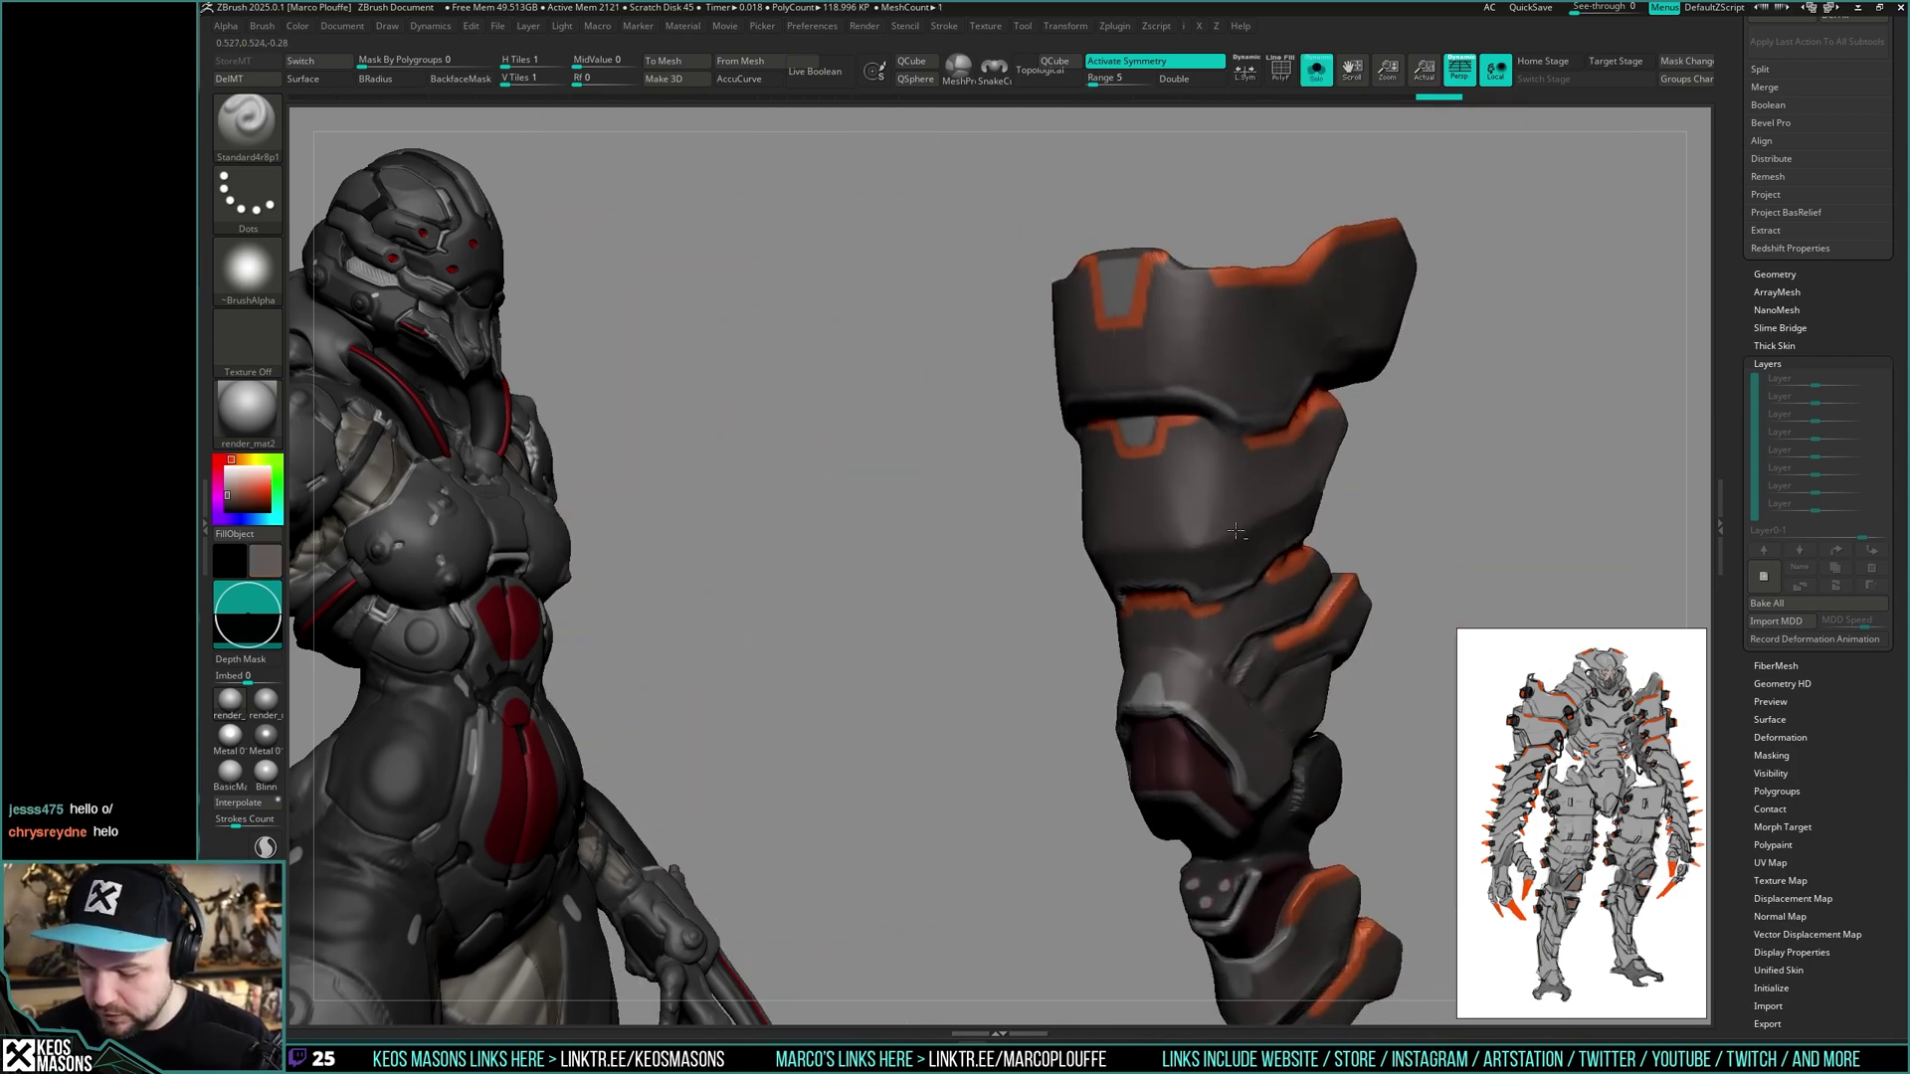
pyautogui.moveTo(1235, 531); pyautogui.dragTo(1207, 593, button='right')
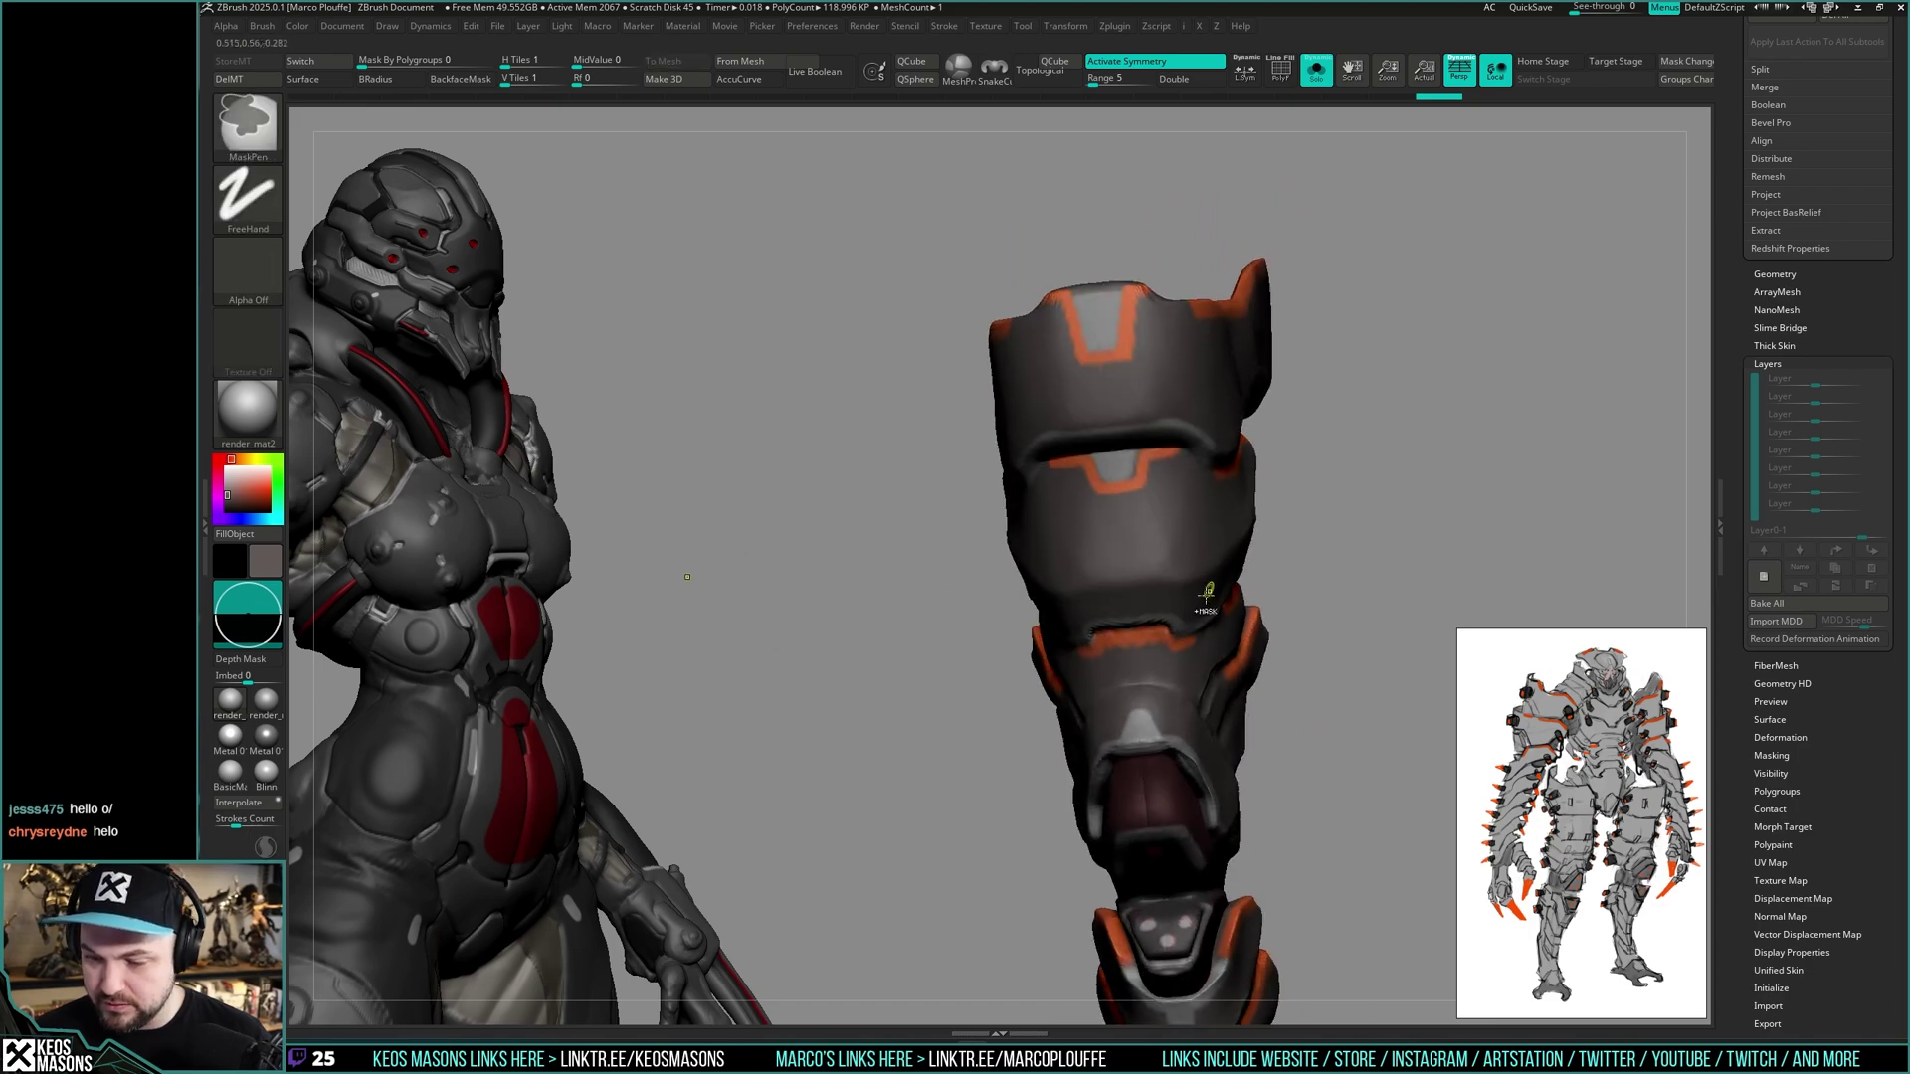
# - Undo the orange outlines on the thigh plates and the grey paint on the knee dots
pyautogui.hotkey('ctrl', 'z')
pyautogui.hotkey('ctrl', 'z')
pyautogui.hotkey('ctrl', 'z')
pyautogui.hotkey('ctrl', 'z')
pyautogui.hotkey('ctrl', 'z')
pyautogui.hotkey('ctrl', 'z')
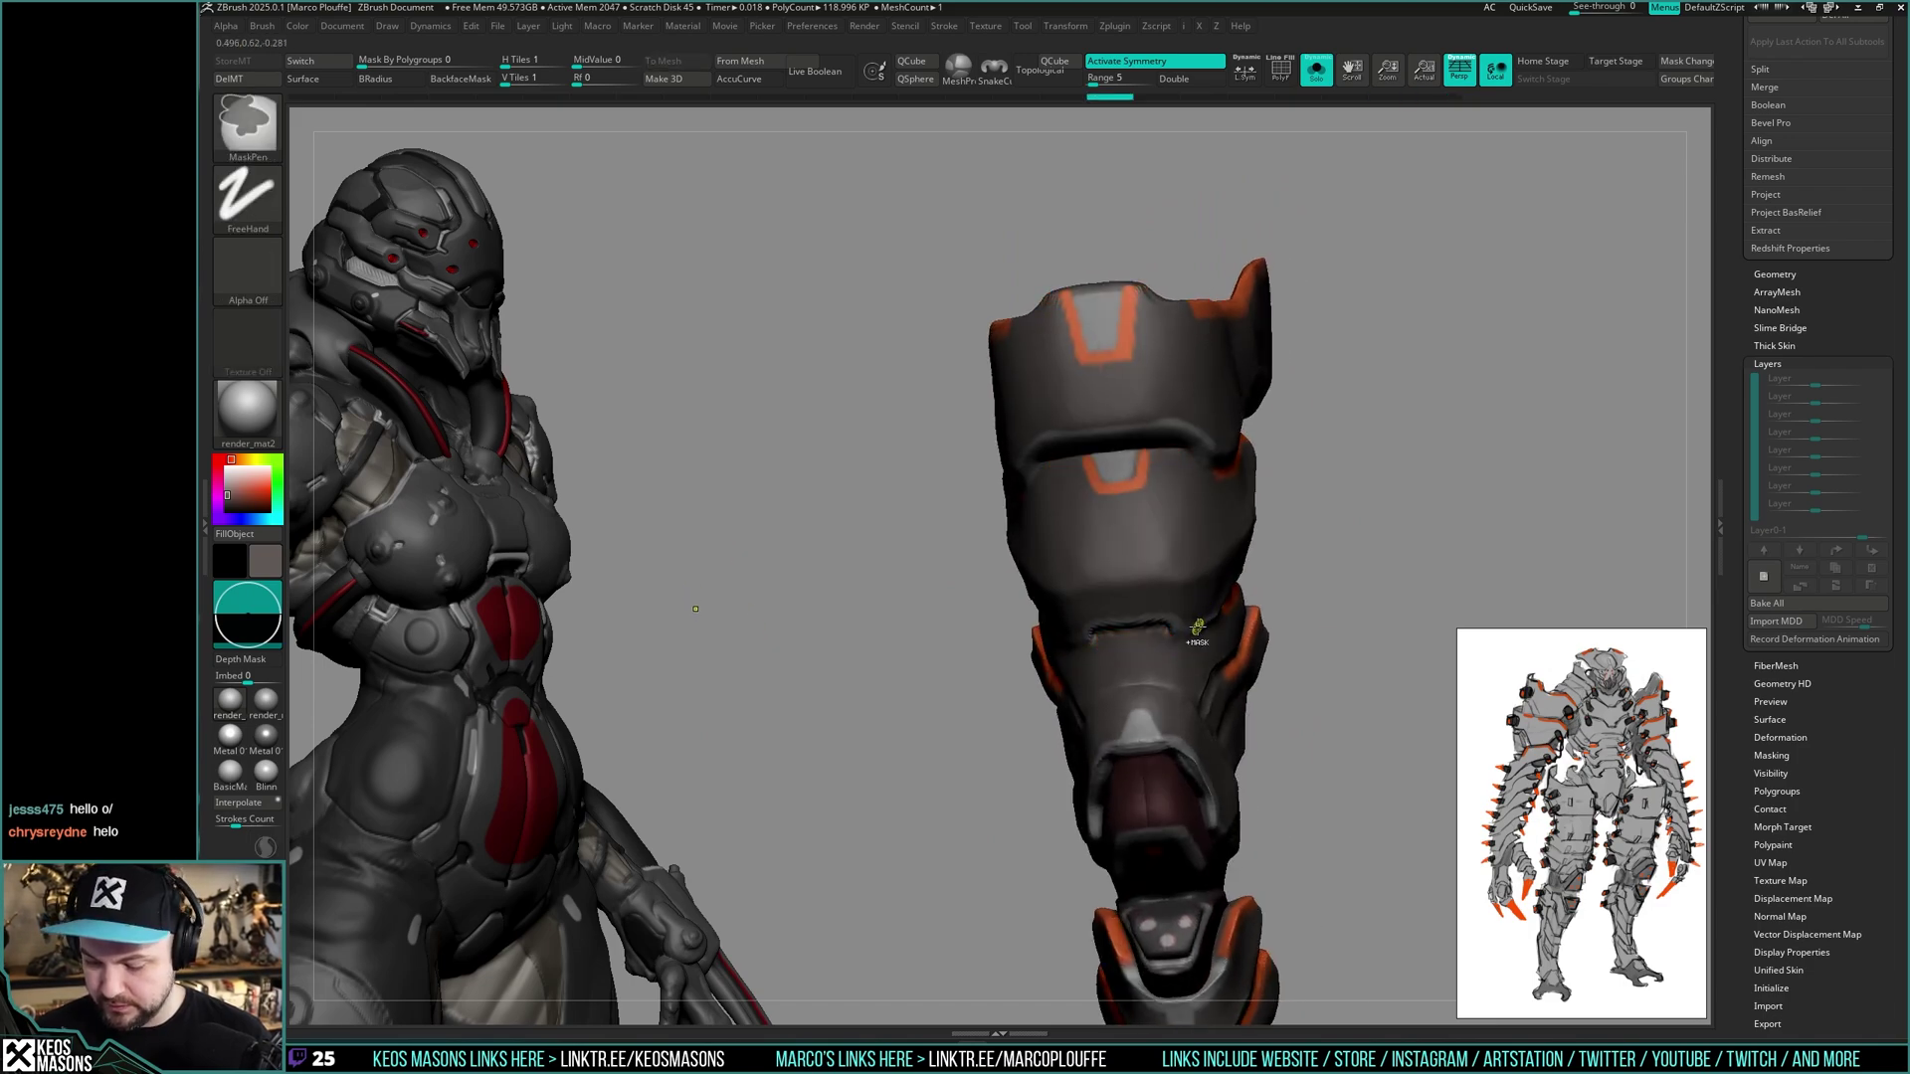
pyautogui.hotkey('ctrl', 'z')
pyautogui.hotkey('ctrl', 'z')
pyautogui.hotkey('ctrl', 'z')
pyautogui.hotkey('ctrl', 'z')
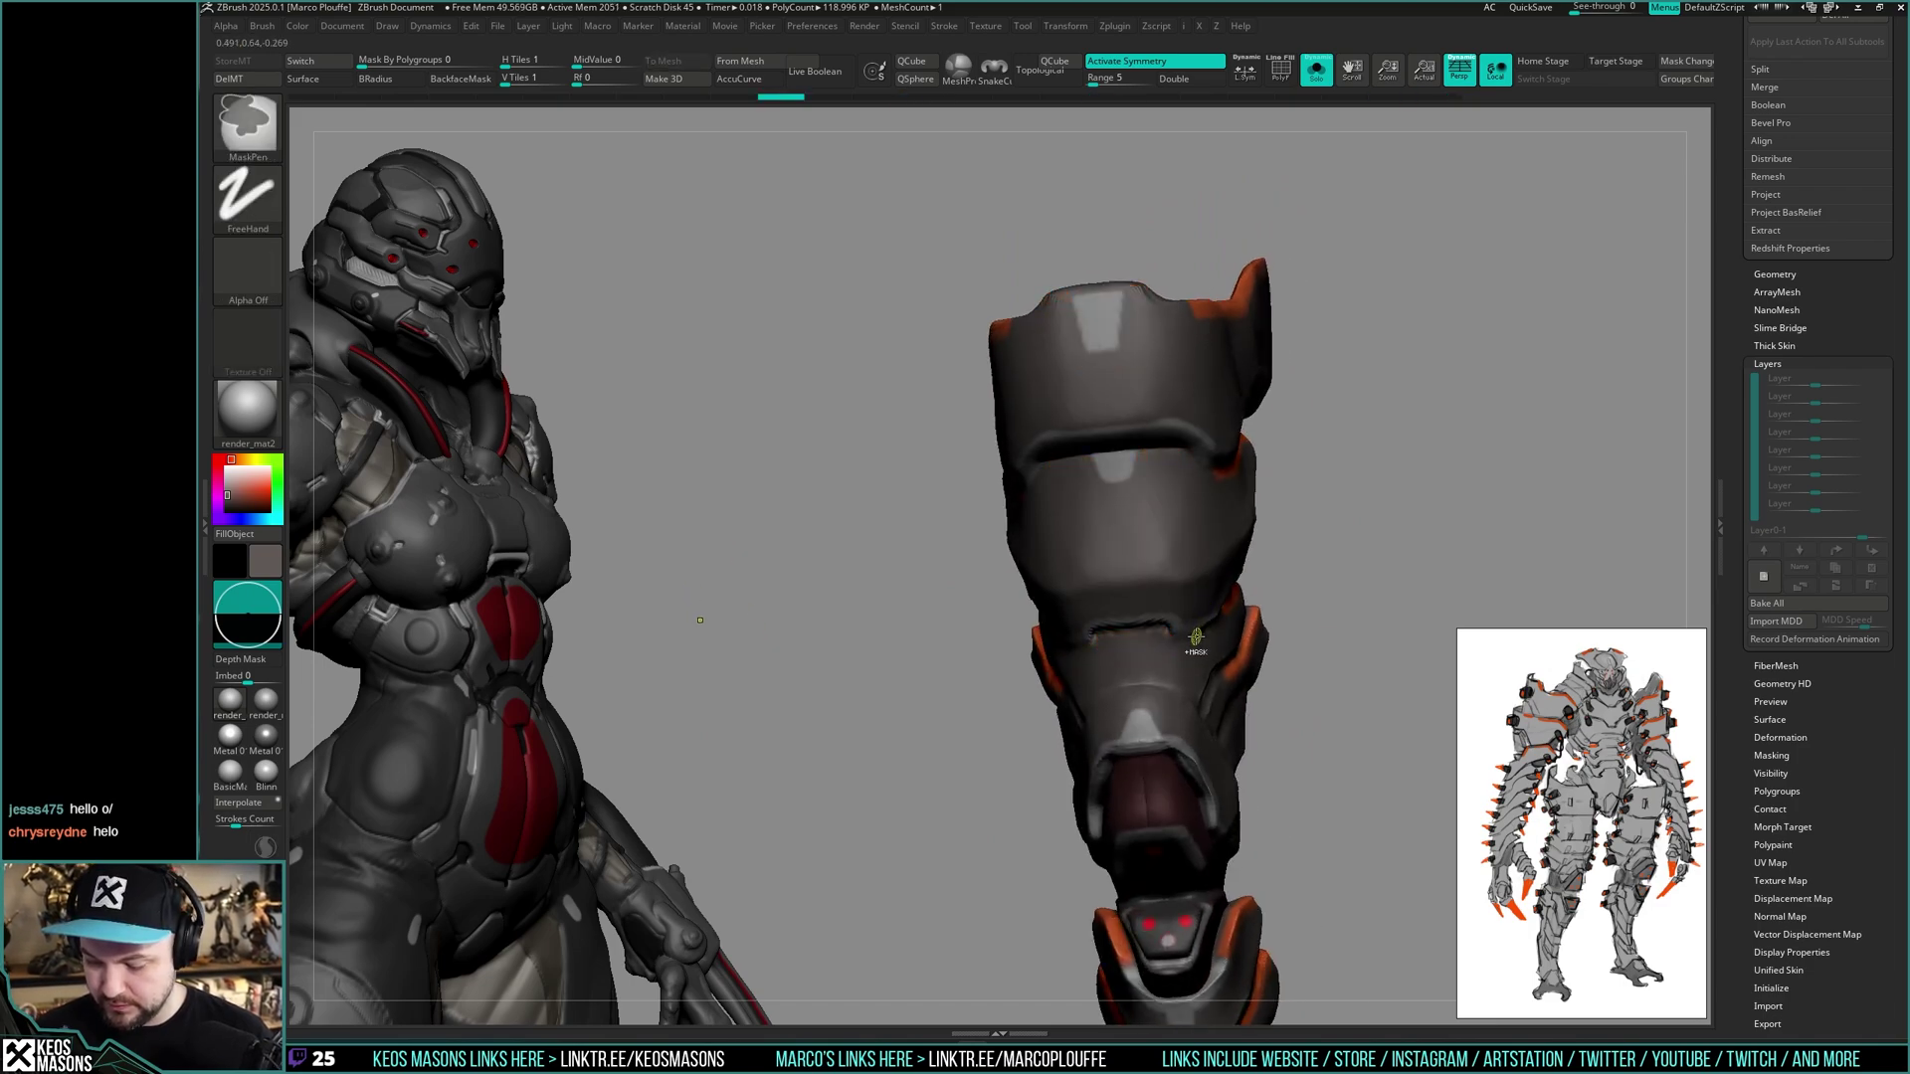
pyautogui.hotkey('ctrl', 'z')
pyautogui.hotkey('ctrl', 'z')
pyautogui.hotkey('ctrl', 'z')
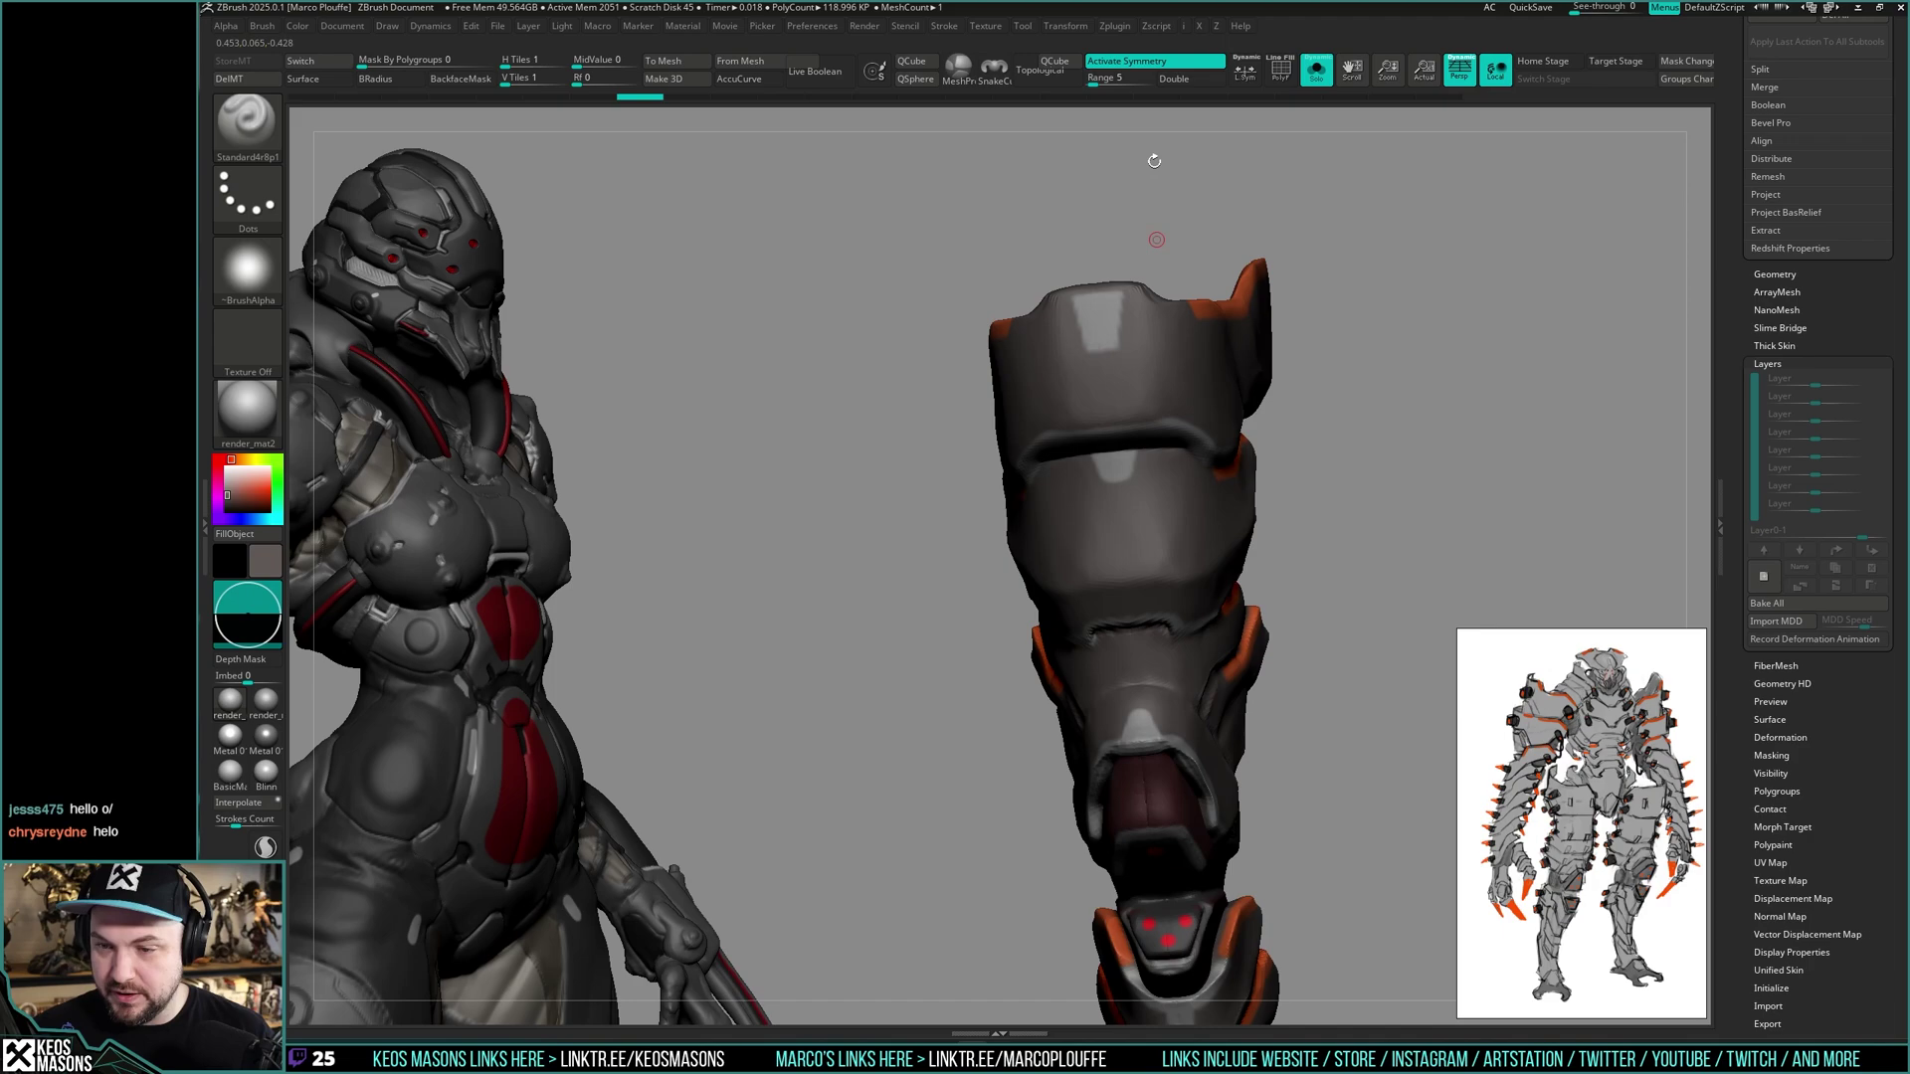
# - Turn on local symmetry and repaint the knee piece's red dots light grey
pyautogui.click(1250, 71)
pyautogui.keyDown('alt'); pyautogui.moveTo(1168, 648); pyautogui.dragTo(1124, 344, button='right'); pyautogui.keyUp('alt')
pyautogui.press('c')
pyautogui.moveTo(1159, 673); pyautogui.dragTo(1198, 620)
pyautogui.moveTo(1198, 619); pyautogui.dragTo(1072, 460, button='right')
# - Outline the upper thigh plate's grey strip in the sampled orange and extend the orange along the plate's top edge
pyautogui.press('c')
pyautogui.moveTo(1046, 452)
pyautogui.mouseDown()
pyautogui.moveTo(1097, 522)
pyautogui.moveTo(1126, 513)
pyautogui.moveTo(1077, 503)
pyautogui.moveTo(1135, 508)
pyautogui.mouseUp()
pyautogui.hotkey('ctrl', 'z')
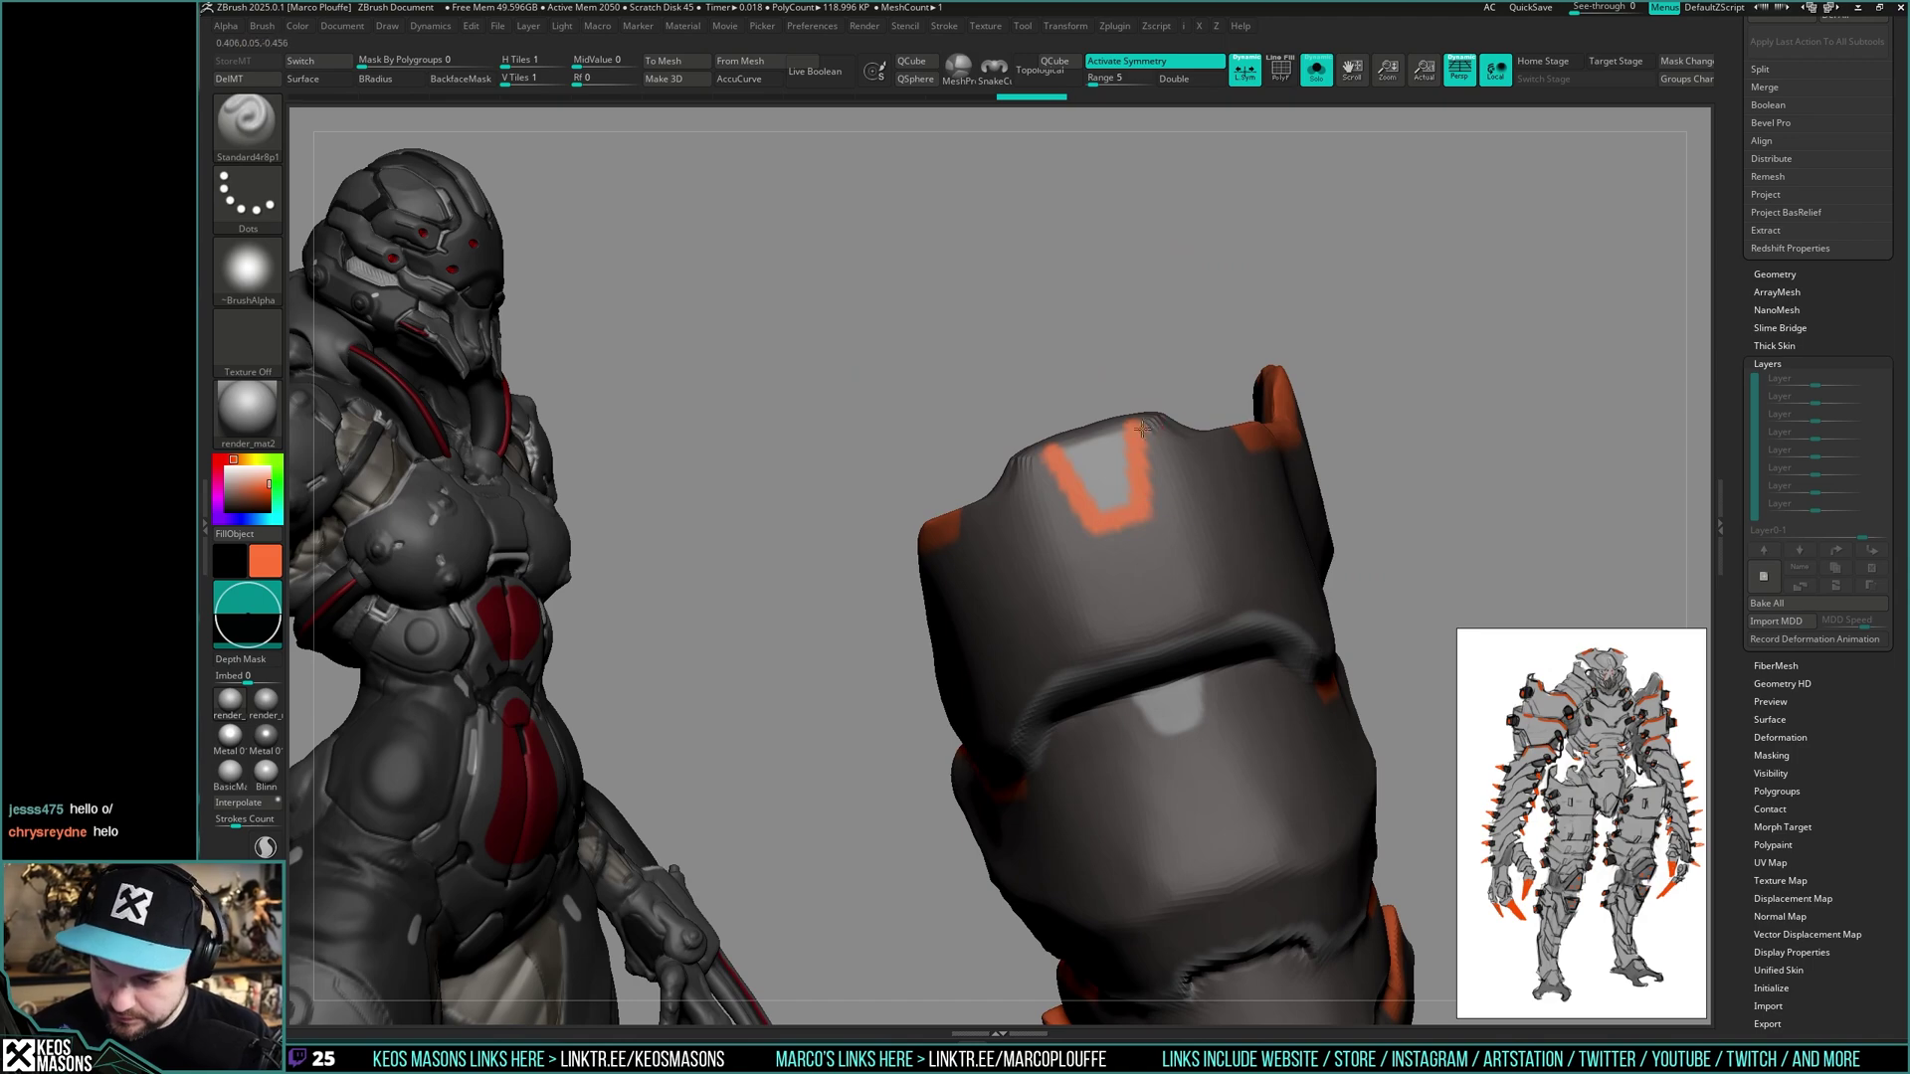
pyautogui.moveTo(1143, 429); pyautogui.dragTo(1170, 422)
pyautogui.moveTo(1185, 717); pyautogui.dragTo(1236, 709, button='right')
pyautogui.moveTo(1125, 490); pyautogui.dragTo(1203, 438)
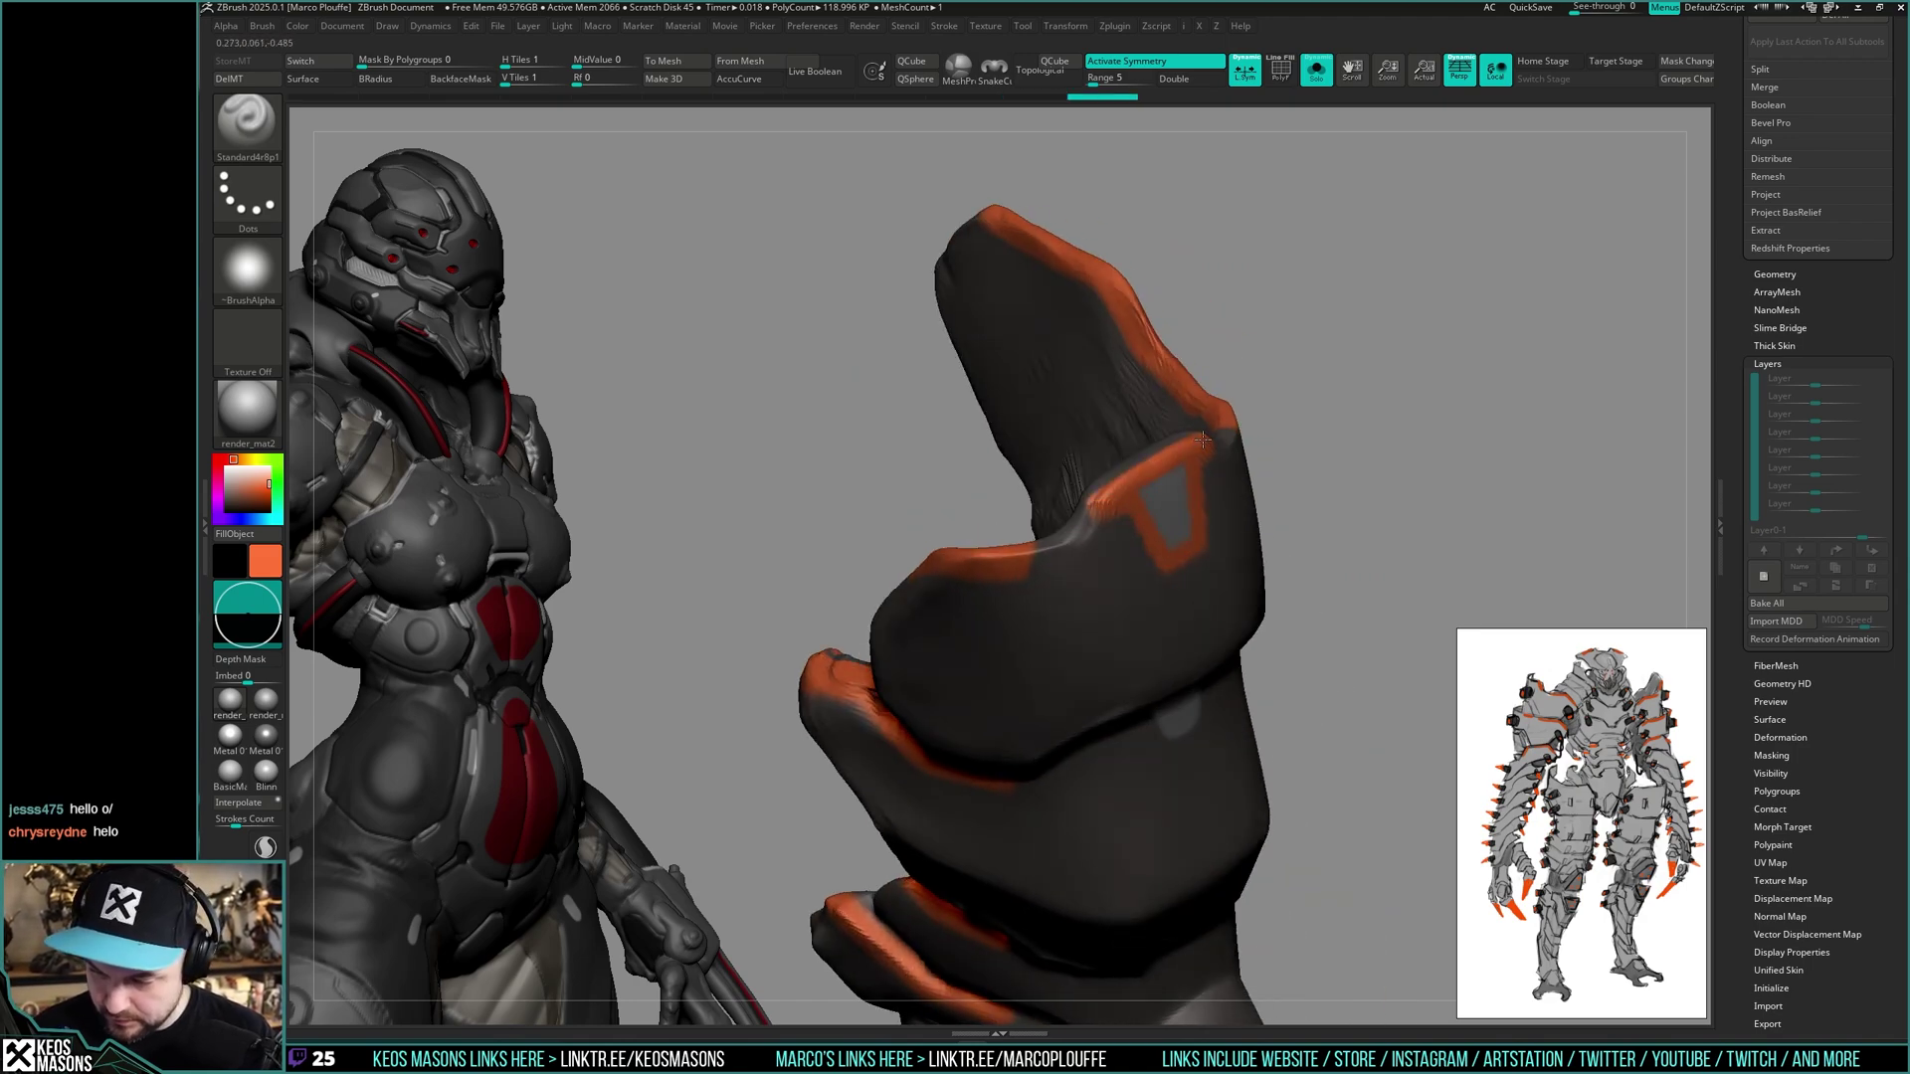
# - Show the whole character and outline both grey thigh strips and the plate edge above the knee in orange
pyautogui.moveTo(1135, 542); pyautogui.dragTo(1235, 454, button='right')
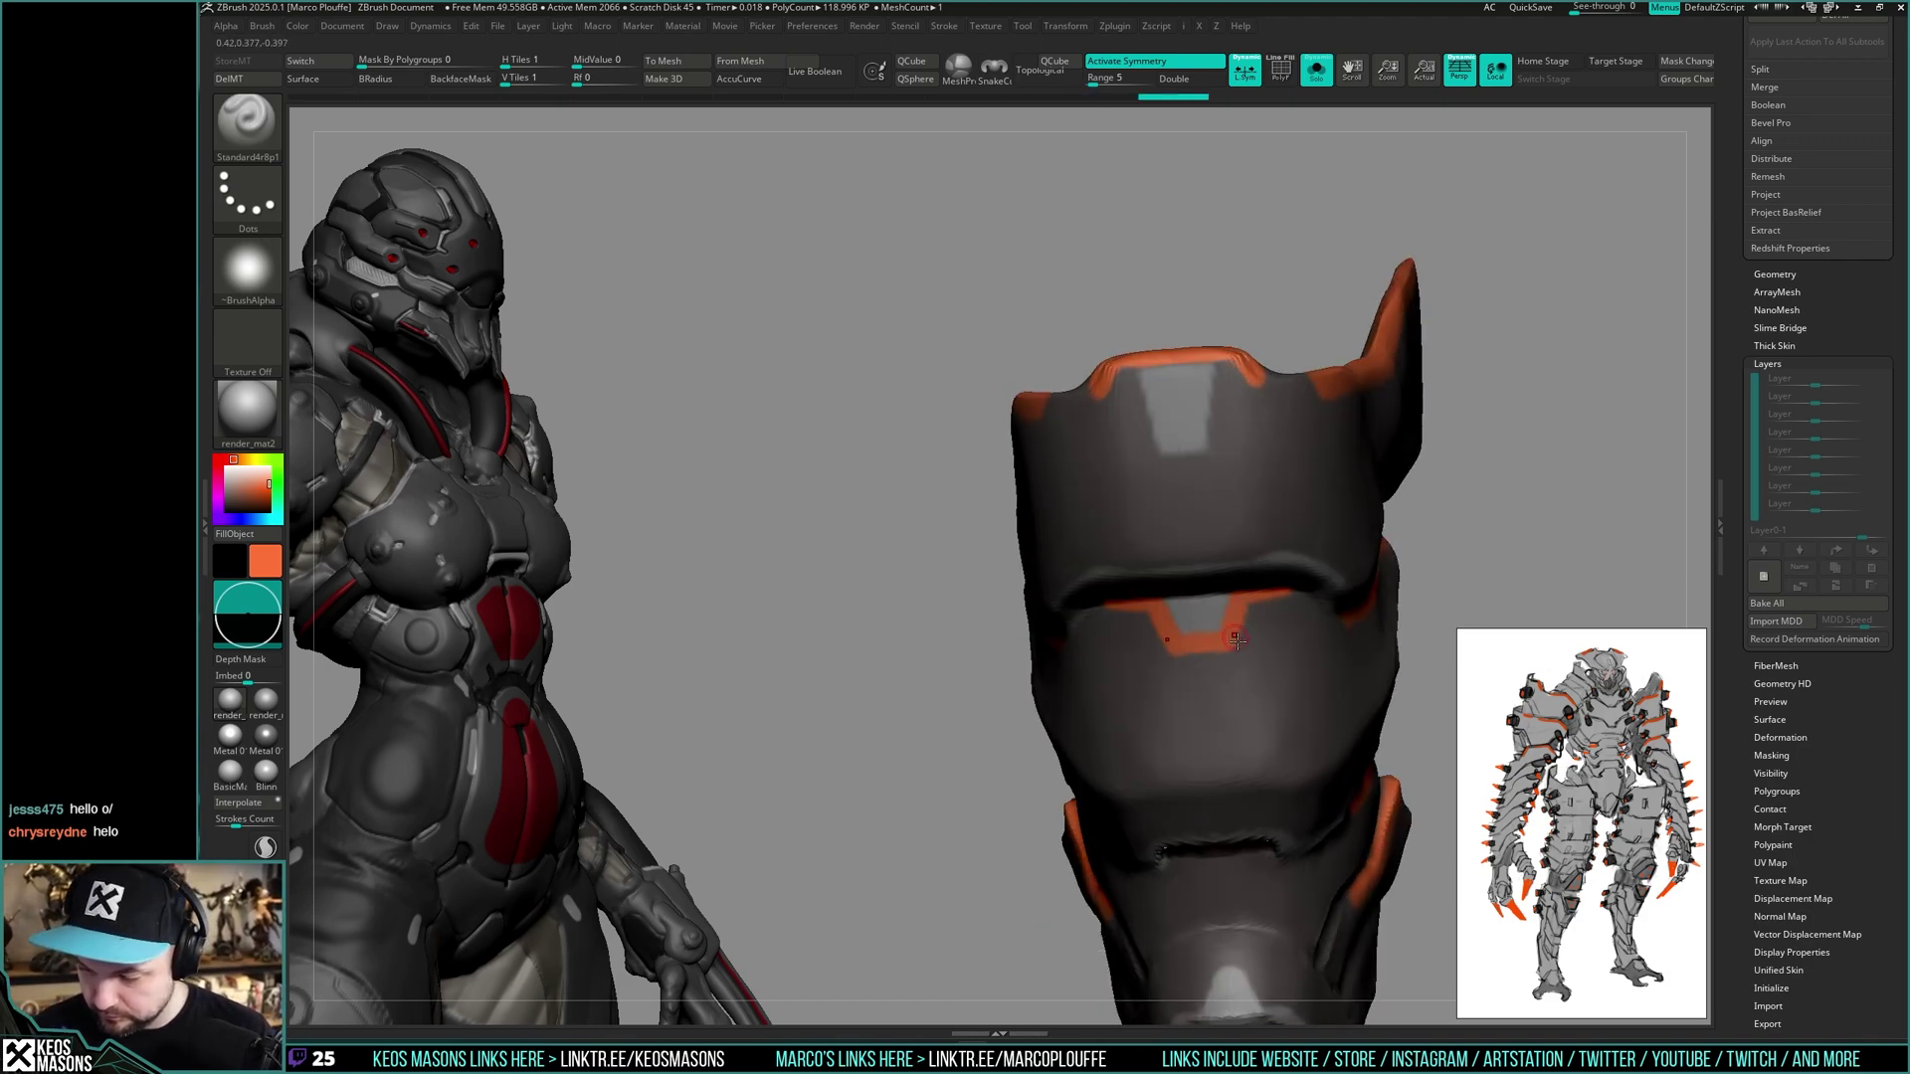
pyautogui.moveTo(1233, 641)
pyautogui.mouseDown(button='right')
pyautogui.moveTo(1266, 703)
pyautogui.moveTo(1309, 646)
pyautogui.moveTo(1268, 686)
pyautogui.moveTo(1293, 714)
pyautogui.moveTo(1282, 634)
pyautogui.moveTo(1271, 719)
pyautogui.mouseUp(button='right')
pyautogui.press('s')
pyautogui.press('ctrl')
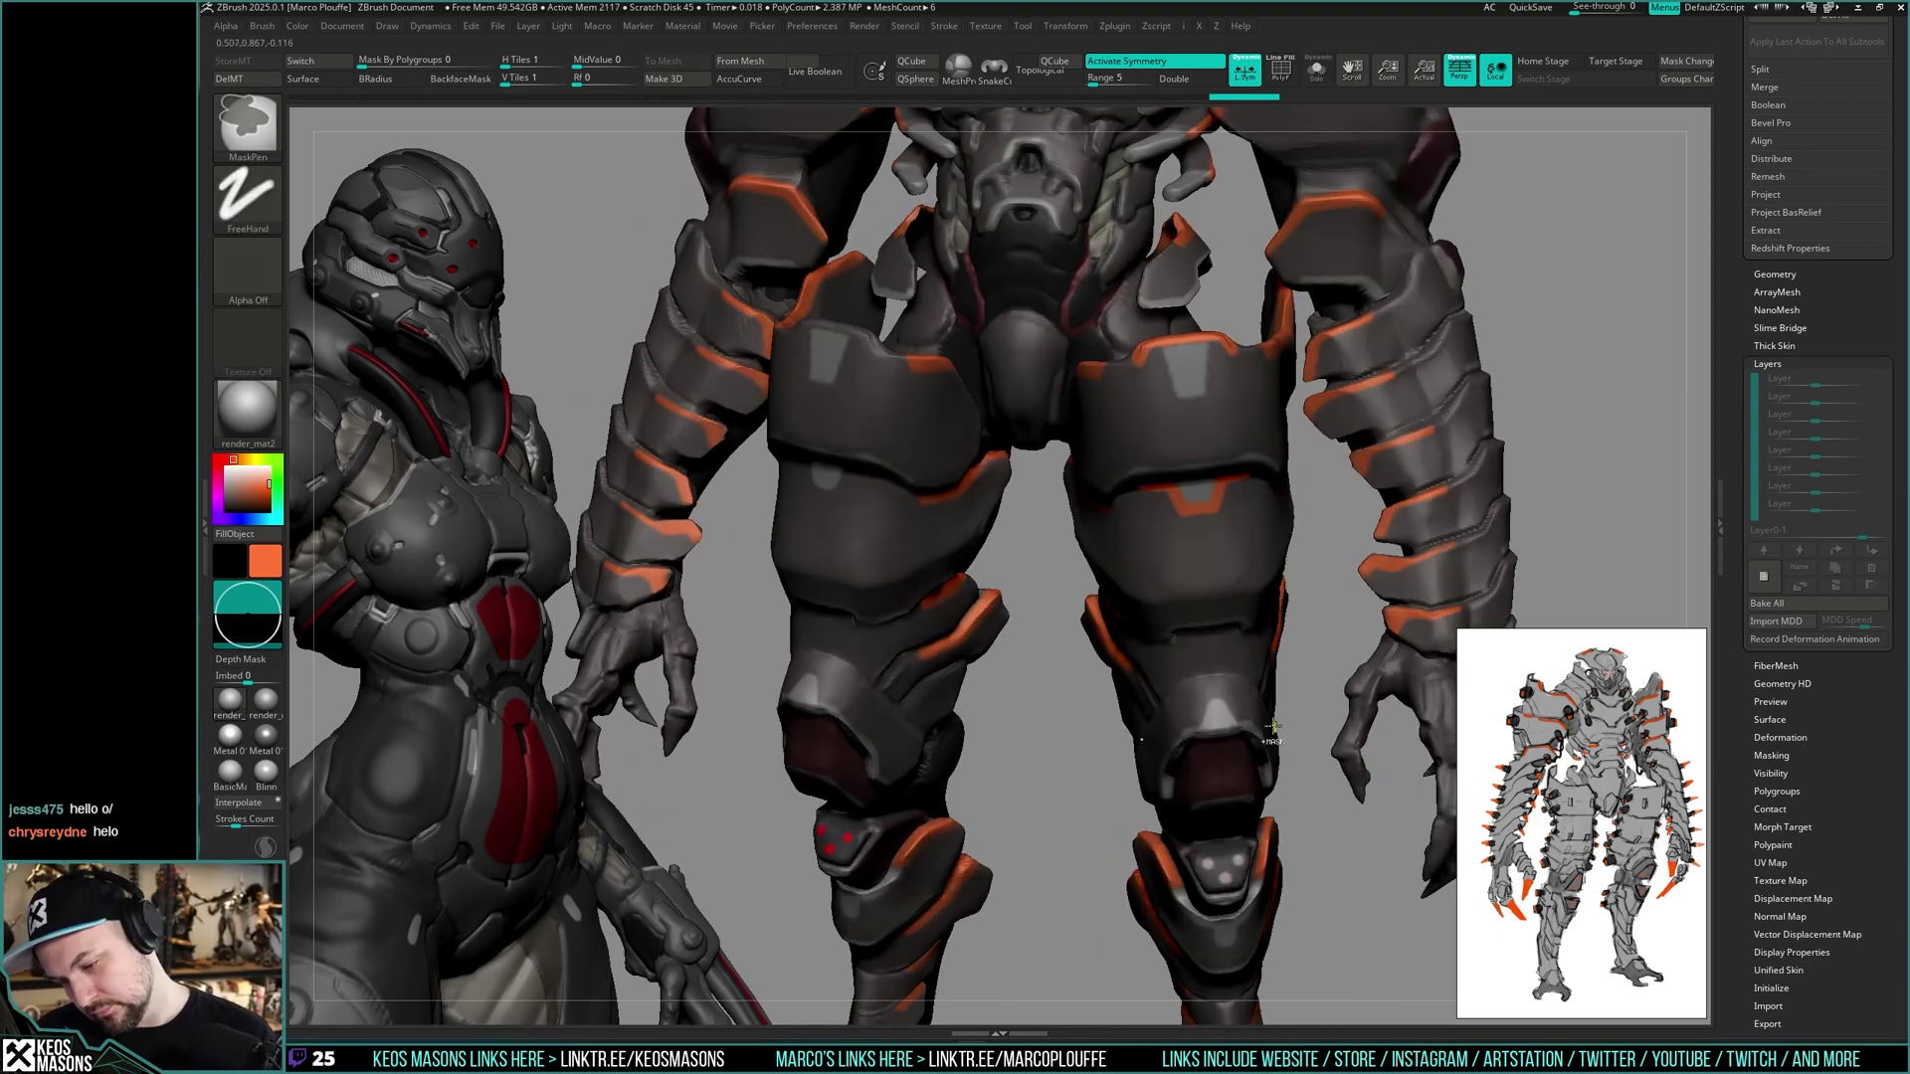
pyautogui.moveTo(1234, 463); pyautogui.dragTo(1202, 513, button='right')
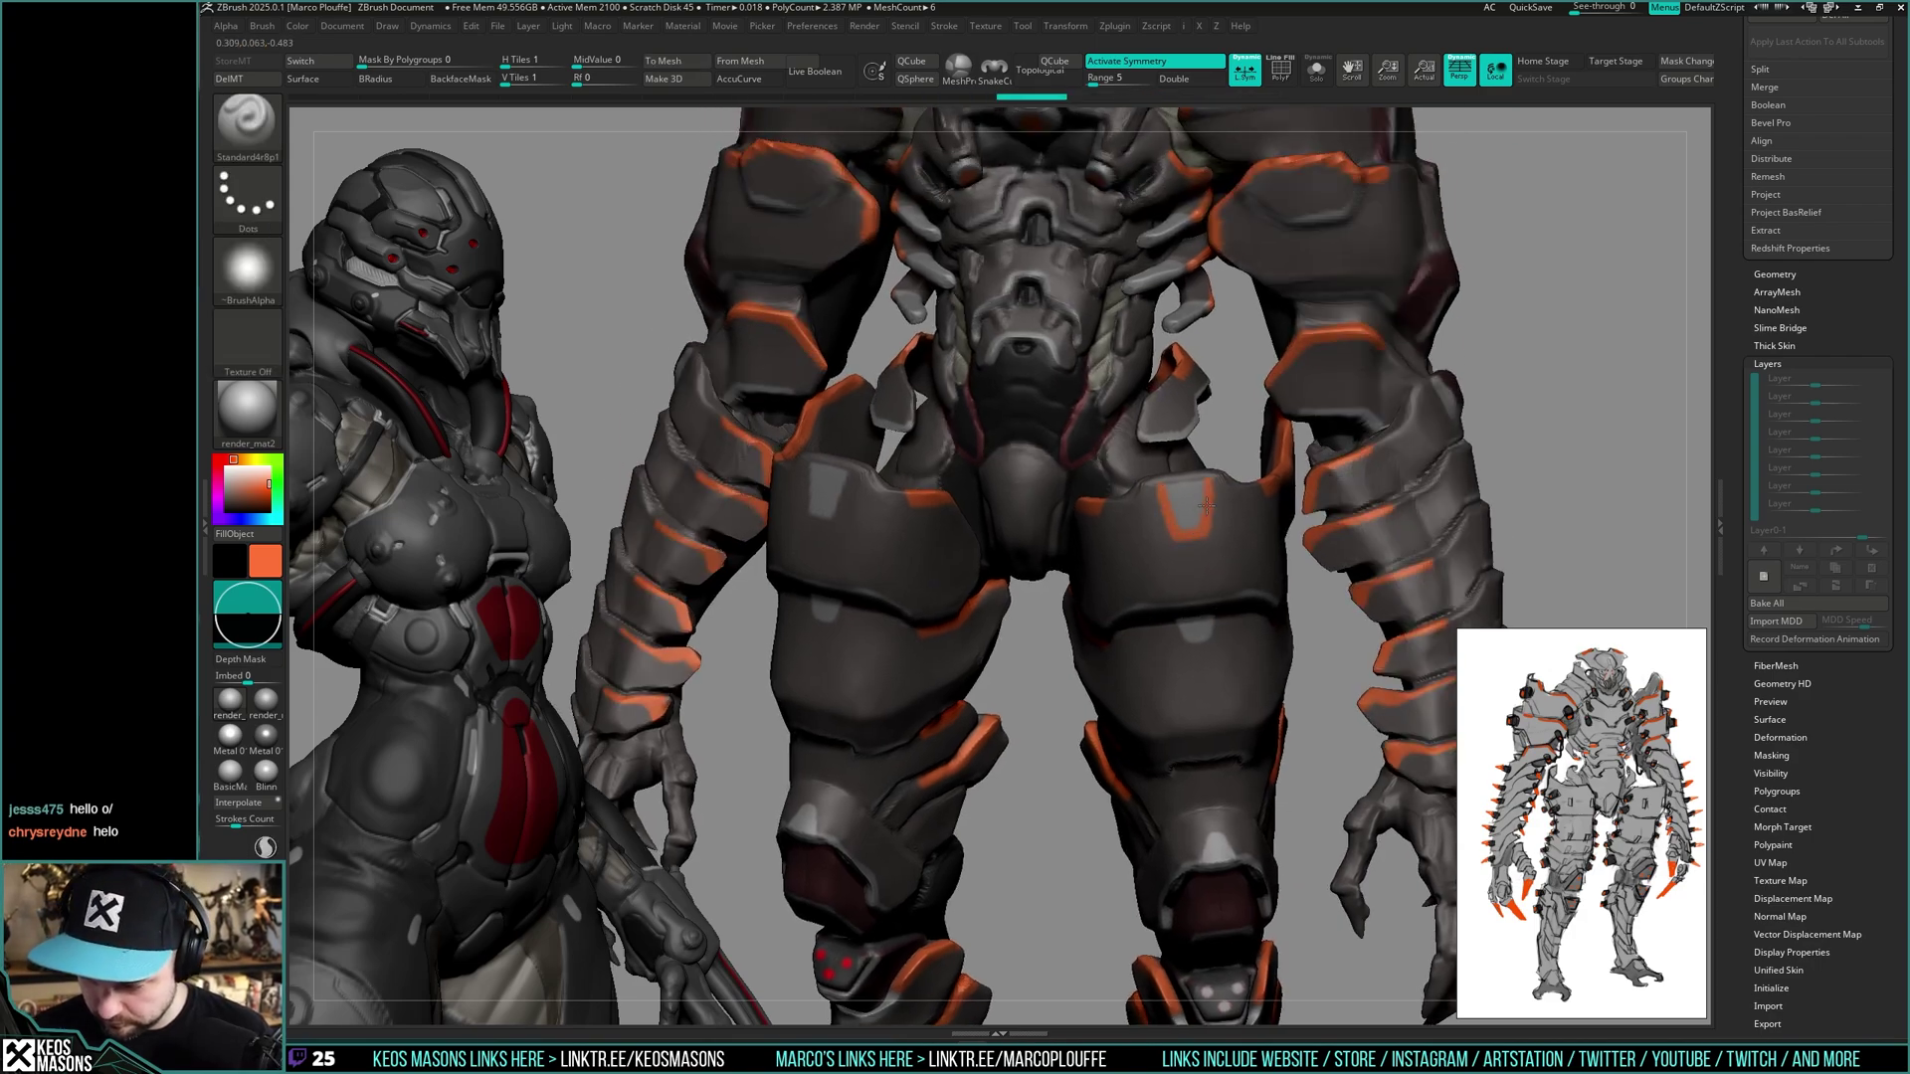
pyautogui.moveTo(1206, 506); pyautogui.dragTo(1225, 475)
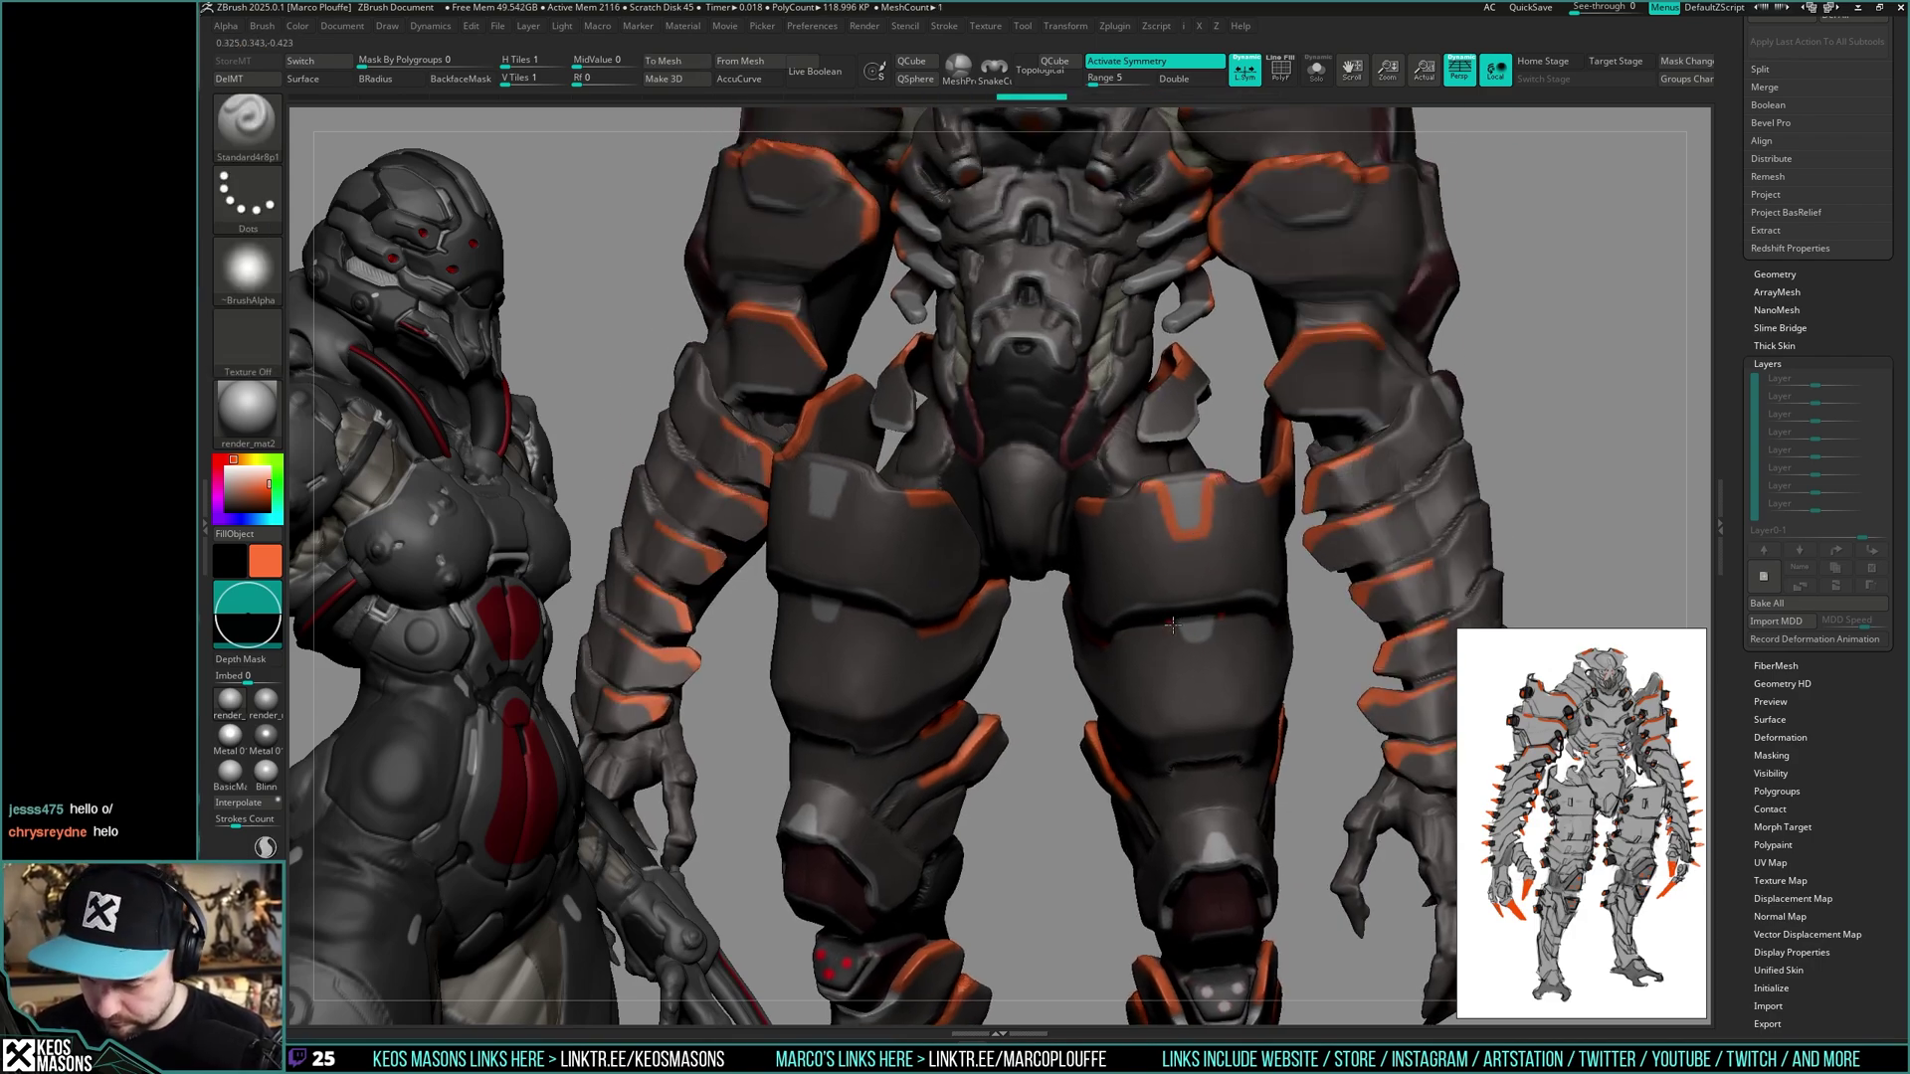
pyautogui.moveTo(1172, 623)
pyautogui.mouseDown(button='right')
pyautogui.moveTo(1232, 679)
pyautogui.moveTo(1205, 695)
pyautogui.mouseUp(button='right')
pyautogui.moveTo(1216, 693); pyautogui.dragTo(1191, 699)
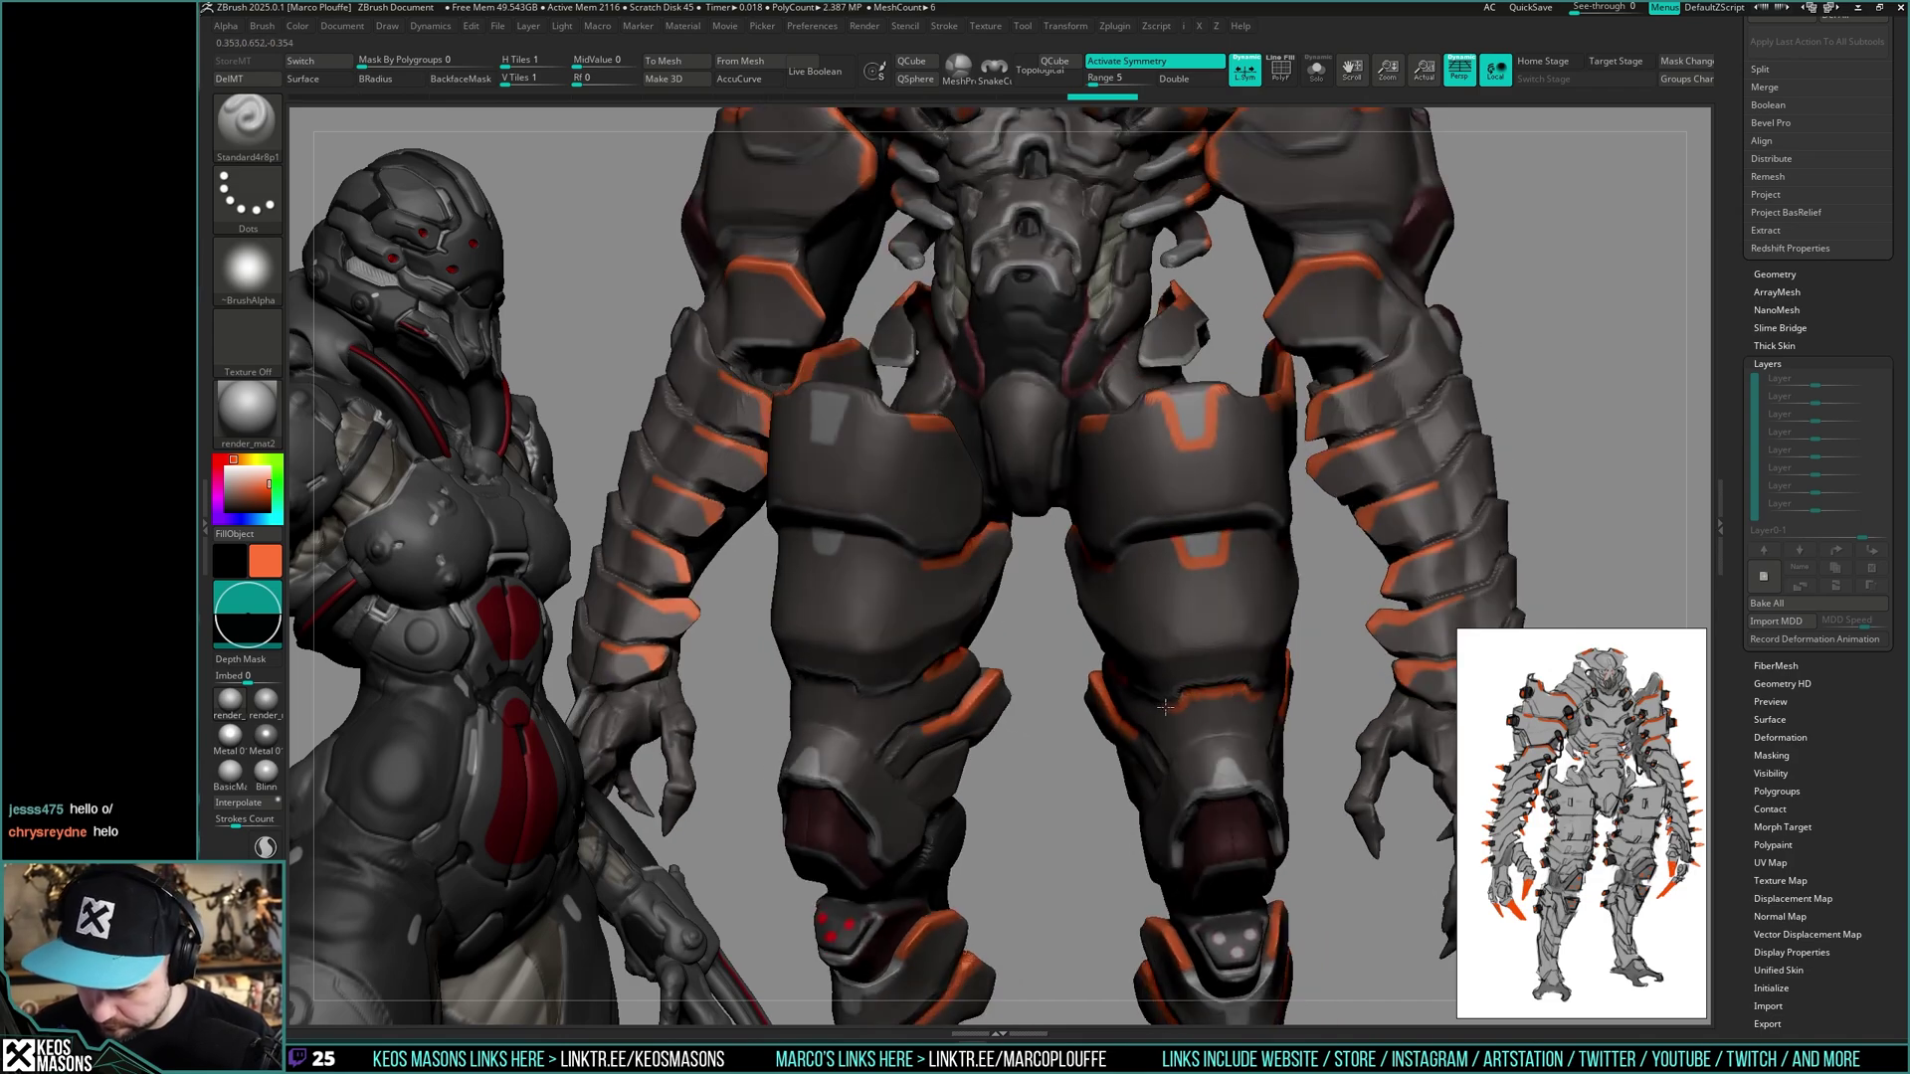
# - Sample the armour's dark grey and inspect the orange leg trim from the side and front
pyautogui.moveTo(1165, 706); pyautogui.dragTo(1230, 593, button='right')
pyautogui.press('c')
pyautogui.hotkey('ctrl', 'shift', 'z')
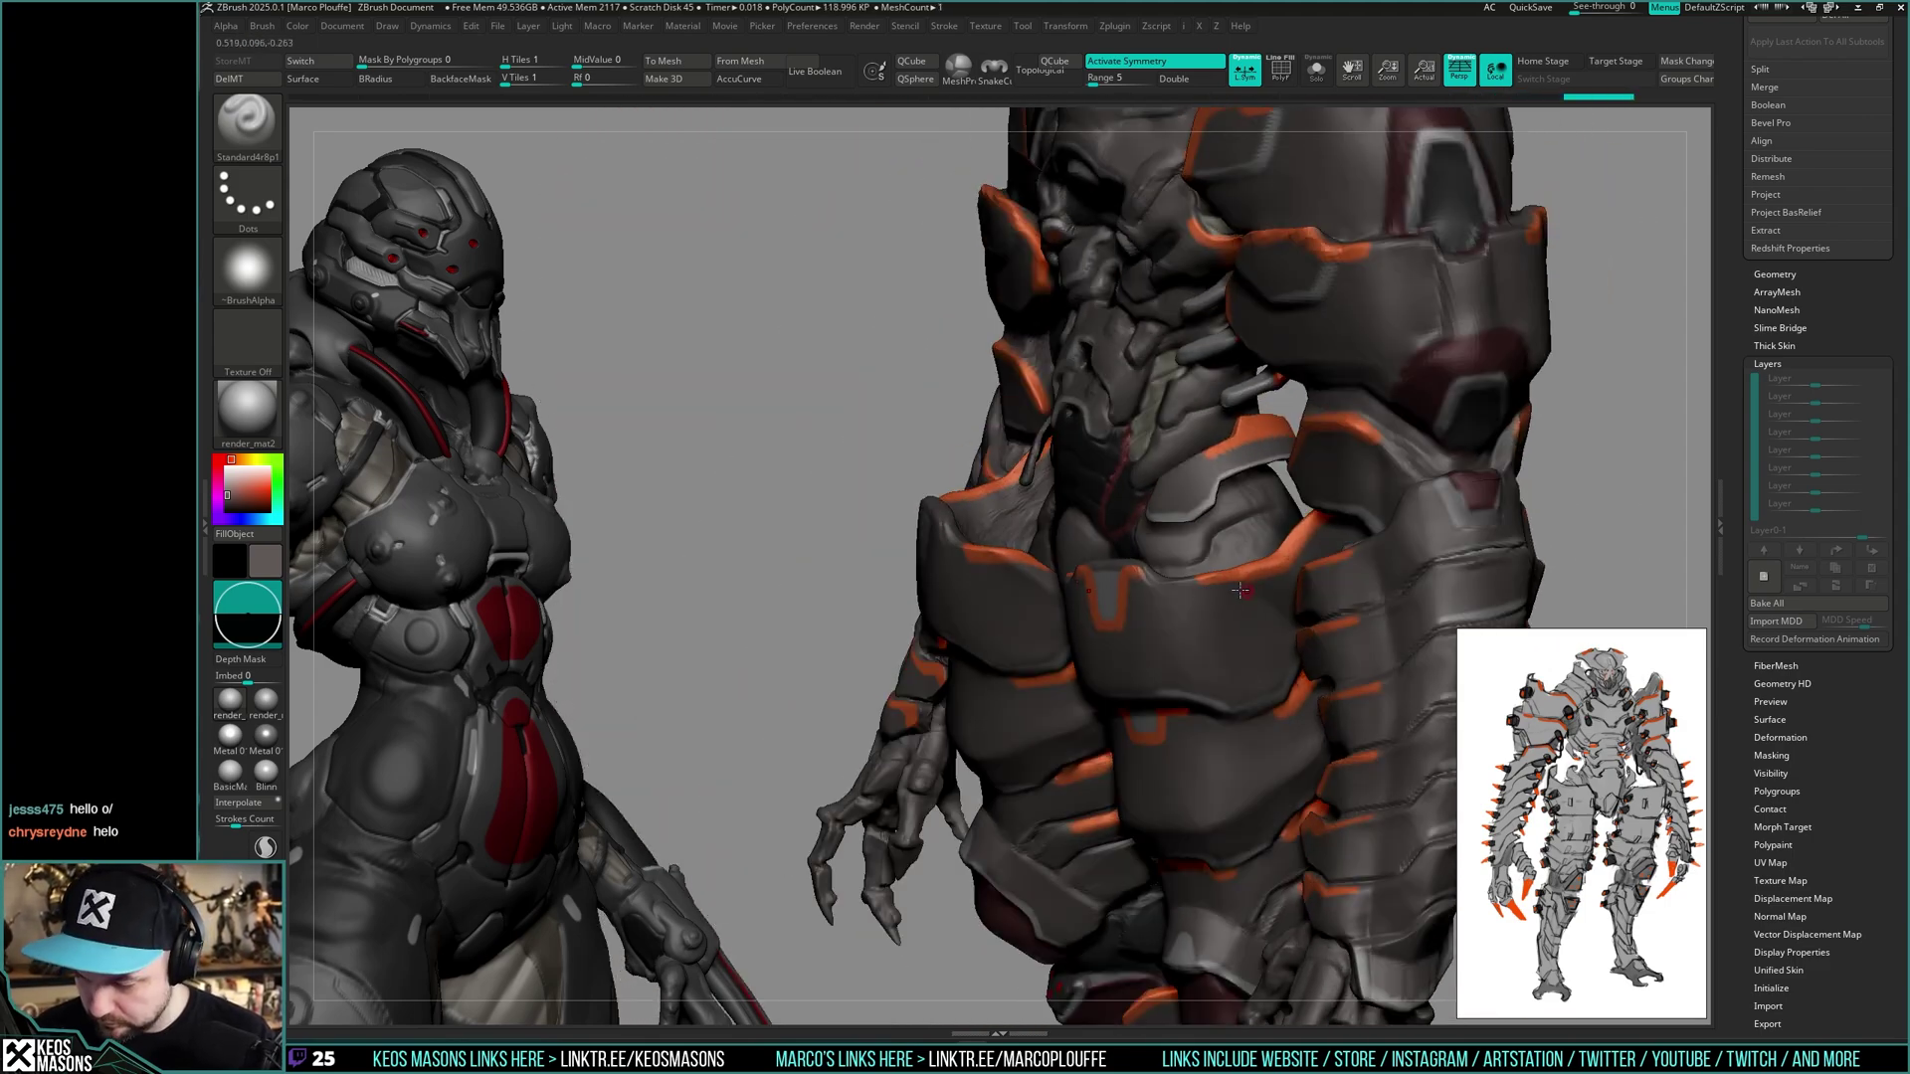
pyautogui.moveTo(1245, 597); pyautogui.dragTo(1197, 759, button='right')
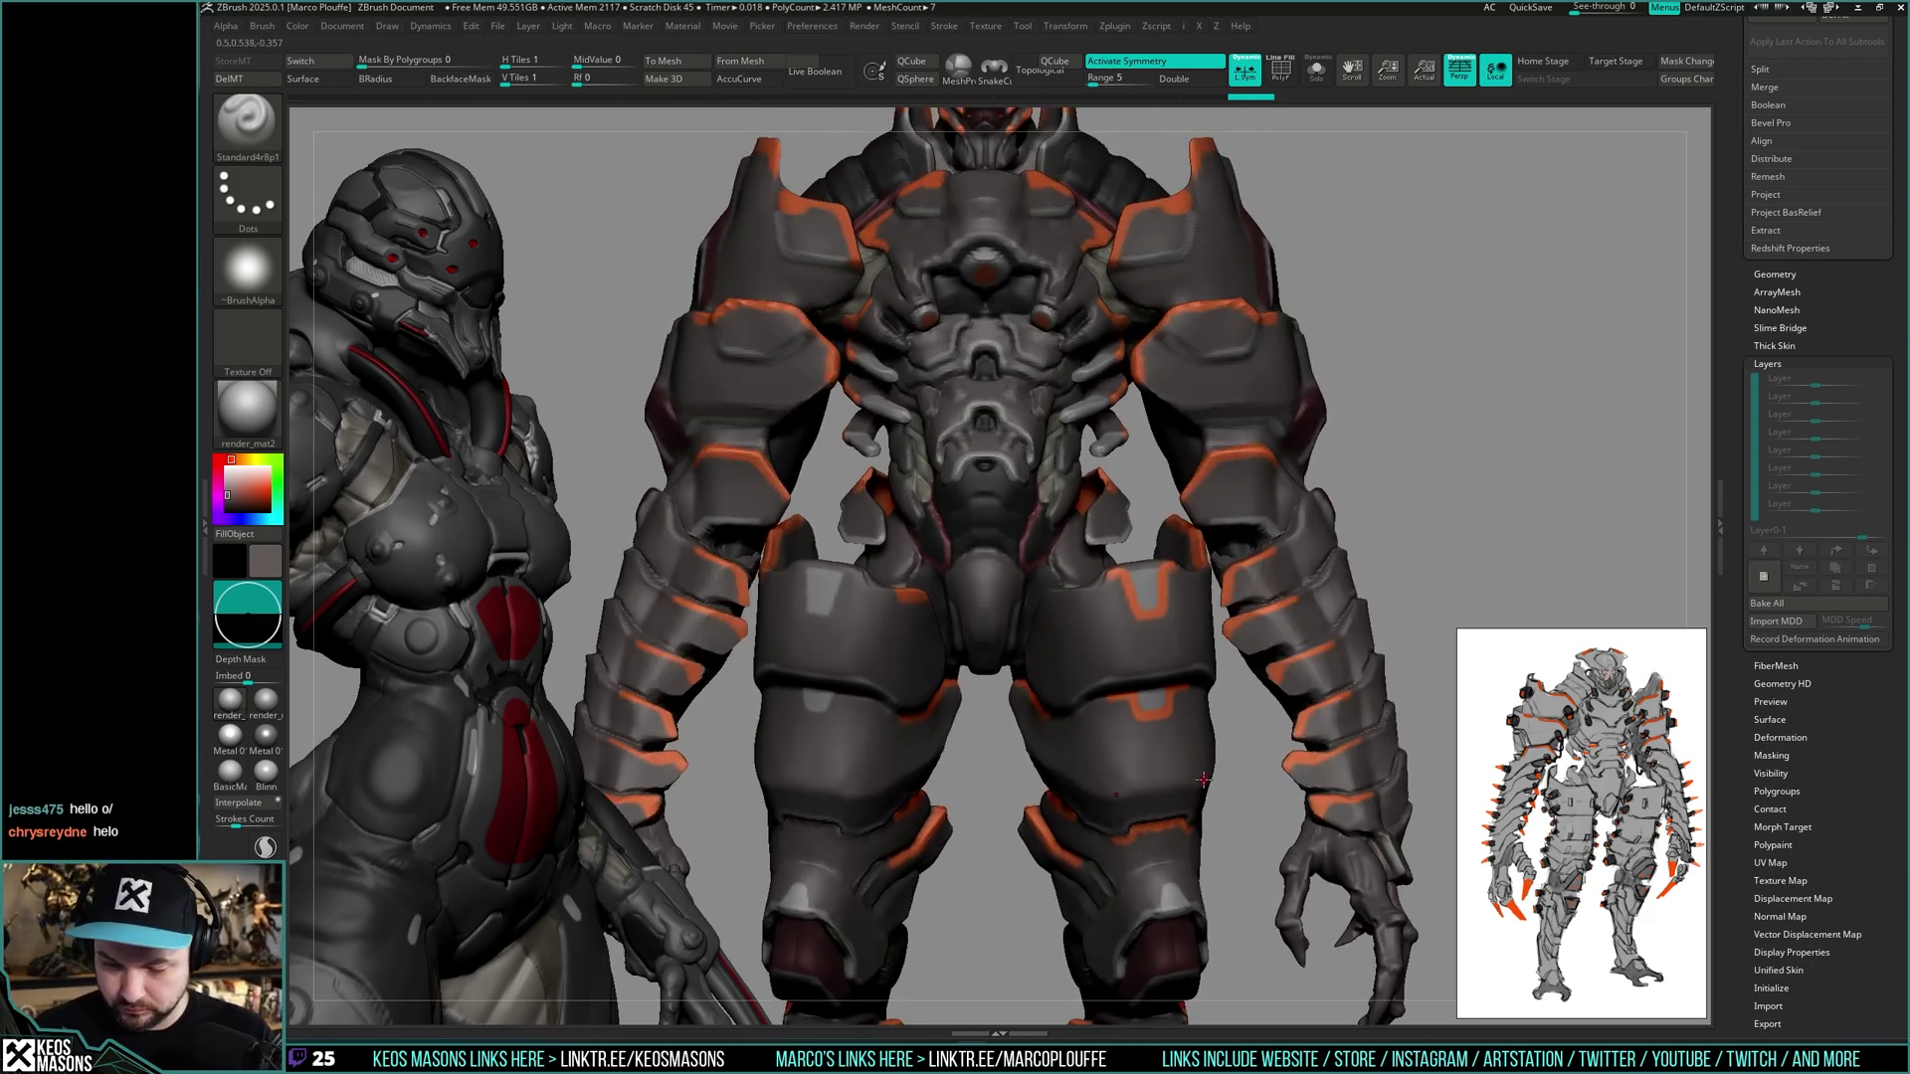
pyautogui.press('ctrl')
pyautogui.moveTo(1181, 742)
pyautogui.mouseDown(button='right')
pyautogui.moveTo(1156, 738)
pyautogui.moveTo(1220, 740)
pyautogui.moveTo(1136, 720)
pyautogui.moveTo(1134, 736)
pyautogui.moveTo(1196, 609)
pyautogui.moveTo(1184, 547)
pyautogui.moveTo(1144, 547)
pyautogui.moveTo(1198, 524)
pyautogui.mouseUp(button='right')
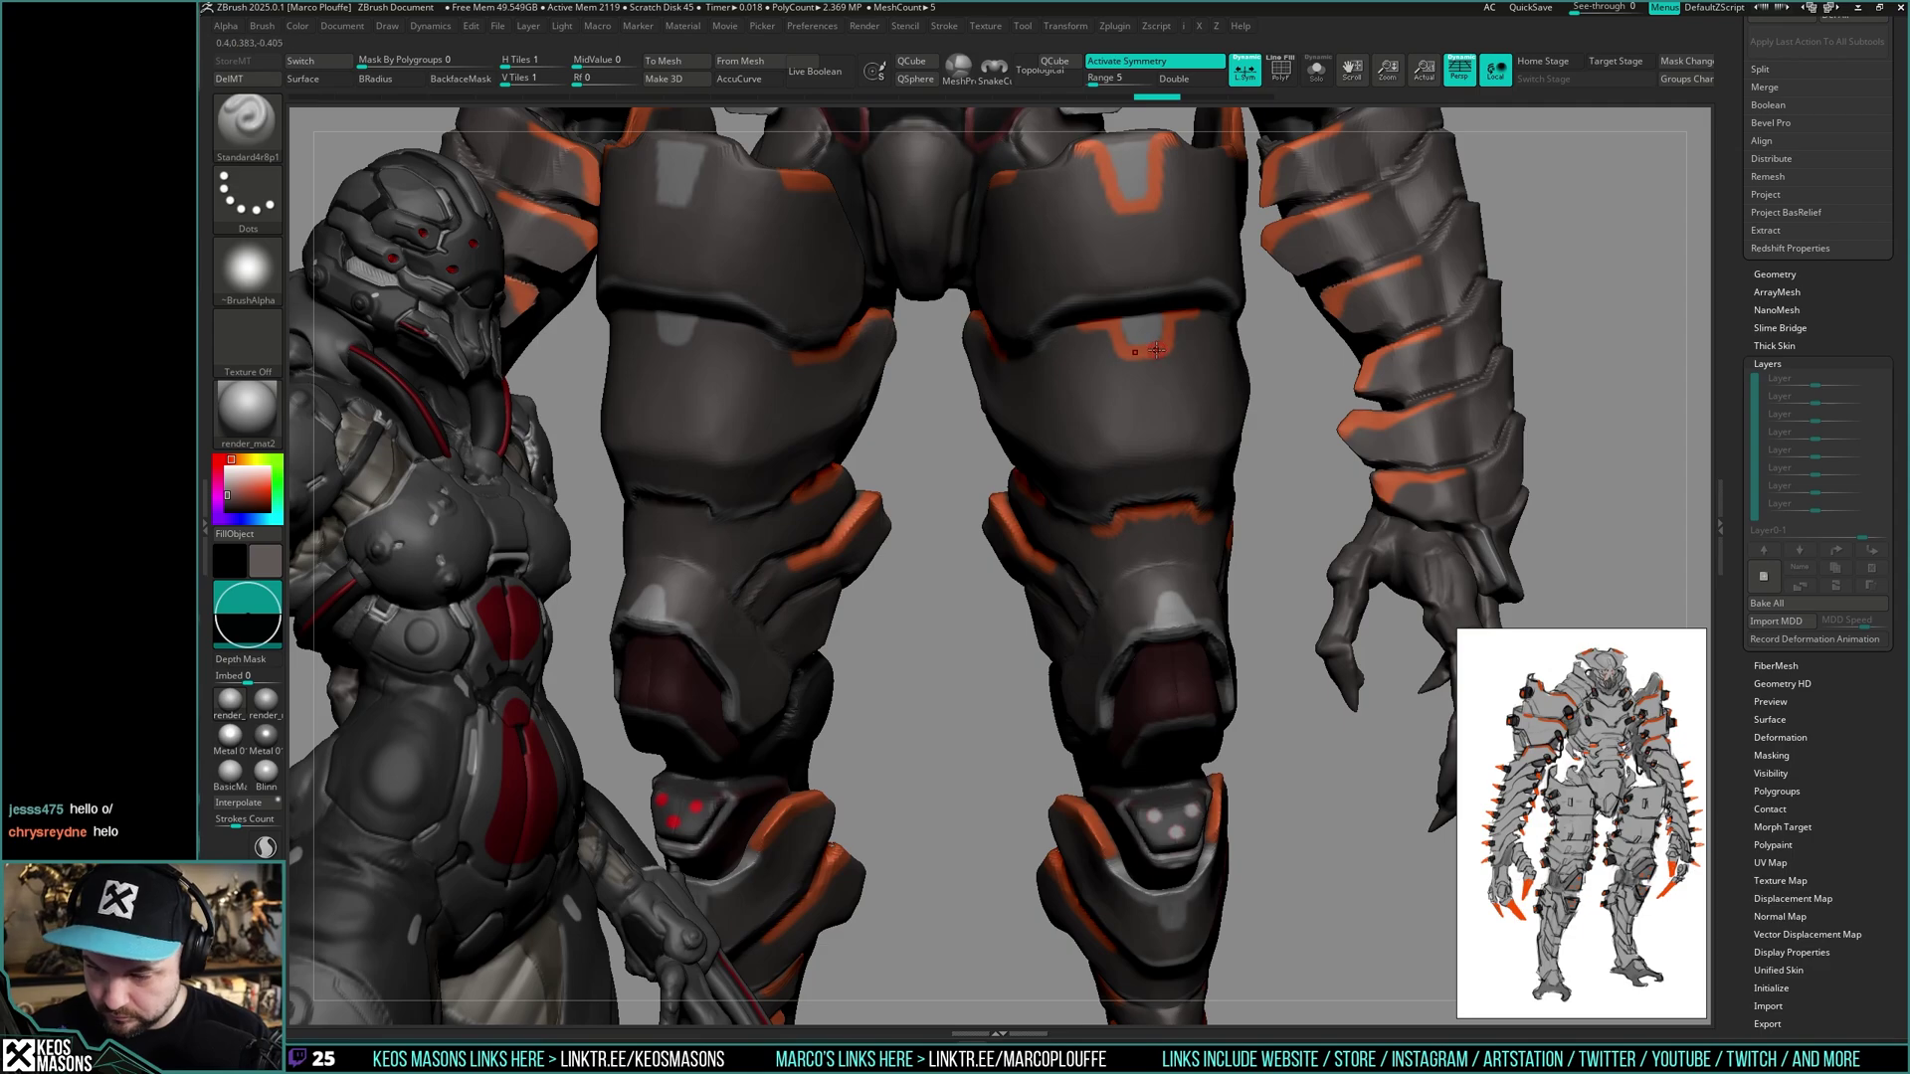
# - Sample the orange again and outline the grey patches above the knee and on the upper shin plate
pyautogui.press('c')
pyautogui.moveTo(1172, 597)
pyautogui.mouseDown()
pyautogui.moveTo(1154, 620)
pyautogui.moveTo(1174, 594)
pyautogui.mouseUp()
pyautogui.moveTo(1174, 590)
pyautogui.mouseDown(button='right')
pyautogui.moveTo(1197, 565)
pyautogui.moveTo(1153, 625)
pyautogui.mouseUp(button='right')
pyautogui.press('space')
pyautogui.press('space')
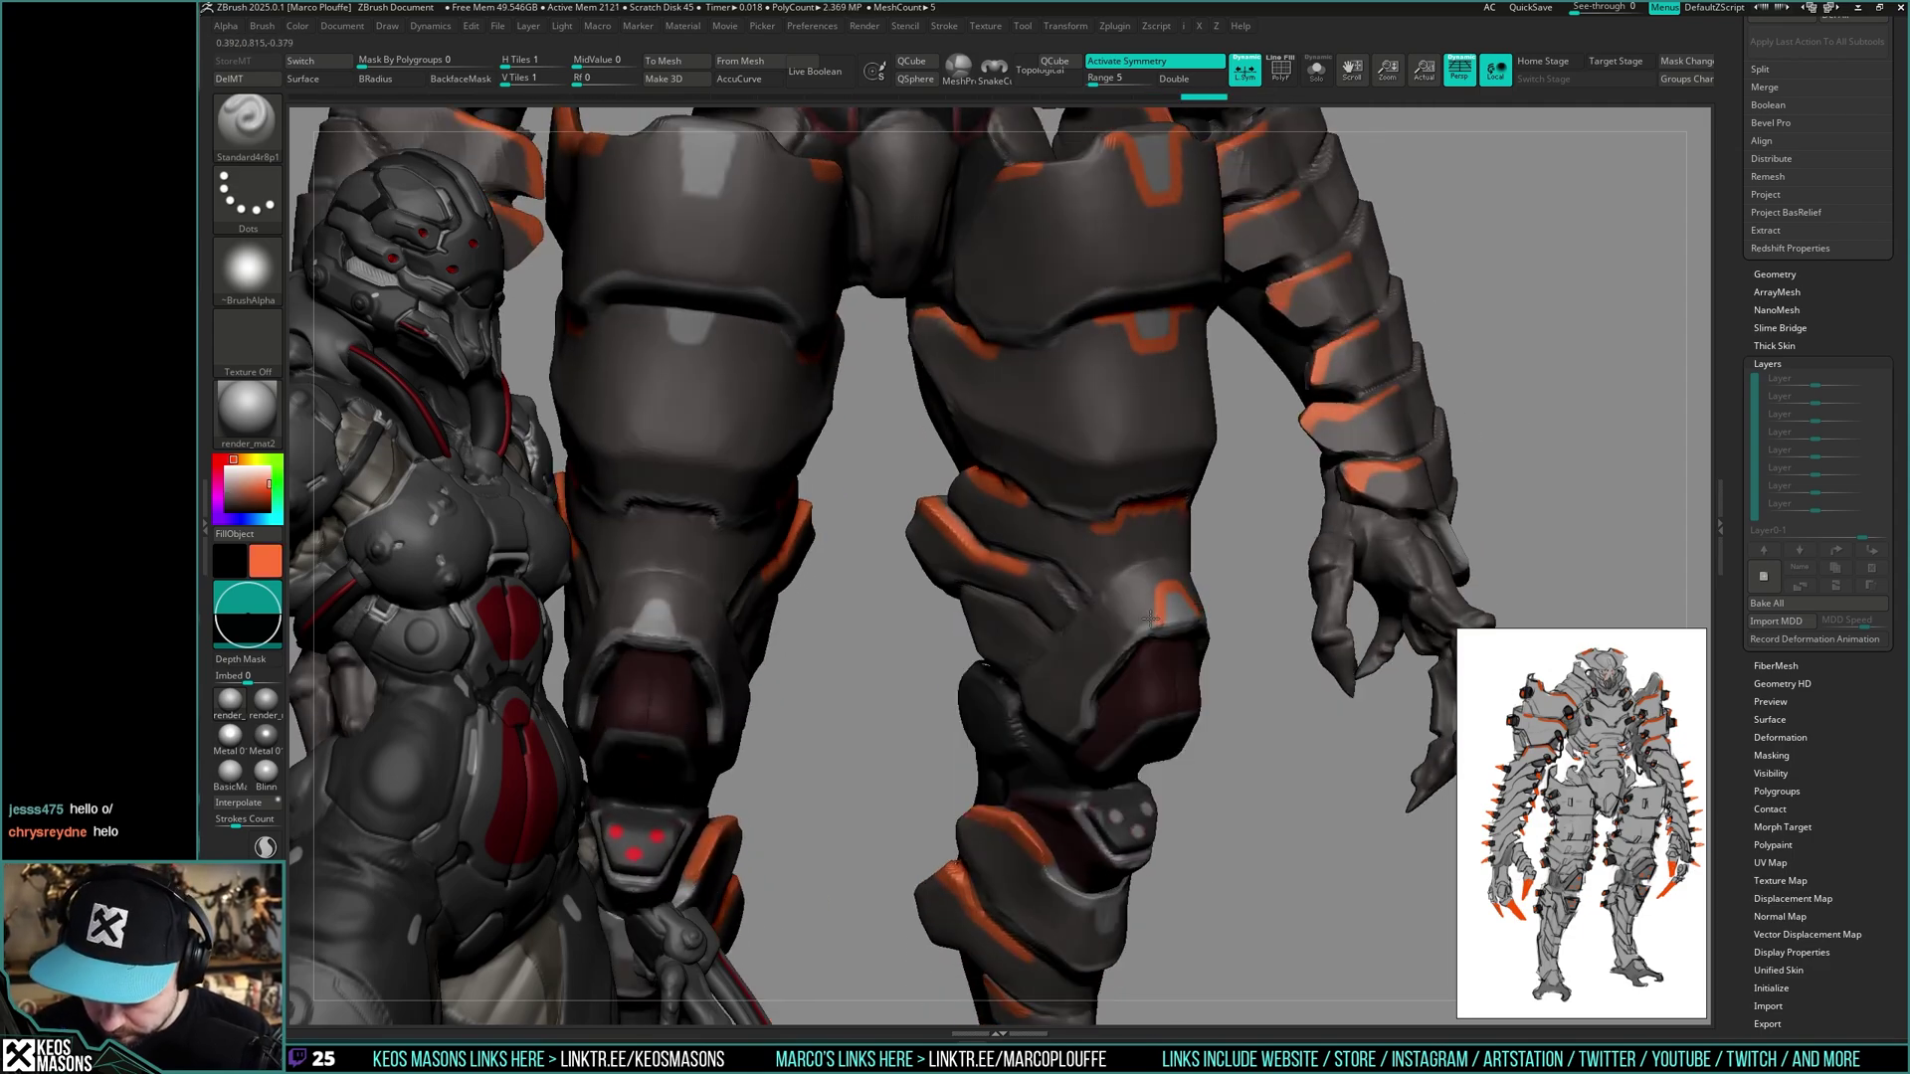
pyautogui.moveTo(1150, 619); pyautogui.dragTo(1092, 675)
pyautogui.moveTo(1093, 674)
pyautogui.keyDown('shift'); pyautogui.mouseDown(button='right')
pyautogui.moveTo(1064, 676)
pyautogui.moveTo(1197, 734)
pyautogui.moveTo(1124, 776)
pyautogui.moveTo(1169, 716)
pyautogui.mouseUp(button='right'); pyautogui.keyUp('shift')
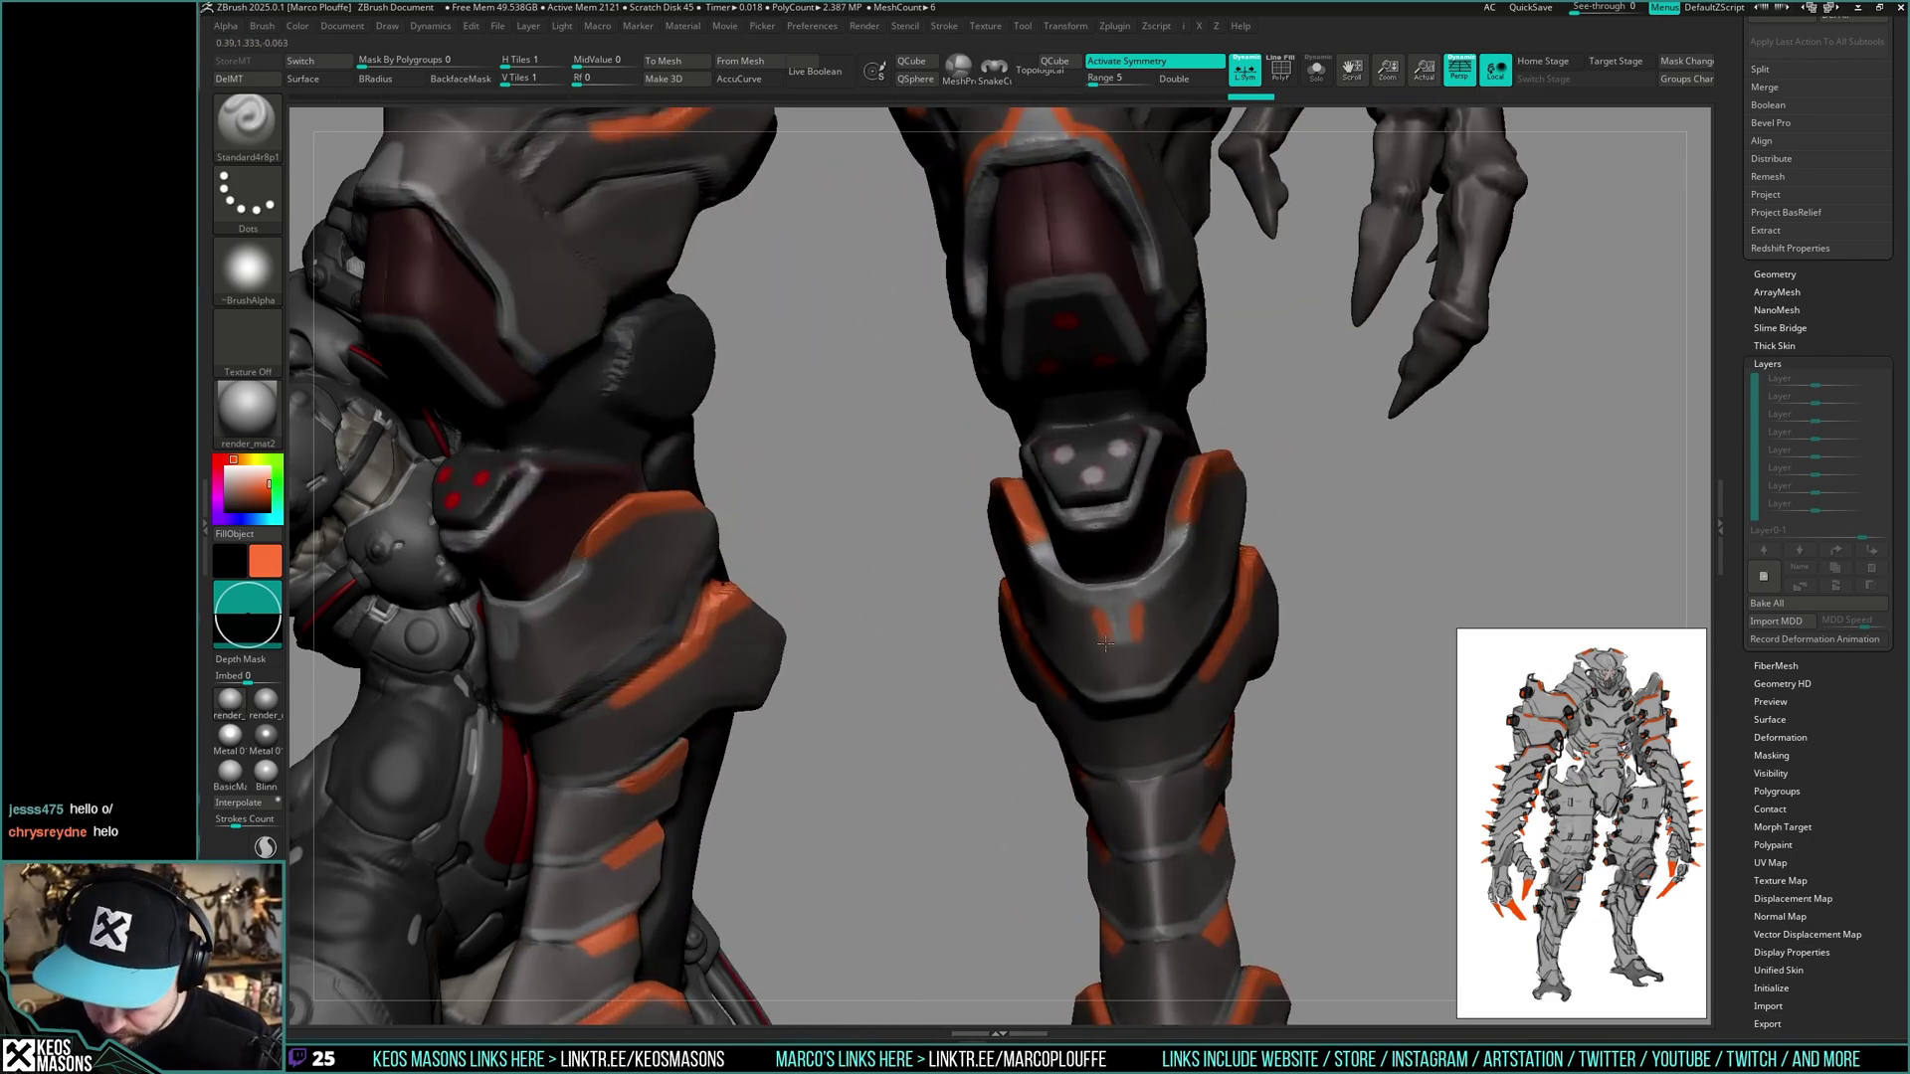
# - Review the new orange leg trim on the whole character from the front
pyautogui.moveTo(1144, 605); pyautogui.dragTo(1215, 762, button='right')
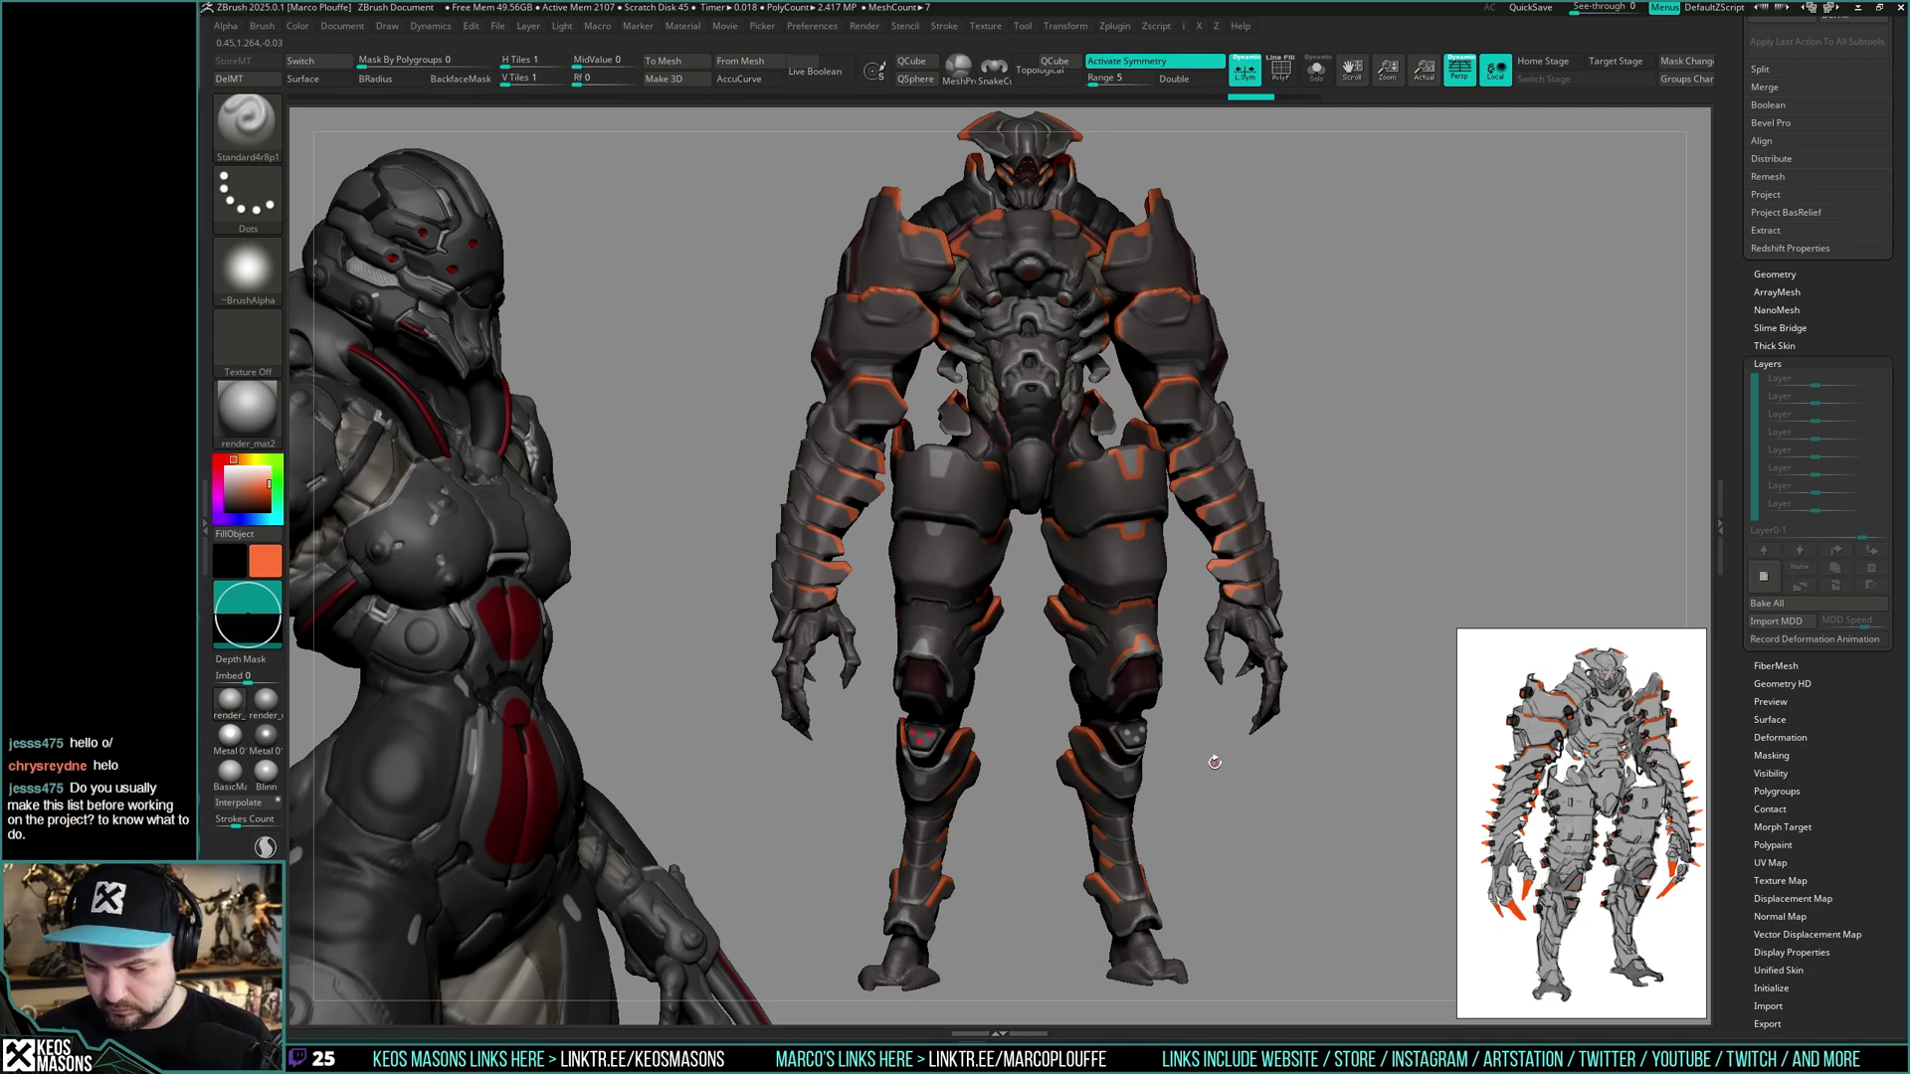
pyautogui.press('ctrl')
pyautogui.press('ctrl')
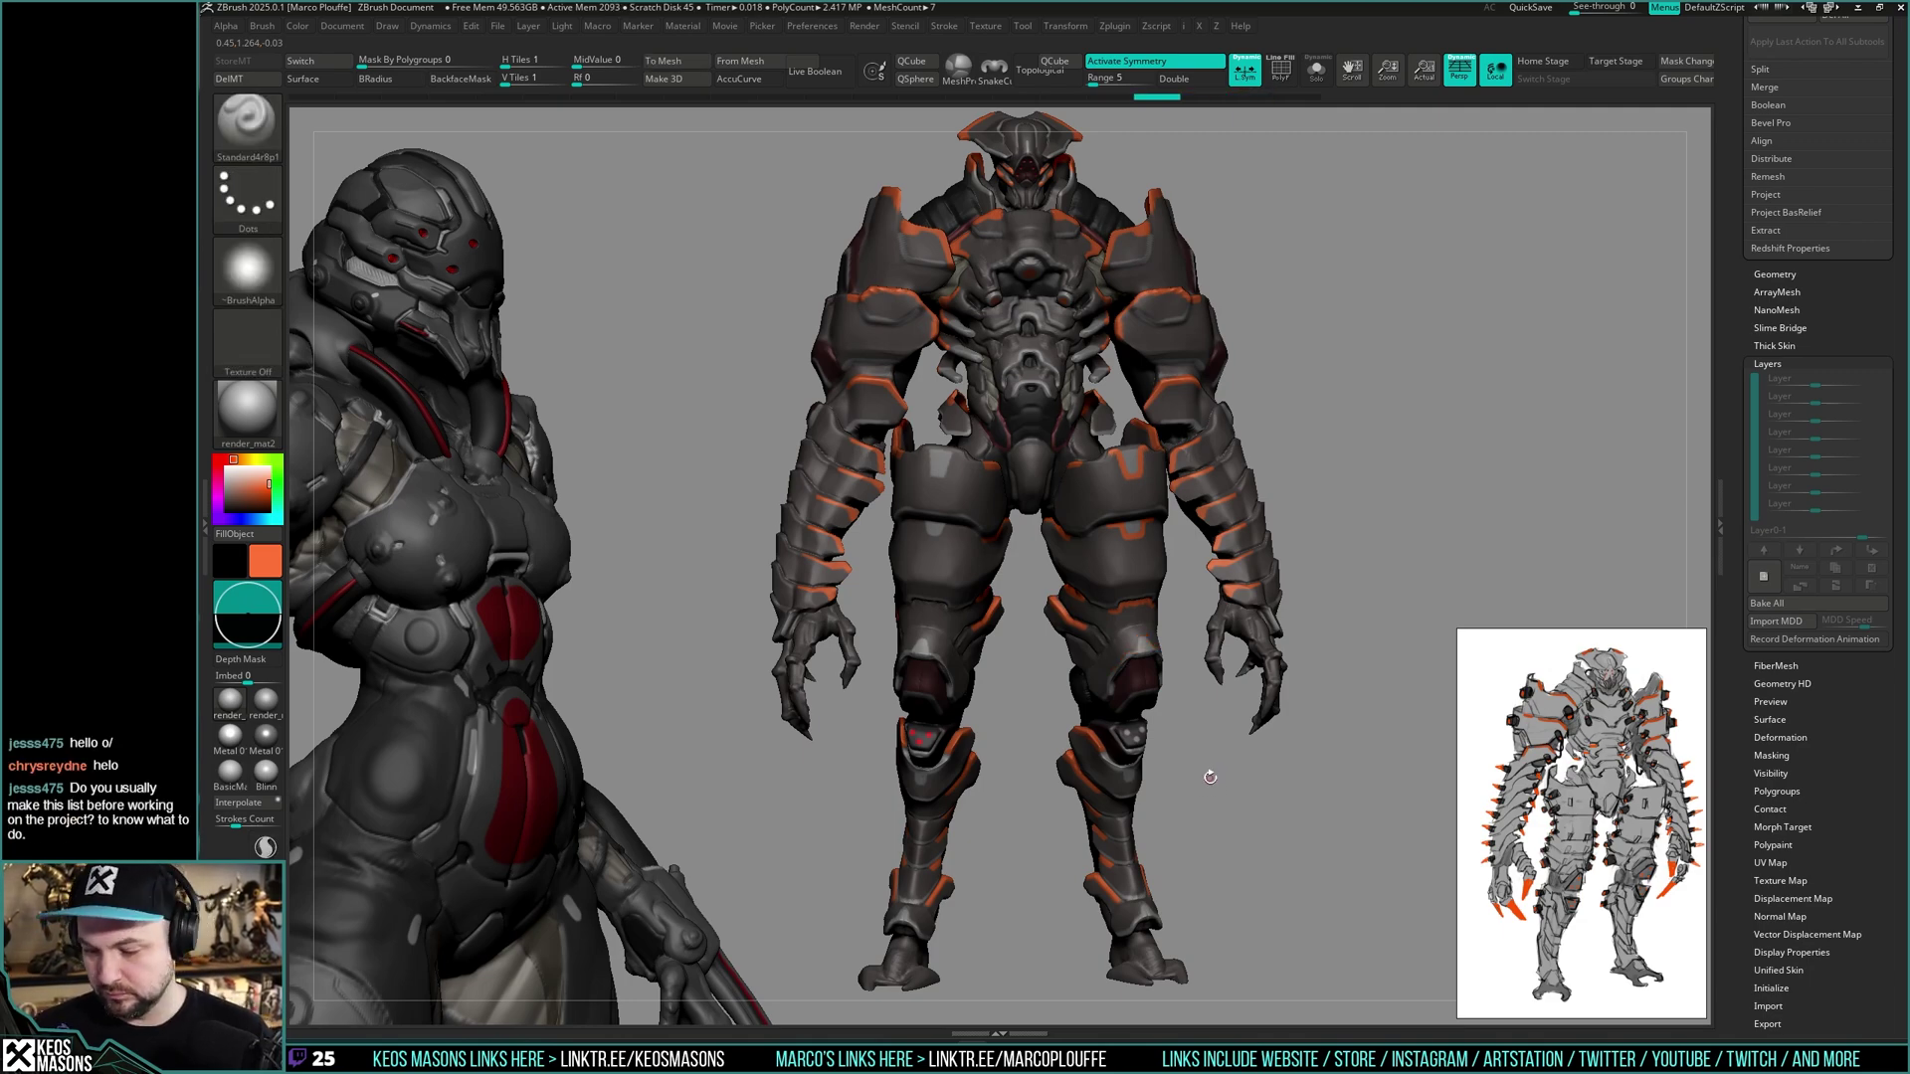
pyautogui.moveTo(1210, 777); pyautogui.dragTo(1137, 730, button='right')
pyautogui.moveTo(1141, 734); pyautogui.dragTo(1156, 725, button='right')
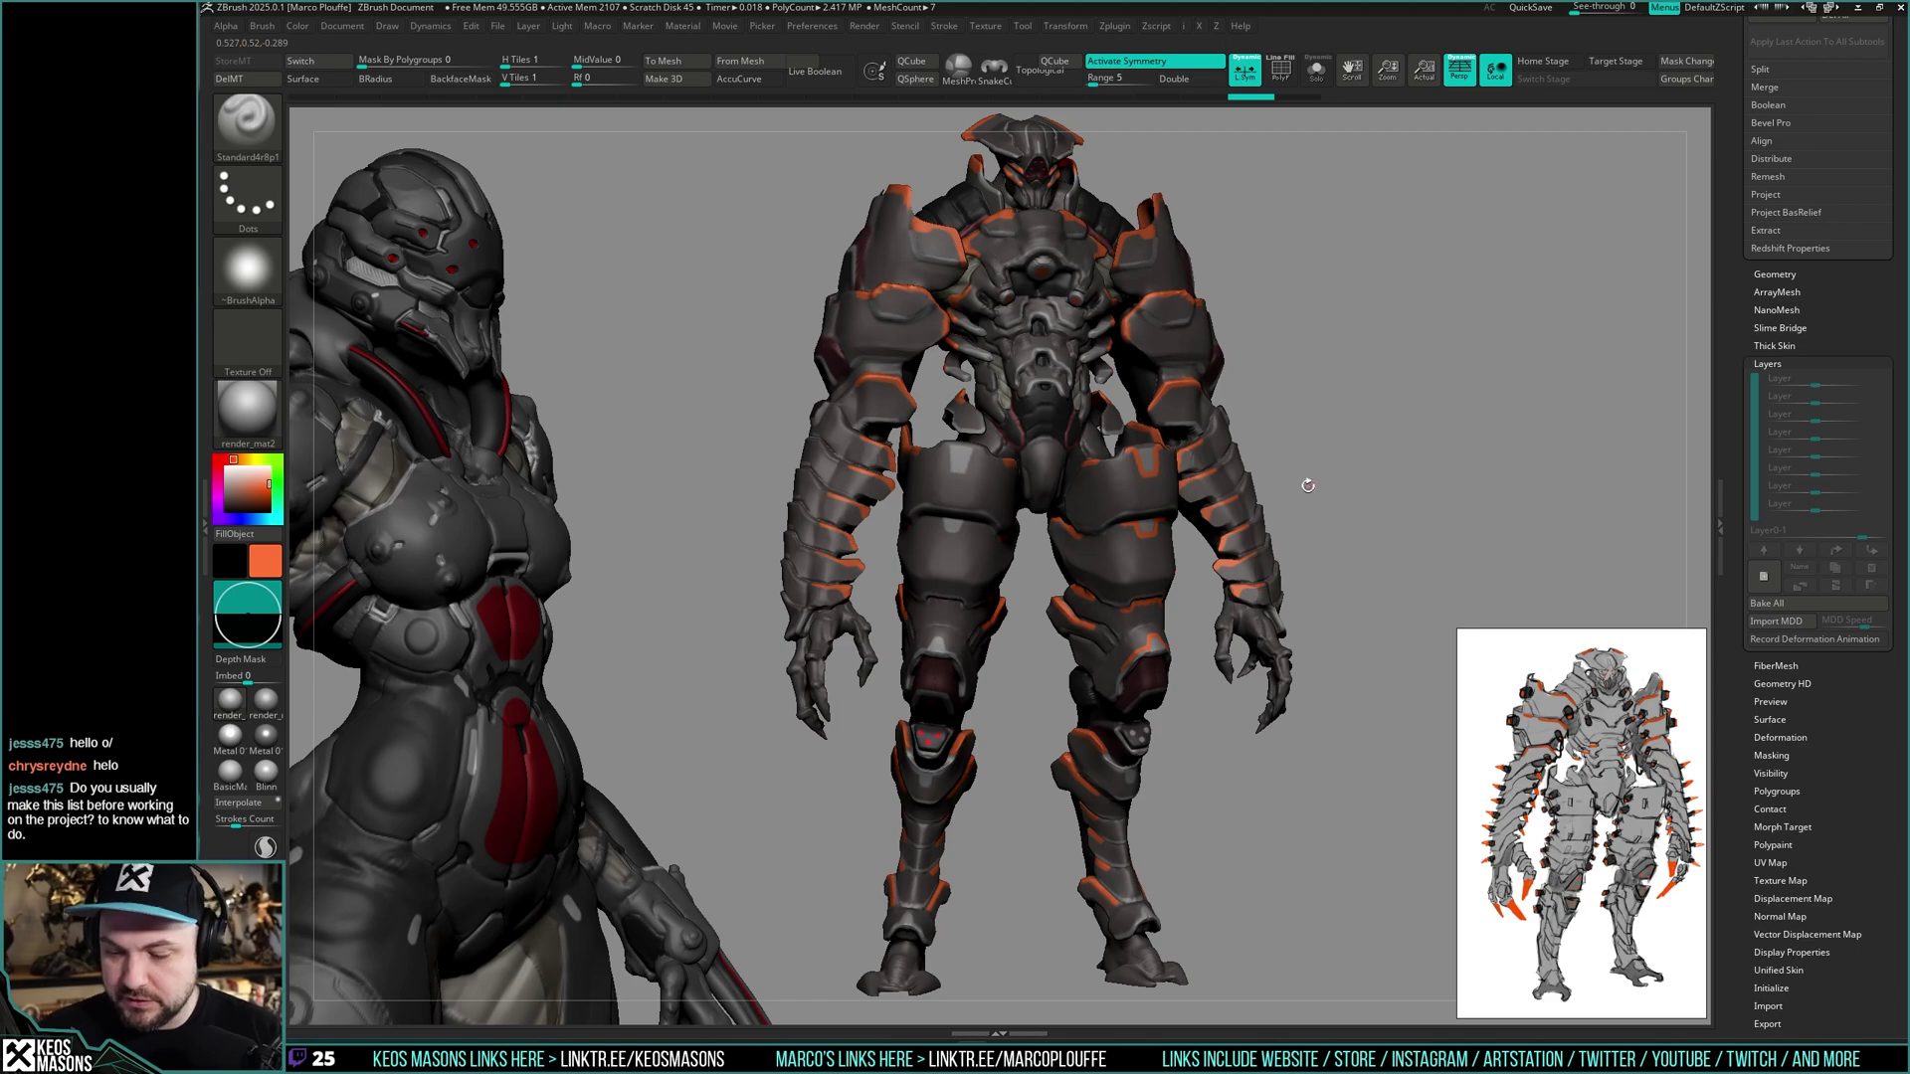
pyautogui.moveTo(1338, 508); pyautogui.dragTo(1315, 518)
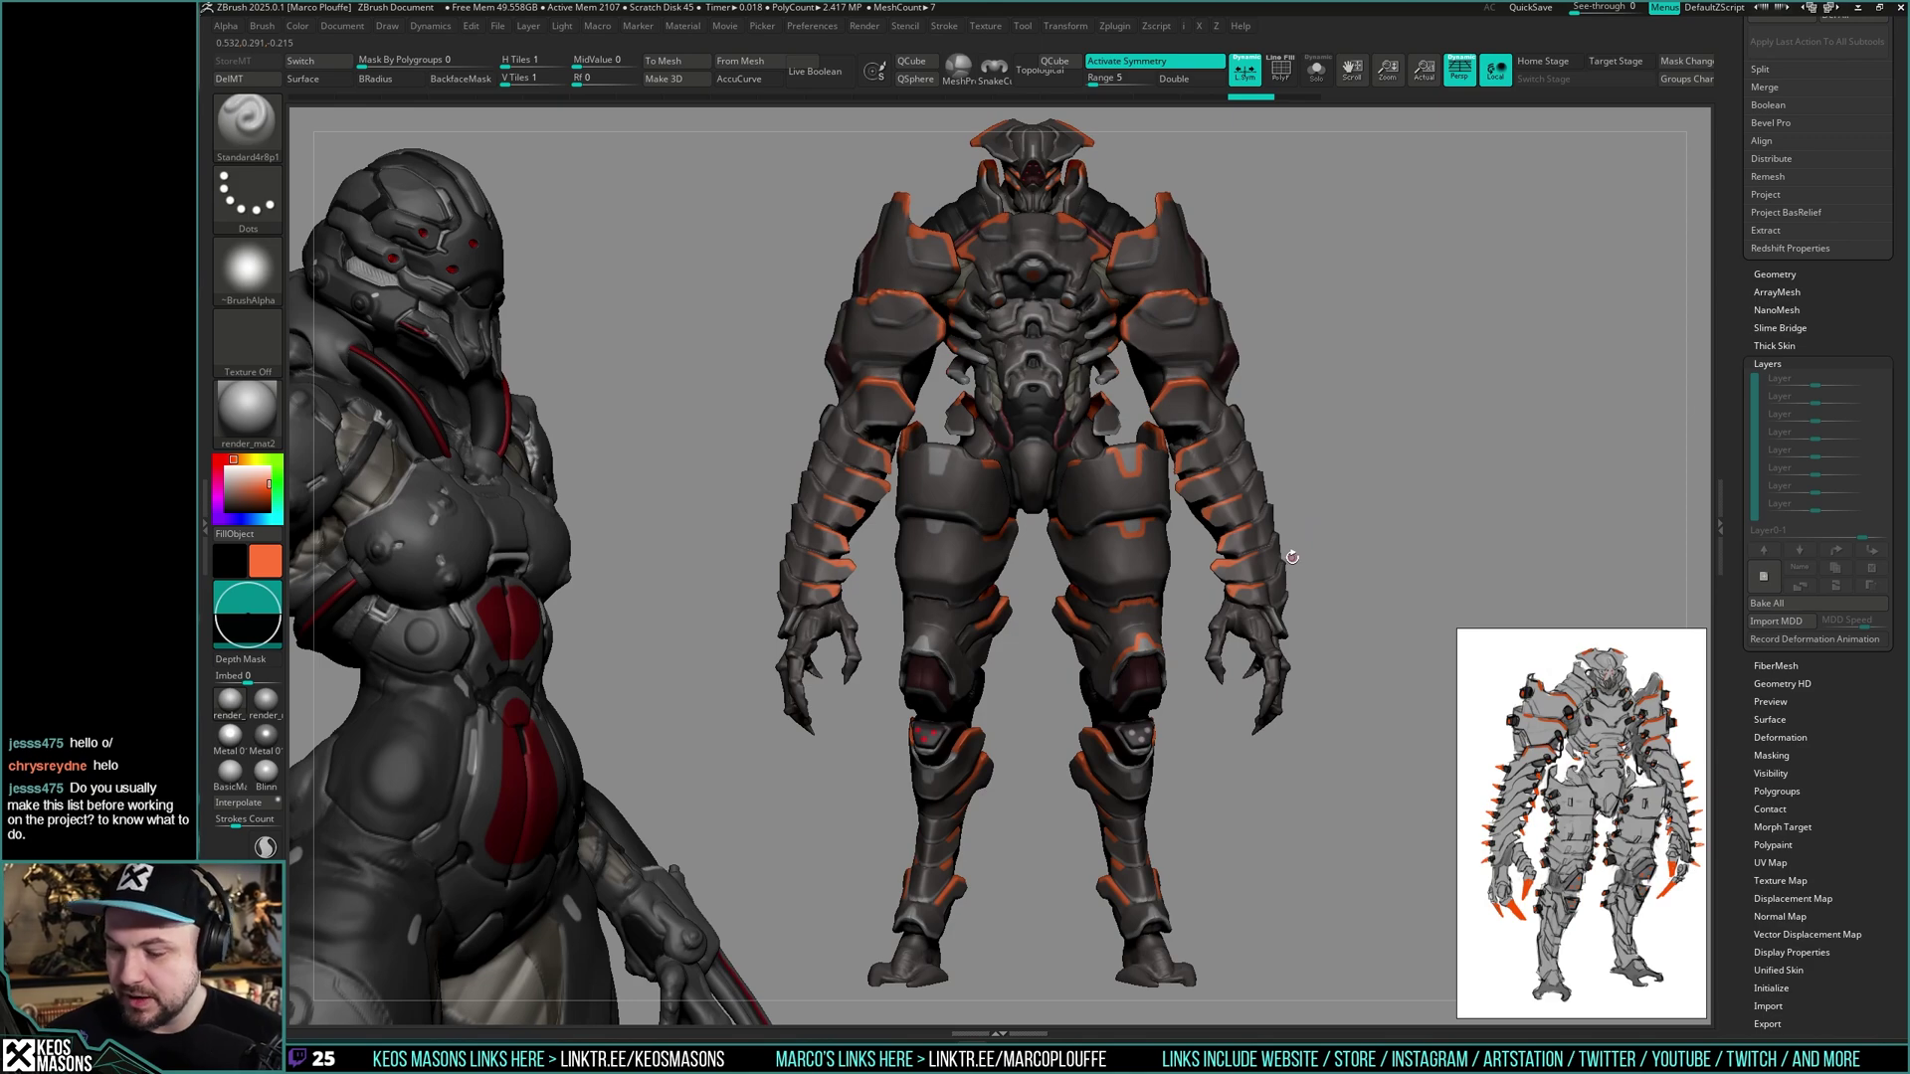
pyautogui.moveTo(1349, 514); pyautogui.dragTo(1303, 540)
# - Isolate and duplicate the painted leg armour subtool, mirroring the copy to the opposite leg
pyautogui.hotkey('alt', 's')
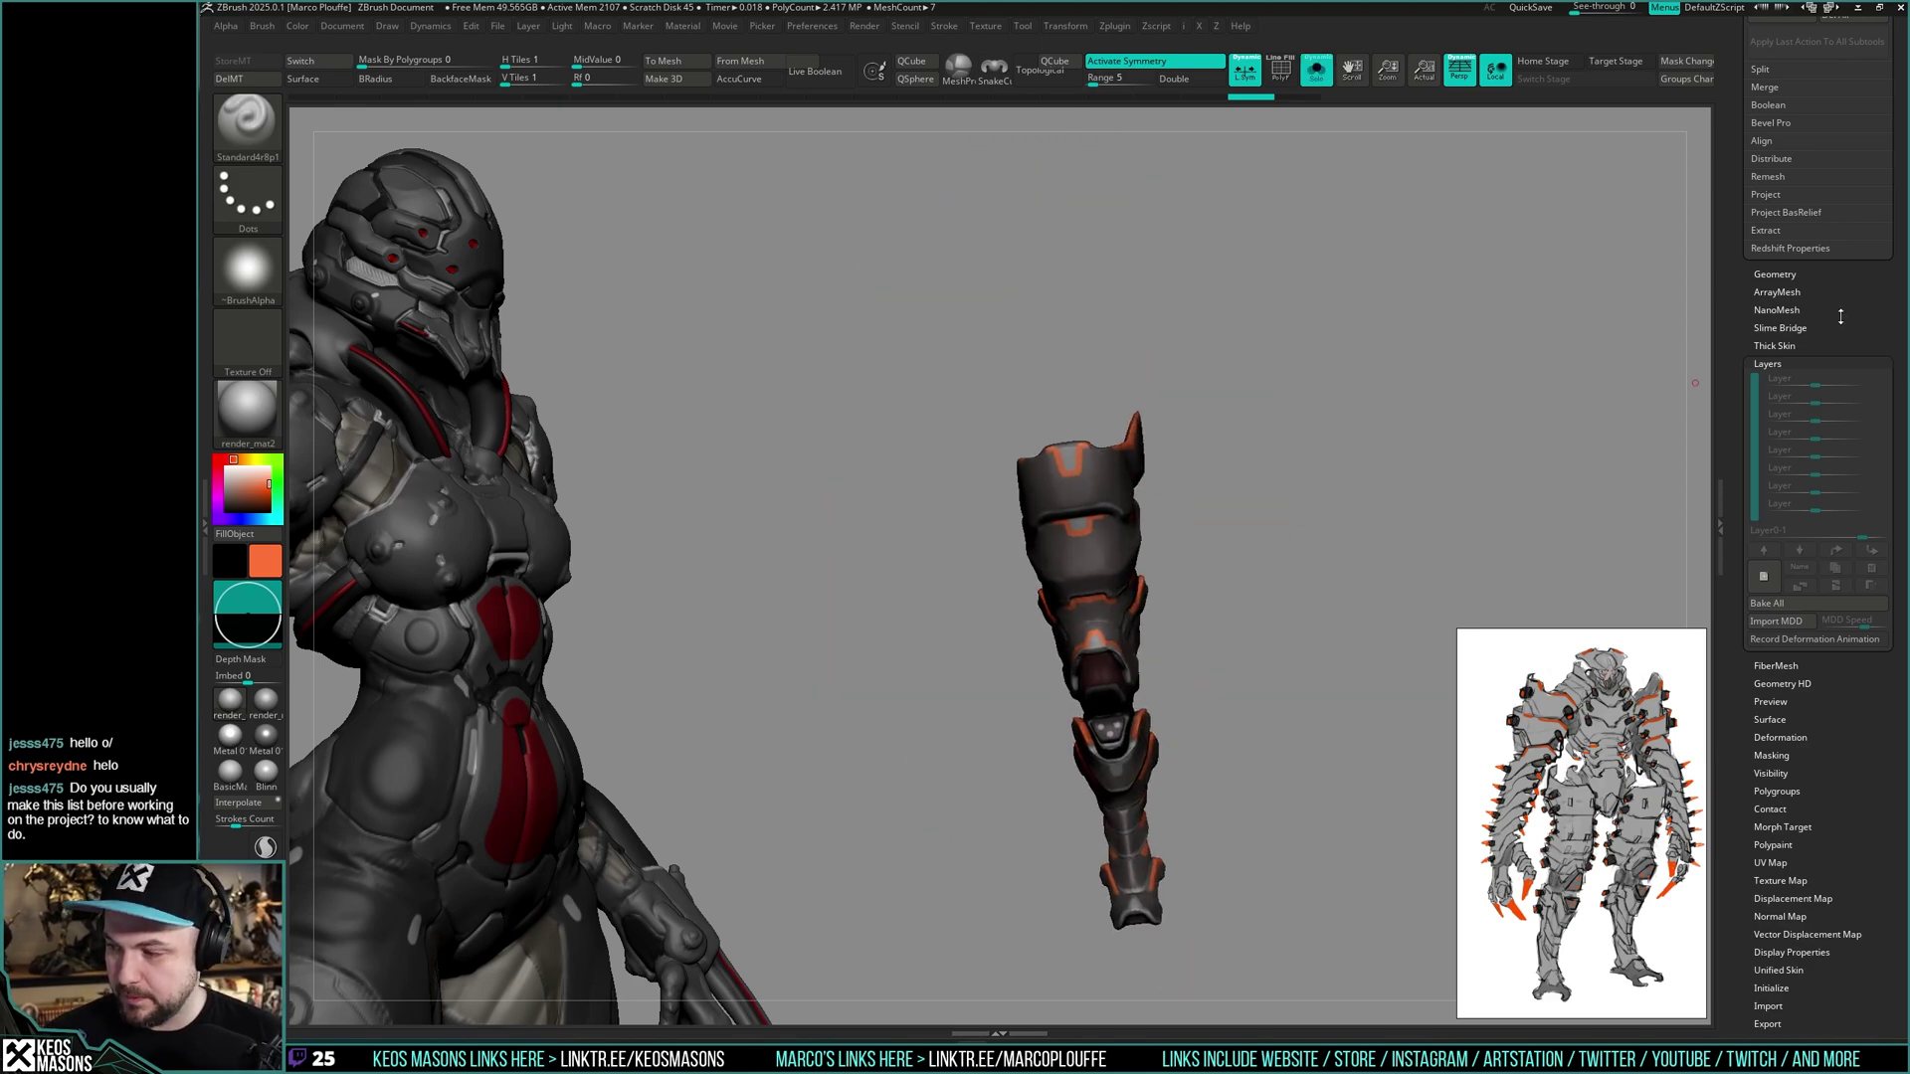
pyautogui.moveTo(1840, 316); pyautogui.dragTo(1832, 491)
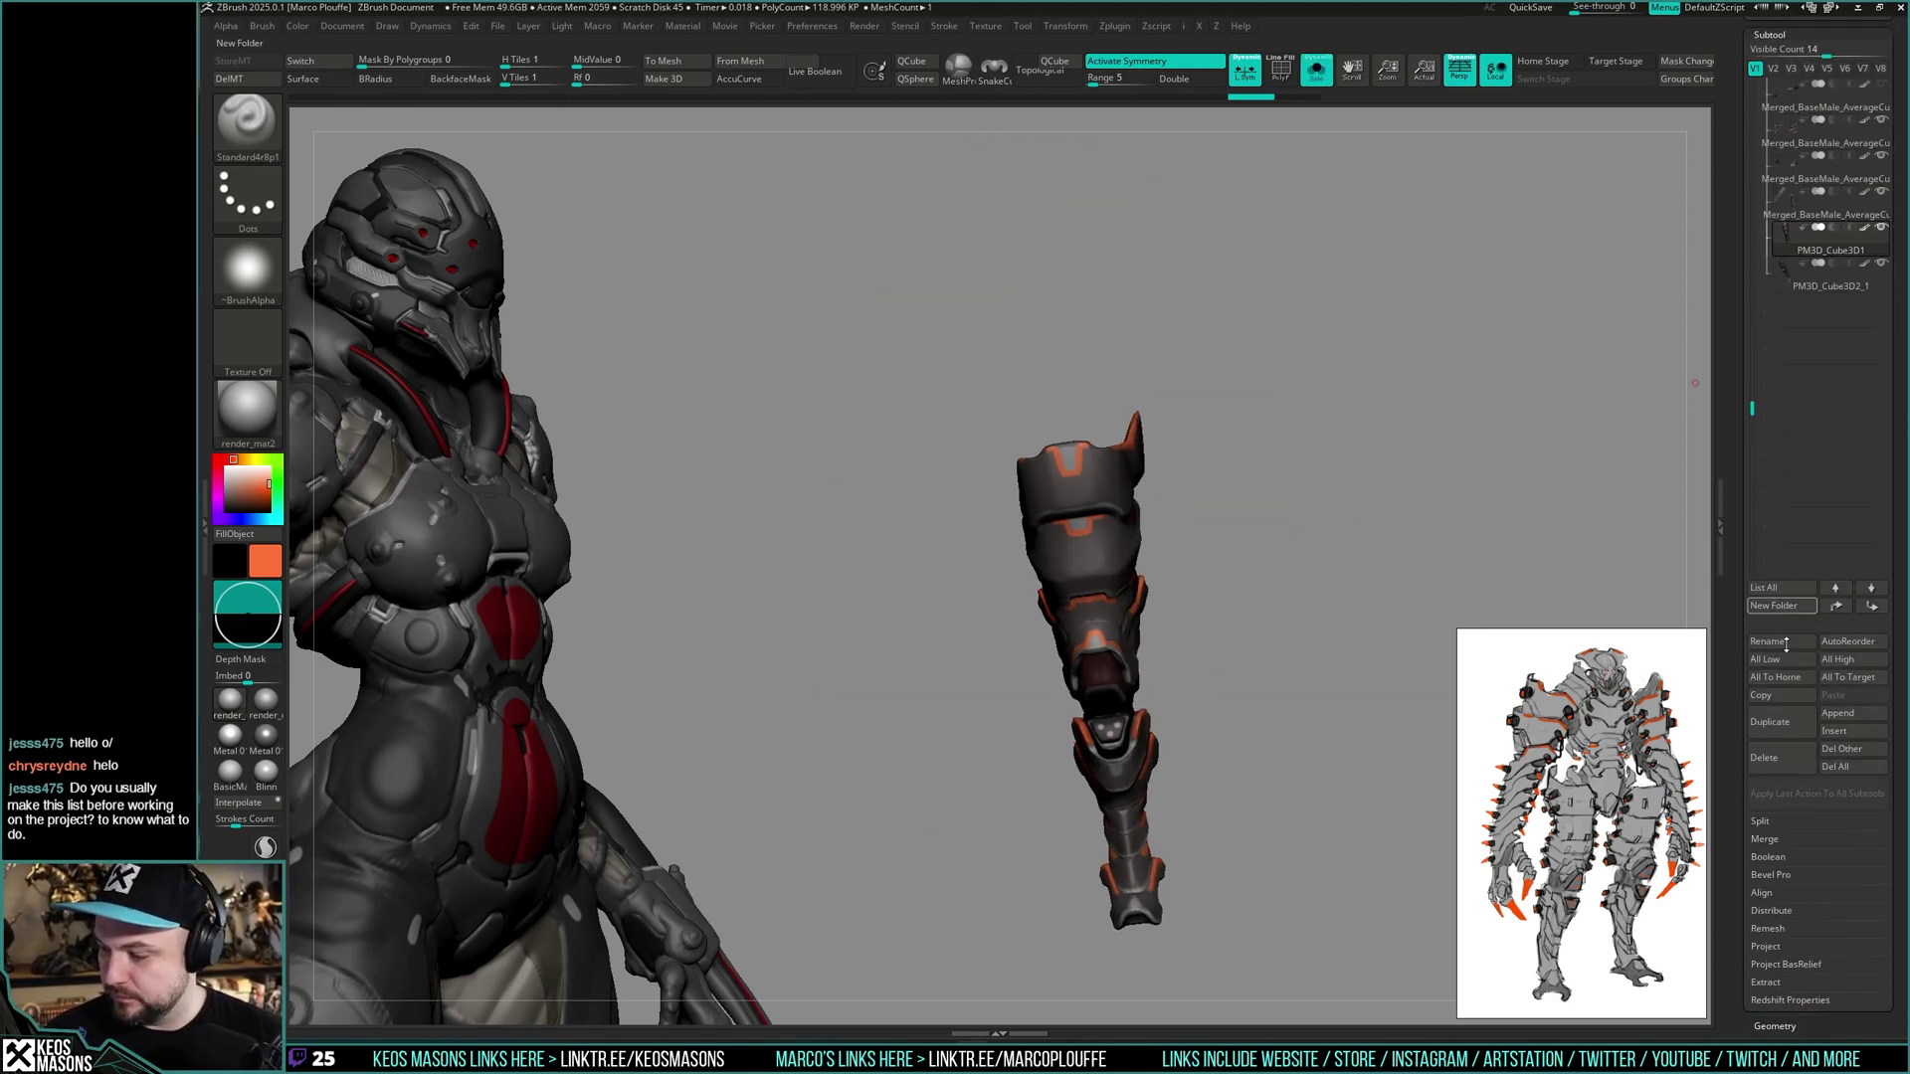
pyautogui.click(1768, 722)
pyautogui.press('space')
pyautogui.click(1294, 849)
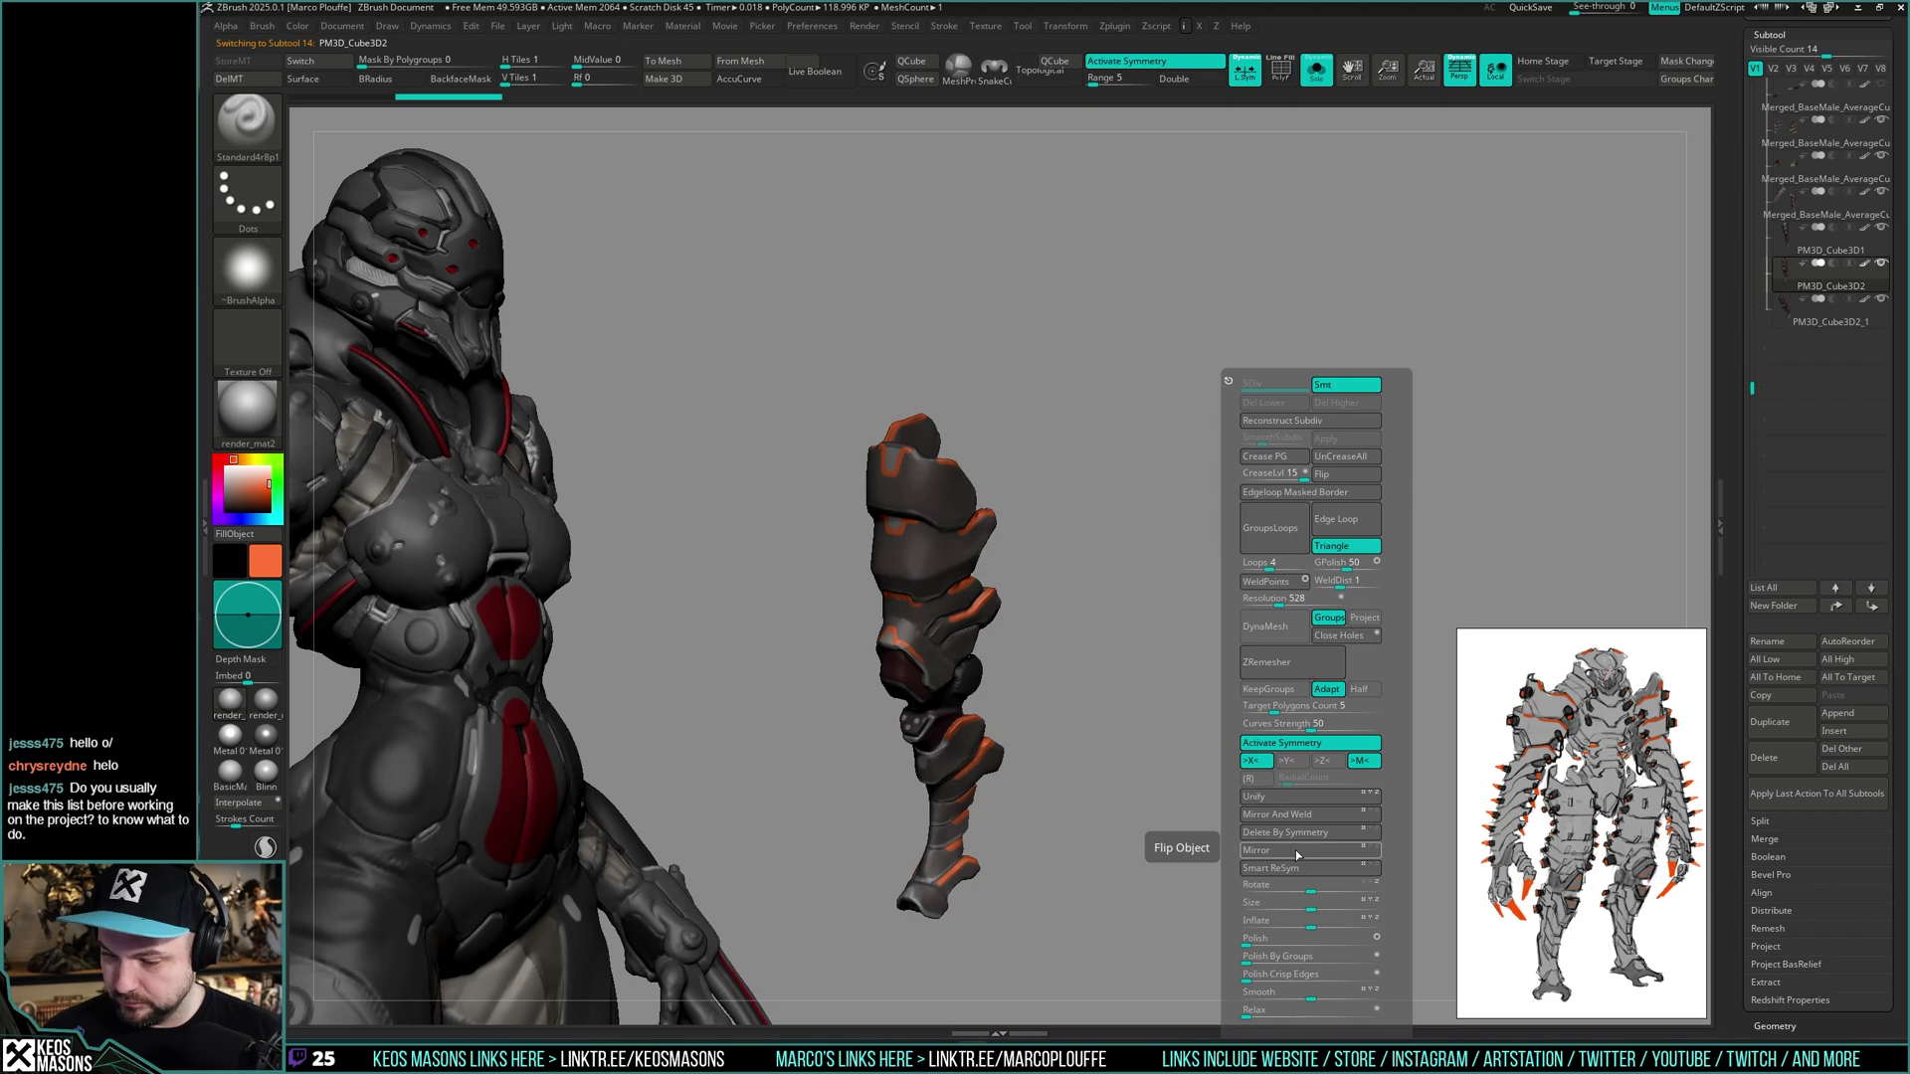
# - Delete the old opposite leg subtool PM3D_Cube3D2_1 and turn off local symmetry with the whole character shown
pyautogui.click(1788, 314)
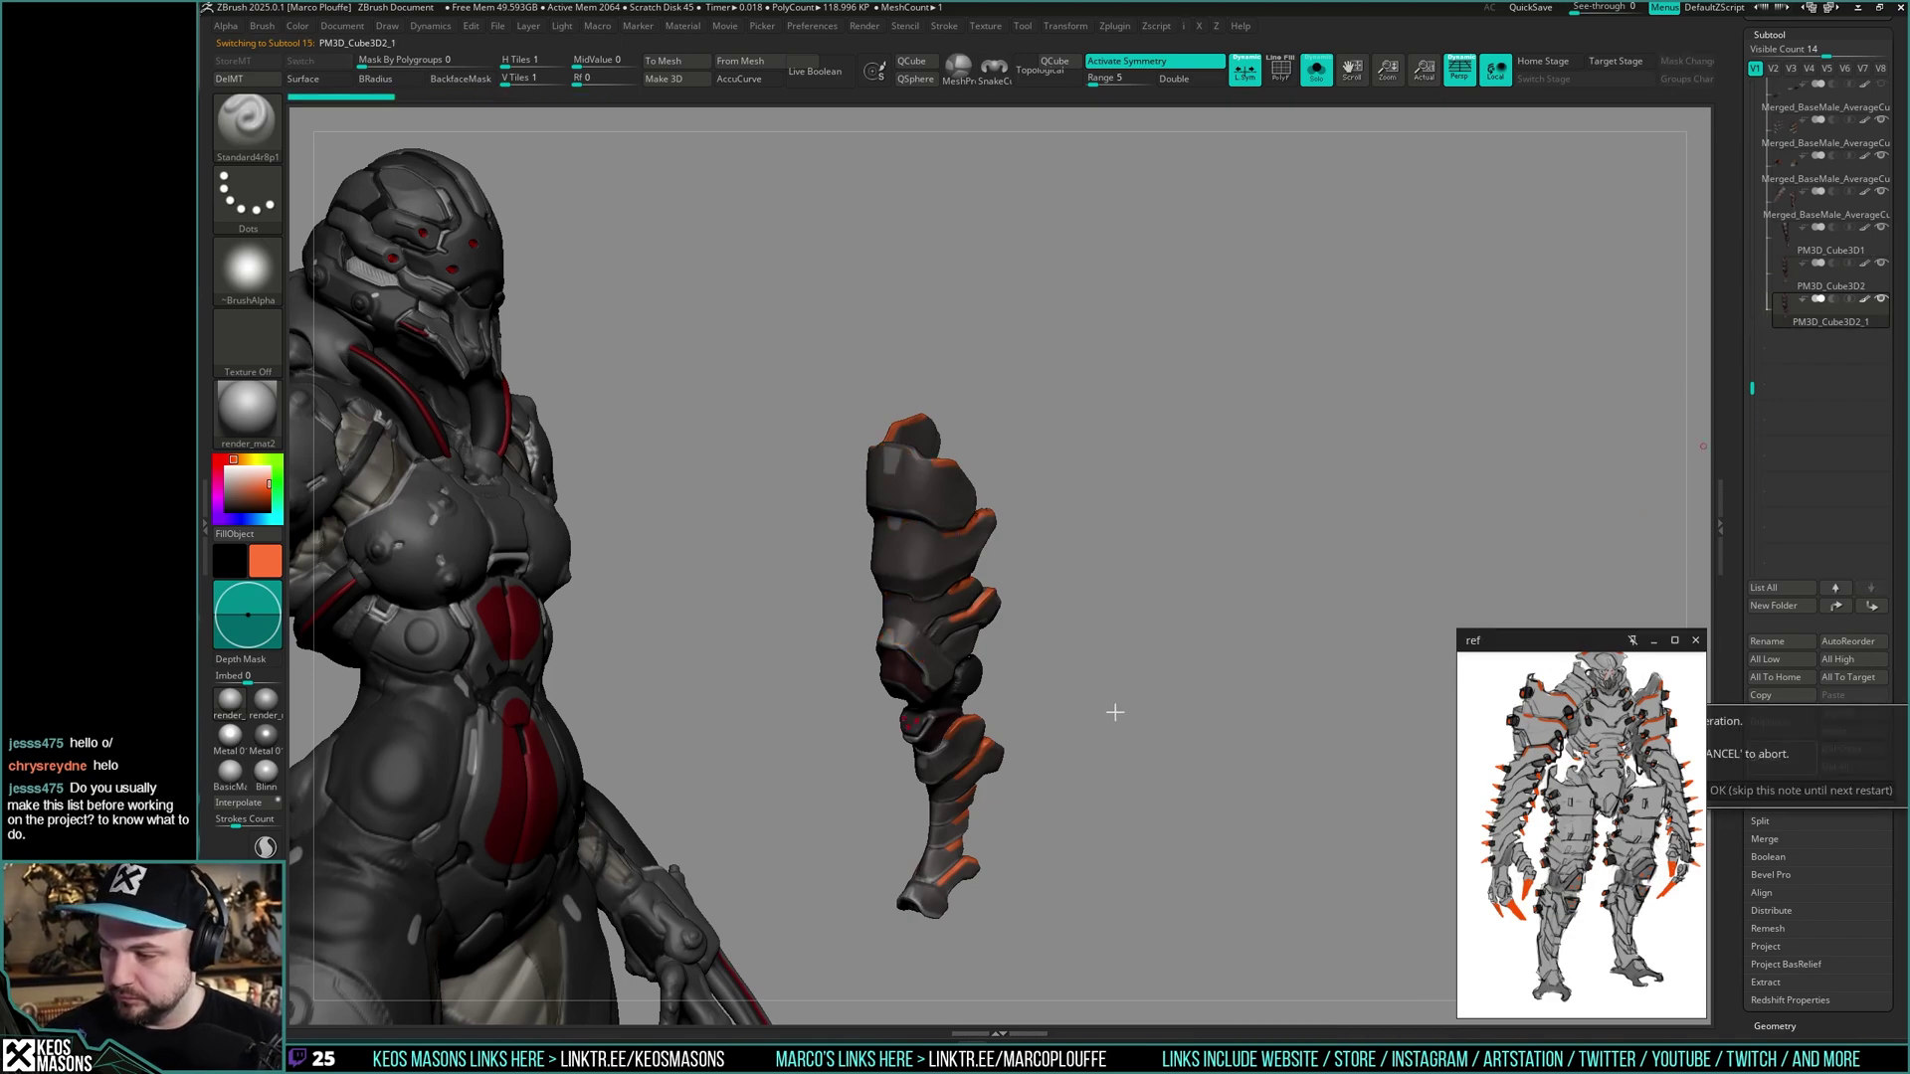
pyautogui.click(1723, 791)
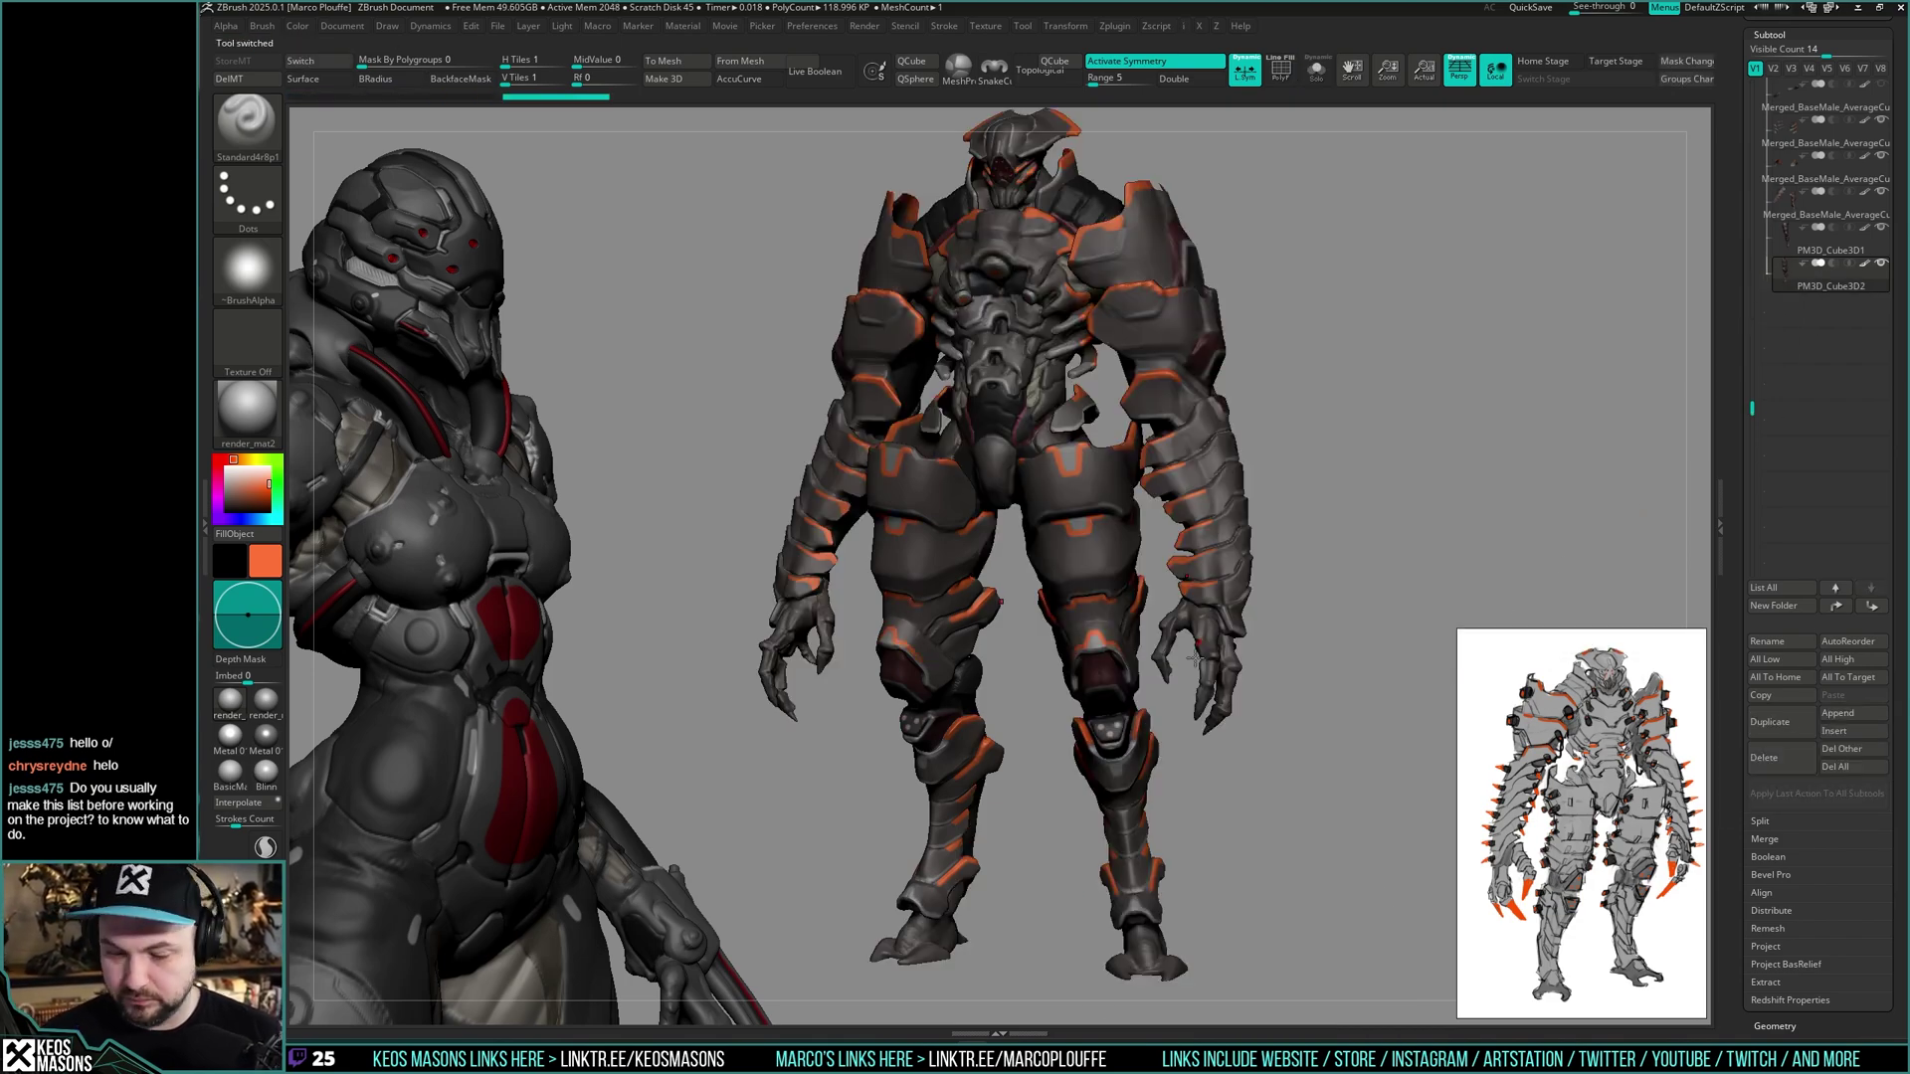
pyautogui.moveTo(1193, 659); pyautogui.dragTo(1137, 589, button='right')
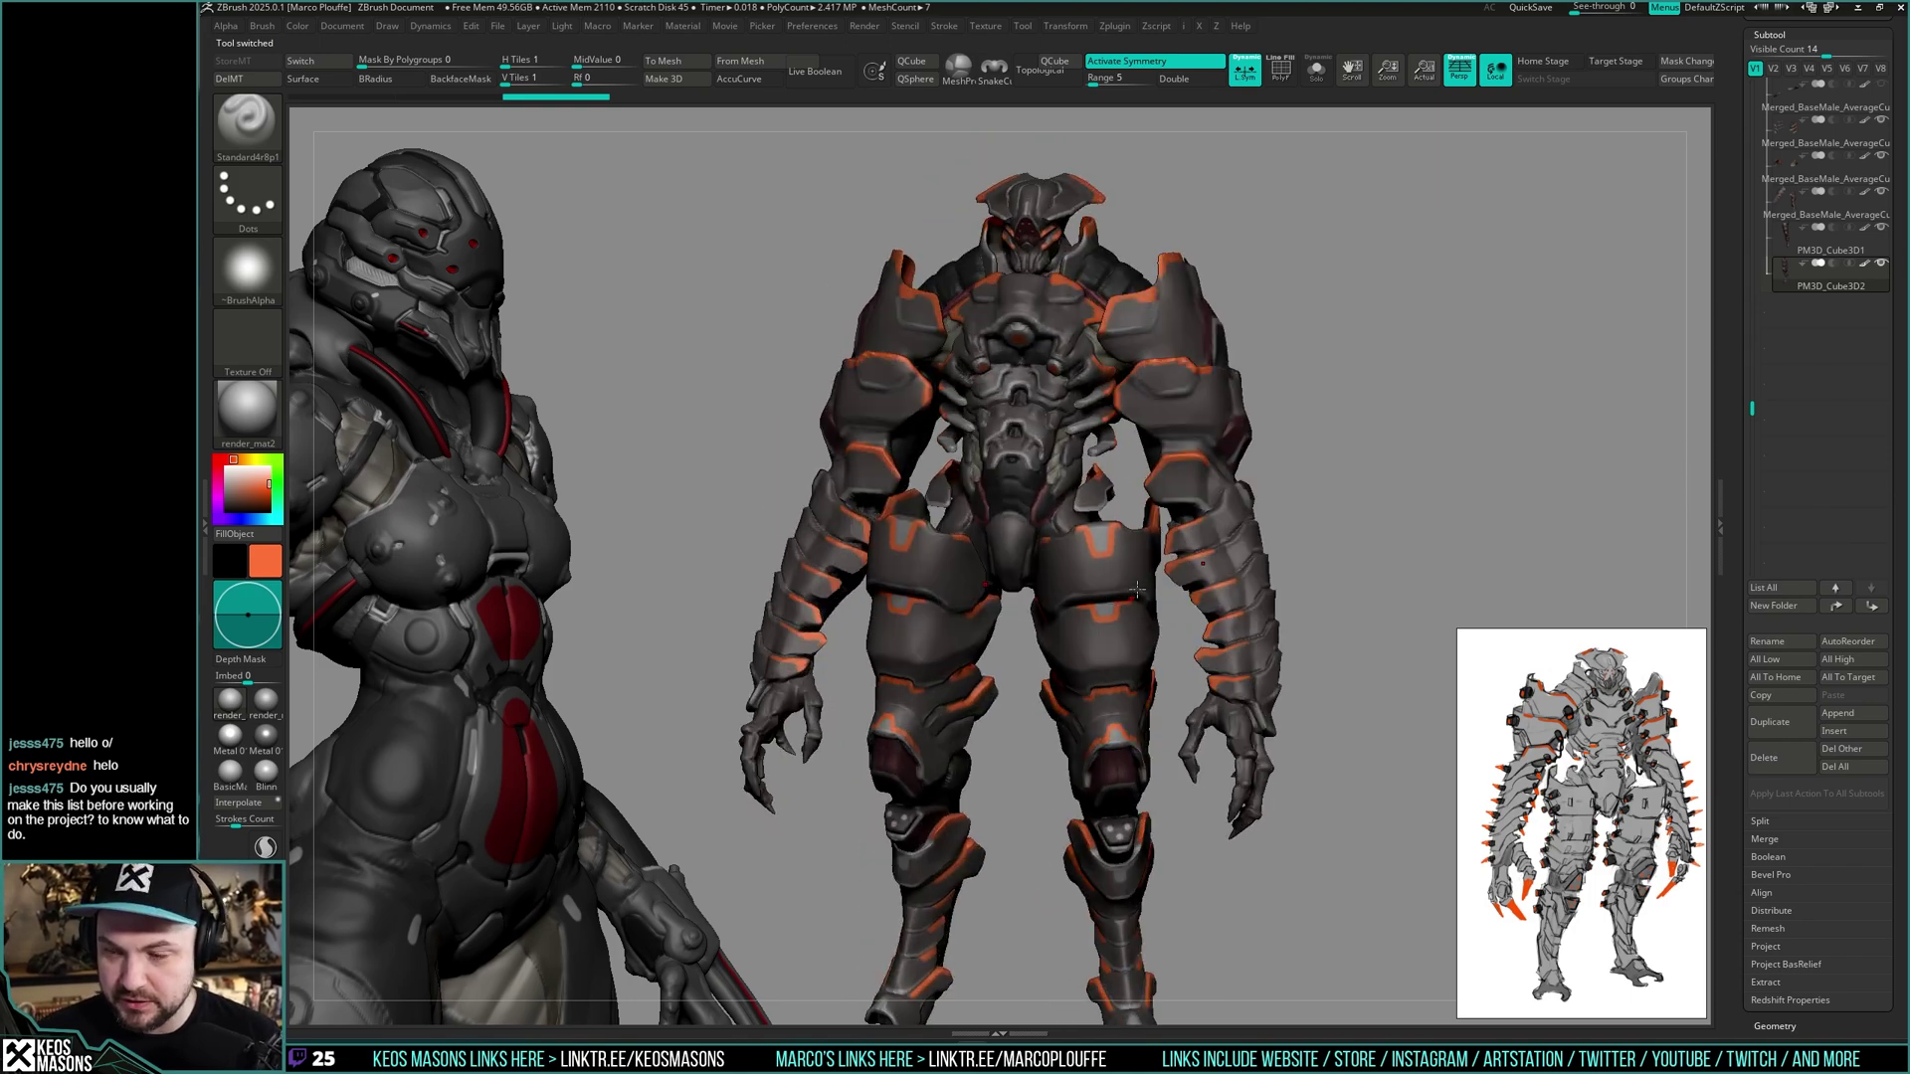
pyautogui.click(1250, 76)
pyautogui.moveTo(1225, 518); pyautogui.dragTo(1185, 615, button='right')
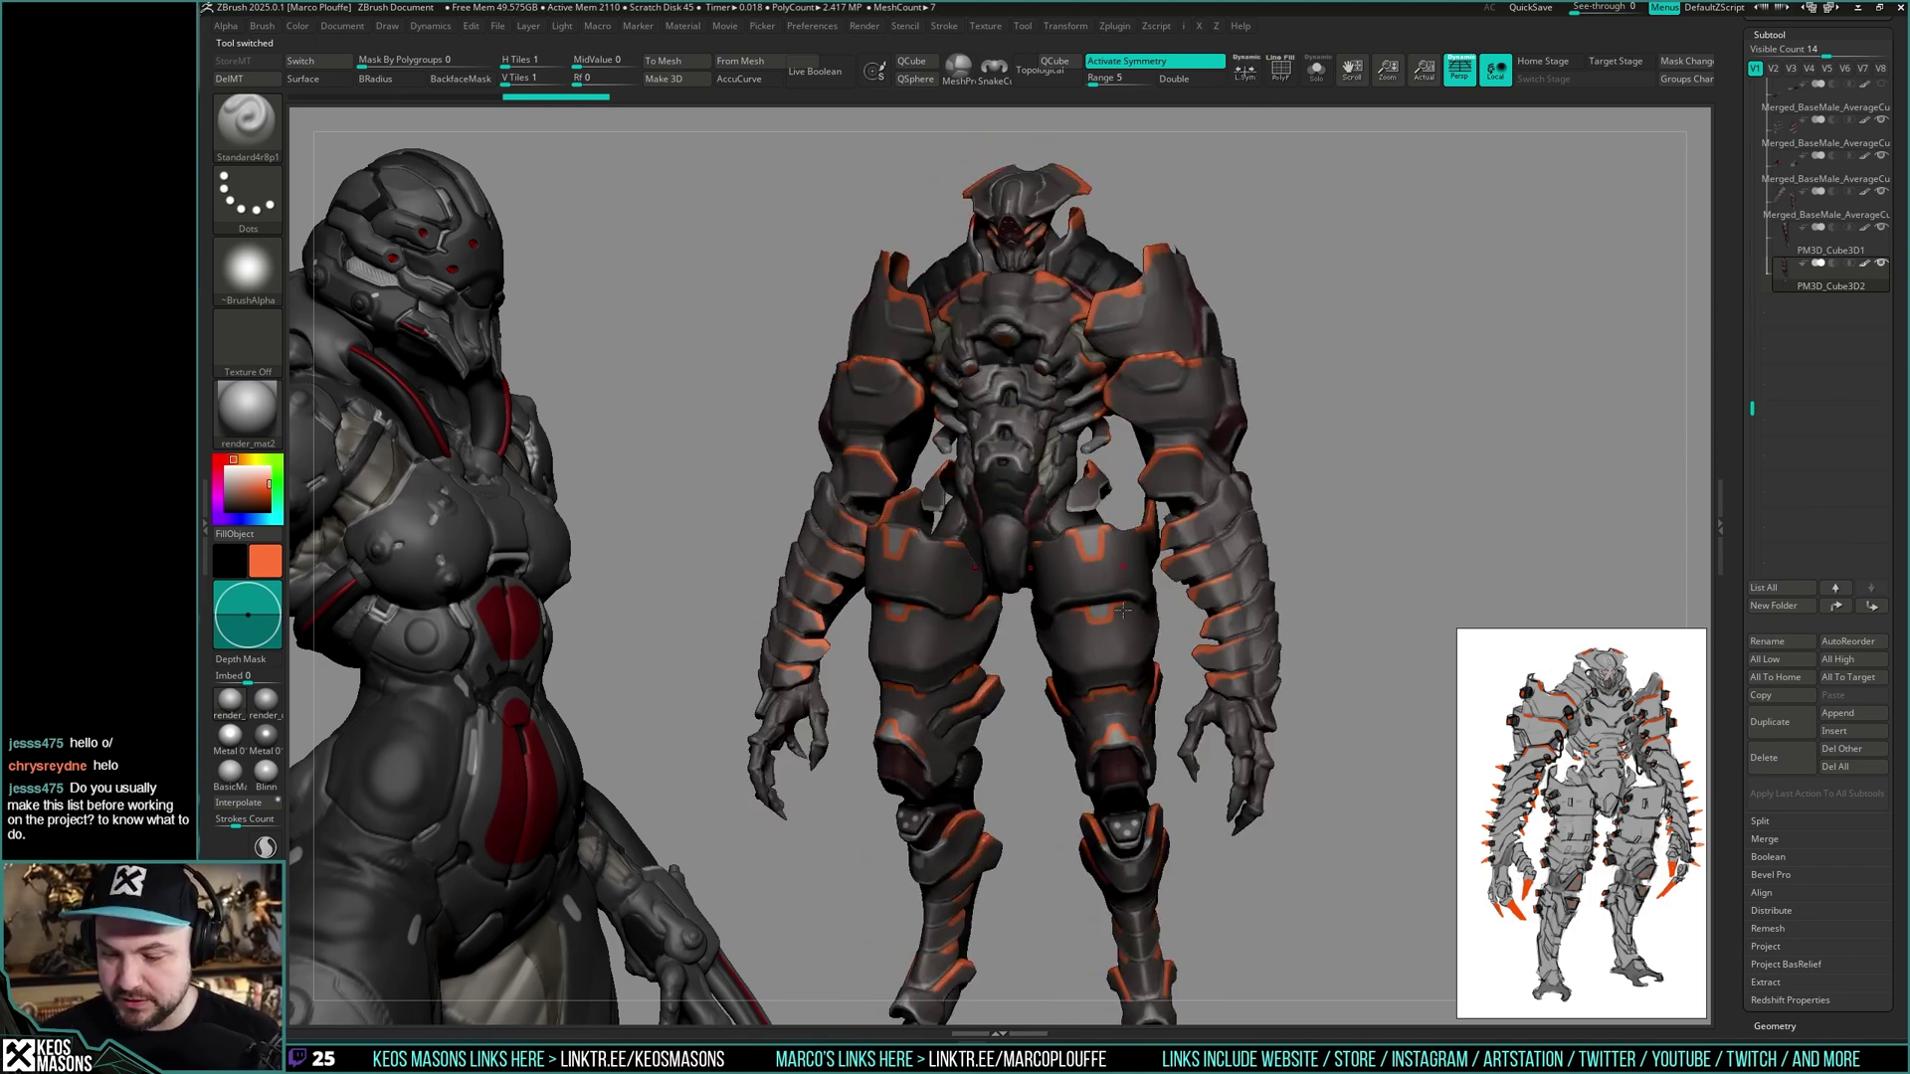
pyautogui.keyDown('alt'); pyautogui.moveTo(1145, 700); pyautogui.dragTo(1280, 594, button='right'); pyautogui.keyUp('alt')
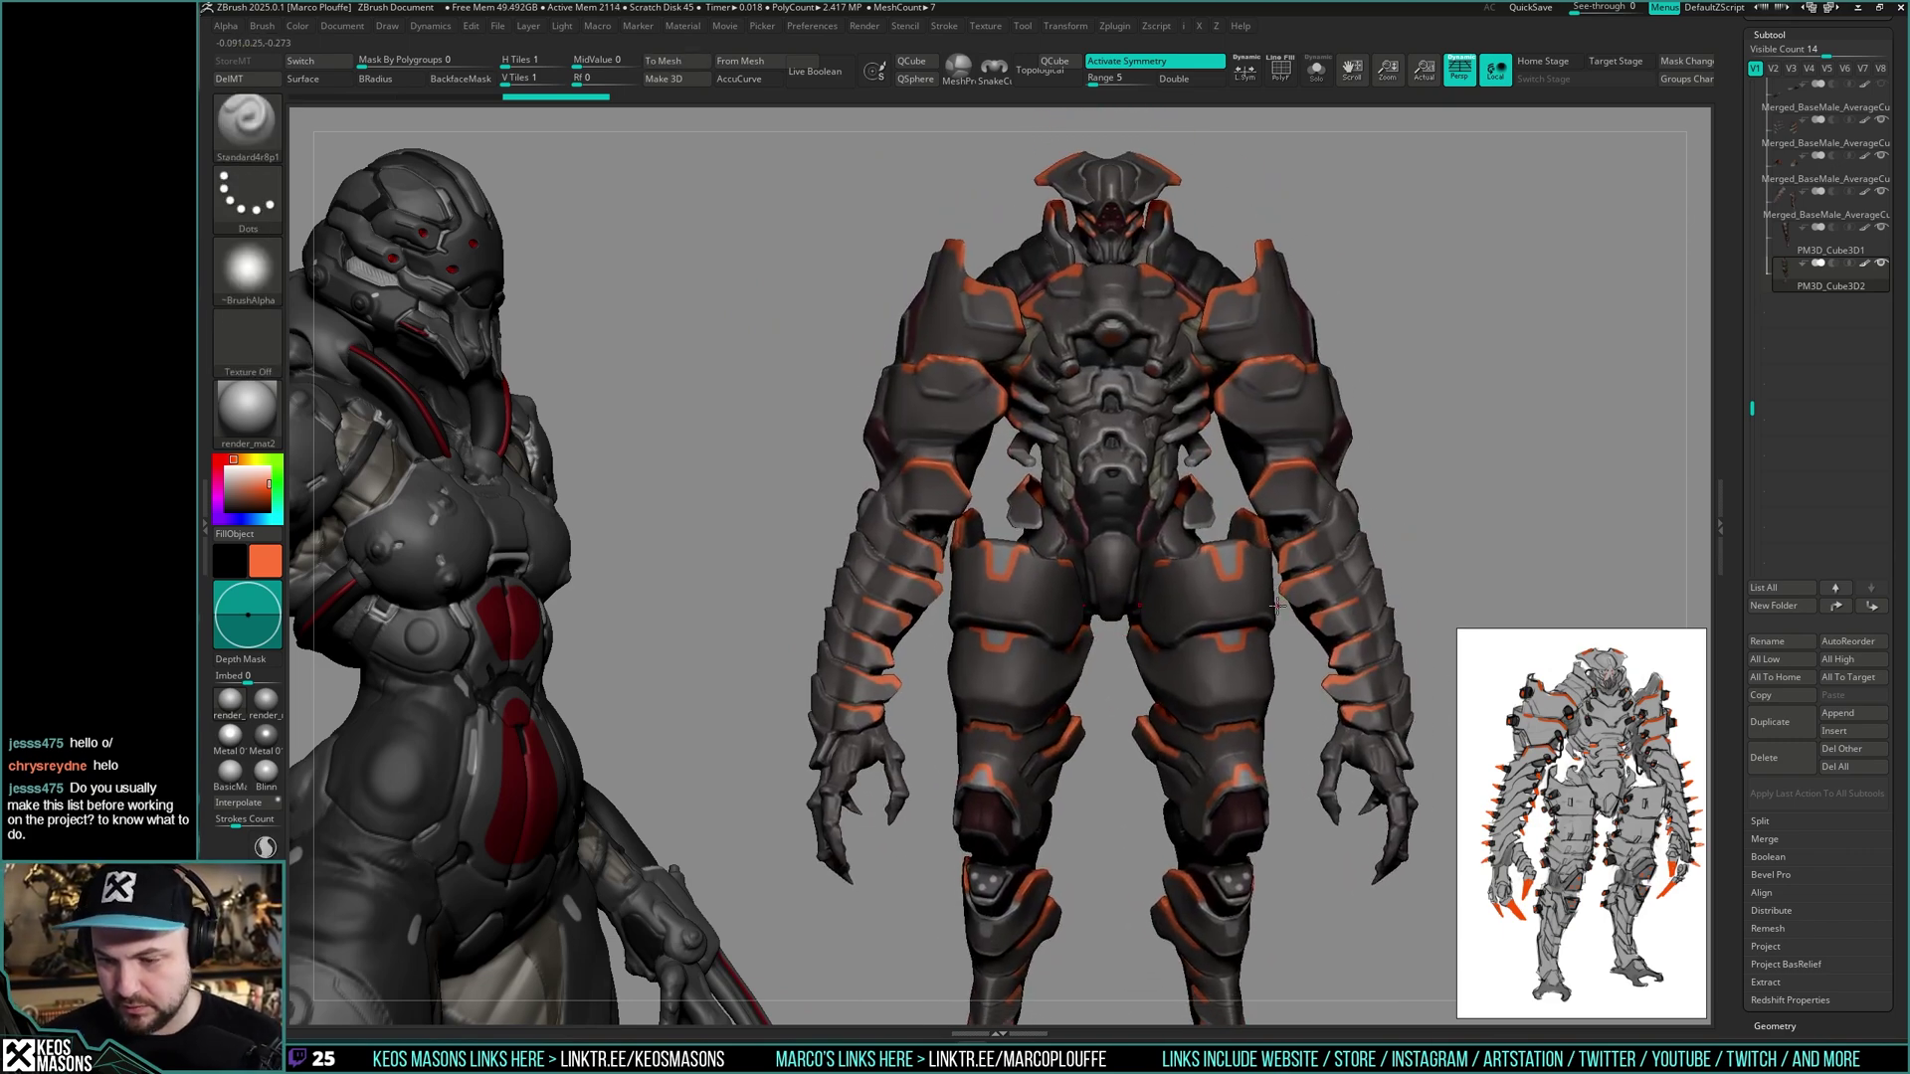
# - Select the arm armour subtool and add a new layer to it
pyautogui.keyDown('alt'); pyautogui.click(1347, 510); pyautogui.keyUp('alt')
pyautogui.hotkey('shift', 's')
pyautogui.moveTo(1748, 437); pyautogui.dragTo(1771, 310)
pyautogui.click(1761, 546)
# - Build up and smooth the form around the inner elbow with the ClayBuildup brush
pyautogui.moveTo(1040, 535)
pyautogui.keyDown('alt'); pyautogui.mouseDown(button='right')
pyautogui.moveTo(1147, 542)
pyautogui.moveTo(1124, 591)
pyautogui.mouseUp(button='right'); pyautogui.keyUp('alt')
pyautogui.hotkey('shift', 's')
pyautogui.press('space')
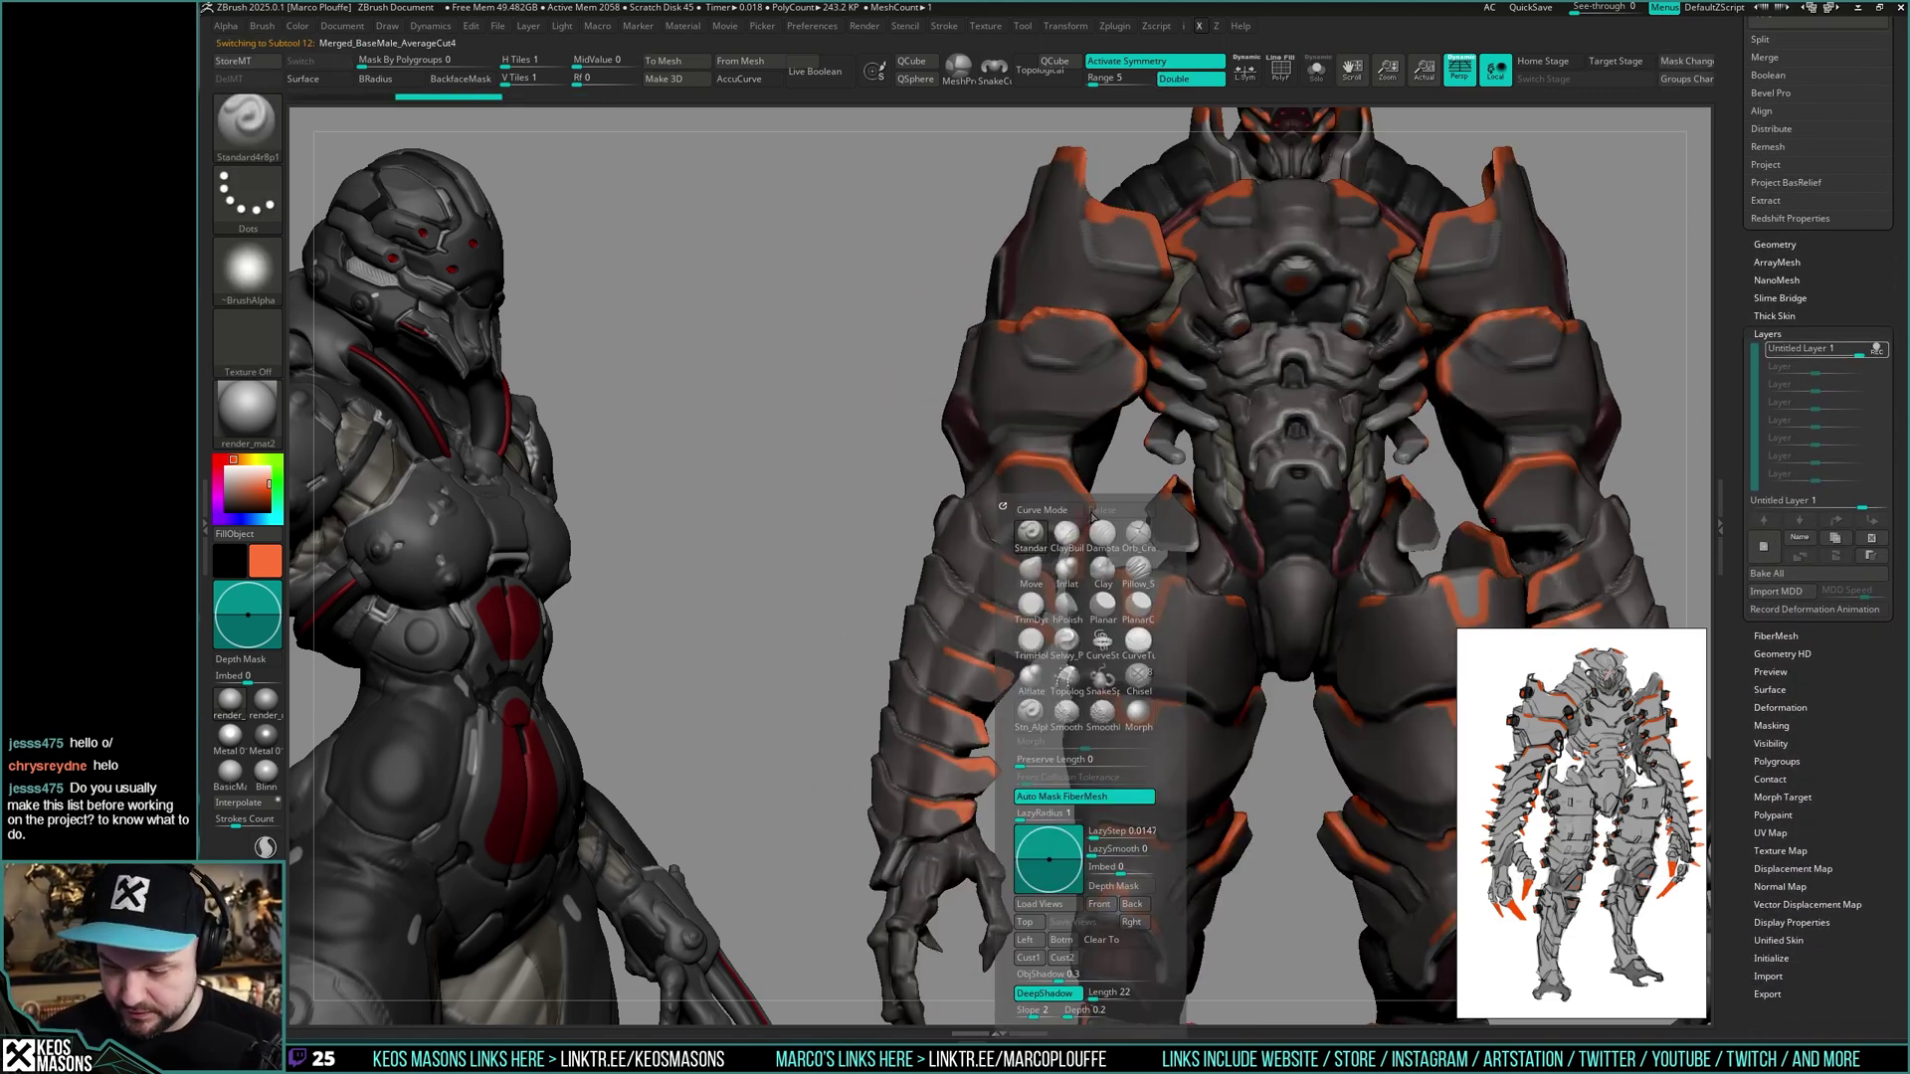
pyautogui.click(1067, 534)
pyautogui.moveTo(1060, 537)
pyautogui.mouseDown(button='right')
pyautogui.moveTo(1057, 571)
pyautogui.moveTo(1060, 530)
pyautogui.moveTo(1042, 527)
pyautogui.mouseUp(button='right')
pyautogui.moveTo(1016, 542)
pyautogui.keyDown('alt'); pyautogui.mouseDown()
pyautogui.moveTo(1052, 520)
pyautogui.moveTo(1026, 528)
pyautogui.mouseUp(); pyautogui.keyUp('alt')
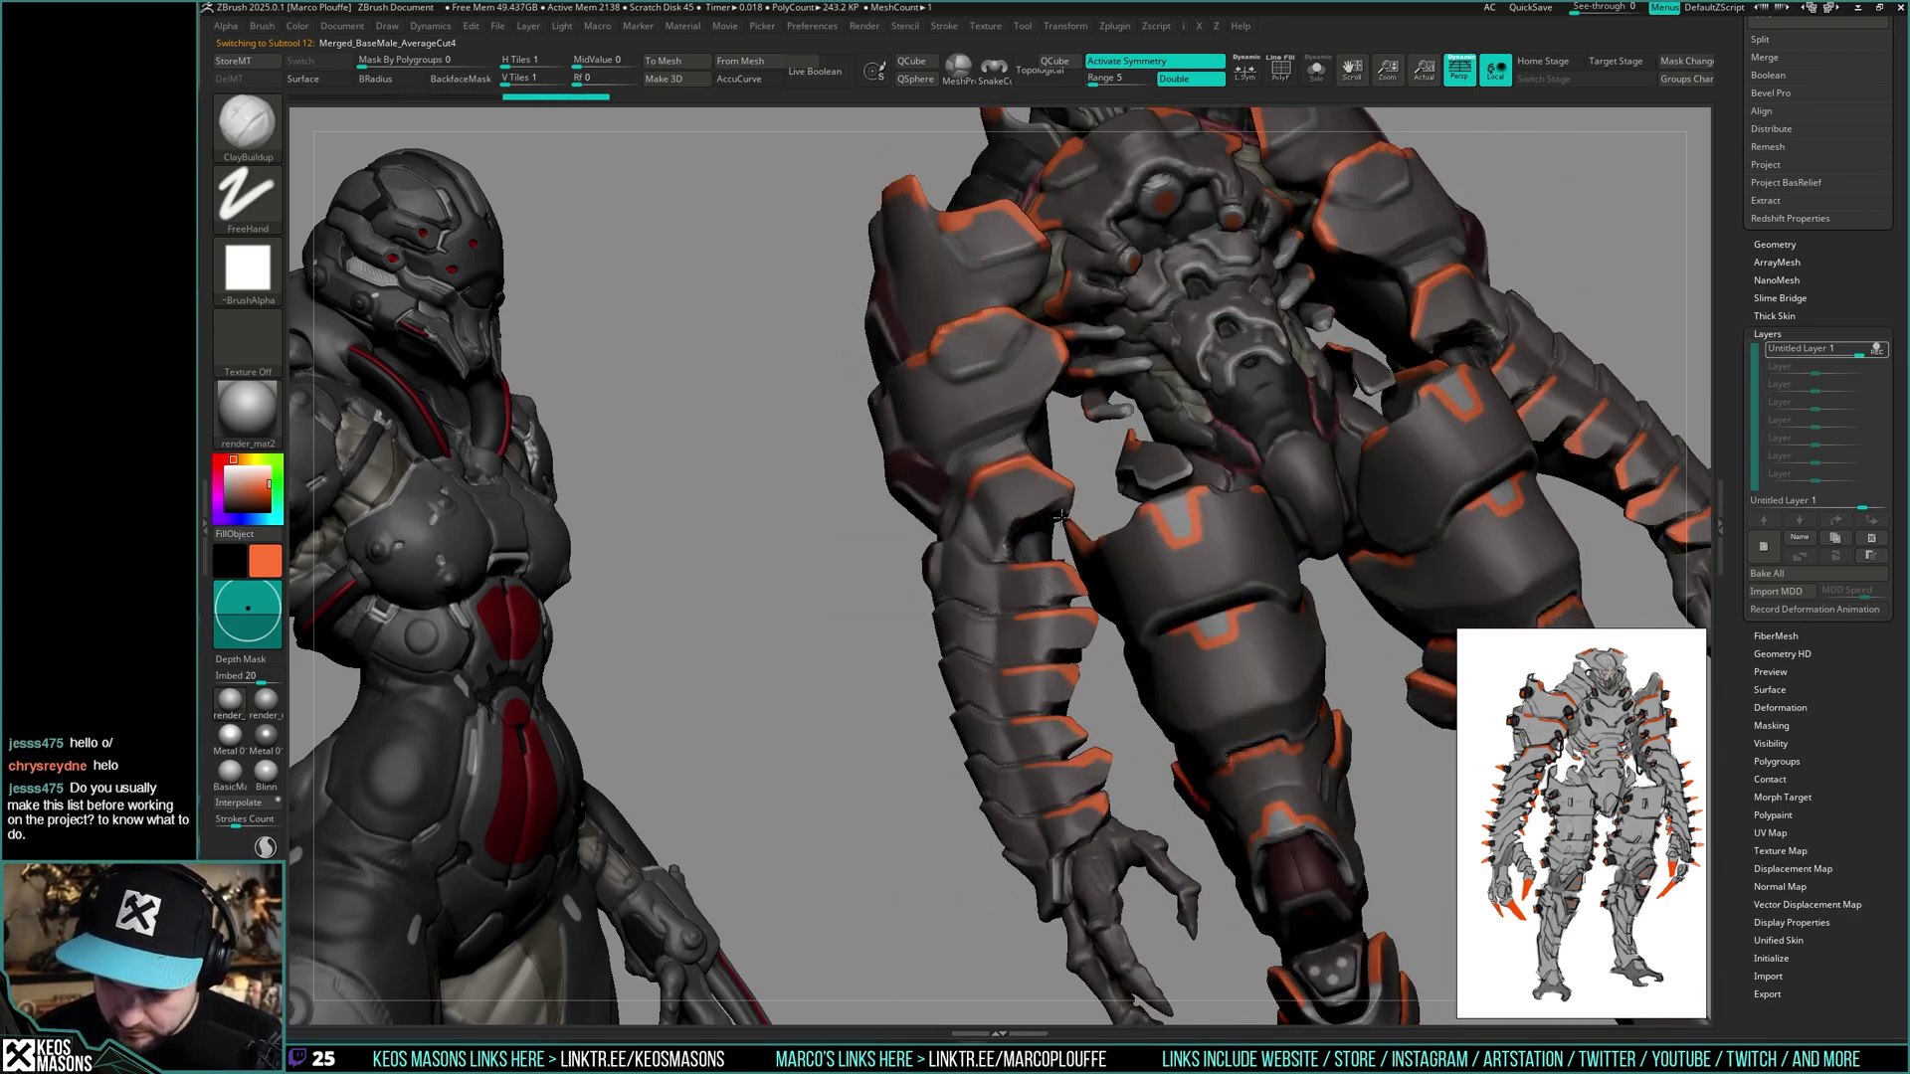
pyautogui.moveTo(1062, 518)
pyautogui.mouseDown(button='right')
pyautogui.moveTo(1090, 449)
pyautogui.moveTo(1098, 535)
pyautogui.moveTo(1100, 456)
pyautogui.mouseUp(button='right')
pyautogui.hotkey('alt', 's')
pyautogui.keyDown('ctrl'); pyautogui.keyDown('shift'); pyautogui.moveTo(1047, 457); pyautogui.dragTo(1037, 535); pyautogui.keyUp('shift'); pyautogui.keyUp('ctrl')
pyautogui.moveTo(1036, 535); pyautogui.dragTo(1034, 589, button='right')
pyautogui.hotkey('alt', 's')
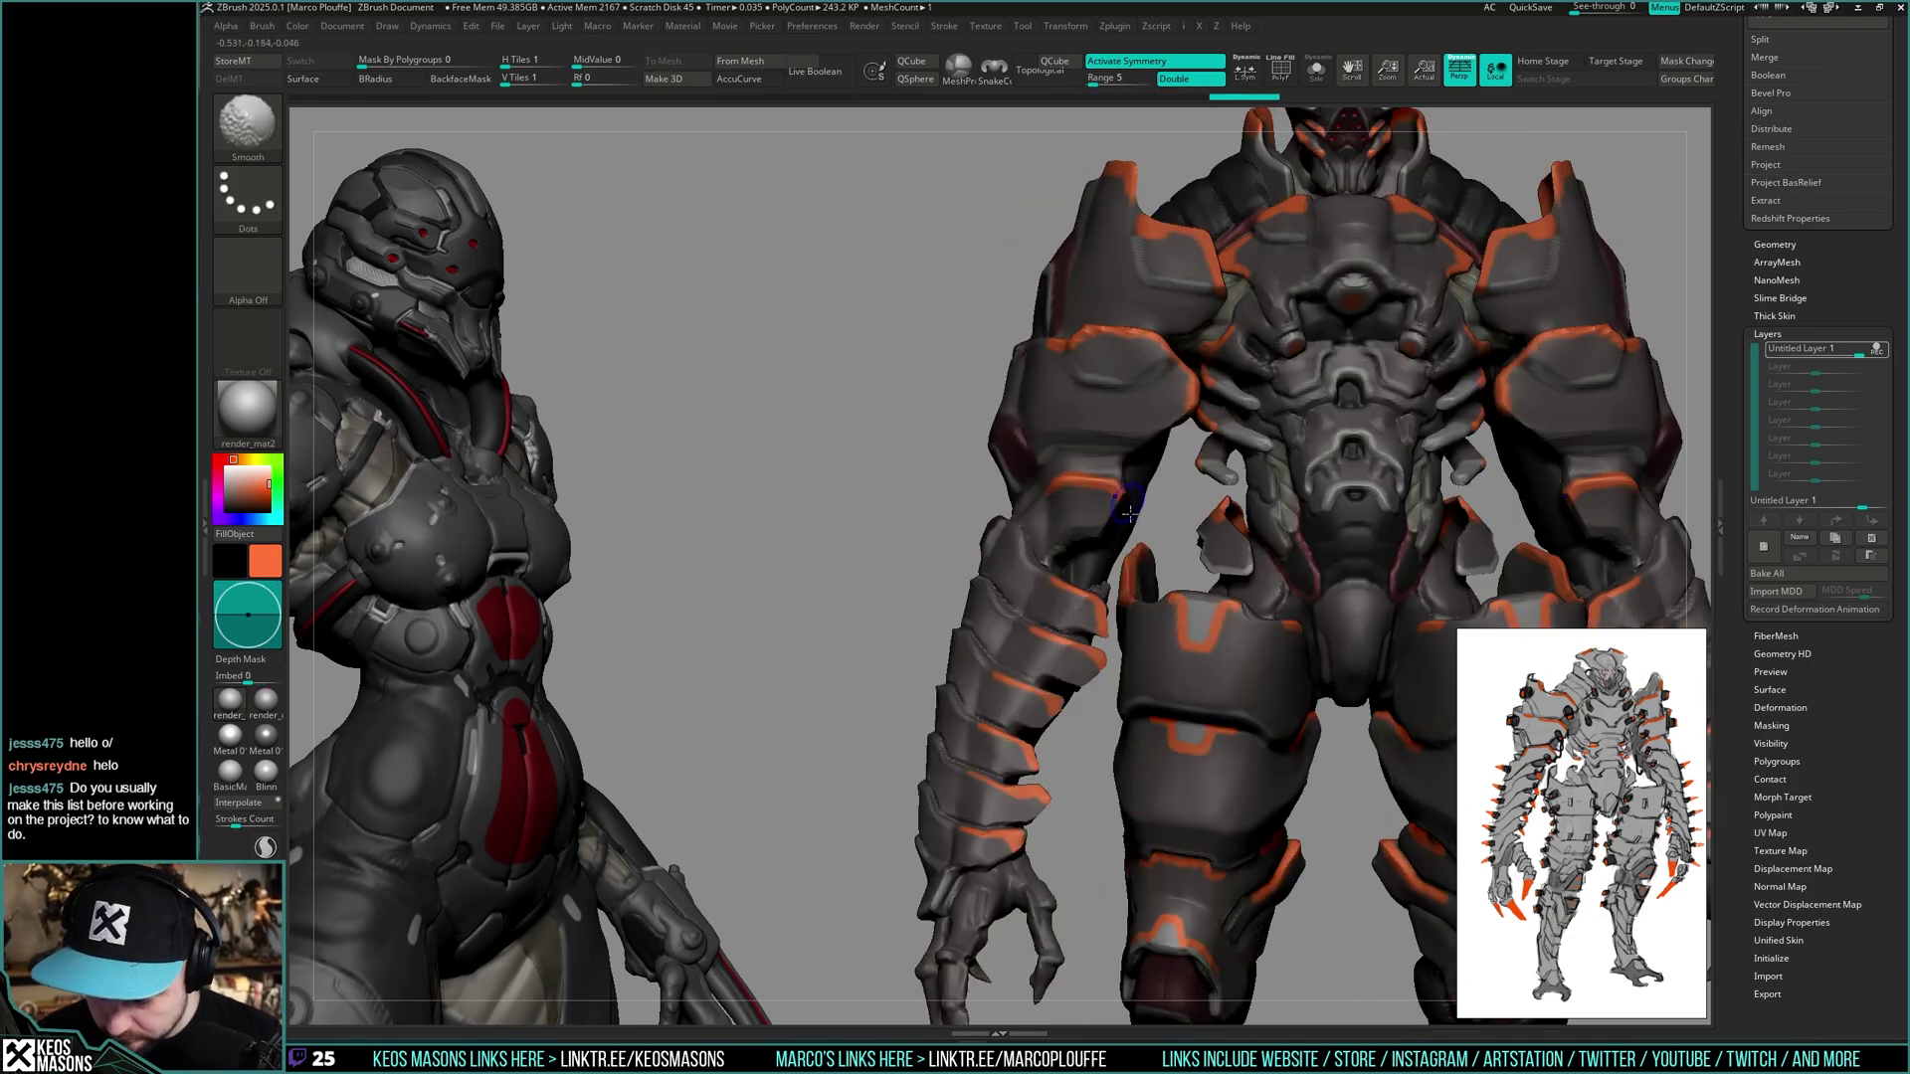
# - Toggle the arm layer's visibility to compare the arms before and after sculpting on the whole character
pyautogui.keyDown('alt'); pyautogui.moveTo(1442, 497); pyautogui.dragTo(1305, 448, button='right'); pyautogui.keyUp('alt')
pyautogui.moveTo(1305, 448)
pyautogui.keyDown('ctrl'); pyautogui.mouseDown(button='right')
pyautogui.moveTo(1328, 493)
pyautogui.moveTo(1390, 481)
pyautogui.moveTo(1313, 477)
pyautogui.mouseUp(button='right'); pyautogui.keyUp('ctrl')
pyautogui.keyDown('ctrl'); pyautogui.moveTo(1313, 398); pyautogui.dragTo(1112, 622, button='right'); pyautogui.keyUp('ctrl')
pyautogui.moveTo(1338, 537)
pyautogui.keyDown('shift'); pyautogui.mouseDown(button='right')
pyautogui.moveTo(1293, 527)
pyautogui.moveTo(1283, 486)
pyautogui.mouseUp(button='right'); pyautogui.keyUp('shift')
pyautogui.click(1880, 353)
pyautogui.click(1879, 355)
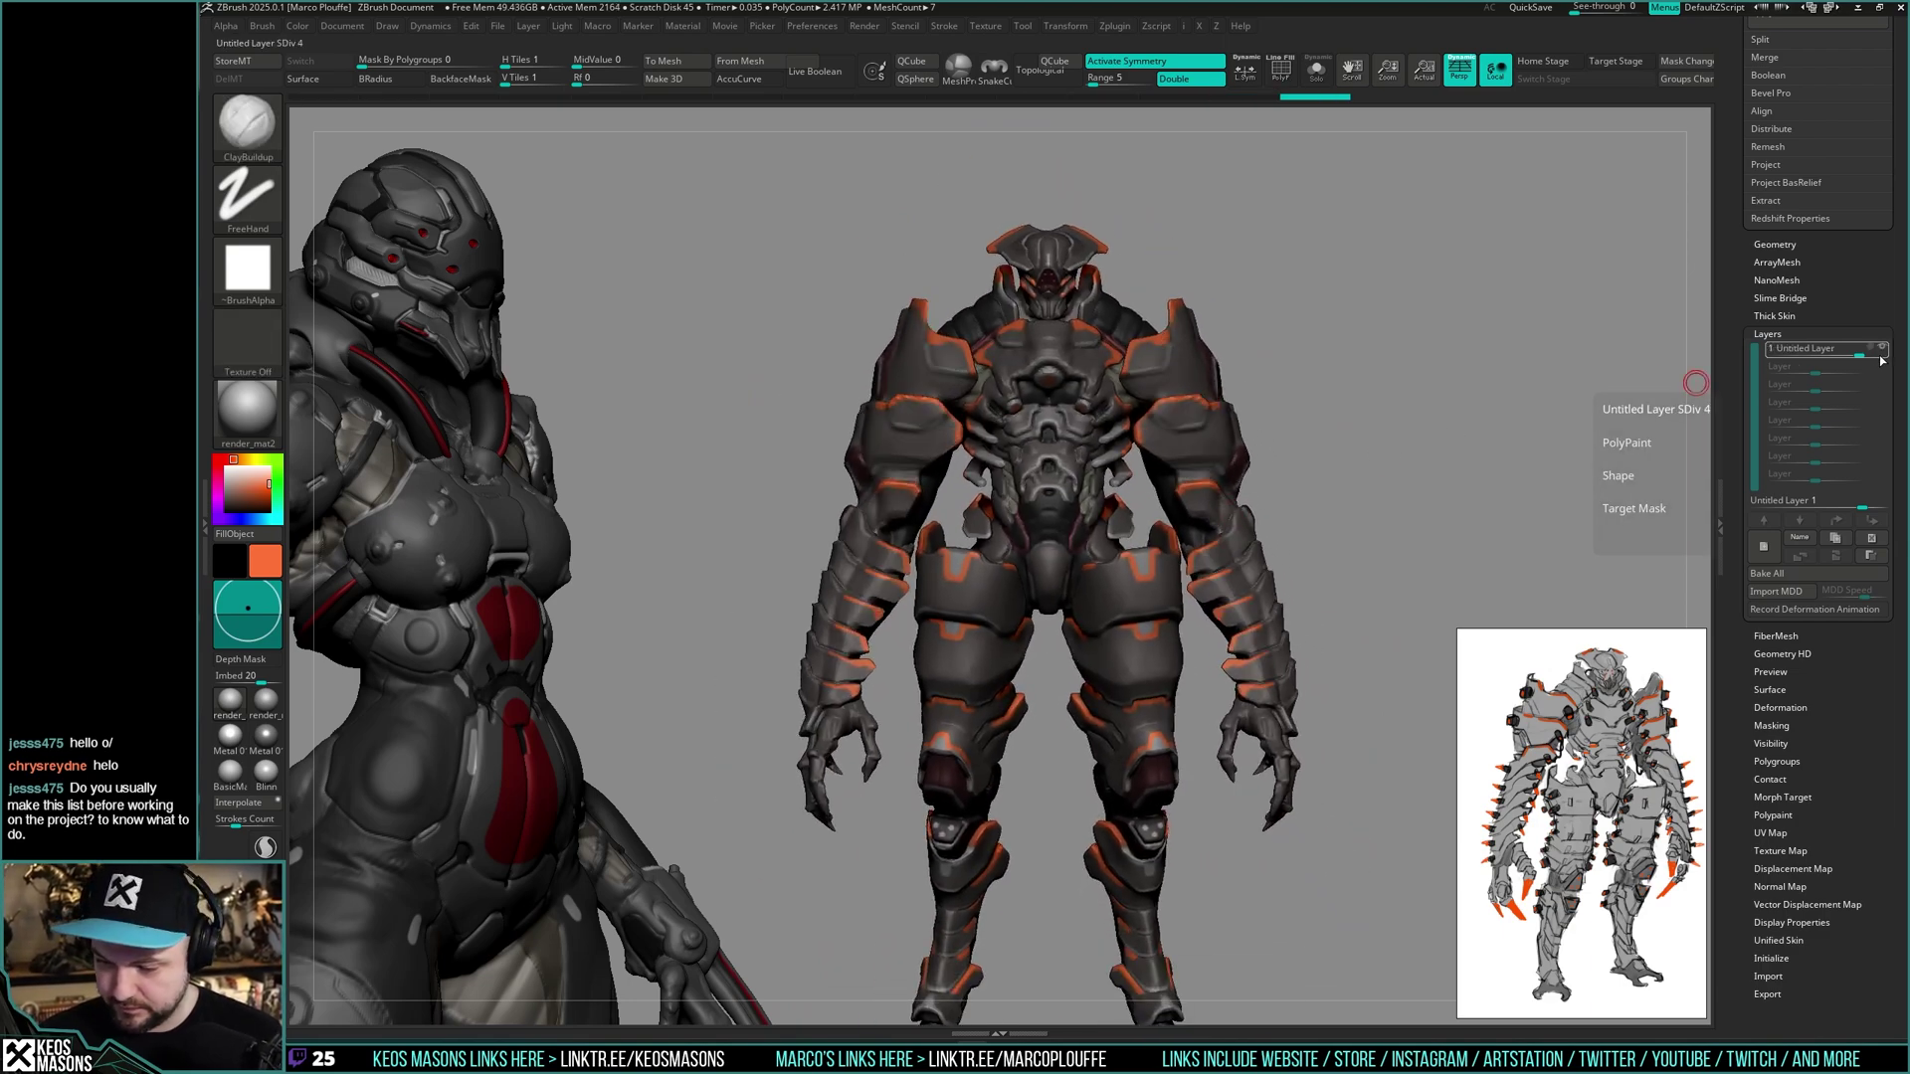
pyautogui.click(1878, 356)
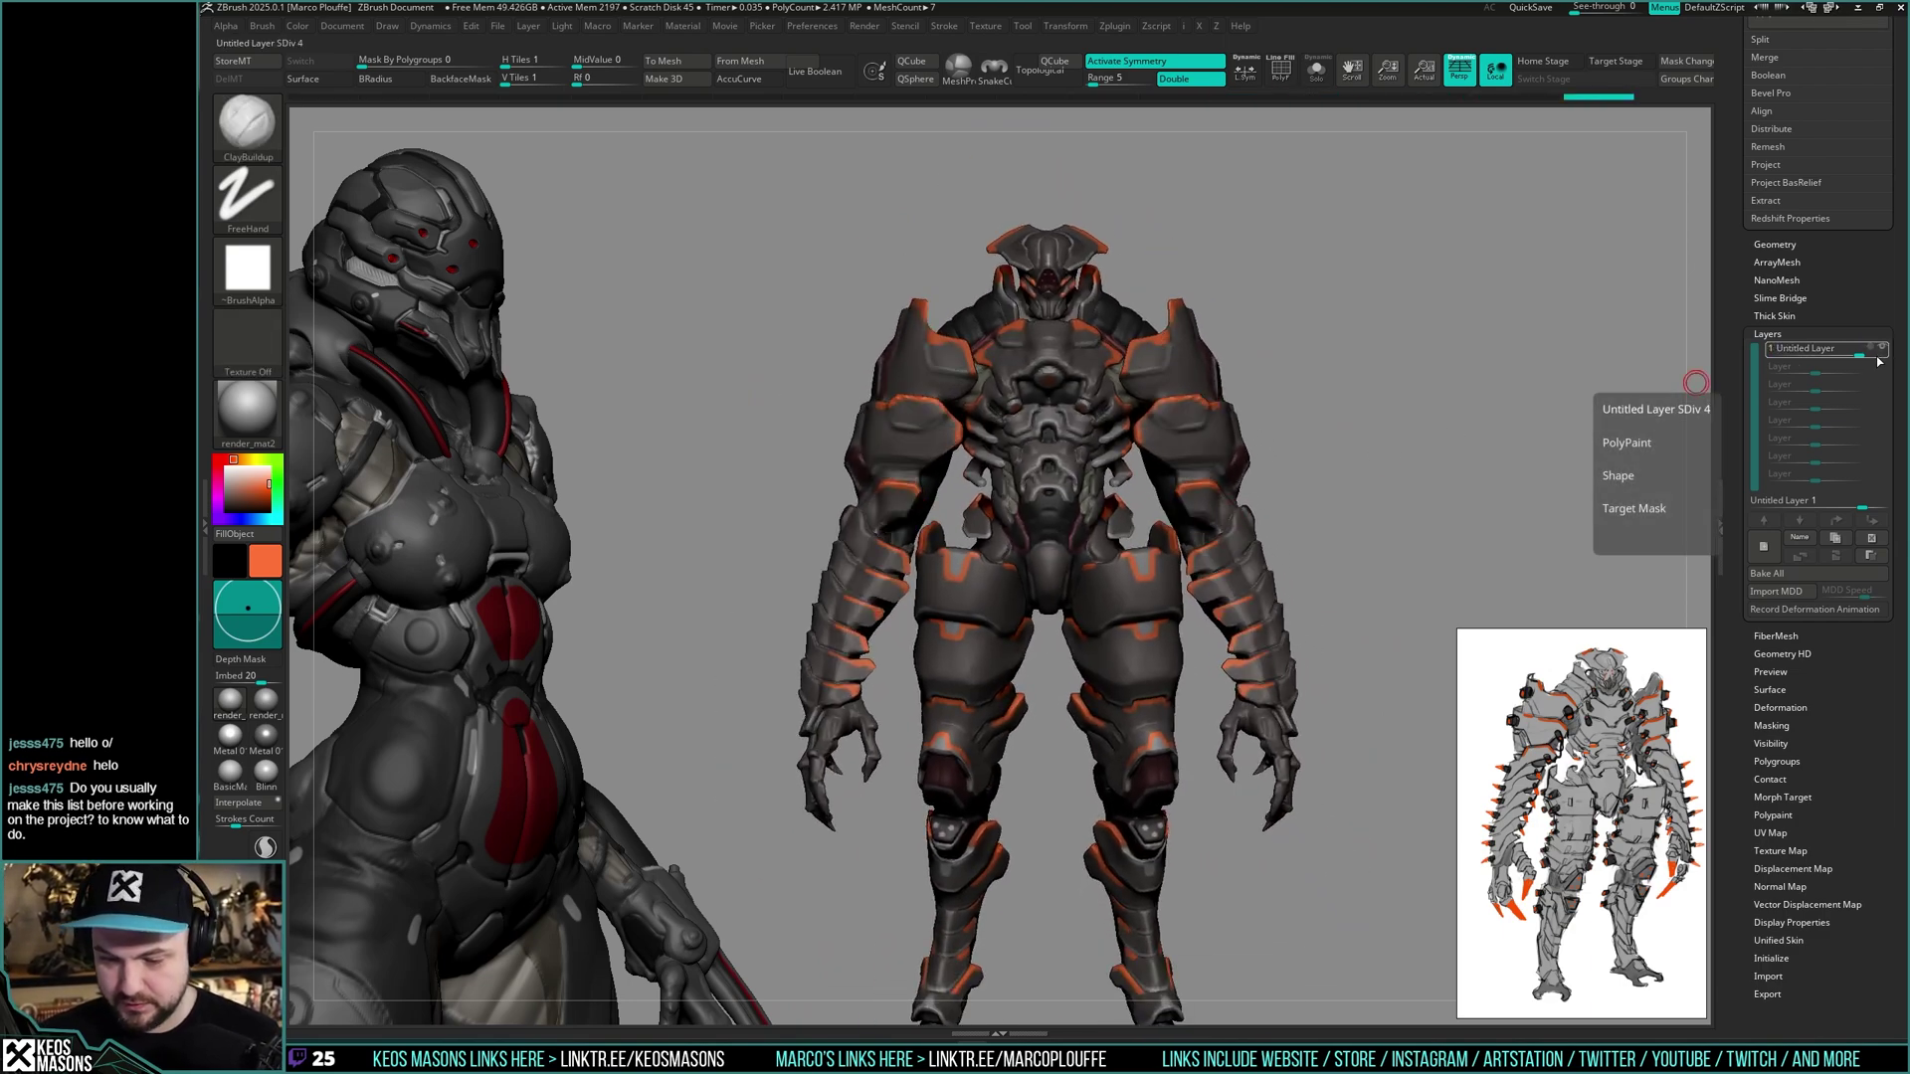
# - Check the sculpted arms from an angle and bake the layer into the mesh
pyautogui.moveTo(1522, 452); pyautogui.dragTo(1432, 443, button='right')
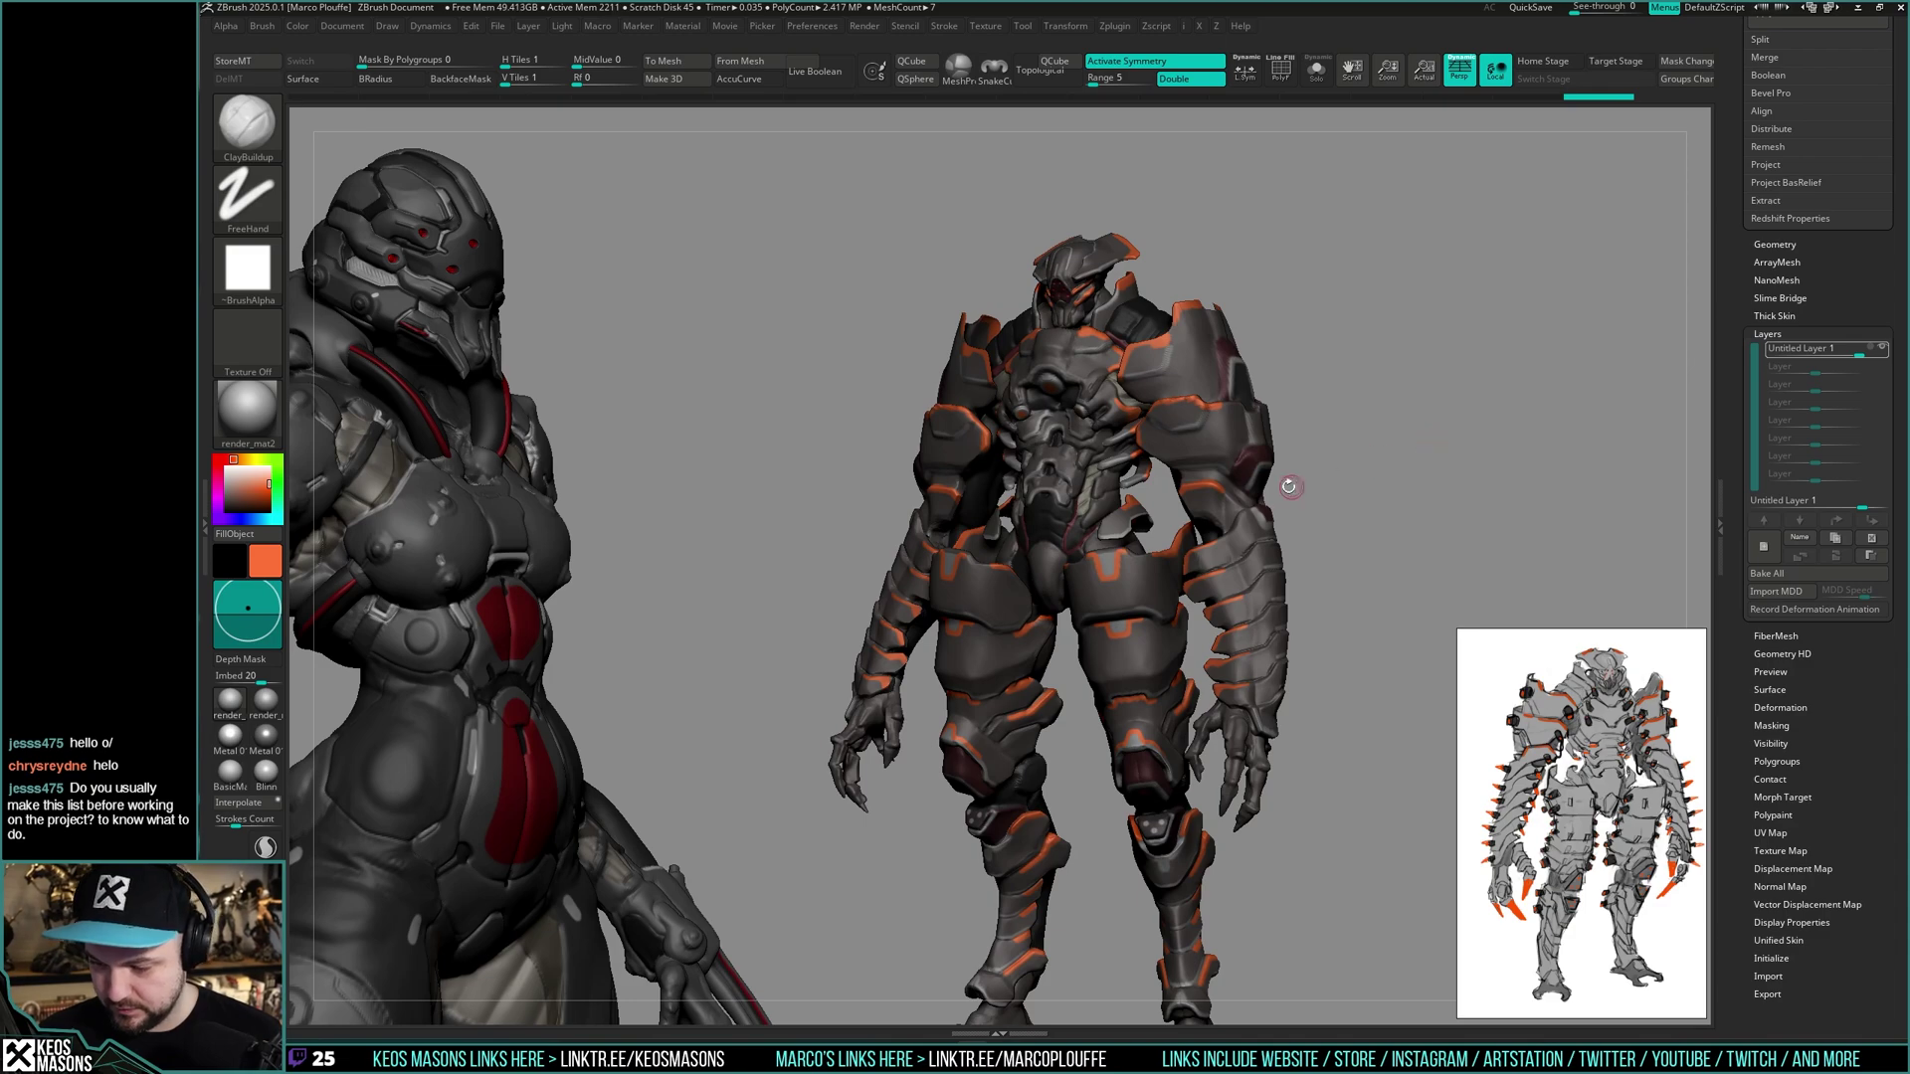
pyautogui.moveTo(1291, 488); pyautogui.dragTo(1338, 481, button='right')
pyautogui.moveTo(1338, 481); pyautogui.dragTo(1309, 520)
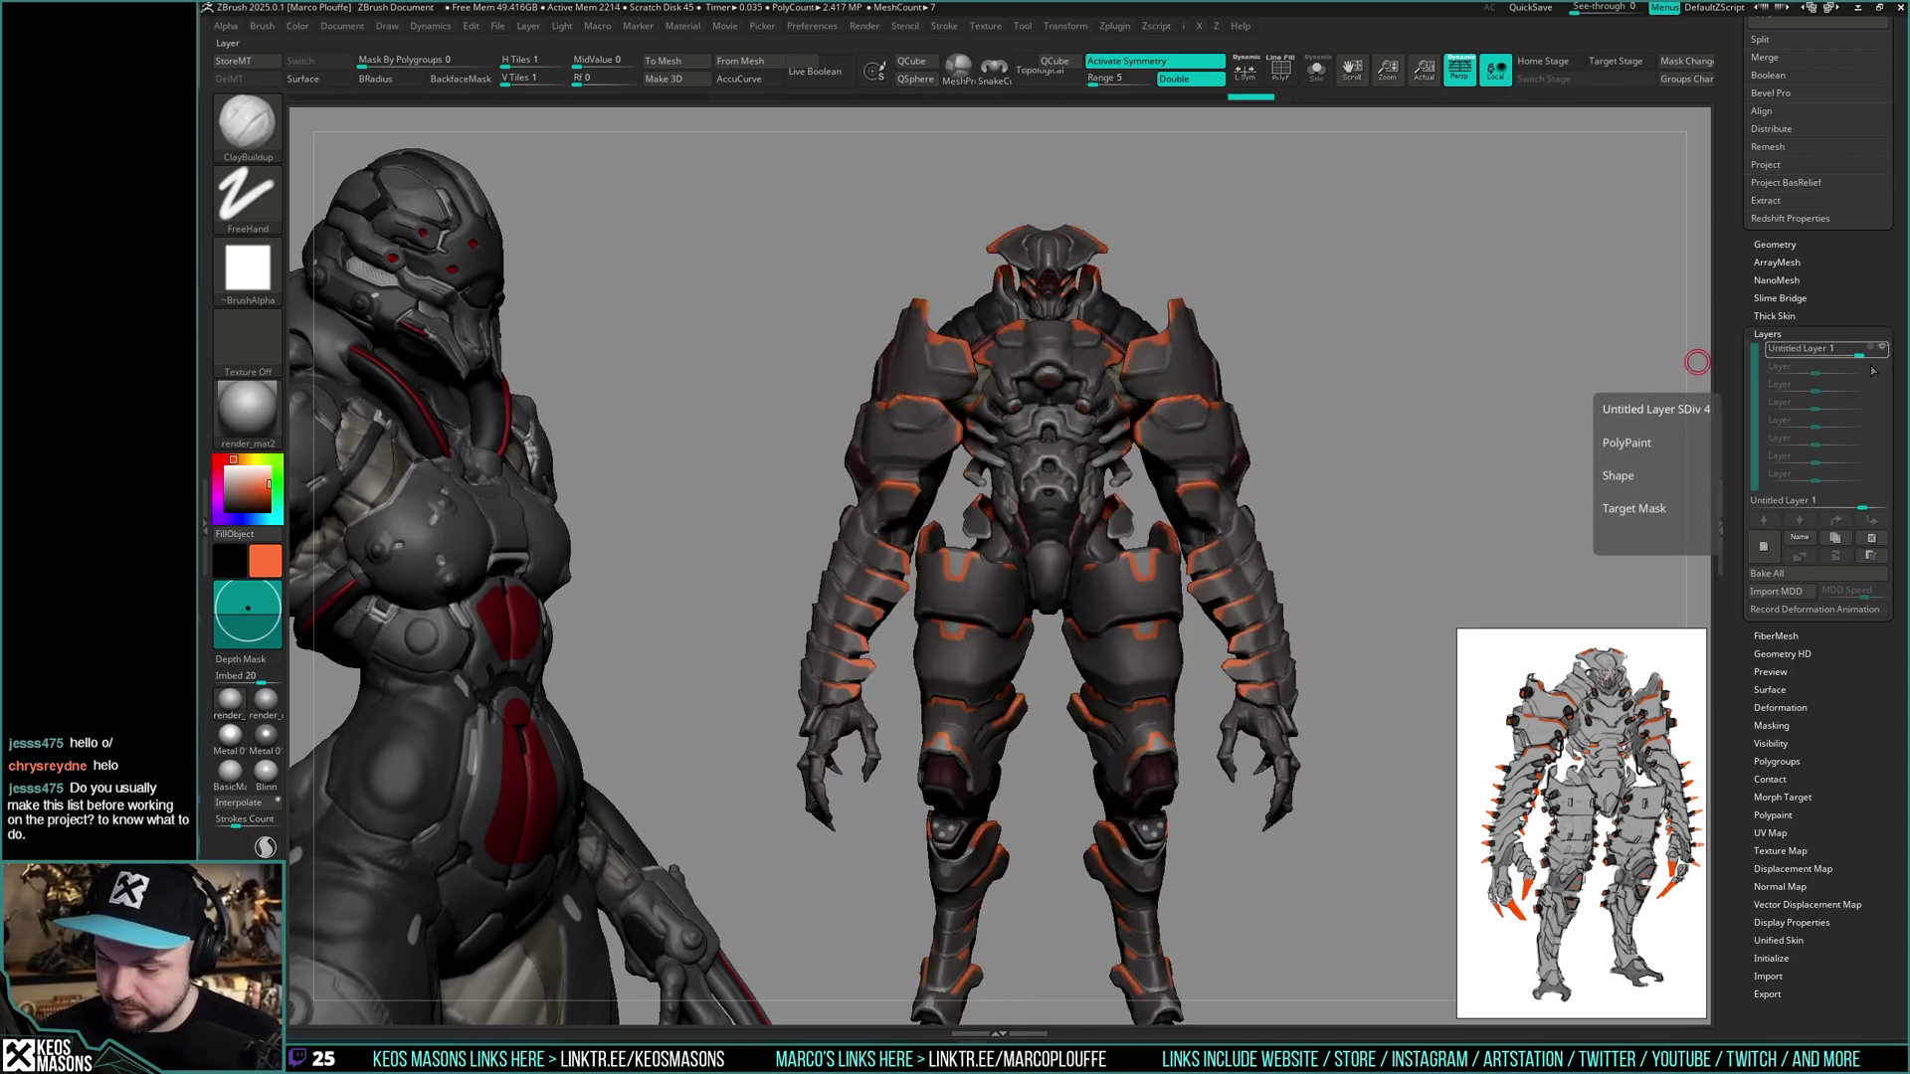
pyautogui.click(1834, 559)
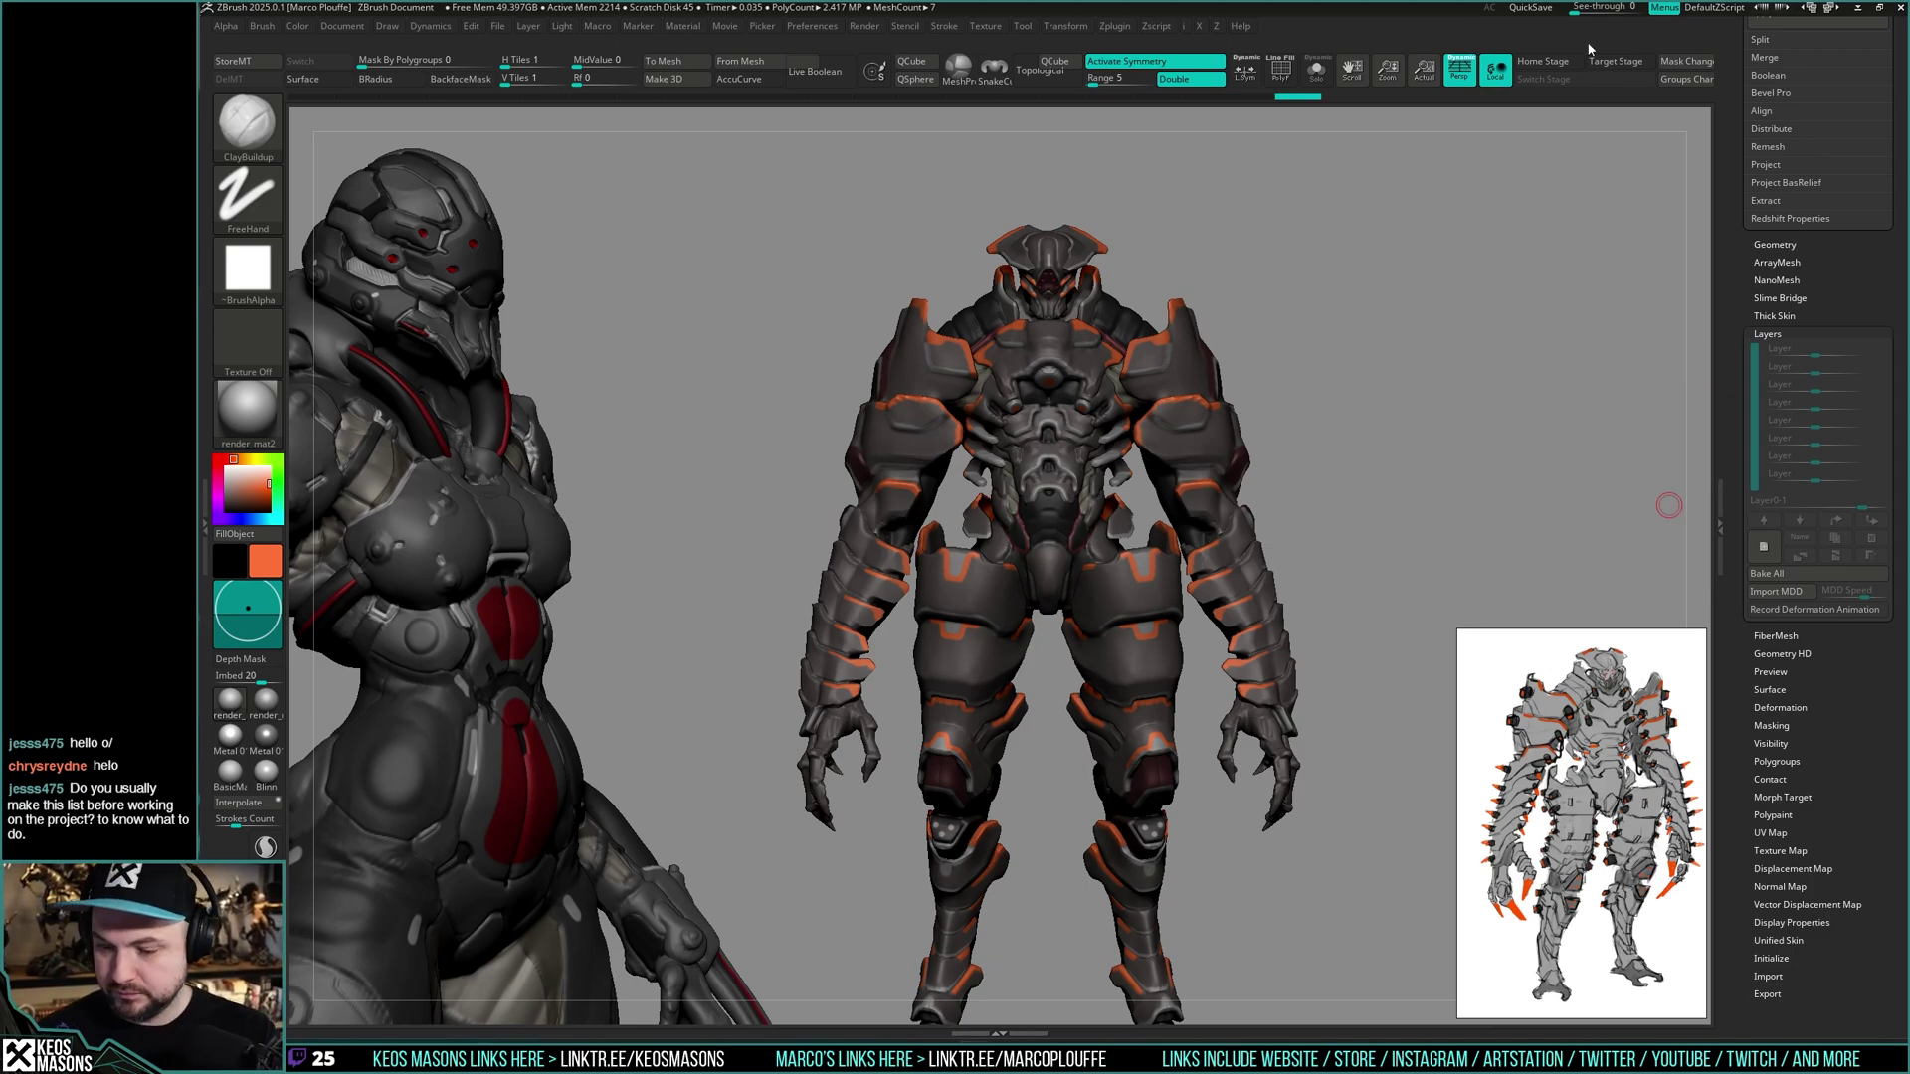
# - Choose the polypaint brush, sample the dark red beside the collar and select the Merged_BaseMale_AverageCut3 subtool
pyautogui.moveTo(1509, 392); pyautogui.dragTo(1479, 433)
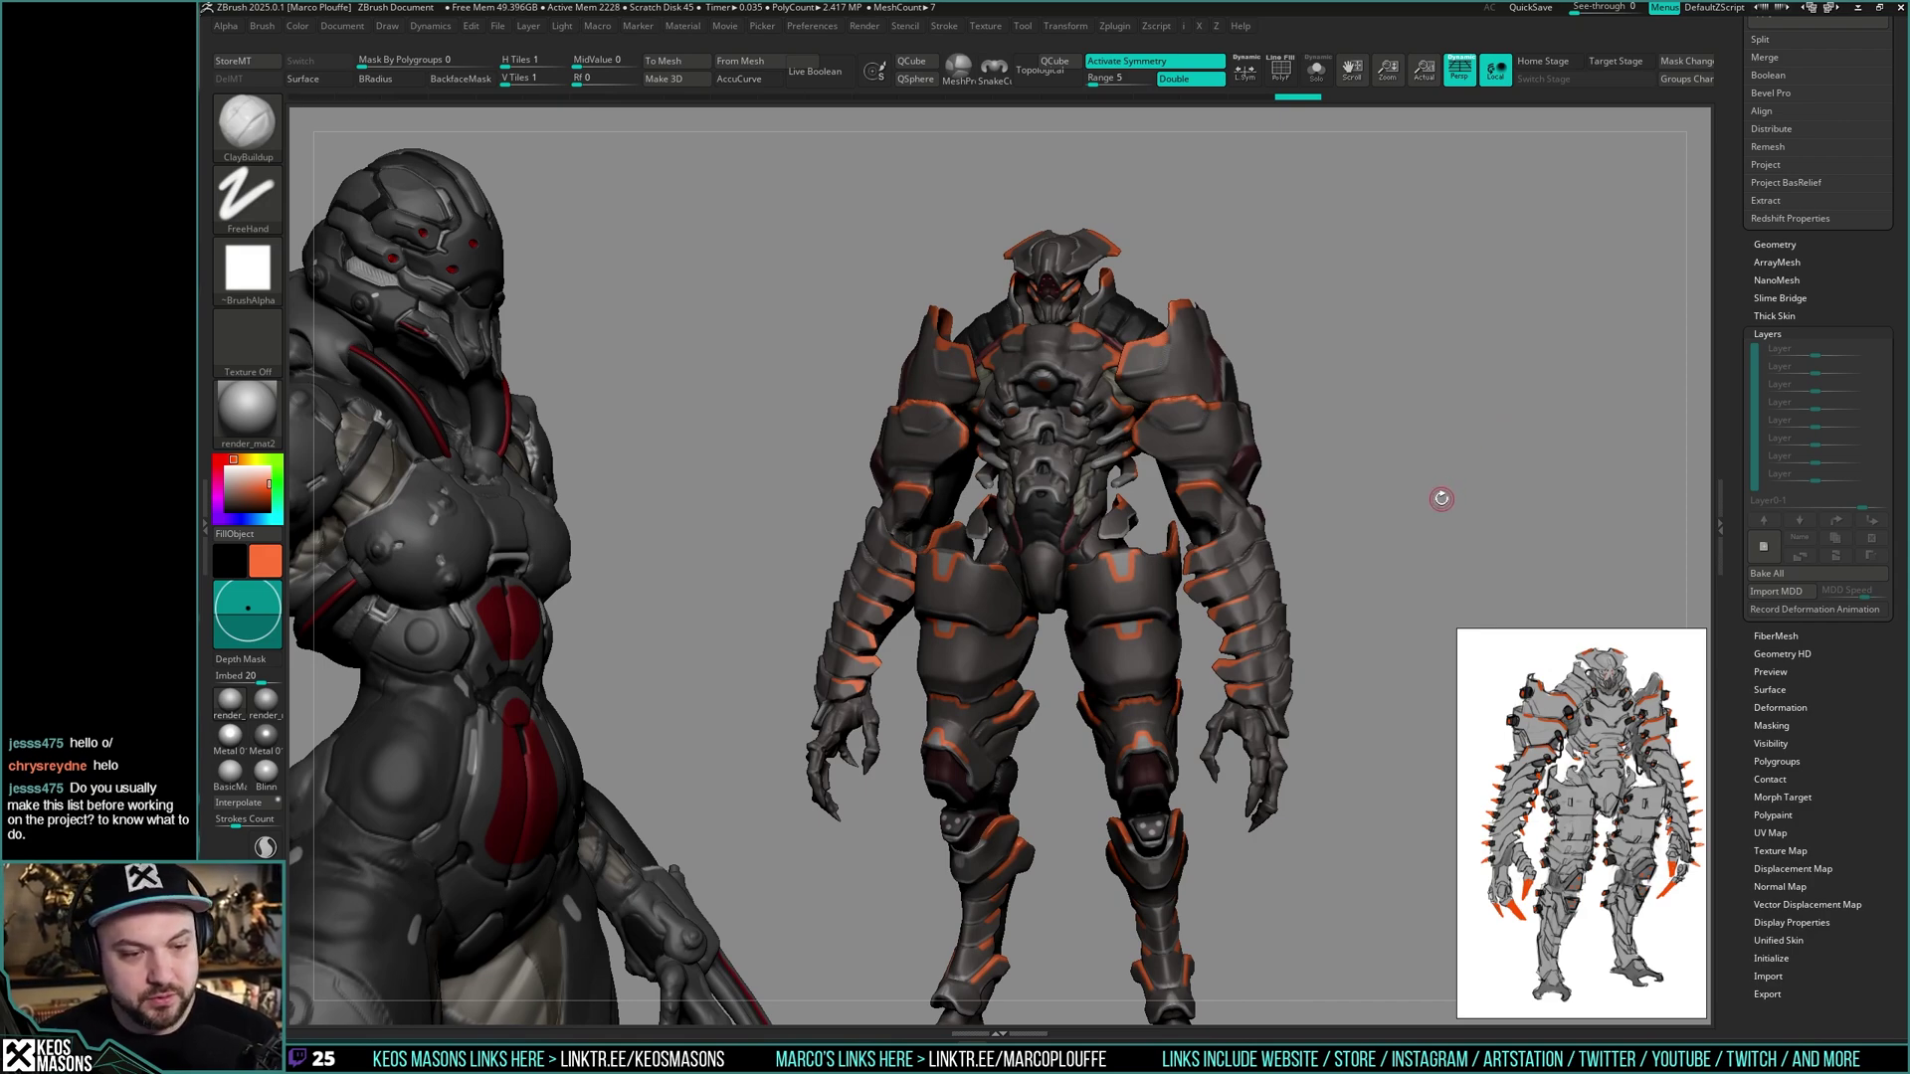
pyautogui.moveTo(1411, 487); pyautogui.dragTo(1411, 493)
pyautogui.moveTo(1118, 604); pyautogui.dragTo(1132, 585, button='right')
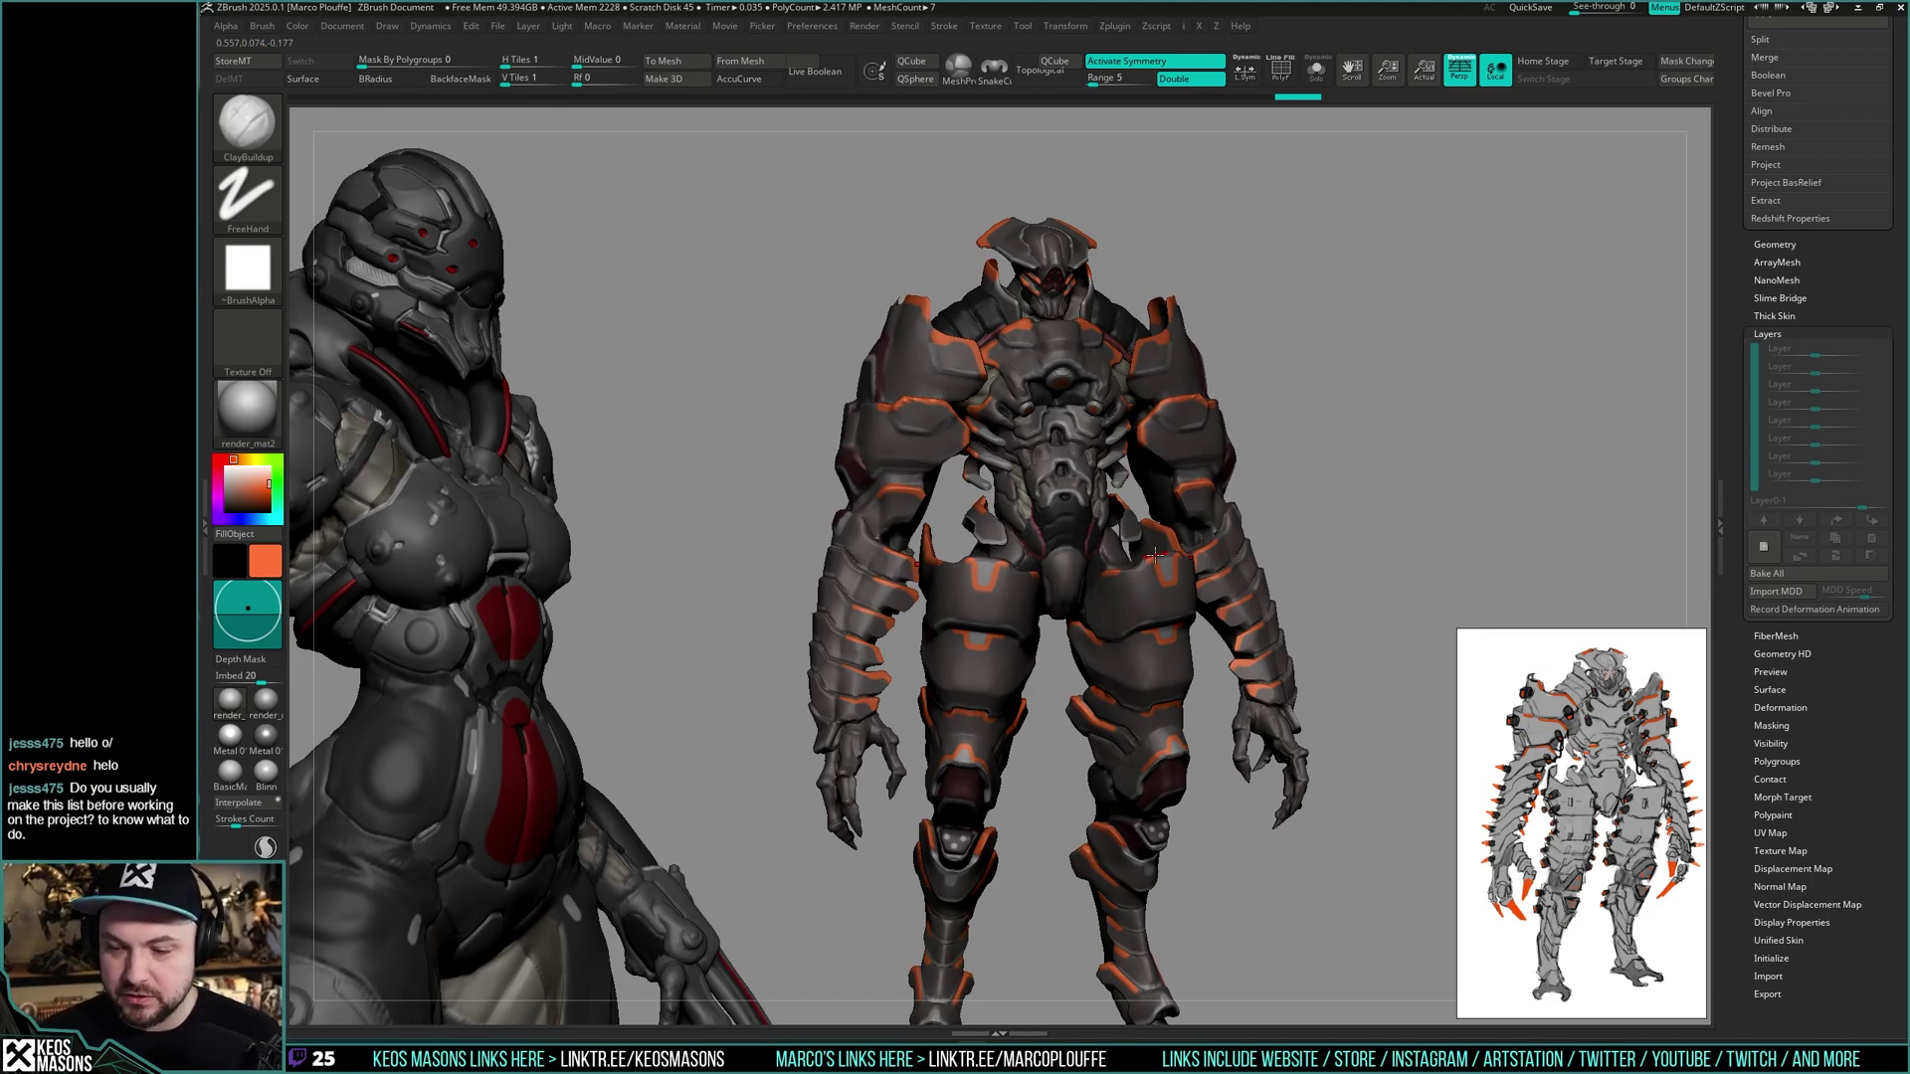
pyautogui.moveTo(1155, 555)
pyautogui.mouseDown(button='right')
pyautogui.moveTo(1183, 553)
pyautogui.moveTo(1164, 607)
pyautogui.moveTo(1078, 595)
pyautogui.mouseUp(button='right')
pyautogui.press('space')
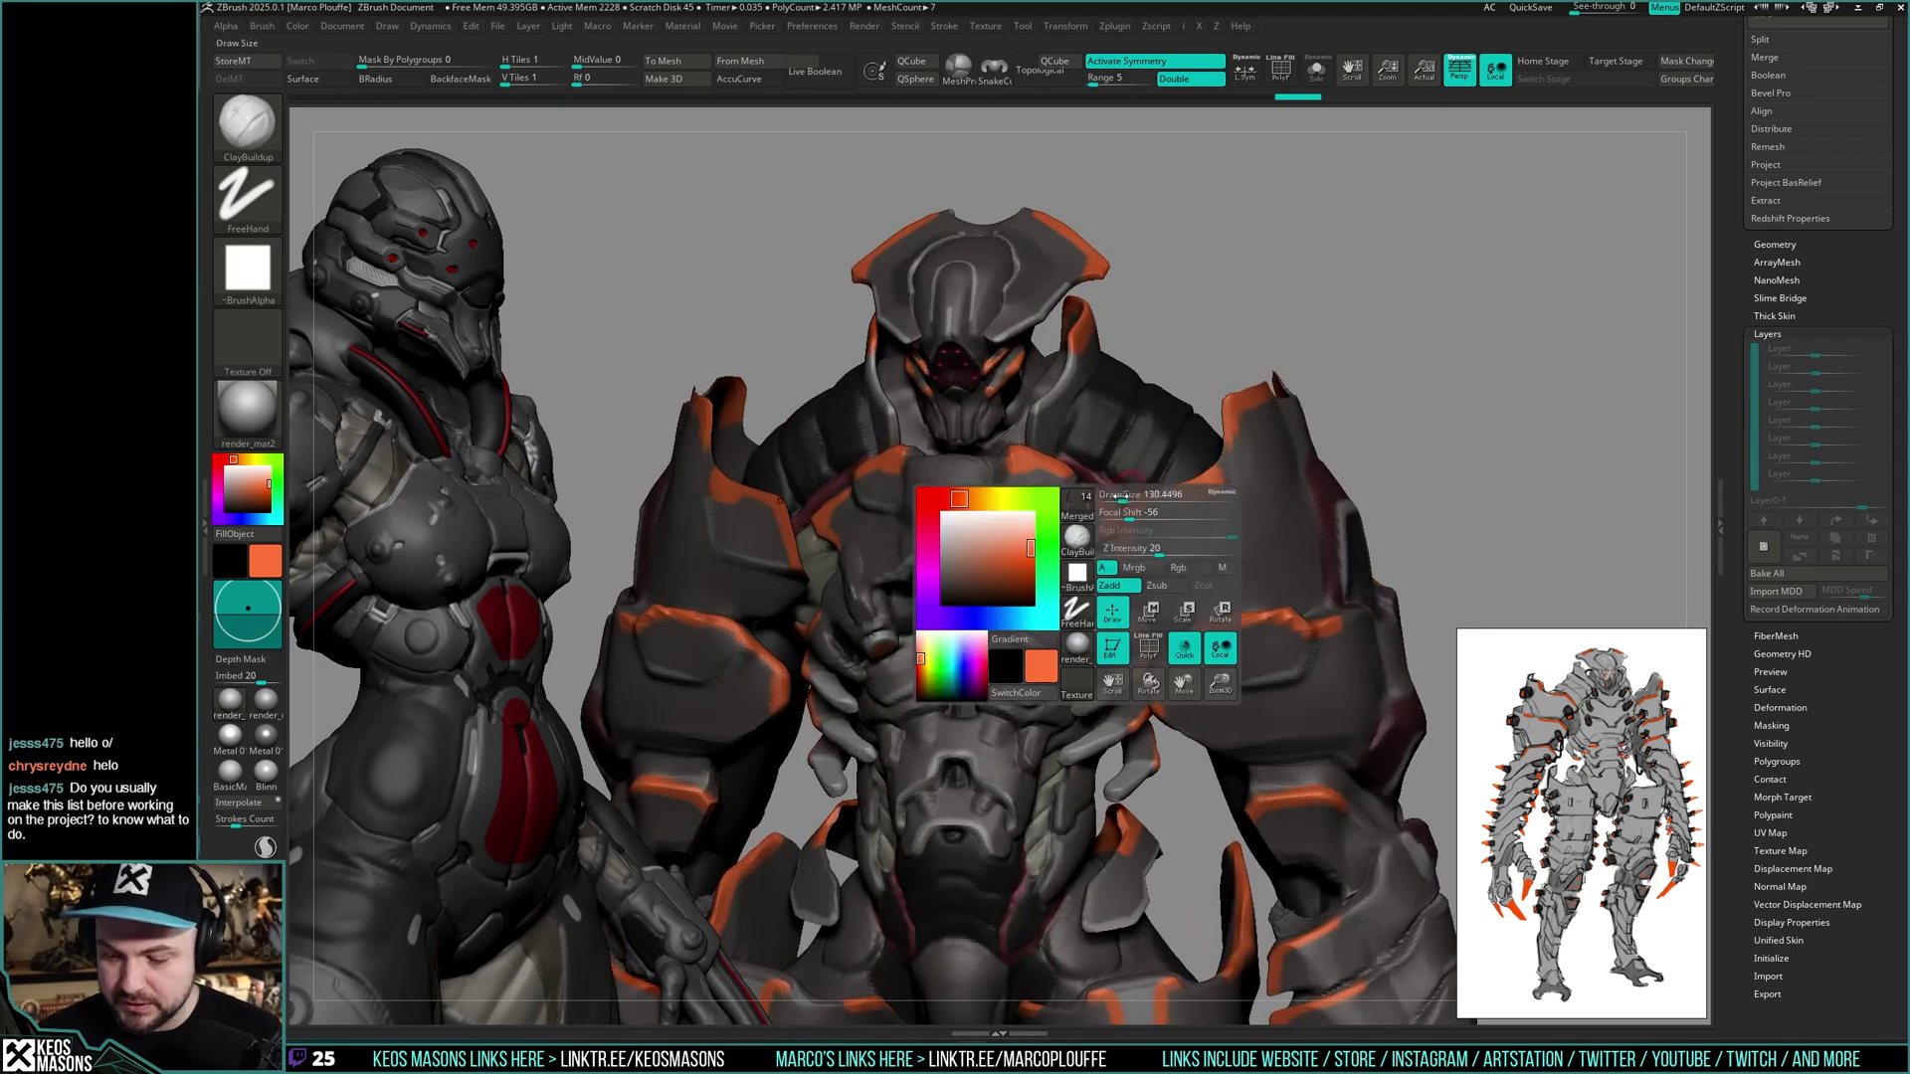
pyautogui.press('1')
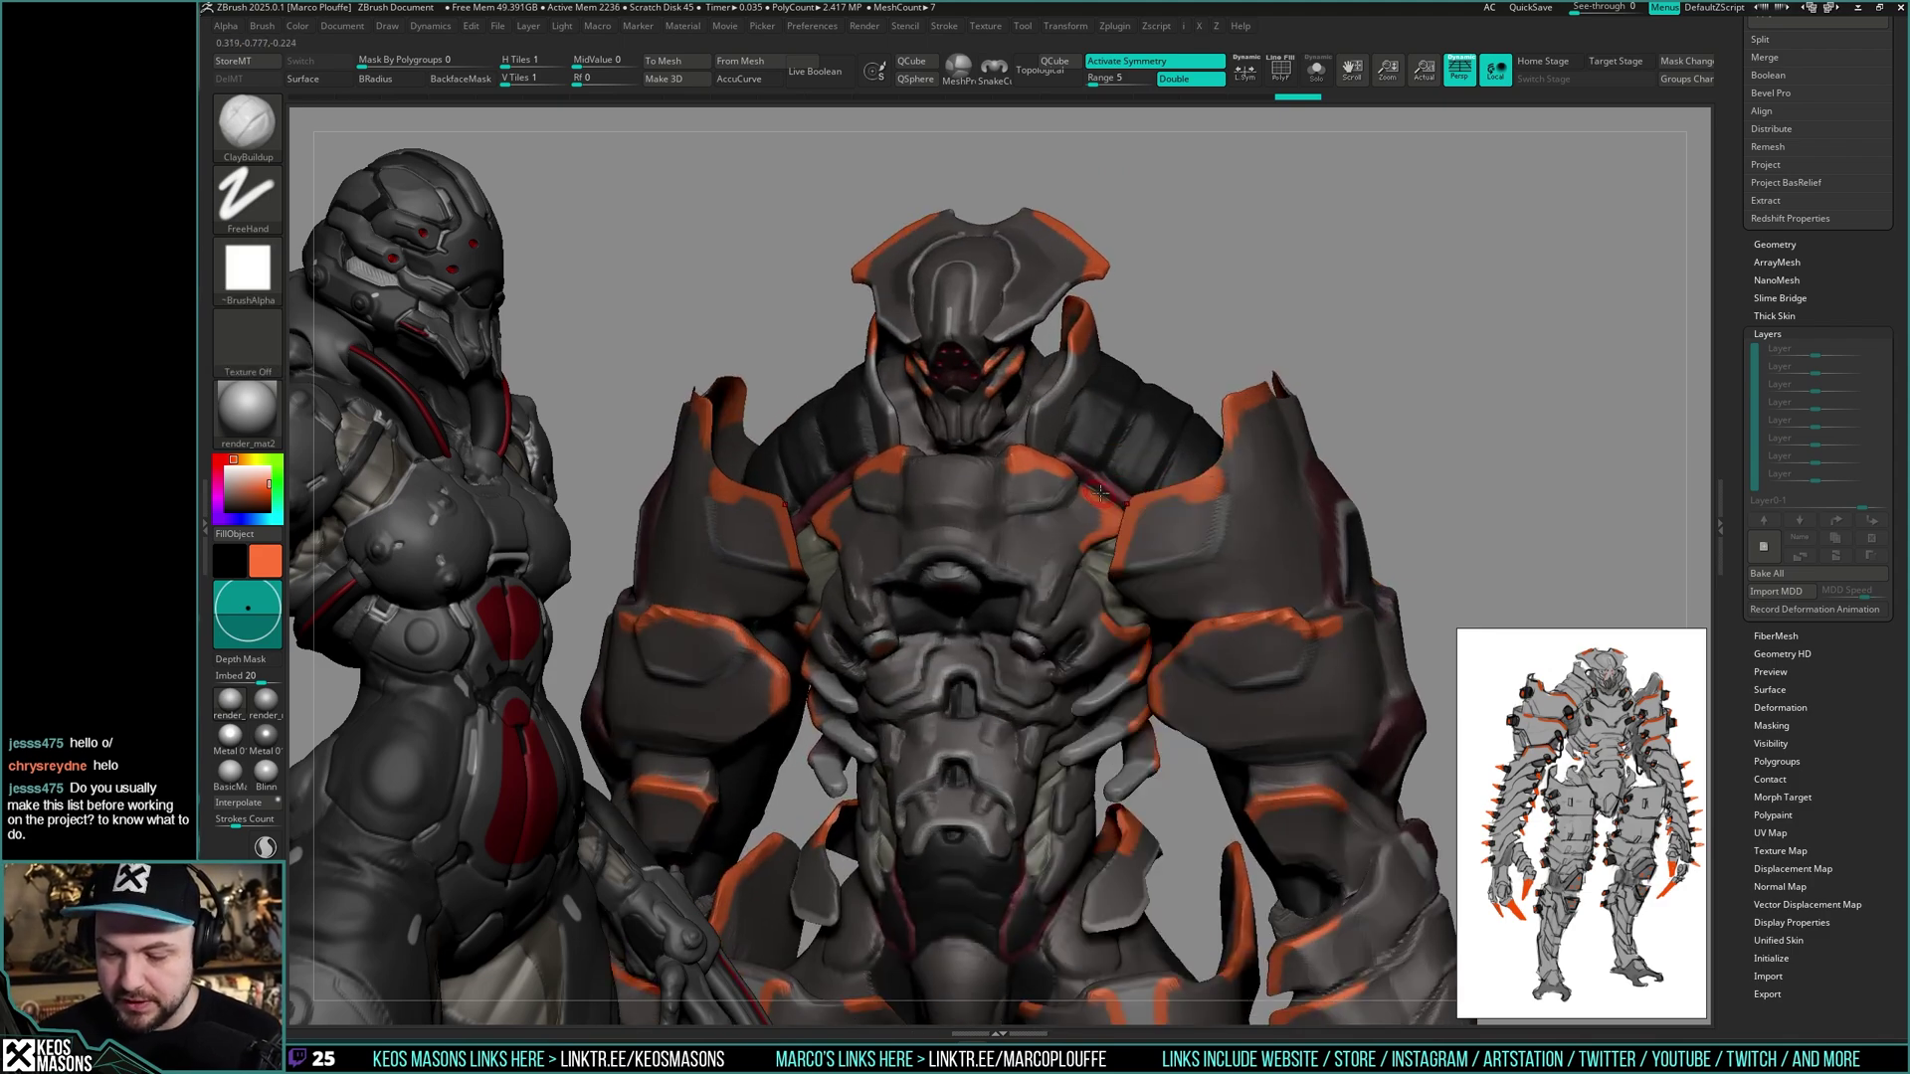
pyautogui.press('1')
pyautogui.press('1')
pyautogui.click(1109, 511)
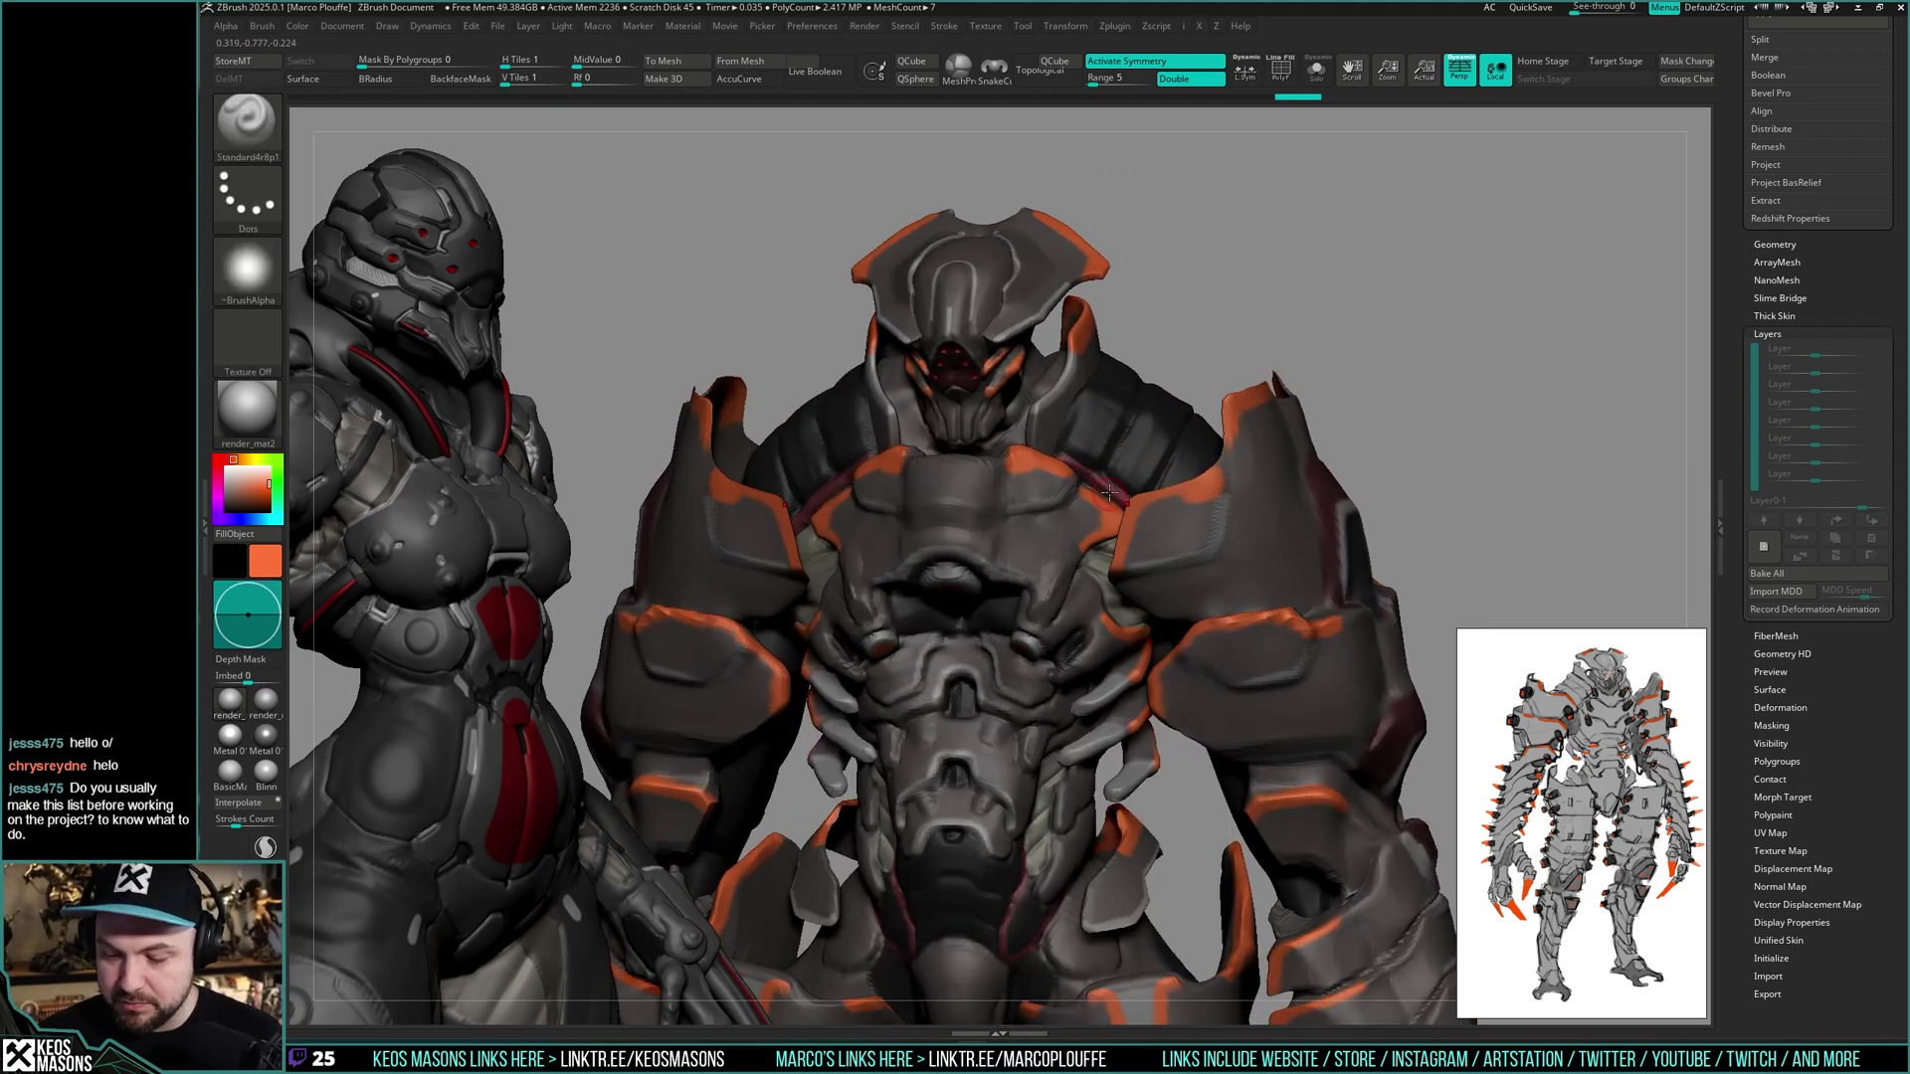
pyautogui.press('c')
pyautogui.press('space')
pyautogui.keyDown('alt'); pyautogui.click(1120, 444); pyautogui.keyUp('alt')
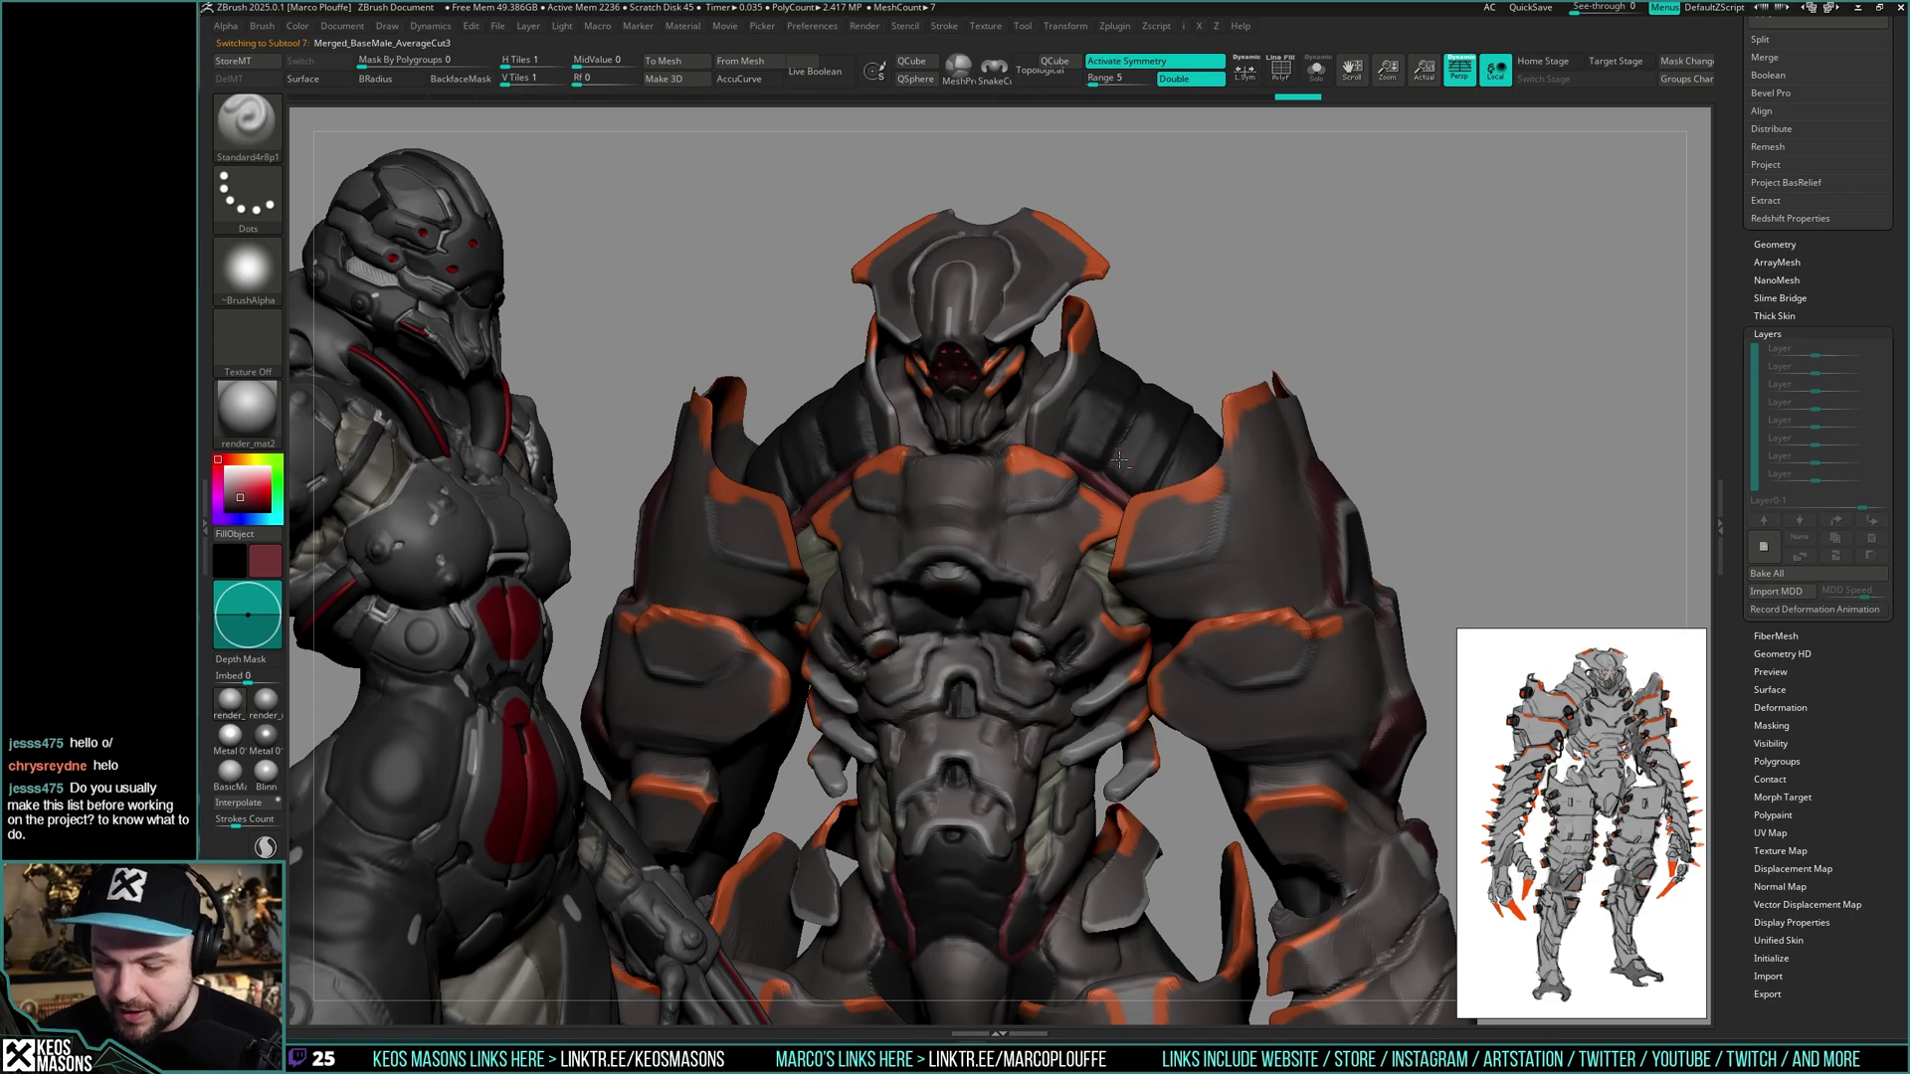
# - Paint dark red lines on the lower abdomen along the edges above the pelvis plate, redoing the misplaced stroke
pyautogui.moveTo(1112, 469); pyautogui.dragTo(1411, 442, button='right')
pyautogui.hotkey('alt', 's')
pyautogui.hotkey('alt', 's')
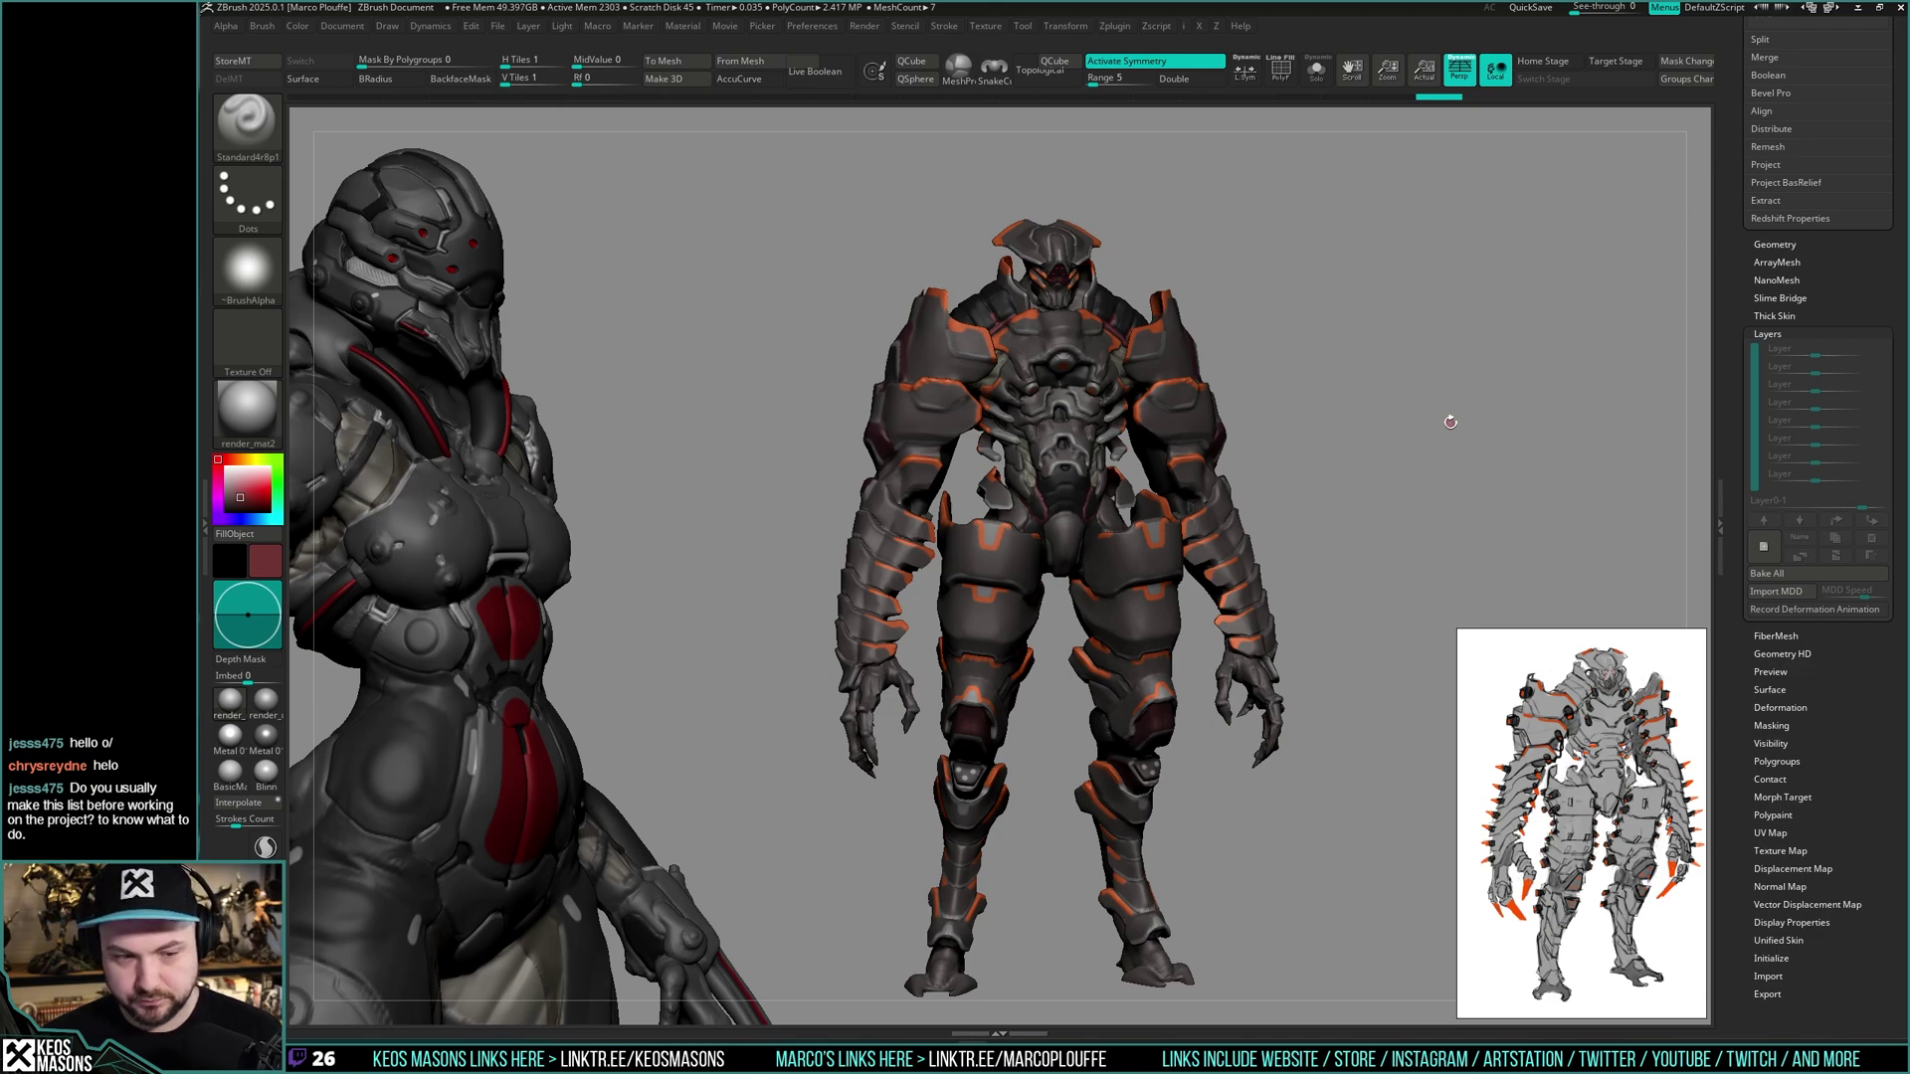
pyautogui.keyDown('ctrl'); pyautogui.moveTo(1401, 439); pyautogui.dragTo(1283, 572, button='right'); pyautogui.keyUp('ctrl')
pyautogui.moveTo(1094, 572)
pyautogui.mouseDown(button='right')
pyautogui.moveTo(1044, 605)
pyautogui.moveTo(1061, 589)
pyautogui.mouseUp(button='right')
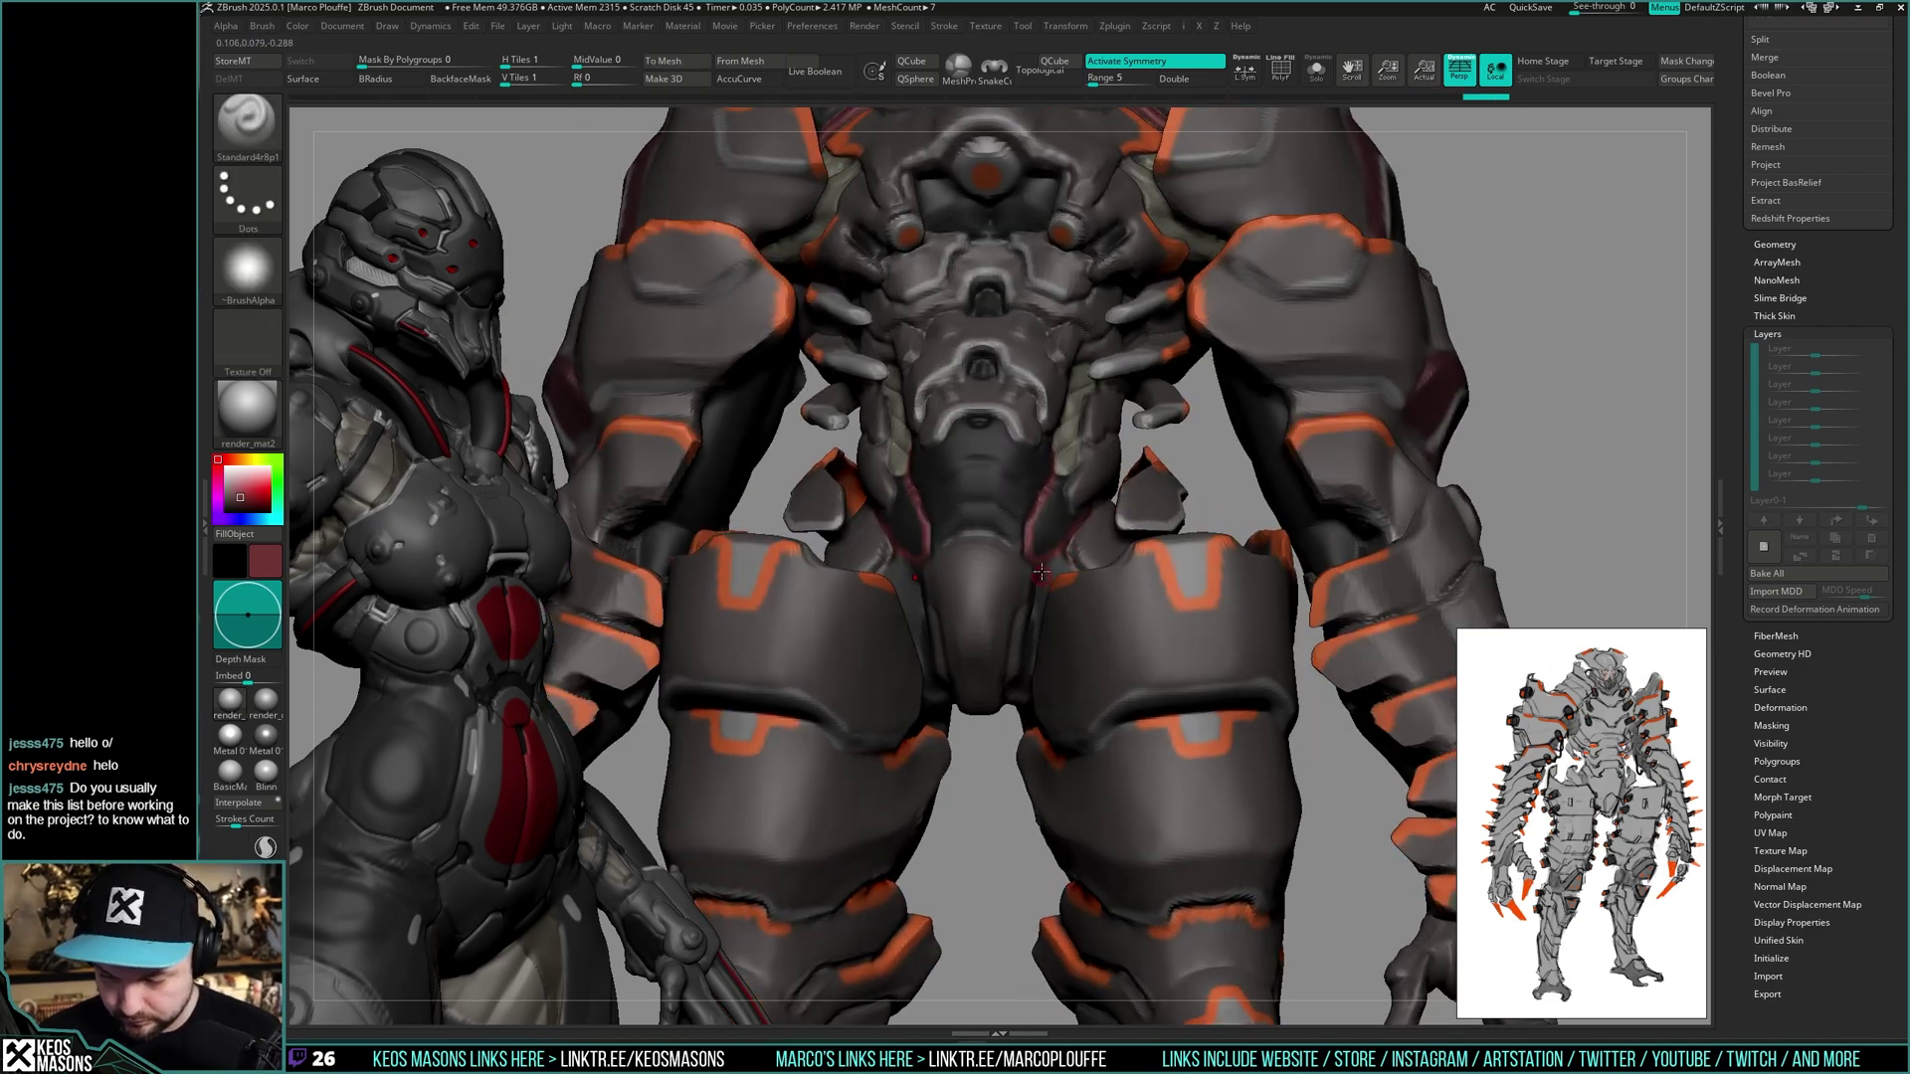
pyautogui.moveTo(1075, 570); pyautogui.dragTo(938, 592, button='right')
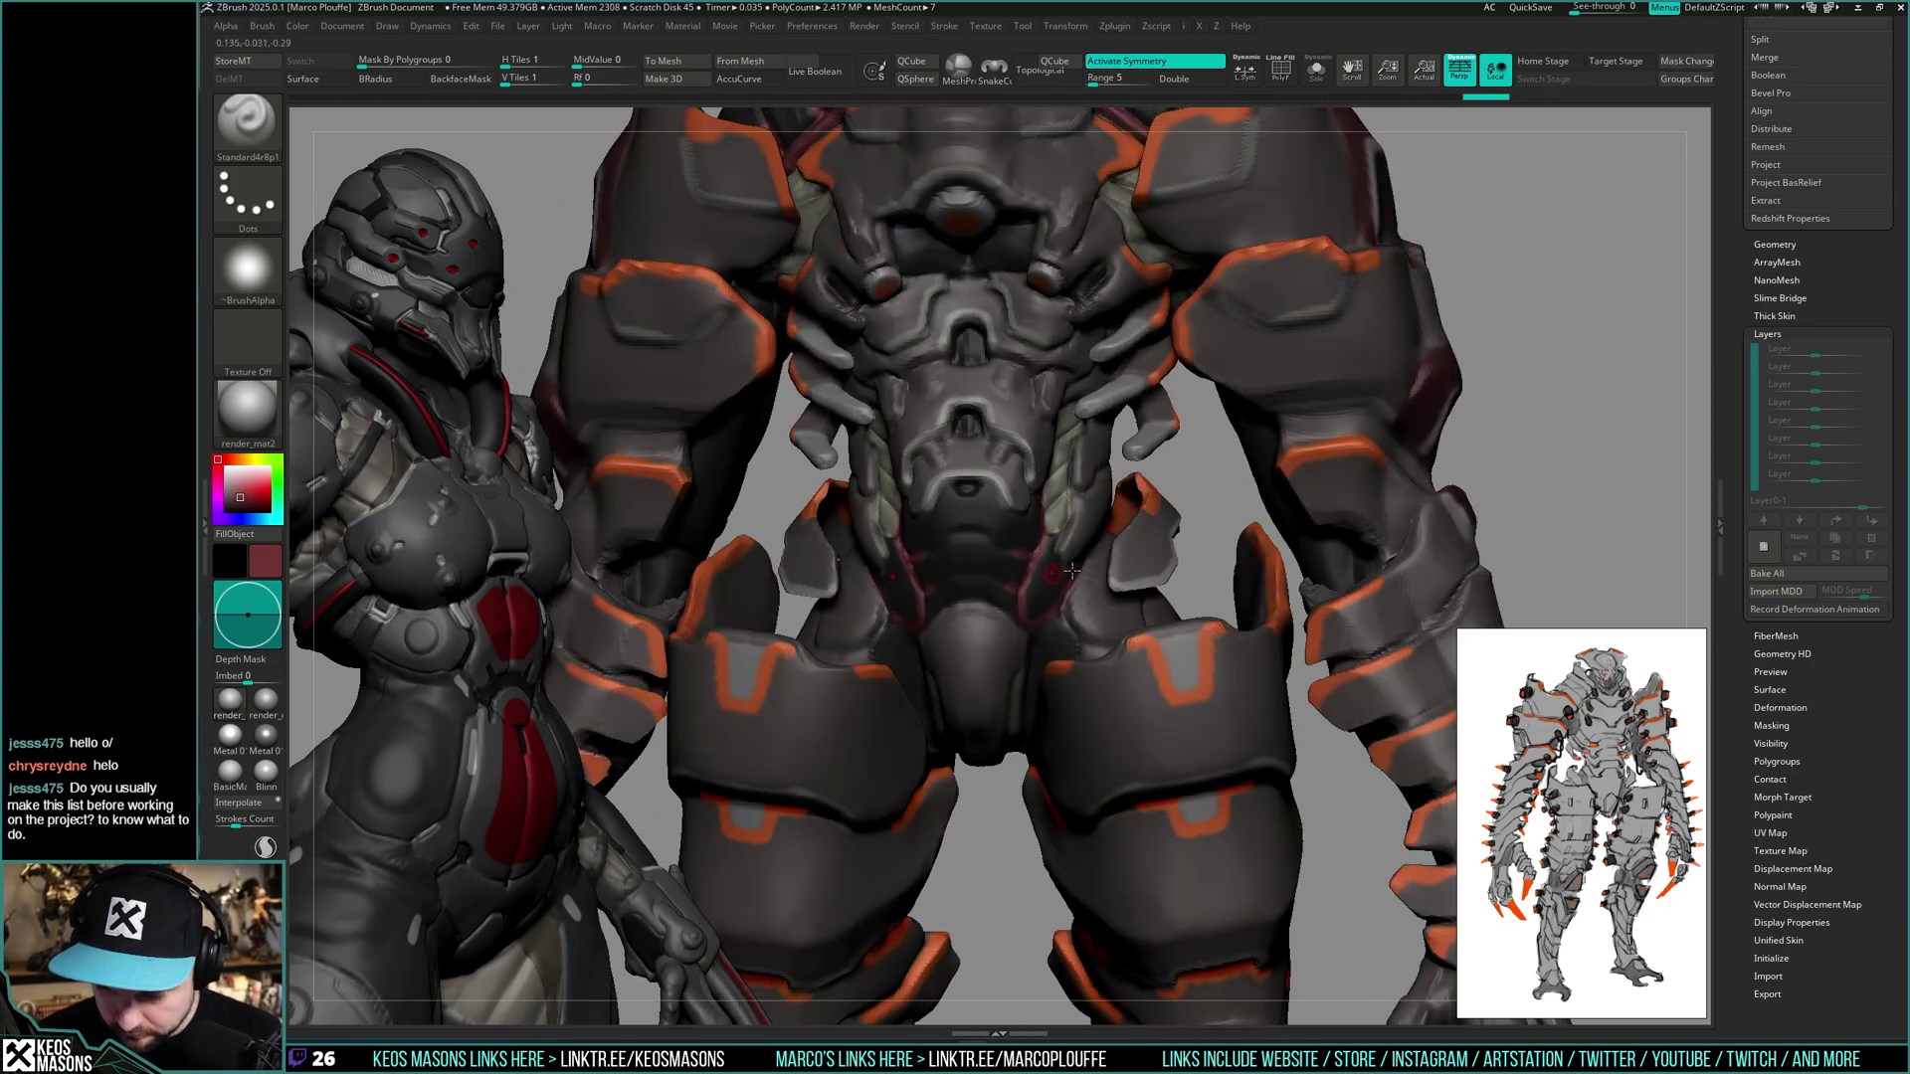
pyautogui.moveTo(1072, 570)
pyautogui.mouseDown(button='right')
pyautogui.moveTo(1083, 582)
pyautogui.moveTo(1100, 549)
pyautogui.mouseUp(button='right')
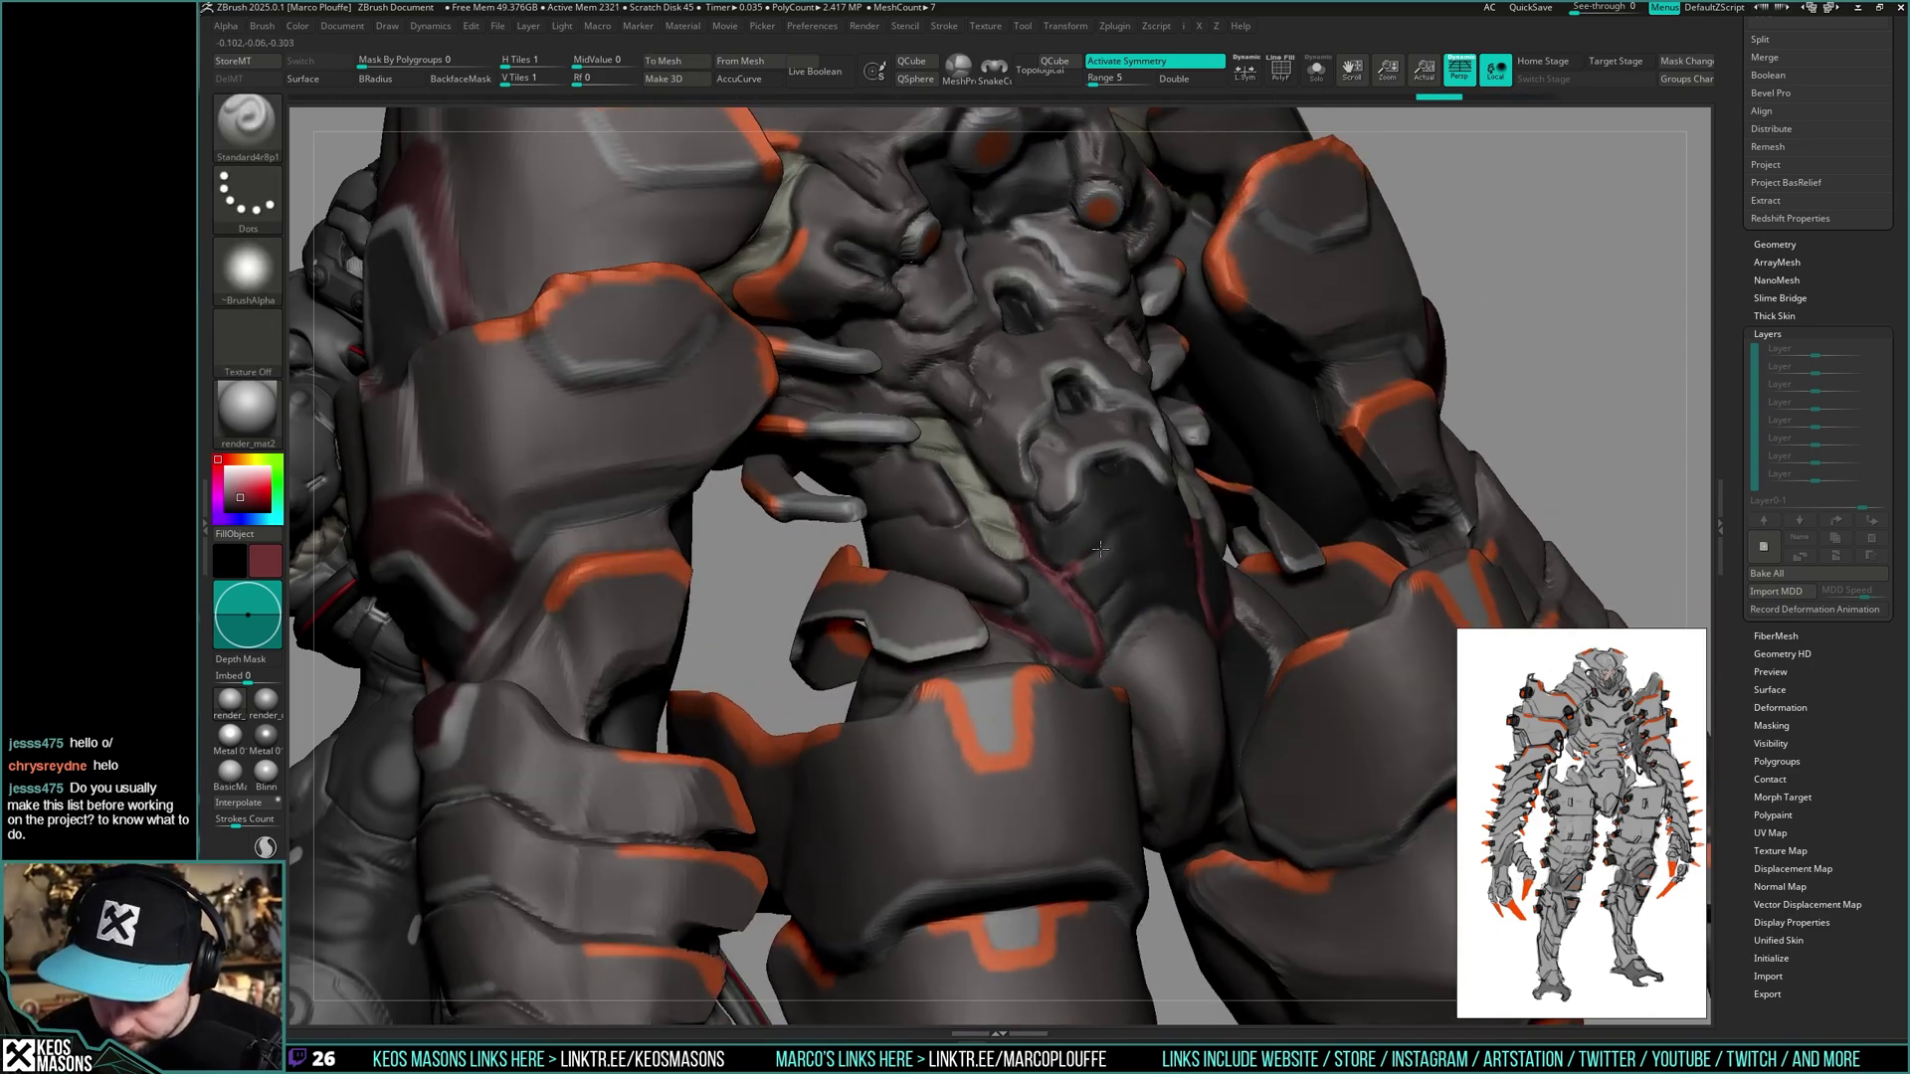
pyautogui.hotkey('ctrl', 'z')
pyautogui.rightClick(1107, 595)
pyautogui.rightClick(1104, 591)
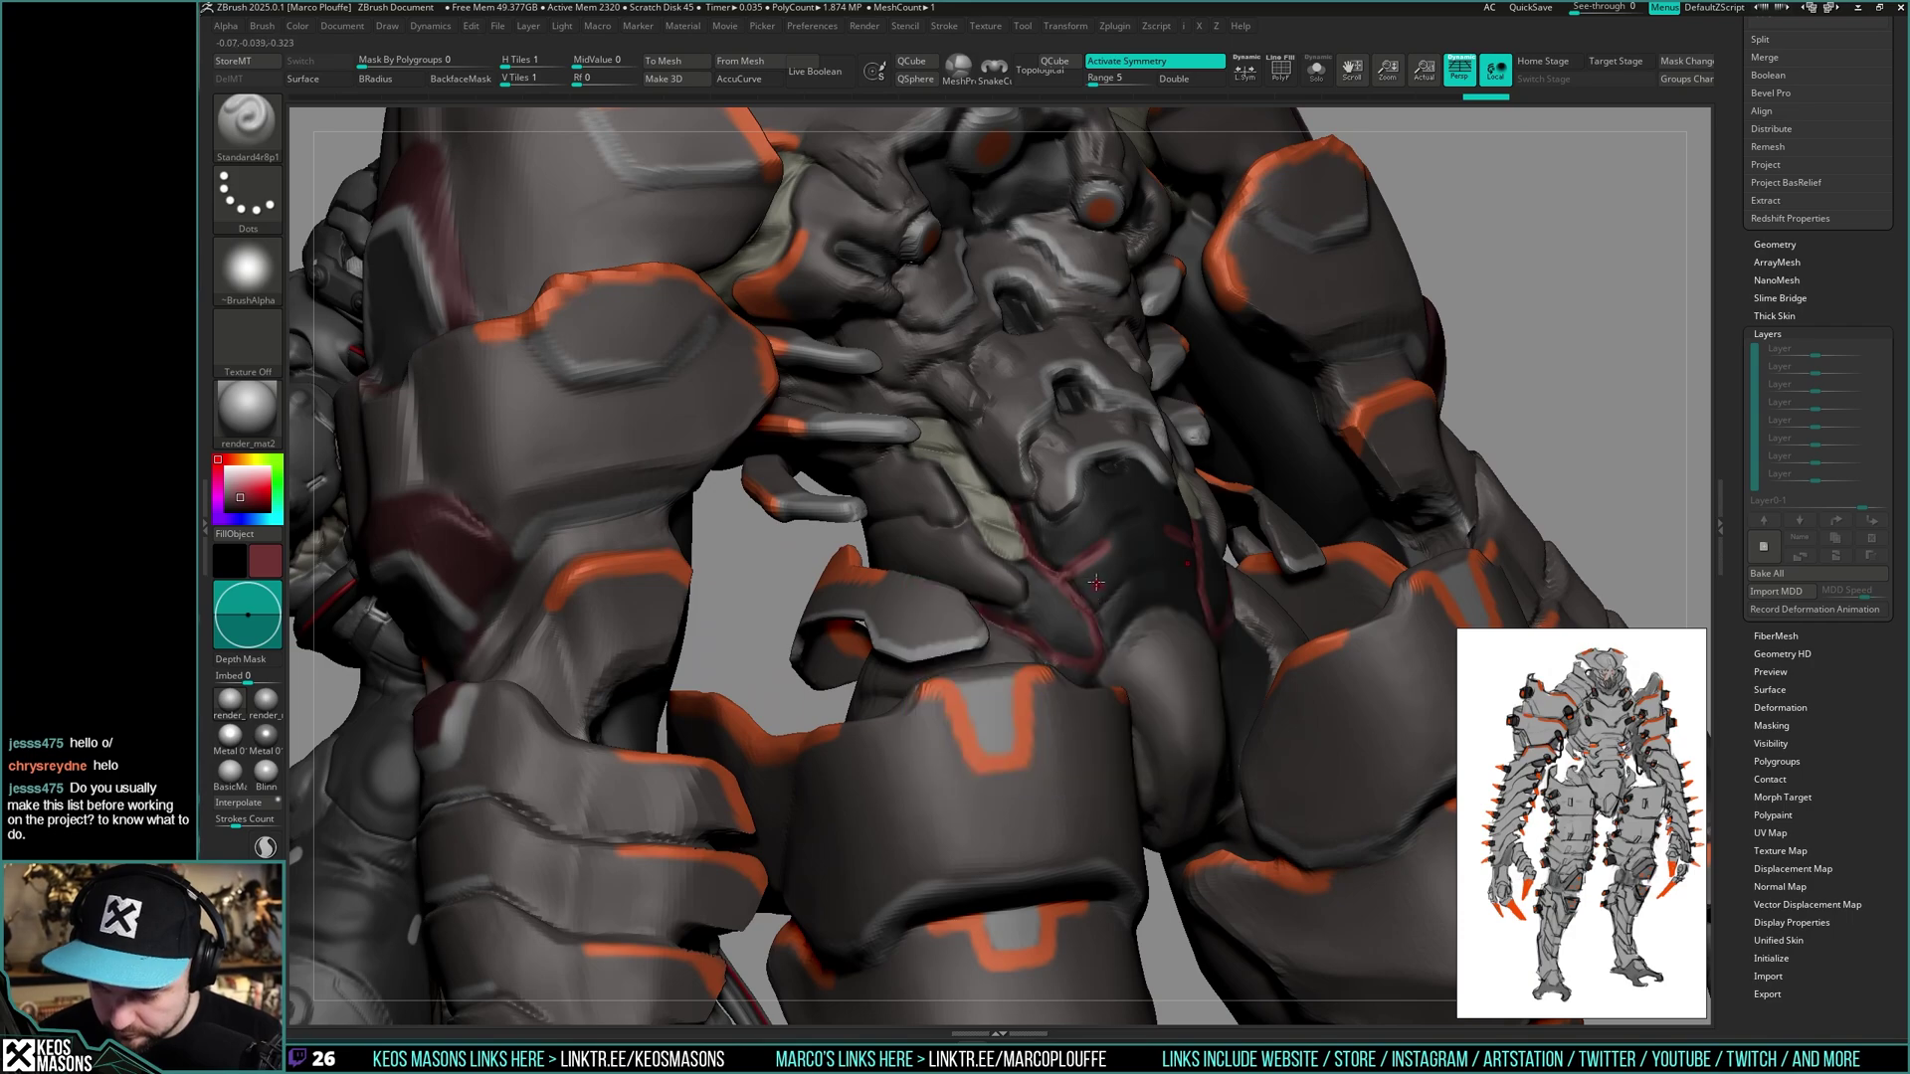
# - Select the leg armour PM3D_Cube3D1 and repaint the red dots on the knee guard and the plate below it in grey
pyautogui.moveTo(1119, 589); pyautogui.dragTo(1015, 597, button='right')
pyautogui.keyDown('alt'); pyautogui.moveTo(1256, 608); pyautogui.dragTo(1100, 563, button='right'); pyautogui.keyUp('alt')
pyautogui.moveTo(1159, 625); pyautogui.dragTo(1144, 518, button='right')
pyautogui.keyDown('alt'); pyautogui.click(1134, 587); pyautogui.keyUp('alt')
pyautogui.keyDown('ctrl'); pyautogui.moveTo(1134, 587); pyautogui.dragTo(1171, 553, button='right'); pyautogui.keyUp('ctrl')
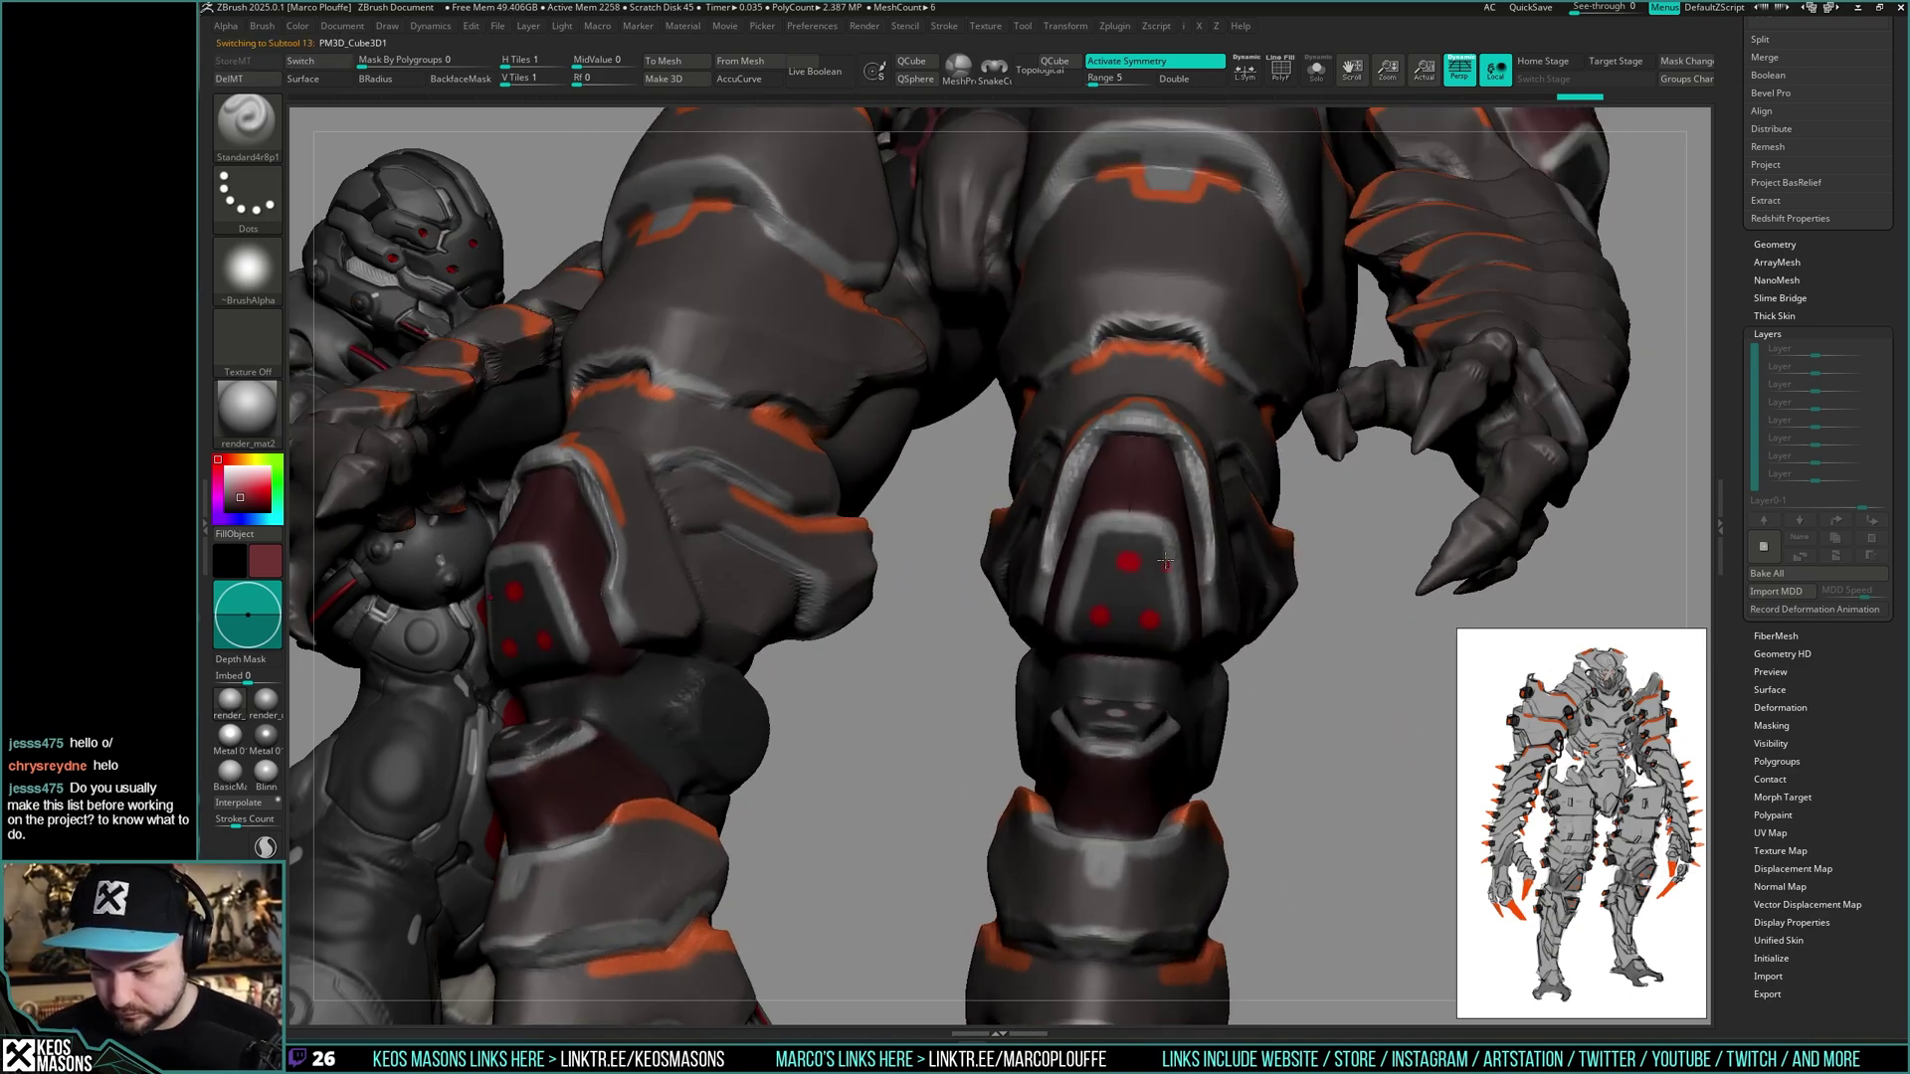
pyautogui.press('c')
pyautogui.click(1254, 80)
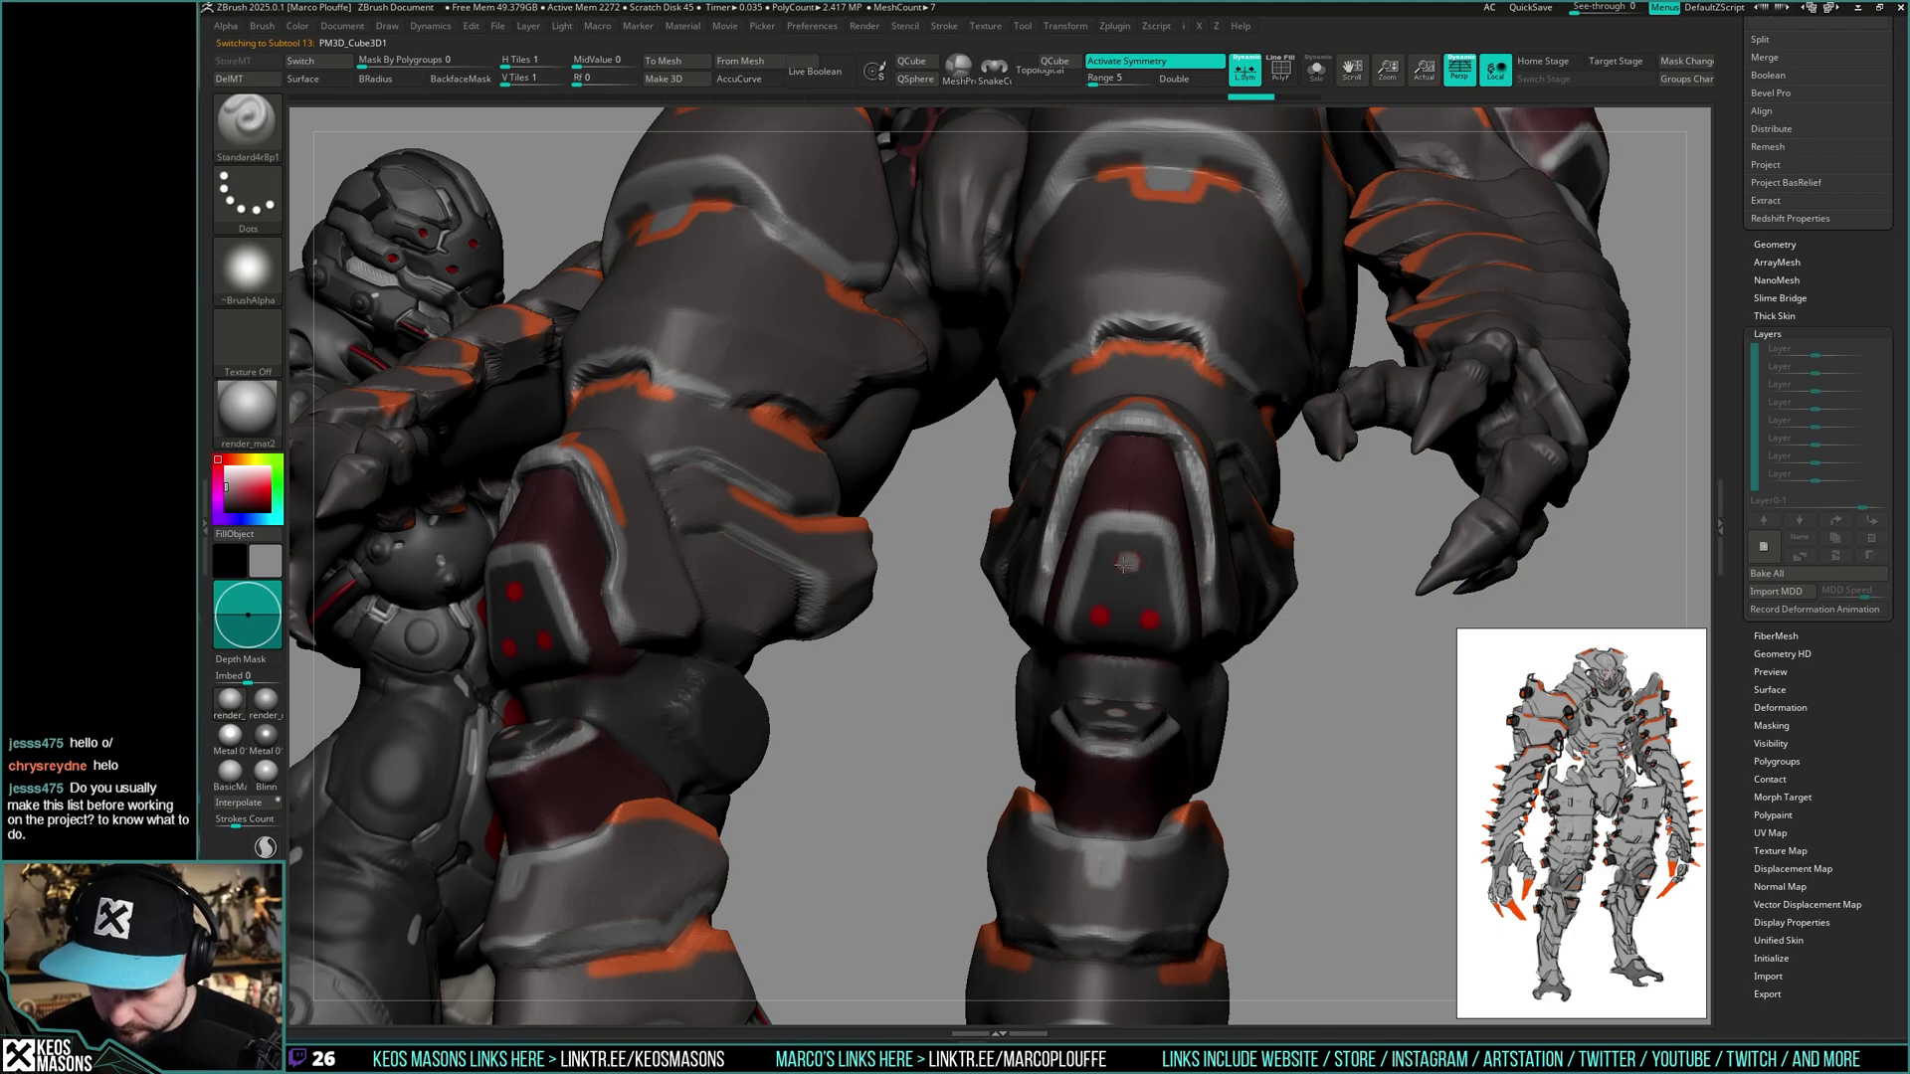
pyautogui.click(1149, 622)
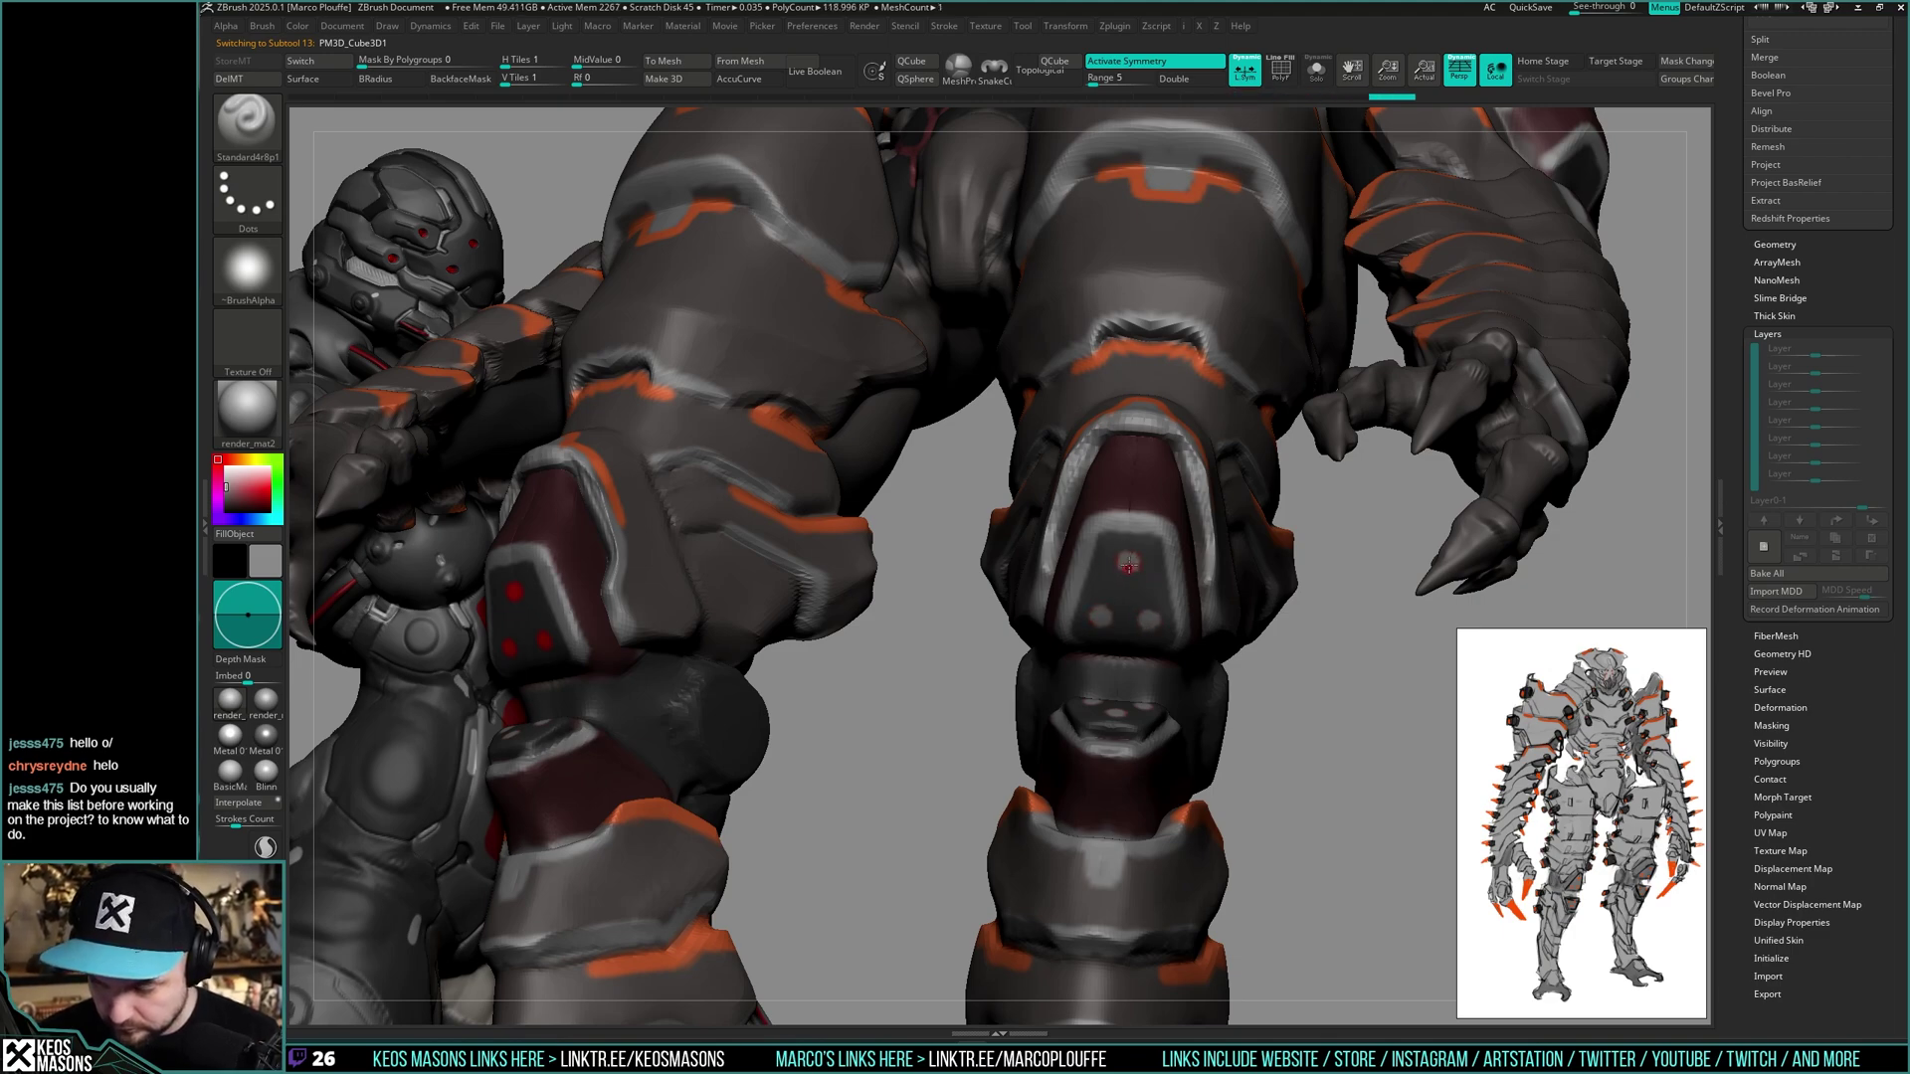
pyautogui.press('c')
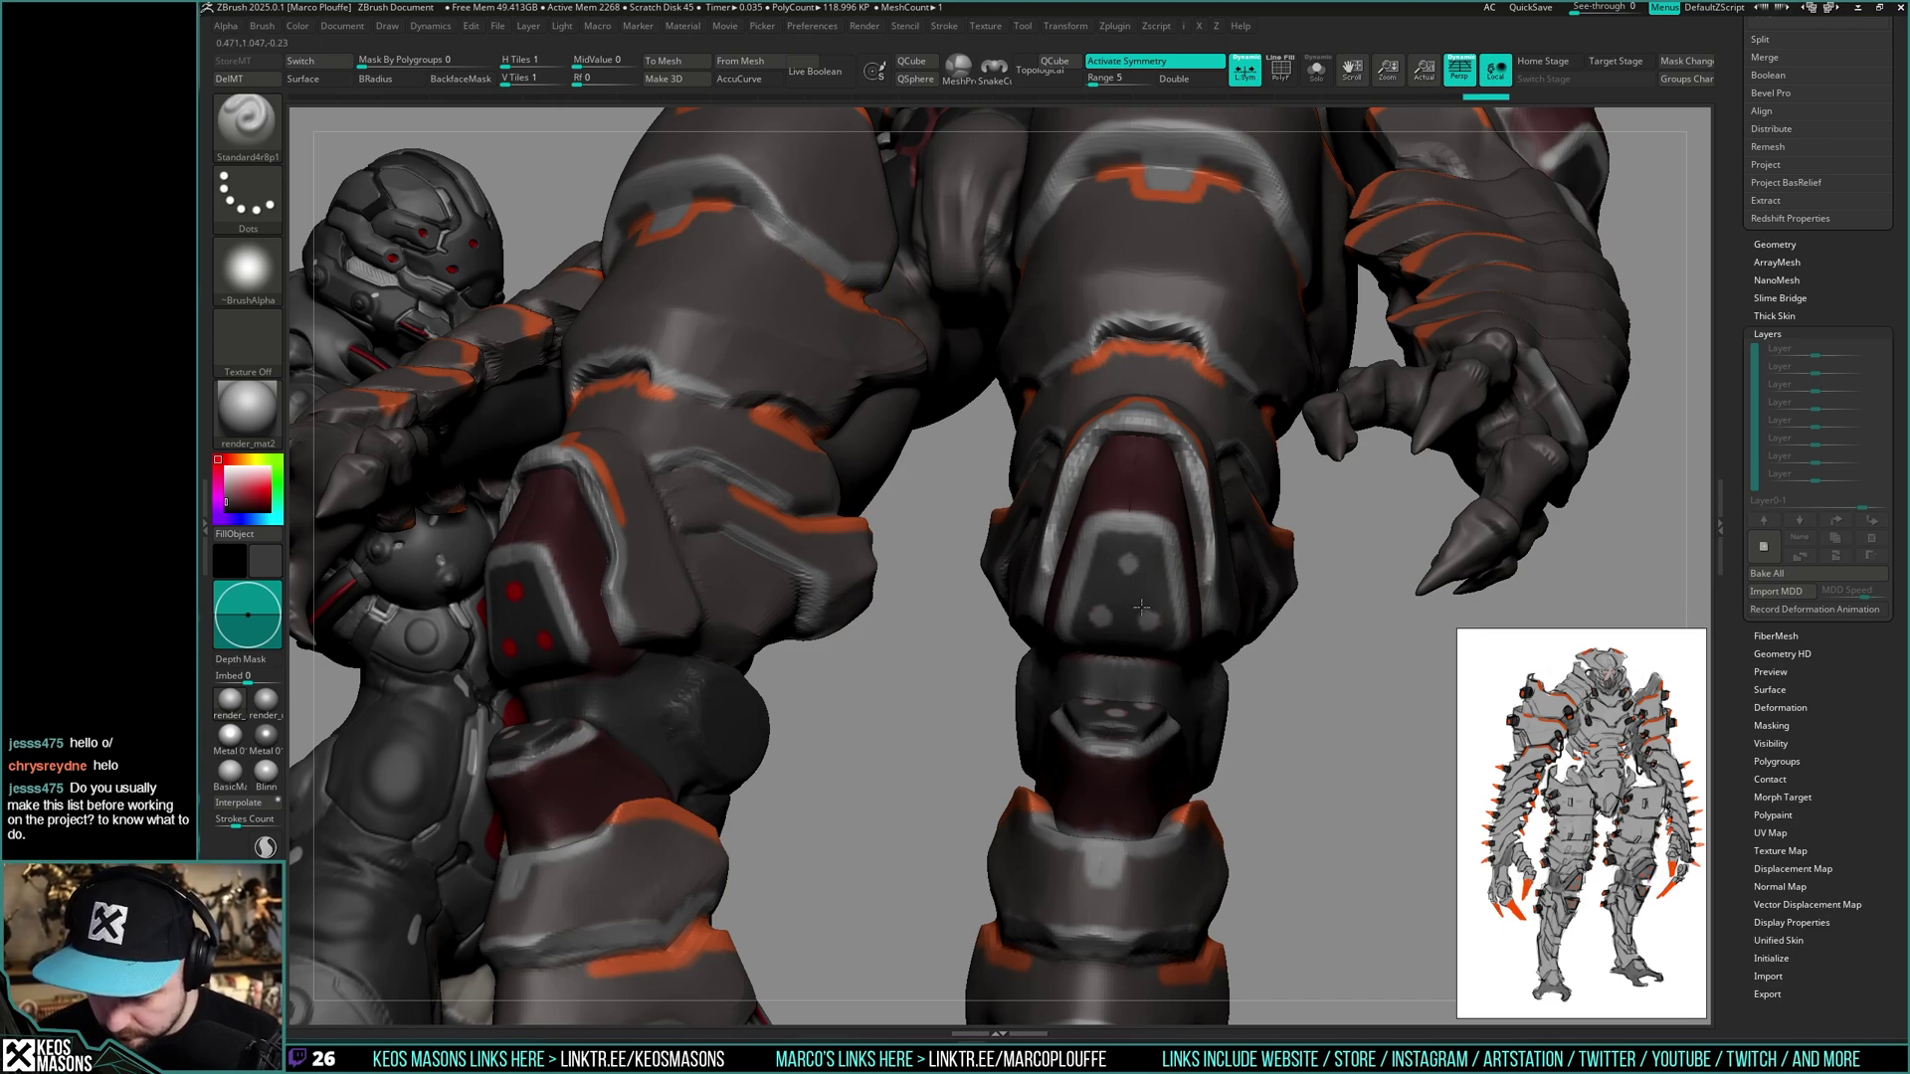
pyautogui.moveTo(1141, 605); pyautogui.dragTo(1144, 705, button='right')
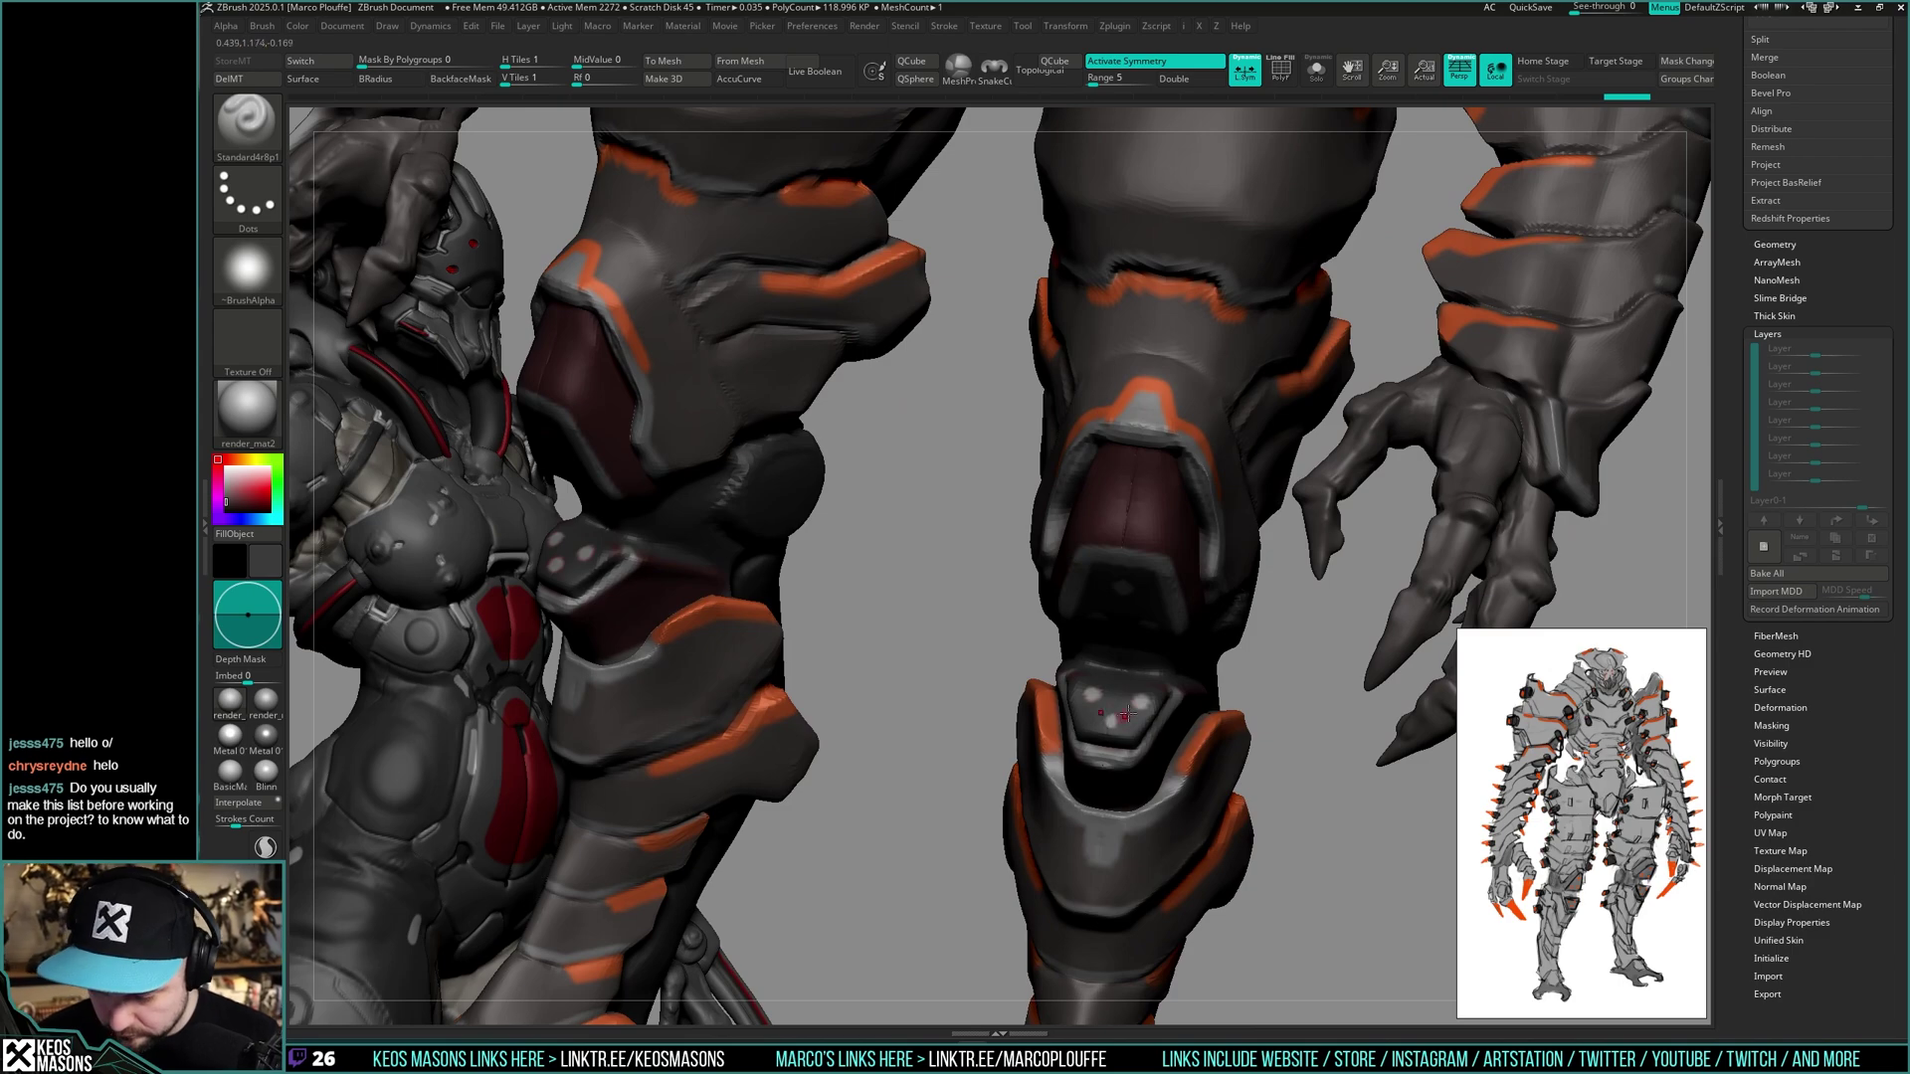
pyautogui.press('c')
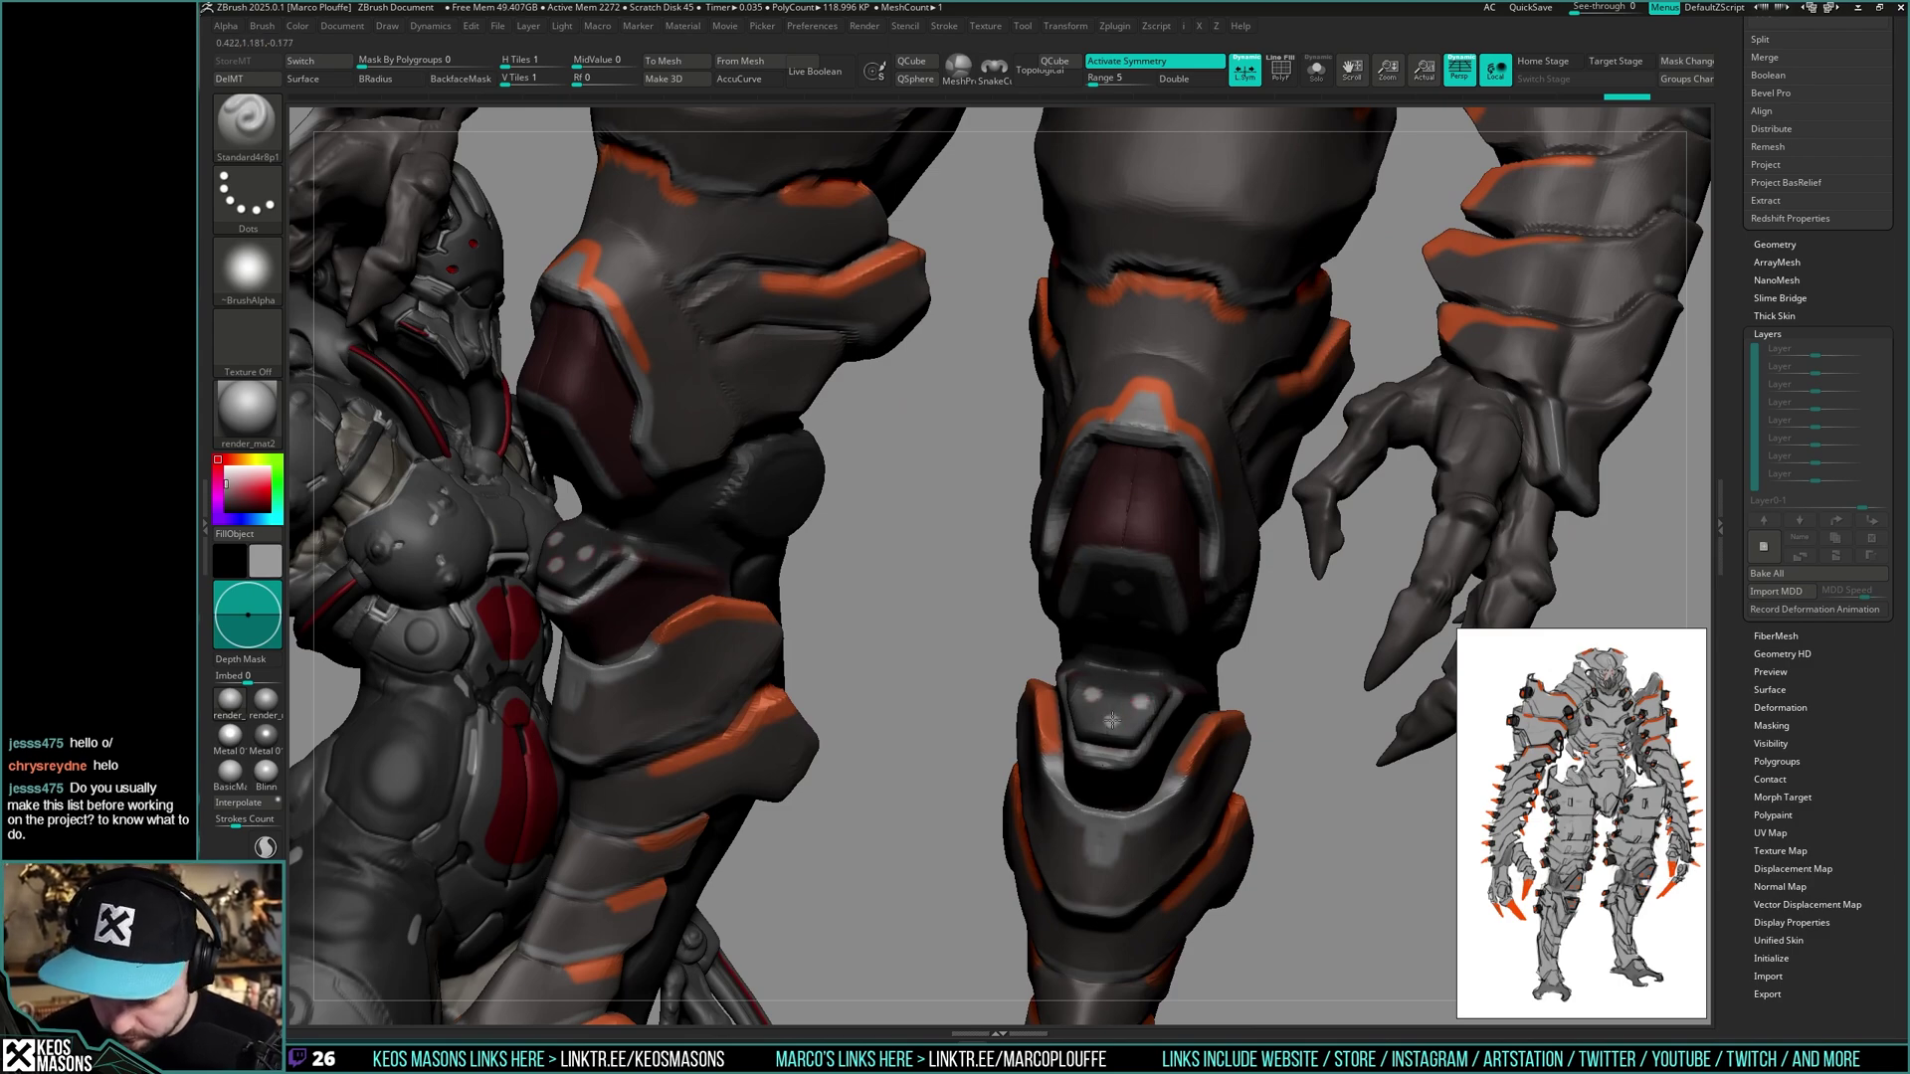
# - Replace the opposite leg with a mirrored duplicate of the repainted leg armour
pyautogui.keyDown('ctrl'); pyautogui.moveTo(1109, 720); pyautogui.dragTo(1488, 563, button='right'); pyautogui.keyUp('ctrl')
pyautogui.hotkey('shift', 'f')
pyautogui.hotkey('shift', 'f')
pyautogui.moveTo(1724, 475); pyautogui.dragTo(1746, 714)
pyautogui.click(1780, 737)
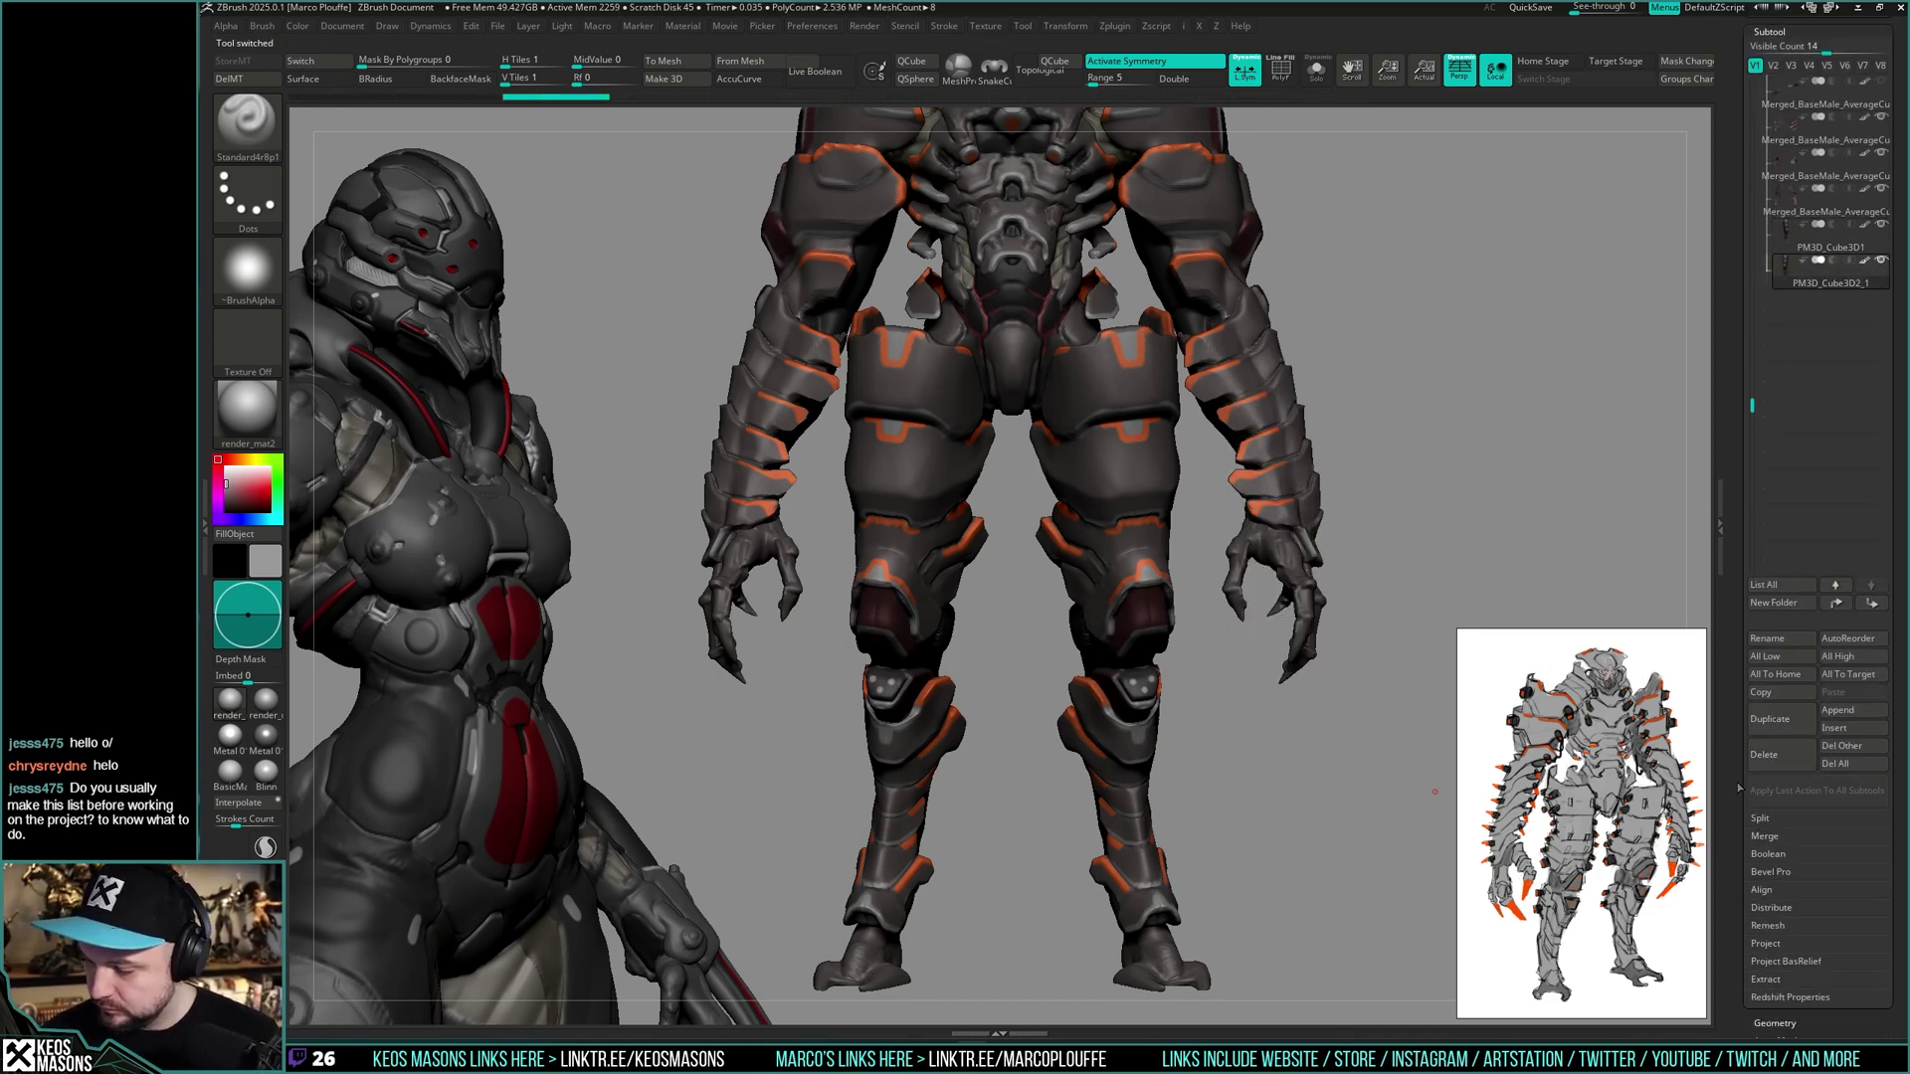
pyautogui.moveTo(1295, 601); pyautogui.dragTo(1234, 613, button='right')
pyautogui.hotkey('shift', 'f')
pyautogui.hotkey('shift', 'f')
pyautogui.moveTo(1233, 613); pyautogui.dragTo(1303, 603)
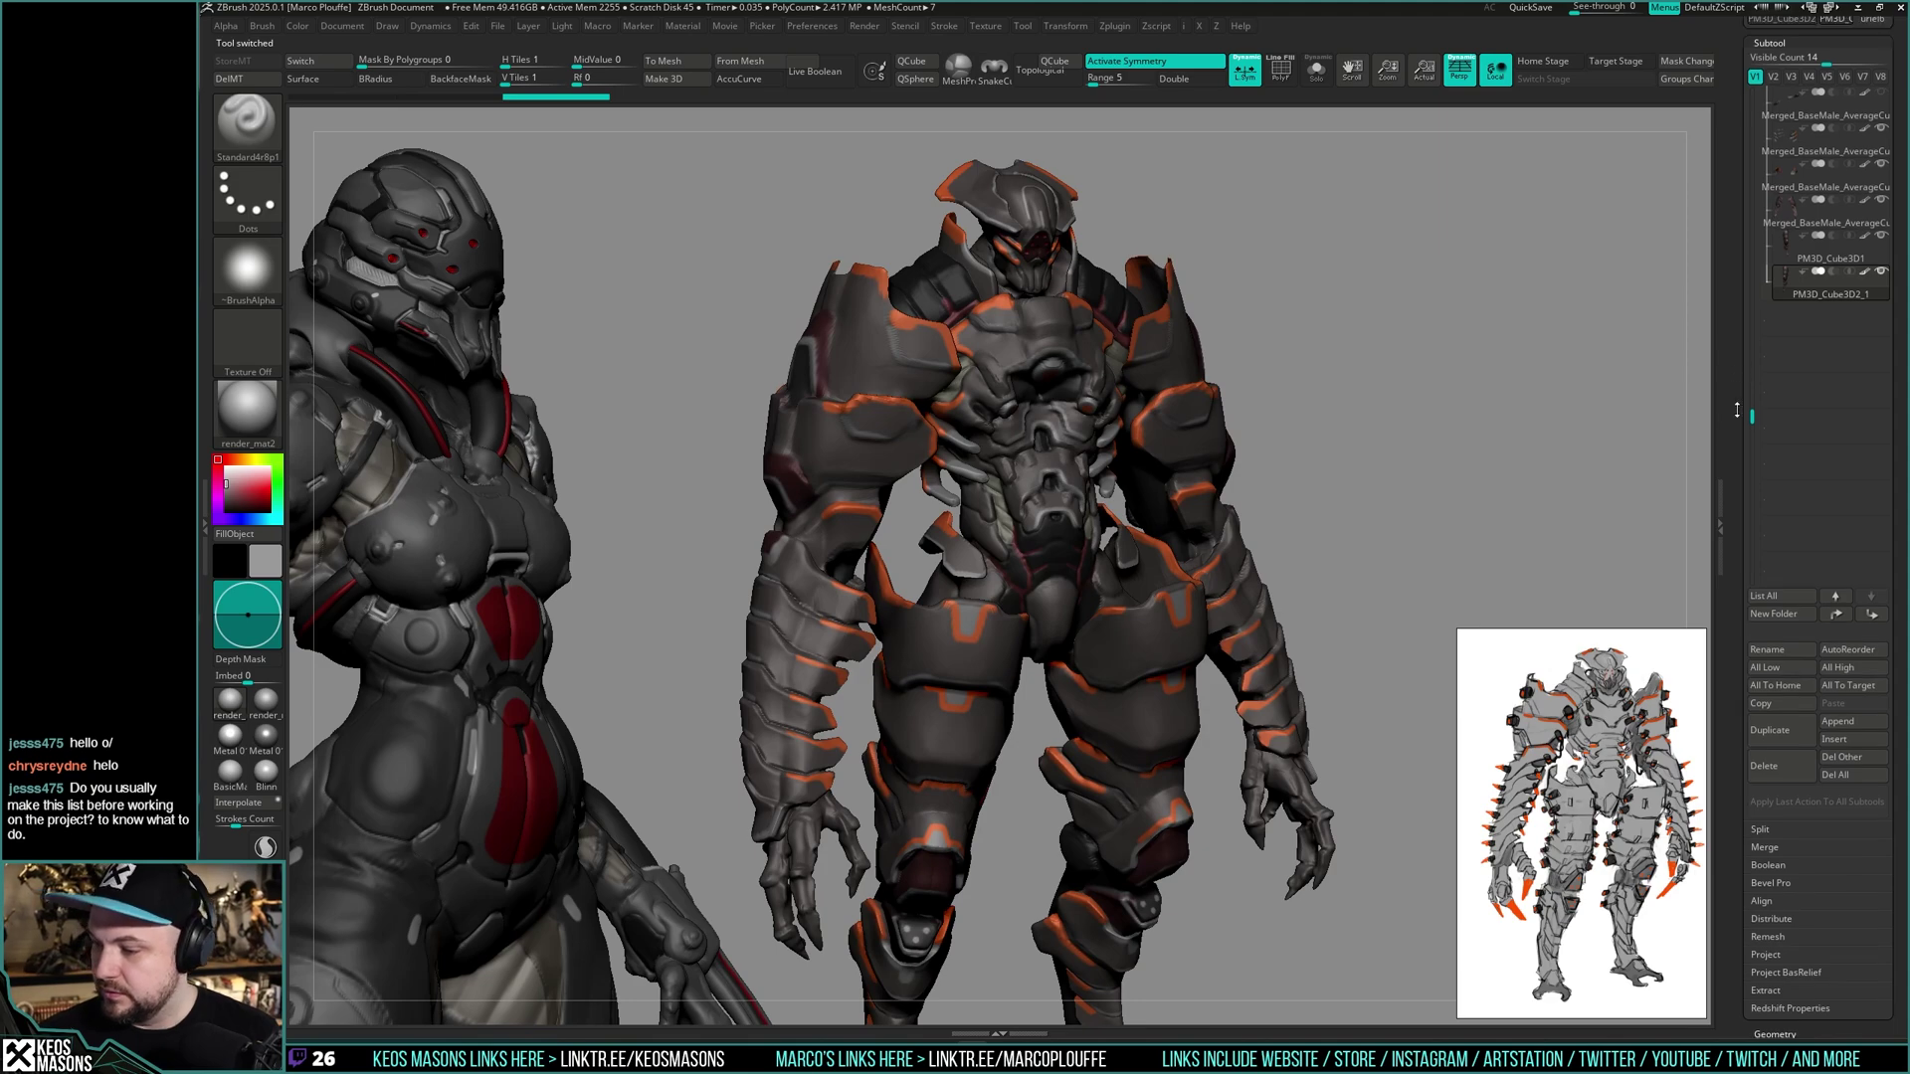
# - Switch to the uriel6 character to examine its colour accents, and return to the armoured creature for comparison
pyautogui.moveTo(1416, 470); pyautogui.dragTo(1422, 488)
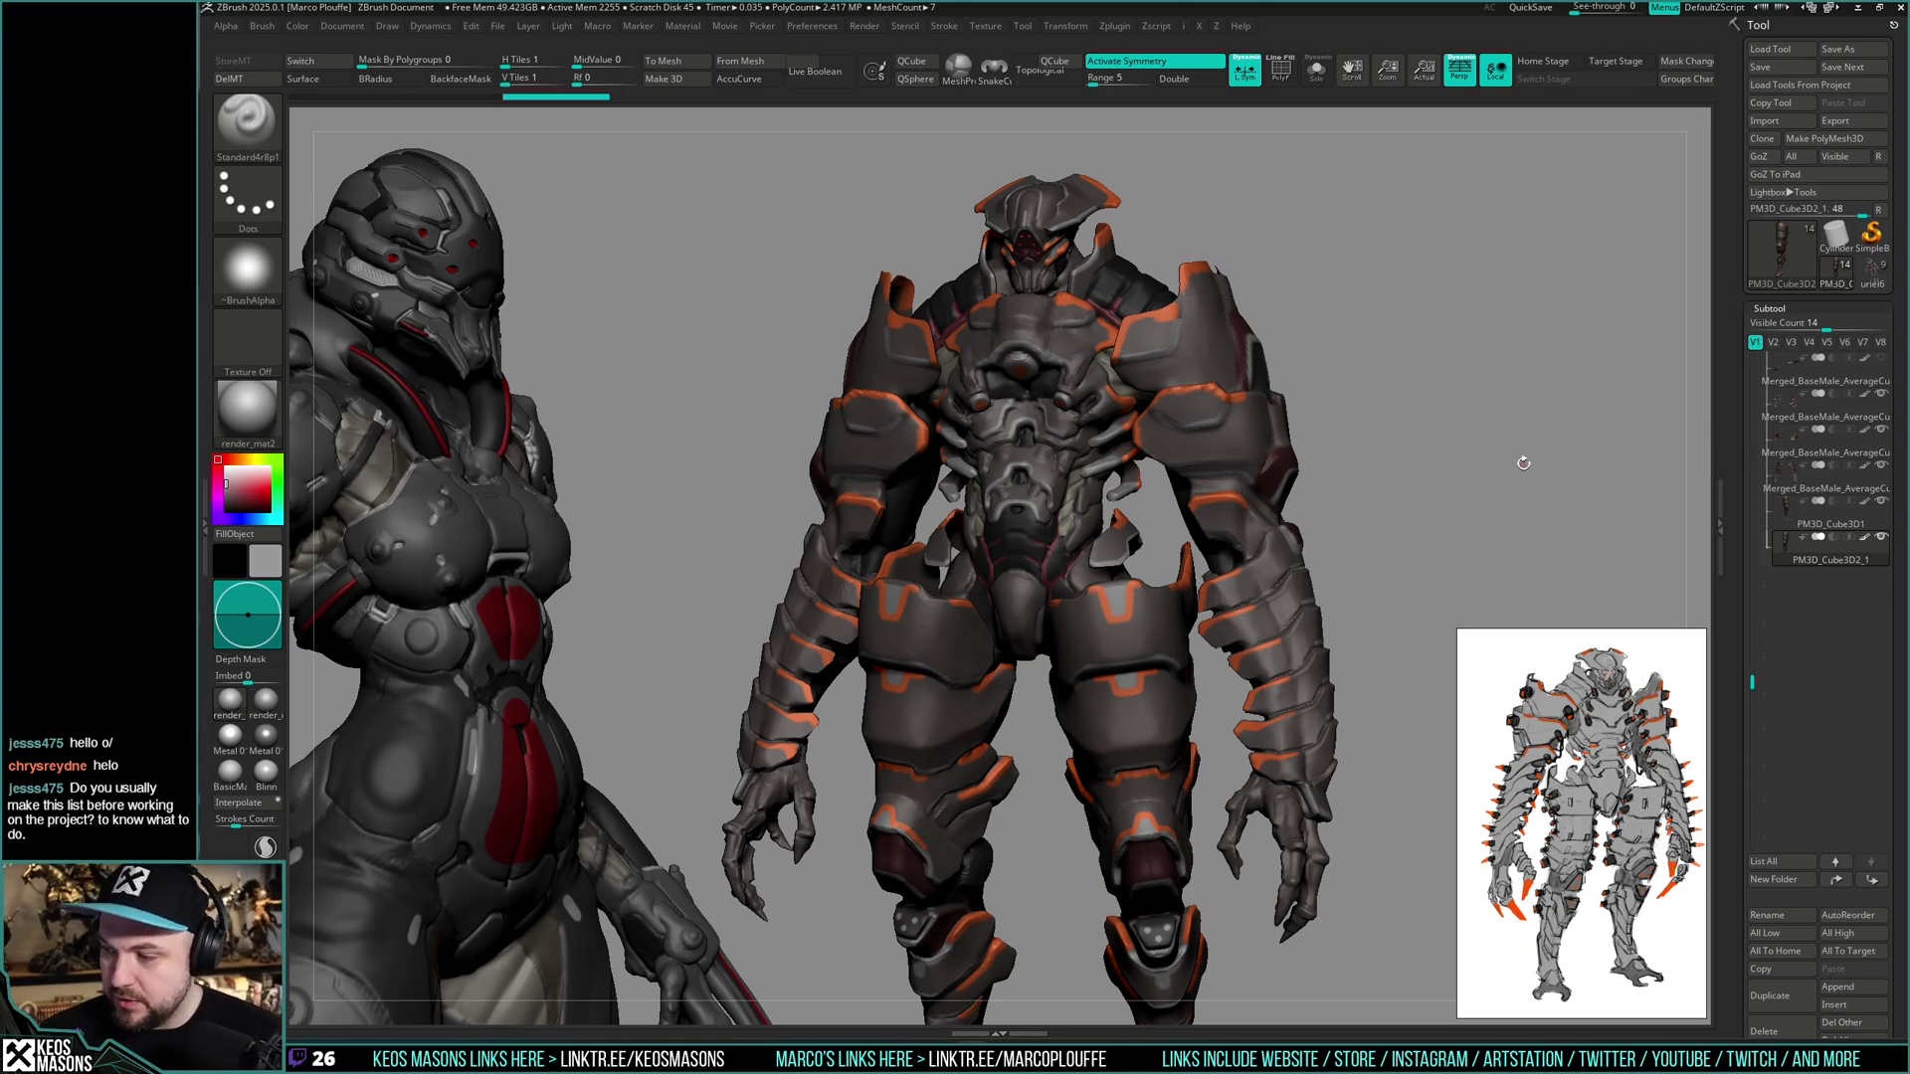
pyautogui.click(1871, 271)
pyautogui.moveTo(1522, 463); pyautogui.dragTo(1482, 467)
pyautogui.moveTo(1332, 437)
pyautogui.keyDown('alt'); pyautogui.mouseDown()
pyautogui.moveTo(1124, 811)
pyautogui.moveTo(1150, 999)
pyautogui.mouseUp(); pyautogui.keyUp('alt')
pyautogui.moveTo(1283, 587)
pyautogui.mouseDown()
pyautogui.moveTo(1125, 588)
pyautogui.moveTo(1226, 597)
pyautogui.moveTo(1024, 635)
pyautogui.mouseUp()
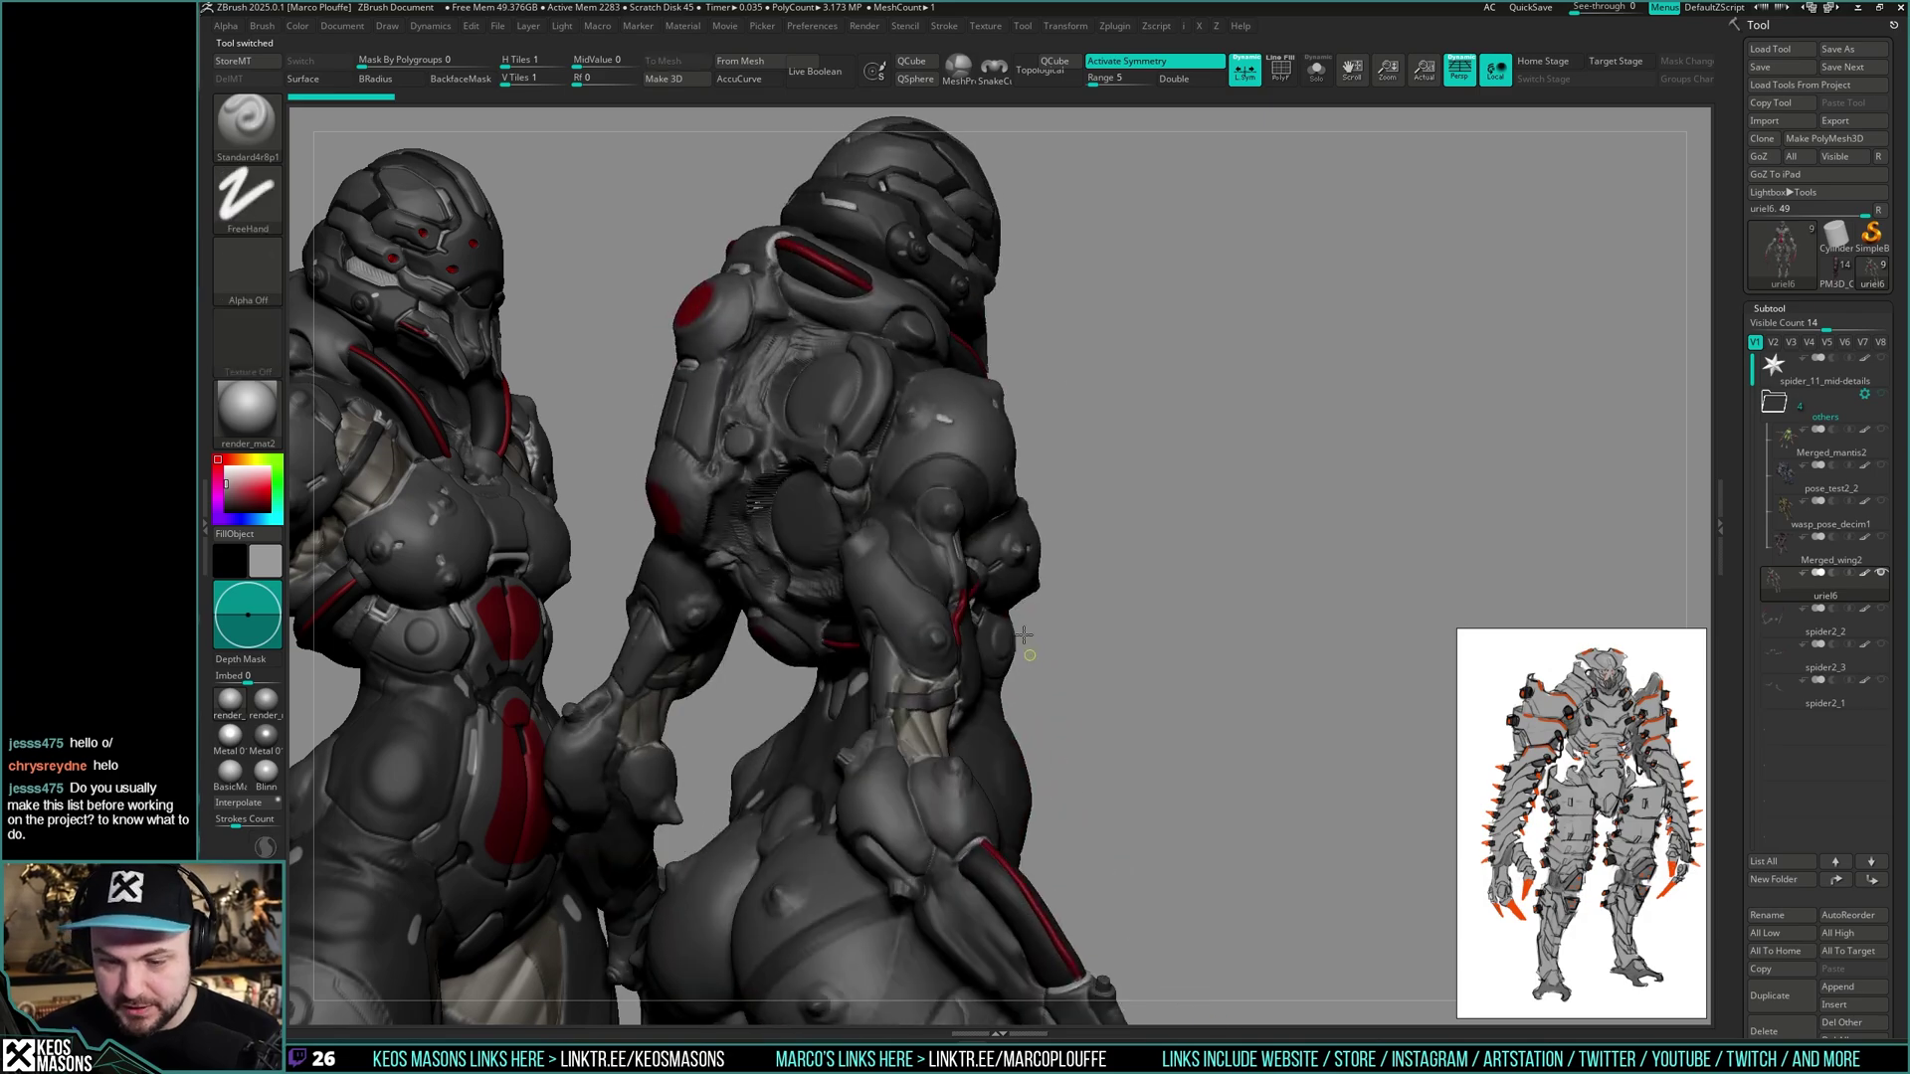
pyautogui.moveTo(1024, 634)
pyautogui.mouseDown(button='right')
pyautogui.moveTo(1300, 503)
pyautogui.moveTo(1253, 574)
pyautogui.moveTo(1306, 538)
pyautogui.moveTo(1080, 636)
pyautogui.moveTo(1056, 729)
pyautogui.moveTo(1091, 688)
pyautogui.moveTo(1293, 644)
pyautogui.mouseUp(button='right')
pyautogui.click(1835, 270)
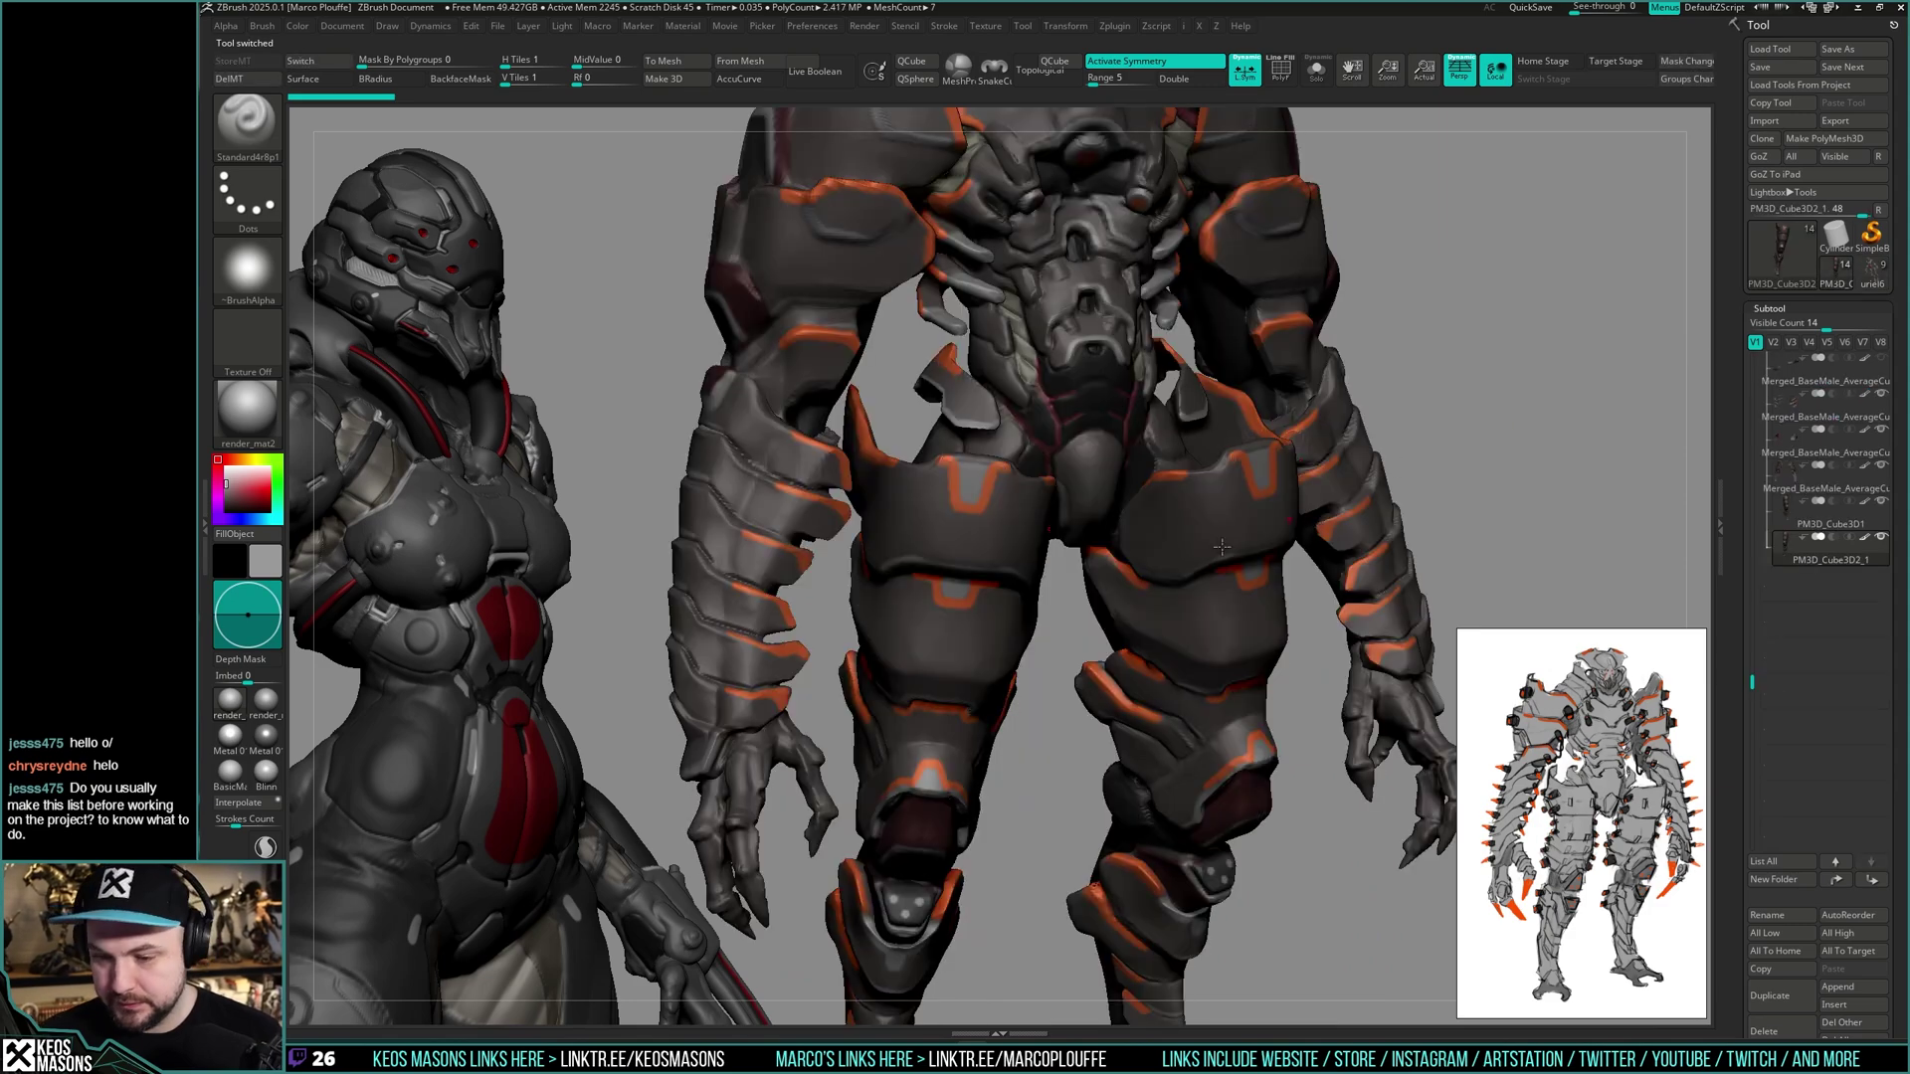
pyautogui.keyDown('alt'); pyautogui.moveTo(1222, 546); pyautogui.dragTo(1189, 524, button='right'); pyautogui.keyUp('alt')
pyautogui.keyDown('ctrl'); pyautogui.moveTo(1433, 443); pyautogui.dragTo(1446, 445, button='right'); pyautogui.keyUp('ctrl')
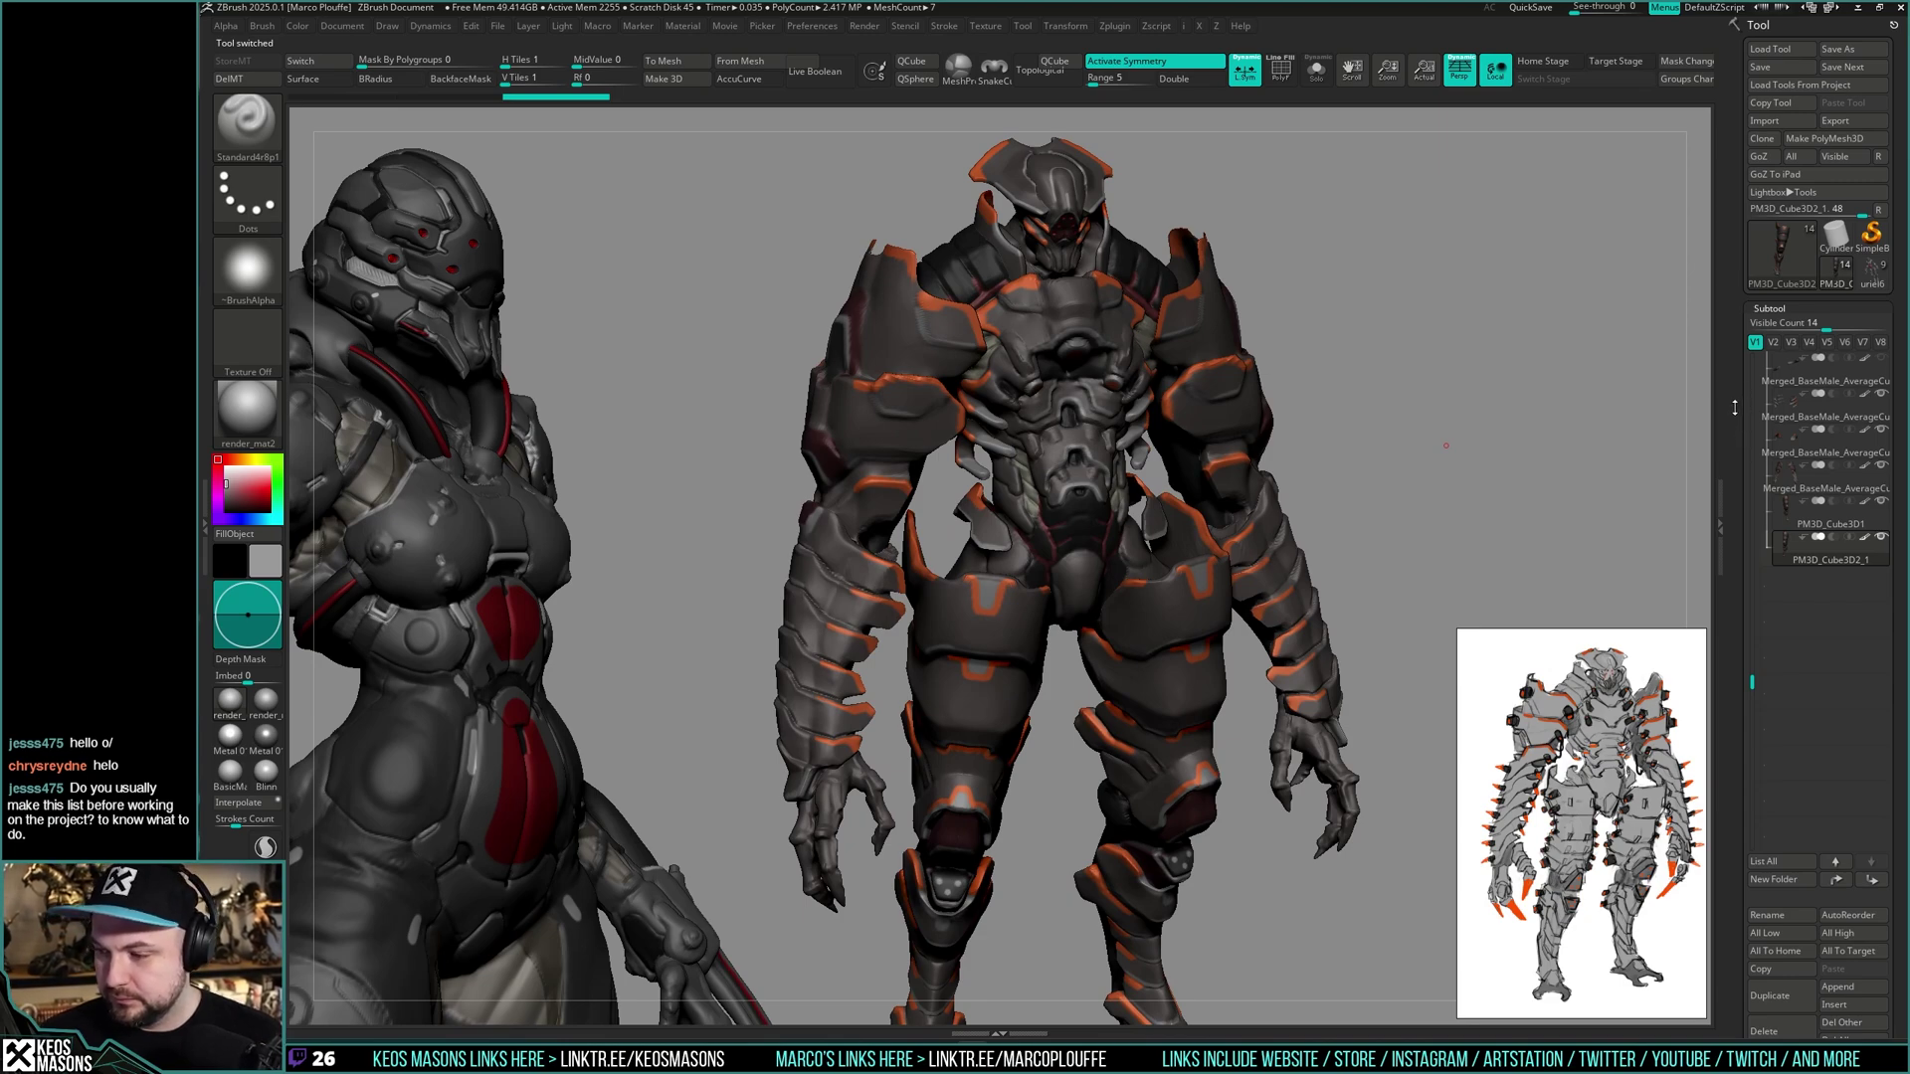
# - Load the tool file spider_43.ztl from the spider project folder
pyautogui.click(1797, 58)
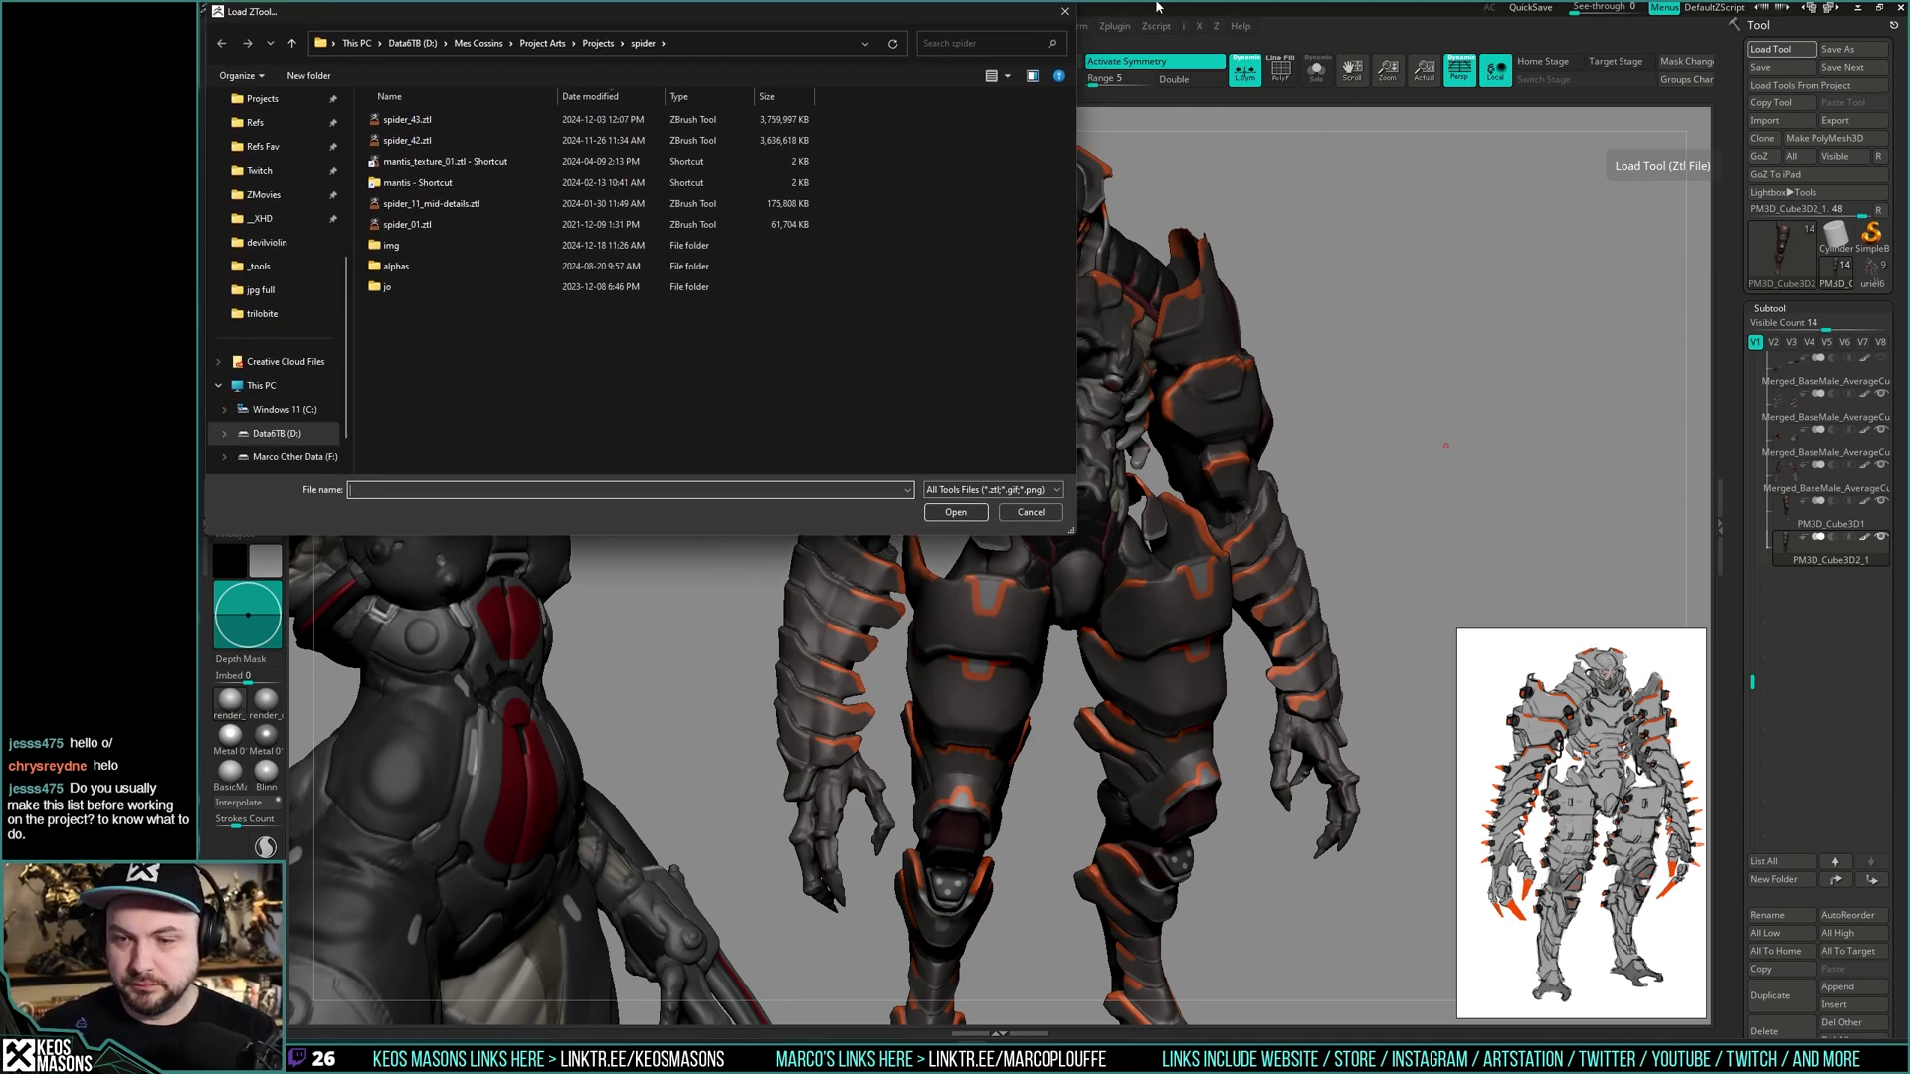
pyautogui.rightClick(834, 319)
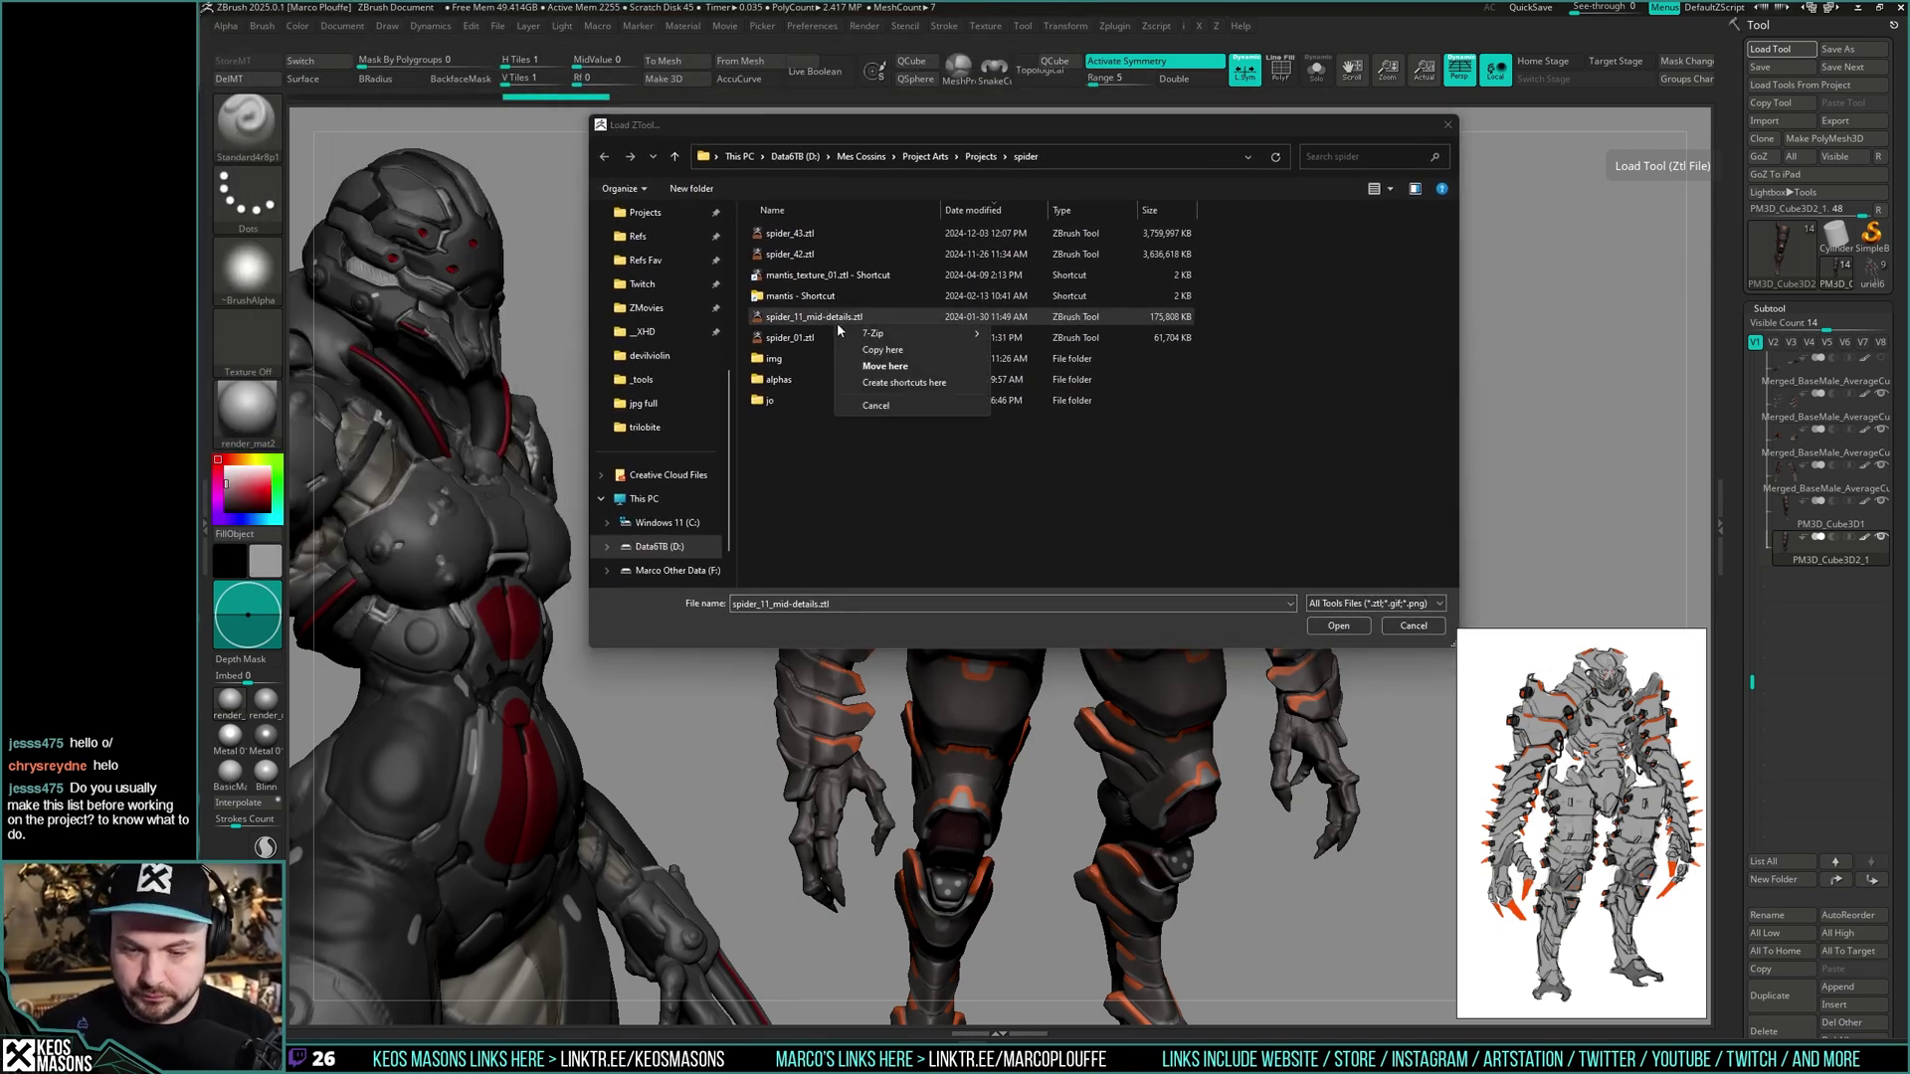
pyautogui.click(819, 451)
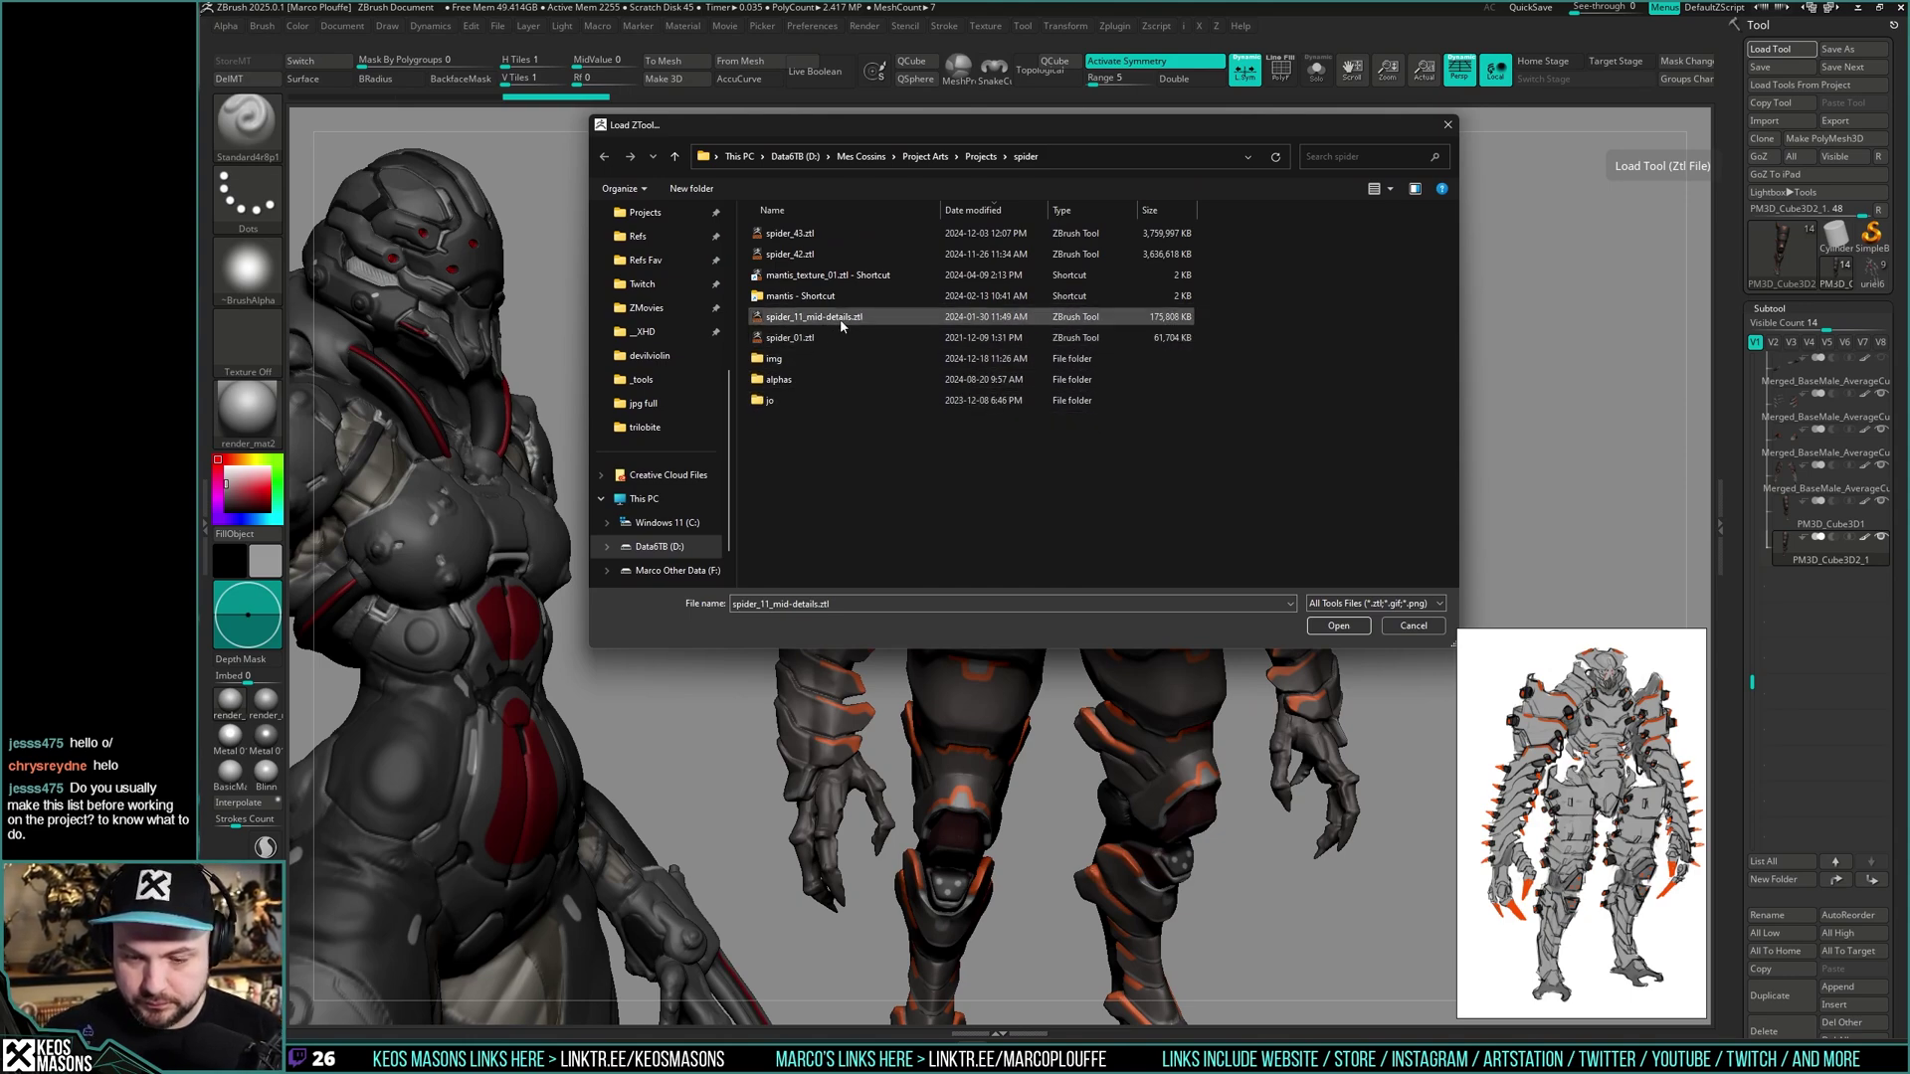
pyautogui.click(791, 234)
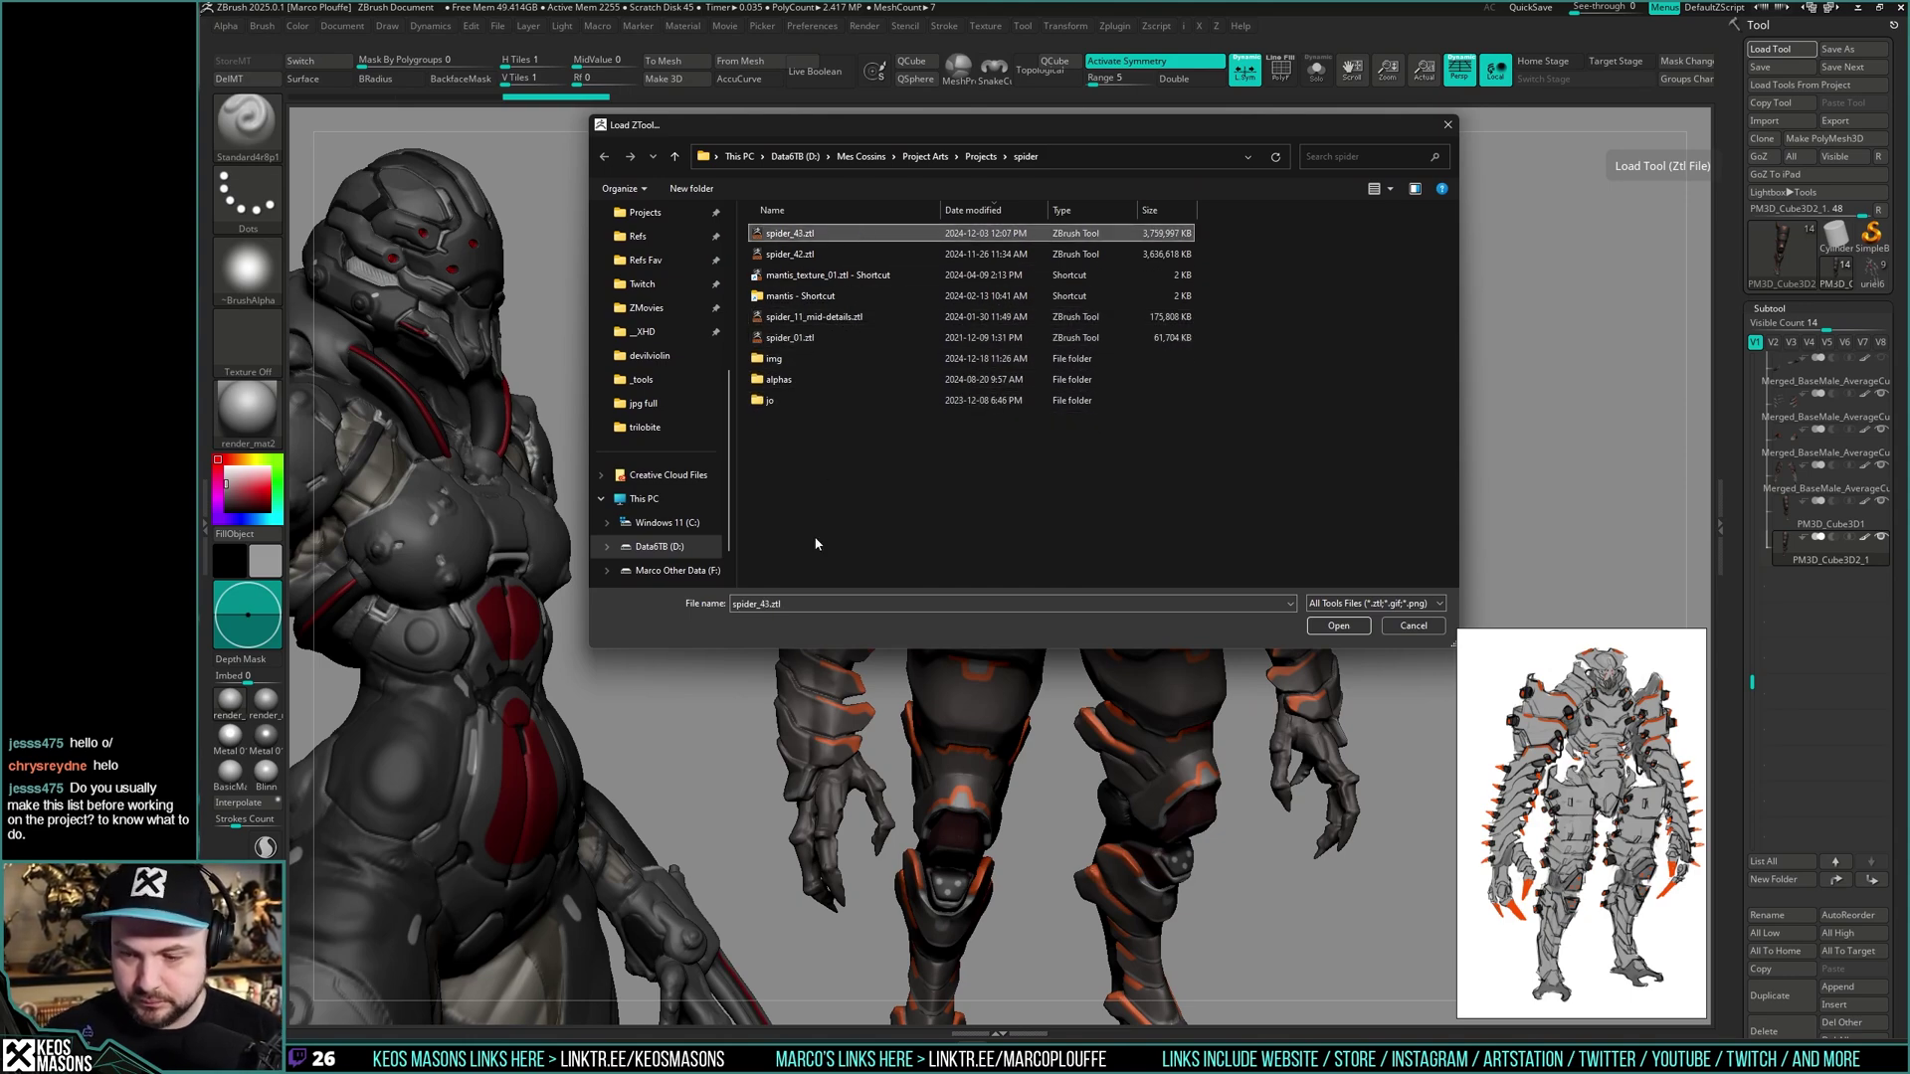
pyautogui.click(1355, 627)
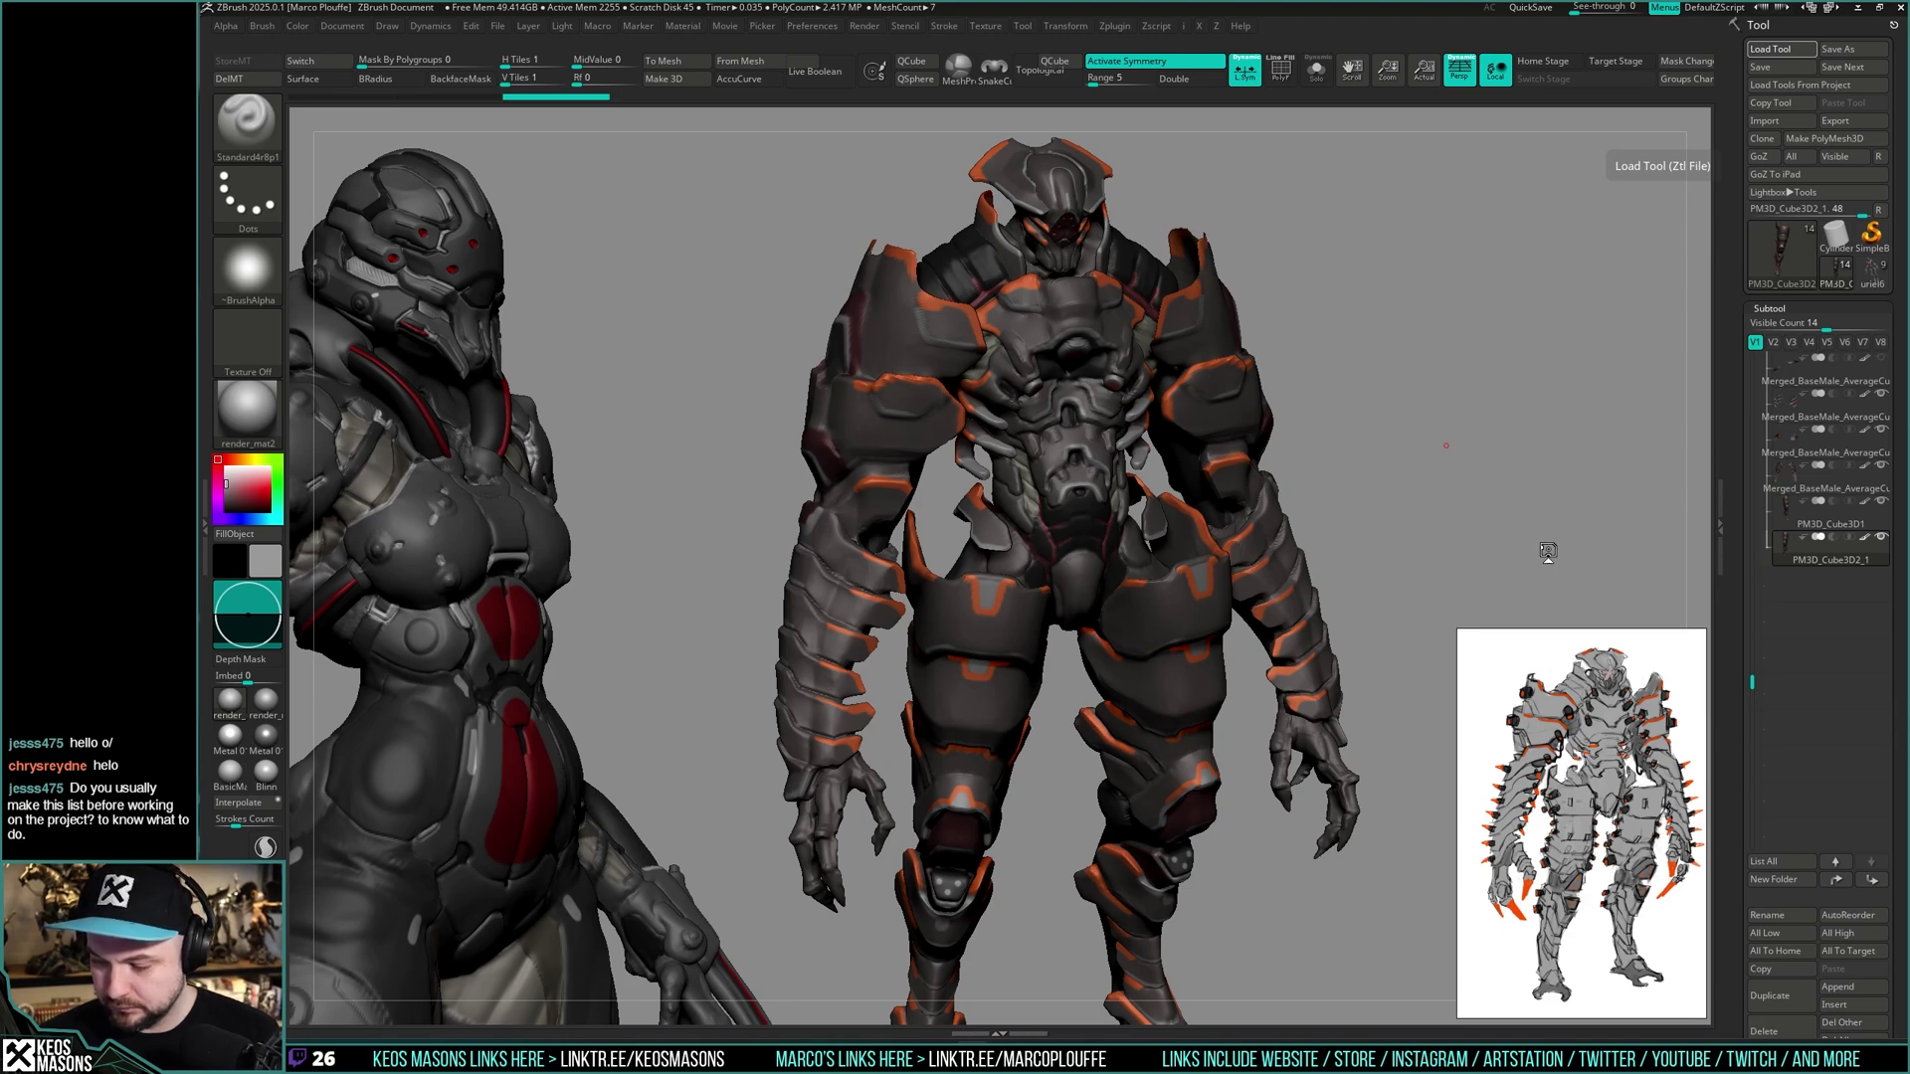
pyautogui.hotkey('ctrl', 'd')
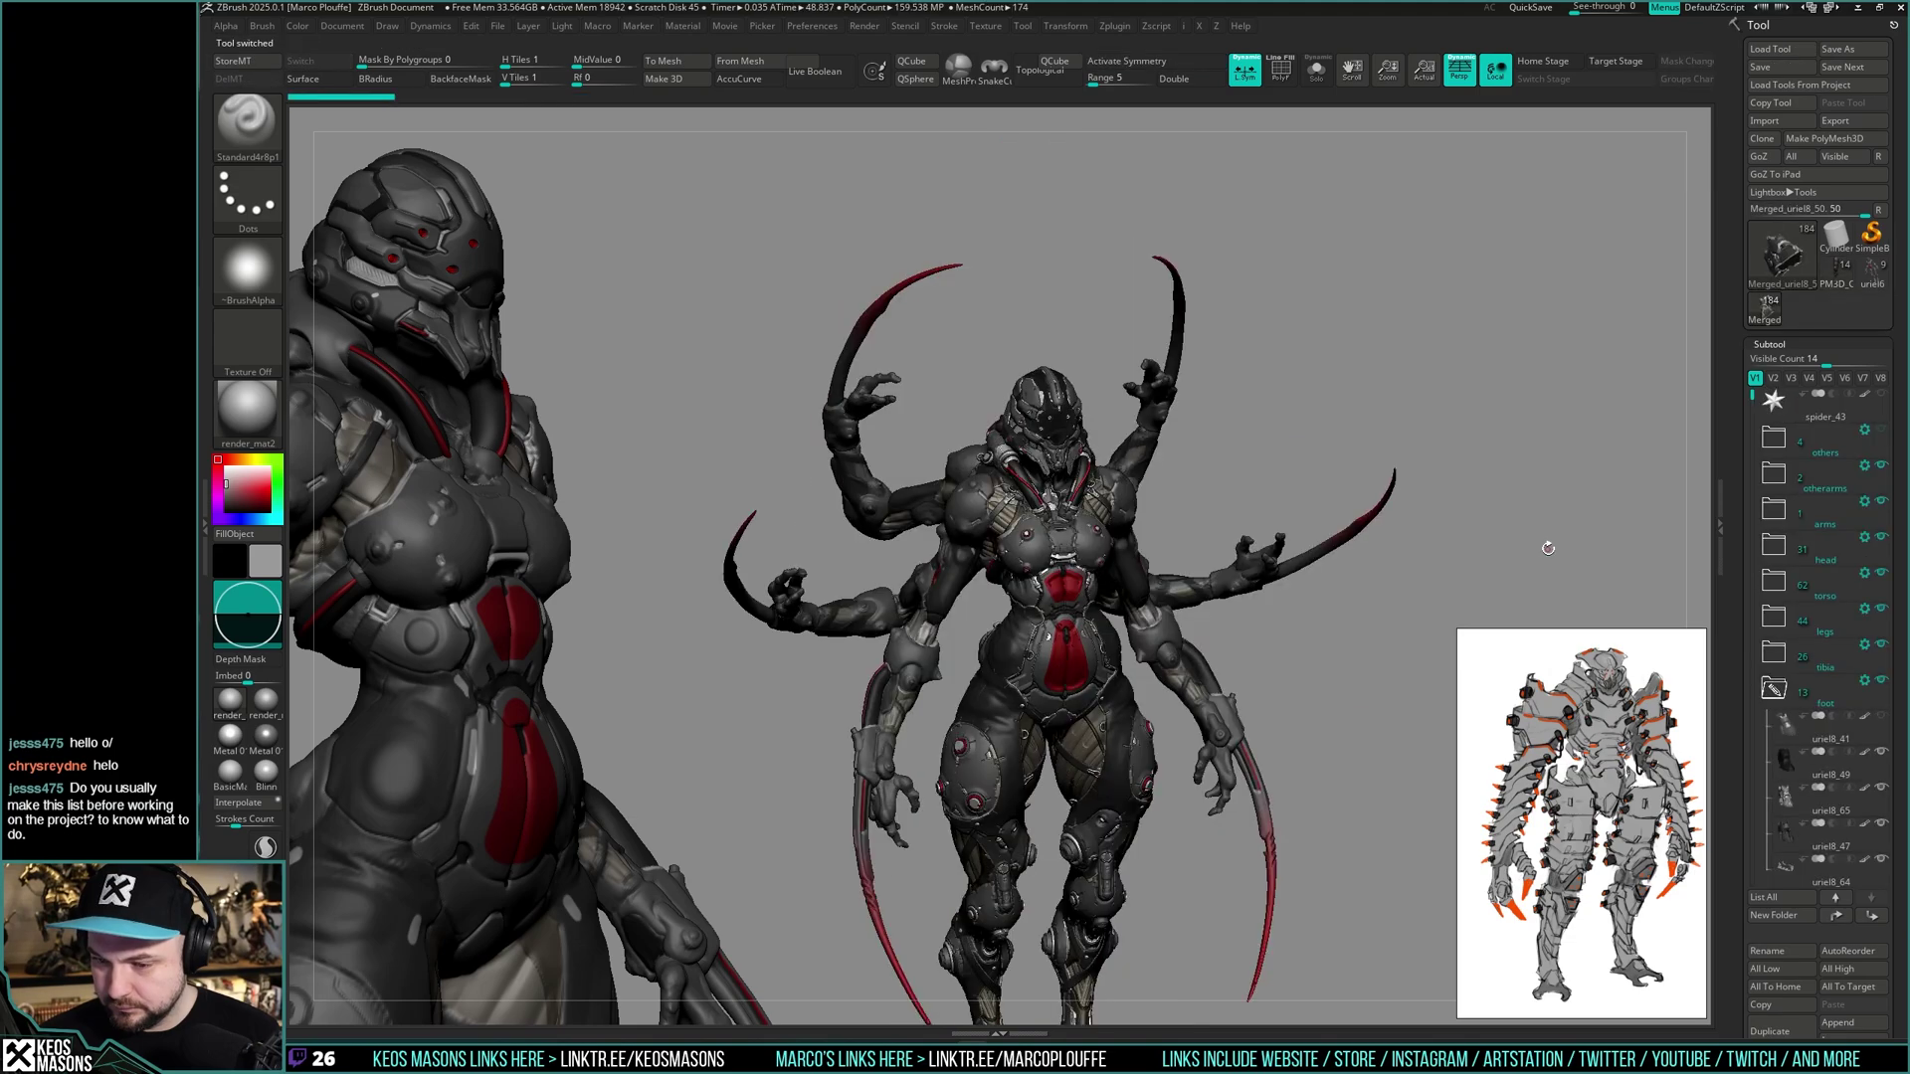
# - Select the cylindrical cap beside the spider character's collar and show it in isolation
pyautogui.keyDown('alt'); pyautogui.moveTo(1312, 523); pyautogui.dragTo(1165, 631); pyautogui.keyUp('alt')
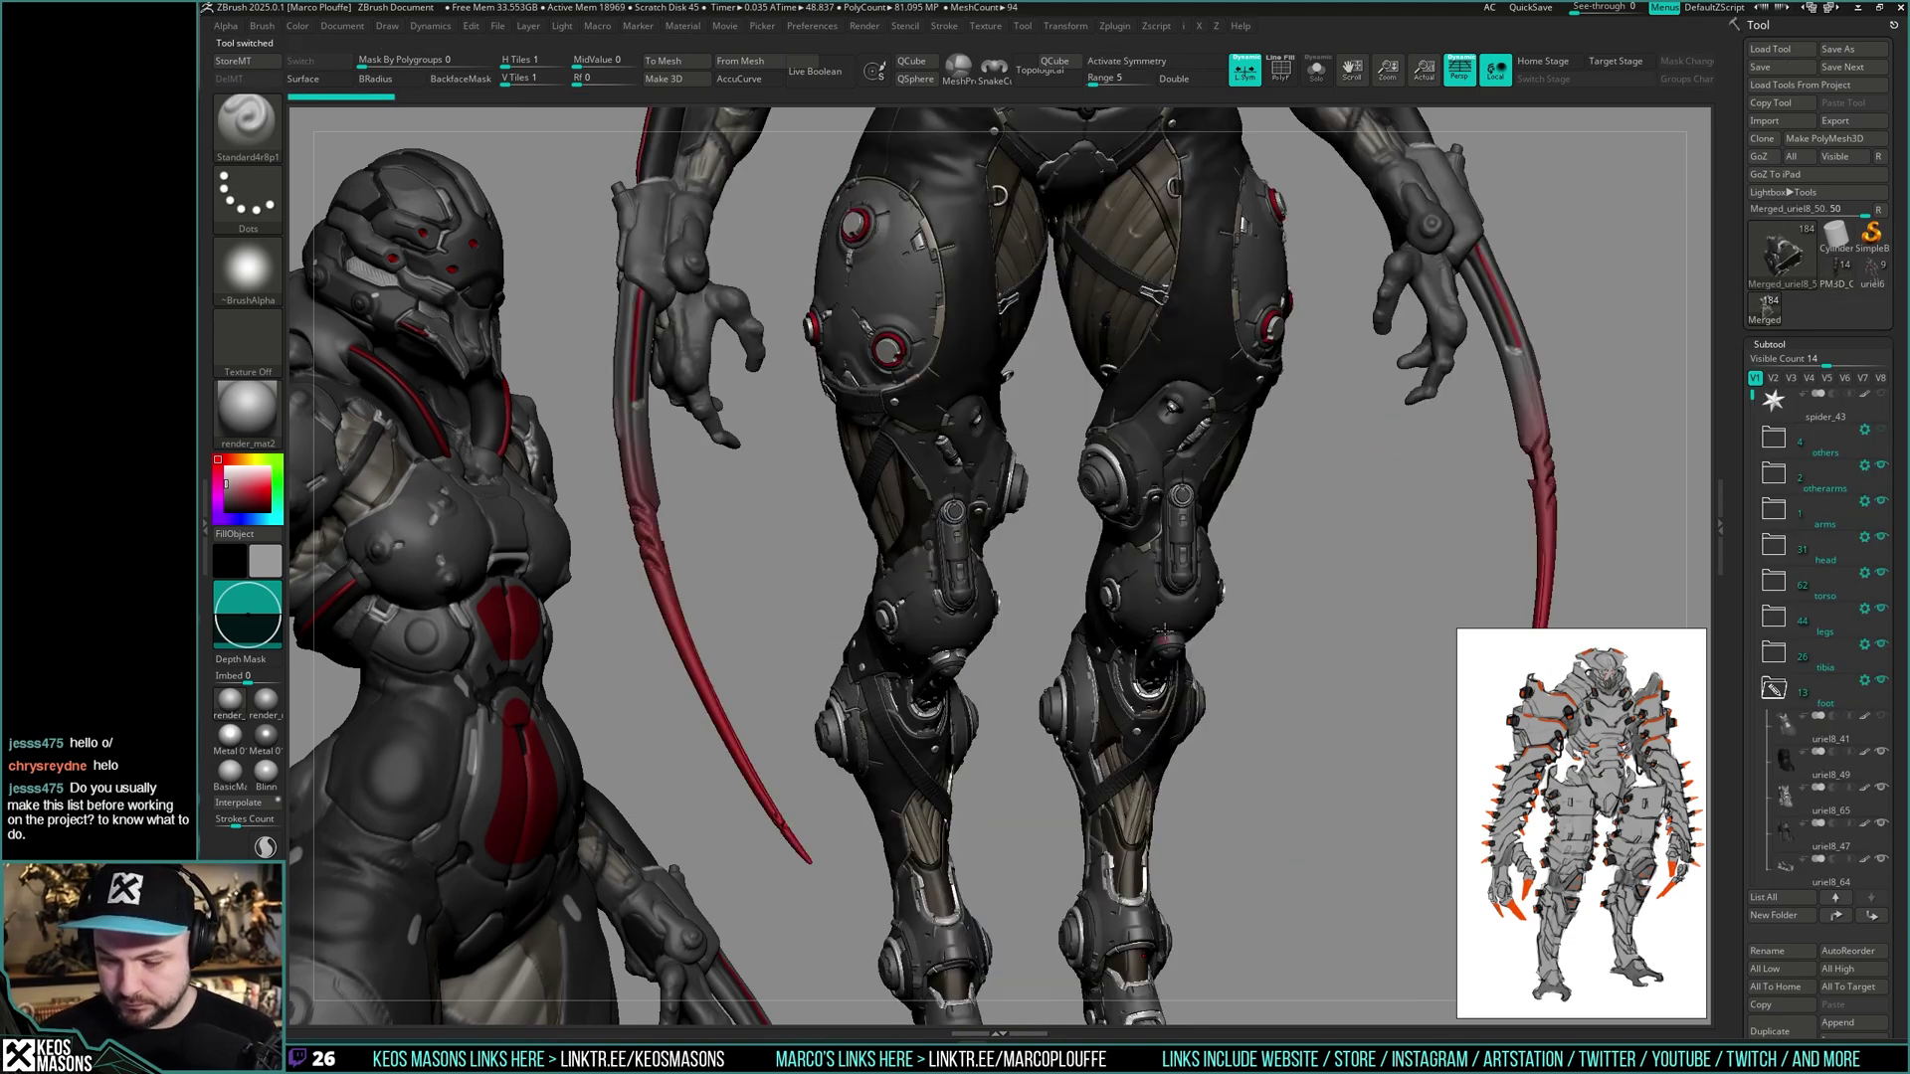
pyautogui.keyDown('alt'); pyautogui.moveTo(1090, 411); pyautogui.dragTo(1261, 566); pyautogui.keyUp('alt')
pyautogui.moveTo(1260, 565); pyautogui.dragTo(1090, 663, button='right')
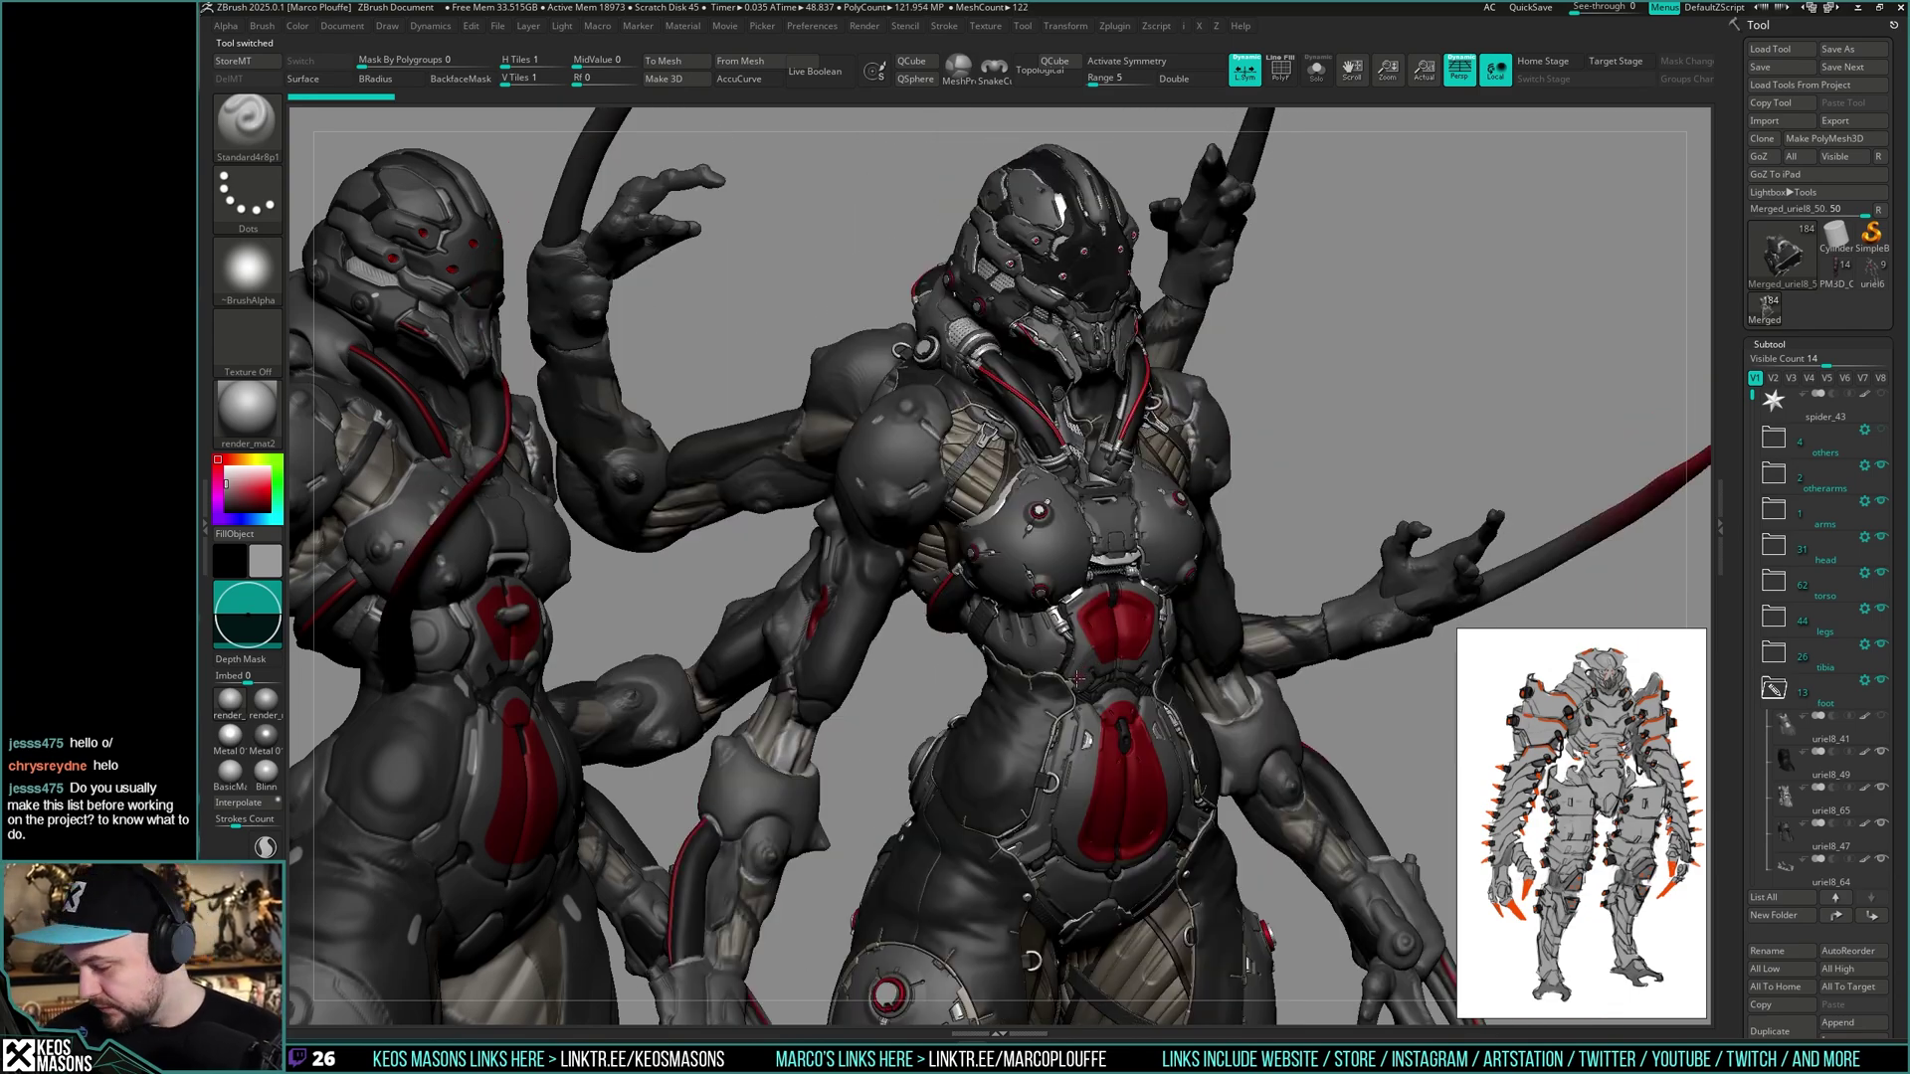
pyautogui.keyDown('alt'); pyautogui.moveTo(1078, 760); pyautogui.dragTo(1066, 707, button='right'); pyautogui.keyUp('alt')
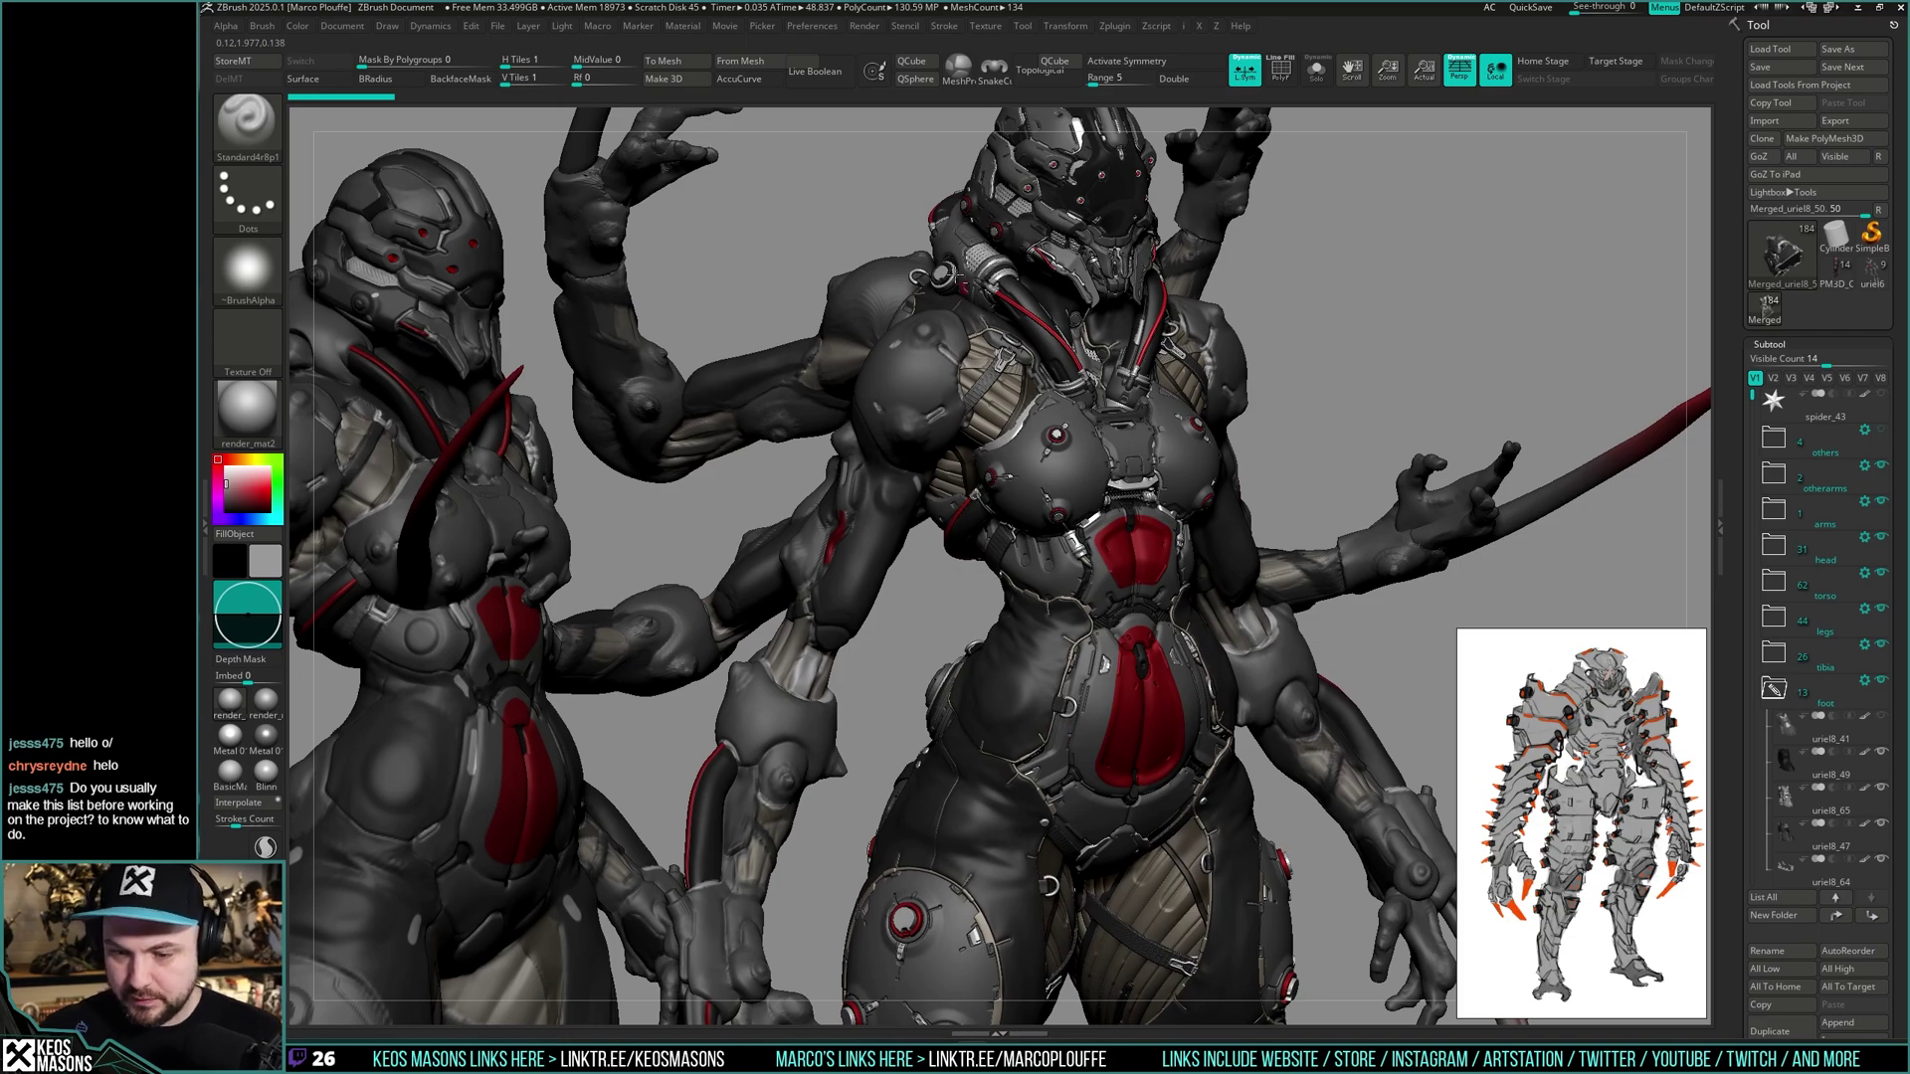
pyautogui.keyDown('alt'); pyautogui.click(954, 275); pyautogui.keyUp('alt')
pyautogui.hotkey('shift', 's')
pyautogui.moveTo(1054, 541); pyautogui.dragTo(1090, 600, button='right')
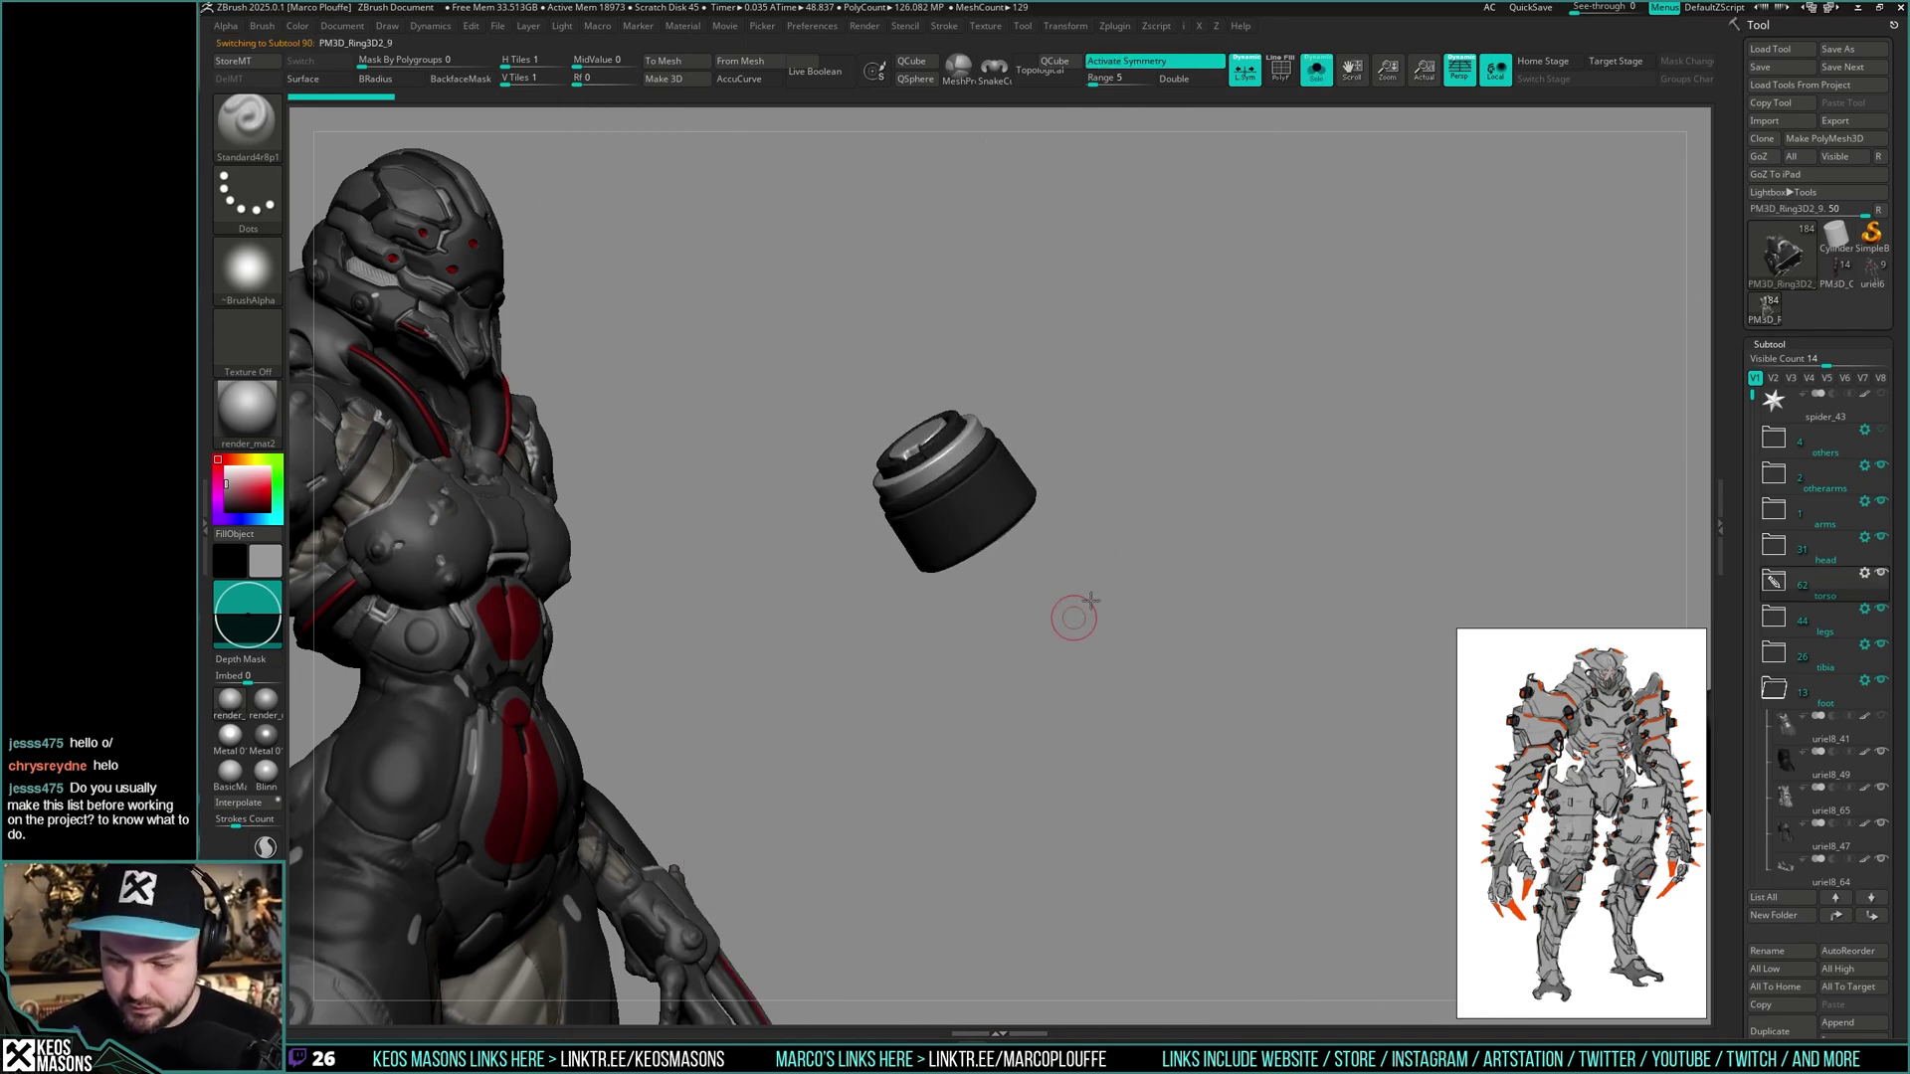
# - Clone the pair of cylindrical caps from the spider character as a separate tool
pyautogui.moveTo(1091, 600)
pyautogui.mouseDown()
pyautogui.moveTo(1173, 546)
pyautogui.moveTo(1087, 610)
pyautogui.moveTo(1064, 552)
pyautogui.mouseUp()
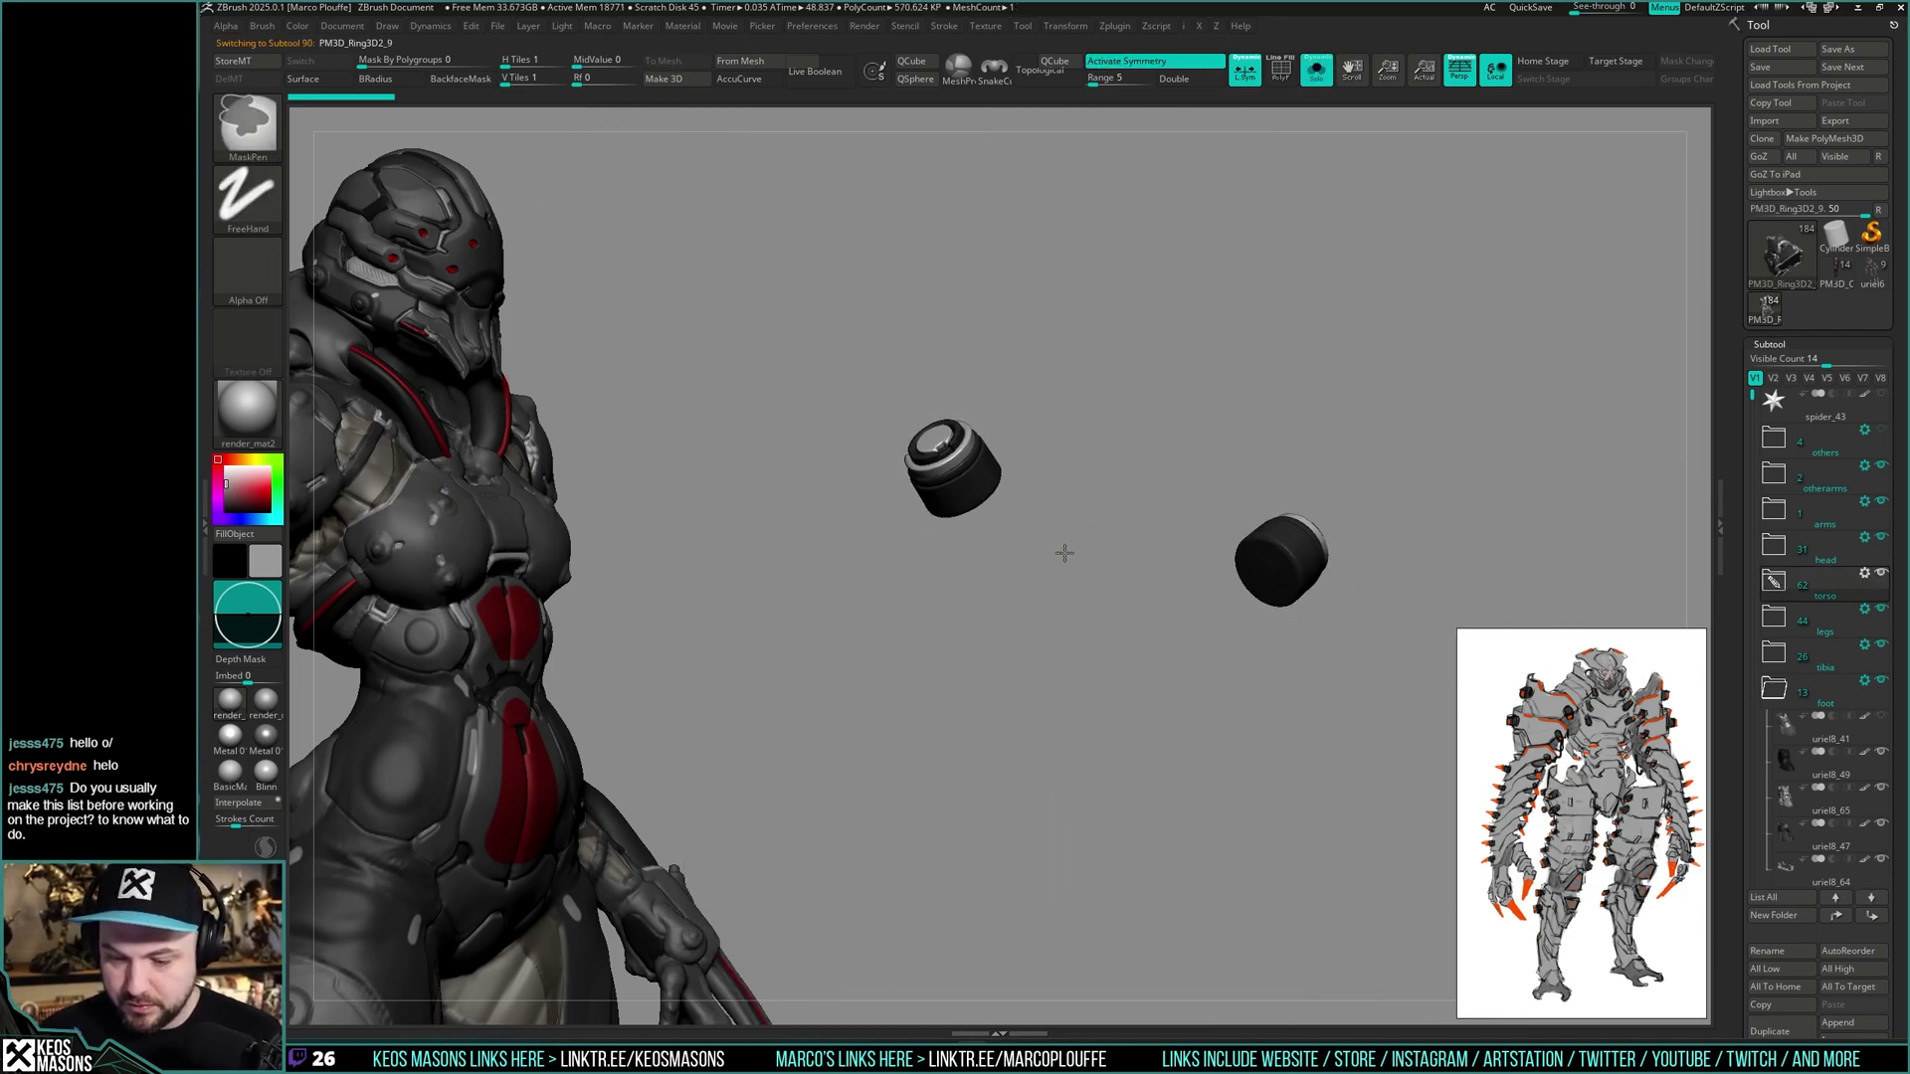
pyautogui.keyDown('shift'); pyautogui.moveTo(1064, 553); pyautogui.dragTo(1144, 596, button='right'); pyautogui.keyUp('shift')
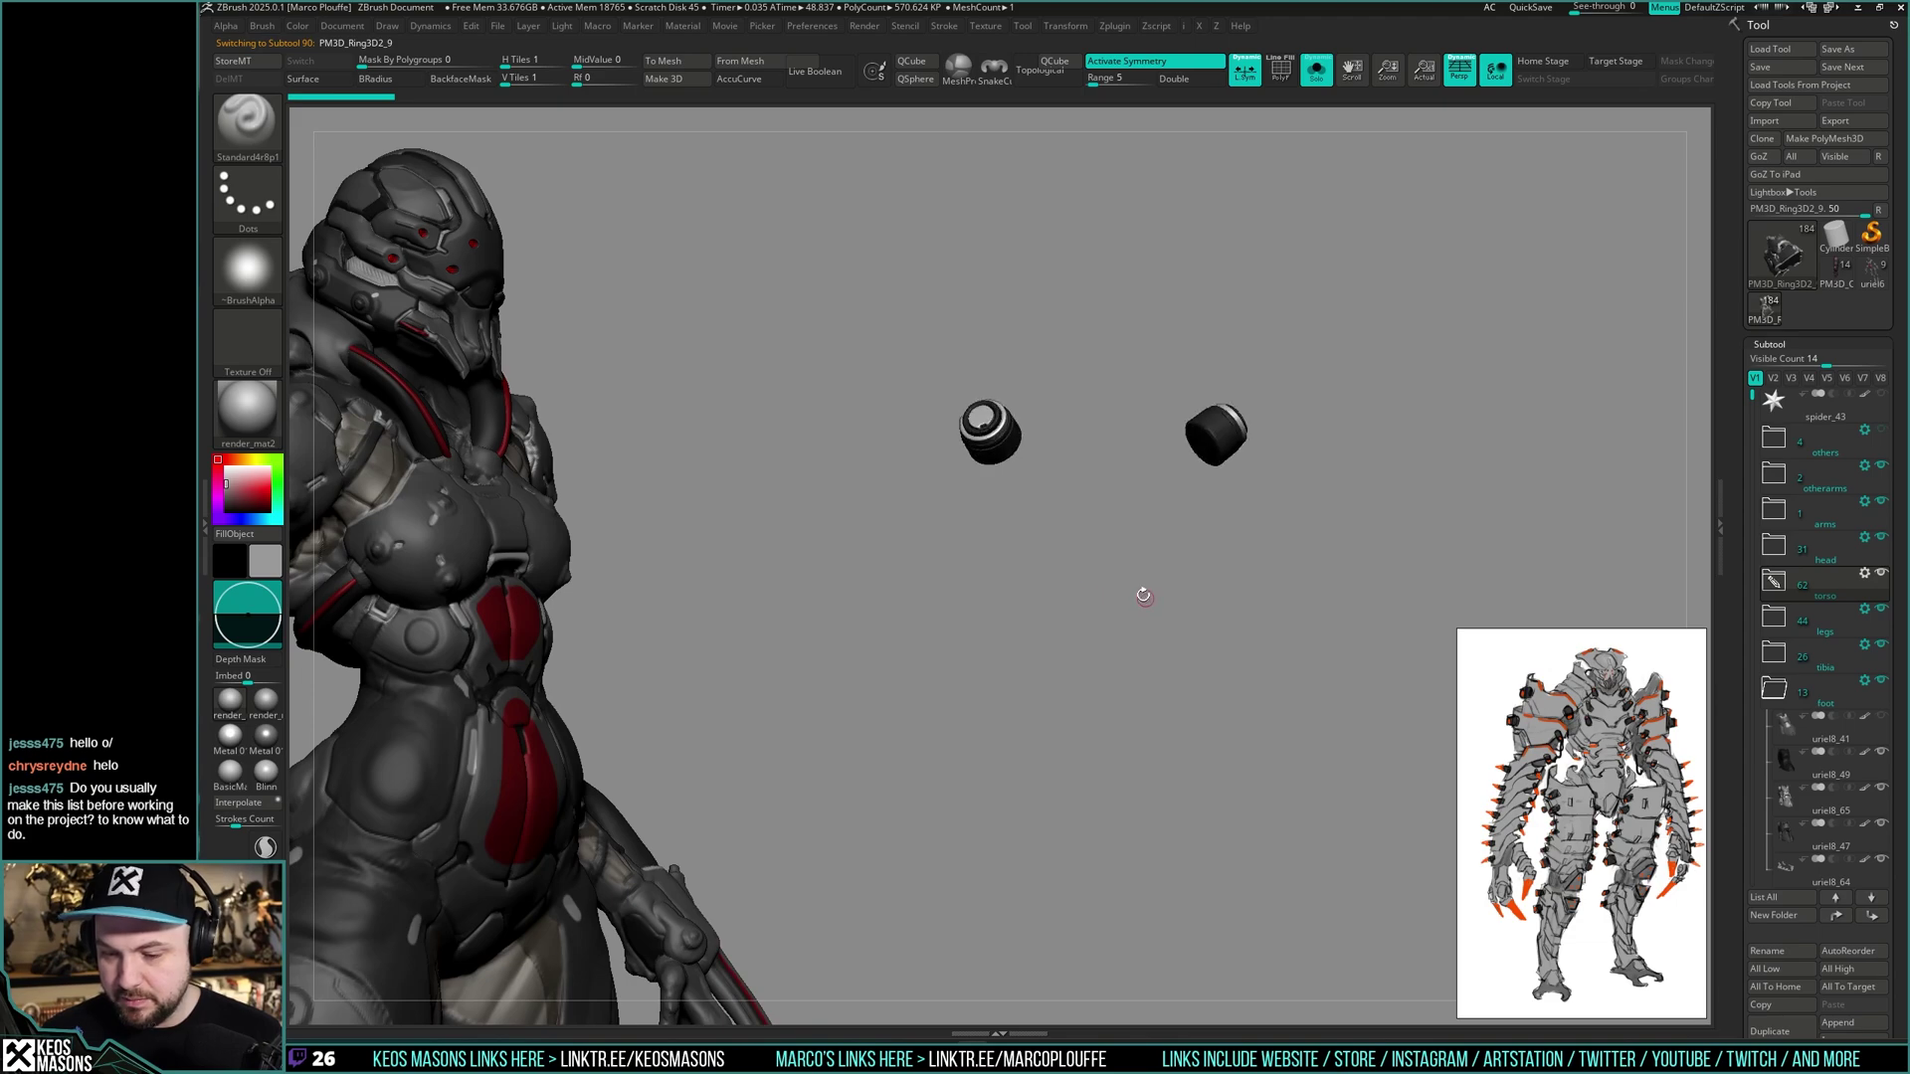
pyautogui.moveTo(1144, 594); pyautogui.dragTo(1109, 637)
pyautogui.click(1762, 139)
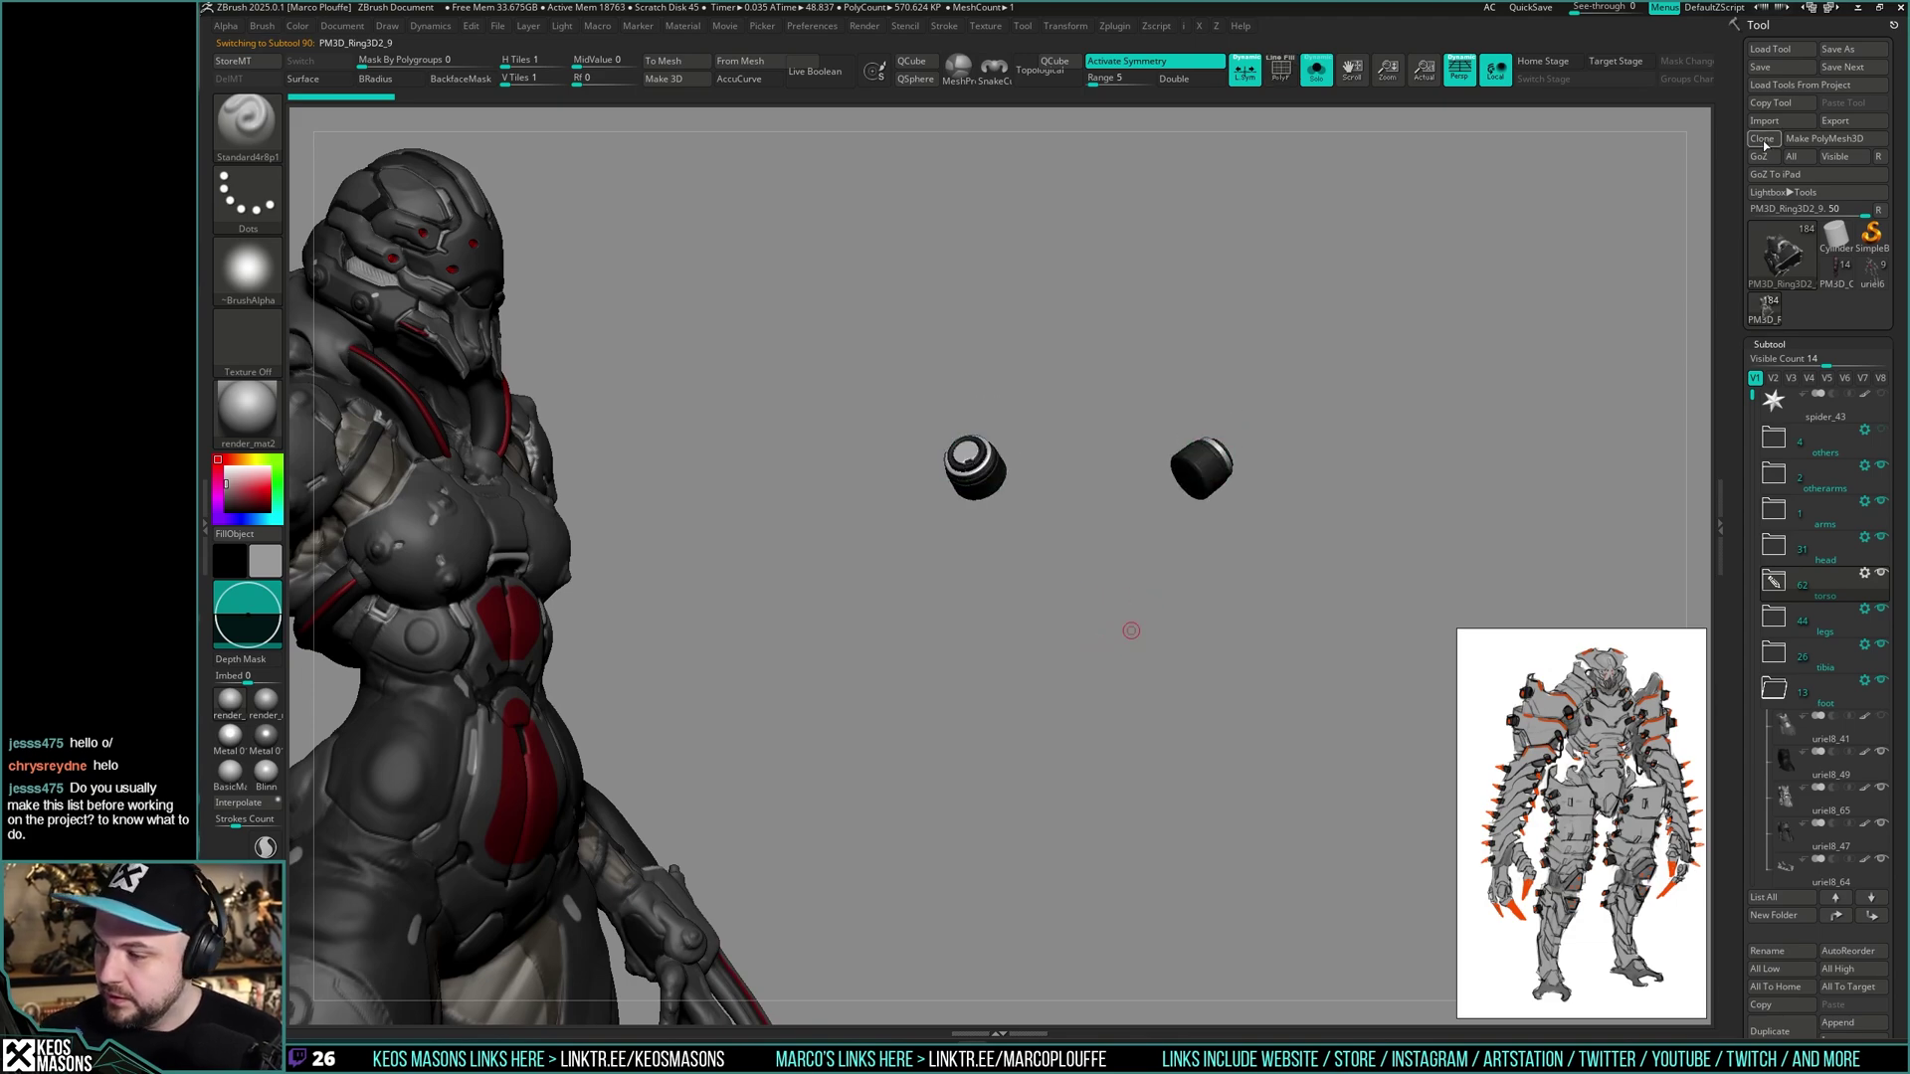
pyautogui.click(1771, 315)
pyautogui.click(1807, 318)
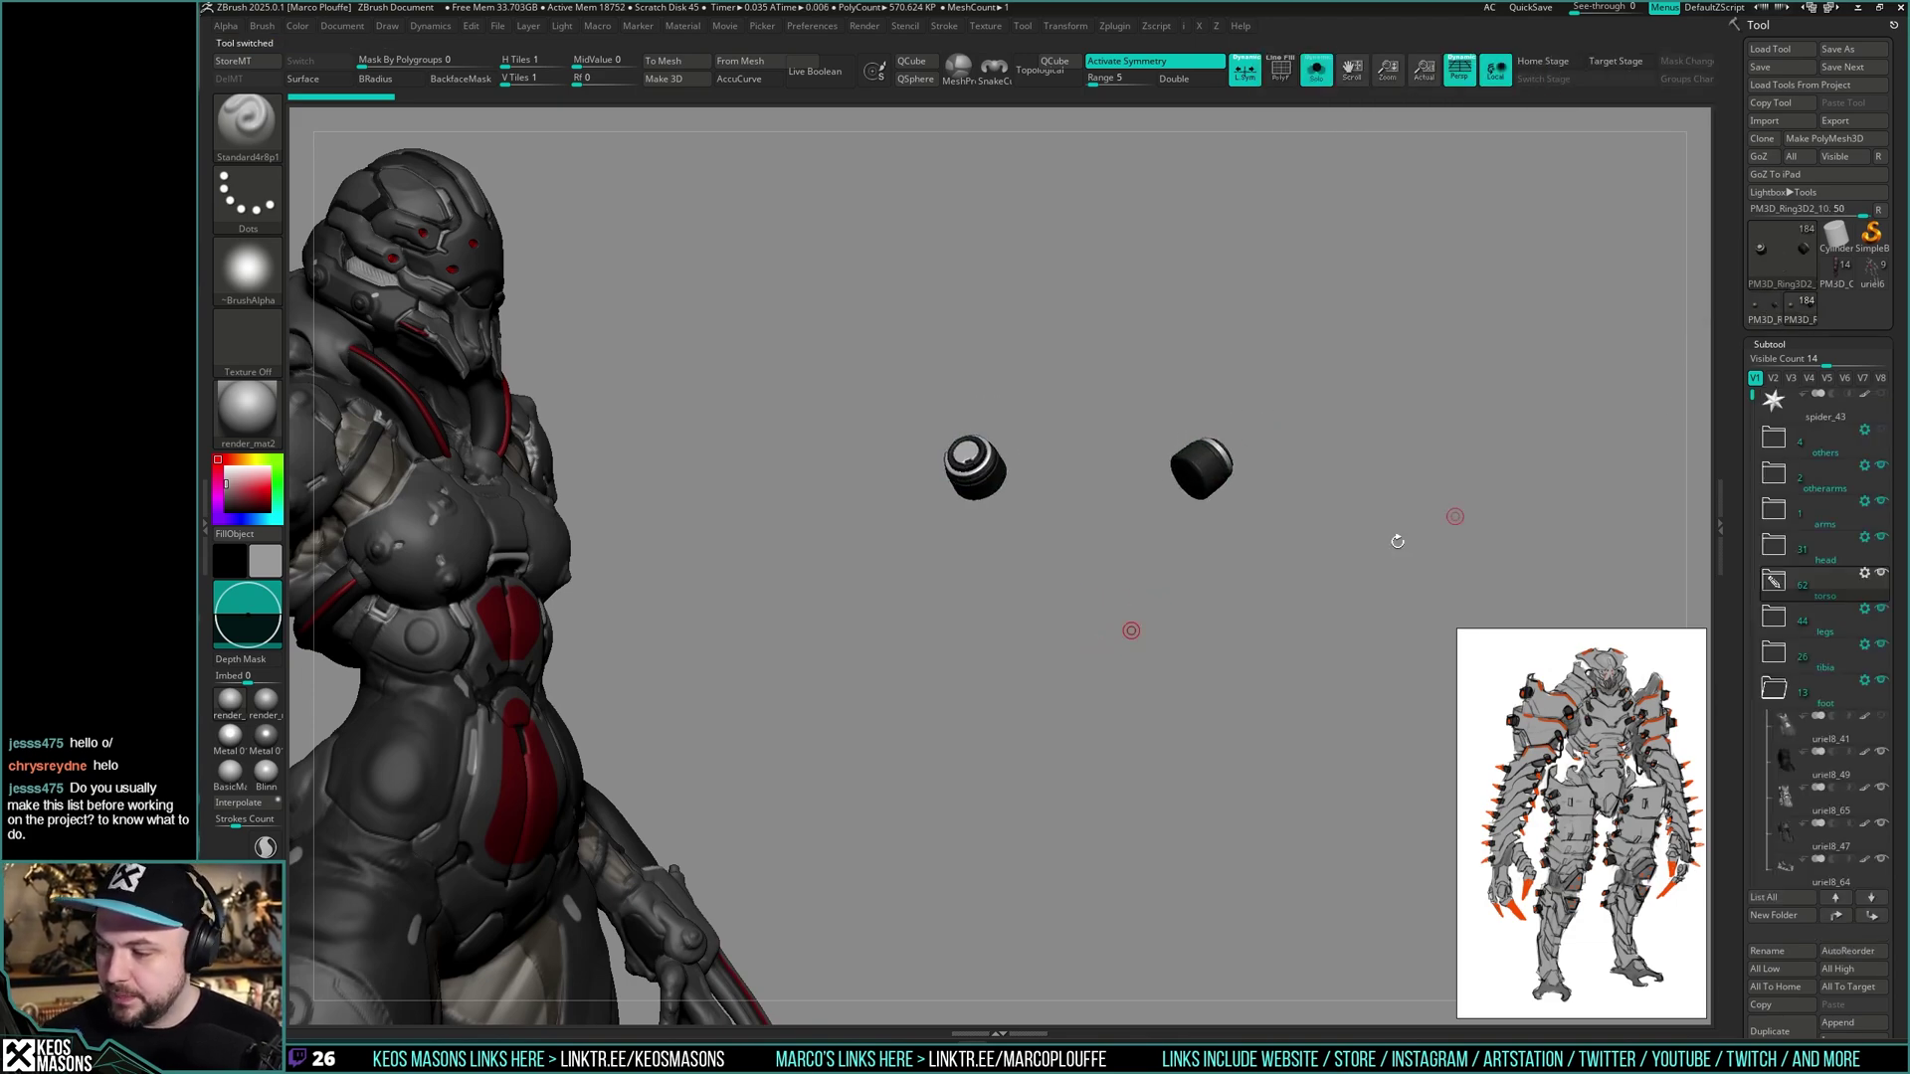
# - Delete all subtools of the loaded spider character and switch to the cloned caps
pyautogui.hotkey('shift', 's')
pyautogui.keyDown('ctrl'); pyautogui.moveTo(1255, 629); pyautogui.dragTo(1236, 742, button='right'); pyautogui.keyUp('ctrl')
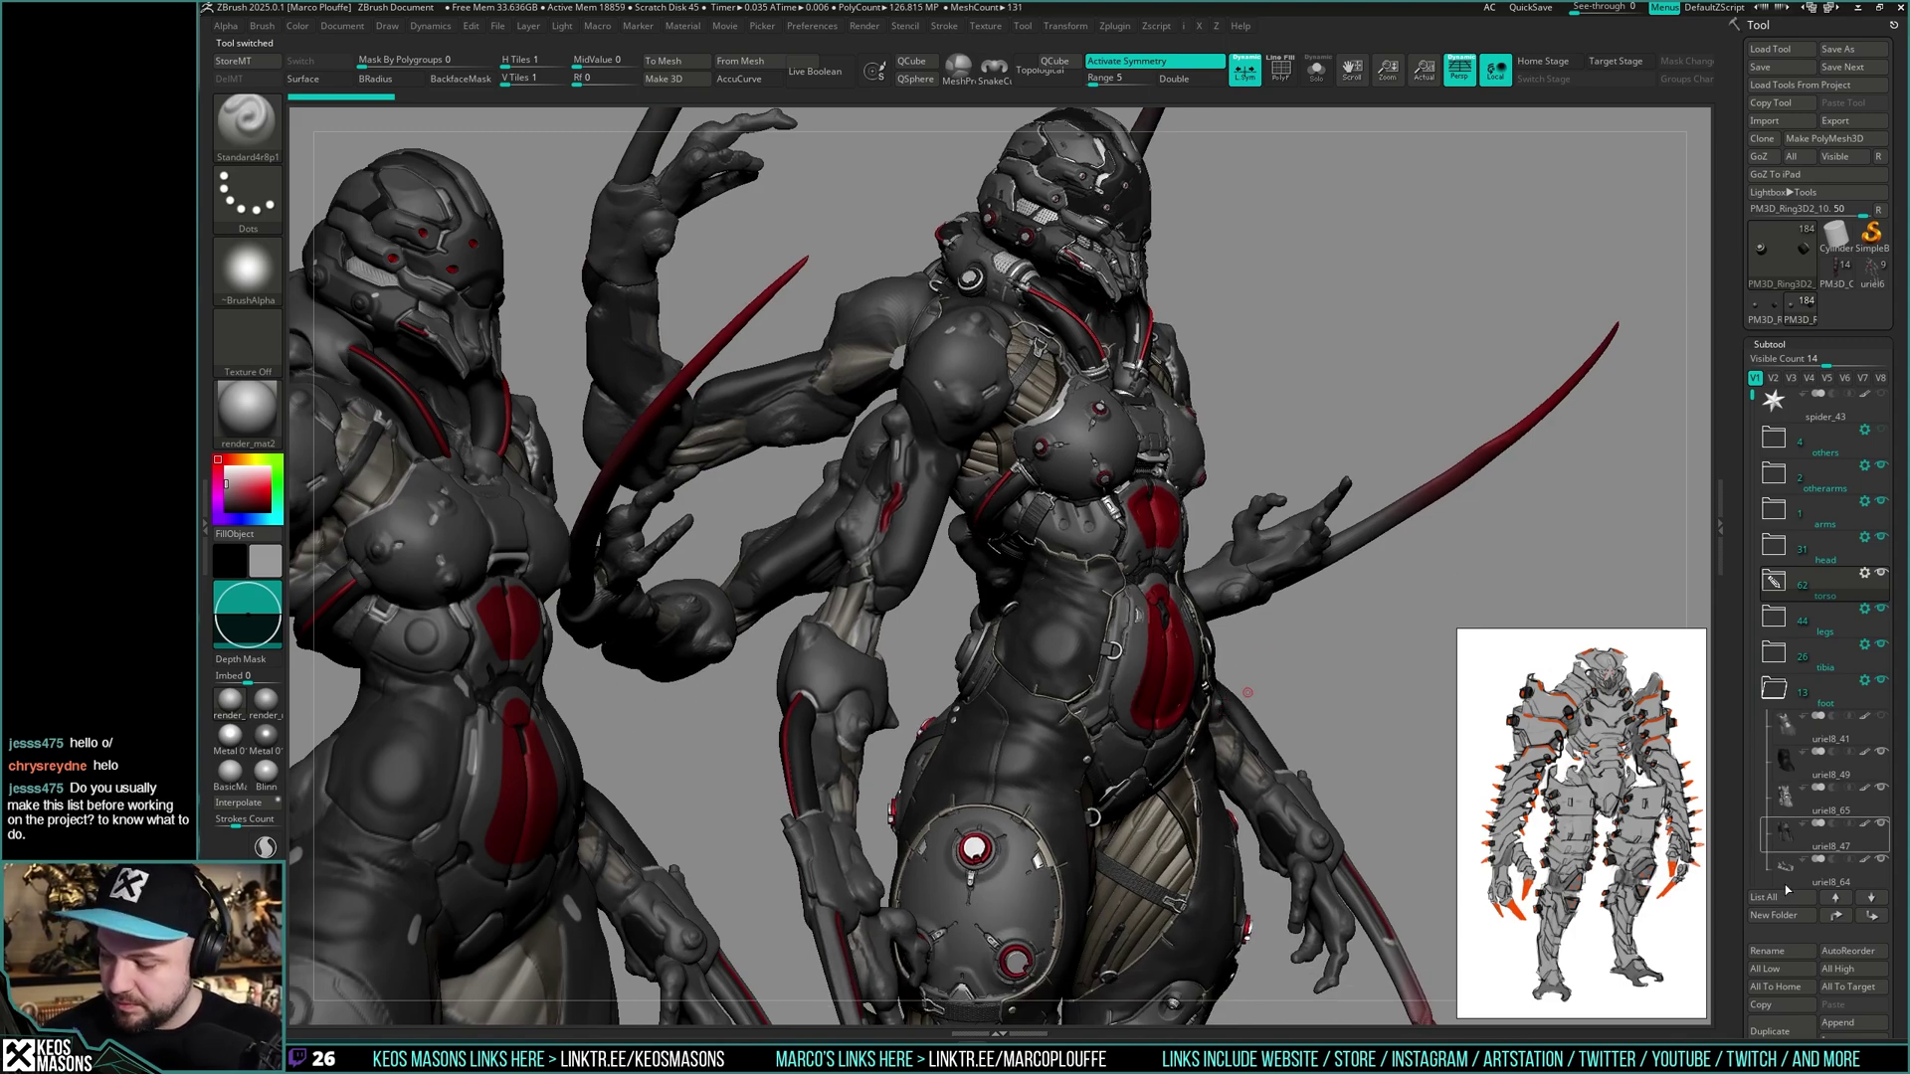
pyautogui.scroll(-2, 1820, 835)
pyautogui.click(1841, 961)
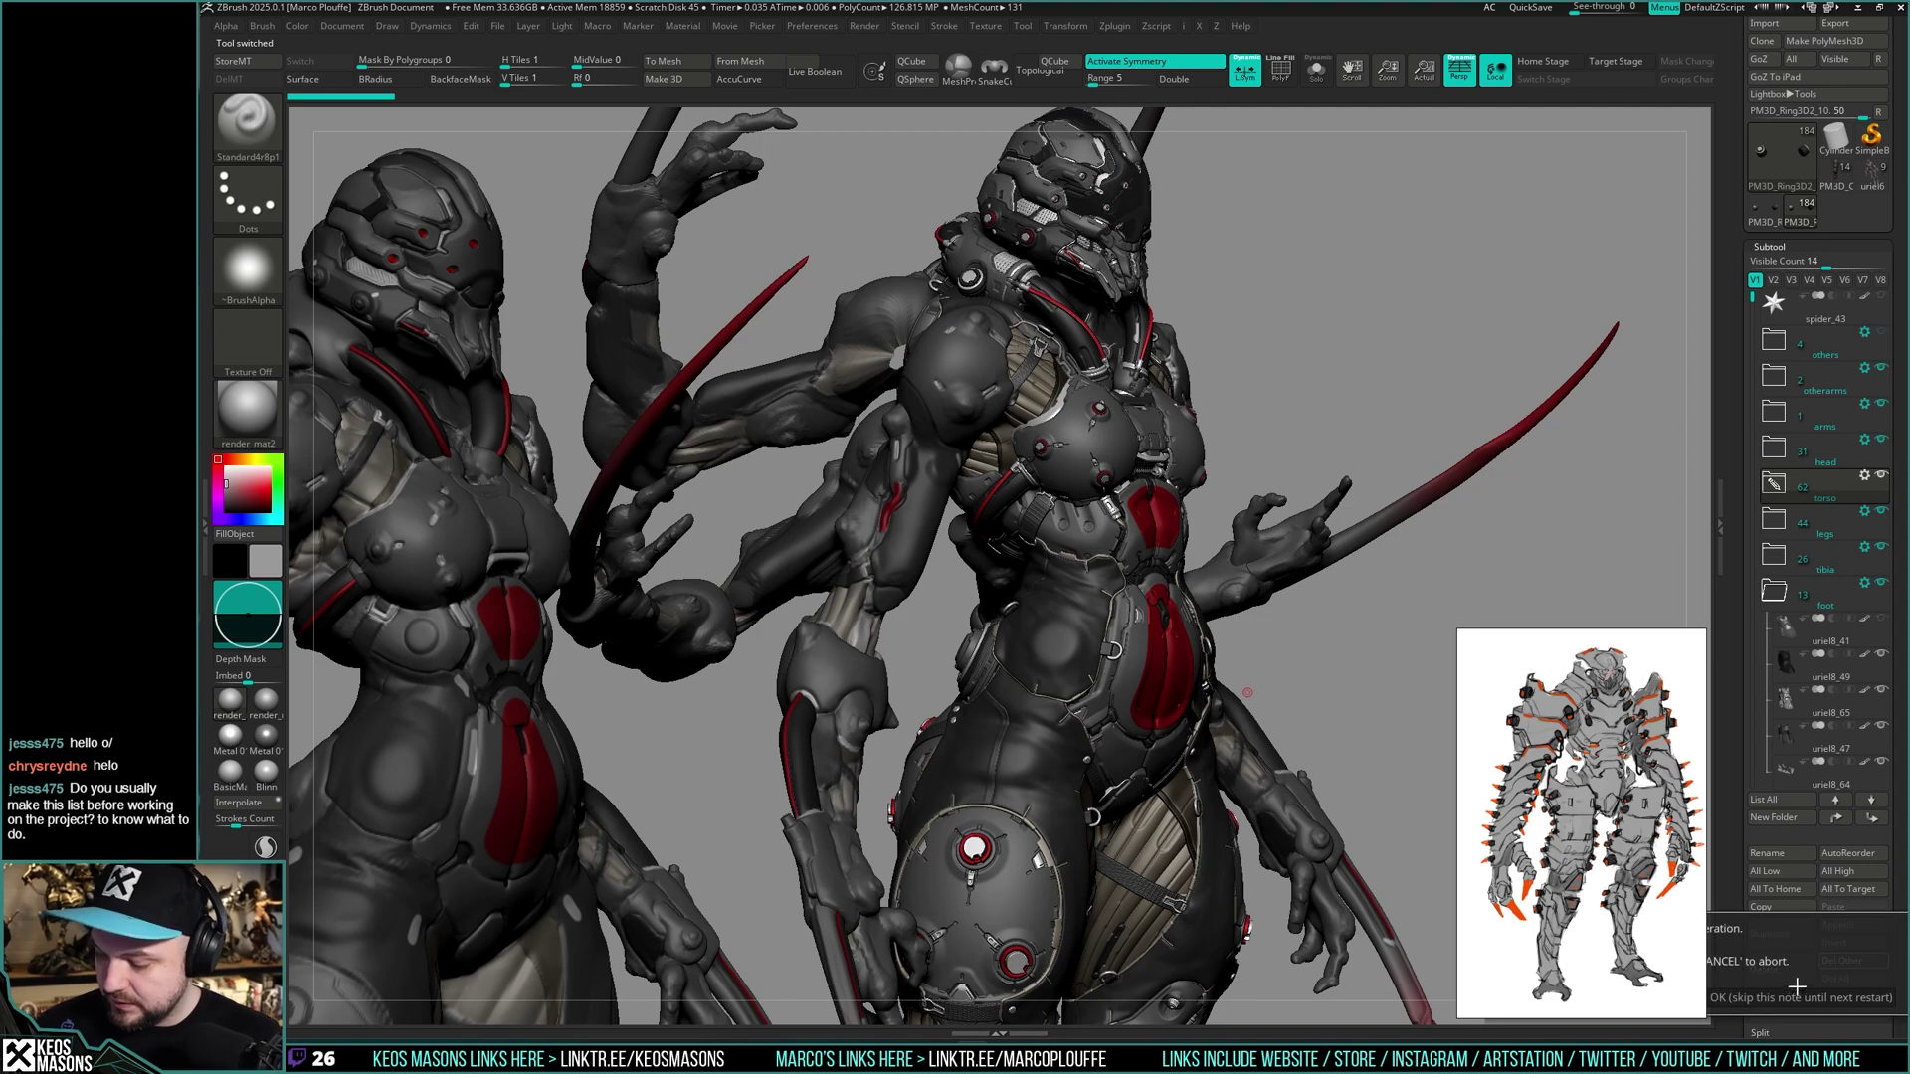
pyautogui.click(1795, 985)
pyautogui.click(1764, 210)
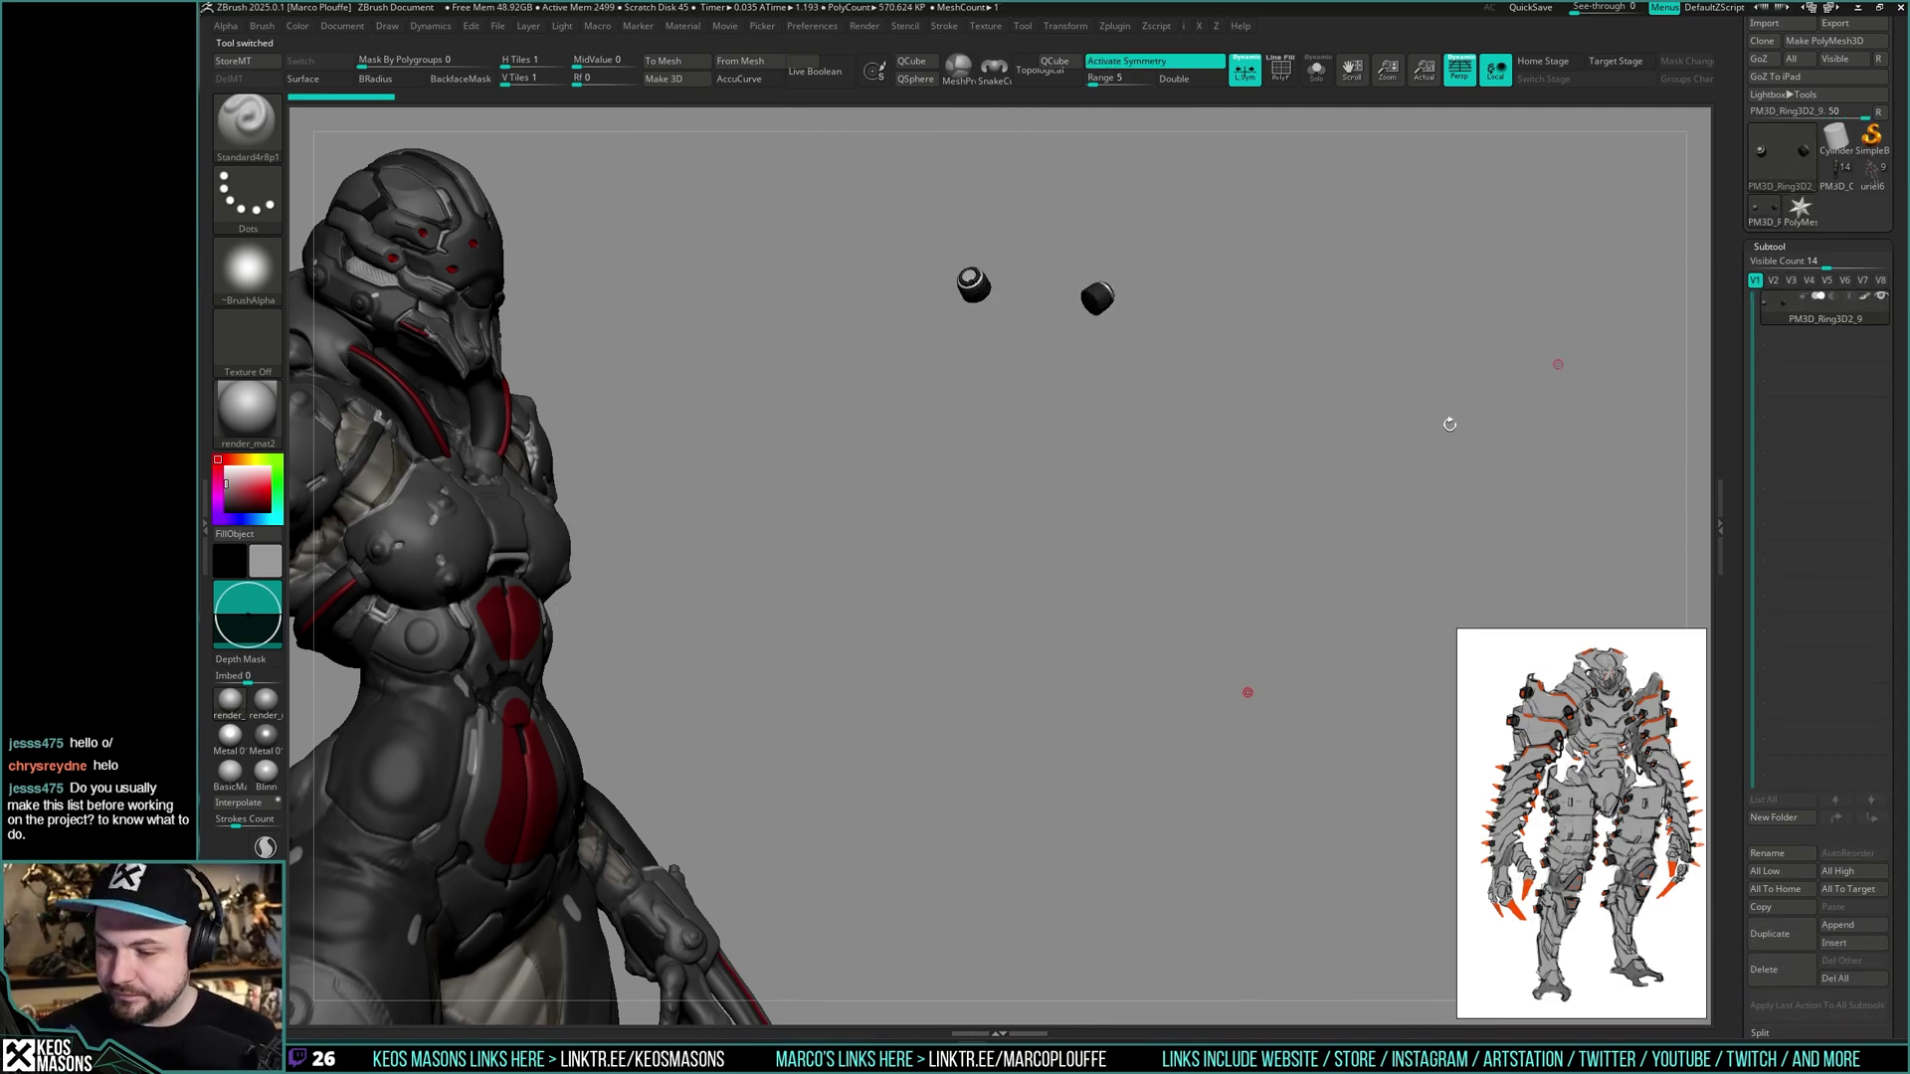
# - Turn off symmetry, isolate one of the two caps, delete the hidden one and frame the remaining cap
pyautogui.keyDown('alt'); pyautogui.moveTo(1082, 391); pyautogui.dragTo(1113, 479); pyautogui.keyUp('alt')
pyautogui.press('x')
pyautogui.keyDown('ctrl'); pyautogui.keyDown('shift'); pyautogui.click(980, 434); pyautogui.keyUp('shift'); pyautogui.keyUp('ctrl')
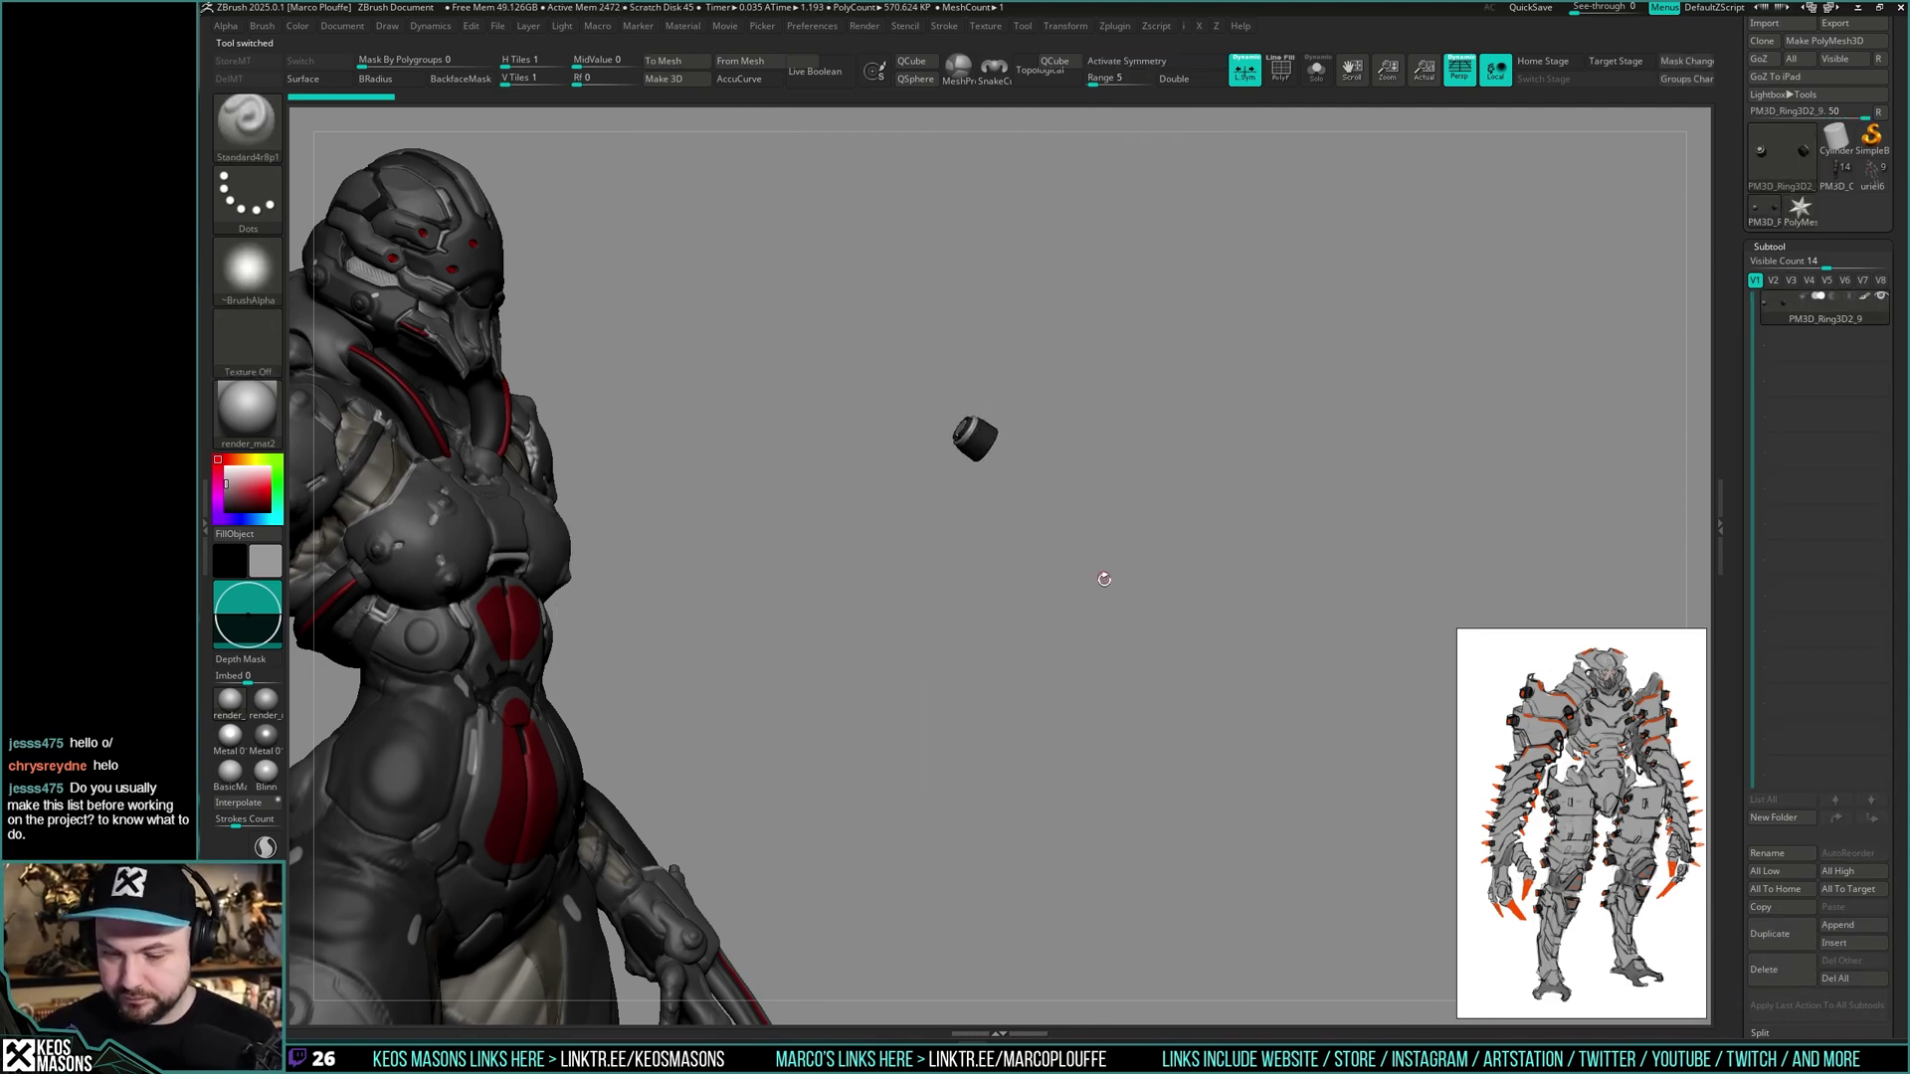
pyautogui.press('space')
pyautogui.click(1056, 563)
pyautogui.moveTo(1126, 574)
pyautogui.keyDown('alt'); pyautogui.mouseDown()
pyautogui.moveTo(1125, 558)
pyautogui.moveTo(1130, 610)
pyautogui.mouseUp(); pyautogui.keyUp('alt')
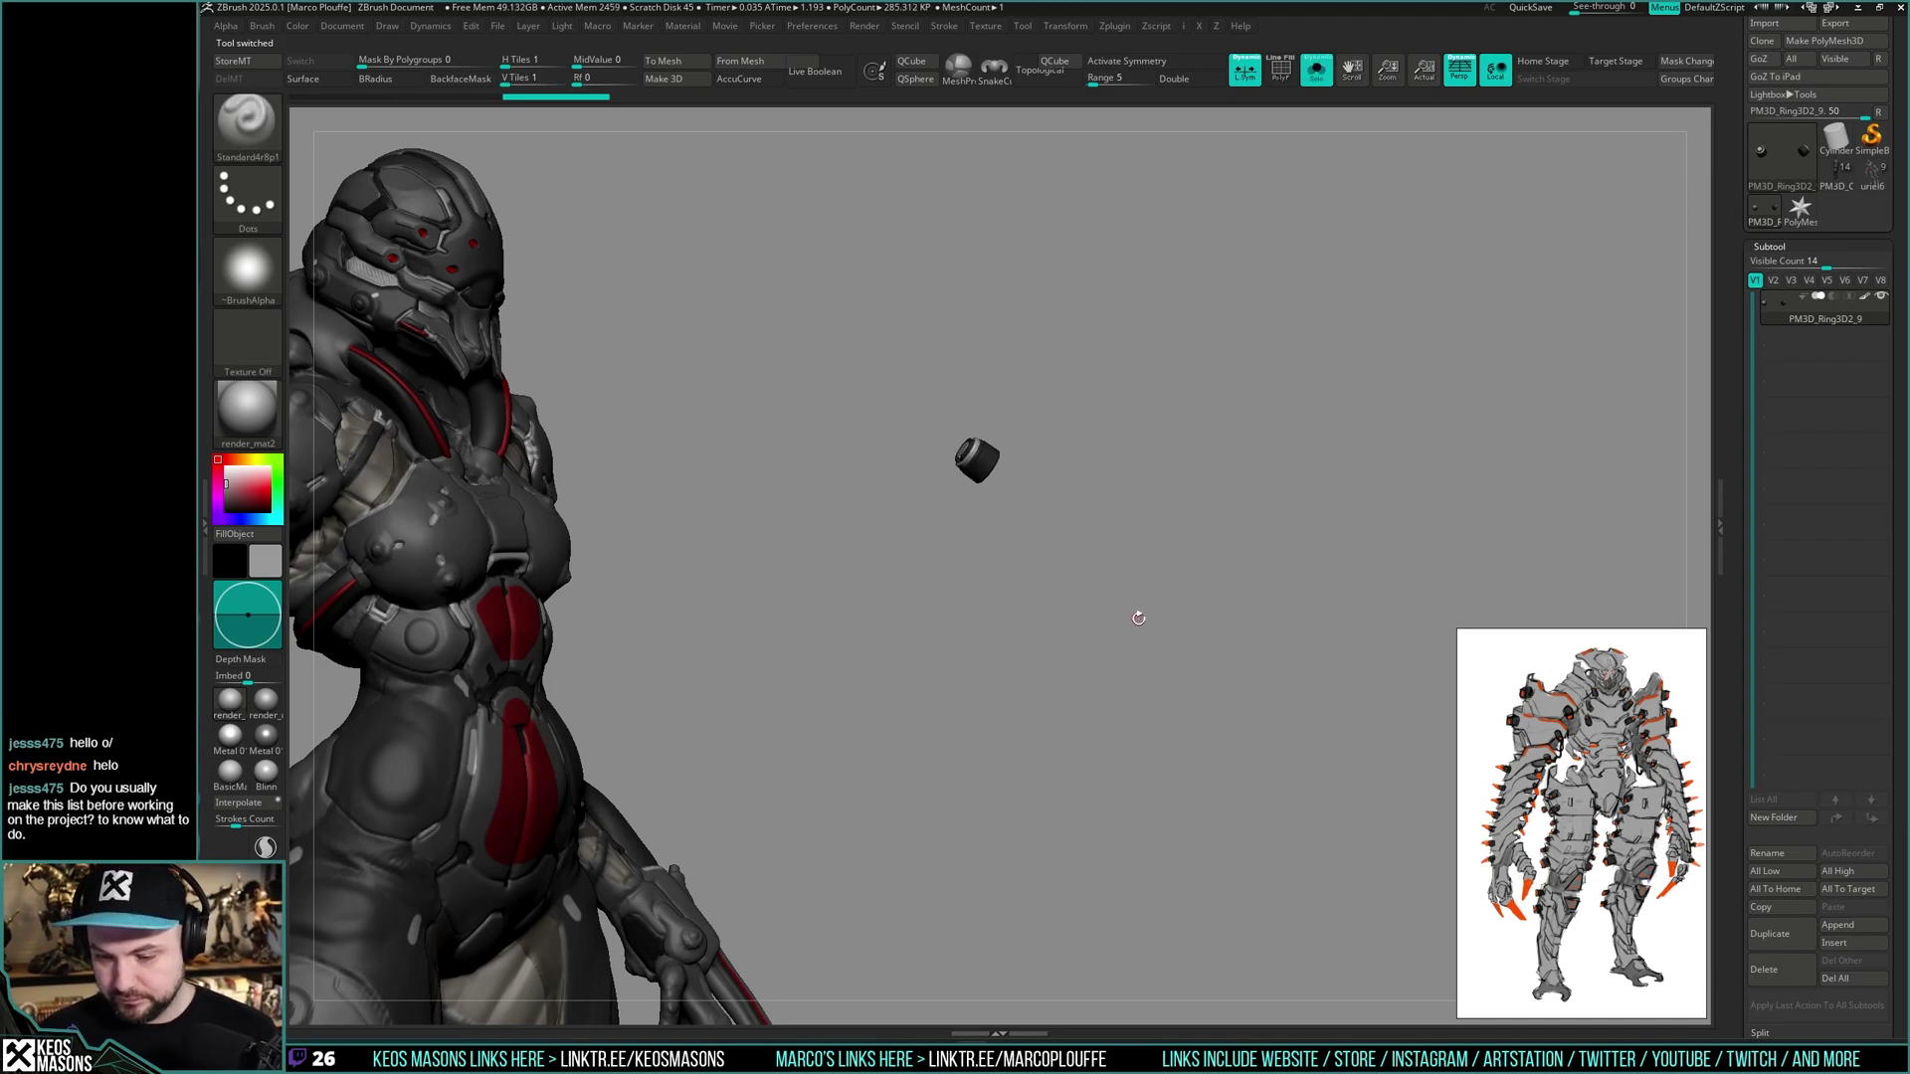
pyautogui.press('space')
pyautogui.click(1137, 792)
pyautogui.keyDown('ctrl'); pyautogui.moveTo(1334, 660); pyautogui.dragTo(1166, 576, button='right'); pyautogui.keyUp('ctrl')
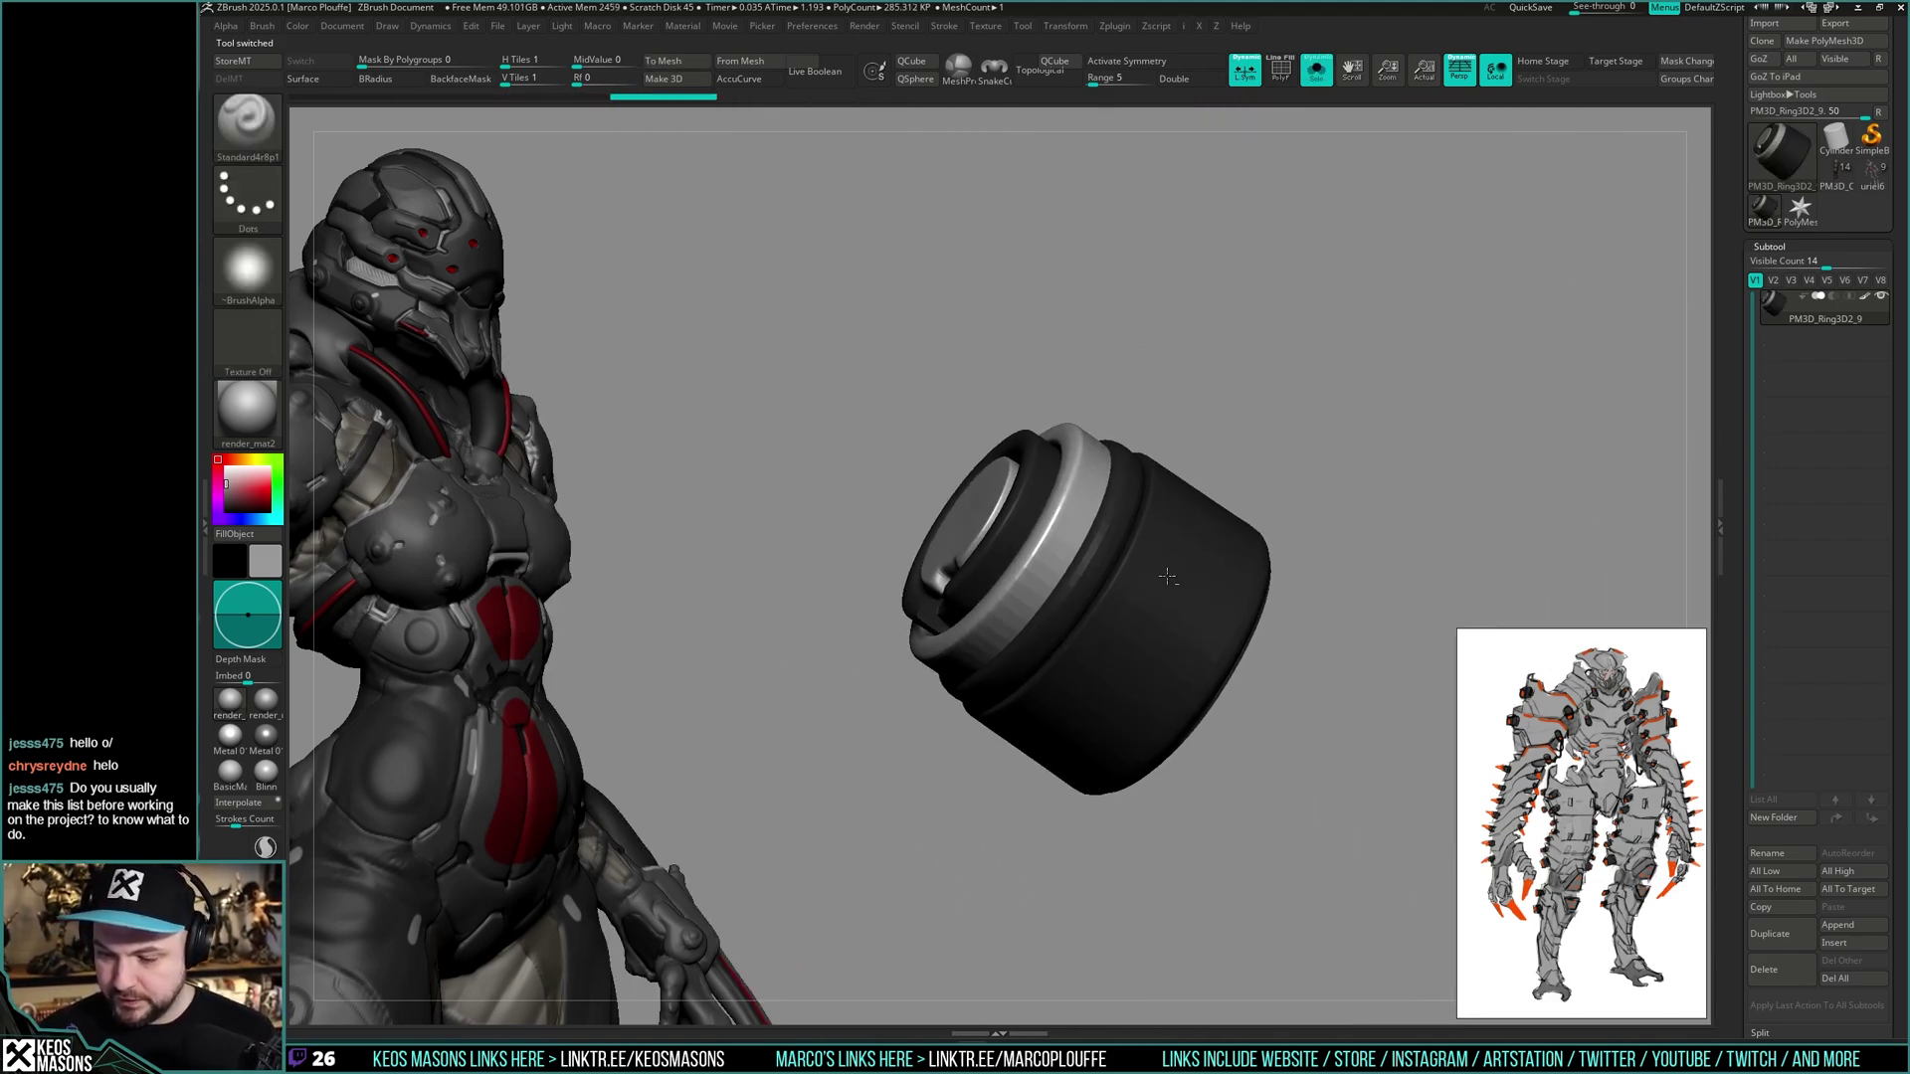
pyautogui.press('w')
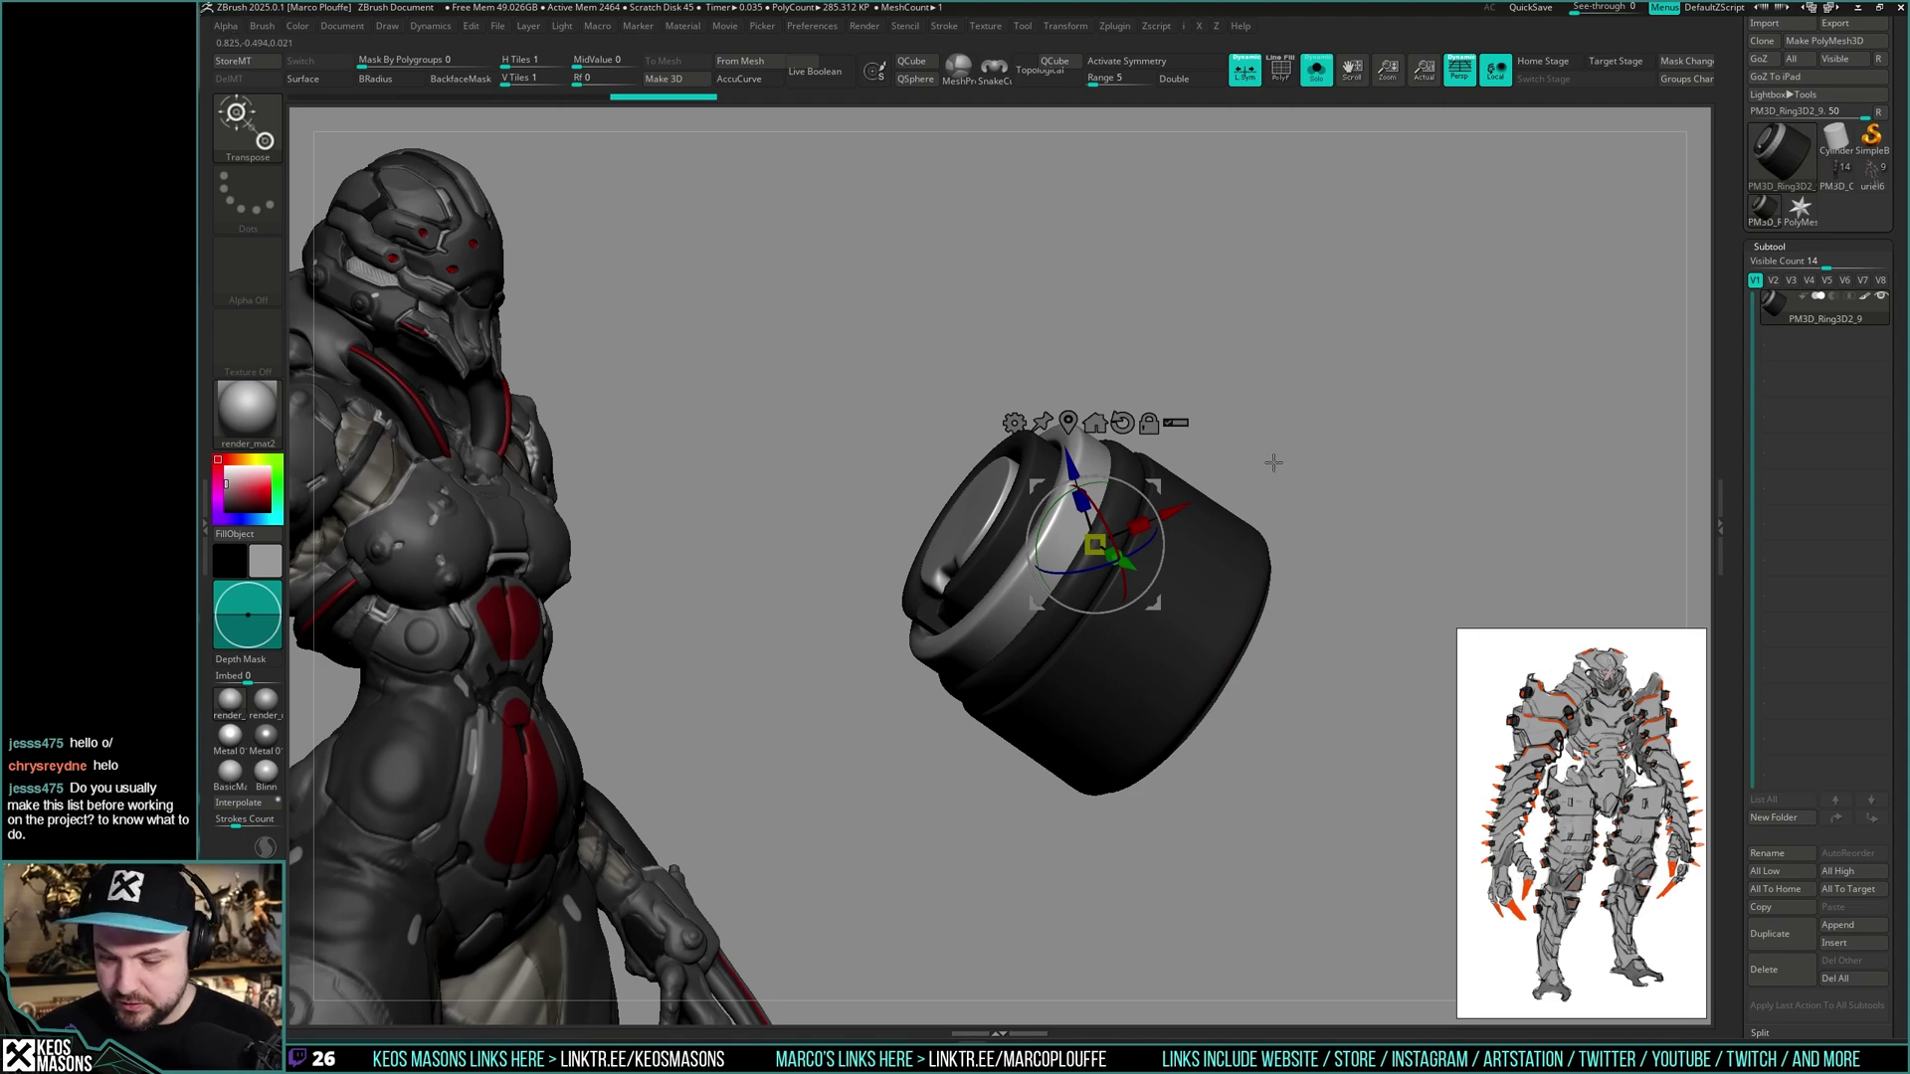
pyautogui.moveTo(1270, 461); pyautogui.dragTo(1322, 397)
pyautogui.press('y')
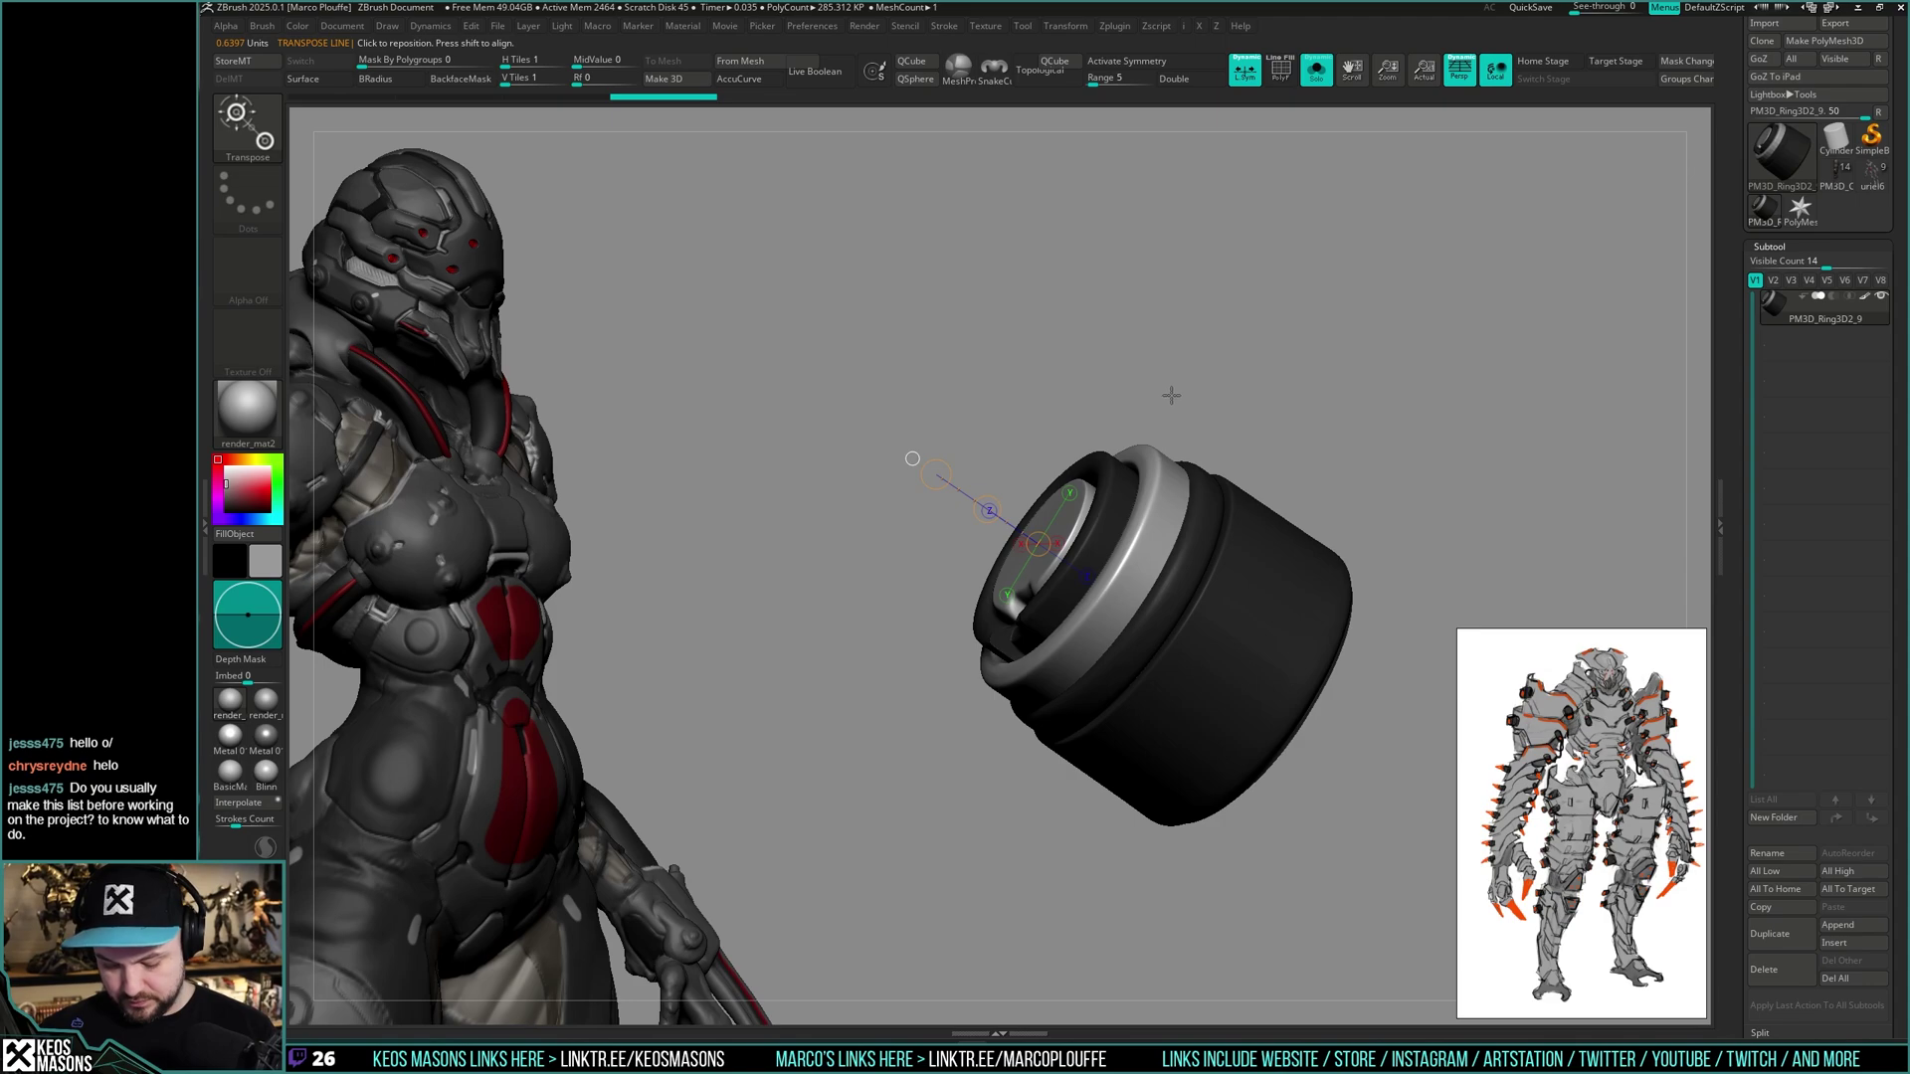
pyautogui.press('y')
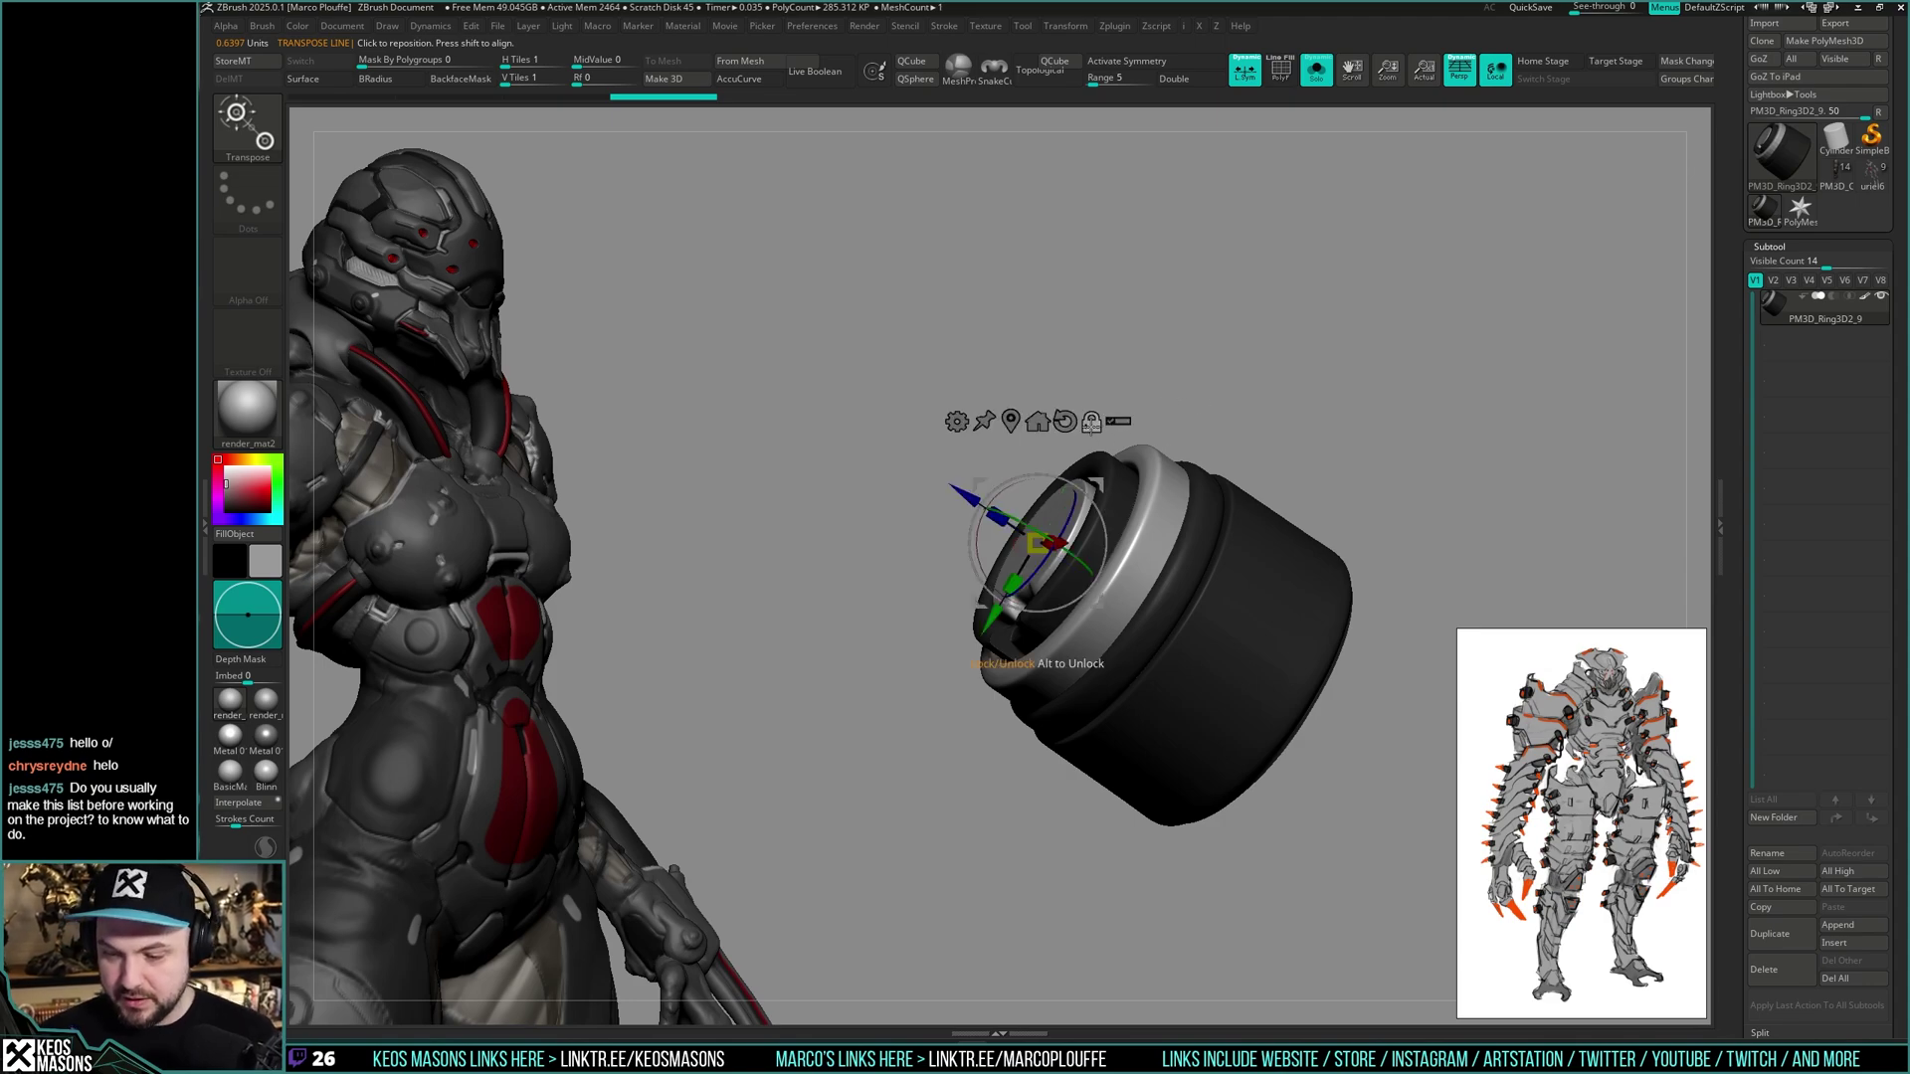
pyautogui.click(1064, 422)
pyautogui.hotkey('ctrl', 'z')
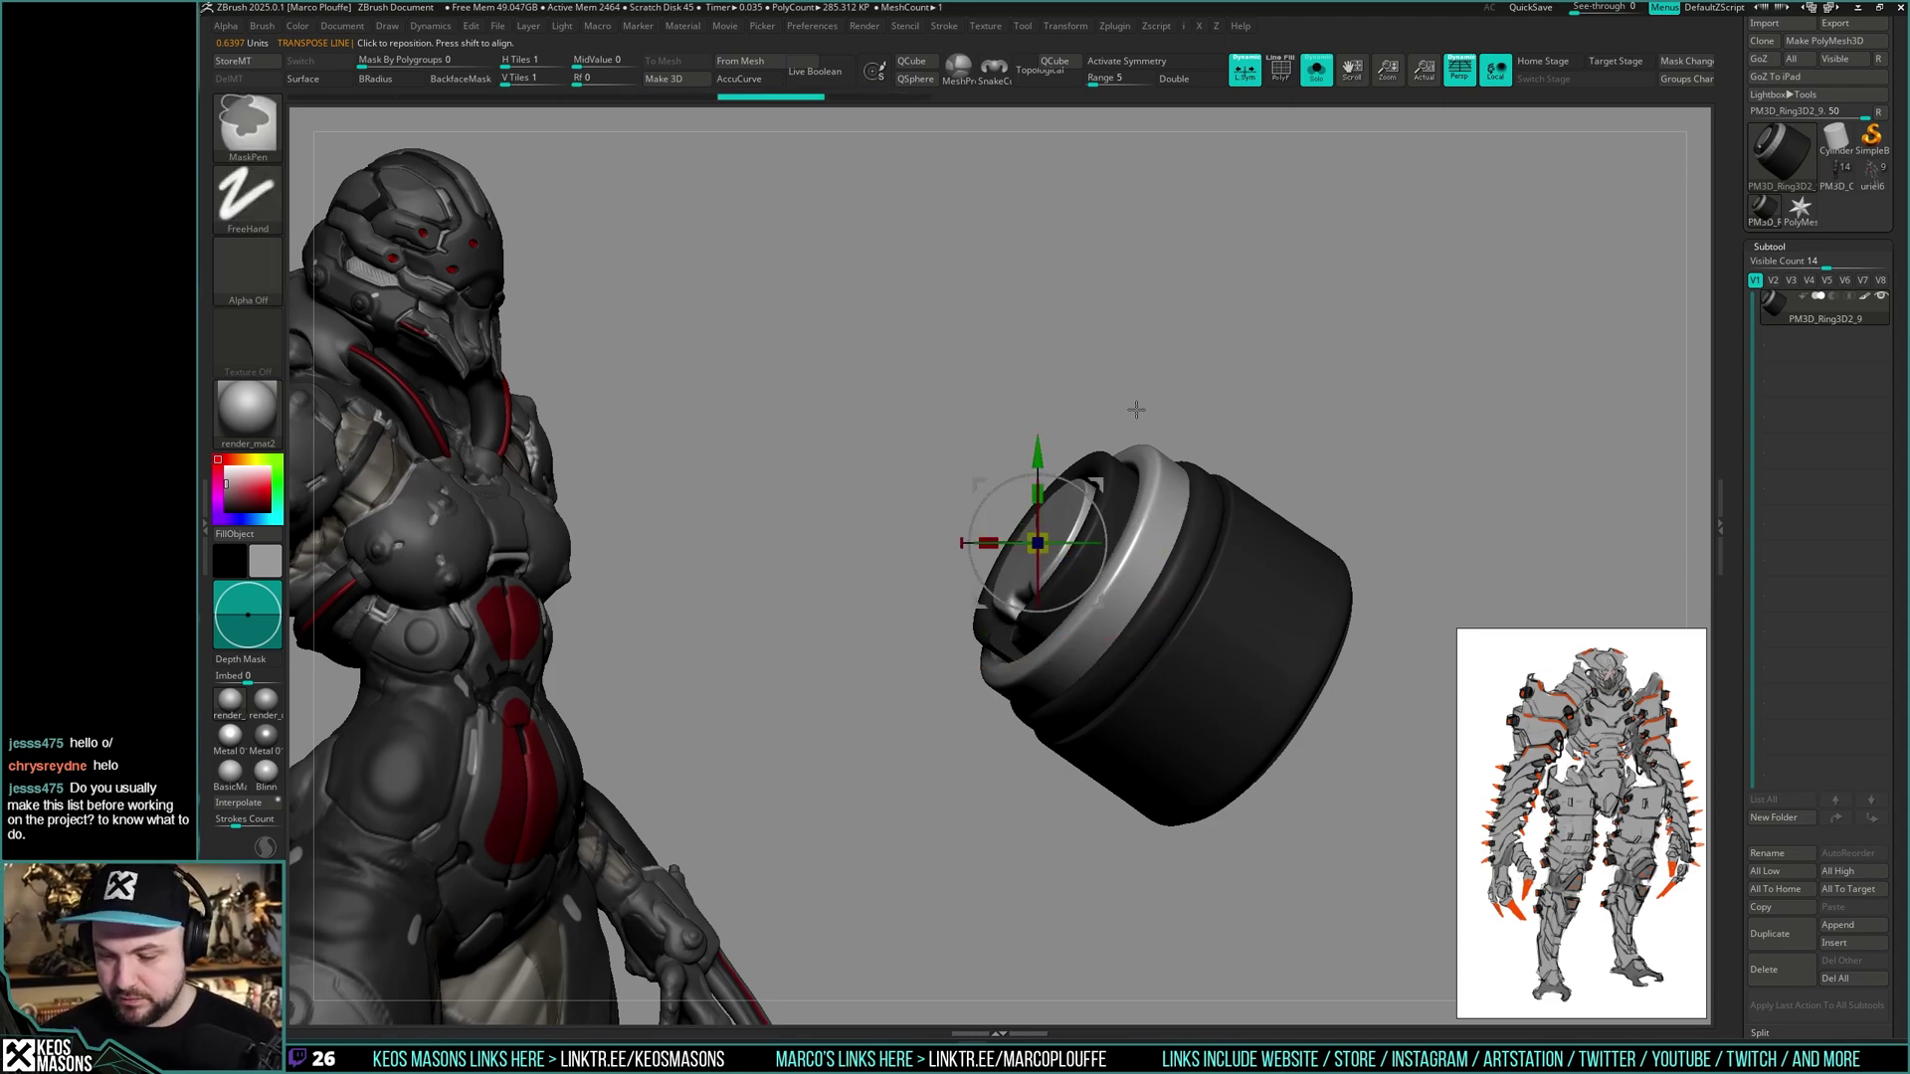
pyautogui.hotkey('ctrl', 'z')
pyautogui.hotkey('ctrl', 'z')
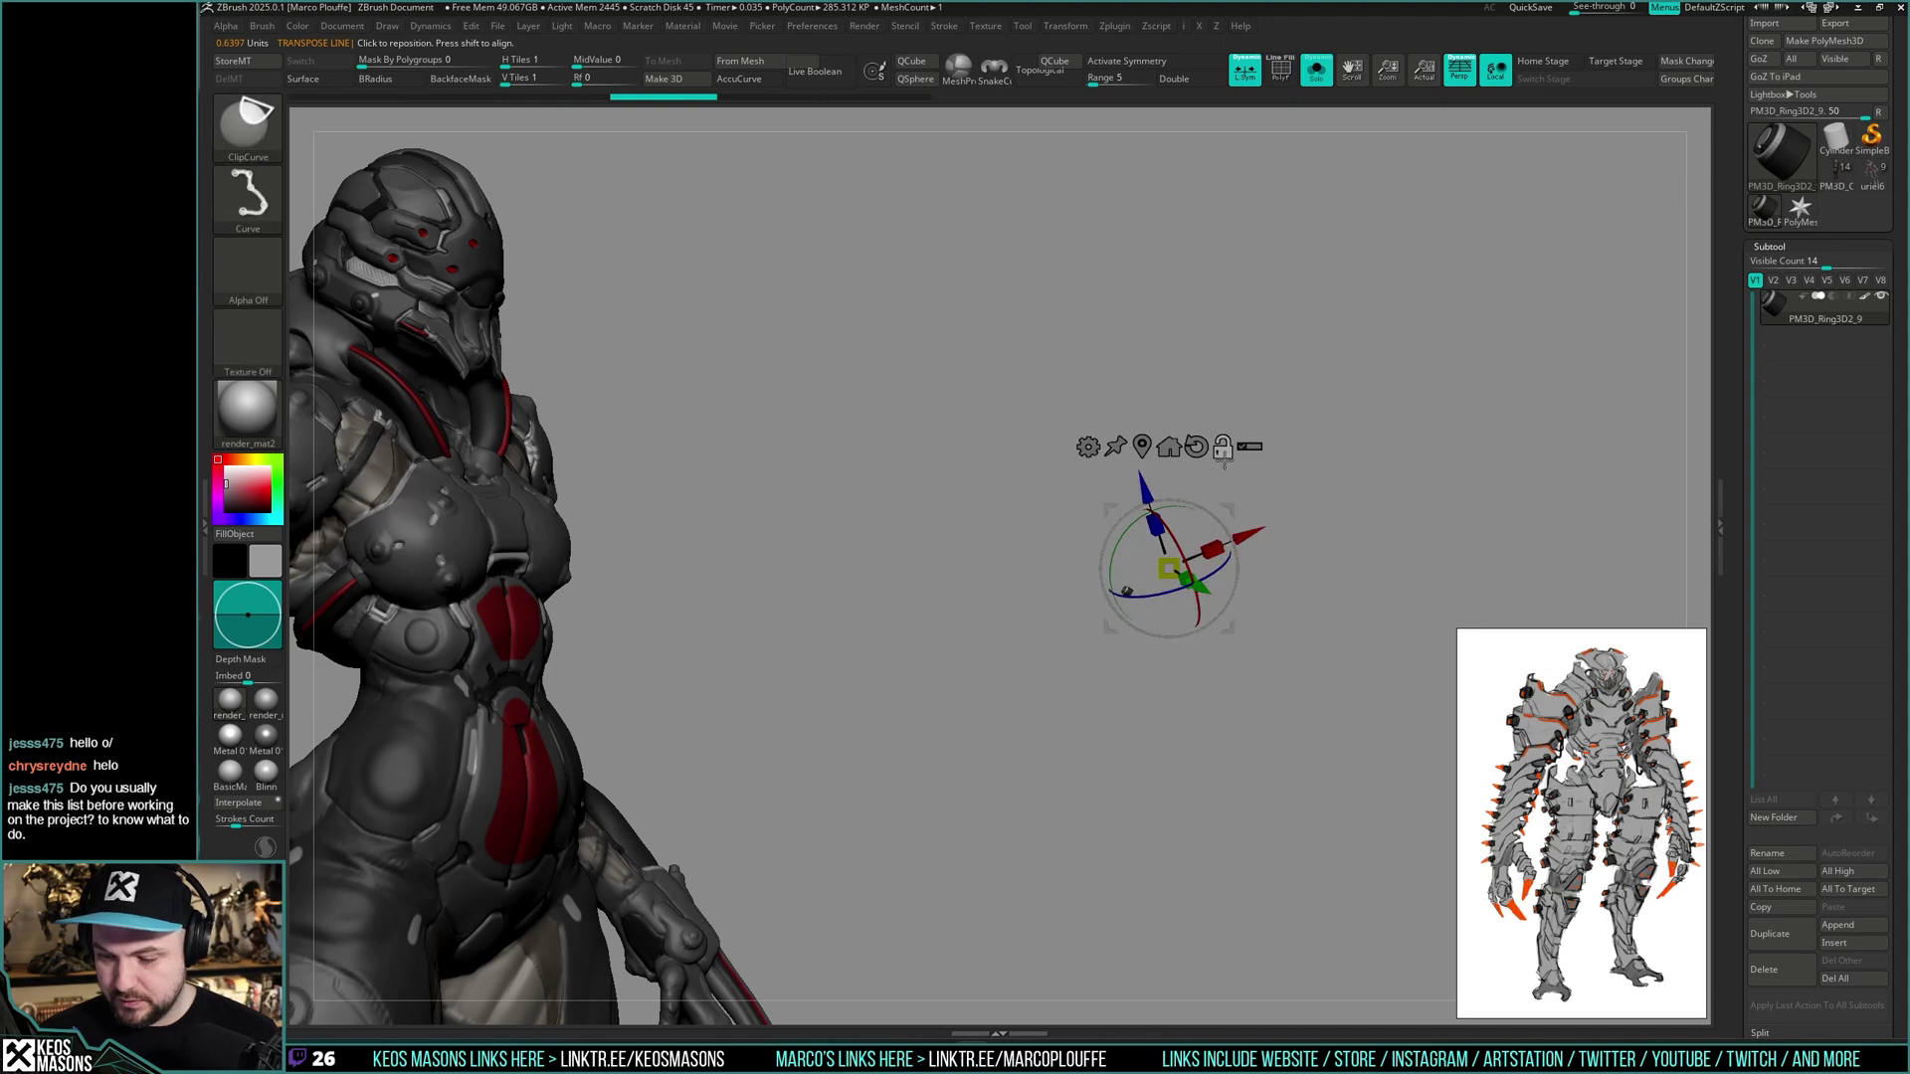
pyautogui.hotkey('ctrl', 'shift', 'z')
pyautogui.hotkey('ctrl', 'shift', 'z')
# - Align the gizmo to the cap's circular end face and reset its orientation to straighten the cap
pyautogui.moveTo(1222, 472); pyautogui.dragTo(1245, 489)
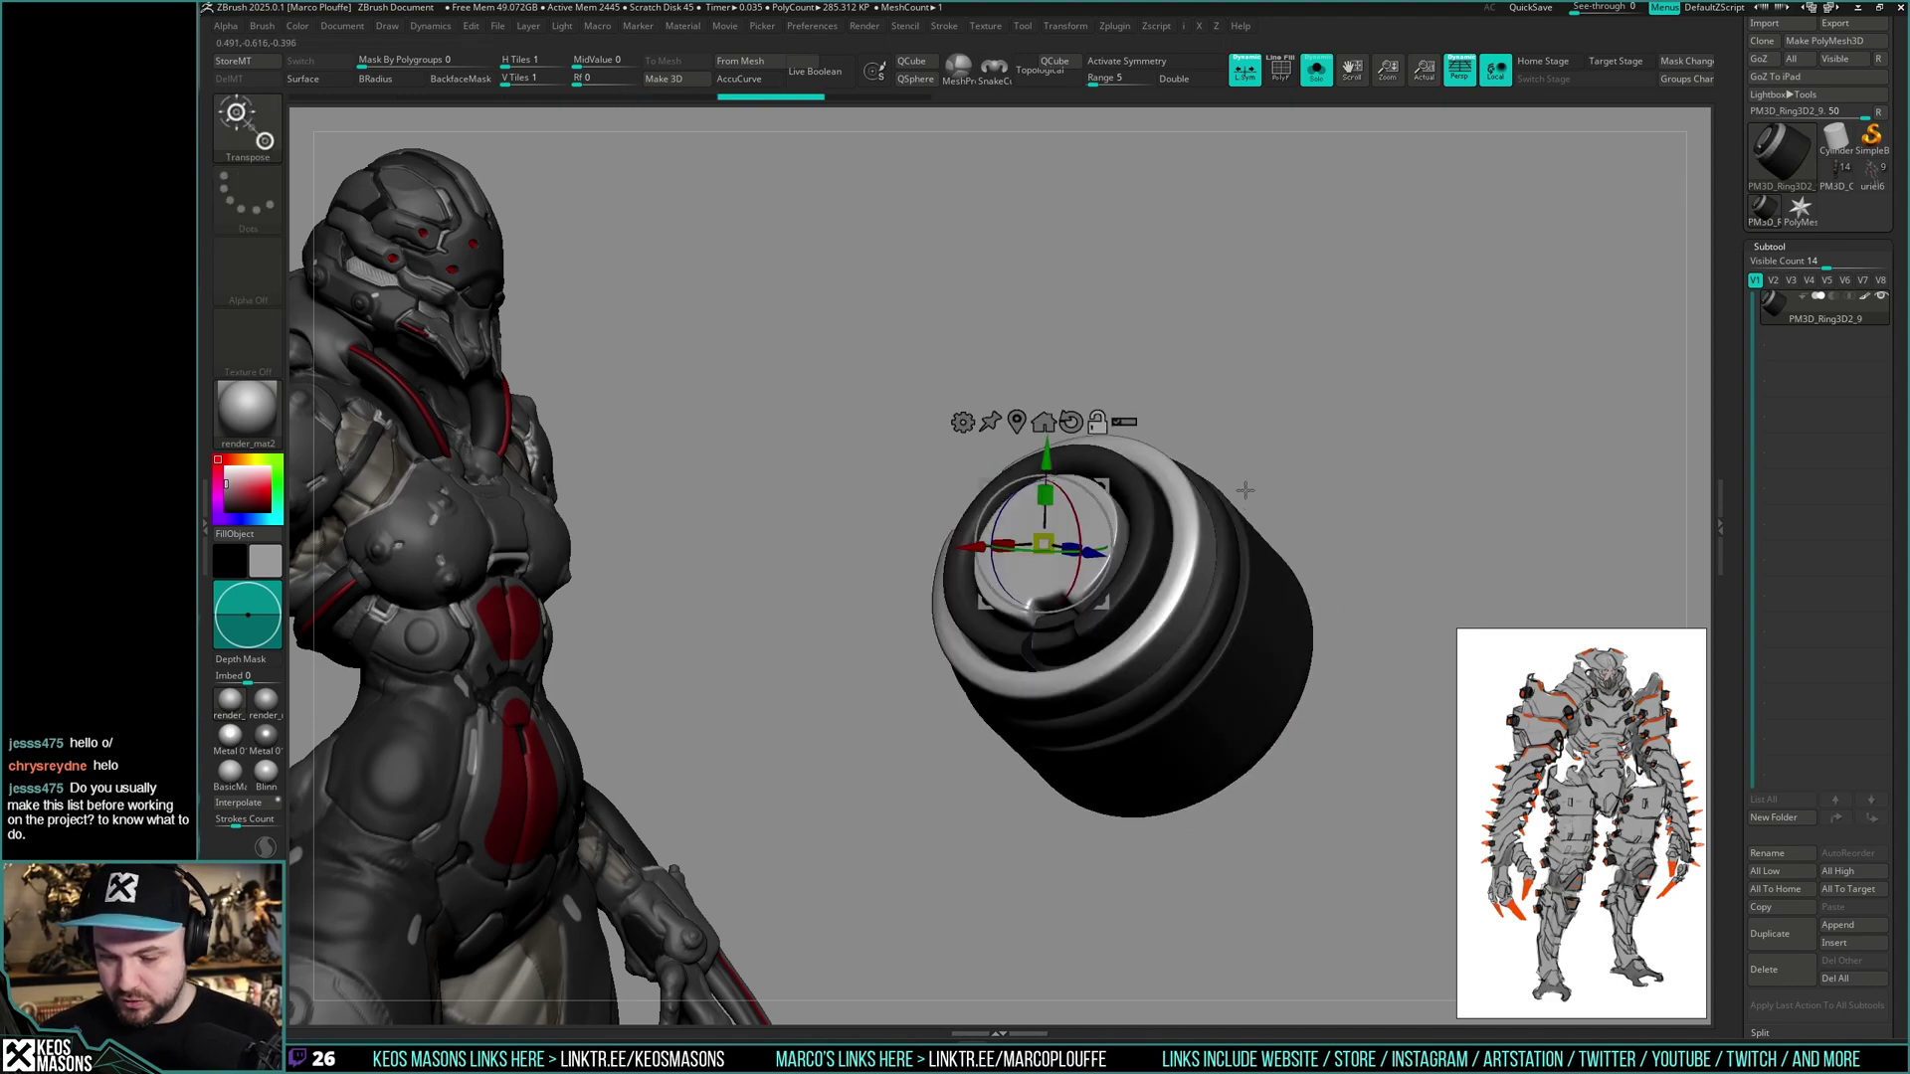
pyautogui.press('y')
pyautogui.click(1041, 540)
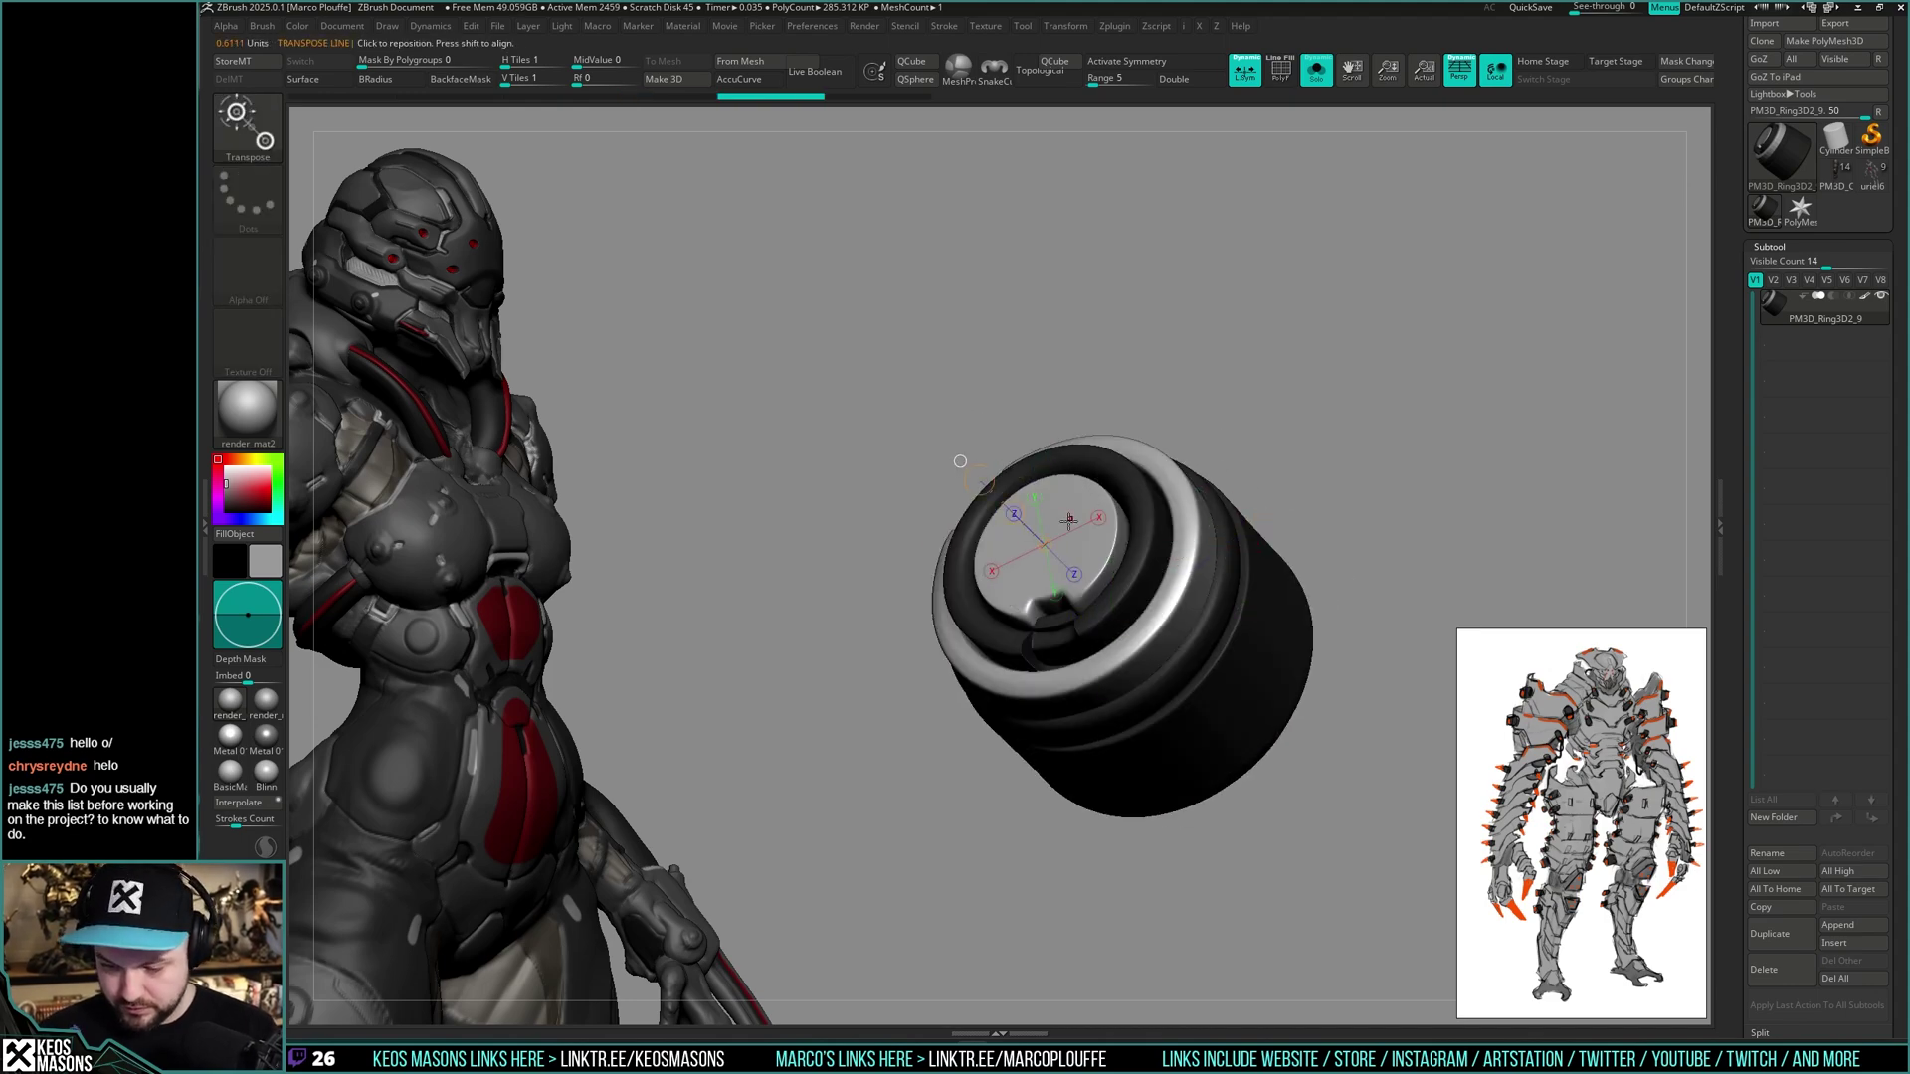
pyautogui.press('y')
pyautogui.moveTo(1347, 494); pyautogui.dragTo(1282, 454)
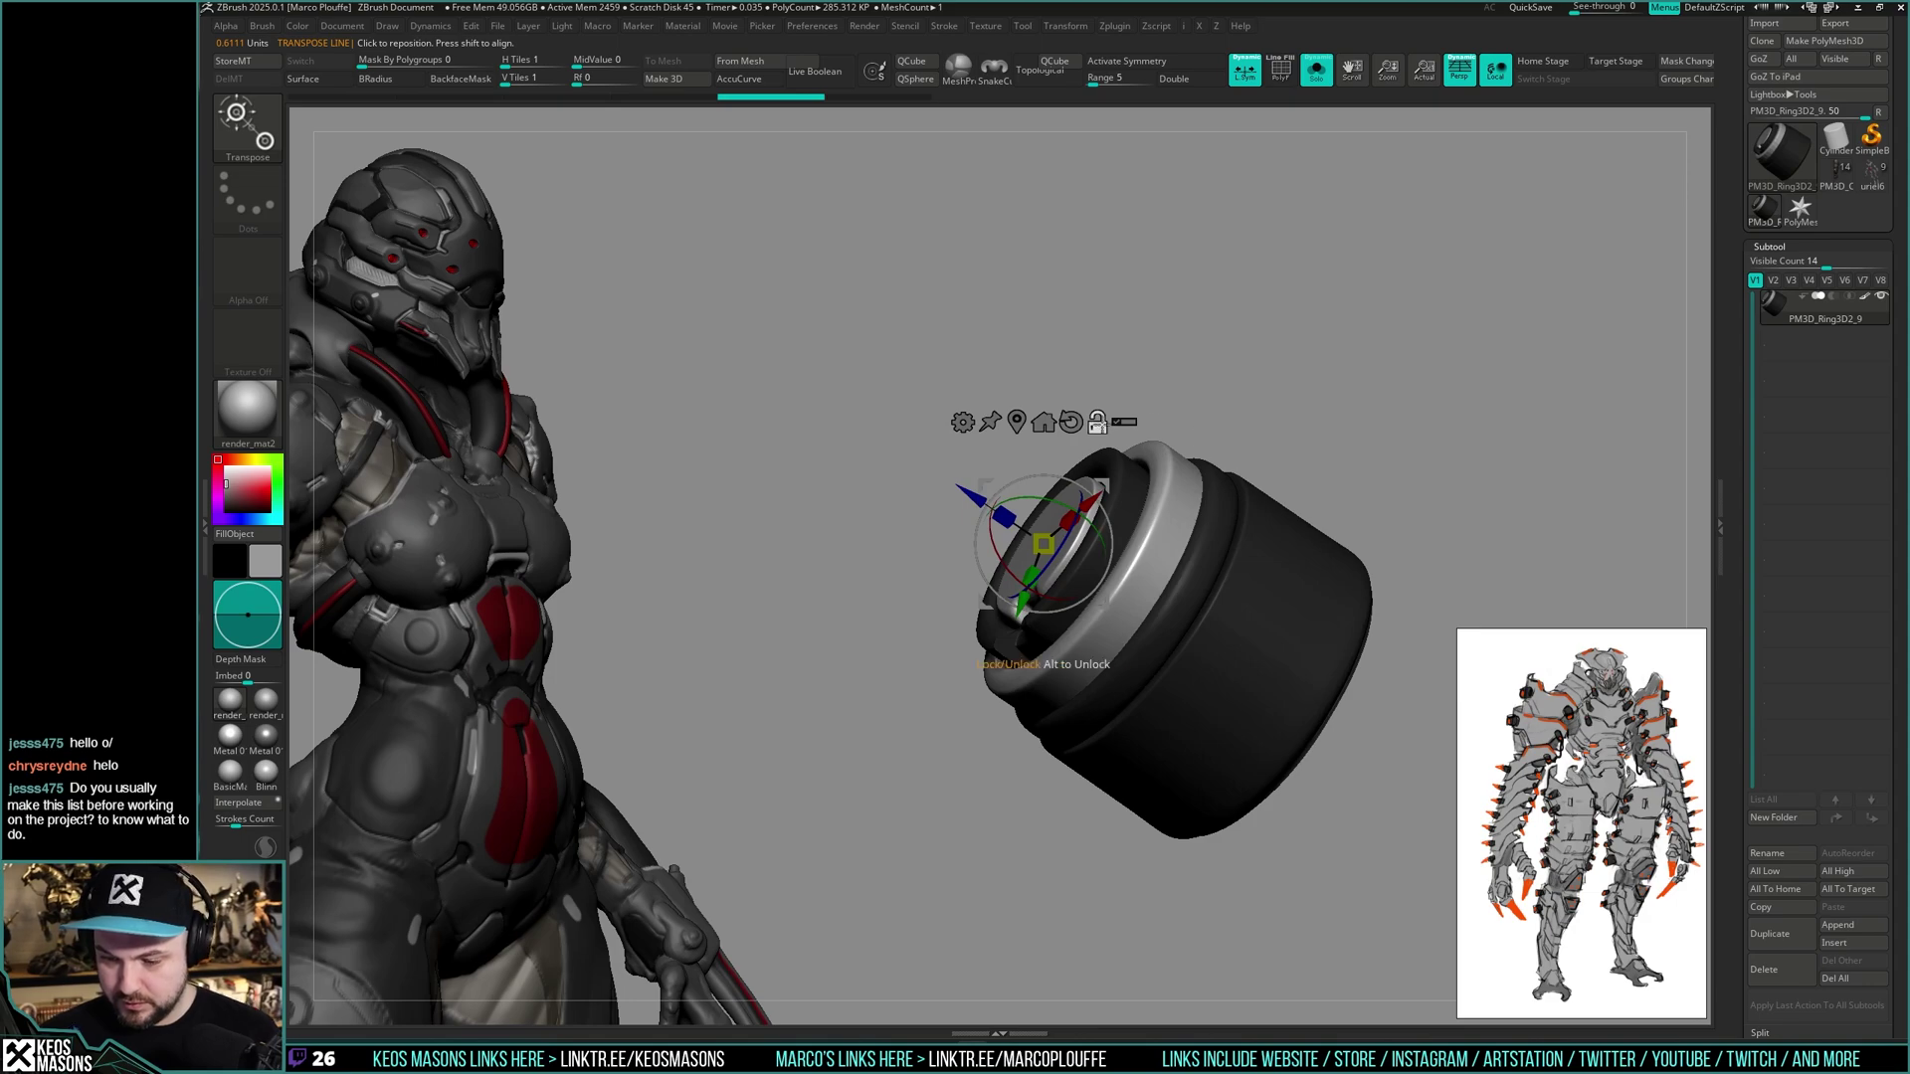
pyautogui.click(1071, 423)
# - Rotate the cap slightly from a side view until it stands level
pyautogui.keyDown('alt'); pyautogui.moveTo(1349, 544); pyautogui.dragTo(1119, 726); pyautogui.keyUp('alt')
pyautogui.keyDown('shift'); pyautogui.moveTo(1283, 547); pyautogui.dragTo(1320, 484); pyautogui.keyUp('shift')
pyautogui.press('space')
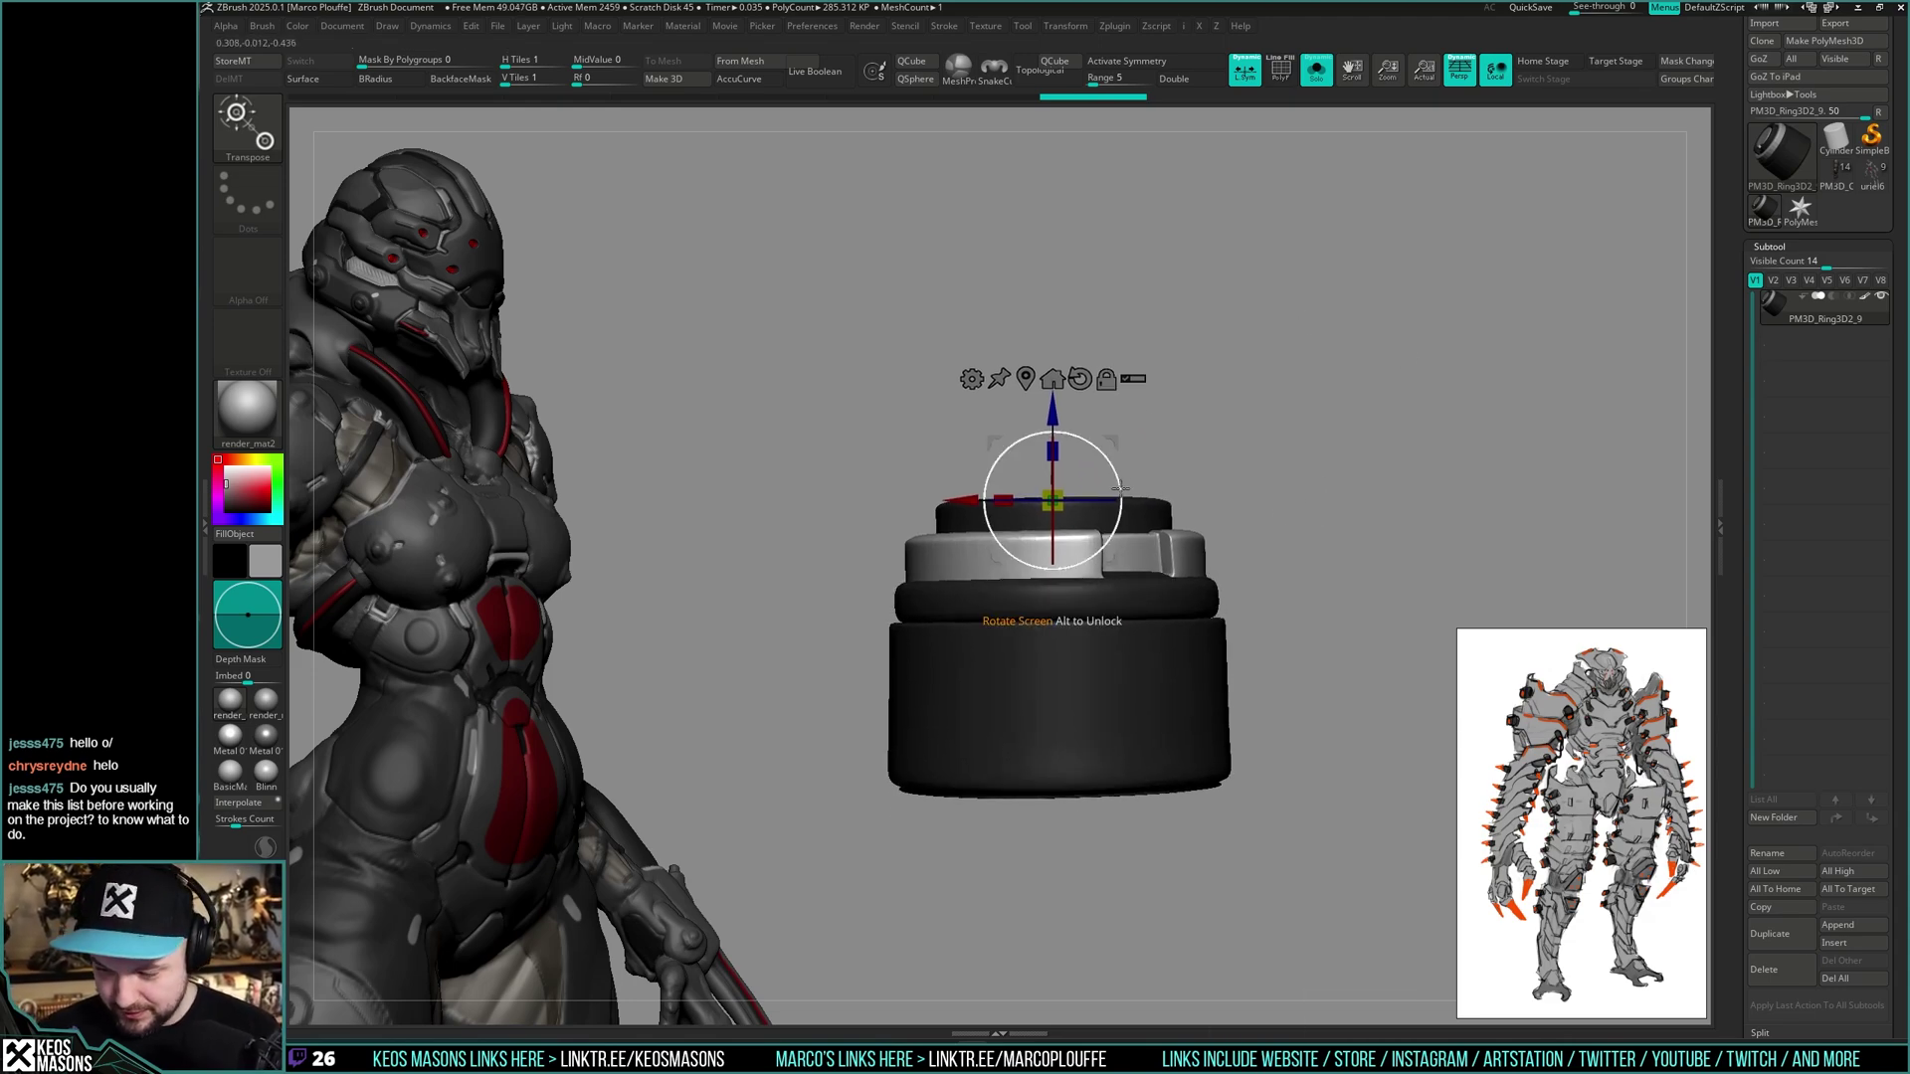
pyautogui.moveTo(1120, 488); pyautogui.dragTo(1122, 491)
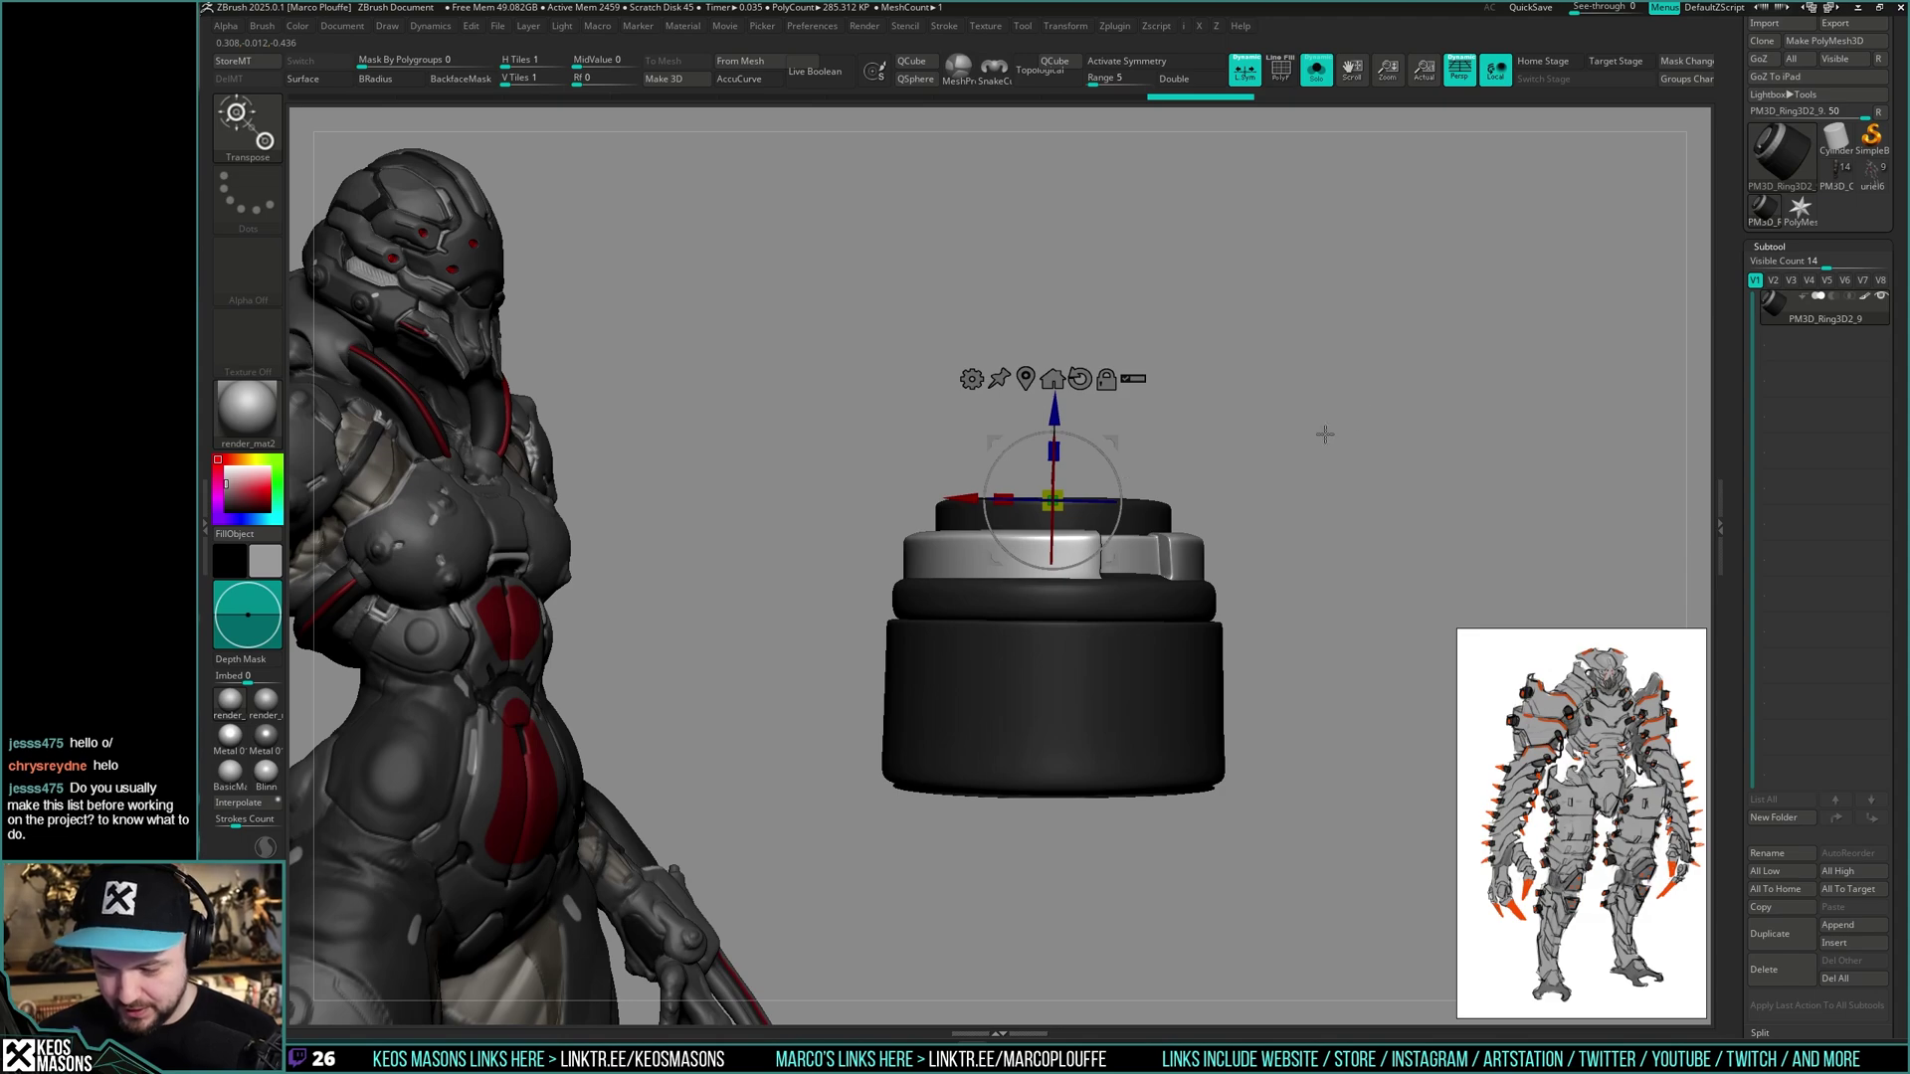
pyautogui.moveTo(1325, 435); pyautogui.dragTo(1379, 439)
pyautogui.moveTo(1121, 489); pyautogui.dragTo(1125, 492)
pyautogui.press('q')
pyautogui.moveTo(1334, 490)
pyautogui.mouseDown()
pyautogui.moveTo(1320, 505)
pyautogui.moveTo(1311, 490)
pyautogui.moveTo(1300, 576)
pyautogui.moveTo(1287, 547)
pyautogui.moveTo(1299, 651)
pyautogui.moveTo(1300, 487)
pyautogui.mouseUp()
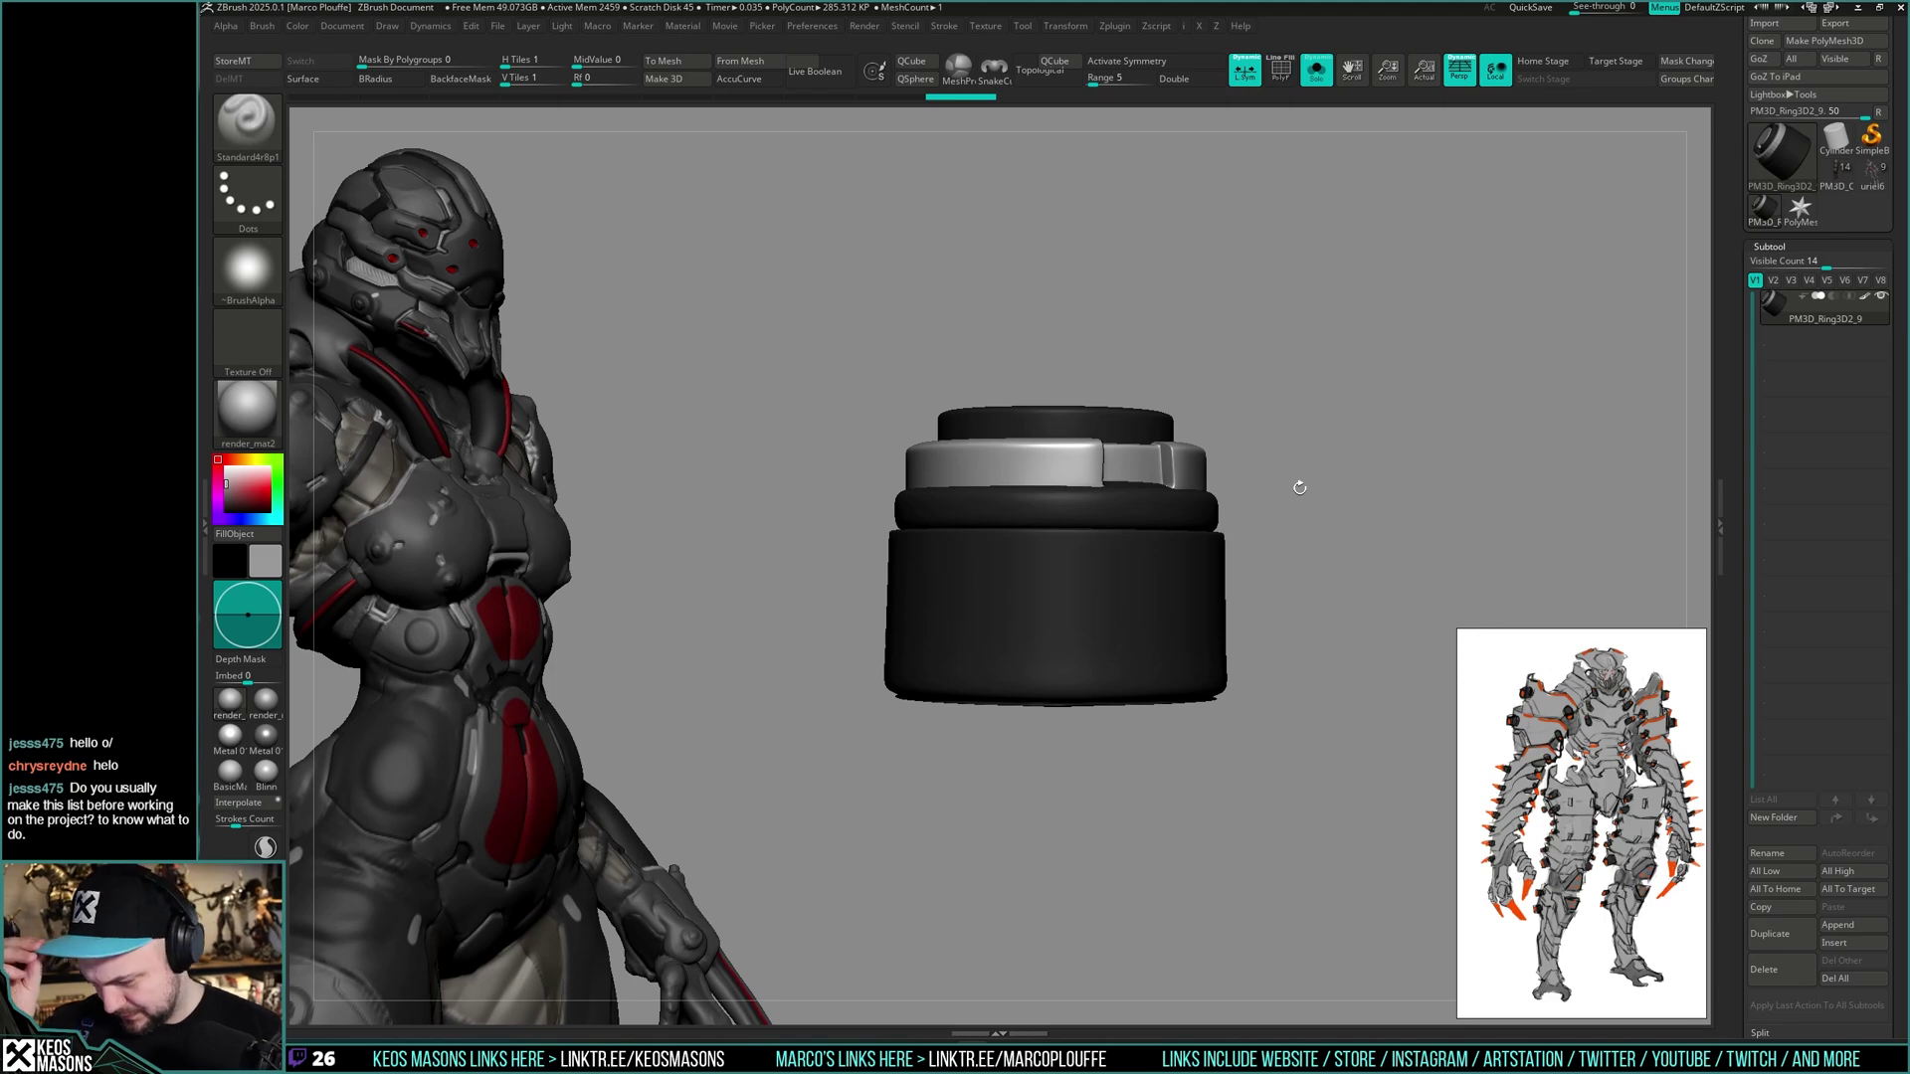
# - Split the cap's light centre disc into a separate subtool, select it and show both parts together
pyautogui.moveTo(1338, 483)
pyautogui.mouseDown()
pyautogui.moveTo(1293, 625)
pyautogui.moveTo(1298, 510)
pyautogui.moveTo(1305, 553)
pyautogui.moveTo(1263, 562)
pyautogui.moveTo(1303, 553)
pyautogui.moveTo(1352, 482)
pyautogui.moveTo(1354, 508)
pyautogui.mouseUp()
pyautogui.hotkey('shift', 'f')
pyautogui.keyDown('ctrl'); pyautogui.keyDown('shift'); pyautogui.click(1094, 487); pyautogui.keyUp('shift'); pyautogui.keyUp('ctrl')
pyautogui.keyDown('ctrl'); pyautogui.keyDown('shift'); pyautogui.click(1371, 474); pyautogui.keyUp('shift'); pyautogui.keyUp('ctrl')
pyautogui.hotkey('shift', 'f')
pyautogui.hotkey('shift', 'd')
pyautogui.hotkey('ctrl', 'h')
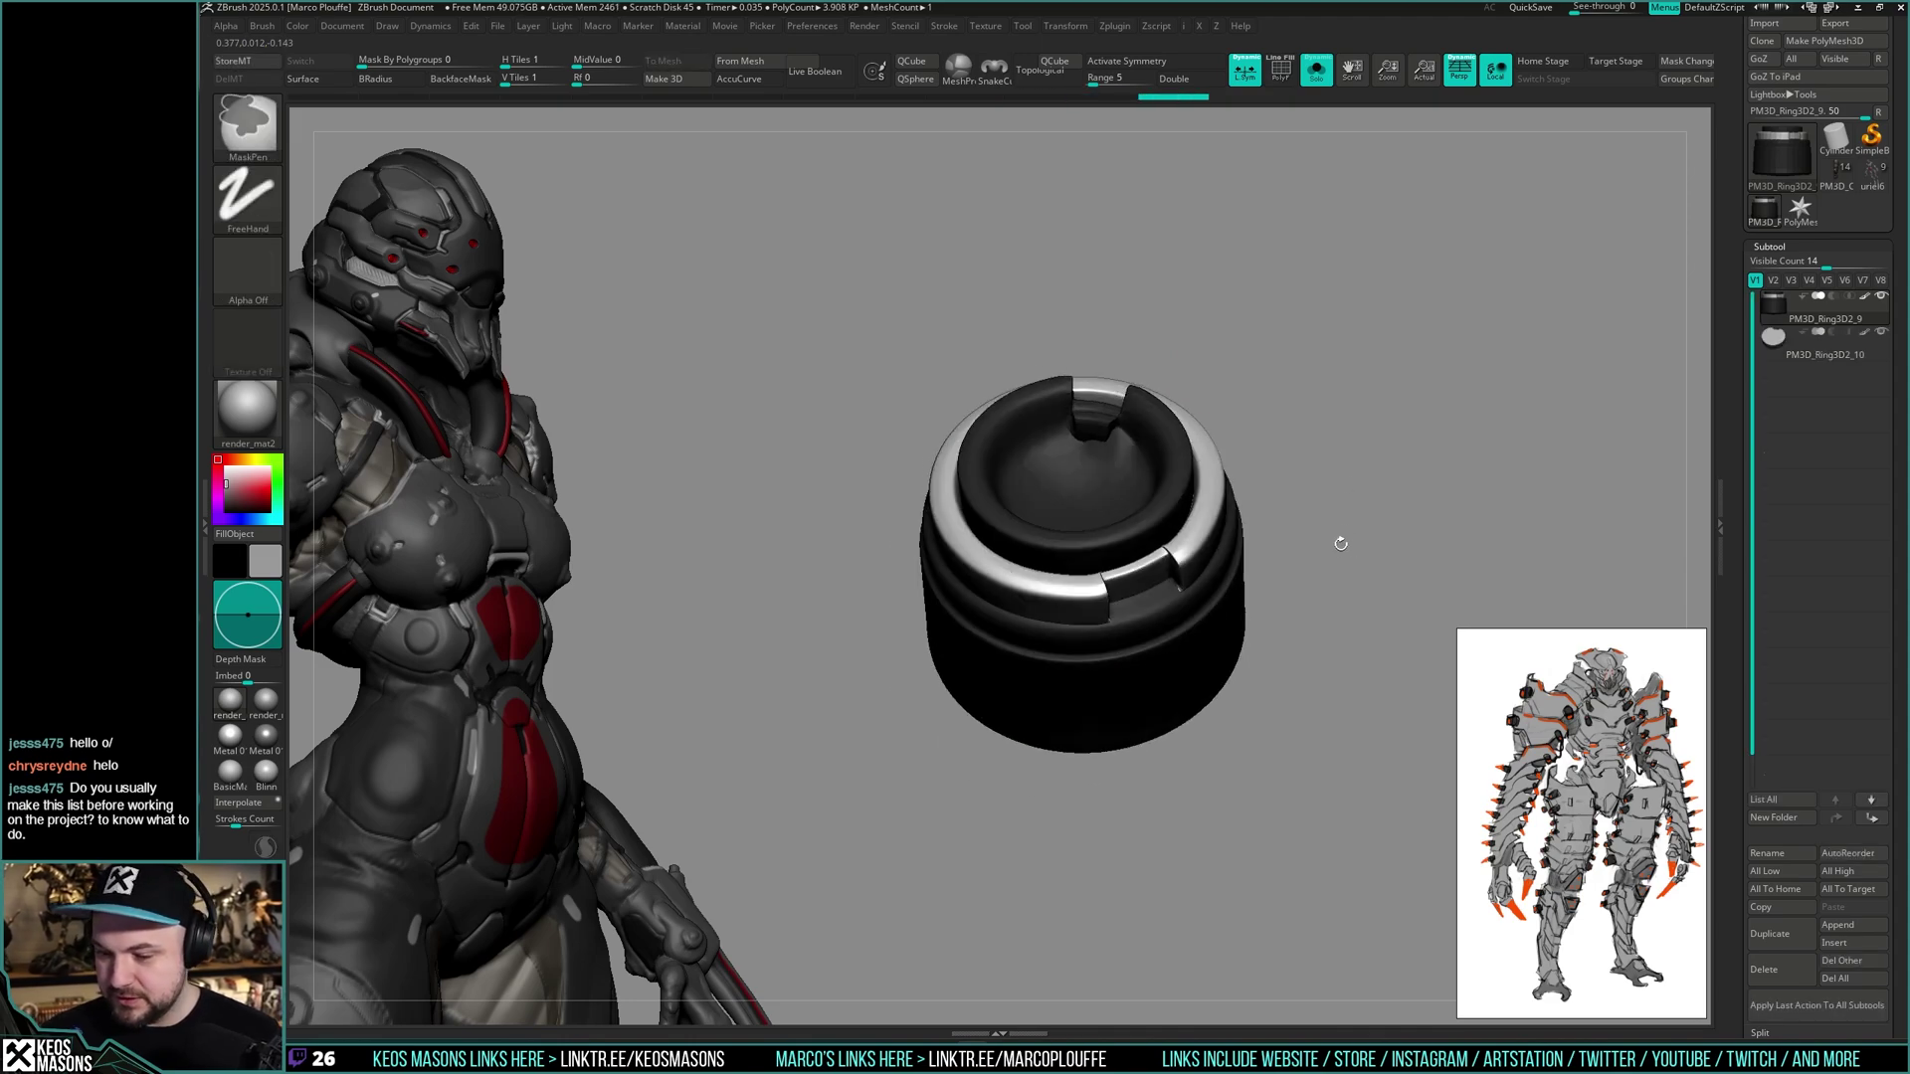
pyautogui.press('Down')
pyautogui.hotkey('shift', 's')
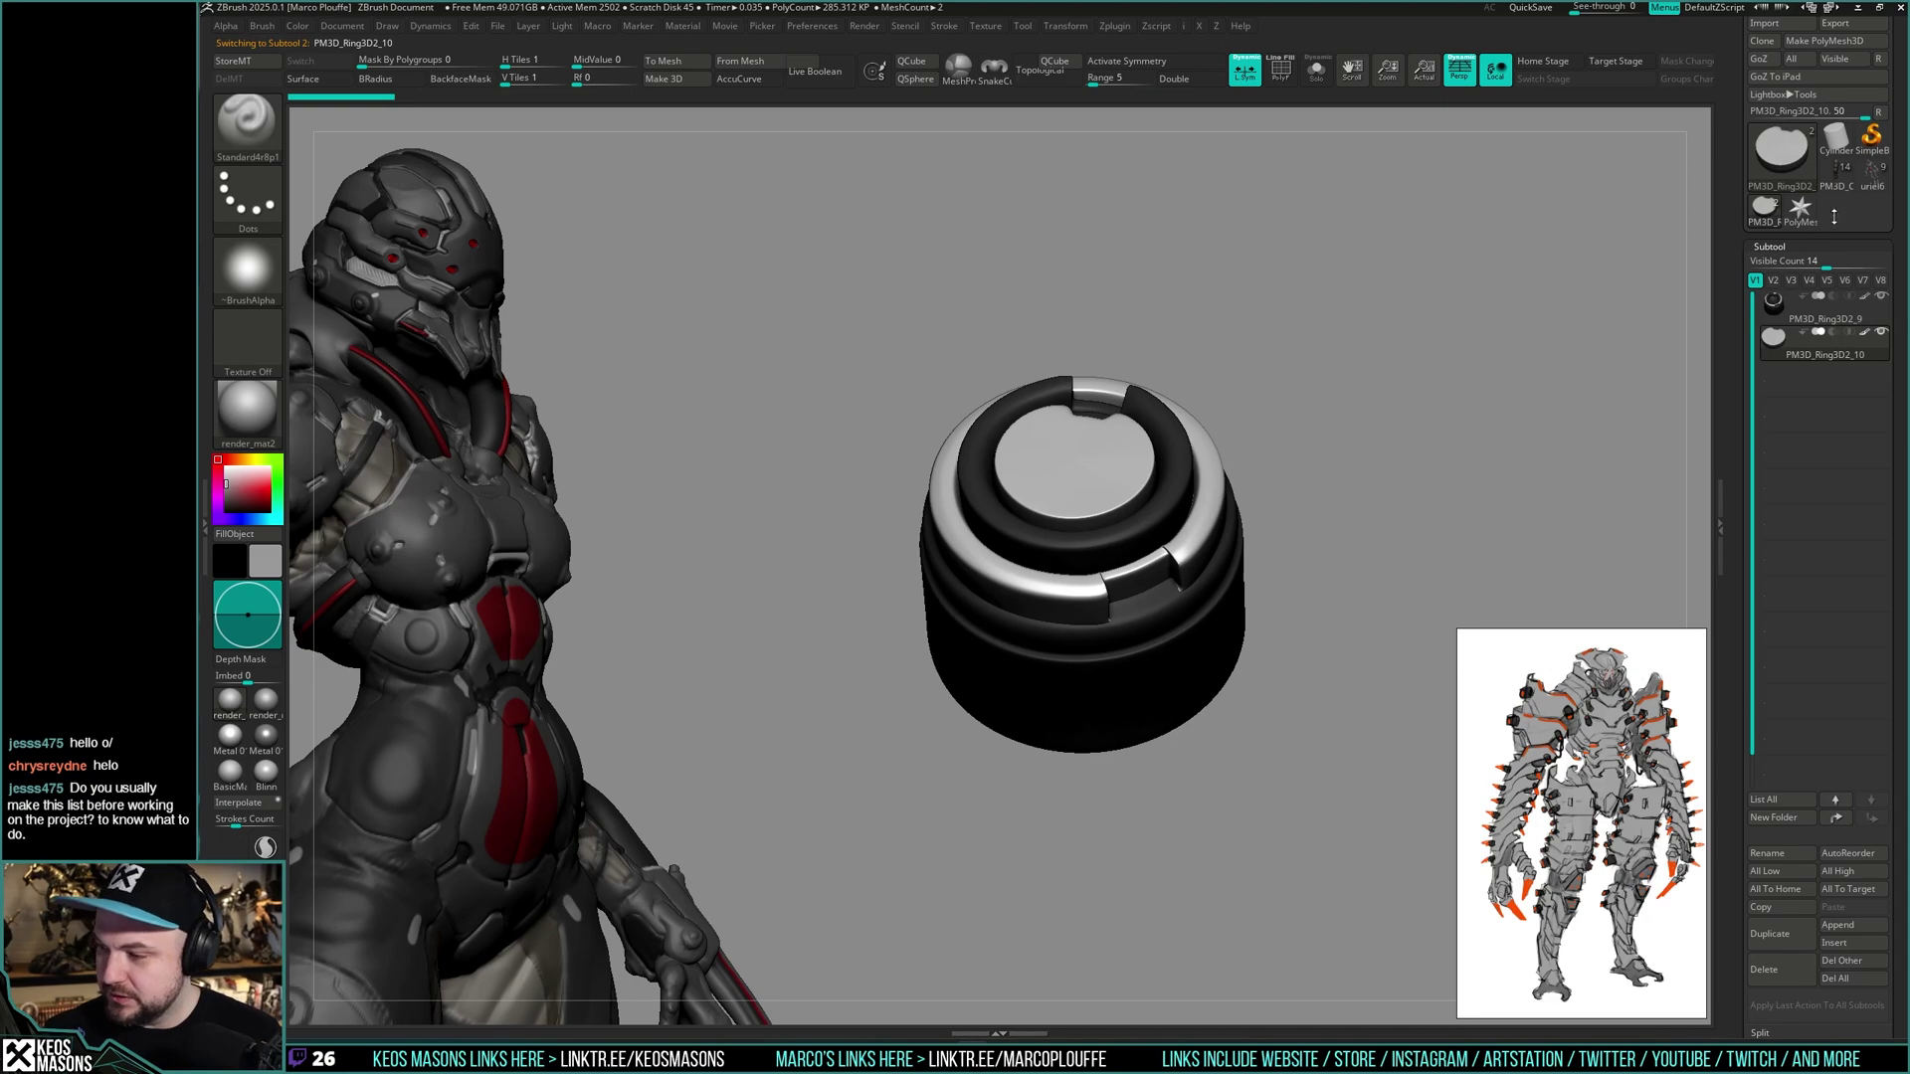
# - Switch to the uriel6 character tool
pyautogui.moveTo(1866, 189)
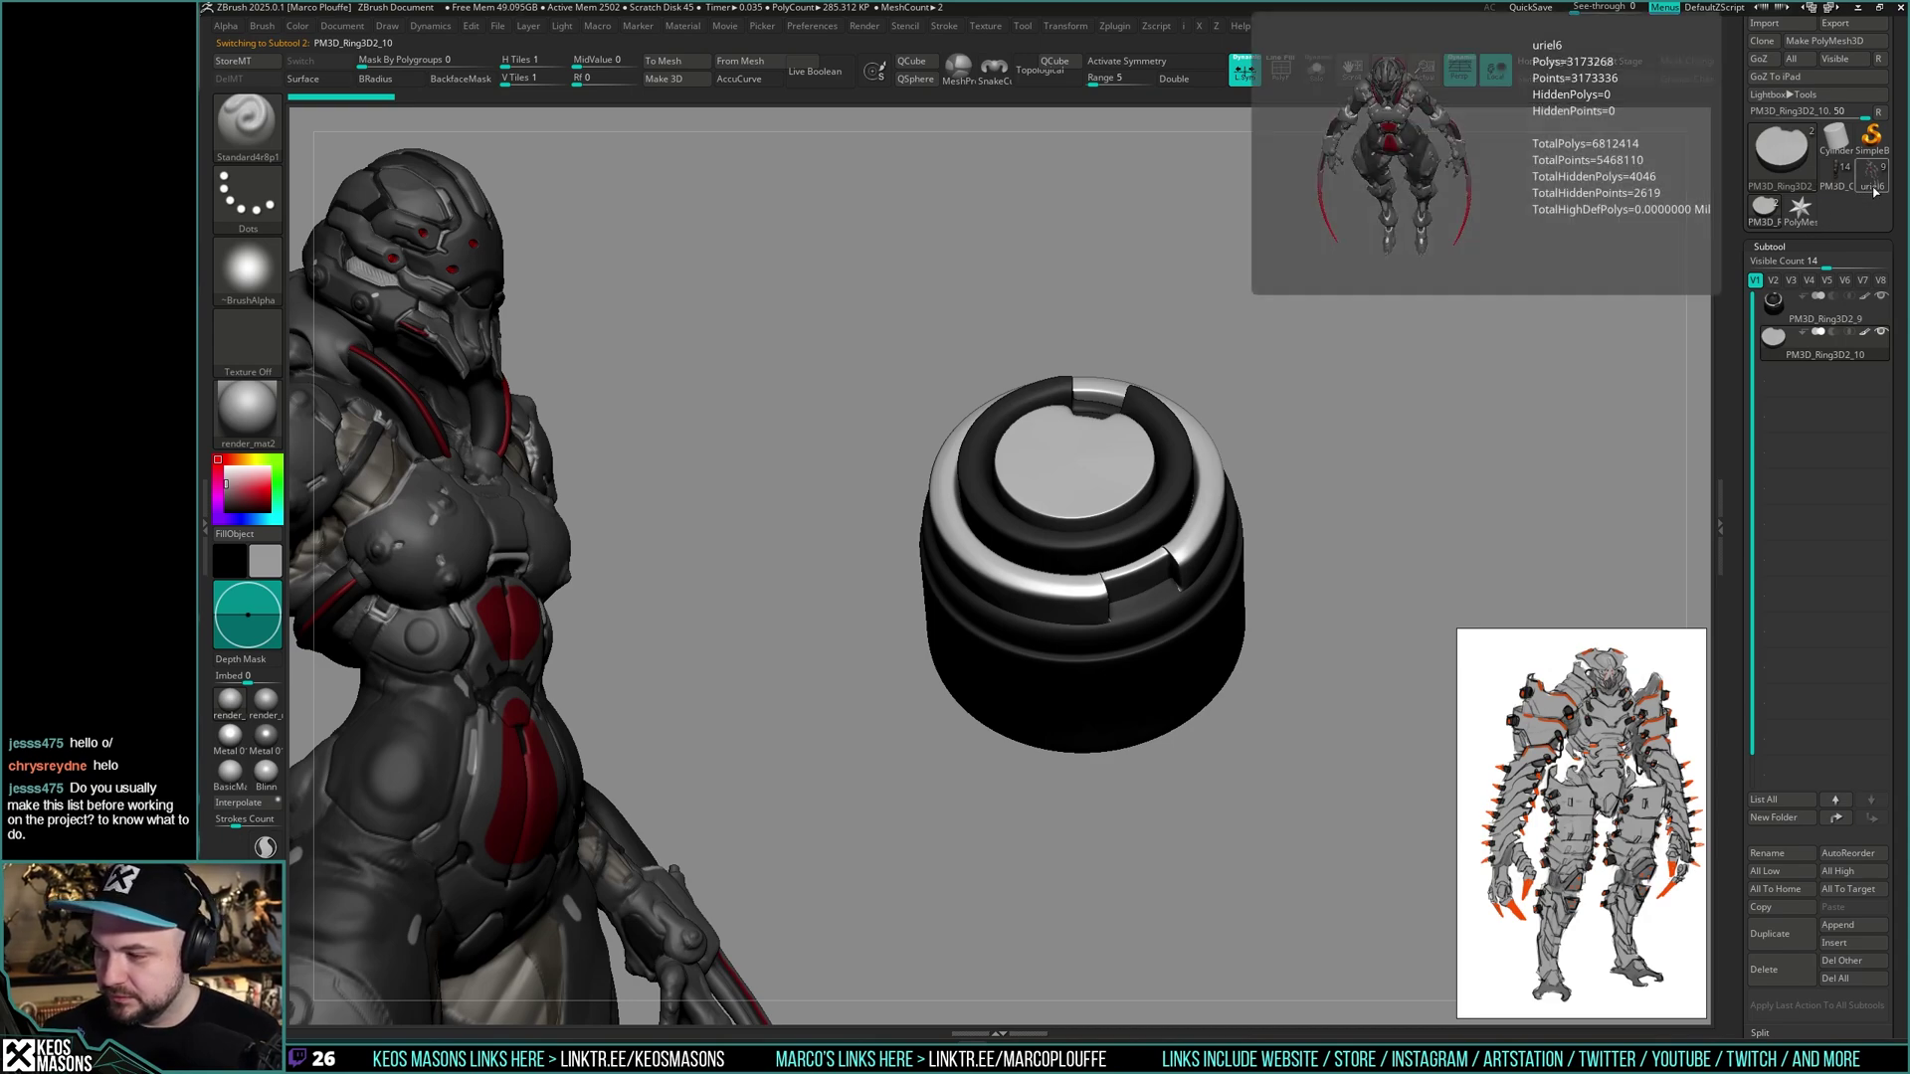
pyautogui.click(1874, 189)
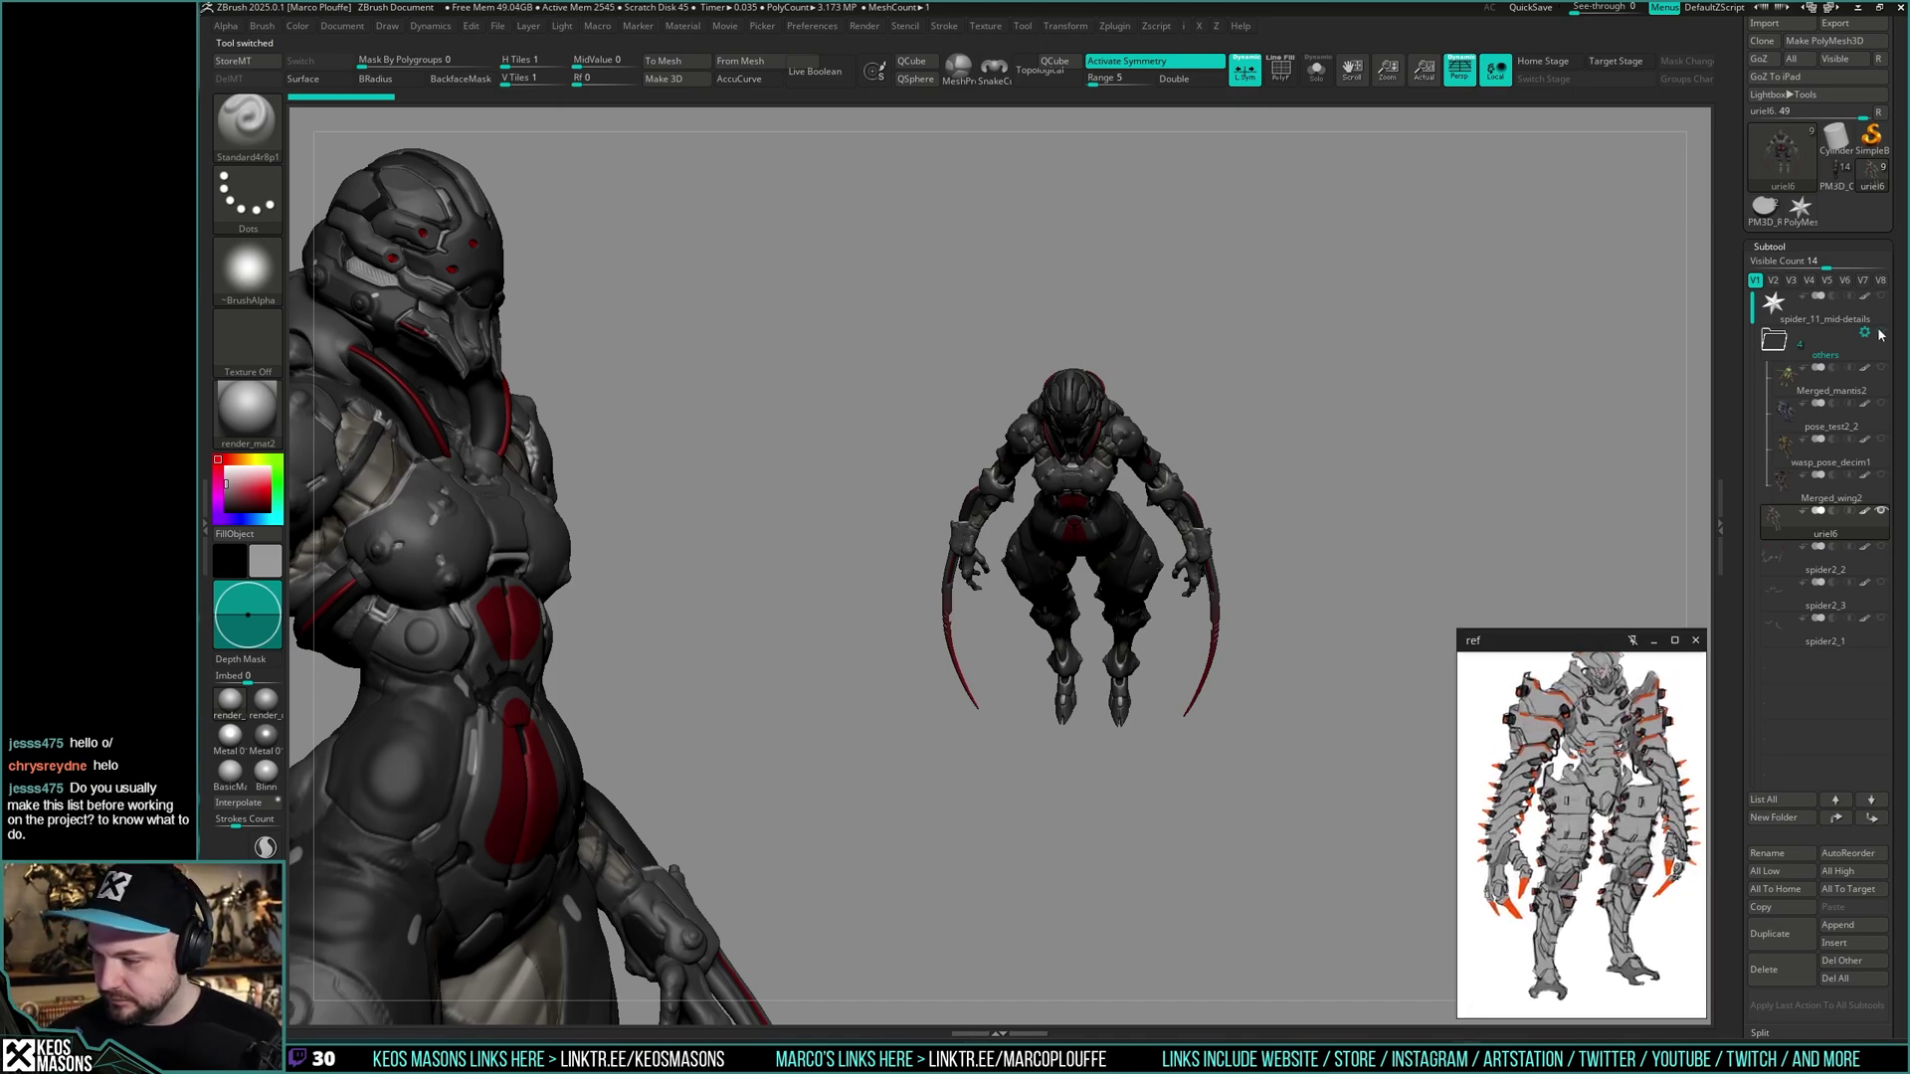
# - Sample the orange accent colour from the other loaded character tool and switch back to the mechanical cap tool
pyautogui.click(1836, 184)
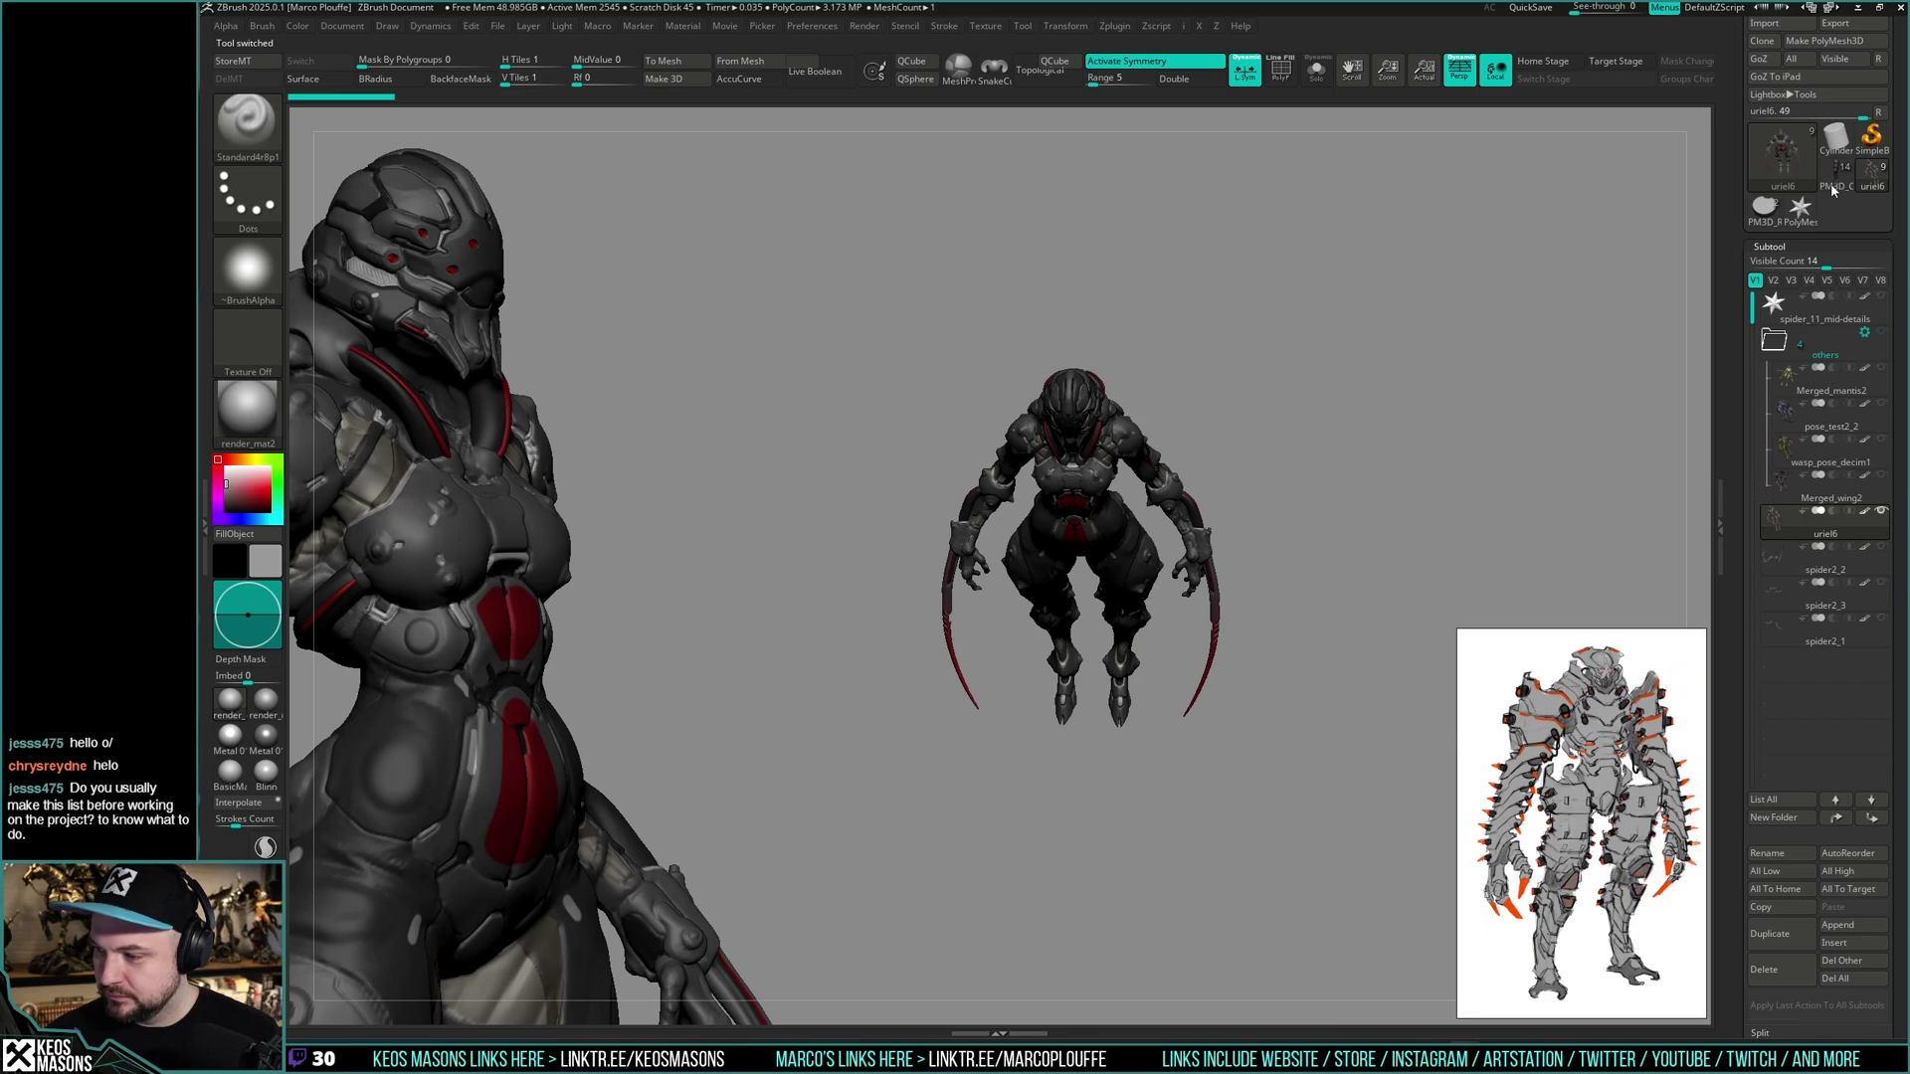
pyautogui.moveTo(1171, 517); pyautogui.dragTo(1195, 383, button='right')
pyautogui.press('c')
pyautogui.moveTo(1161, 516); pyautogui.dragTo(1234, 597, button='right')
pyautogui.click(1870, 186)
pyautogui.click(1765, 208)
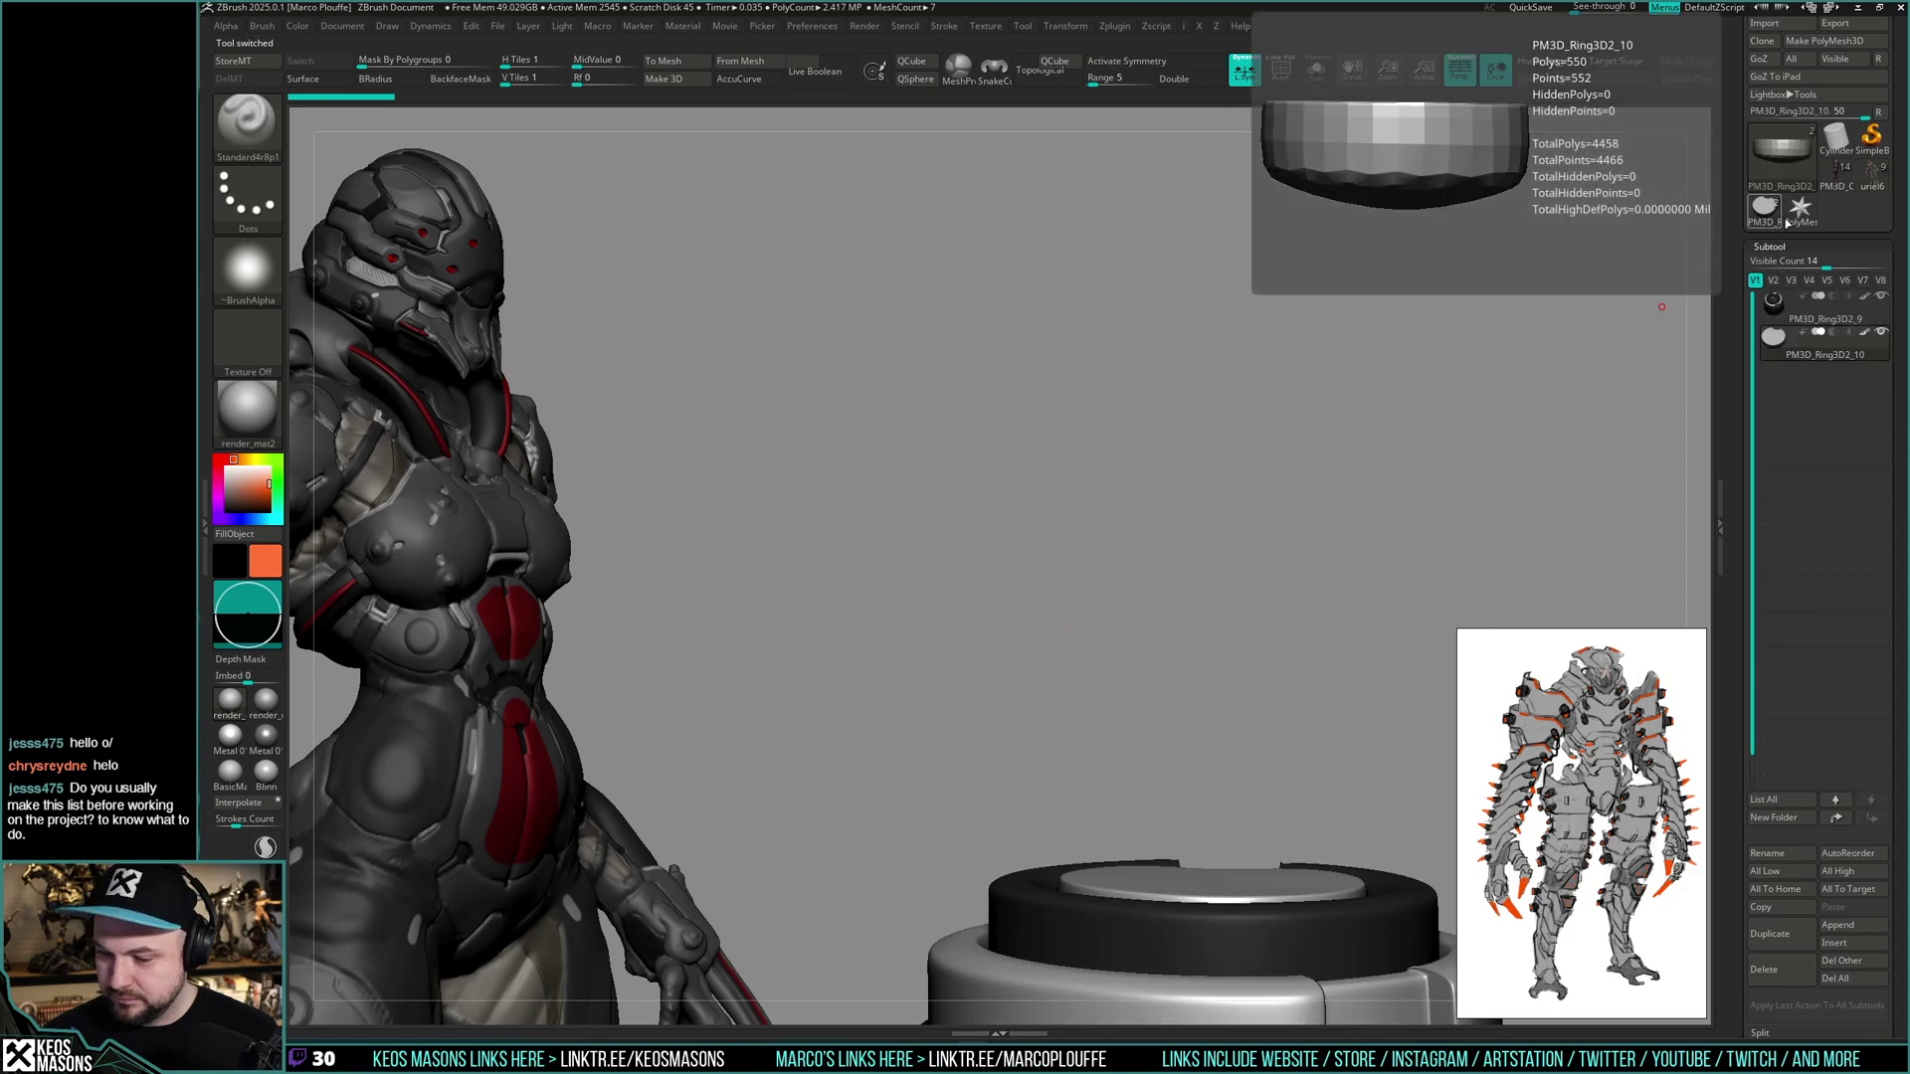
# - Fill the cap's centre disc with orange and reset the gizmo orientation on both cap parts
pyautogui.moveTo(1144, 547)
pyautogui.mouseDown(button='right')
pyautogui.moveTo(1120, 466)
pyautogui.moveTo(1095, 457)
pyautogui.moveTo(1113, 422)
pyautogui.moveTo(1150, 516)
pyautogui.moveTo(1243, 597)
pyautogui.moveTo(1197, 596)
pyautogui.mouseUp(button='right')
pyautogui.press('w')
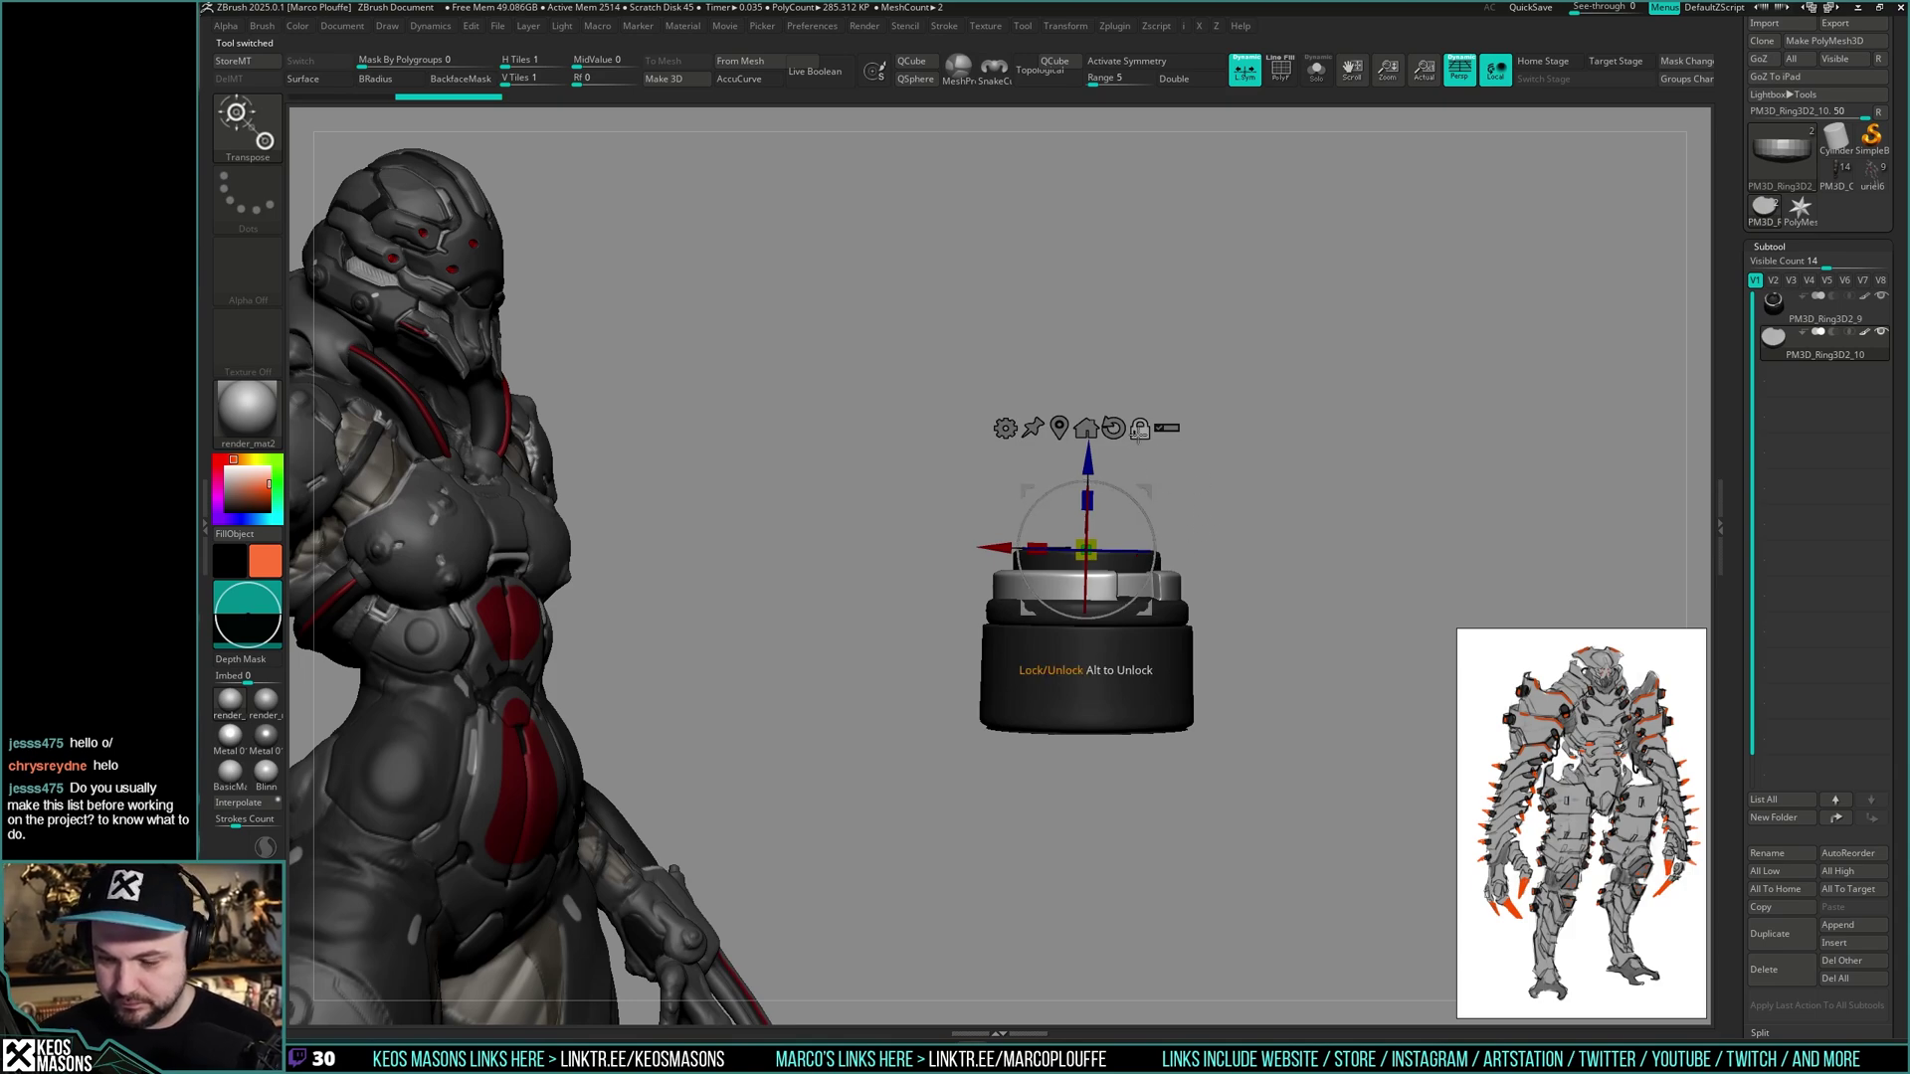
pyautogui.click(1113, 428)
pyautogui.press('Up')
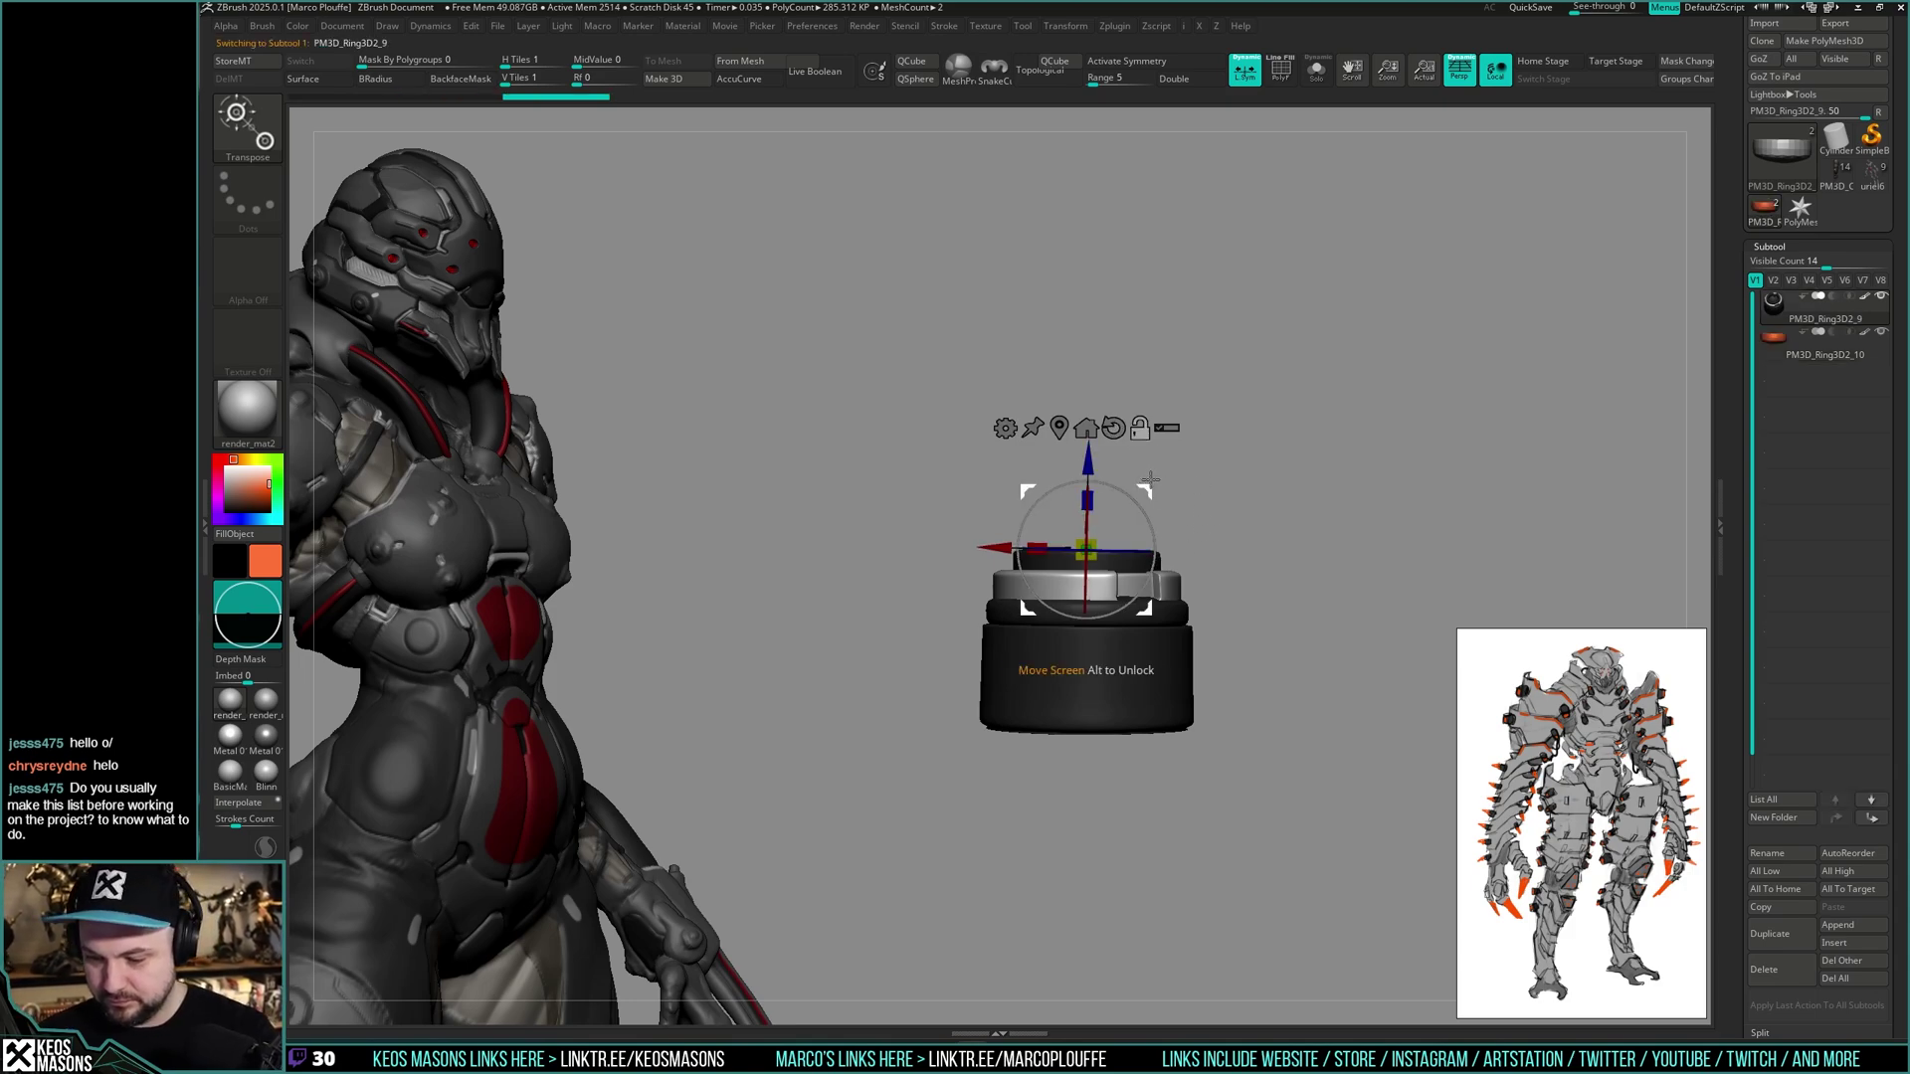
pyautogui.click(1113, 428)
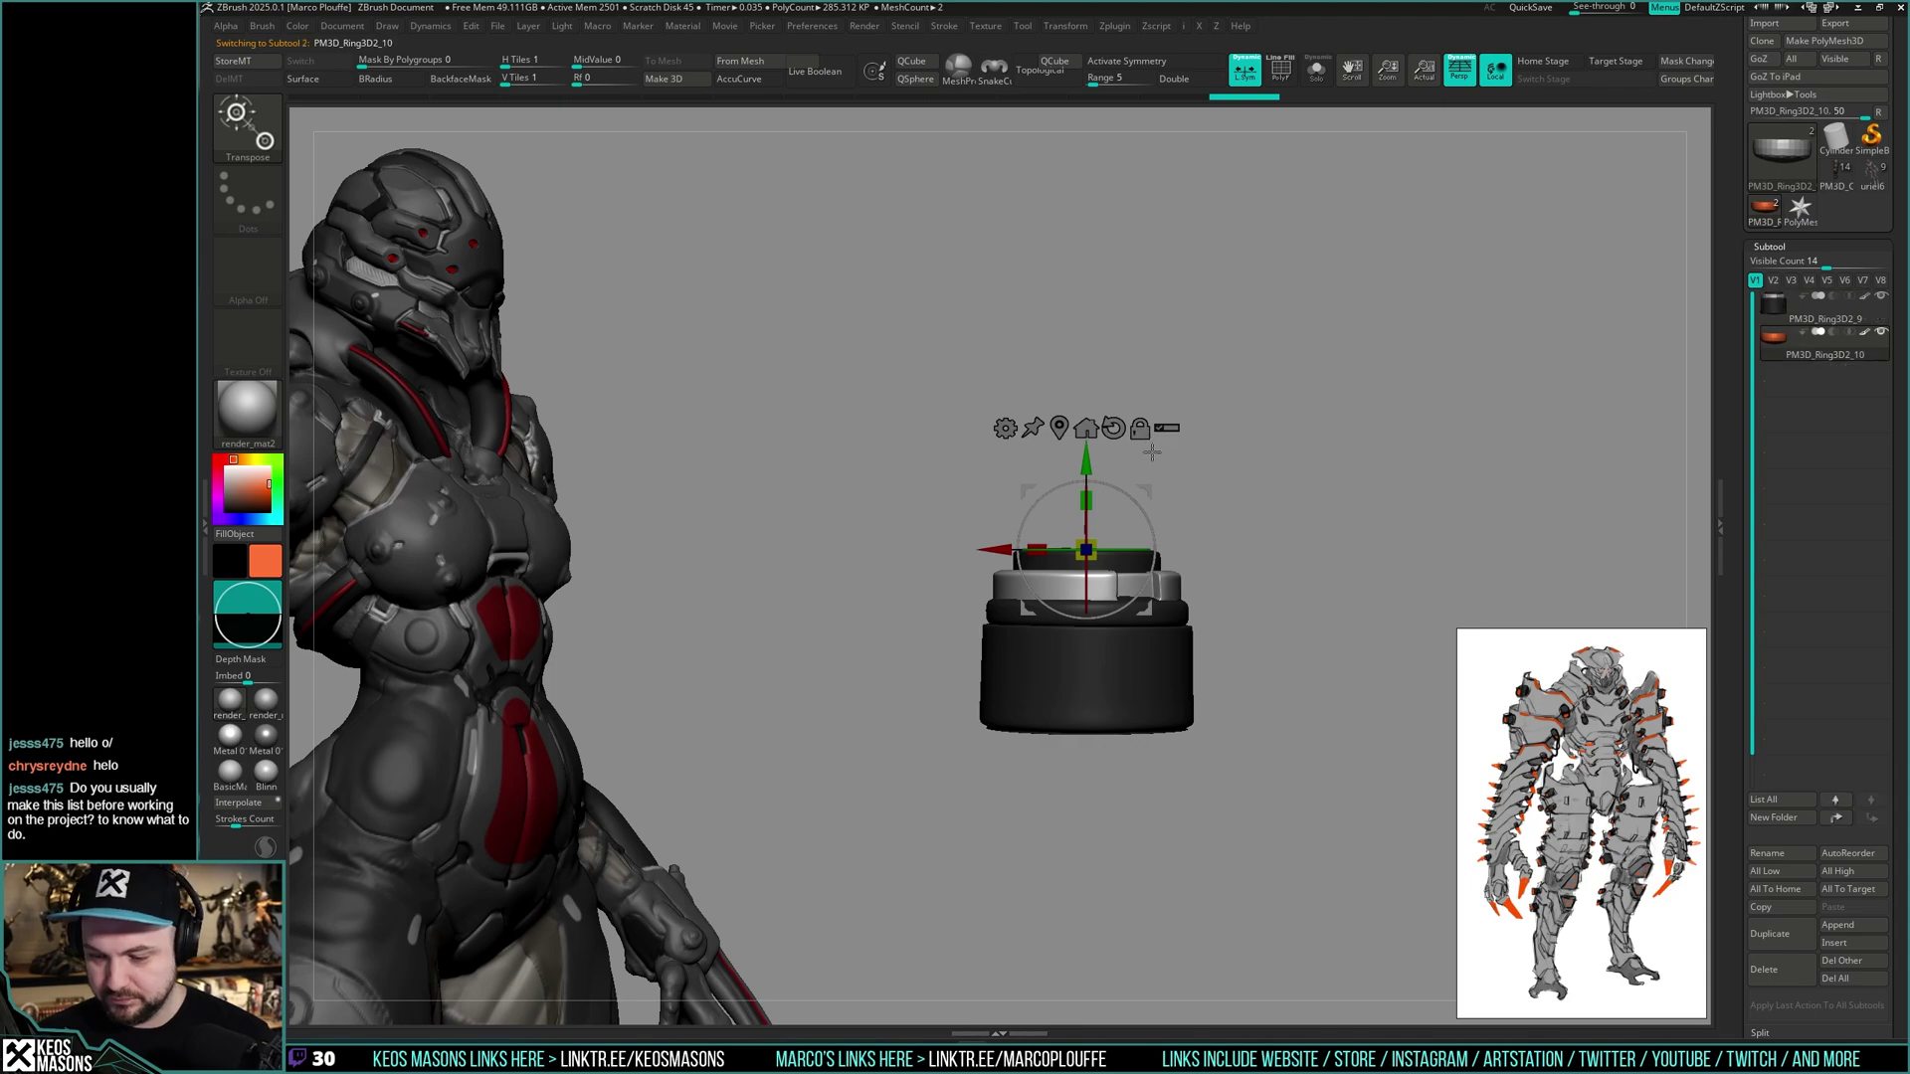
# - Lower the orange disc slightly along the vertical axis so it sits recessed inside the cap's ring
pyautogui.moveTo(1086, 466); pyautogui.dragTo(1088, 477)
pyautogui.hotkey('ctrl', 'z')
pyautogui.press('Down')
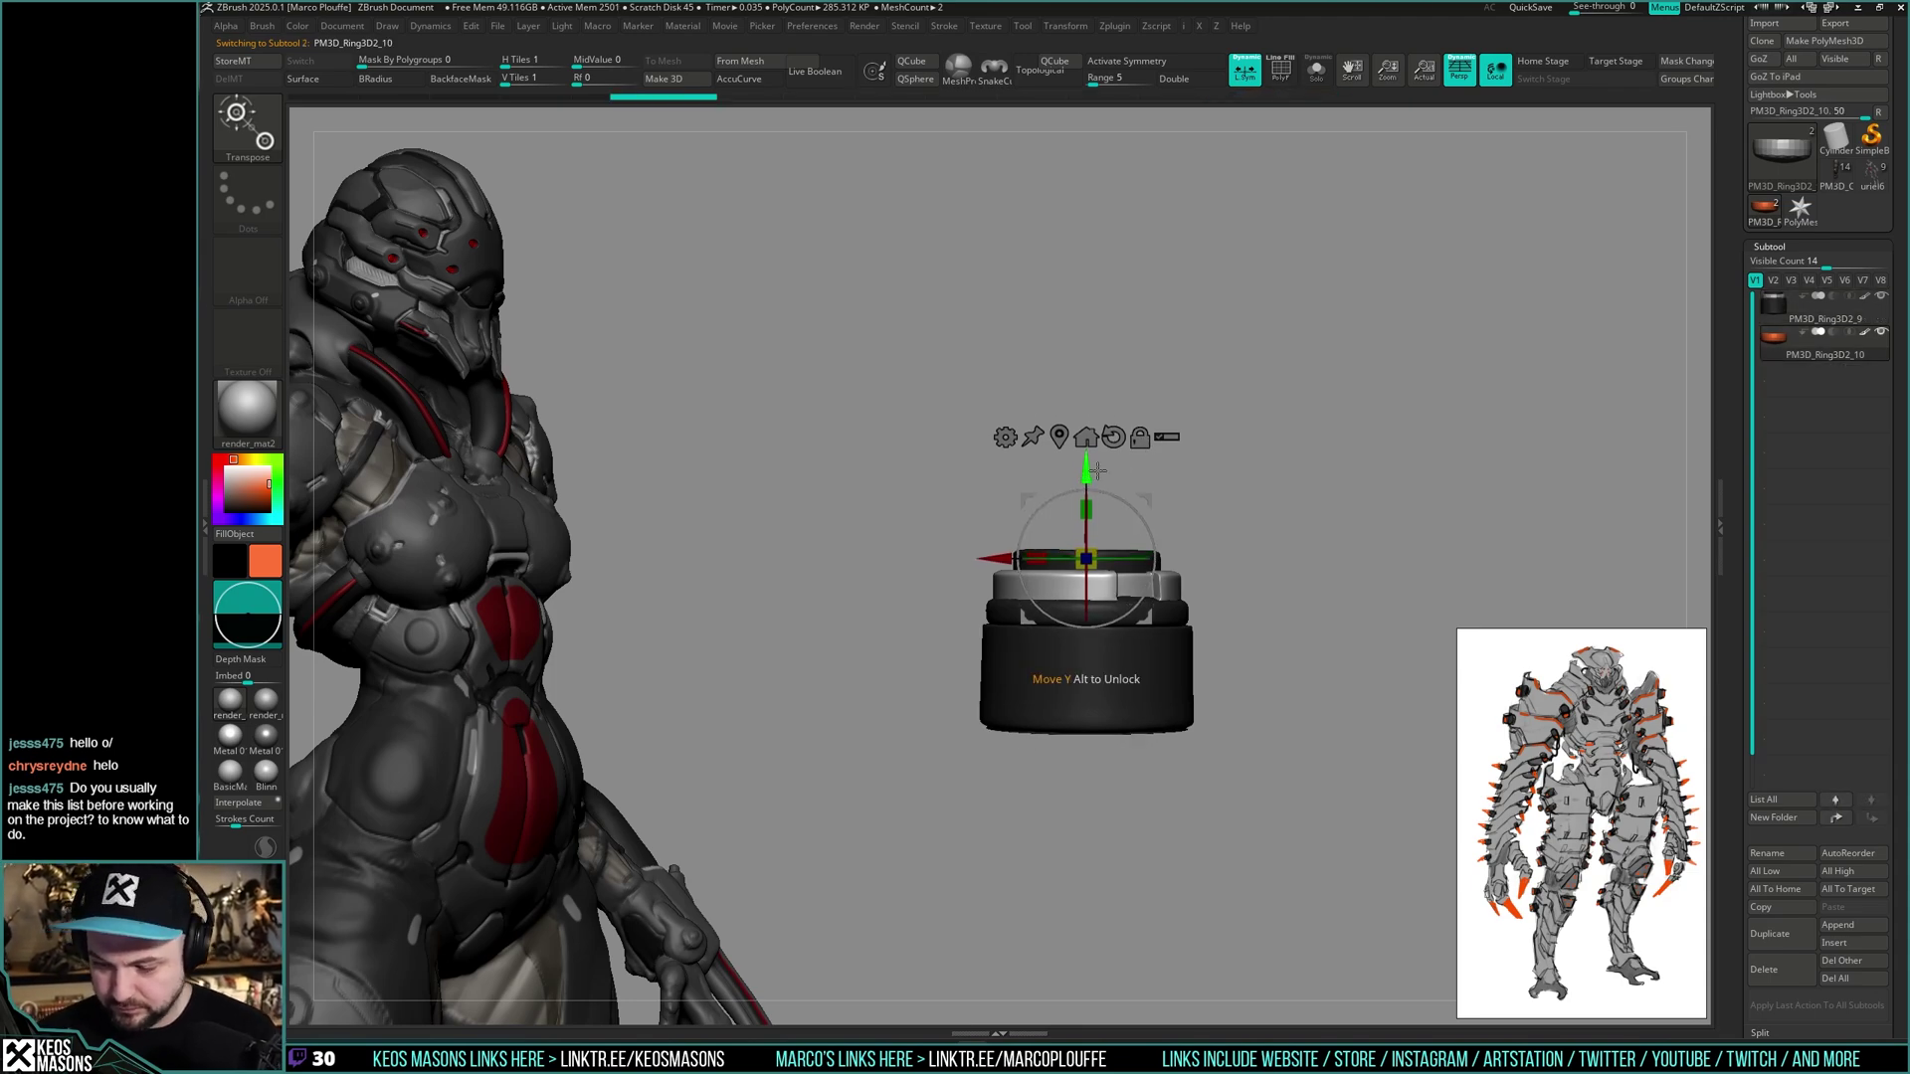
pyautogui.moveTo(1305, 475); pyautogui.dragTo(1298, 515)
pyautogui.moveTo(1085, 485); pyautogui.dragTo(1085, 491)
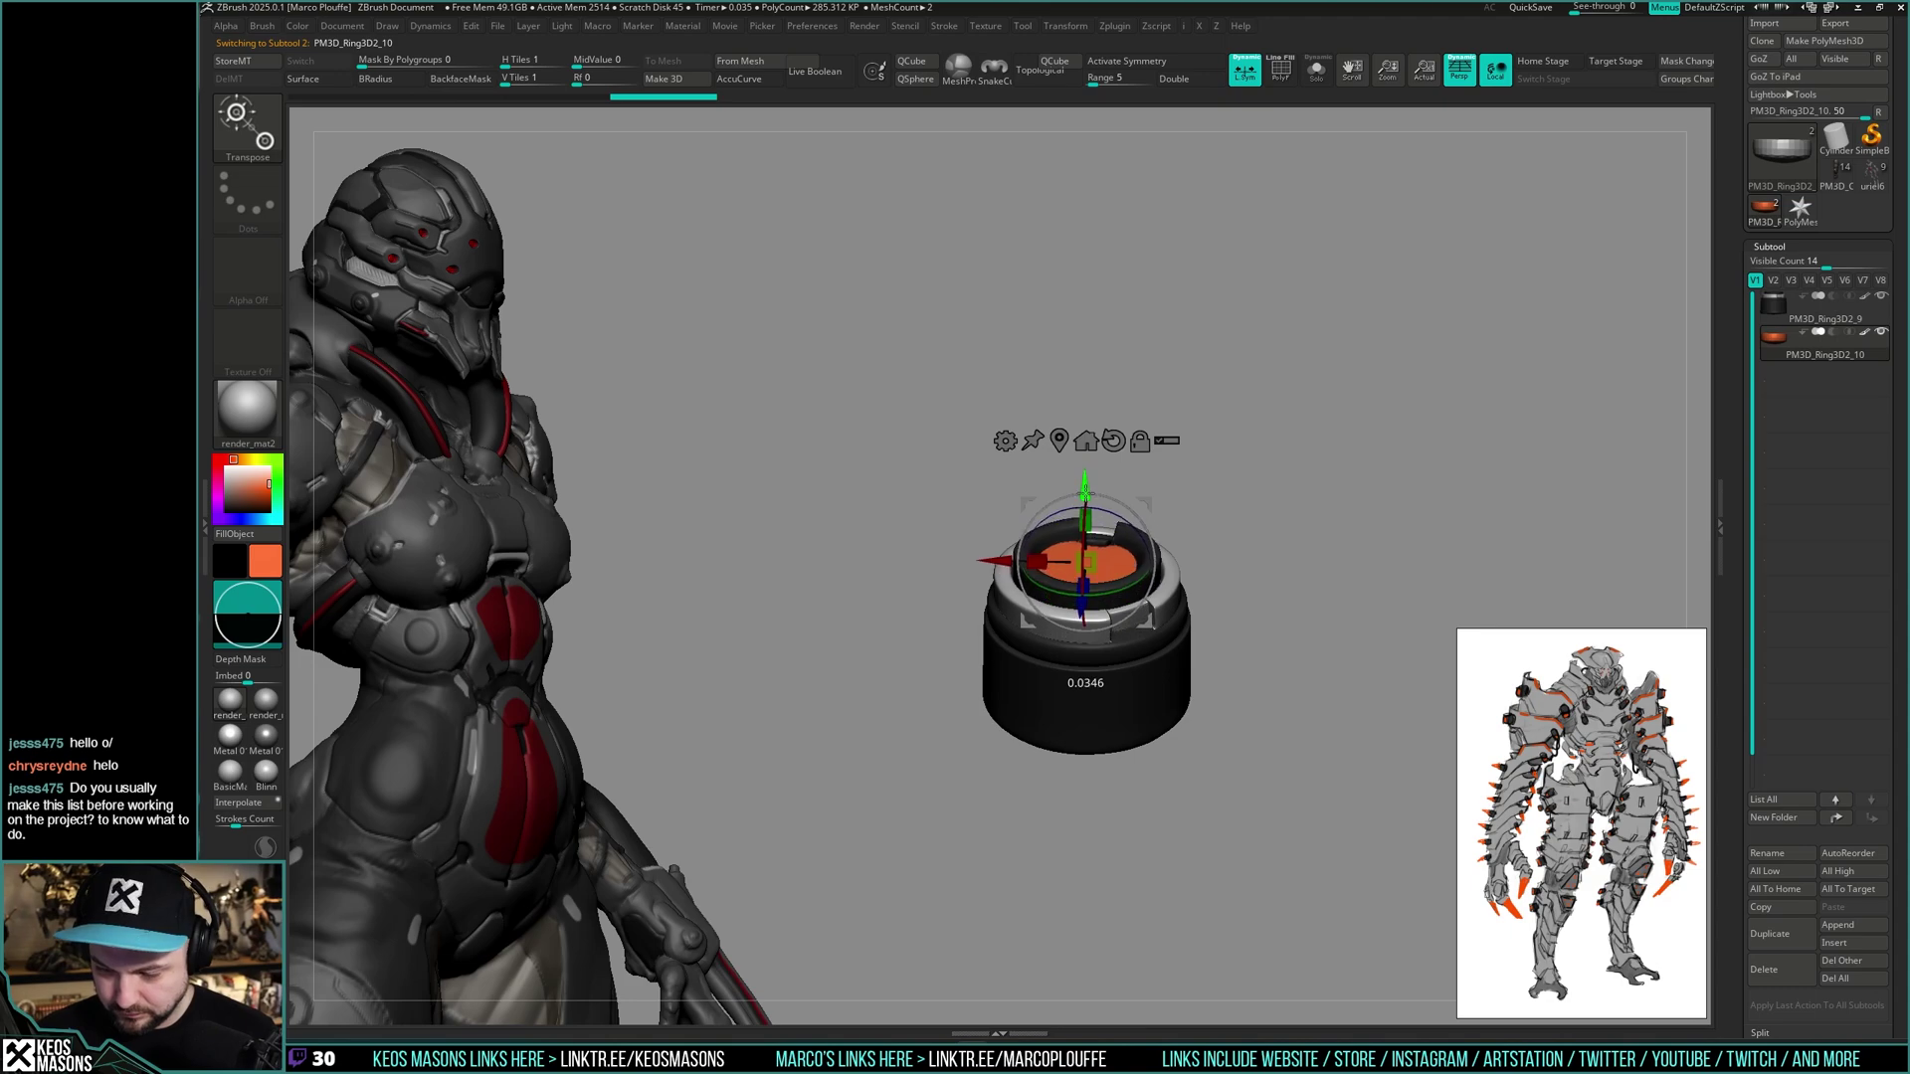
# - Return to draw mode with the orange disc active and choose the Inflat brush
pyautogui.moveTo(1255, 447); pyautogui.dragTo(1284, 546, button='right')
pyautogui.press('q')
pyautogui.press('space')
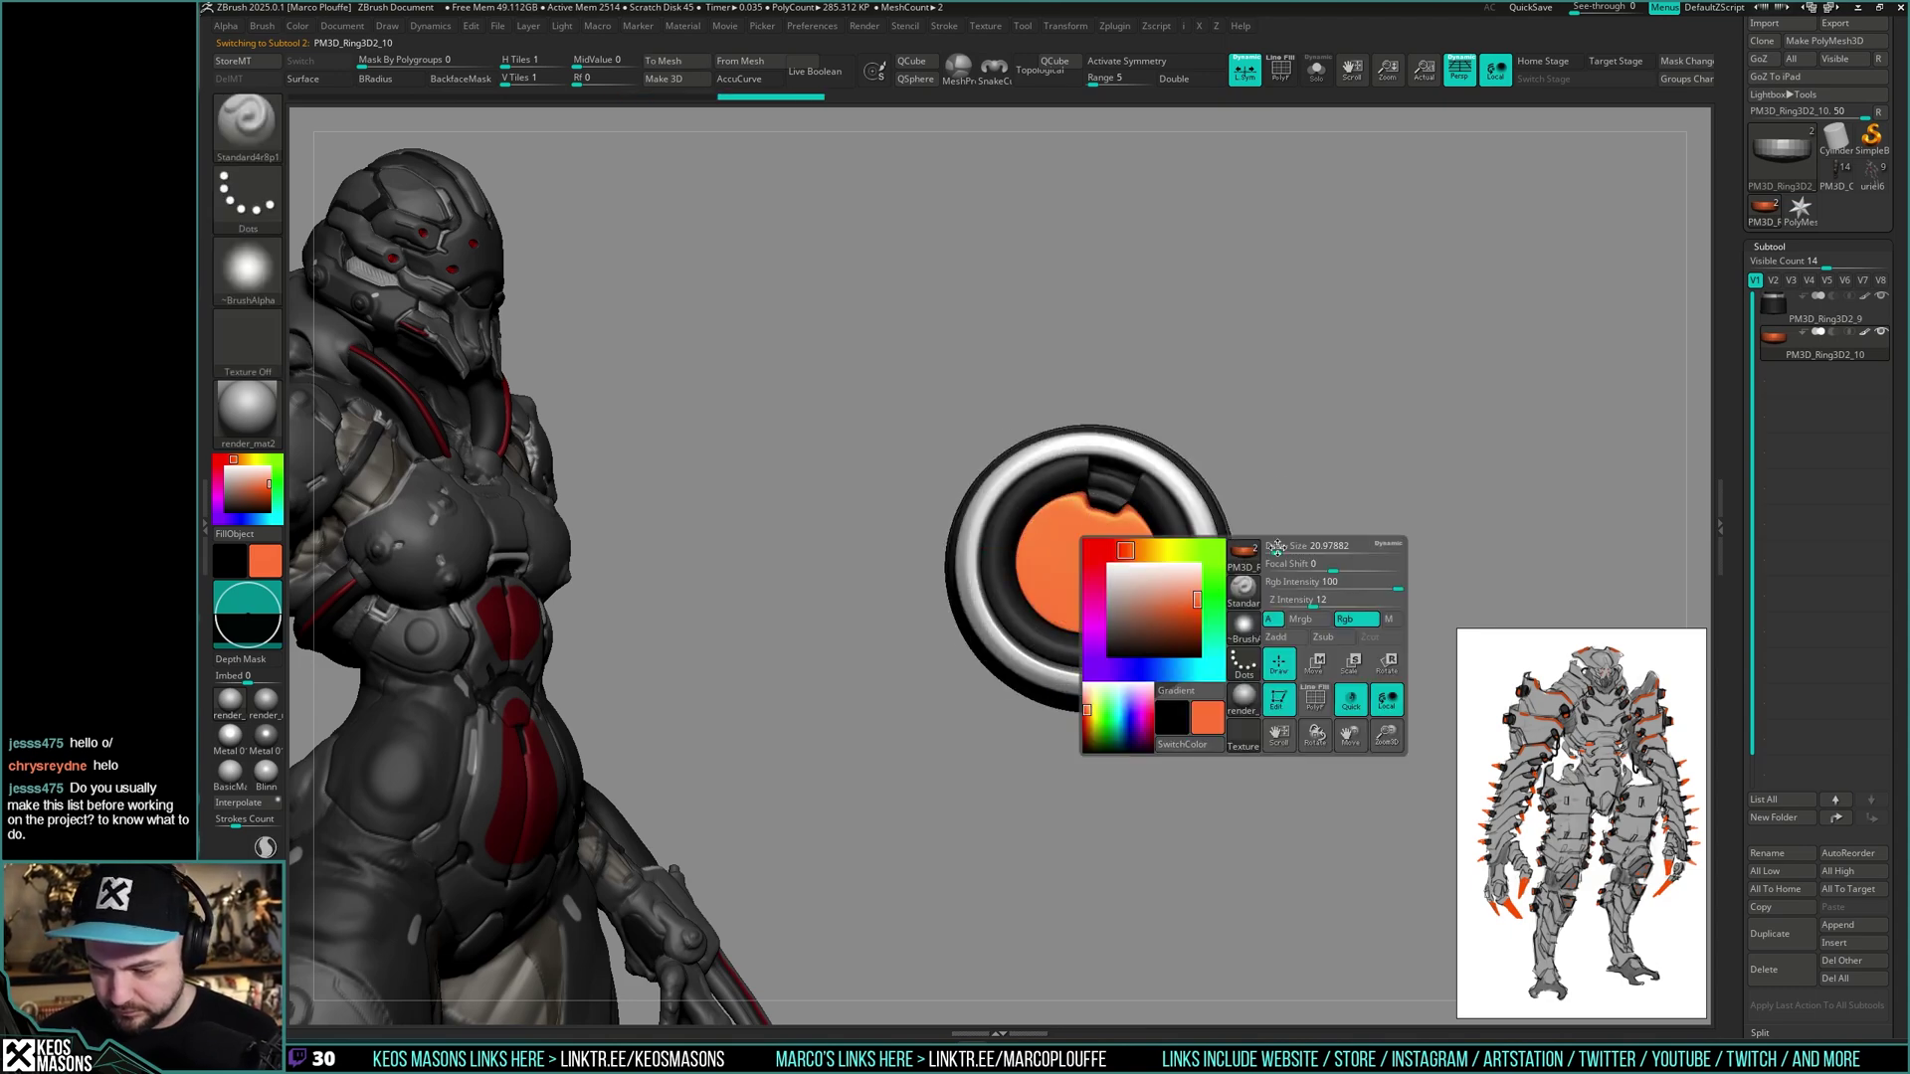
pyautogui.press('b')
pyautogui.click(1266, 567)
pyautogui.moveTo(1396, 525); pyautogui.dragTo(1283, 547)
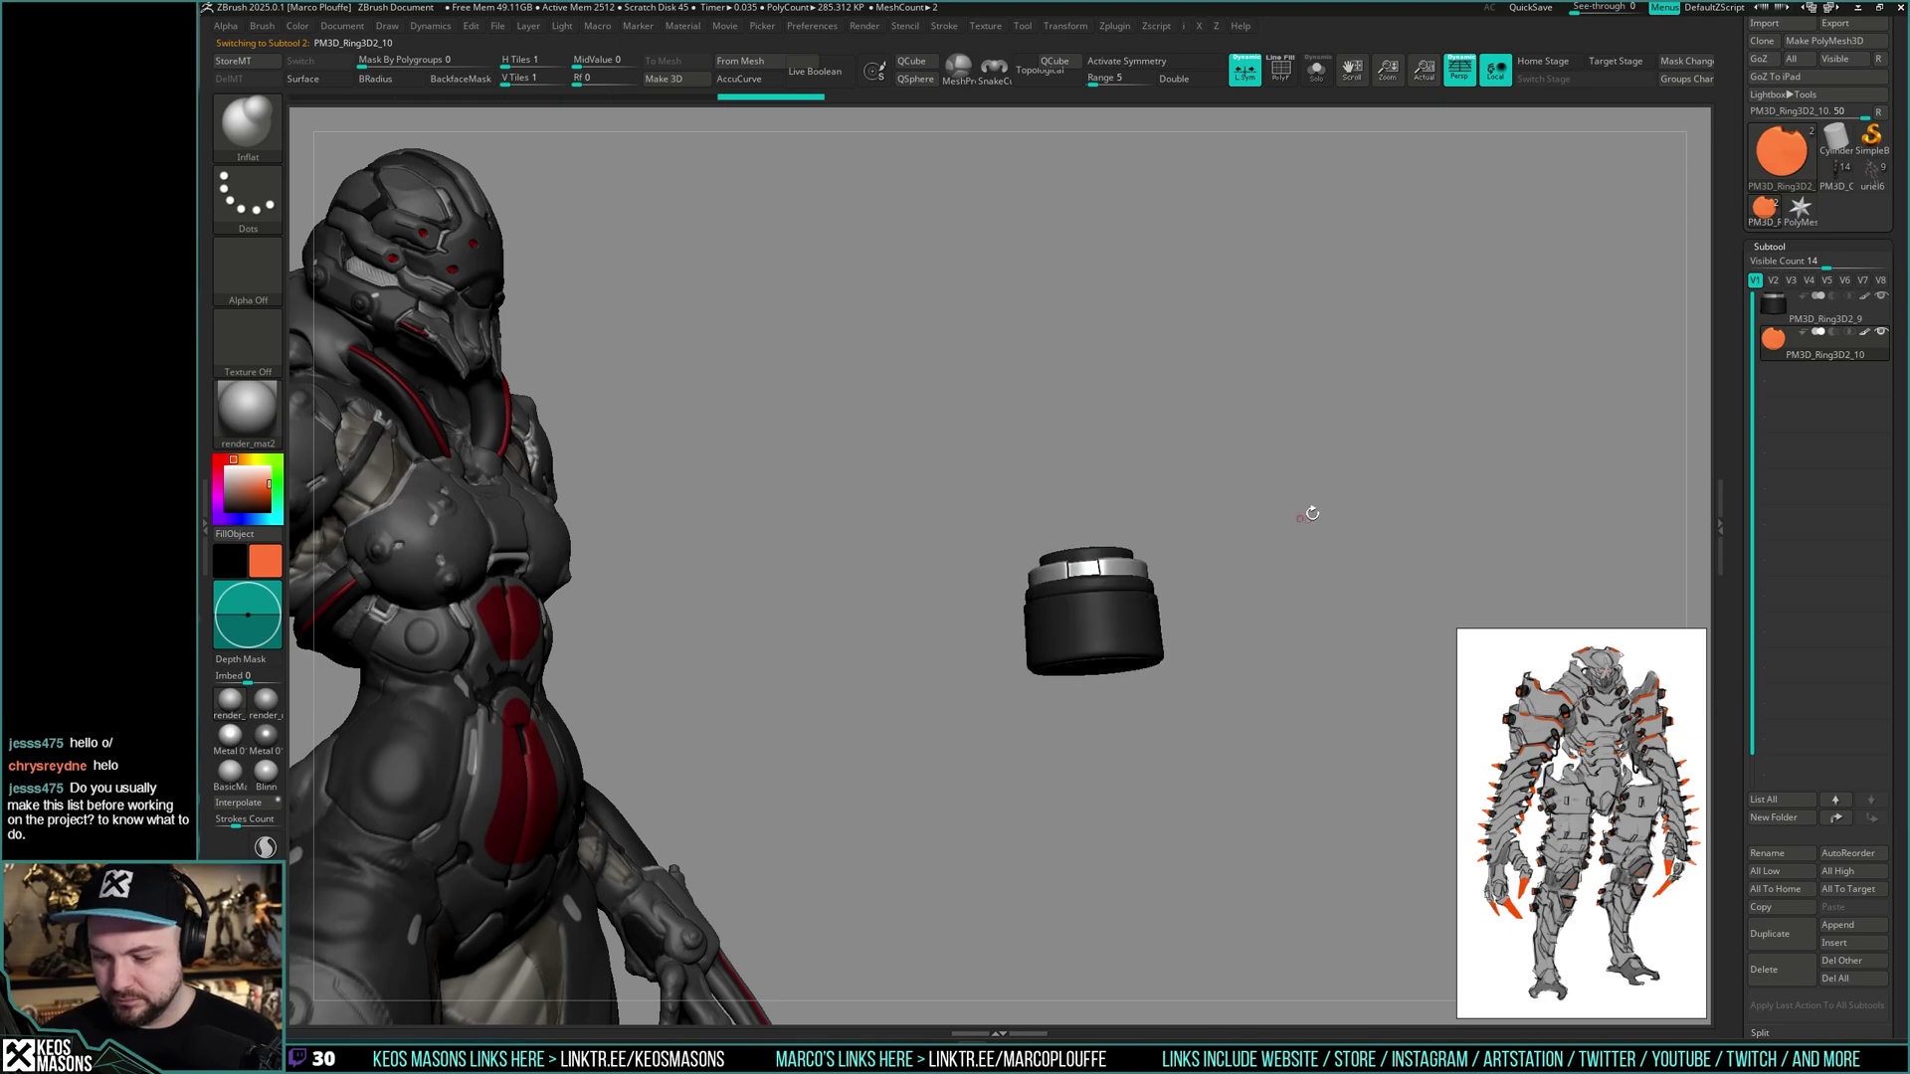
# - Select the cap body and stretch it vertically from its upper face to more than twice its height
pyautogui.keyDown('shift'); pyautogui.moveTo(1326, 523); pyautogui.dragTo(1165, 602, button='right'); pyautogui.keyUp('shift')
pyautogui.press('w')
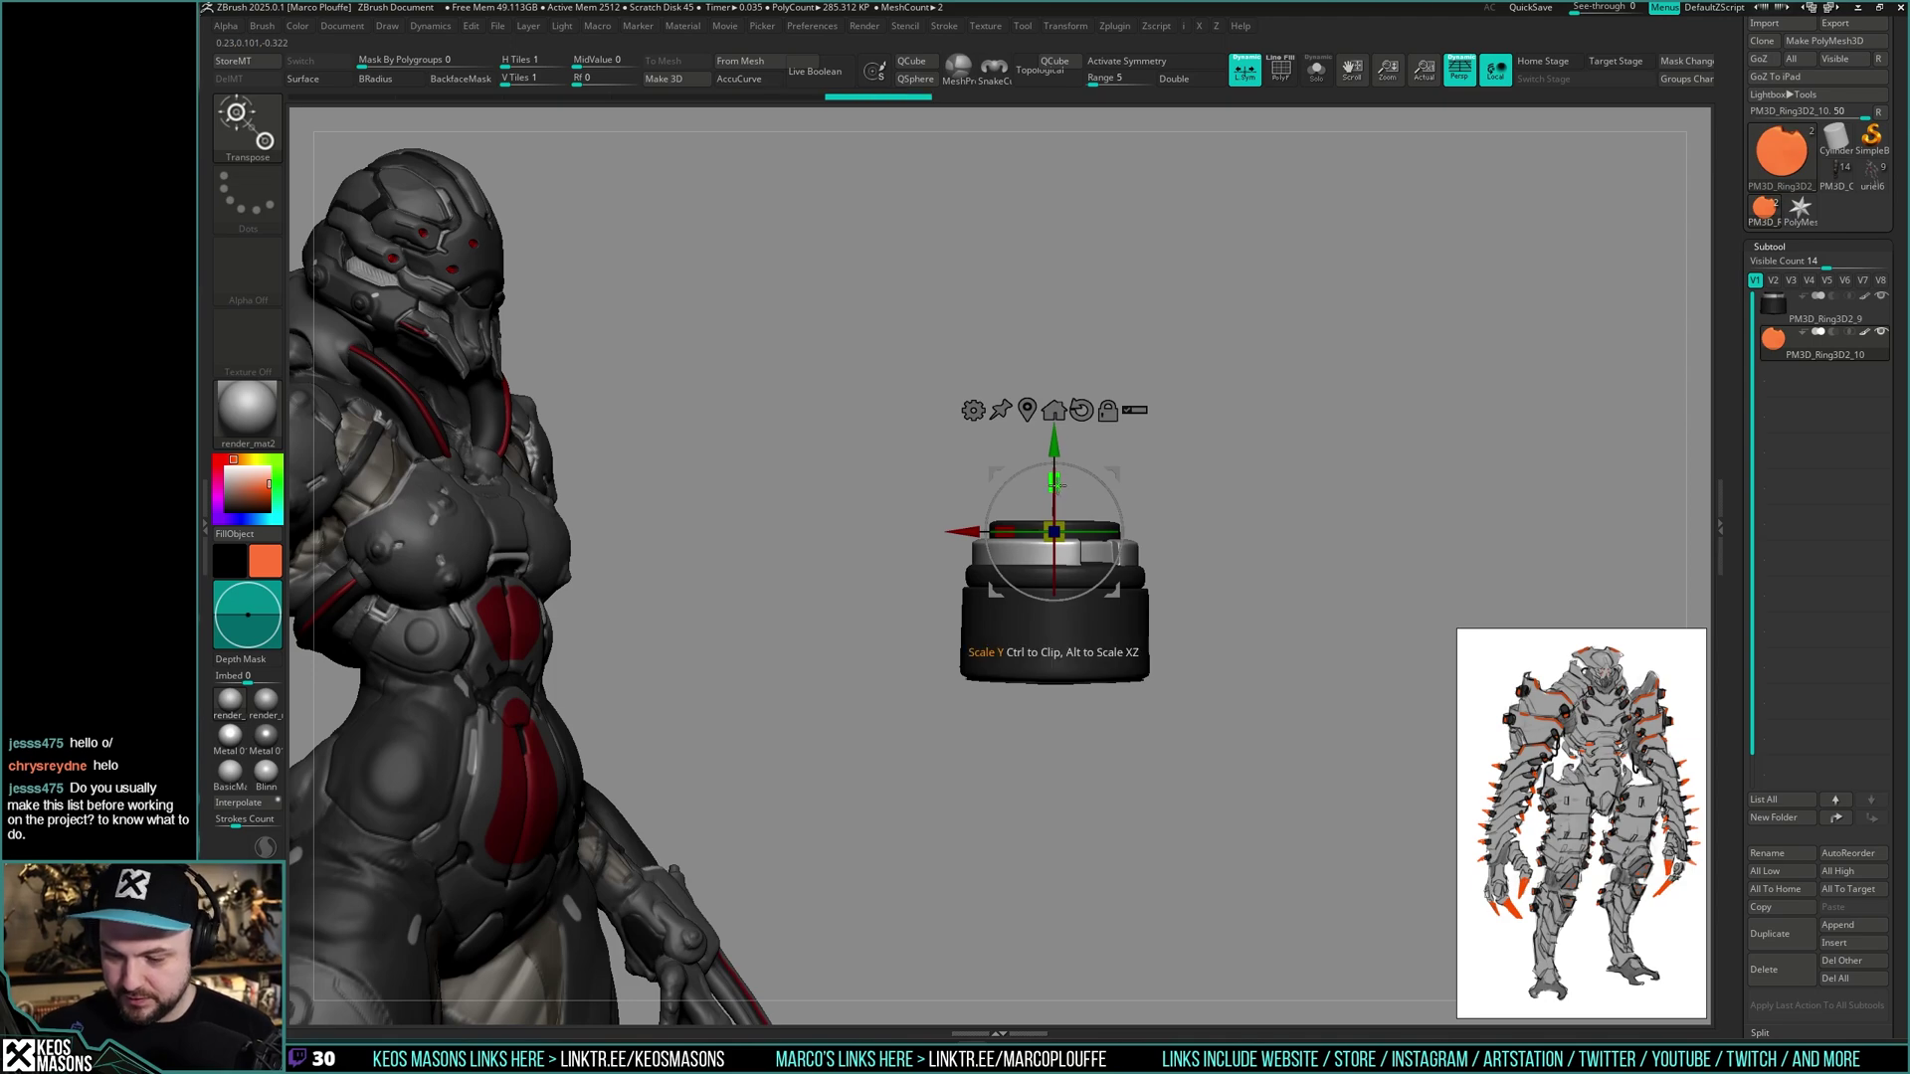
pyautogui.press('Up')
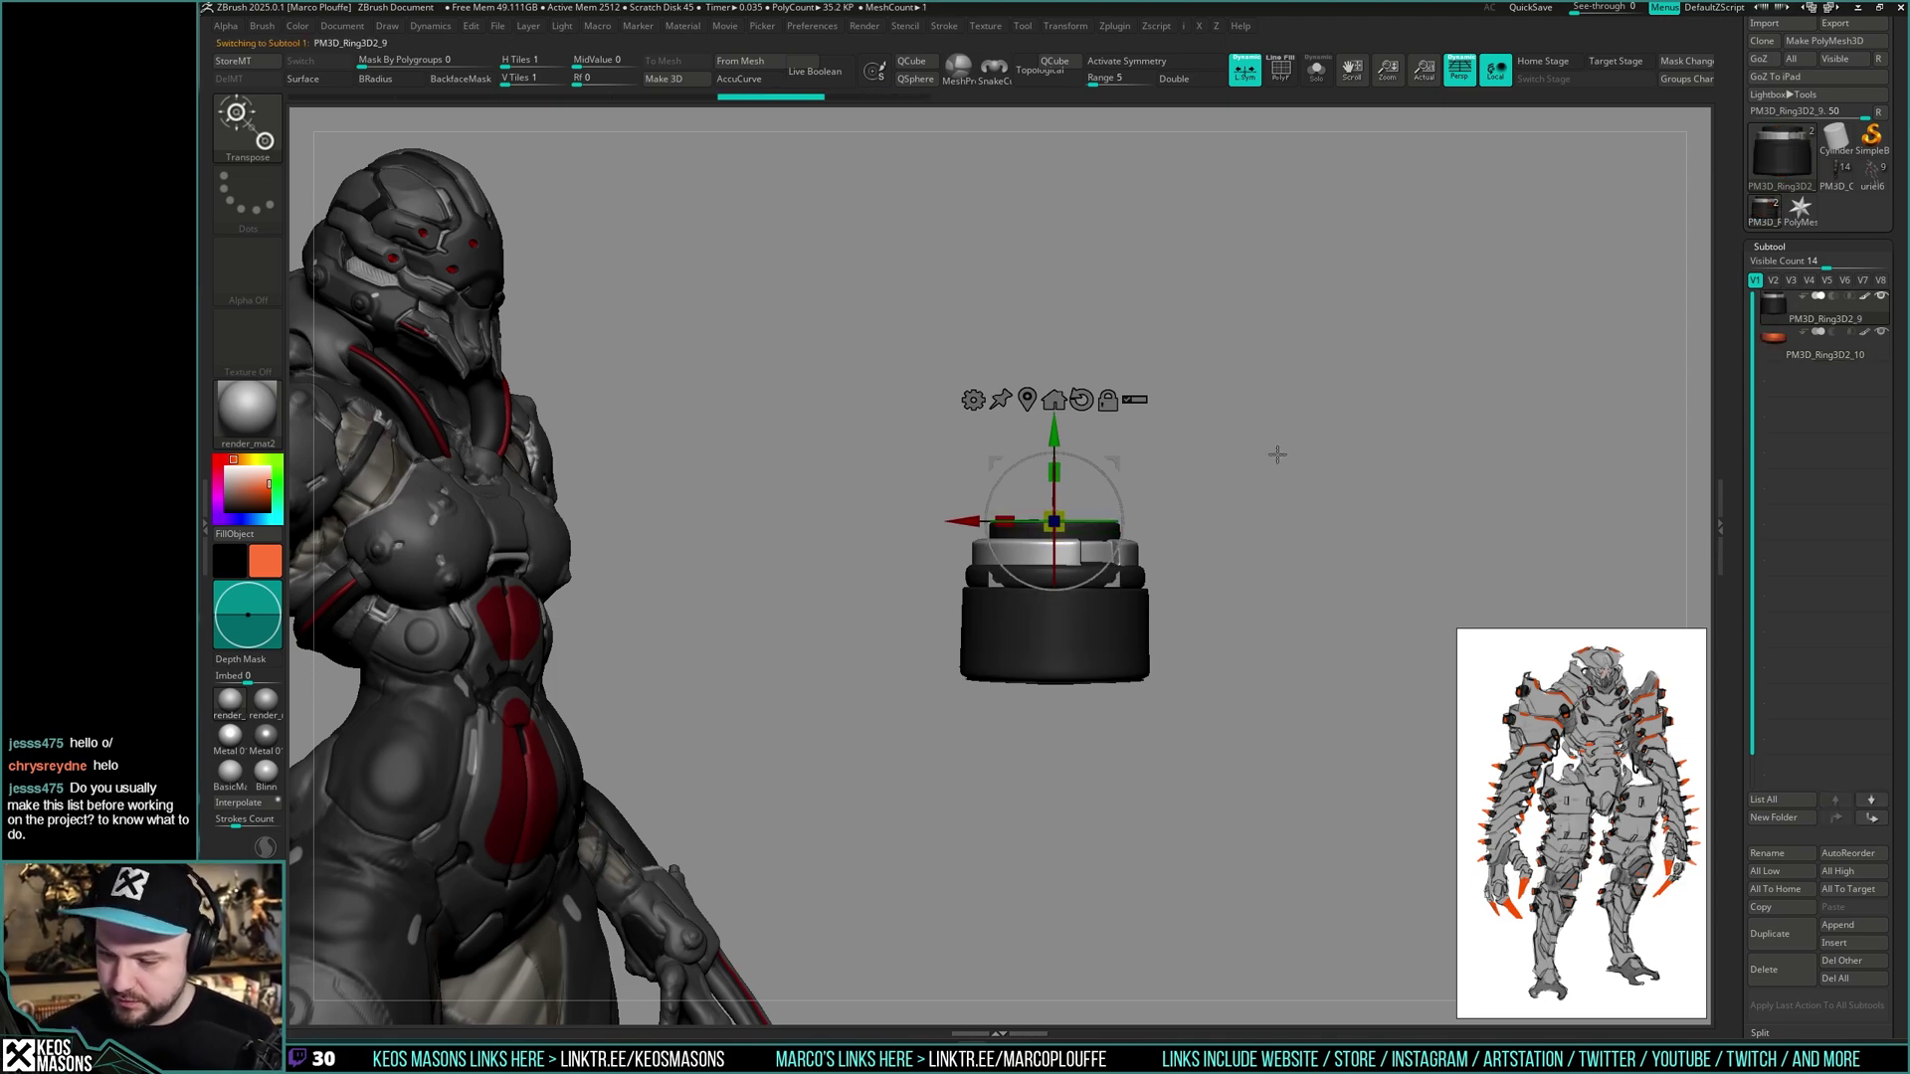
pyautogui.moveTo(1056, 475); pyautogui.dragTo(1060, 381)
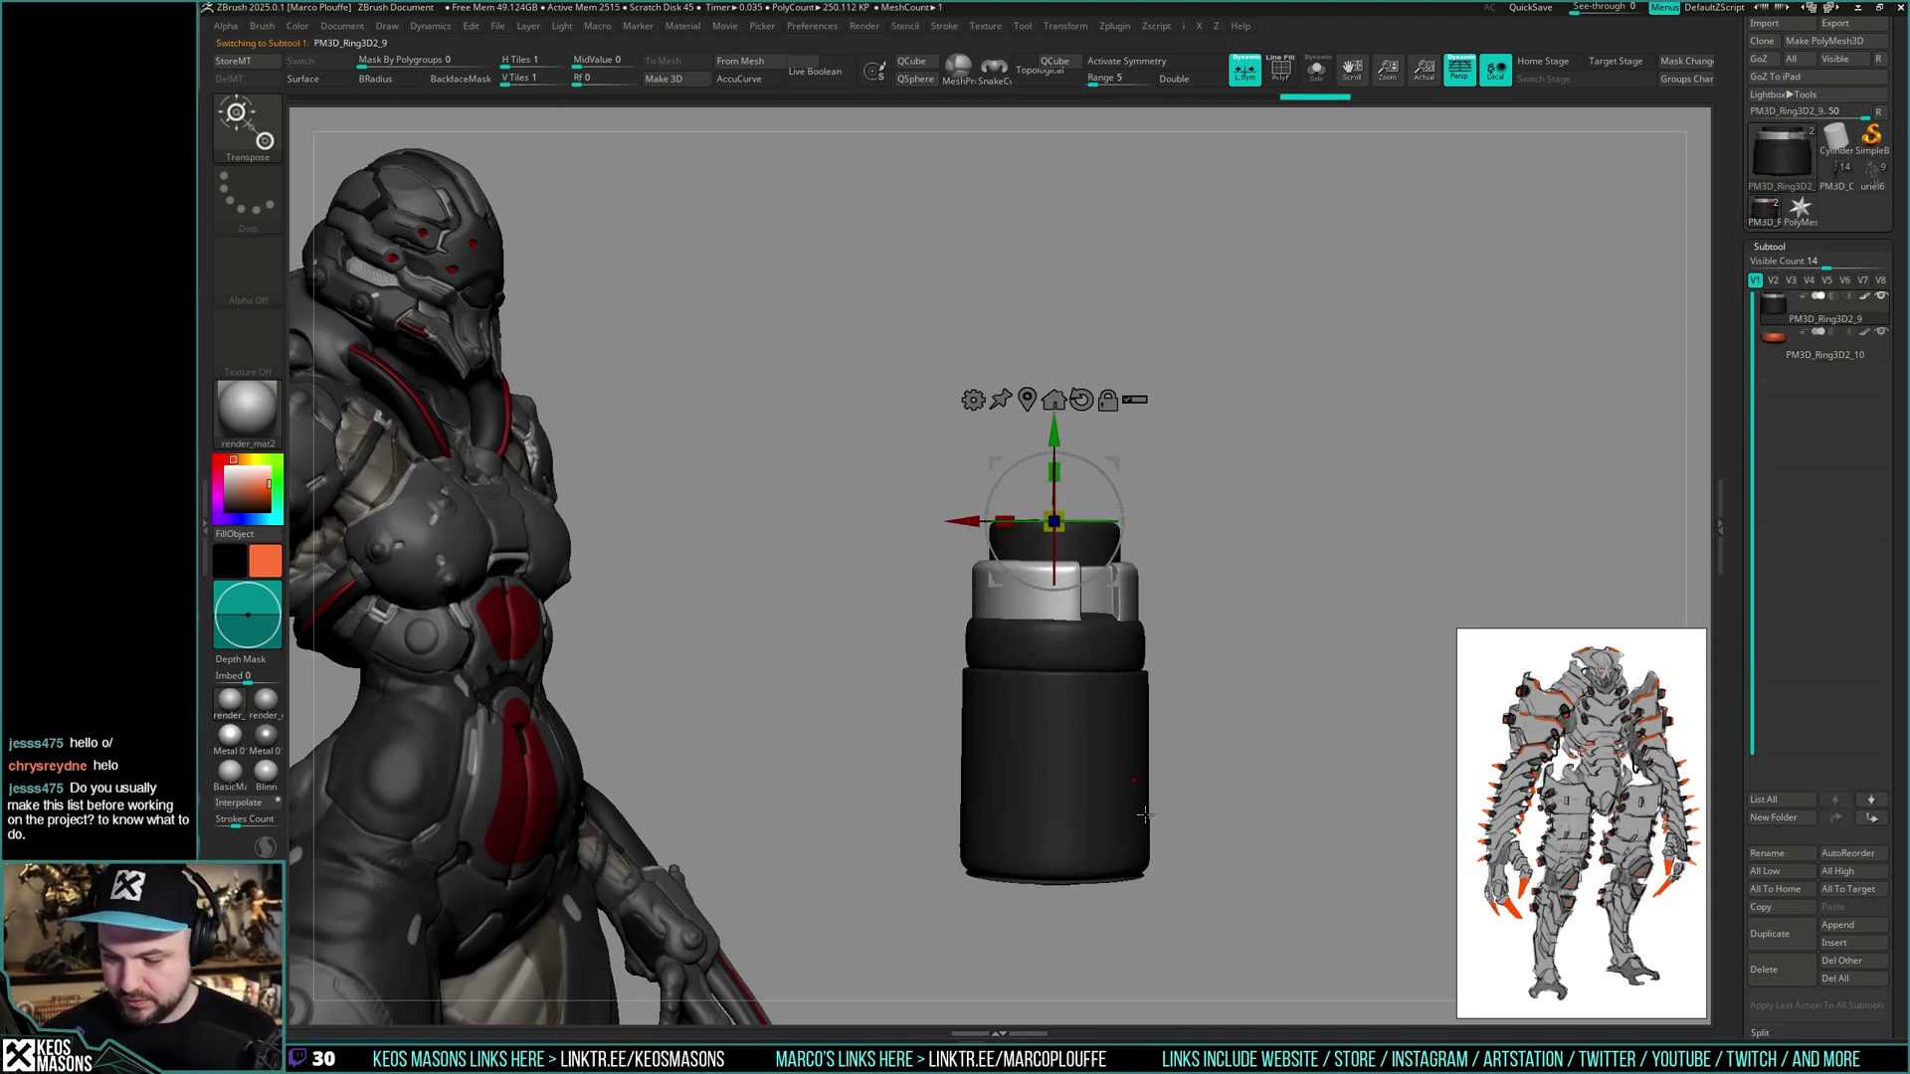
# - Examine the stretched cap's proportions from the side and from above
pyautogui.press('q')
pyautogui.moveTo(1279, 875); pyautogui.dragTo(1154, 492)
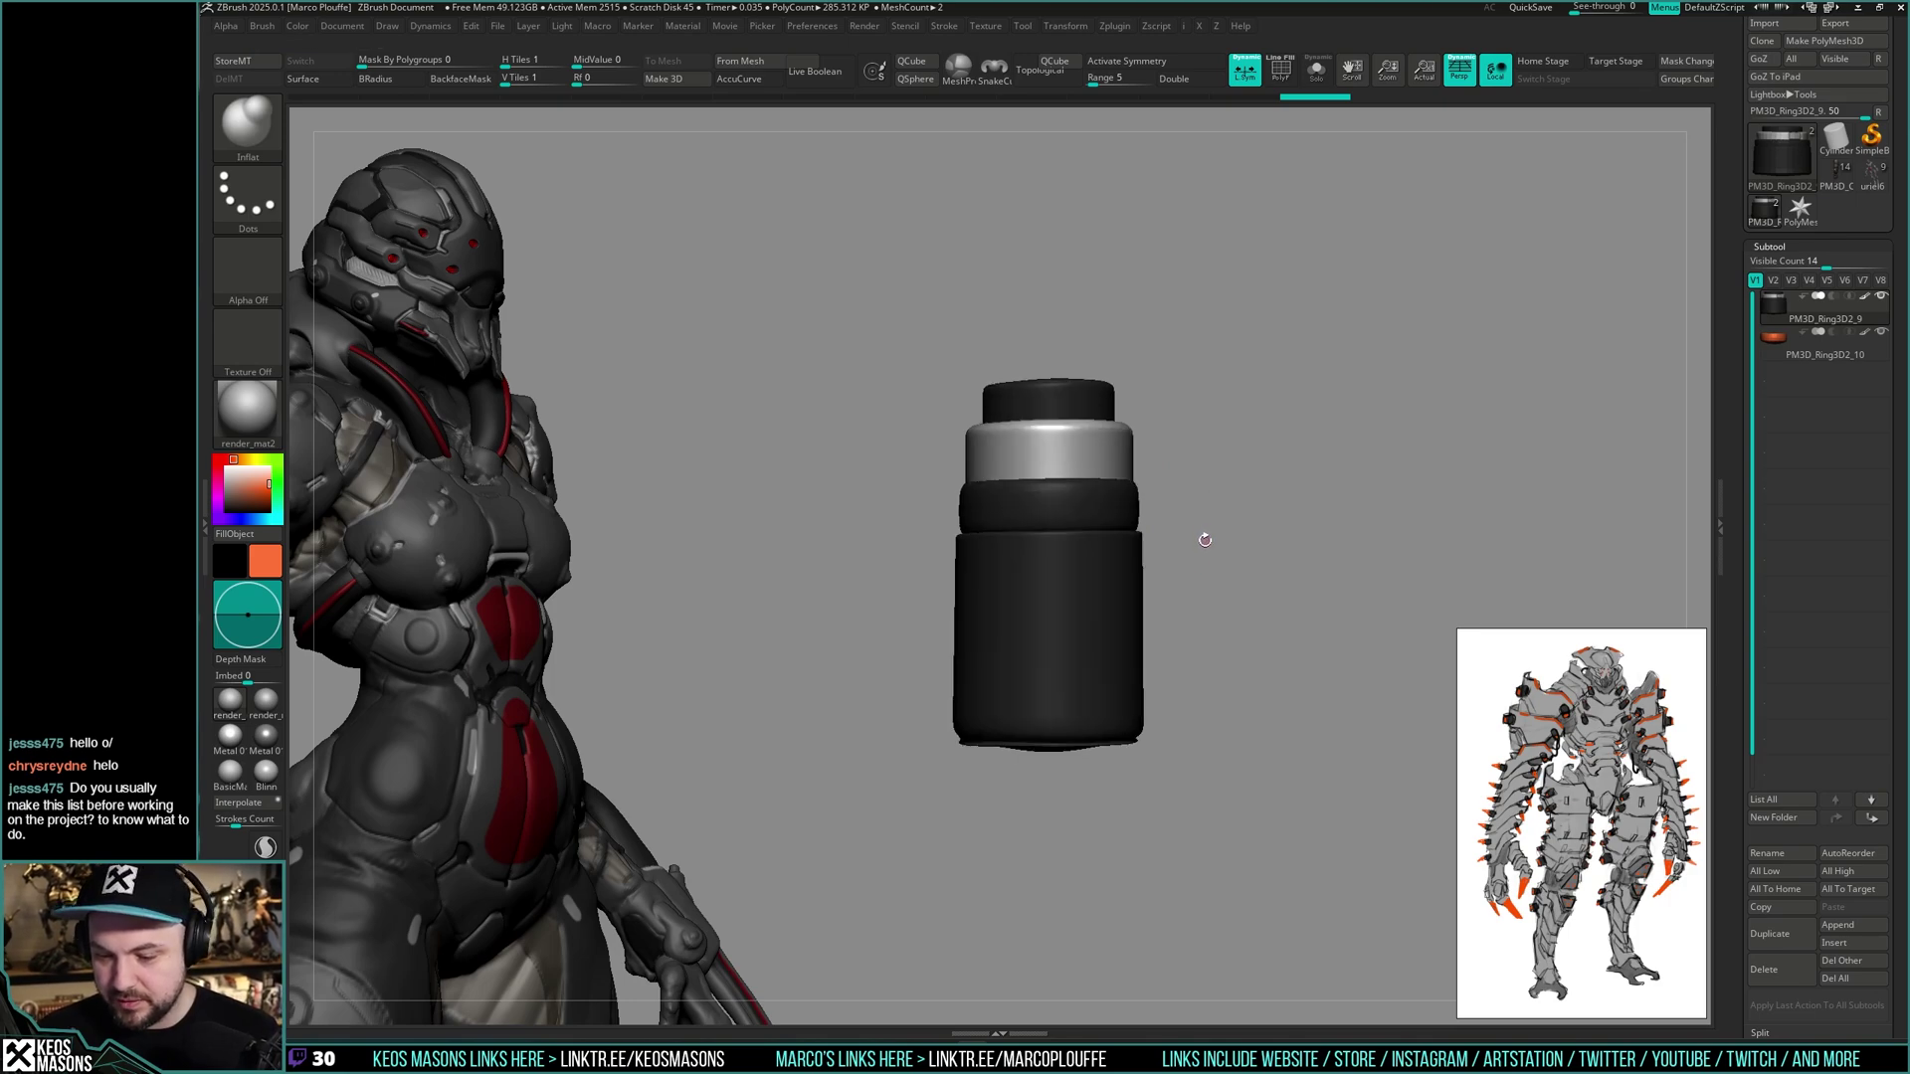
pyautogui.moveTo(1214, 516); pyautogui.dragTo(1207, 610)
pyautogui.press('f')
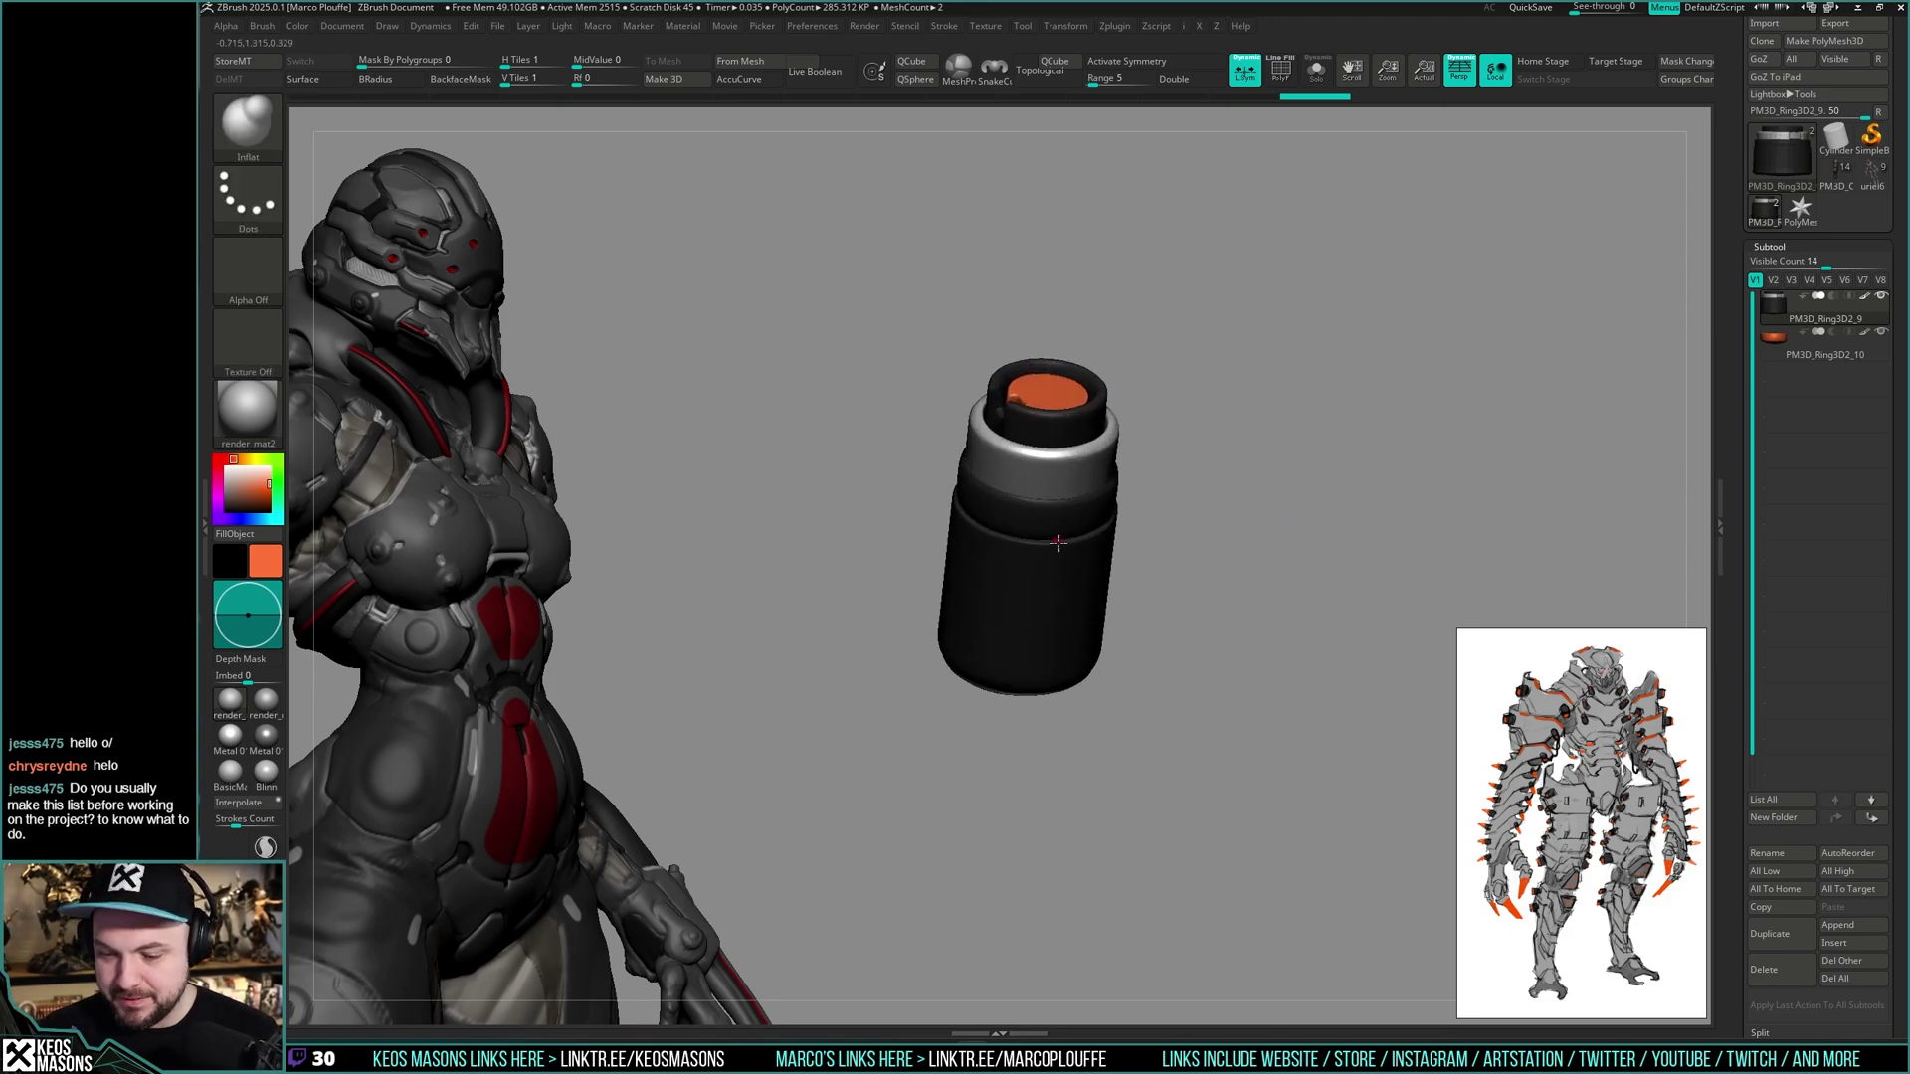
pyautogui.keyDown('shift'); pyautogui.moveTo(1144, 514); pyautogui.dragTo(1206, 502); pyautogui.keyUp('shift')
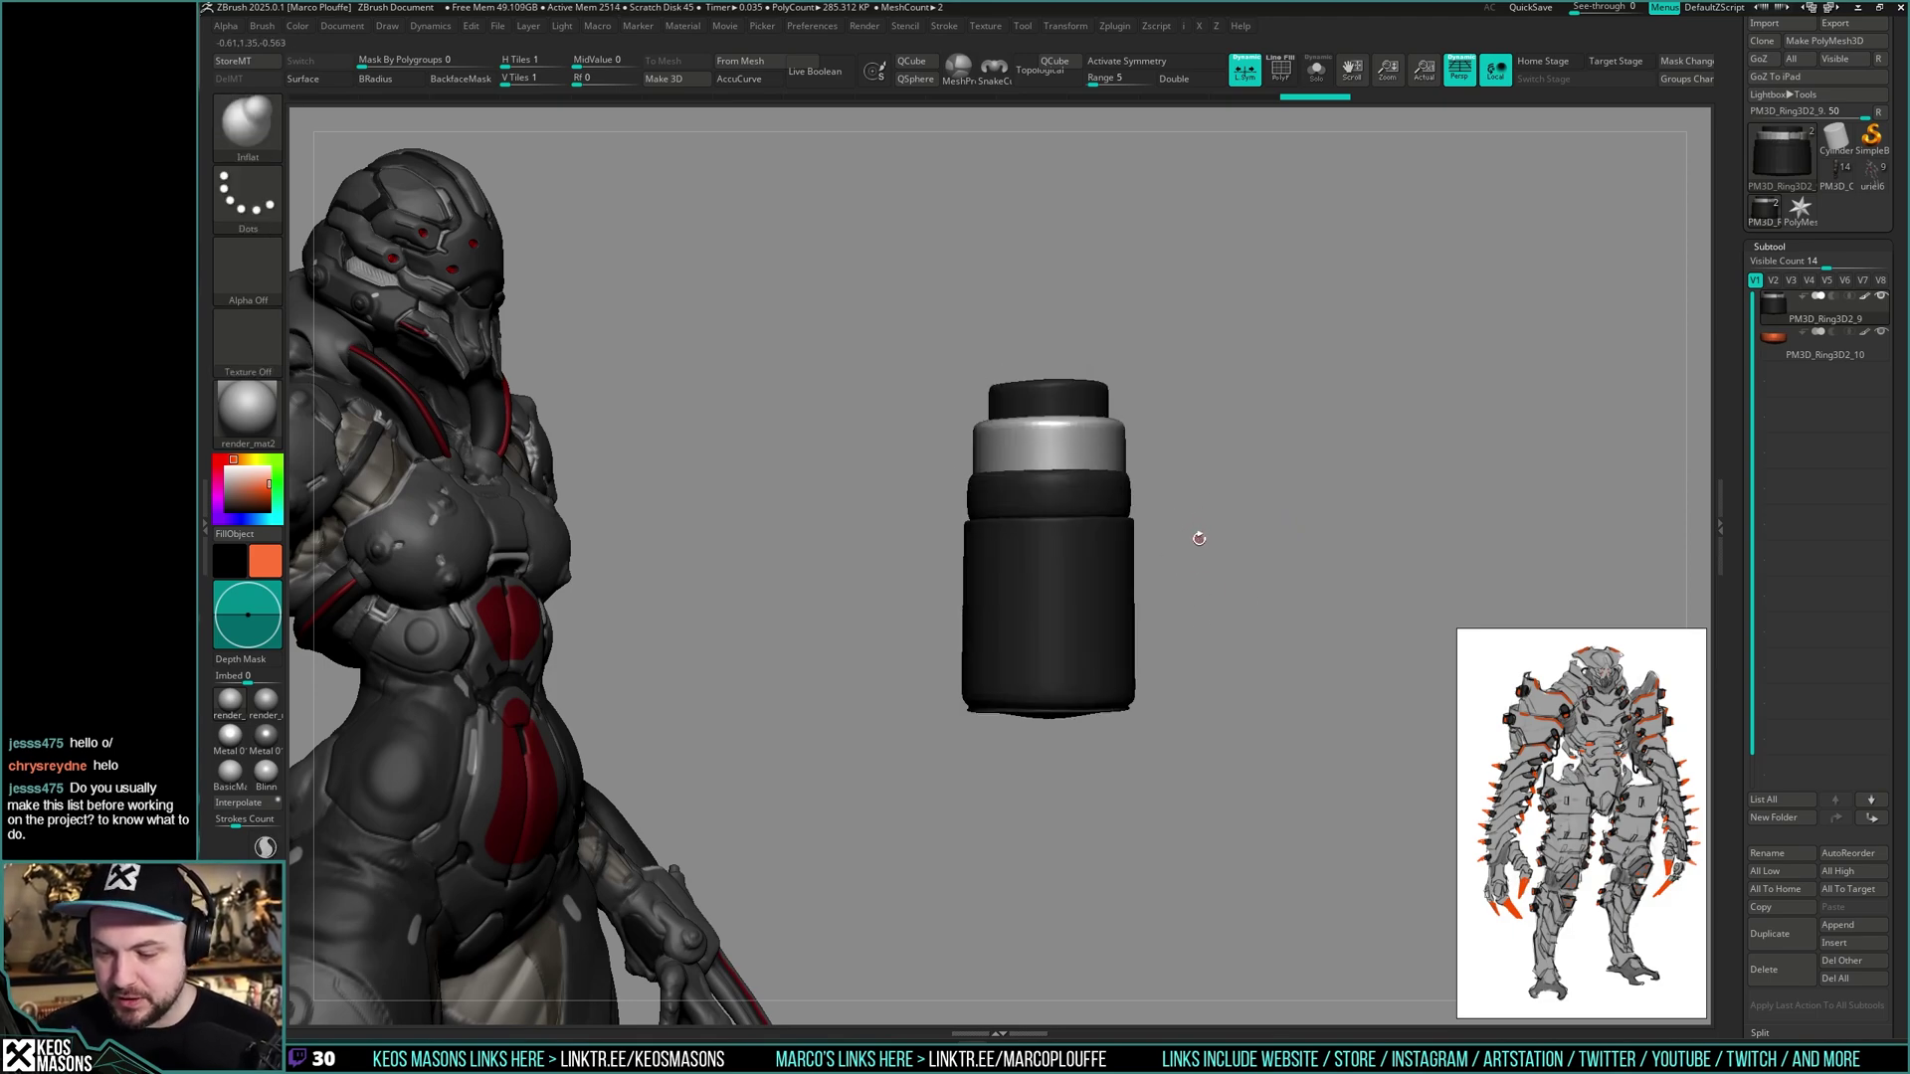
pyautogui.press('space')
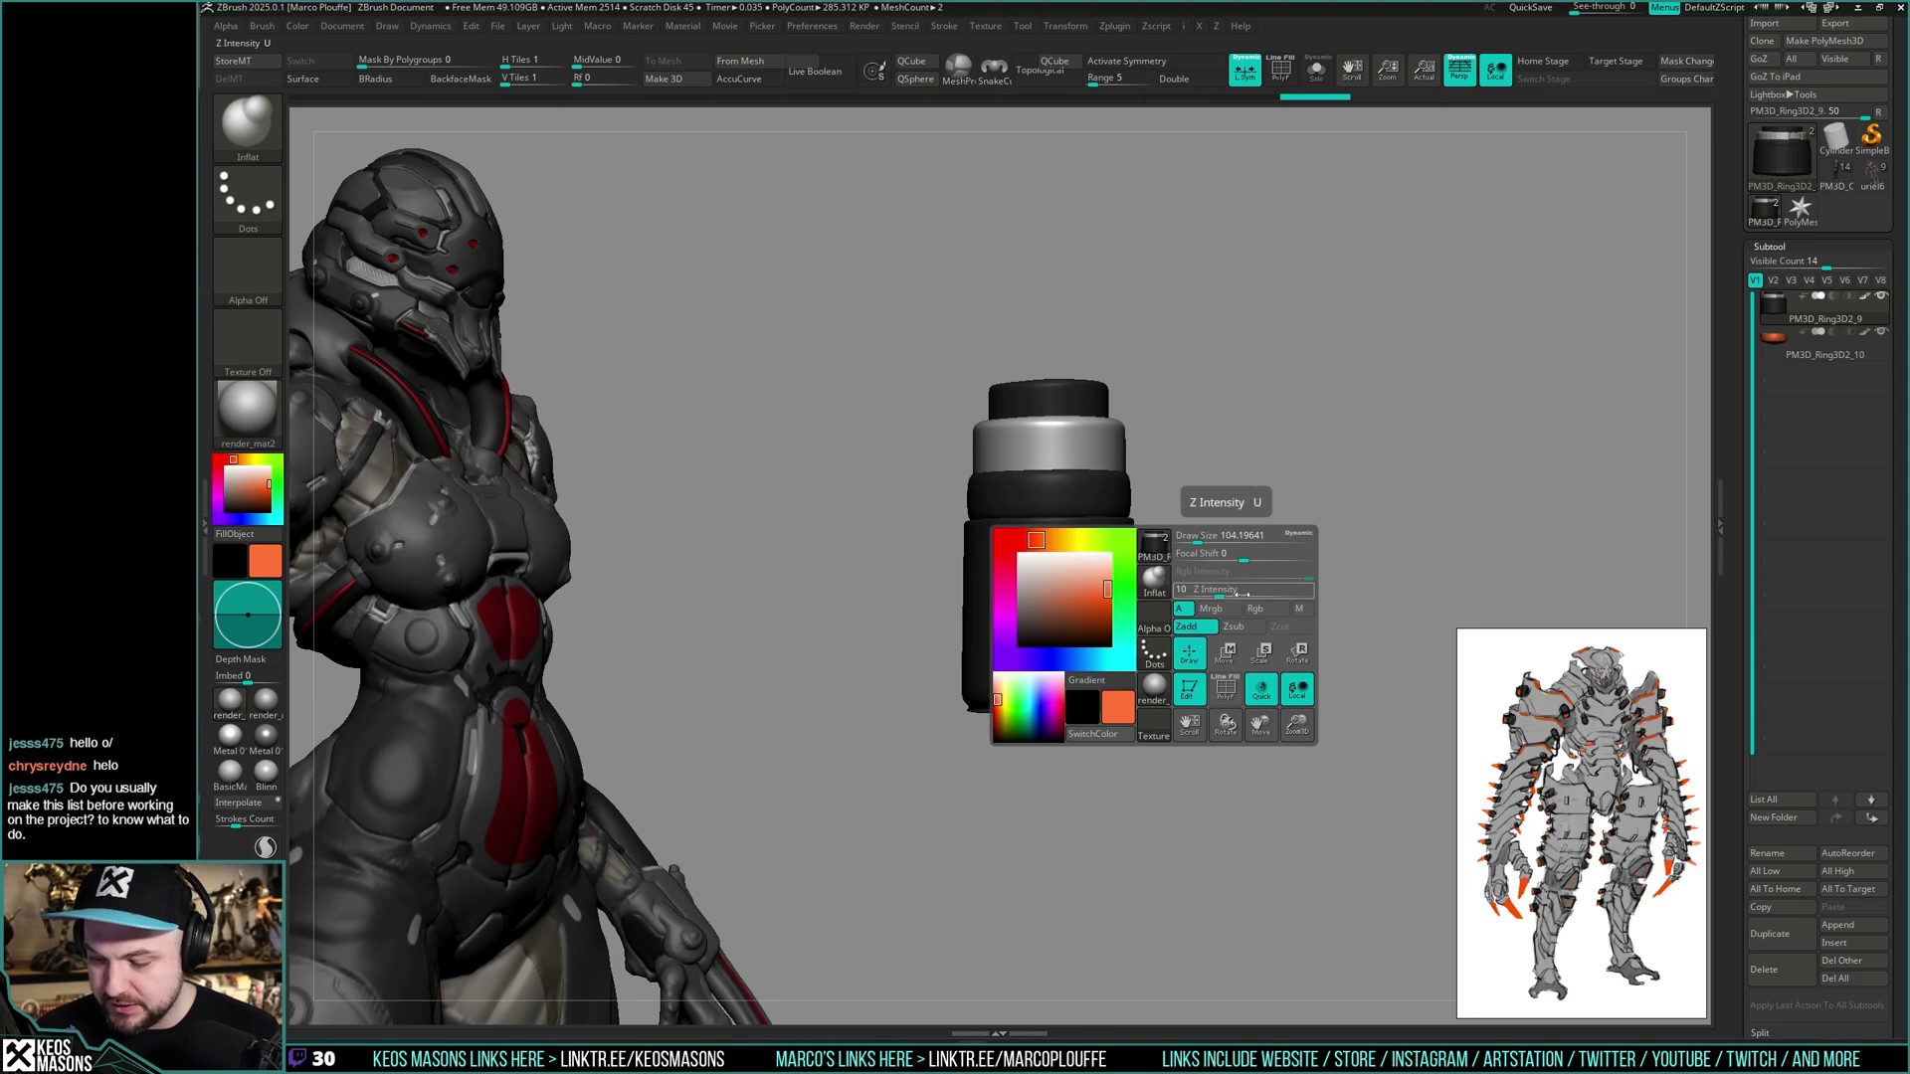
pyautogui.press('Return')
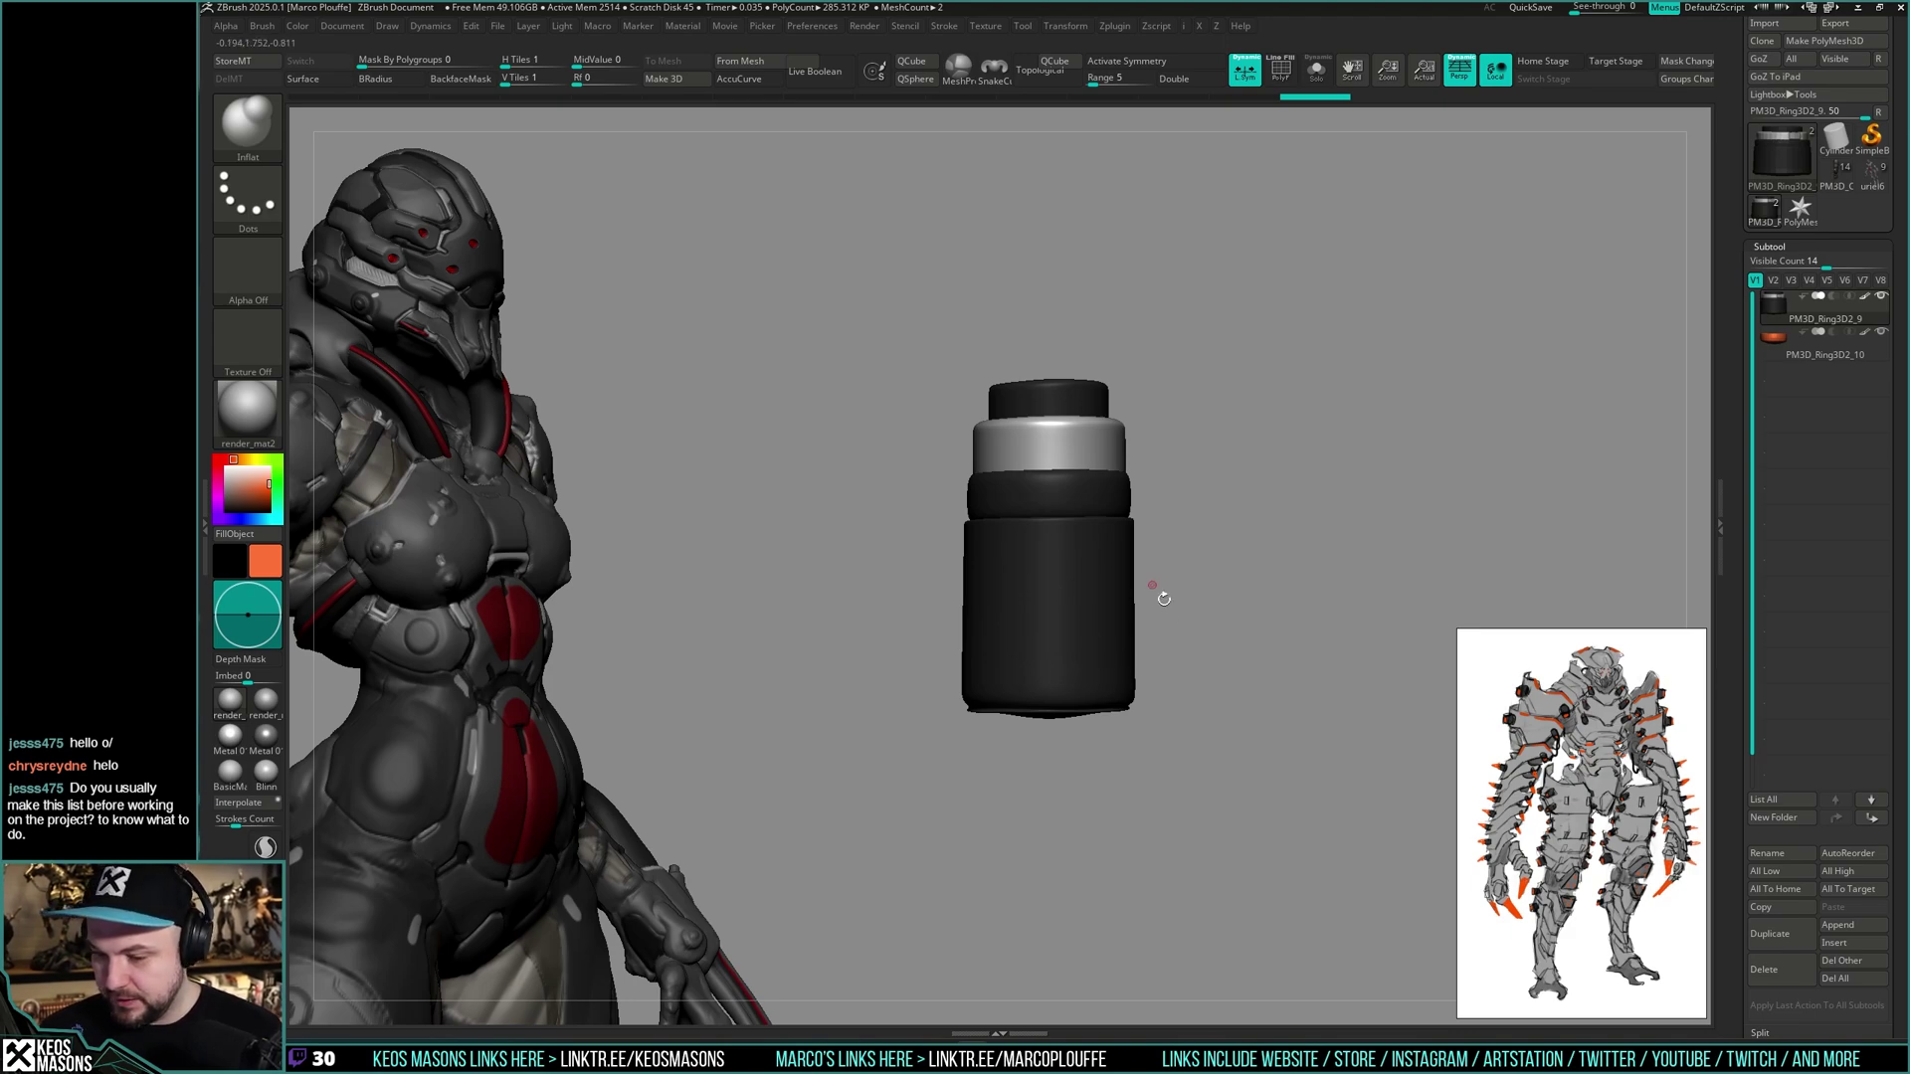
pyautogui.moveTo(1163, 598); pyautogui.dragTo(1141, 683)
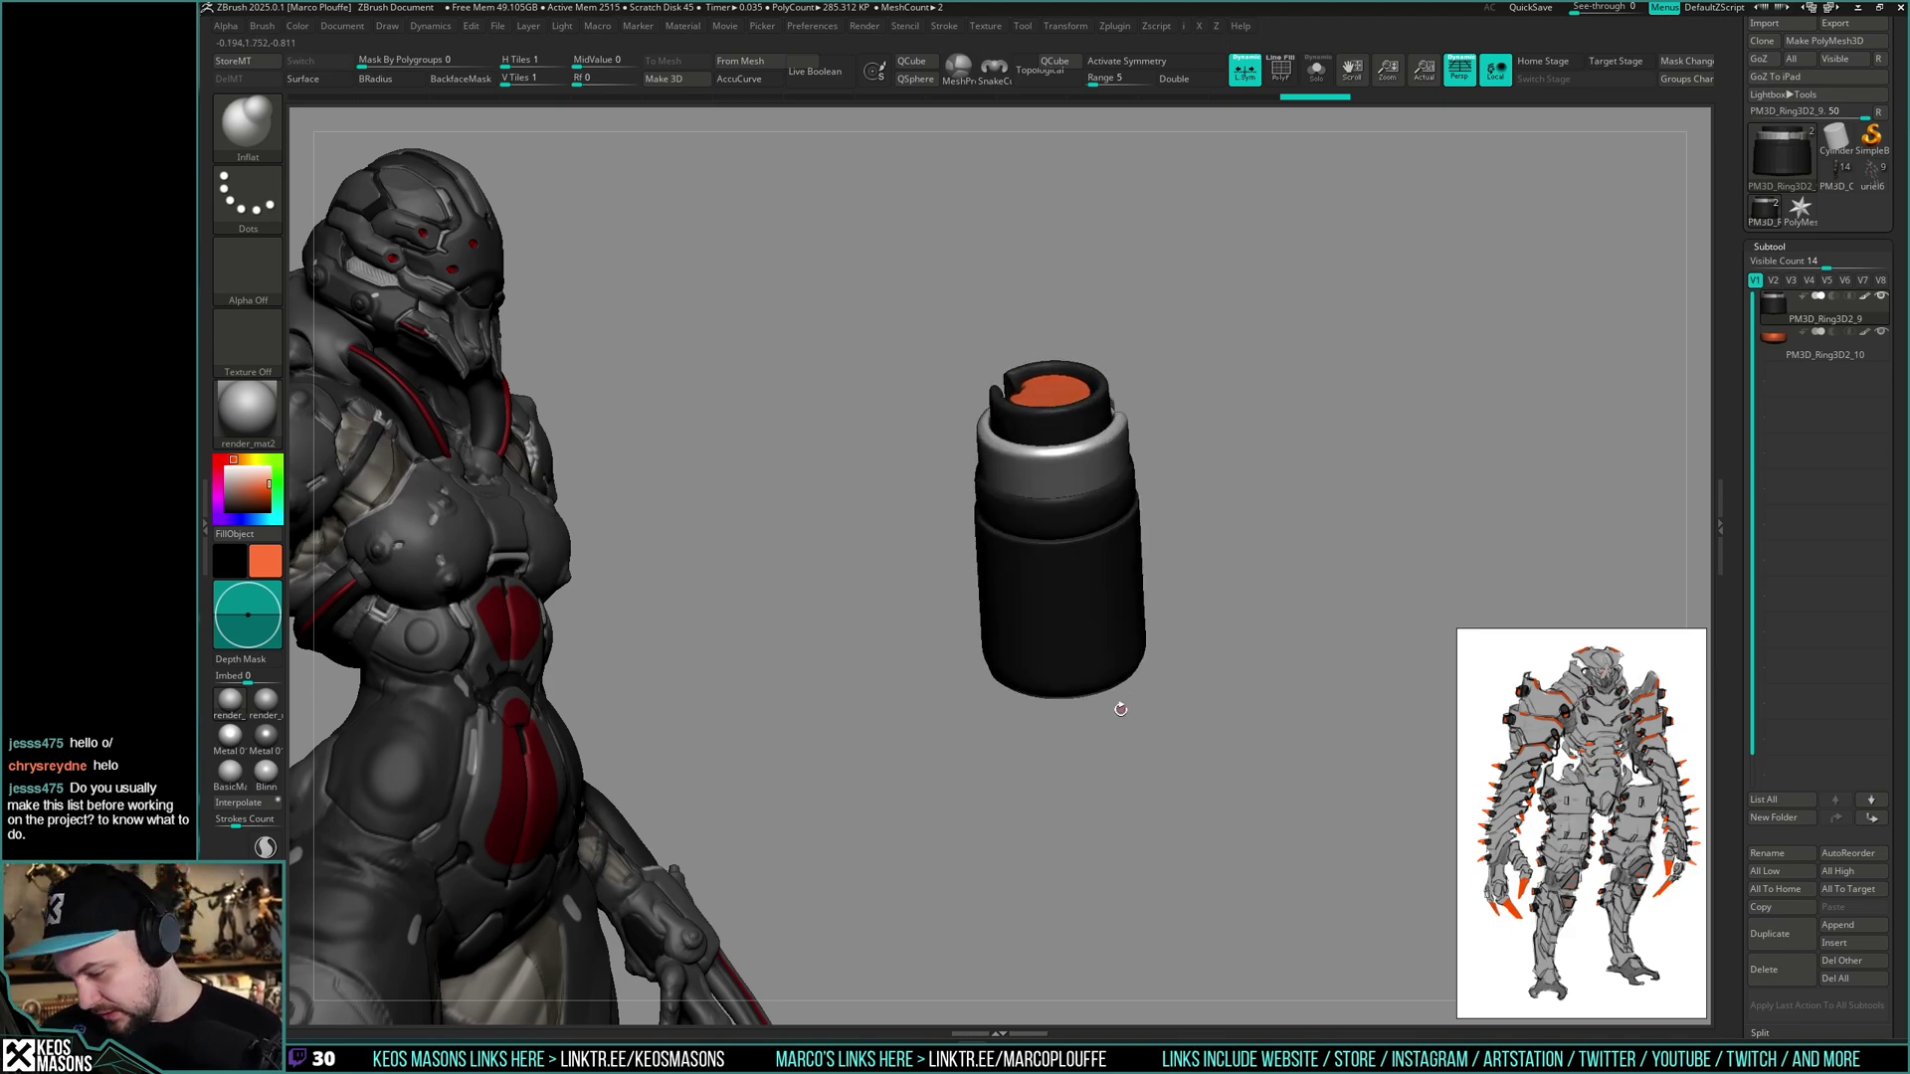
pyautogui.keyDown('shift'); pyautogui.moveTo(1060, 735); pyautogui.dragTo(1064, 687); pyautogui.keyUp('shift')
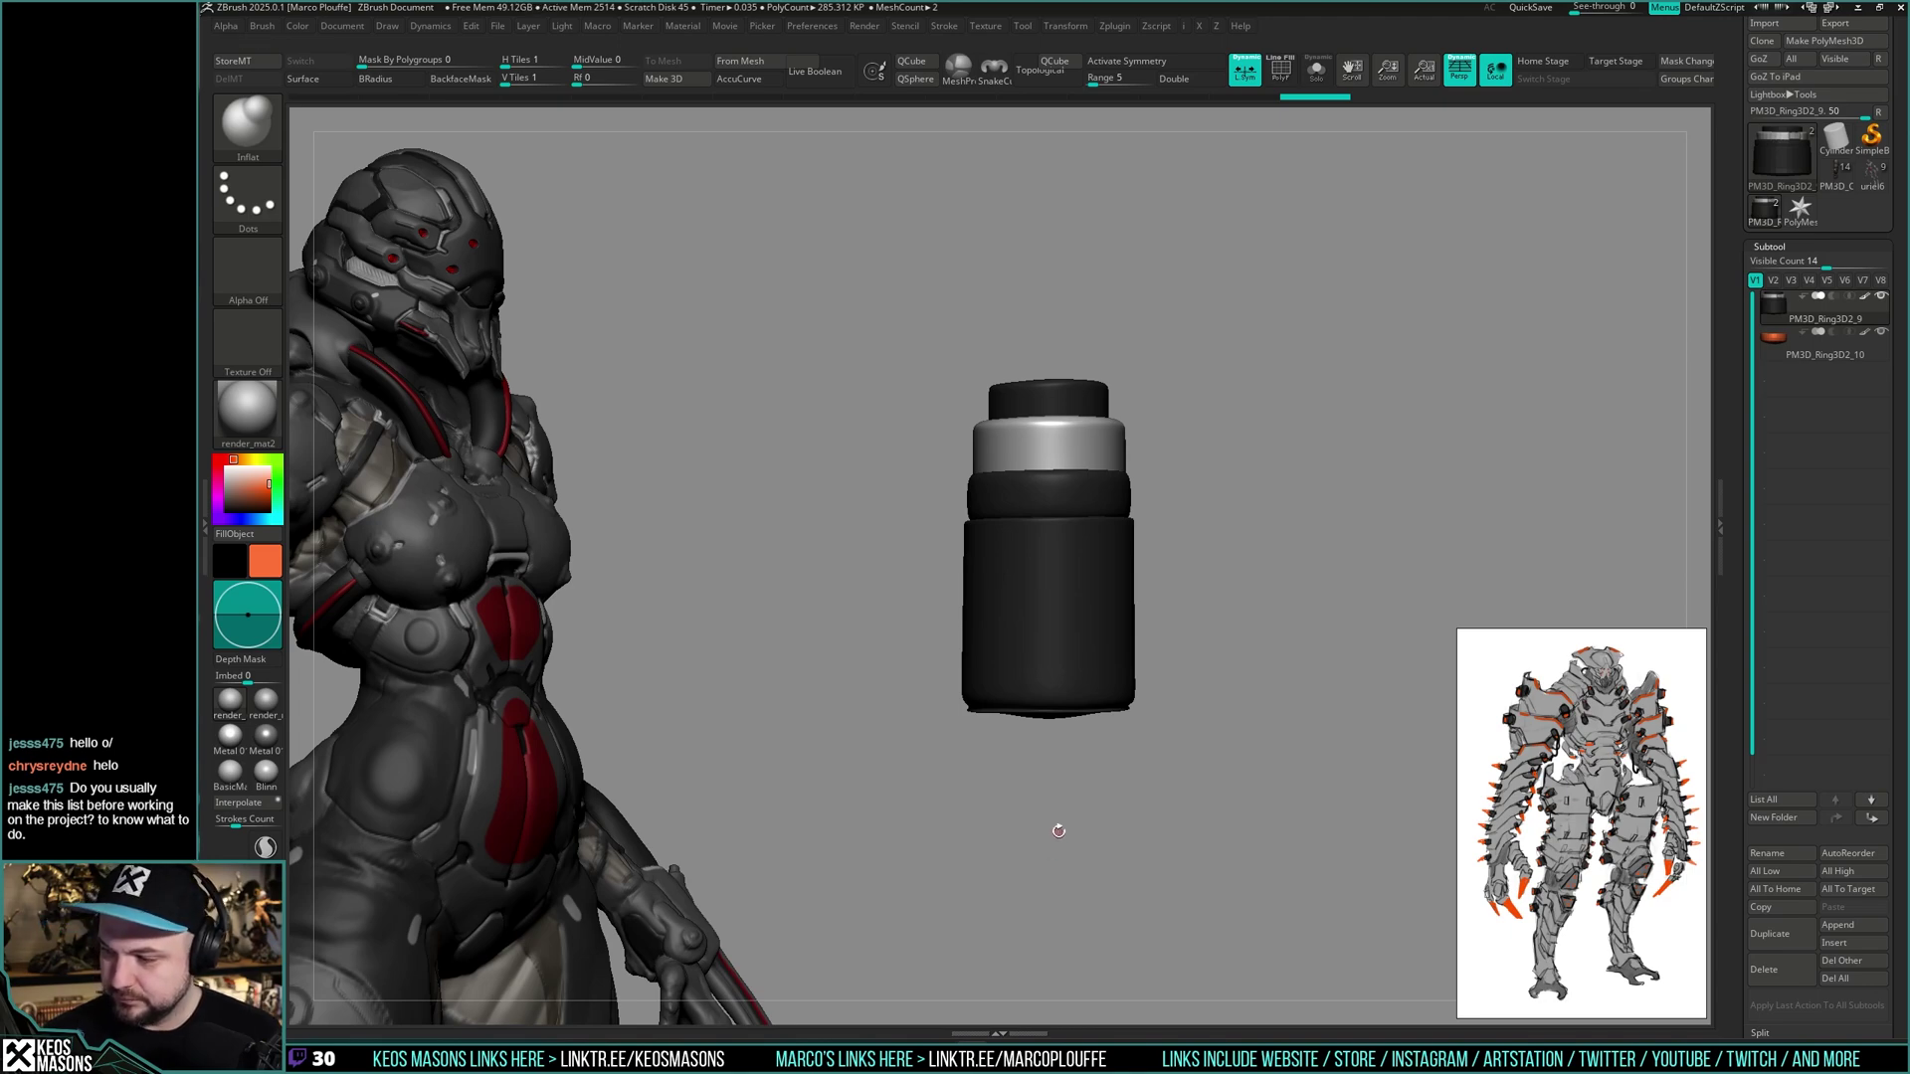
# - Insert a cone primitive as a new subtool between the cap body and the orange disc
pyautogui.scroll(-3, 1751, 560)
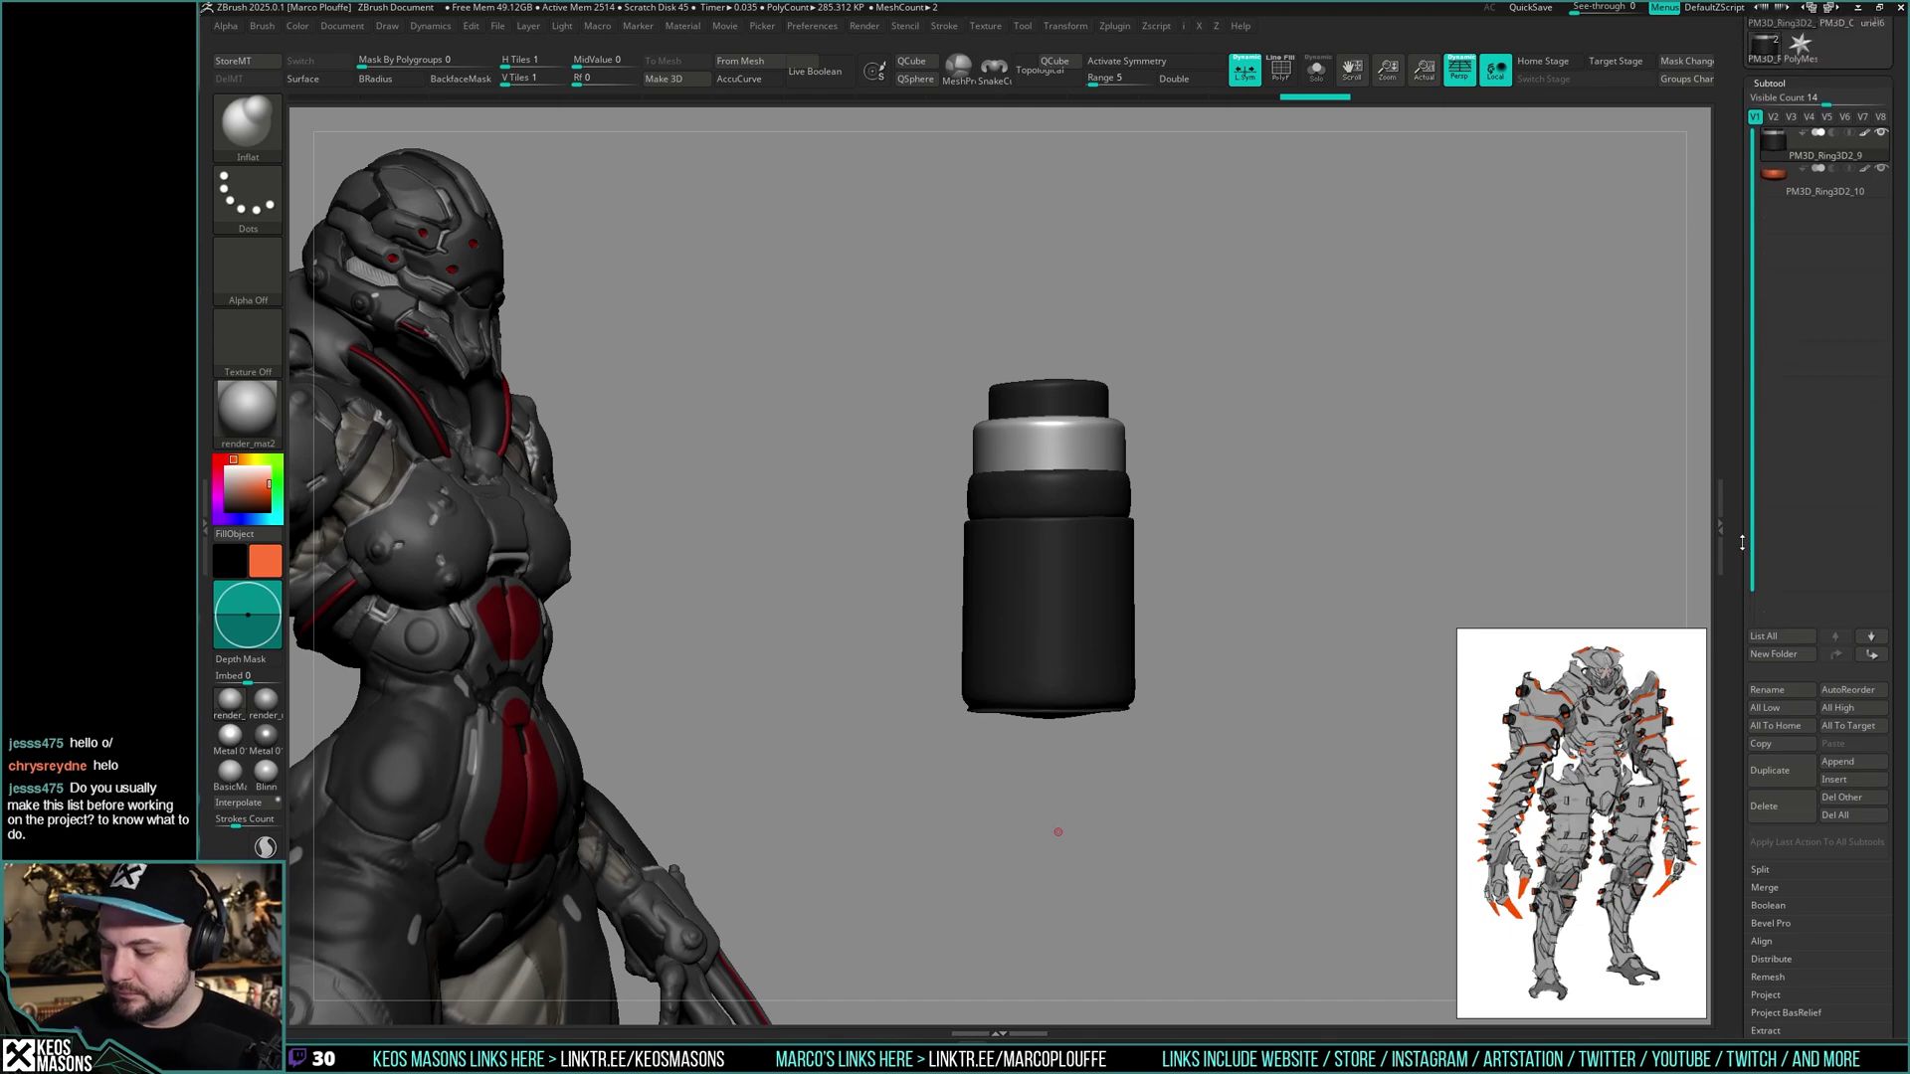
pyautogui.moveTo(1741, 542); pyautogui.dragTo(1736, 563)
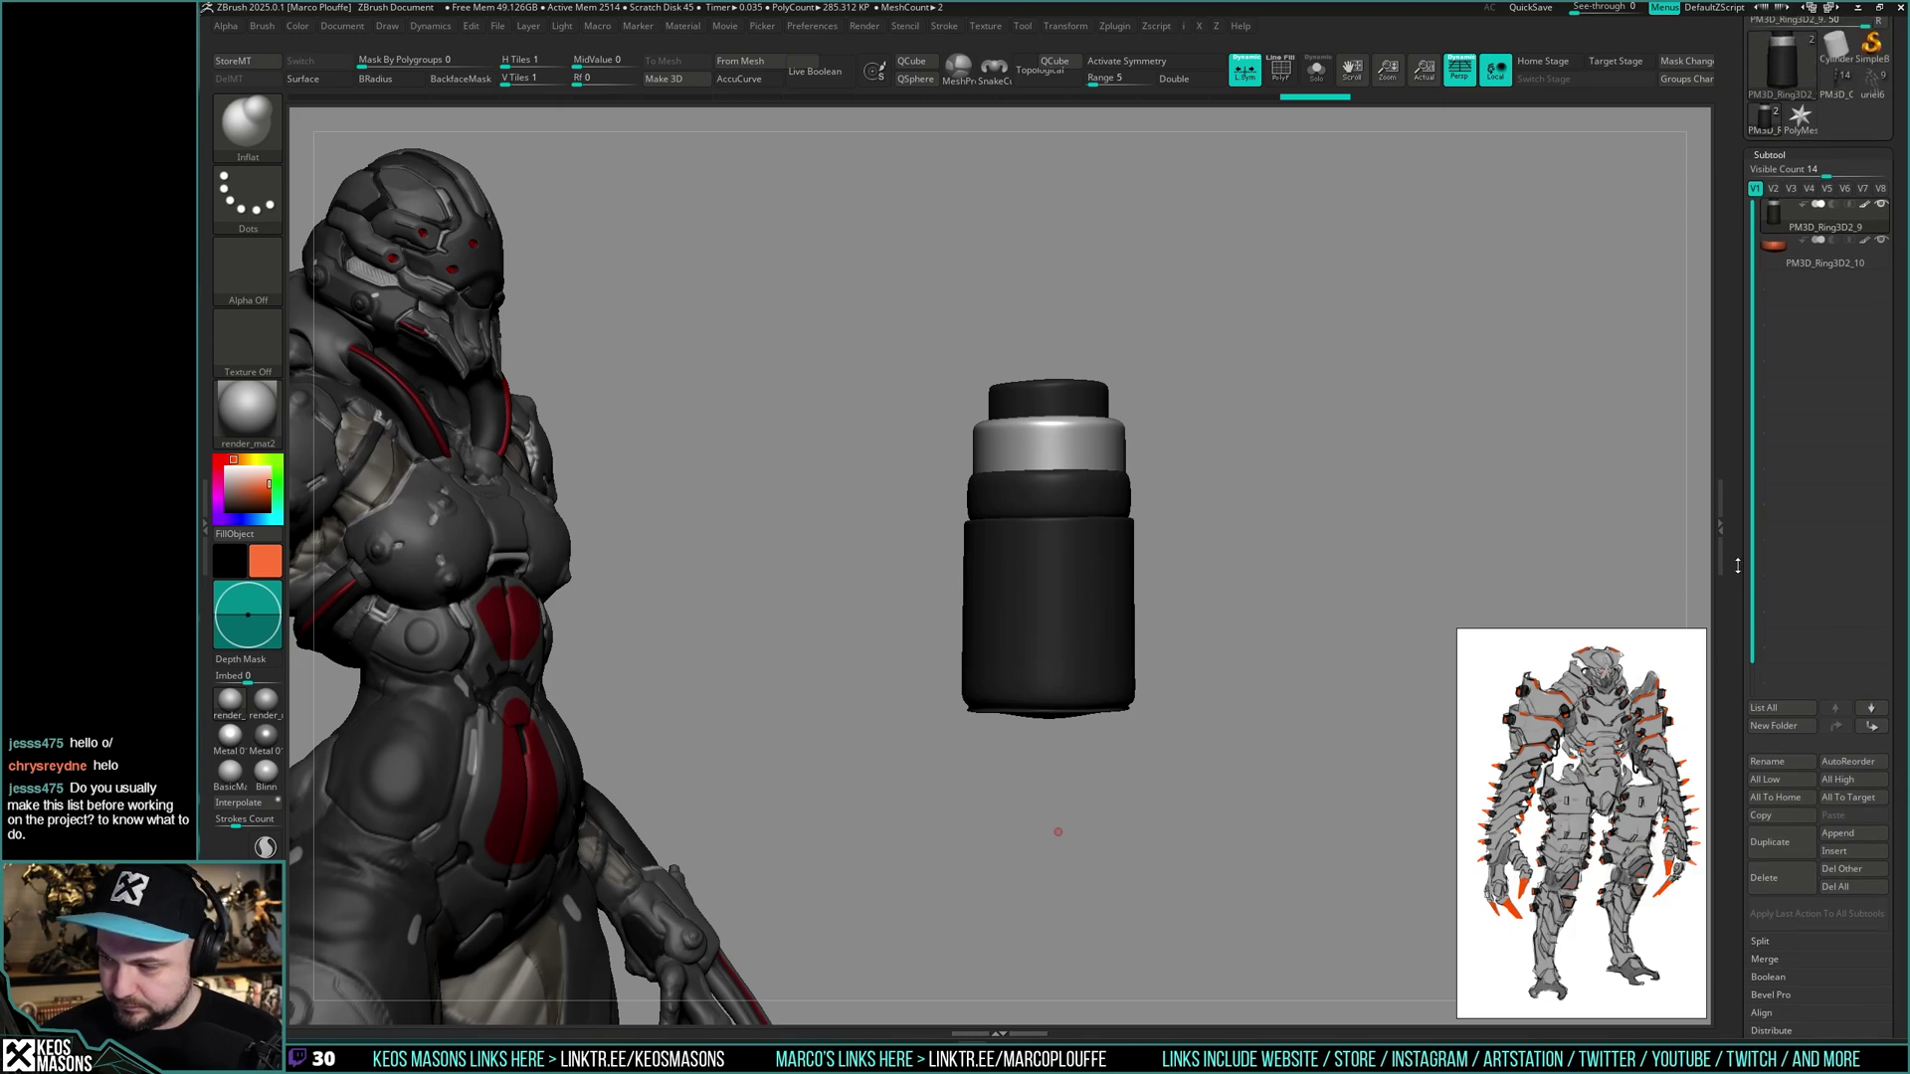
pyautogui.click(1833, 851)
pyautogui.click(1411, 746)
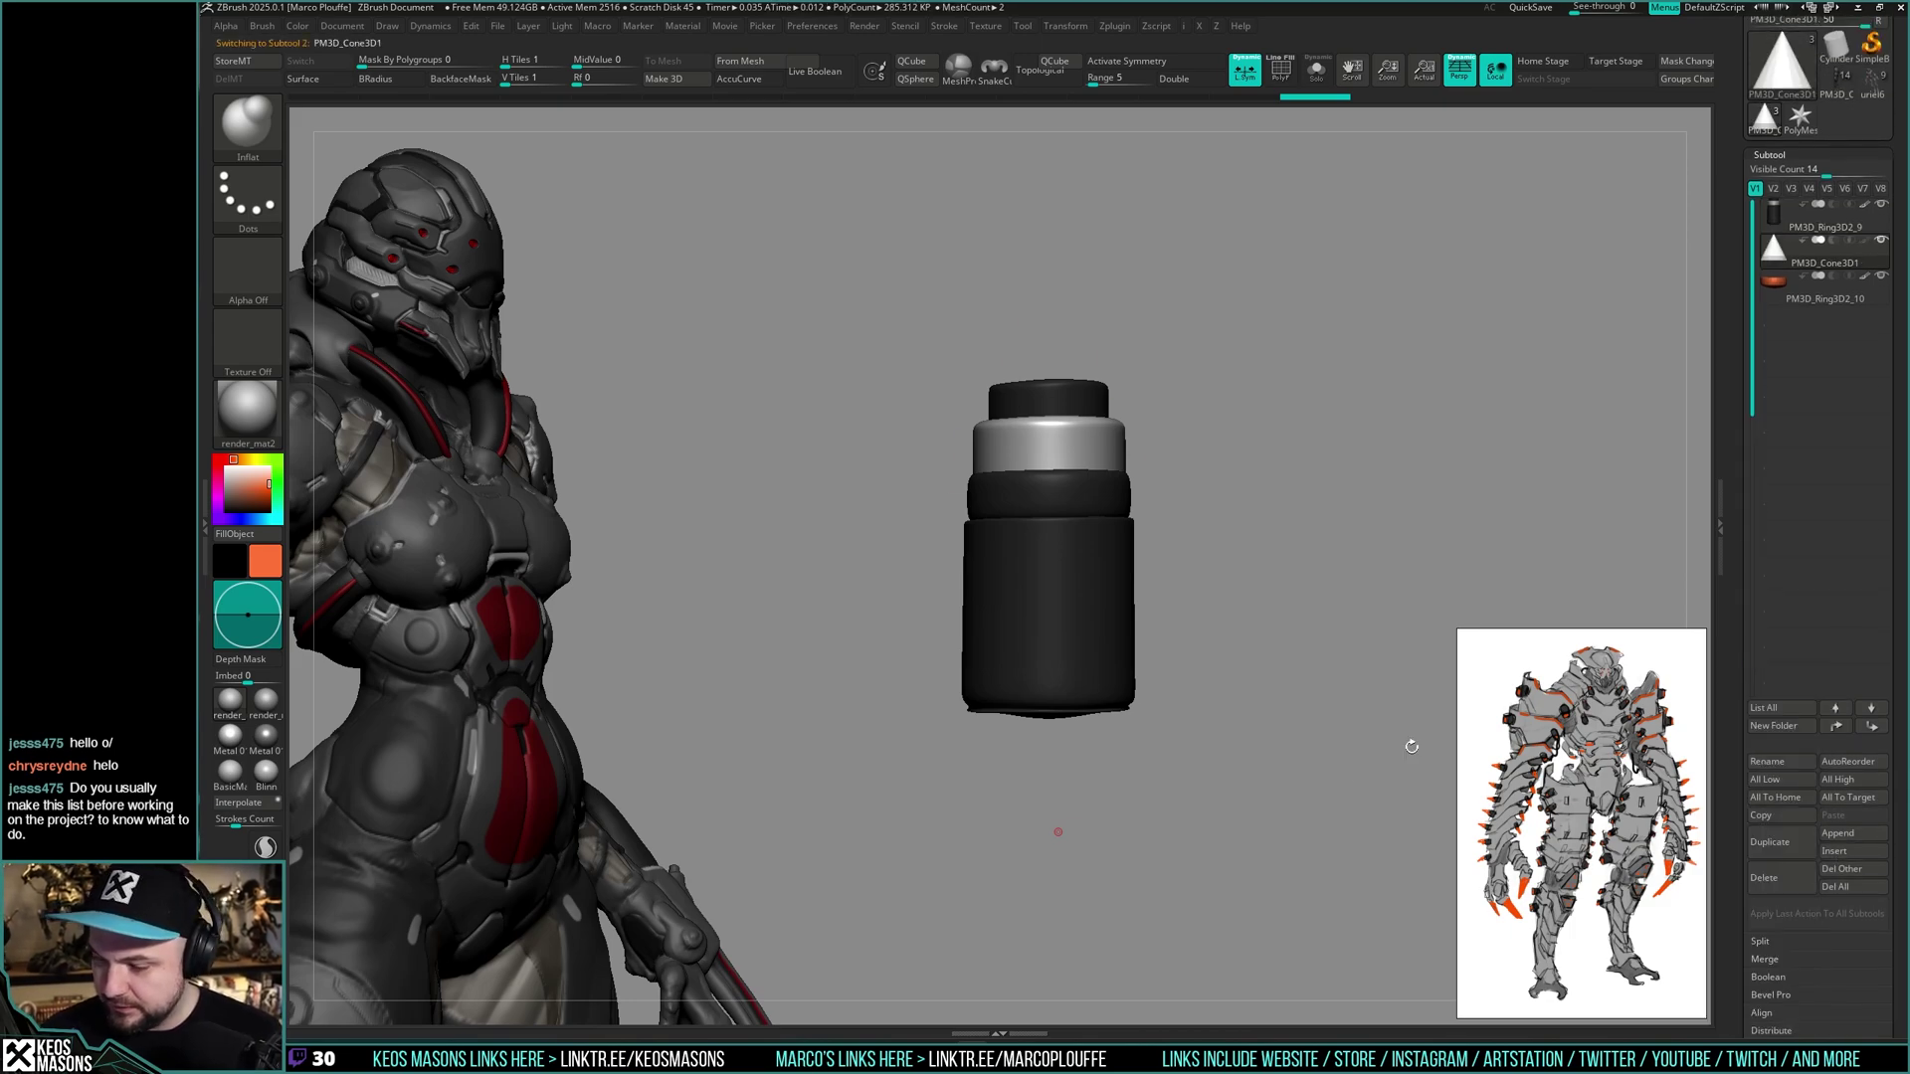
# - Narrow the orange cone into a spike and raise it so it stands on the cap's upper end
pyautogui.keyDown('alt'); pyautogui.moveTo(1198, 558); pyautogui.dragTo(1198, 681); pyautogui.keyUp('alt')
pyautogui.press('w')
pyautogui.moveTo(1048, 454); pyautogui.dragTo(1039, 523)
pyautogui.moveTo(1048, 419); pyautogui.dragTo(1049, 325)
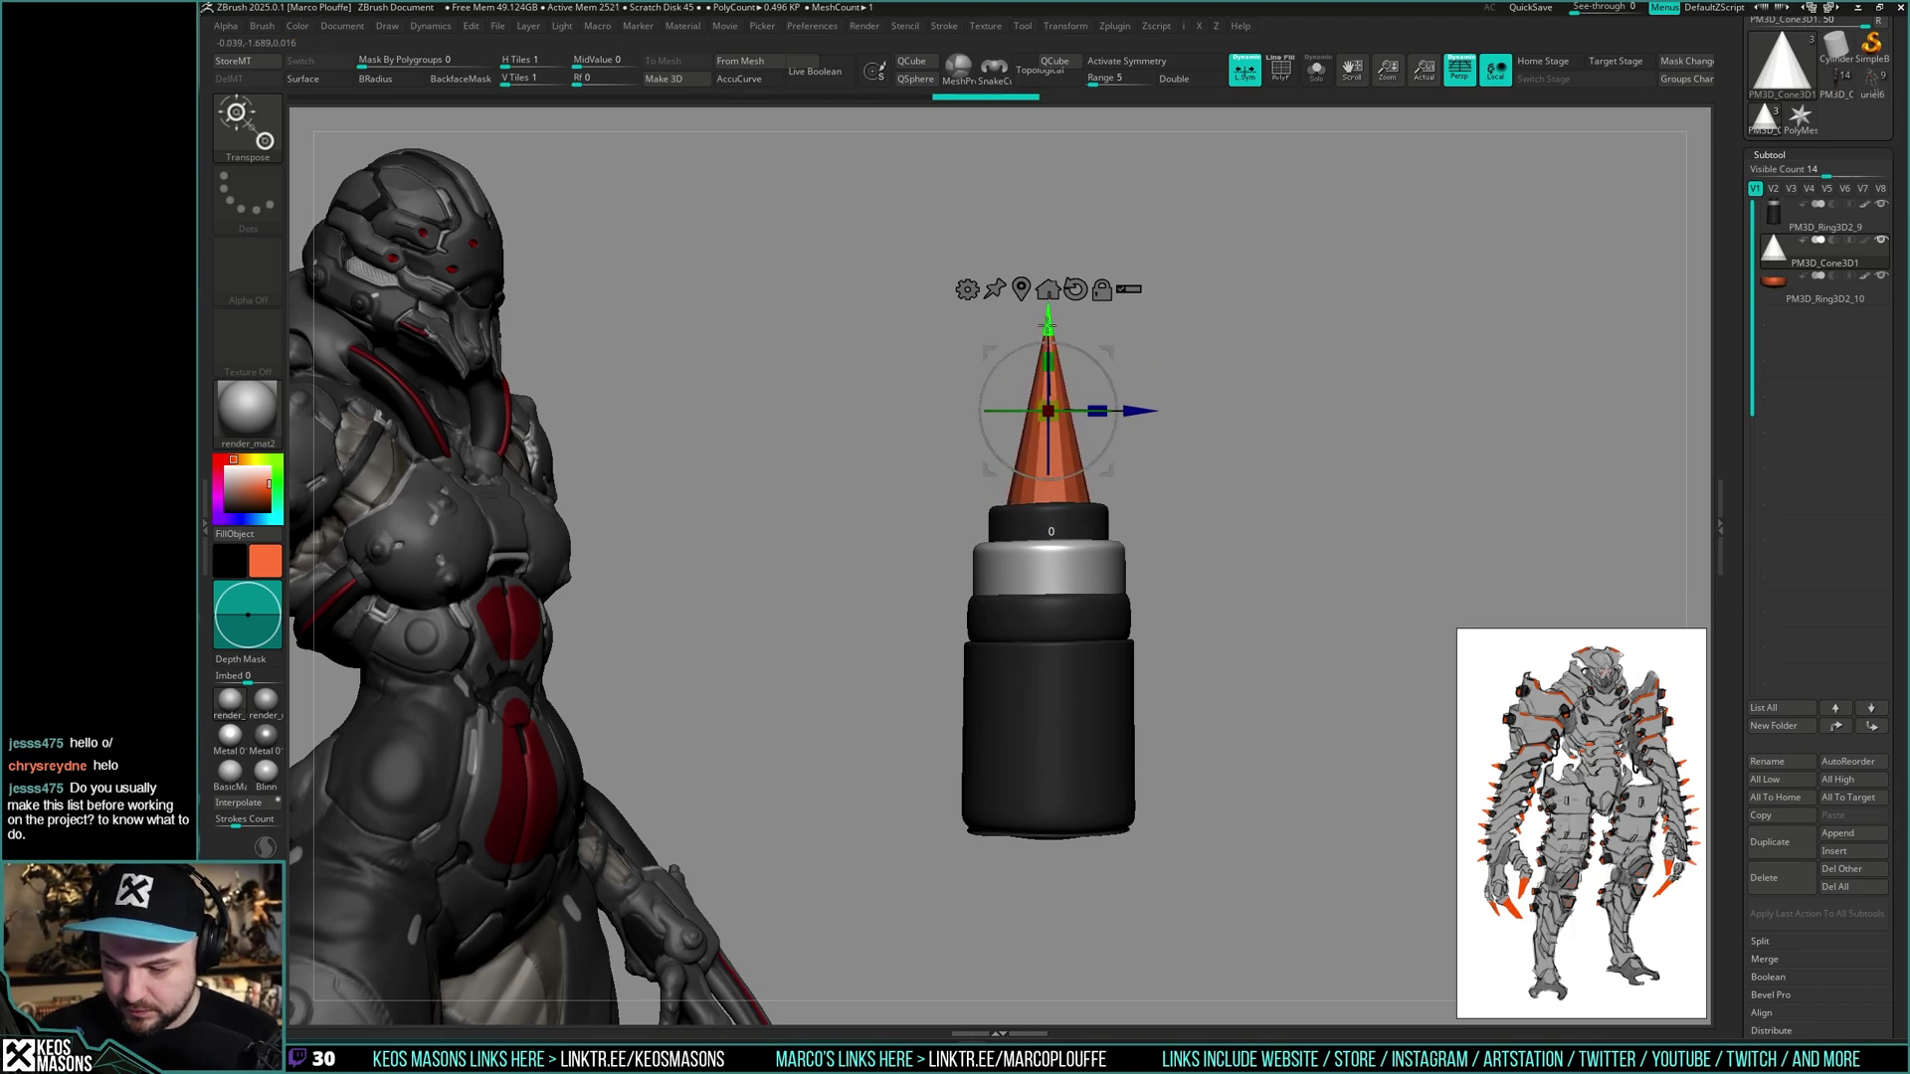
# - Subdivide the cone to smooth its surface and sink its base slightly into the cap's opening
pyautogui.moveTo(1224, 374)
pyautogui.mouseDown()
pyautogui.moveTo(1264, 535)
pyautogui.moveTo(1245, 617)
pyautogui.moveTo(1292, 503)
pyautogui.moveTo(1266, 486)
pyautogui.moveTo(1263, 608)
pyautogui.moveTo(1274, 541)
pyautogui.mouseUp()
pyautogui.press('q')
pyautogui.hotkey('shift', 'f')
pyautogui.hotkey('shift', 'f')
pyautogui.hotkey('ctrl', 'd')
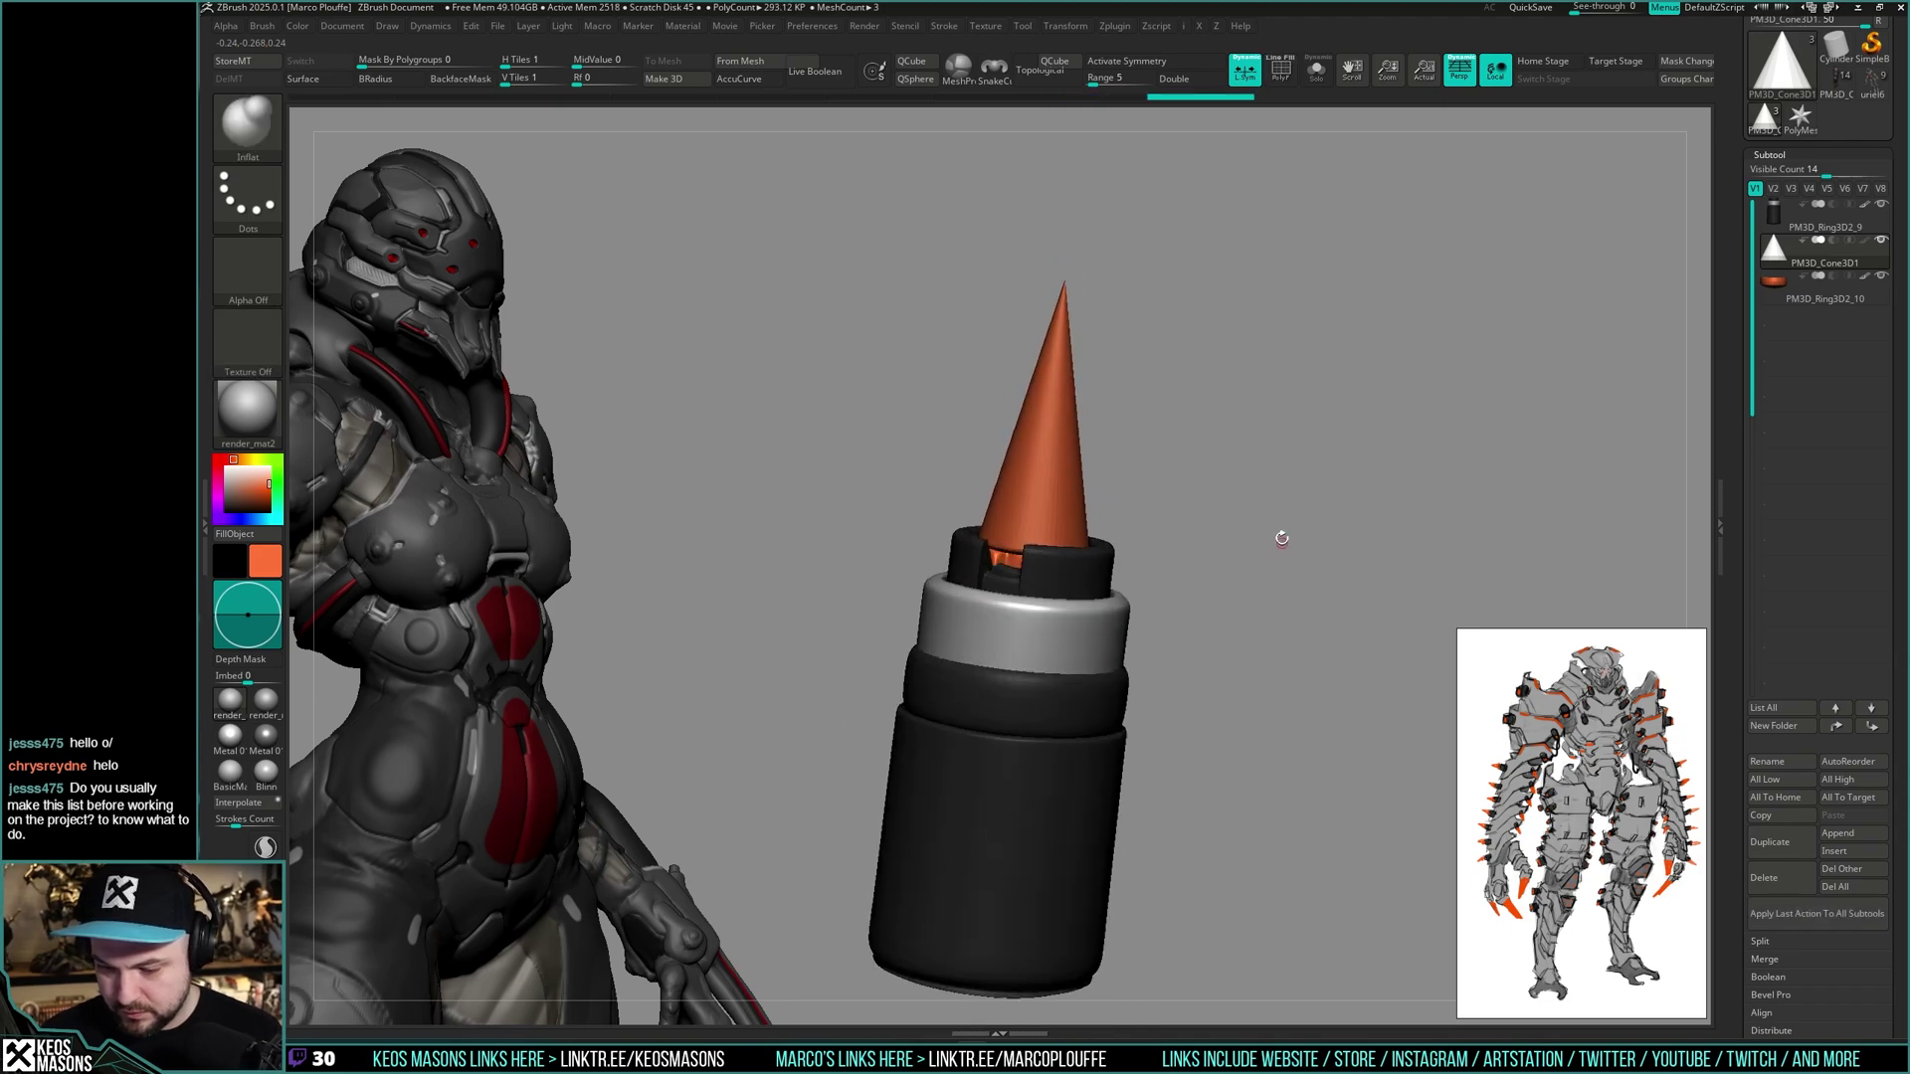
pyautogui.press('w')
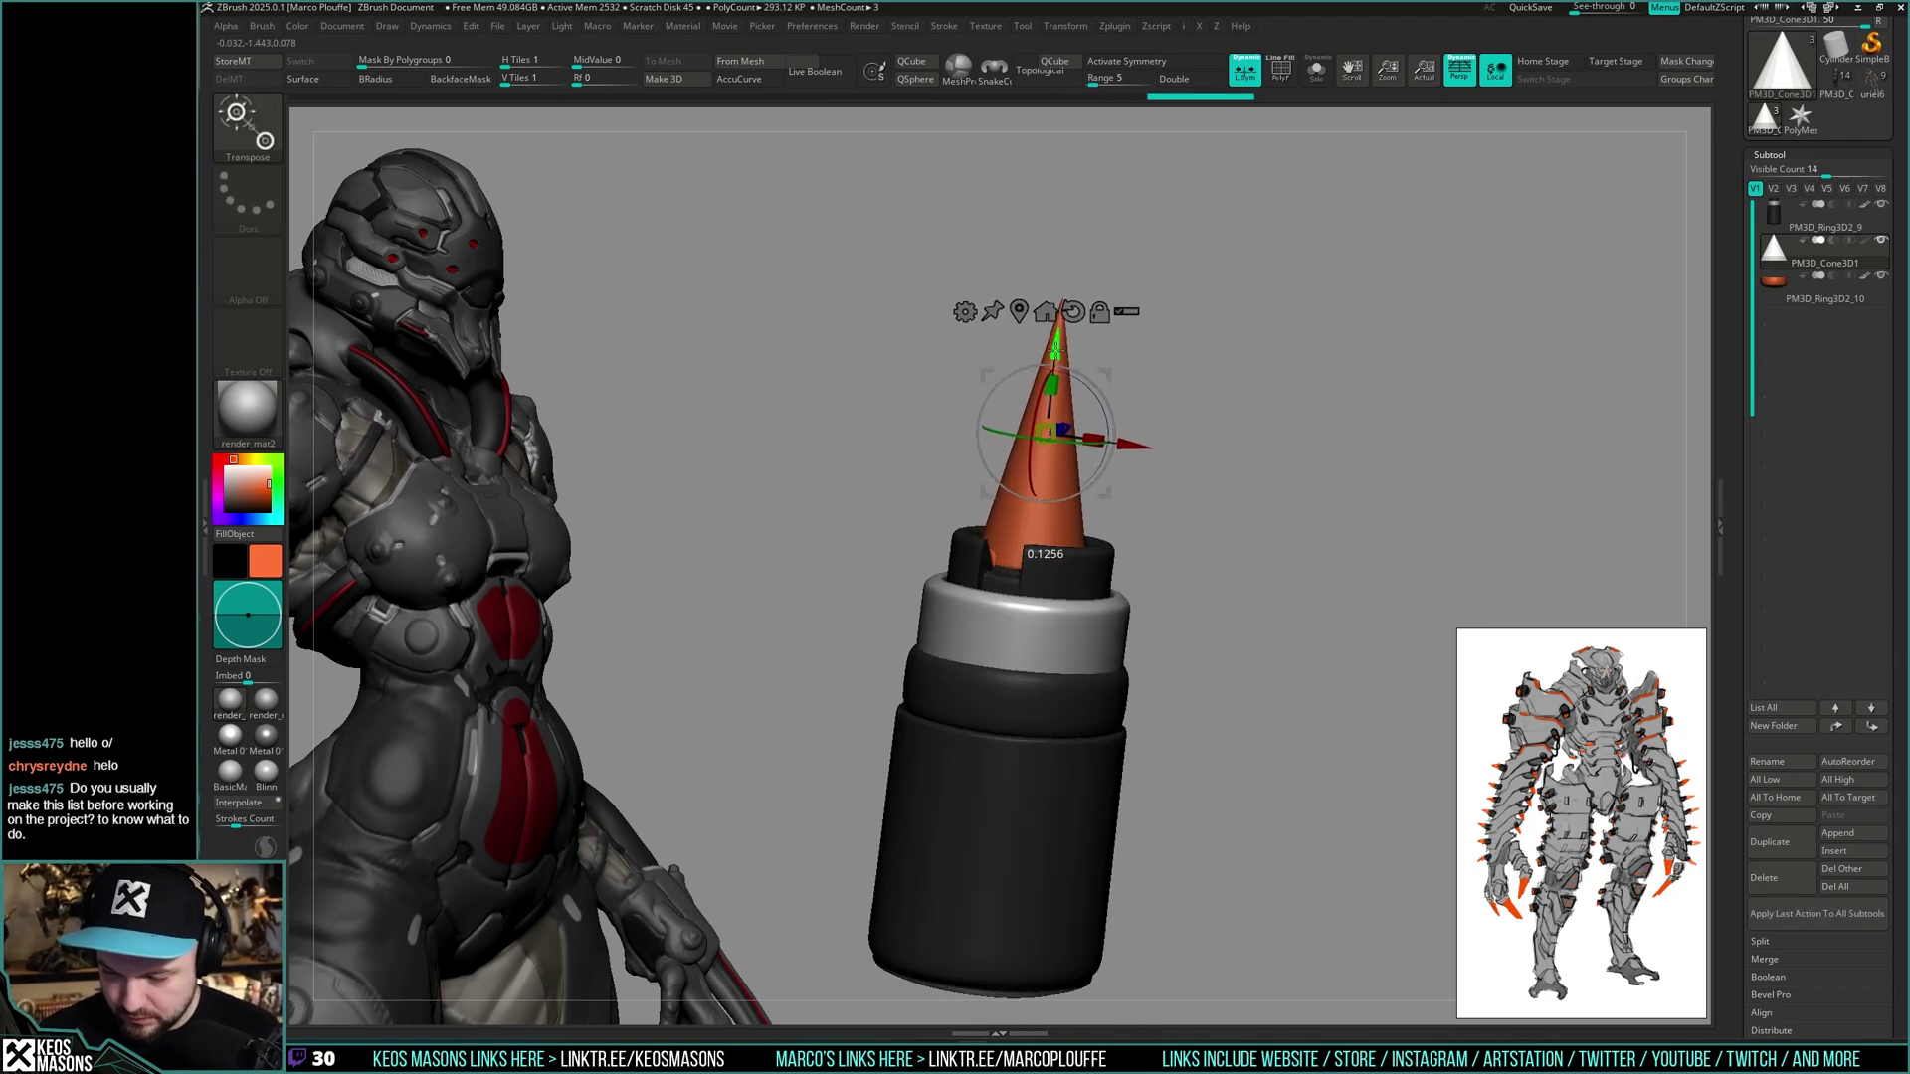
pyautogui.moveTo(1057, 346); pyautogui.dragTo(1058, 344)
# - Turn off perspective and view the spiked cap from a level side angle
pyautogui.press('q')
pyautogui.moveTo(1270, 592)
pyautogui.keyDown('alt'); pyautogui.mouseDown()
pyautogui.moveTo(1274, 554)
pyautogui.moveTo(1258, 683)
pyautogui.moveTo(1283, 576)
pyautogui.mouseUp(); pyautogui.keyUp('alt')
pyautogui.moveTo(1250, 640)
pyautogui.mouseDown()
pyautogui.moveTo(1254, 797)
pyautogui.moveTo(1249, 642)
pyautogui.mouseUp()
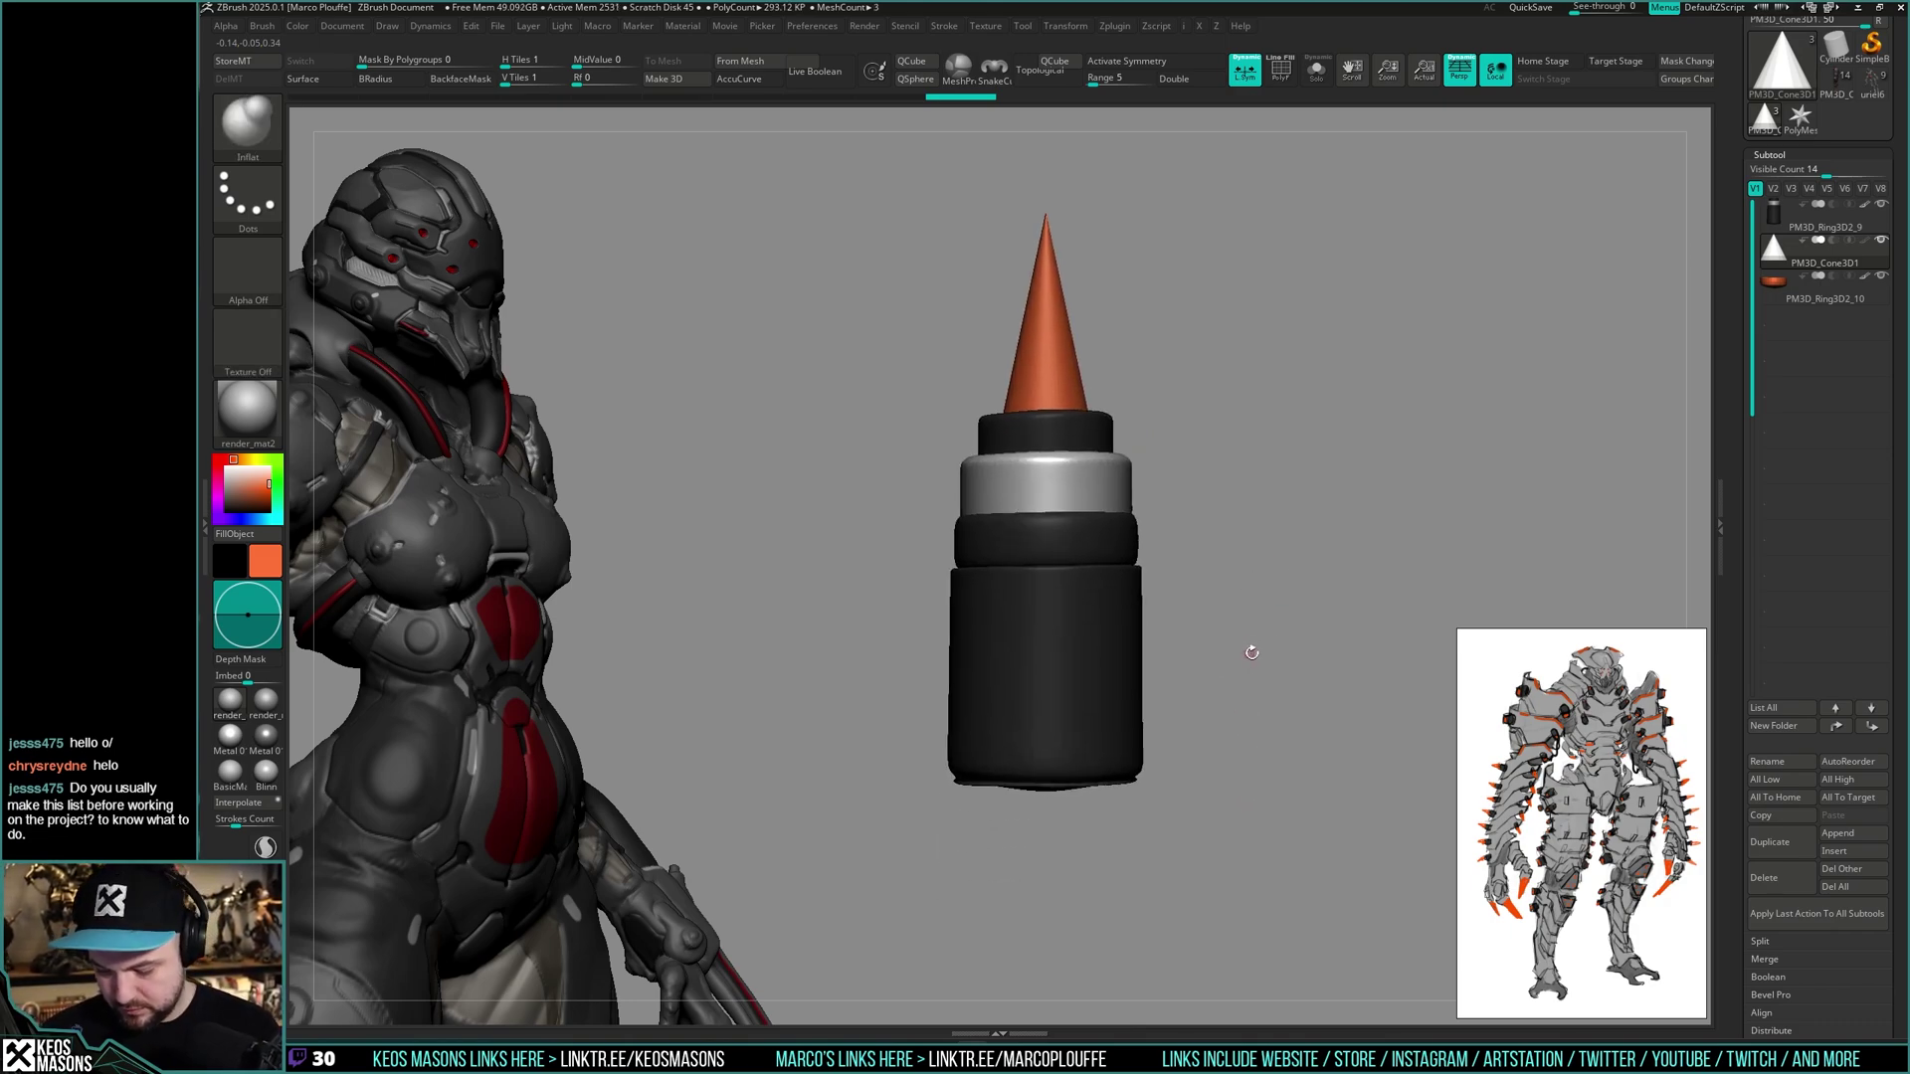
pyautogui.press('p')
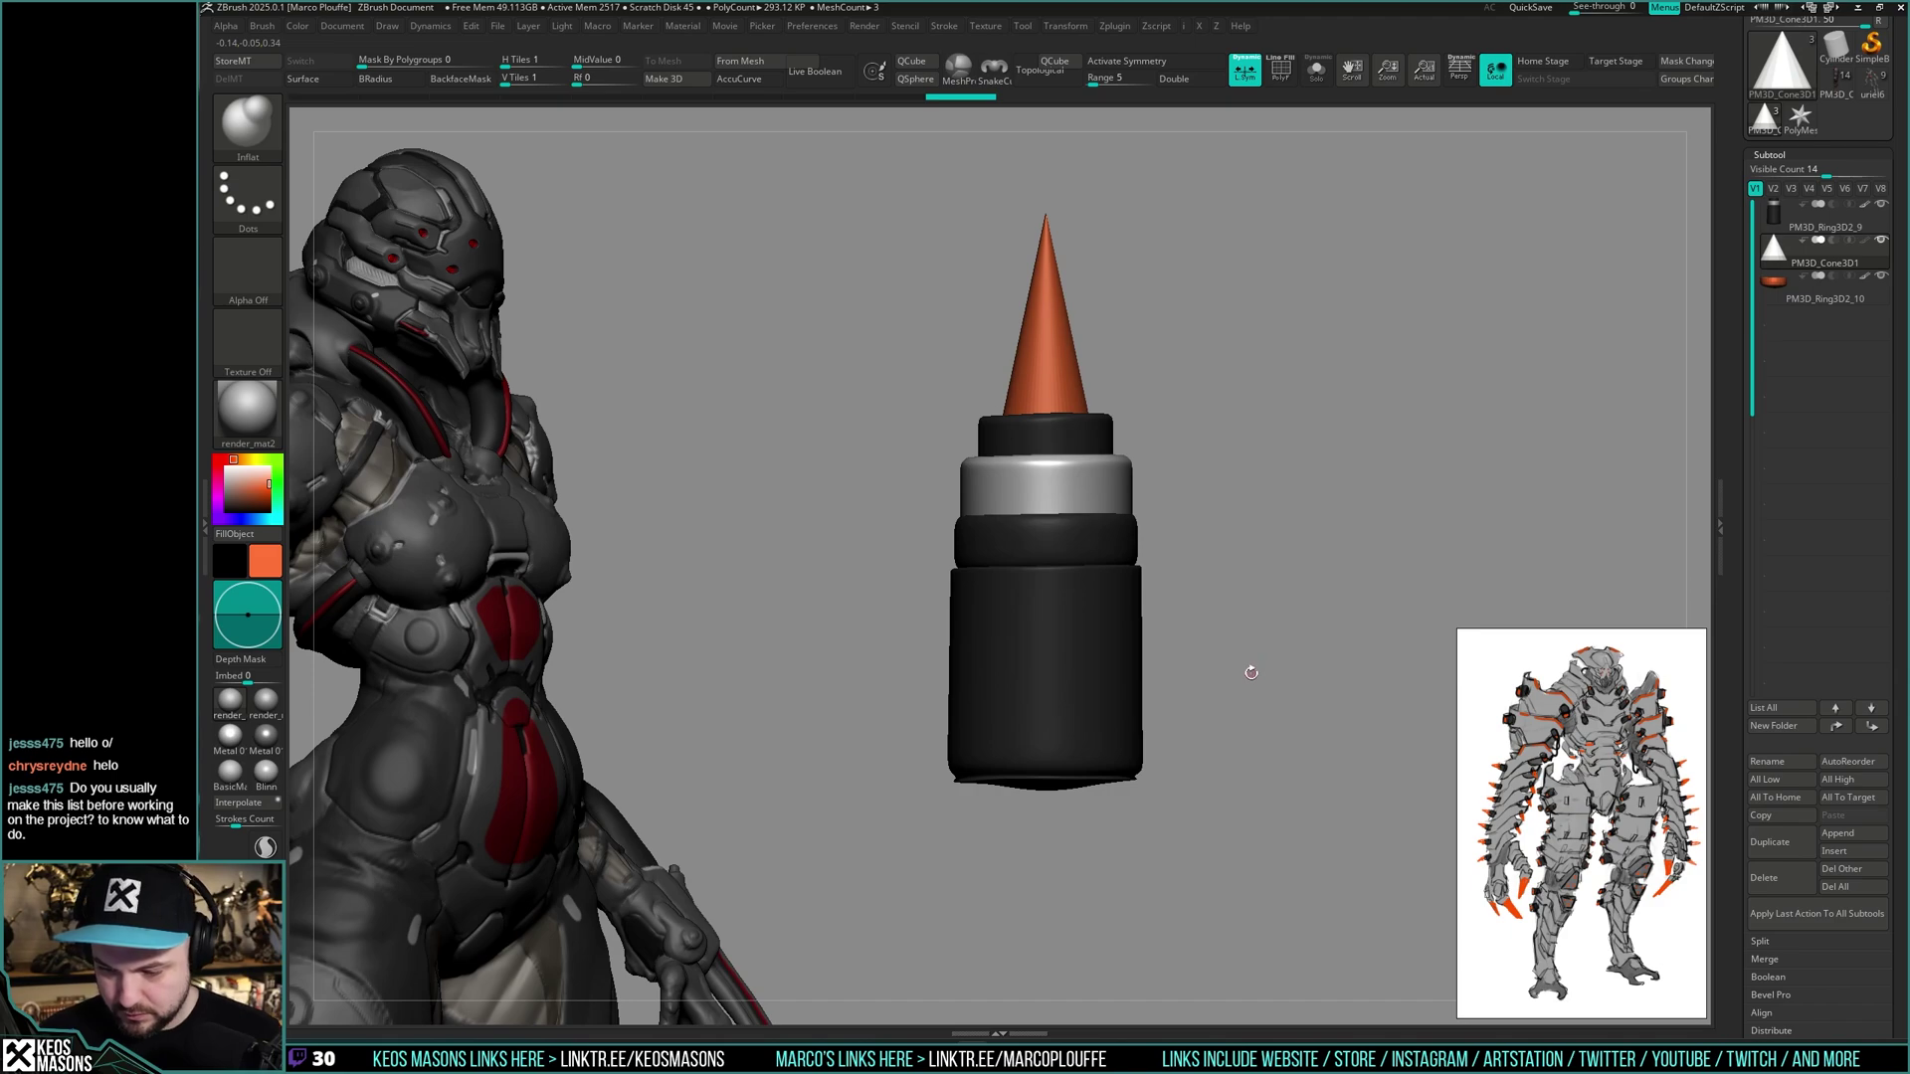
pyautogui.moveTo(1238, 671); pyautogui.dragTo(1279, 655)
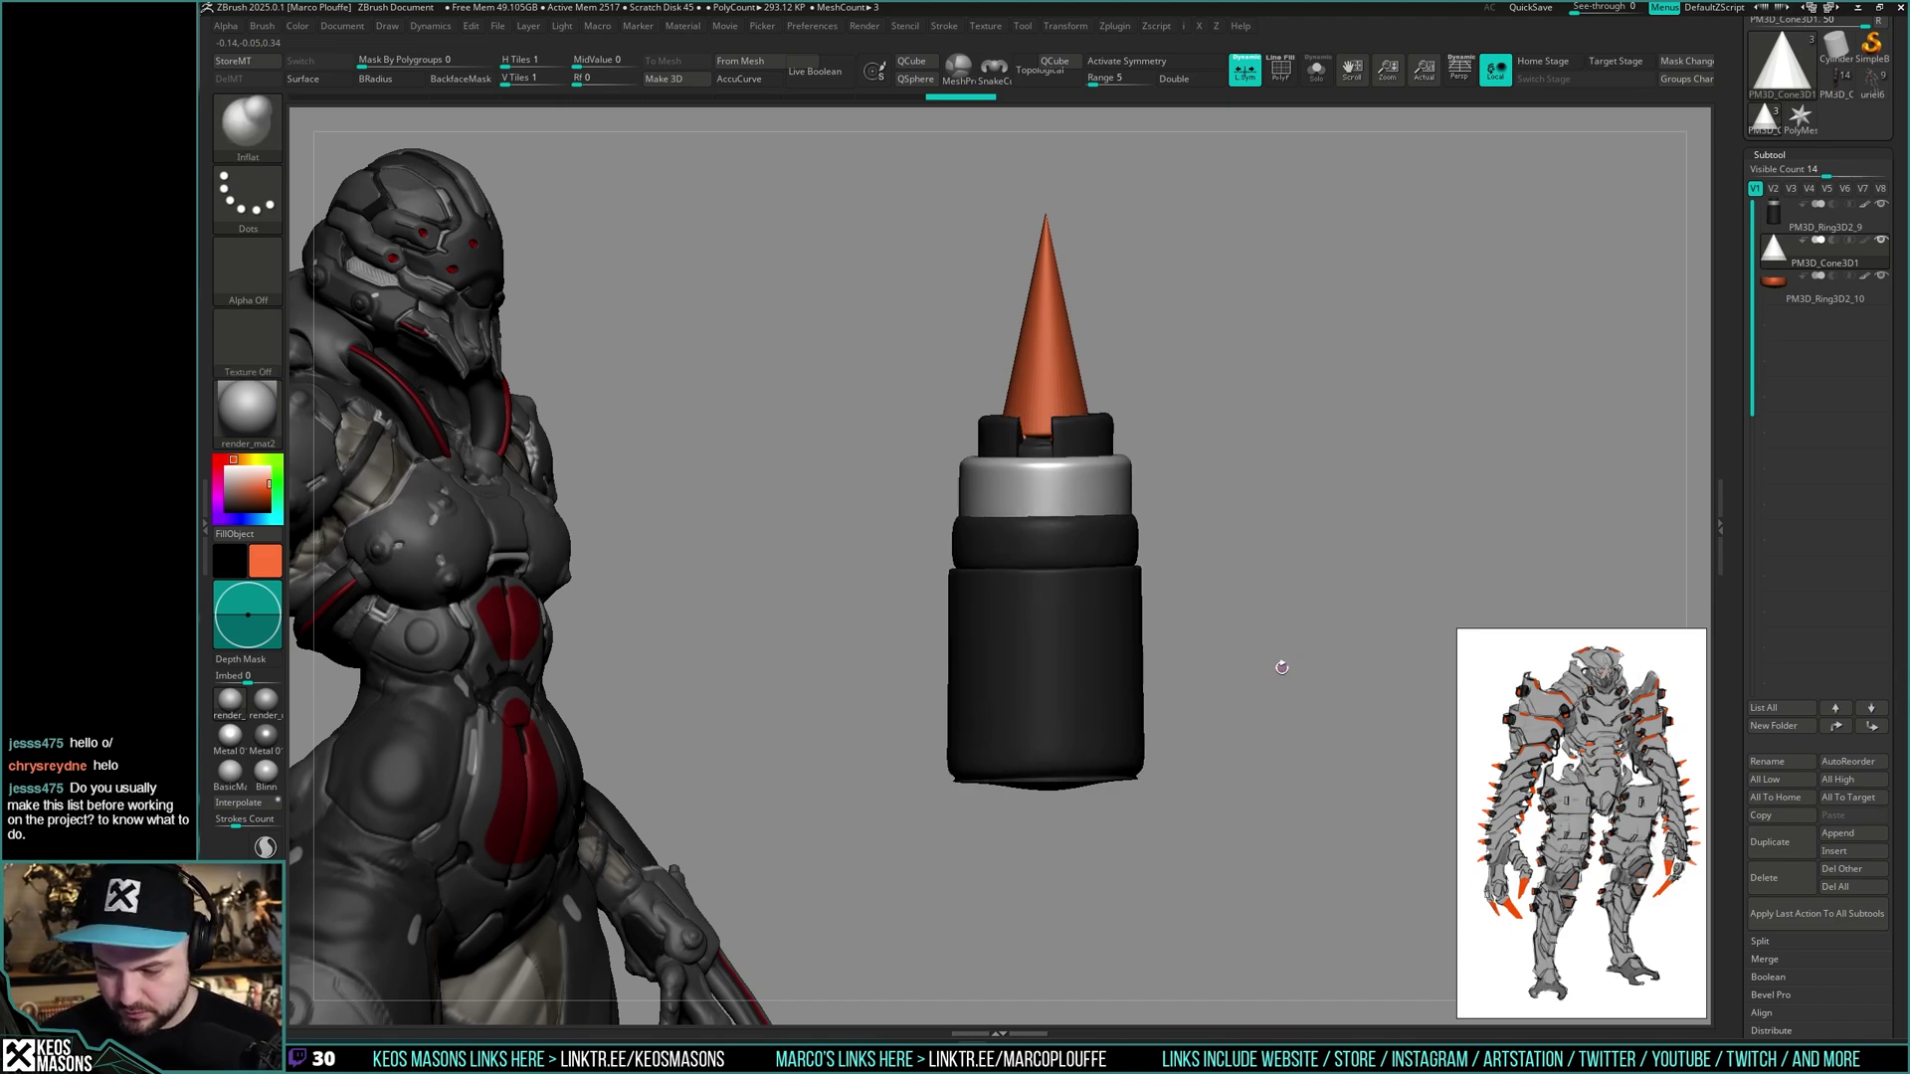
# - Draw a horizontal transpose line outward from the centre of the cap at the silver band's lower edge
pyautogui.press('w')
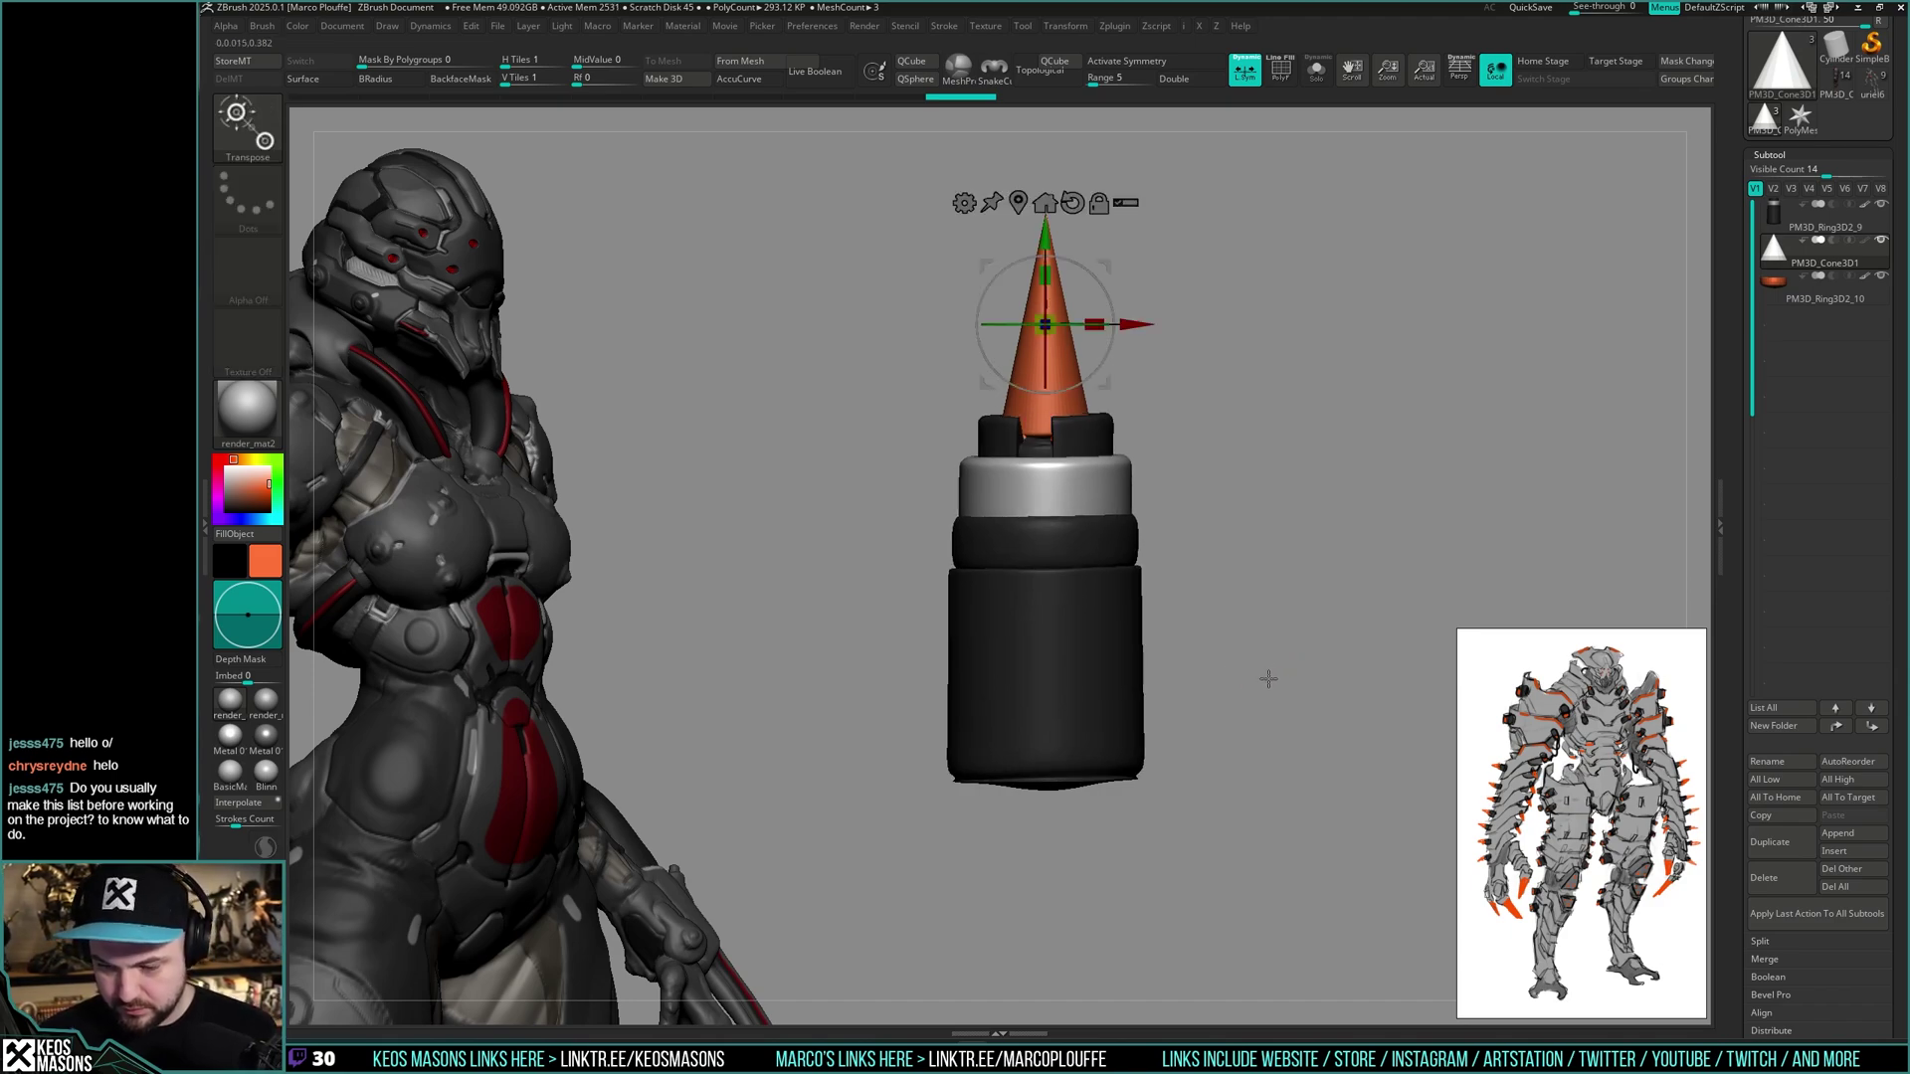
pyautogui.press('y')
pyautogui.moveTo(1046, 518); pyautogui.dragTo(1467, 518)
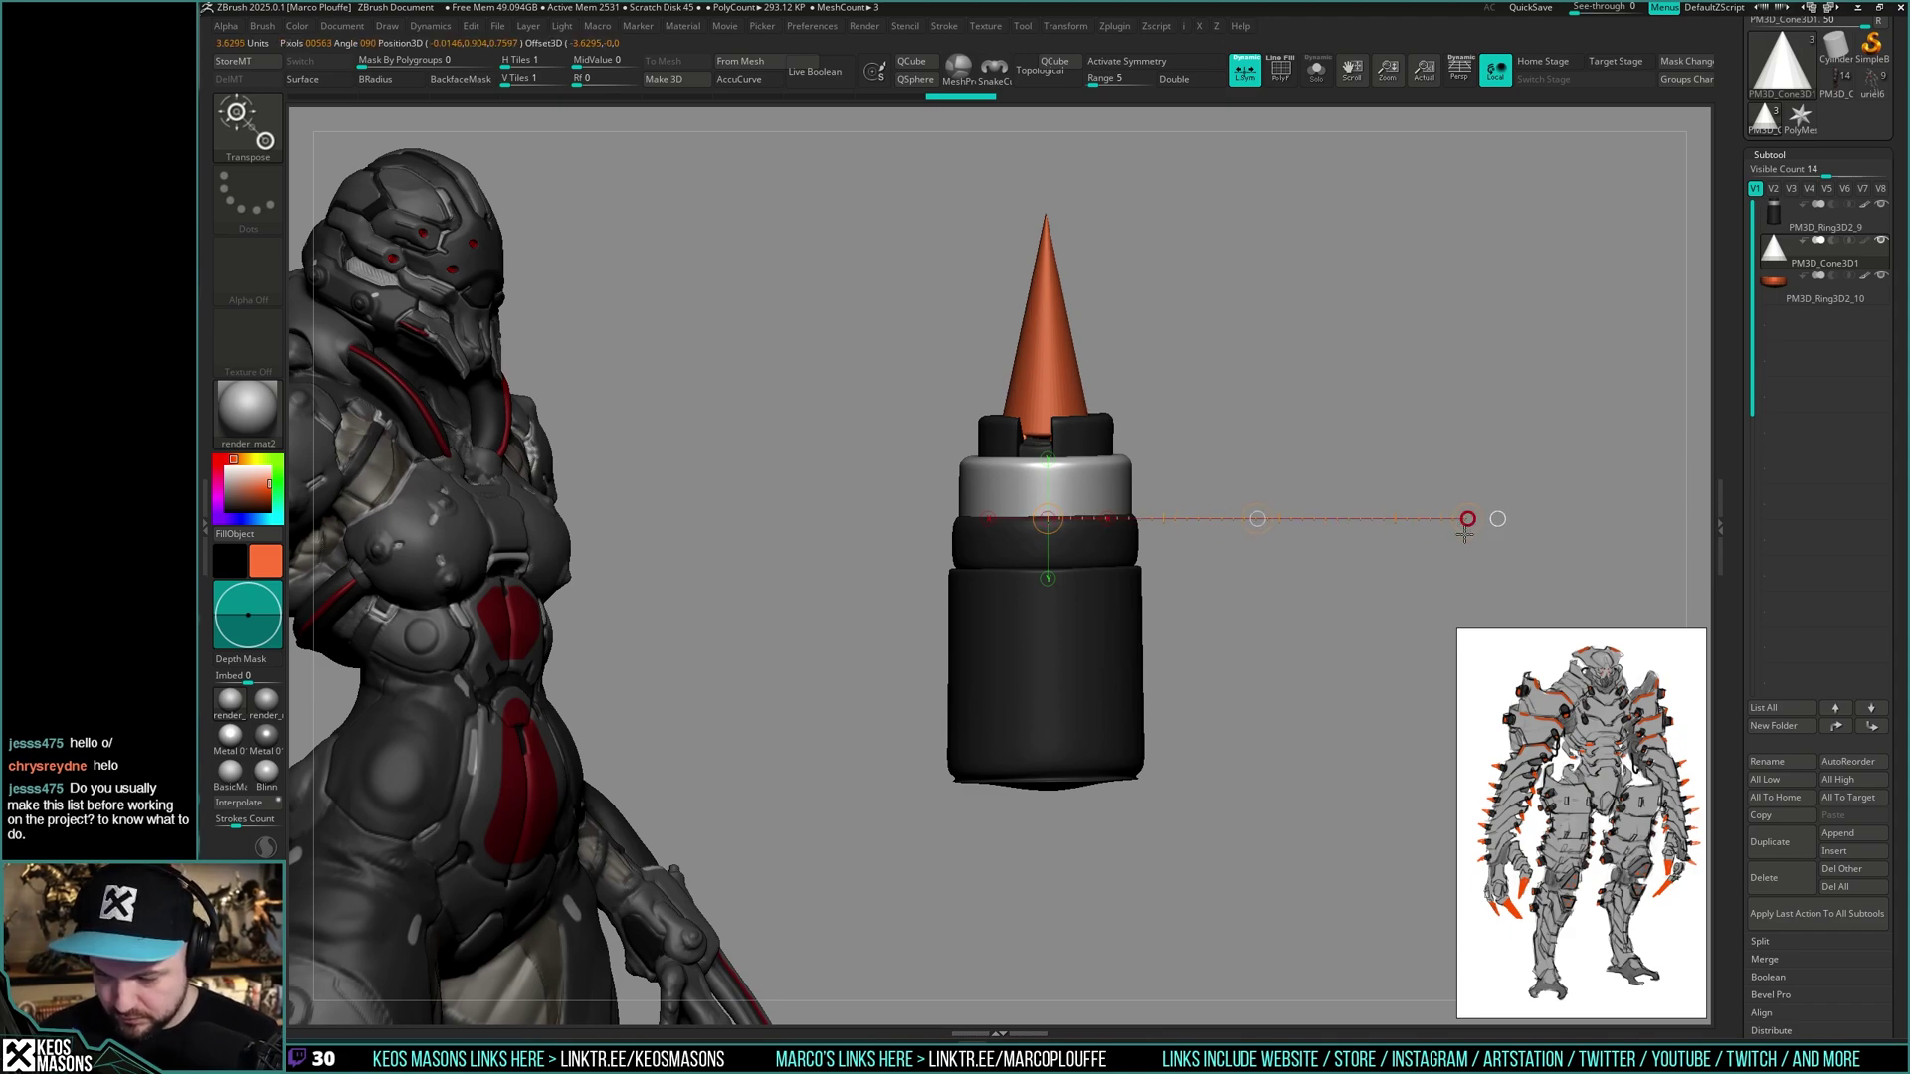
# - Isolate the cap body and redraw the horizontal transpose line from its centre in another side view
pyautogui.hotkey('alt', 's')
pyautogui.click(1799, 220)
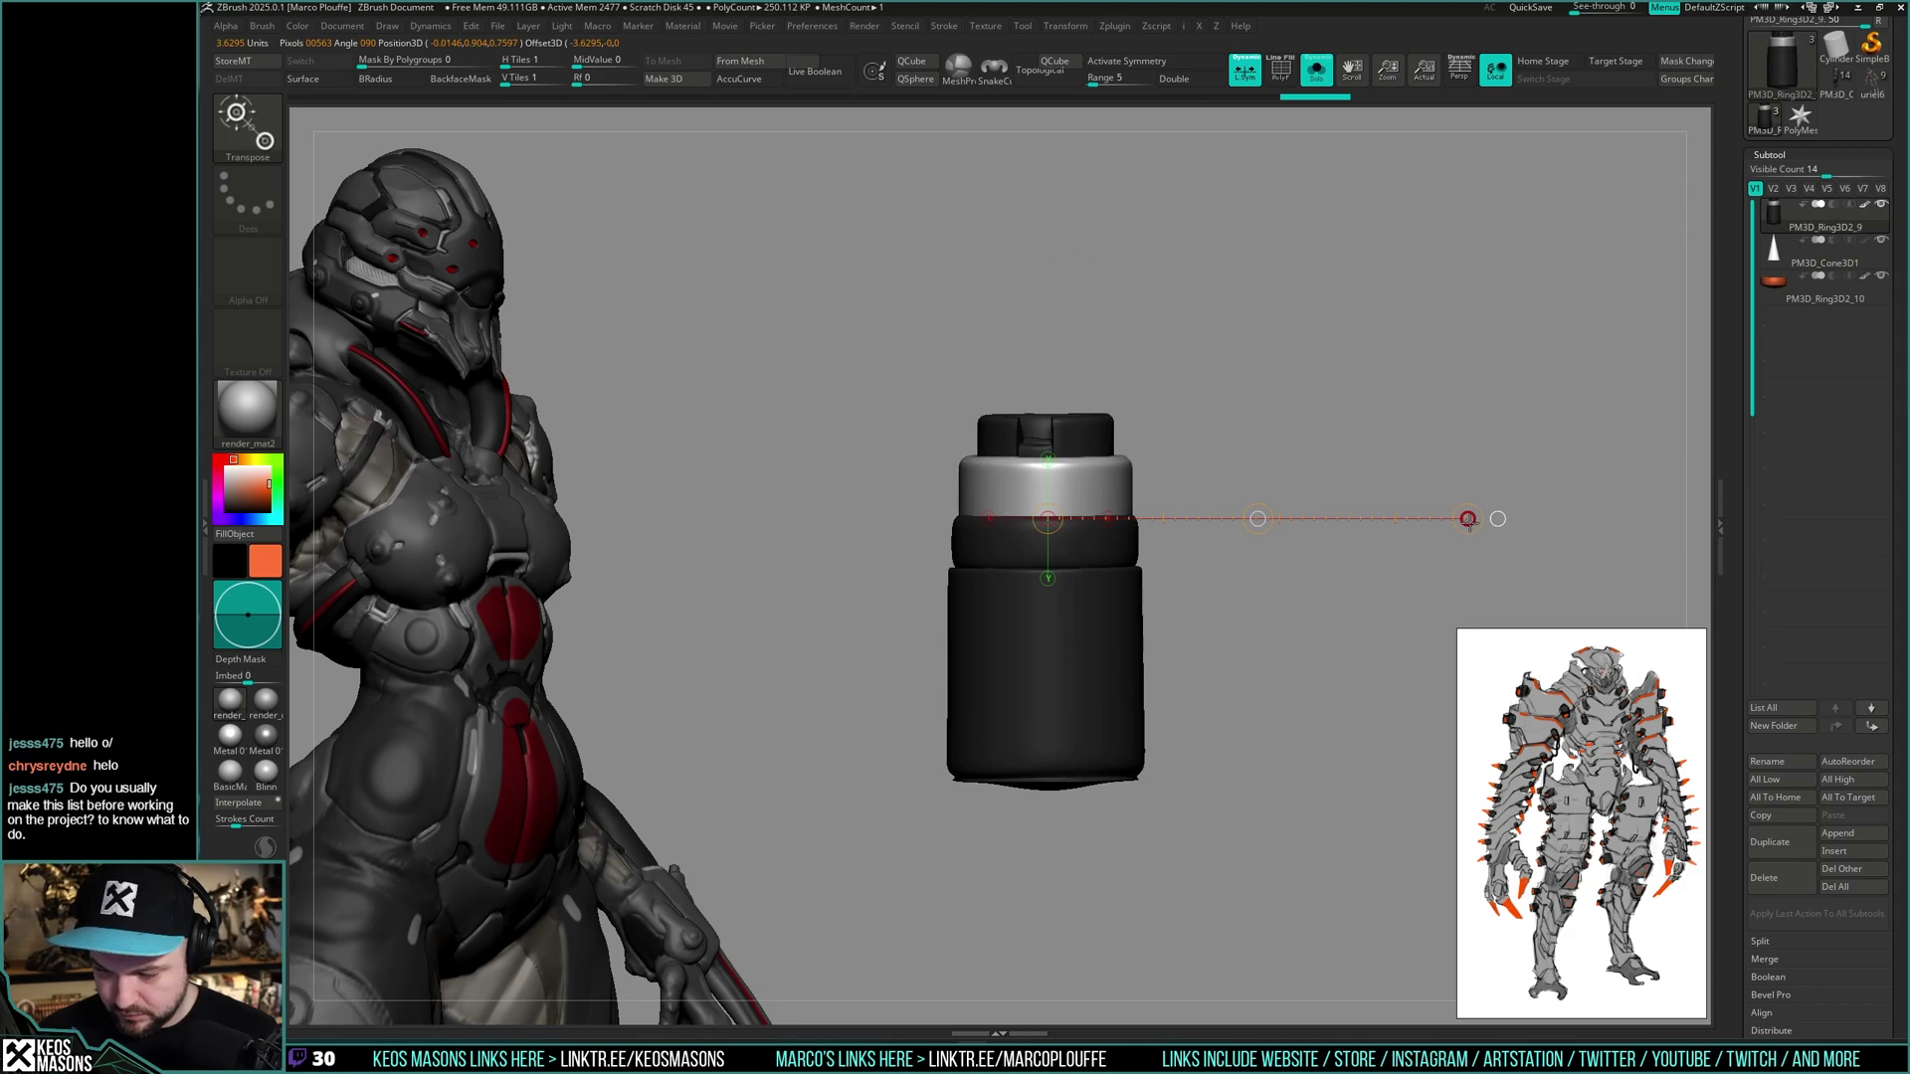
pyautogui.keyDown('shift'); pyautogui.moveTo(1529, 475); pyautogui.dragTo(1462, 477); pyautogui.keyUp('shift')
pyautogui.click(1178, 637)
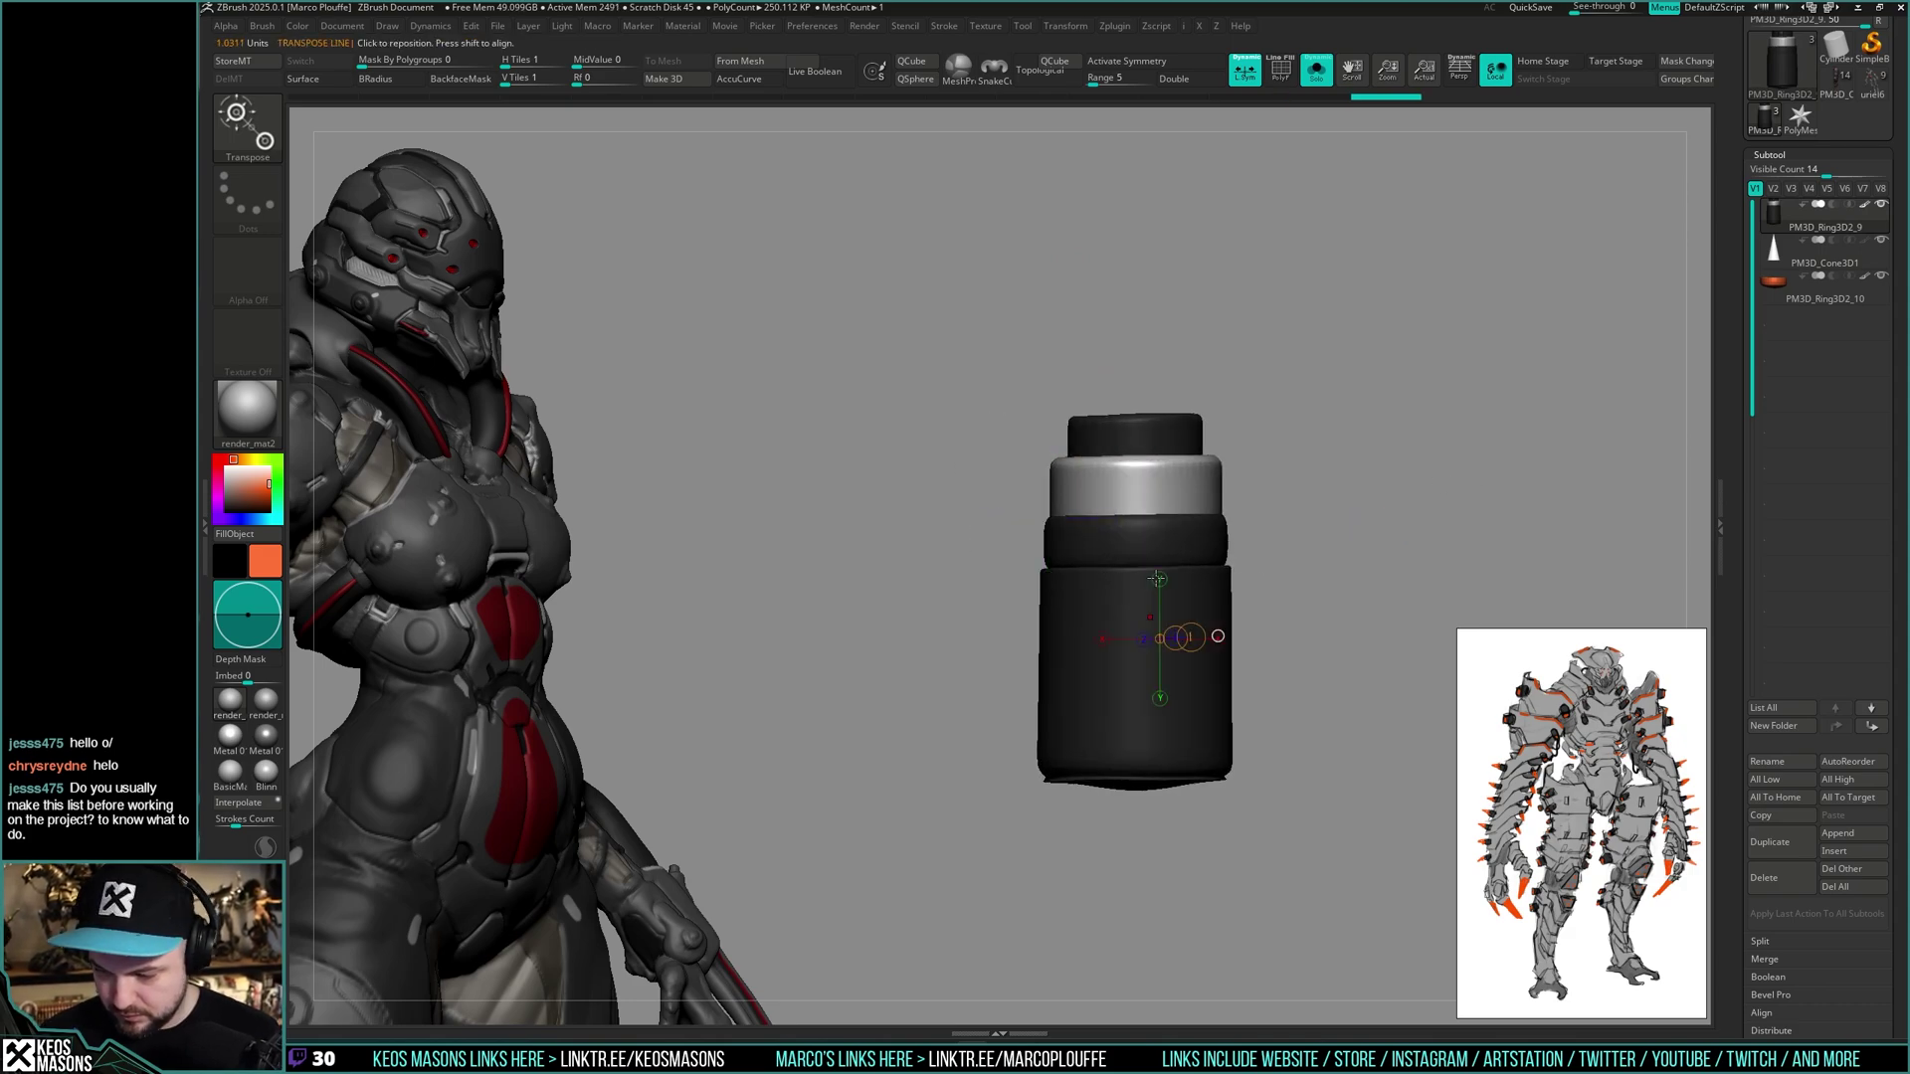
pyautogui.moveTo(1149, 517); pyautogui.dragTo(1509, 514)
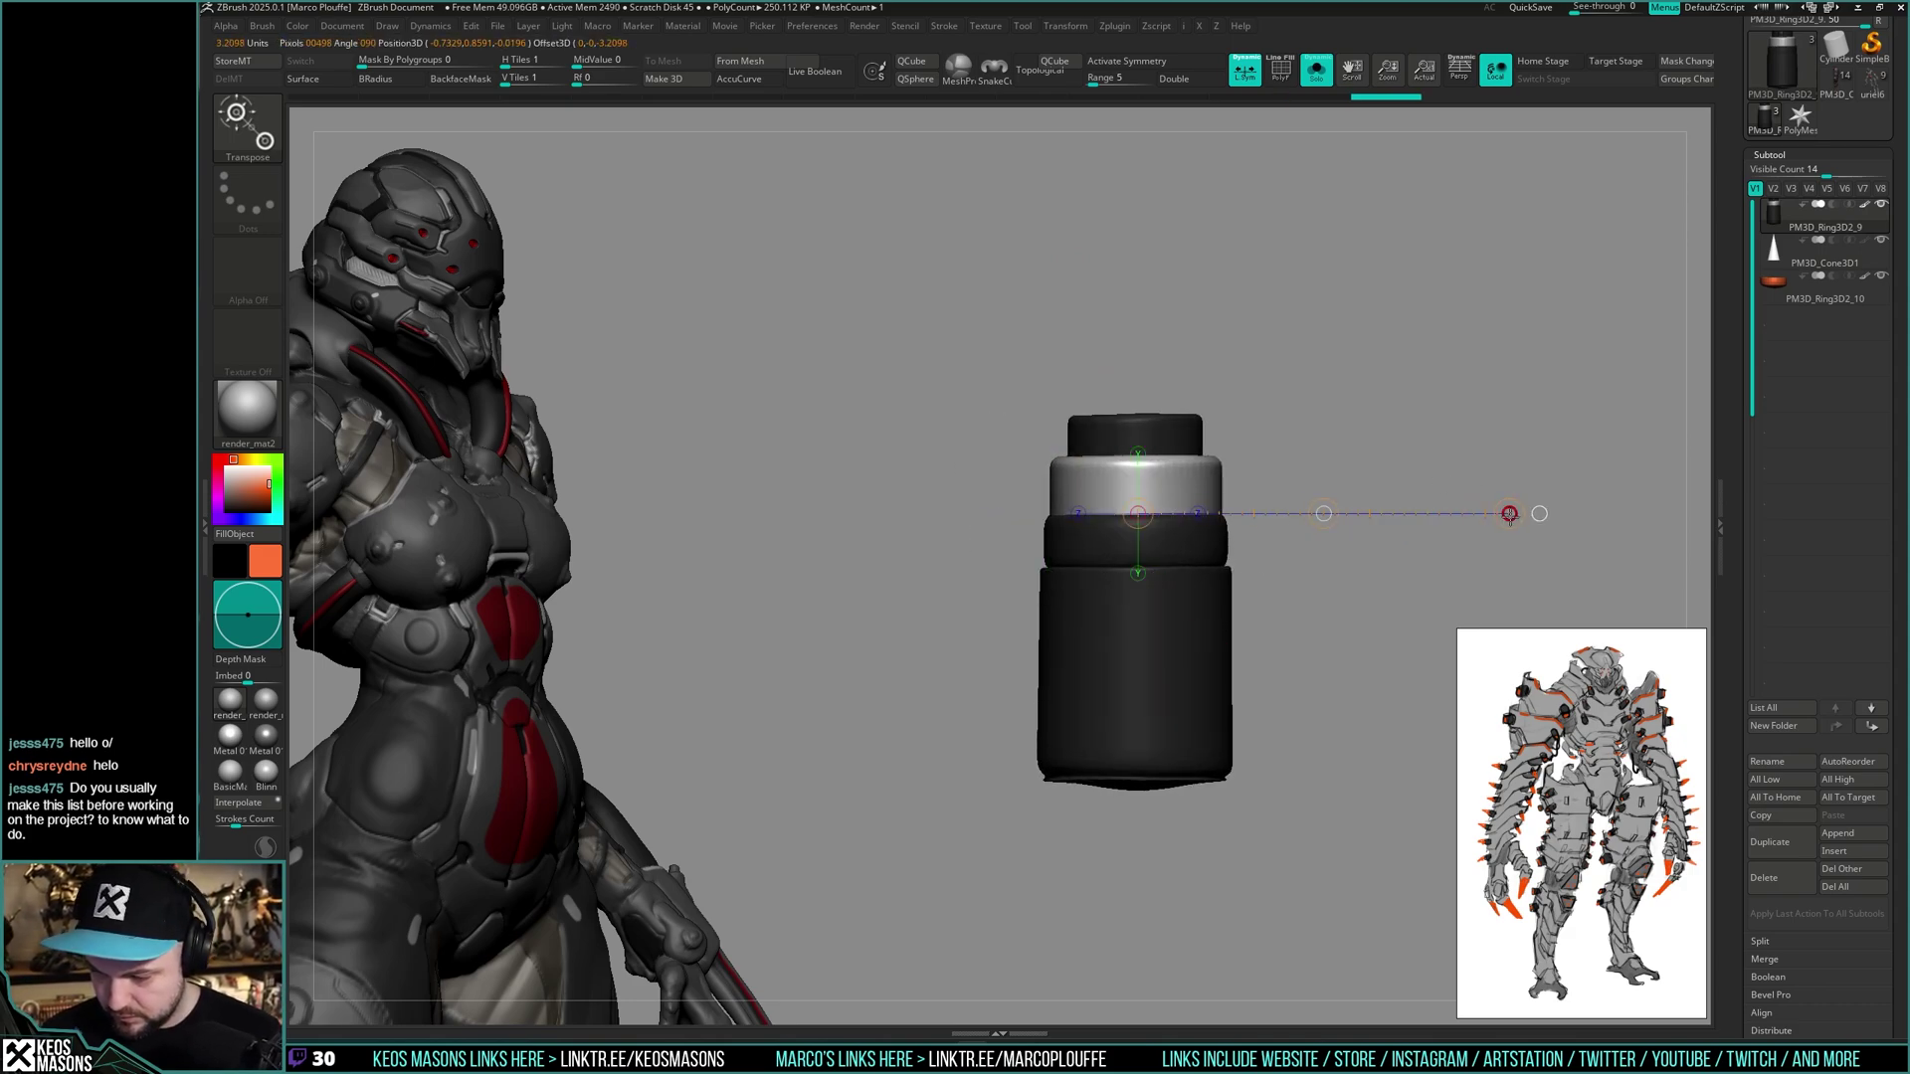
pyautogui.press('q')
pyautogui.moveTo(1311, 546)
pyautogui.keyDown('shift'); pyautogui.mouseDown()
pyautogui.moveTo(1246, 573)
pyautogui.moveTo(1301, 579)
pyautogui.moveTo(1169, 613)
pyautogui.mouseUp(); pyautogui.keyUp('shift')
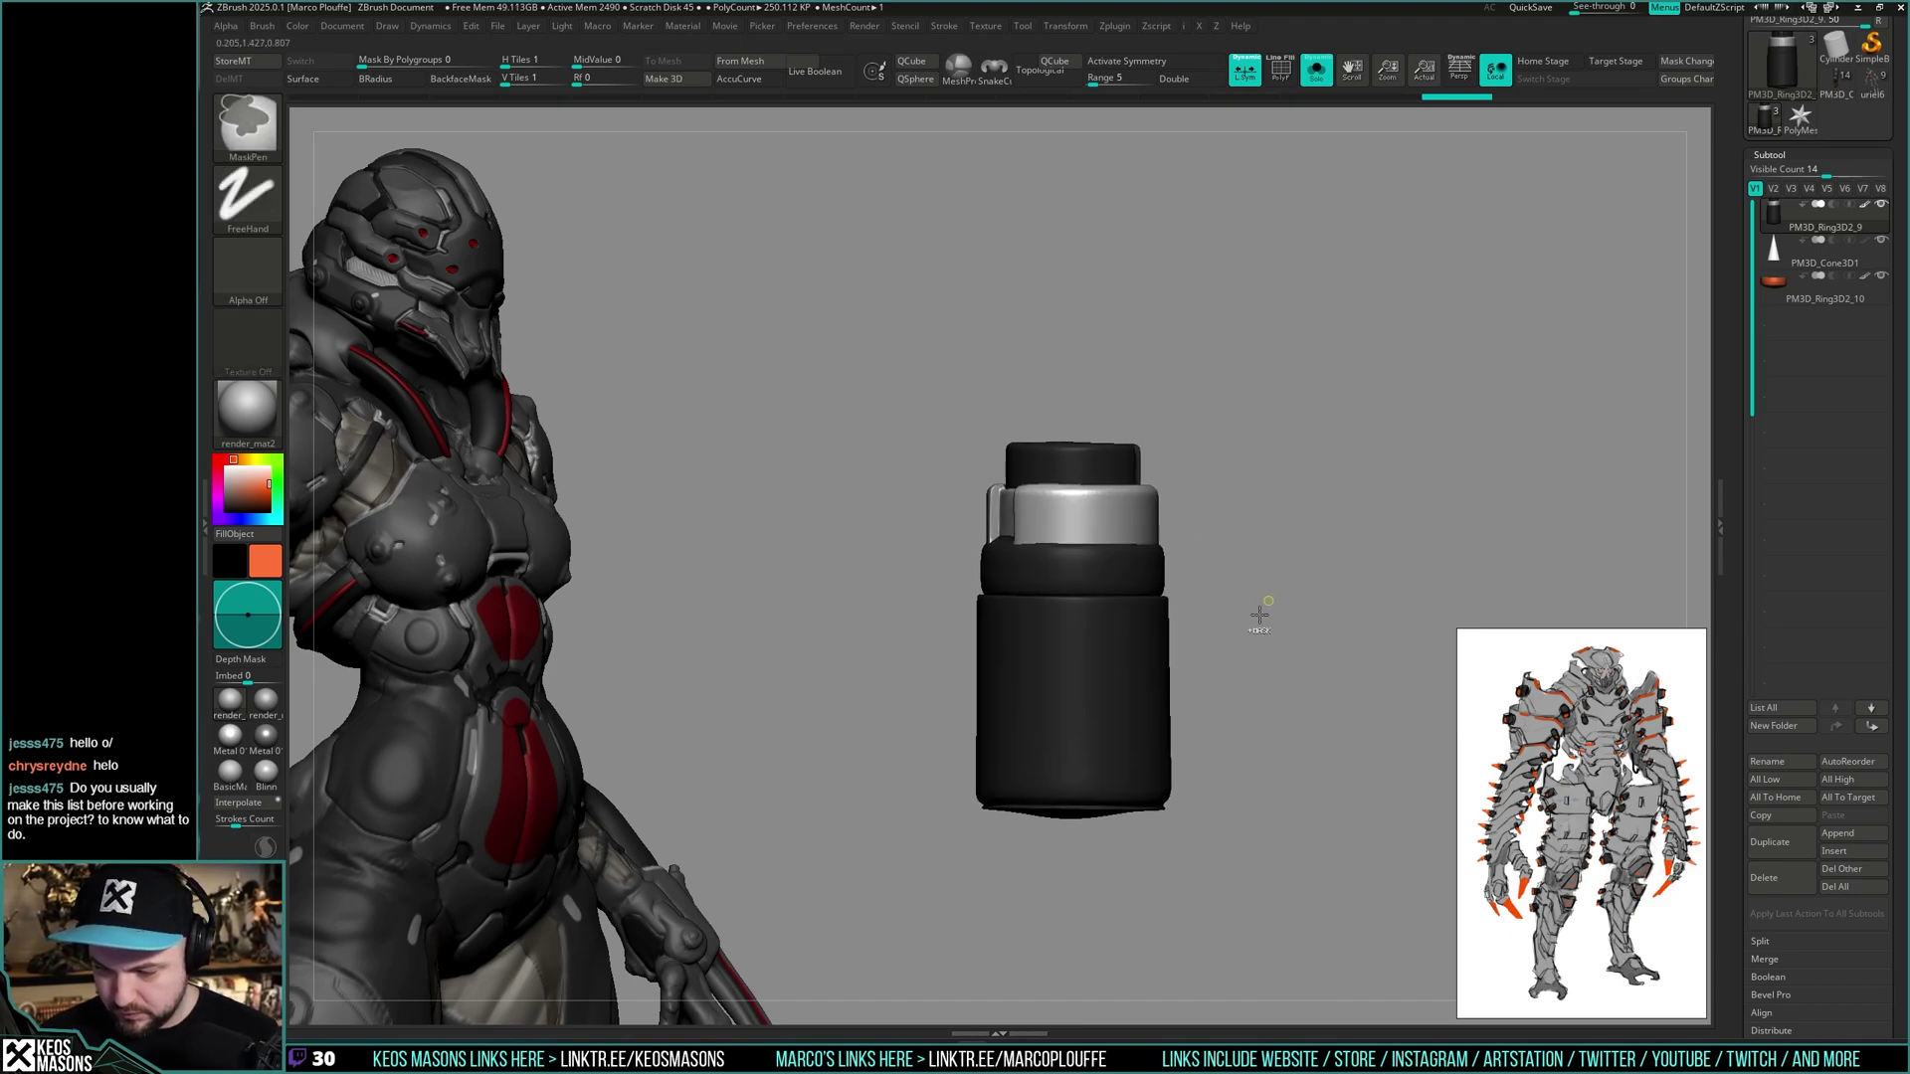
pyautogui.moveTo(1257, 612)
pyautogui.keyDown('ctrl'); pyautogui.mouseDown(button='right')
pyautogui.moveTo(1253, 580)
pyautogui.moveTo(1261, 627)
pyautogui.mouseUp(button='right'); pyautogui.keyUp('ctrl')
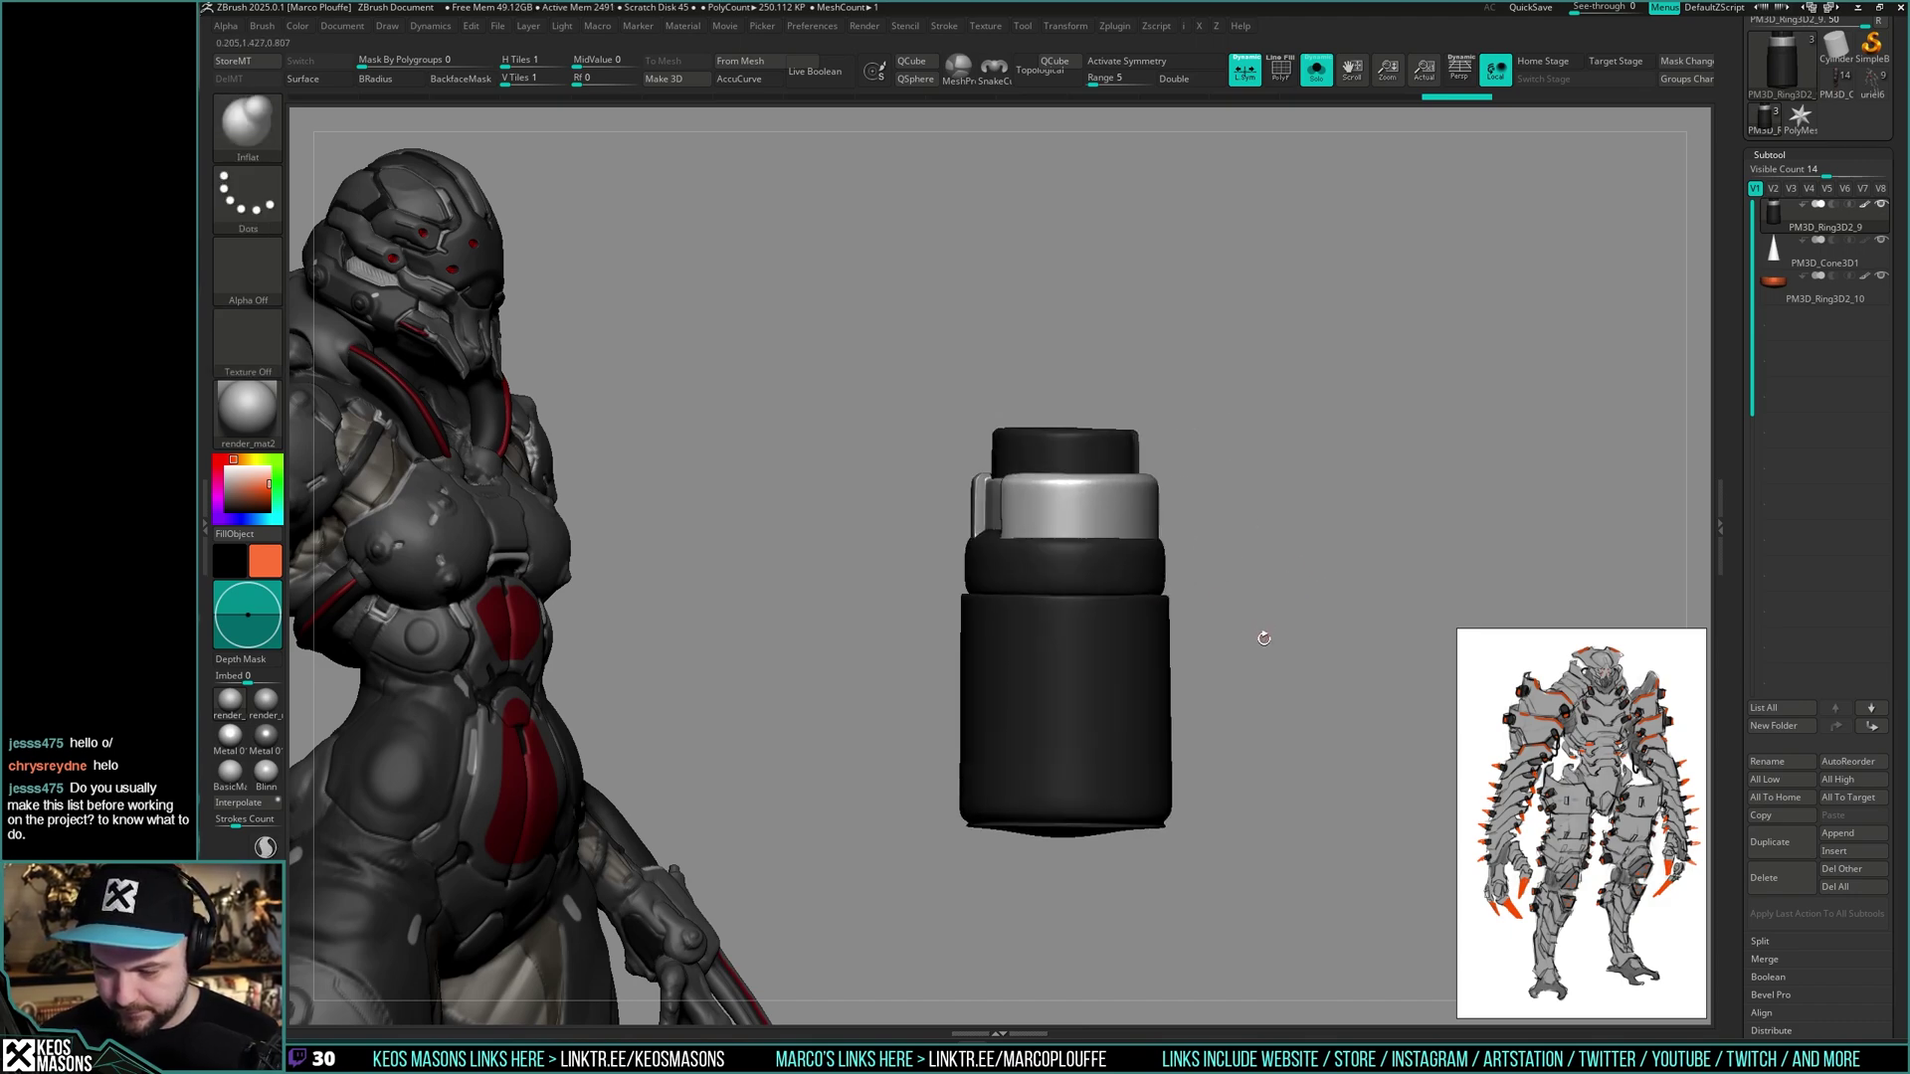
# - Redraw a horizontal transpose line outward from the isolated cap body's centre at the seam below its dark collar
pyautogui.hotkey('shift', 'f')
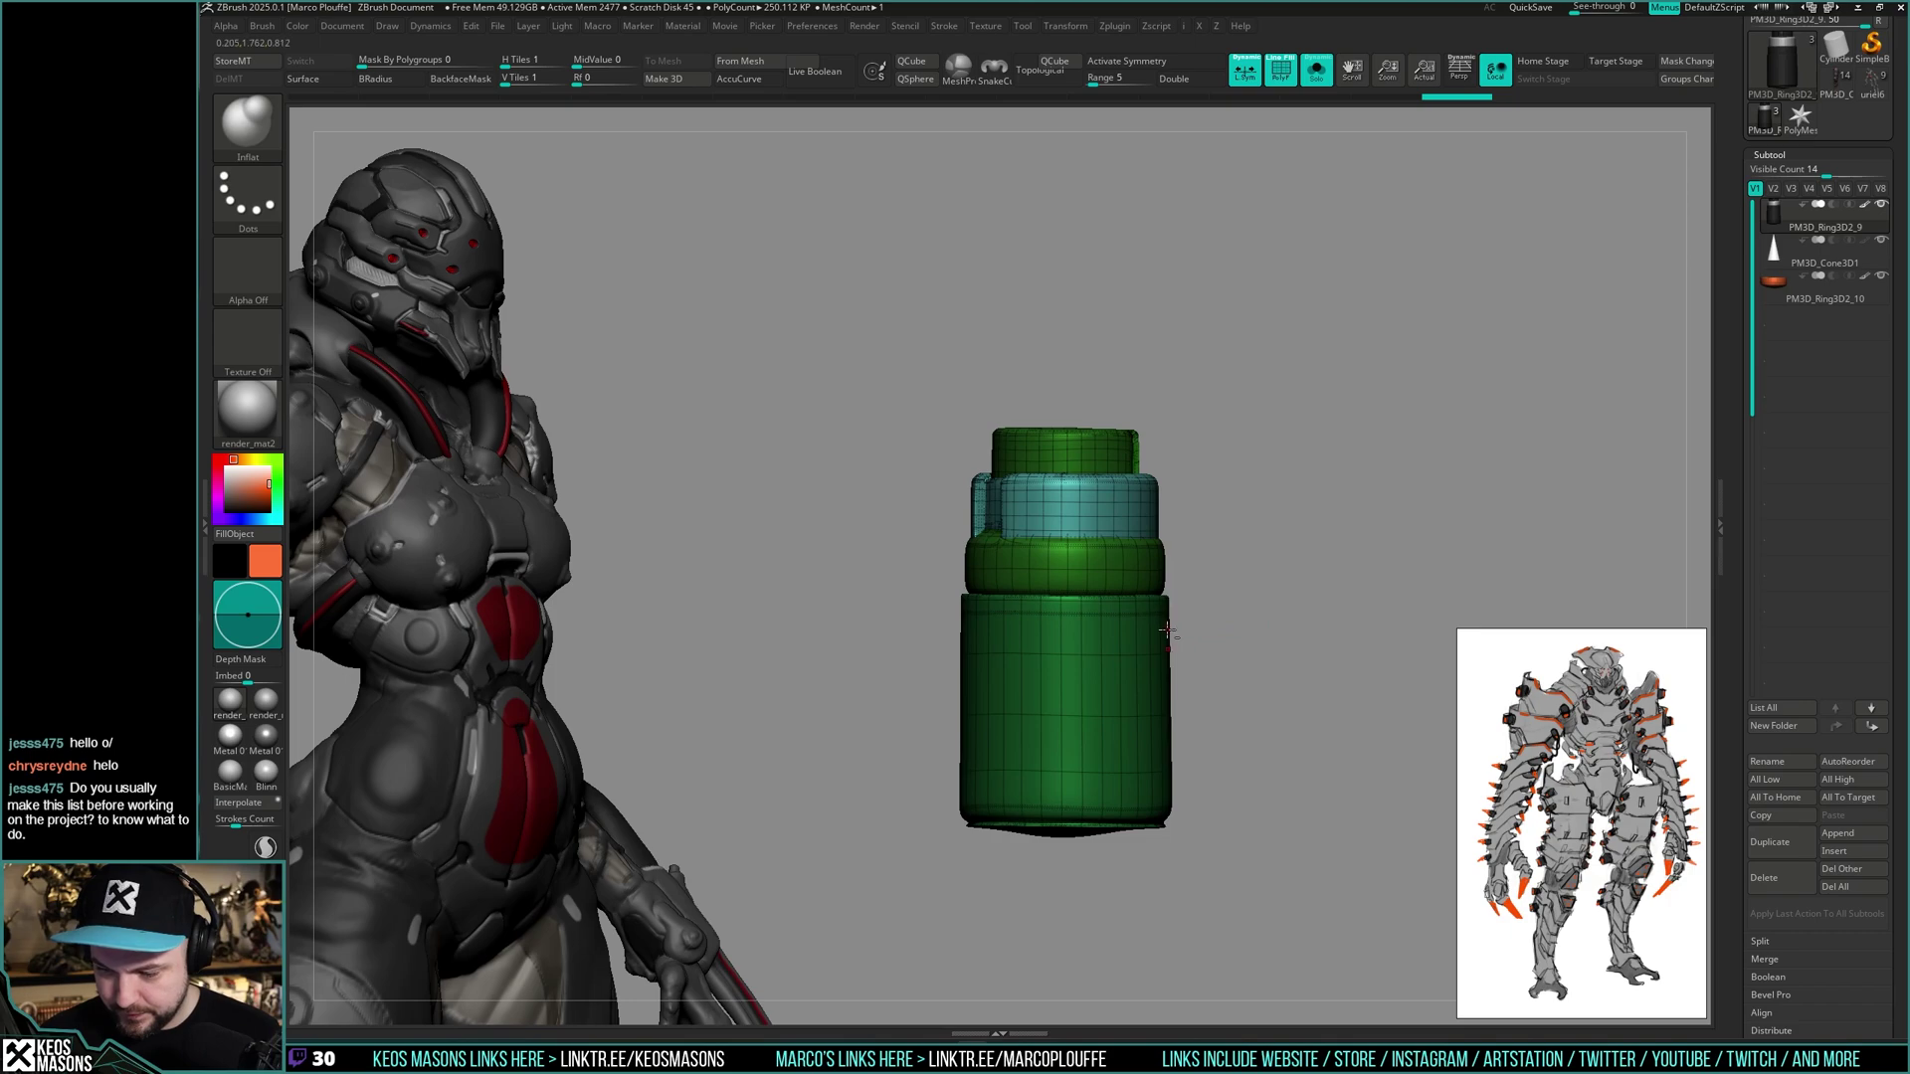
pyautogui.hotkey('shift', 'f')
pyautogui.keyDown('shift'); pyautogui.moveTo(1223, 588); pyautogui.dragTo(1271, 595); pyautogui.keyUp('shift')
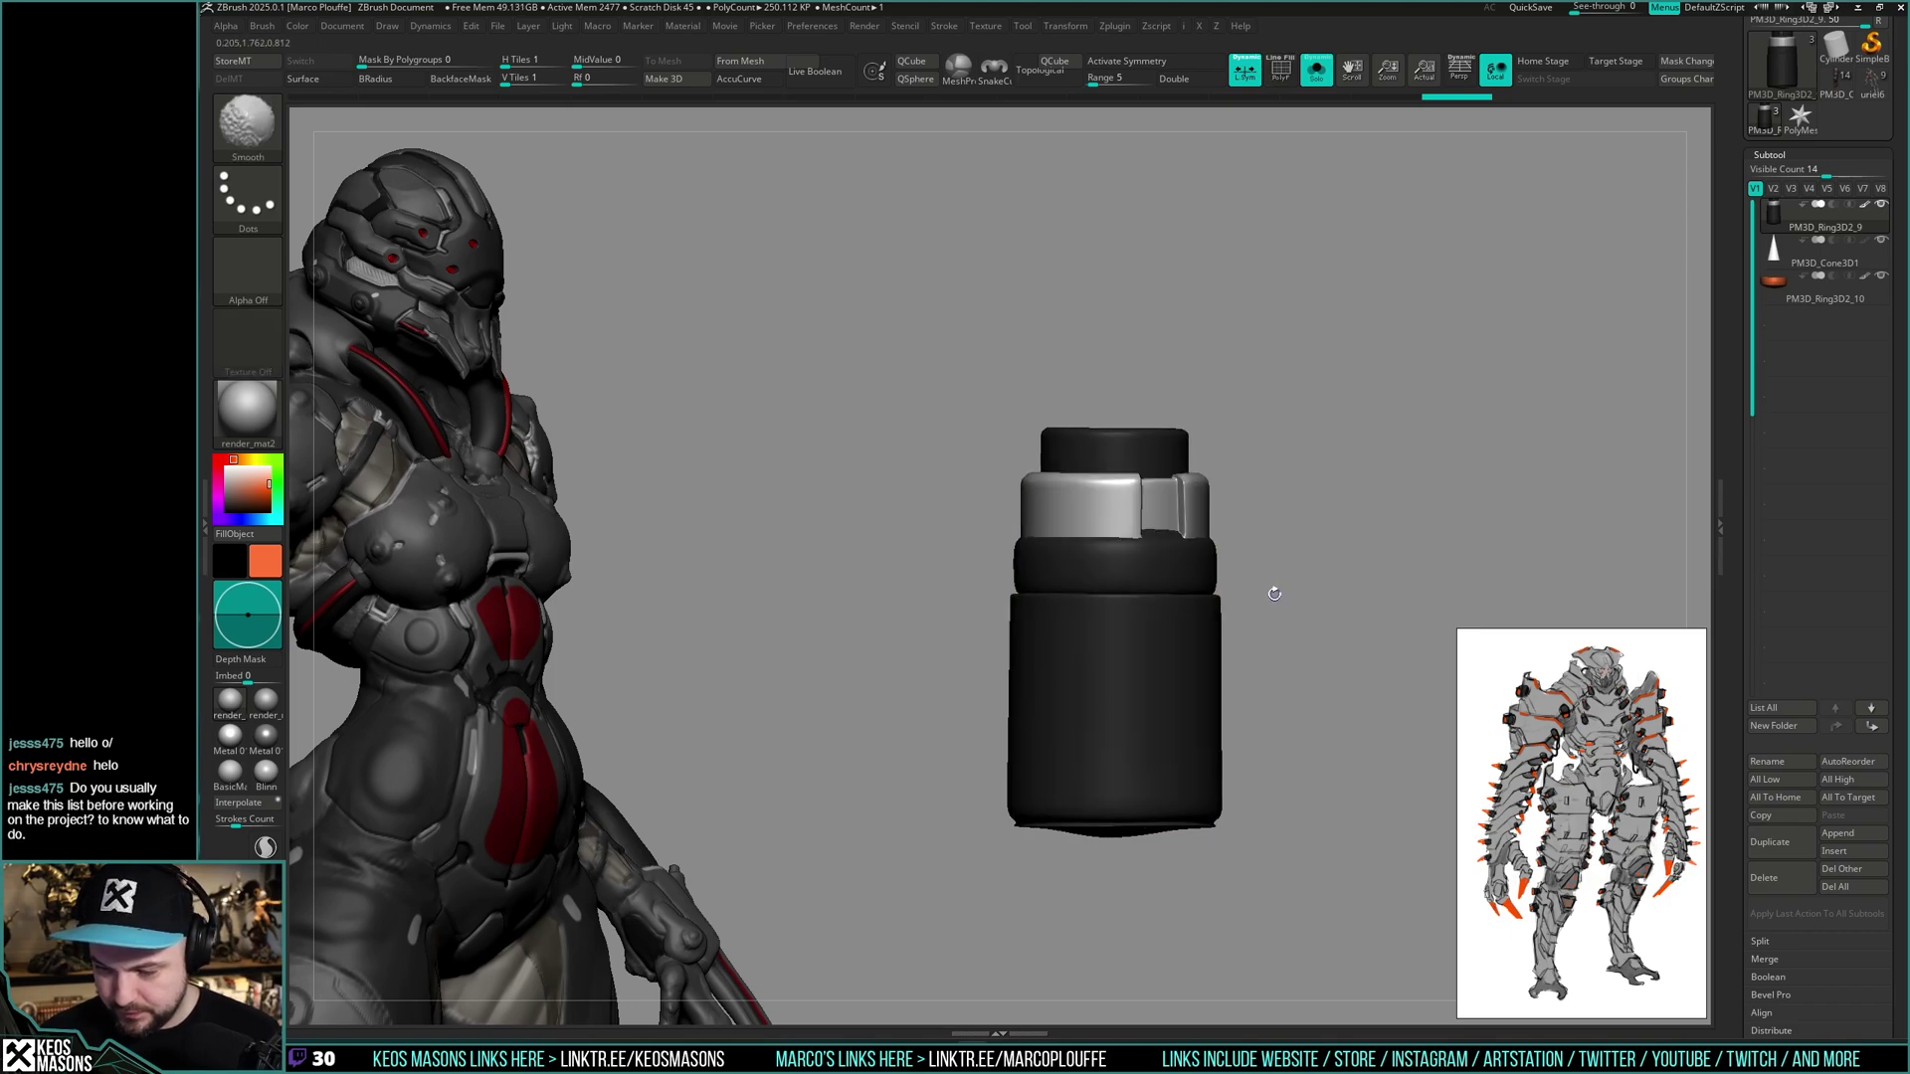
pyautogui.moveTo(1233, 635)
pyautogui.keyDown('ctrl'); pyautogui.mouseDown(button='right')
pyautogui.moveTo(1258, 584)
pyautogui.moveTo(1213, 582)
pyautogui.mouseUp(button='right'); pyautogui.keyUp('ctrl')
pyautogui.keyDown('ctrl'); pyautogui.moveTo(1213, 581); pyautogui.dragTo(1216, 615, button='right'); pyautogui.keyUp('ctrl')
pyautogui.press('w')
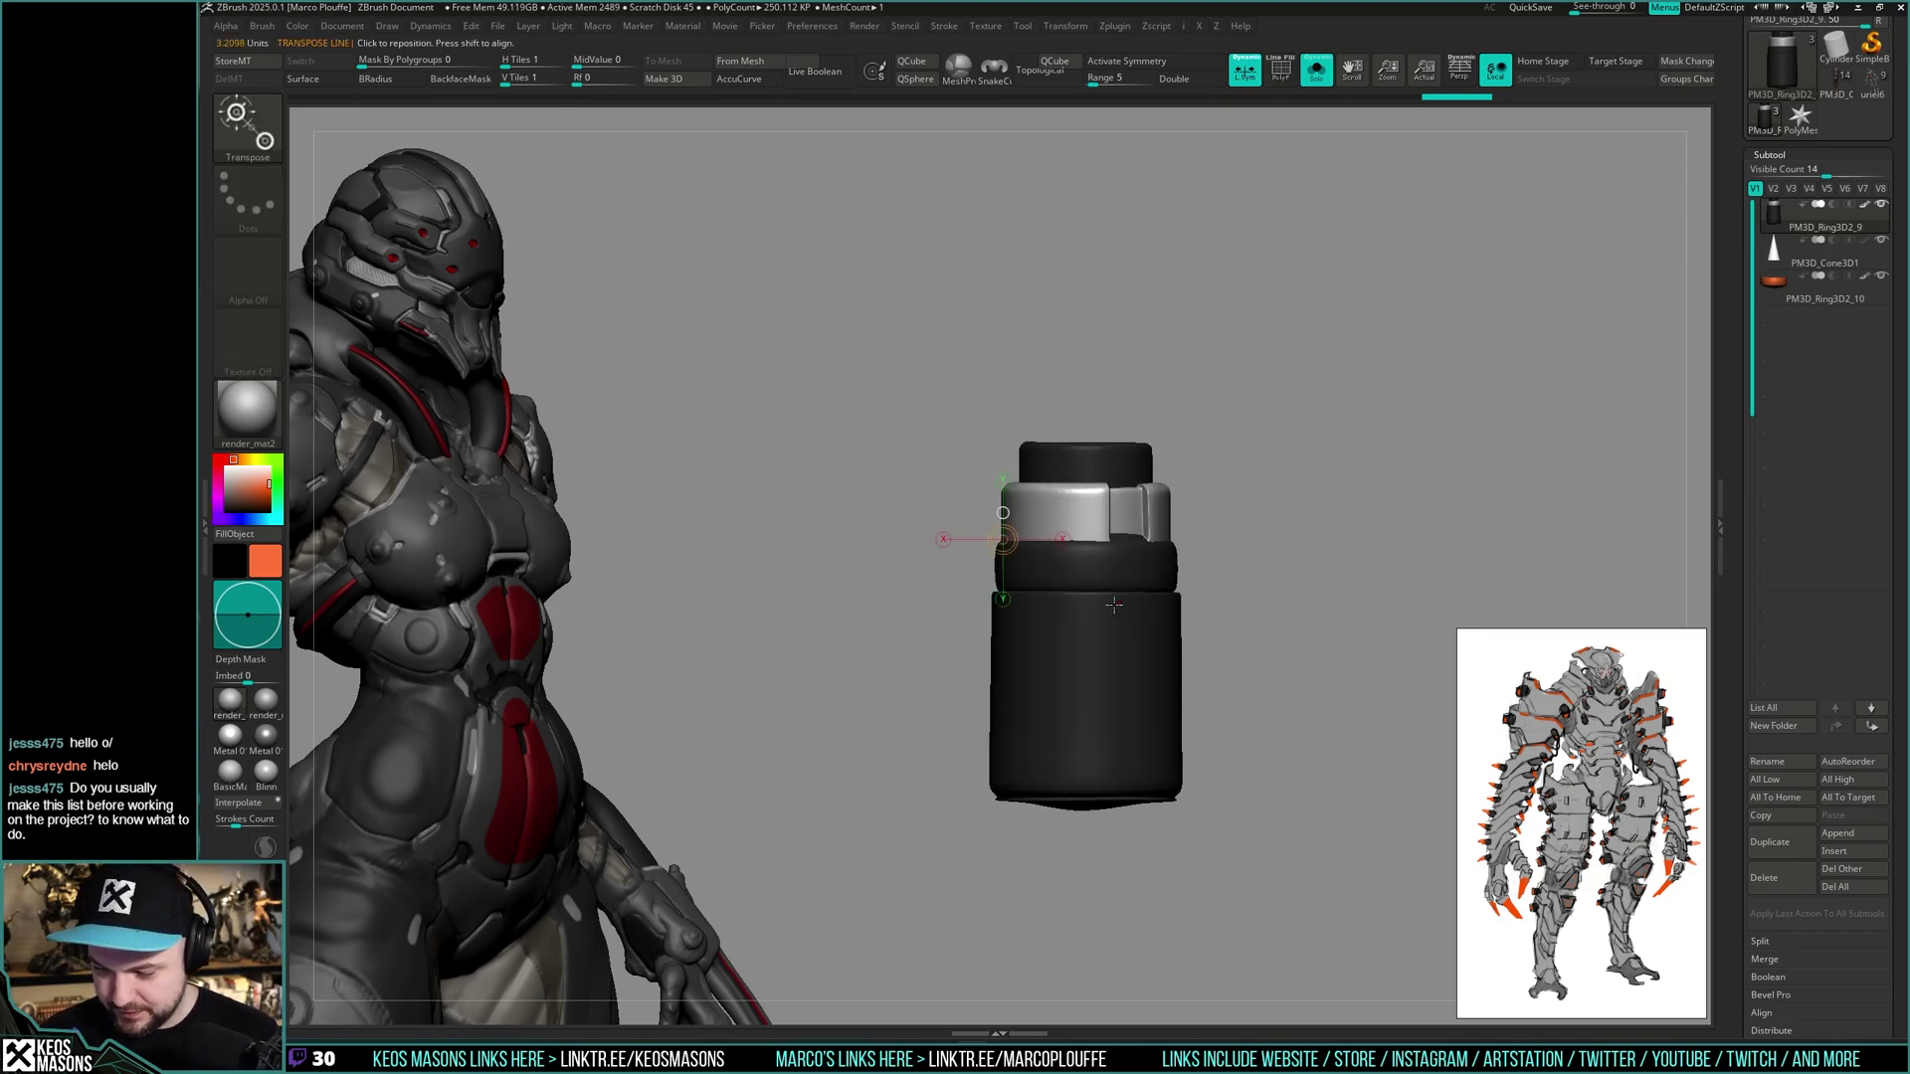
pyautogui.moveTo(1089, 592)
pyautogui.keyDown('shift'); pyautogui.mouseDown()
pyautogui.moveTo(1313, 573)
pyautogui.moveTo(1443, 591)
pyautogui.mouseUp(); pyautogui.keyUp('shift')
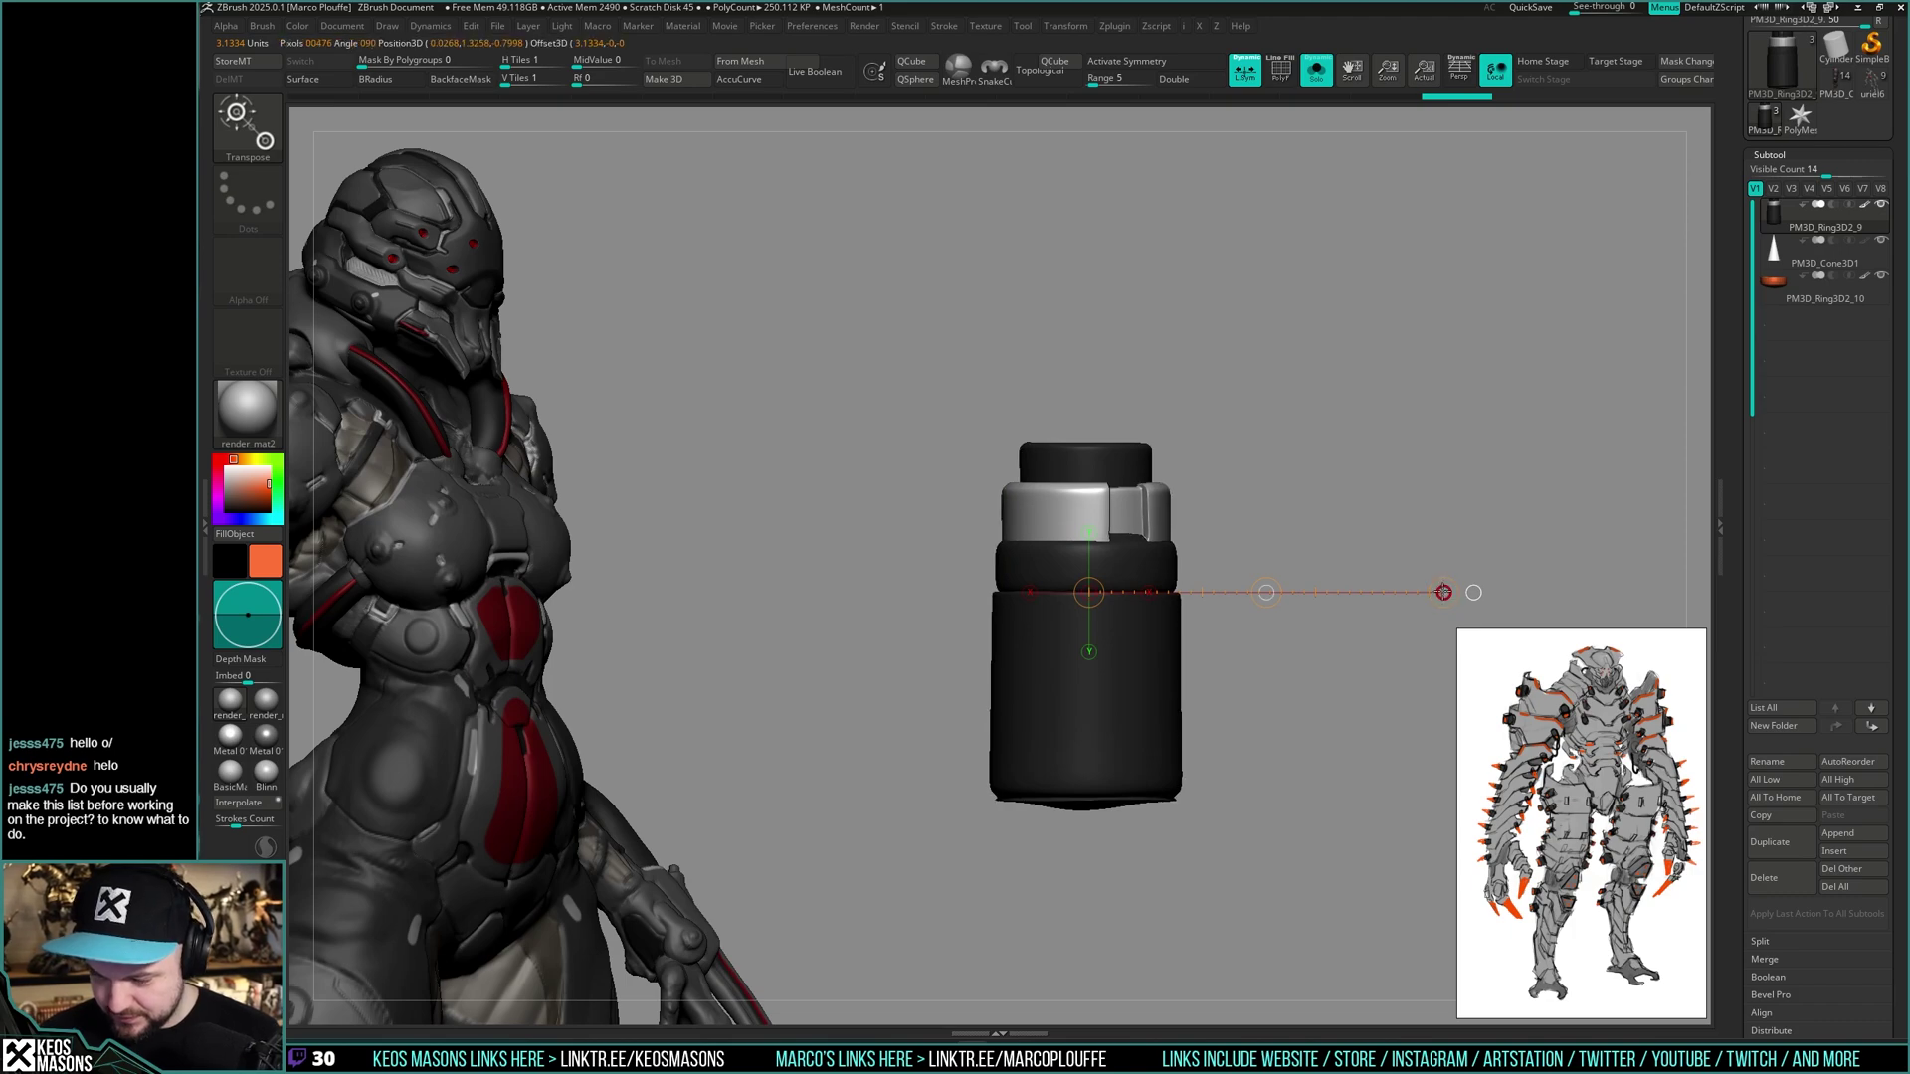
pyautogui.press('q')
pyautogui.moveTo(1254, 601)
pyautogui.mouseDown()
pyautogui.moveTo(1223, 571)
pyautogui.moveTo(1251, 670)
pyautogui.moveTo(1228, 630)
pyautogui.moveTo(1258, 621)
pyautogui.mouseUp()
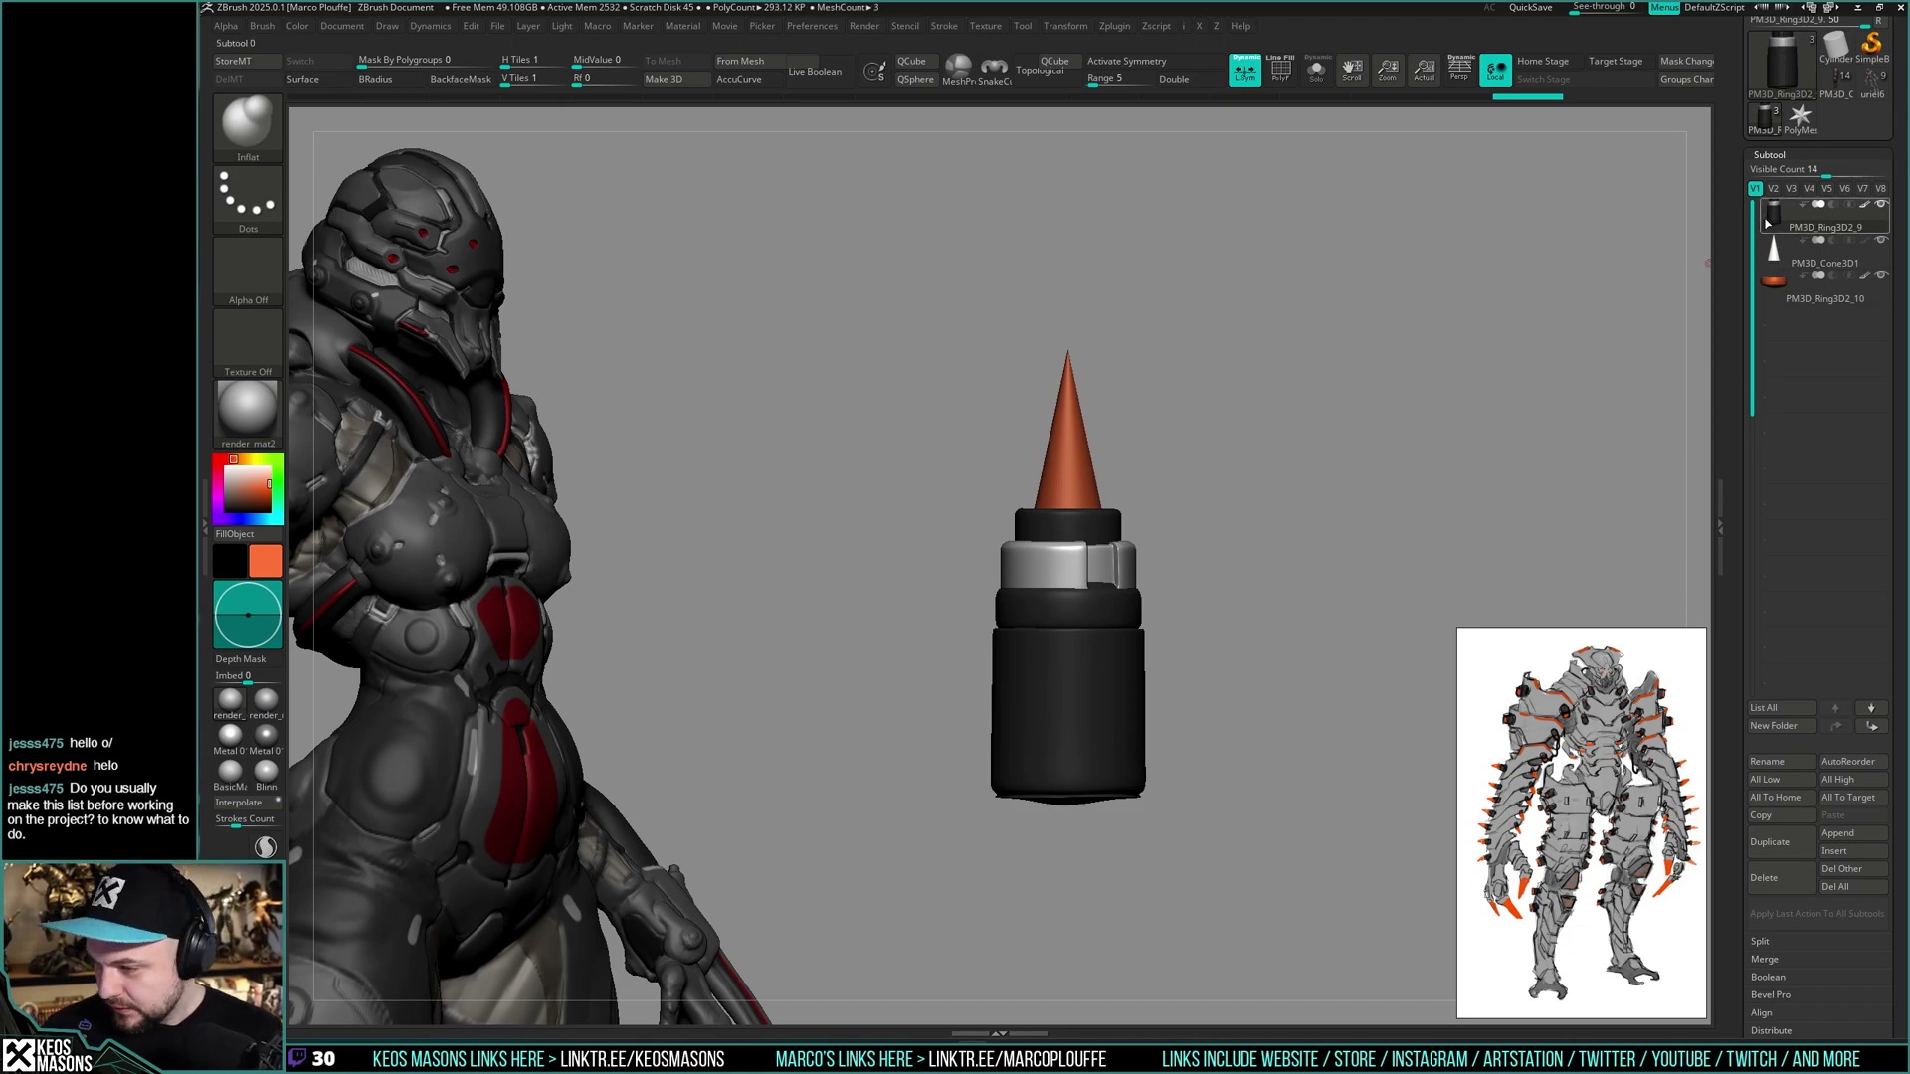
# - Fill the spike cone and the orange ring at its base with the orange colour and the render_mat3 material
pyautogui.click(1776, 245)
pyautogui.hotkey('shift', 'f')
pyautogui.moveTo(1453, 515); pyautogui.dragTo(1405, 535)
pyautogui.hotkey('shift', 'f')
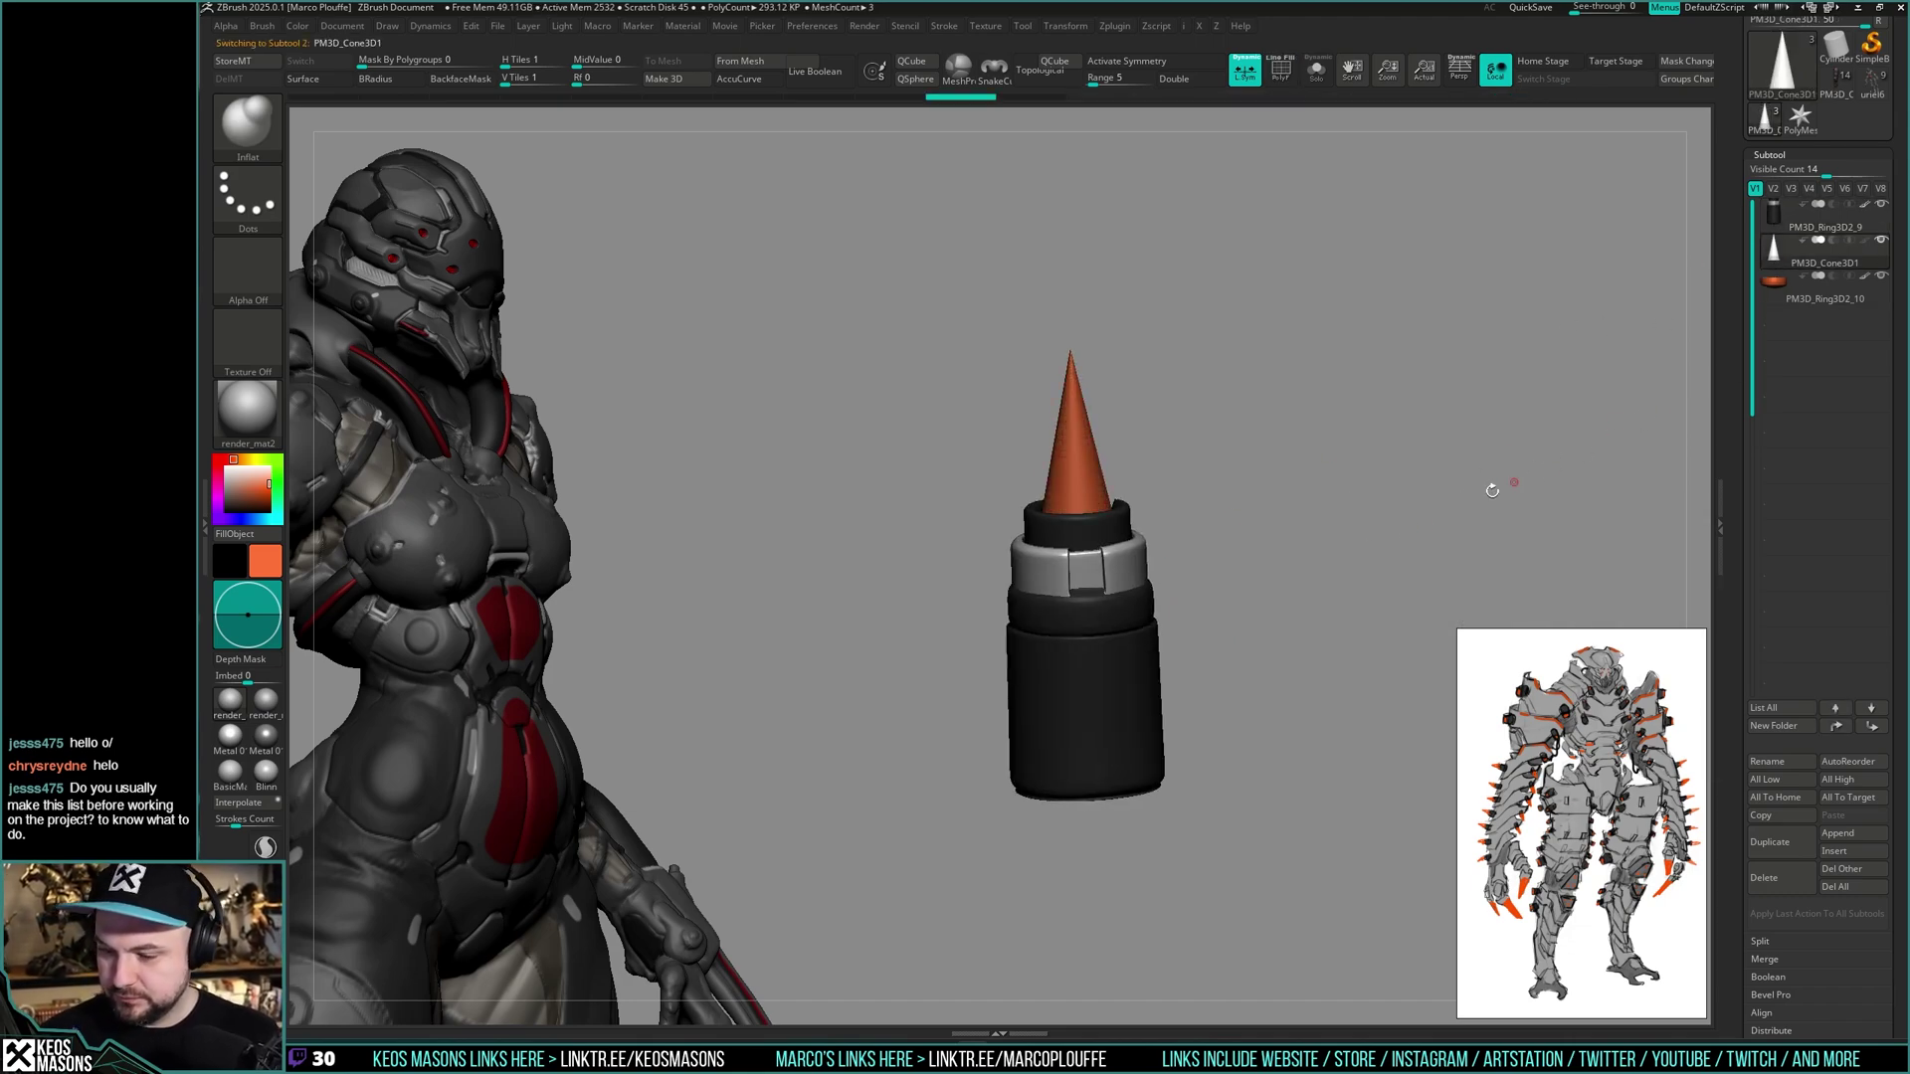
pyautogui.click(246, 410)
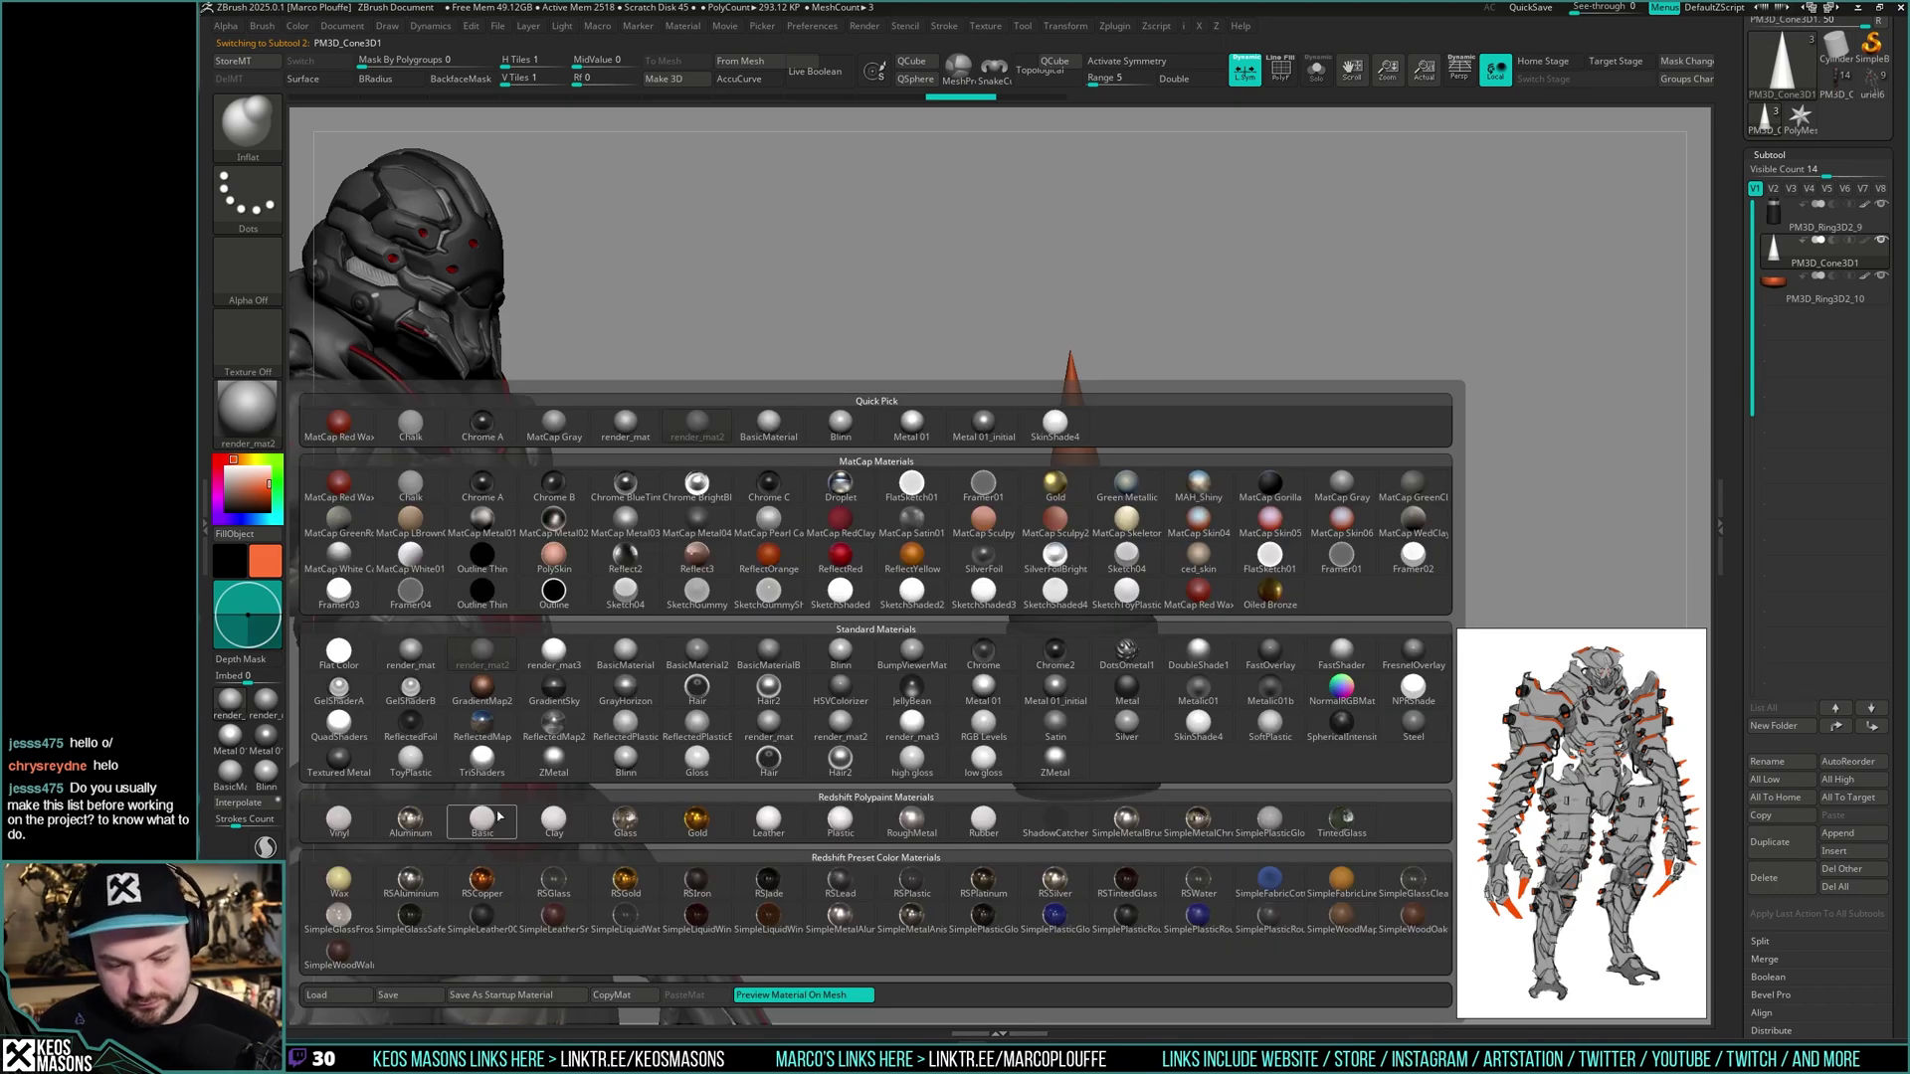
pyautogui.click(626, 641)
pyautogui.press('space')
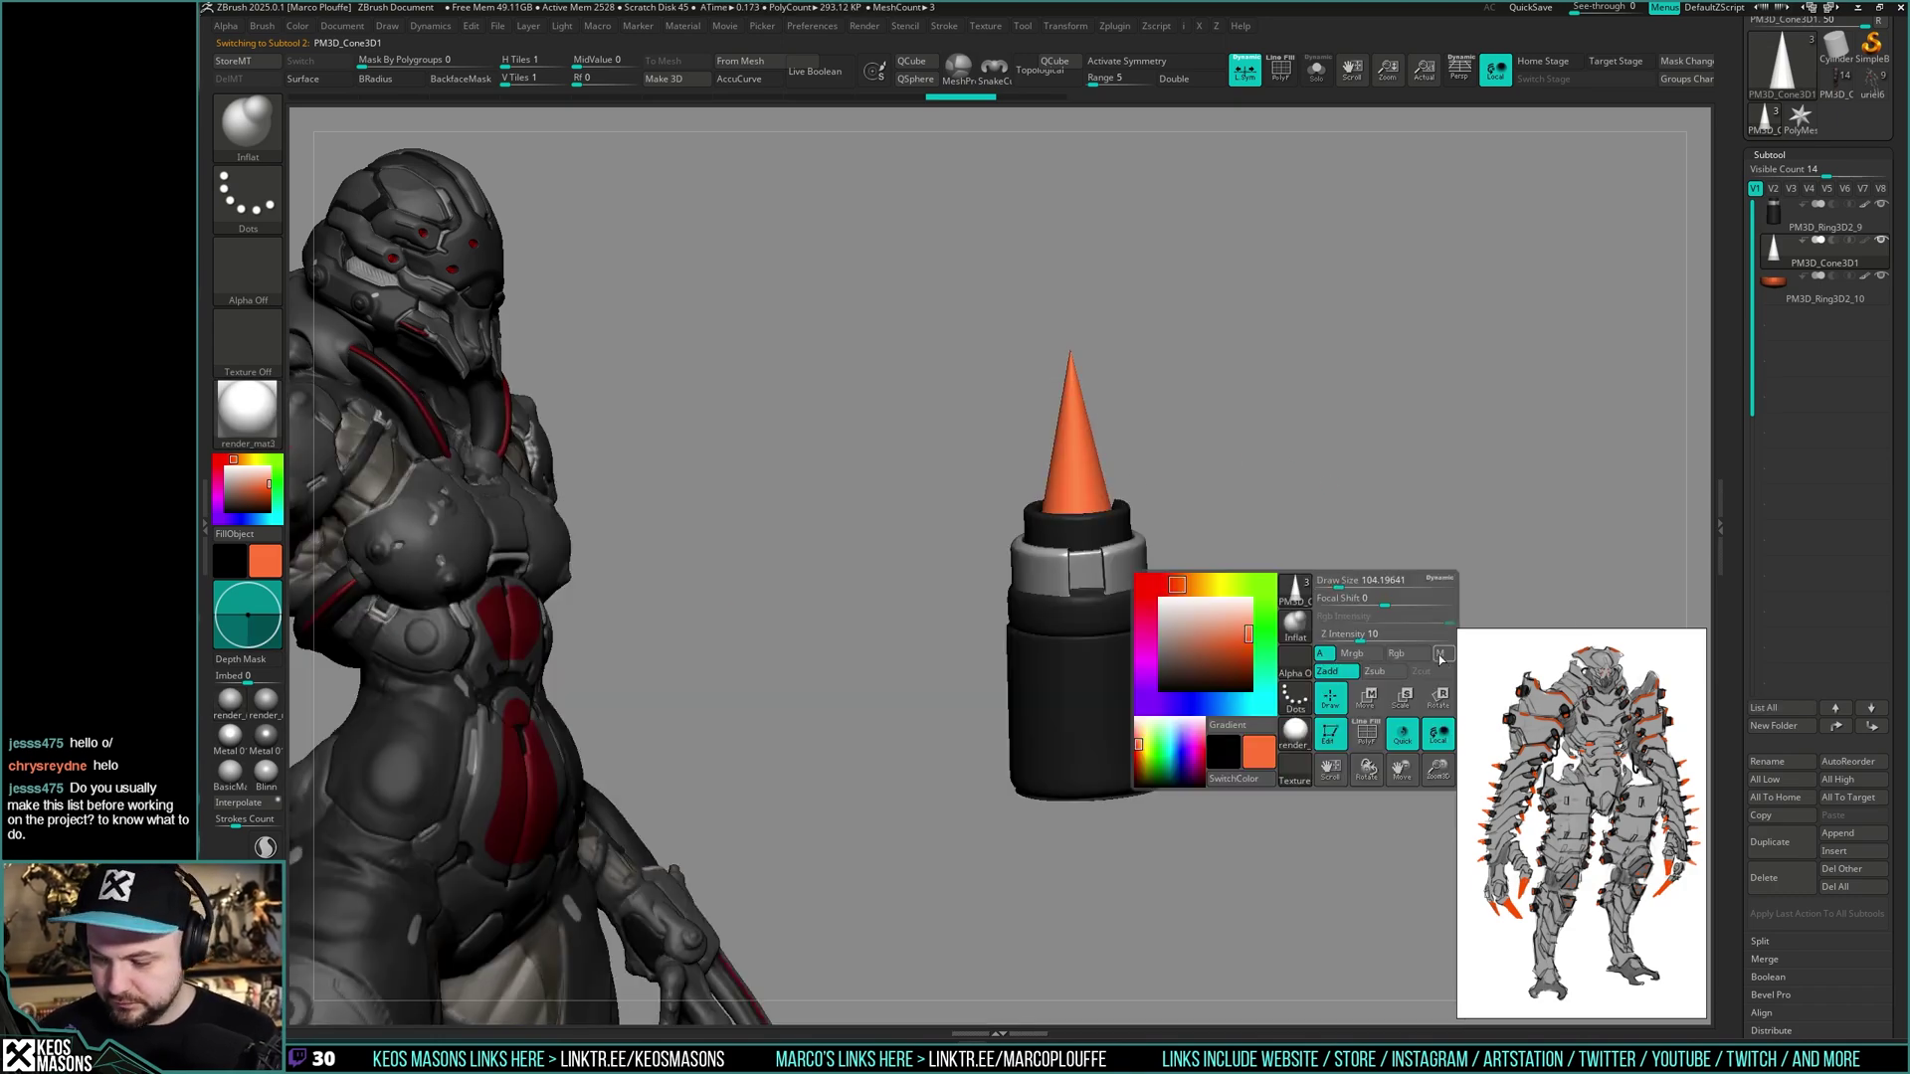
pyautogui.hotkey('ctrl', 'shift', 'z')
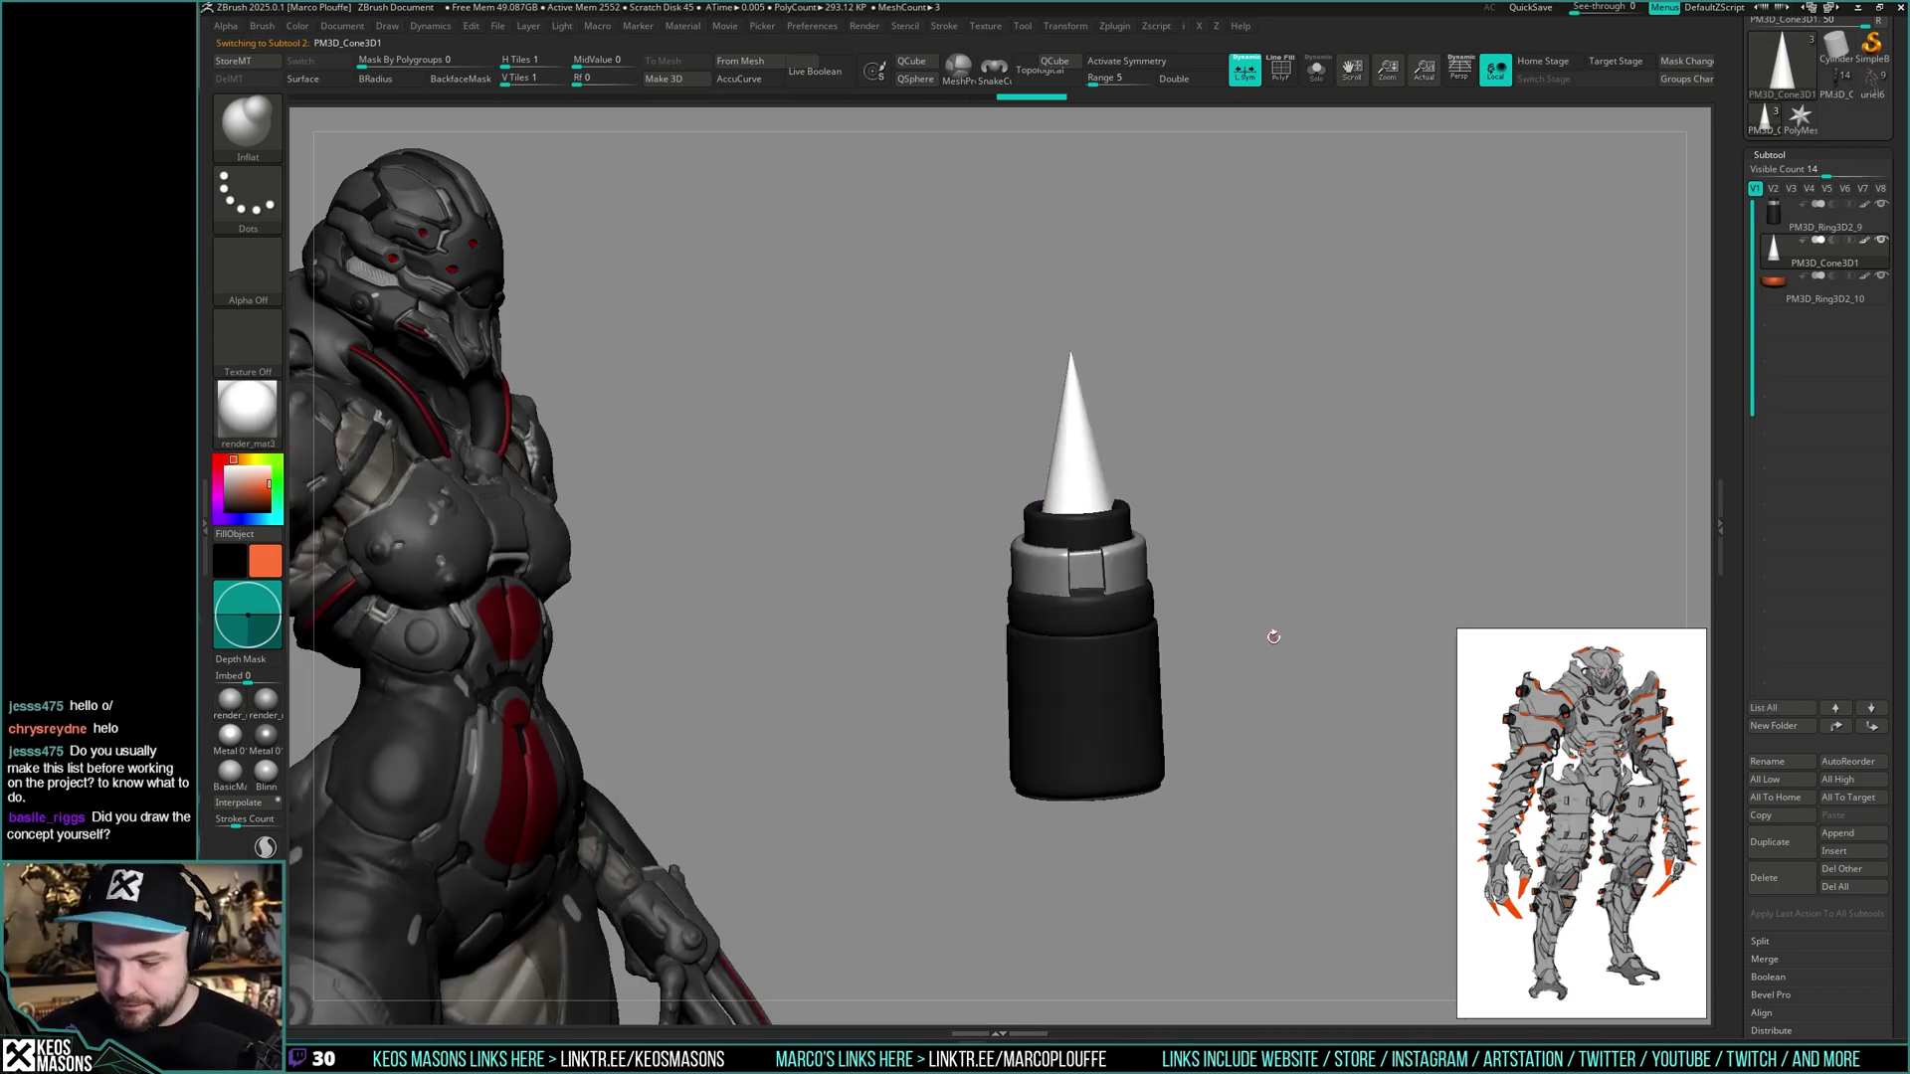
pyautogui.press('space')
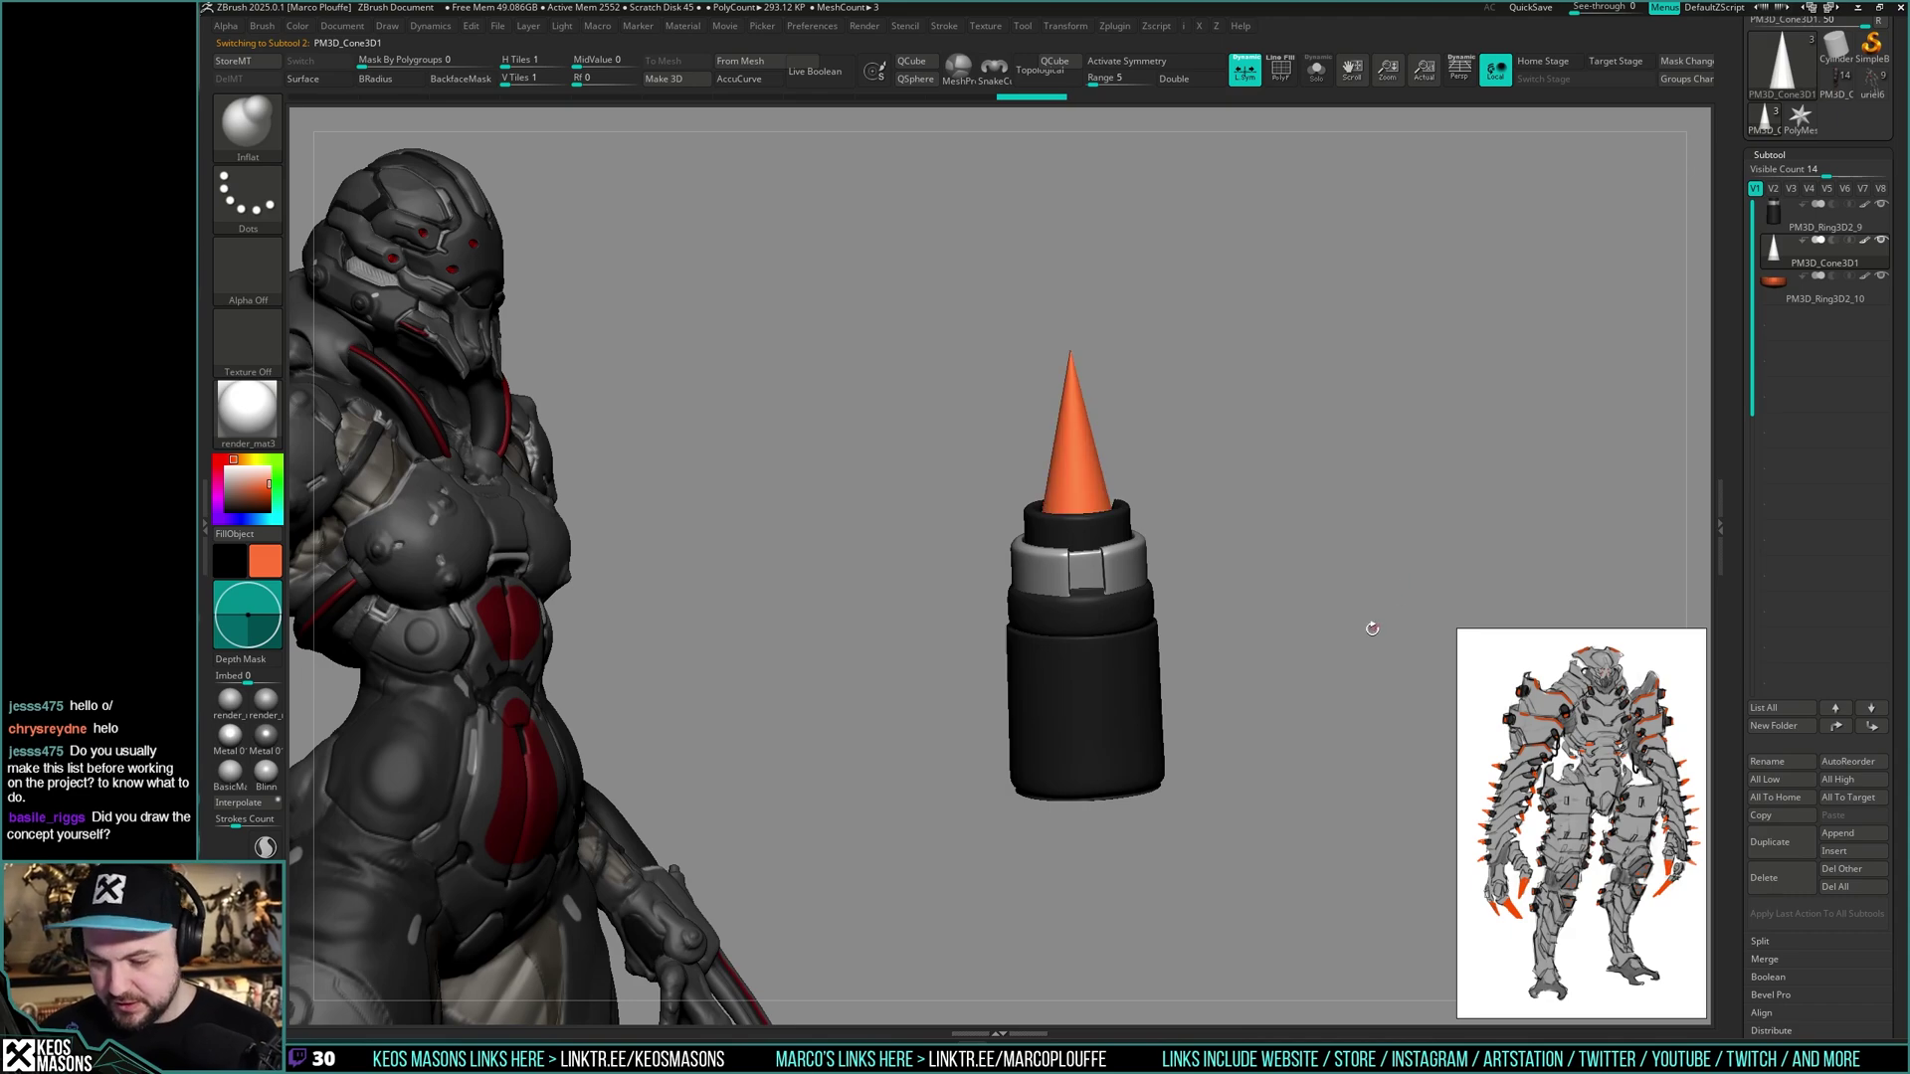
pyautogui.click(1791, 294)
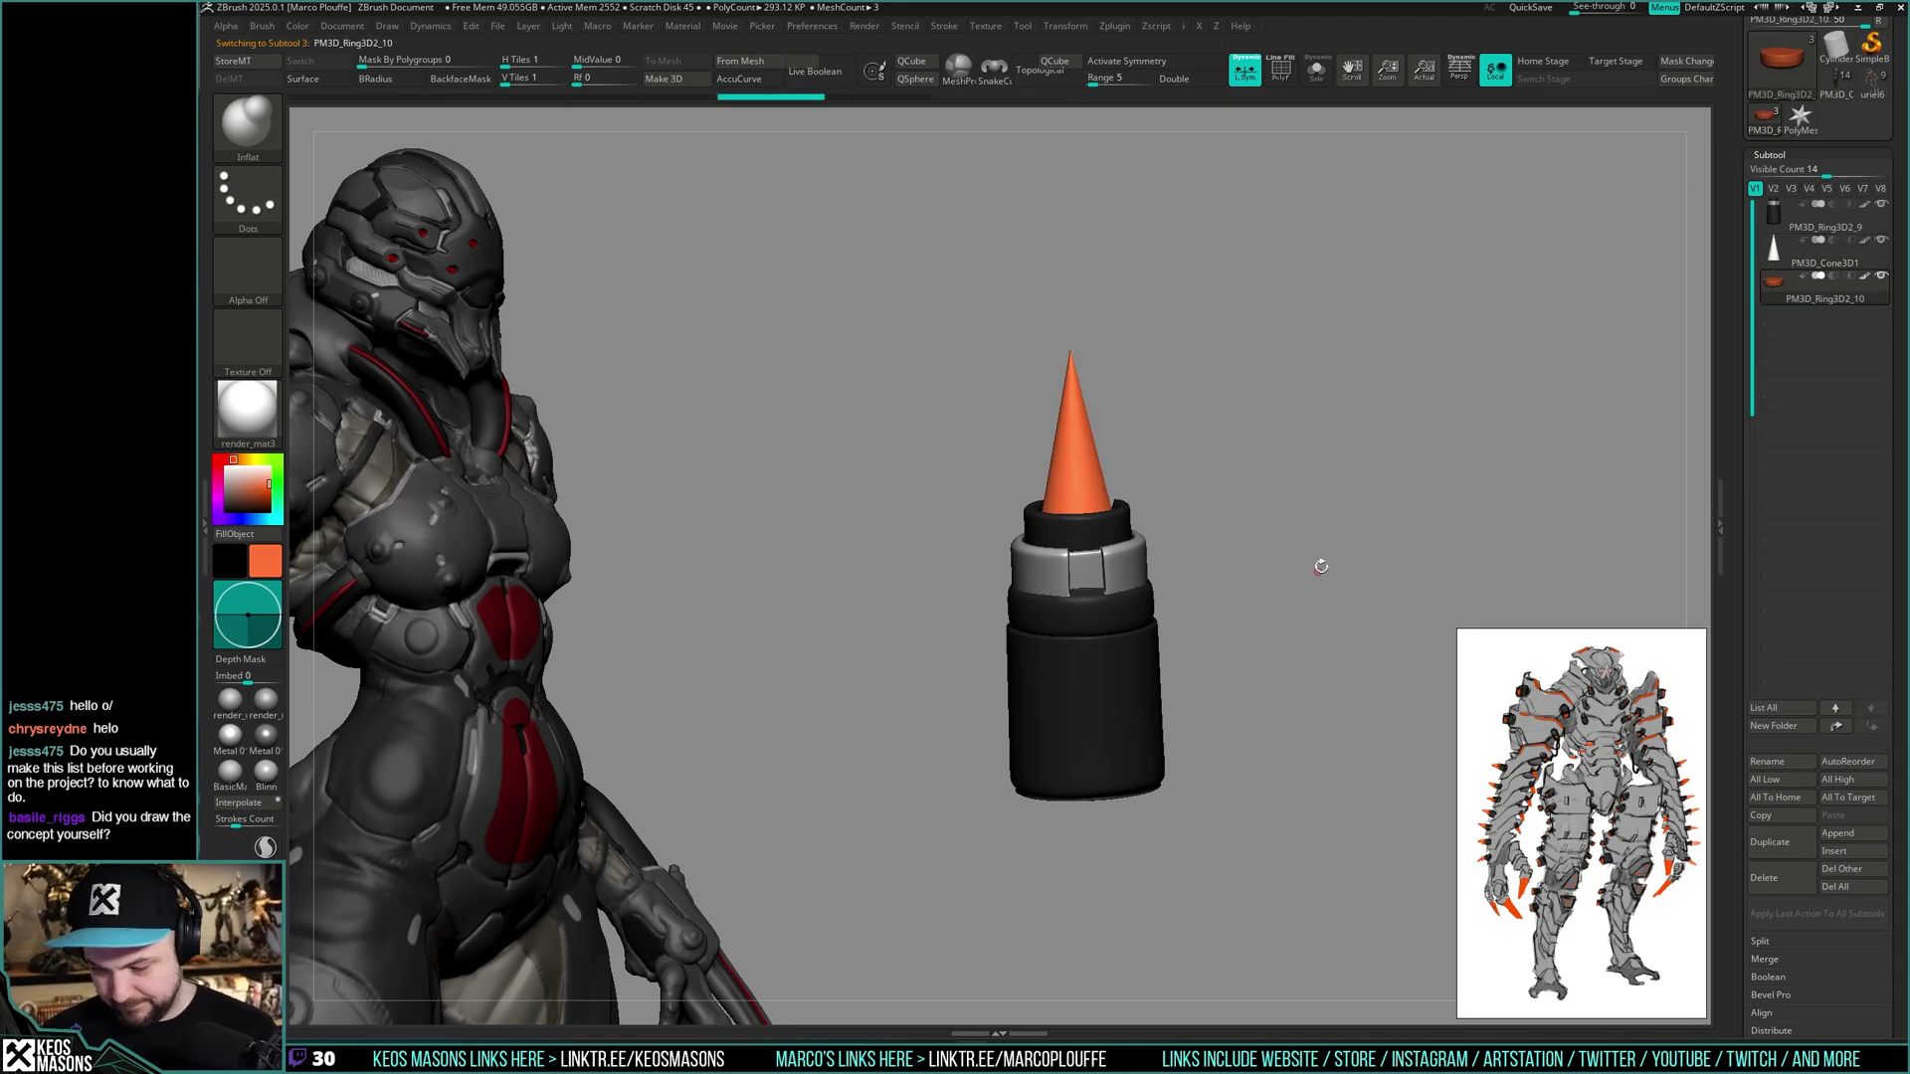
pyautogui.moveTo(1317, 558)
pyautogui.mouseDown()
pyautogui.moveTo(1326, 607)
pyautogui.moveTo(1332, 543)
pyautogui.mouseUp()
# - Examine the wireframe and polygroups of the cap body, orange ring and cone one at a time in isolation
pyautogui.click(1780, 221)
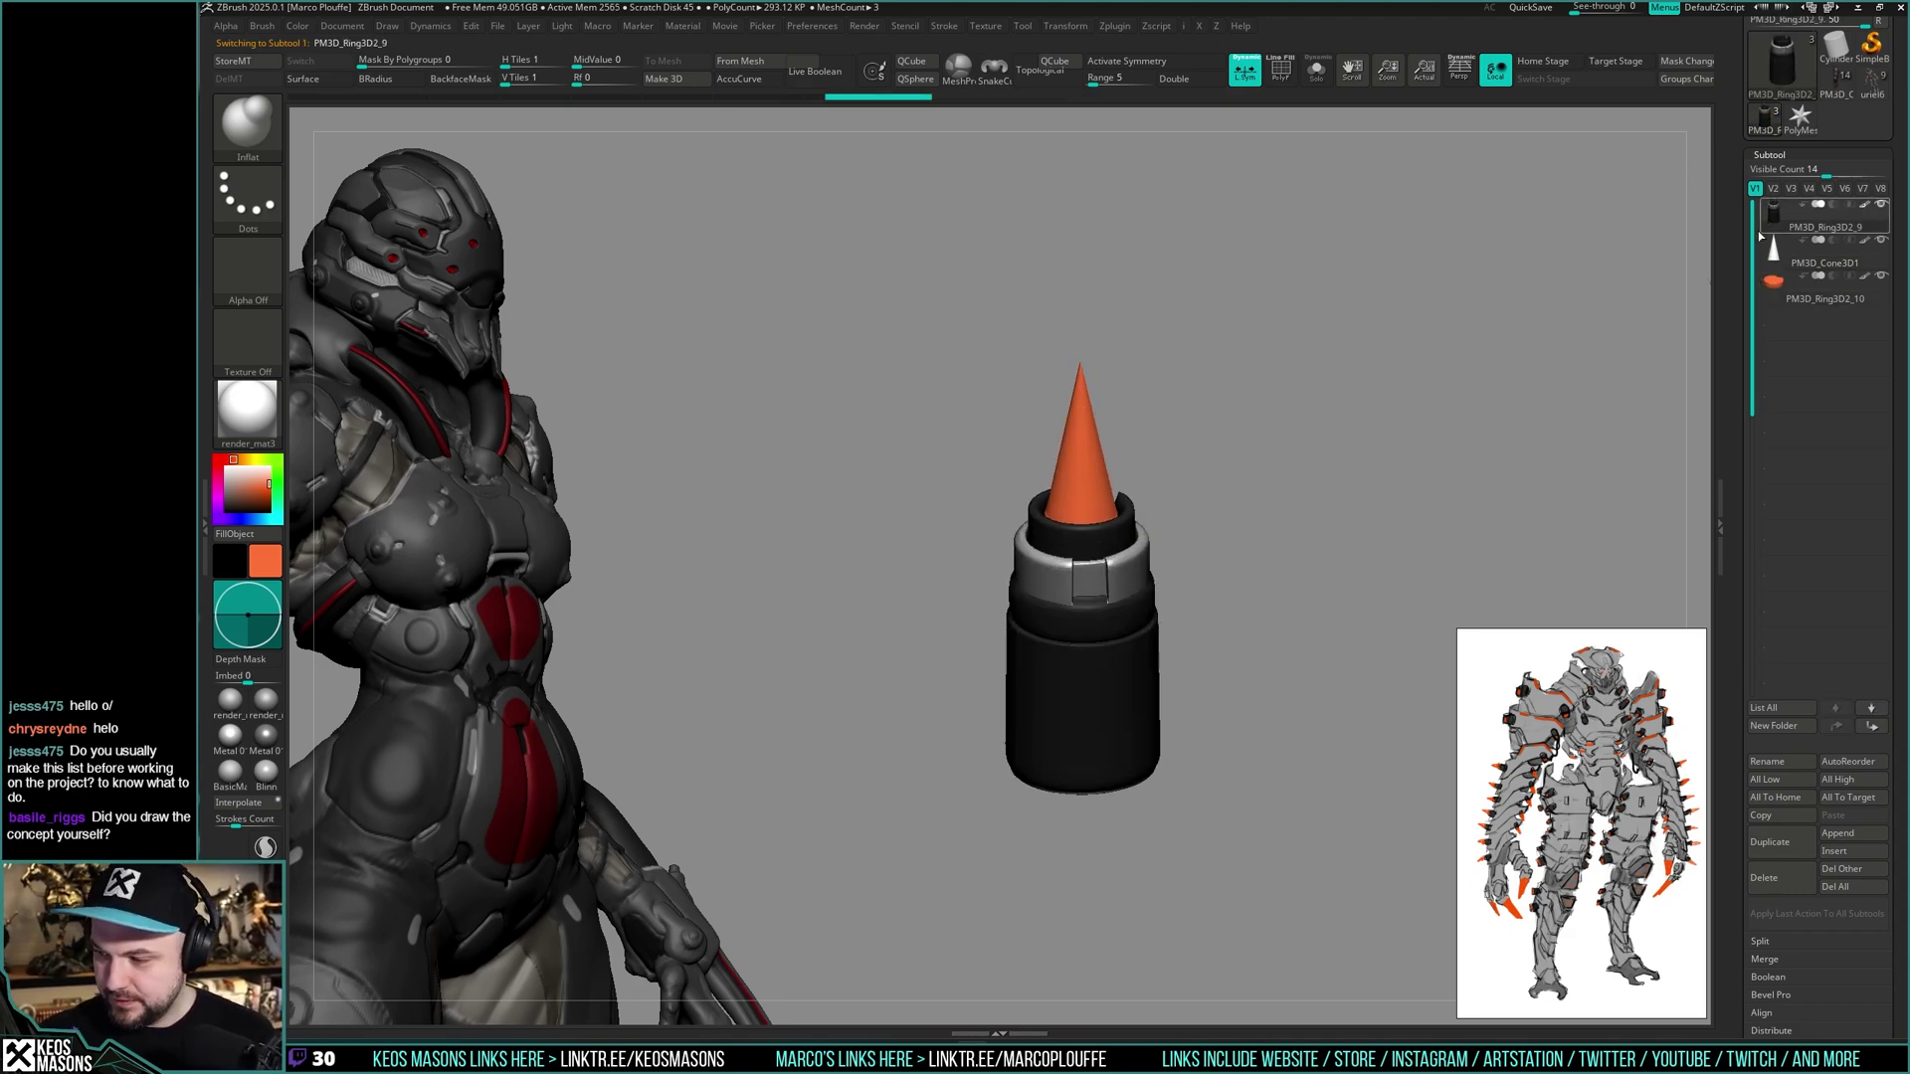
pyautogui.scroll(-4, 1748, 497)
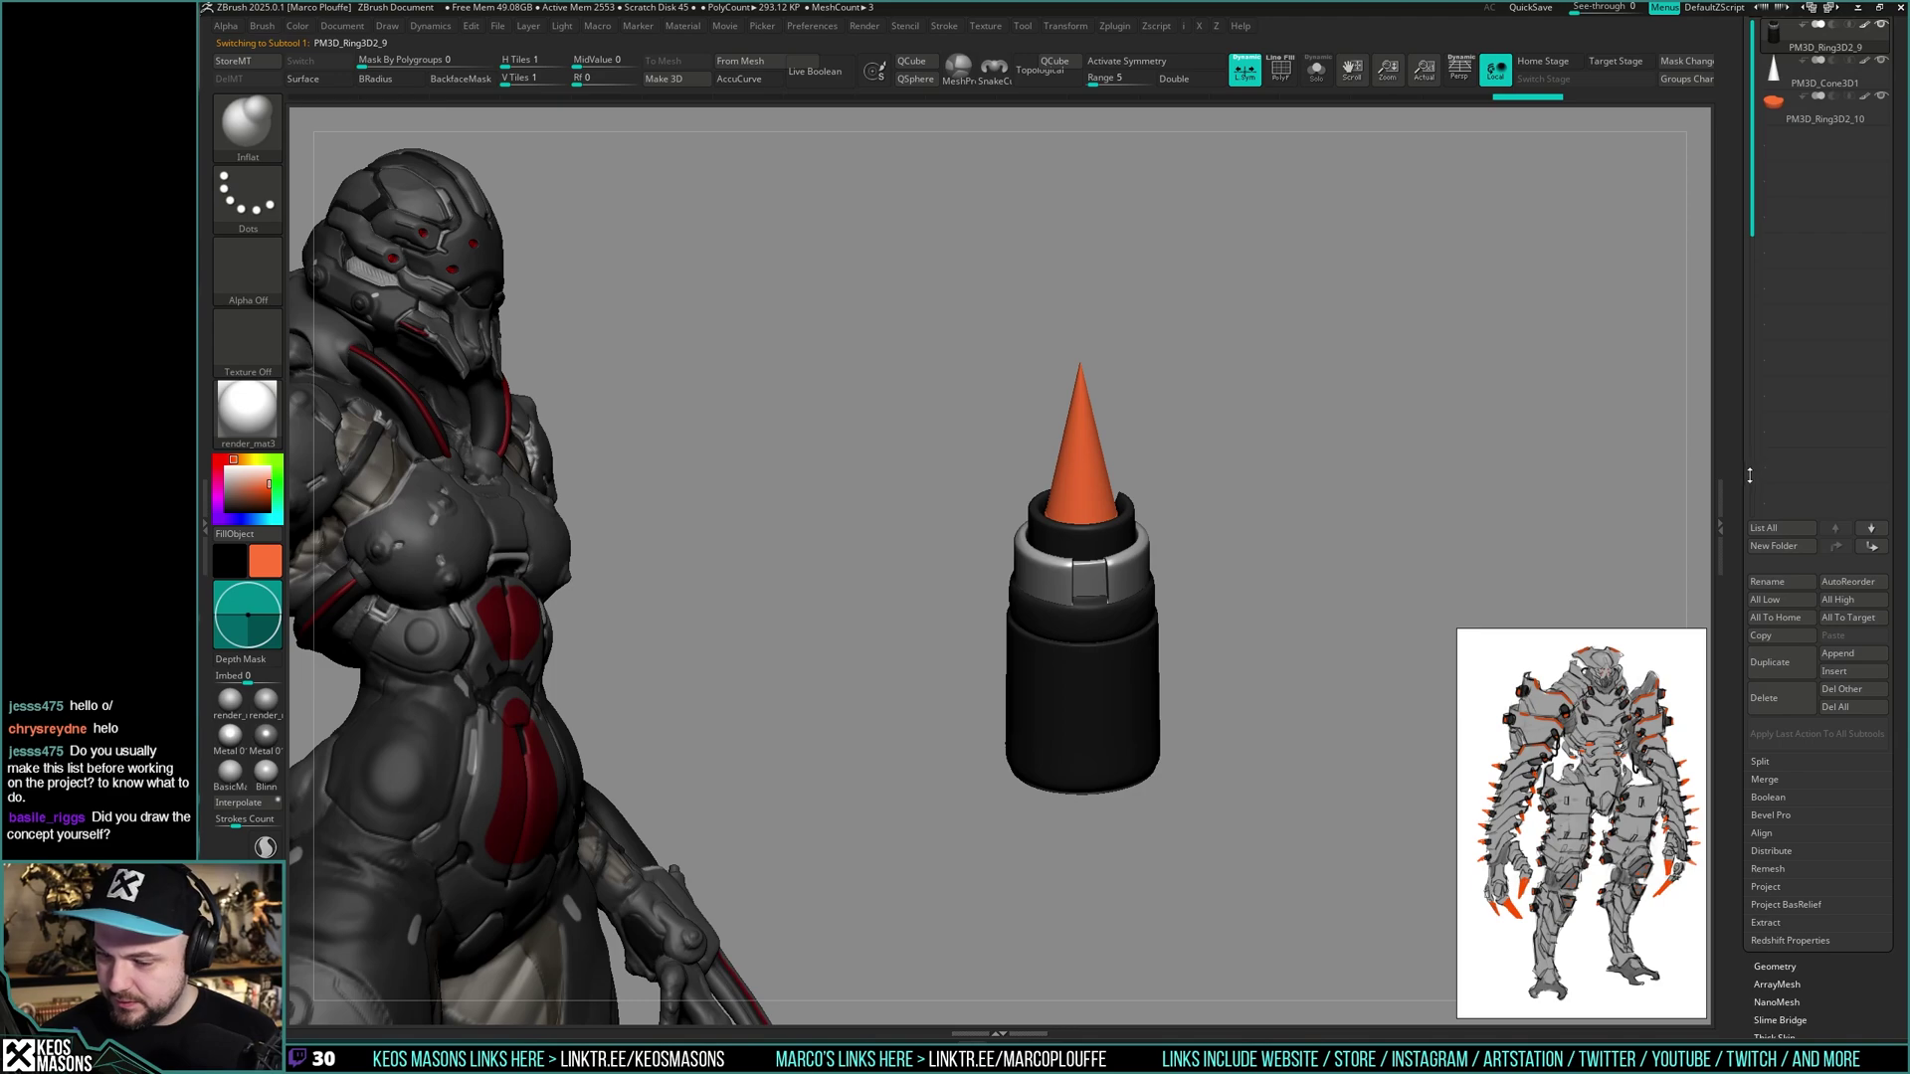
pyautogui.hotkey('shift', 'f')
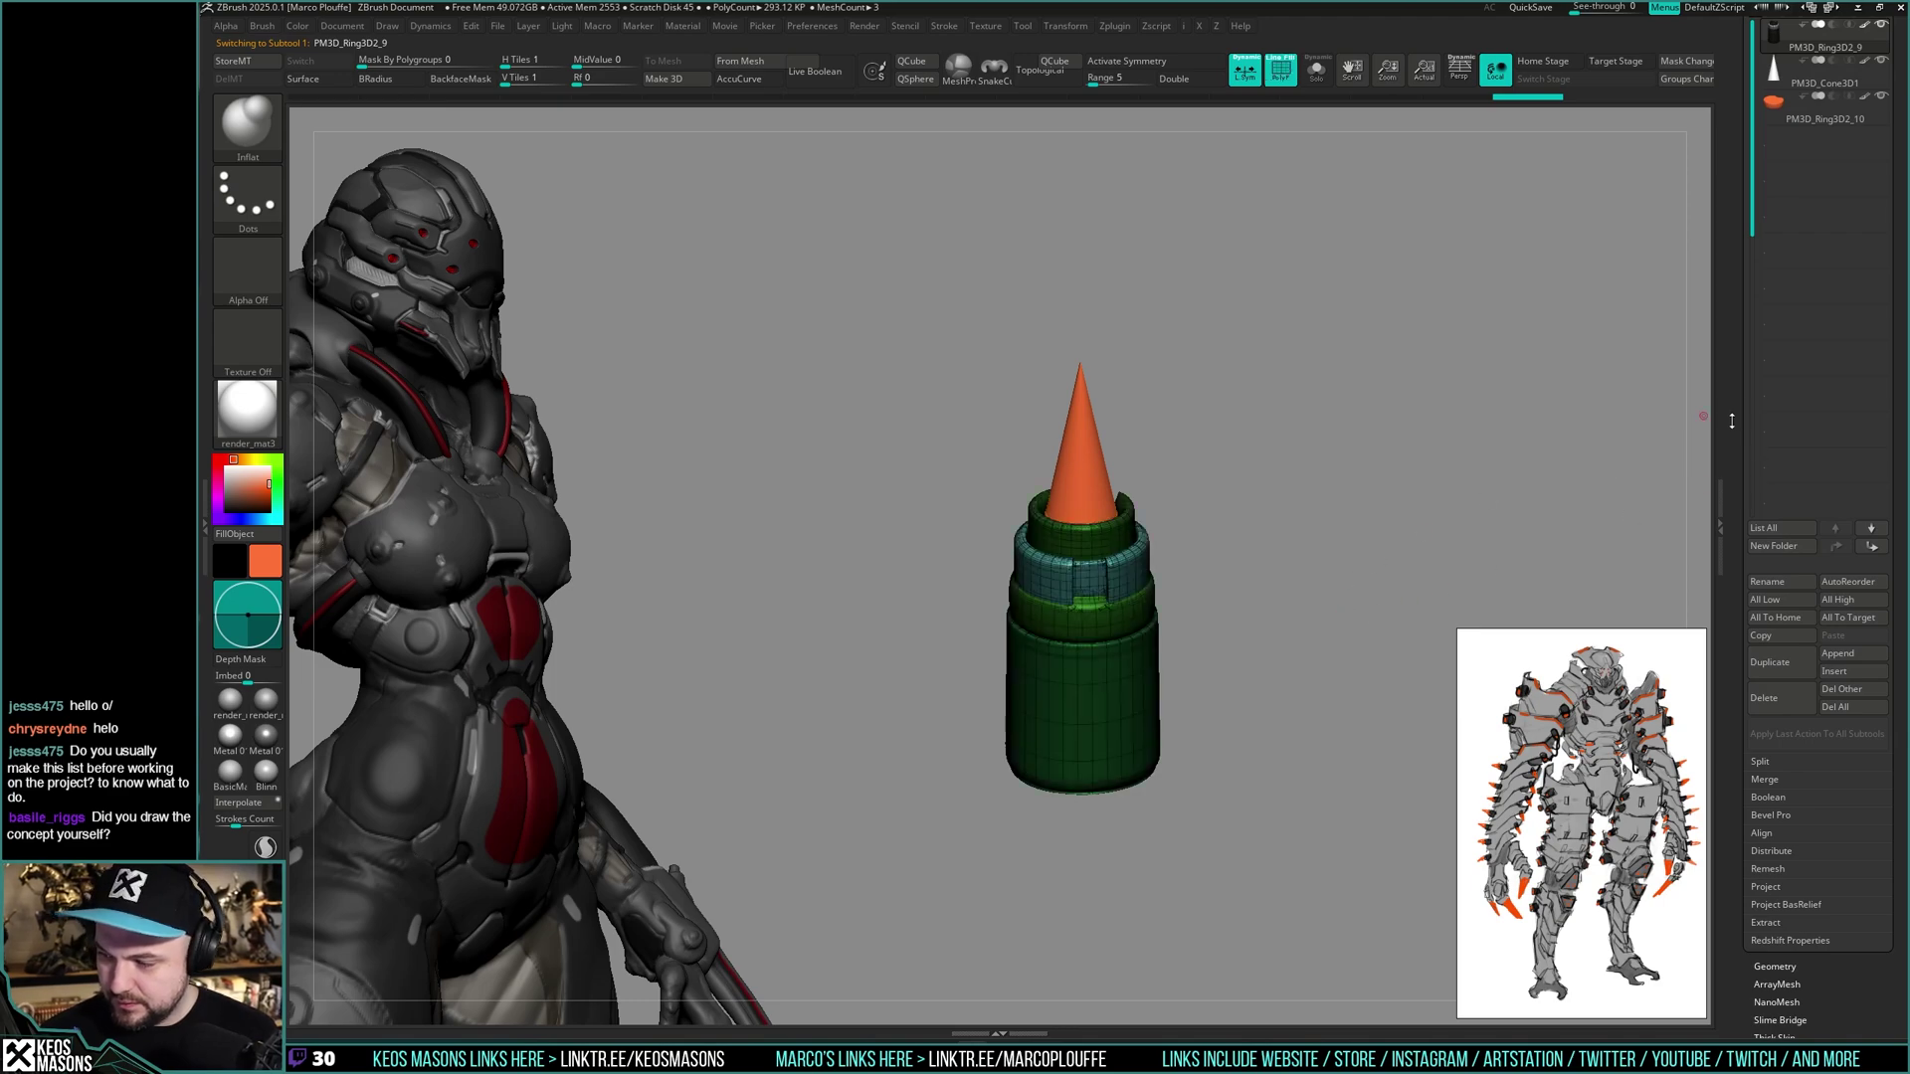
pyautogui.scroll(5, 1732, 420)
pyautogui.hotkey('shift', 's')
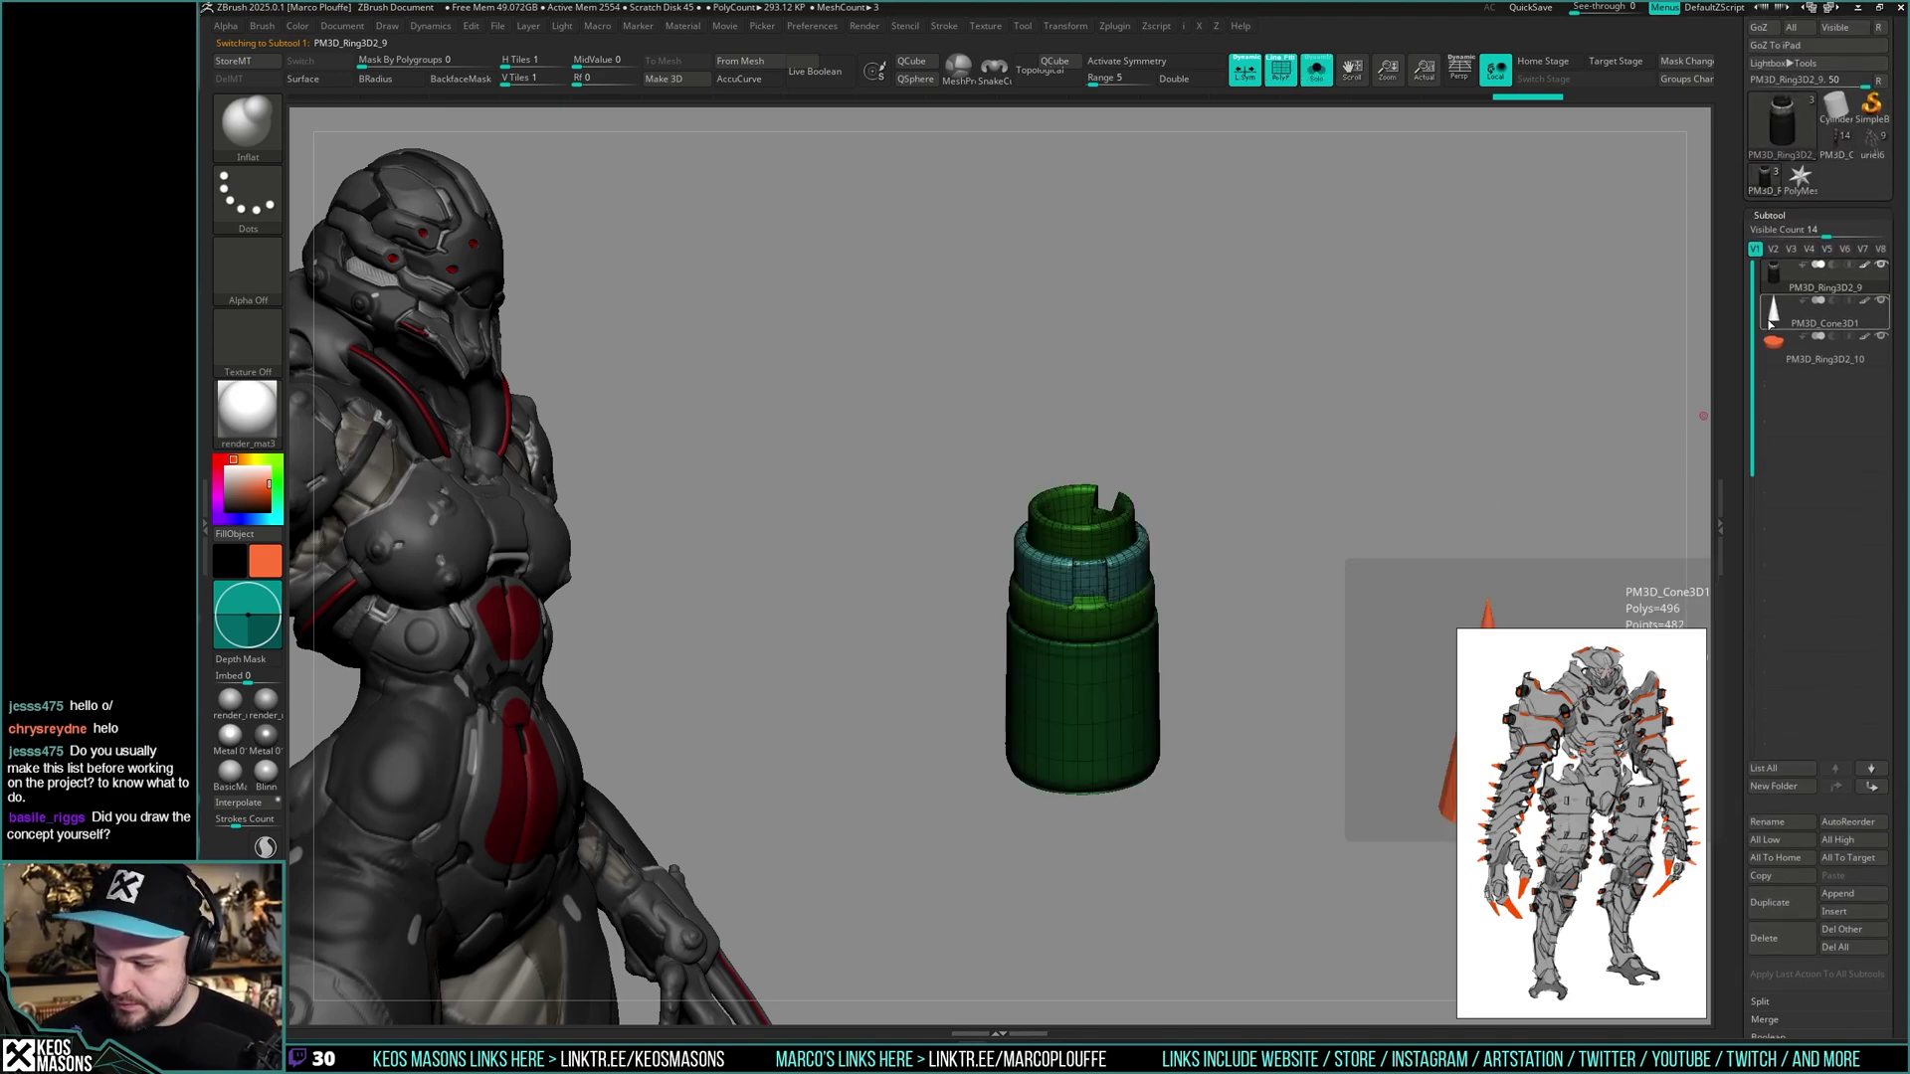
pyautogui.click(1770, 324)
pyautogui.click(1778, 355)
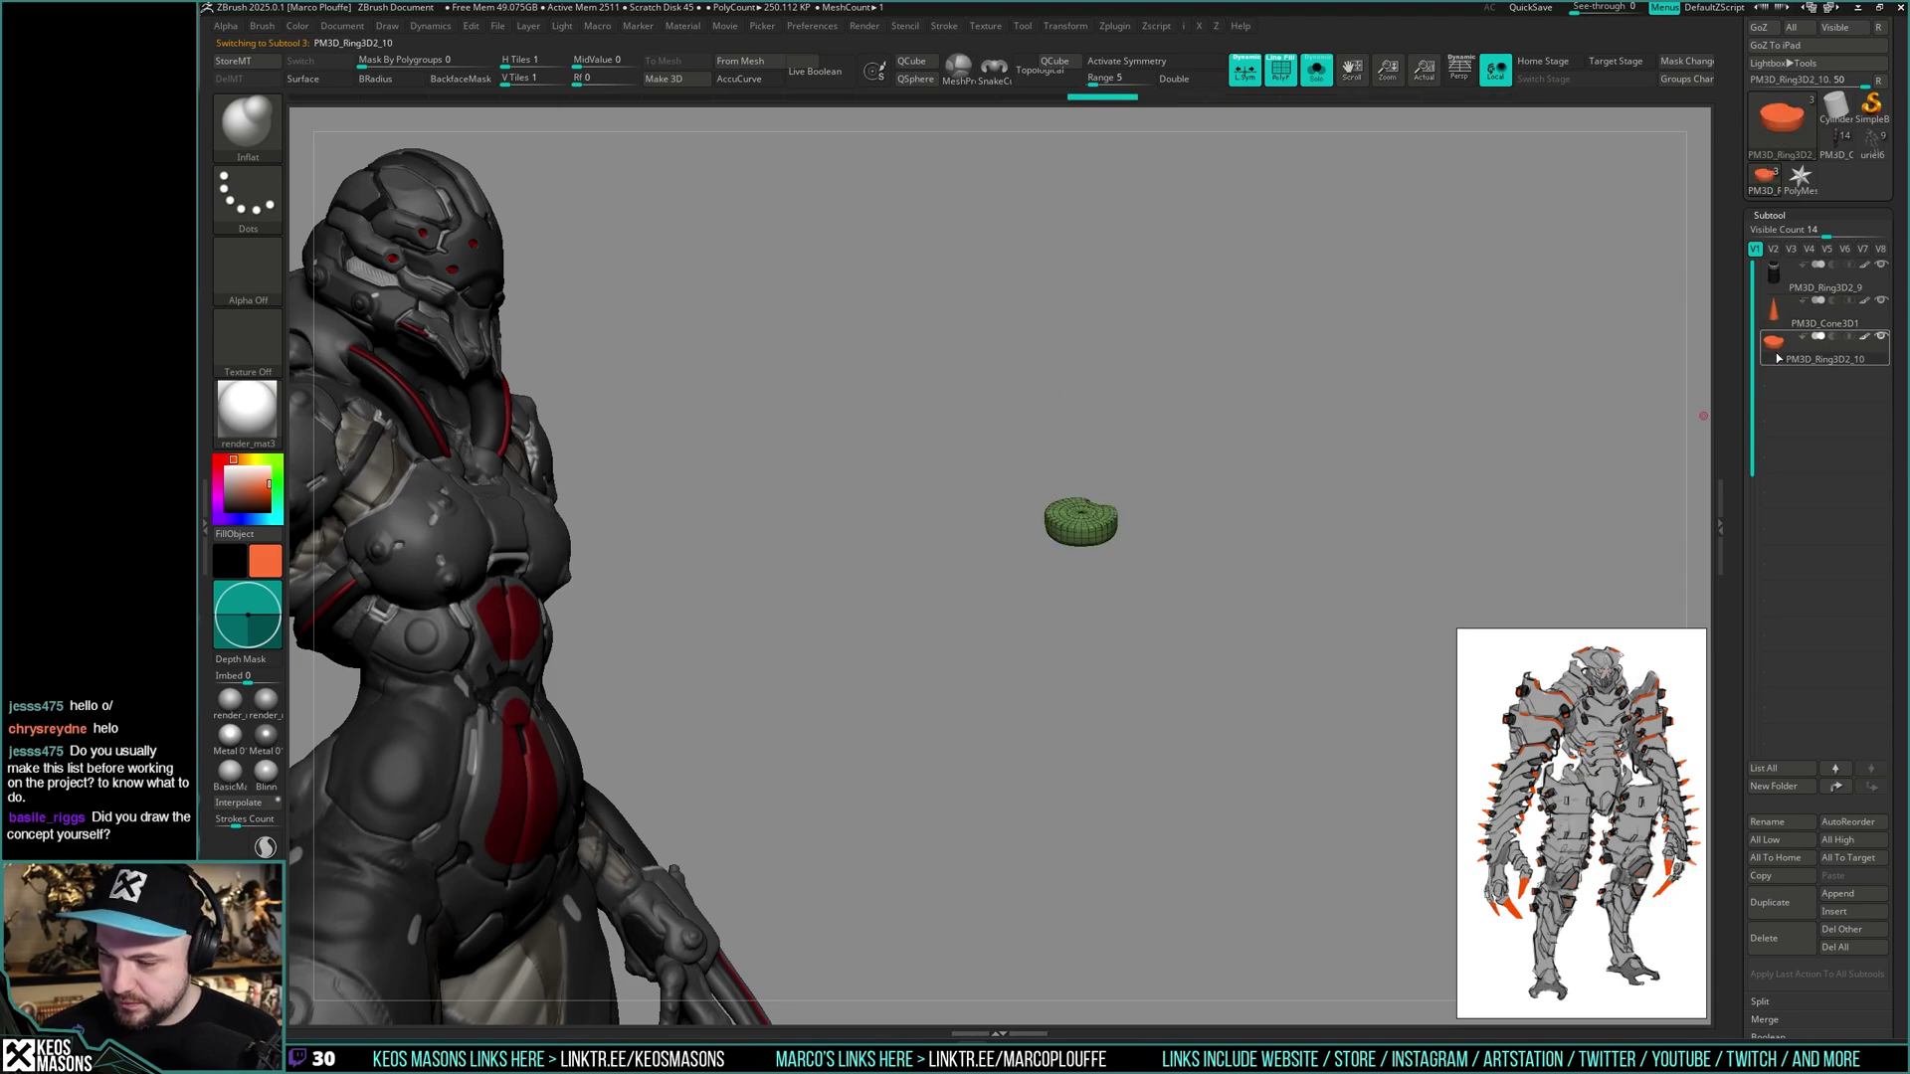
pyautogui.click(1777, 321)
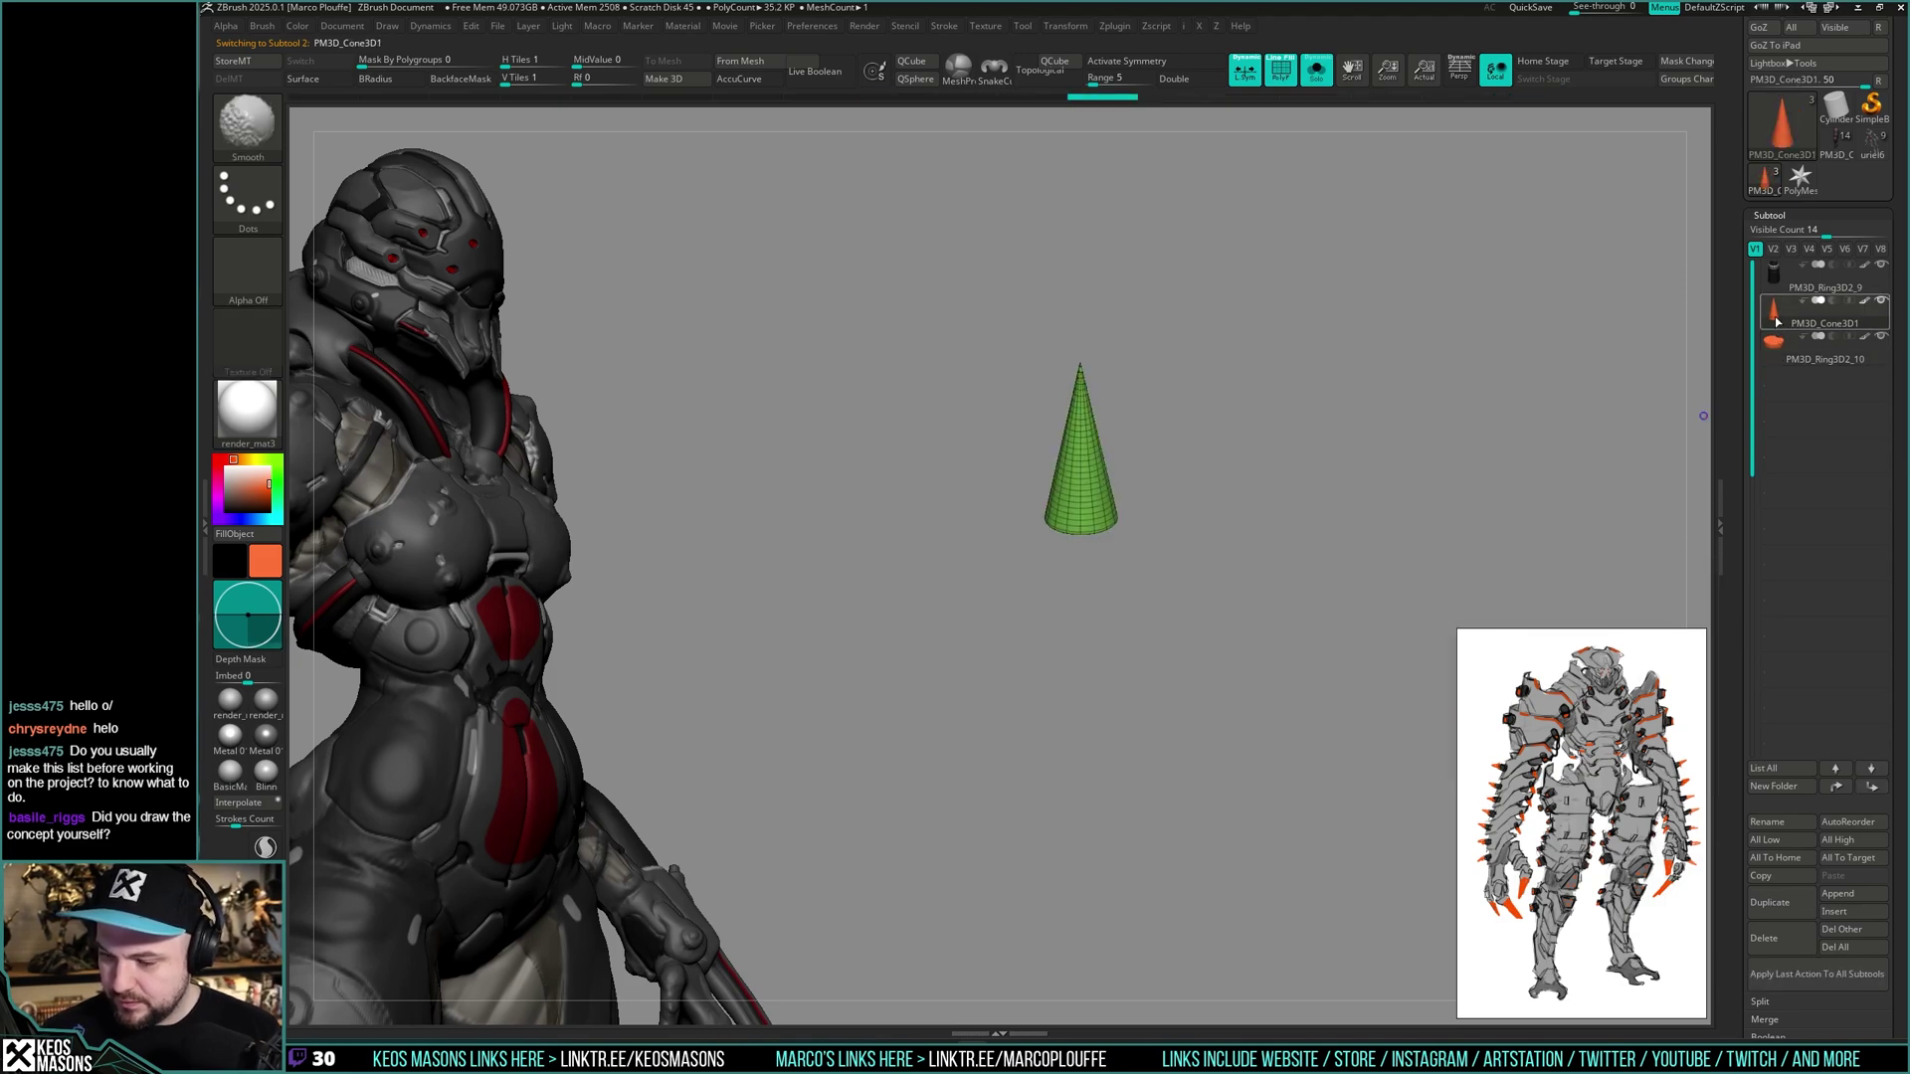
# - Merge the cap body, cone and orange ring down into a single subtool
pyautogui.click(1806, 356)
pyautogui.moveTo(1732, 822); pyautogui.dragTo(1732, 613)
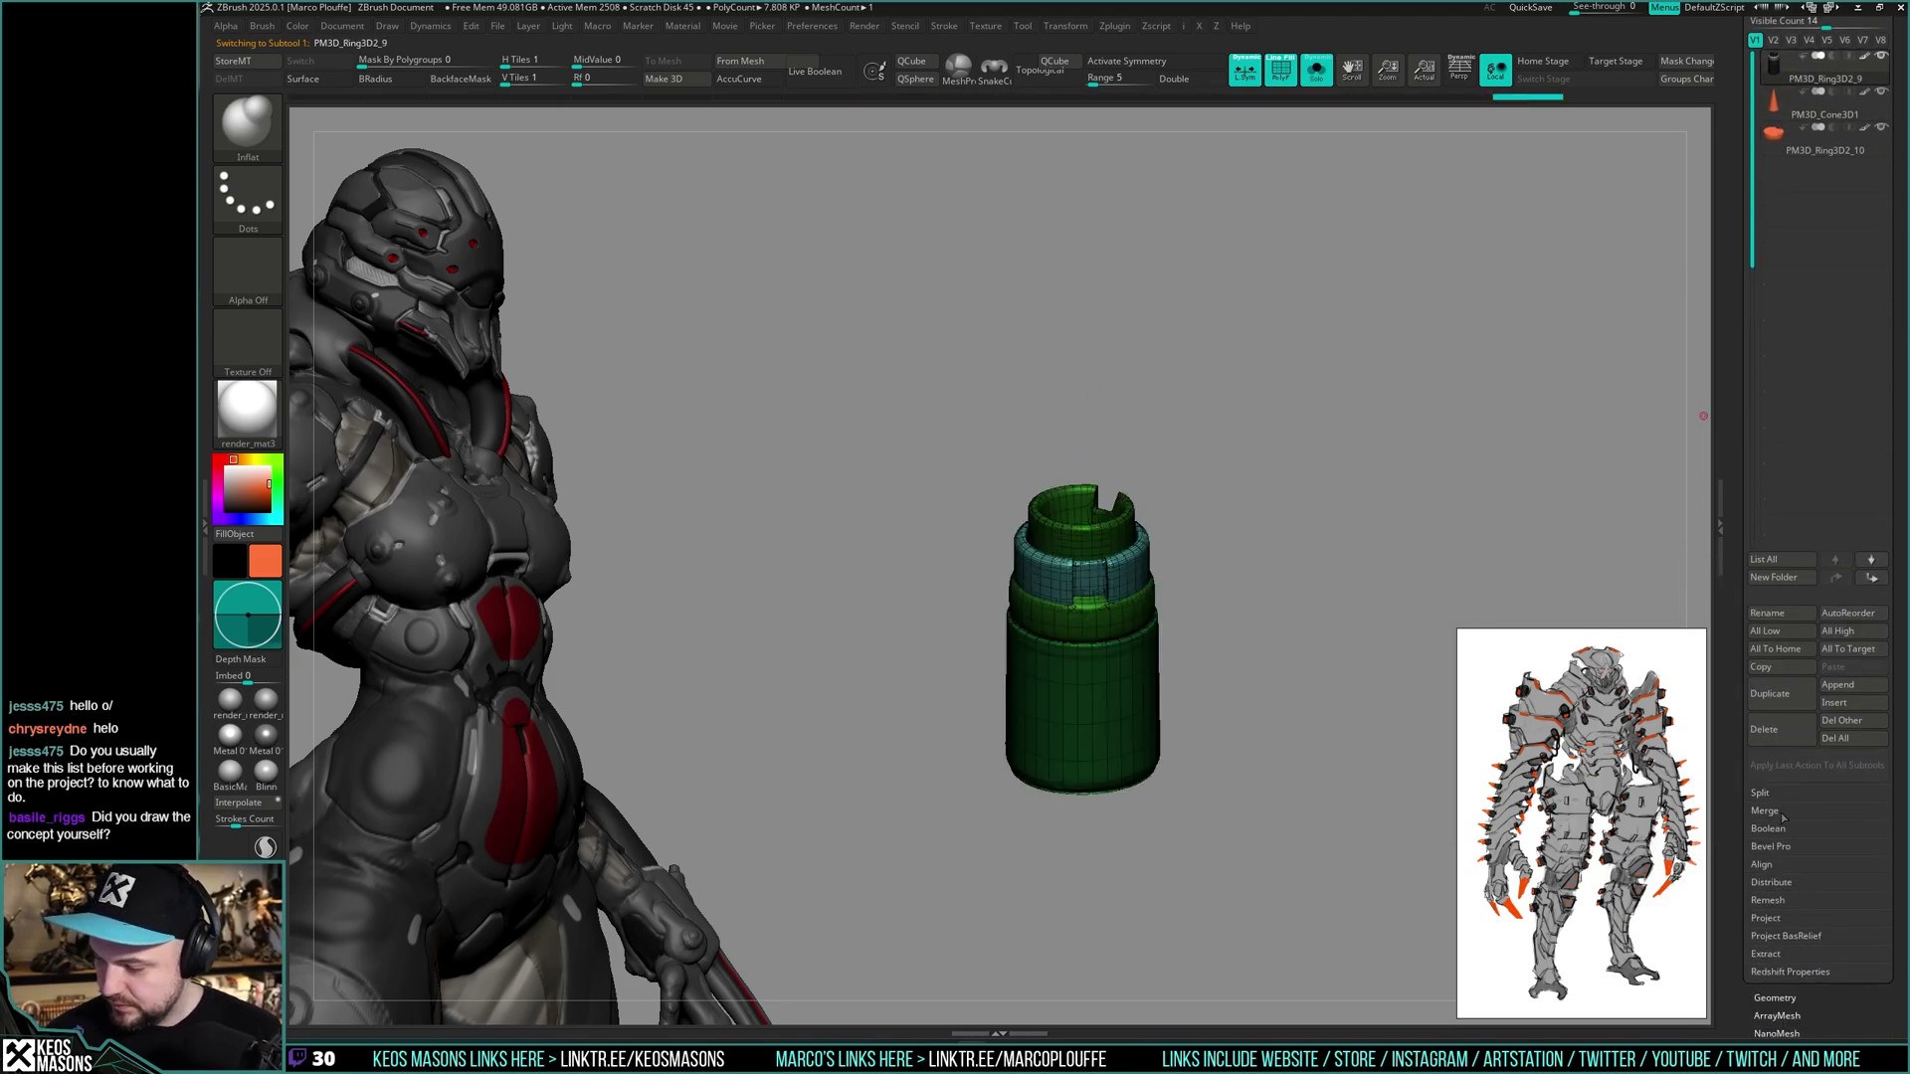
pyautogui.keyDown('shift'); pyautogui.click(1766, 811); pyautogui.keyUp('shift')
pyautogui.click(1776, 828)
pyautogui.click(1771, 864)
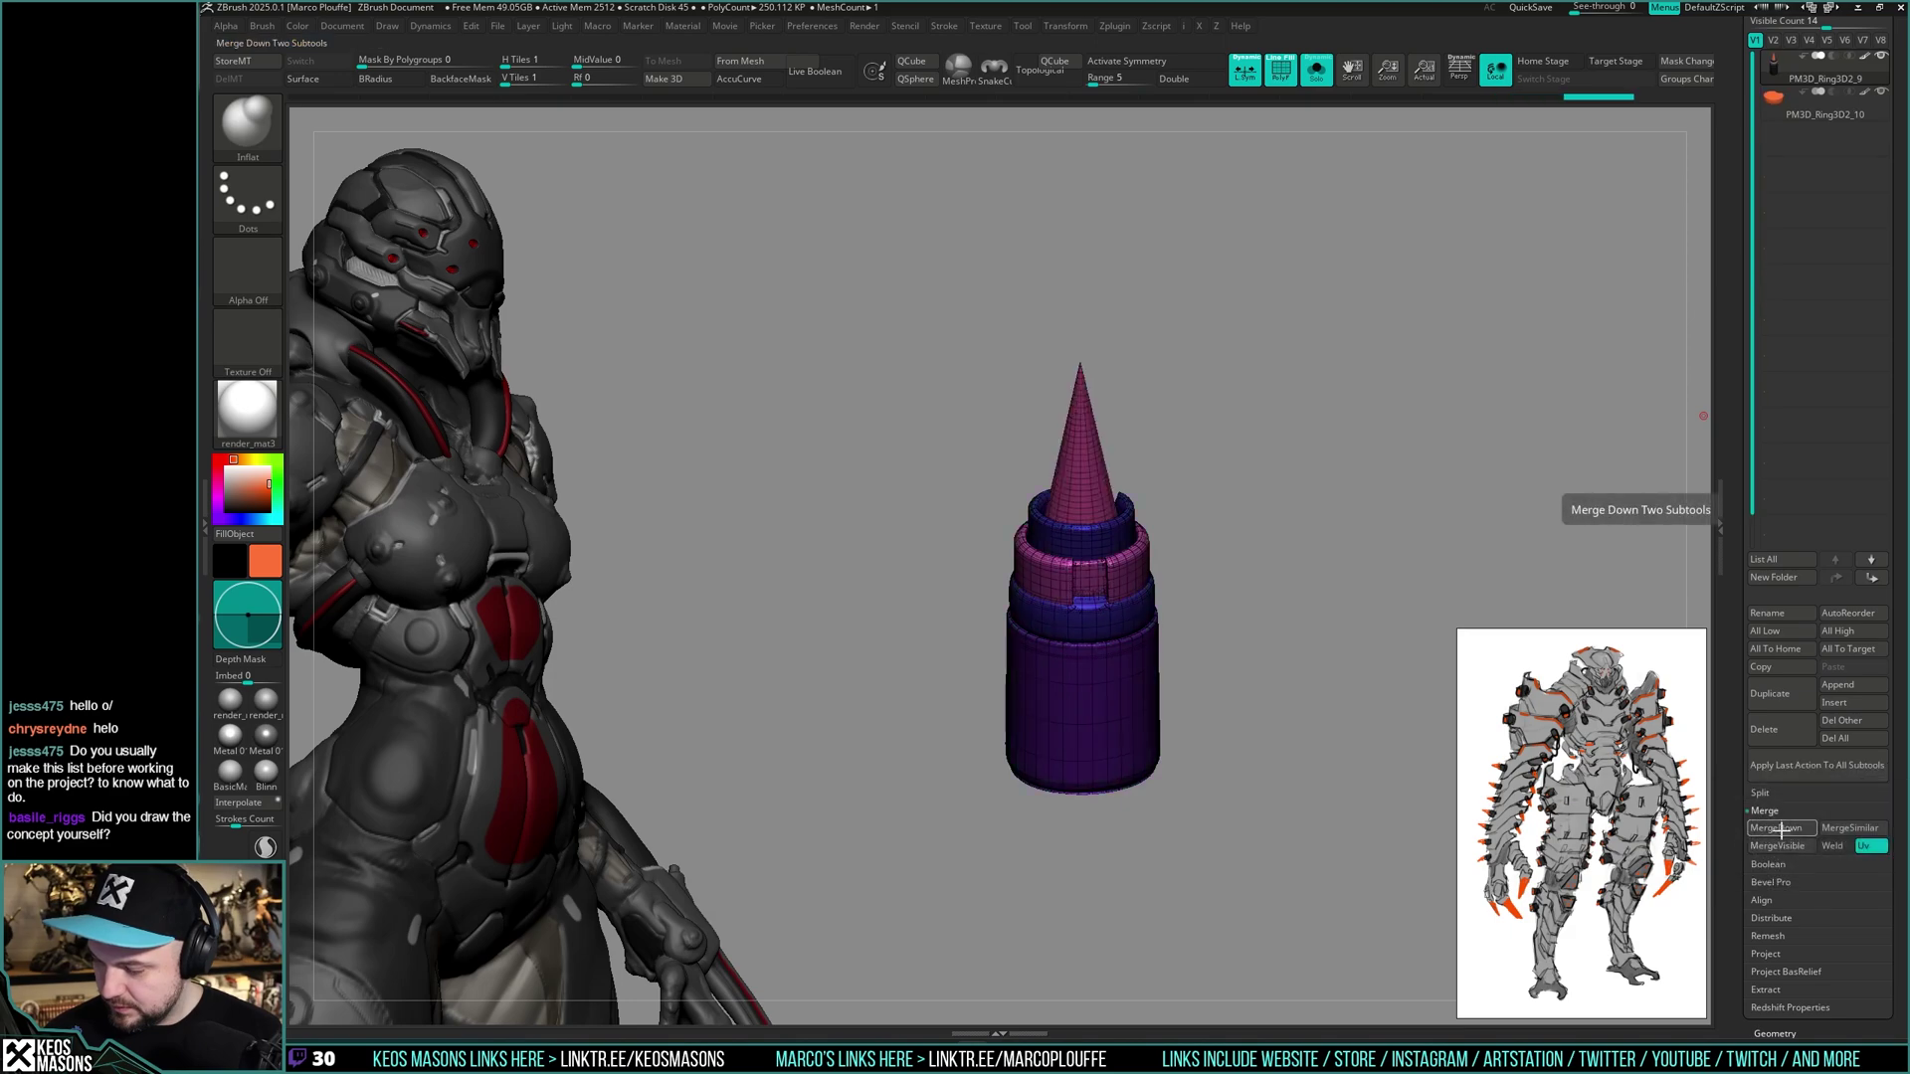
pyautogui.hotkey('shift', 'f')
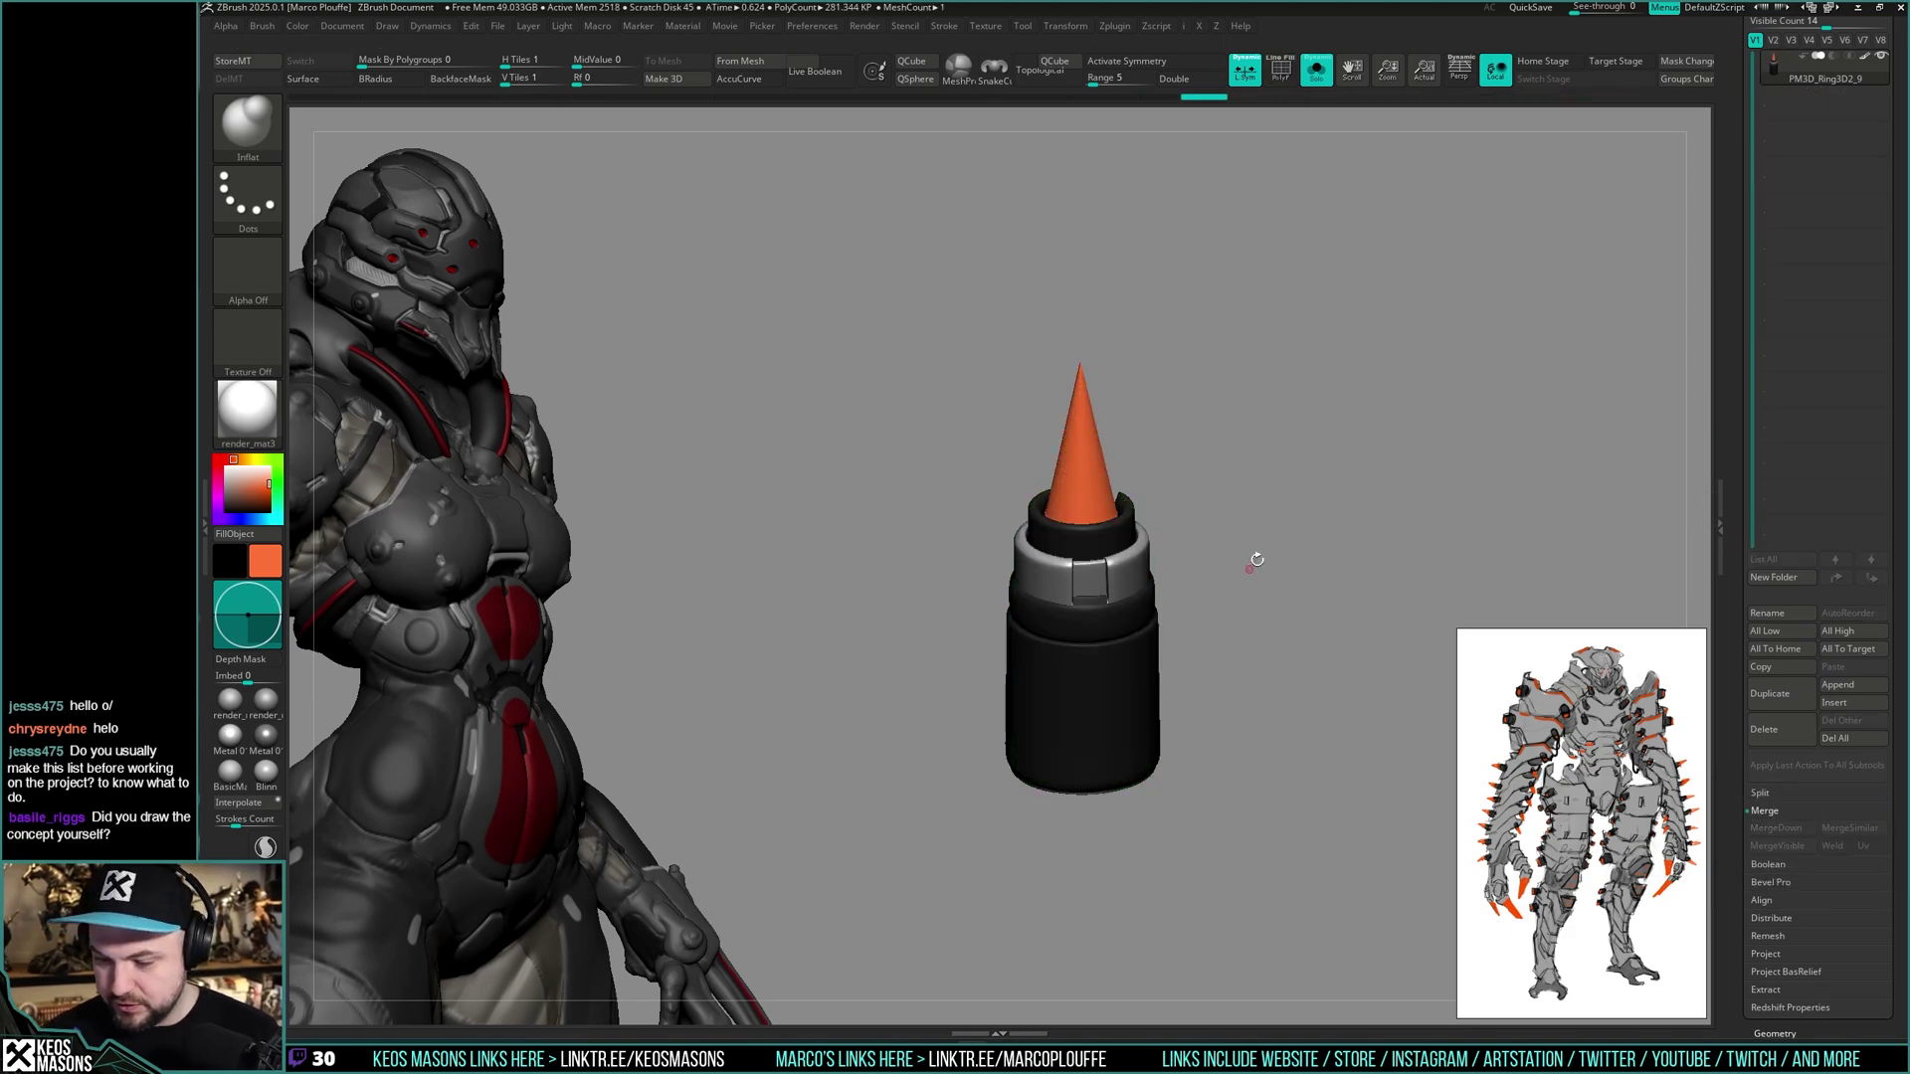
# - Create a new InsertMesh brush from the merged spiked cylinder, framed from directly above its tip
pyautogui.moveTo(1253, 558); pyautogui.dragTo(1240, 660)
pyautogui.press('f')
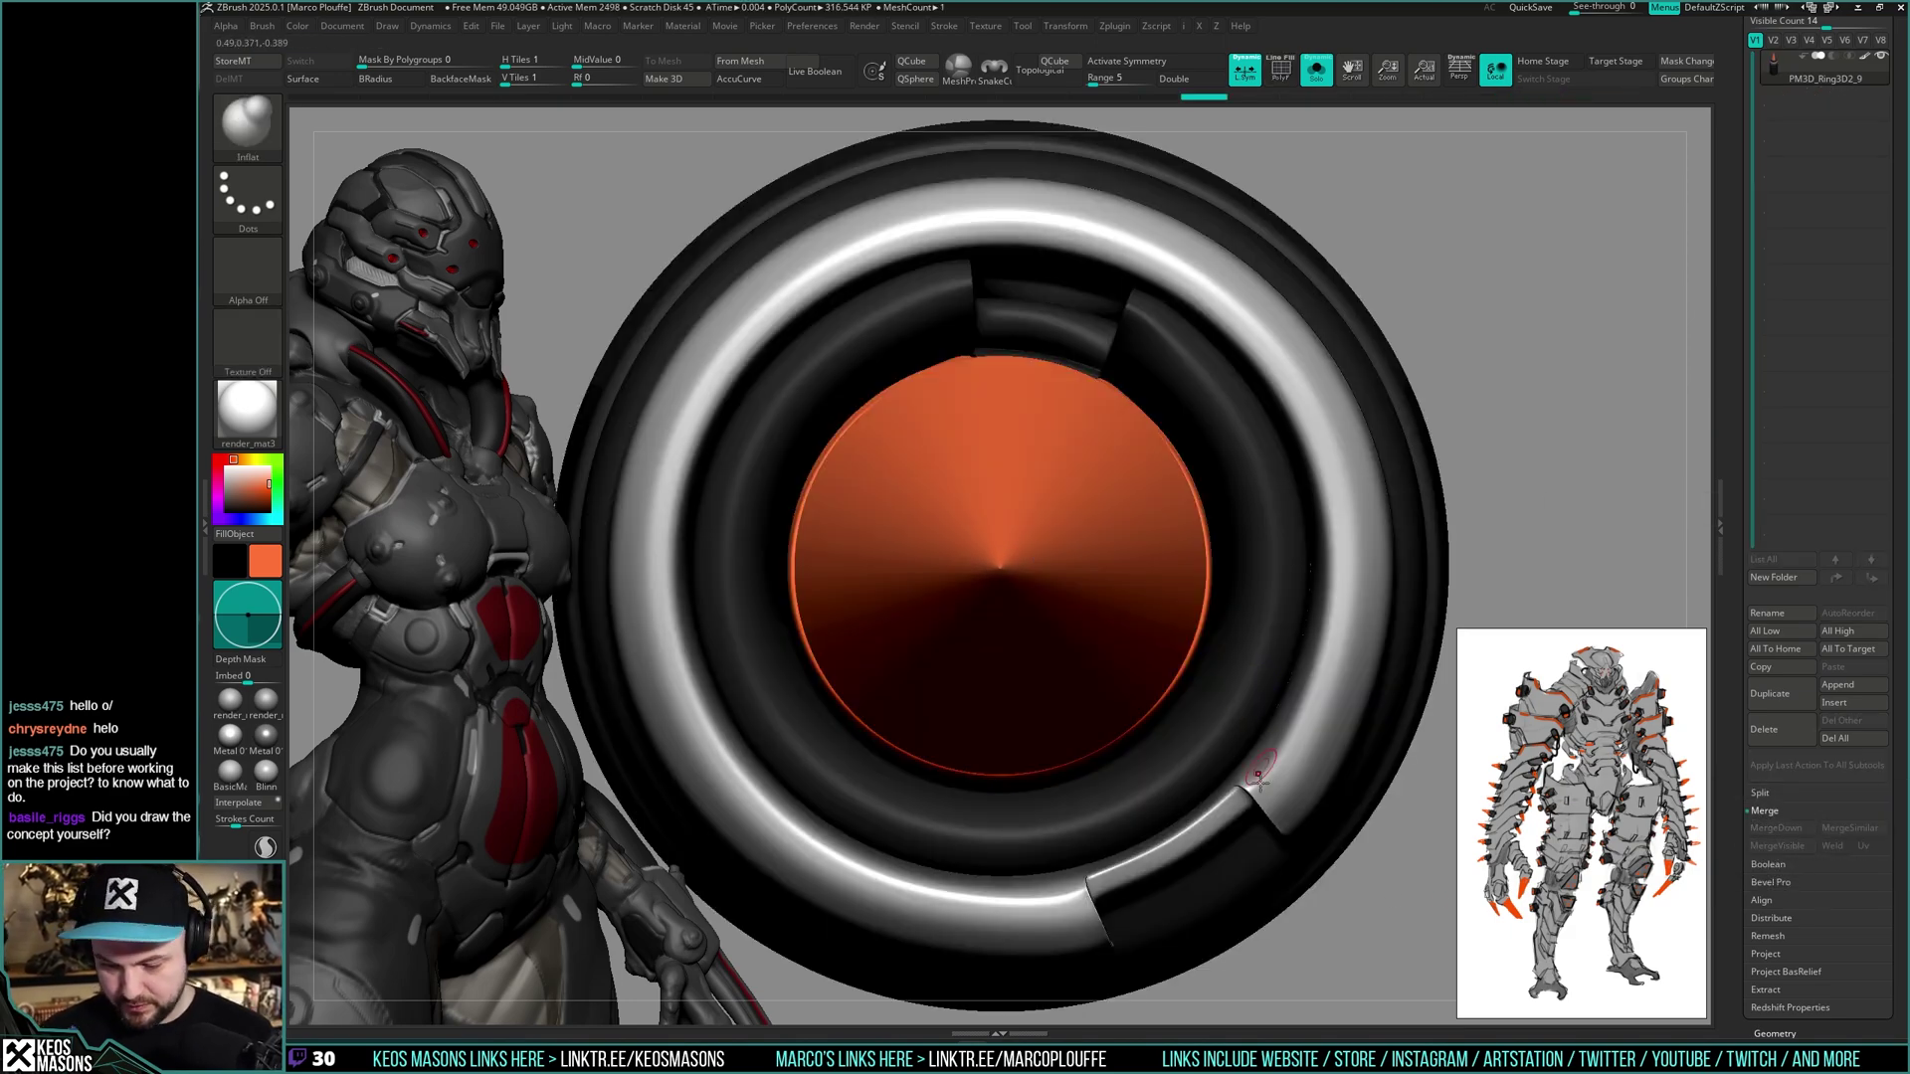
pyautogui.press('b')
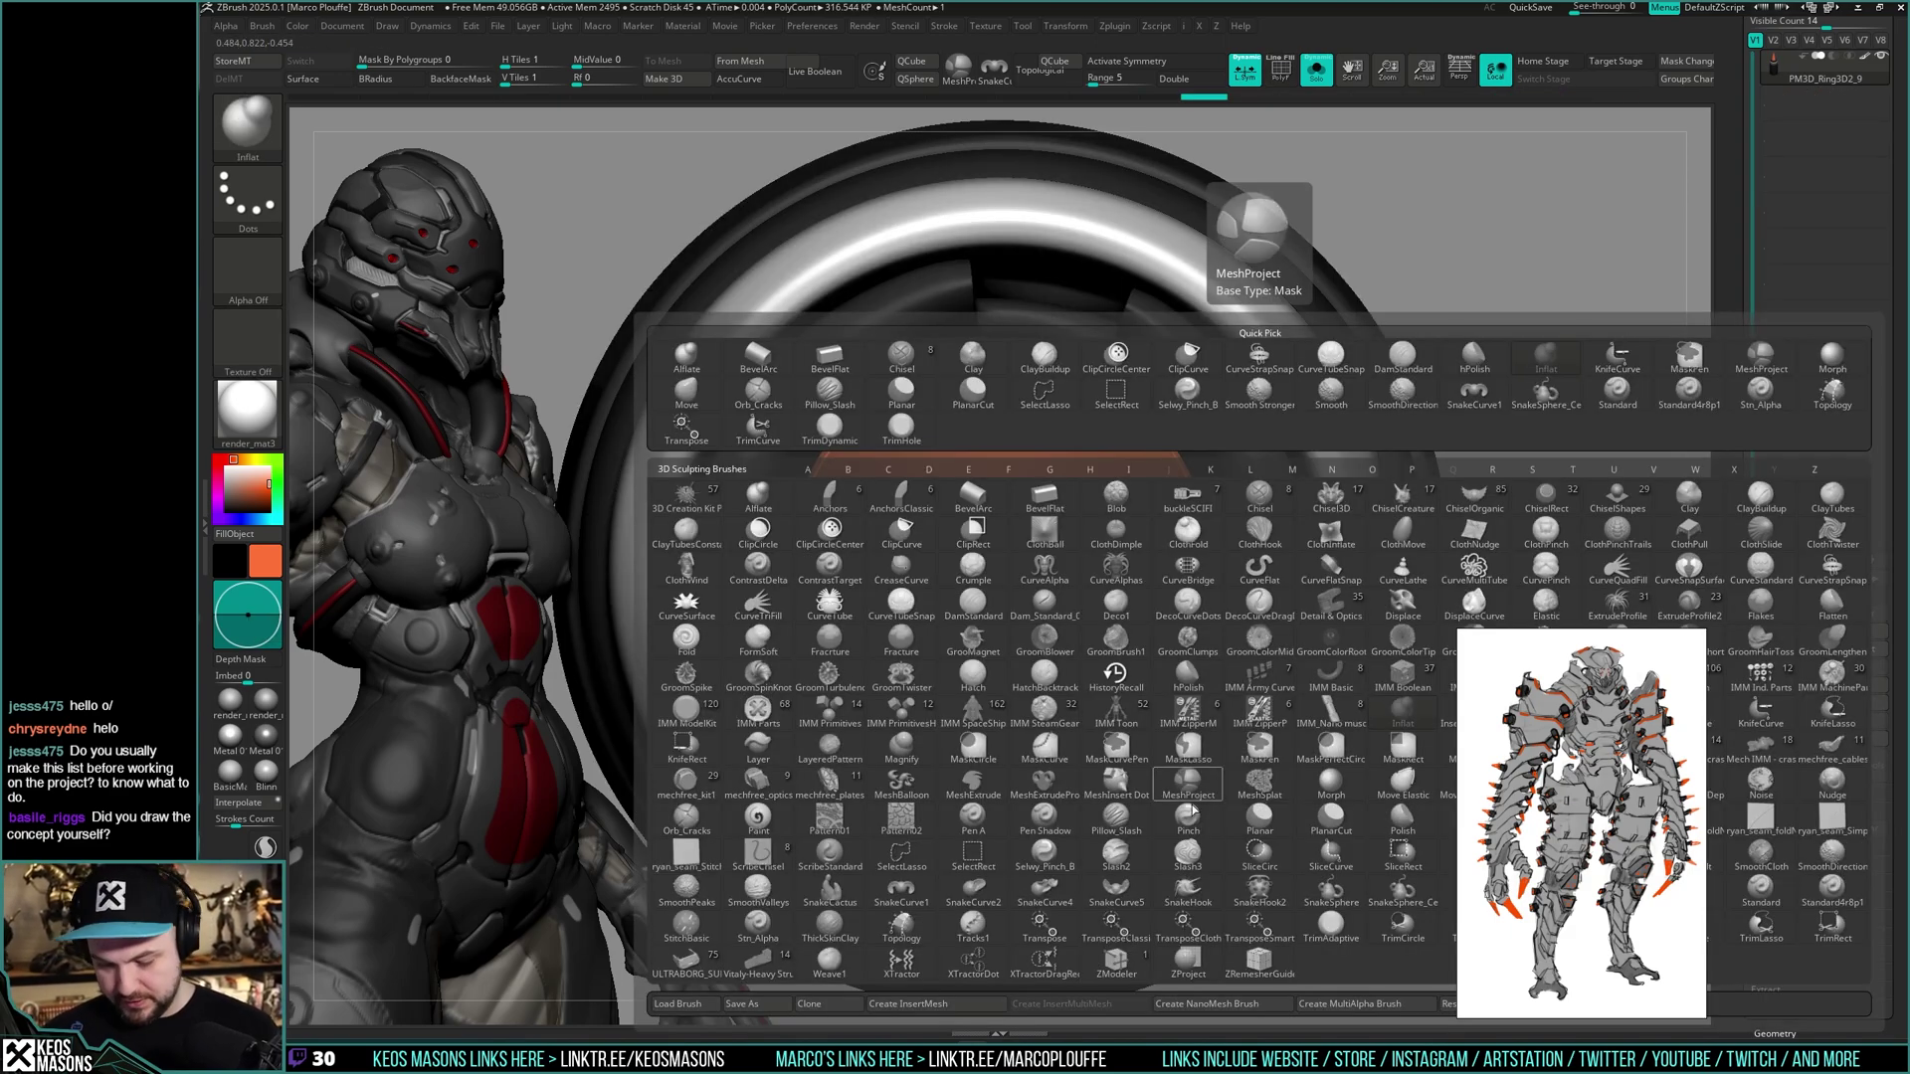
pyautogui.click(985, 1005)
pyautogui.click(1130, 557)
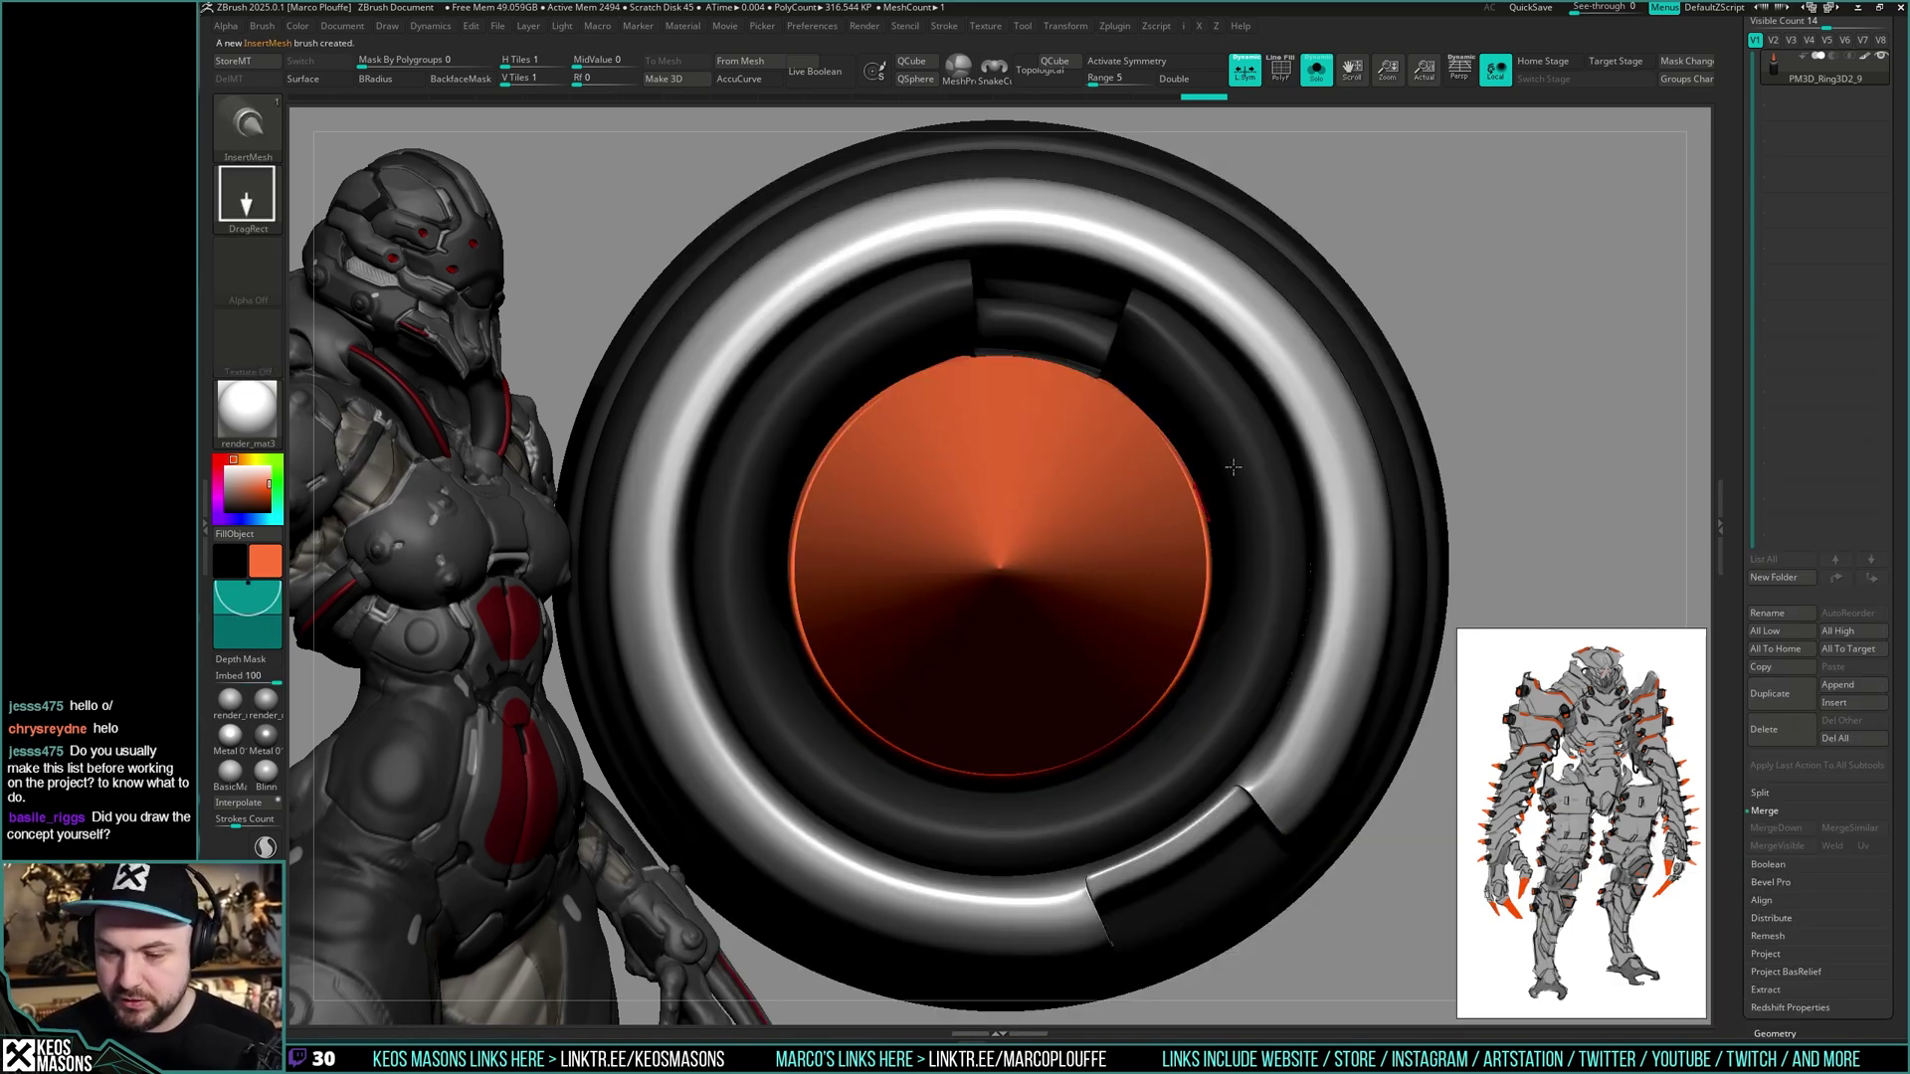
# - Test the insert brush on the side of the cap body and disable Rgb so the copy keeps its own colours
pyautogui.moveTo(1305, 595)
pyautogui.mouseDown(button='right')
pyautogui.moveTo(1287, 503)
pyautogui.moveTo(1228, 580)
pyautogui.moveTo(1236, 448)
pyautogui.moveTo(1197, 605)
pyautogui.moveTo(1209, 572)
pyautogui.mouseUp(button='right')
pyautogui.moveTo(1172, 738); pyautogui.dragTo(1204, 847)
pyautogui.moveTo(1204, 848)
pyautogui.mouseDown(button='right')
pyautogui.moveTo(1208, 806)
pyautogui.moveTo(1267, 729)
pyautogui.moveTo(1323, 756)
pyautogui.mouseUp(button='right')
pyautogui.press('space')
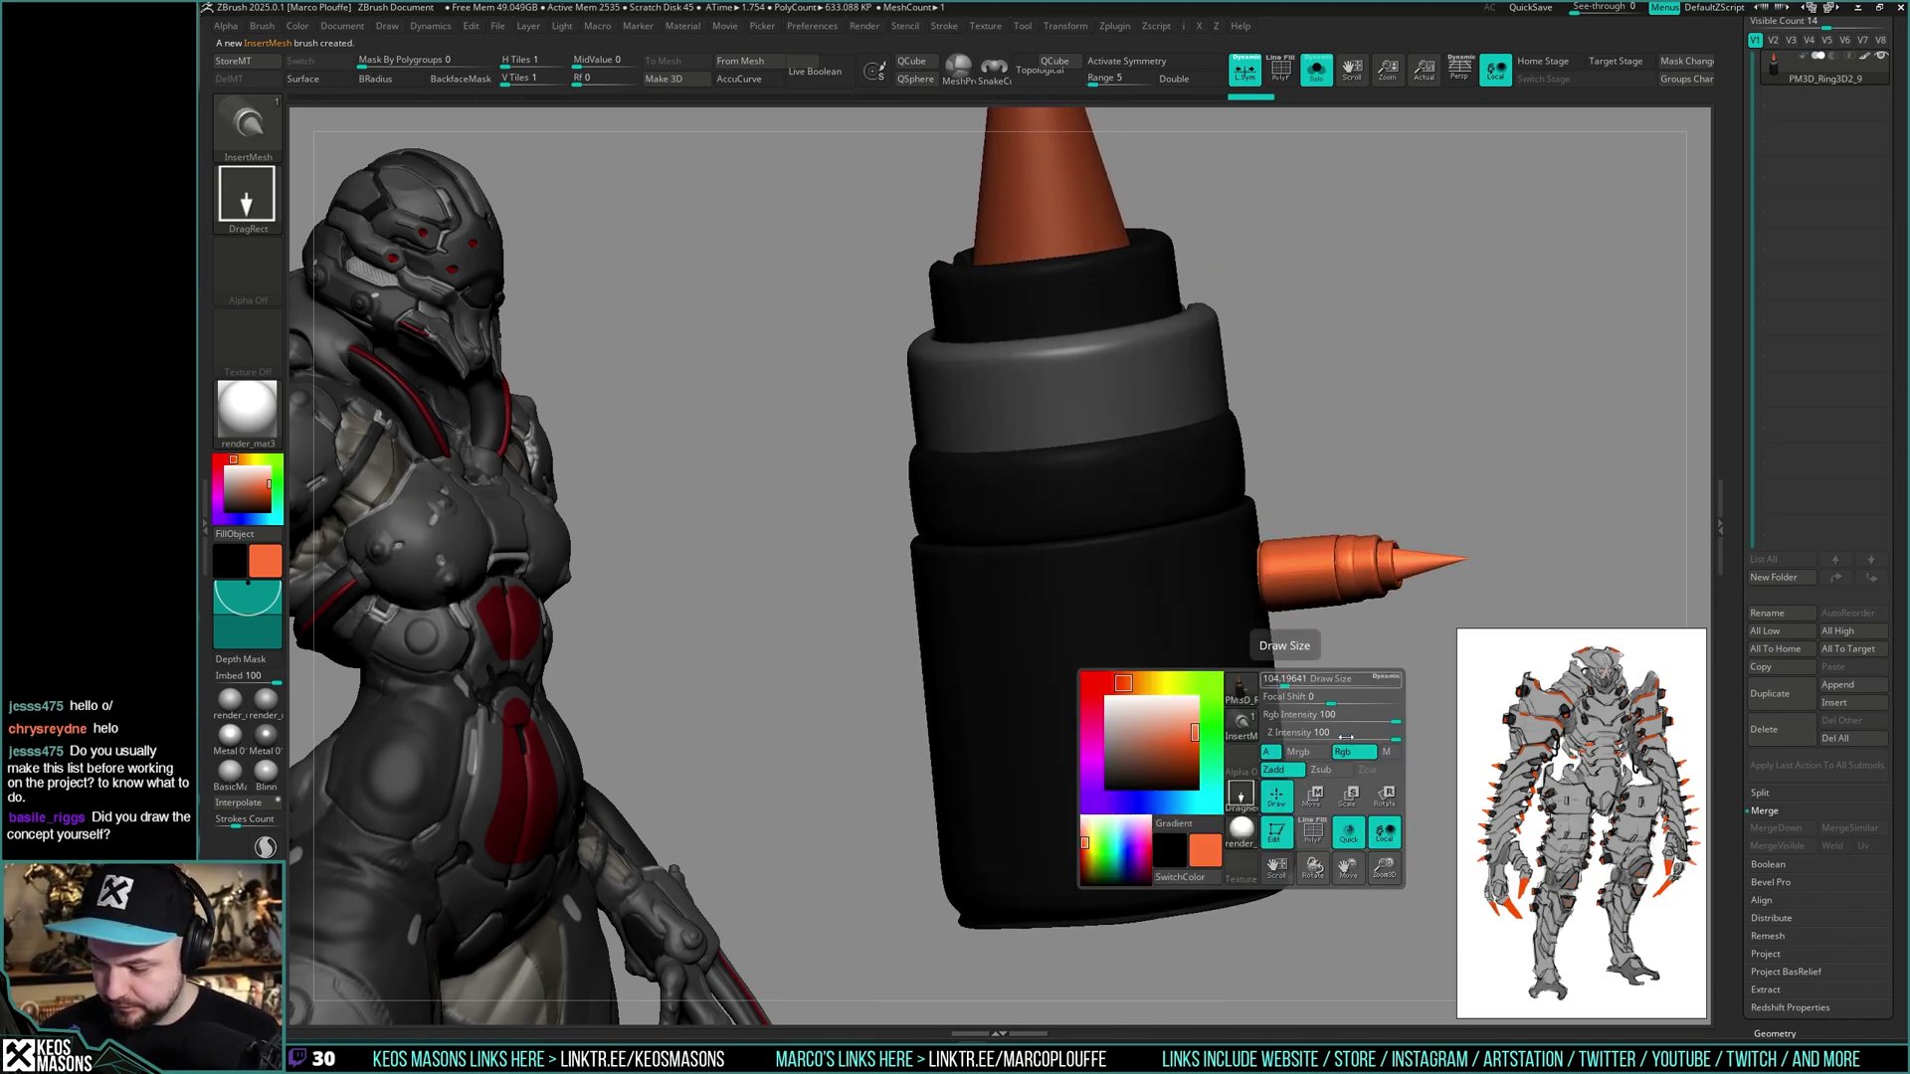
pyautogui.click(1341, 755)
pyautogui.hotkey('ctrl', 'z')
pyautogui.moveTo(1245, 585); pyautogui.dragTo(1265, 702)
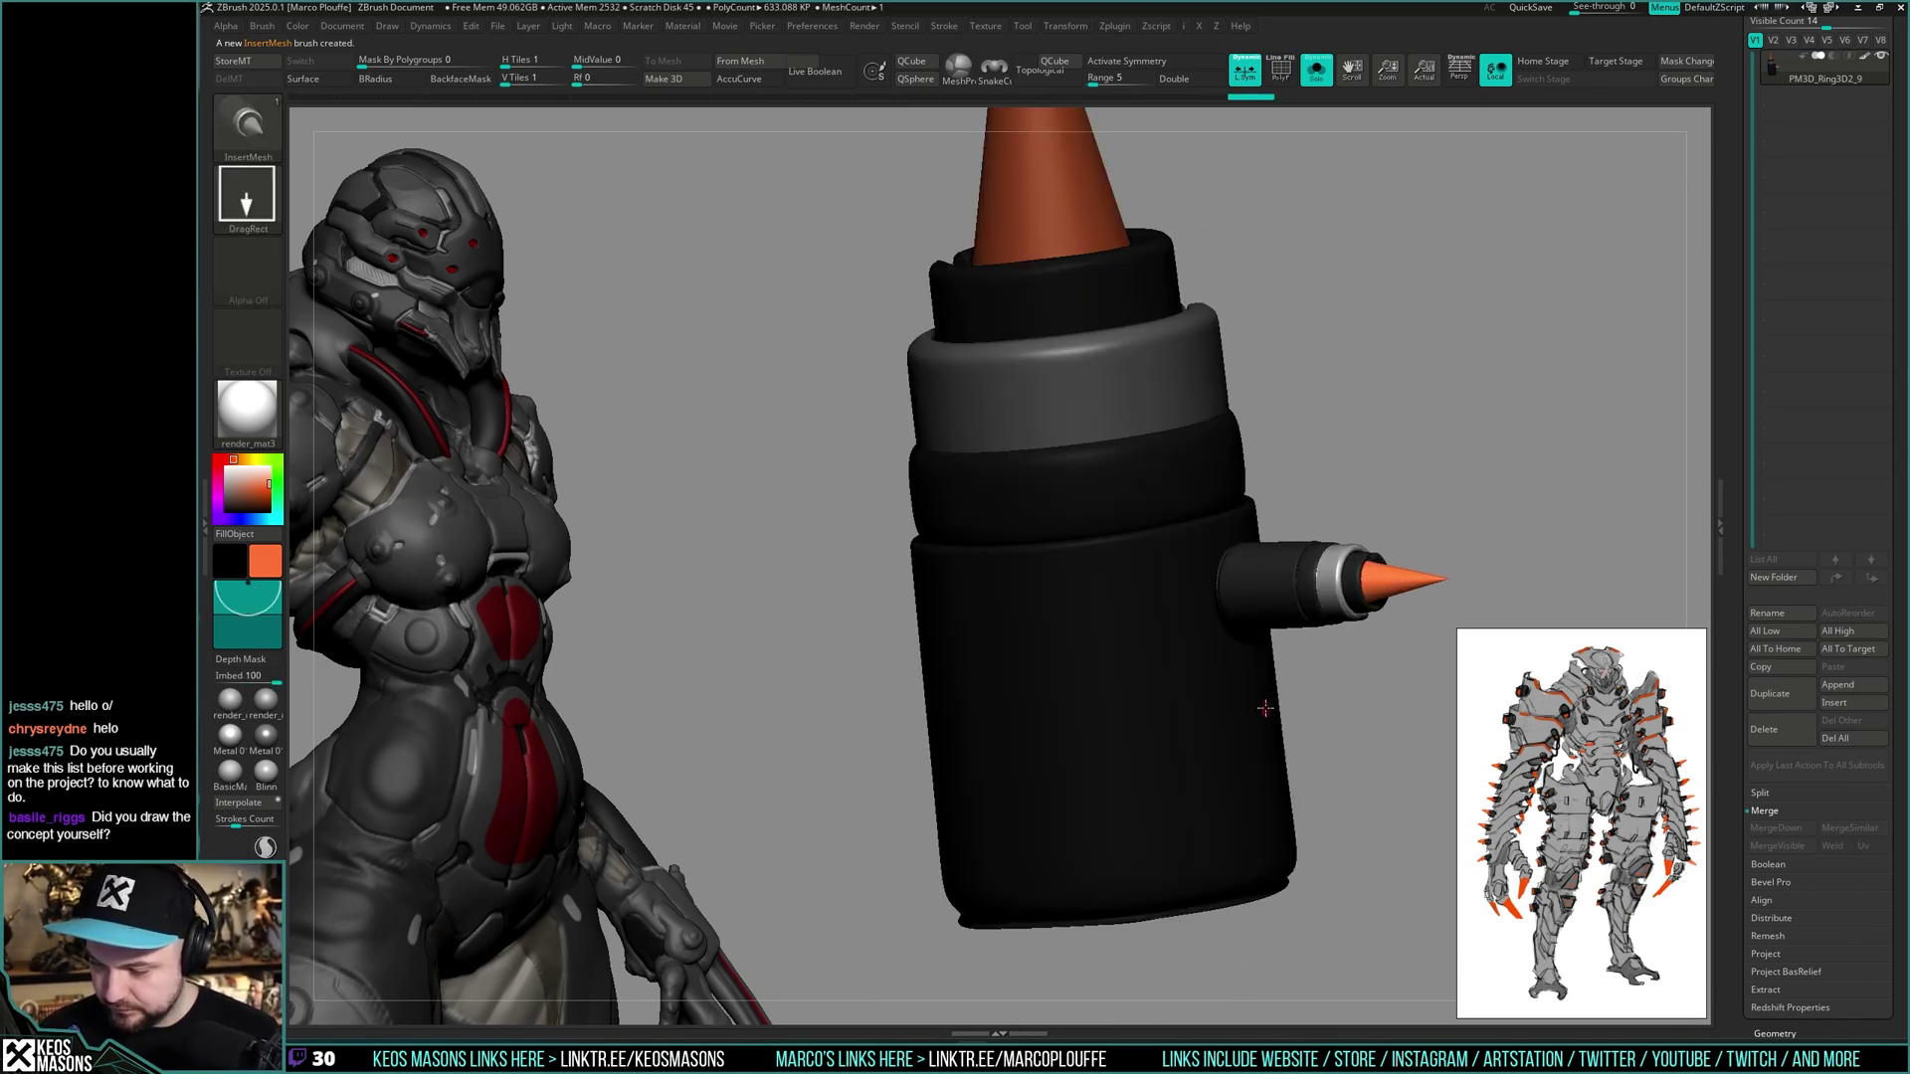
pyautogui.moveTo(1265, 702)
pyautogui.mouseDown(button='right')
pyautogui.moveTo(1256, 683)
pyautogui.moveTo(1317, 720)
pyautogui.mouseUp(button='right')
pyautogui.press('space')
pyautogui.press('space')
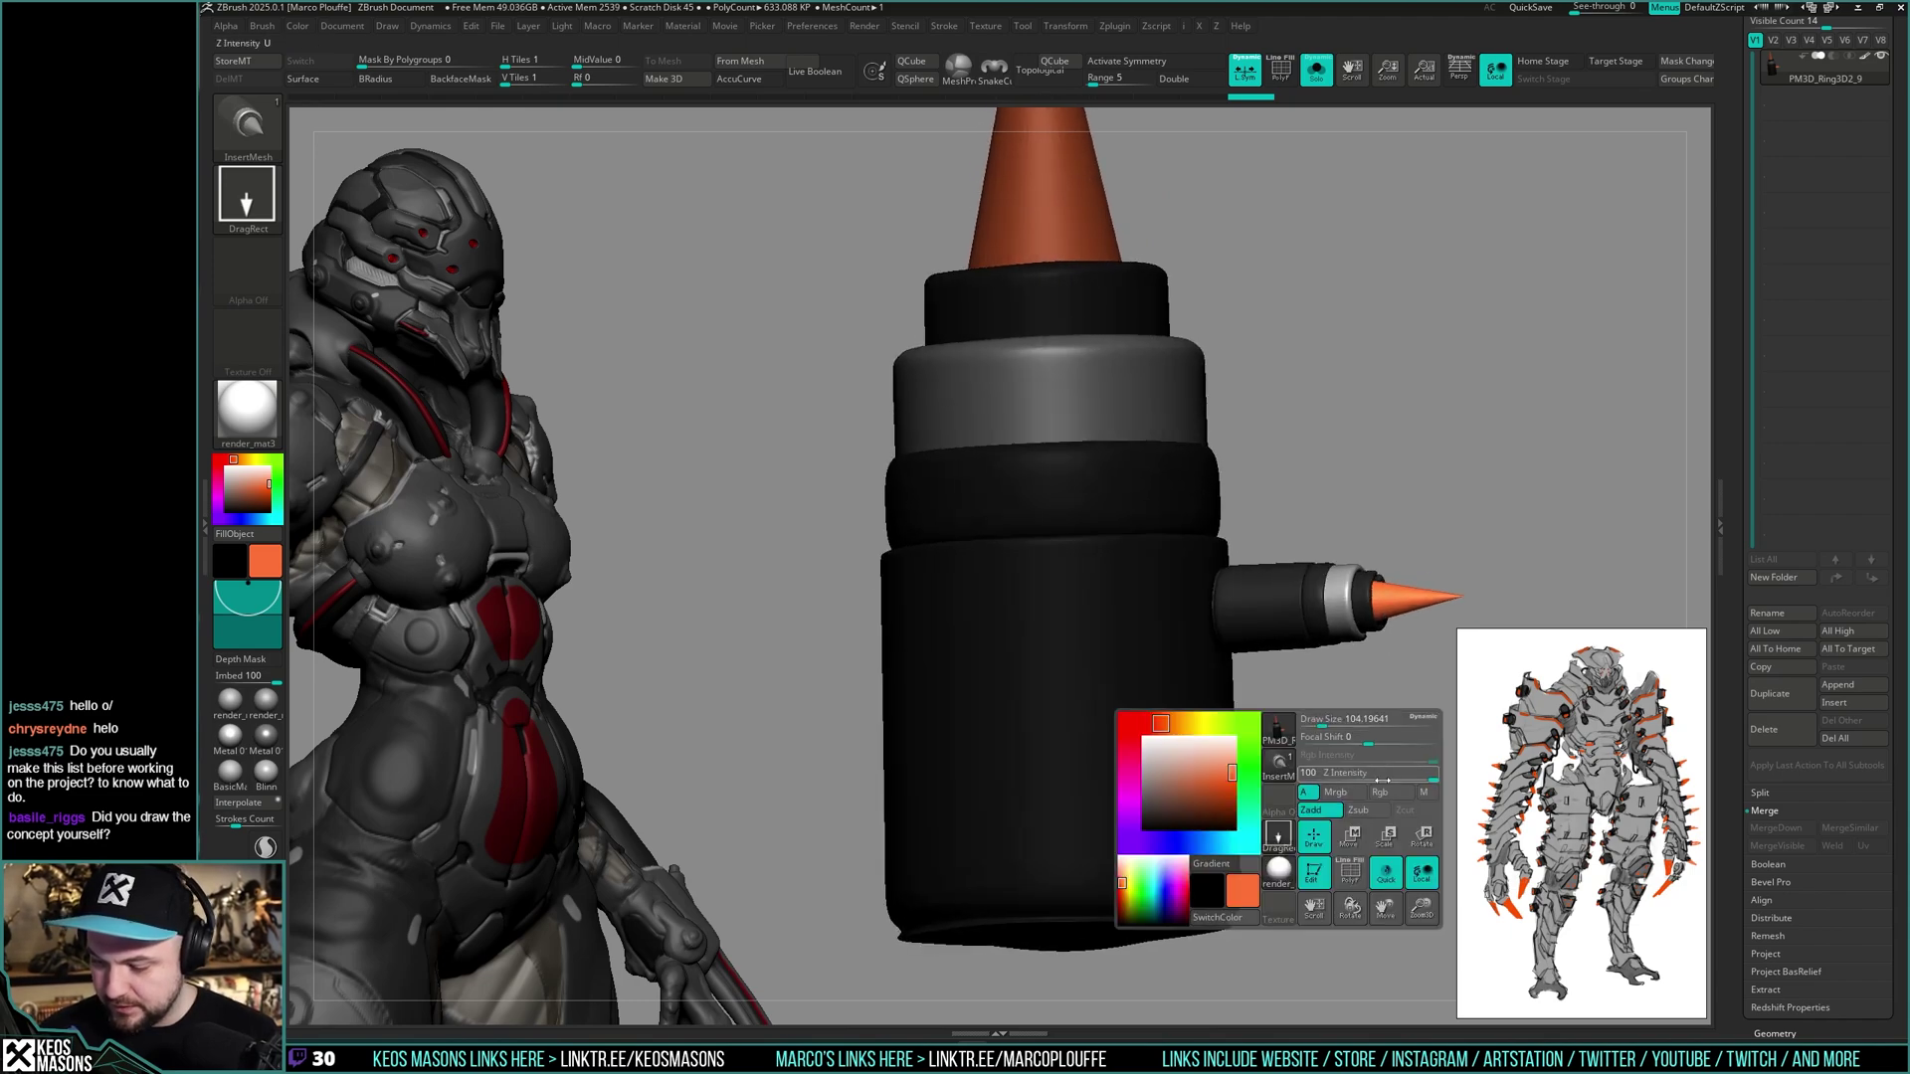
# - Set the insert brush's imbed depth to 77 and test how far inserted copies sink into the cap body
pyautogui.moveTo(1174, 723)
pyautogui.mouseDown(button='right')
pyautogui.moveTo(1240, 669)
pyautogui.moveTo(1209, 756)
pyautogui.moveTo(1154, 517)
pyautogui.moveTo(1207, 709)
pyautogui.moveTo(1113, 809)
pyautogui.moveTo(1023, 716)
pyautogui.moveTo(1112, 760)
pyautogui.mouseUp(button='right')
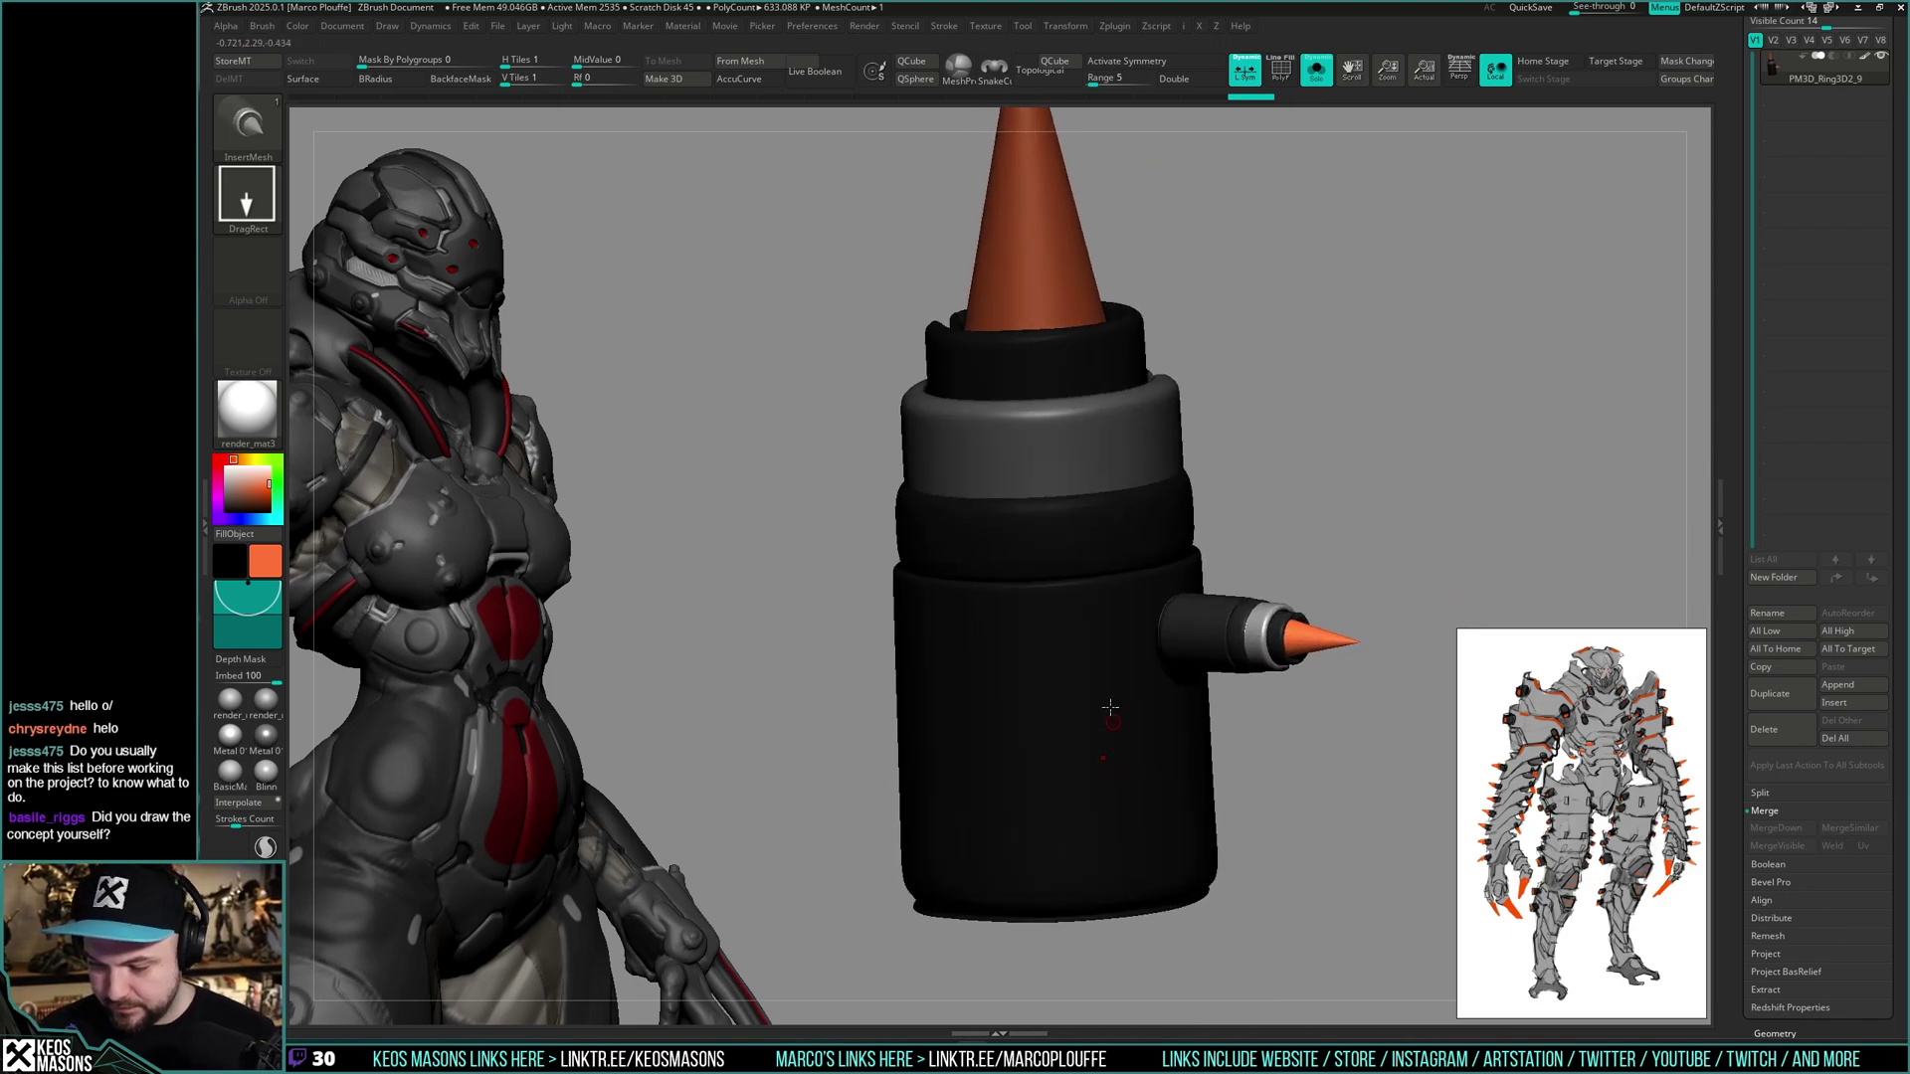
pyautogui.moveTo(1109, 662); pyautogui.dragTo(1121, 742)
pyautogui.moveTo(1121, 746); pyautogui.dragTo(920, 743, button='right')
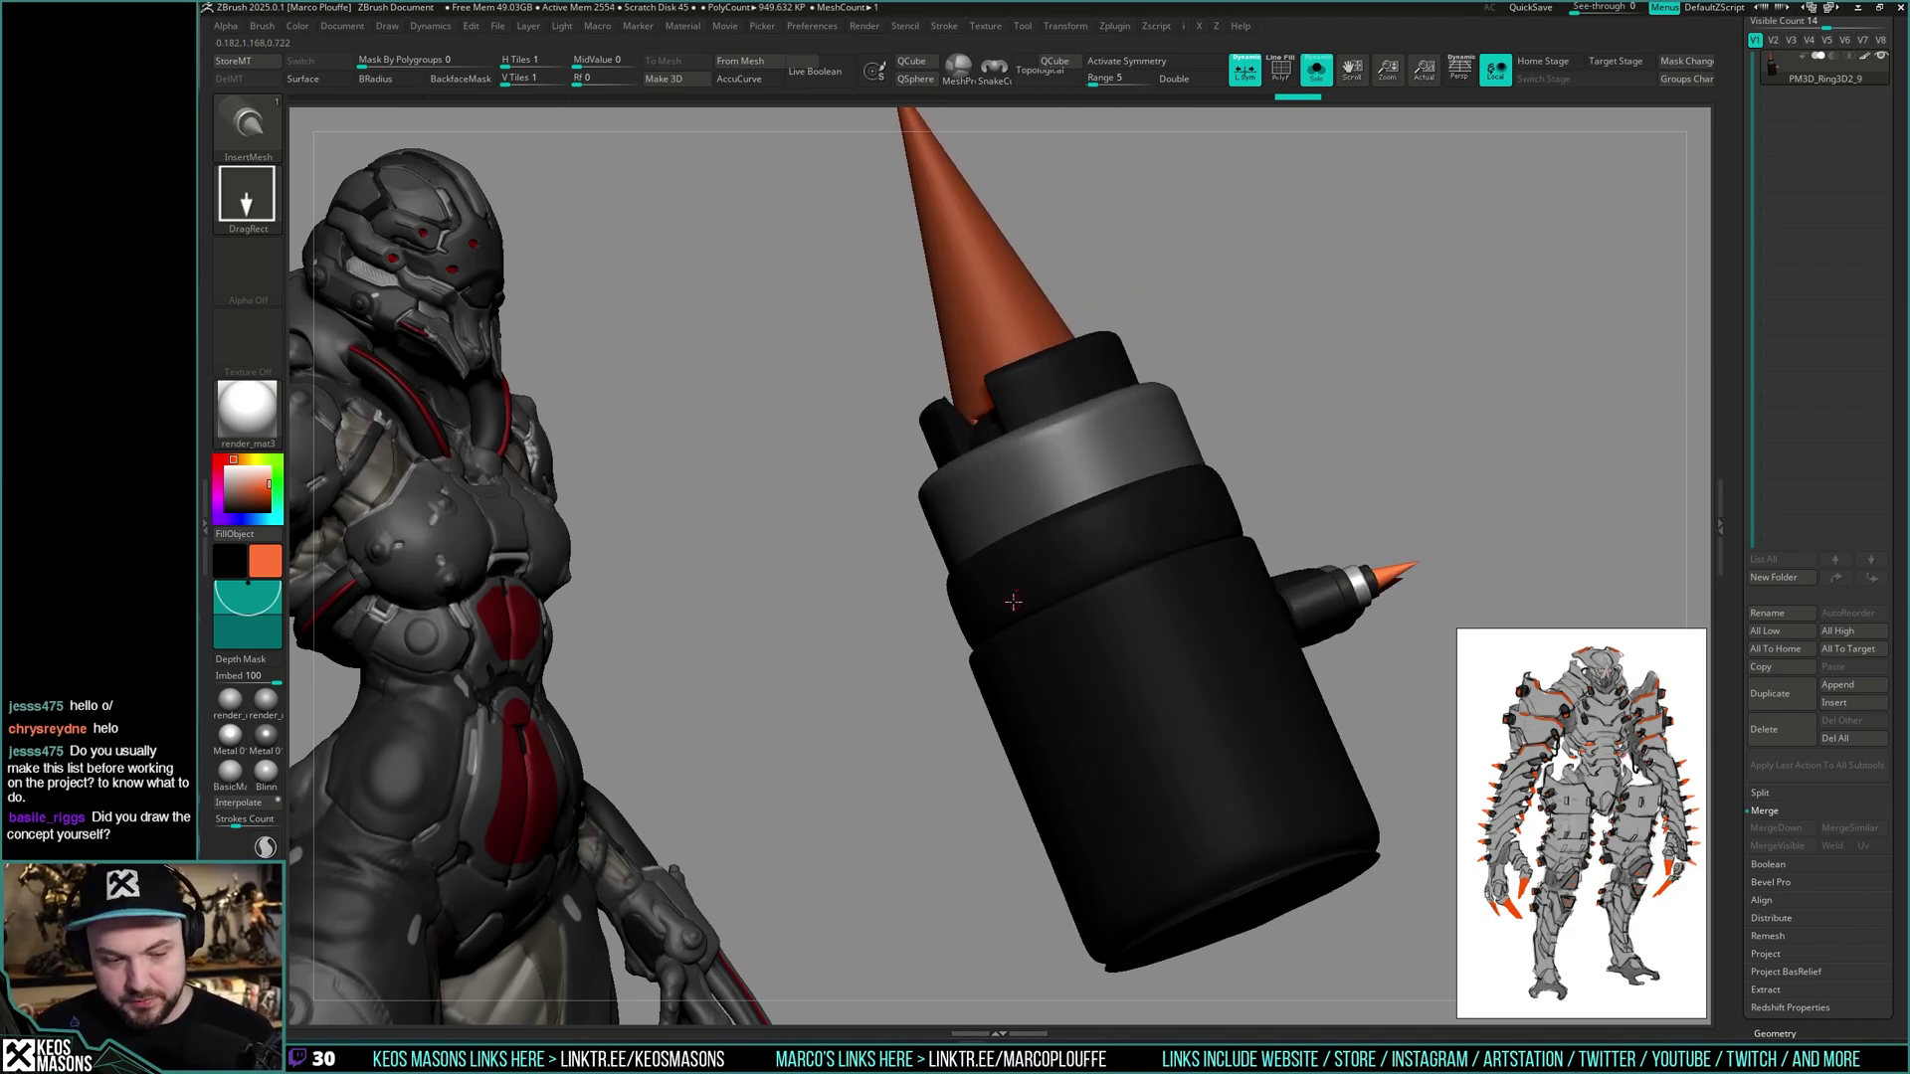
pyautogui.moveTo(252, 599); pyautogui.dragTo(259, 593)
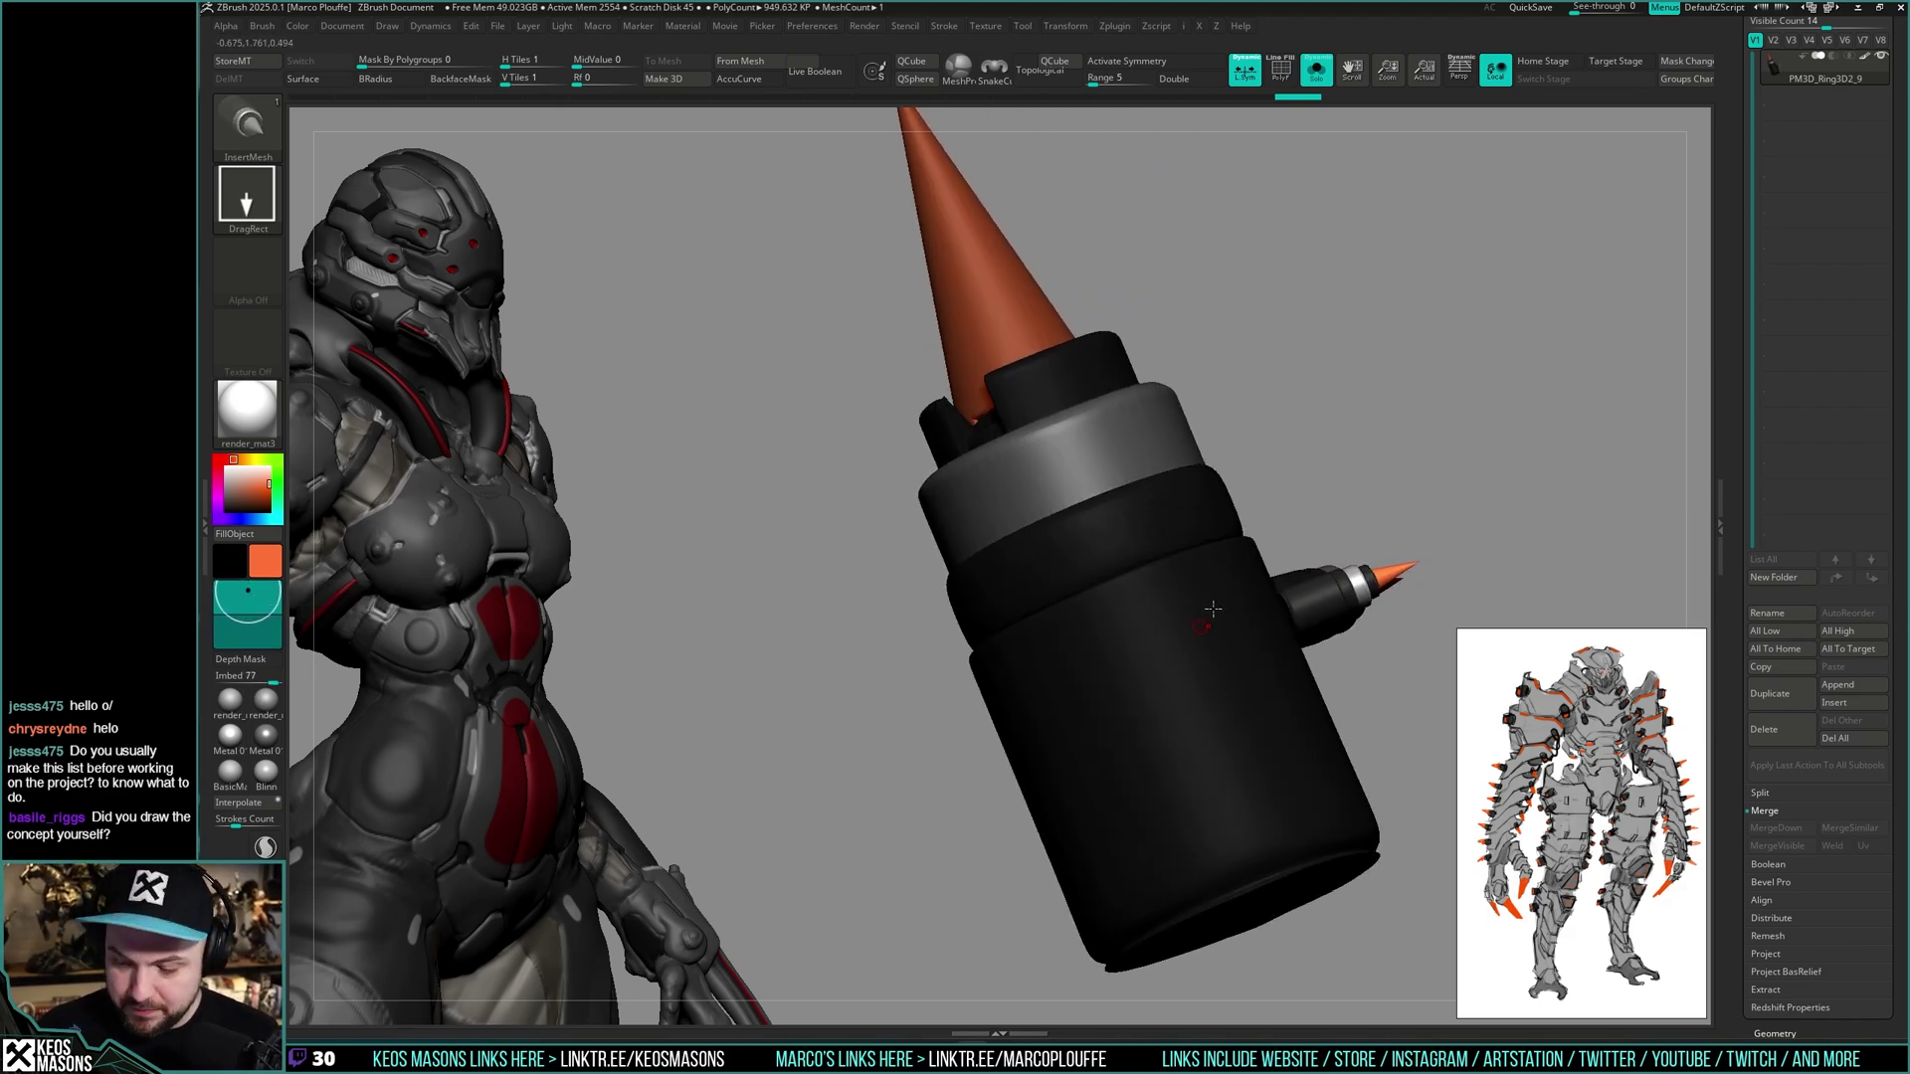
pyautogui.moveTo(1210, 610); pyautogui.dragTo(1211, 725)
pyautogui.moveTo(1211, 724)
pyautogui.mouseDown(button='right')
pyautogui.moveTo(1258, 646)
pyautogui.moveTo(1214, 631)
pyautogui.moveTo(1244, 686)
pyautogui.moveTo(1221, 738)
pyautogui.mouseUp(button='right')
pyautogui.hotkey('ctrl', 'z')
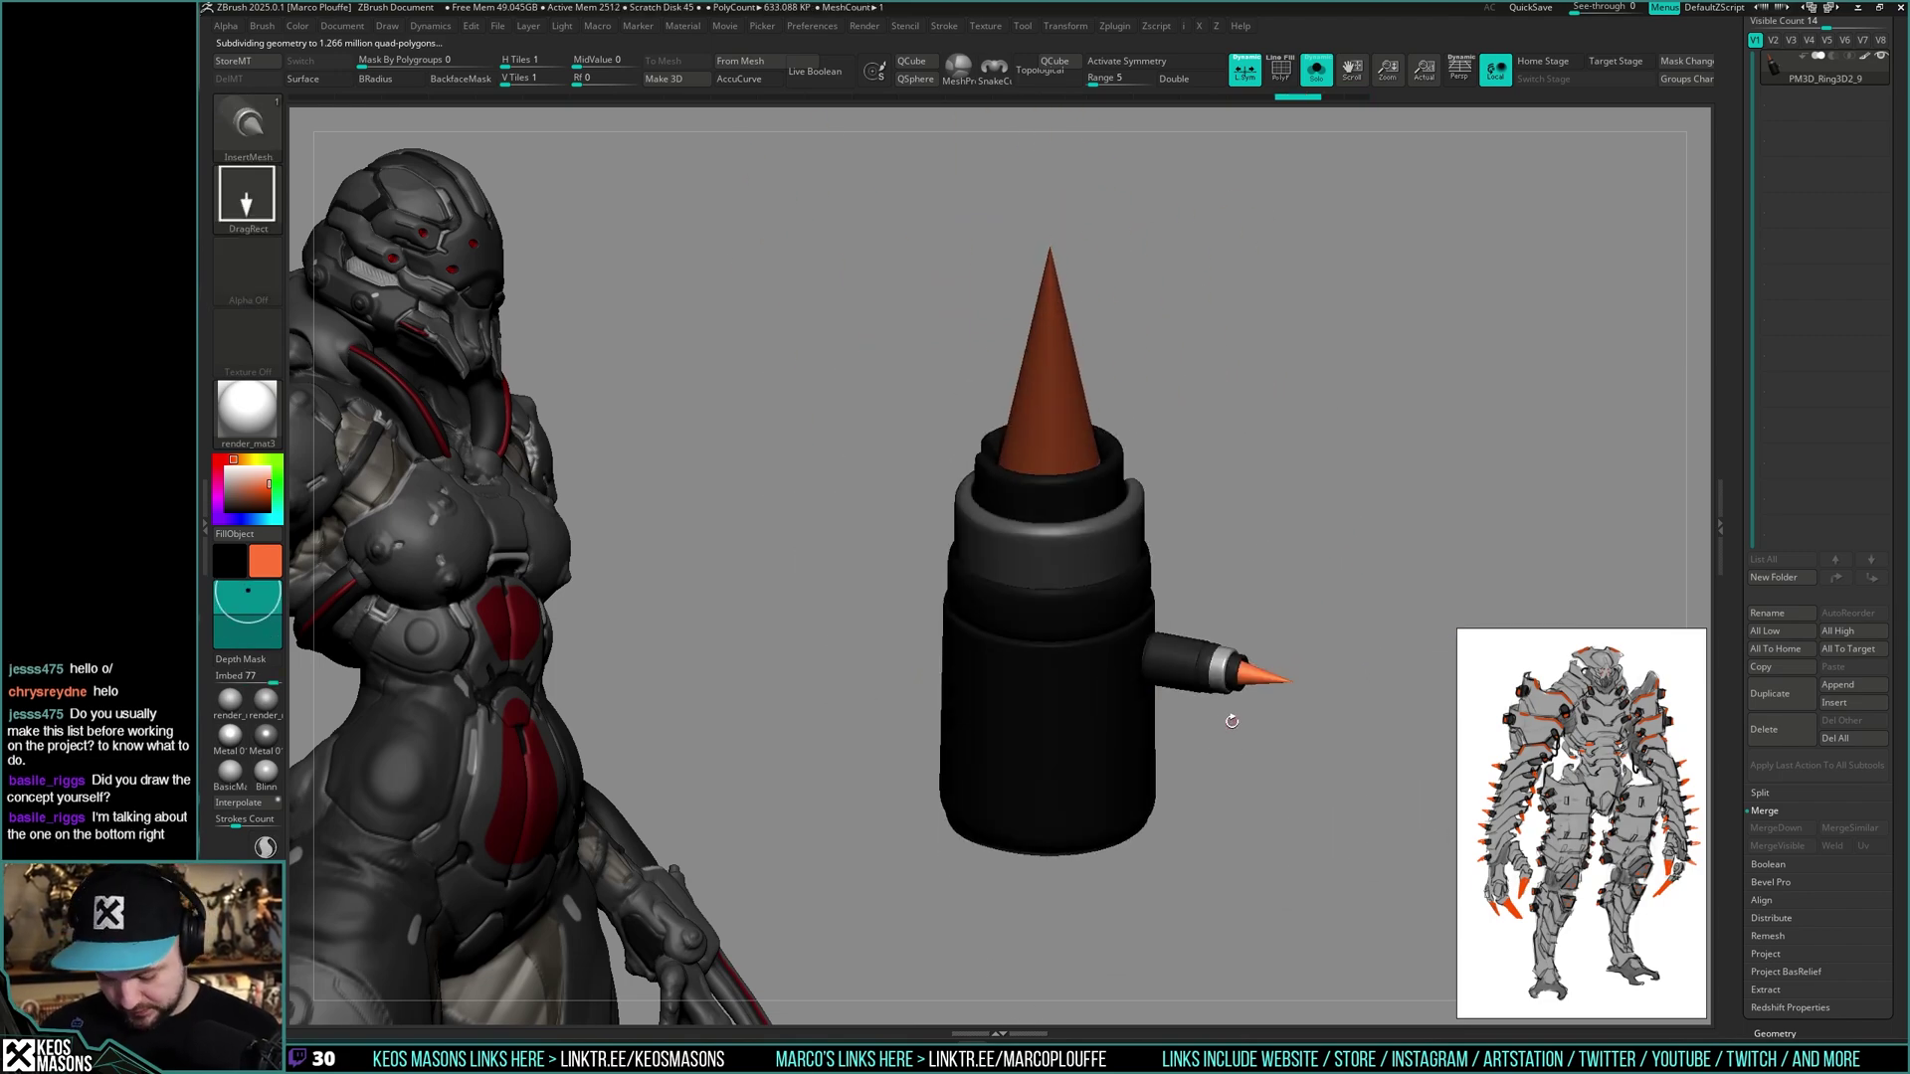
# - Save the insert brush as cylinder_spike in a new tools folder inside the trilobite project folder
pyautogui.press('b')
pyautogui.click(739, 1000)
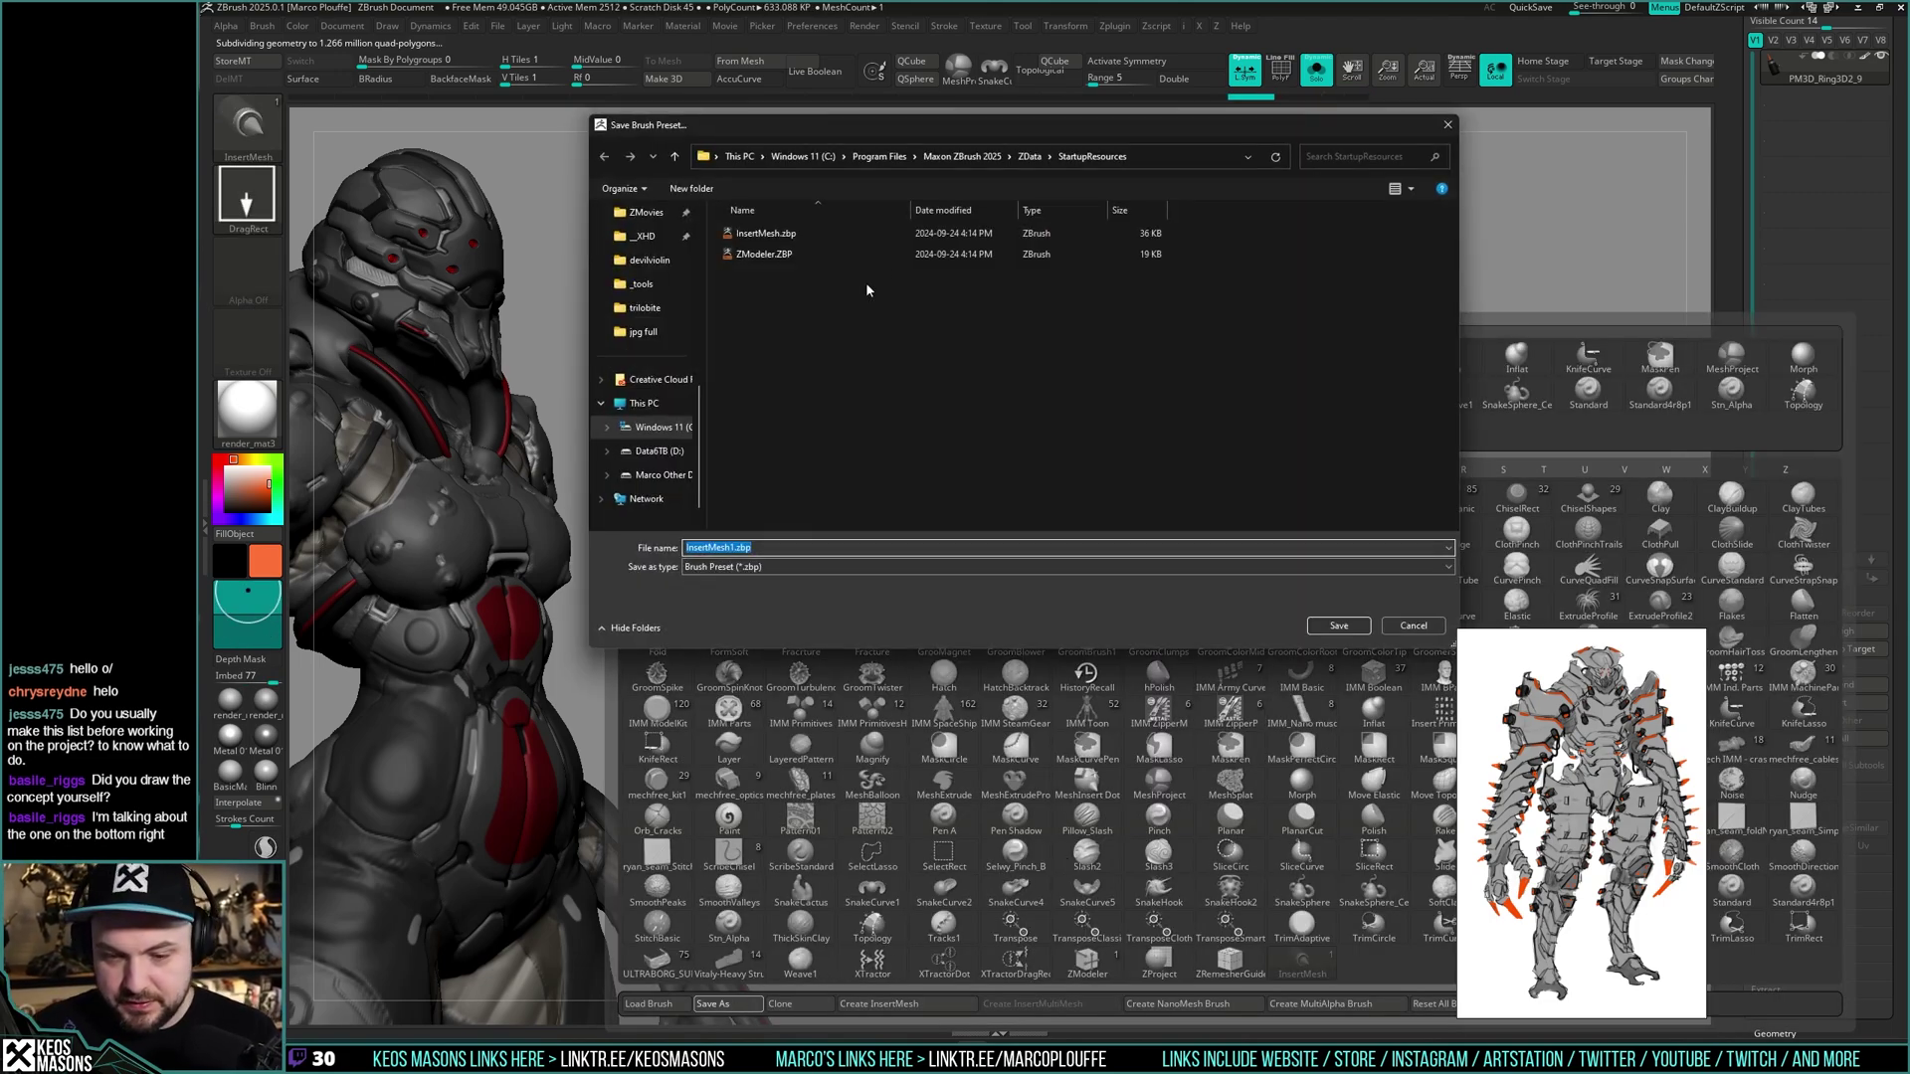
pyautogui.click(645, 308)
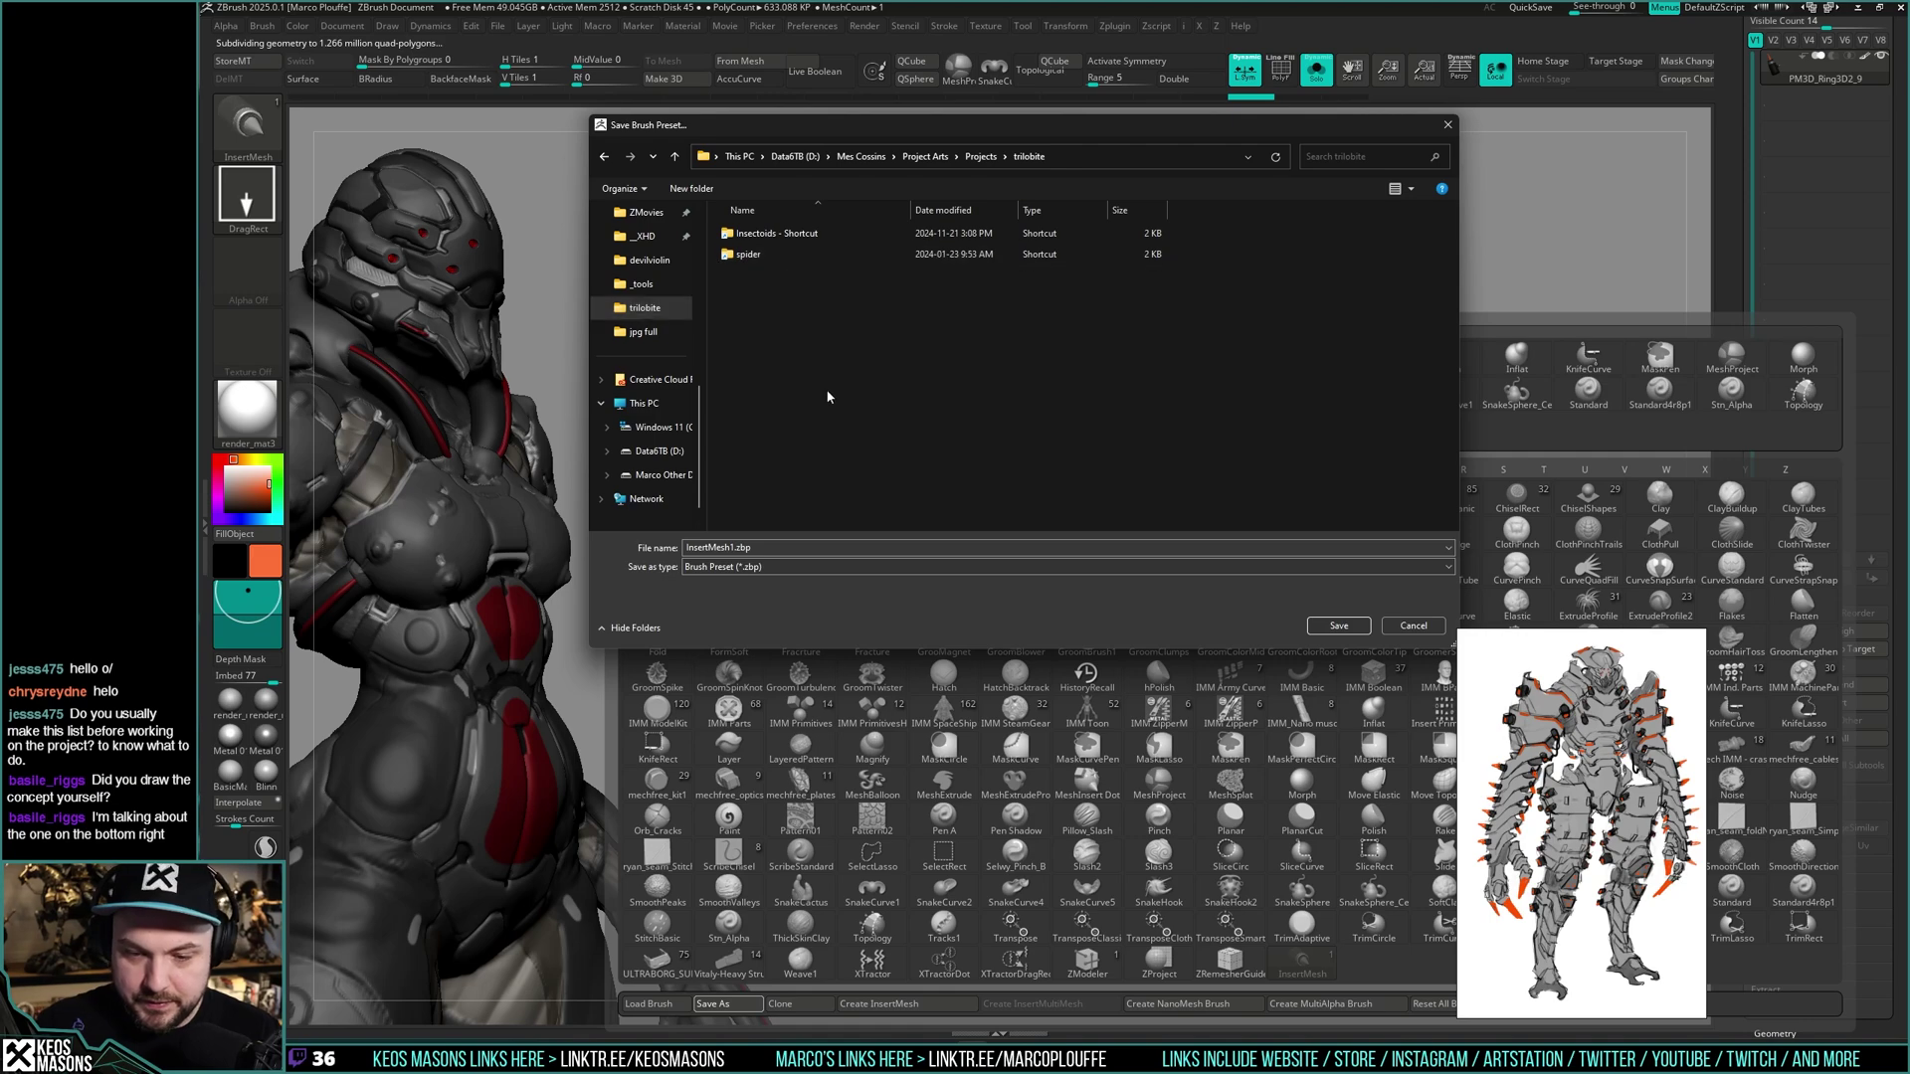
pyautogui.rightClick(824, 426)
pyautogui.moveTo(917, 558)
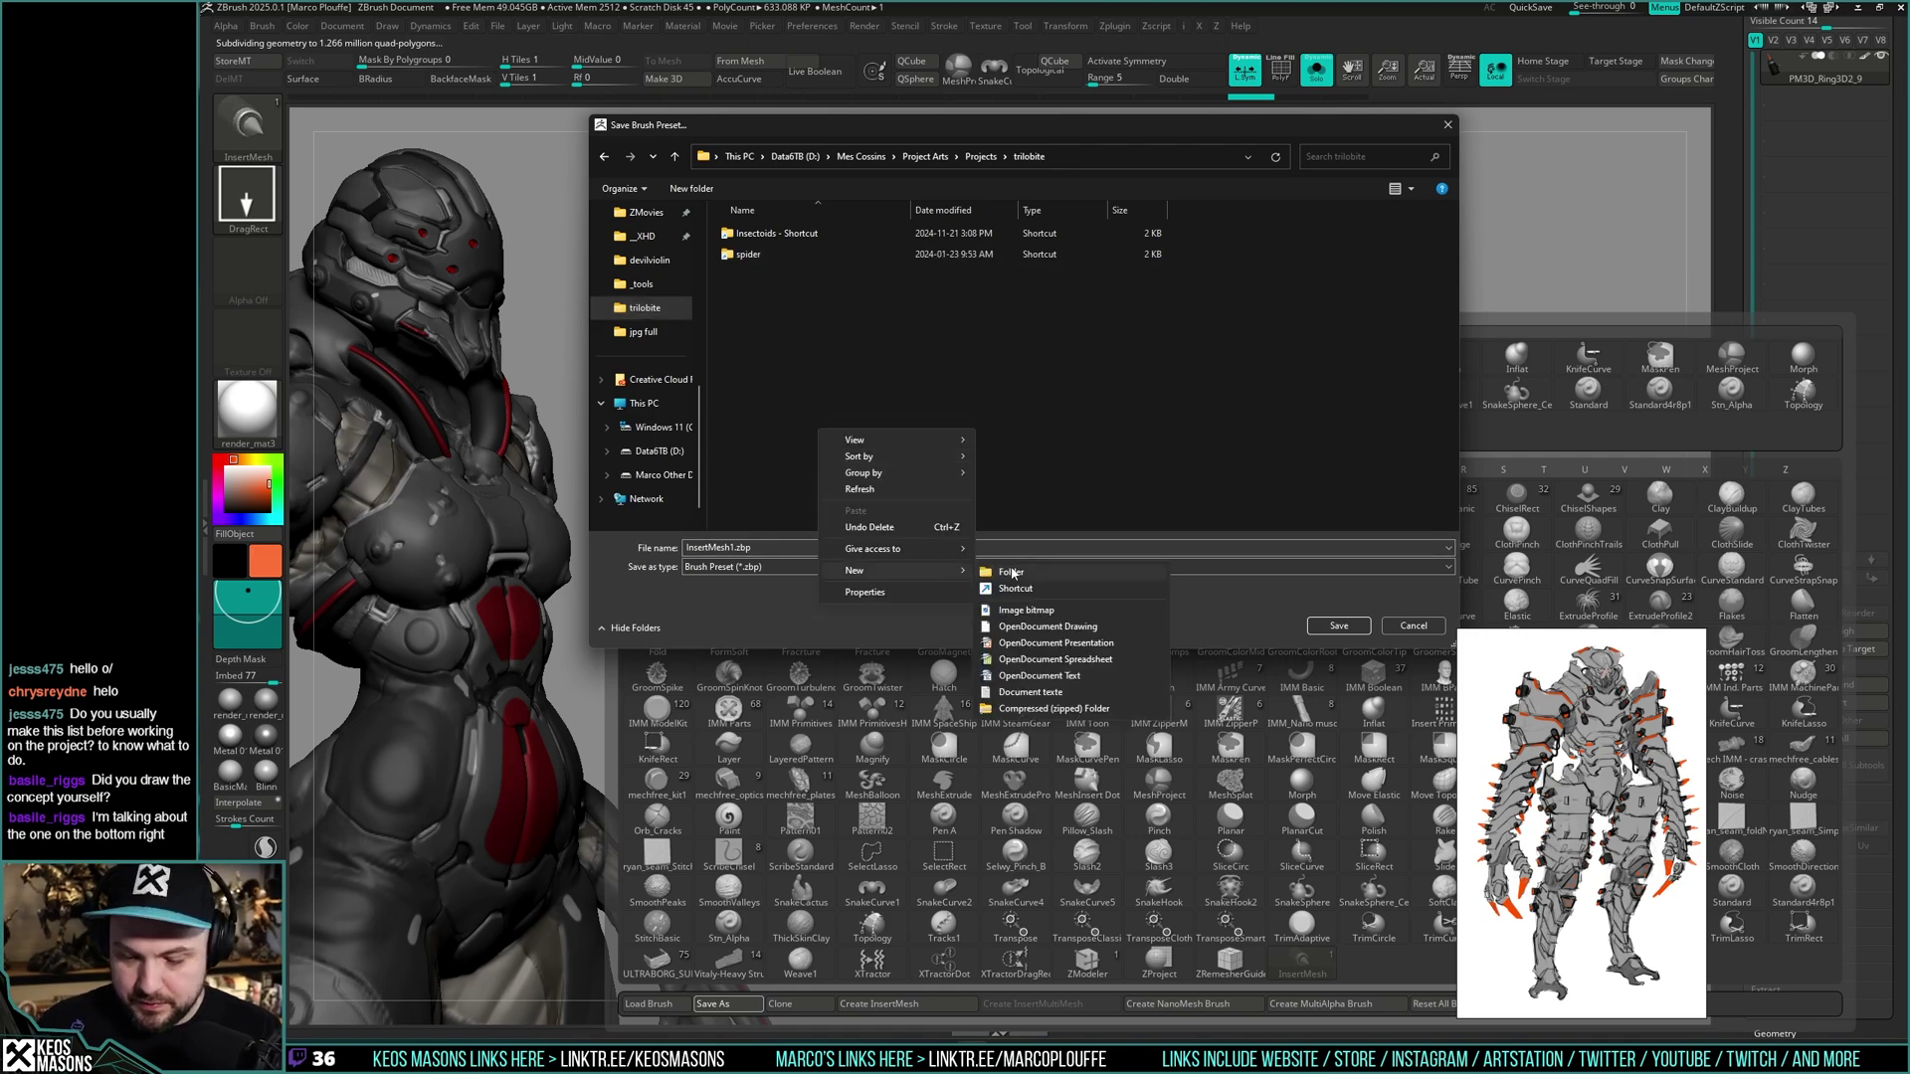
pyautogui.click(1009, 573)
pyautogui.write('tool')
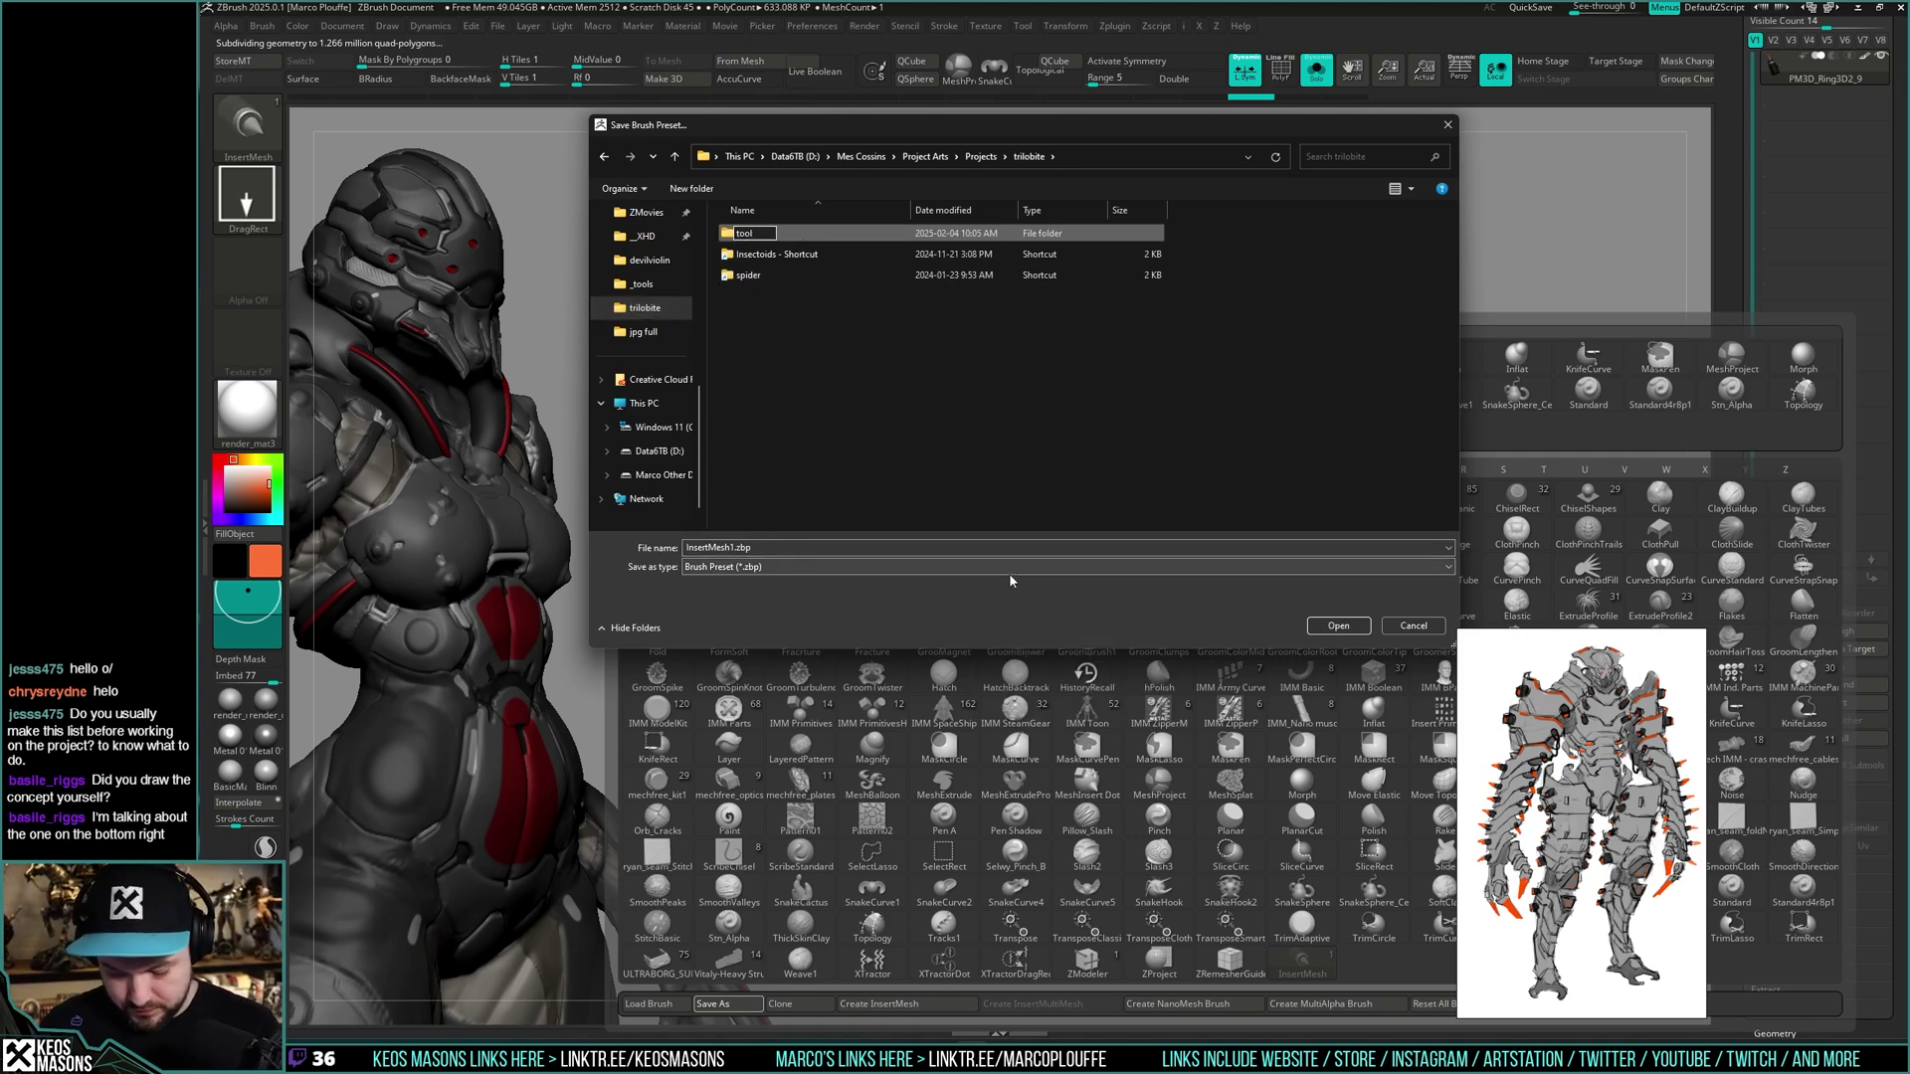
pyautogui.write('s')
pyautogui.press('Return')
pyautogui.press('Return')
pyautogui.click(872, 554)
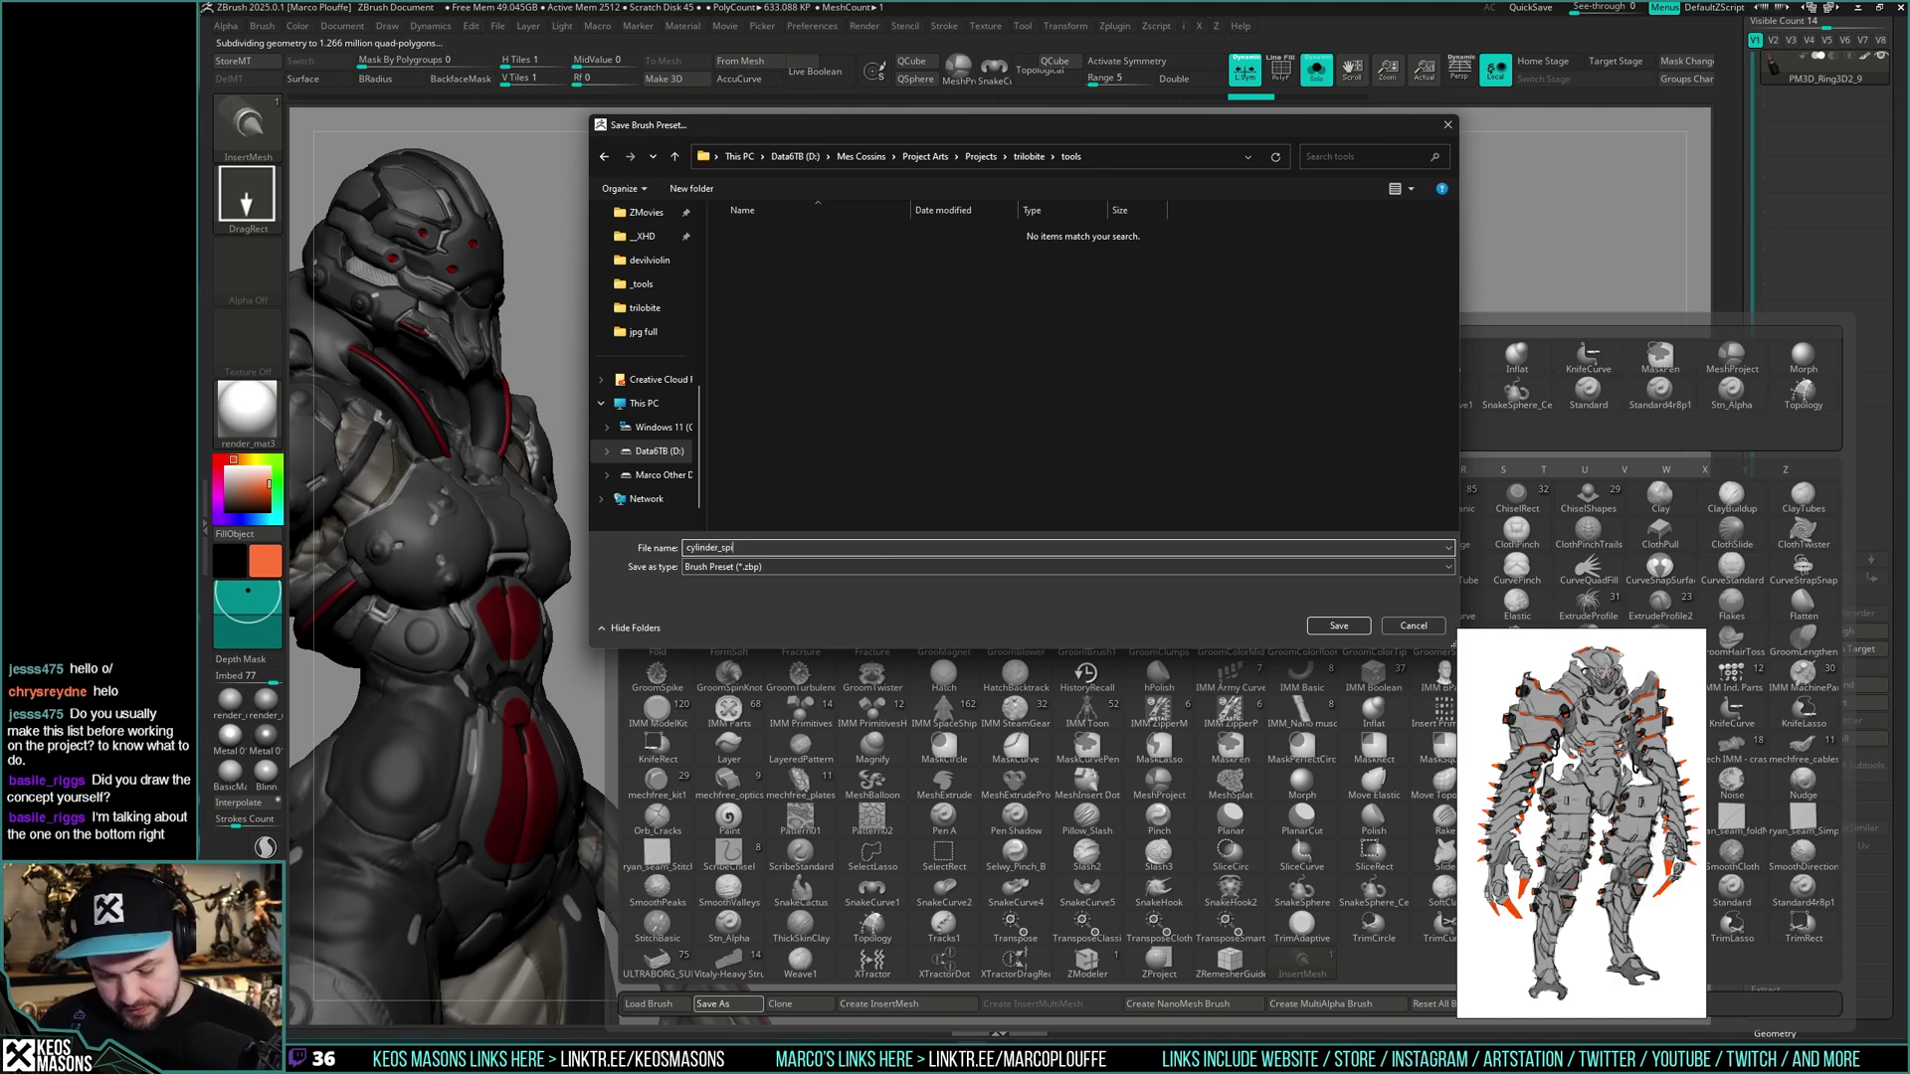
pyautogui.press('Return')
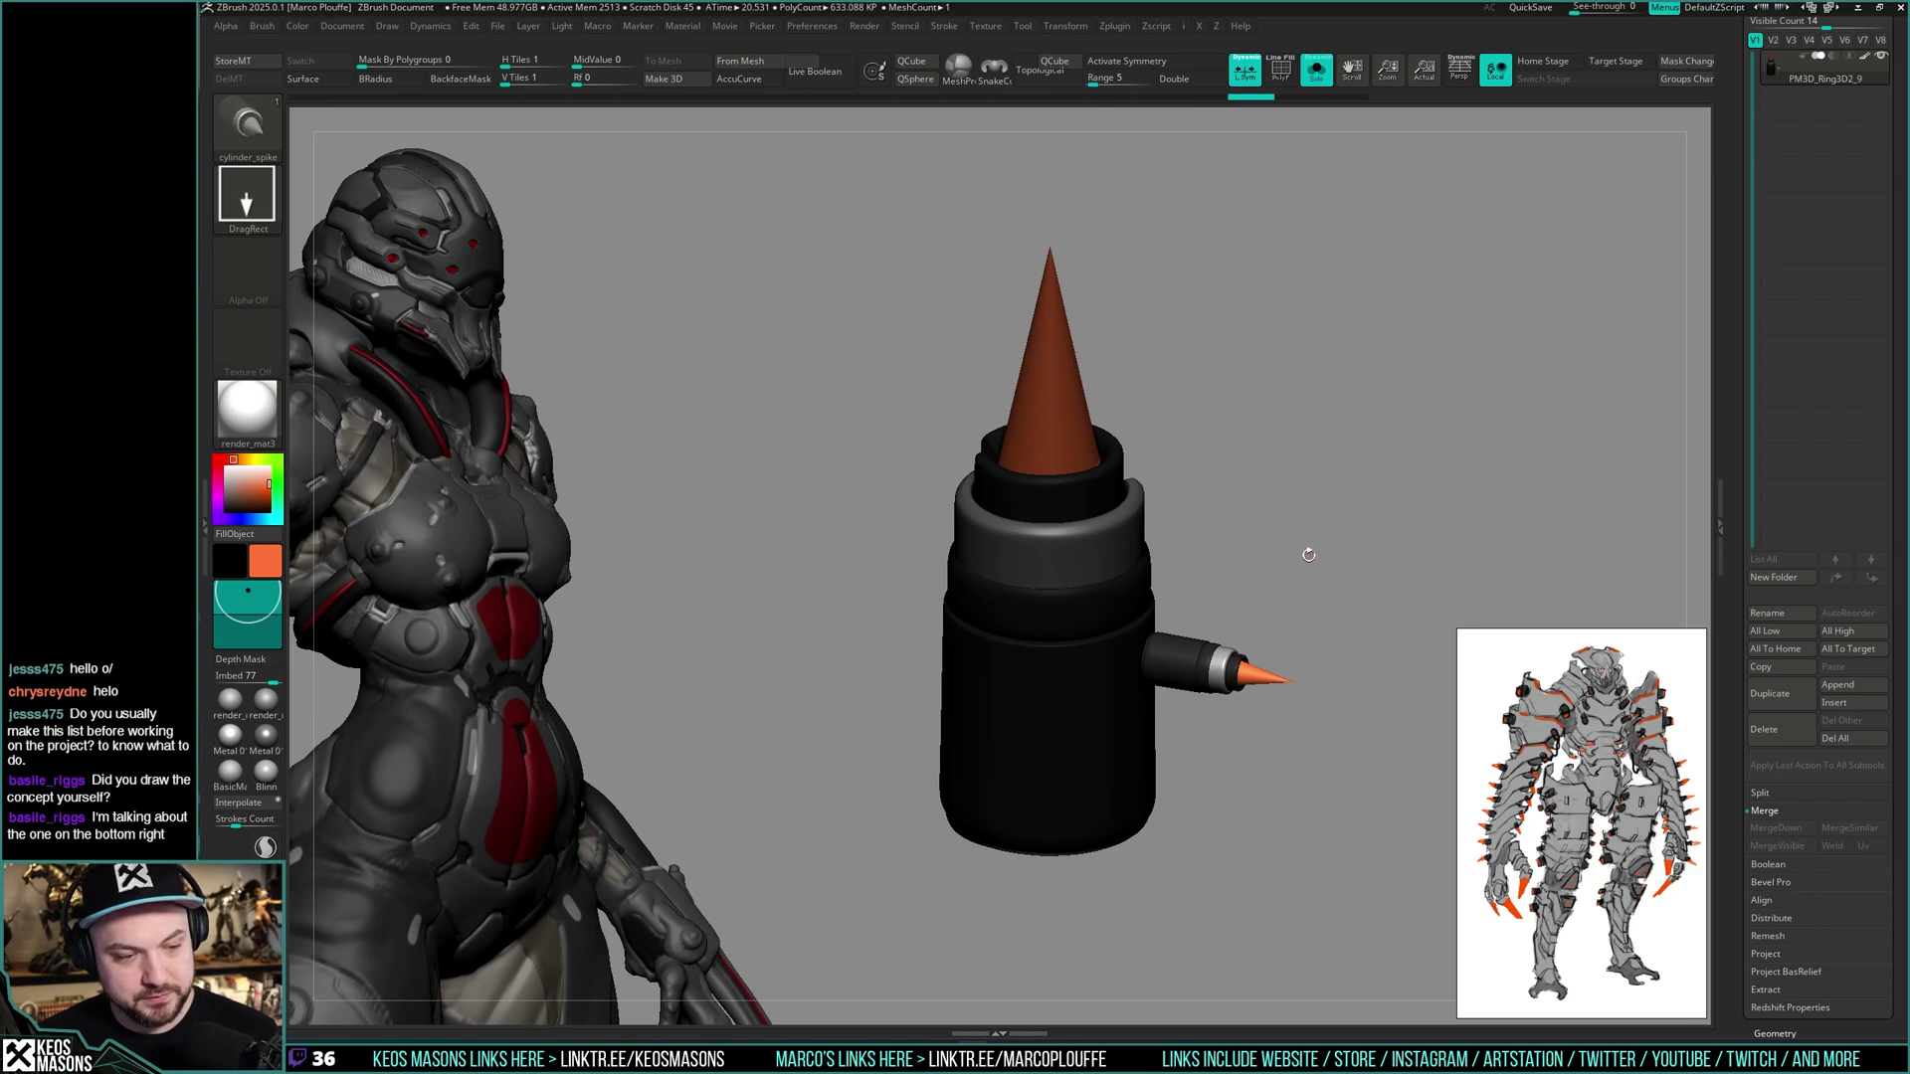
# - Switch back to the armoured creature tool and view its torso with perspective enabled
pyautogui.moveTo(1733, 428); pyautogui.dragTo(1739, 565)
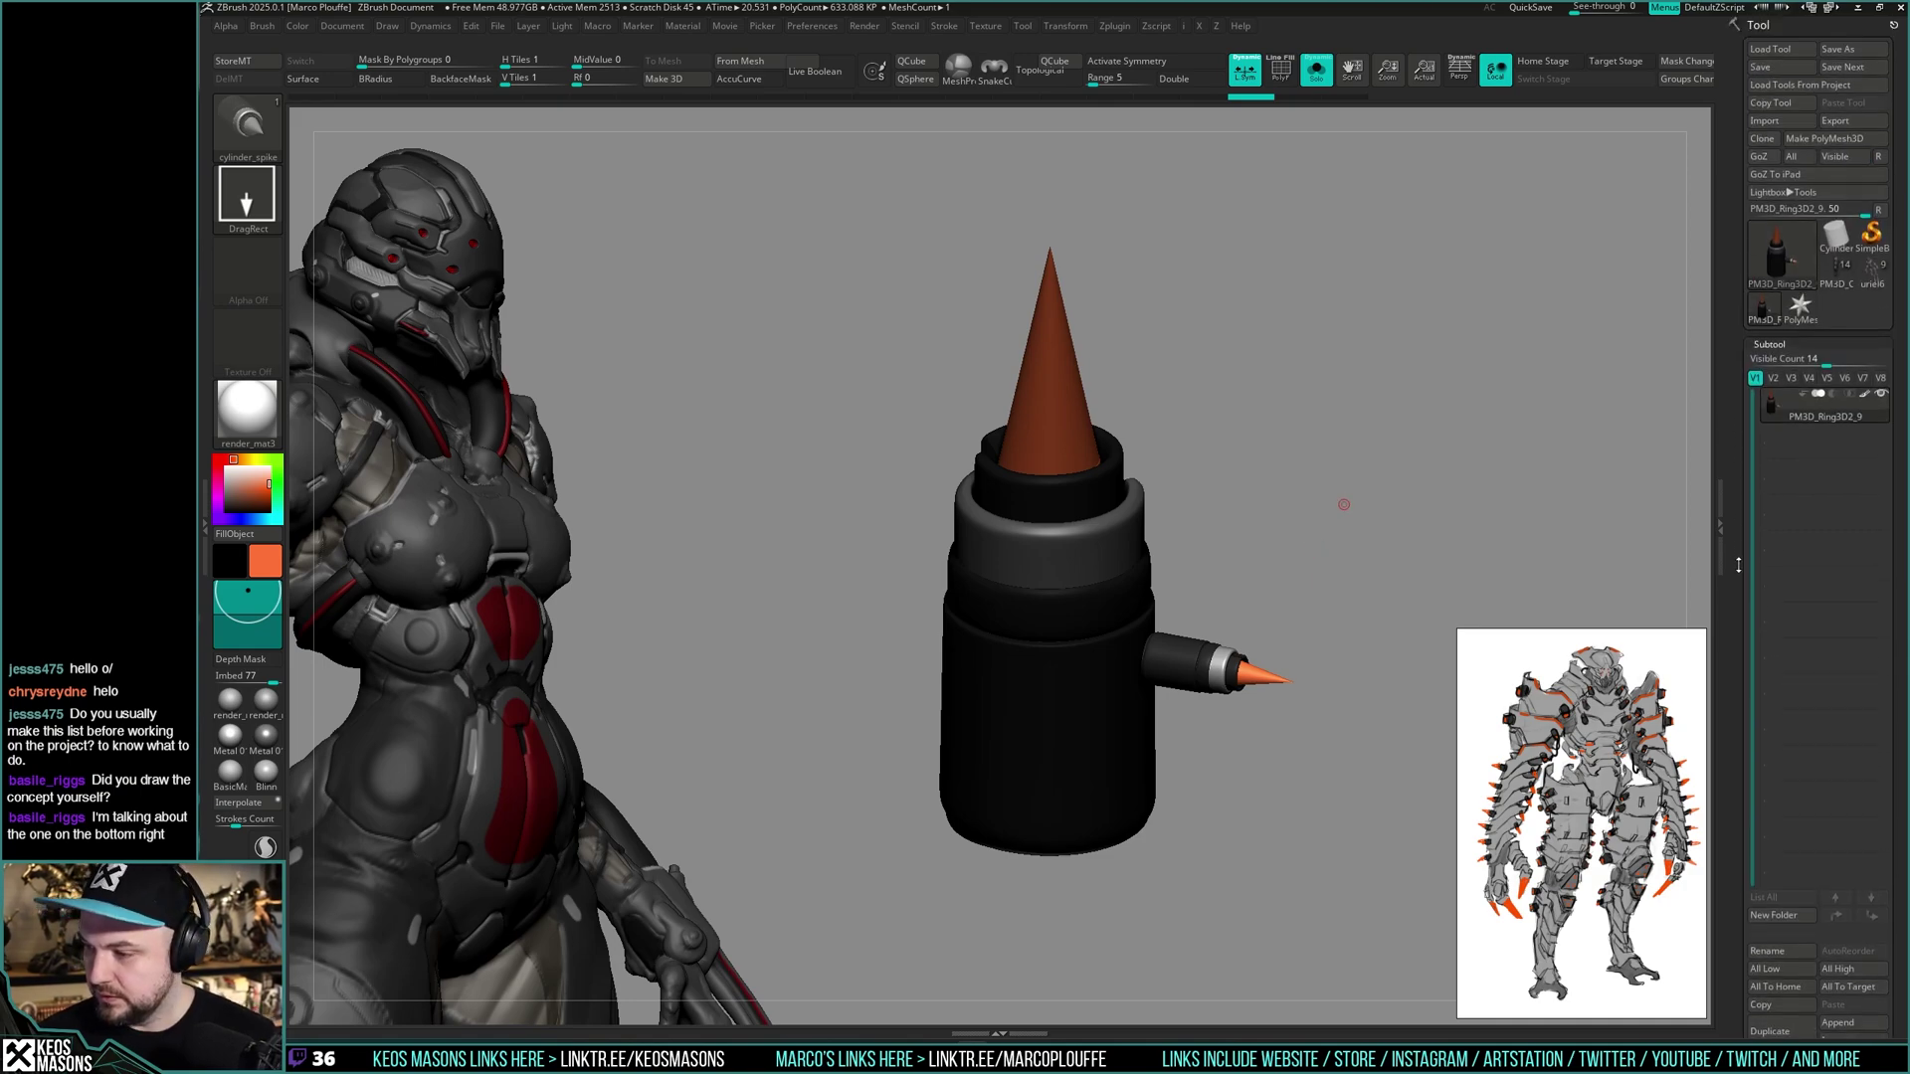
pyautogui.click(1842, 282)
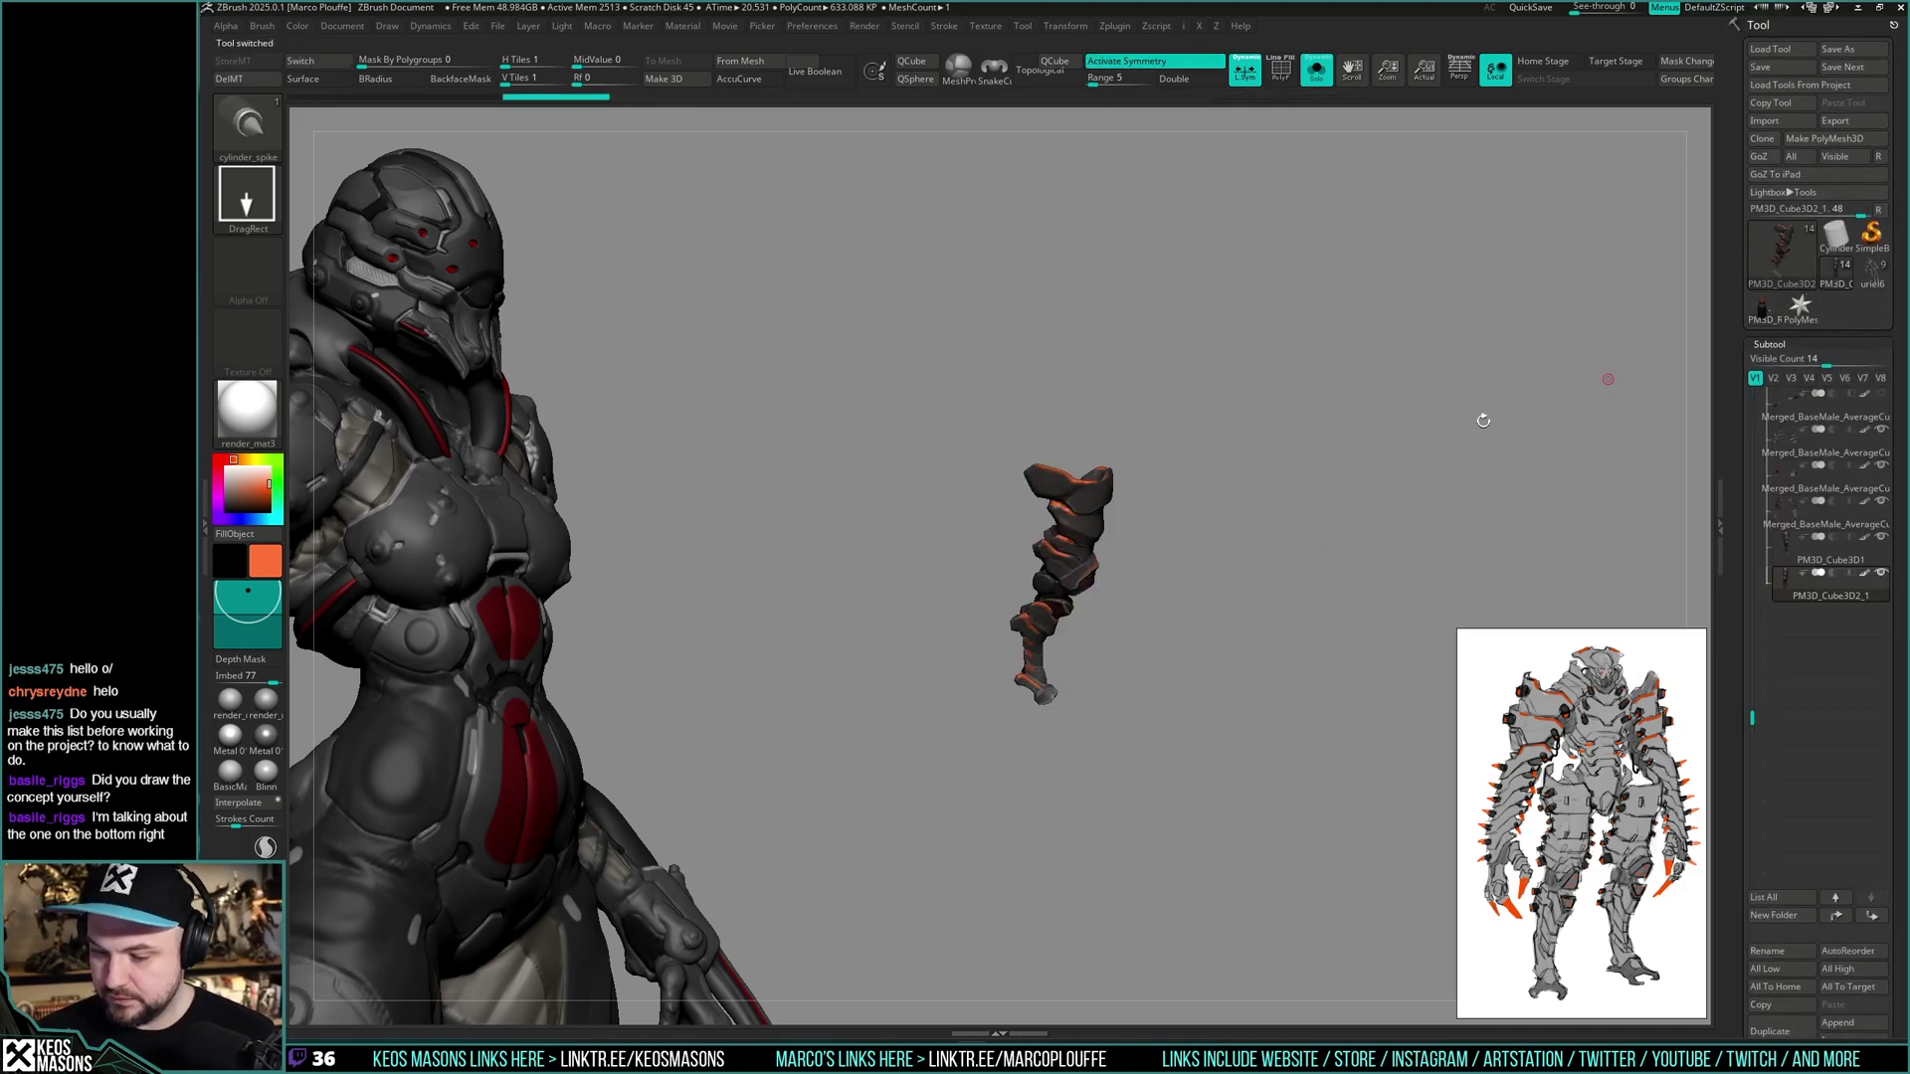
pyautogui.moveTo(1116, 499)
pyautogui.keyDown('alt'); pyautogui.mouseDown()
pyautogui.moveTo(1142, 622)
pyautogui.moveTo(1138, 537)
pyautogui.moveTo(1154, 593)
pyautogui.moveTo(1126, 557)
pyautogui.moveTo(854, 693)
pyautogui.mouseUp(); pyautogui.keyUp('alt')
pyautogui.moveTo(1184, 396)
pyautogui.keyDown('alt'); pyautogui.mouseDown()
pyautogui.moveTo(1254, 543)
pyautogui.moveTo(1230, 603)
pyautogui.mouseUp(); pyautogui.keyUp('alt')
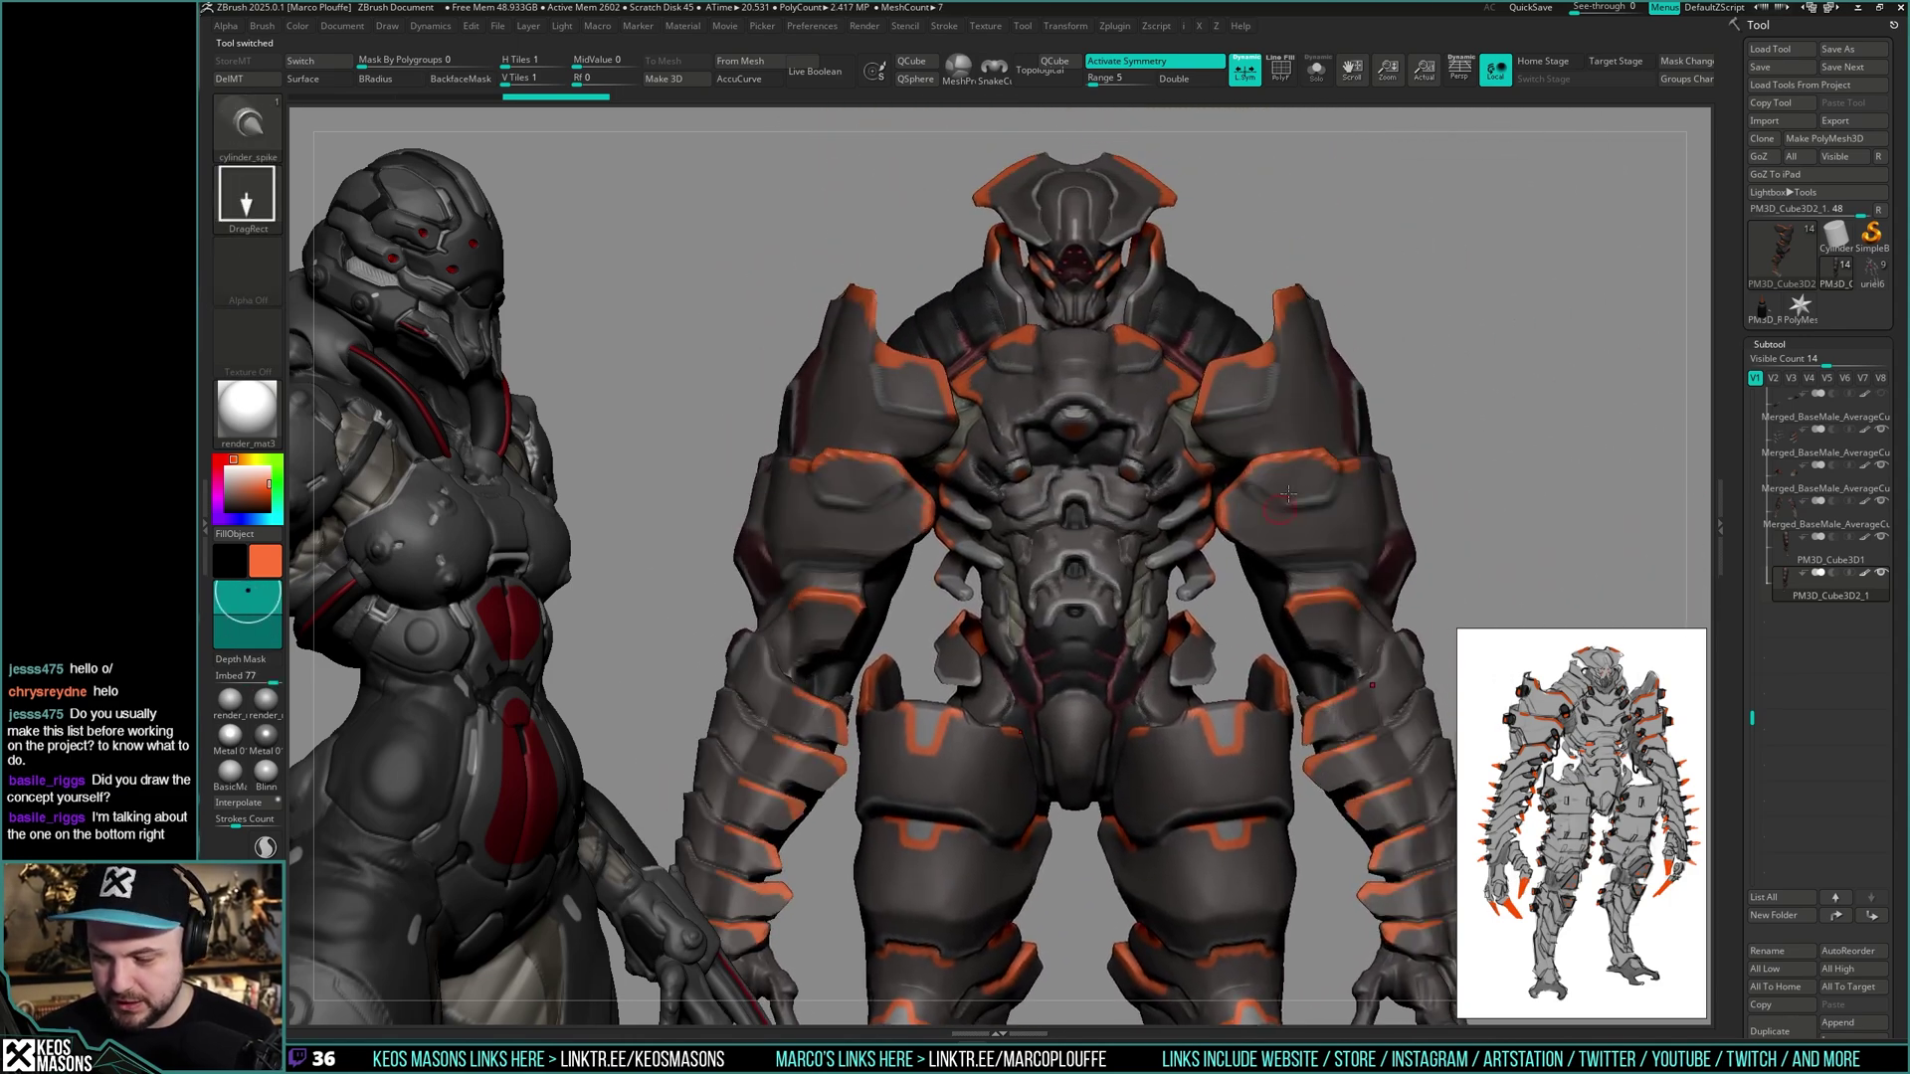
pyautogui.press('p')
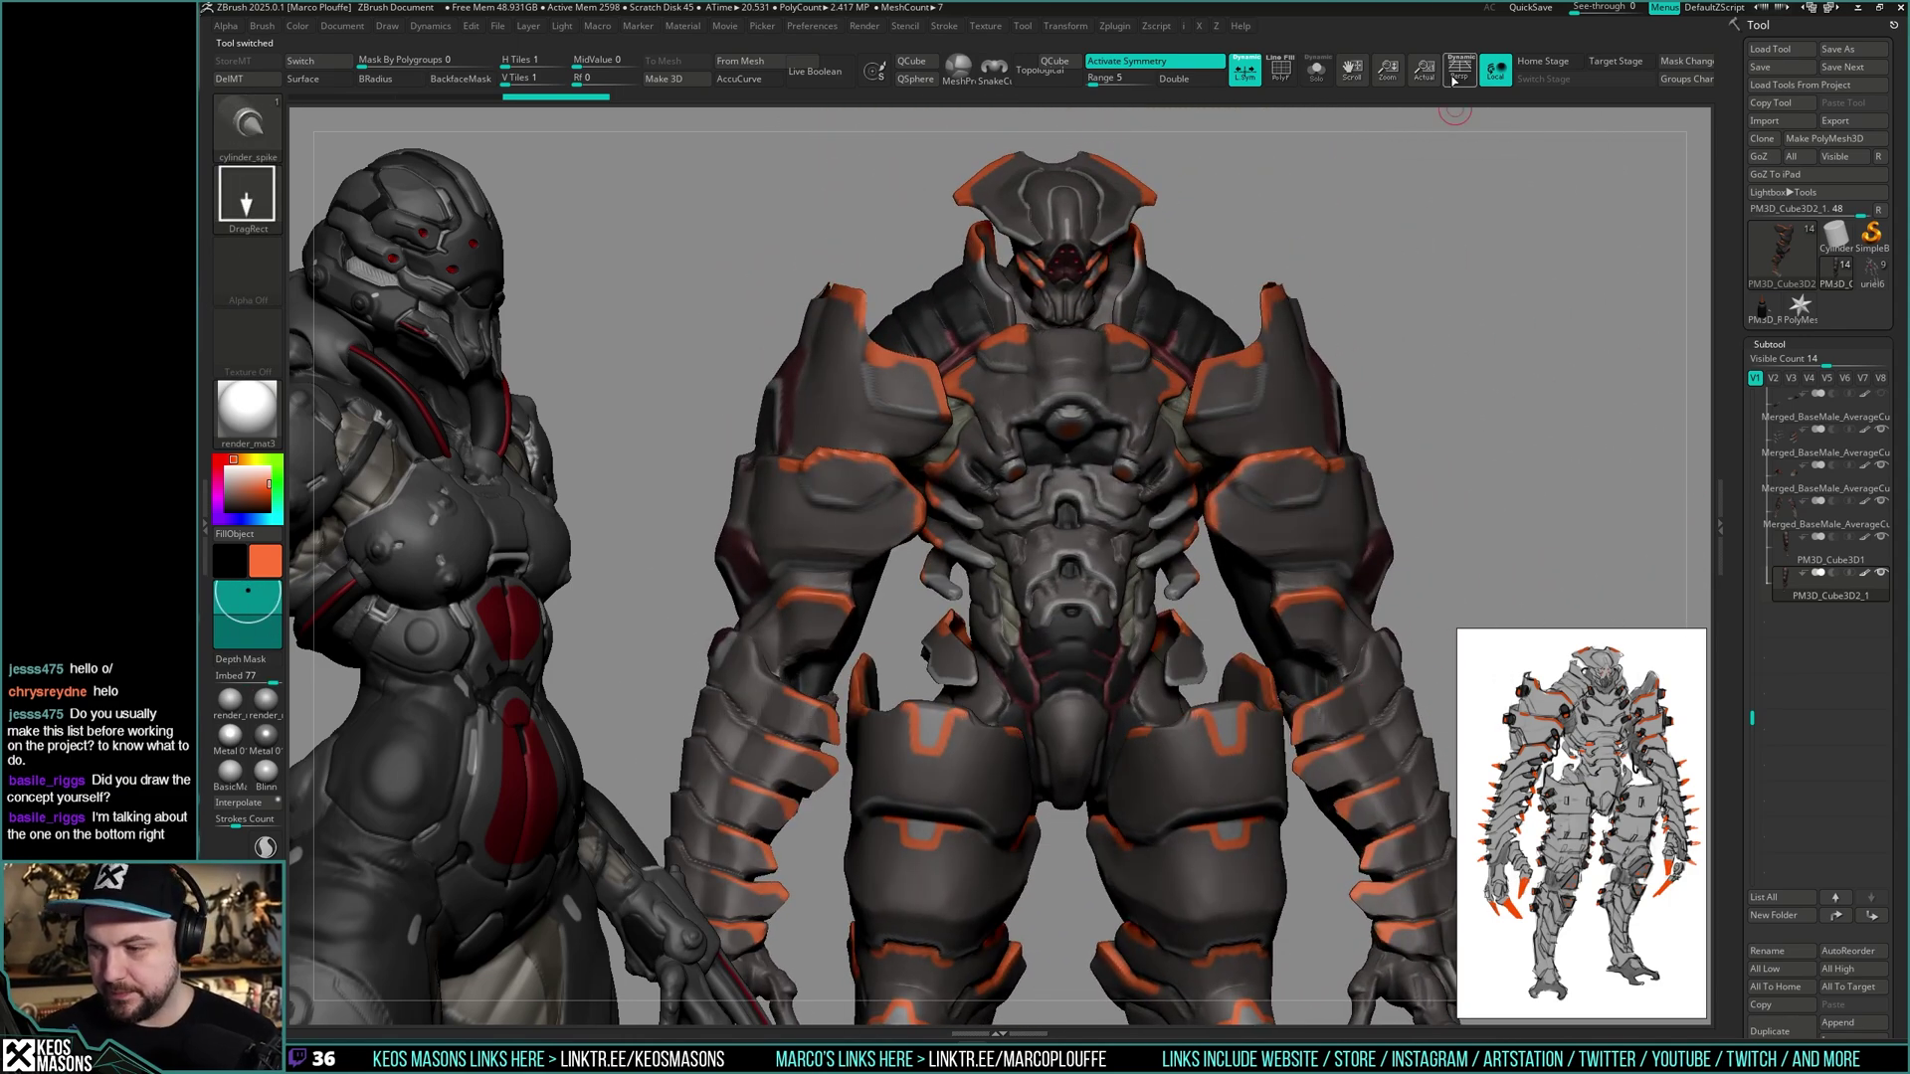
pyautogui.moveTo(1108, 698); pyautogui.dragTo(1131, 680, button='right')
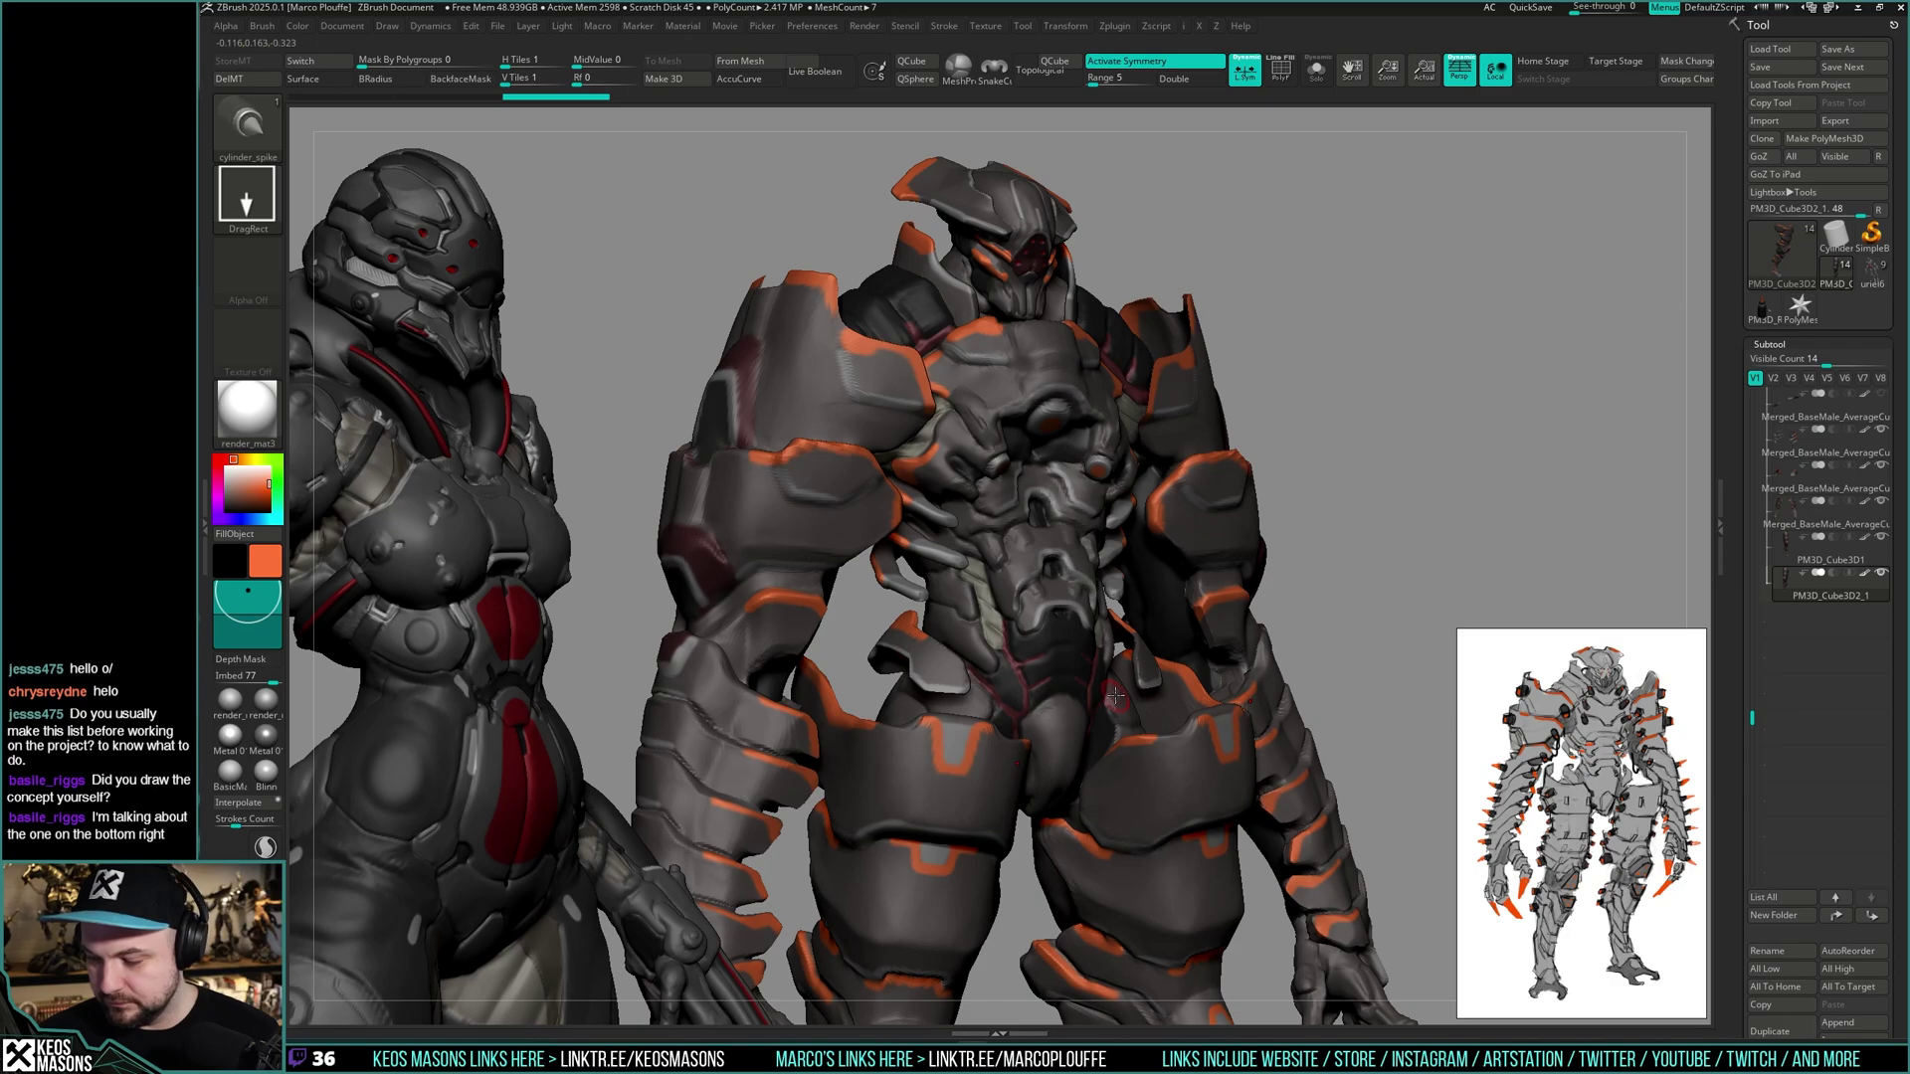
pyautogui.moveTo(1111, 679)
pyautogui.mouseDown(button='right')
pyautogui.moveTo(1166, 697)
pyautogui.moveTo(1107, 679)
pyautogui.moveTo(1134, 693)
pyautogui.moveTo(1079, 641)
pyautogui.moveTo(1056, 696)
pyautogui.moveTo(1122, 716)
pyautogui.moveTo(1111, 764)
pyautogui.moveTo(1144, 751)
pyautogui.moveTo(1114, 438)
pyautogui.moveTo(1102, 509)
pyautogui.moveTo(1053, 569)
pyautogui.mouseUp(button='right')
pyautogui.press('space')
pyautogui.moveTo(1081, 487); pyautogui.dragTo(1100, 486)
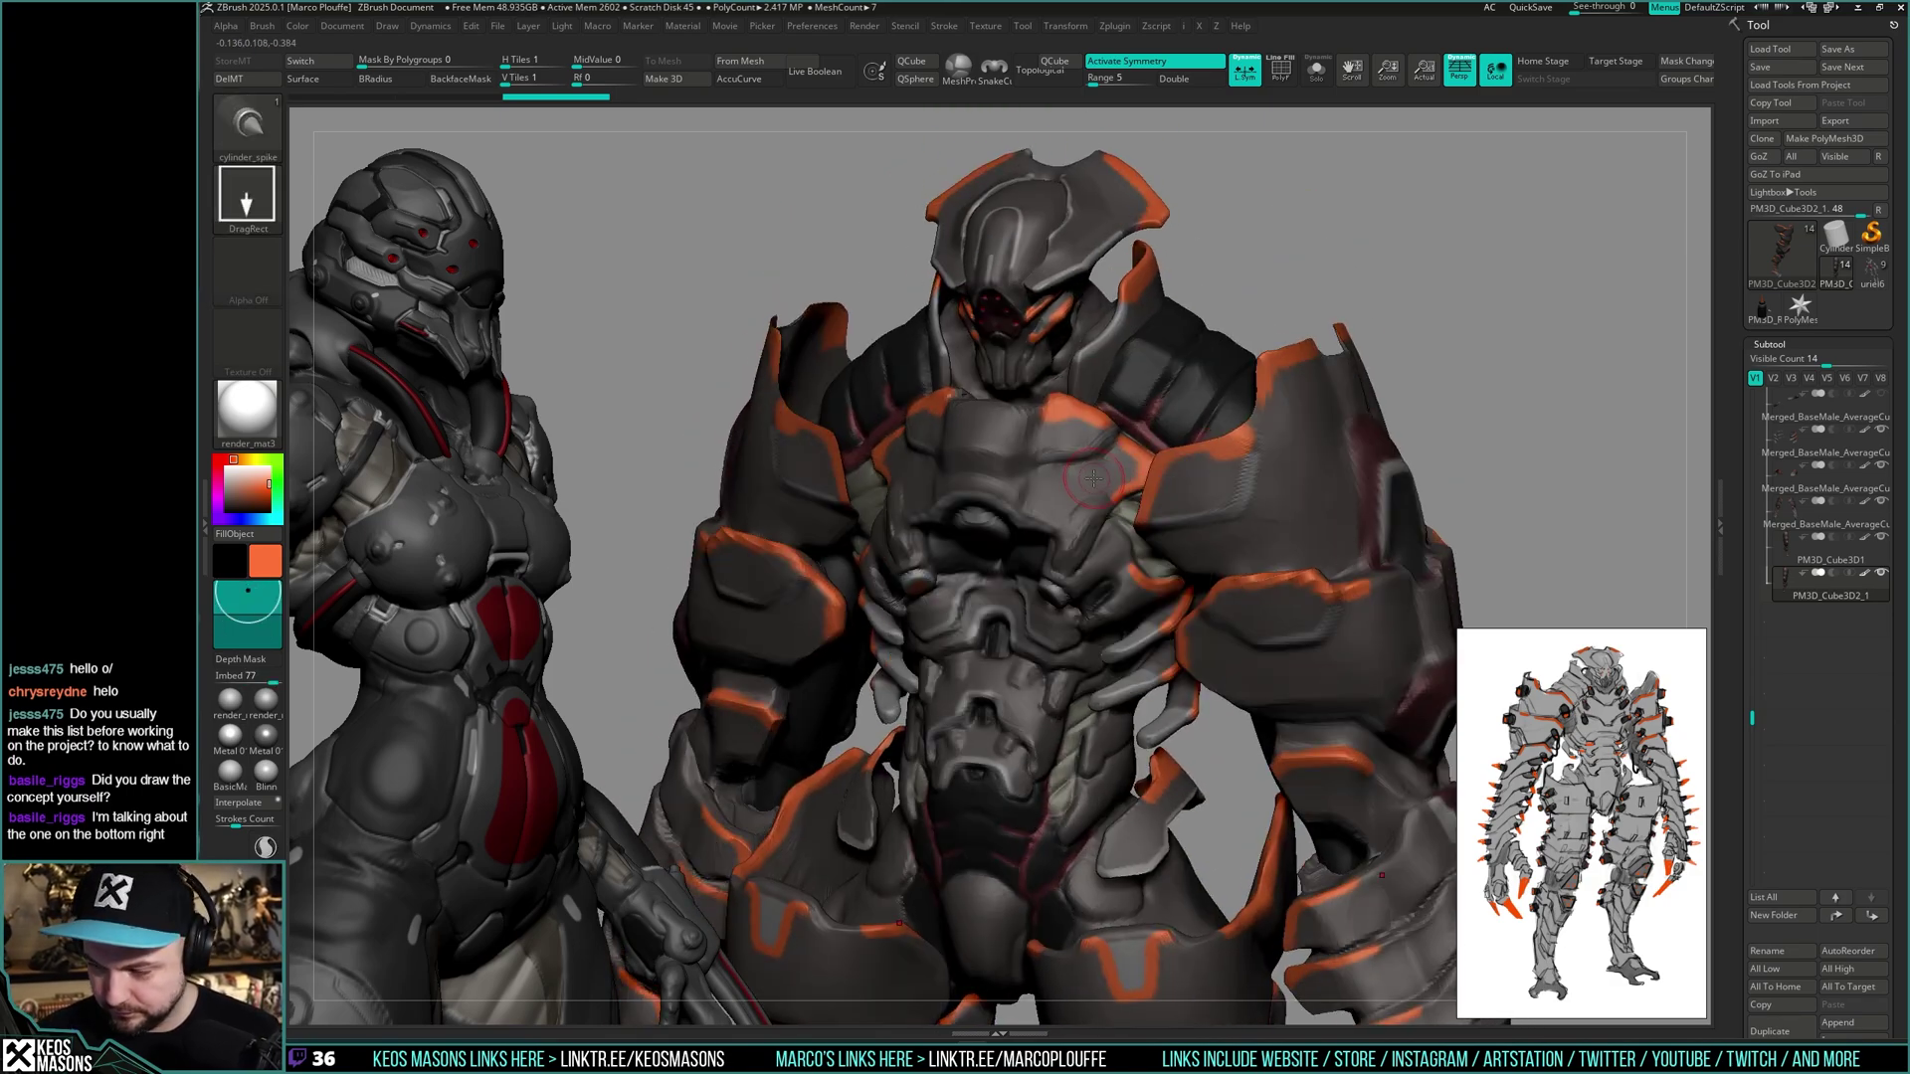
# - Select the chest armour subtool Merged_BaseMale_AverageCut4_5 and delete its lower subdivision levels
pyautogui.moveTo(1751, 716); pyautogui.dragTo(1753, 534)
pyautogui.click(1783, 527)
pyautogui.scroll(-5, 1808, 403)
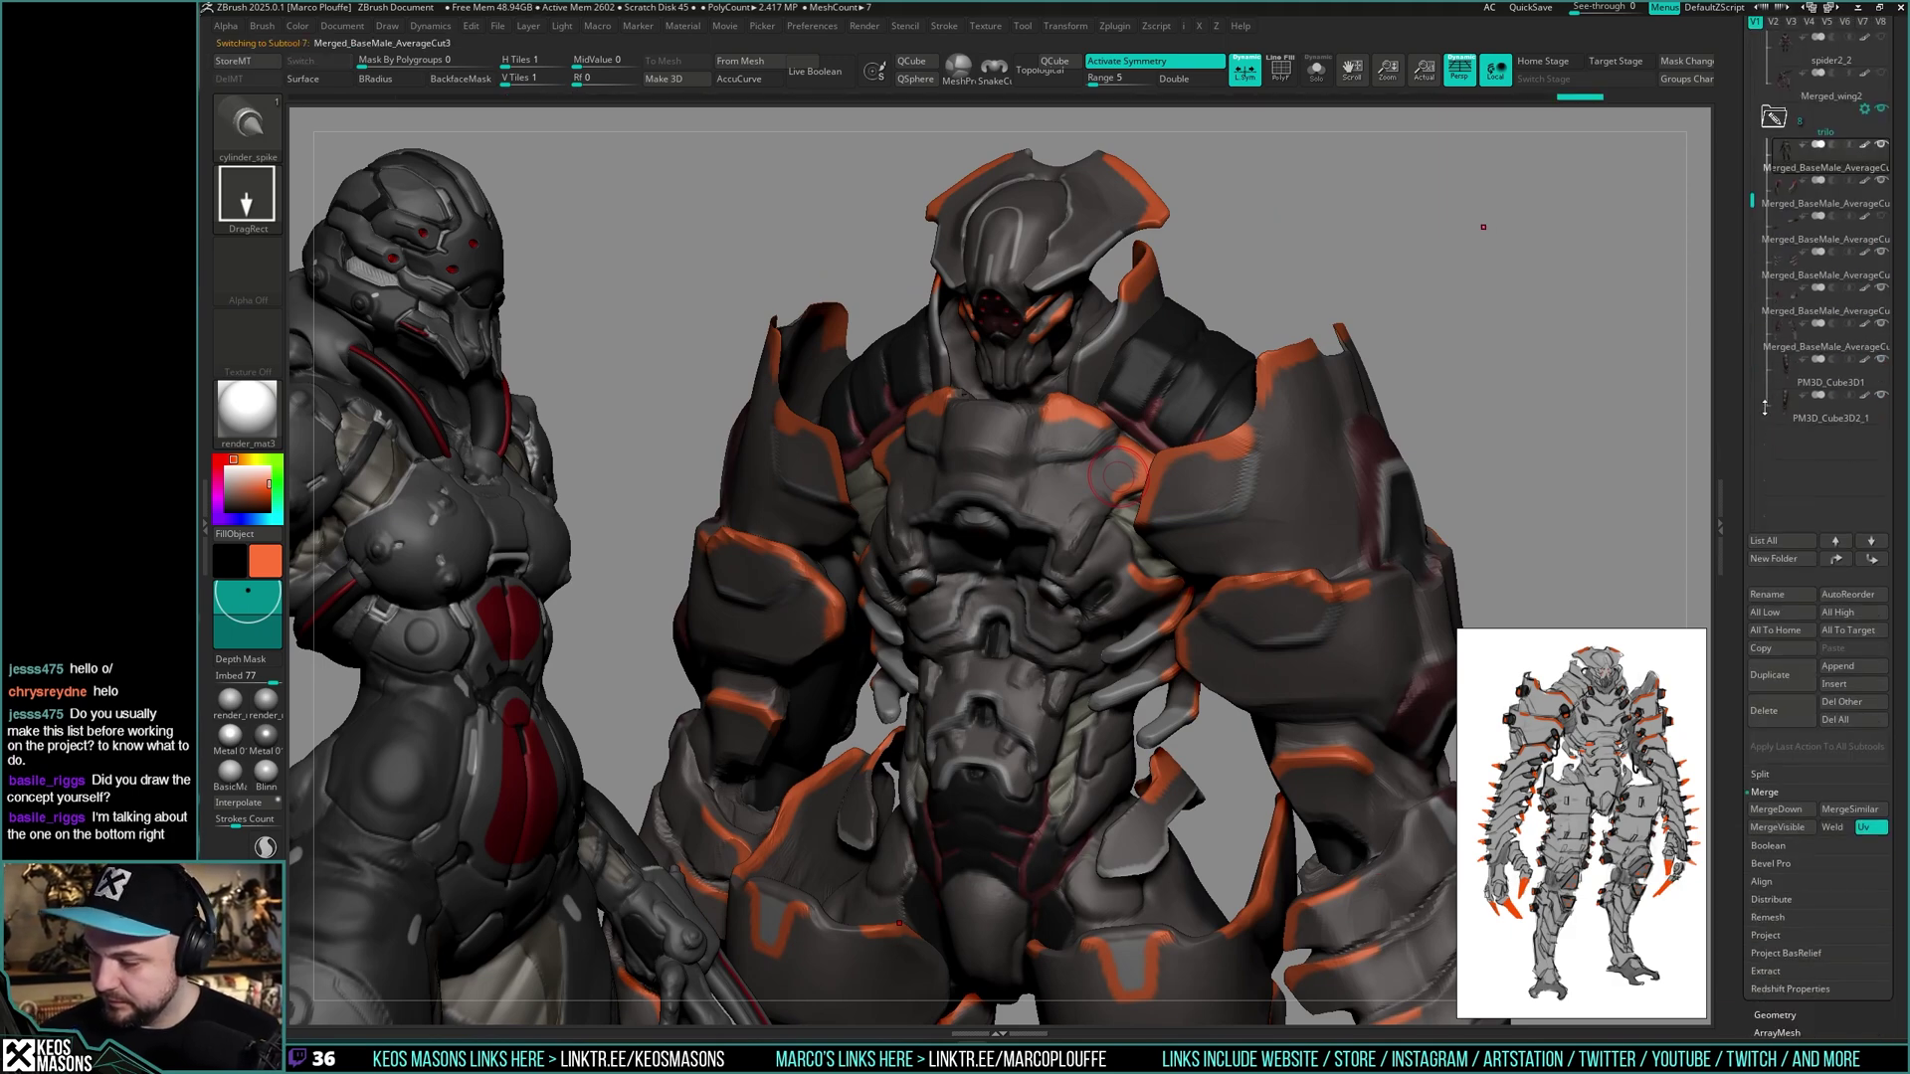
pyautogui.click(1780, 491)
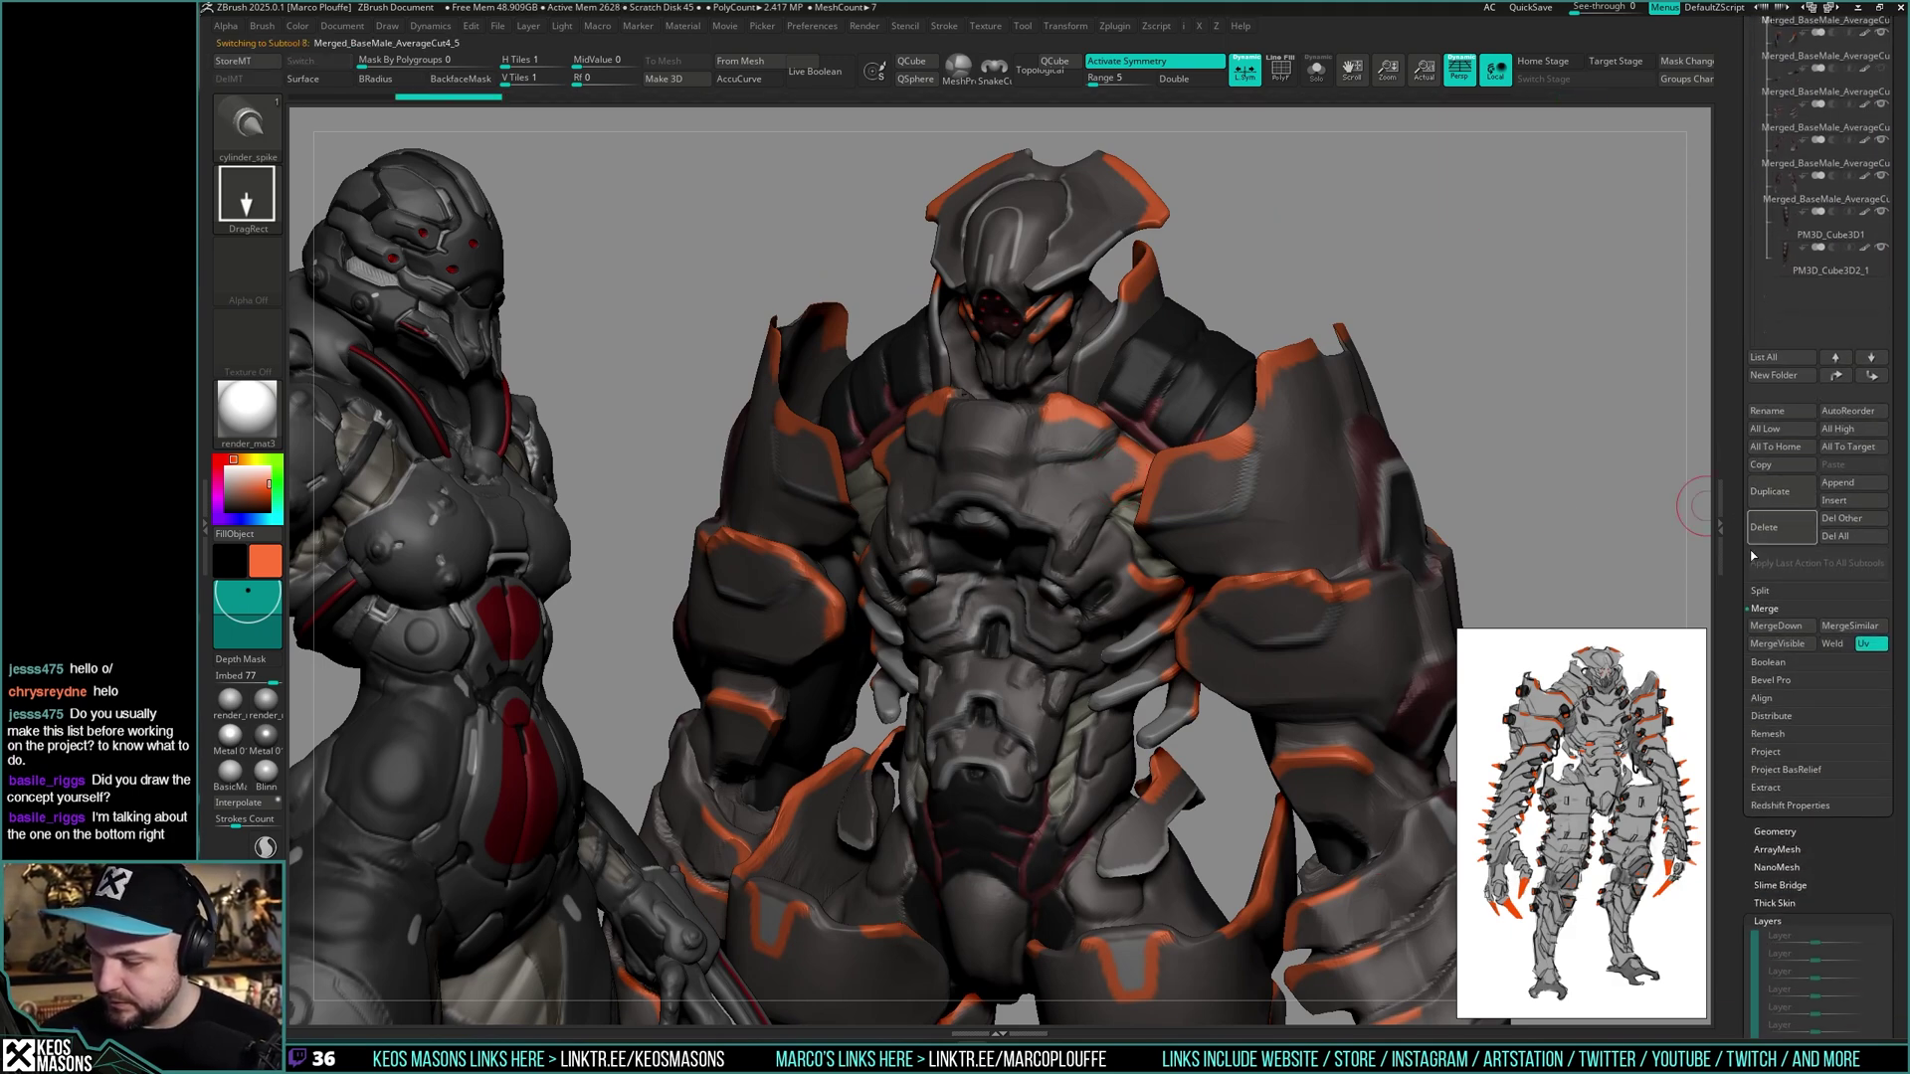
pyautogui.scroll(-4, 1780, 518)
pyautogui.press('i')
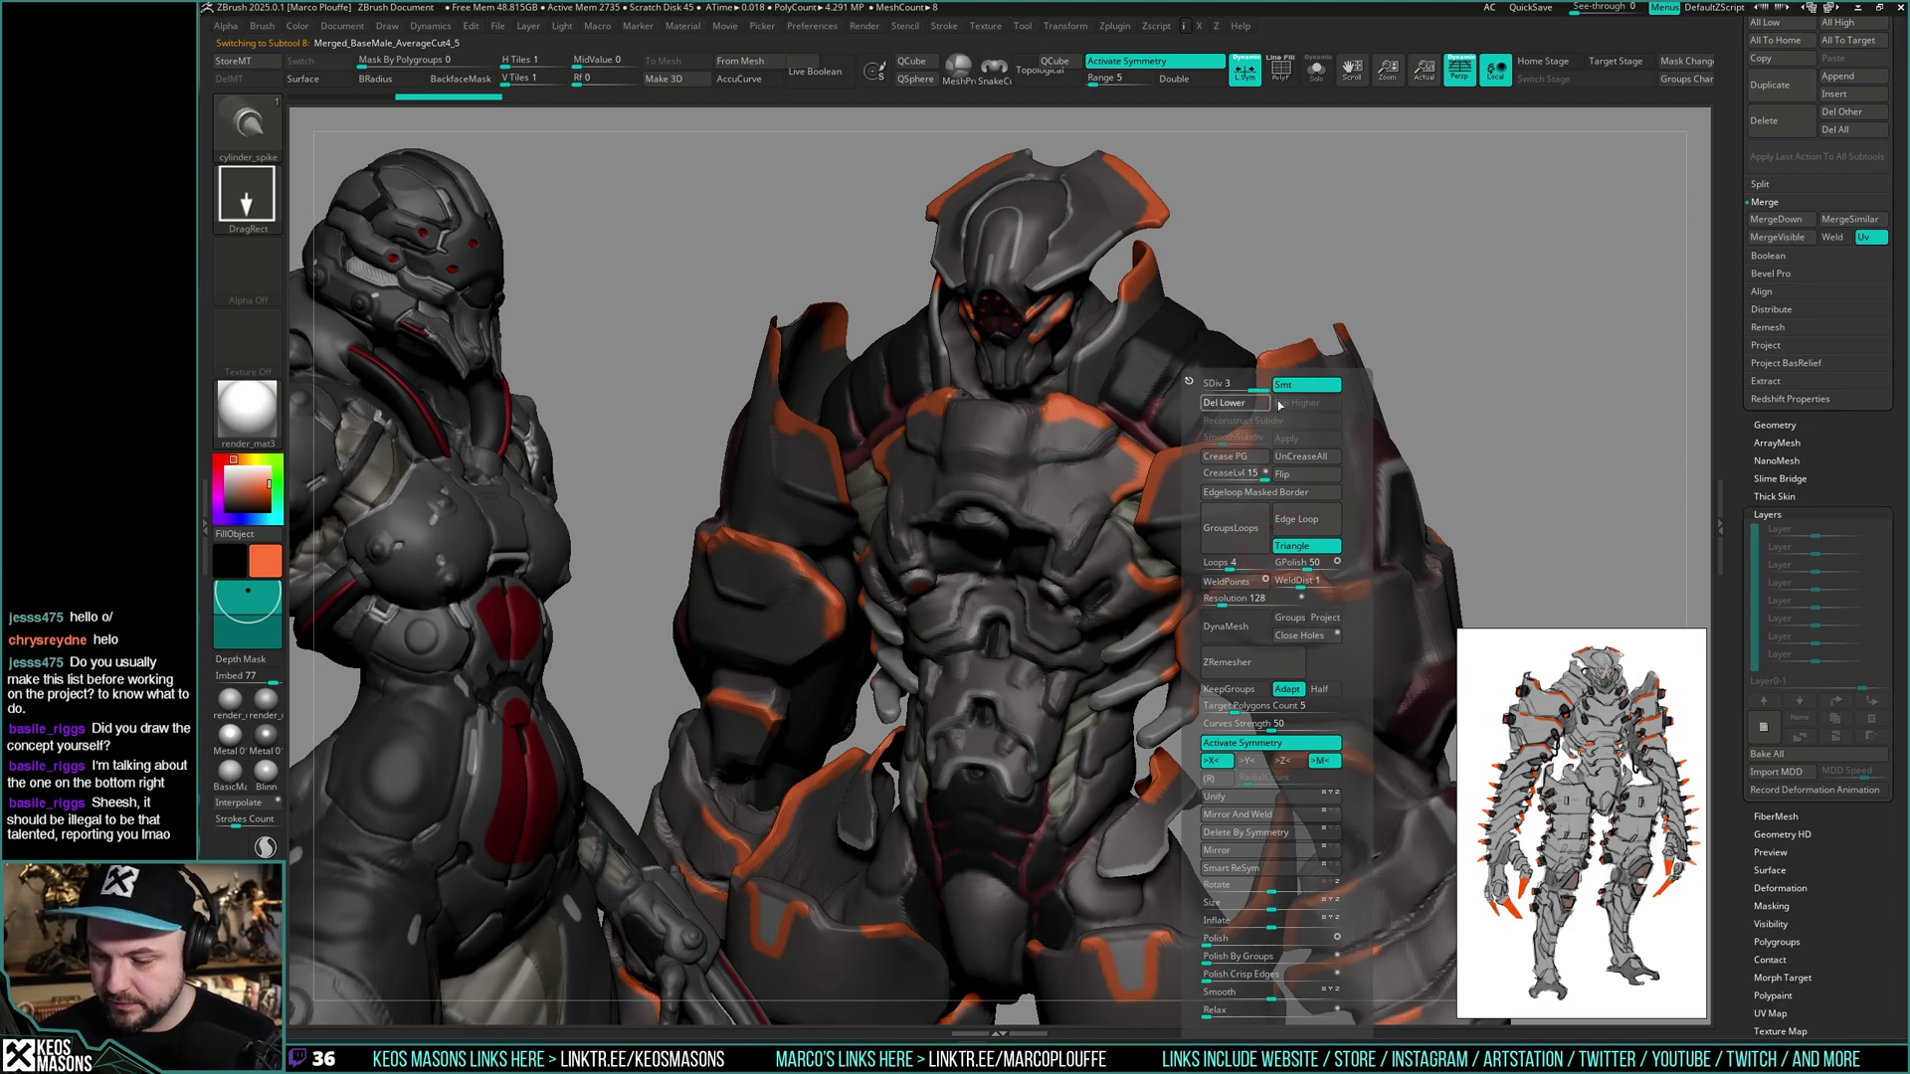
pyautogui.click(1243, 402)
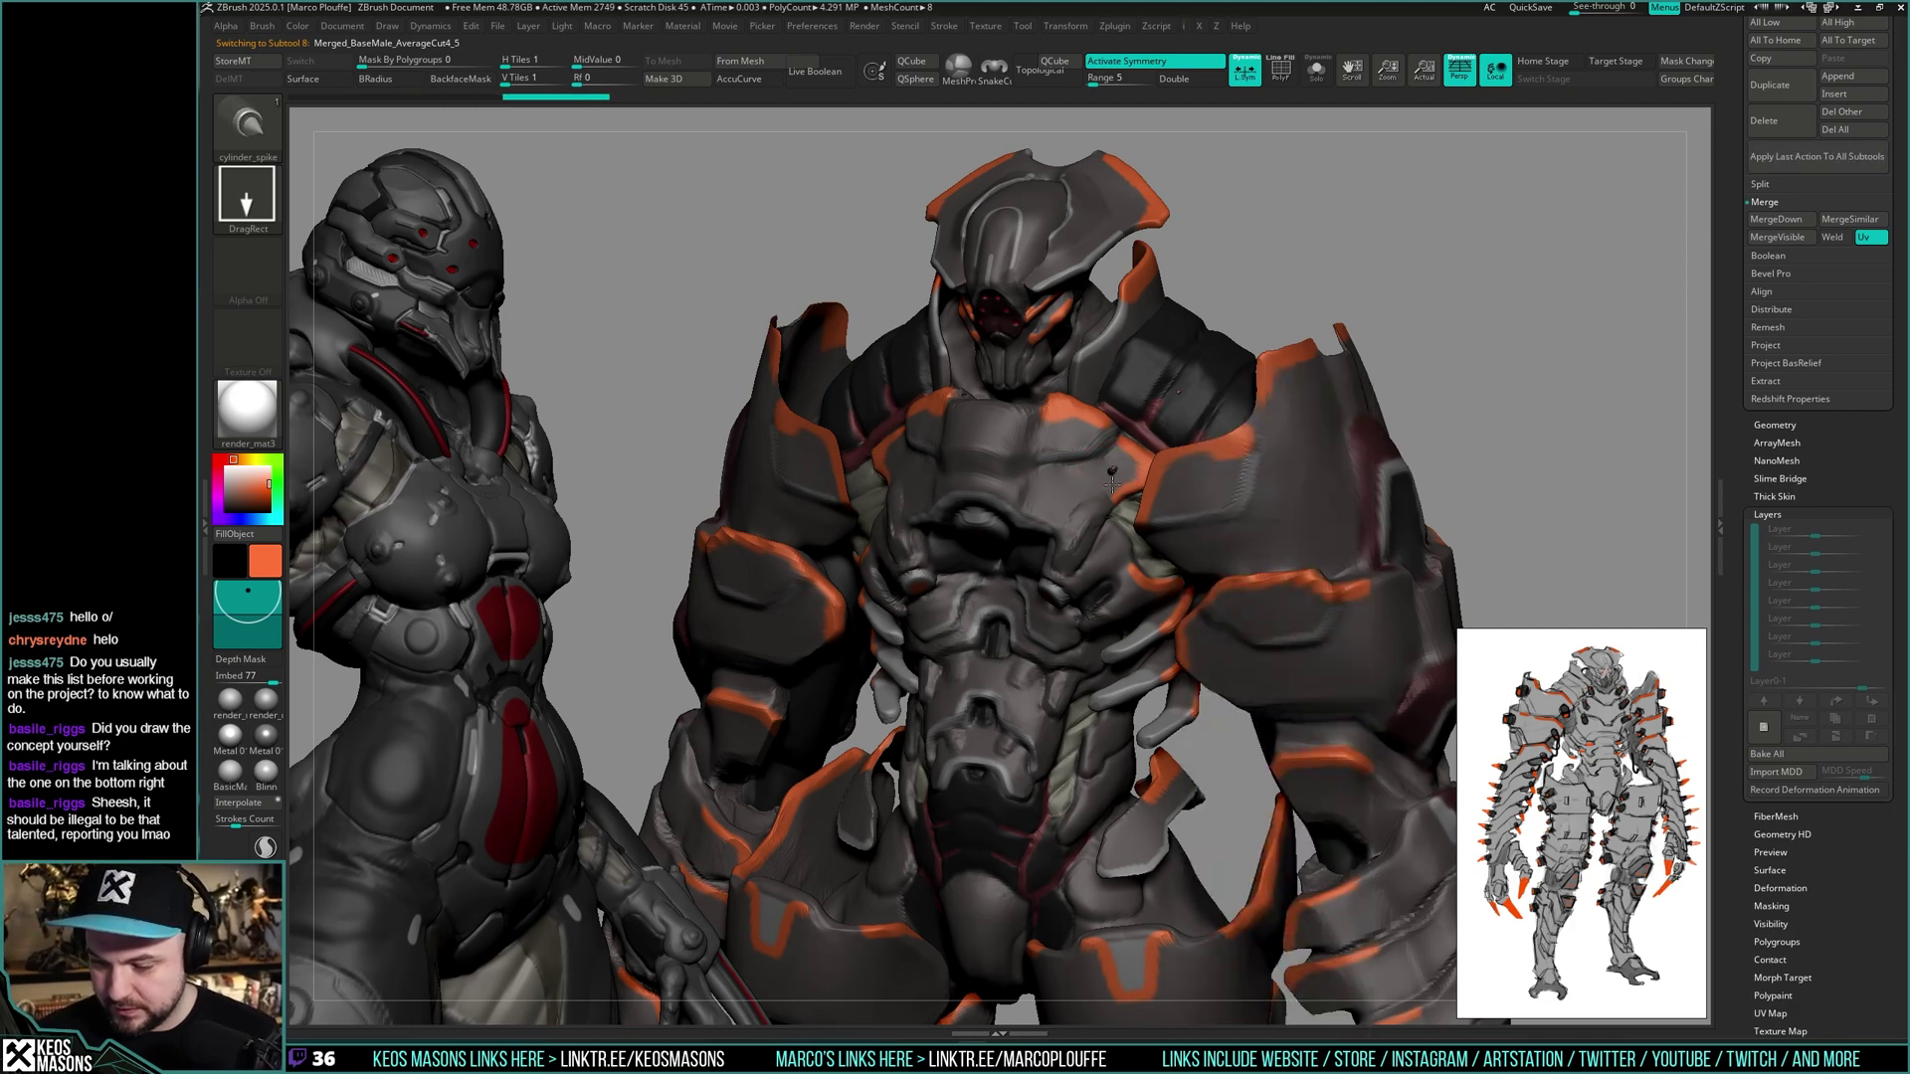
# - Turn off dynamic subdivision for the chest subtool and undo the test spikes inserted near the collar
pyautogui.hotkey('ctrl', 'shift', 'z')
pyautogui.moveTo(1115, 512); pyautogui.dragTo(1271, 186, button='right')
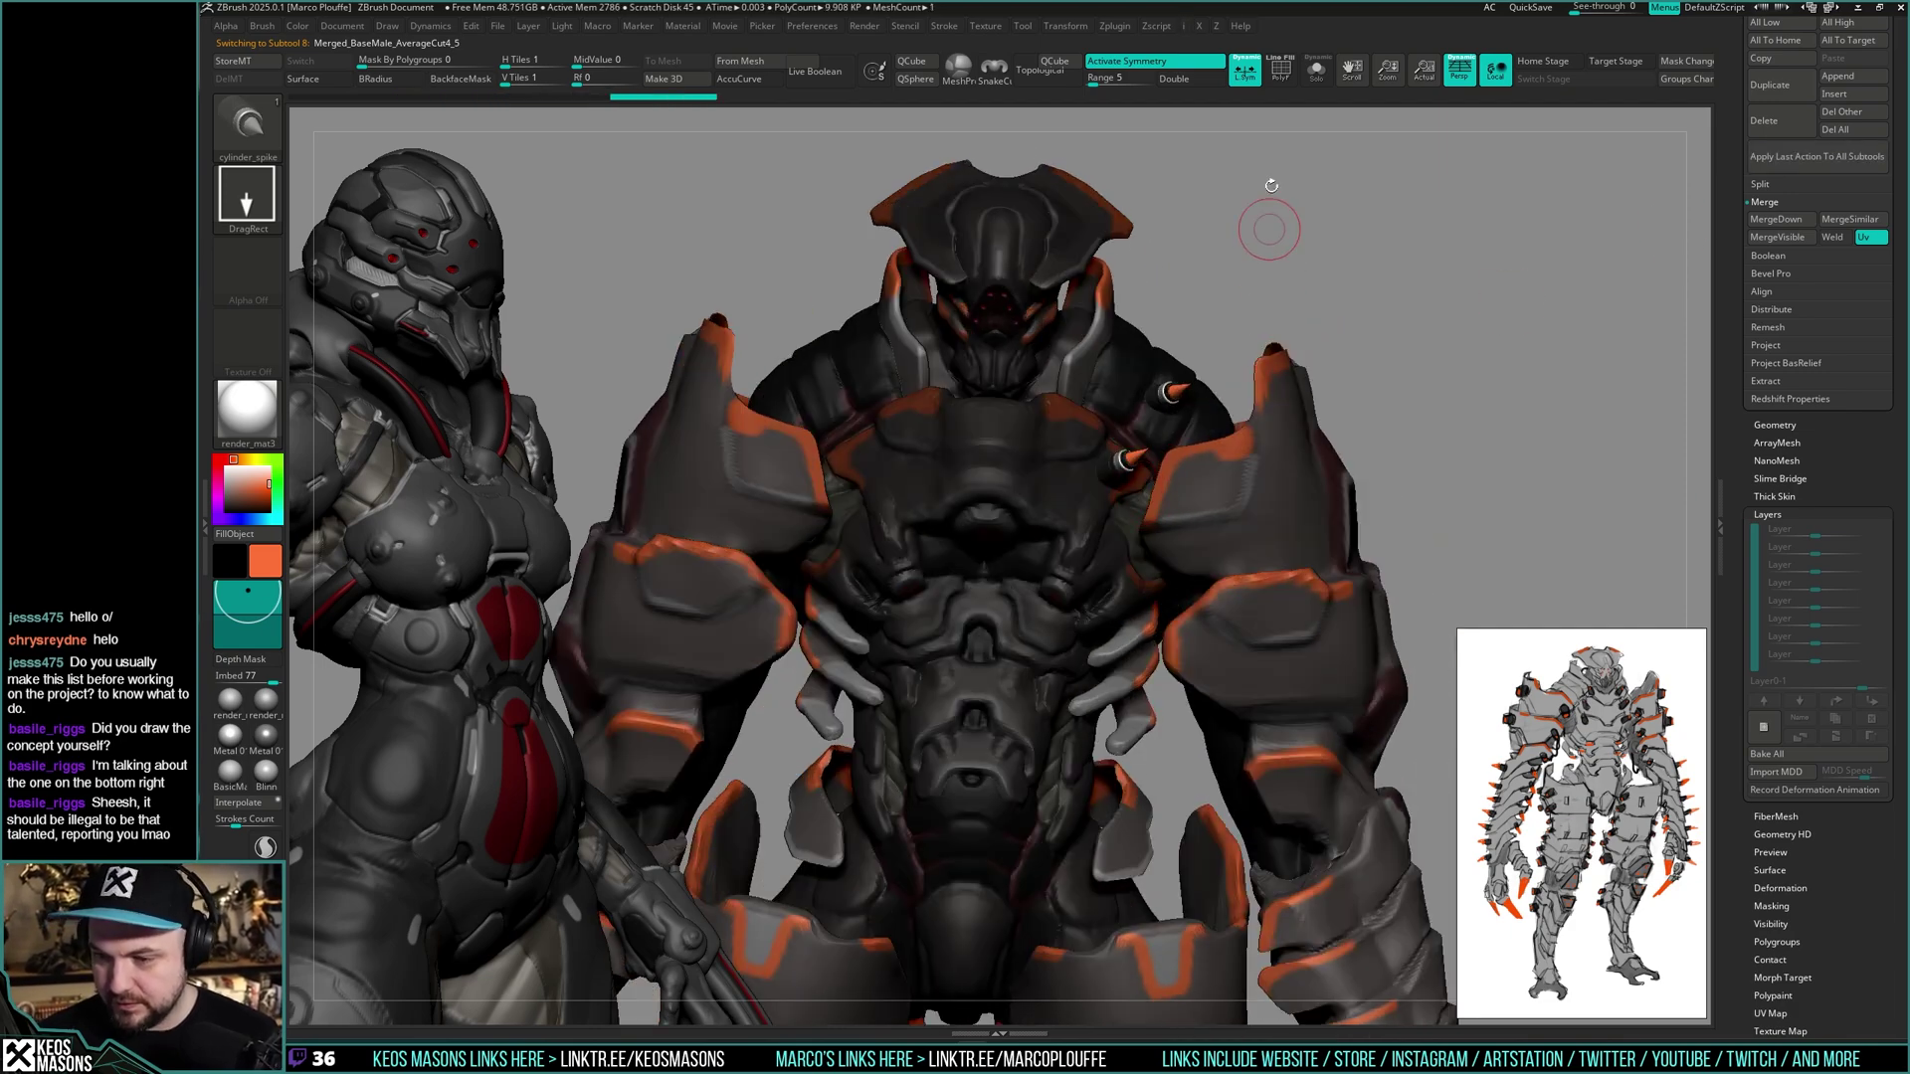
pyautogui.click(1245, 70)
pyautogui.hotkey('ctrl', 'z')
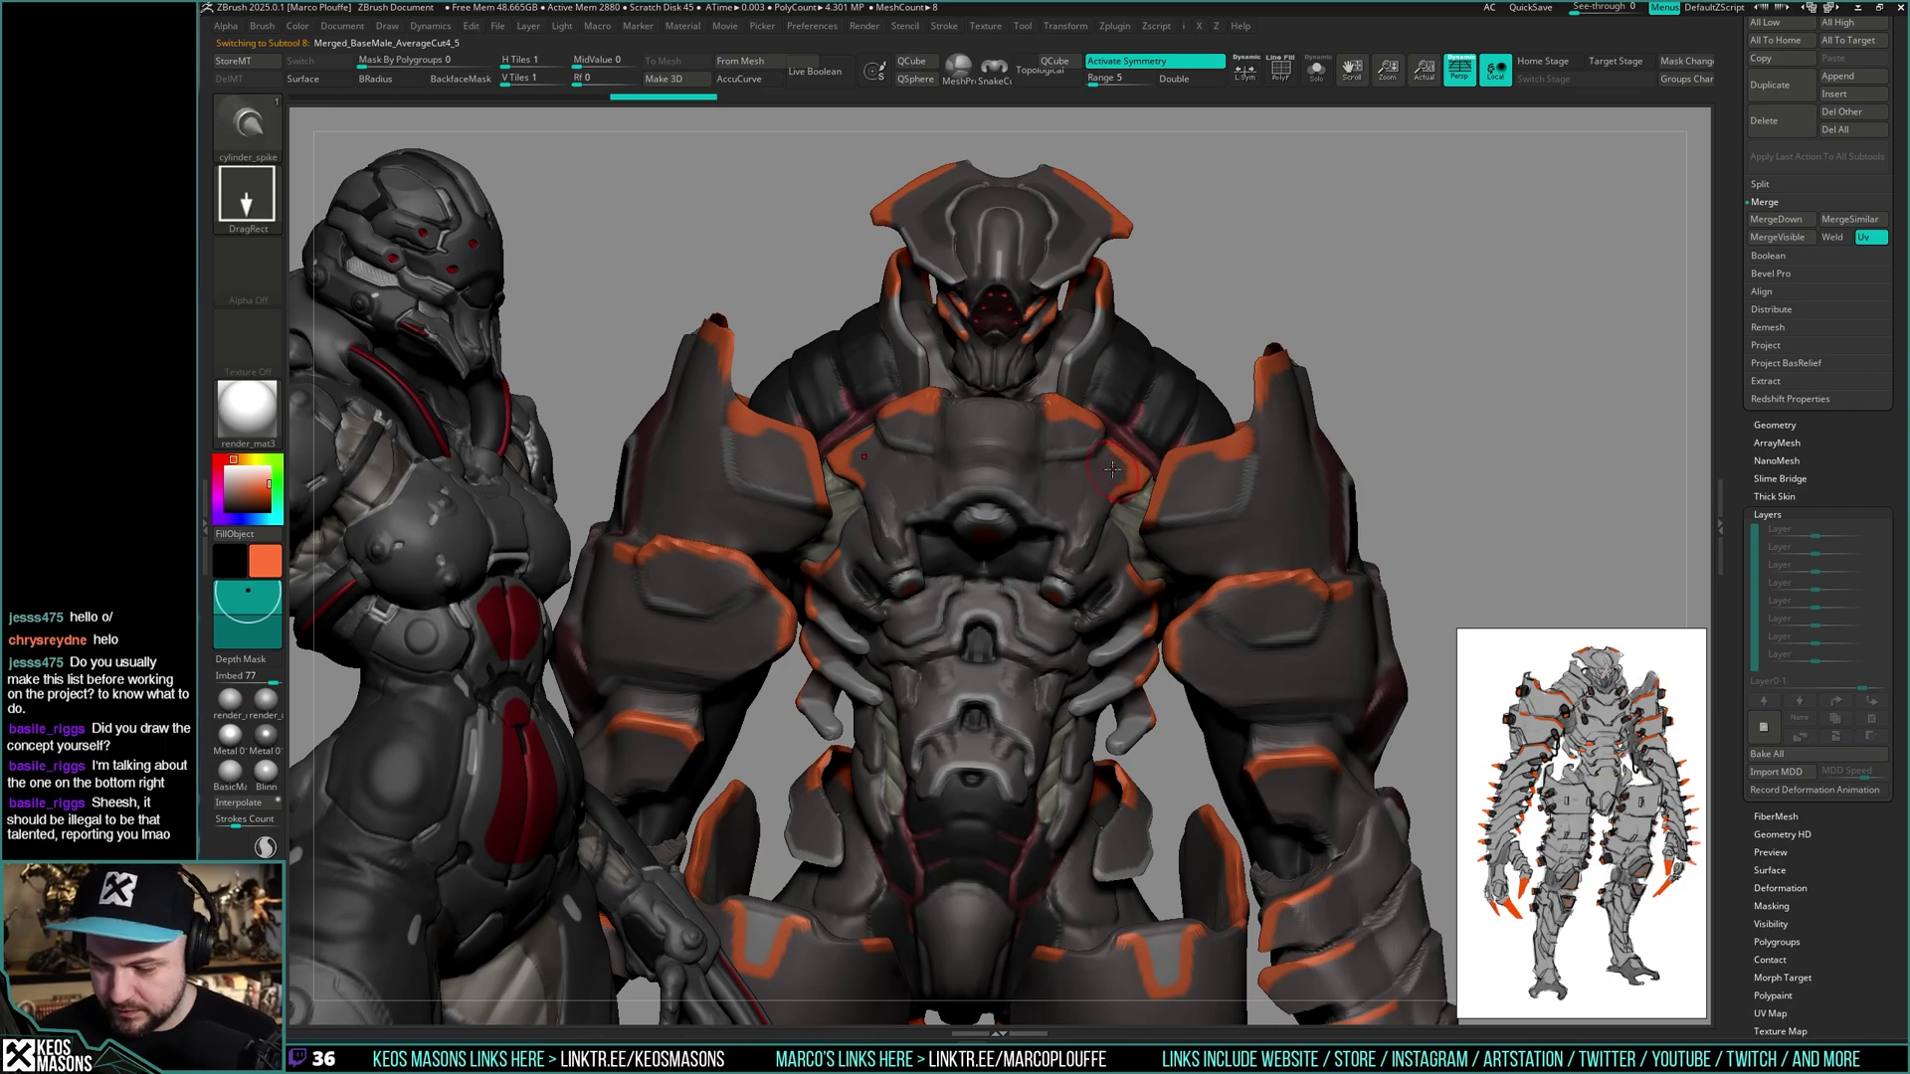
# - Try mirrored spiked cylinders at different sizes and spots on the upper chest plates
pyautogui.moveTo(1114, 526)
pyautogui.mouseDown(button='right')
pyautogui.moveTo(1119, 636)
pyautogui.moveTo(1174, 538)
pyautogui.moveTo(1054, 596)
pyautogui.mouseUp(button='right')
pyautogui.moveTo(1029, 674); pyautogui.dragTo(1423, 430, button='right')
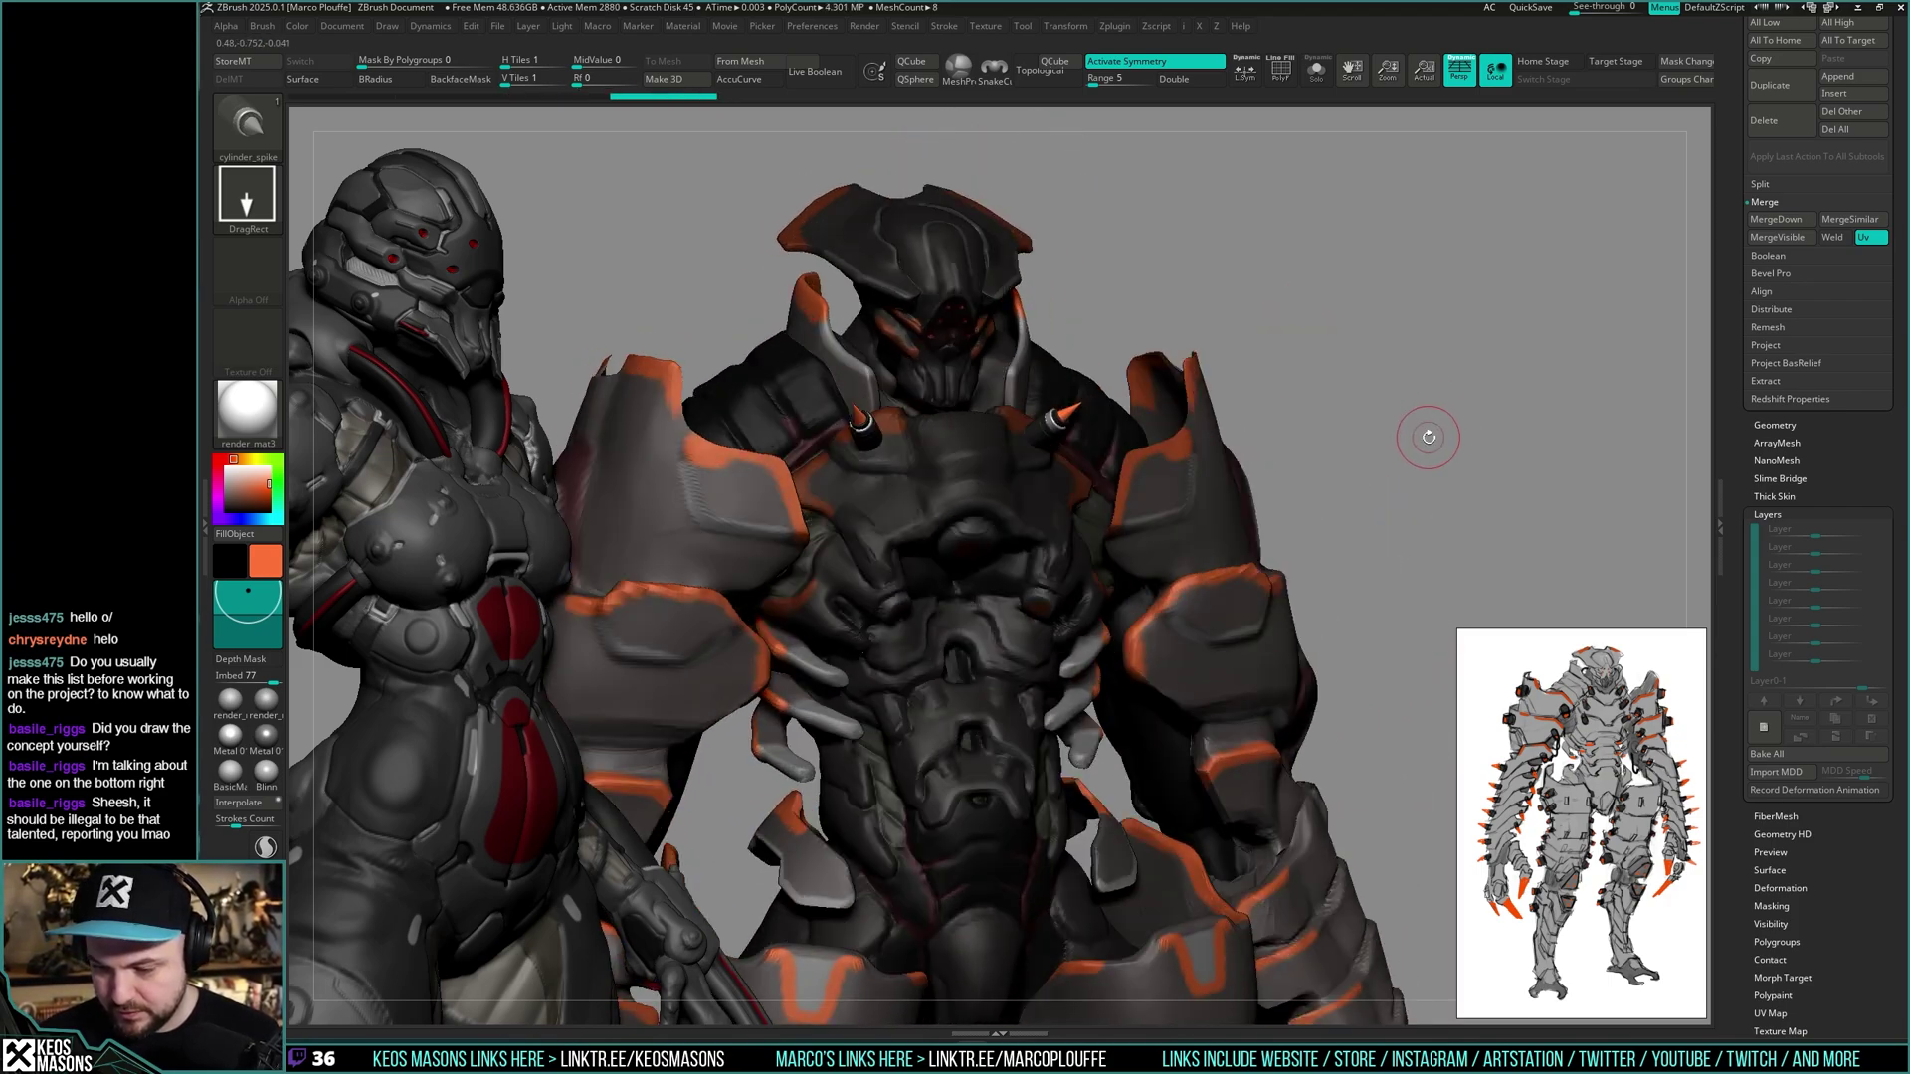
pyautogui.press('space')
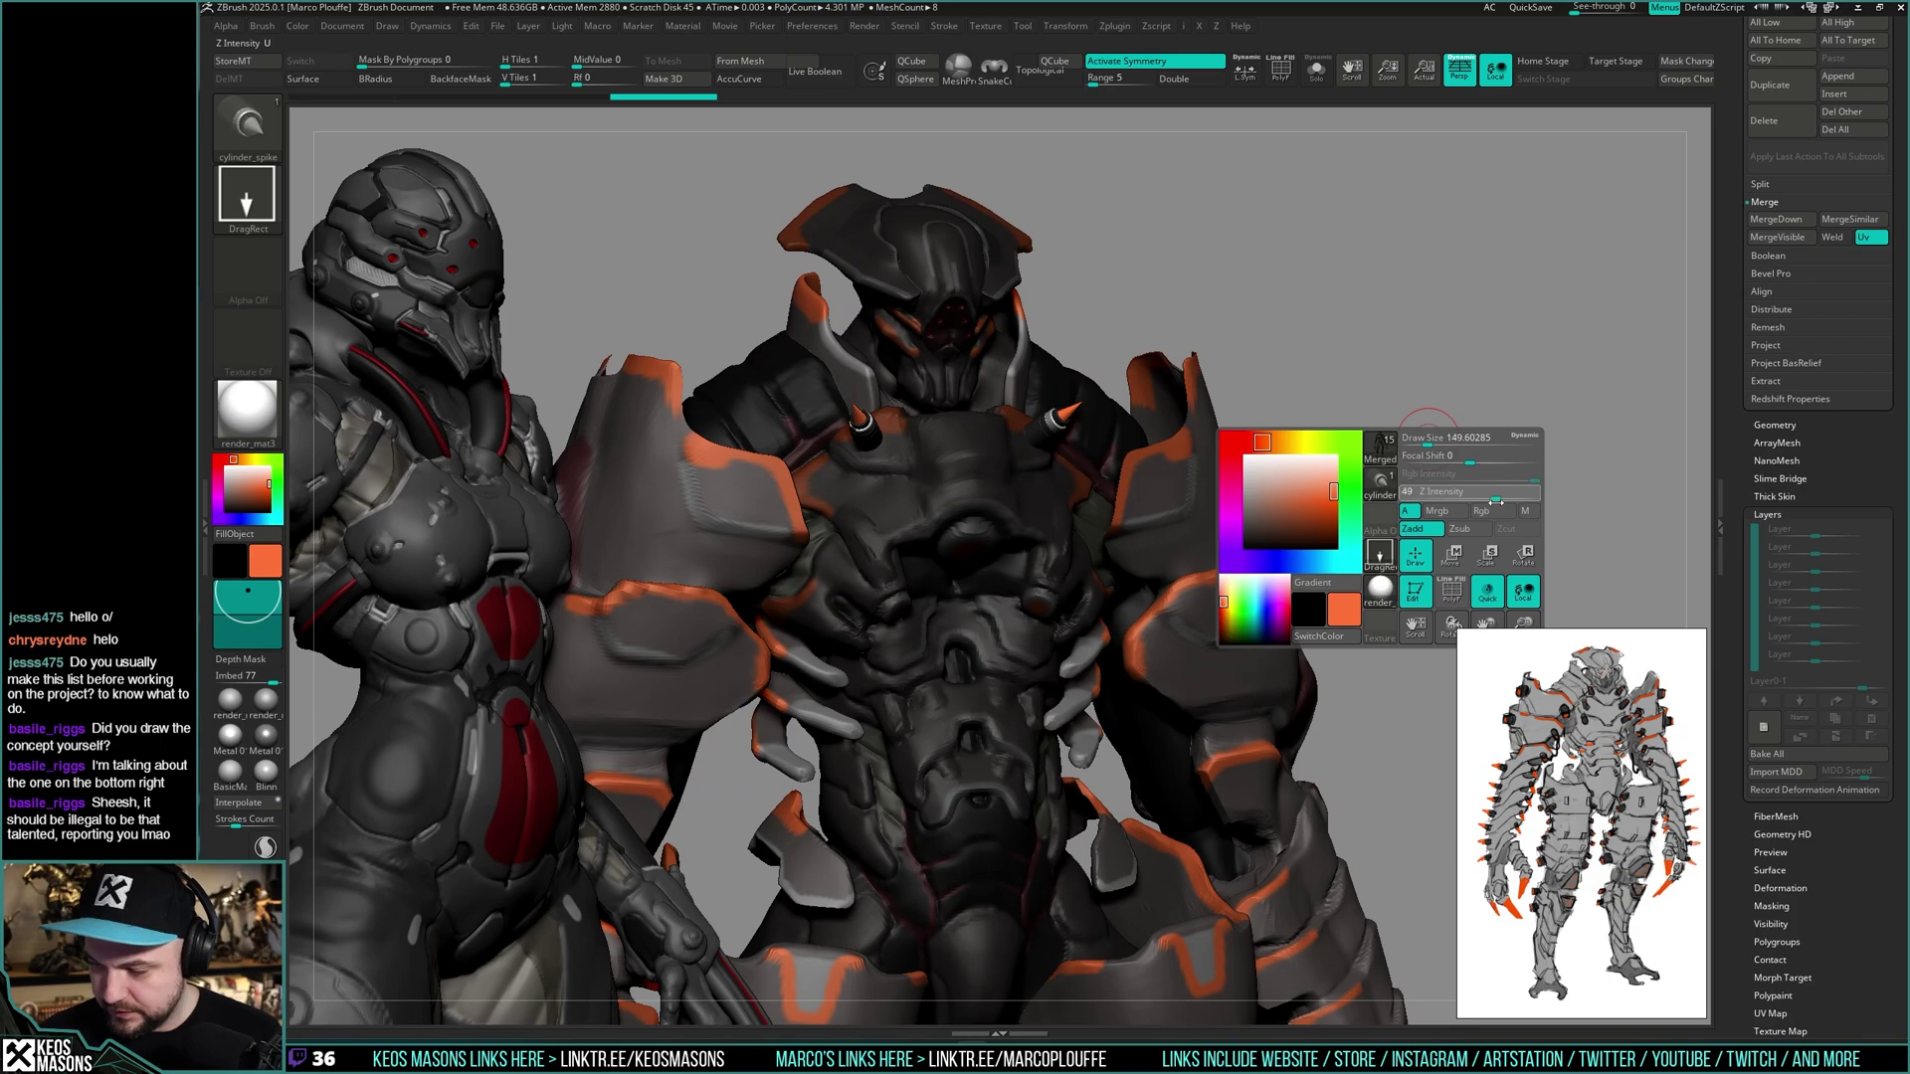
pyautogui.moveTo(1432, 439); pyautogui.dragTo(1066, 480, button='right')
pyautogui.press('space')
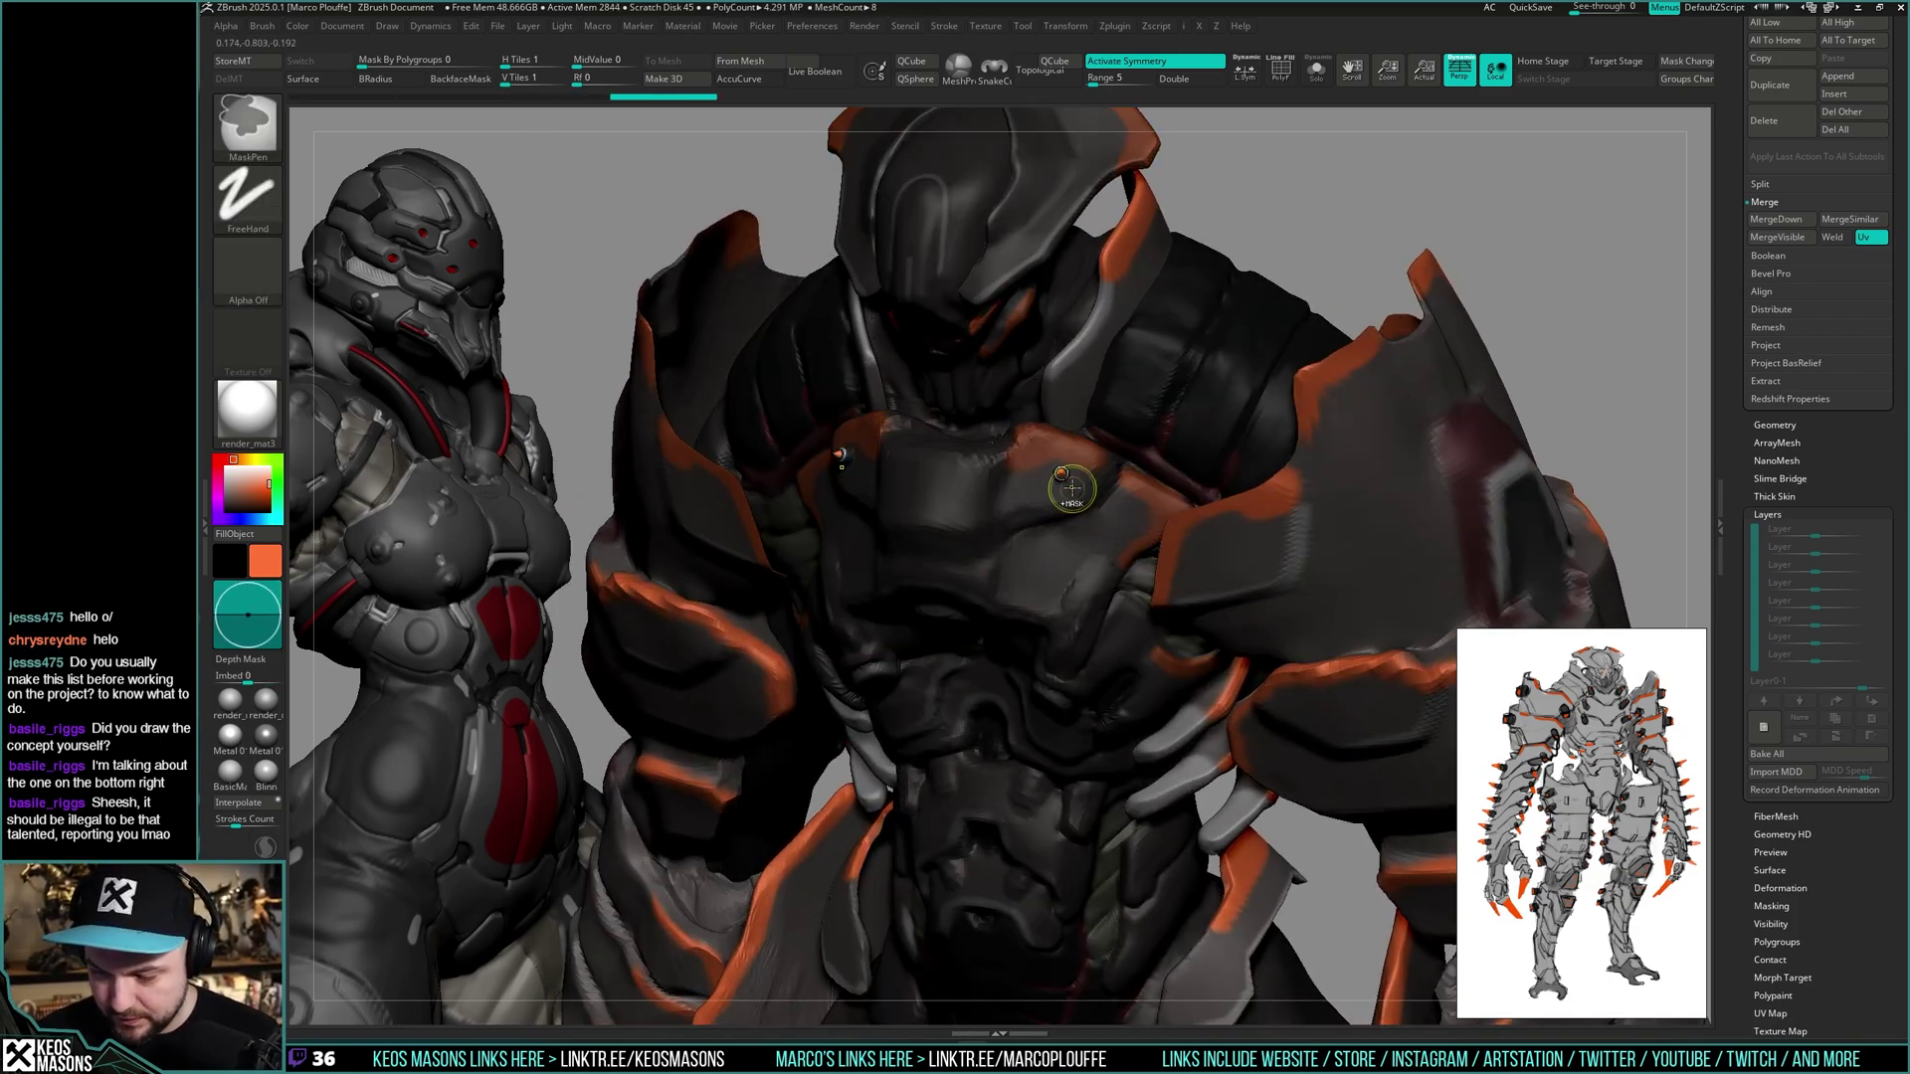
pyautogui.press('space')
pyautogui.keyDown('ctrl'); pyautogui.moveTo(1069, 530); pyautogui.dragTo(1069, 521); pyautogui.keyUp('ctrl')
pyautogui.moveTo(1069, 521)
pyautogui.mouseDown(button='right')
pyautogui.moveTo(1100, 444)
pyautogui.moveTo(1415, 409)
pyautogui.moveTo(1386, 461)
pyautogui.moveTo(1118, 542)
pyautogui.moveTo(1096, 567)
pyautogui.moveTo(1094, 498)
pyautogui.mouseUp(button='right')
pyautogui.press('space')
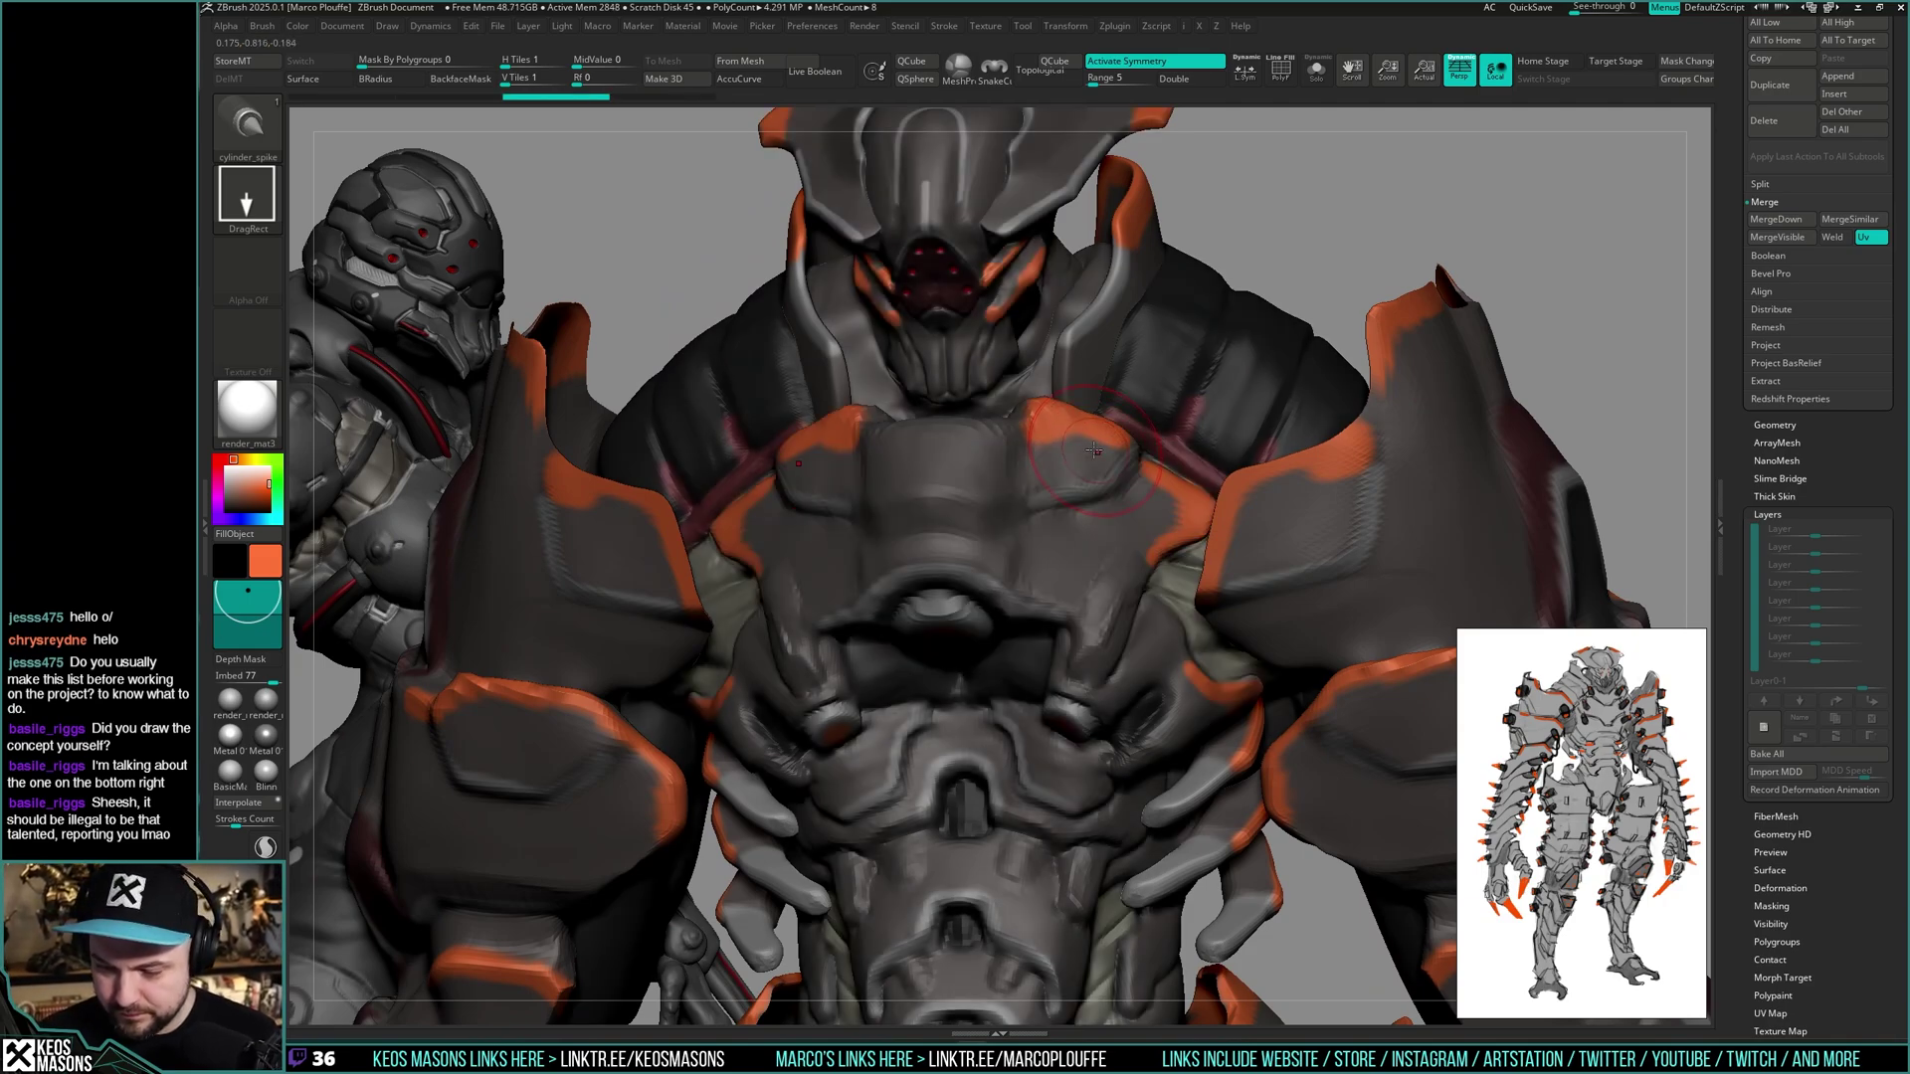
pyautogui.moveTo(1096, 490); pyautogui.dragTo(1096, 492)
pyautogui.moveTo(1096, 492)
pyautogui.keyDown('ctrl'); pyautogui.mouseDown(button='right')
pyautogui.moveTo(1143, 397)
pyautogui.moveTo(1293, 467)
pyautogui.moveTo(1174, 537)
pyautogui.mouseUp(button='right'); pyautogui.keyUp('ctrl')
pyautogui.hotkey('ctrl', 'z')
# - Insert a mirrored pair of spiked cylinders on the orange-edged upper chest plates
pyautogui.press('space')
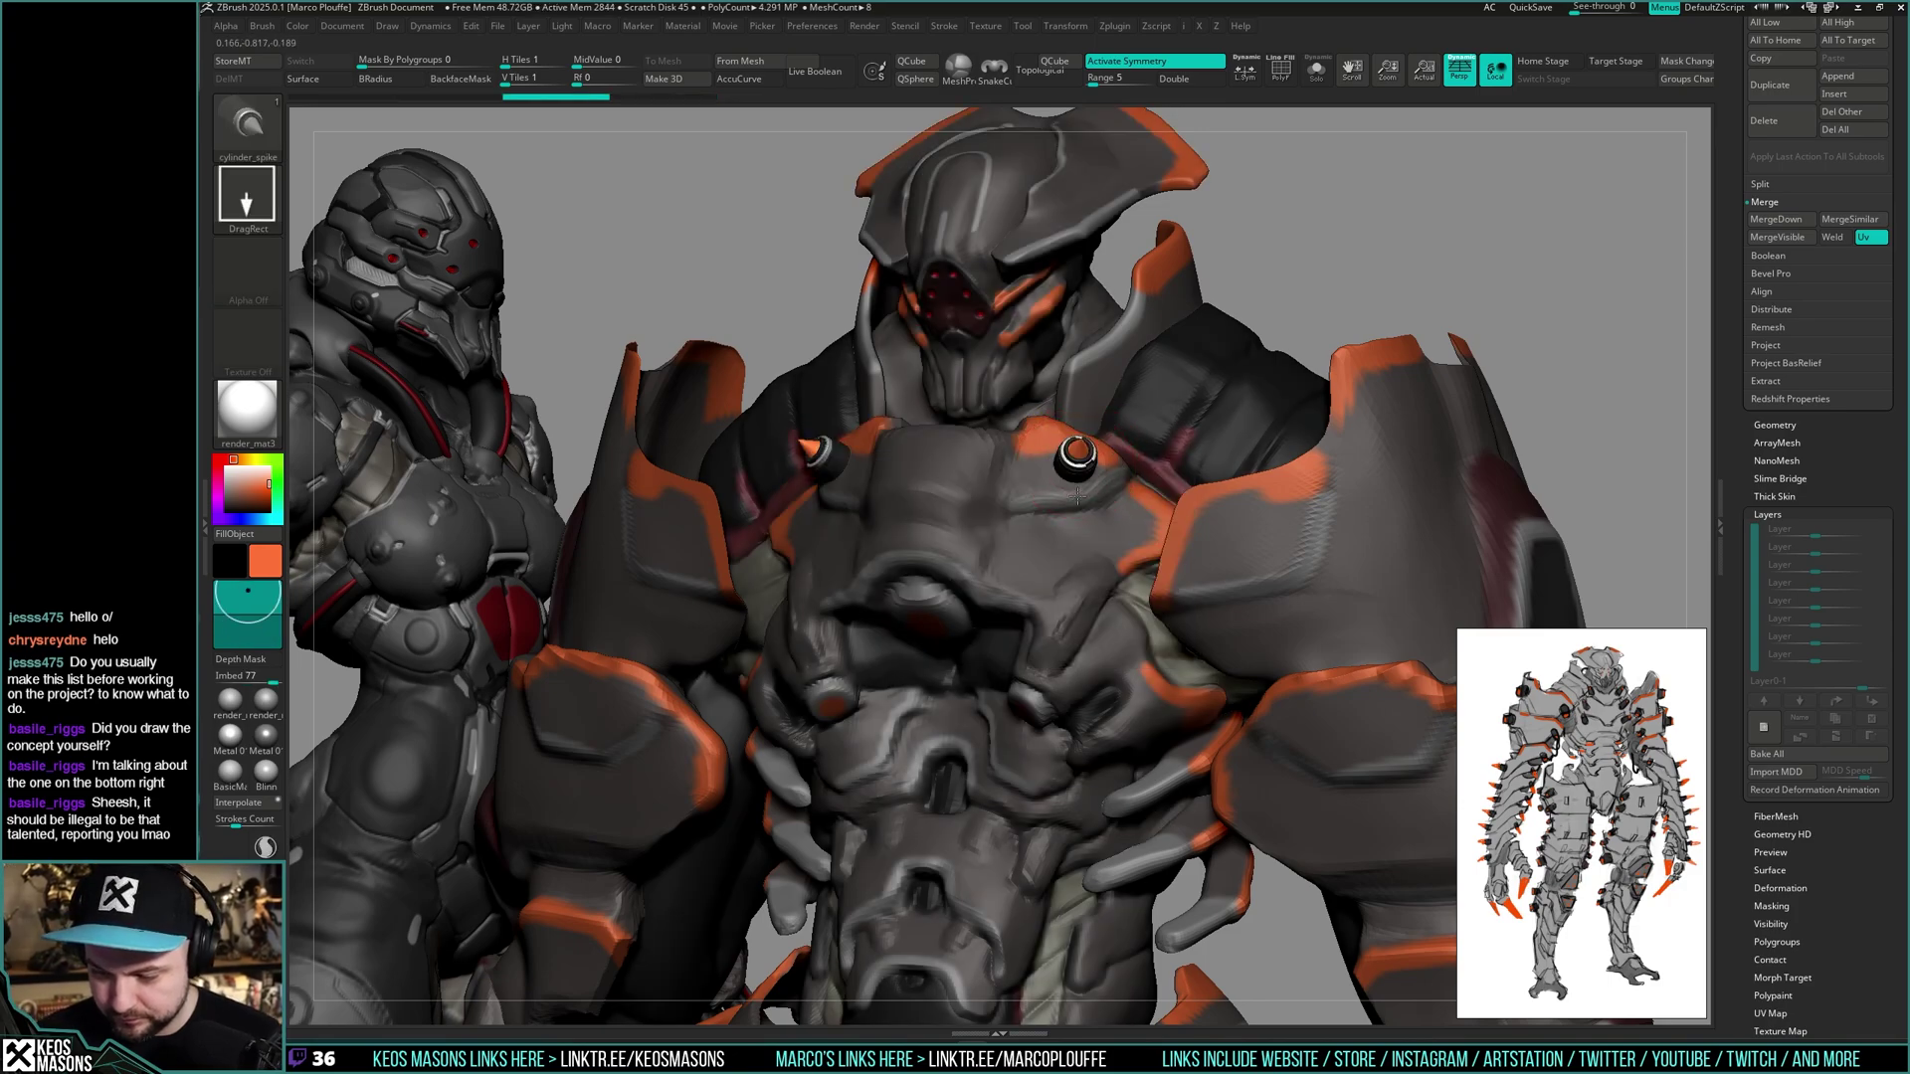
pyautogui.moveTo(1078, 495); pyautogui.dragTo(1078, 496)
pyautogui.keyDown('ctrl'); pyautogui.moveTo(1077, 496); pyautogui.dragTo(1339, 469, button='right'); pyautogui.keyUp('ctrl')
pyautogui.press('space')
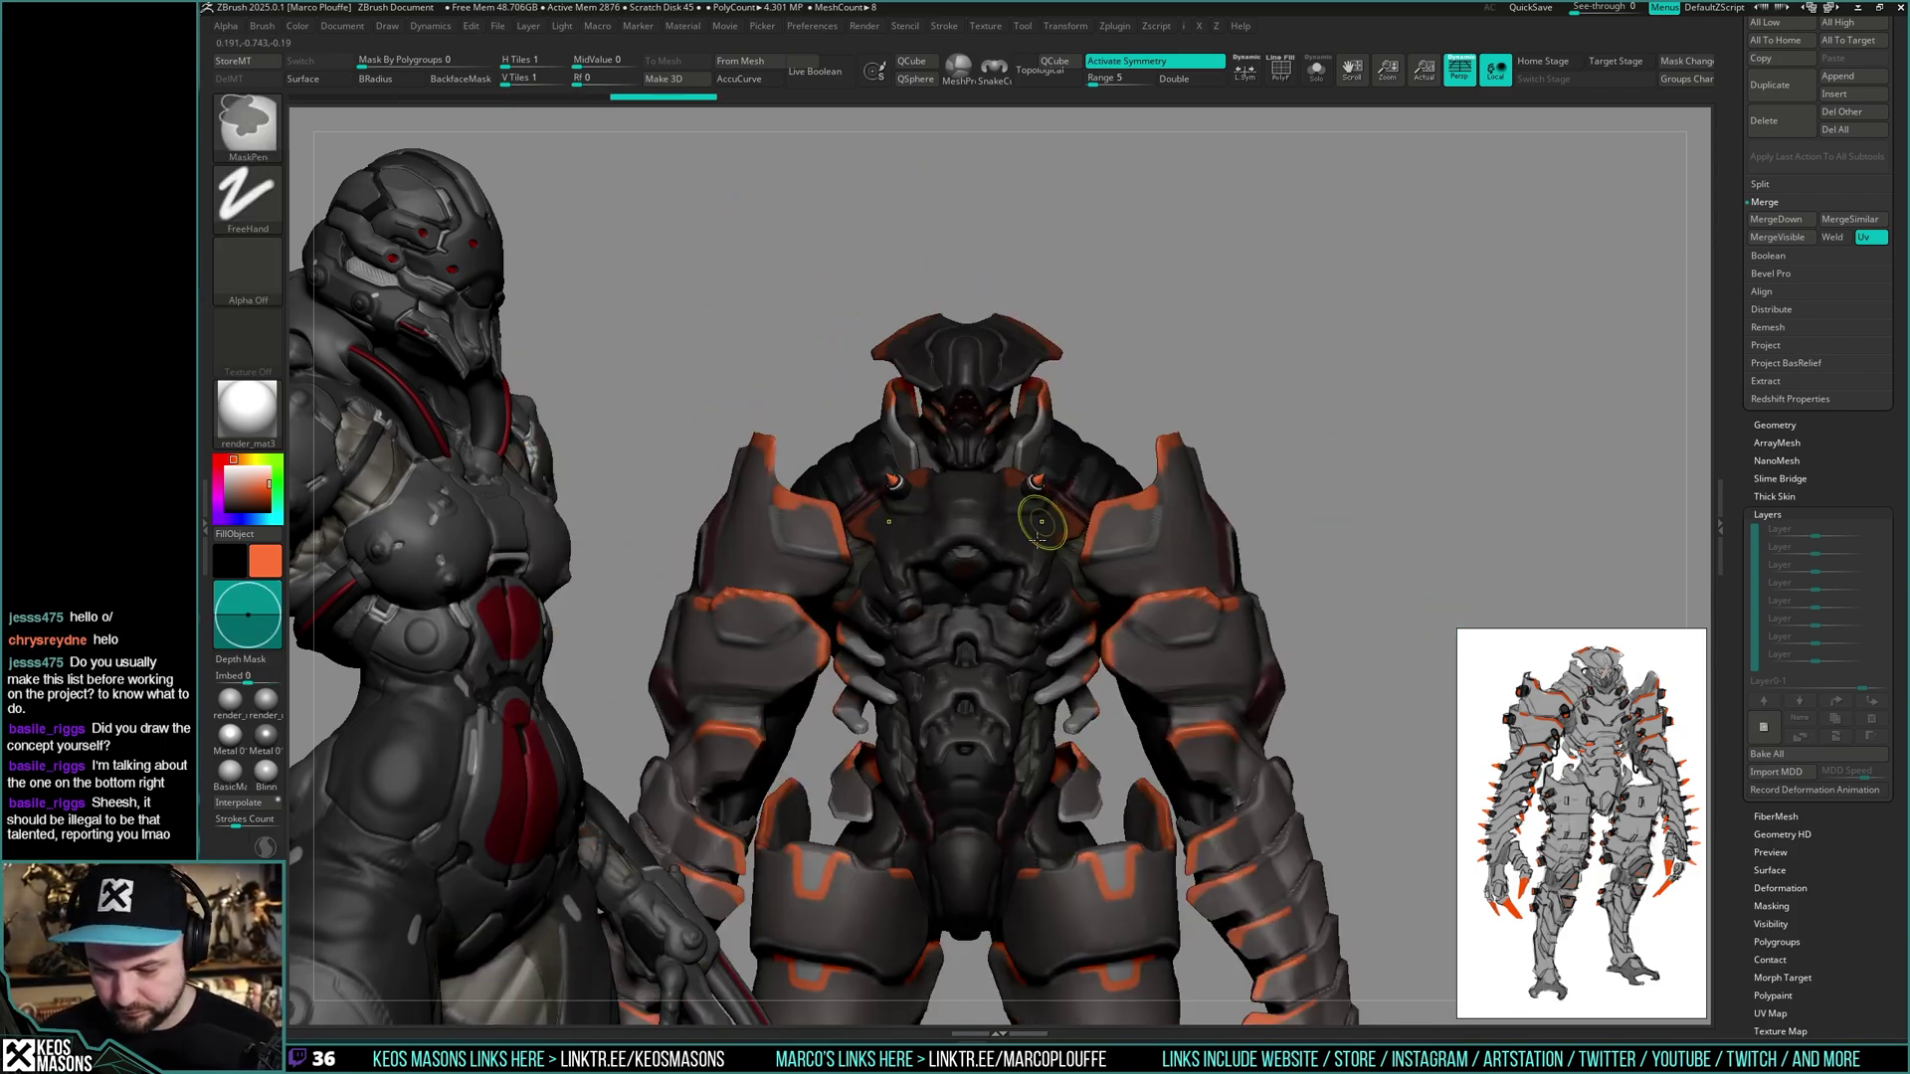
# - Try a second mirrored spike pair at different spots below the first pair on the chest
pyautogui.keyDown('ctrl'); pyautogui.moveTo(1035, 516); pyautogui.dragTo(1055, 530, button='right'); pyautogui.keyUp('ctrl')
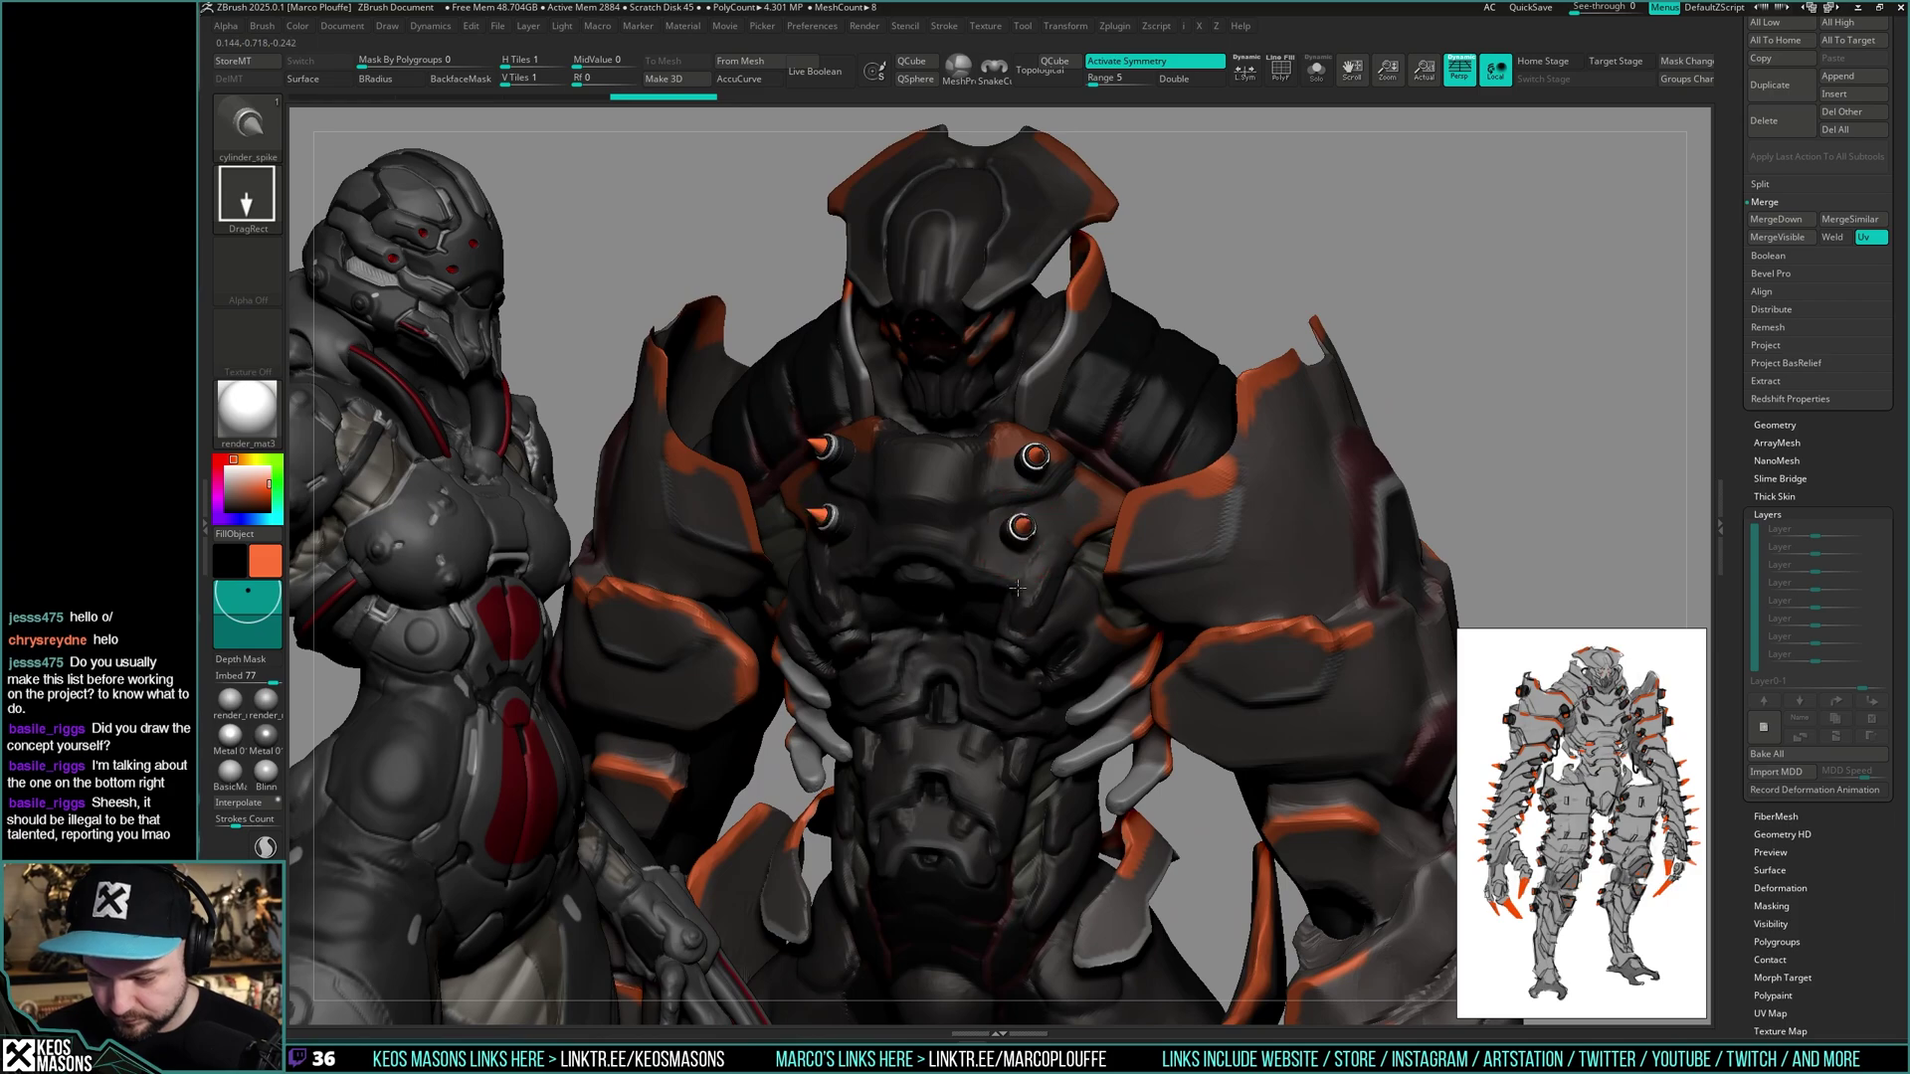
pyautogui.keyDown('shift'); pyautogui.moveTo(1343, 453); pyautogui.dragTo(1437, 439, button='right'); pyautogui.keyUp('shift')
pyautogui.hotkey('ctrl', 'z')
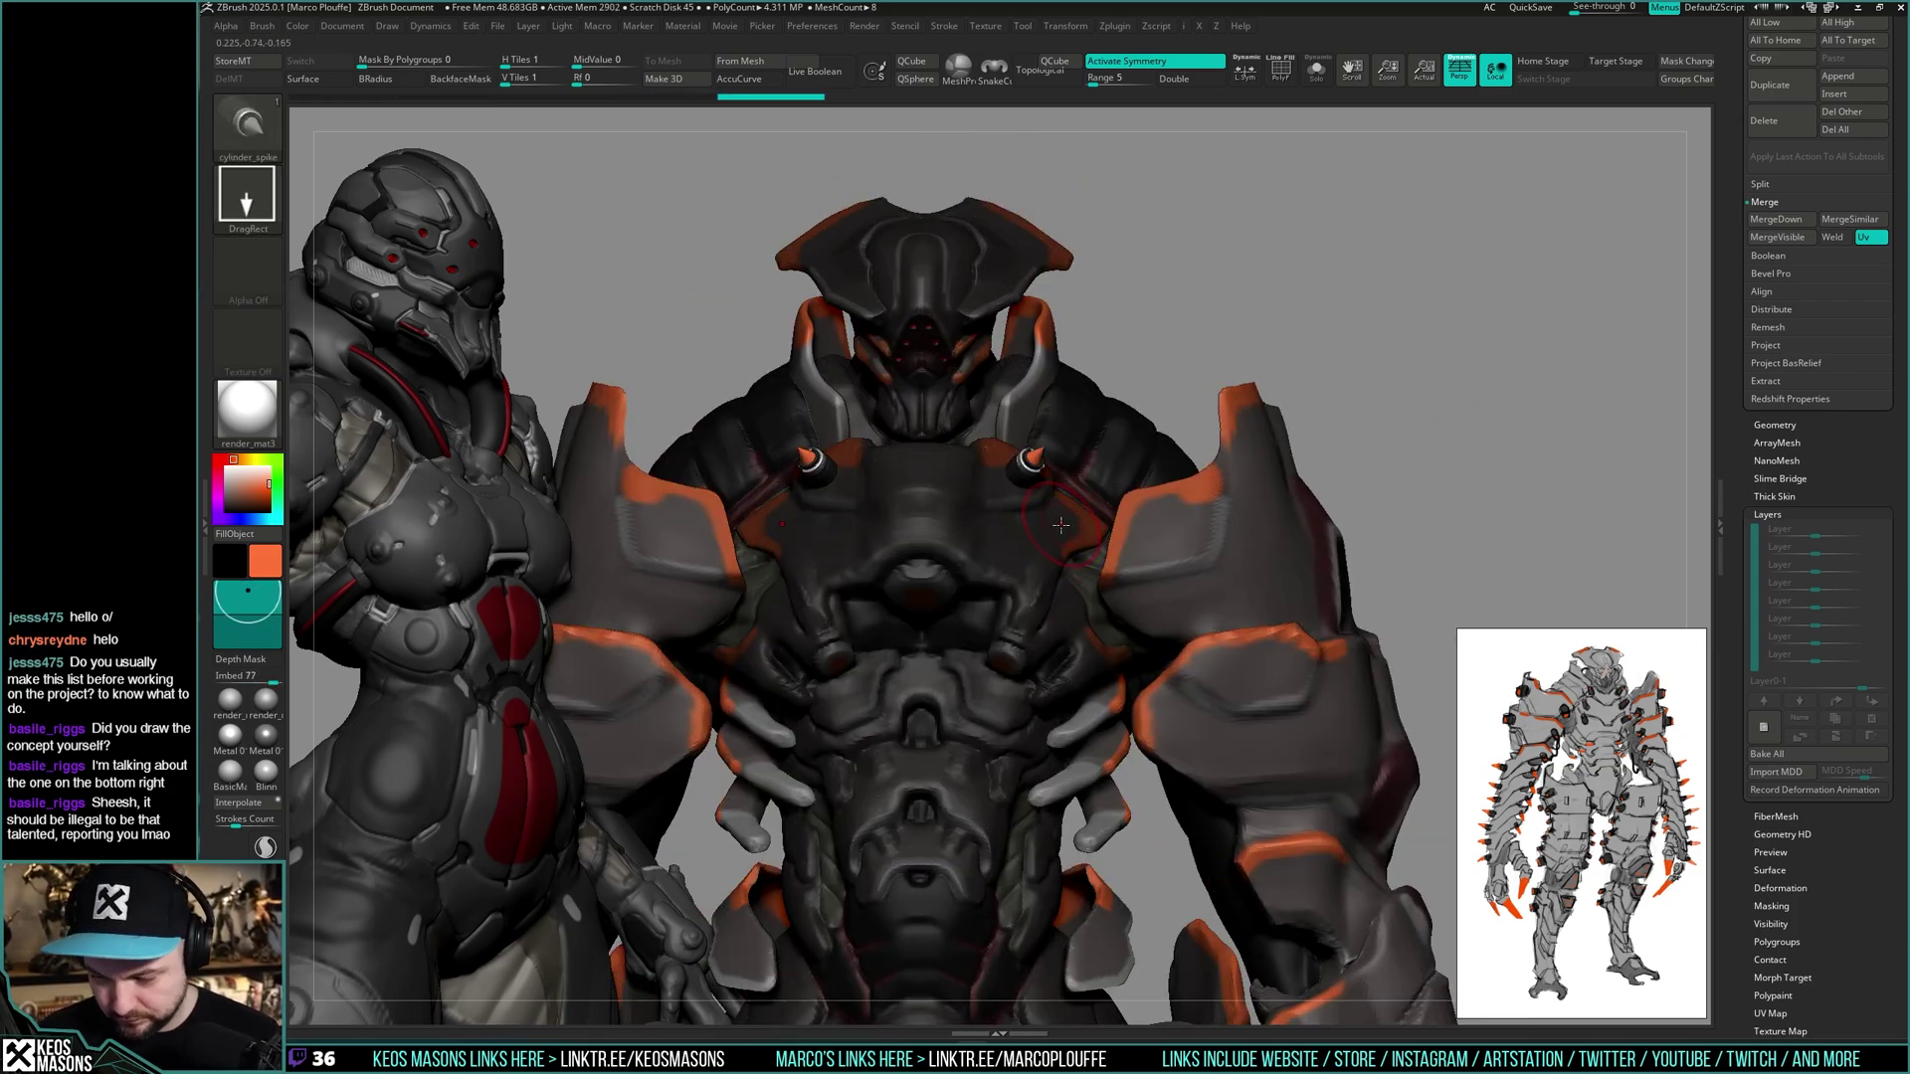
pyautogui.moveTo(1077, 516); pyautogui.dragTo(1131, 537)
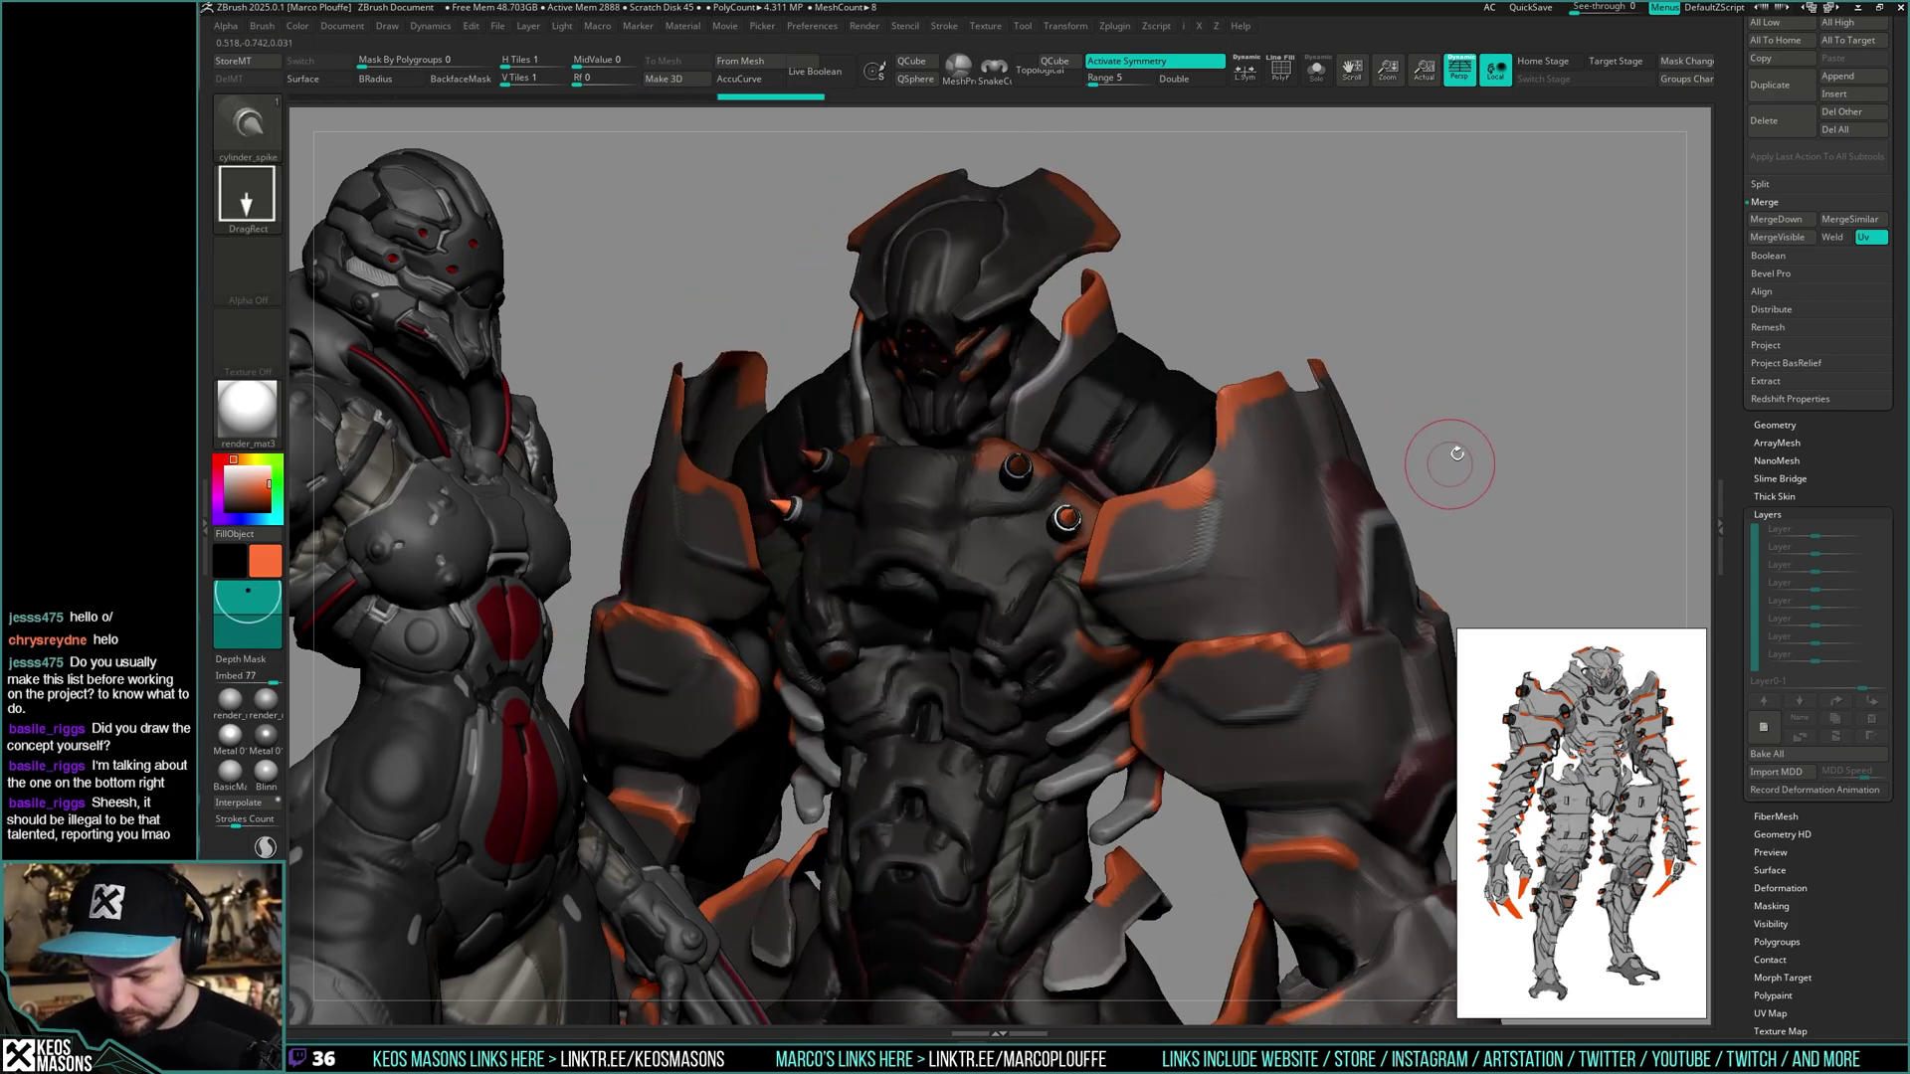
pyautogui.moveTo(1574, 435); pyautogui.dragTo(1181, 552, button='right')
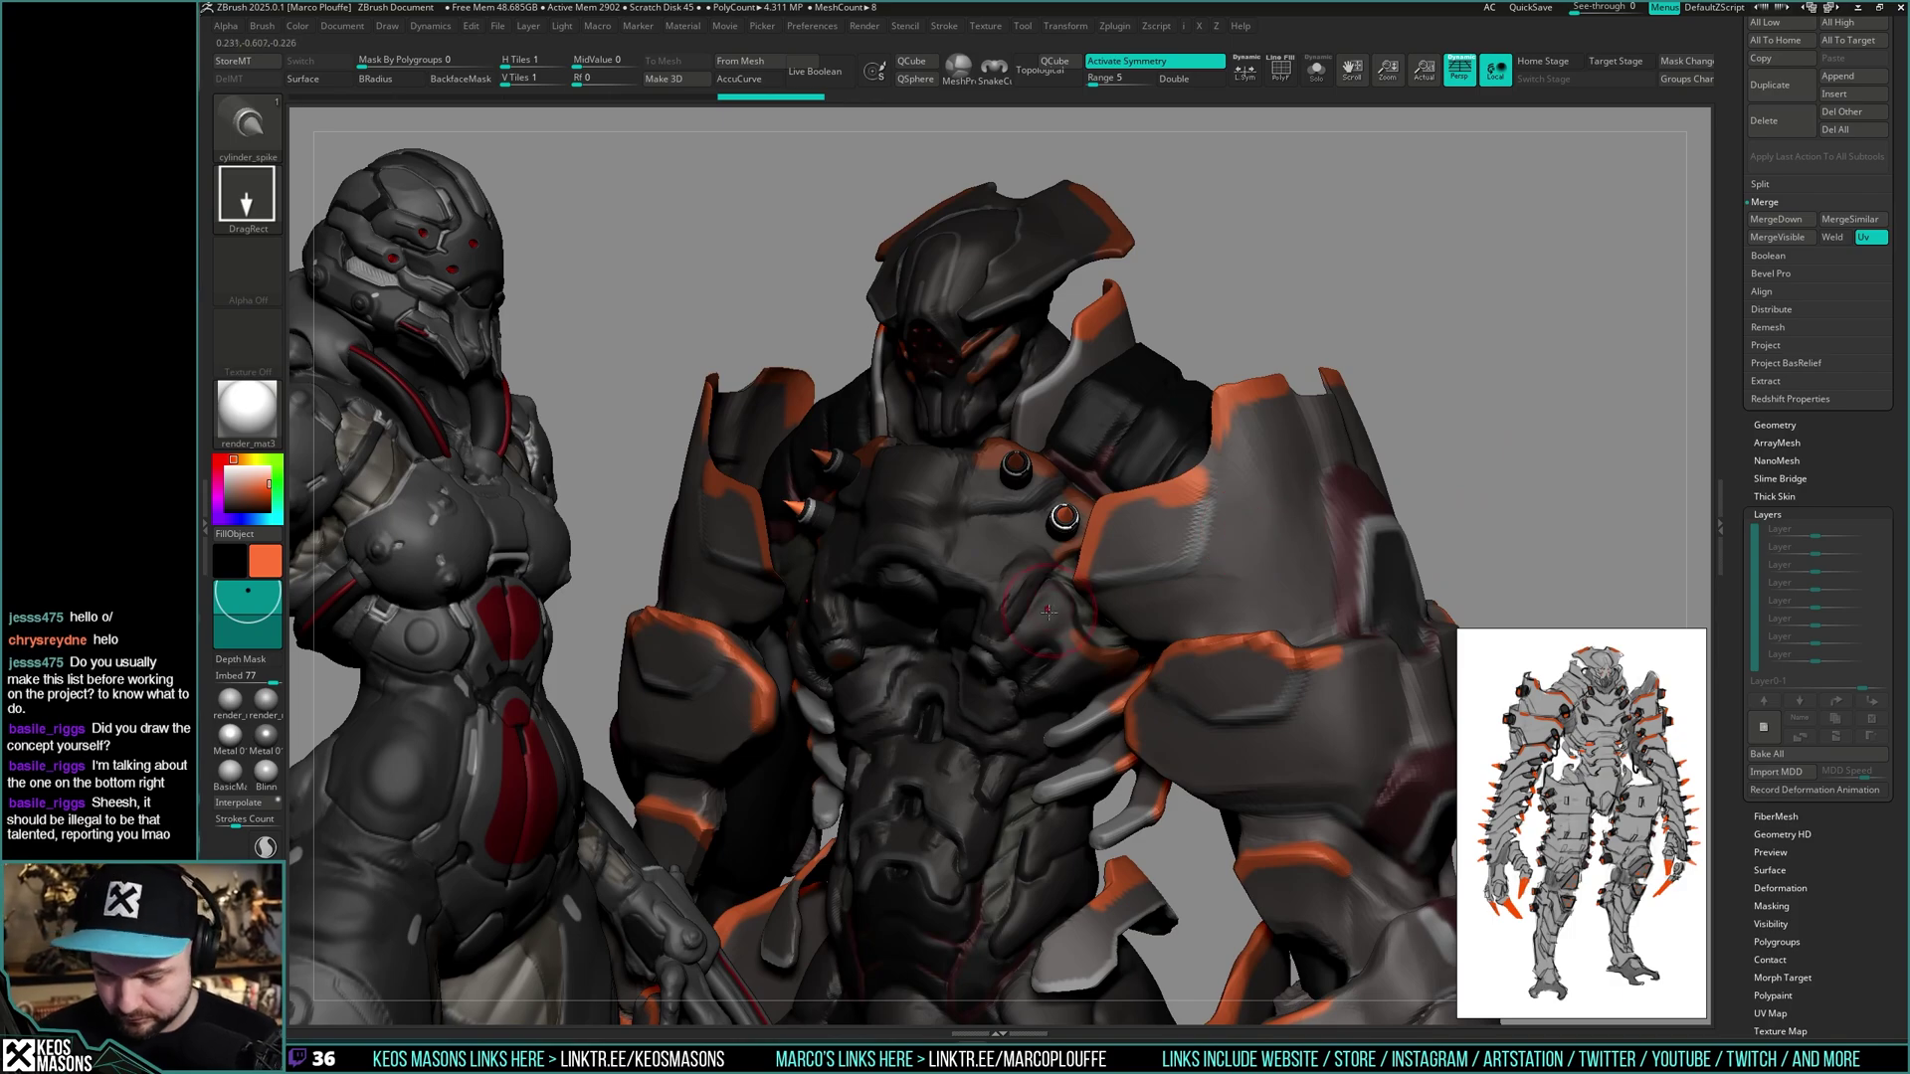
pyautogui.moveTo(1048, 612); pyautogui.dragTo(1155, 545, button='right')
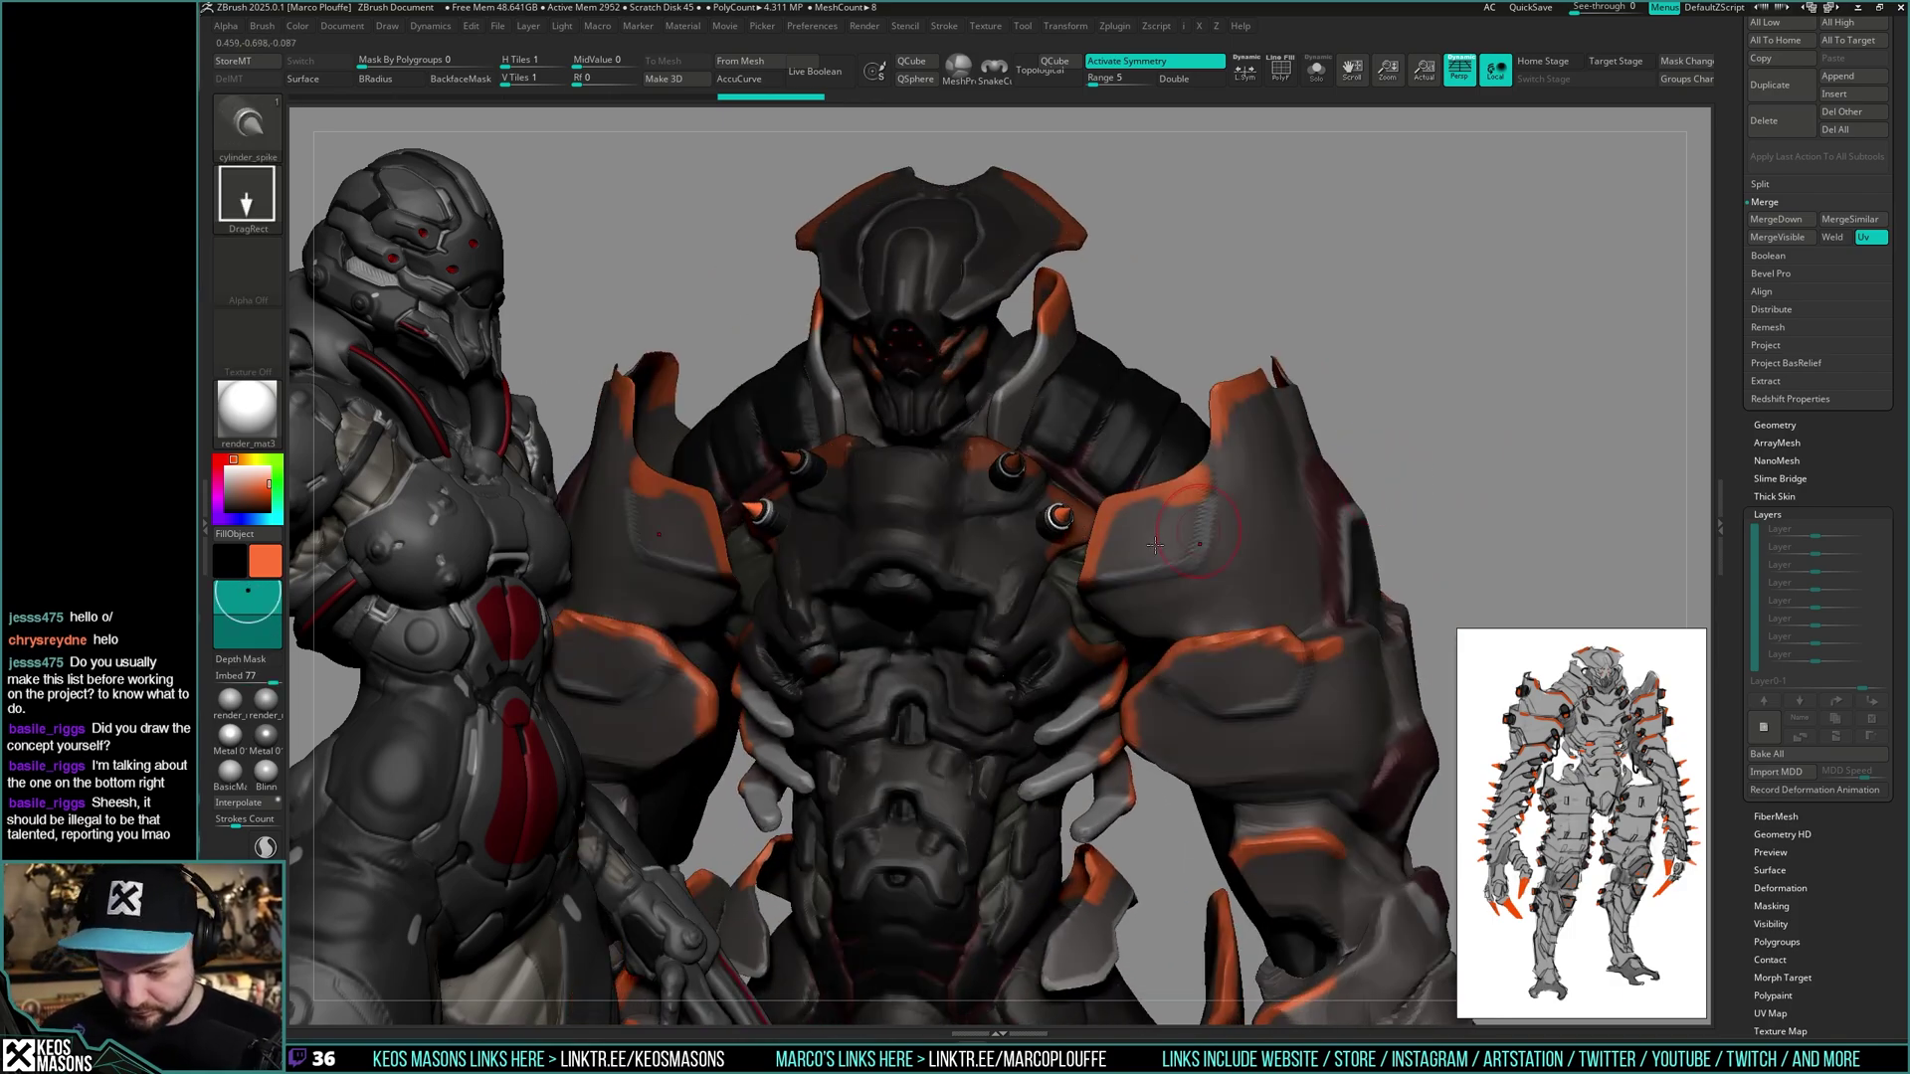
pyautogui.moveTo(1055, 641); pyautogui.dragTo(1049, 522, button='right')
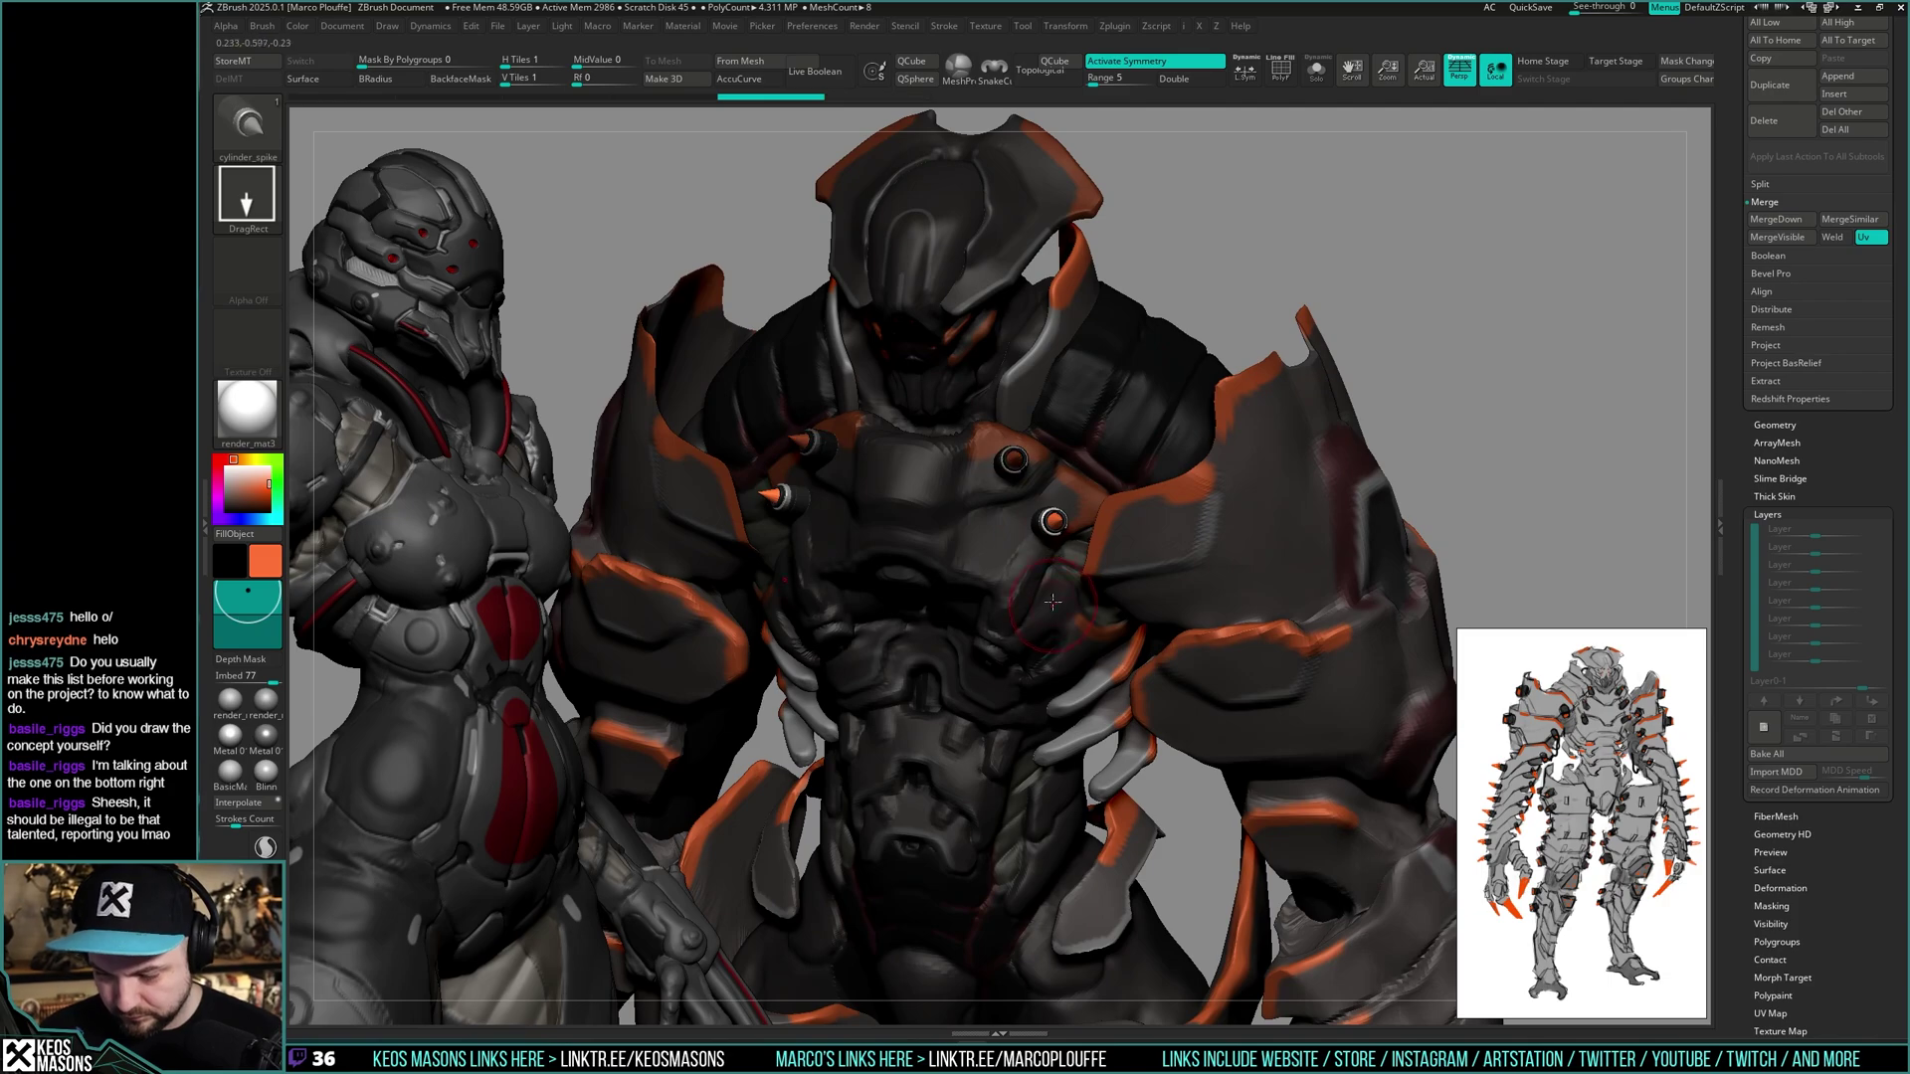
# - Insert a second mirrored spike pair directly beneath the first and a third pair lower and further outward on the chest
pyautogui.keyDown('ctrl'); pyautogui.moveTo(1057, 628); pyautogui.dragTo(1204, 542, button='right'); pyautogui.keyUp('ctrl')
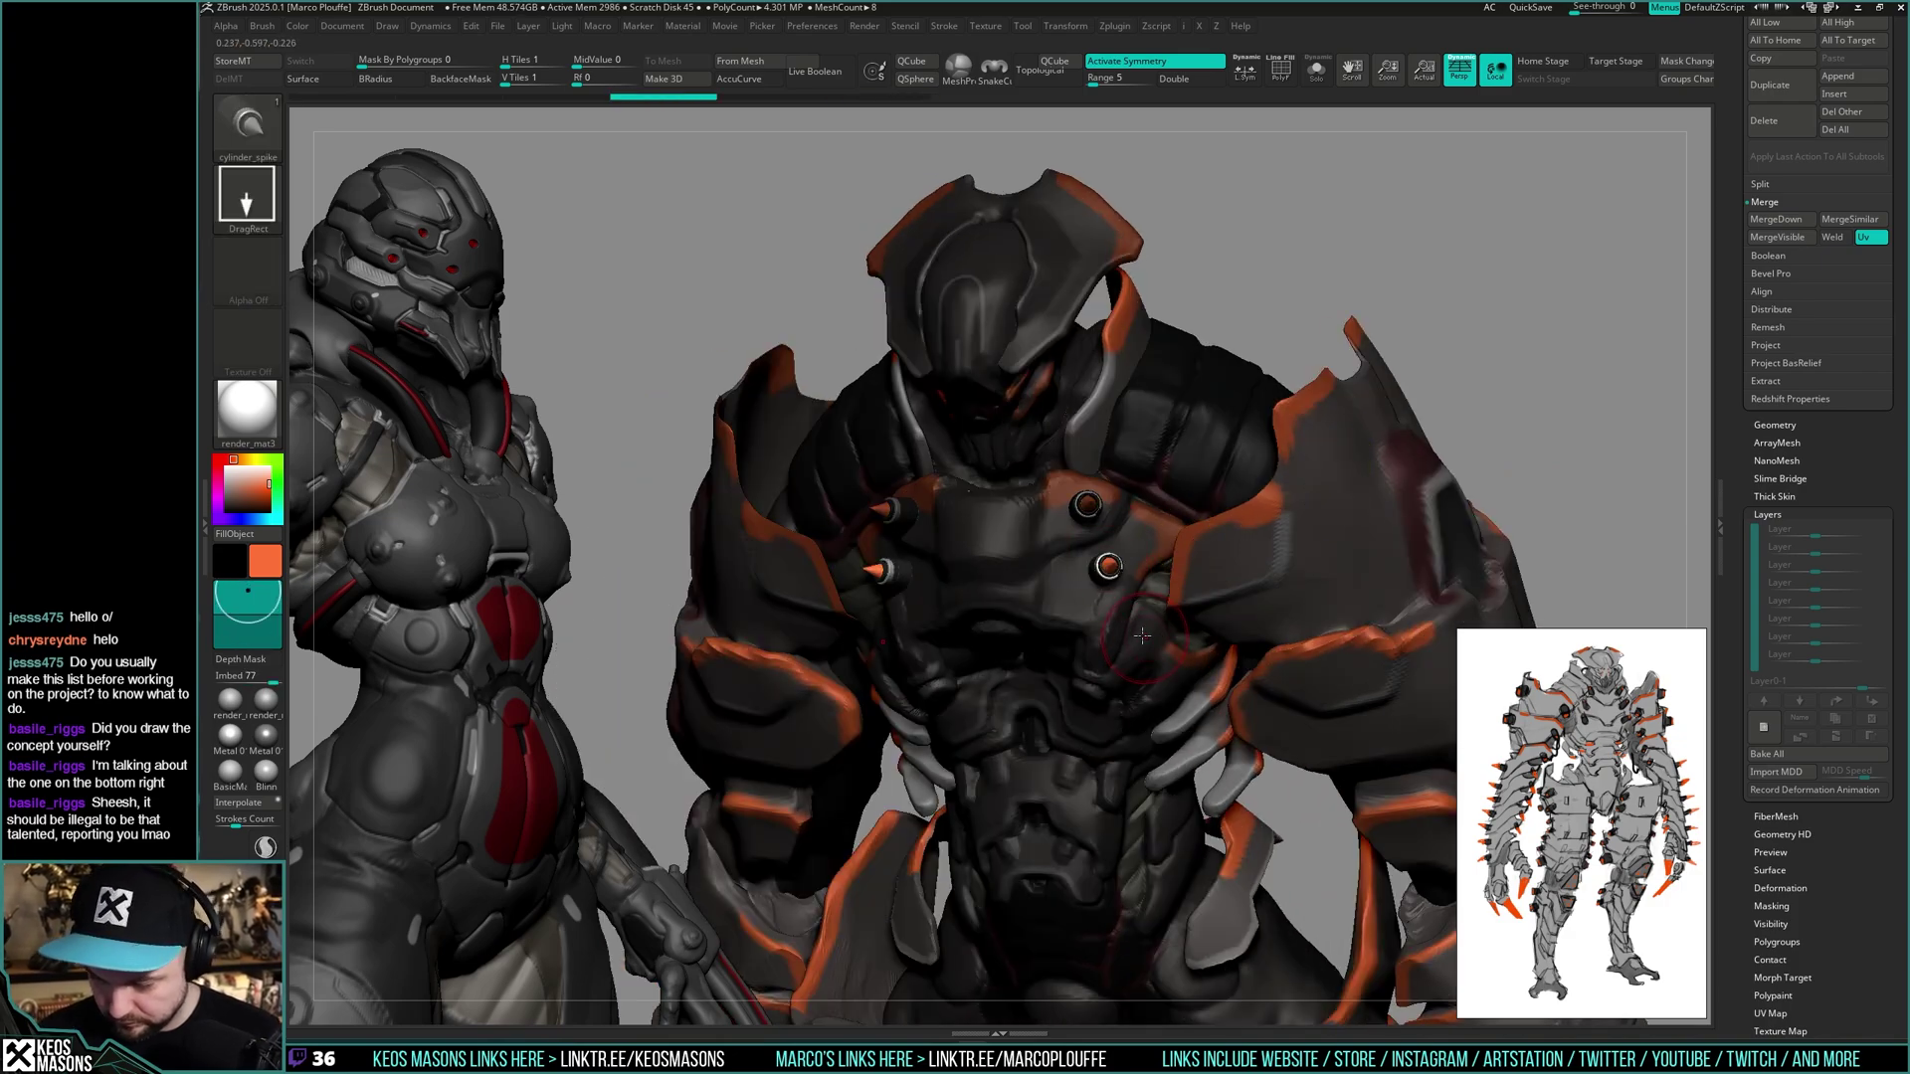
pyautogui.moveTo(1149, 661); pyautogui.dragTo(1442, 519, button='right')
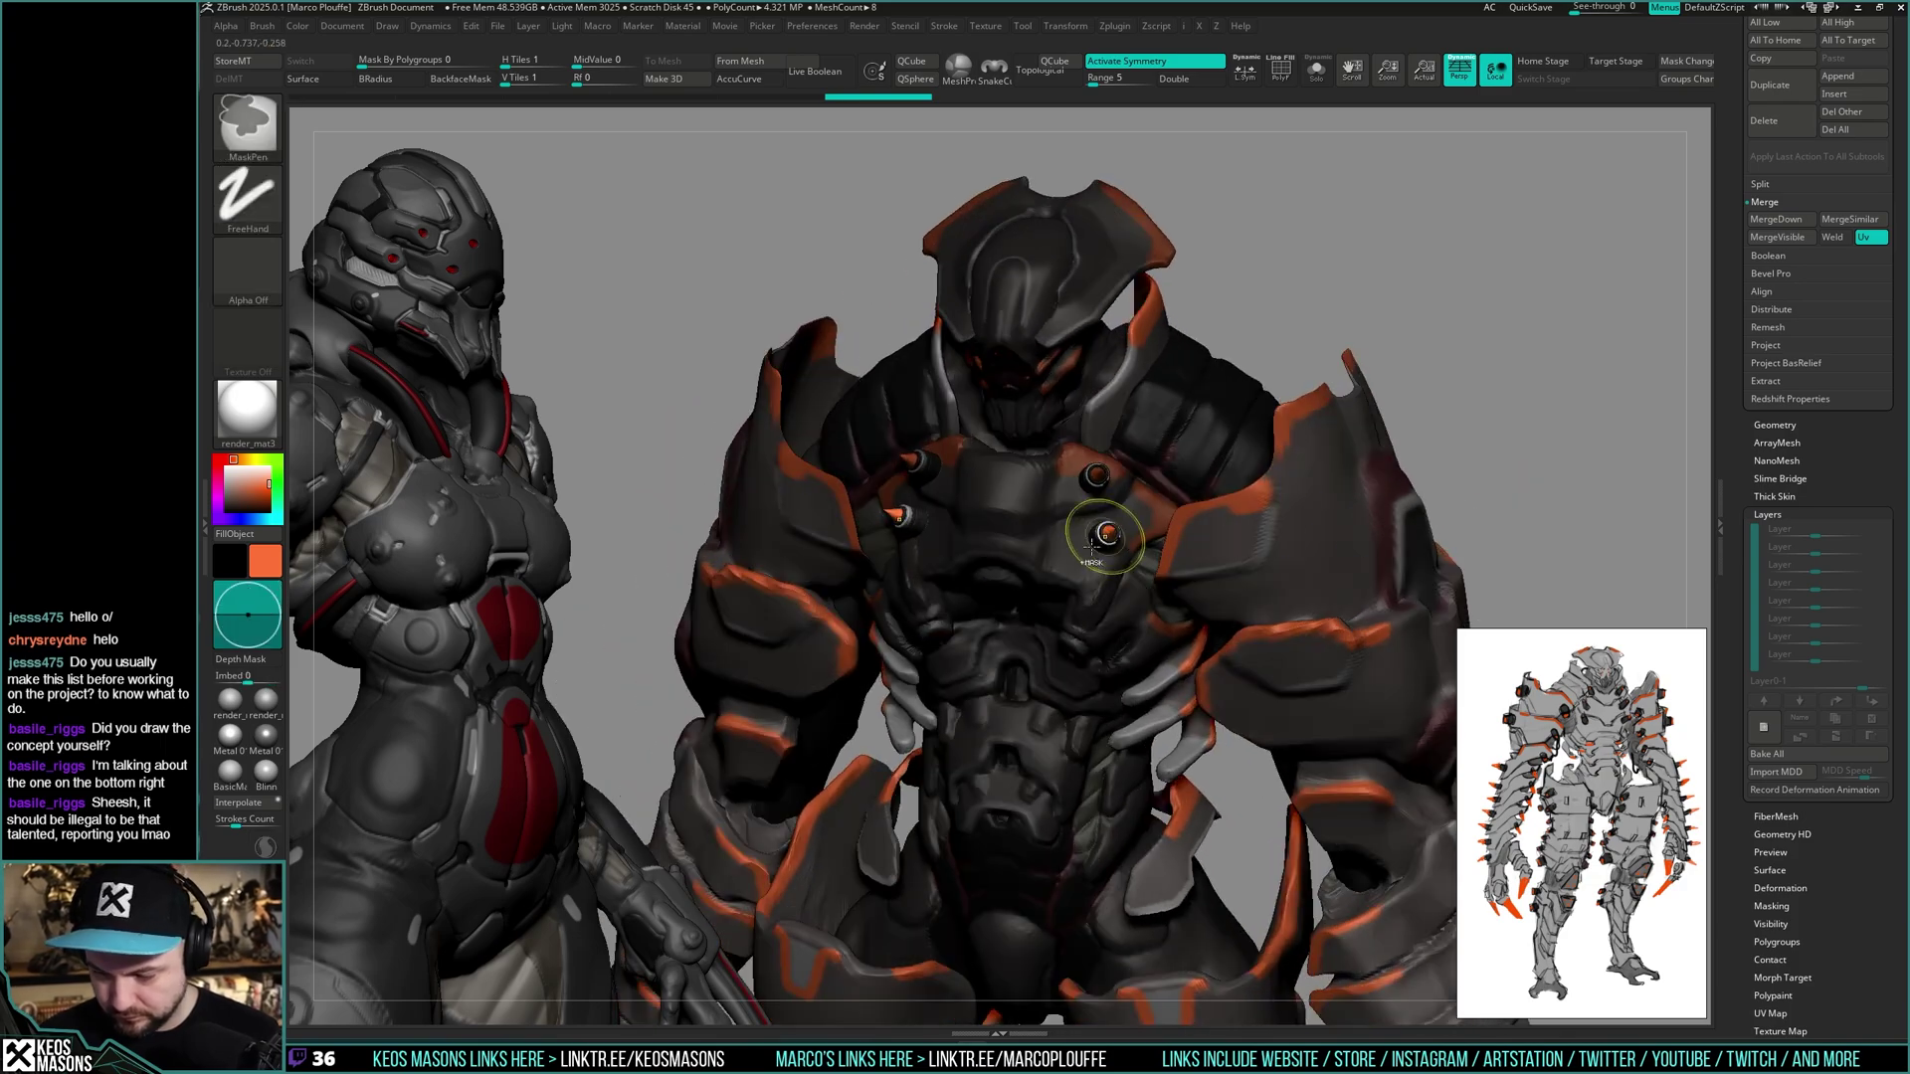
pyautogui.hotkey('ctrl', 'z')
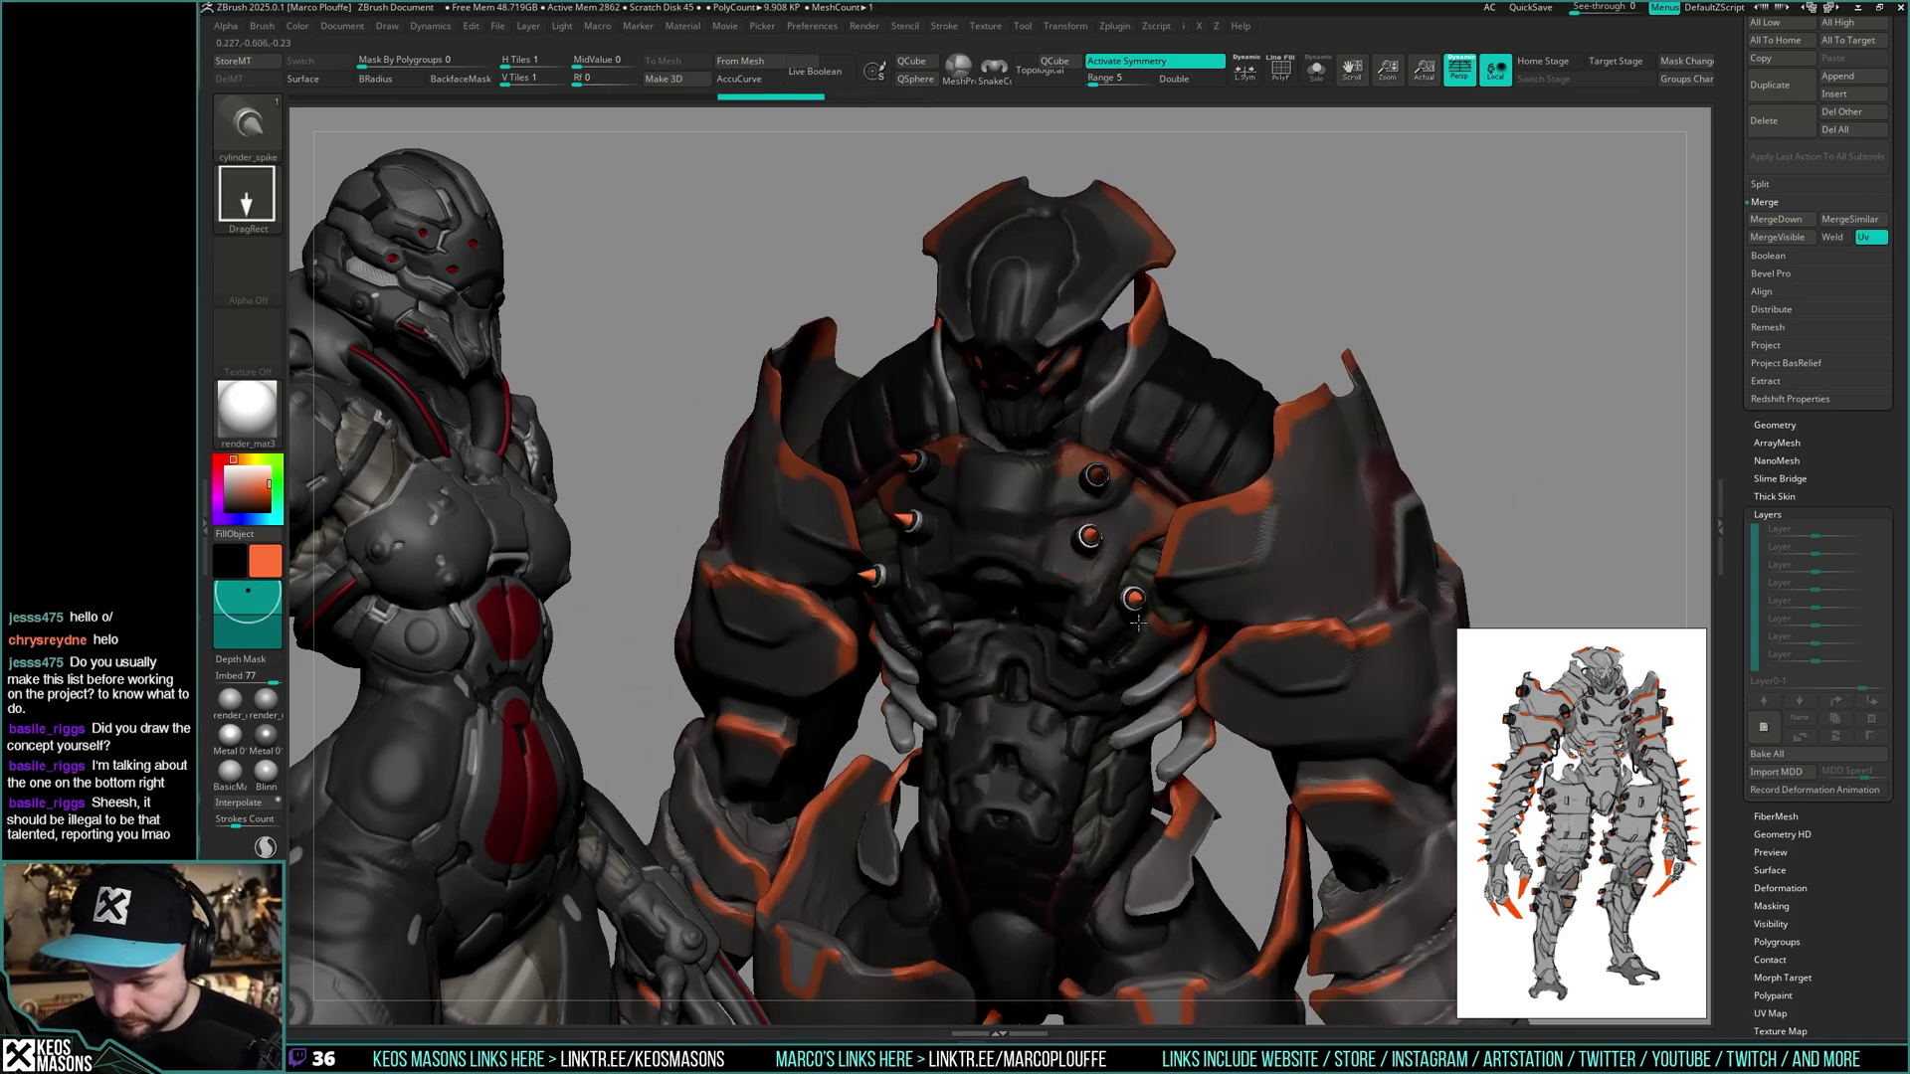
# - Shift the lowest spike pair slightly inward on the chest with a Transpose move
pyautogui.press('f')
pyautogui.moveTo(1452, 470); pyautogui.dragTo(1254, 567, button='right')
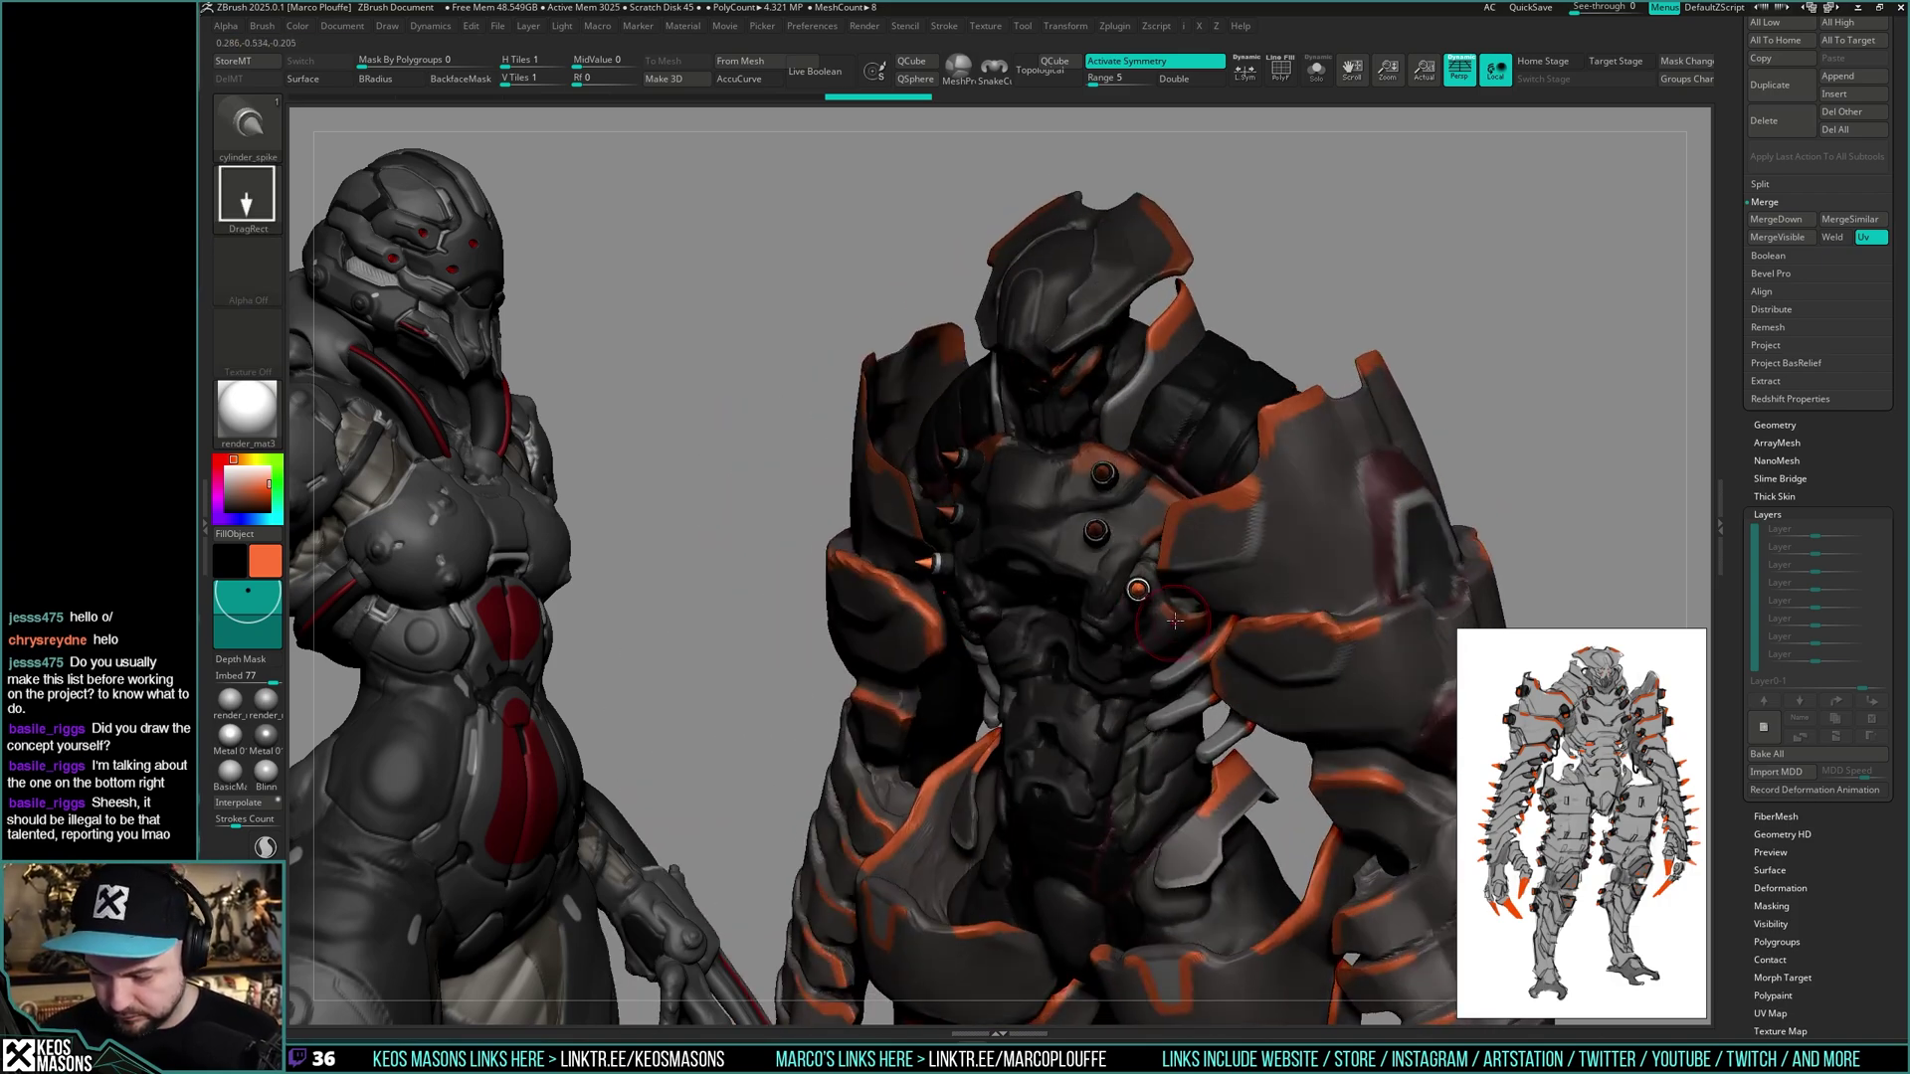
pyautogui.press('w')
pyautogui.moveTo(1215, 633); pyautogui.dragTo(1202, 627)
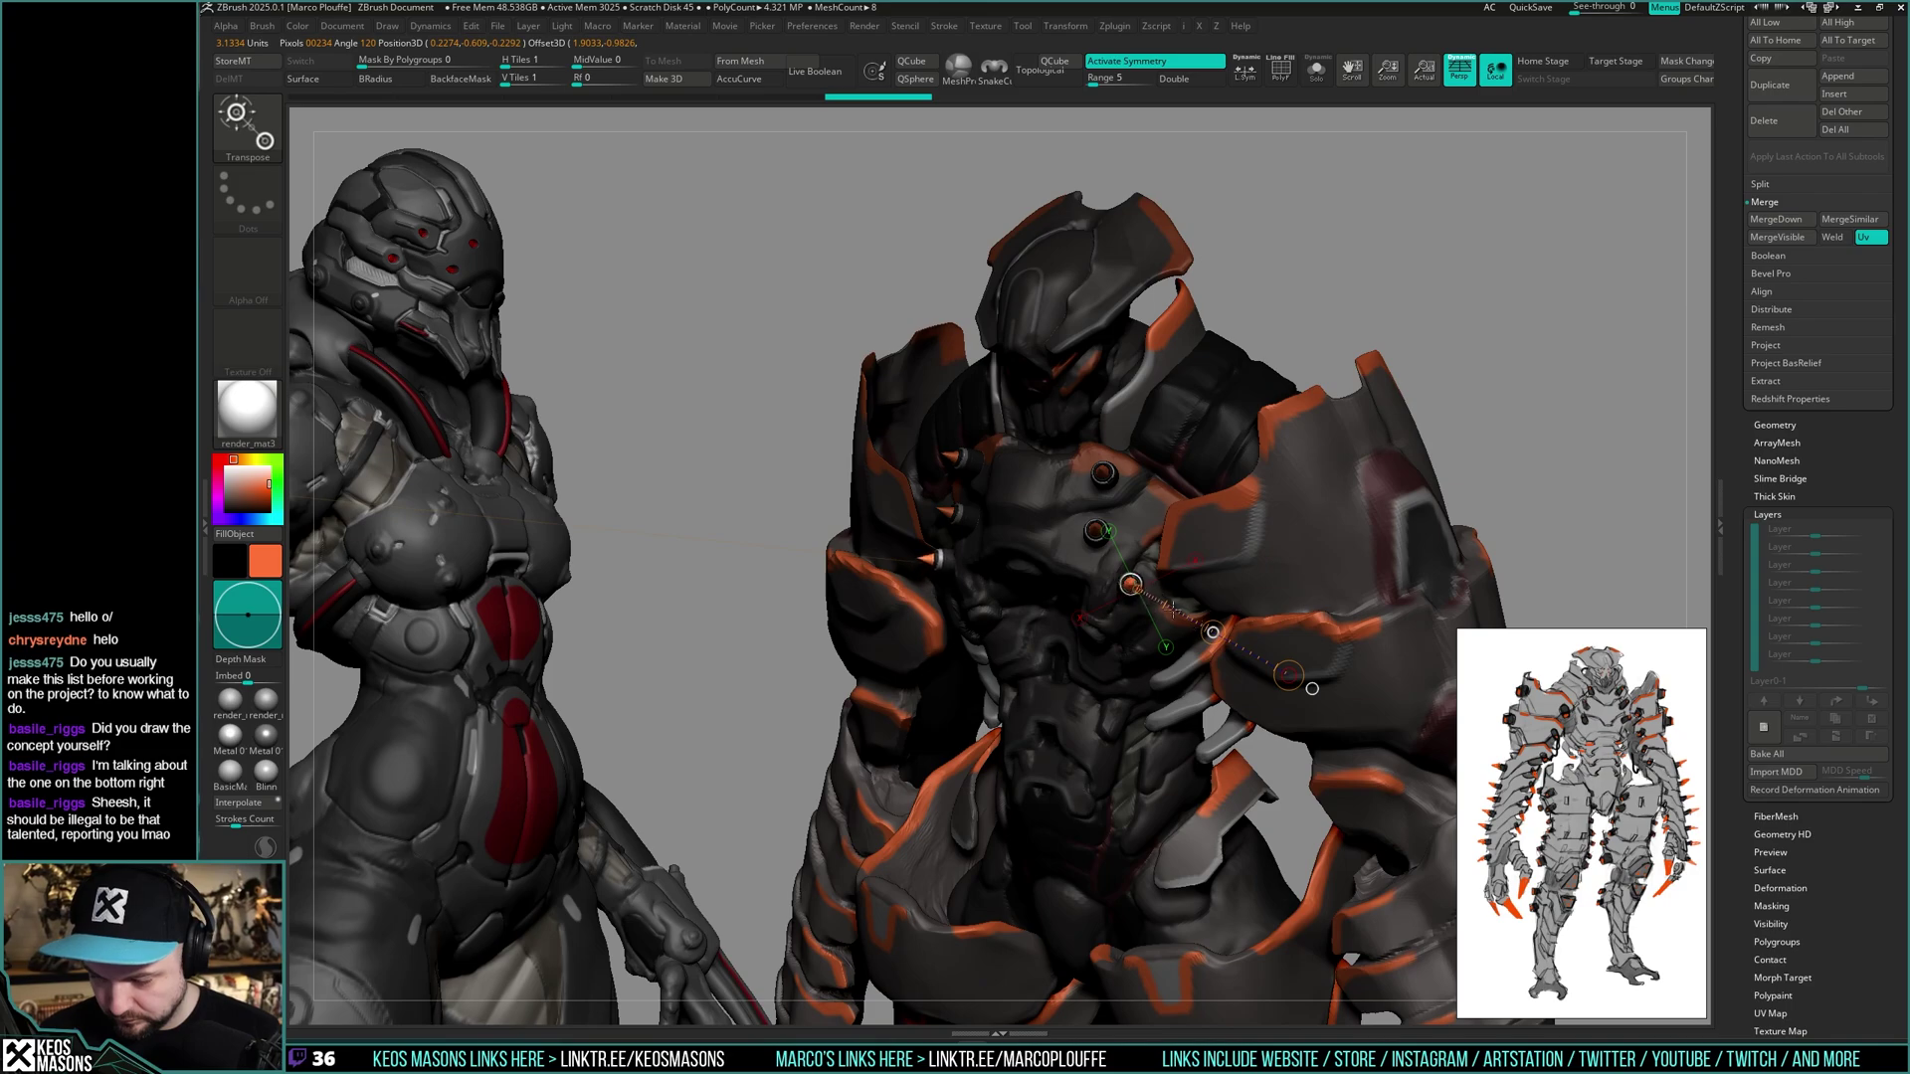
# - Isolate the torso subtool carrying the chest spikes, clear its mask and assign the inserted spikes a new polygroup
pyautogui.press('q')
pyautogui.moveTo(1403, 502)
pyautogui.keyDown('shift'); pyautogui.mouseDown(button='right')
pyautogui.moveTo(1479, 479)
pyautogui.moveTo(1452, 503)
pyautogui.mouseUp(button='right'); pyautogui.keyUp('shift')
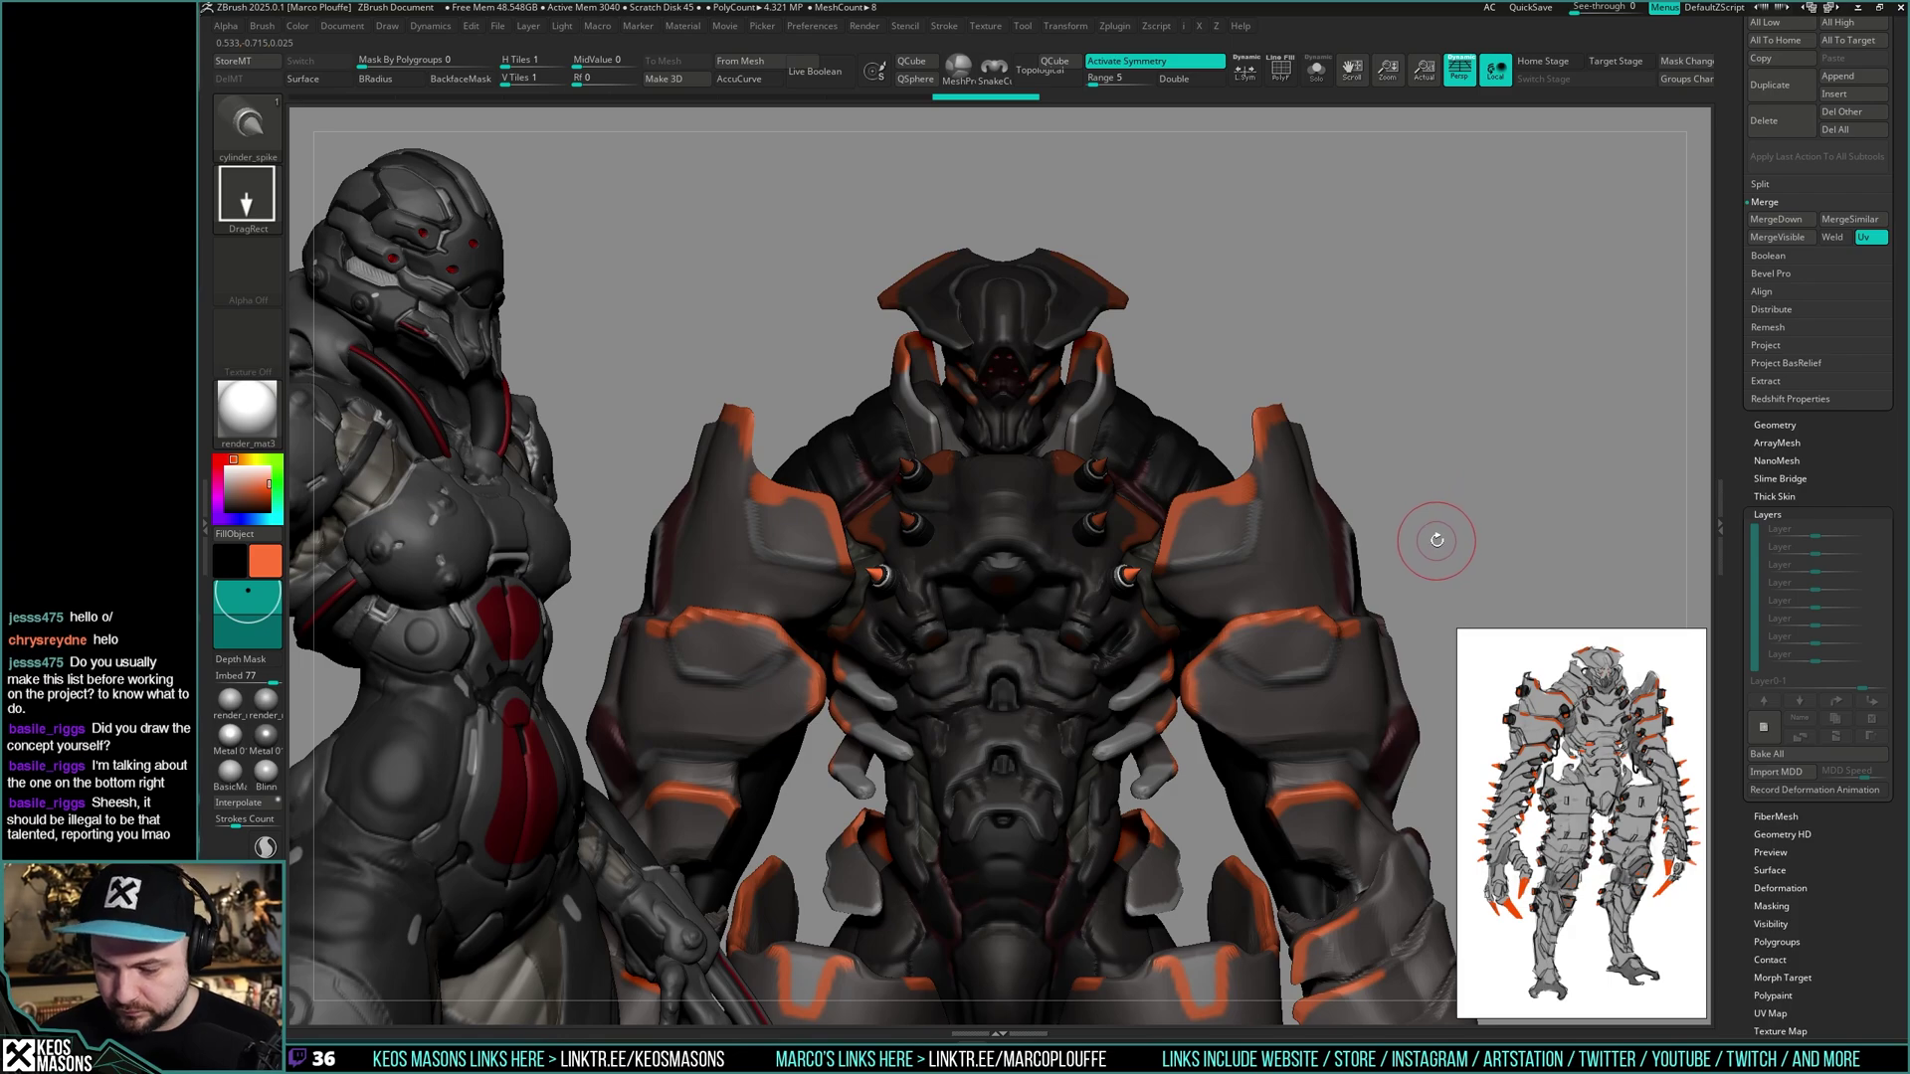
pyautogui.moveTo(1437, 540)
pyautogui.mouseDown()
pyautogui.moveTo(1414, 585)
pyautogui.moveTo(1458, 511)
pyautogui.moveTo(1459, 533)
pyautogui.moveTo(1425, 538)
pyautogui.moveTo(1432, 565)
pyautogui.mouseUp()
pyautogui.keyDown('alt'); pyautogui.moveTo(1200, 691); pyautogui.dragTo(1124, 639); pyautogui.keyUp('alt')
pyautogui.hotkey('shift', 'alt', 's')
pyautogui.moveTo(1124, 638); pyautogui.dragTo(1162, 651, button='right')
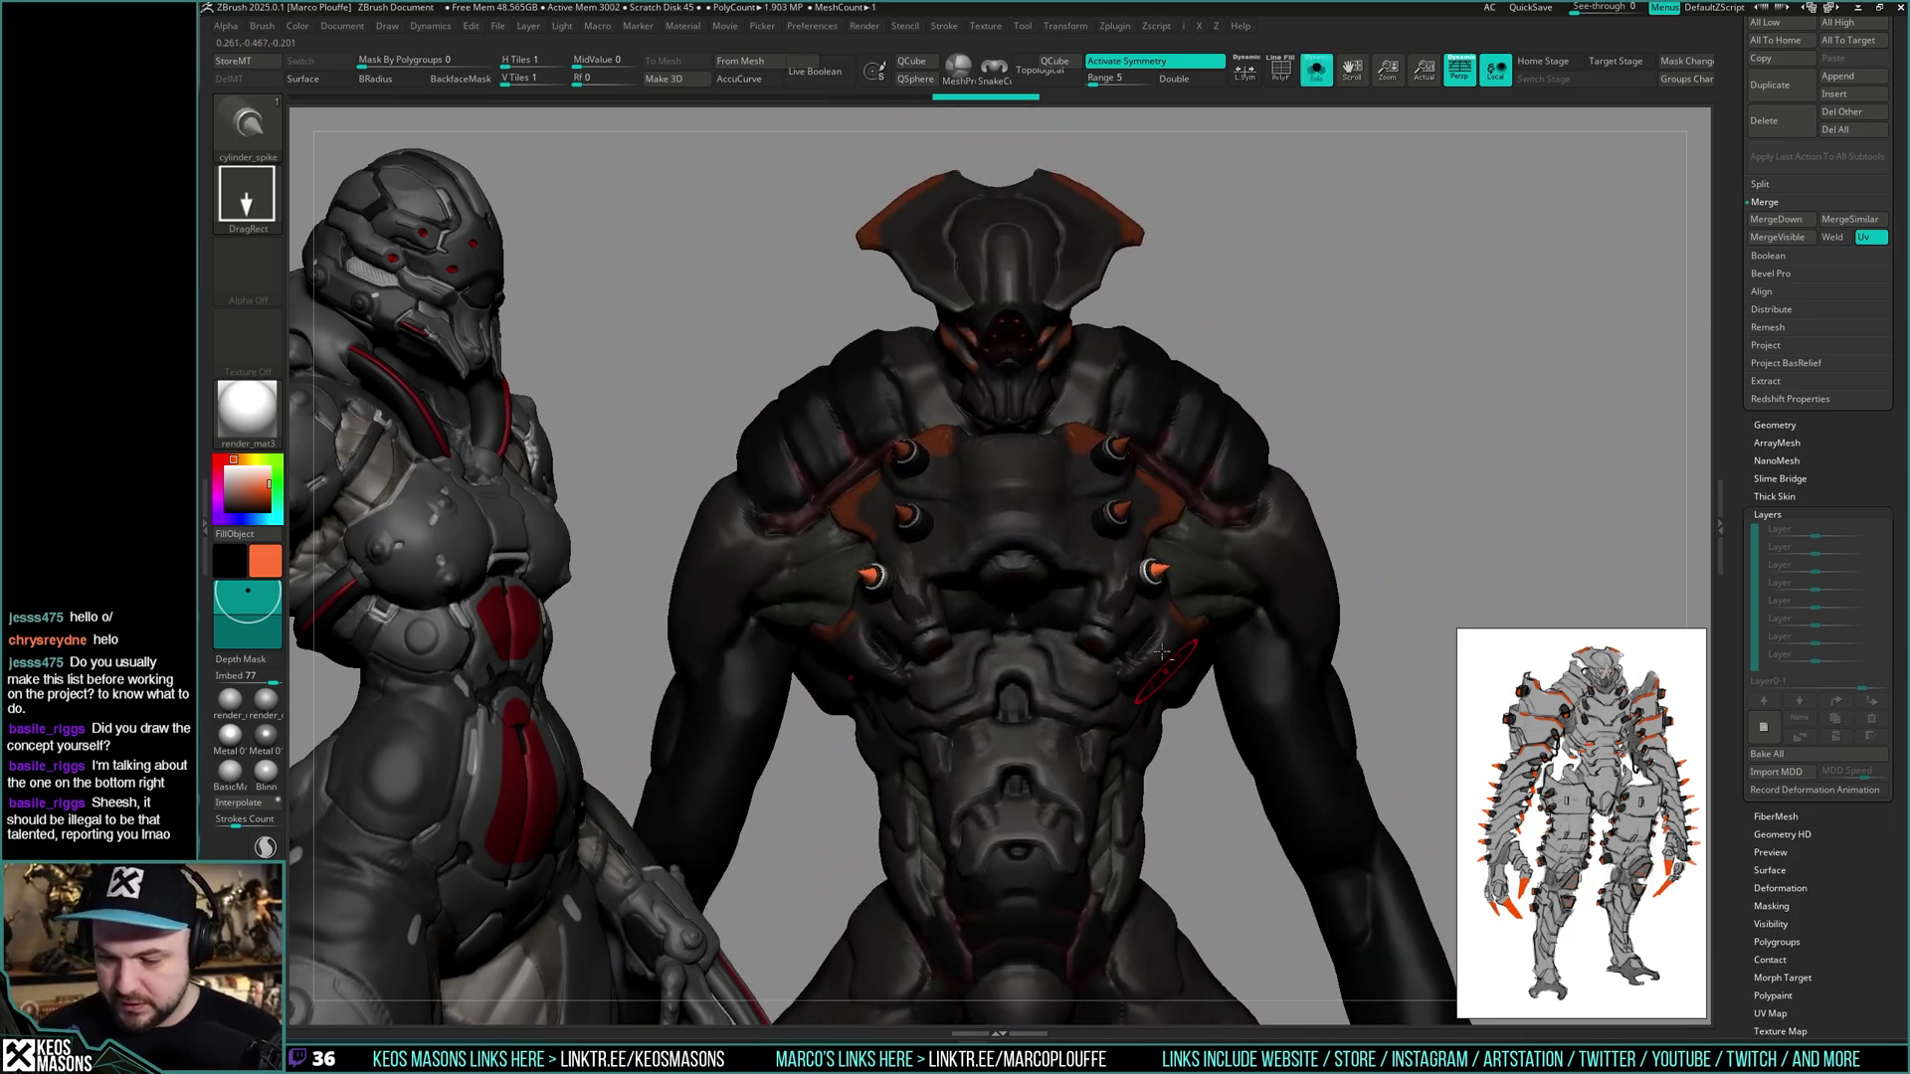
pyautogui.press('w')
pyautogui.keyDown('ctrl'); pyautogui.moveTo(1449, 402); pyautogui.dragTo(1472, 428); pyautogui.keyUp('ctrl')
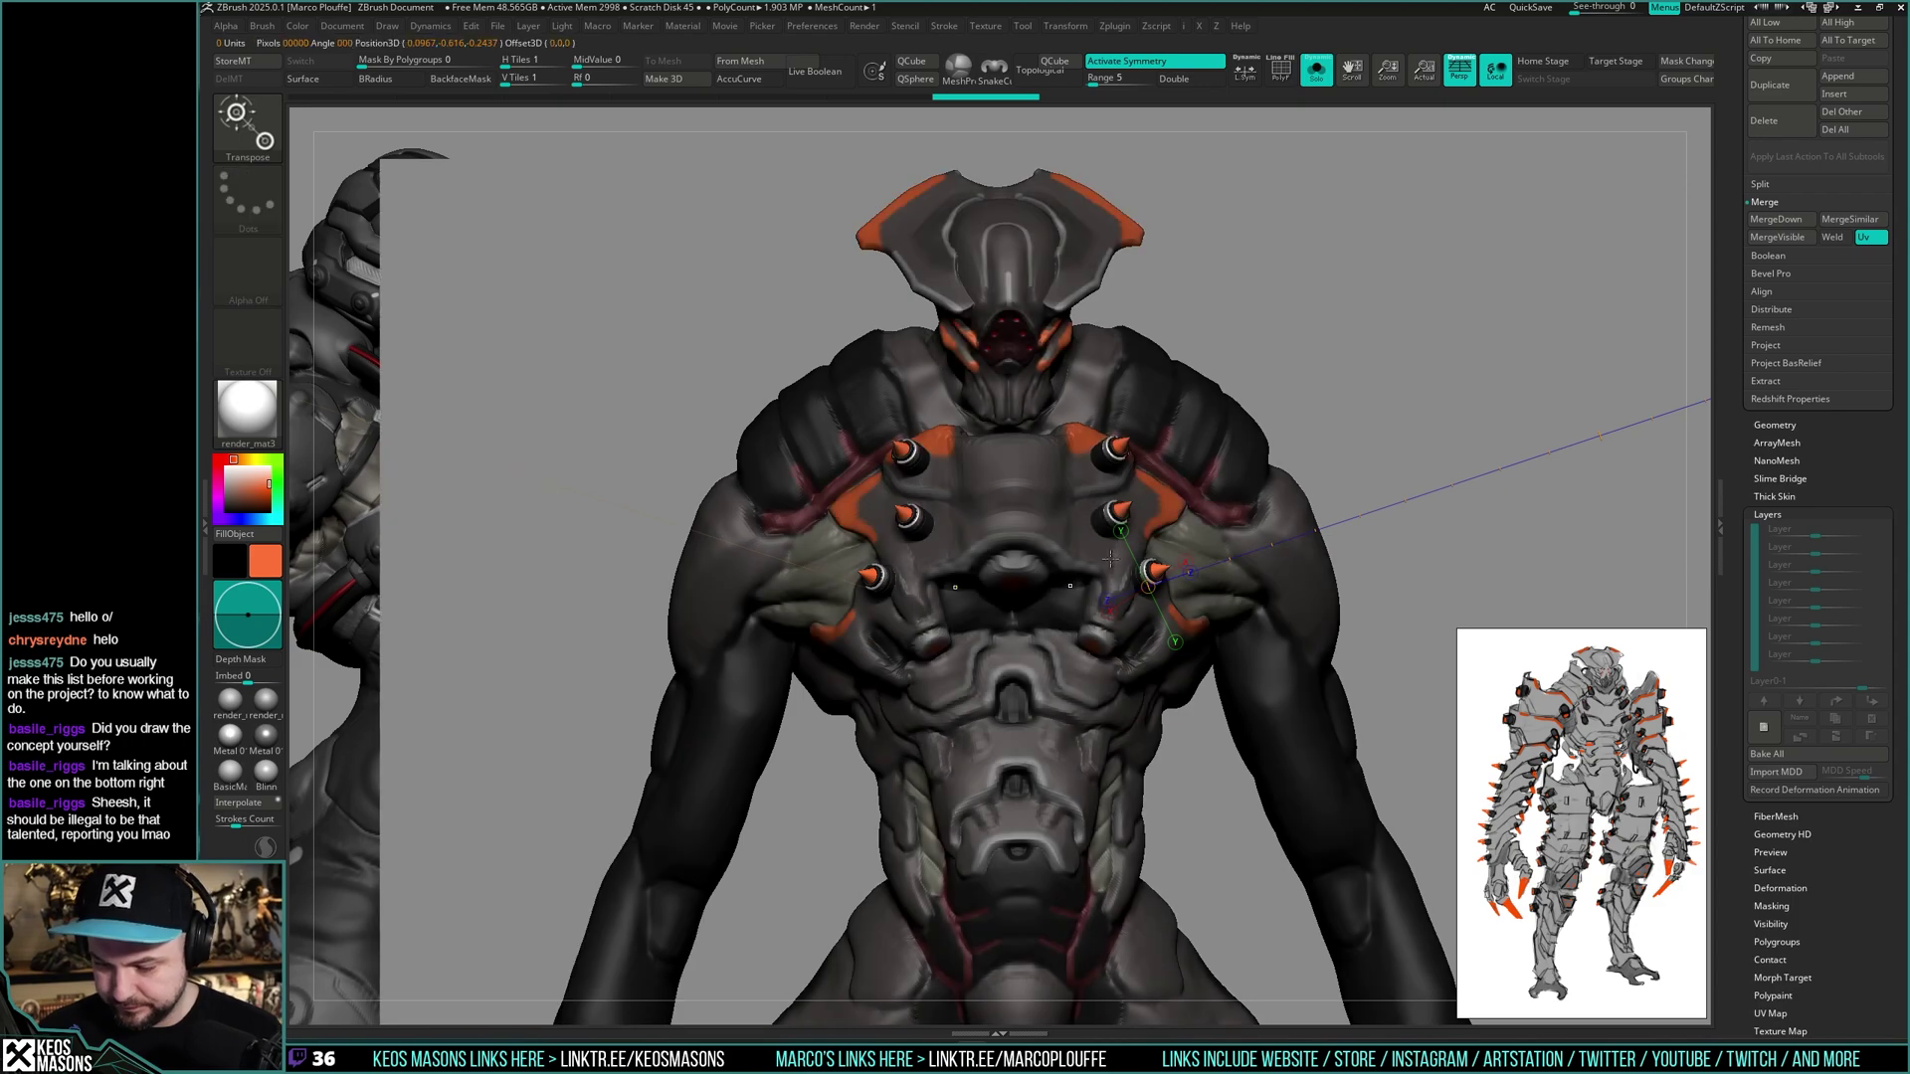
pyautogui.keyDown('ctrl'); pyautogui.moveTo(1071, 584); pyautogui.dragTo(1116, 523); pyautogui.keyUp('ctrl')
pyautogui.hotkey('ctrl', 'w')
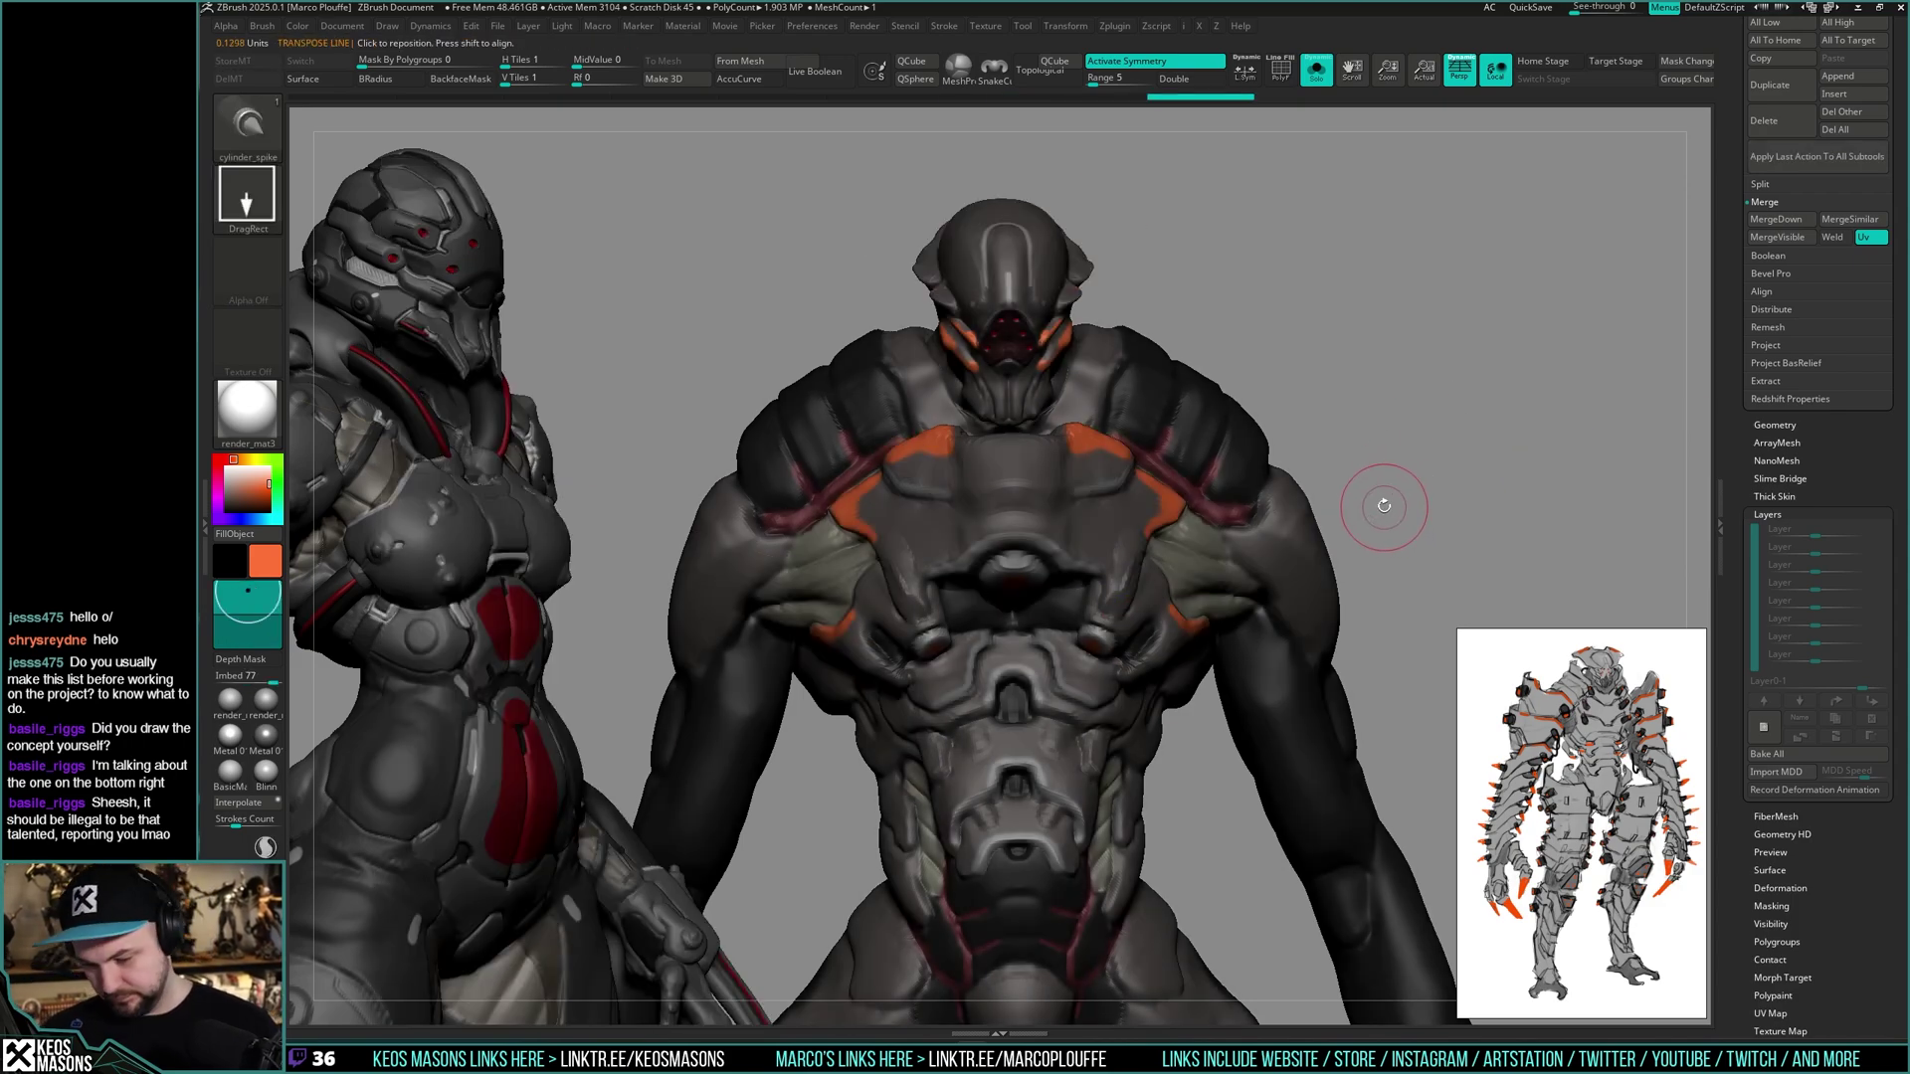
# - Separate the six chest spikes from the torso into their own subtool
pyautogui.keyDown('ctrl'); pyautogui.keyDown('shift'); pyautogui.moveTo(1450, 413); pyautogui.dragTo(1412, 485); pyautogui.keyUp('shift'); pyautogui.keyUp('ctrl')
pyautogui.keyDown('ctrl'); pyautogui.moveTo(1400, 474); pyautogui.dragTo(1246, 426, button='right'); pyautogui.keyUp('ctrl')
pyautogui.moveTo(886, 298)
pyautogui.keyDown('ctrl'); pyautogui.keyDown('shift'); pyautogui.mouseDown()
pyautogui.moveTo(1205, 436)
pyautogui.moveTo(1217, 465)
pyautogui.mouseUp(); pyautogui.keyUp('shift'); pyautogui.keyUp('ctrl')
pyautogui.keyDown('alt'); pyautogui.moveTo(1218, 438); pyautogui.dragTo(1221, 288, button='right'); pyautogui.keyUp('alt')
pyautogui.moveTo(1221, 289)
pyautogui.keyDown('ctrl'); pyautogui.mouseDown(button='right')
pyautogui.moveTo(1126, 472)
pyautogui.moveTo(1130, 413)
pyautogui.mouseUp(button='right'); pyautogui.keyUp('ctrl')
pyautogui.keyDown('ctrl'); pyautogui.keyDown('shift'); pyautogui.moveTo(821, 850); pyautogui.dragTo(1361, 517); pyautogui.keyUp('shift'); pyautogui.keyUp('ctrl')
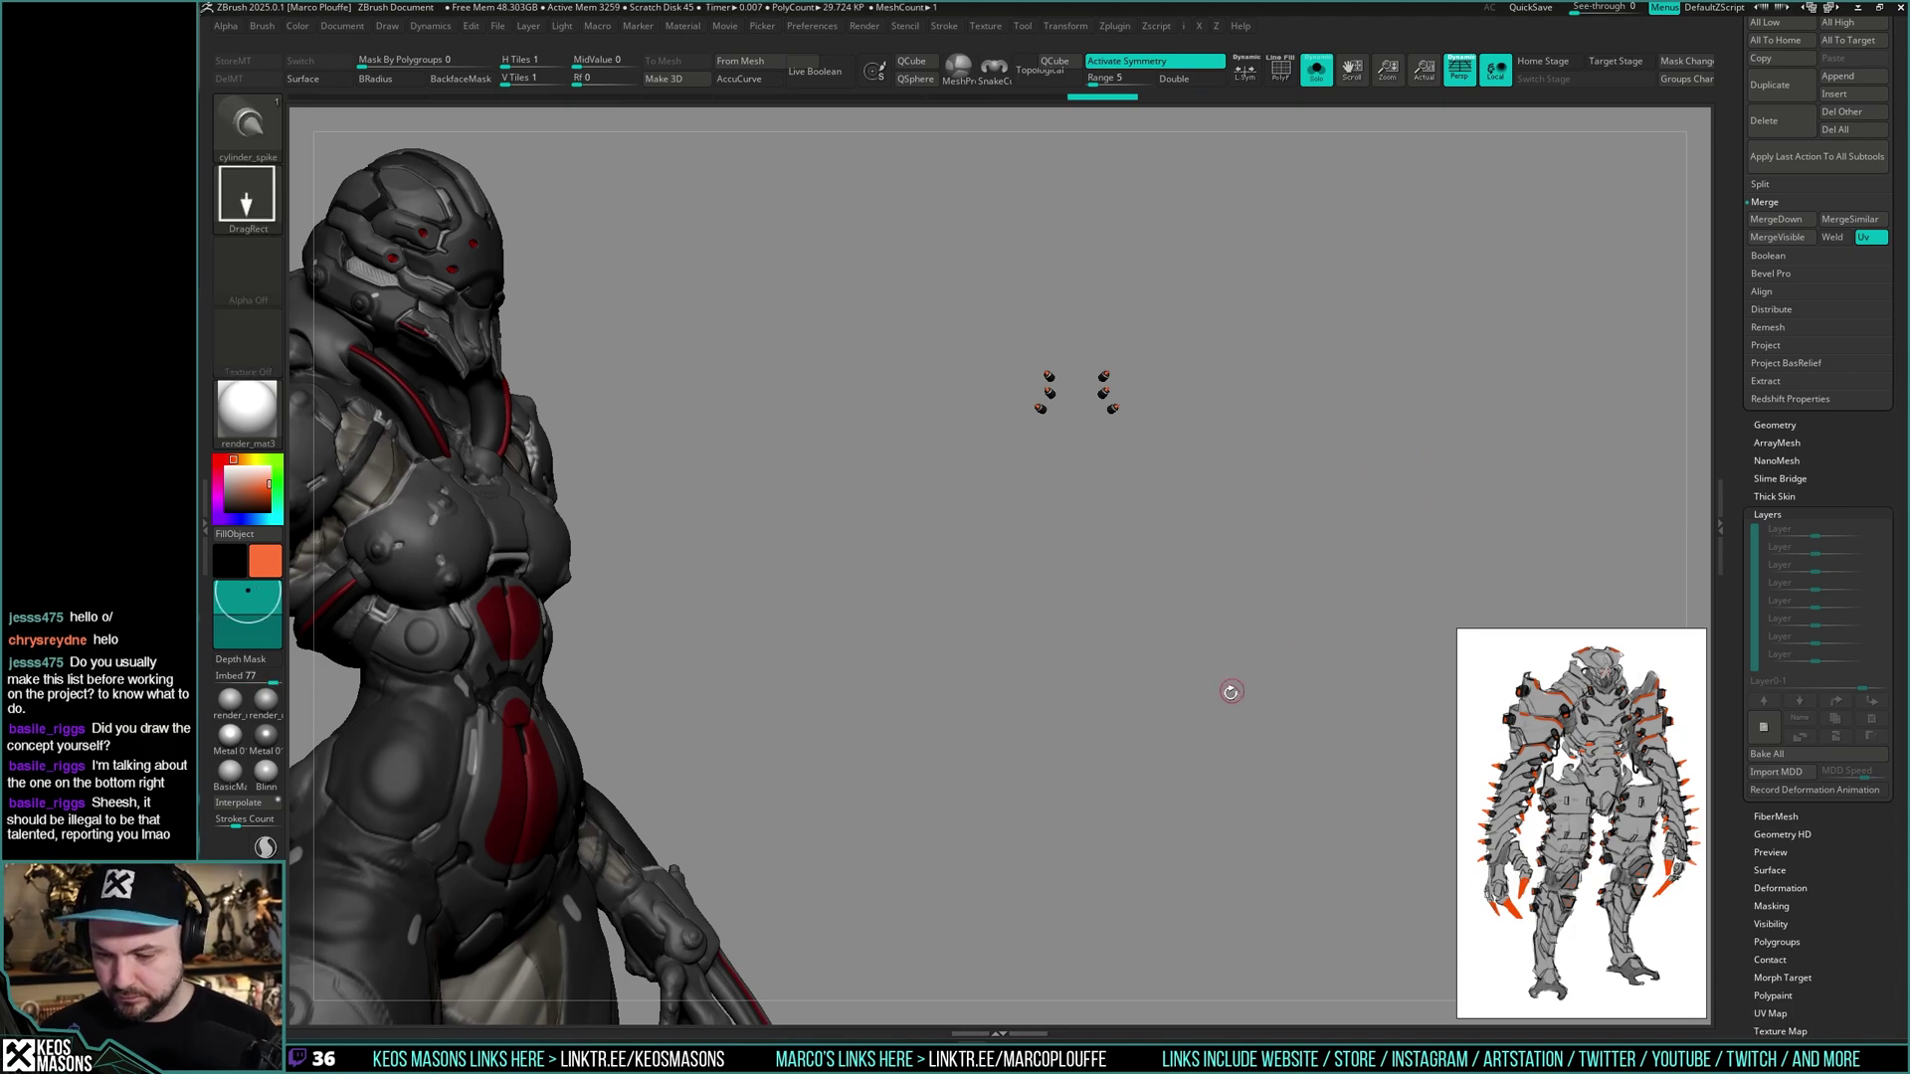
# - Examine the separated spike subtool on its own, checking its polygroups and a single spike in isolation
pyautogui.keyDown('alt'); pyautogui.moveTo(1131, 364); pyautogui.dragTo(1156, 618, button='right'); pyautogui.keyUp('alt')
pyautogui.hotkey('shift', 's')
pyautogui.scroll(10, 1791, 398)
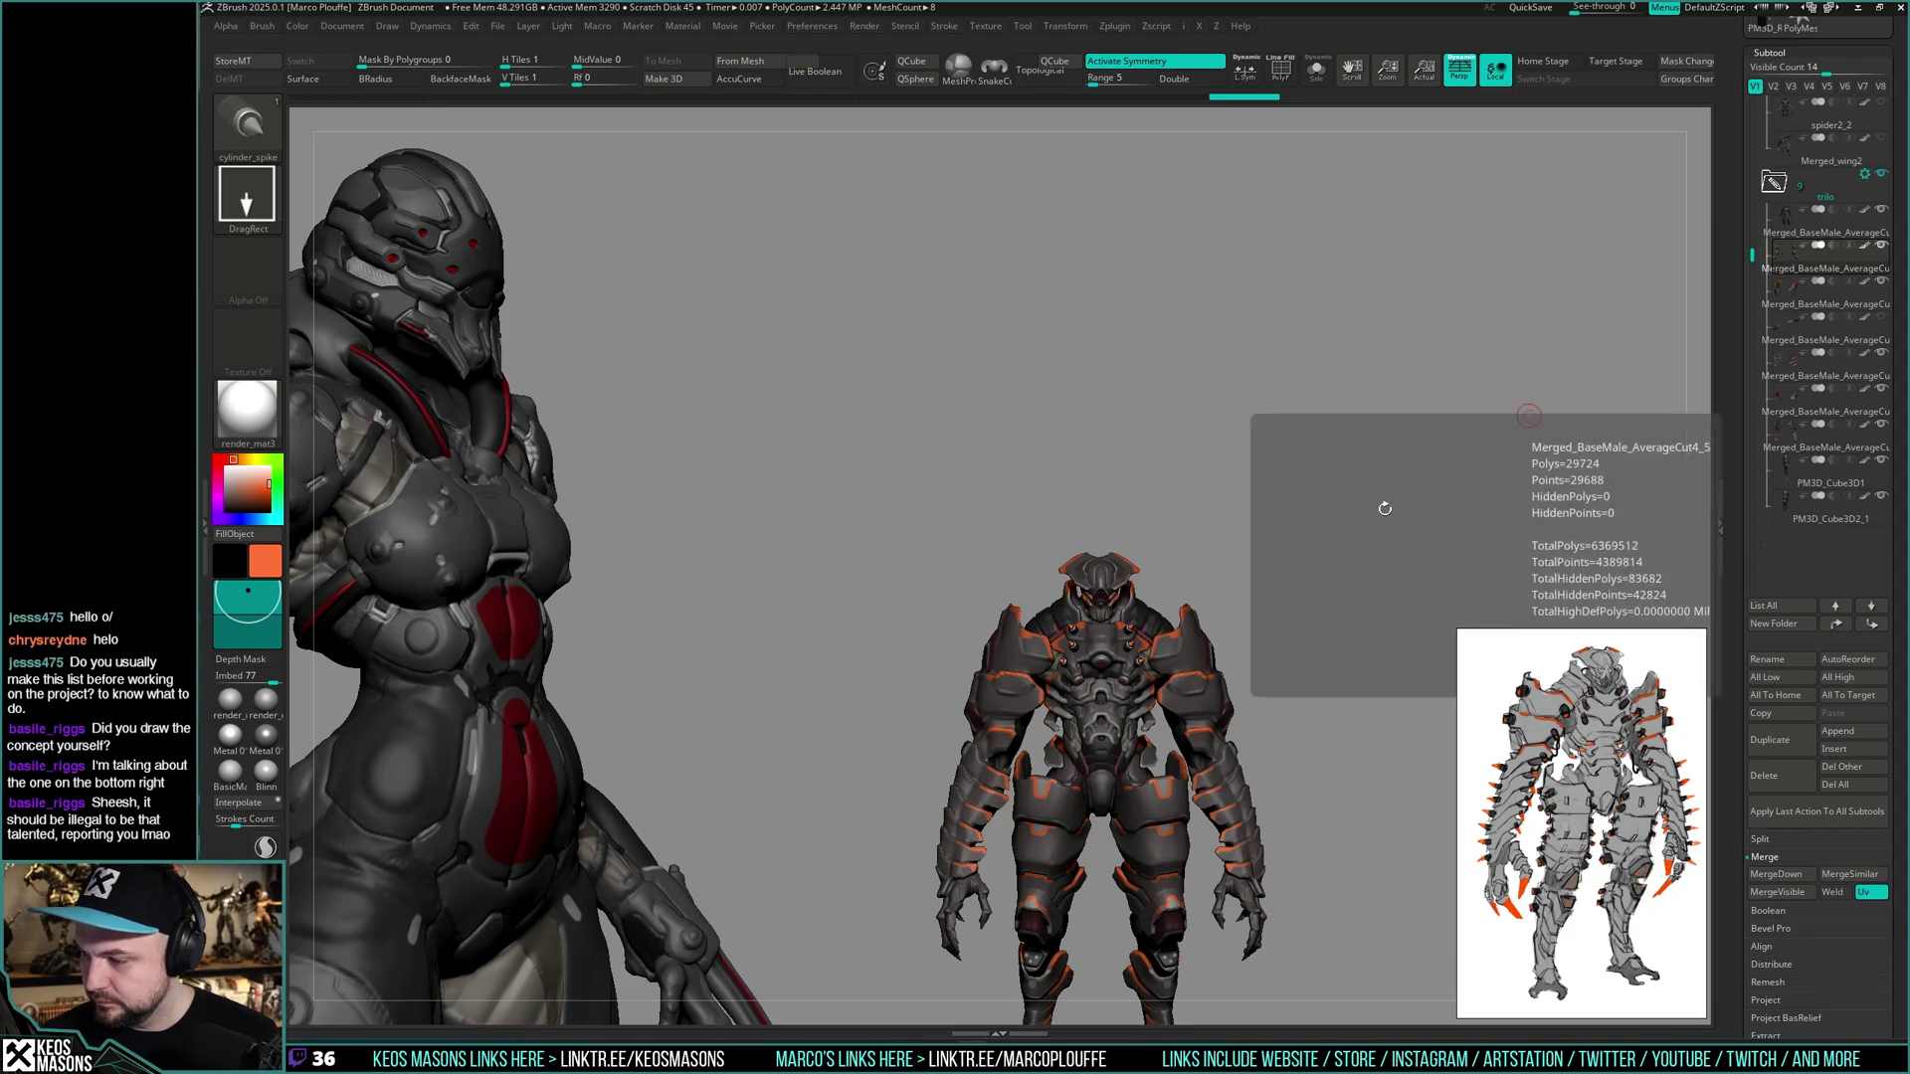
pyautogui.keyDown('ctrl'); pyautogui.moveTo(1382, 507); pyautogui.dragTo(1071, 745, button='right'); pyautogui.keyUp('ctrl')
pyautogui.hotkey('shift', 'alt', 's')
pyautogui.hotkey('shift', 'f')
pyautogui.hotkey('shift', 'f')
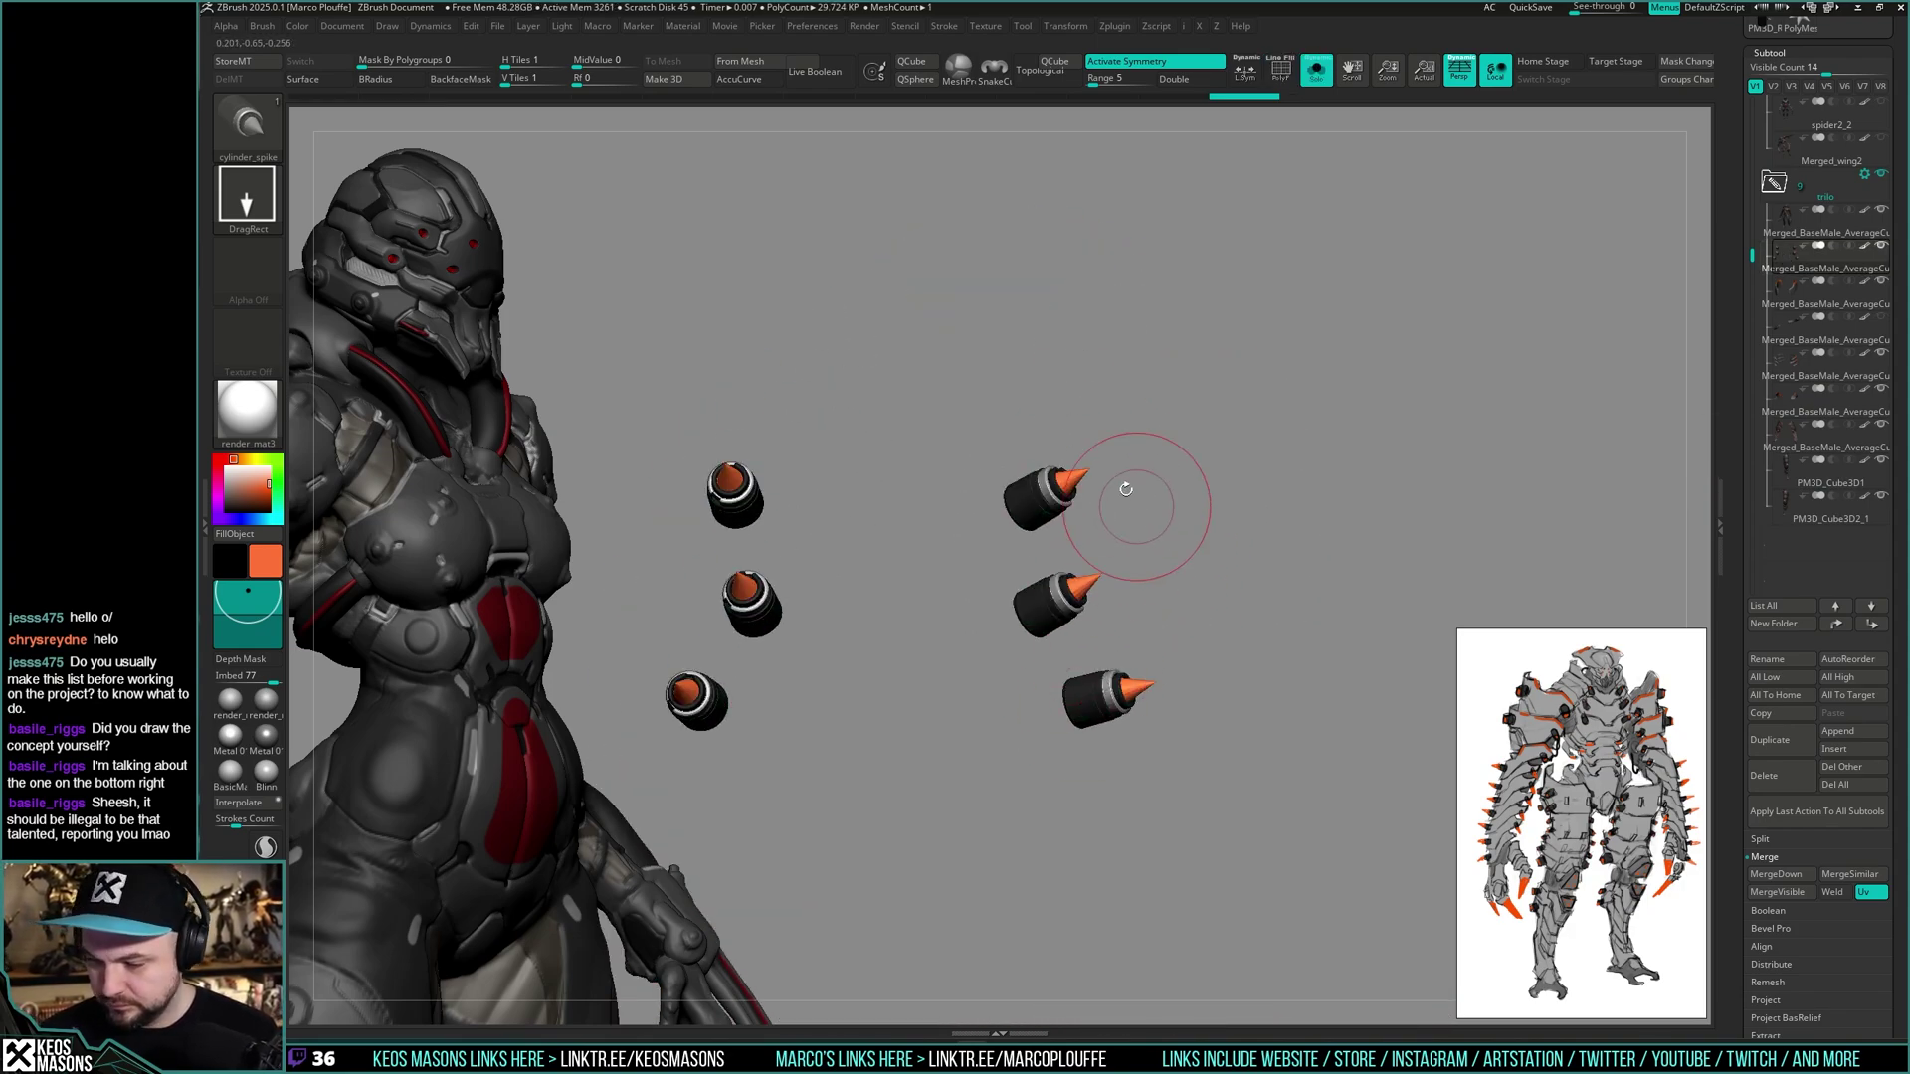
pyautogui.keyDown('ctrl'); pyautogui.keyDown('shift'); pyautogui.click(1074, 481); pyautogui.keyUp('shift'); pyautogui.keyUp('ctrl')
pyautogui.keyDown('ctrl'); pyautogui.keyDown('shift'); pyautogui.moveTo(1187, 456); pyautogui.dragTo(1215, 513); pyautogui.keyUp('shift'); pyautogui.keyUp('ctrl')
# - Try a first mirrored spike on the outer side of the upper forearm and set the brush's Z Intensity to 70
pyautogui.moveTo(1259, 593)
pyautogui.mouseDown(button='right')
pyautogui.moveTo(1230, 603)
pyautogui.moveTo(1218, 557)
pyautogui.moveTo(1144, 658)
pyautogui.moveTo(1138, 591)
pyautogui.moveTo(1041, 518)
pyautogui.moveTo(1027, 555)
pyautogui.mouseUp(button='right')
pyautogui.hotkey('shift', 'alt', 's')
pyautogui.moveTo(1027, 378); pyautogui.dragTo(978, 653, button='right')
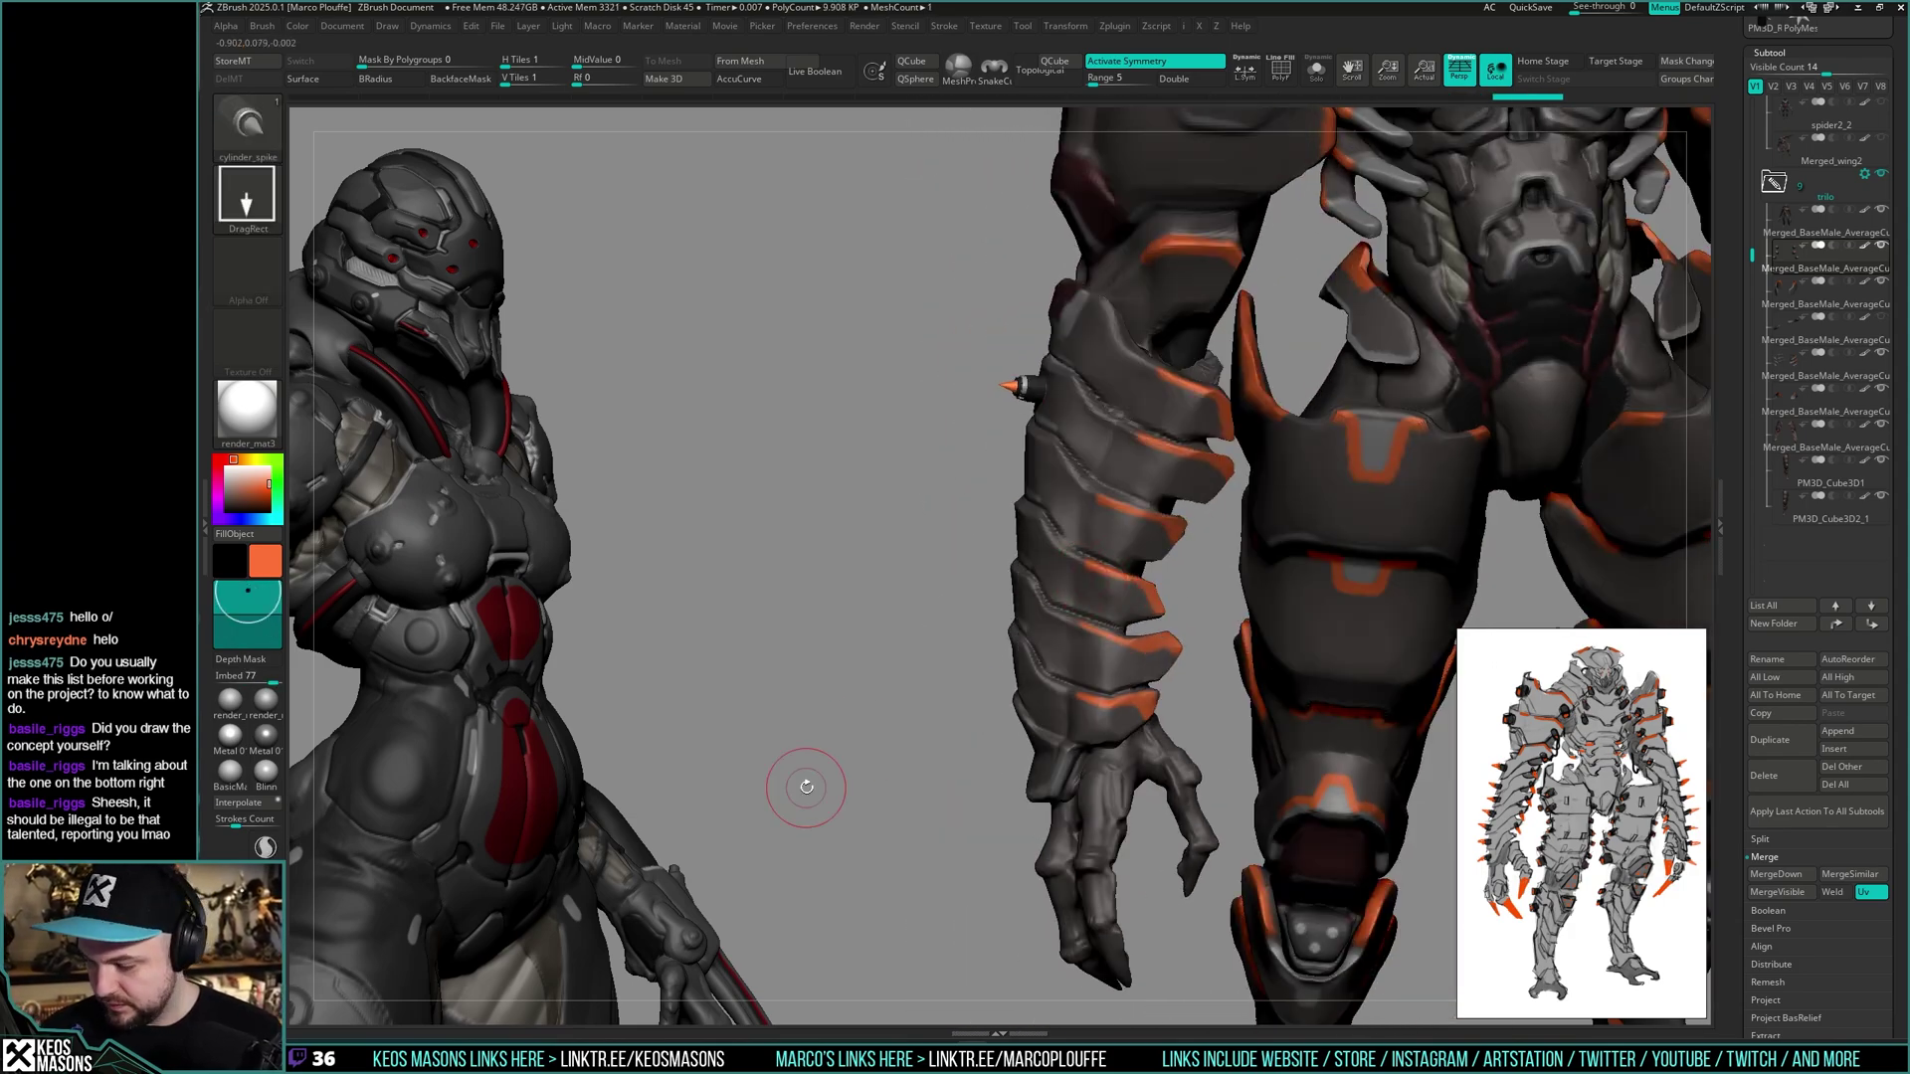
pyautogui.moveTo(1047, 593); pyautogui.dragTo(1182, 535, button='right')
pyautogui.press('space')
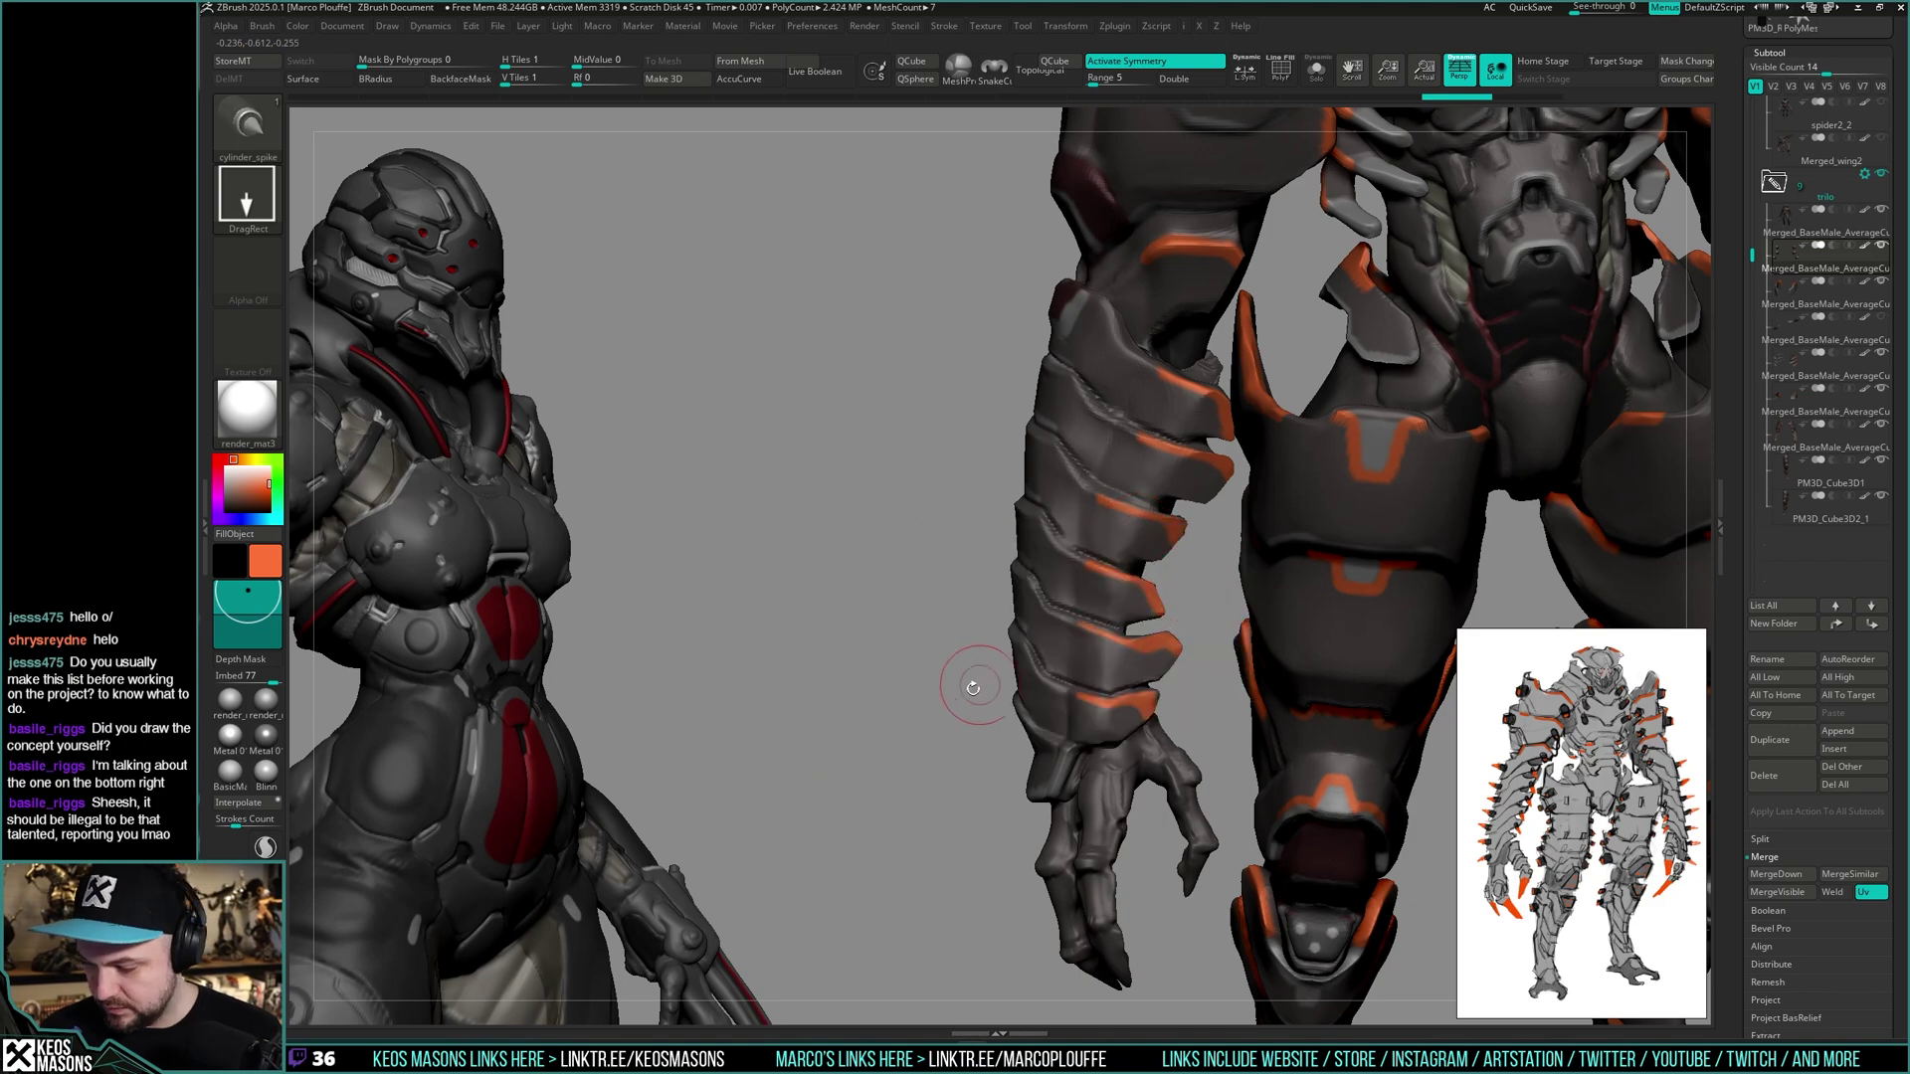
pyautogui.press('space')
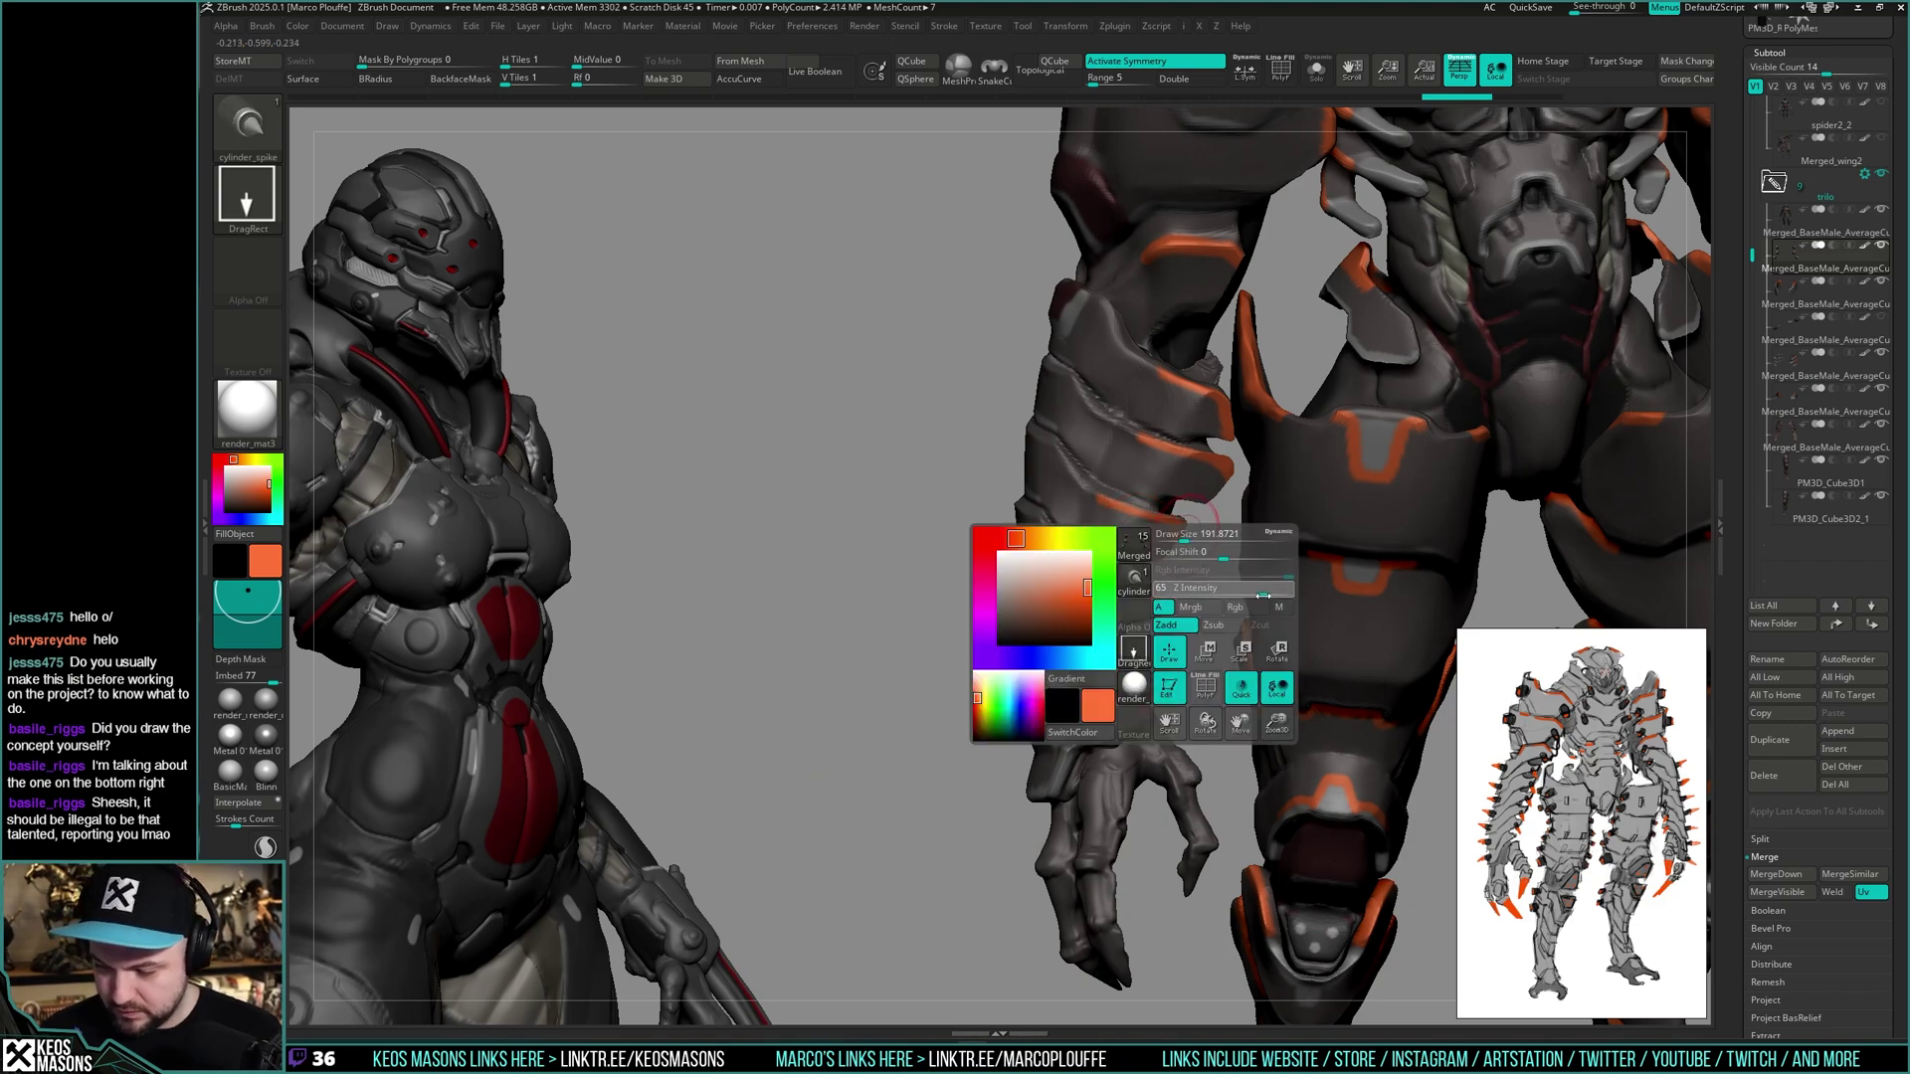
# - Insert mirrored spikes near the top of the forearm, one on the outer ridge and one on the front side, at Draw Size about 203
pyautogui.moveTo(1024, 557); pyautogui.dragTo(1175, 449, button='right')
pyautogui.press('space')
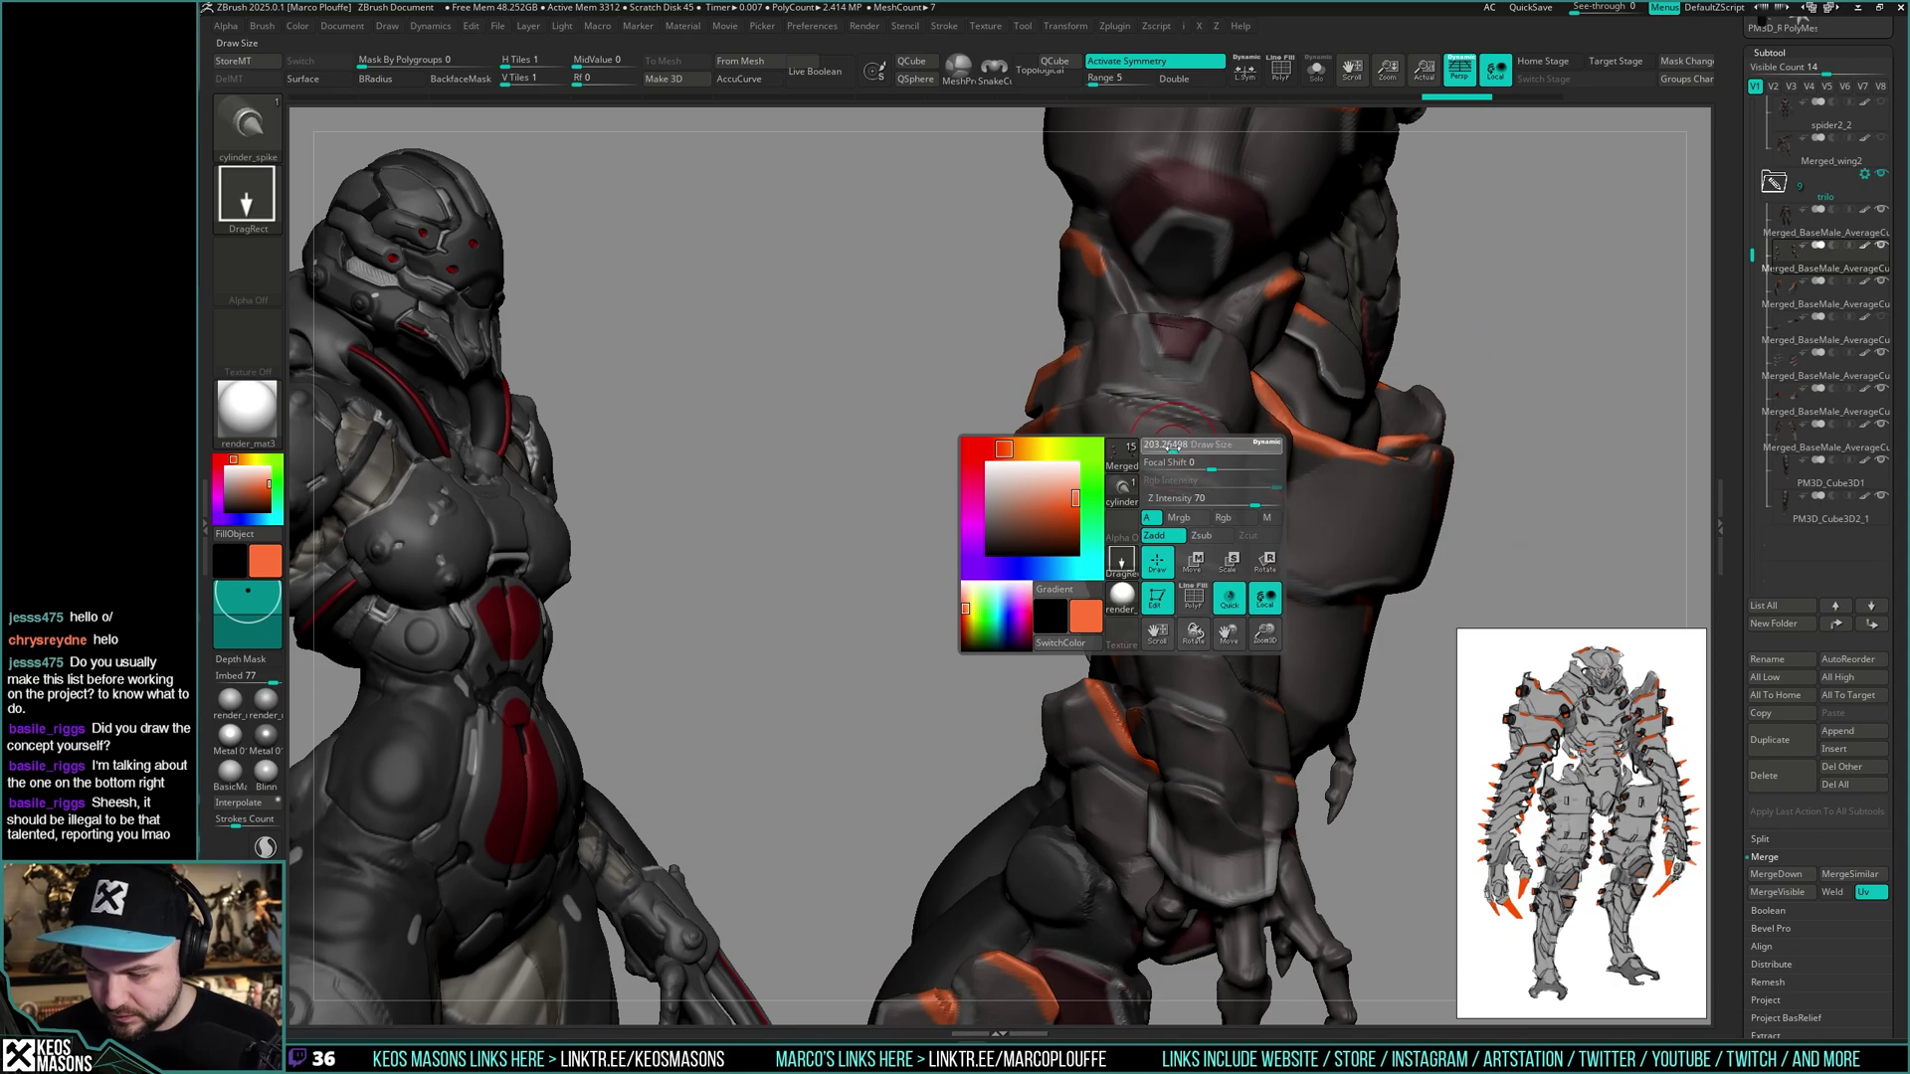
pyautogui.moveTo(1173, 449); pyautogui.dragTo(1206, 471)
pyautogui.moveTo(1206, 482); pyautogui.dragTo(1141, 573, button='right')
pyautogui.moveTo(1007, 679)
pyautogui.keyDown('ctrl'); pyautogui.mouseDown(button='right')
pyautogui.moveTo(1181, 537)
pyautogui.moveTo(1225, 437)
pyautogui.mouseUp(button='right'); pyautogui.keyUp('ctrl')
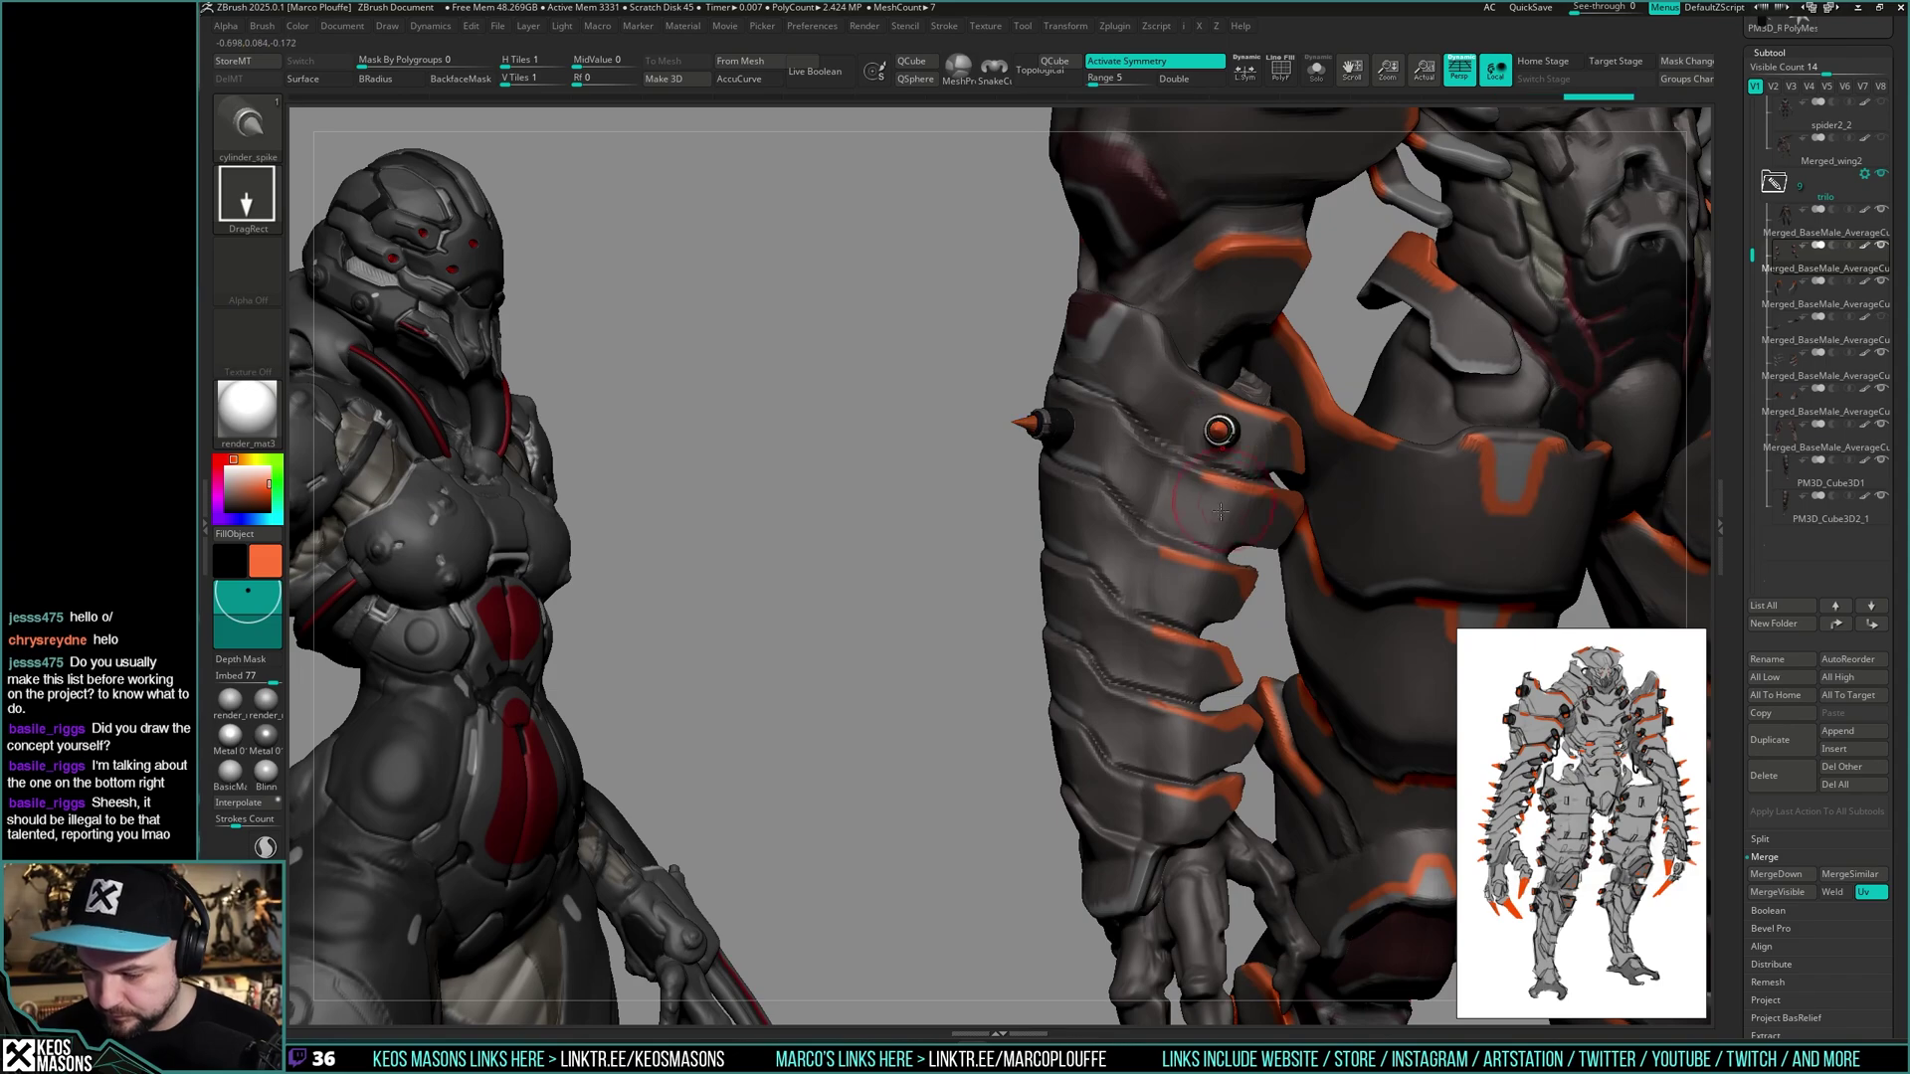
# - Try a row of four more mirrored spikes down the forearm's front plates below the first one
pyautogui.moveTo(1220, 512); pyautogui.dragTo(1255, 509, button='right')
pyautogui.moveTo(1197, 509); pyautogui.dragTo(1215, 531)
pyautogui.moveTo(1176, 592); pyautogui.dragTo(1193, 763)
pyautogui.moveTo(1211, 687)
pyautogui.keyDown('alt'); pyautogui.mouseDown(button='right')
pyautogui.moveTo(1190, 652)
pyautogui.moveTo(1144, 726)
pyautogui.moveTo(1105, 686)
pyautogui.moveTo(1154, 717)
pyautogui.moveTo(1183, 671)
pyautogui.mouseUp(button='right'); pyautogui.keyUp('alt')
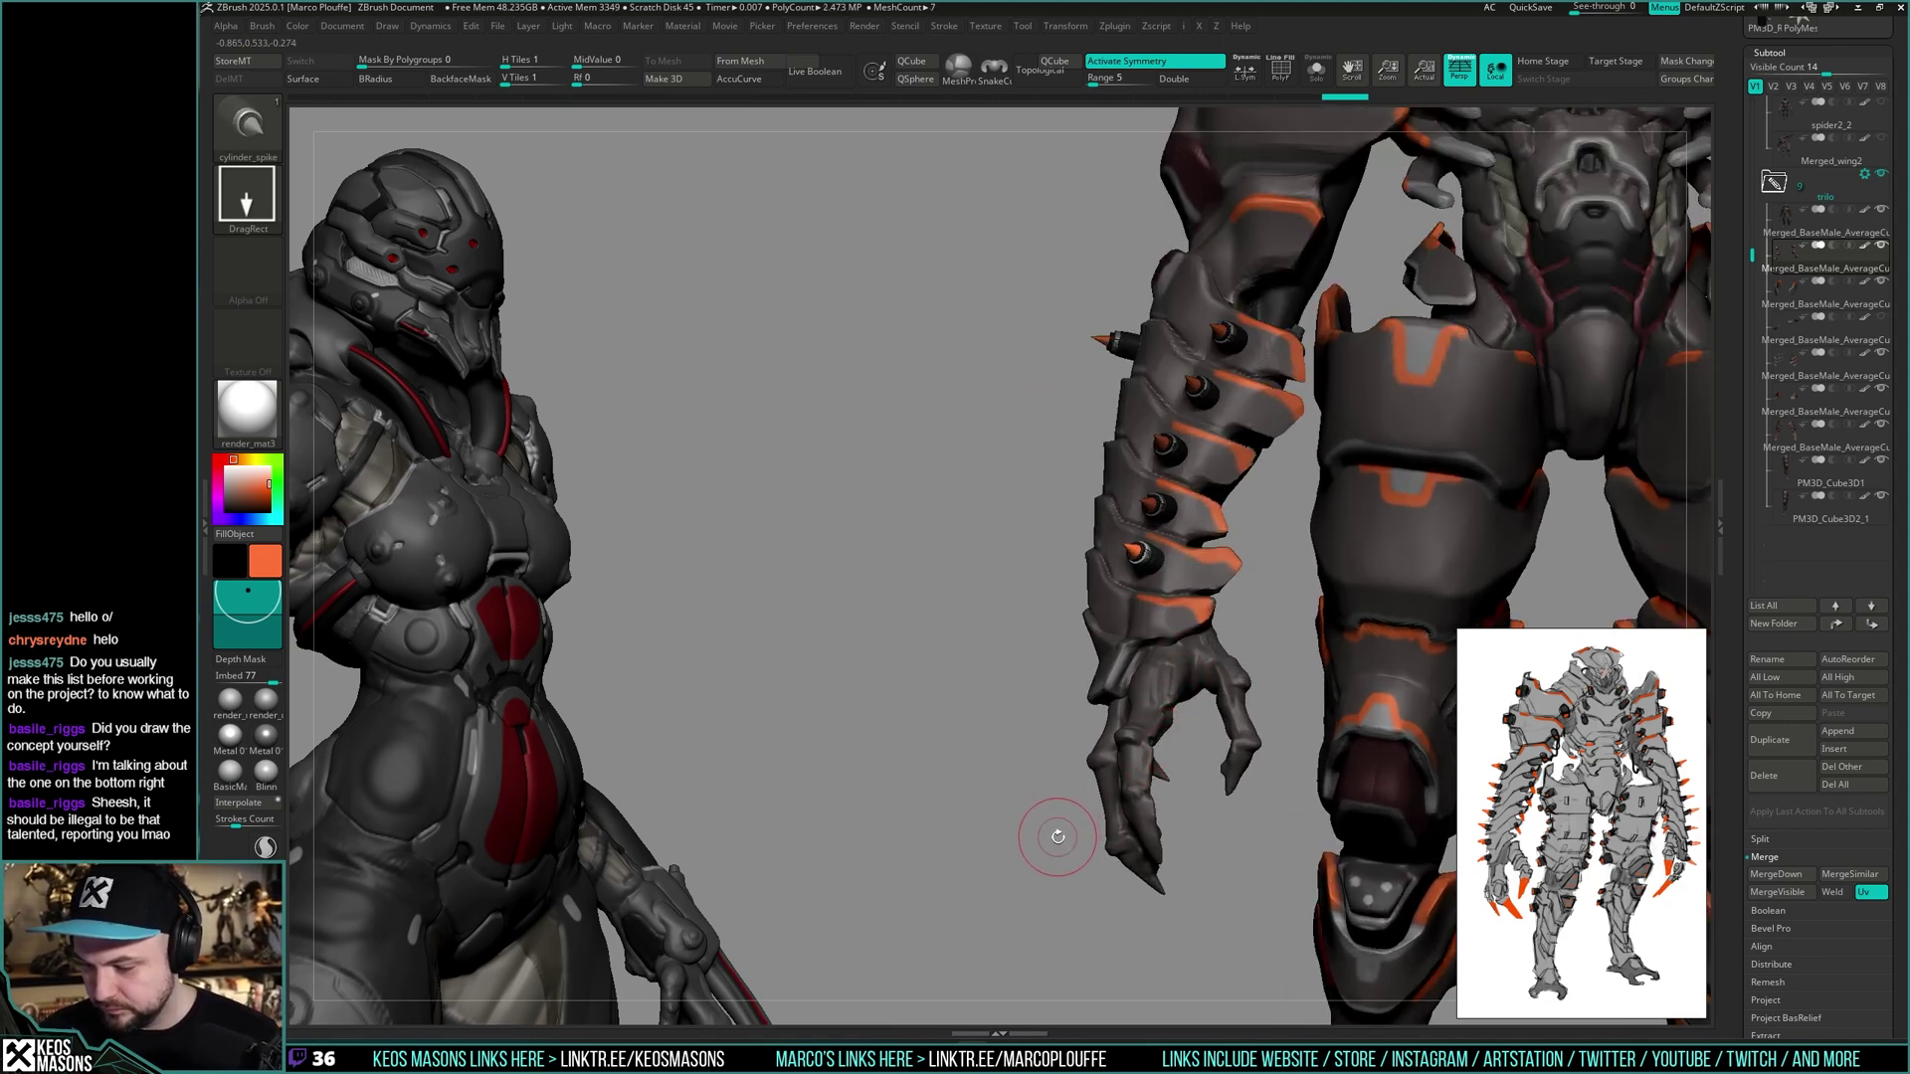
pyautogui.moveTo(1061, 823); pyautogui.dragTo(1144, 811, button='right')
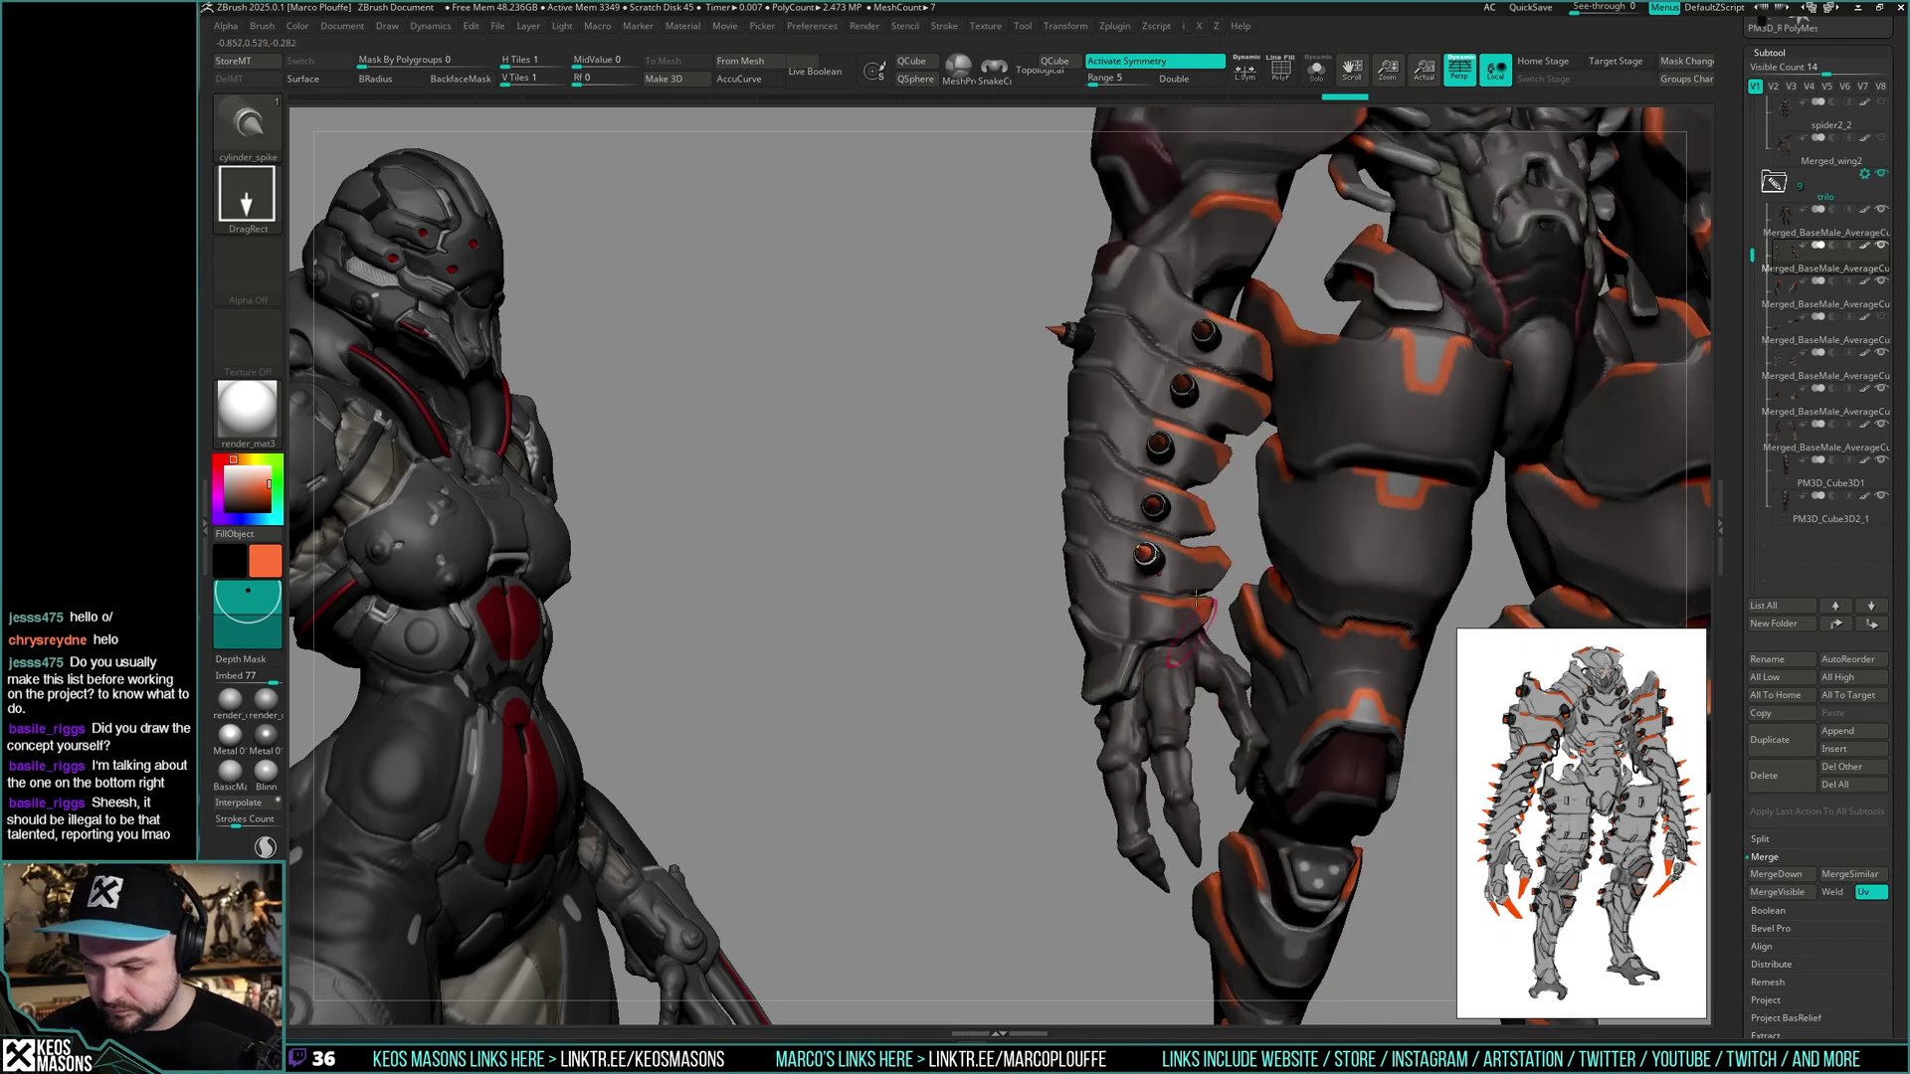
pyautogui.keyDown('ctrl'); pyautogui.moveTo(1216, 388); pyautogui.dragTo(1240, 443, button='right'); pyautogui.keyUp('ctrl')
pyautogui.hotkey('ctrl', 'z')
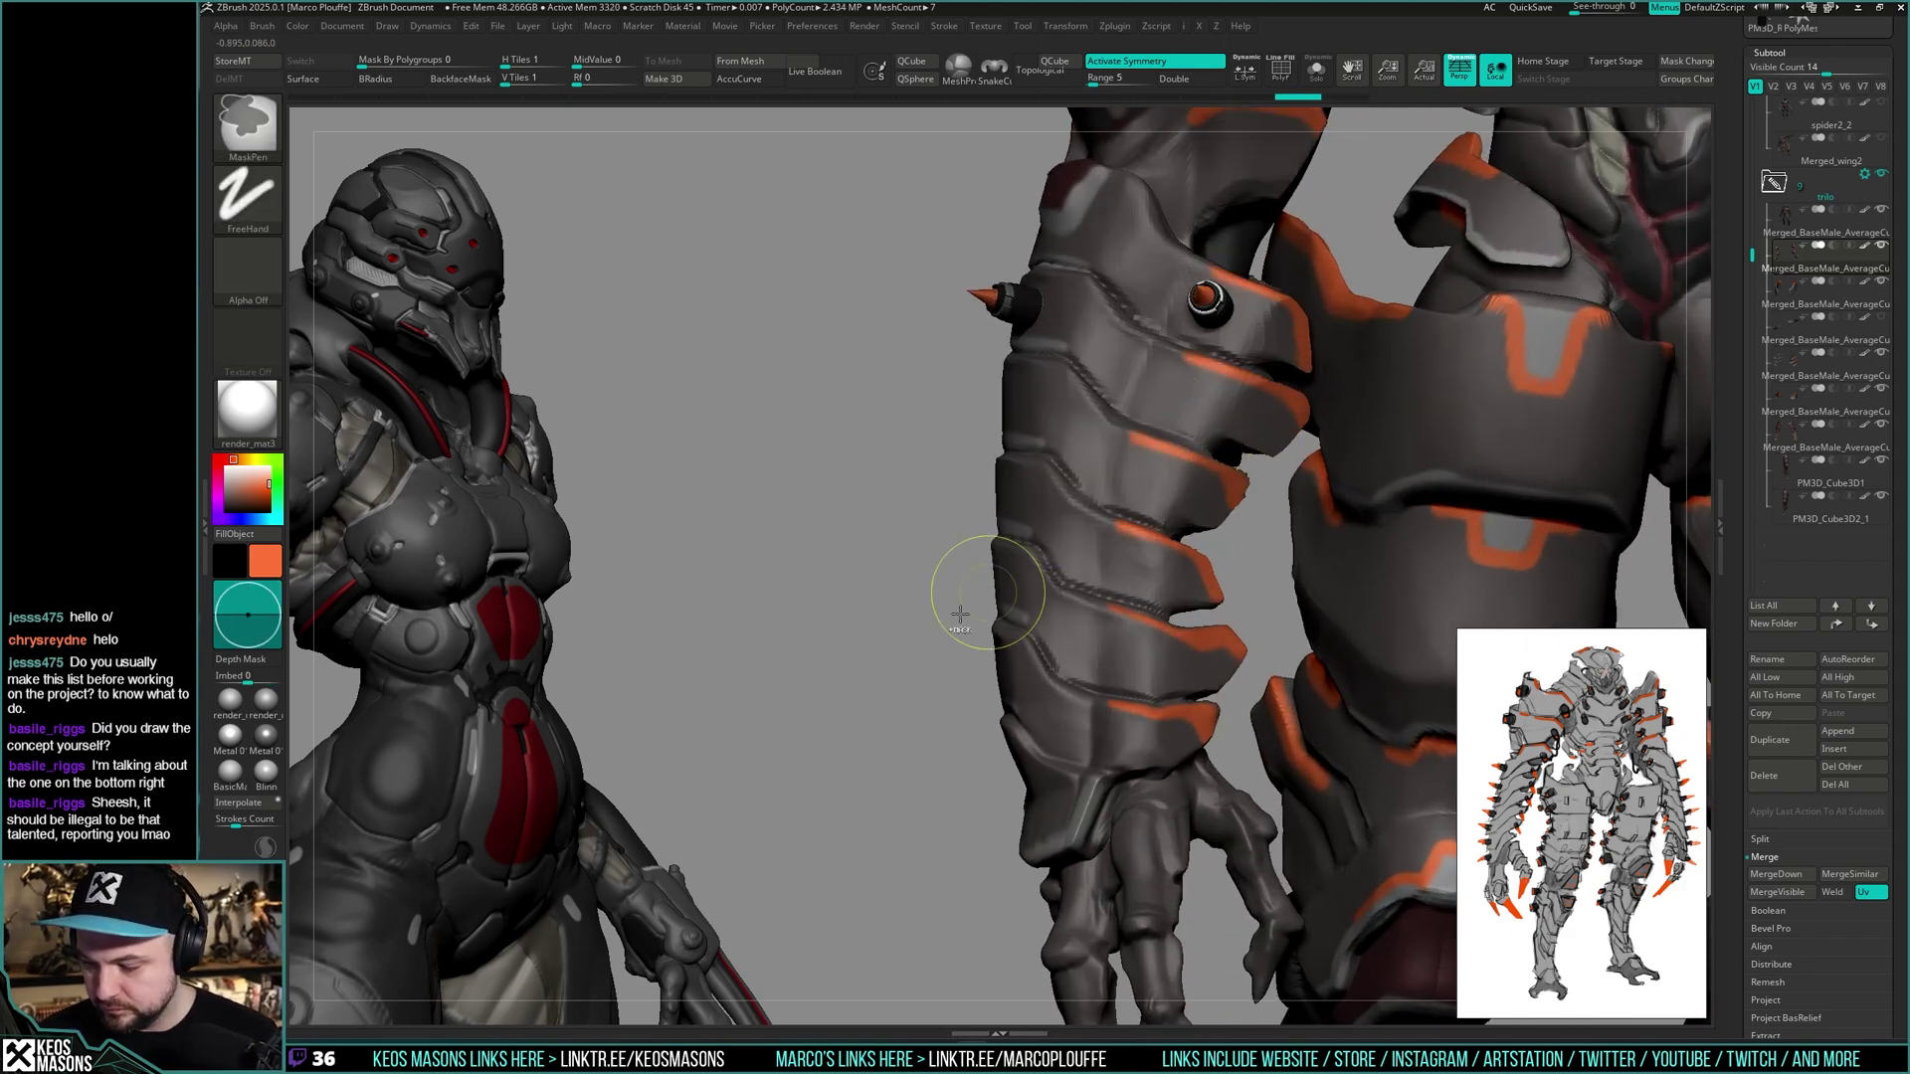
# - Replace the top front-side spike and continue with mirrored spikes on the plates below it, making six down to the wrist
pyautogui.keyDown('alt'); pyautogui.moveTo(1212, 304); pyautogui.dragTo(1192, 452, button='right'); pyautogui.keyUp('alt')
pyautogui.press('space')
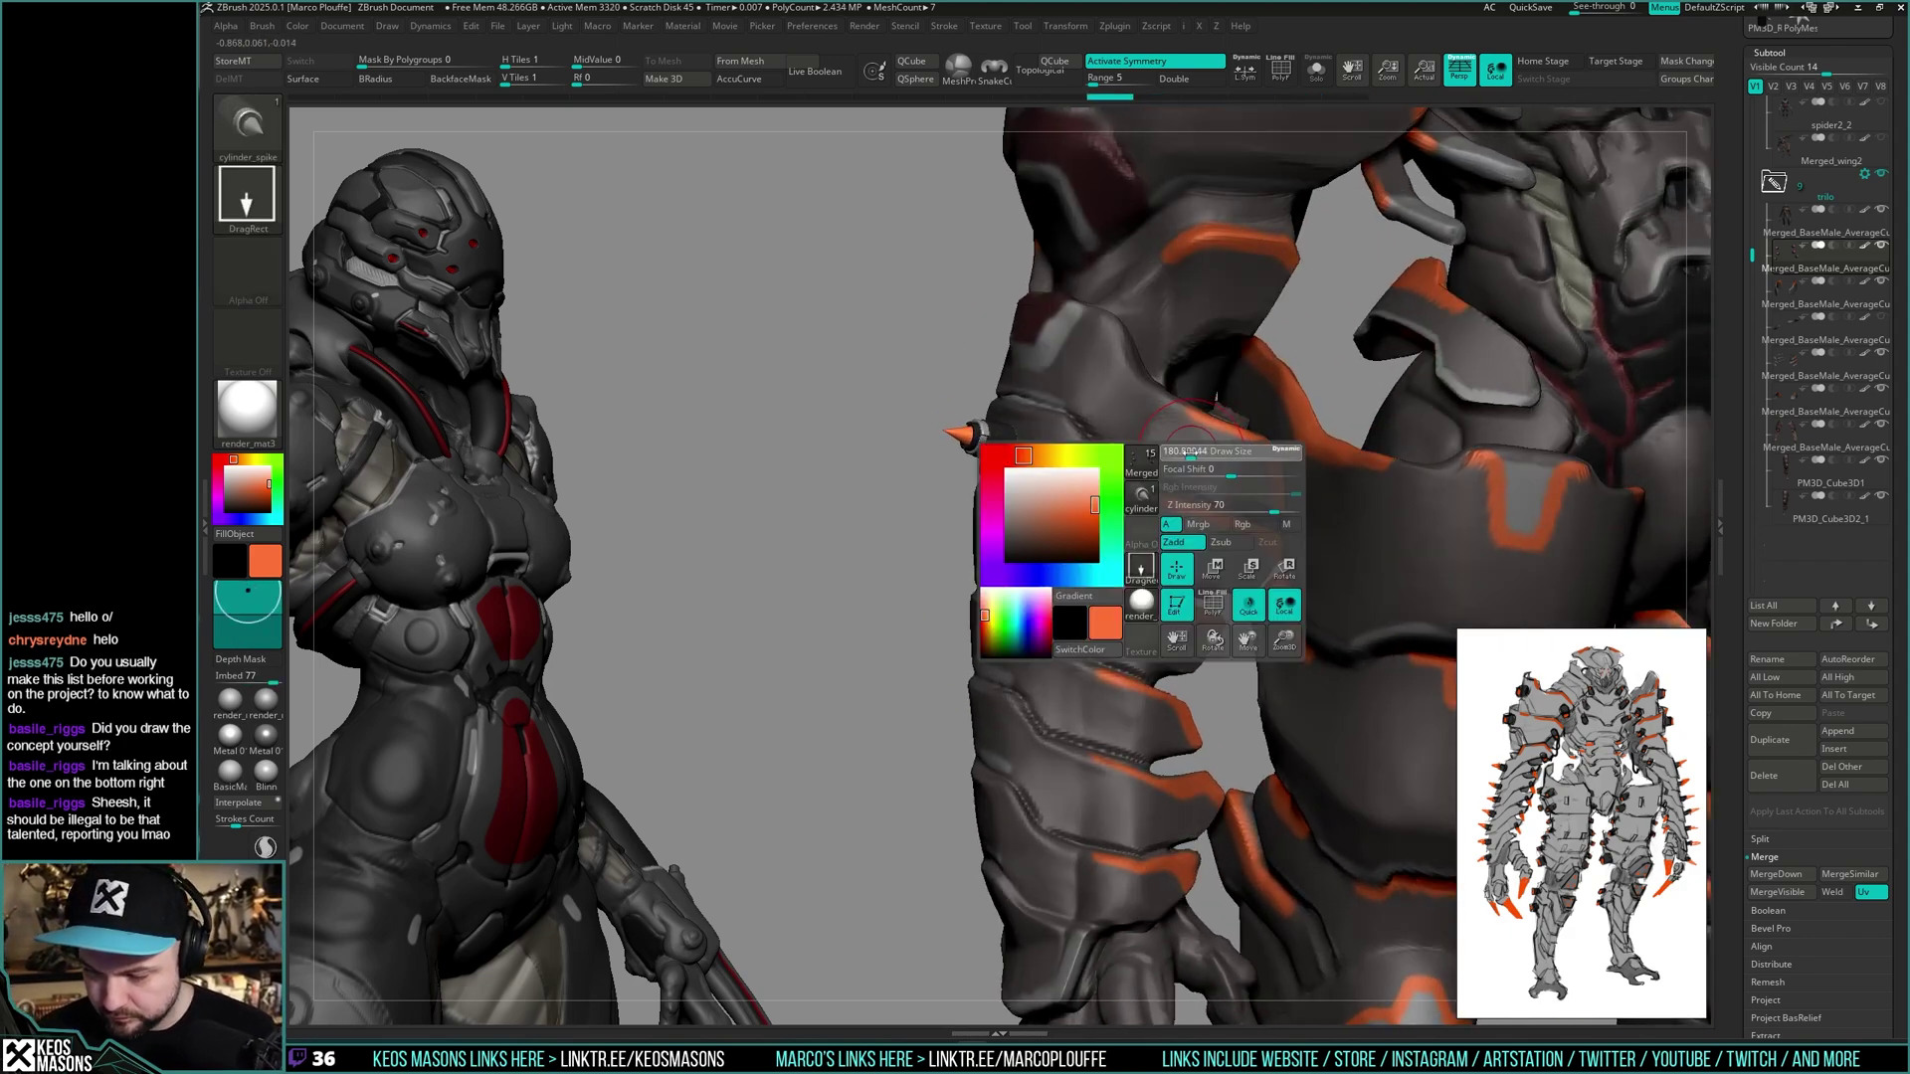
pyautogui.moveTo(1154, 538); pyautogui.dragTo(1162, 555)
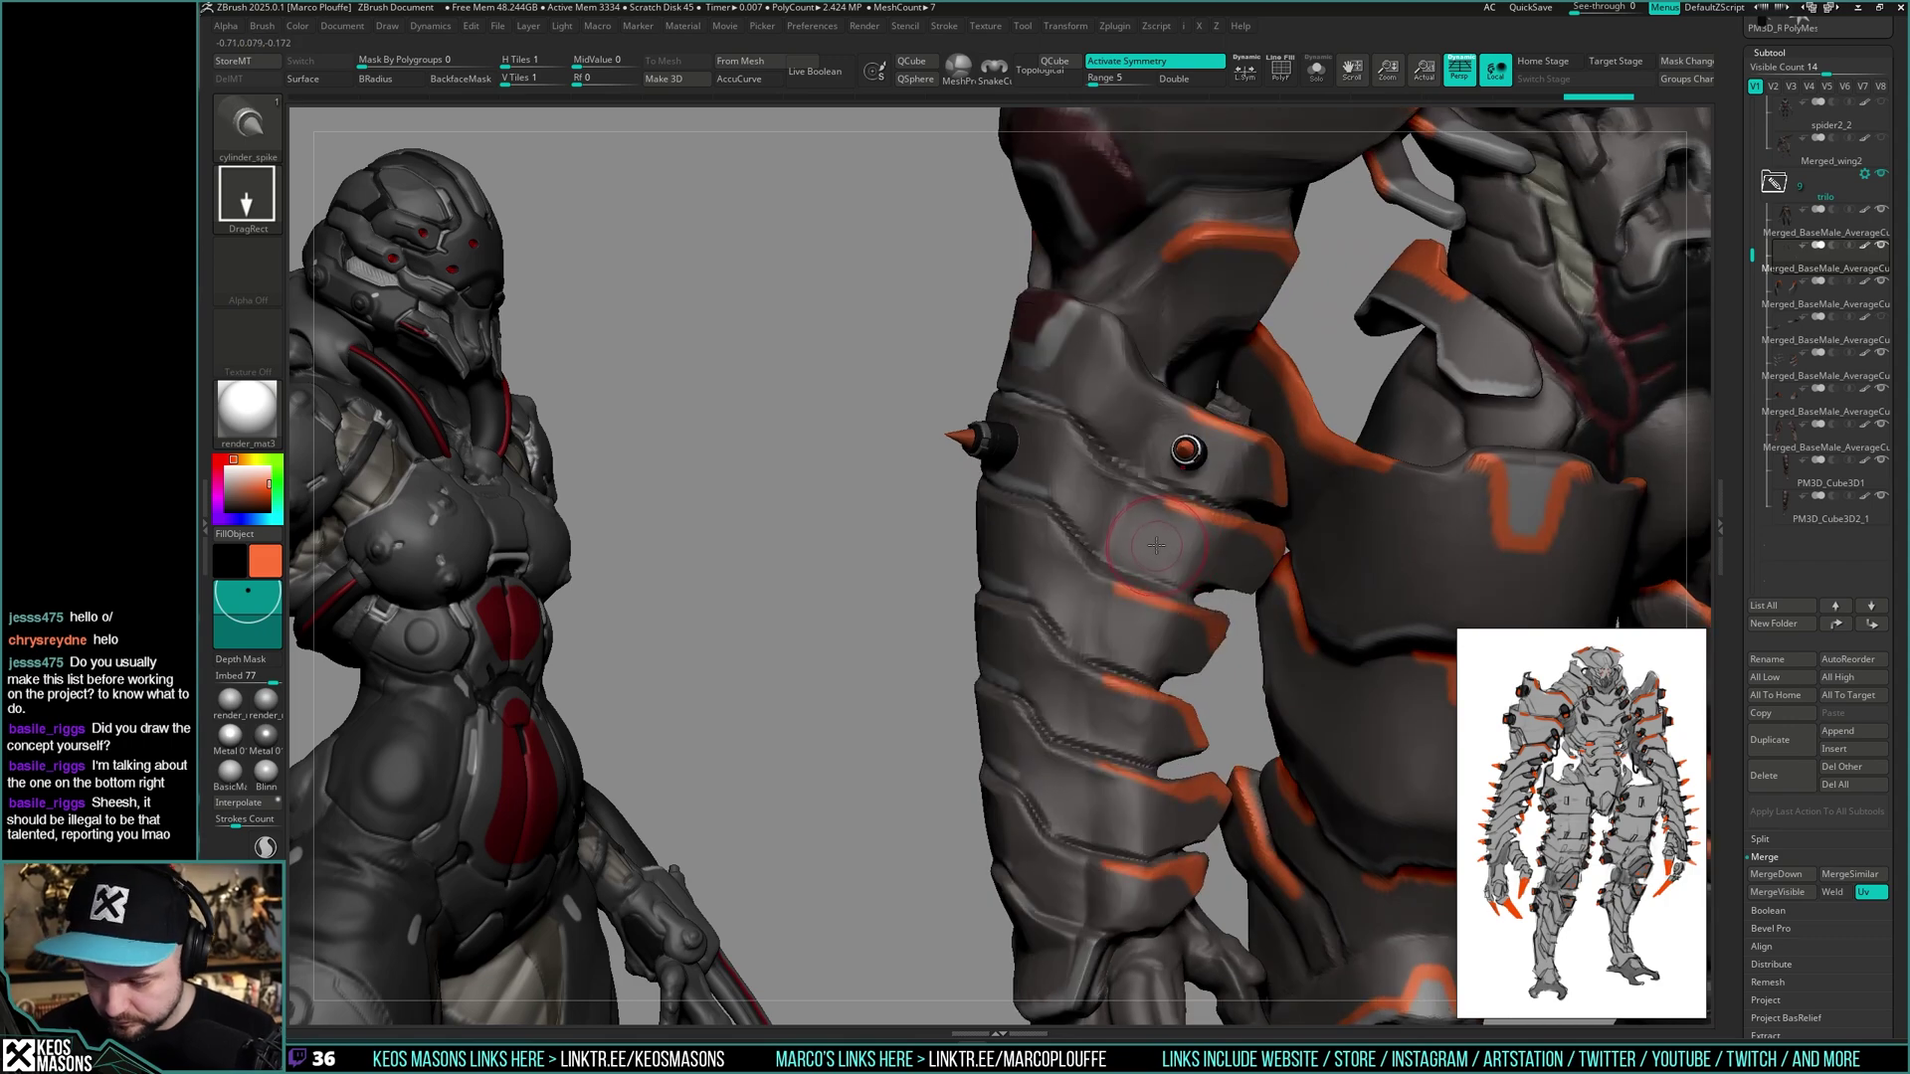
pyautogui.moveTo(1127, 632); pyautogui.dragTo(1134, 645)
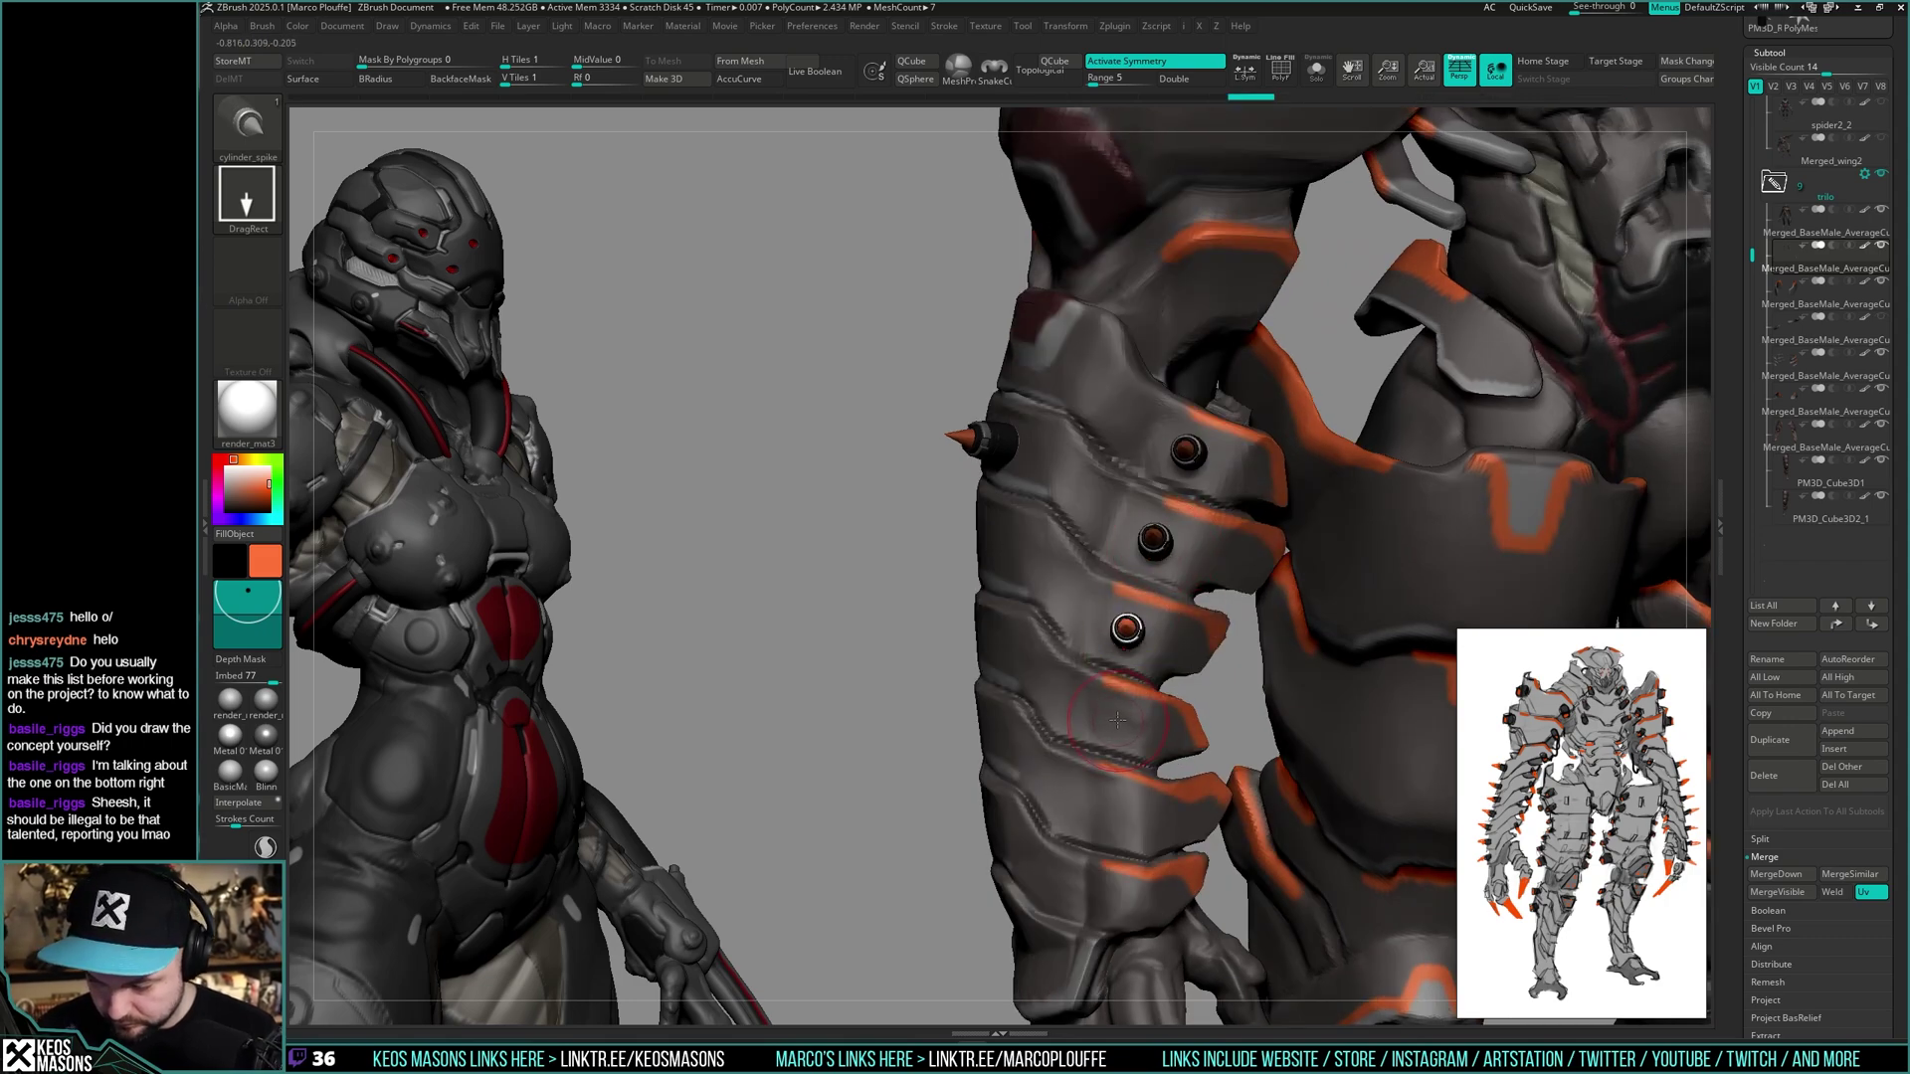
pyautogui.keyDown('alt'); pyautogui.moveTo(1124, 837); pyautogui.dragTo(1126, 700, button='right'); pyautogui.keyUp('alt')
pyautogui.moveTo(1116, 678); pyautogui.dragTo(1124, 693)
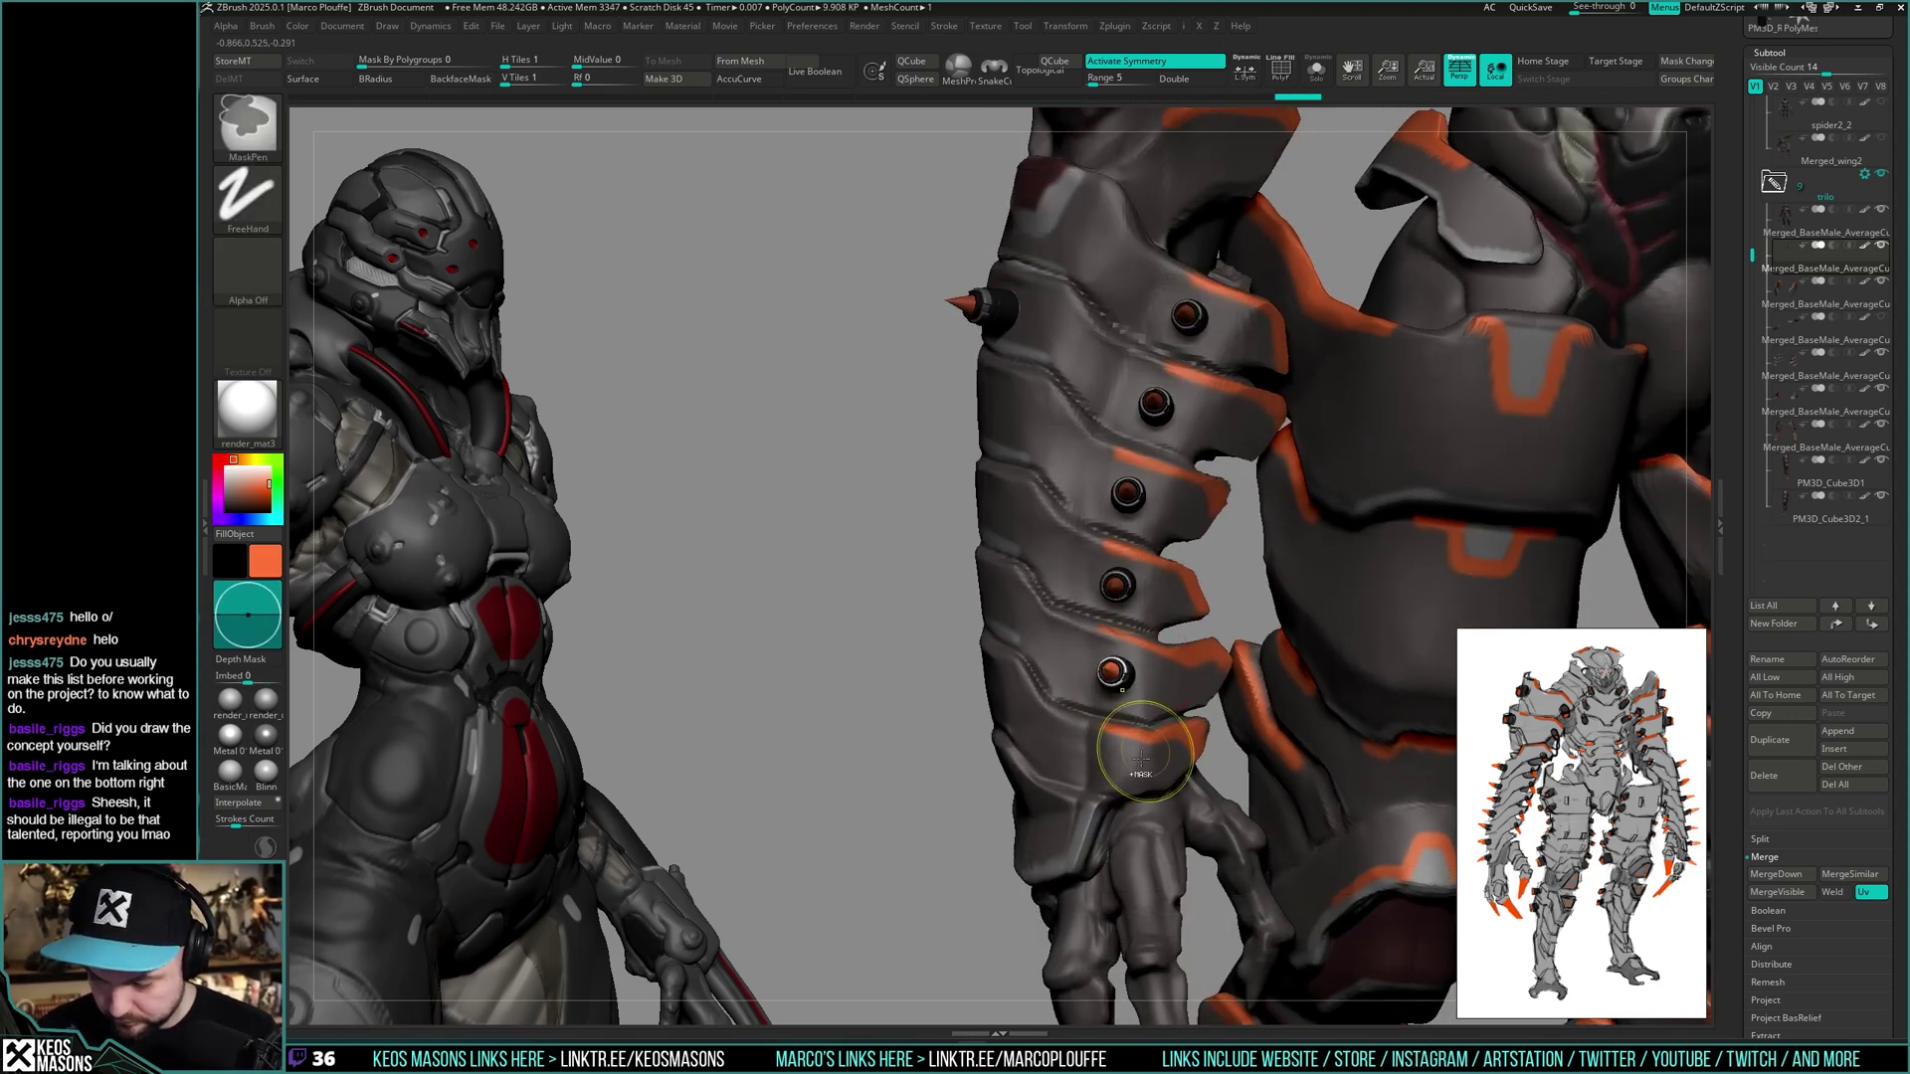
pyautogui.moveTo(1119, 767); pyautogui.dragTo(1127, 781)
# - Insert three mirrored spikes down the back side of the forearm's upper plates and try a fourth one below them
pyautogui.keyDown('ctrl'); pyautogui.moveTo(1127, 781); pyautogui.dragTo(1055, 718, button='right'); pyautogui.keyUp('ctrl')
pyautogui.moveTo(998, 784); pyautogui.dragTo(957, 774, button='right')
pyautogui.hotkey('alt', 's')
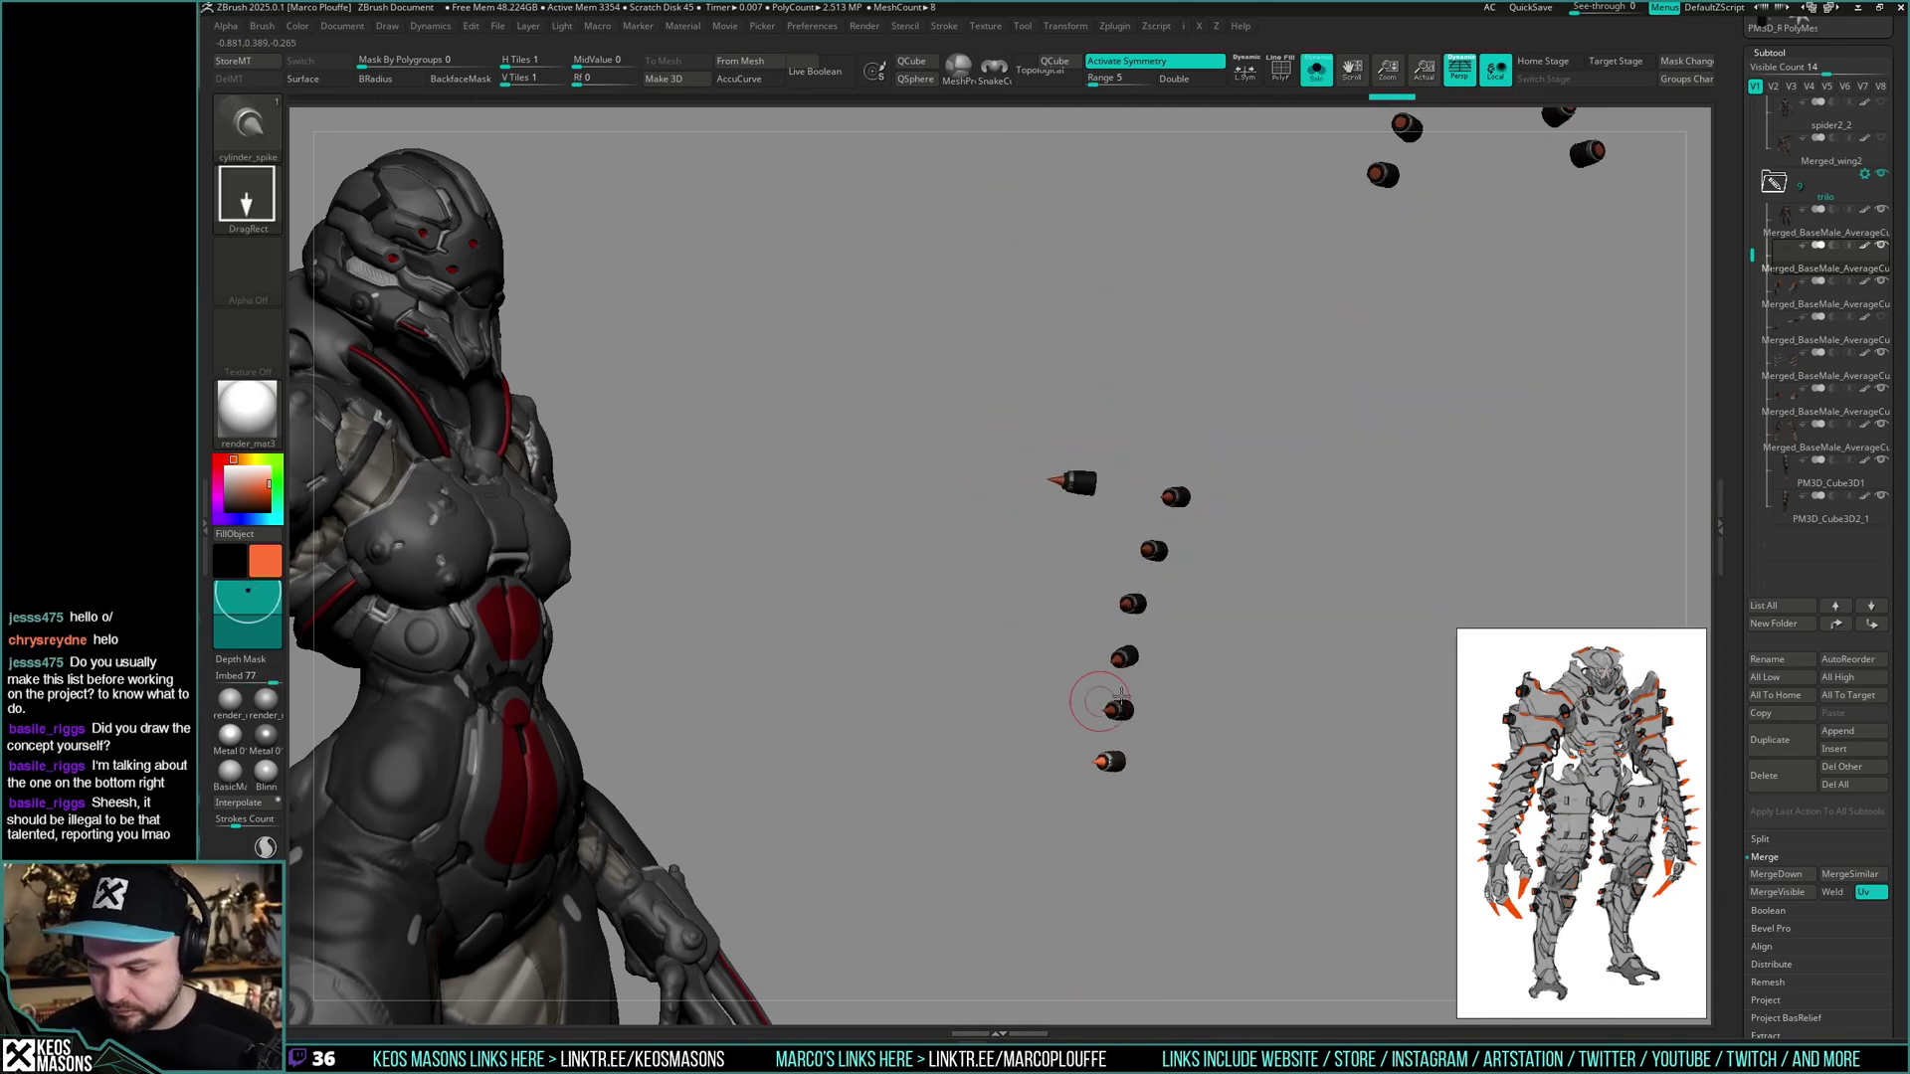
pyautogui.hotkey('alt', 's')
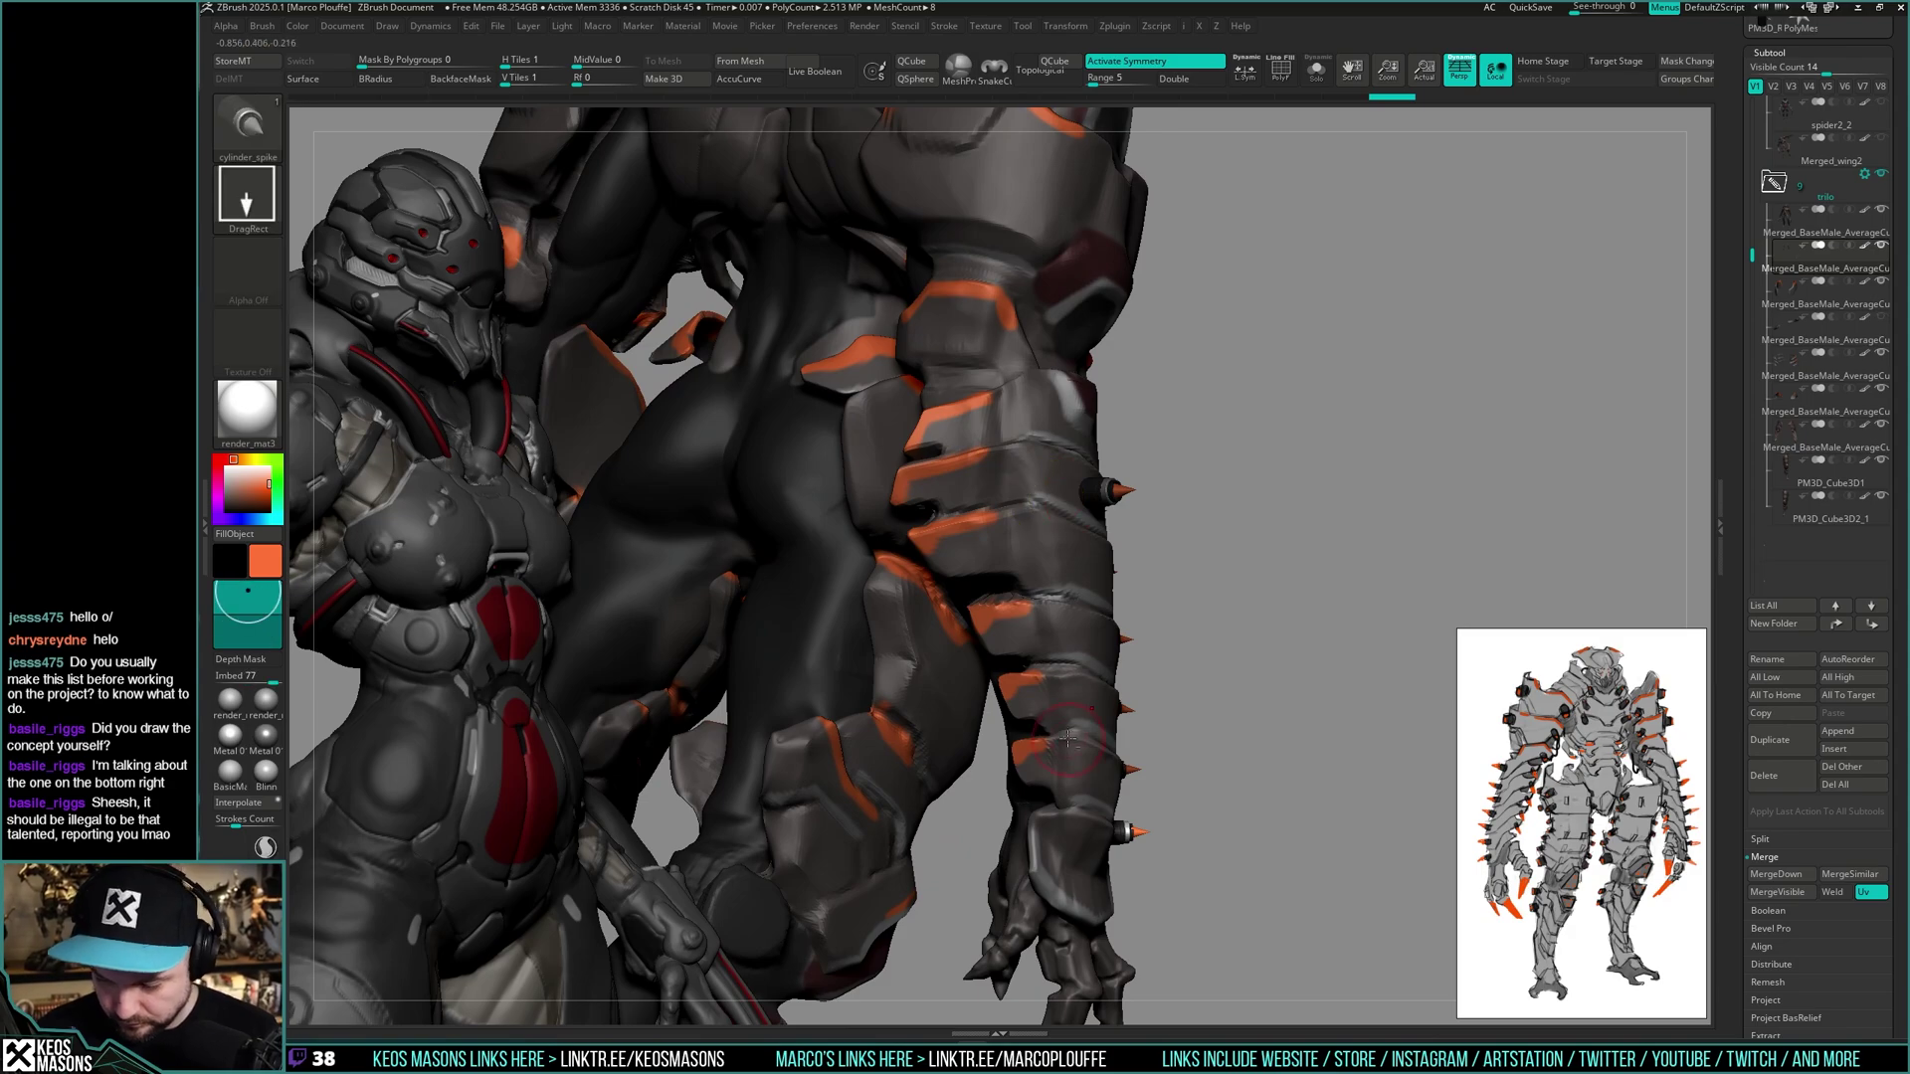
pyautogui.moveTo(1154, 617)
pyautogui.mouseDown(button='right')
pyautogui.moveTo(1099, 726)
pyautogui.moveTo(1025, 736)
pyautogui.mouseUp(button='right')
pyautogui.moveTo(1191, 676)
pyautogui.mouseDown(button='right')
pyautogui.moveTo(1048, 733)
pyautogui.moveTo(1132, 746)
pyautogui.moveTo(1167, 690)
pyautogui.moveTo(1178, 611)
pyautogui.mouseUp(button='right')
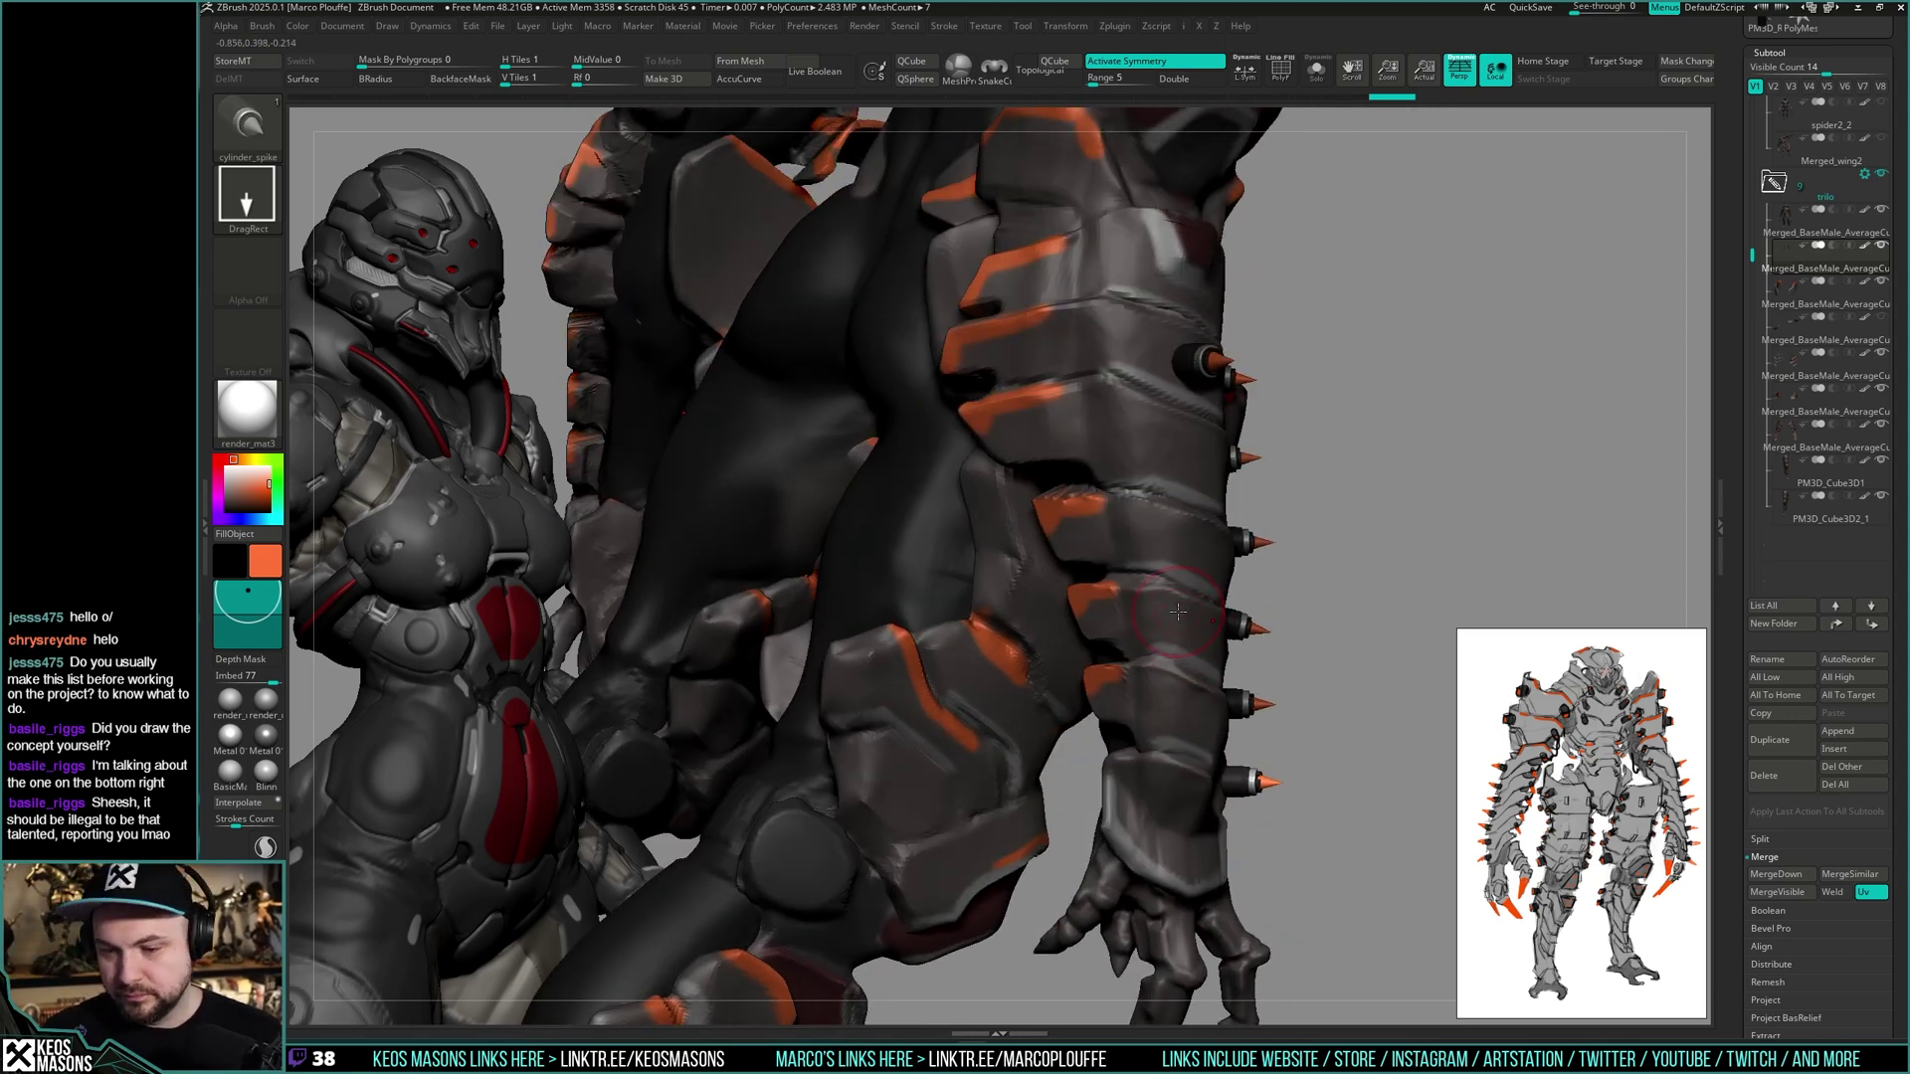
pyautogui.click(1062, 269)
pyautogui.click(1063, 348)
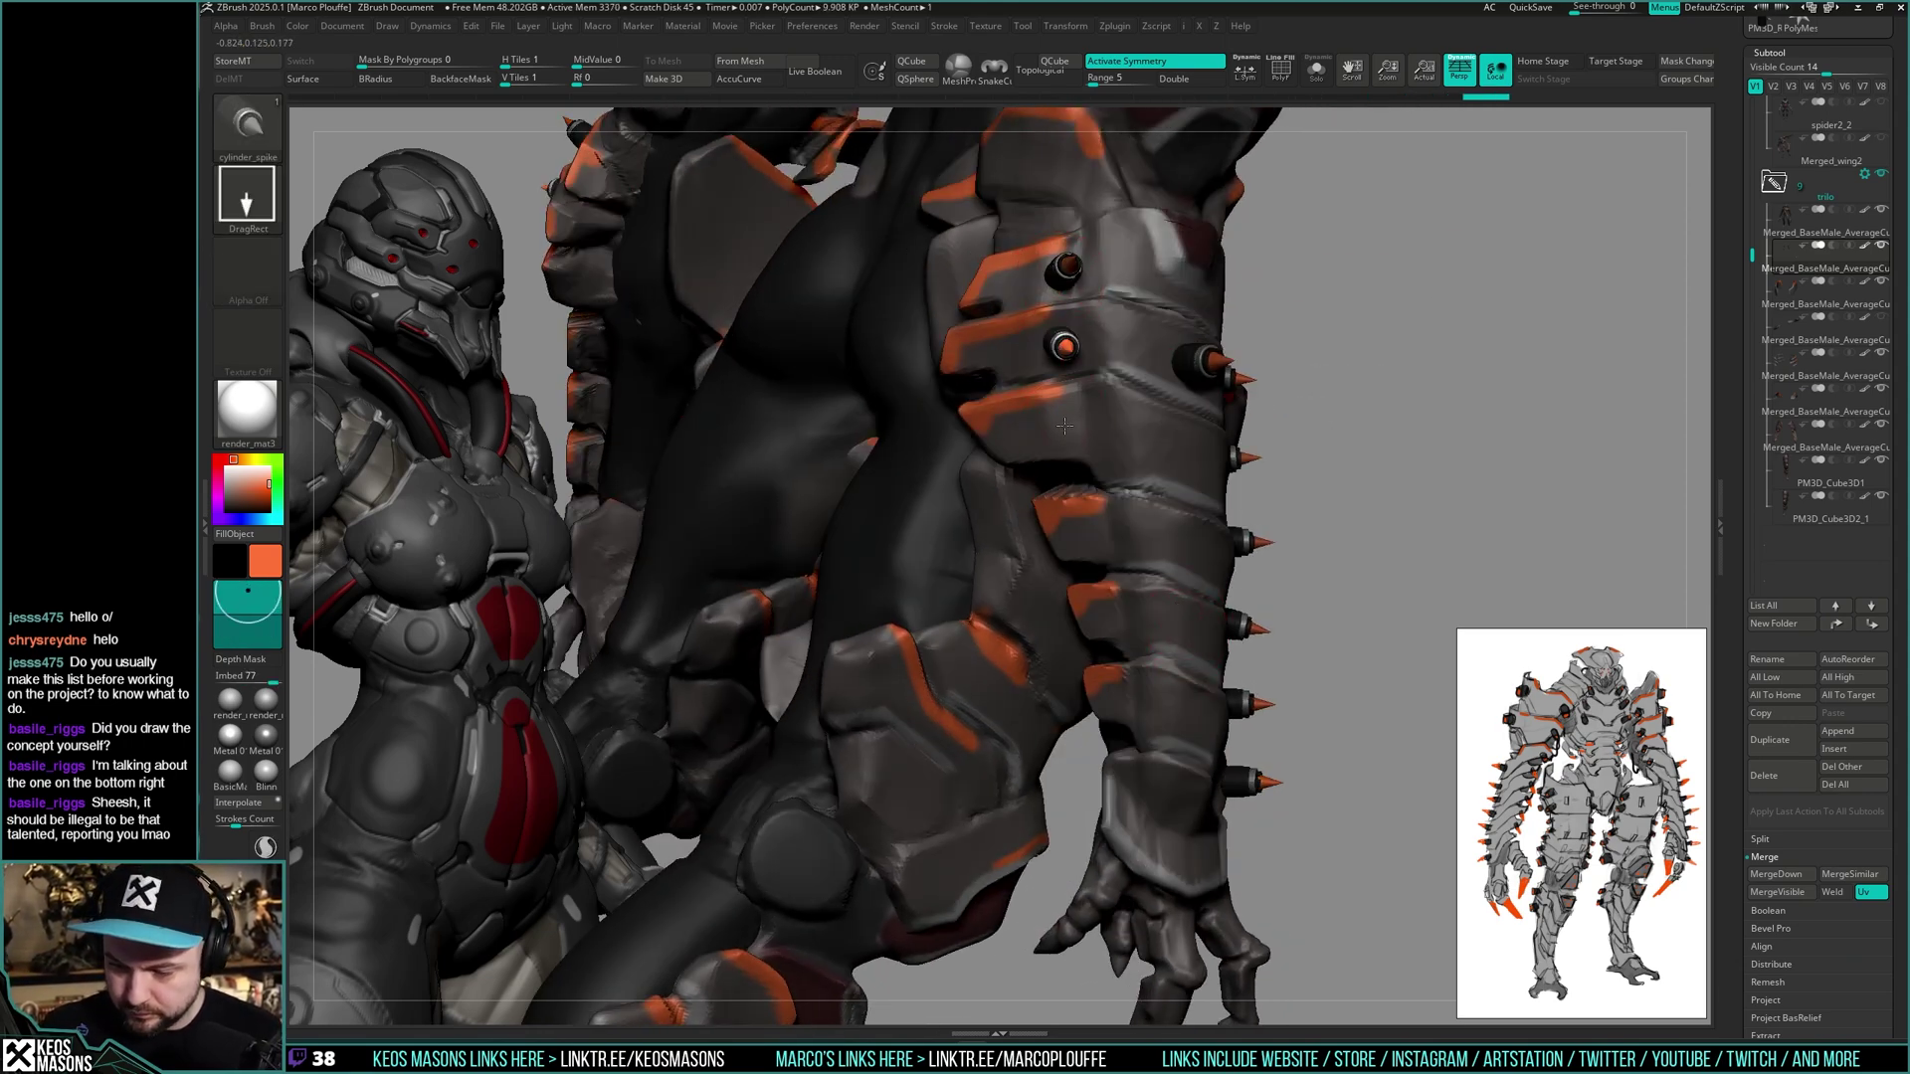
pyautogui.click(1066, 425)
pyautogui.keyDown('ctrl'); pyautogui.moveTo(1165, 552); pyautogui.dragTo(1179, 587); pyautogui.keyUp('ctrl')
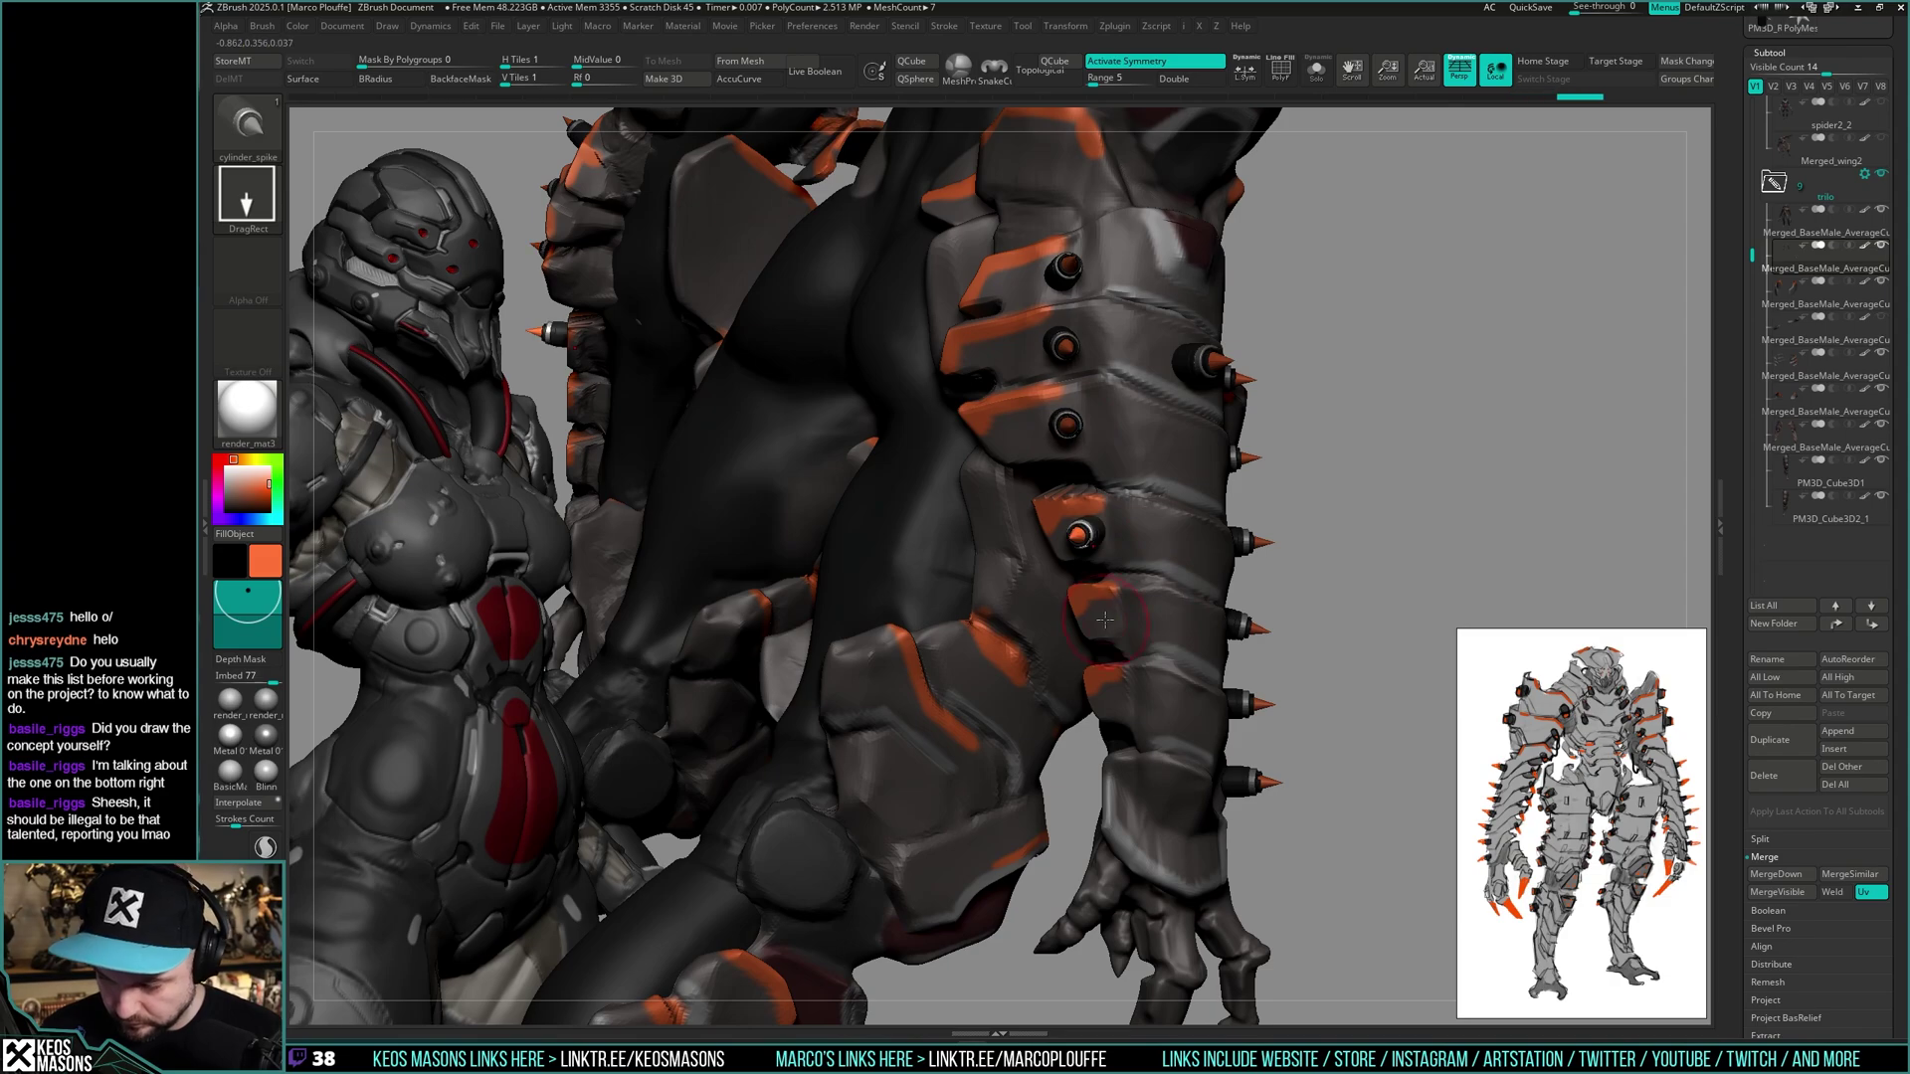
# - Continue the row along the forearm's outer ridge with five more mirrored spikes, one per plate, down to the wrist
pyautogui.moveTo(1104, 616)
pyautogui.mouseDown(button='right')
pyautogui.moveTo(1374, 538)
pyautogui.moveTo(1198, 639)
pyautogui.moveTo(1348, 574)
pyautogui.moveTo(1283, 607)
pyautogui.moveTo(1243, 557)
pyautogui.moveTo(1222, 453)
pyautogui.mouseUp(button='right')
pyautogui.hotkey('shift', 's')
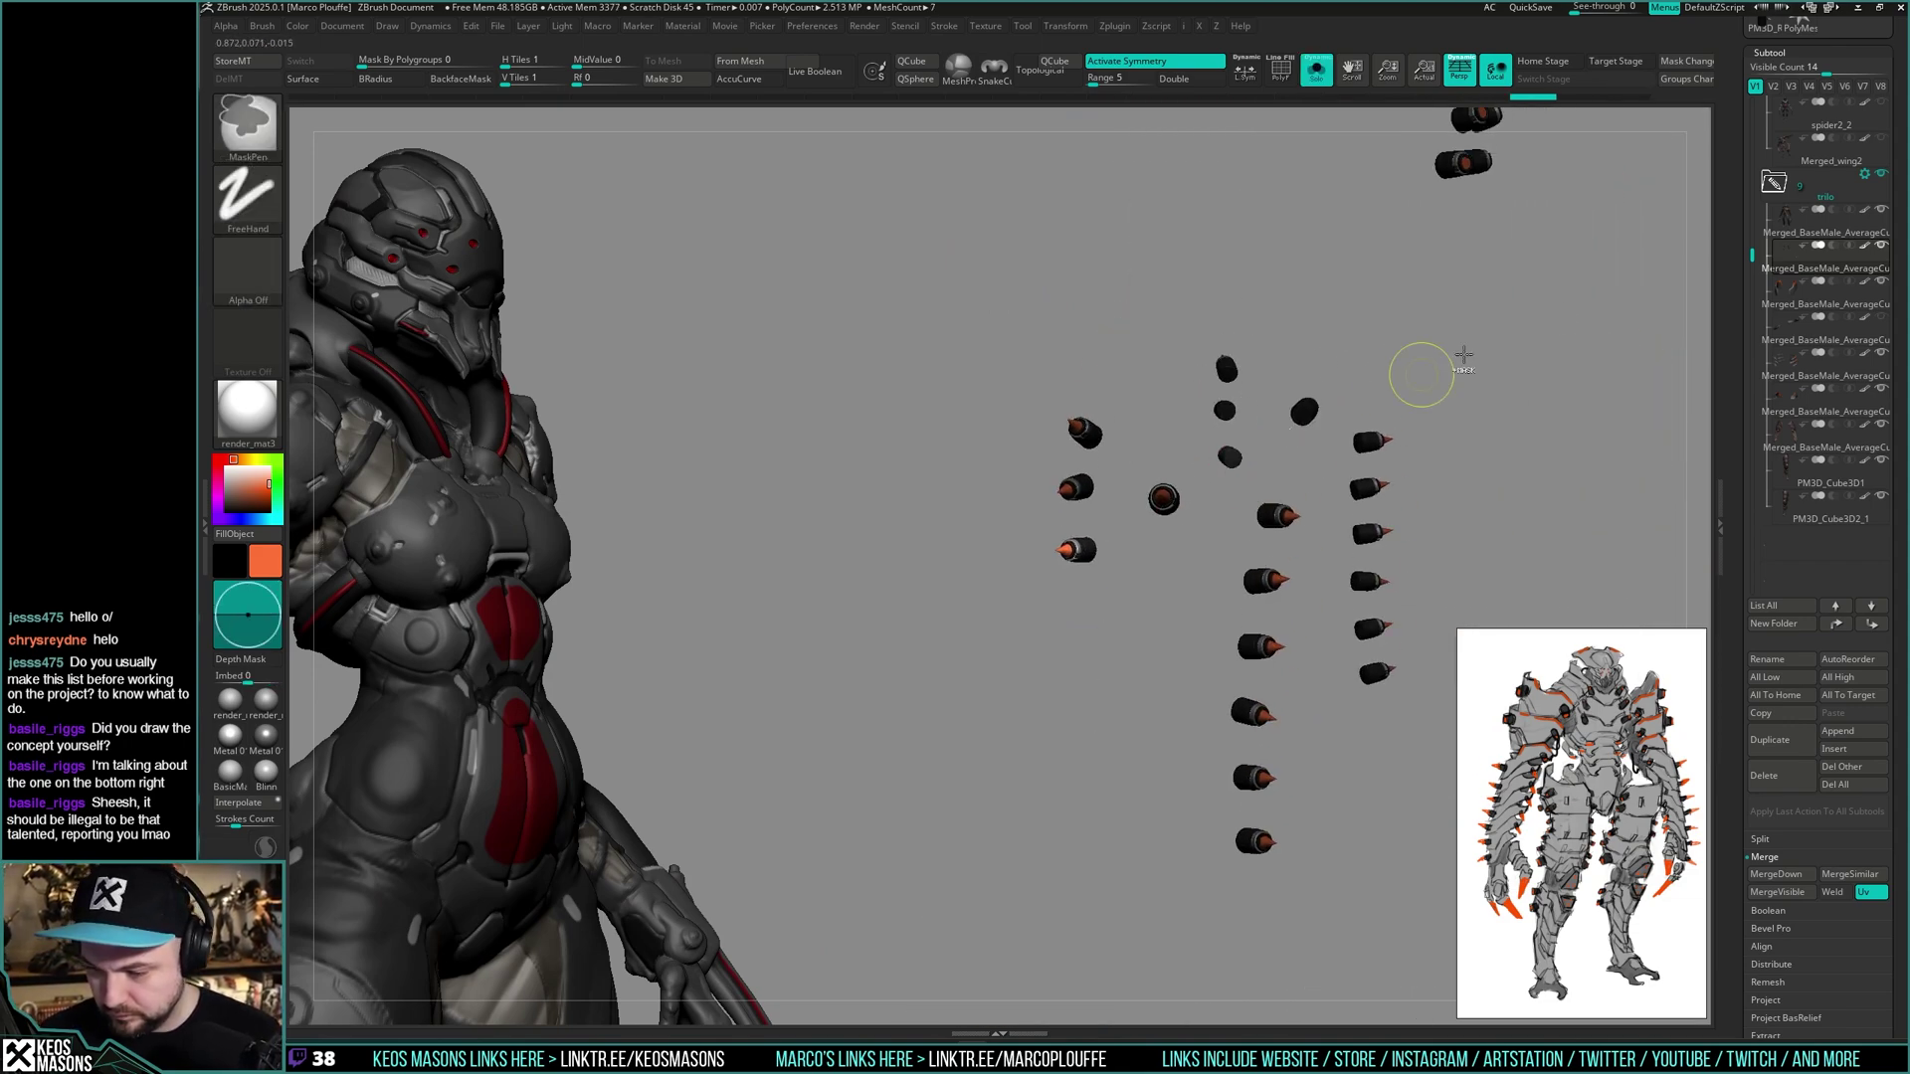
pyautogui.moveTo(1125, 554)
pyautogui.keyDown('ctrl'); pyautogui.keyDown('alt'); pyautogui.keyDown('shift'); pyautogui.mouseDown()
pyautogui.moveTo(1202, 463)
pyautogui.moveTo(1172, 512)
pyautogui.moveTo(1162, 661)
pyautogui.mouseUp(); pyautogui.keyUp('shift'); pyautogui.keyUp('alt'); pyautogui.keyUp('ctrl')
pyautogui.hotkey('ctrl', 'shift', 's')
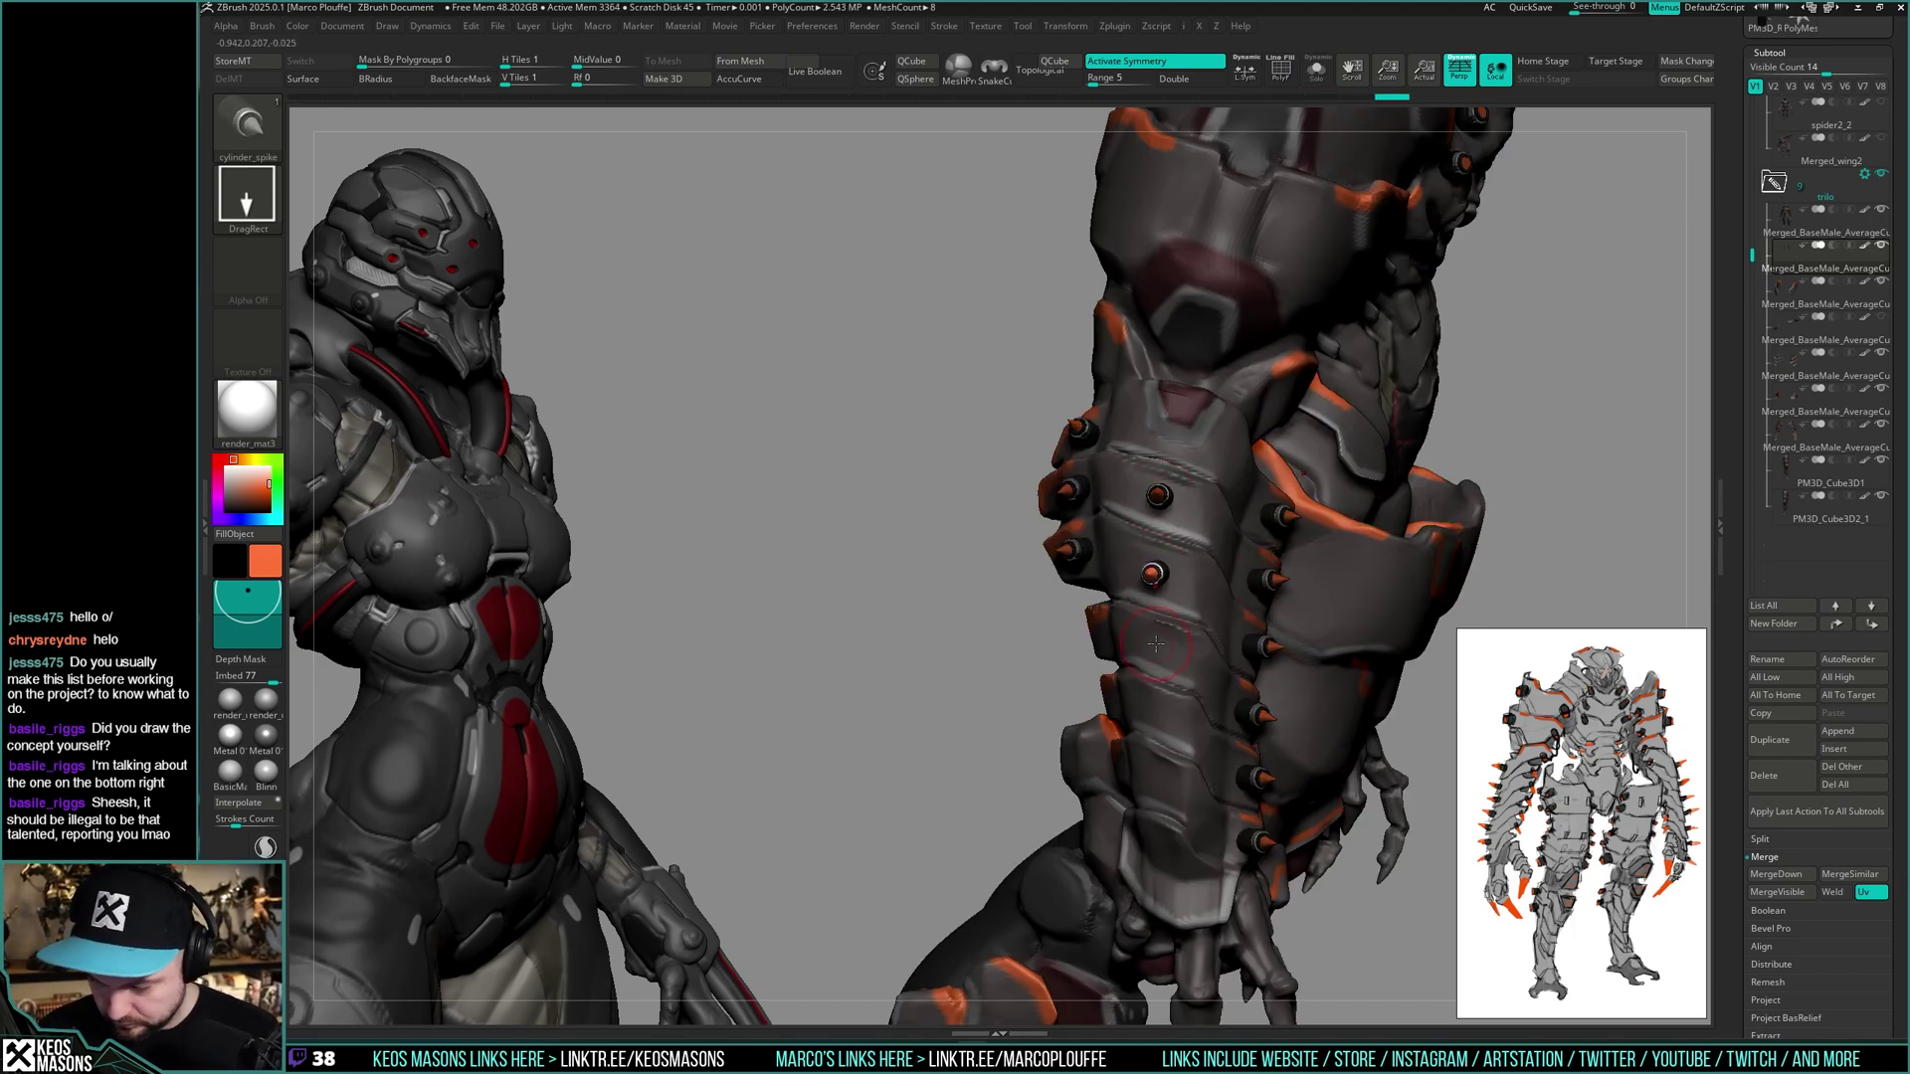
pyautogui.moveTo(1170, 722); pyautogui.dragTo(1163, 710, button='right')
pyautogui.keyDown('alt'); pyautogui.moveTo(1166, 781); pyautogui.dragTo(1197, 686, button='right'); pyautogui.keyUp('alt')
pyautogui.moveTo(1196, 686)
pyautogui.mouseDown(button='right')
pyautogui.moveTo(1245, 712)
pyautogui.moveTo(1221, 687)
pyautogui.moveTo(1207, 707)
pyautogui.moveTo(1171, 696)
pyautogui.mouseUp(button='right')
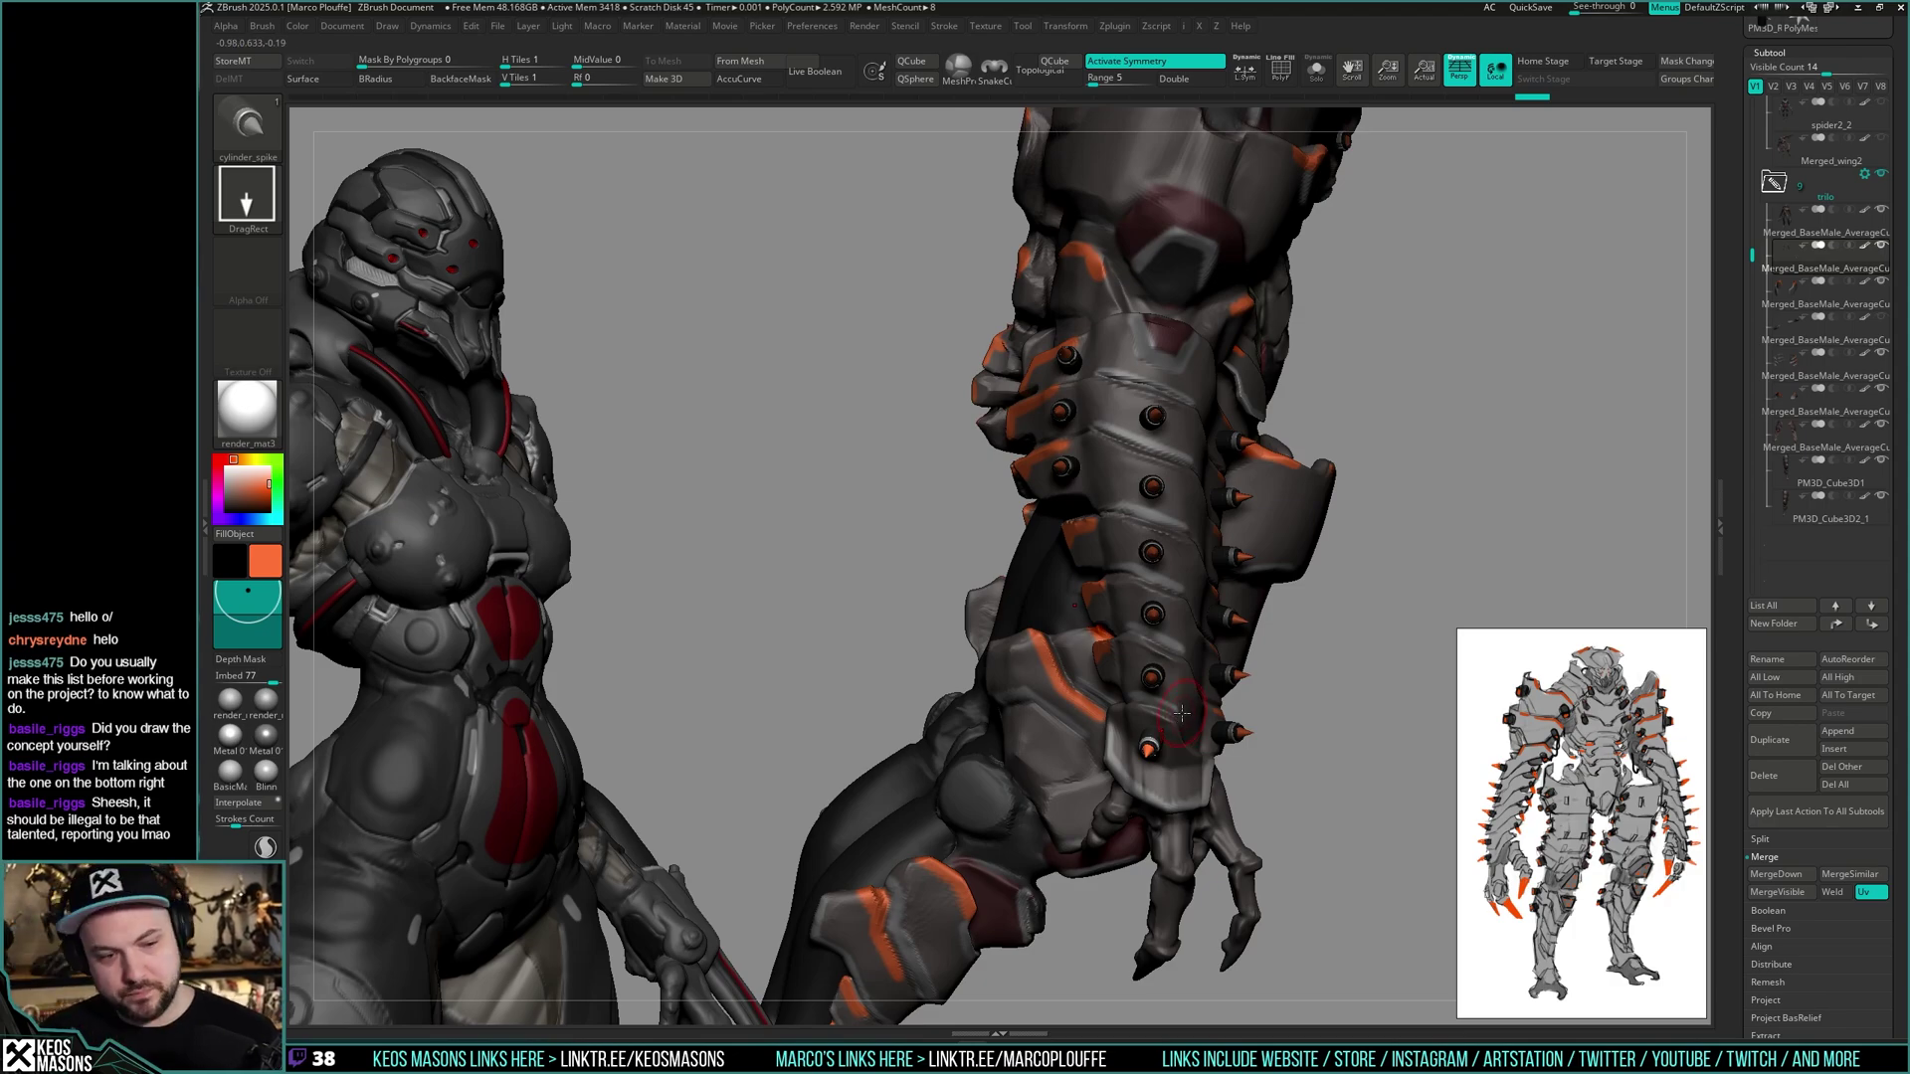
pyautogui.moveTo(1182, 712); pyautogui.dragTo(1066, 604, button='right')
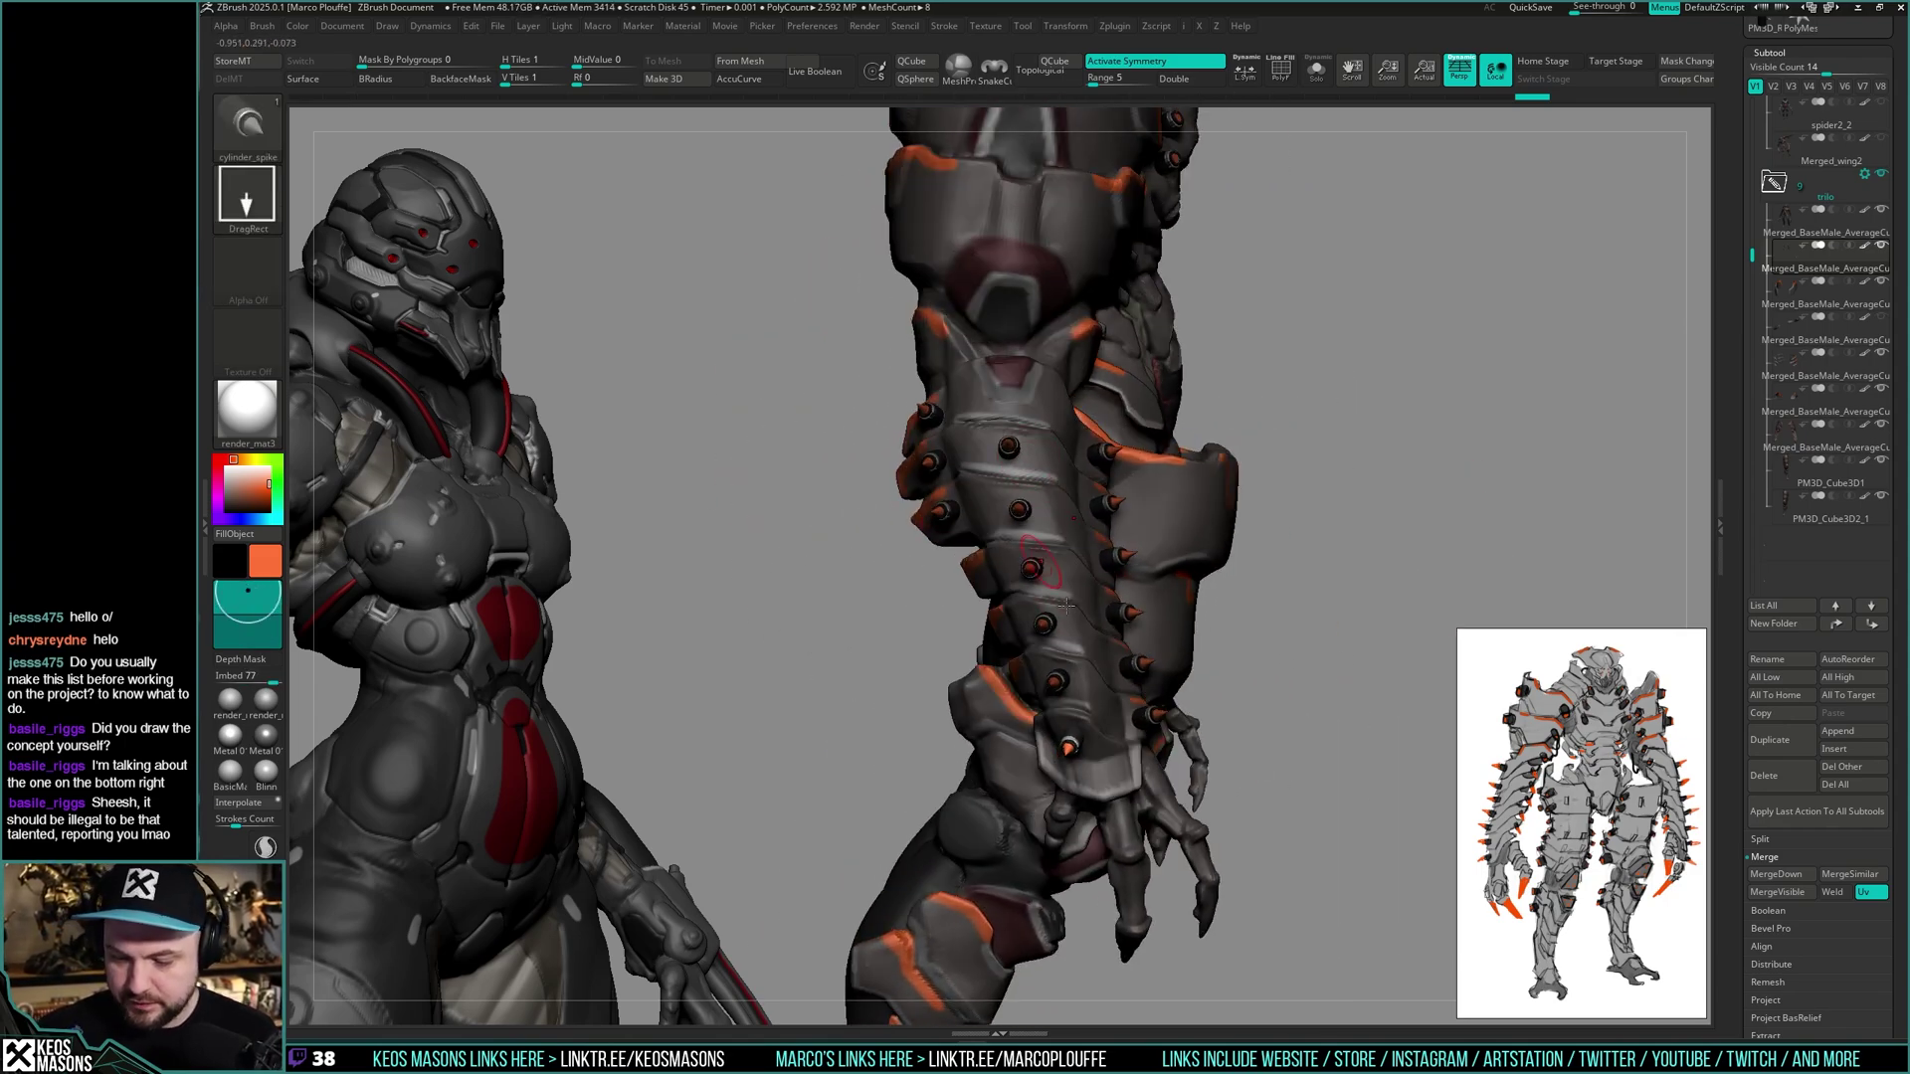
# - Try a mirrored spike at different spots on the orange-edged elbow plate above the forearm
pyautogui.moveTo(1388, 474)
pyautogui.mouseDown(button='right')
pyautogui.moveTo(1120, 582)
pyautogui.moveTo(1160, 527)
pyautogui.moveTo(1146, 498)
pyautogui.mouseUp(button='right')
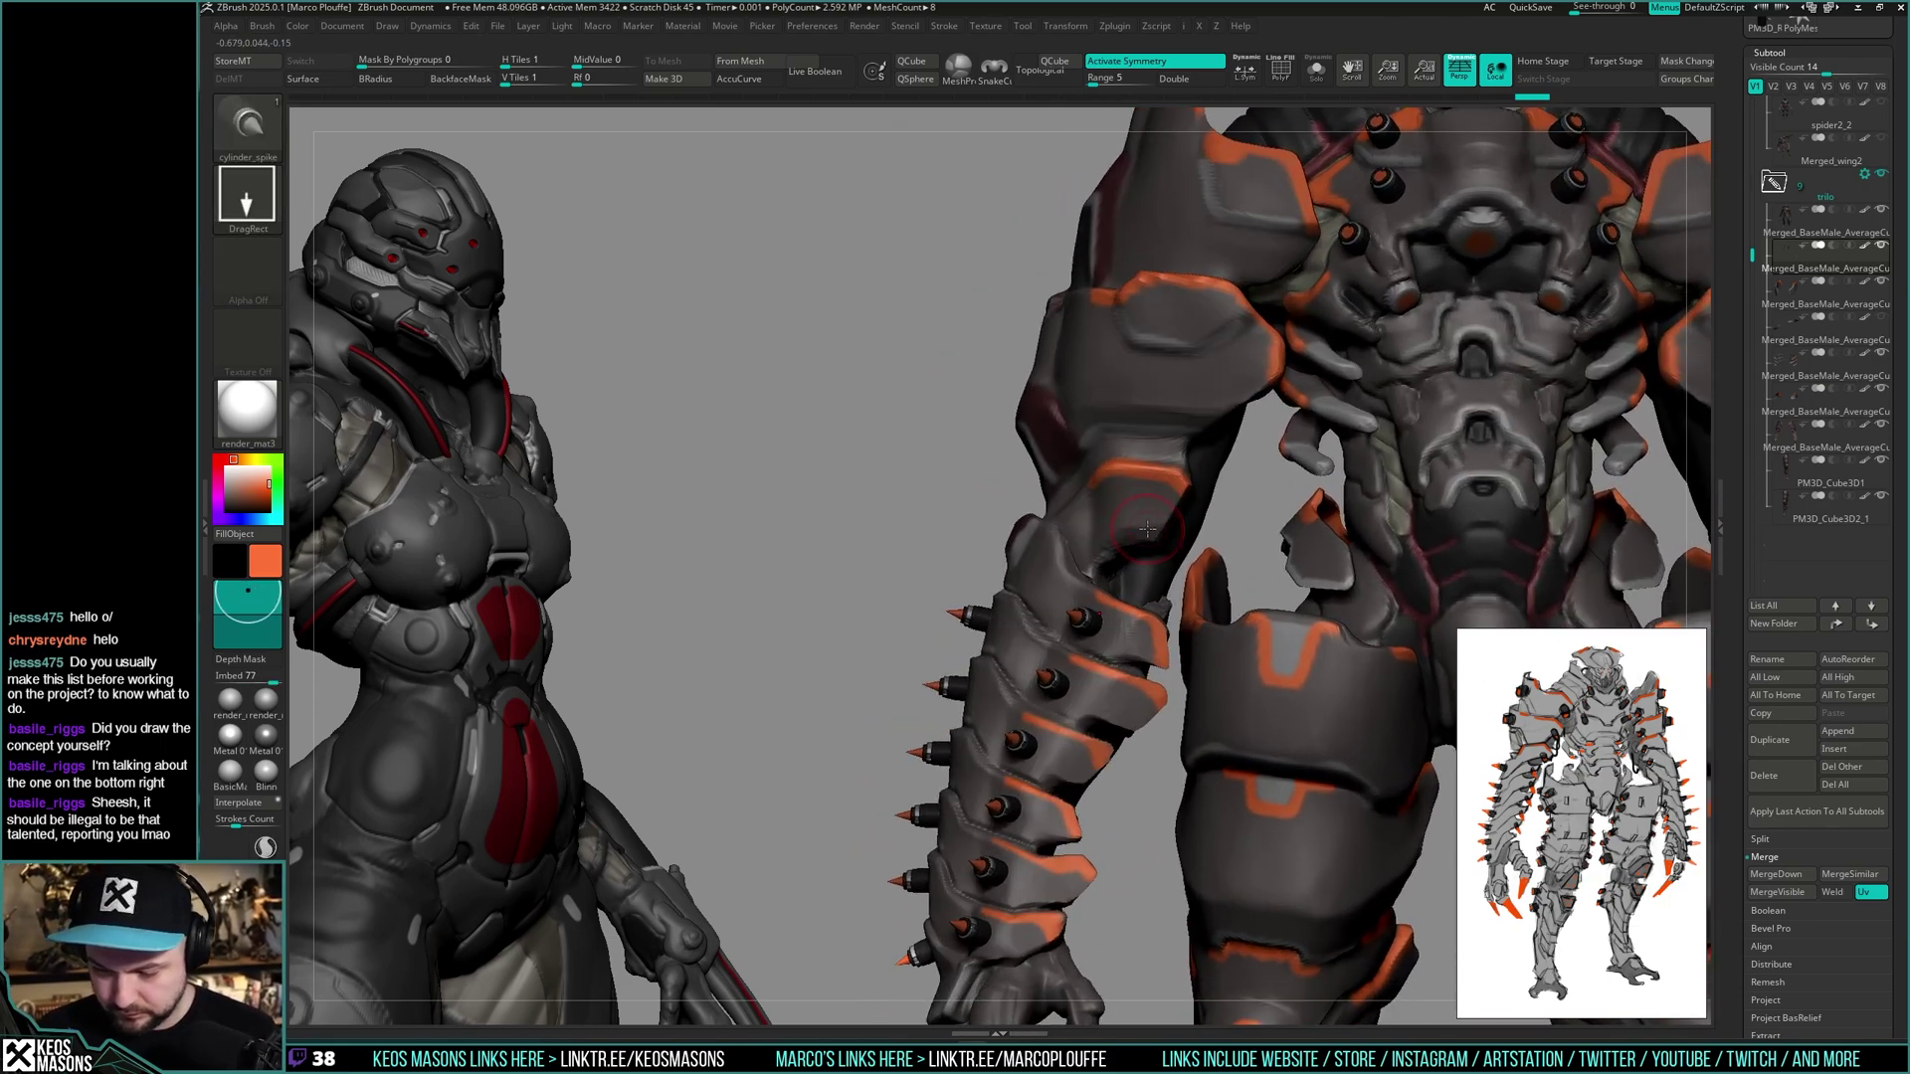
pyautogui.rightClick(1136, 511)
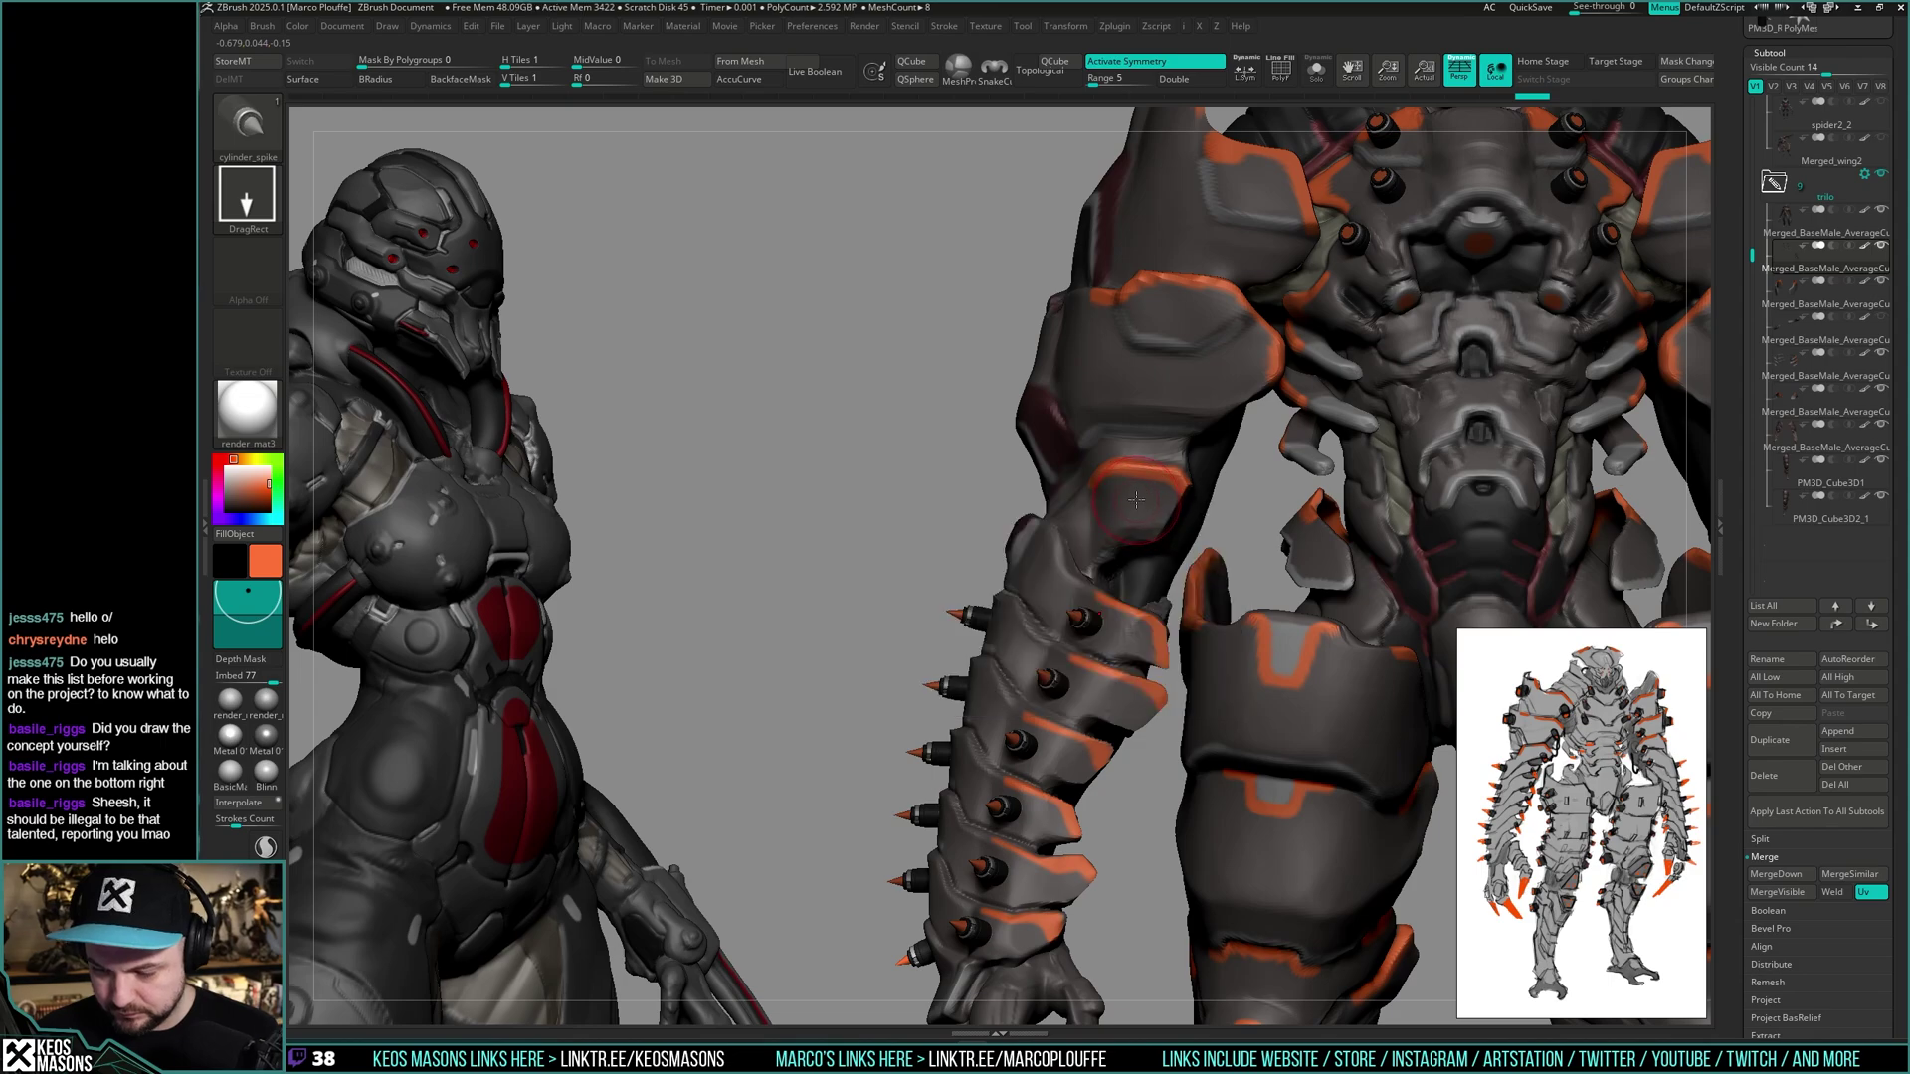
pyautogui.moveTo(1135, 508); pyautogui.dragTo(1137, 529)
pyautogui.moveTo(1137, 529); pyautogui.dragTo(1188, 538, button='right')
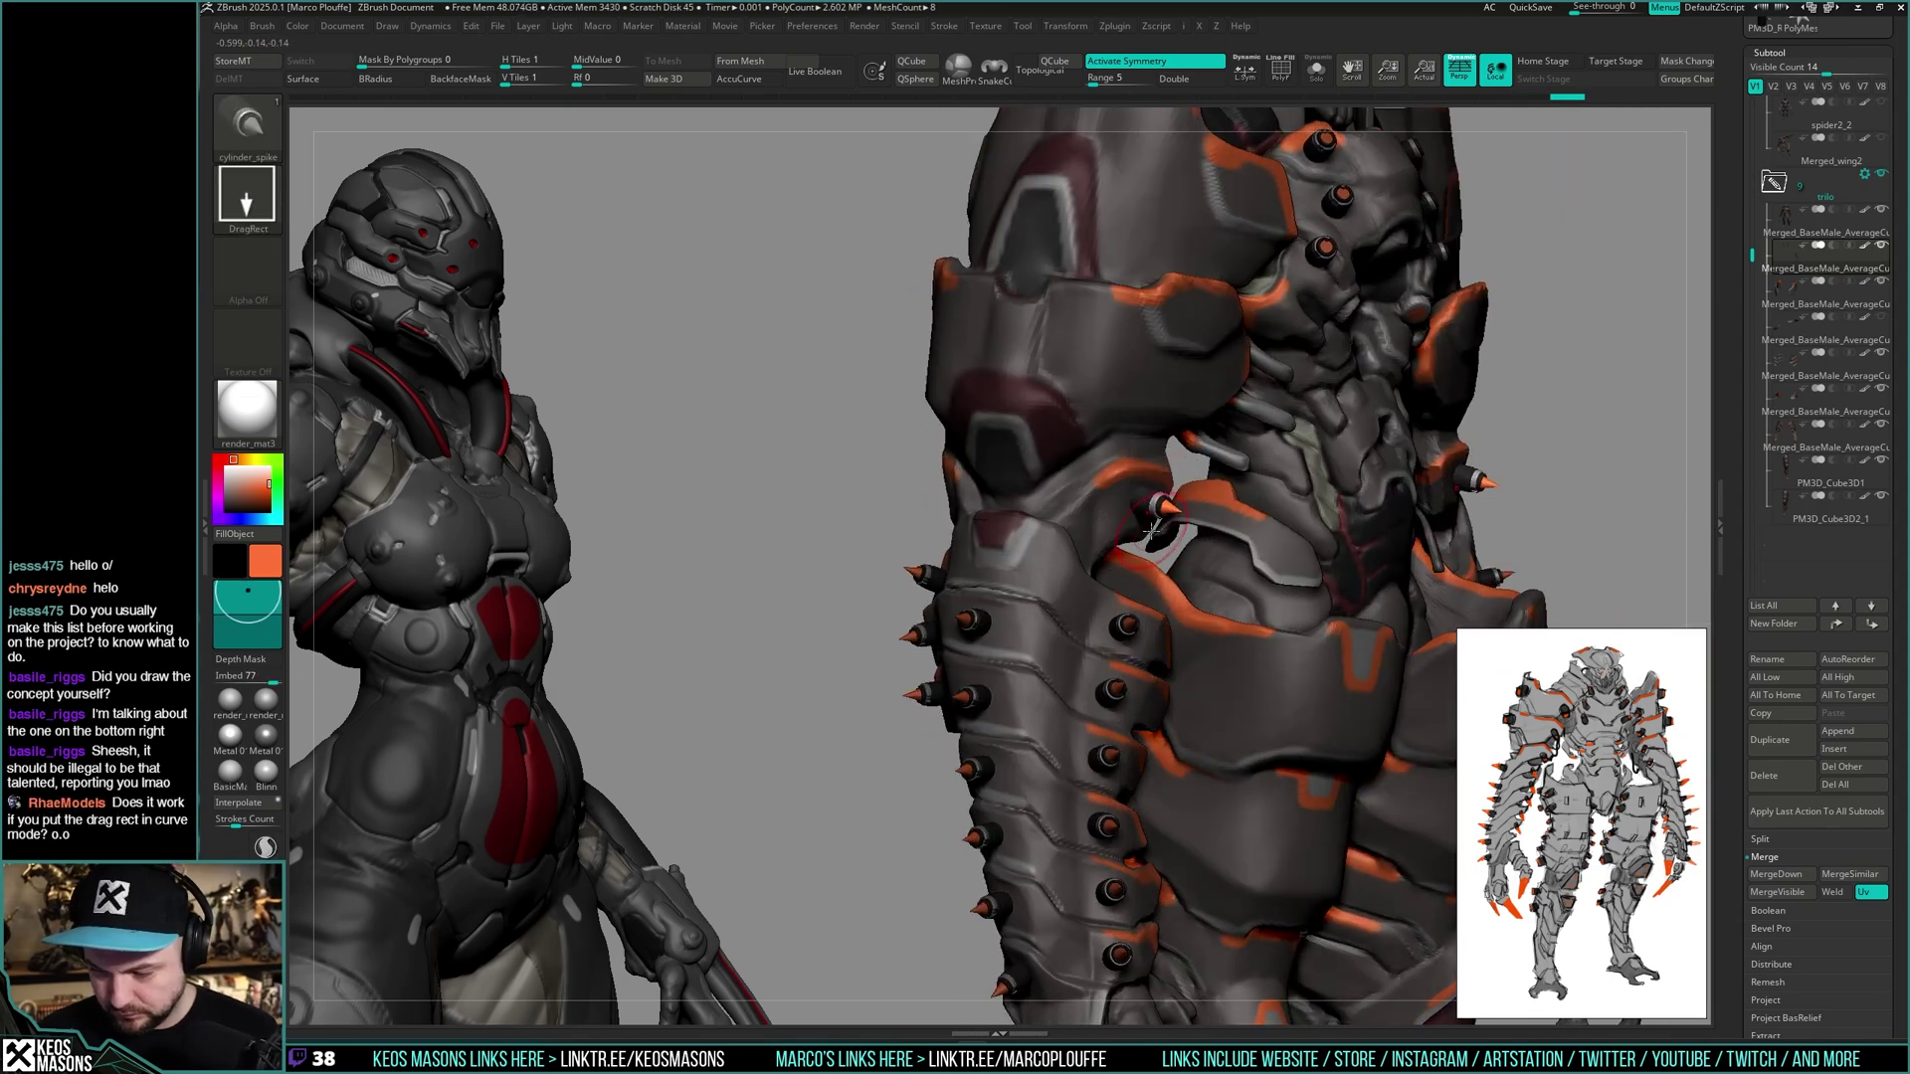
pyautogui.hotkey('ctrl', 'z')
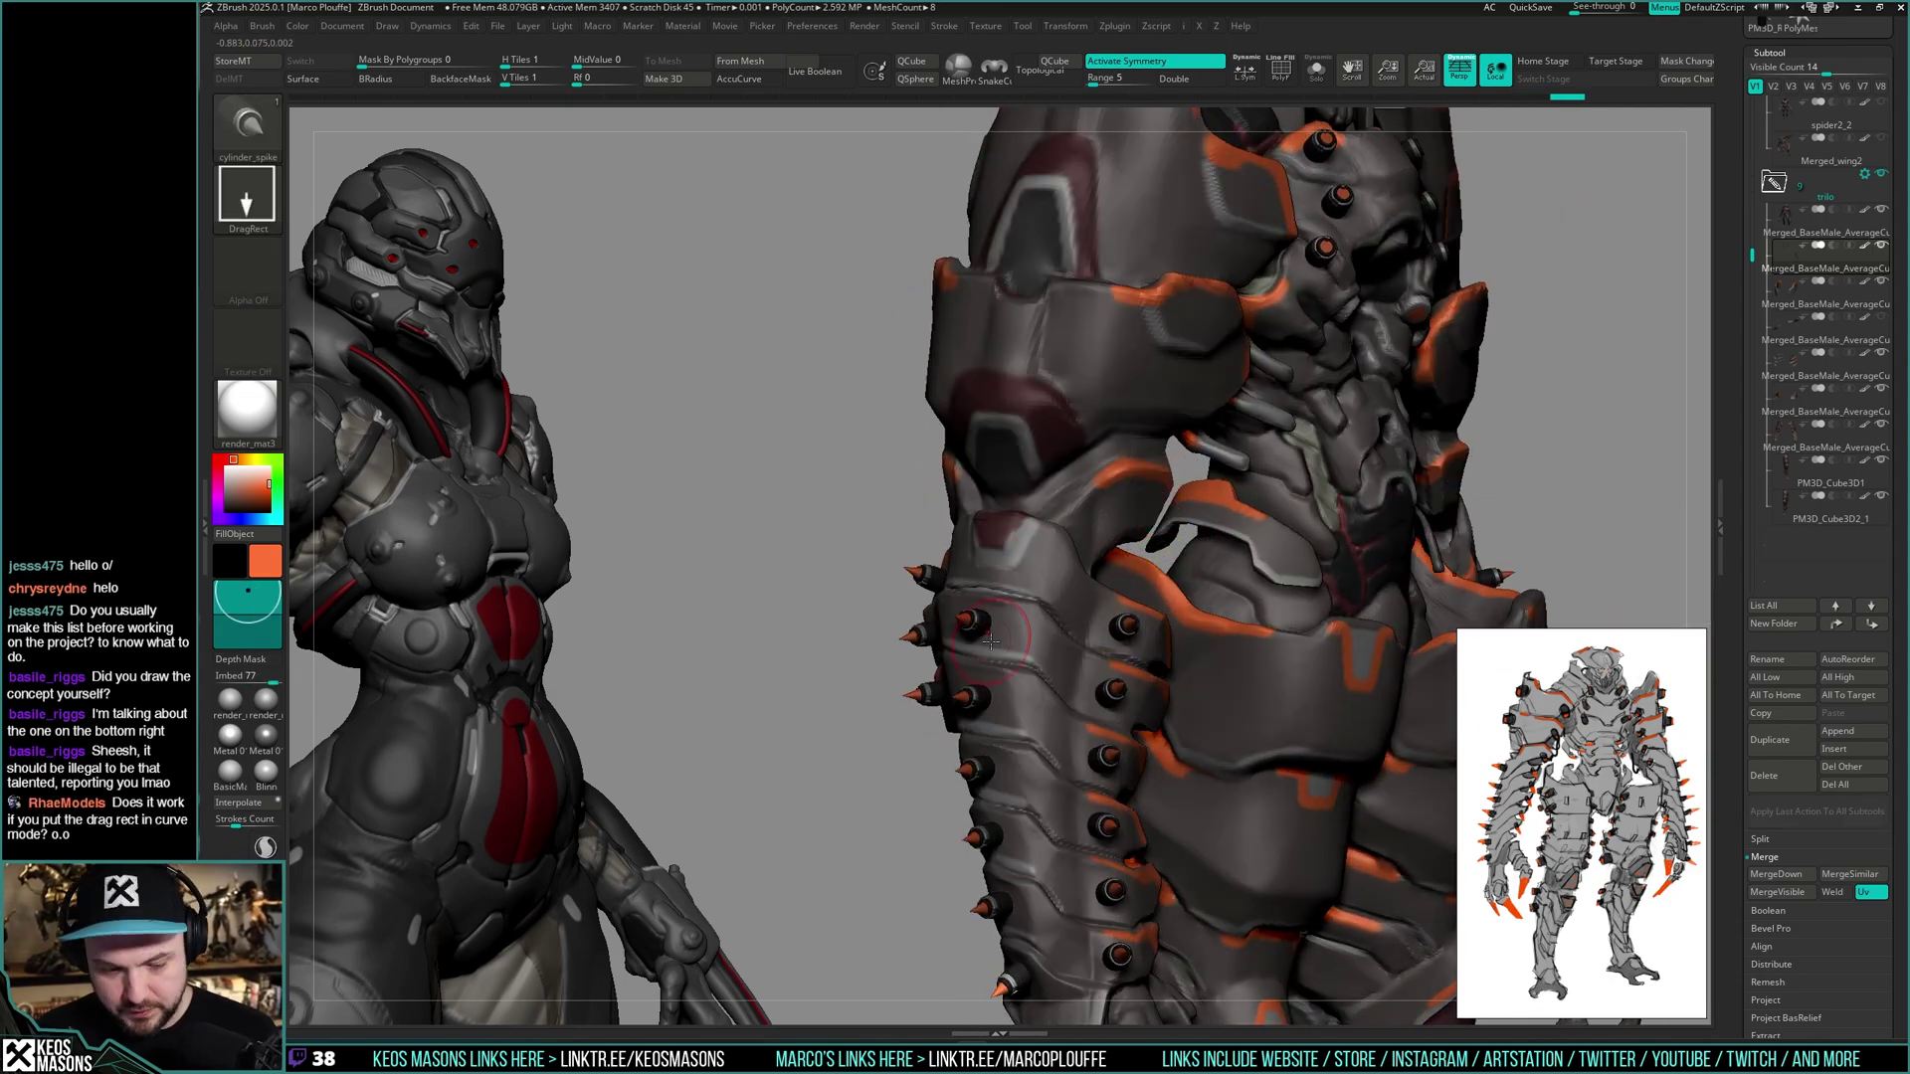
pyautogui.moveTo(1233, 528); pyautogui.dragTo(1124, 526, button='right')
pyautogui.moveTo(1174, 516); pyautogui.dragTo(1188, 535)
pyautogui.hotkey('ctrl', 'z')
# - Insert a mirrored spike on the front of the elbow plate, just below its orange edge, replacing the earlier attempts
pyautogui.moveTo(1134, 517); pyautogui.dragTo(1234, 519, button='right')
pyautogui.moveTo(1166, 504); pyautogui.dragTo(1201, 520)
pyautogui.moveTo(1490, 438); pyautogui.dragTo(1433, 423, button='right')
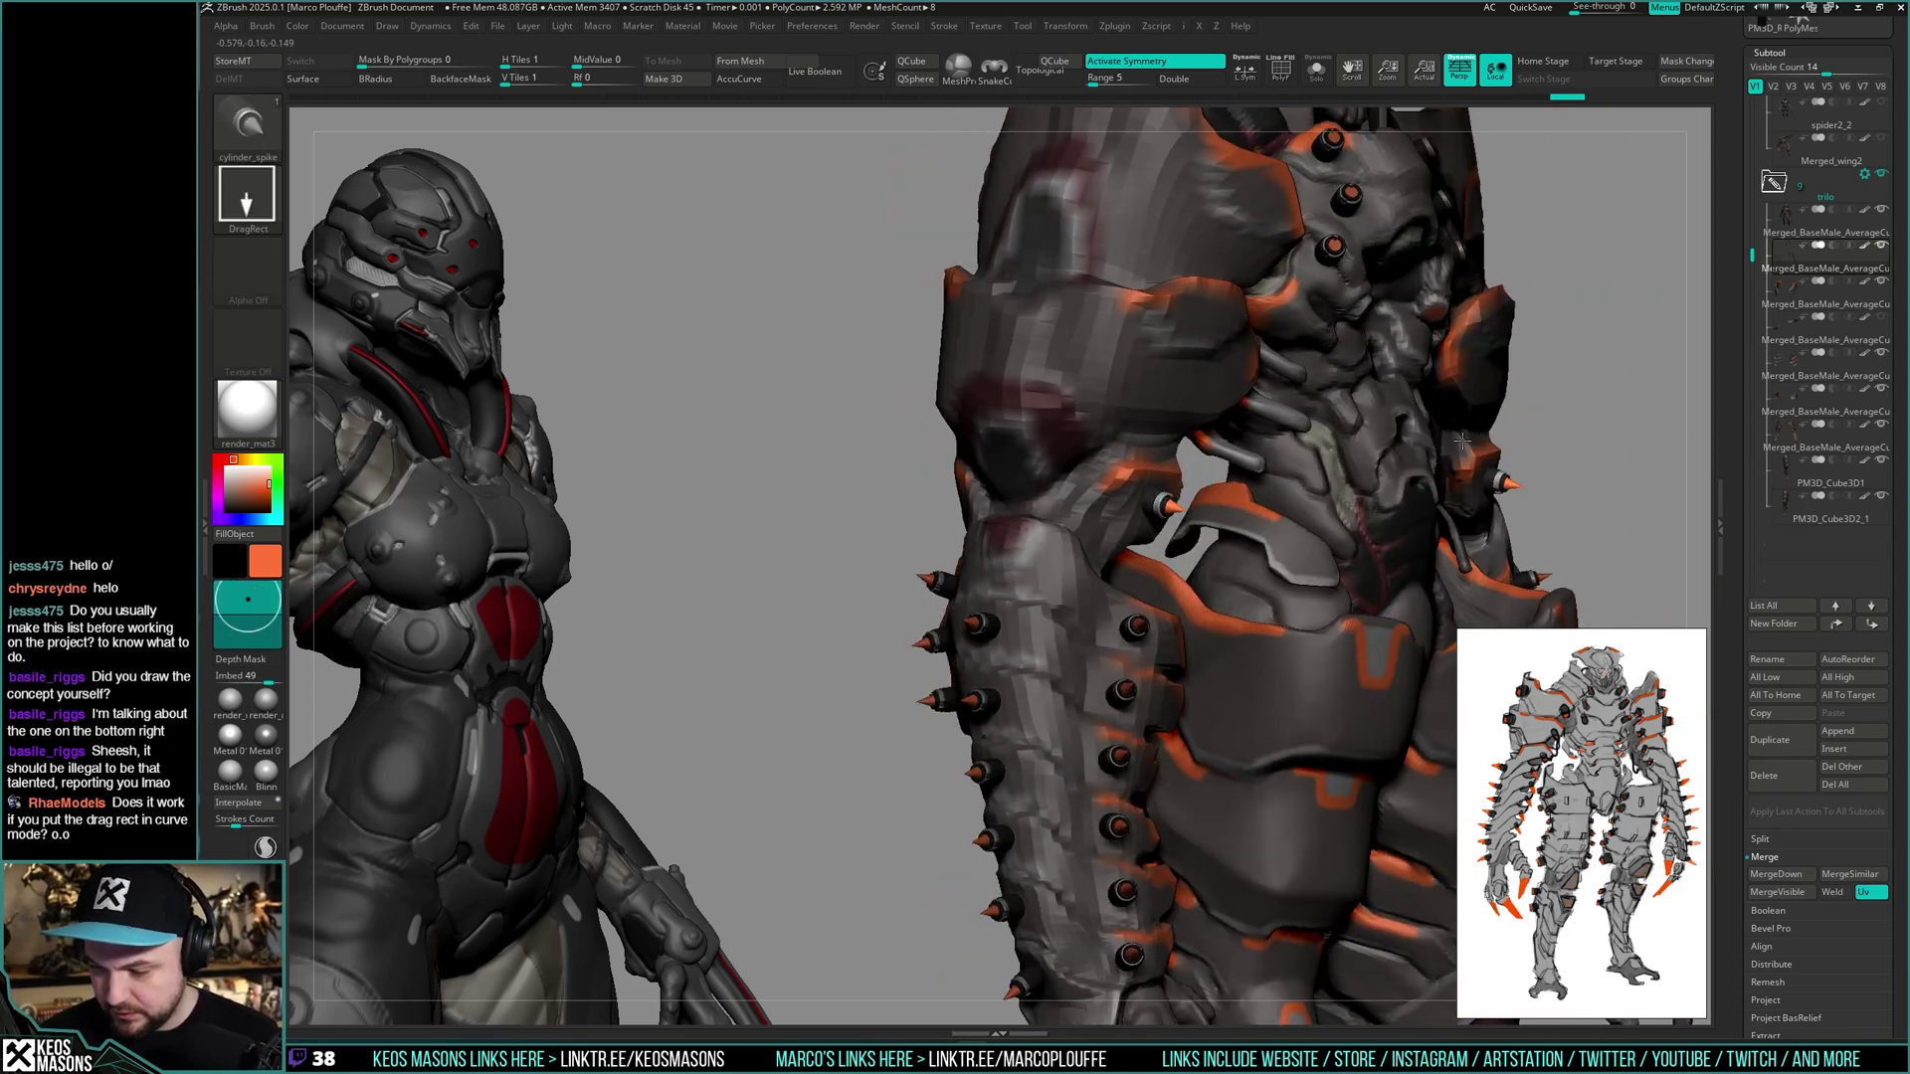
pyautogui.hotkey('ctrl', 'z')
pyautogui.press('space')
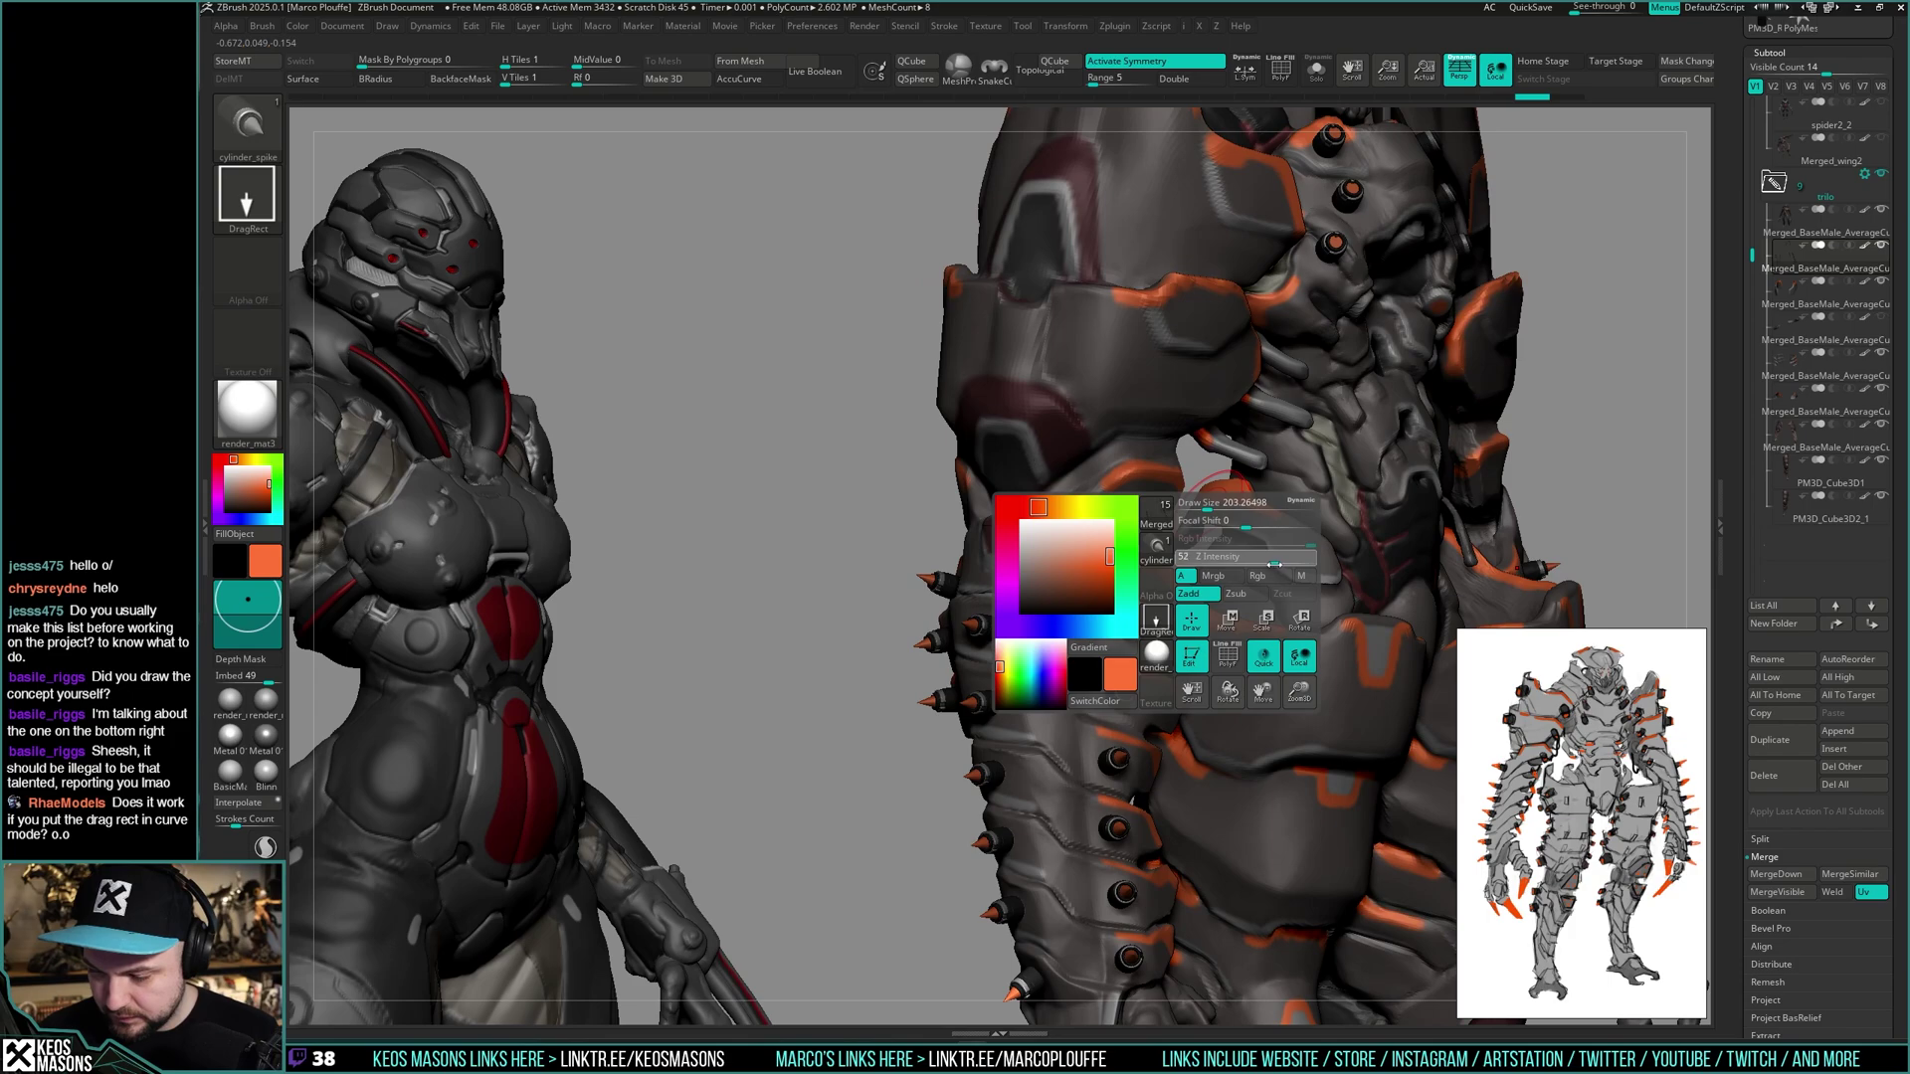
pyautogui.hotkey('ctrl', 'z')
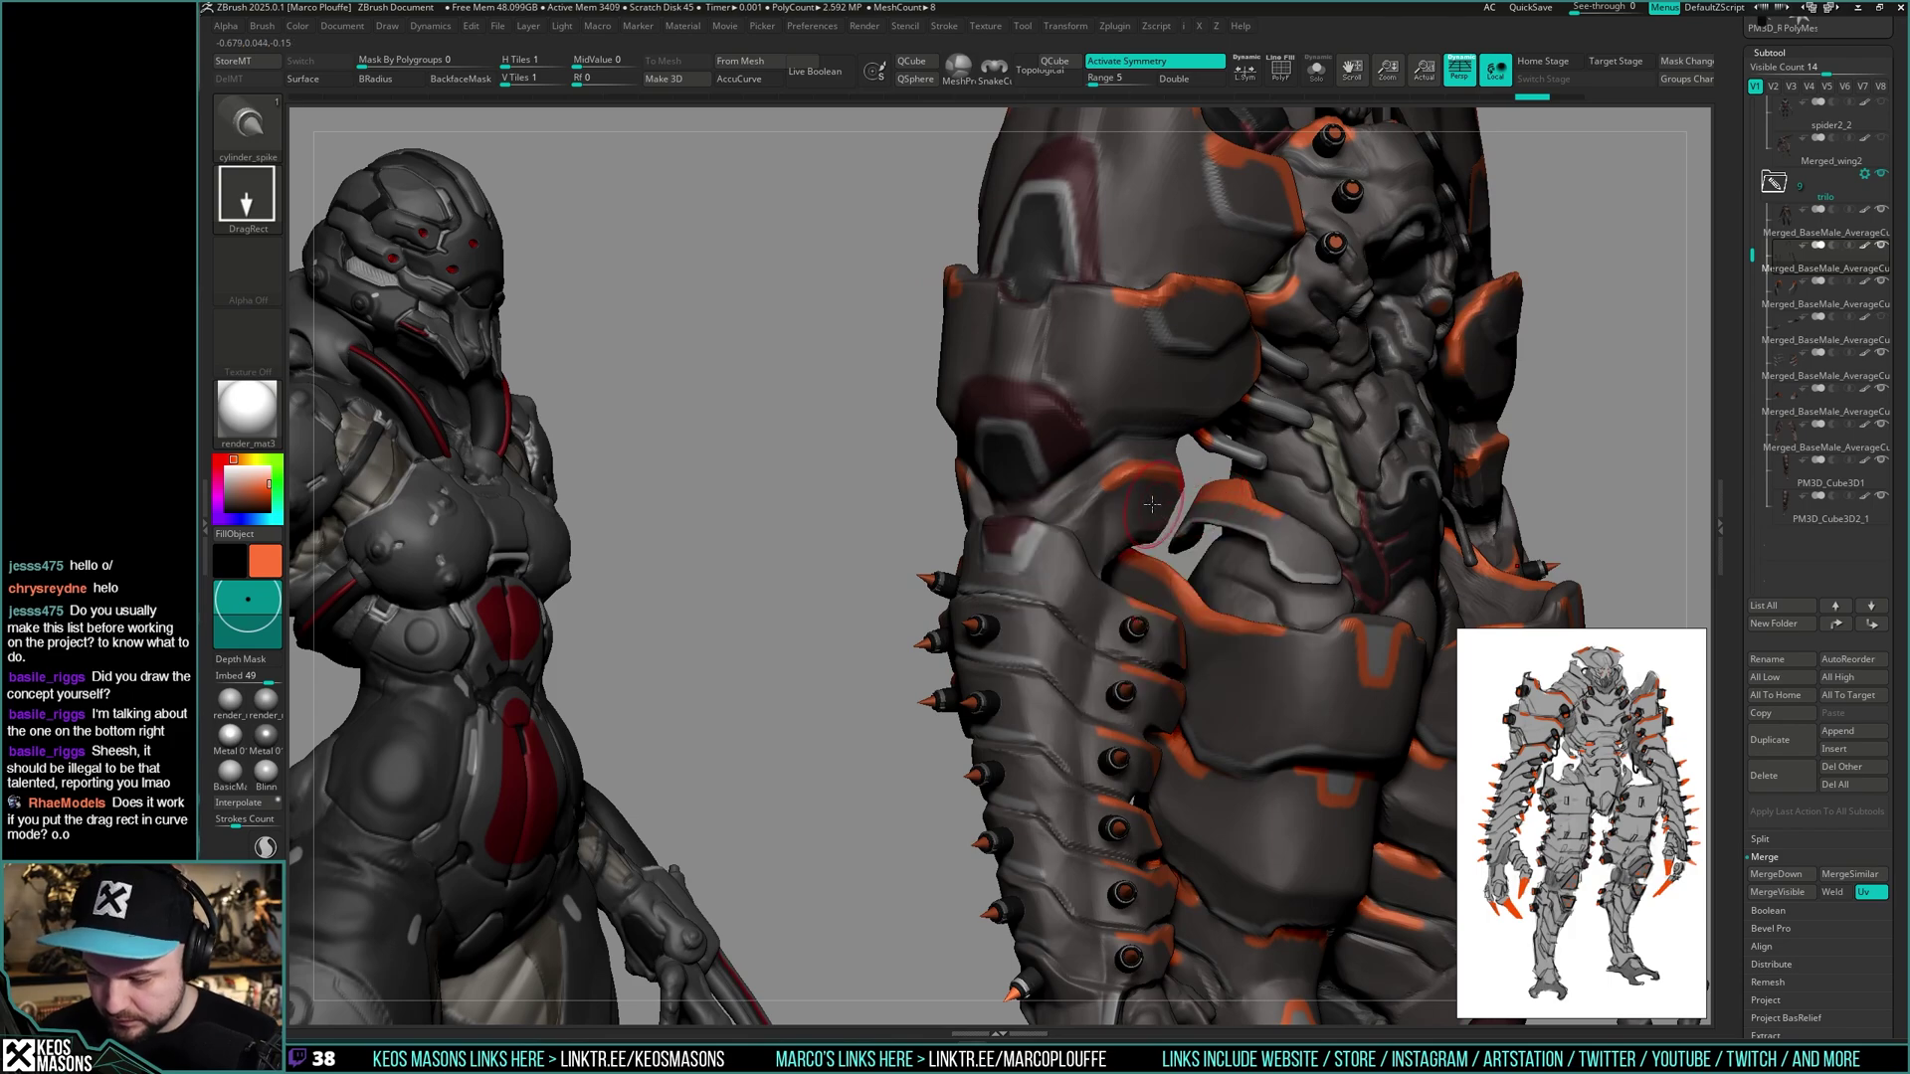
pyautogui.moveTo(1152, 504); pyautogui.dragTo(1154, 577)
pyautogui.moveTo(1154, 587); pyautogui.dragTo(1121, 560, button='right')
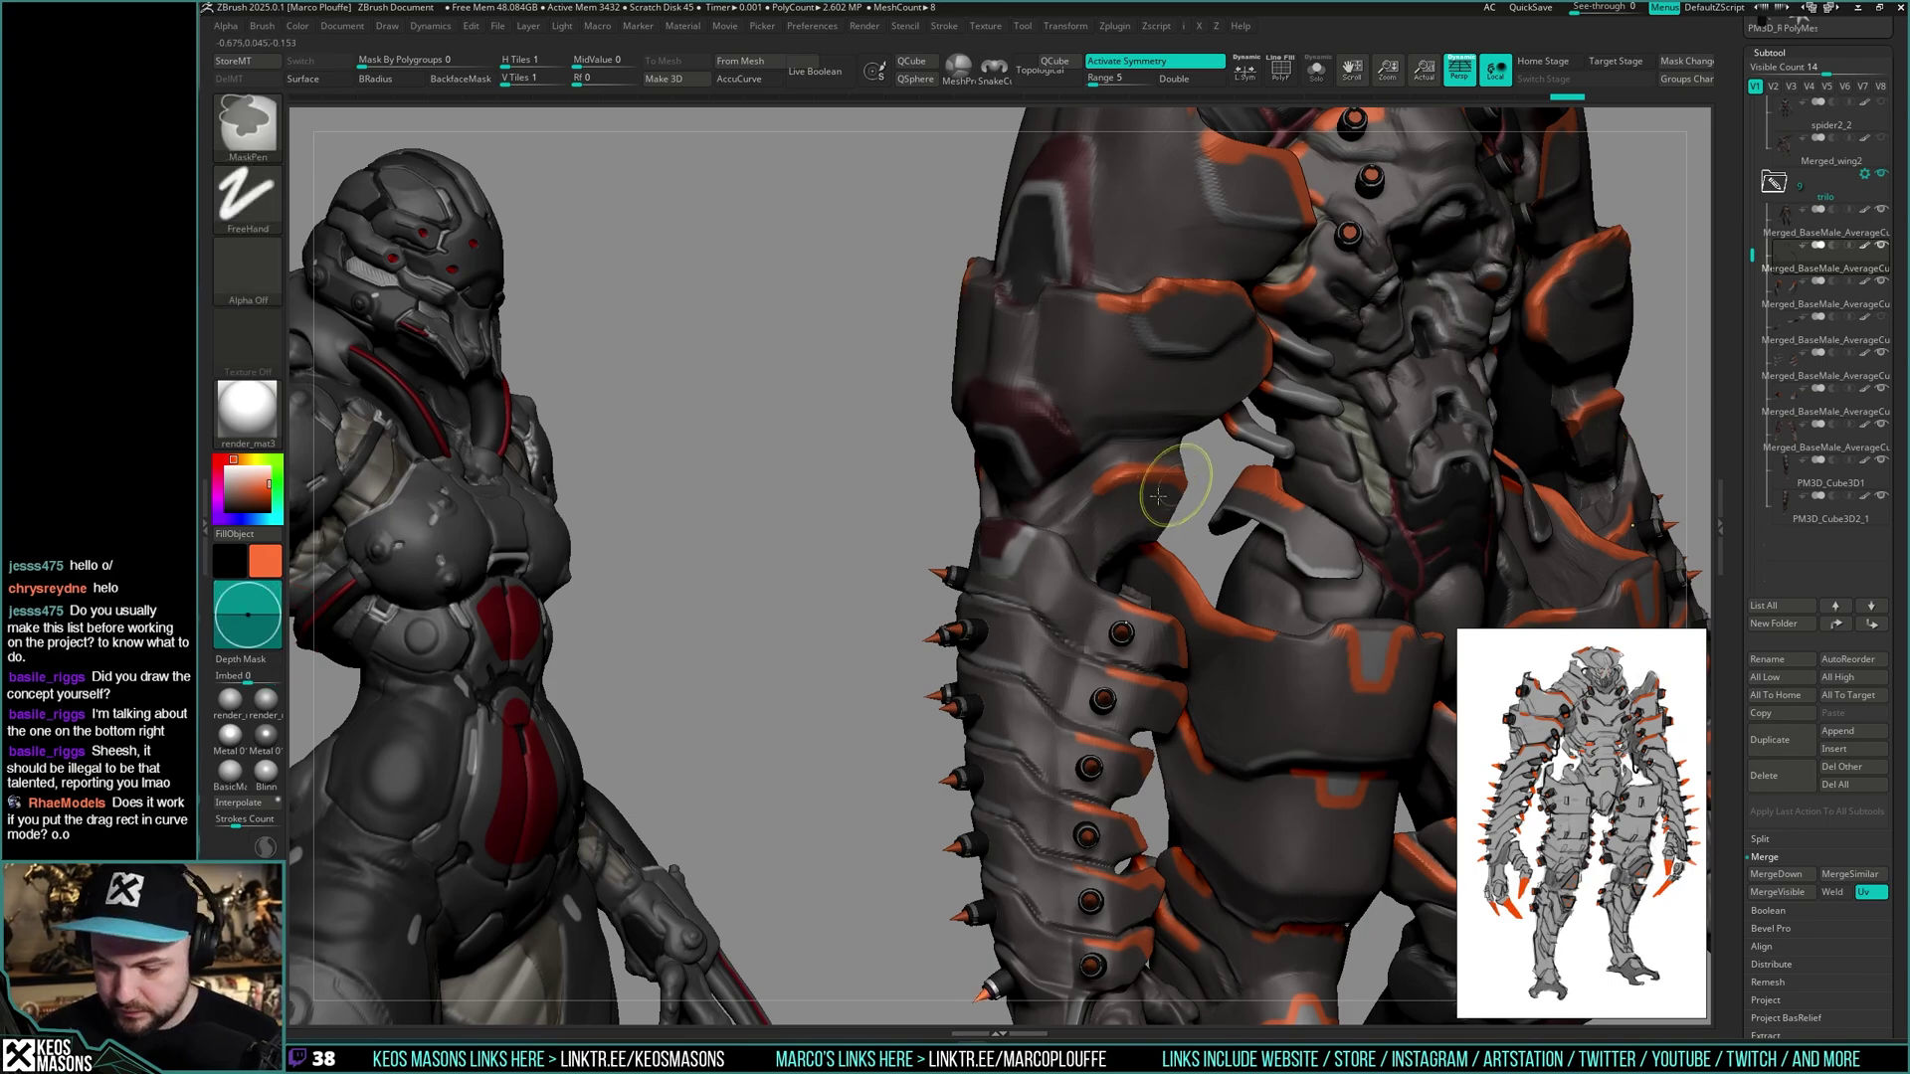
# - Insert mirrored spikes on the front of the shoulder plates and of the upper-arm plates below them
pyautogui.moveTo(1163, 529); pyautogui.dragTo(1094, 654, button='right')
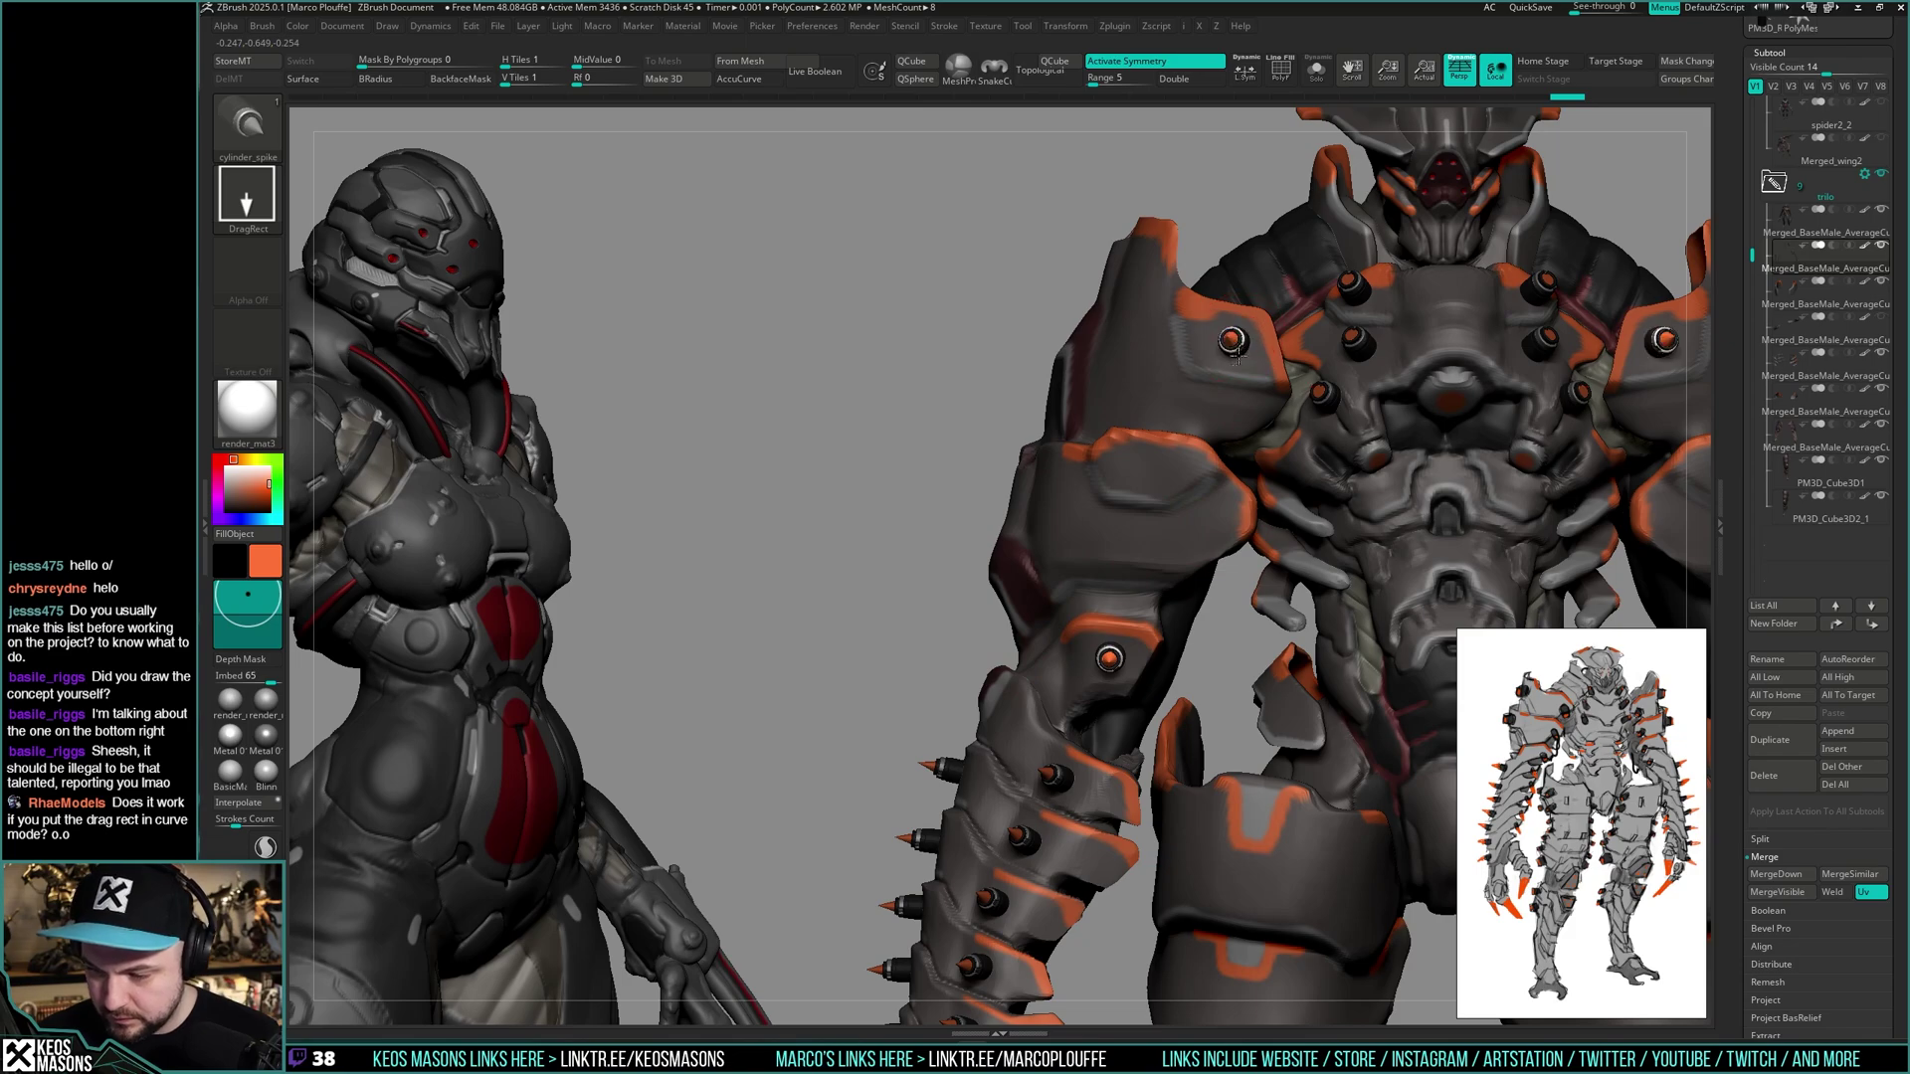
pyautogui.keyDown('ctrl'); pyautogui.moveTo(1159, 475); pyautogui.dragTo(1552, 469, button='right'); pyautogui.keyUp('ctrl')
pyautogui.keyDown('alt'); pyautogui.moveTo(1025, 604); pyautogui.dragTo(1017, 657, button='right'); pyautogui.keyUp('alt')
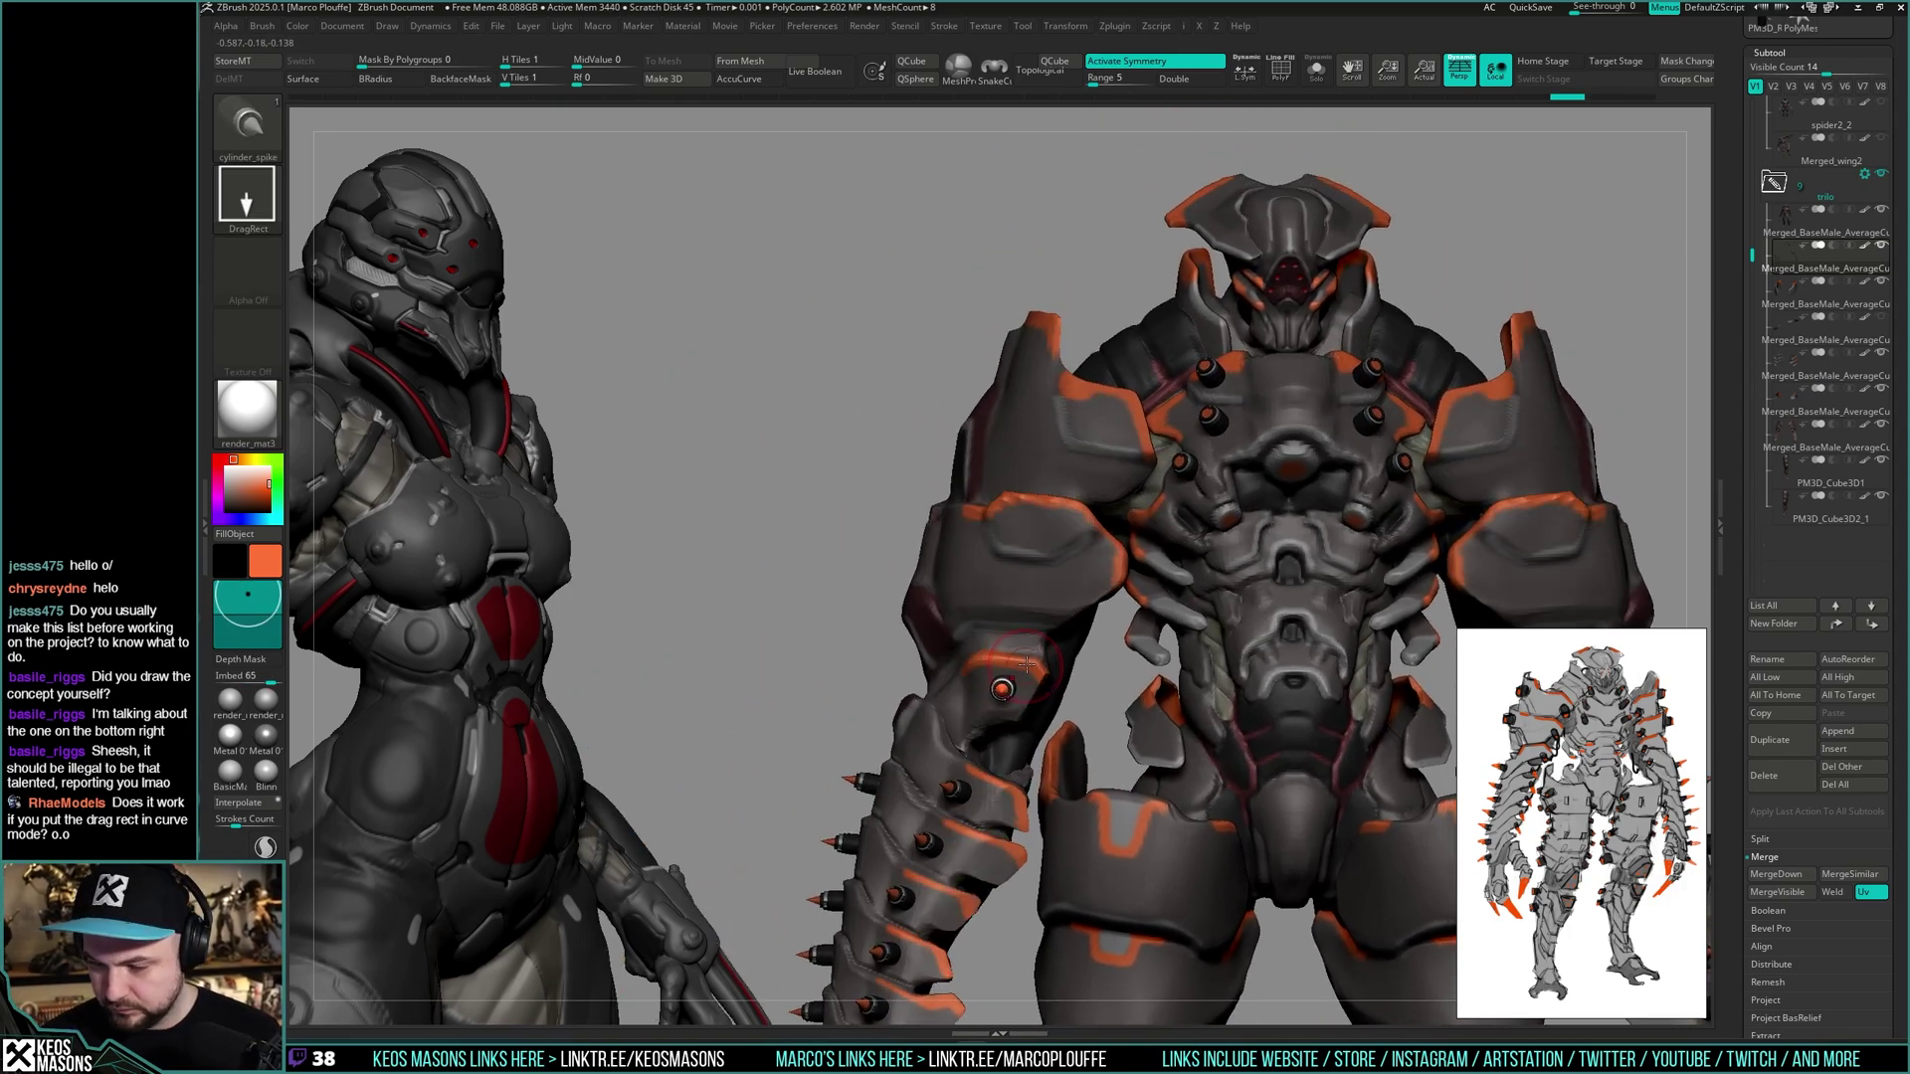
pyautogui.press('space')
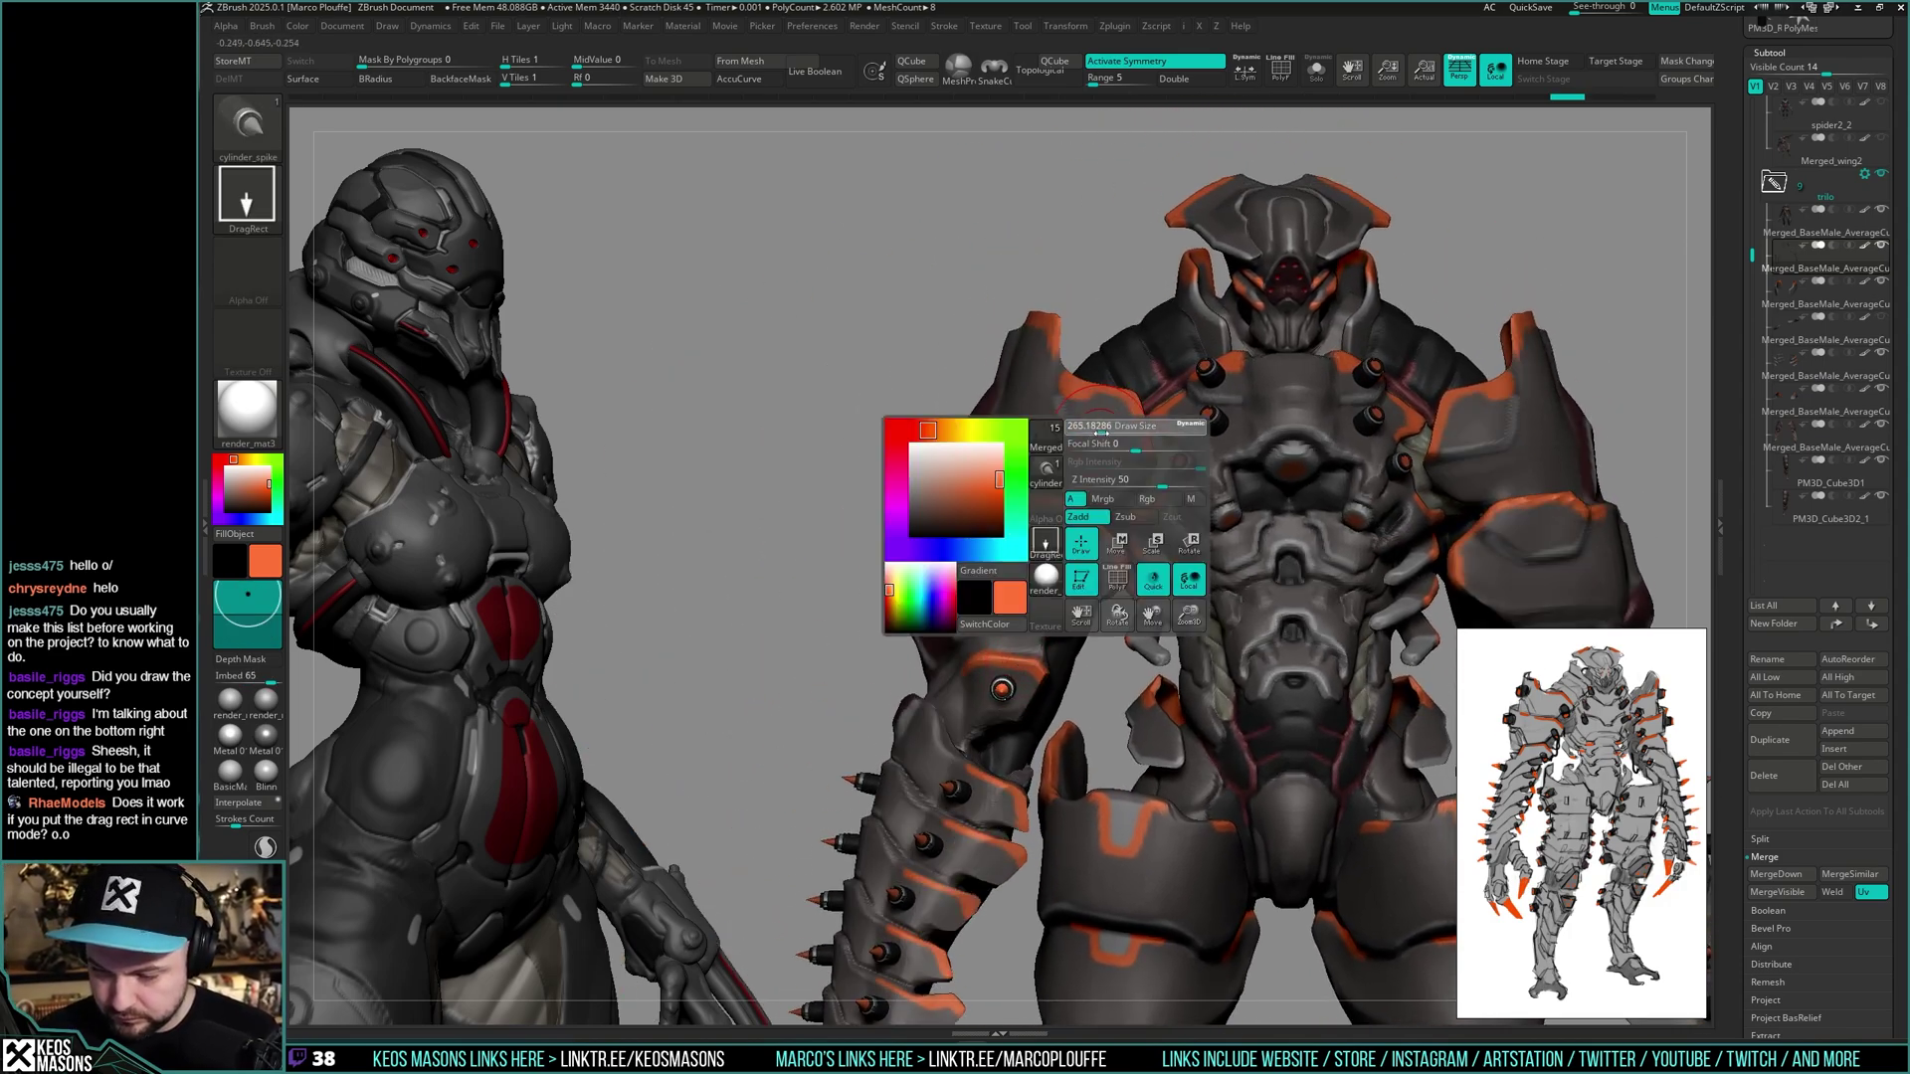
pyautogui.moveTo(1045, 426); pyautogui.dragTo(1123, 414, button='right')
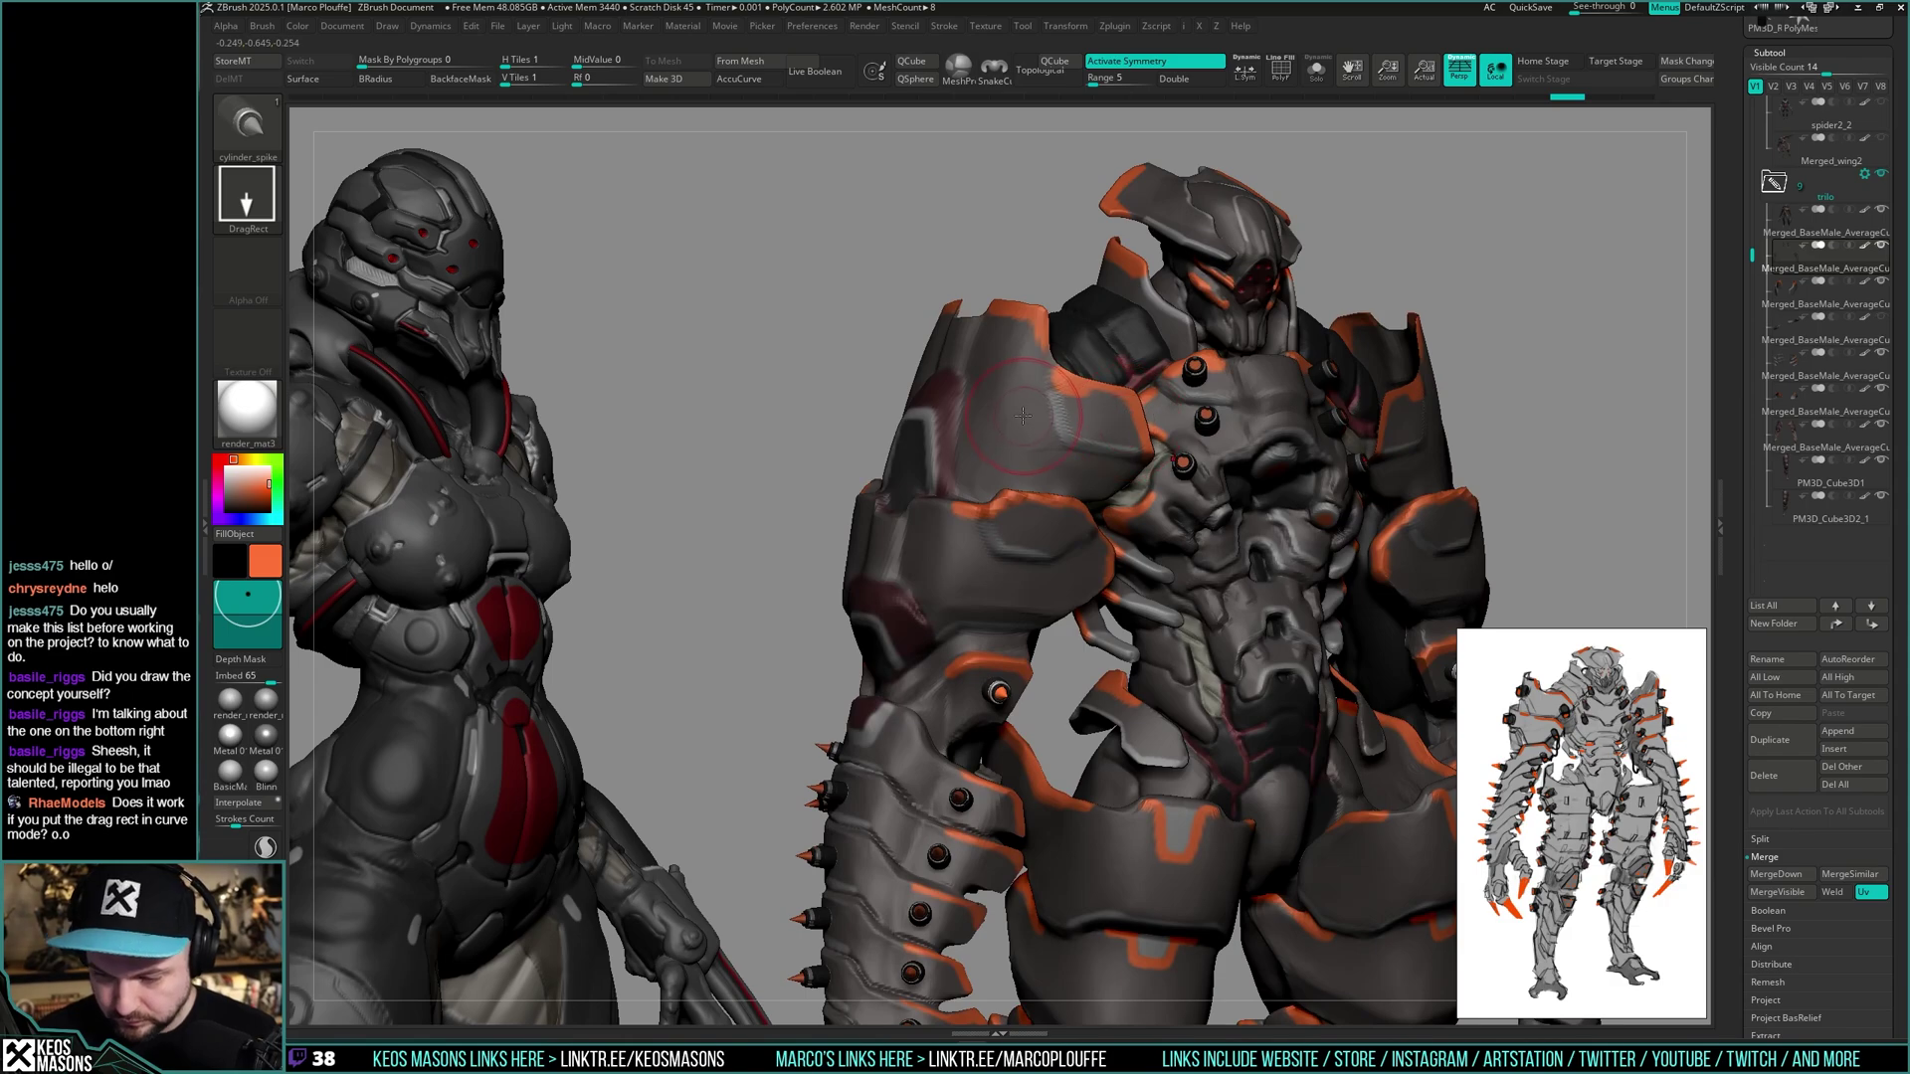
pyautogui.moveTo(1030, 470); pyautogui.dragTo(1063, 391, button='right')
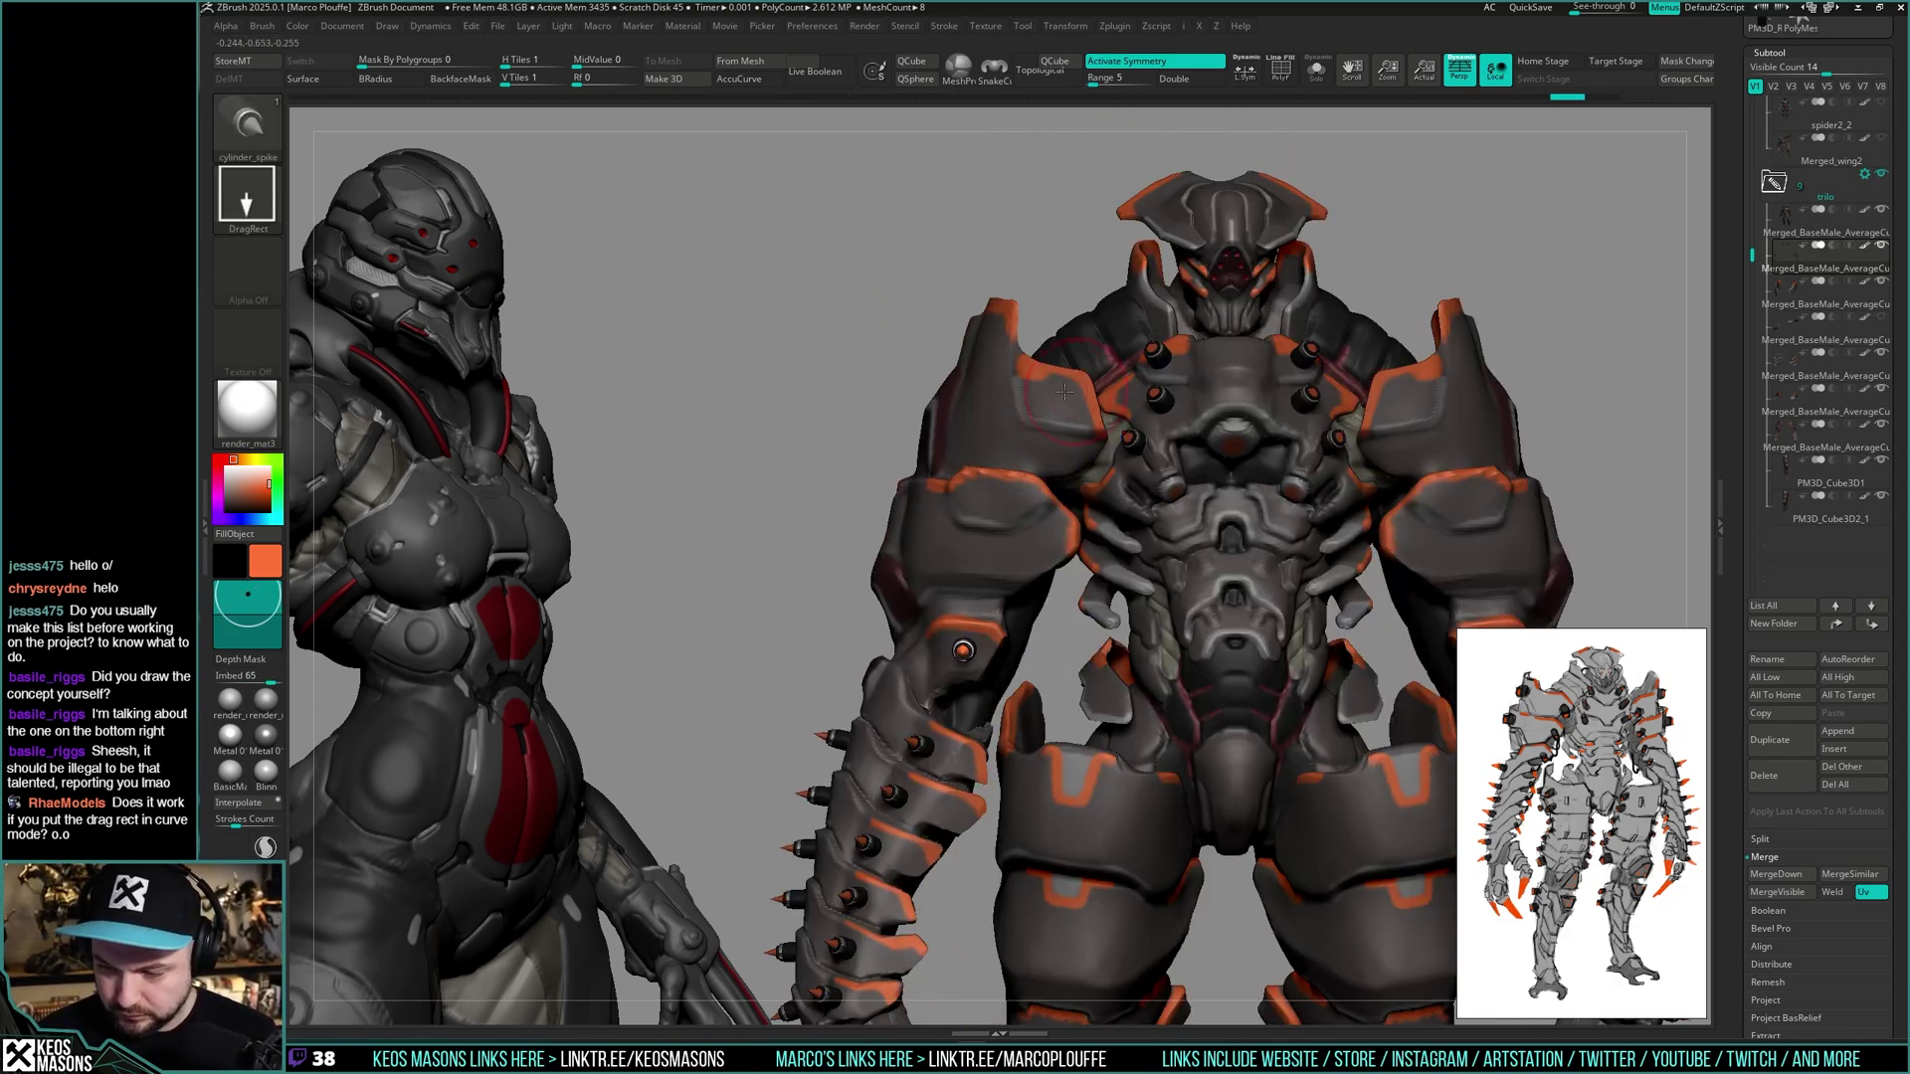
pyautogui.moveTo(1060, 617)
pyautogui.mouseDown(button='right')
pyautogui.moveTo(1444, 498)
pyautogui.moveTo(1501, 418)
pyautogui.moveTo(1452, 494)
pyautogui.moveTo(1567, 448)
pyautogui.moveTo(1444, 480)
pyautogui.moveTo(1519, 480)
pyautogui.moveTo(1511, 557)
pyautogui.mouseUp(button='right')
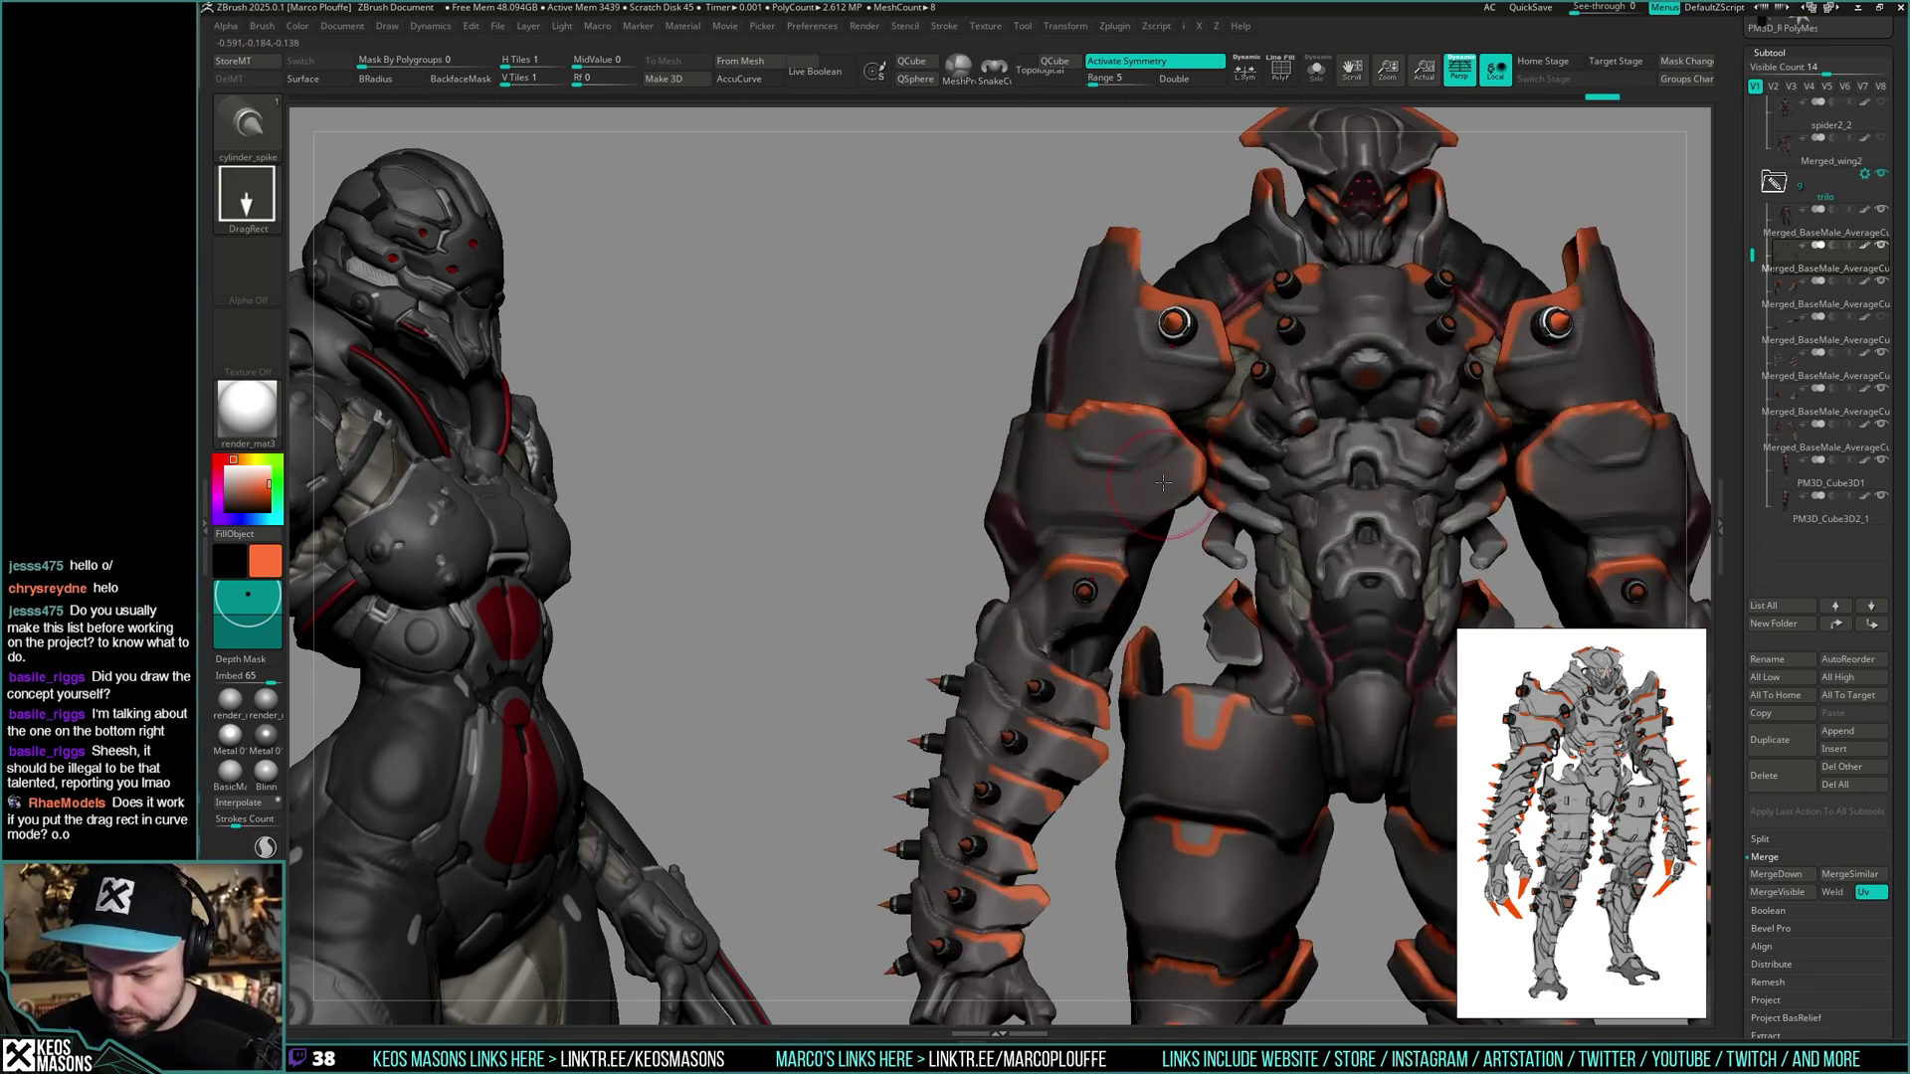
pyautogui.moveTo(1155, 481); pyautogui.dragTo(1105, 548)
pyautogui.moveTo(1104, 547)
pyautogui.keyDown('ctrl'); pyautogui.mouseDown(button='right')
pyautogui.moveTo(1668, 398)
pyautogui.moveTo(1509, 444)
pyautogui.moveTo(1539, 449)
pyautogui.mouseUp(button='right'); pyautogui.keyUp('ctrl')
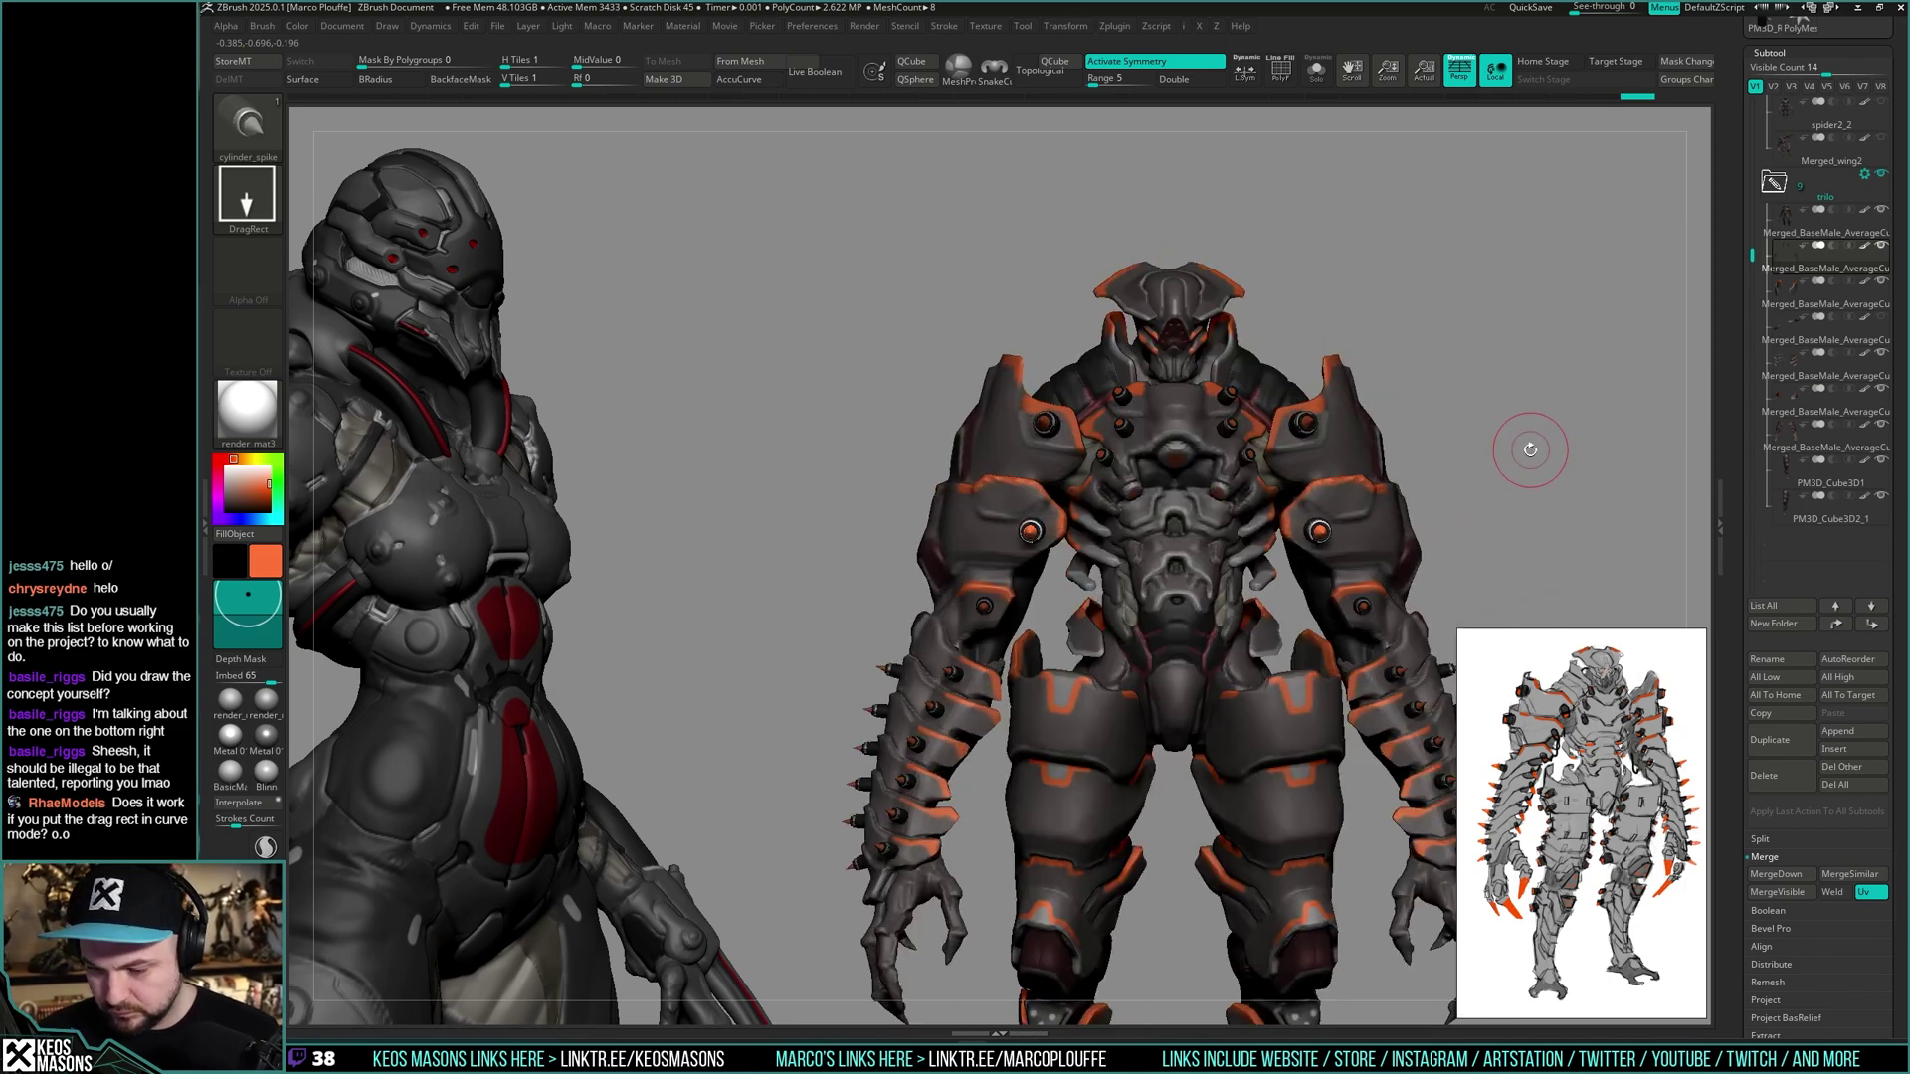
# - Try mirrored spikes on the outer face of the shoulder plate, above its recess, and of the upper-arm plate
pyautogui.moveTo(1529, 456)
pyautogui.mouseDown()
pyautogui.moveTo(1549, 464)
pyautogui.moveTo(1531, 469)
pyautogui.mouseUp()
pyautogui.moveTo(1015, 438)
pyautogui.keyDown('alt'); pyautogui.mouseDown(button='right')
pyautogui.moveTo(1164, 491)
pyautogui.moveTo(1134, 543)
pyautogui.mouseUp(button='right'); pyautogui.keyUp('alt')
pyautogui.keyDown('alt'); pyautogui.click(1103, 610); pyautogui.keyUp('alt')
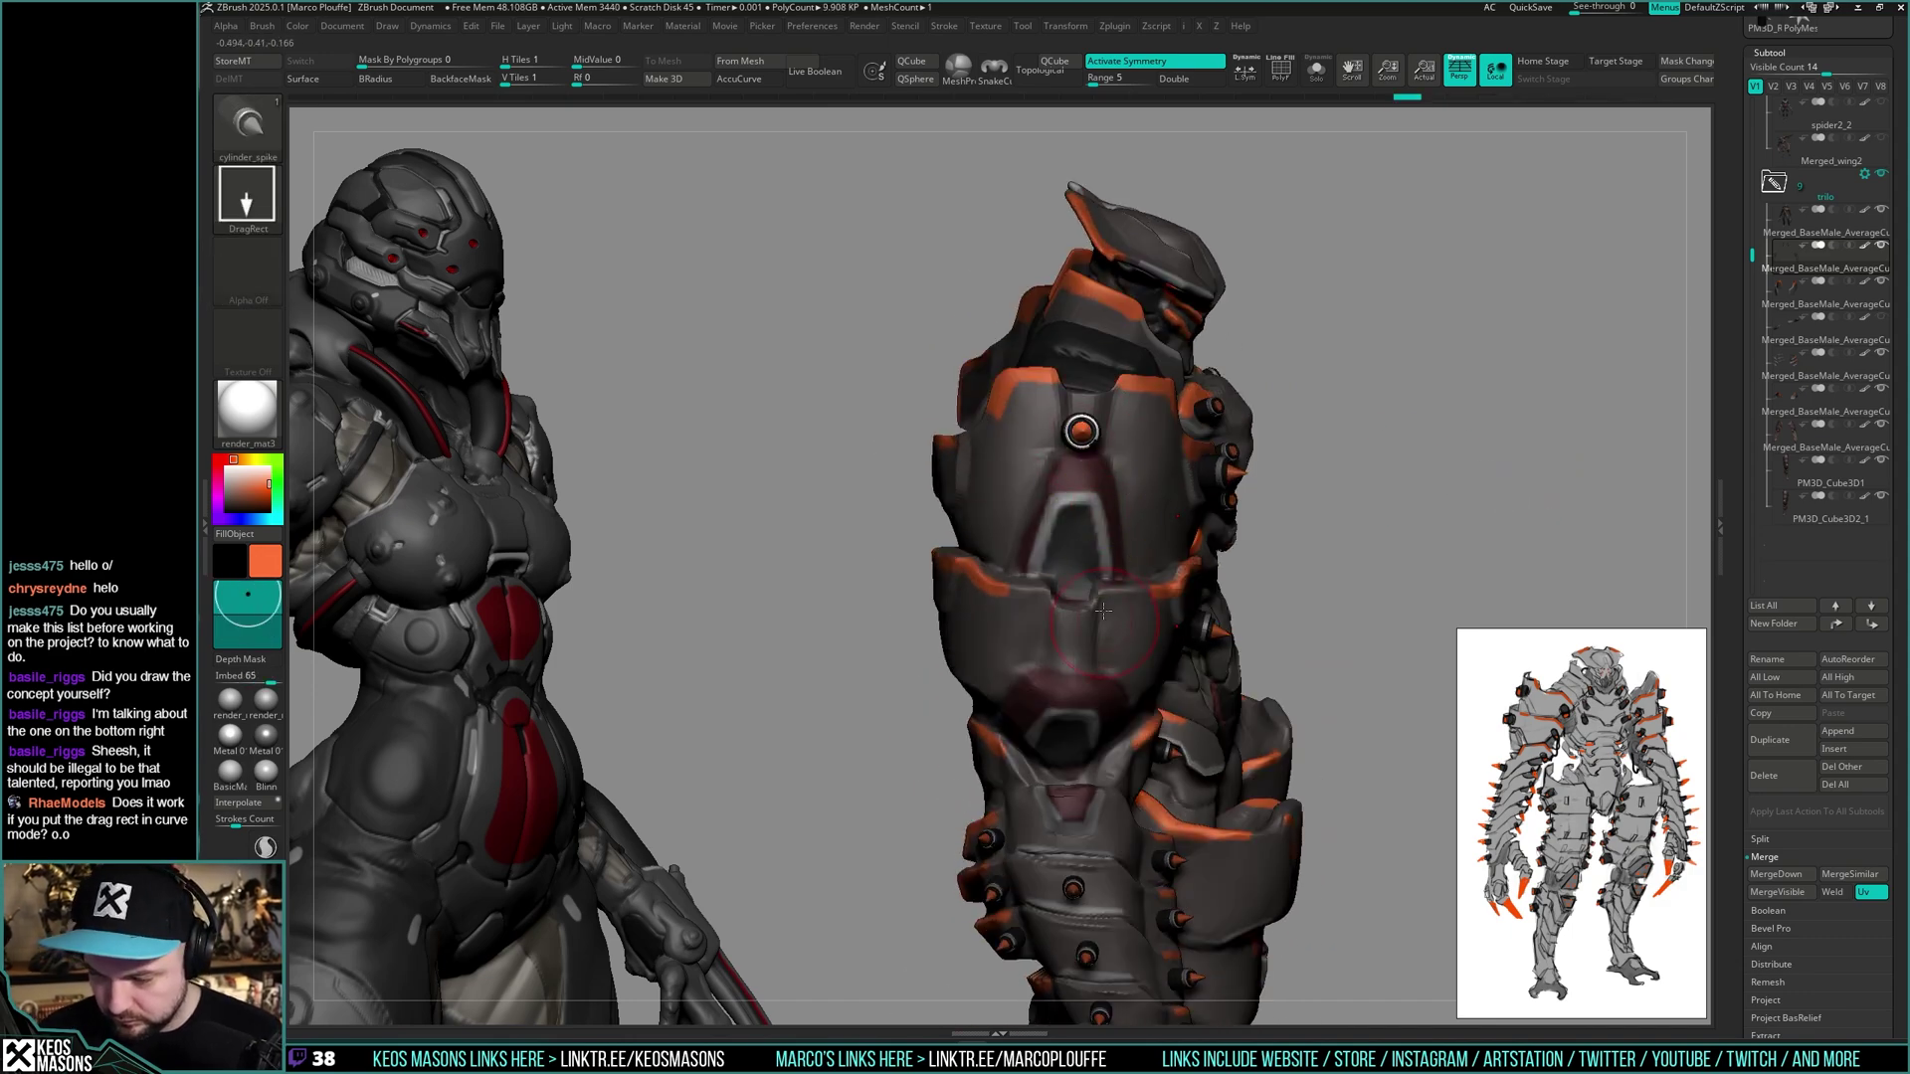
pyautogui.hotkey('ctrl', 'z')
pyautogui.moveTo(1081, 427); pyautogui.dragTo(1084, 450)
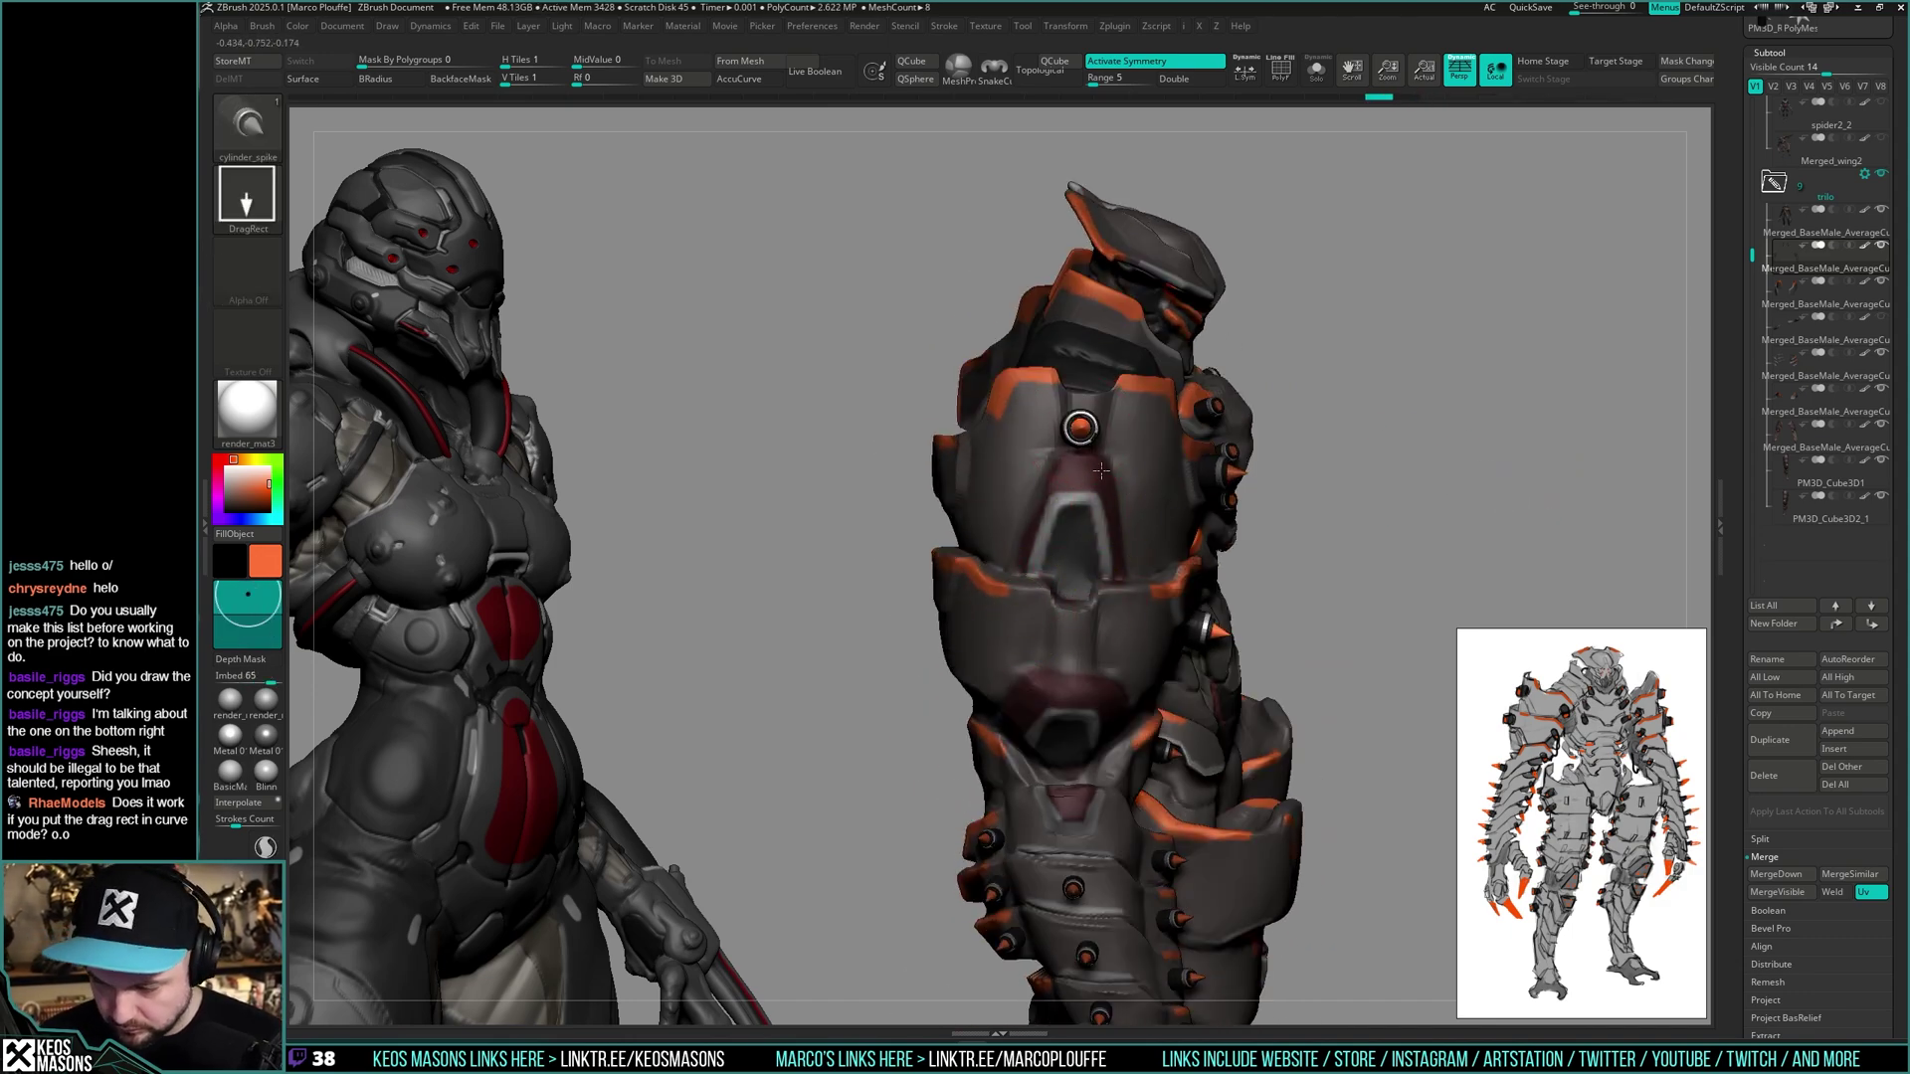
pyautogui.moveTo(1092, 527)
pyautogui.mouseDown(button='right')
pyautogui.moveTo(1076, 644)
pyautogui.moveTo(1393, 478)
pyautogui.moveTo(1533, 432)
pyautogui.moveTo(1479, 431)
pyautogui.moveTo(1065, 587)
pyautogui.moveTo(1061, 622)
pyautogui.moveTo(1144, 615)
pyautogui.moveTo(1072, 615)
pyautogui.moveTo(1044, 554)
pyautogui.mouseUp(button='right')
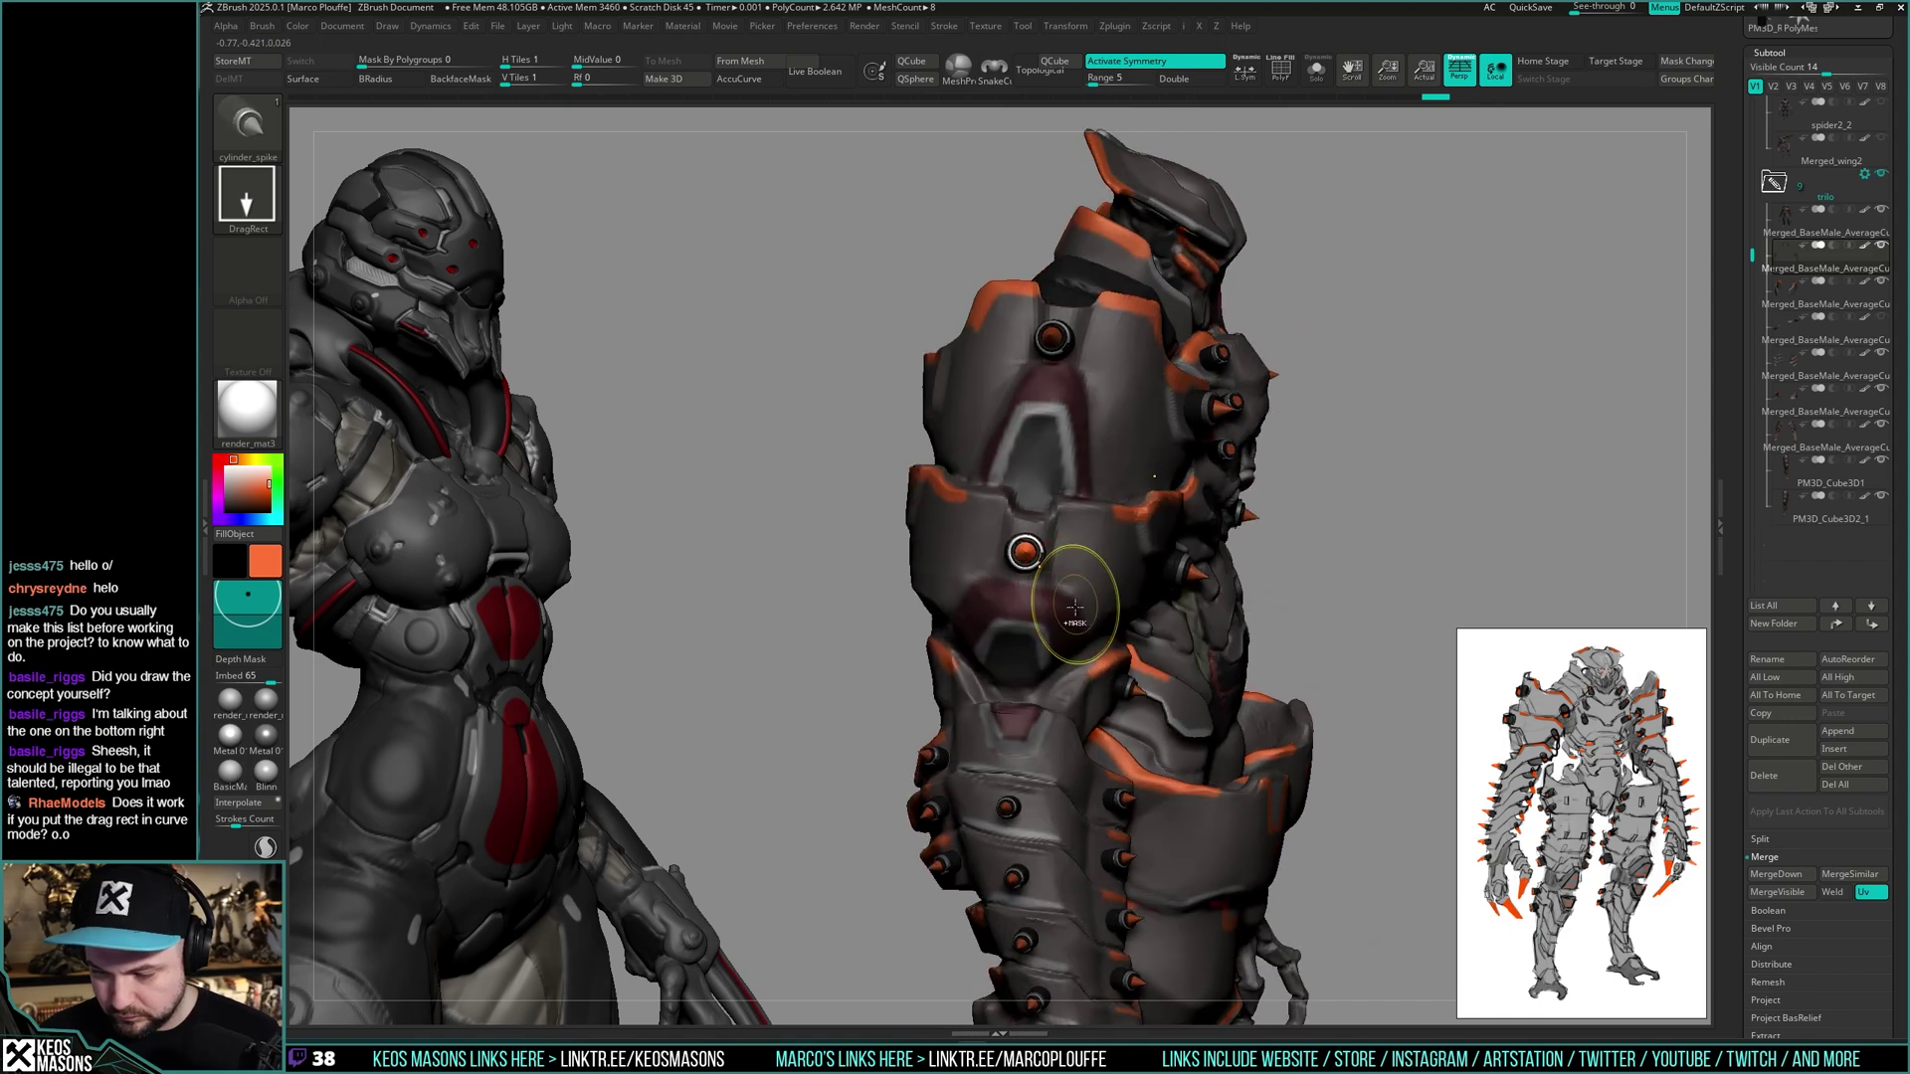
pyautogui.press('ctrl')
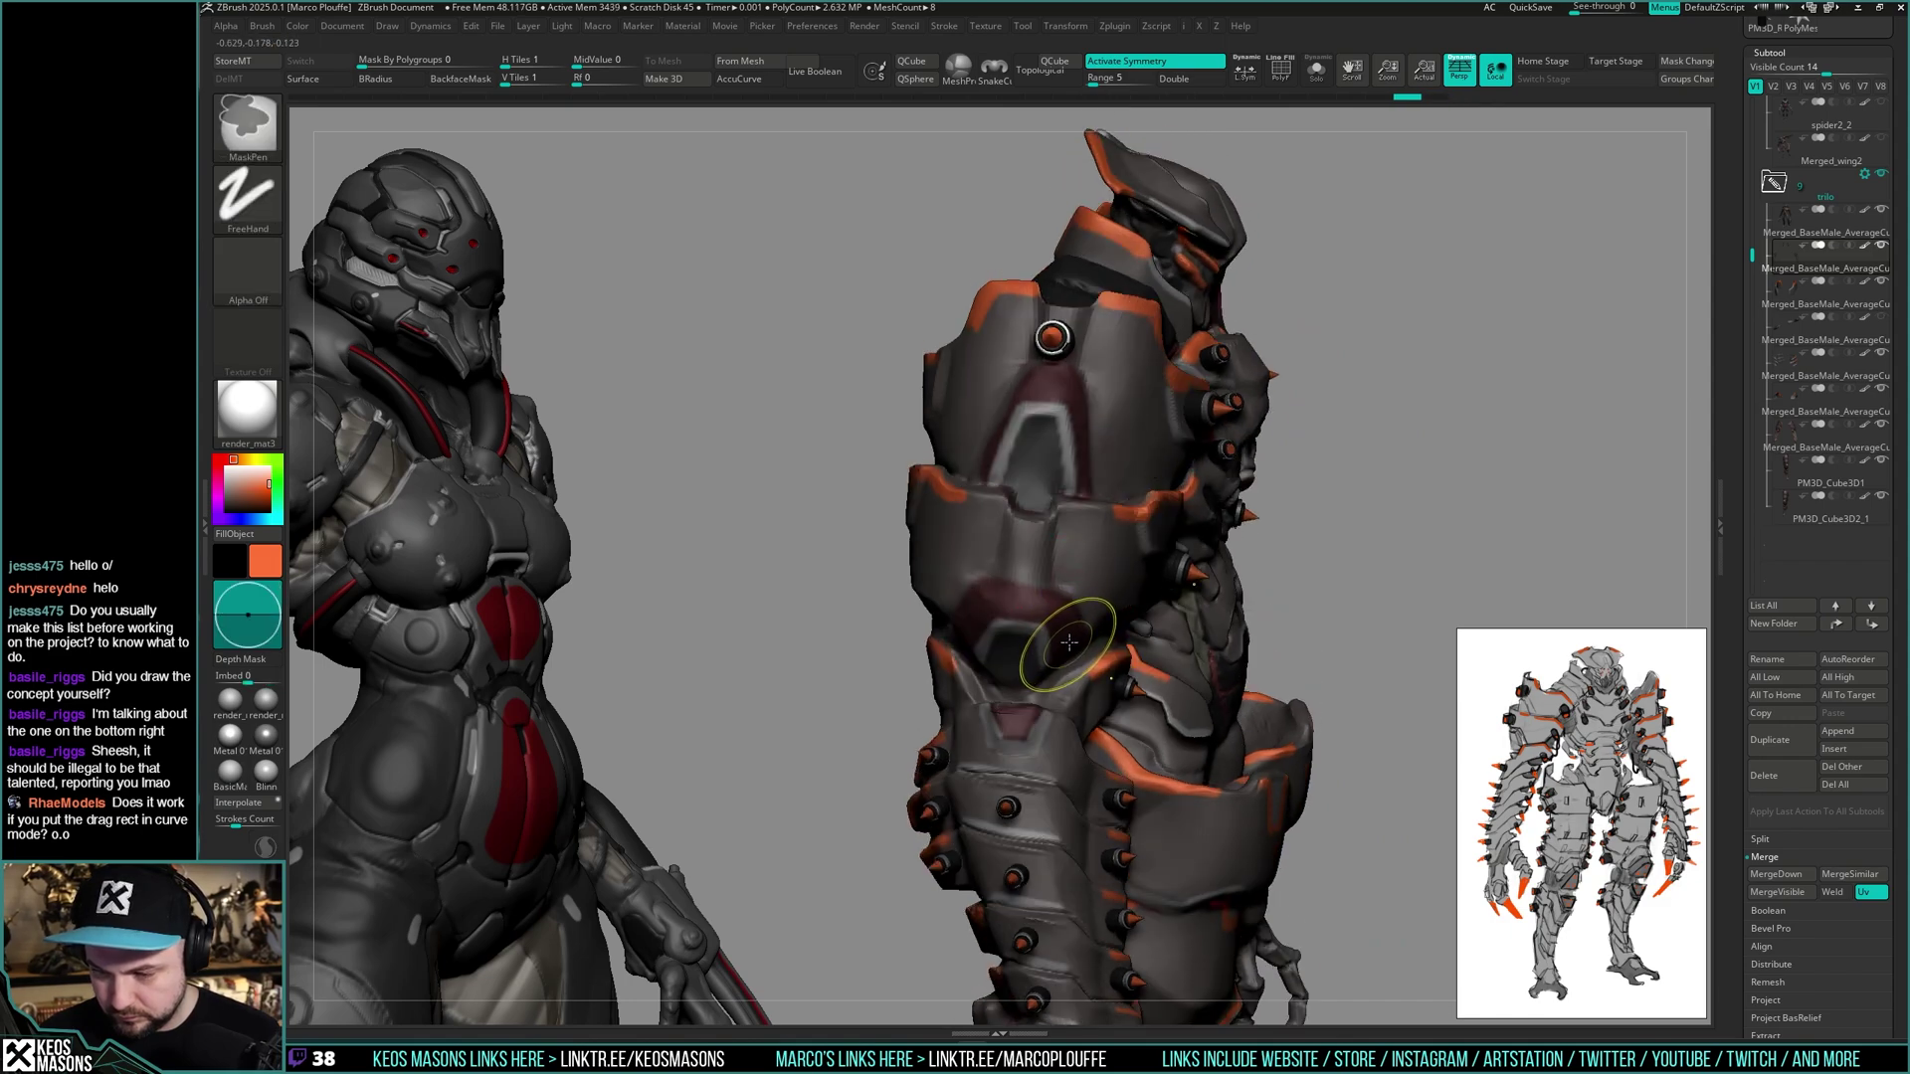
pyautogui.moveTo(1068, 642); pyautogui.dragTo(1041, 623, button='right')
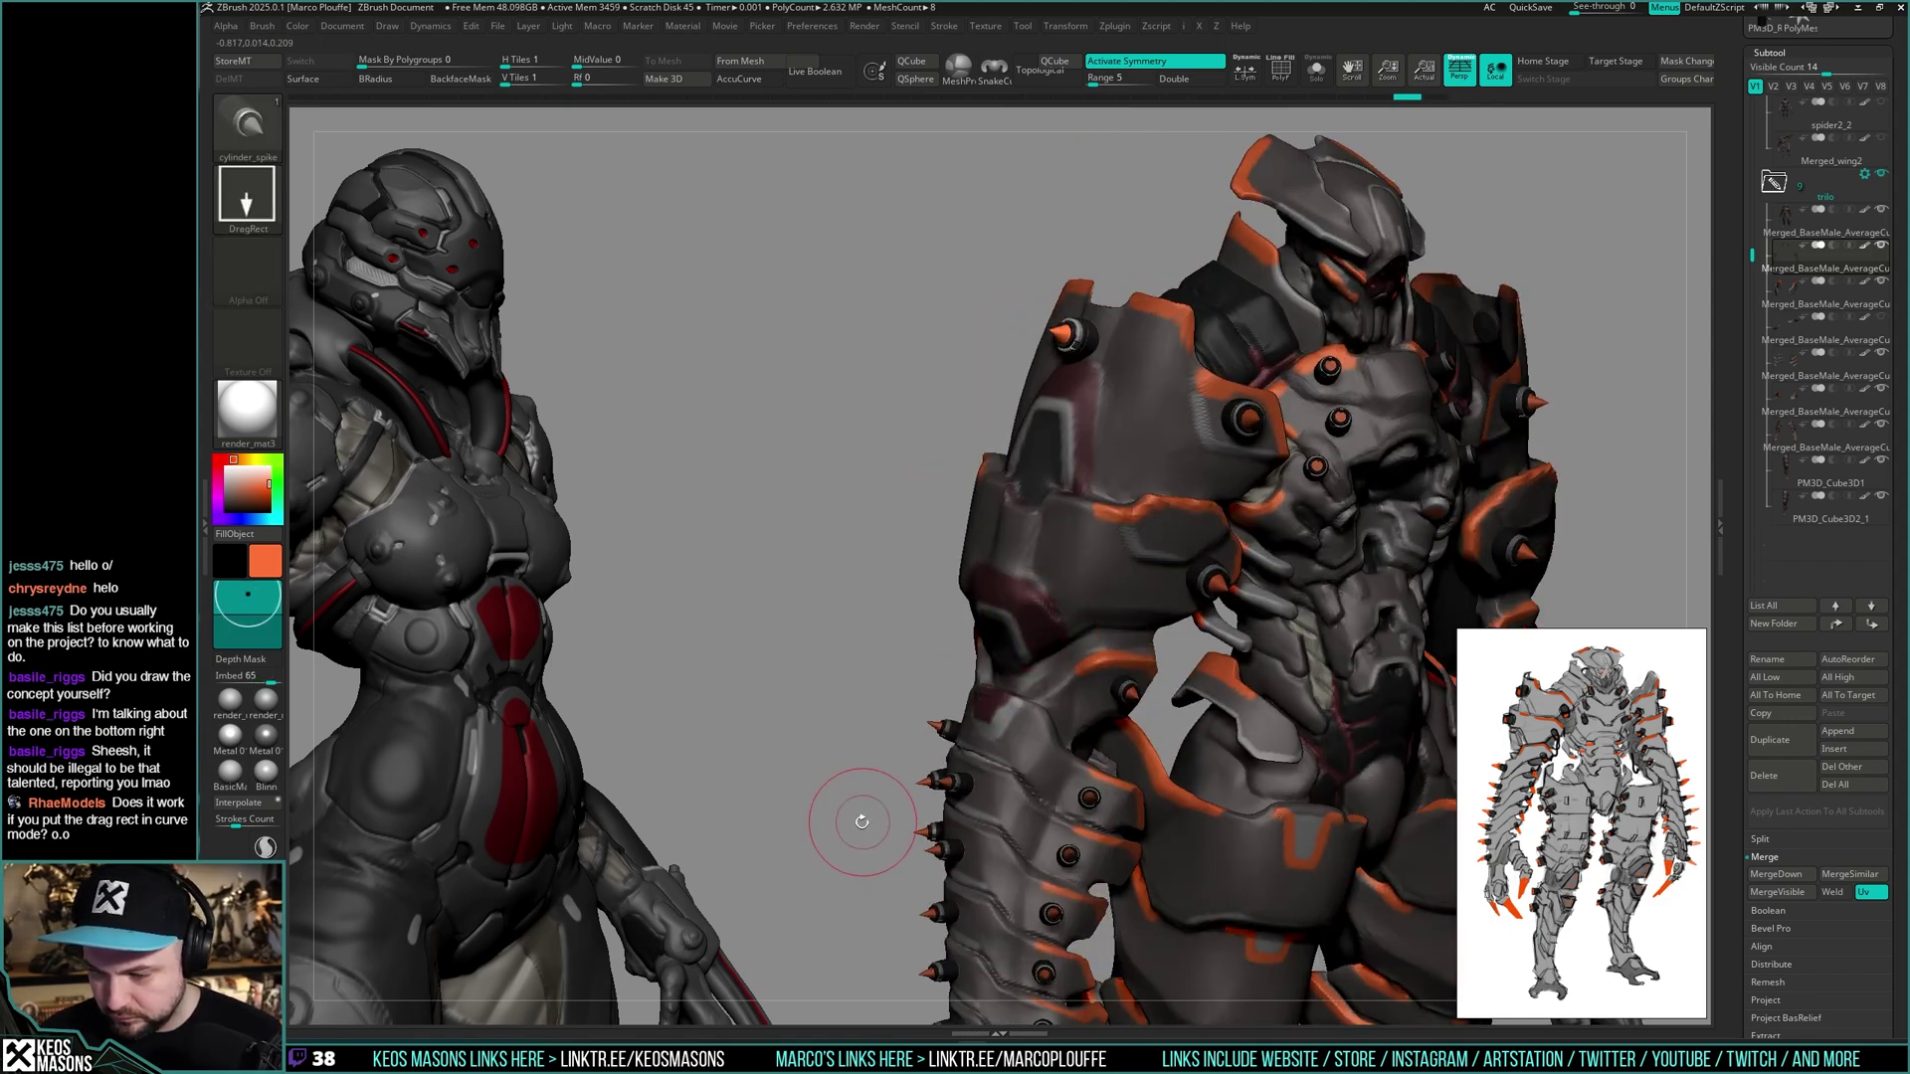
# - Try the outer shoulder spike near the plate's orange rim and at the upper end of its recess
pyautogui.moveTo(872, 817); pyautogui.dragTo(1233, 507, button='right')
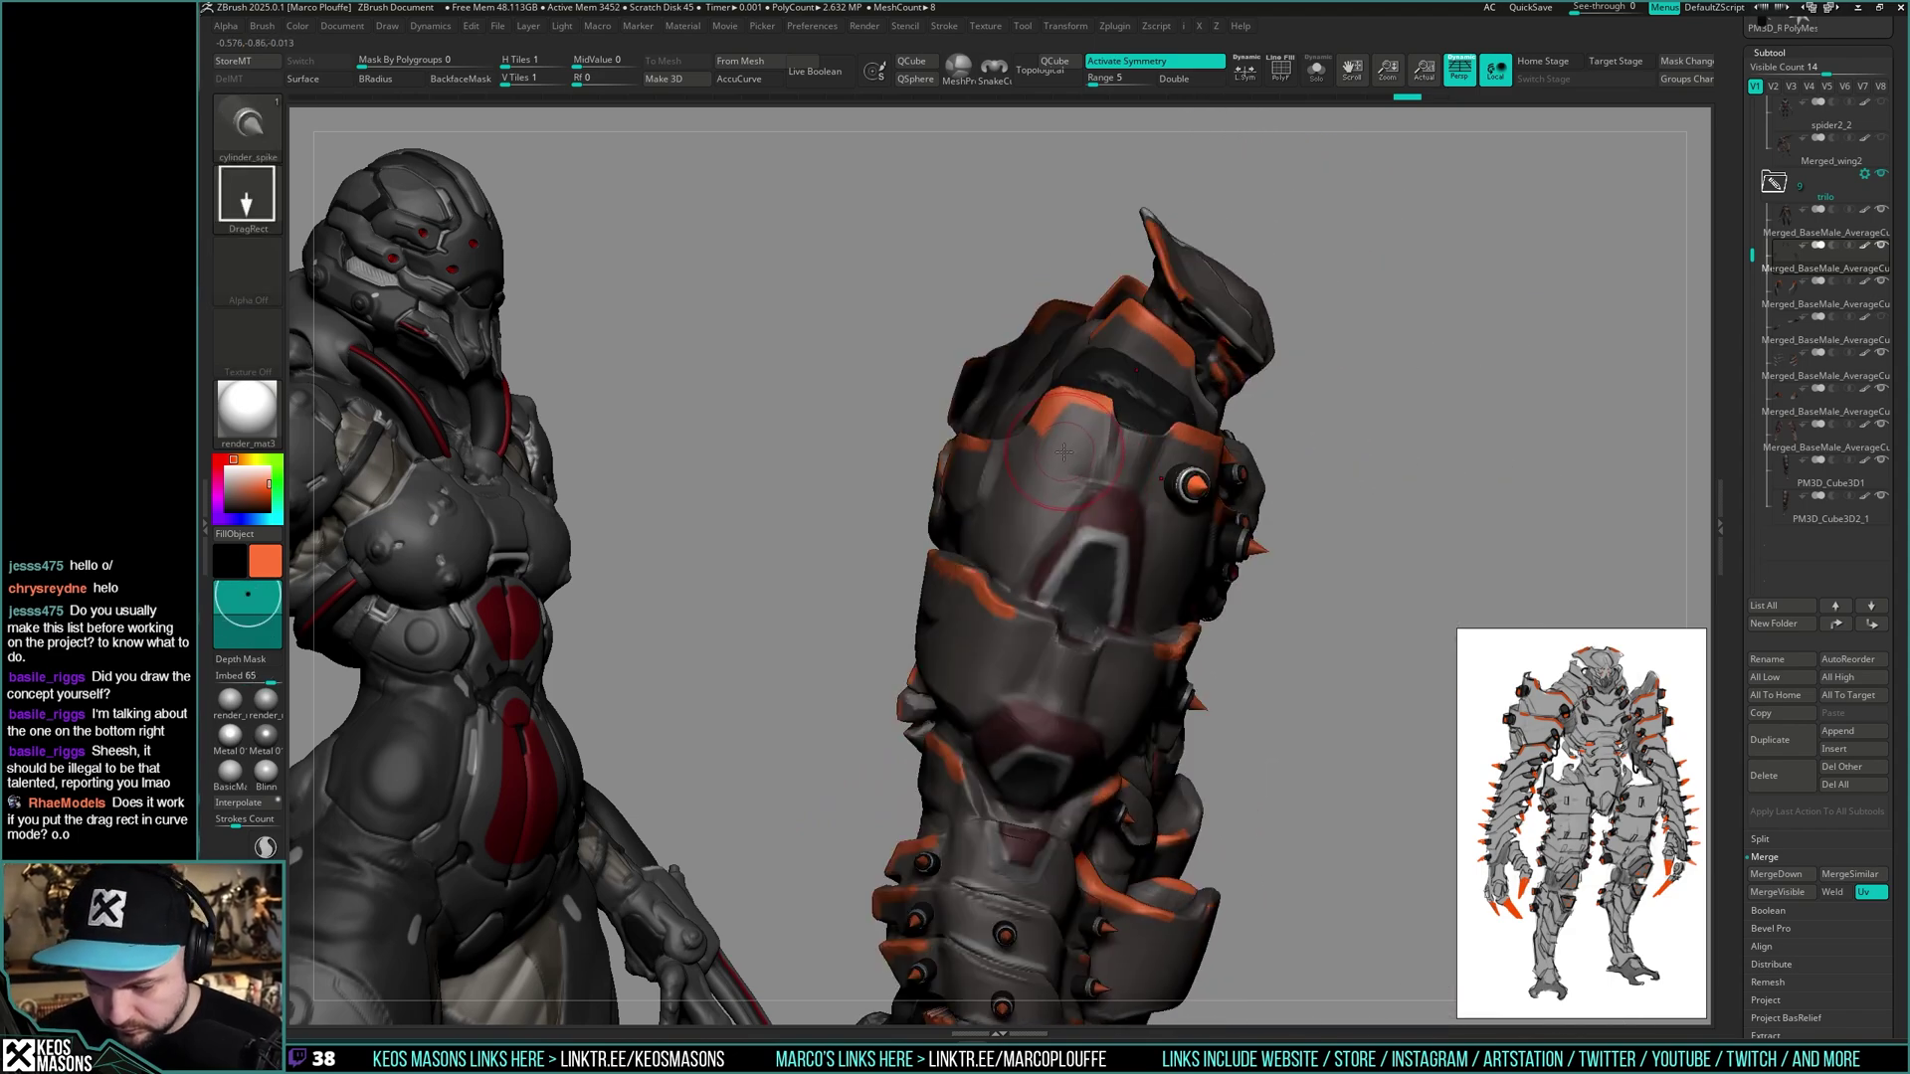
pyautogui.moveTo(1062, 448); pyautogui.dragTo(1085, 478)
pyautogui.keyDown('ctrl'); pyautogui.moveTo(1184, 512); pyautogui.dragTo(1203, 547, button='right'); pyautogui.keyUp('ctrl')
pyautogui.moveTo(1203, 547); pyautogui.dragTo(1087, 370, button='right')
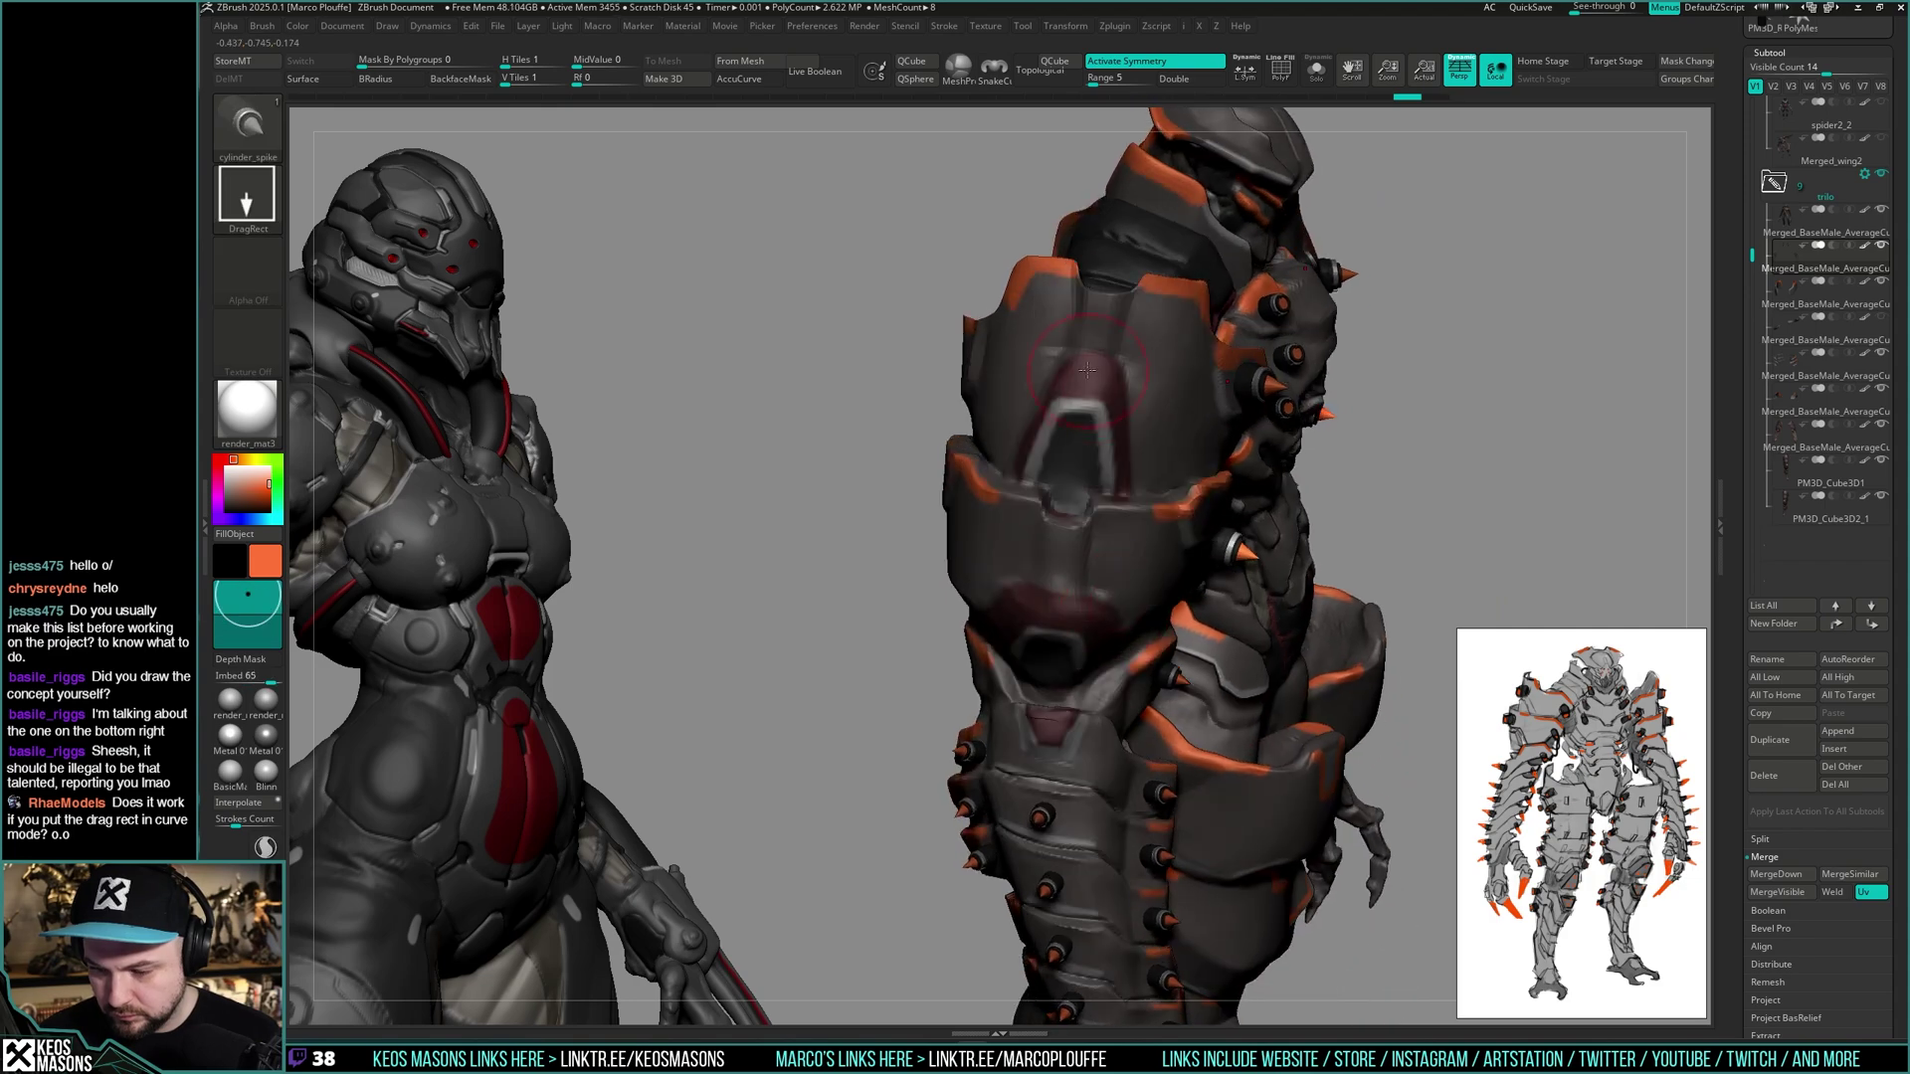
pyautogui.moveTo(1086, 383); pyautogui.dragTo(1086, 418)
pyautogui.moveTo(1086, 418); pyautogui.dragTo(1082, 452, button='right')
pyautogui.hotkey('ctrl', 'z')
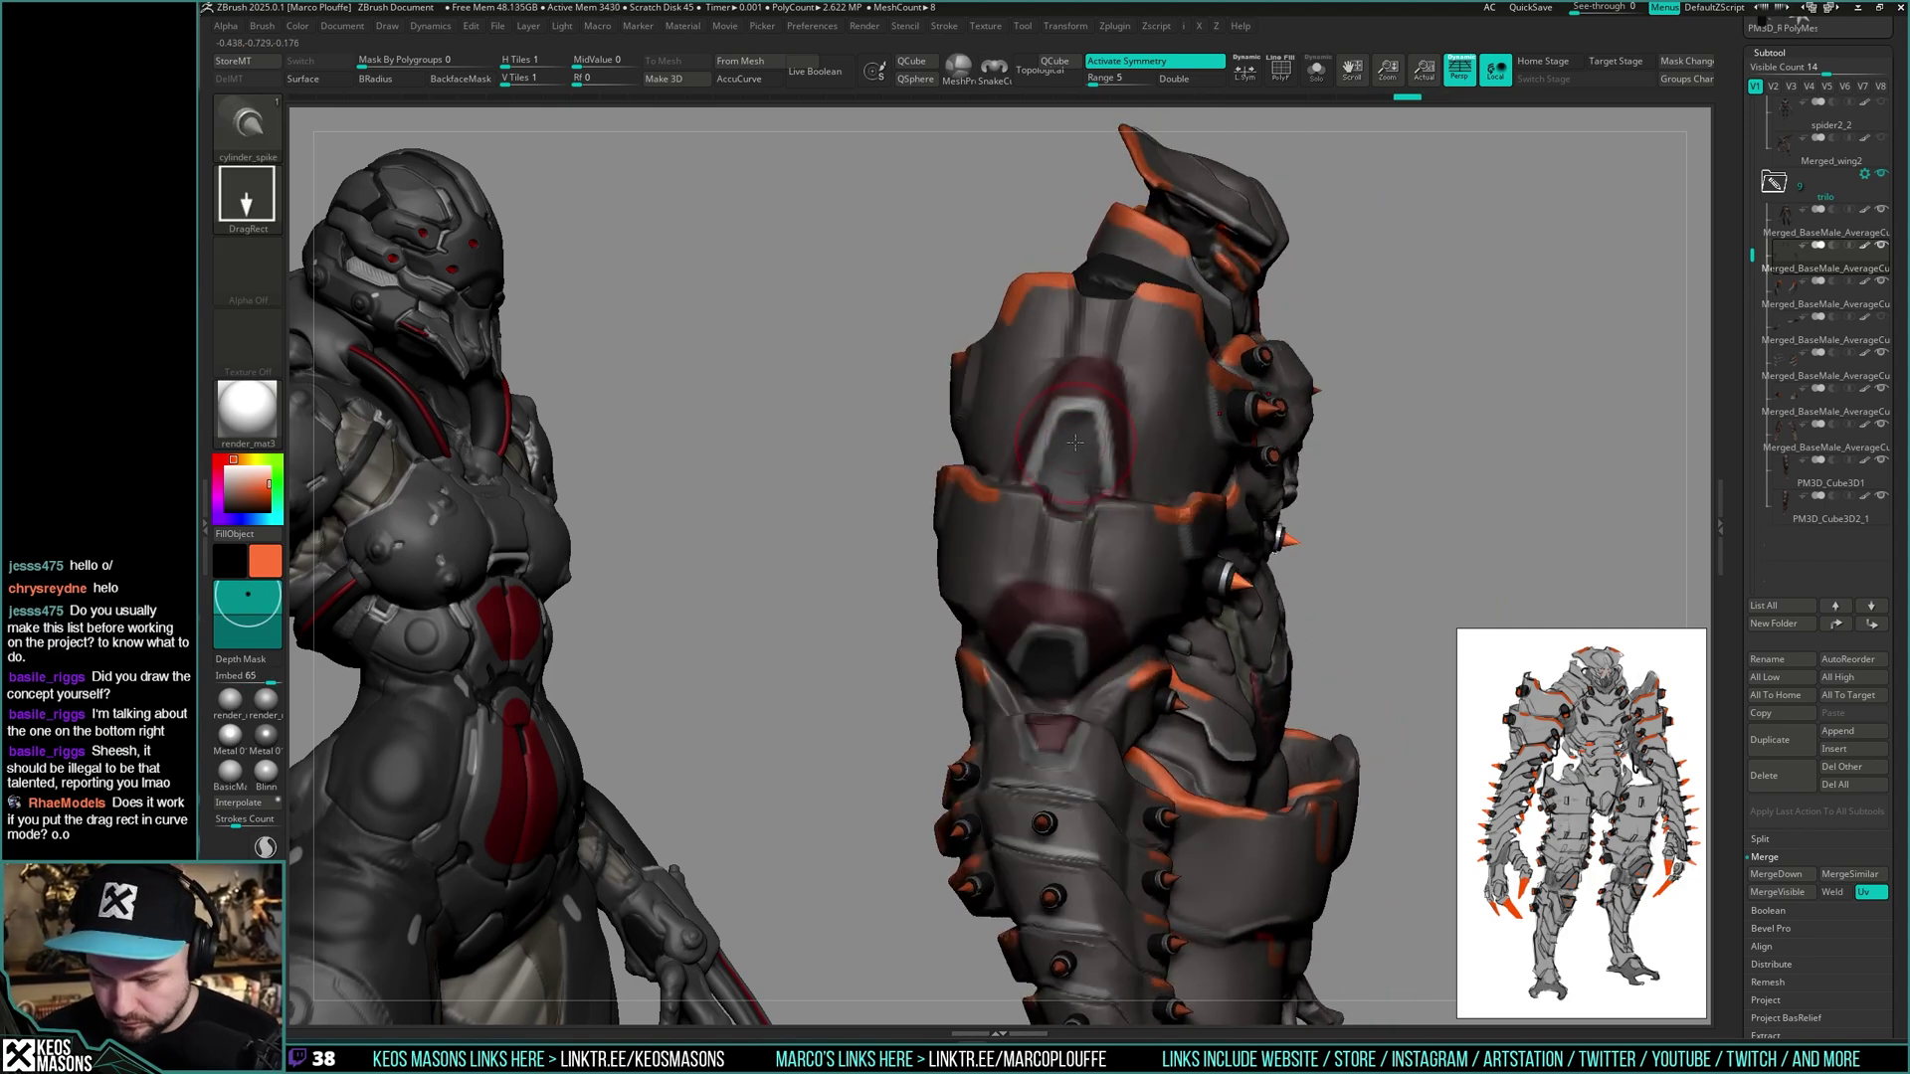
# - Insert mirrored spikes inside the recesses on the outer faces of the shoulder and upper-arm plates
pyautogui.moveTo(1078, 438); pyautogui.dragTo(1087, 497)
pyautogui.hotkey('ctrl', 'z')
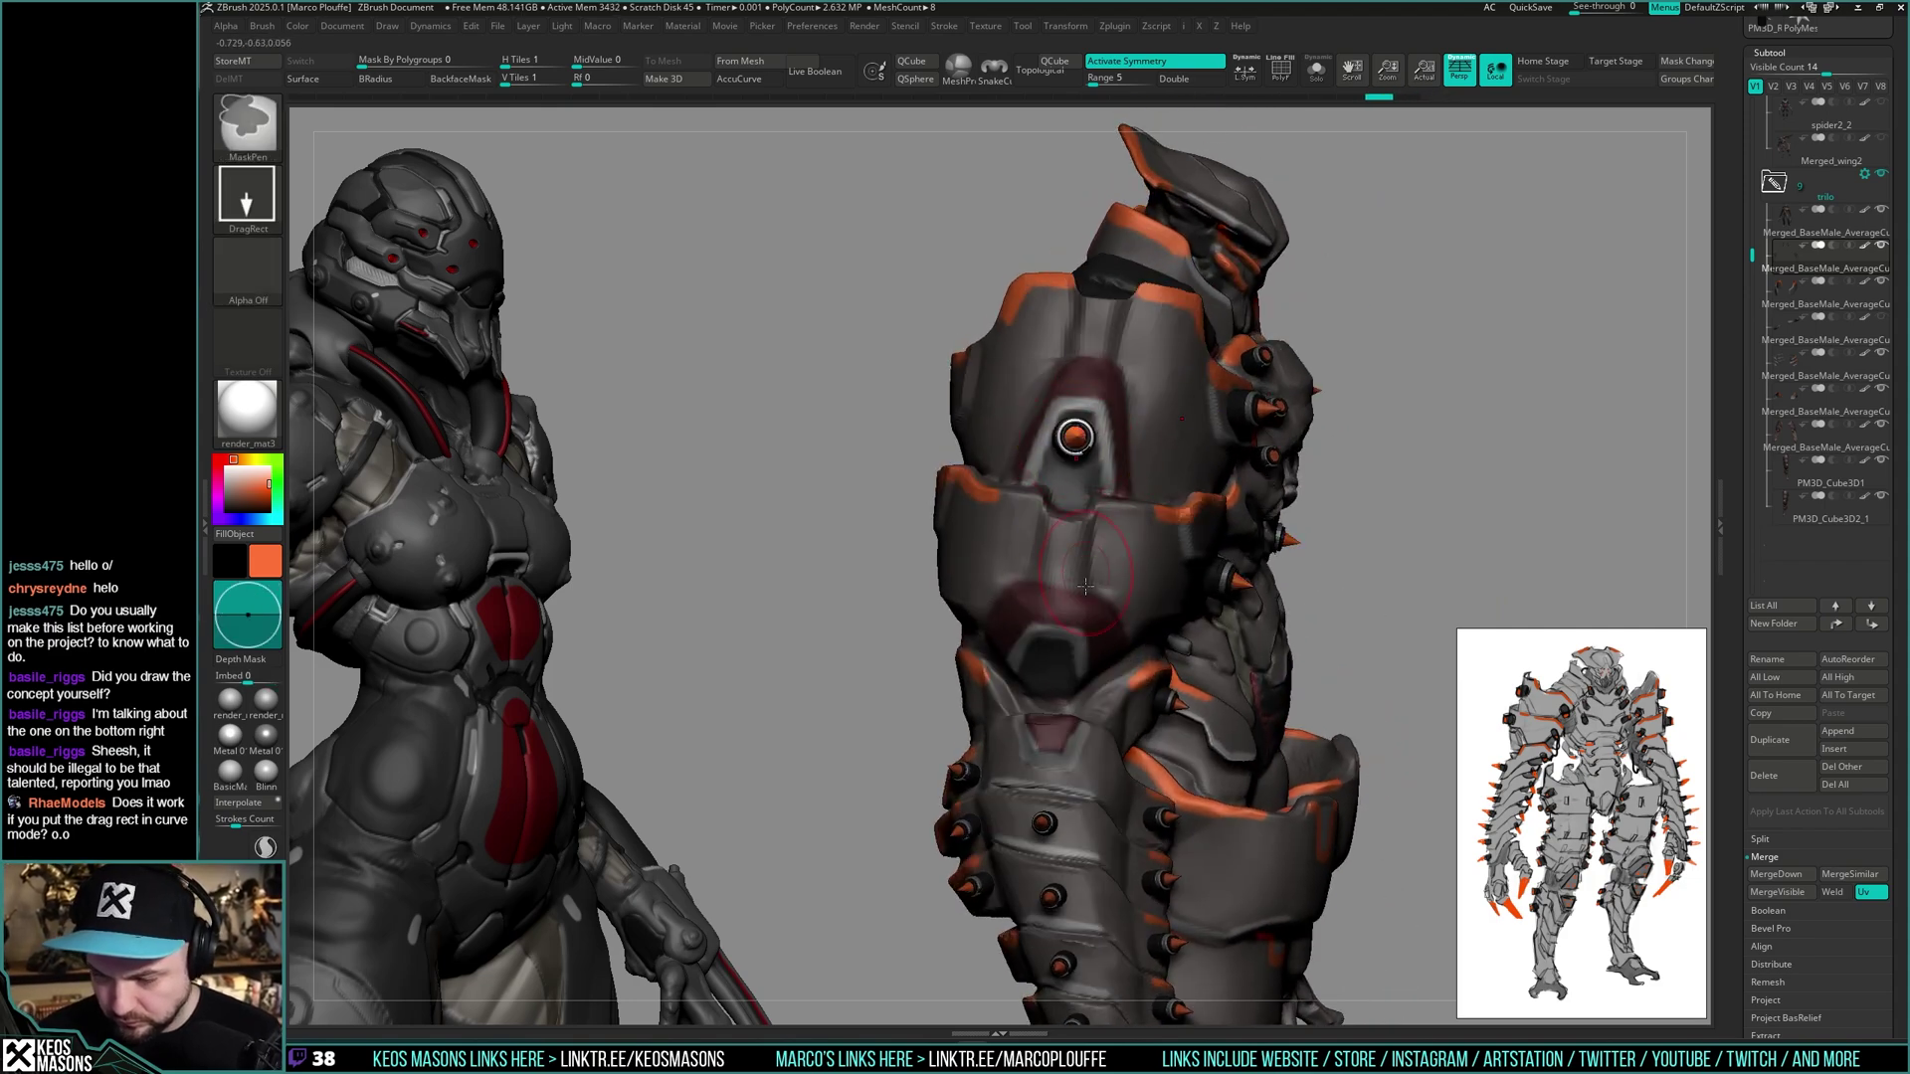
pyautogui.click(1075, 428)
pyautogui.moveTo(1076, 429); pyautogui.dragTo(1016, 453, button='right')
pyautogui.click(1062, 640)
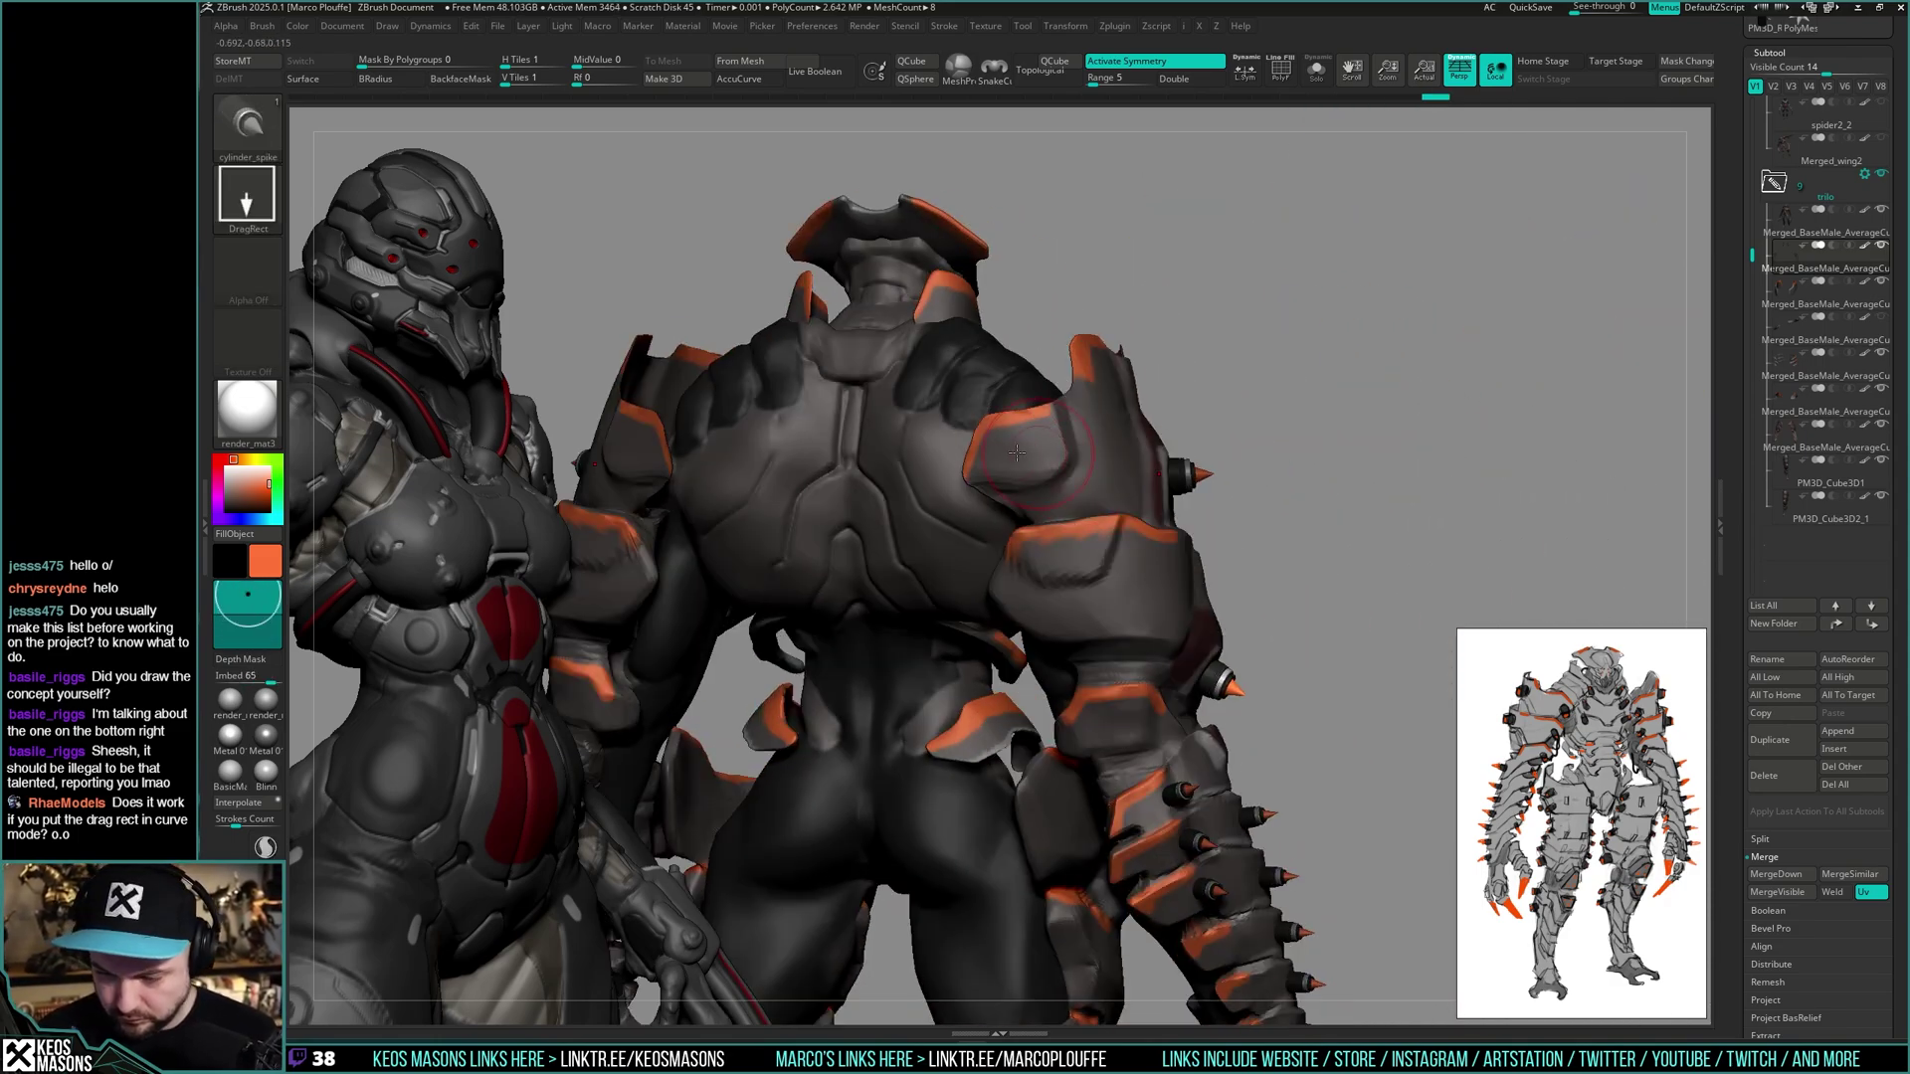
# - Insert mirrored spikes on the back of the shoulder, upper-arm and elbow plates
pyautogui.keyDown('ctrl'); pyautogui.moveTo(1016, 450); pyautogui.dragTo(1043, 456); pyautogui.keyUp('ctrl')
pyautogui.moveTo(1042, 455); pyautogui.dragTo(1051, 597, button='right')
pyautogui.keyDown('ctrl'); pyautogui.moveTo(1049, 608); pyautogui.dragTo(1084, 610); pyautogui.keyUp('ctrl')
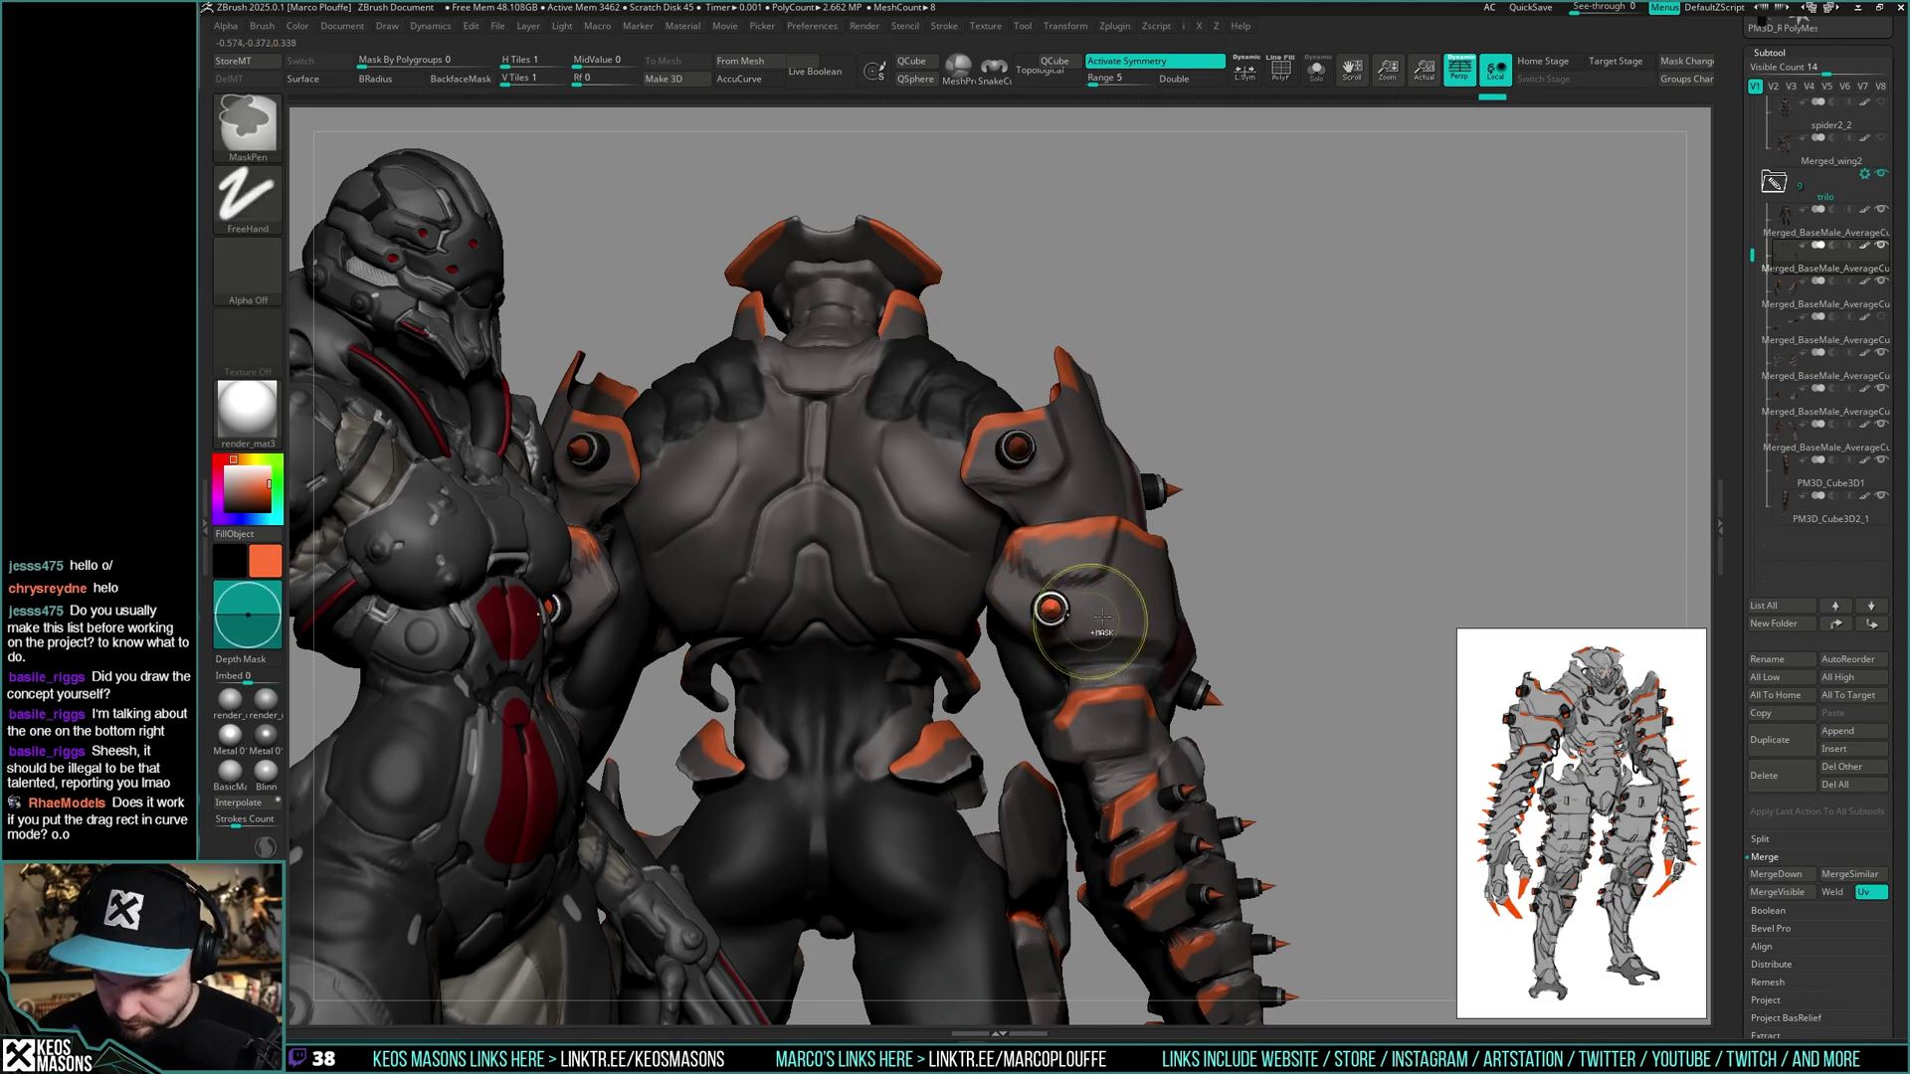
pyautogui.keyDown('ctrl'); pyautogui.moveTo(1104, 727); pyautogui.dragTo(1129, 727); pyautogui.keyUp('ctrl')
pyautogui.keyDown('ctrl'); pyautogui.moveTo(1129, 727); pyautogui.dragTo(1144, 557, button='right'); pyautogui.keyUp('ctrl')
pyautogui.moveTo(1144, 557); pyautogui.dragTo(1377, 481, button='right')
# - Delete the orange cone tips from the shoulder, upper-arm and elbow cylinders, keeping the tips on the forearms and chest
pyautogui.hotkey('shift', 'alt', 's')
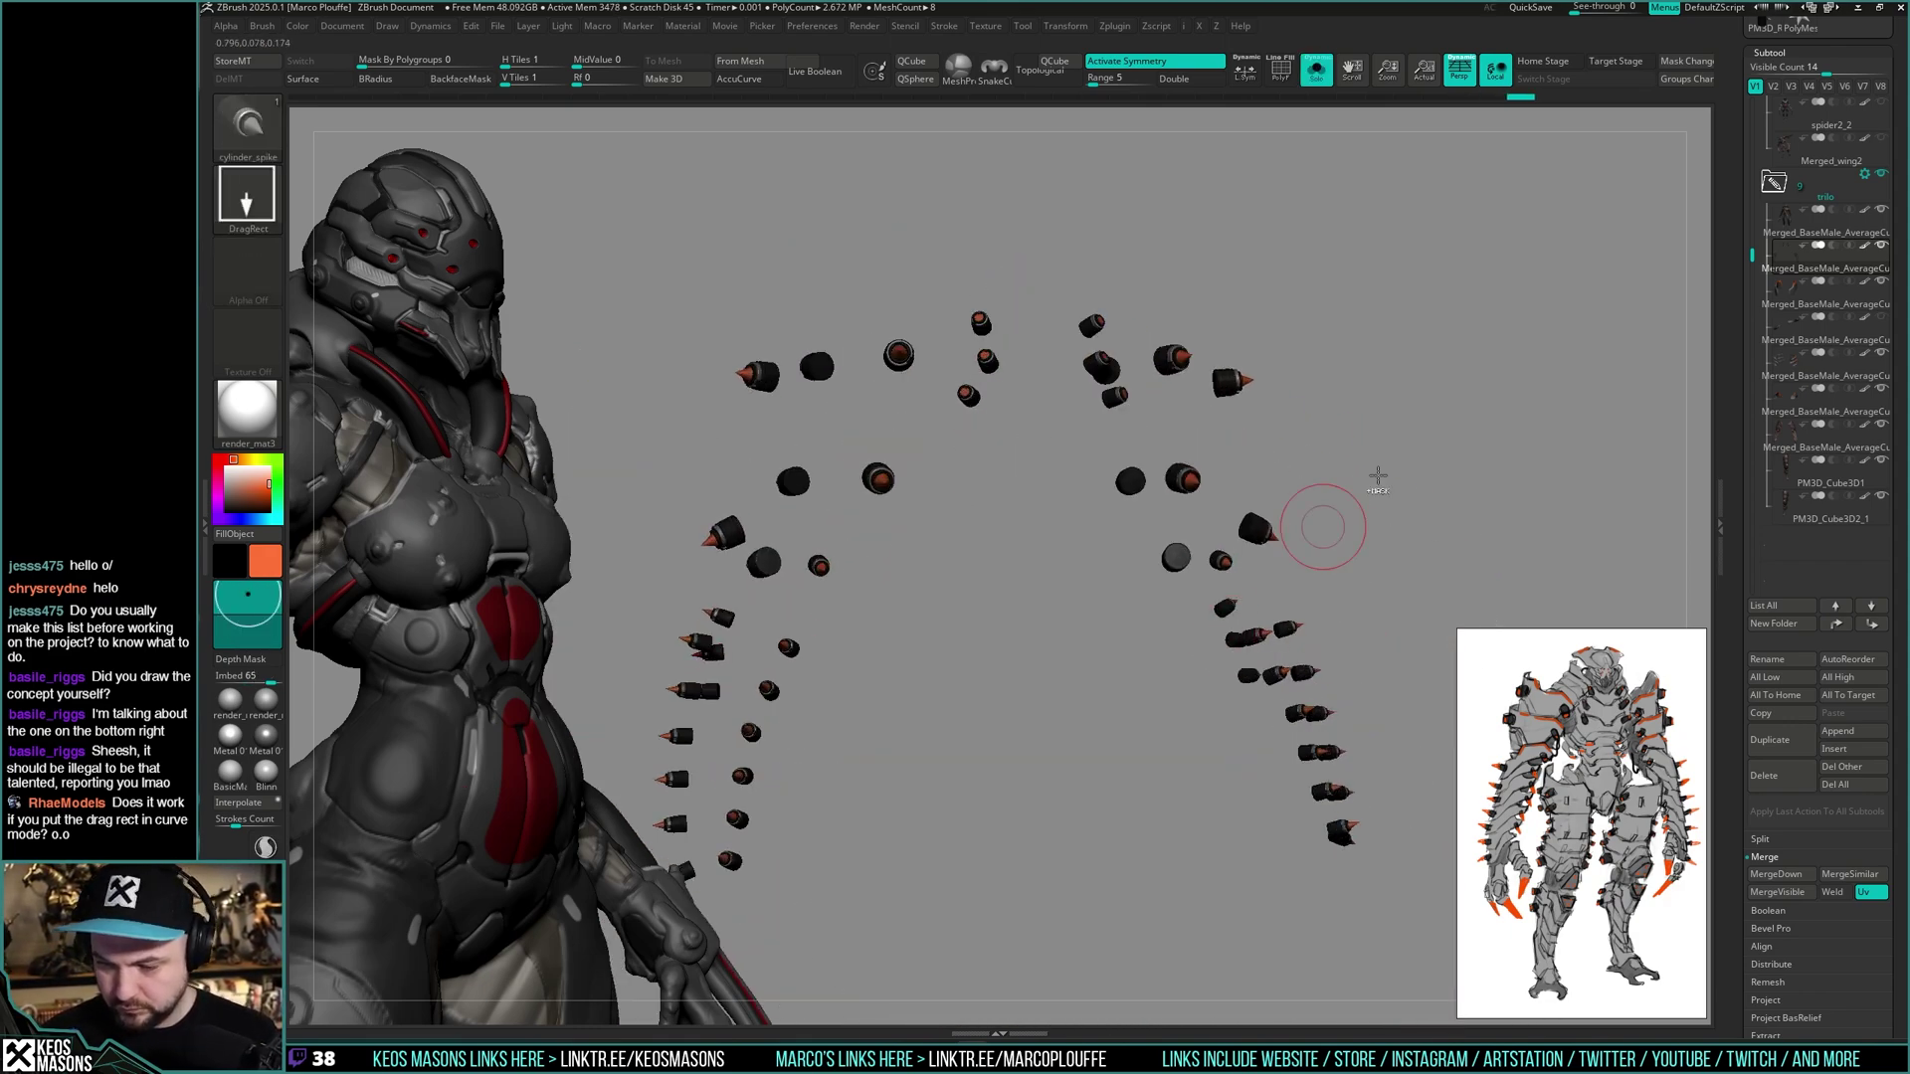
pyautogui.keyDown('ctrl'); pyautogui.keyDown('shift'); pyautogui.click(1162, 360); pyautogui.keyUp('shift'); pyautogui.keyUp('ctrl')
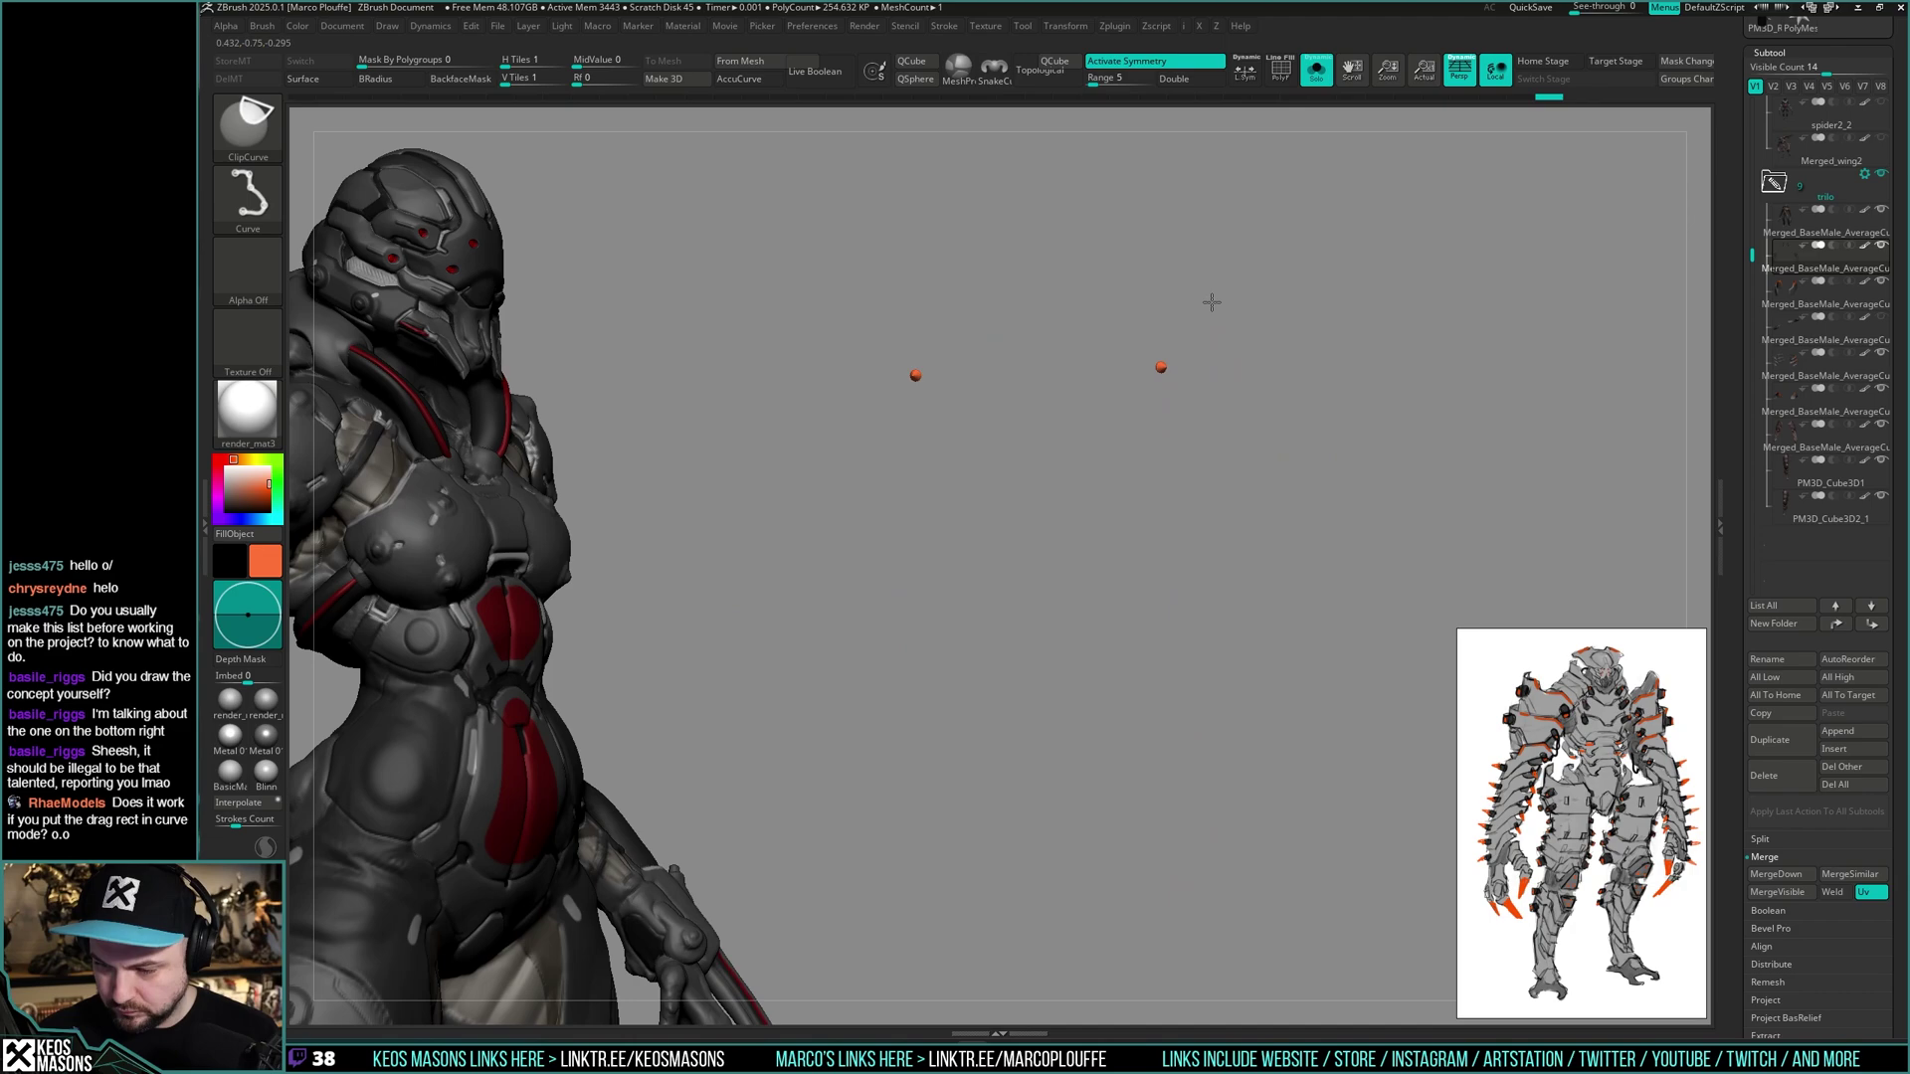
pyautogui.keyDown('ctrl'); pyautogui.keyDown('shift'); pyautogui.click(1355, 407); pyautogui.keyUp('shift'); pyautogui.keyUp('ctrl')
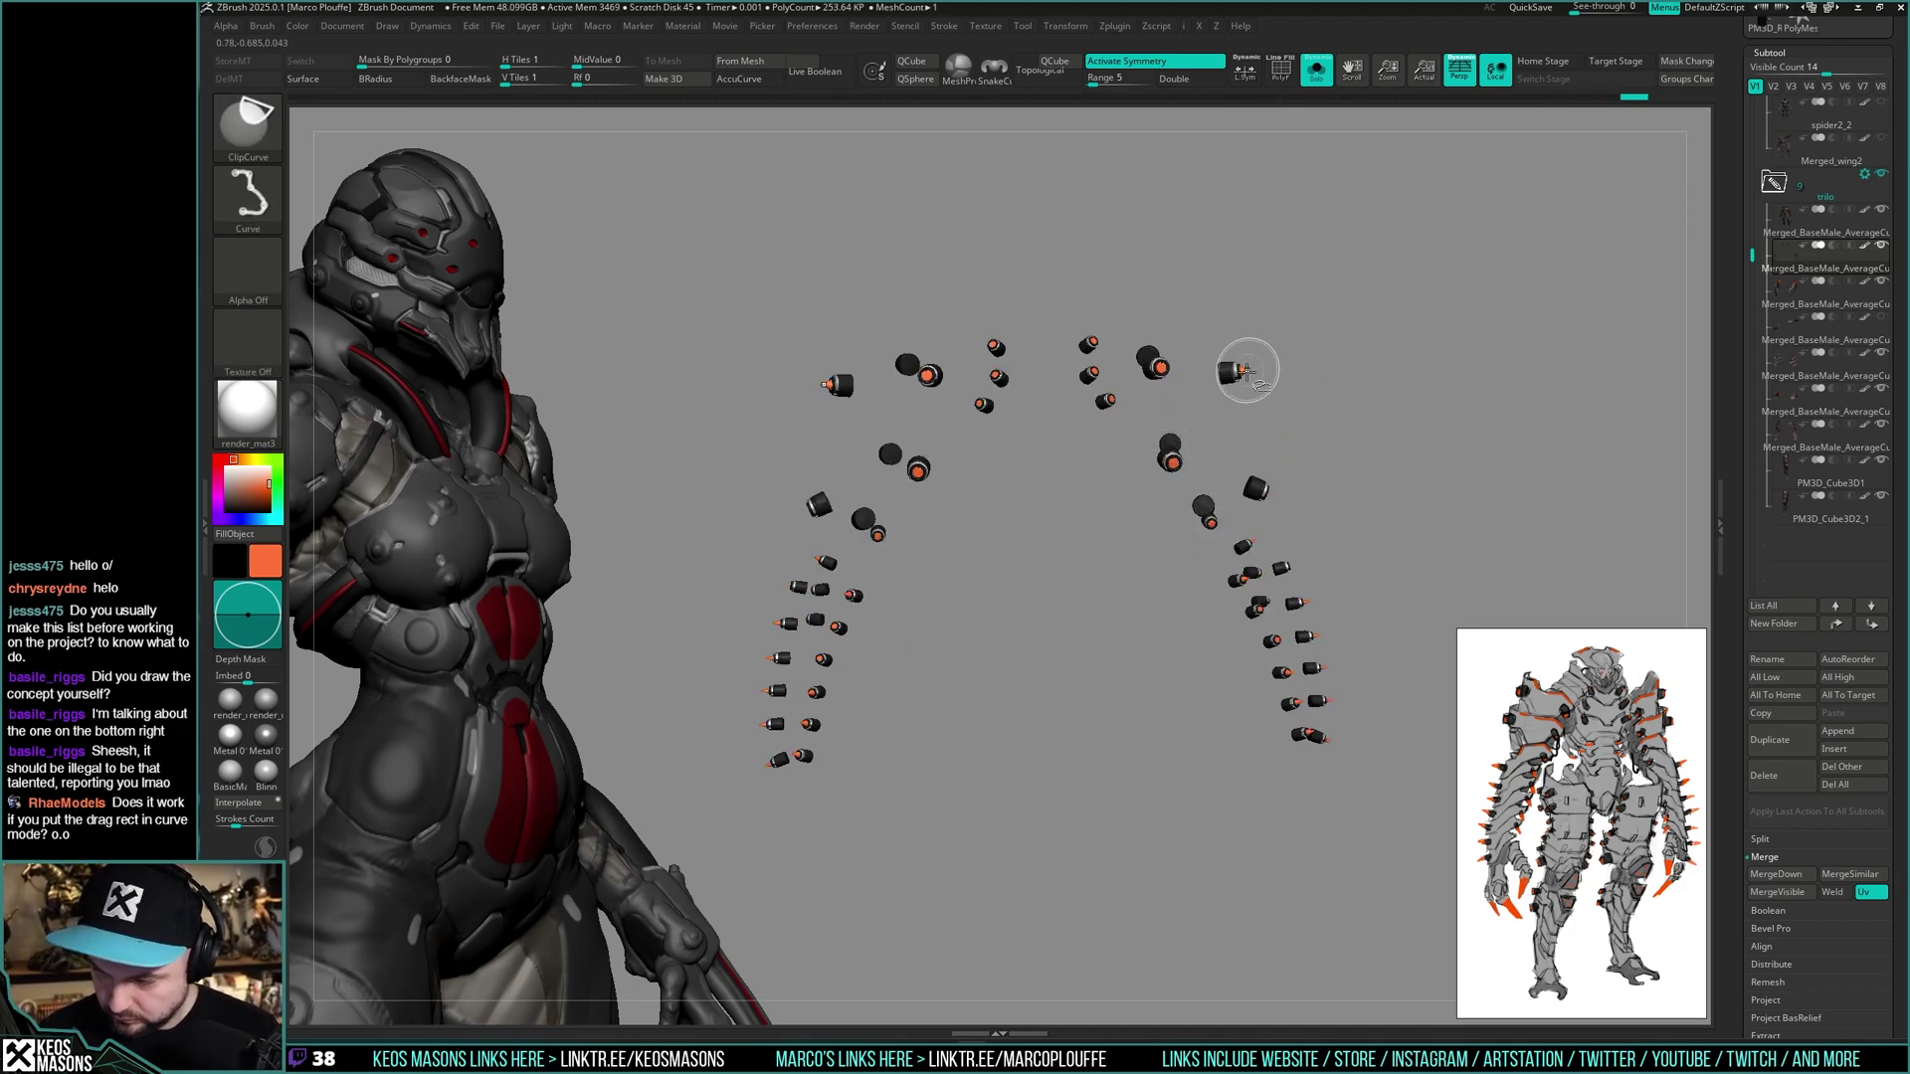
pyautogui.moveTo(1300, 477)
pyautogui.mouseDown(button='right')
pyautogui.moveTo(1233, 499)
pyautogui.moveTo(1420, 499)
pyautogui.moveTo(1492, 452)
pyautogui.moveTo(1394, 545)
pyautogui.moveTo(1199, 597)
pyautogui.mouseUp(button='right')
pyautogui.keyDown('ctrl'); pyautogui.keyDown('shift'); pyautogui.moveTo(1194, 602); pyautogui.dragTo(1175, 644); pyautogui.keyUp('shift'); pyautogui.keyUp('ctrl')
pyautogui.keyDown('alt'); pyautogui.moveTo(1172, 647); pyautogui.dragTo(1100, 701, button='right'); pyautogui.keyUp('alt')
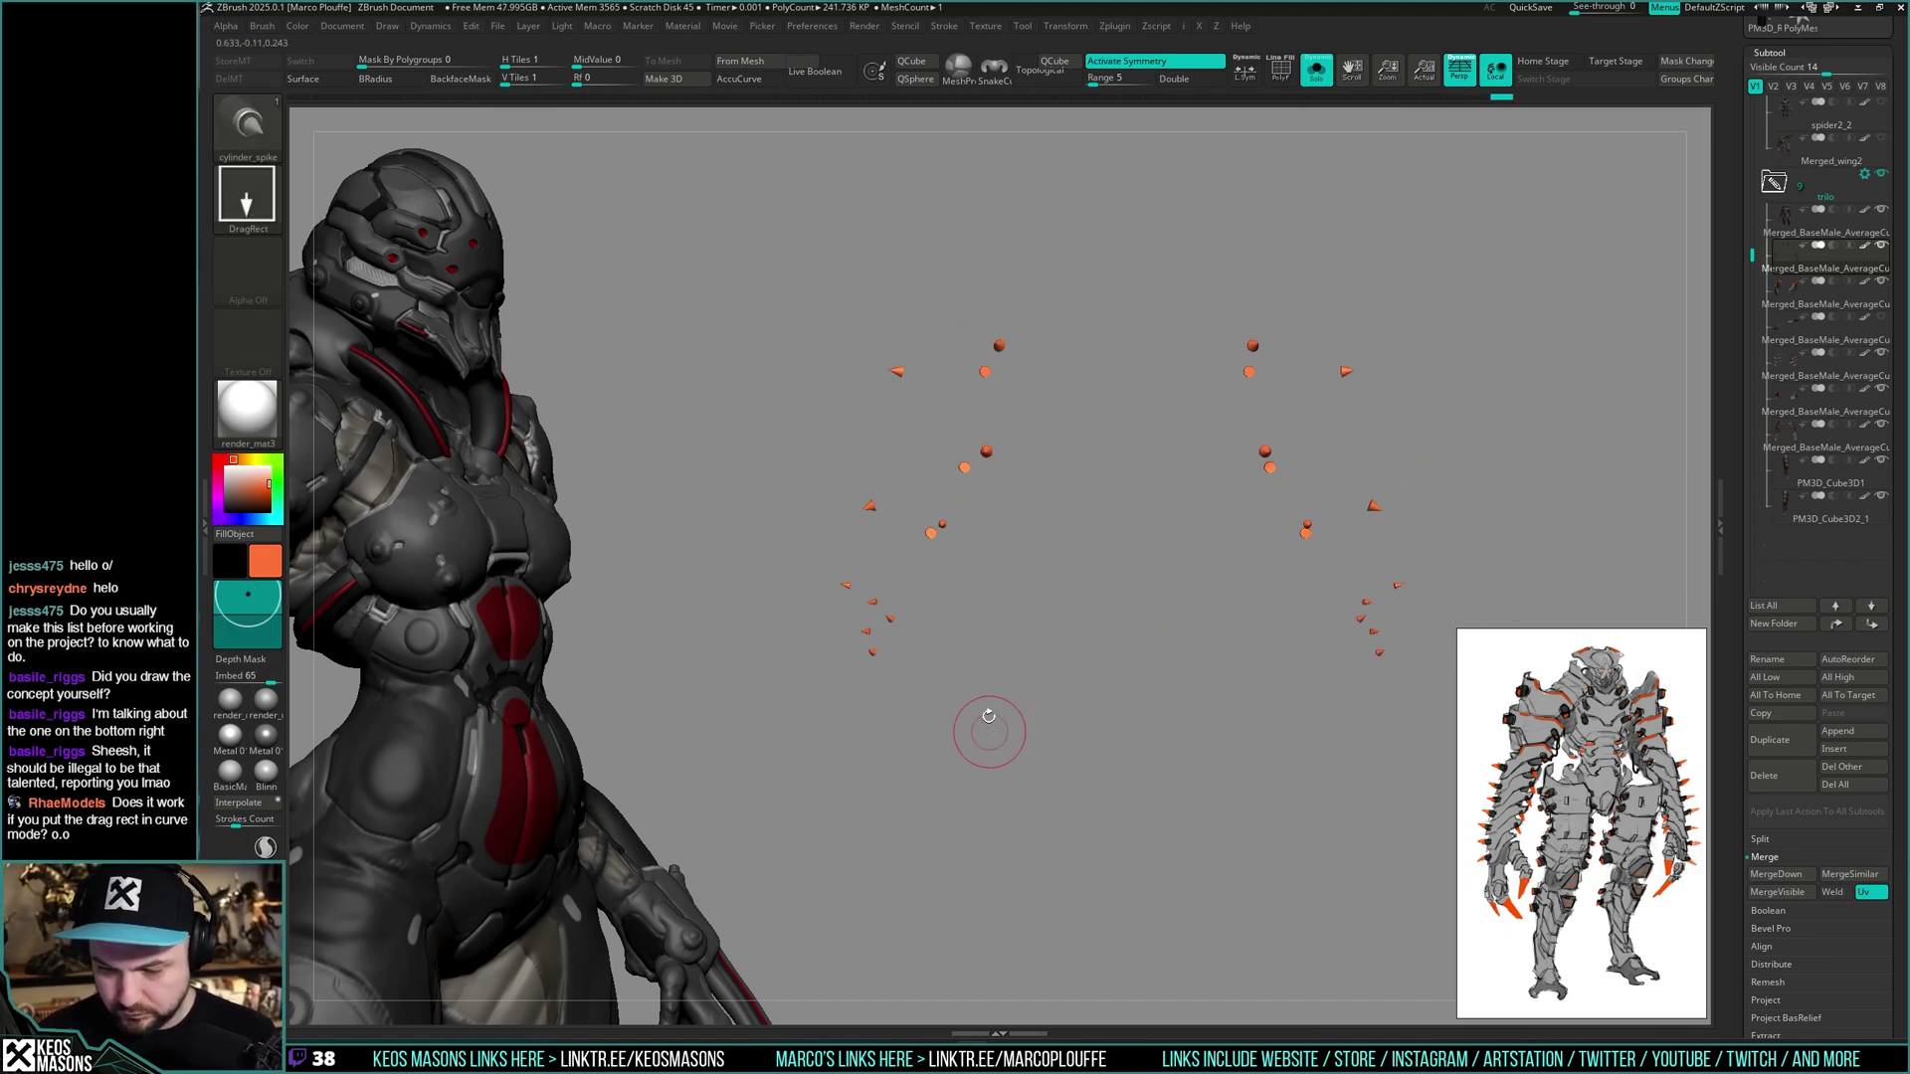
pyautogui.moveTo(989, 733)
pyautogui.mouseDown(button='right')
pyautogui.moveTo(1030, 705)
pyautogui.moveTo(1004, 702)
pyautogui.mouseUp(button='right')
pyautogui.keyDown('ctrl'); pyautogui.keyDown('alt'); pyautogui.keyDown('shift'); pyautogui.moveTo(834, 755); pyautogui.dragTo(1067, 564); pyautogui.keyUp('shift'); pyautogui.keyUp('alt'); pyautogui.keyUp('ctrl')
pyautogui.keyDown('ctrl'); pyautogui.keyDown('shift'); pyautogui.moveTo(1117, 640); pyautogui.dragTo(1104, 701); pyautogui.keyUp('shift'); pyautogui.keyUp('ctrl')
pyautogui.keyDown('shift'); pyautogui.moveTo(1095, 691); pyautogui.dragTo(1071, 658, button='right'); pyautogui.keyUp('shift')
pyautogui.hotkey('shift', 's')
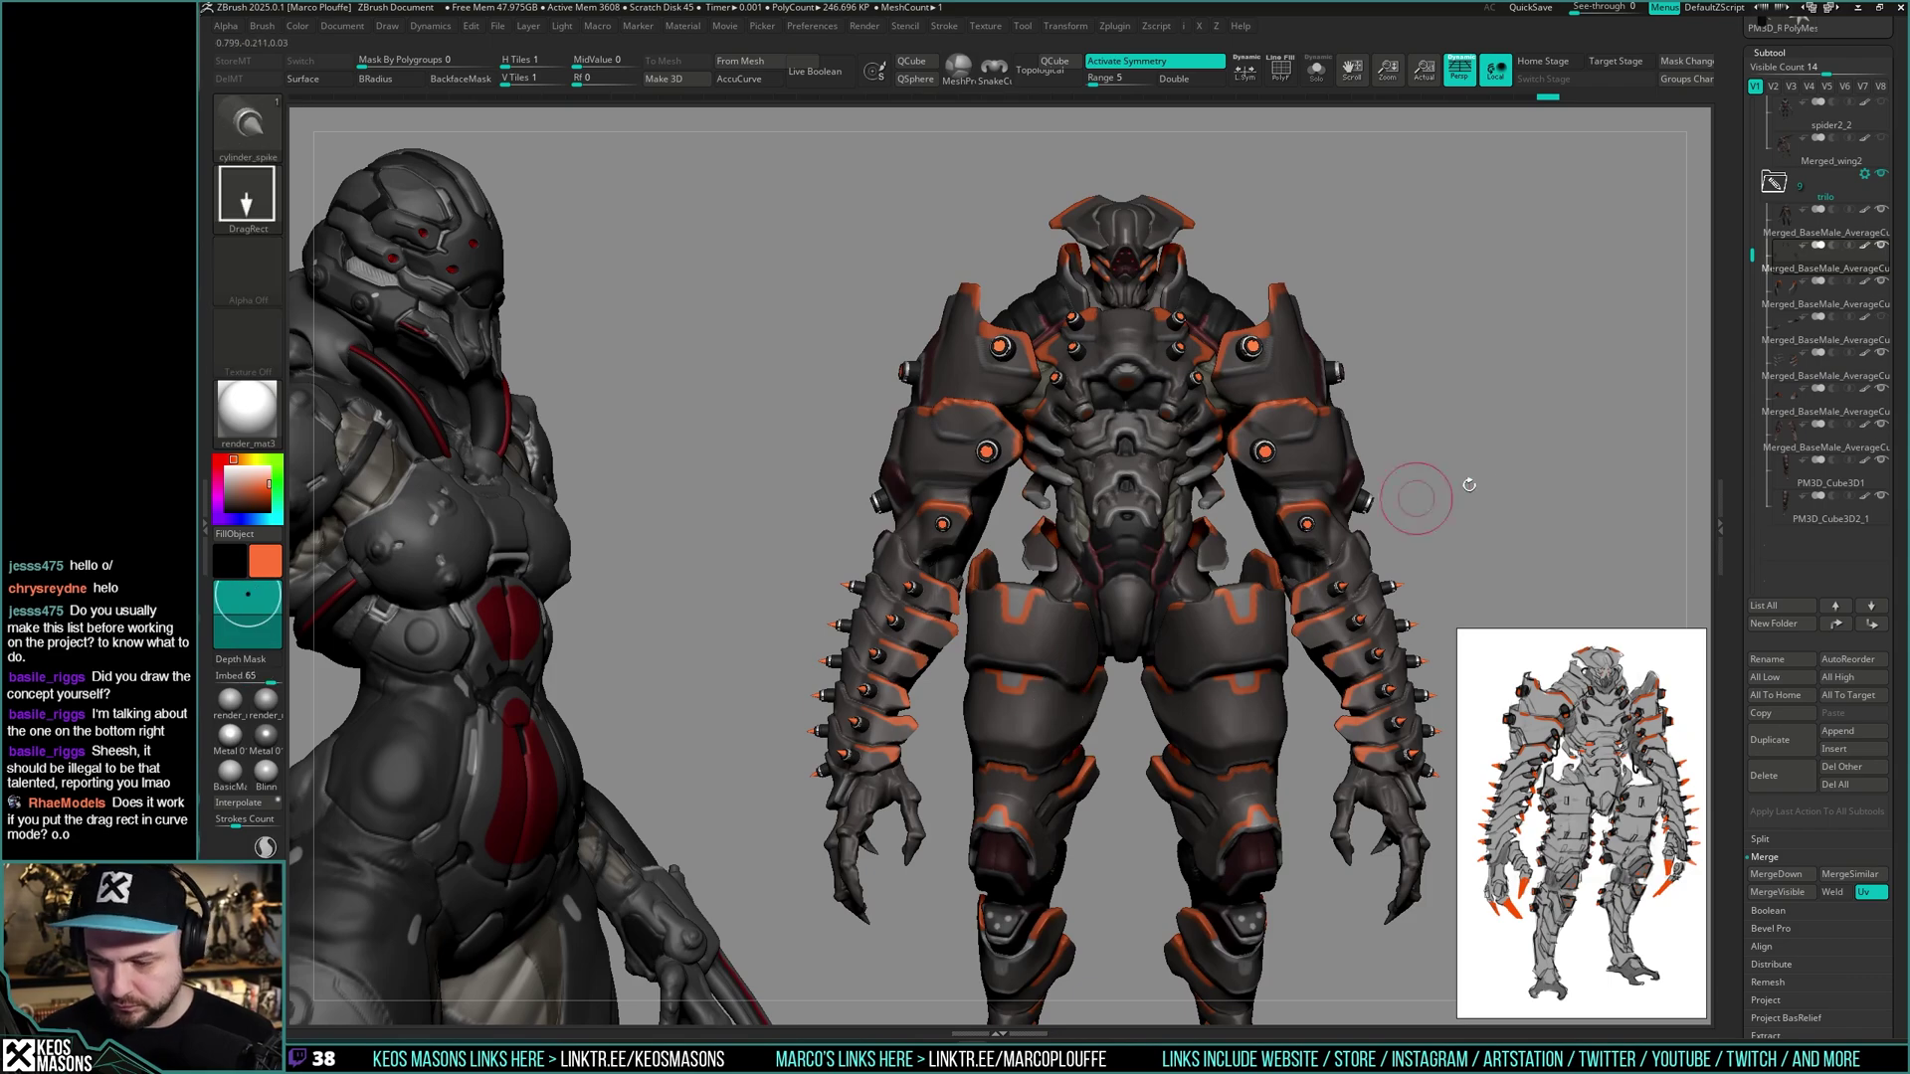
# - Split the six chest spikes off into their own subtool and select it with the full body shown
pyautogui.moveTo(1441, 494)
pyautogui.mouseDown(button='right')
pyautogui.moveTo(1420, 511)
pyautogui.moveTo(1401, 380)
pyautogui.mouseUp(button='right')
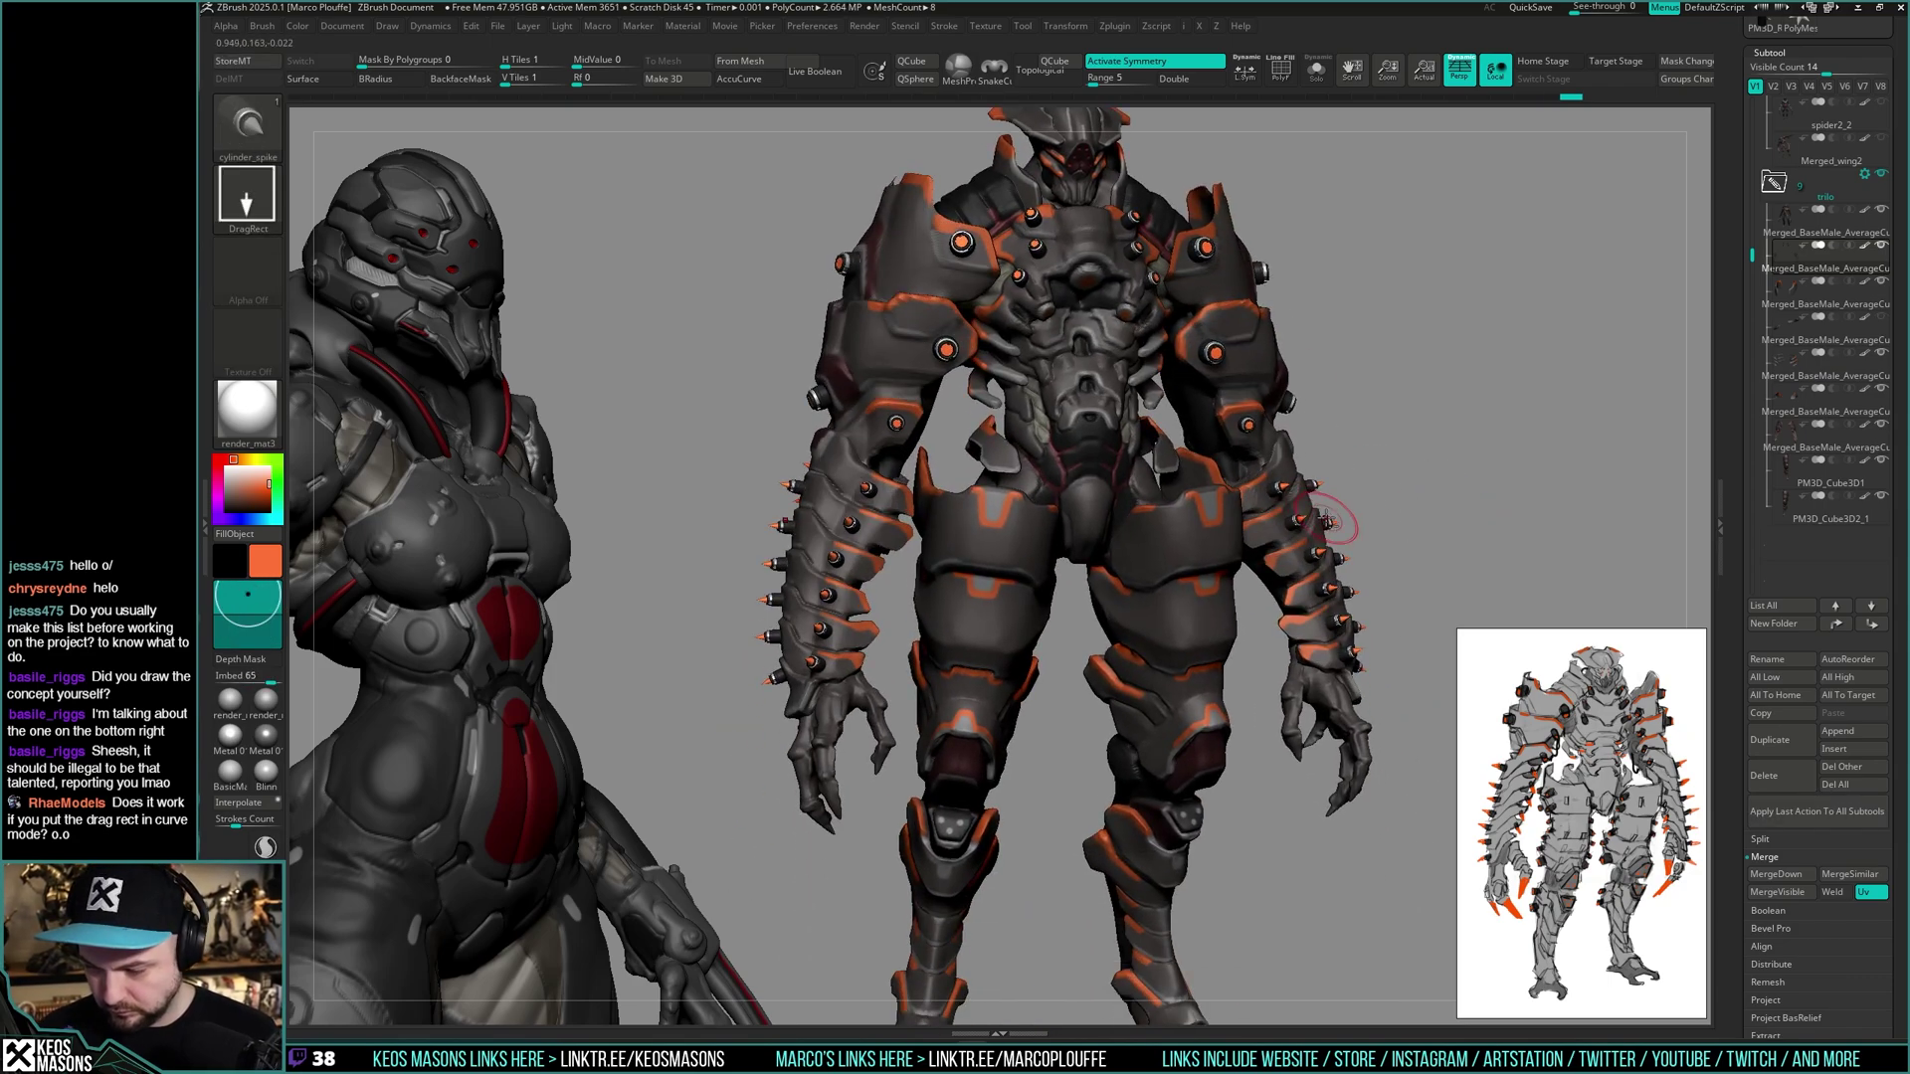
pyautogui.moveTo(1079, 648); pyautogui.dragTo(1164, 667, button='right')
pyautogui.hotkey('alt', 'shift', 's')
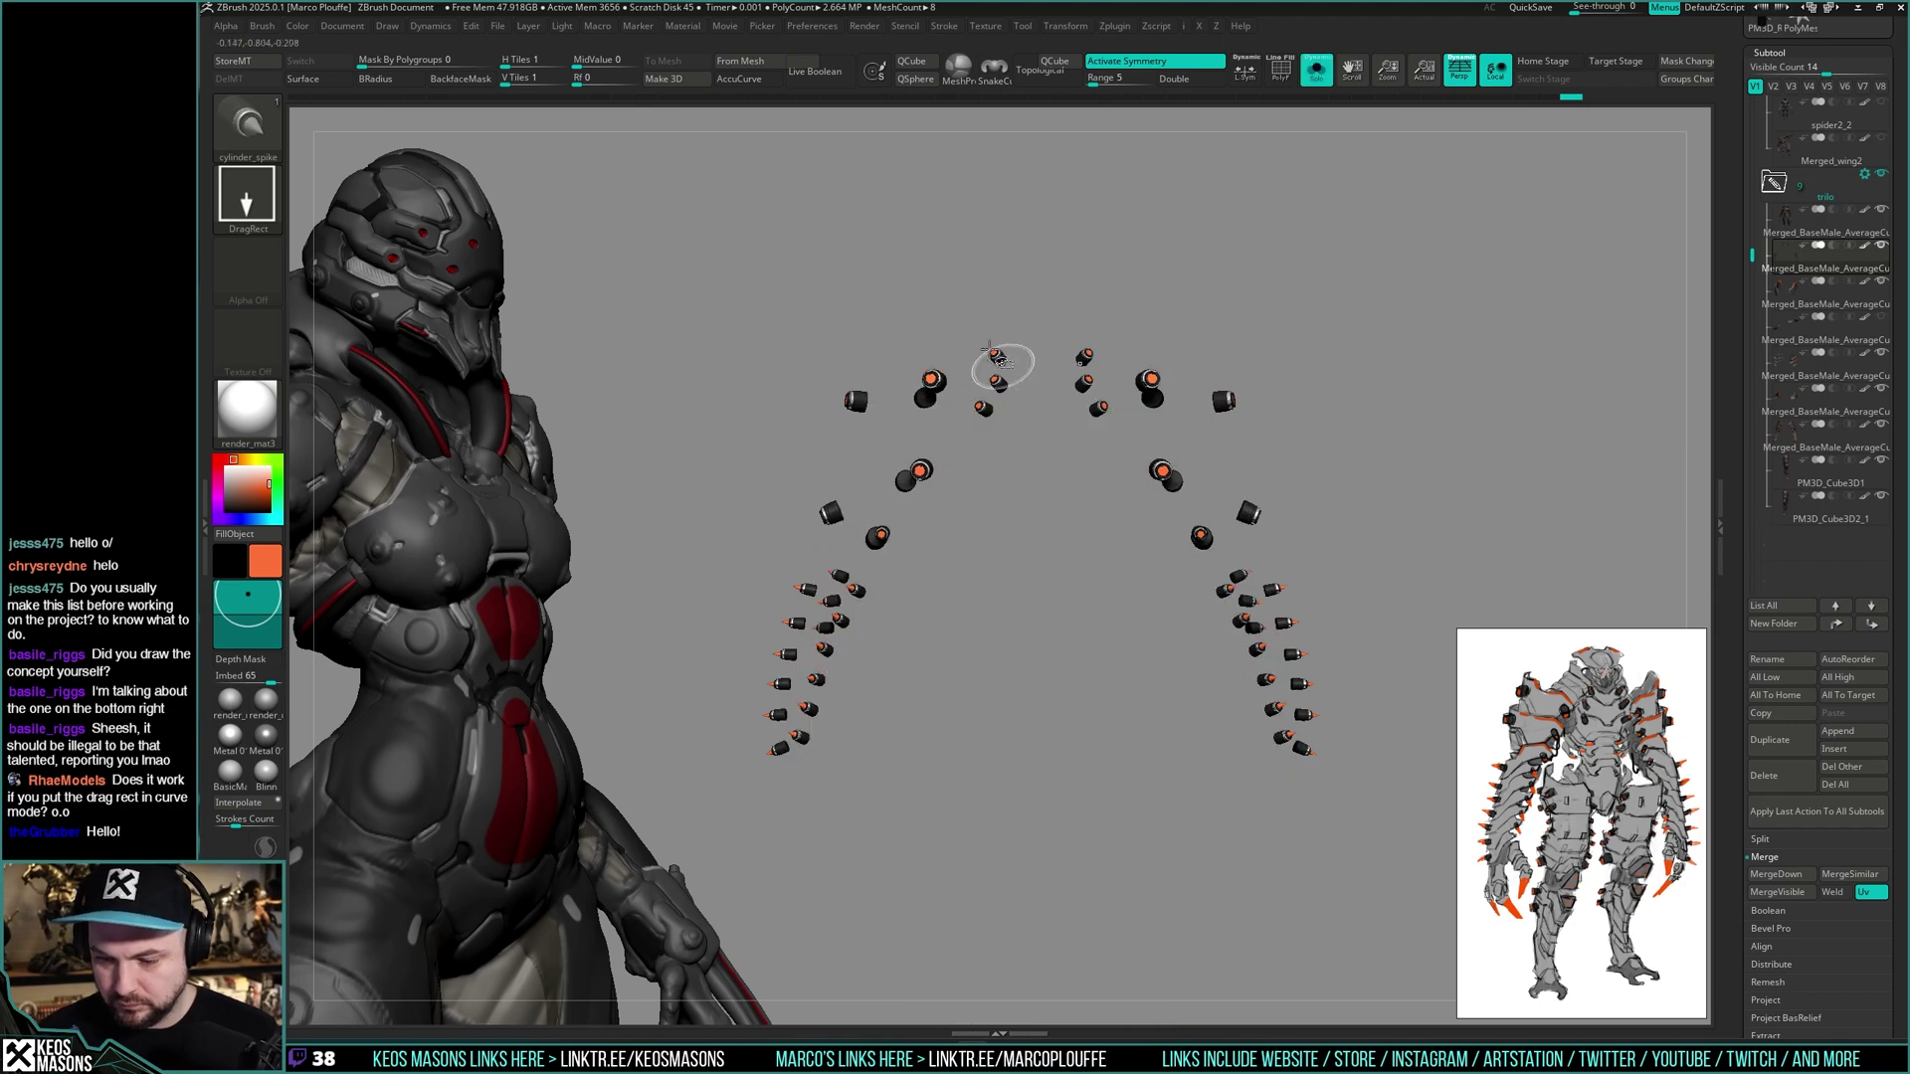
pyautogui.keyDown('ctrl'); pyautogui.keyDown('shift'); pyautogui.moveTo(969, 300); pyautogui.dragTo(1106, 515); pyautogui.keyUp('shift'); pyautogui.keyUp('ctrl')
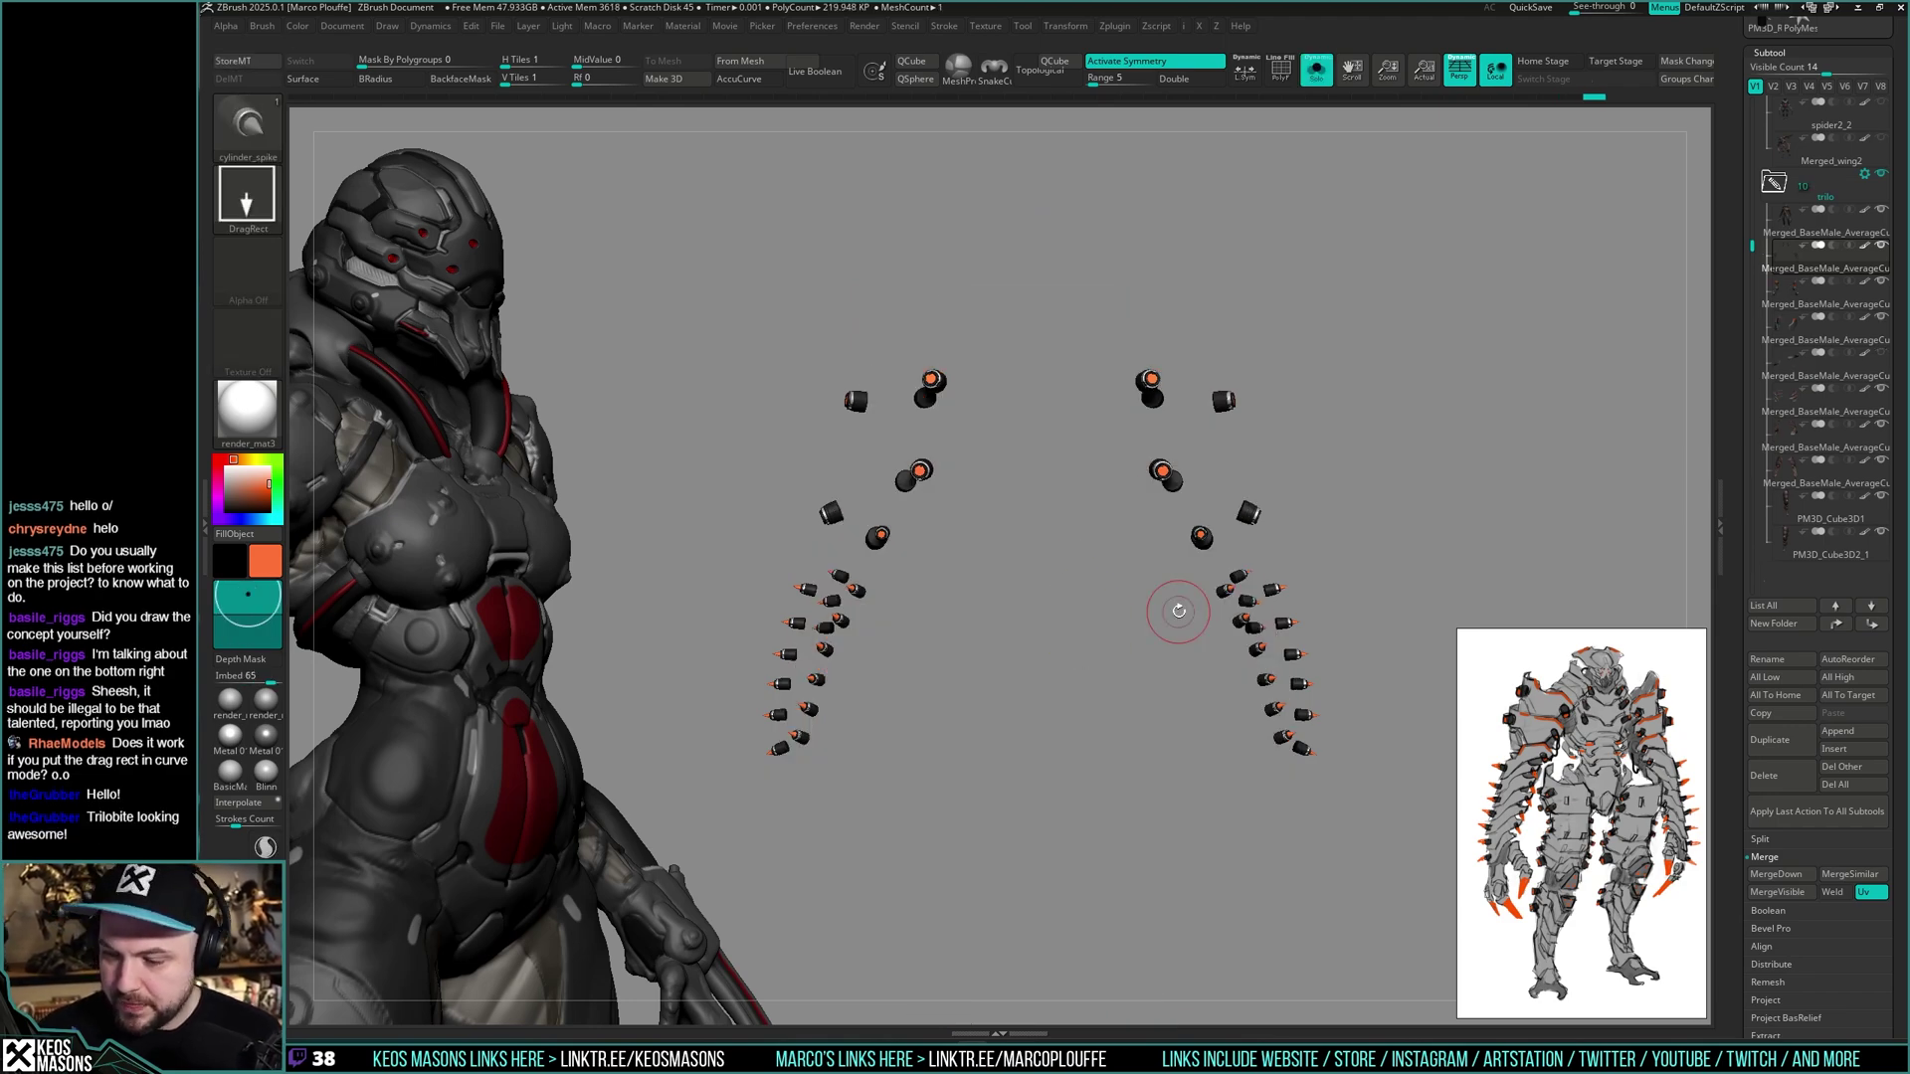
pyautogui.click(1796, 282)
pyautogui.hotkey('alt', 'shift', 's')
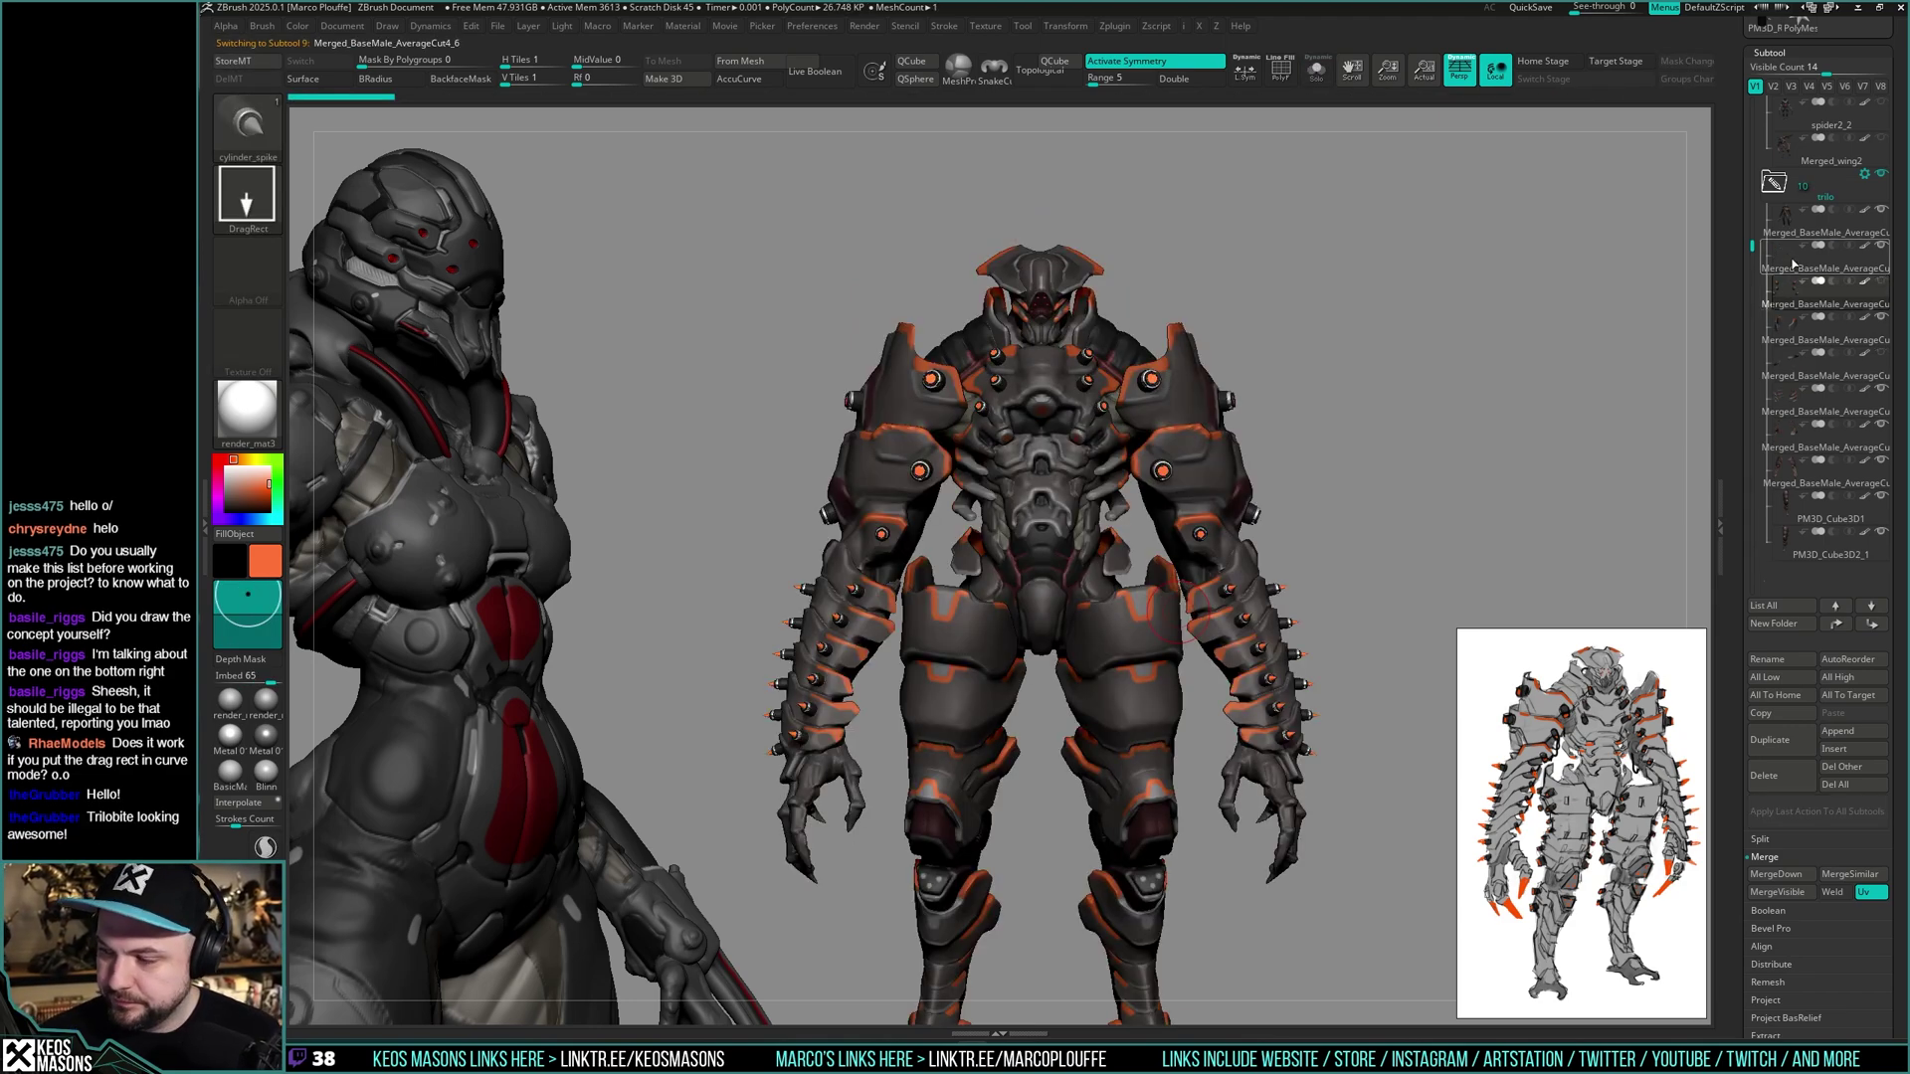
# - Hide the chest spikes' subtool and make the remaining arm and shoulder spikes the active subtool
pyautogui.moveTo(1397, 397)
pyautogui.mouseDown()
pyautogui.moveTo(1355, 384)
pyautogui.moveTo(1382, 418)
pyautogui.mouseUp()
pyautogui.click(1798, 298)
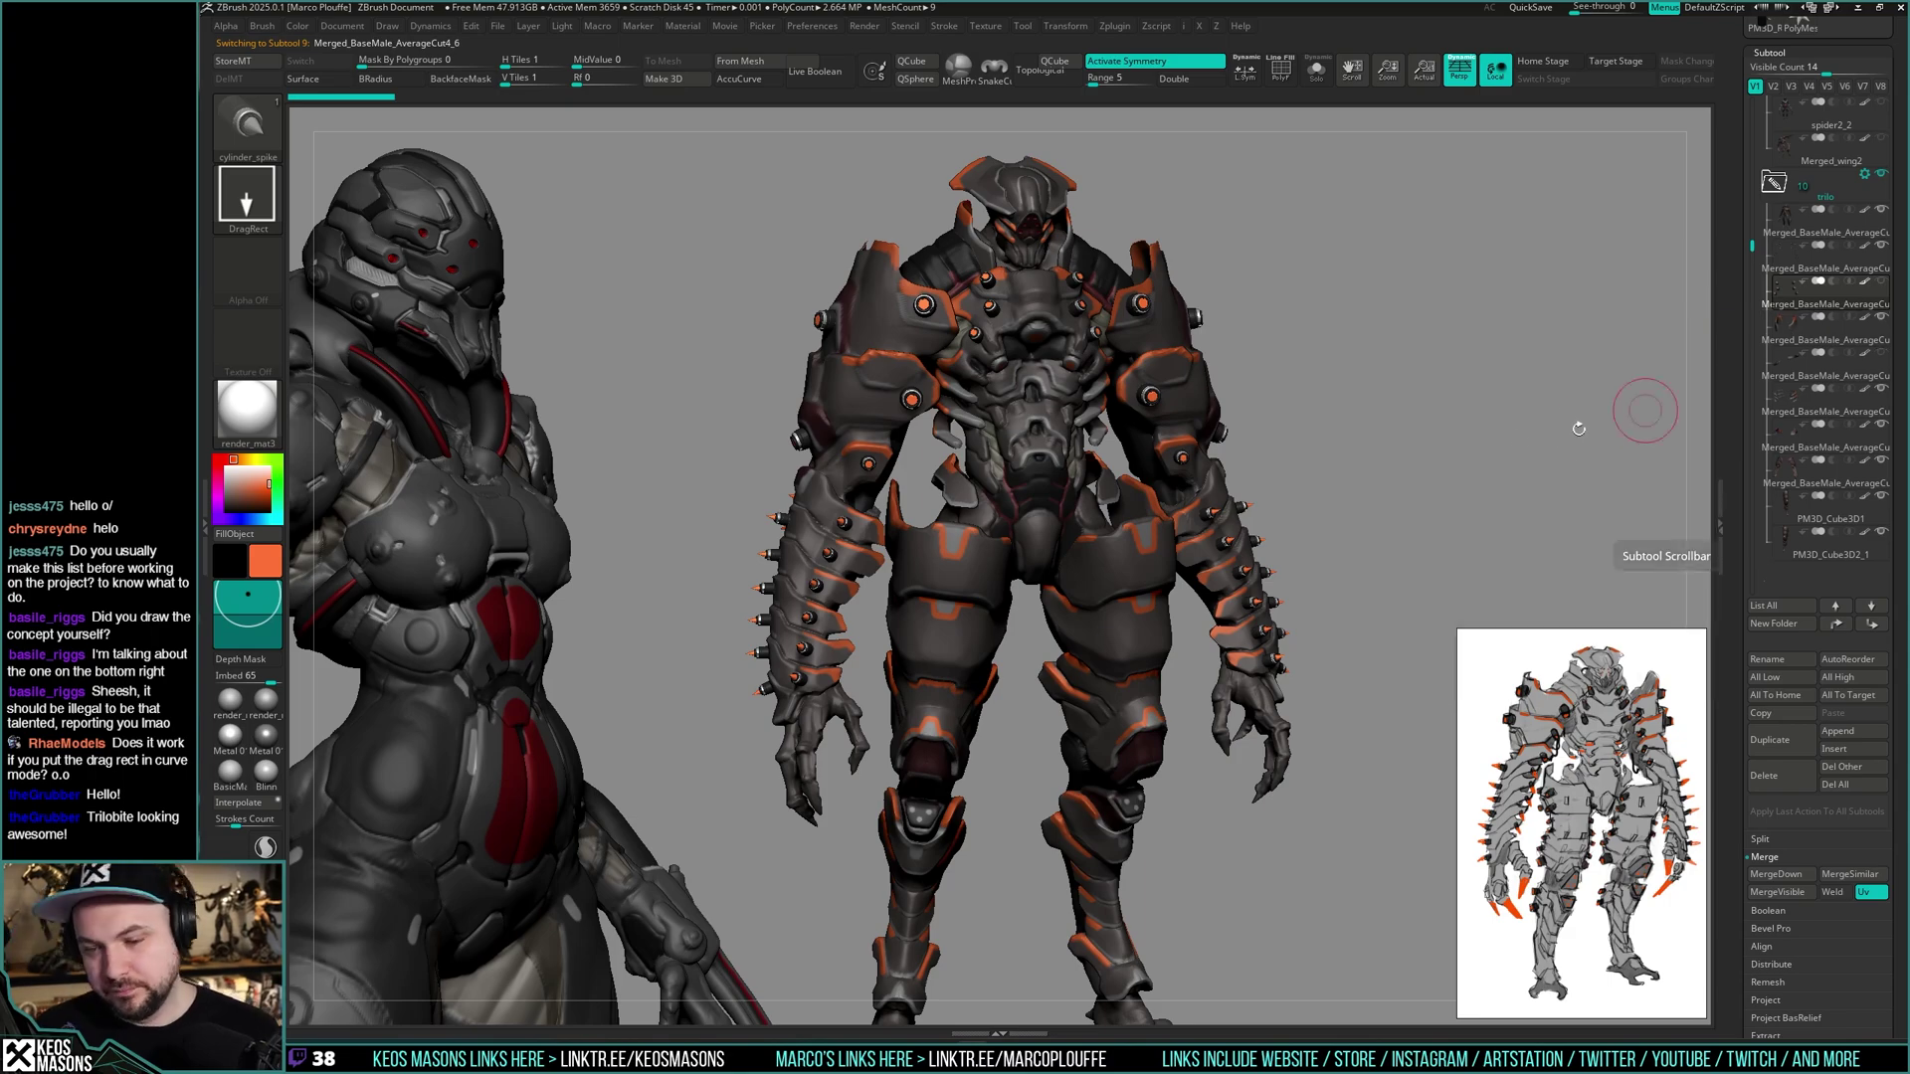
pyautogui.moveTo(1357, 511); pyautogui.dragTo(1416, 446)
pyautogui.click(1790, 258)
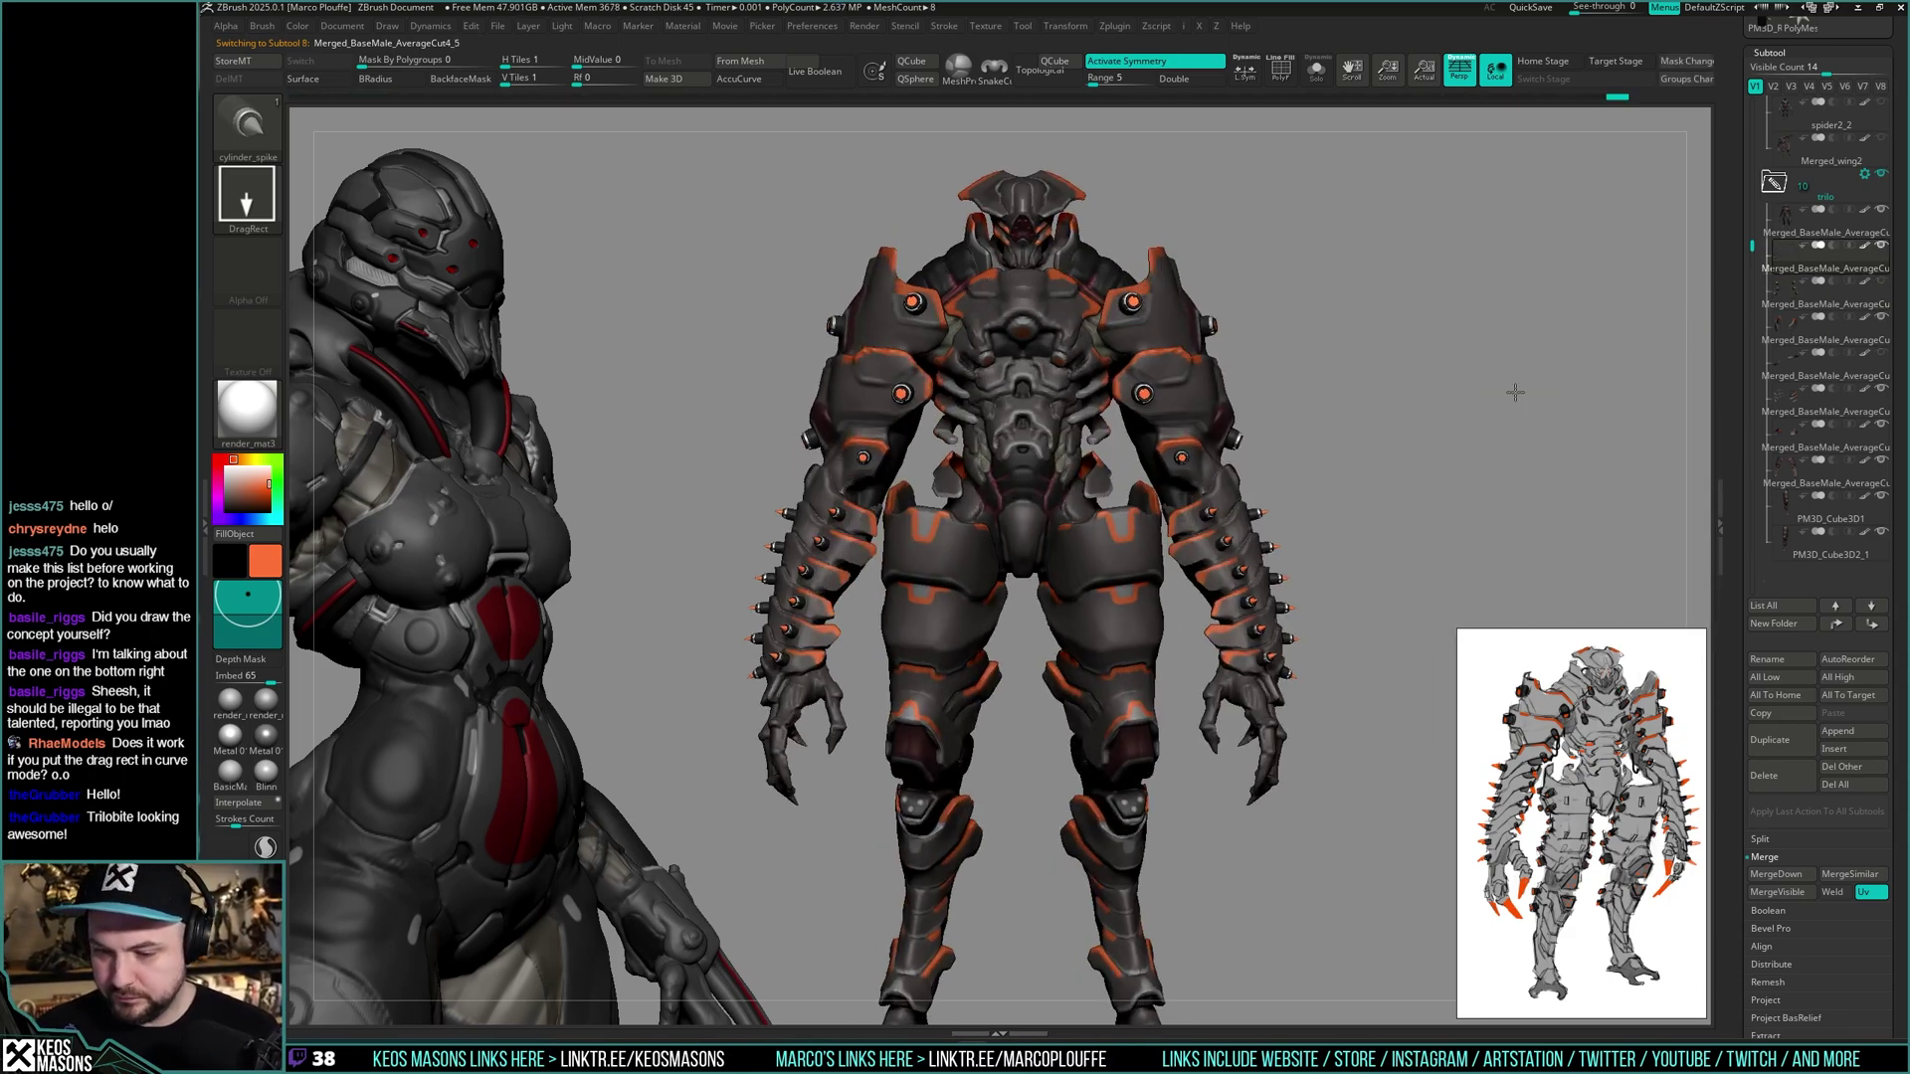
pyautogui.moveTo(1513, 392); pyautogui.dragTo(1549, 425)
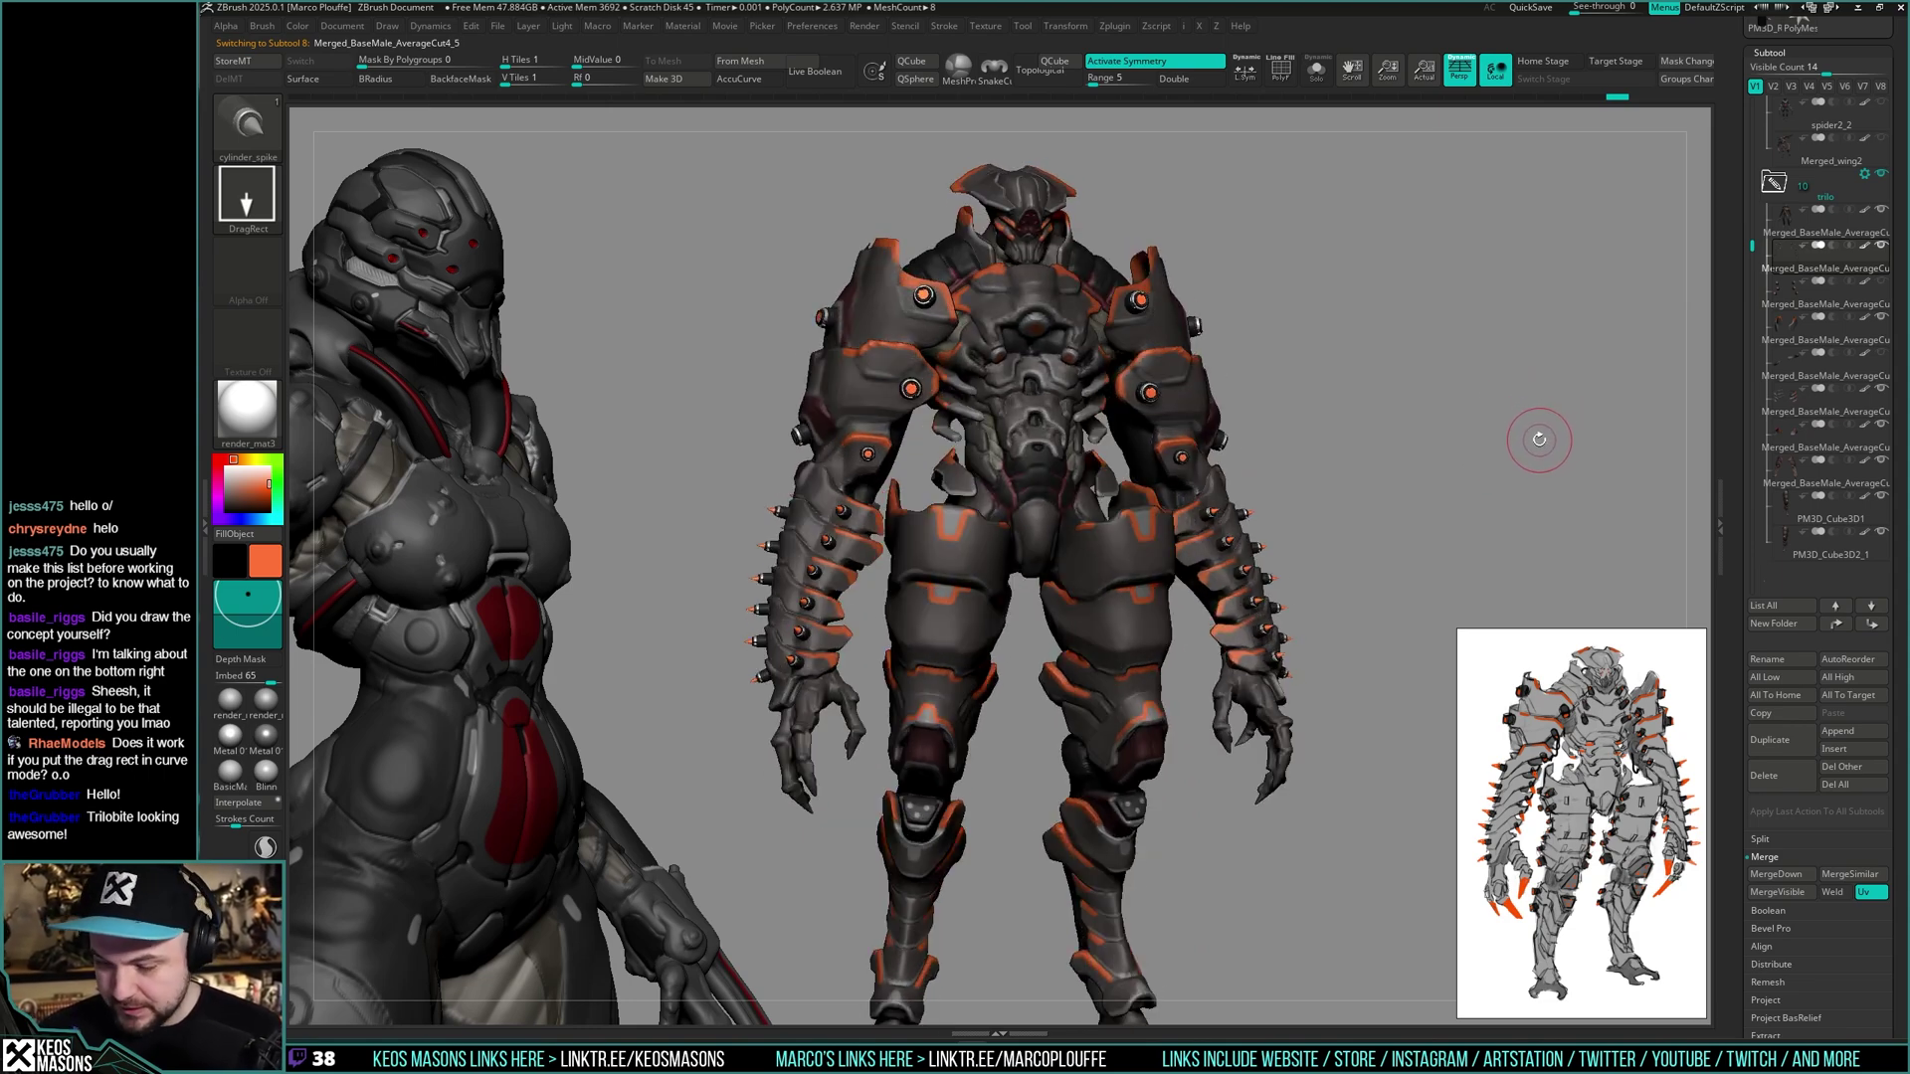
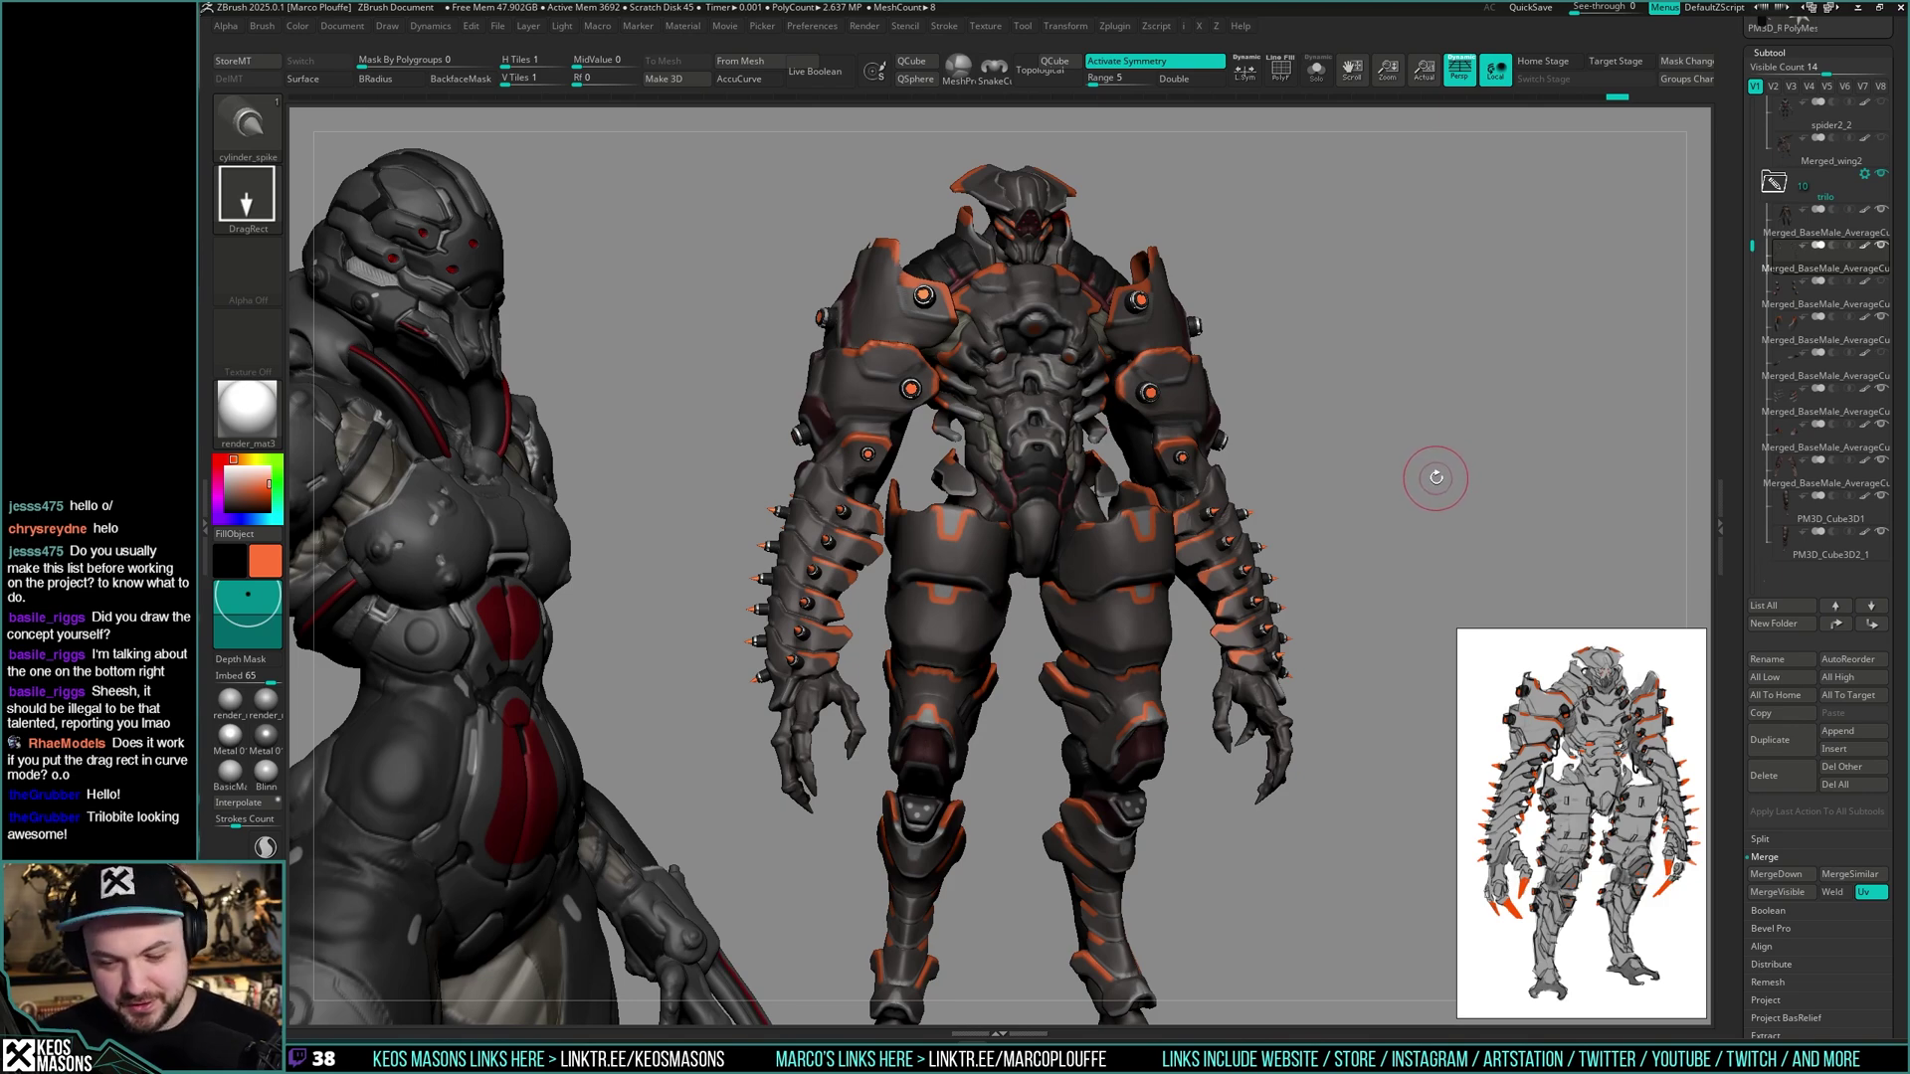
# - Try inserting a mirrored pair of orange-tipped spikes on the upper thigh plates
pyautogui.keyDown('shift'); pyautogui.moveTo(1430, 446); pyautogui.dragTo(1428, 457); pyautogui.keyUp('shift')
pyautogui.keyDown('alt'); pyautogui.moveTo(1010, 685); pyautogui.dragTo(1009, 613); pyautogui.keyUp('alt')
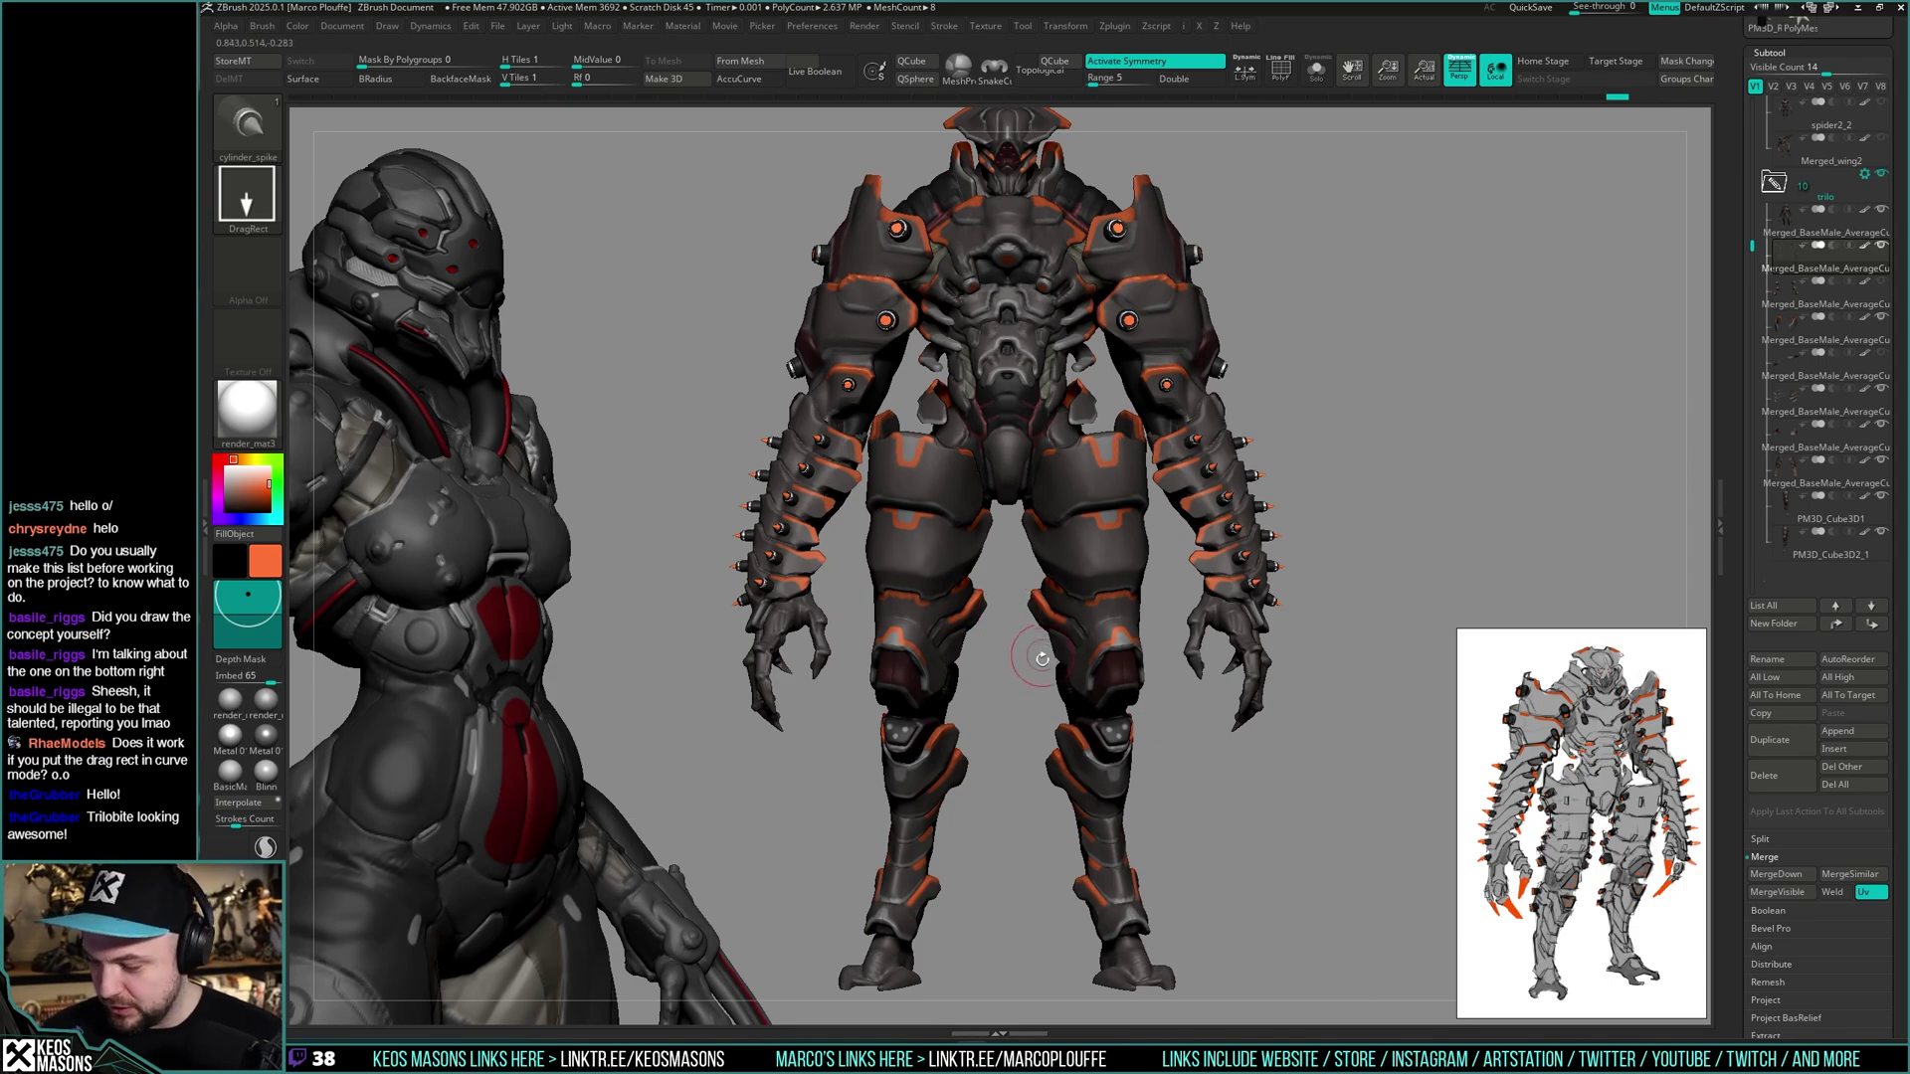
pyautogui.keyDown('ctrl'); pyautogui.moveTo(1048, 651); pyautogui.dragTo(1066, 508, button='right'); pyautogui.keyUp('ctrl')
pyautogui.moveTo(1066, 508); pyautogui.dragTo(1120, 515)
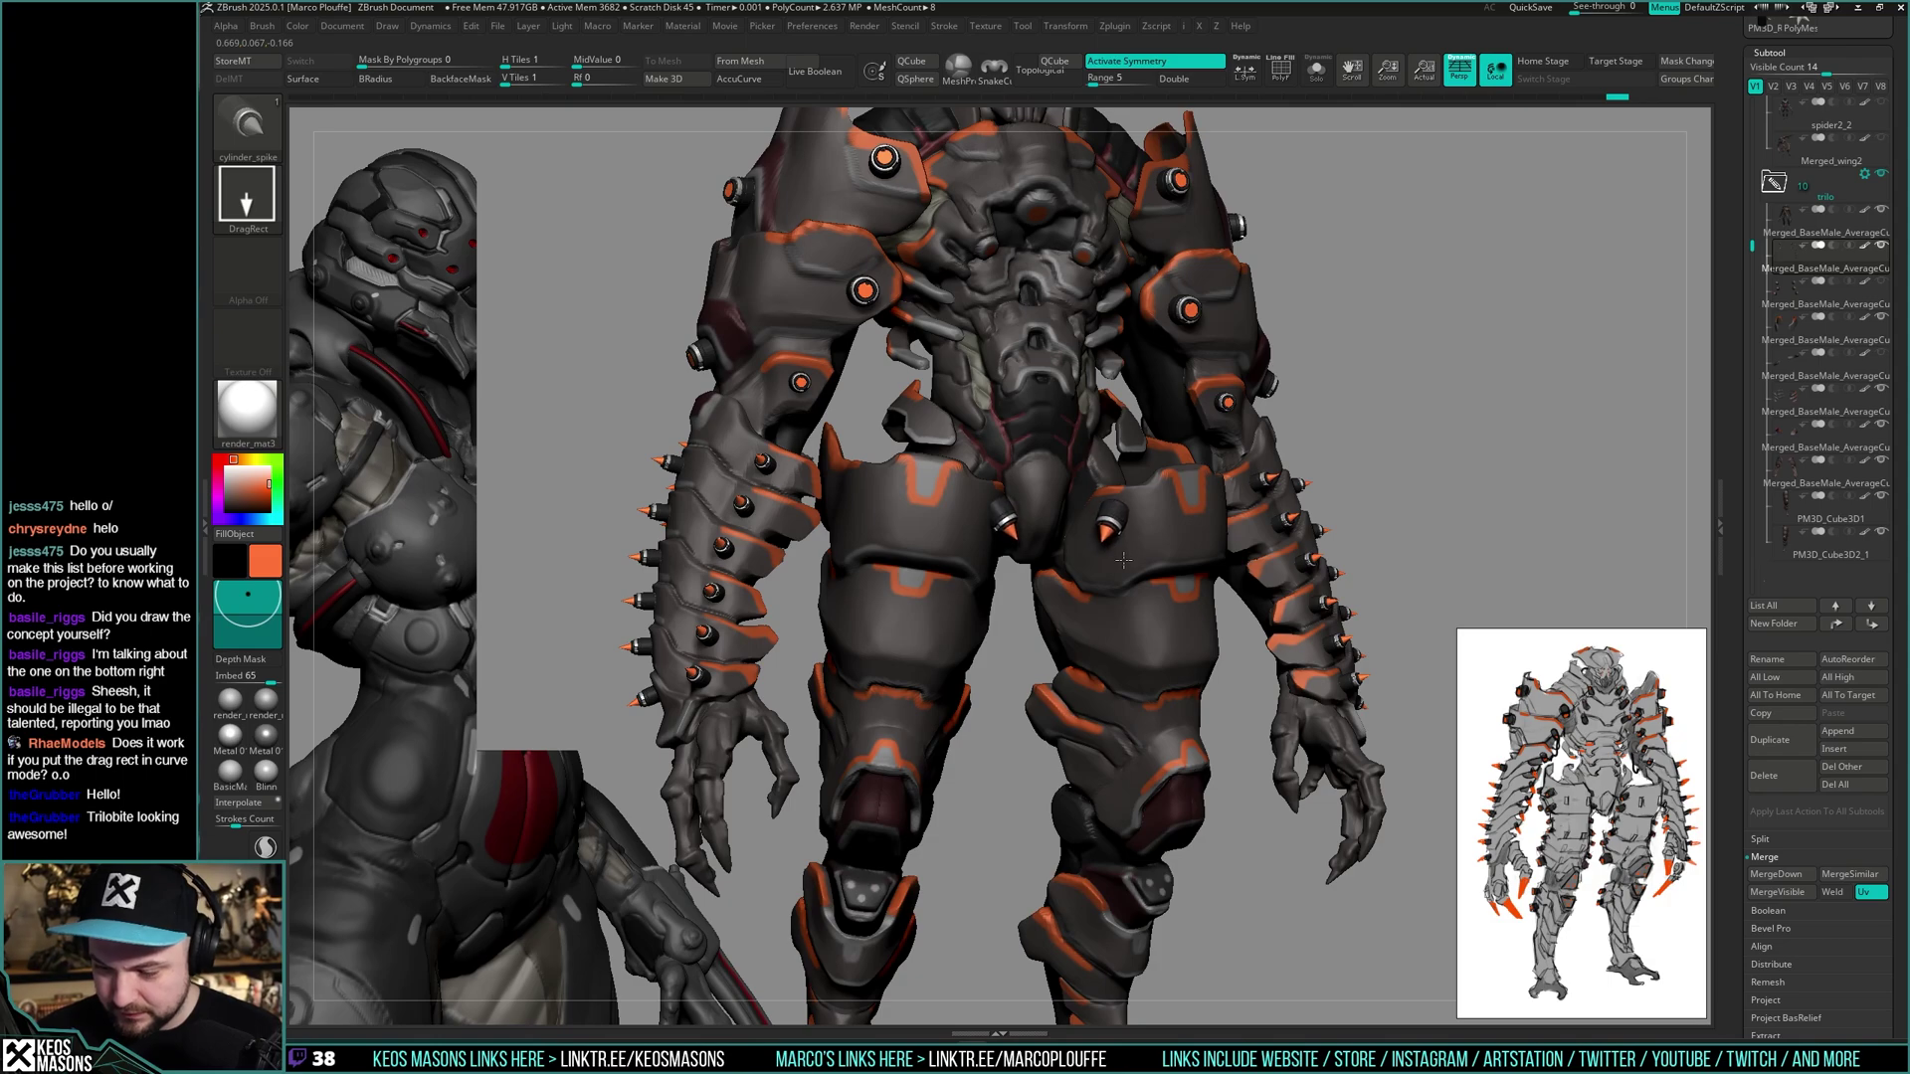
pyautogui.hotkey('ctrl', 'shift', 'z')
pyautogui.hotkey('ctrl', 'z')
pyautogui.hotkey('ctrl', 'shift', 'z')
pyautogui.moveTo(1472, 483)
pyautogui.mouseDown()
pyautogui.moveTo(1440, 445)
pyautogui.moveTo(1455, 433)
pyautogui.mouseUp()
pyautogui.moveTo(1106, 624); pyautogui.dragTo(1110, 634, button='right')
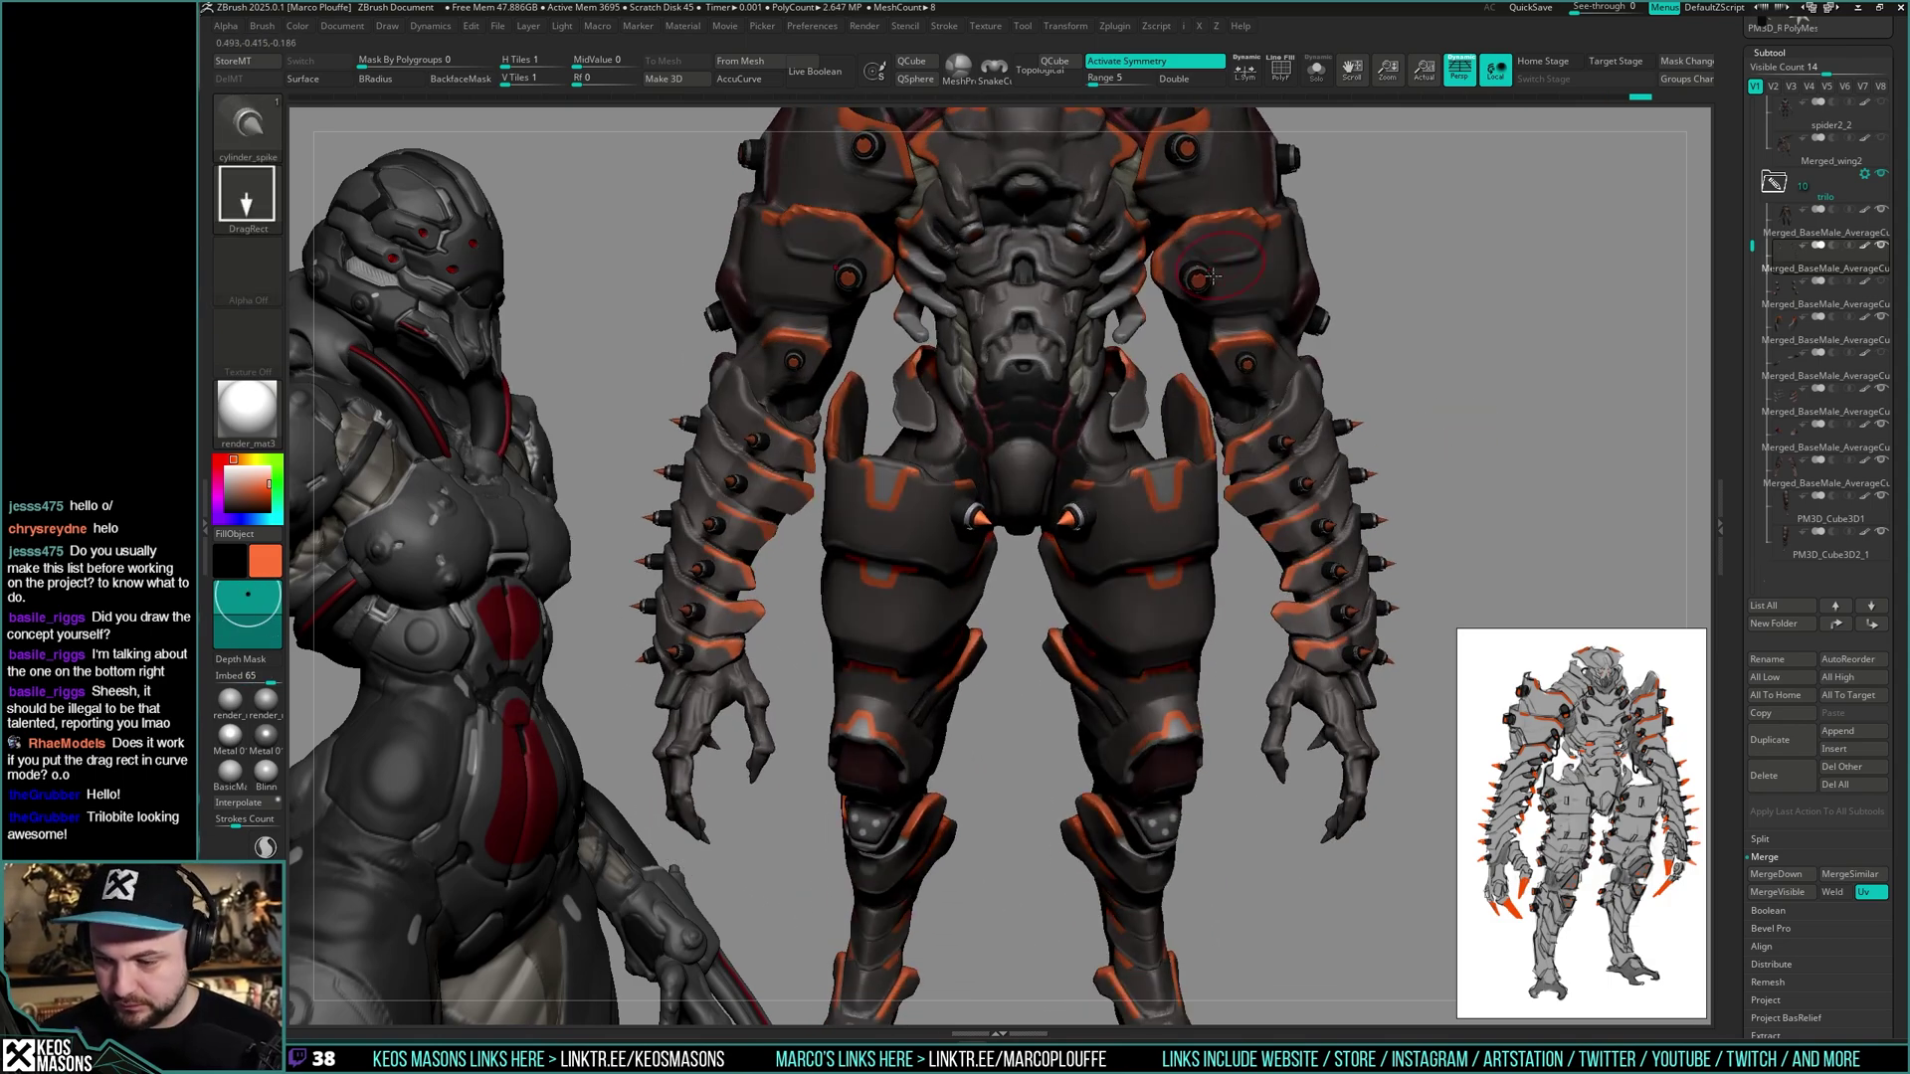
pyautogui.moveTo(1212, 276)
pyautogui.keyDown('alt'); pyautogui.mouseDown(button='right')
pyautogui.moveTo(1183, 427)
pyautogui.moveTo(1161, 368)
pyautogui.mouseUp(button='right'); pyautogui.keyUp('alt')
pyautogui.hotkey('ctrl', 'z')
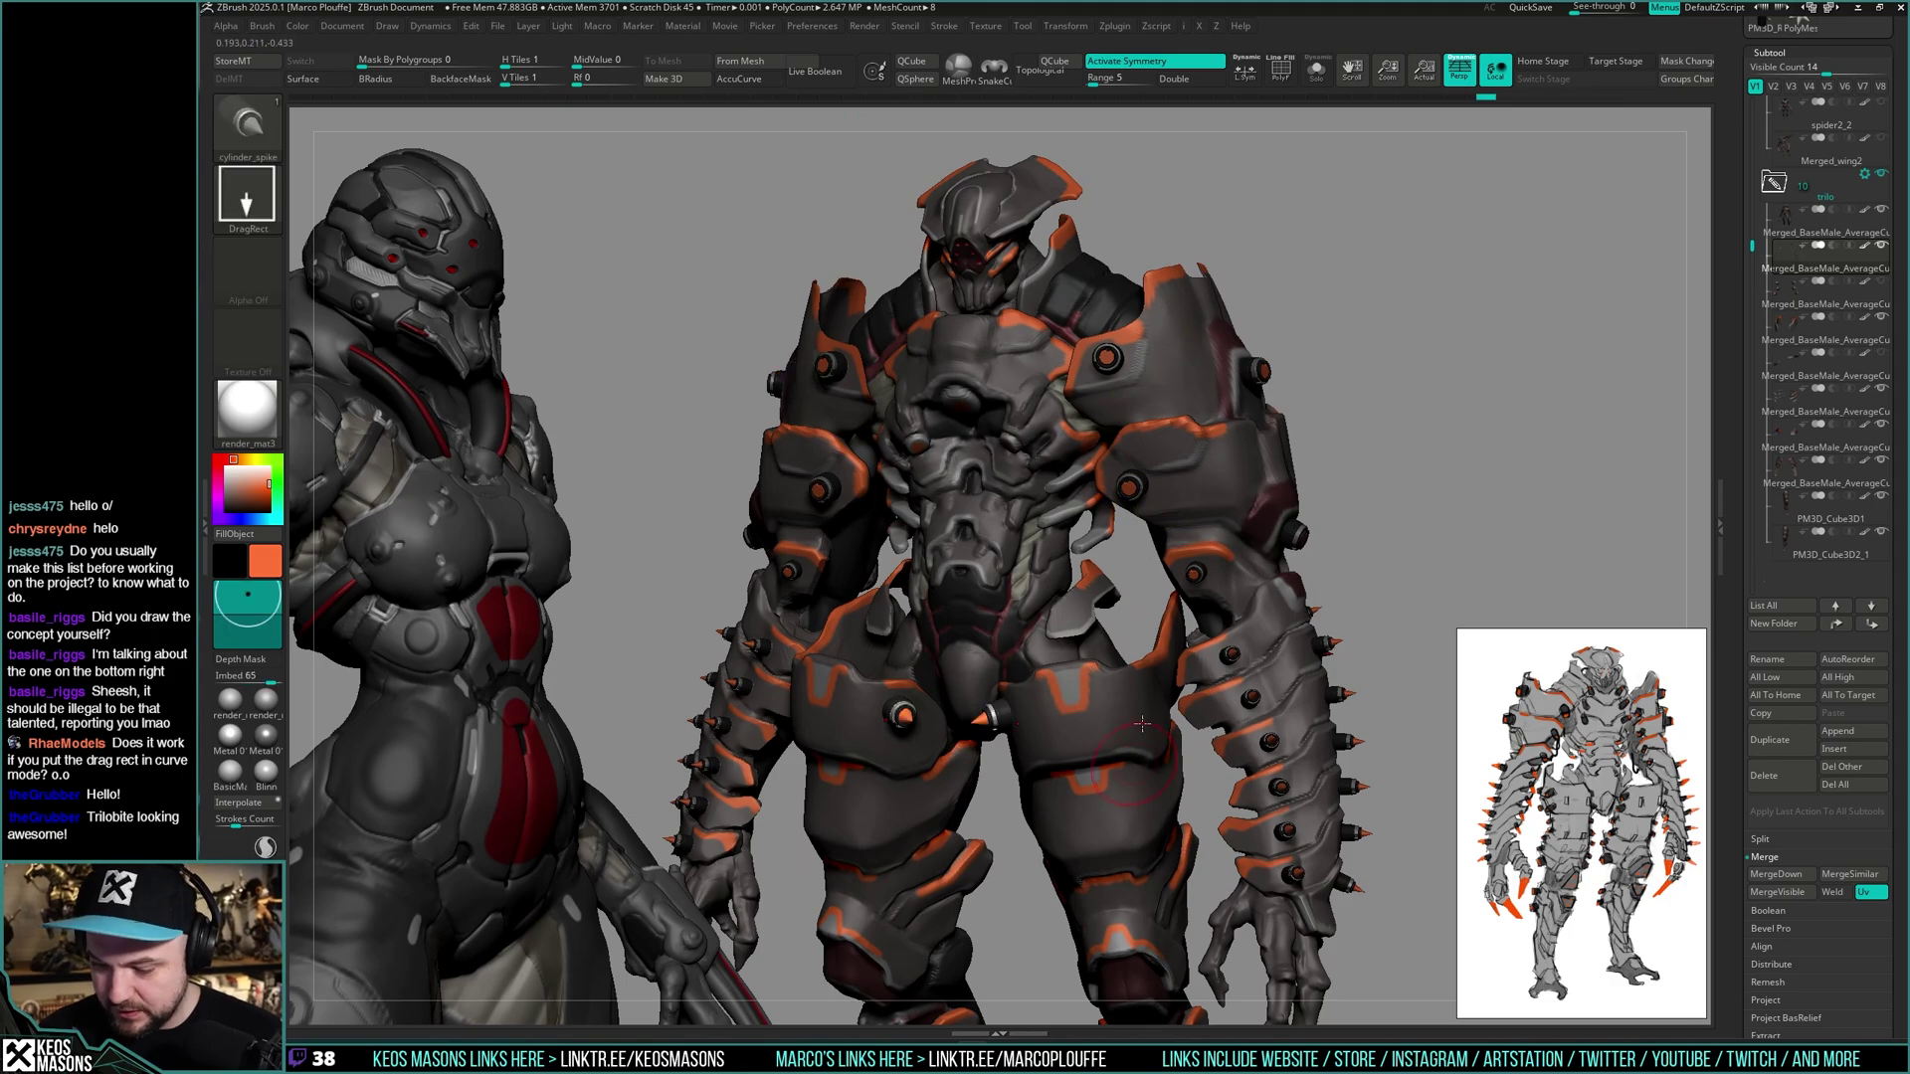
# - Try inserting mirrored spikes down the inner sides of both thighs and undo them all
pyautogui.moveTo(1143, 723)
pyautogui.mouseDown(button='right')
pyautogui.moveTo(1031, 663)
pyautogui.moveTo(1060, 607)
pyautogui.mouseUp(button='right')
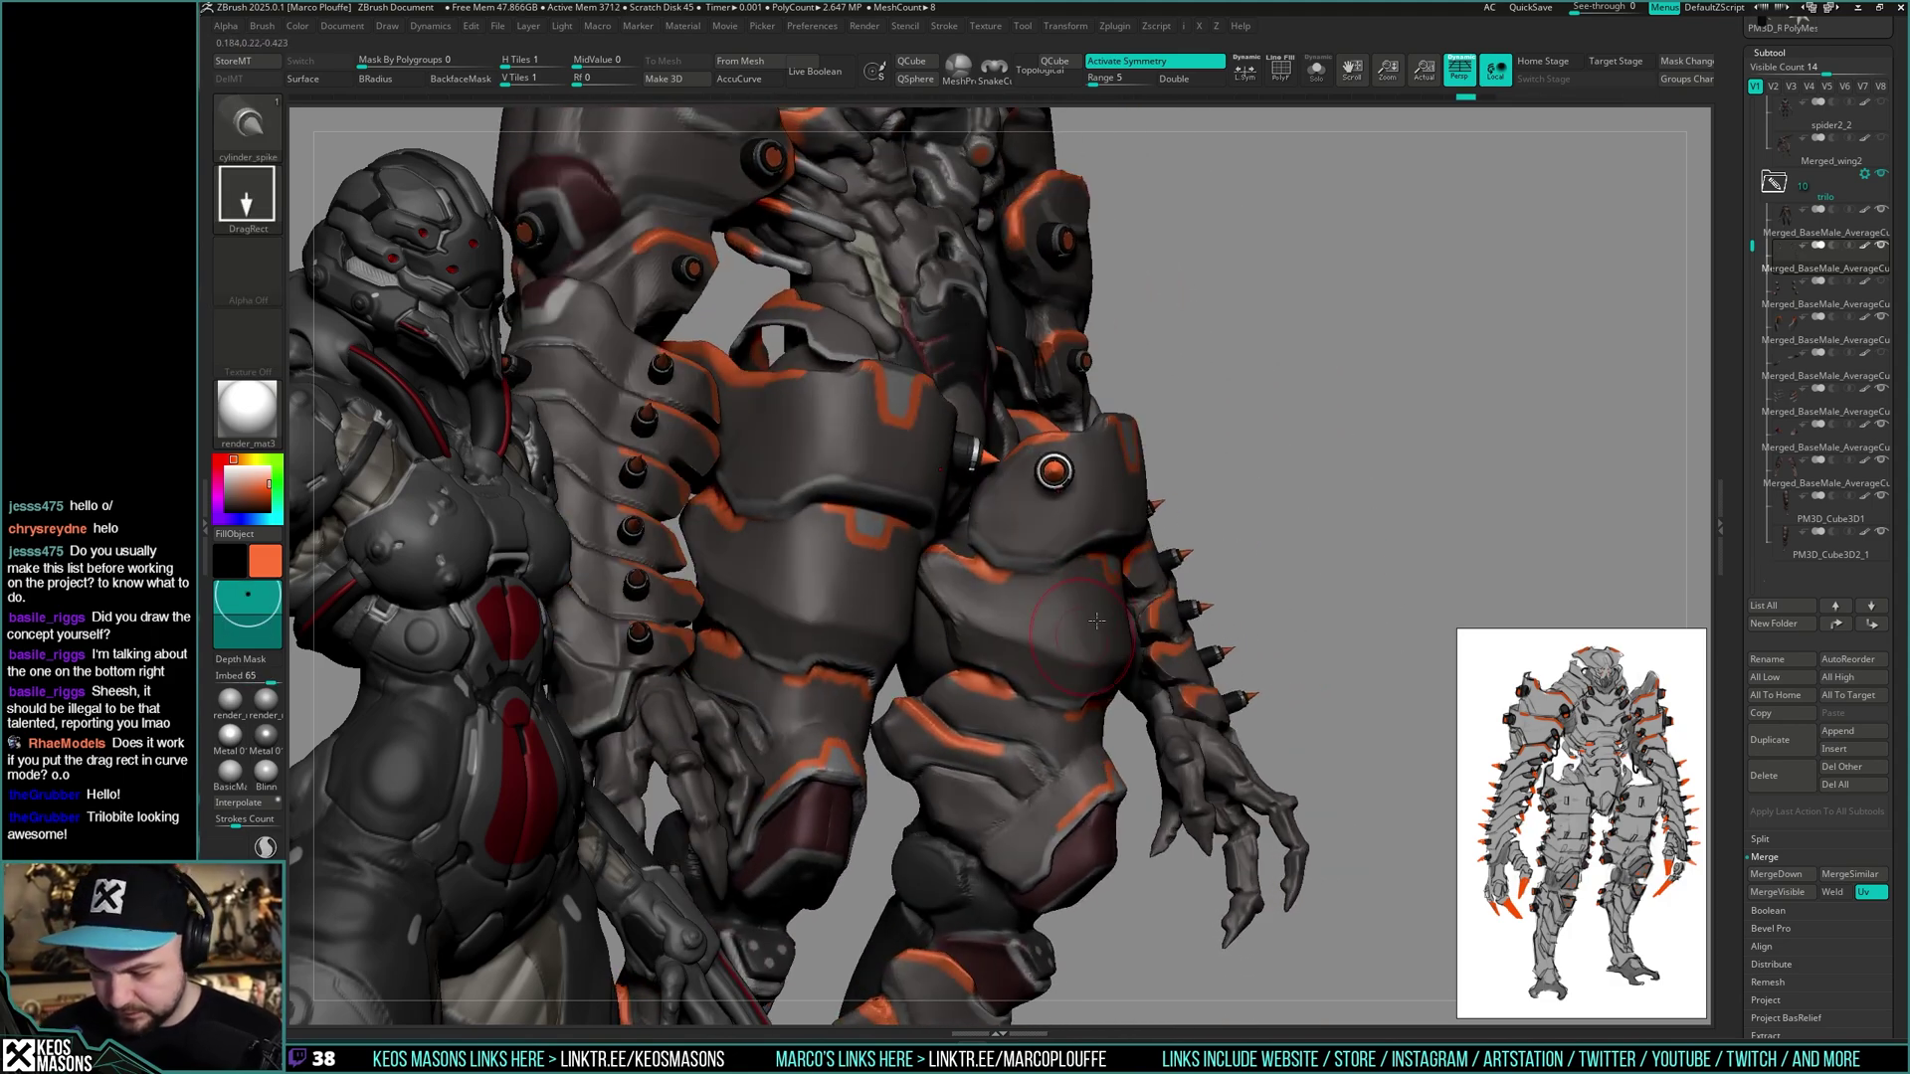
pyautogui.moveTo(1007, 524); pyautogui.dragTo(1035, 561)
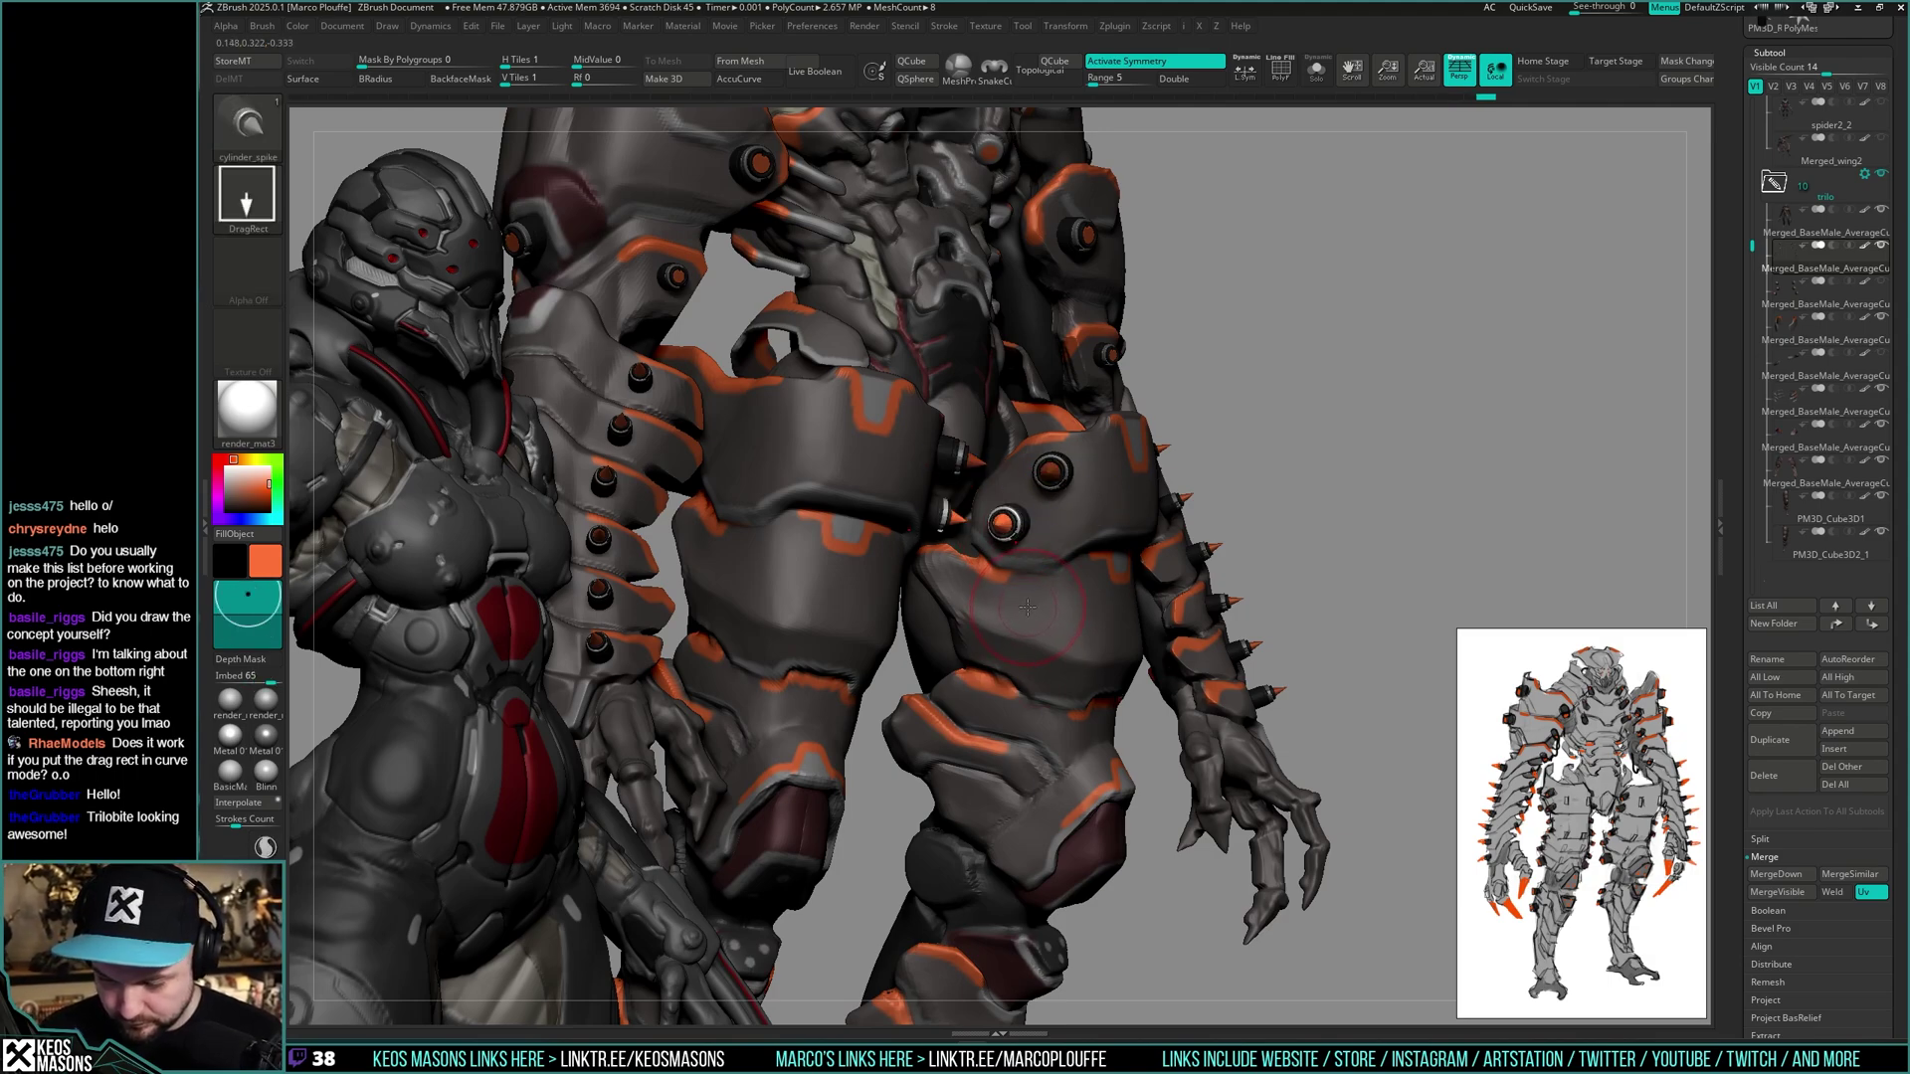
pyautogui.moveTo(1027, 606)
pyautogui.mouseDown(button='right')
pyautogui.moveTo(1142, 642)
pyautogui.moveTo(1174, 612)
pyautogui.moveTo(1110, 606)
pyautogui.moveTo(1083, 557)
pyautogui.mouseUp(button='right')
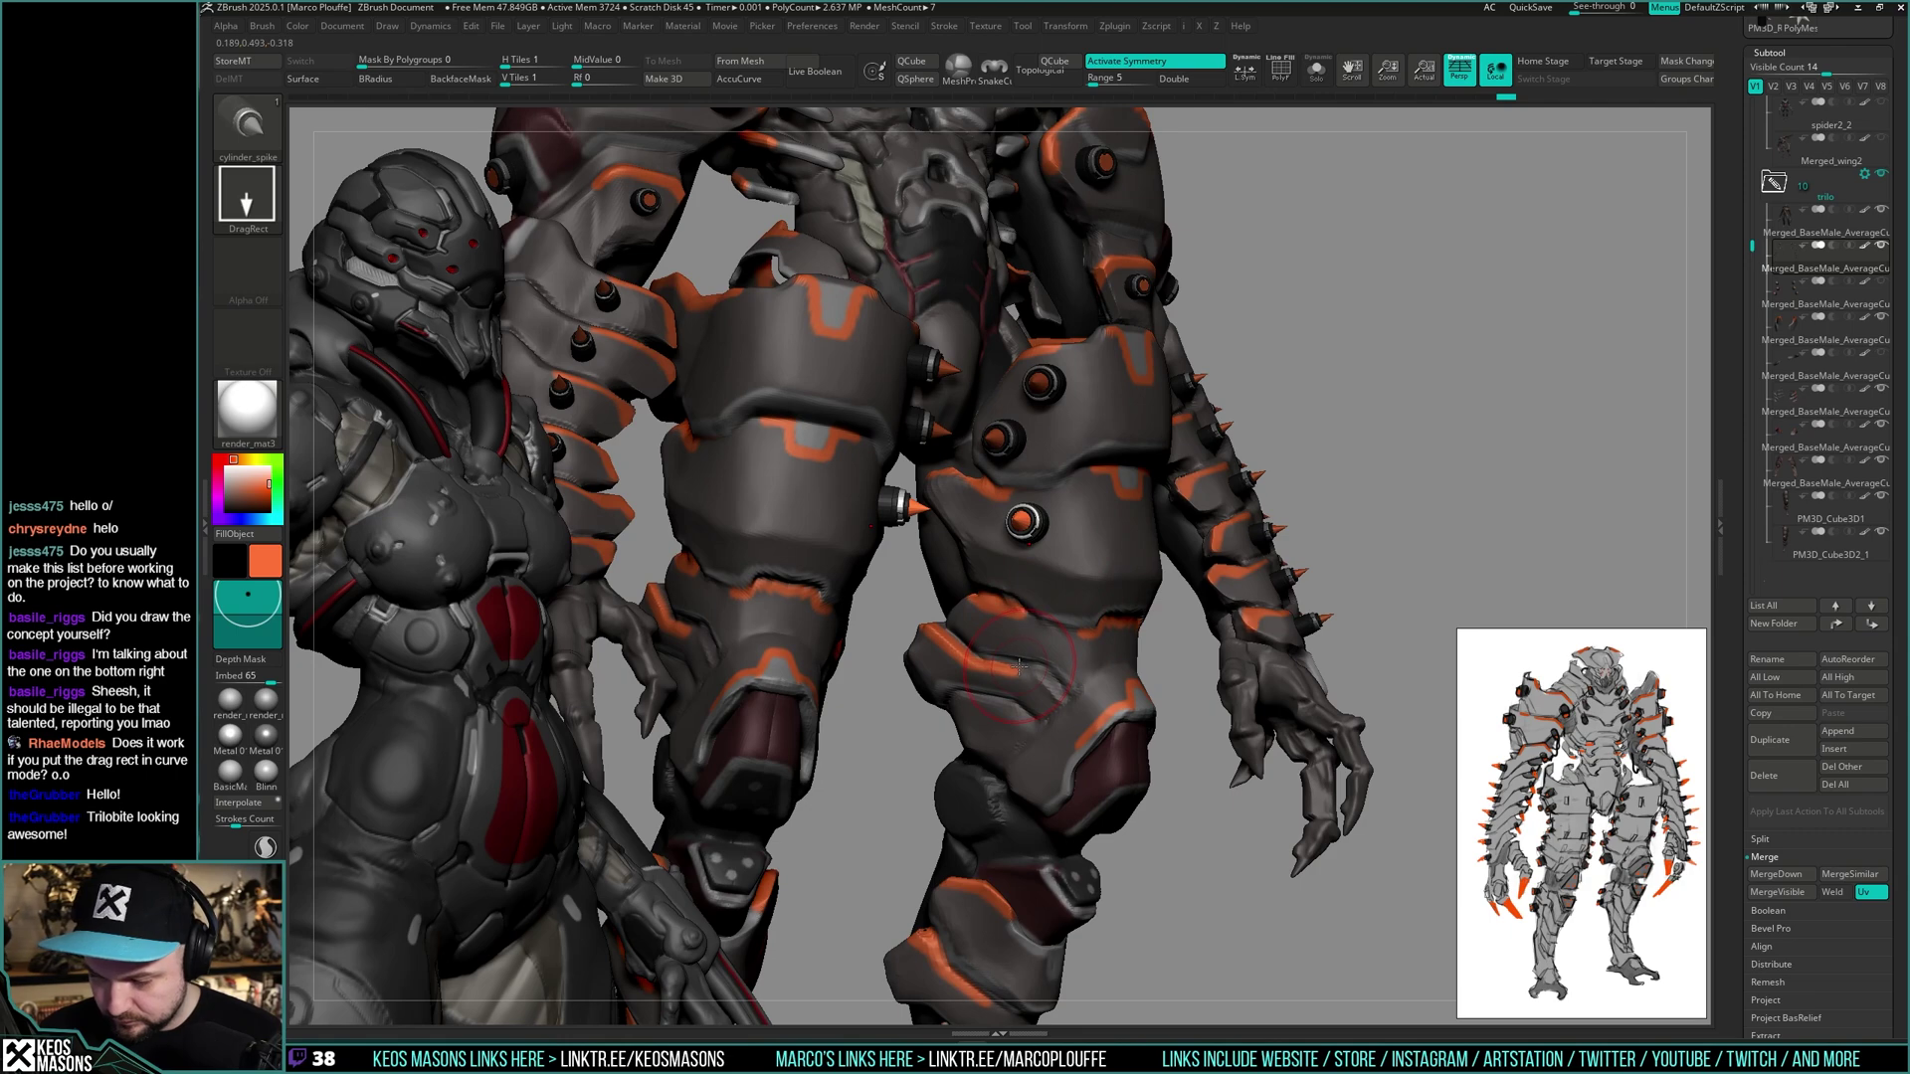
pyautogui.moveTo(1018, 663); pyautogui.dragTo(1036, 664, button='right')
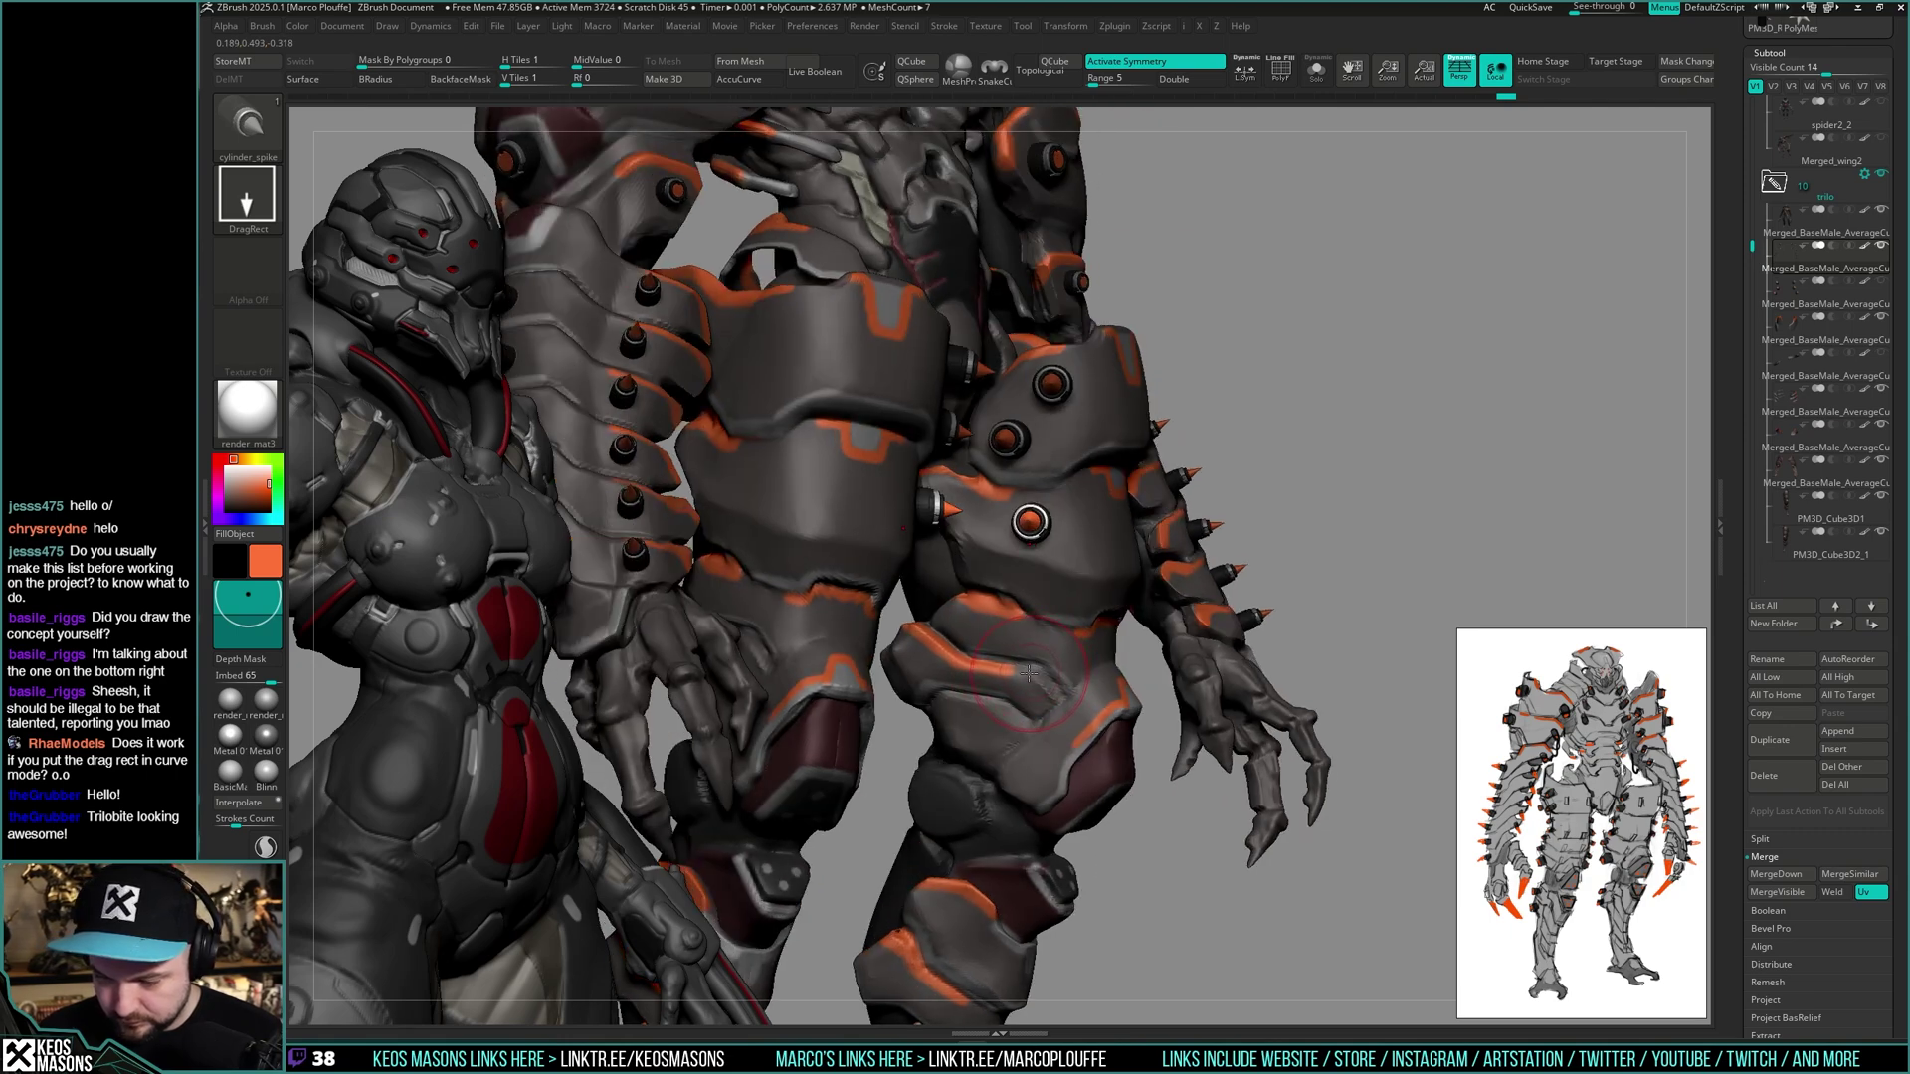
pyautogui.moveTo(1028, 673); pyautogui.dragTo(1041, 525, button='right')
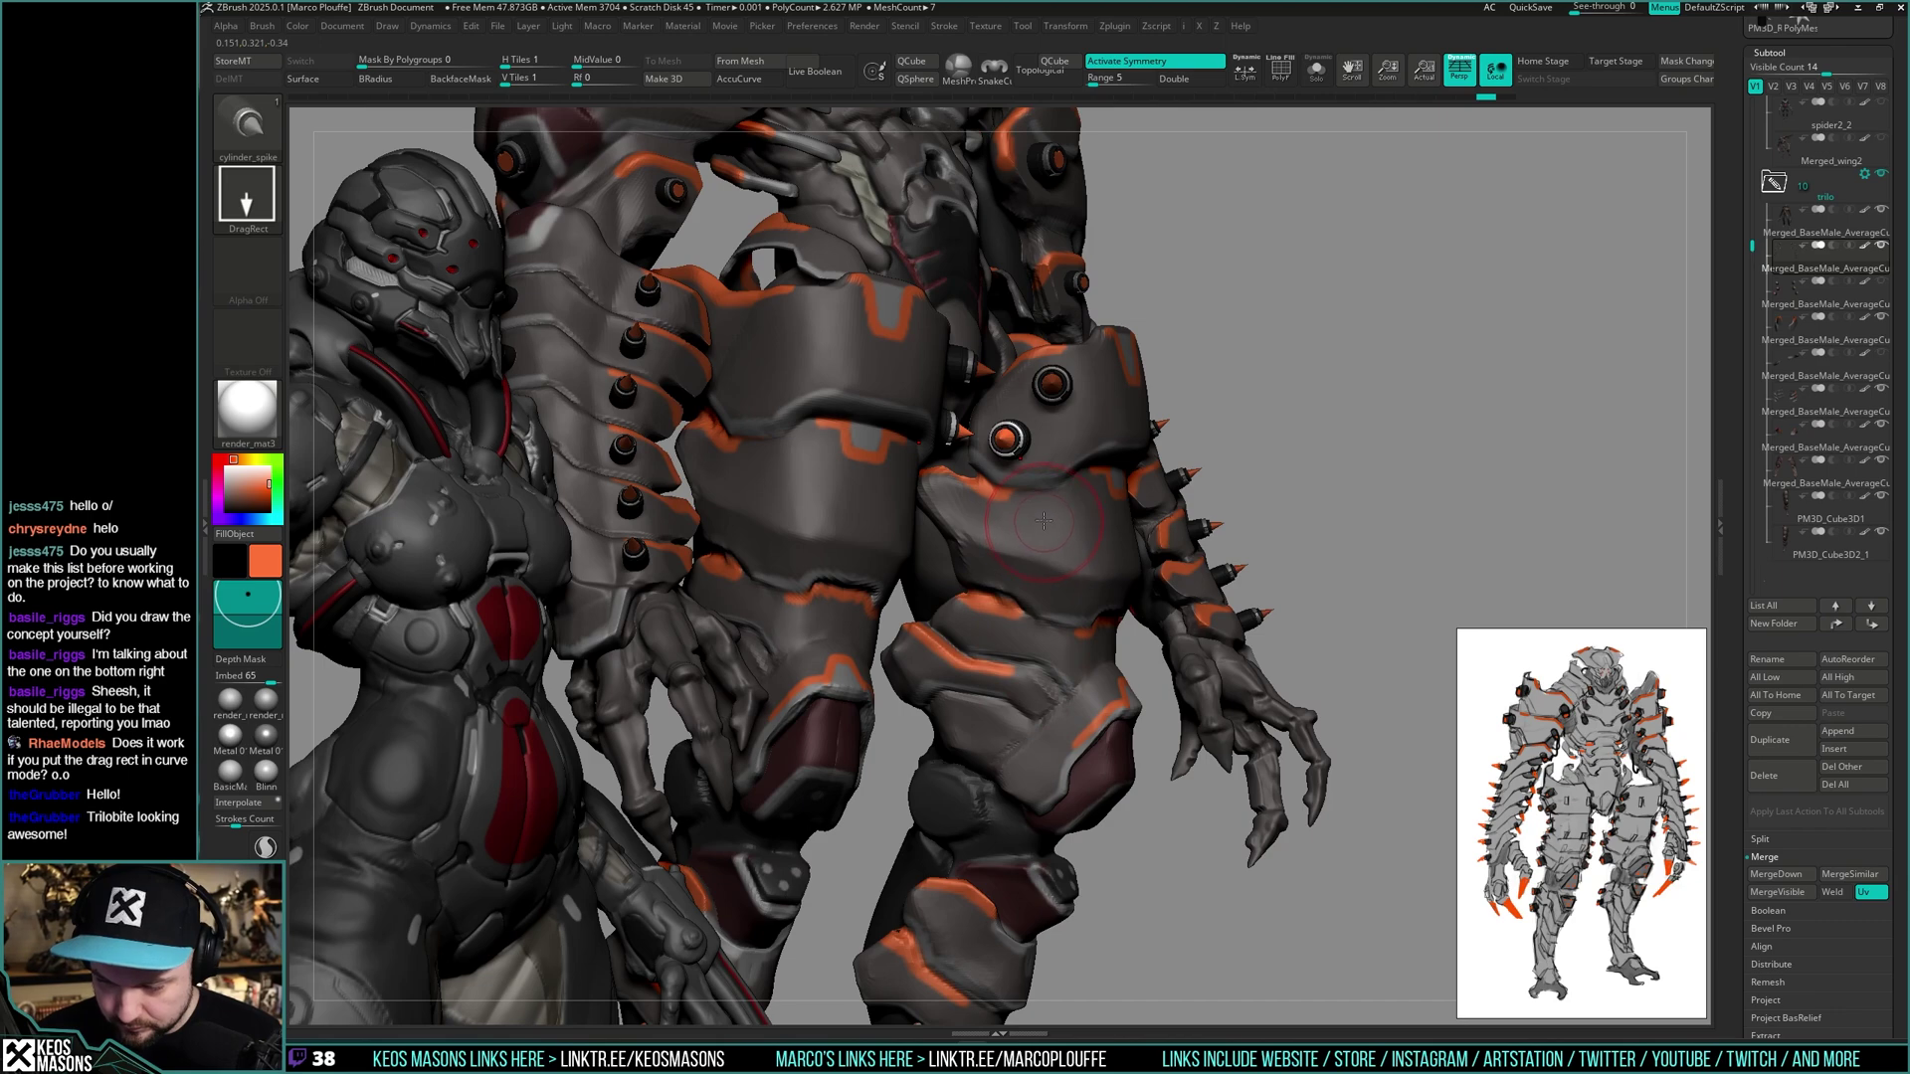
pyautogui.click(1045, 514)
pyautogui.click(998, 569)
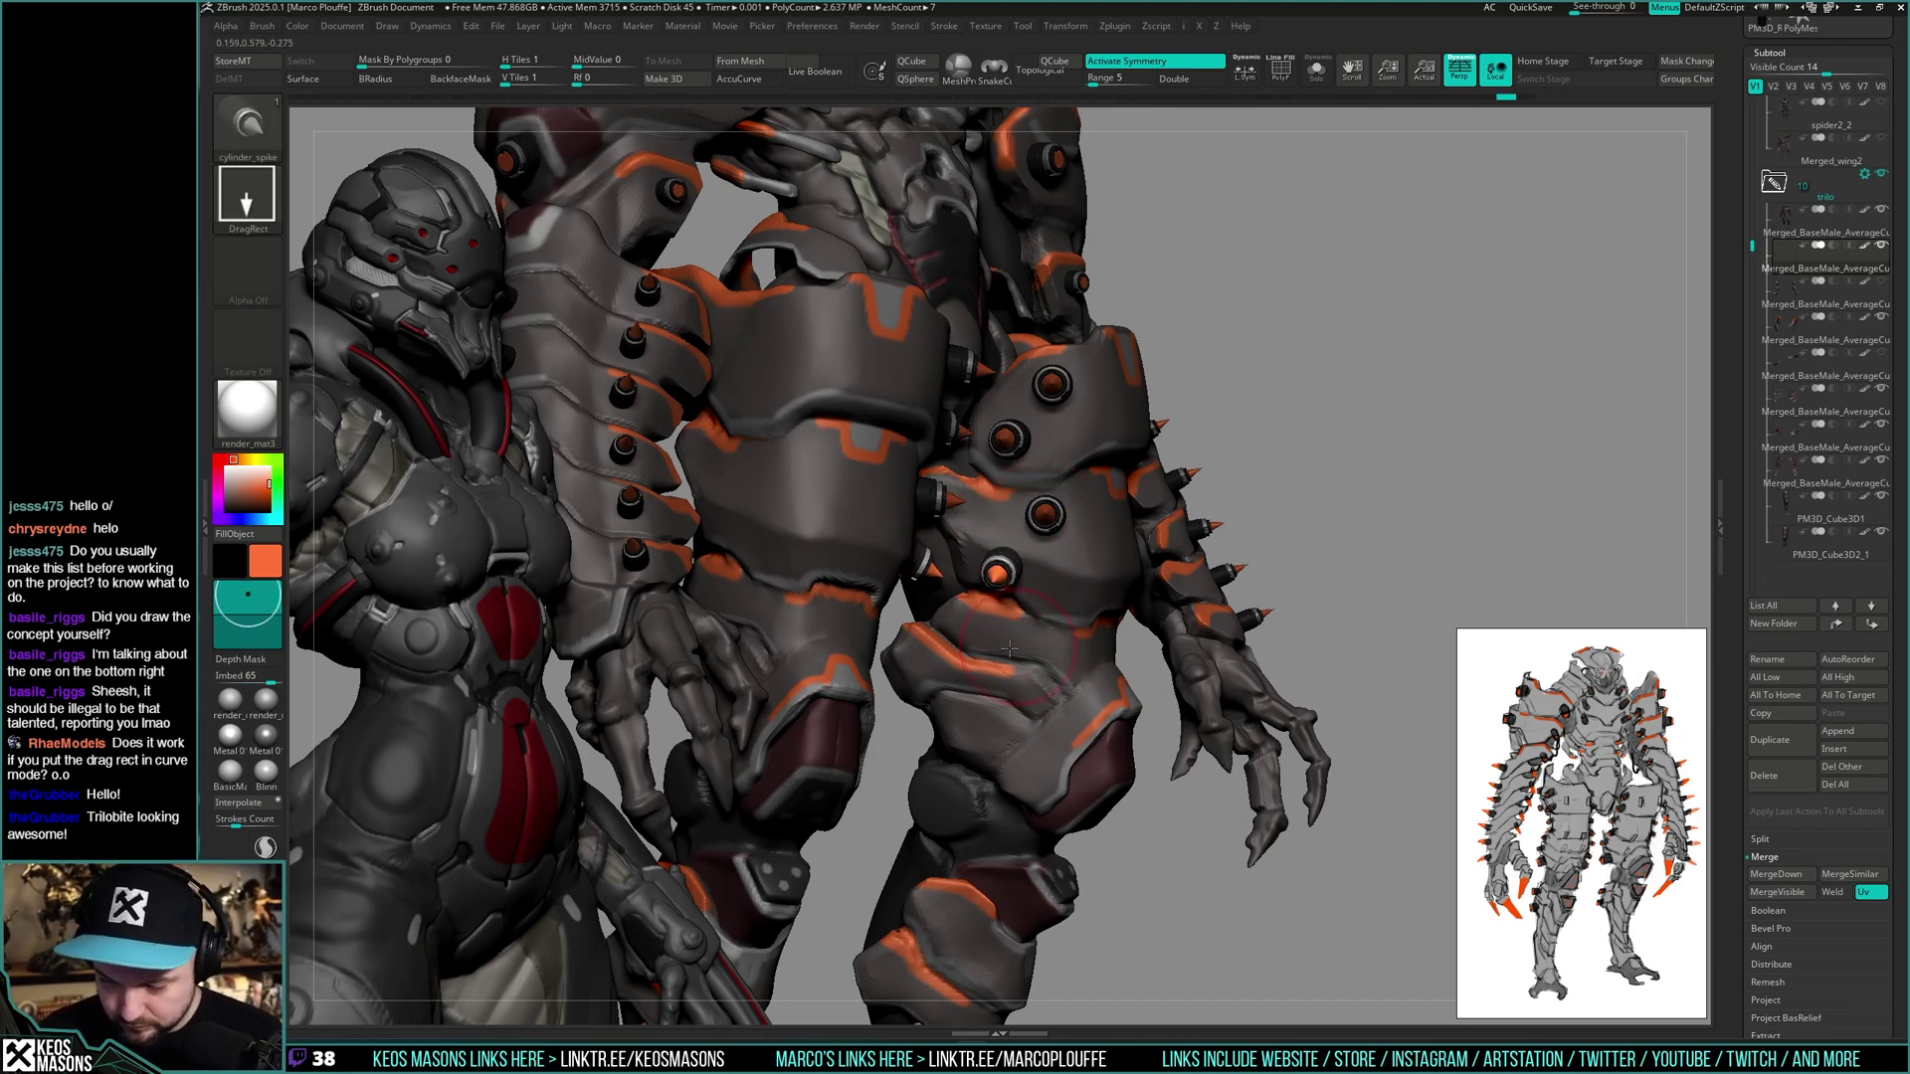
pyautogui.click(980, 629)
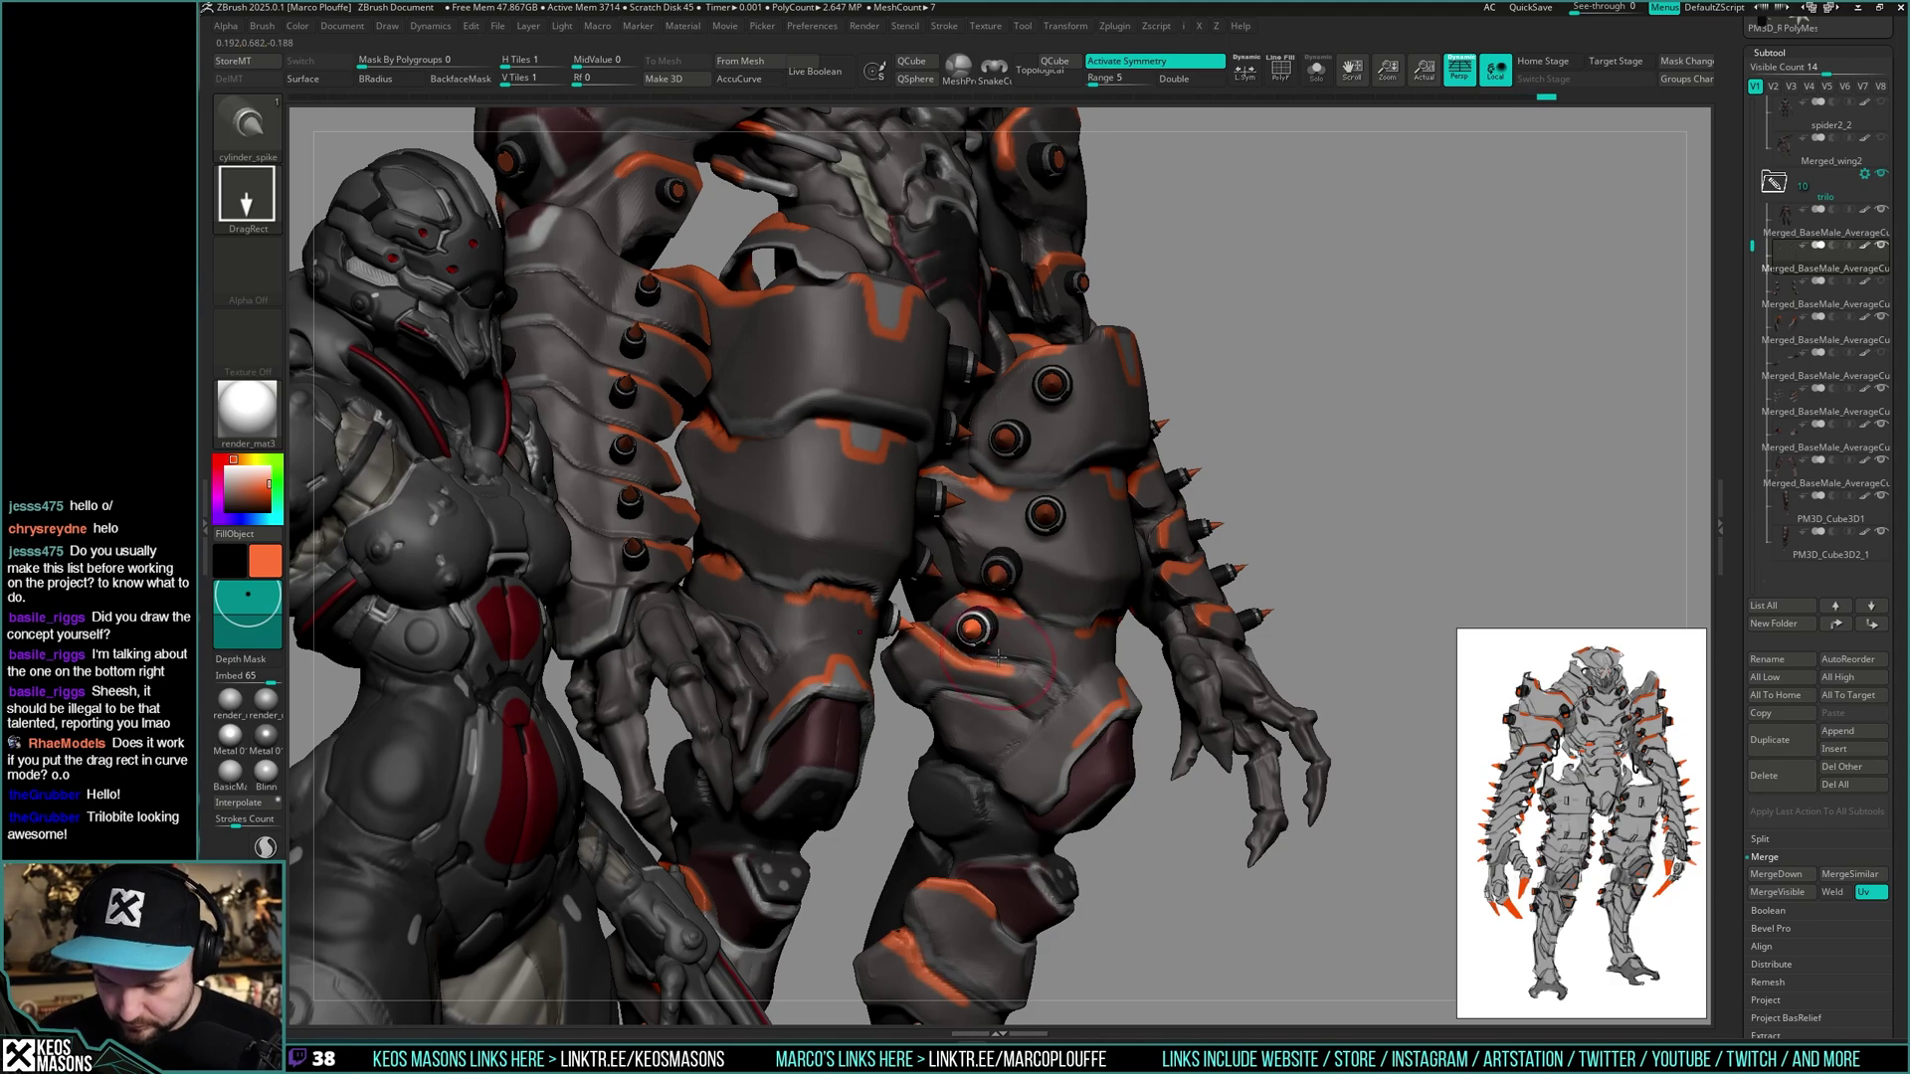
pyautogui.moveTo(1363, 607); pyautogui.dragTo(1154, 637)
pyautogui.hotkey('ctrl', 'z')
pyautogui.hotkey('ctrl', 'z')
pyautogui.hotkey('ctrl', 'z')
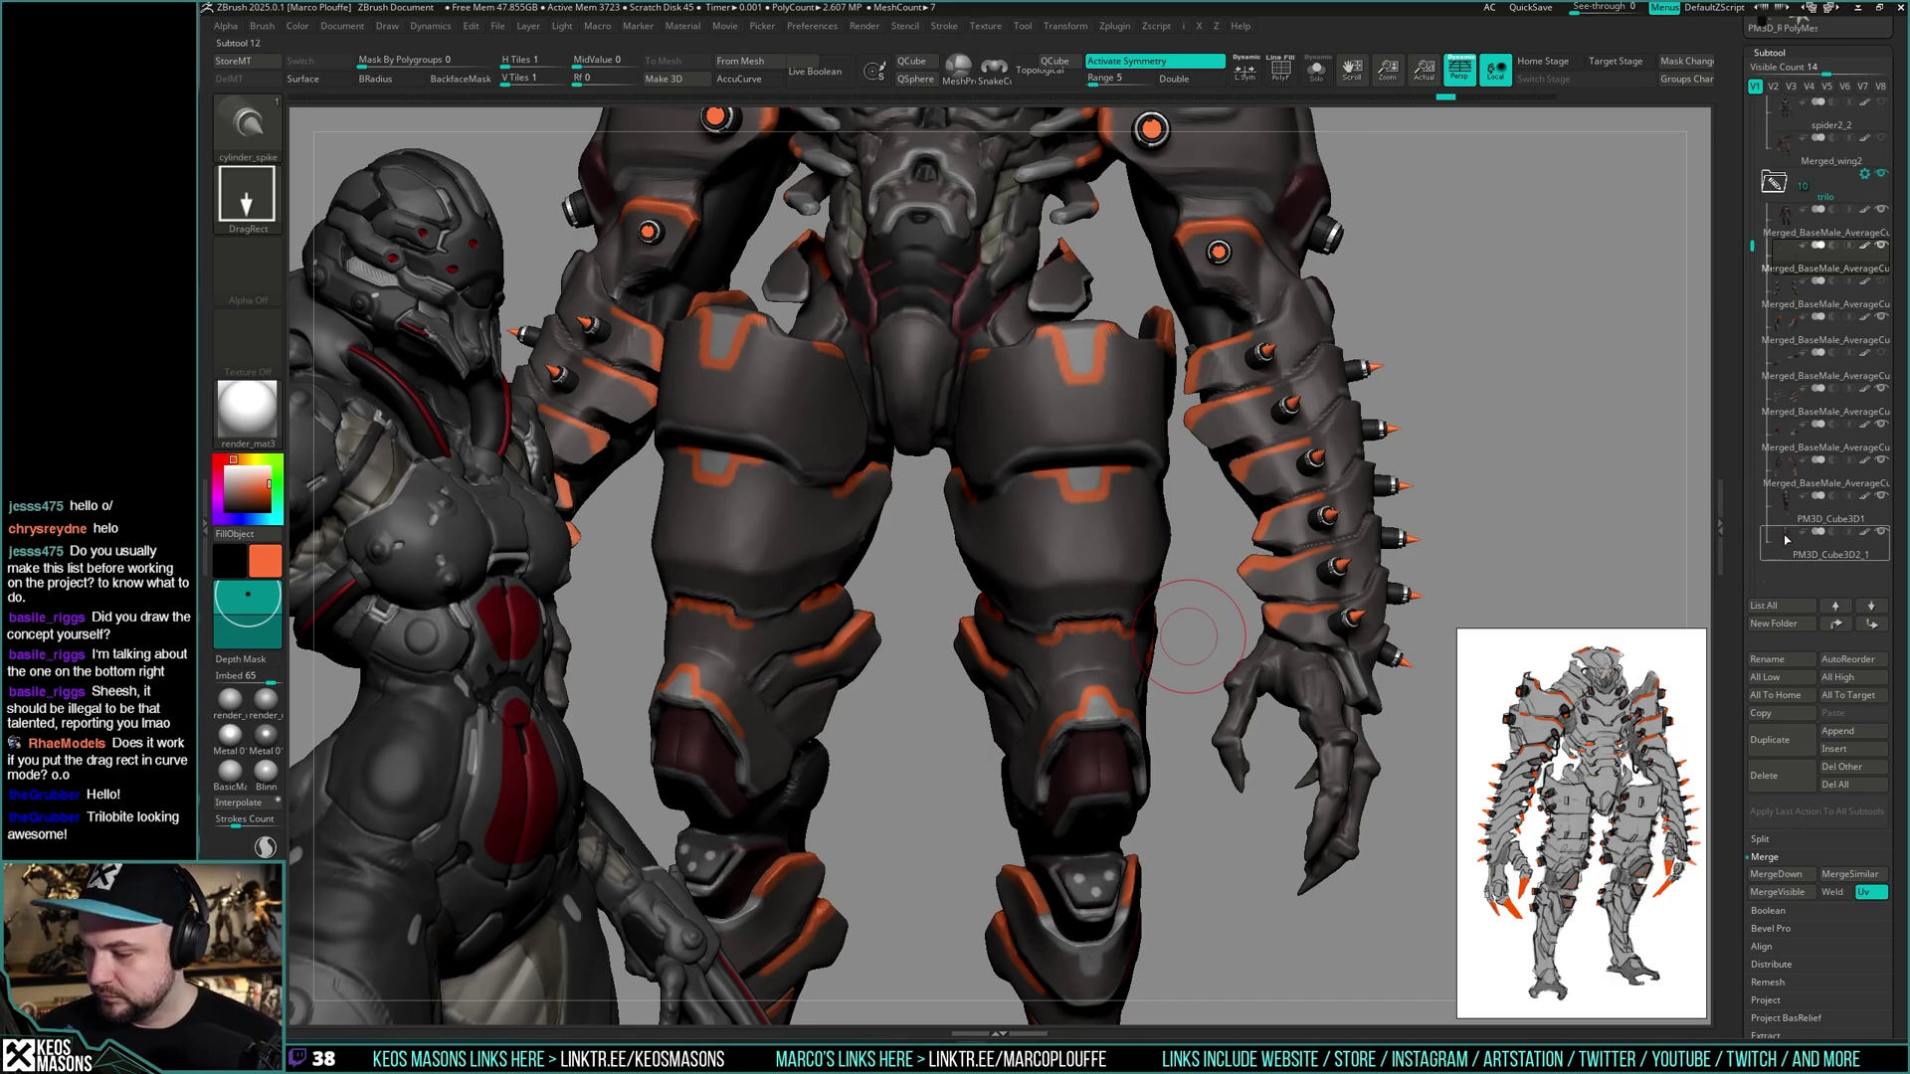
# - Duplicate the creature's left leg subtool and display the copy together with the full body
pyautogui.click(1785, 505)
pyautogui.hotkey('shift', 's')
pyautogui.click(1773, 739)
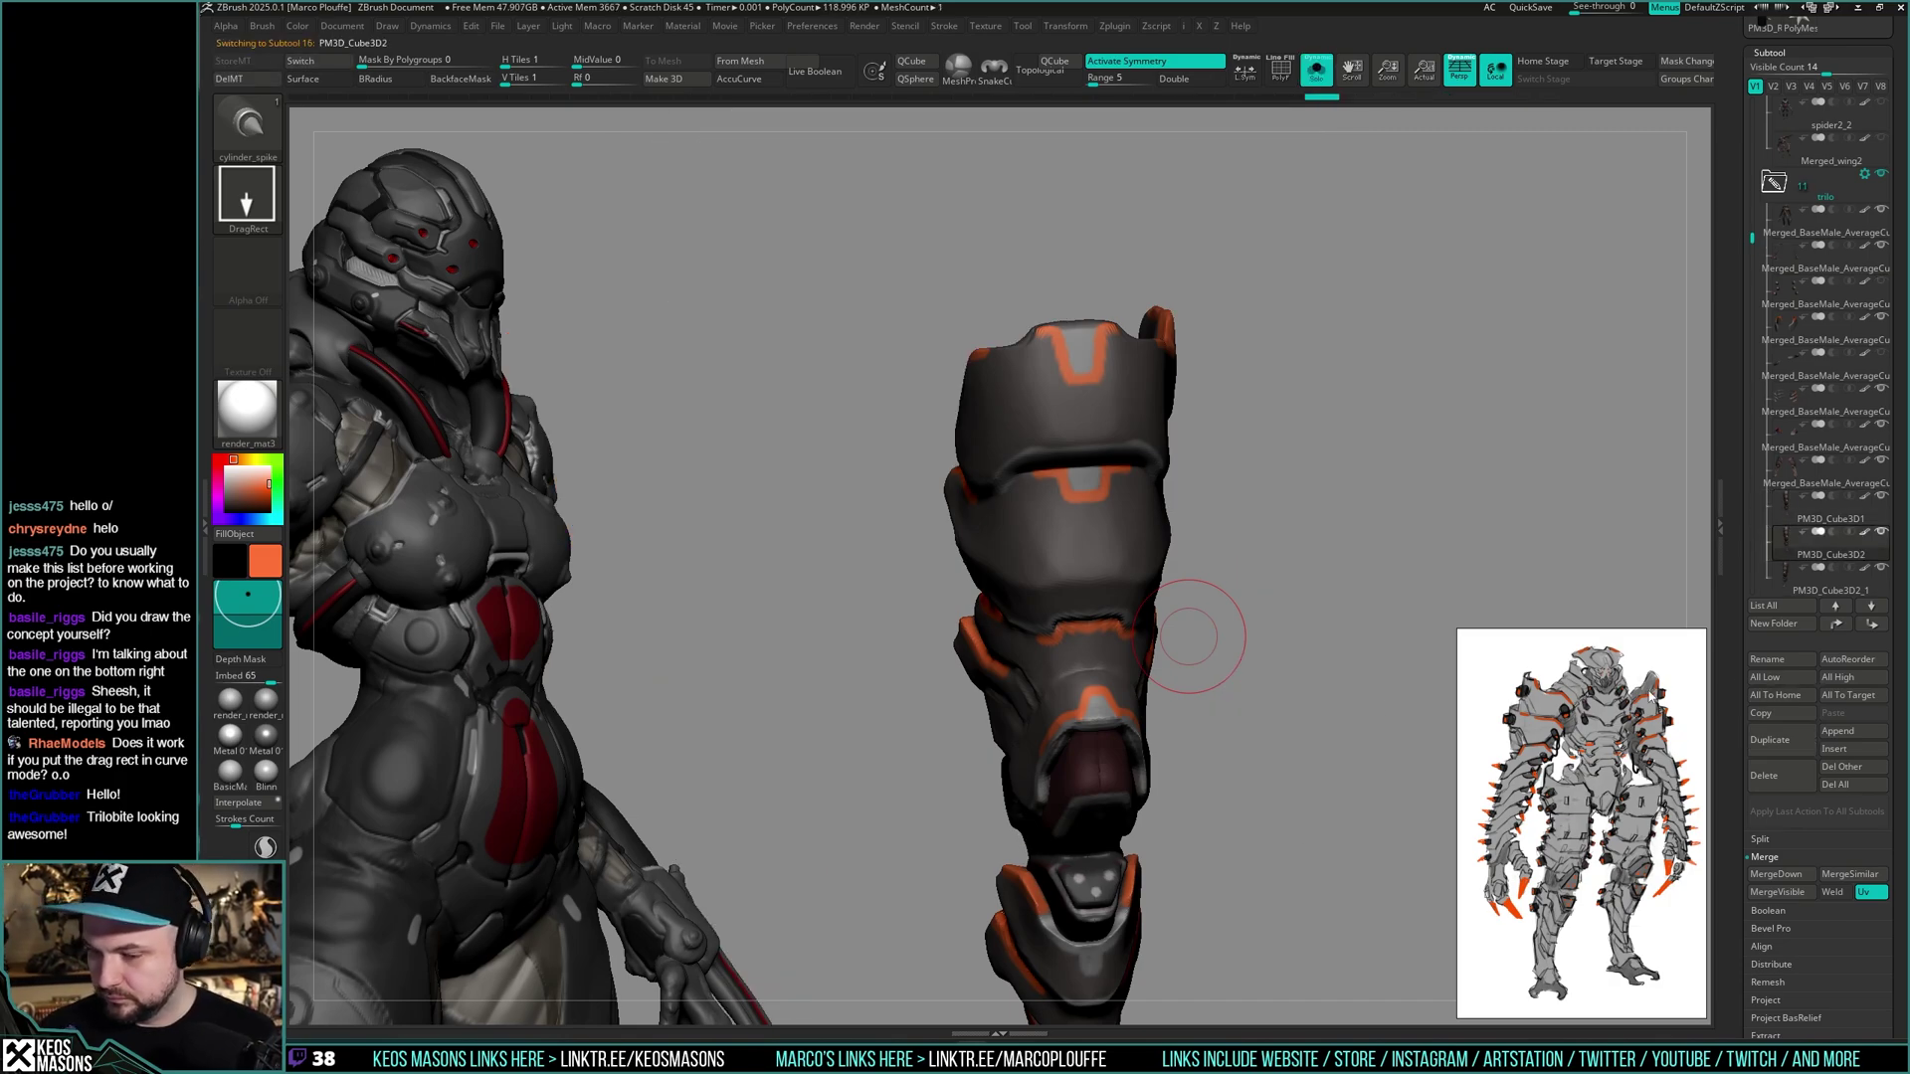
pyautogui.hotkey('ctrl', 'shift', 's')
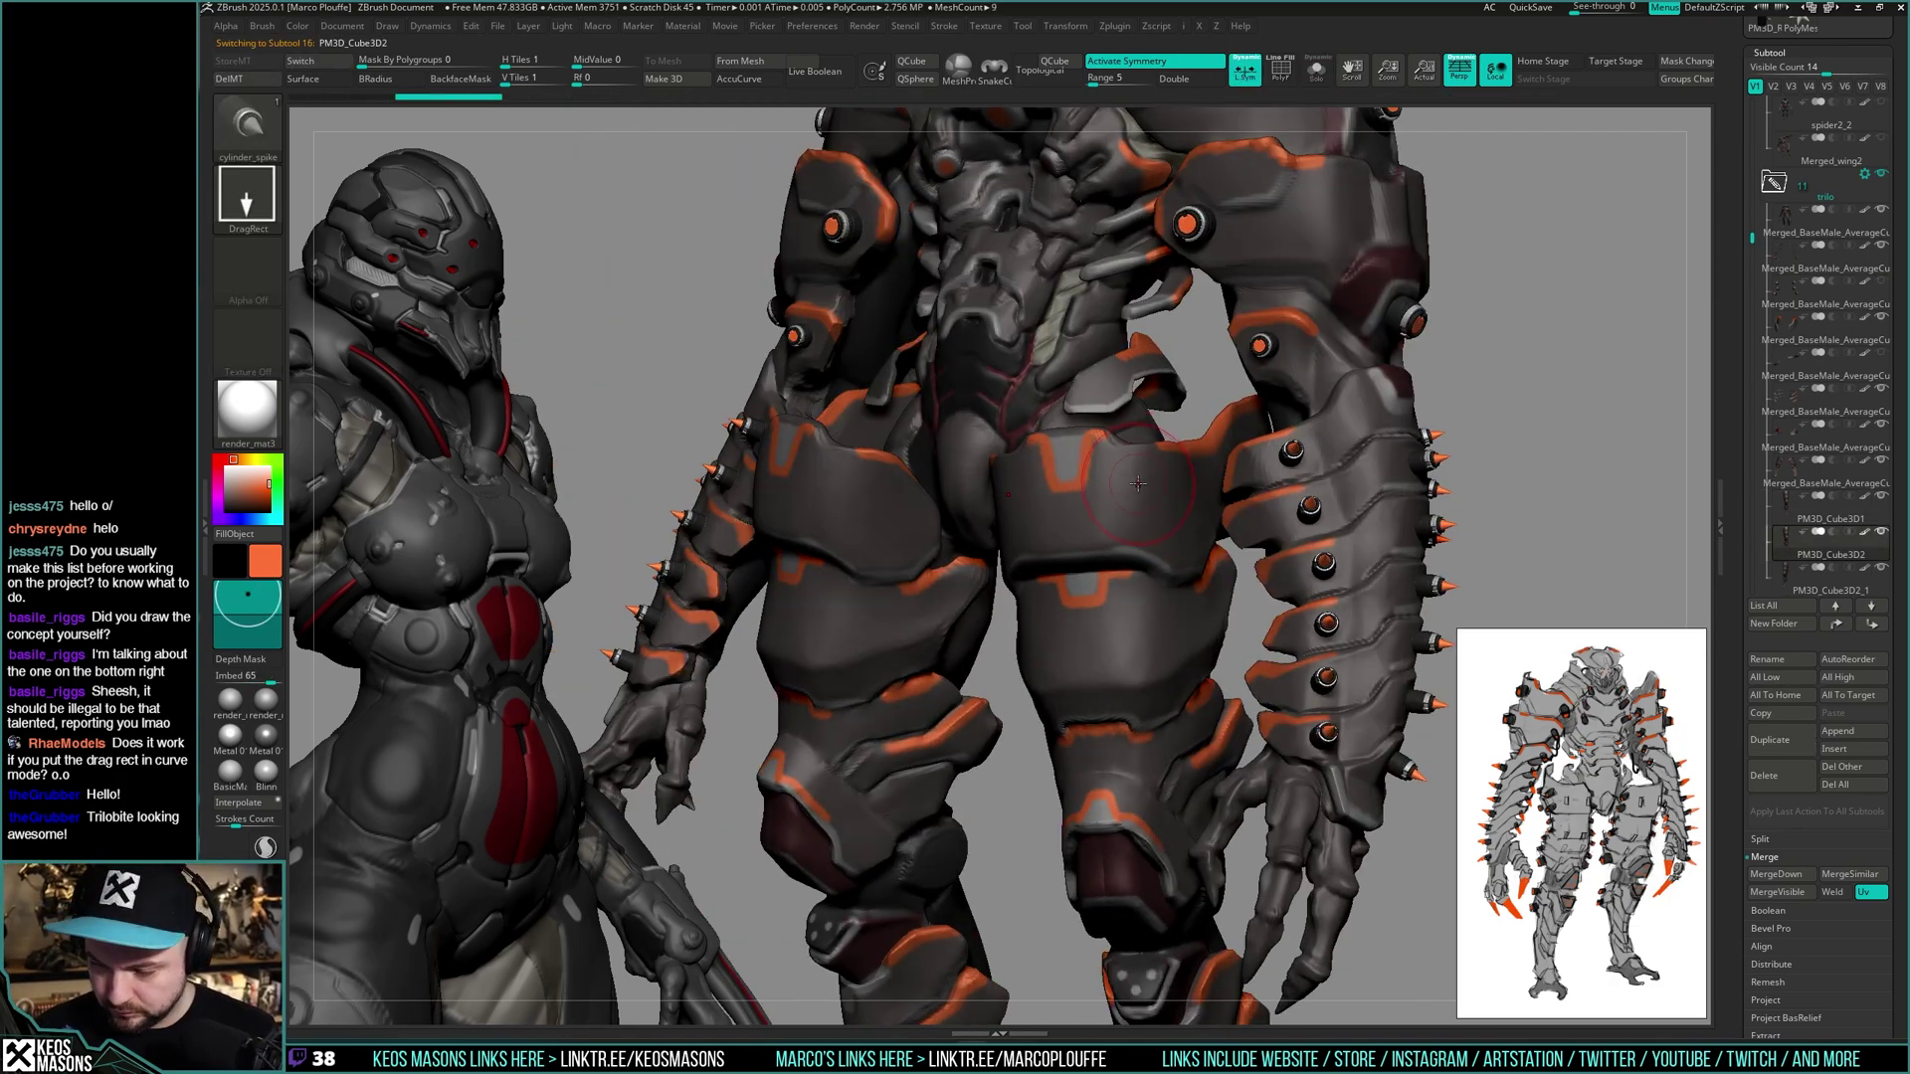
# - Try inserting large spikes on the inner and outer sides of the left leg, then undo them
pyautogui.moveTo(1137, 483)
pyautogui.mouseDown(button='right')
pyautogui.moveTo(969, 493)
pyautogui.moveTo(1055, 487)
pyautogui.moveTo(992, 490)
pyautogui.moveTo(1163, 682)
pyautogui.moveTo(1033, 541)
pyautogui.moveTo(992, 588)
pyautogui.moveTo(1134, 545)
pyautogui.moveTo(1065, 550)
pyautogui.moveTo(1109, 497)
pyautogui.moveTo(1401, 556)
pyautogui.moveTo(1420, 521)
pyautogui.mouseUp(button='right')
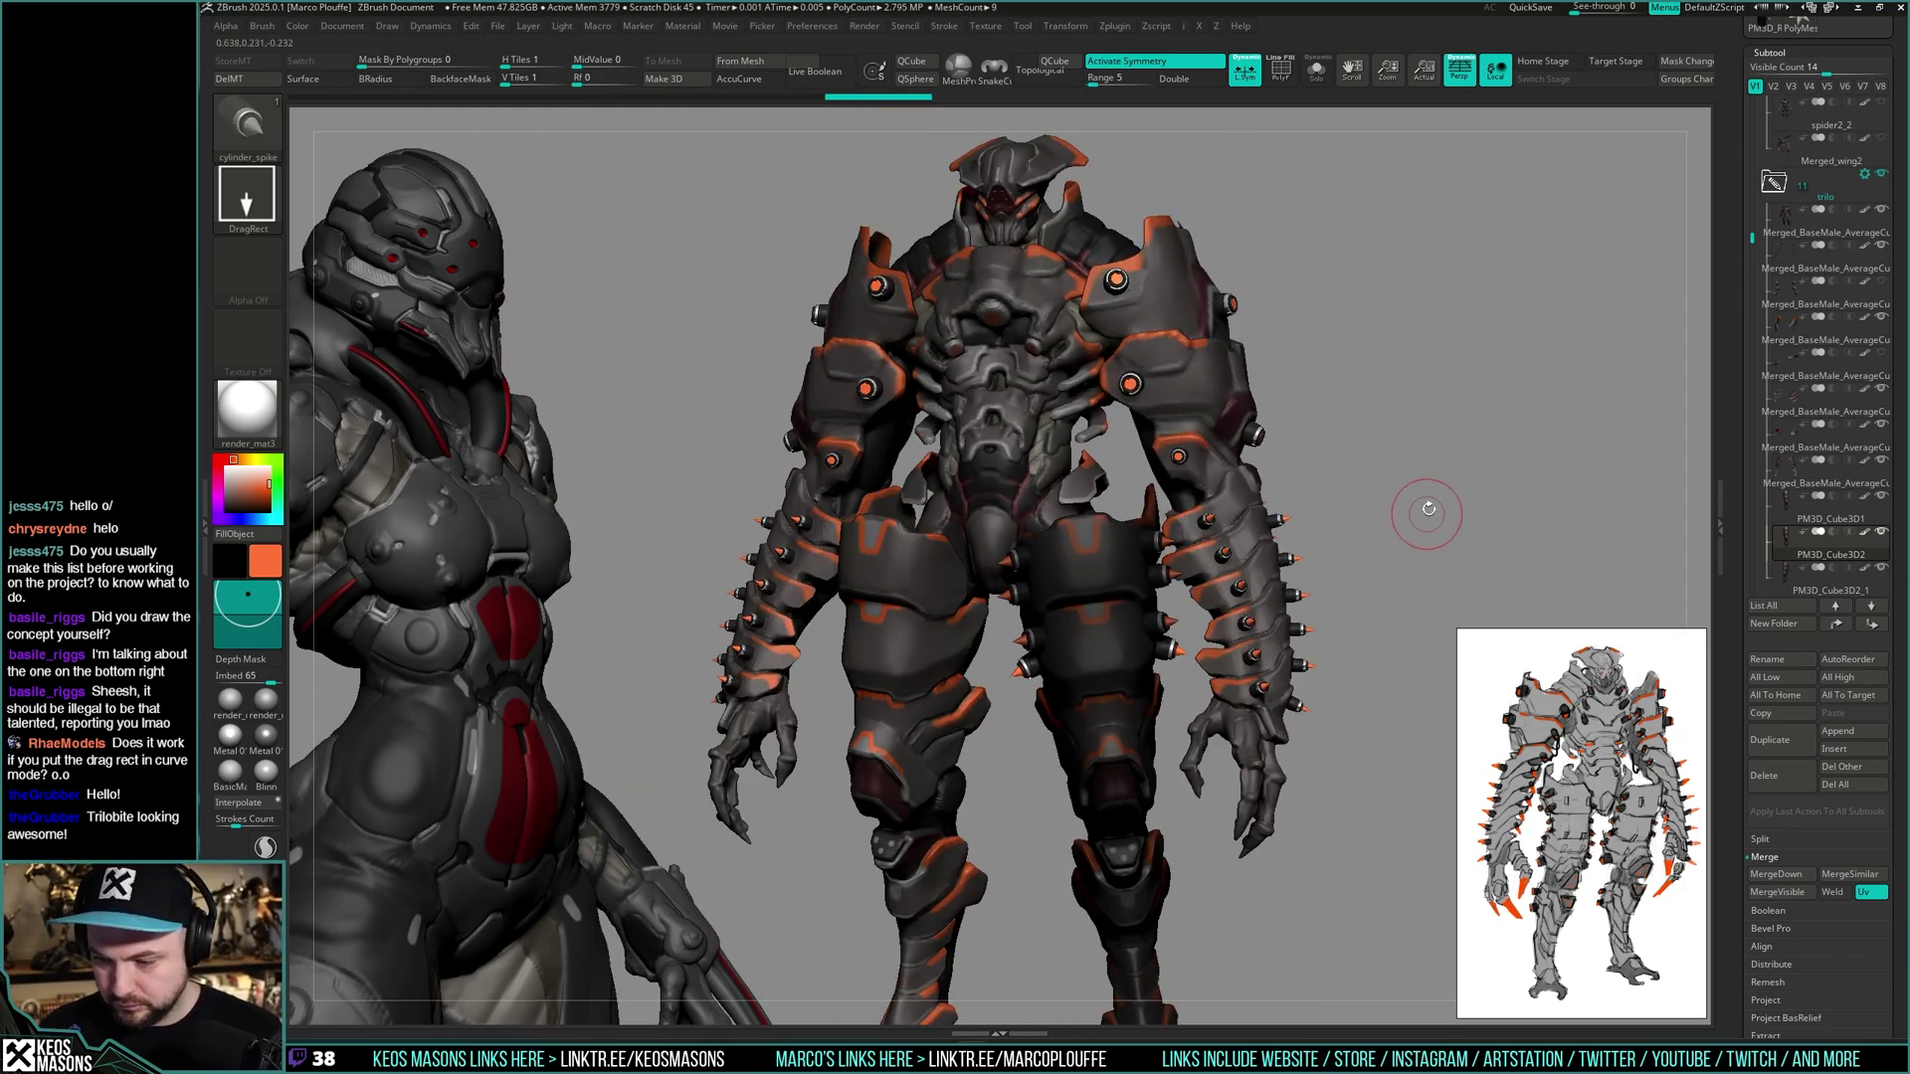
pyautogui.keyDown('ctrl'); pyautogui.moveTo(1099, 634); pyautogui.dragTo(1019, 541, button='right'); pyautogui.keyUp('ctrl')
pyautogui.hotkey('ctrl', 'z')
pyautogui.hotkey('ctrl', 'z')
pyautogui.hotkey('ctrl', 'z')
pyautogui.hotkey('ctrl', 'z')
# - Reduce the brush size and insert five mirrored spike pairs down the left leg's inner and outer sides, from upper thigh to above the knee
pyautogui.press('space')
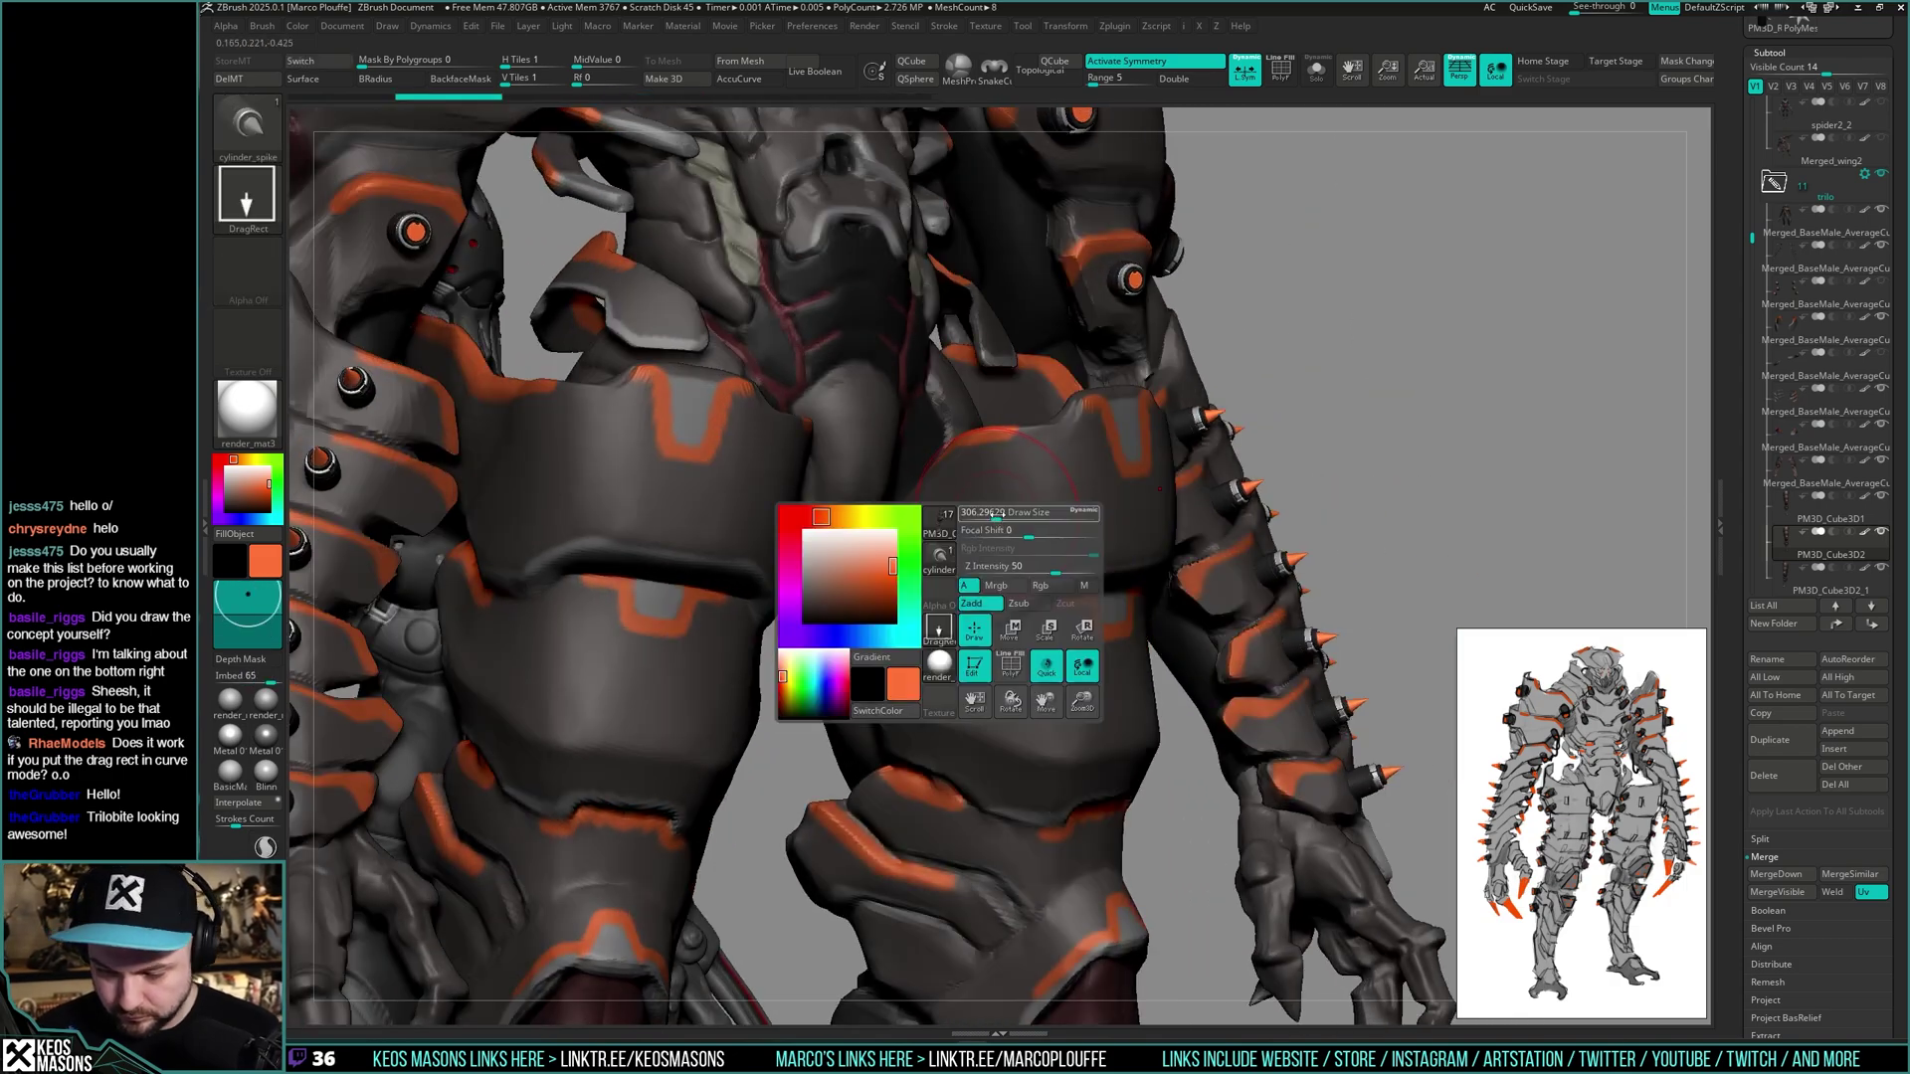
pyautogui.moveTo(998, 517); pyautogui.dragTo(991, 517)
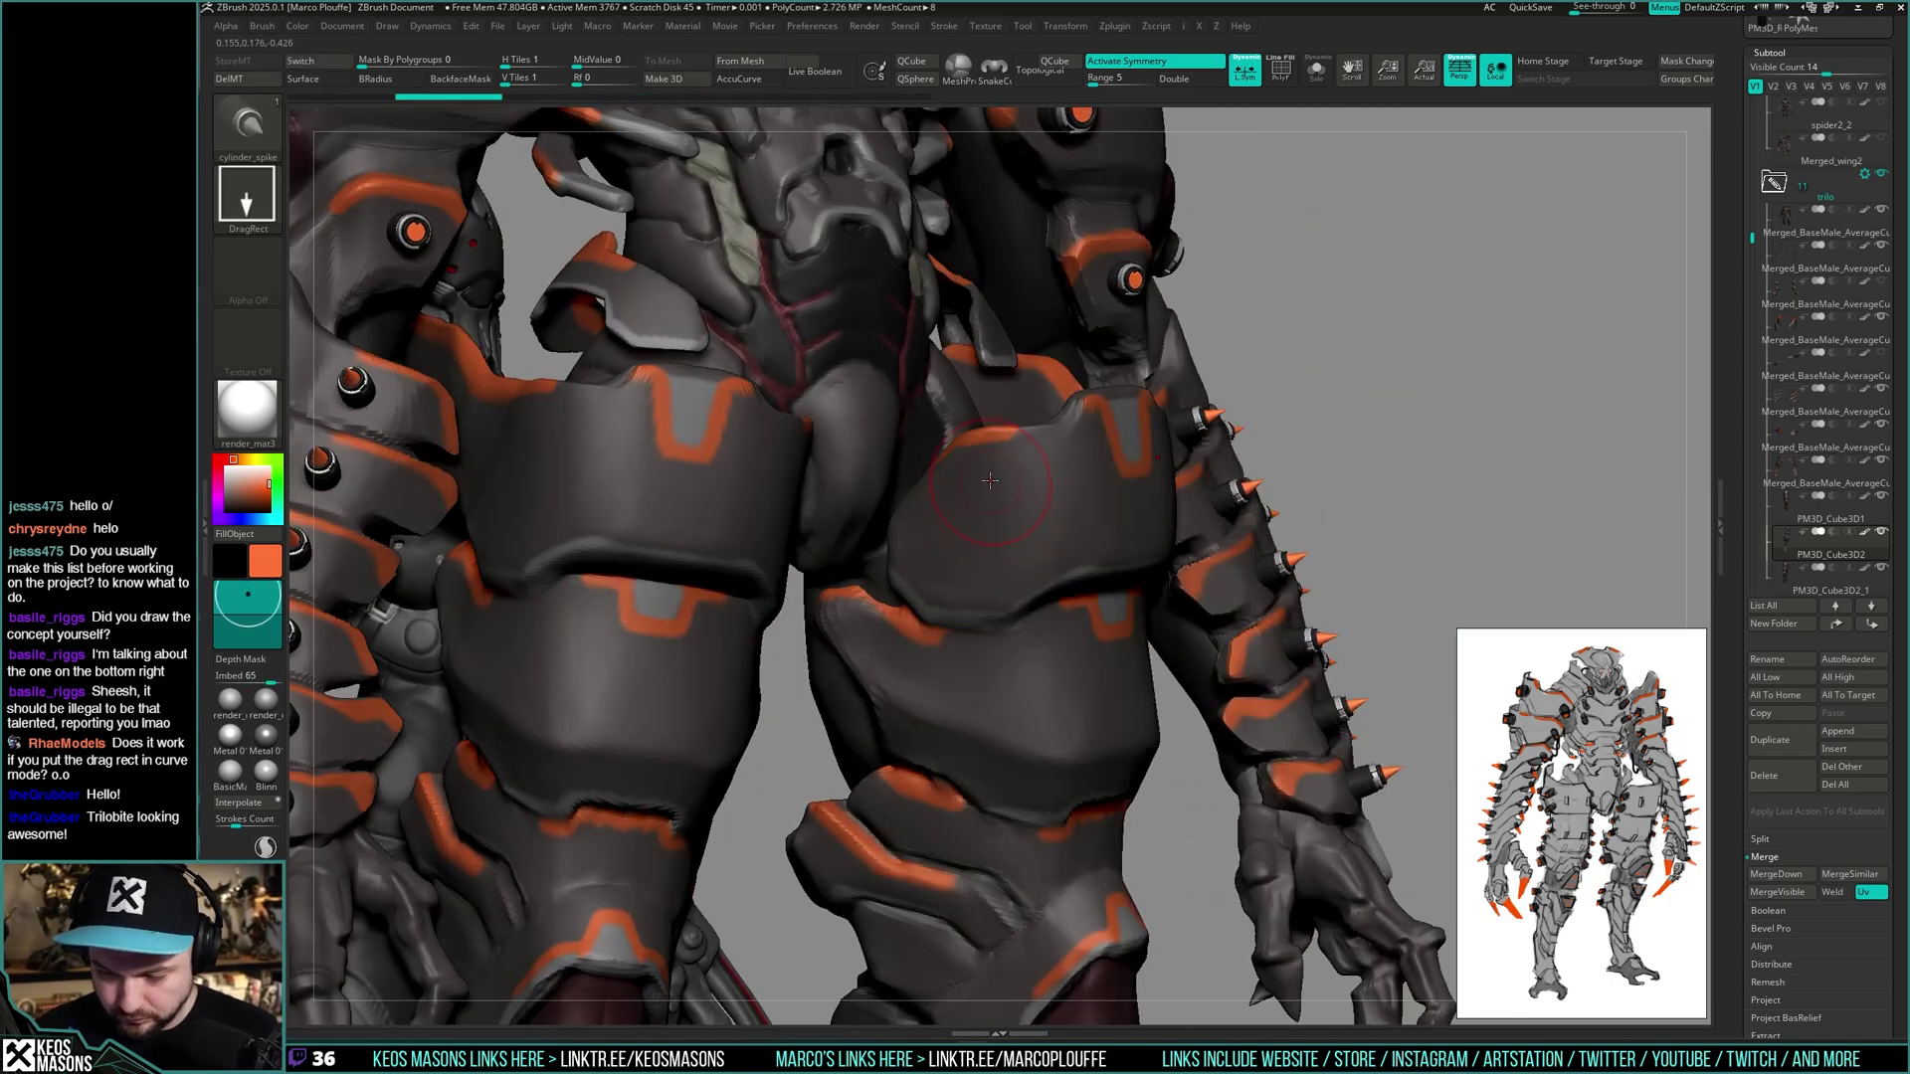
pyautogui.hotkey('ctrl', 'shift', 'z')
pyautogui.moveTo(953, 619); pyautogui.dragTo(1025, 595, button='right')
pyautogui.moveTo(1003, 609); pyautogui.dragTo(1000, 656)
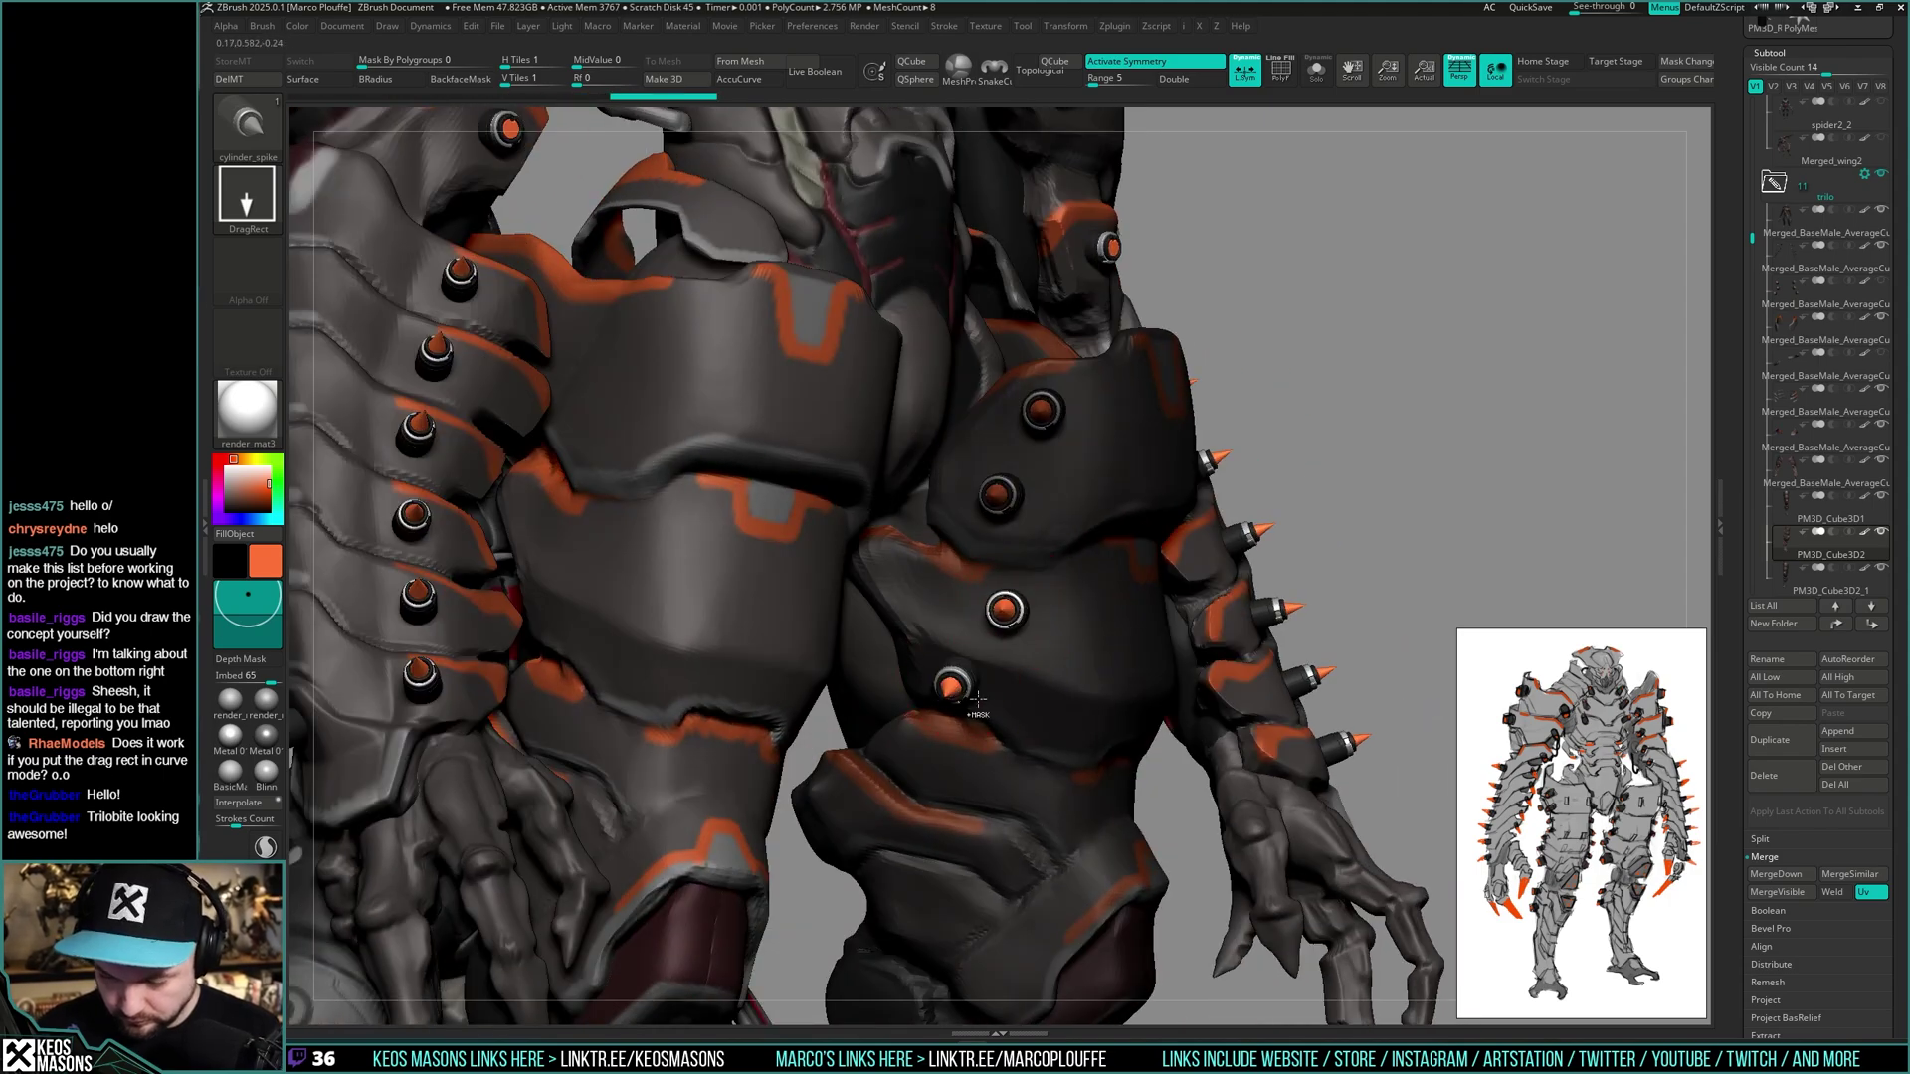
pyautogui.moveTo(961, 683); pyautogui.dragTo(980, 621, button='right')
pyautogui.hotkey('ctrl', 'z')
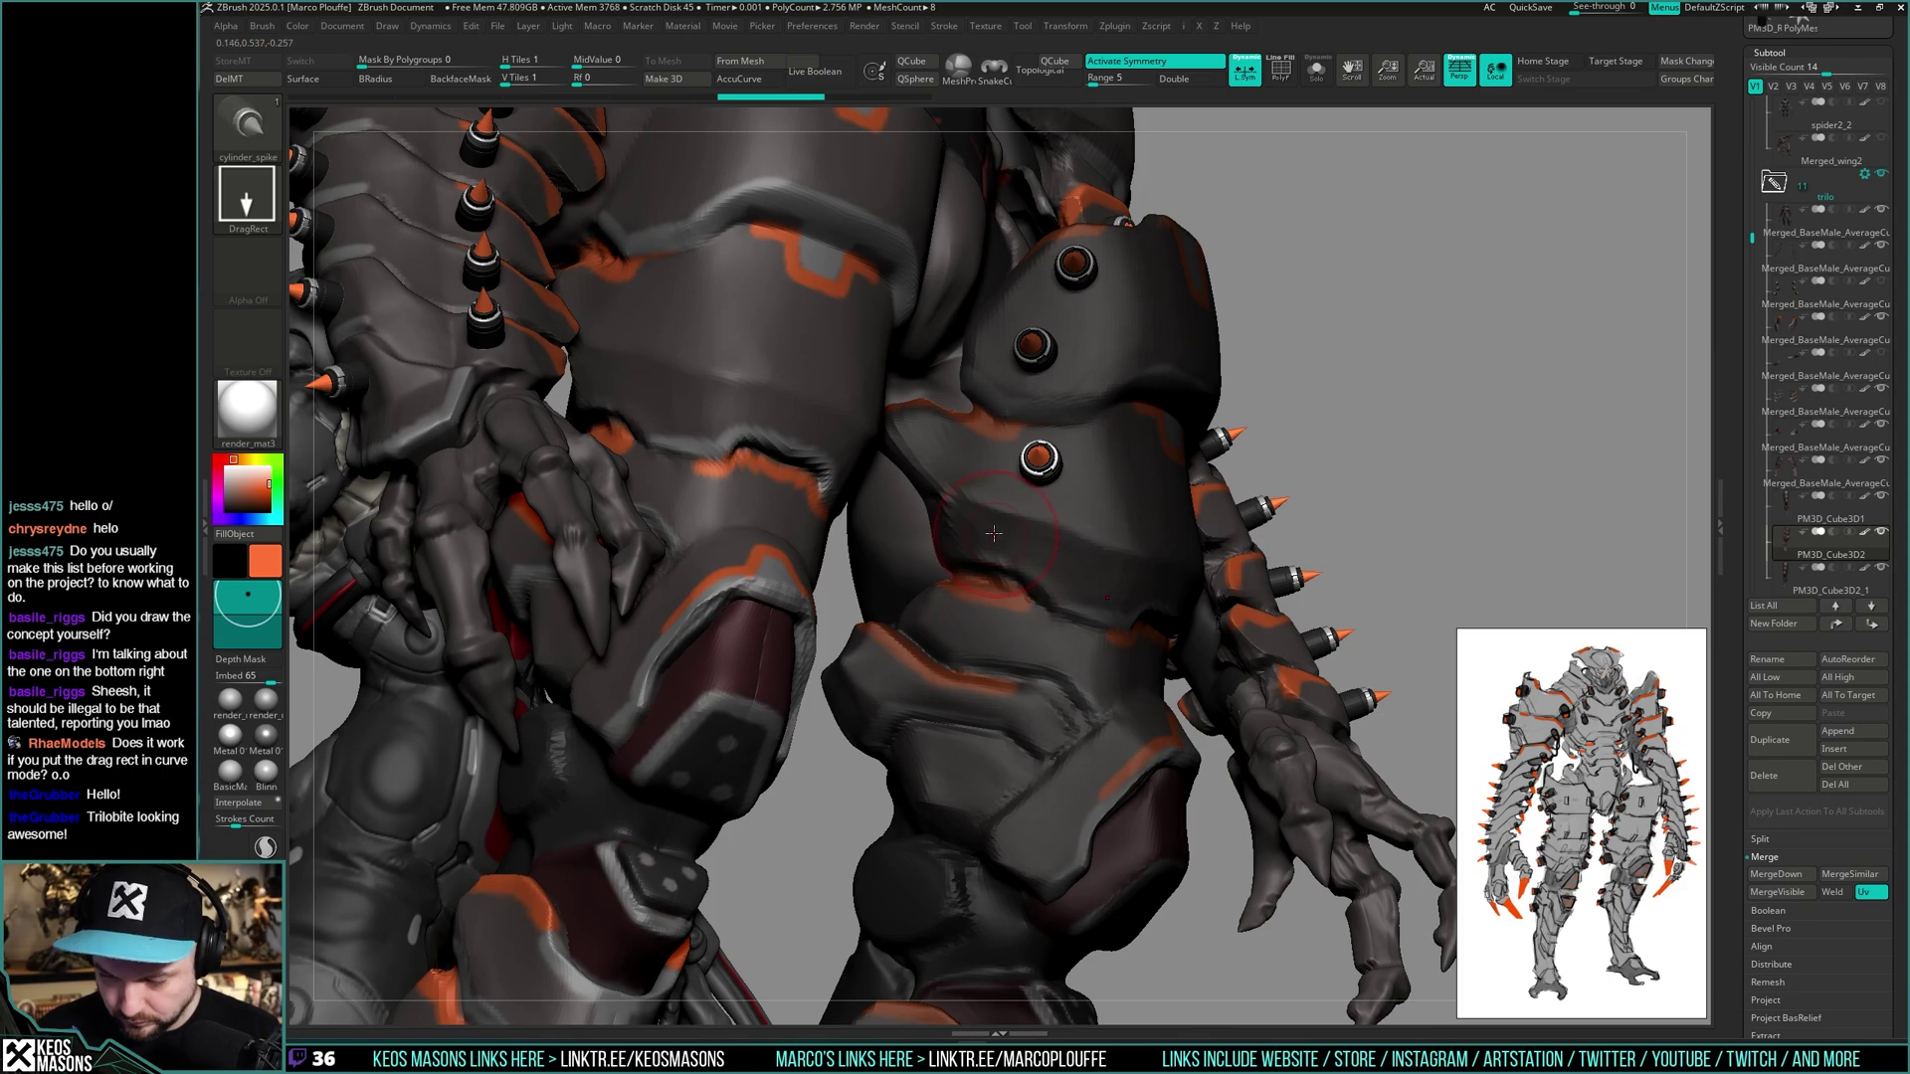
pyautogui.hotkey('ctrl', 'shift', 'z')
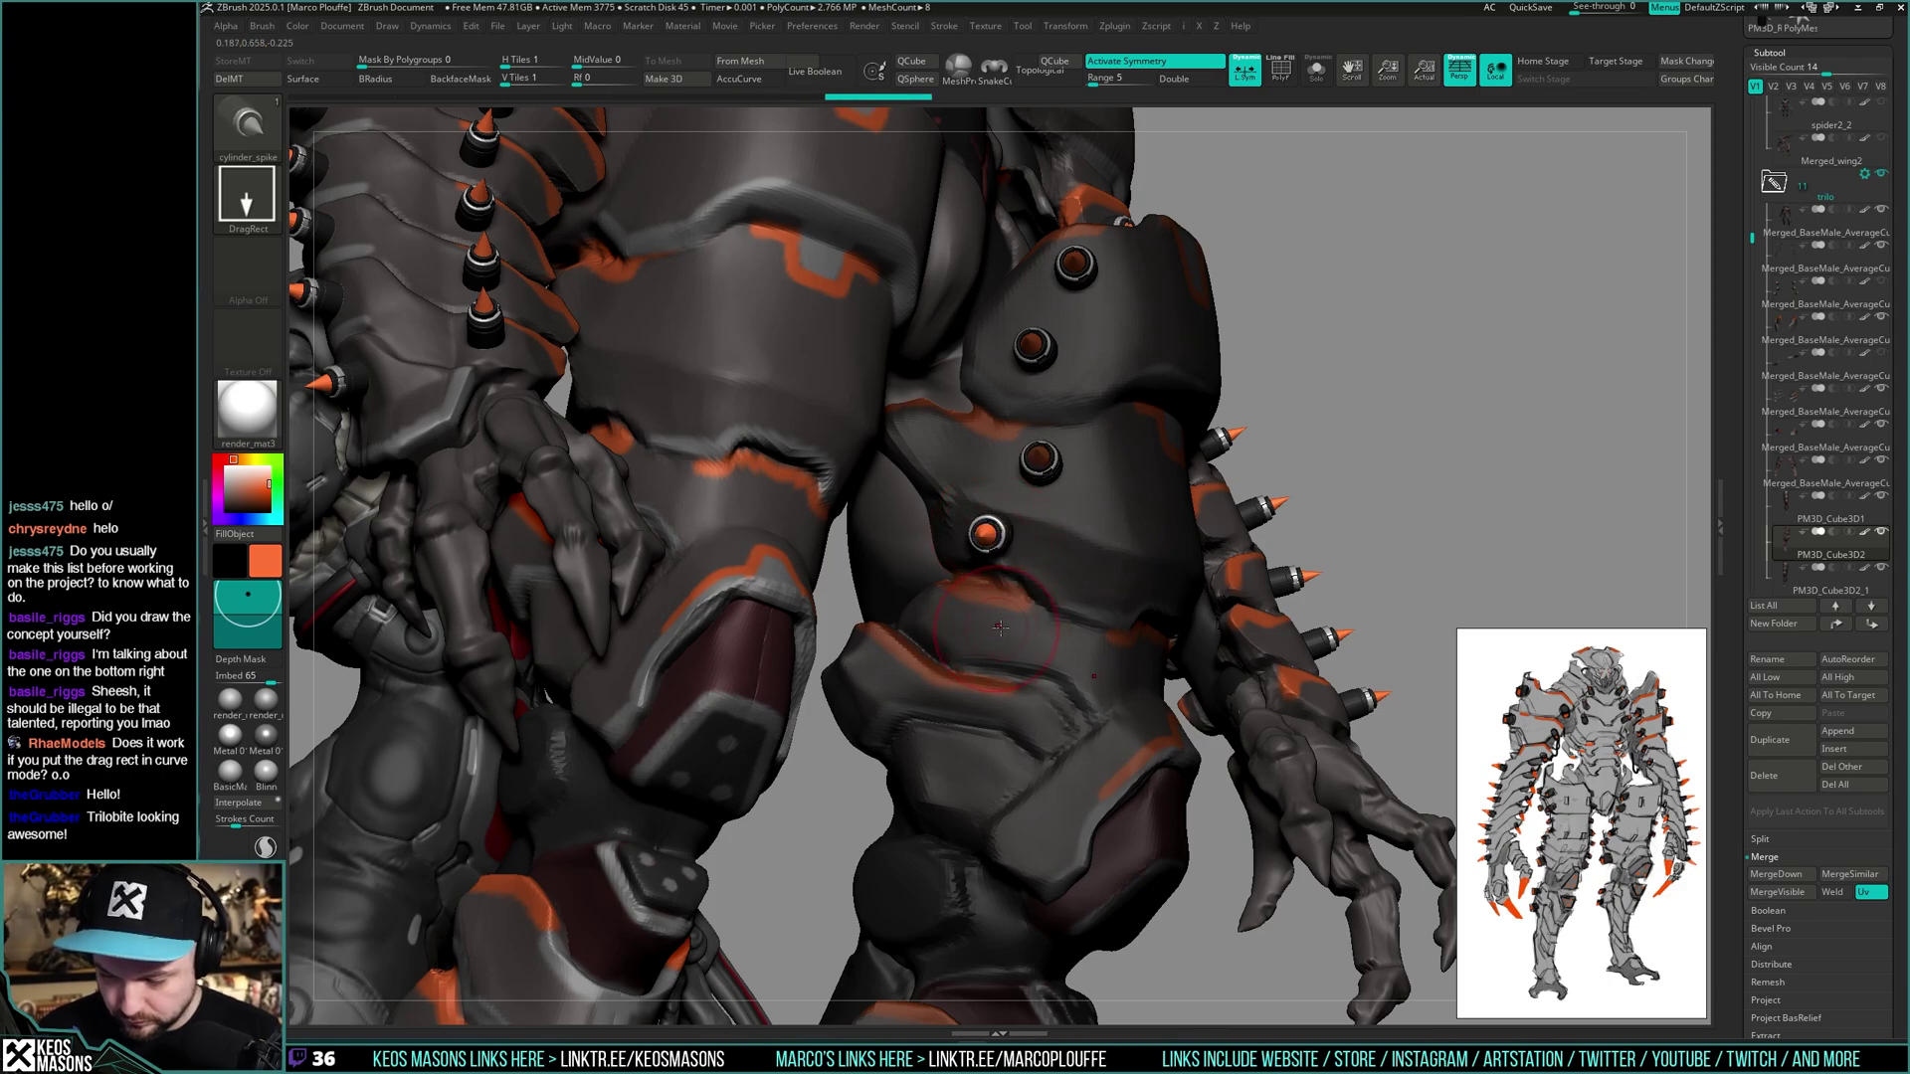
pyautogui.moveTo(1005, 628); pyautogui.dragTo(1040, 651)
# - Isolate the duplicated leg subtool, hide its leg pieces and delete them so only the ten spikes remain
pyautogui.moveTo(1113, 595)
pyautogui.mouseDown(button='right')
pyautogui.moveTo(945, 597)
pyautogui.moveTo(1144, 607)
pyautogui.moveTo(1045, 640)
pyautogui.moveTo(1094, 477)
pyautogui.mouseUp(button='right')
pyautogui.moveTo(1516, 446); pyautogui.dragTo(1460, 486, button='right')
pyautogui.hotkey('alt', 's')
pyautogui.hotkey('shift', 'f')
pyautogui.keyDown('ctrl'); pyautogui.moveTo(1268, 583); pyautogui.dragTo(1257, 558, button='right'); pyautogui.keyUp('ctrl')
pyautogui.hotkey('shift', 'f')
pyautogui.keyDown('ctrl'); pyautogui.keyDown('shift'); pyautogui.click(1102, 557); pyautogui.keyUp('shift'); pyautogui.keyUp('ctrl')
pyautogui.keyDown('ctrl'); pyautogui.keyDown('shift'); pyautogui.moveTo(1277, 521); pyautogui.dragTo(1266, 593); pyautogui.keyUp('shift'); pyautogui.keyUp('ctrl')
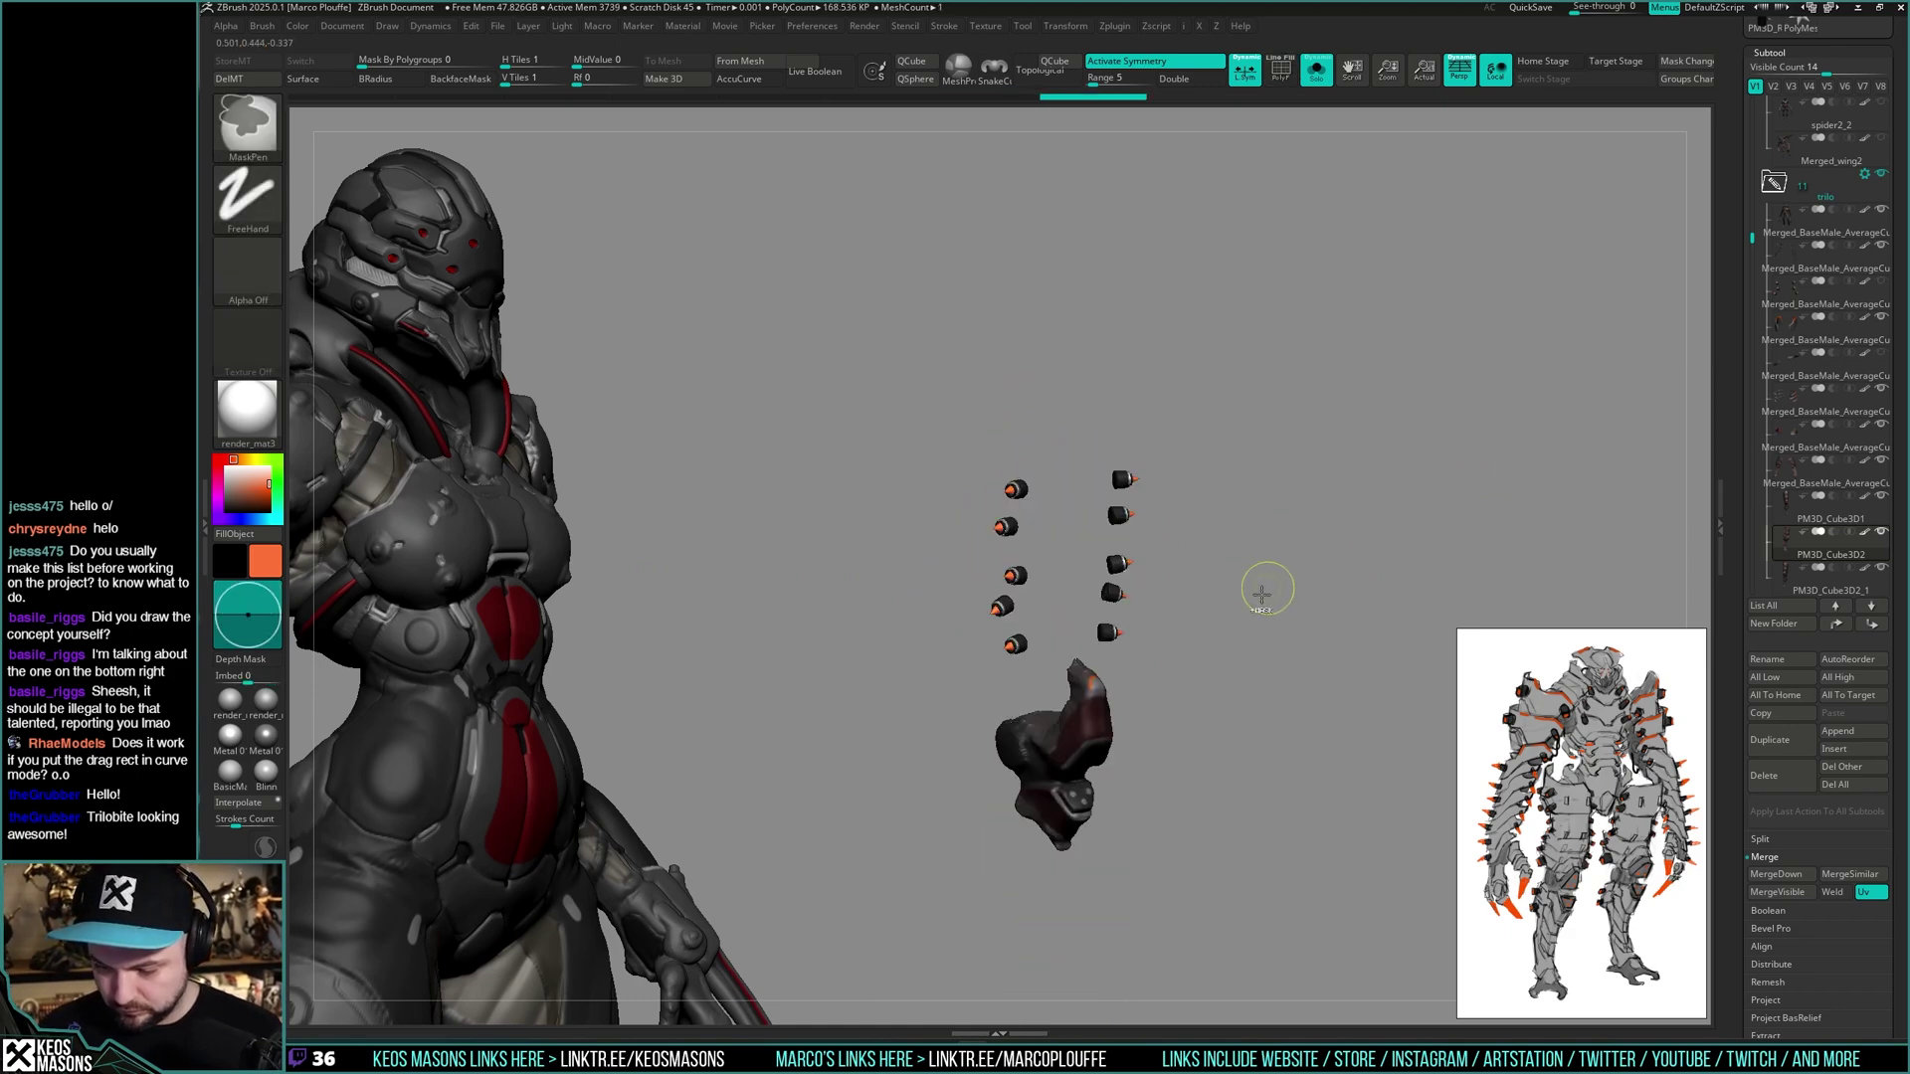
pyautogui.keyDown('alt'); pyautogui.moveTo(1215, 676); pyautogui.dragTo(1212, 562, button='right'); pyautogui.keyUp('alt')
pyautogui.keyDown('ctrl'); pyautogui.keyDown('shift'); pyautogui.click(1100, 605); pyautogui.keyUp('shift'); pyautogui.keyUp('ctrl')
pyautogui.moveTo(1317, 533)
pyautogui.mouseDown(button='right')
pyautogui.moveTo(1274, 531)
pyautogui.moveTo(1304, 548)
pyautogui.mouseUp(button='right')
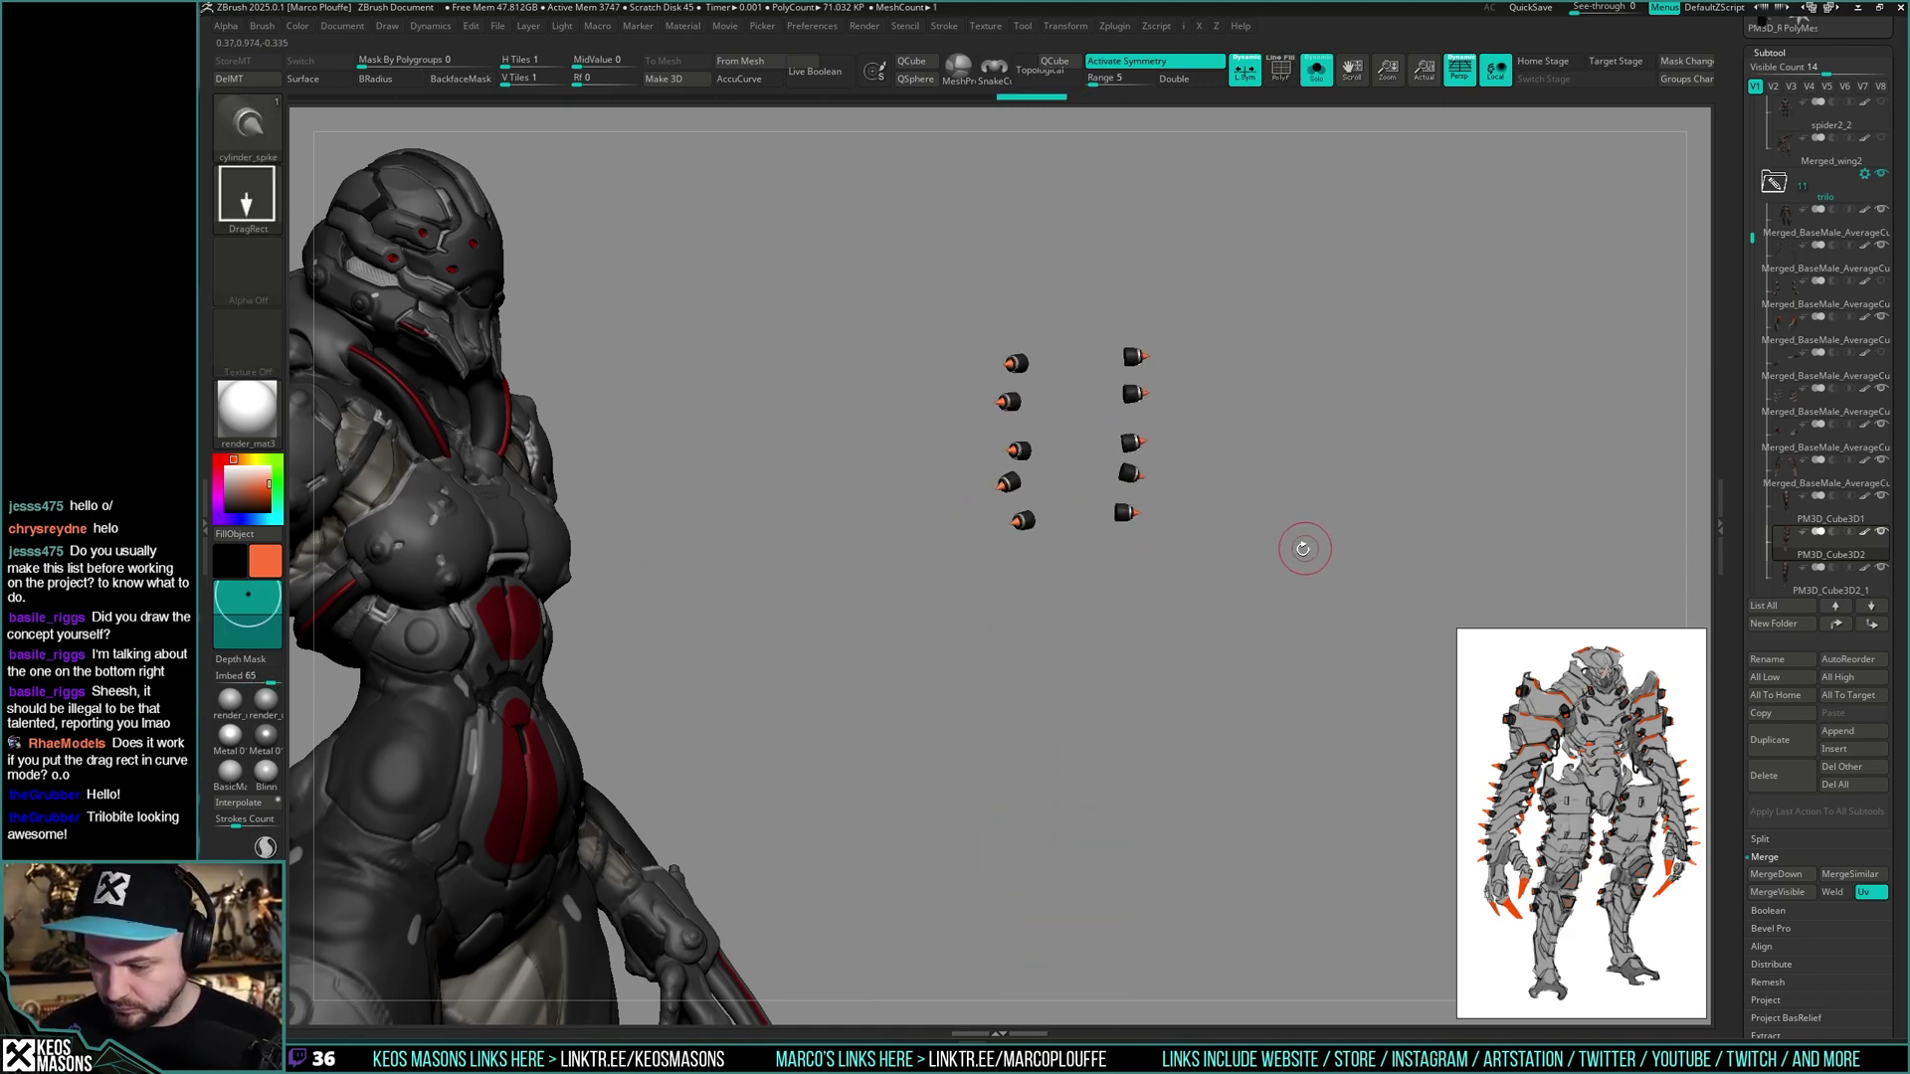
pyautogui.hotkey('ctrl', 'shift')
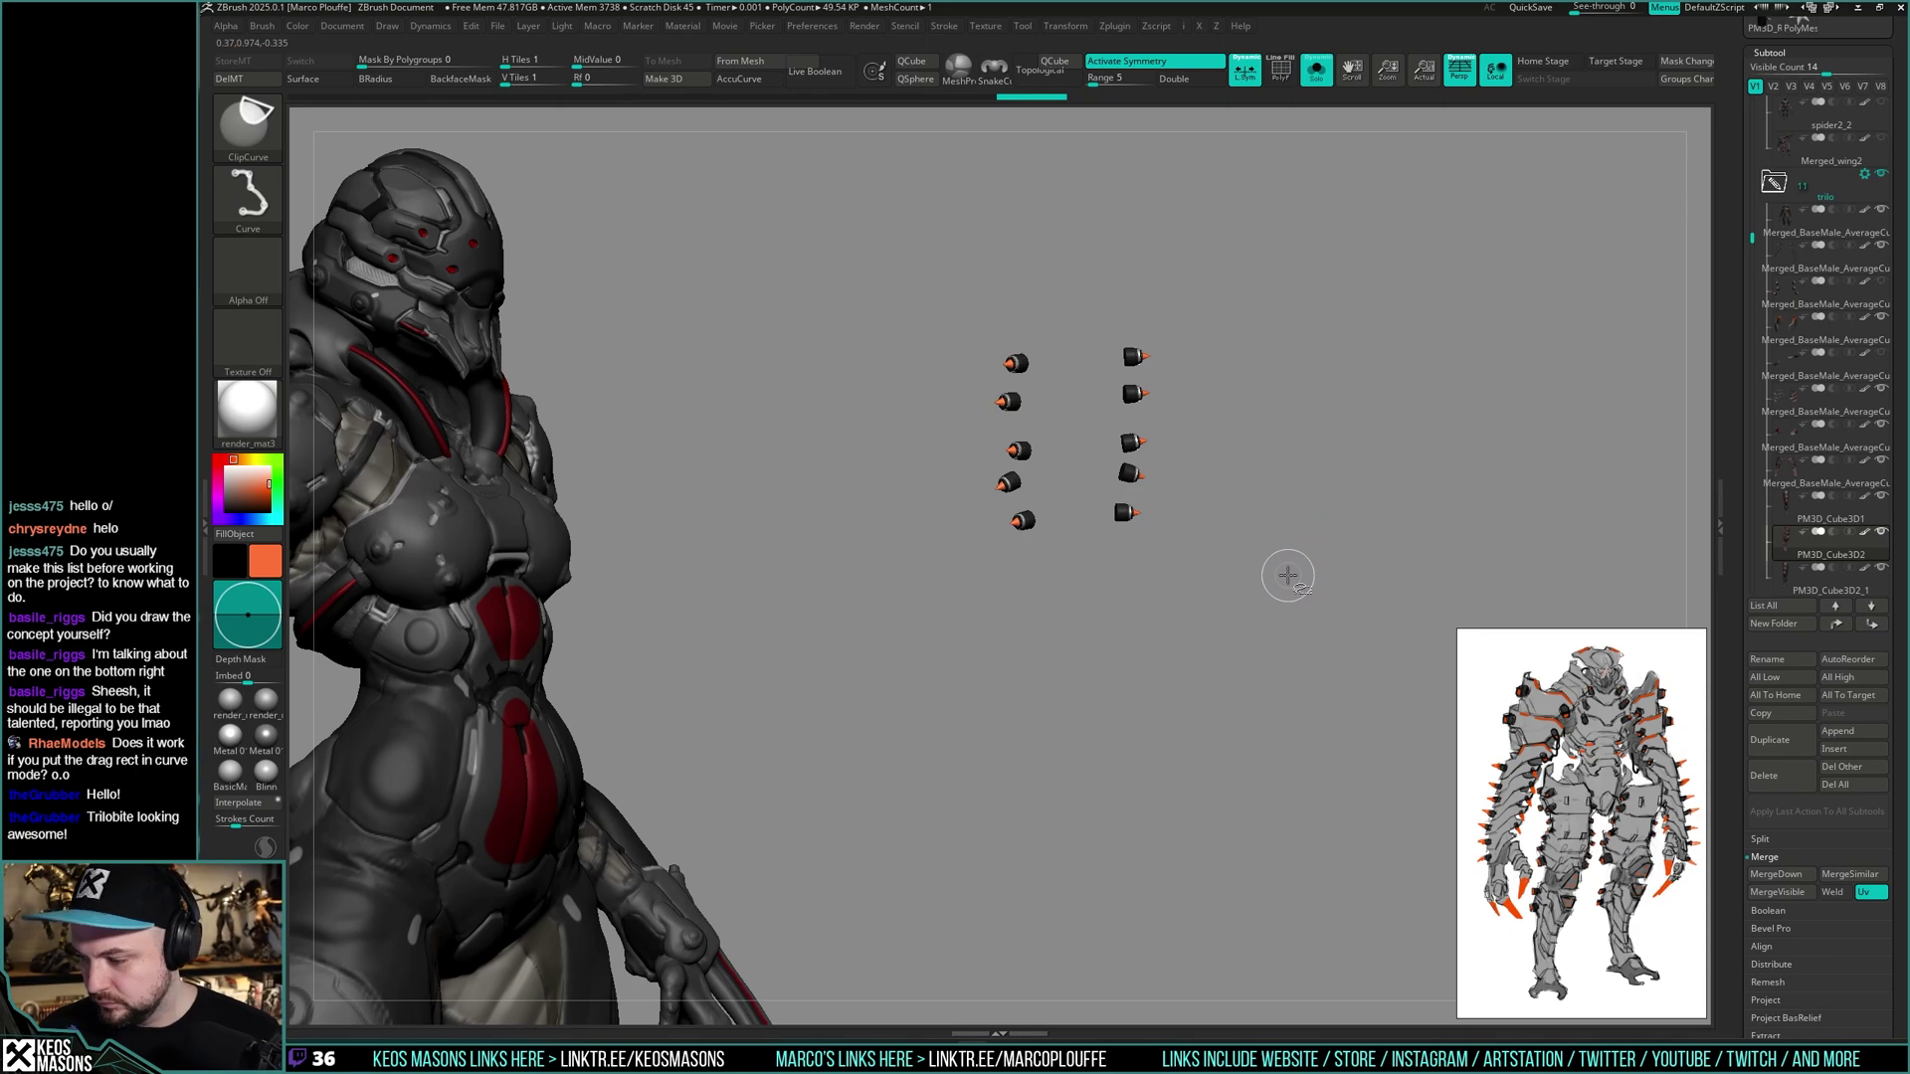
# - Place the leg spikes' subtool above the leg, delete its extra copy and reselect the spikes with the full body shown
pyautogui.moveTo(1790, 550); pyautogui.dragTo(1798, 507)
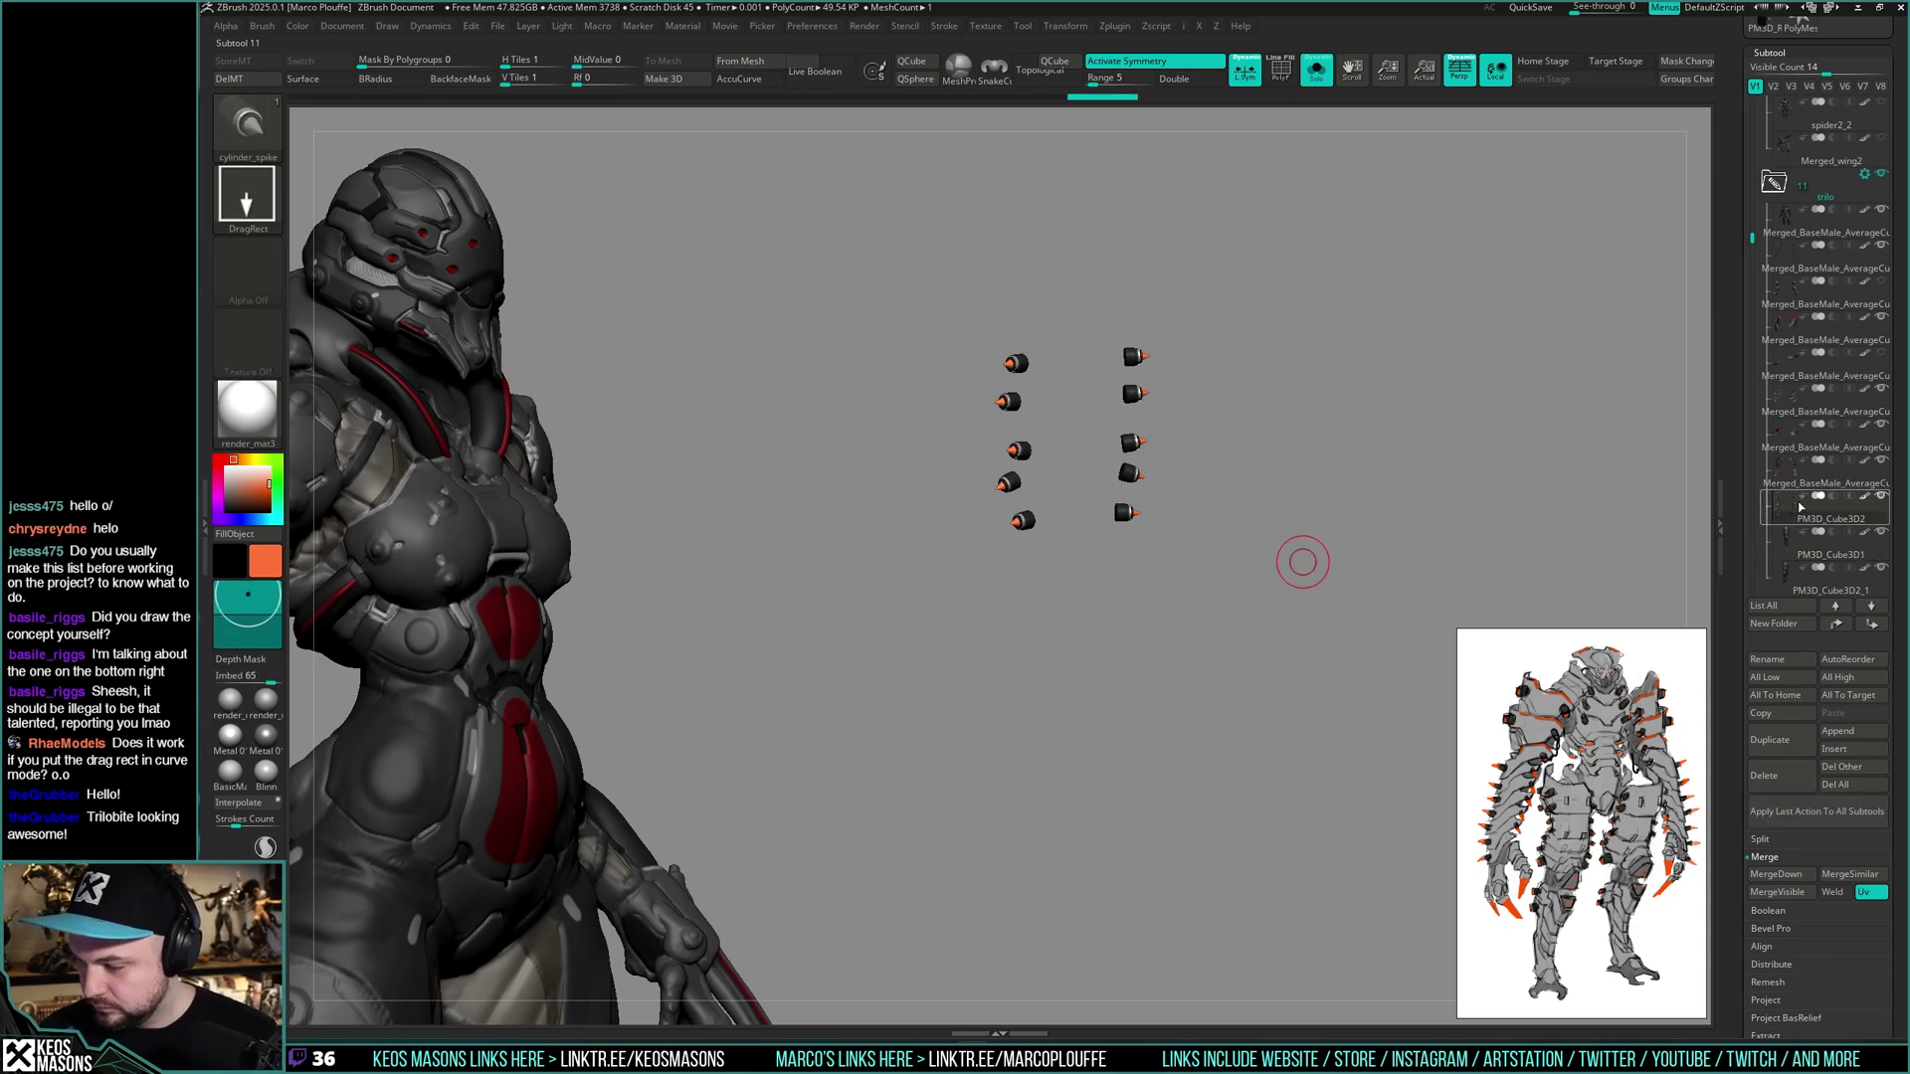
pyautogui.moveTo(1878, 515)
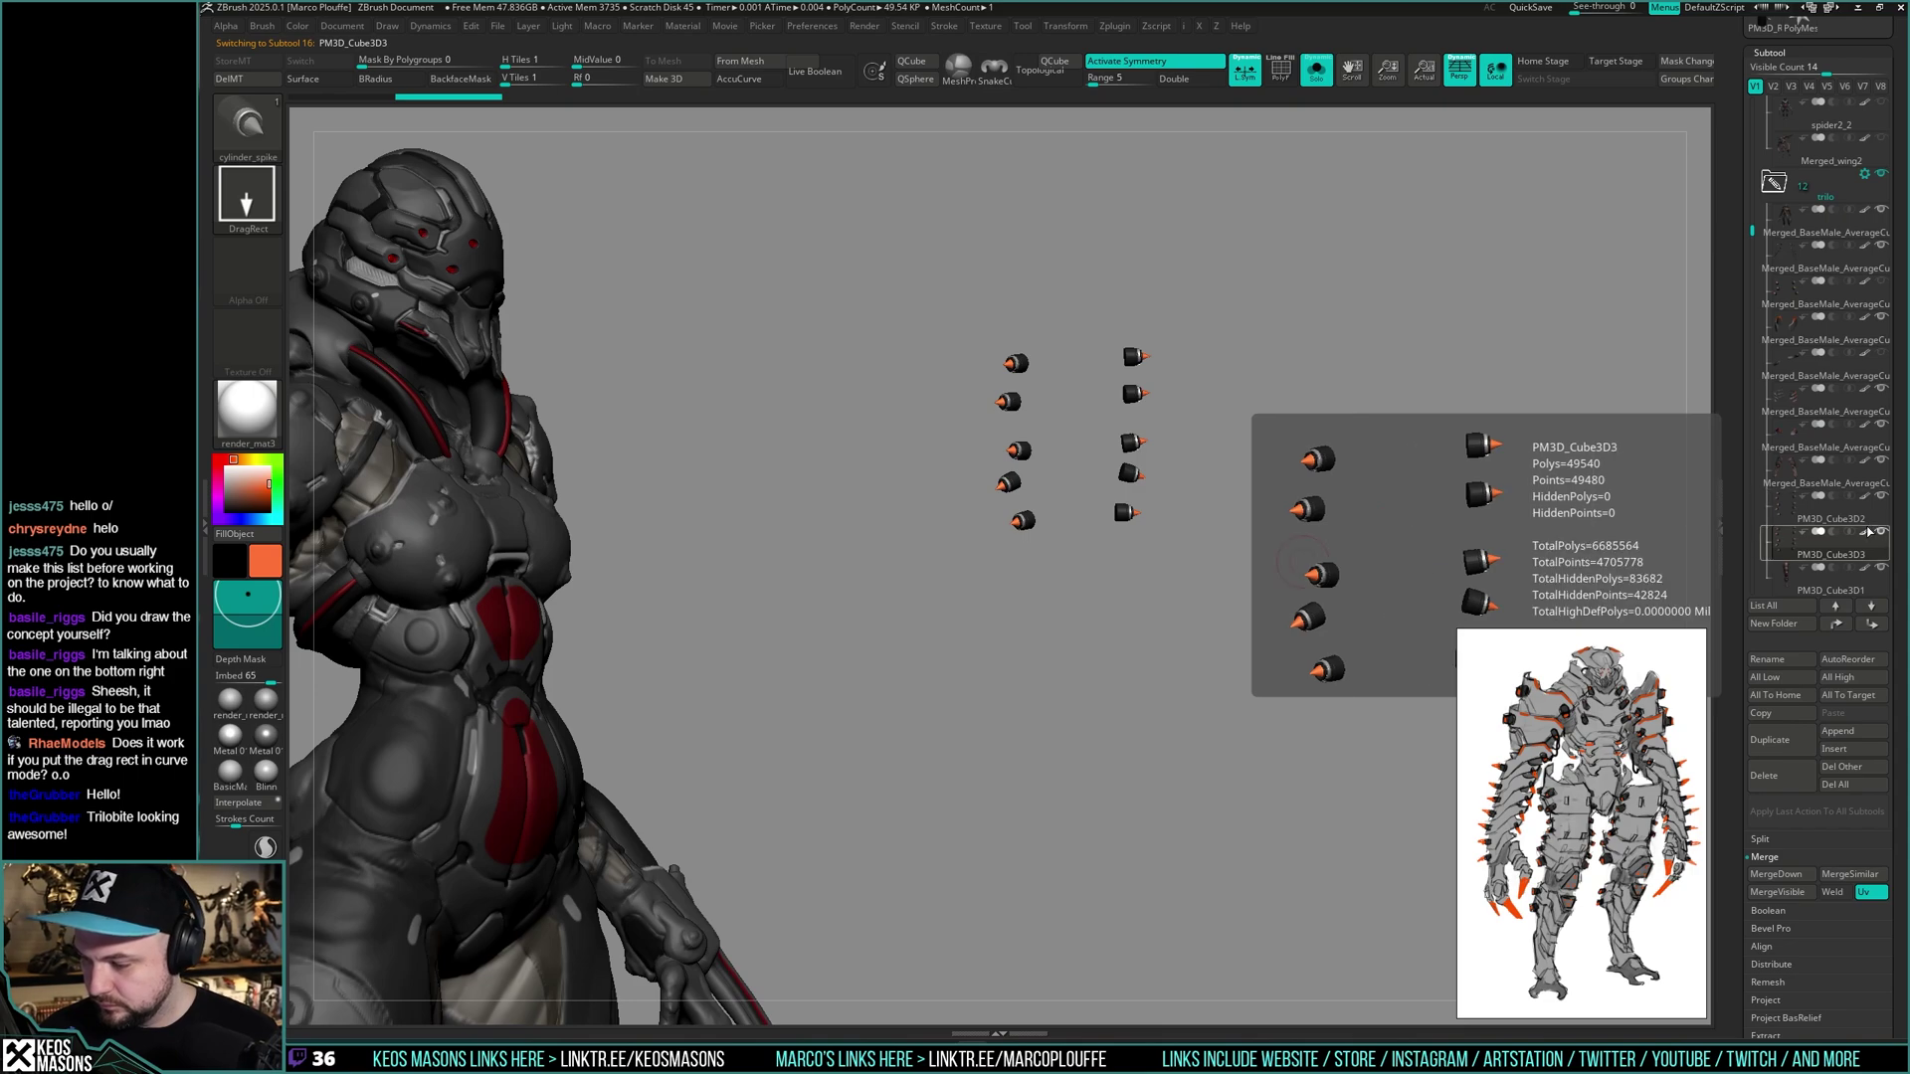
pyautogui.click(1768, 776)
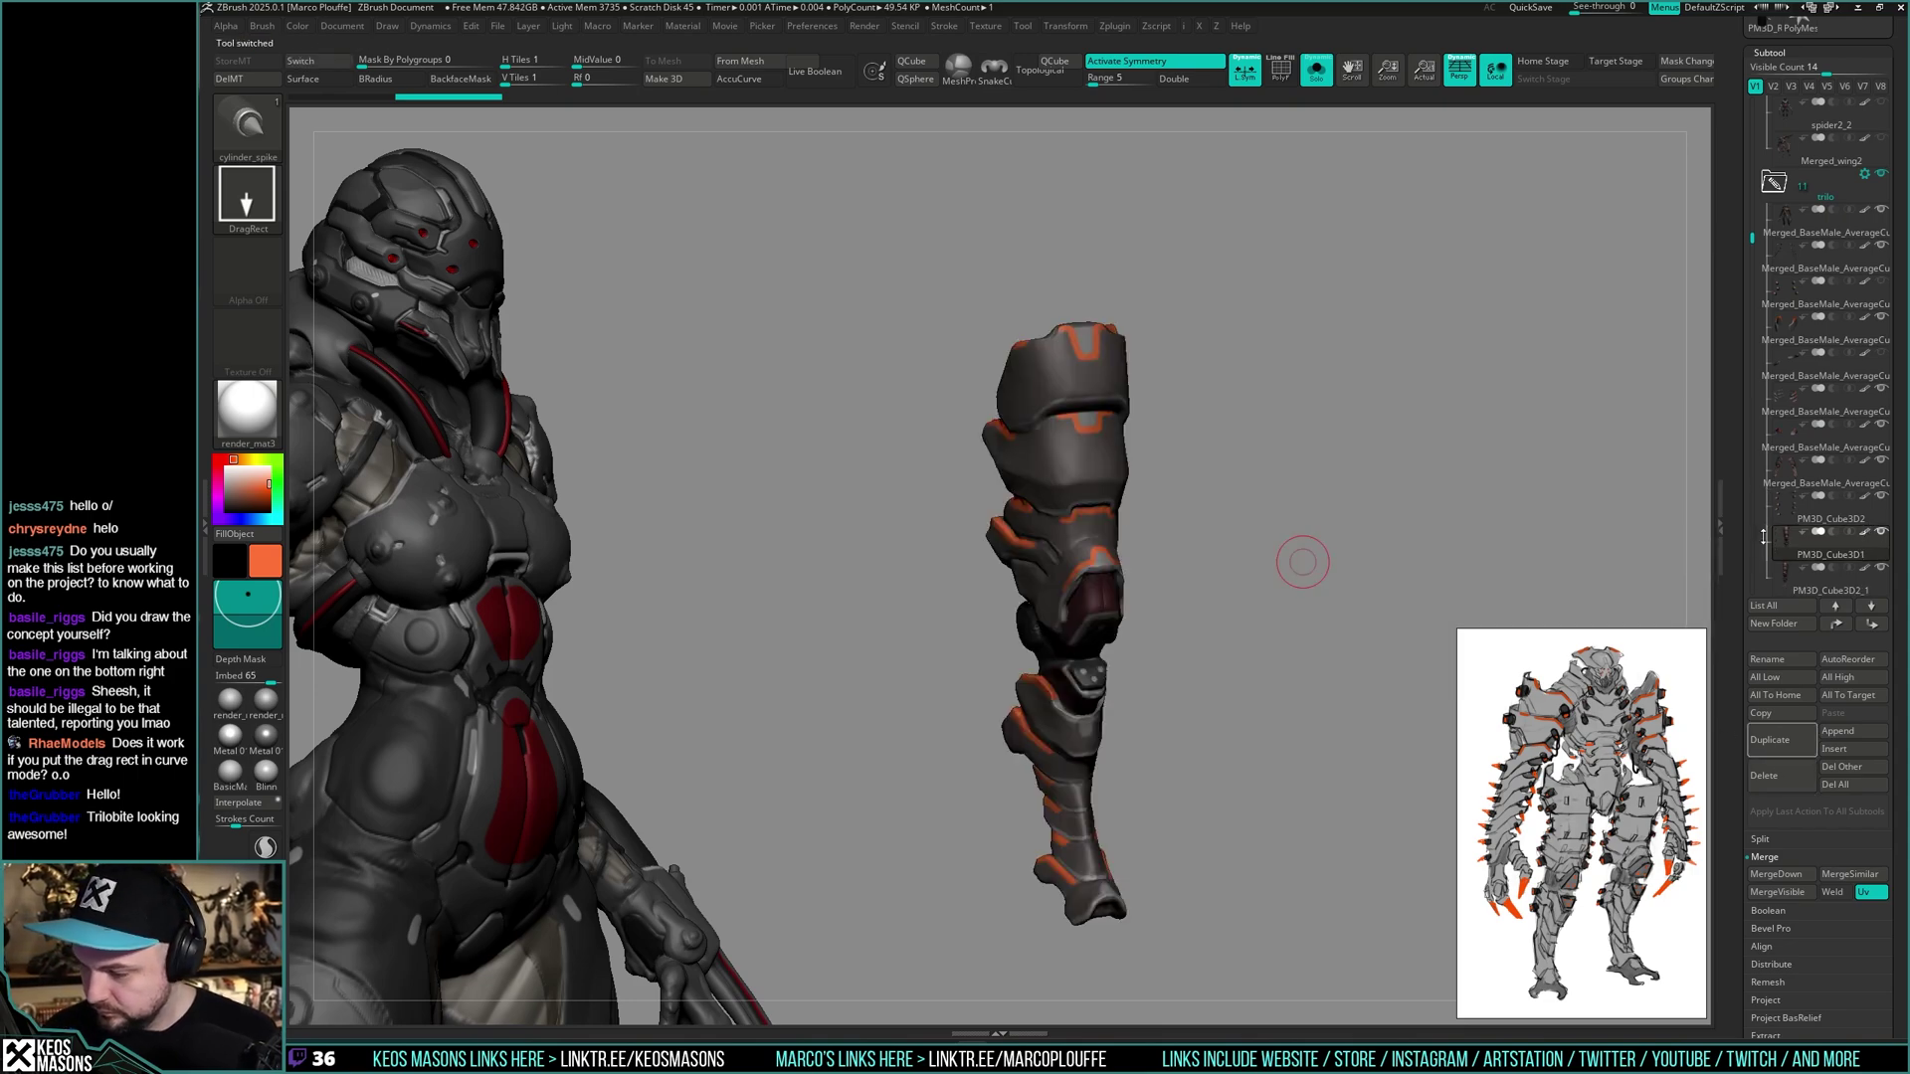
pyautogui.press('Up')
pyautogui.keyDown('alt'); pyautogui.moveTo(1085, 386); pyautogui.dragTo(1094, 846); pyautogui.keyUp('alt')
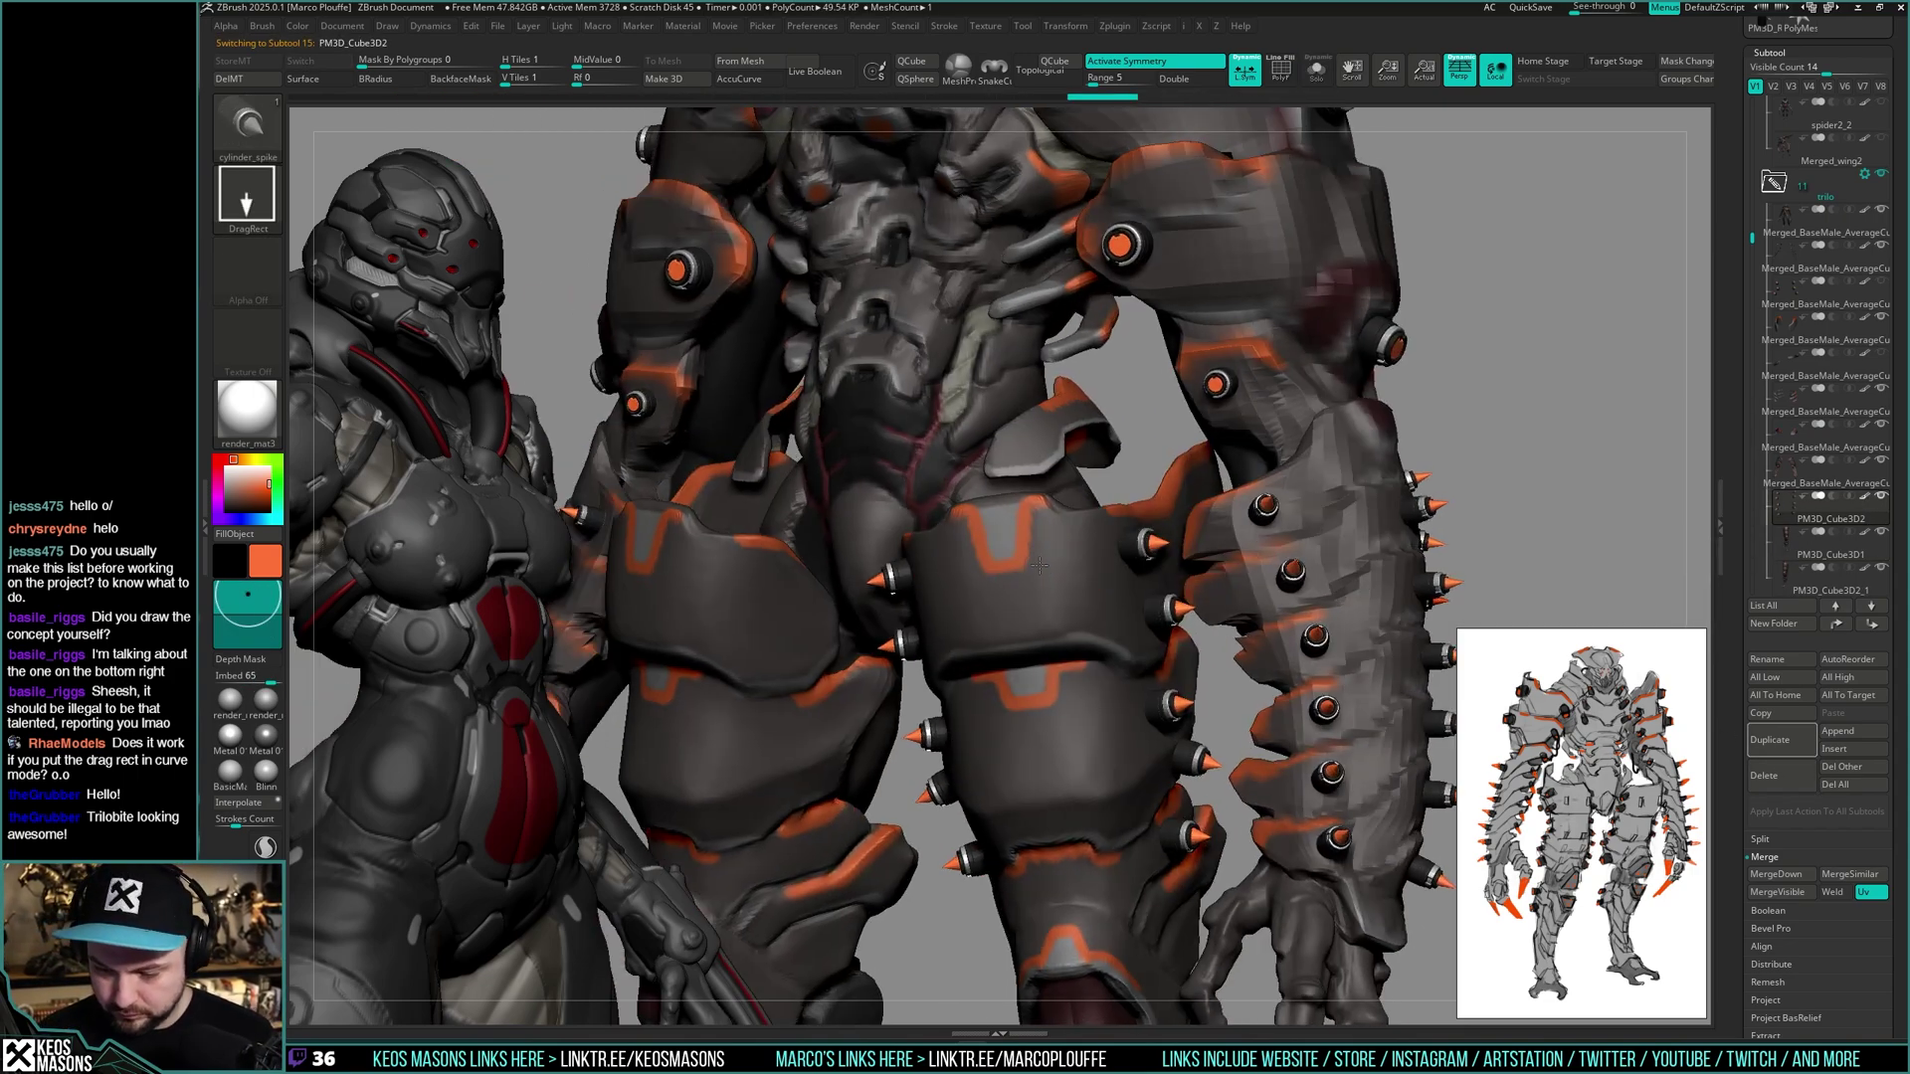
# - Try inserting another spike pair on the front of the left upper thigh plate
pyautogui.moveTo(1085, 569); pyautogui.dragTo(1419, 490, button='right')
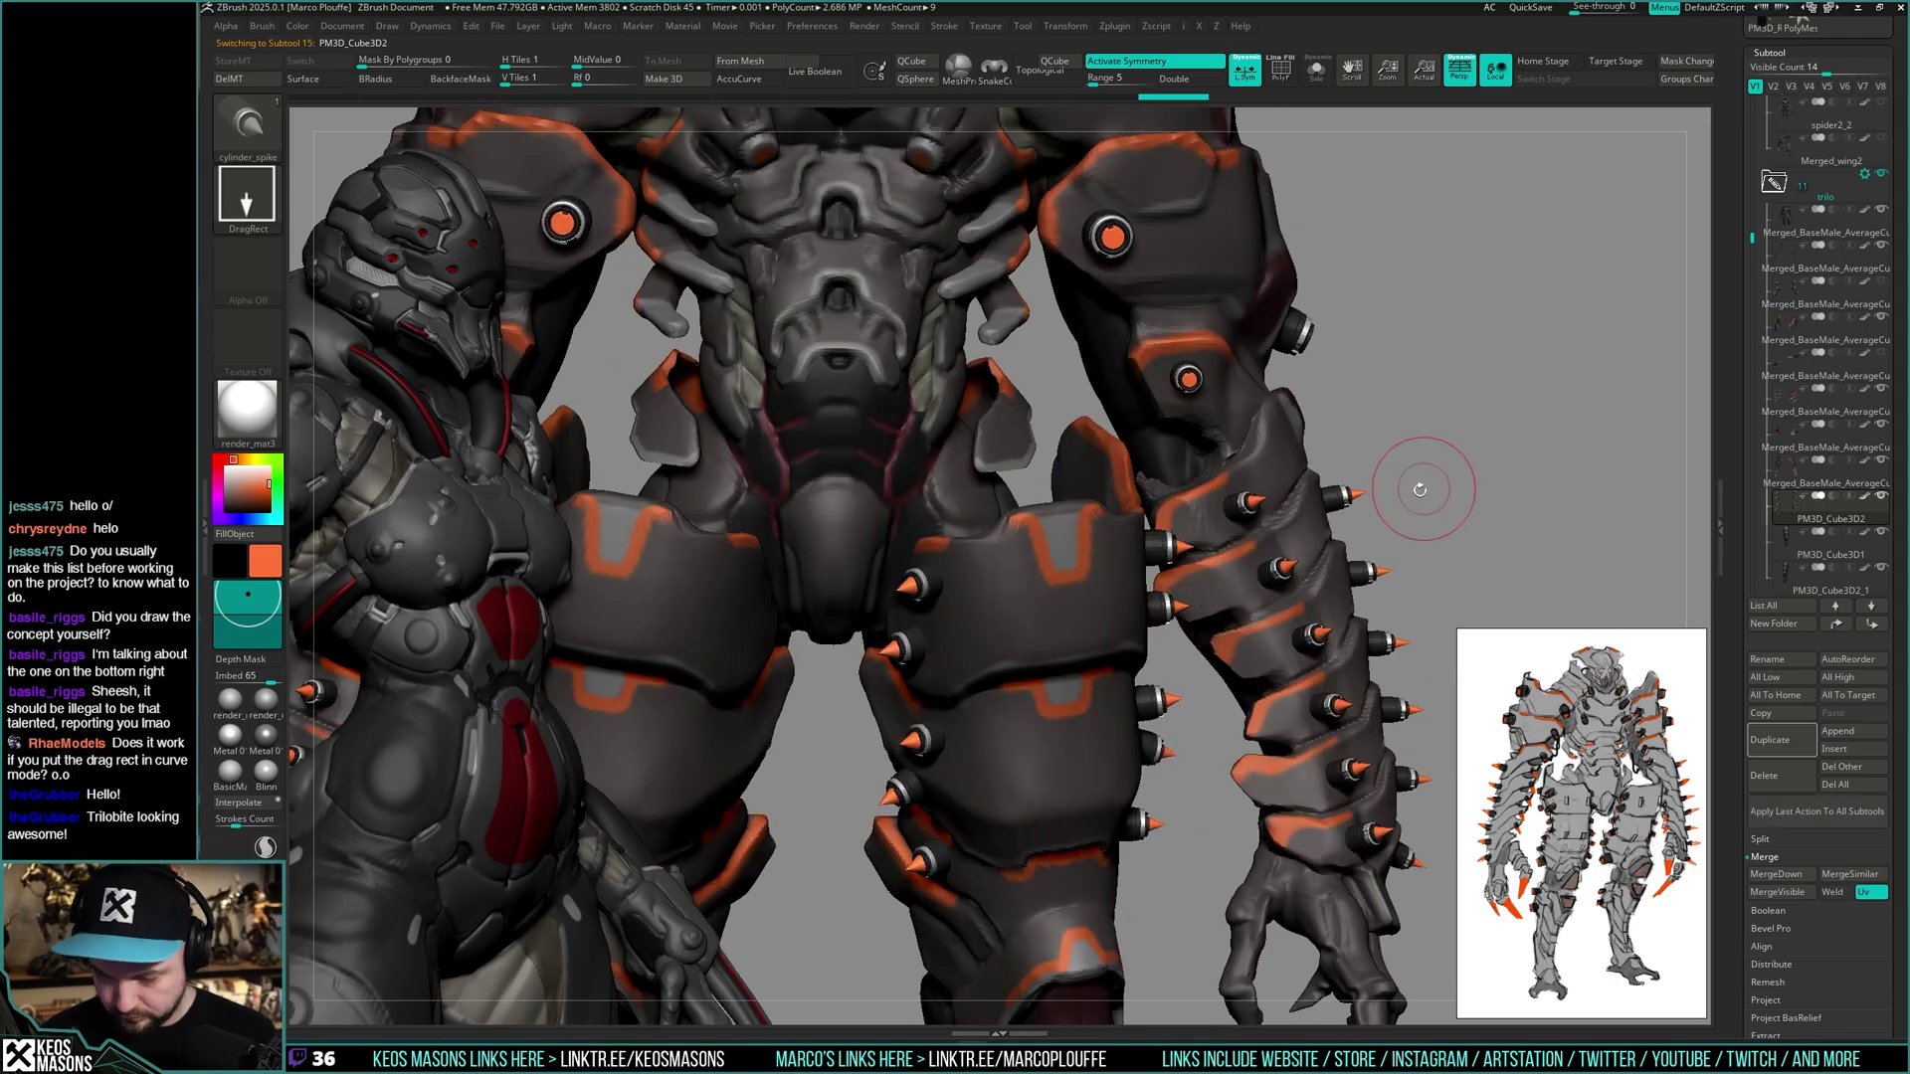
pyautogui.press('ctrl')
pyautogui.hotkey('ctrl', 'z')
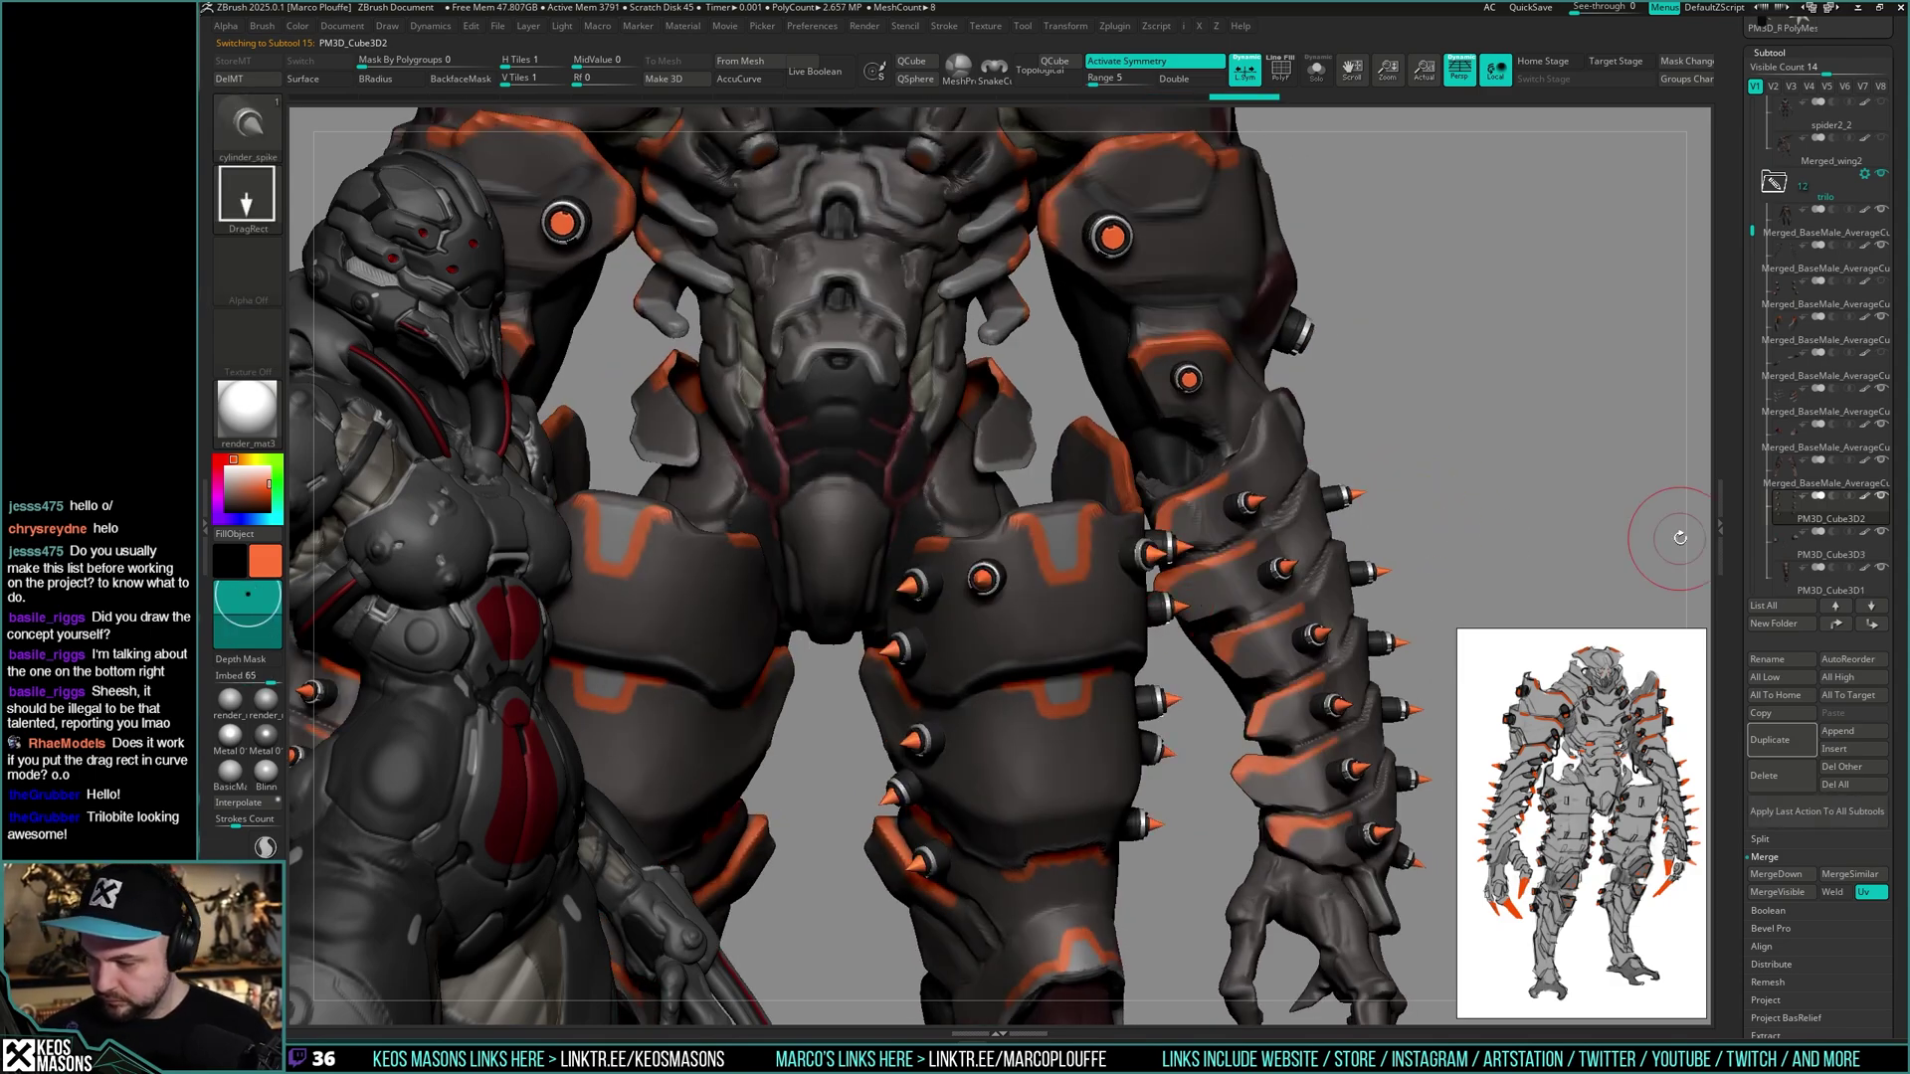
# - Select the subtool below the thigh spikes and insert six mirrored spike pairs: two per thigh plate, one above the knee and one beside it
pyautogui.click(1785, 542)
pyautogui.moveTo(1459, 550)
pyautogui.mouseDown(button='right')
pyautogui.moveTo(1184, 517)
pyautogui.moveTo(1229, 515)
pyautogui.moveTo(1215, 538)
pyautogui.moveTo(1174, 529)
pyautogui.moveTo(1214, 604)
pyautogui.moveTo(1191, 648)
pyautogui.moveTo(1194, 617)
pyautogui.moveTo(1255, 595)
pyautogui.moveTo(1169, 601)
pyautogui.mouseUp(button='right')
pyautogui.hotkey('ctrl', 'shift', 'z')
pyautogui.hotkey('ctrl', 'shift', 'z')
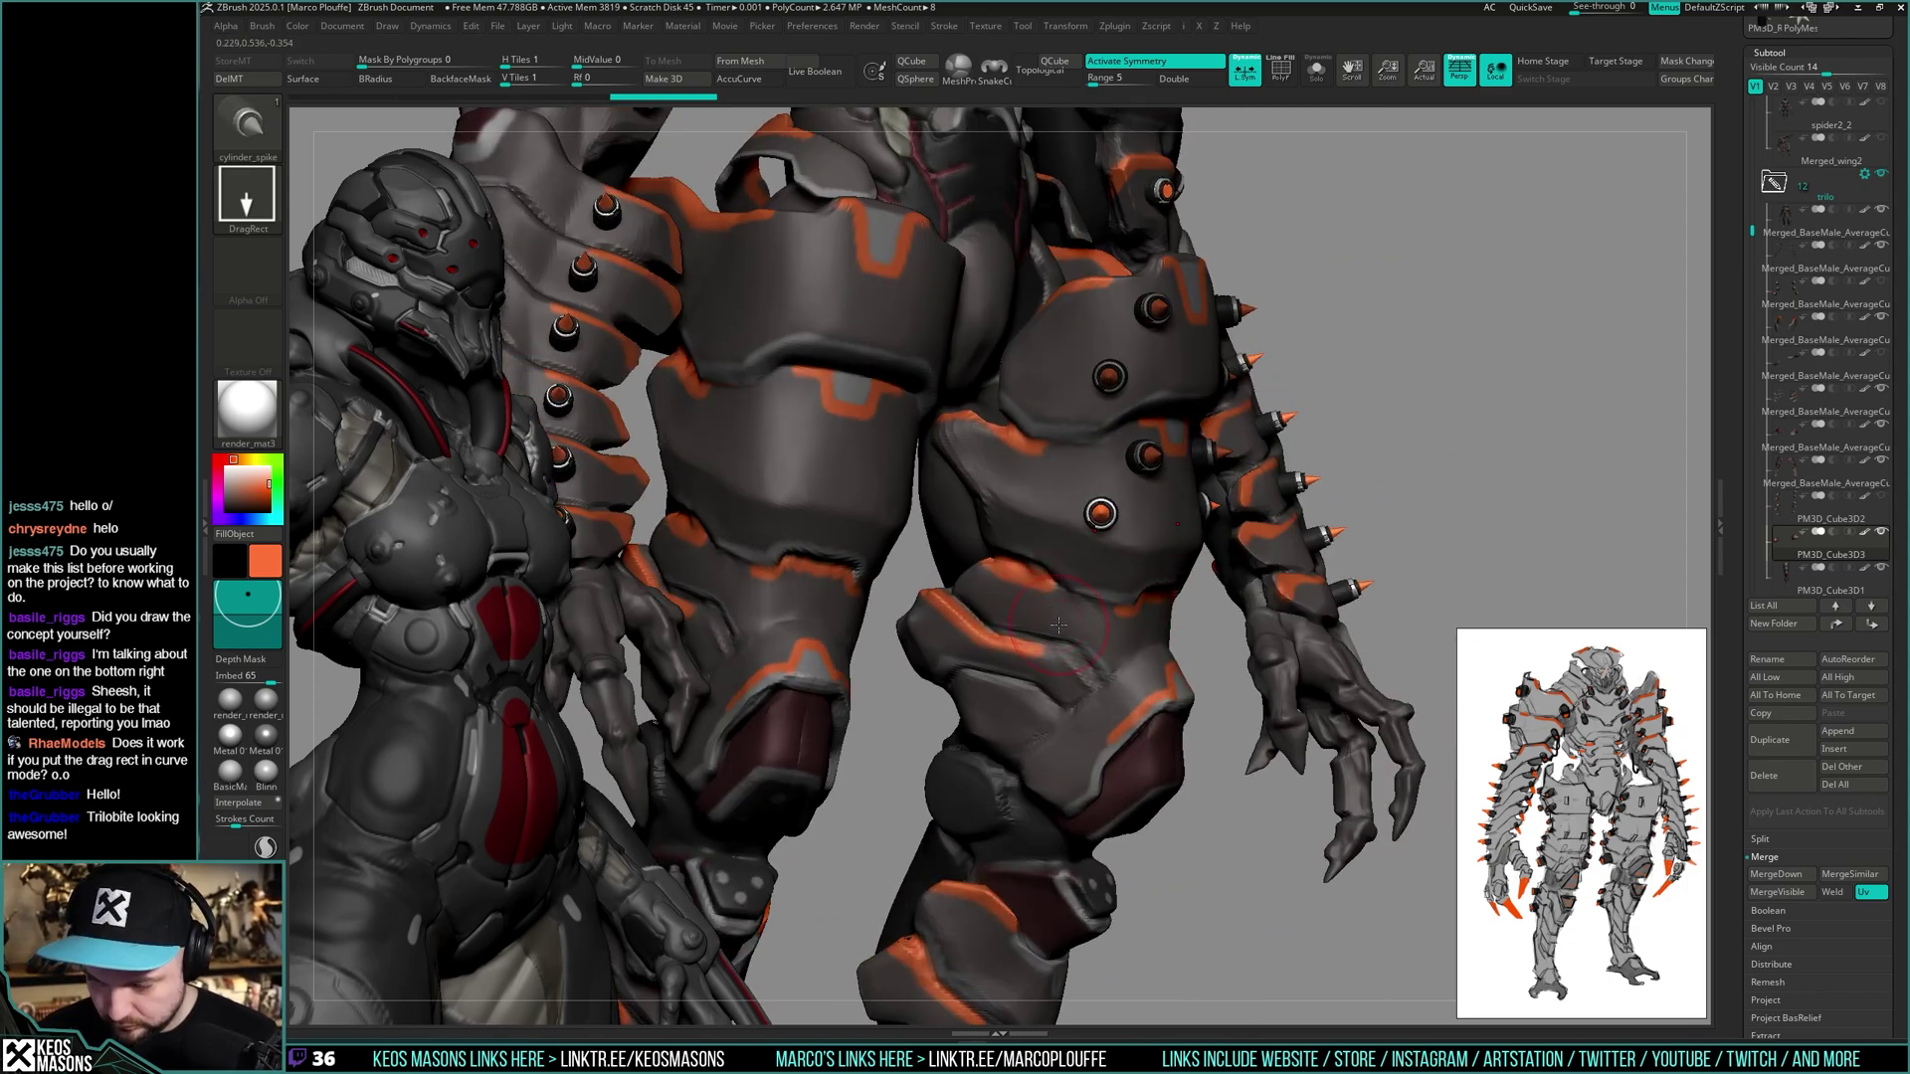
pyautogui.hotkey('ctrl', 'shift', 'z')
pyautogui.hotkey('ctrl', 'shift', 'z')
pyautogui.hotkey('ctrl', 'shift', 'z')
pyautogui.hotkey('ctrl', 'shift', 'z')
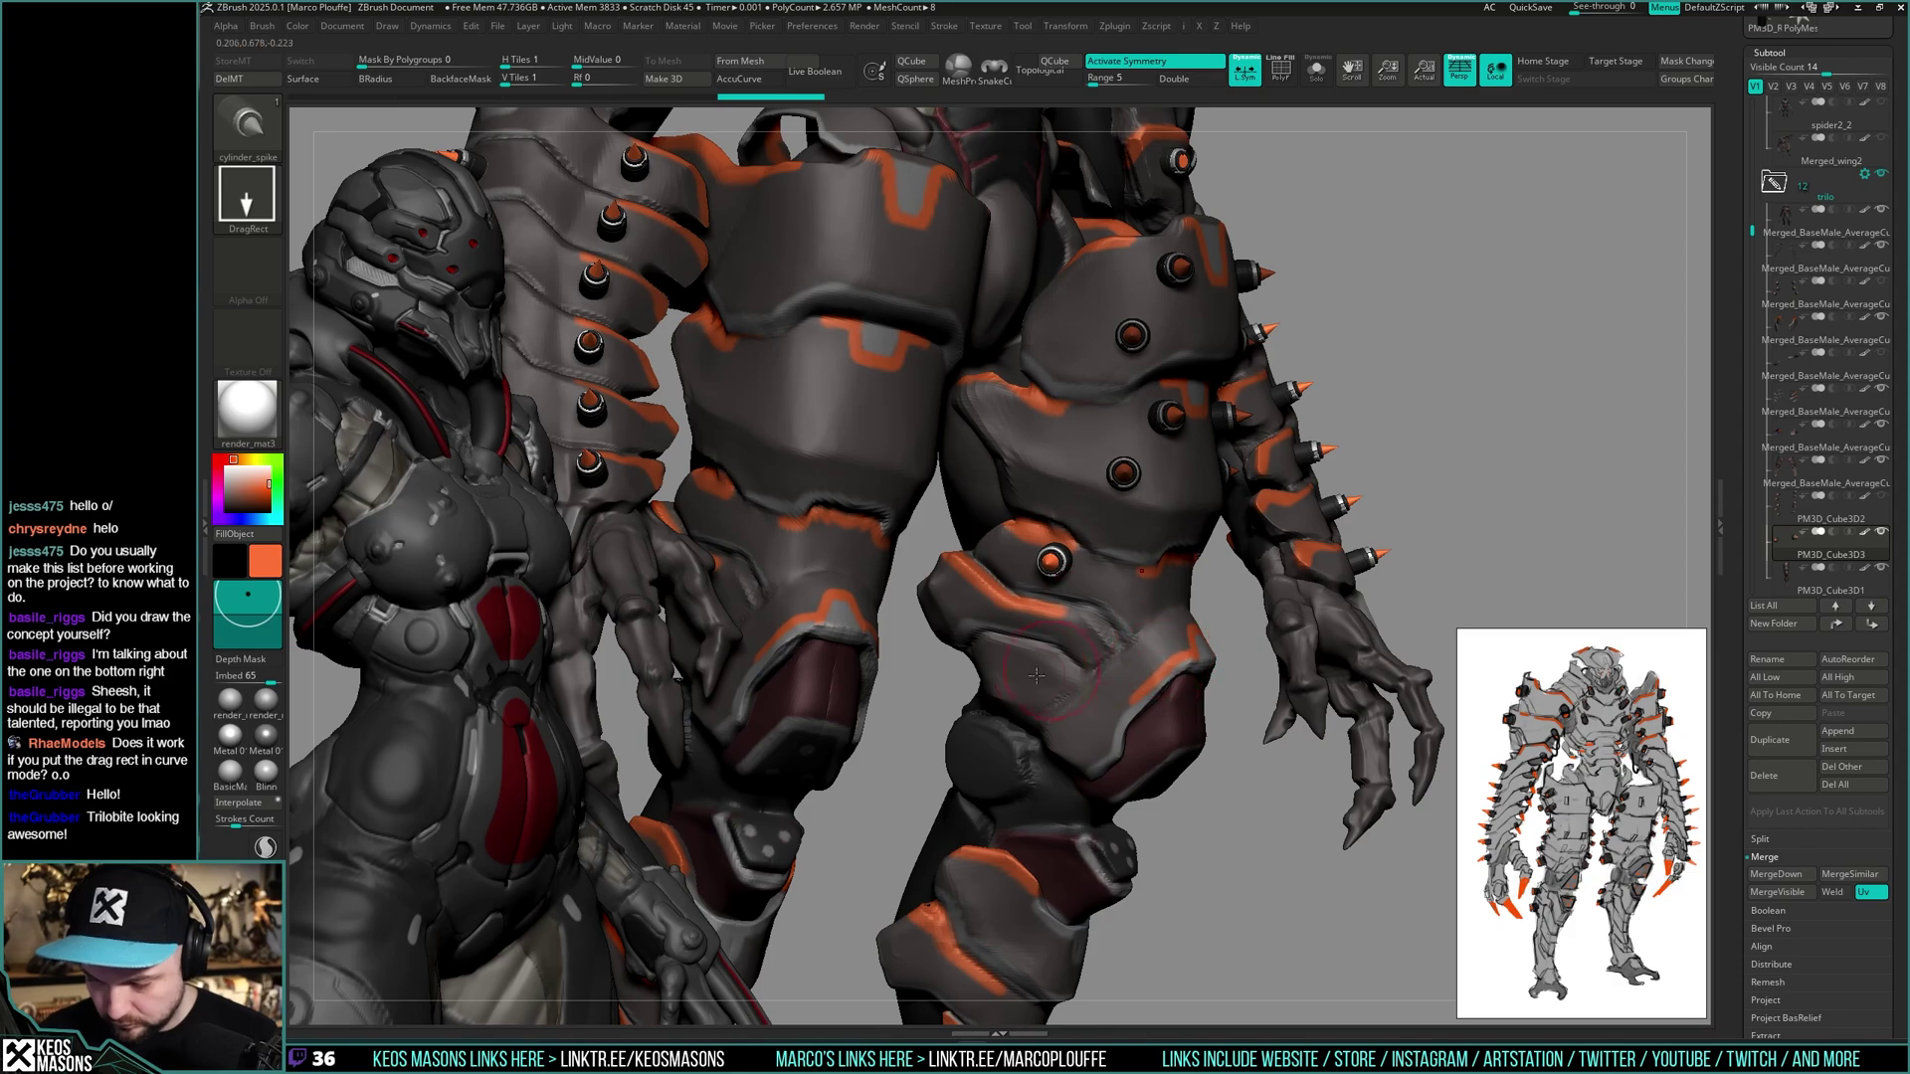
pyautogui.hotkey('ctrl', 'shift', 'z')
pyautogui.hotkey('ctrl', 'shift', 'z')
pyautogui.hotkey('ctrl', 'shift', 'z')
pyautogui.hotkey('ctrl', 'shift', 'z')
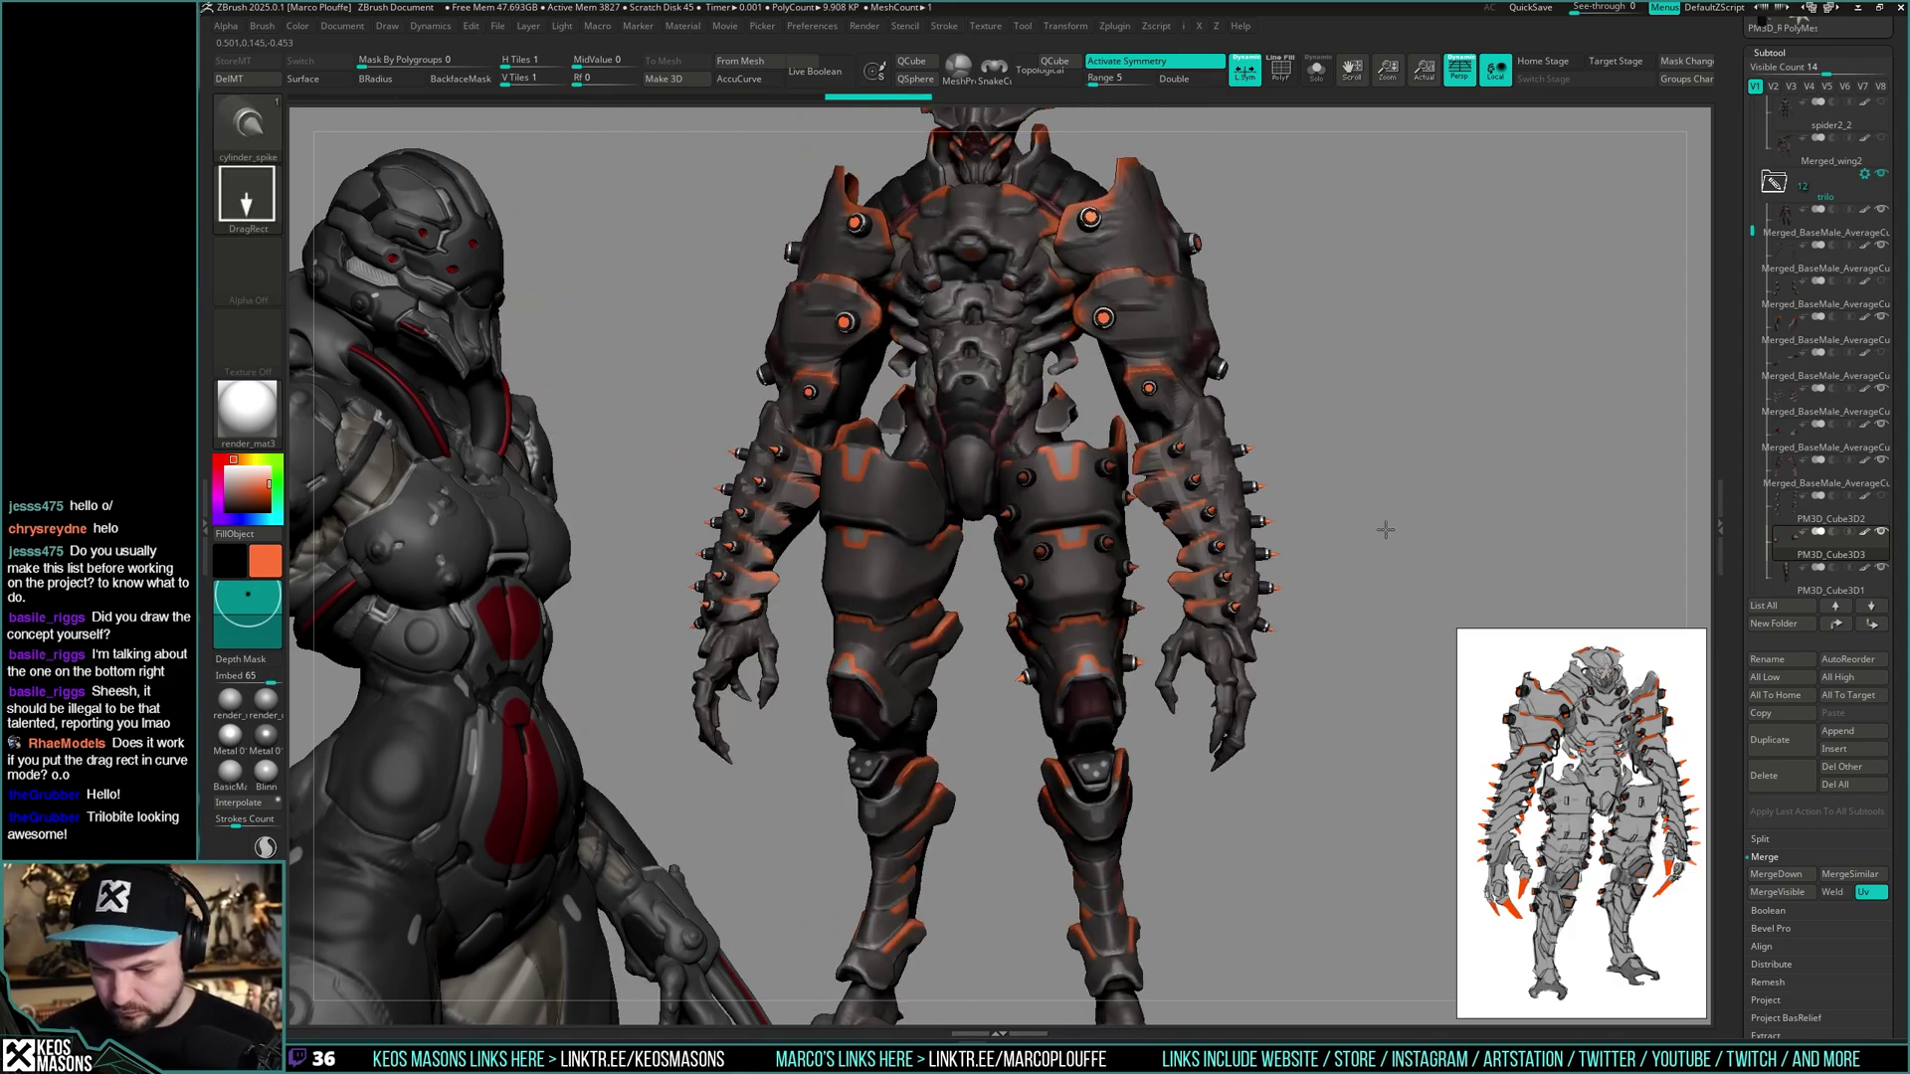
# - Examine the spike placement on the left thigh and knee from the front and the side against the concept reference
pyautogui.hotkey('ctrl', 'shift', 'z')
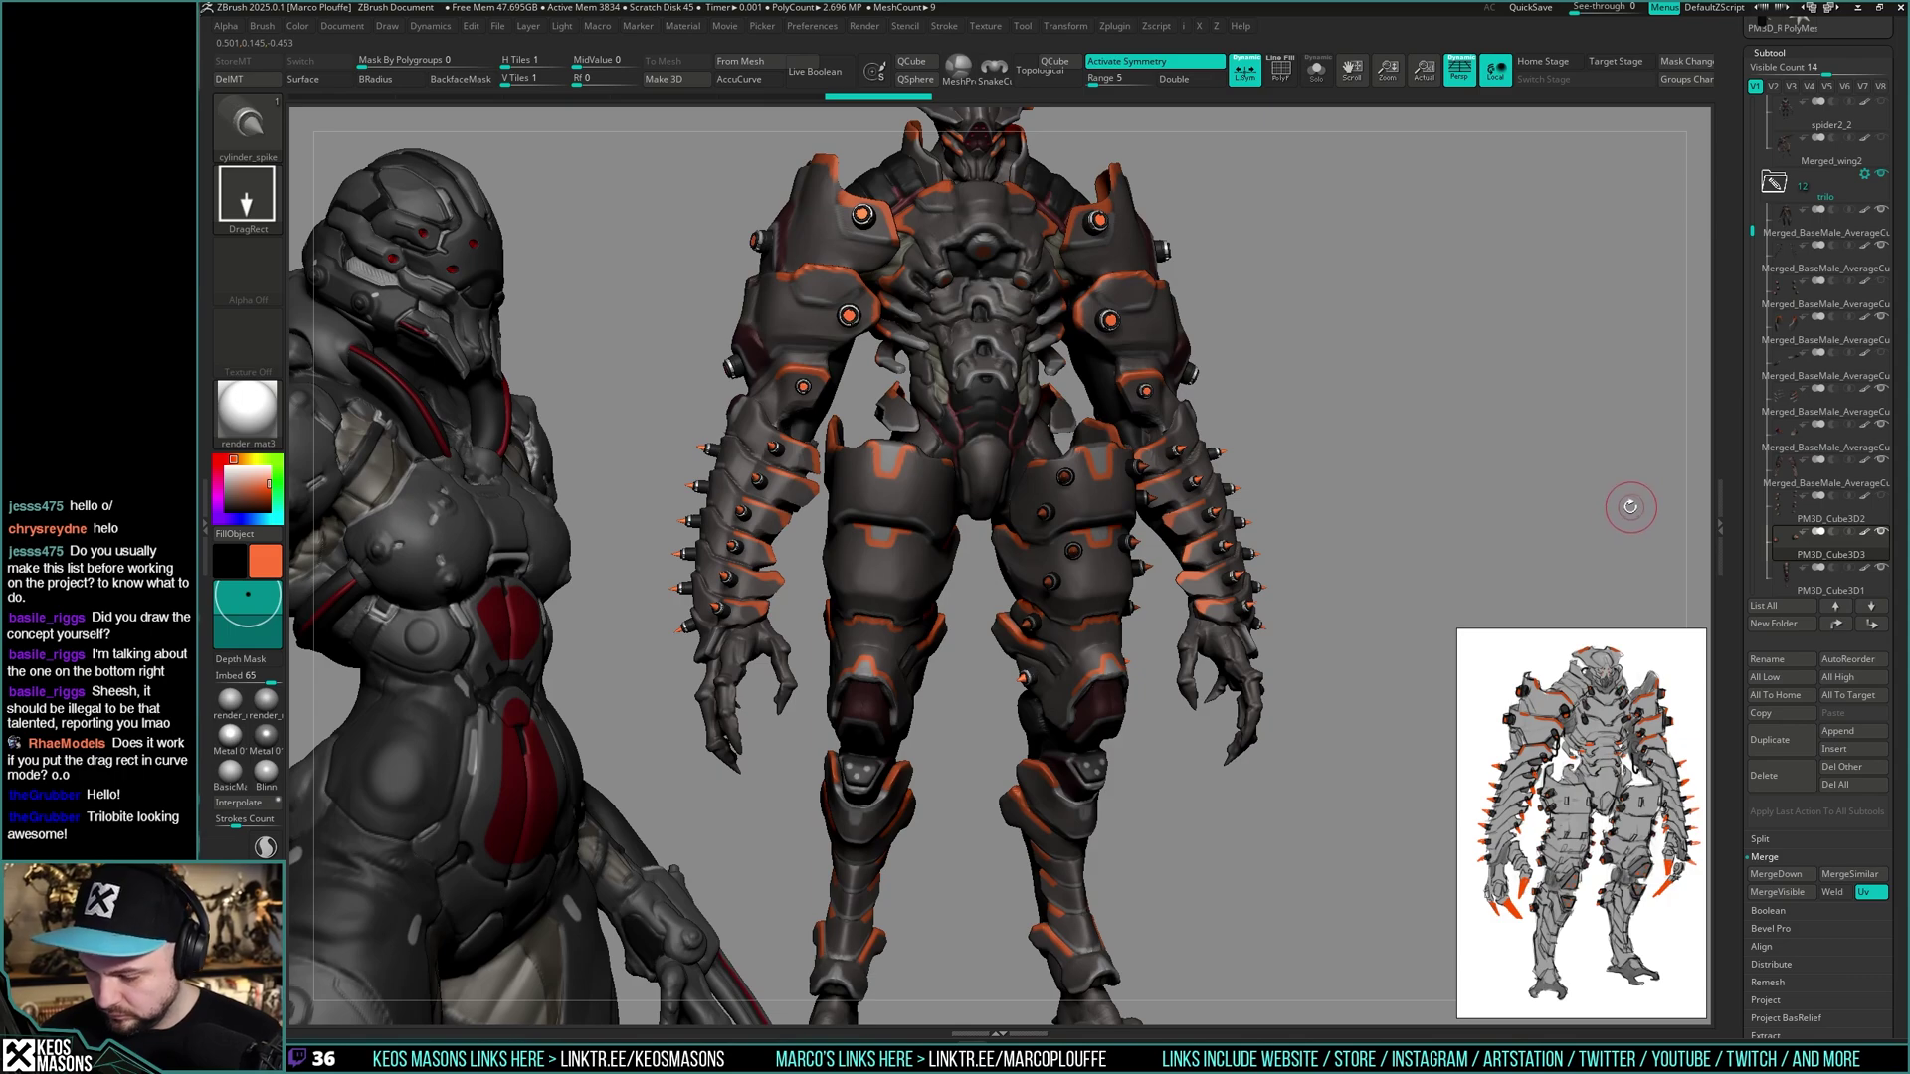
pyautogui.hotkey('ctrl', 'shift', 'z')
pyautogui.hotkey('ctrl', 'shift', 'z')
pyautogui.hotkey('ctrl', 'shift', 'z')
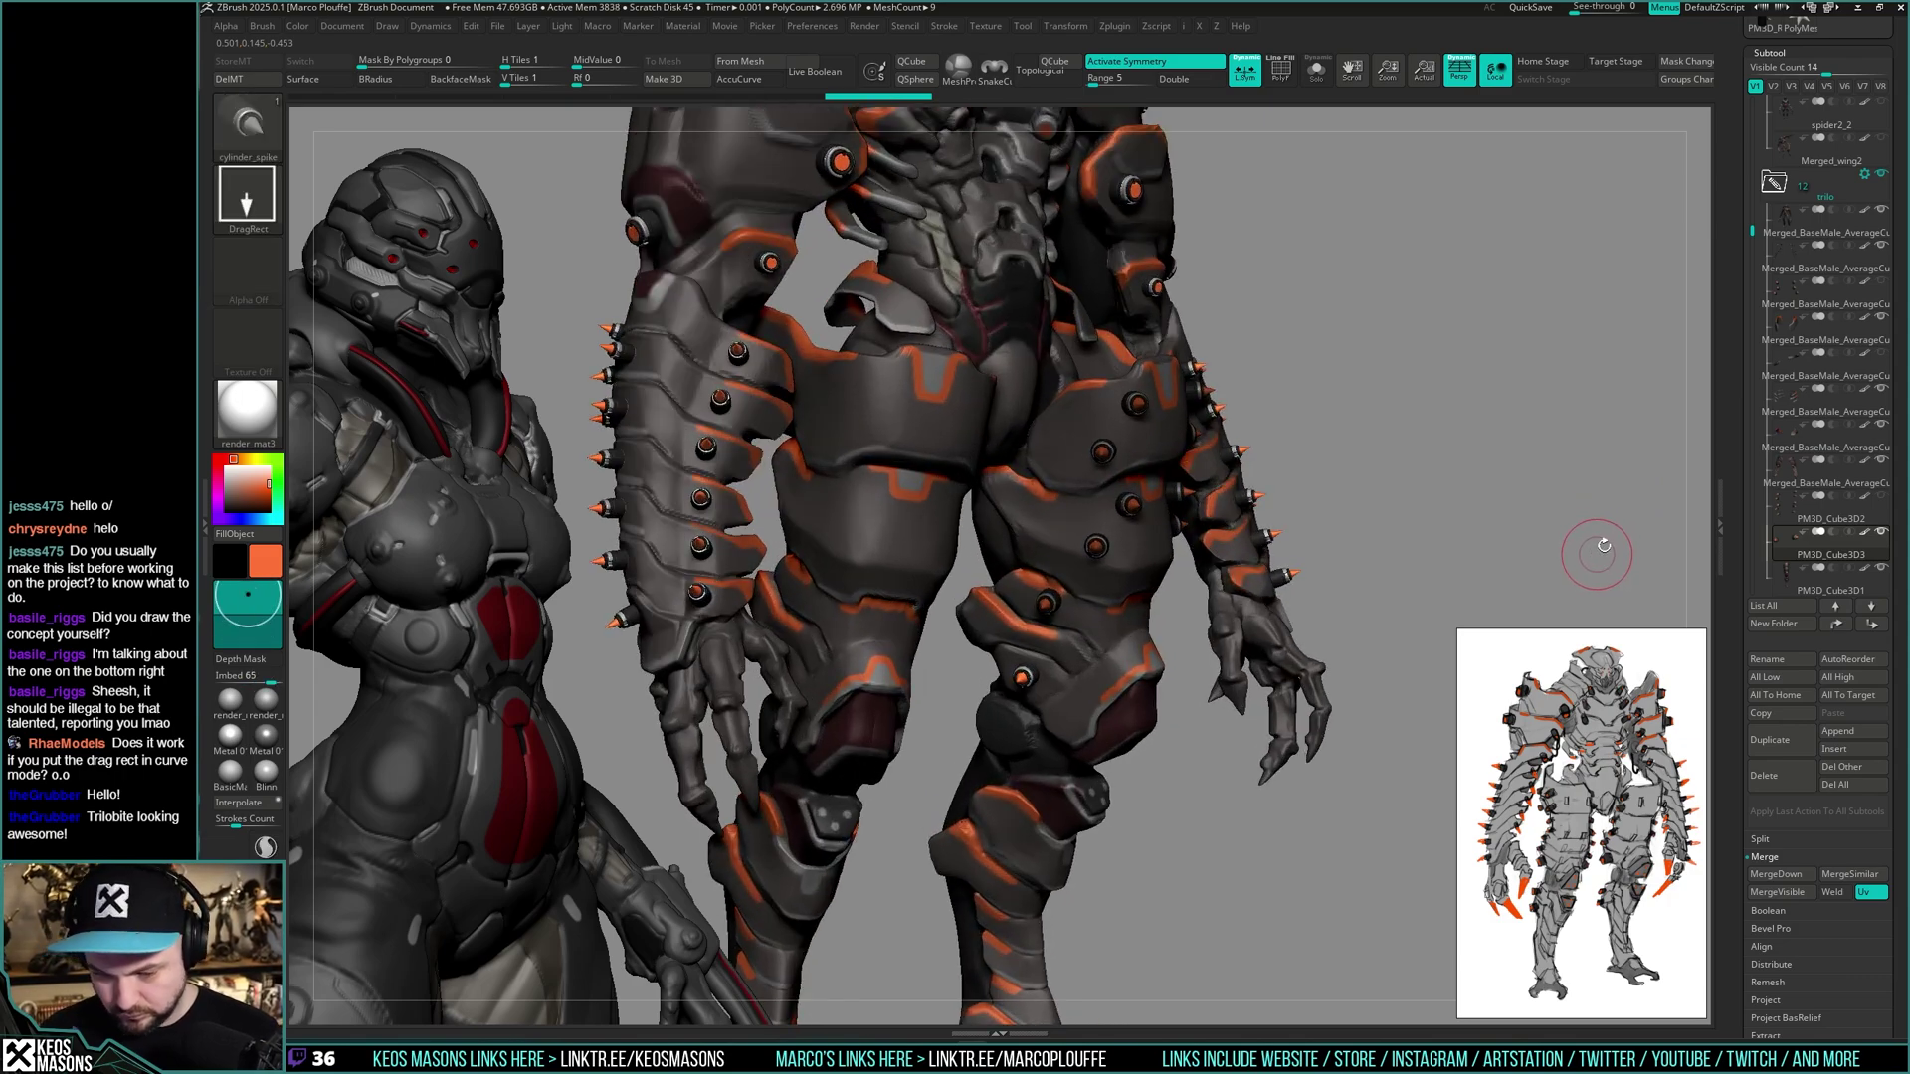
pyautogui.hotkey('ctrl', 'shift', 'z')
pyautogui.hotkey('ctrl', 'shift', 'z')
pyautogui.hotkey('ctrl', 'shift', 'z')
pyautogui.hotkey('ctrl', 'shift', 'z')
pyautogui.hotkey('ctrl', 'shift', 'z')
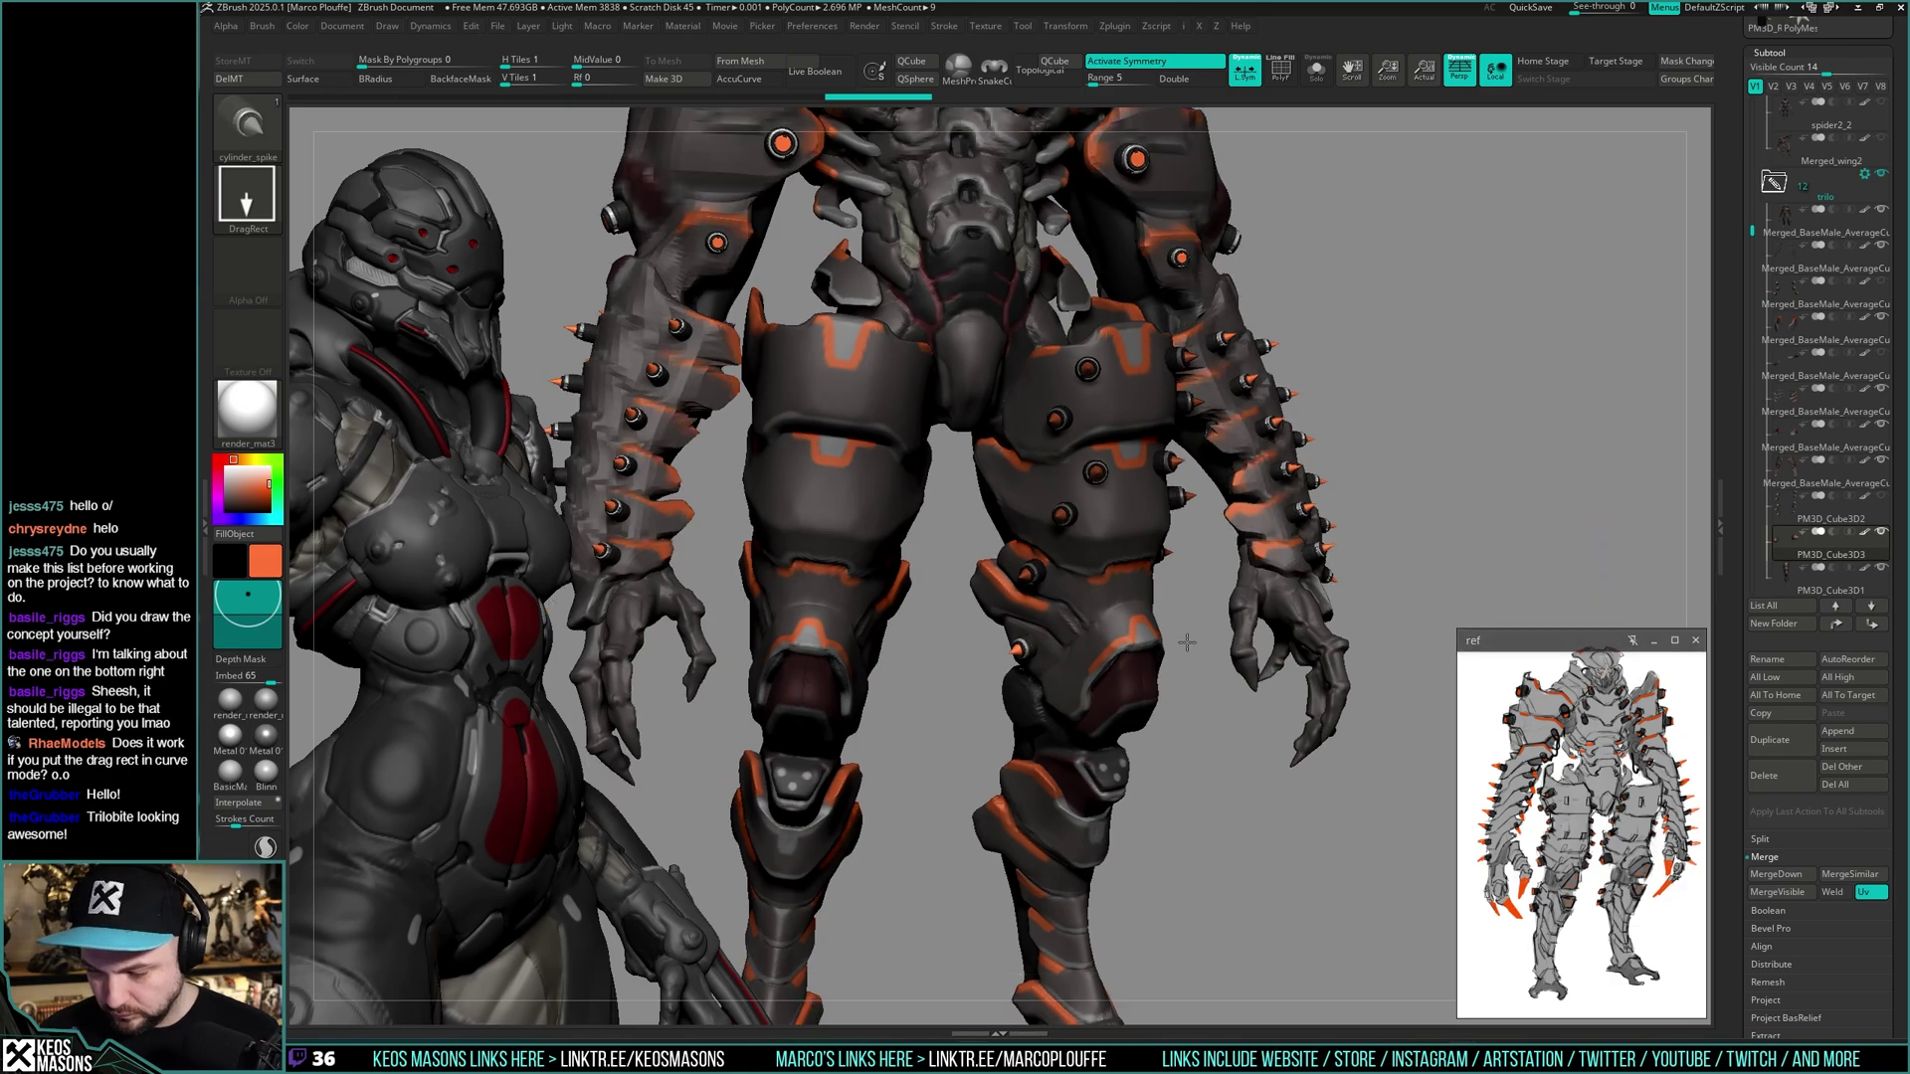
# - Insert three mirrored spike pairs on the inner and outer sides of the left leg's upper shin plates
pyautogui.hotkey('ctrl', 'shift', 'z')
pyautogui.hotkey('ctrl', 'shift', 'z')
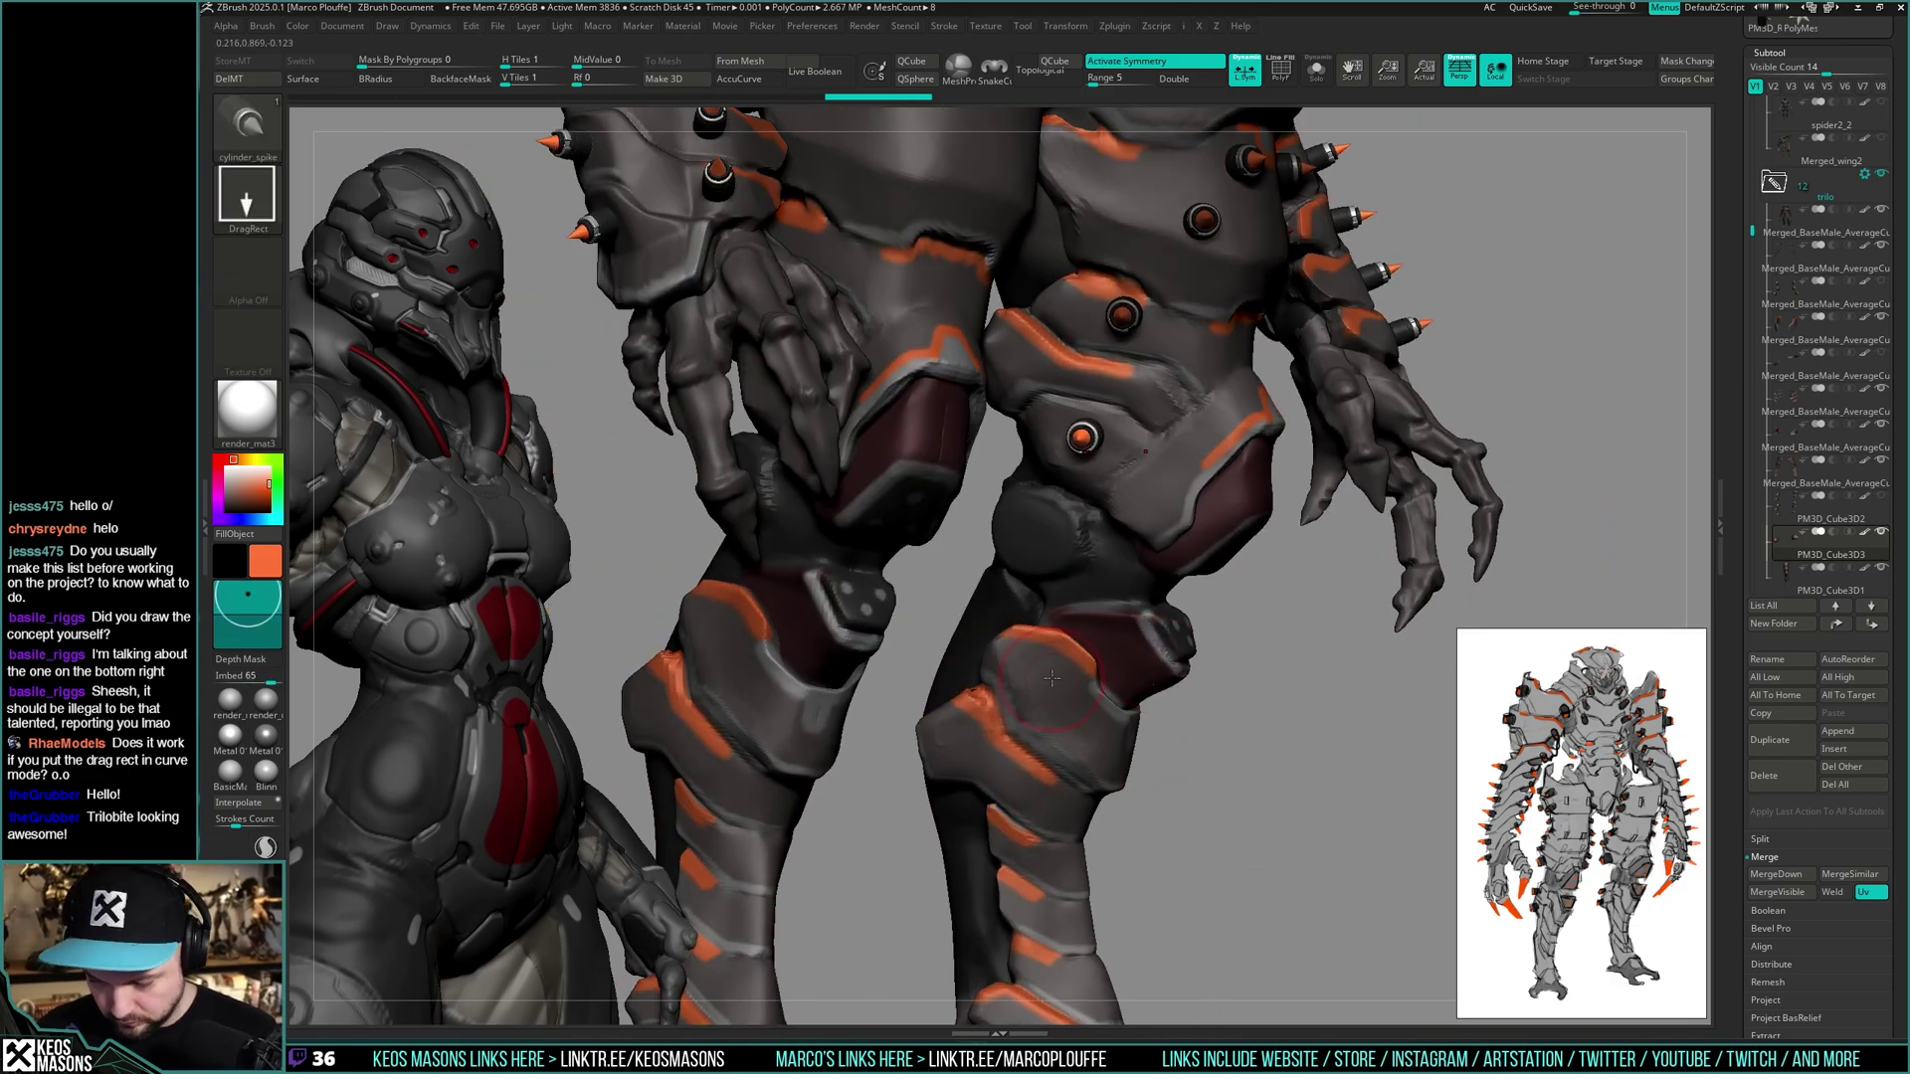
pyautogui.hotkey('ctrl', 'shift', 'z')
pyautogui.hotkey('ctrl', 'shift', 'z')
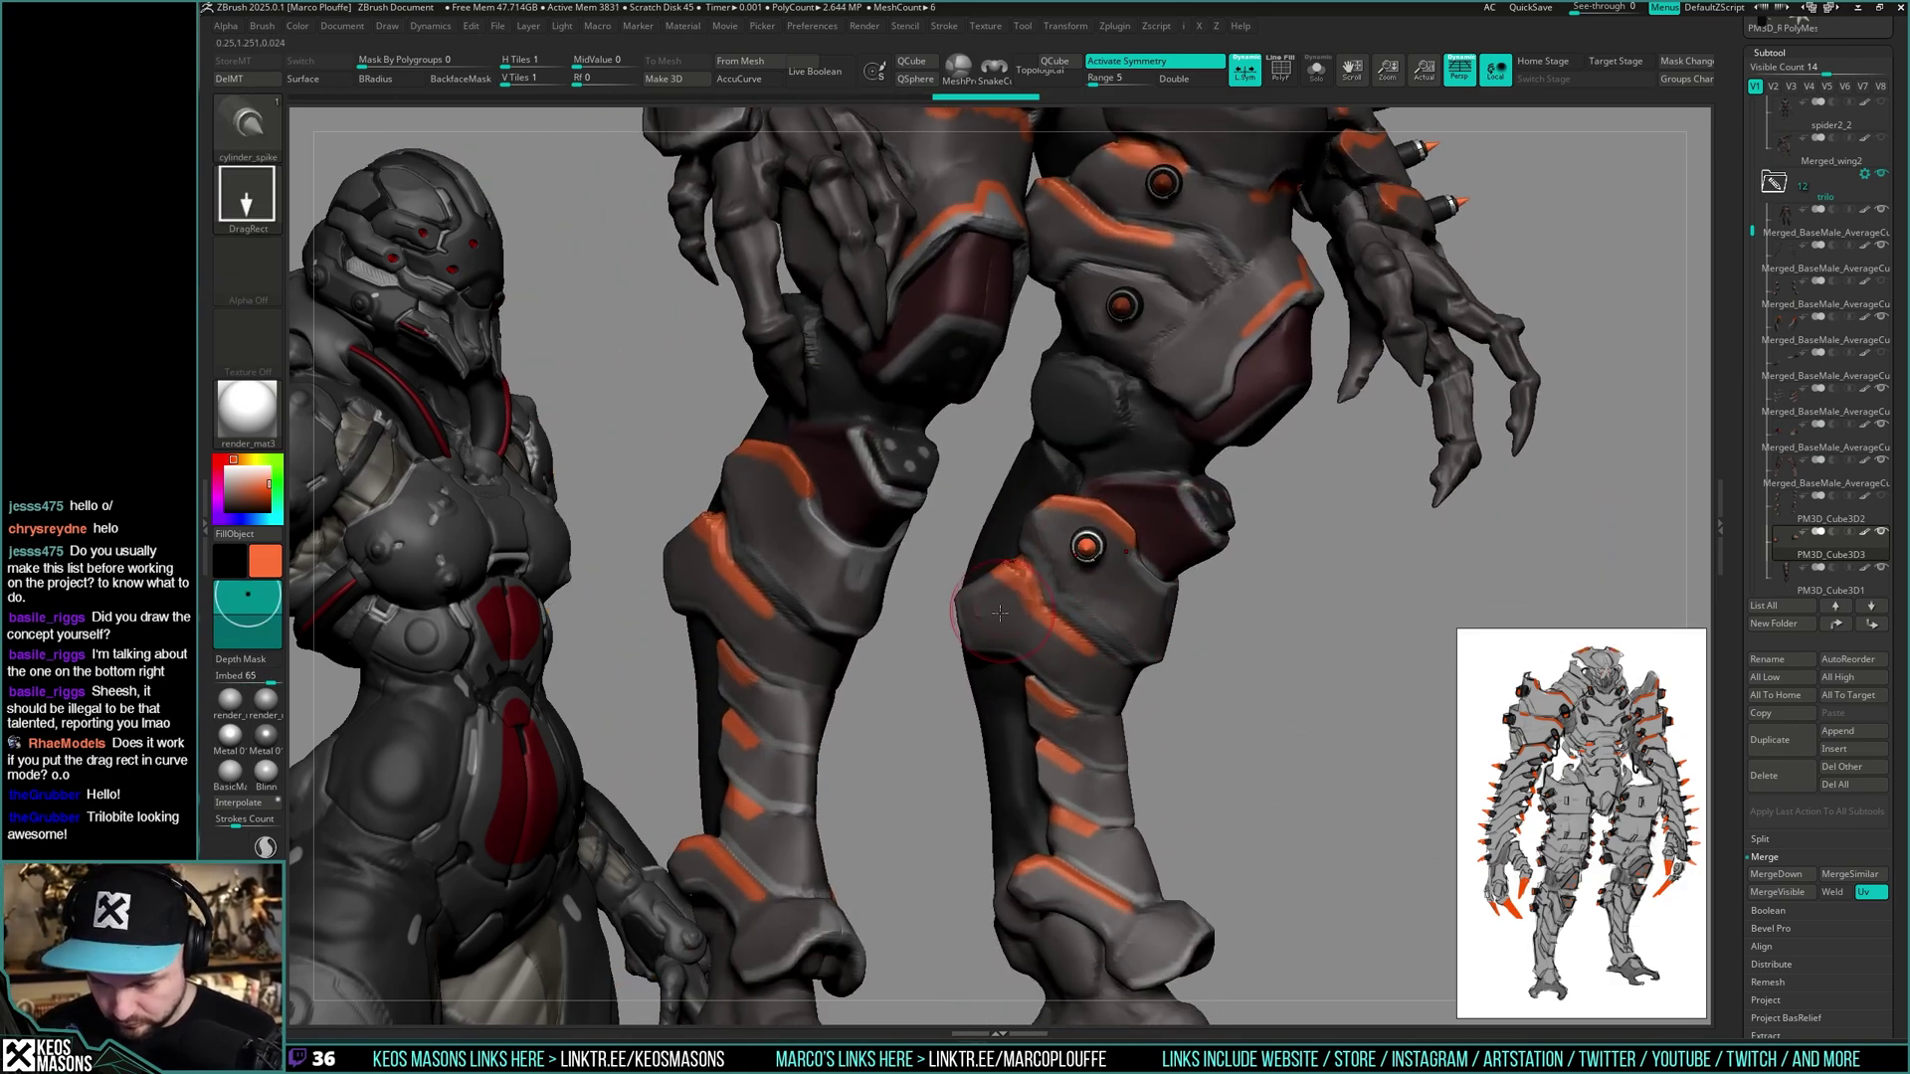
pyautogui.hotkey('ctrl', 'shift', 'z')
pyautogui.hotkey('ctrl', 'shift', 'z')
pyautogui.hotkey('ctrl', 'shift', 'z')
pyautogui.hotkey('ctrl', 'shift', 'z')
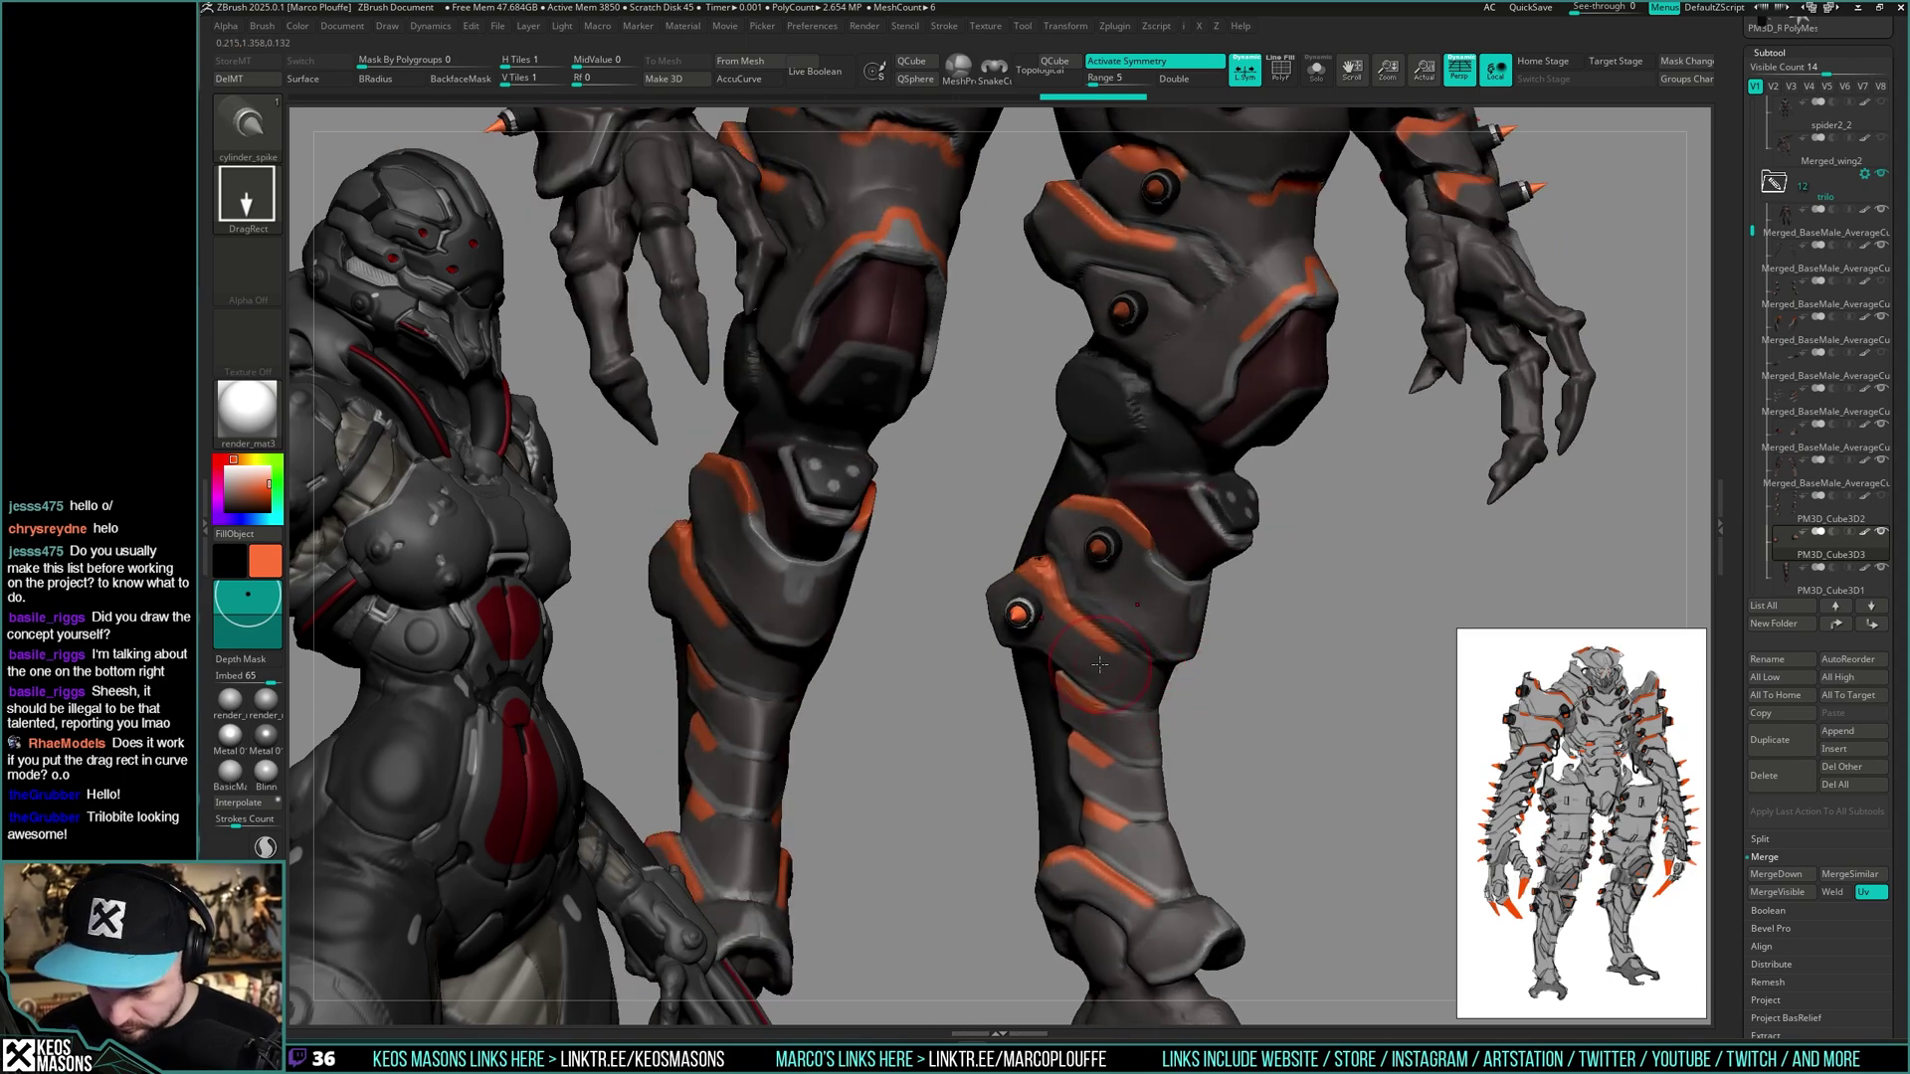
pyautogui.hotkey('ctrl', 'shift', 'z')
pyautogui.hotkey('ctrl', 'shift', 'z')
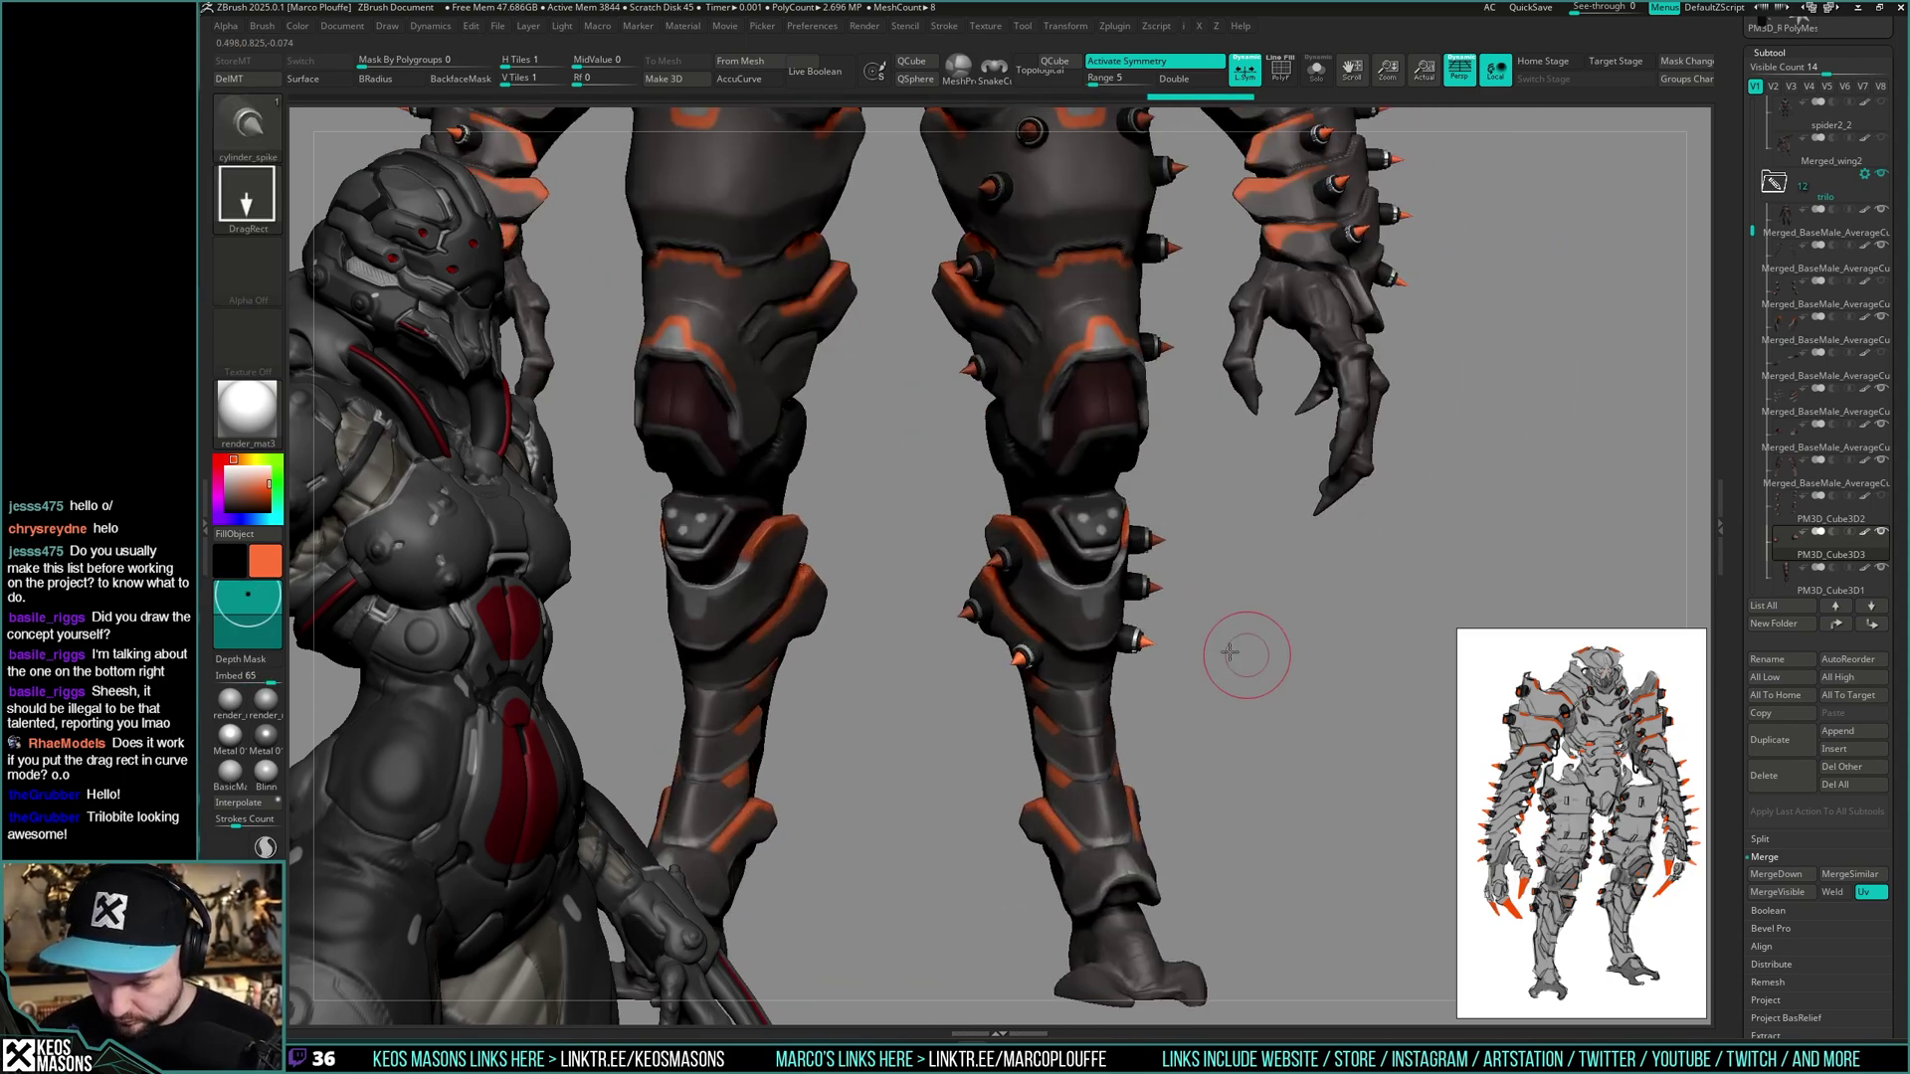
pyautogui.hotkey('ctrl', 'z')
pyautogui.hotkey('ctrl', 'z')
pyautogui.hotkey('ctrl', 'z')
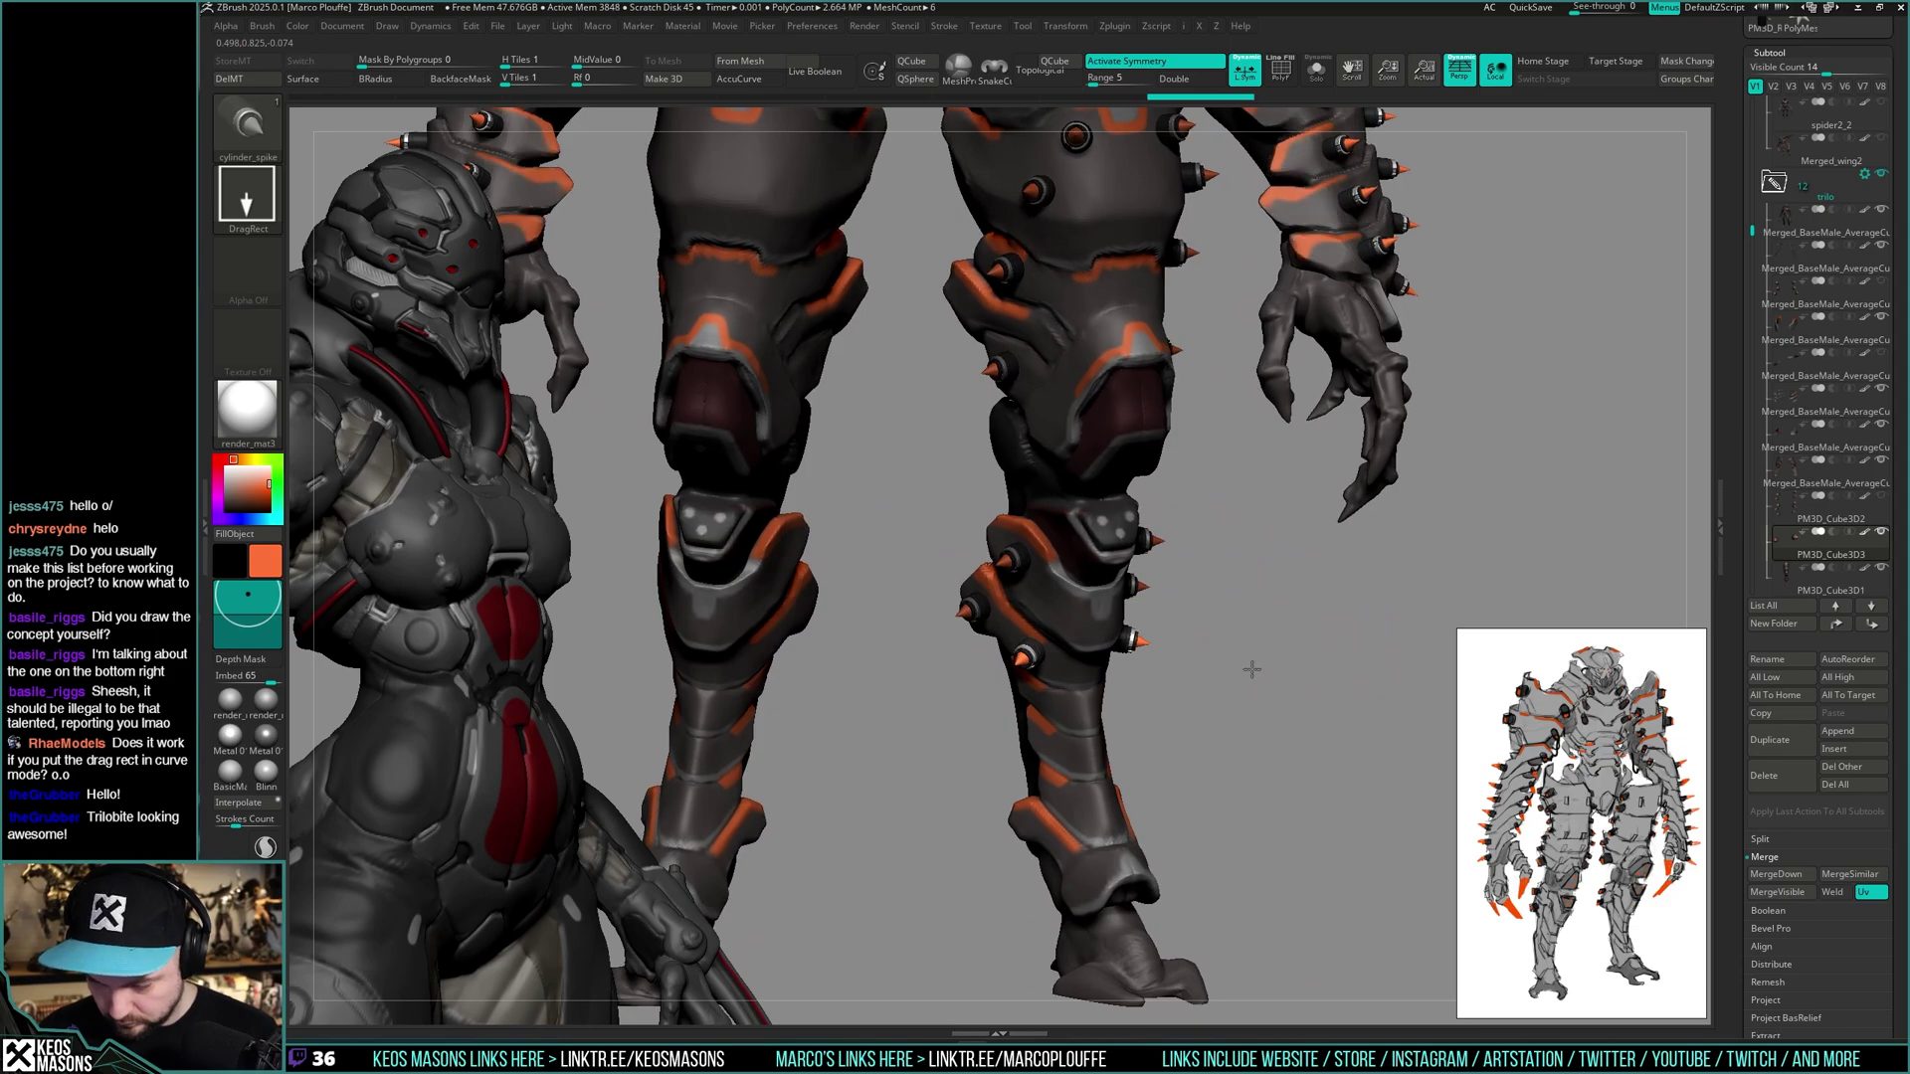
# - Examine the placement of the spikes along the leg armour from the feet up to the thighs at several angles
pyautogui.moveTo(1243, 658)
pyautogui.keyDown('alt'); pyautogui.mouseDown()
pyautogui.moveTo(1229, 628)
pyautogui.moveTo(1223, 670)
pyautogui.mouseUp(); pyautogui.keyUp('alt')
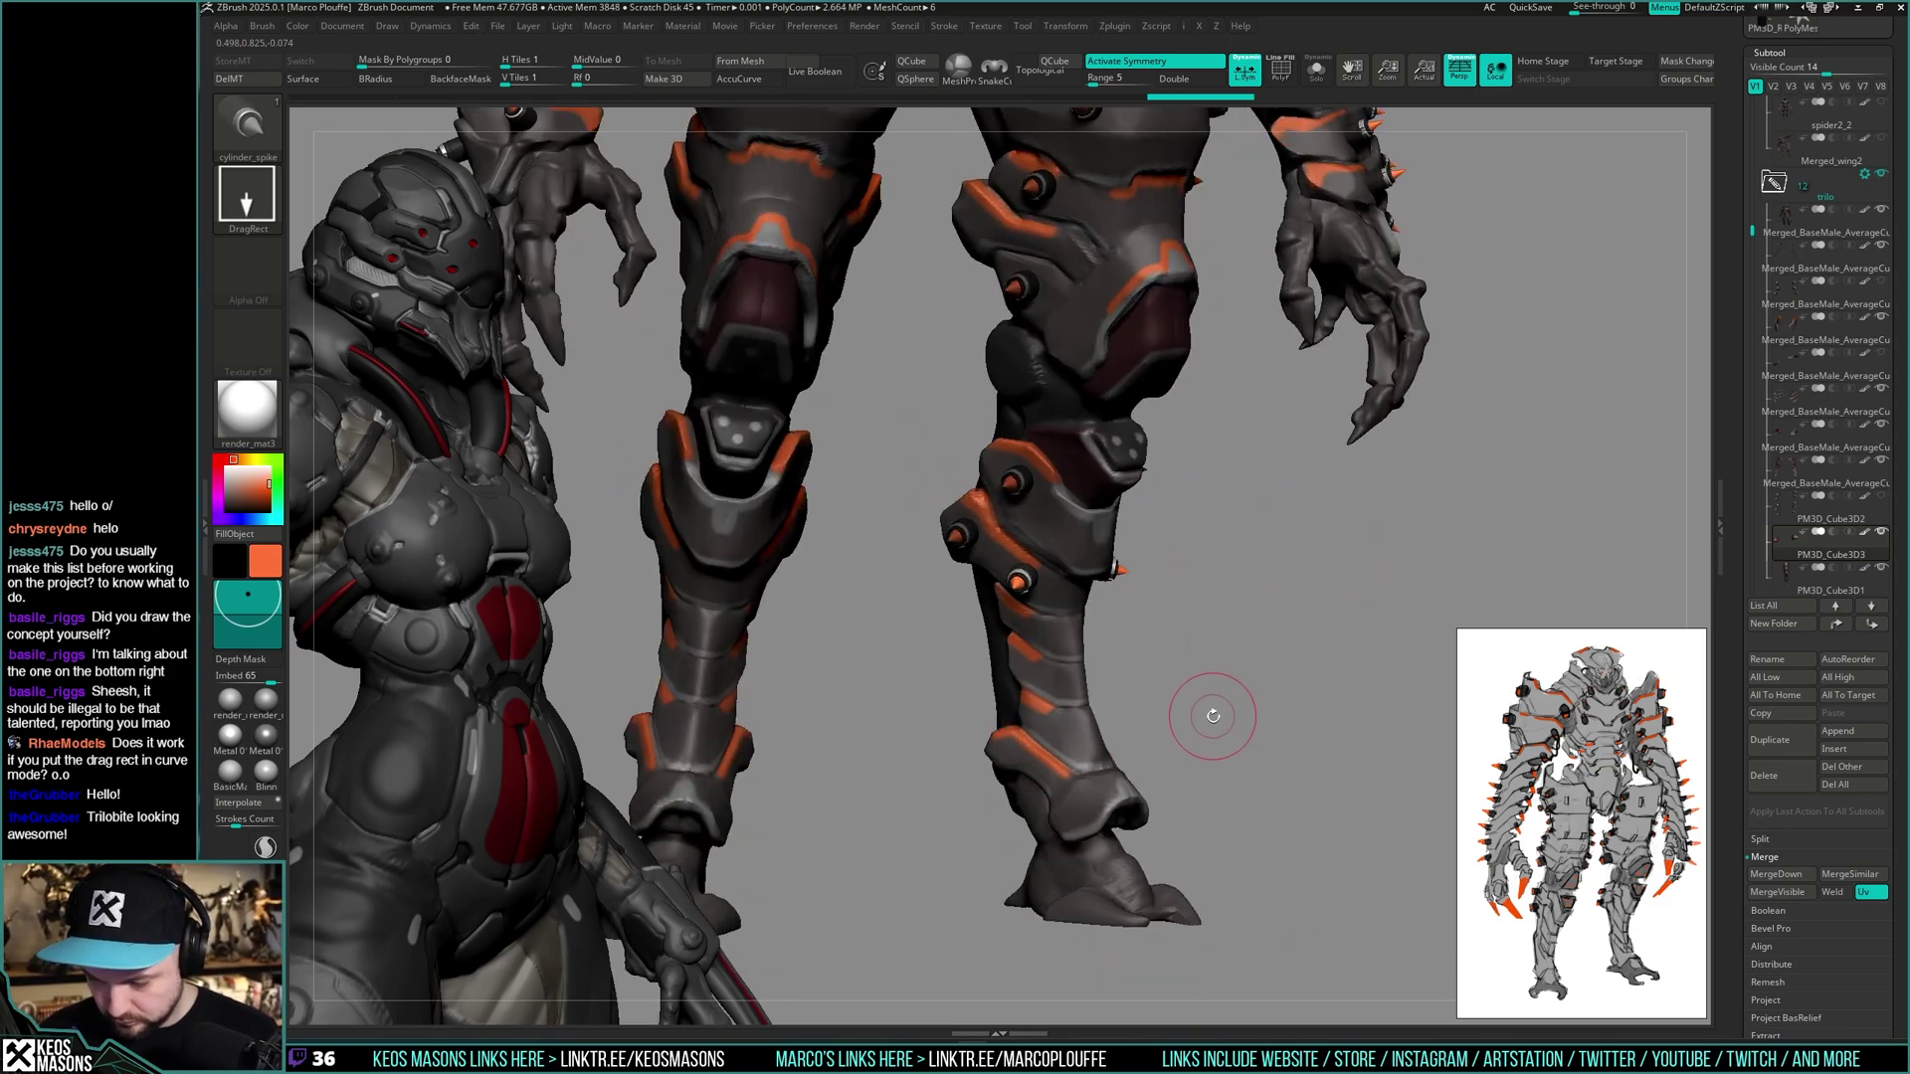
pyautogui.hotkey('ctrl', 'z')
pyautogui.hotkey('ctrl', 'z')
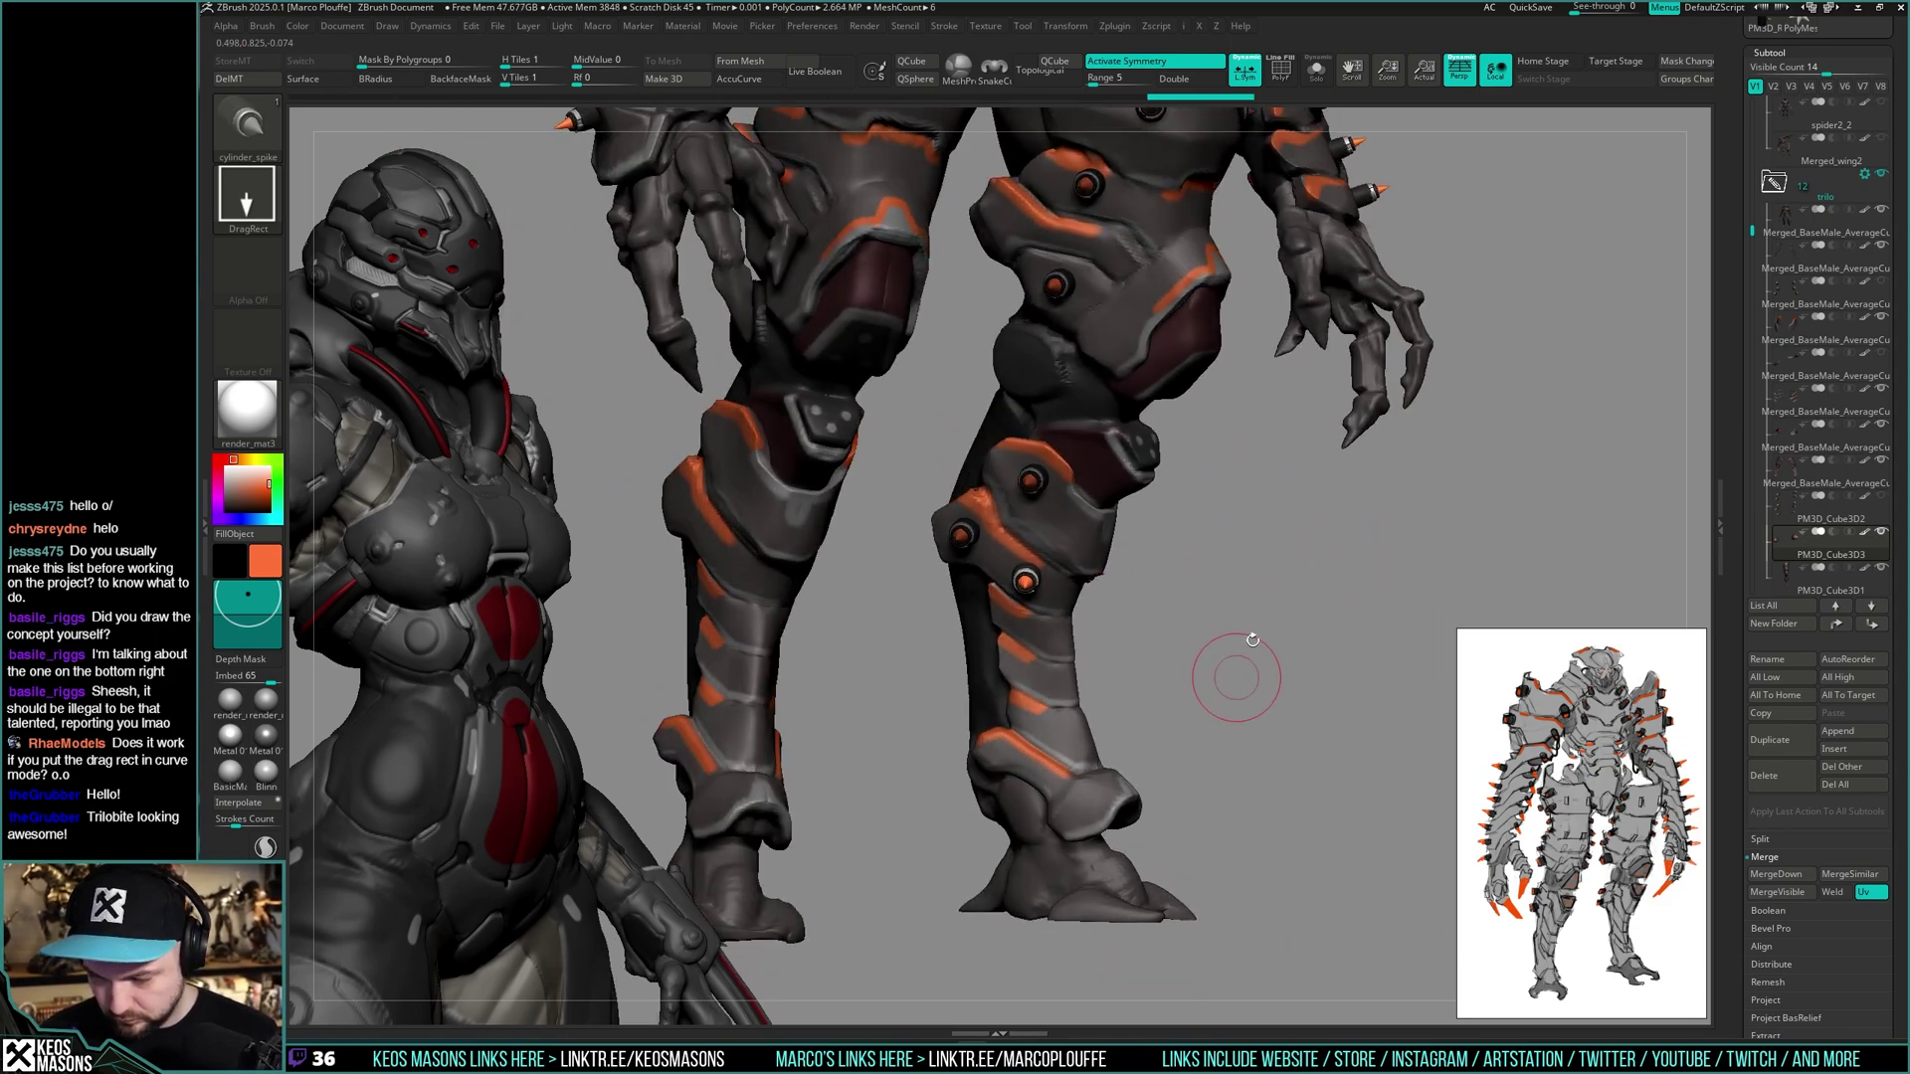
pyautogui.hotkey('ctrl', 'shift', 'z')
pyautogui.hotkey('ctrl', 'shift', 'z')
pyautogui.hotkey('ctrl', 'shift', 'z')
pyautogui.hotkey('ctrl', 'shift', 'z')
pyautogui.hotkey('ctrl', 'shift', 'z')
pyautogui.hotkey('ctrl', 'shift', 'z')
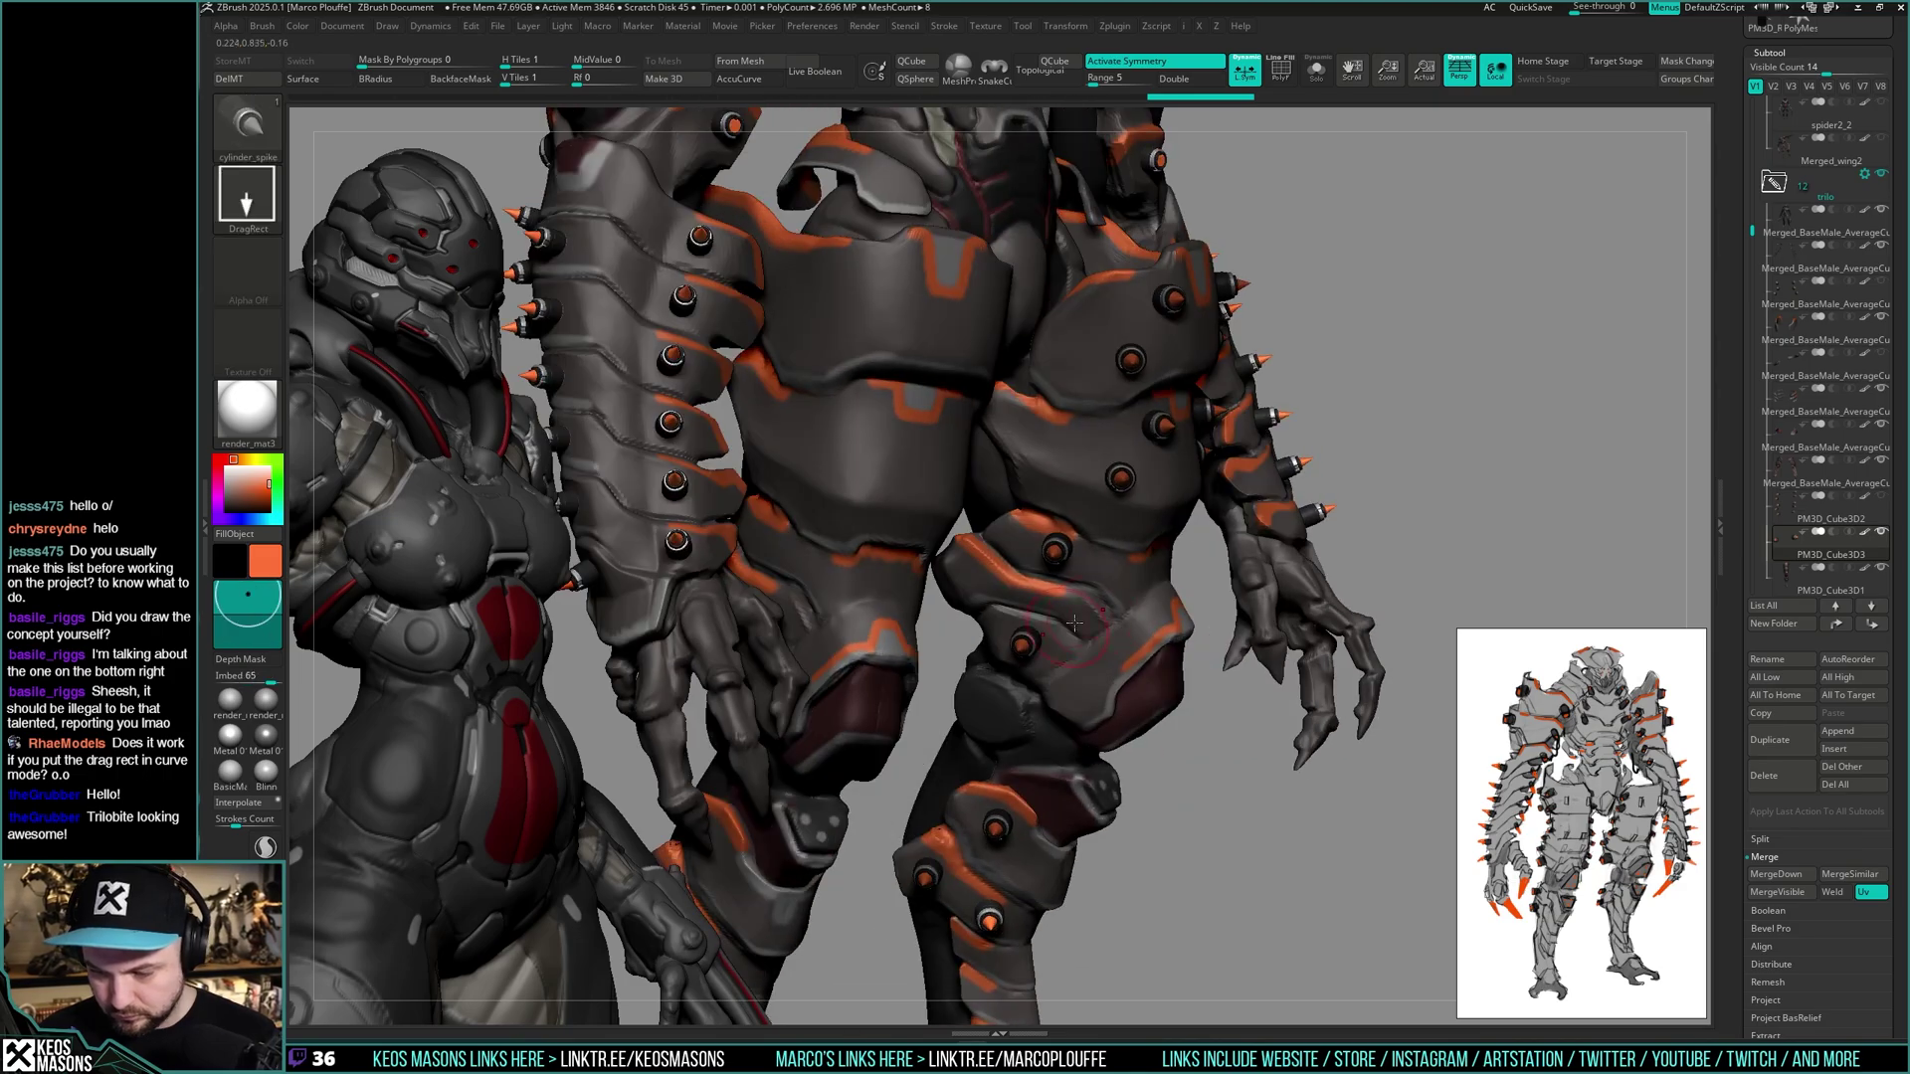
pyautogui.moveTo(1074, 622)
pyautogui.keyDown('ctrl'); pyautogui.mouseDown(button='right')
pyautogui.moveTo(1206, 554)
pyautogui.moveTo(1233, 596)
pyautogui.moveTo(1182, 640)
pyautogui.moveTo(1234, 637)
pyautogui.moveTo(1189, 677)
pyautogui.moveTo(1191, 648)
pyautogui.moveTo(1191, 674)
pyautogui.mouseUp(button='right'); pyautogui.keyUp('ctrl')
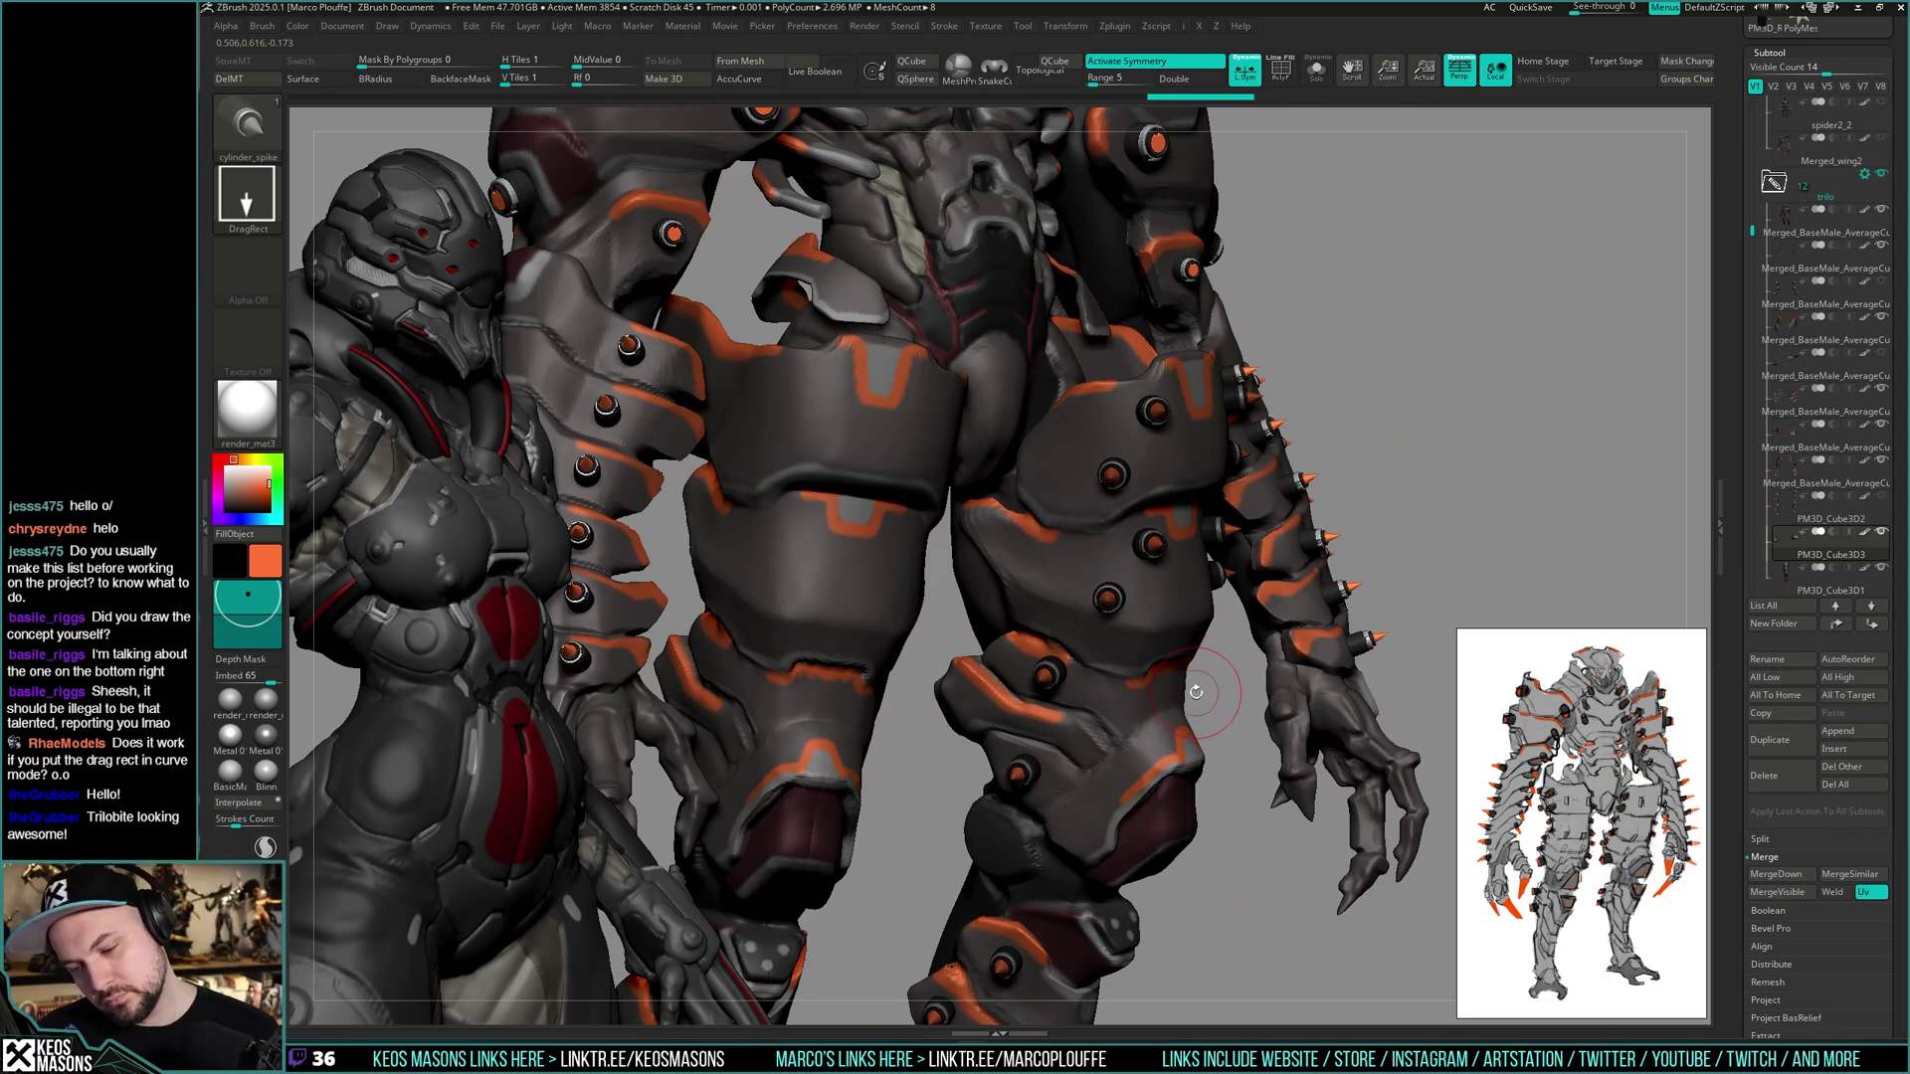
pyautogui.moveTo(1191, 691); pyautogui.dragTo(1176, 586, button='right')
pyautogui.moveTo(1453, 563); pyautogui.dragTo(1408, 557, button='right')
pyautogui.keyDown('ctrl'); pyautogui.moveTo(1407, 557); pyautogui.dragTo(1392, 630, button='right'); pyautogui.keyUp('ctrl')
pyautogui.moveTo(1131, 630)
pyautogui.mouseDown(button='right')
pyautogui.moveTo(1116, 639)
pyautogui.moveTo(1144, 698)
pyautogui.moveTo(1116, 676)
pyautogui.moveTo(1134, 664)
pyautogui.mouseUp(button='right')
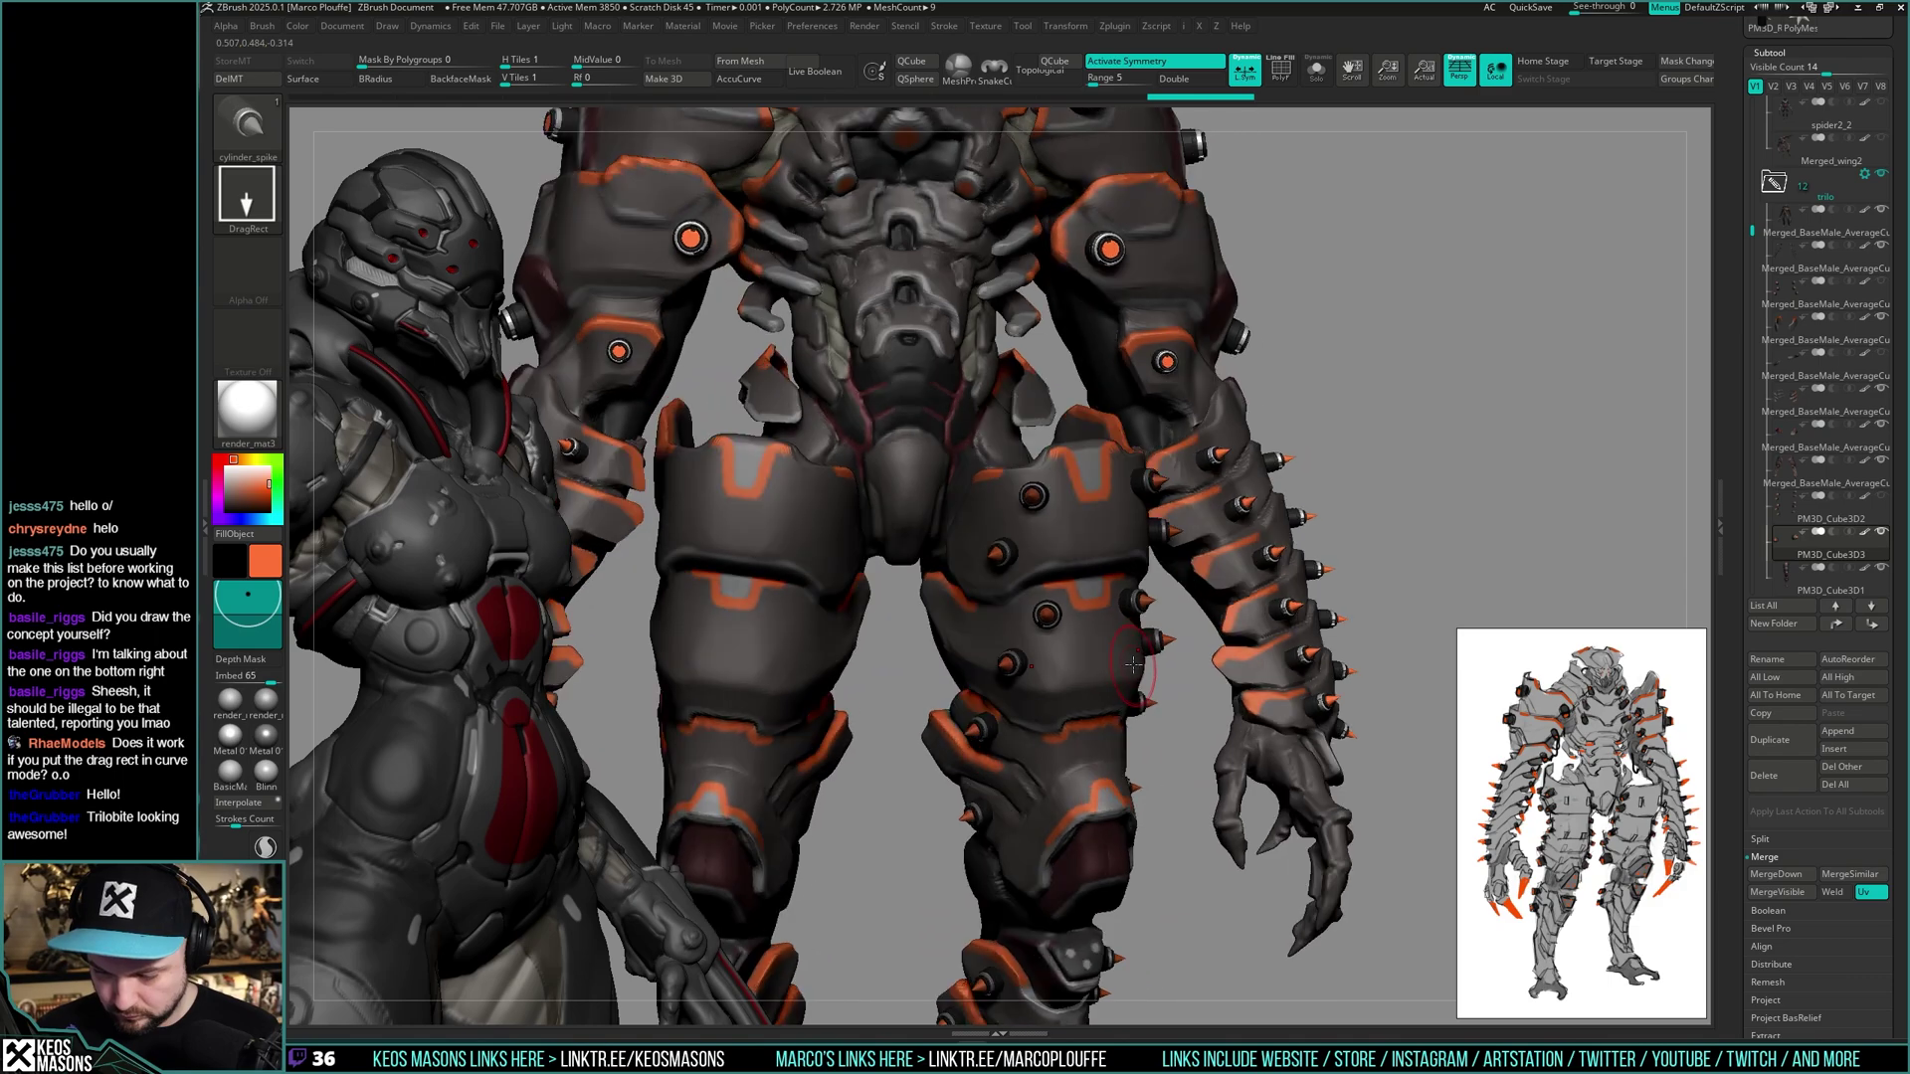
# - Remove the topmost front spike on the thigh armour and place it again on the same plate
pyautogui.moveTo(1414, 522)
pyautogui.mouseDown(button='right')
pyautogui.moveTo(1433, 503)
pyautogui.moveTo(1424, 516)
pyautogui.mouseUp(button='right')
pyautogui.hotkey('shift', 's')
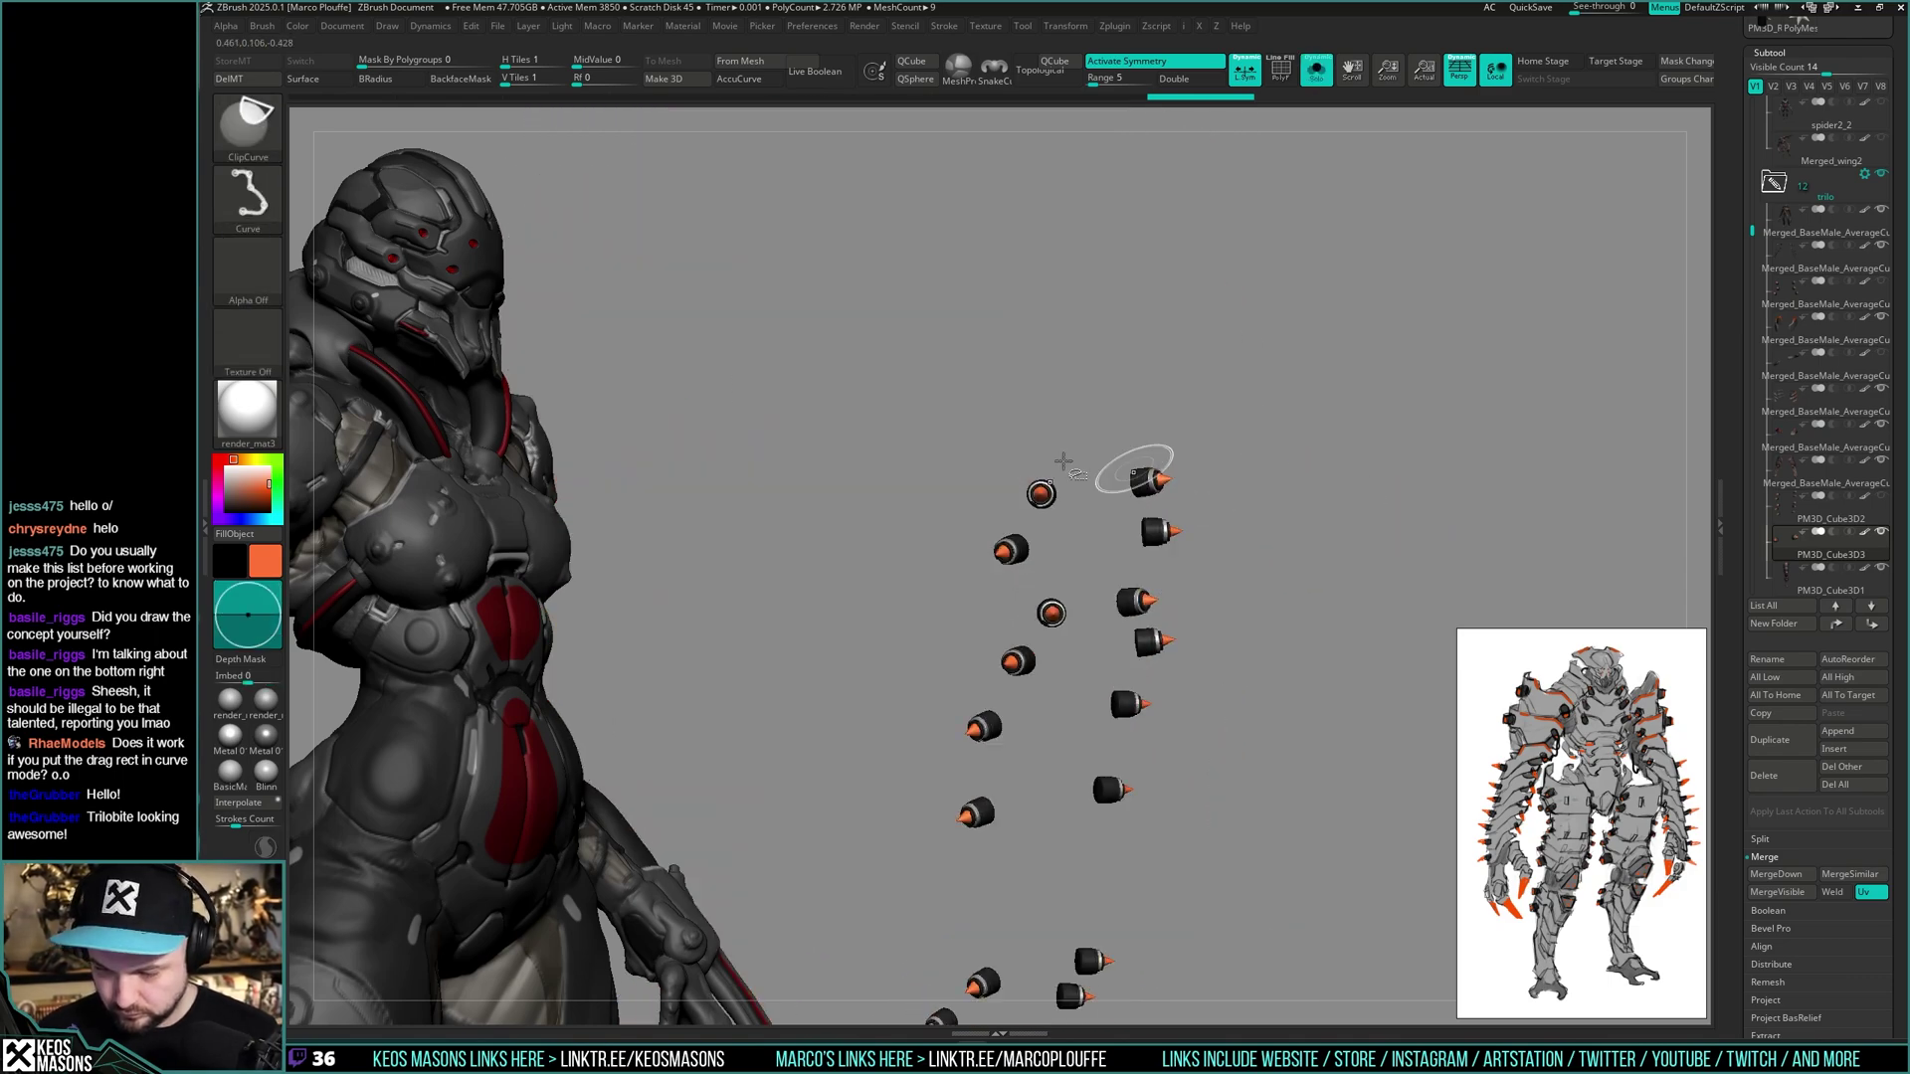
pyautogui.keyDown('ctrl'); pyautogui.keyDown('shift'); pyautogui.moveTo(1081, 519); pyautogui.dragTo(1095, 516); pyautogui.keyUp('shift'); pyautogui.keyUp('ctrl')
pyautogui.hotkey('alt', 's')
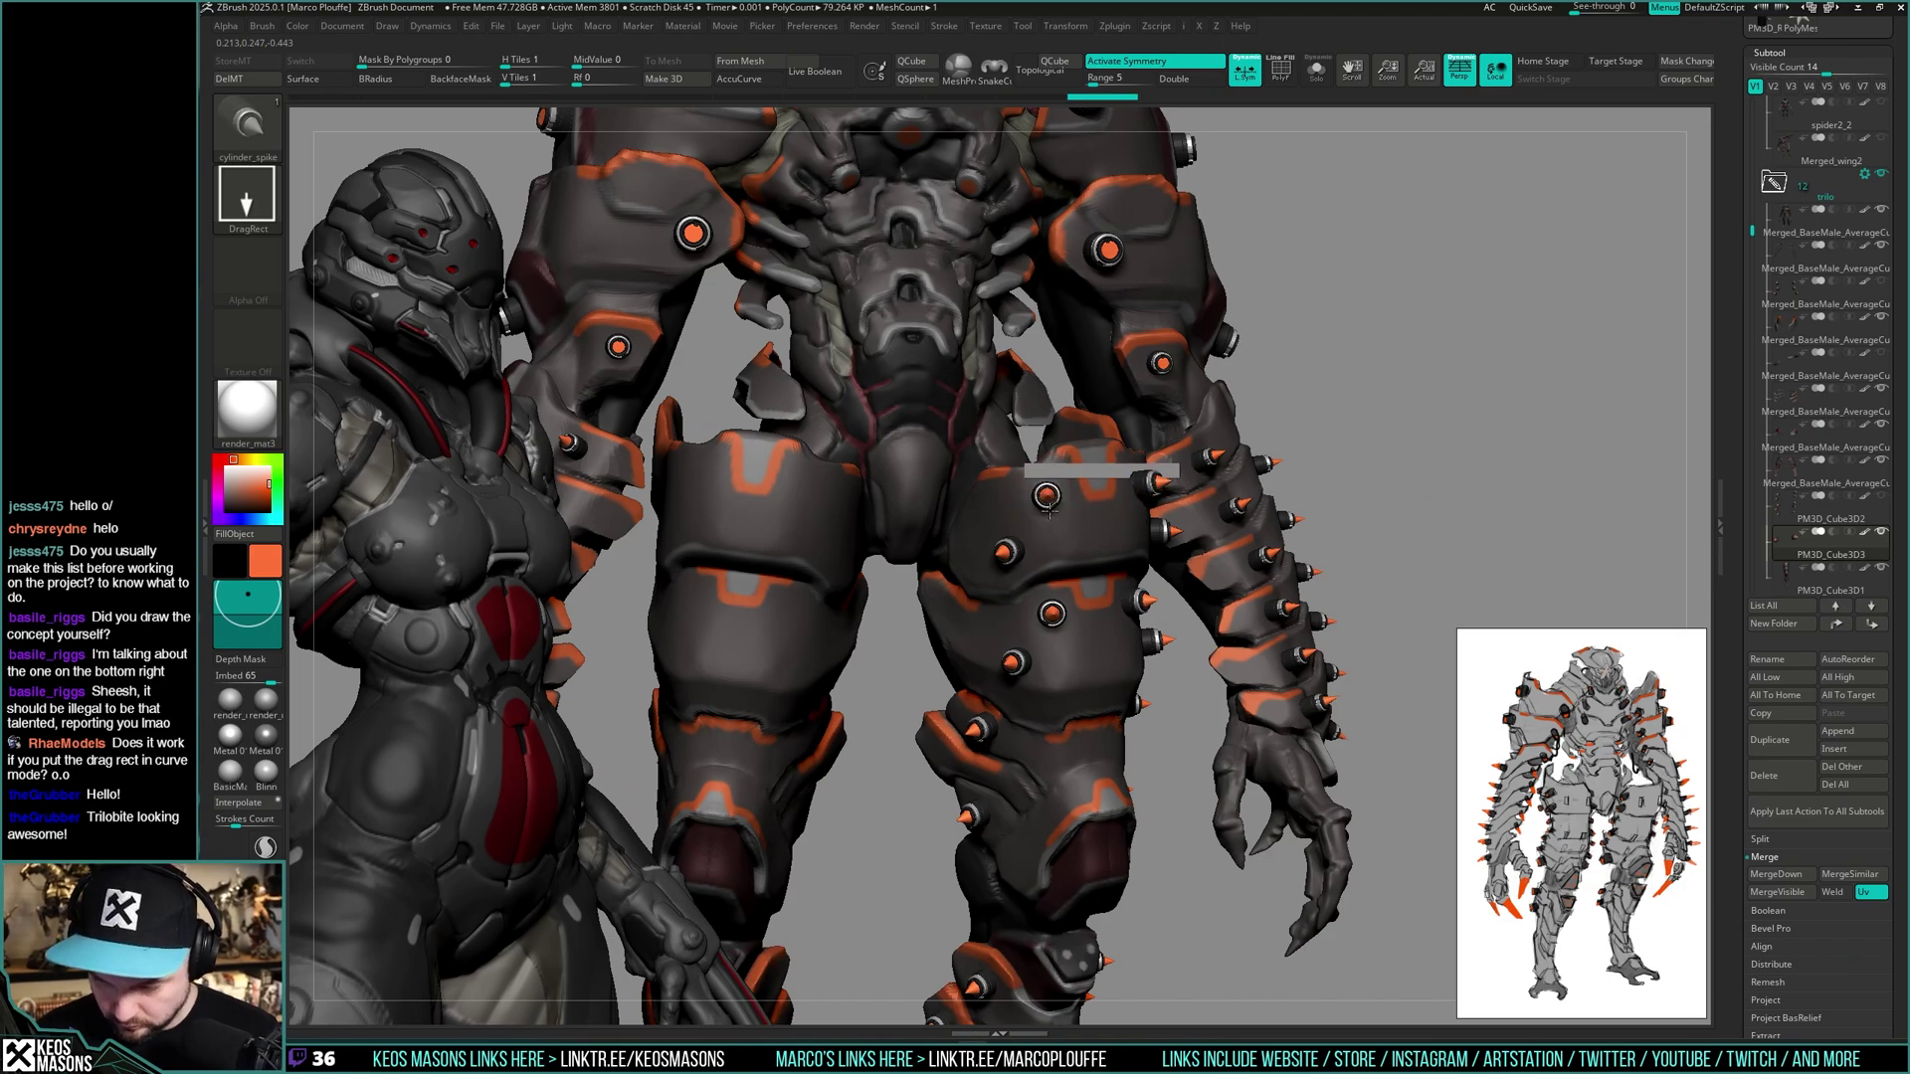
pyautogui.hotkey('ctrl', 'shift', 'z')
pyautogui.moveTo(1386, 451)
pyautogui.mouseDown(button='right')
pyautogui.moveTo(1428, 461)
pyautogui.moveTo(1402, 447)
pyautogui.moveTo(1401, 483)
pyautogui.mouseUp(button='right')
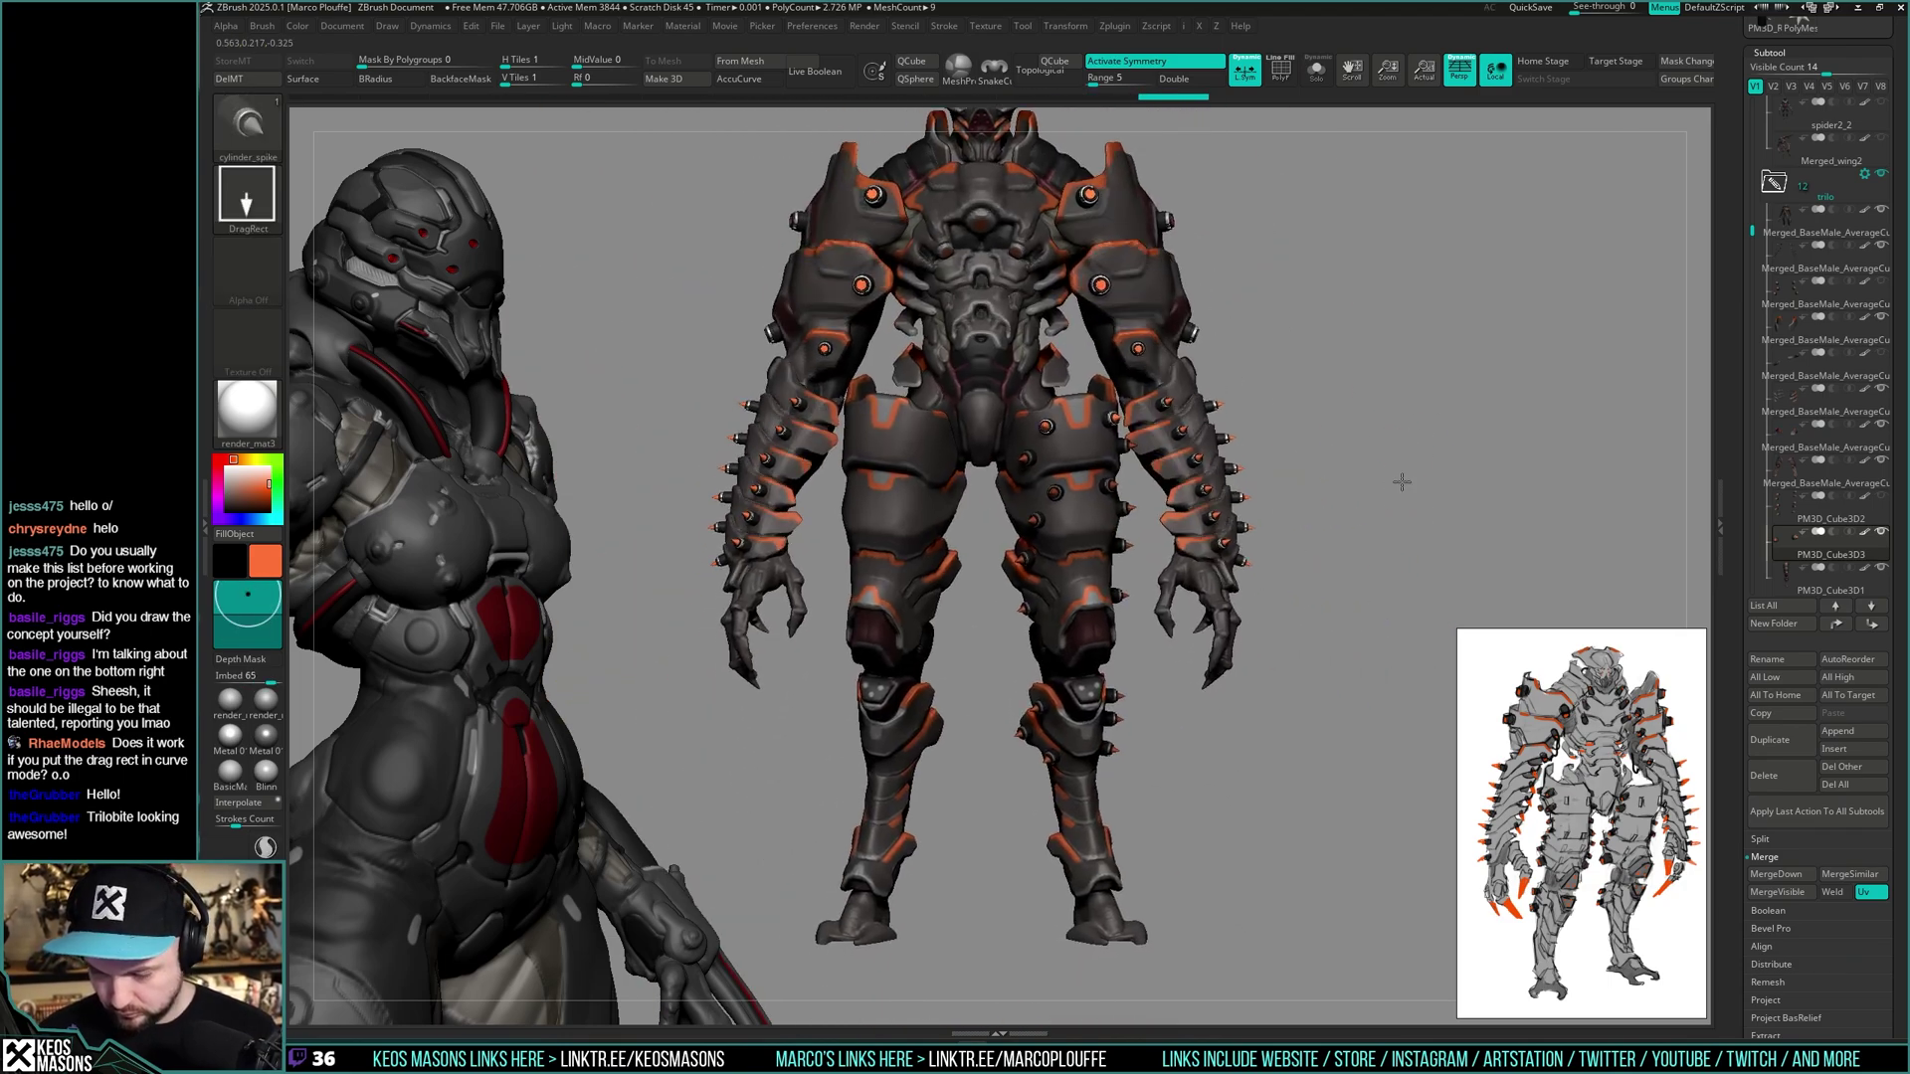
# - Delete the spikes on both thigh plates and on the upper knee plate, keeping the lower leg spikes
pyautogui.moveTo(1402, 482)
pyautogui.mouseDown()
pyautogui.moveTo(1442, 460)
pyautogui.moveTo(1432, 485)
pyautogui.mouseUp()
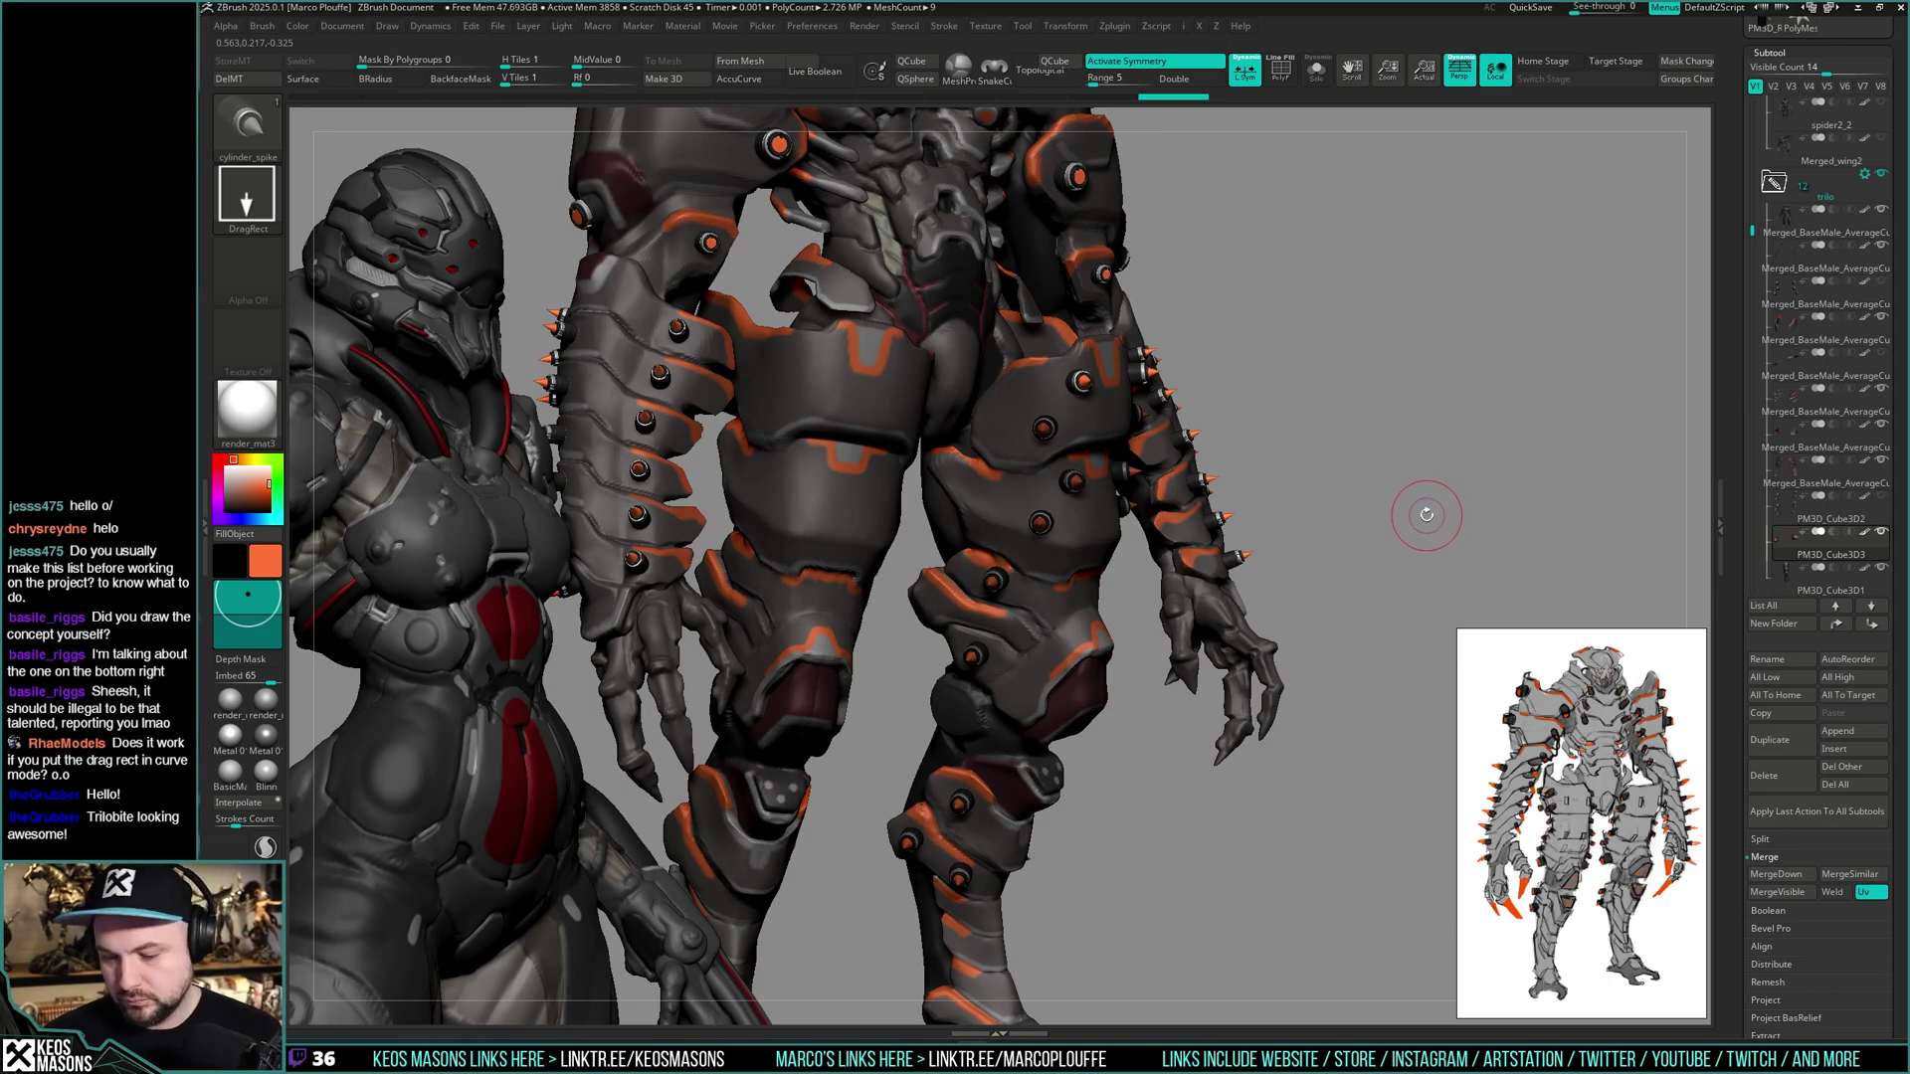
pyautogui.moveTo(1421, 522); pyautogui.dragTo(1419, 488)
pyautogui.moveTo(1550, 469); pyautogui.dragTo(1432, 464)
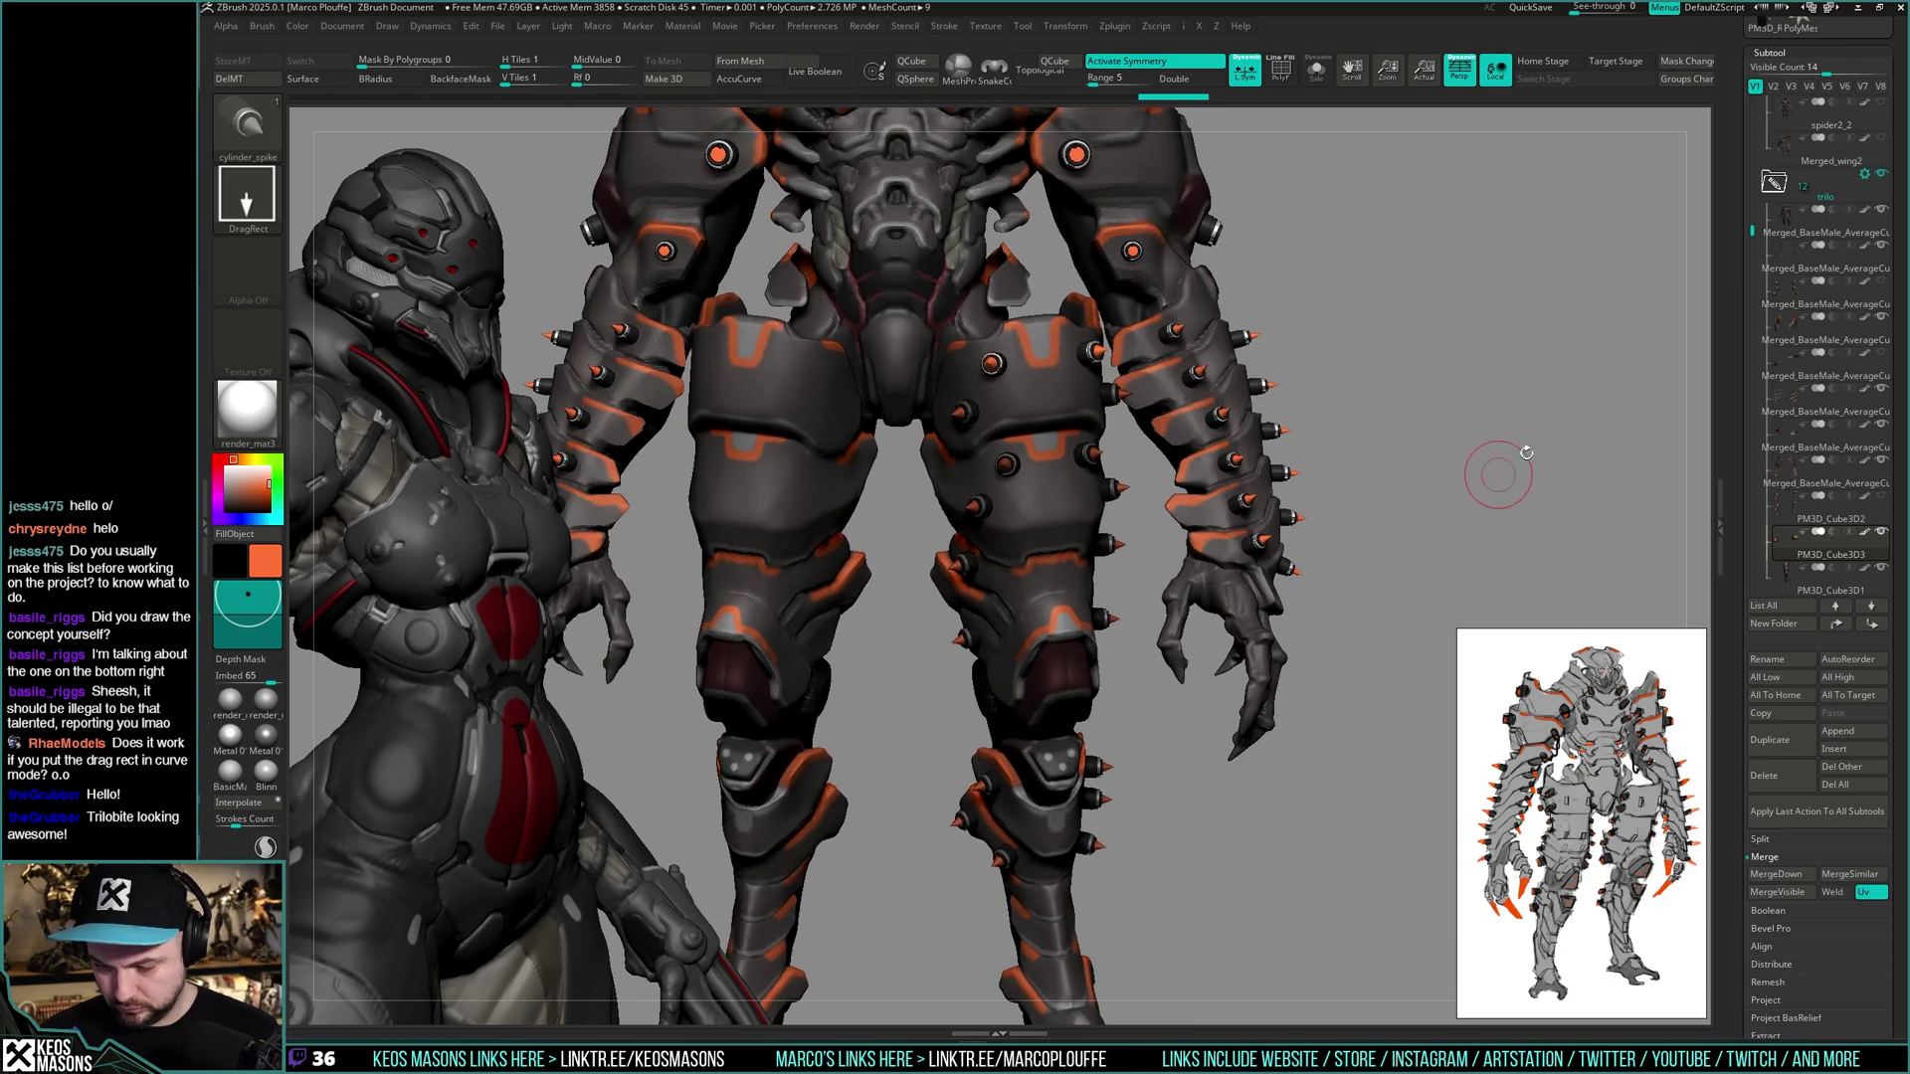
pyautogui.hotkey('shift', 's')
pyautogui.keyDown('ctrl'); pyautogui.keyDown('shift'); pyautogui.moveTo(1043, 587); pyautogui.dragTo(946, 547); pyautogui.keyUp('shift'); pyautogui.keyUp('ctrl')
pyautogui.hotkey('alt', 's')
pyautogui.hotkey('ctrl', 'shift')
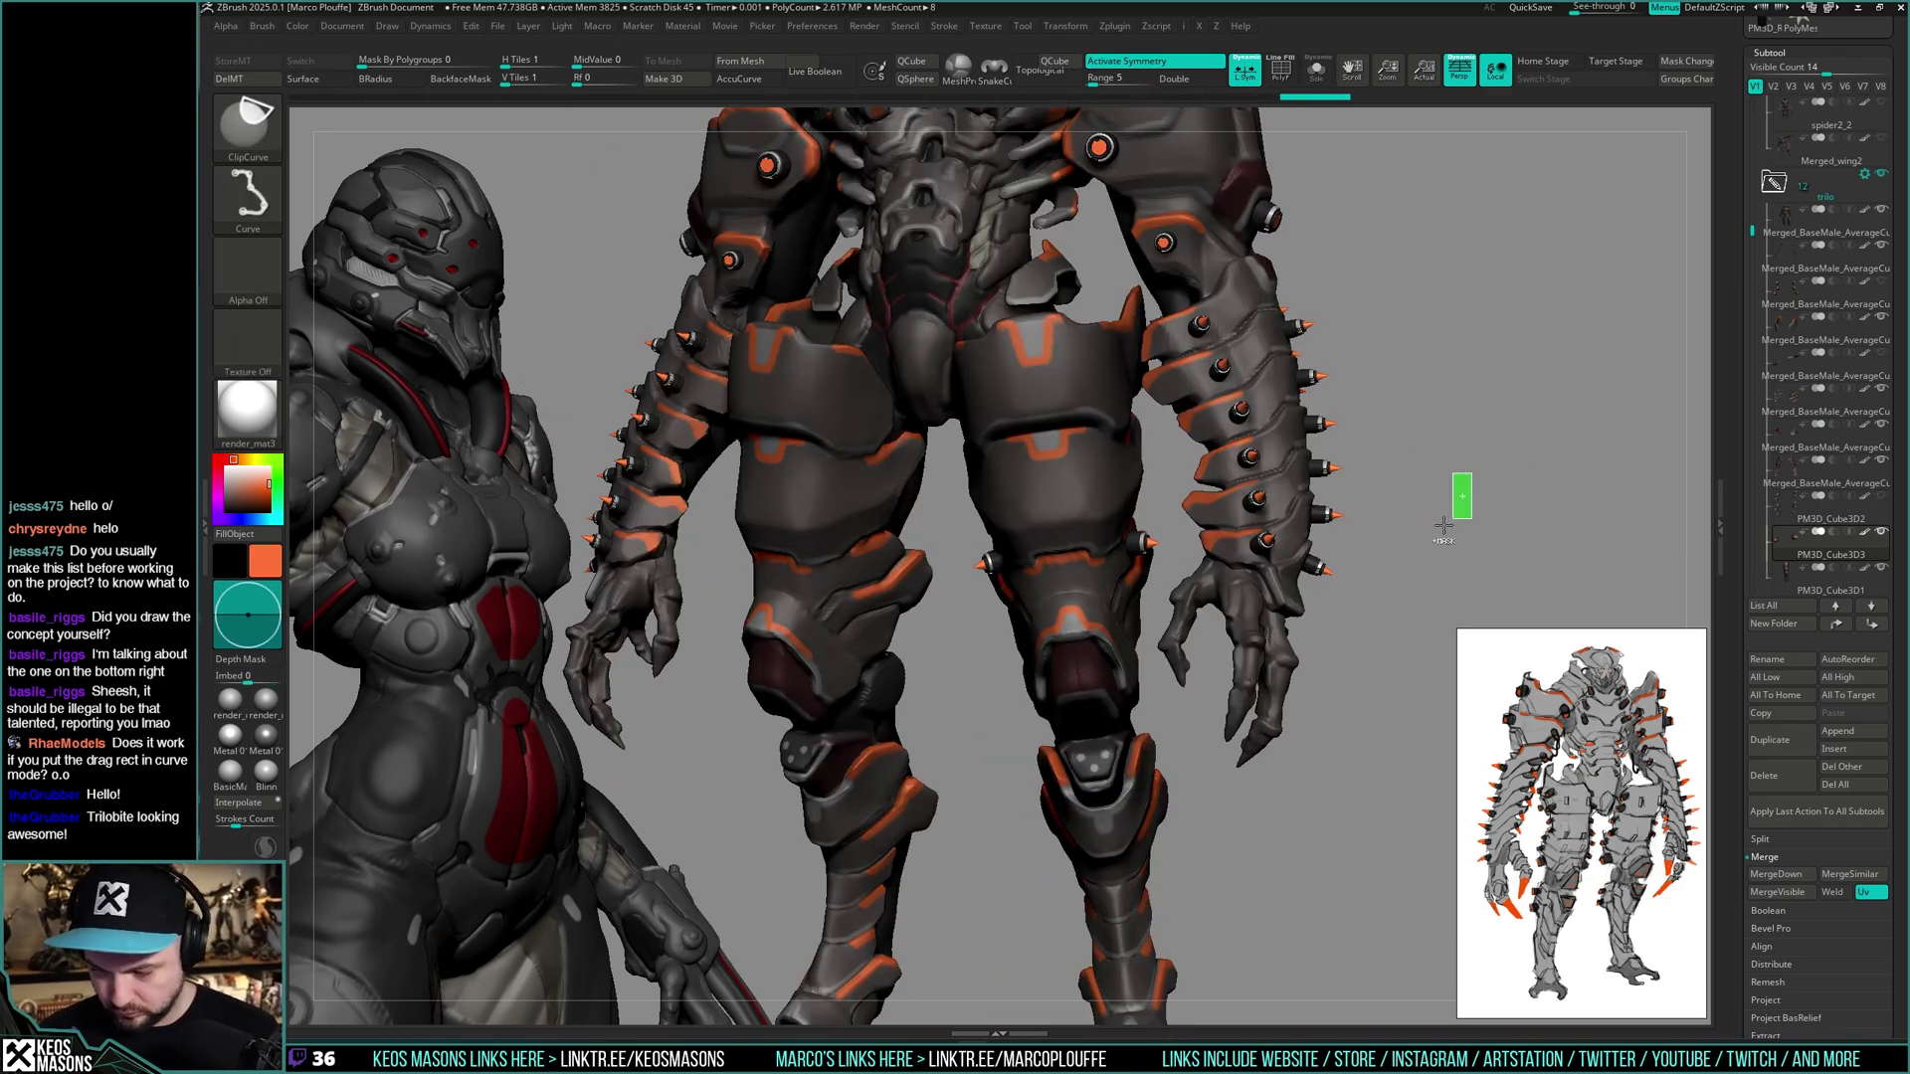
# - Place four symmetrical pairs of spikes on the thigh armour, two pairs on each of the two plates
pyautogui.moveTo(1442, 525)
pyautogui.mouseDown()
pyautogui.moveTo(1431, 429)
pyautogui.moveTo(1429, 522)
pyautogui.mouseUp()
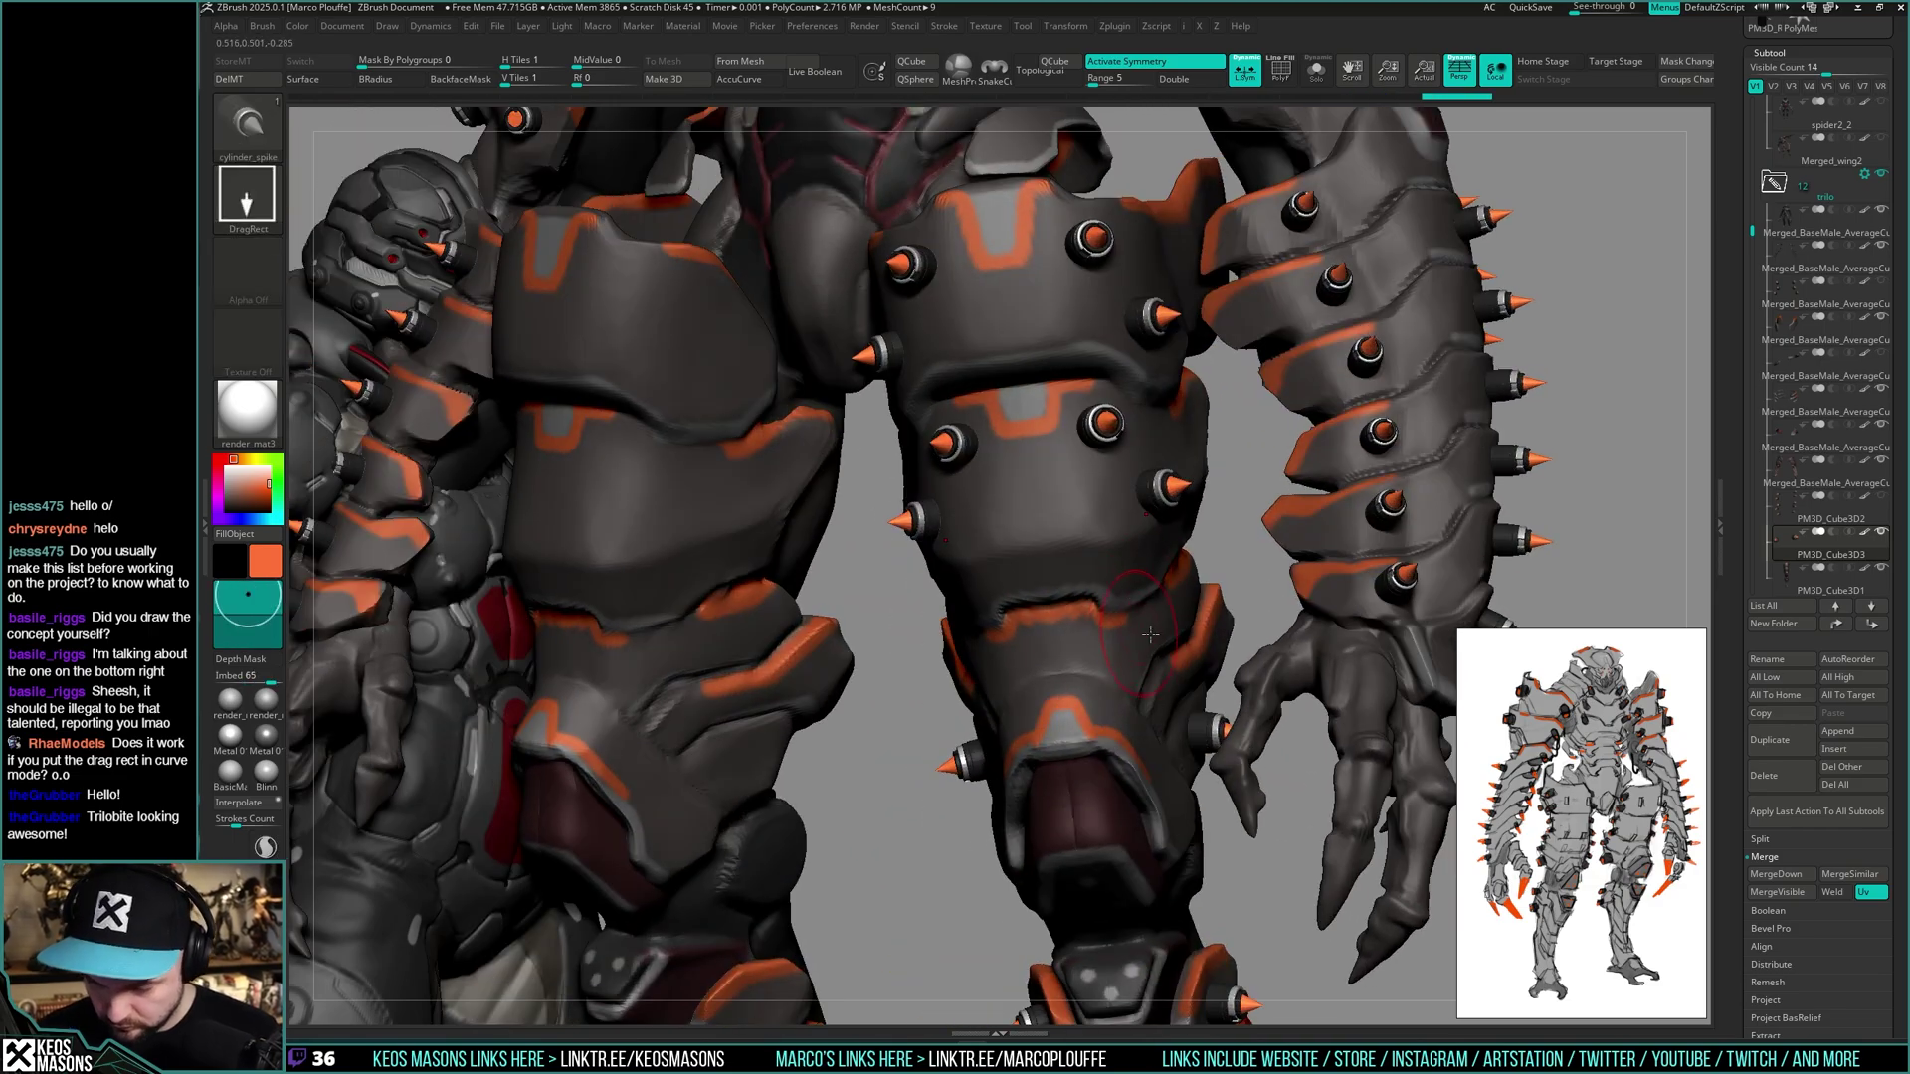
pyautogui.hotkey('ctrl', 'z')
pyautogui.moveTo(1196, 636); pyautogui.dragTo(1172, 575, button='right')
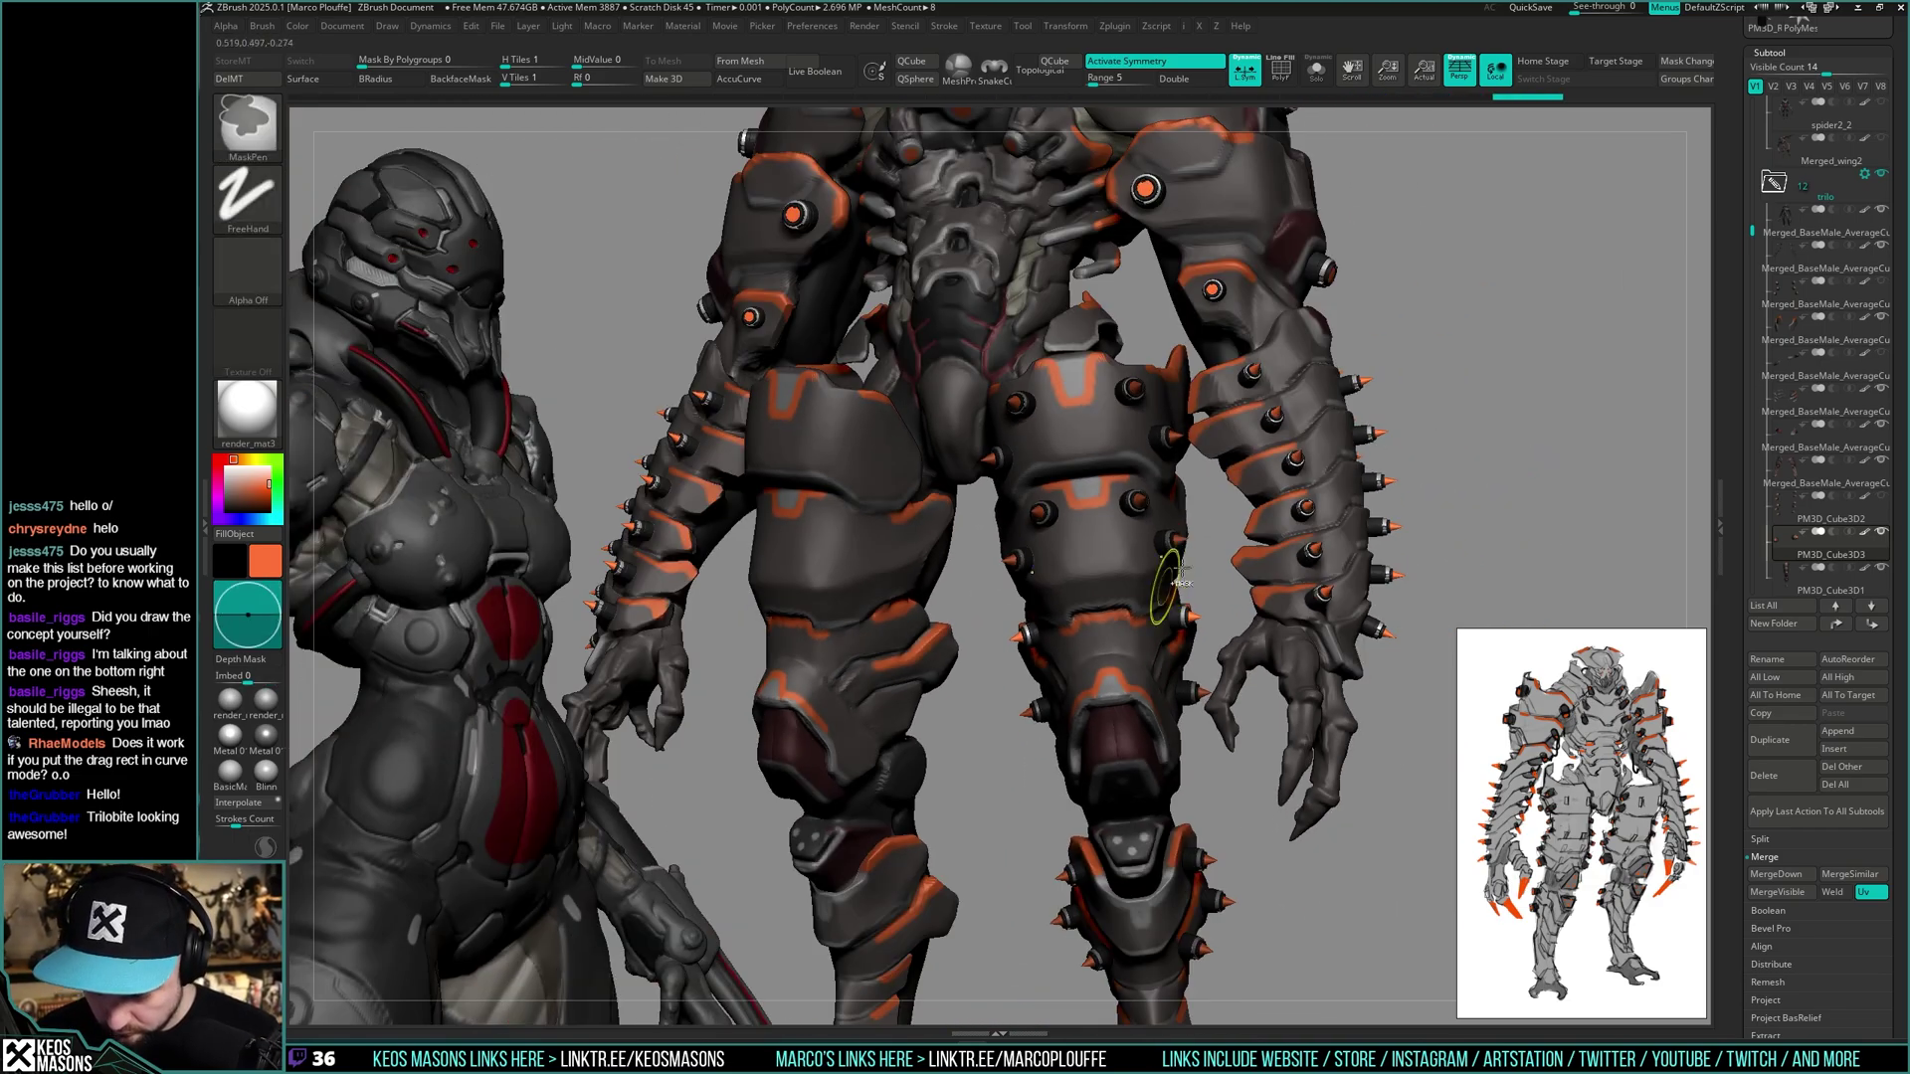
pyautogui.moveTo(1432, 557)
pyautogui.keyDown('shift'); pyautogui.mouseDown()
pyautogui.moveTo(1507, 549)
pyautogui.moveTo(1437, 504)
pyautogui.moveTo(1459, 502)
pyautogui.mouseUp(); pyautogui.keyUp('shift')
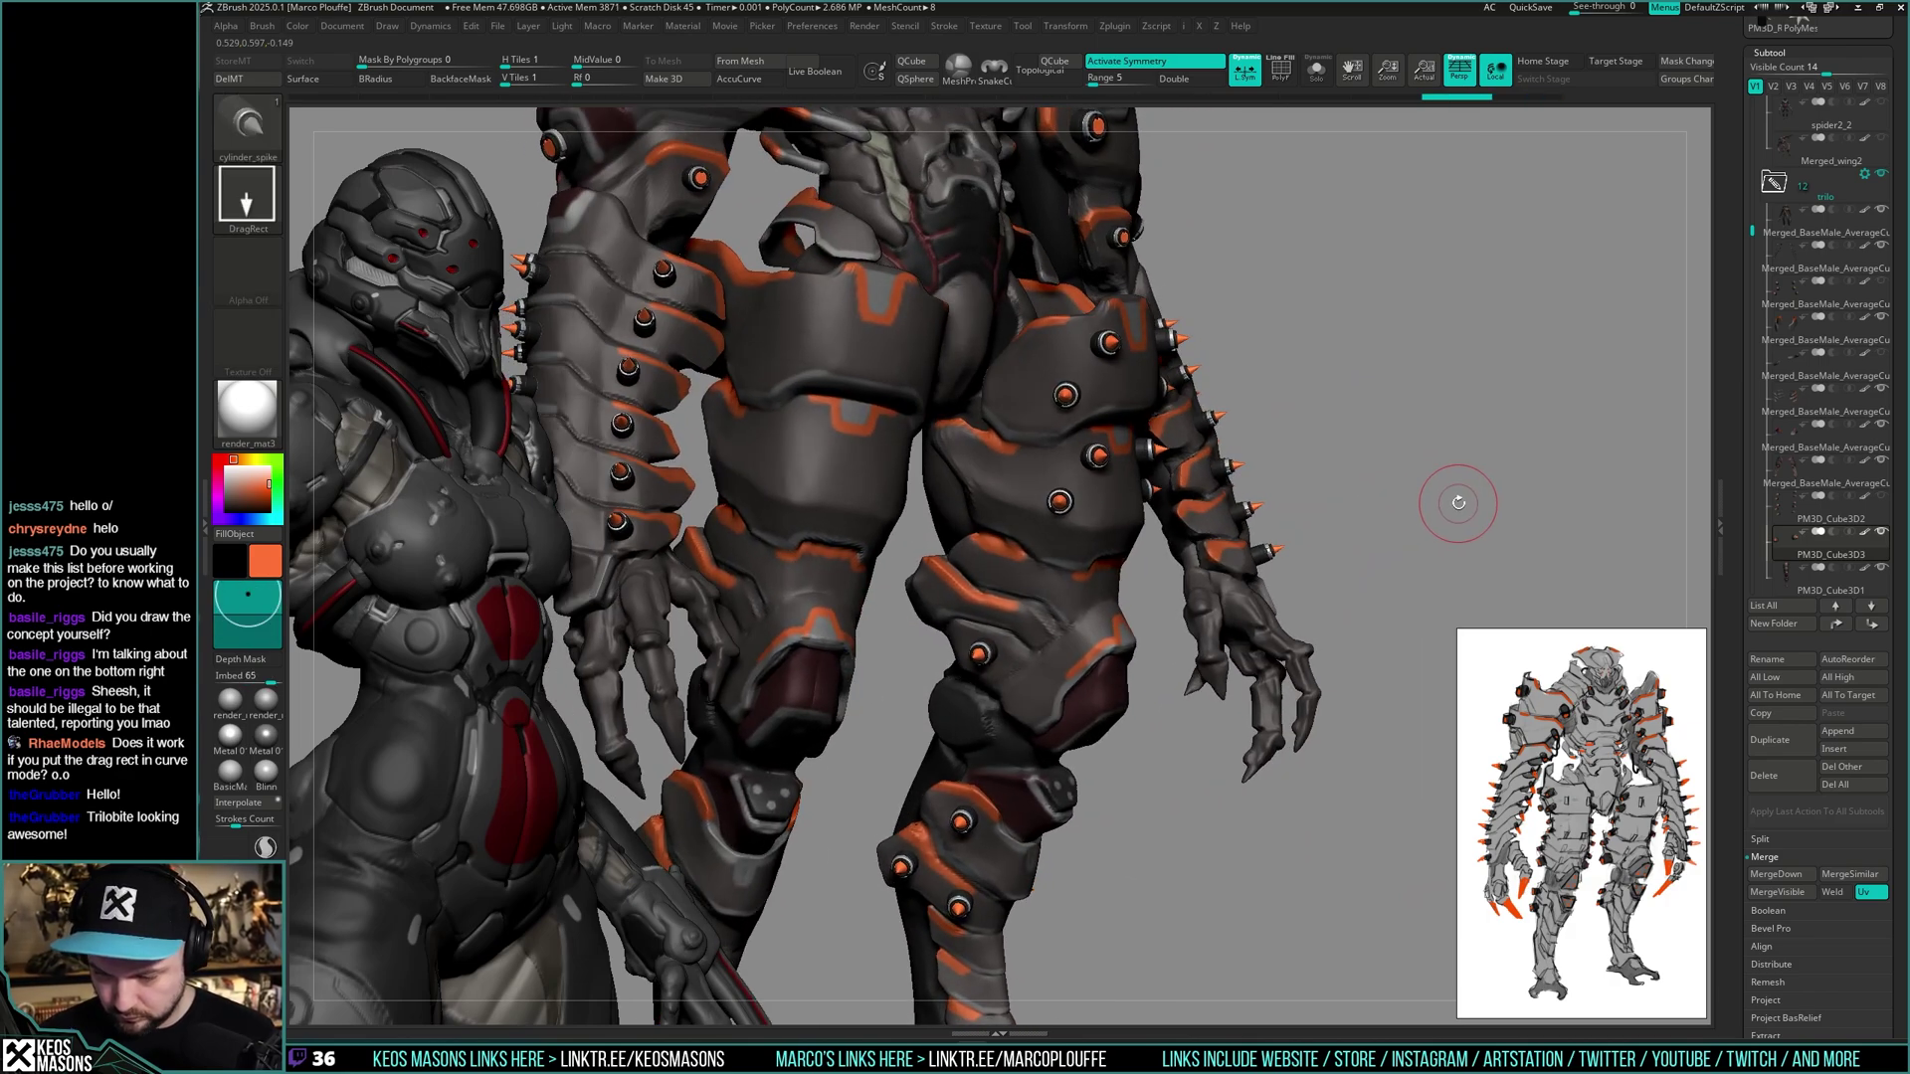
# - Replace the lower spike on the second thigh plate and add another spike on the plate above the knee
pyautogui.press('s')
pyautogui.keyDown('ctrl'); pyautogui.keyDown('shift'); pyautogui.moveTo(1007, 561); pyautogui.dragTo(1094, 483); pyautogui.keyUp('shift'); pyautogui.keyUp('ctrl')
pyautogui.press('s')
pyautogui.hotkey('ctrl', 'Delete')
pyautogui.hotkey('ctrl', 'z')
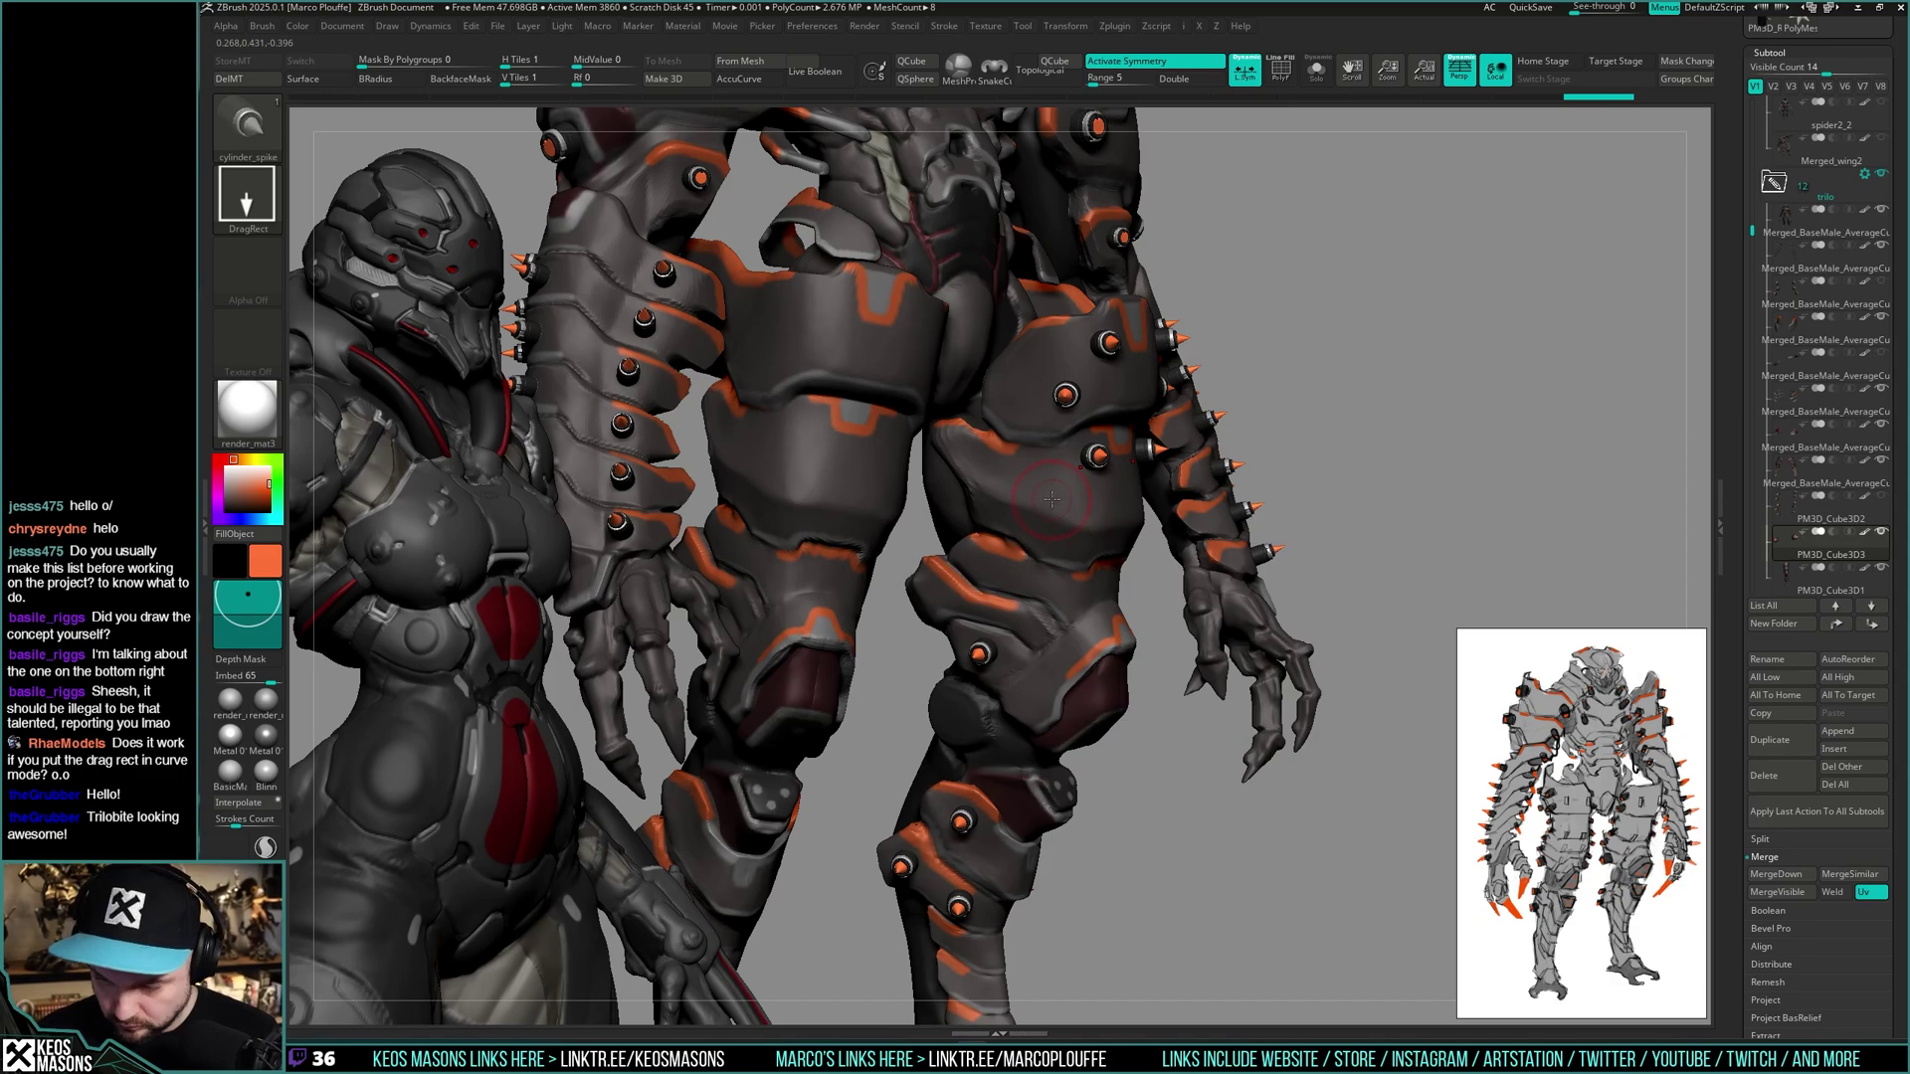
pyautogui.click(1008, 563)
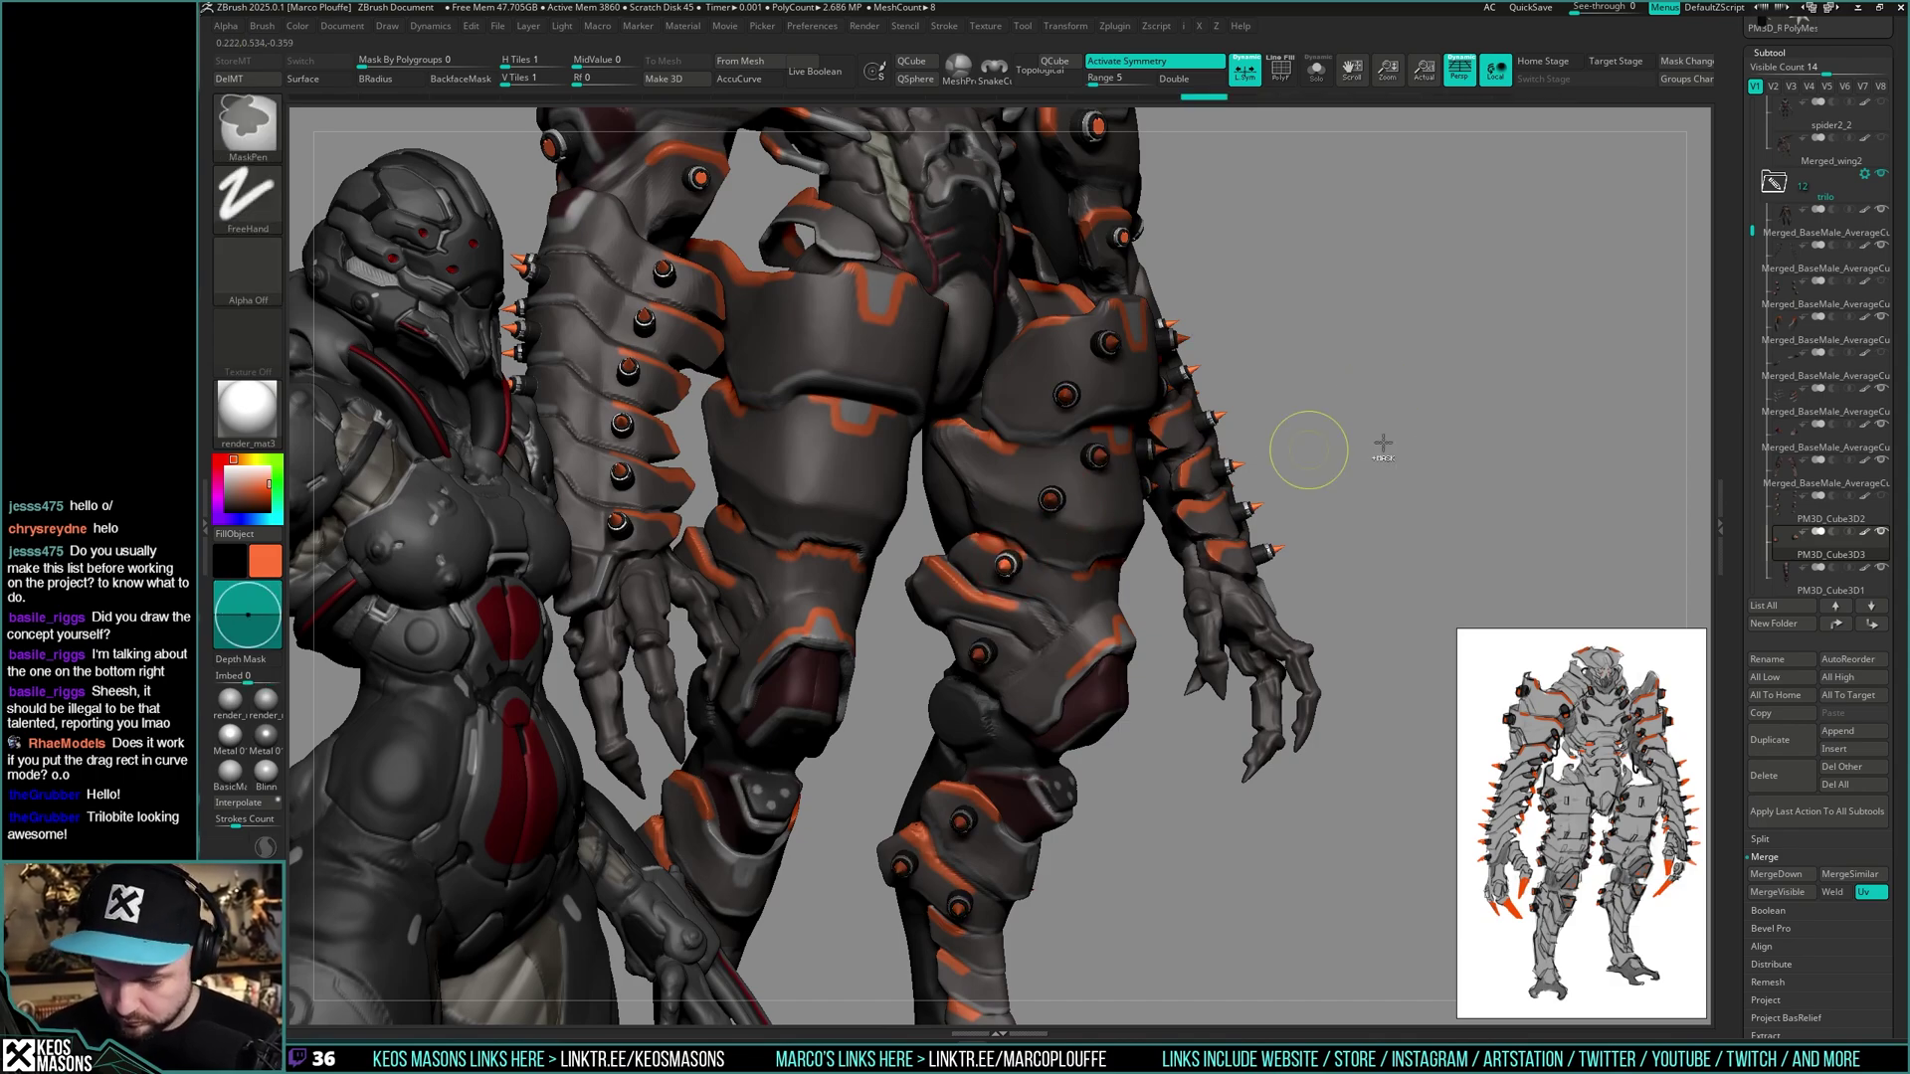
# - Delete the lower front spike on the upper thigh plate while the spikes are isolated
pyautogui.moveTo(1313, 438); pyautogui.dragTo(1493, 422)
pyautogui.hotkey('alt', 's')
pyautogui.keyDown('ctrl'); pyautogui.moveTo(1125, 487); pyautogui.dragTo(1086, 460, button='right'); pyautogui.keyUp('ctrl')
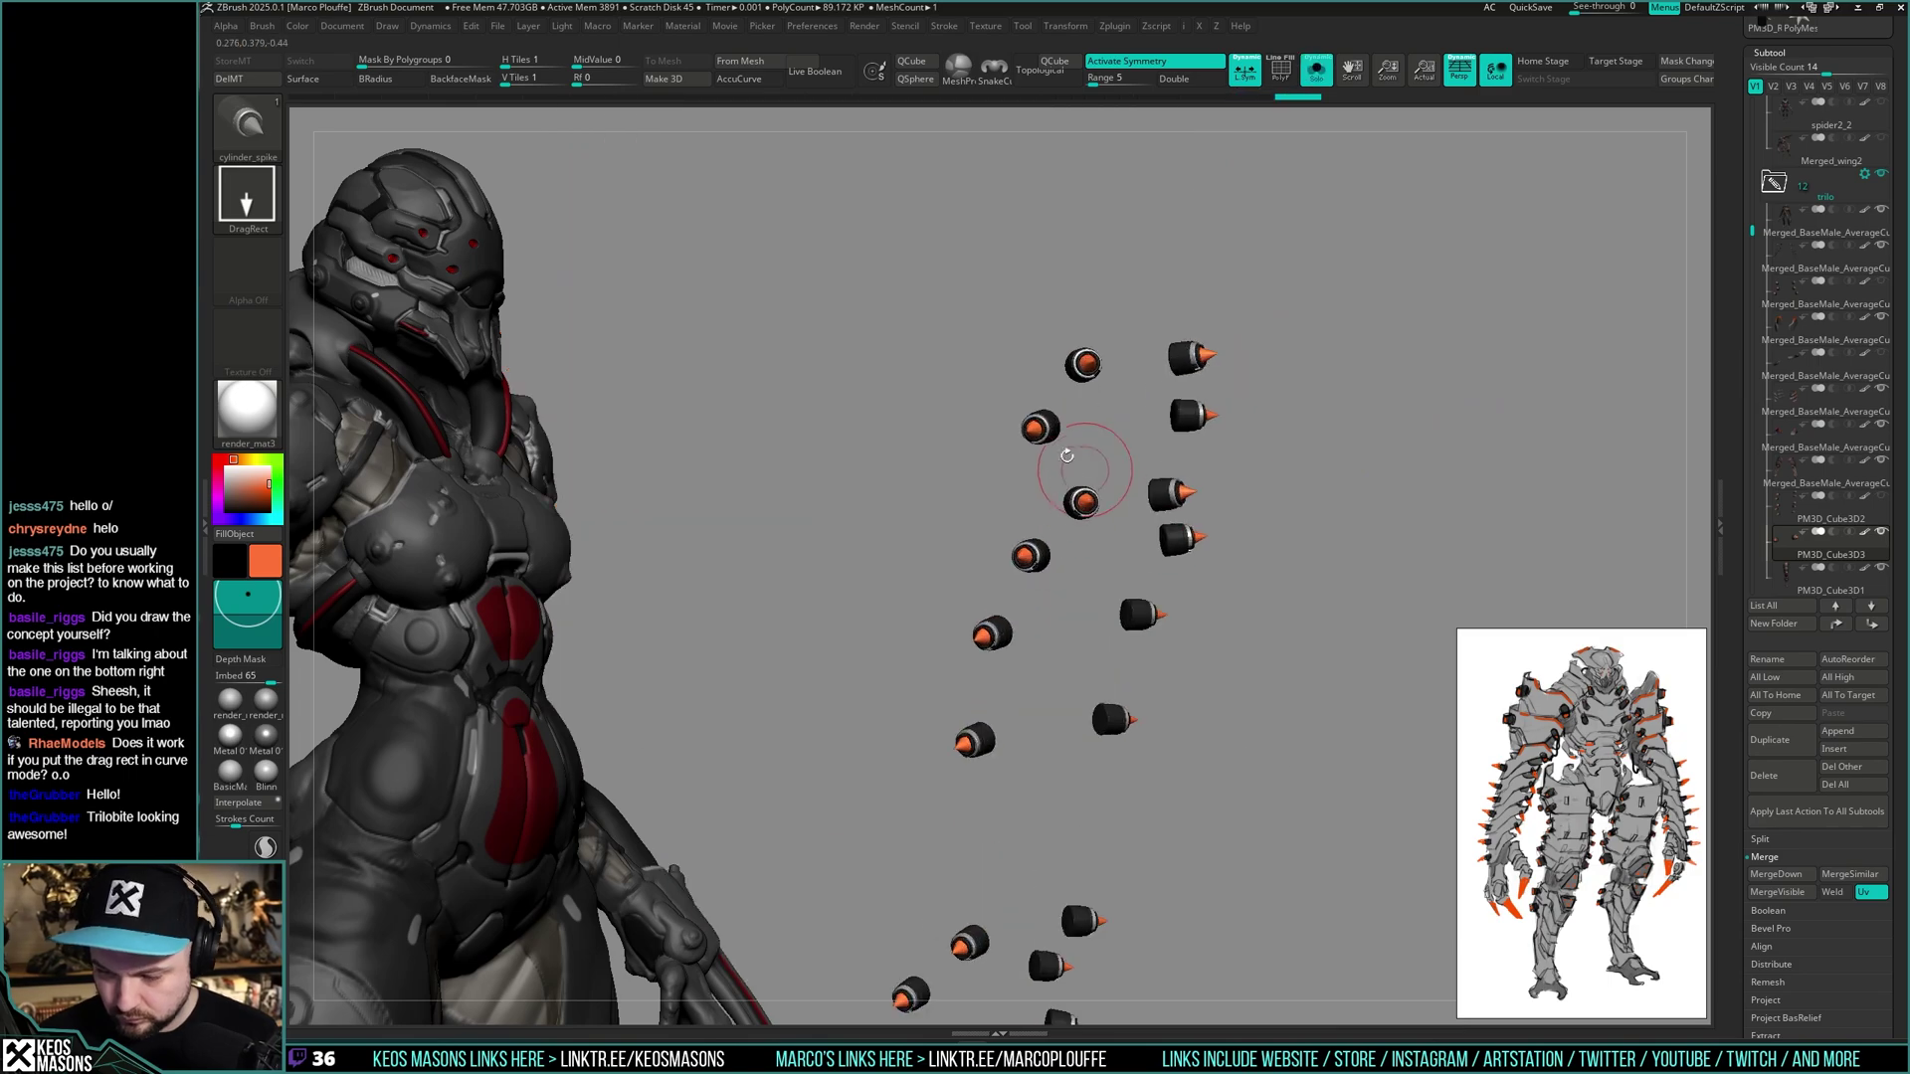
pyautogui.keyDown('ctrl'); pyautogui.keyDown('alt'); pyautogui.keyDown('shift'); pyautogui.moveTo(985, 409); pyautogui.dragTo(1075, 464); pyautogui.keyUp('shift'); pyautogui.keyUp('alt'); pyautogui.keyUp('ctrl')
pyautogui.hotkey('alt', 's')
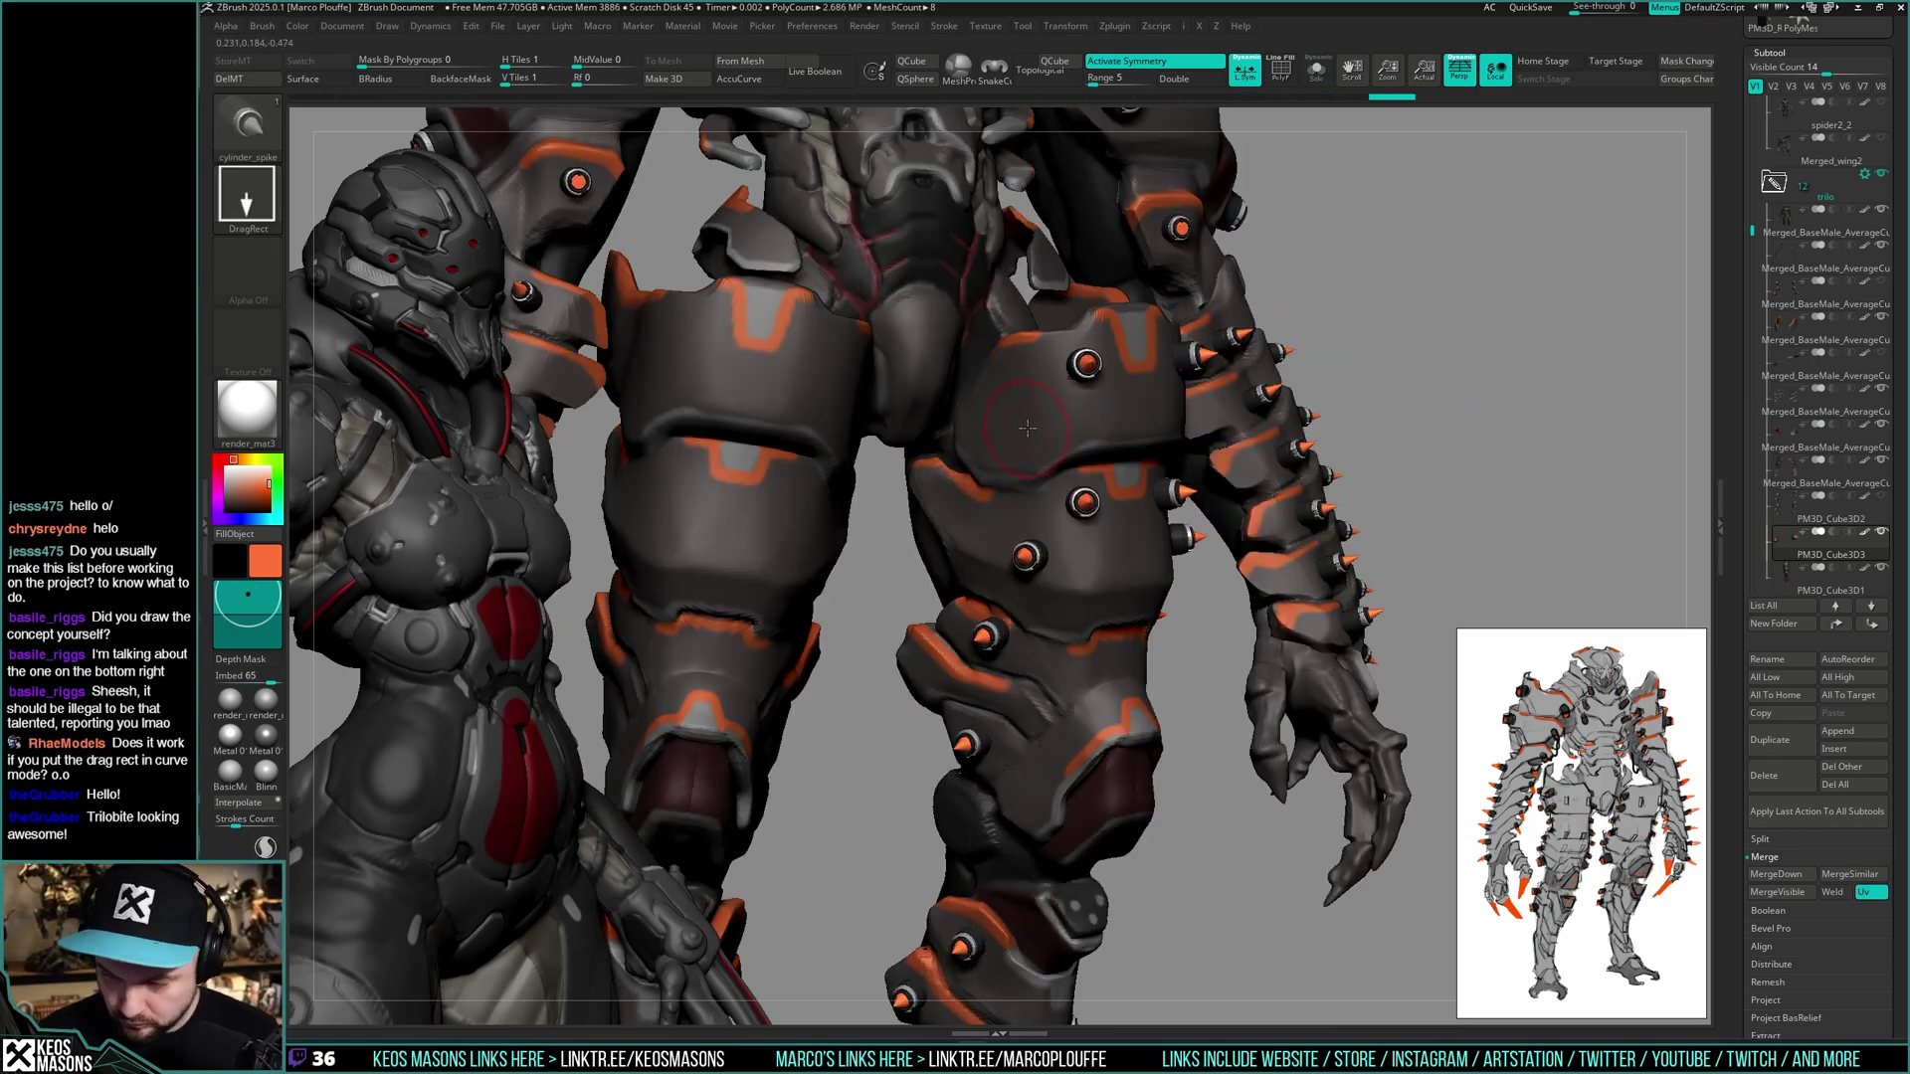
# - Place a new spike low on the upper thigh plate and isolate the leg spikes in Solo mode
pyautogui.moveTo(1343, 423); pyautogui.dragTo(1390, 375)
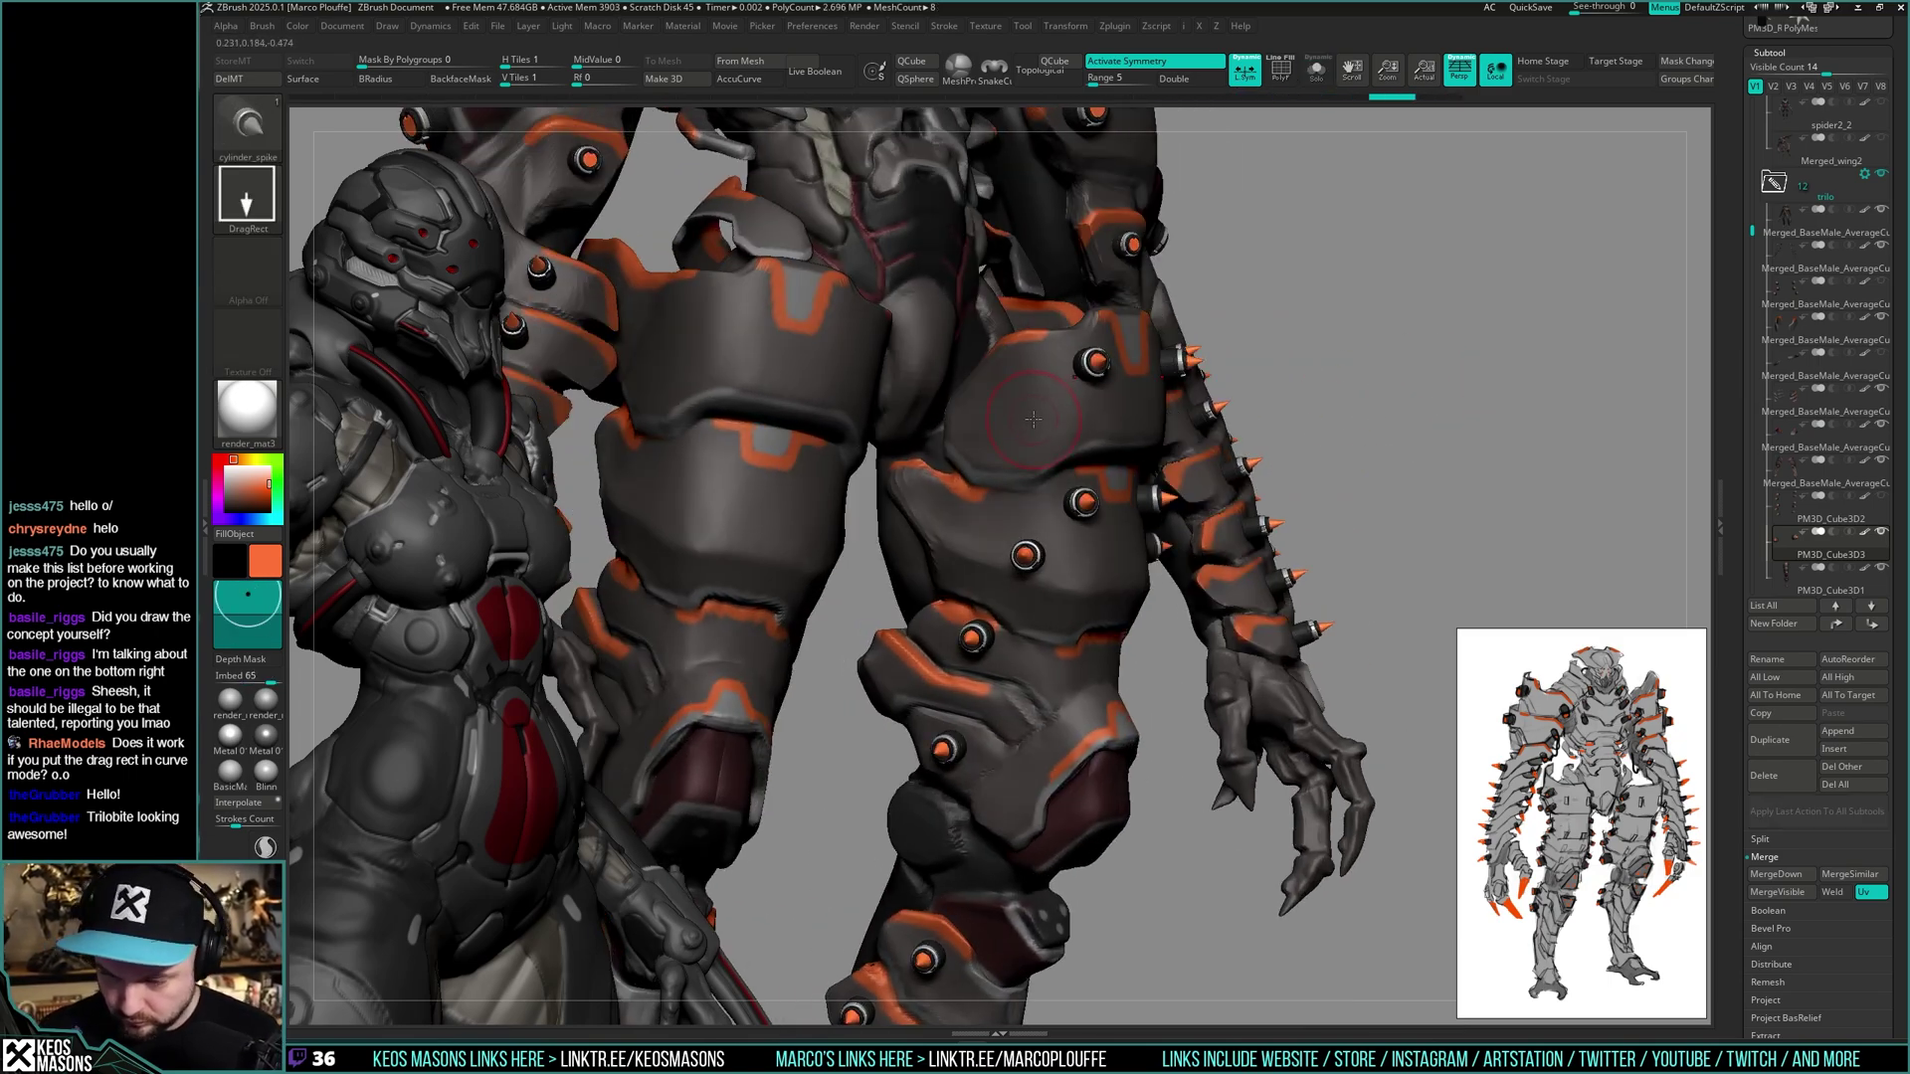
pyautogui.moveTo(1034, 420); pyautogui.dragTo(1053, 444)
pyautogui.keyDown('ctrl'); pyautogui.moveTo(1053, 443); pyautogui.dragTo(1074, 328, button='right'); pyautogui.keyUp('ctrl')
pyautogui.keyDown('shift'); pyautogui.moveTo(1386, 392); pyautogui.dragTo(1386, 491); pyautogui.keyUp('shift')
pyautogui.keyDown('ctrl'); pyautogui.moveTo(1385, 490); pyautogui.dragTo(1388, 515, button='right'); pyautogui.keyUp('ctrl')
pyautogui.moveTo(1388, 514)
pyautogui.mouseDown()
pyautogui.moveTo(1423, 491)
pyautogui.moveTo(1420, 452)
pyautogui.moveTo(1377, 435)
pyautogui.moveTo(1387, 538)
pyautogui.moveTo(1368, 576)
pyautogui.moveTo(1381, 534)
pyautogui.mouseUp()
pyautogui.hotkey('shift', 's')
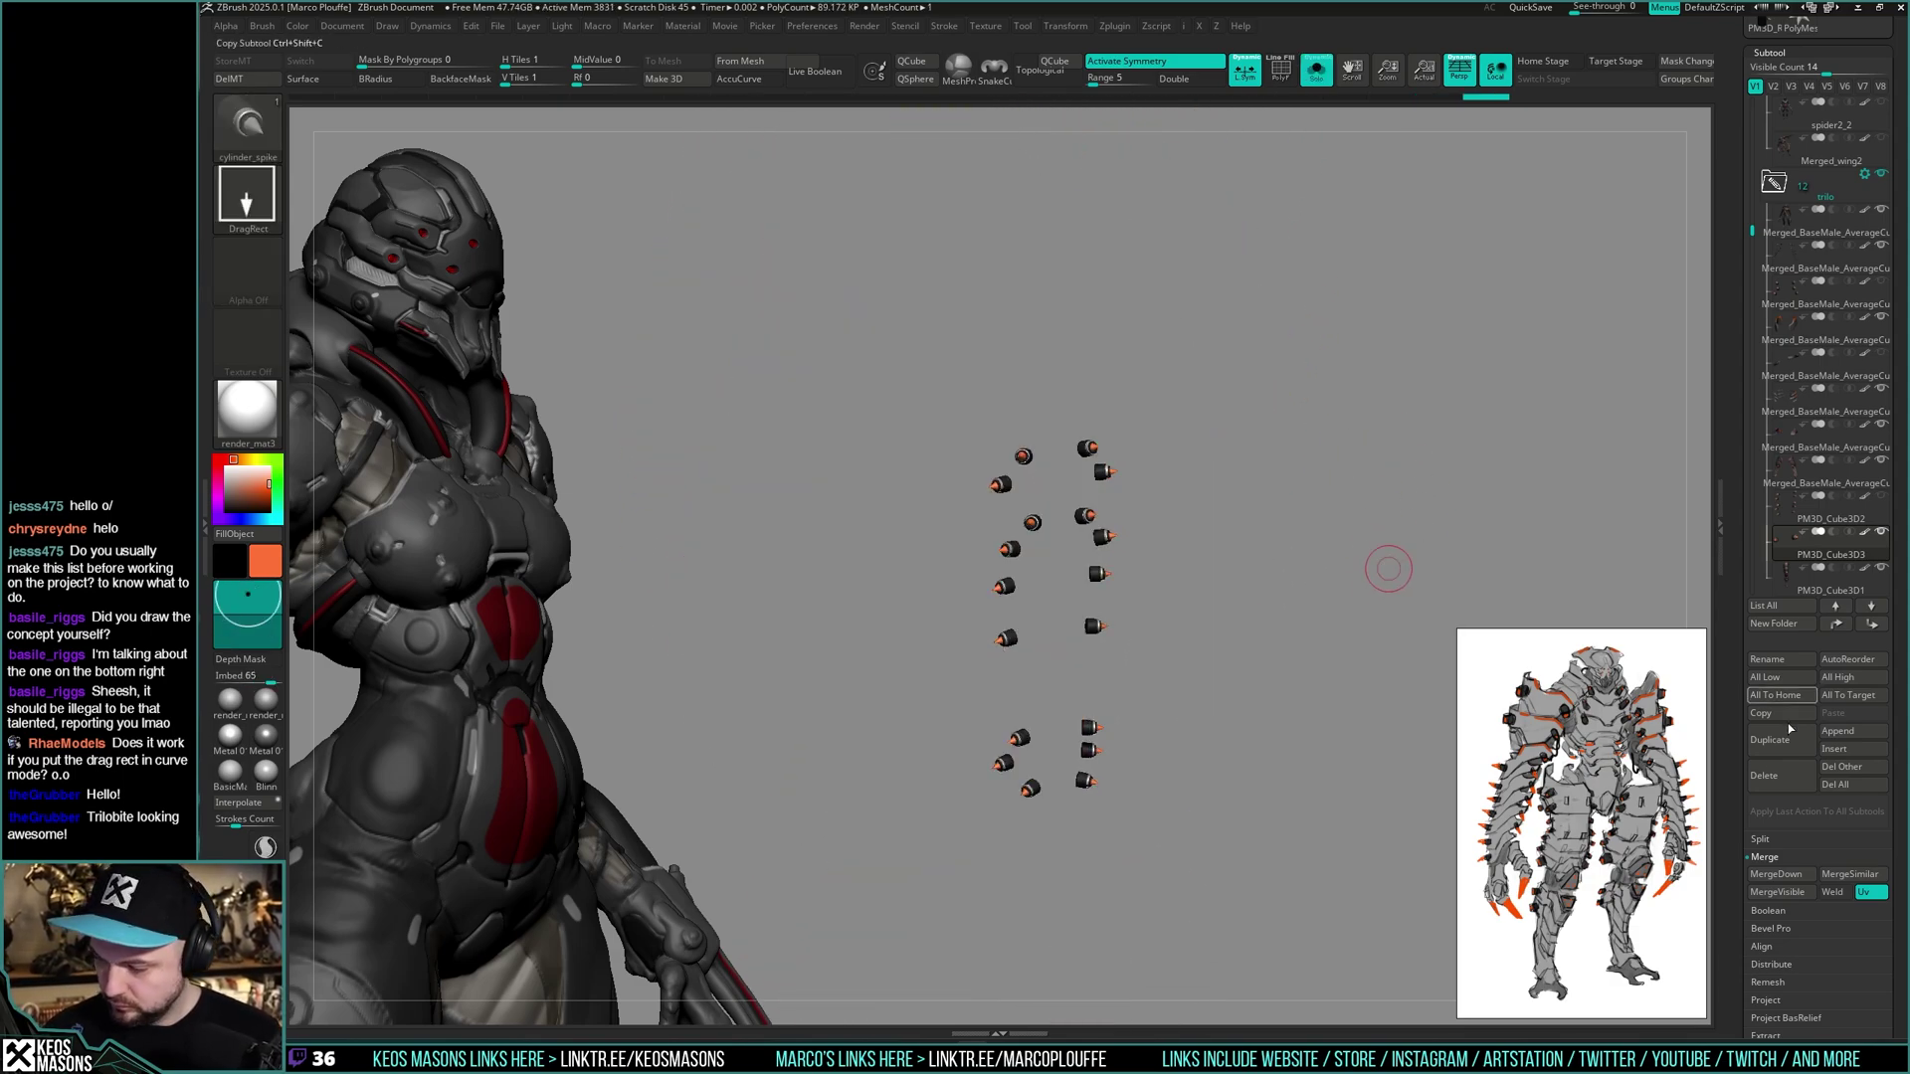
pyautogui.press('i')
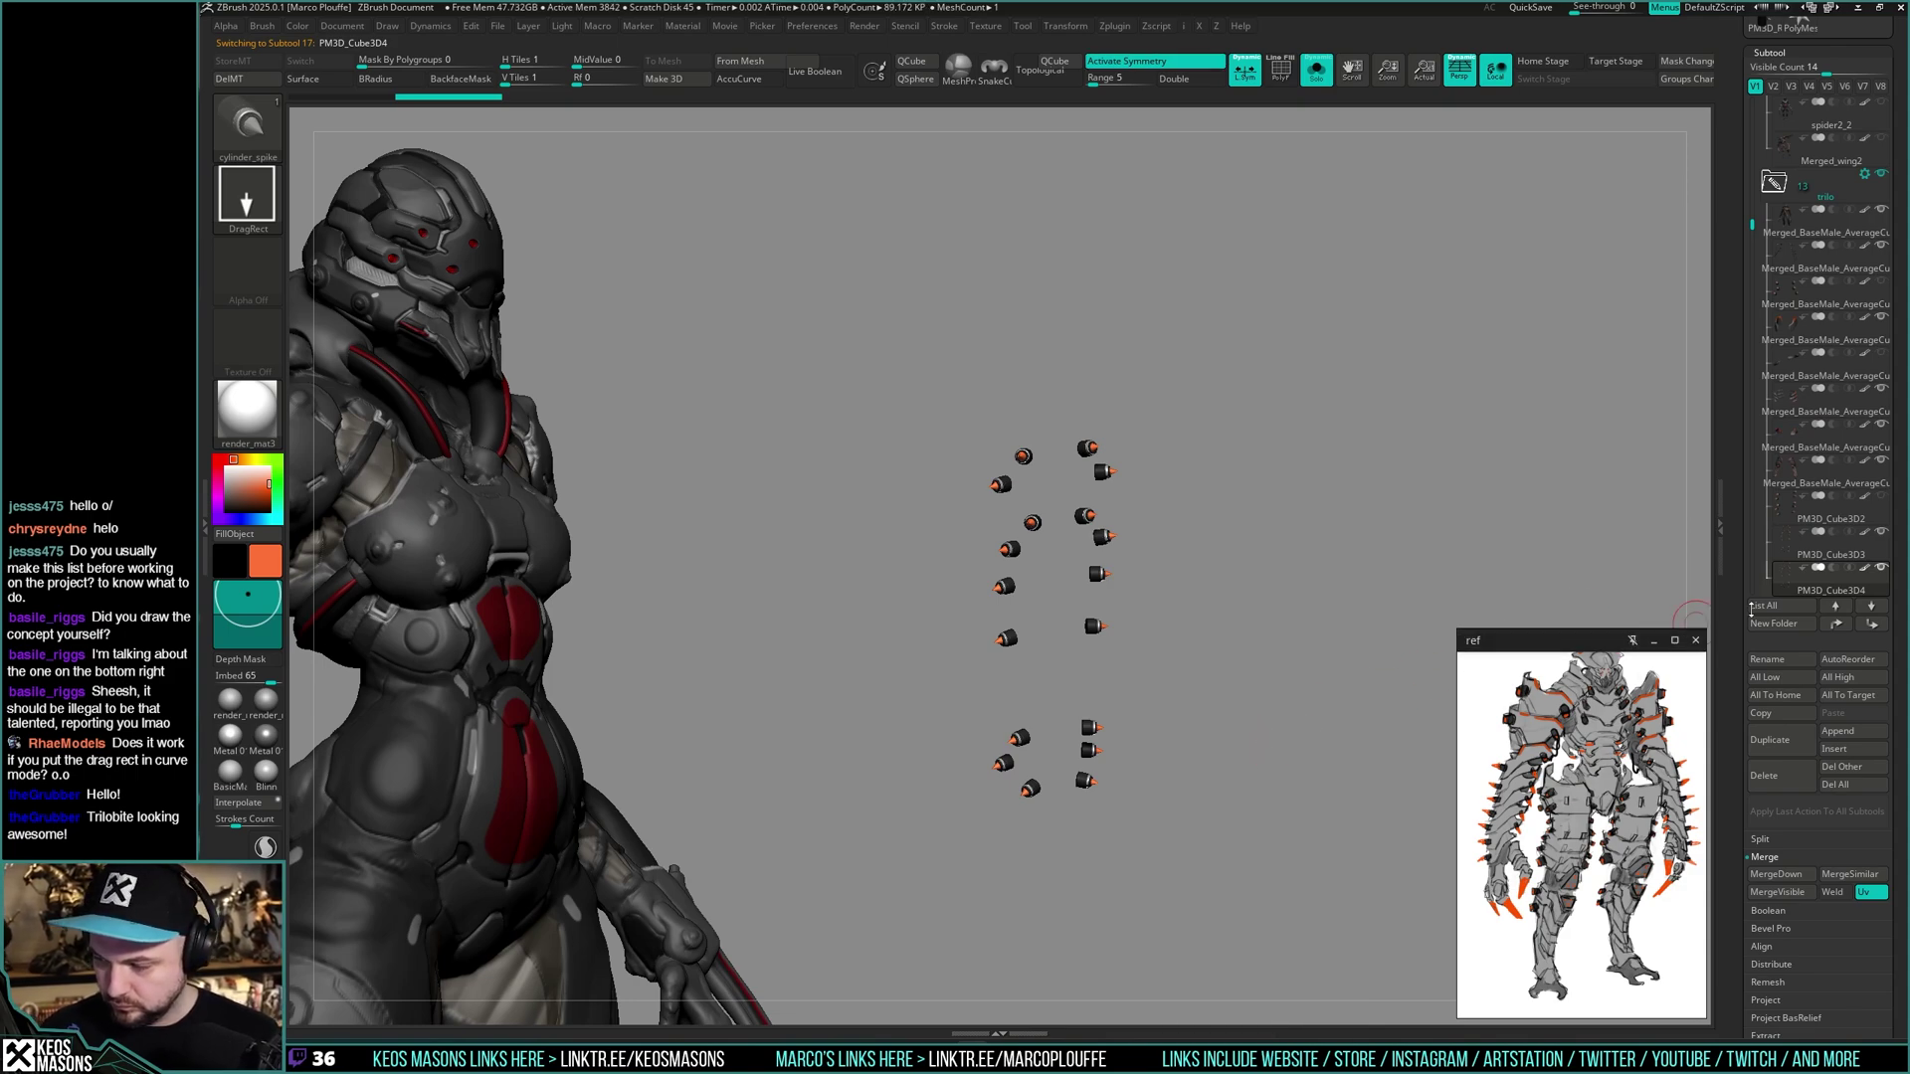
pyautogui.click(1788, 567)
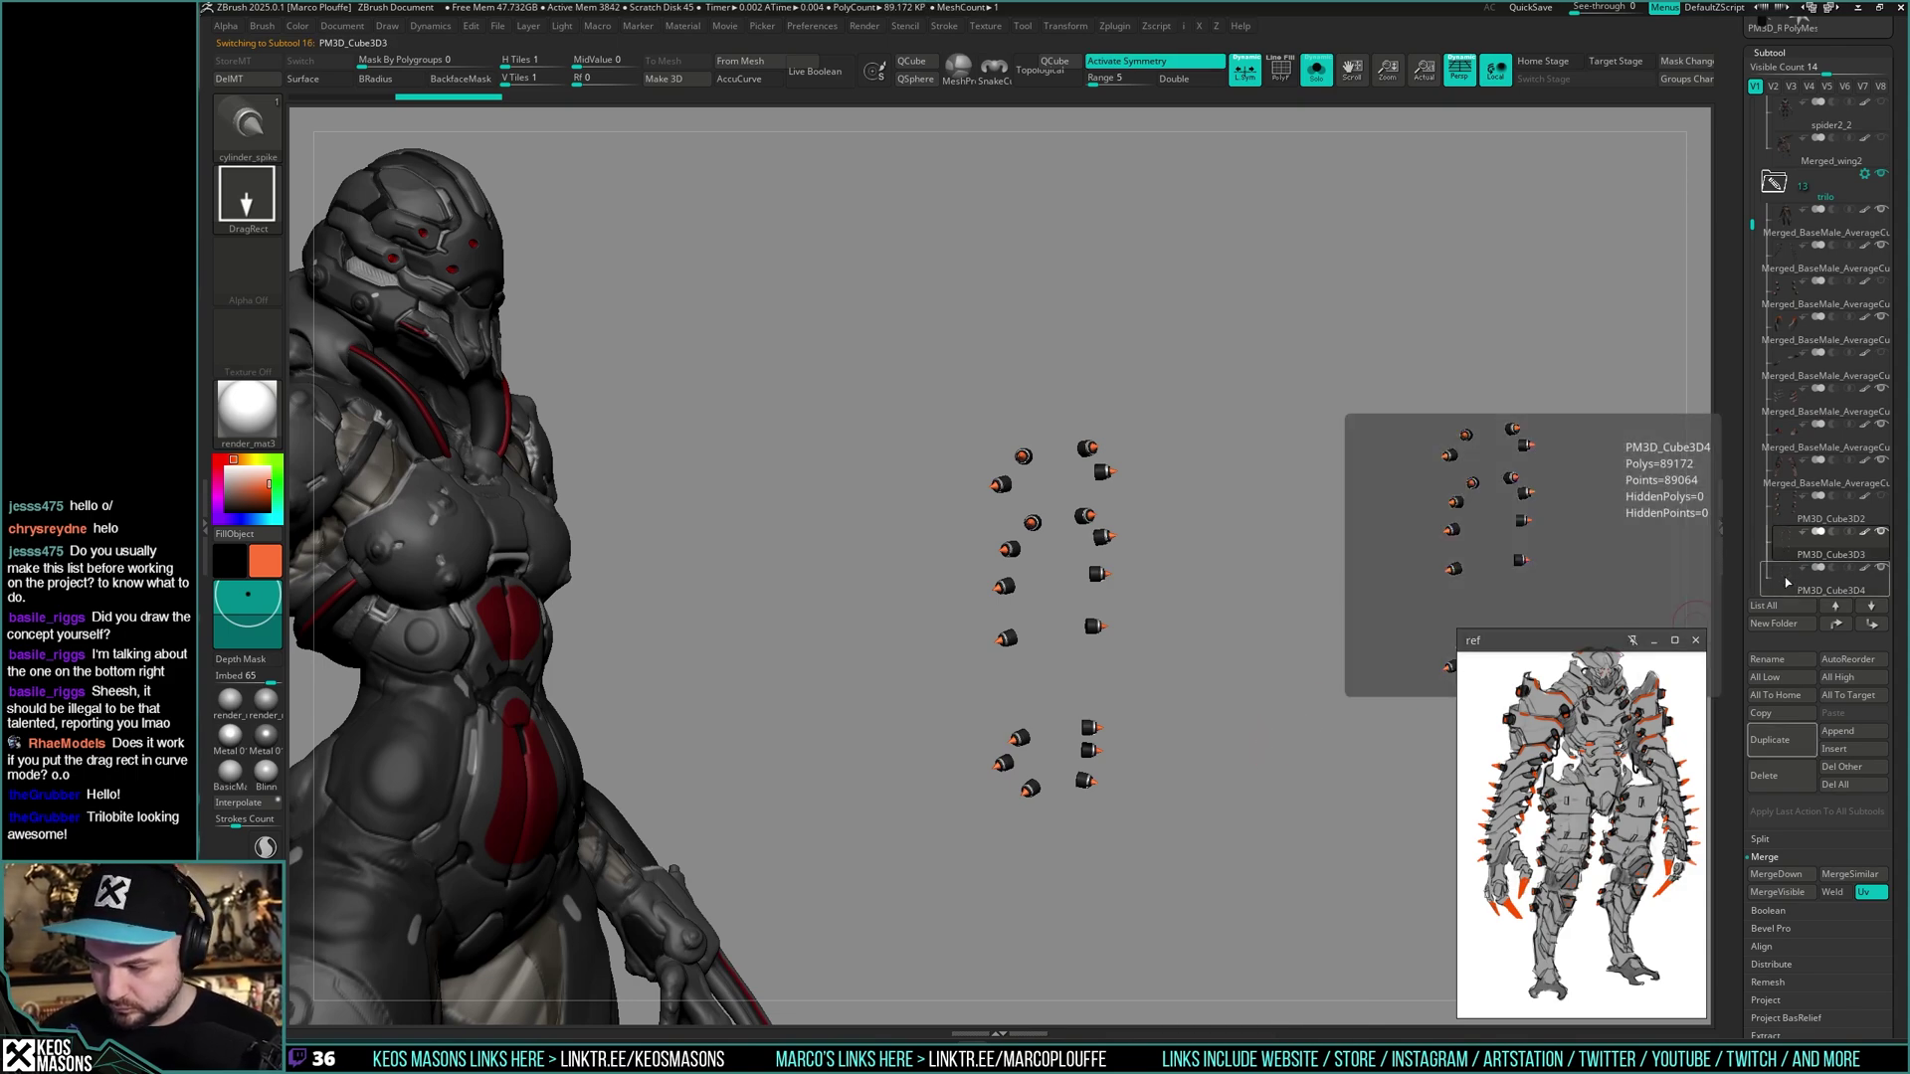
pyautogui.click(1778, 777)
pyautogui.press('i')
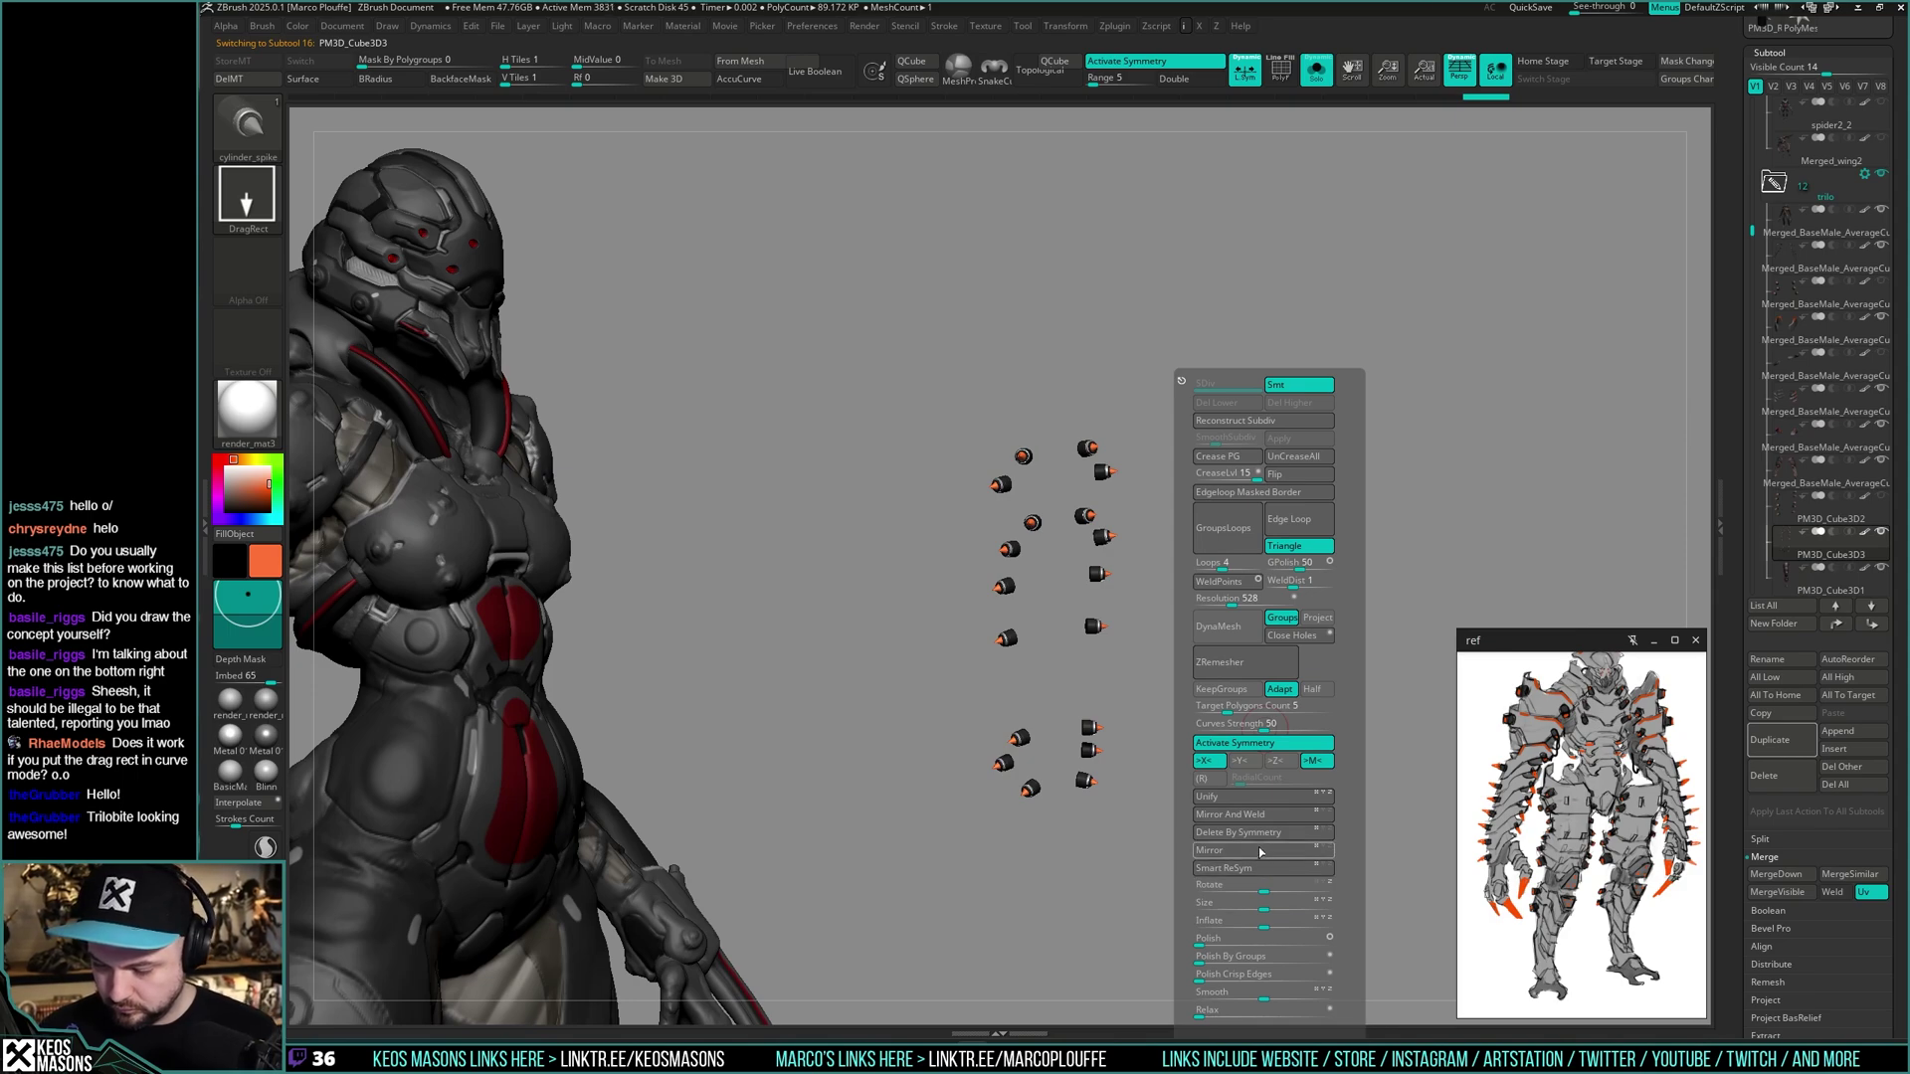
pyautogui.click(1260, 851)
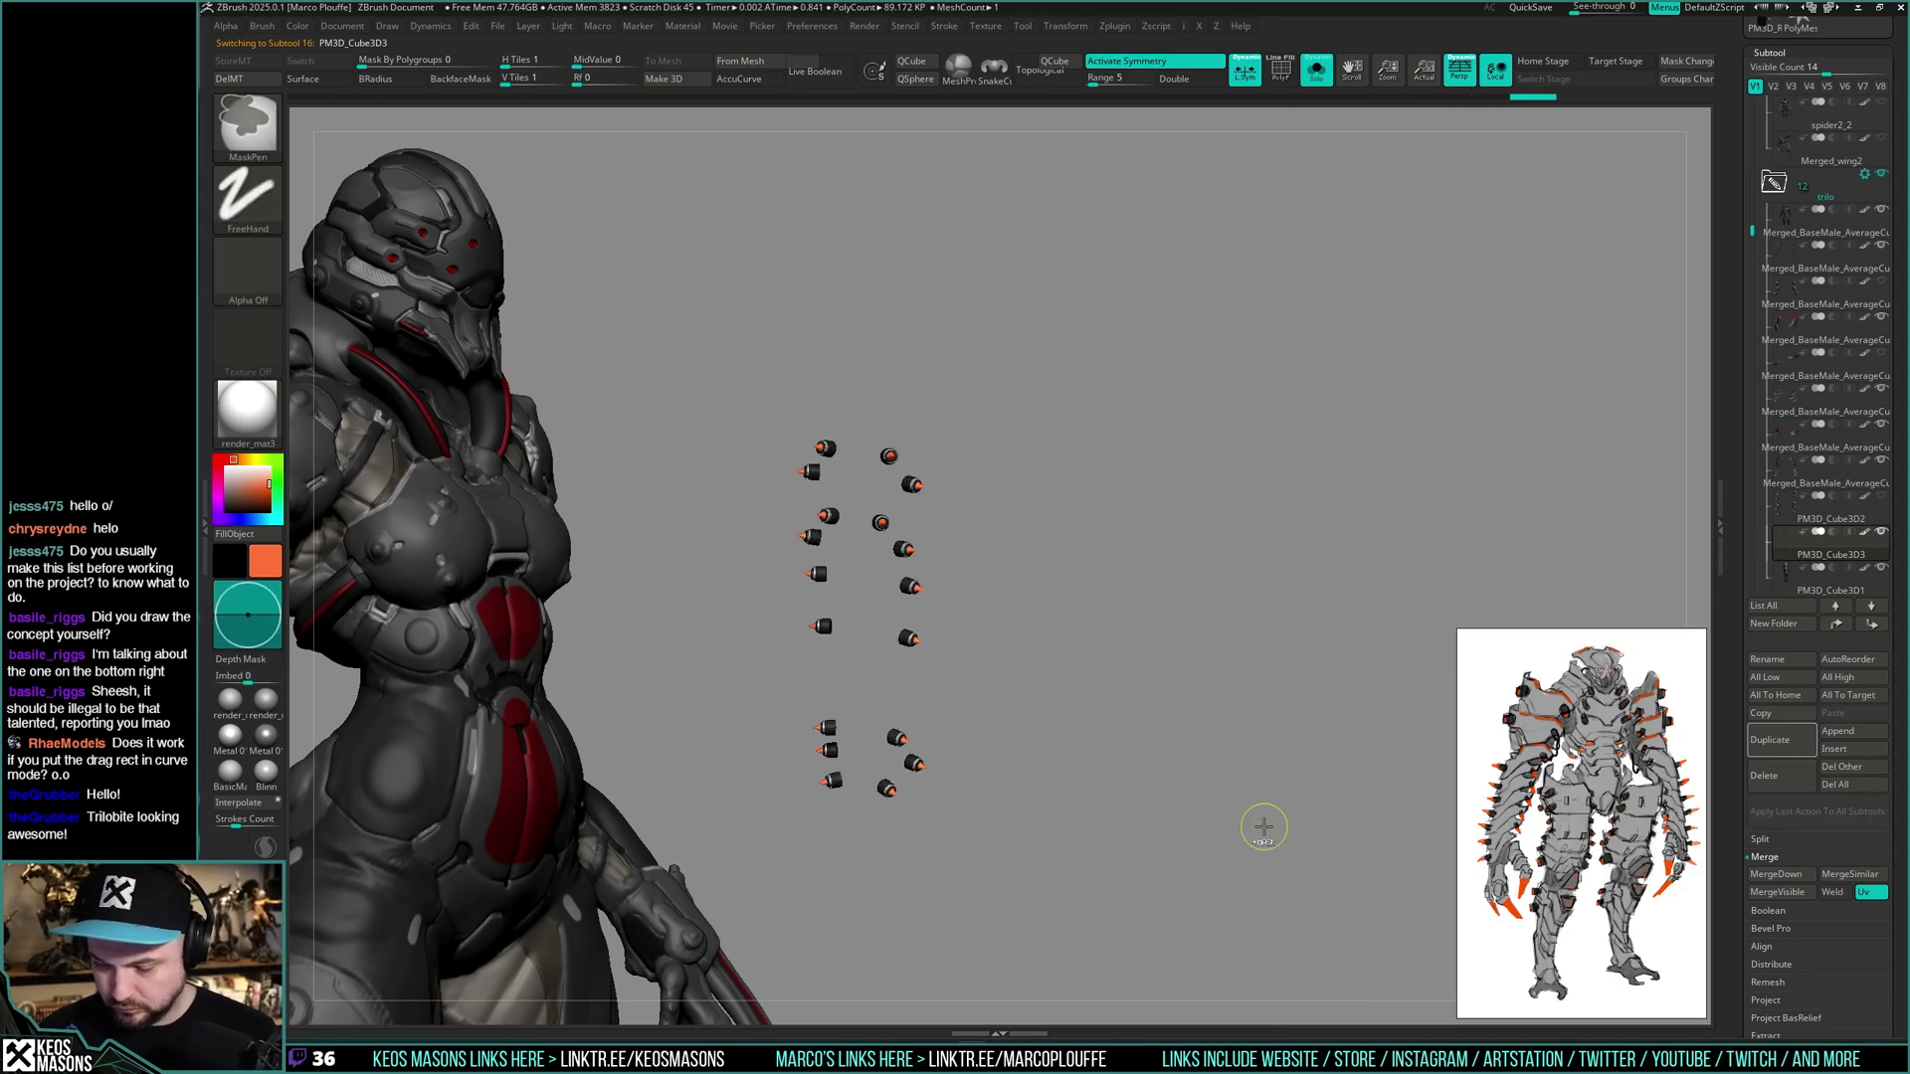
pyautogui.hotkey('ctrl', 'z')
# - Mirror and weld the leg spikes across X onto the other leg, and show the whole figure again
pyautogui.press('i')
pyautogui.press('i')
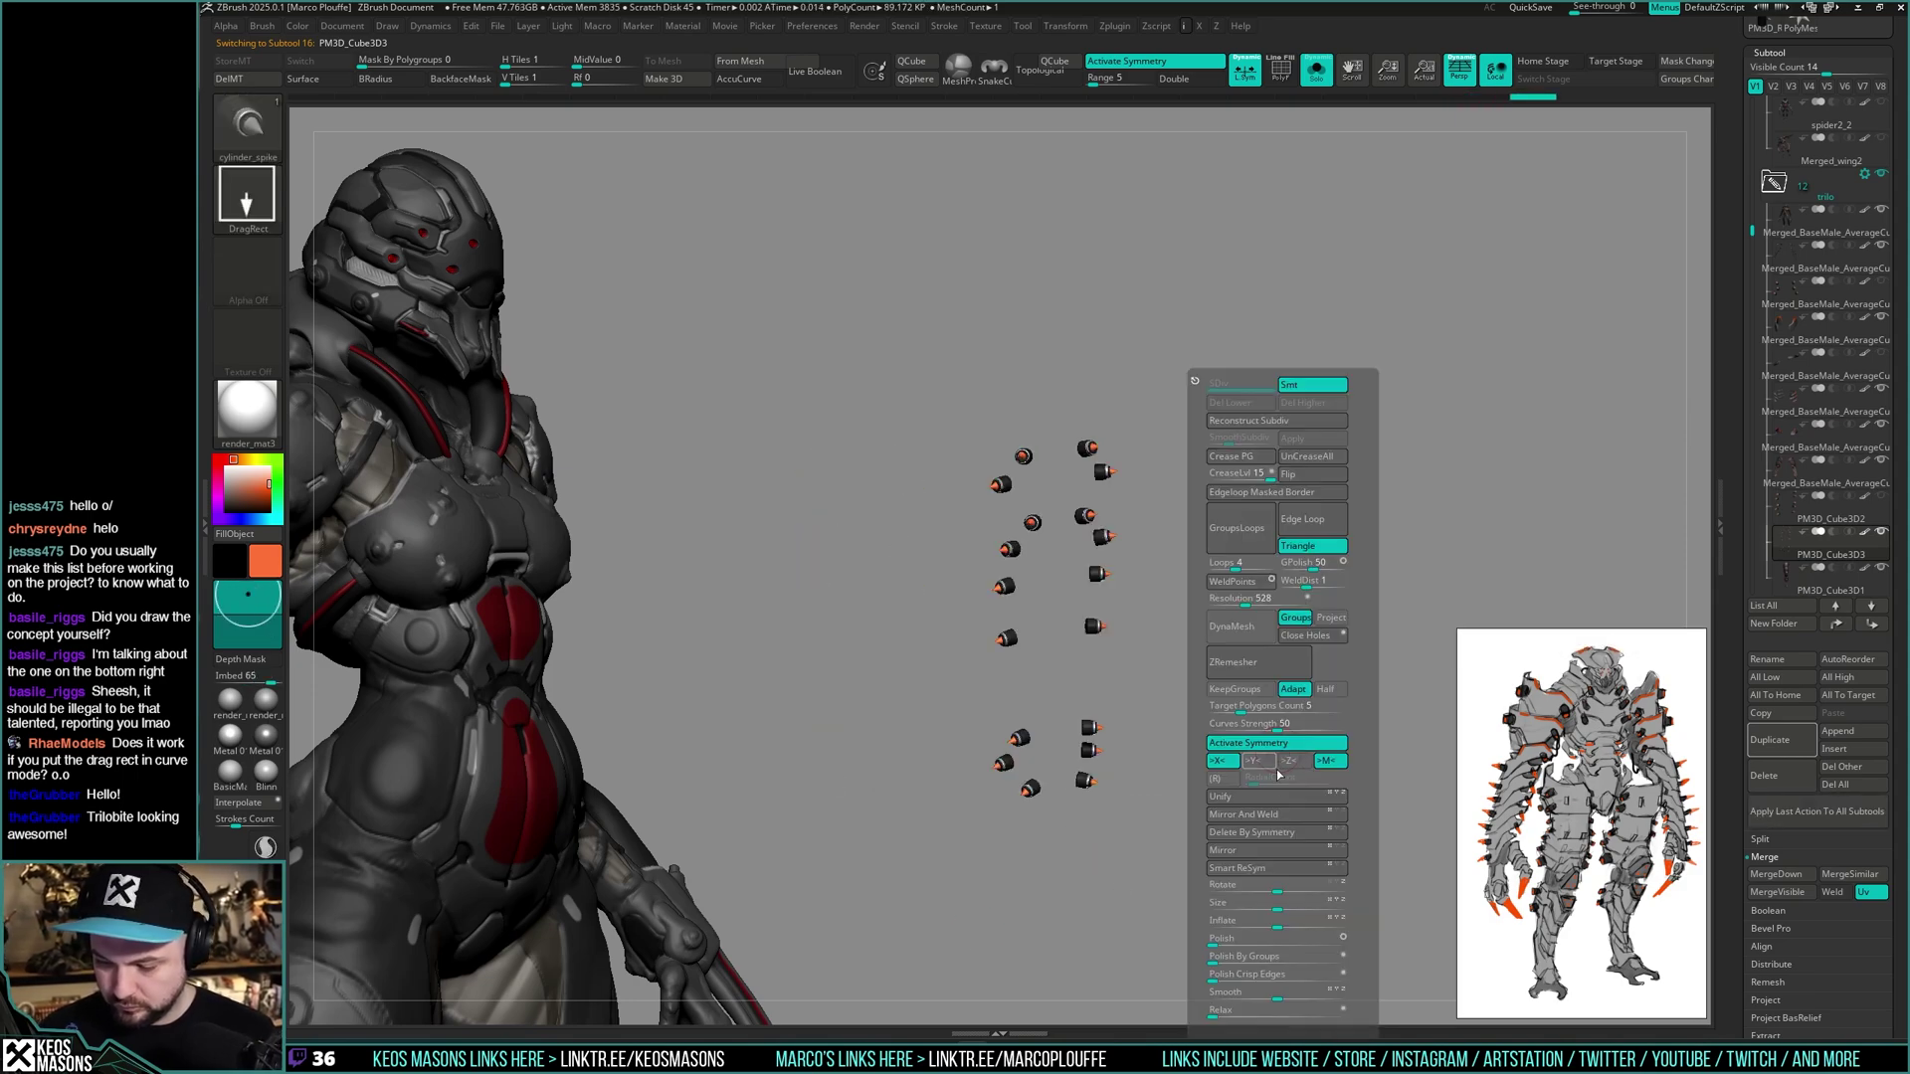
pyautogui.click(1279, 816)
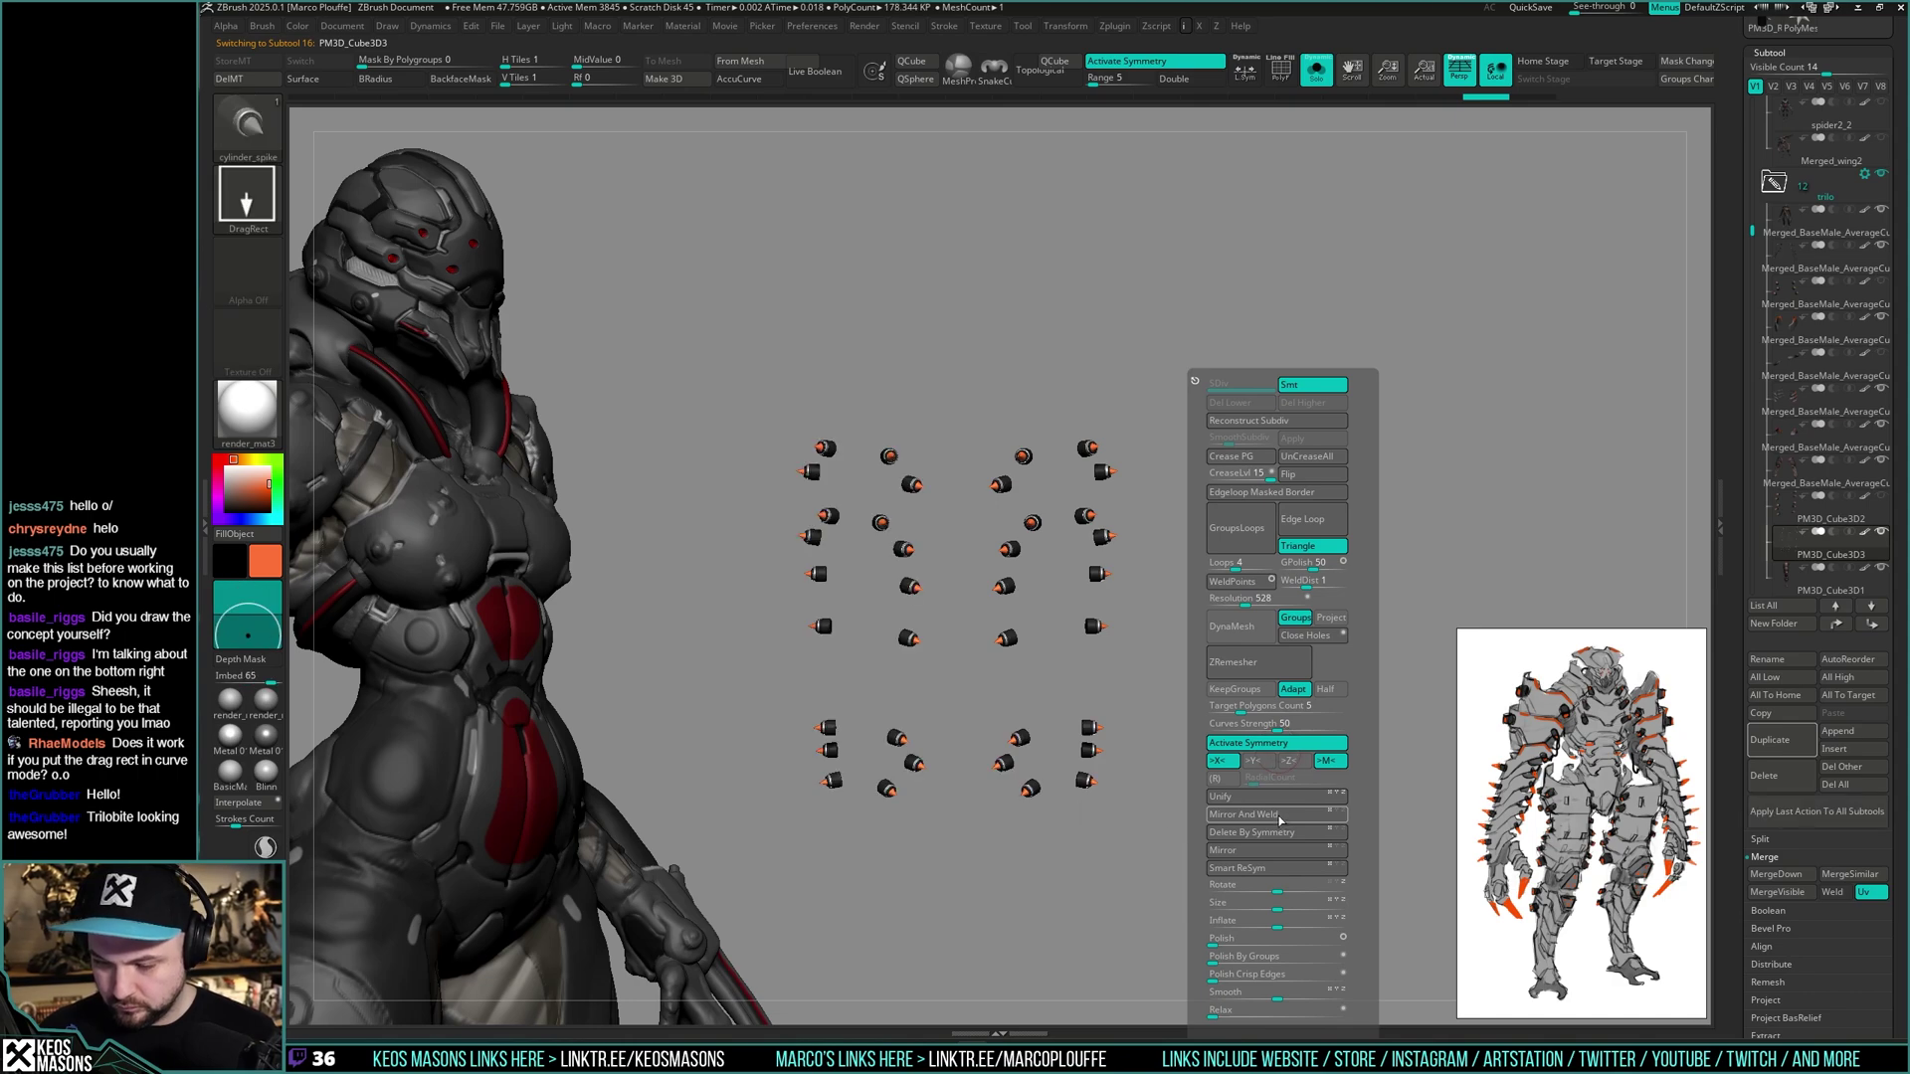
pyautogui.click(1316, 69)
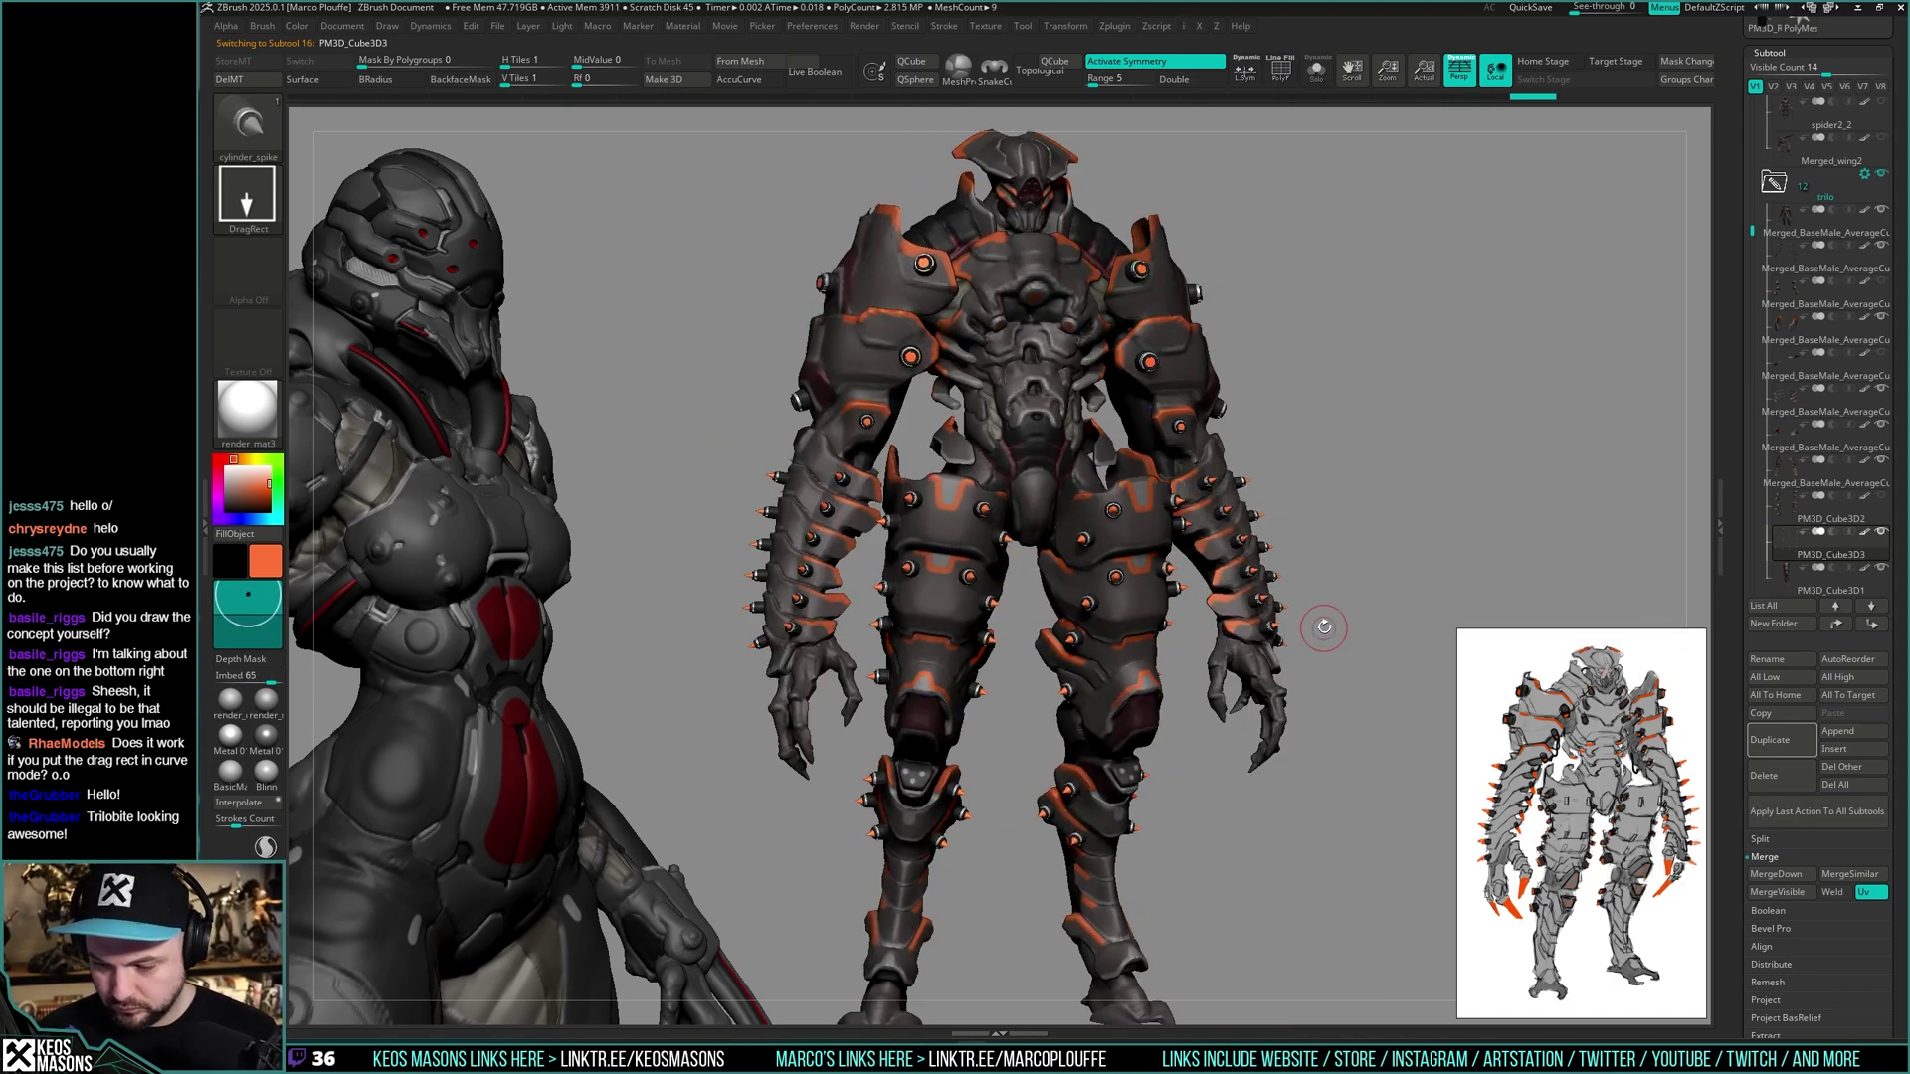
pyautogui.moveTo(1315, 635); pyautogui.dragTo(1201, 786)
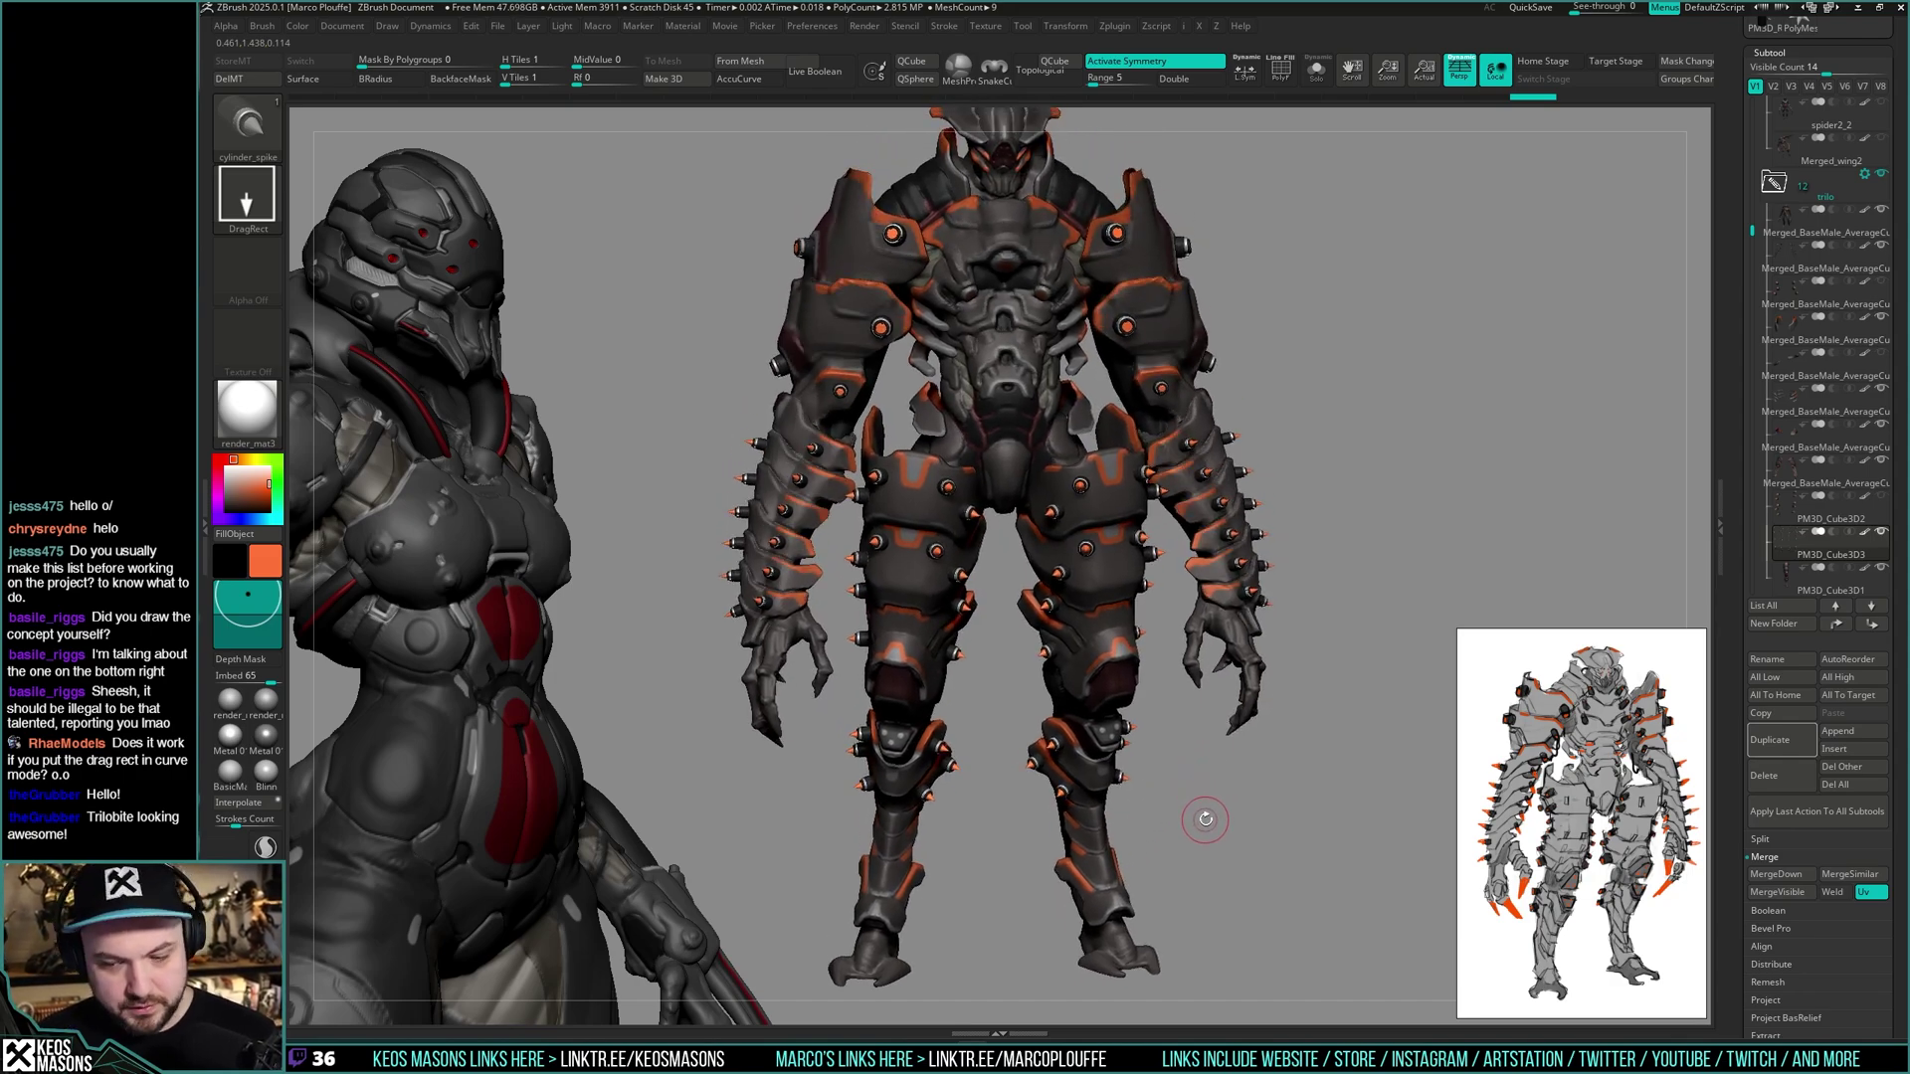
pyautogui.moveTo(1205, 819)
pyautogui.mouseDown()
pyautogui.moveTo(1199, 776)
pyautogui.moveTo(1216, 793)
pyautogui.moveTo(1188, 756)
pyautogui.moveTo(1162, 779)
pyautogui.moveTo(1203, 767)
pyautogui.moveTo(1238, 791)
pyautogui.mouseUp()
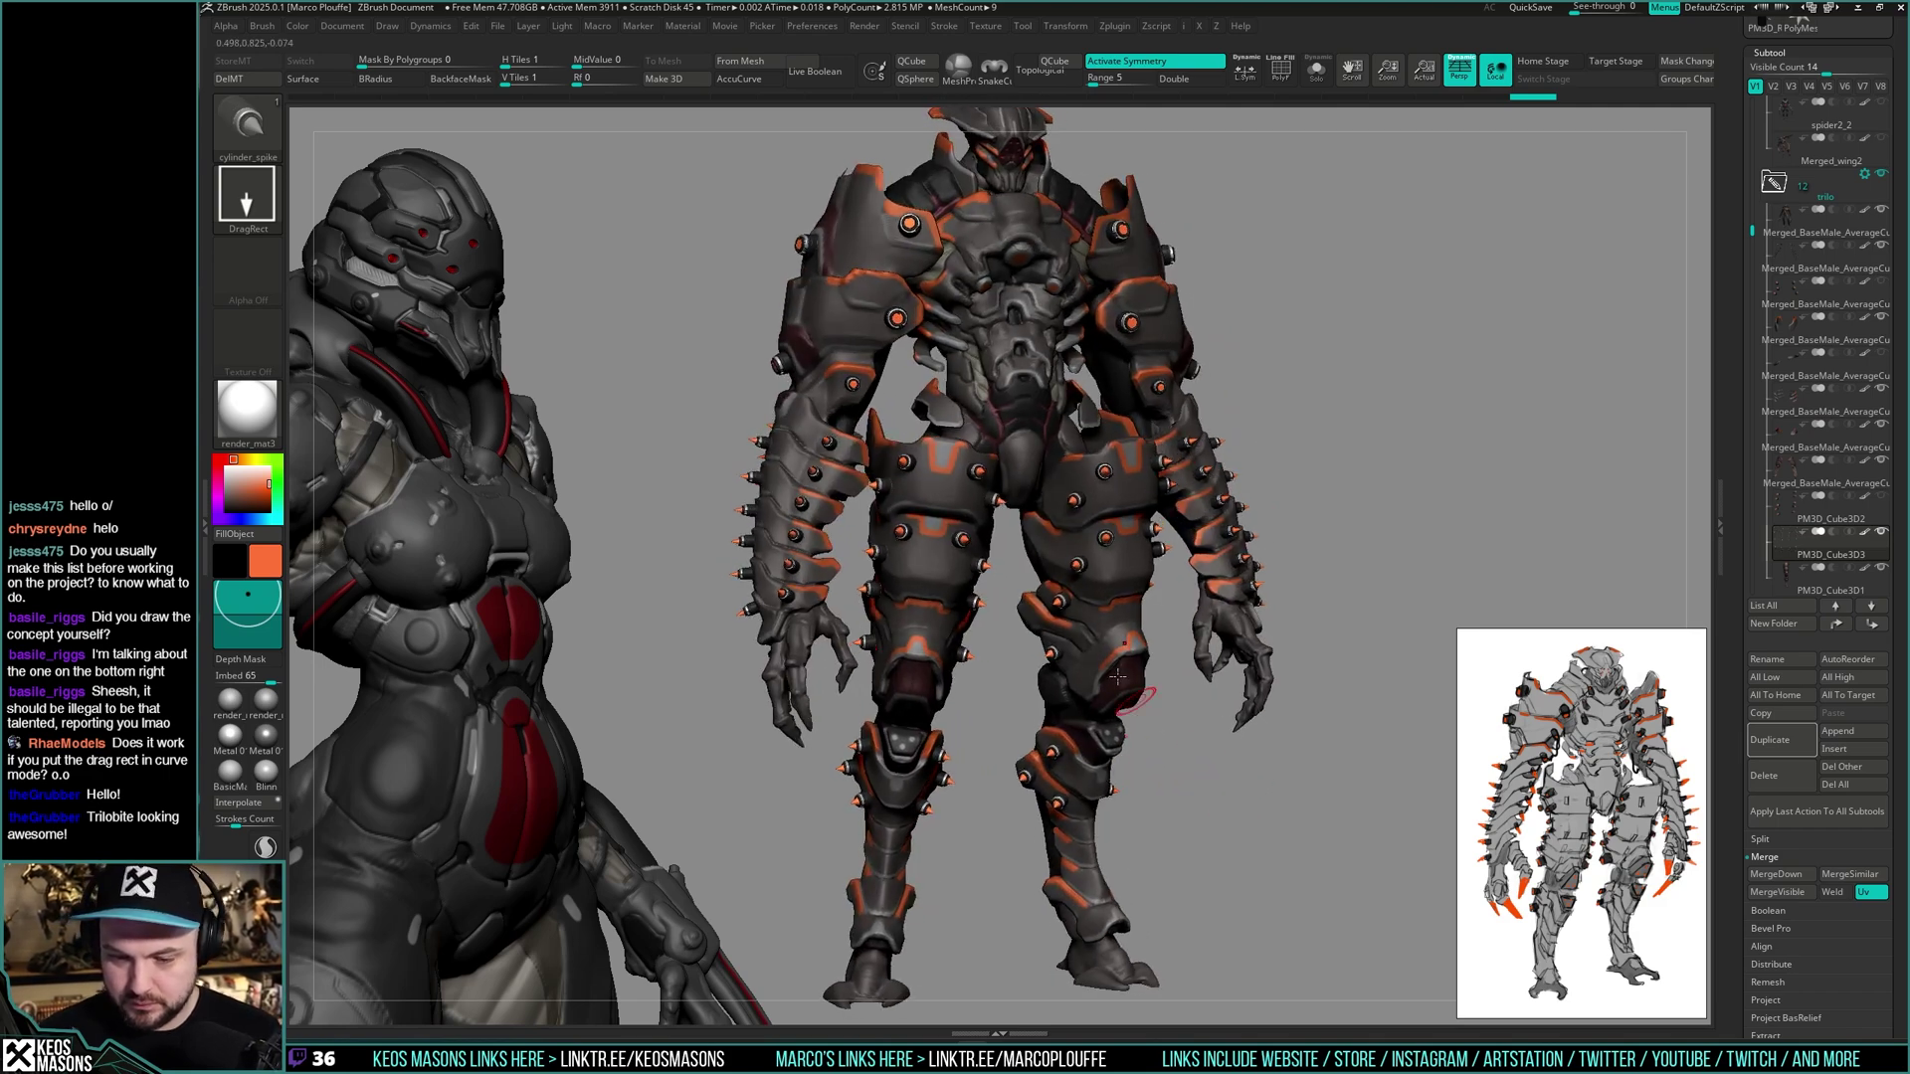
# - Select the upper-body spikes subtool, isolate it in Solo mode and show only the orange tips
pyautogui.keyDown('alt'); pyautogui.click(902, 324); pyautogui.keyUp('alt')
pyautogui.hotkey('shift', 's')
pyautogui.hotkey('ctrl', 'z')
pyautogui.hotkey('ctrl', 'z')
pyautogui.hotkey('ctrl', 'z')
pyautogui.hotkey('ctrl', 'z')
pyautogui.hotkey('ctrl', 'z')
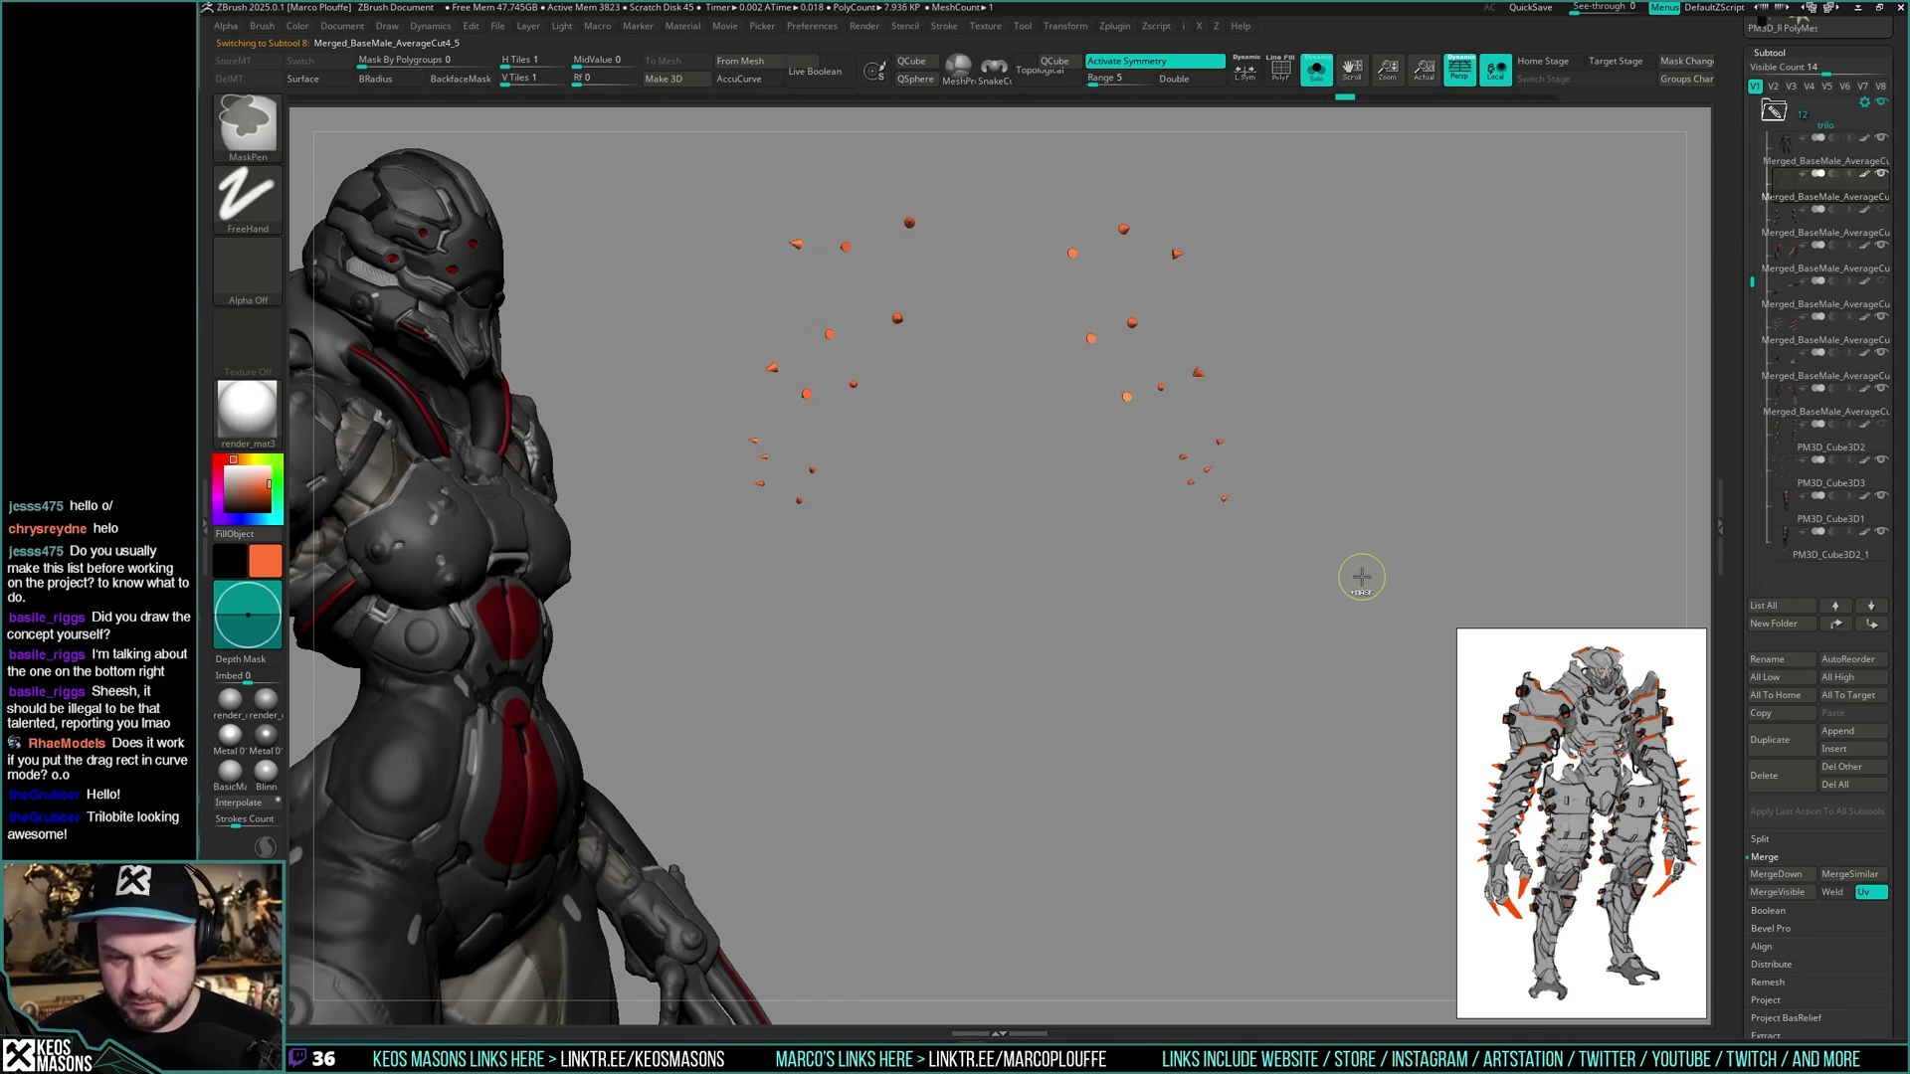
# - Invert the visibility of the orange tips, restore all upper-body spikes and return to the full figure
pyautogui.keyDown('ctrl'); pyautogui.keyDown('shift'); pyautogui.click(1361, 578); pyautogui.keyUp('shift'); pyautogui.keyUp('ctrl')
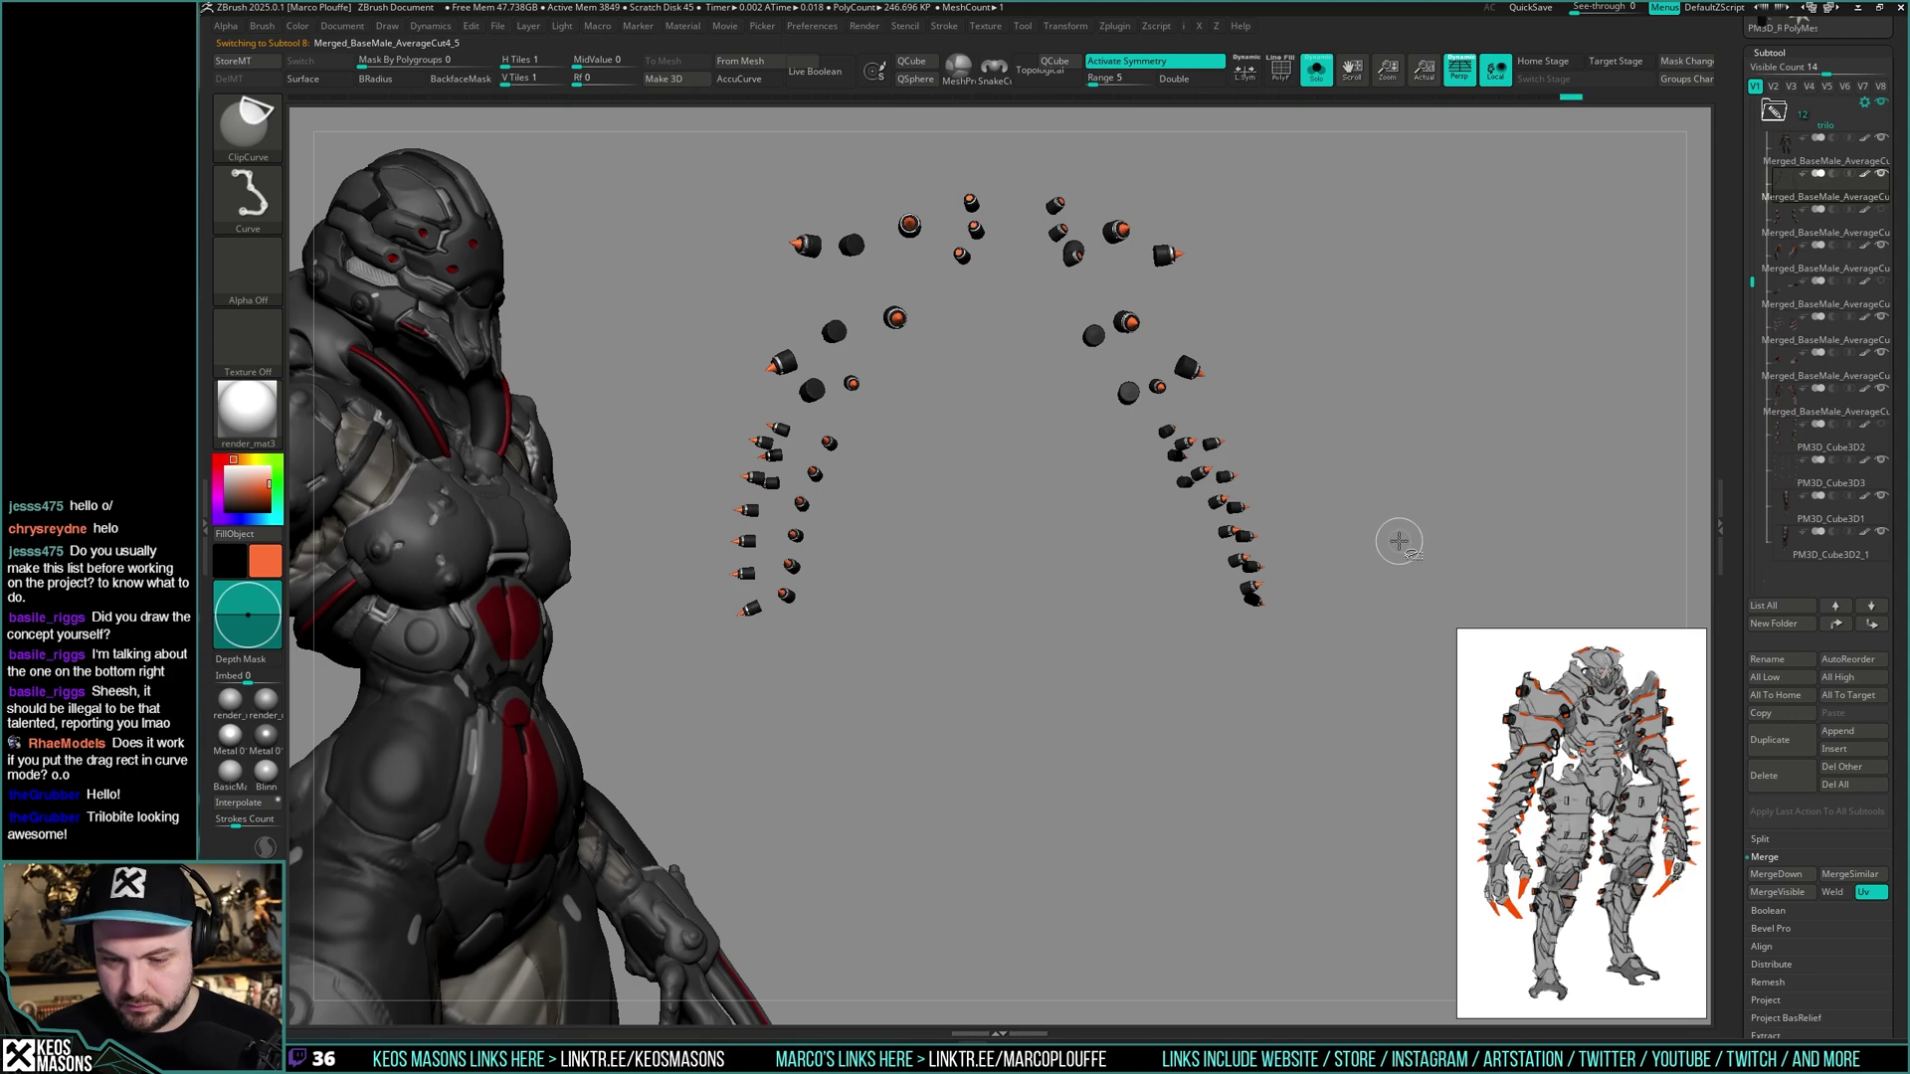
pyautogui.hotkey('ctrl', 'z')
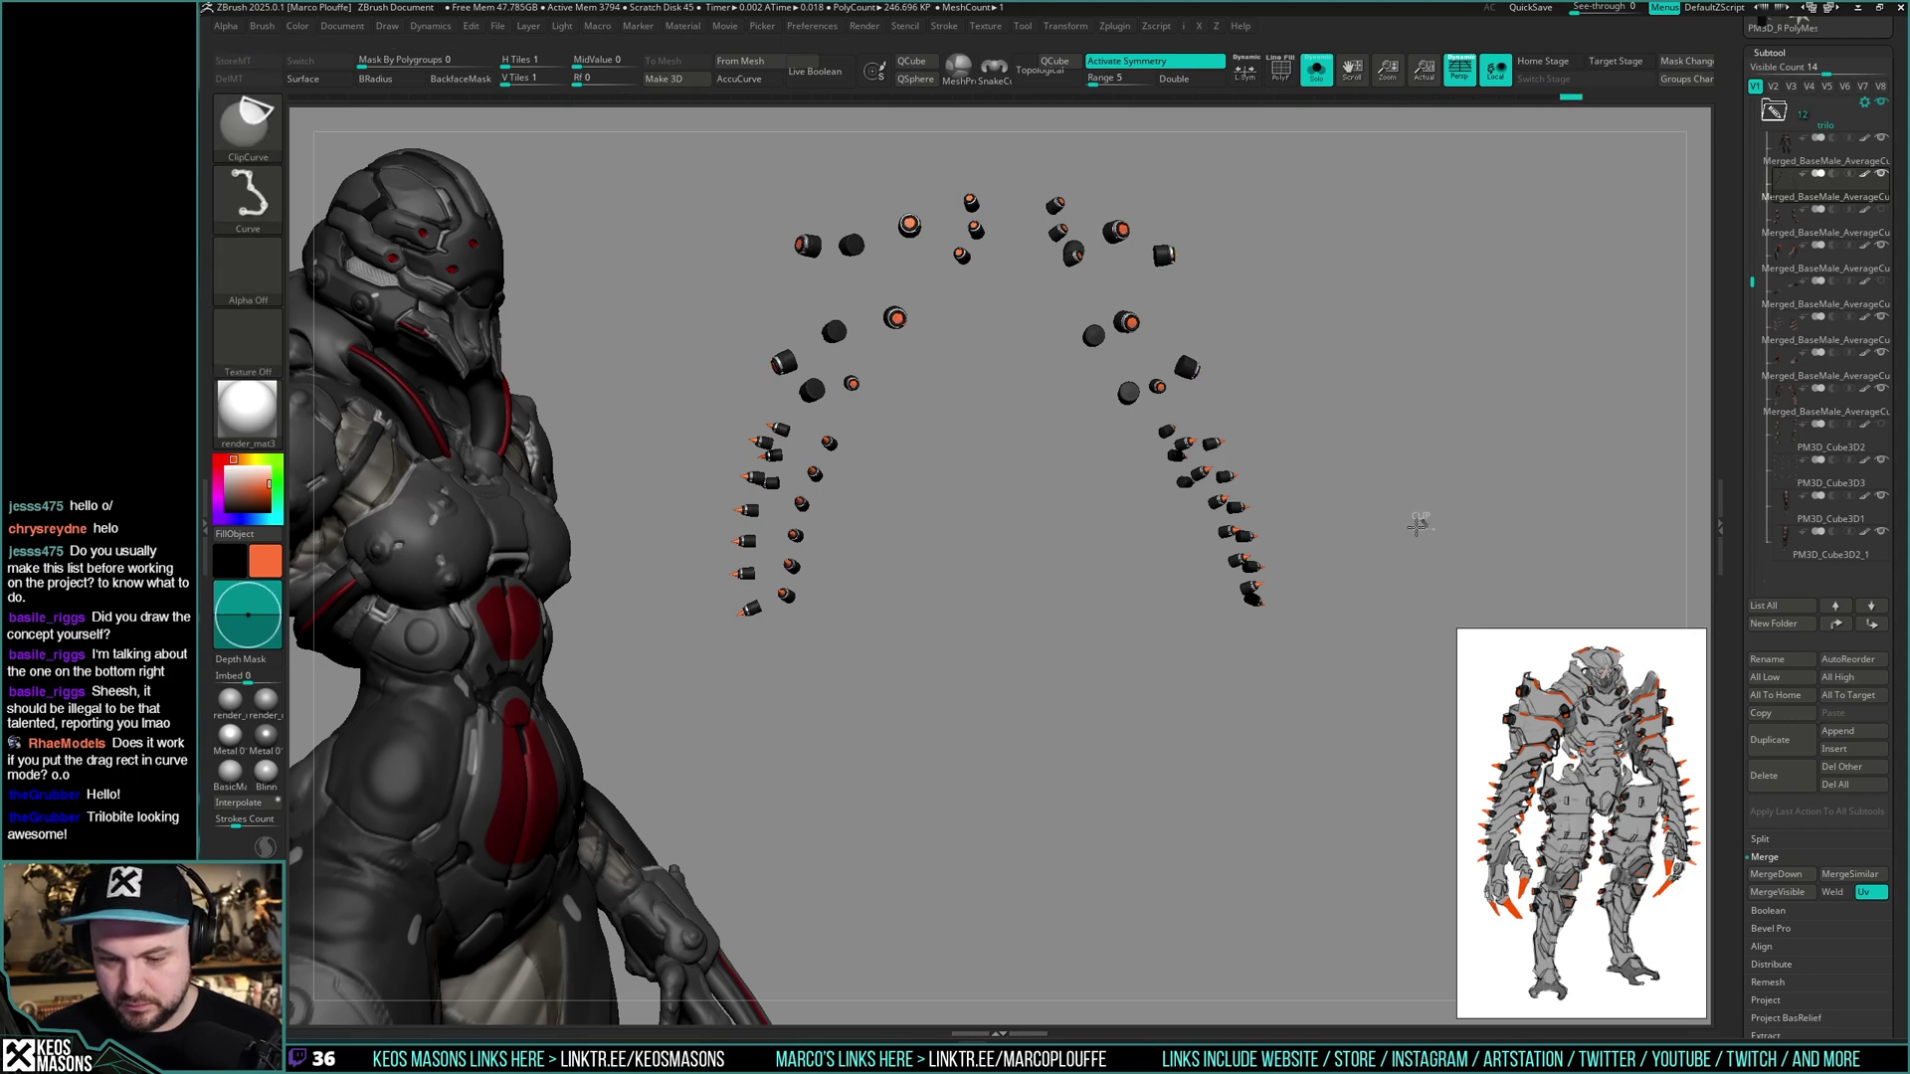
pyautogui.keyDown('ctrl'); pyautogui.keyDown('shift'); pyautogui.moveTo(1416, 527); pyautogui.dragTo(1061, 493); pyautogui.keyUp('shift'); pyautogui.keyUp('ctrl')
pyautogui.hotkey('ctrl', 'w')
pyautogui.keyDown('ctrl'); pyautogui.keyDown('shift'); pyautogui.click(1417, 531); pyautogui.keyUp('shift'); pyautogui.keyUp('ctrl')
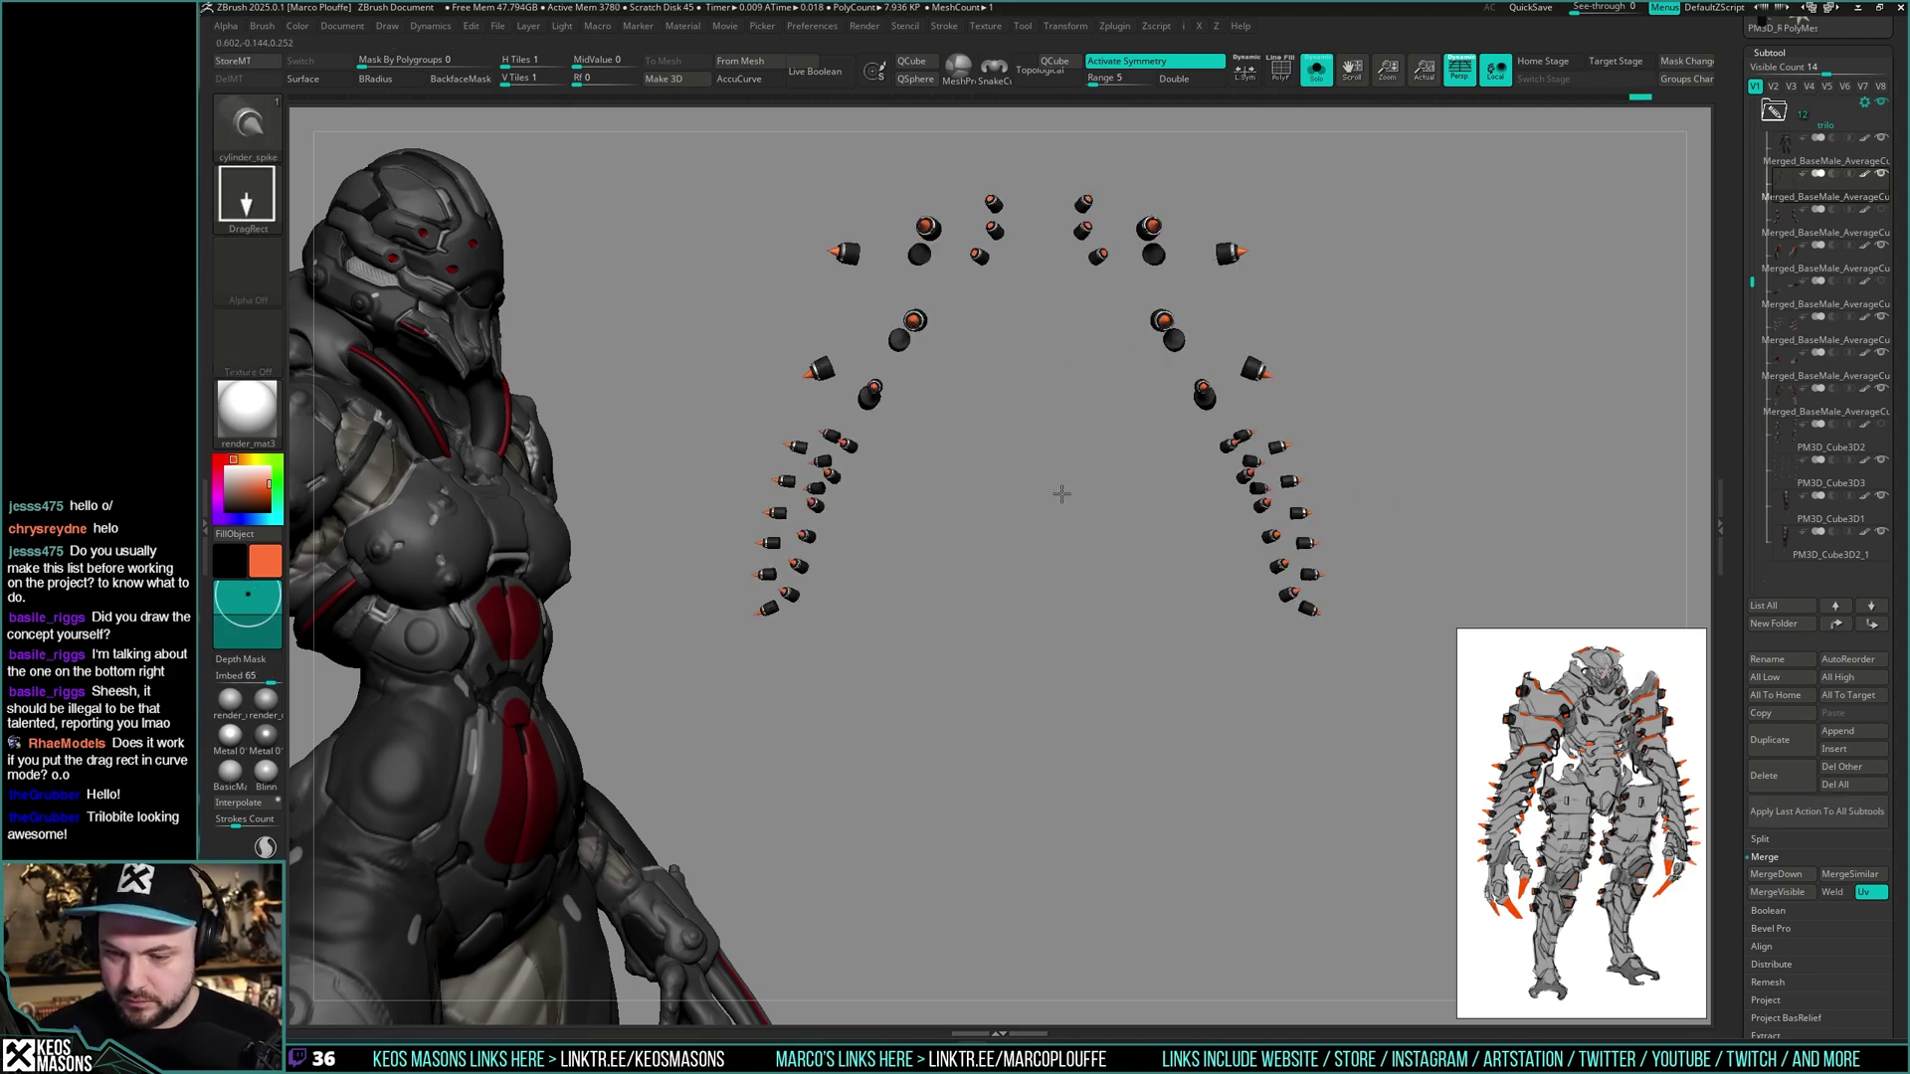
pyautogui.hotkey('alt', 's')
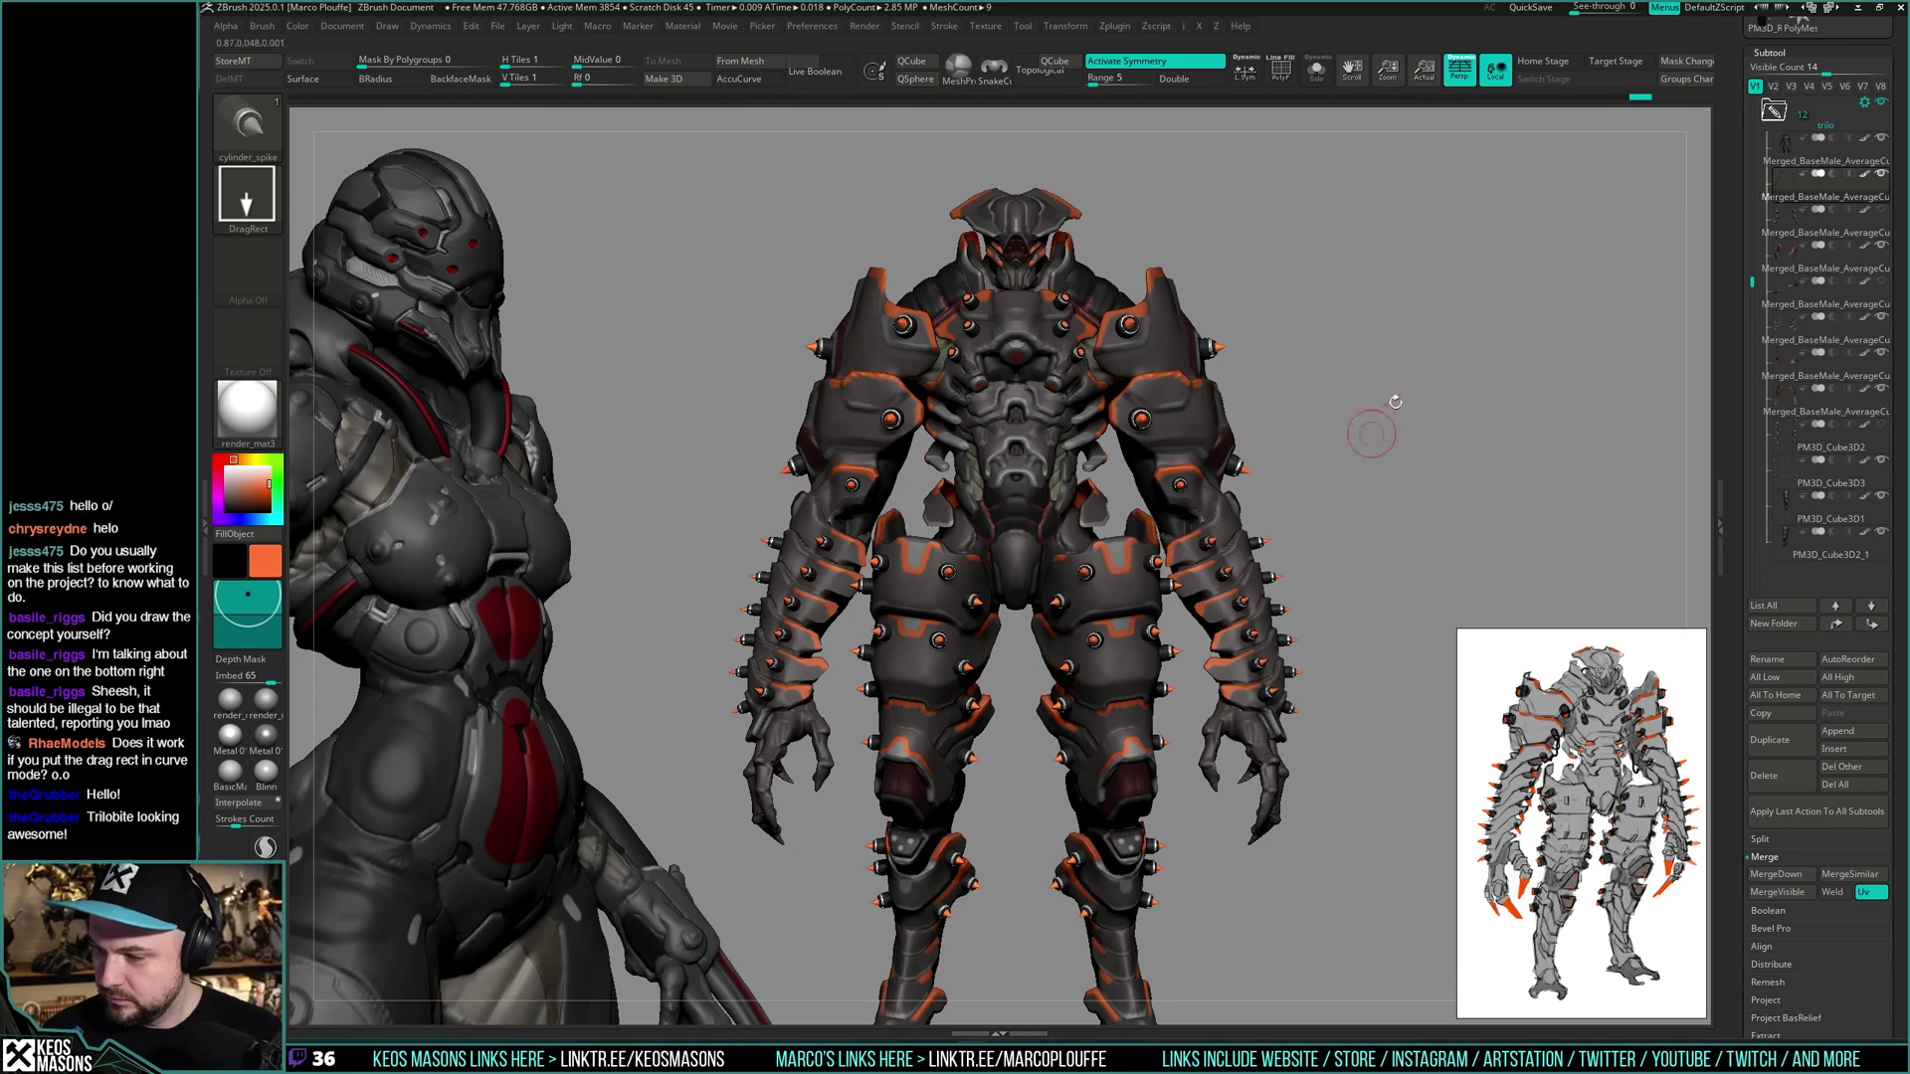
# - Isolate the upper-body spikes, bring back the full figure and inspect the spike layout from several angles
pyautogui.hotkey('alt', 's')
pyautogui.keyDown('ctrl'); pyautogui.keyDown('shift'); pyautogui.moveTo(935, 257); pyautogui.dragTo(1103, 463); pyautogui.keyUp('shift'); pyautogui.keyUp('ctrl')
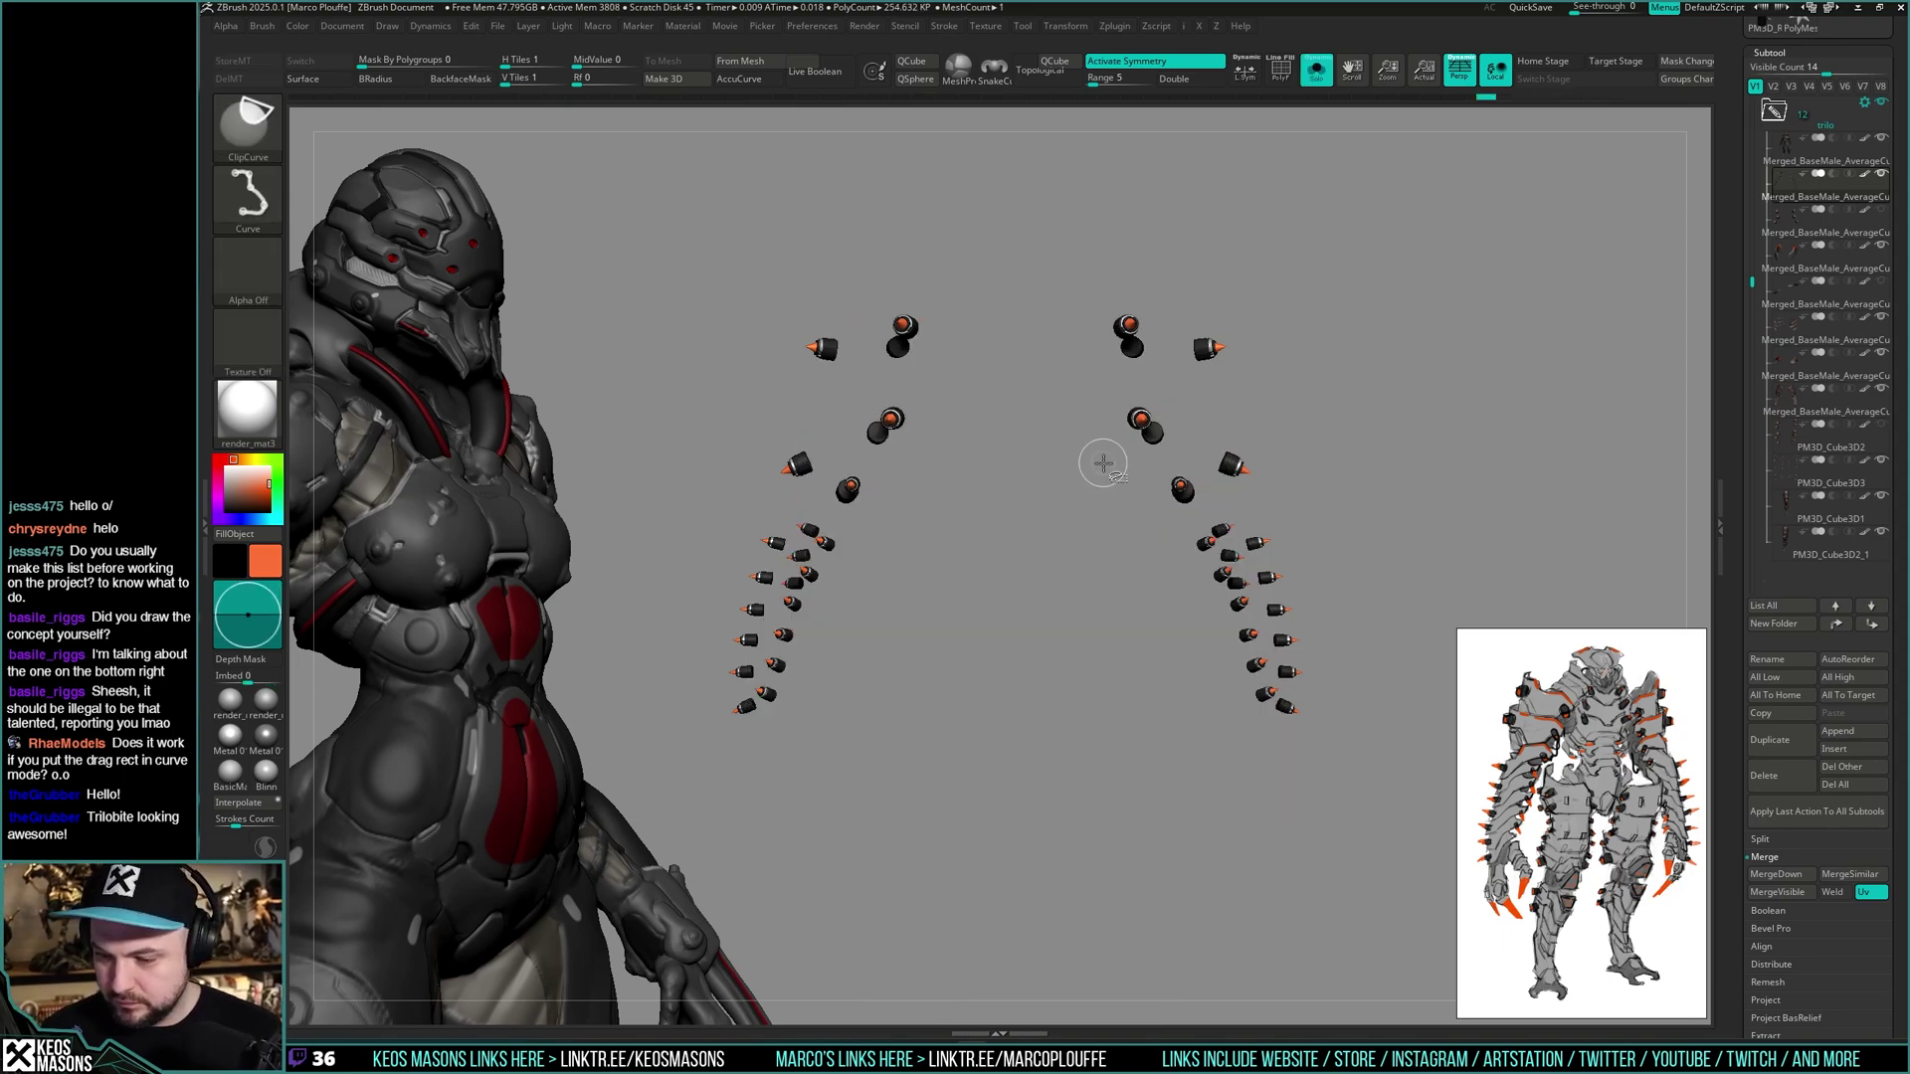
pyautogui.hotkey('alt', 's')
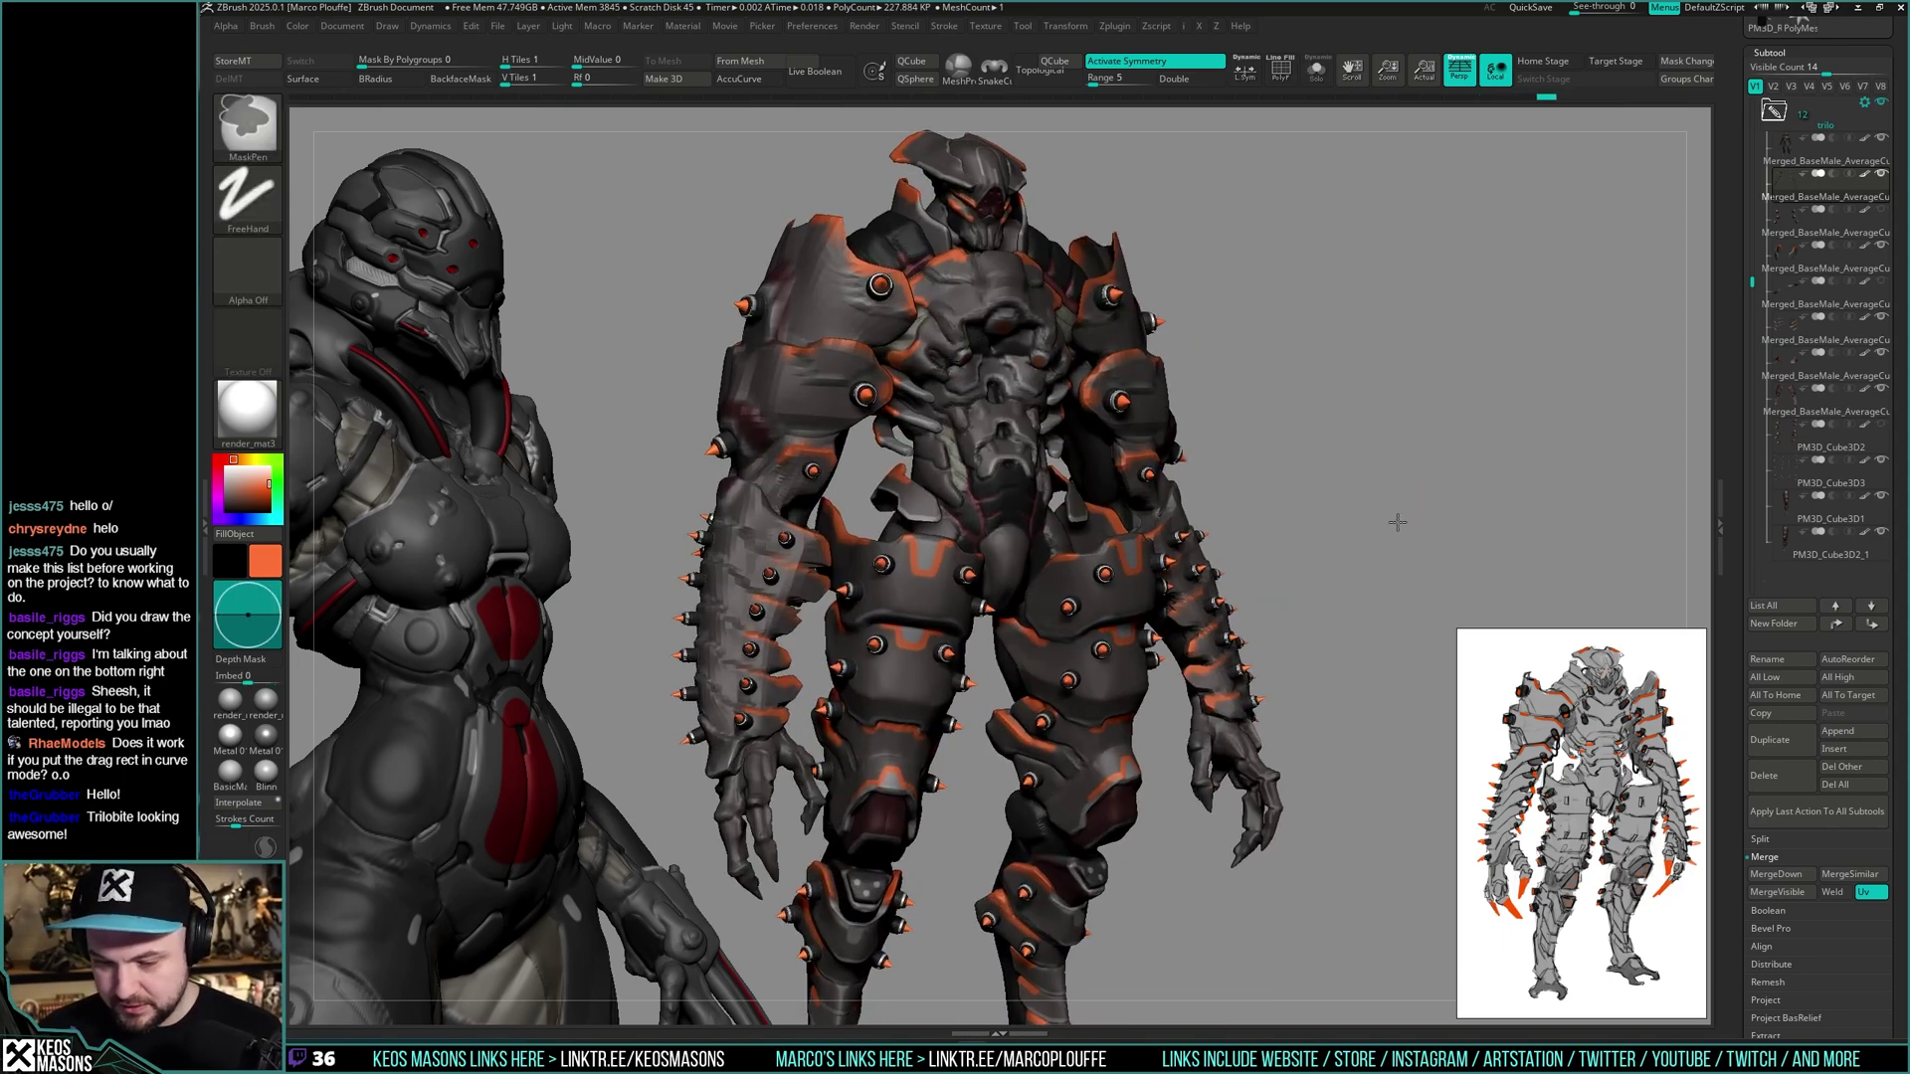
pyautogui.keyDown('alt'); pyautogui.moveTo(1398, 522); pyautogui.dragTo(1456, 428, button='right'); pyautogui.keyUp('alt')
pyautogui.keyDown('shift'); pyautogui.moveTo(1114, 647); pyautogui.dragTo(1051, 653, button='right'); pyautogui.keyUp('shift')
pyautogui.moveTo(1073, 663); pyautogui.dragTo(1201, 610, button='right')
pyautogui.moveTo(913, 839); pyautogui.dragTo(1077, 462, button='right')
pyautogui.hotkey('shift', 's')
pyautogui.hotkey('shift', 's')
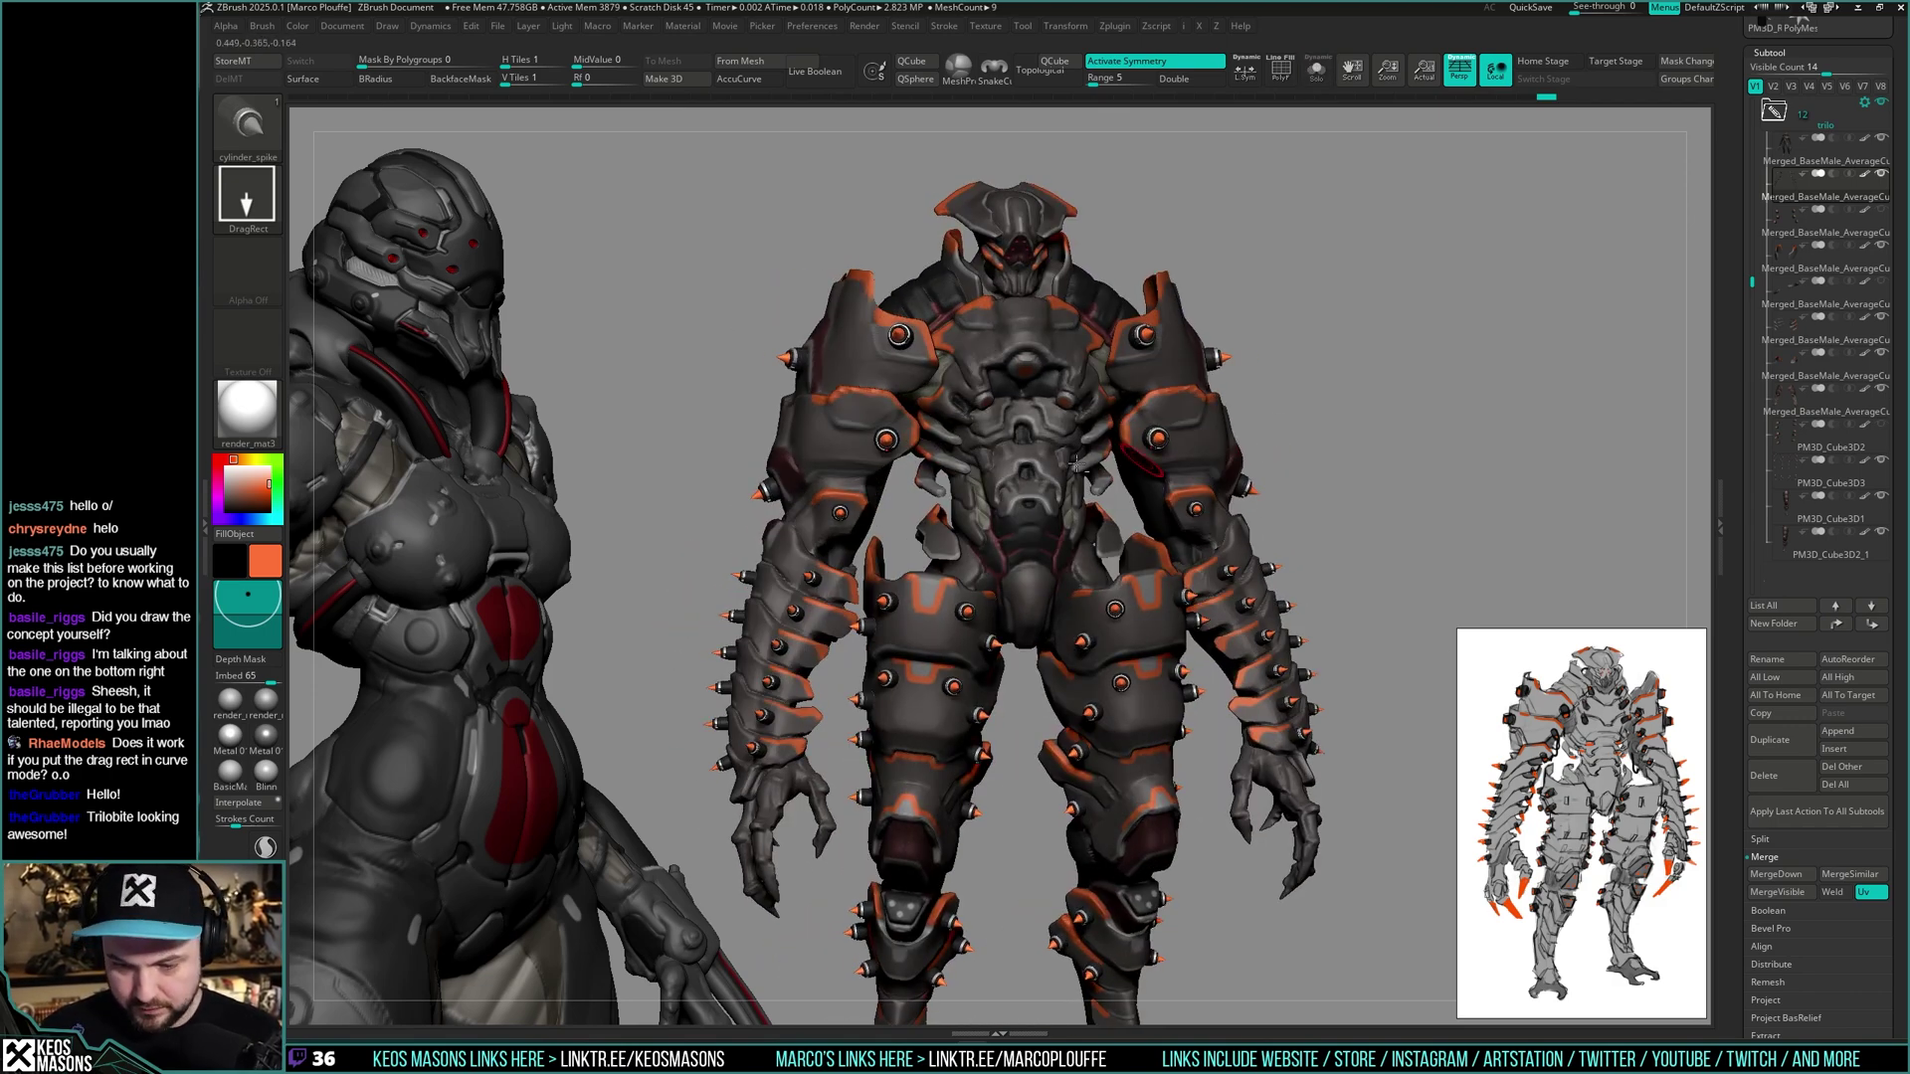
# - Split the inner shoulder and upper-arm spikes into their own subtool, reselect the remaining arm spikes and show the figure without the split-off ones
pyautogui.hotkey('shift', 's')
pyautogui.keyDown('ctrl'); pyautogui.keyDown('alt'); pyautogui.keyDown('shift'); pyautogui.moveTo(985, 250); pyautogui.dragTo(821, 502); pyautogui.keyUp('shift'); pyautogui.keyUp('alt'); pyautogui.keyUp('ctrl')
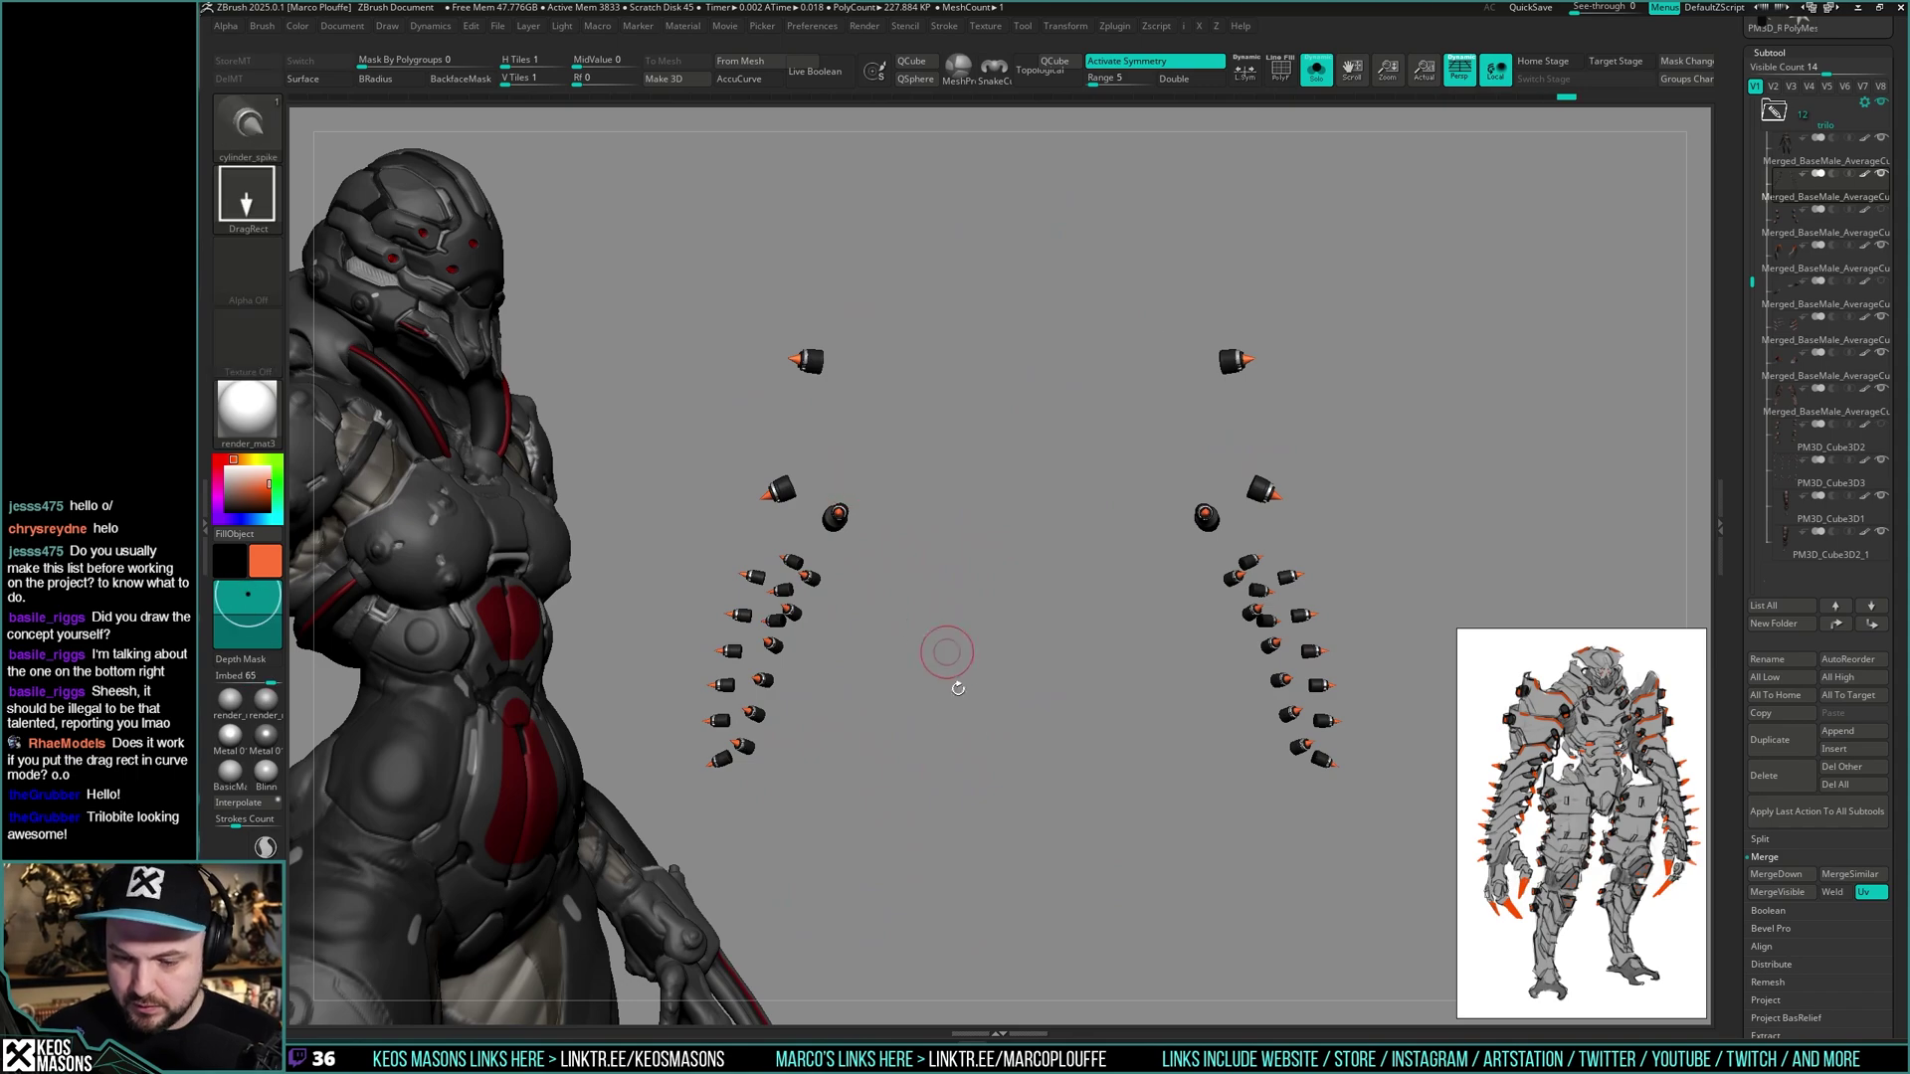
pyautogui.hotkey('shift', 'h')
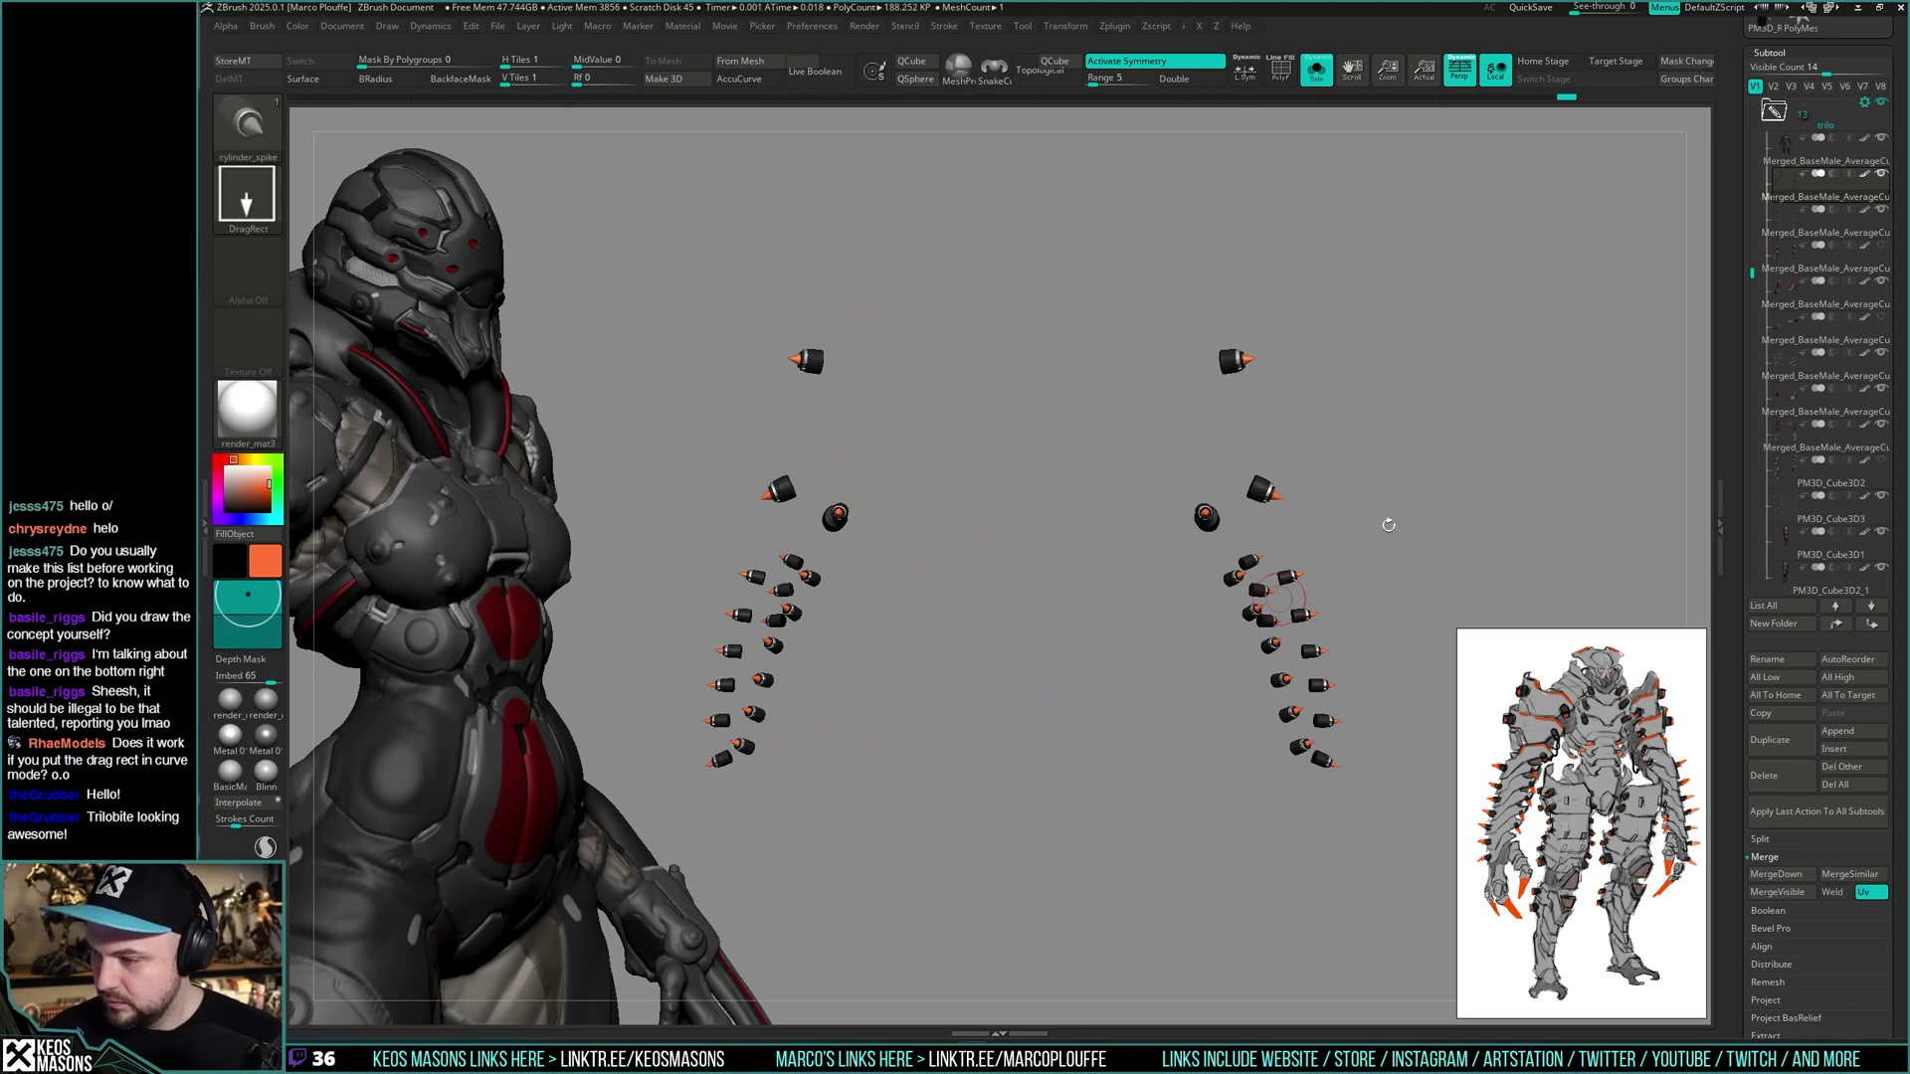
pyautogui.click(1785, 233)
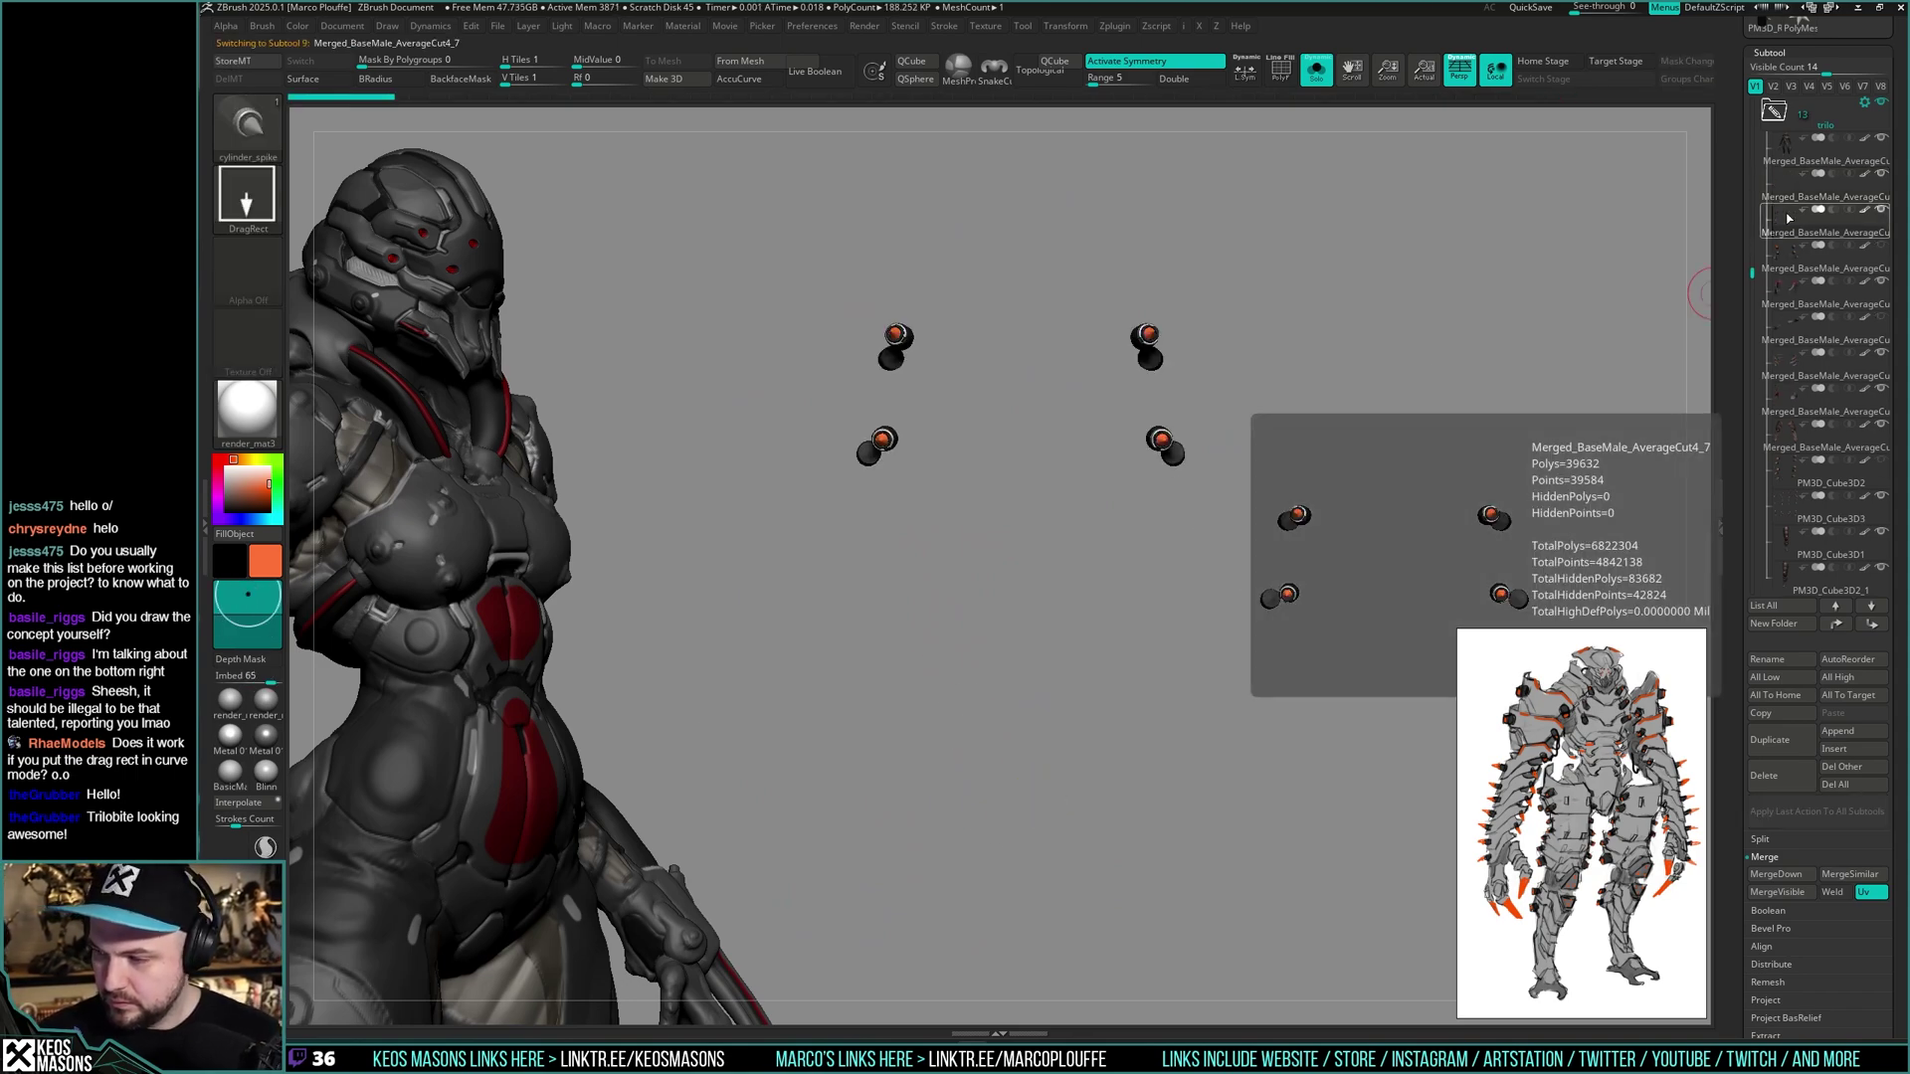
pyautogui.click(1788, 189)
pyautogui.hotkey('shift', 's')
# - Try placing a new cylinder spike high on the front of the shoulder plate
pyautogui.moveTo(970, 437); pyautogui.dragTo(1051, 467, button='right')
pyautogui.keyDown('alt'); pyautogui.moveTo(1050, 466); pyautogui.dragTo(1059, 511, button='right'); pyautogui.keyUp('alt')
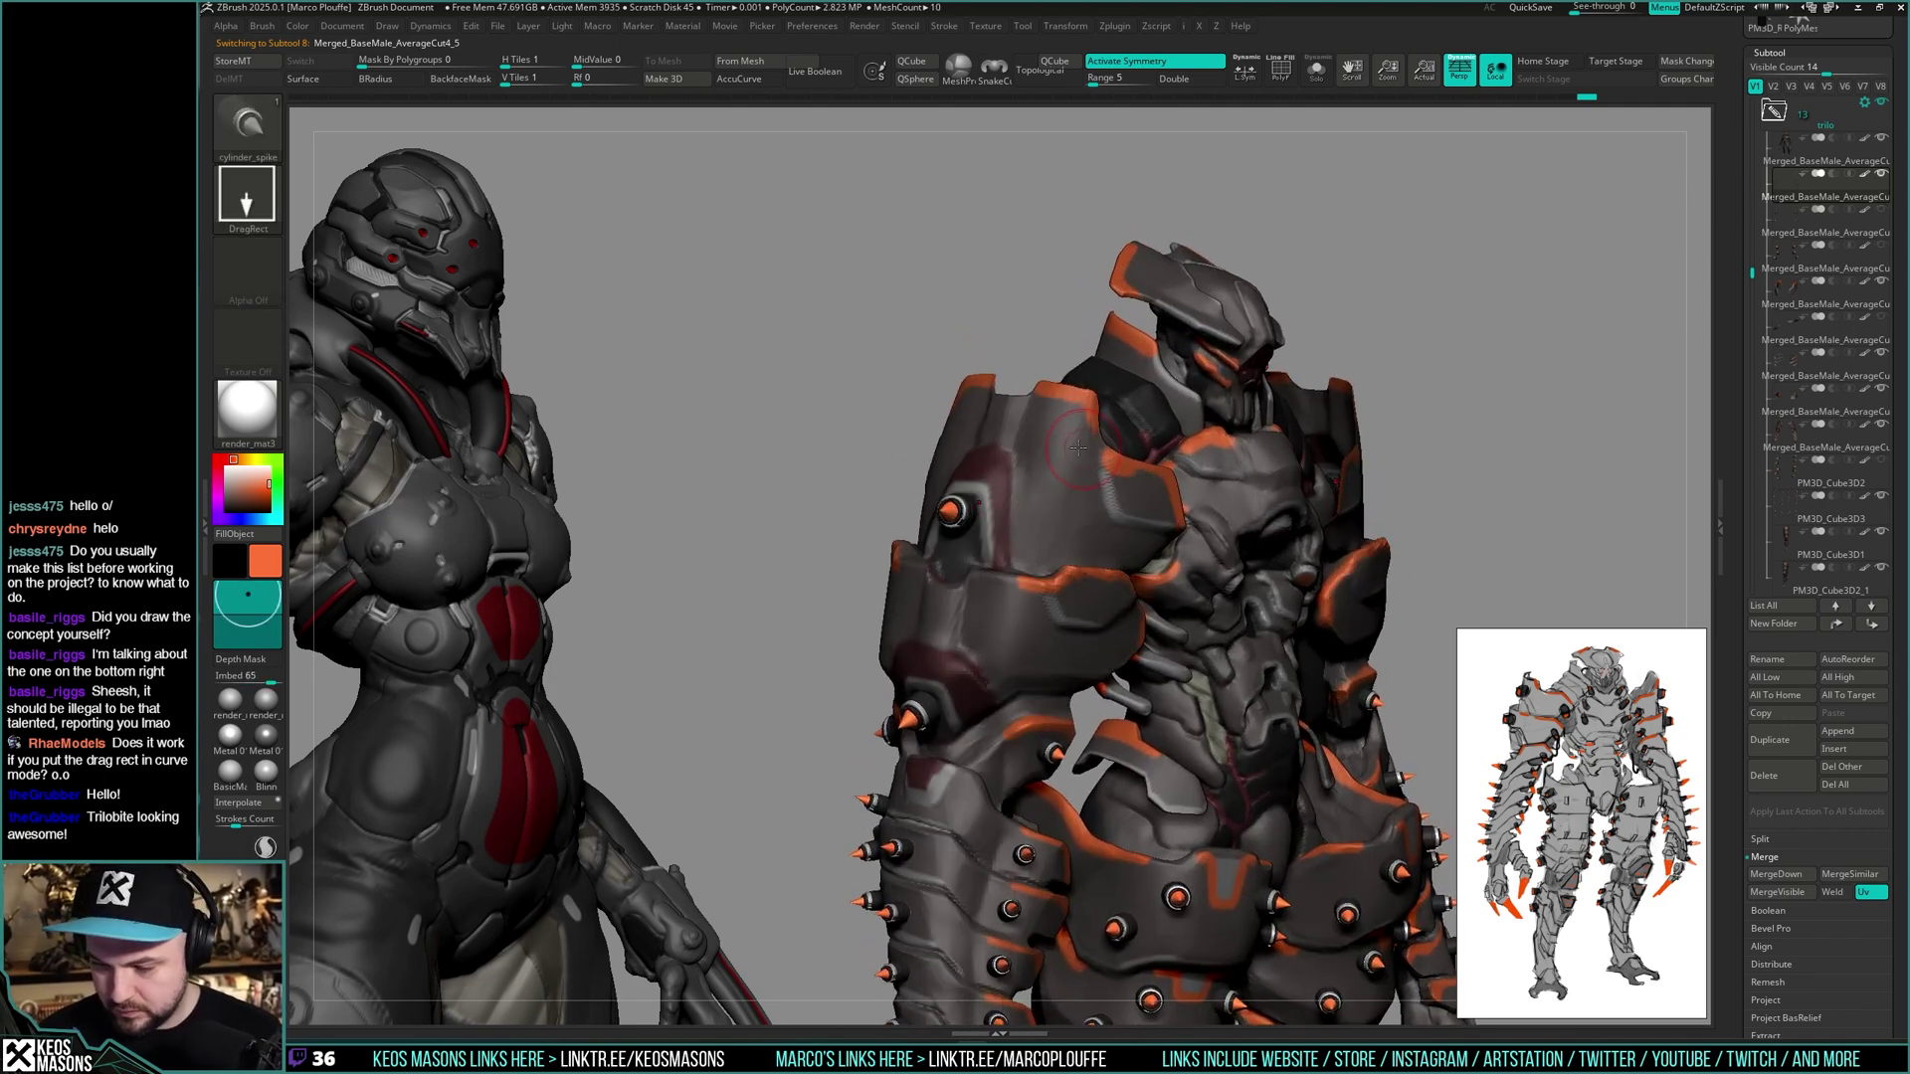
pyautogui.moveTo(1067, 495)
pyautogui.mouseDown(button='right')
pyautogui.moveTo(1112, 487)
pyautogui.moveTo(1079, 481)
pyautogui.mouseUp(button='right')
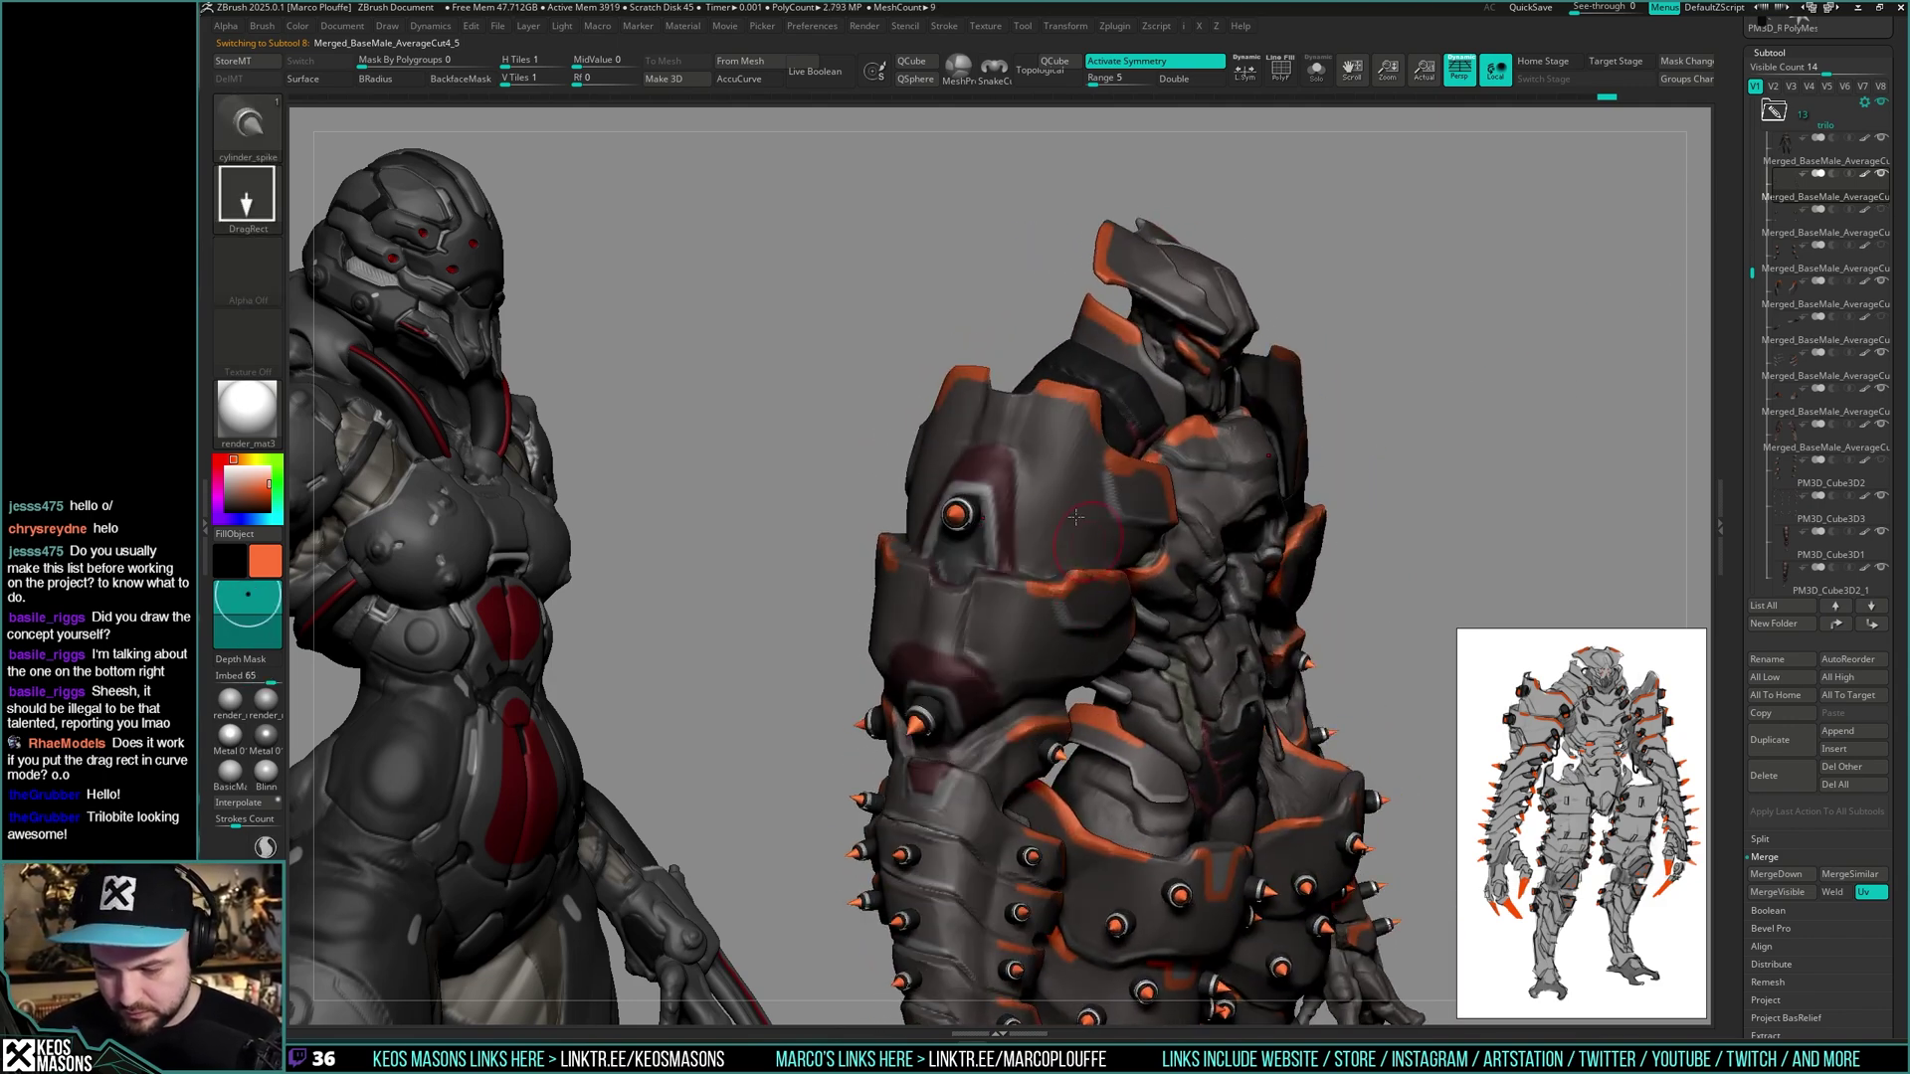
pyautogui.press('space')
pyautogui.moveTo(1065, 422); pyautogui.dragTo(1076, 439)
pyautogui.moveTo(1076, 440)
pyautogui.mouseDown(button='right')
pyautogui.moveTo(1079, 528)
pyautogui.moveTo(1112, 497)
pyautogui.moveTo(1088, 515)
pyautogui.moveTo(1054, 470)
pyautogui.mouseUp(button='right')
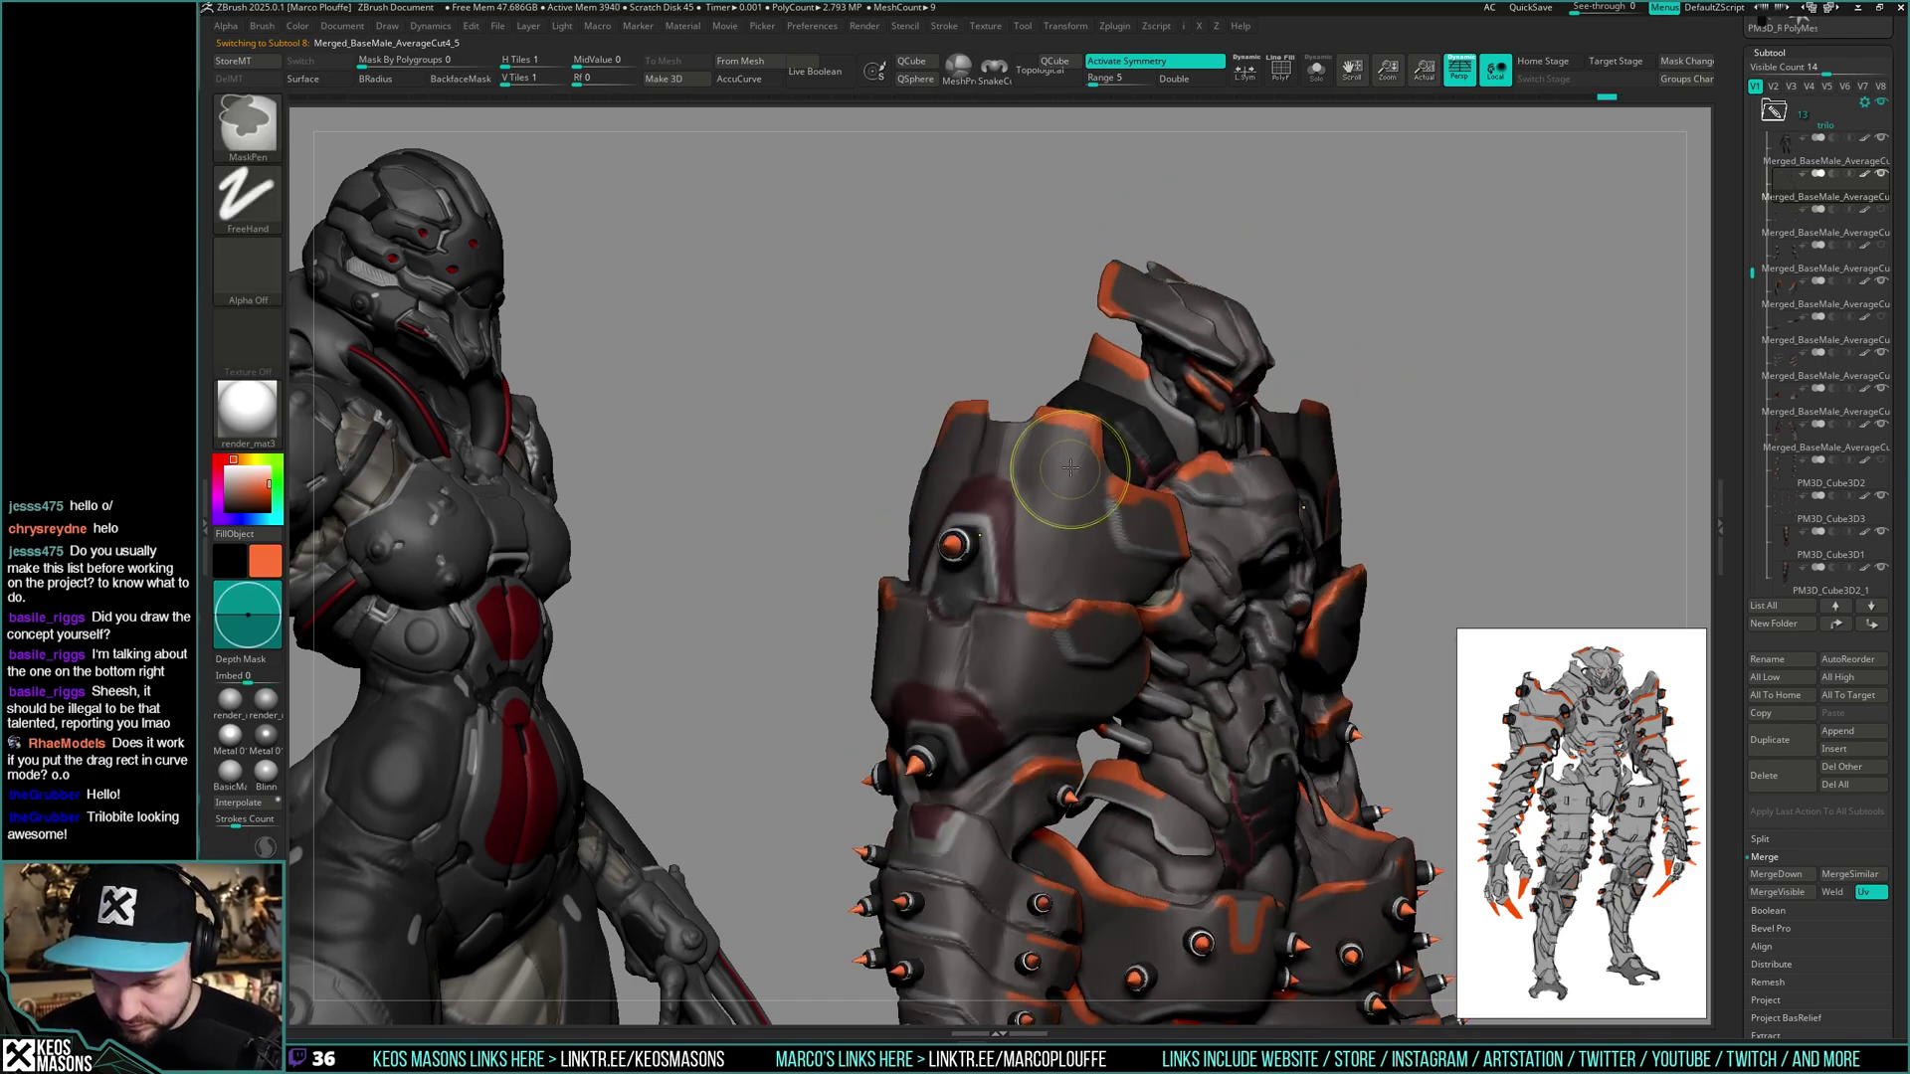
pyautogui.press('space')
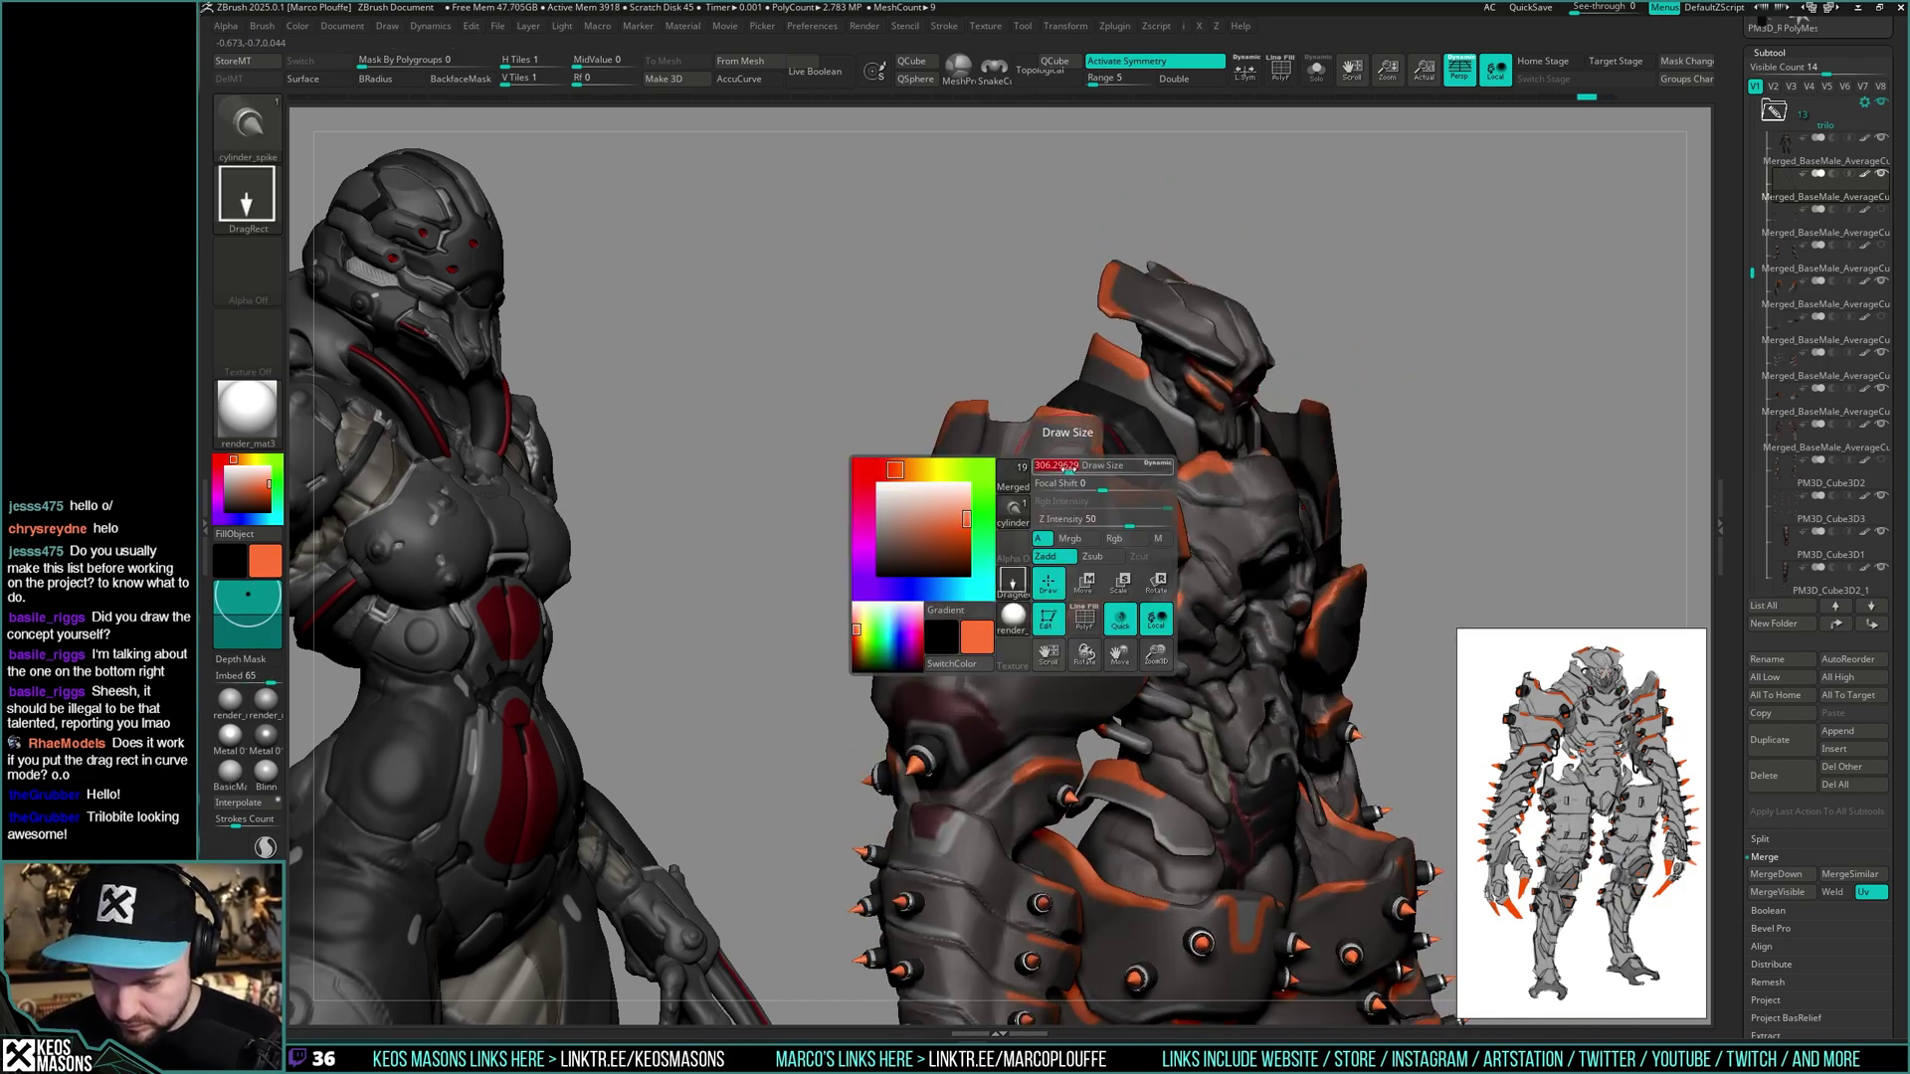
pyautogui.moveTo(1074, 518)
pyautogui.mouseDown(button='right')
pyautogui.moveTo(1106, 602)
pyautogui.moveTo(1086, 493)
pyautogui.moveTo(966, 411)
pyautogui.mouseUp(button='right')
pyautogui.moveTo(1197, 566)
pyautogui.mouseDown(button='right')
pyautogui.moveTo(1129, 569)
pyautogui.moveTo(1254, 520)
pyautogui.mouseUp(button='right')
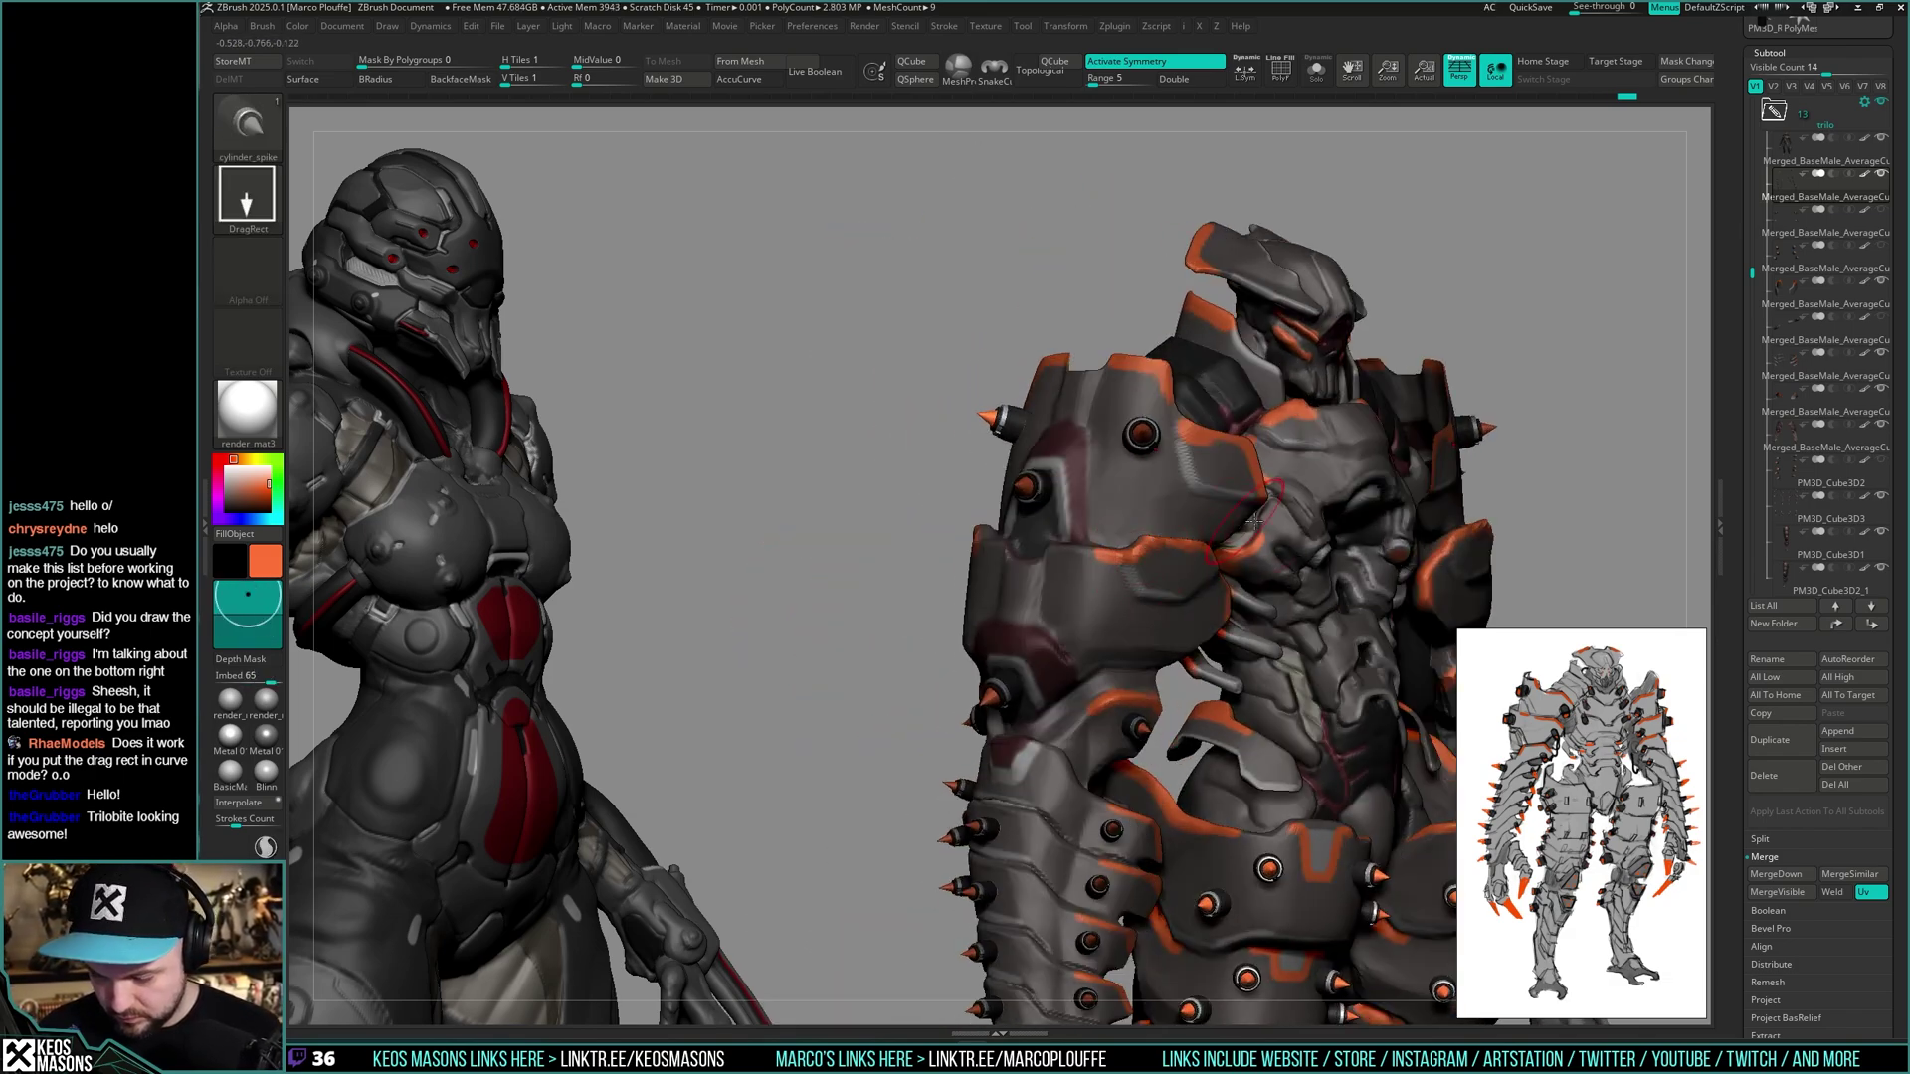
pyautogui.press('space')
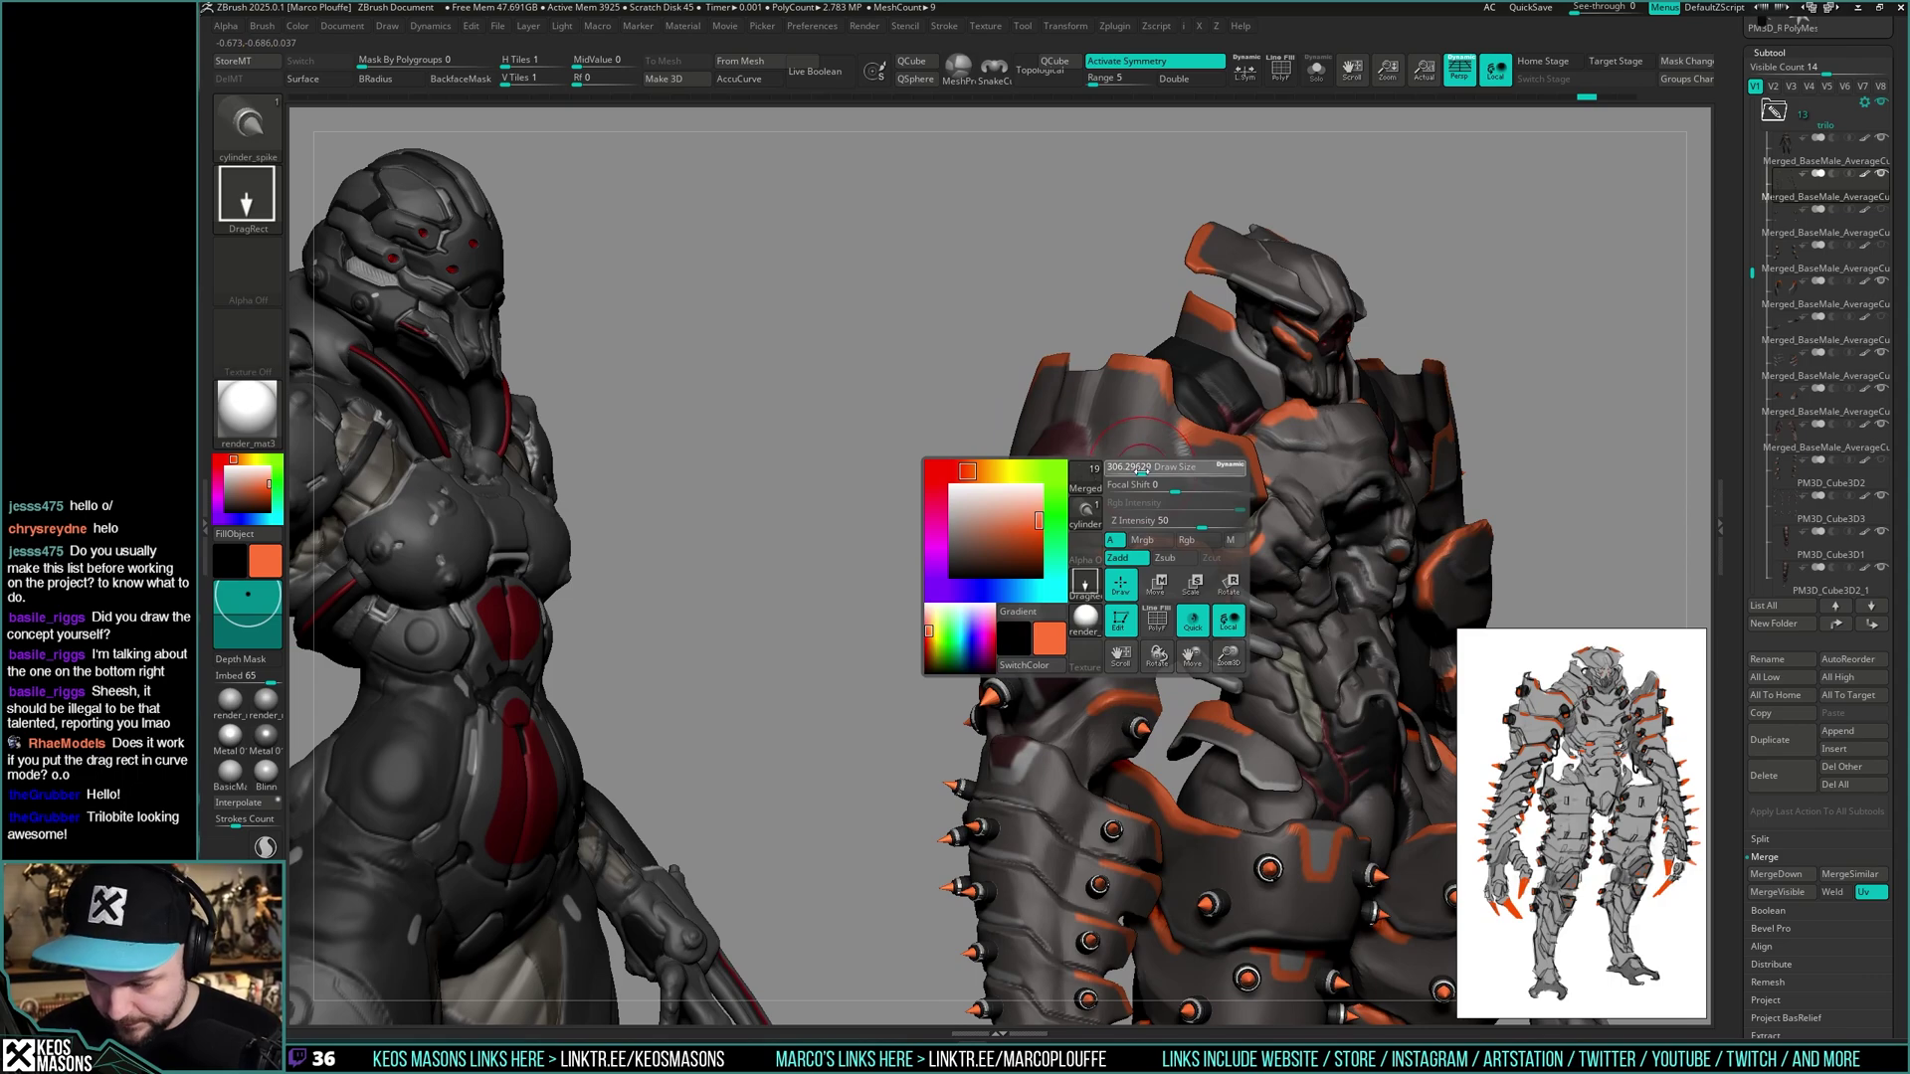
# - Place spikes on the front of the shoulder plate and the upper-arm plate, plus one at the shoulder plate's rear
pyautogui.moveTo(1145, 437); pyautogui.dragTo(1148, 470)
pyautogui.moveTo(1154, 557)
pyautogui.mouseDown(button='right')
pyautogui.moveTo(1278, 596)
pyautogui.moveTo(1141, 605)
pyautogui.mouseUp(button='right')
pyautogui.moveTo(1141, 605); pyautogui.dragTo(1142, 645)
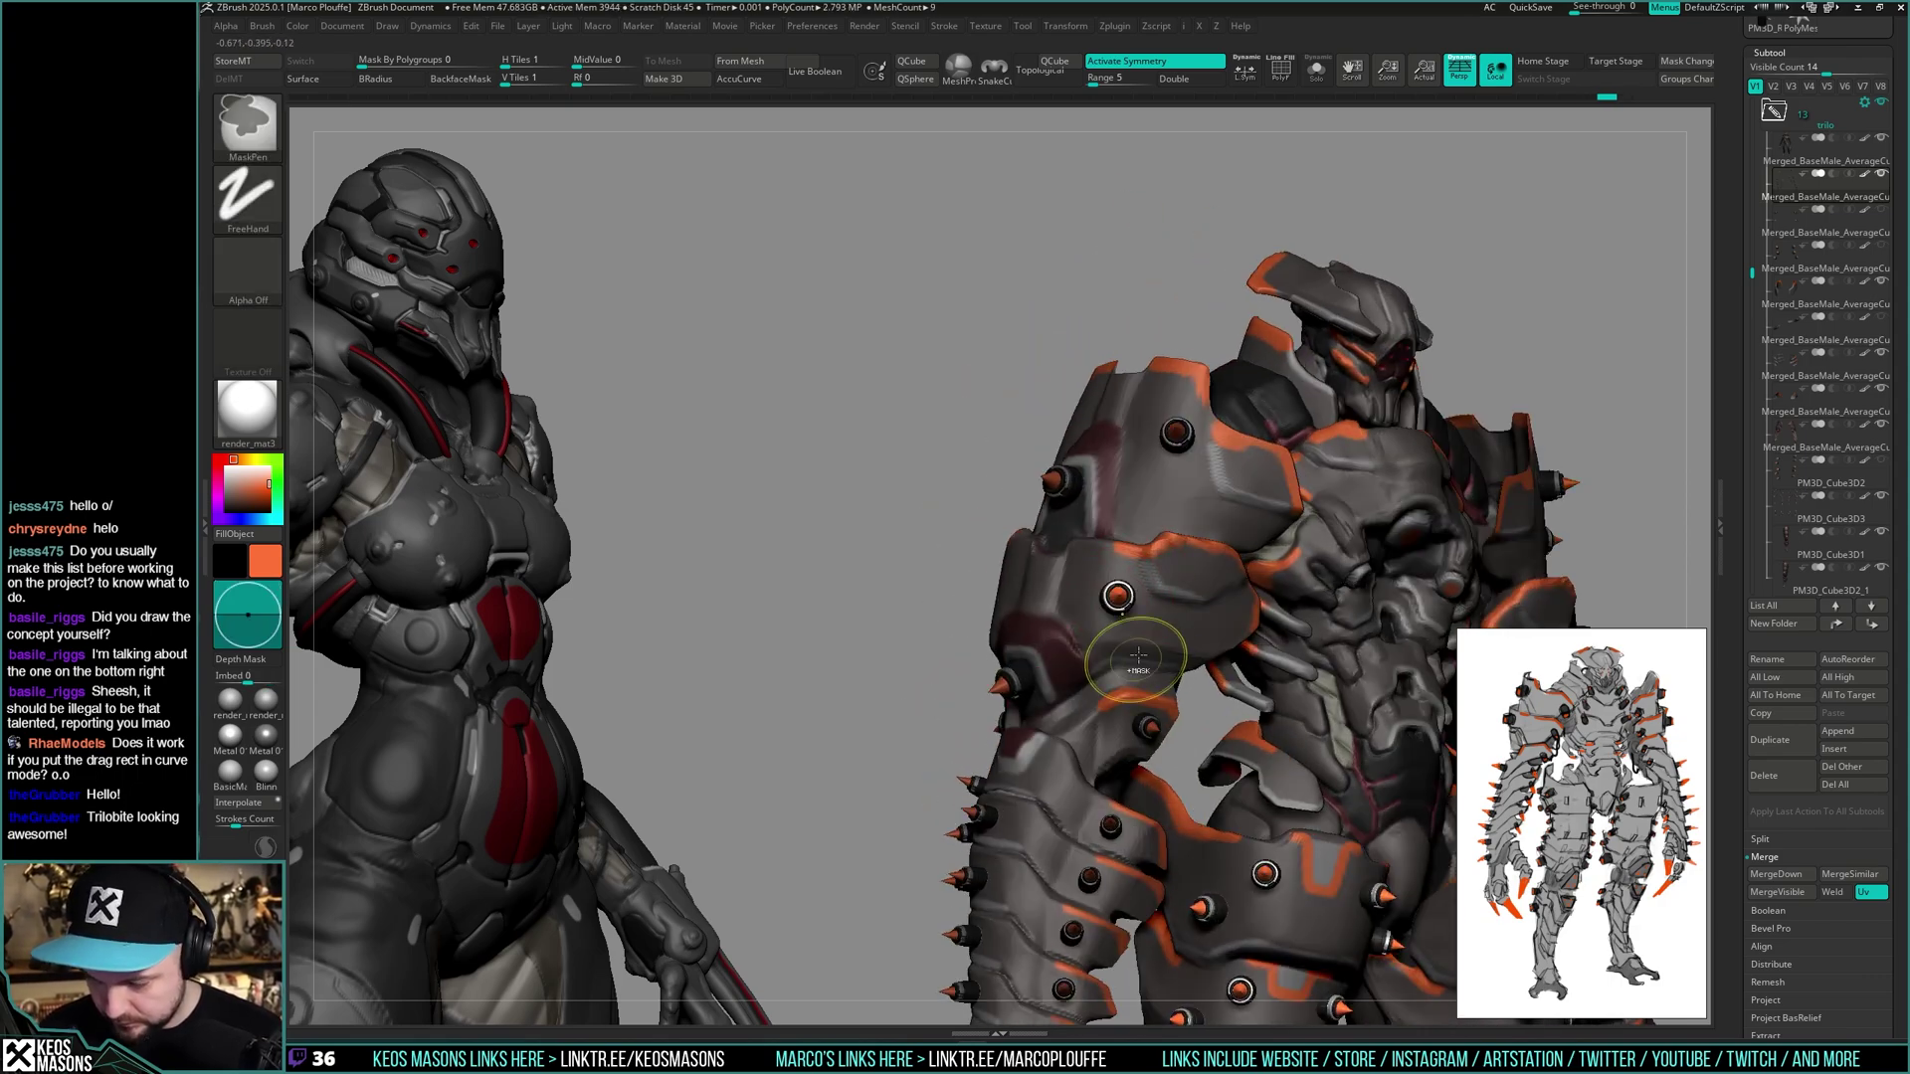
pyautogui.moveTo(1142, 648); pyautogui.dragTo(1283, 637, button='right')
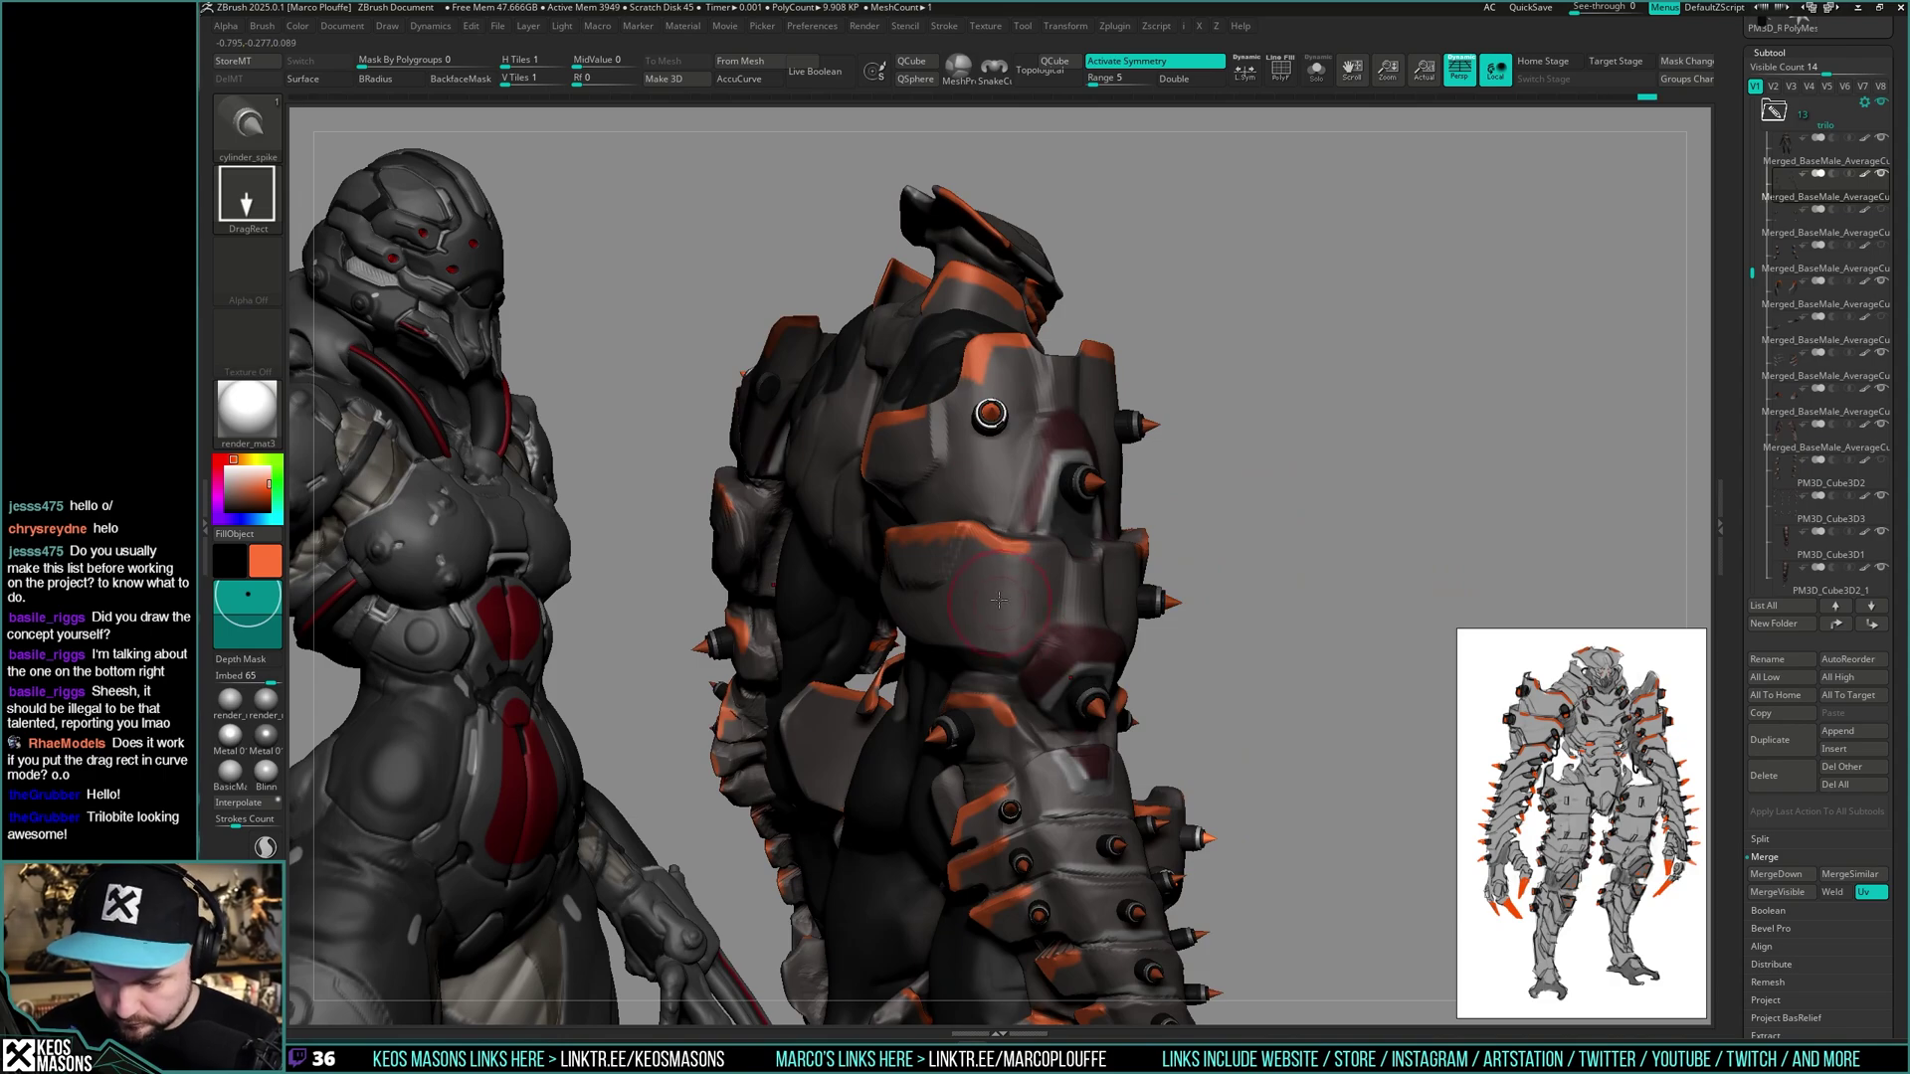
# - Add a second spike low on the front of the shoulder plate and reposition it closer to the outer side
pyautogui.moveTo(1007, 684)
pyautogui.mouseDown(button='right')
pyautogui.moveTo(1351, 577)
pyautogui.moveTo(1317, 554)
pyautogui.moveTo(1347, 541)
pyautogui.moveTo(1329, 540)
pyautogui.moveTo(1338, 573)
pyautogui.moveTo(1371, 584)
pyautogui.moveTo(1333, 588)
pyautogui.moveTo(1329, 667)
pyautogui.mouseUp(button='right')
pyautogui.keyDown('alt'); pyautogui.moveTo(1329, 666); pyautogui.dragTo(1413, 718, button='right'); pyautogui.keyUp('alt')
pyautogui.moveTo(1081, 533); pyautogui.dragTo(1056, 539, button='right')
pyautogui.moveTo(1056, 540); pyautogui.dragTo(1080, 534)
pyautogui.keyDown('shift'); pyautogui.moveTo(1099, 563); pyautogui.dragTo(1144, 552, button='right'); pyautogui.keyUp('shift')
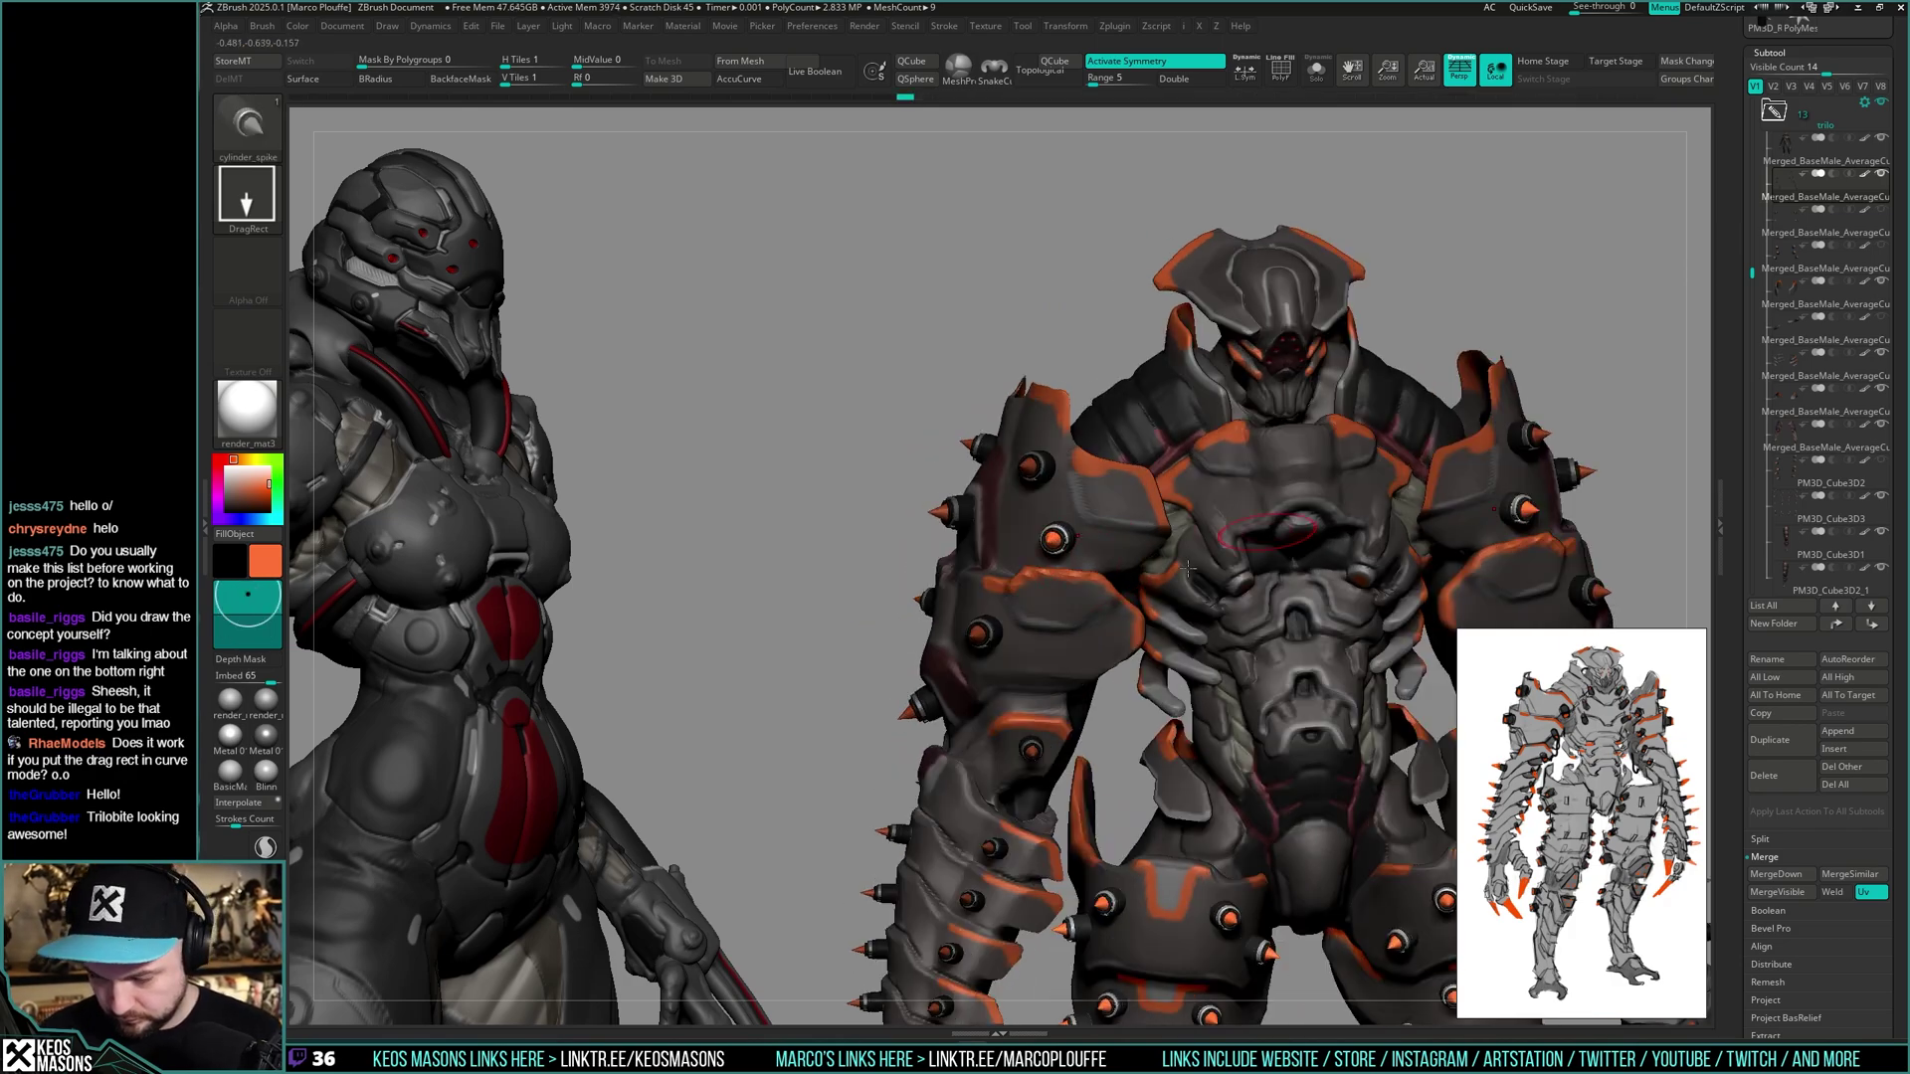
pyautogui.moveTo(1072, 656); pyautogui.dragTo(1099, 653, button='right')
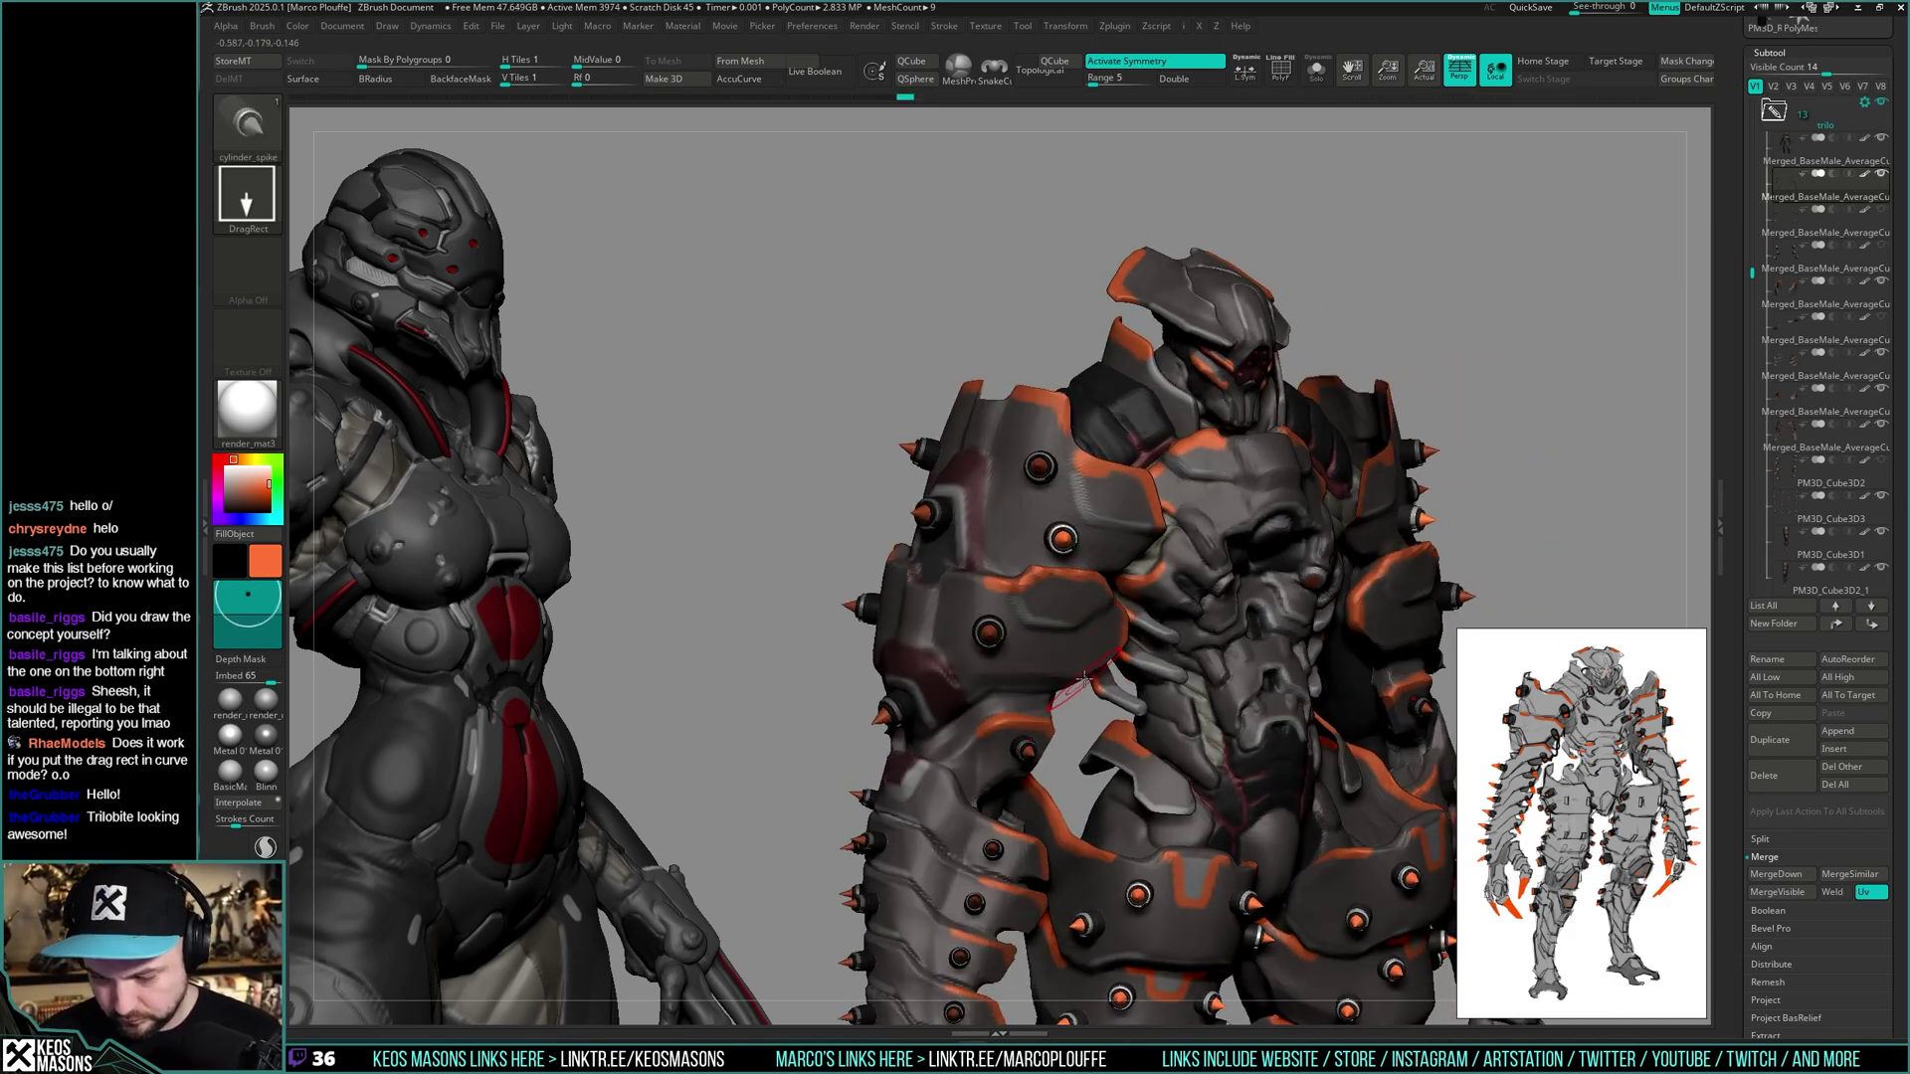
pyautogui.press('ctrl')
pyautogui.moveTo(1010, 538); pyautogui.dragTo(1017, 543)
pyautogui.press('ctrl')
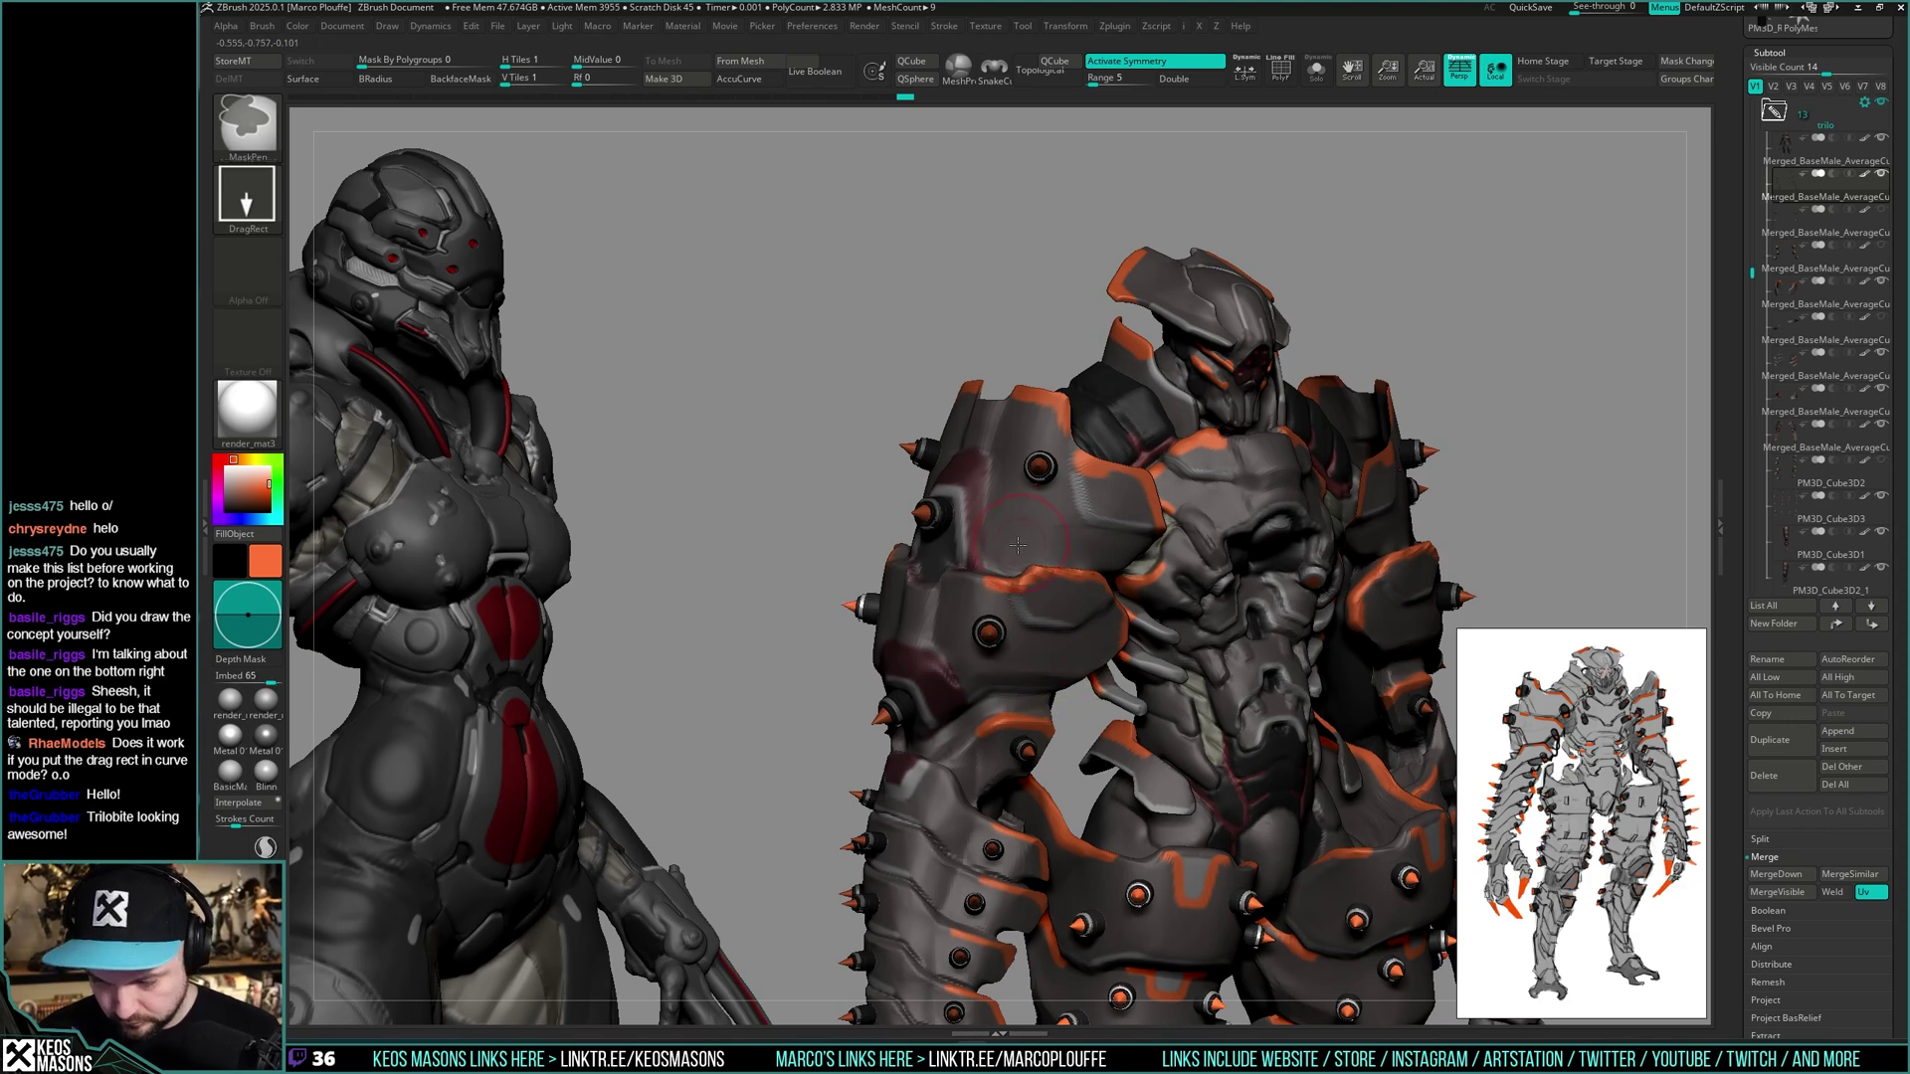
pyautogui.press('ctrl')
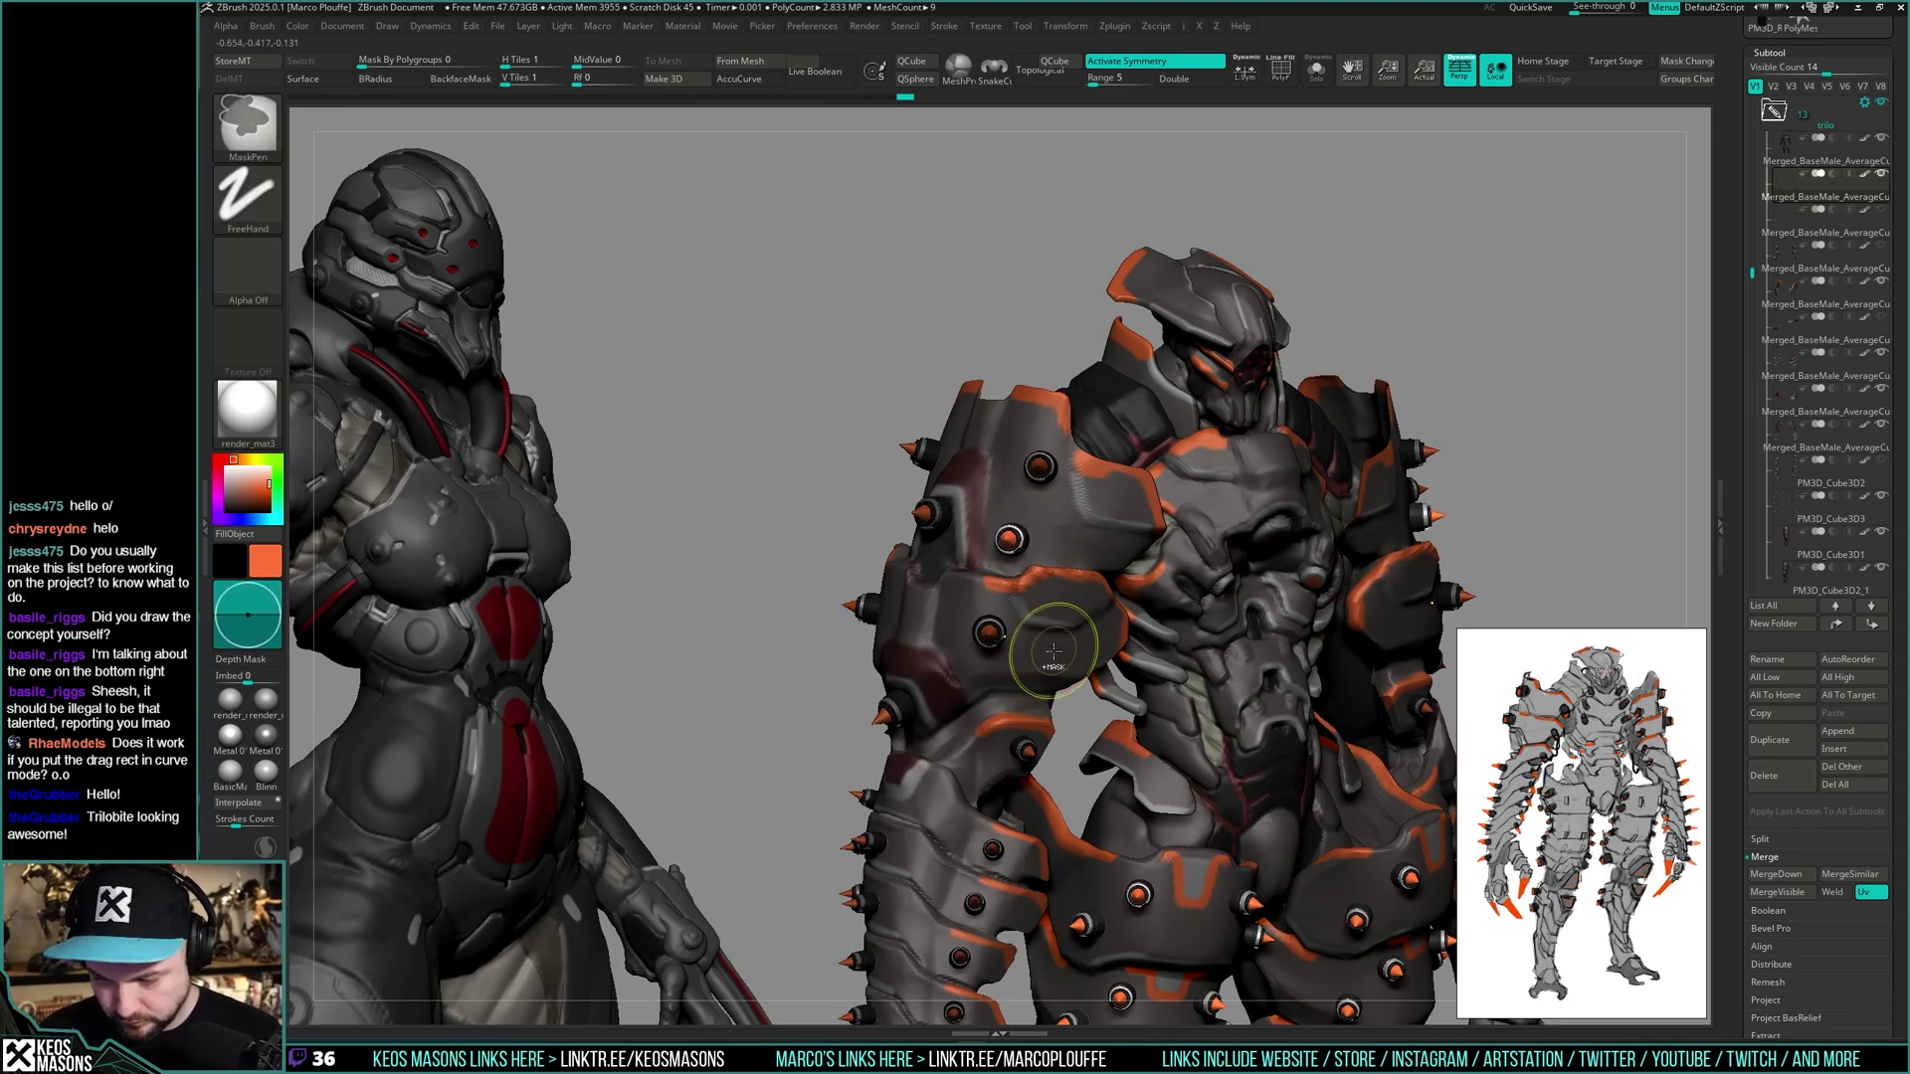
# - Add further spikes around the shoulder and upper-arm plates, and check them on the whole figure and in Solo mode
pyautogui.moveTo(1044, 643); pyautogui.dragTo(921, 519, button='right')
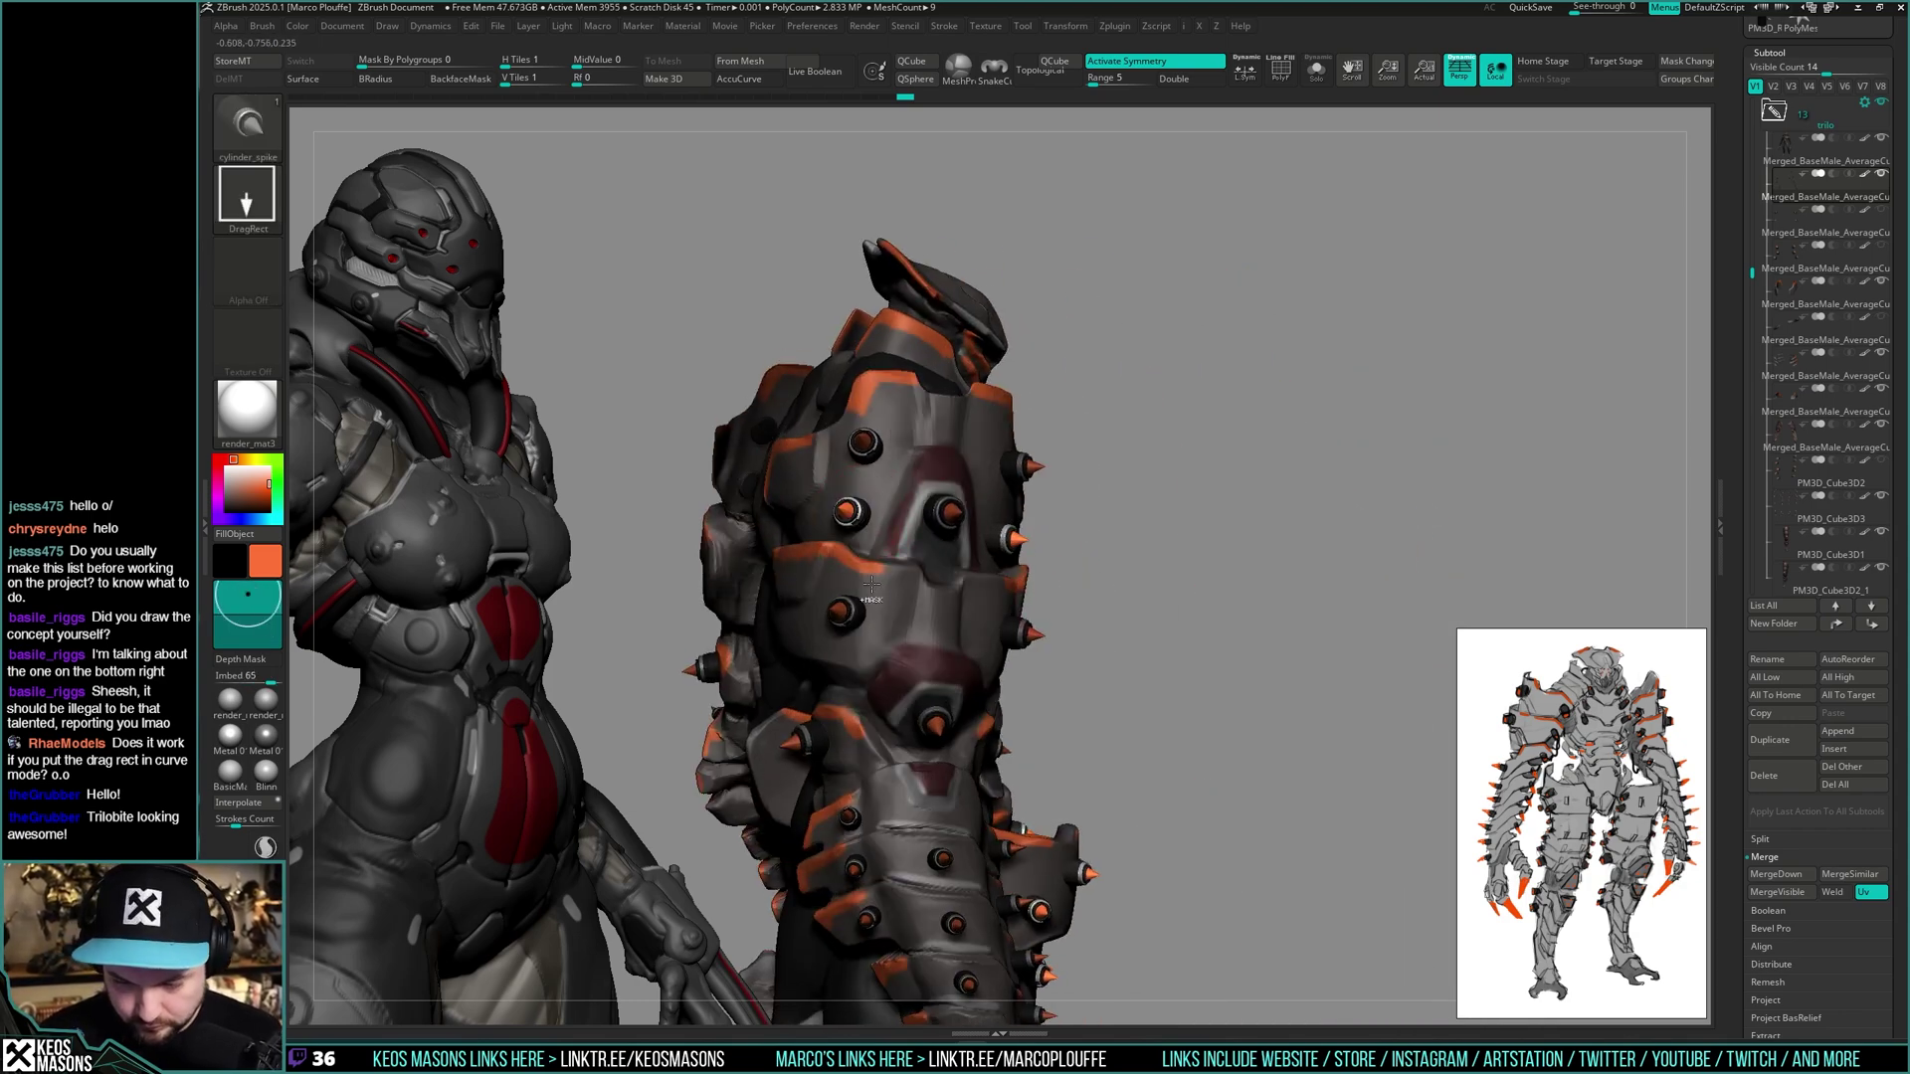
pyautogui.moveTo(872, 585)
pyautogui.mouseDown(button='right')
pyautogui.moveTo(1172, 511)
pyautogui.moveTo(1202, 601)
pyautogui.moveTo(1202, 571)
pyautogui.moveTo(1157, 600)
pyautogui.moveTo(1061, 603)
pyautogui.moveTo(1039, 583)
pyautogui.moveTo(1058, 510)
pyautogui.moveTo(1198, 562)
pyautogui.moveTo(1406, 481)
pyautogui.moveTo(1377, 796)
pyautogui.moveTo(1164, 597)
pyautogui.moveTo(1223, 536)
pyautogui.moveTo(1396, 495)
pyautogui.mouseUp(button='right')
pyautogui.keyDown('alt'); pyautogui.moveTo(1397, 495); pyautogui.dragTo(1069, 716, button='right'); pyautogui.keyUp('alt')
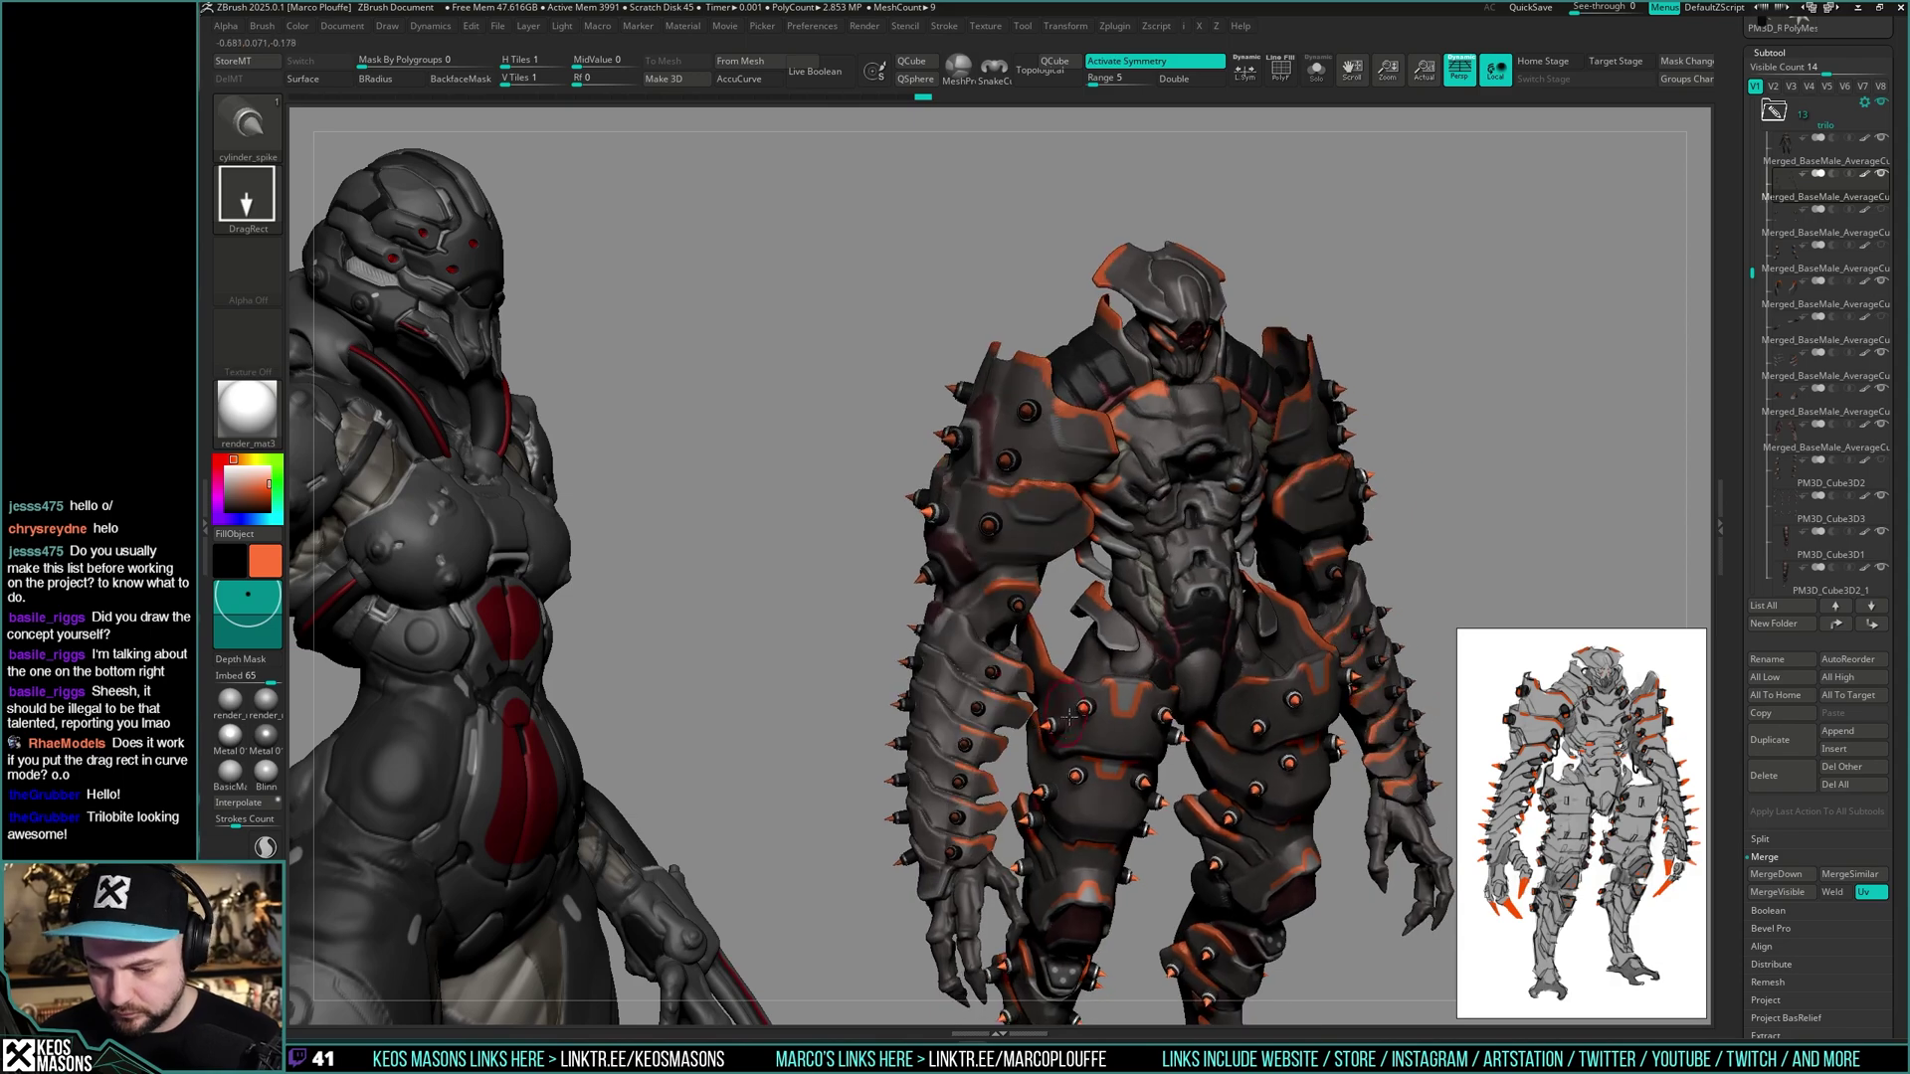
pyautogui.hotkey('alt', 's')
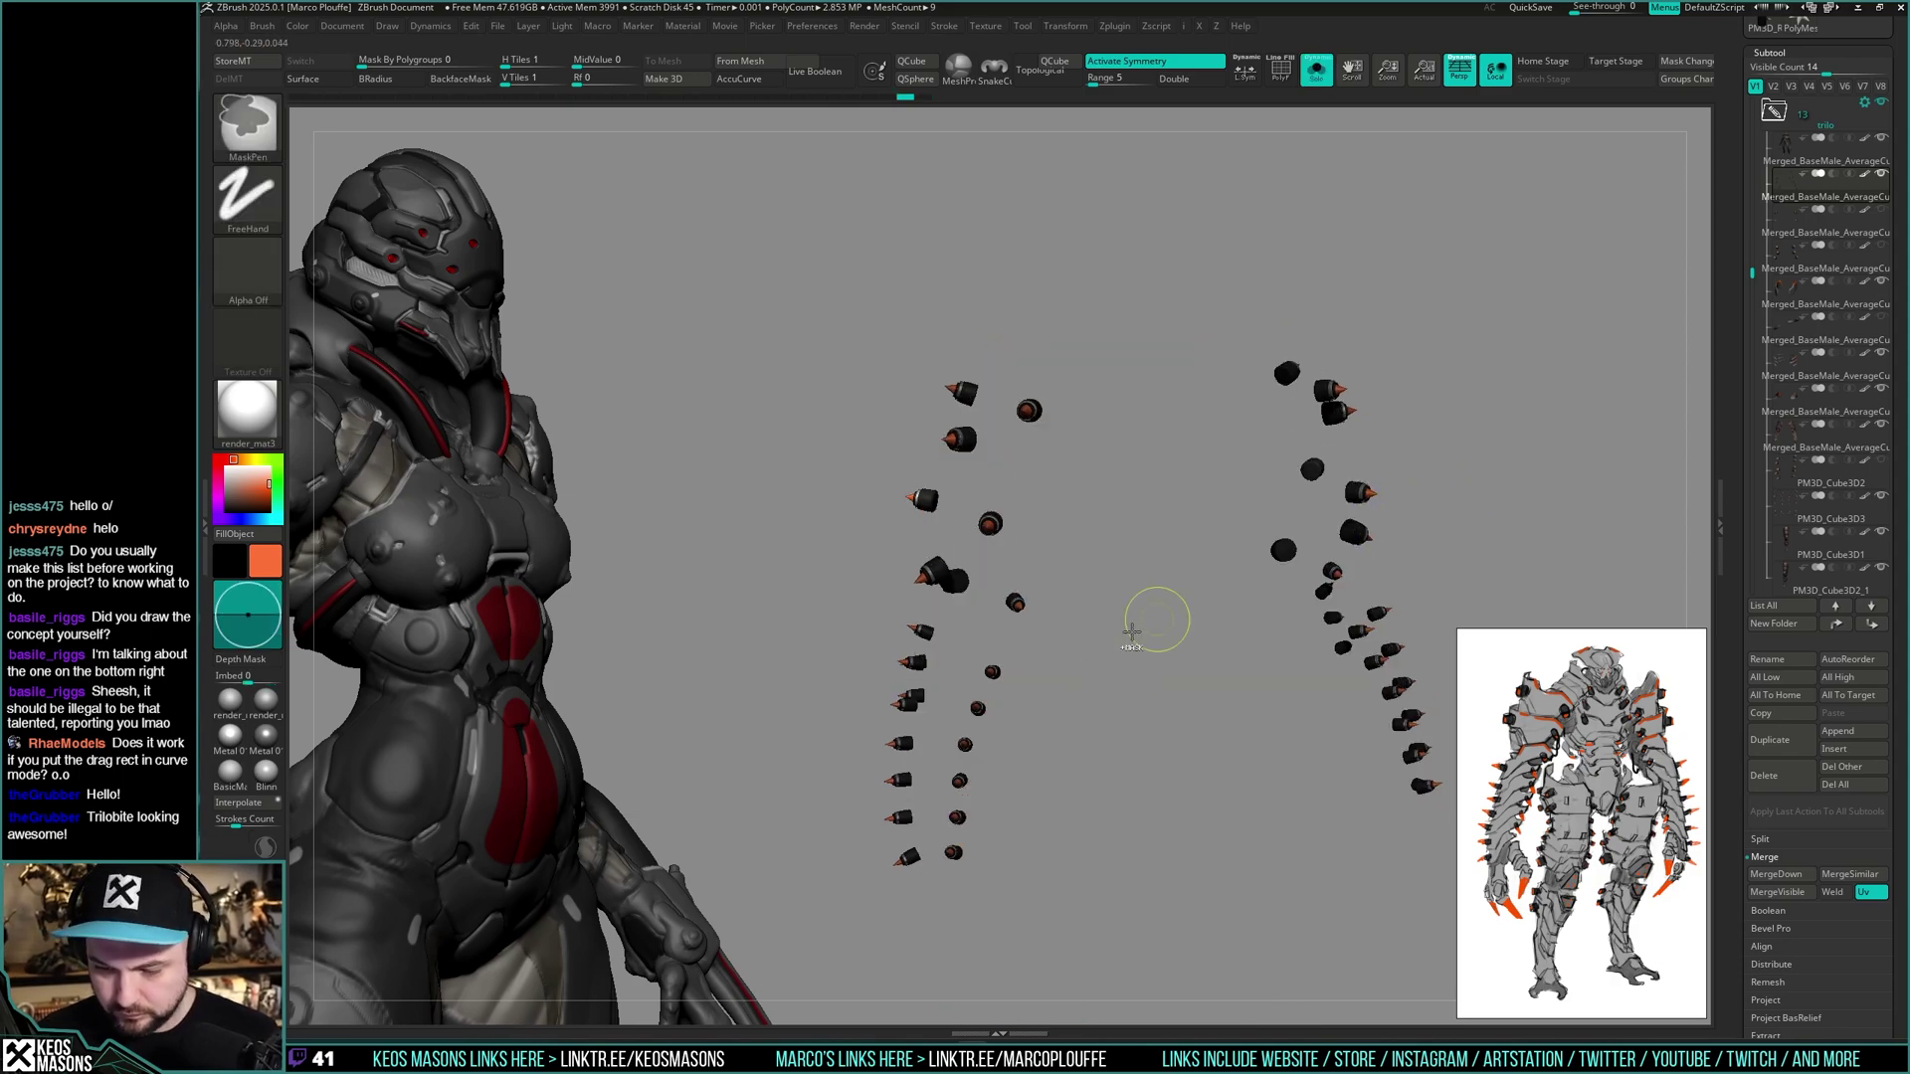
# - Leave Solo mode and undo the trial spikes on the shoulder and upper-arm plates
pyautogui.hotkey('ctrl', 'z')
pyautogui.hotkey('alt', 's')
pyautogui.moveTo(1035, 637); pyautogui.dragTo(1087, 617, button='right')
pyautogui.hotkey('ctrl', 'z')
pyautogui.moveTo(945, 646)
pyautogui.mouseDown(button='right')
pyautogui.moveTo(1079, 672)
pyautogui.moveTo(1005, 662)
pyautogui.moveTo(1044, 677)
pyautogui.moveTo(1067, 600)
pyautogui.mouseUp(button='right')
pyautogui.hotkey('ctrl', 'z')
# - Place one spike at the front and one at the rear of both the shoulder plate and the upper-arm plate below it
pyautogui.moveTo(1035, 503); pyautogui.dragTo(1099, 586, button='right')
pyautogui.press('ctrl')
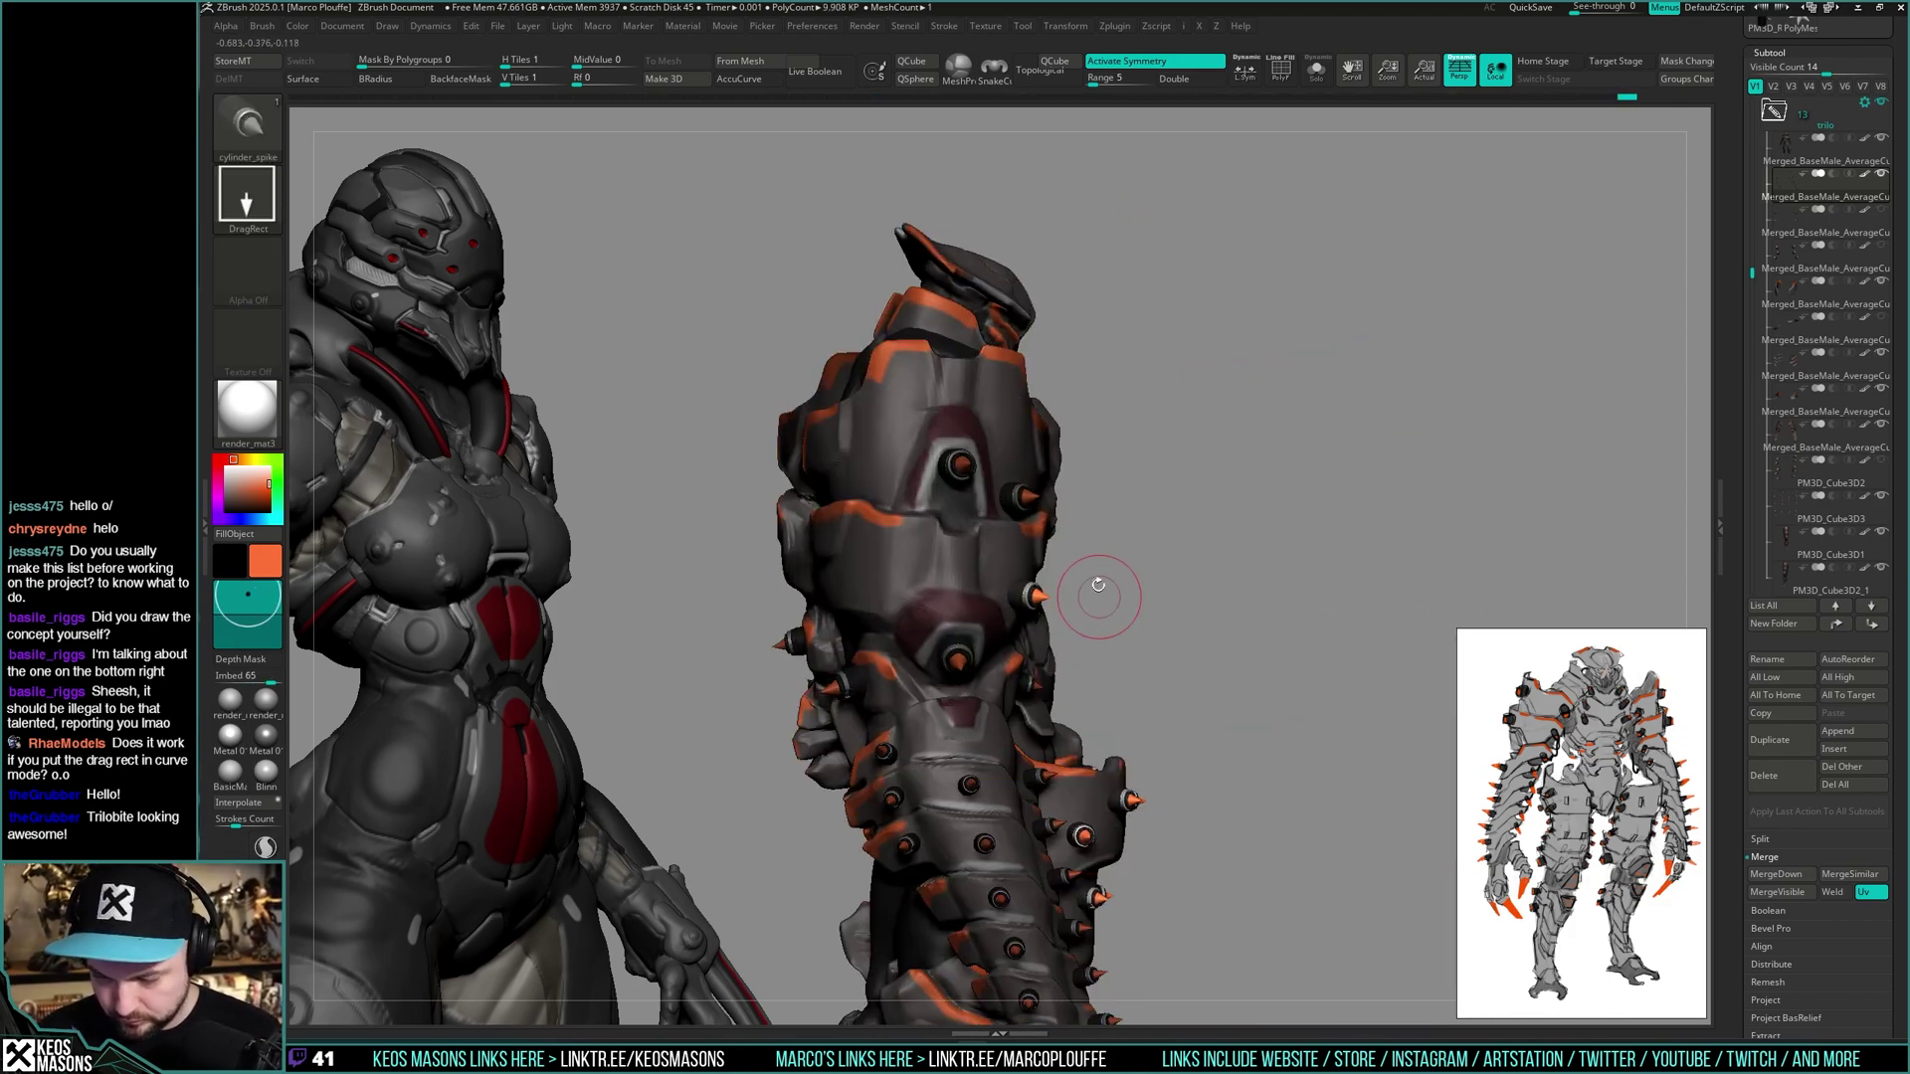
pyautogui.moveTo(891, 627); pyautogui.dragTo(854, 631, button='right')
pyautogui.press('ctrl')
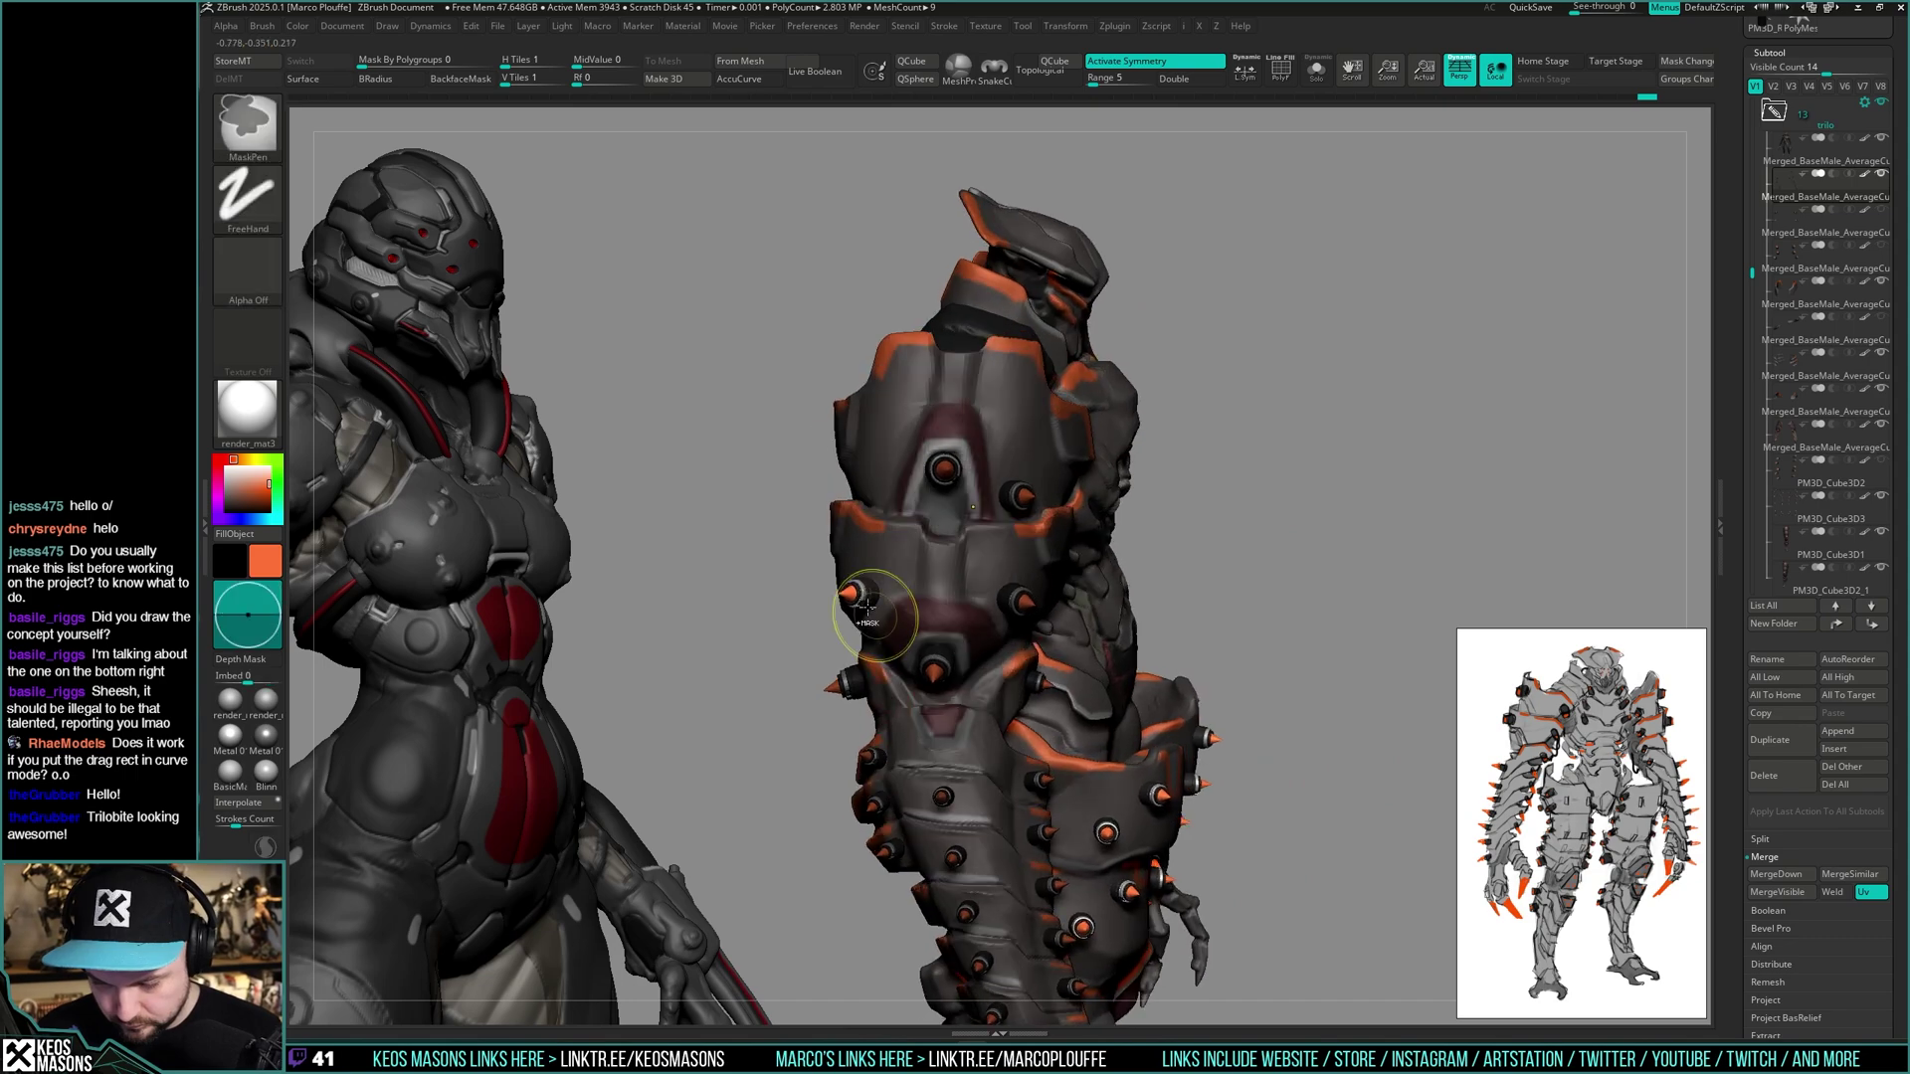
pyautogui.press('ctrl')
pyautogui.moveTo(873, 741); pyautogui.dragTo(955, 584, button='right')
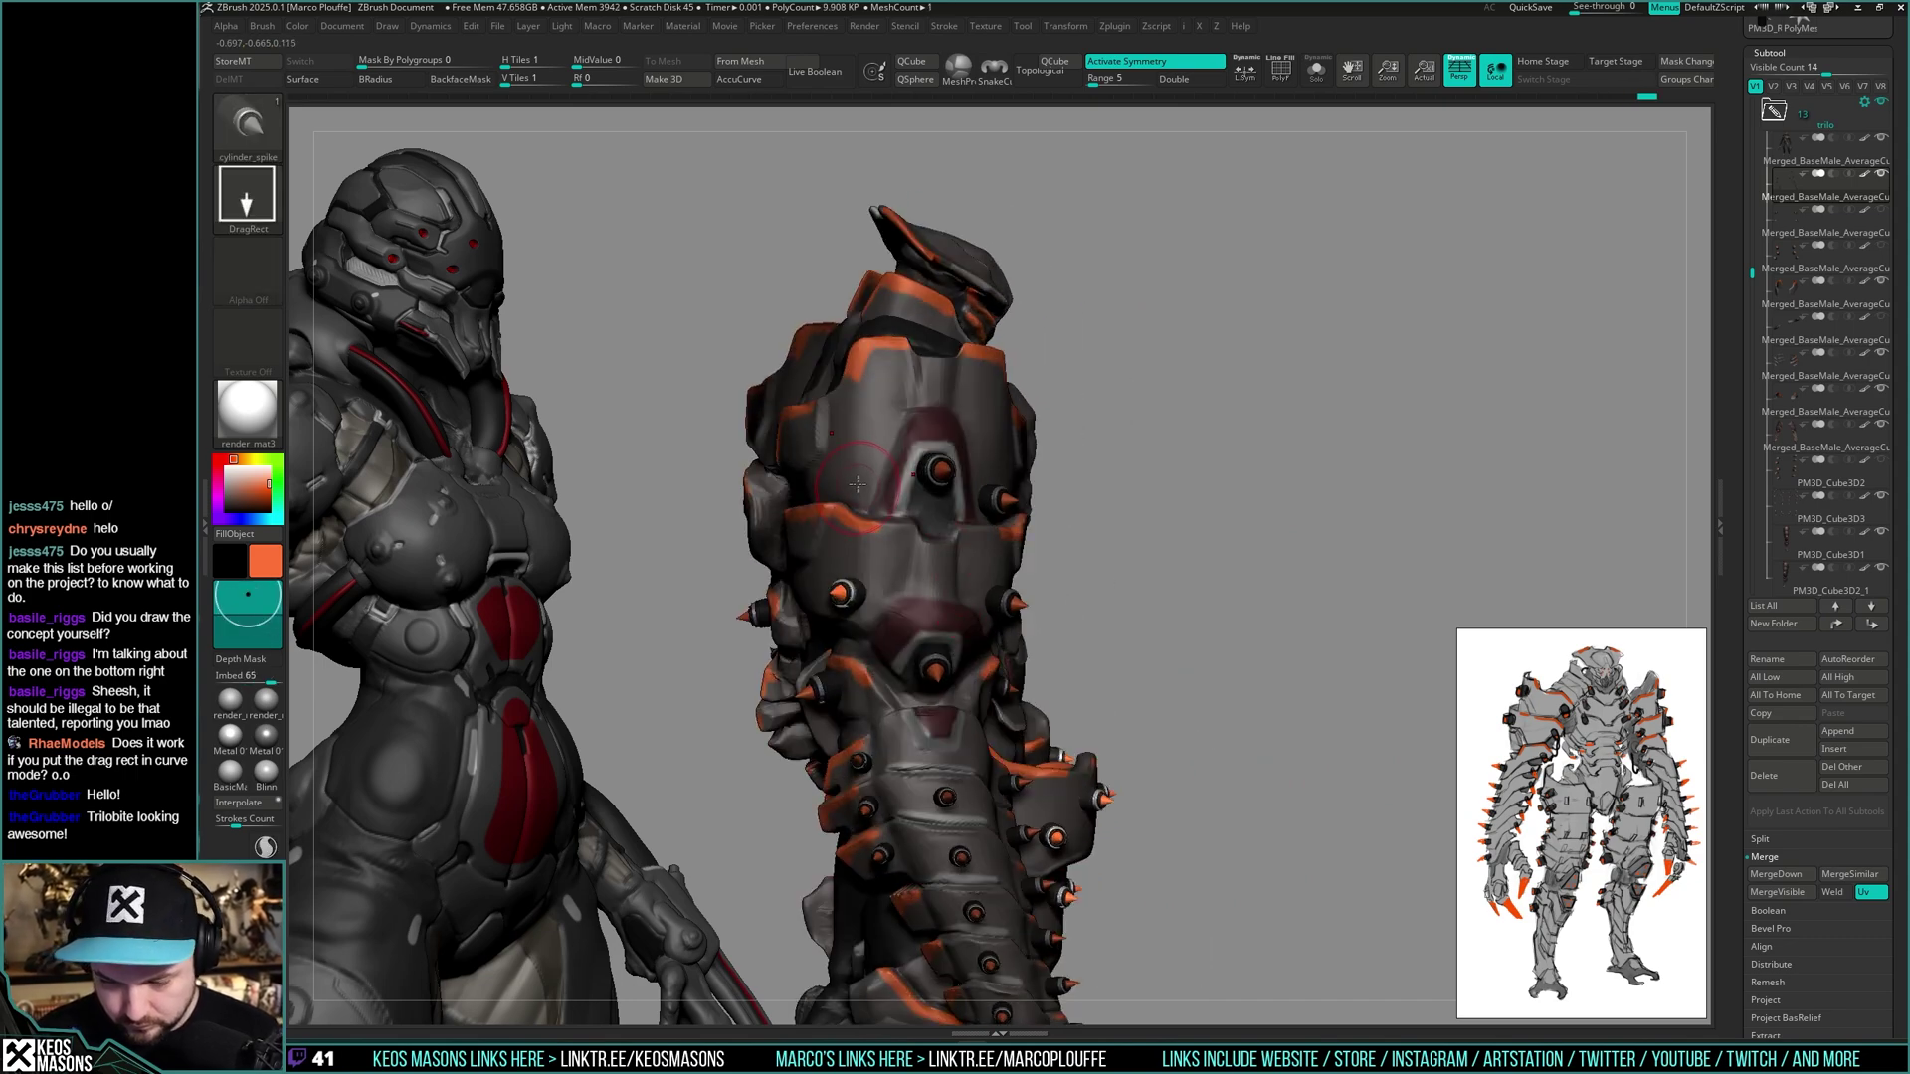
pyautogui.moveTo(861, 493); pyautogui.dragTo(865, 527, button='right')
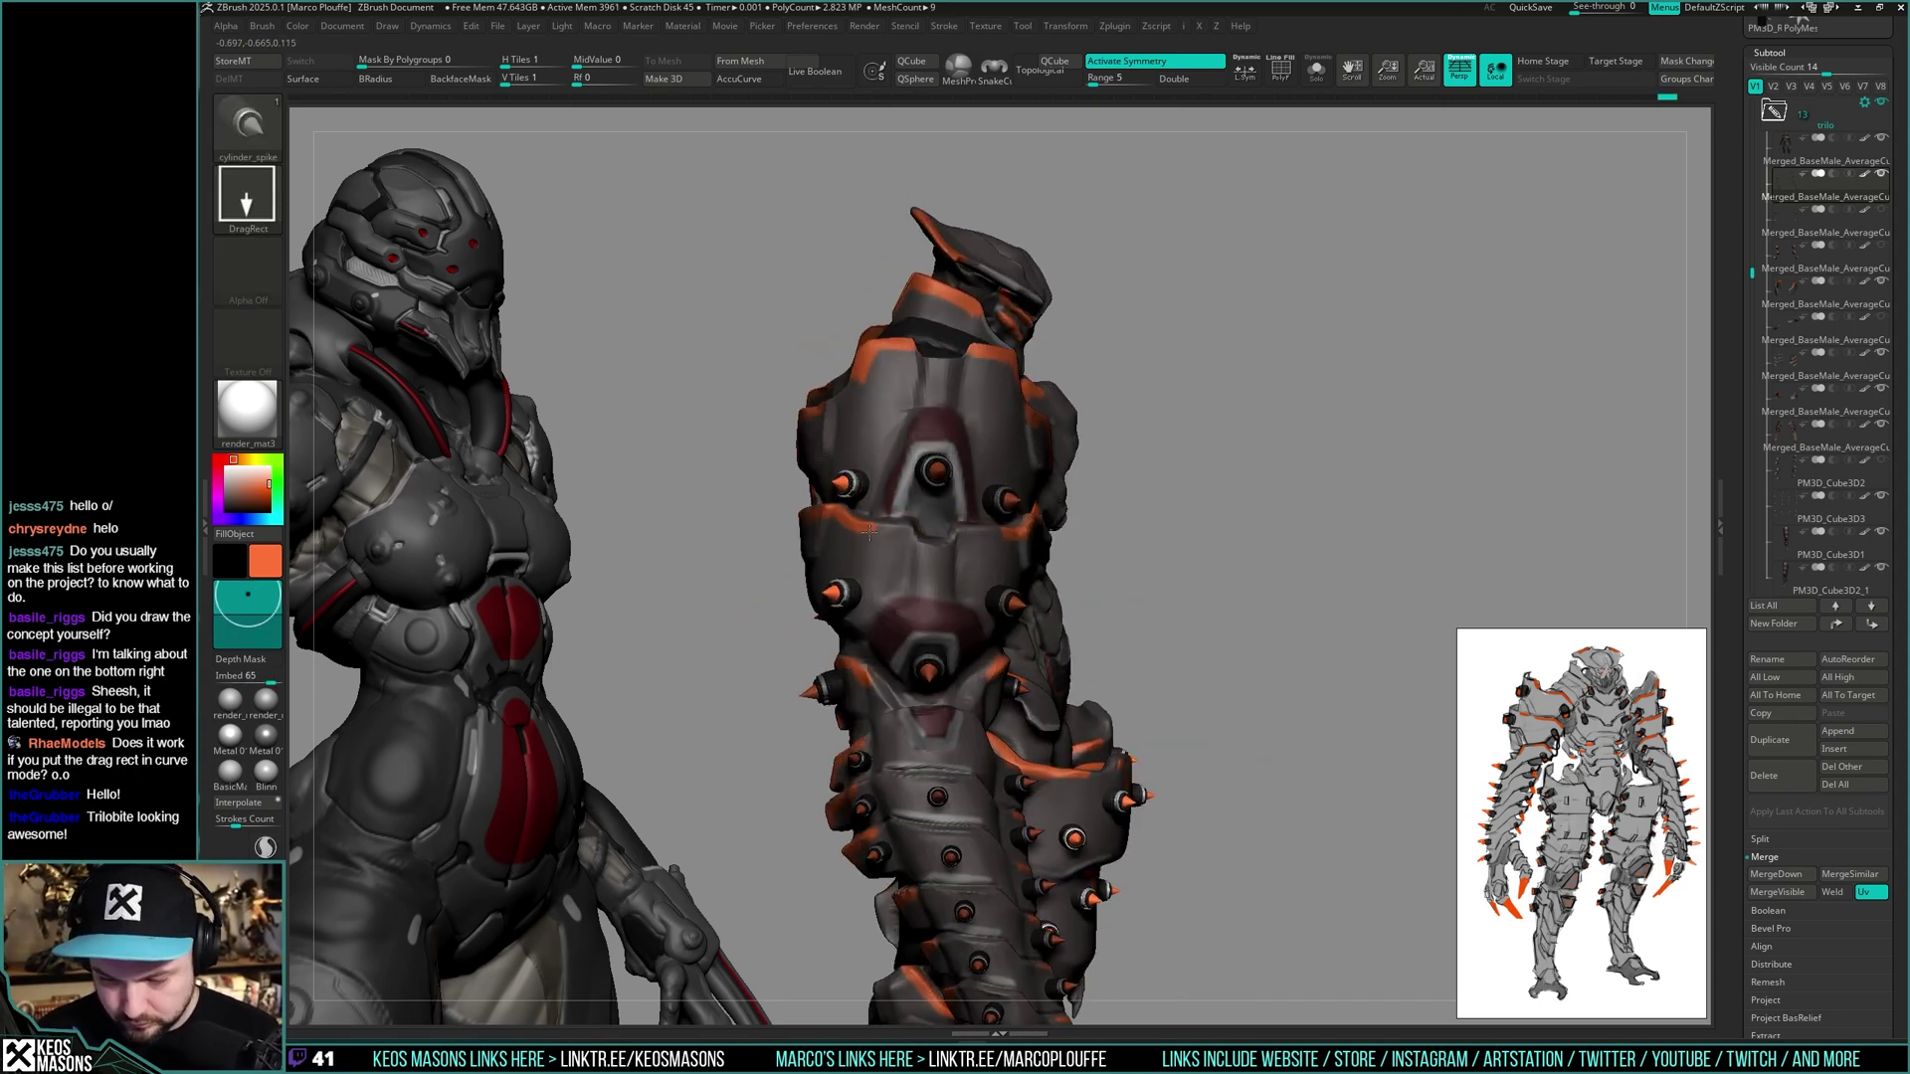
pyautogui.moveTo(1179, 528)
pyautogui.mouseDown(button='right')
pyautogui.moveTo(989, 499)
pyautogui.moveTo(1023, 474)
pyautogui.moveTo(1015, 515)
pyautogui.moveTo(995, 504)
pyautogui.moveTo(1008, 538)
pyautogui.moveTo(1228, 460)
pyautogui.moveTo(1292, 460)
pyautogui.moveTo(1286, 477)
pyautogui.mouseUp(button='right')
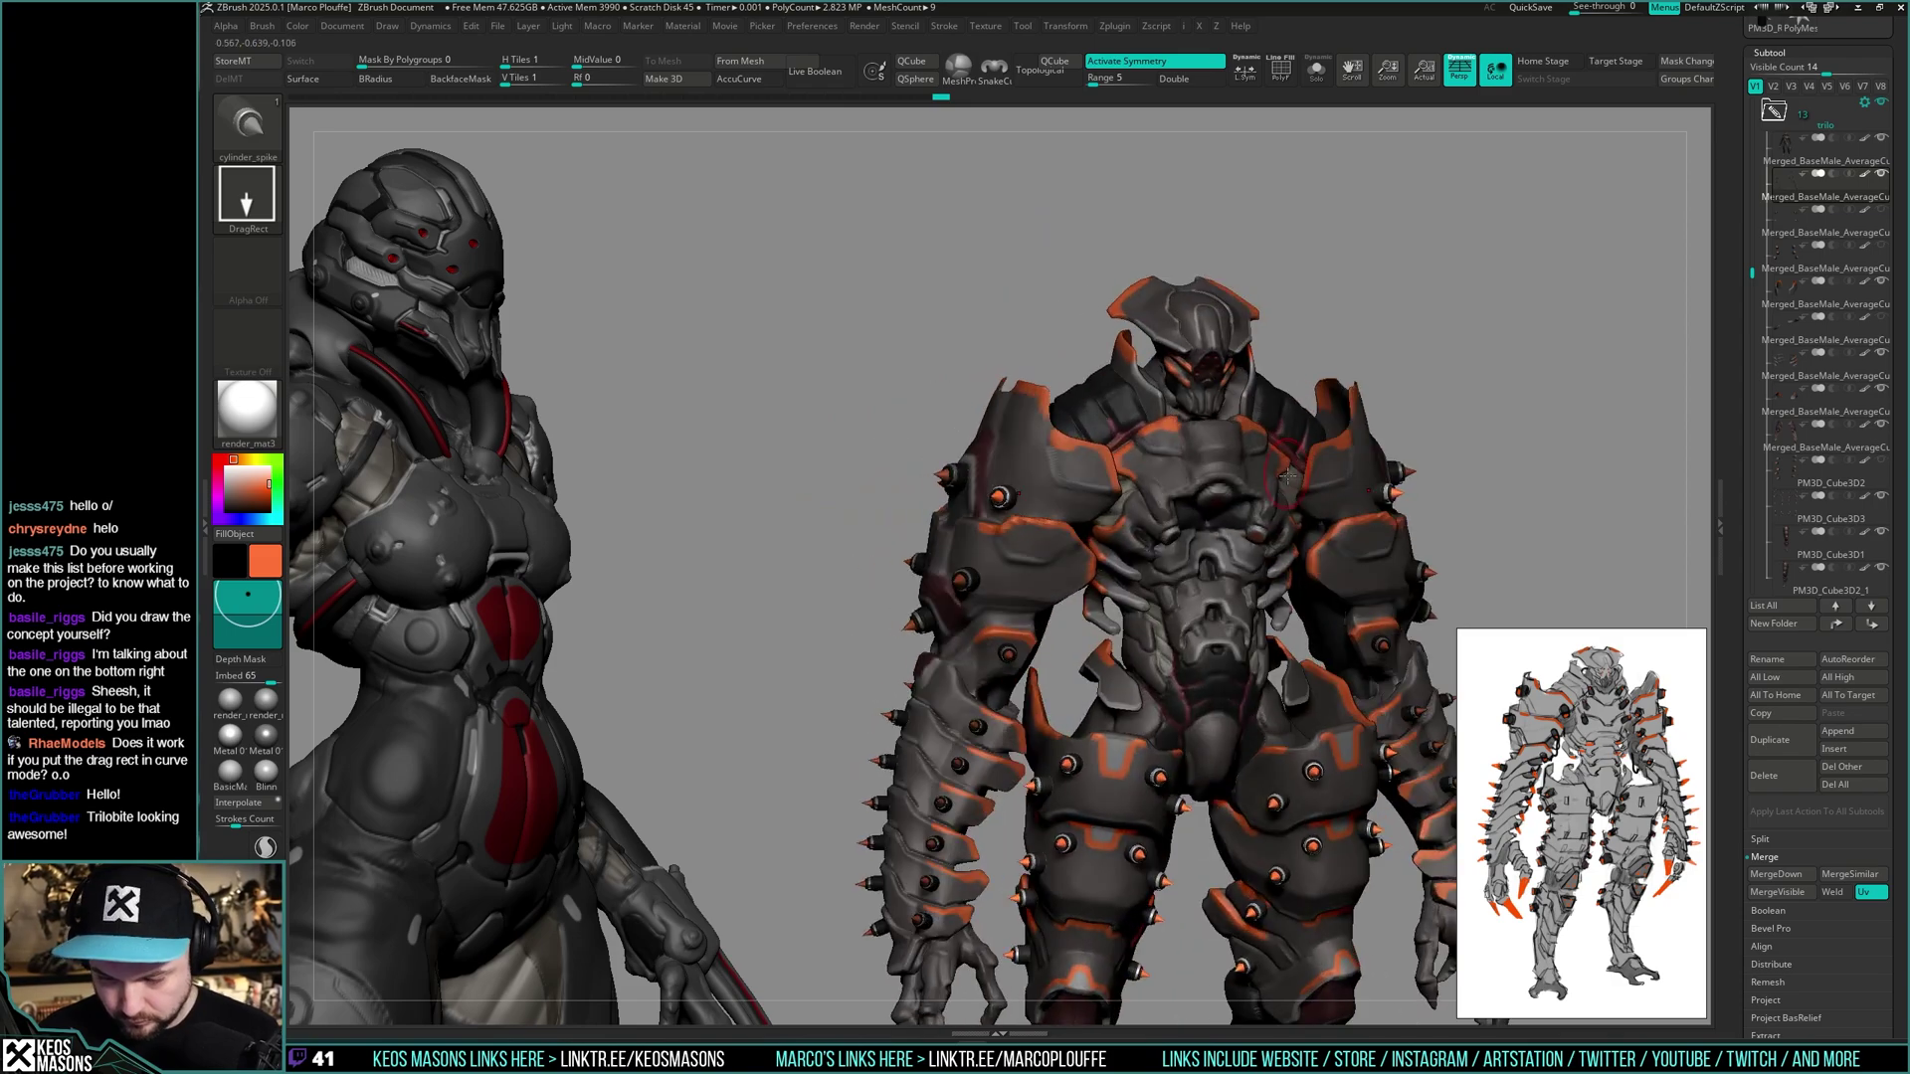
# - Try placing an additional spike higher on the front of the shoulder plate
pyautogui.moveTo(1076, 573)
pyautogui.keyDown('alt'); pyautogui.mouseDown(button='right')
pyautogui.moveTo(1069, 631)
pyautogui.moveTo(1053, 588)
pyautogui.moveTo(1104, 518)
pyautogui.moveTo(1024, 474)
pyautogui.mouseUp(button='right'); pyautogui.keyUp('alt')
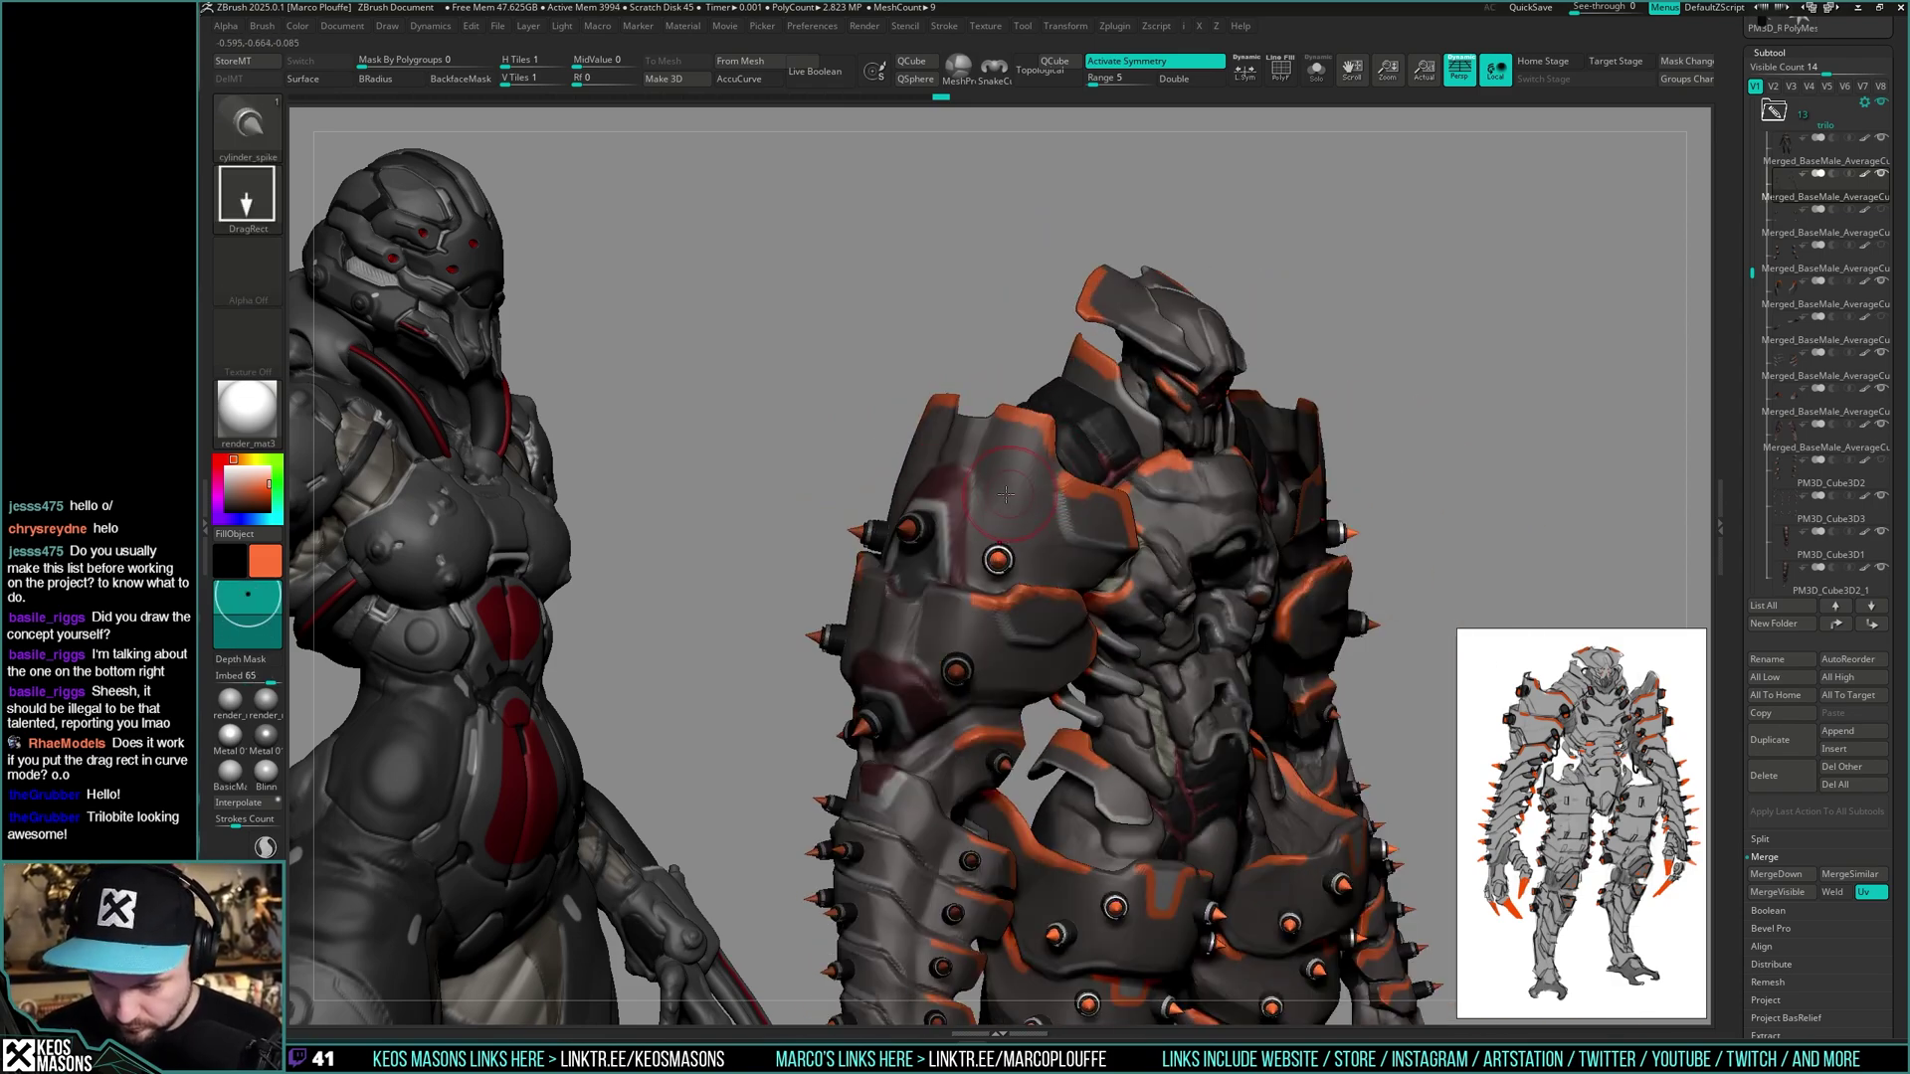
pyautogui.moveTo(1000, 487); pyautogui.dragTo(1007, 493)
pyautogui.moveTo(1007, 493); pyautogui.dragTo(1010, 486, button='right')
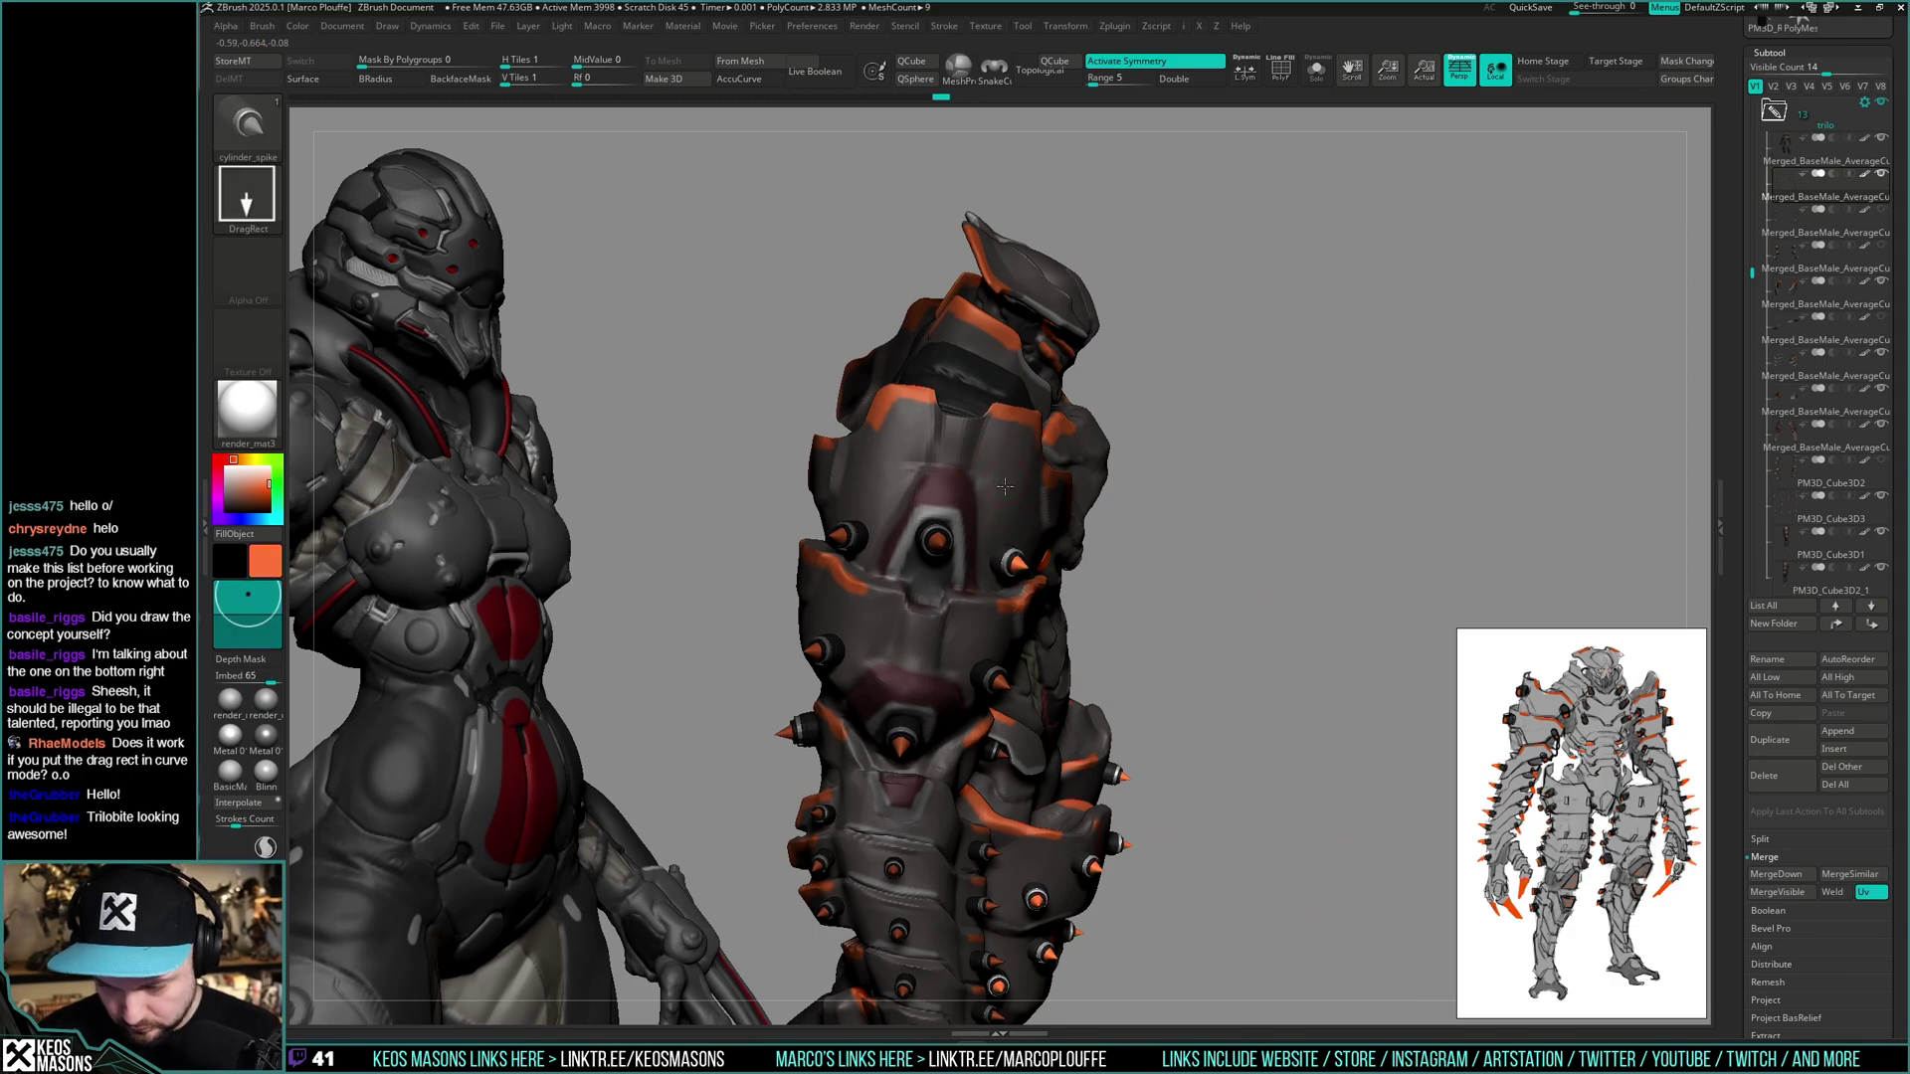
pyautogui.moveTo(1147, 618)
pyautogui.mouseDown(button='right')
pyautogui.moveTo(1256, 557)
pyautogui.moveTo(1317, 461)
pyautogui.moveTo(1407, 493)
pyautogui.moveTo(1377, 511)
pyautogui.moveTo(1402, 505)
pyautogui.moveTo(1347, 481)
pyautogui.moveTo(1397, 503)
pyautogui.moveTo(1374, 512)
pyautogui.mouseUp(button='right')
pyautogui.keyDown('alt'); pyautogui.moveTo(955, 515); pyautogui.dragTo(1035, 597, button='right'); pyautogui.keyUp('alt')
pyautogui.keyDown('ctrl'); pyautogui.moveTo(1397, 592); pyautogui.dragTo(1515, 451, button='right'); pyautogui.keyUp('ctrl')
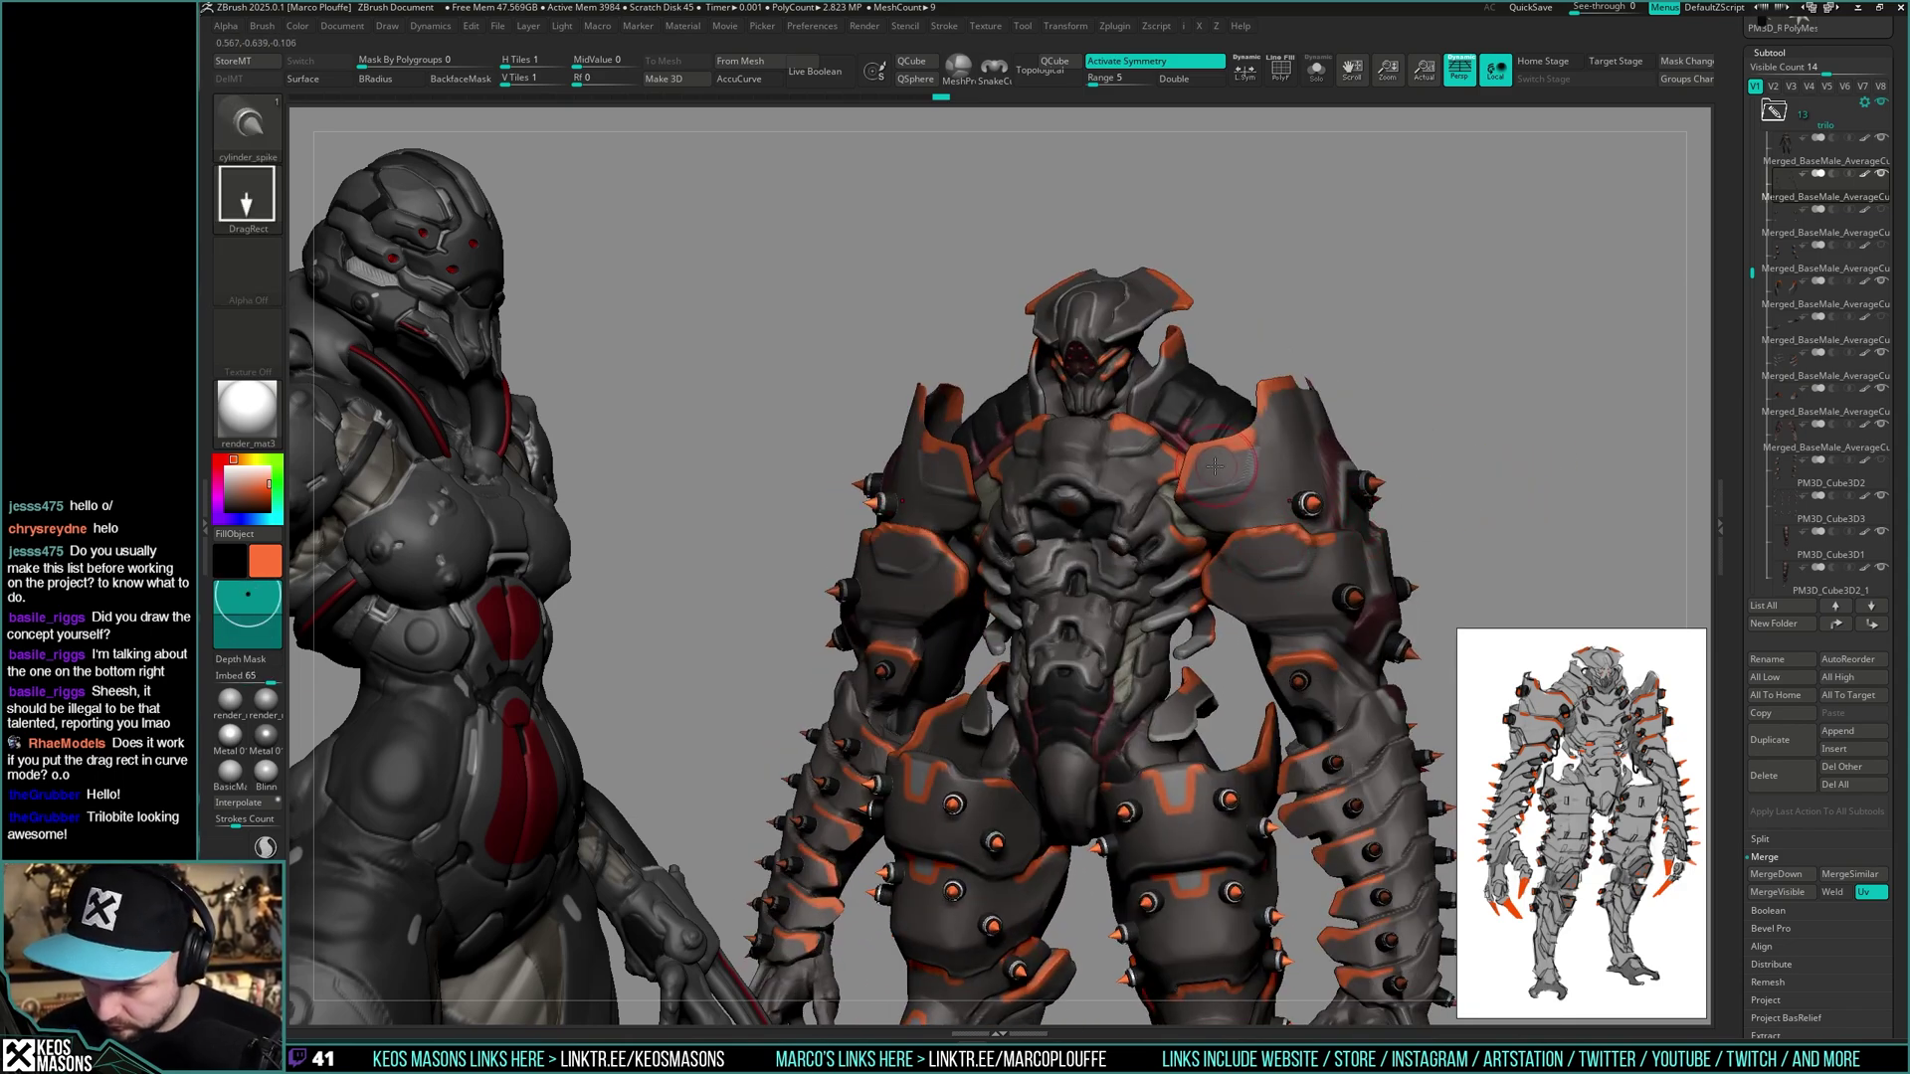
pyautogui.moveTo(1214, 466); pyautogui.dragTo(1228, 469)
pyautogui.moveTo(1474, 488)
pyautogui.mouseDown()
pyautogui.moveTo(1512, 488)
pyautogui.moveTo(1466, 482)
pyautogui.moveTo(1488, 520)
pyautogui.moveTo(1458, 516)
pyautogui.moveTo(1552, 444)
pyautogui.moveTo(1565, 464)
pyautogui.moveTo(1532, 494)
pyautogui.moveTo(1492, 478)
pyautogui.moveTo(1535, 483)
pyautogui.mouseUp()
# - Isolate the arm spikes, split the new shoulder and upper-arm spikes into their own subtool and select it
pyautogui.hotkey('shift', 's')
pyautogui.keyDown('ctrl'); pyautogui.keyDown('shift'); pyautogui.moveTo(1073, 374); pyautogui.dragTo(981, 537); pyautogui.keyUp('shift'); pyautogui.keyUp('ctrl')
pyautogui.keyDown('ctrl'); pyautogui.keyDown('shift'); pyautogui.moveTo(847, 540); pyautogui.dragTo(941, 376); pyautogui.keyUp('shift'); pyautogui.keyUp('ctrl')
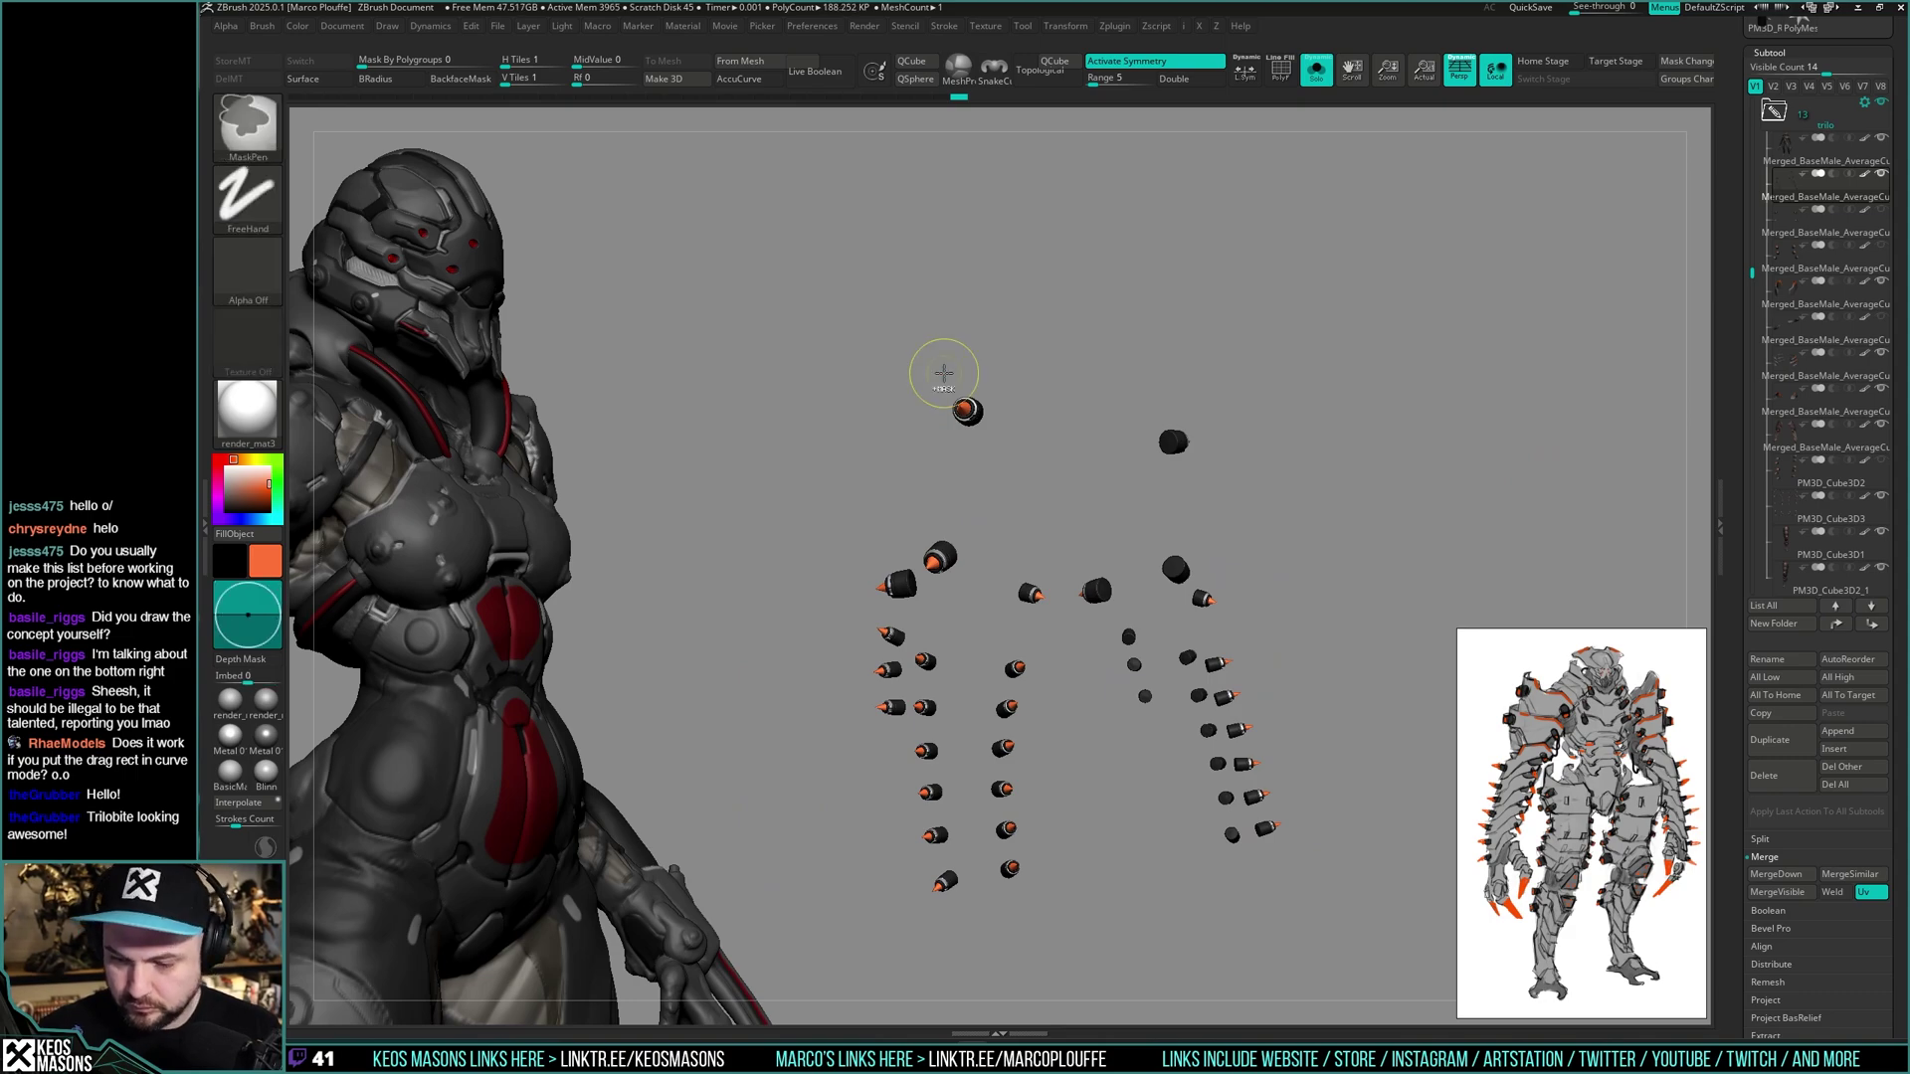
pyautogui.click(1782, 227)
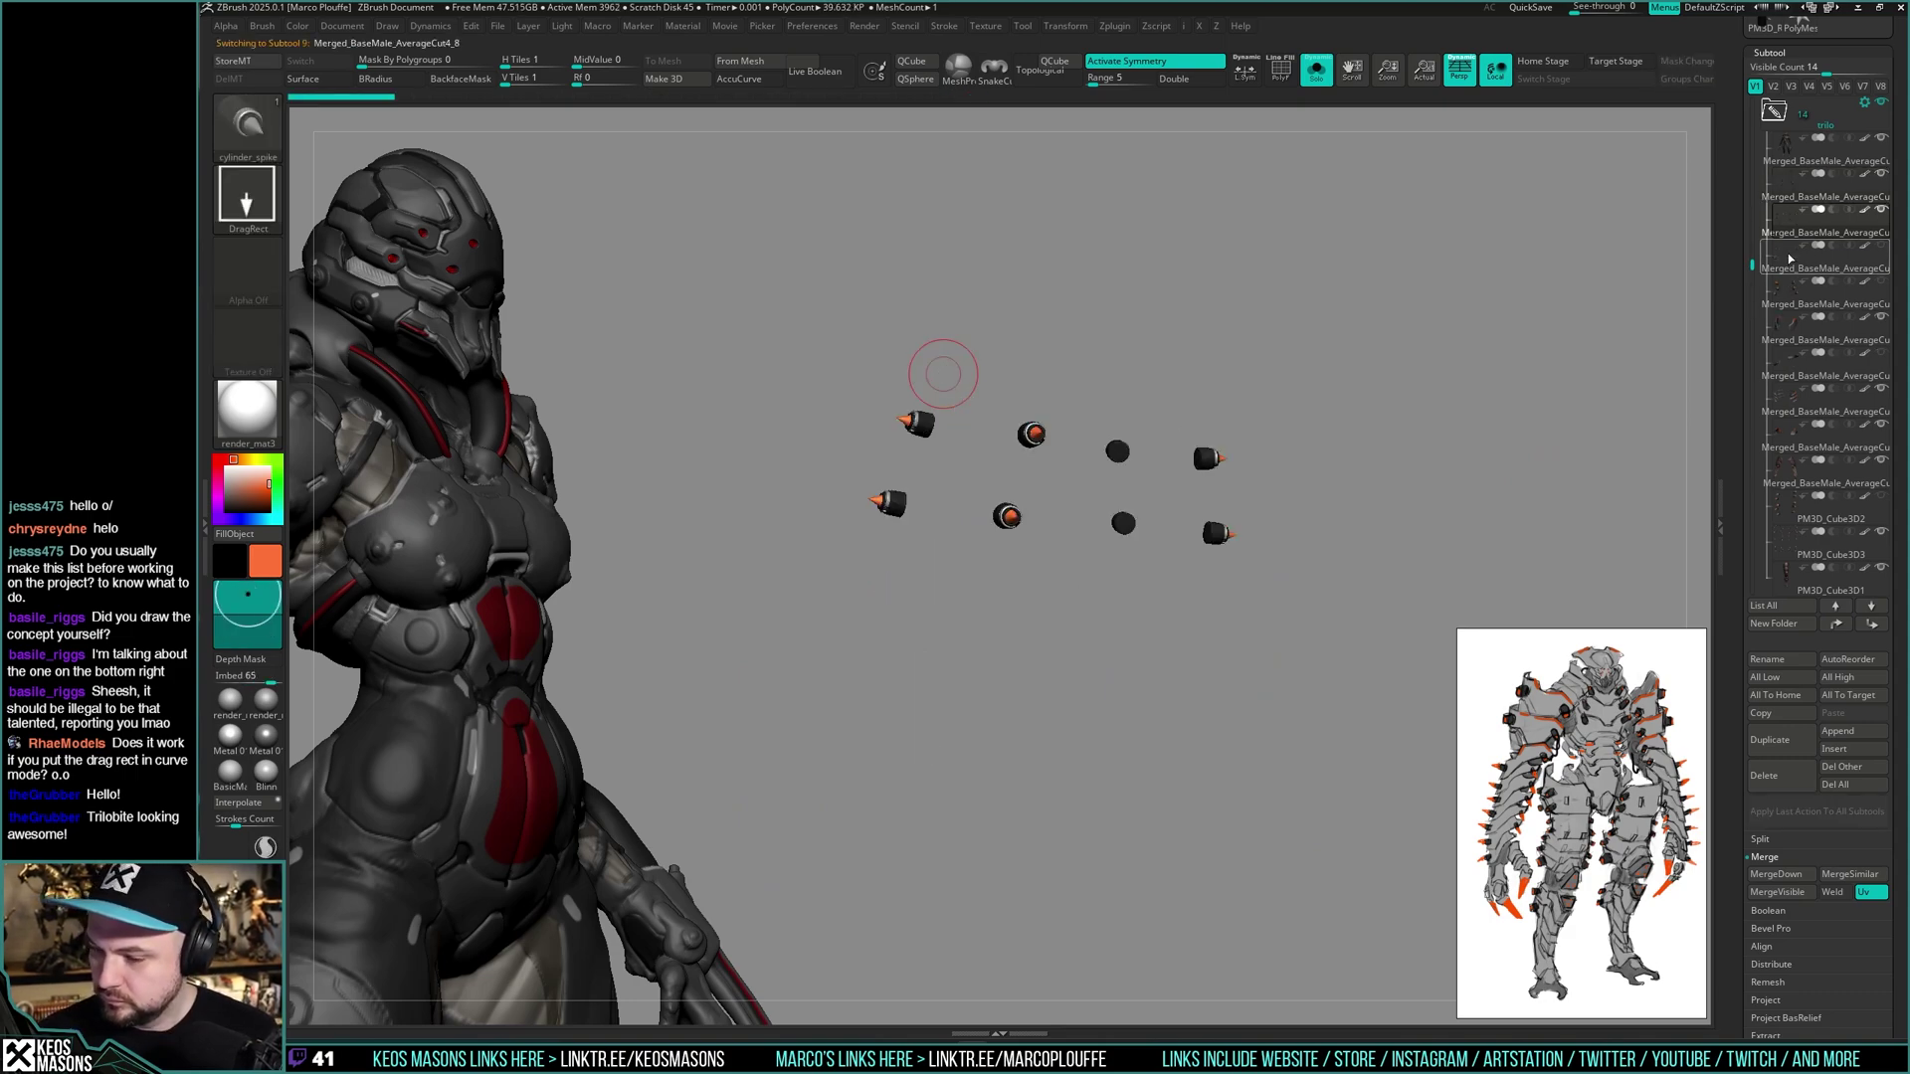
# - Return to the full figure and review the new shoulder and upper-arm spikes from the front and at an angle
pyautogui.hotkey('shift', 's')
pyautogui.keyDown('shift'); pyautogui.moveTo(1318, 570); pyautogui.dragTo(1340, 463); pyautogui.keyUp('shift')
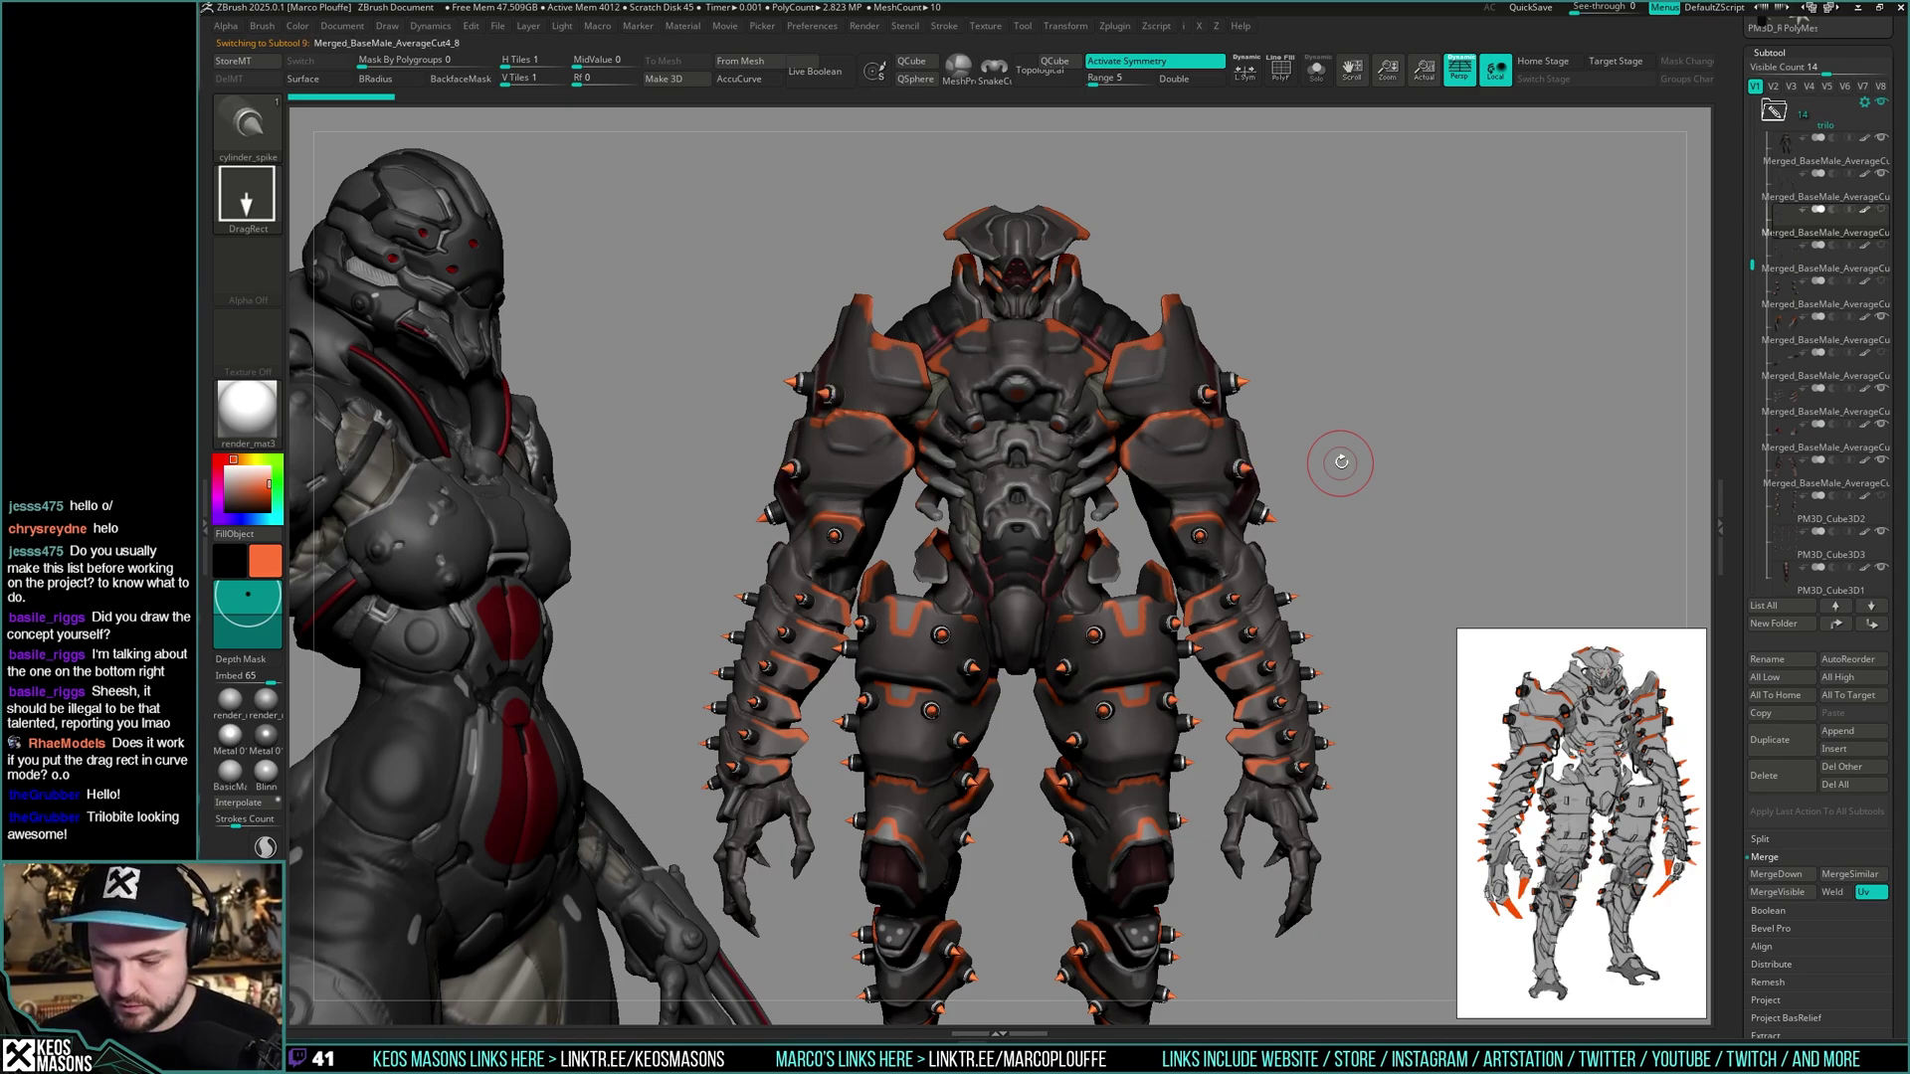
pyautogui.moveTo(1341, 462); pyautogui.dragTo(1486, 460)
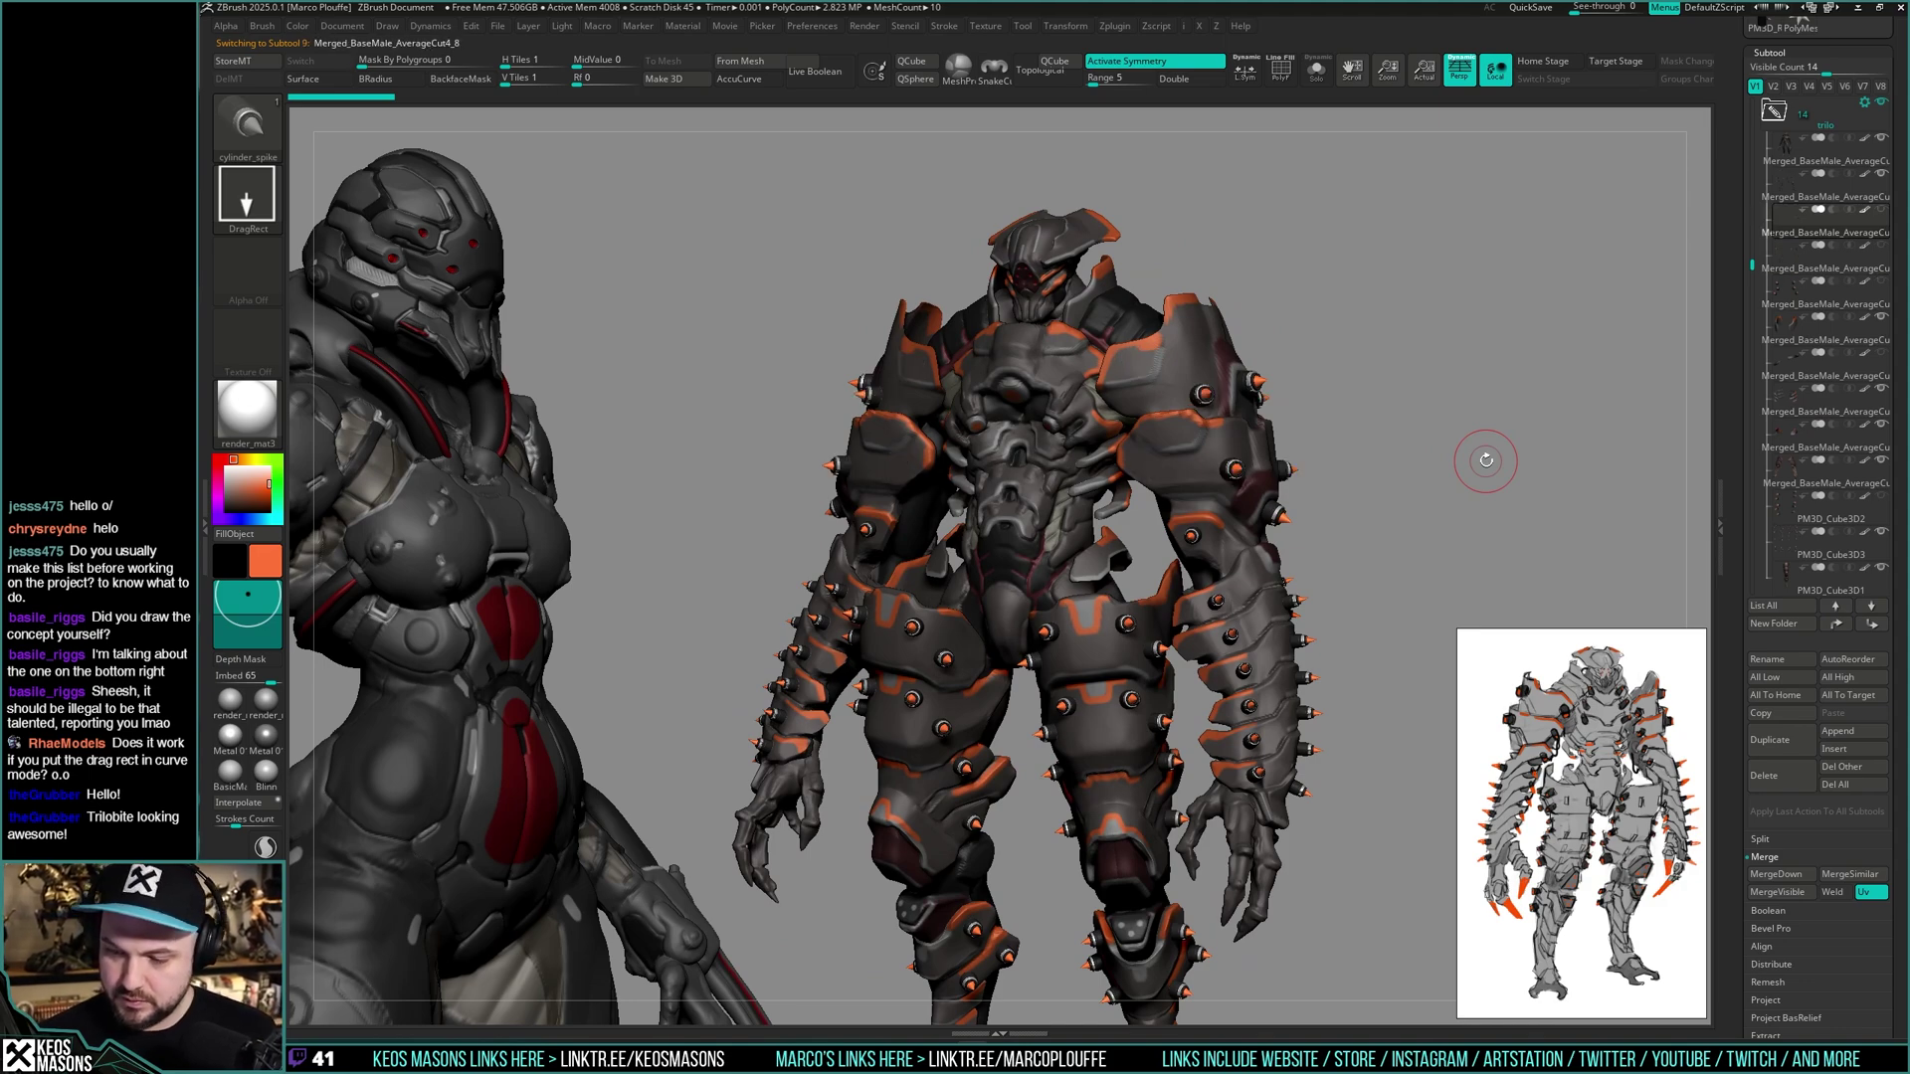
pyautogui.moveTo(1432, 423)
pyautogui.mouseDown()
pyautogui.moveTo(1381, 439)
pyautogui.moveTo(1465, 436)
pyautogui.mouseUp()
# - Try placing another spike beside the existing one on the front of the shoulder plate
pyautogui.hotkey('alt', 's')
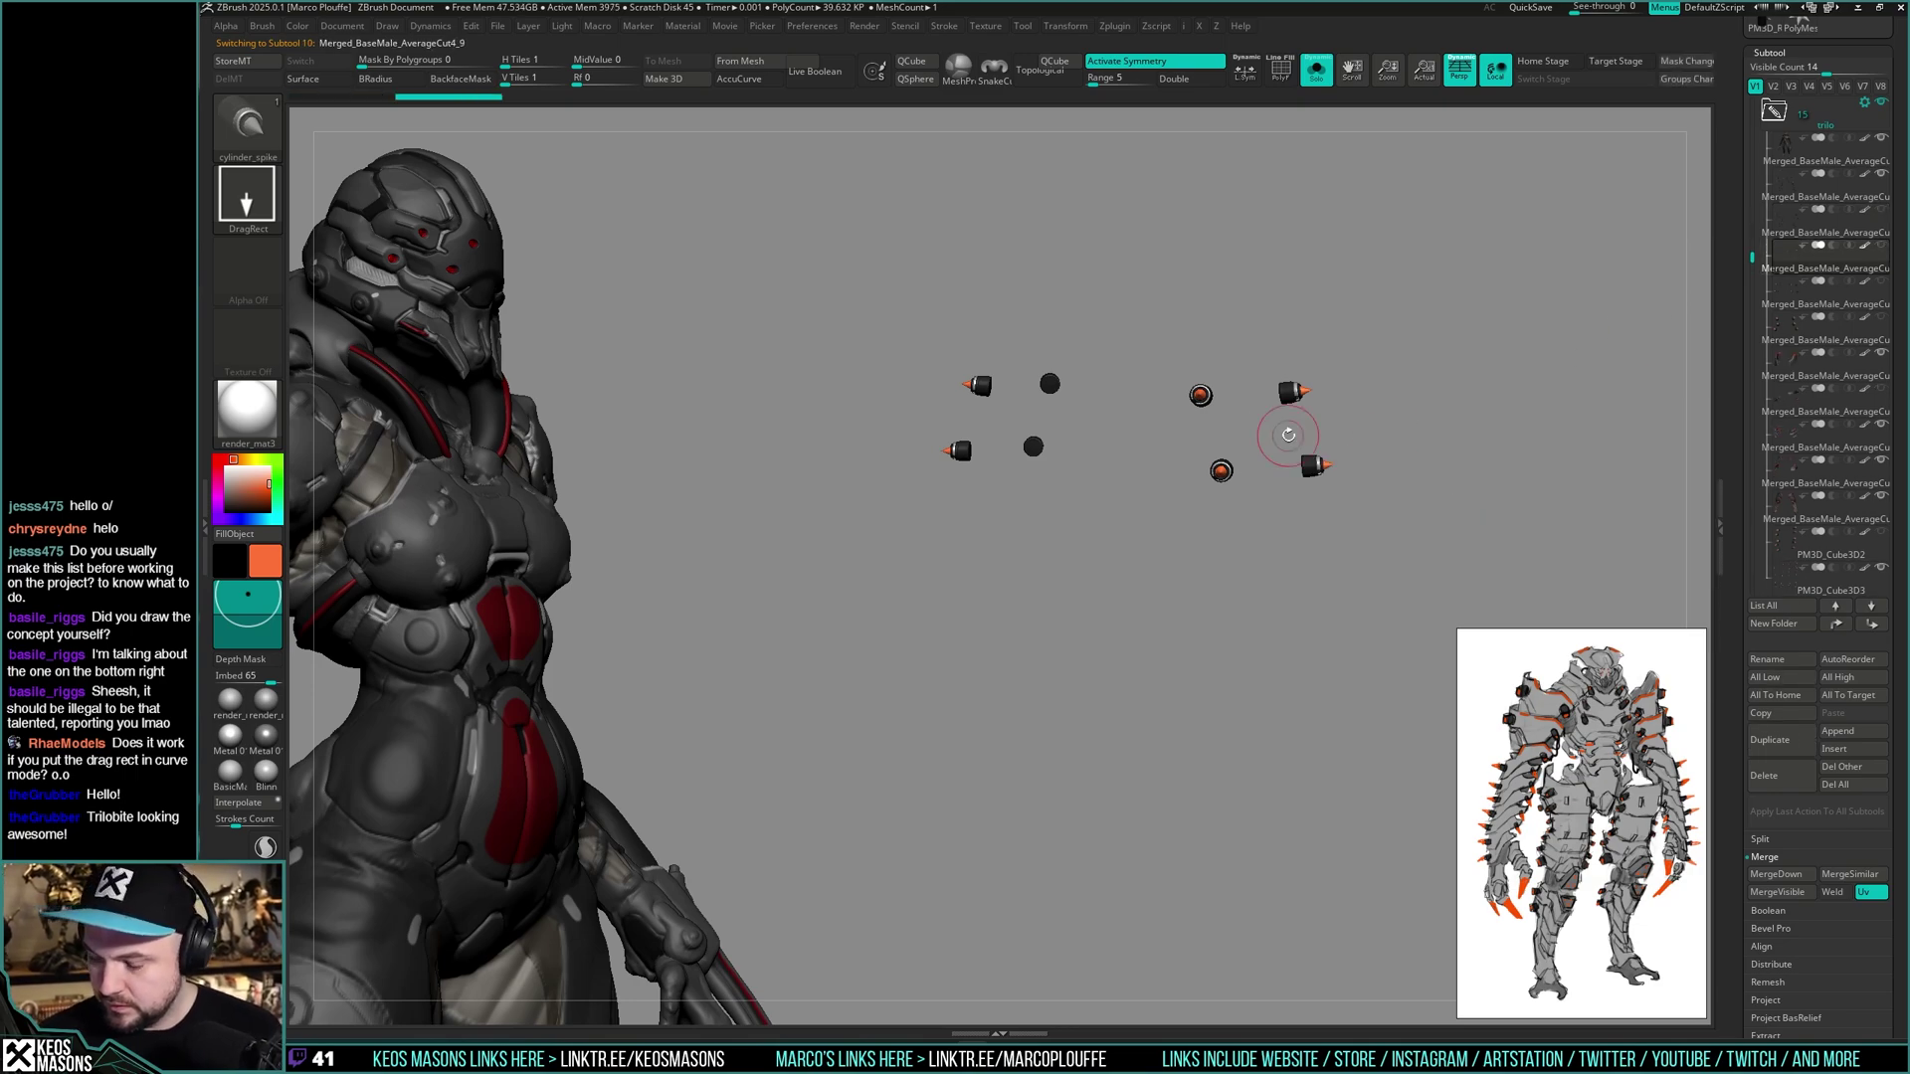
pyautogui.hotkey('ctrl', 'shift', 's')
pyautogui.moveTo(1177, 379); pyautogui.dragTo(1191, 393)
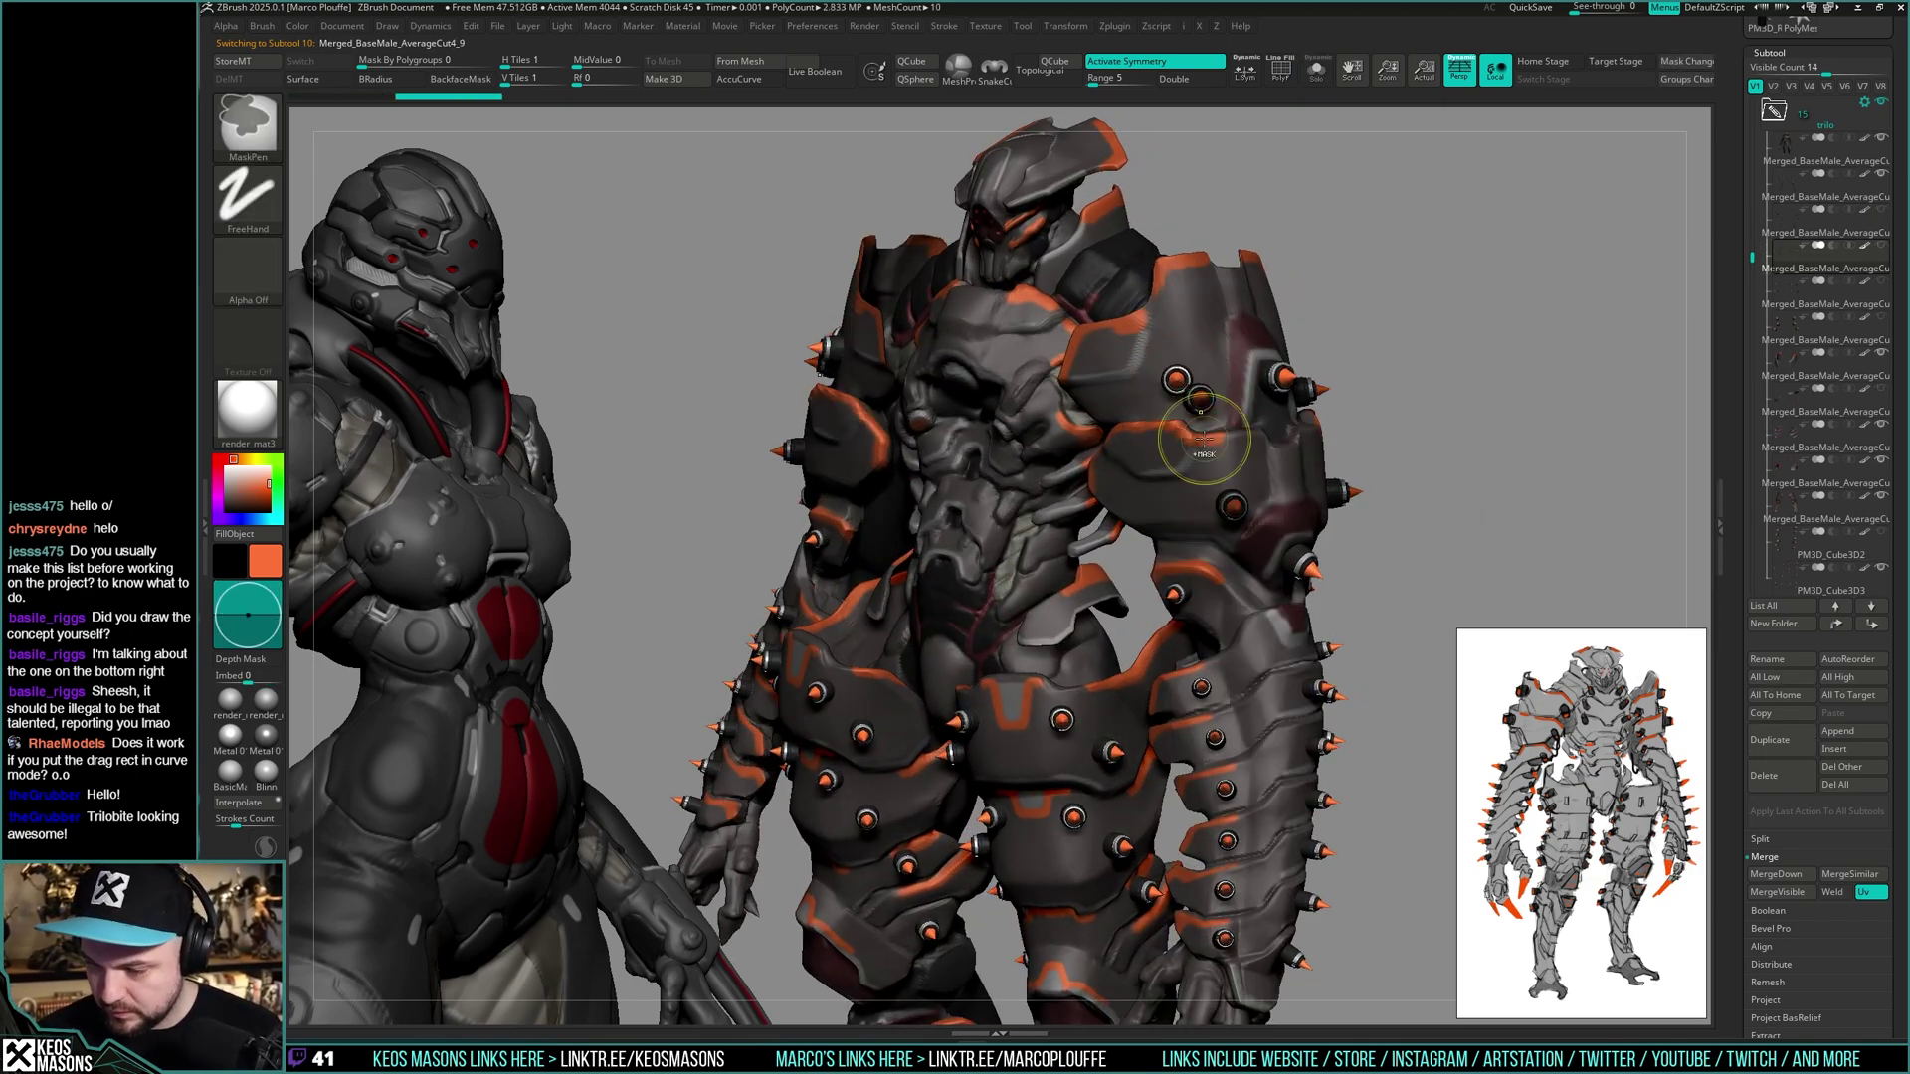
pyautogui.hotkey('ctrl', 'shift', 'z')
pyautogui.hotkey('ctrl', 'shift', 'z')
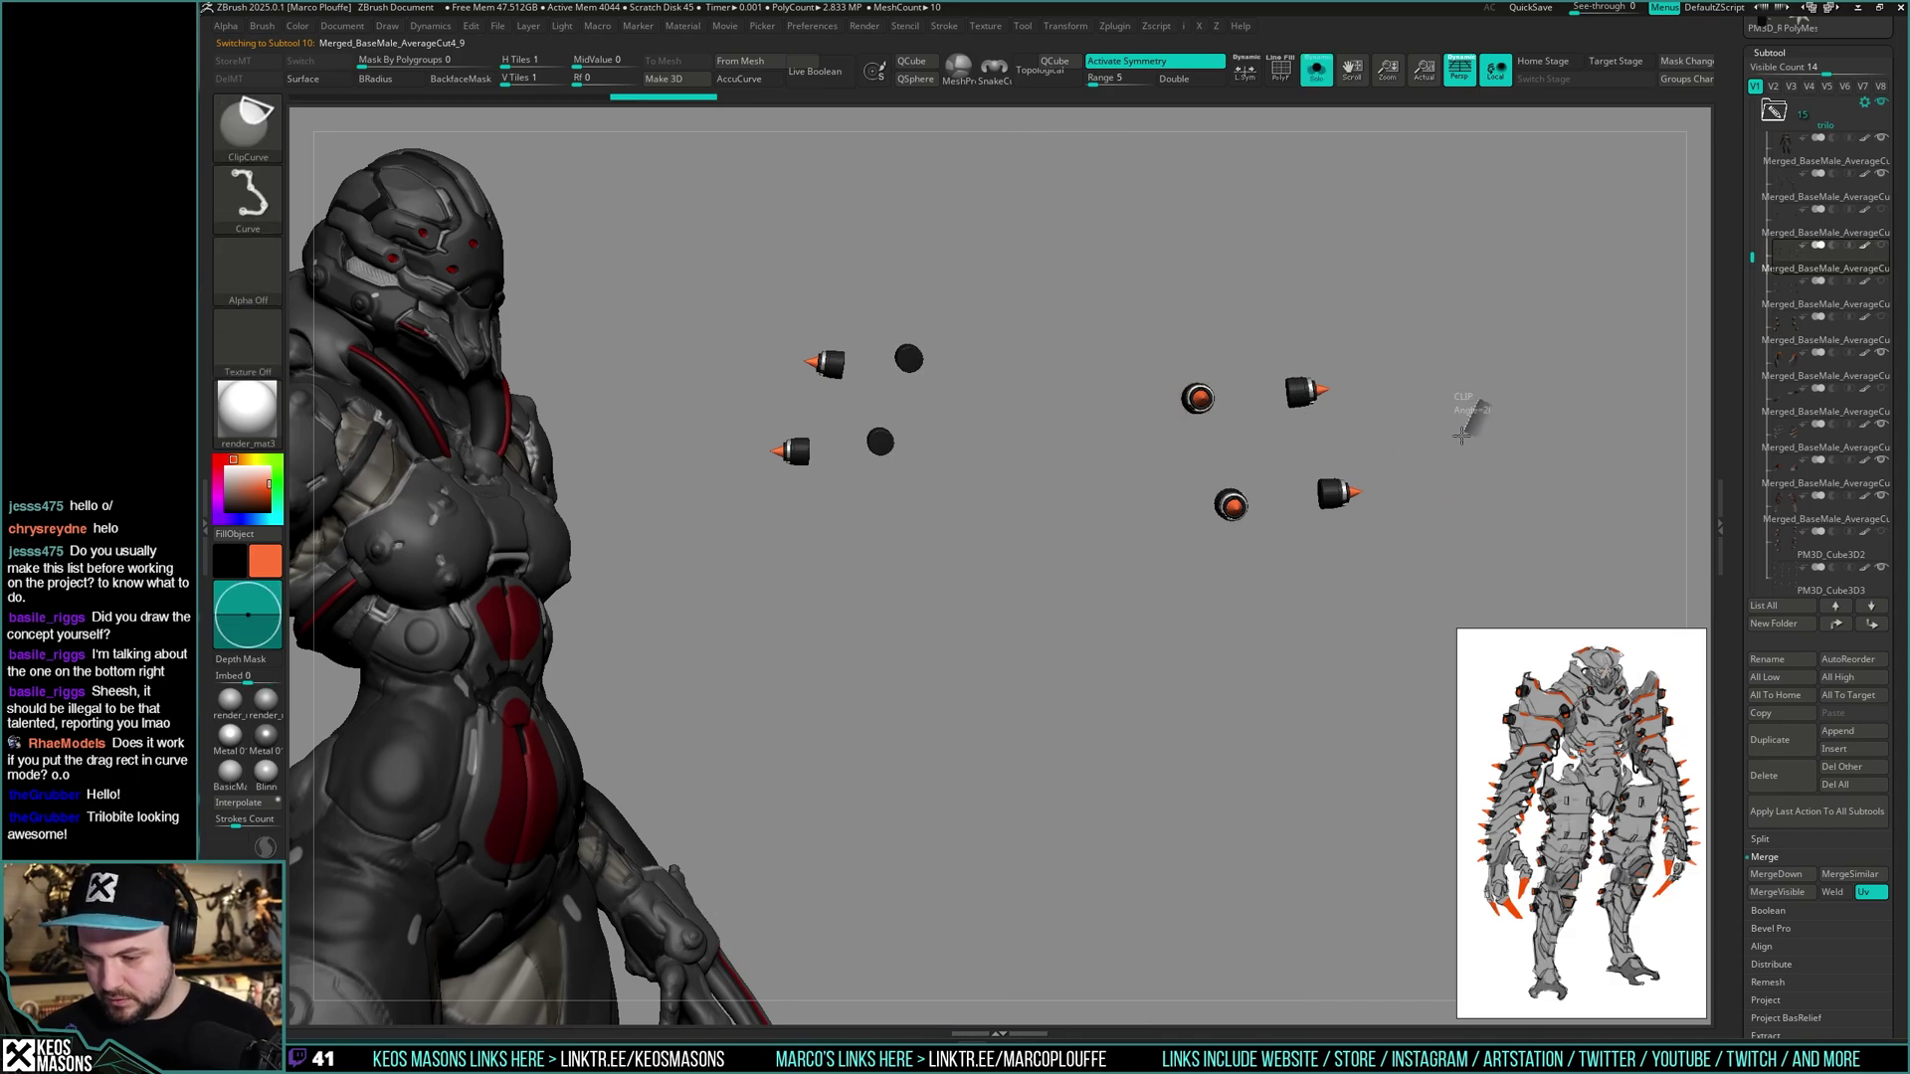
# - Remove the mirrored outer shoulder-plate spikes from the arm-spike subtool and return to the full figure
pyautogui.moveTo(1462, 431)
pyautogui.mouseDown()
pyautogui.moveTo(1274, 436)
pyautogui.moveTo(1223, 504)
pyautogui.moveTo(1392, 368)
pyautogui.moveTo(1373, 478)
pyautogui.moveTo(1407, 460)
pyautogui.moveTo(1475, 518)
pyautogui.moveTo(1526, 333)
pyautogui.moveTo(1458, 392)
pyautogui.moveTo(1191, 447)
pyautogui.mouseUp()
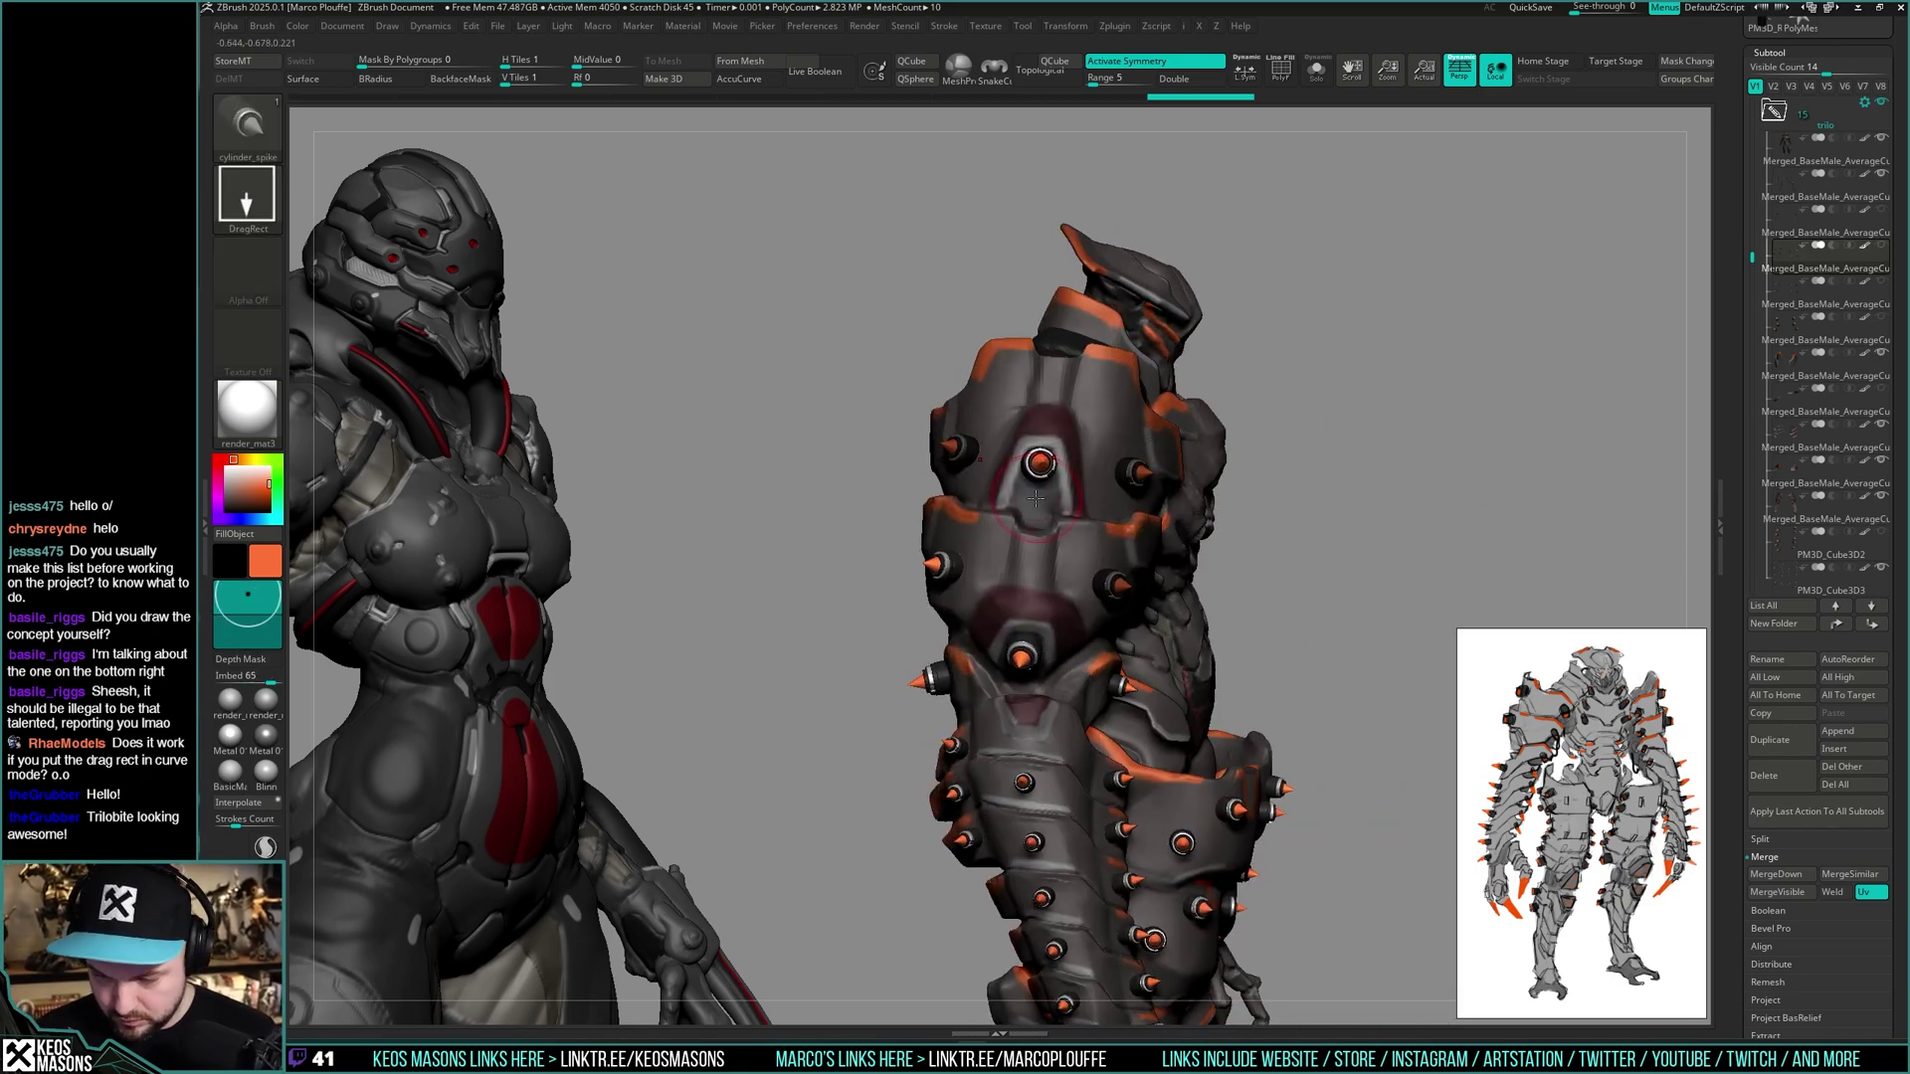
pyautogui.moveTo(1388, 453); pyautogui.dragTo(1386, 494)
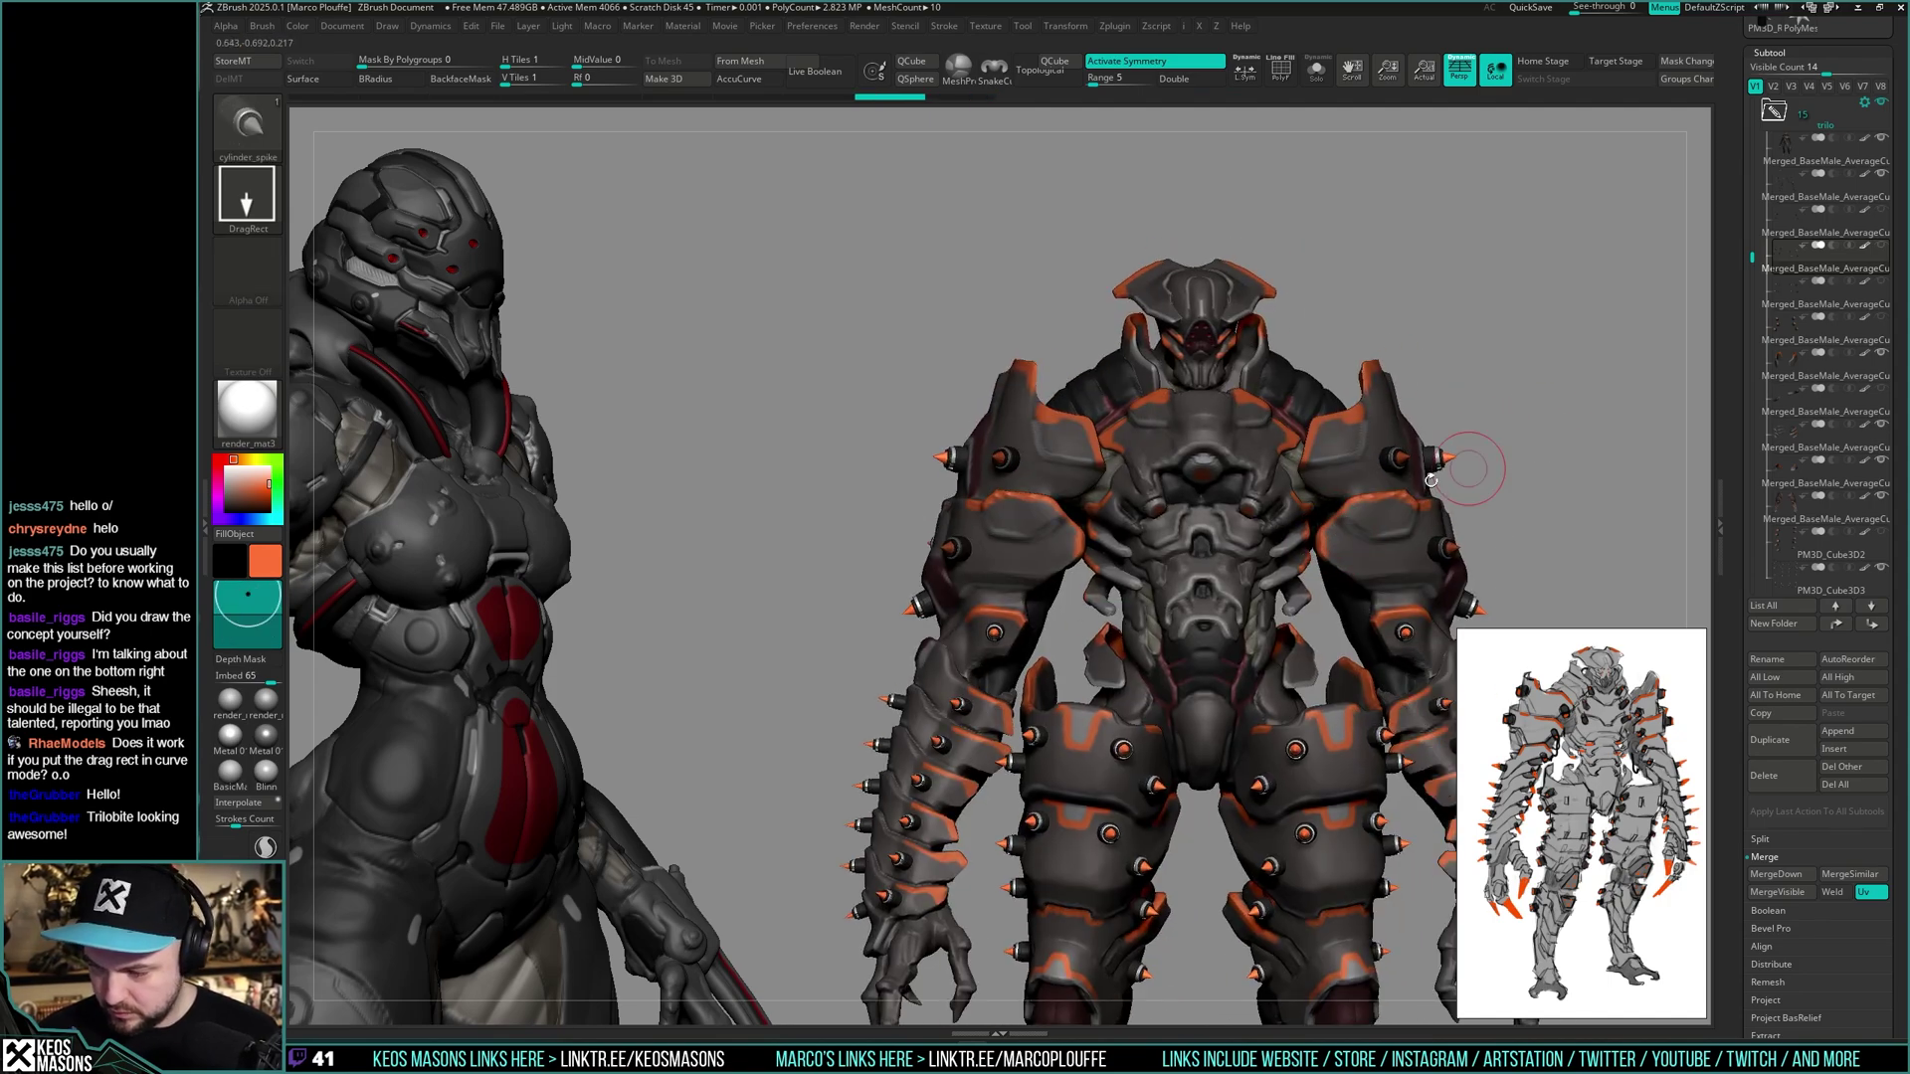
pyautogui.moveTo(1430, 480); pyautogui.dragTo(1621, 465)
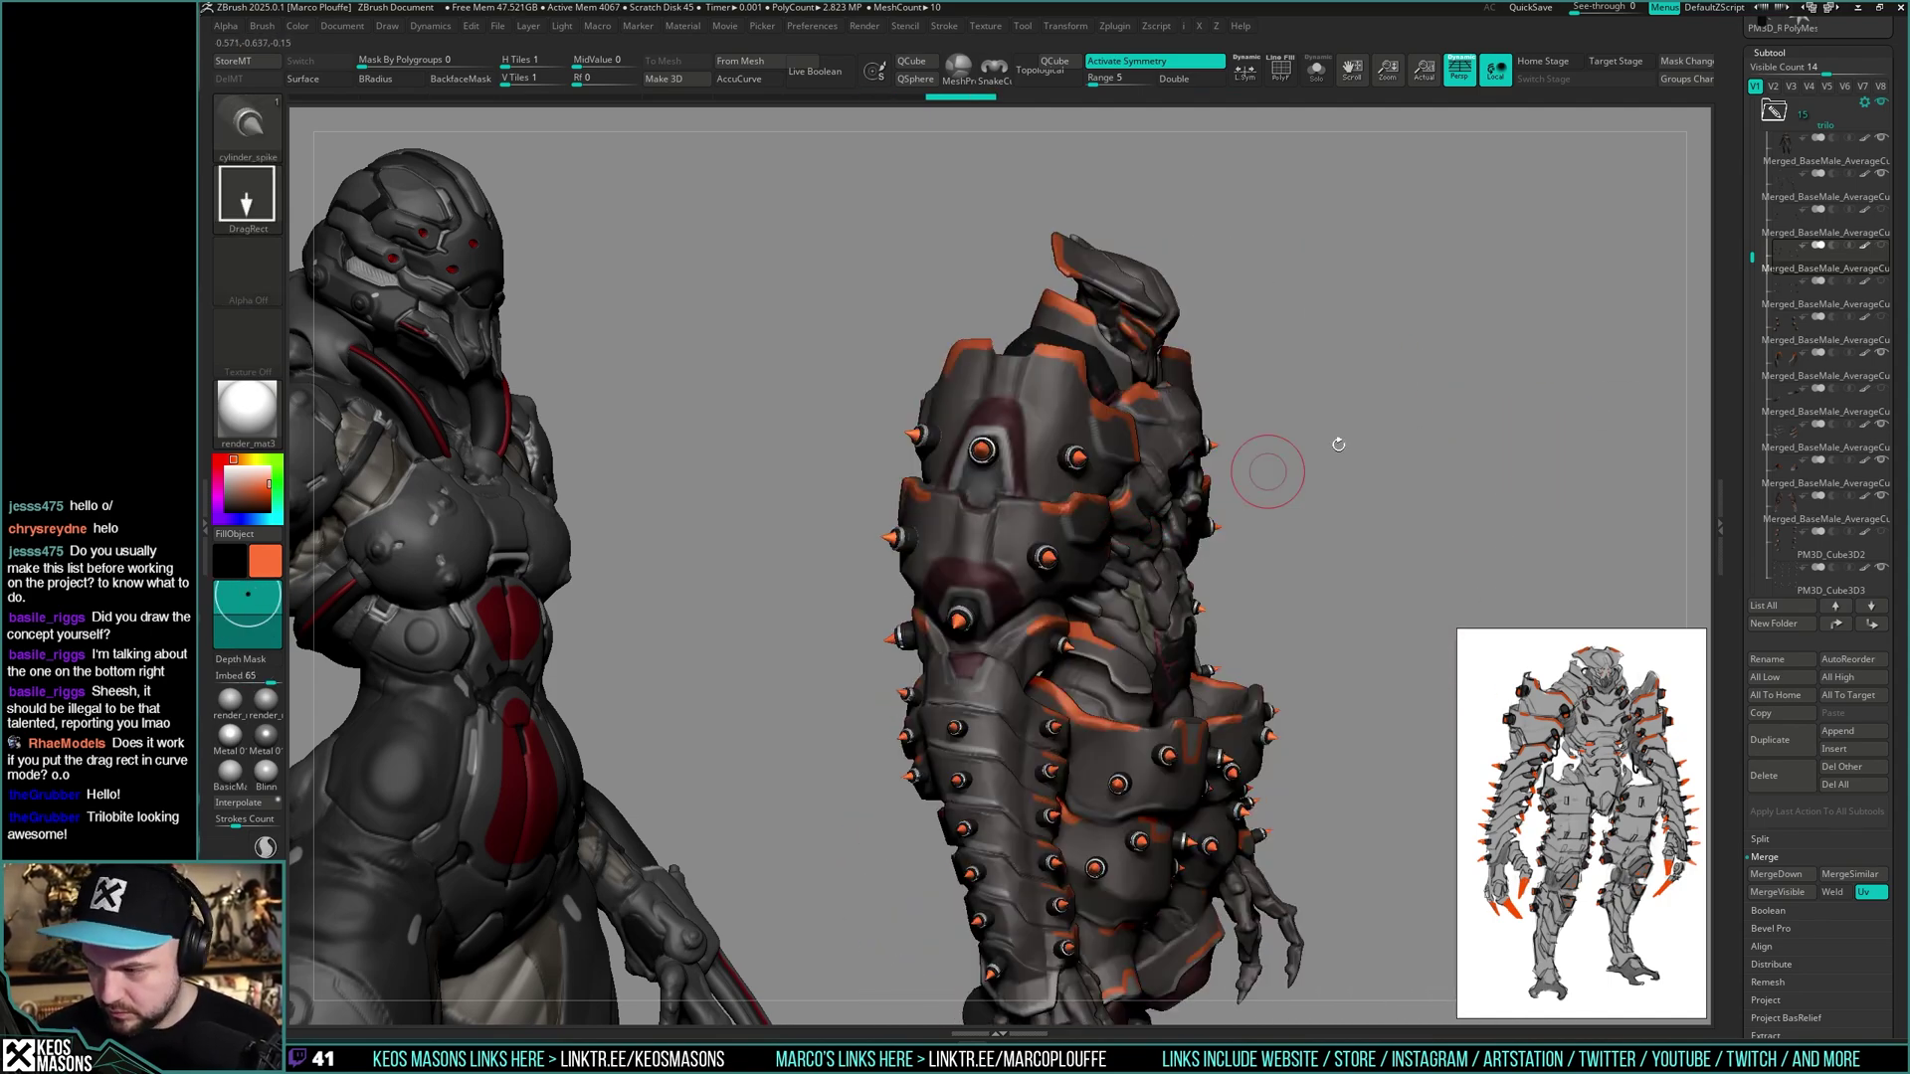
pyautogui.hotkey('shift', 's')
pyautogui.click(1790, 193)
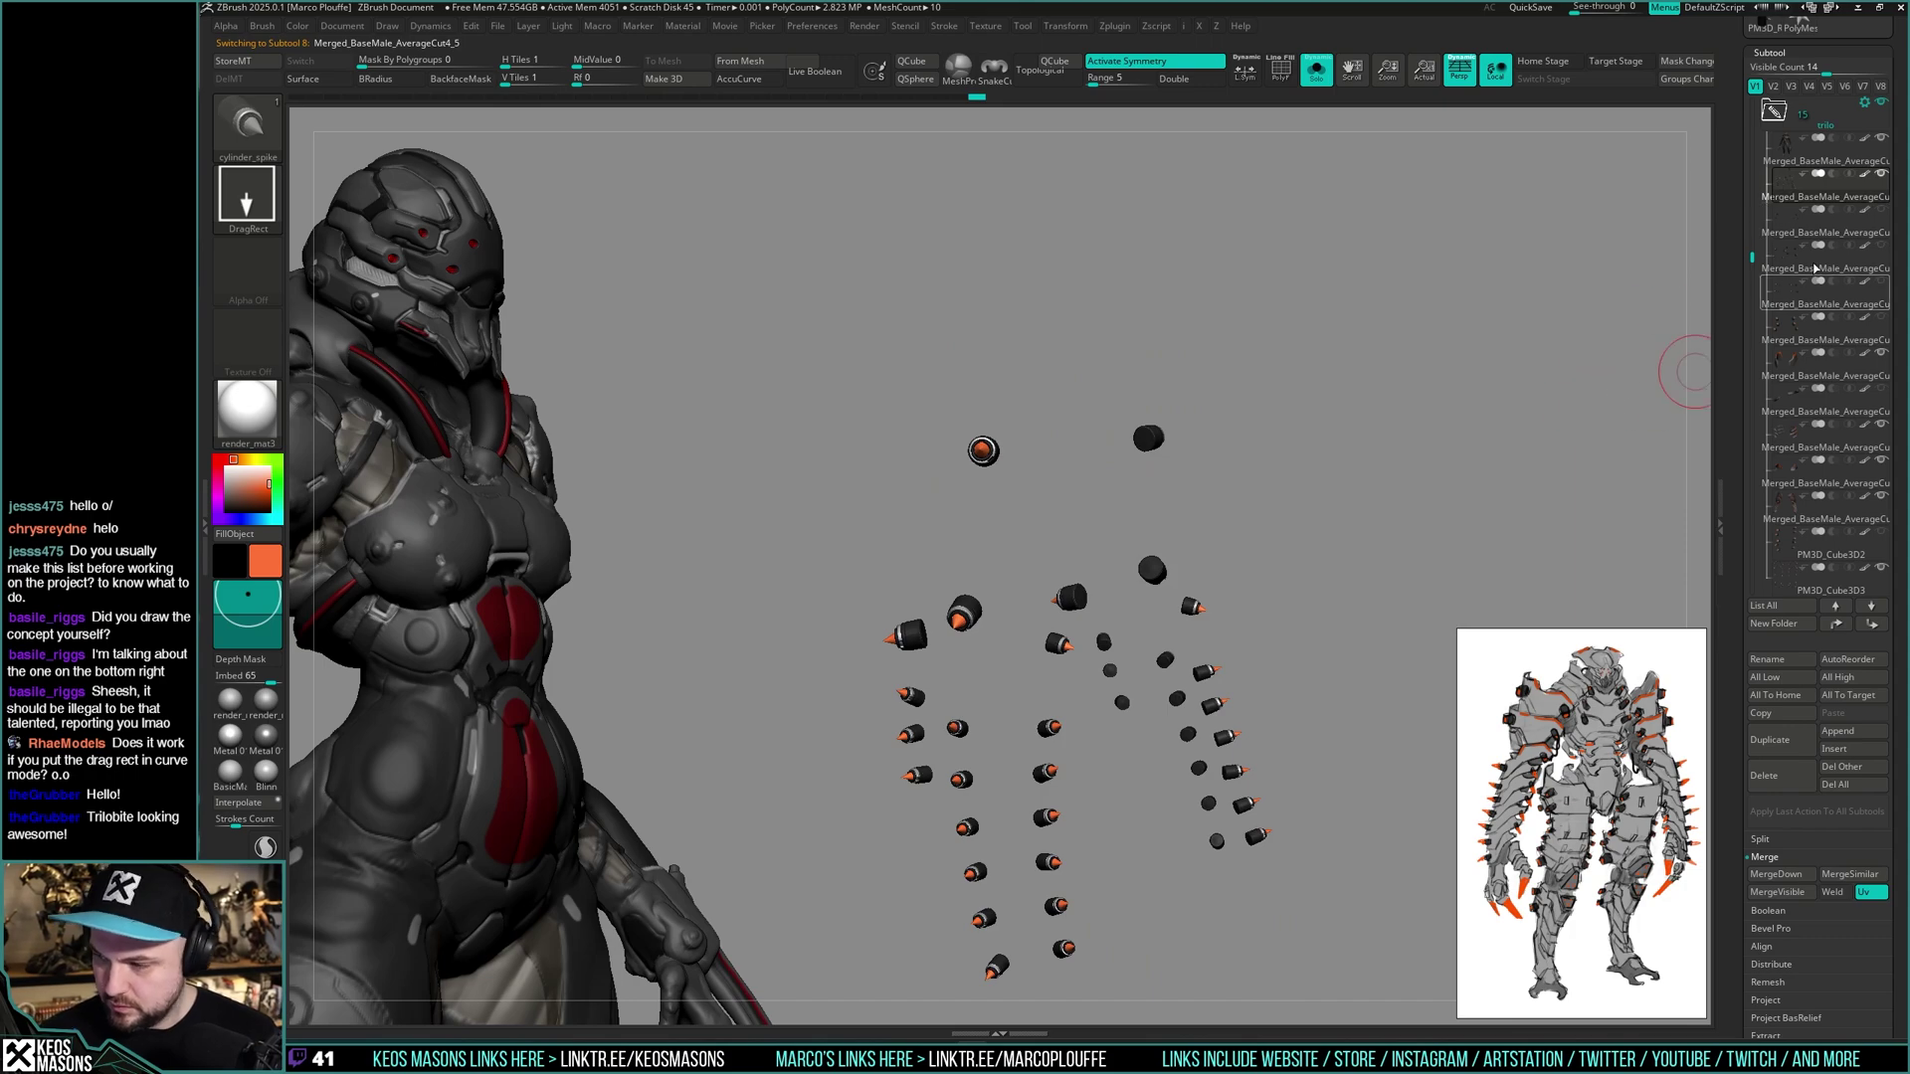
pyautogui.moveTo(1364, 379); pyautogui.dragTo(1041, 447)
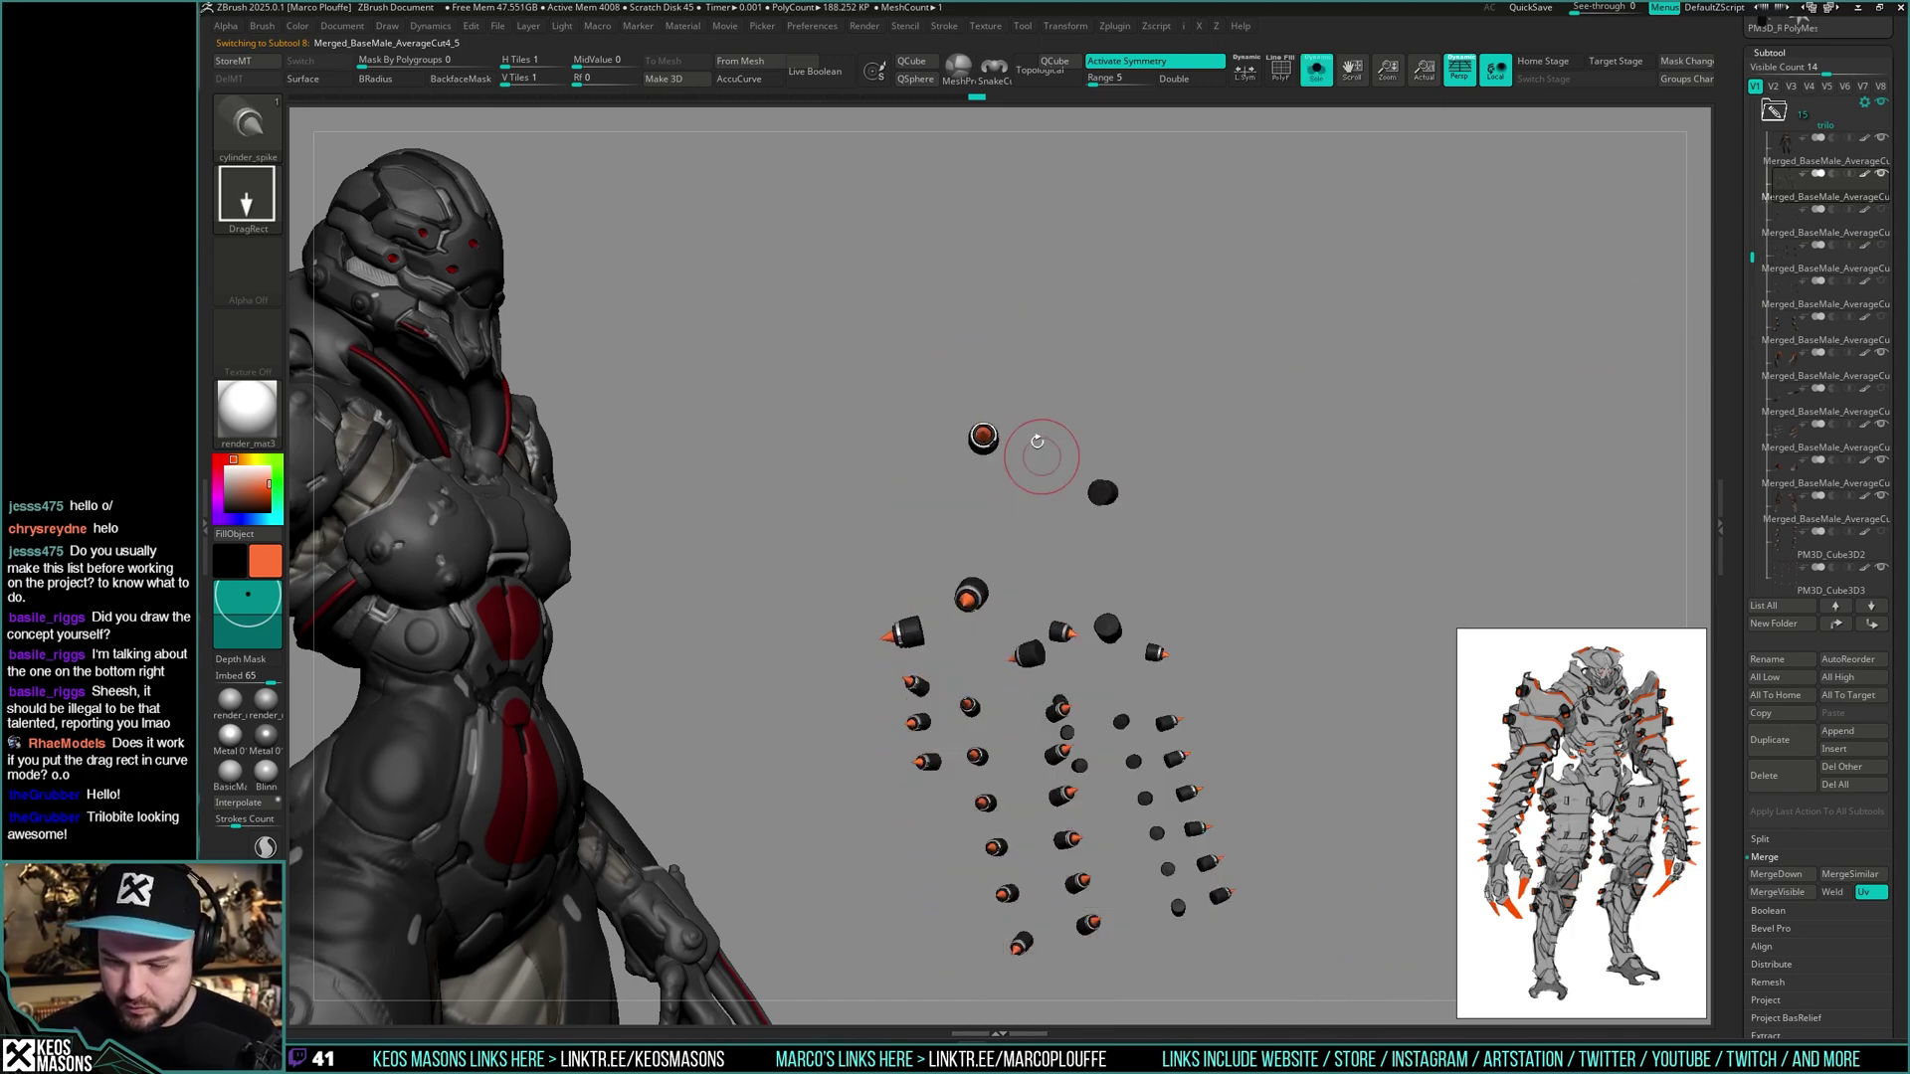
pyautogui.keyDown('ctrl'); pyautogui.keyDown('shift'); pyautogui.moveTo(940, 368); pyautogui.dragTo(1030, 498); pyautogui.keyUp('shift'); pyautogui.keyUp('ctrl')
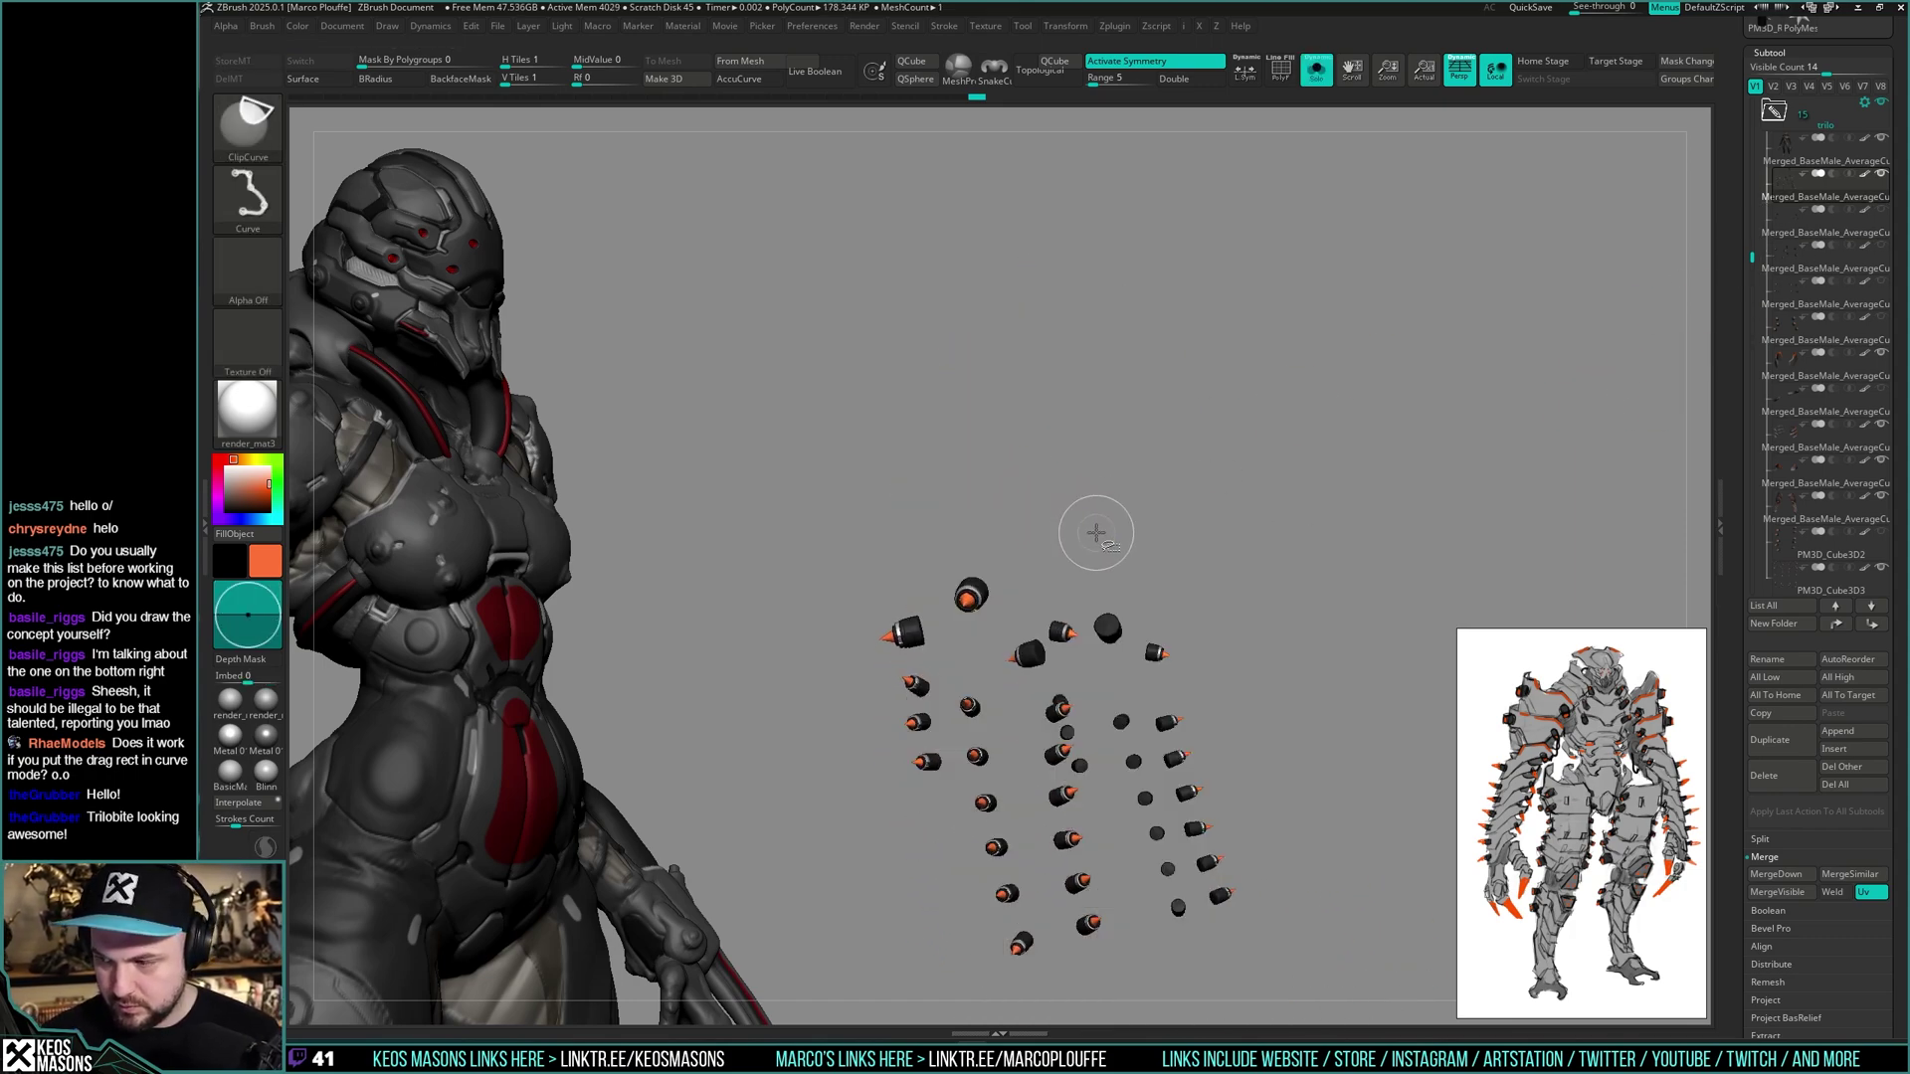
pyautogui.click(1790, 251)
pyautogui.hotkey('shift', 's')
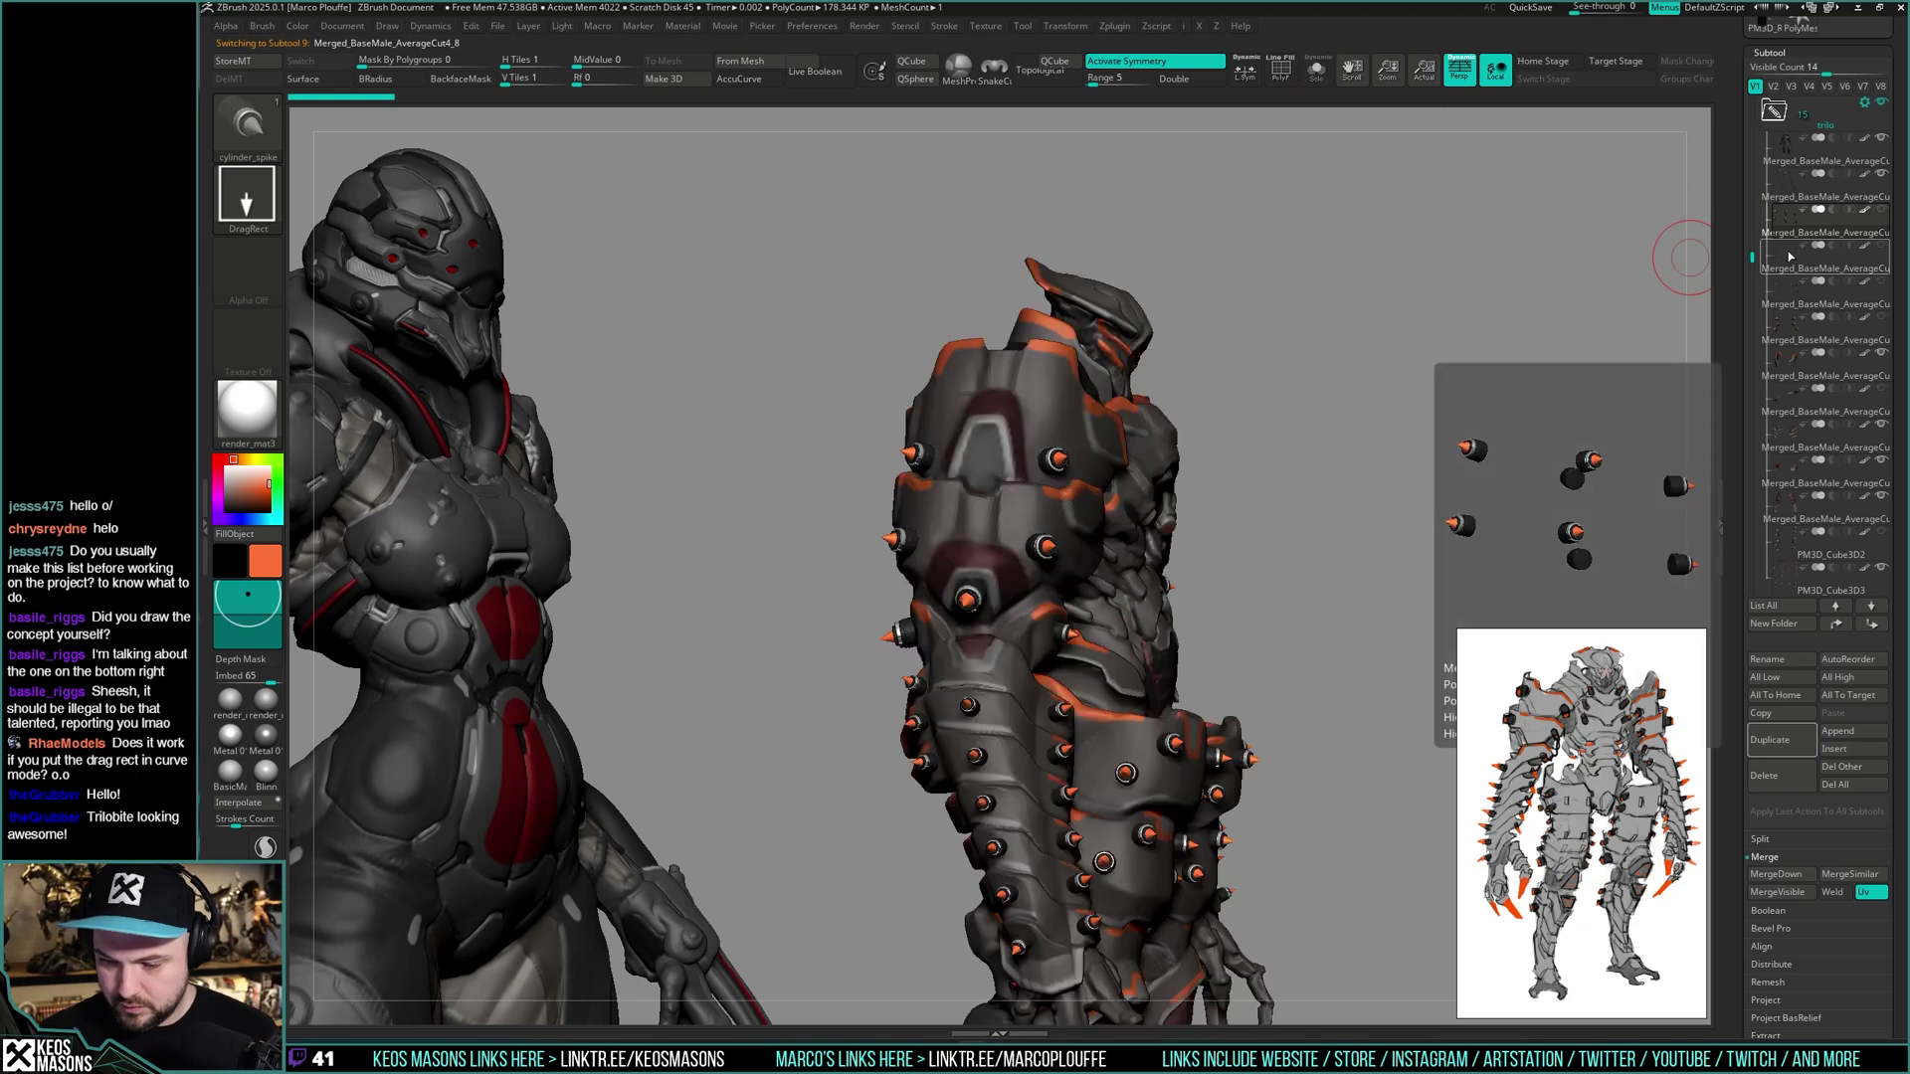
# - Try placing an outer spike at the base of the shoulder plate's side recess
pyautogui.moveTo(1363, 398); pyautogui.dragTo(1054, 468)
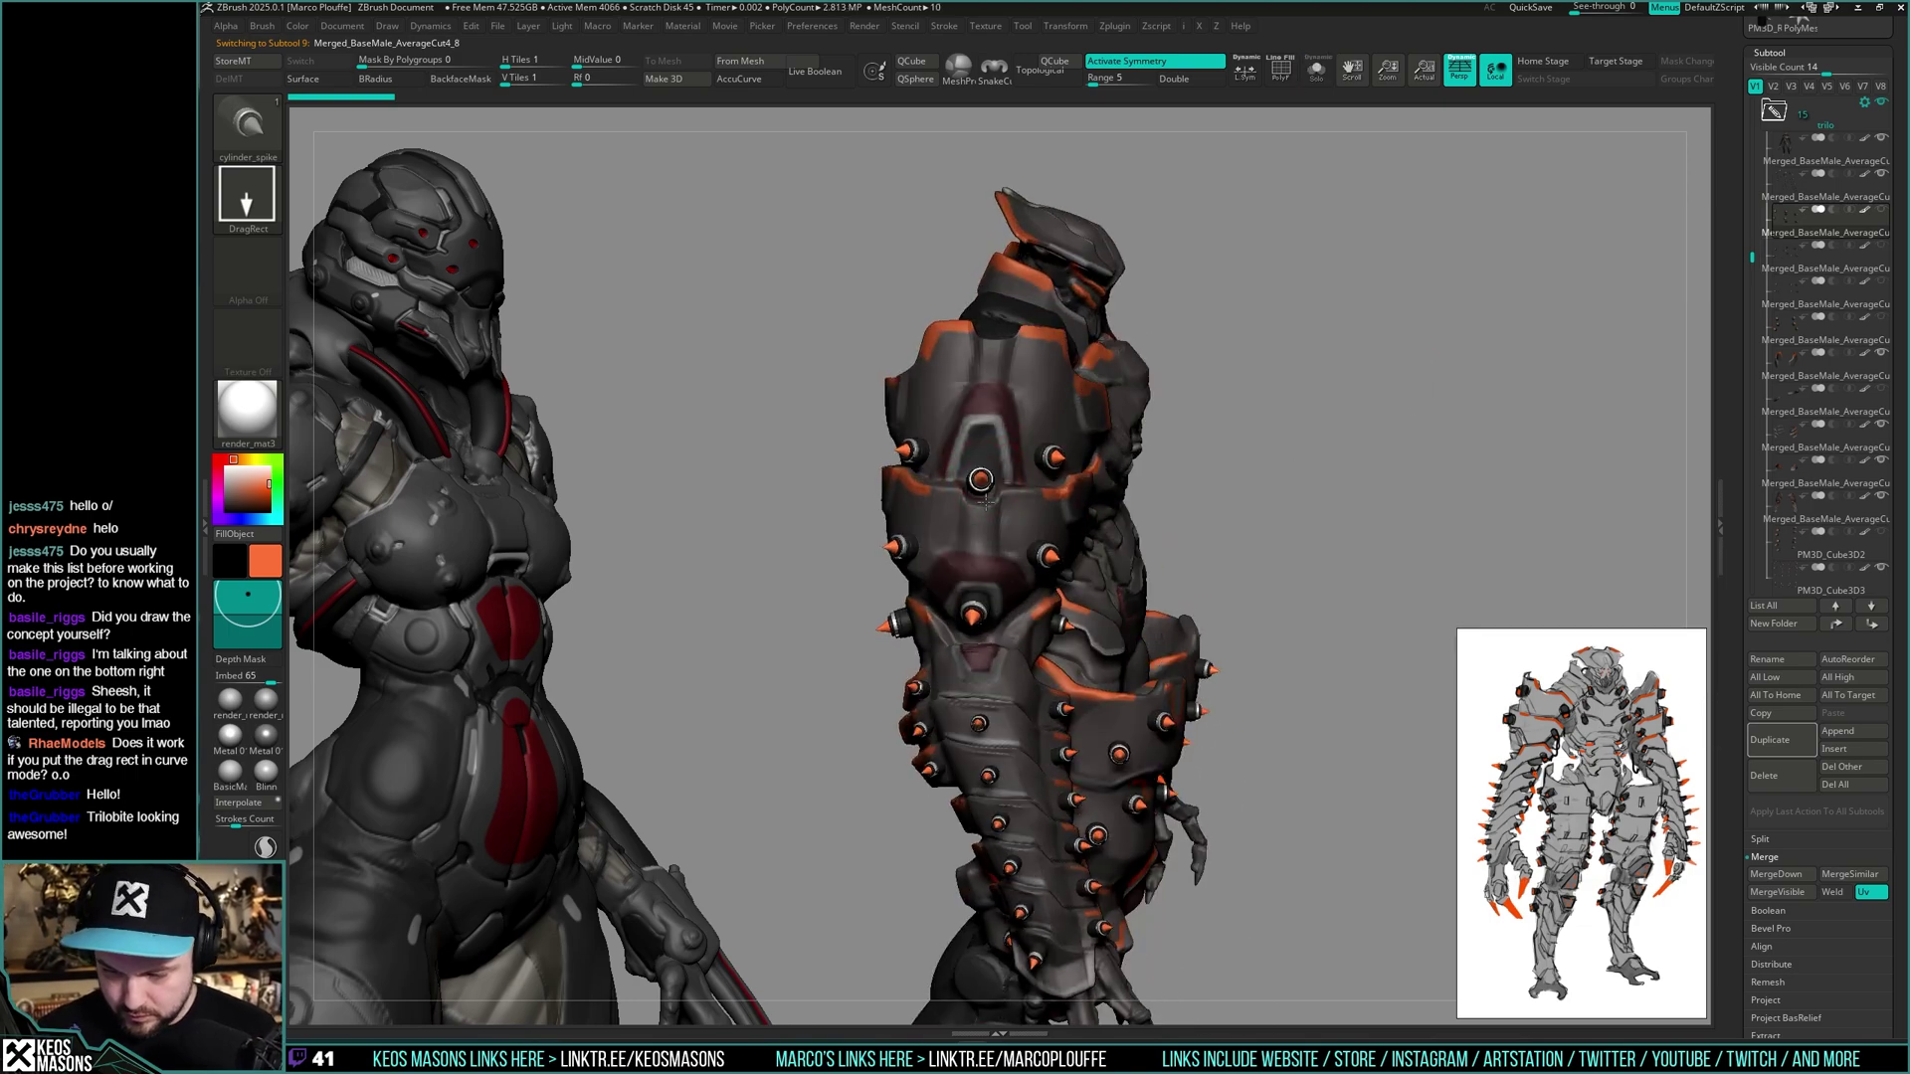
pyautogui.moveTo(984, 503); pyautogui.dragTo(1096, 500, button='right')
pyautogui.moveTo(1300, 565)
pyautogui.mouseDown(button='right')
pyautogui.moveTo(1164, 537)
pyautogui.moveTo(1208, 523)
pyautogui.mouseUp(button='right')
# - Select the arm-spike subtool and try the outer shoulder spike near the lower edge of the side recess
pyautogui.click(1793, 191)
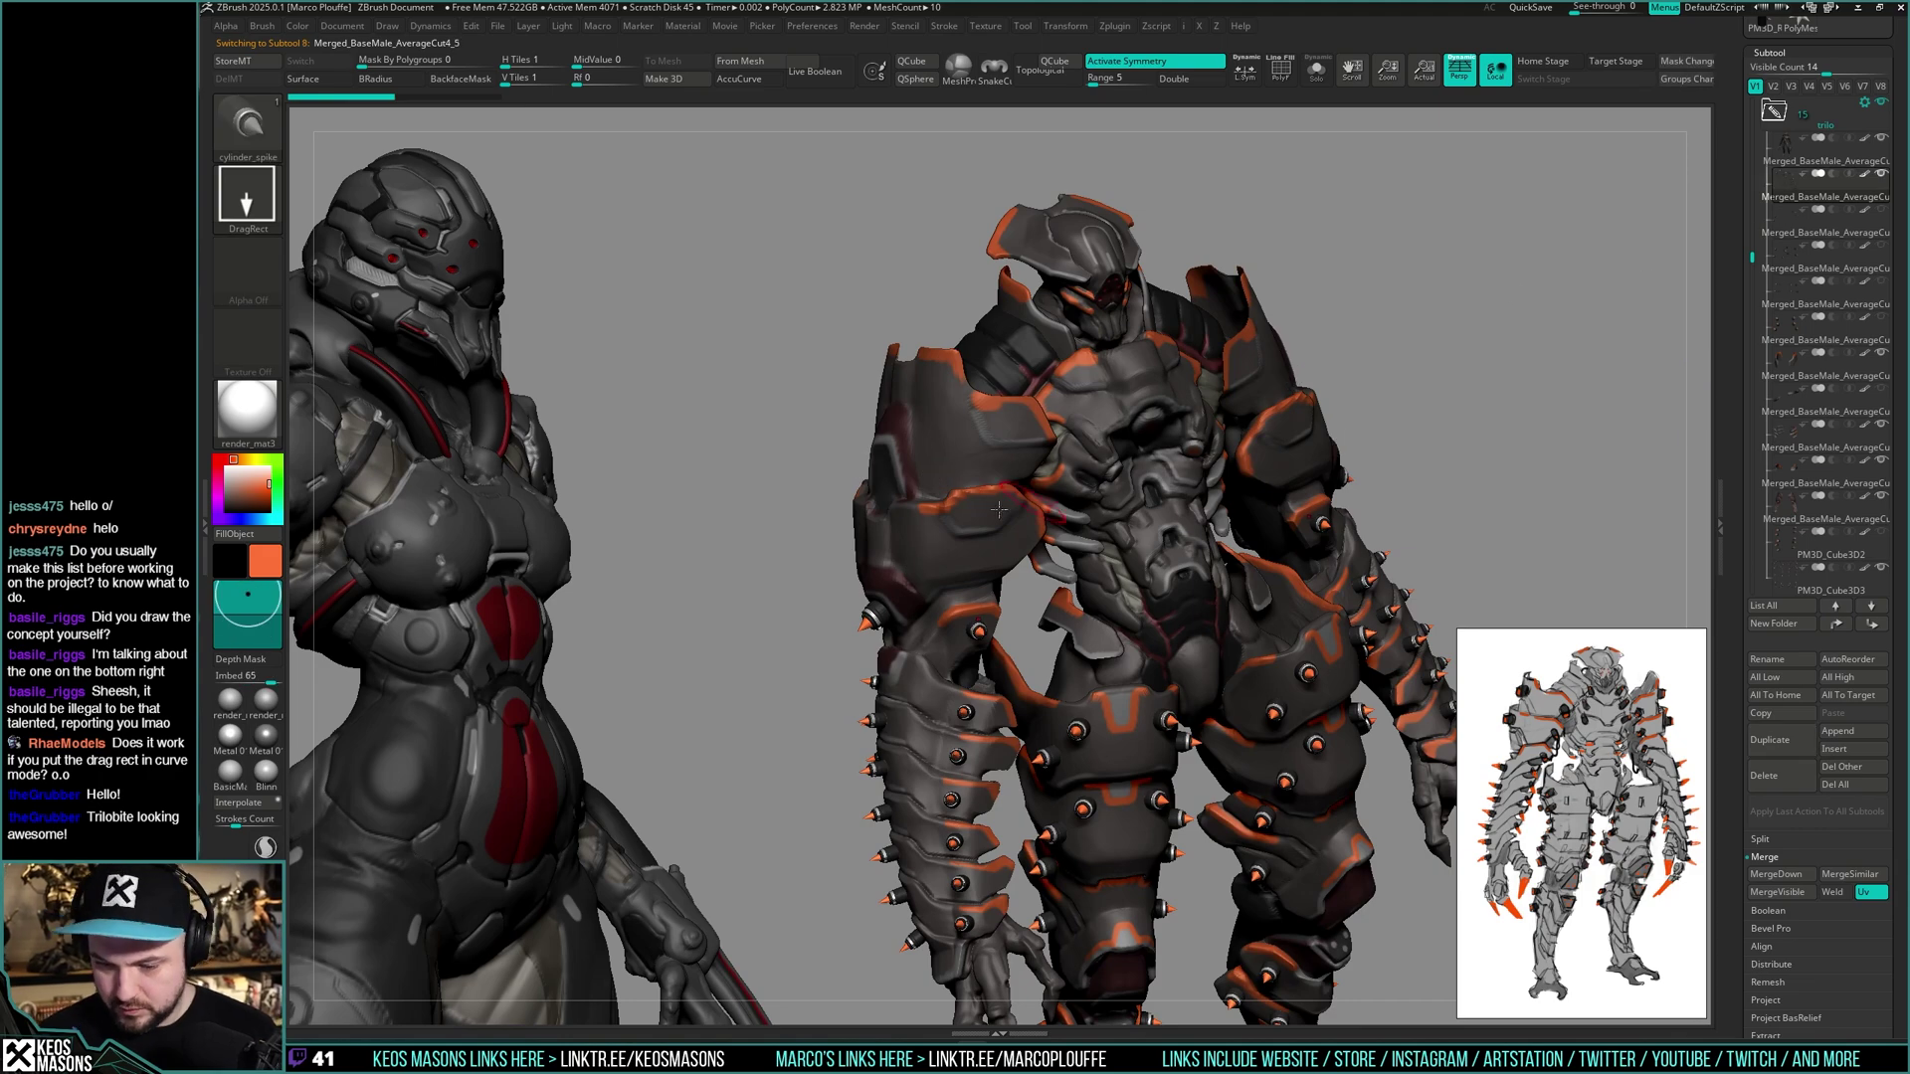
pyautogui.keyDown('alt'); pyautogui.moveTo(1364, 386); pyautogui.dragTo(1475, 429, button='right'); pyautogui.keyUp('alt')
pyautogui.click(1881, 211)
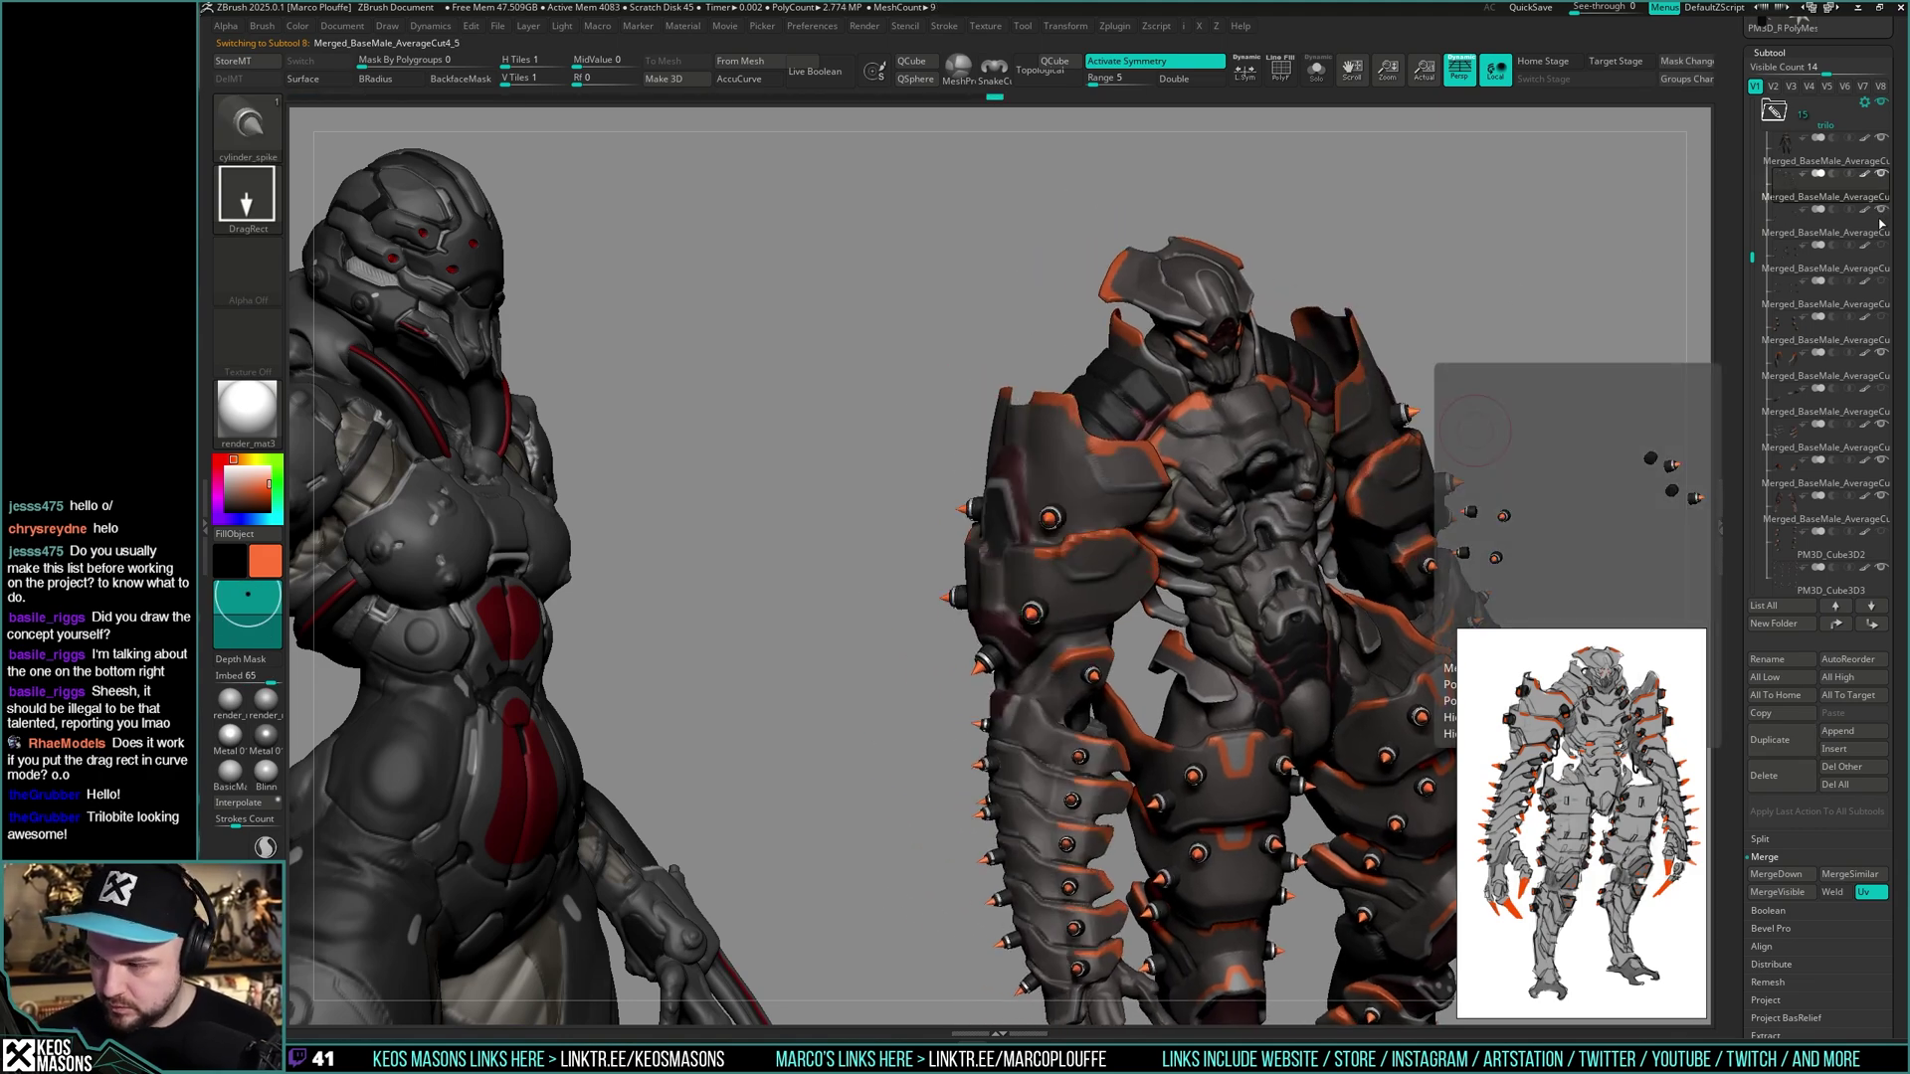
pyautogui.click(1879, 211)
pyautogui.moveTo(1057, 515); pyautogui.dragTo(998, 522, button='right')
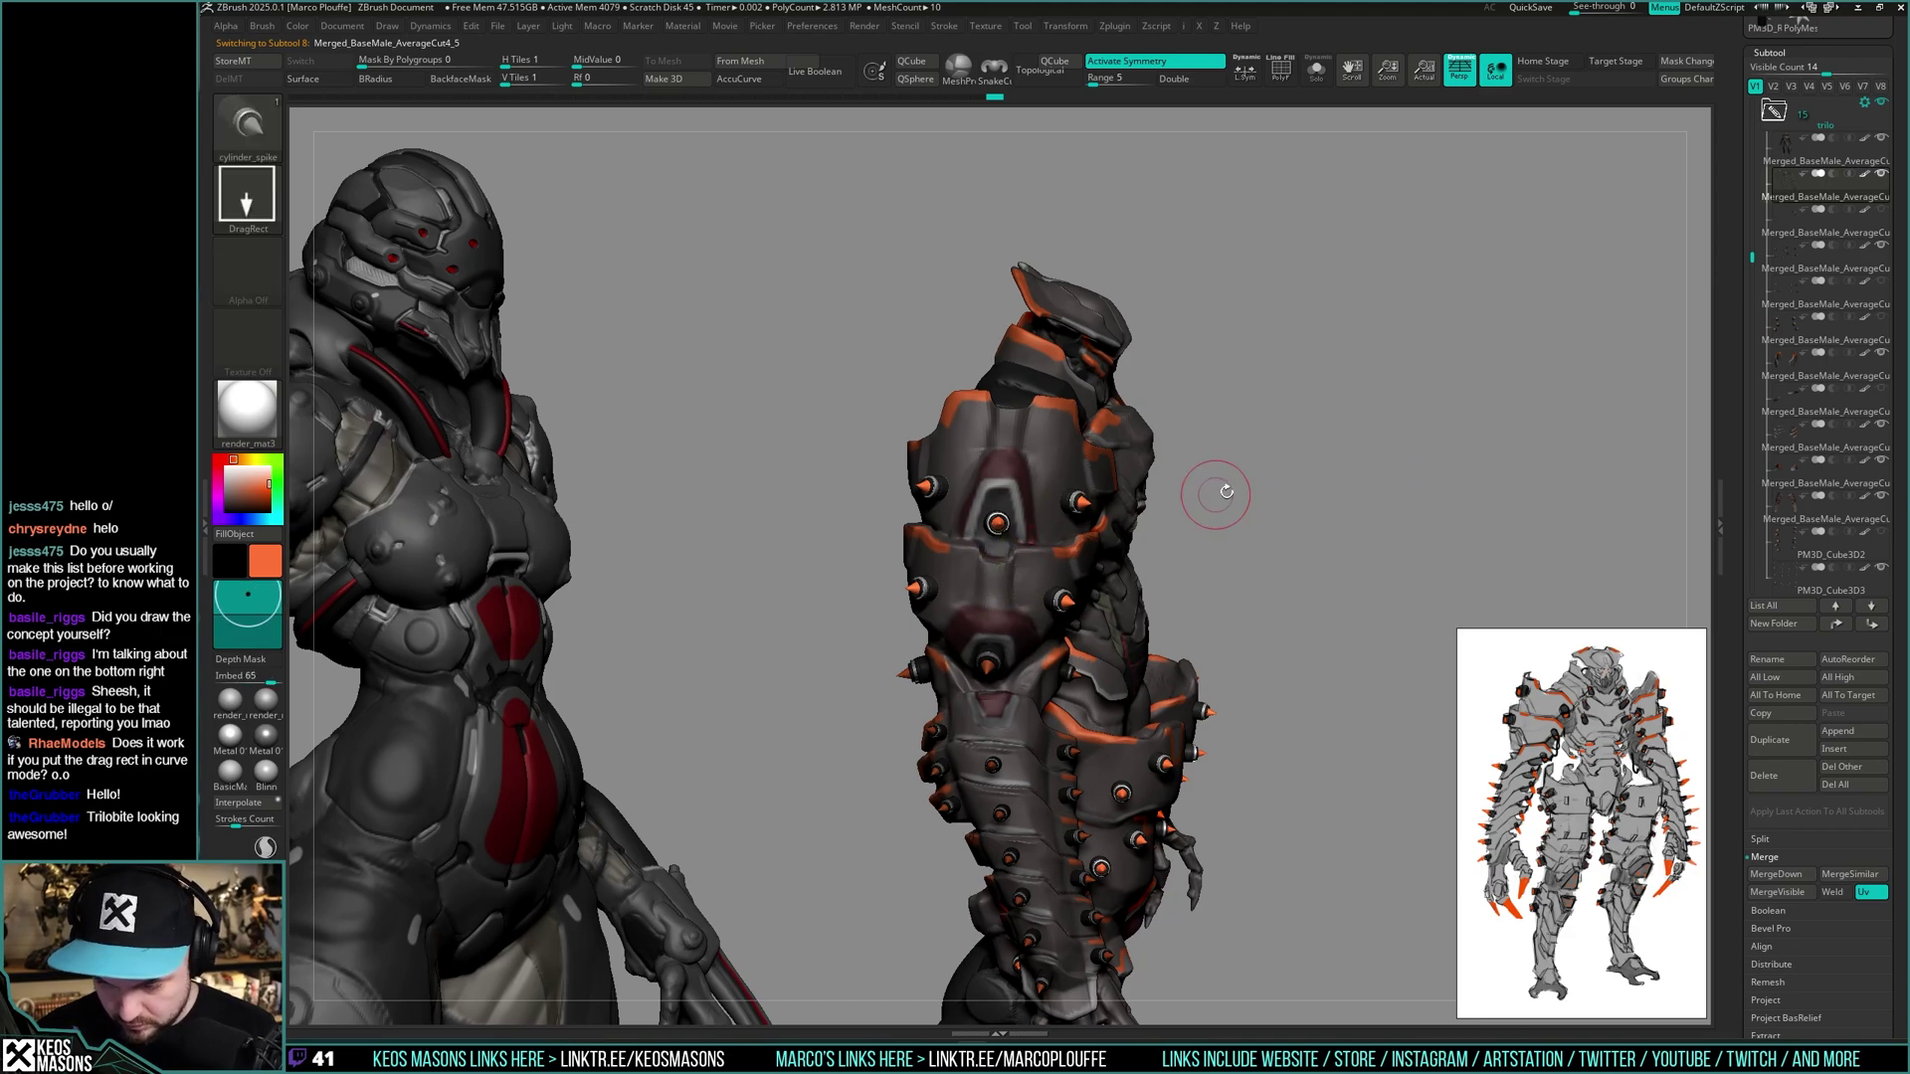
pyautogui.moveTo(1215, 491)
pyautogui.keyDown('shift'); pyautogui.mouseDown(button='right')
pyautogui.moveTo(1207, 574)
pyautogui.moveTo(1386, 456)
pyautogui.moveTo(1165, 611)
pyautogui.moveTo(1091, 508)
pyautogui.moveTo(1243, 498)
pyautogui.moveTo(1575, 403)
pyautogui.moveTo(1608, 435)
pyautogui.mouseUp(button='right'); pyautogui.keyUp('shift')
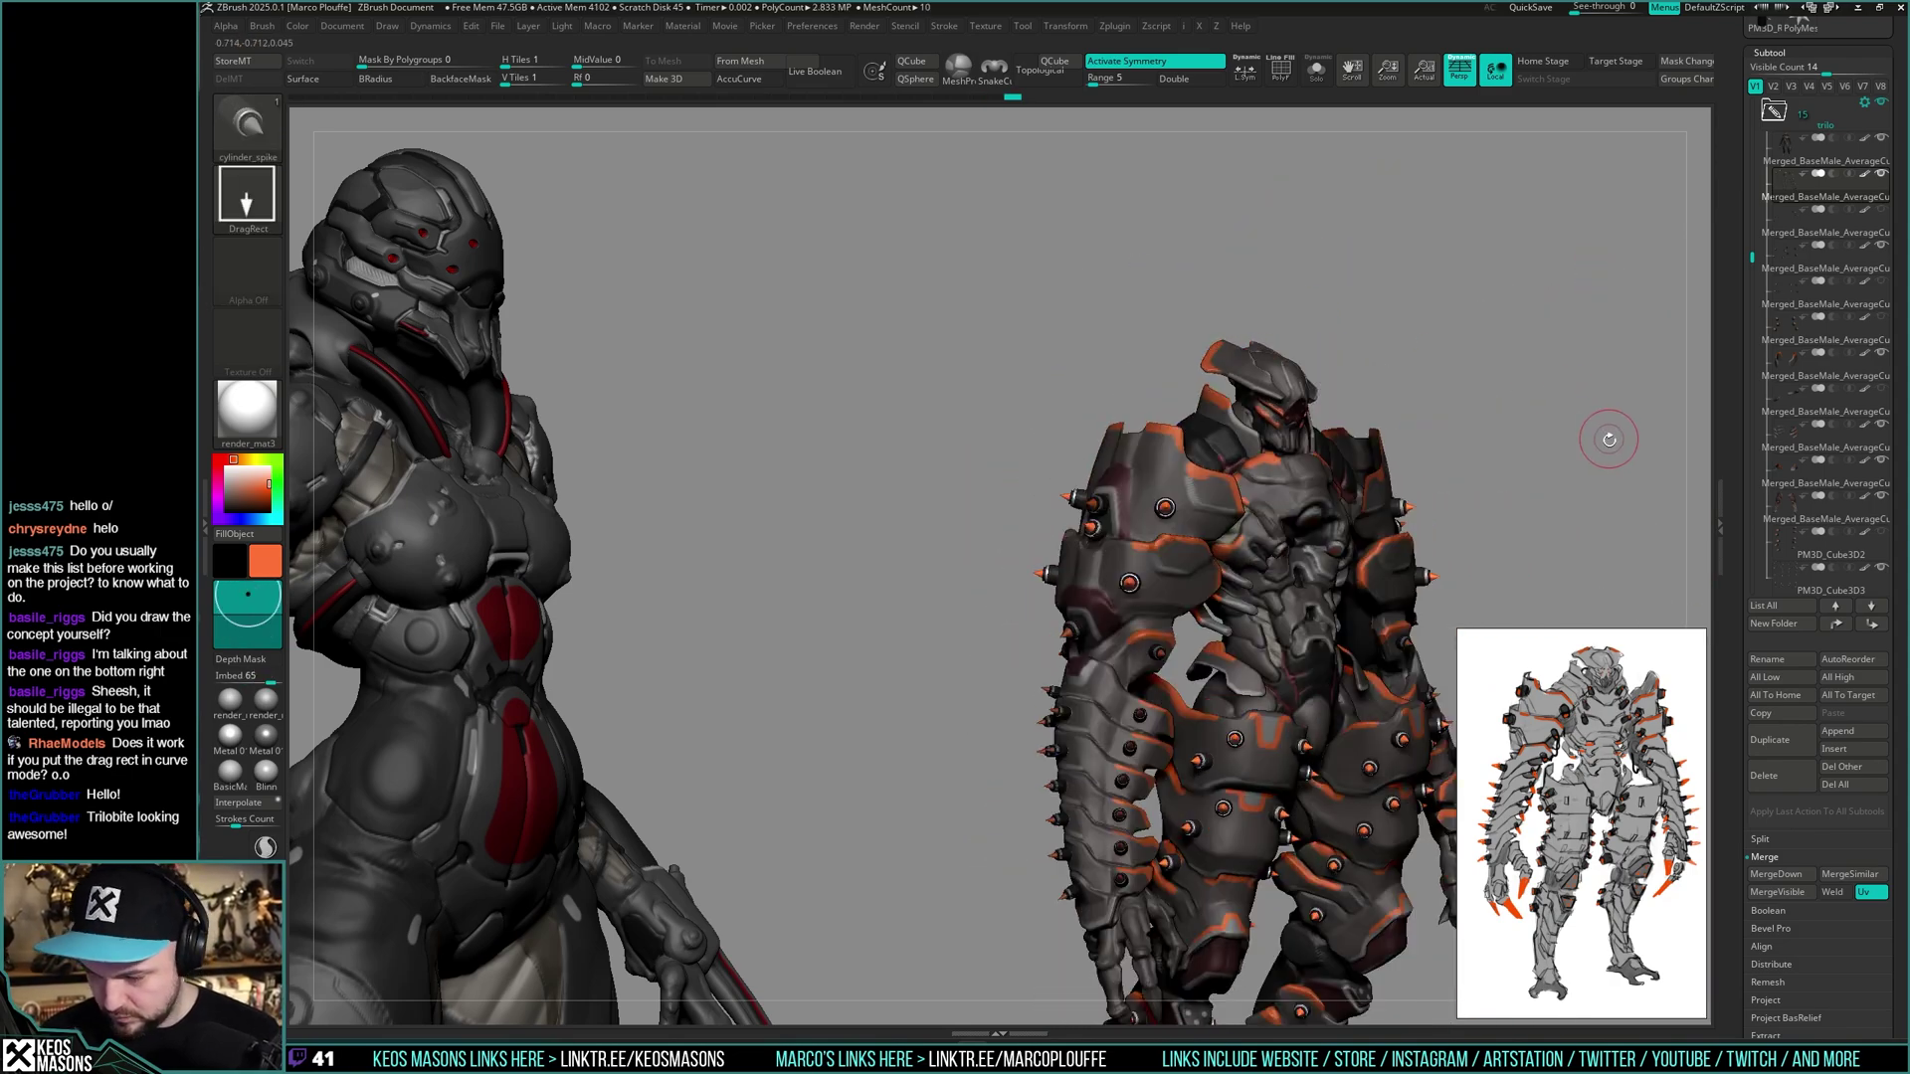
# - Place a mirrored outer spike on the shoulder plate's side recess within the arm-spike subtool
pyautogui.keyDown('ctrl'); pyautogui.moveTo(1471, 460); pyautogui.dragTo(1432, 518, button='right'); pyautogui.keyUp('ctrl')
pyautogui.moveTo(1433, 517)
pyautogui.mouseDown(button='right')
pyautogui.moveTo(1151, 568)
pyautogui.moveTo(1093, 492)
pyautogui.mouseUp(button='right')
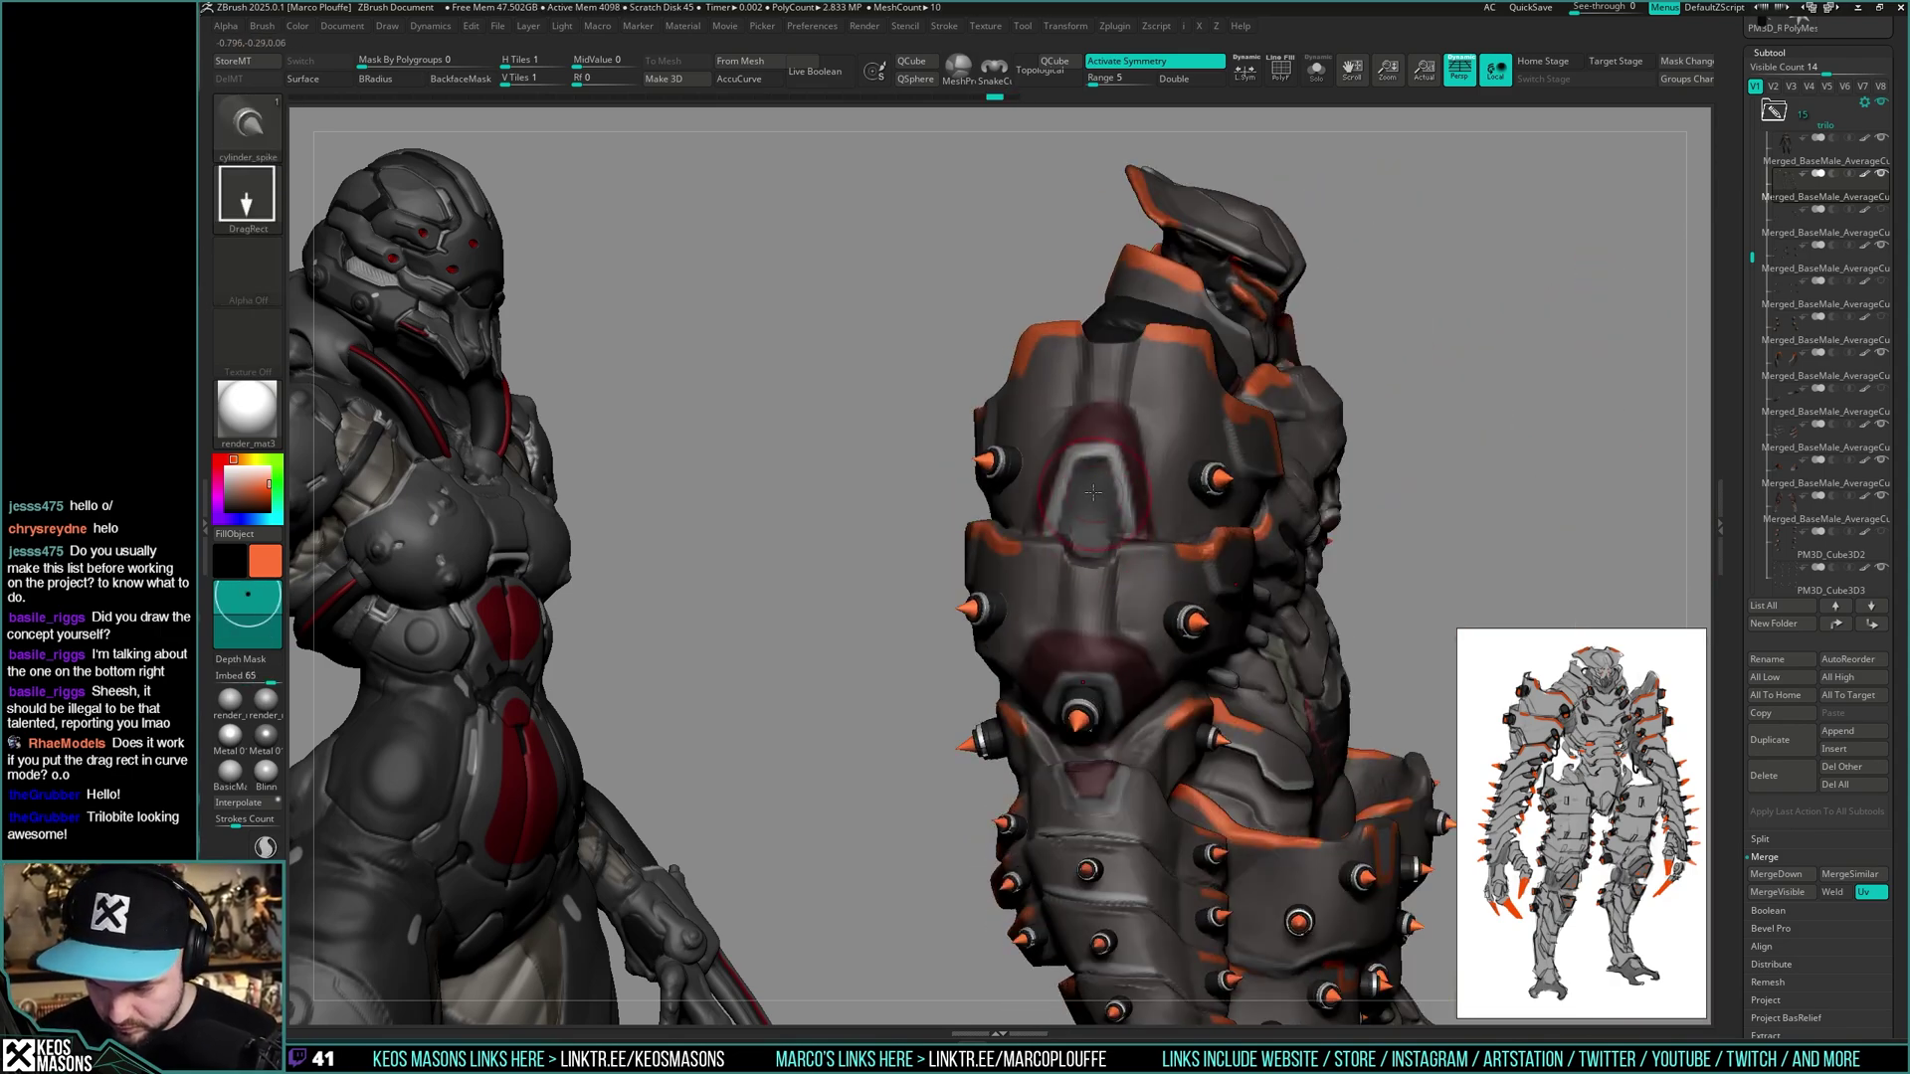
pyautogui.moveTo(1248, 446)
pyautogui.keyDown('ctrl'); pyautogui.mouseDown(button='right')
pyautogui.moveTo(1457, 464)
pyautogui.moveTo(1612, 423)
pyautogui.moveTo(1462, 431)
pyautogui.moveTo(1505, 459)
pyautogui.mouseUp(button='right'); pyautogui.keyUp('ctrl')
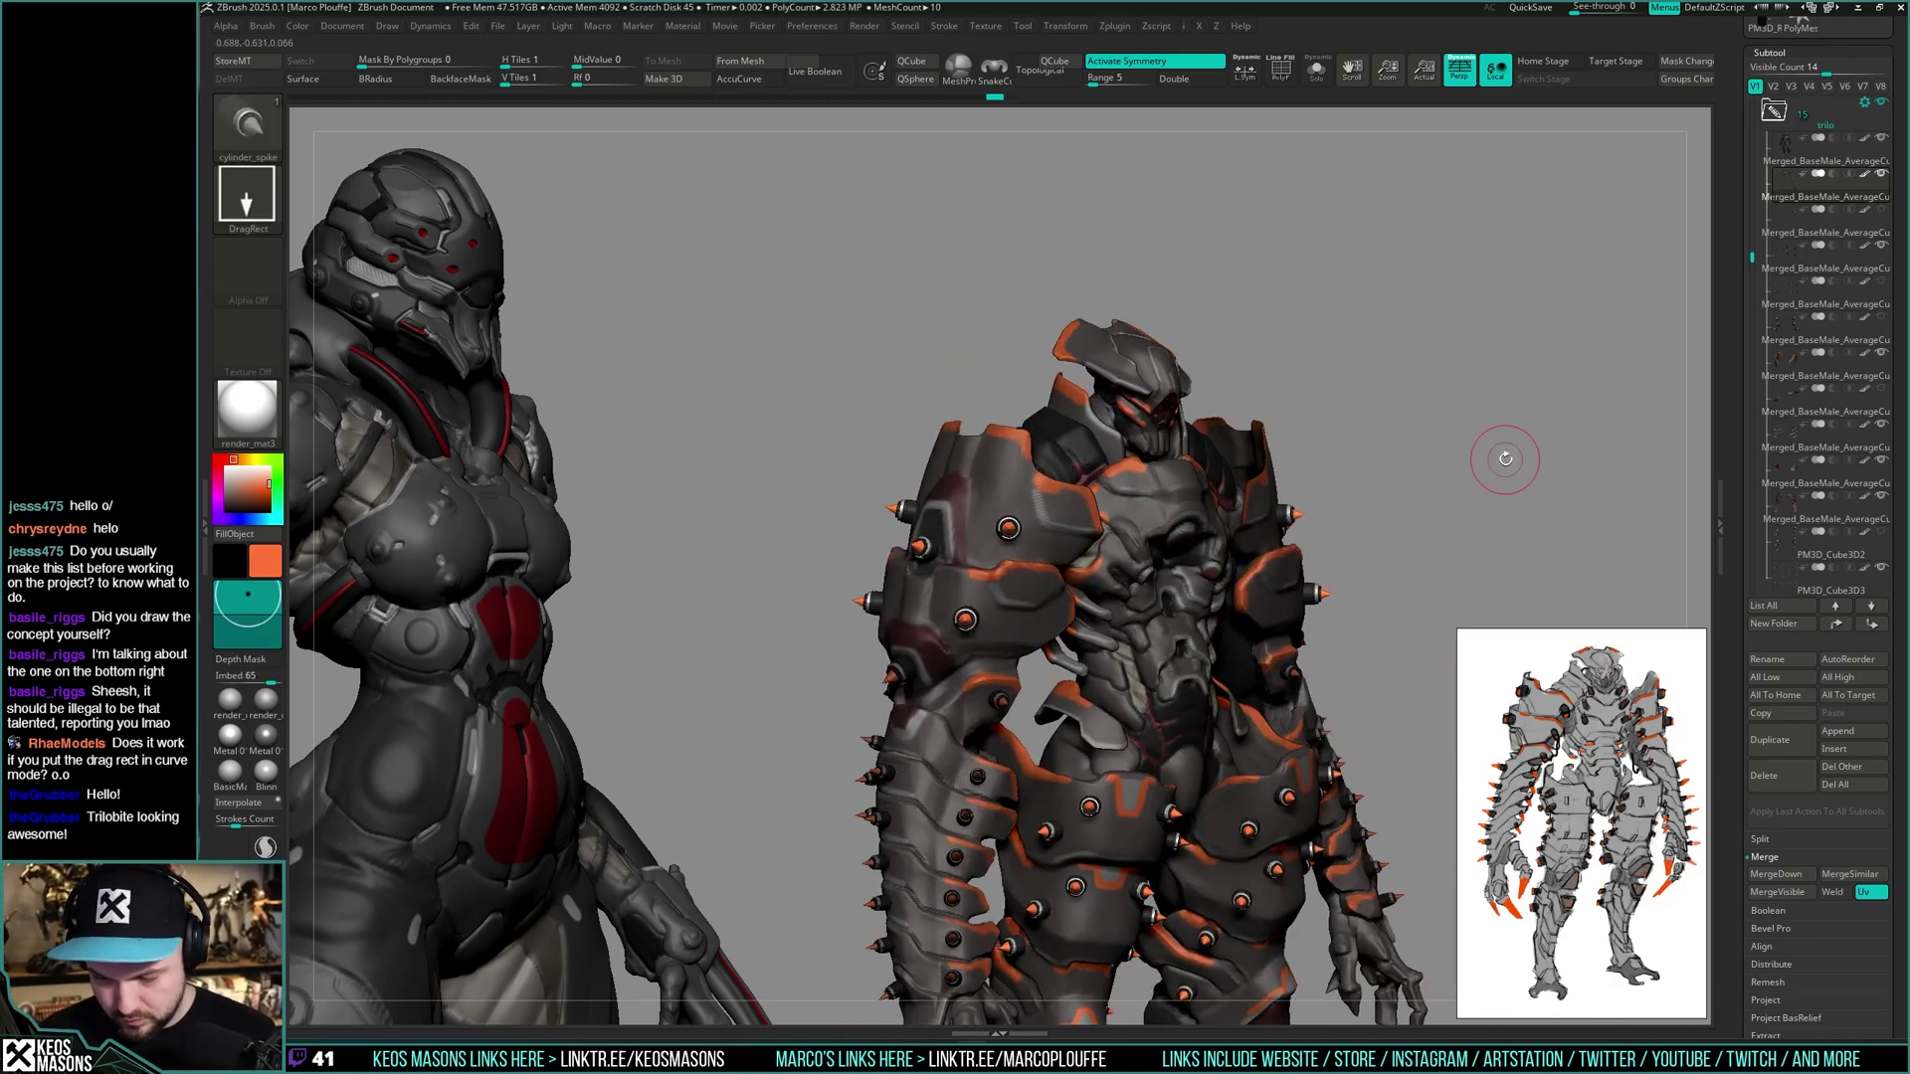
# - Isolate the shoulder and upper-arm spikes, remove the front shoulder-plate spike and place a new one on the front of the plate
pyautogui.click(1786, 258)
pyautogui.hotkey('alt', 's')
pyautogui.moveTo(1107, 554); pyautogui.dragTo(1105, 512, button='right')
pyautogui.hotkey('alt', 's')
pyautogui.hotkey('alt', 's')
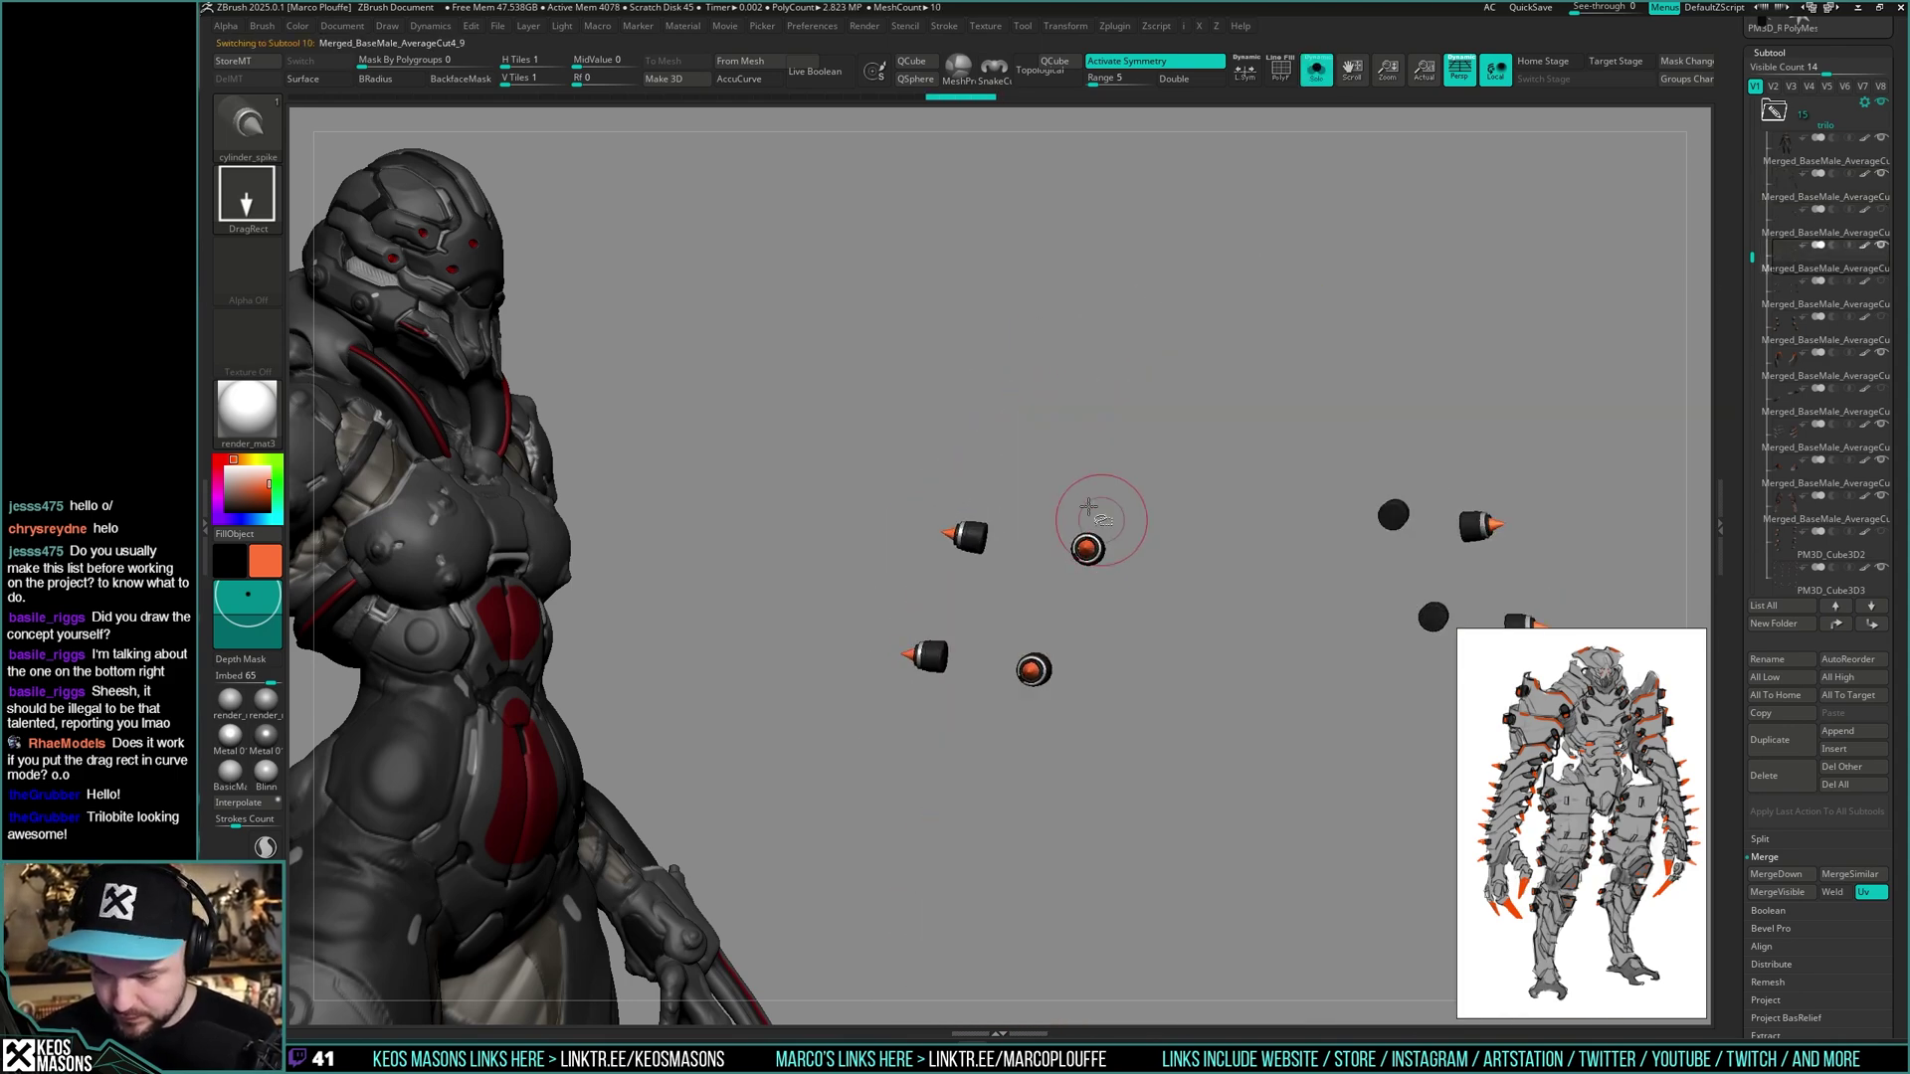
pyautogui.hotkey('alt', 's')
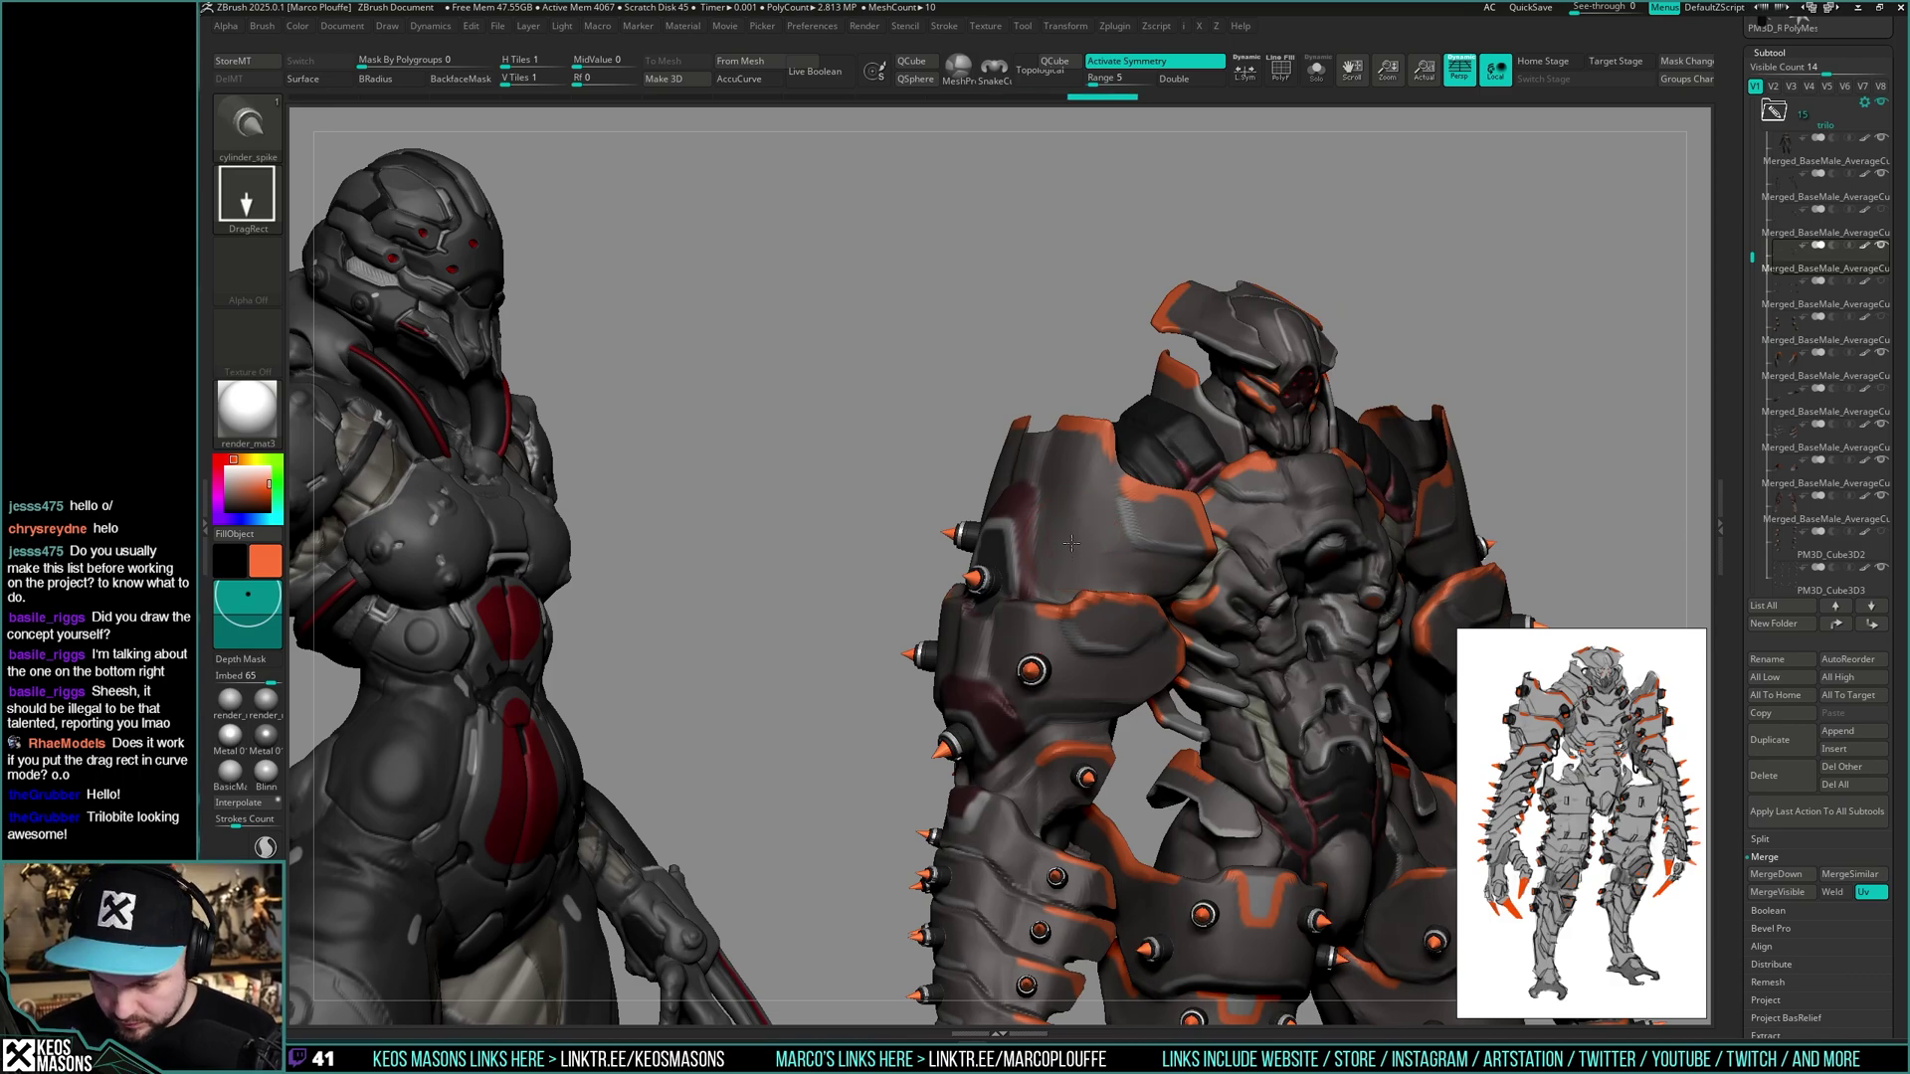
pyautogui.moveTo(1071, 543); pyautogui.dragTo(1094, 547)
pyautogui.moveTo(1134, 527)
pyautogui.keyDown('shift'); pyautogui.mouseDown(button='right')
pyautogui.moveTo(1347, 478)
pyautogui.moveTo(1376, 487)
pyautogui.moveTo(1311, 512)
pyautogui.moveTo(1365, 493)
pyautogui.moveTo(1374, 425)
pyautogui.moveTo(1489, 418)
pyautogui.moveTo(1449, 450)
pyautogui.moveTo(1499, 465)
pyautogui.moveTo(1475, 452)
pyautogui.moveTo(1501, 430)
pyautogui.mouseUp(button='right'); pyautogui.keyUp('shift')
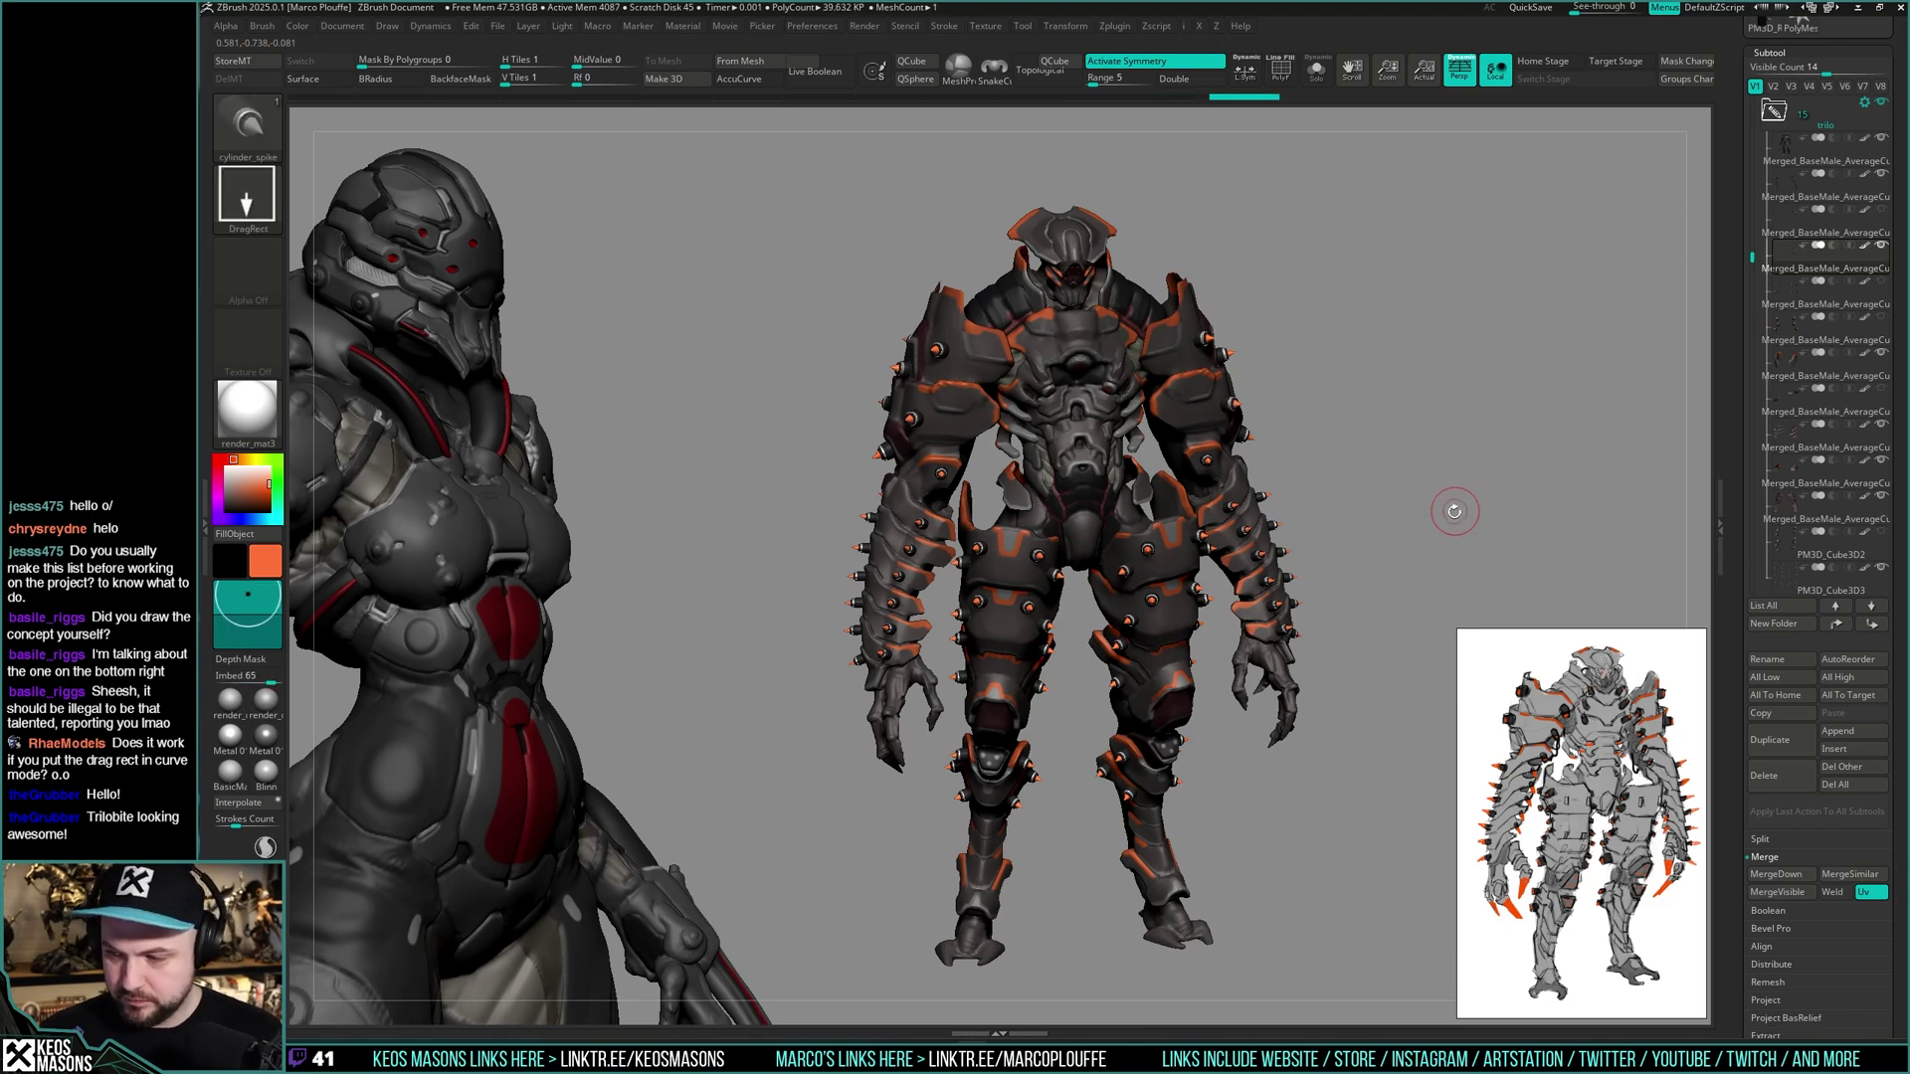
# - Delete three leftover spike test subtools, including the duplicate set of shoulder and upper-arm spikes
pyautogui.click(1792, 262)
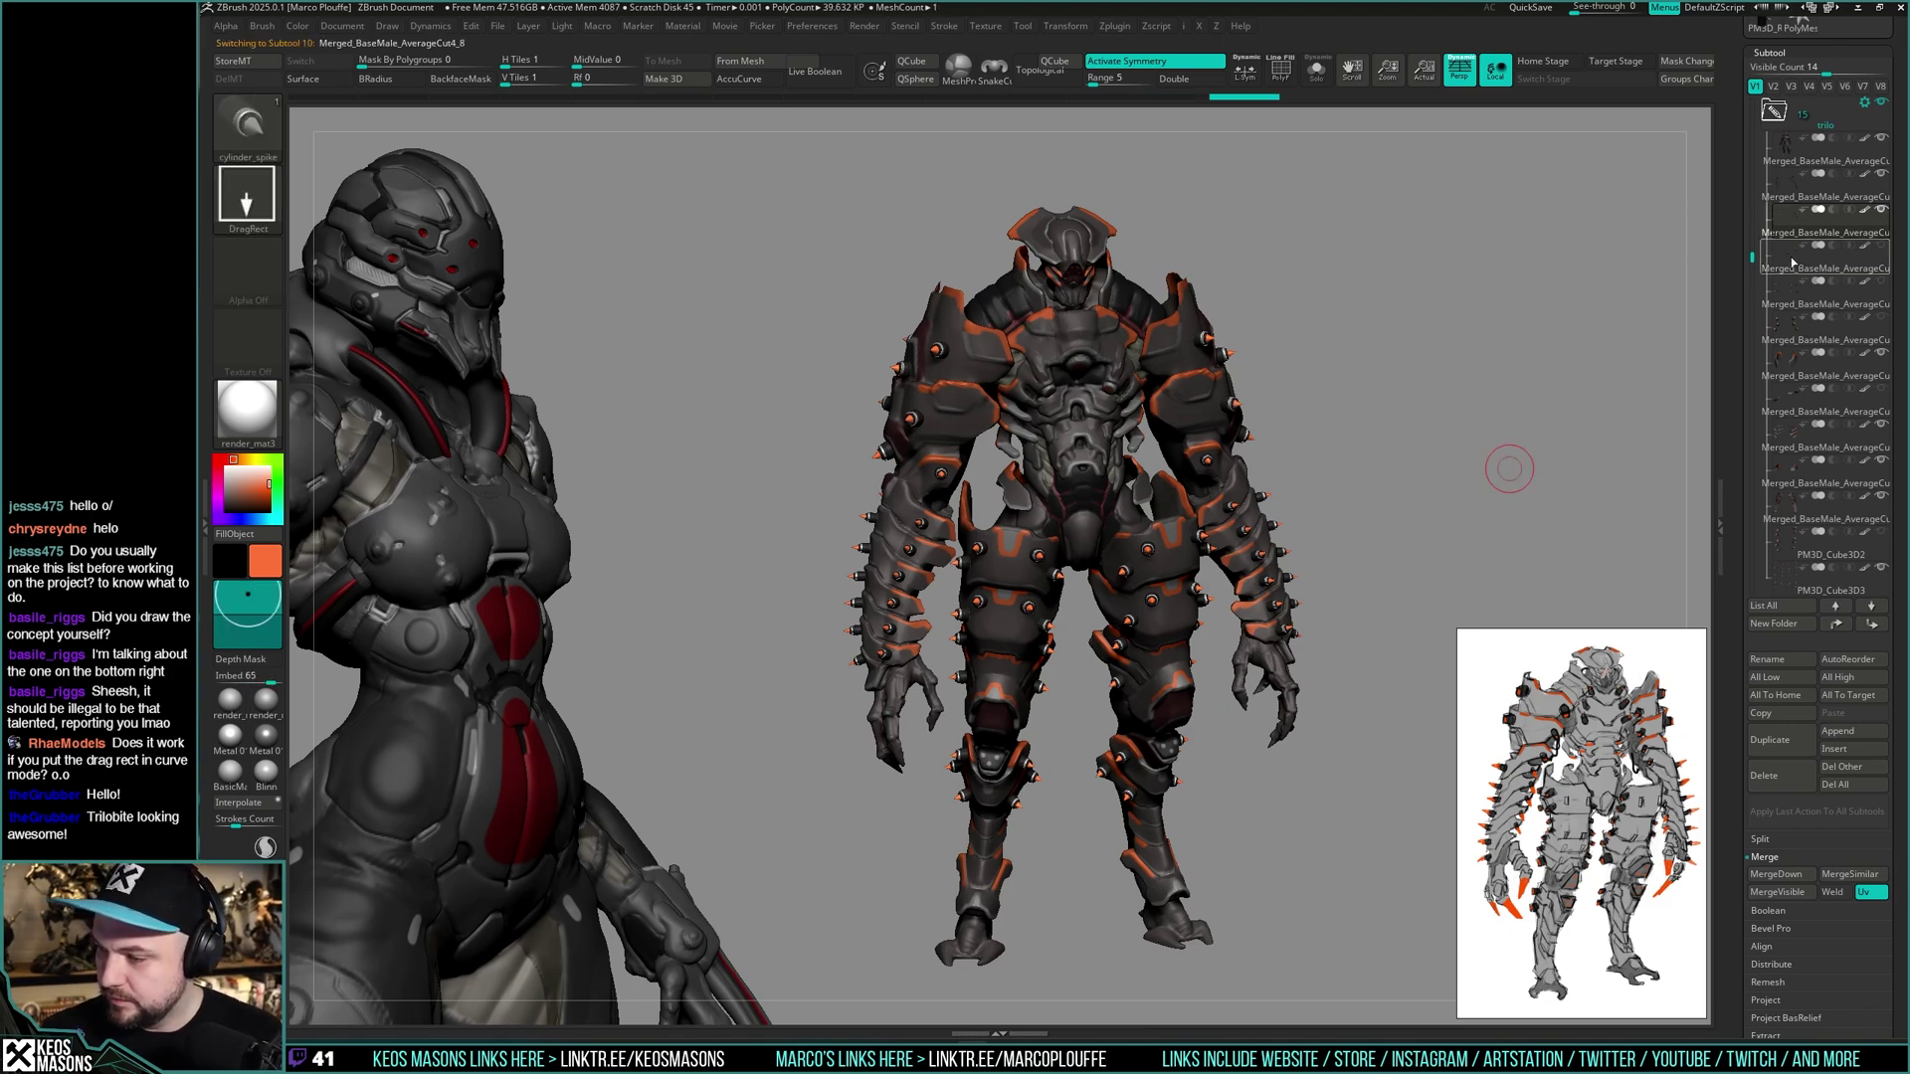
pyautogui.hotkey('alt', 's')
pyautogui.click(1782, 780)
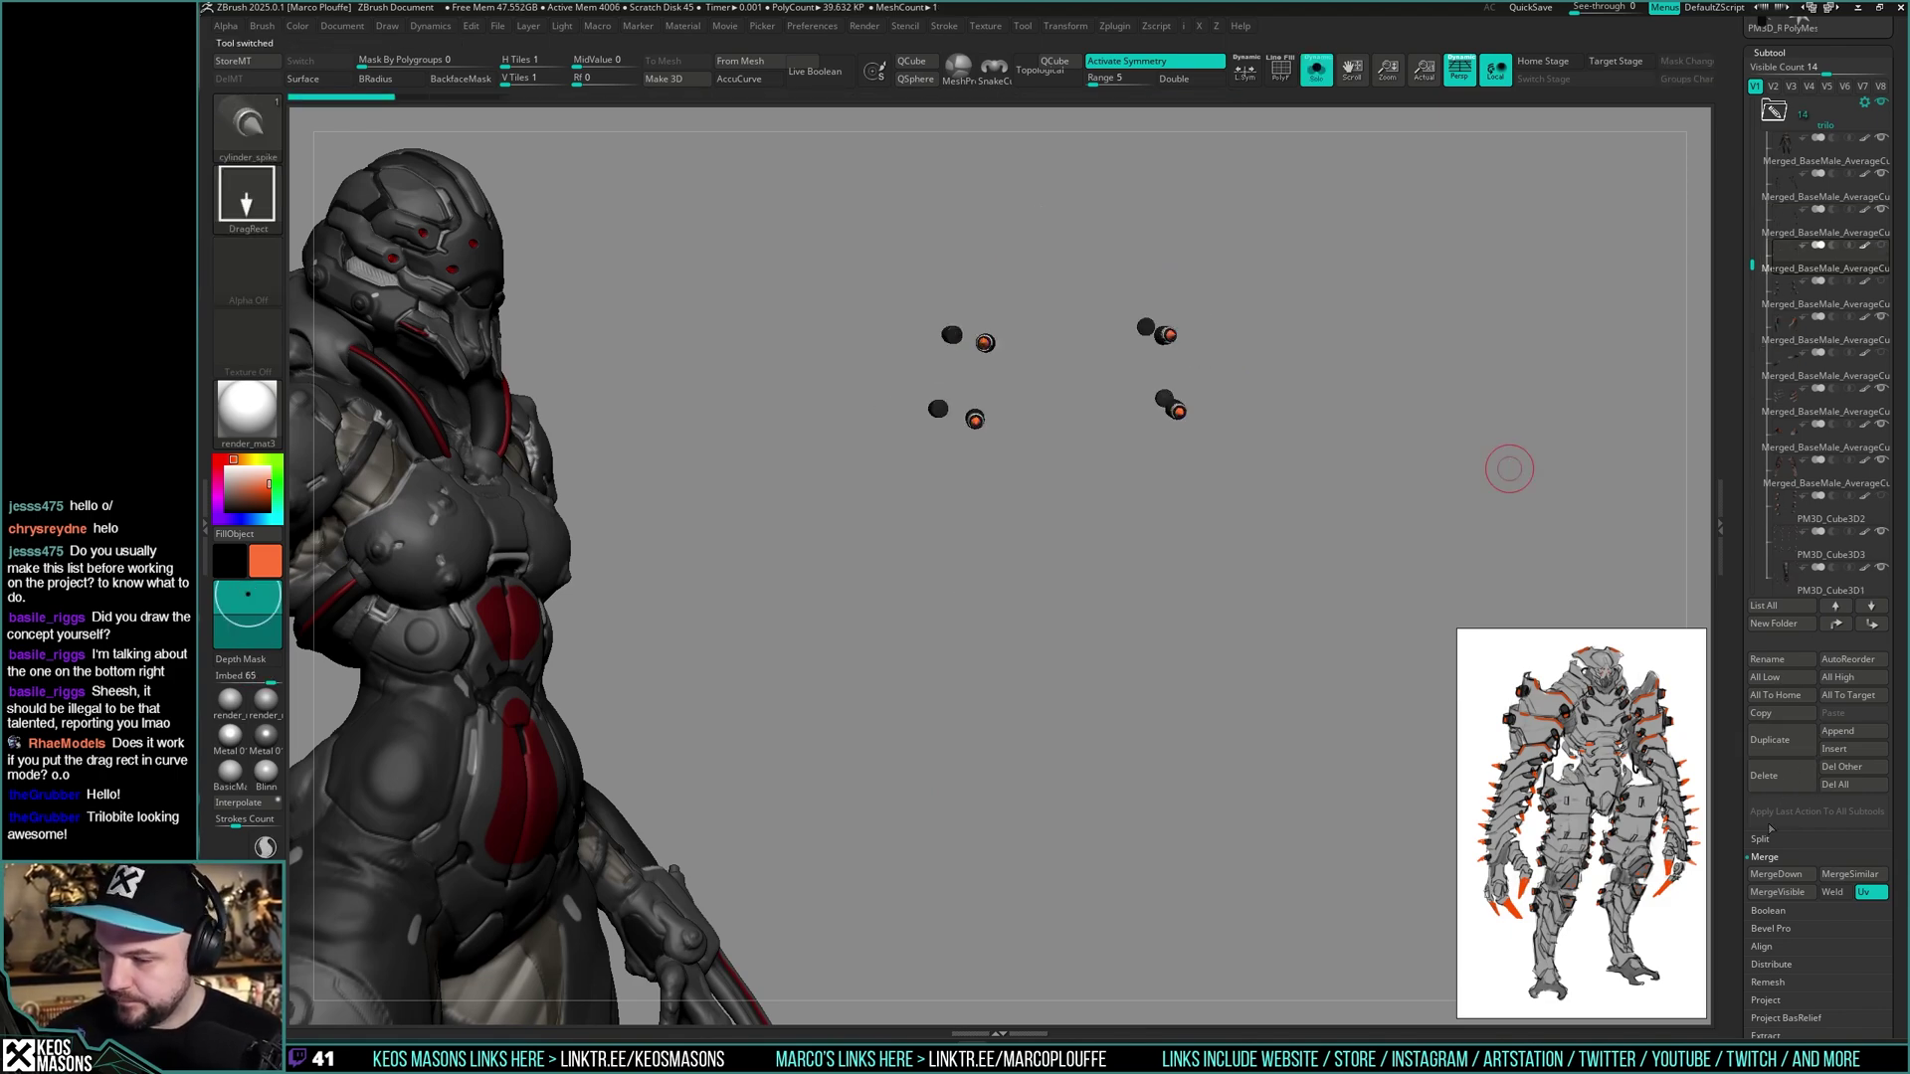
pyautogui.click(1790, 776)
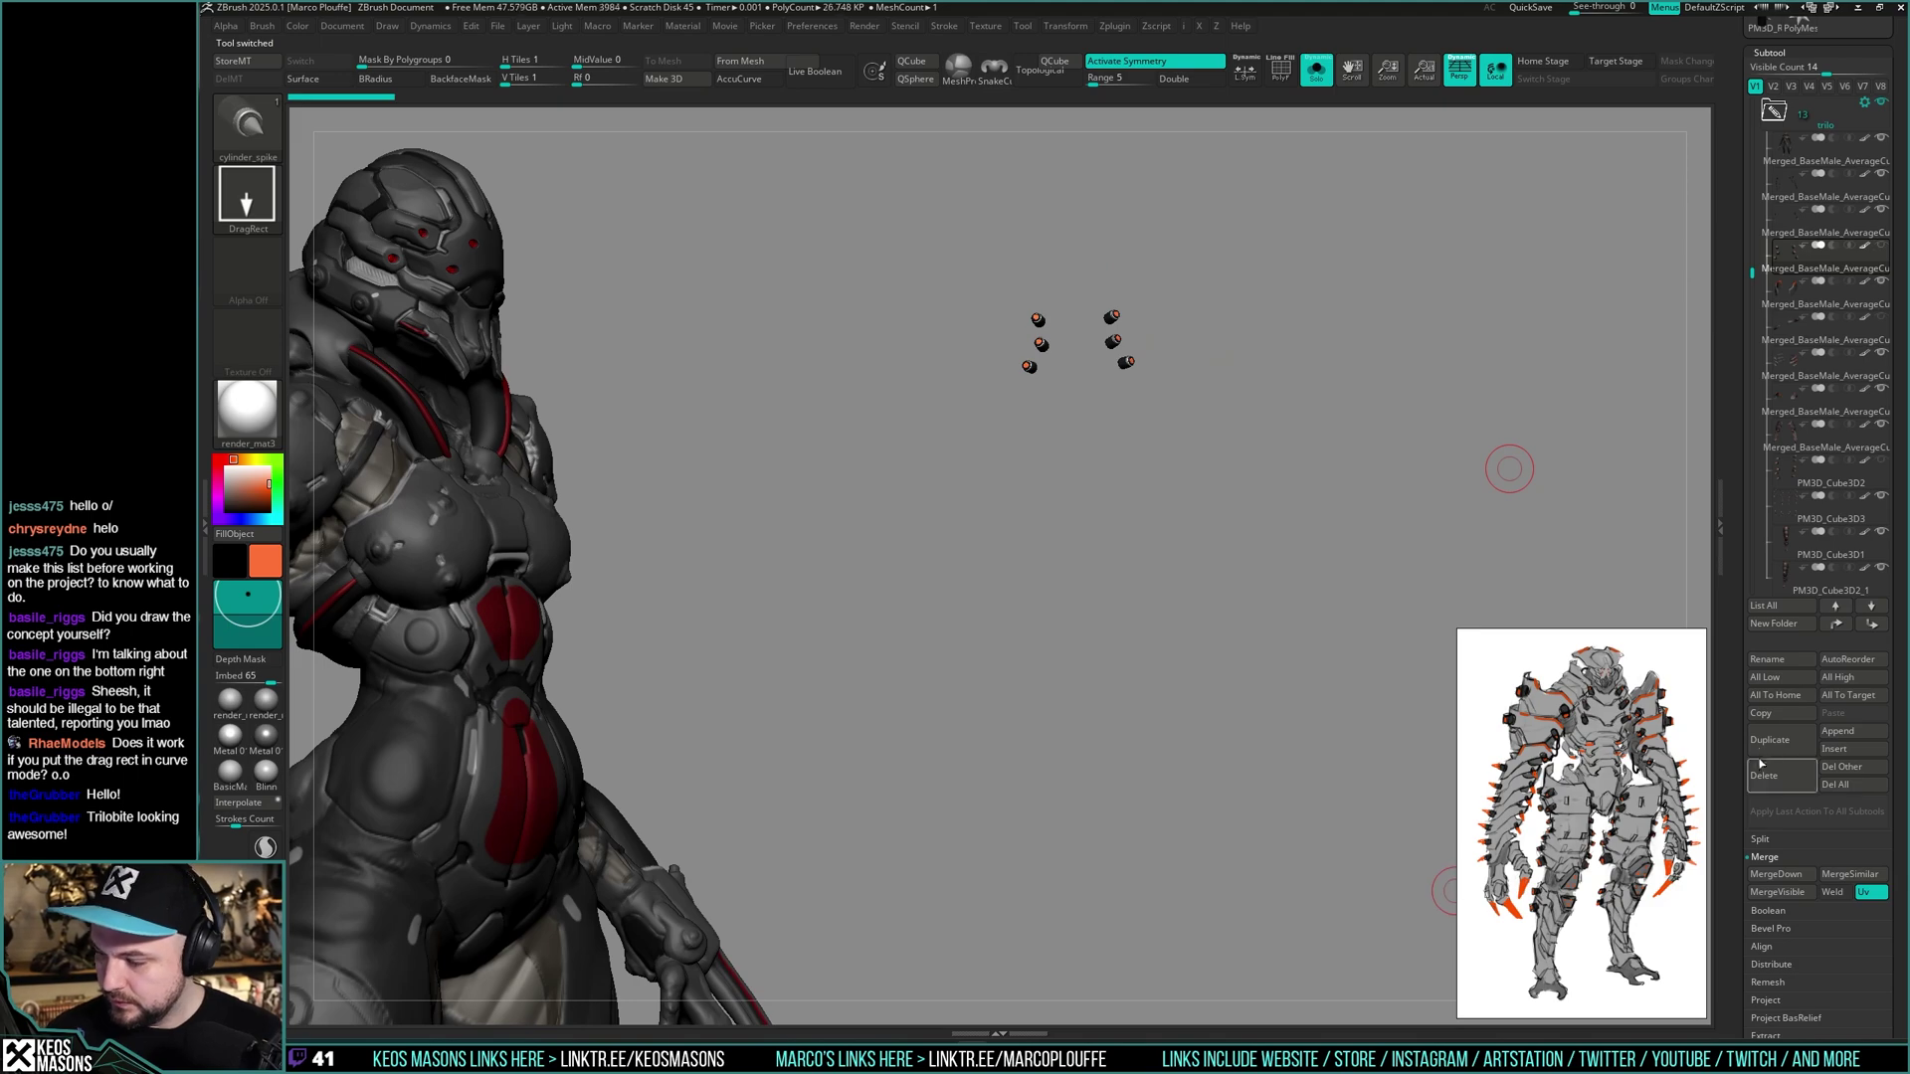
pyautogui.hotkey('alt', 's')
pyautogui.click(1790, 237)
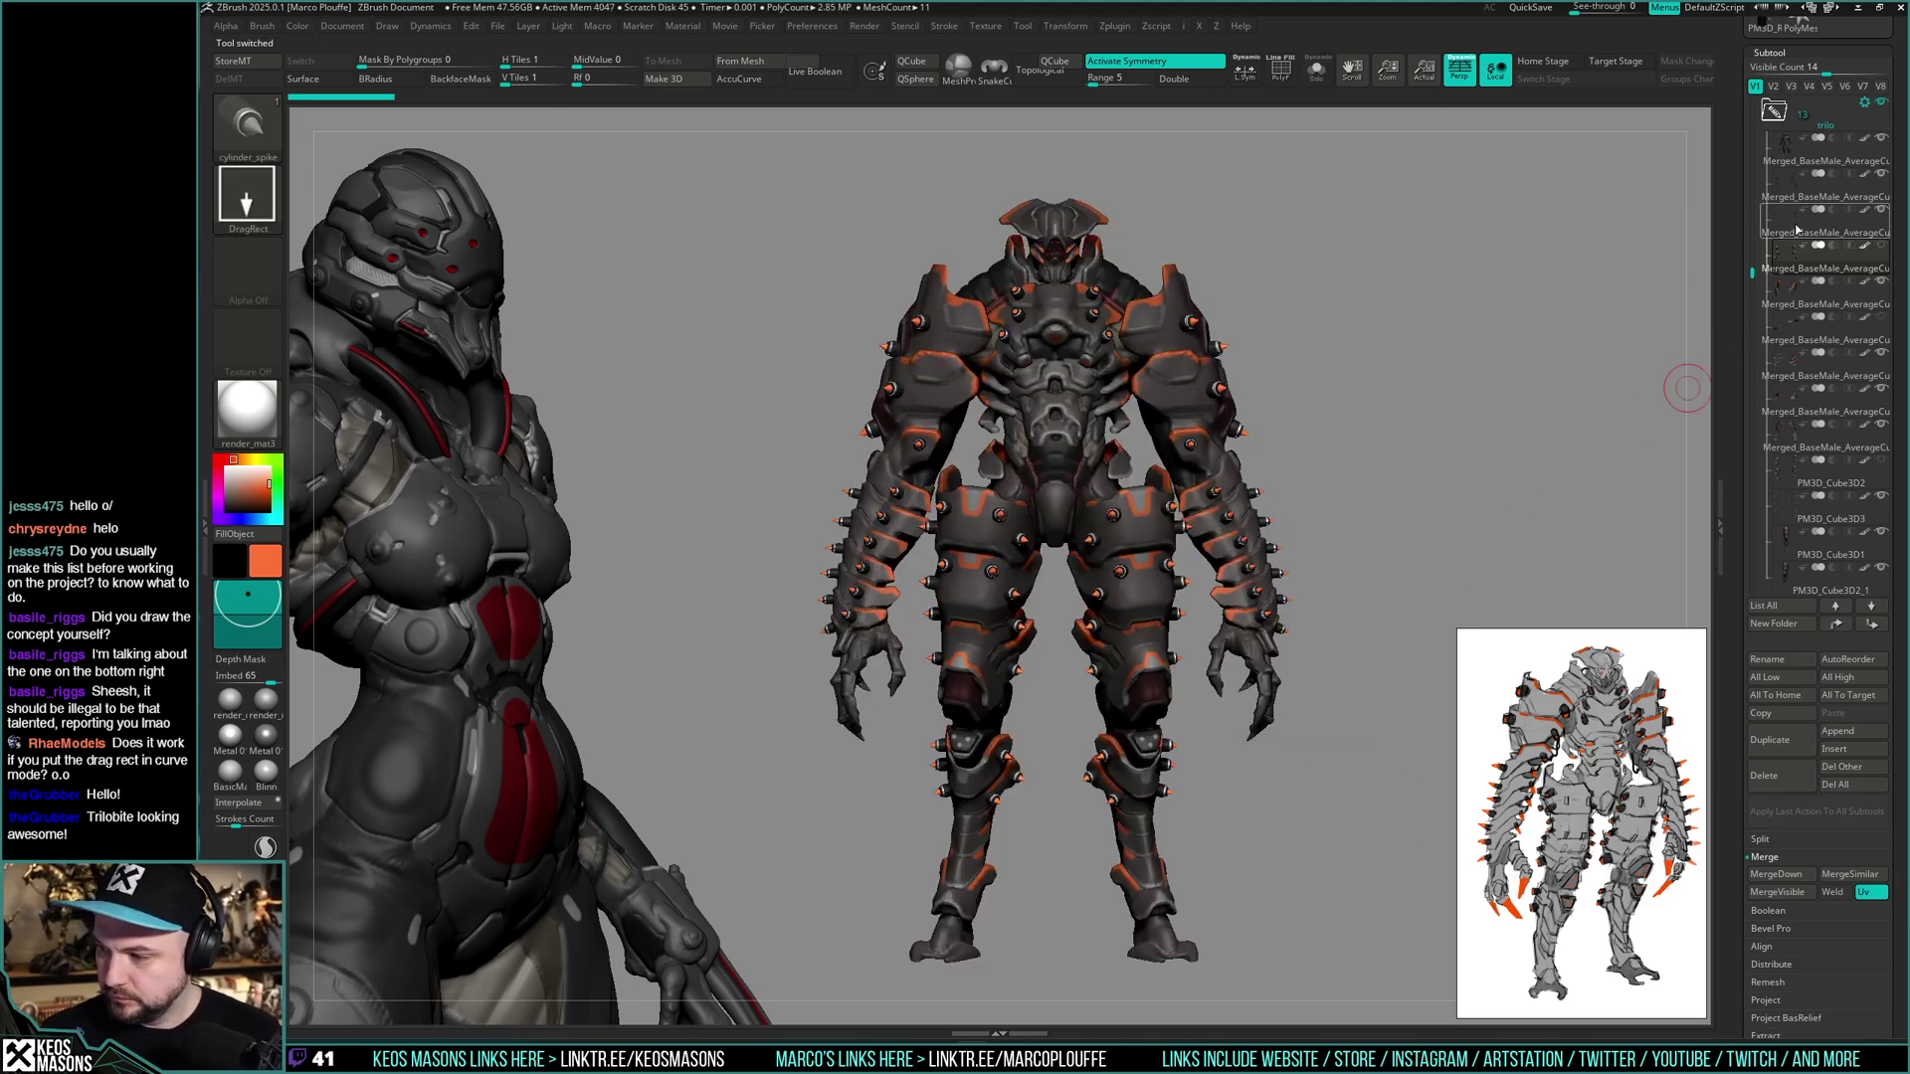
pyautogui.click(1788, 260)
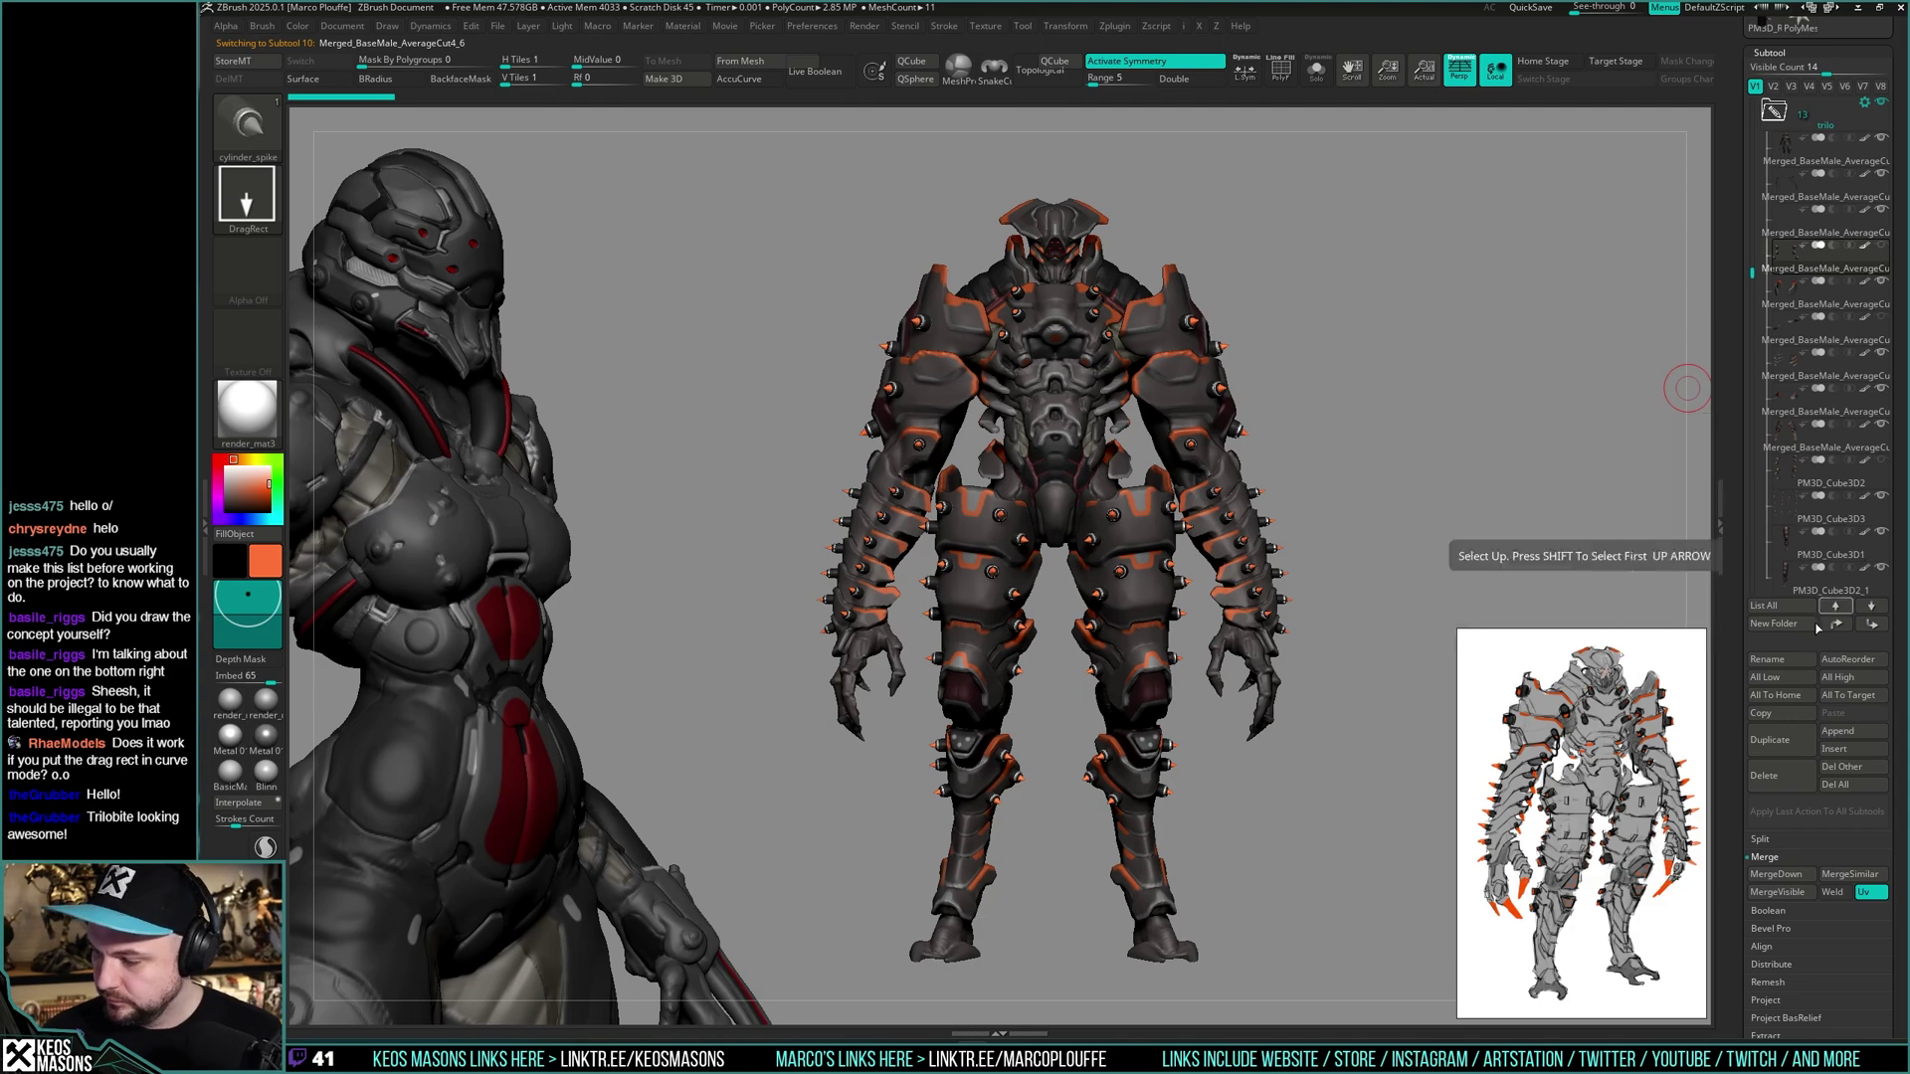
pyautogui.click(1782, 782)
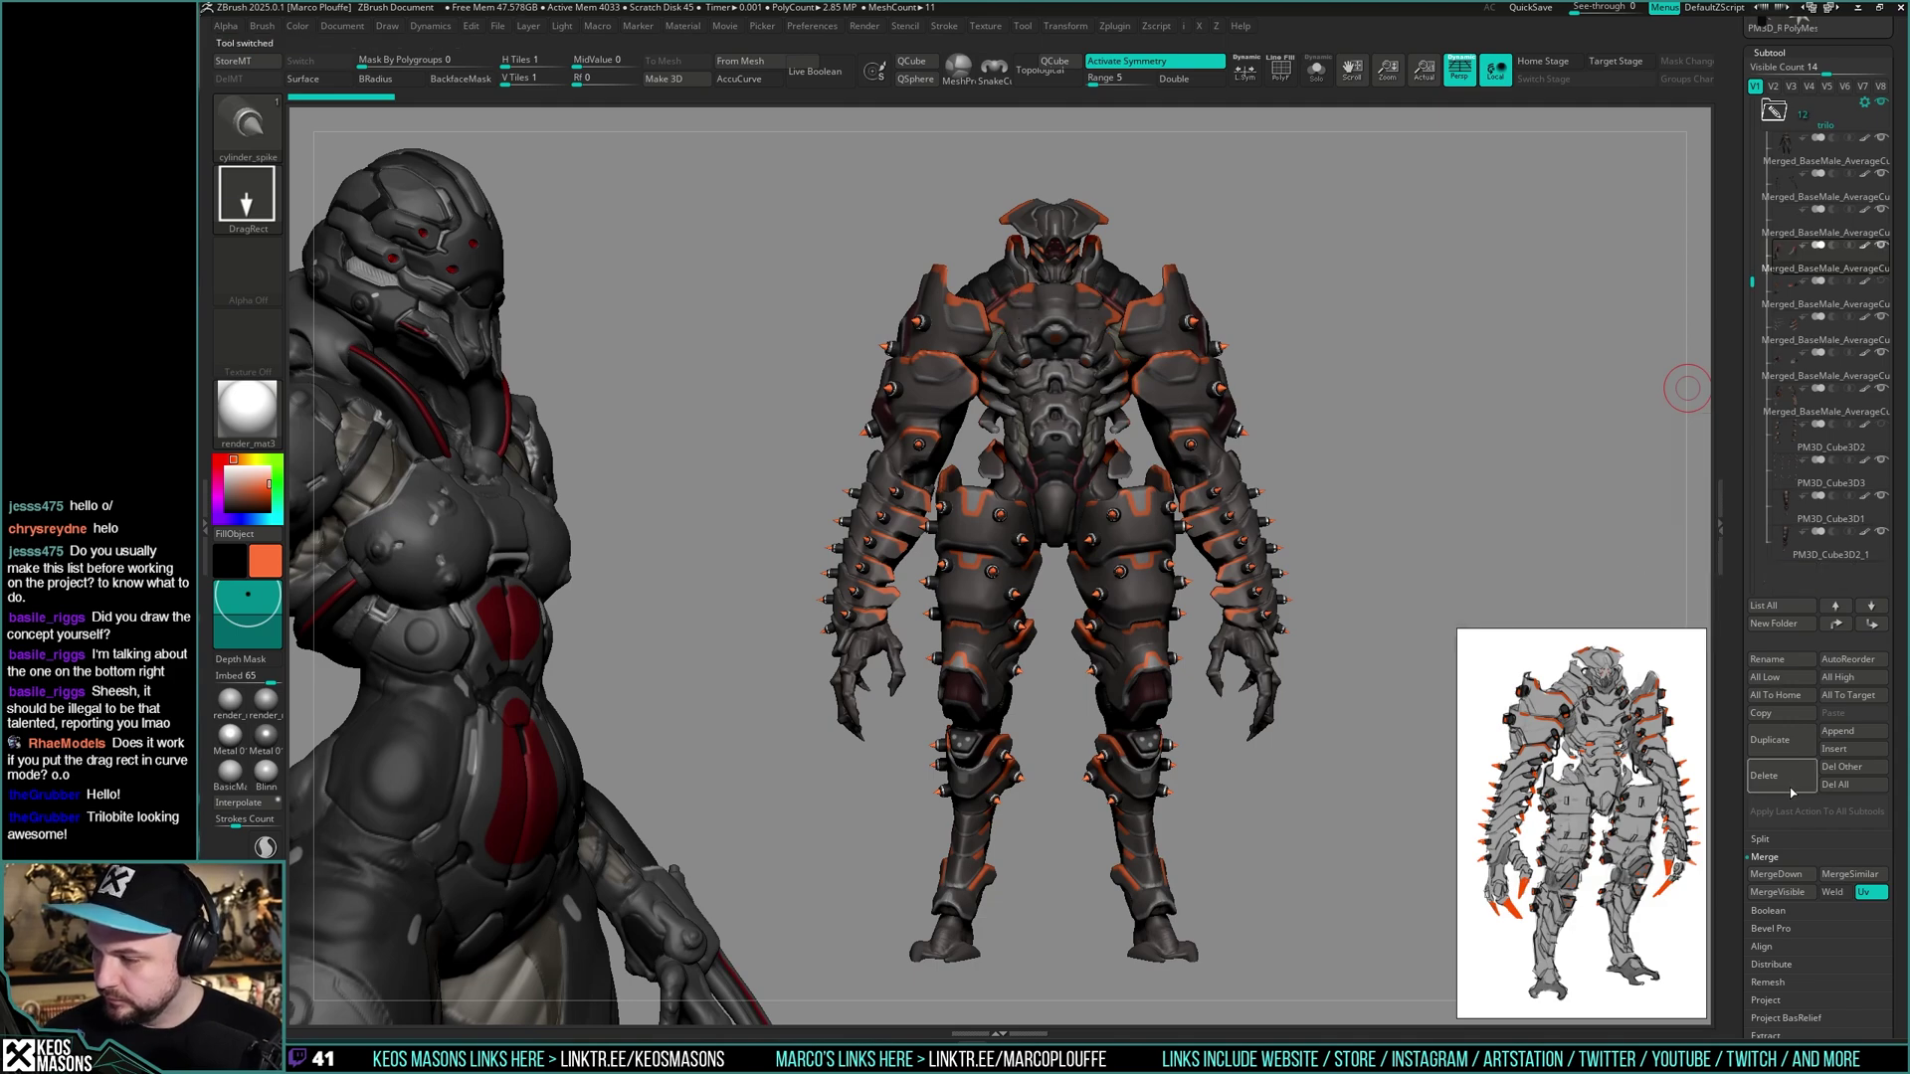
# - Isolate the remaining spike subtools to check them, and examine the spike layout on the full figure from several angles
pyautogui.click(1791, 294)
pyautogui.hotkey('shift', 's')
pyautogui.hotkey('shift', 's')
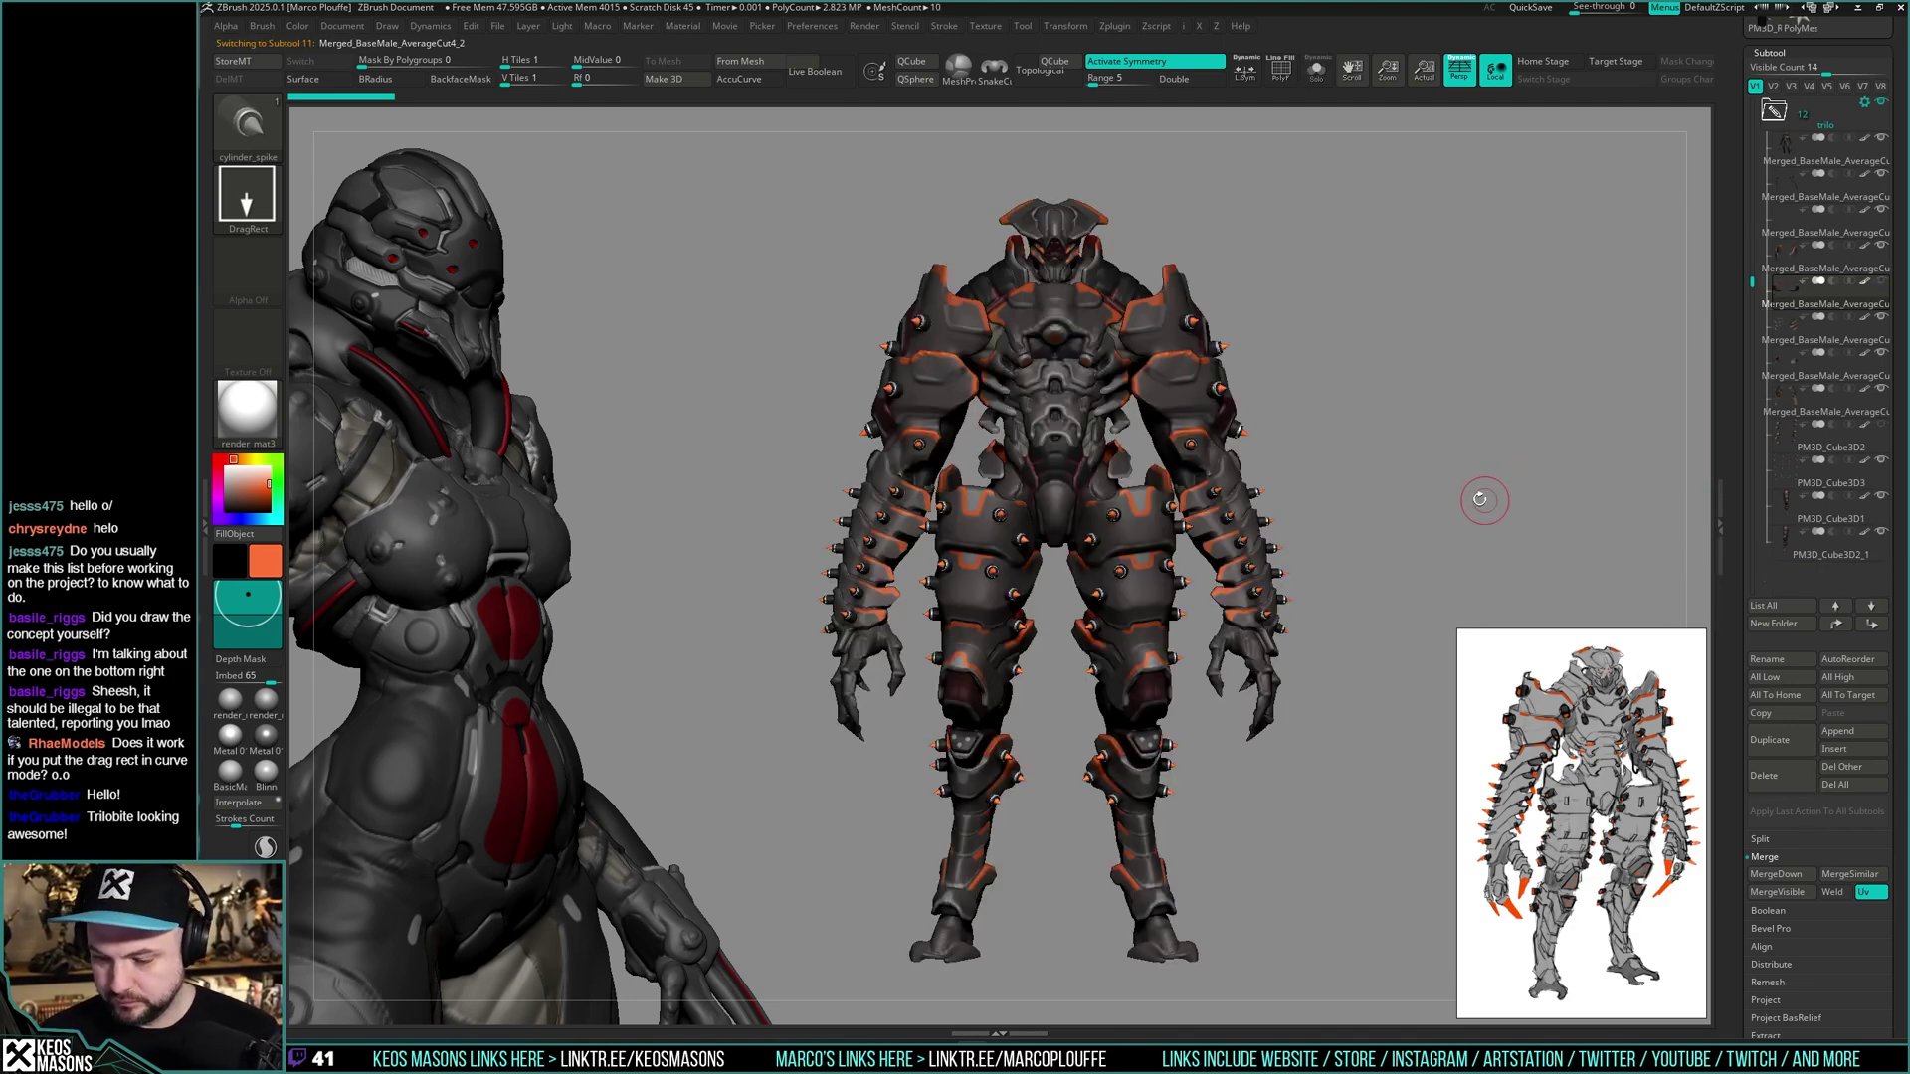
pyautogui.moveTo(1485, 499)
pyautogui.mouseDown()
pyautogui.moveTo(1599, 482)
pyautogui.moveTo(1518, 460)
pyautogui.moveTo(1368, 495)
pyautogui.moveTo(1526, 438)
pyautogui.moveTo(1478, 464)
pyautogui.mouseUp()
pyautogui.hotkey('shift', 's')
pyautogui.click(1791, 259)
pyautogui.hotkey('shift', 's')
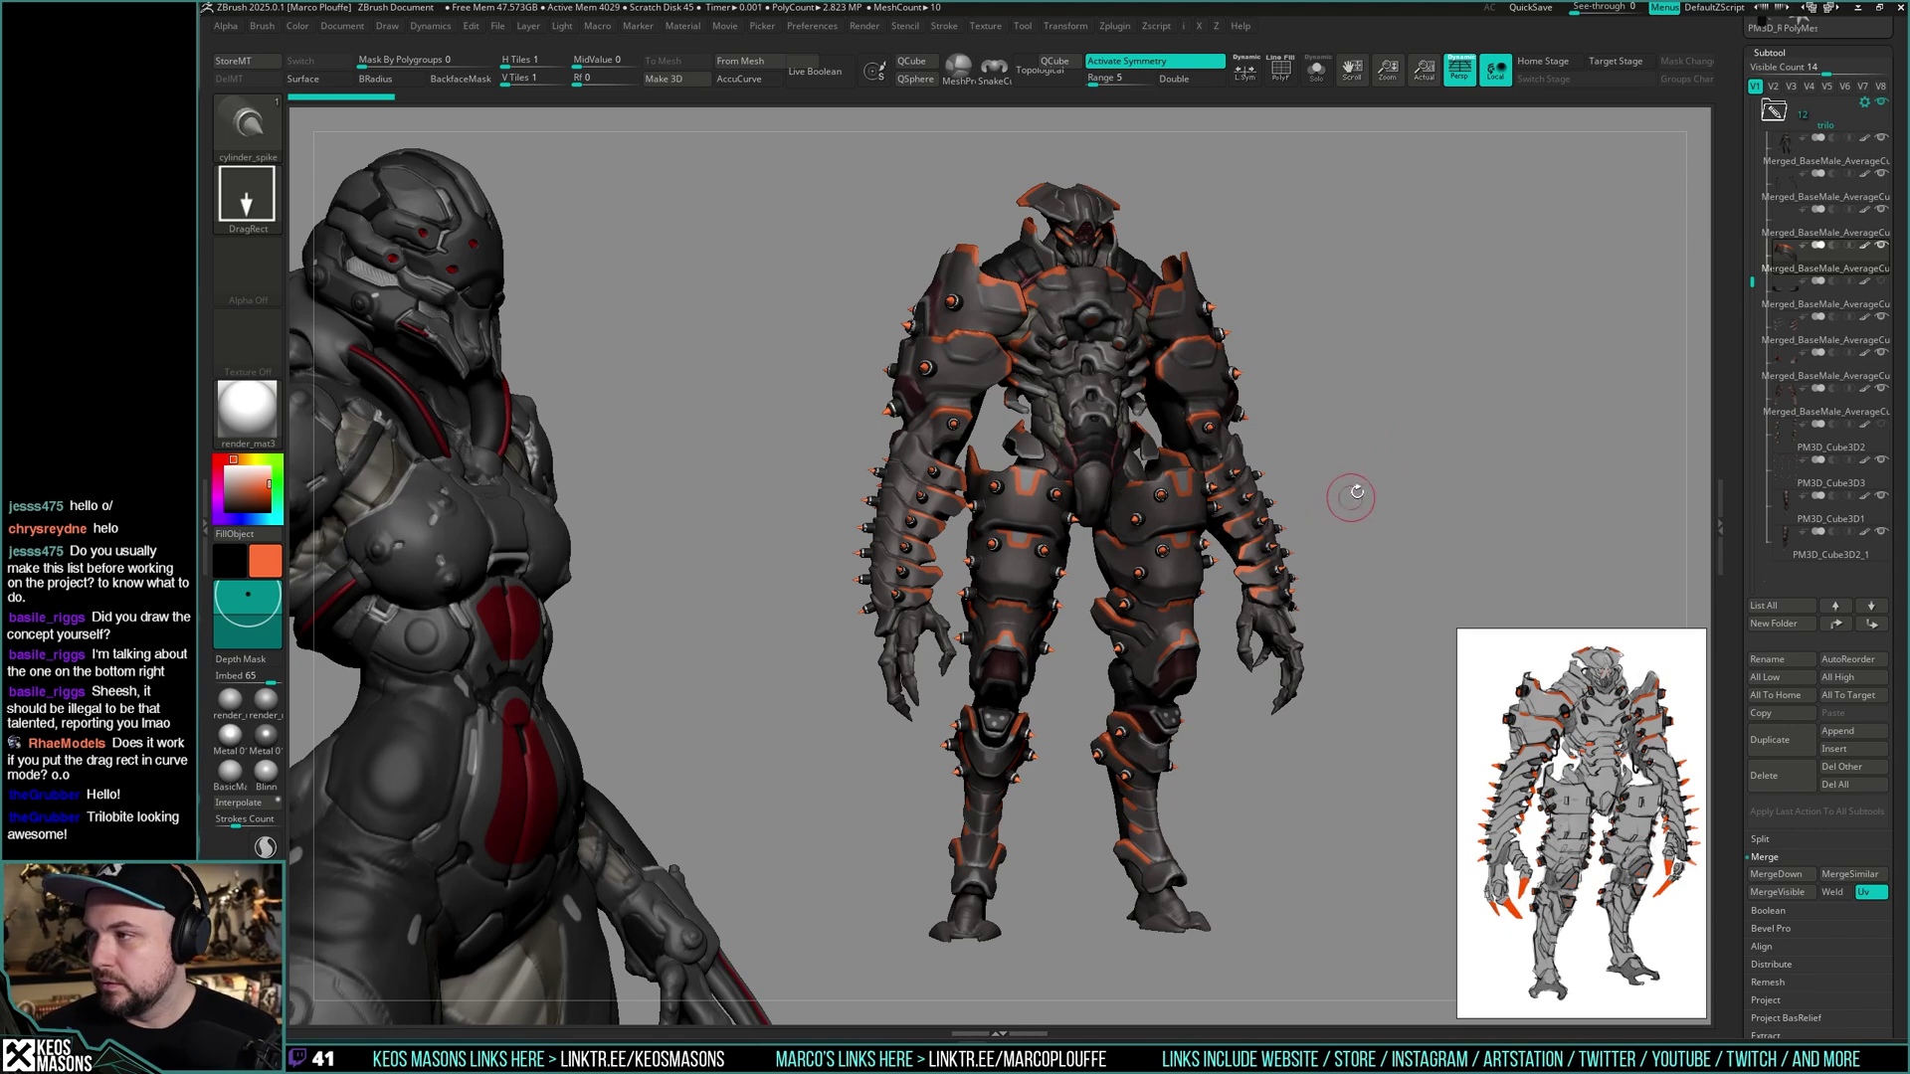
pyautogui.moveTo(1357, 492)
pyautogui.mouseDown()
pyautogui.moveTo(1331, 491)
pyautogui.moveTo(1356, 461)
pyautogui.moveTo(1359, 478)
pyautogui.mouseUp()
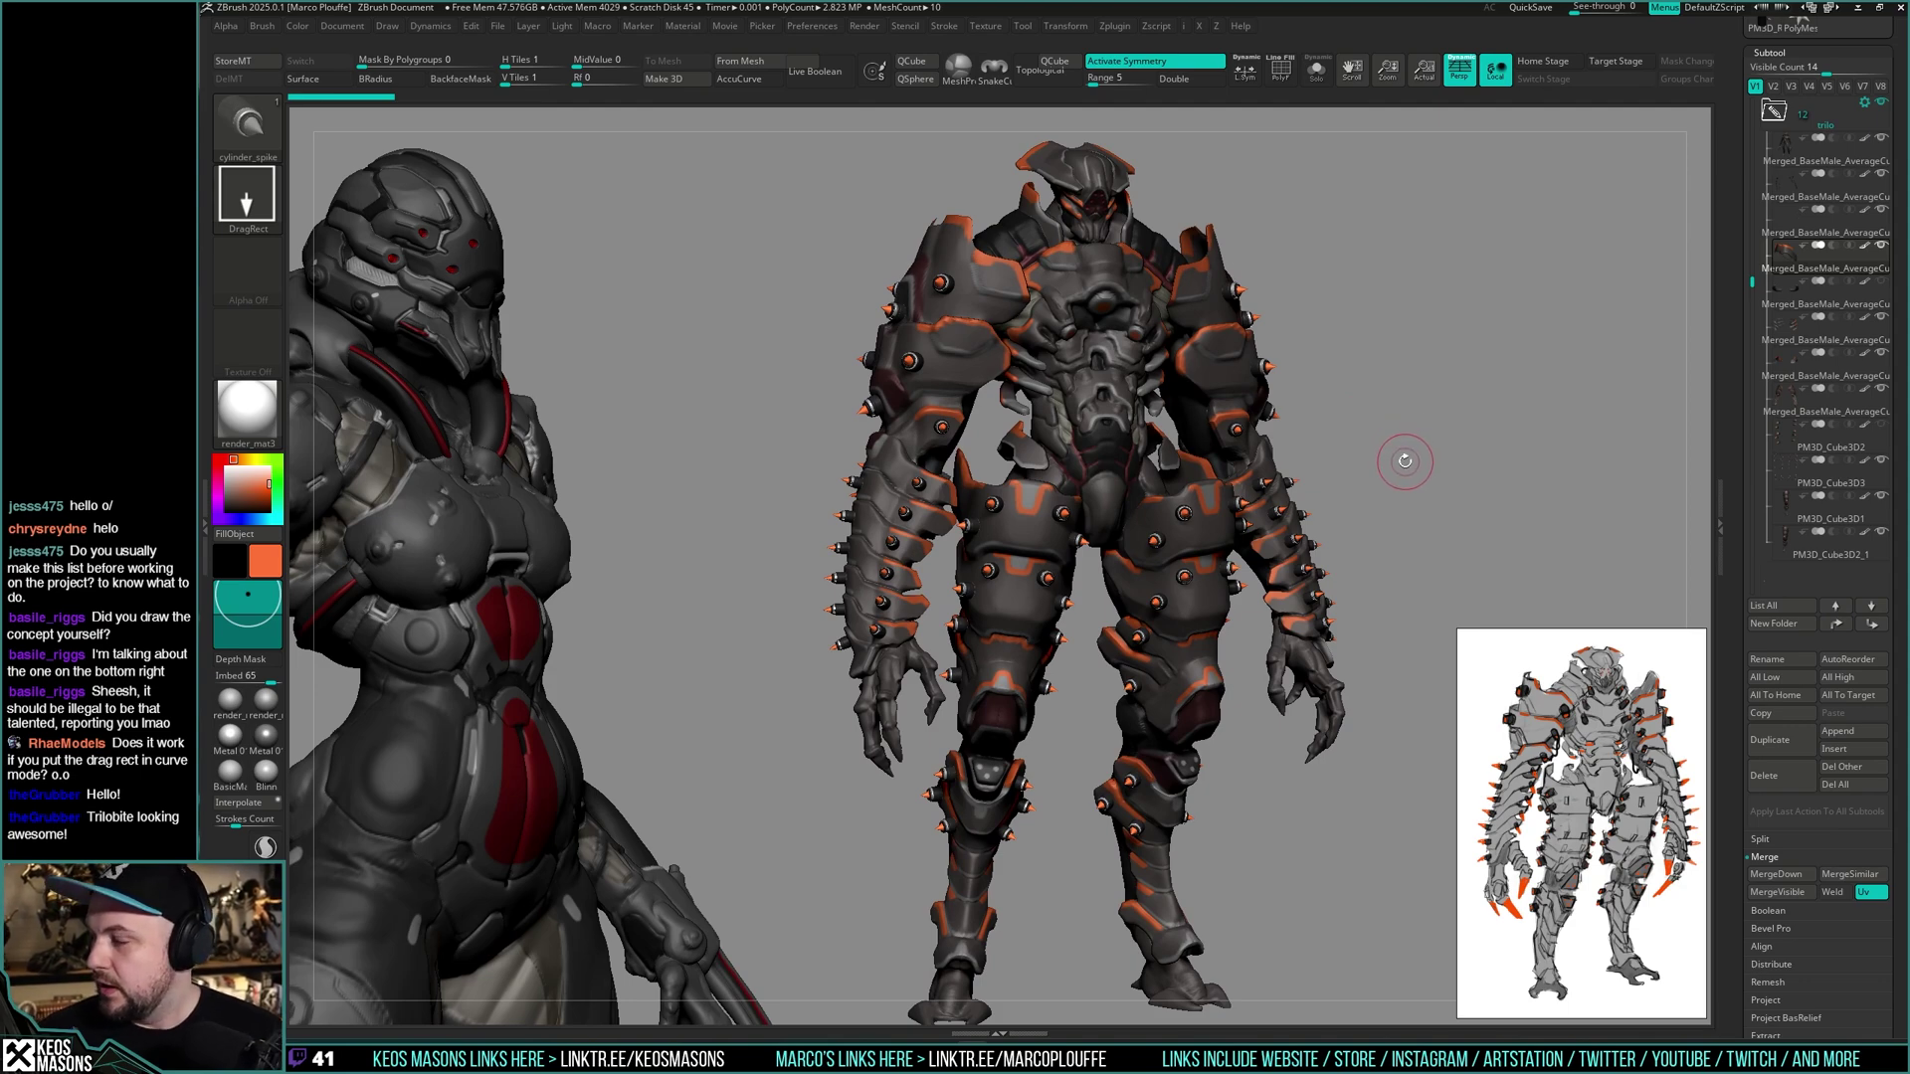
pyautogui.moveTo(1403, 464); pyautogui.dragTo(1398, 479)
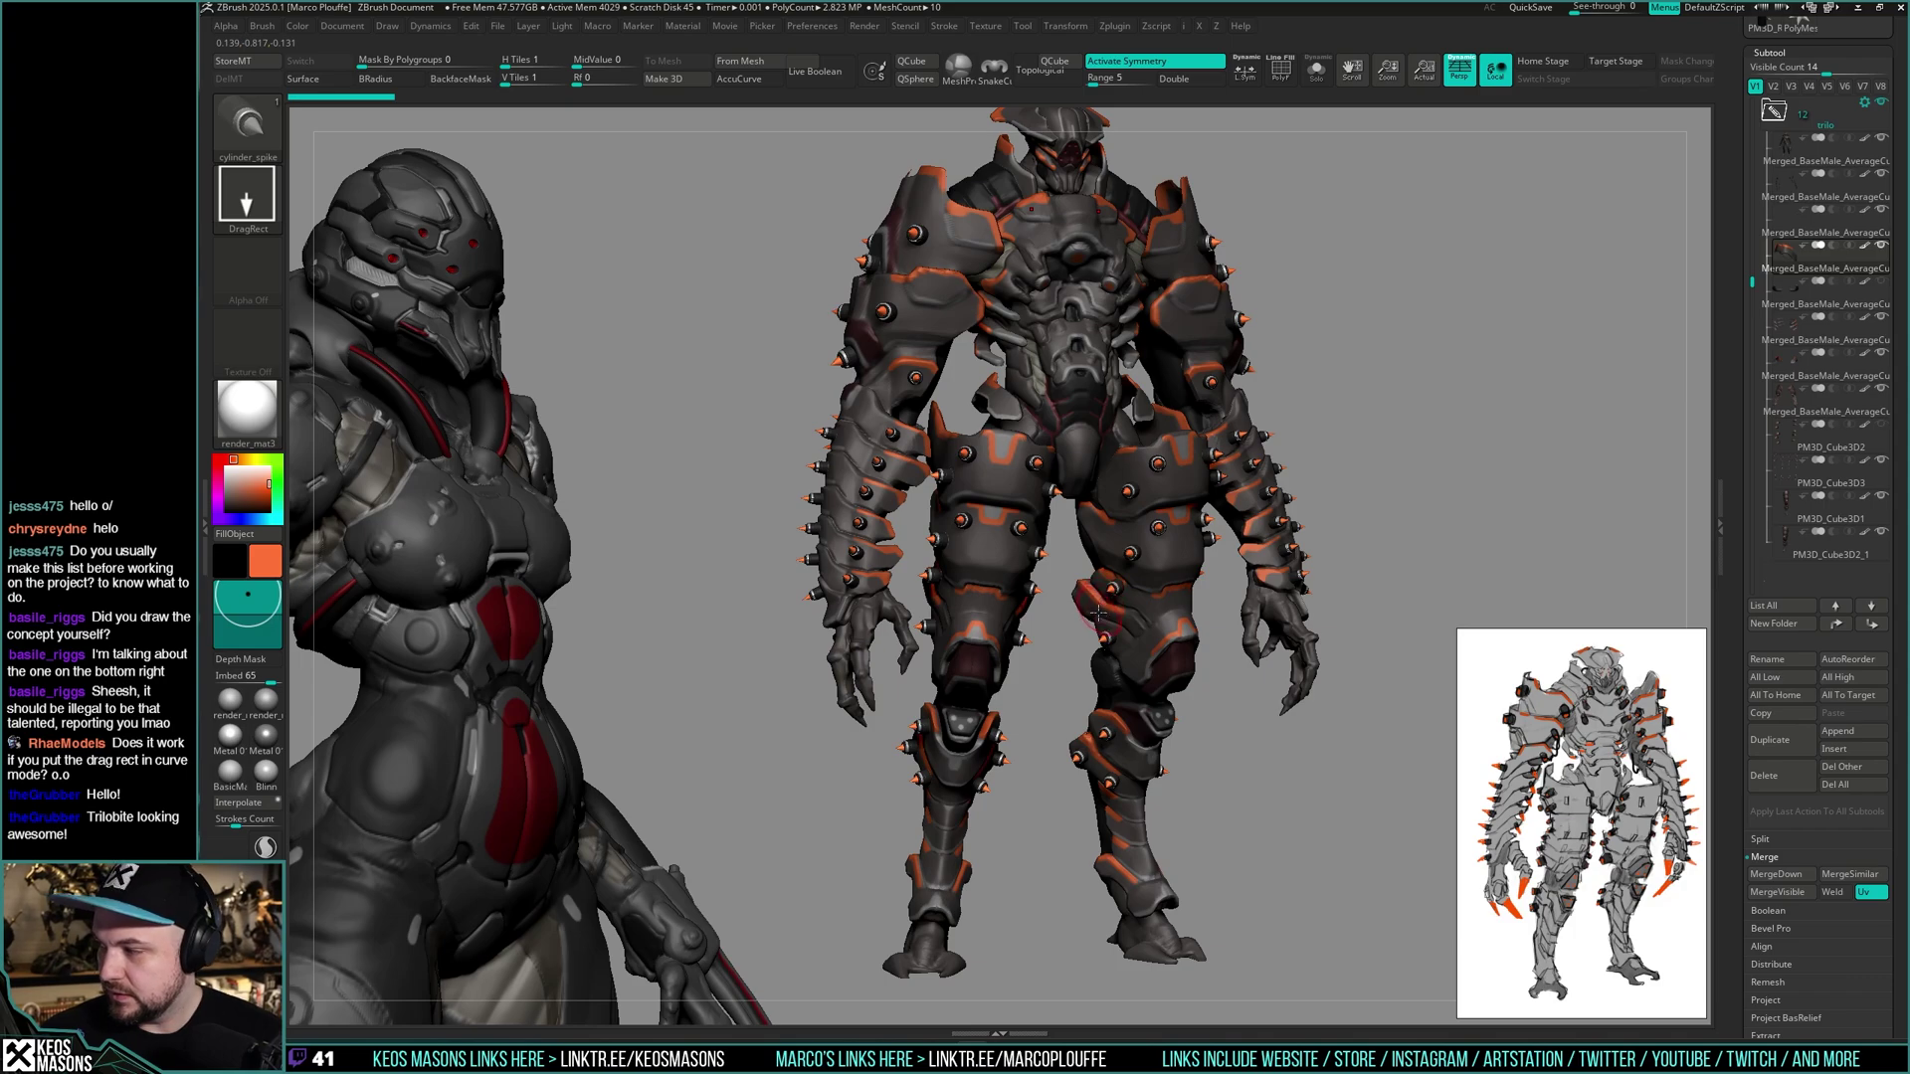
pyautogui.moveTo(1080, 588); pyautogui.dragTo(1328, 459)
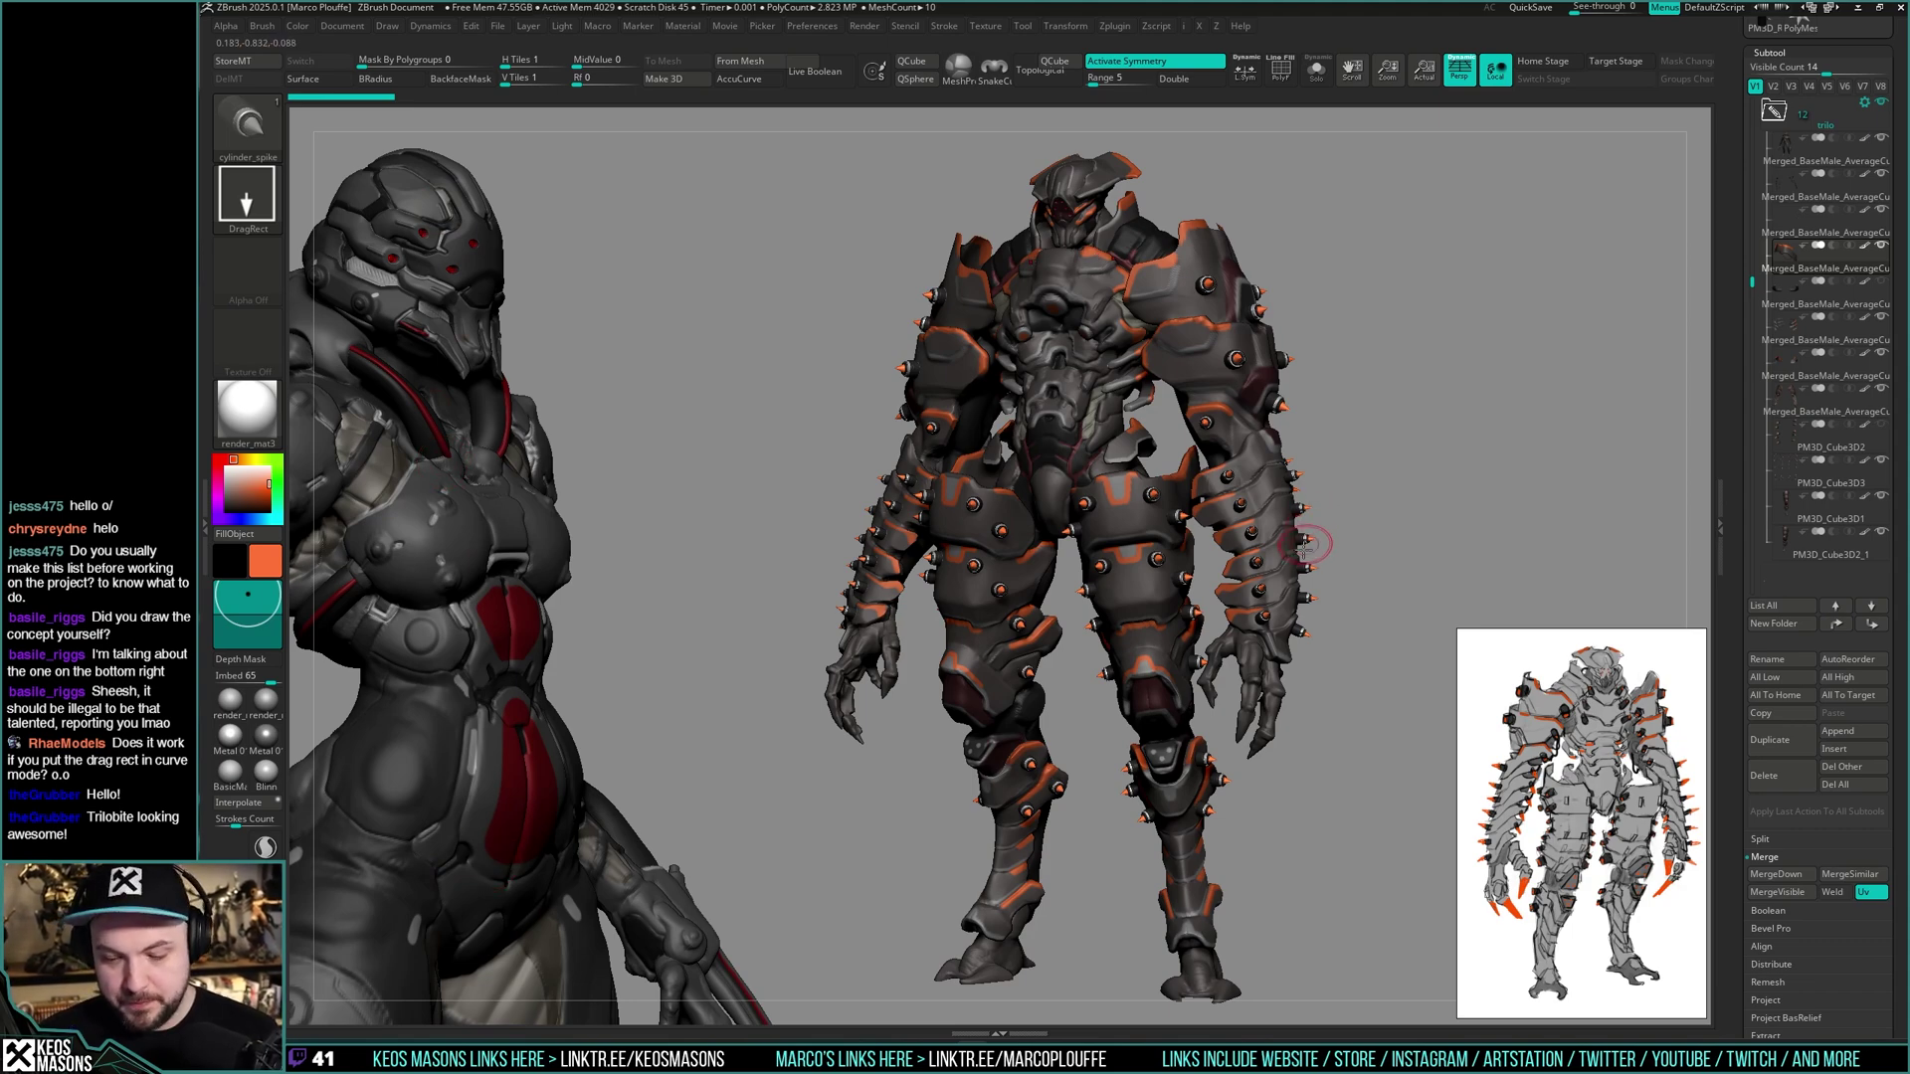
# - Try placing a spike on the back of the creature's hand
pyautogui.moveTo(1298, 557); pyautogui.dragTo(1141, 595, button='right')
pyautogui.keyDown('ctrl'); pyautogui.moveTo(979, 540); pyautogui.dragTo(1057, 488, button='right'); pyautogui.keyUp('ctrl')
pyautogui.rightClick(1005, 527)
pyautogui.click(1012, 574)
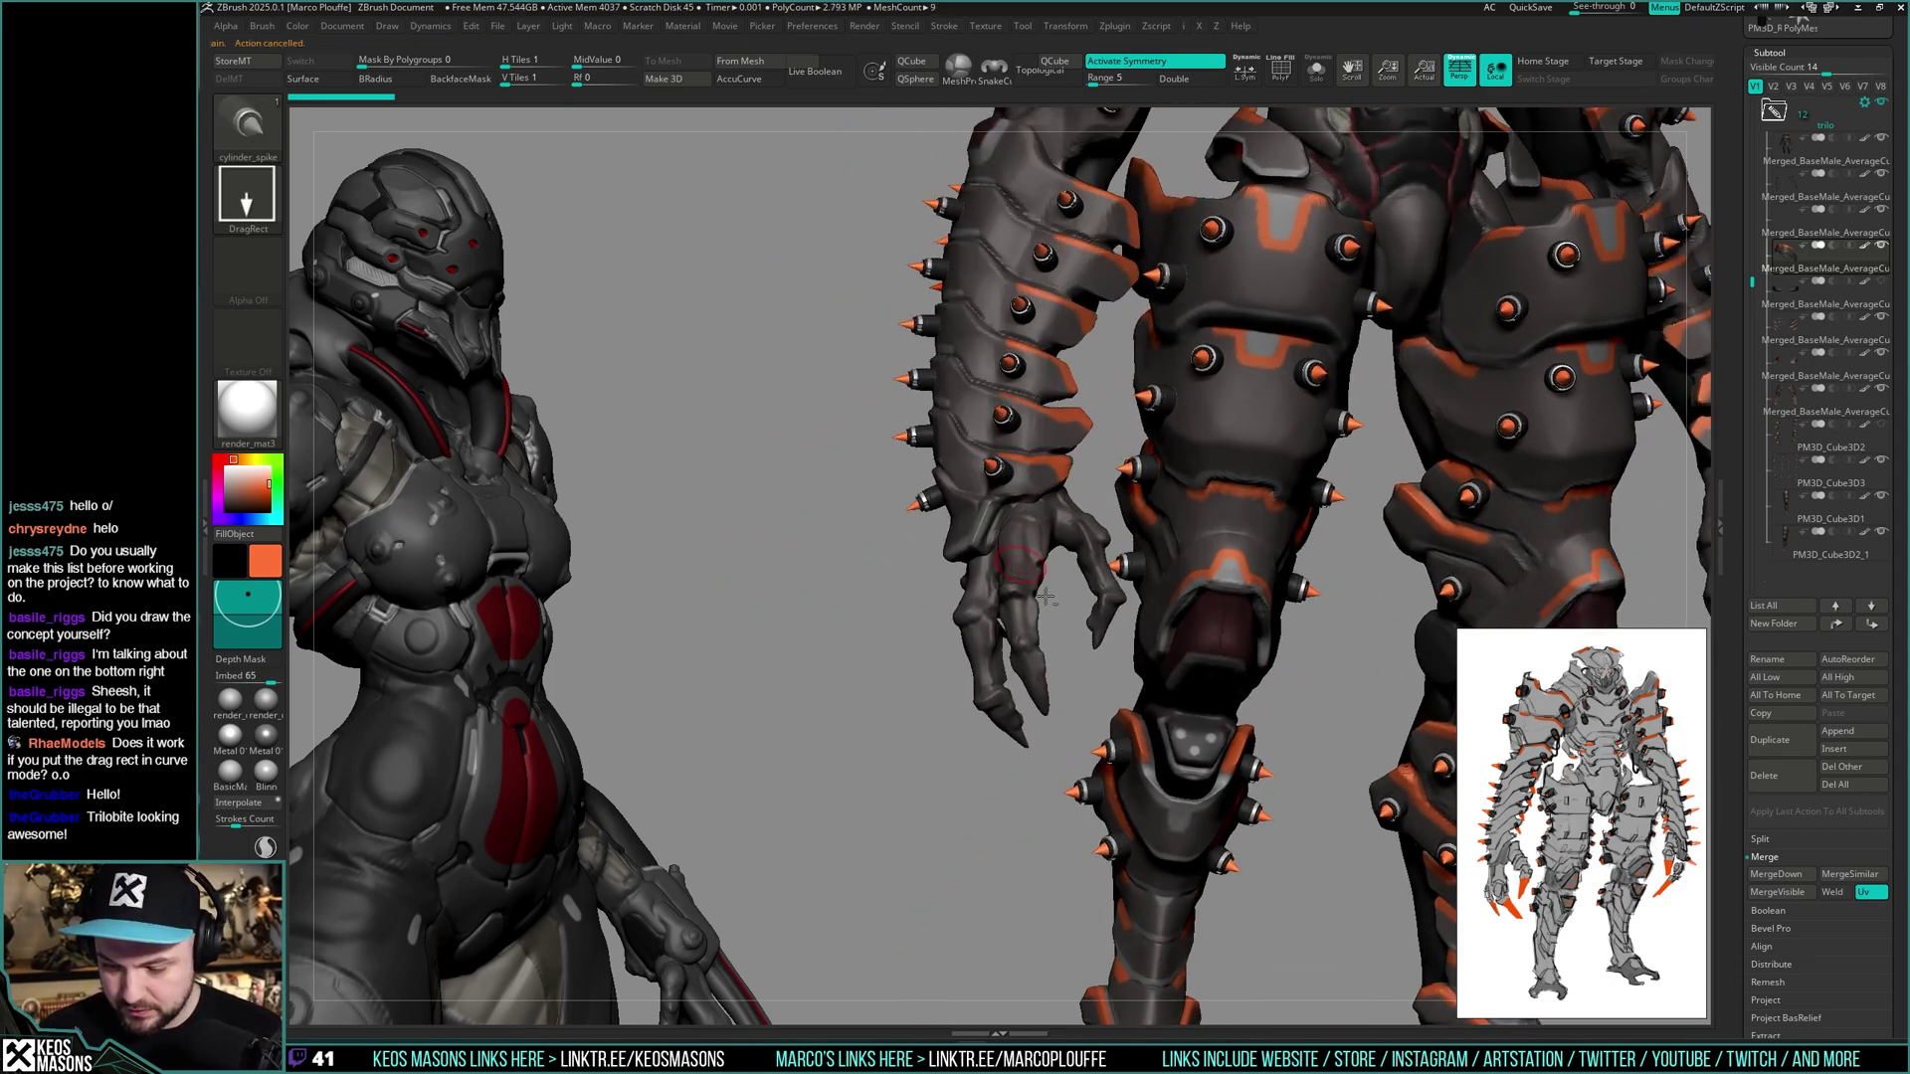
pyautogui.keyDown('ctrl'); pyautogui.moveTo(1012, 574); pyautogui.dragTo(1023, 576, button='right'); pyautogui.keyUp('ctrl')
pyautogui.hotkey('shift', 's')
pyautogui.rightClick(1087, 535)
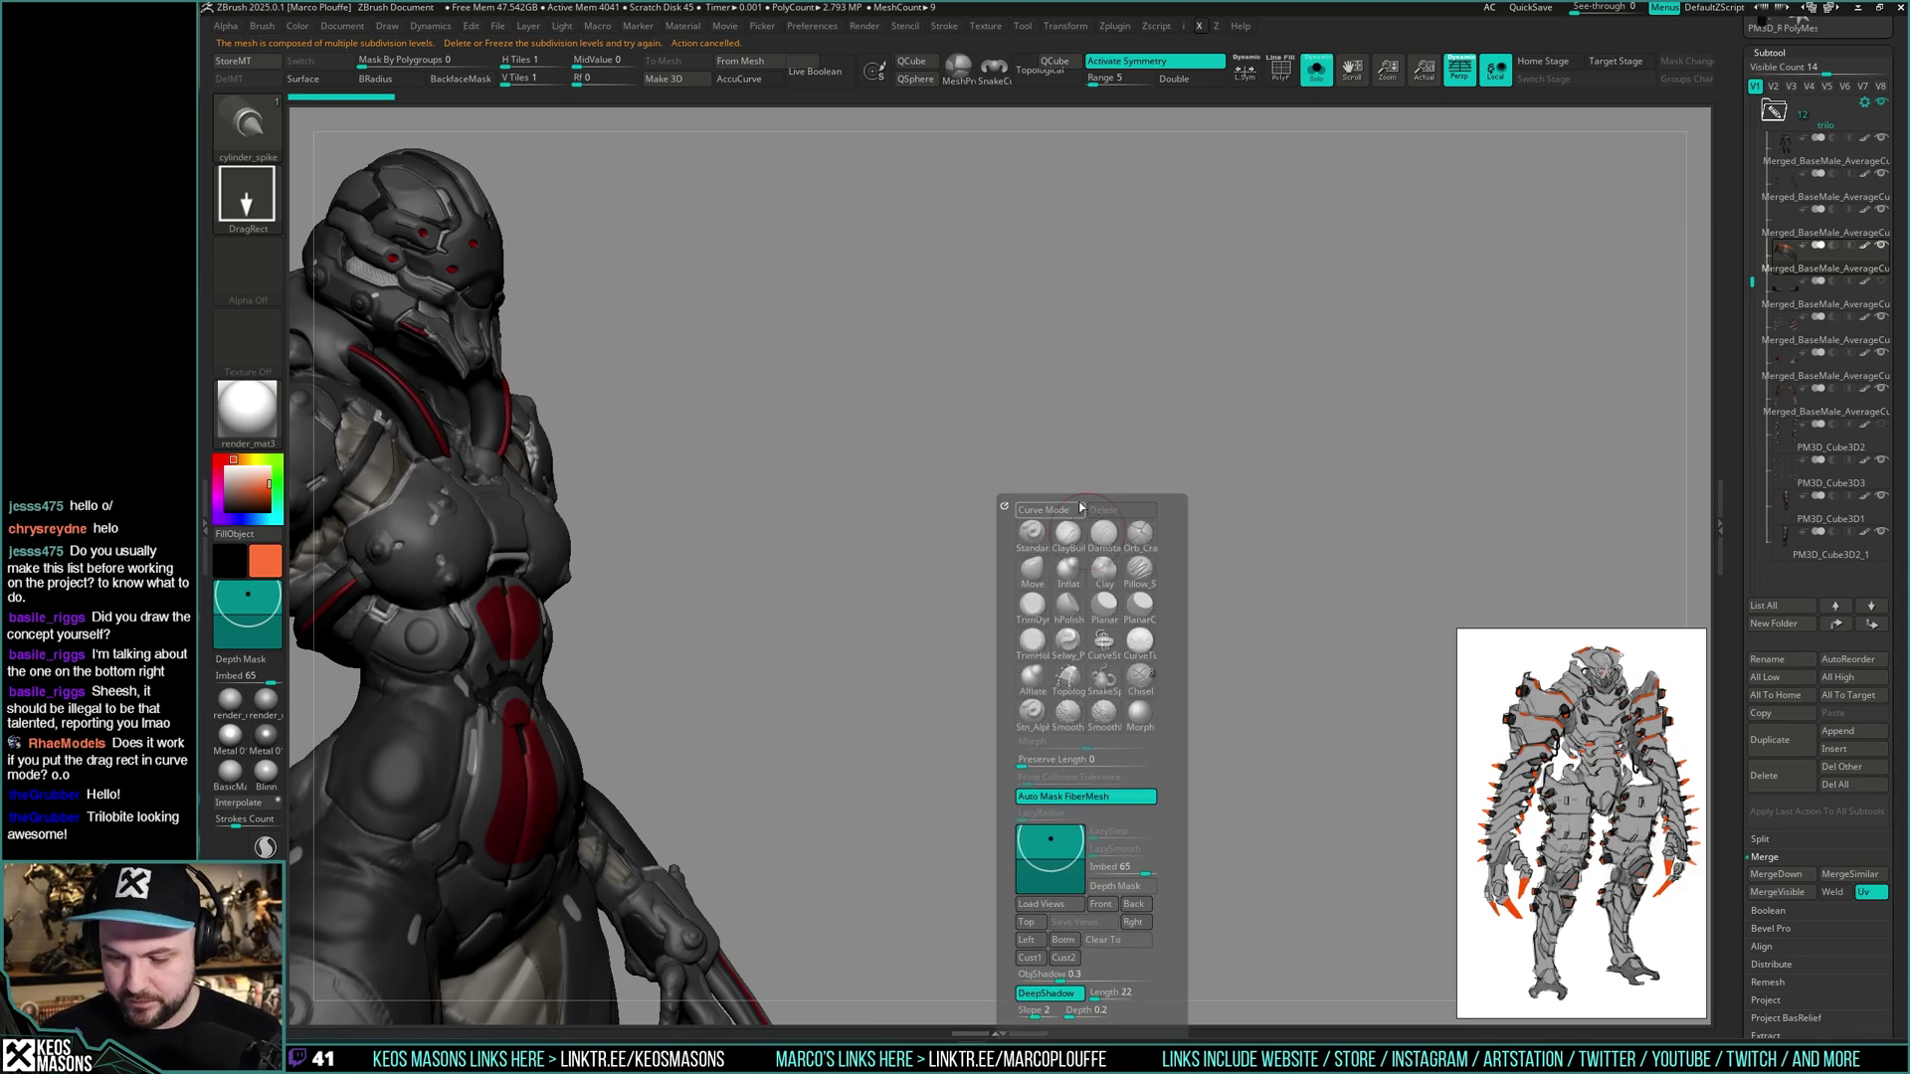
pyautogui.click(1087, 535)
pyautogui.hotkey('shift', 's')
# - Select another body subtool, reframe the full figure and save the tool as trilo_06.ztl in the trilobite folder
pyautogui.keyDown('alt'); pyautogui.click(898, 606); pyautogui.keyUp('alt')
pyautogui.moveTo(898, 647)
pyautogui.keyDown('ctrl'); pyautogui.mouseDown(button='right')
pyautogui.moveTo(902, 566)
pyautogui.moveTo(1274, 464)
pyautogui.moveTo(1373, 482)
pyautogui.mouseUp(button='right'); pyautogui.keyUp('ctrl')
pyautogui.hotkey('ctrl', 'shift', 't')
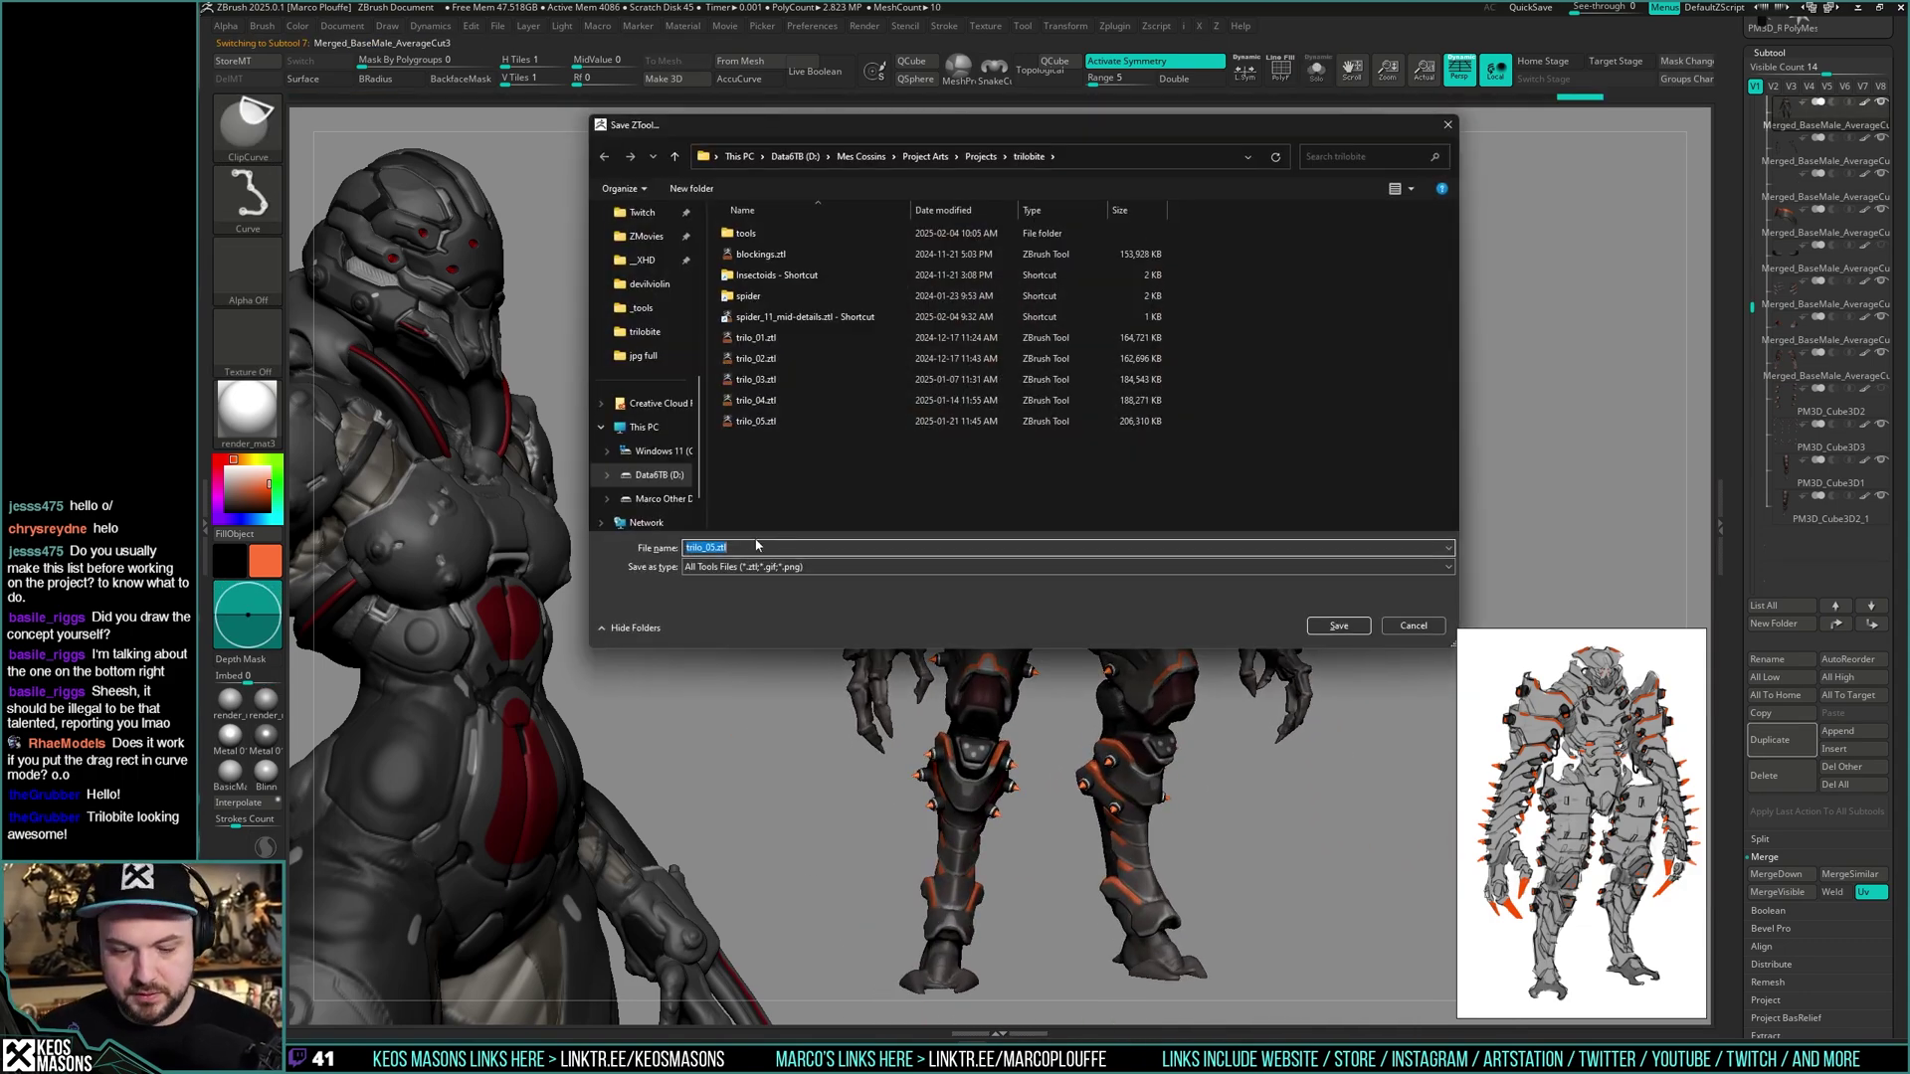
pyautogui.moveTo(715, 548); pyautogui.dragTo(709, 548)
pyautogui.write('6')
pyautogui.press('Return')
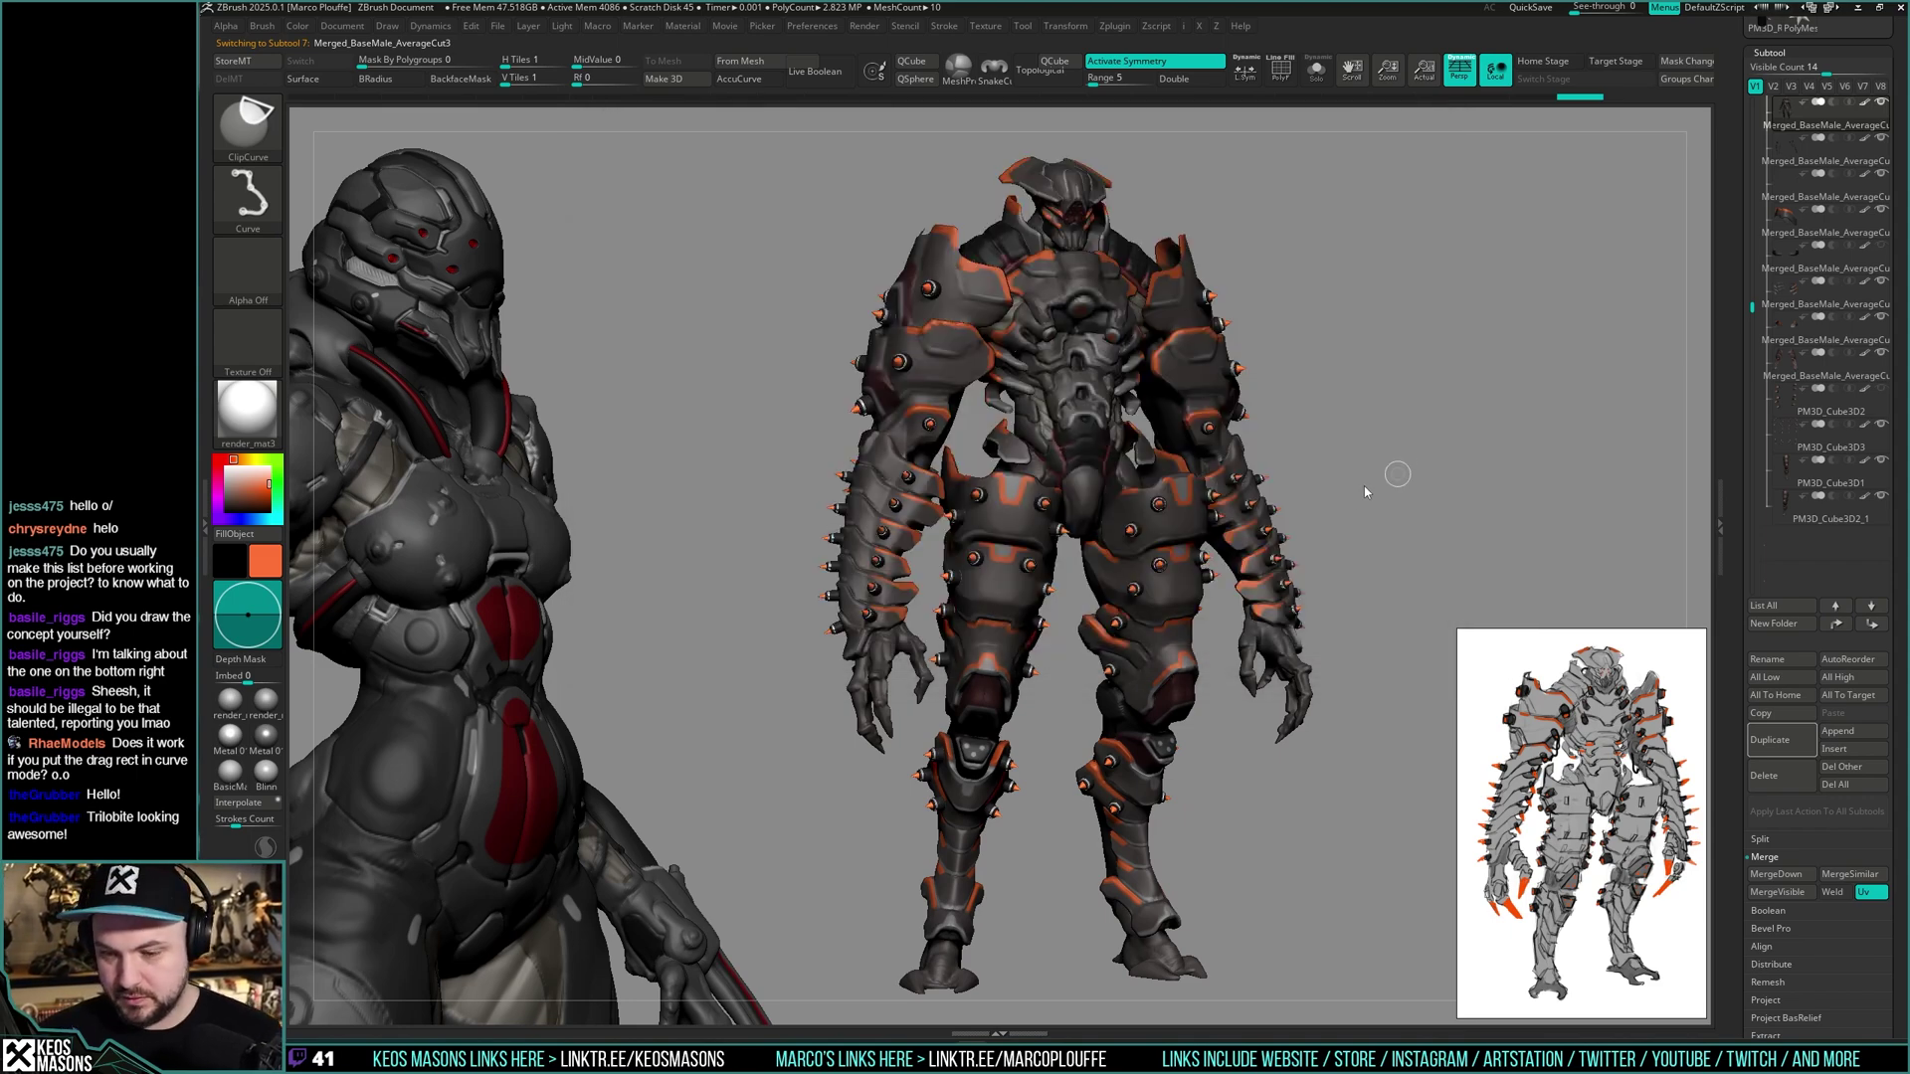
# - Load the Standard brush and pick up the orange of the thigh armour accents as the active paint colour
pyautogui.moveTo(1364, 491); pyautogui.dragTo(1357, 504)
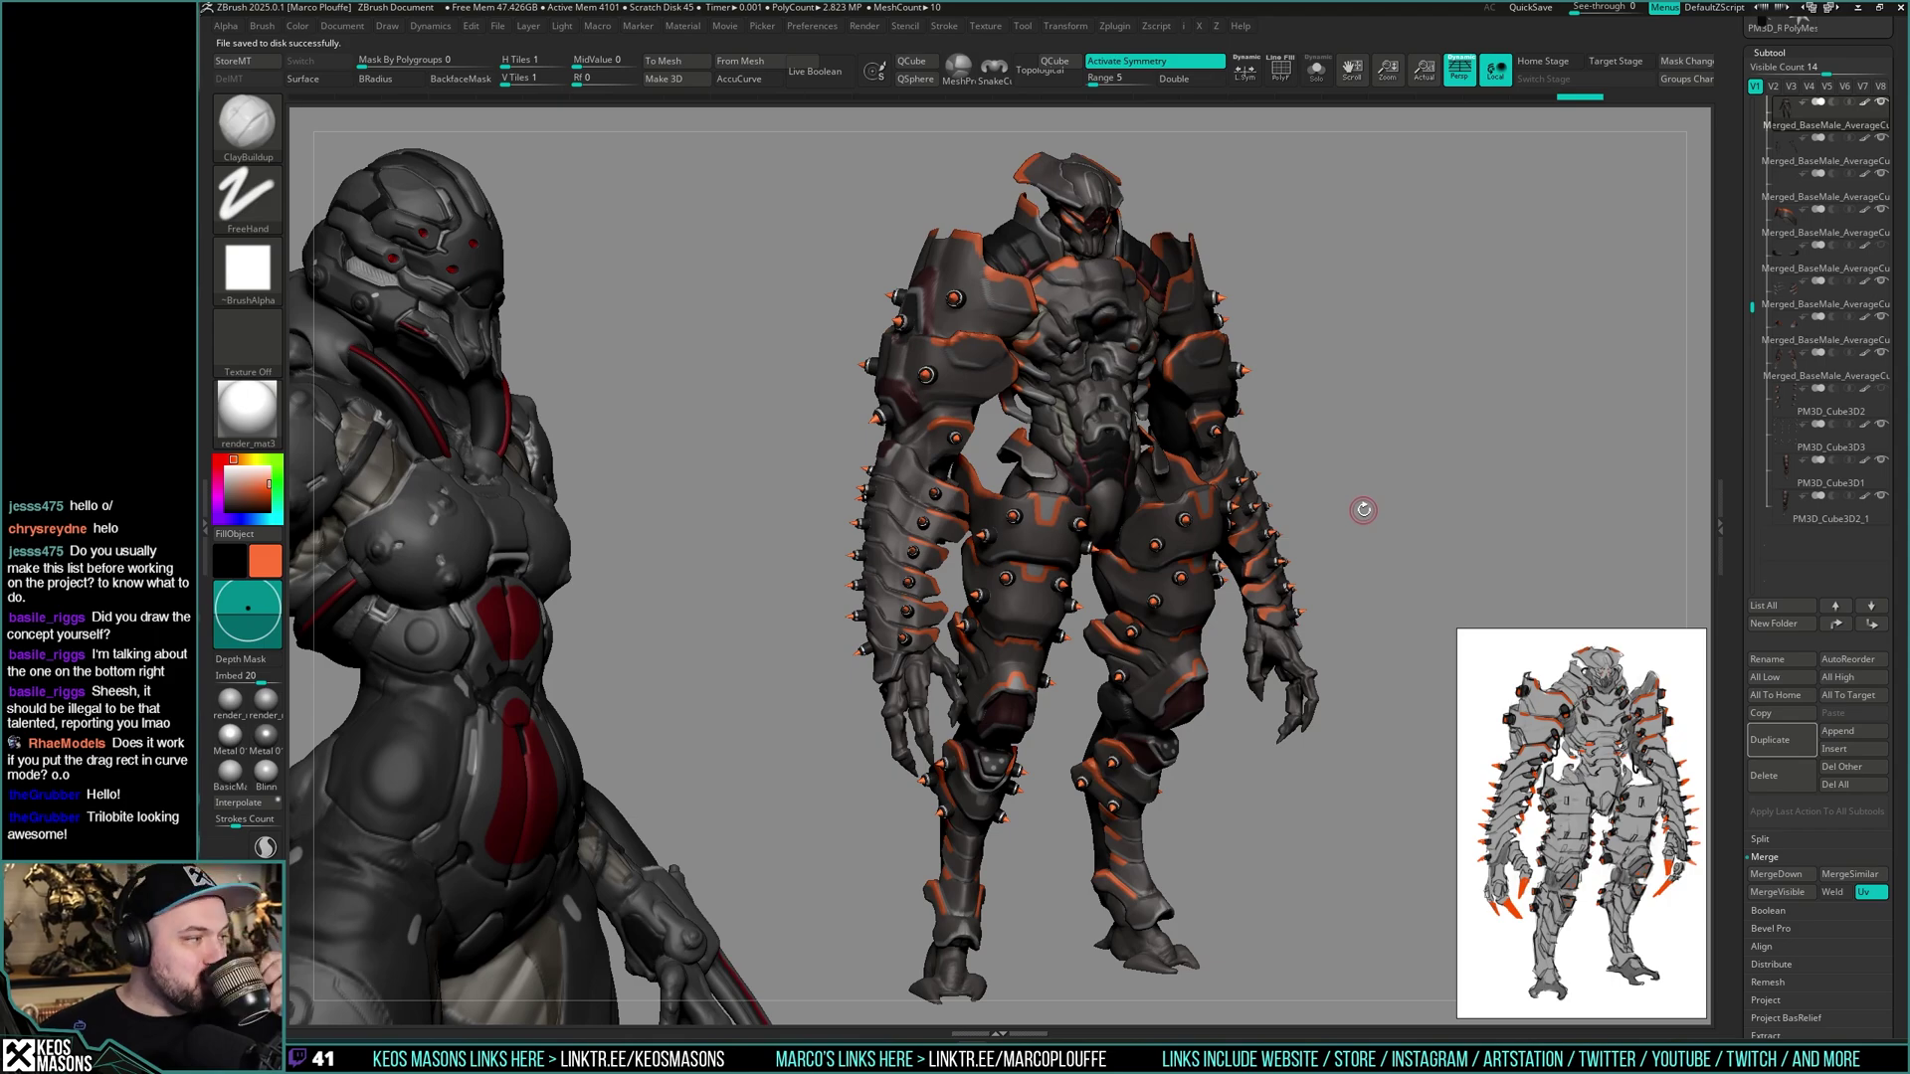
pyautogui.moveTo(1432, 471); pyautogui.dragTo(1192, 573)
pyautogui.moveTo(1192, 573); pyautogui.dragTo(1018, 646, button='right')
pyautogui.moveTo(1018, 647); pyautogui.dragTo(1017, 601)
pyautogui.press('space')
pyautogui.click(957, 535)
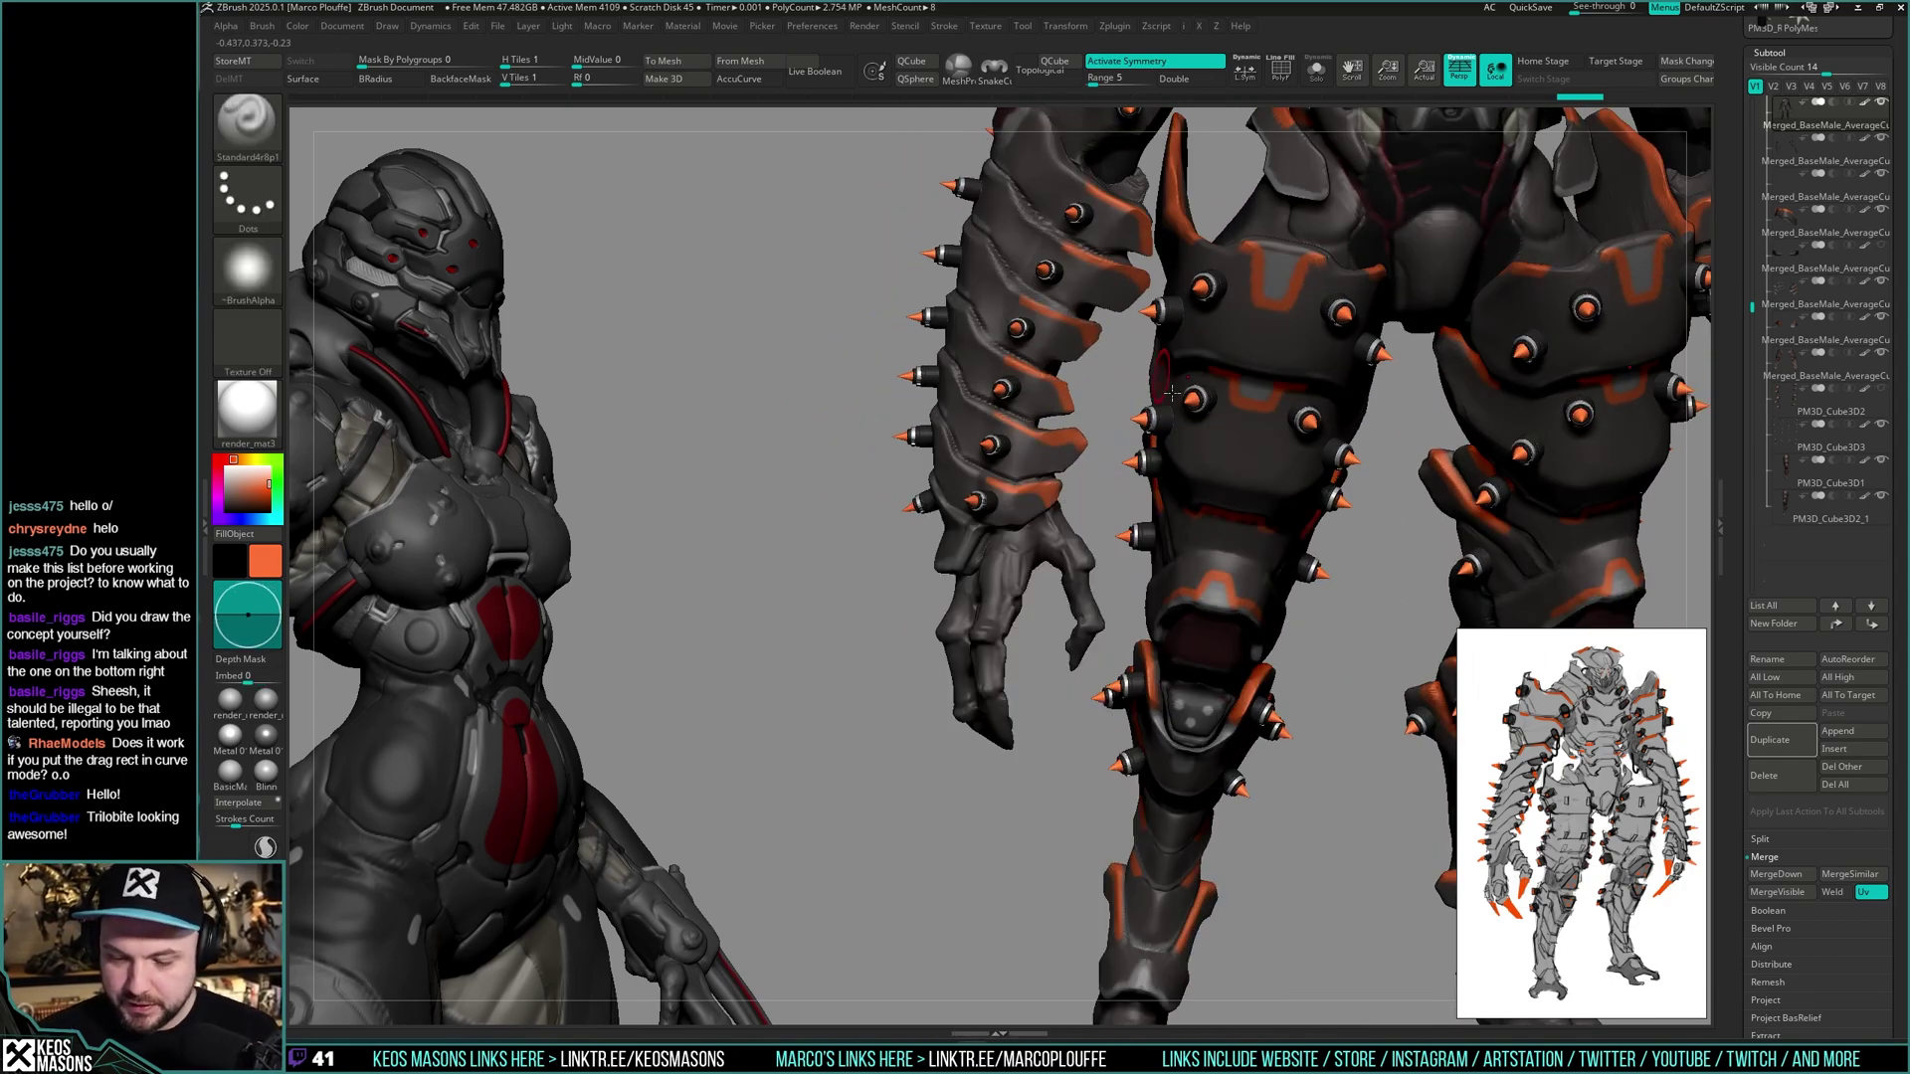
pyautogui.rightClick(982, 614)
pyautogui.press('space')
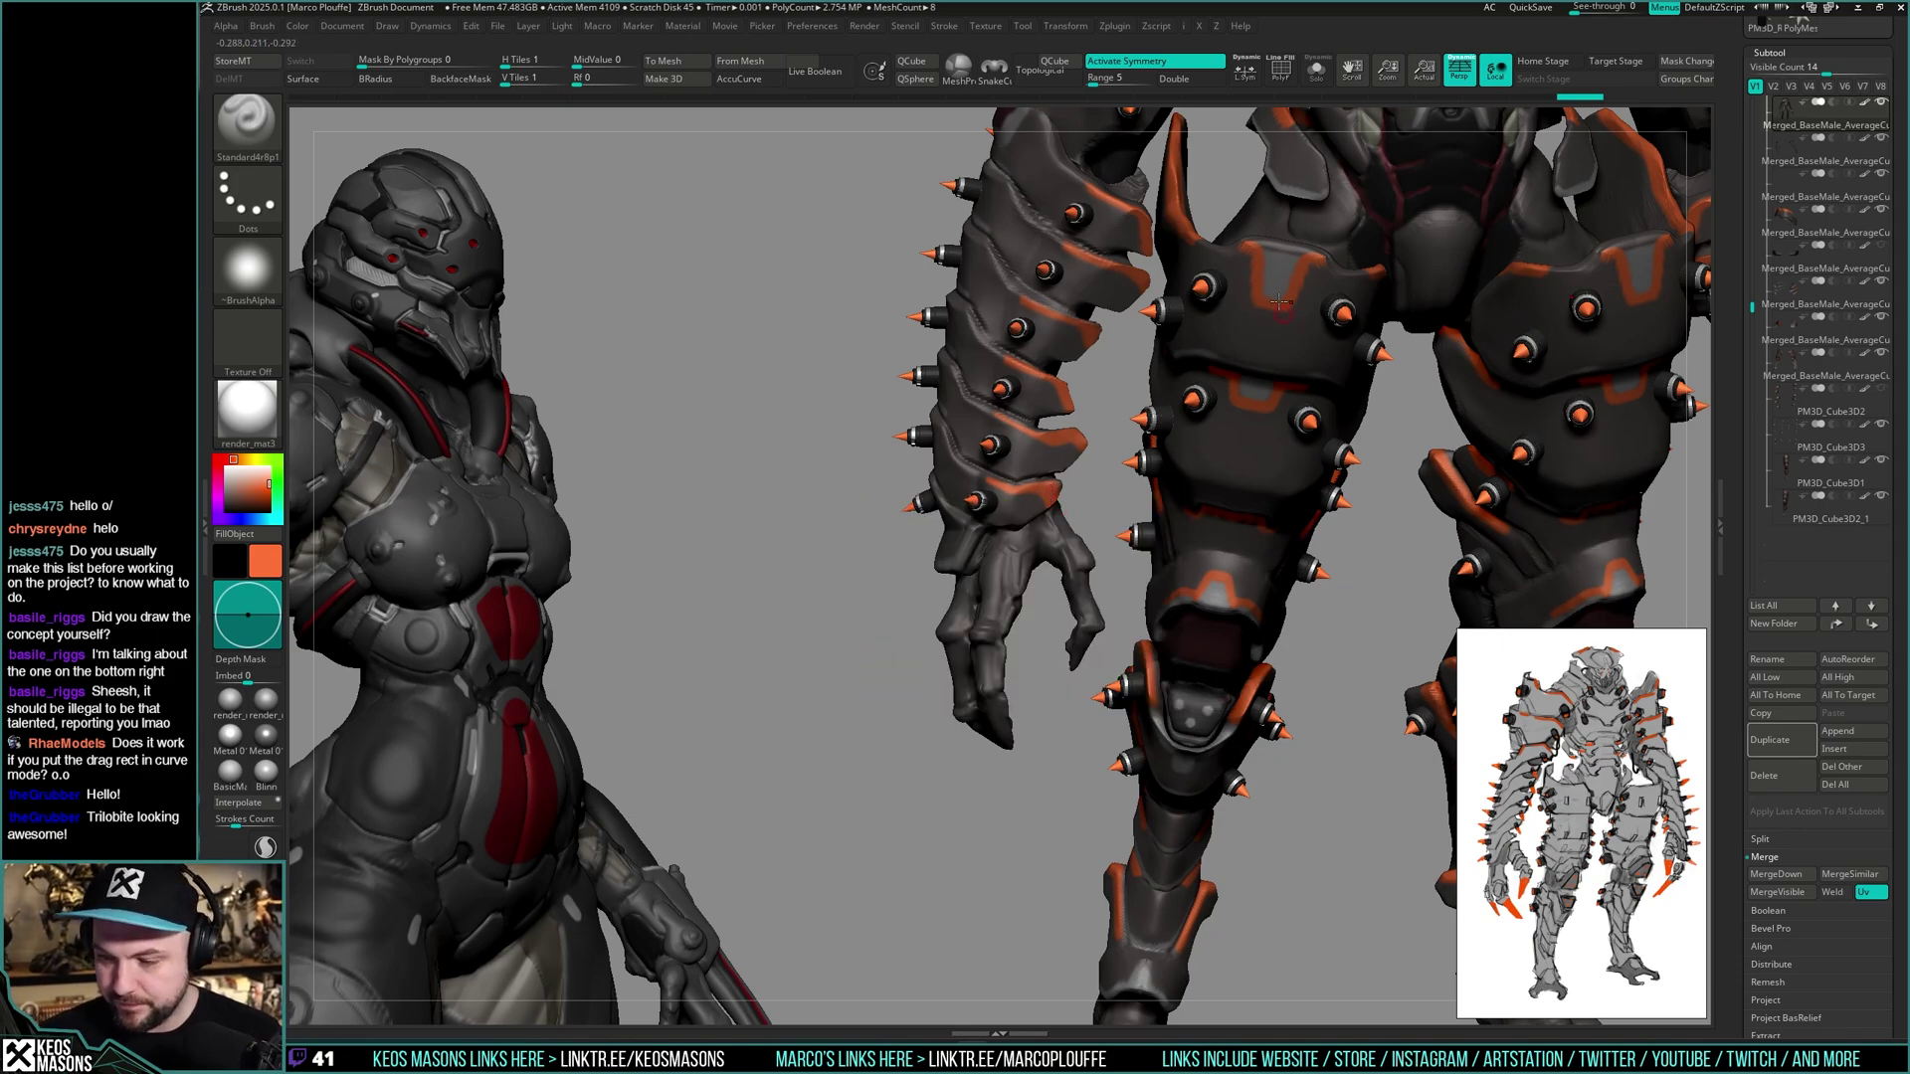
pyautogui.press('v')
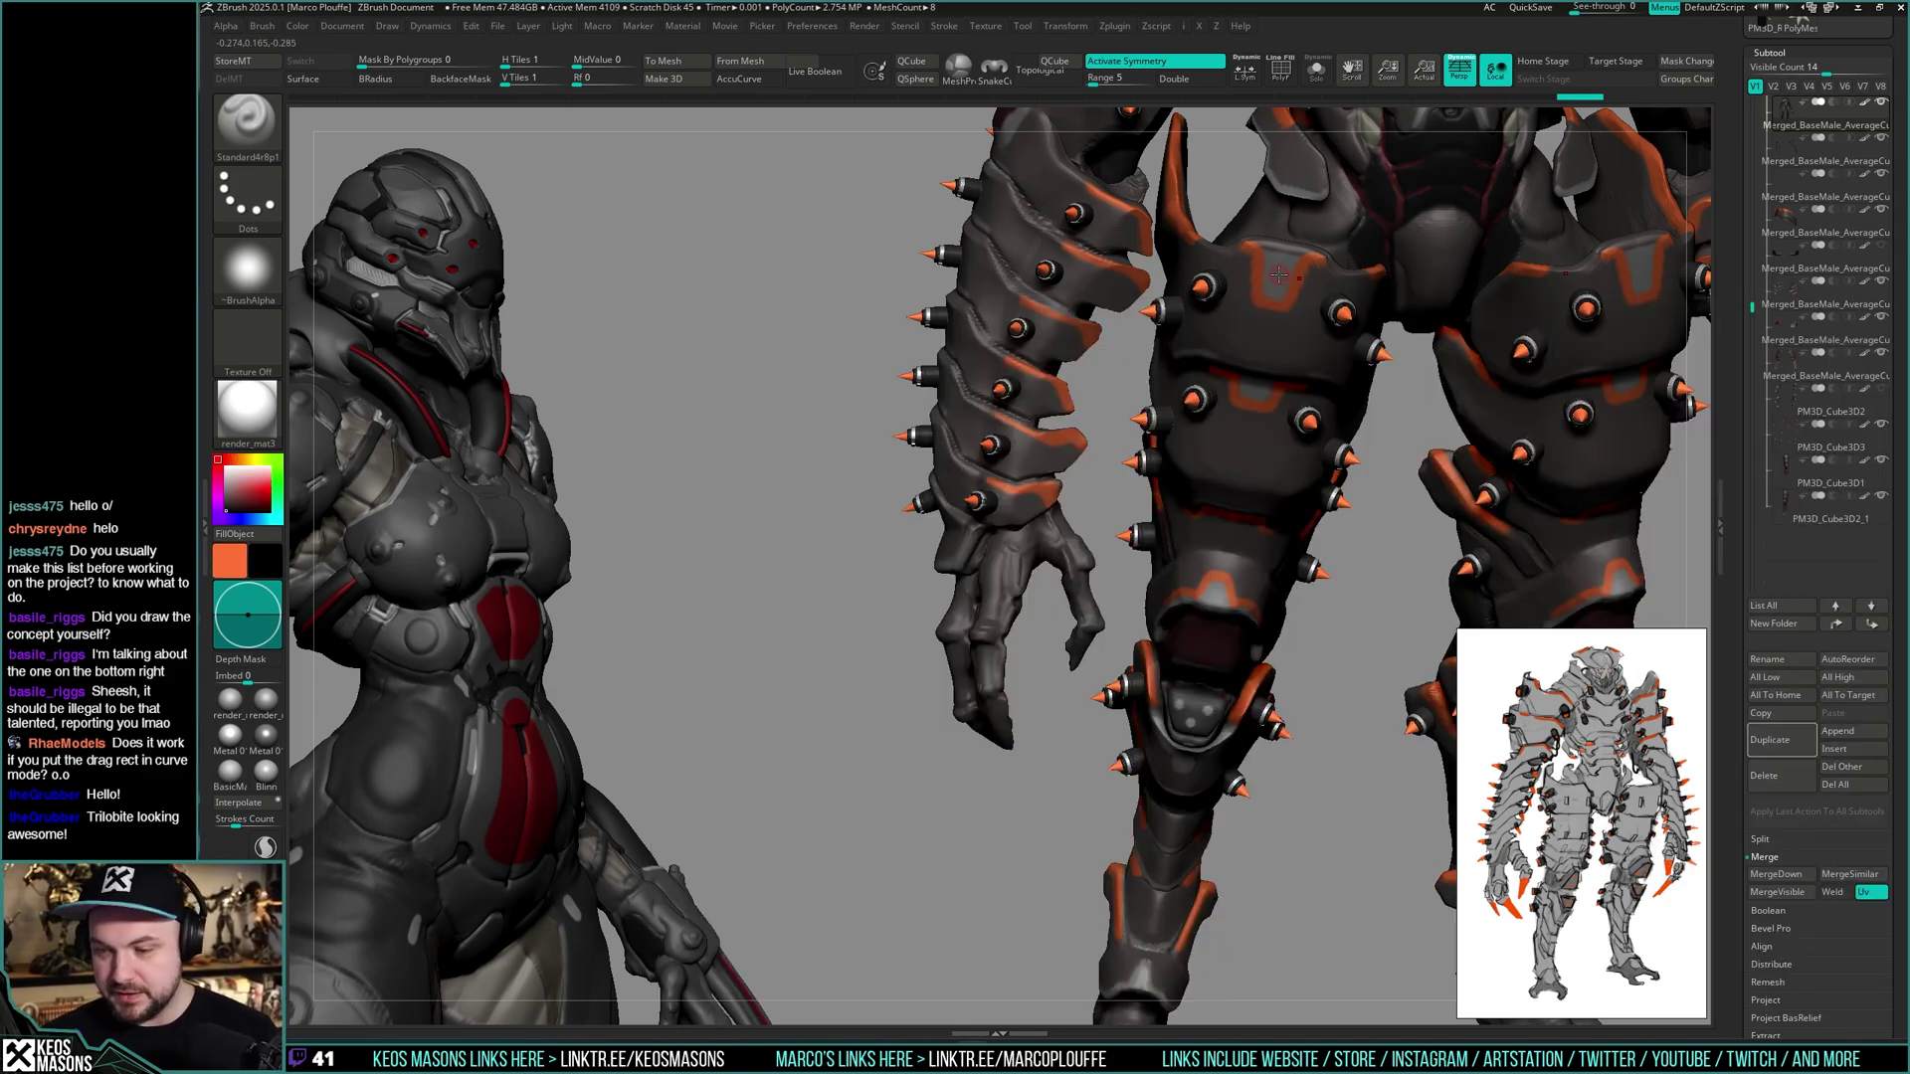
# - Polypaint the creature's fingertip claws orange, sampling the hand's dark grey to tidy where the colours meet
pyautogui.moveTo(1280, 275)
pyautogui.mouseDown(button='right')
pyautogui.moveTo(1277, 348)
pyautogui.moveTo(1224, 329)
pyautogui.moveTo(1255, 388)
pyautogui.moveTo(1059, 594)
pyautogui.moveTo(1144, 497)
pyautogui.moveTo(1449, 418)
pyautogui.moveTo(1428, 478)
pyautogui.moveTo(1447, 470)
pyautogui.mouseUp(button='right')
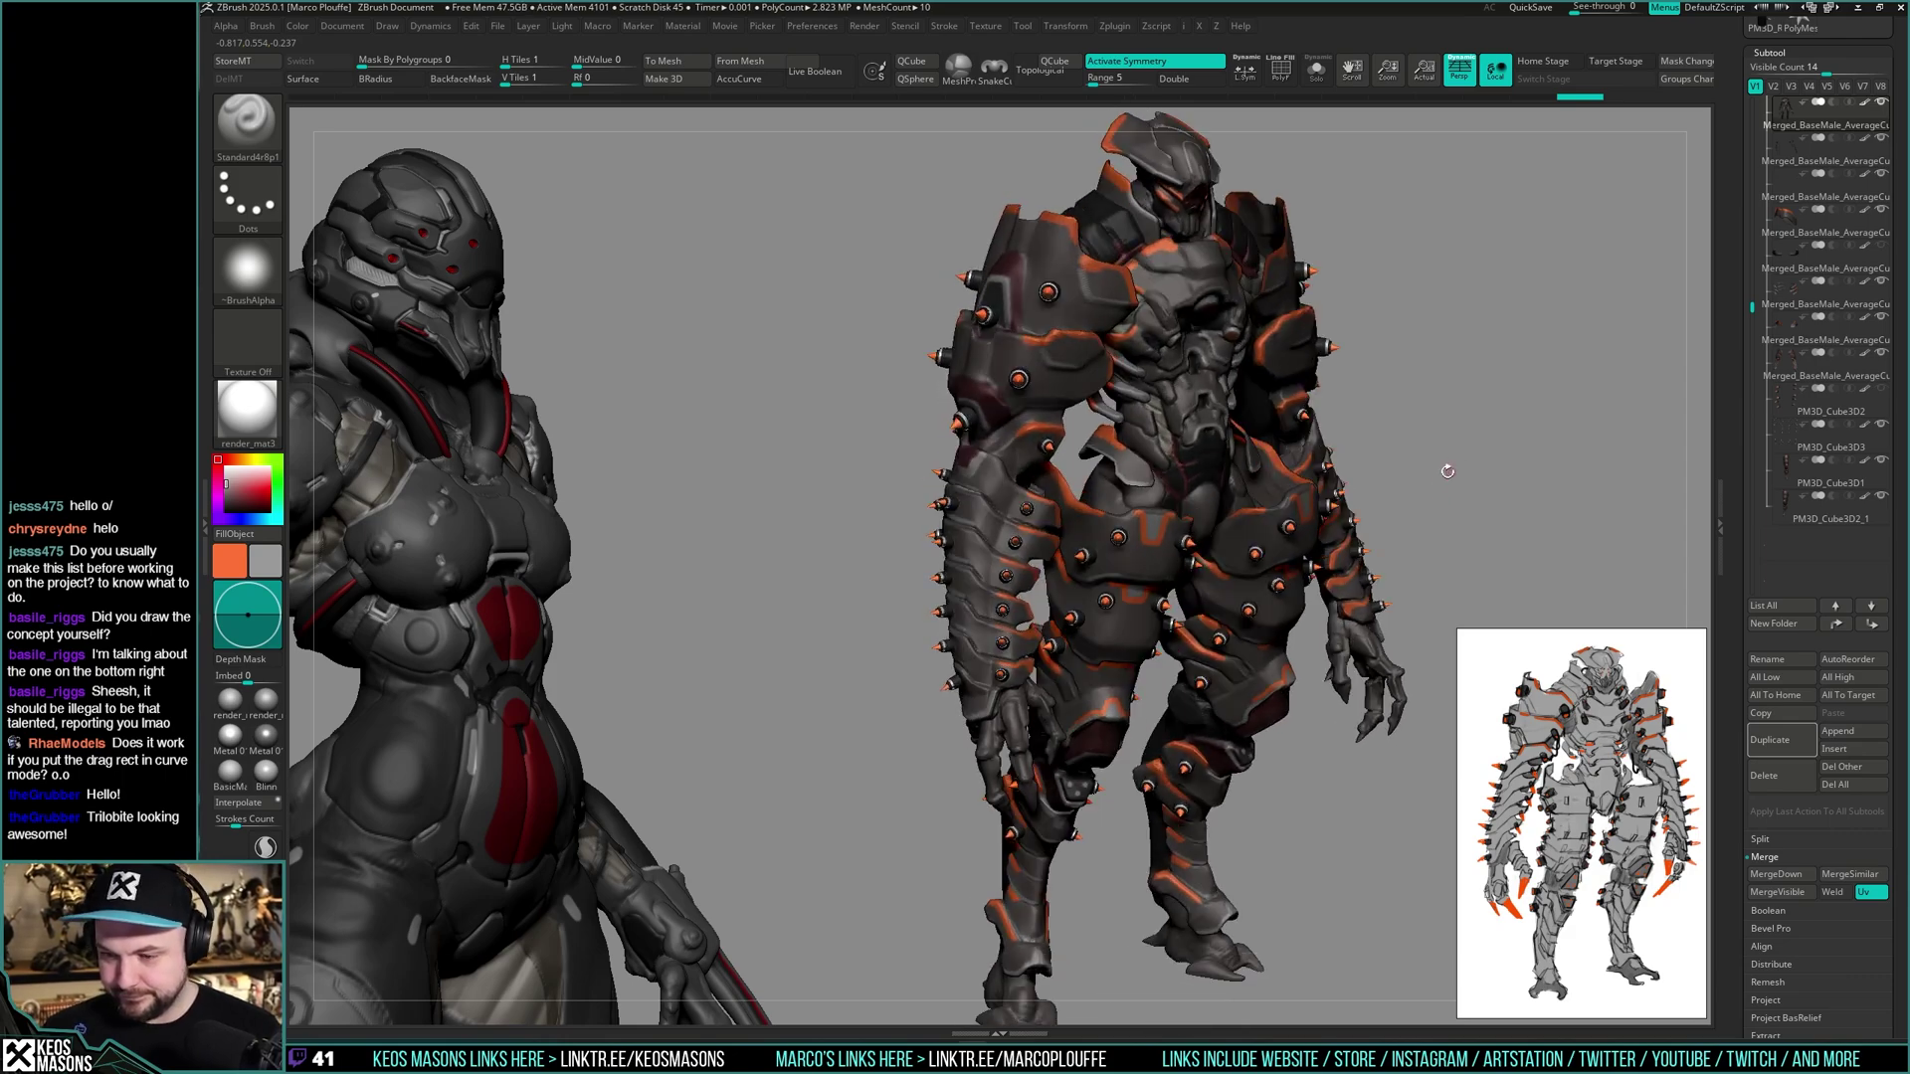
pyautogui.moveTo(1044, 587)
pyautogui.keyDown('alt'); pyautogui.mouseDown(button='right')
pyautogui.moveTo(1043, 438)
pyautogui.moveTo(1061, 542)
pyautogui.moveTo(994, 547)
pyautogui.moveTo(1035, 592)
pyautogui.moveTo(1069, 587)
pyautogui.moveTo(999, 587)
pyautogui.moveTo(1035, 593)
pyautogui.moveTo(1029, 545)
pyautogui.mouseUp(button='right'); pyautogui.keyUp('alt')
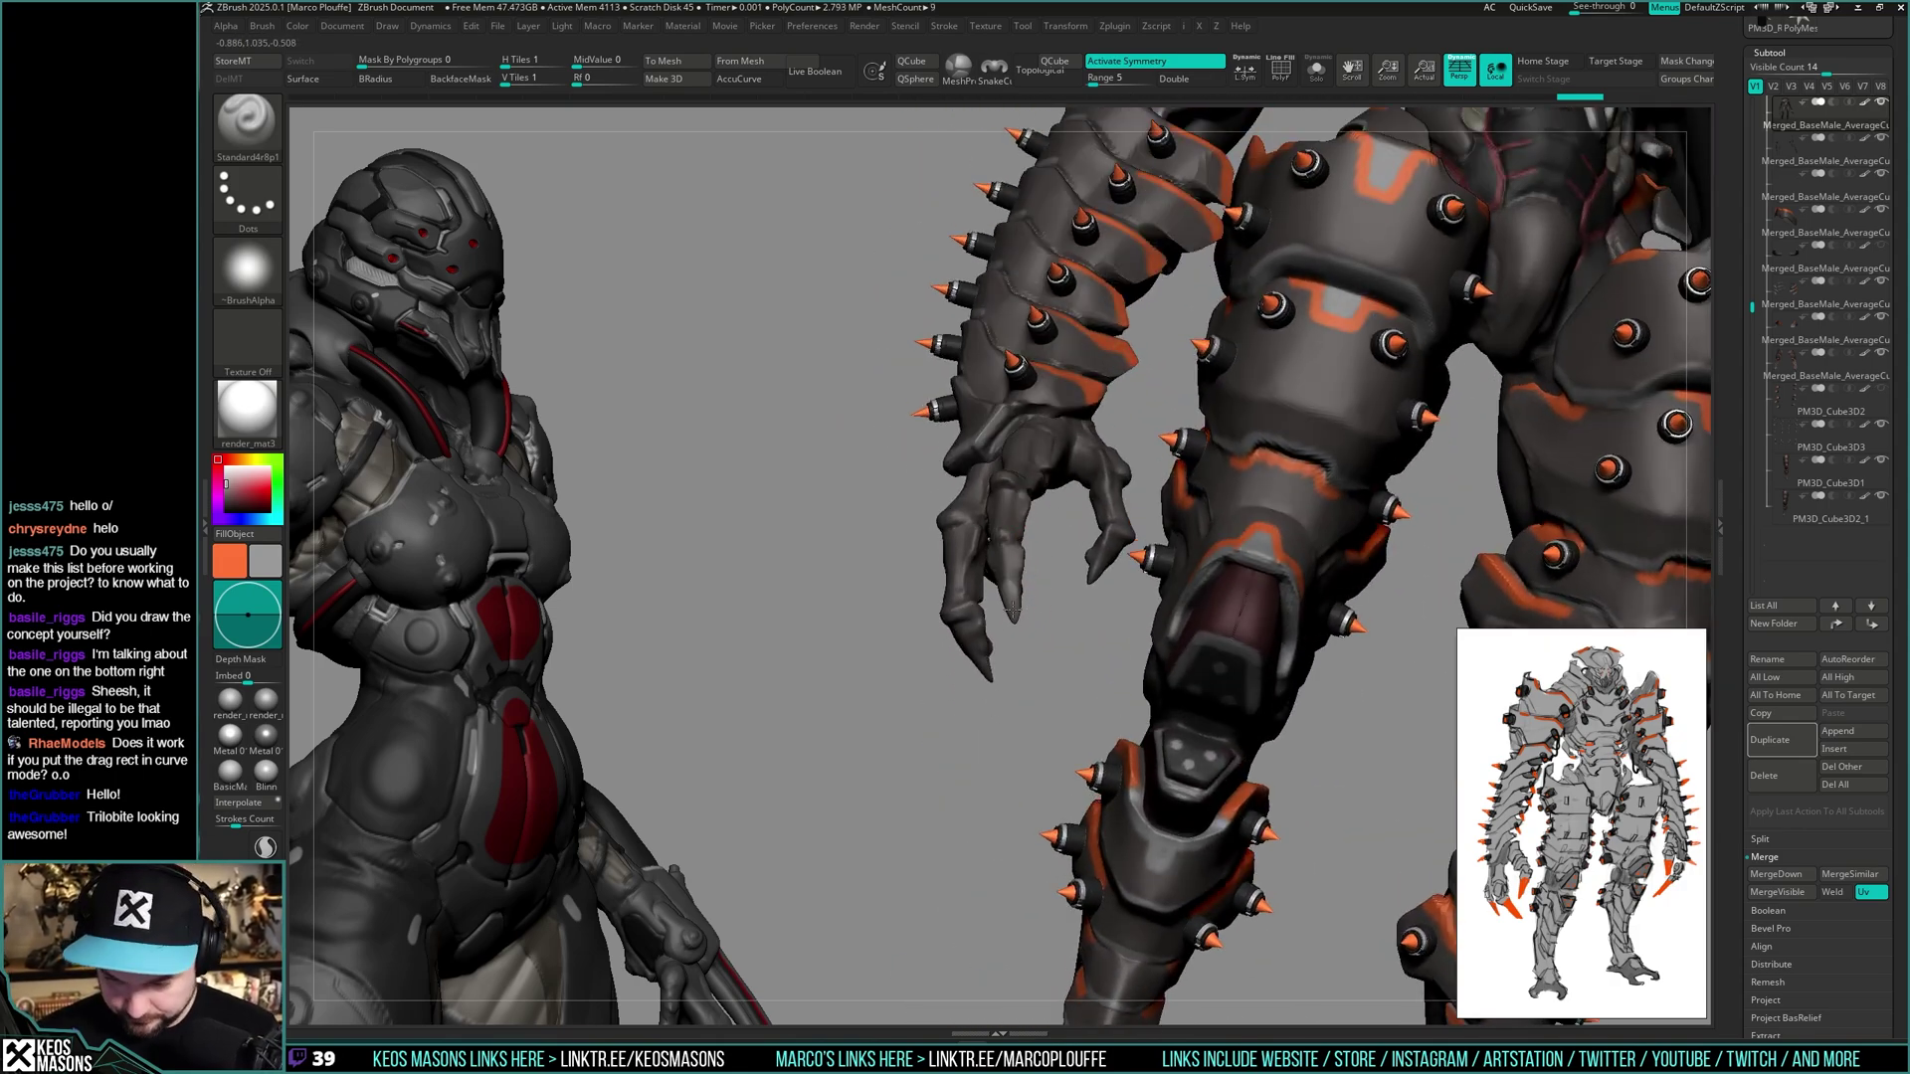
pyautogui.press('v')
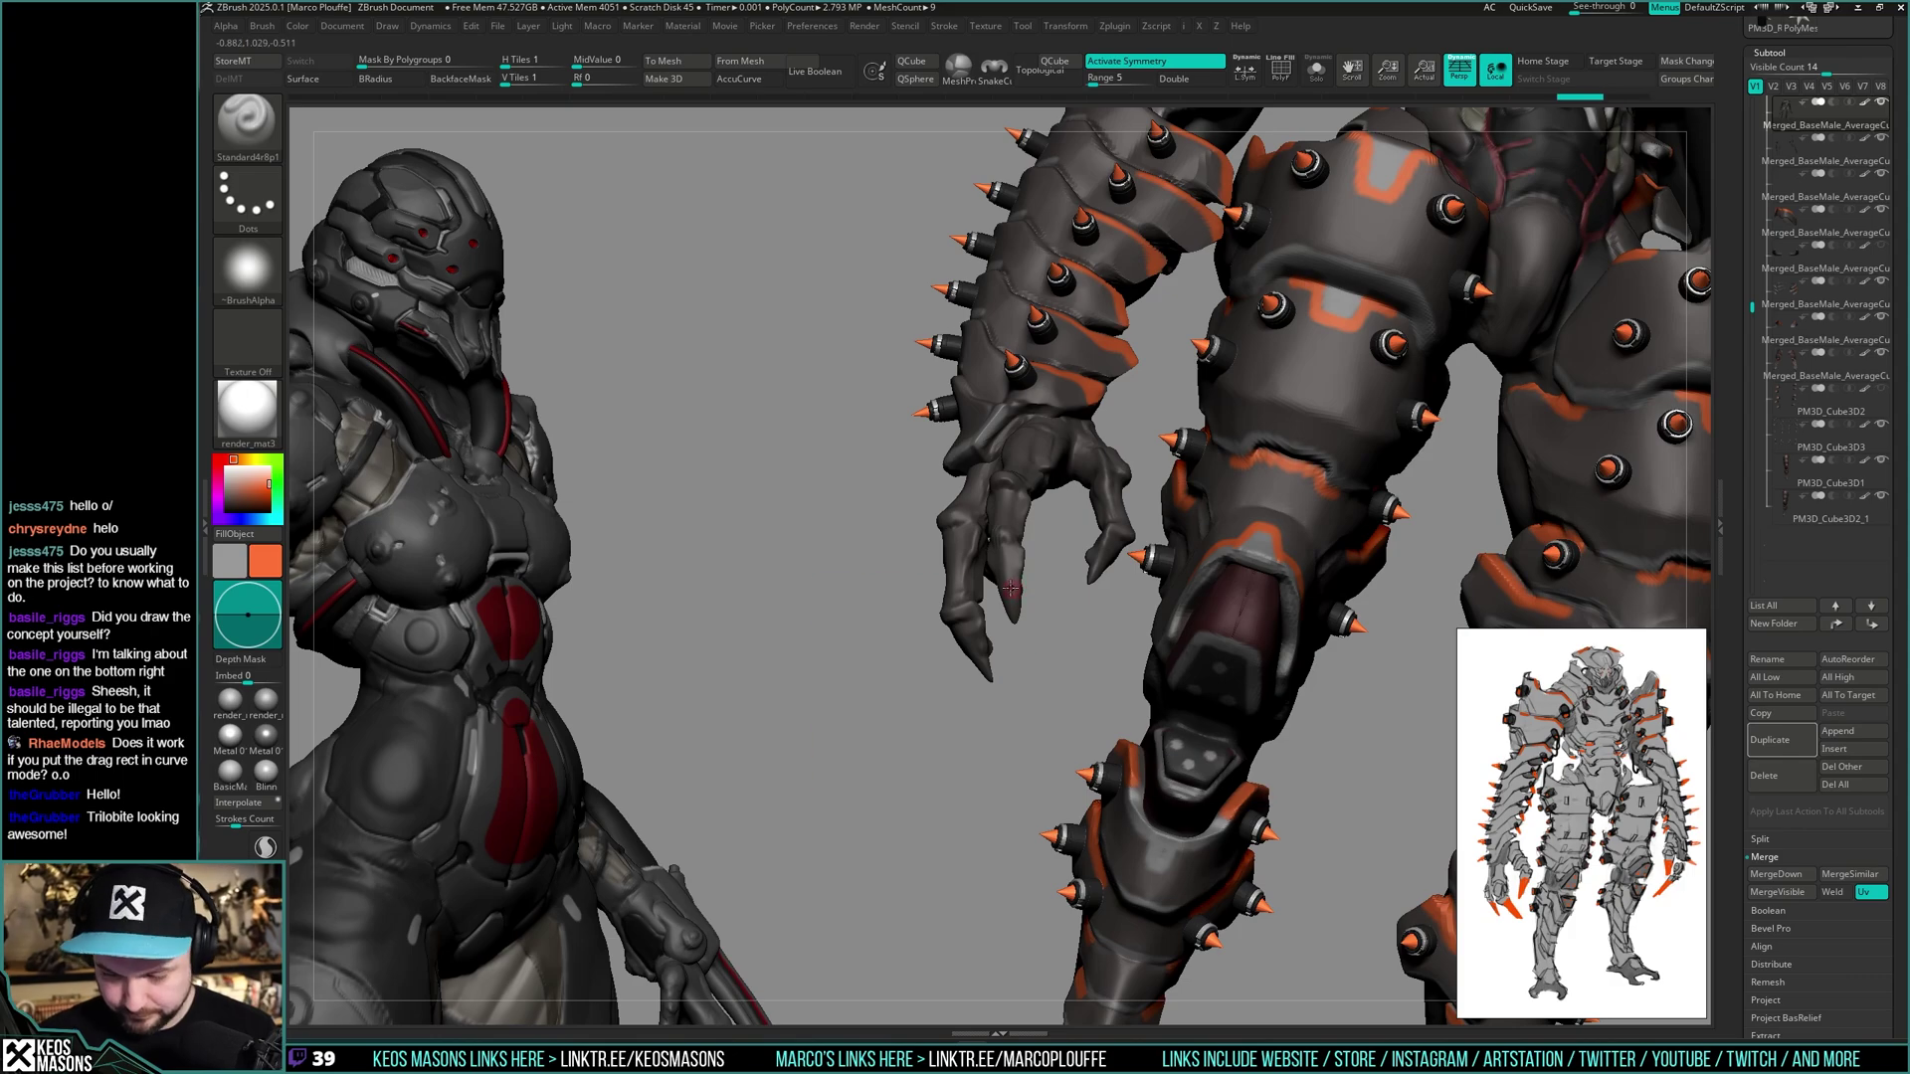
pyautogui.moveTo(1008, 582)
pyautogui.mouseDown(button='right')
pyautogui.moveTo(1055, 582)
pyautogui.moveTo(953, 653)
pyautogui.moveTo(951, 720)
pyautogui.moveTo(1017, 569)
pyautogui.mouseUp(button='right')
pyautogui.press('c')
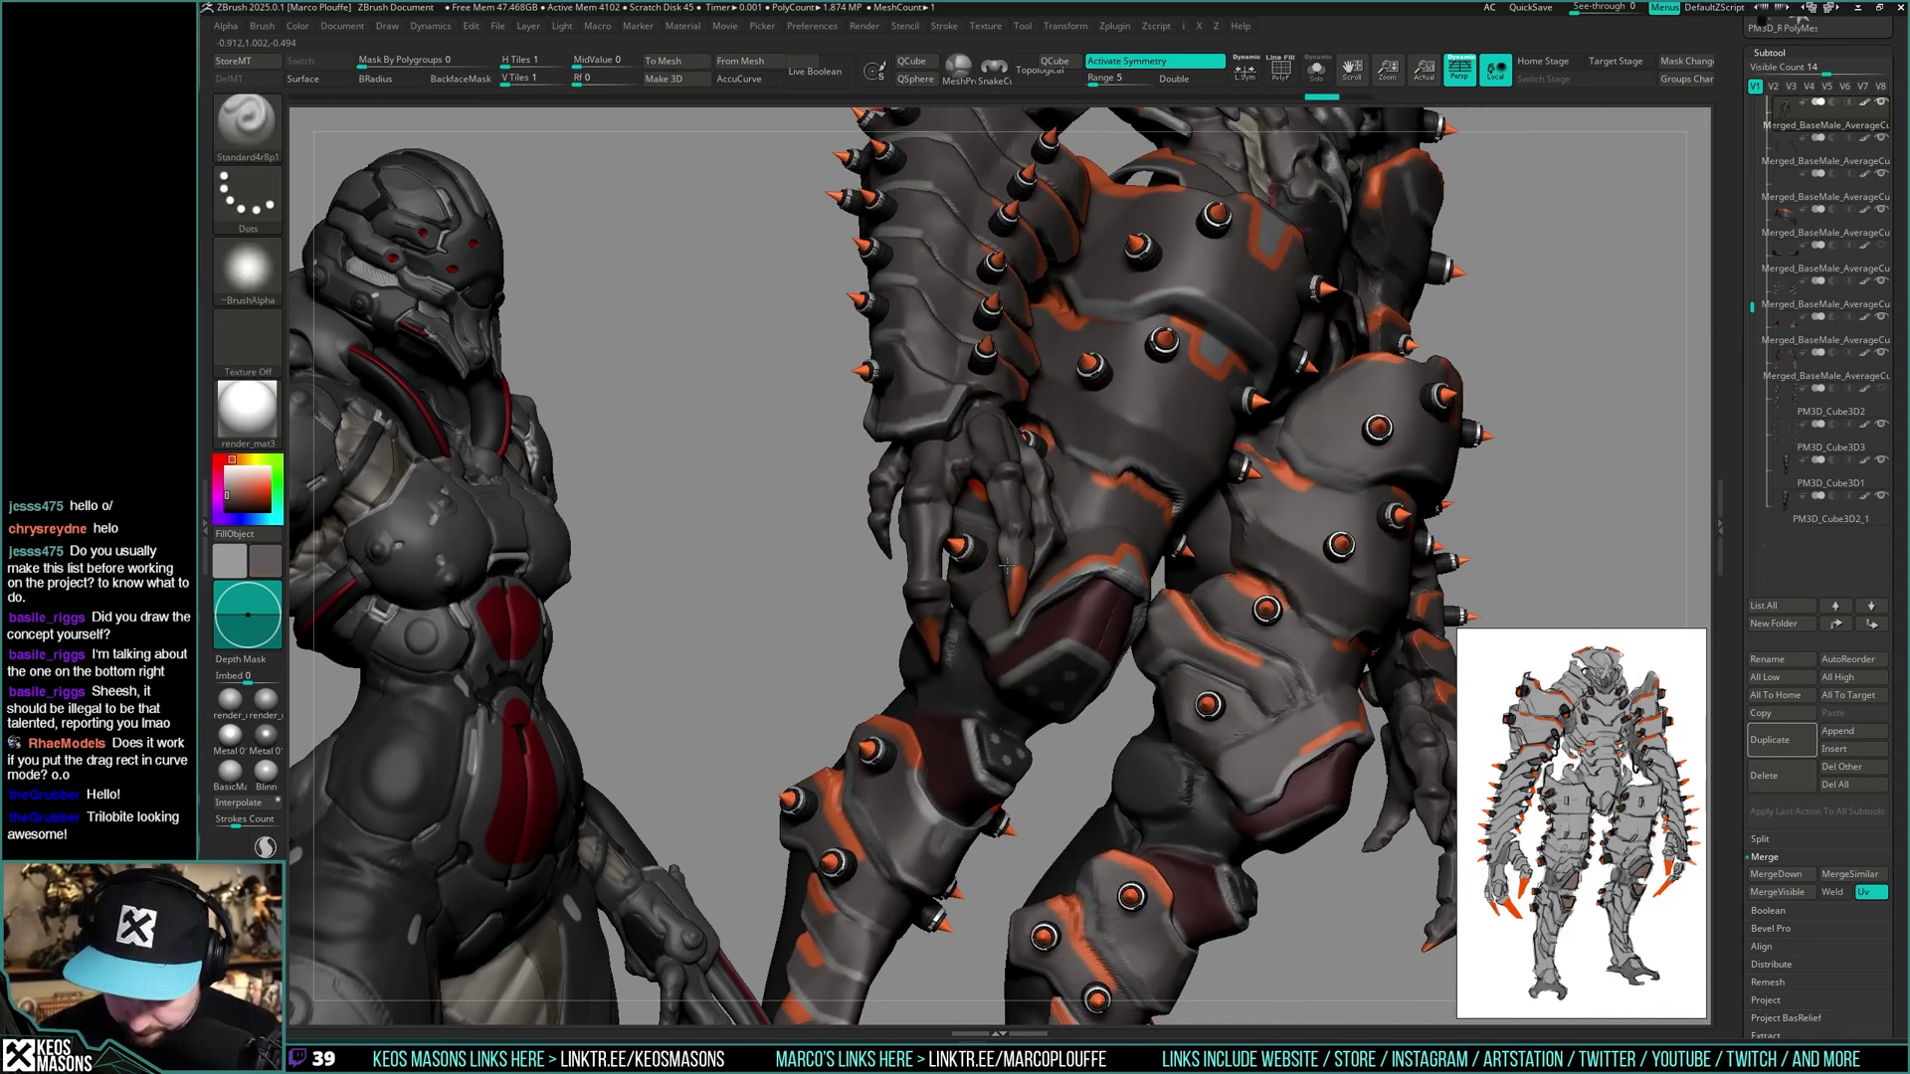
pyautogui.moveTo(1007, 565); pyautogui.dragTo(1142, 577, button='right')
pyautogui.press('c')
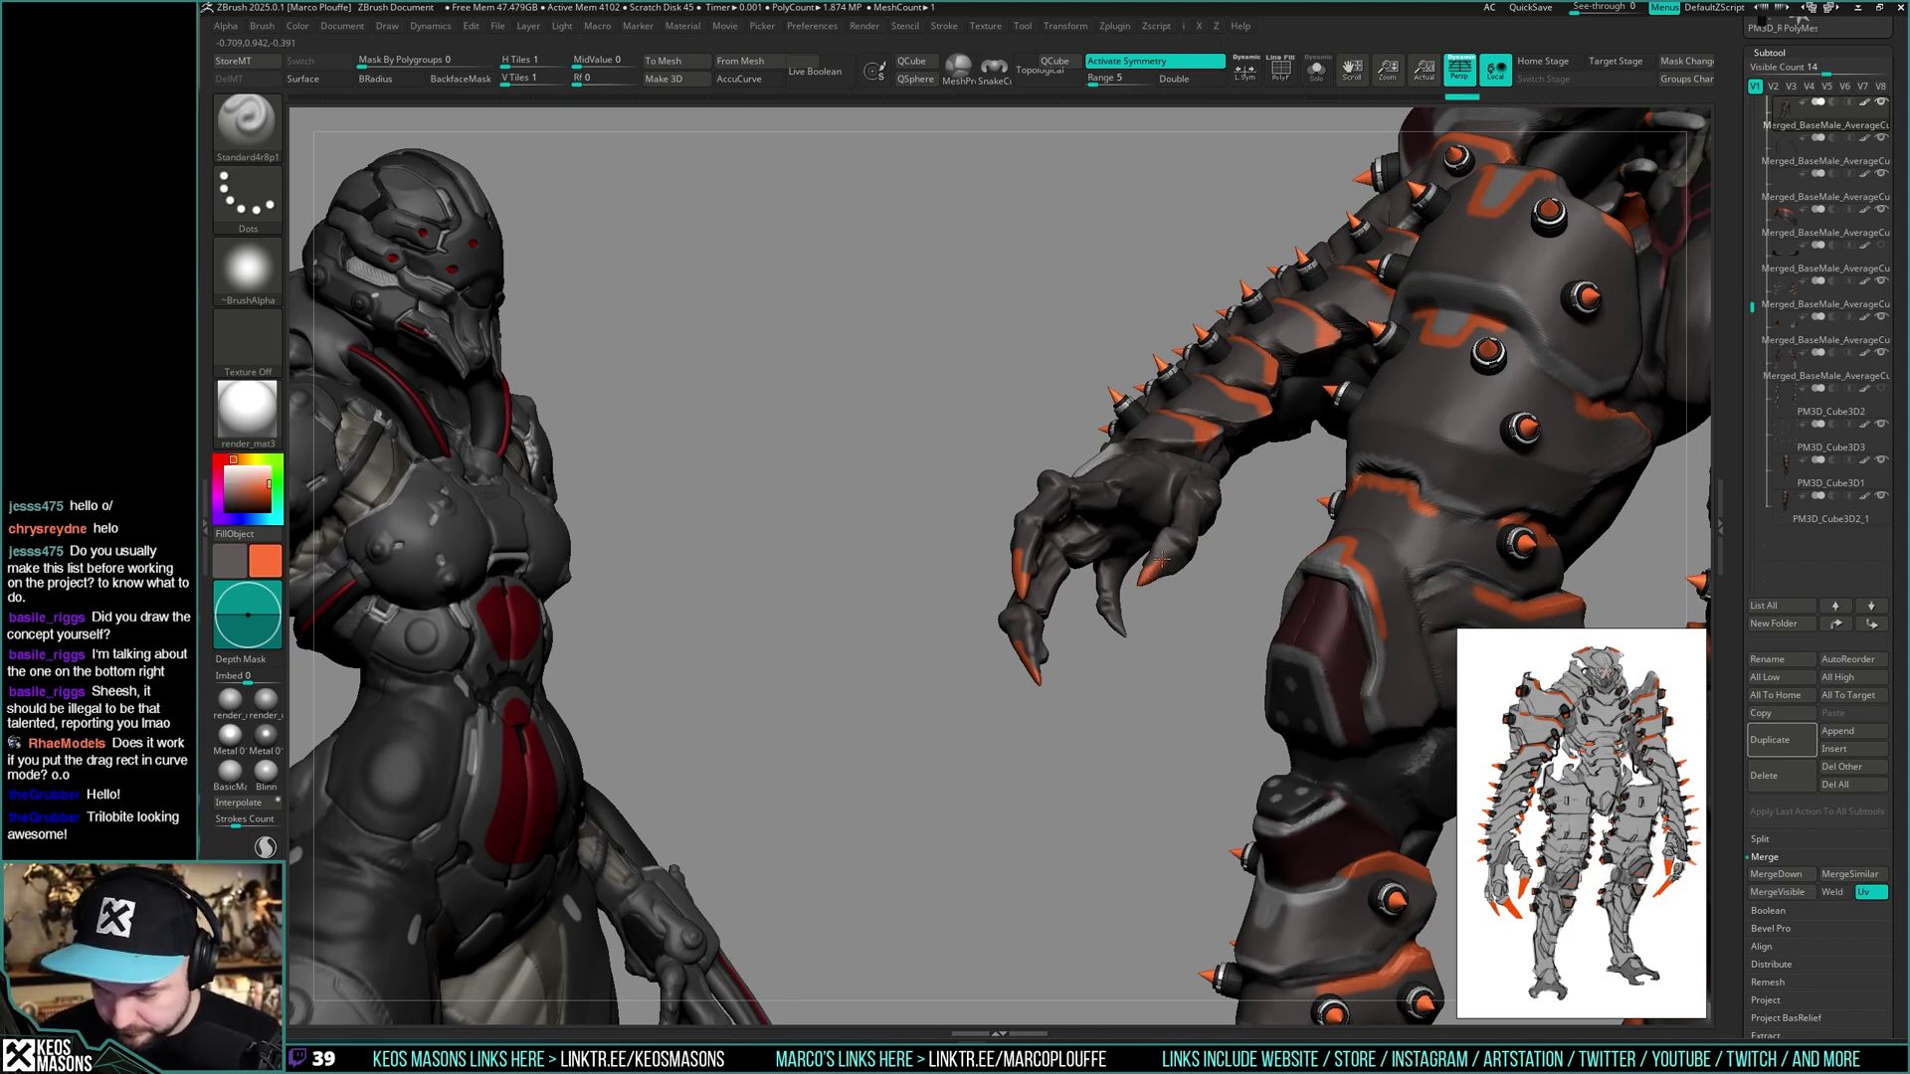
pyautogui.moveTo(1150, 580); pyautogui.dragTo(1149, 572, button='right')
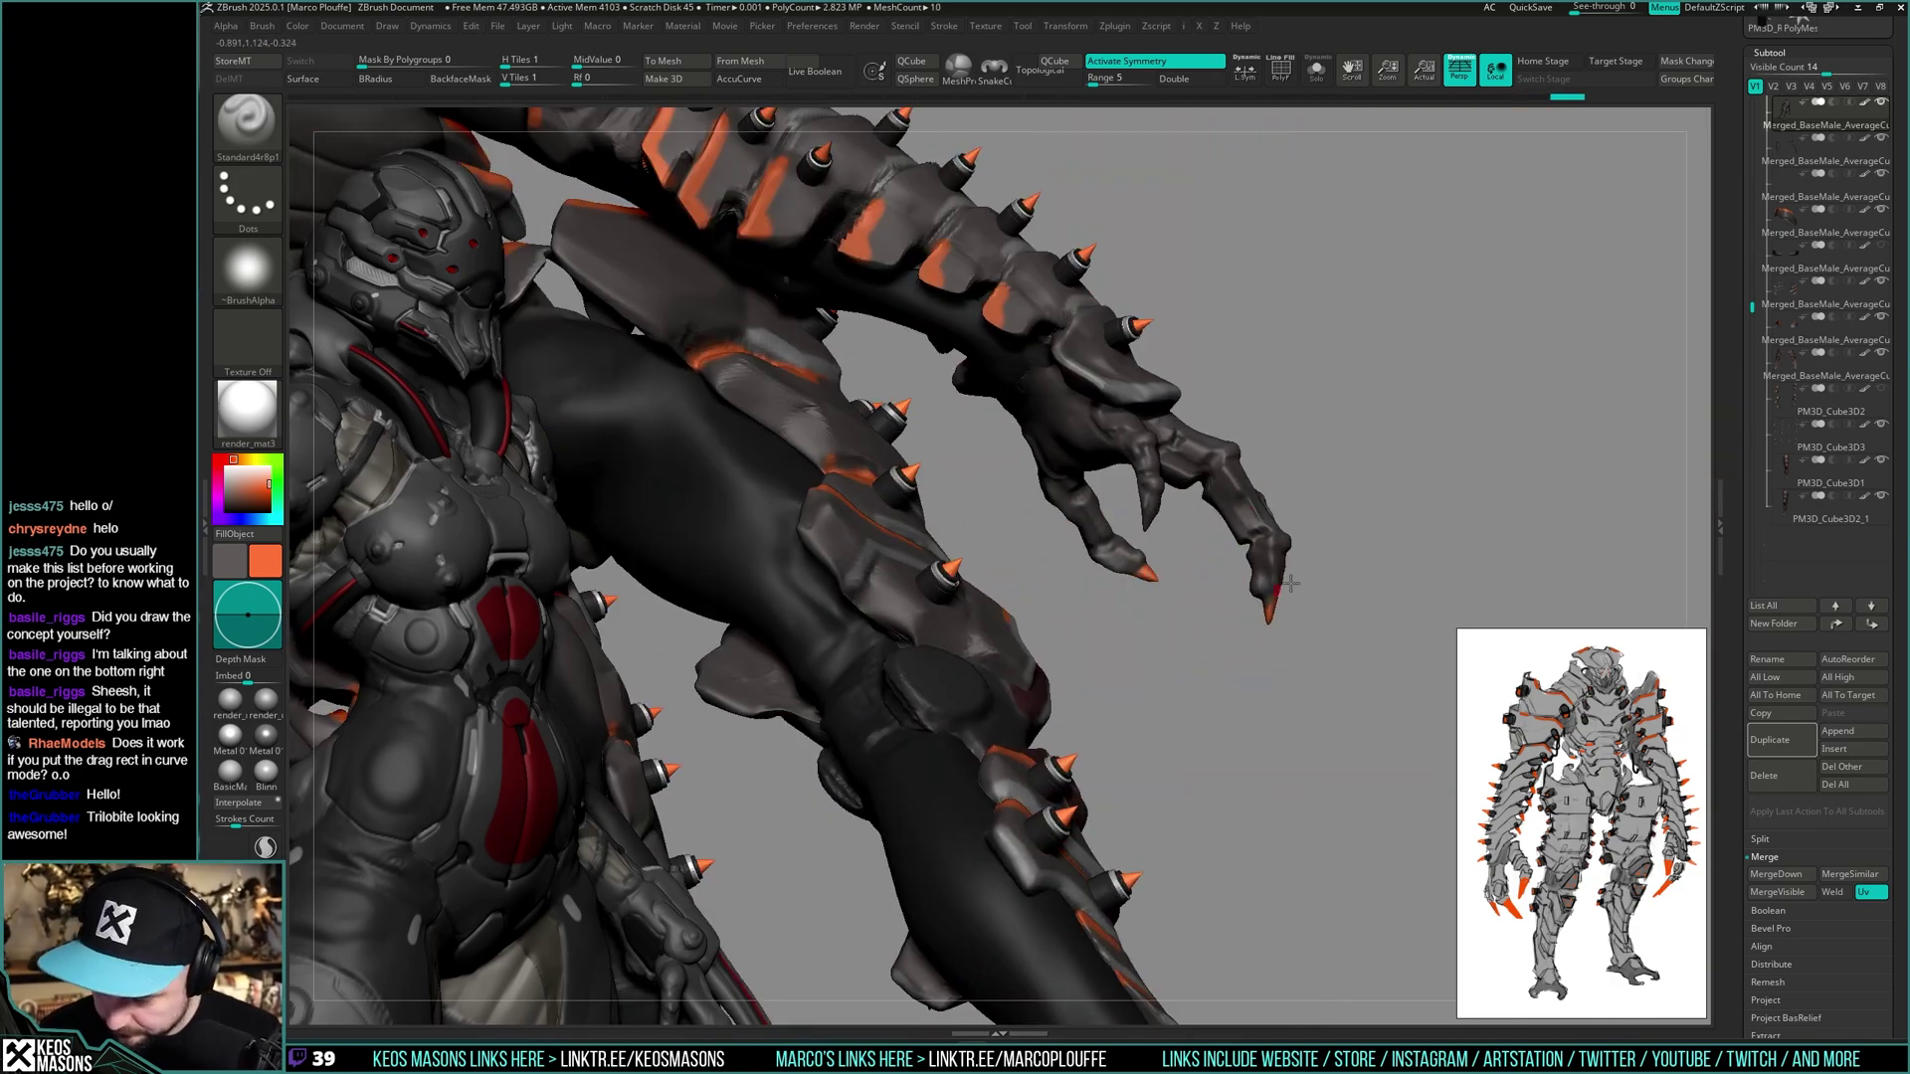
# - Load the Move brush and pull the orange fingertips into longer, sharper claws
pyautogui.moveTo(1285, 585)
pyautogui.mouseDown(button='right')
pyautogui.moveTo(1273, 607)
pyautogui.moveTo(1048, 678)
pyautogui.moveTo(1157, 685)
pyautogui.moveTo(1078, 737)
pyautogui.moveTo(1117, 665)
pyautogui.moveTo(900, 635)
pyautogui.moveTo(985, 619)
pyautogui.moveTo(990, 641)
pyautogui.moveTo(1004, 587)
pyautogui.moveTo(1298, 564)
pyautogui.mouseUp(button='right')
pyautogui.press('space')
pyautogui.moveTo(826, 438)
pyautogui.keyDown('ctrl'); pyautogui.mouseDown(button='right')
pyautogui.moveTo(825, 509)
pyautogui.moveTo(999, 613)
pyautogui.moveTo(978, 644)
pyautogui.moveTo(1007, 649)
pyautogui.mouseUp(button='right'); pyautogui.keyUp('ctrl')
pyautogui.press('b')
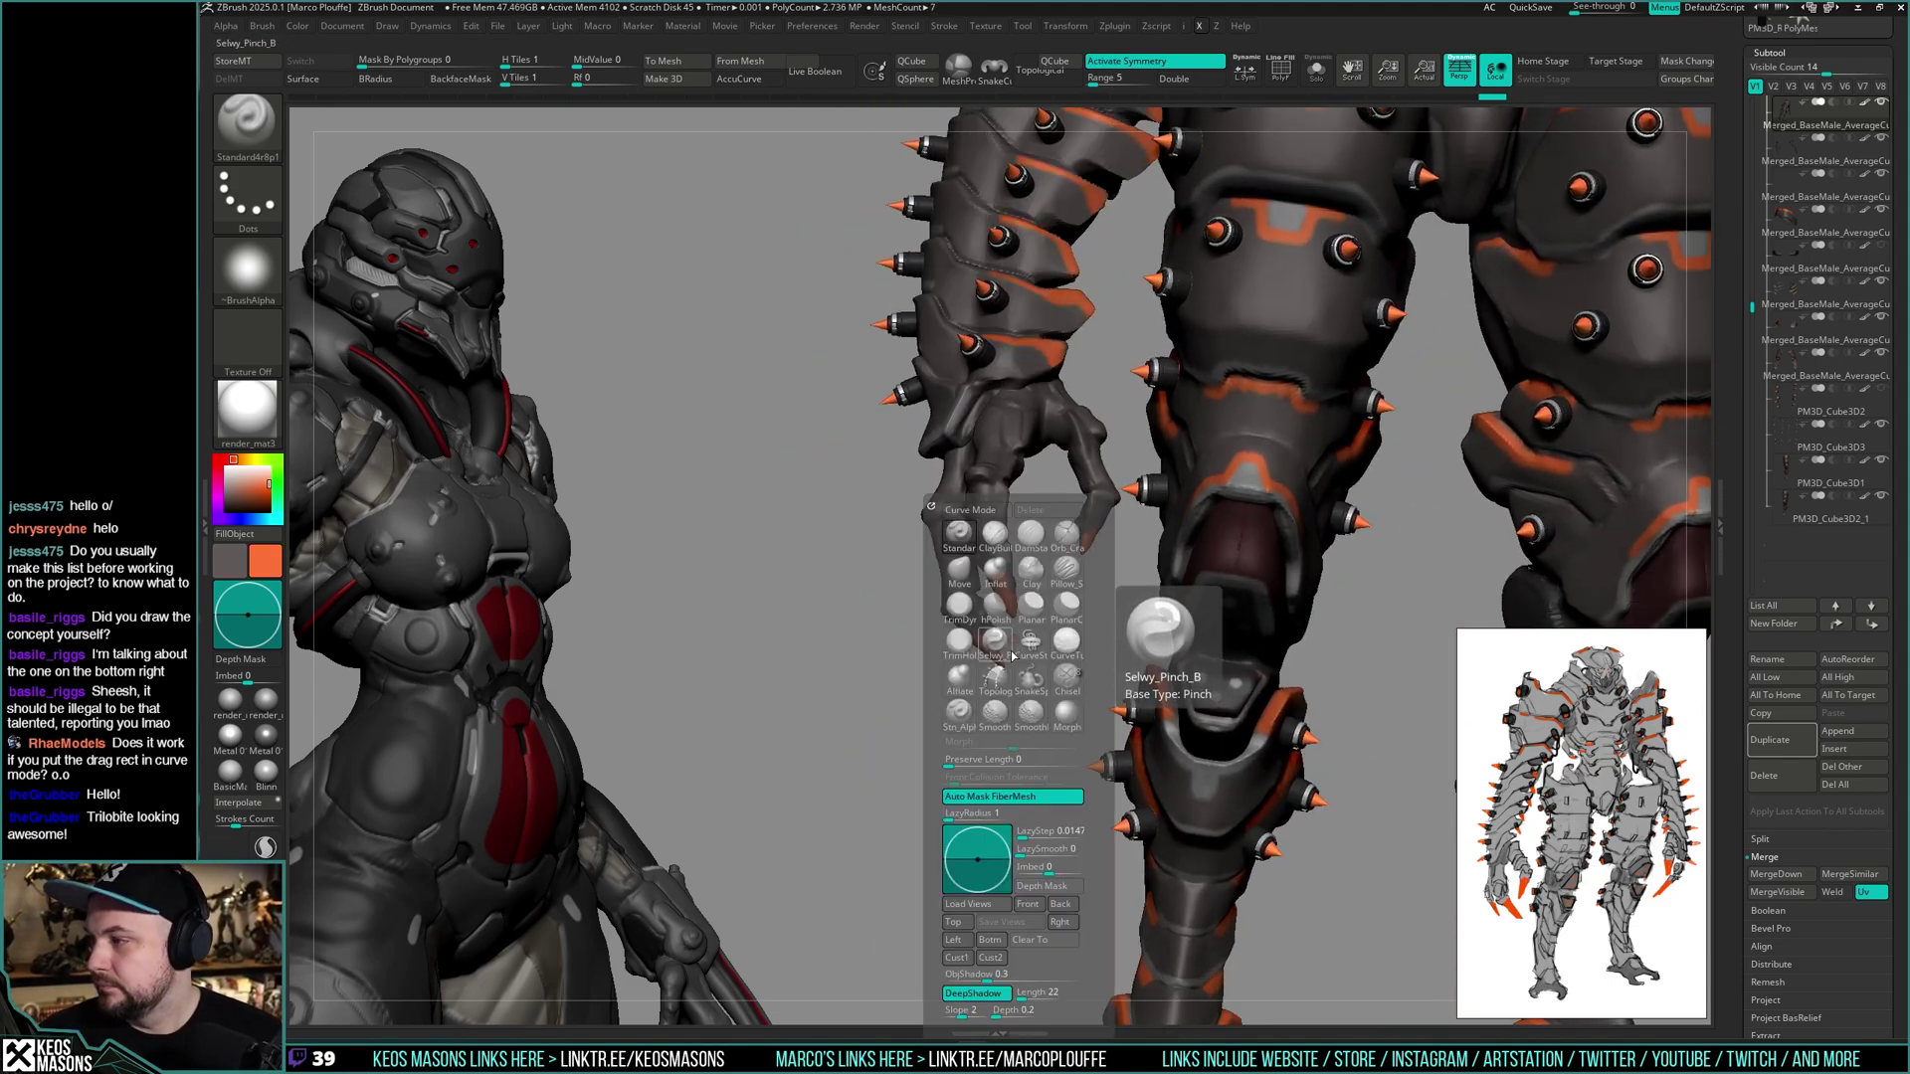
pyautogui.press('m')
pyautogui.press('v')
pyautogui.moveTo(1008, 618)
pyautogui.mouseDown(button='right')
pyautogui.moveTo(973, 601)
pyautogui.moveTo(1012, 620)
pyautogui.moveTo(994, 759)
pyautogui.moveTo(1083, 525)
pyautogui.moveTo(1094, 668)
pyautogui.moveTo(1183, 617)
pyautogui.moveTo(1263, 503)
pyautogui.moveTo(995, 553)
pyautogui.moveTo(1121, 428)
pyautogui.moveTo(1044, 448)
pyautogui.moveTo(1104, 472)
pyautogui.moveTo(1189, 673)
pyautogui.moveTo(1114, 657)
pyautogui.moveTo(1004, 756)
pyautogui.moveTo(1054, 696)
pyautogui.moveTo(1007, 556)
pyautogui.moveTo(1025, 572)
pyautogui.moveTo(1035, 537)
pyautogui.moveTo(986, 561)
pyautogui.moveTo(1016, 541)
pyautogui.moveTo(1048, 647)
pyautogui.moveTo(1007, 552)
pyautogui.mouseUp(button='right')
# - Return to the Standard brush and refine the claw paint on all fingers with sampled orange and grey tones
pyautogui.press('space')
pyautogui.click(956, 534)
pyautogui.press('c')
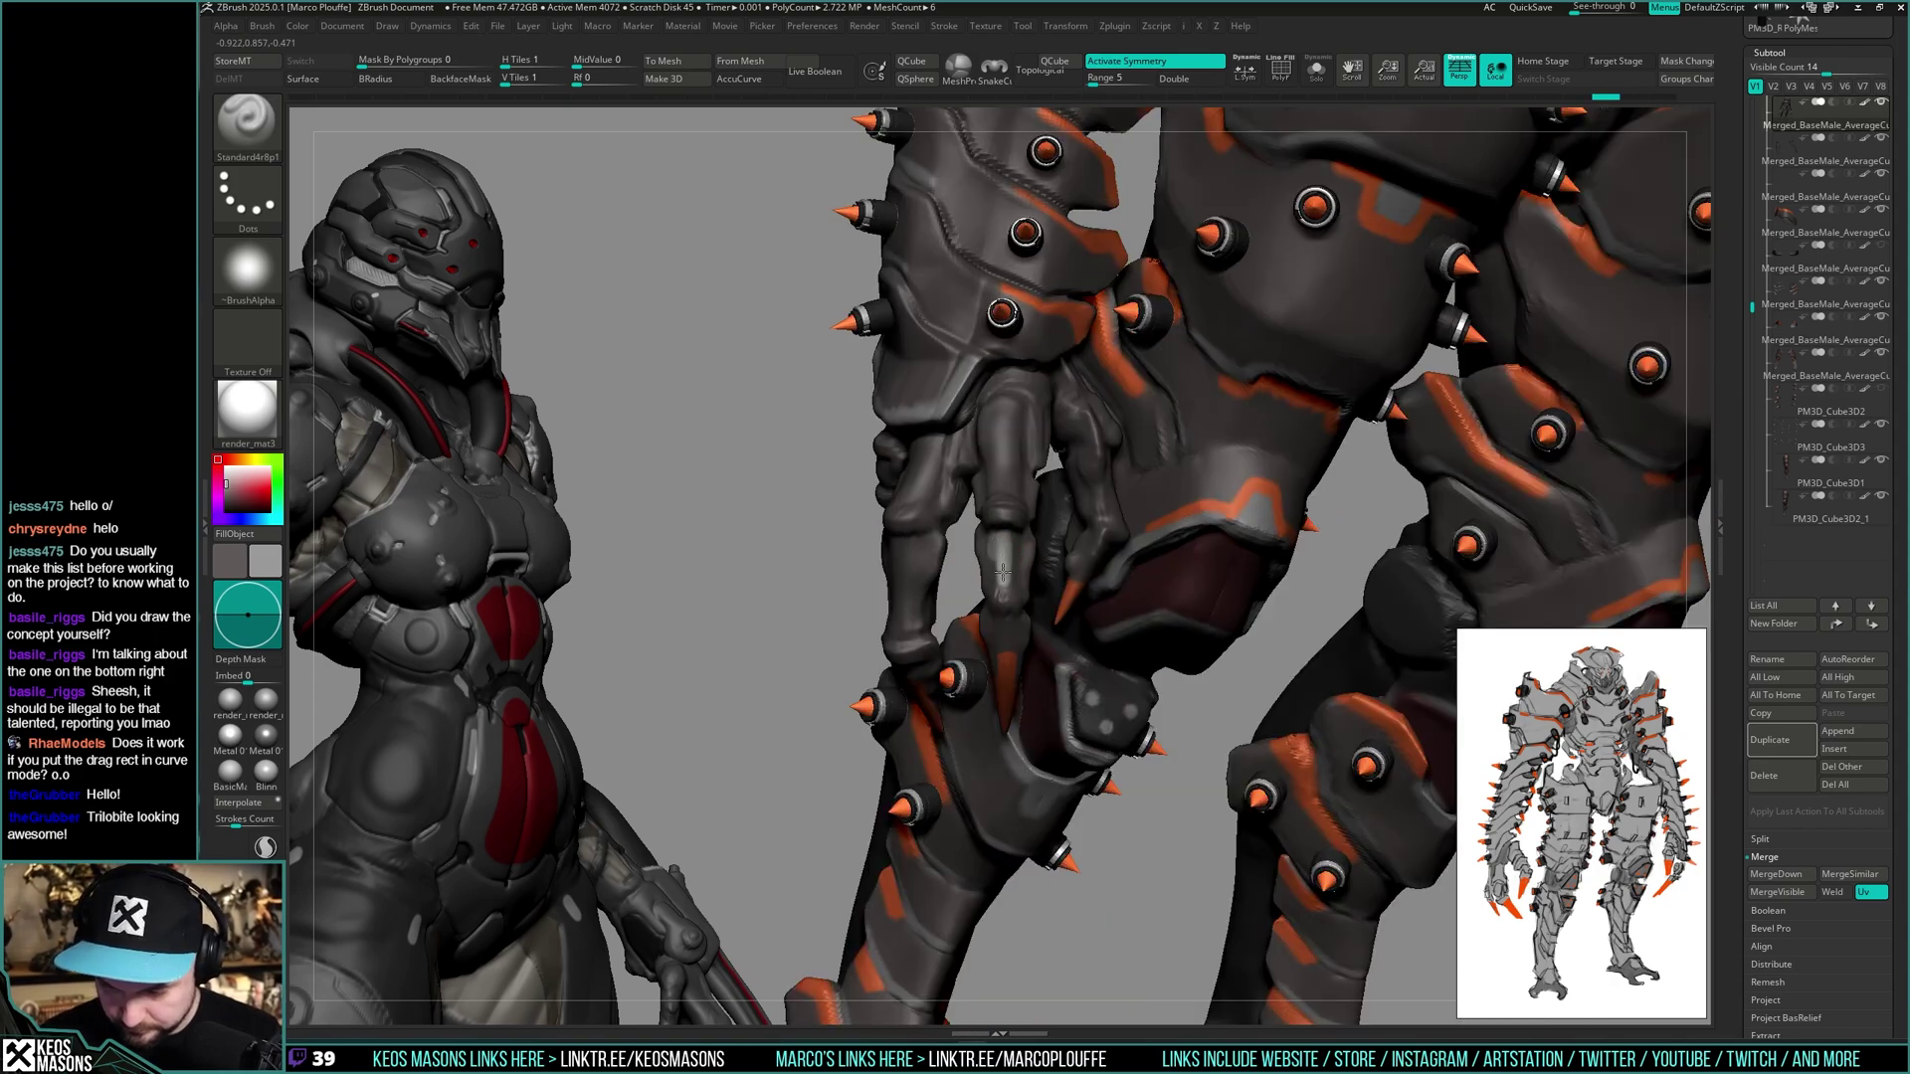
pyautogui.moveTo(1014, 555)
pyautogui.mouseDown(button='right')
pyautogui.moveTo(1113, 601)
pyautogui.moveTo(1090, 658)
pyautogui.moveTo(1003, 672)
pyautogui.moveTo(1018, 648)
pyautogui.mouseUp(button='right')
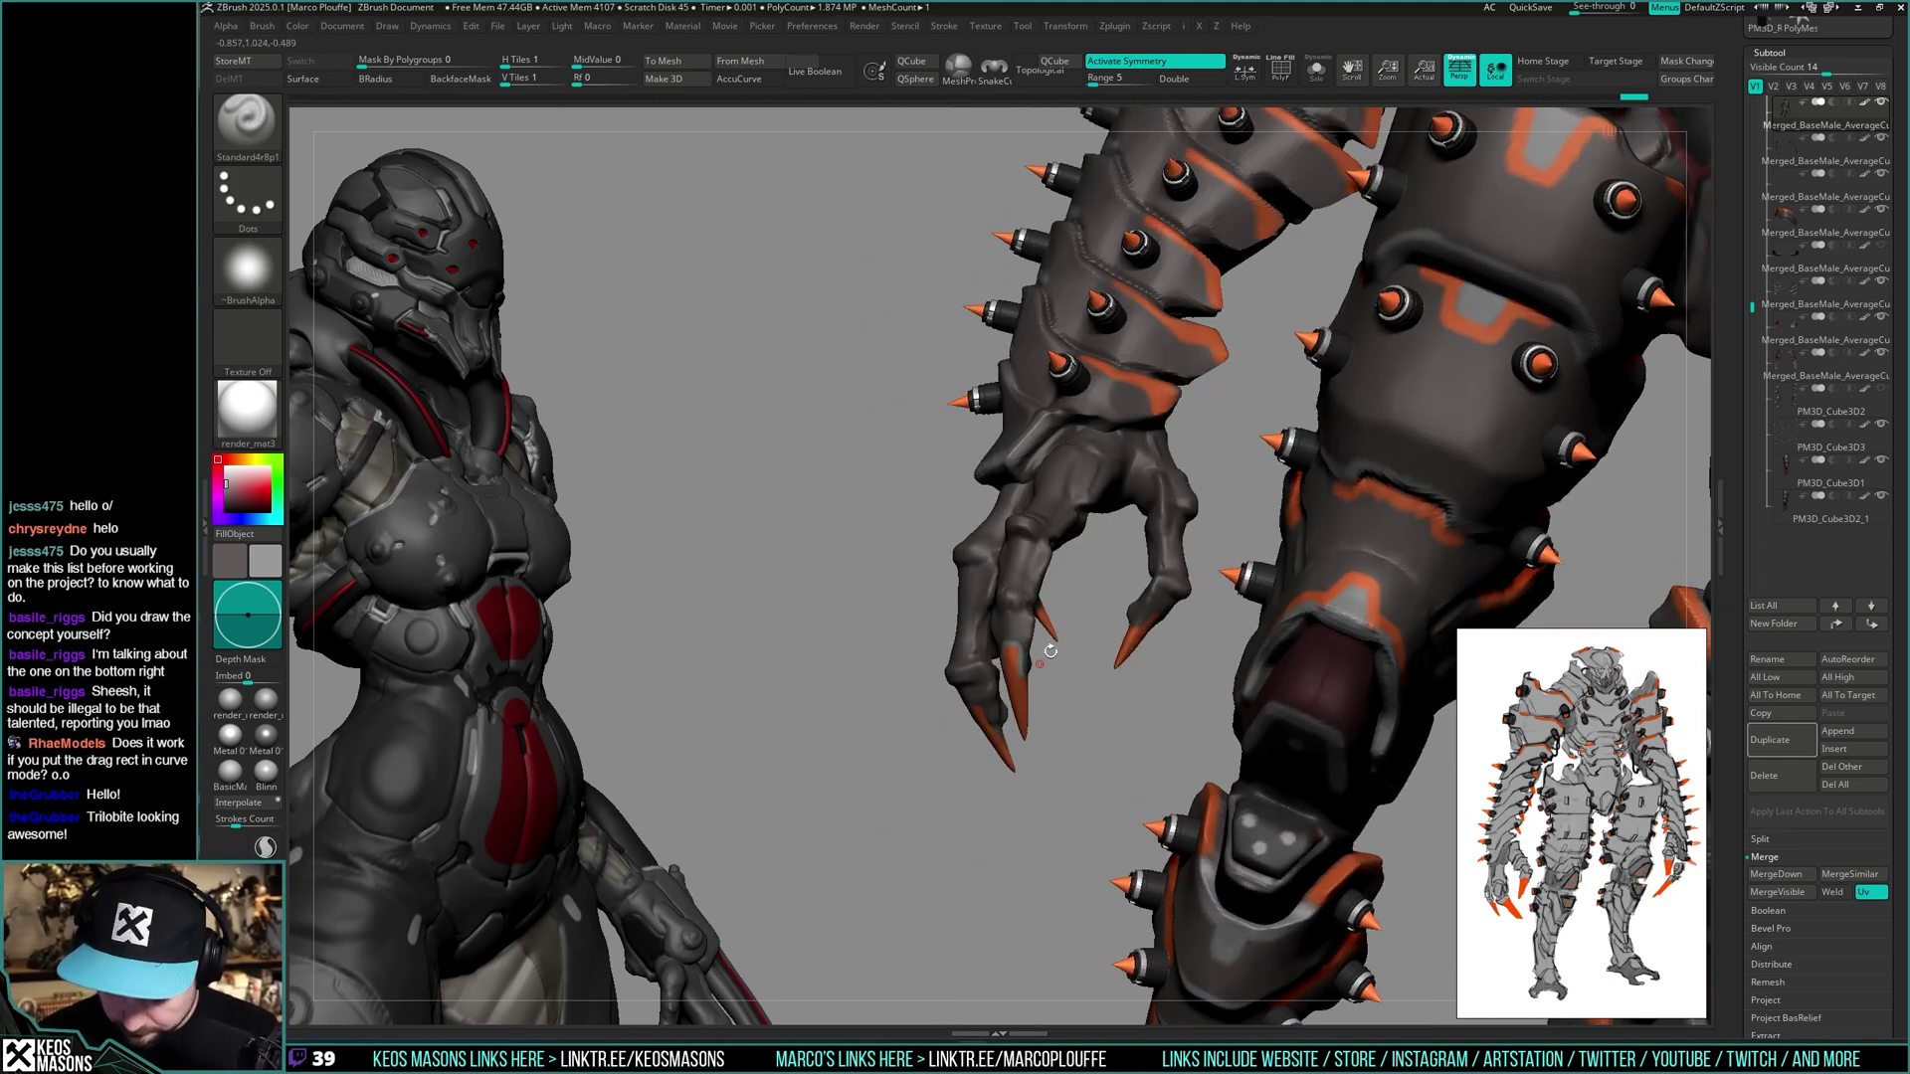
pyautogui.moveTo(1131, 623); pyautogui.dragTo(1166, 617, button='right')
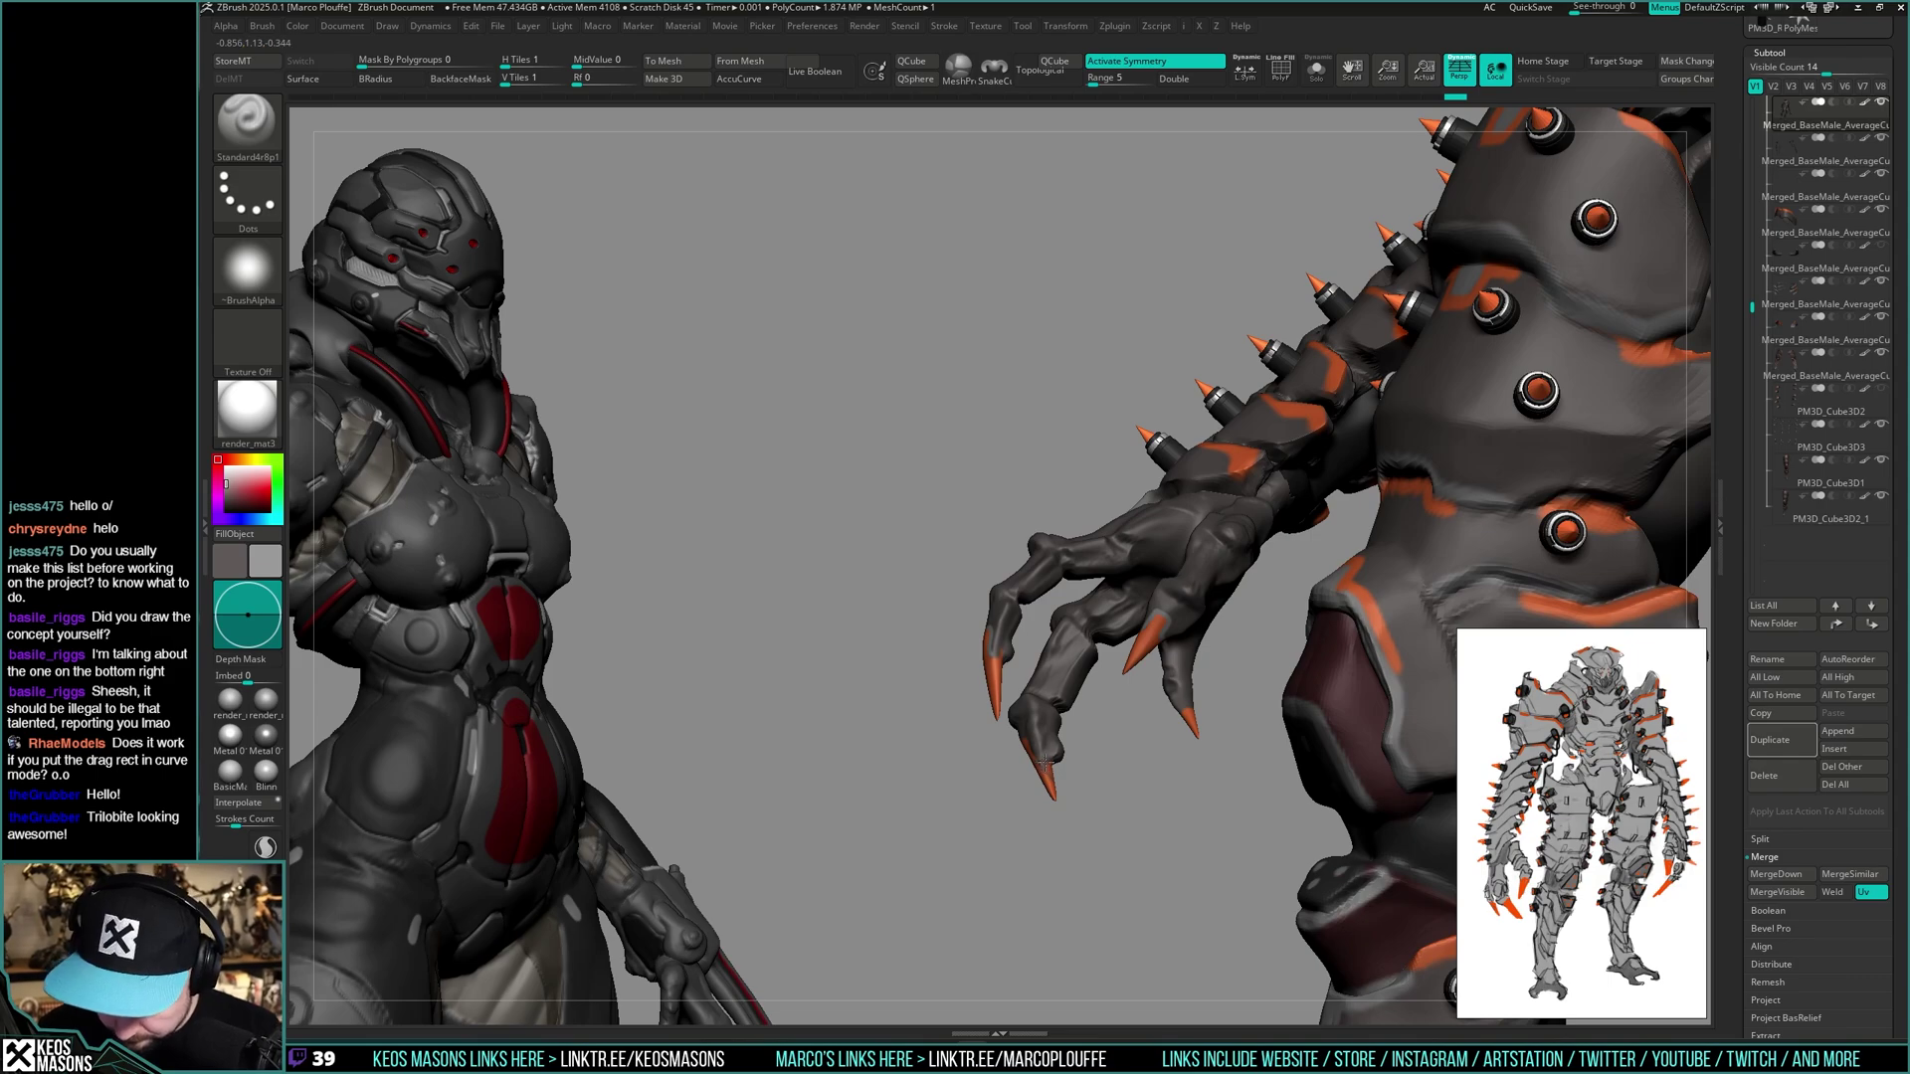
pyautogui.moveTo(1044, 760); pyautogui.dragTo(1382, 740, button='right')
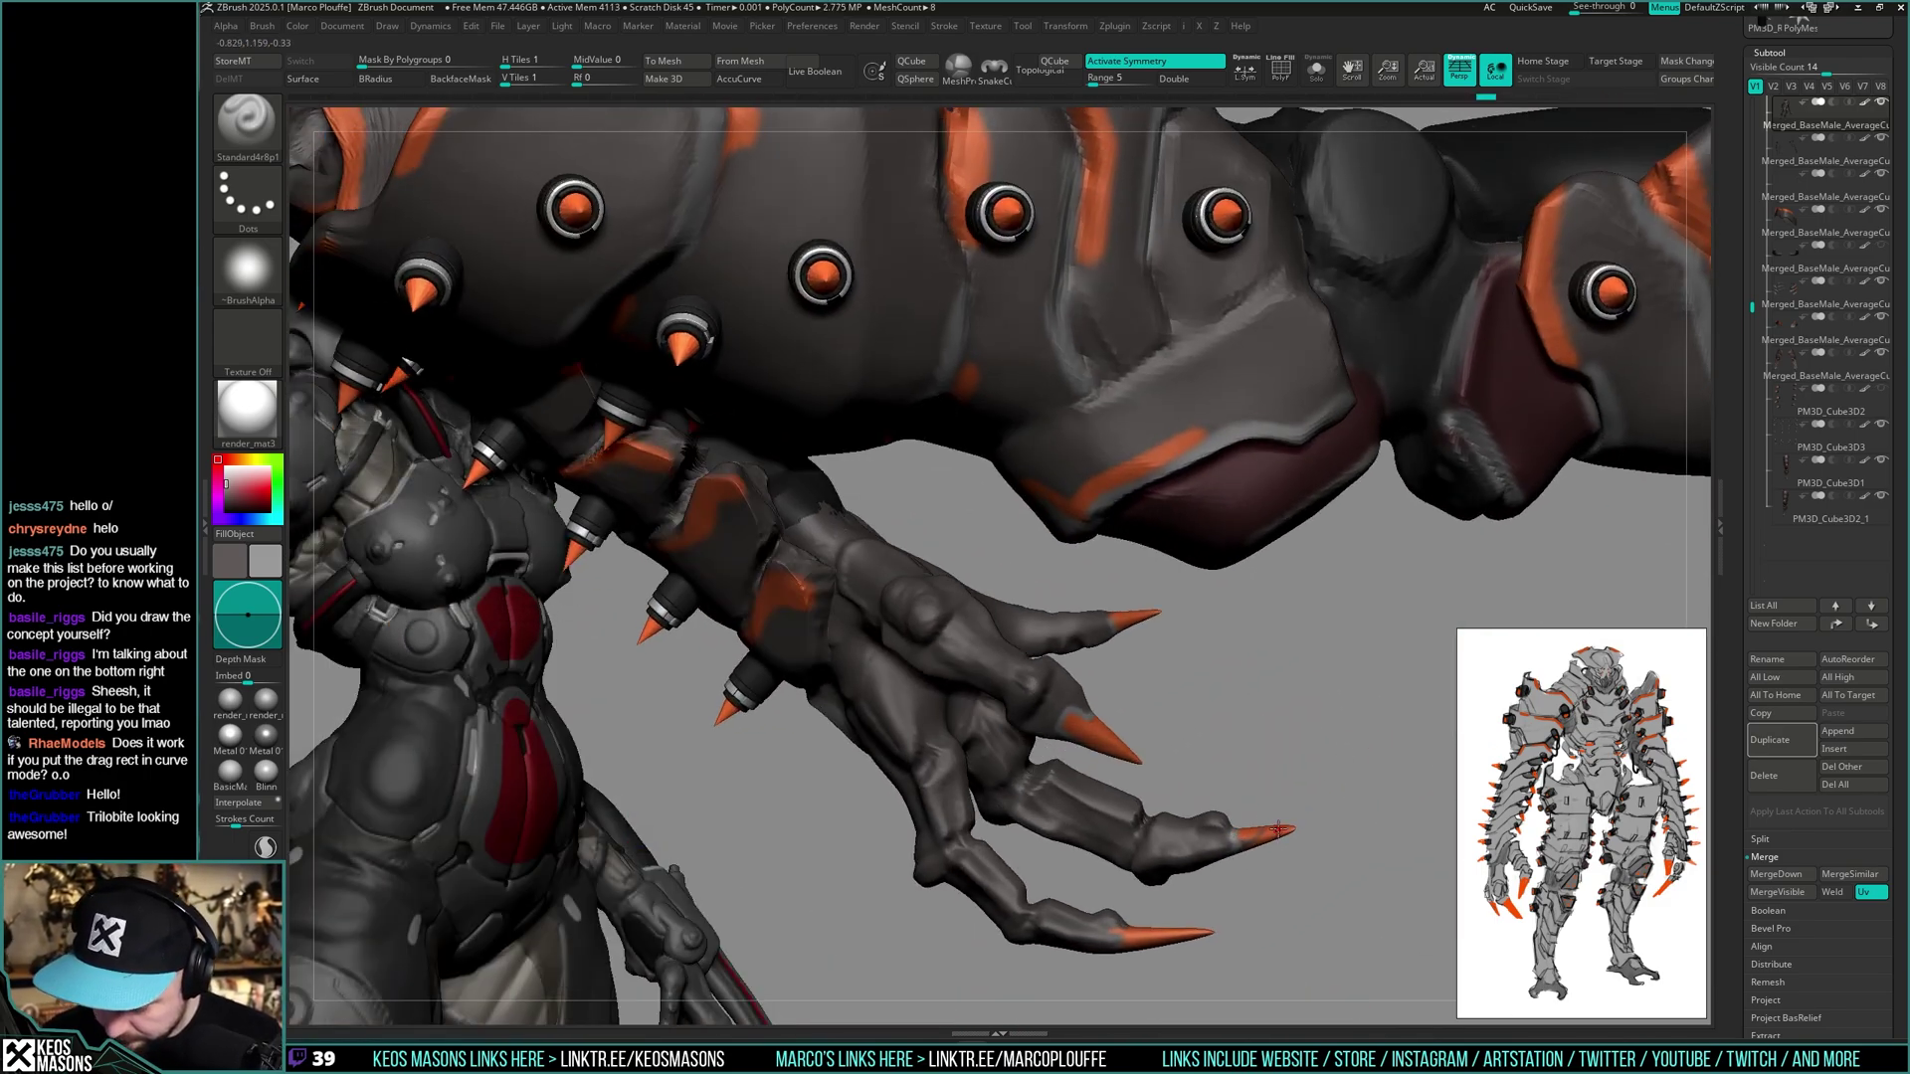
pyautogui.press('c')
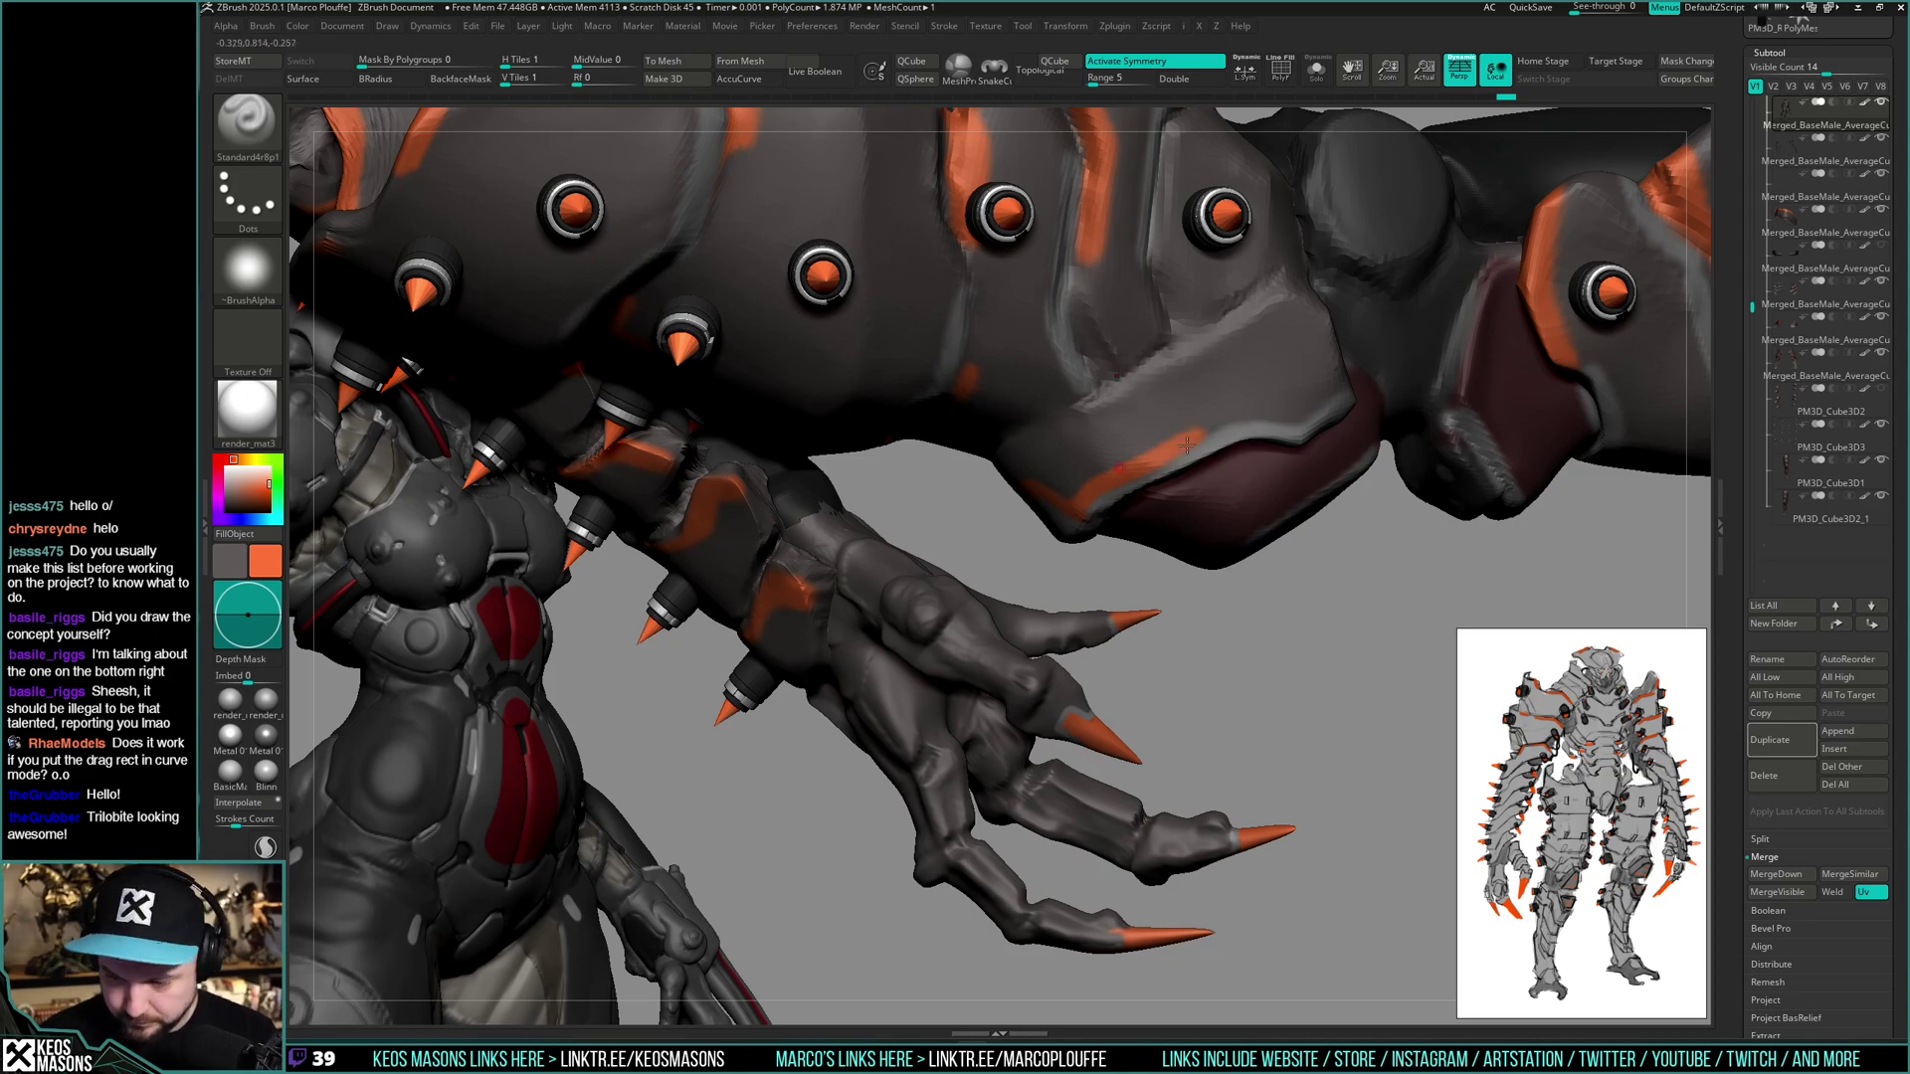
pyautogui.press('c')
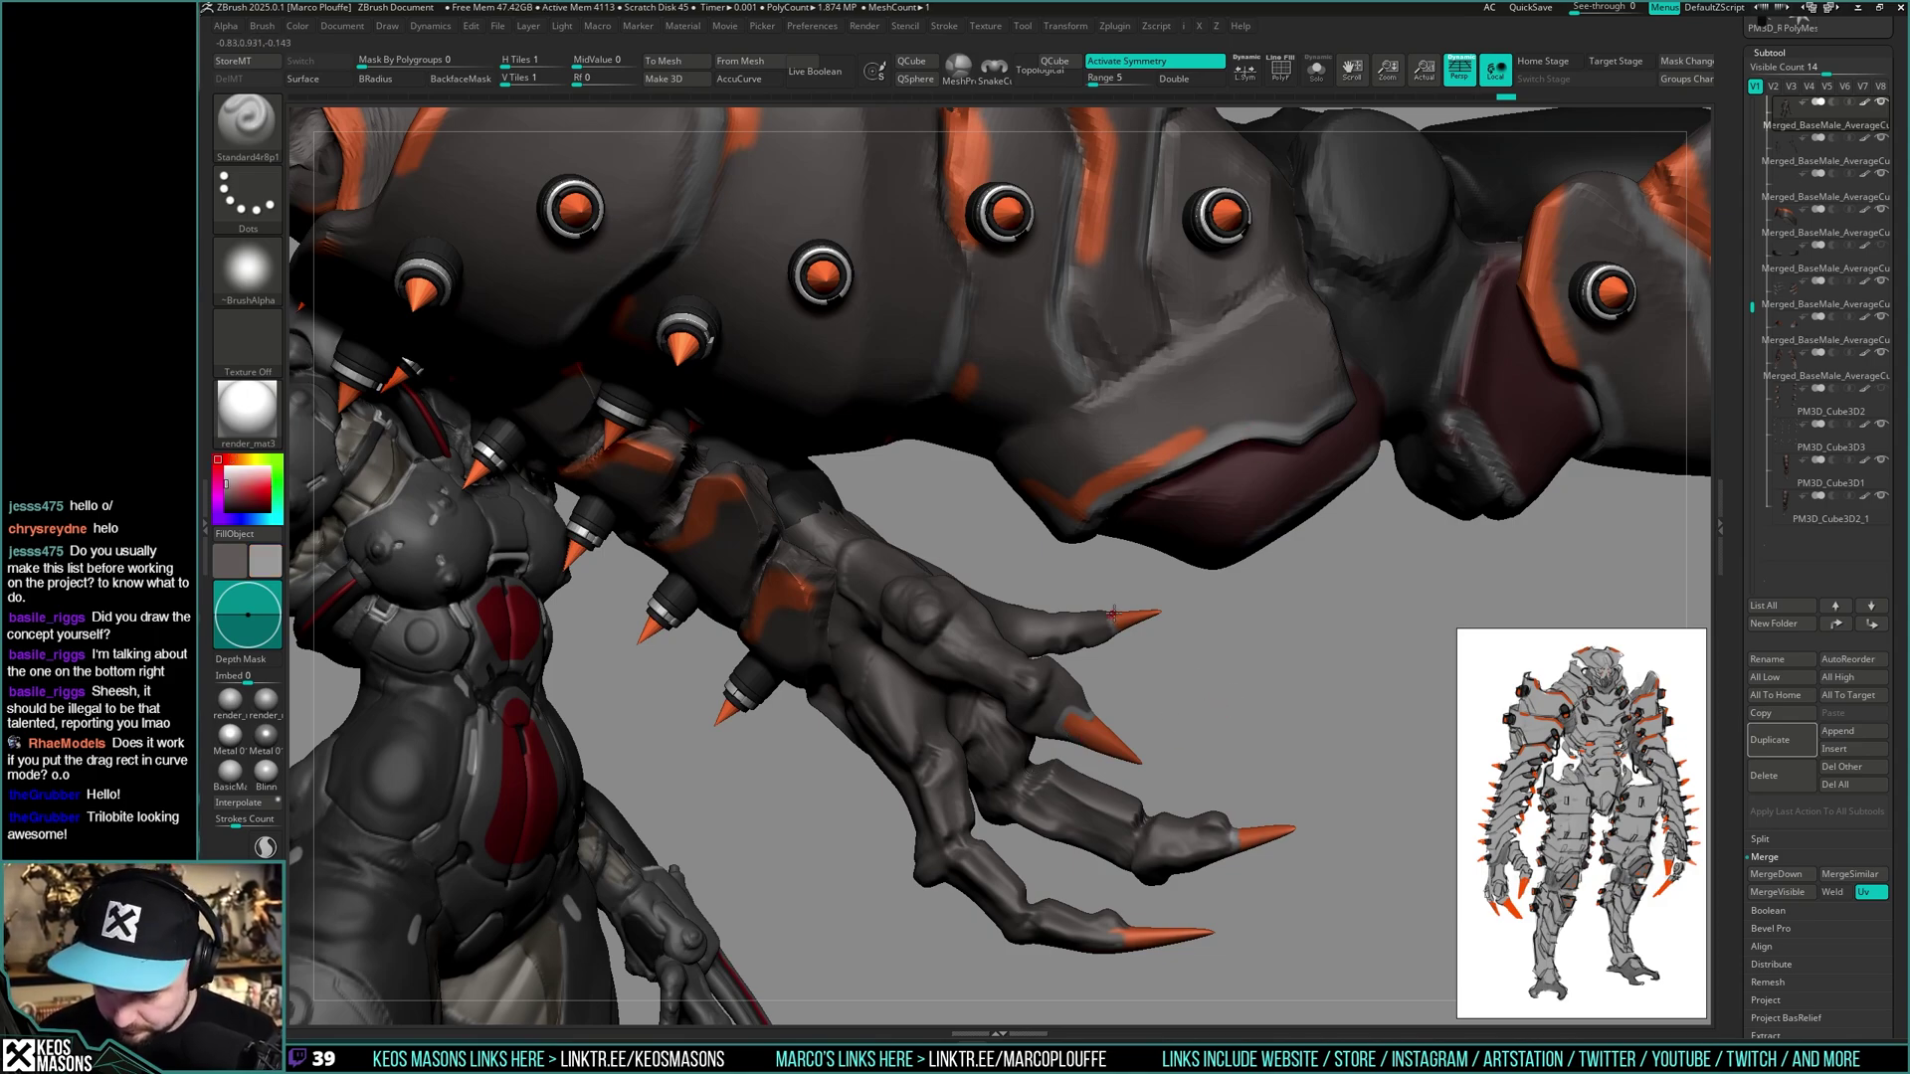
# - Brush light grey accents onto the finger joints around the claw bases, working from both sides of the hand
pyautogui.moveTo(1114, 597); pyautogui.dragTo(1042, 801)
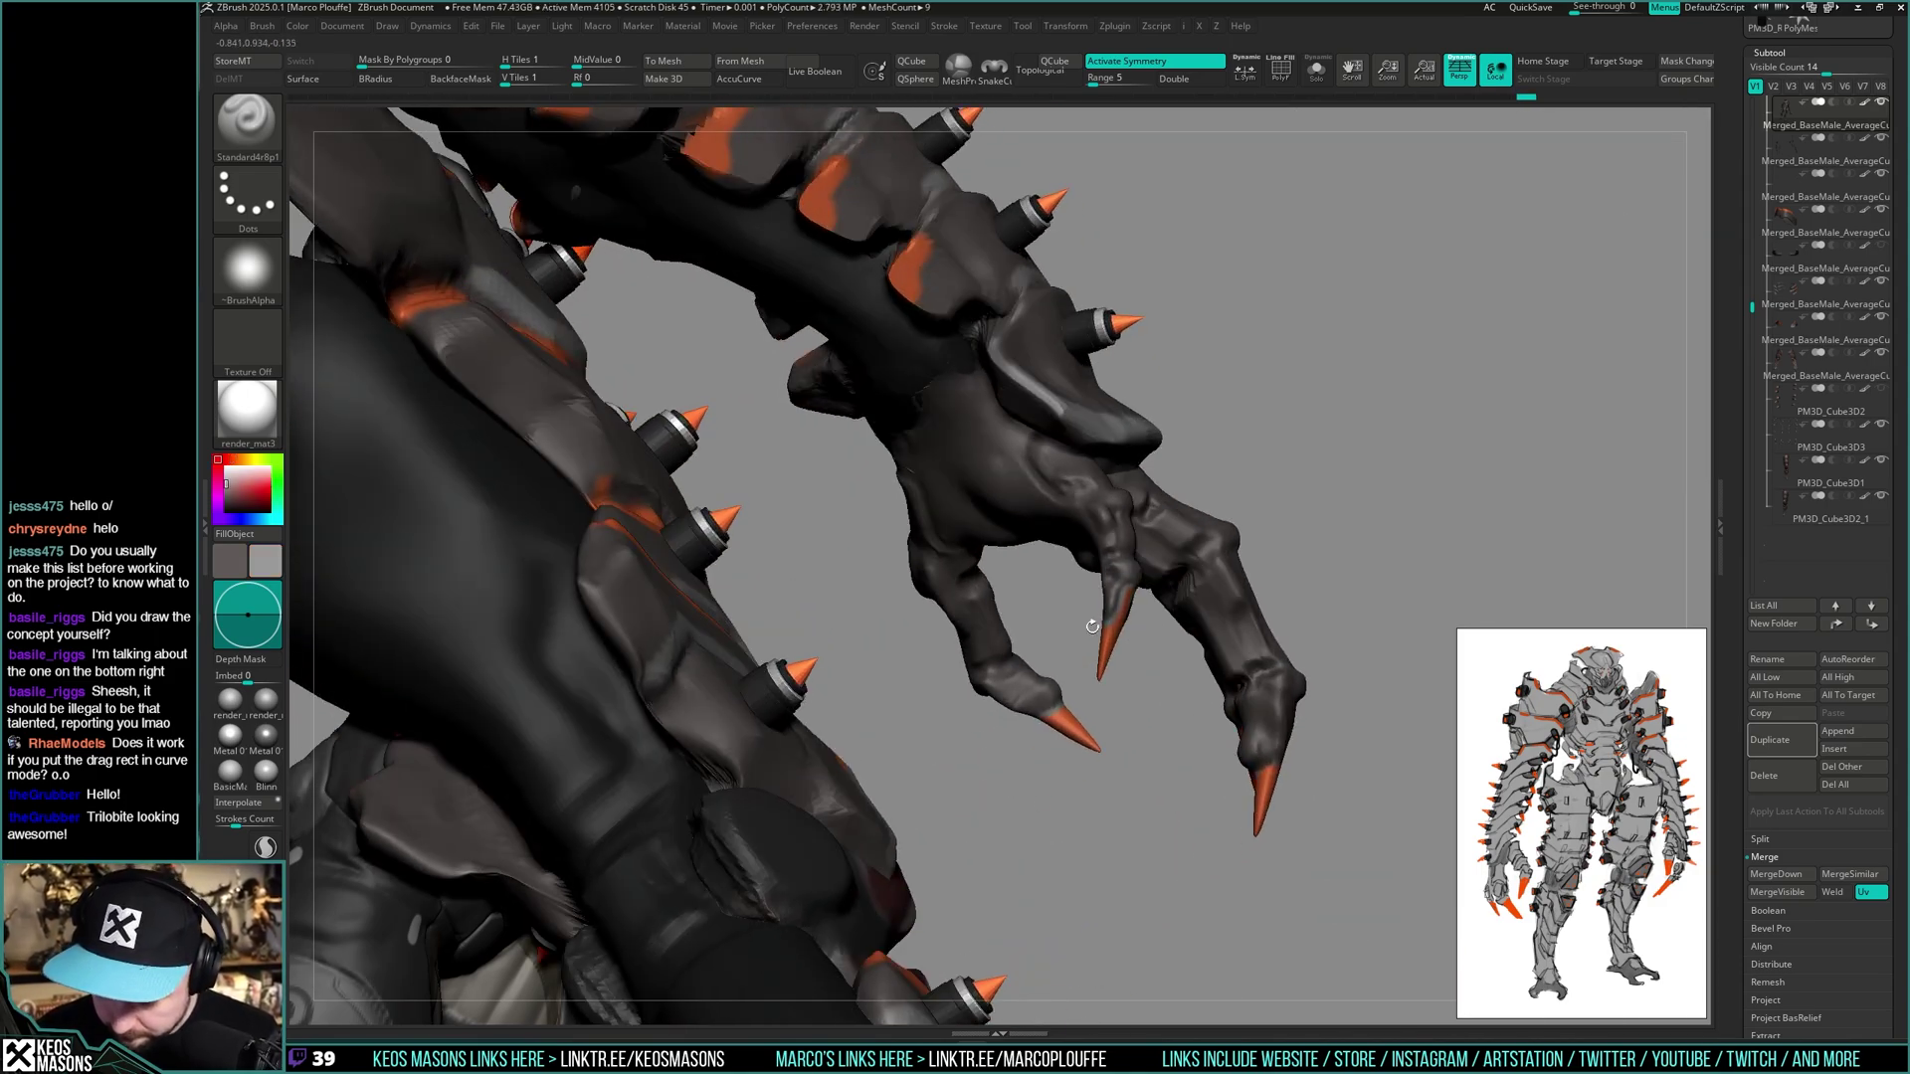
pyautogui.moveTo(1092, 627); pyautogui.dragTo(1318, 761)
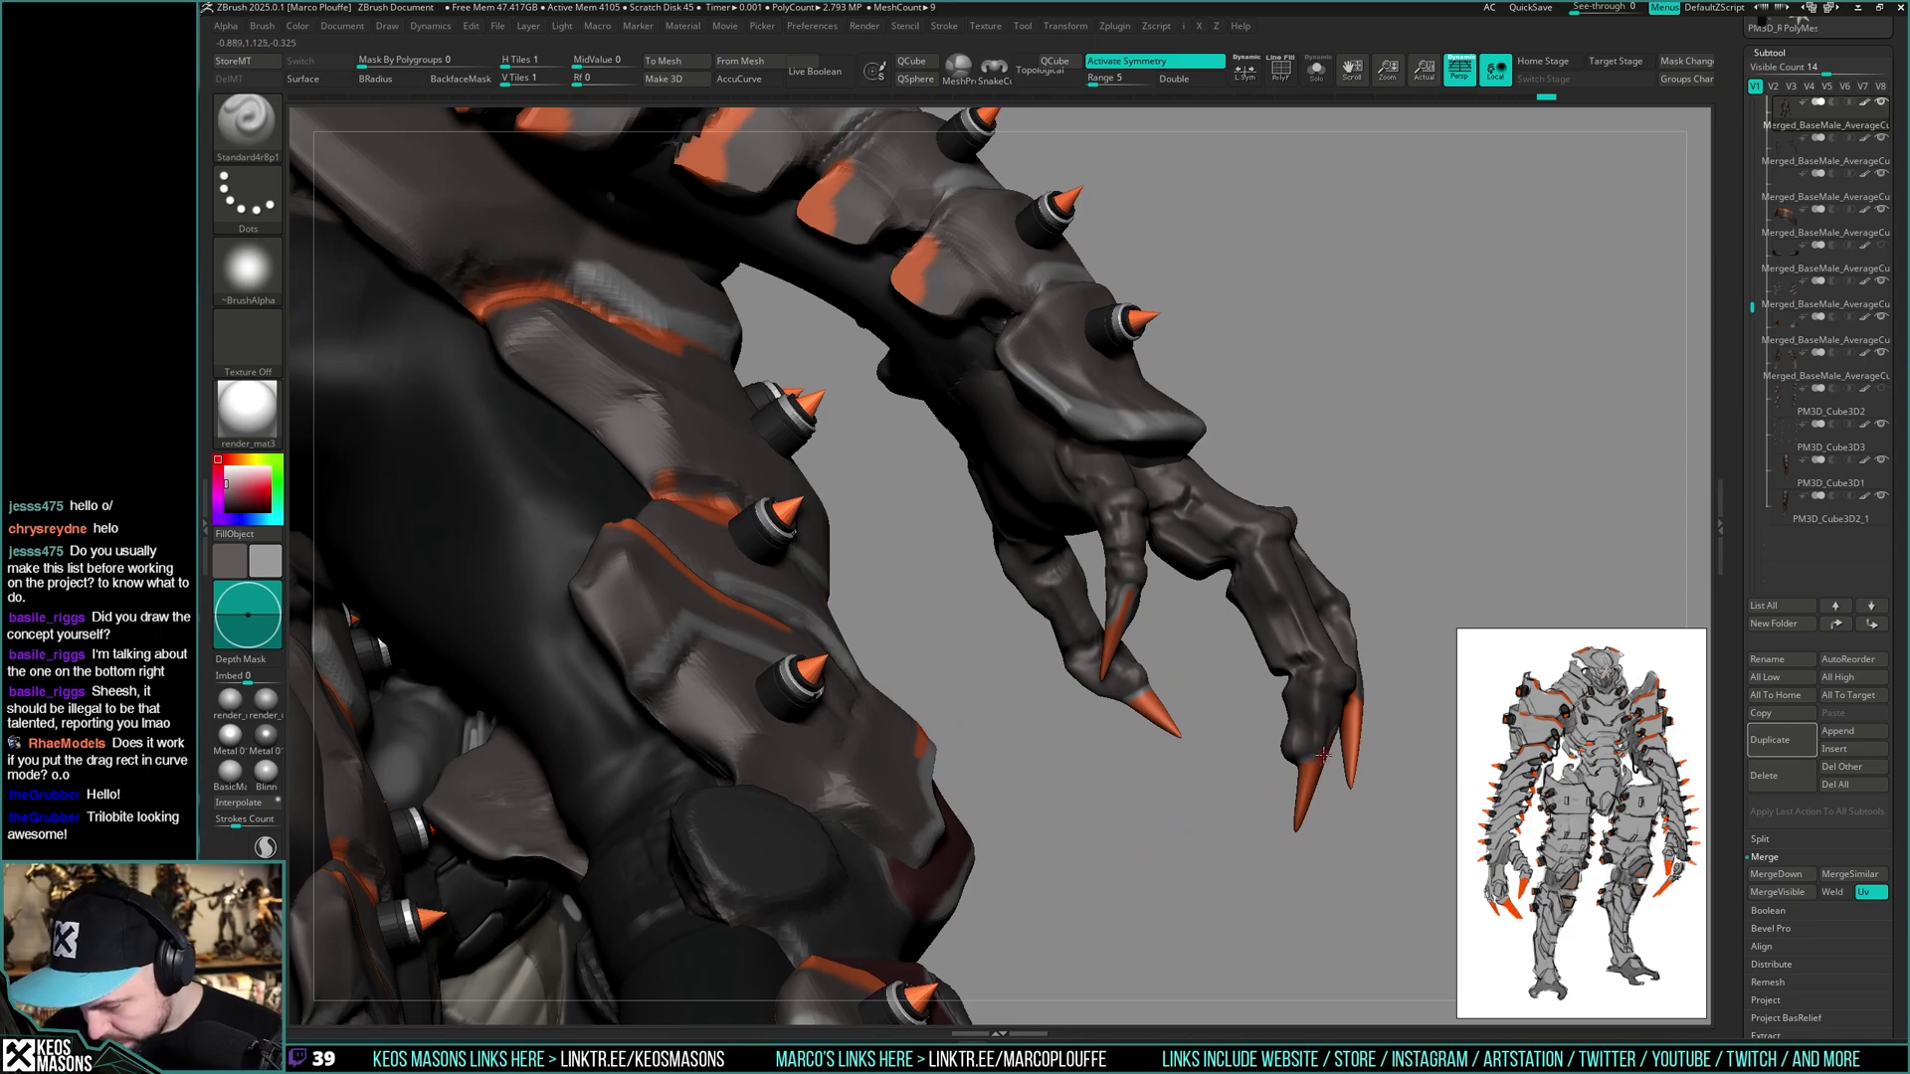
pyautogui.moveTo(1323, 755); pyautogui.dragTo(1053, 688, button='right')
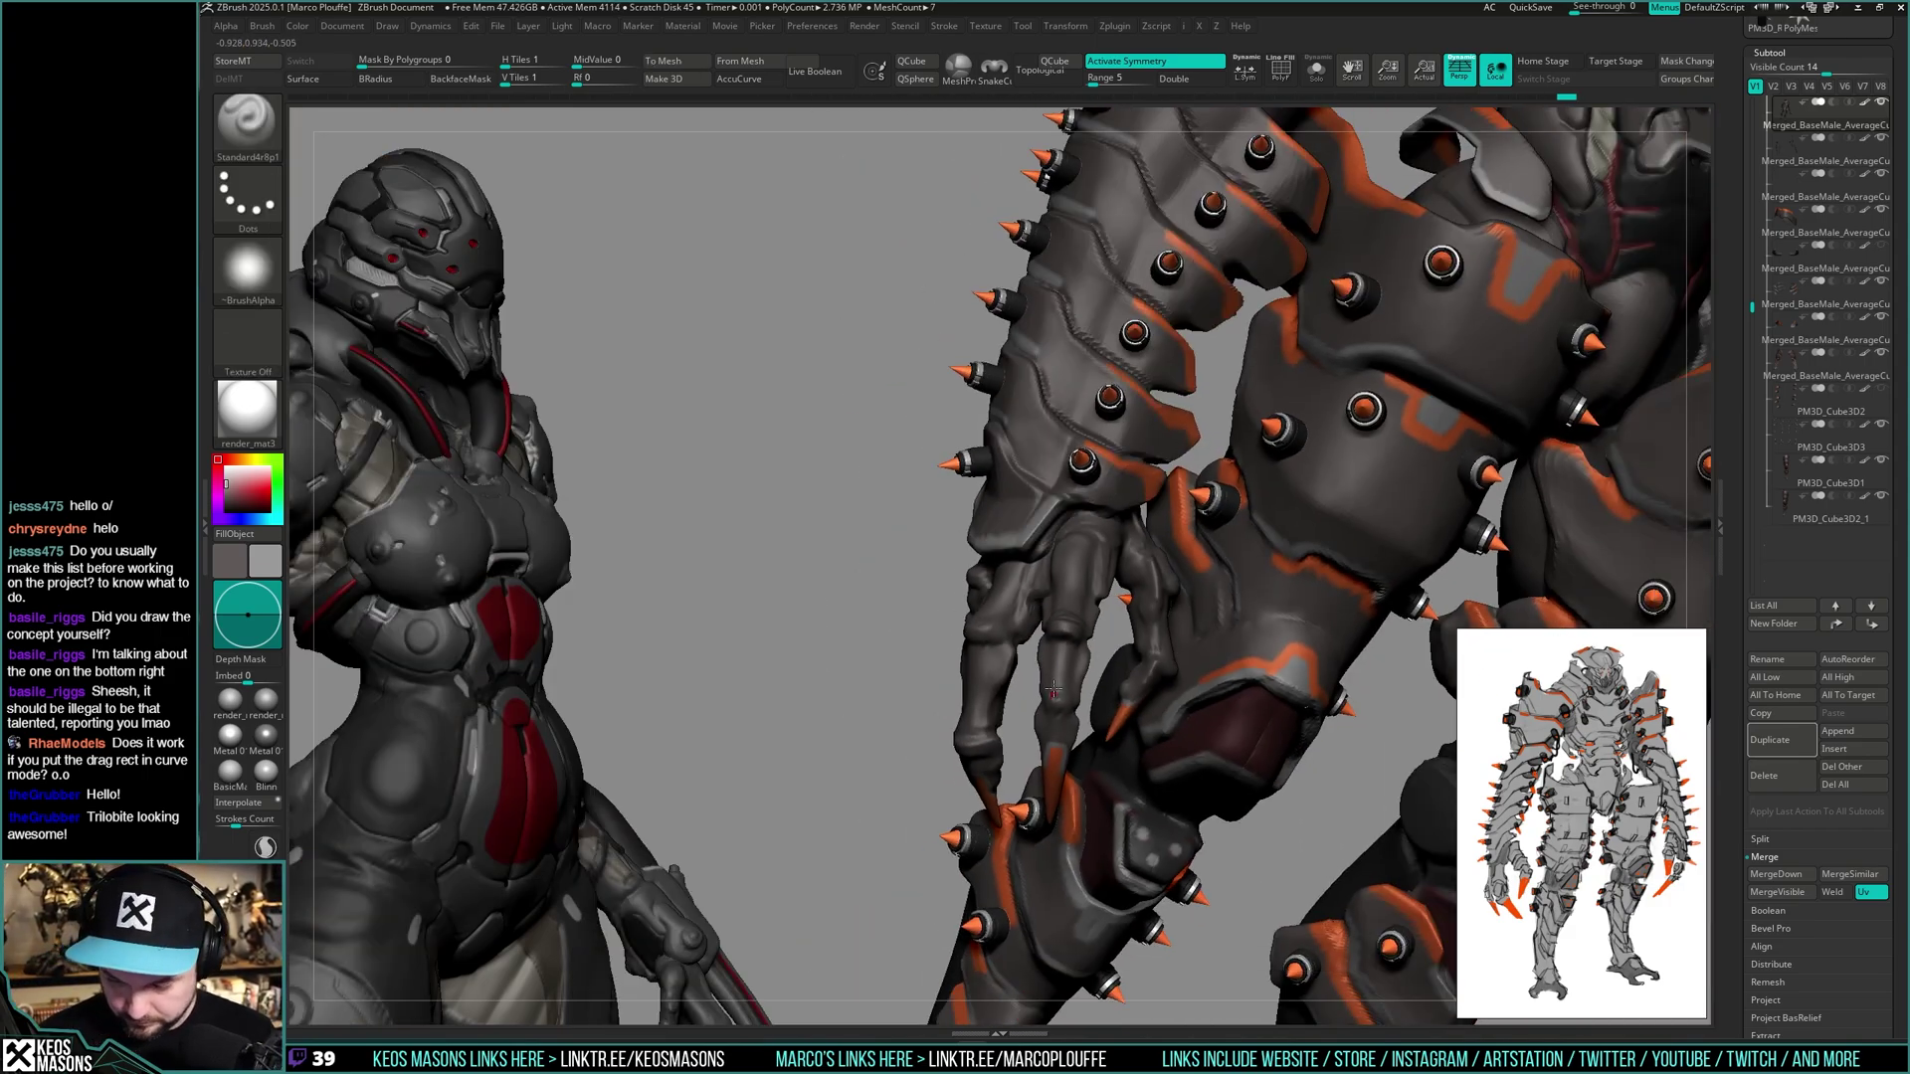
pyautogui.moveTo(1053, 689); pyautogui.dragTo(1023, 666)
pyautogui.moveTo(1350, 438); pyautogui.dragTo(1213, 662)
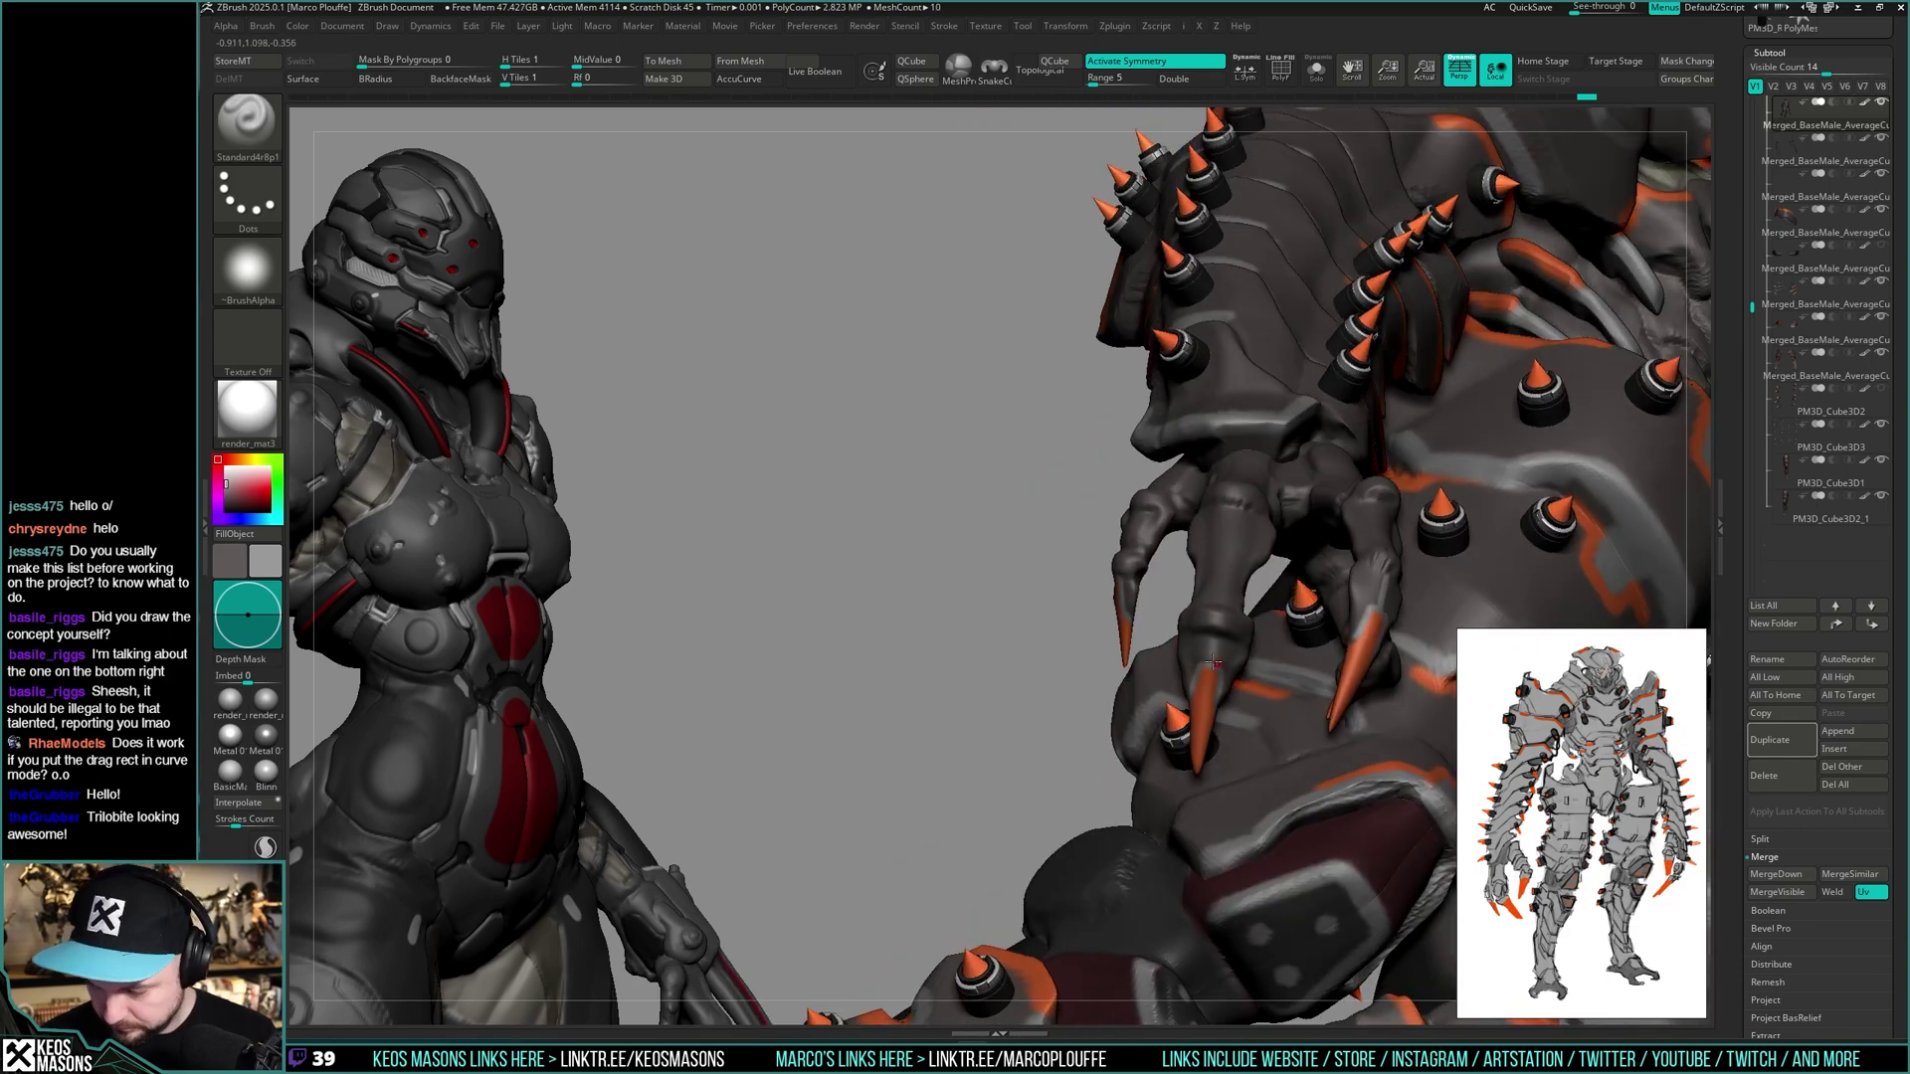
pyautogui.moveTo(1062, 597); pyautogui.dragTo(1300, 584)
pyautogui.moveTo(1173, 579); pyautogui.dragTo(1256, 587)
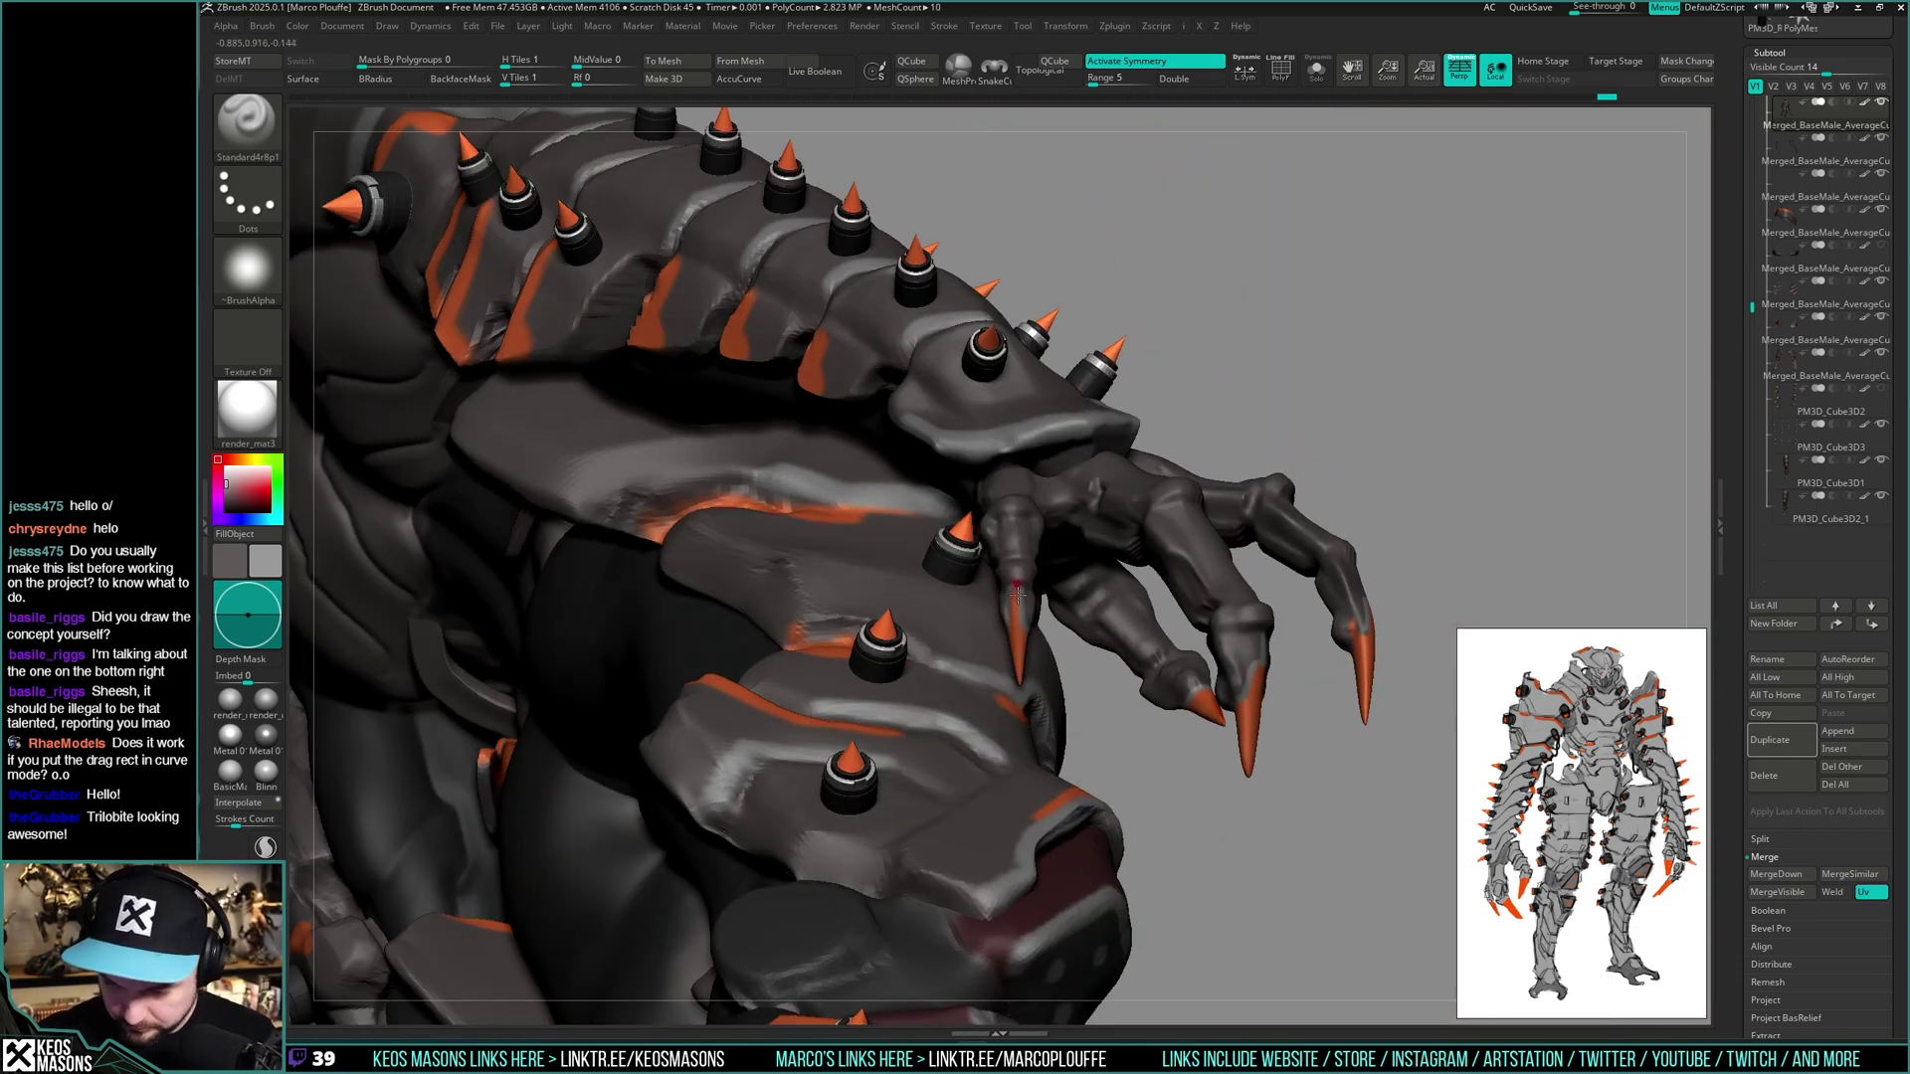
# - Extend the light grey accents along the finger segments and knuckles on the back of the hand
pyautogui.moveTo(1057, 559); pyautogui.dragTo(1050, 634)
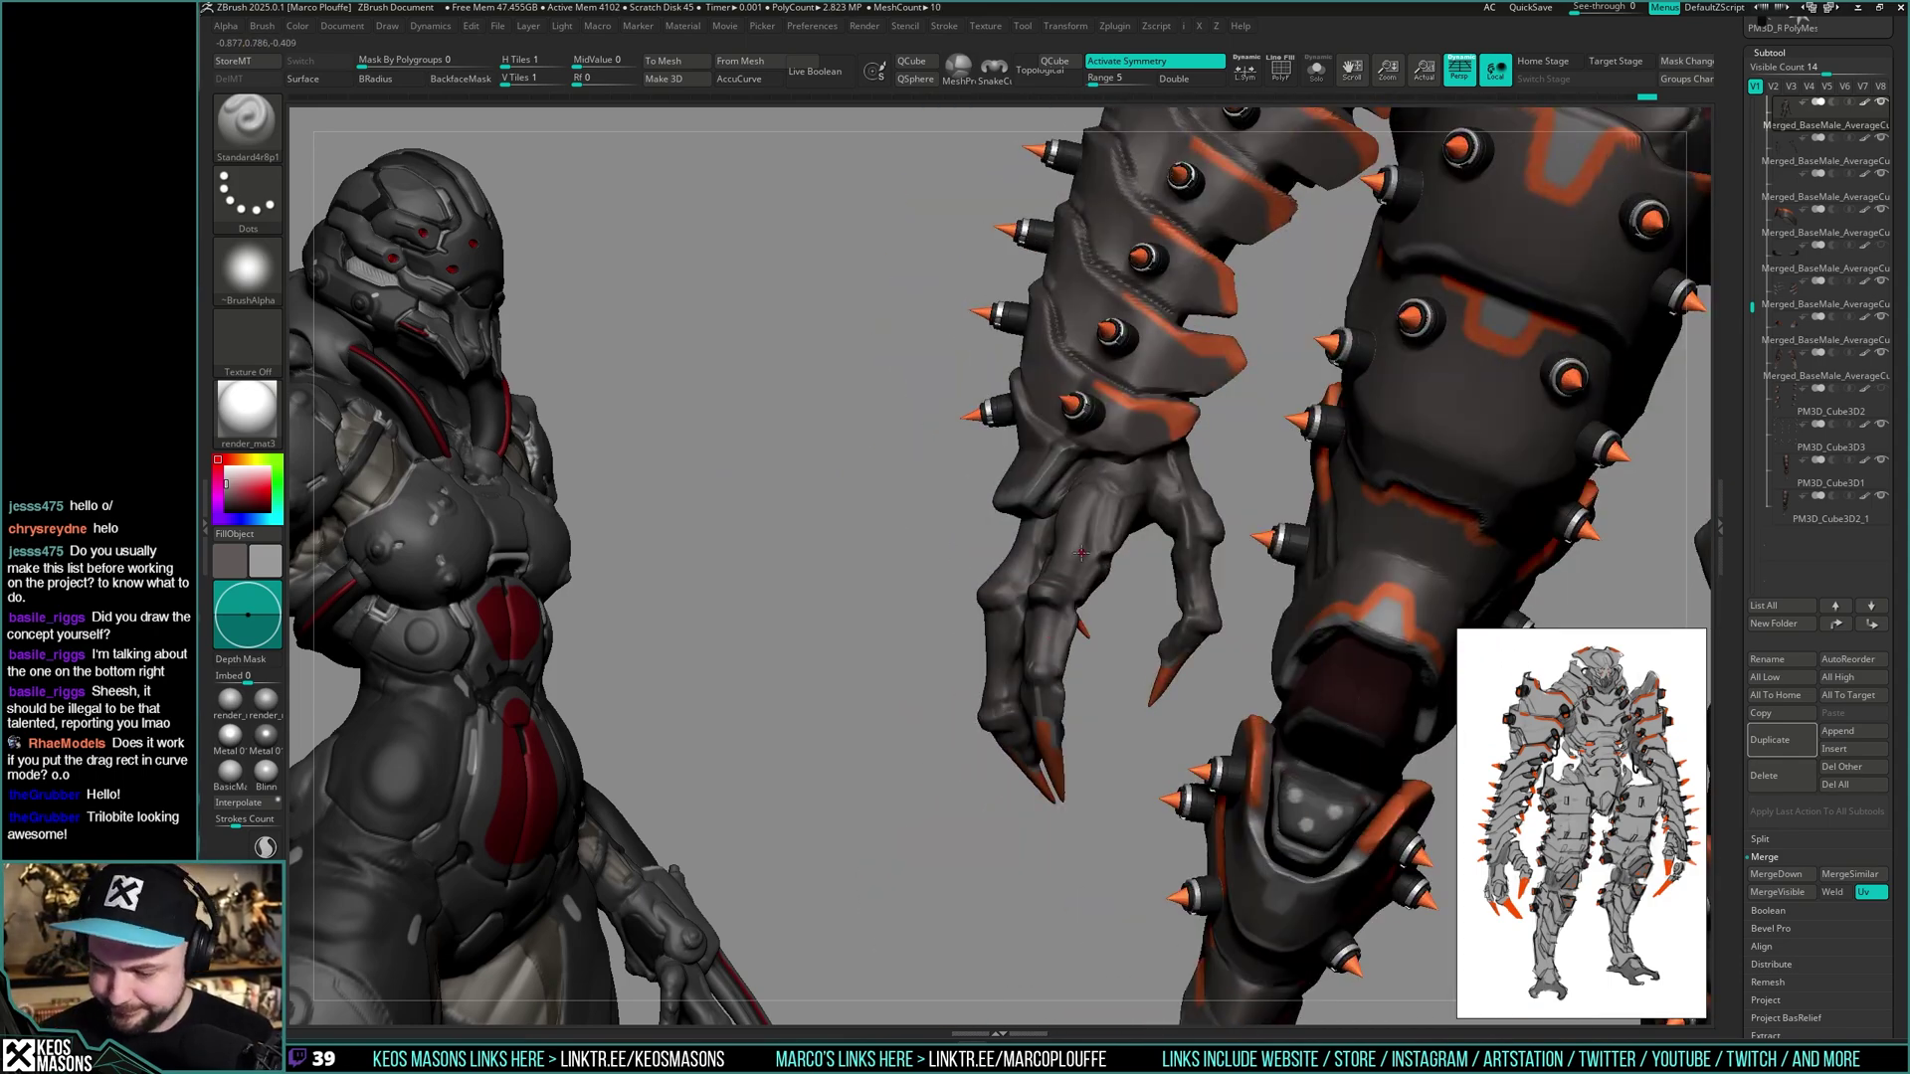
pyautogui.moveTo(1081, 553); pyautogui.dragTo(1192, 484, button='right')
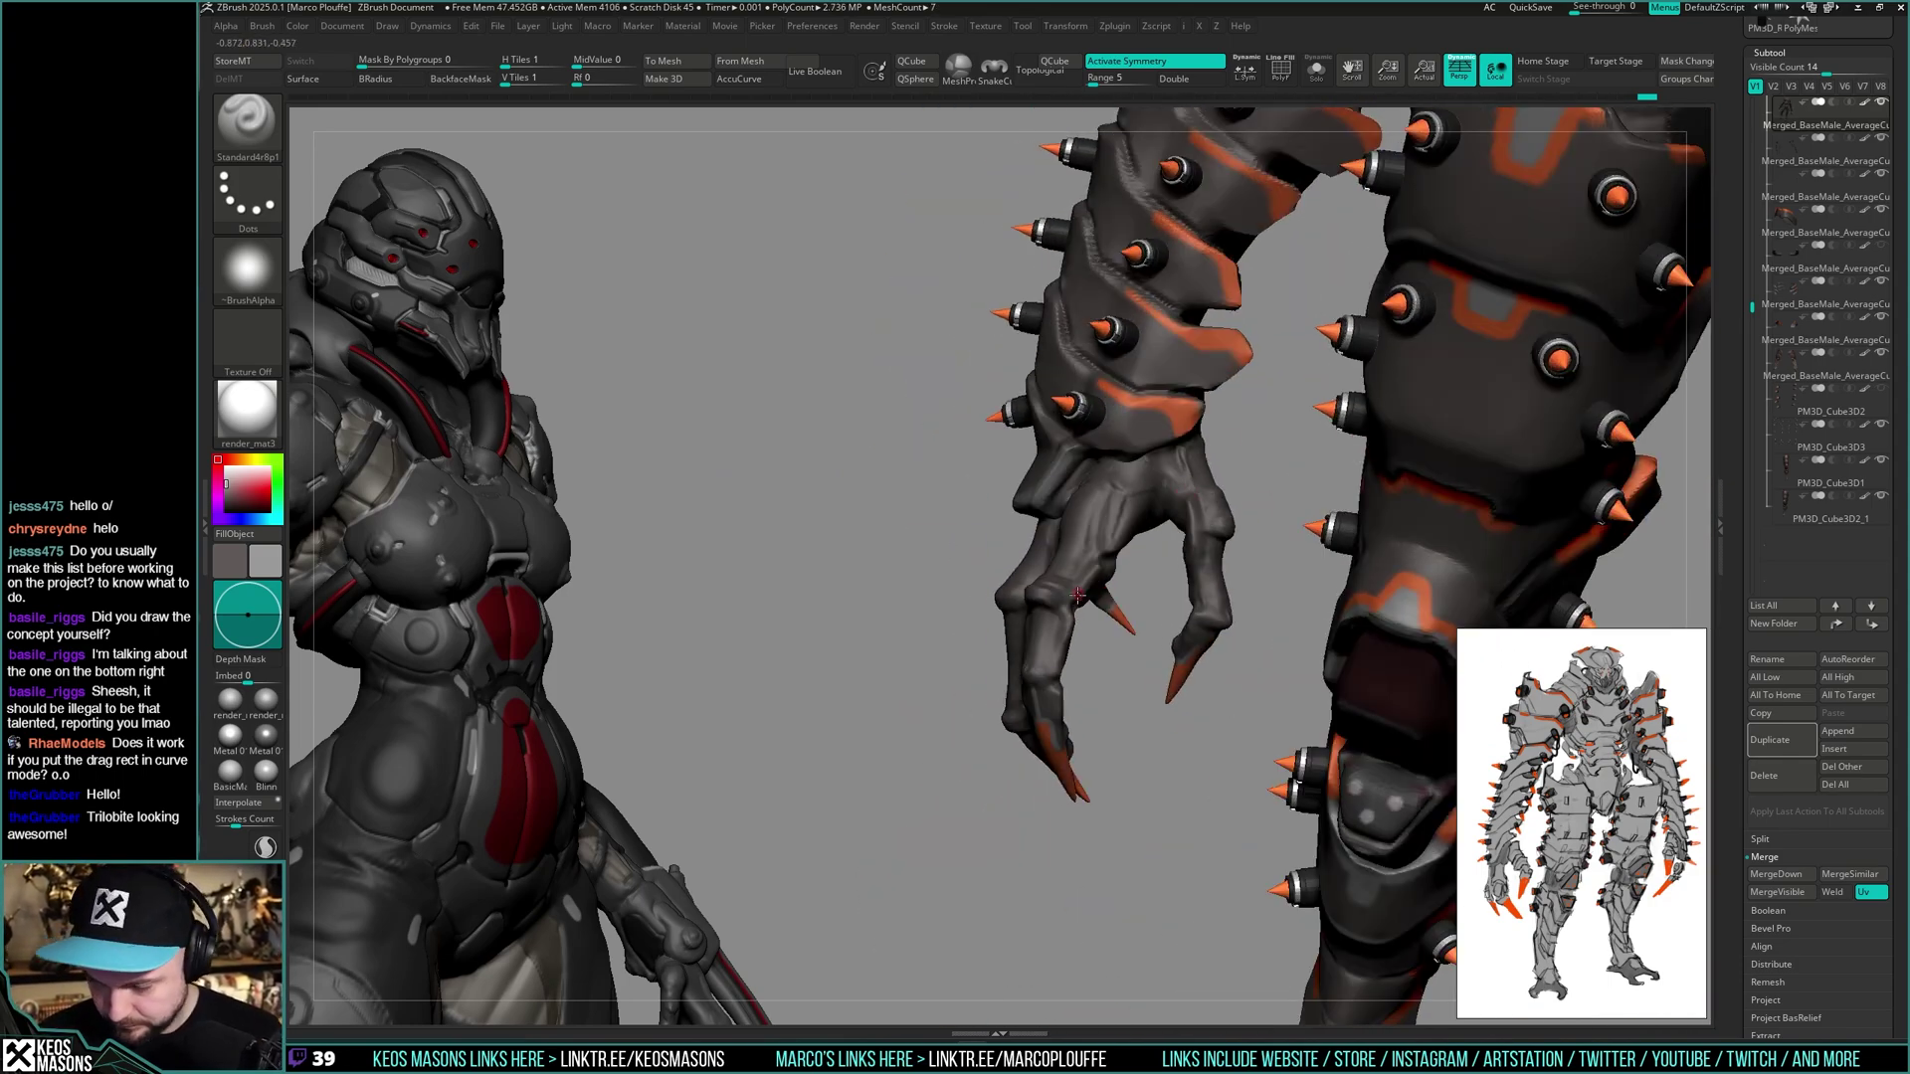
pyautogui.moveTo(1077, 594); pyautogui.dragTo(1075, 640)
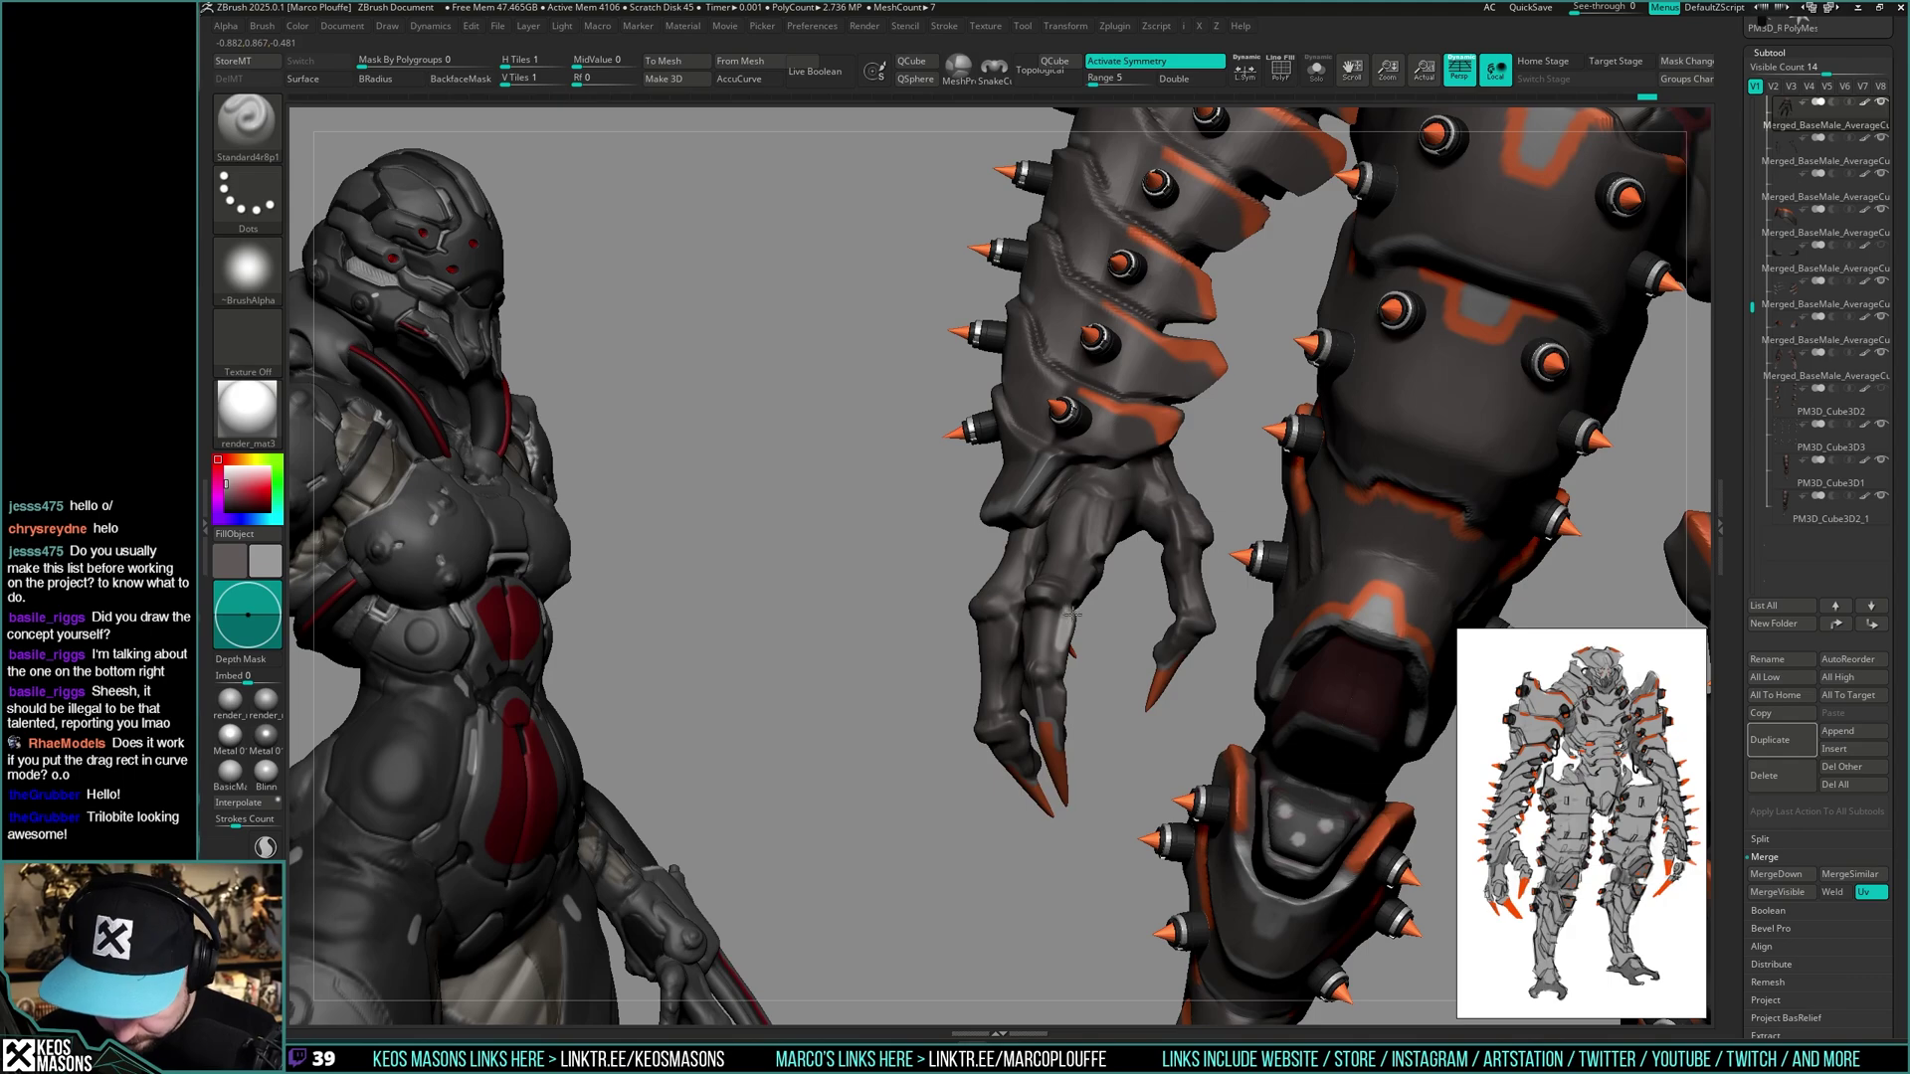
pyautogui.hotkey('ctrl', 'shift', 'z')
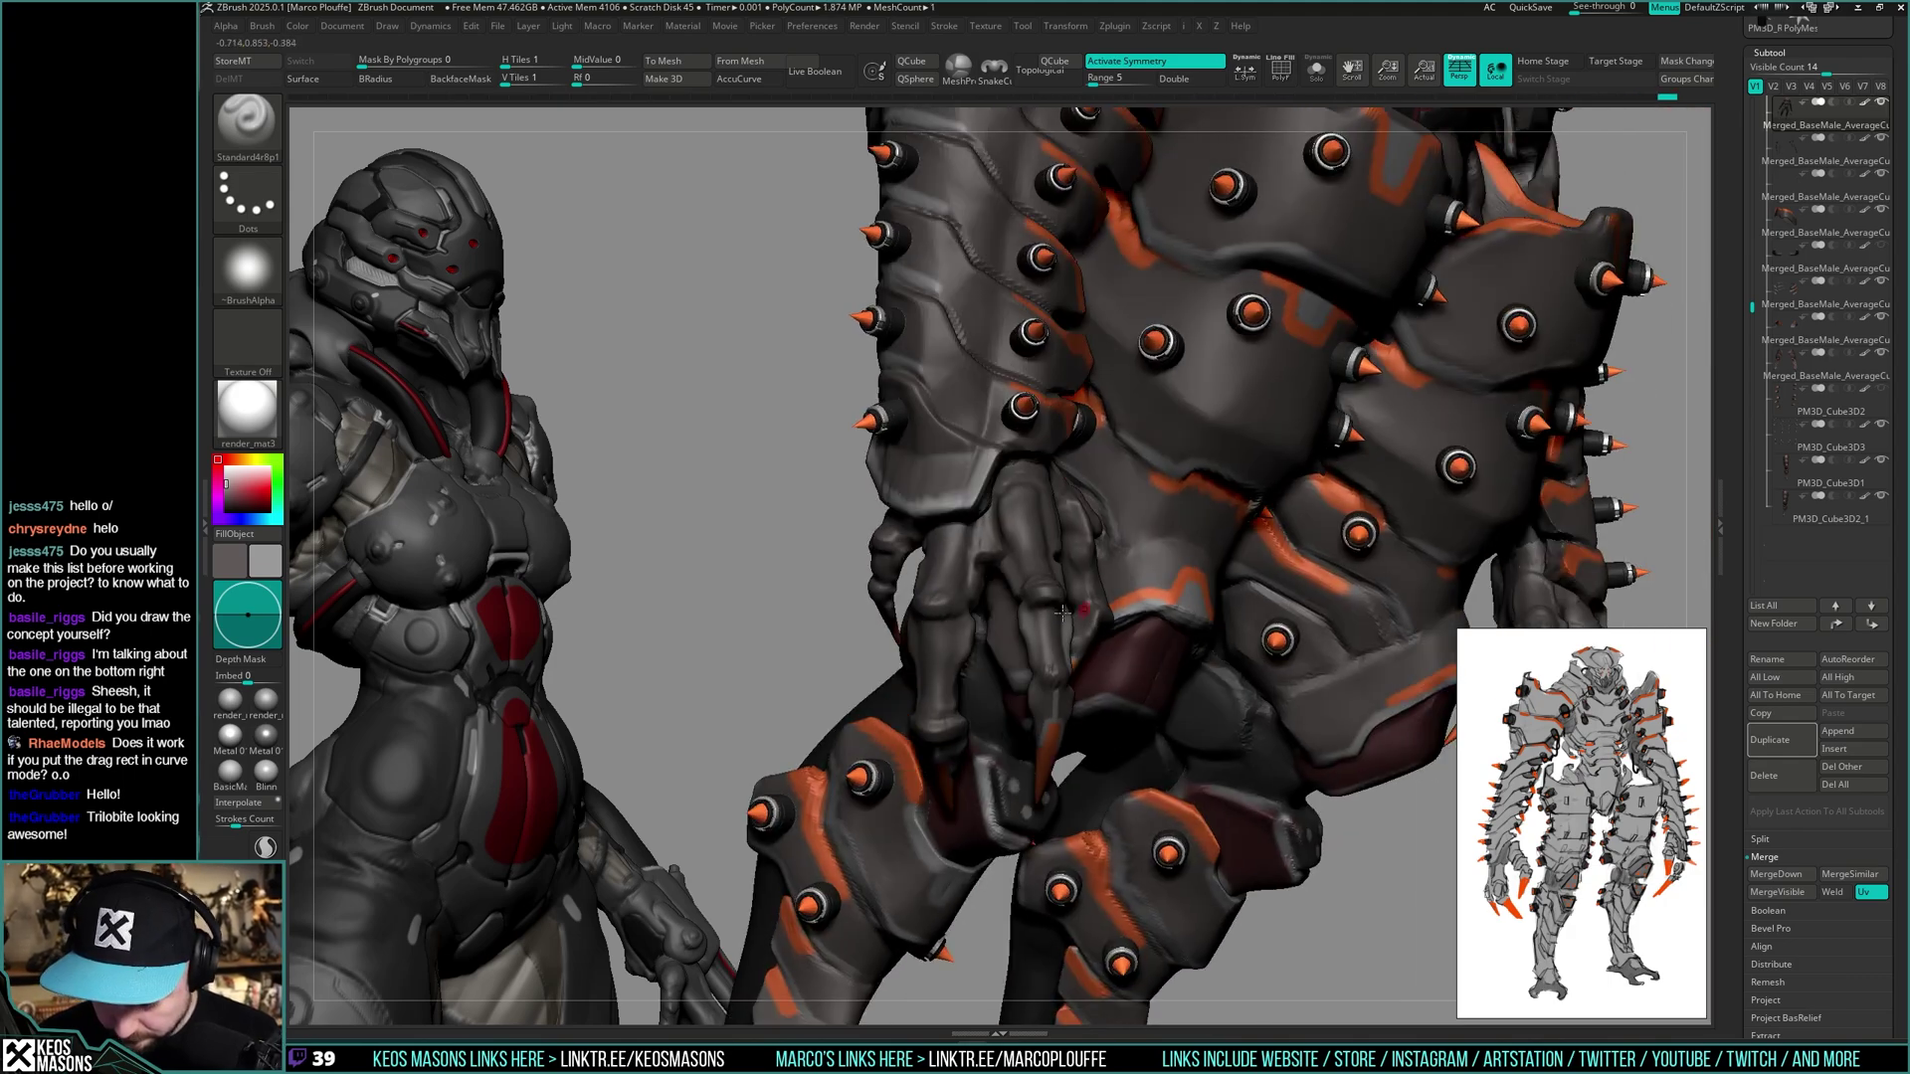
pyautogui.moveTo(1026, 616)
pyautogui.keyDown('ctrl'); pyautogui.mouseDown(button='right')
pyautogui.moveTo(1017, 572)
pyautogui.moveTo(1021, 608)
pyautogui.mouseUp(button='right'); pyautogui.keyUp('ctrl')
pyautogui.keyDown('ctrl'); pyautogui.moveTo(1039, 781); pyautogui.dragTo(1043, 825, button='right'); pyautogui.keyUp('ctrl')
pyautogui.moveTo(1042, 697); pyautogui.dragTo(1081, 688, button='right')
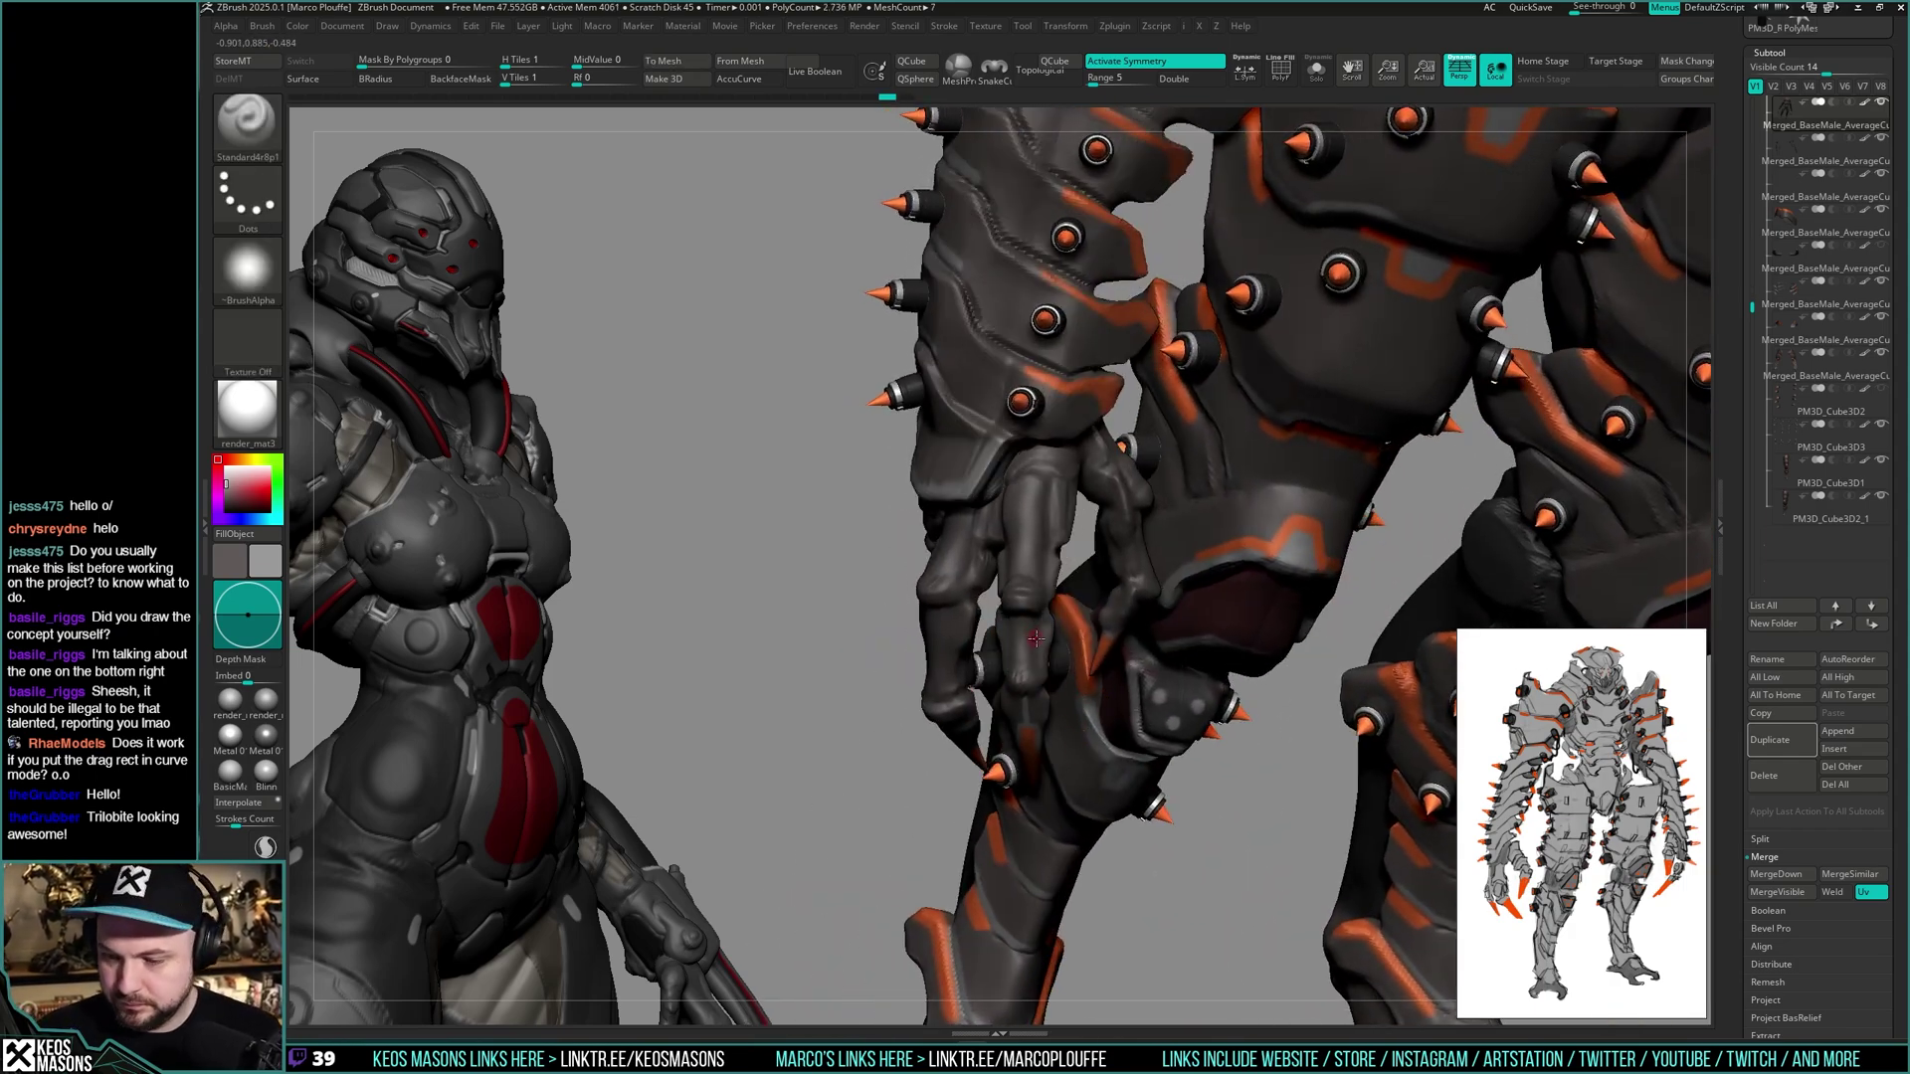
# - Load the Move brush and pull the index finger's knuckle outward into a more pointed shape
pyautogui.press('f')
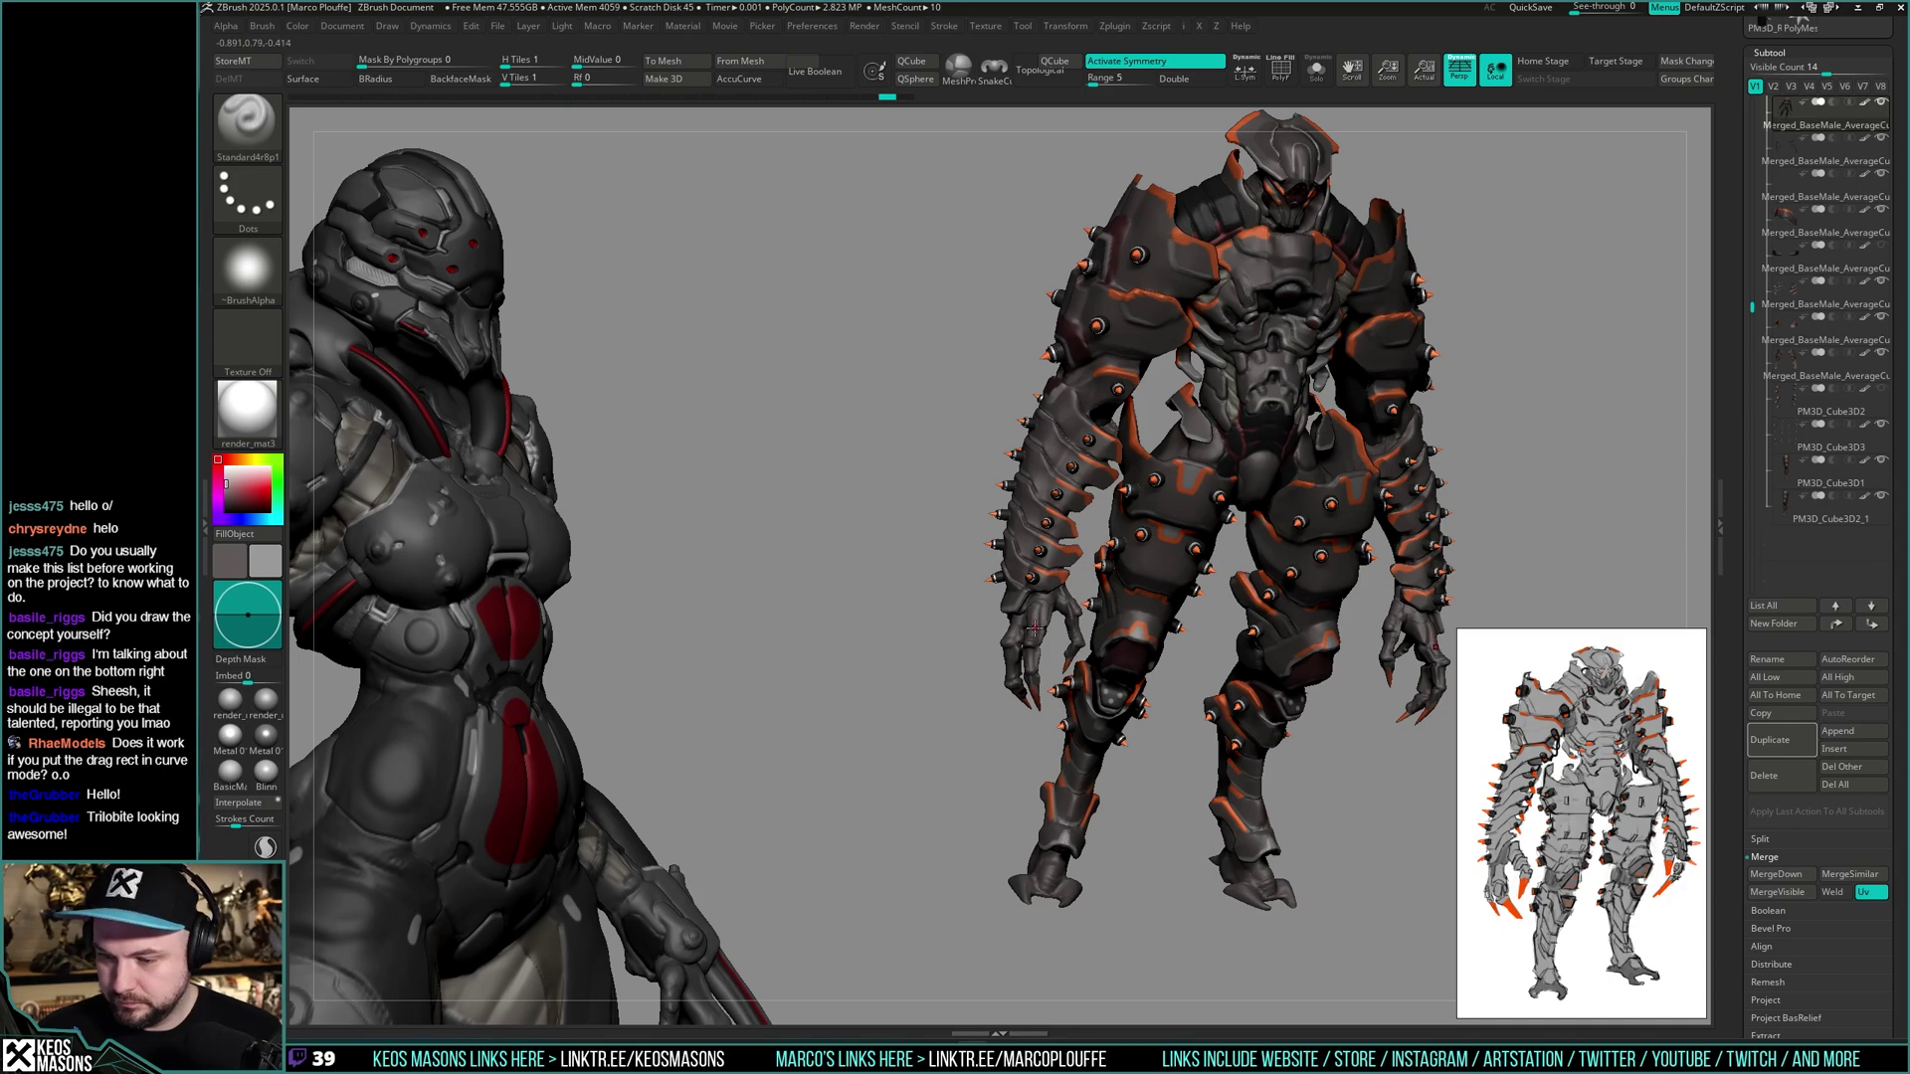
pyautogui.keyDown('ctrl'); pyautogui.moveTo(1034, 628); pyautogui.dragTo(1058, 589, button='right'); pyautogui.keyUp('ctrl')
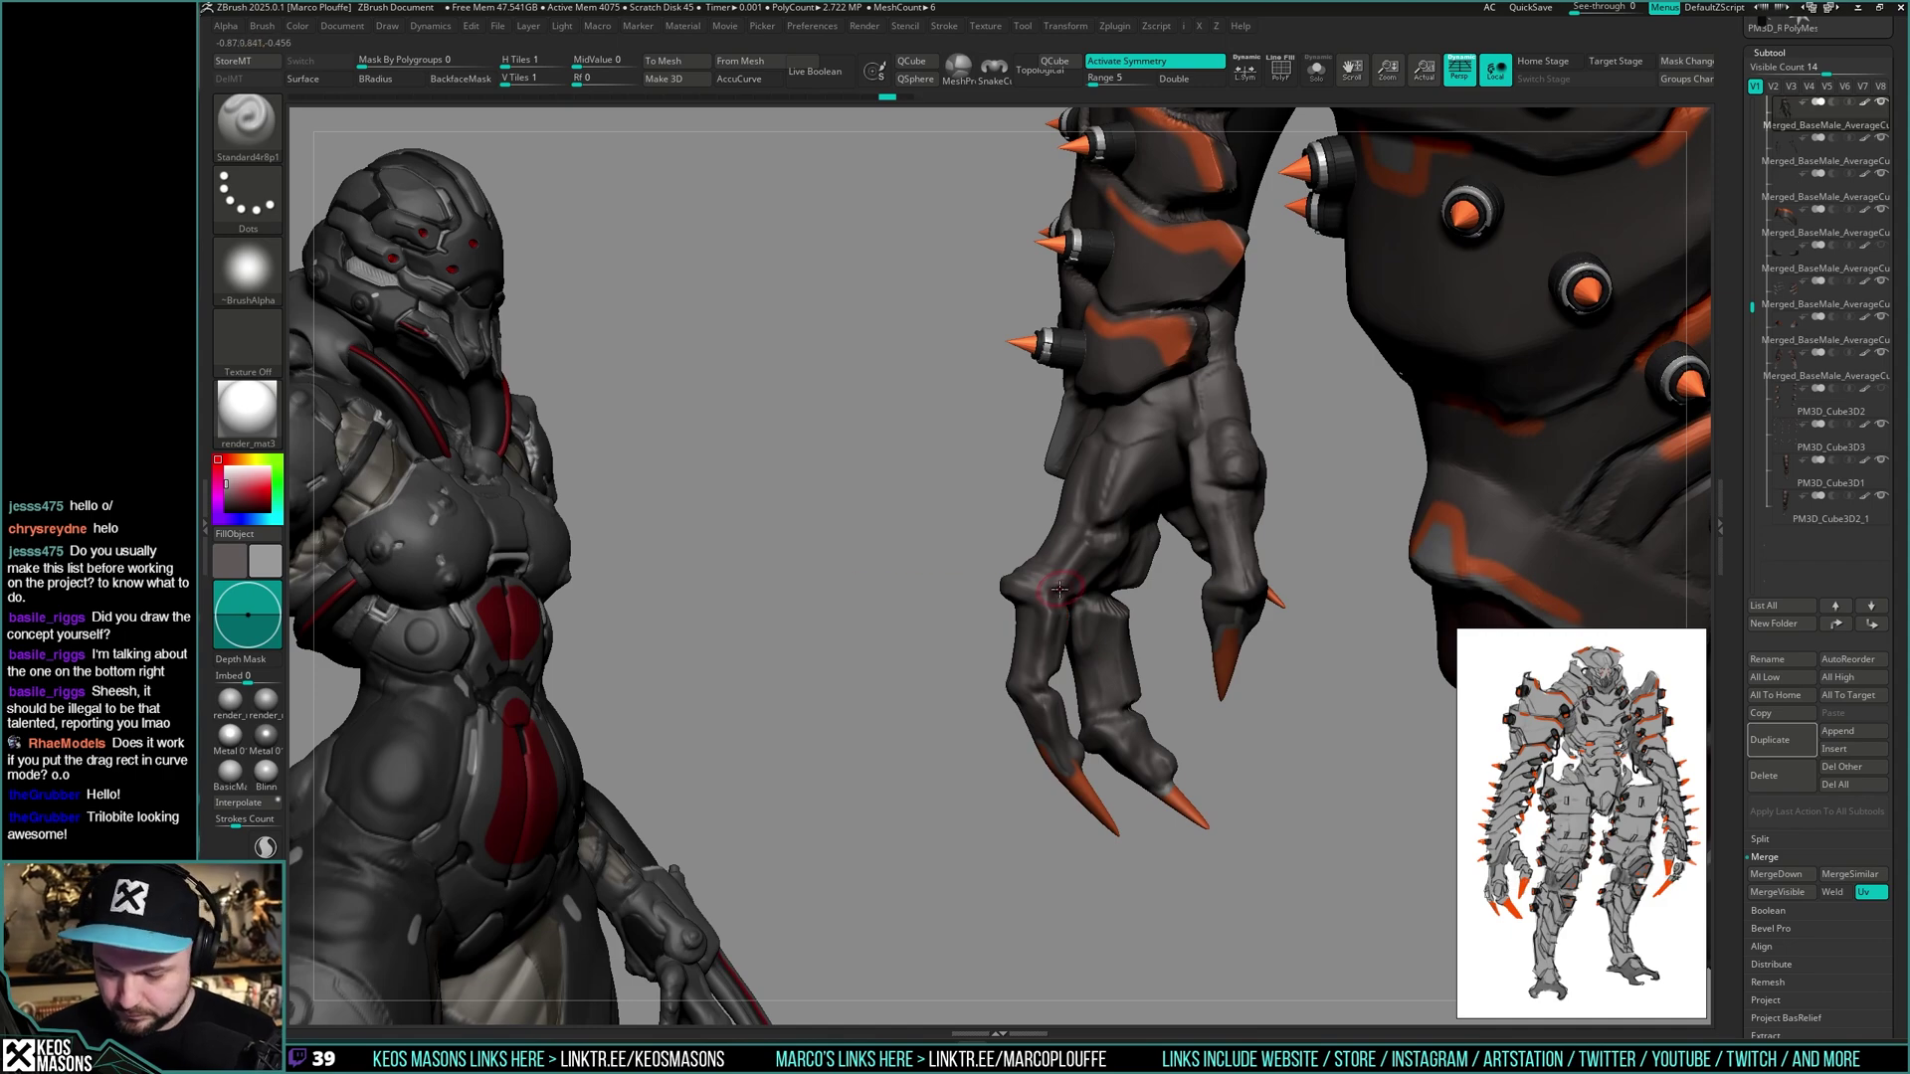
pyautogui.press('b')
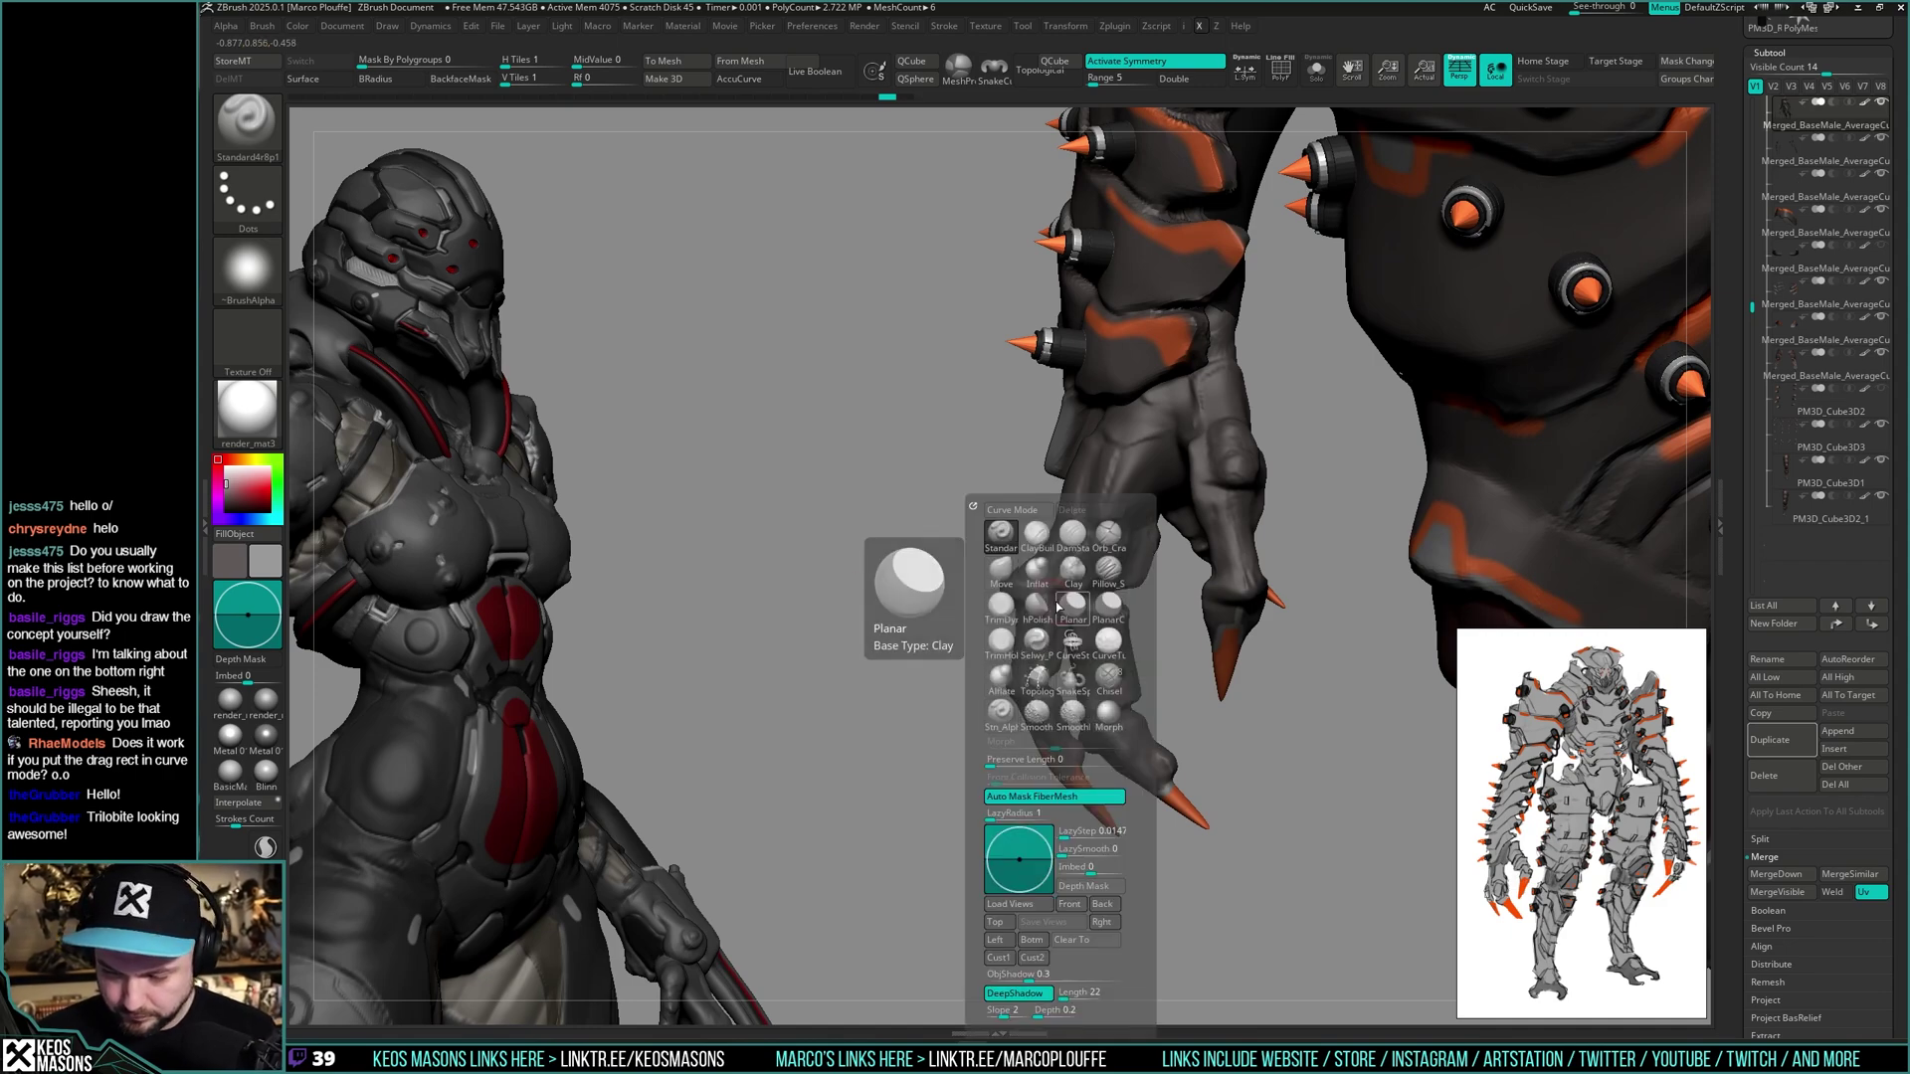
pyautogui.press('m')
pyautogui.press('v')
pyautogui.moveTo(1005, 543)
pyautogui.mouseDown()
pyautogui.moveTo(1007, 523)
pyautogui.moveTo(1042, 534)
pyautogui.mouseUp()
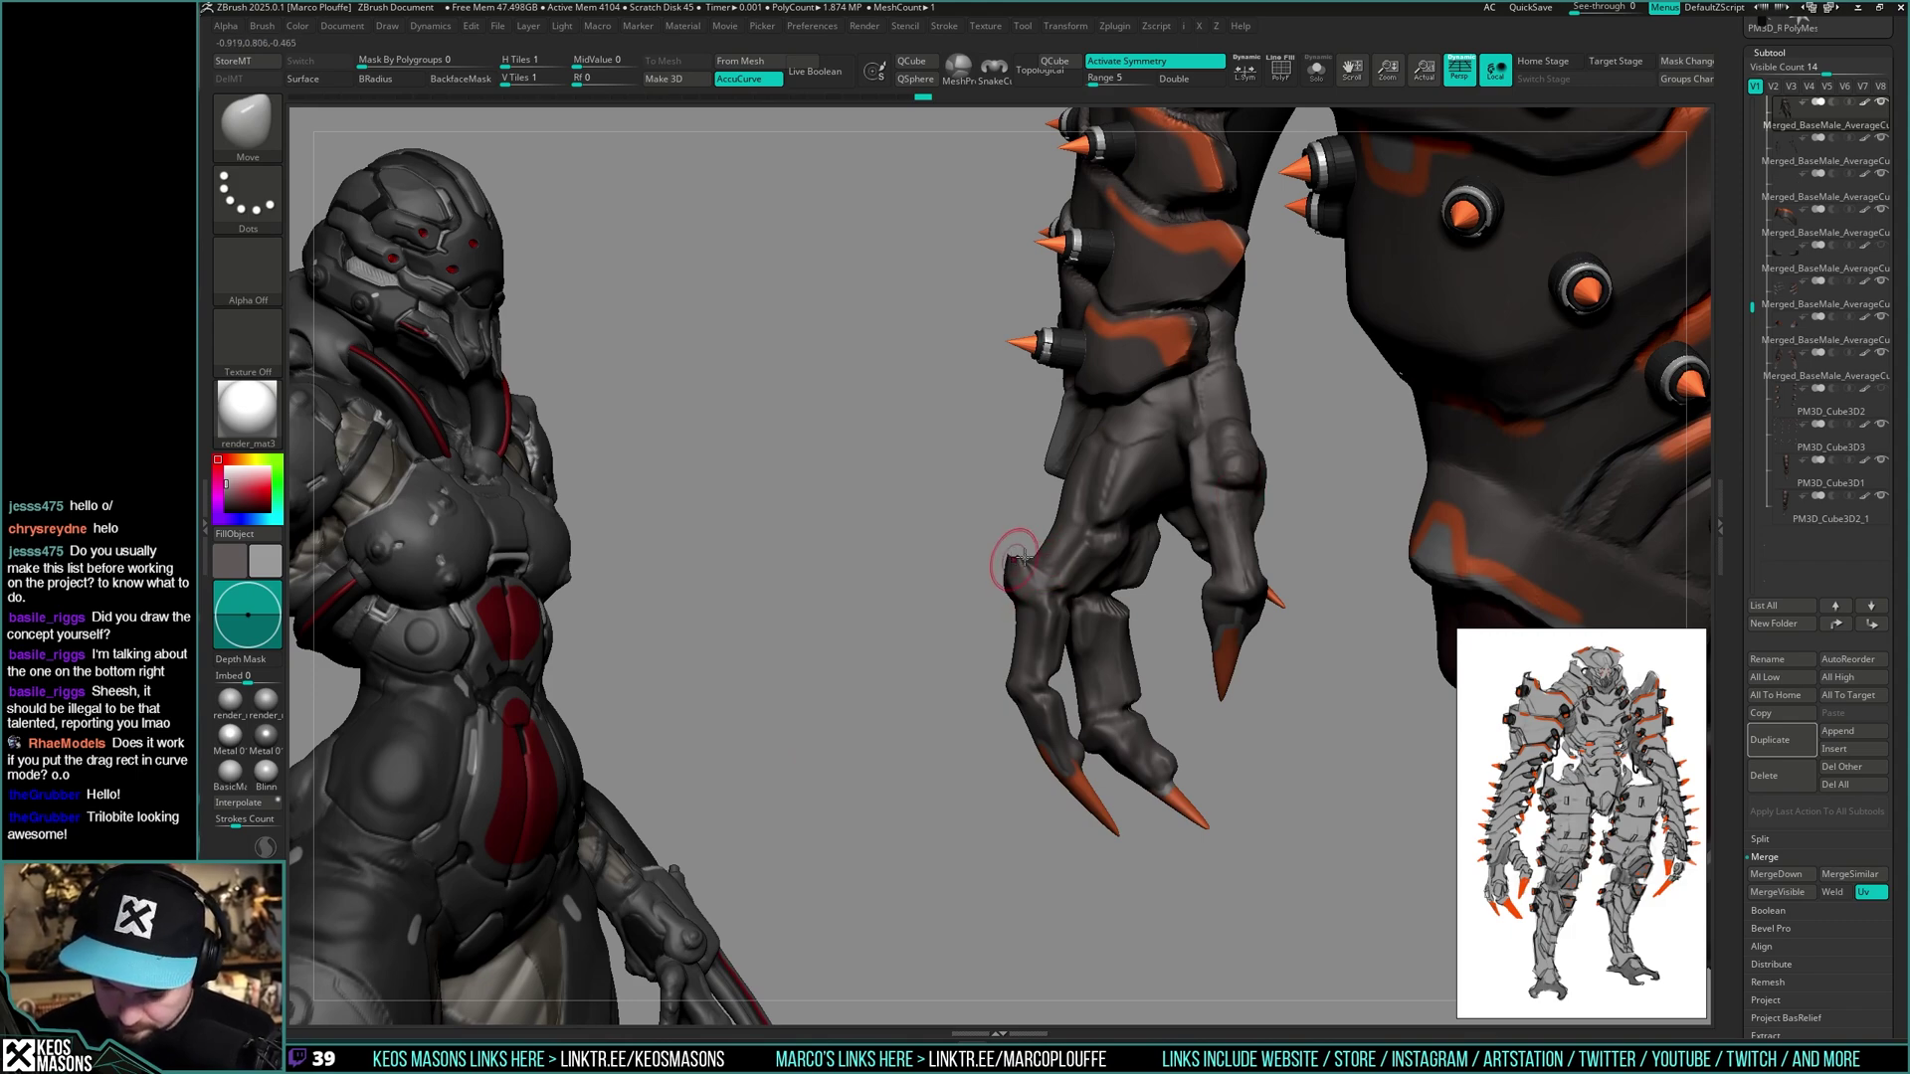
# - Pull the knuckles of the neighbouring fingers outward into sharper points with the Move brush, working from the front and side
pyautogui.moveTo(1023, 557); pyautogui.dragTo(922, 588, button='right')
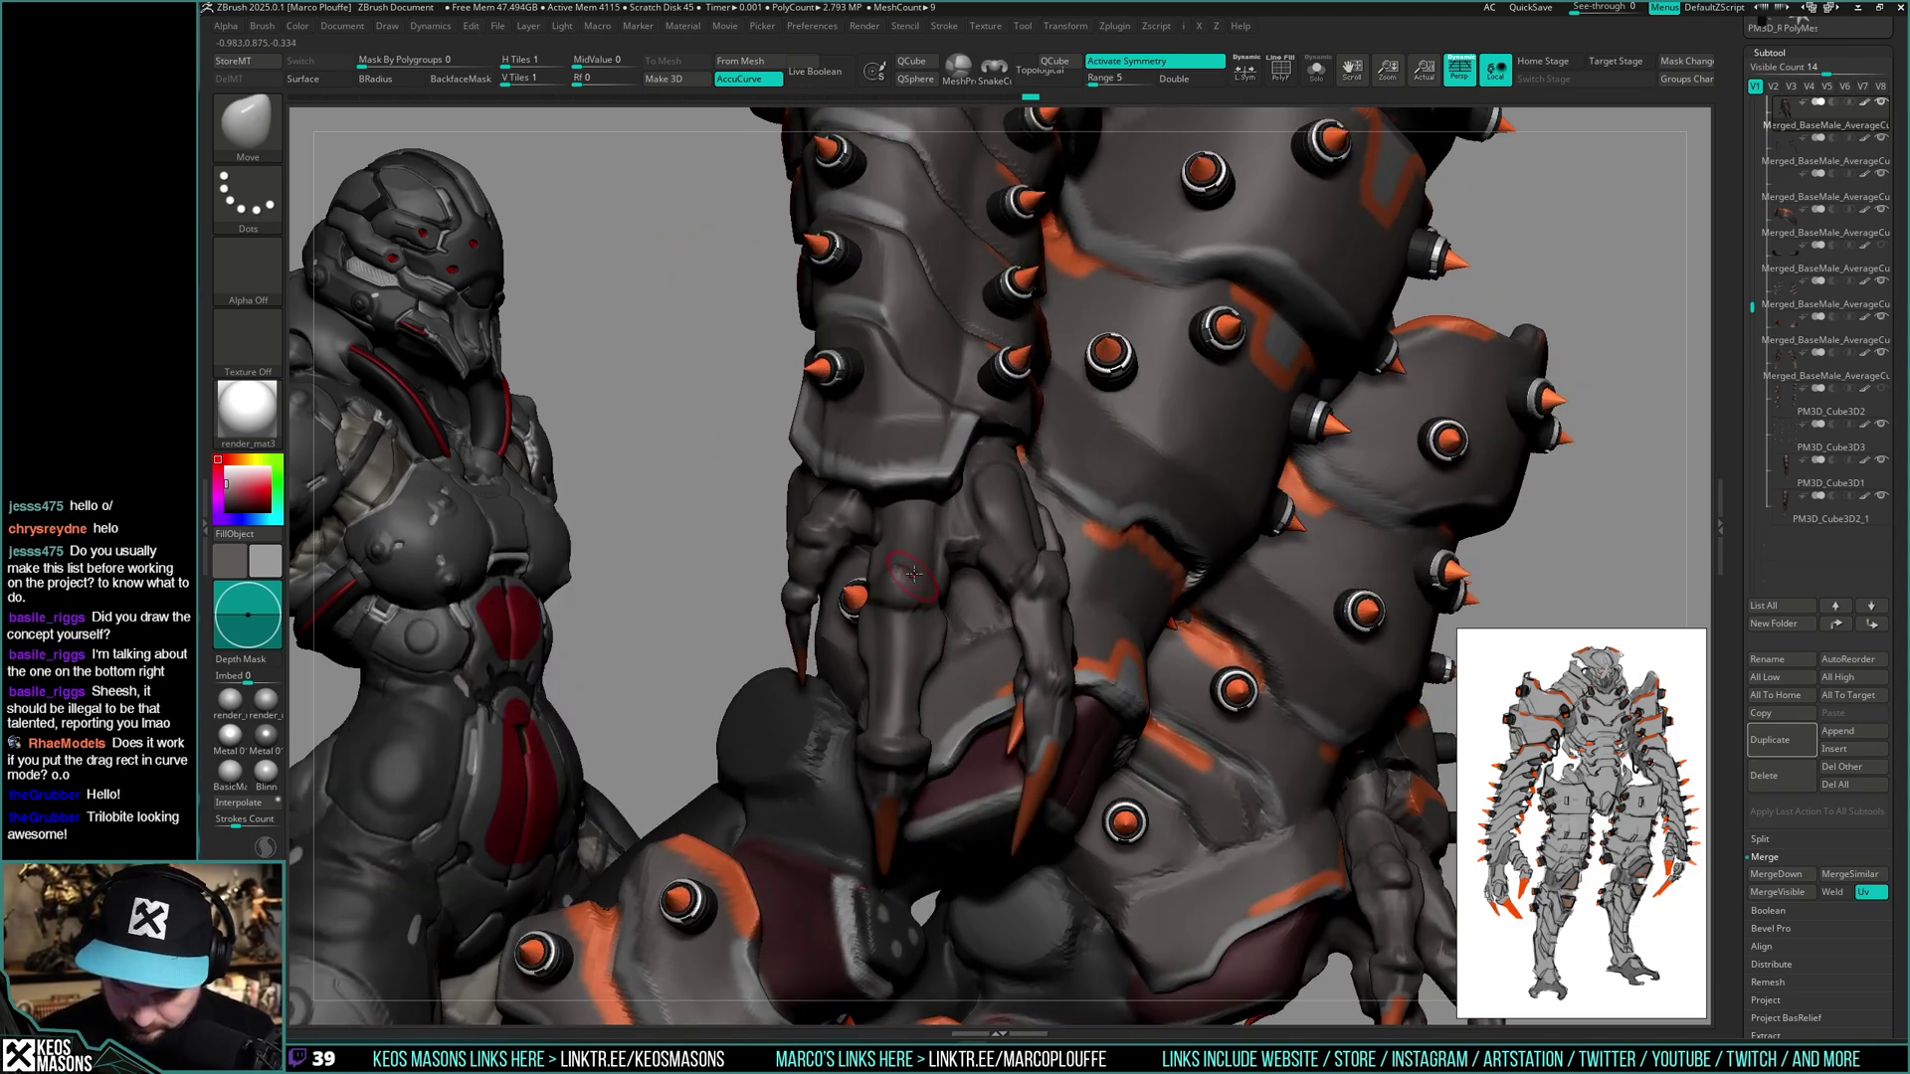
pyautogui.moveTo(913, 574); pyautogui.dragTo(914, 559)
pyautogui.moveTo(915, 565); pyautogui.dragTo(896, 582, button='right')
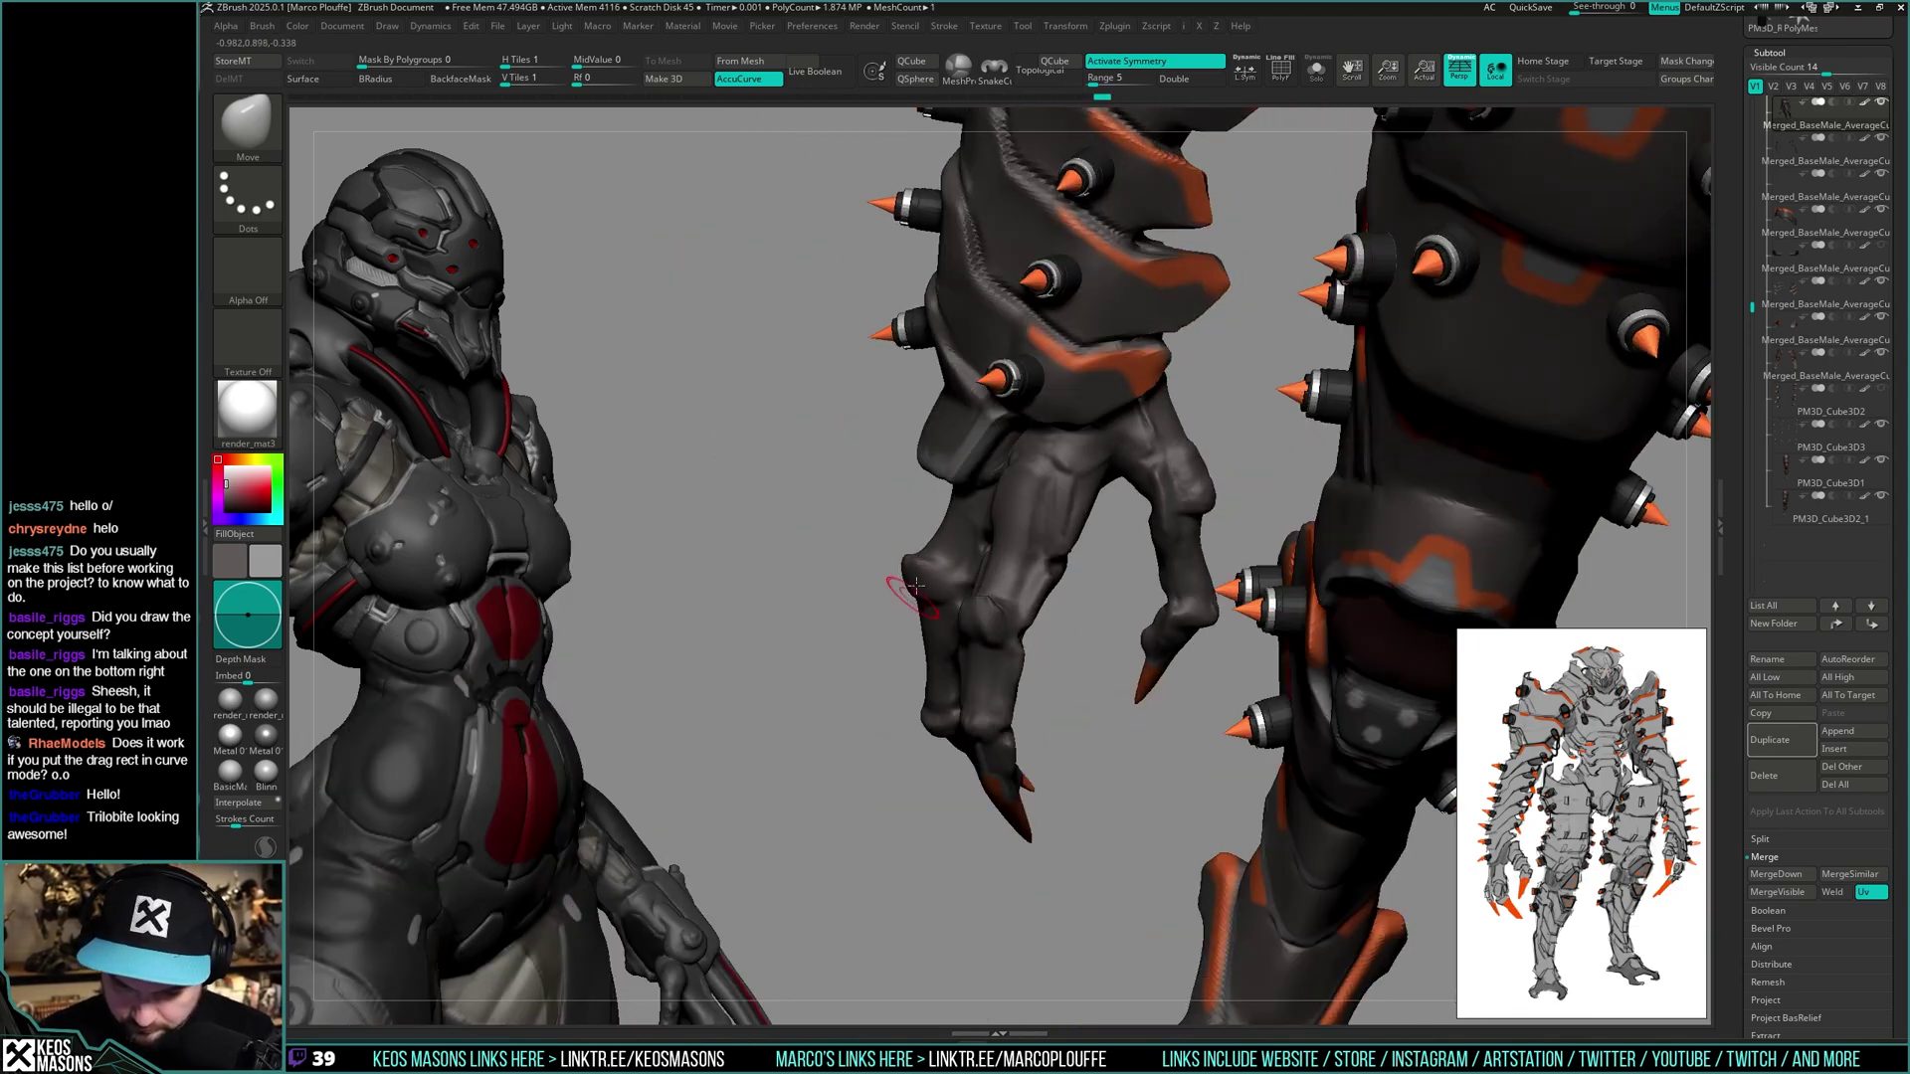
pyautogui.moveTo(910, 558); pyautogui.dragTo(932, 556)
pyautogui.moveTo(942, 562)
pyautogui.mouseDown(button='right')
pyautogui.moveTo(1009, 627)
pyautogui.moveTo(1055, 629)
pyautogui.moveTo(1013, 614)
pyautogui.mouseUp(button='right')
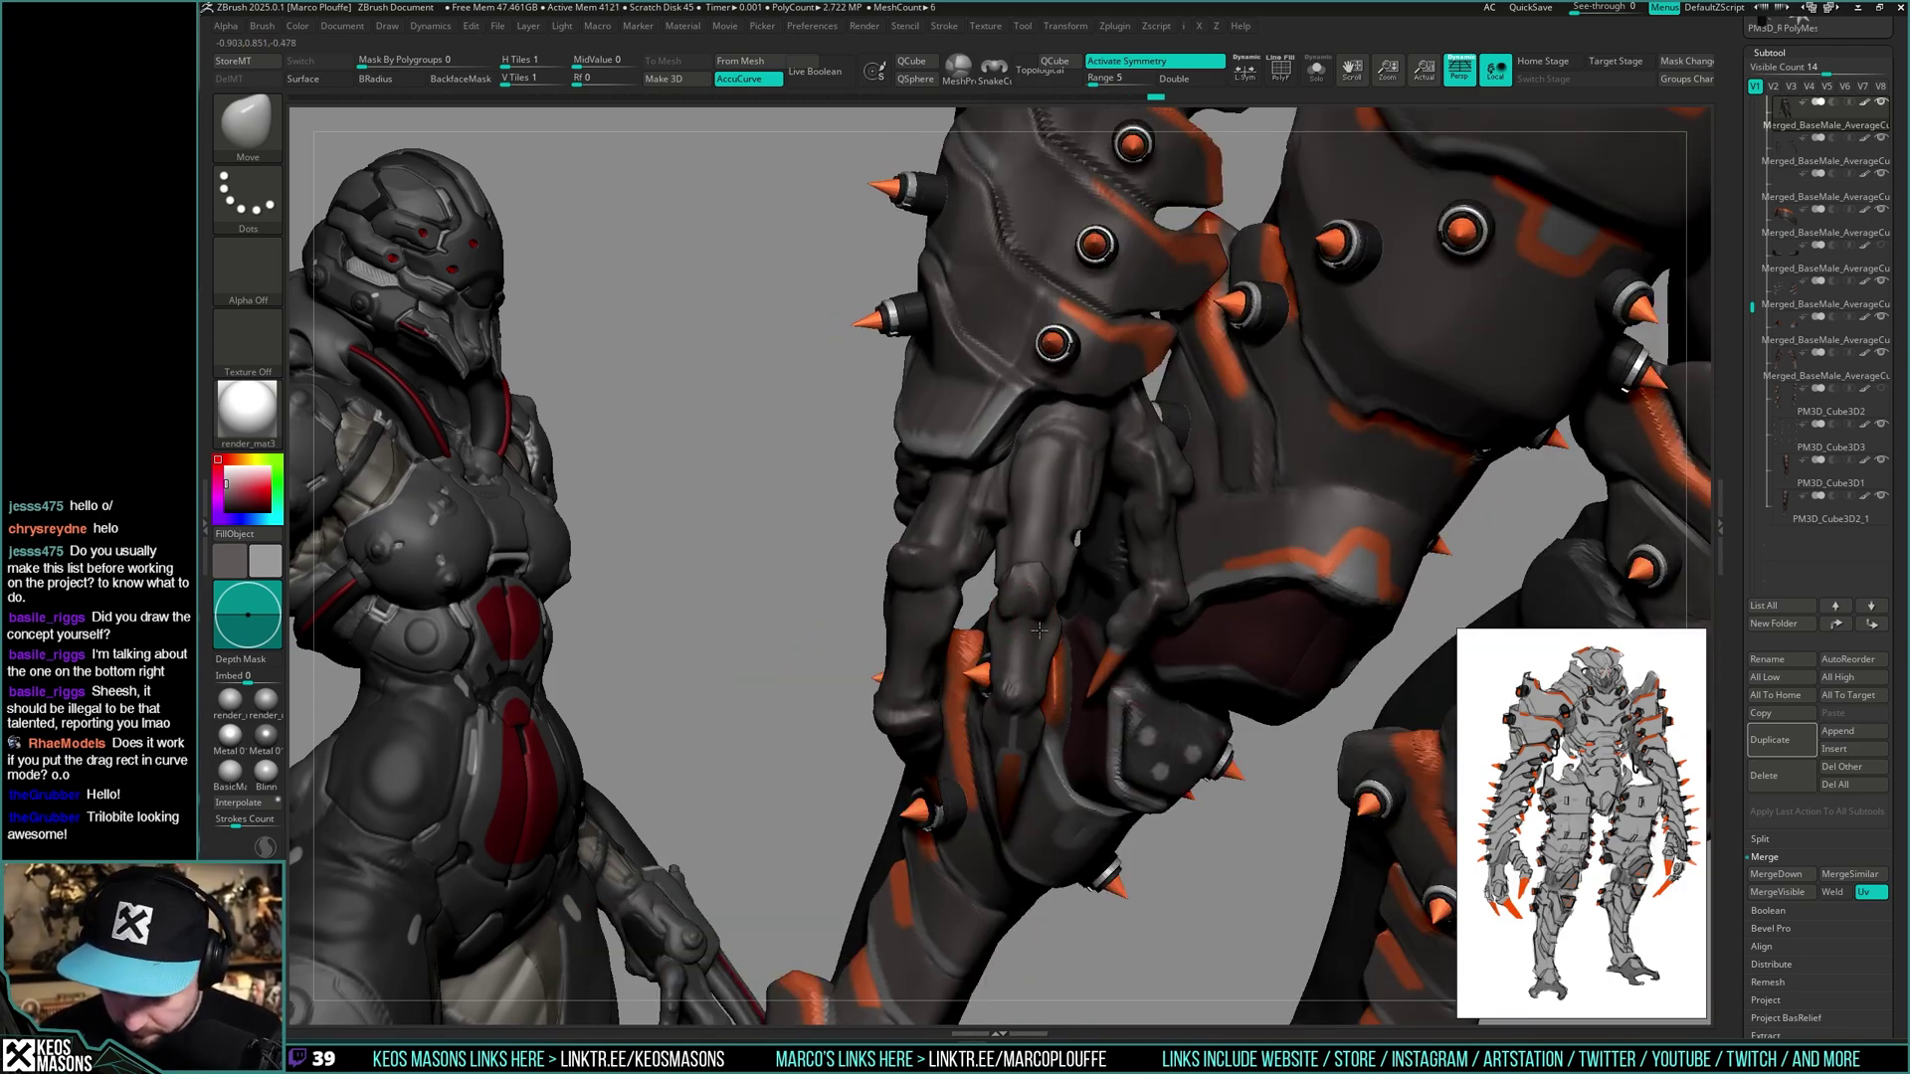
# - Continue reshaping the knuckles and finger segments from several angles with the Move brush to give the hand a more angular silhouette
pyautogui.hotkey('ctrl', 'shift', 'z')
pyautogui.hotkey('ctrl', 'shift', 'z')
pyautogui.hotkey('ctrl', 'shift', 'z')
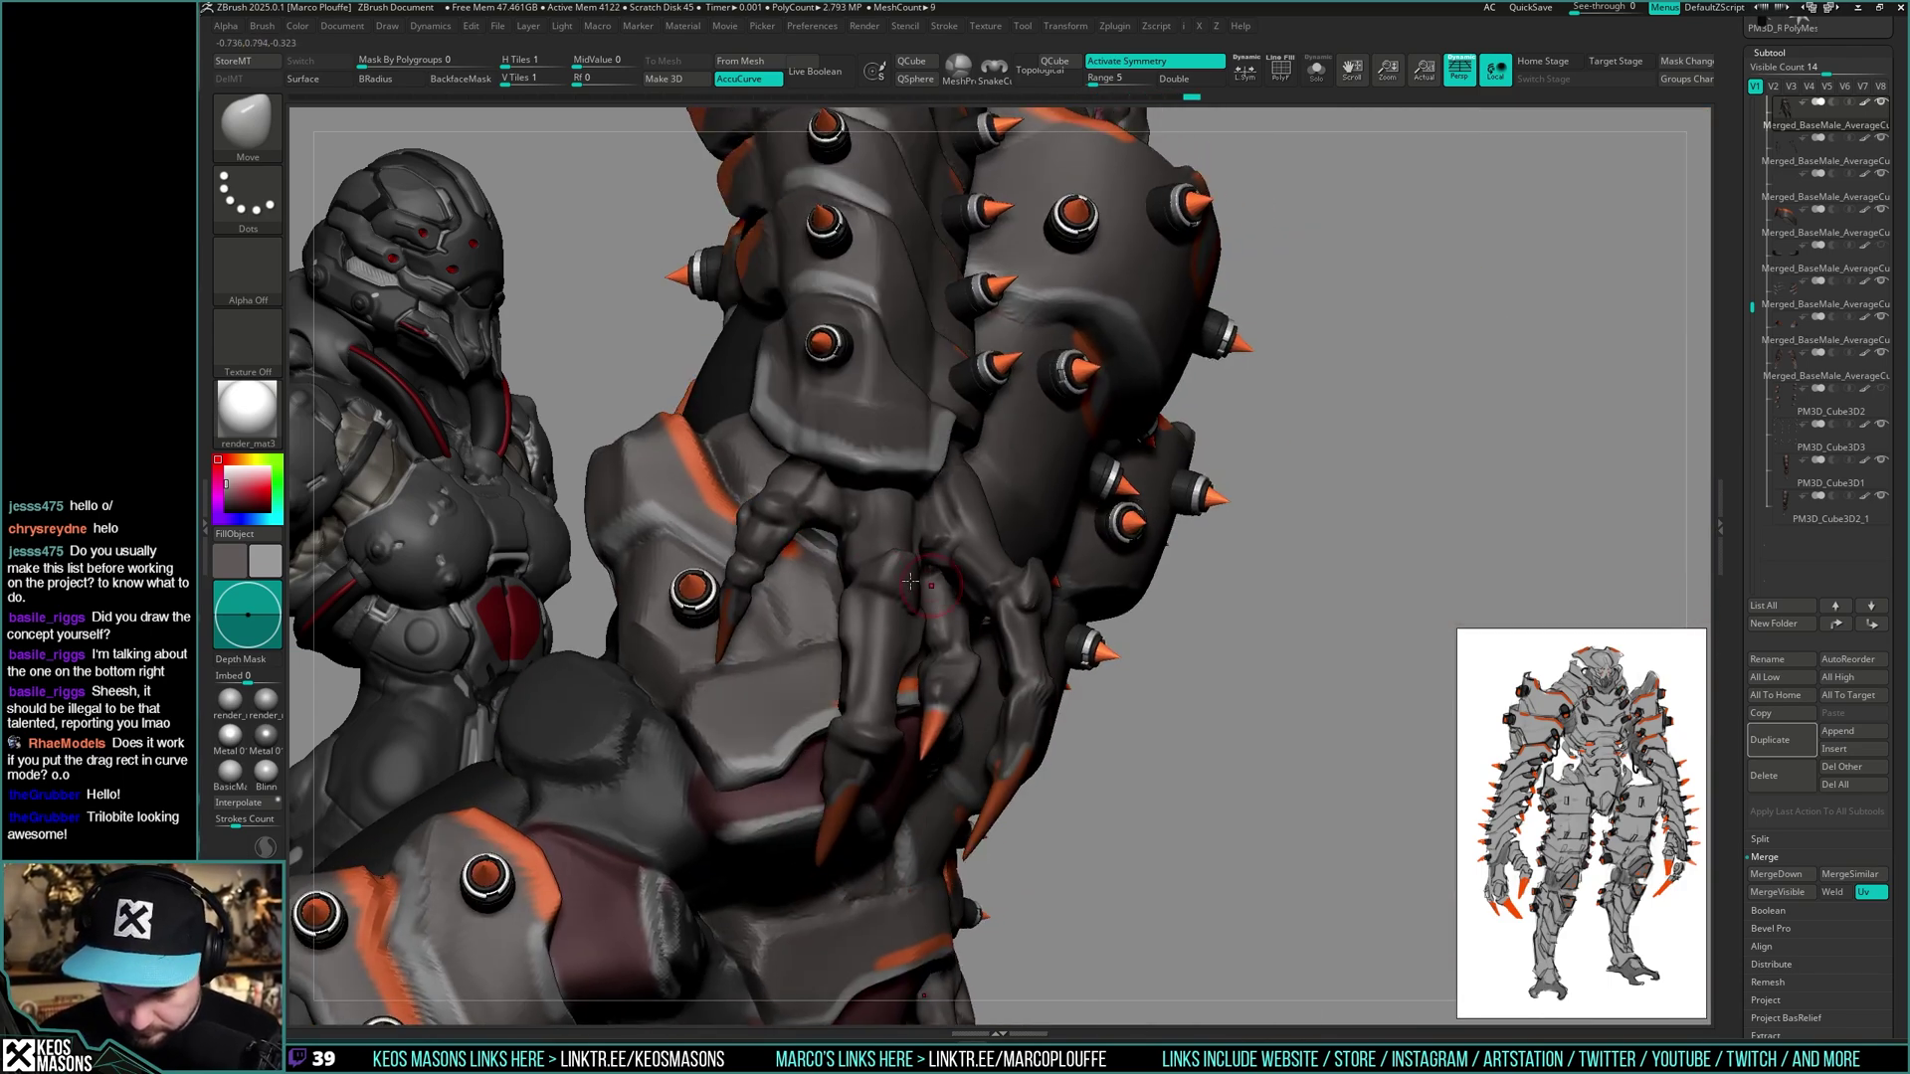
pyautogui.hotkey('ctrl', 'shift', 'z')
pyautogui.hotkey('ctrl', 'shift', 'z')
pyautogui.hotkey('ctrl', 'shift', 'z')
pyautogui.hotkey('ctrl', 'shift', 'z')
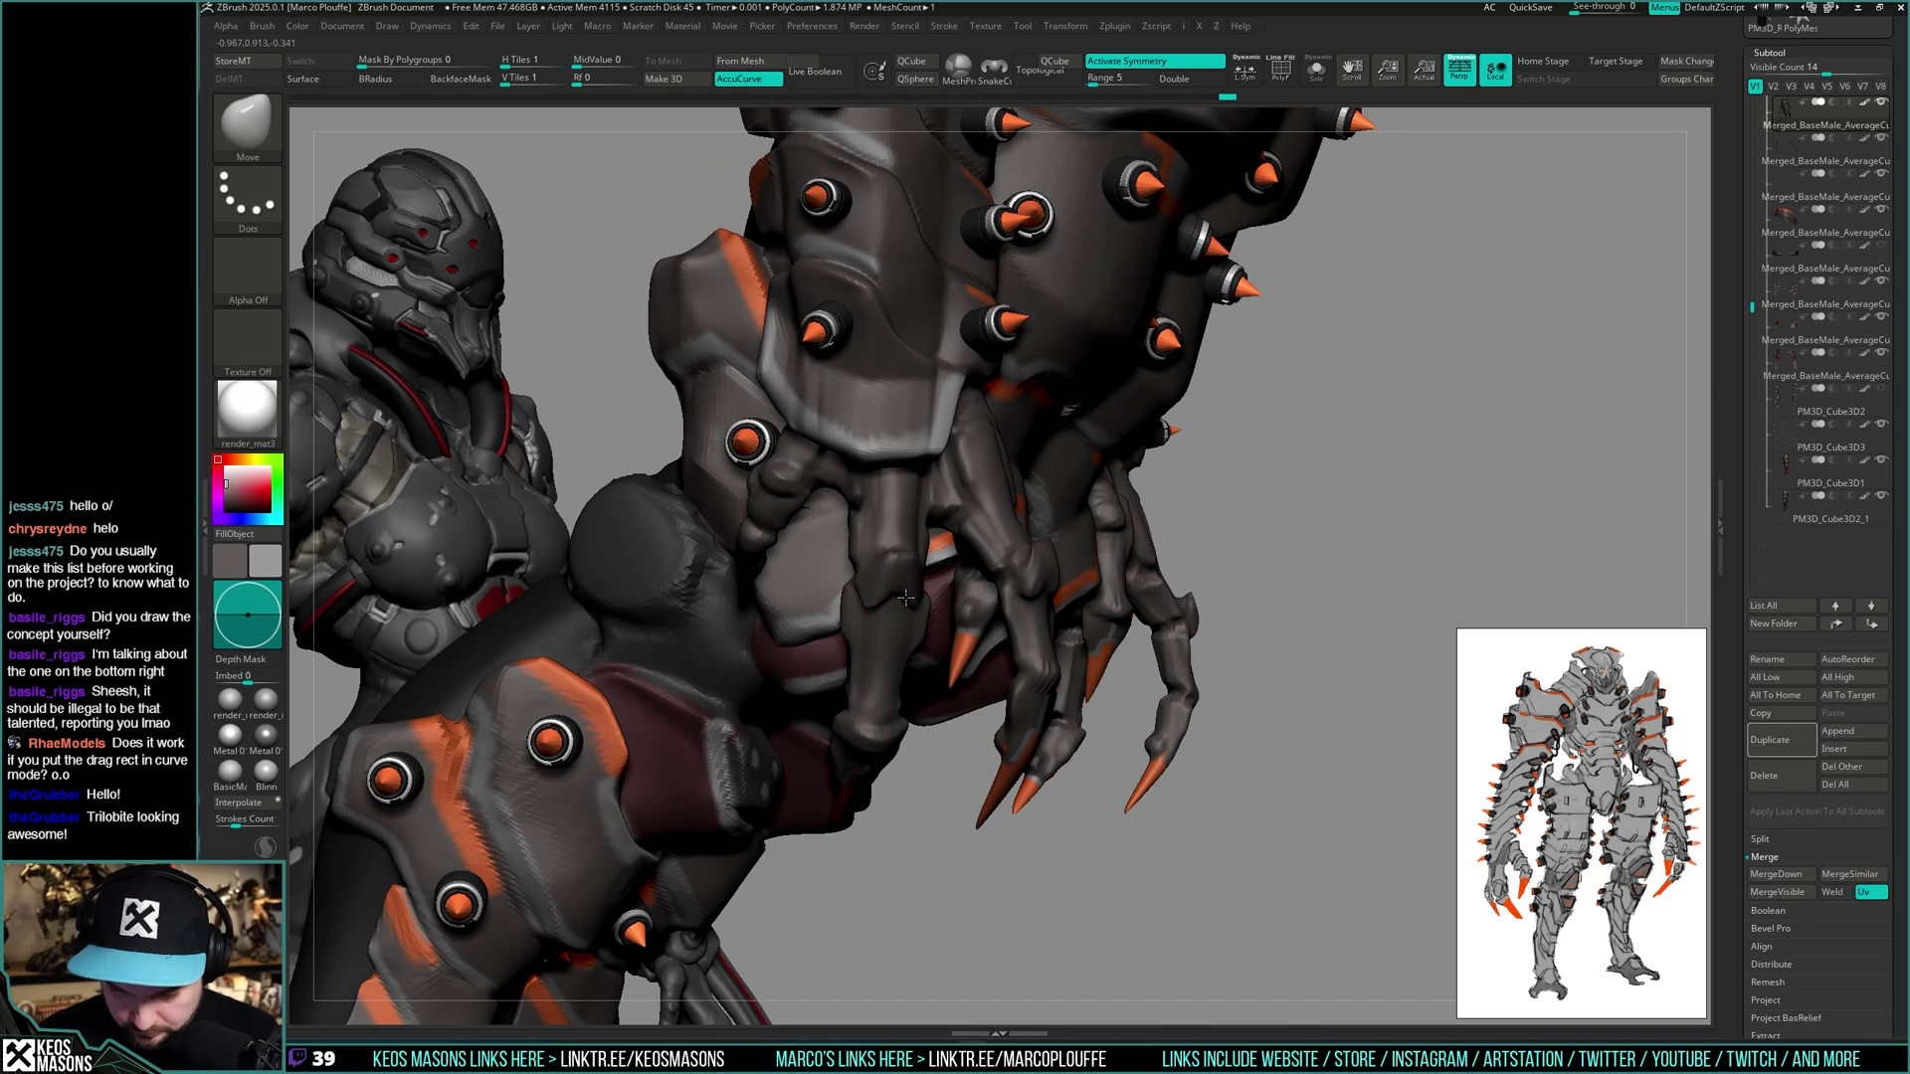
pyautogui.hotkey('ctrl', 'shift', 'z')
pyautogui.hotkey('ctrl', 'shift', 'z')
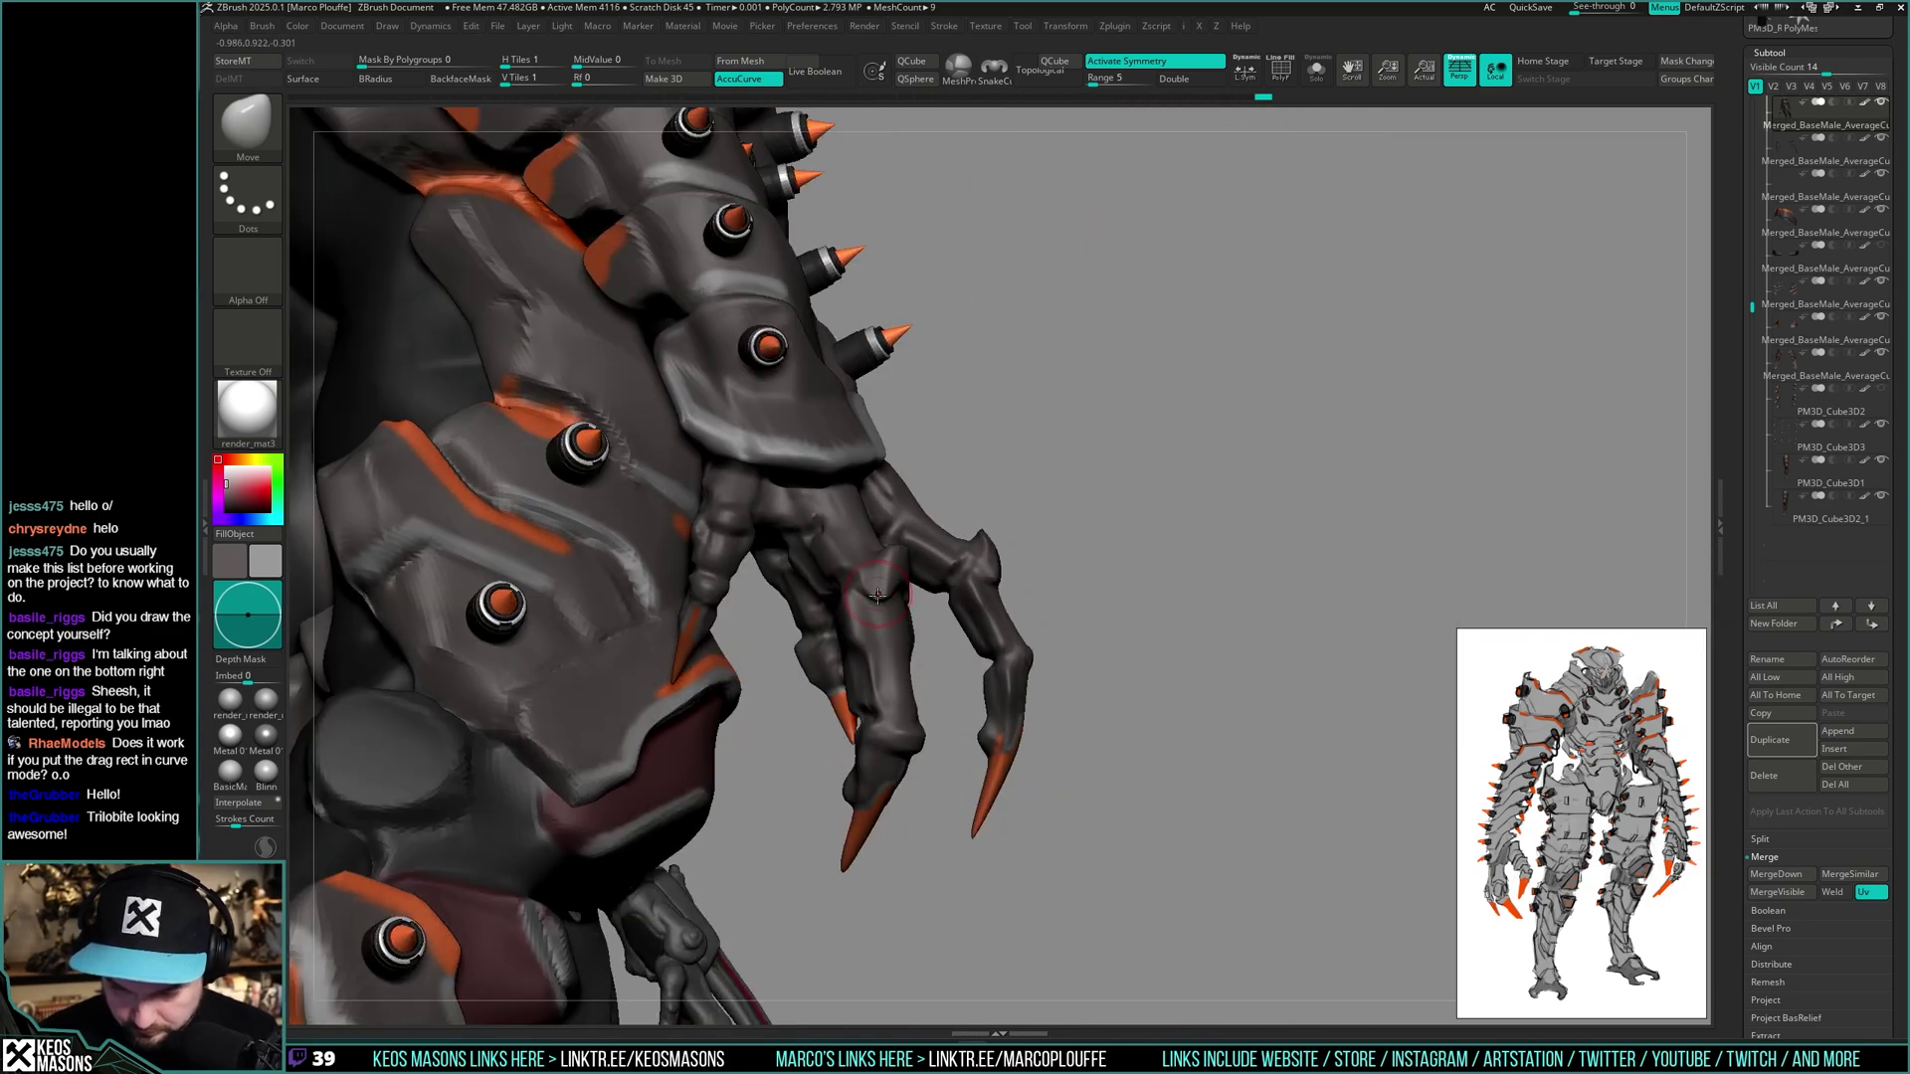
pyautogui.hotkey('ctrl', 'shift', 'z')
pyautogui.hotkey('ctrl', 'shift', 'z')
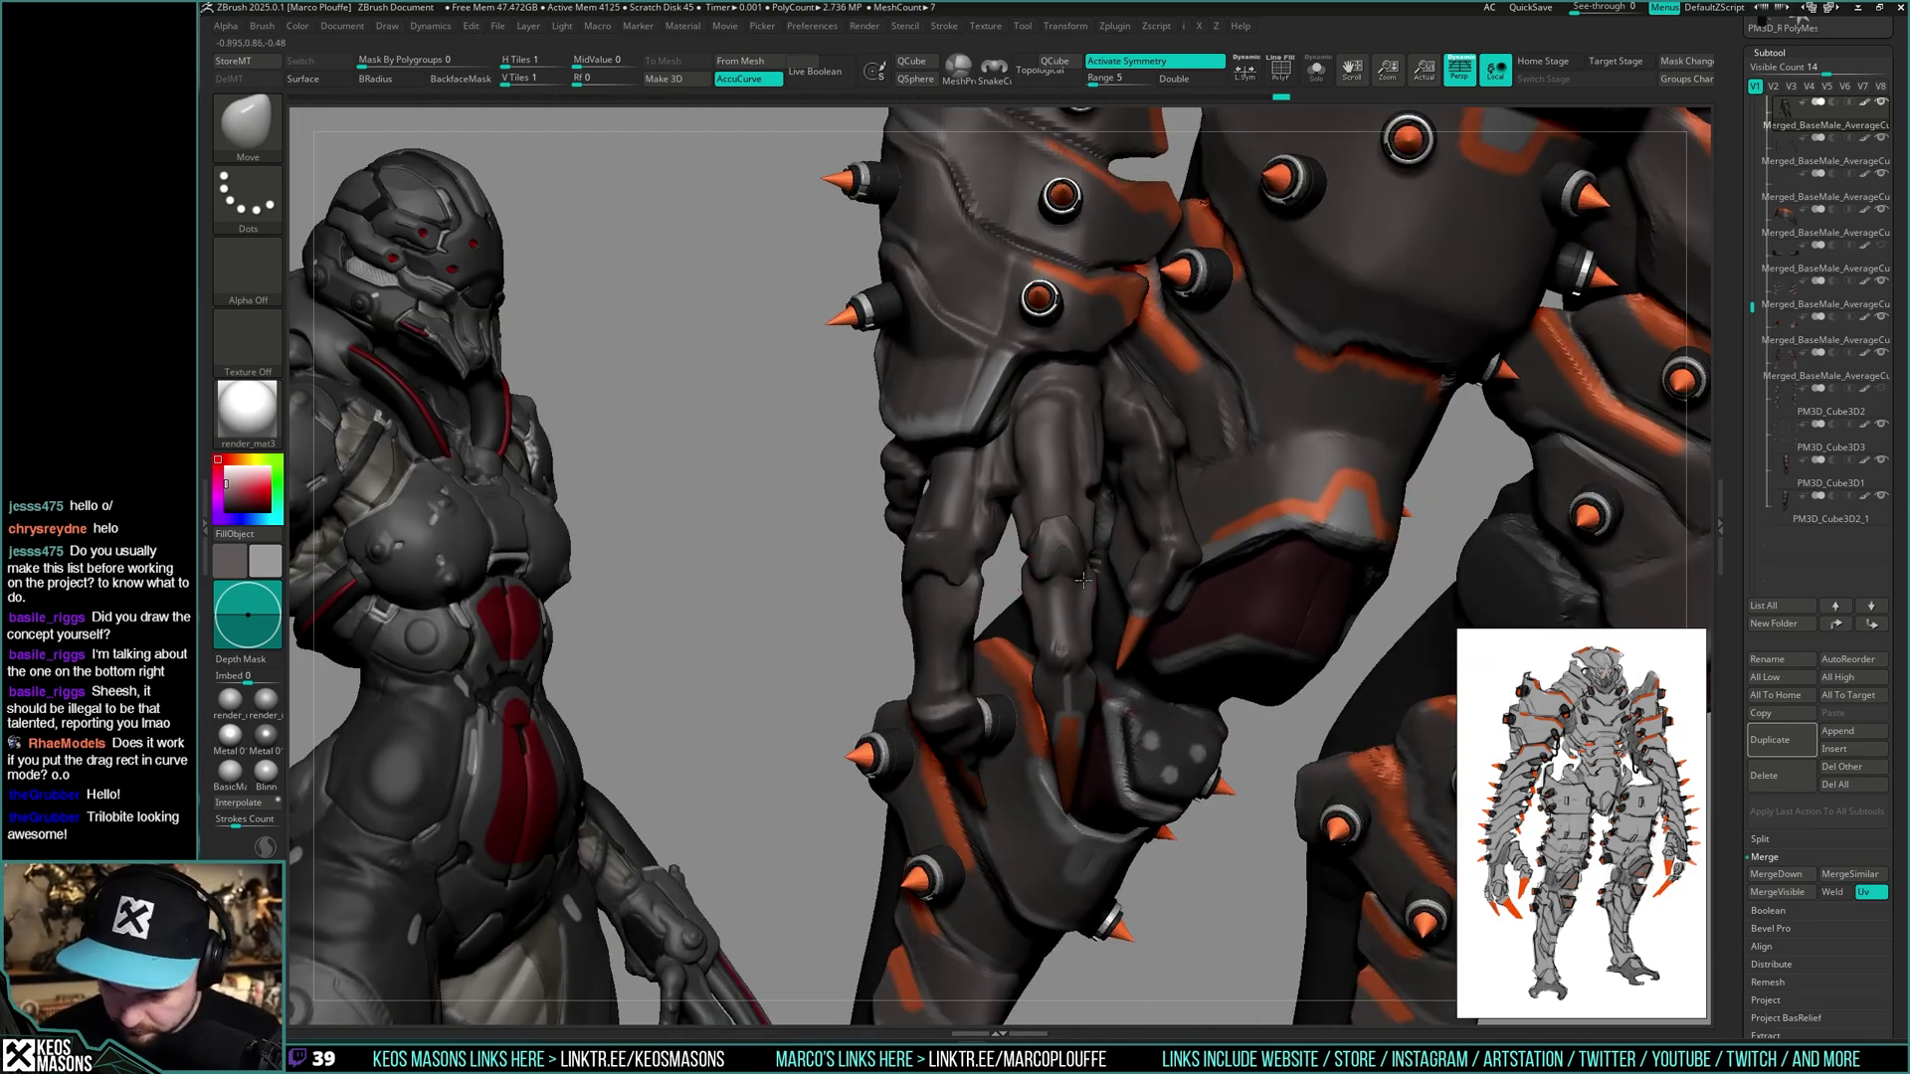
pyautogui.hotkey('ctrl', 'shift', 'z')
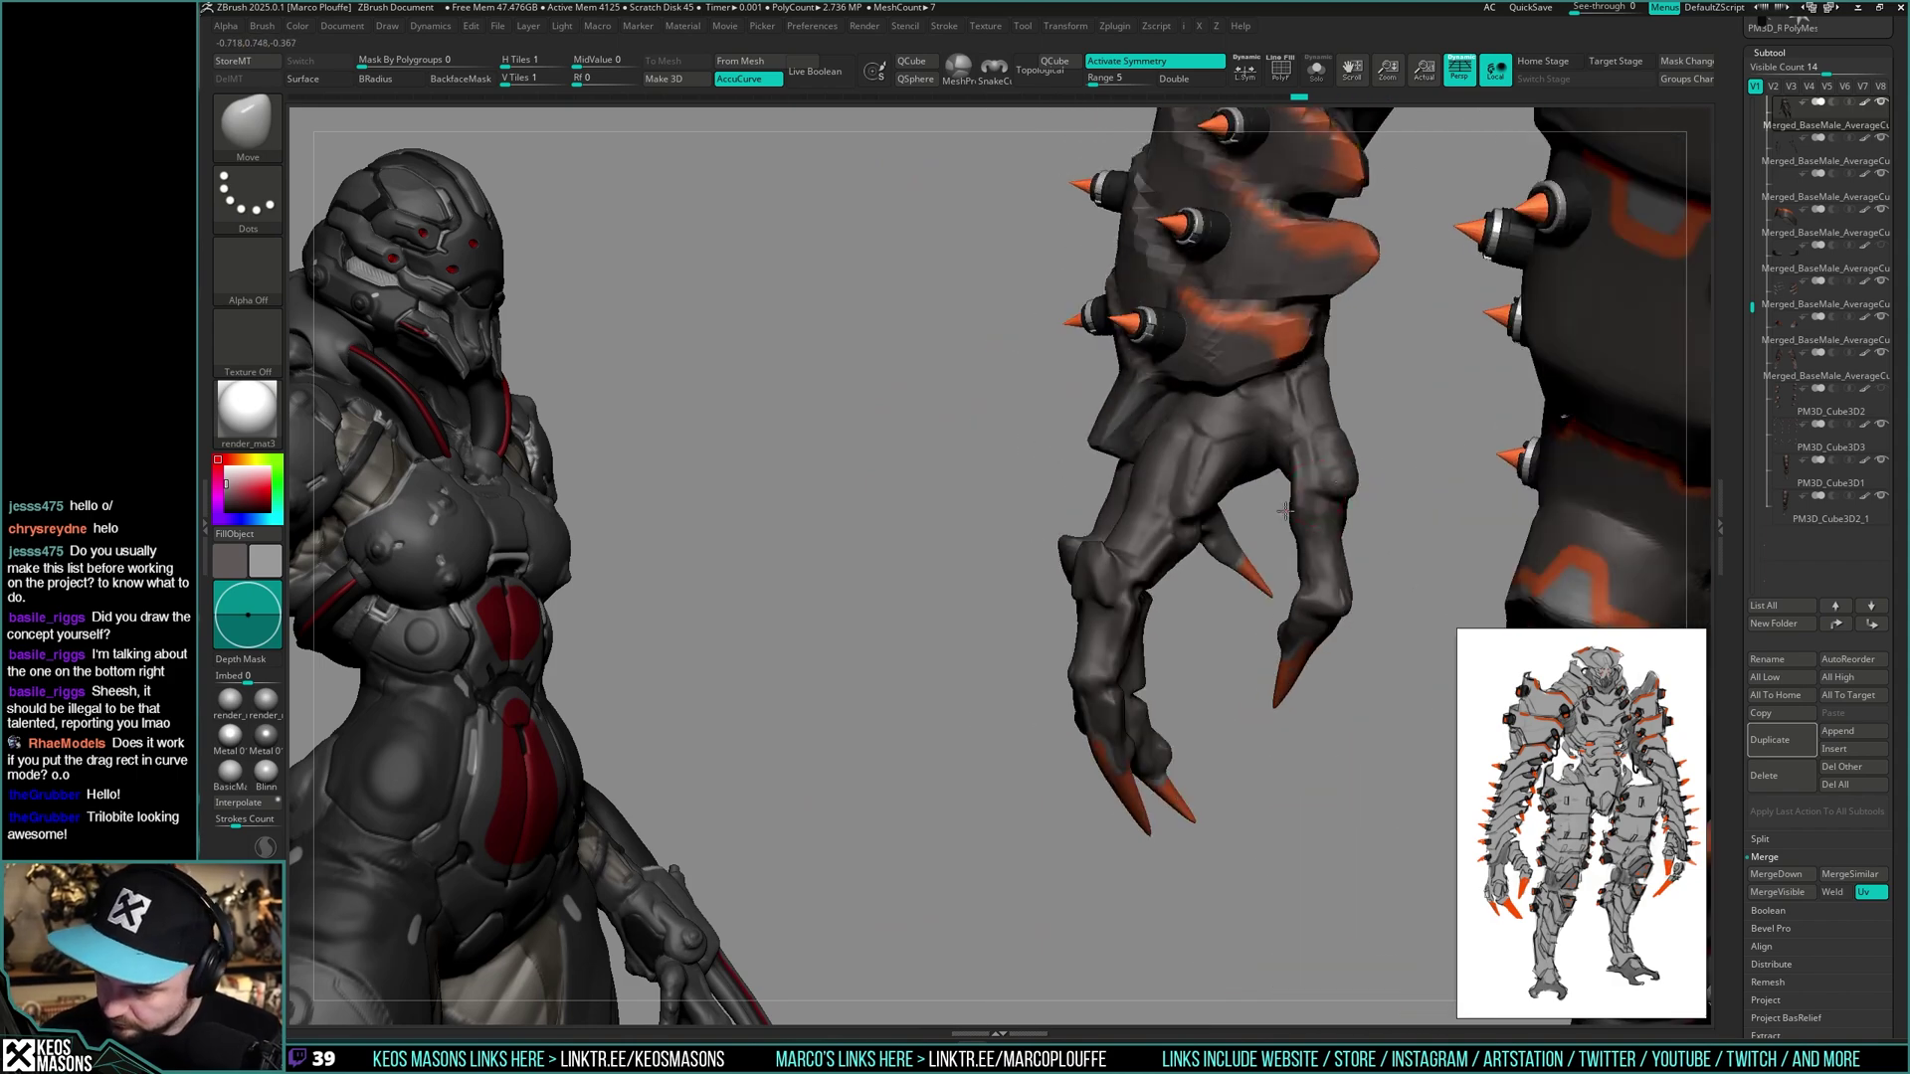
# - Push and pull the middle joint of the finger nearest the thigh to form a more pronounced knuckle
pyautogui.moveTo(1379, 473)
pyautogui.mouseDown()
pyautogui.moveTo(1347, 445)
pyautogui.moveTo(1343, 483)
pyautogui.mouseUp()
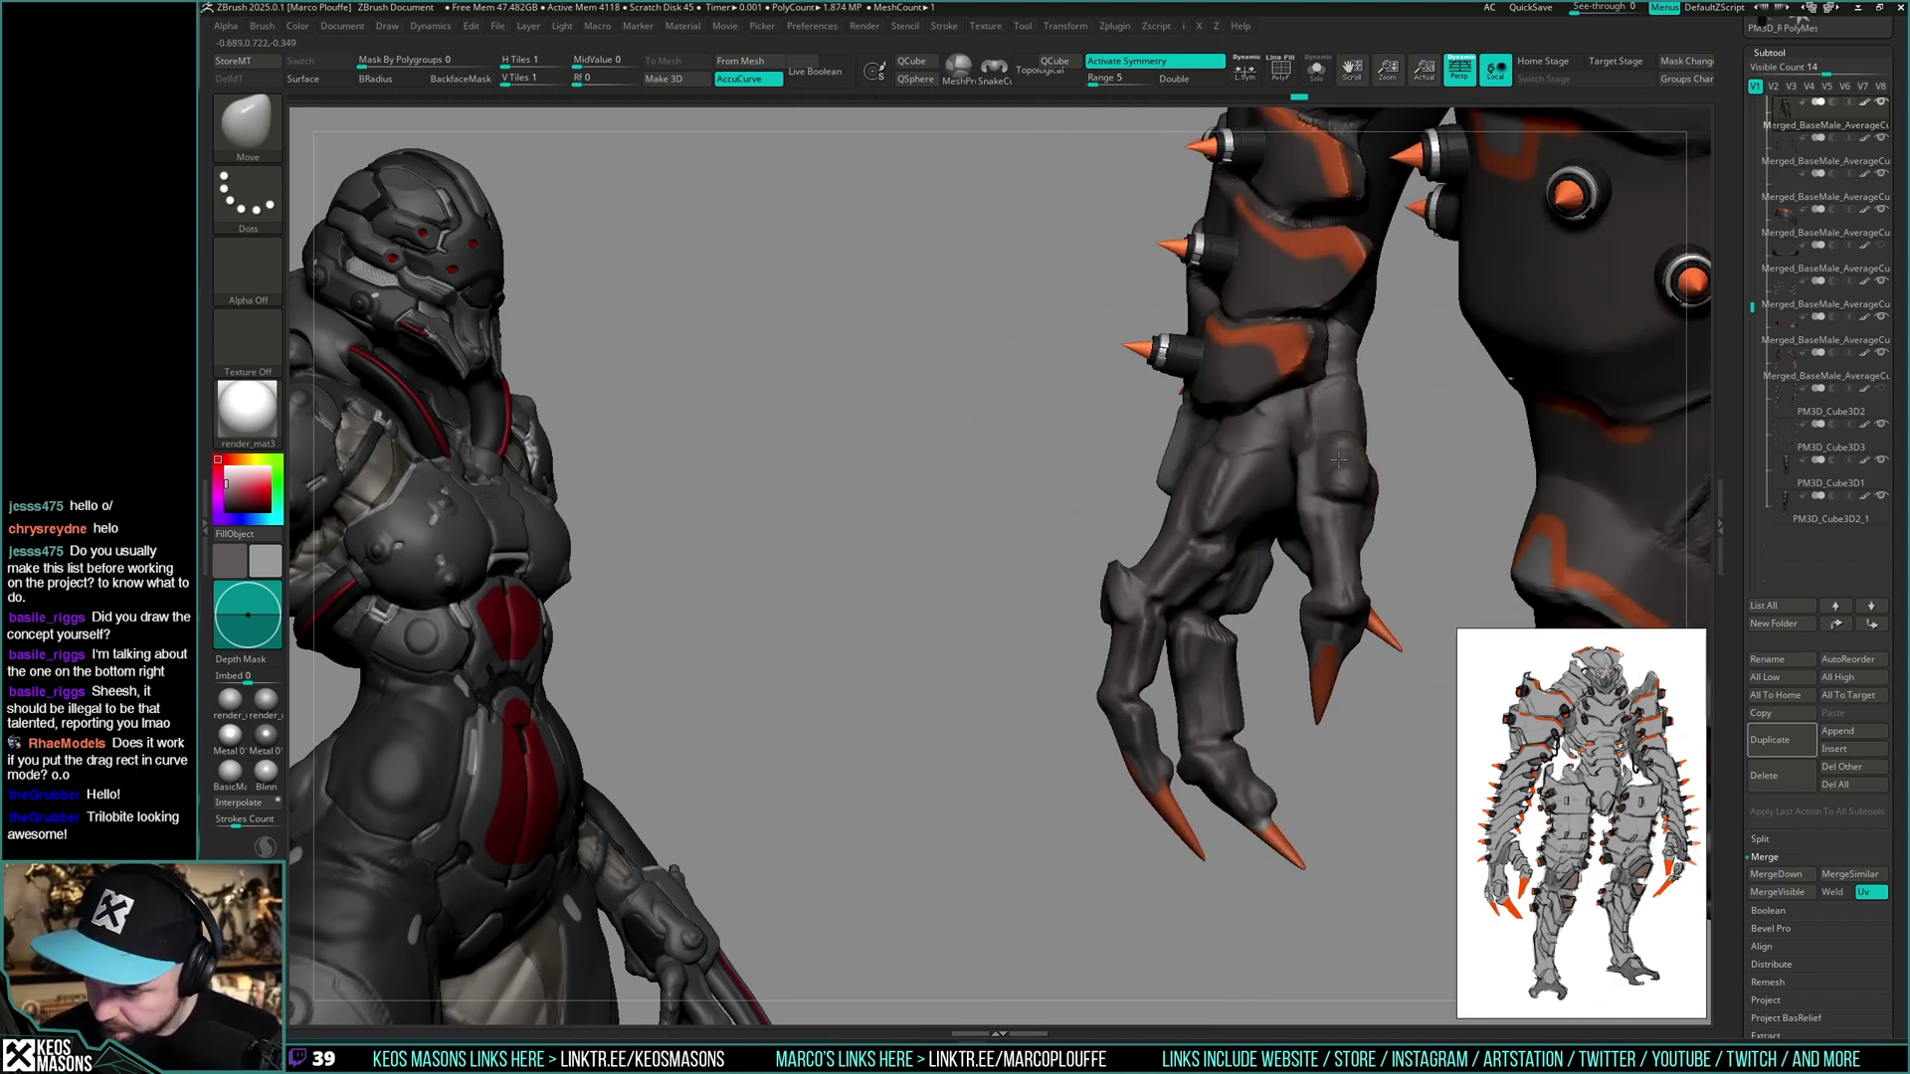
pyautogui.hotkey('ctrl', 'shift', 'z')
pyautogui.hotkey('ctrl', 'shift', 'z')
pyautogui.hotkey('ctrl', 'shift', 'z')
pyautogui.hotkey('ctrl', 'shift', 'z')
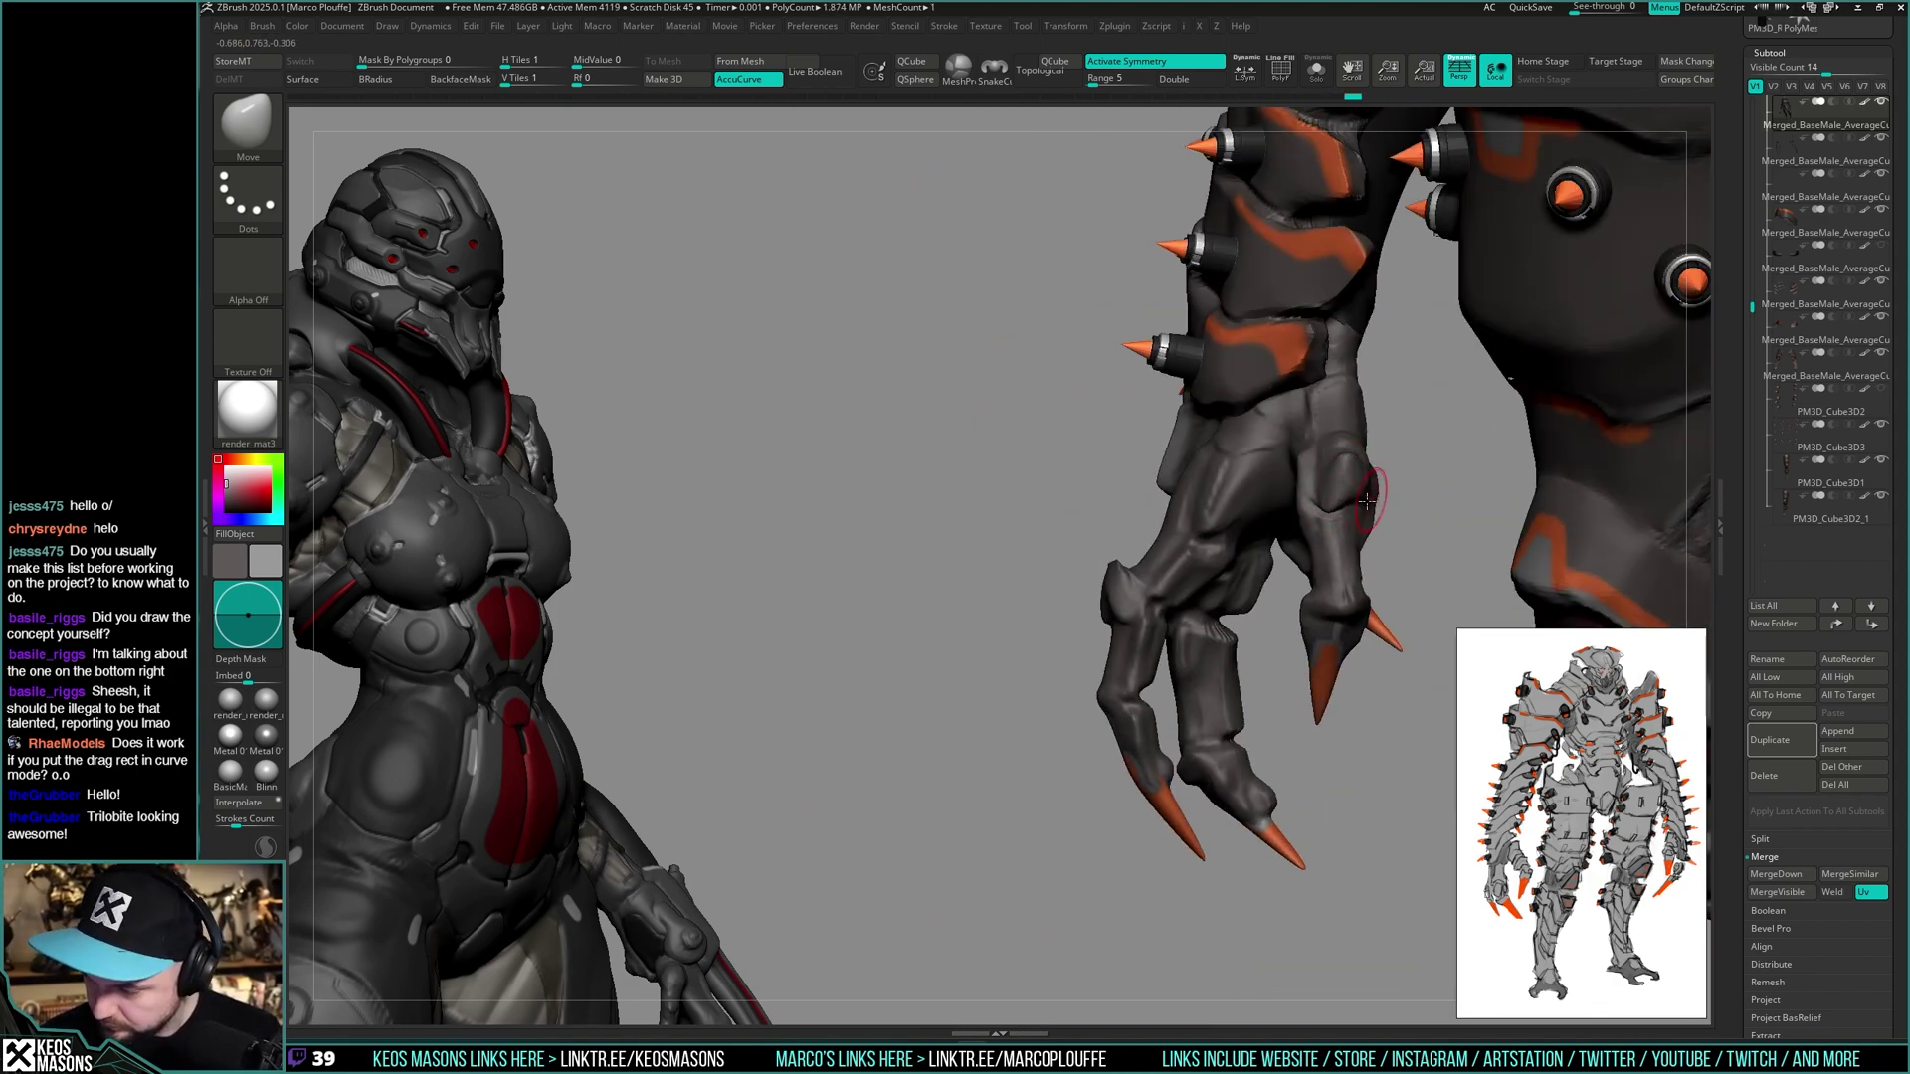
pyautogui.hotkey('ctrl', 'shift', 'z')
pyautogui.hotkey('ctrl', 'shift', 'z')
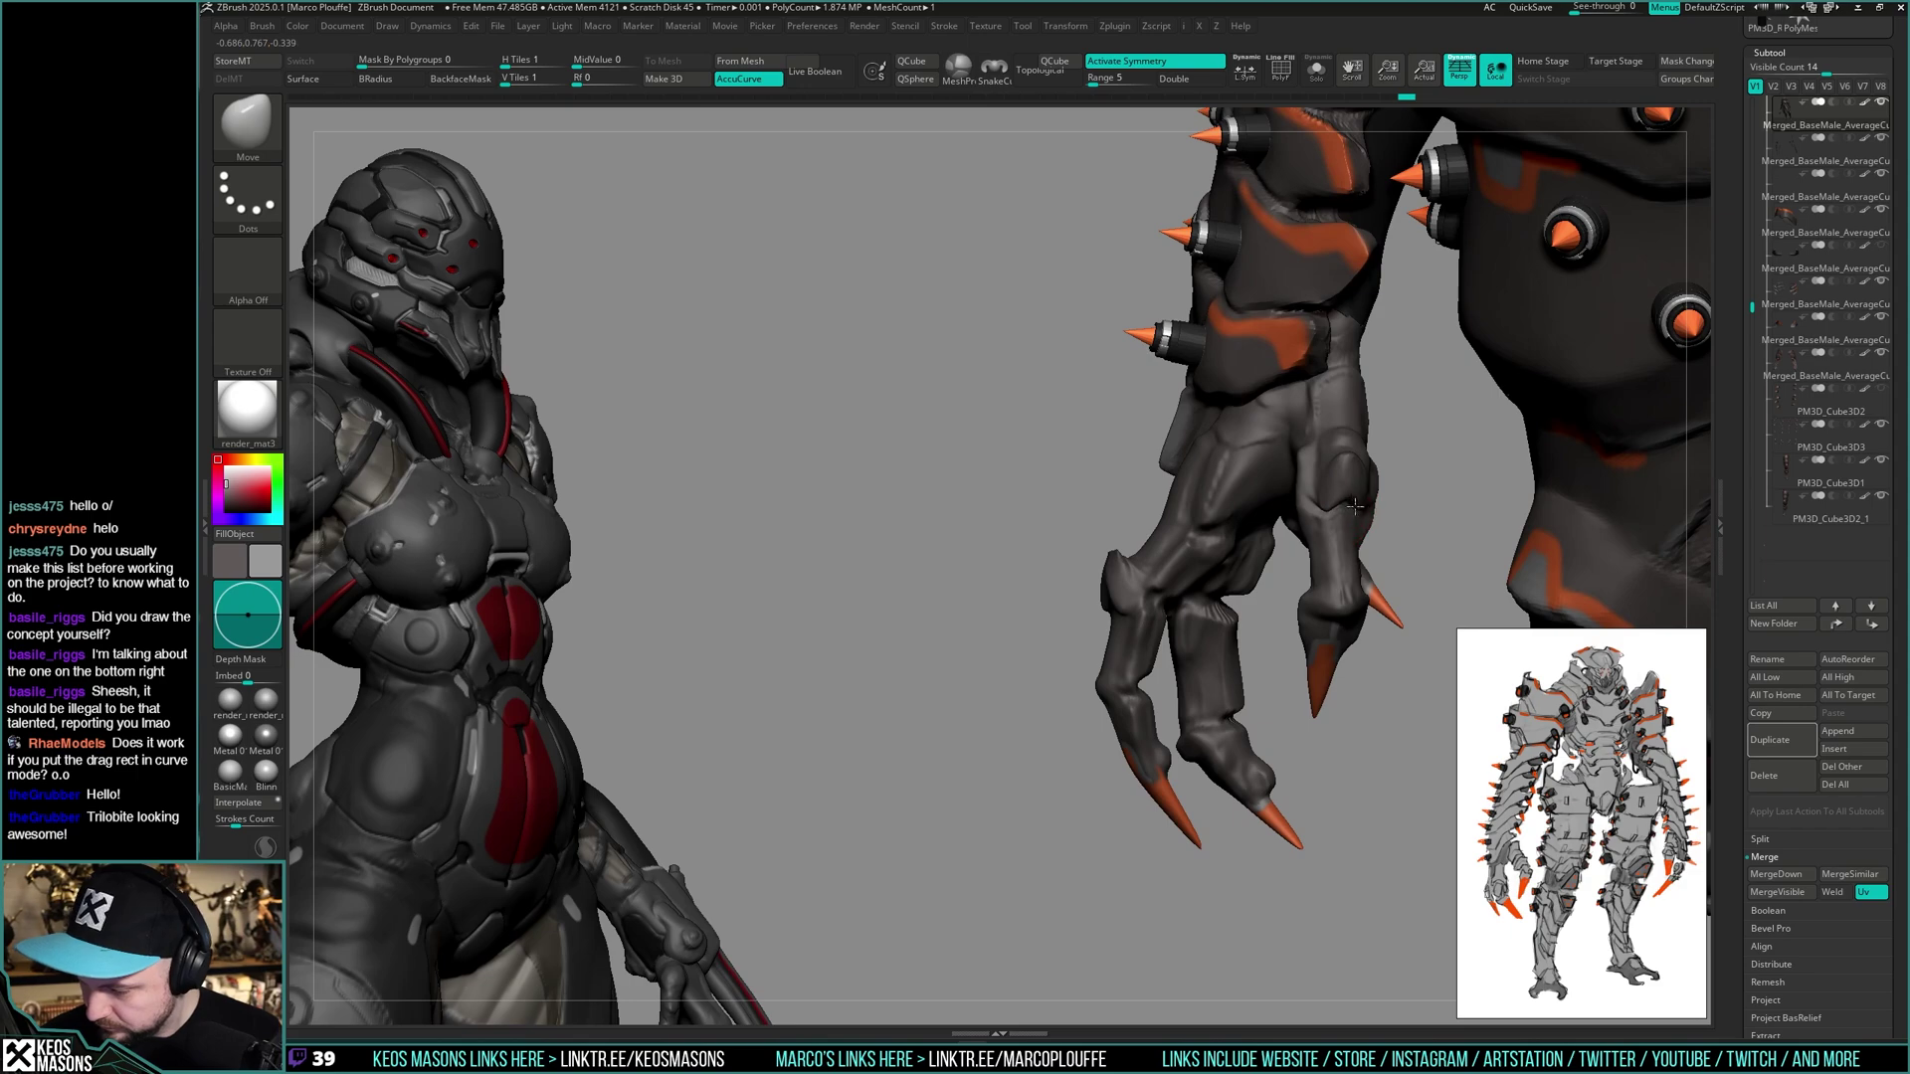
pyautogui.hotkey('ctrl', 'shift', 'z')
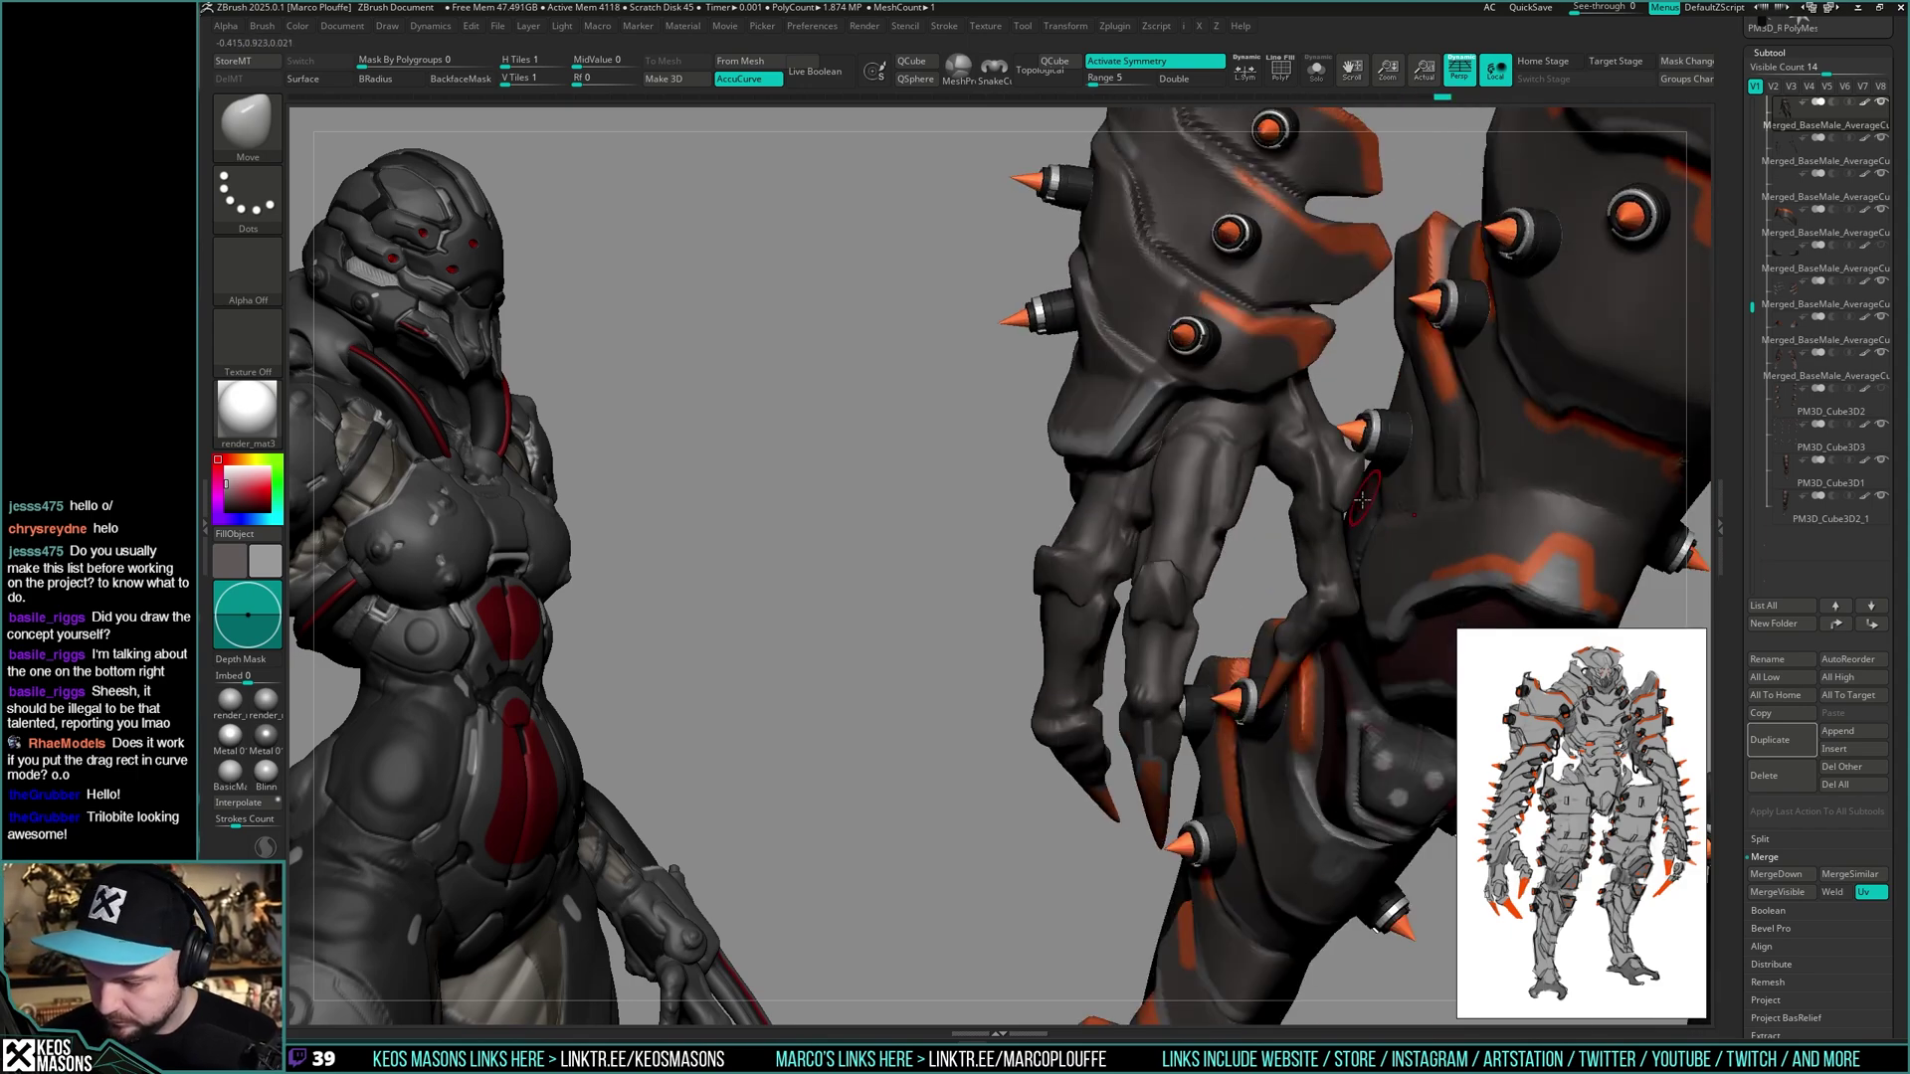
# - Switch to the Standard brush, sample the armour's orange and paint it over the finger and thumb knuckles
pyautogui.press('space')
pyautogui.click(1163, 545)
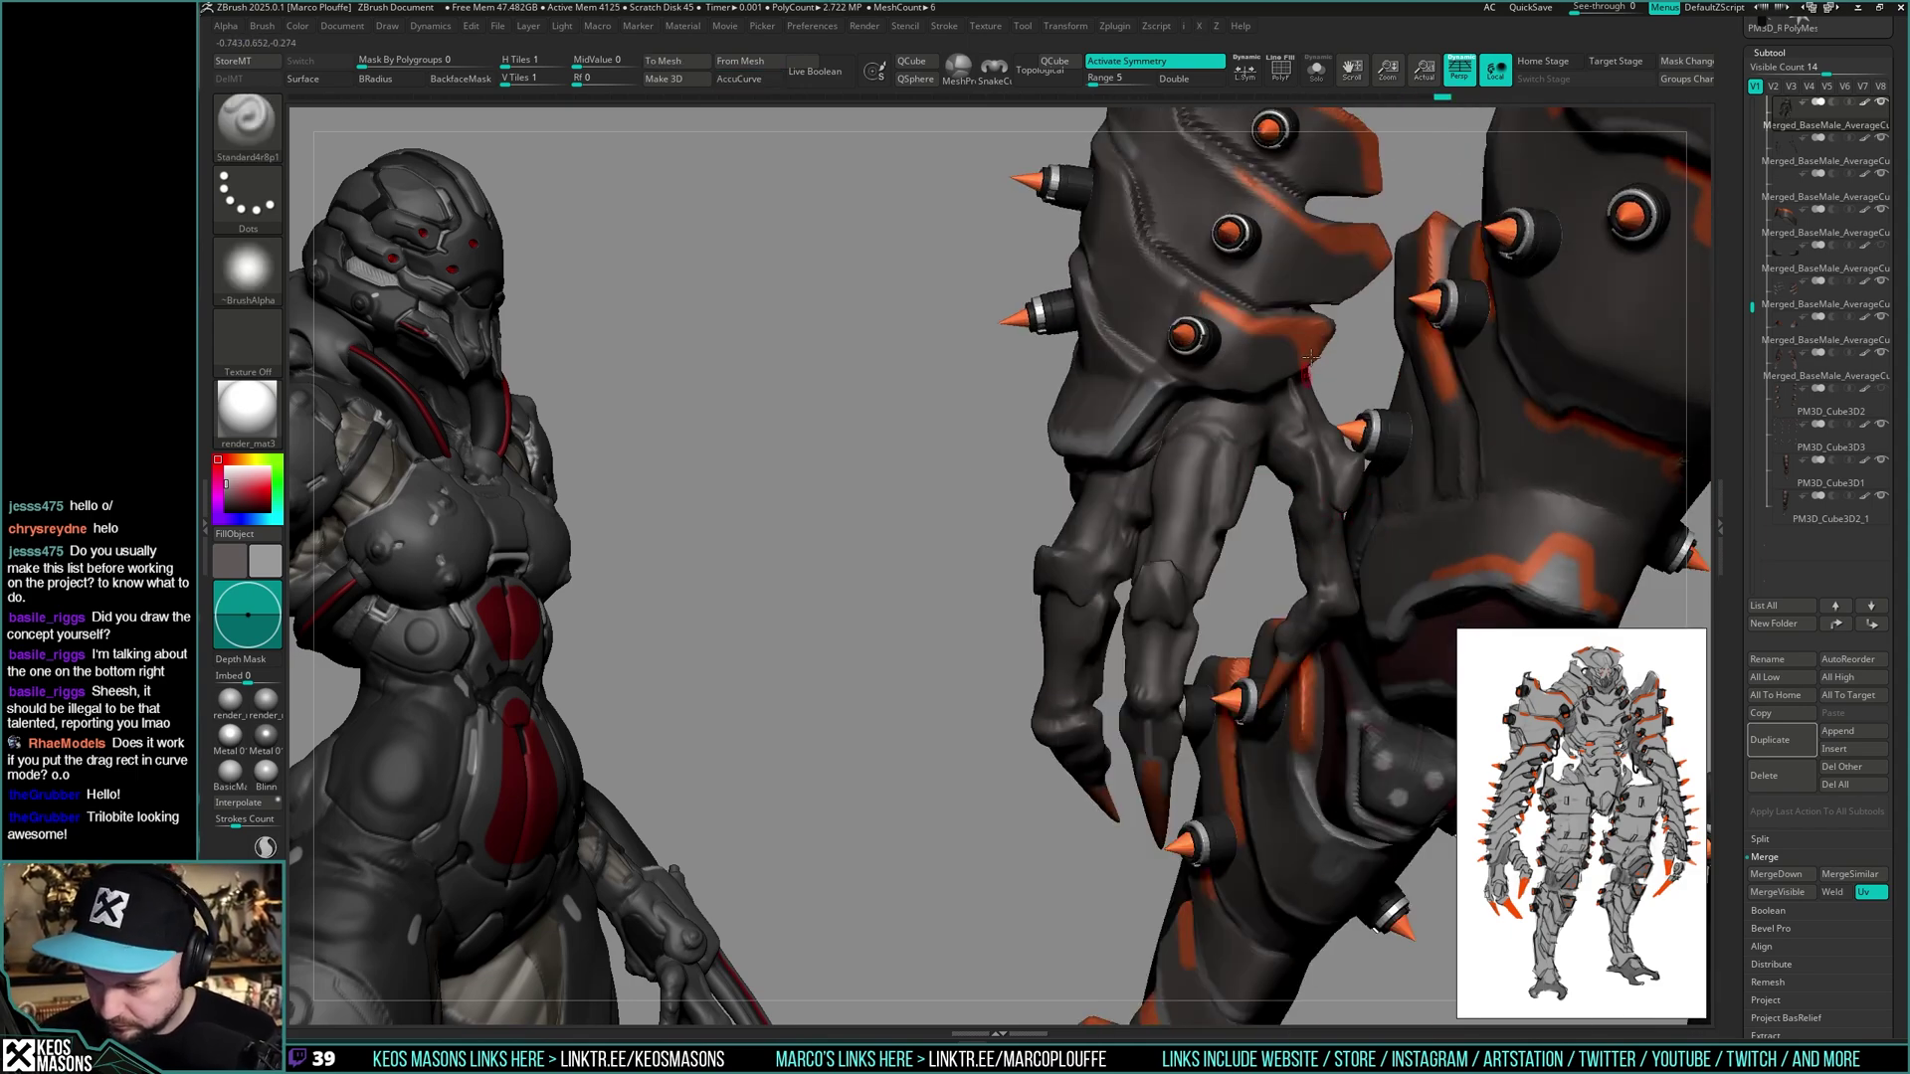
pyautogui.hotkey('ctrl', 'shift', 'z')
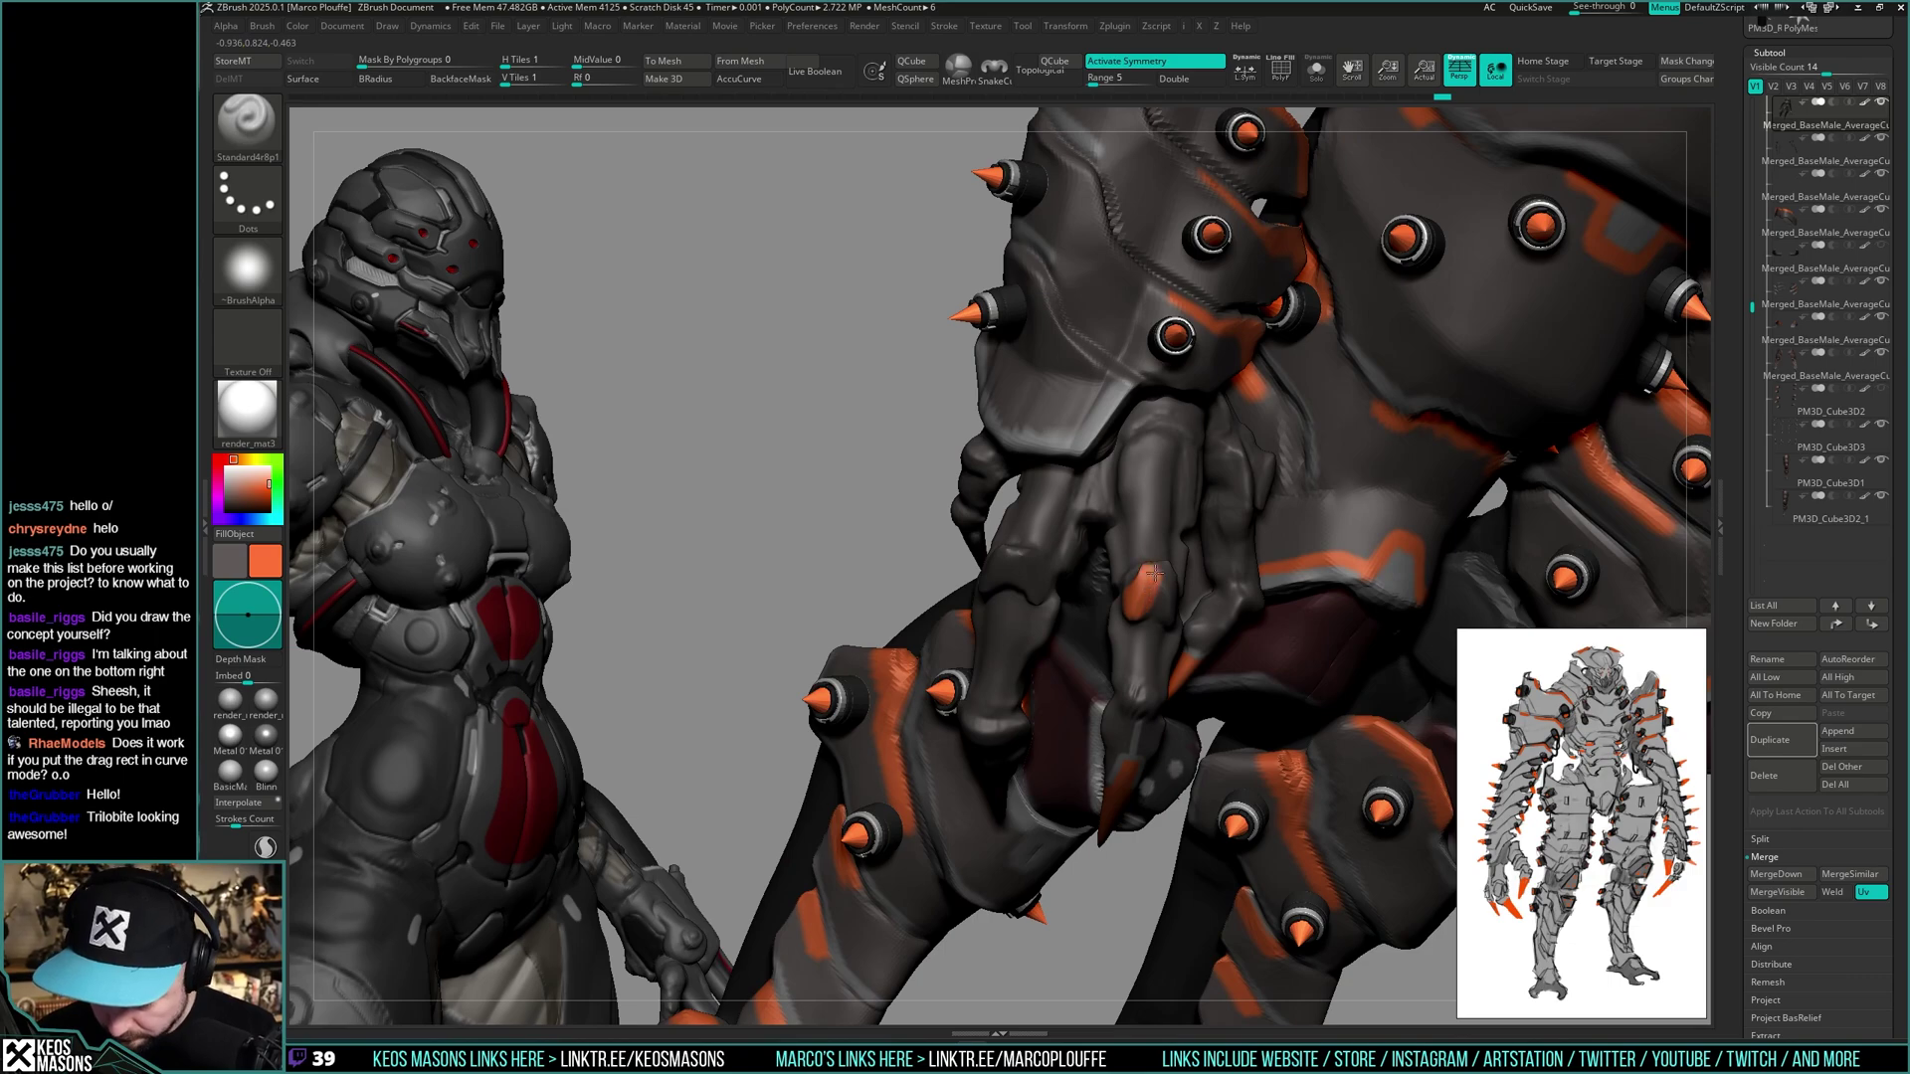
pyautogui.hotkey('ctrl', 'shift', 'z')
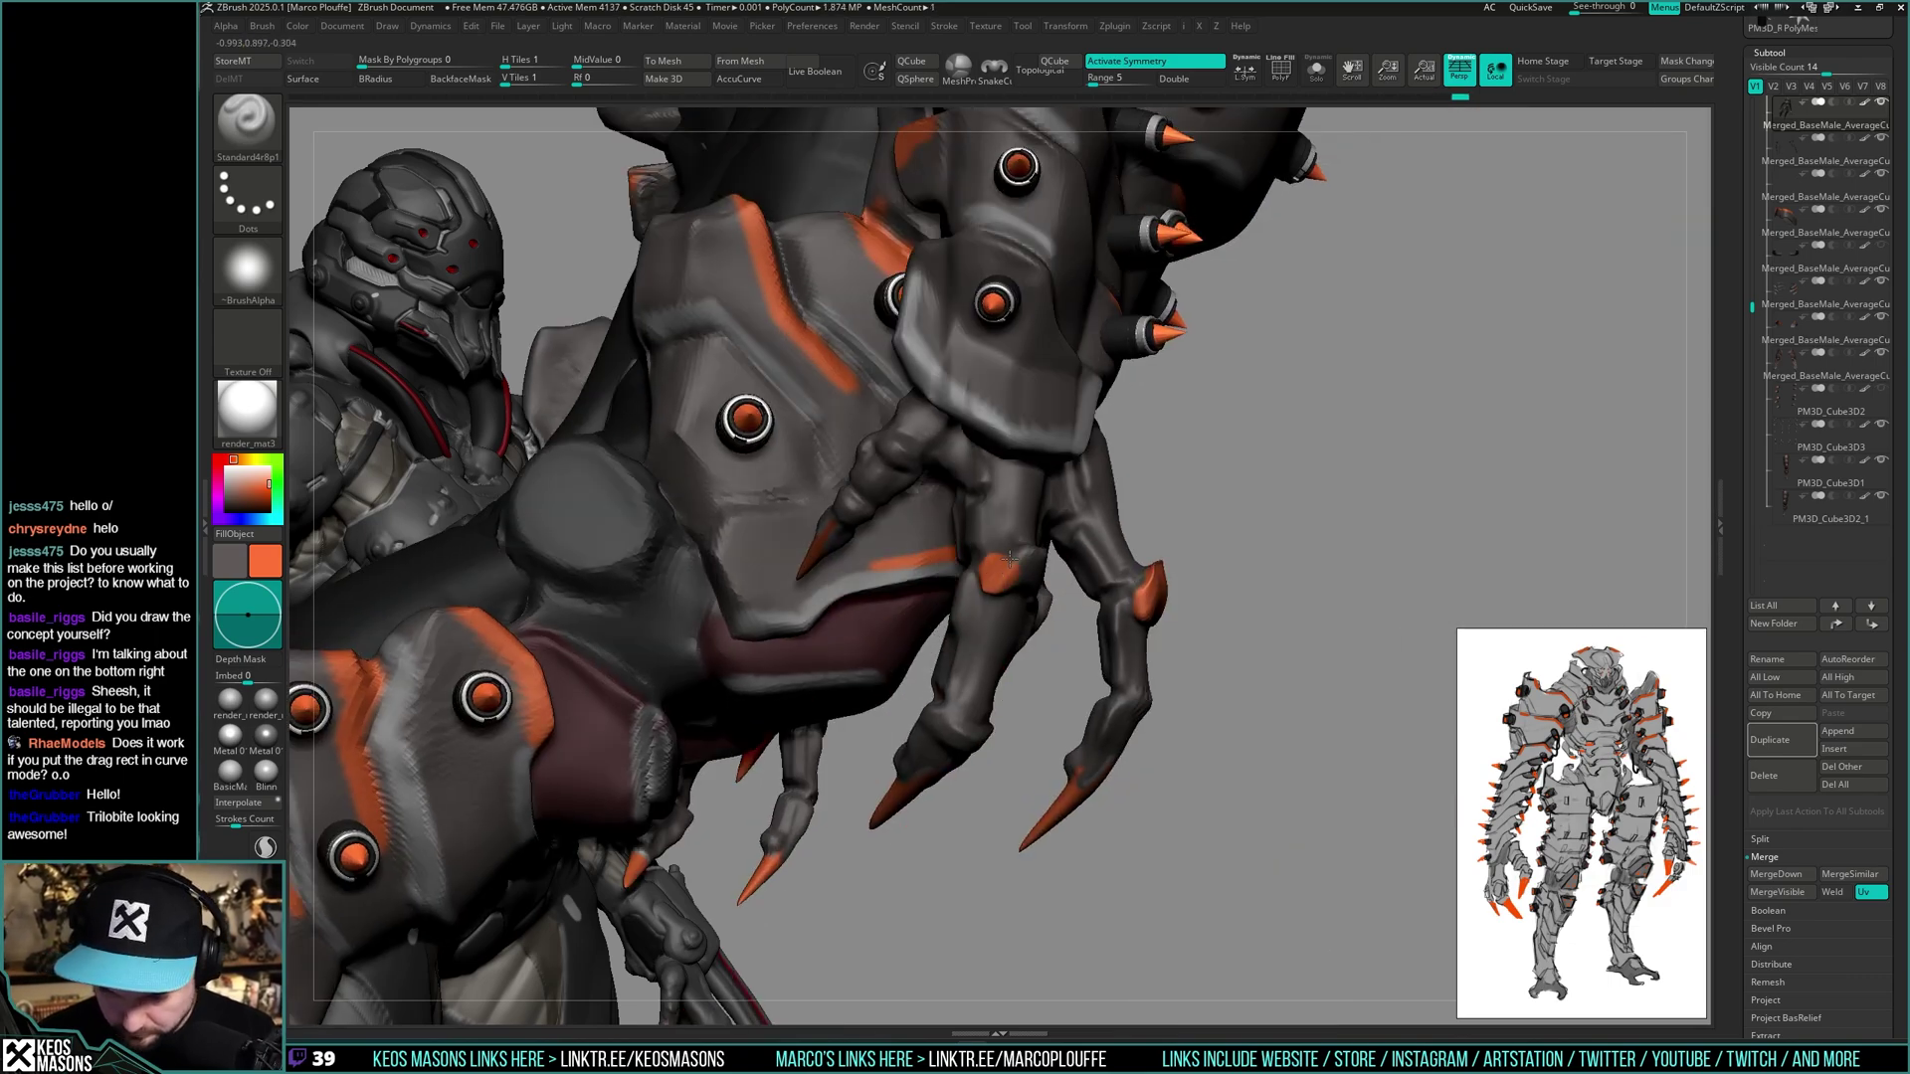
pyautogui.hotkey('ctrl', 'shift', 'z')
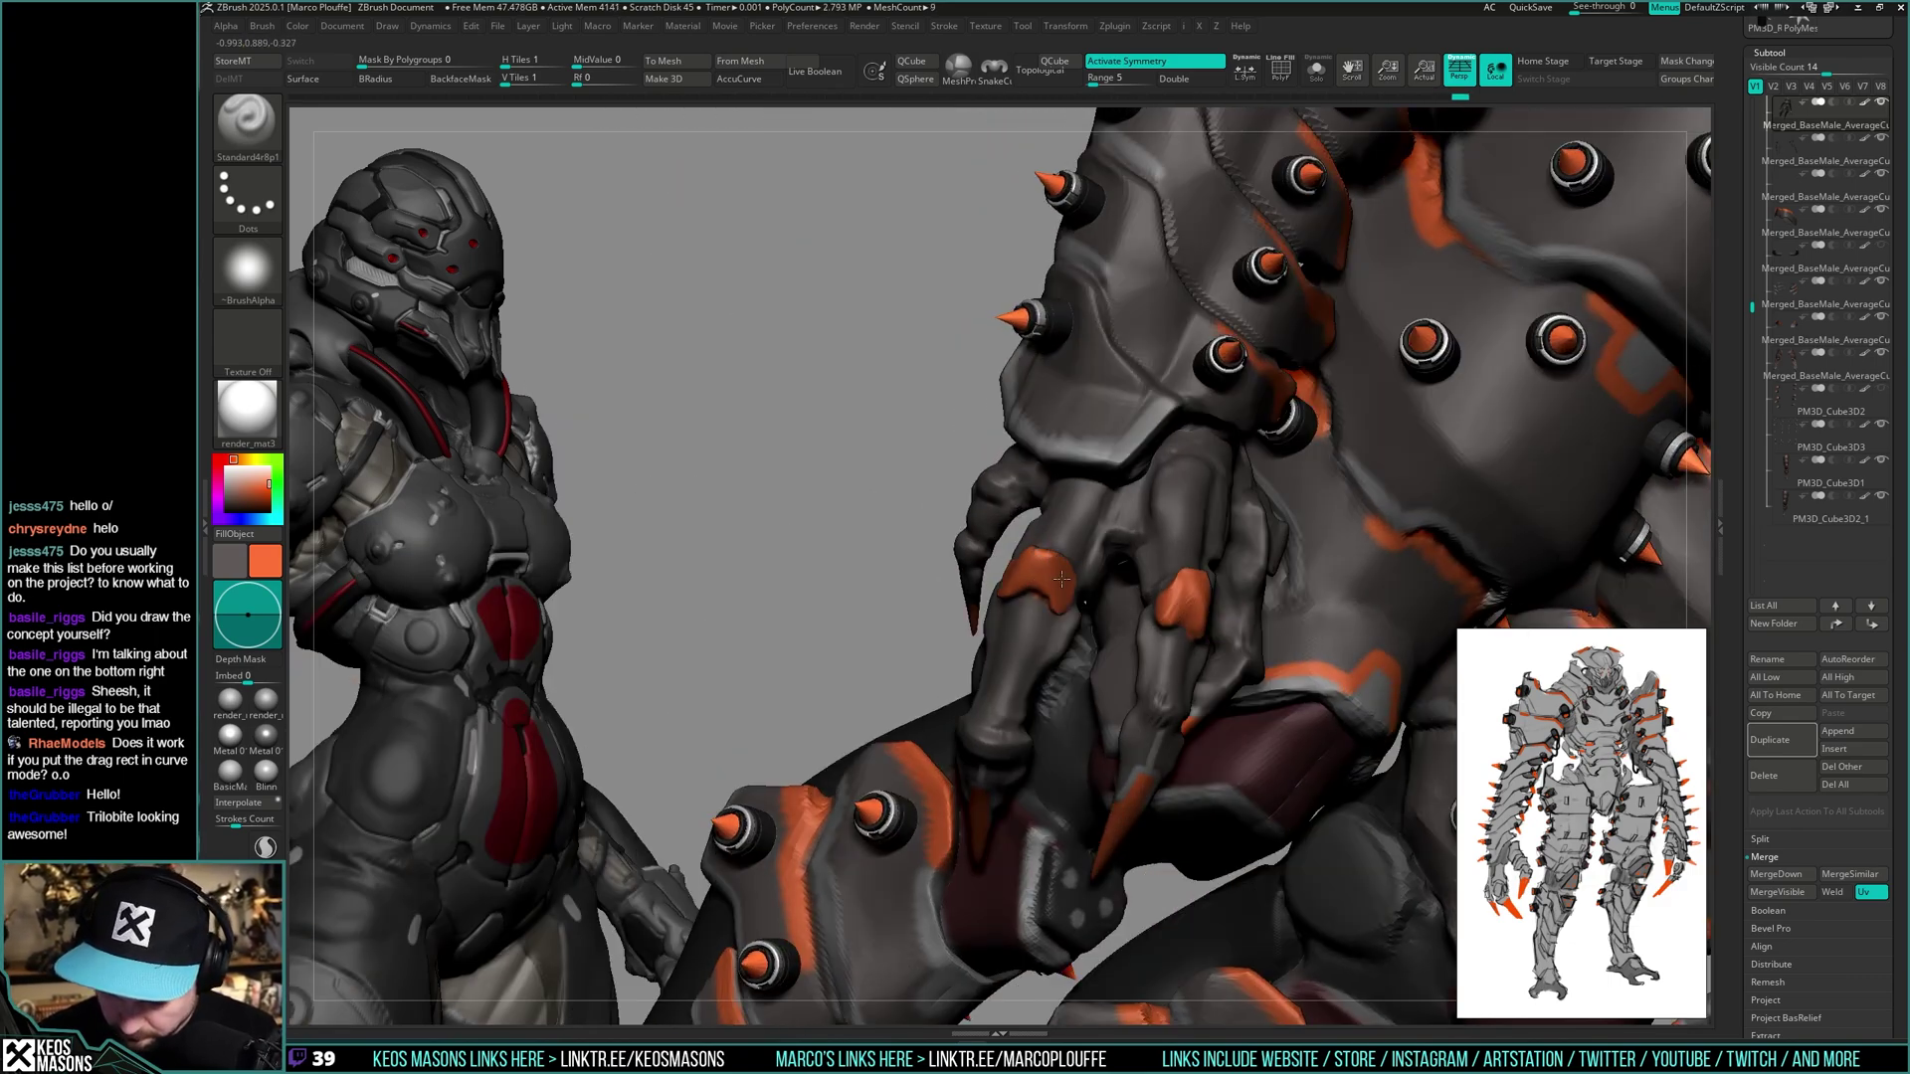
pyautogui.hotkey('ctrl', 'shift', 'z')
pyautogui.moveTo(1226, 559)
pyautogui.mouseDown(button='right')
pyautogui.moveTo(1301, 530)
pyautogui.moveTo(1328, 571)
pyautogui.moveTo(1233, 553)
pyautogui.moveTo(1177, 577)
pyautogui.mouseUp(button='right')
pyautogui.click(1322, 545)
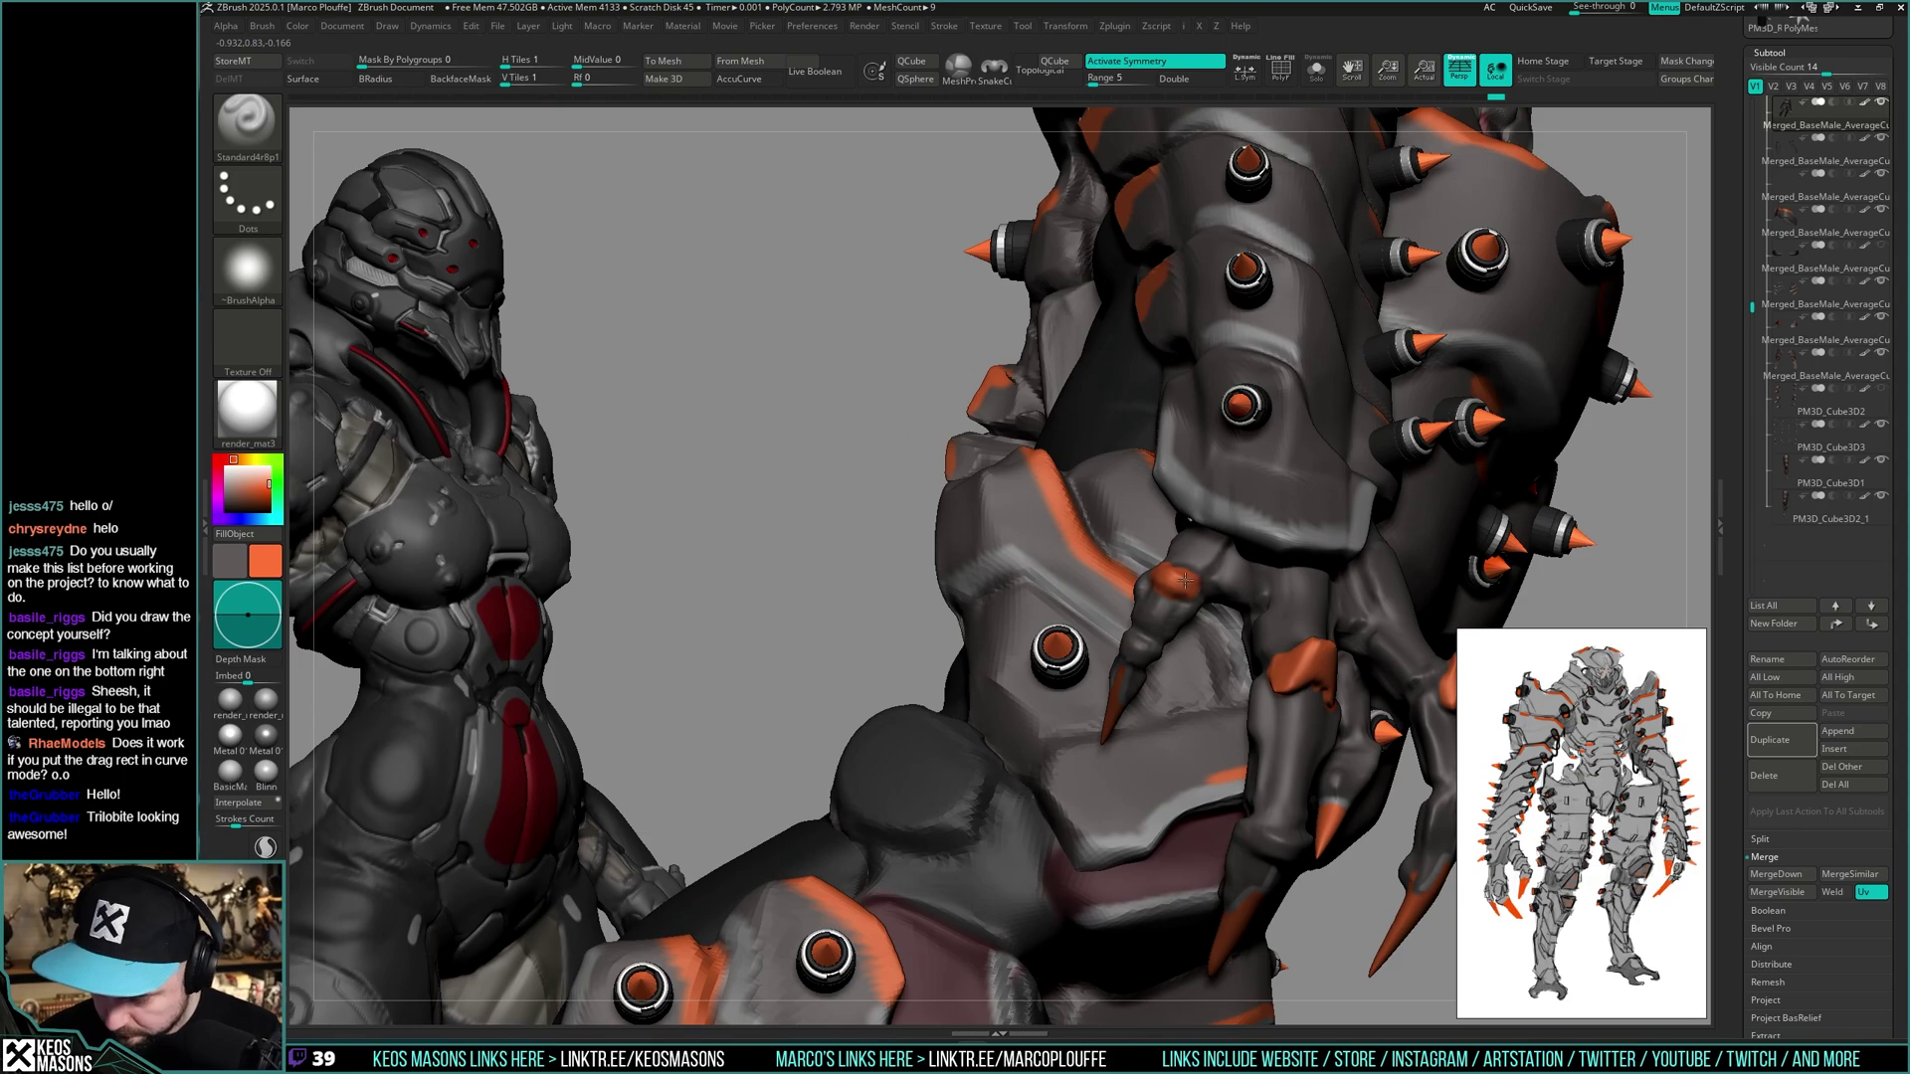
# - Load the Move brush and reshape the orange knuckle of the thumb into a more pronounced form
pyautogui.moveTo(1184, 580); pyautogui.dragTo(1203, 595, button='right')
pyautogui.moveTo(1315, 570); pyautogui.dragTo(1329, 572, button='right')
pyautogui.press('space')
pyautogui.click(1333, 573)
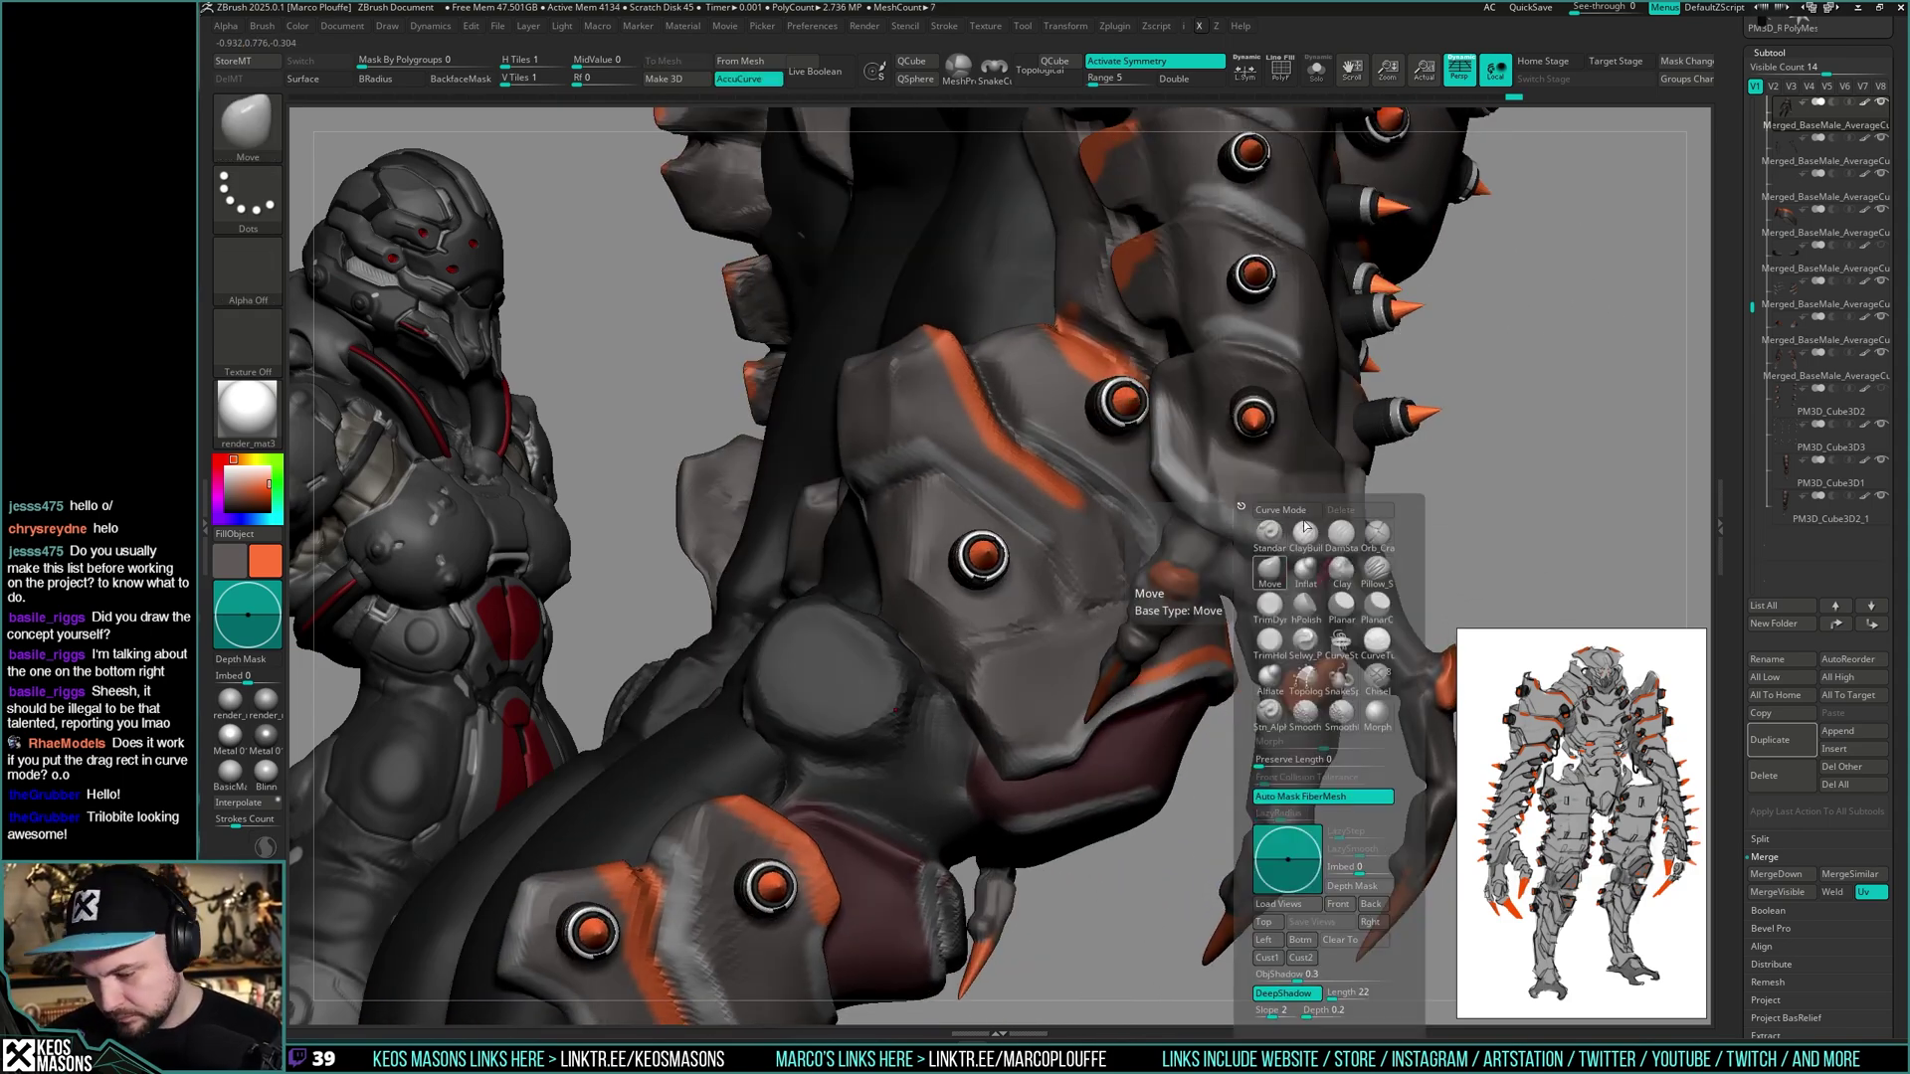
pyautogui.moveTo(1144, 542); pyautogui.dragTo(1185, 550, button='right')
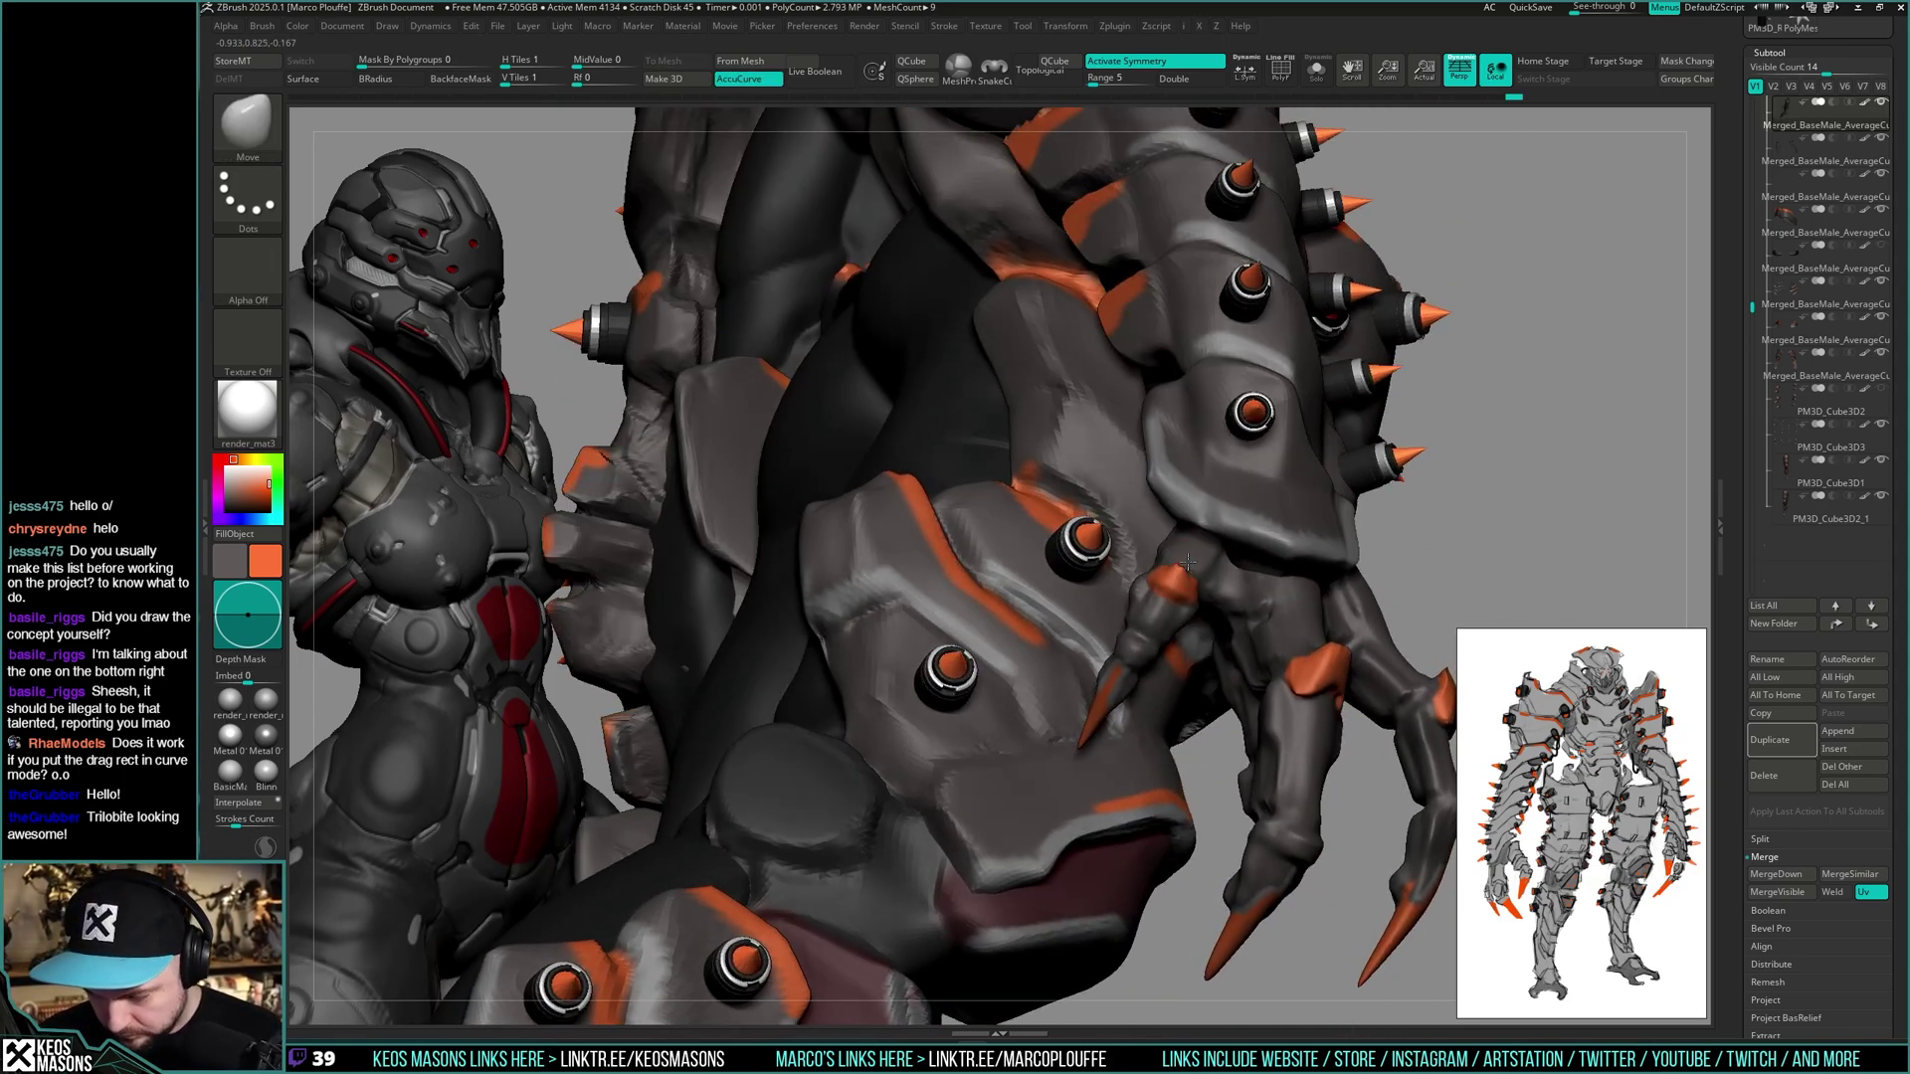
pyautogui.press('space')
pyautogui.moveTo(1187, 563); pyautogui.dragTo(1189, 602)
pyautogui.moveTo(1233, 597)
pyautogui.mouseDown(button='right')
pyautogui.moveTo(1159, 592)
pyautogui.moveTo(1159, 557)
pyautogui.mouseUp(button='right')
pyautogui.moveTo(1293, 577)
pyautogui.mouseDown(button='right')
pyautogui.moveTo(1144, 603)
pyautogui.moveTo(1184, 651)
pyautogui.mouseUp(button='right')
# - Return to the Standard brush and paint sampled light grey accents on the finger segments below the orange knuckles
pyautogui.press('b')
pyautogui.press('s')
pyautogui.press('t')
pyautogui.press('space')
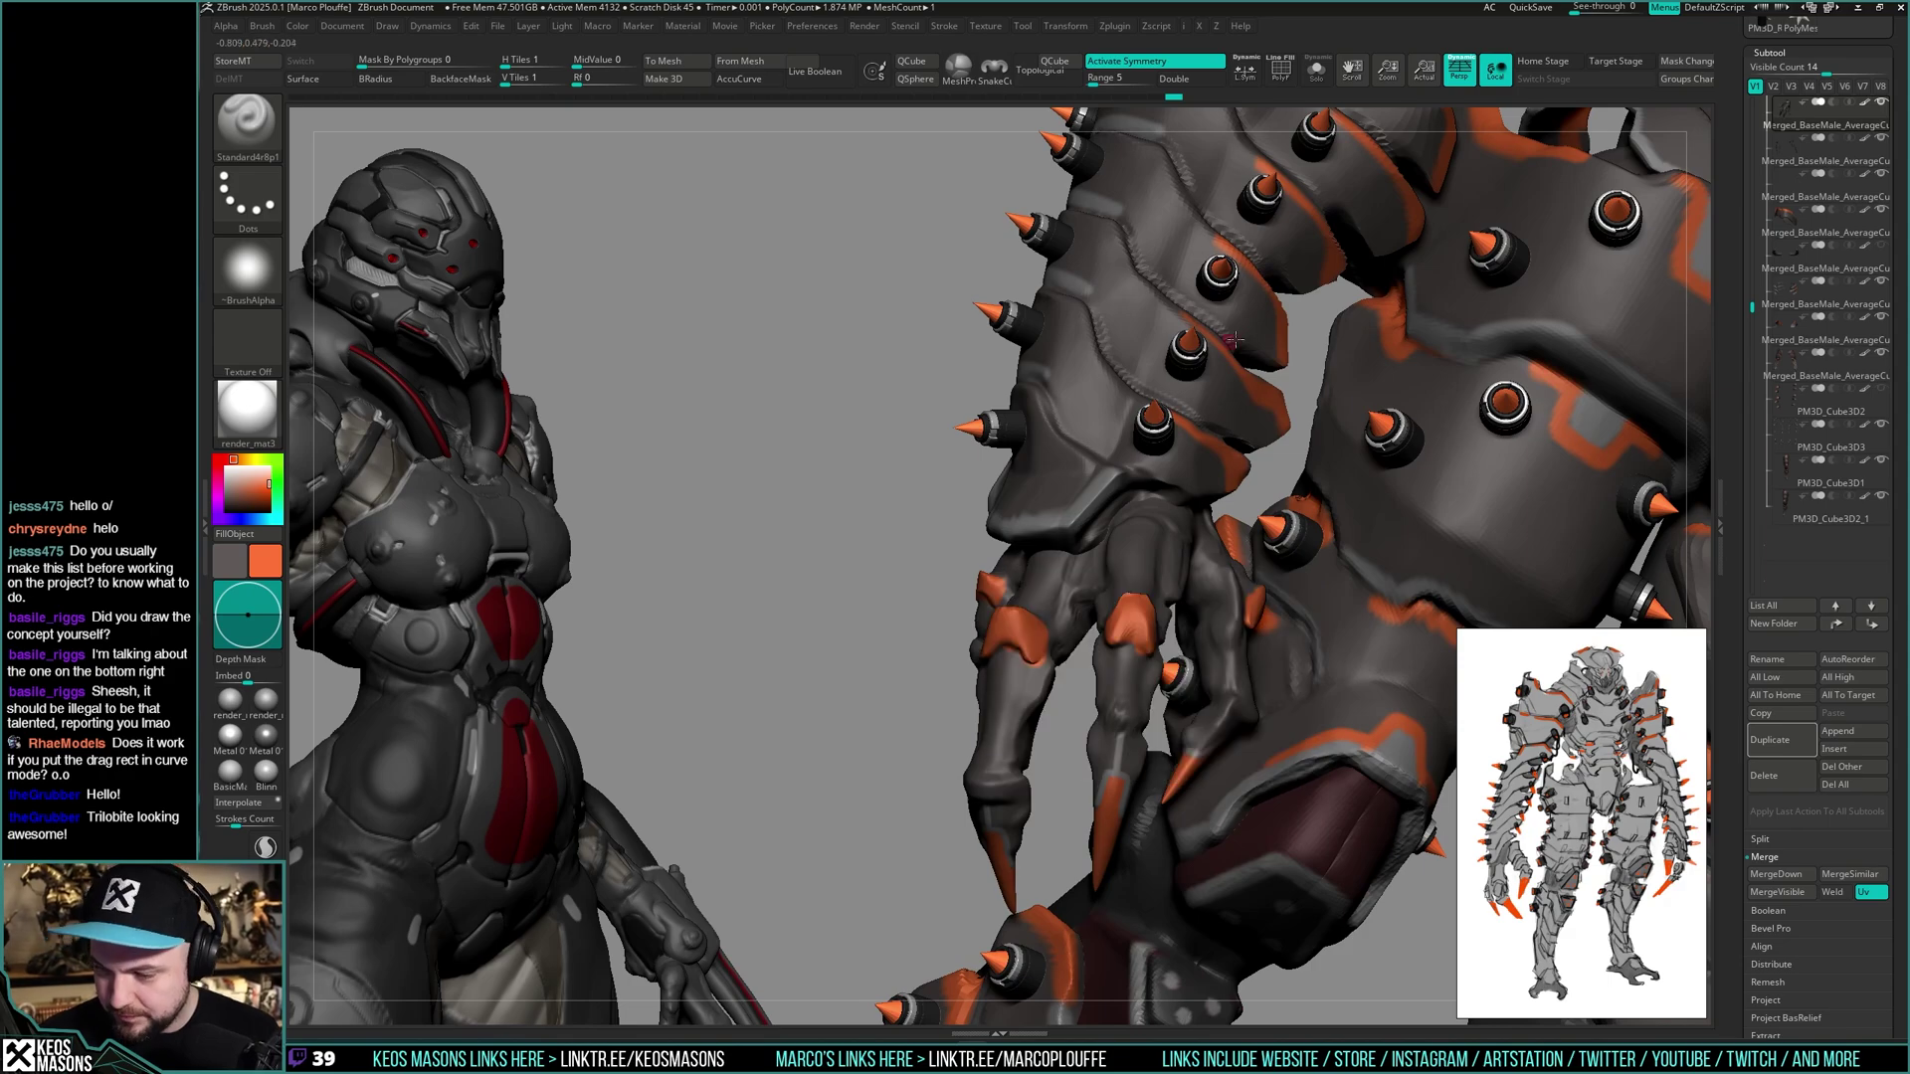
pyautogui.moveTo(1530, 450); pyautogui.dragTo(1022, 697, button='right')
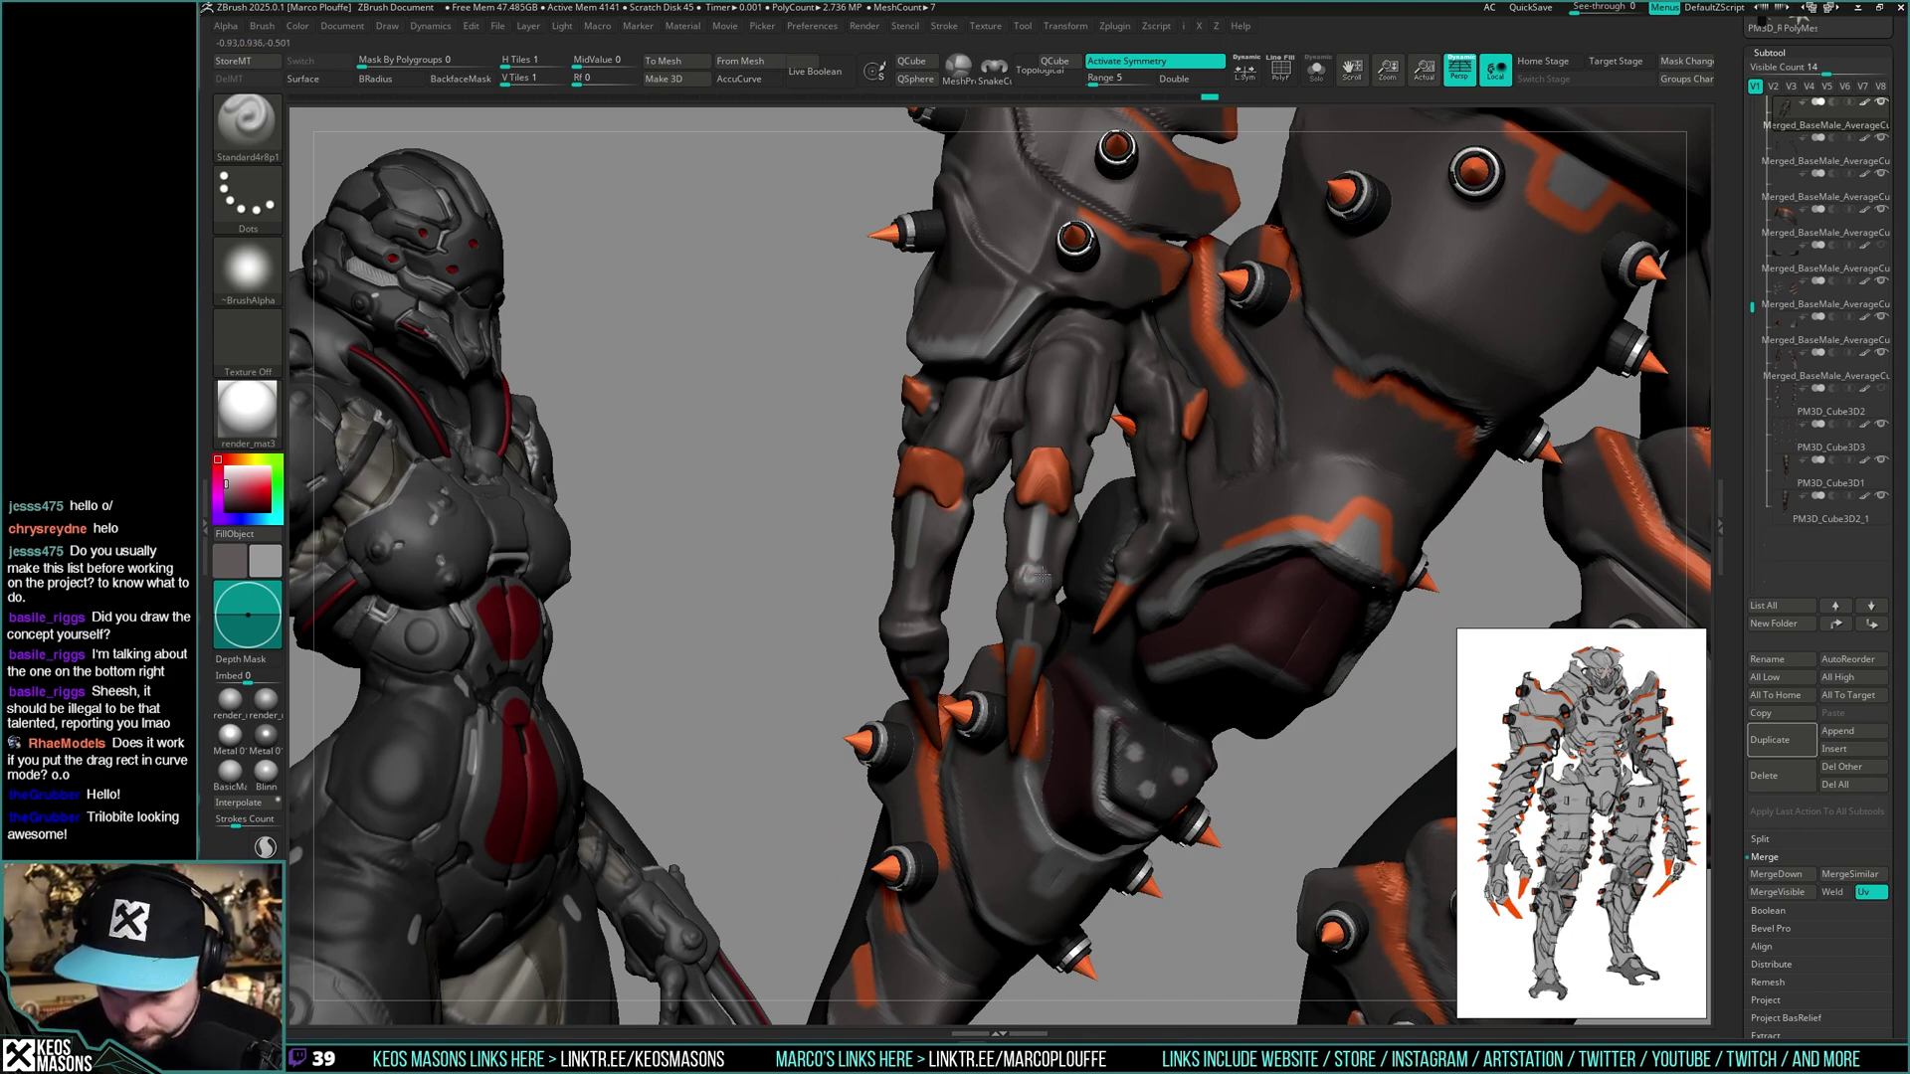
pyautogui.moveTo(1036, 573); pyautogui.dragTo(1090, 587, button='right')
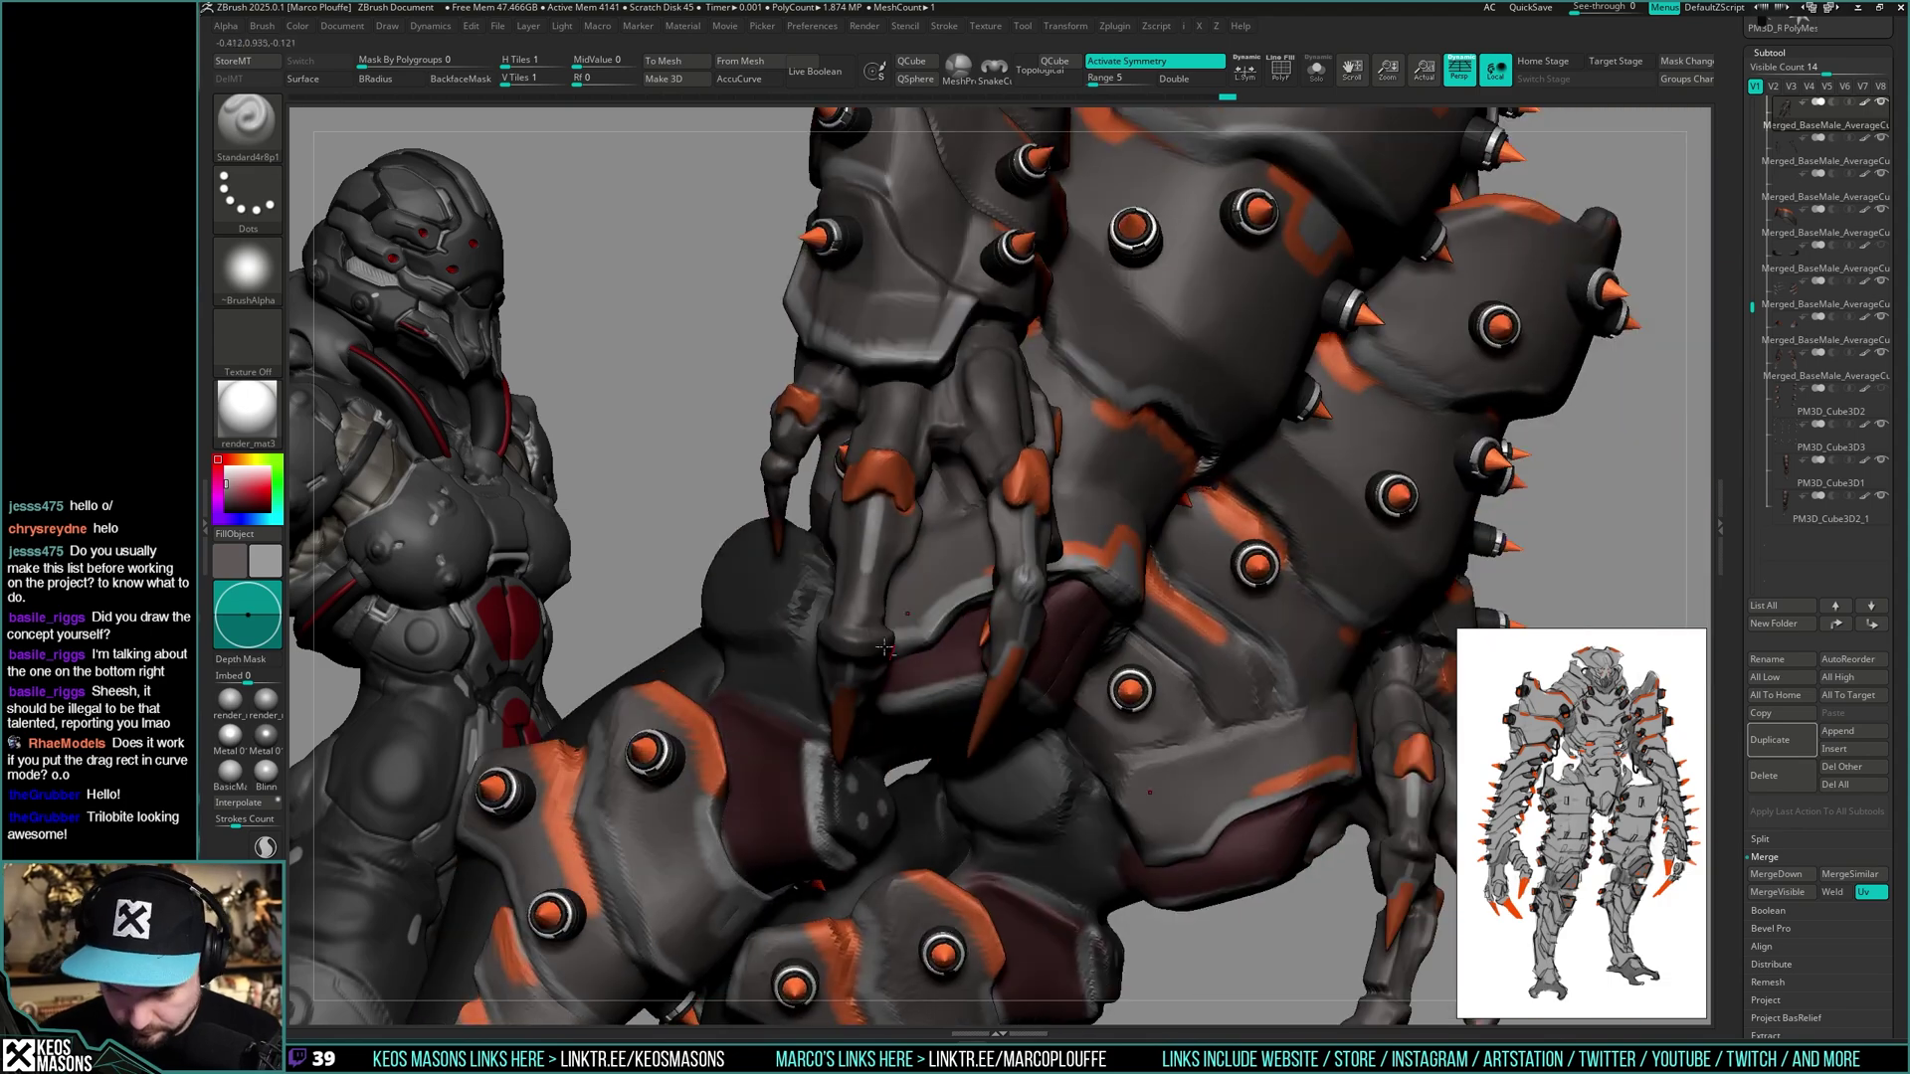
pyautogui.moveTo(886, 649); pyautogui.dragTo(1206, 762, button='right')
pyautogui.press('space')
pyautogui.moveTo(1260, 690)
pyautogui.mouseDown(button='right')
pyautogui.moveTo(1242, 621)
pyautogui.moveTo(1244, 670)
pyautogui.moveTo(1248, 636)
pyautogui.moveTo(1101, 546)
pyautogui.moveTo(1164, 516)
pyautogui.moveTo(1095, 590)
pyautogui.moveTo(1004, 582)
pyautogui.moveTo(1009, 556)
pyautogui.moveTo(1062, 559)
pyautogui.mouseUp(button='right')
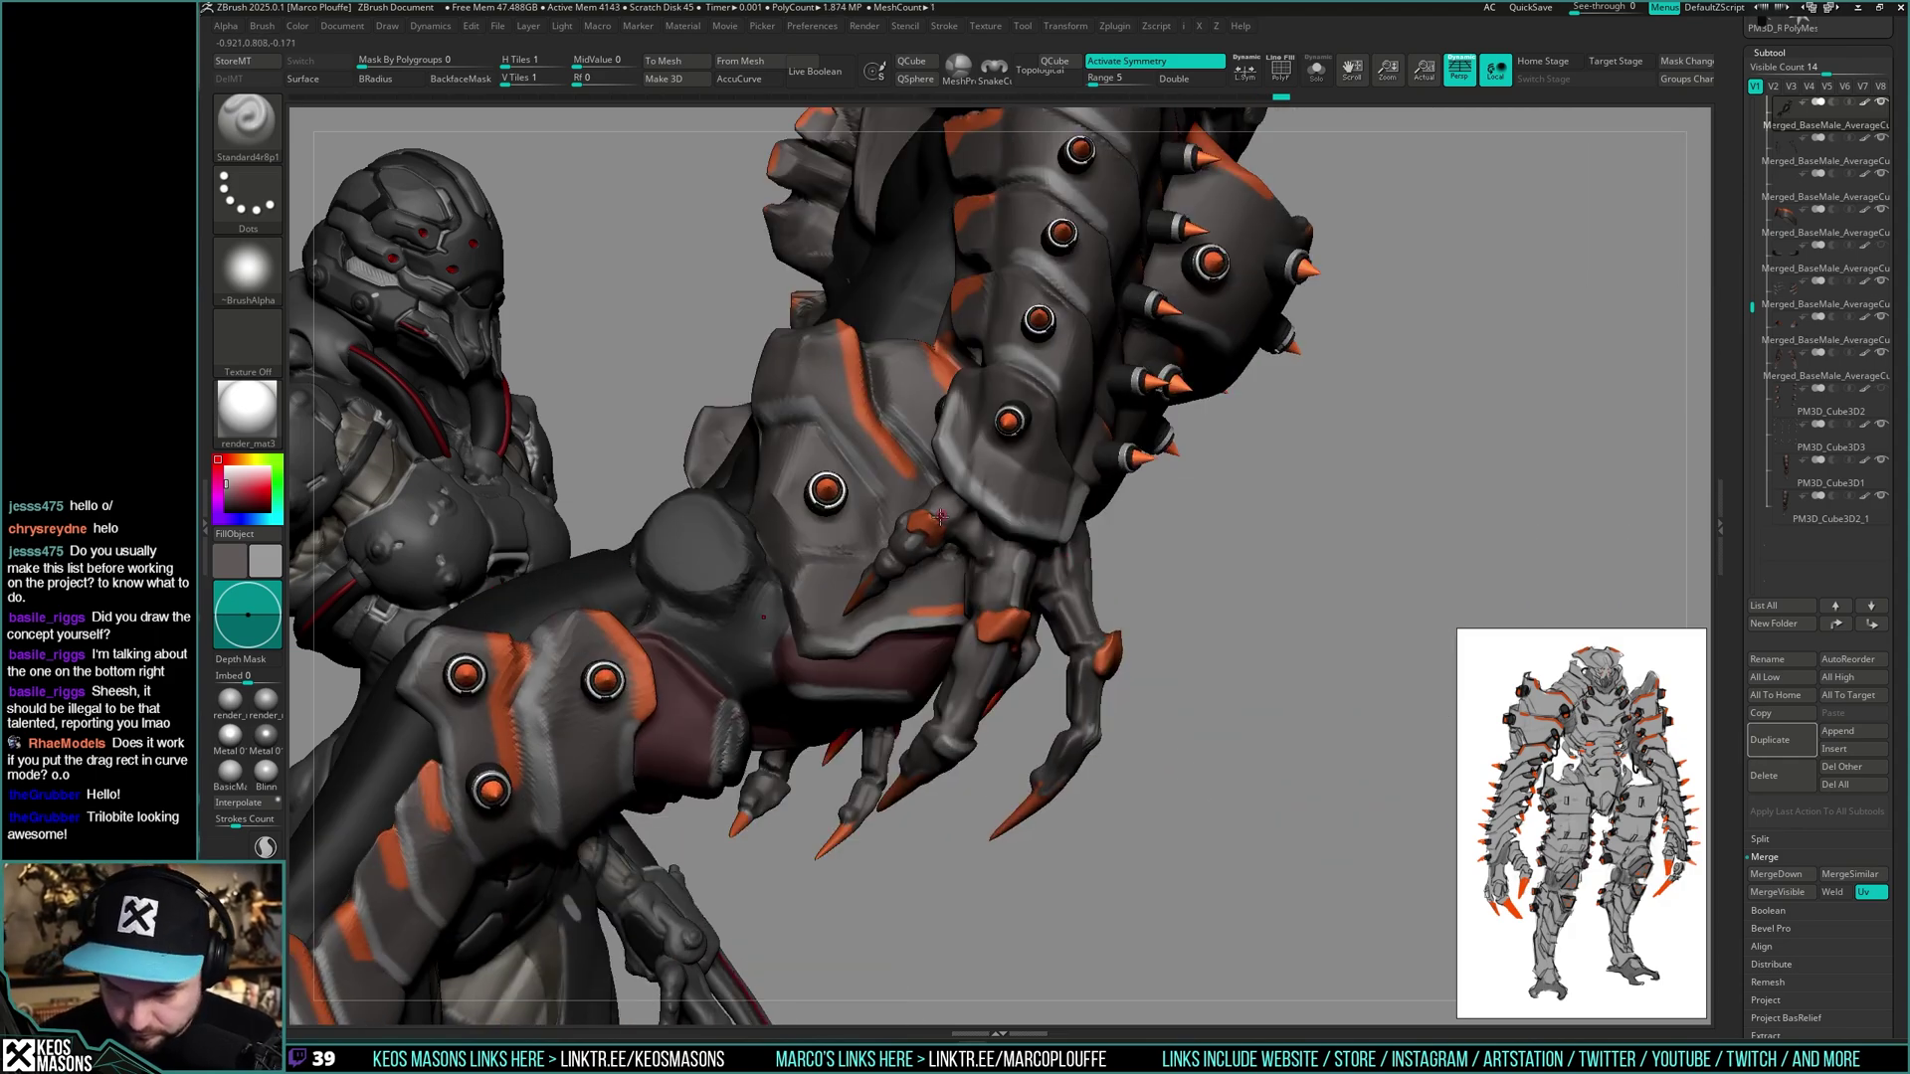
# - Brush light grey highlights over the back of the hand, the upper finger segments and the joints above the claws
pyautogui.moveTo(963, 501); pyautogui.dragTo(1144, 557, button='right')
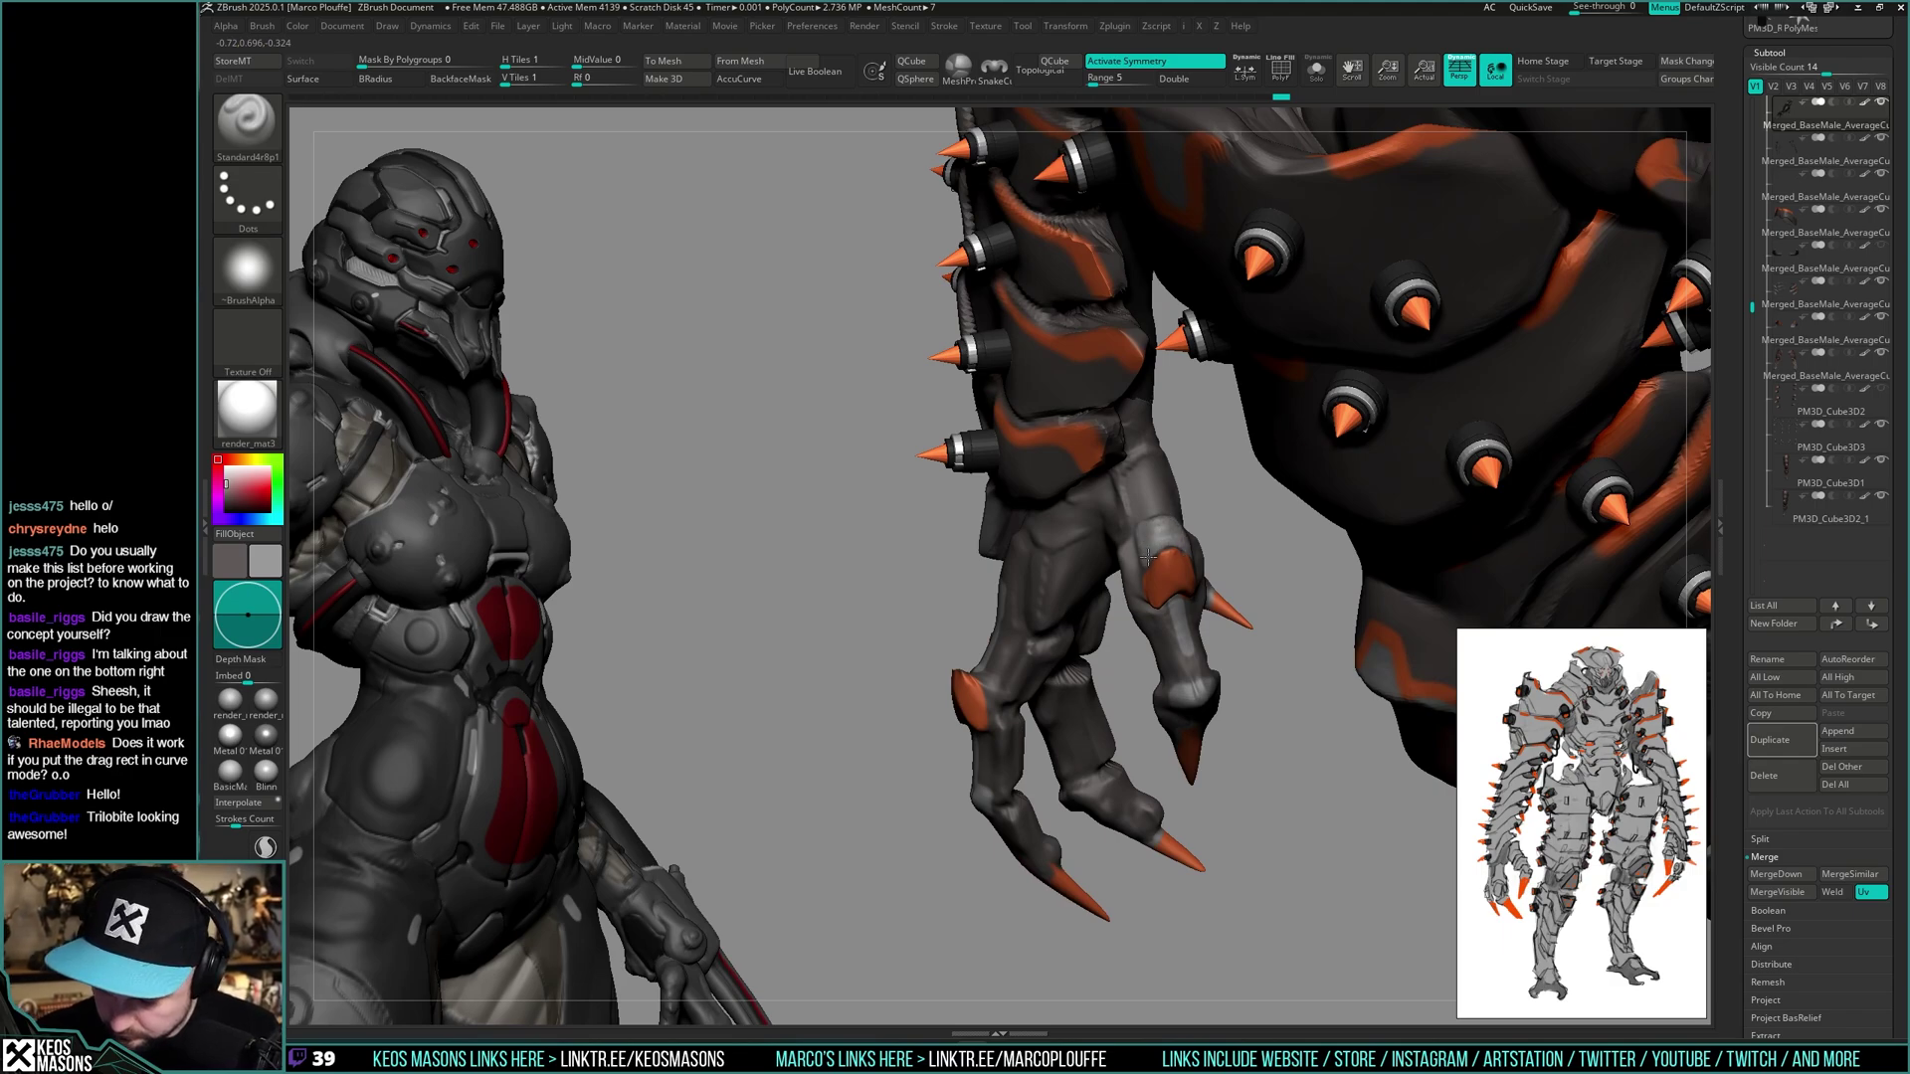
pyautogui.moveTo(1161, 532)
pyautogui.keyDown('ctrl'); pyautogui.mouseDown(button='right')
pyautogui.moveTo(1144, 438)
pyautogui.moveTo(1194, 478)
pyautogui.moveTo(1124, 557)
pyautogui.moveTo(1160, 653)
pyautogui.moveTo(1181, 617)
pyautogui.moveTo(1152, 683)
pyautogui.moveTo(1024, 593)
pyautogui.moveTo(1081, 590)
pyautogui.moveTo(1042, 593)
pyautogui.mouseUp(button='right'); pyautogui.keyUp('ctrl')
pyautogui.press('space')
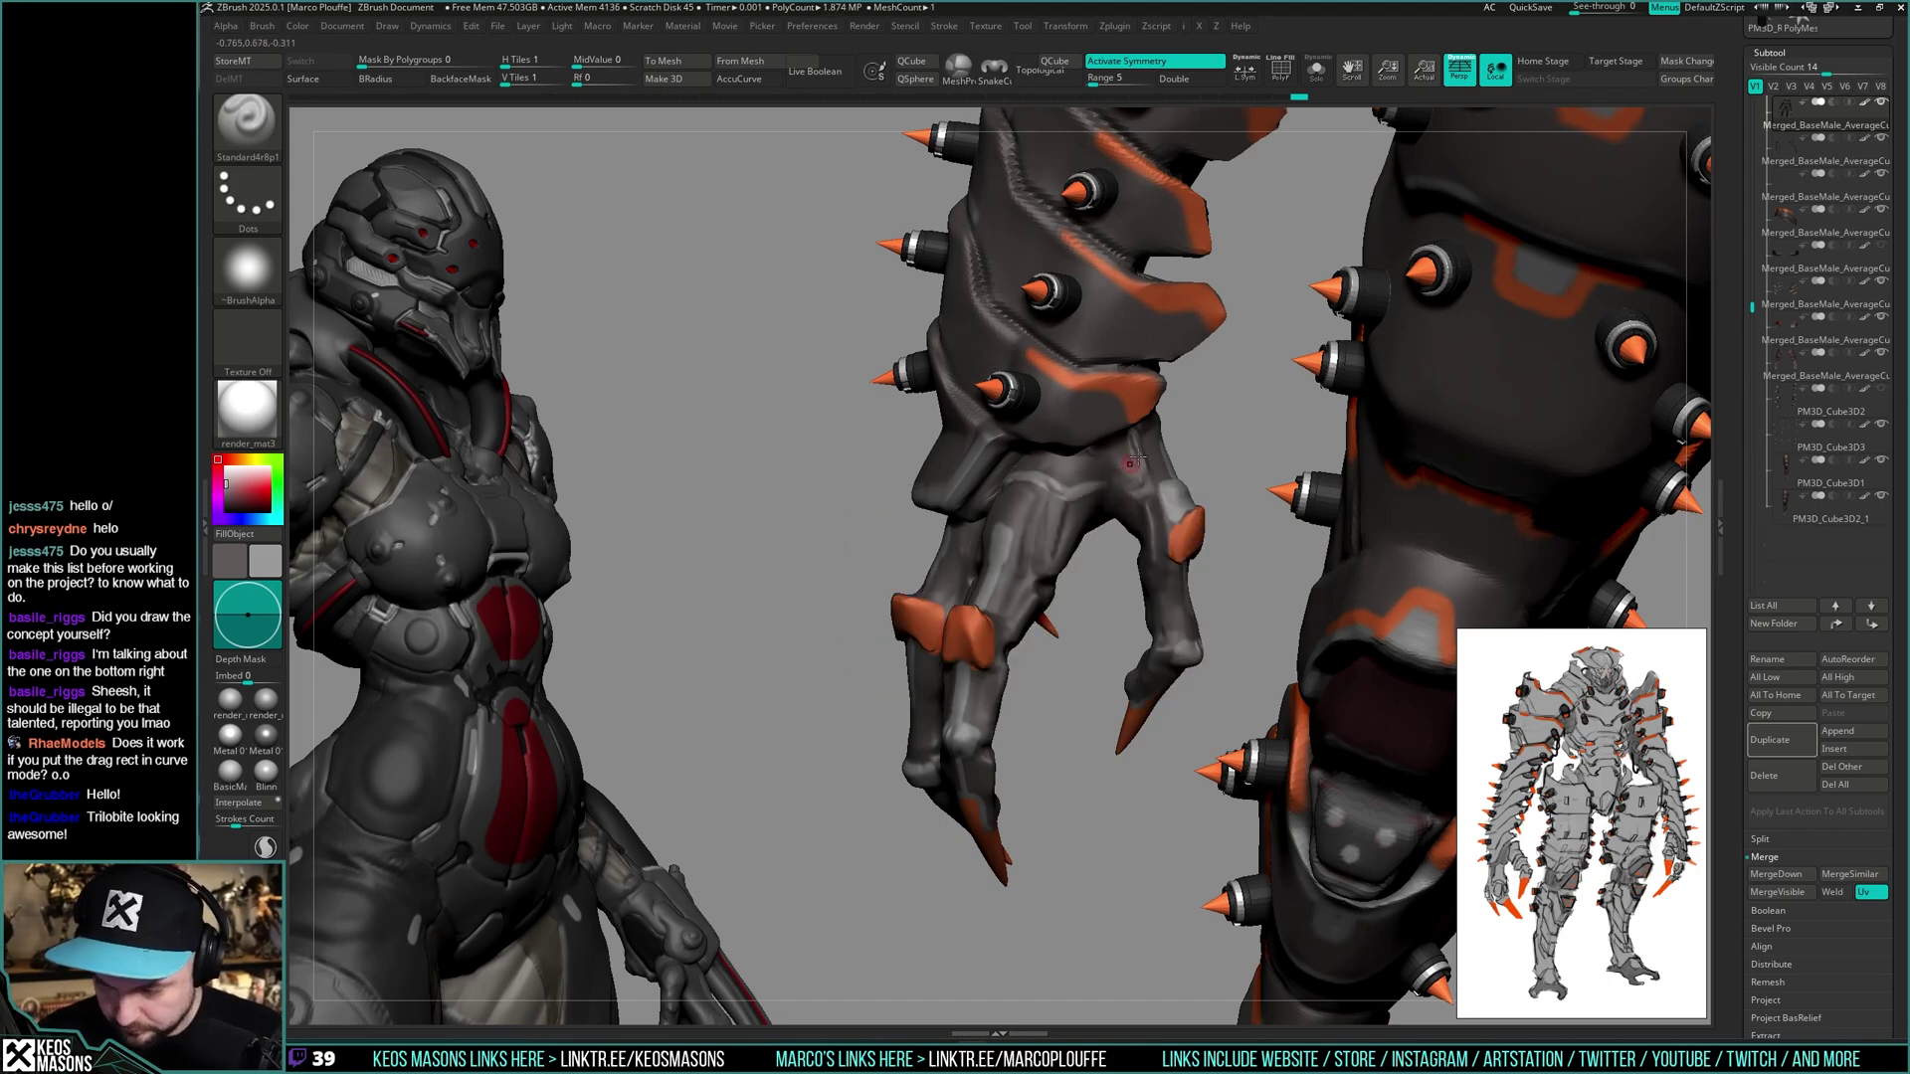
pyautogui.moveTo(1115, 471); pyautogui.dragTo(1083, 622, button='right')
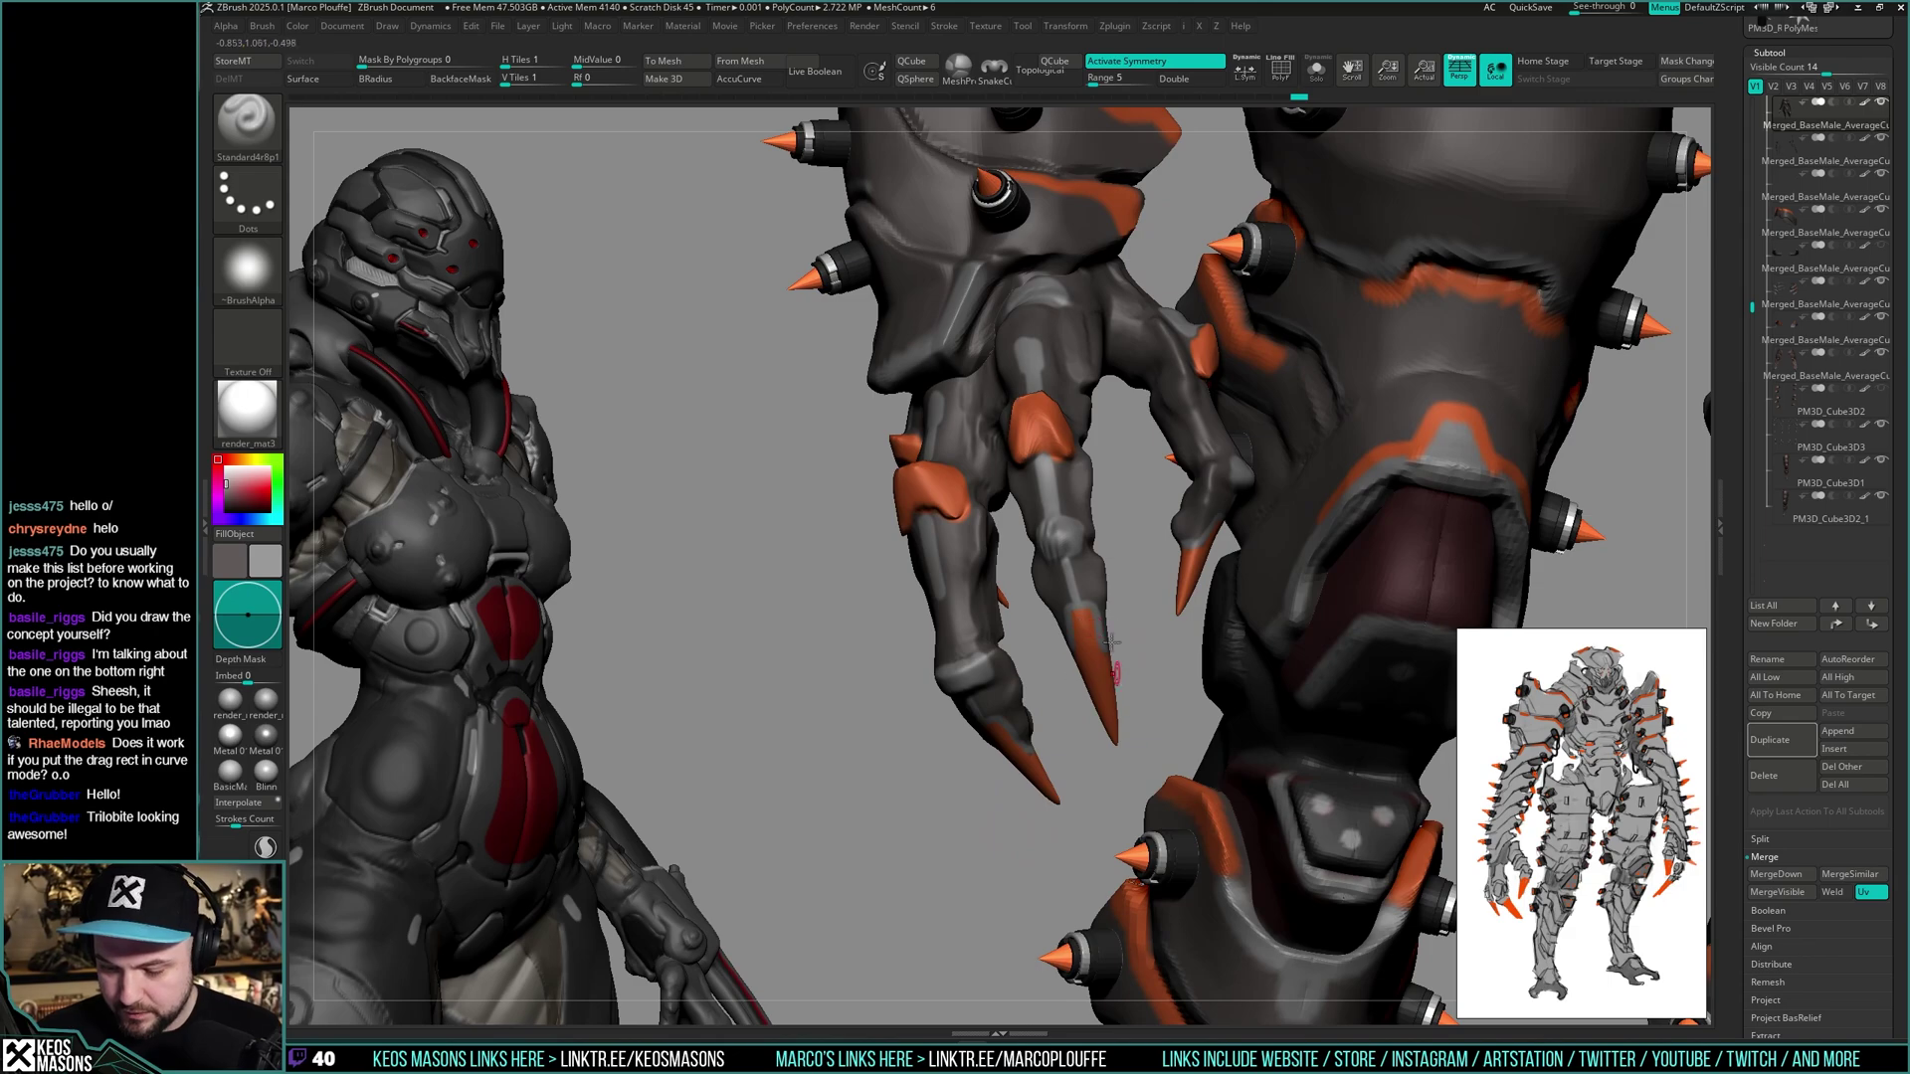
pyautogui.keyDown('ctrl'); pyautogui.moveTo(1096, 623); pyautogui.dragTo(1228, 588, button='right'); pyautogui.keyUp('ctrl')
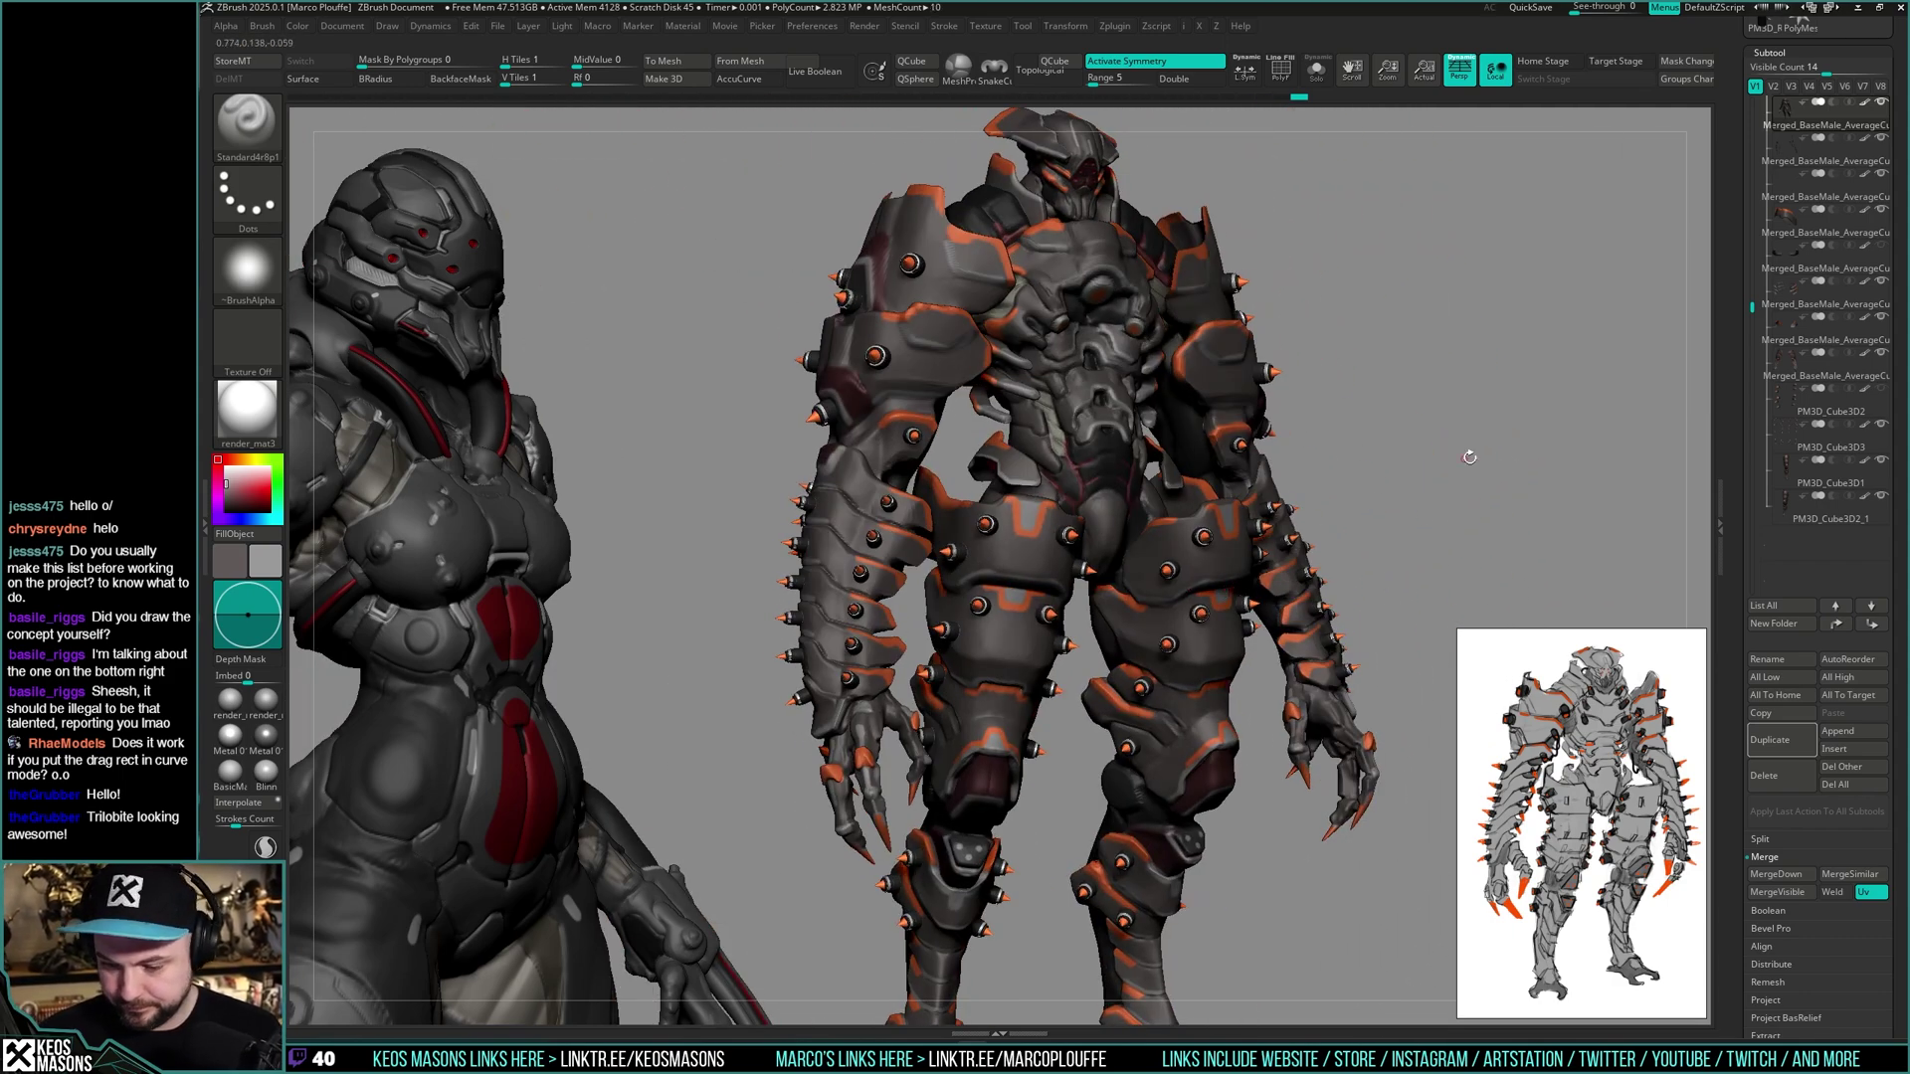
# - Paint sampled orange along the tips and lower front edges of the creature's toes
pyautogui.keyDown('alt'); pyautogui.moveTo(1466, 476); pyautogui.dragTo(1389, 368, button='right'); pyautogui.keyUp('alt')
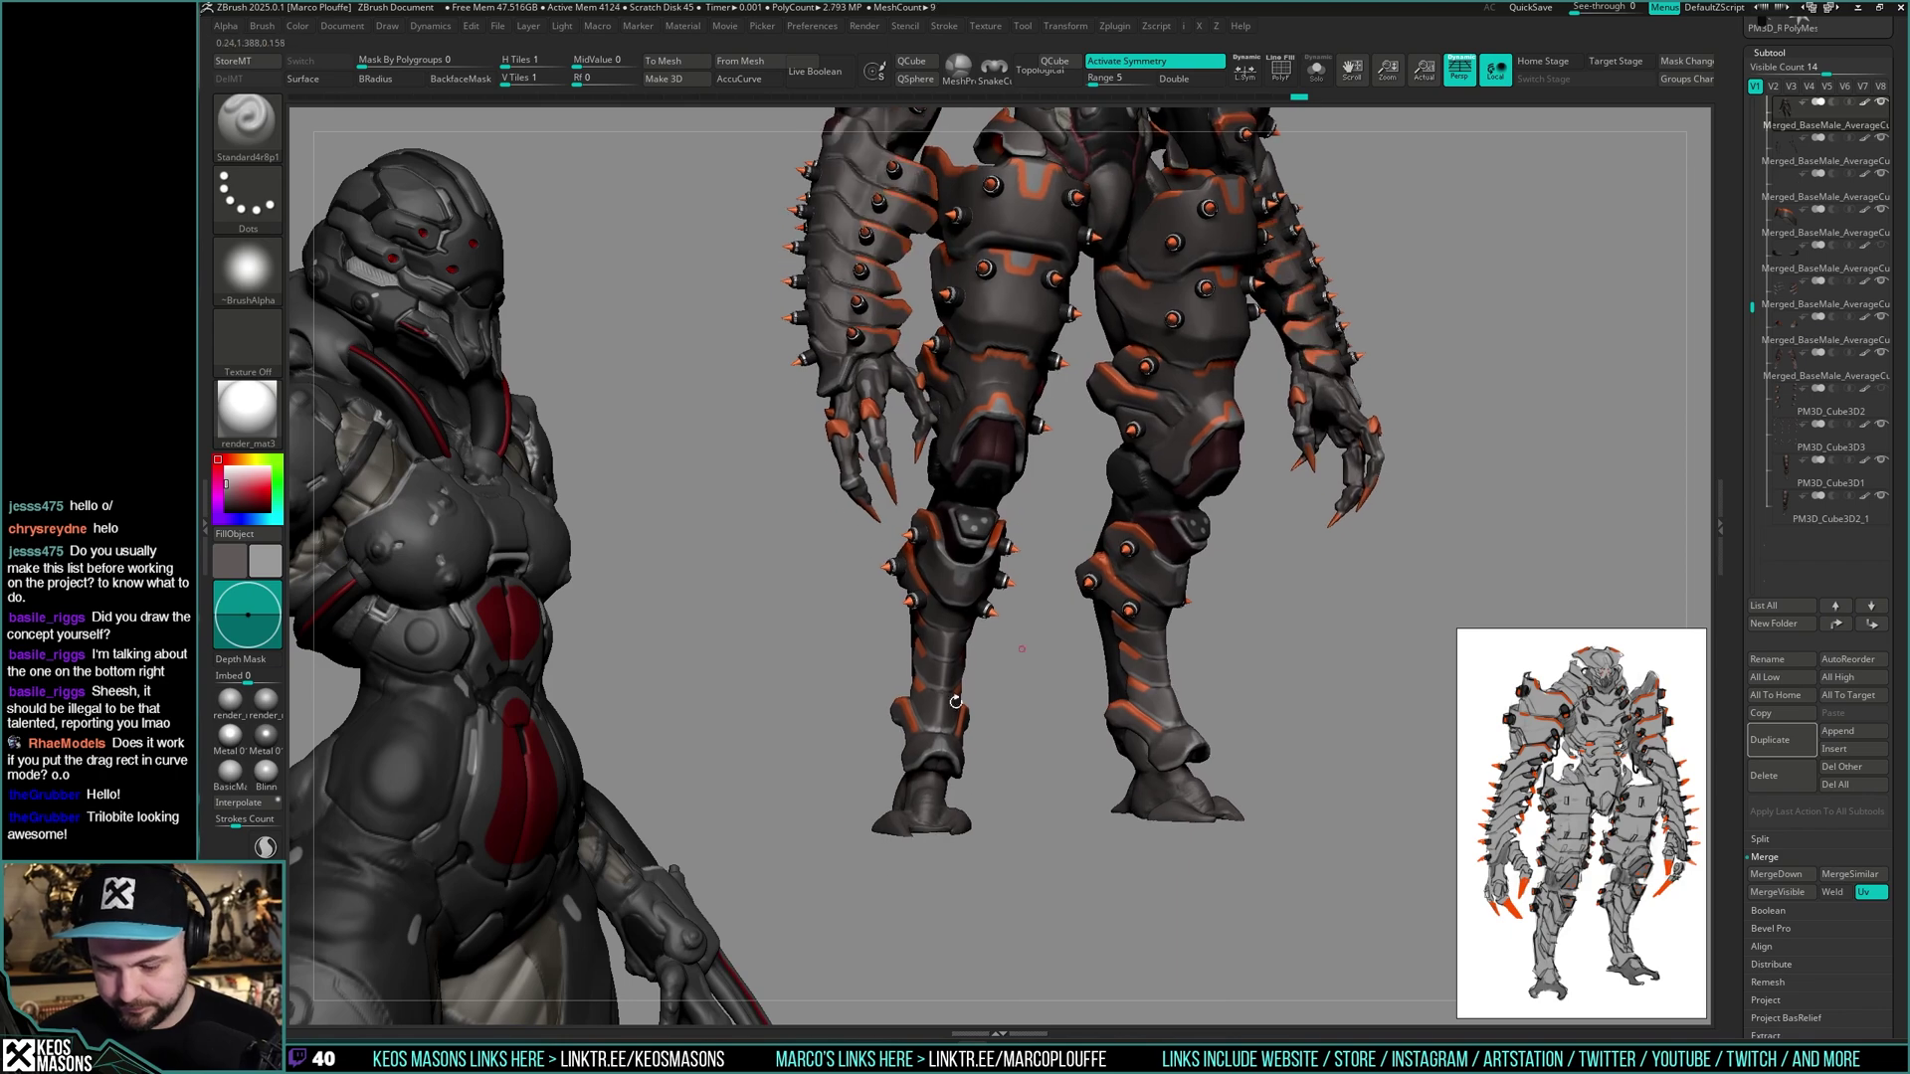
pyautogui.press('f')
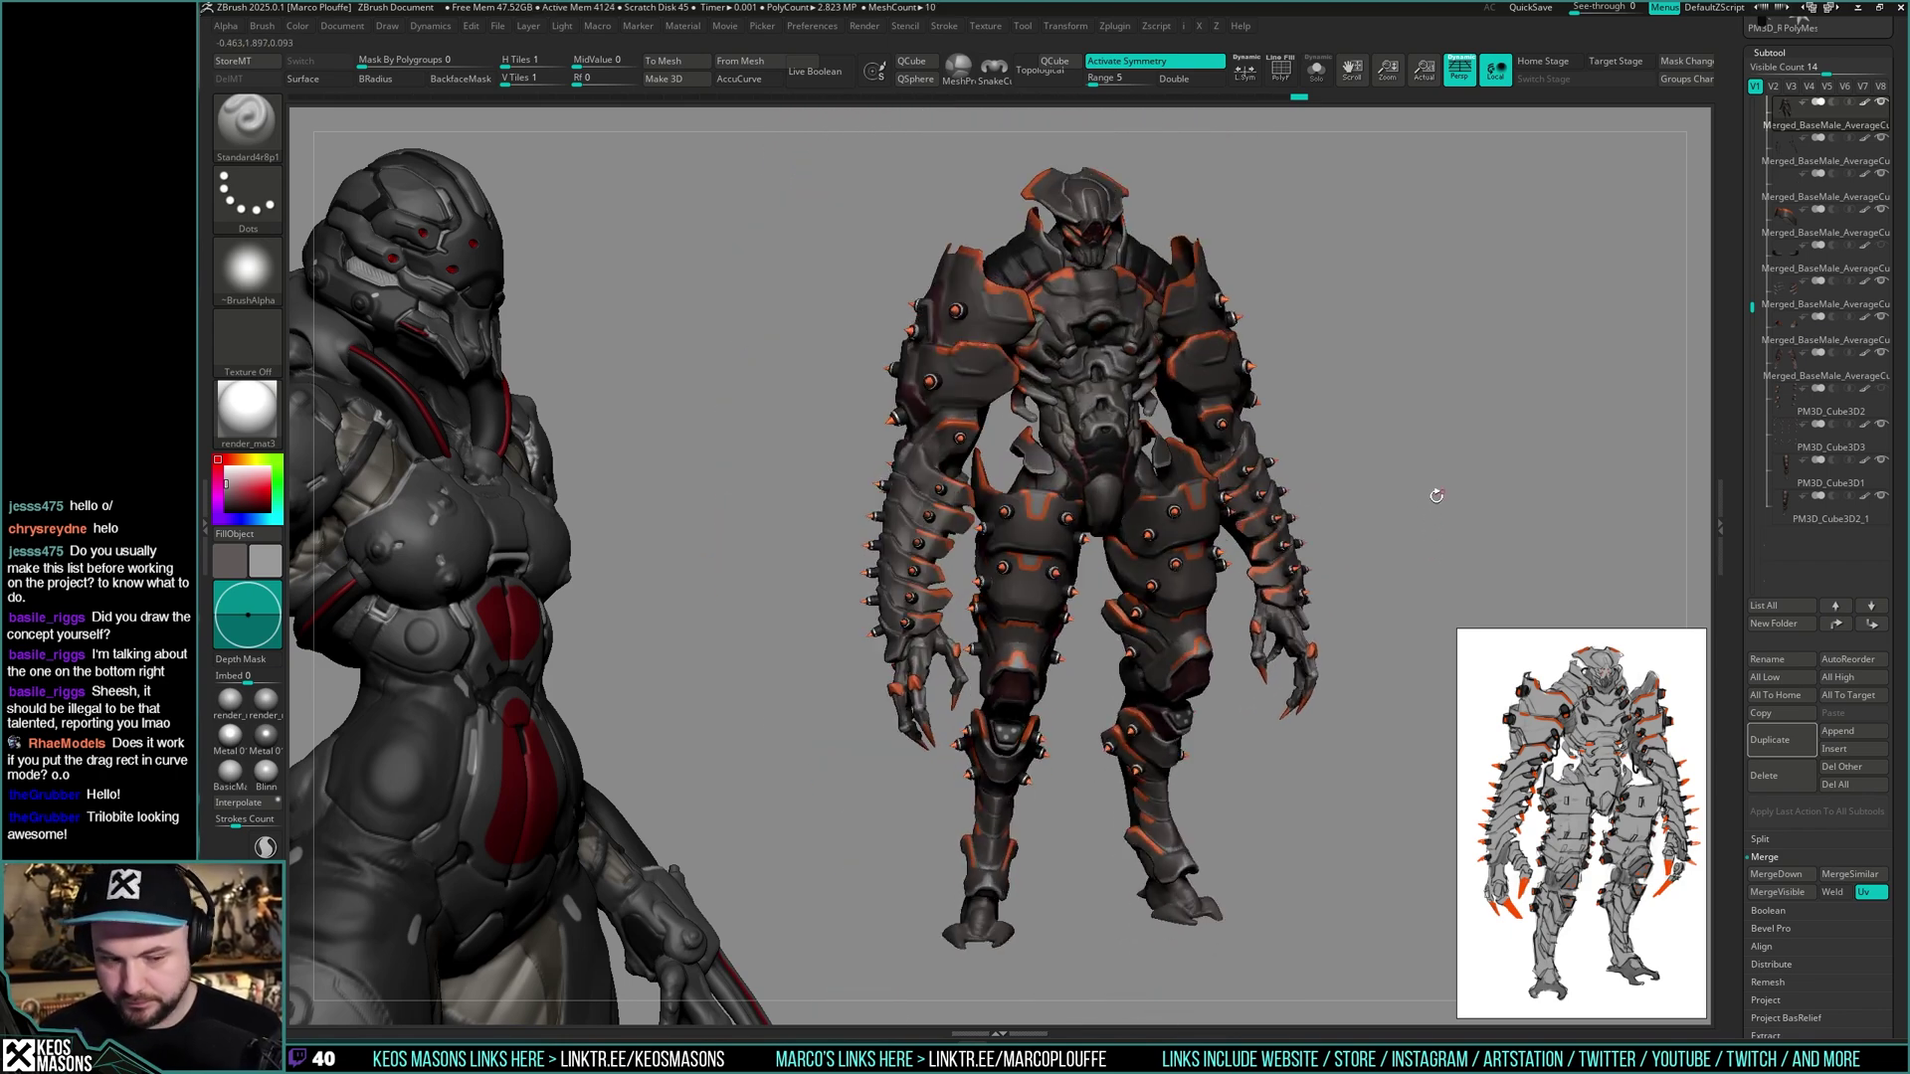
pyautogui.keyDown('alt'); pyautogui.moveTo(1064, 723); pyautogui.dragTo(985, 759, button='right'); pyautogui.keyUp('alt')
pyautogui.keyDown('alt'); pyautogui.moveTo(868, 979); pyautogui.dragTo(907, 691, button='right'); pyautogui.keyUp('alt')
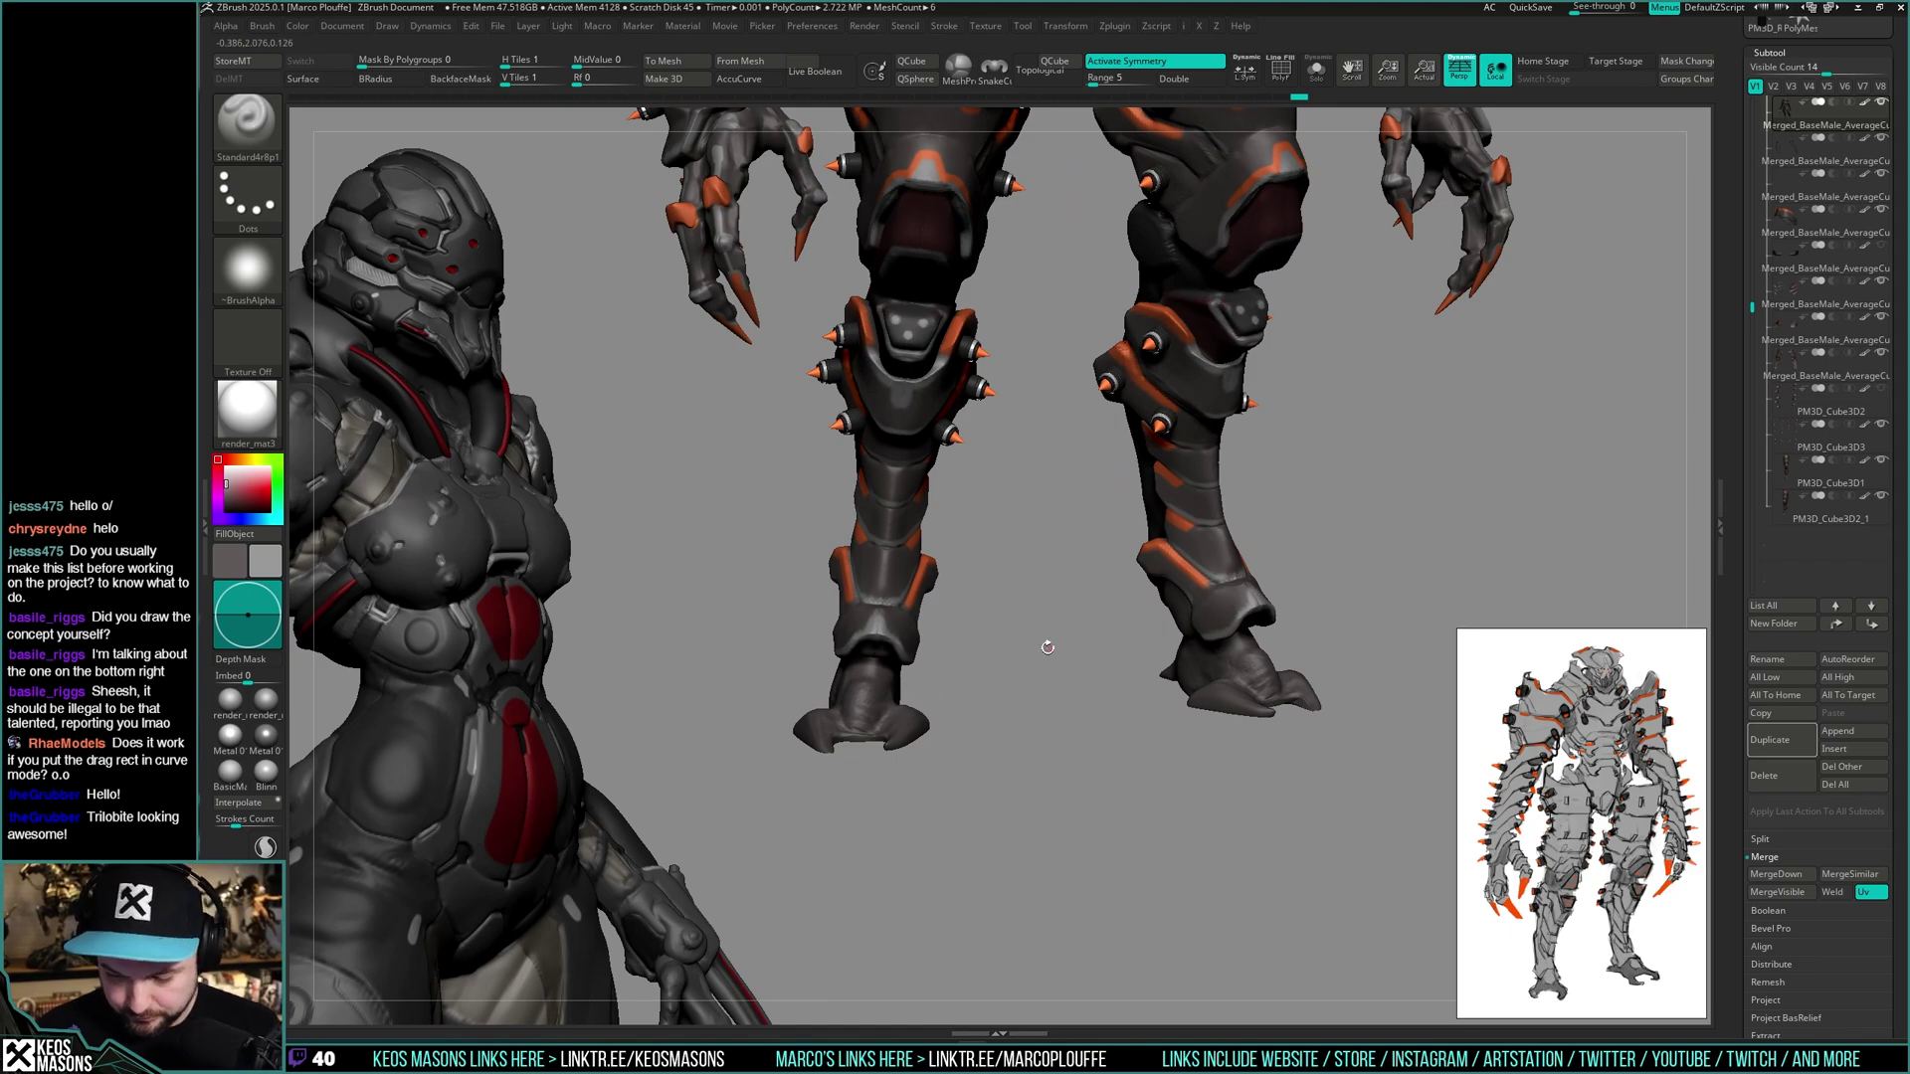
pyautogui.moveTo(1276, 699); pyautogui.dragTo(1159, 708, button='right')
pyautogui.hotkey('shift', 'f')
pyautogui.hotkey('shift', 'f')
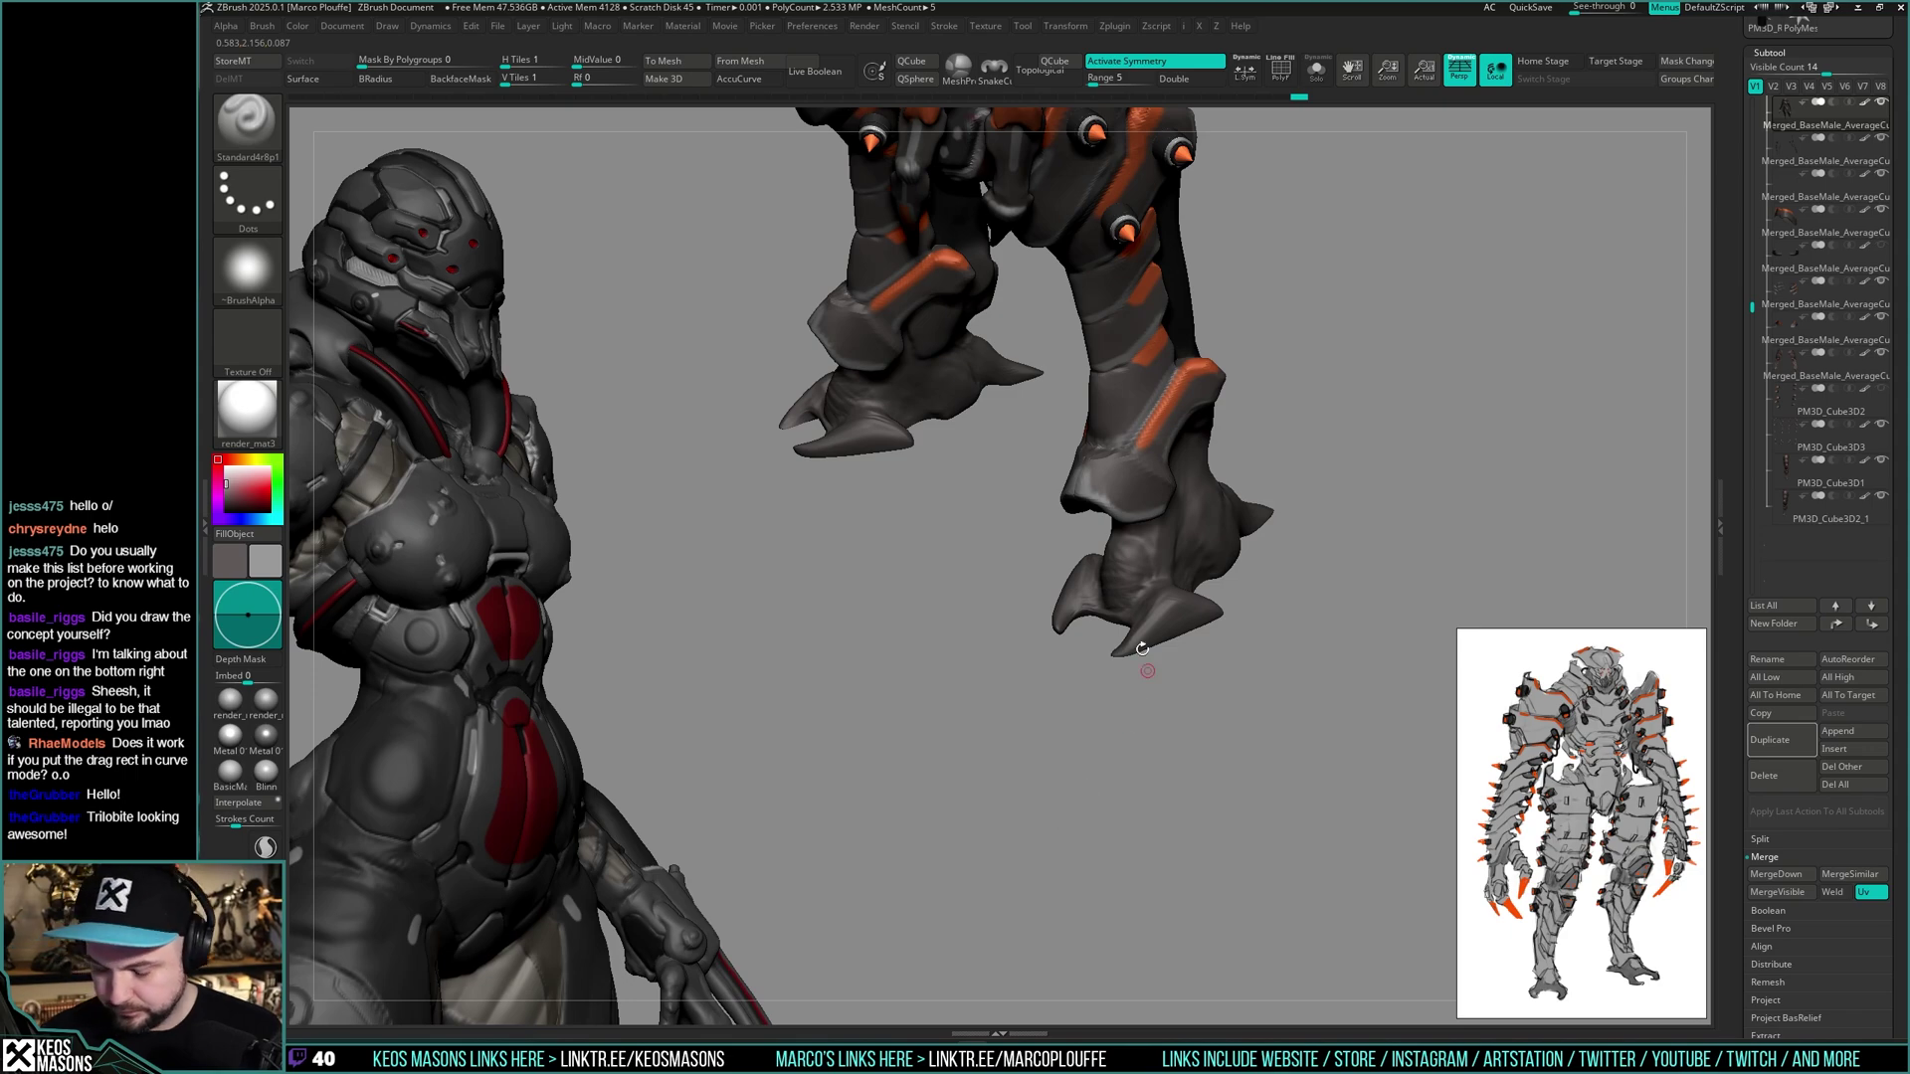
pyautogui.moveTo(1142, 649); pyautogui.dragTo(1129, 505, button='right')
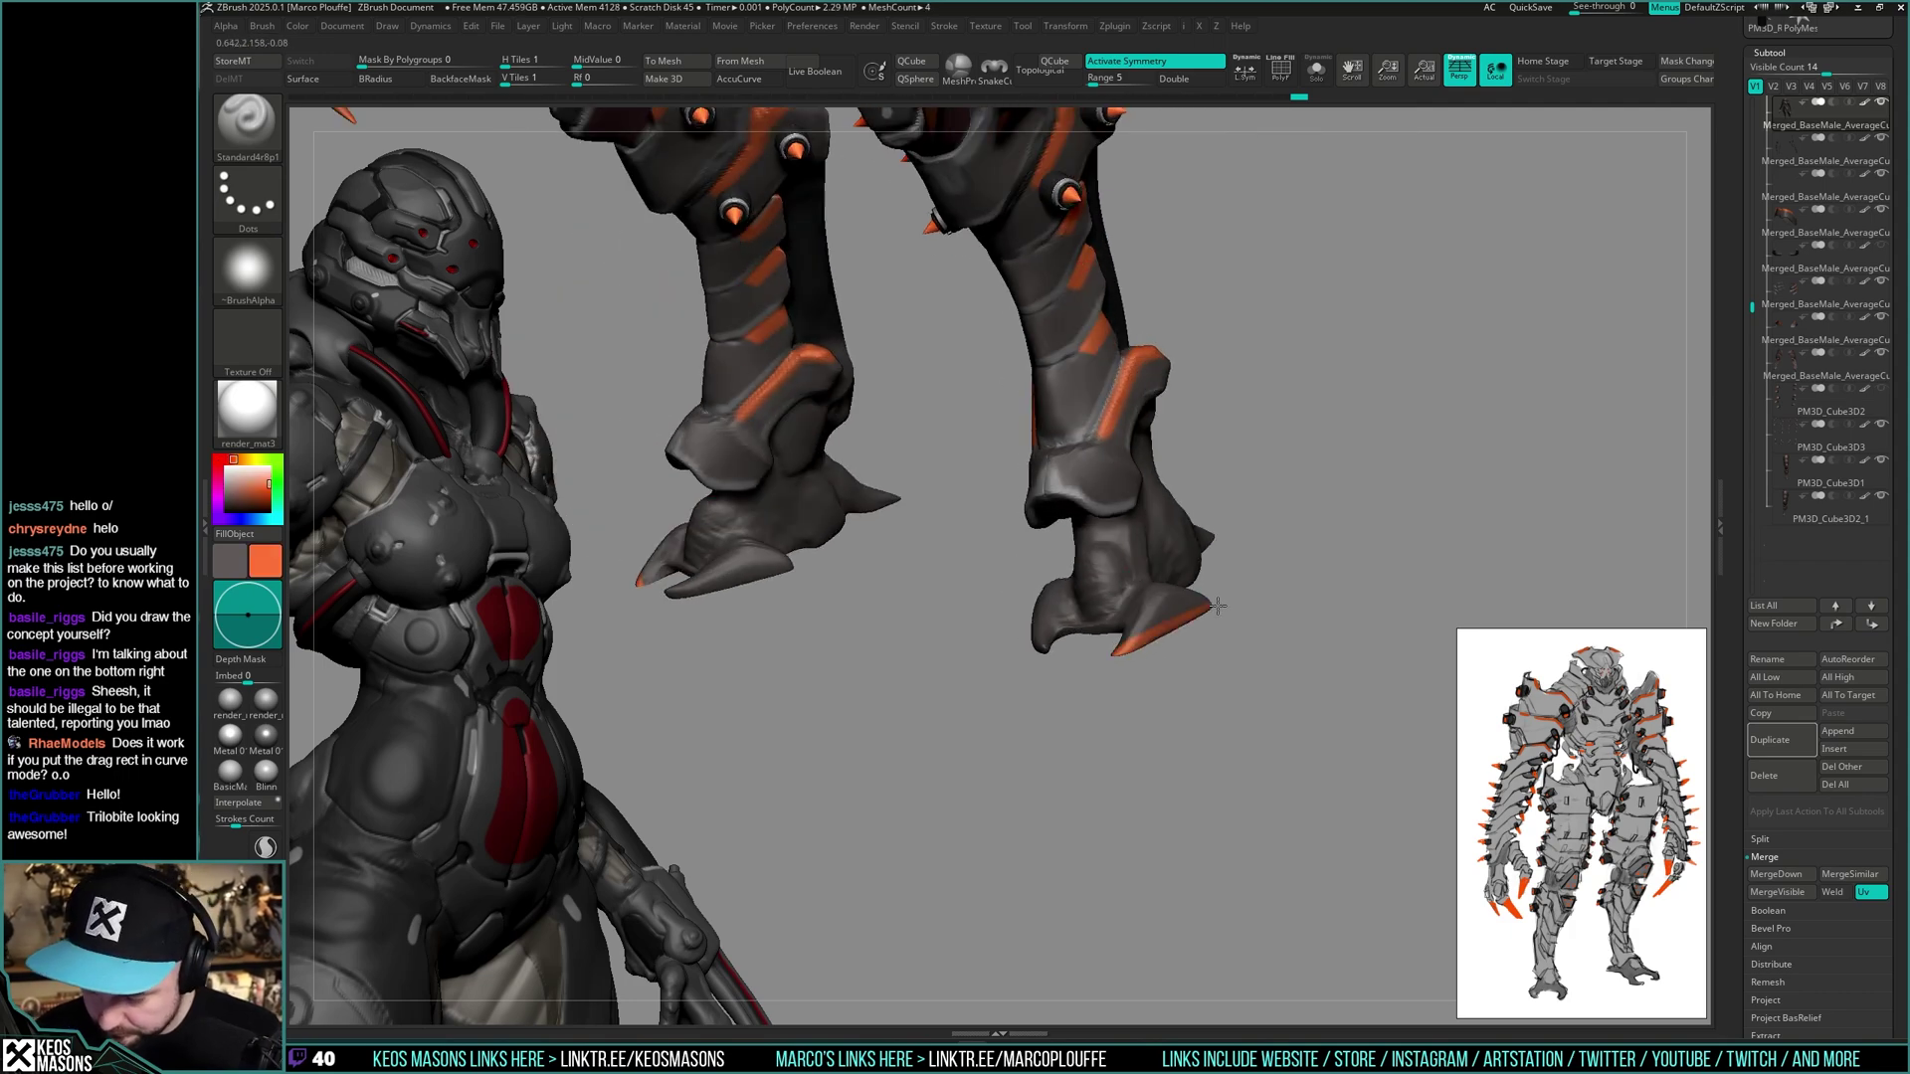
pyautogui.moveTo(1229, 610); pyautogui.dragTo(1058, 644, button='right')
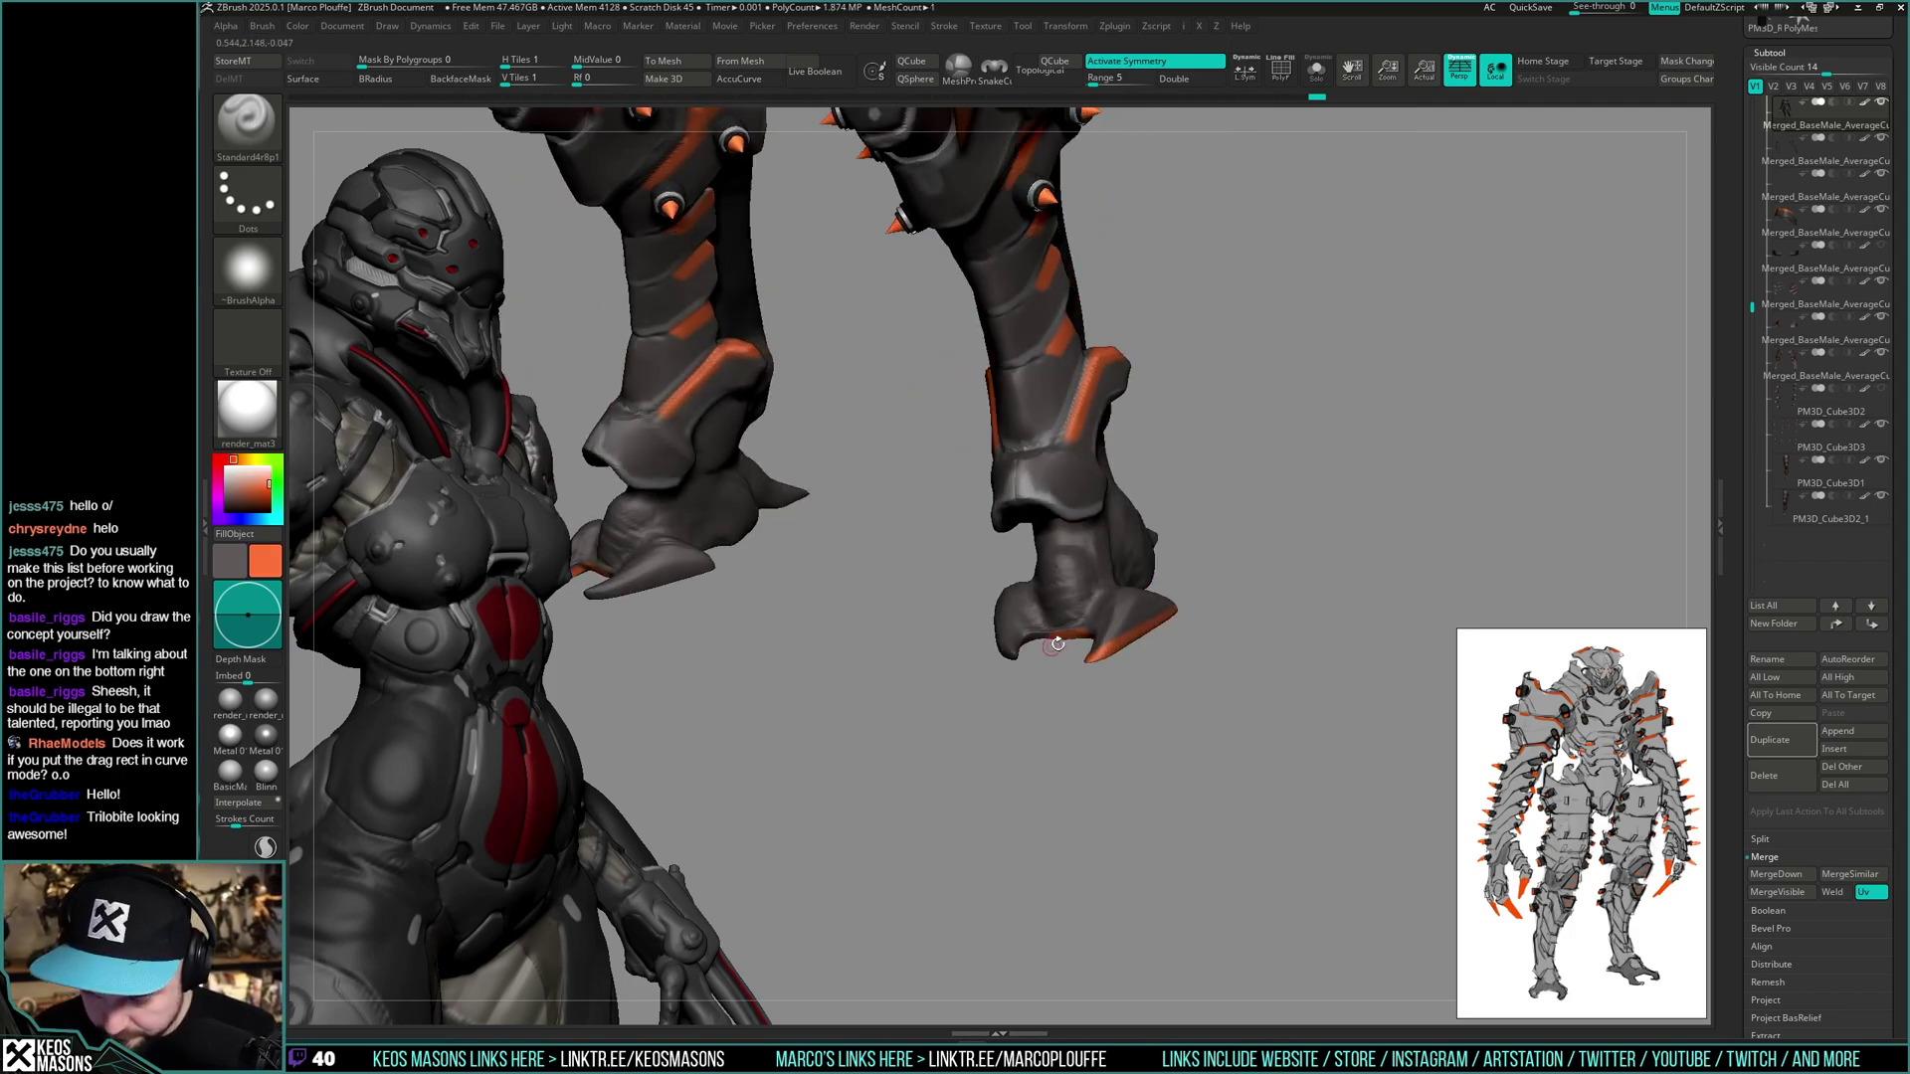
pyautogui.moveTo(1194, 591)
pyautogui.mouseDown(button='right')
pyautogui.moveTo(1153, 634)
pyautogui.moveTo(1233, 504)
pyautogui.moveTo(1321, 533)
pyautogui.moveTo(1307, 567)
pyautogui.moveTo(1387, 545)
pyautogui.moveTo(1385, 567)
pyautogui.moveTo(1377, 533)
pyautogui.moveTo(1215, 661)
pyautogui.moveTo(1207, 713)
pyautogui.moveTo(1144, 706)
pyautogui.moveTo(1208, 577)
pyautogui.moveTo(1221, 609)
pyautogui.mouseUp(button='right')
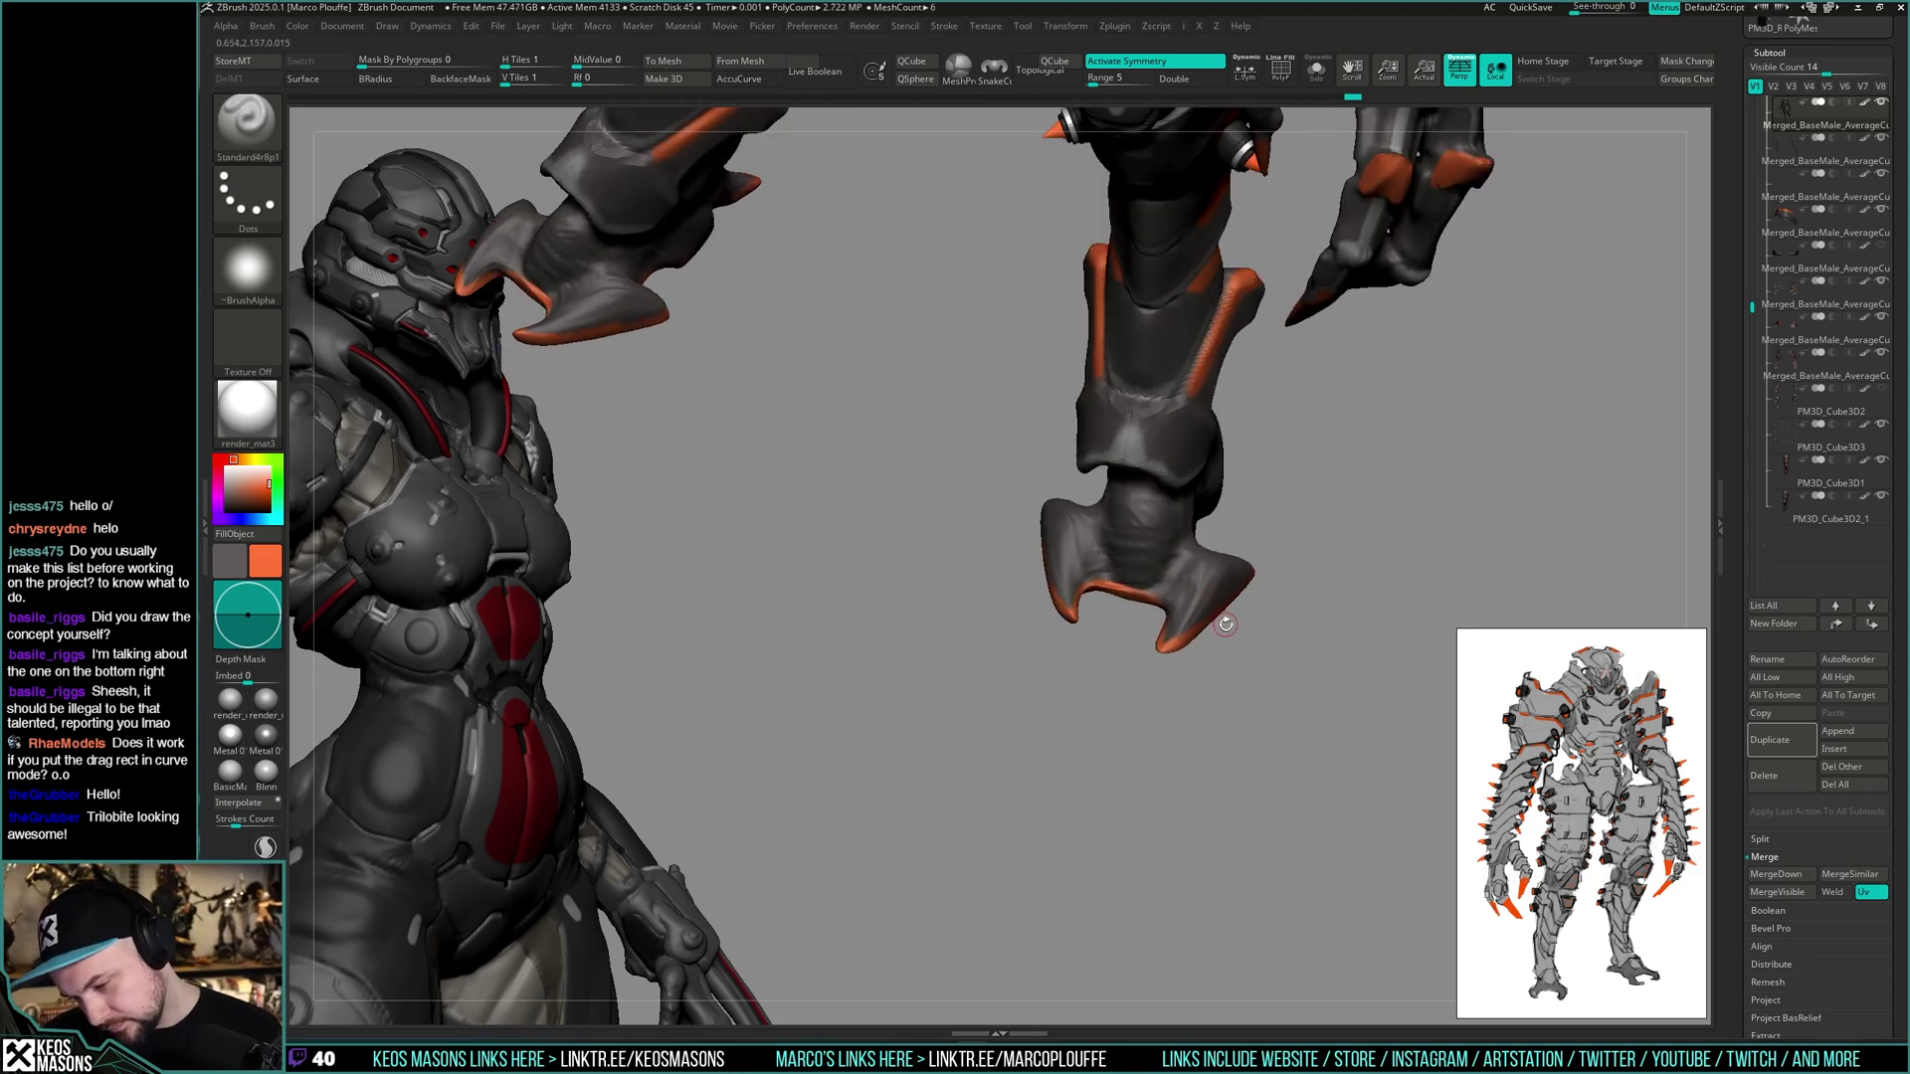
# - Try the TrimHole brush on the upper faces of the front toes
pyautogui.press('b')
pyautogui.press('t')
pyautogui.press('h')
pyautogui.moveTo(1218, 634)
pyautogui.mouseDown(button='right')
pyautogui.moveTo(1158, 686)
pyautogui.moveTo(1284, 543)
pyautogui.moveTo(1214, 573)
pyautogui.moveTo(1244, 614)
pyautogui.moveTo(1209, 572)
pyautogui.moveTo(1221, 614)
pyautogui.mouseUp(button='right')
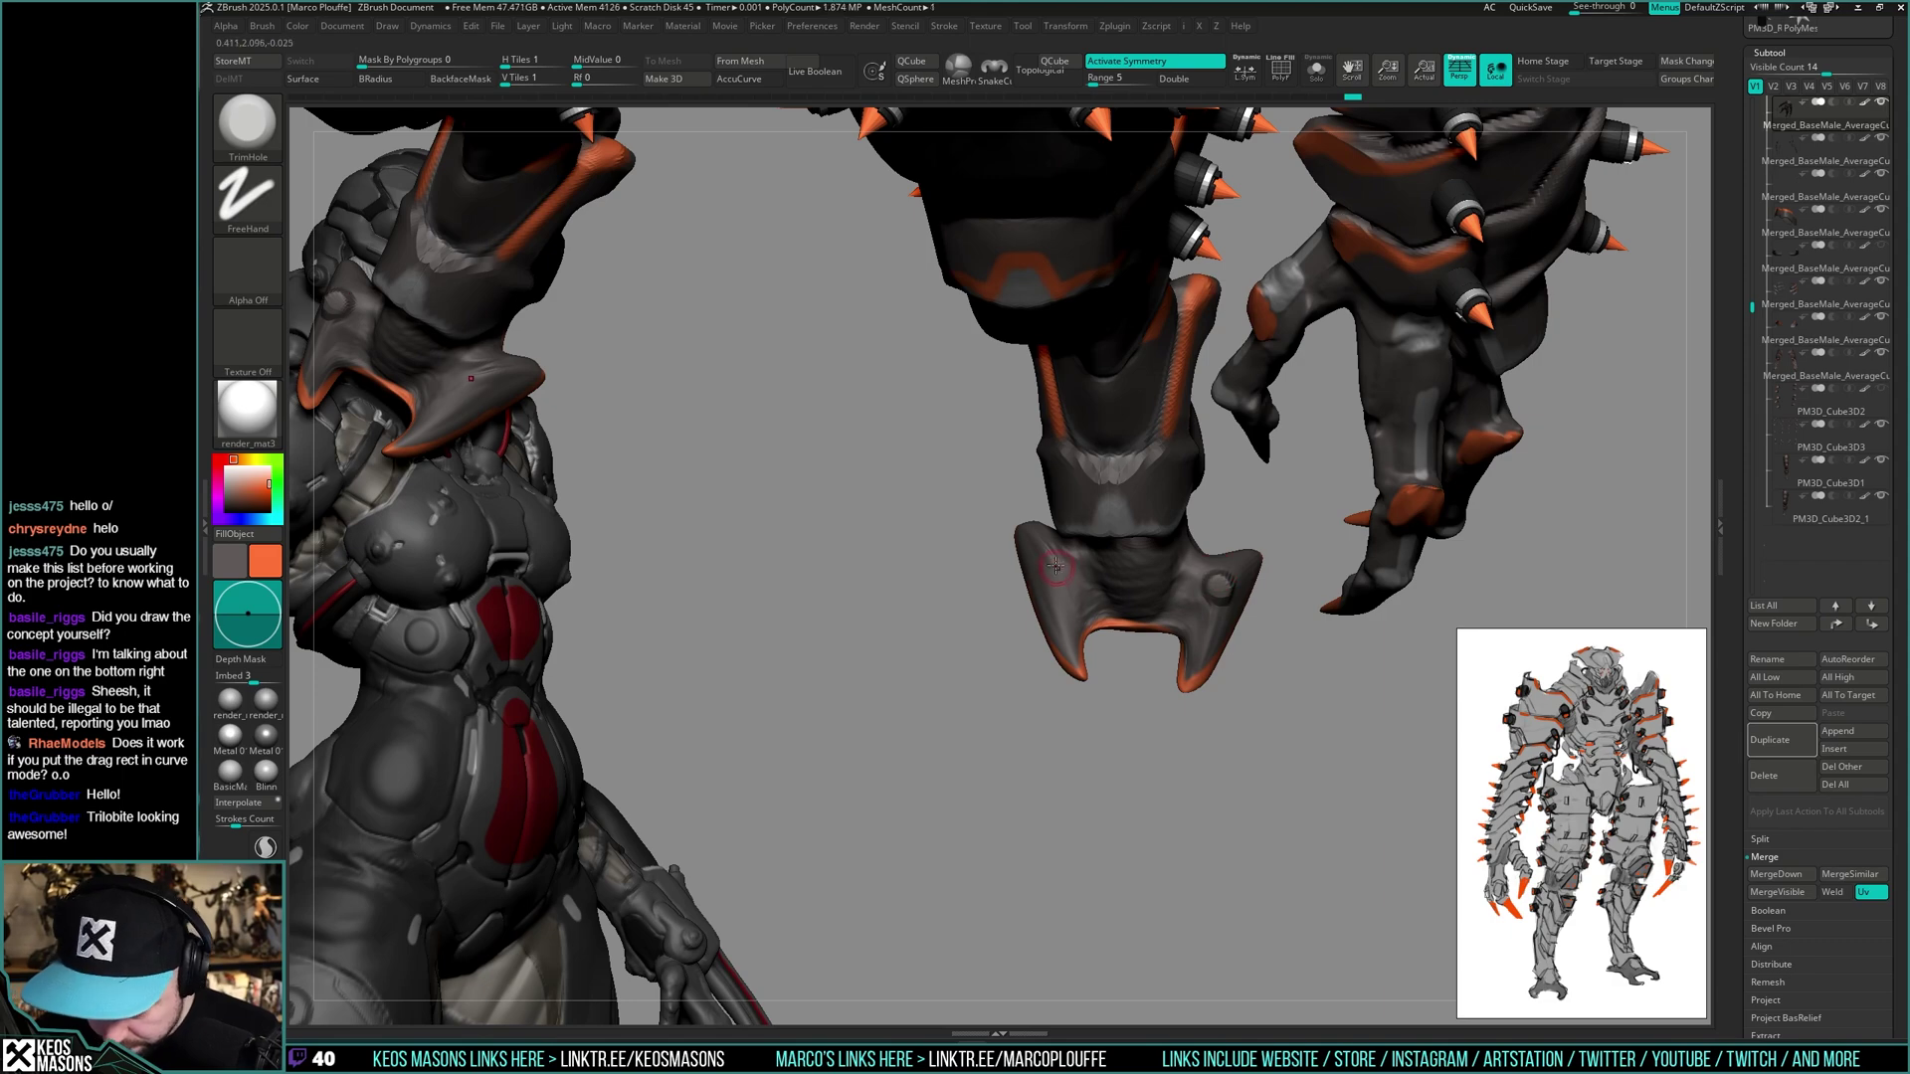
pyautogui.moveTo(1061, 573)
pyautogui.mouseDown(button='right')
pyautogui.moveTo(1287, 605)
pyautogui.moveTo(1296, 567)
pyautogui.moveTo(1301, 597)
pyautogui.moveTo(1232, 708)
pyautogui.moveTo(1218, 627)
pyautogui.moveTo(1216, 680)
pyautogui.moveTo(1259, 590)
pyautogui.moveTo(1218, 437)
pyautogui.moveTo(1198, 482)
pyautogui.mouseUp(button='right')
# - Return to the Standard brush and paint light grey highlights on the upper faces of the front toes, undoing the last few strokes
pyautogui.press('space')
pyautogui.click(1262, 527)
pyautogui.moveTo(1271, 152); pyautogui.dragTo(1164, 623, button='right')
pyautogui.press('space')
pyautogui.press('space')
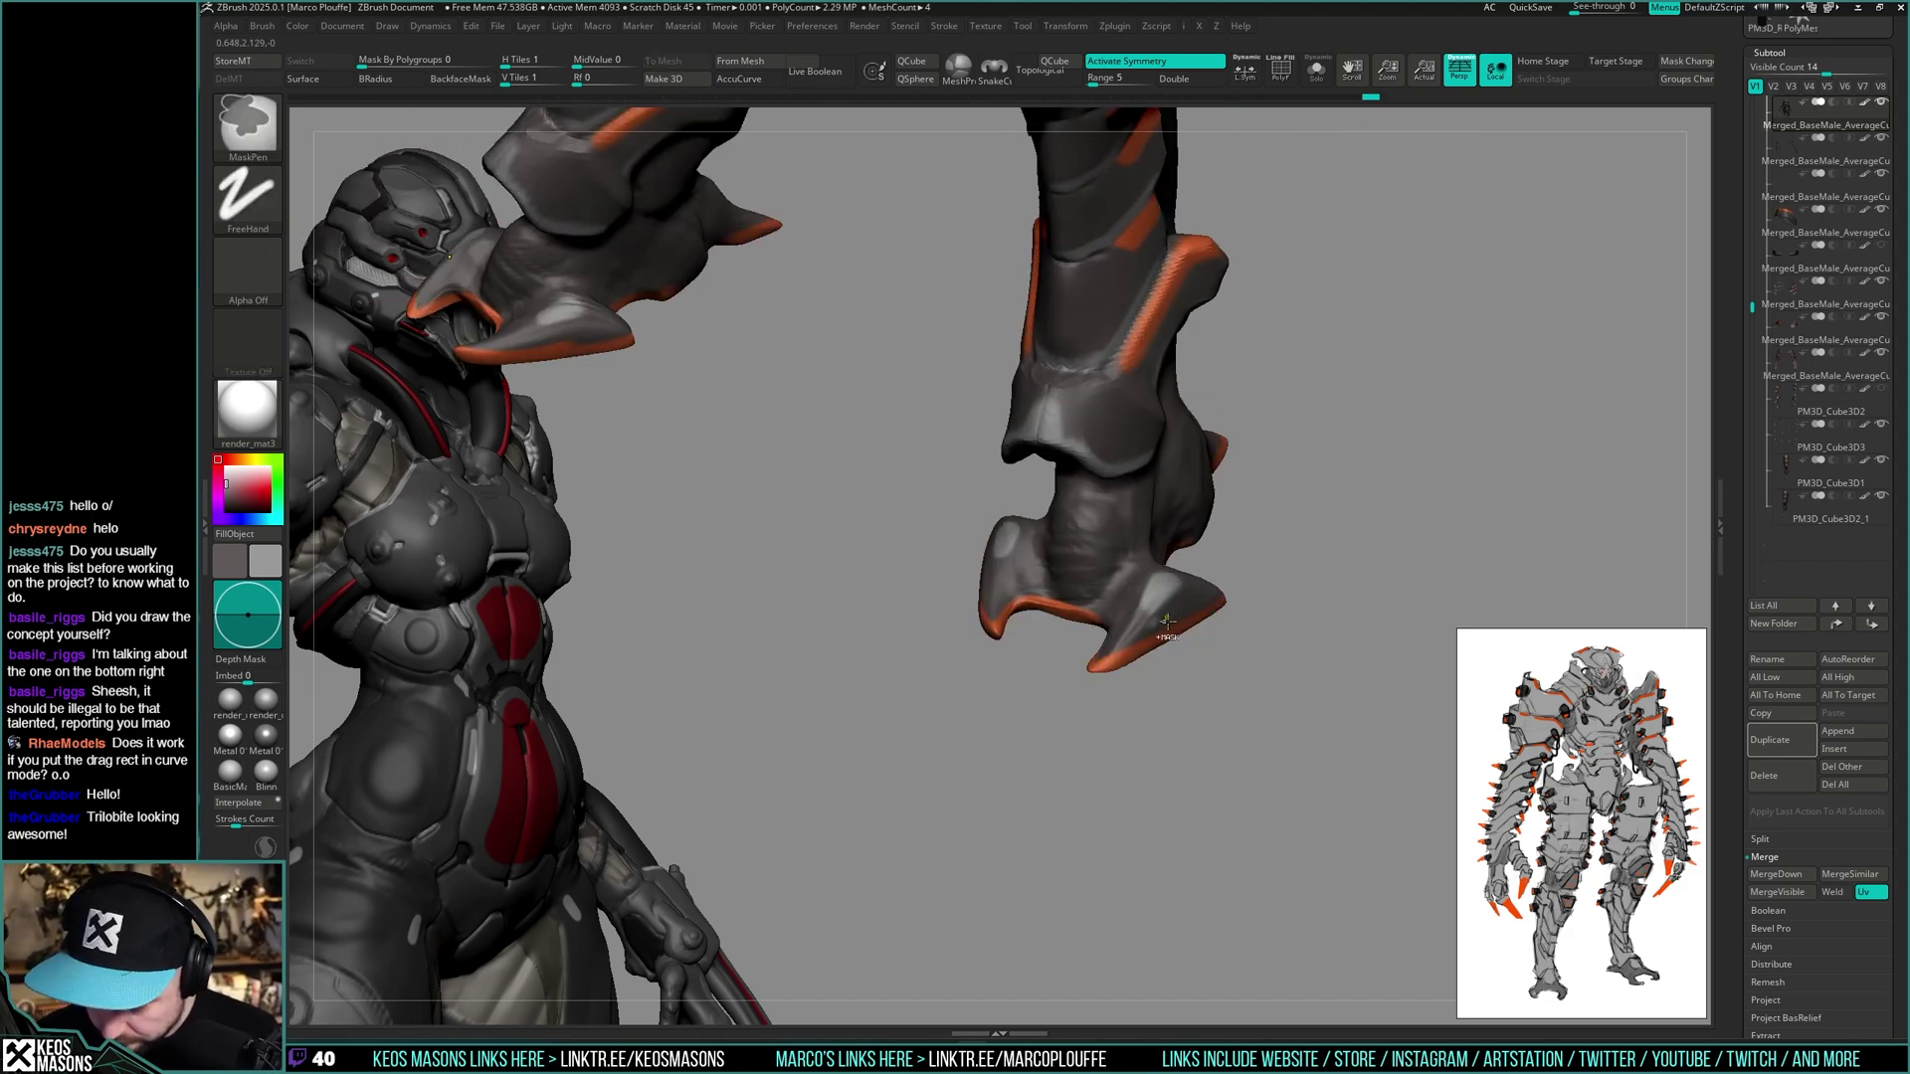
pyautogui.hotkey('ctrl', 'z')
pyautogui.hotkey('ctrl', 'z')
pyautogui.hotkey('ctrl', 'z')
pyautogui.hotkey('ctrl', 'z')
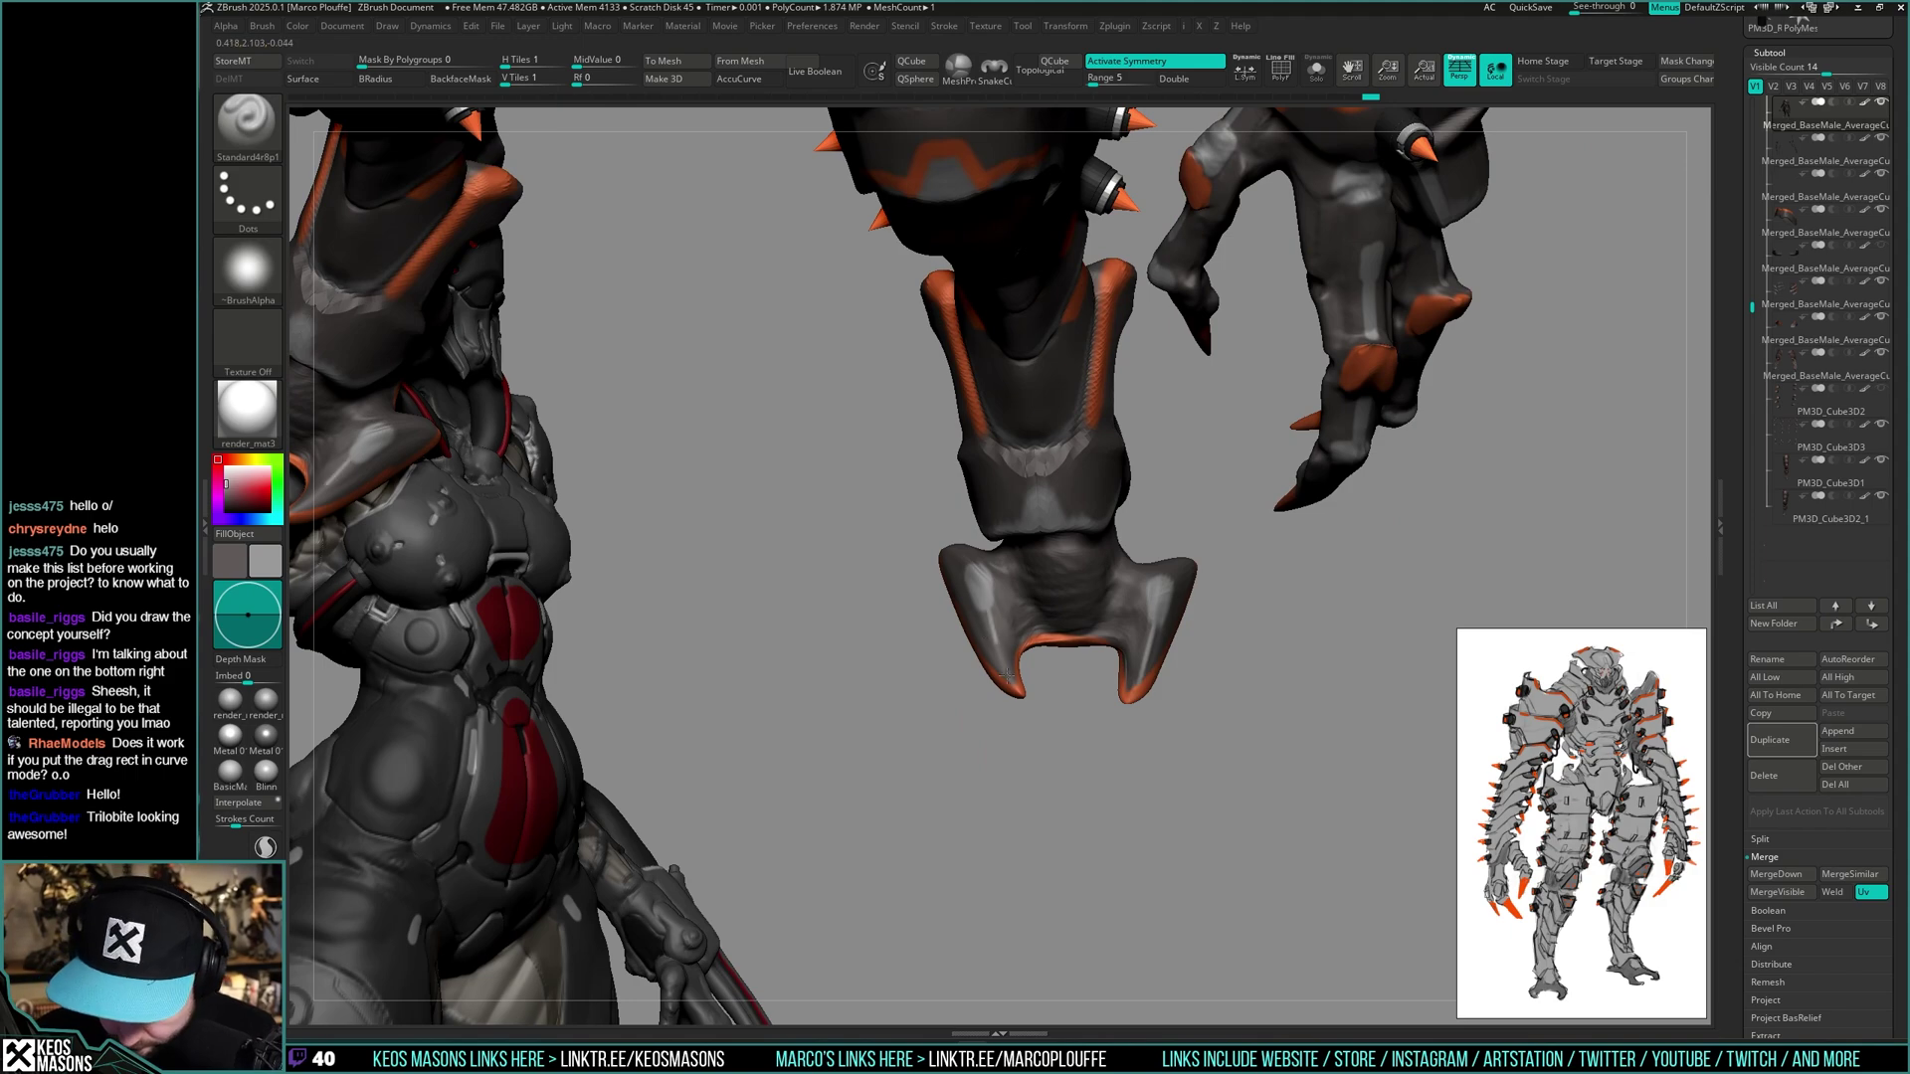
# - Paint light grey along the inner sides of the front toes where they meet the instep
pyautogui.moveTo(1011, 677); pyautogui.dragTo(1176, 606)
pyautogui.moveTo(1180, 709); pyautogui.dragTo(1177, 716)
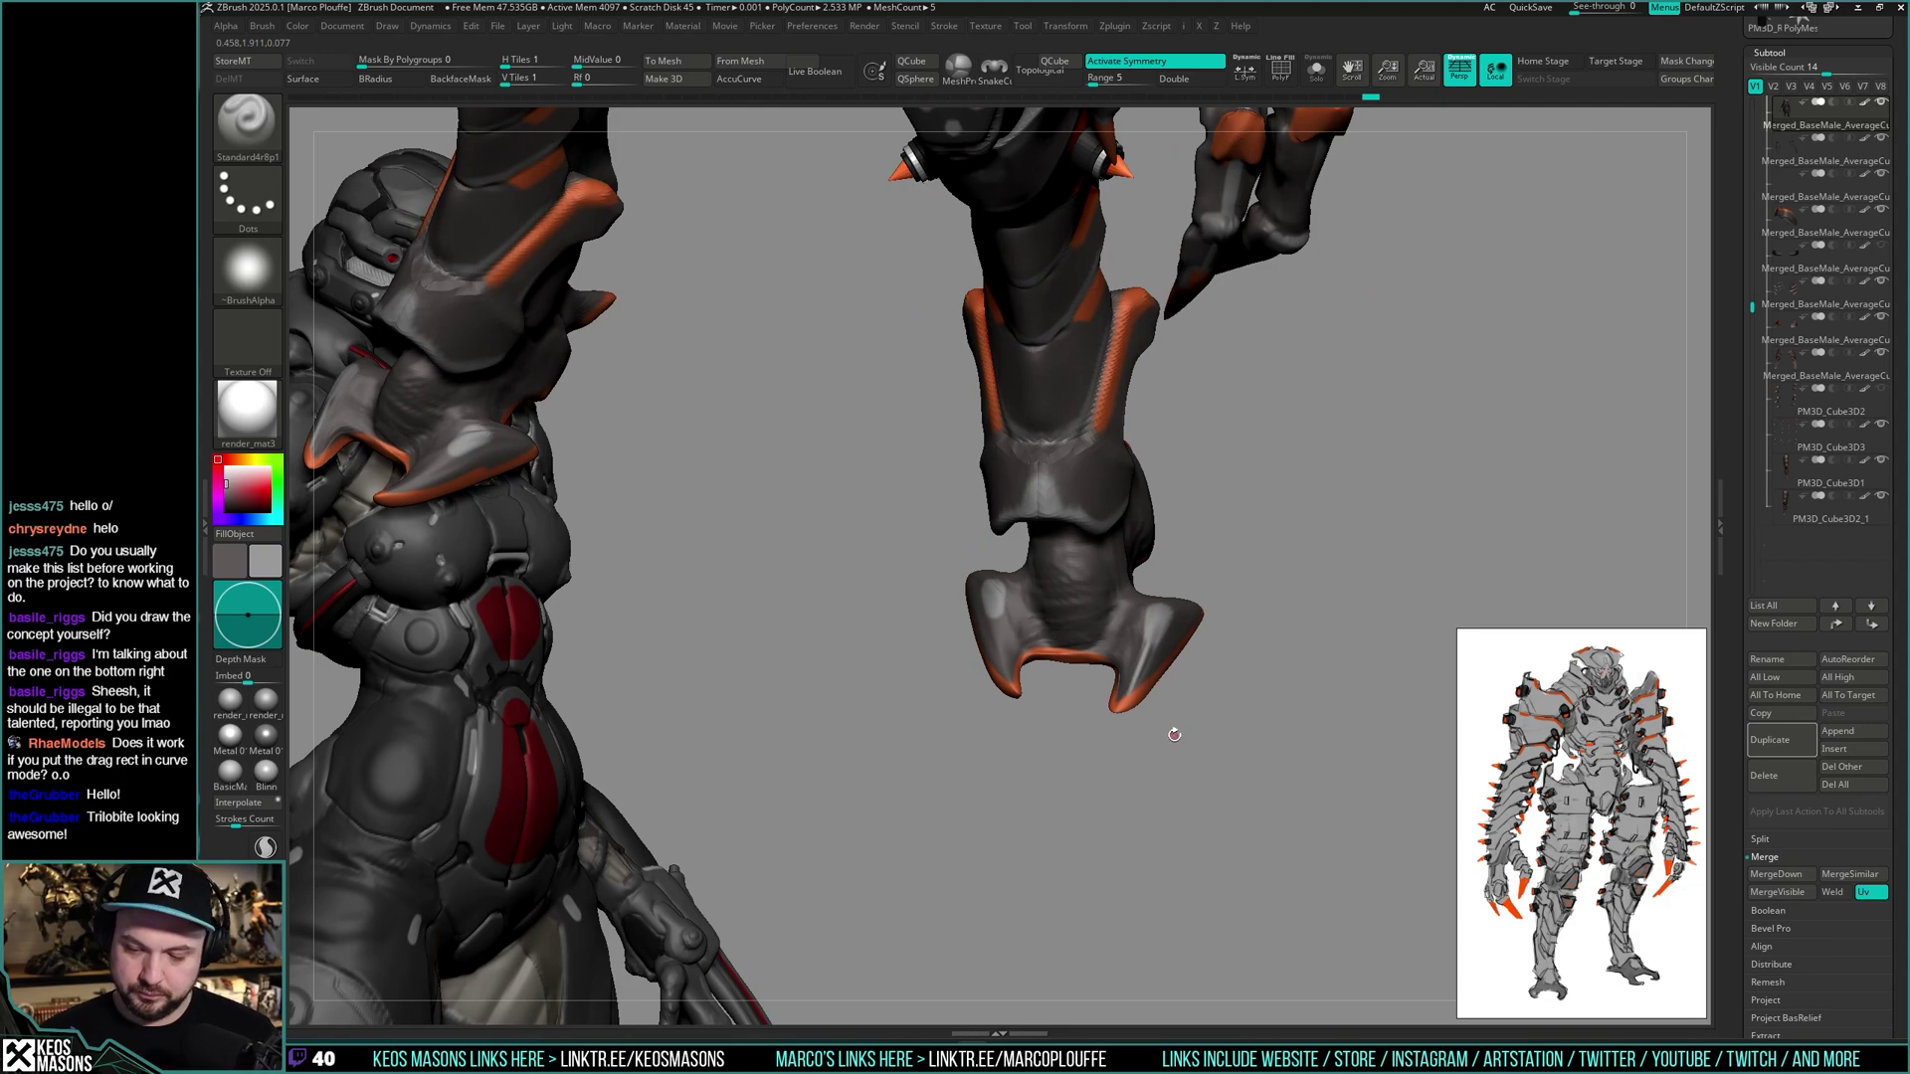
pyautogui.moveTo(1162, 661)
pyautogui.mouseDown(button='right')
pyautogui.moveTo(1137, 683)
pyautogui.moveTo(1116, 611)
pyautogui.mouseUp(button='right')
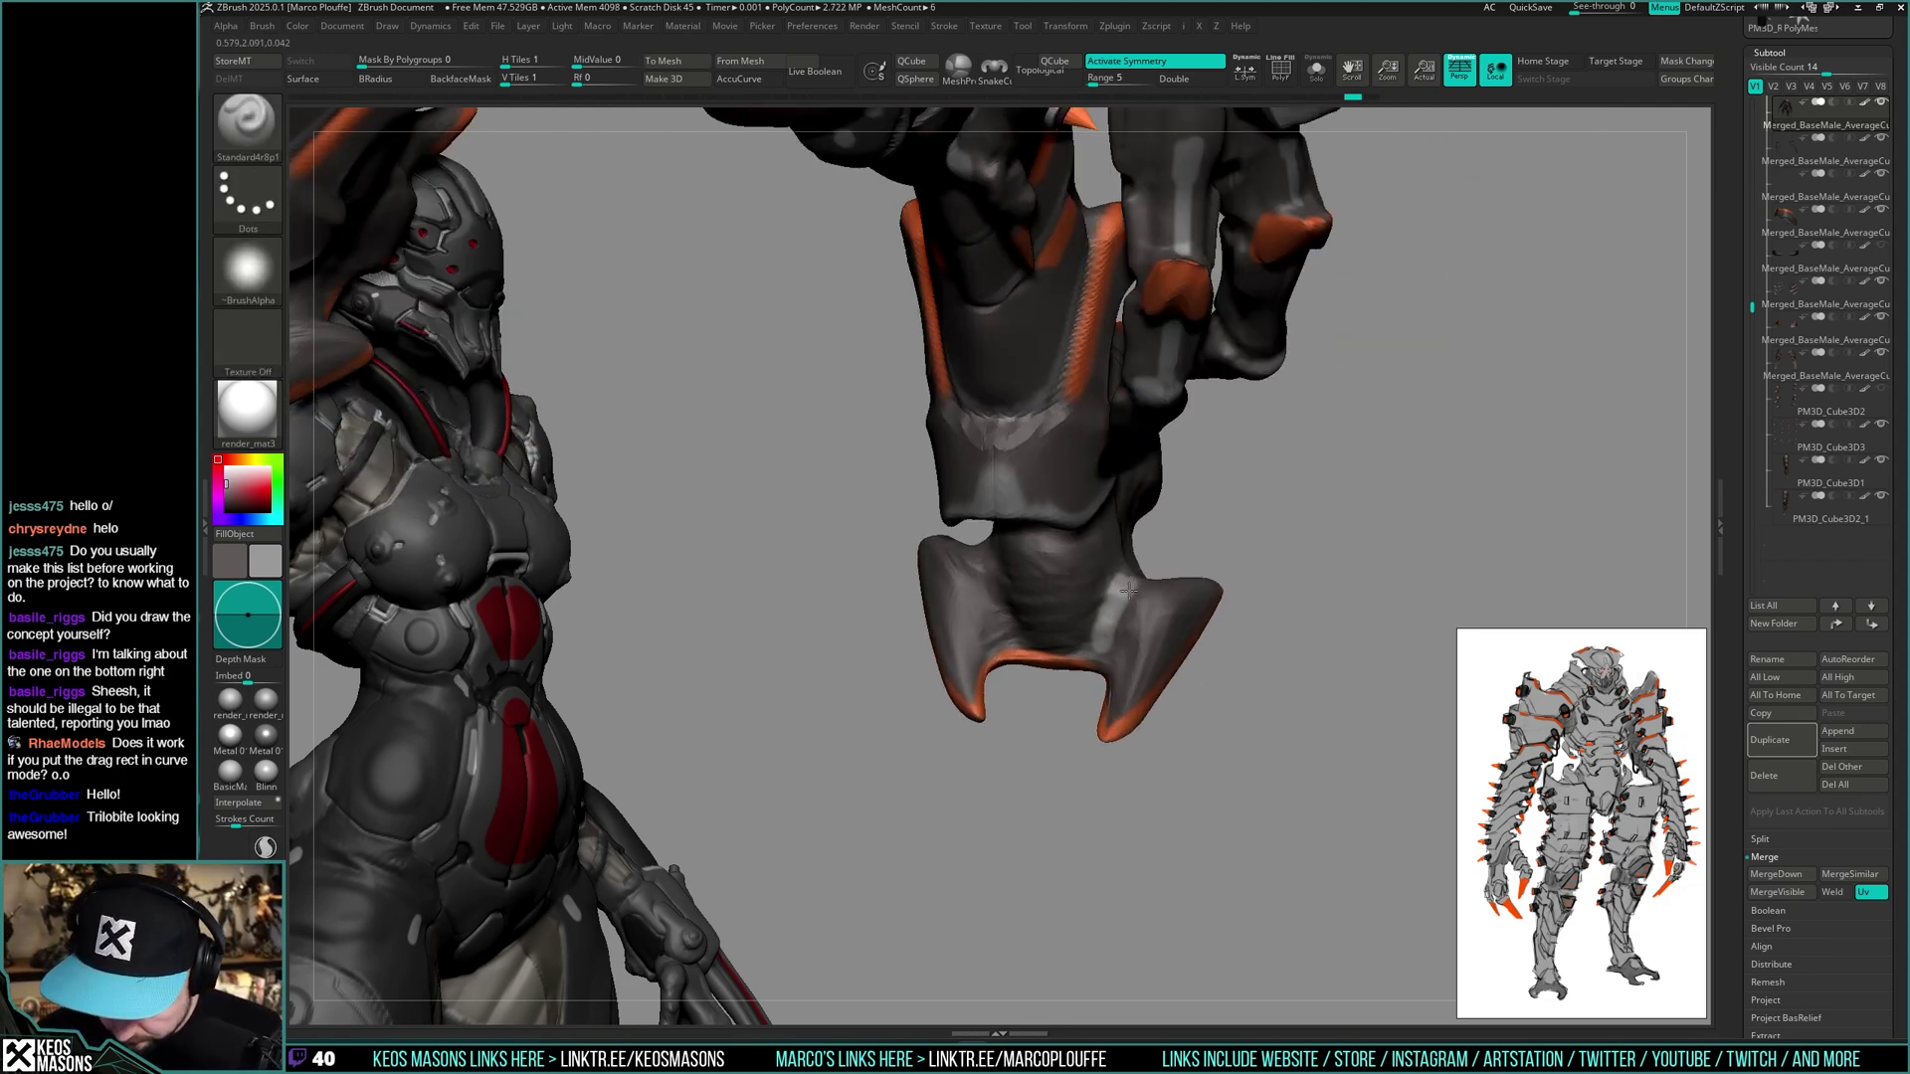
pyautogui.hotkey('ctrl', 'z')
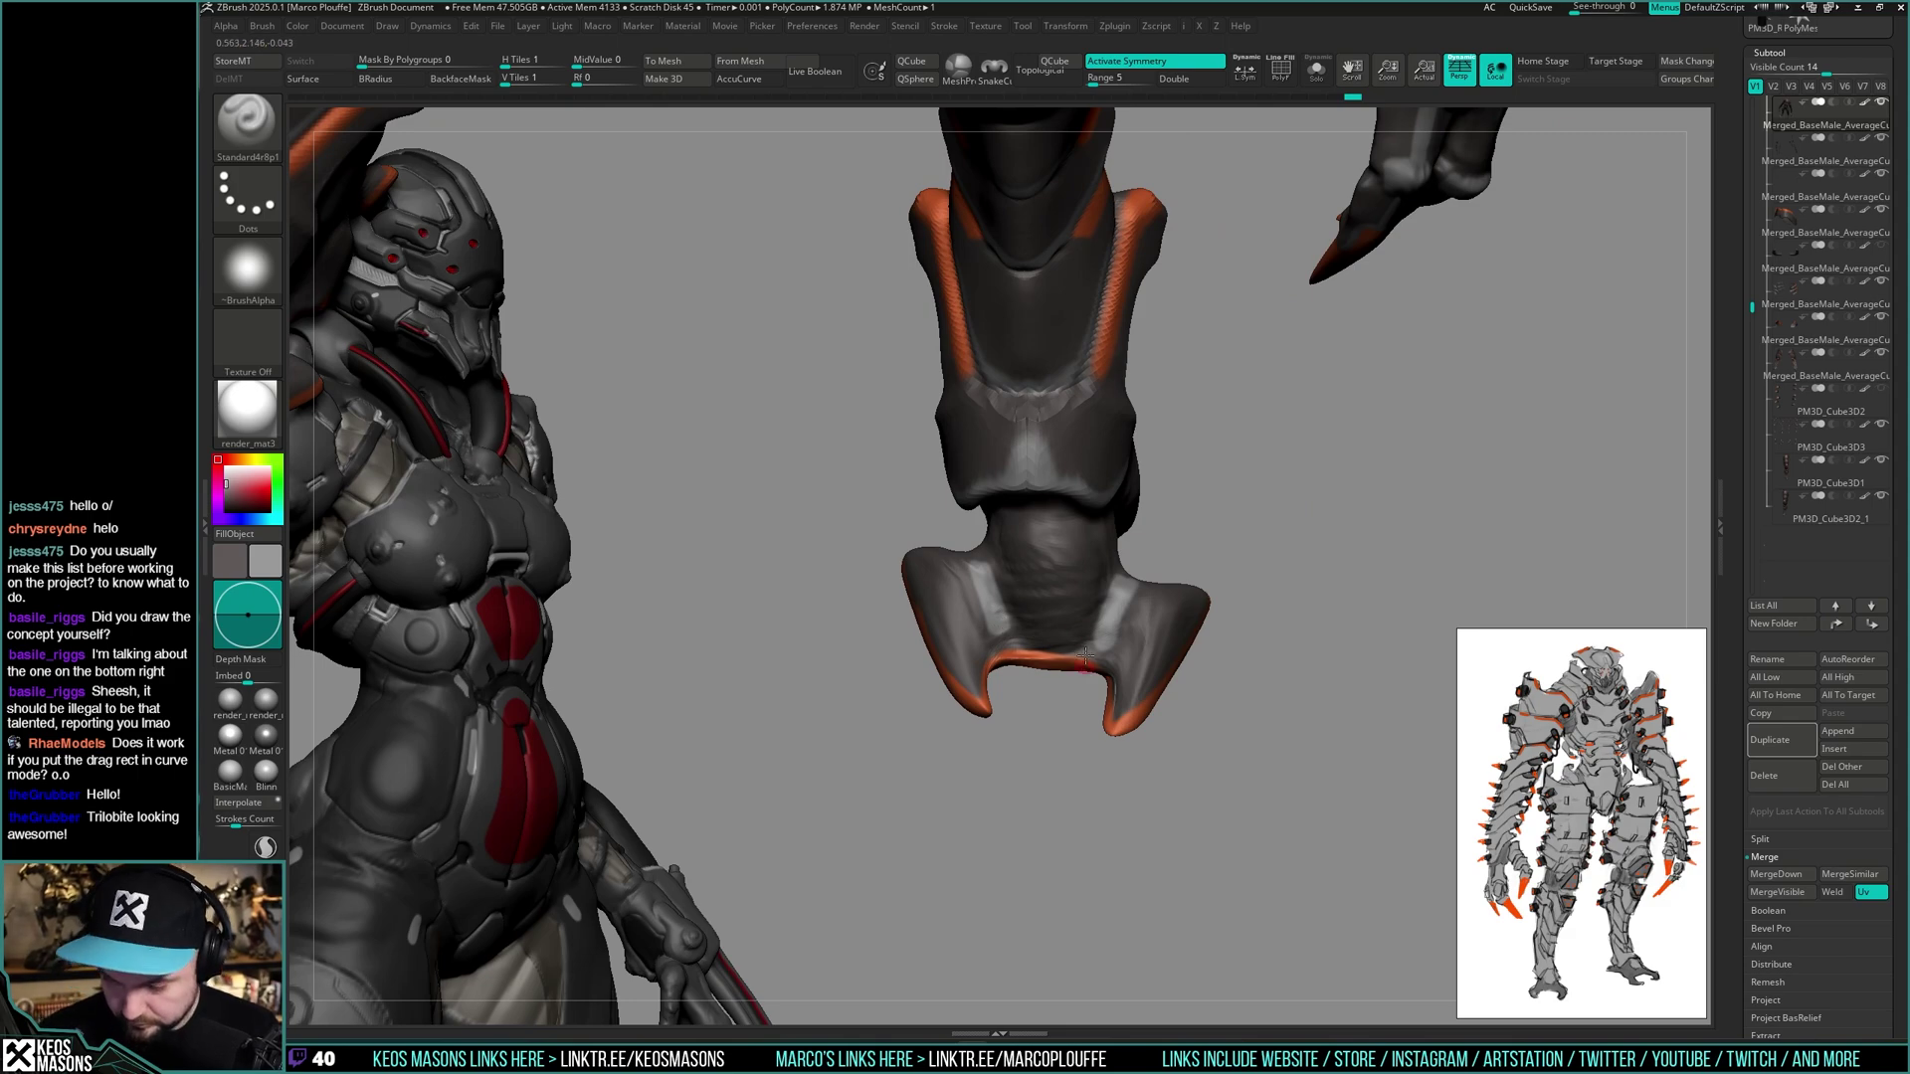
pyautogui.moveTo(1084, 657)
pyautogui.mouseDown(button='right')
pyautogui.moveTo(1079, 607)
pyautogui.moveTo(1034, 637)
pyautogui.moveTo(1174, 567)
pyautogui.moveTo(1100, 695)
pyautogui.moveTo(1134, 615)
pyautogui.moveTo(1042, 603)
pyautogui.mouseUp(button='right')
# - Load the ClayBuildup brush and rework the orange-edged web between the two front toes
pyautogui.press('space')
pyautogui.click(1183, 567)
pyautogui.click(1153, 537)
pyautogui.press('space')
pyautogui.press('space')
pyautogui.hotkey('ctrl', 'z')
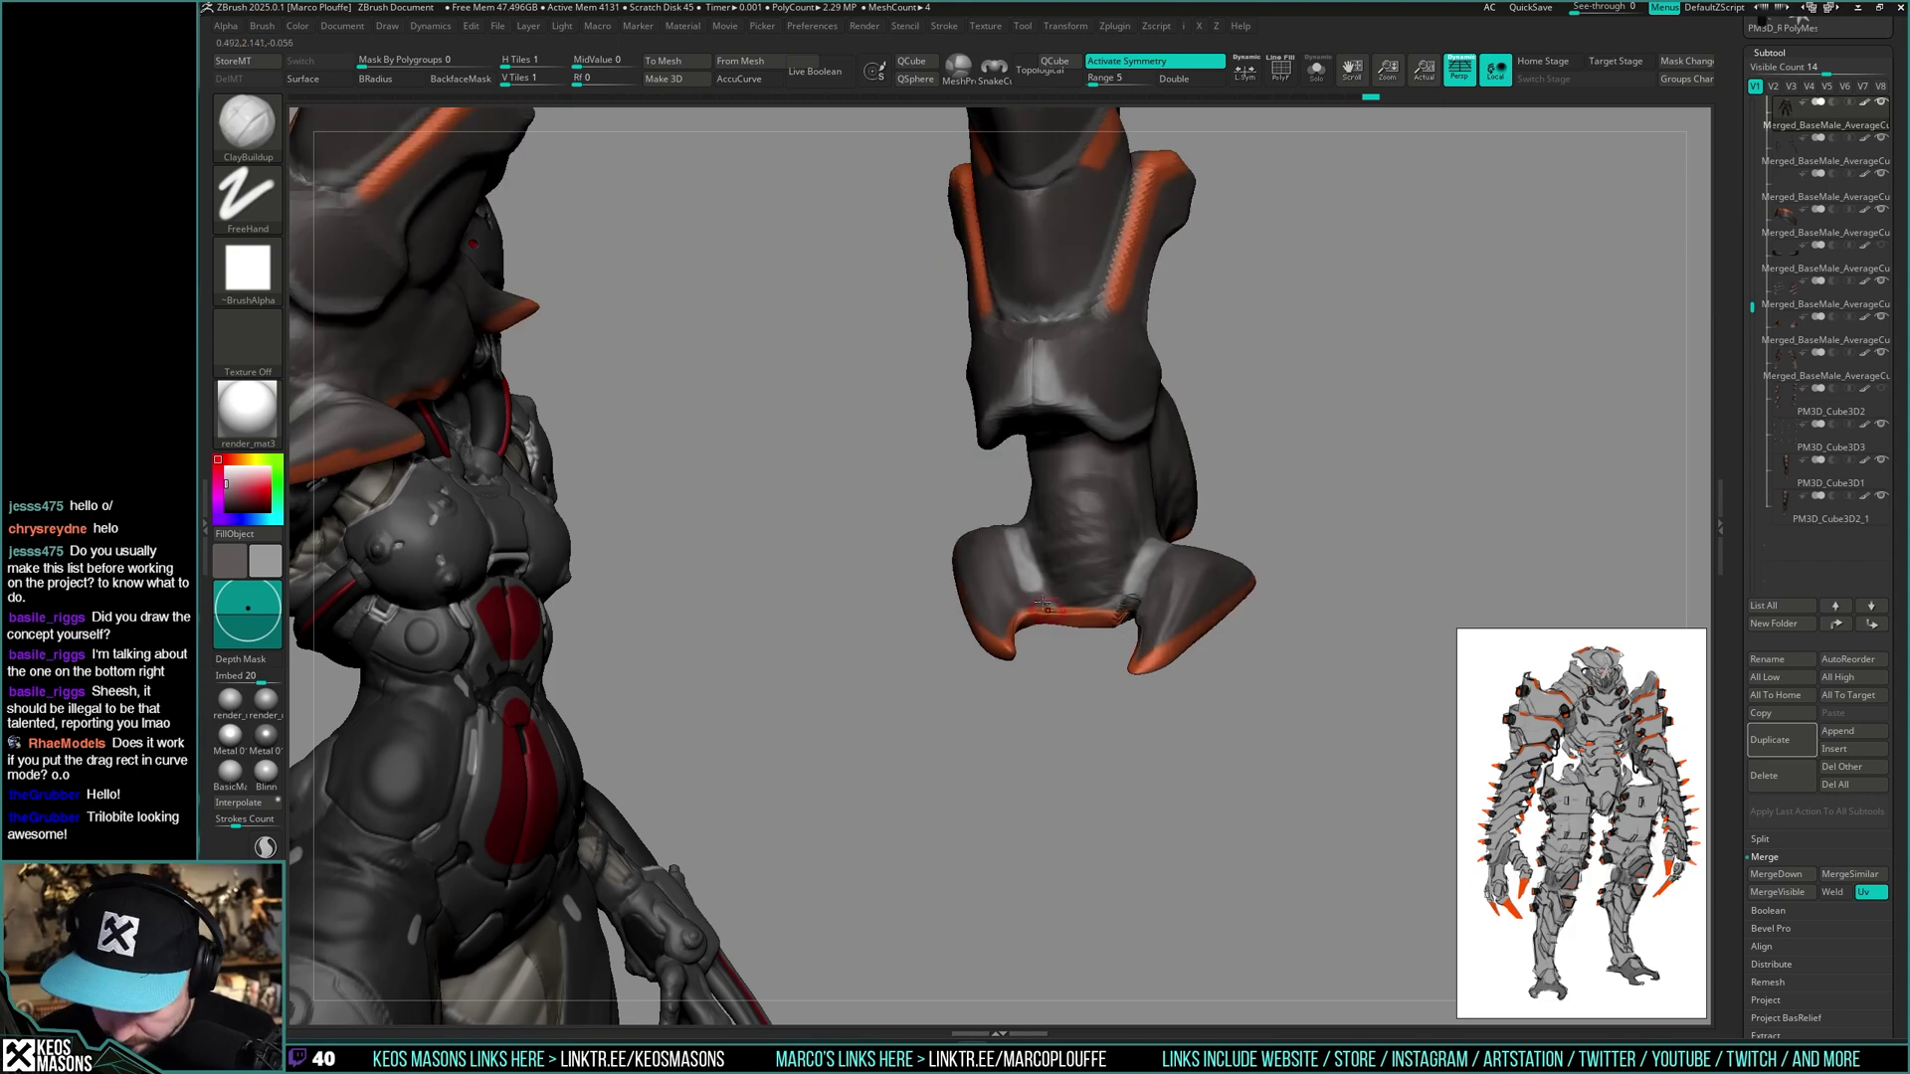
pyautogui.moveTo(1042, 619); pyautogui.dragTo(1046, 633)
pyautogui.moveTo(1057, 656)
pyautogui.mouseDown(button='right')
pyautogui.moveTo(1005, 686)
pyautogui.moveTo(1124, 662)
pyautogui.mouseUp(button='right')
pyautogui.rightClick(1126, 647)
# - Return to the Standard brush and paint sampled light grey accents between the front toes and above the foot's rear spur
pyautogui.click(1106, 565)
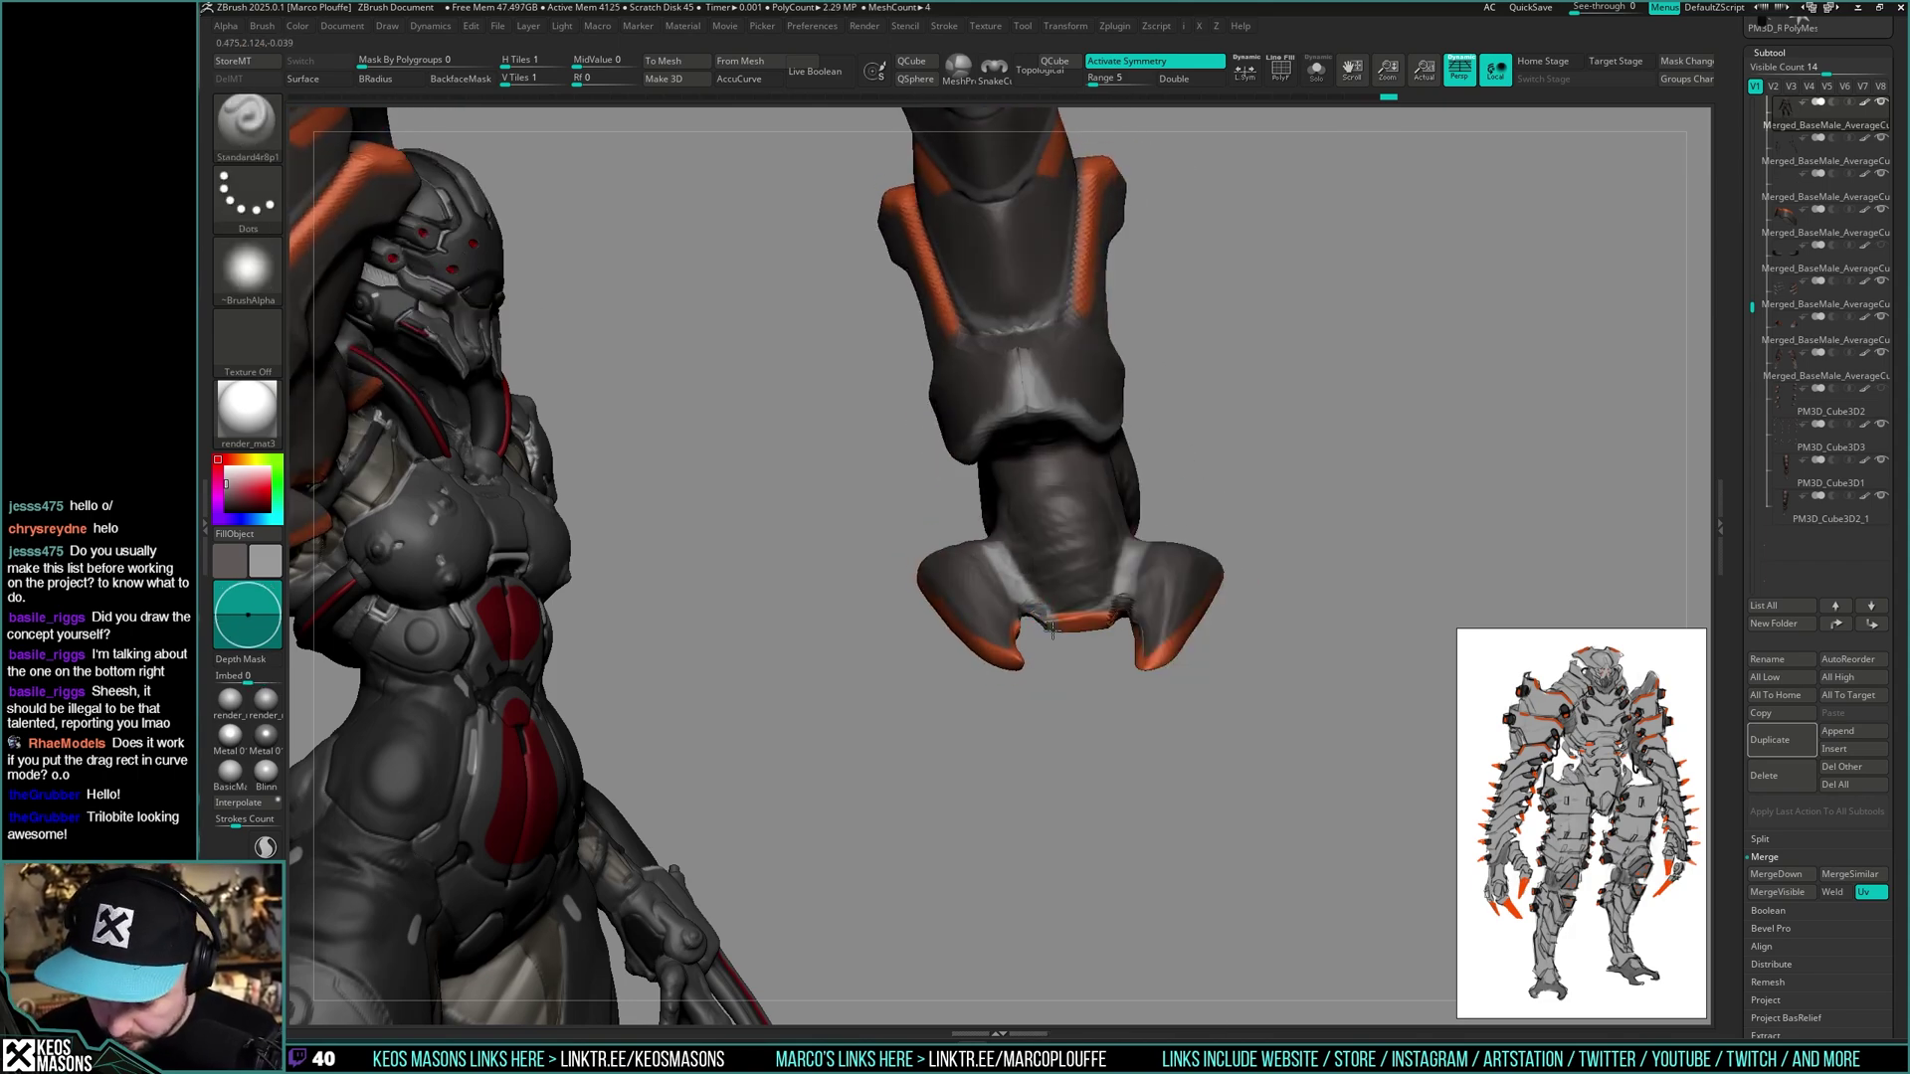
pyautogui.moveTo(1131, 587)
pyautogui.mouseDown(button='right')
pyautogui.moveTo(1228, 558)
pyautogui.moveTo(1225, 597)
pyautogui.moveTo(1159, 572)
pyautogui.mouseUp(button='right')
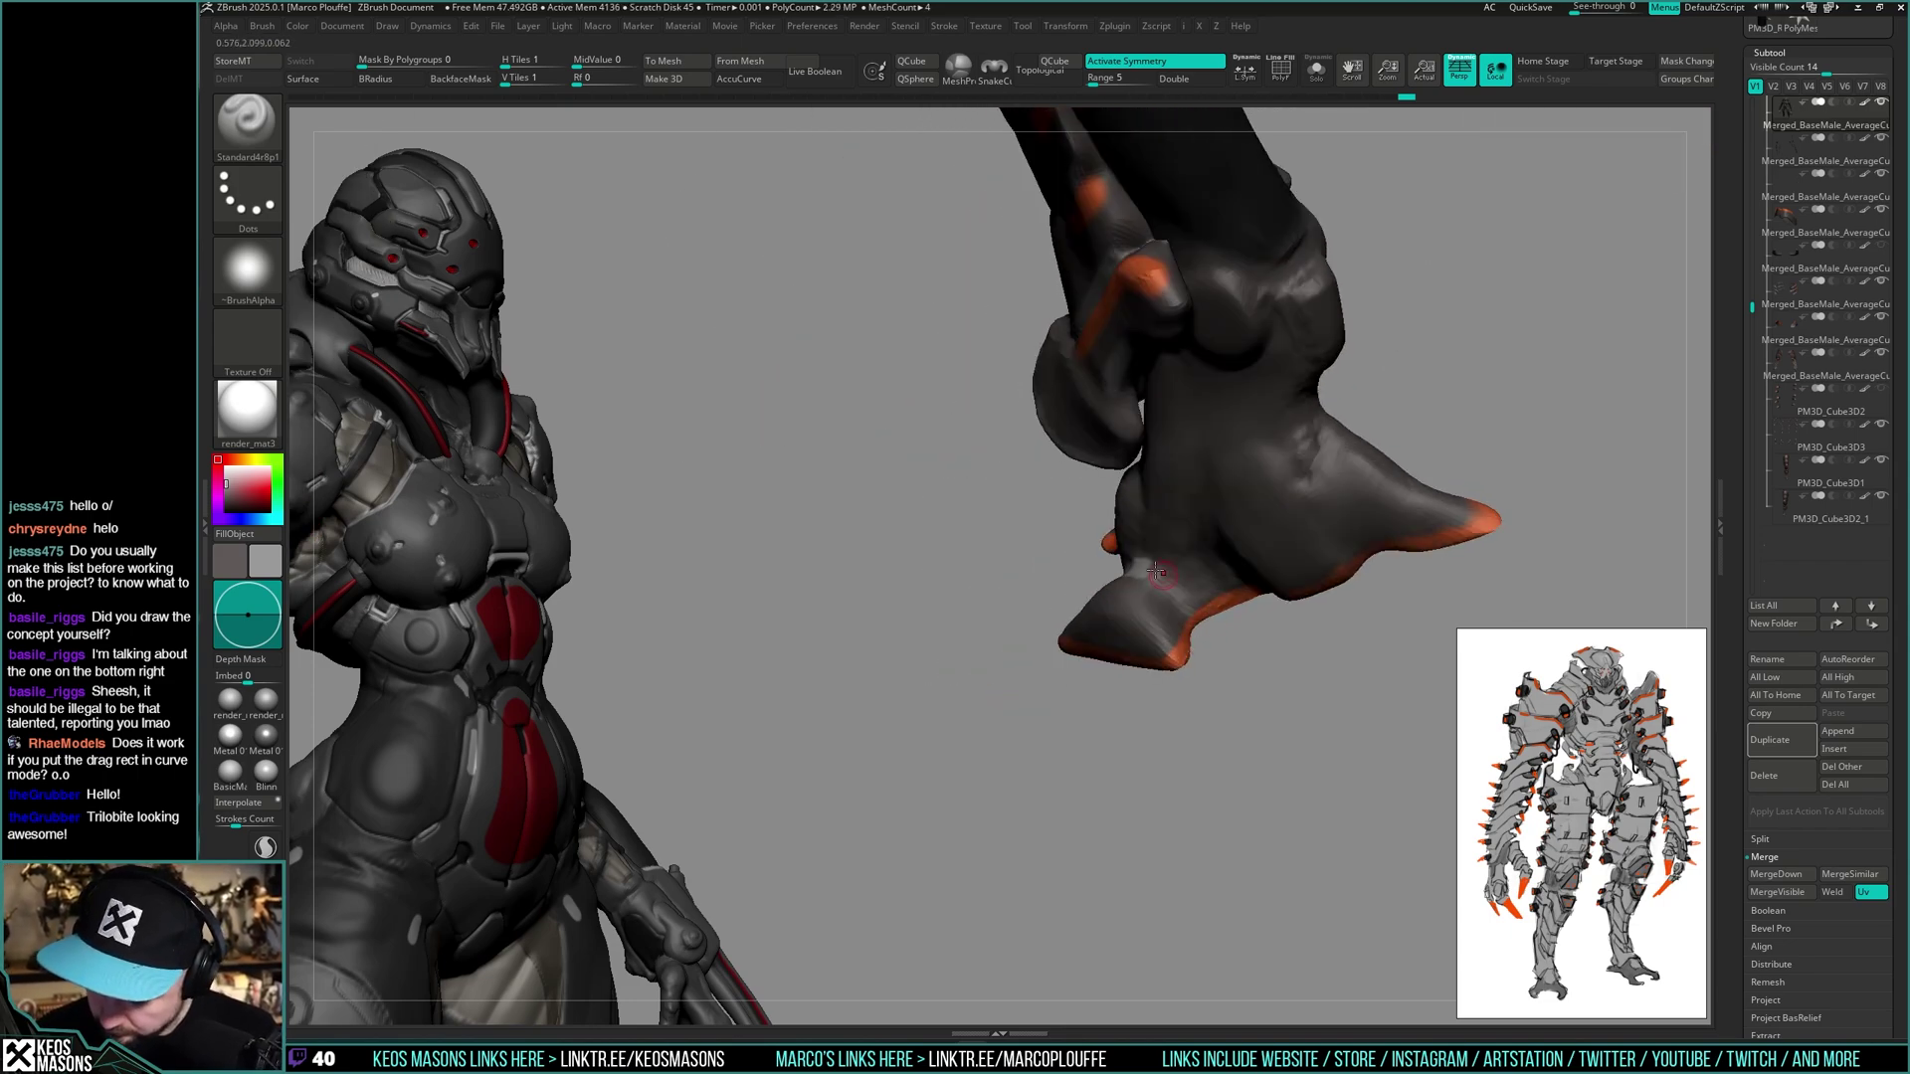
pyautogui.moveTo(1214, 631)
pyautogui.mouseDown(button='right')
pyautogui.moveTo(1298, 597)
pyautogui.moveTo(1349, 532)
pyautogui.moveTo(1211, 585)
pyautogui.moveTo(1288, 599)
pyautogui.moveTo(1357, 567)
pyautogui.moveTo(1293, 500)
pyautogui.mouseUp(button='right')
pyautogui.press('c')
pyautogui.moveTo(1293, 502); pyautogui.dragTo(1327, 465)
pyautogui.moveTo(1327, 465)
pyautogui.mouseDown(button='right')
pyautogui.moveTo(1338, 512)
pyautogui.moveTo(1328, 457)
pyautogui.mouseUp(button='right')
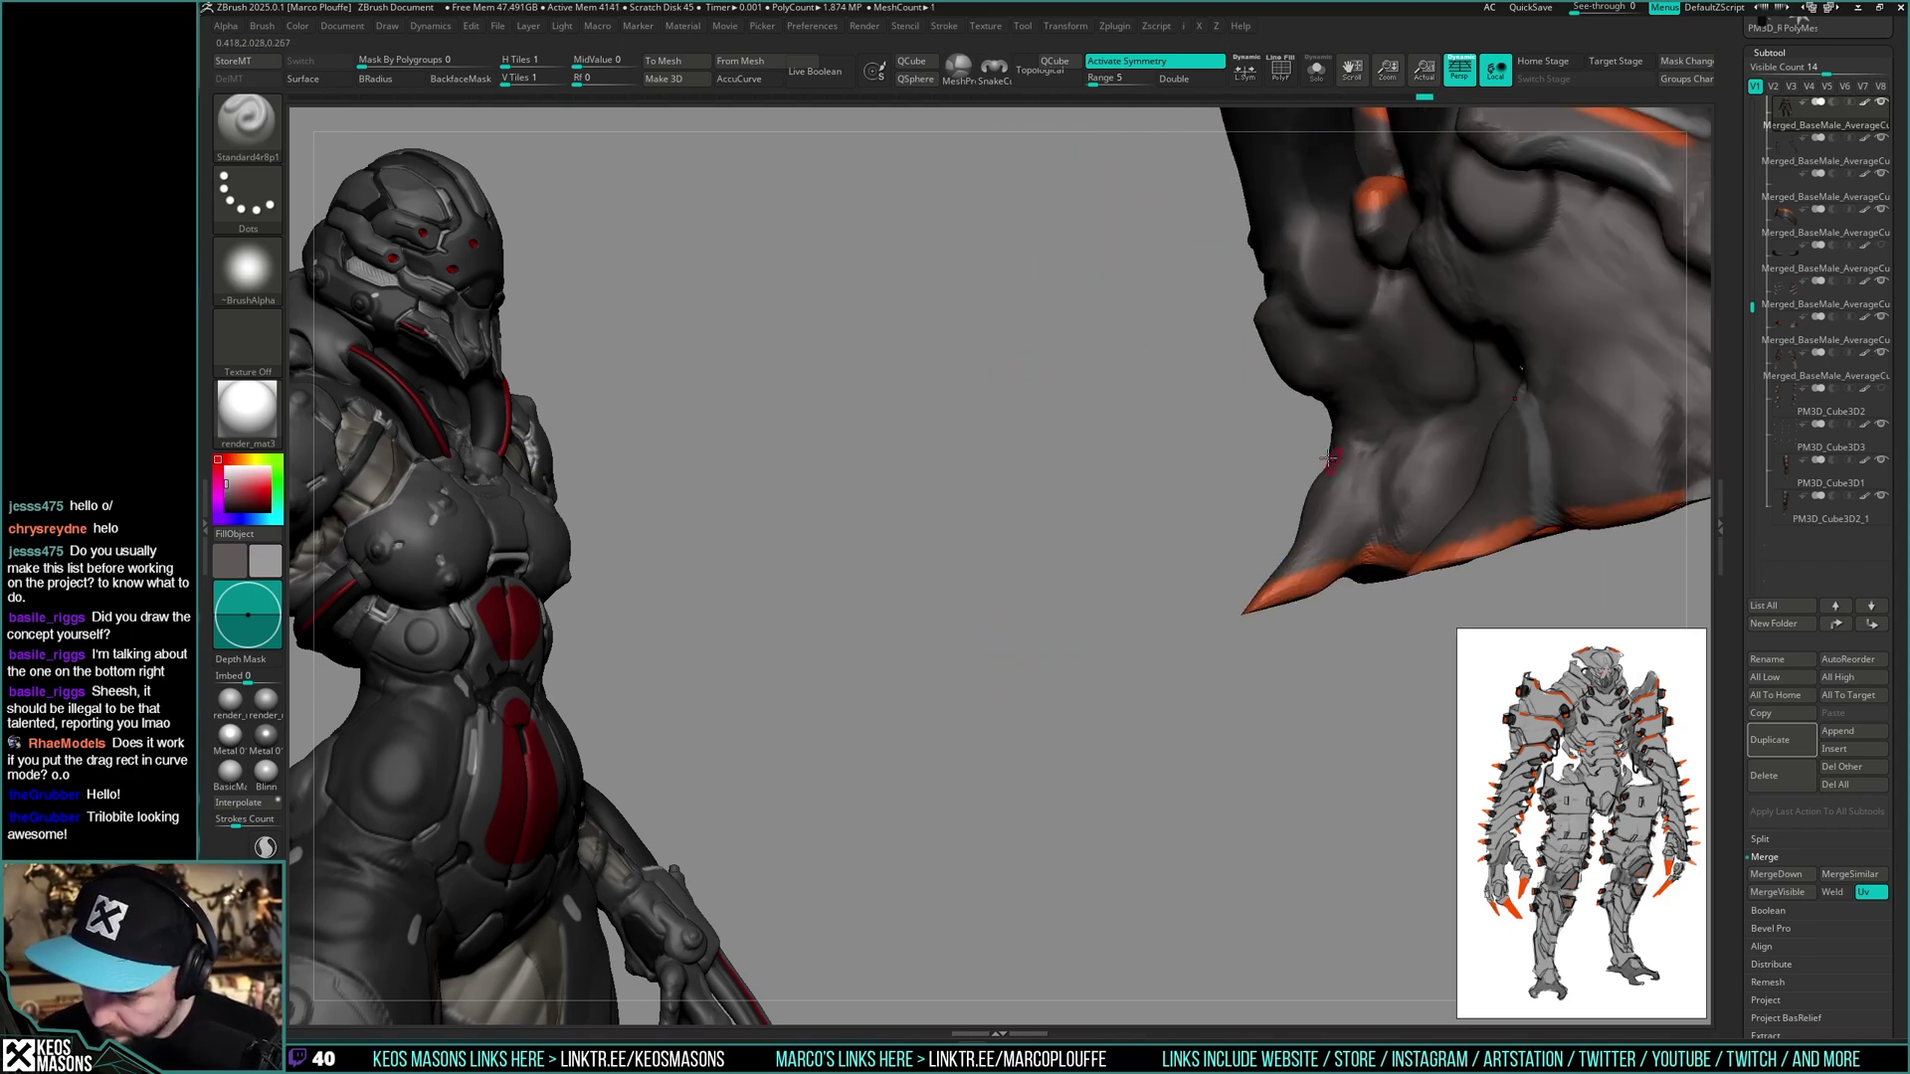
pyautogui.moveTo(1331, 459); pyautogui.dragTo(1359, 560)
pyautogui.moveTo(1359, 560); pyautogui.dragTo(1134, 663, button='right')
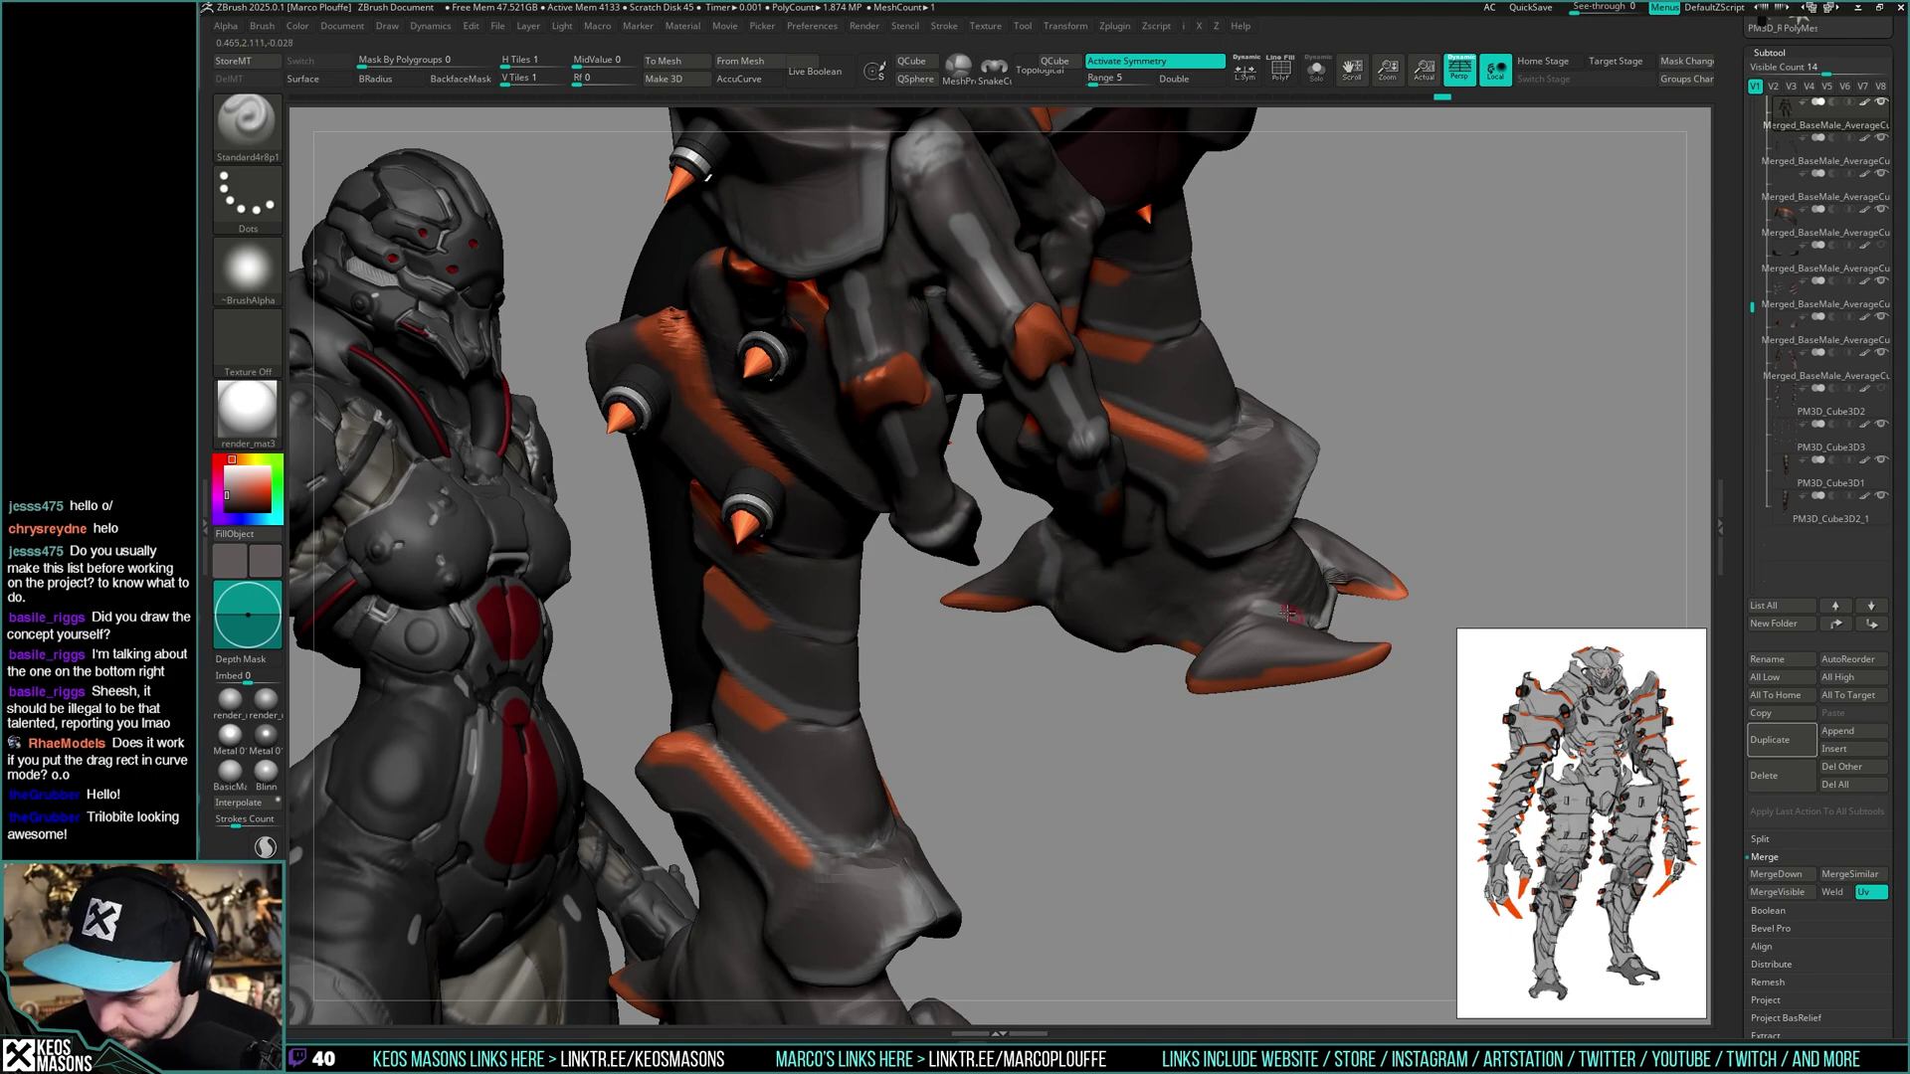
# - Brush grey accents over the base of the toes and the outer side of the foot below the ankle plate
pyautogui.moveTo(1287, 614); pyautogui.dragTo(1245, 607, button='right')
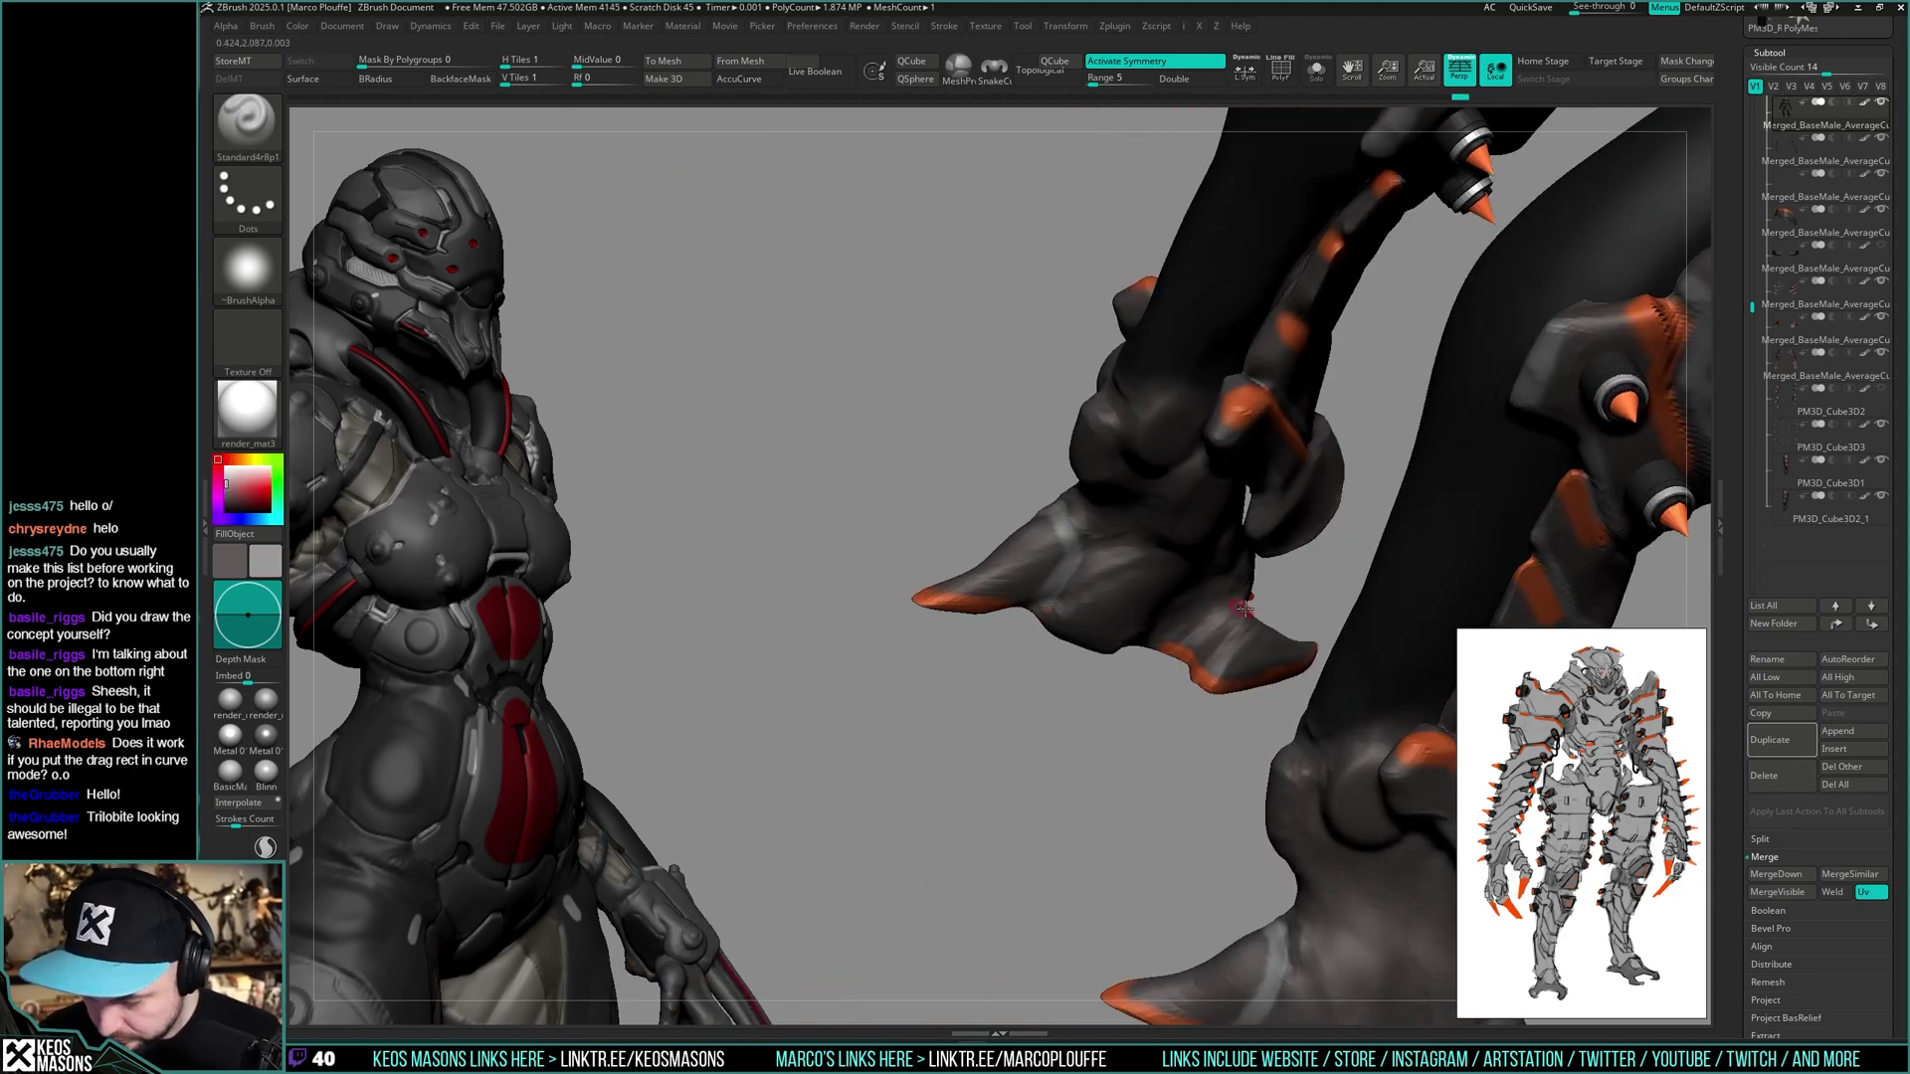
pyautogui.moveTo(1245, 607); pyautogui.dragTo(1169, 670)
pyautogui.moveTo(1176, 622)
pyautogui.mouseDown(button='right')
pyautogui.moveTo(1326, 627)
pyautogui.moveTo(1298, 593)
pyautogui.moveTo(1288, 623)
pyautogui.moveTo(1233, 581)
pyautogui.moveTo(1189, 589)
pyautogui.mouseUp(button='right')
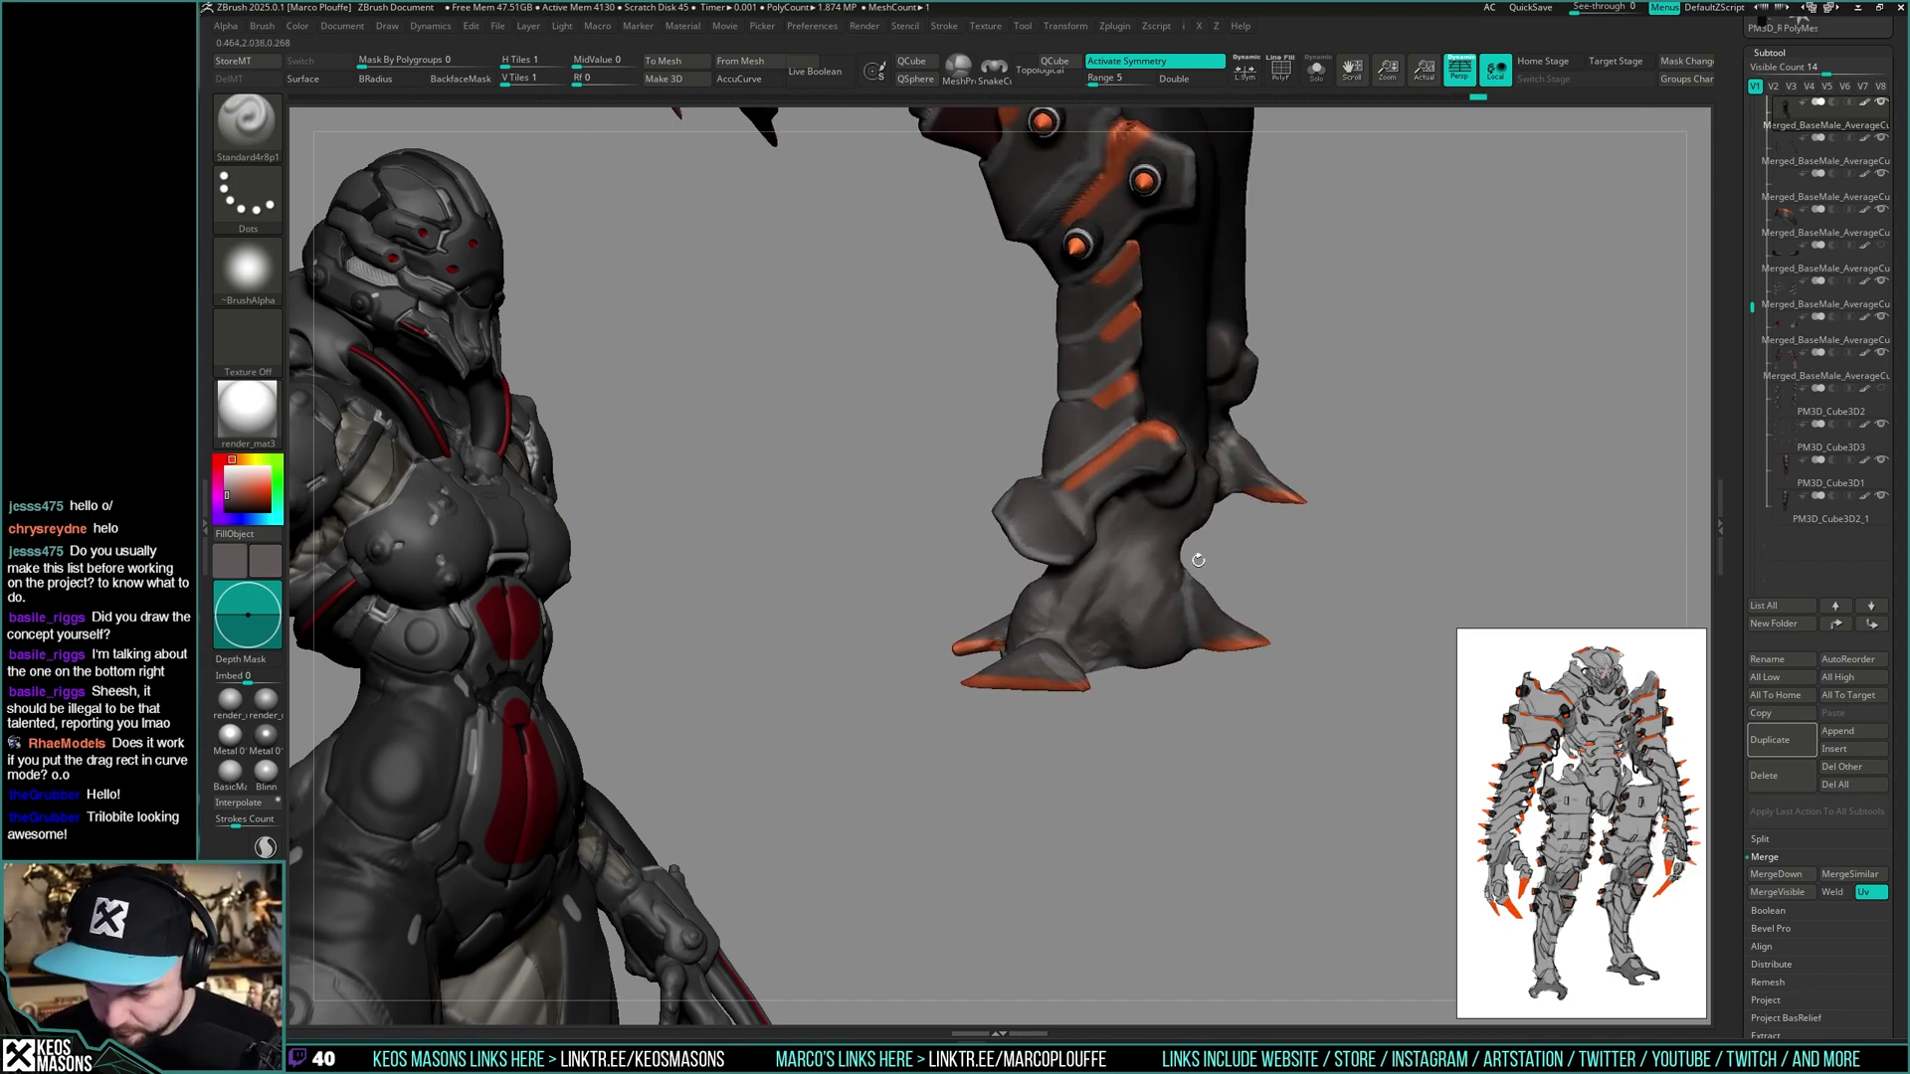
pyautogui.hotkey('alt', 's')
pyautogui.hotkey('alt', 's')
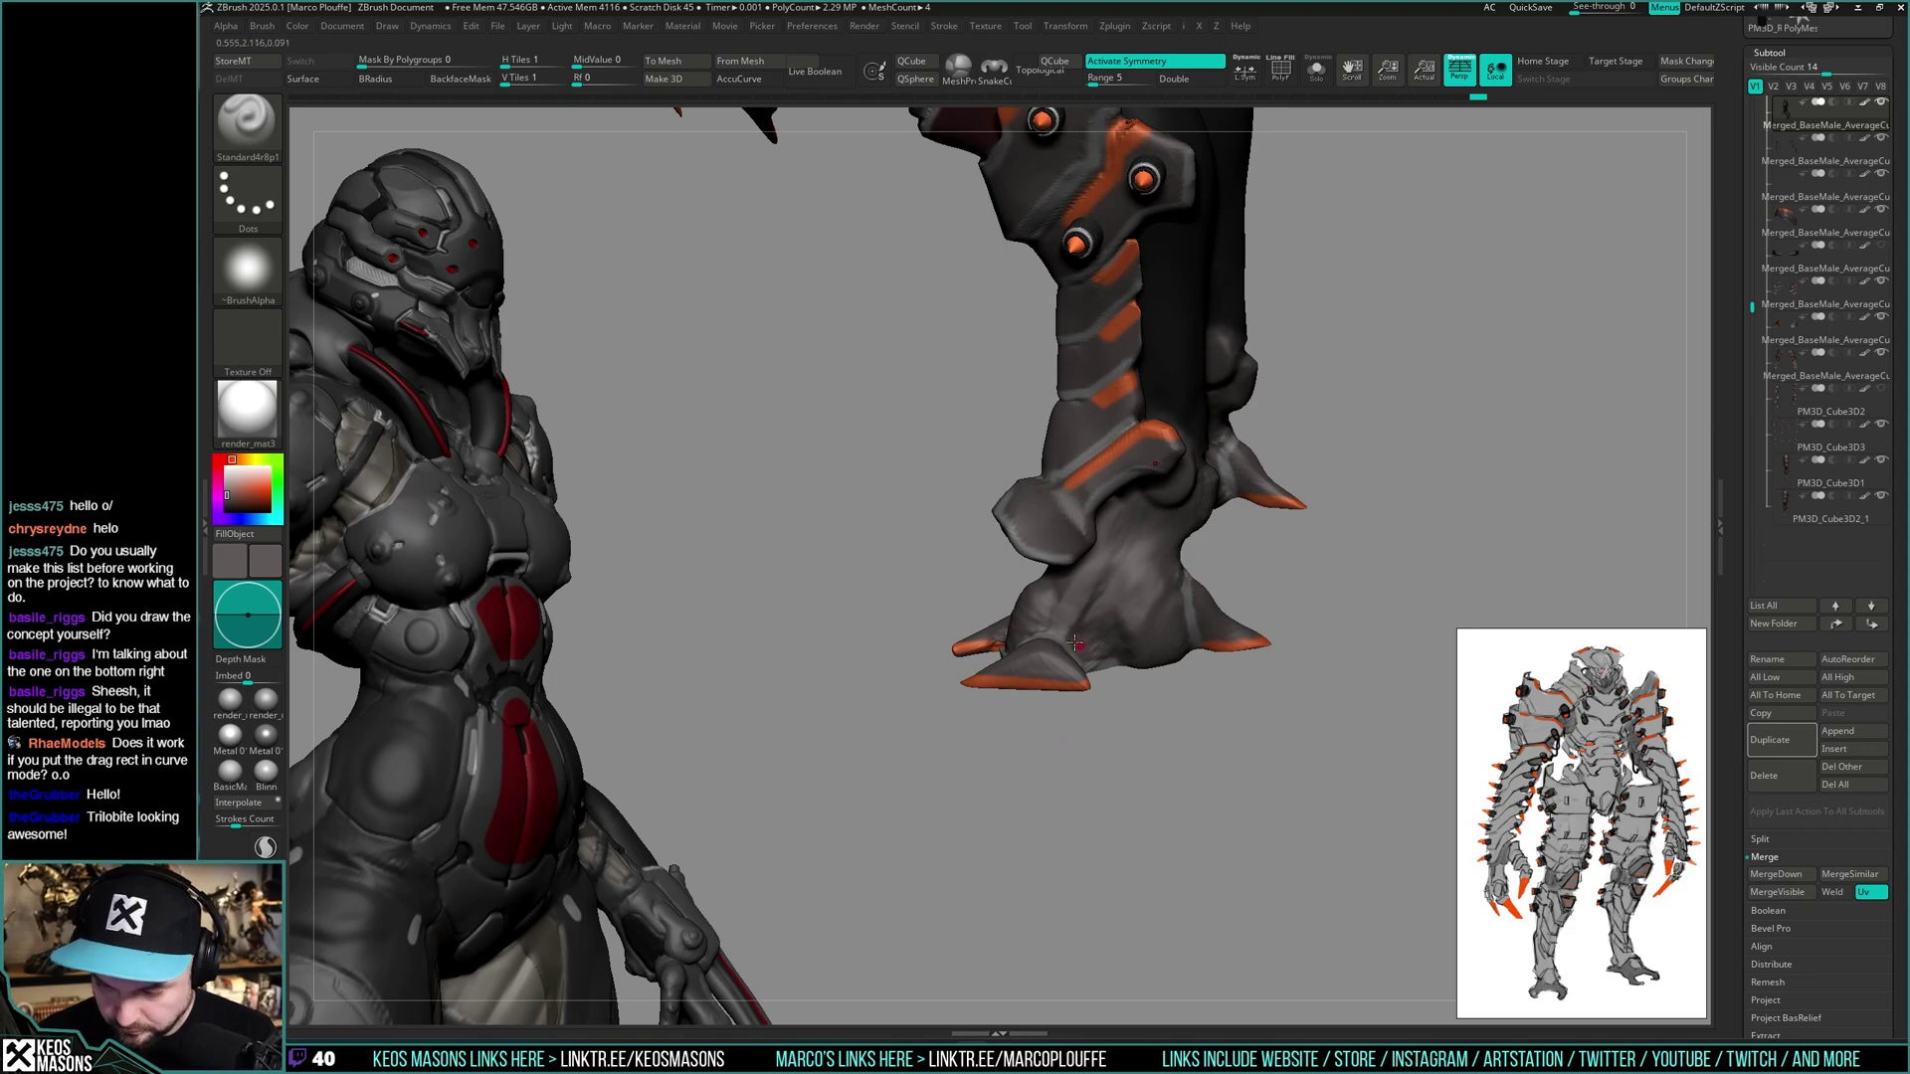
pyautogui.moveTo(1124, 579); pyautogui.dragTo(1106, 537, button='right')
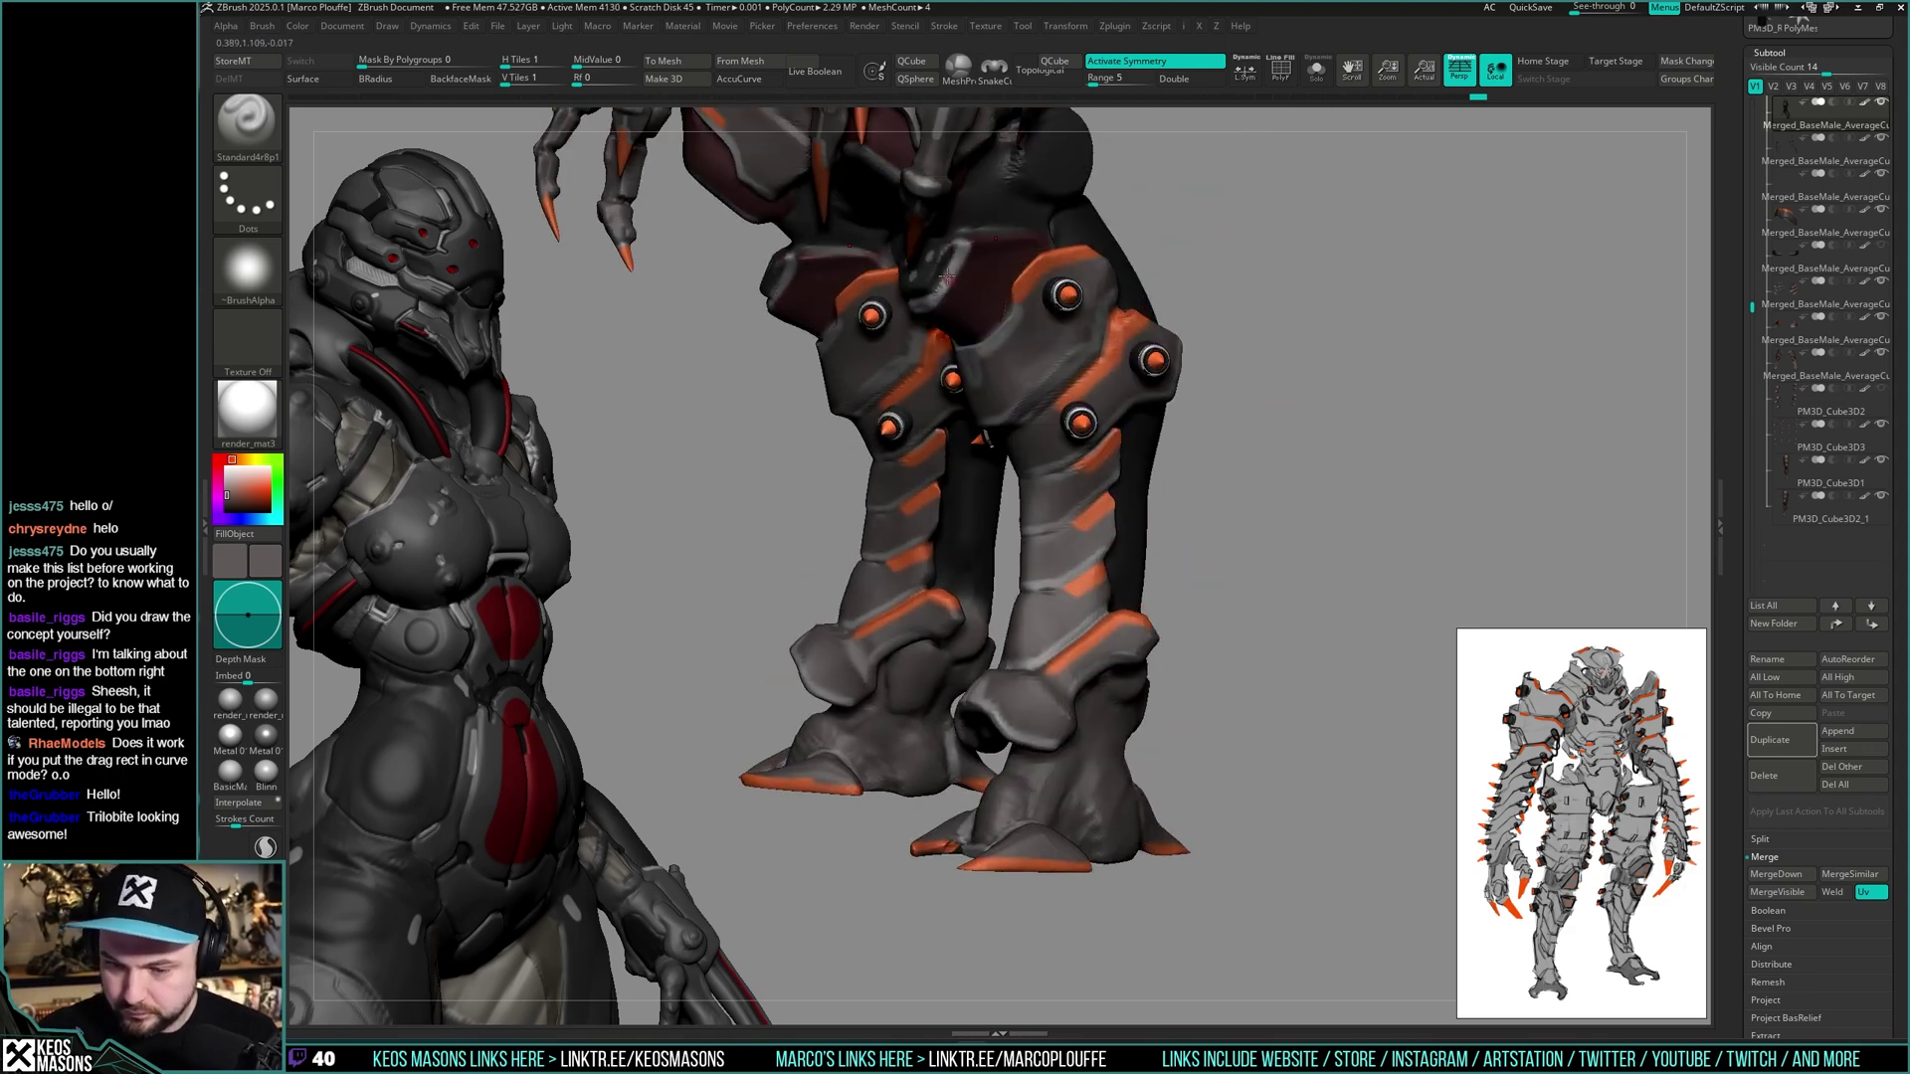
# - Sample a lighter grey and blend it over the outer side of the foot towards the rear spur
pyautogui.press('c')
pyautogui.keyDown('alt'); pyautogui.moveTo(1124, 728); pyautogui.dragTo(1055, 634, button='right'); pyautogui.keyUp('alt')
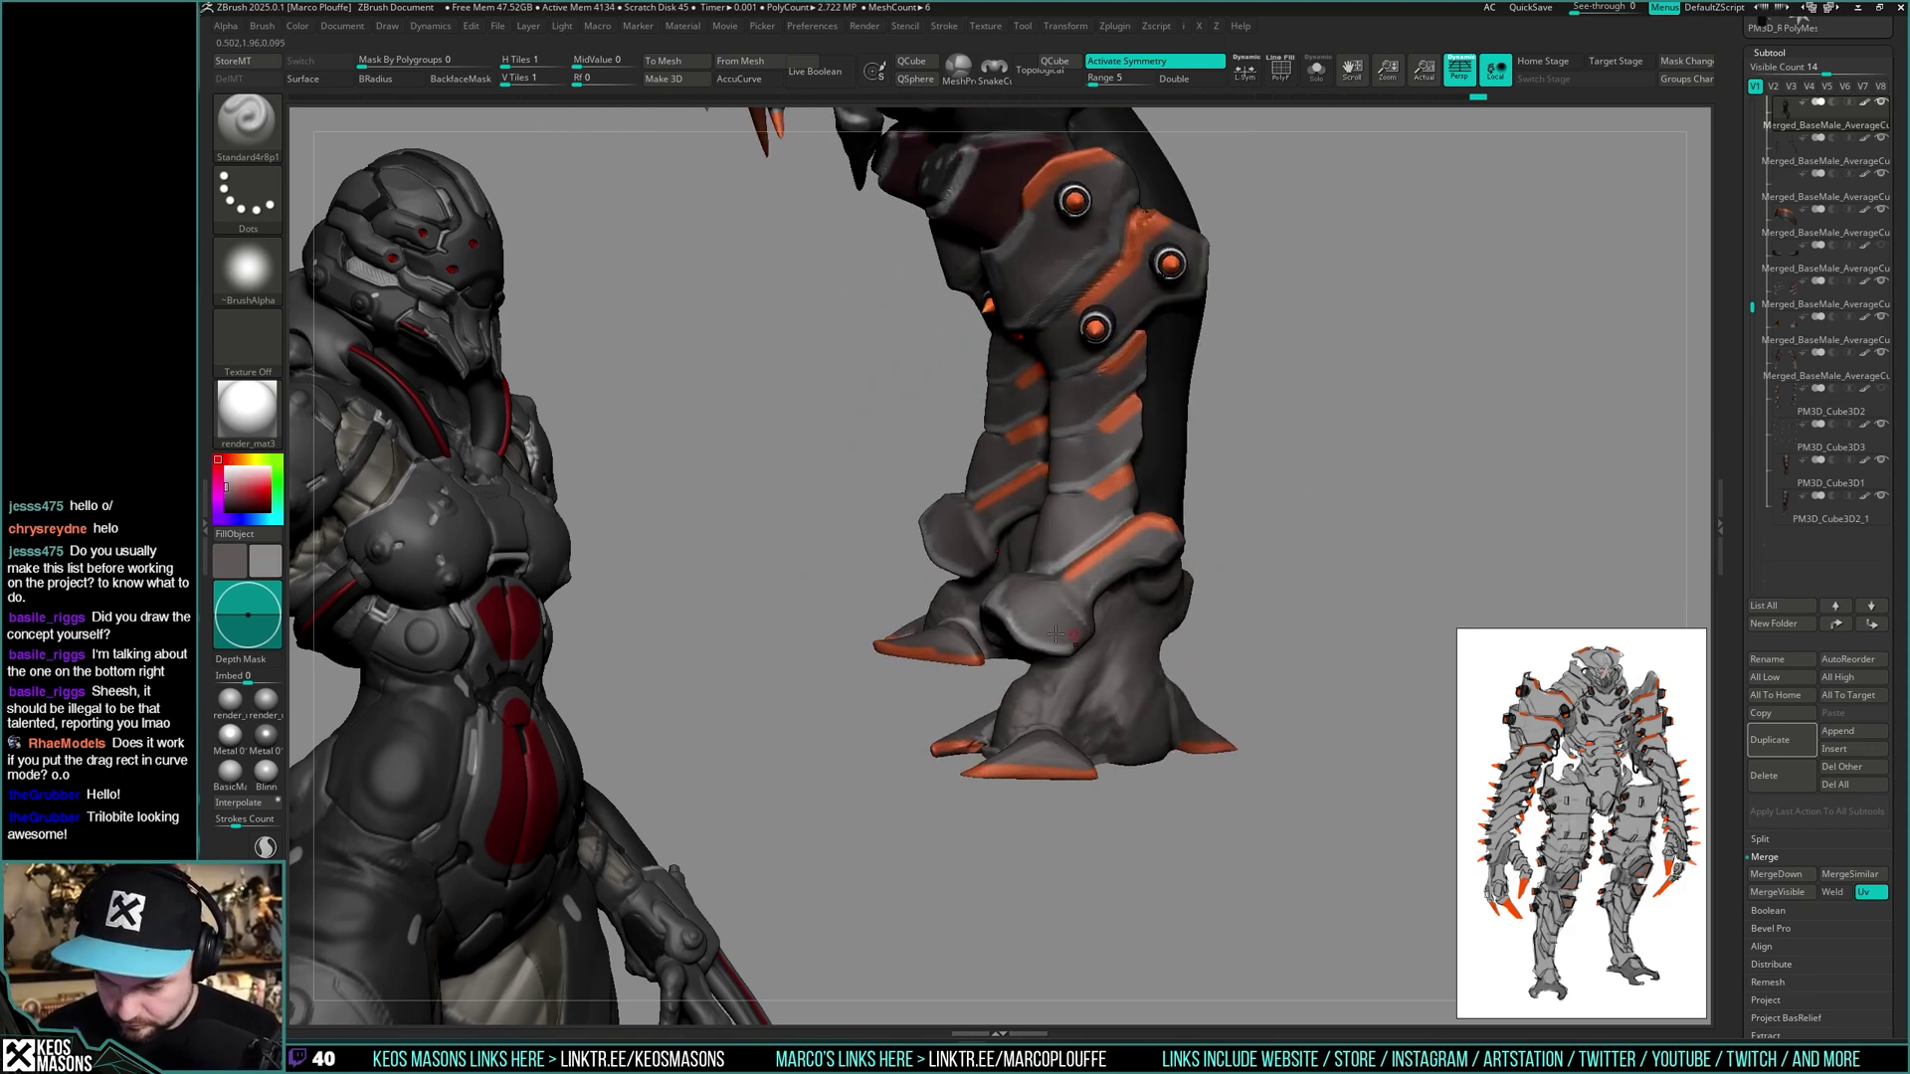
pyautogui.moveTo(1182, 731)
pyautogui.keyDown('alt'); pyautogui.mouseDown(button='right')
pyautogui.moveTo(1184, 693)
pyautogui.moveTo(1131, 656)
pyautogui.mouseUp(button='right'); pyautogui.keyUp('alt')
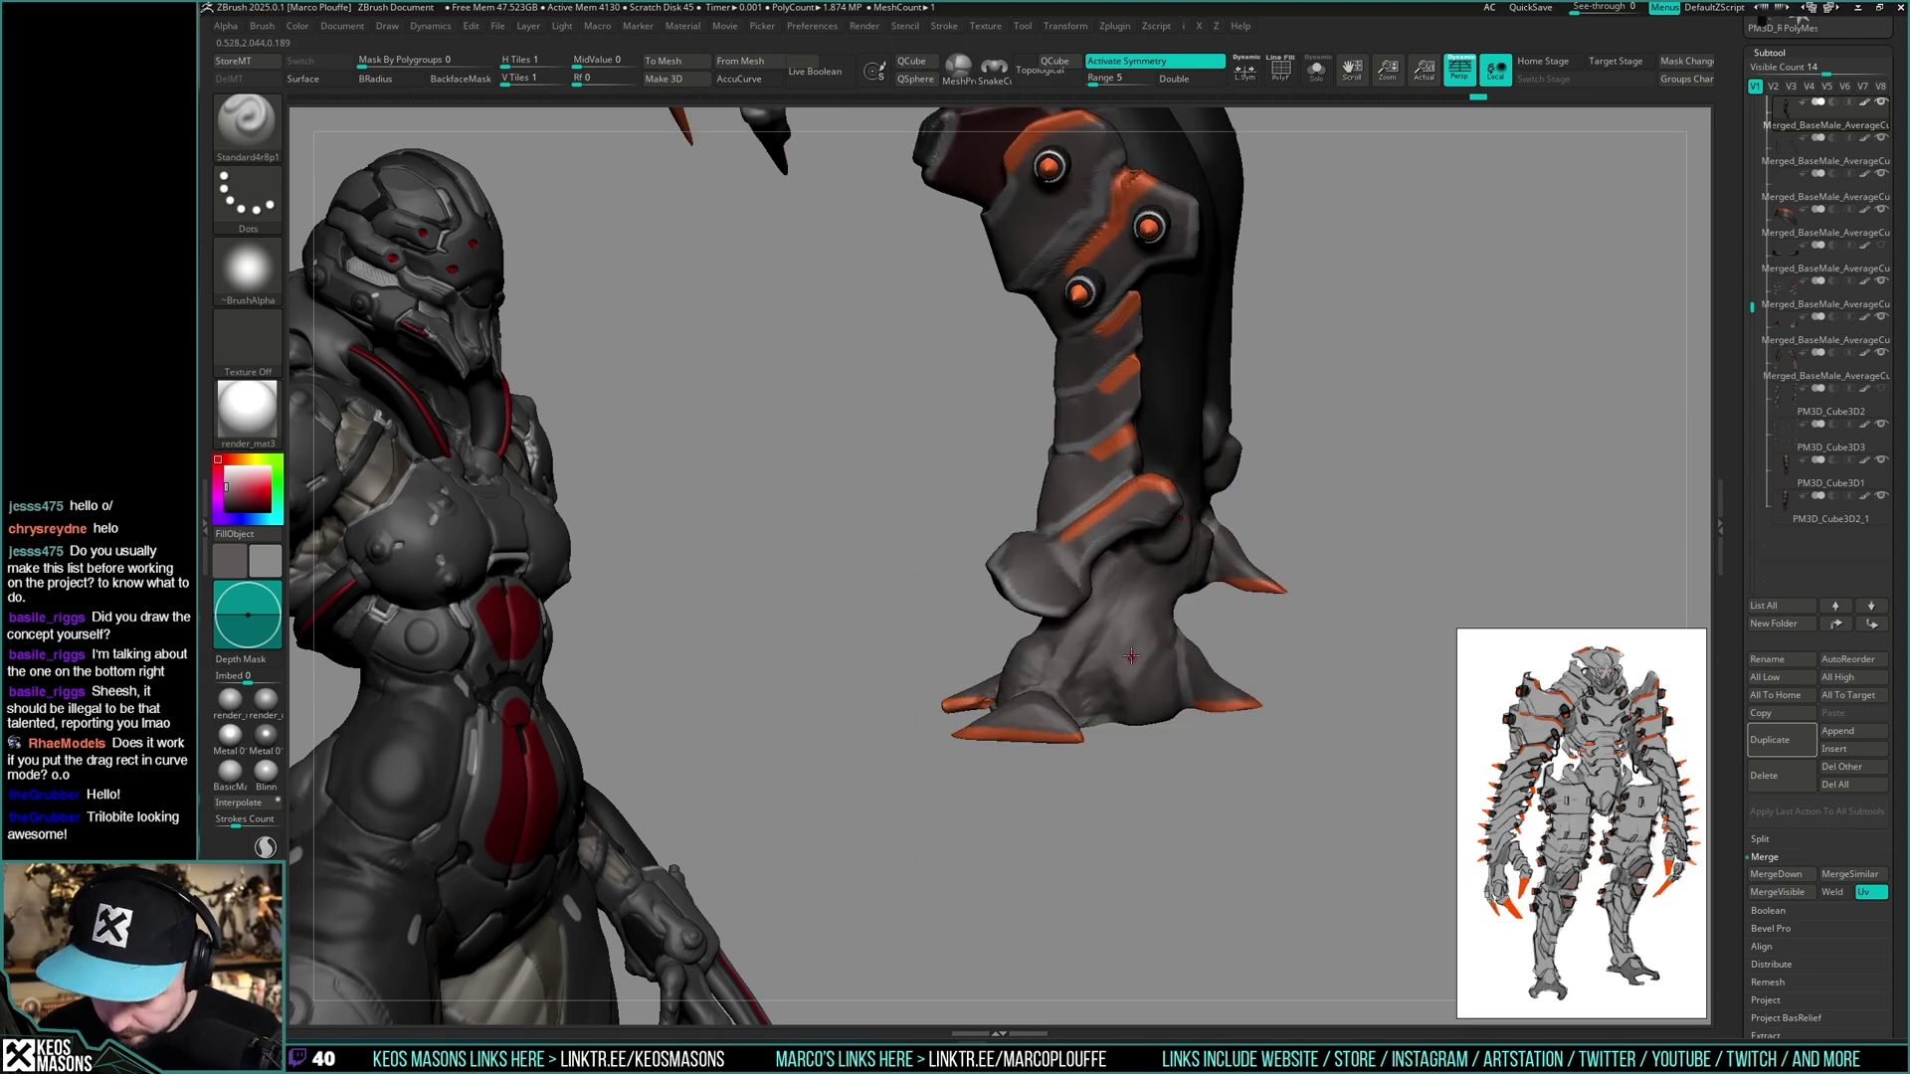
pyautogui.hotkey('alt', 's')
pyautogui.press('space')
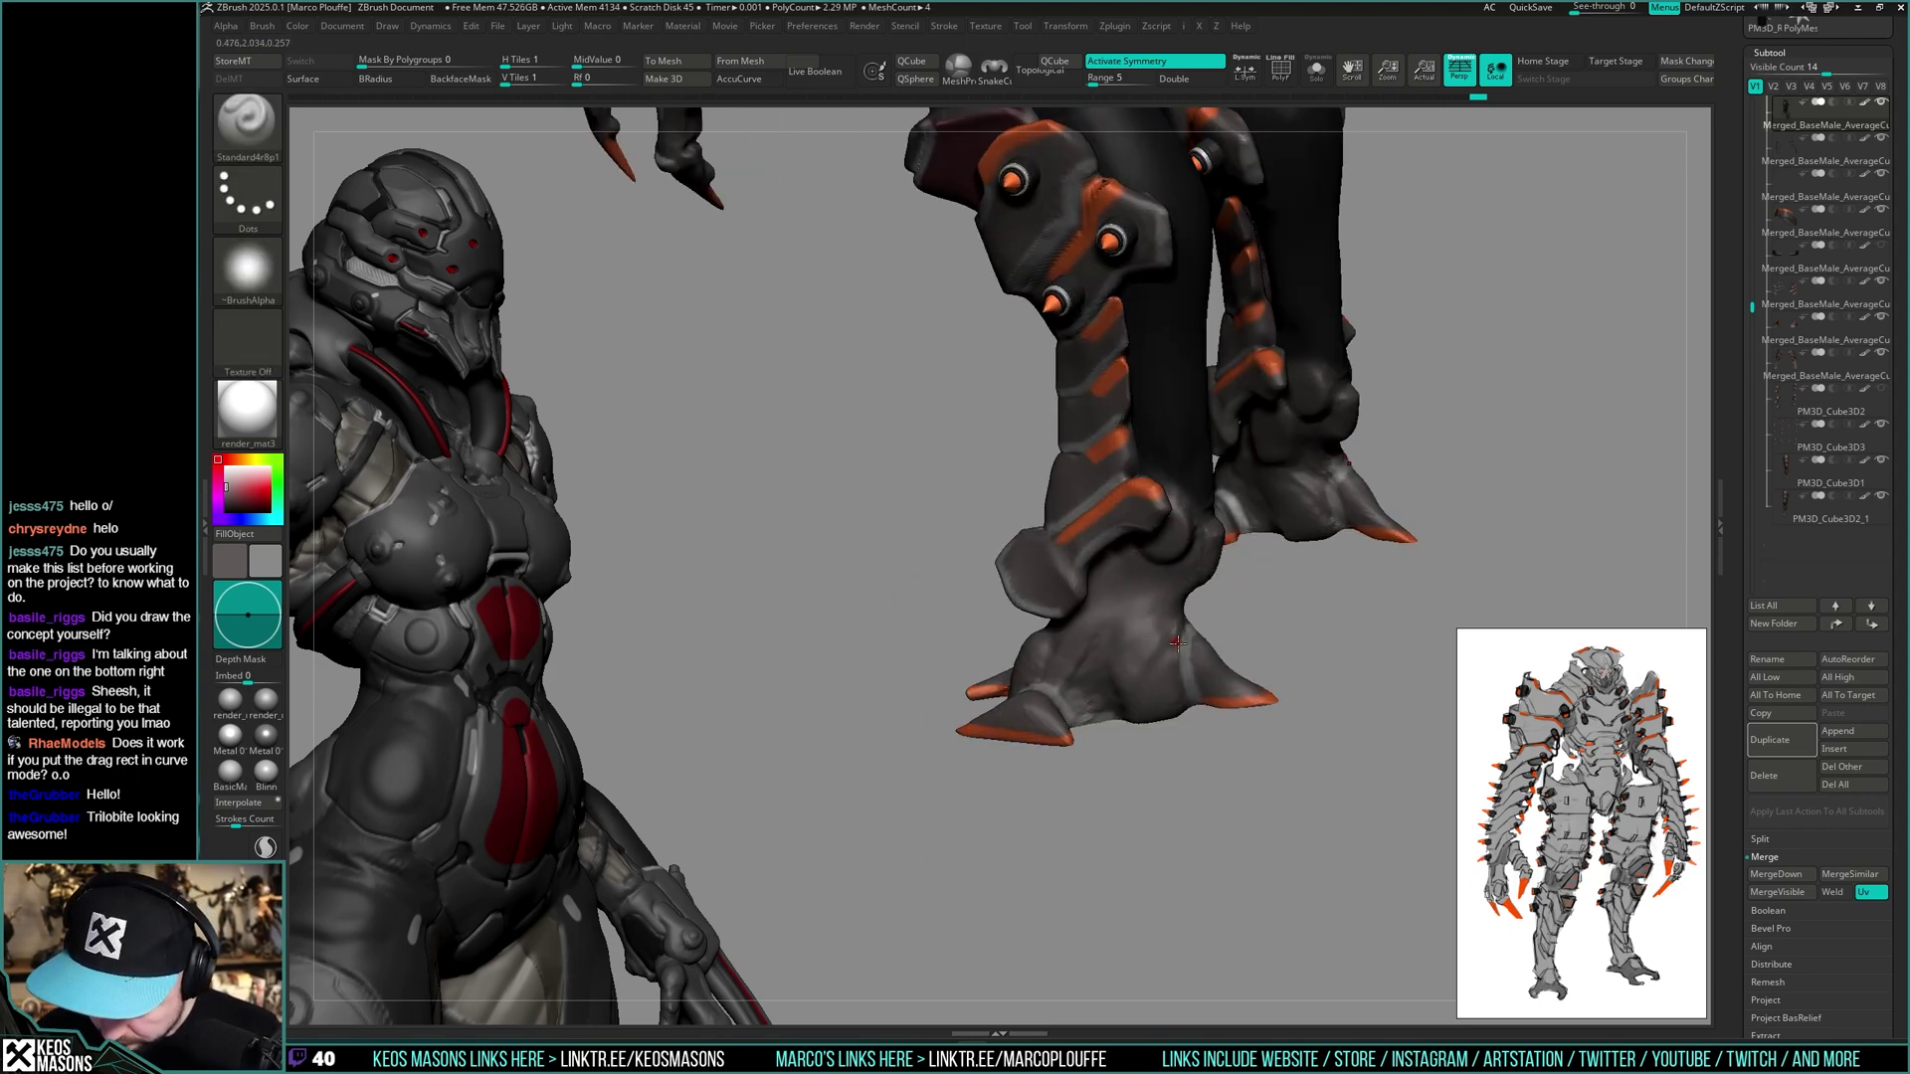
pyautogui.hotkey('alt', 's')
pyautogui.moveTo(1109, 649); pyautogui.dragTo(1185, 669, button='right')
# - Load the DamStandard brush and carve creases along the sides of the foot, around the rear spur and beside the front toes
pyautogui.press('space')
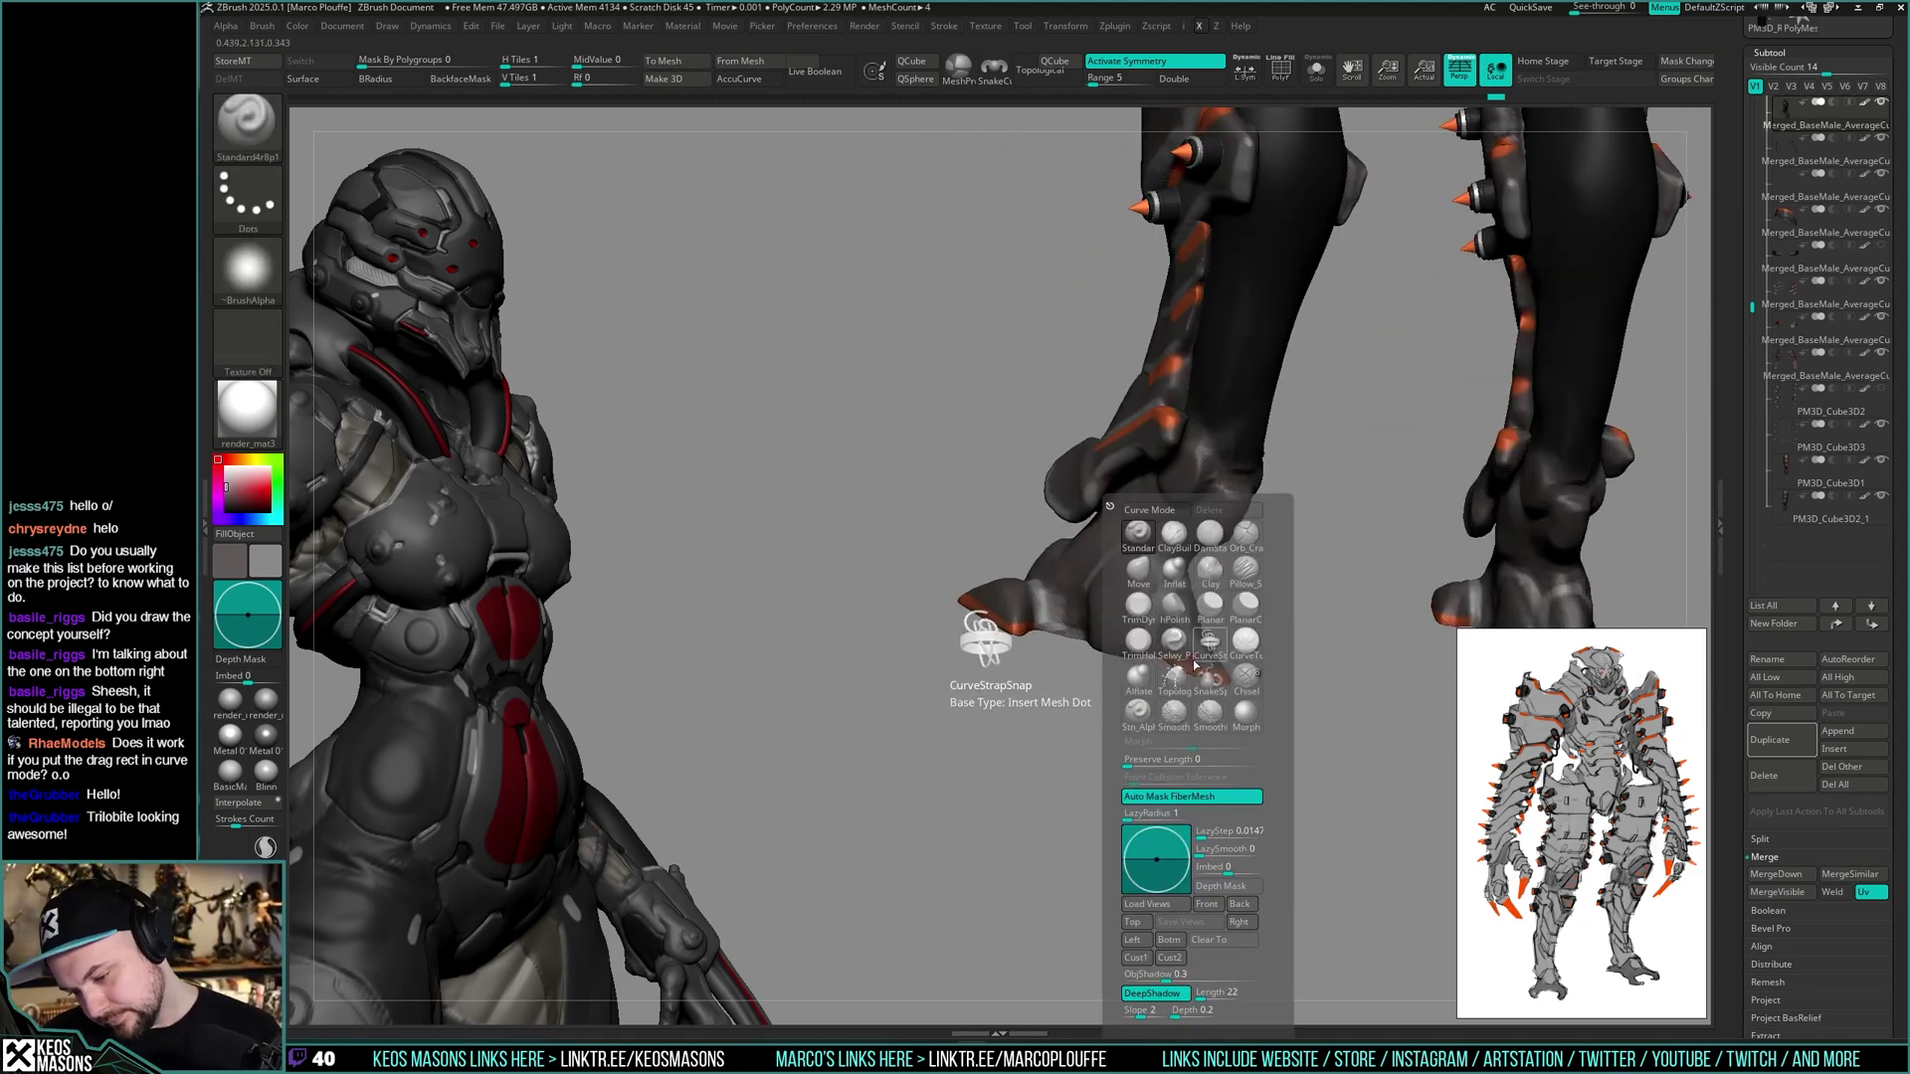
pyautogui.click(1208, 647)
pyautogui.moveTo(1240, 559)
pyautogui.mouseDown(button='right')
pyautogui.moveTo(1197, 626)
pyautogui.moveTo(1183, 604)
pyautogui.moveTo(1185, 621)
pyautogui.moveTo(1083, 609)
pyautogui.moveTo(1224, 545)
pyautogui.moveTo(1186, 582)
pyautogui.moveTo(1174, 553)
pyautogui.mouseUp(button='right')
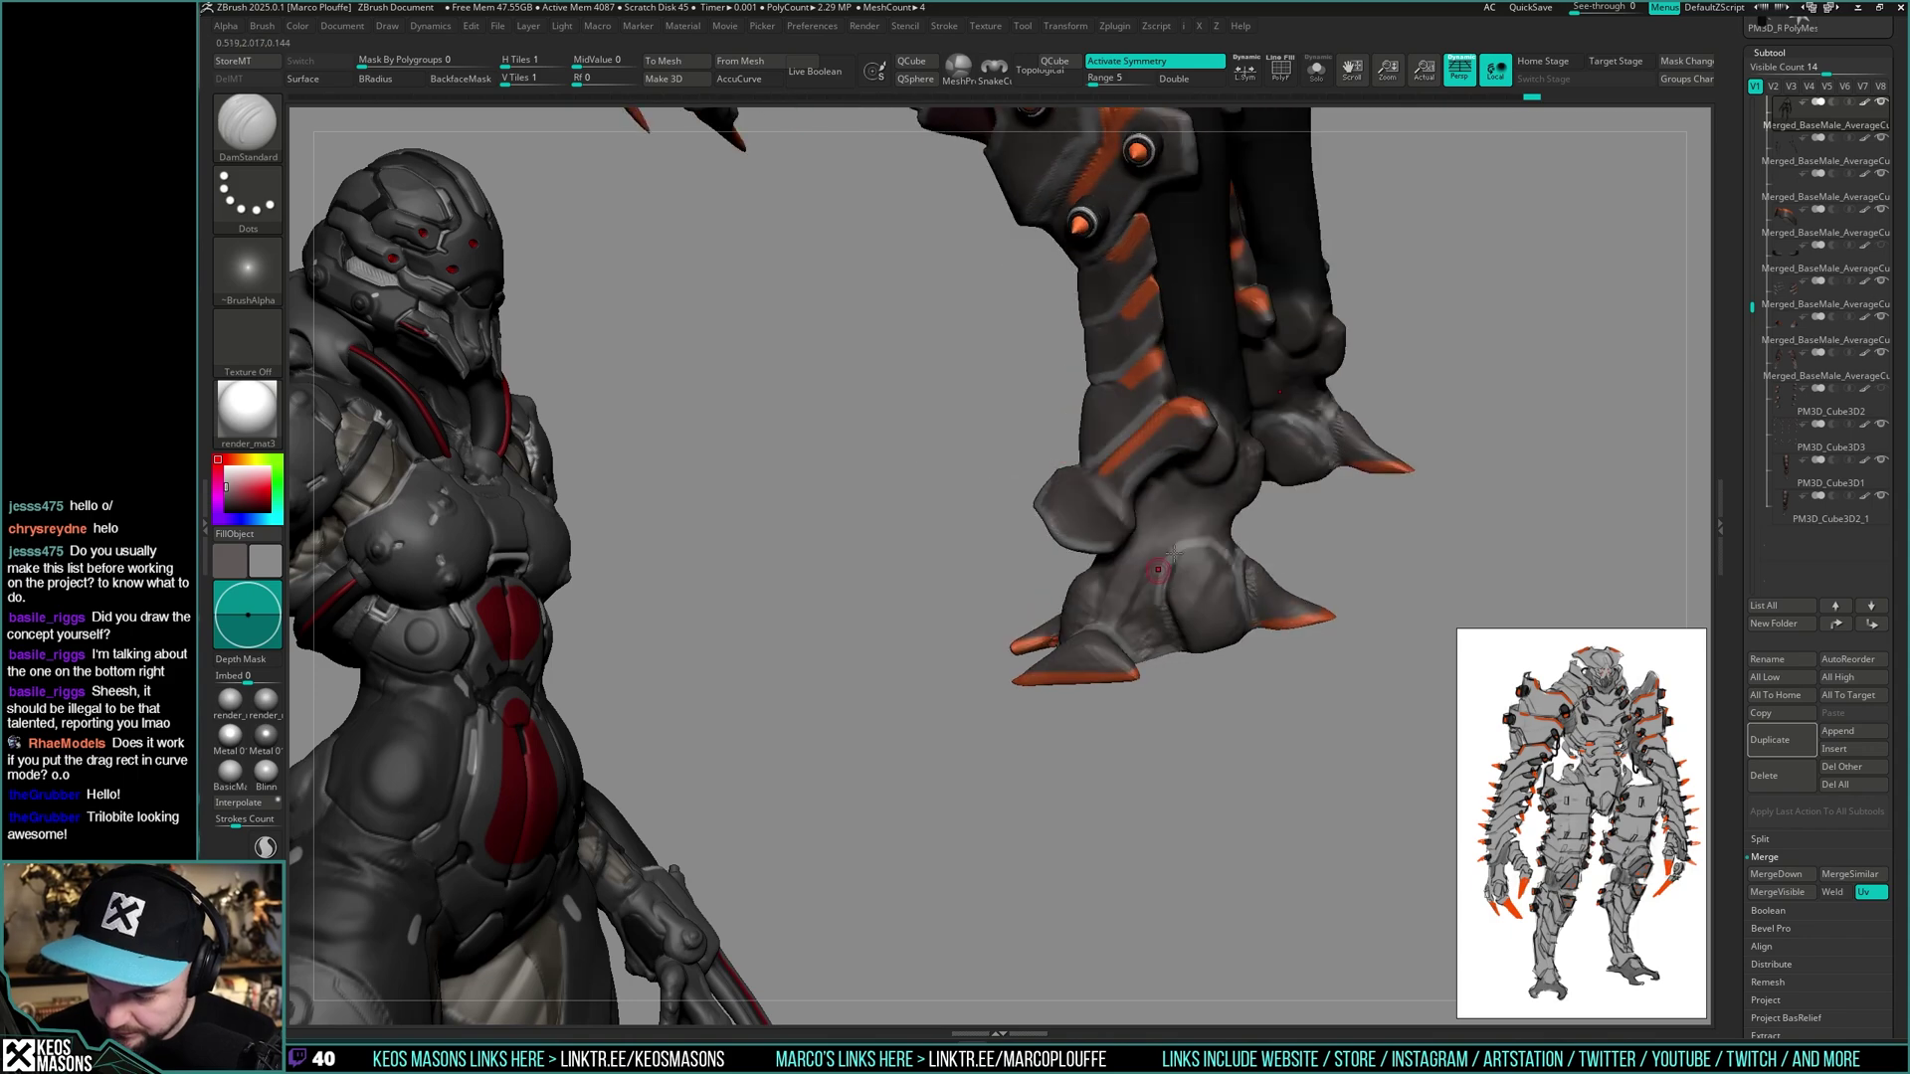
pyautogui.keyDown('ctrl'); pyautogui.moveTo(1302, 507); pyautogui.dragTo(974, 729); pyautogui.keyUp('ctrl')
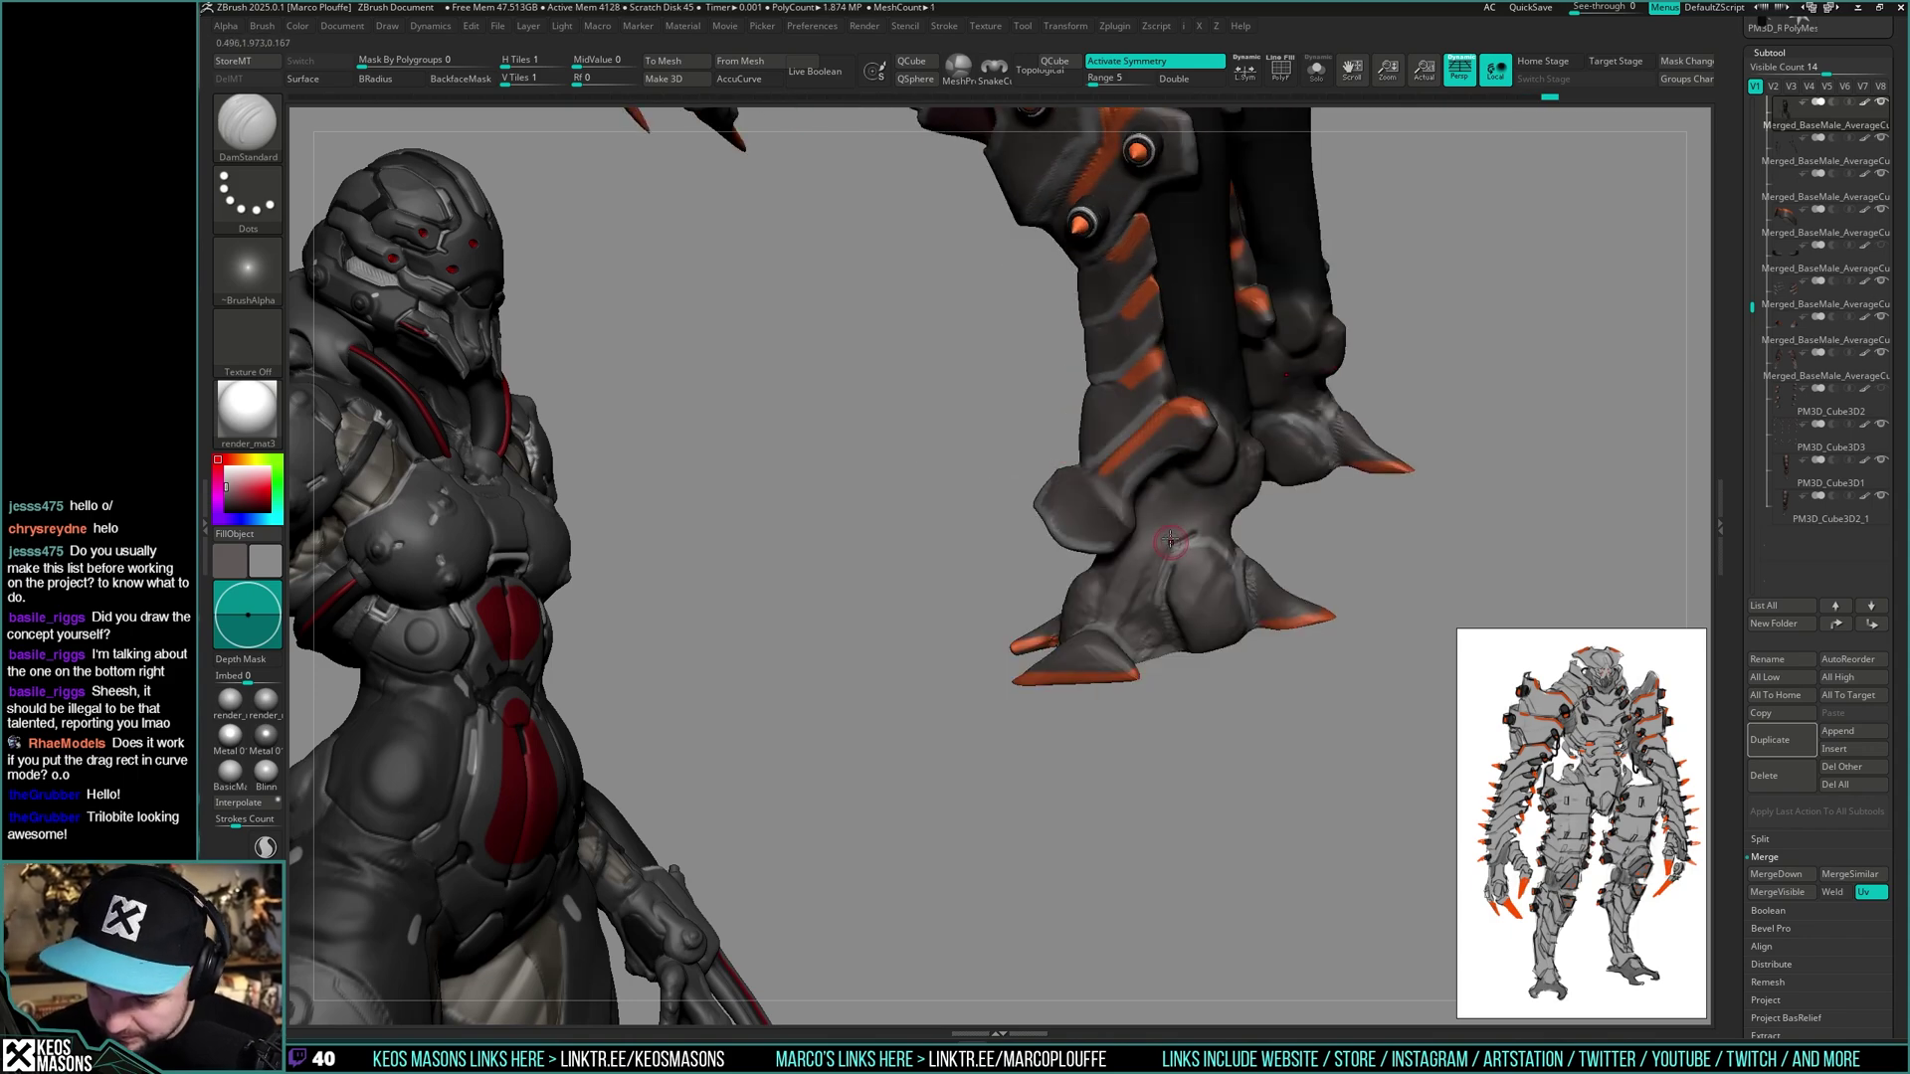
pyautogui.moveTo(1169, 539); pyautogui.dragTo(1032, 514, button='right')
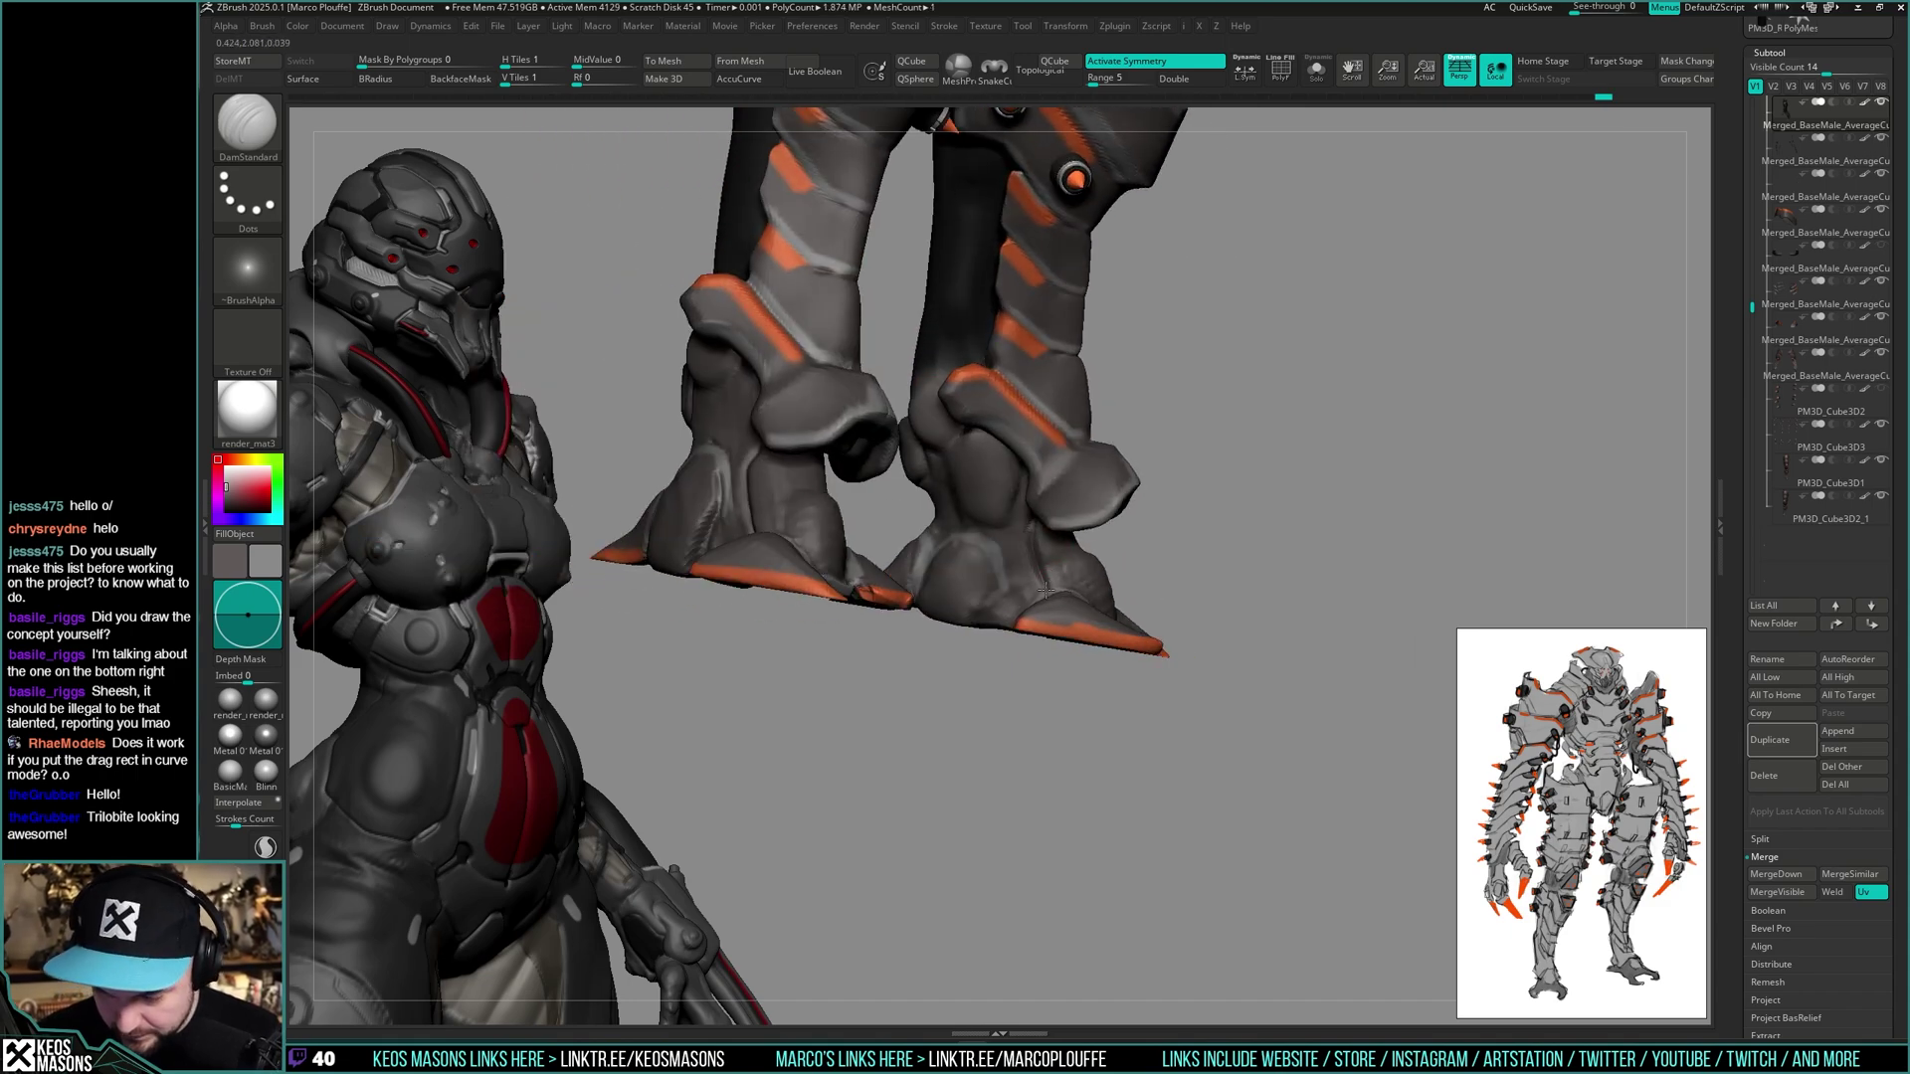
pyautogui.moveTo(1045, 590); pyautogui.dragTo(1110, 608, button='right')
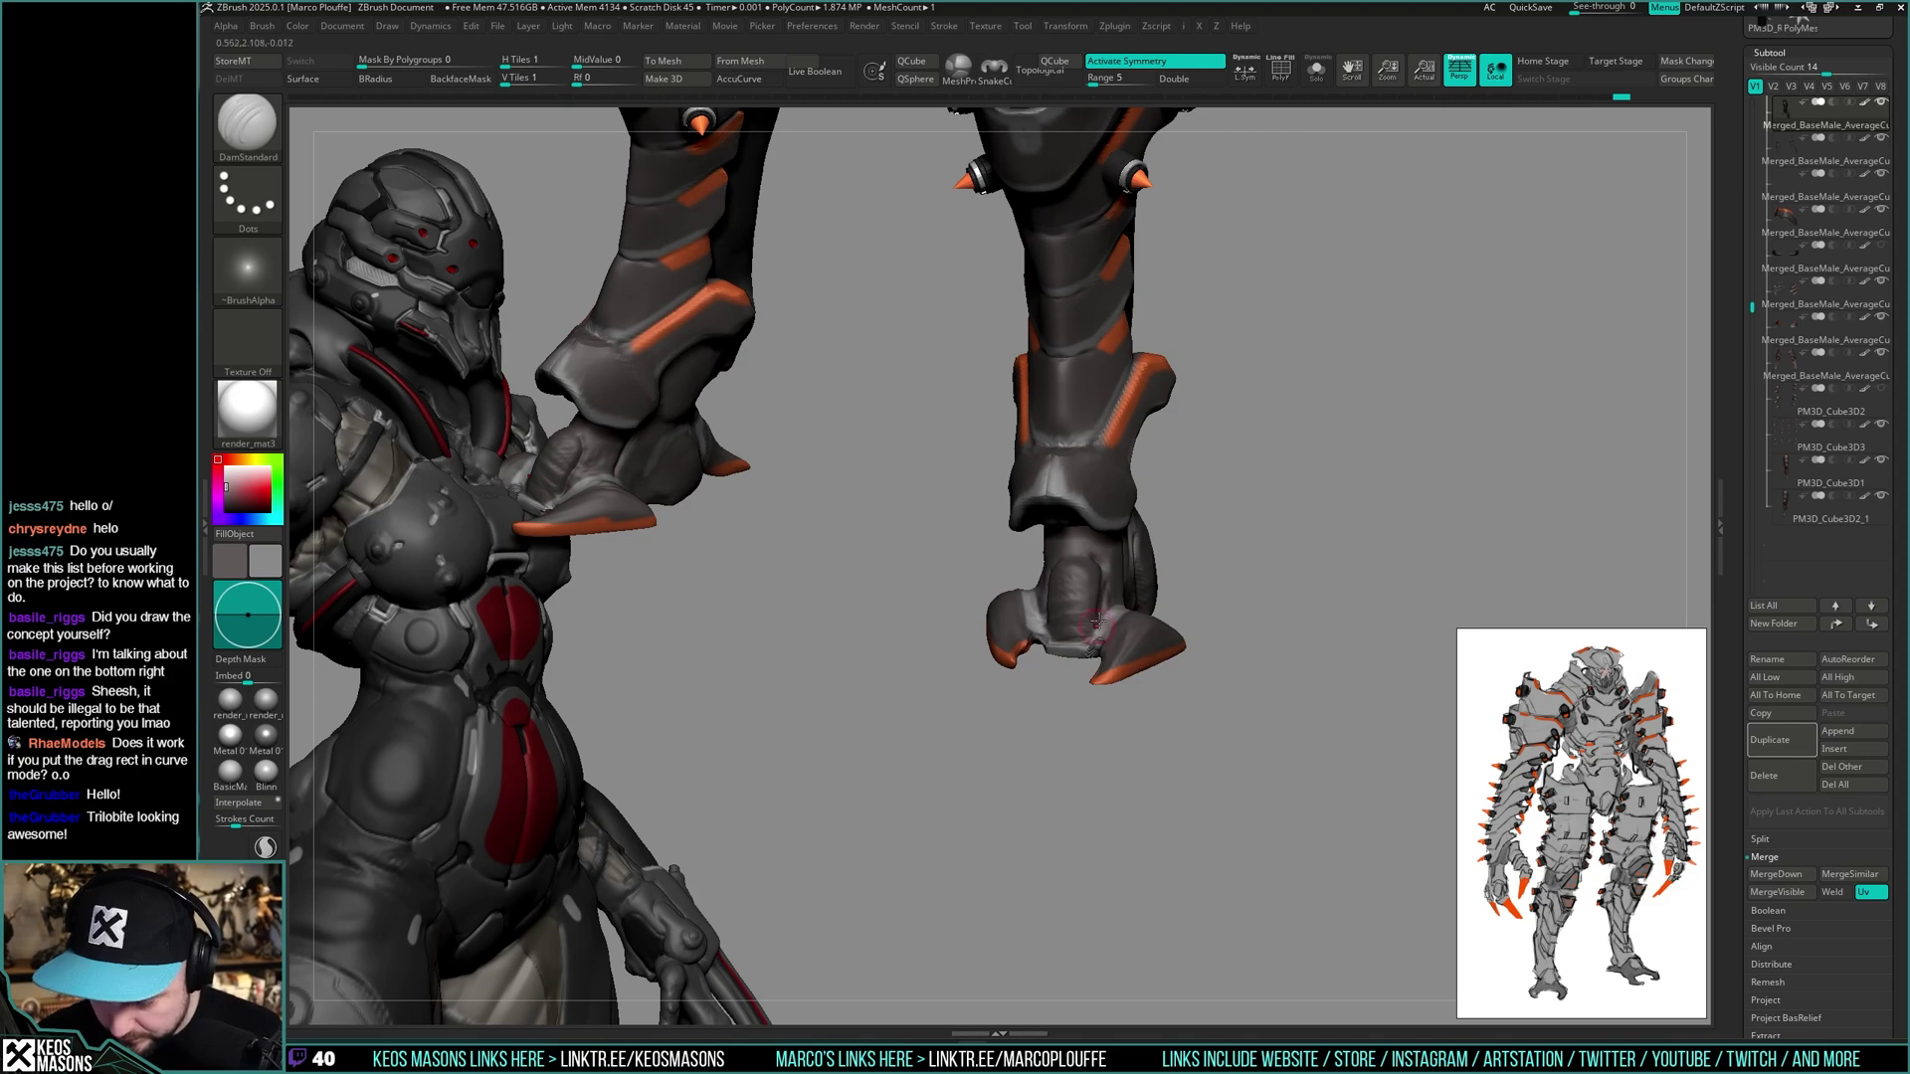
pyautogui.moveTo(1089, 648)
pyautogui.mouseDown(button='right')
pyautogui.moveTo(1166, 533)
pyautogui.moveTo(1081, 595)
pyautogui.moveTo(1054, 555)
pyautogui.moveTo(1296, 533)
pyautogui.moveTo(1309, 574)
pyautogui.moveTo(1278, 559)
pyautogui.moveTo(1313, 554)
pyautogui.moveTo(1118, 559)
pyautogui.moveTo(1194, 501)
pyautogui.moveTo(1268, 528)
pyautogui.moveTo(1159, 531)
pyautogui.moveTo(1070, 614)
pyautogui.mouseUp(button='right')
# - Return to the Standard brush with a larger draw size and brush grey over the ankle and heel area of the foot
pyautogui.press('space')
pyautogui.click(1151, 563)
pyautogui.press('space')
pyautogui.press('space')
pyautogui.press('space')
pyautogui.hotkey('alt', 's')
pyautogui.press('space')
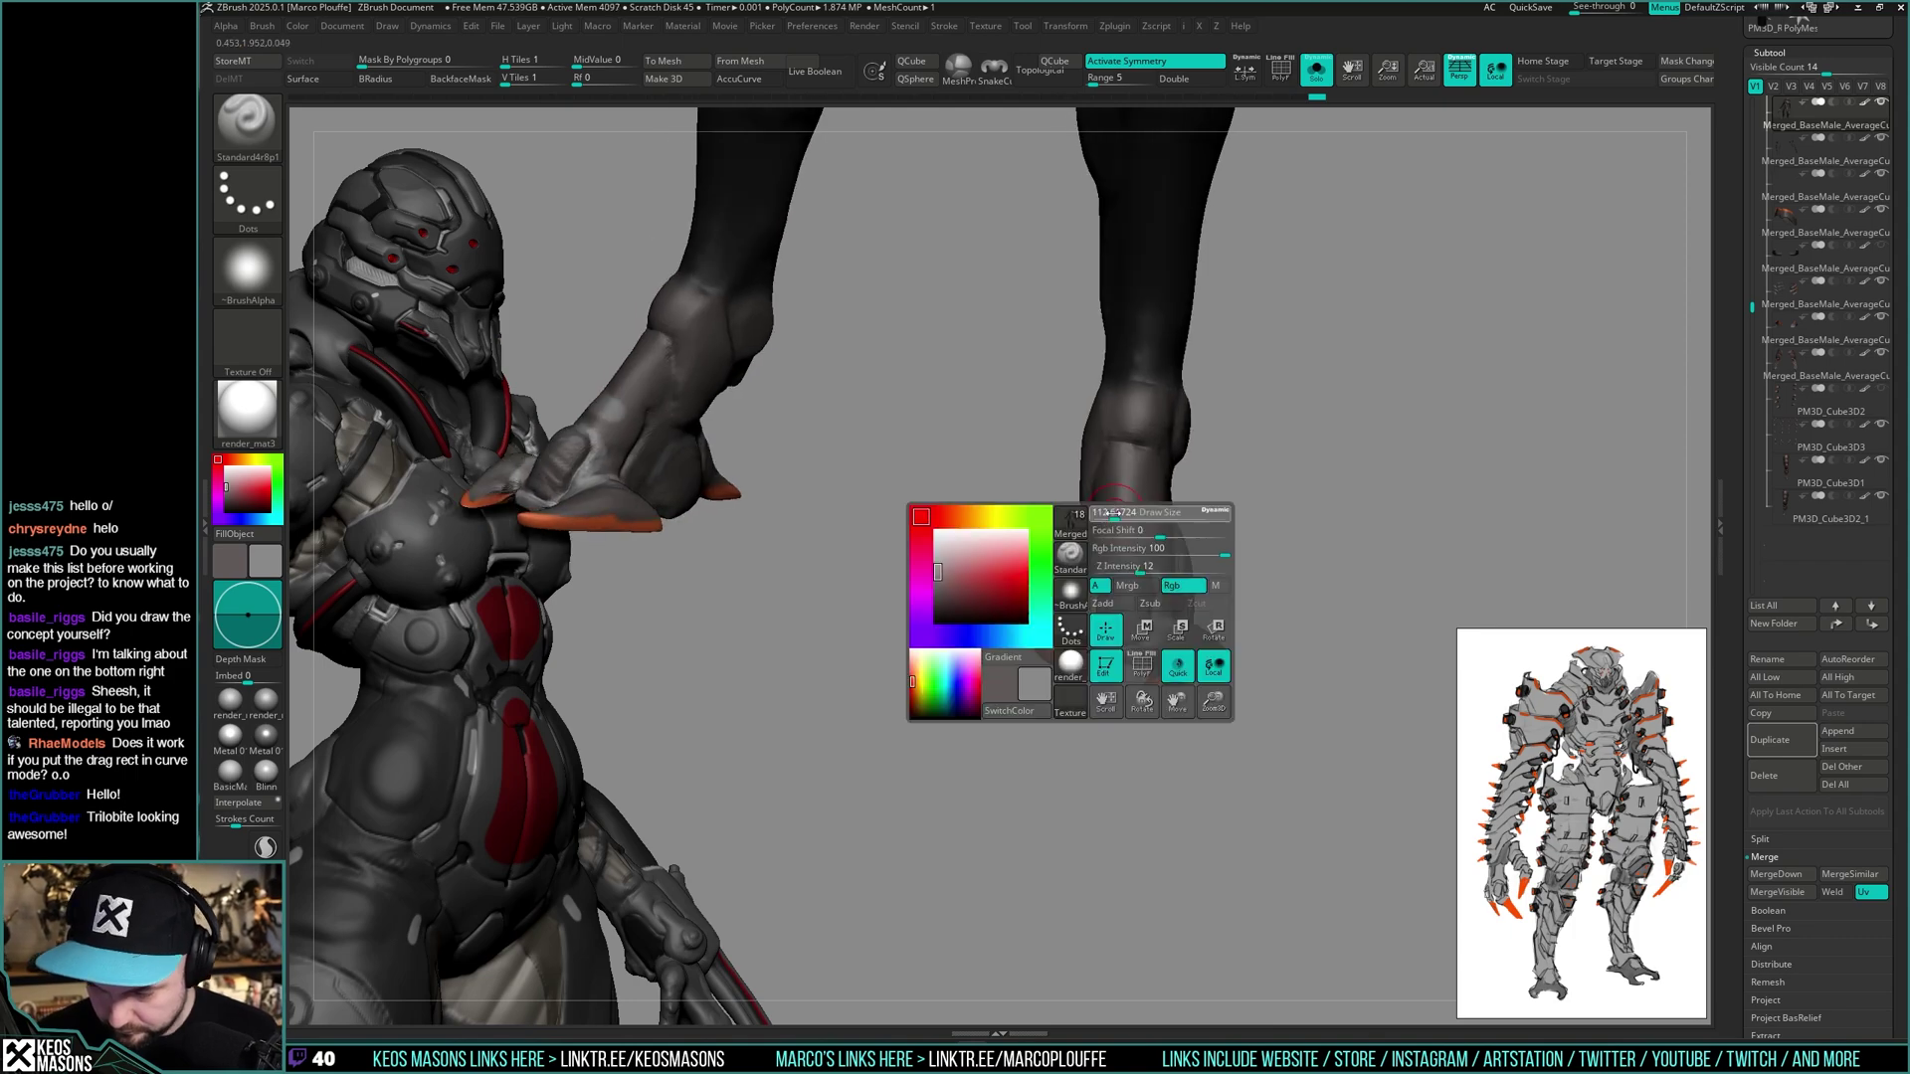
pyautogui.moveTo(1129, 537); pyautogui.dragTo(1111, 489)
# - Load the ClayBuildup brush, adjust its draw size and build up volume around the ankles and sides of the feet
pyautogui.press('b')
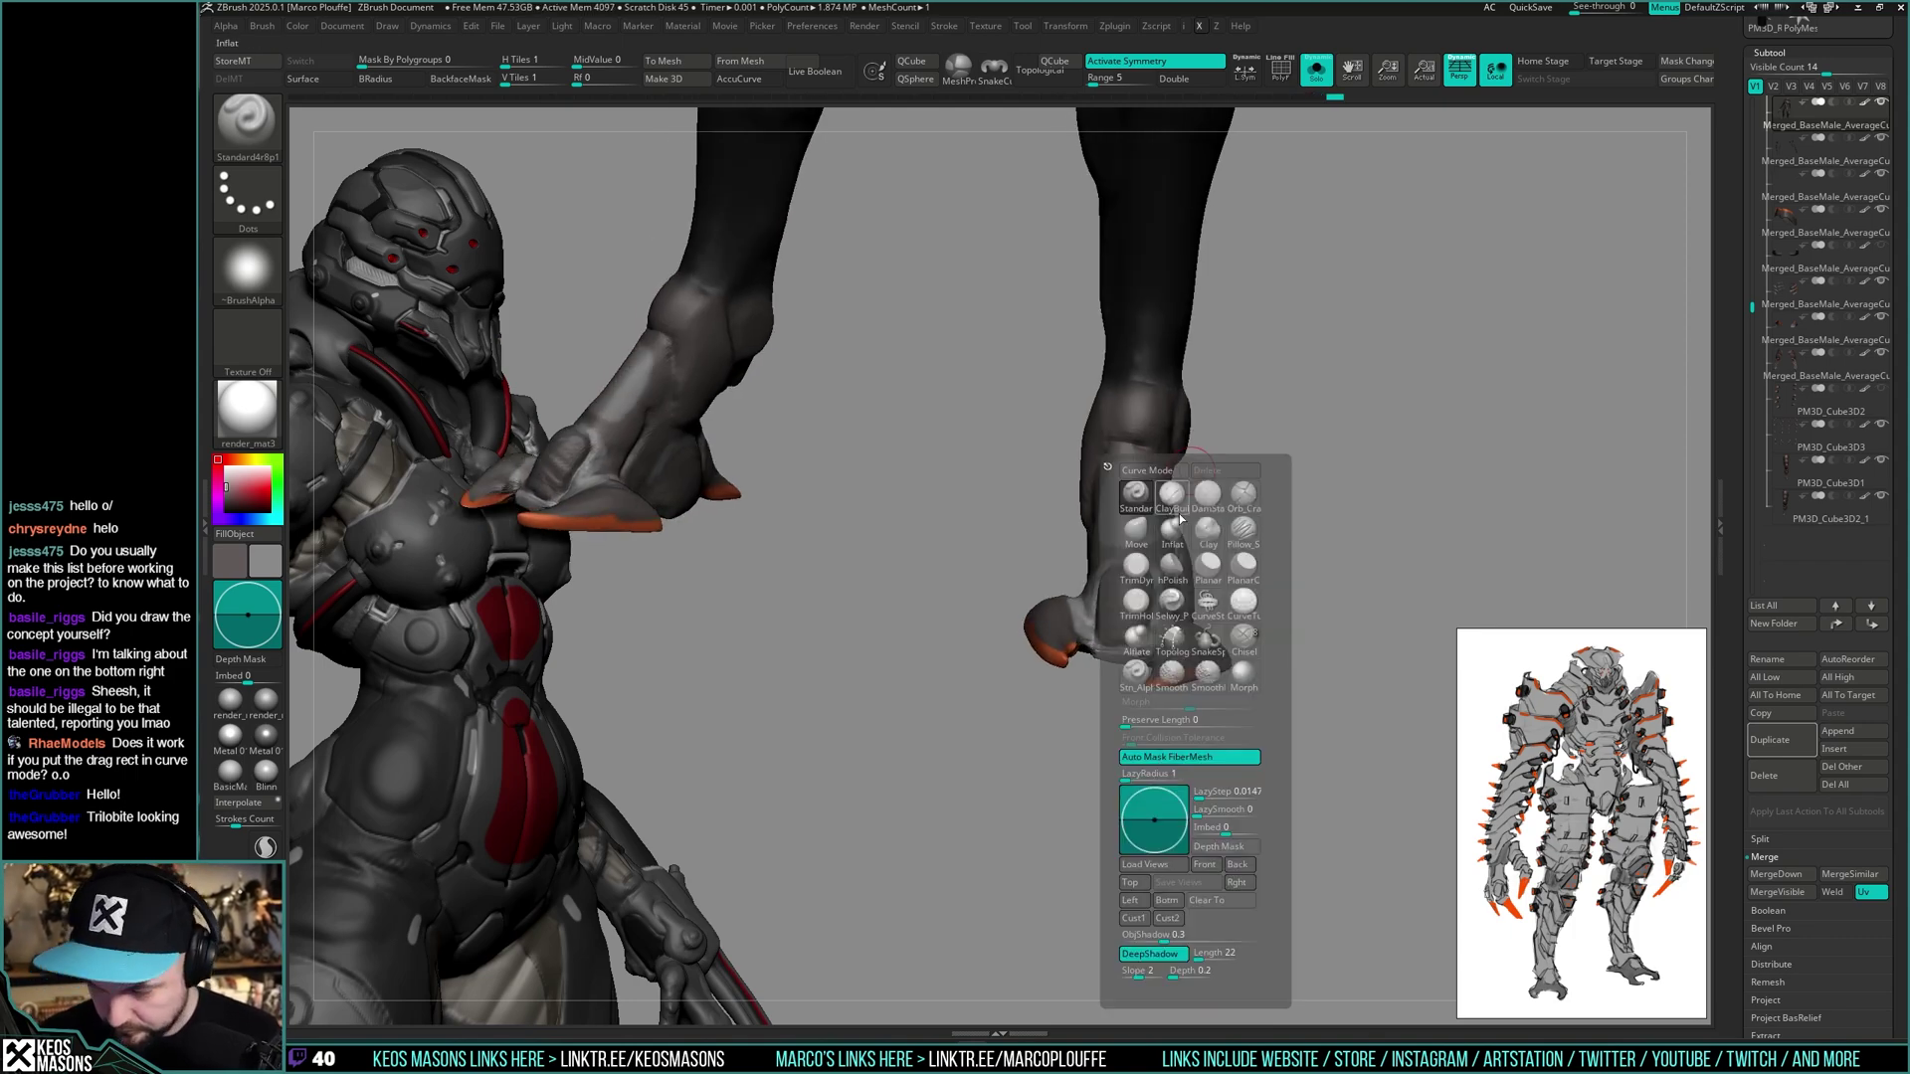
pyautogui.press('c')
pyautogui.press('b')
pyautogui.press('space')
pyautogui.moveTo(1135, 497); pyautogui.dragTo(1127, 537)
pyautogui.hotkey('alt', 's')
pyautogui.moveTo(1127, 537)
pyautogui.mouseDown(button='right')
pyautogui.moveTo(1214, 567)
pyautogui.moveTo(1279, 525)
pyautogui.moveTo(1214, 555)
pyautogui.moveTo(1271, 491)
pyautogui.moveTo(1317, 516)
pyautogui.moveTo(1228, 755)
pyautogui.moveTo(1328, 587)
pyautogui.moveTo(1332, 630)
pyautogui.moveTo(1236, 576)
pyautogui.moveTo(1090, 781)
pyautogui.mouseUp(button='right')
pyautogui.rightClick(1090, 781)
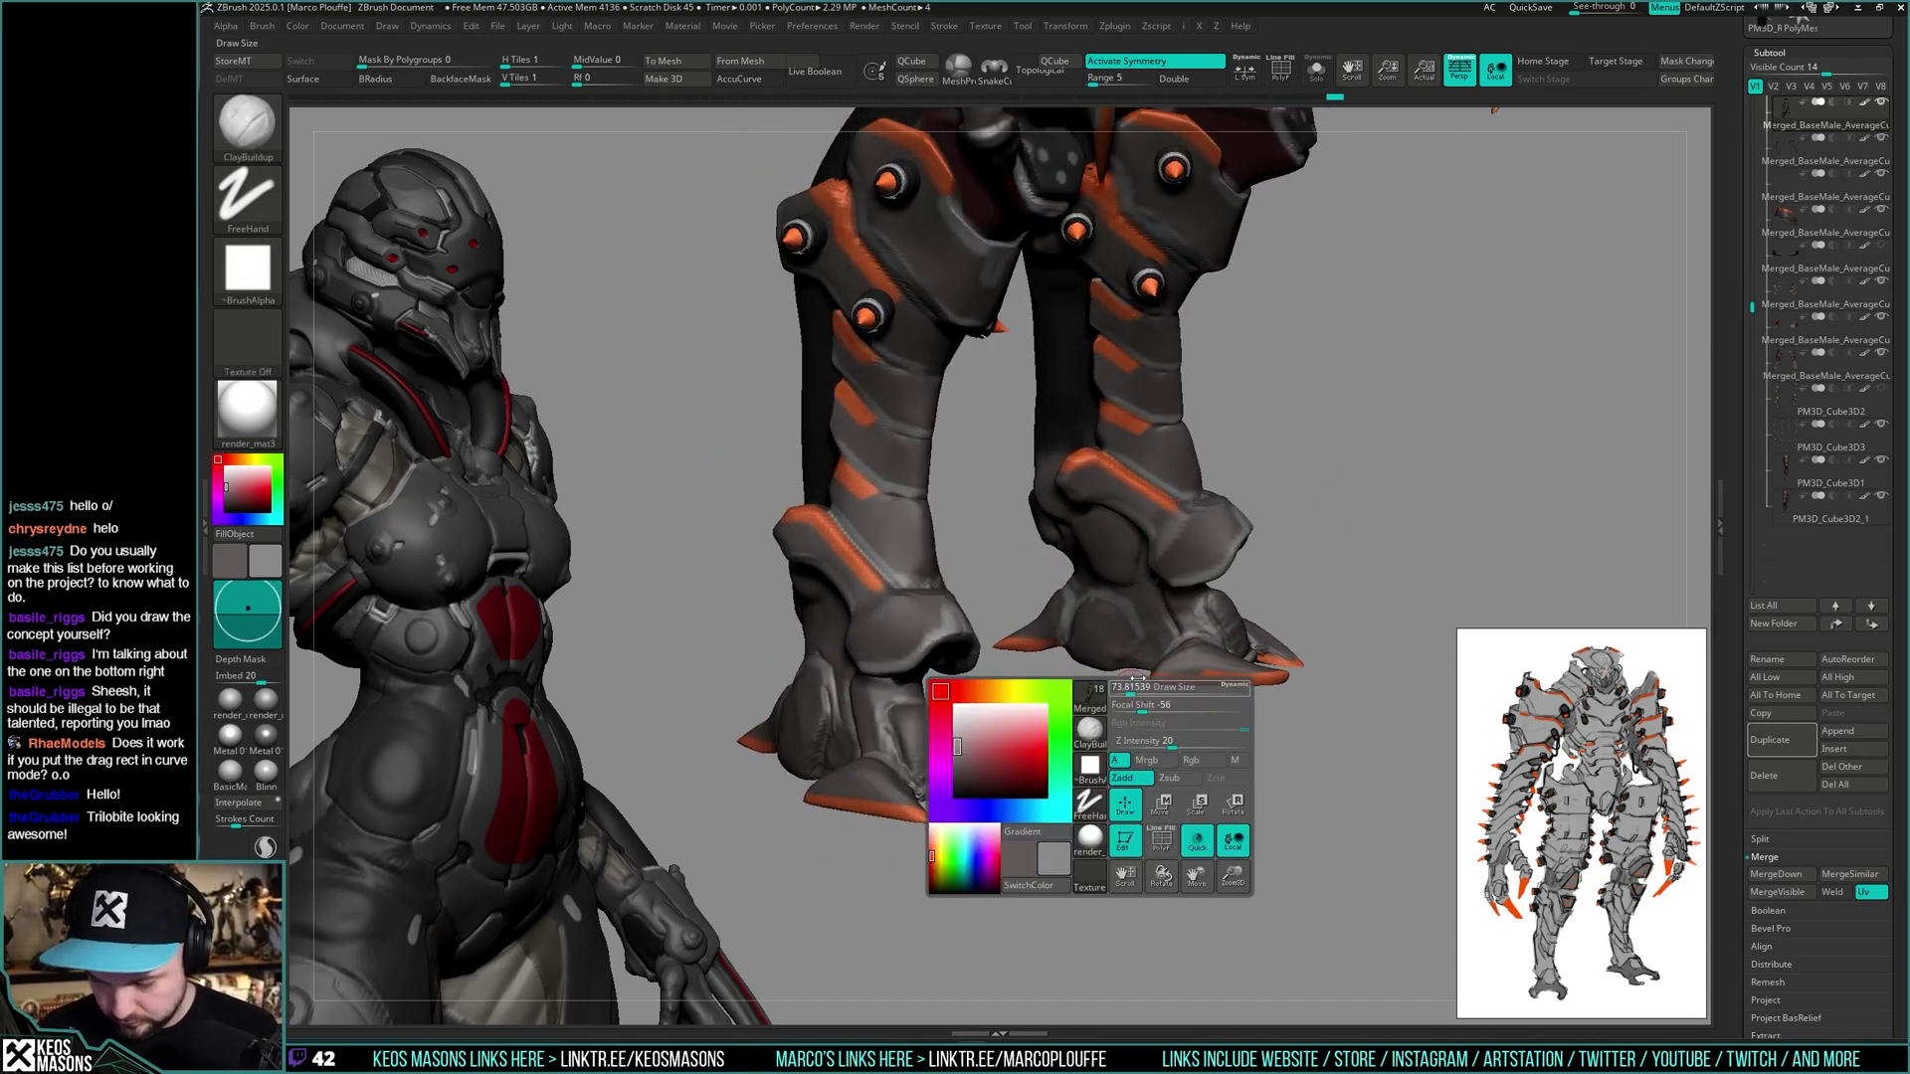
pyautogui.press('space')
pyautogui.click(1110, 548)
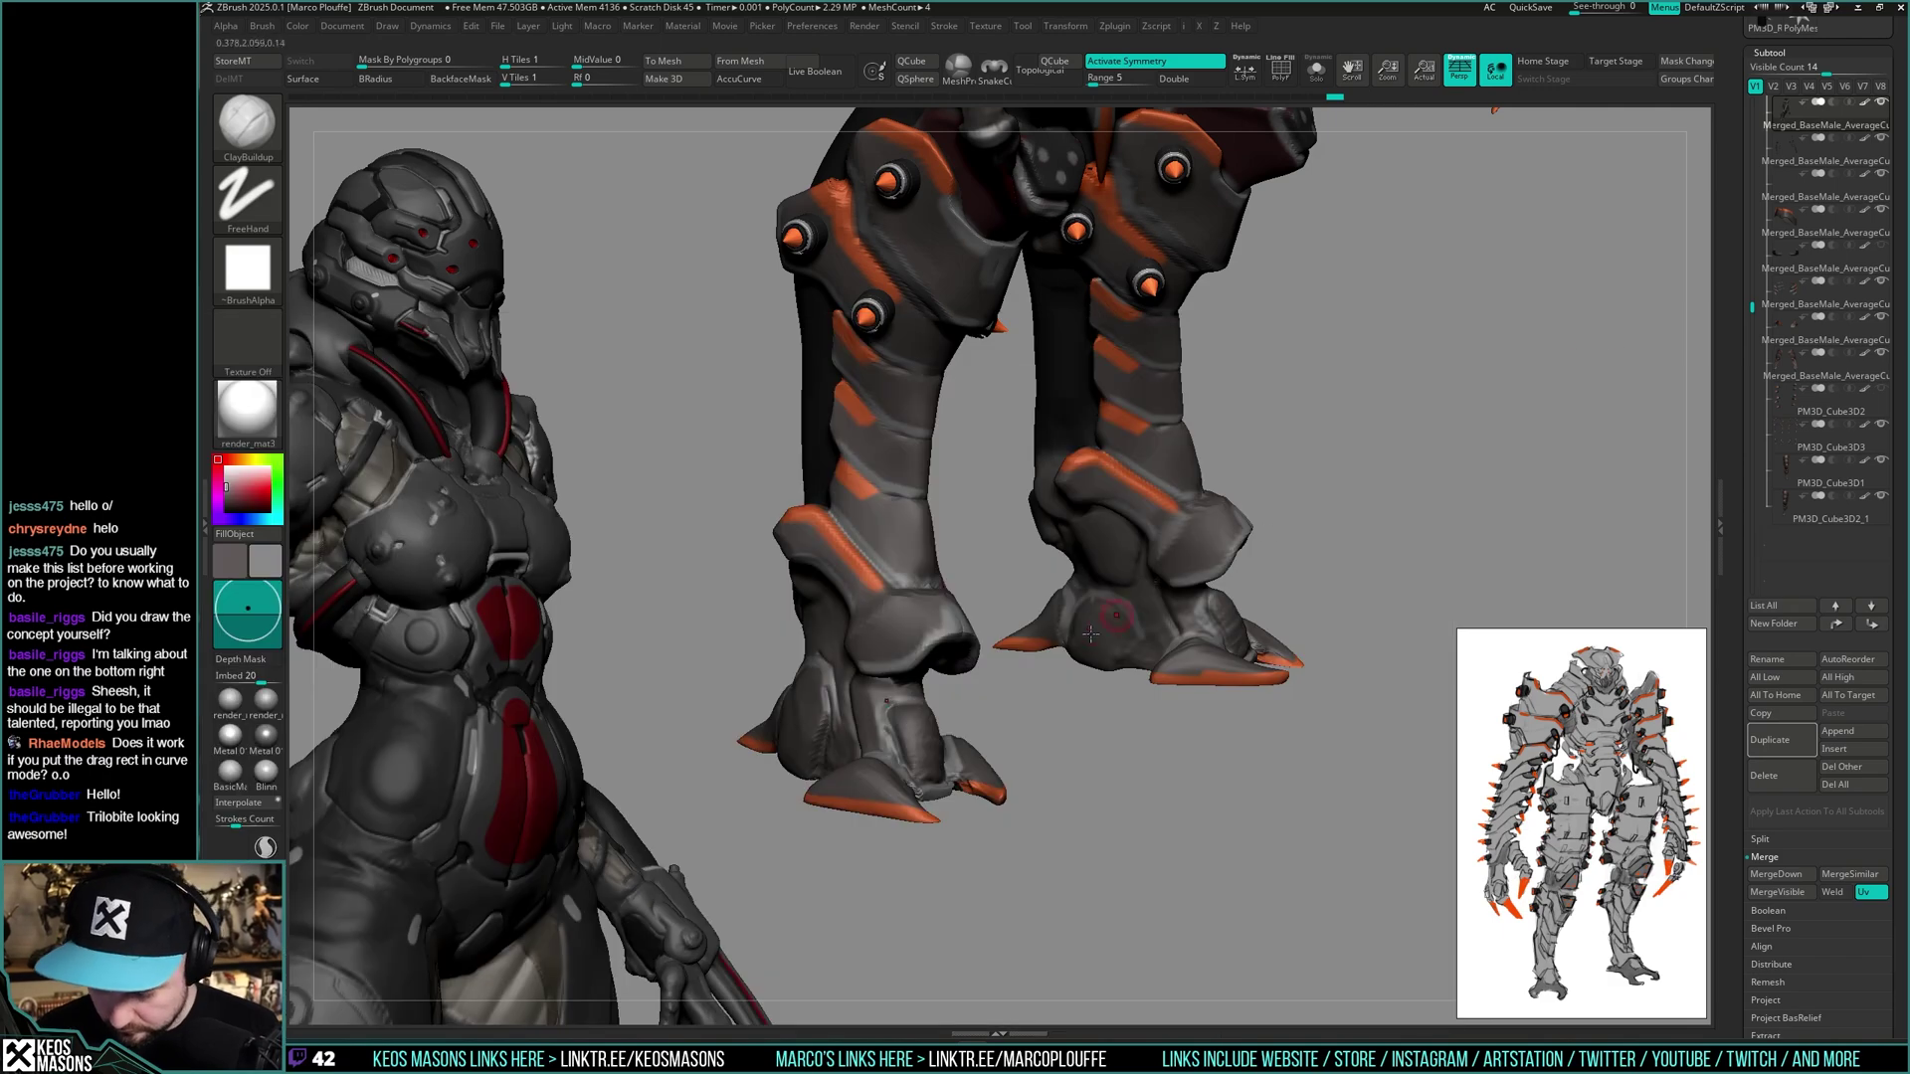
# - Load the TrimFront brush and flatten the soles of the feet from below
pyautogui.moveTo(1053, 577)
pyautogui.mouseDown(button='right')
pyautogui.moveTo(1082, 653)
pyautogui.moveTo(1025, 687)
pyautogui.moveTo(895, 676)
pyautogui.moveTo(1094, 716)
pyautogui.moveTo(1333, 716)
pyautogui.moveTo(1275, 679)
pyautogui.moveTo(1283, 588)
pyautogui.moveTo(1267, 655)
pyautogui.moveTo(1270, 609)
pyautogui.mouseUp(button='right')
pyautogui.rightClick(1270, 608)
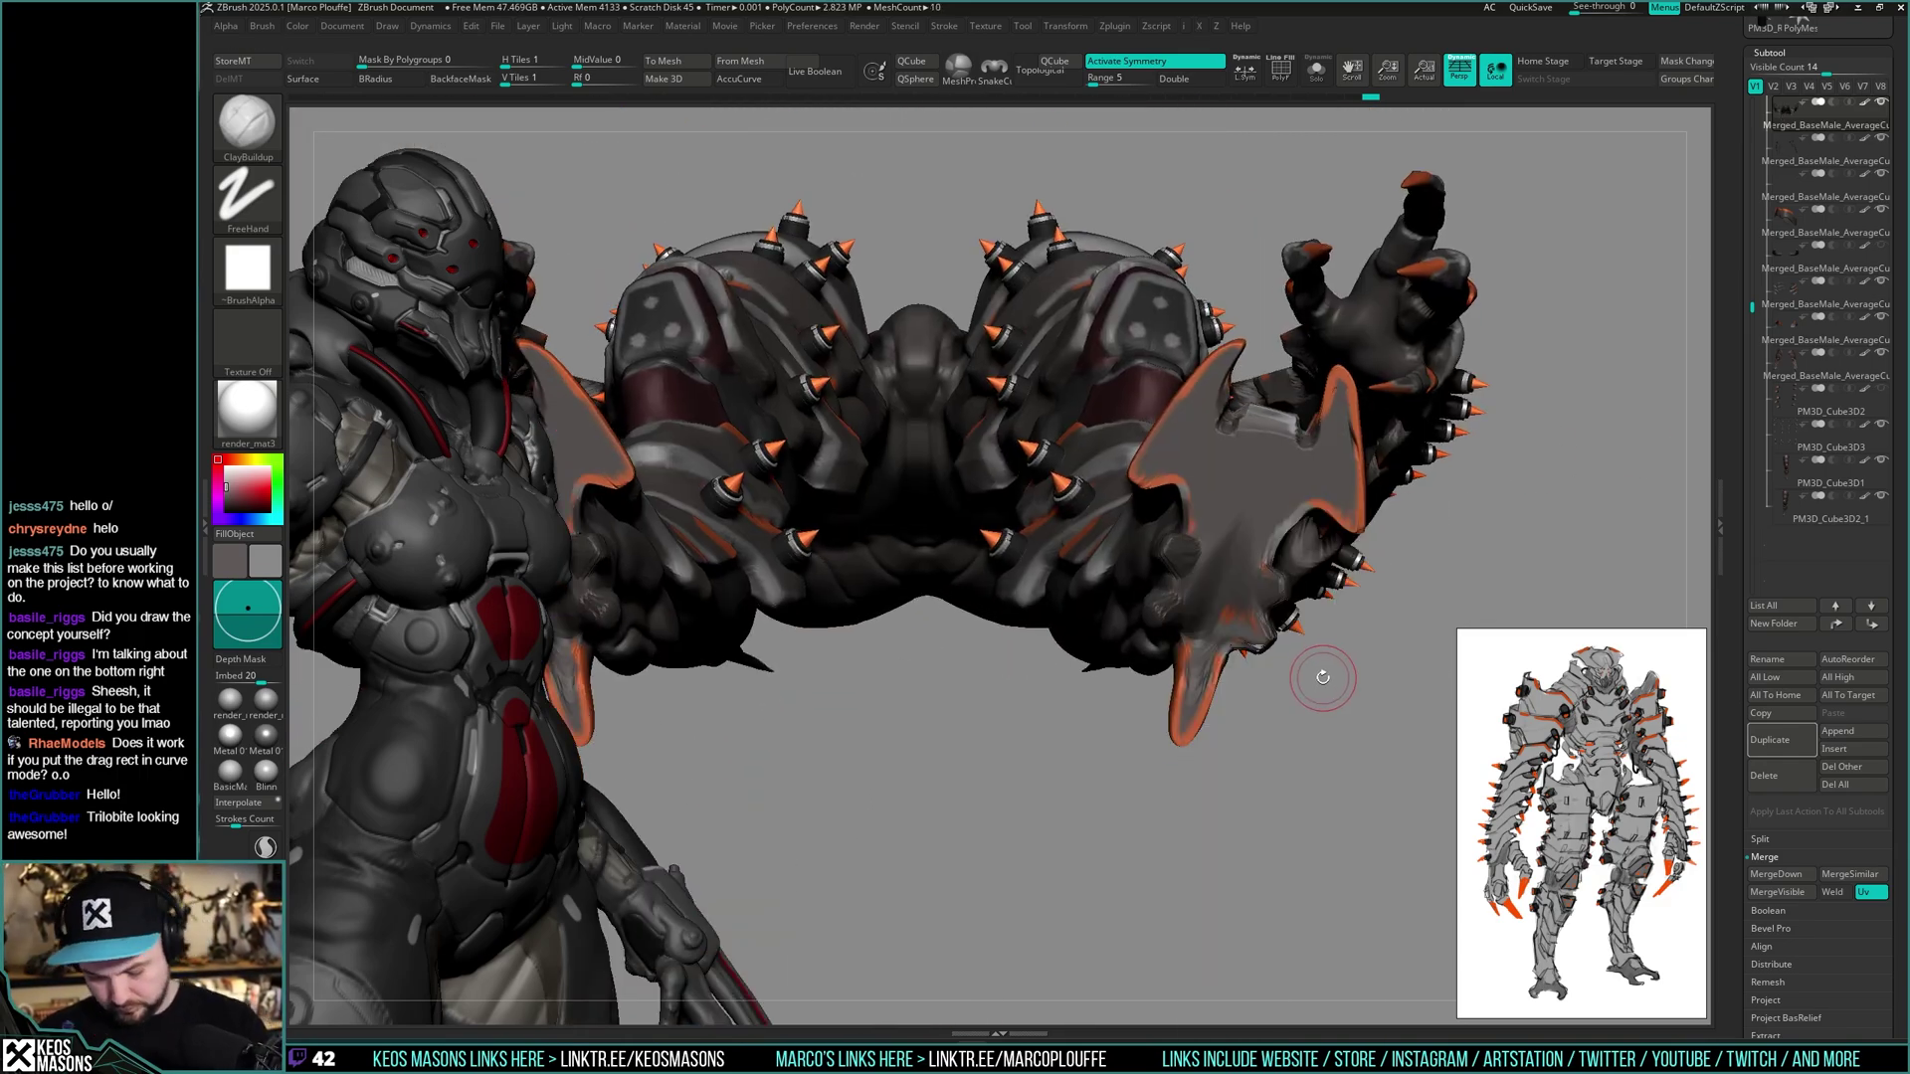
pyautogui.press('b')
pyautogui.press('t')
pyautogui.press('f')
pyautogui.moveTo(1182, 619); pyautogui.dragTo(1175, 542)
pyautogui.moveTo(1257, 575)
pyautogui.mouseDown()
pyautogui.moveTo(1259, 605)
pyautogui.moveTo(1278, 586)
pyautogui.mouseUp()
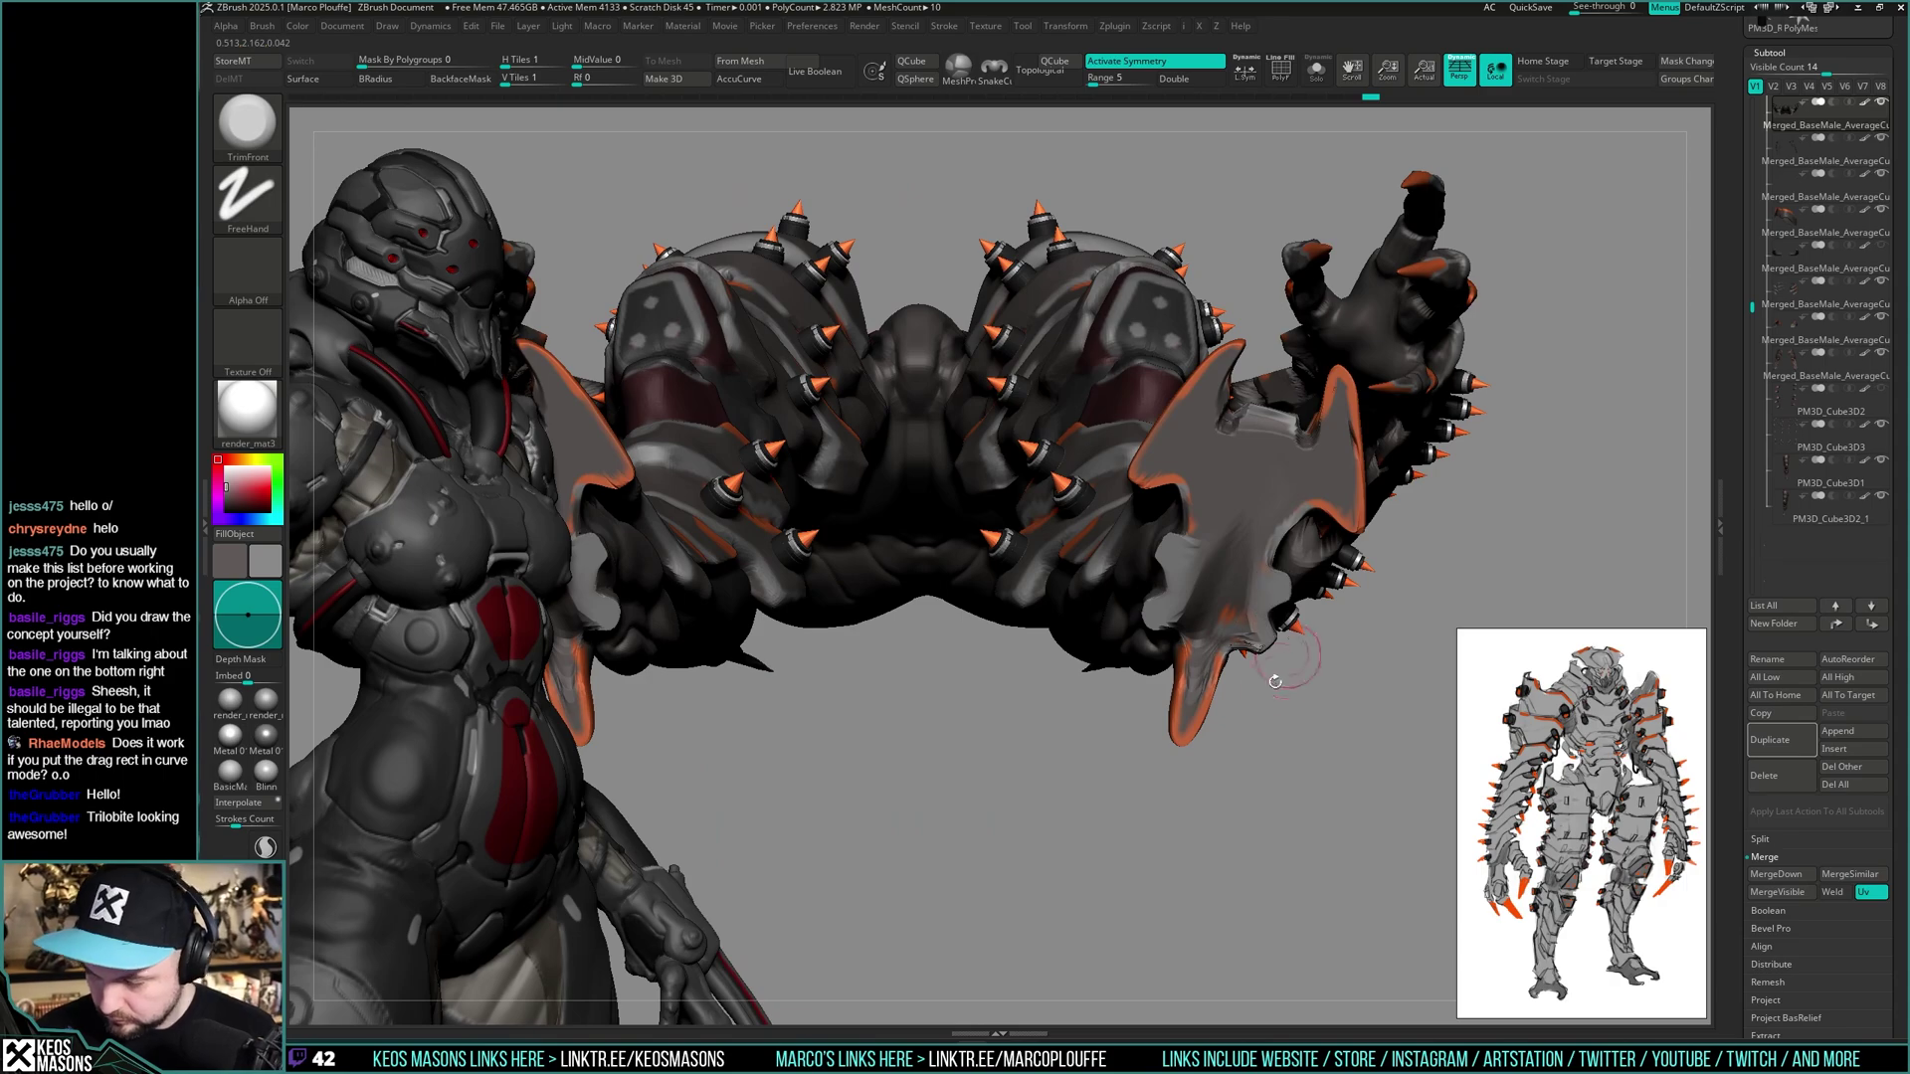
# - Trim the outer edges and rear part of the soles flat with the TrimFront brush, undoing one stray action
pyautogui.moveTo(1275, 681); pyautogui.dragTo(1358, 694, button='right')
pyautogui.rightClick(1358, 695)
pyautogui.moveTo(1438, 746)
pyautogui.mouseDown(button='right')
pyautogui.moveTo(1483, 781)
pyautogui.moveTo(1235, 681)
pyautogui.moveTo(1165, 579)
pyautogui.moveTo(1167, 502)
pyautogui.mouseUp(button='right')
pyautogui.moveTo(1211, 672); pyautogui.dragTo(1249, 581)
pyautogui.moveTo(1243, 591); pyautogui.dragTo(1202, 675)
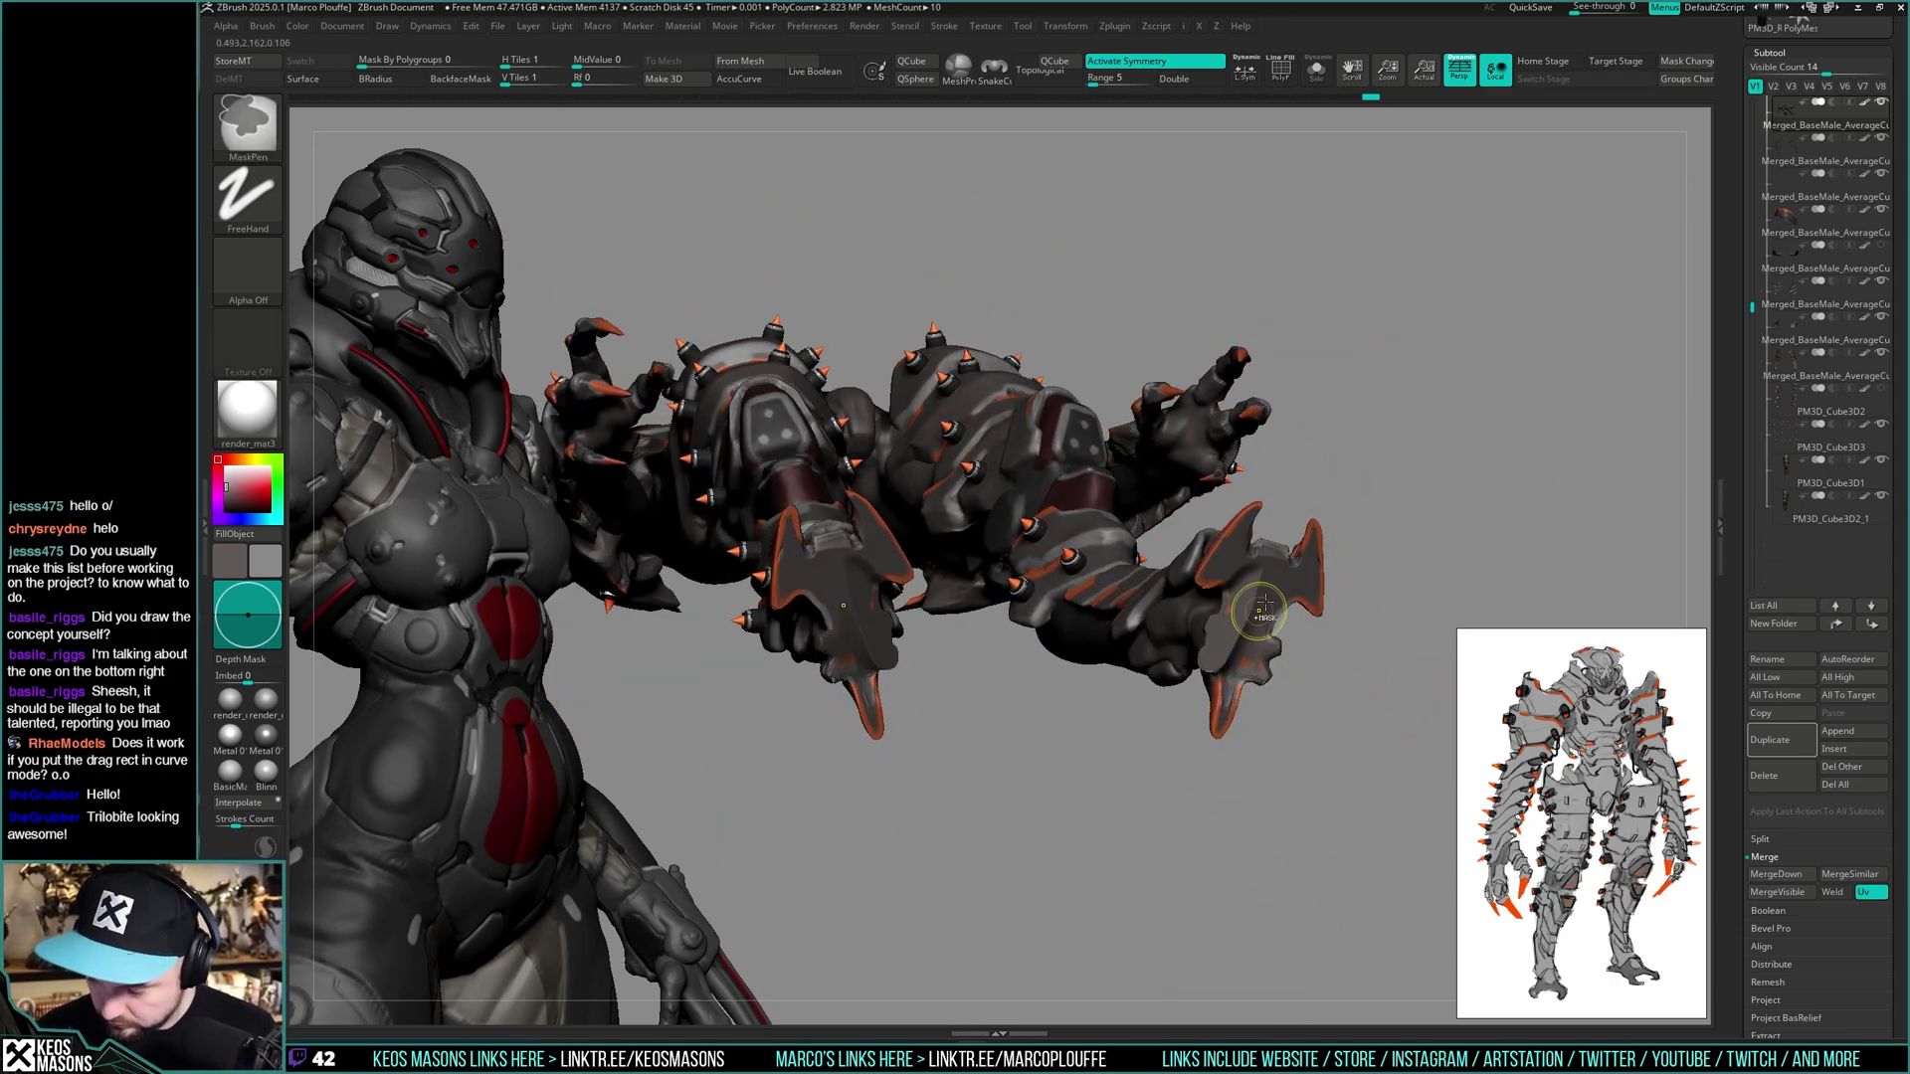
pyautogui.hotkey('ctrl', 'z')
pyautogui.moveTo(1265, 603)
pyautogui.mouseDown(button='right')
pyautogui.moveTo(1283, 667)
pyautogui.moveTo(1233, 716)
pyautogui.mouseUp(button='right')
pyautogui.moveTo(1212, 726)
pyautogui.mouseDown()
pyautogui.moveTo(1197, 768)
pyautogui.moveTo(1266, 770)
pyautogui.mouseUp()
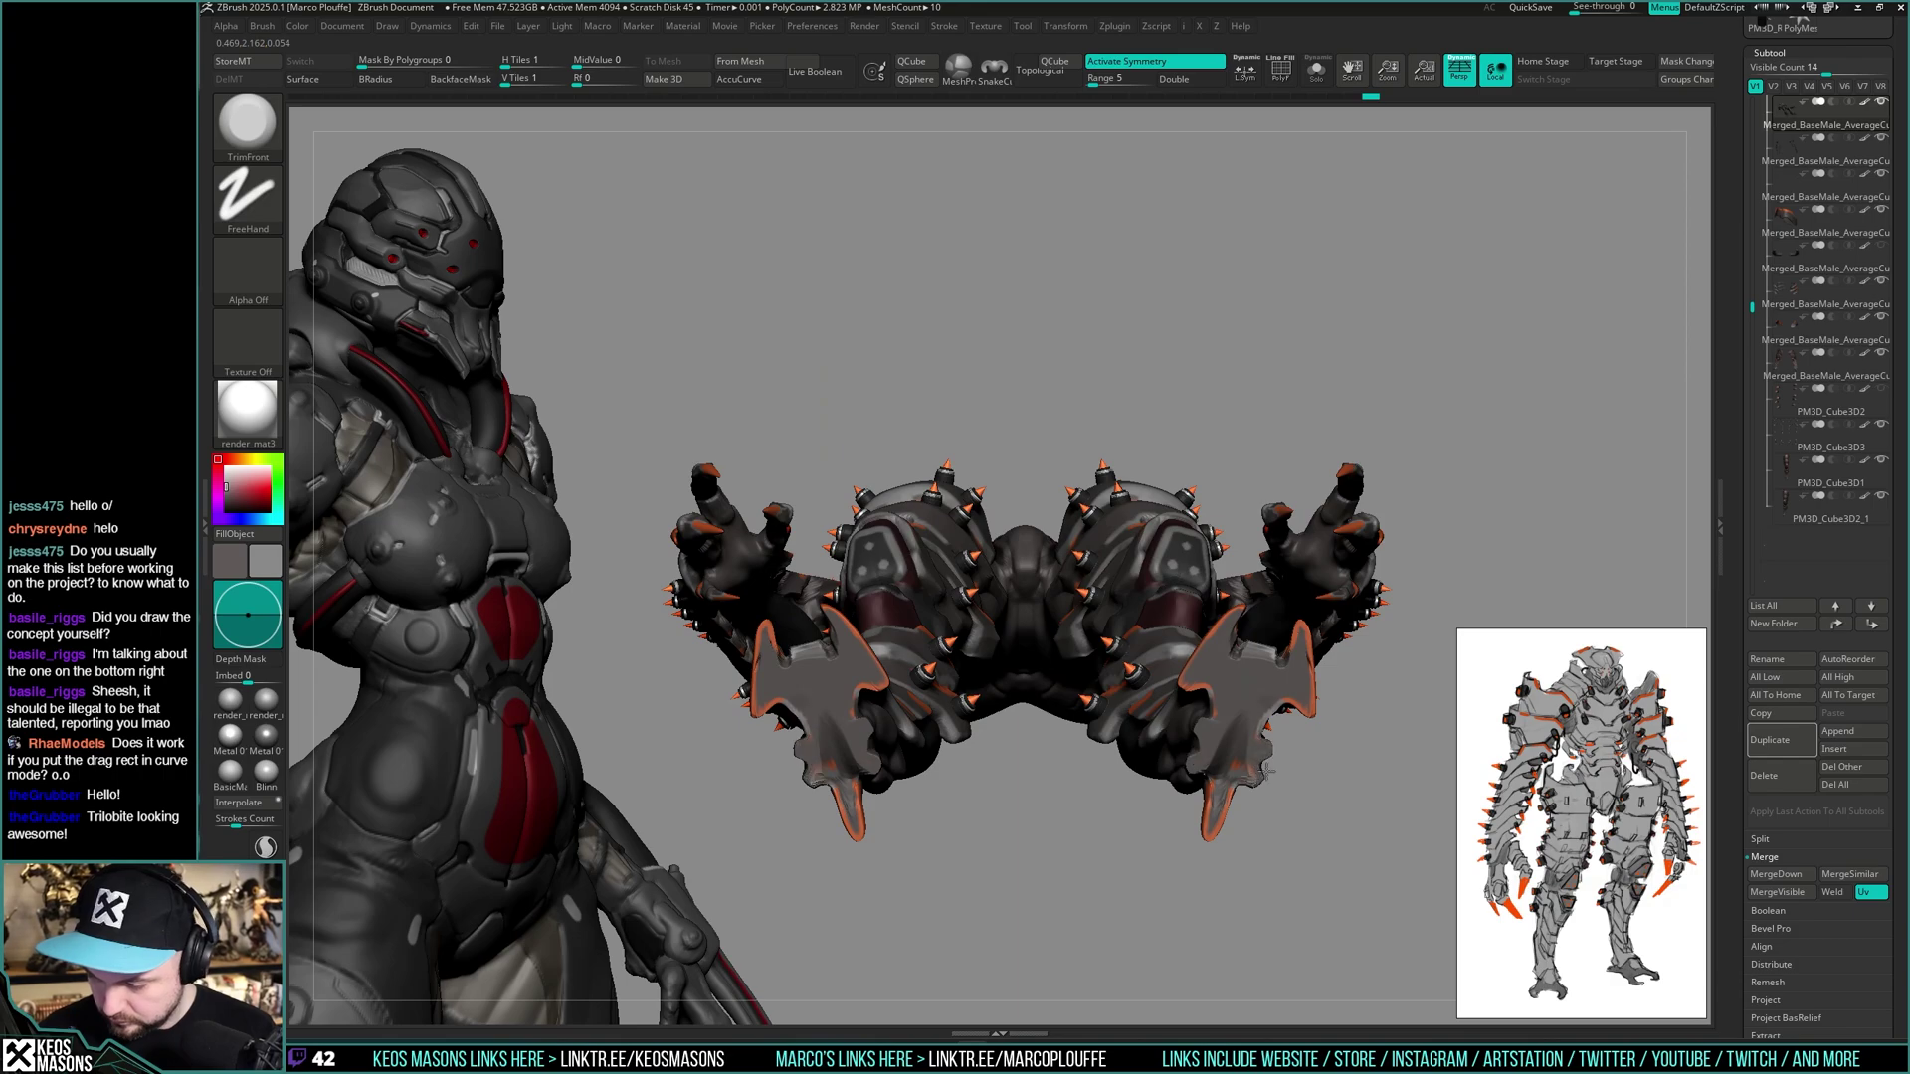
# - Load the ClayBuildup brush and bring the whole creature into view from the front
pyautogui.moveTo(1266, 769)
pyautogui.mouseDown(button='right')
pyautogui.moveTo(1278, 846)
pyautogui.moveTo(1304, 684)
pyautogui.moveTo(1303, 793)
pyautogui.mouseUp(button='right')
pyautogui.press('space')
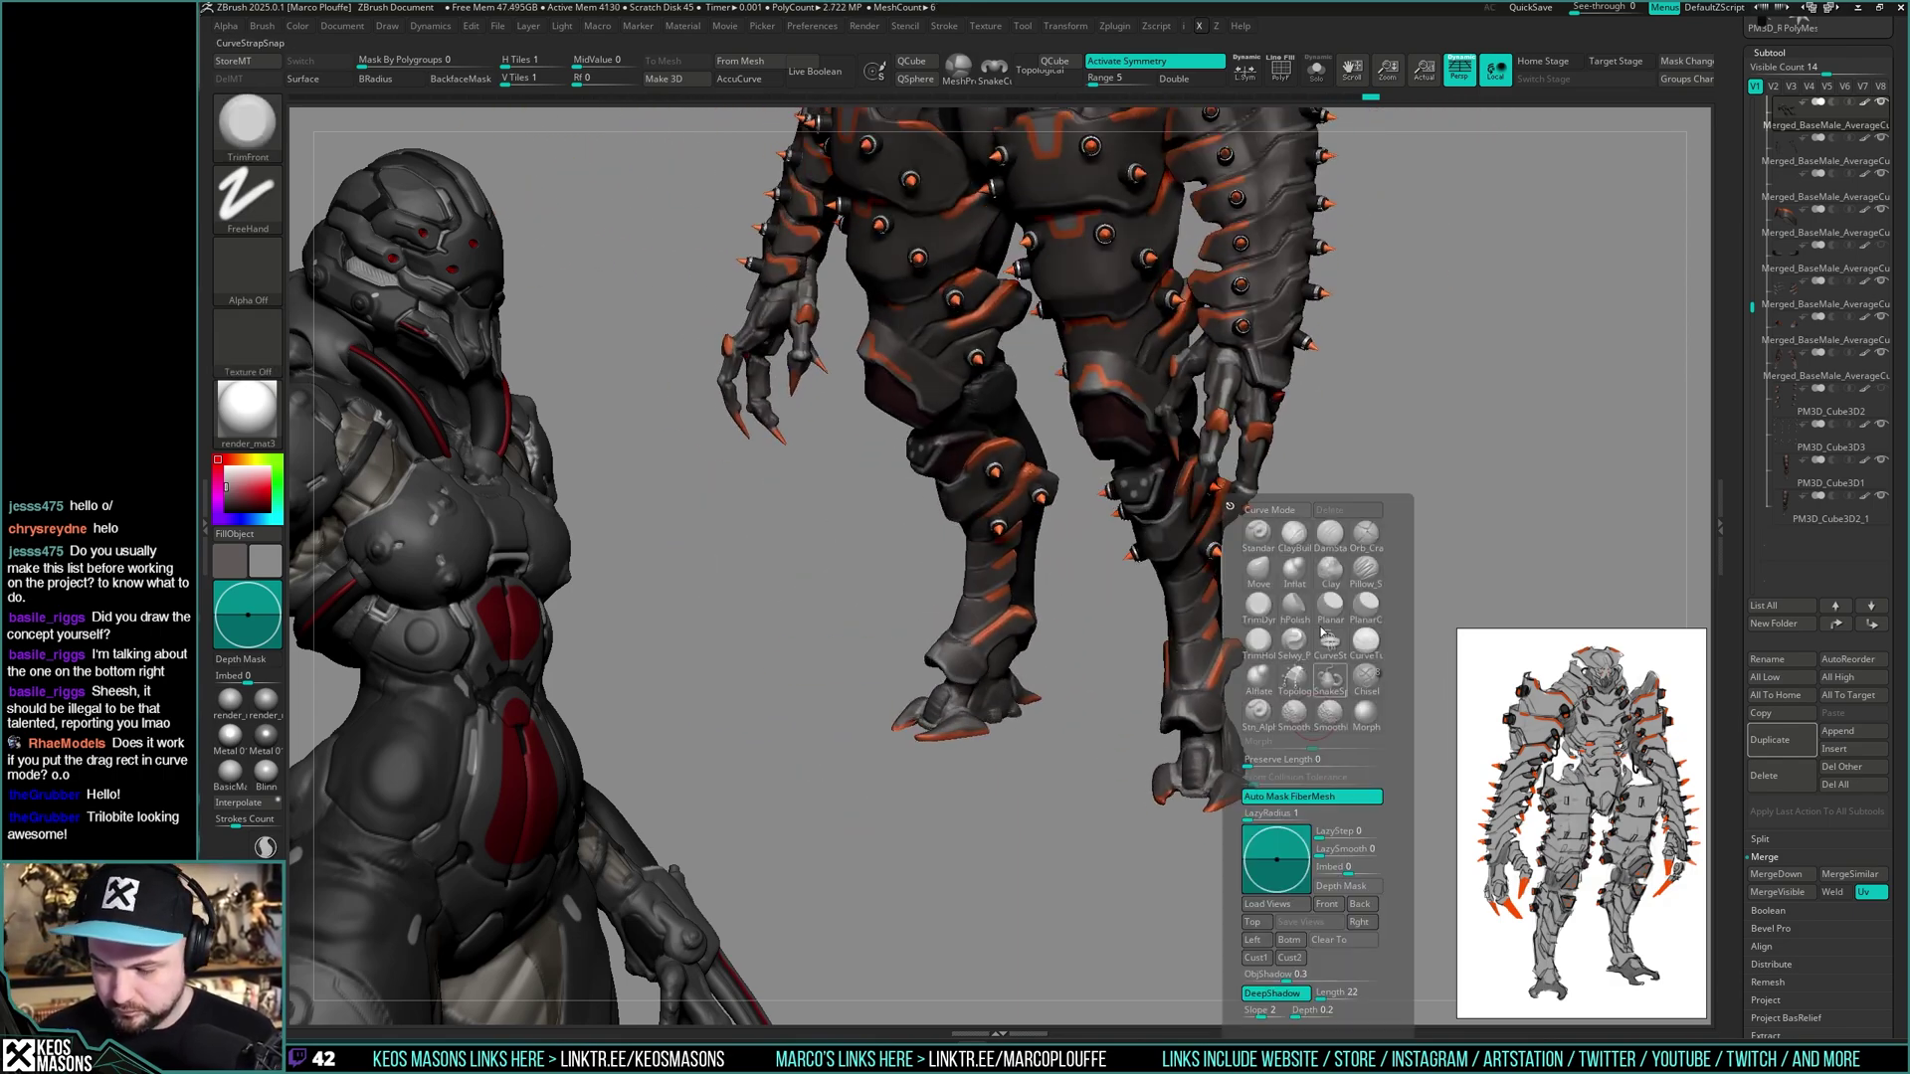
pyautogui.click(1294, 533)
pyautogui.moveTo(1294, 533)
pyautogui.mouseDown(button='right')
pyautogui.moveTo(1348, 622)
pyautogui.moveTo(1332, 620)
pyautogui.mouseUp(button='right')
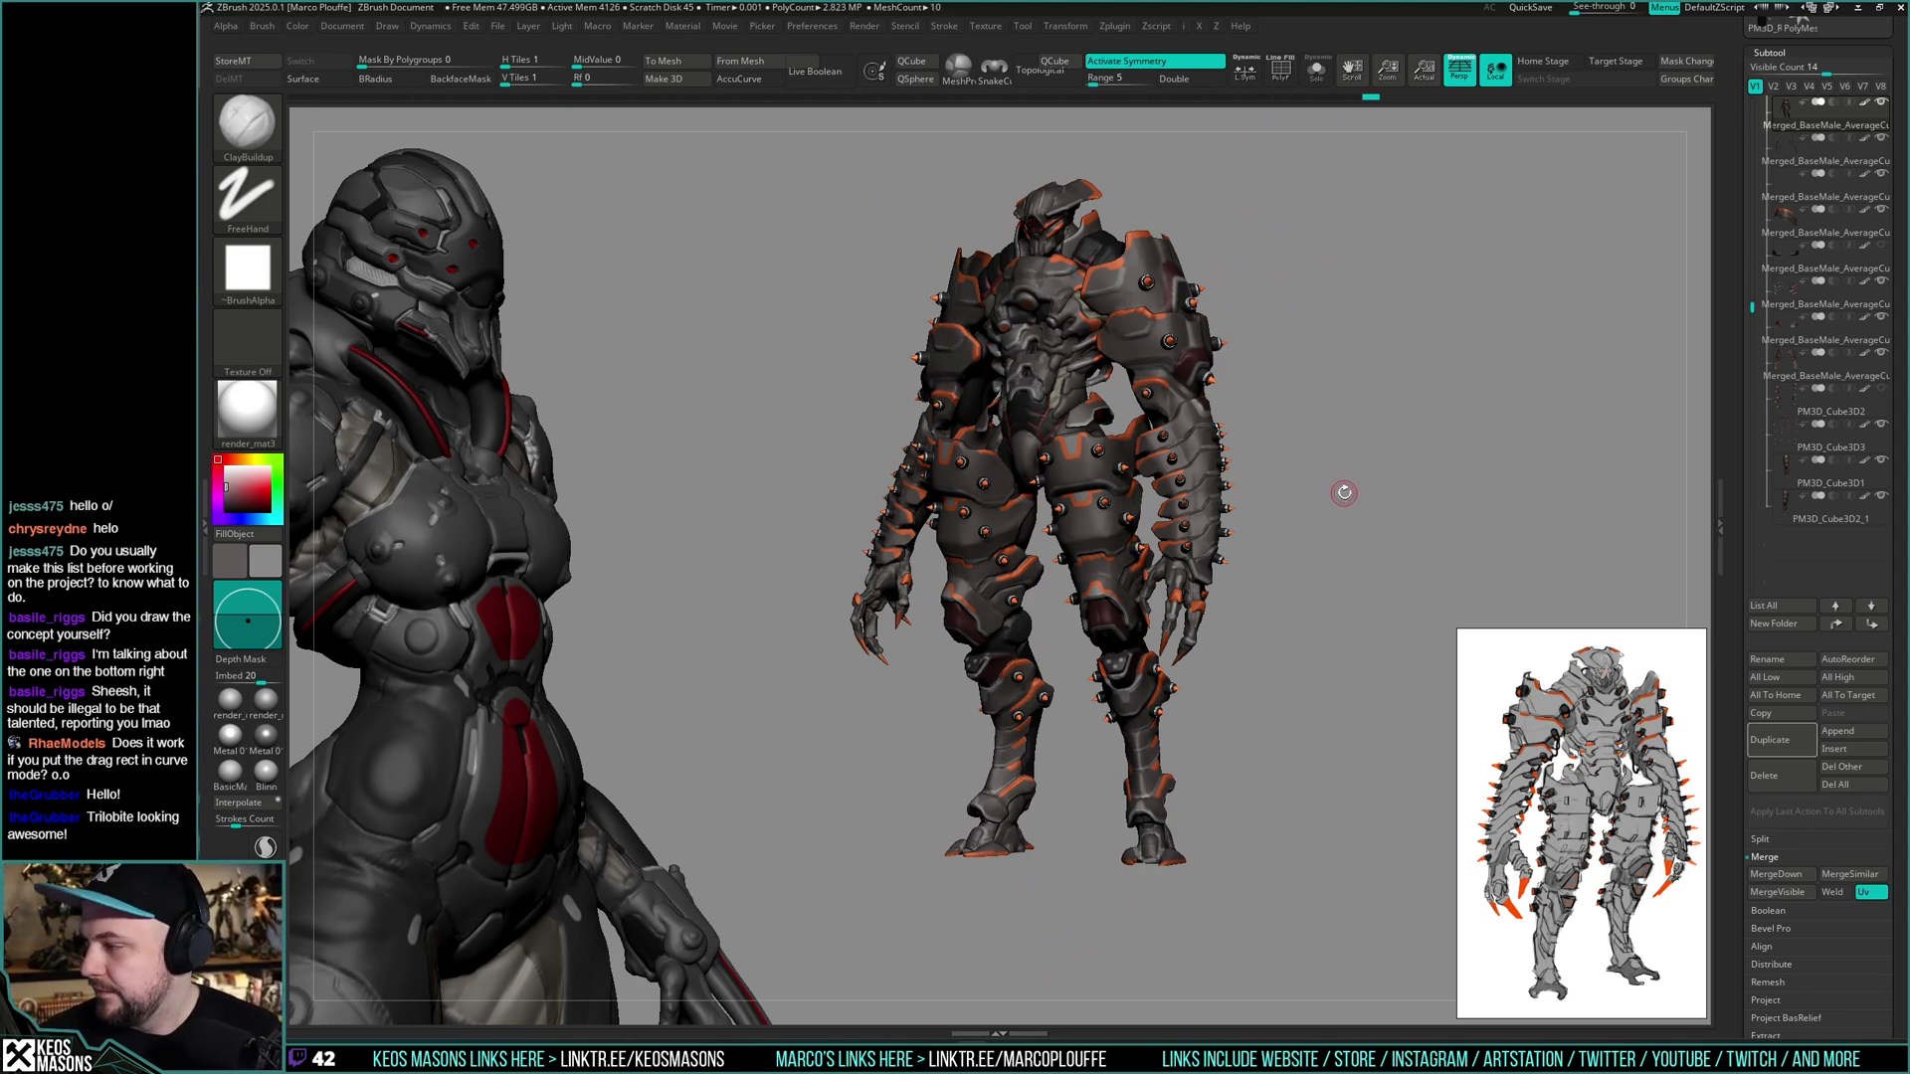
pyautogui.moveTo(1823, 506)
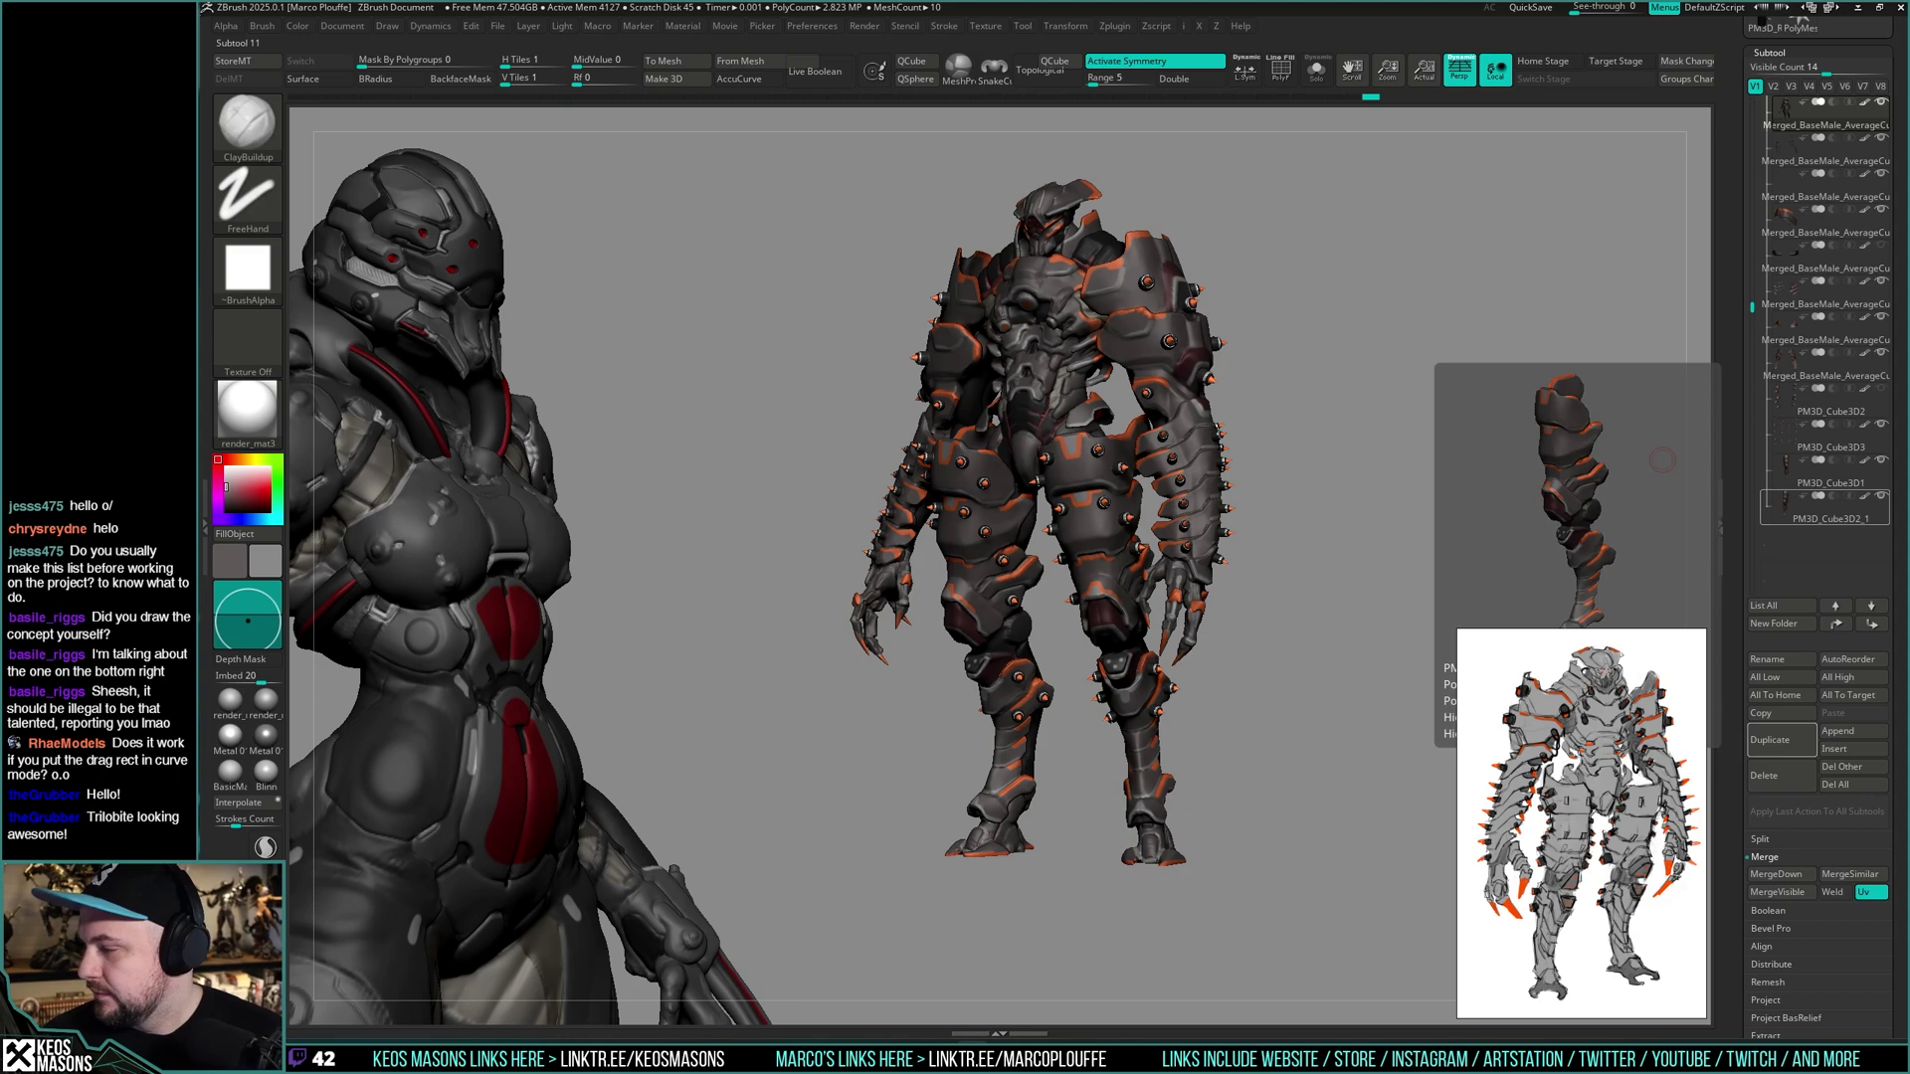
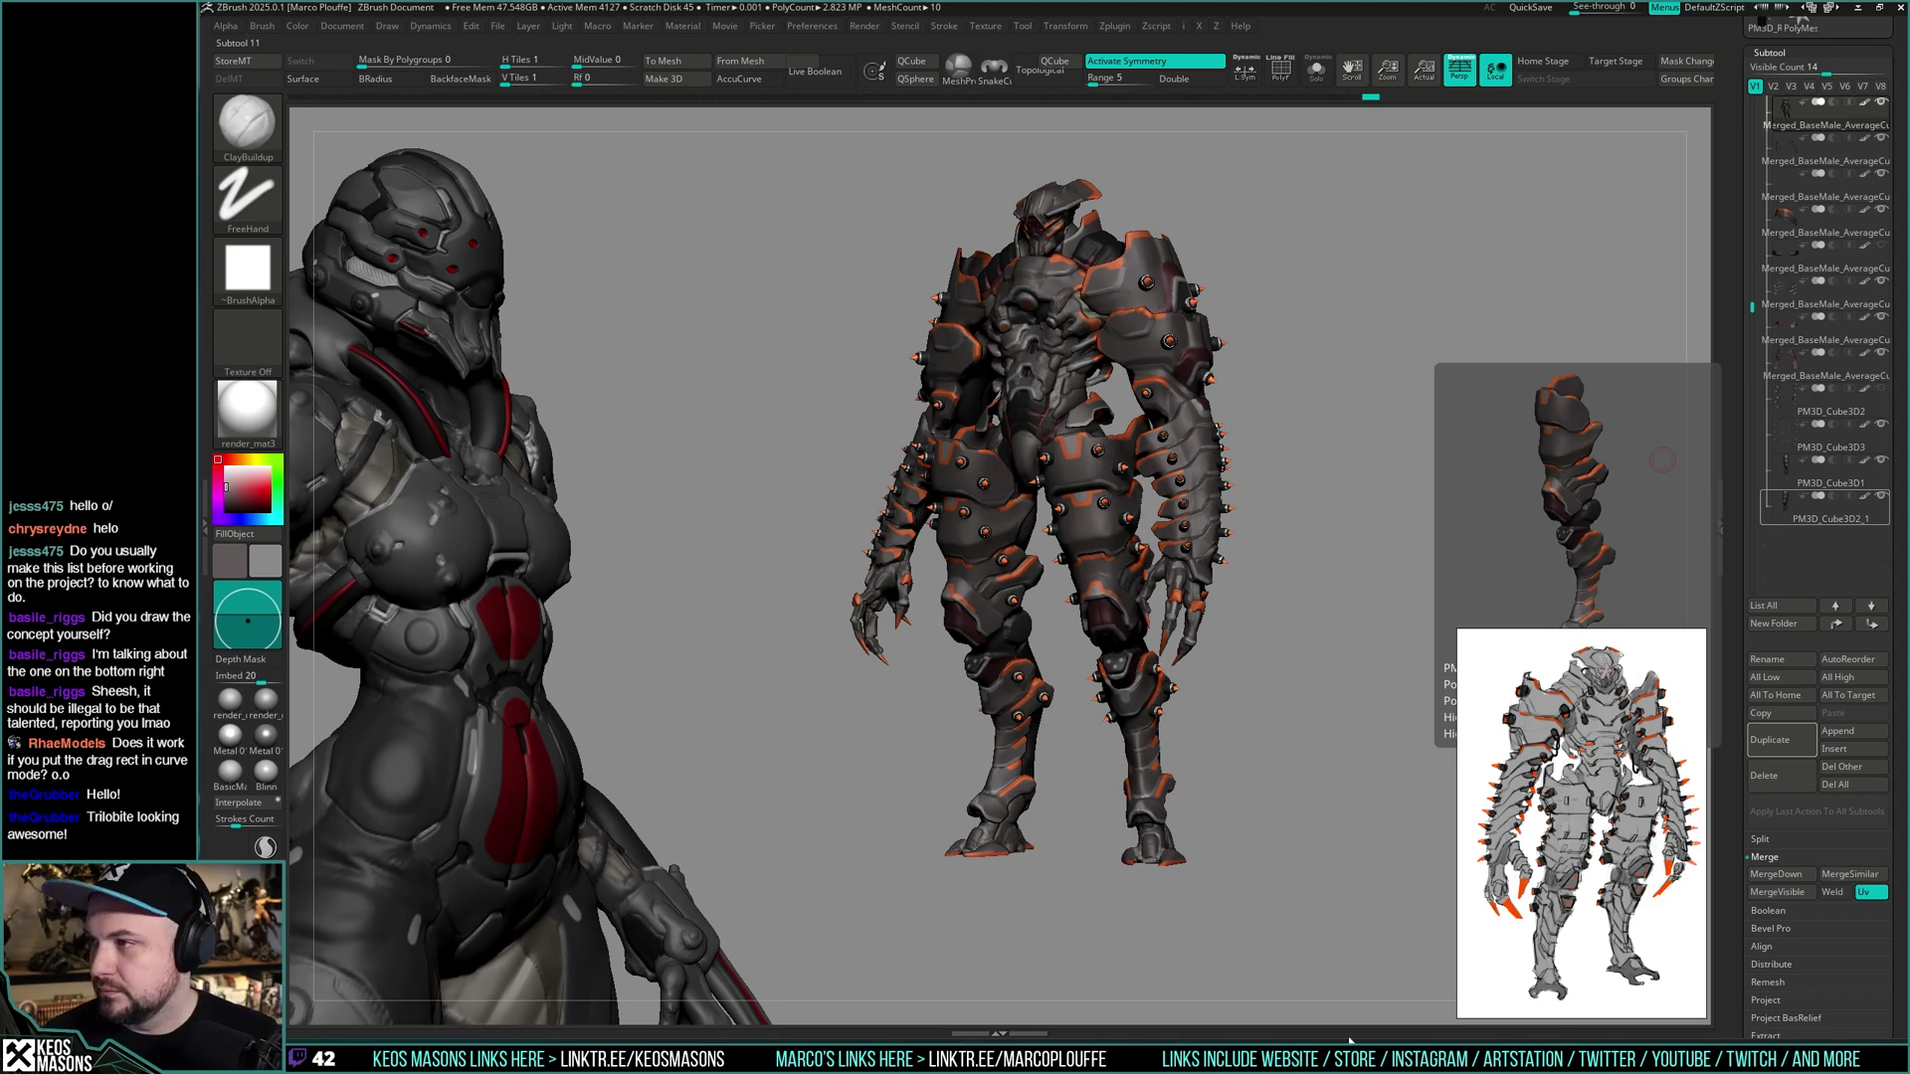
# - Save the tool over the existing trilo_06.ztl file
pyautogui.moveTo(1287, 488); pyautogui.dragTo(1297, 426)
pyautogui.moveTo(1129, 686); pyautogui.dragTo(1165, 572)
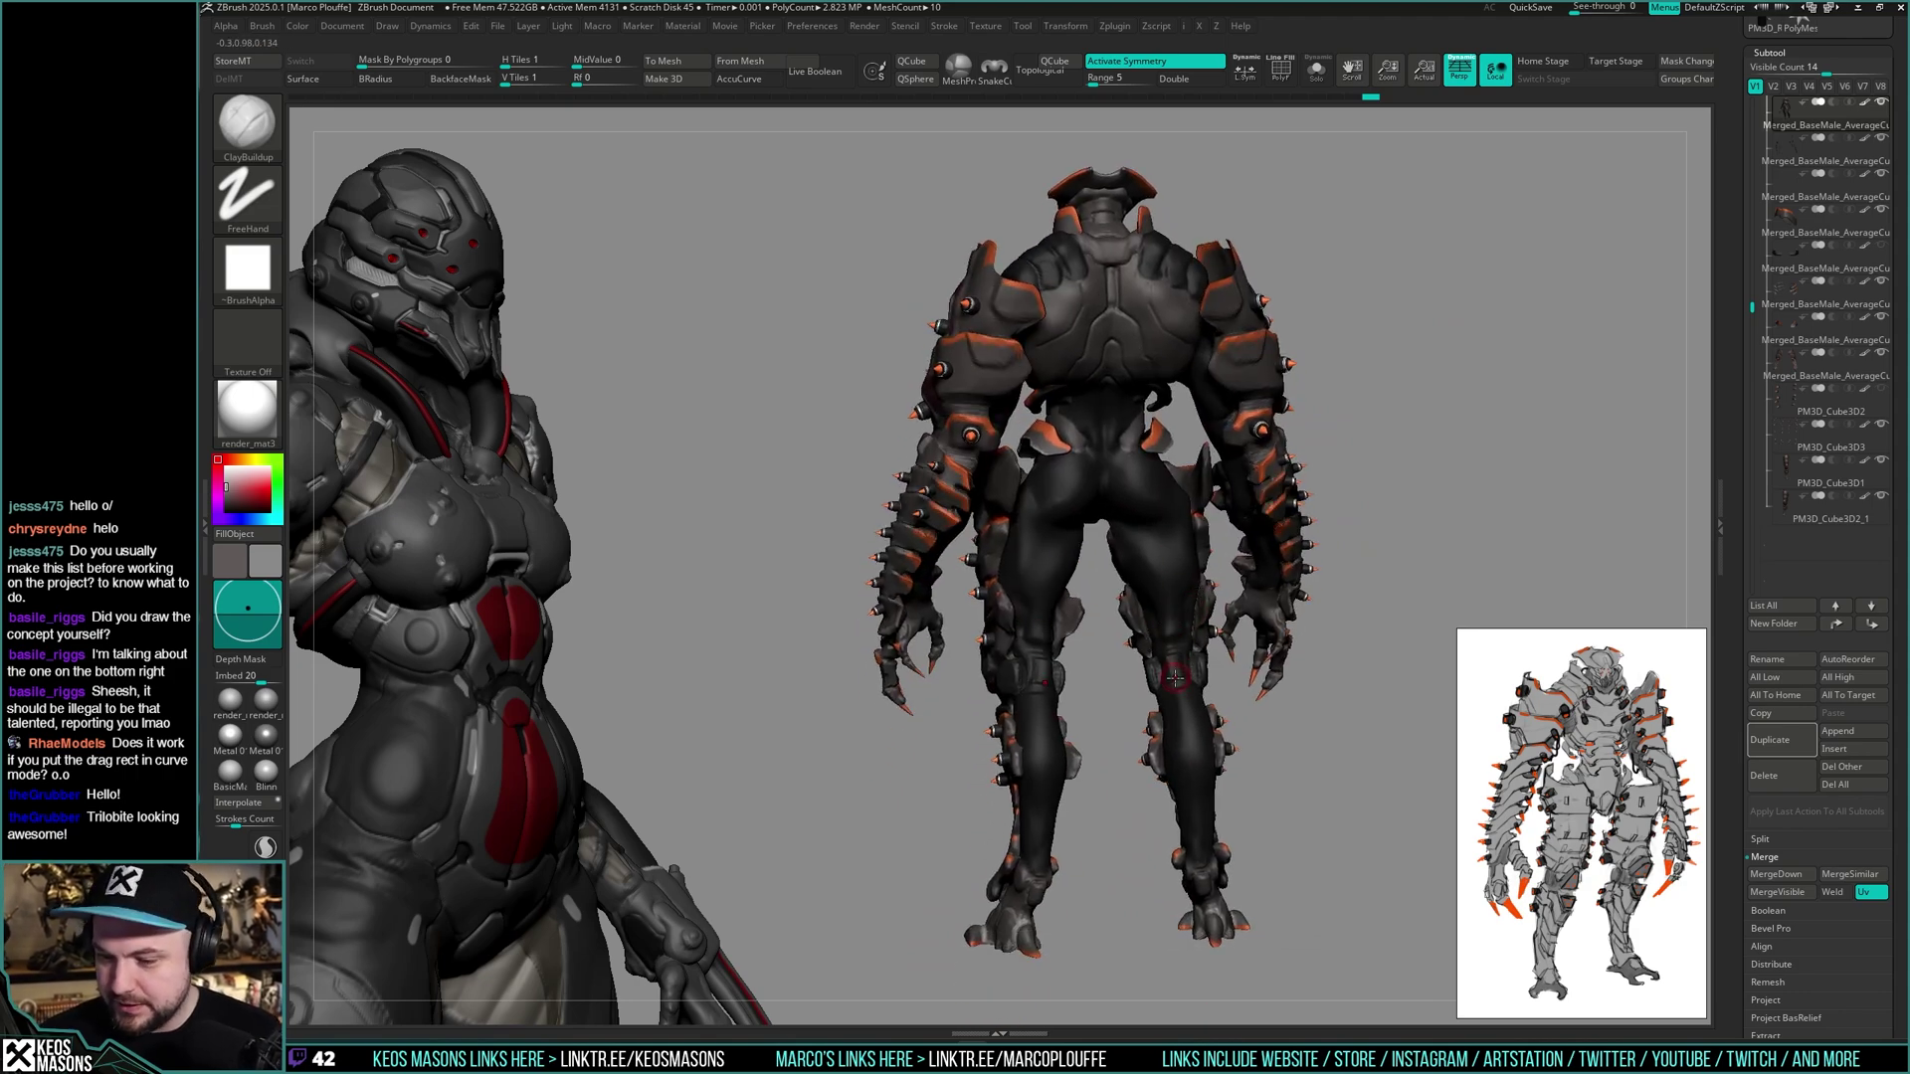
pyautogui.moveTo(1176, 677)
pyautogui.mouseDown()
pyautogui.moveTo(1141, 634)
pyautogui.moveTo(1157, 670)
pyautogui.mouseUp()
pyautogui.hotkey('ctrl', 'shift')
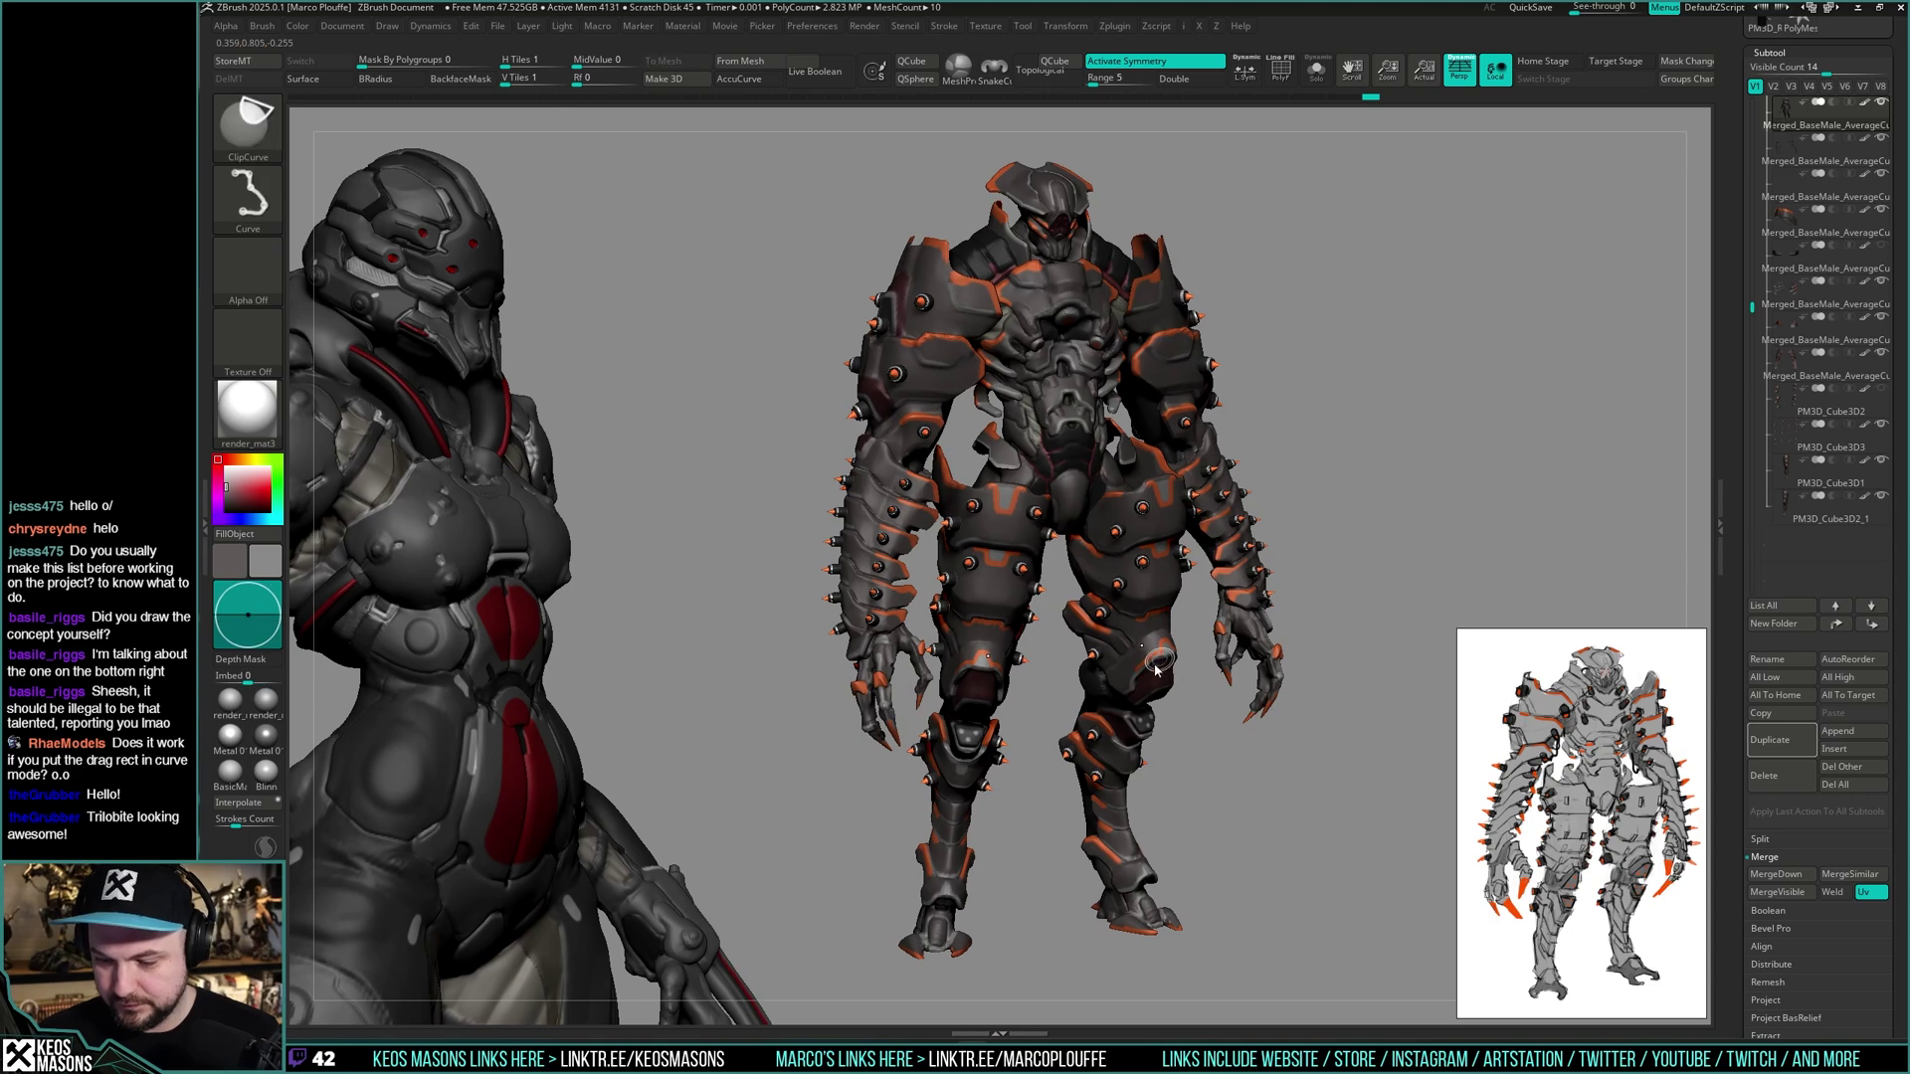
pyautogui.hotkey('ctrl', 's')
pyautogui.press('Return')
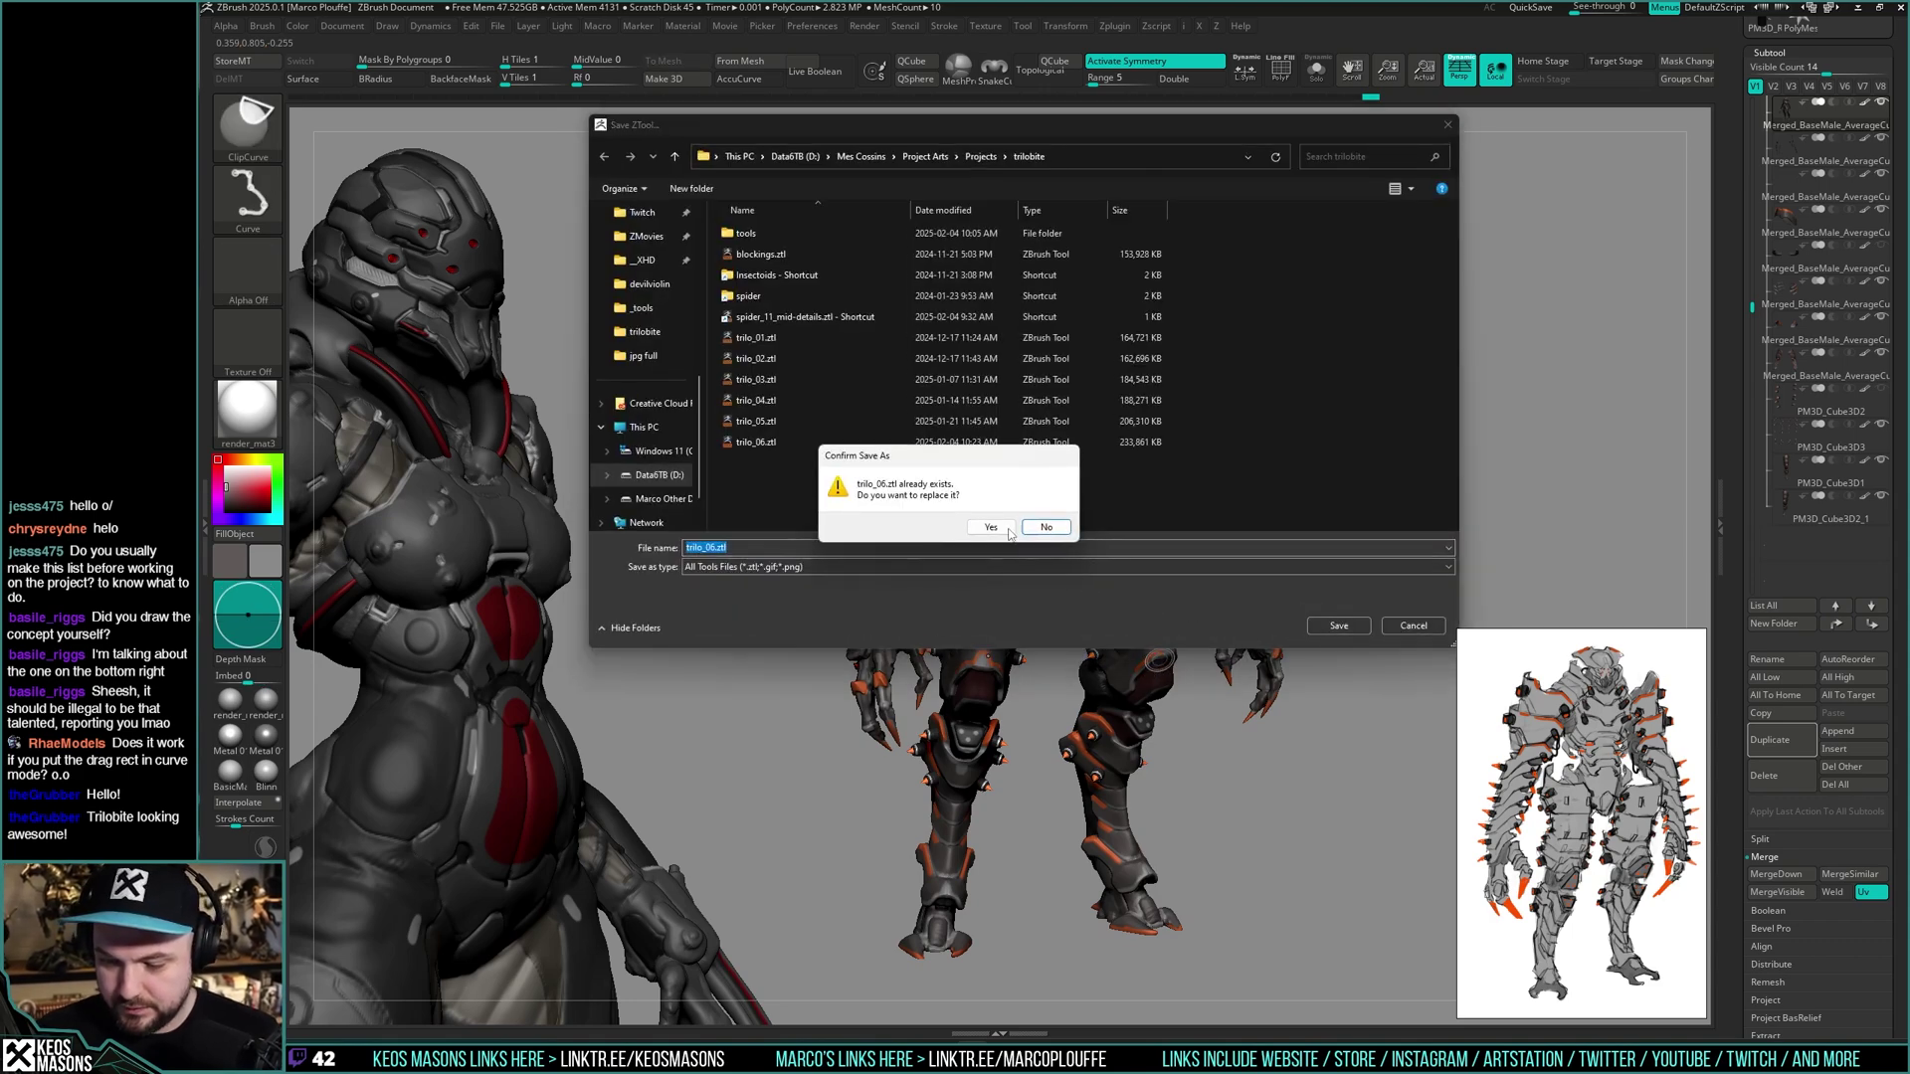
pyautogui.click(1024, 522)
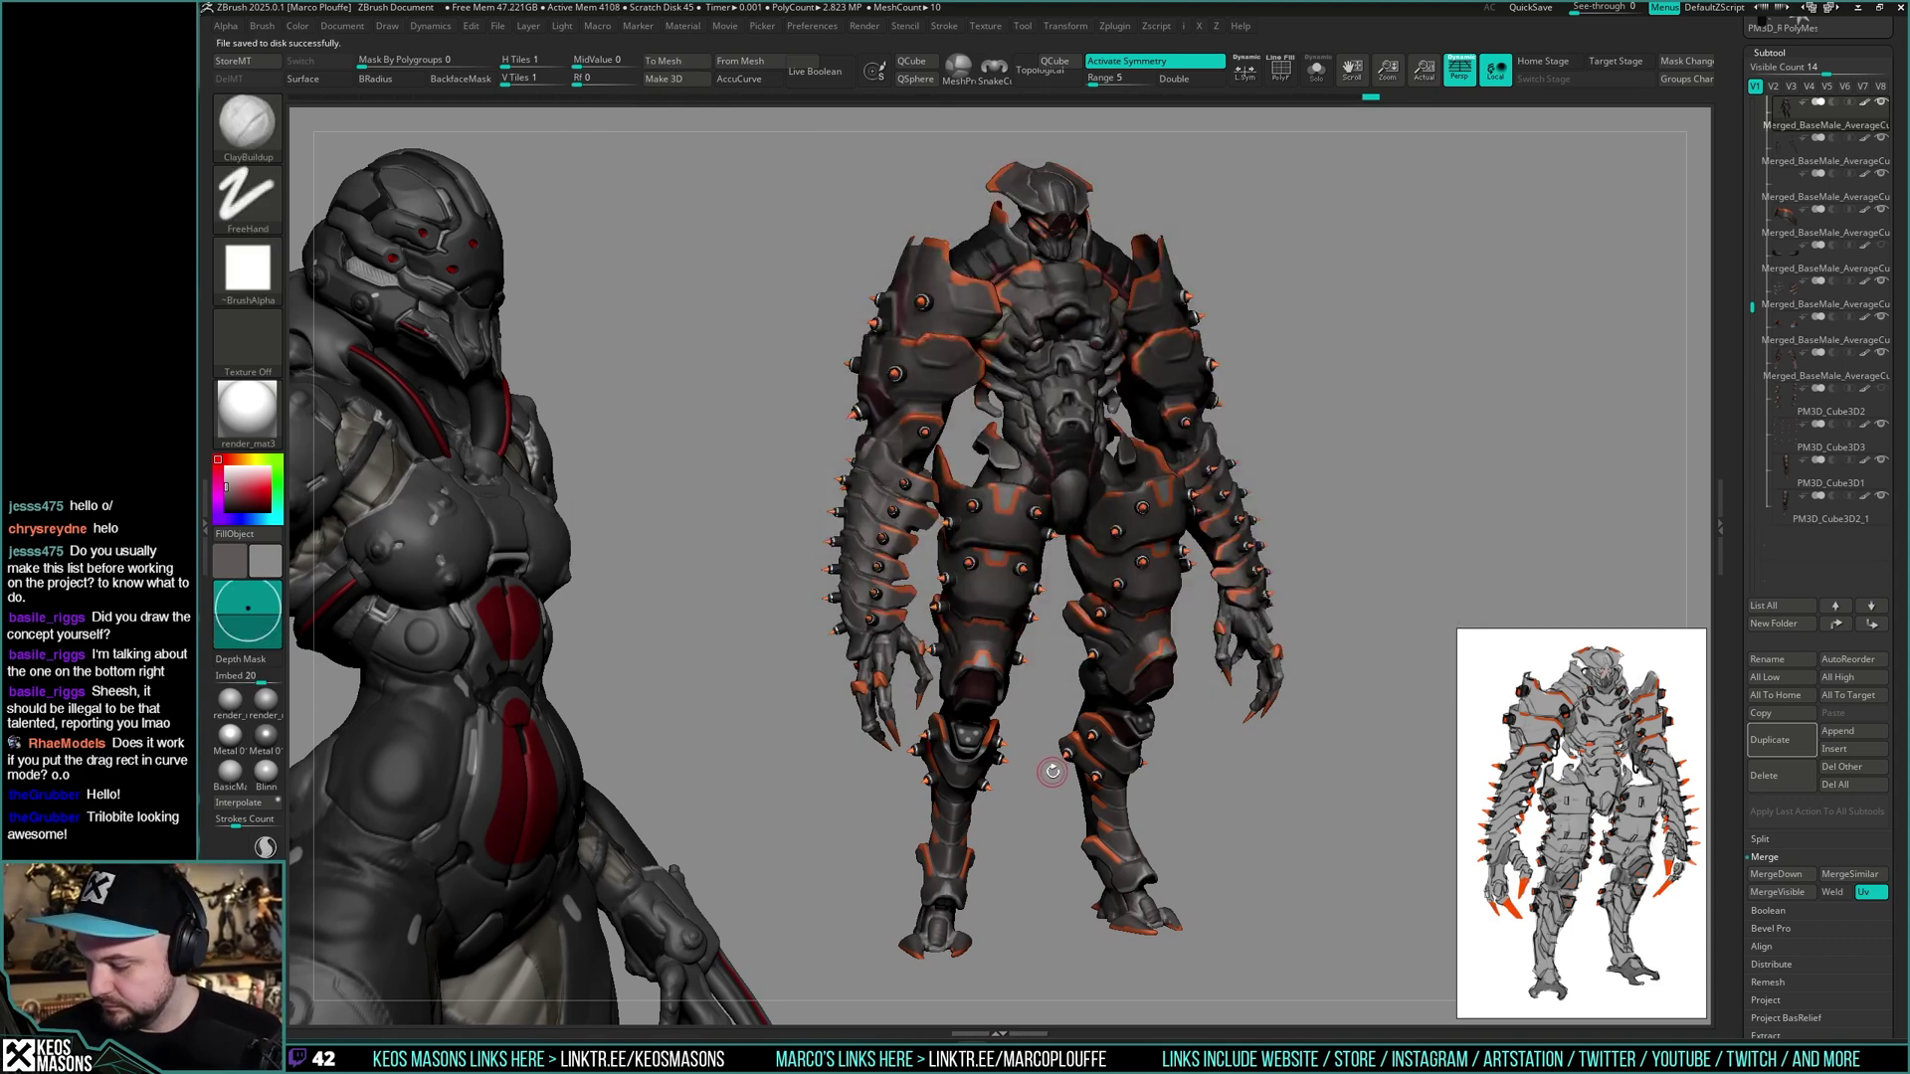
# - Isolate the active subtool and step through the creature's body, neck pieces and arm spikes, ending on the arm spikes
pyautogui.moveTo(1067, 764); pyautogui.dragTo(1173, 622)
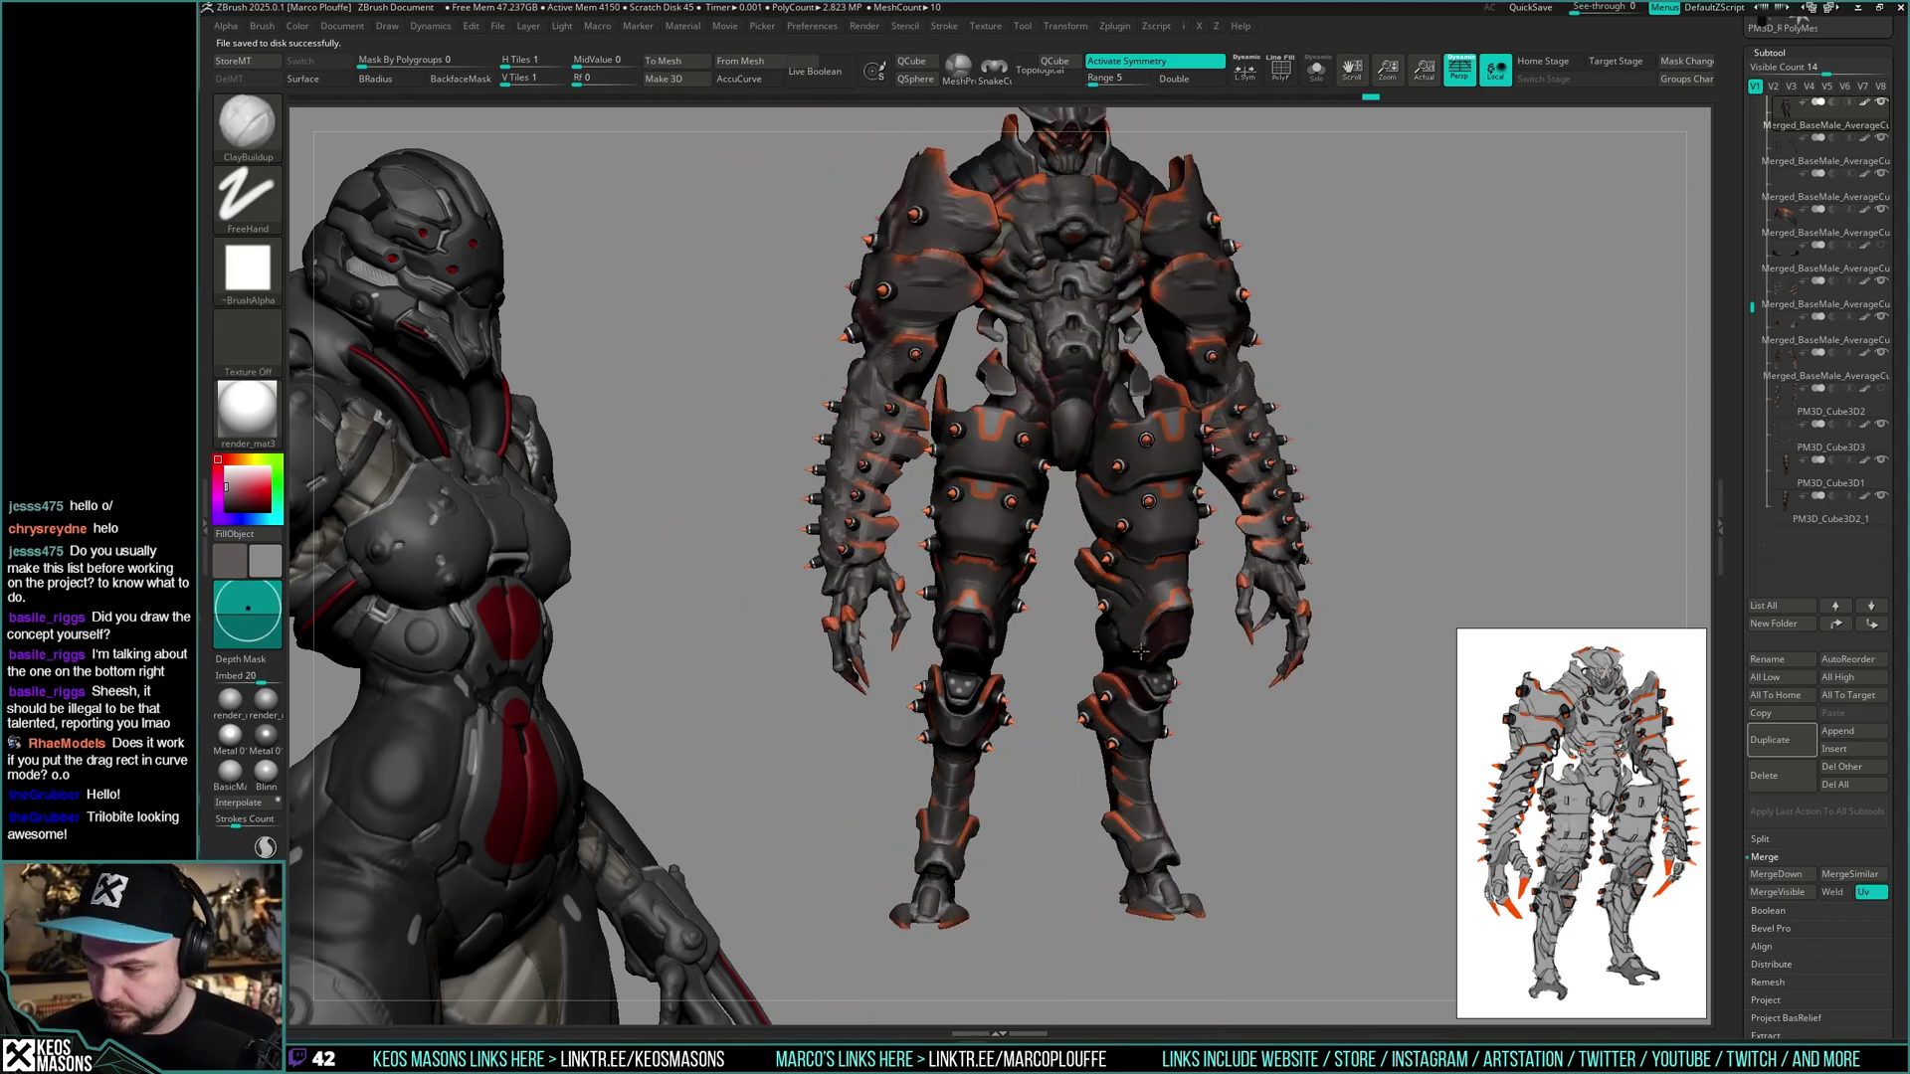
pyautogui.moveTo(1735, 406); pyautogui.dragTo(1733, 496)
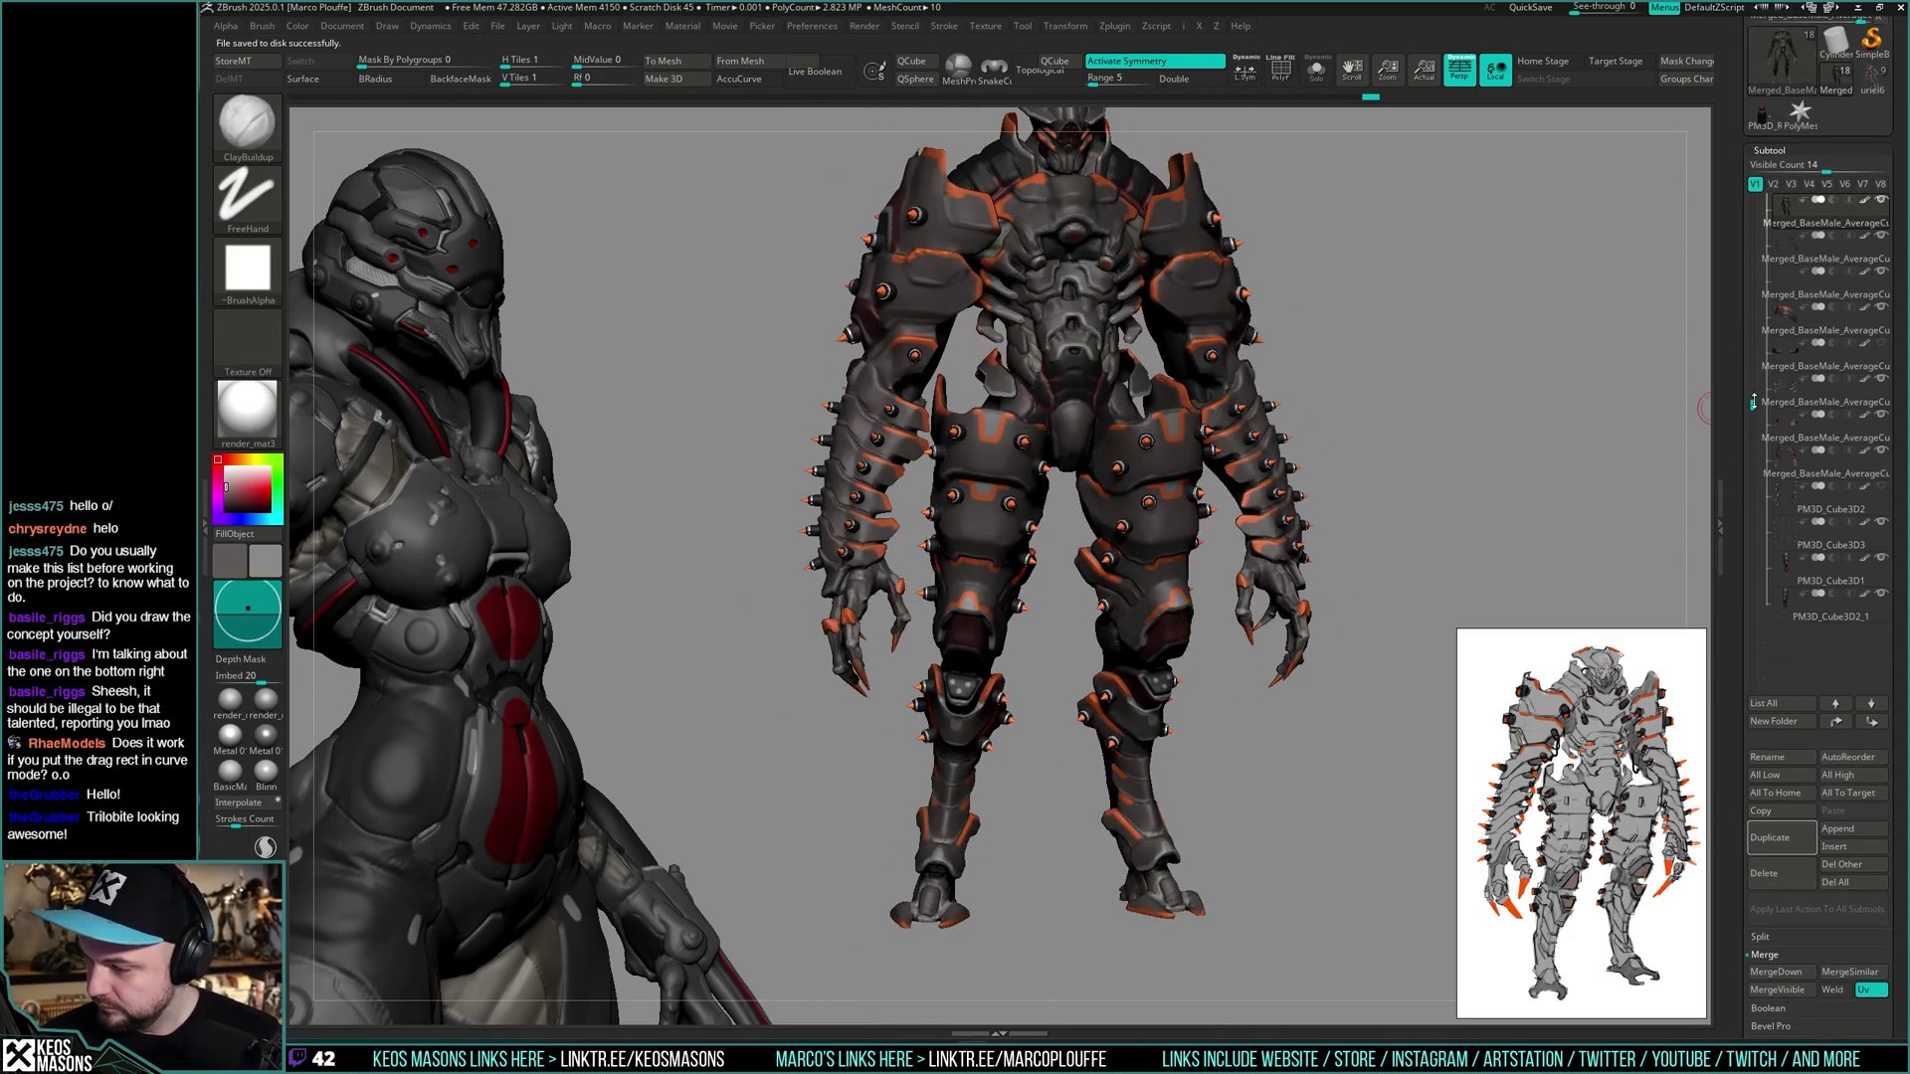
pyautogui.moveTo(1429, 512)
pyautogui.mouseDown()
pyautogui.moveTo(1299, 630)
pyautogui.moveTo(1360, 546)
pyautogui.moveTo(1457, 548)
pyautogui.moveTo(1454, 520)
pyautogui.moveTo(1377, 520)
pyautogui.mouseUp()
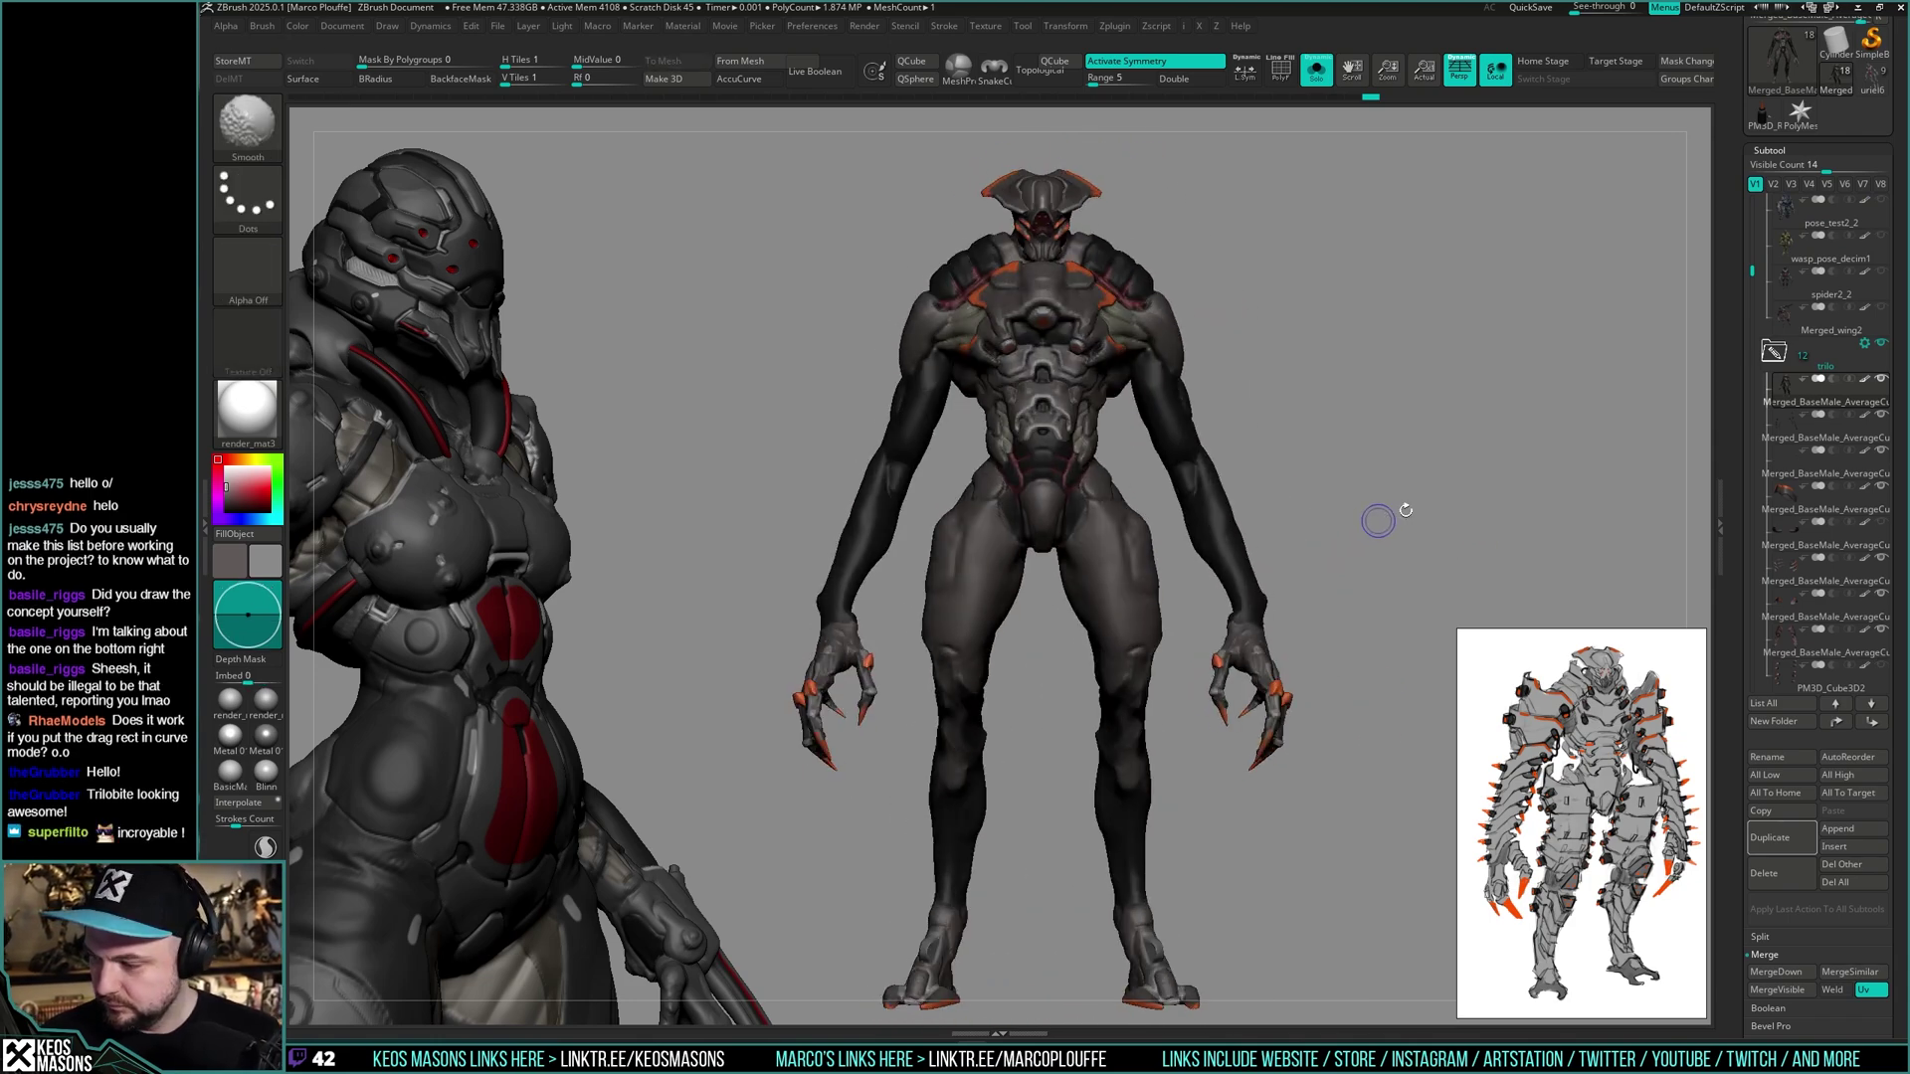
pyautogui.click(1780, 446)
pyautogui.click(1782, 462)
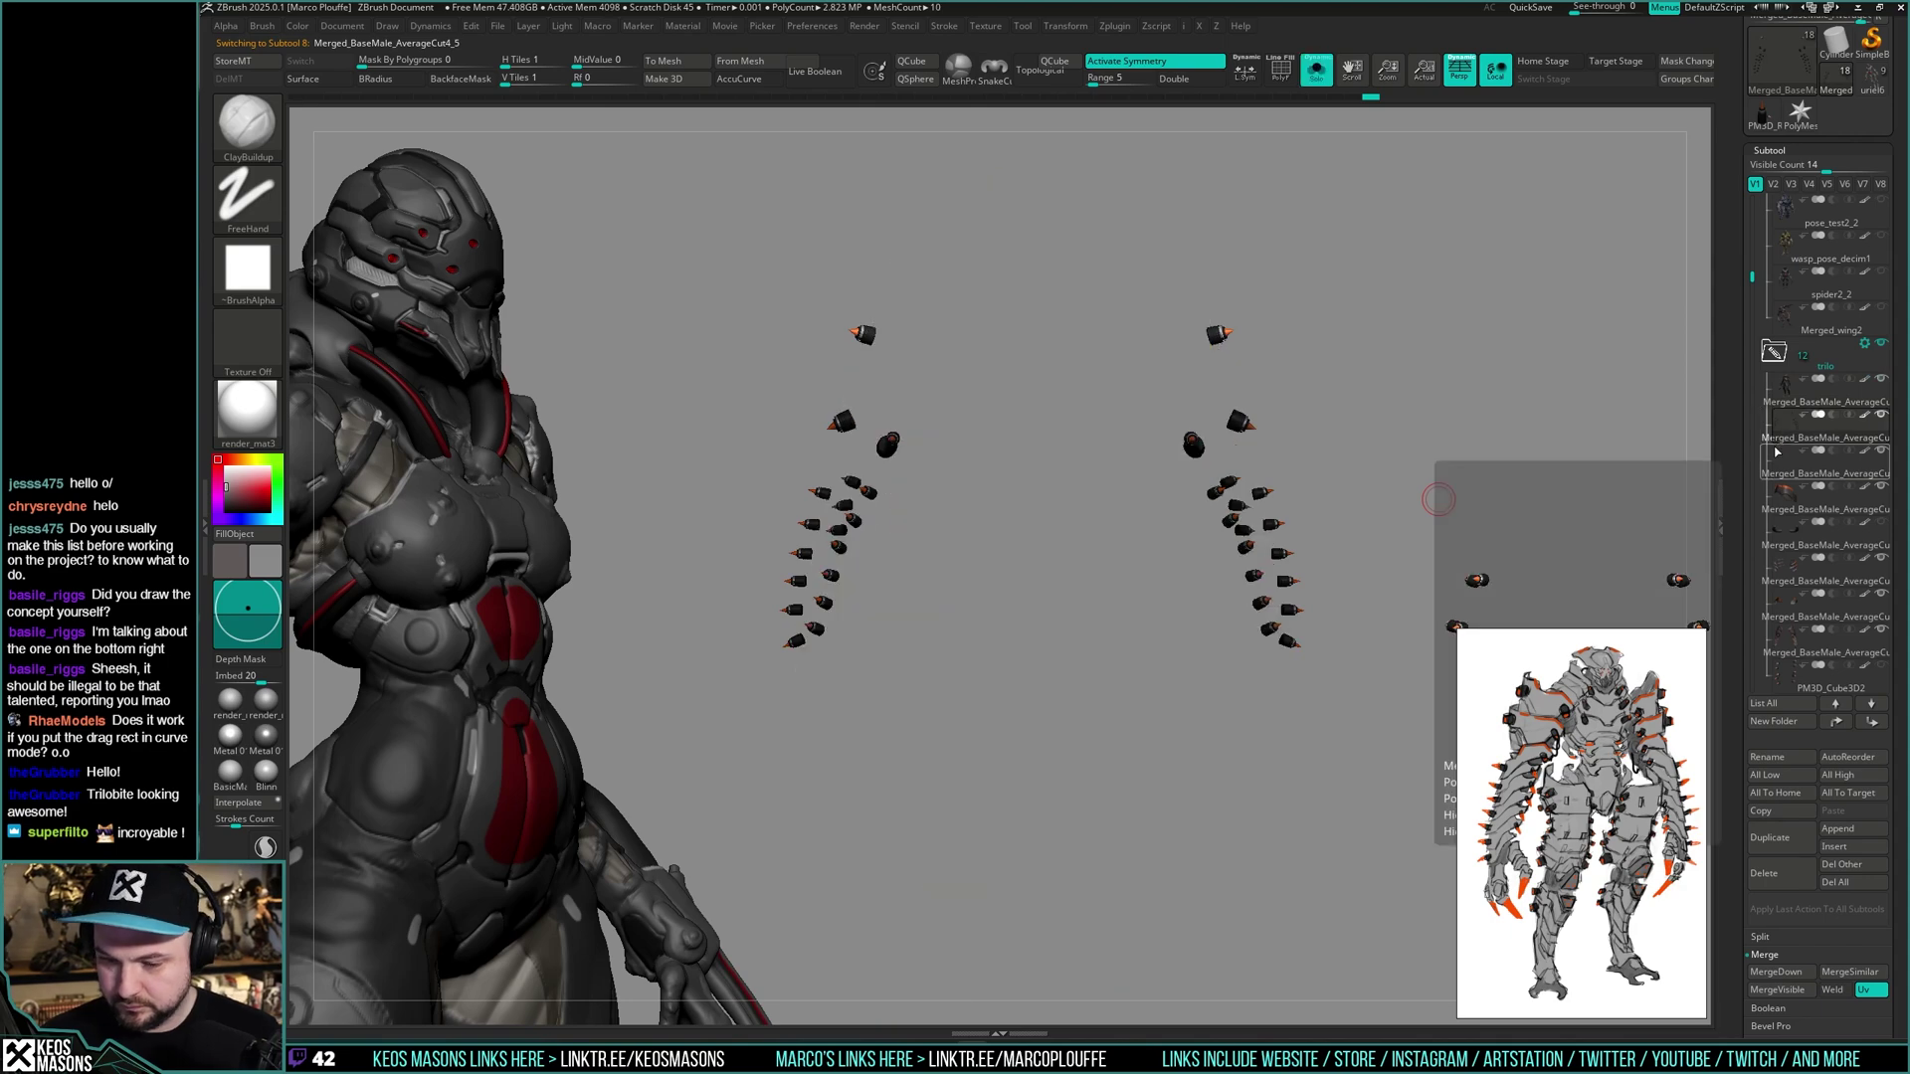
pyautogui.click(1793, 494)
pyautogui.click(1801, 527)
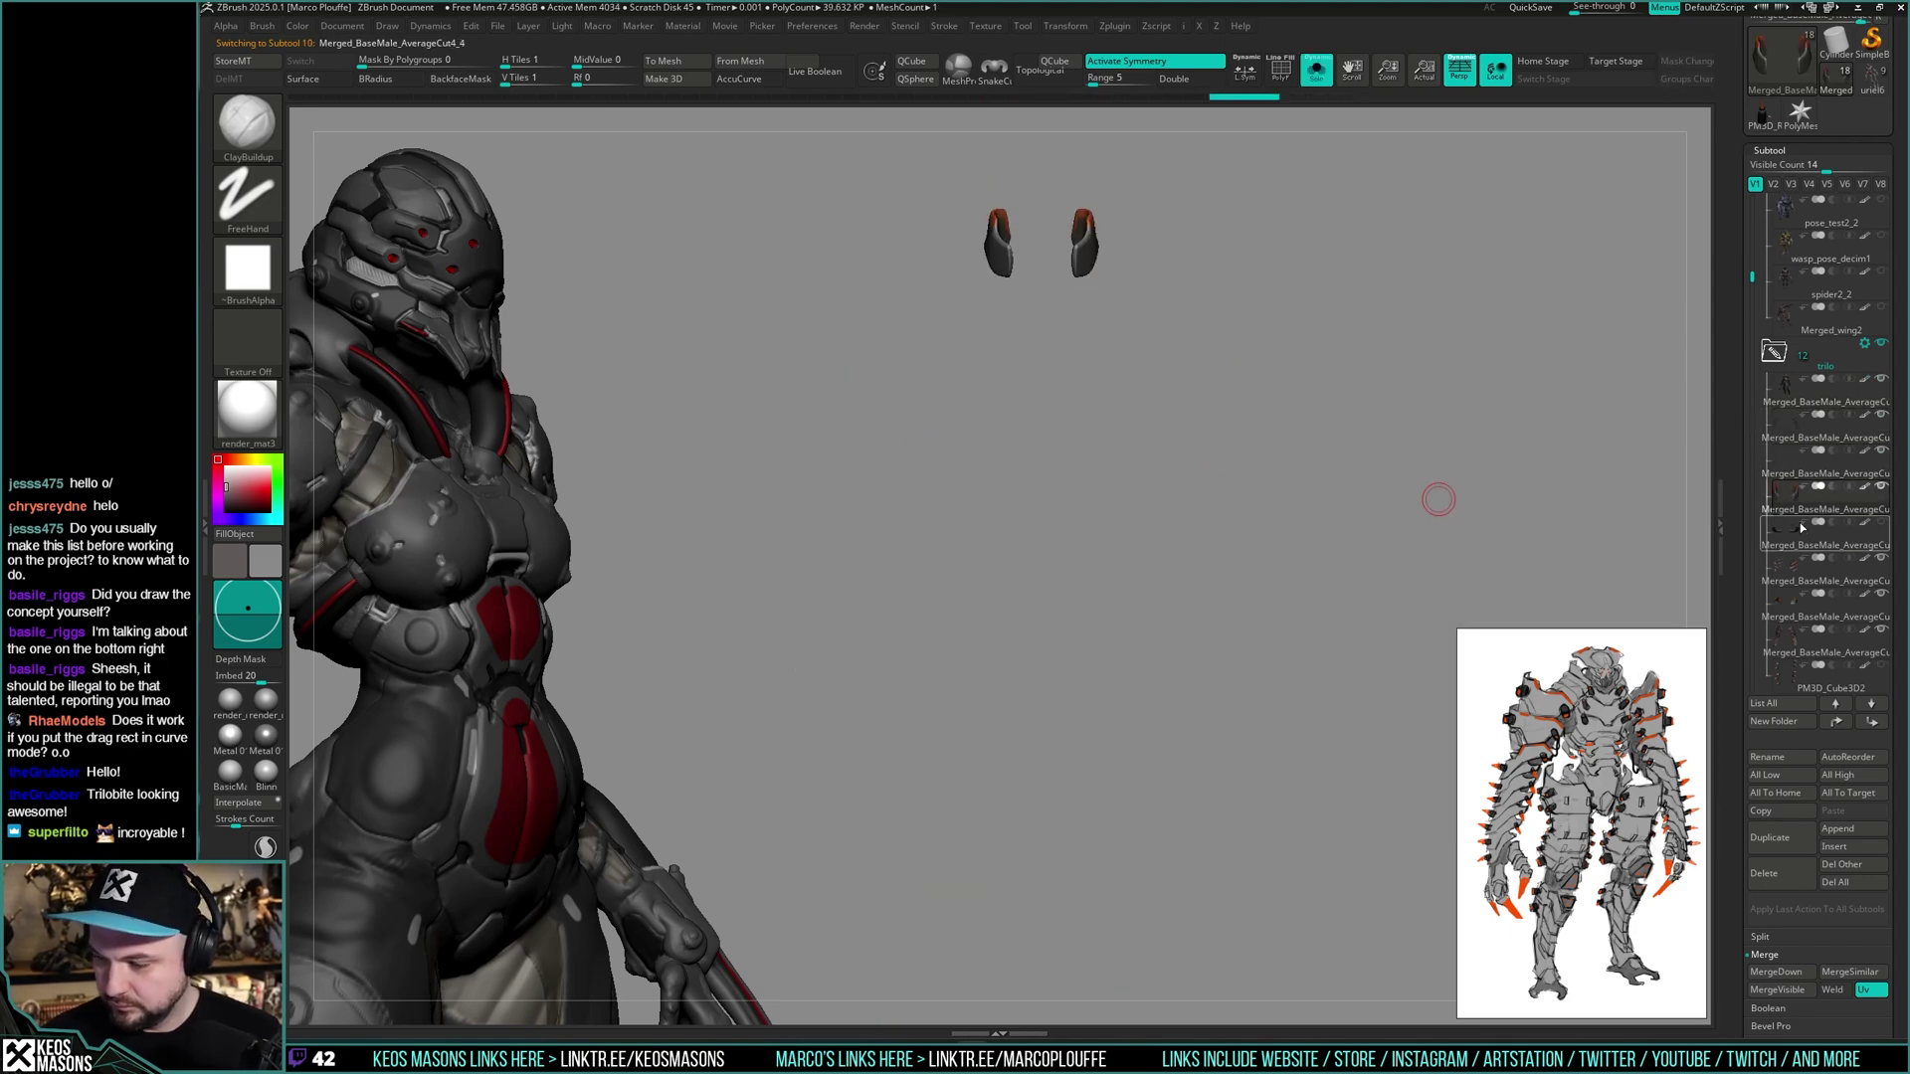
pyautogui.click(1794, 470)
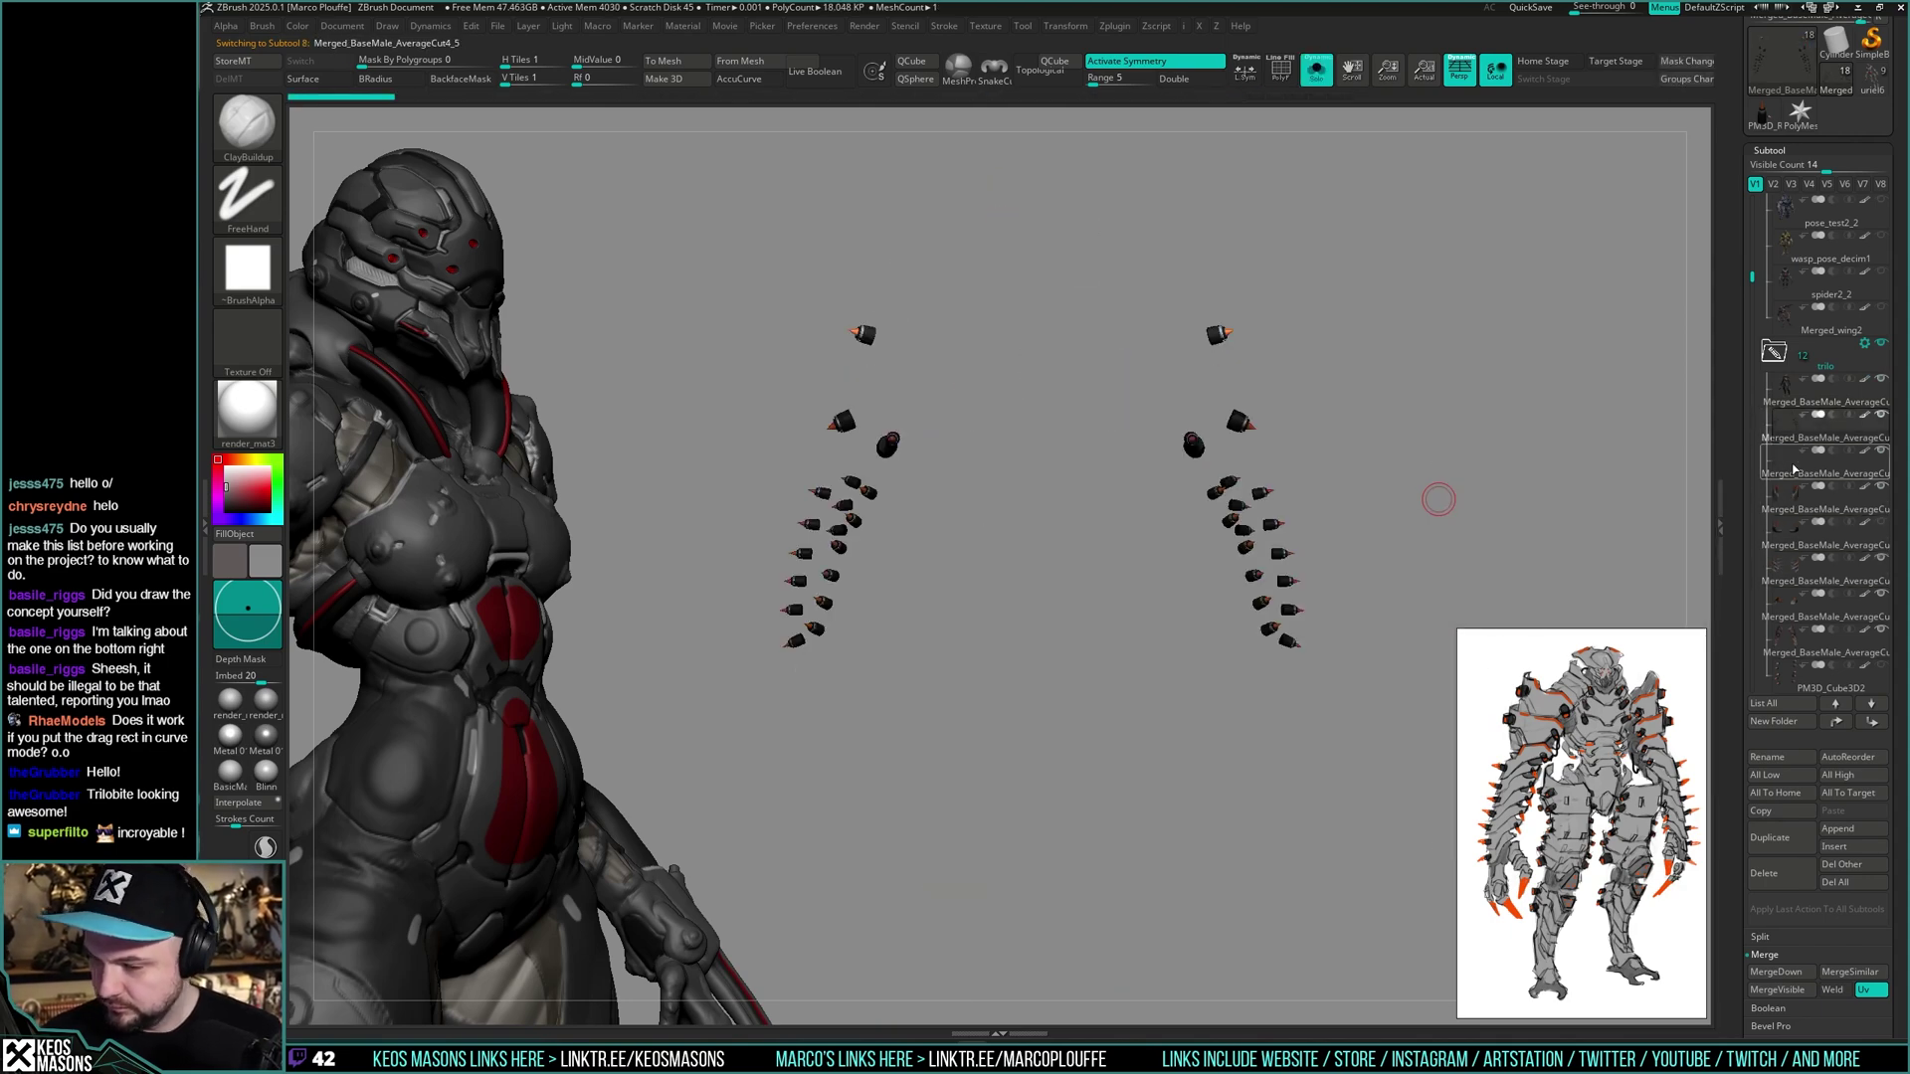
# - Create a new subtool folder titled "armor" below the creature's body
pyautogui.scroll(-3, 1776, 514)
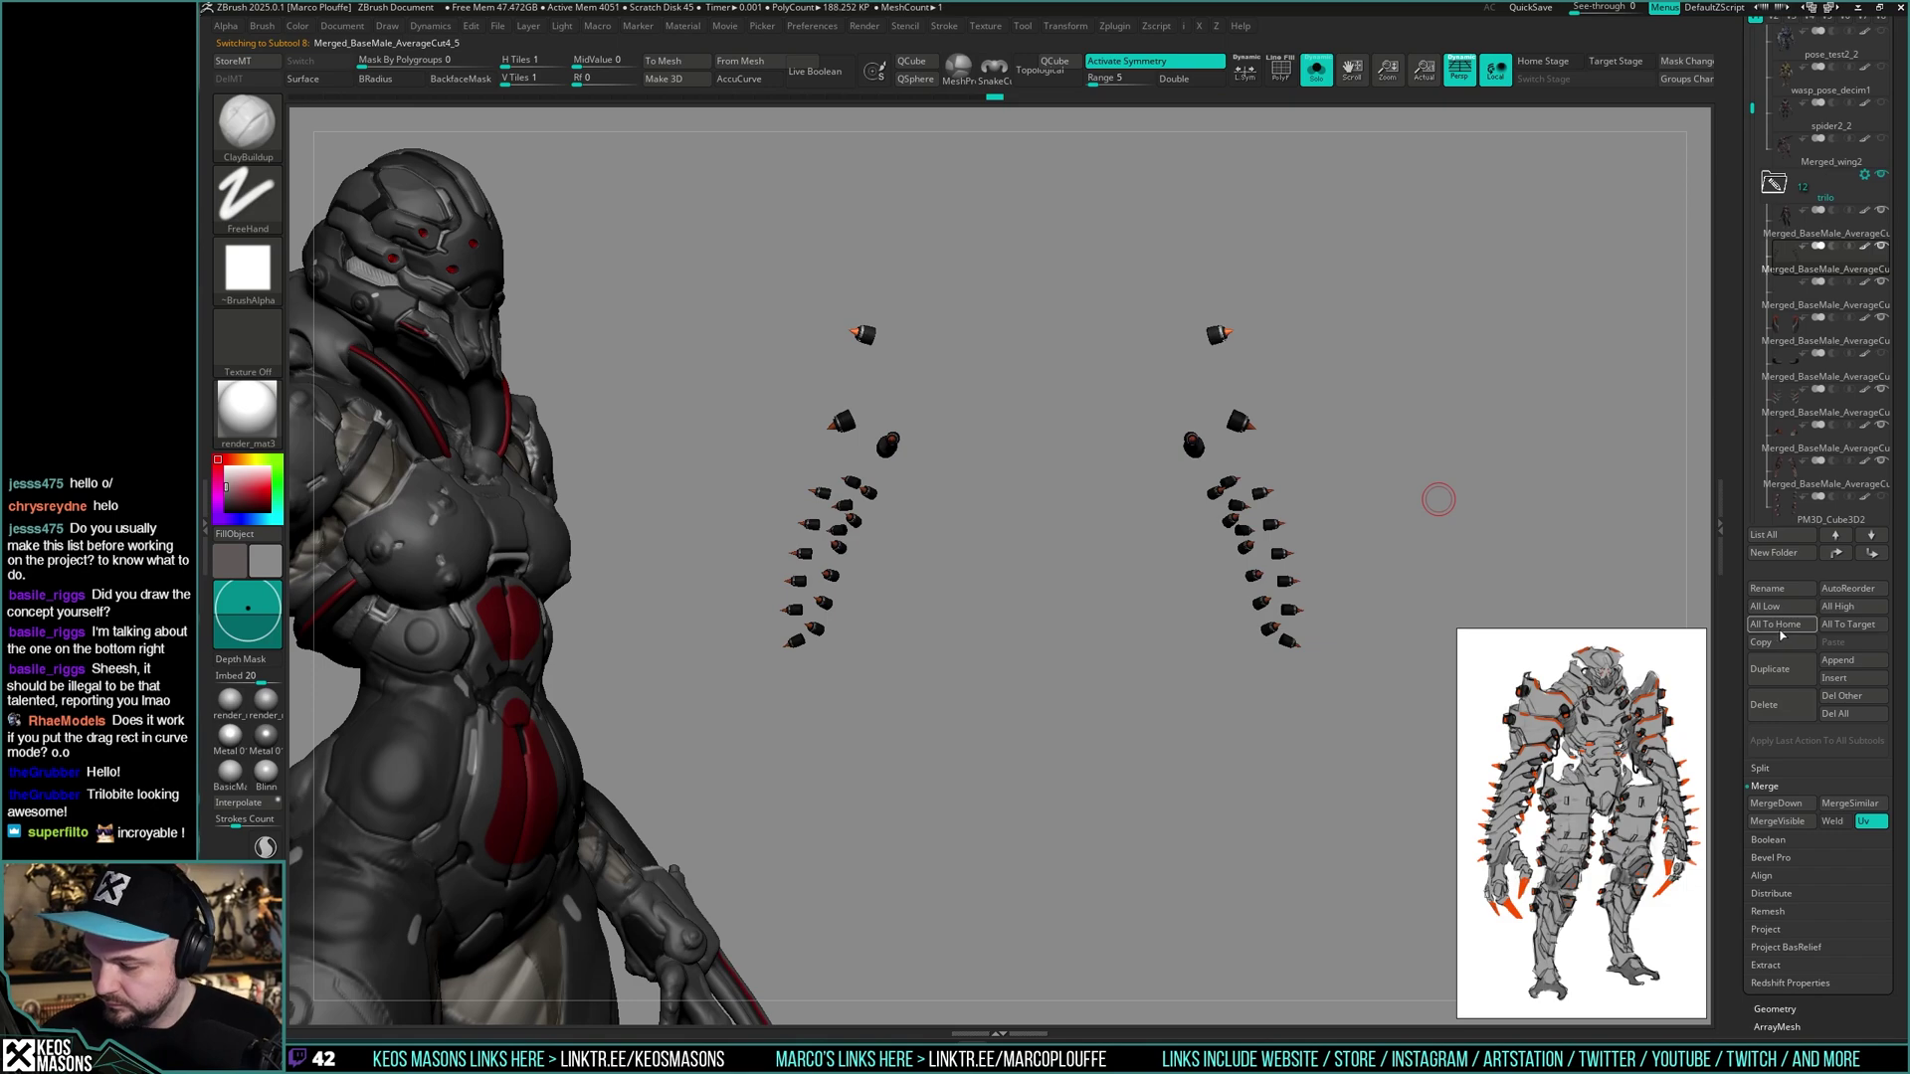
pyautogui.click(1782, 555)
pyautogui.write('a')
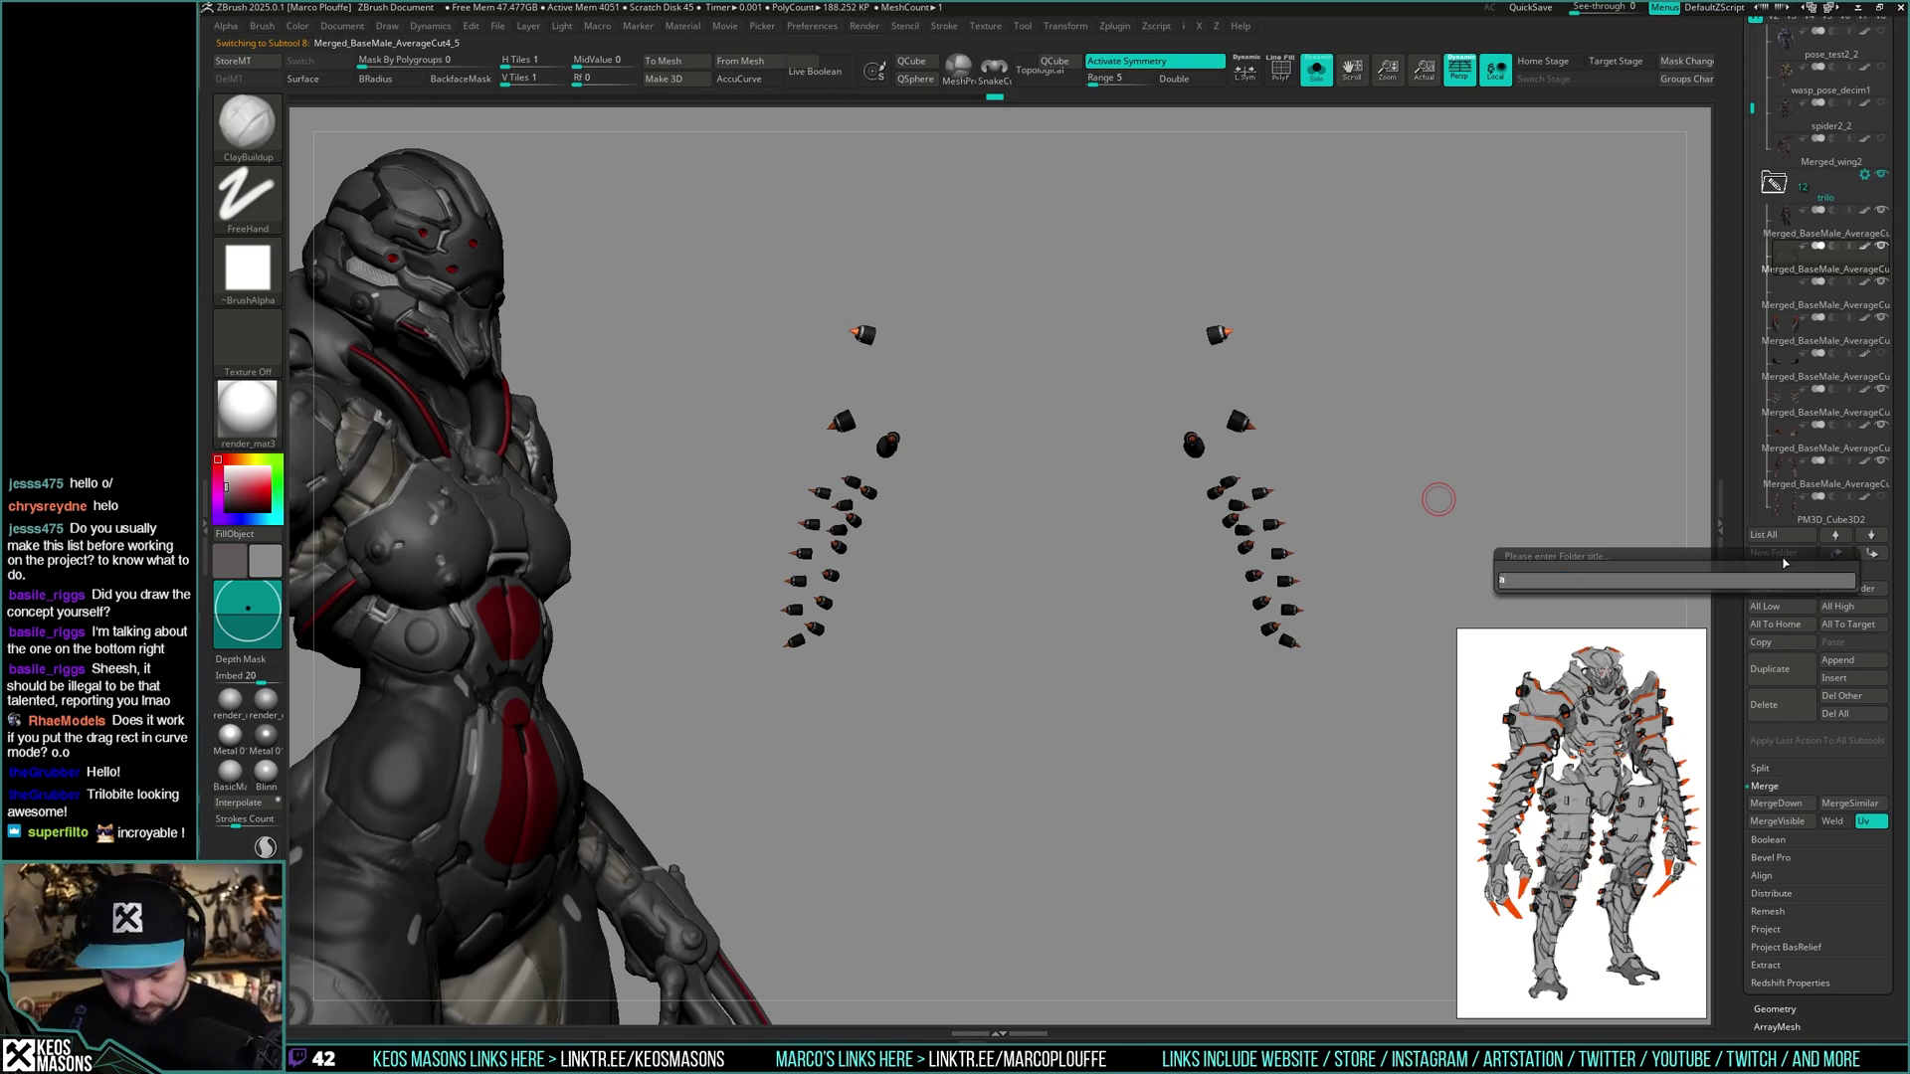
pyautogui.write('rmor')
pyautogui.press('Return')
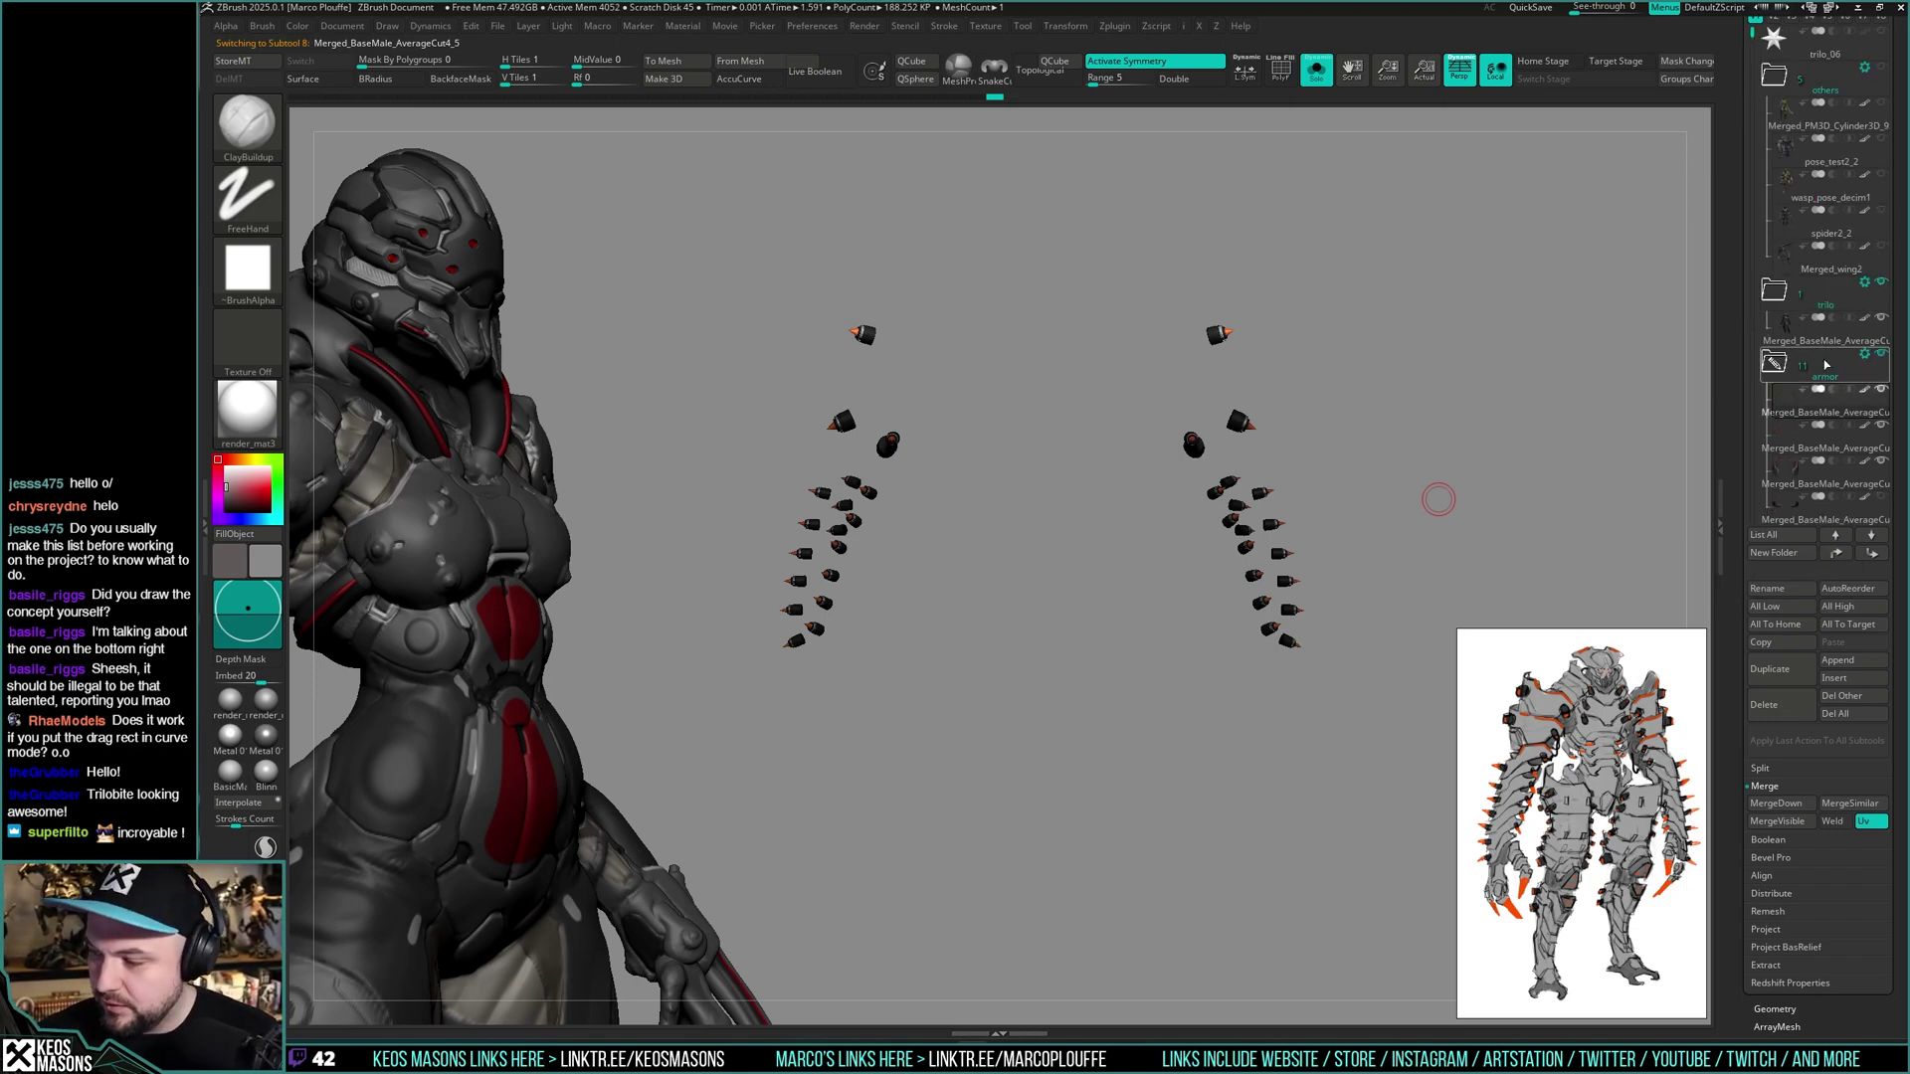
# - Select the body subtool and toggle the armor folder's visibility to compare the creature with and without its plates
pyautogui.click(1787, 331)
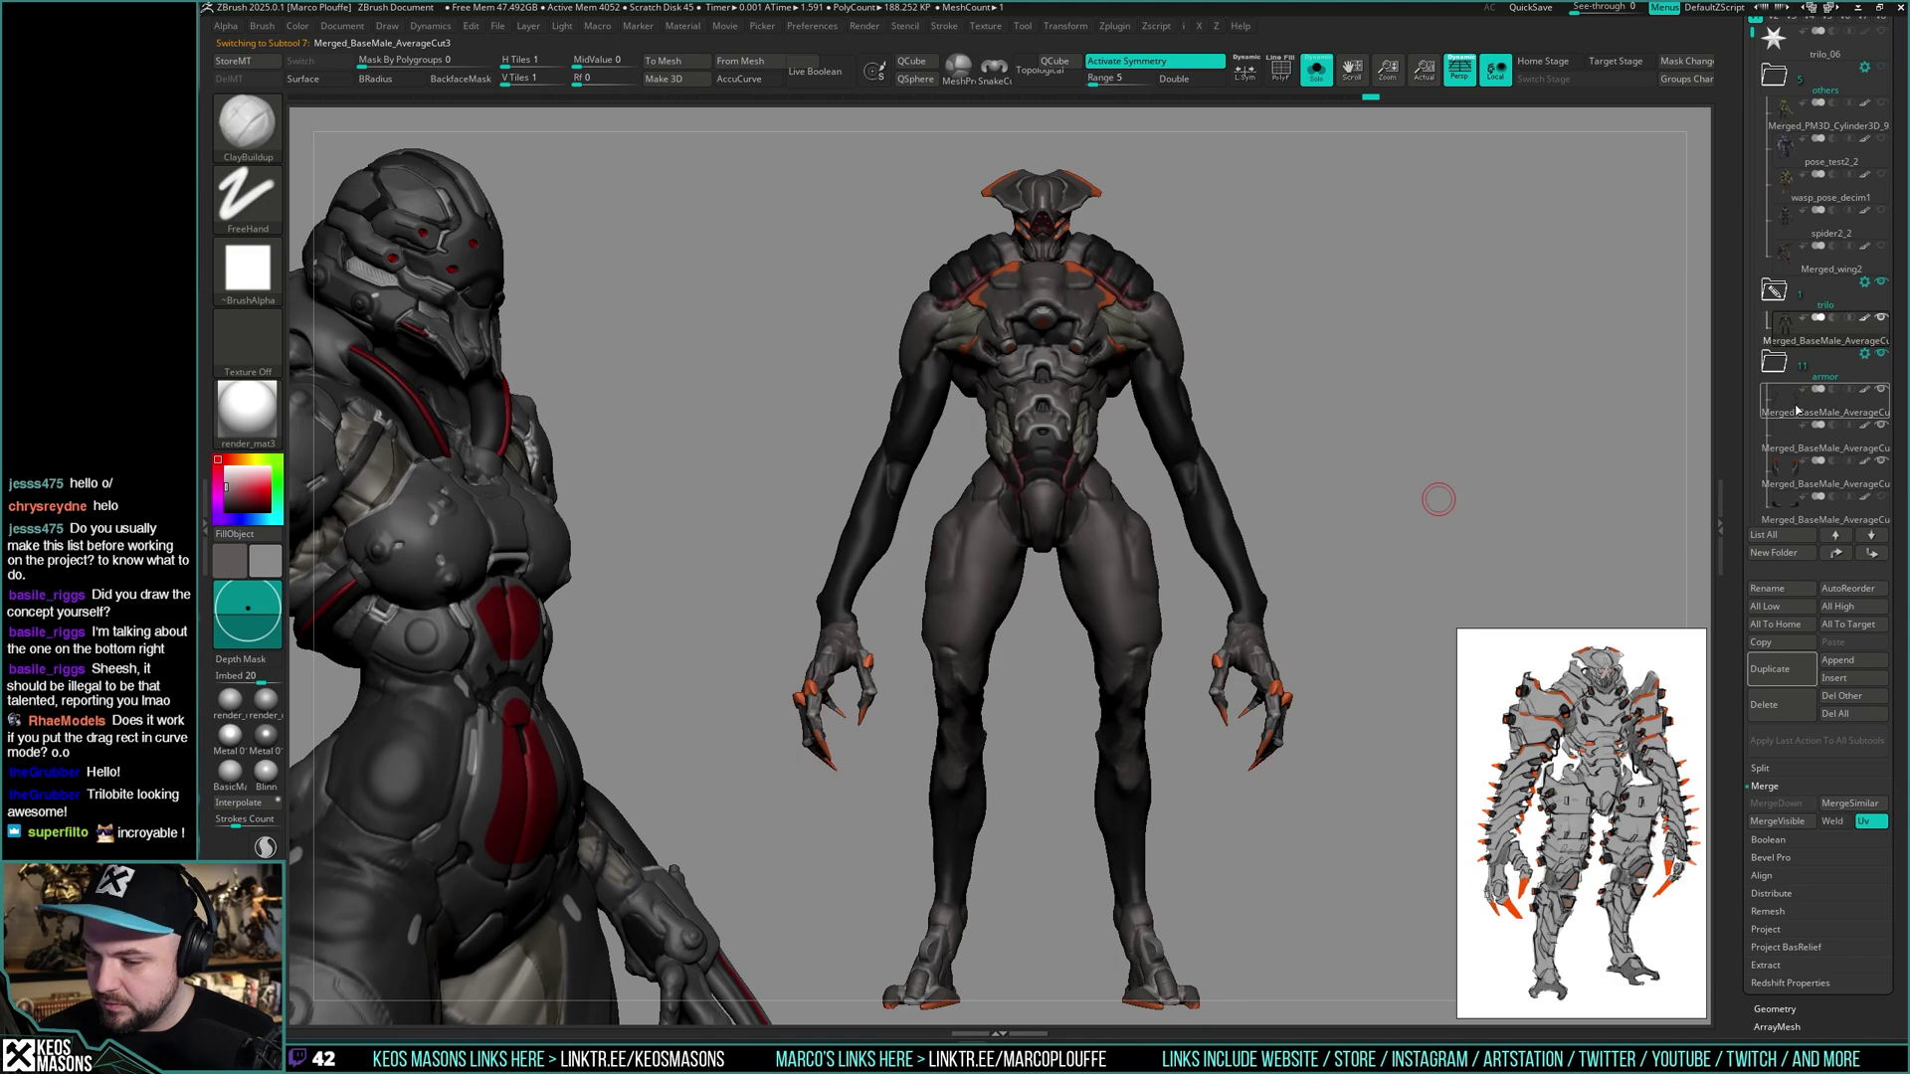
pyautogui.click(1879, 356)
pyautogui.click(1879, 356)
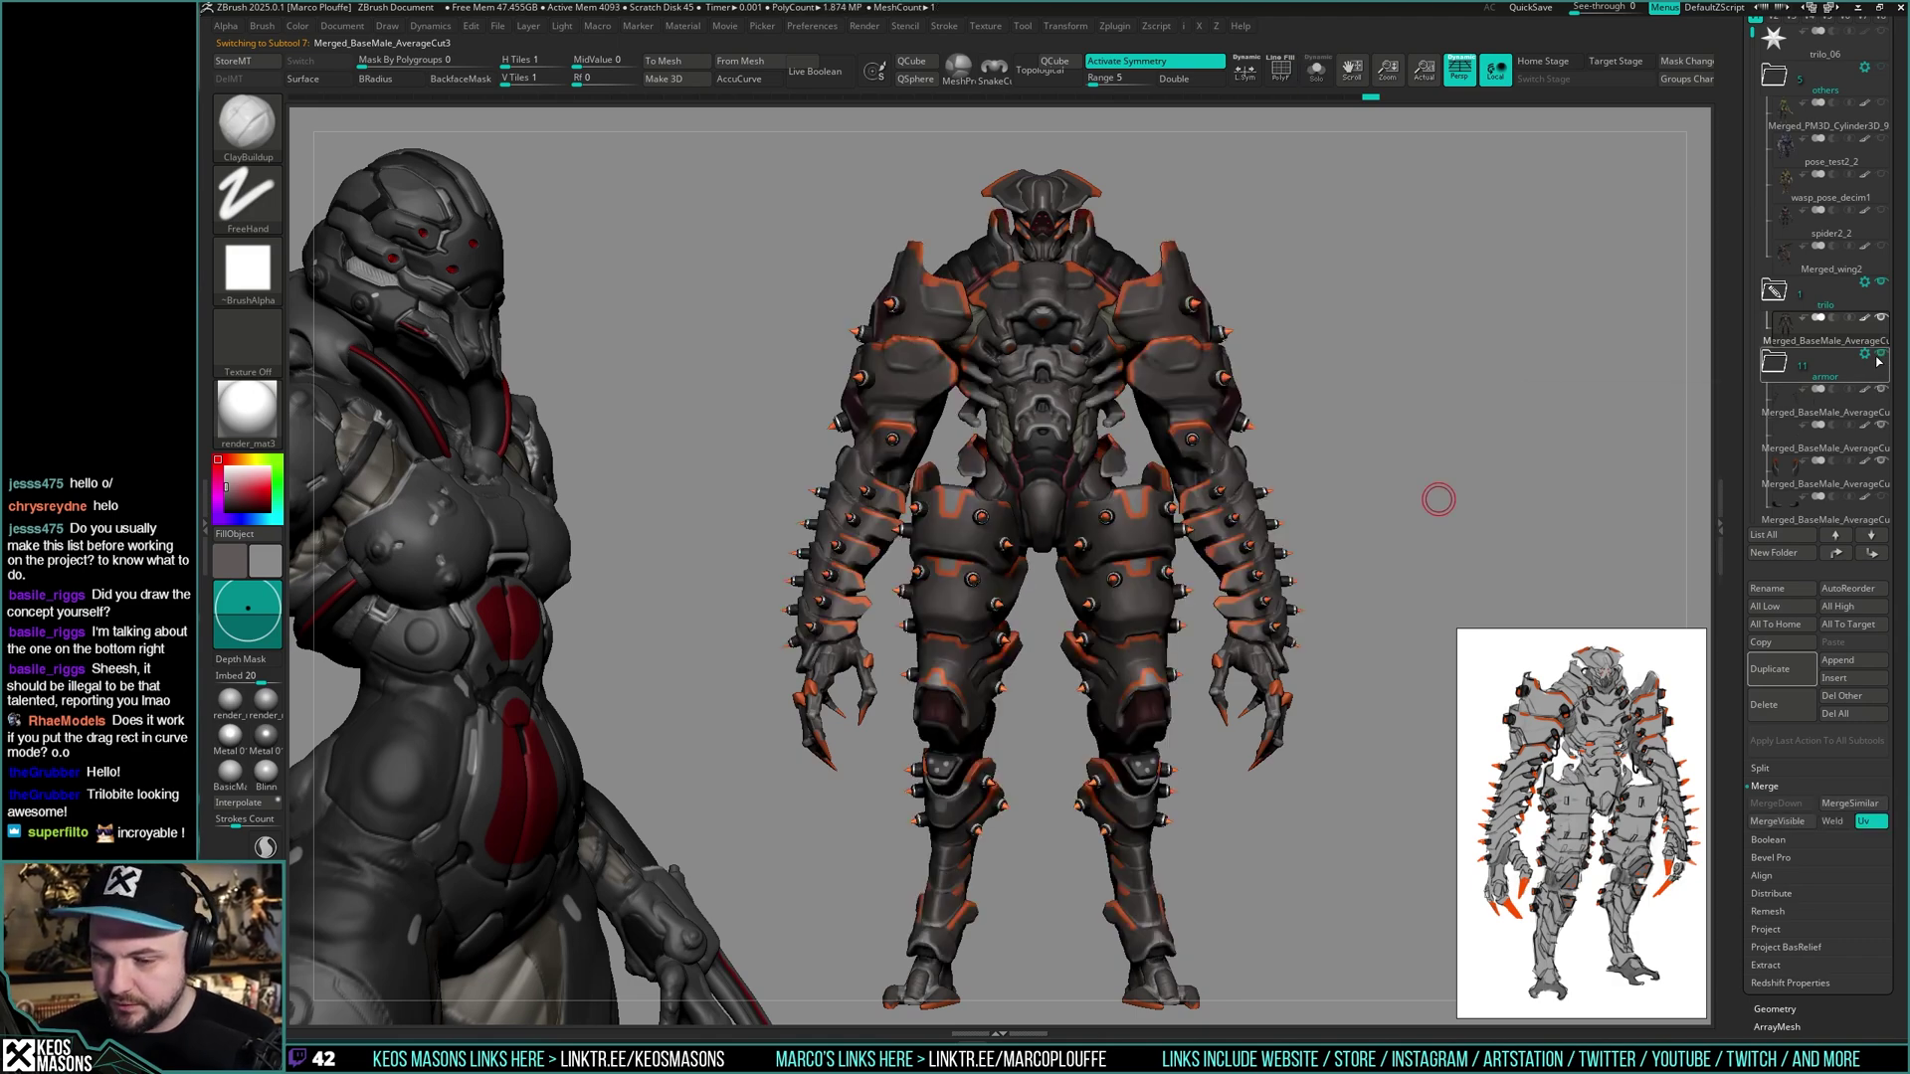
pyautogui.click(1877, 358)
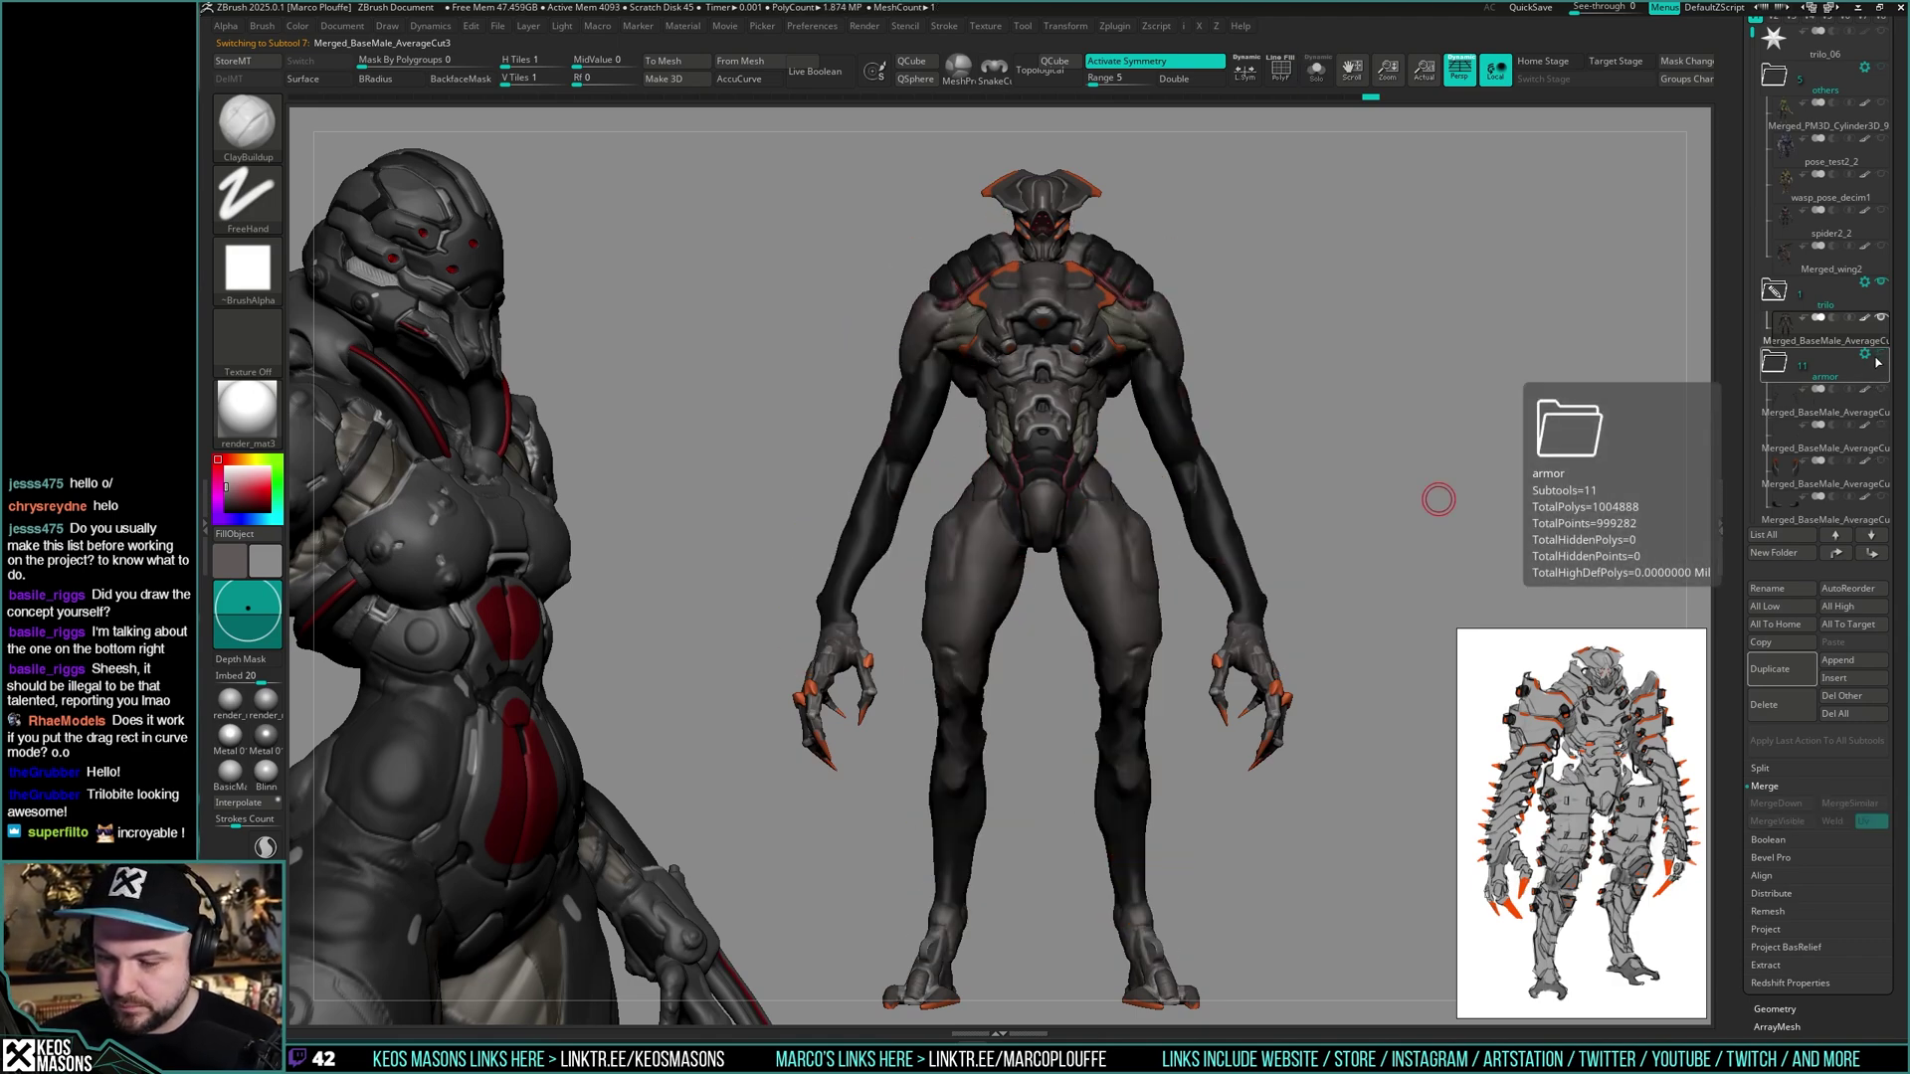
pyautogui.click(1877, 358)
pyautogui.click(1877, 358)
pyautogui.click(1875, 360)
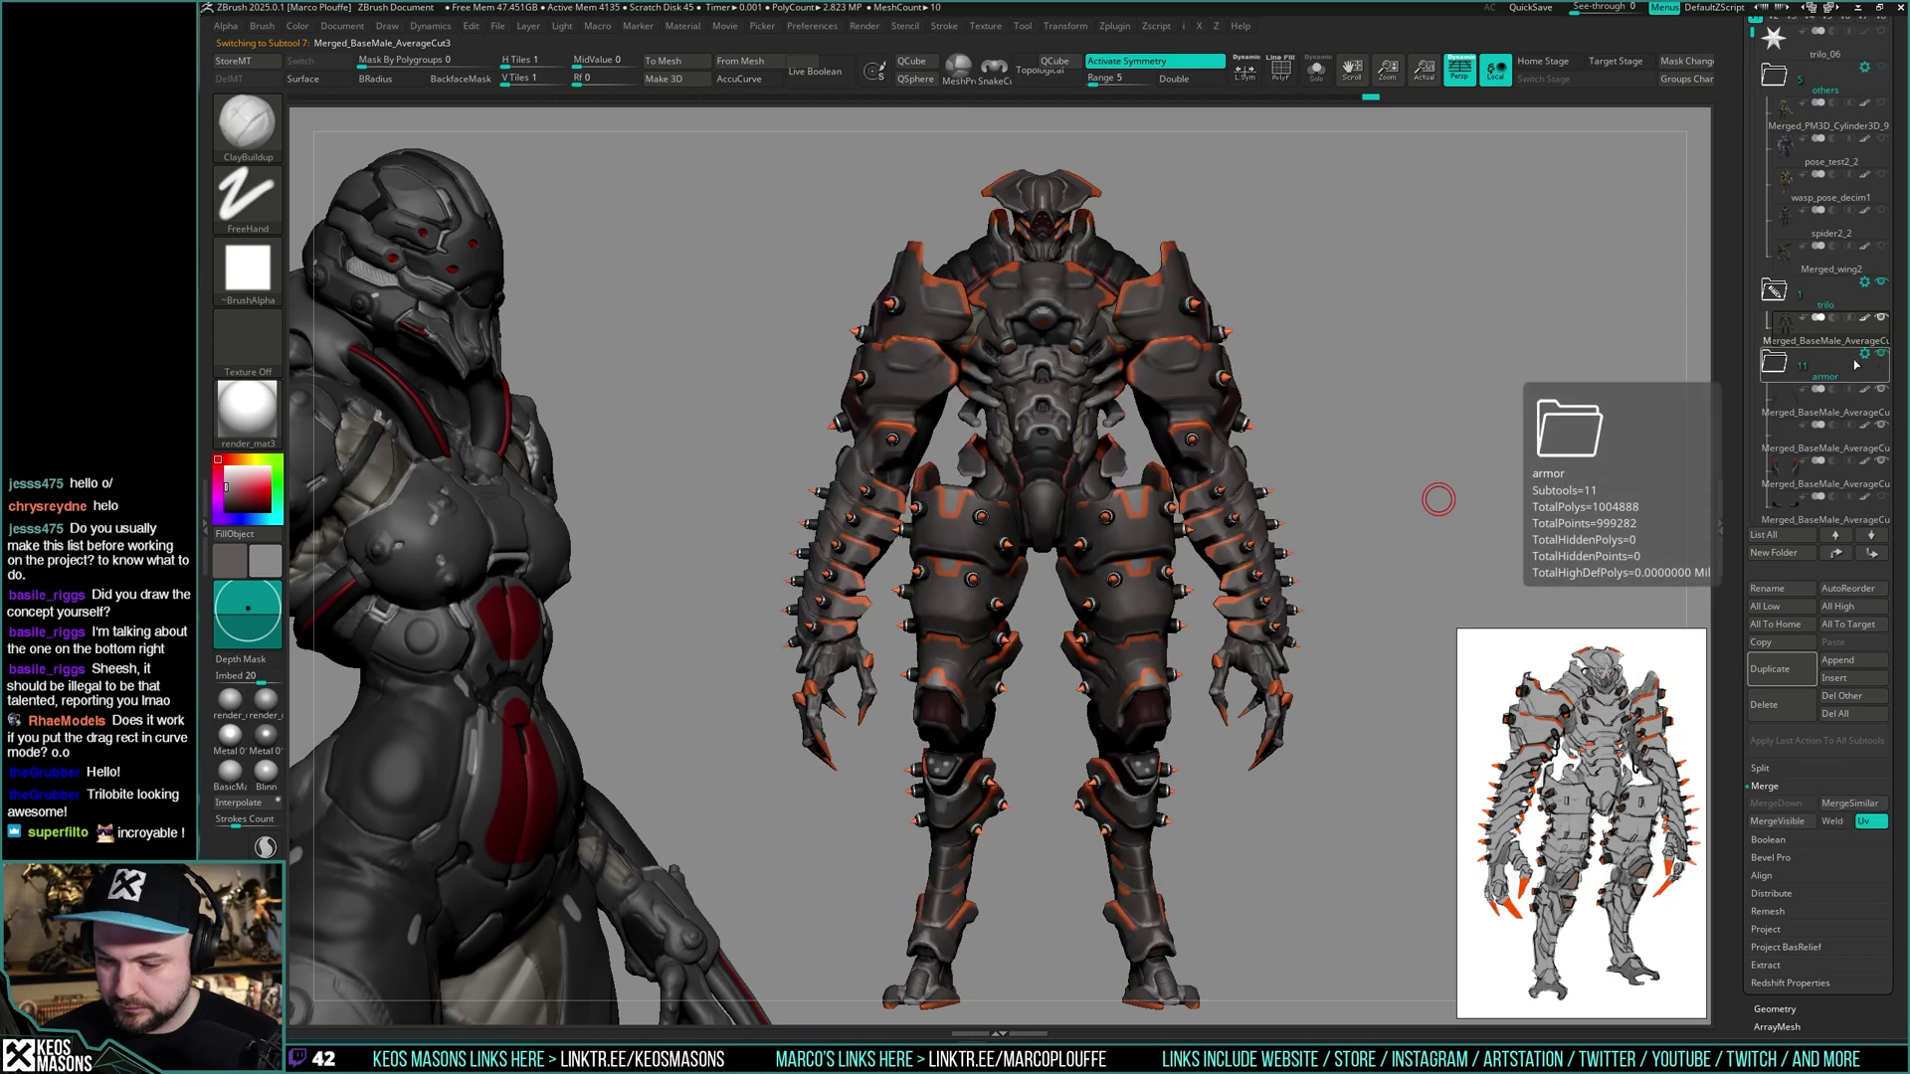
# - Check the leg spike subtools one by one and delete PM3D_Cube3D2
pyautogui.moveTo(1472, 468); pyautogui.dragTo(1672, 422)
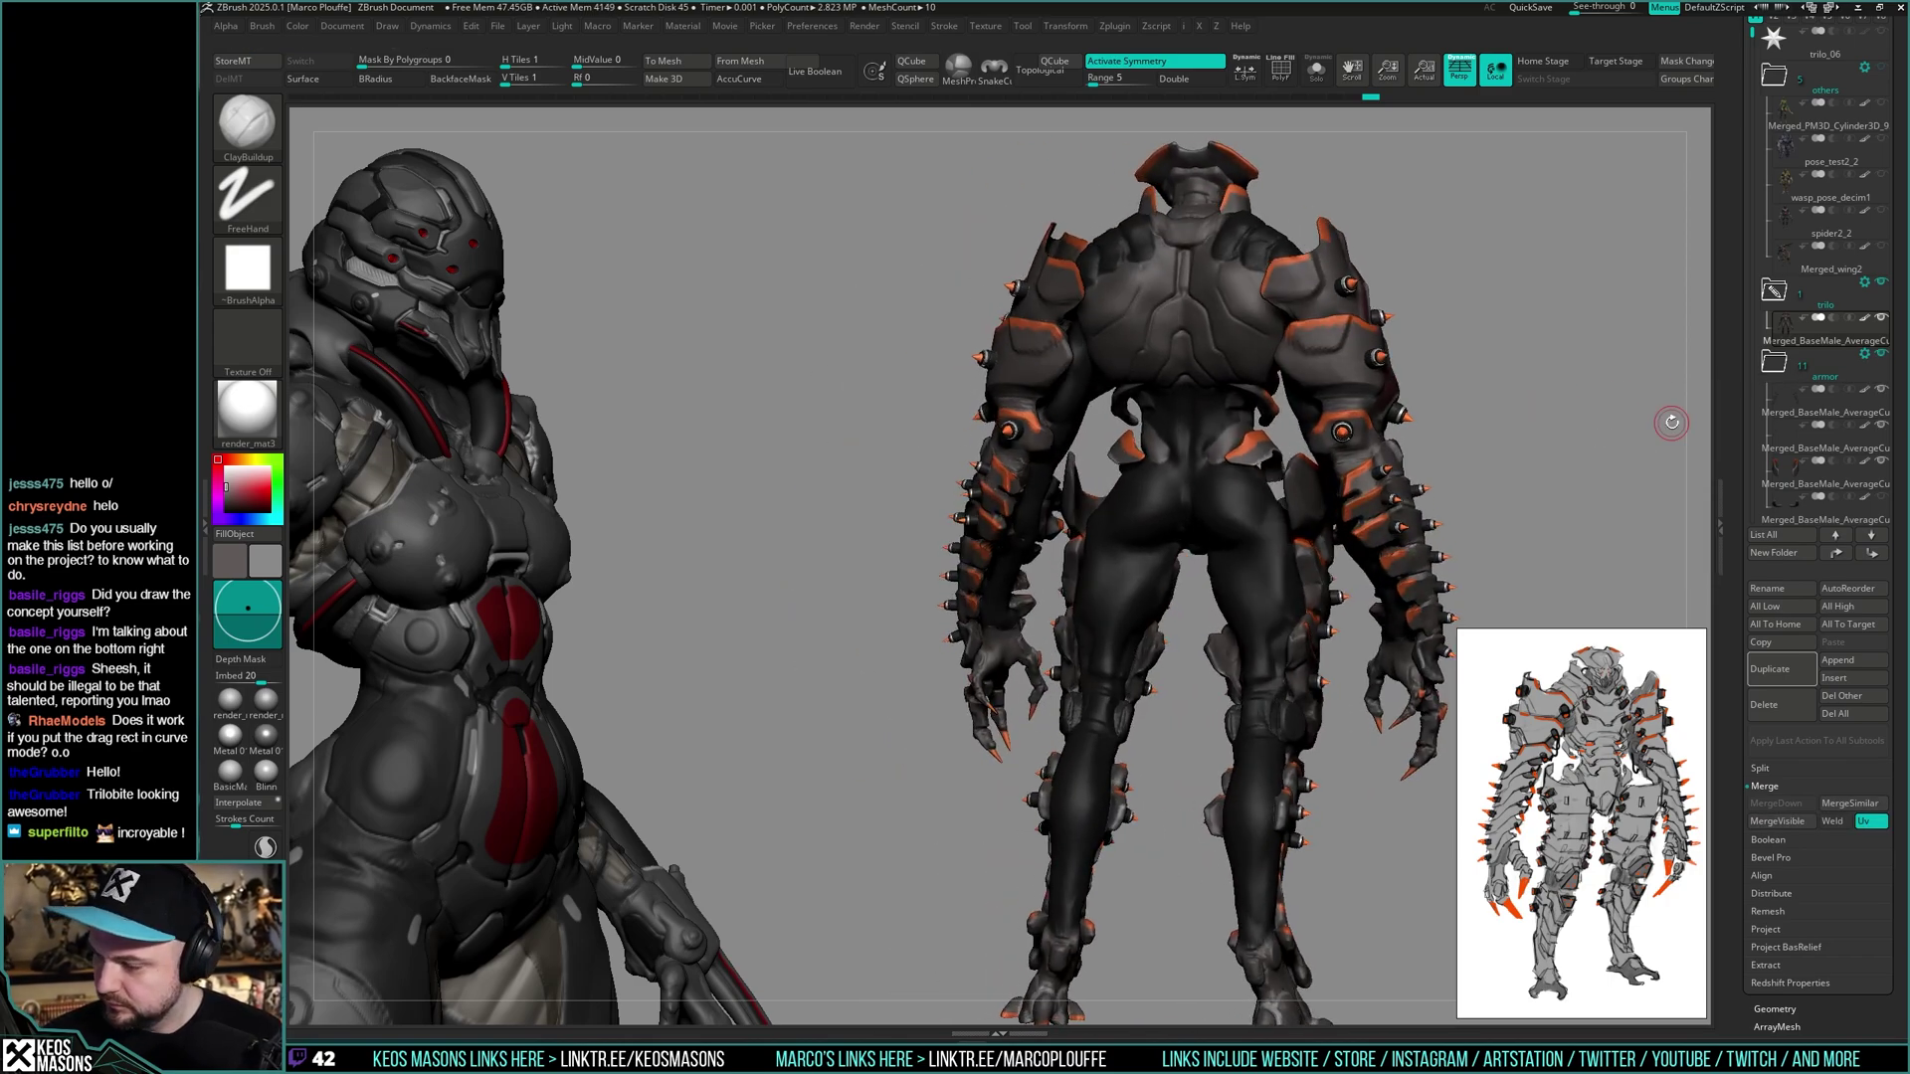
pyautogui.moveTo(1753, 46); pyautogui.dragTo(1764, 198)
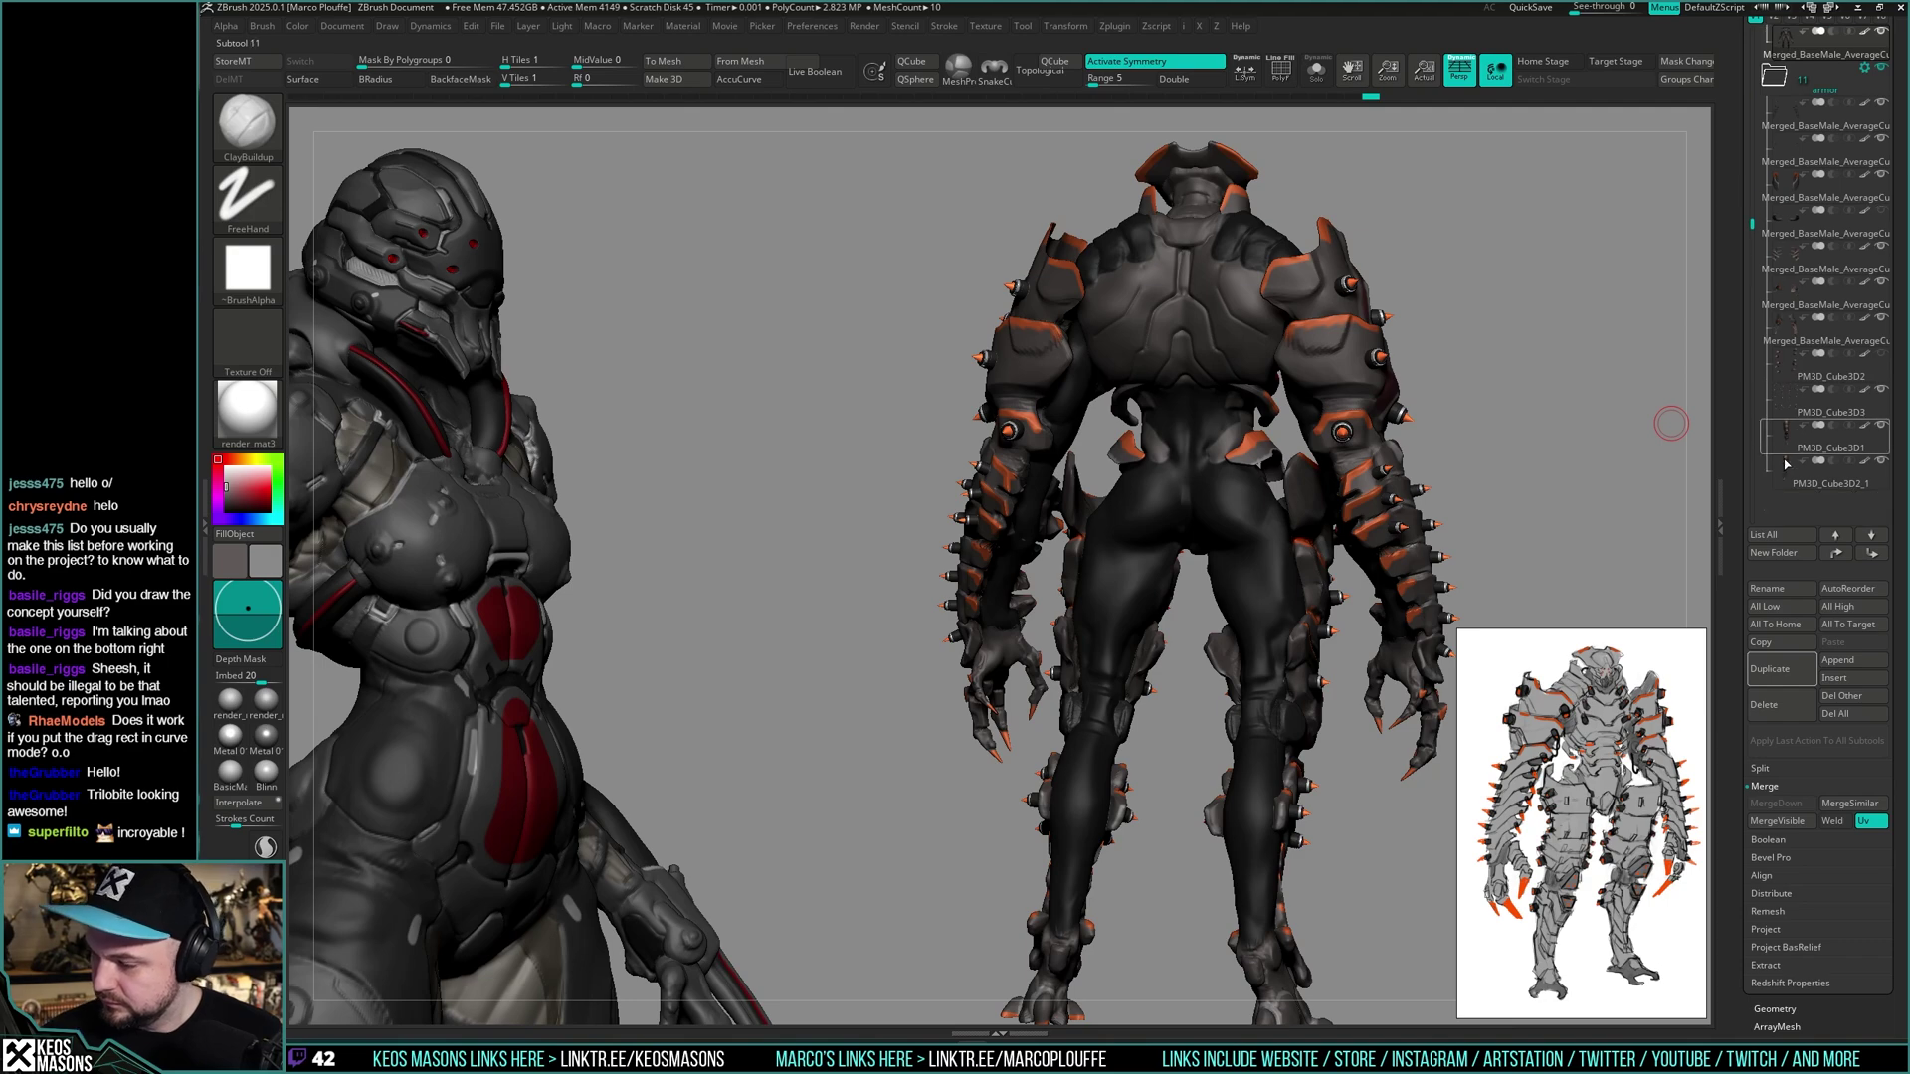
pyautogui.click(1793, 474)
pyautogui.click(1787, 439)
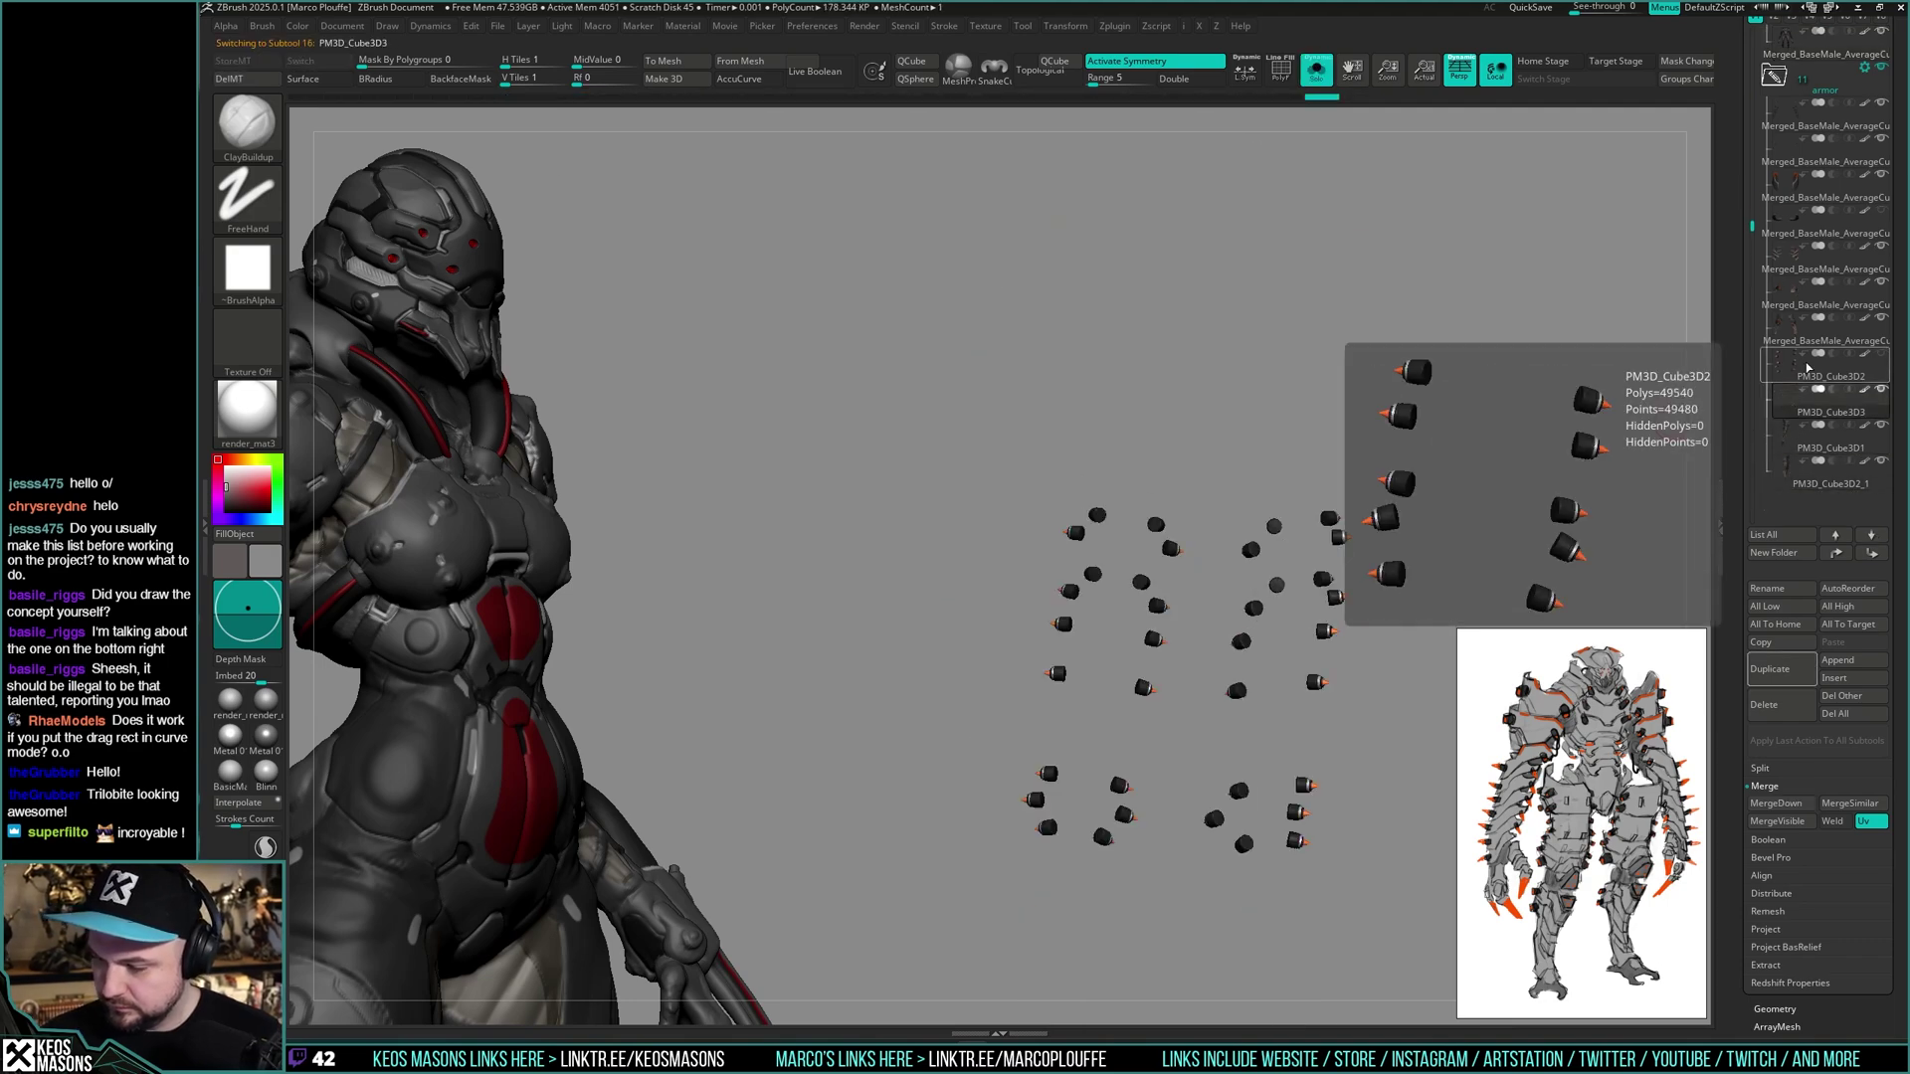
pyautogui.click(1791, 369)
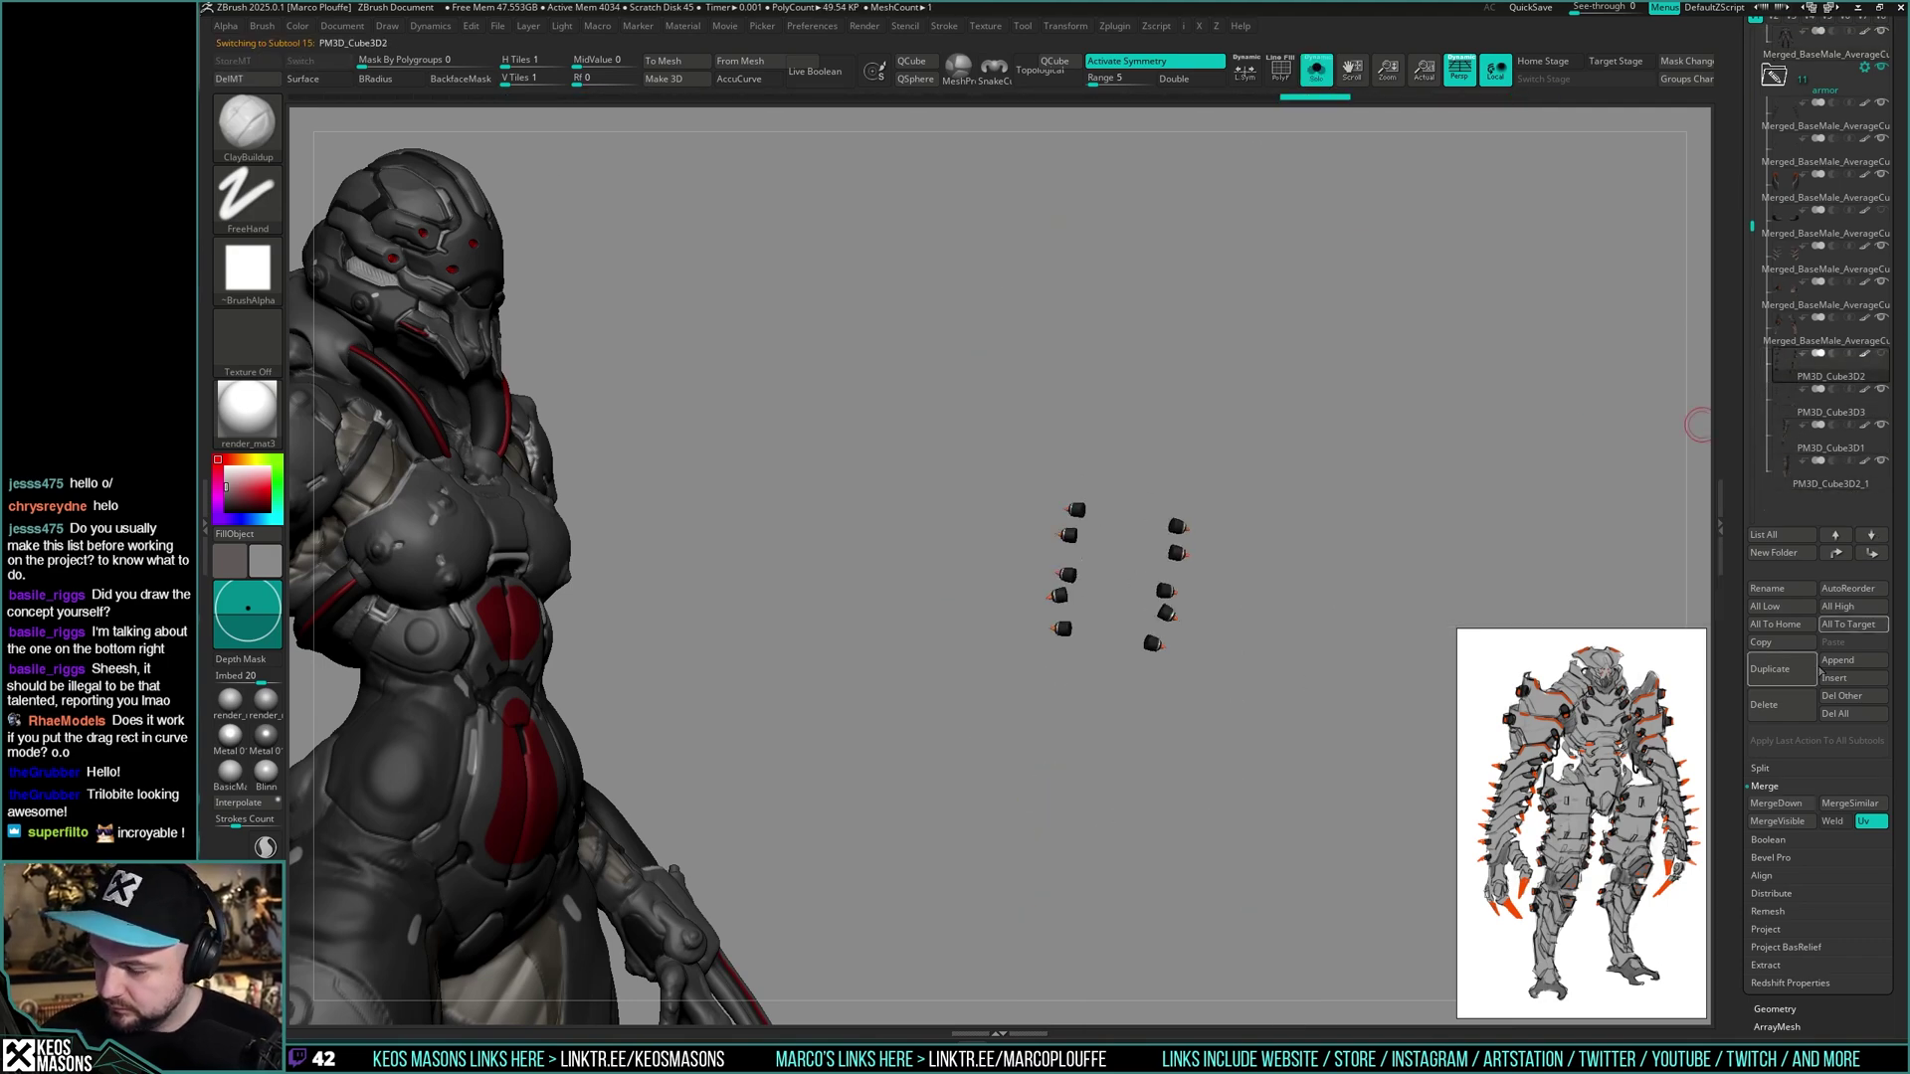
pyautogui.click(1798, 702)
# - Select the rib-like side pieces and move them from the armor folder into the trilo folder
pyautogui.click(1797, 333)
pyautogui.click(1797, 298)
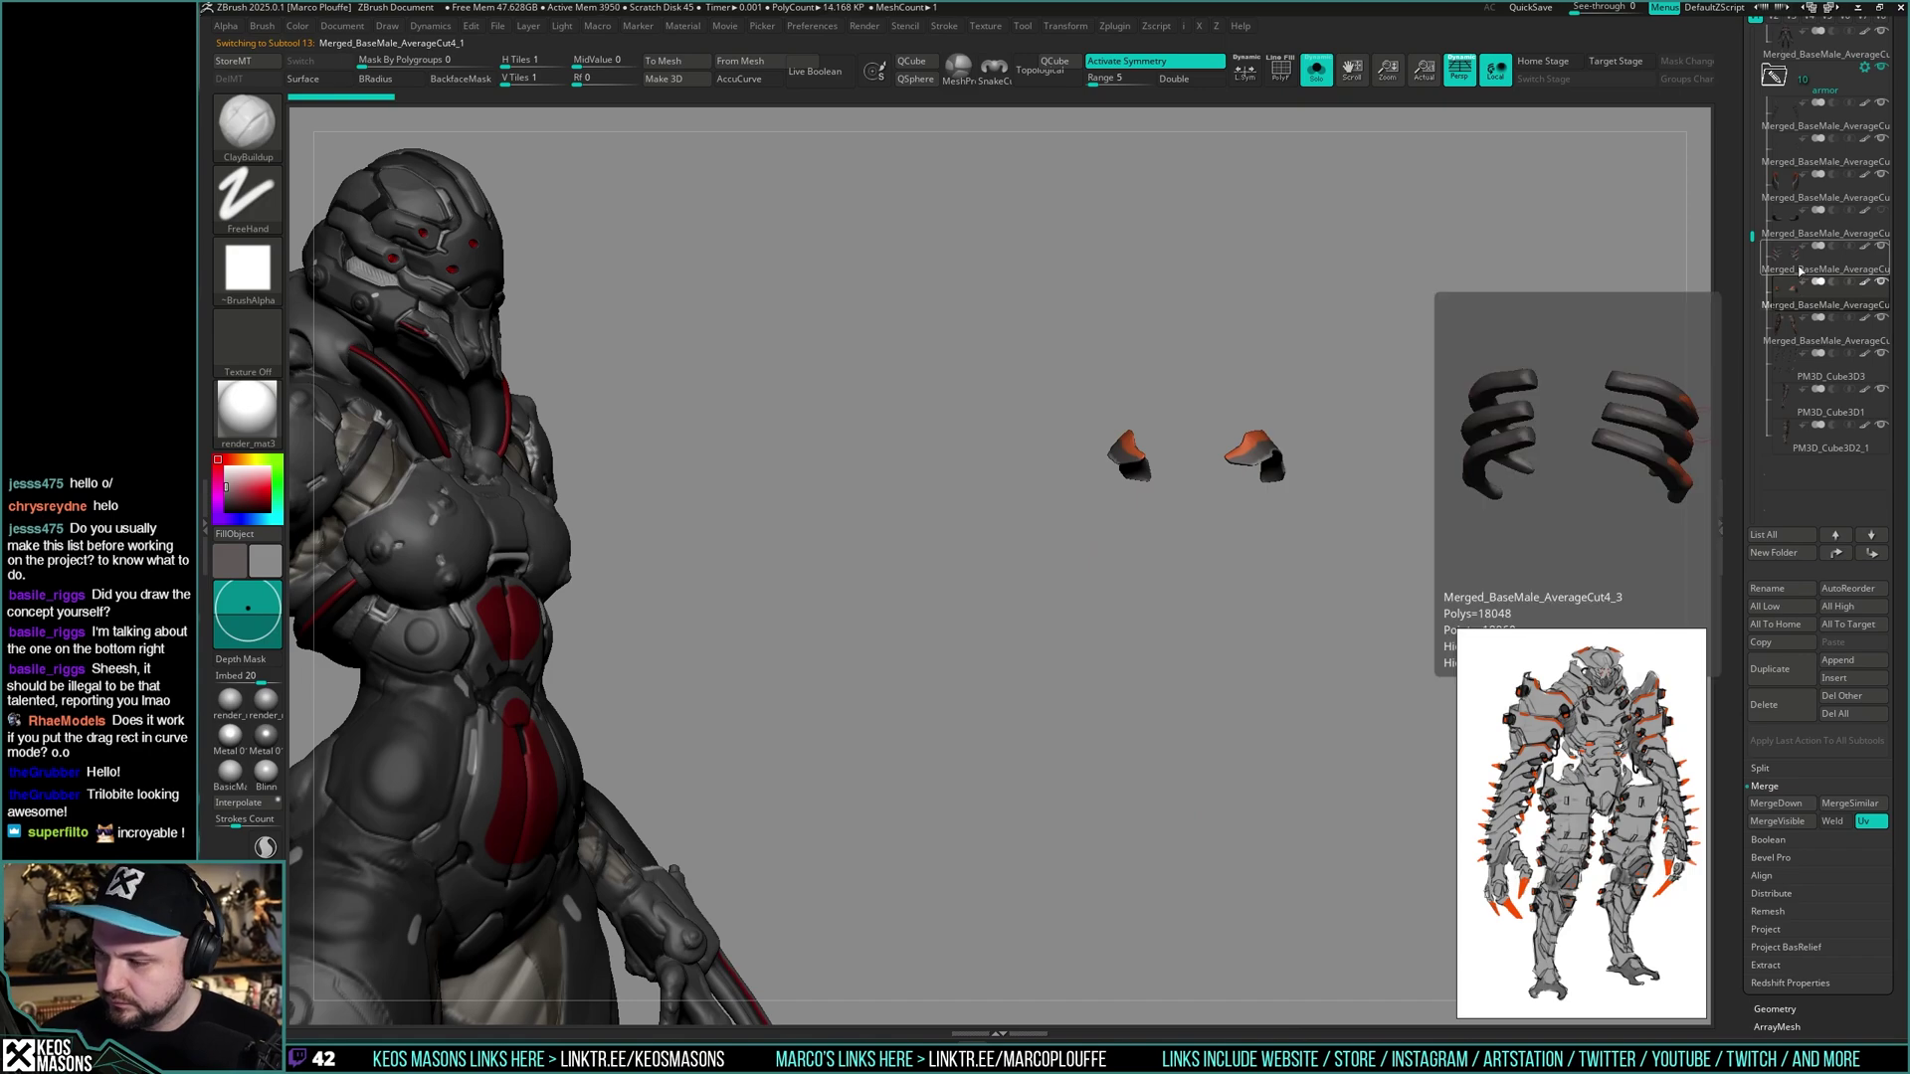
pyautogui.click(1786, 267)
pyautogui.moveTo(1744, 242); pyautogui.dragTo(1753, 305)
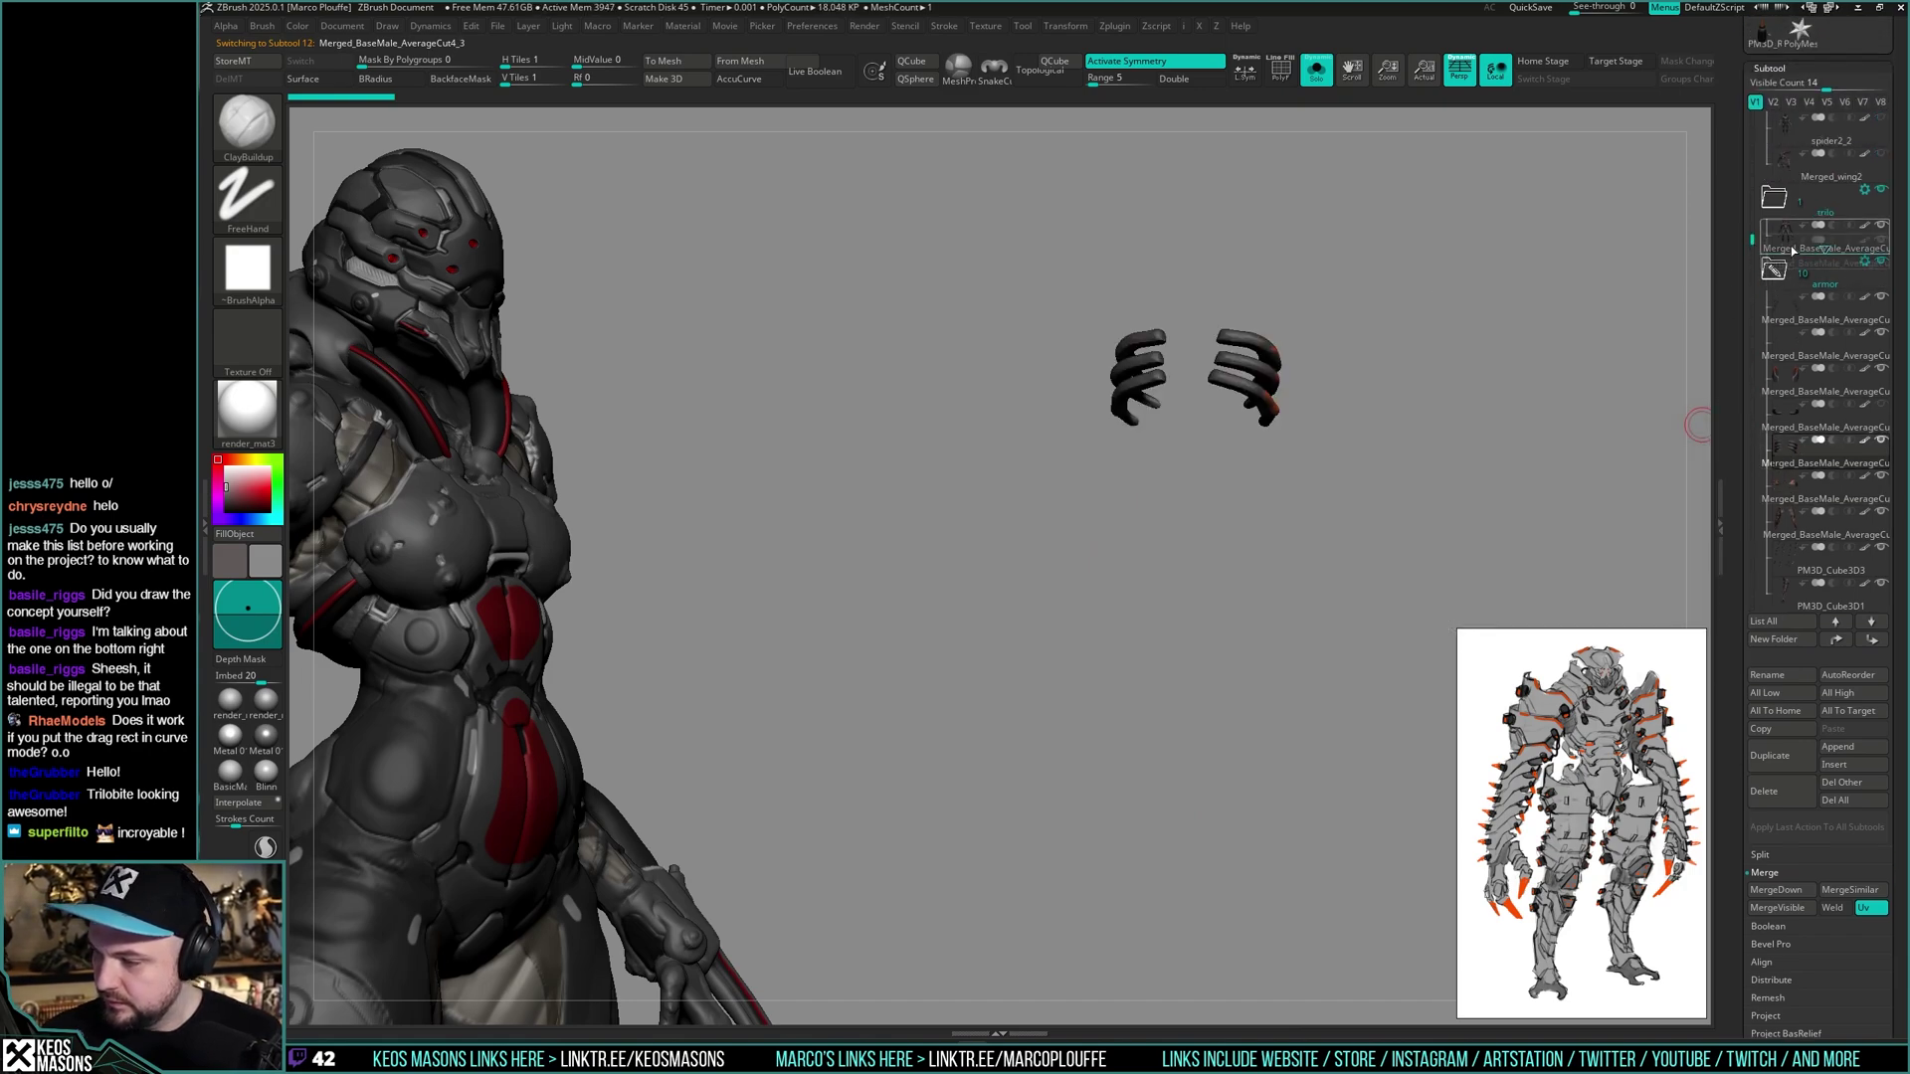
# - Move the hip plates and the curved waist band from the armor folder into the trilo folder
pyautogui.click(1798, 478)
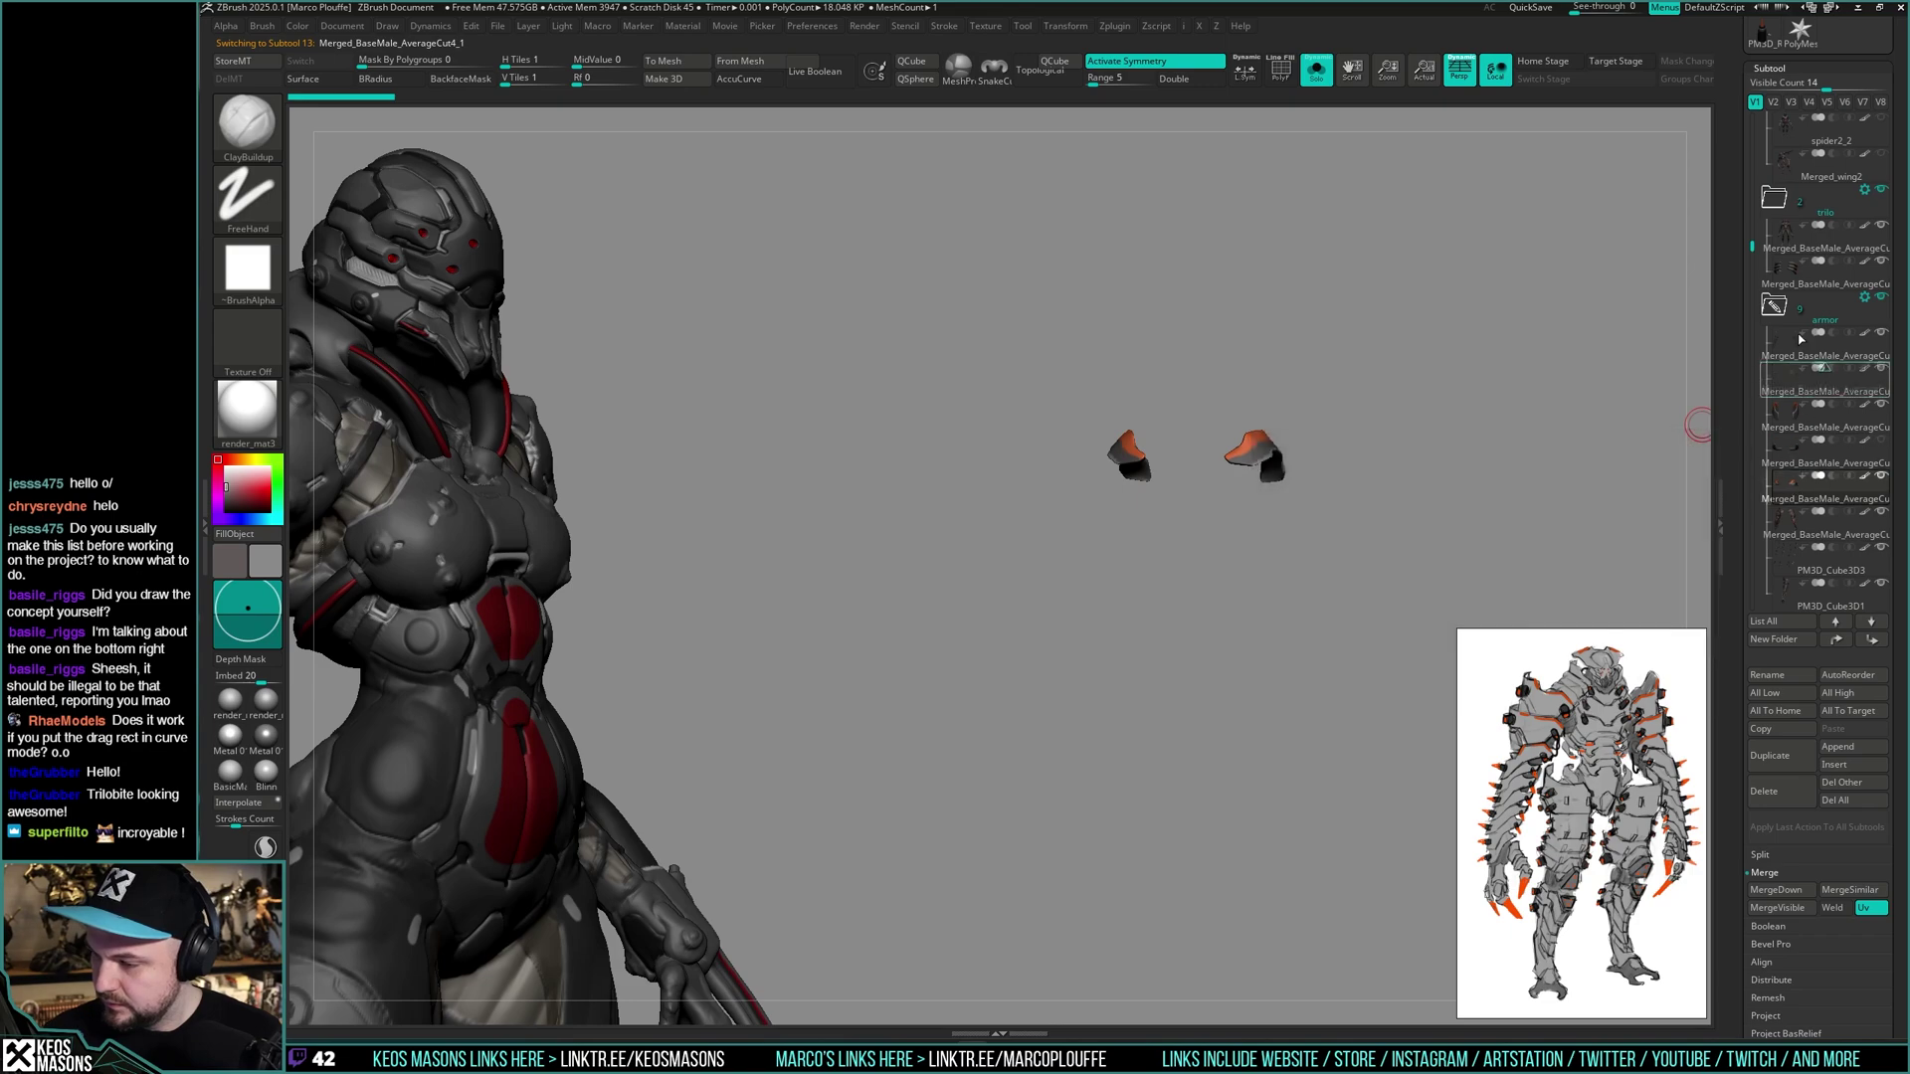
pyautogui.click(1790, 421)
pyautogui.click(1788, 453)
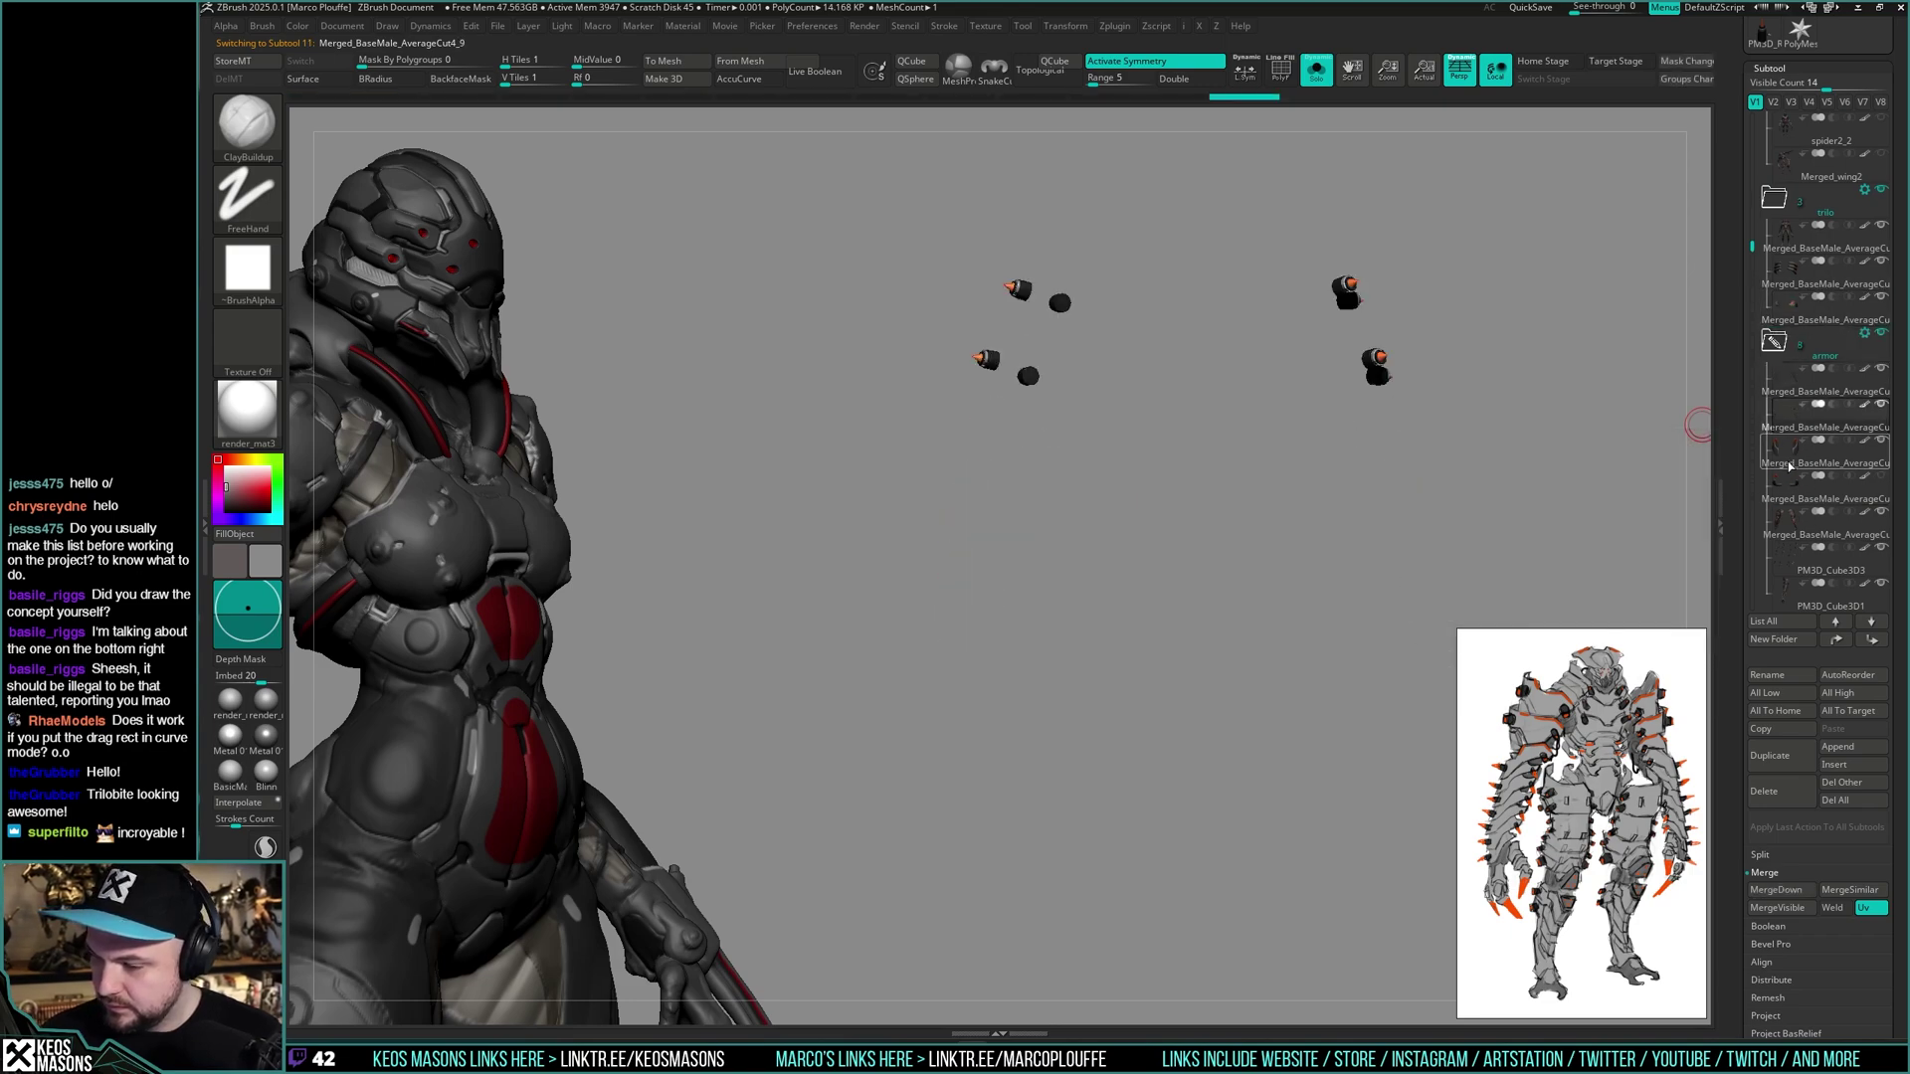
pyautogui.click(1788, 487)
pyautogui.moveTo(1788, 450); pyautogui.dragTo(1796, 318)
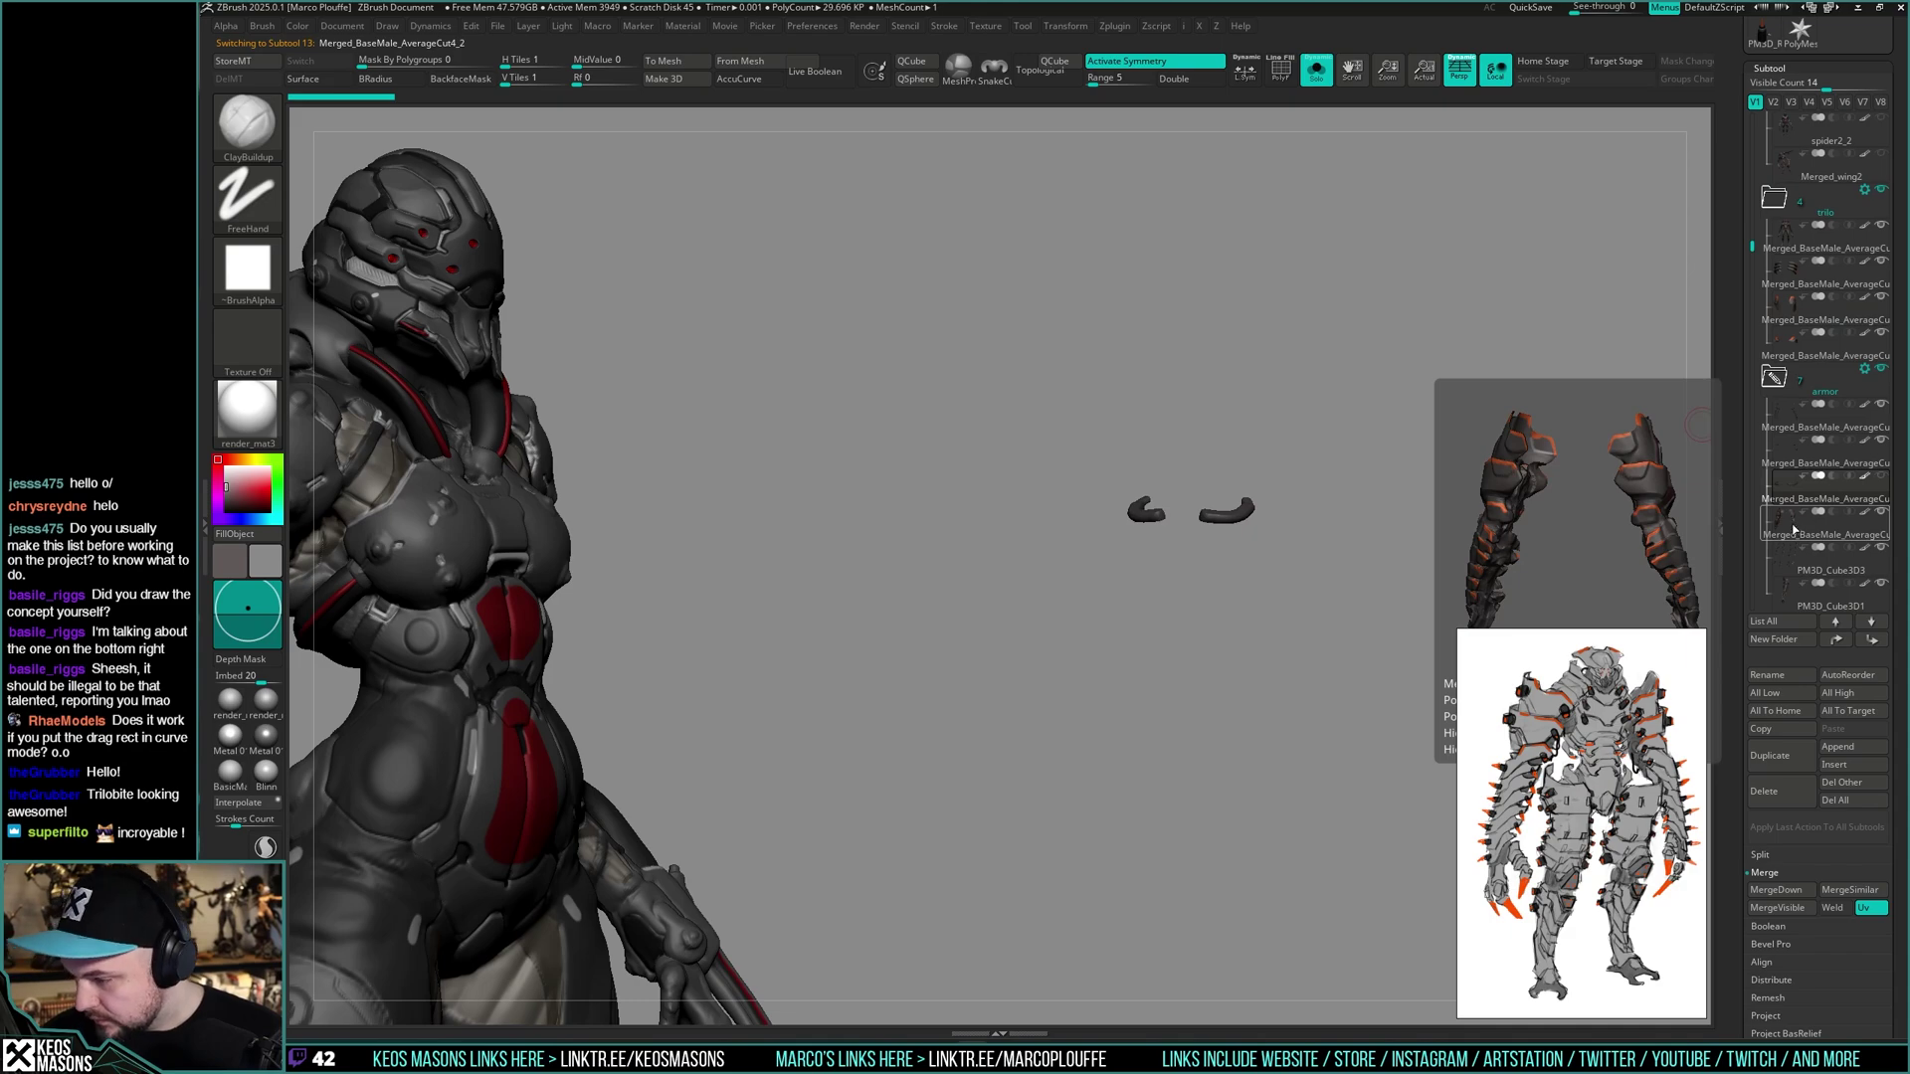
pyautogui.click(1794, 530)
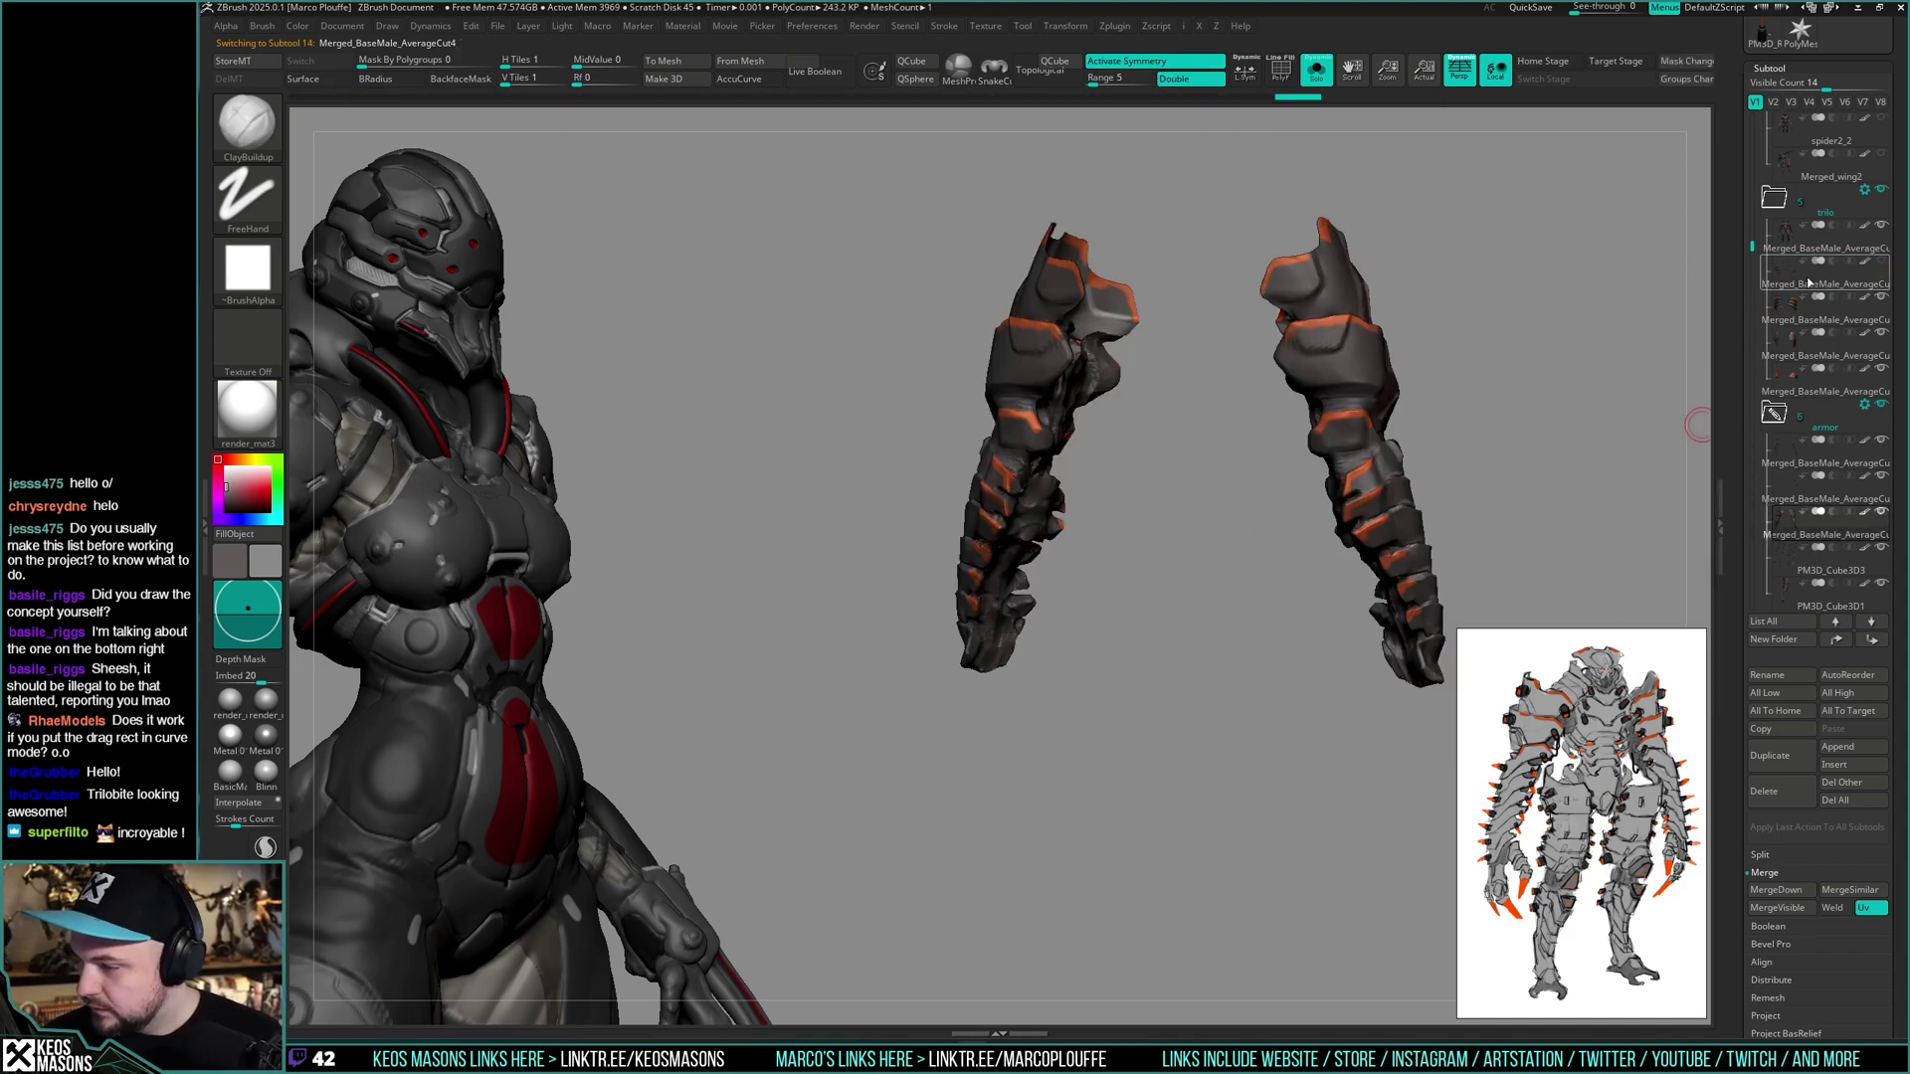
# - Select the ribs, leave solo mode and check the creature from the front with the armor folder hidden and shown
pyautogui.click(1787, 312)
pyautogui.hotkey('alt', 's')
pyautogui.moveTo(1503, 448)
pyautogui.keyDown('shift'); pyautogui.mouseDown()
pyautogui.moveTo(1378, 440)
pyautogui.moveTo(1431, 464)
pyautogui.moveTo(1428, 443)
pyautogui.moveTo(1514, 454)
pyautogui.moveTo(1483, 448)
pyautogui.moveTo(1513, 457)
pyautogui.moveTo(1482, 456)
pyautogui.moveTo(1509, 456)
pyautogui.moveTo(1494, 467)
pyautogui.mouseUp(); pyautogui.keyUp('shift')
pyautogui.click(1880, 404)
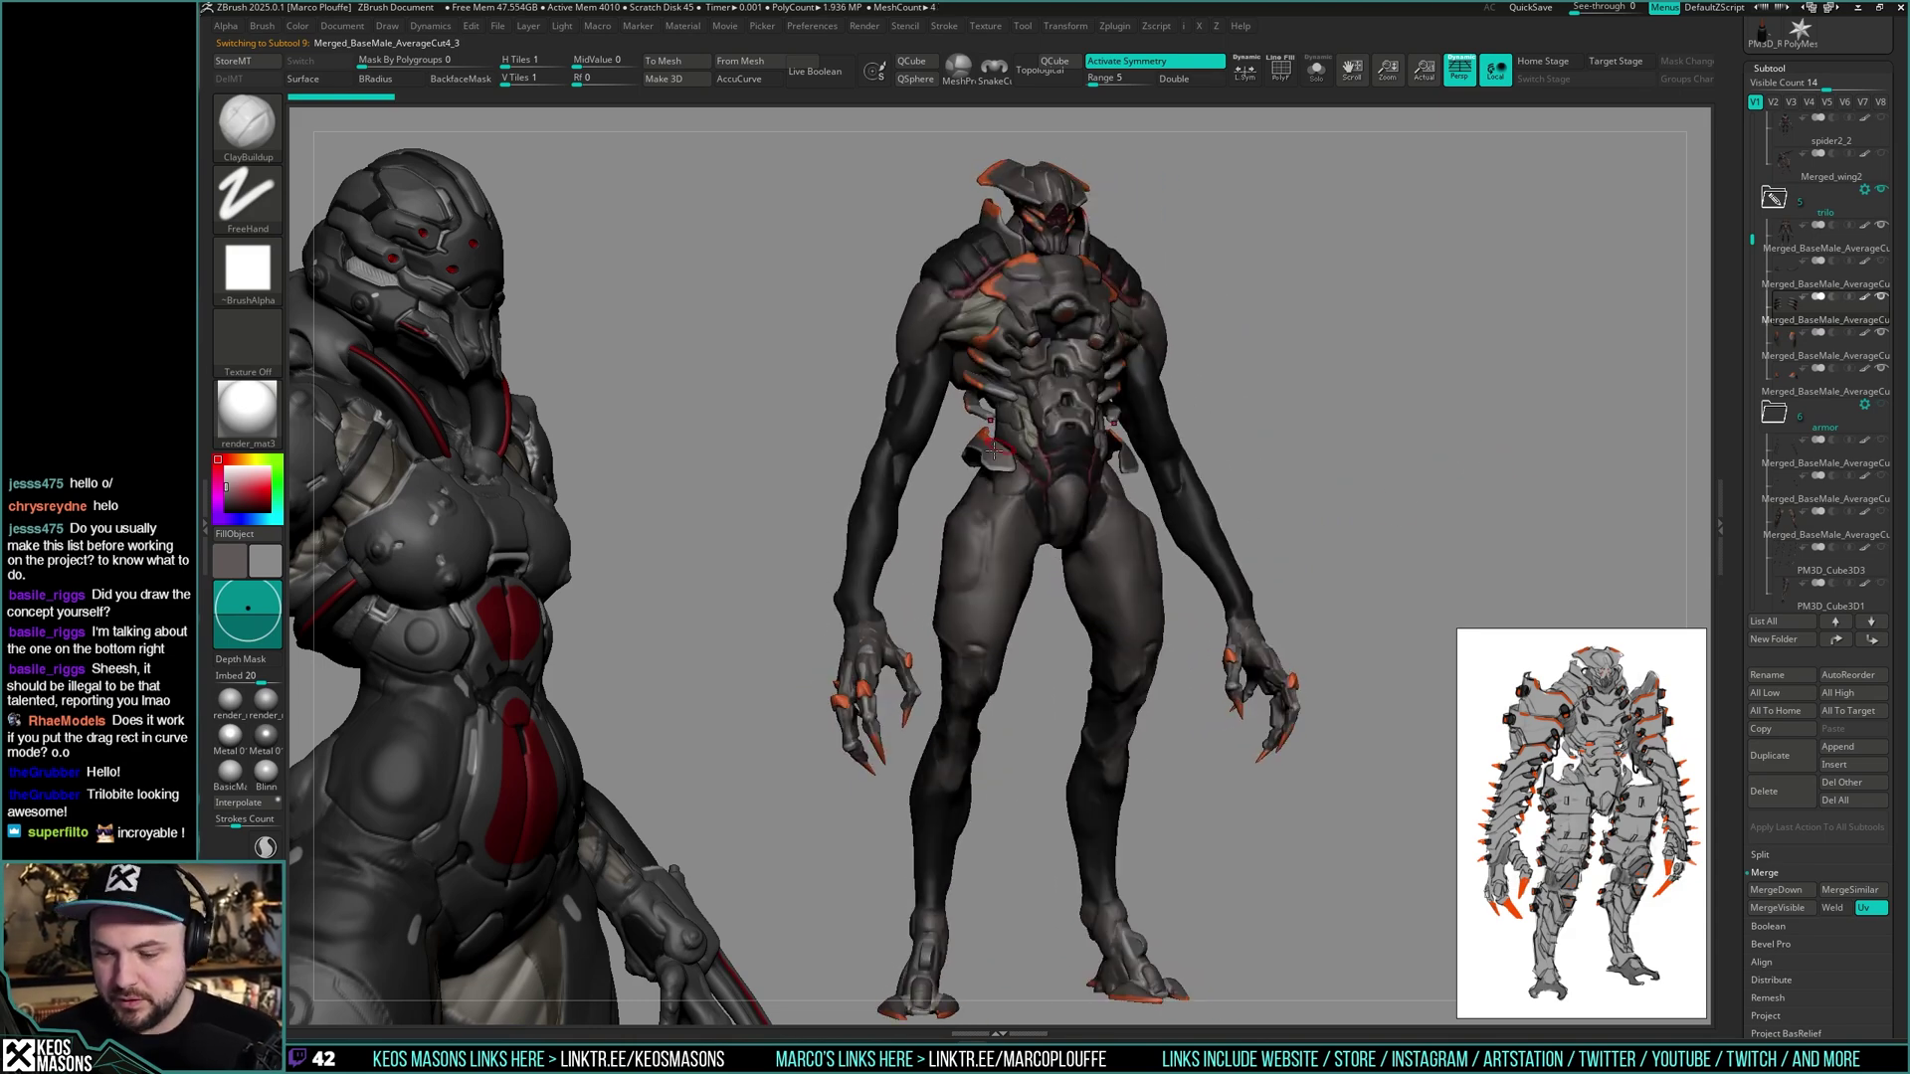
pyautogui.moveTo(1416, 395); pyautogui.dragTo(1406, 397)
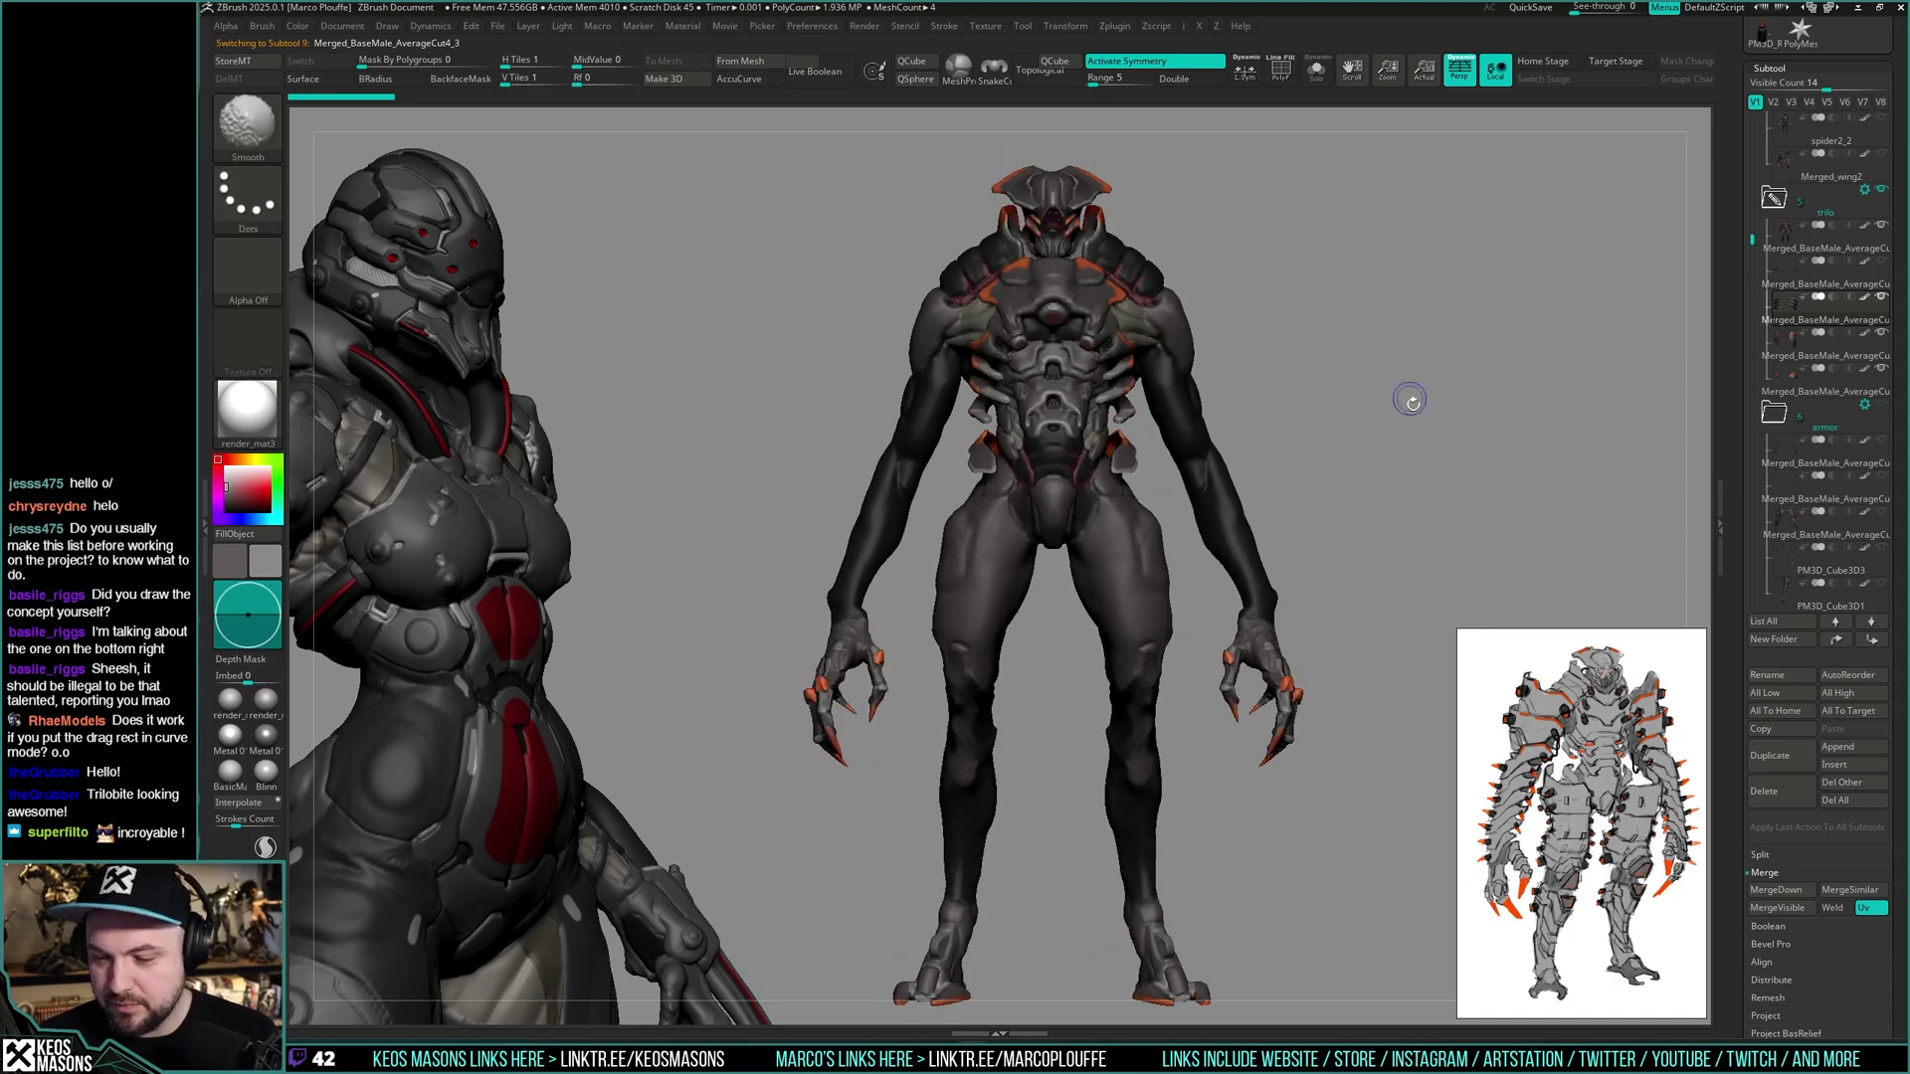
pyautogui.click(1880, 407)
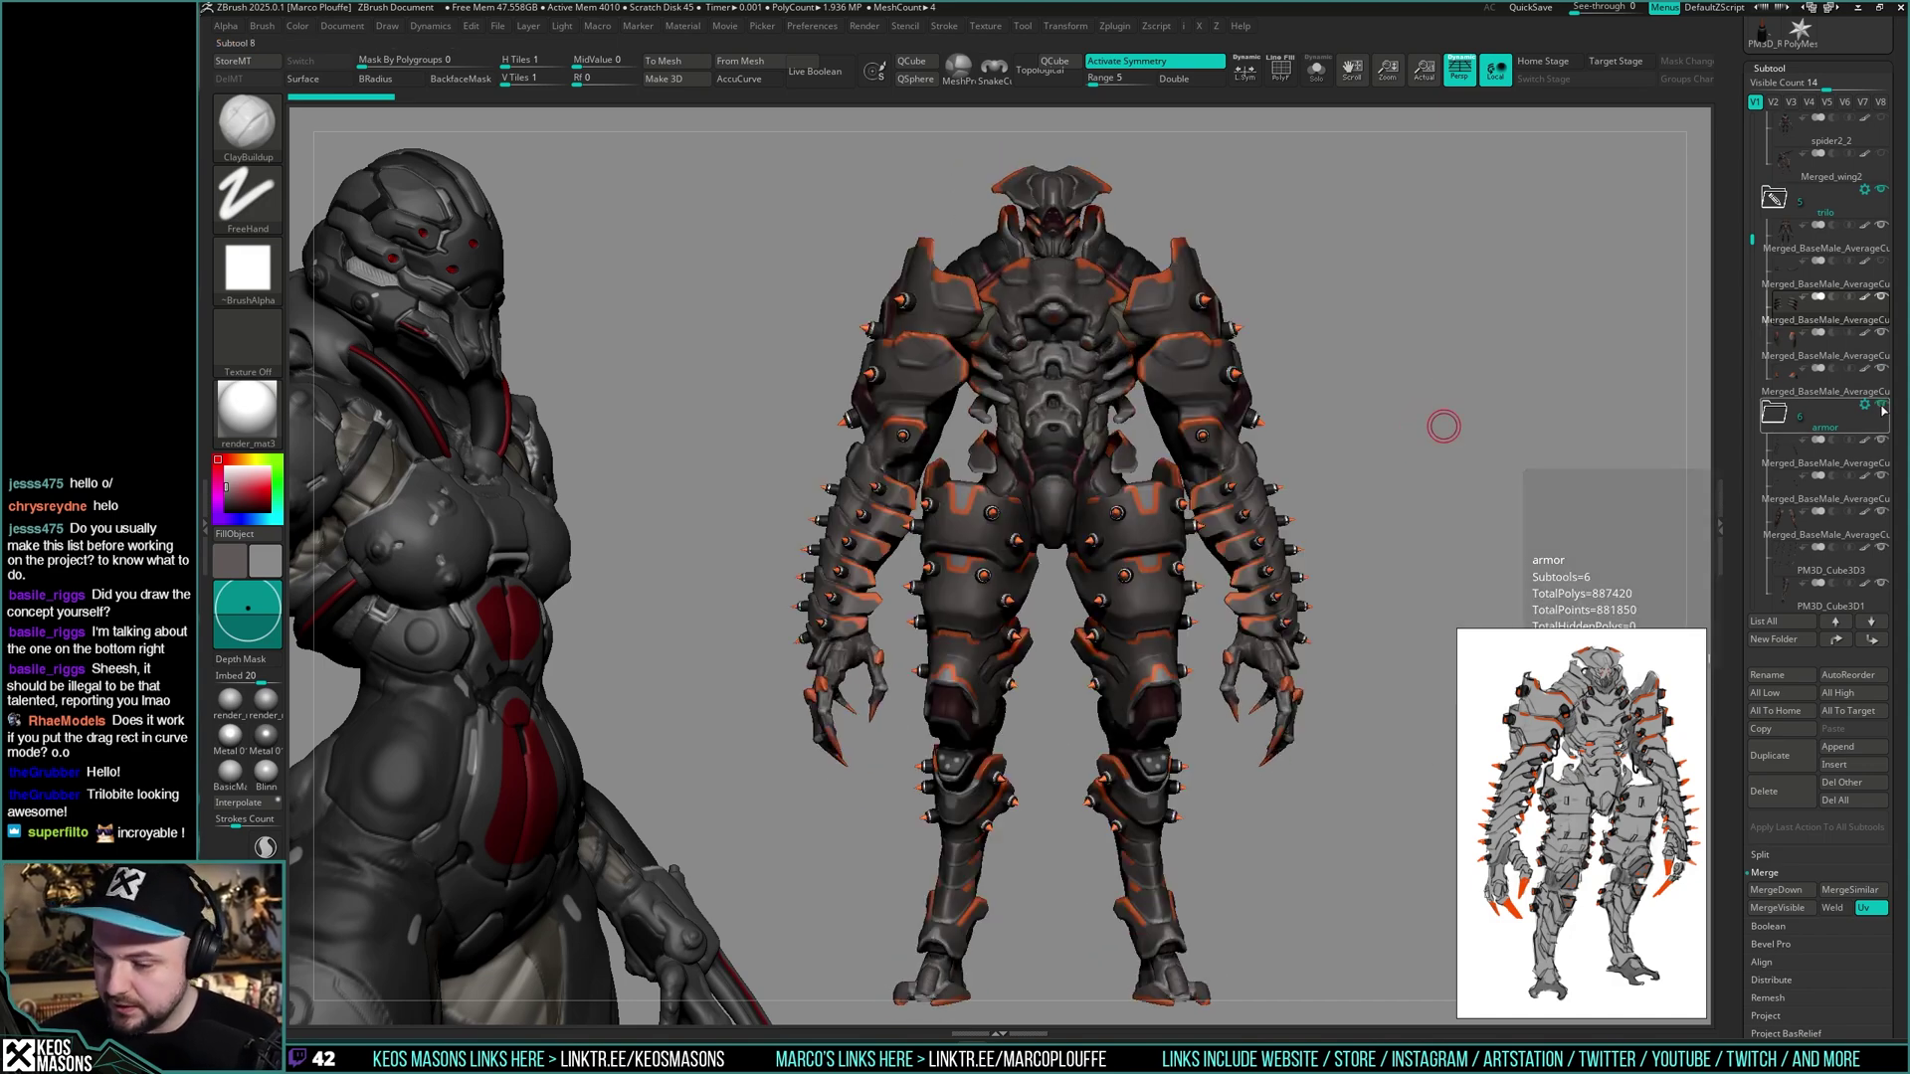
# - Review the contents of the trilo and armor folders and select the arm spikes subtool in the armor folder
pyautogui.moveTo(1754, 240); pyautogui.dragTo(1756, 281)
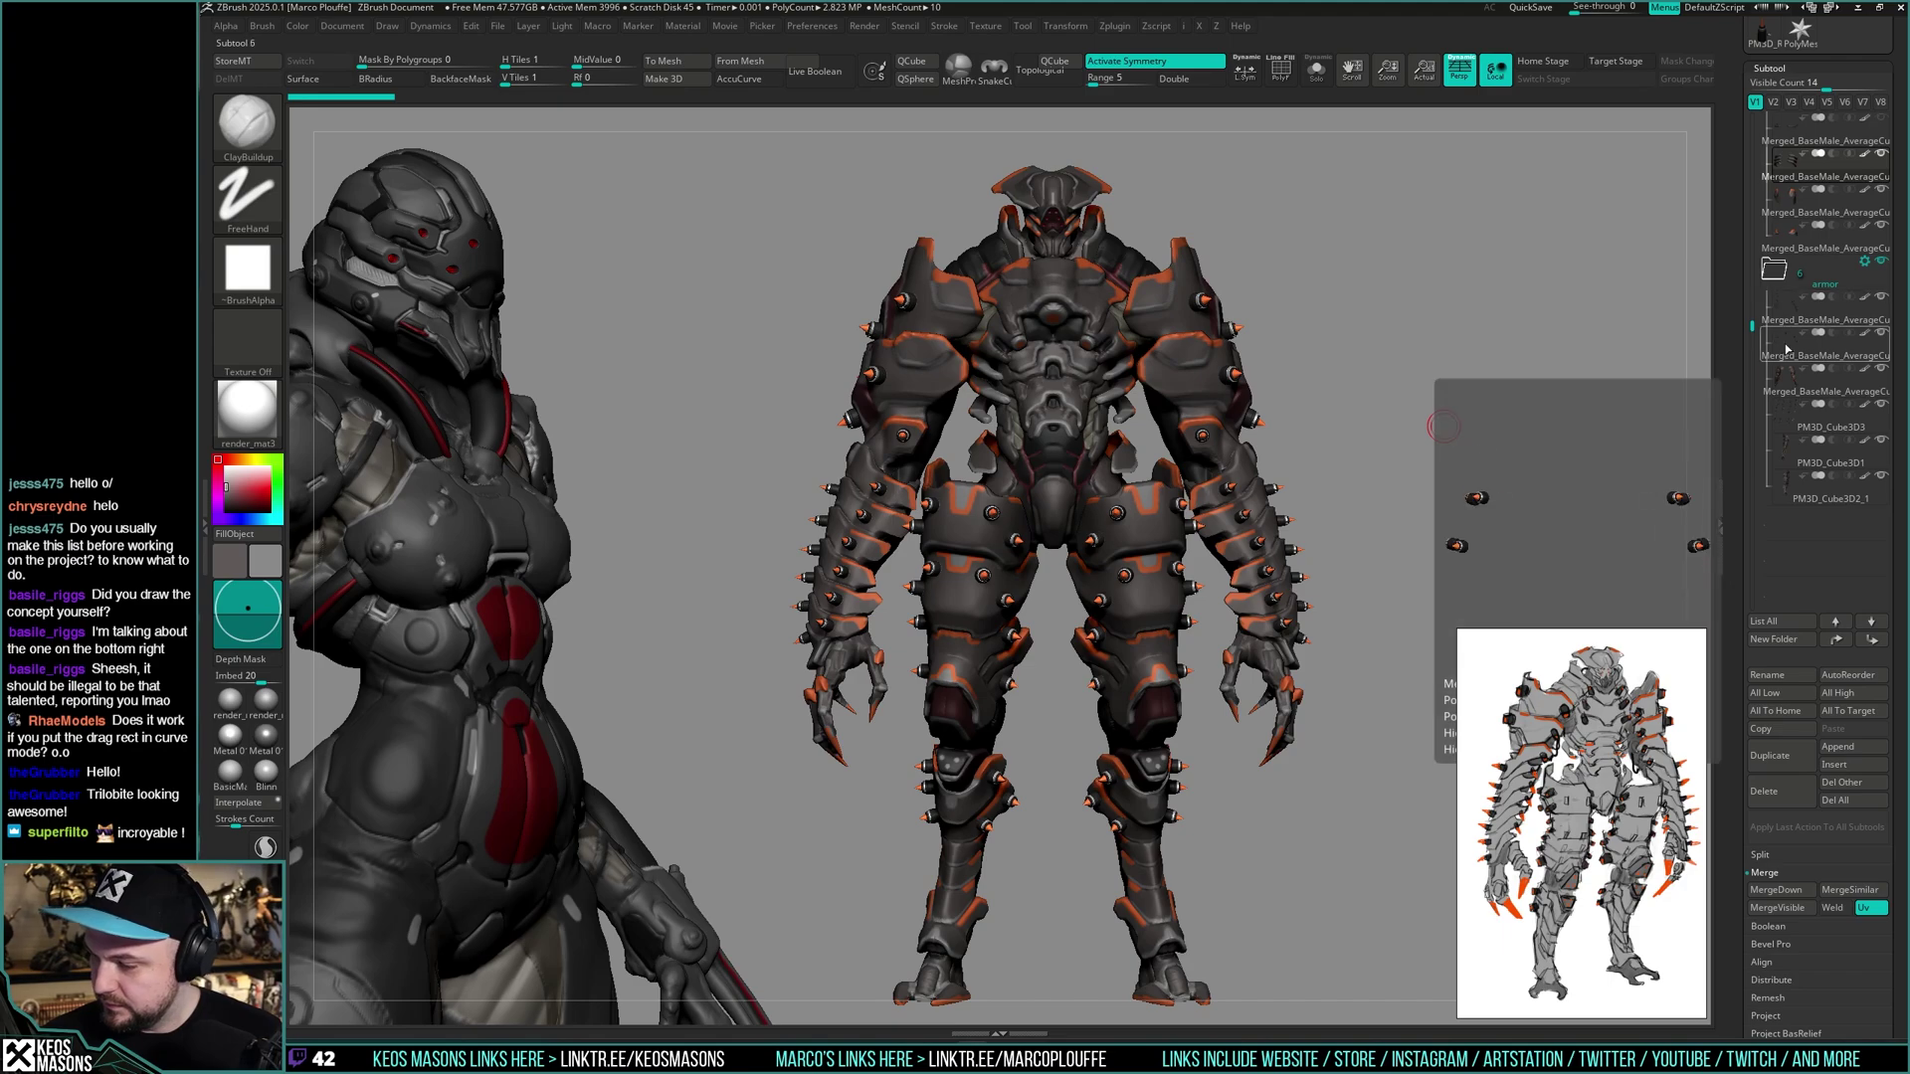
pyautogui.moveTo(1787, 428)
pyautogui.click(1787, 502)
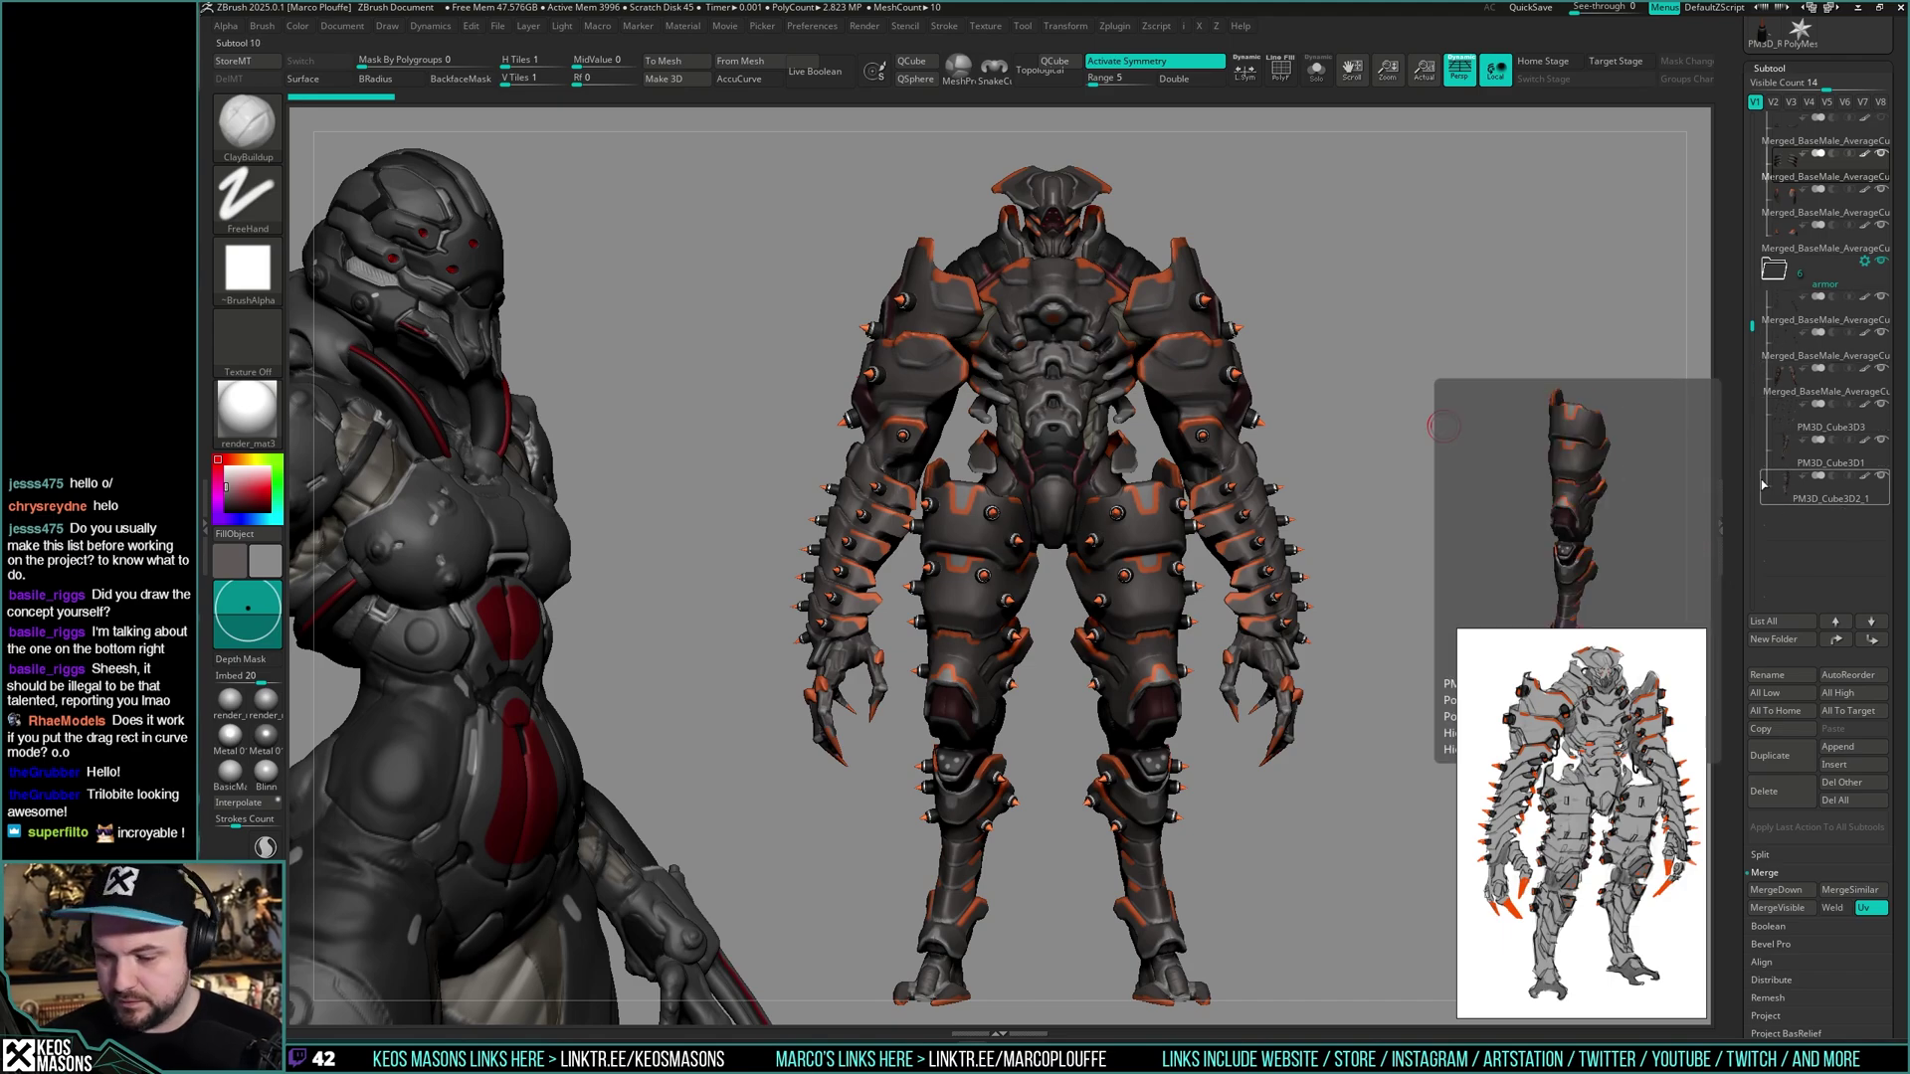
pyautogui.moveTo(1364, 385); pyautogui.dragTo(1547, 358)
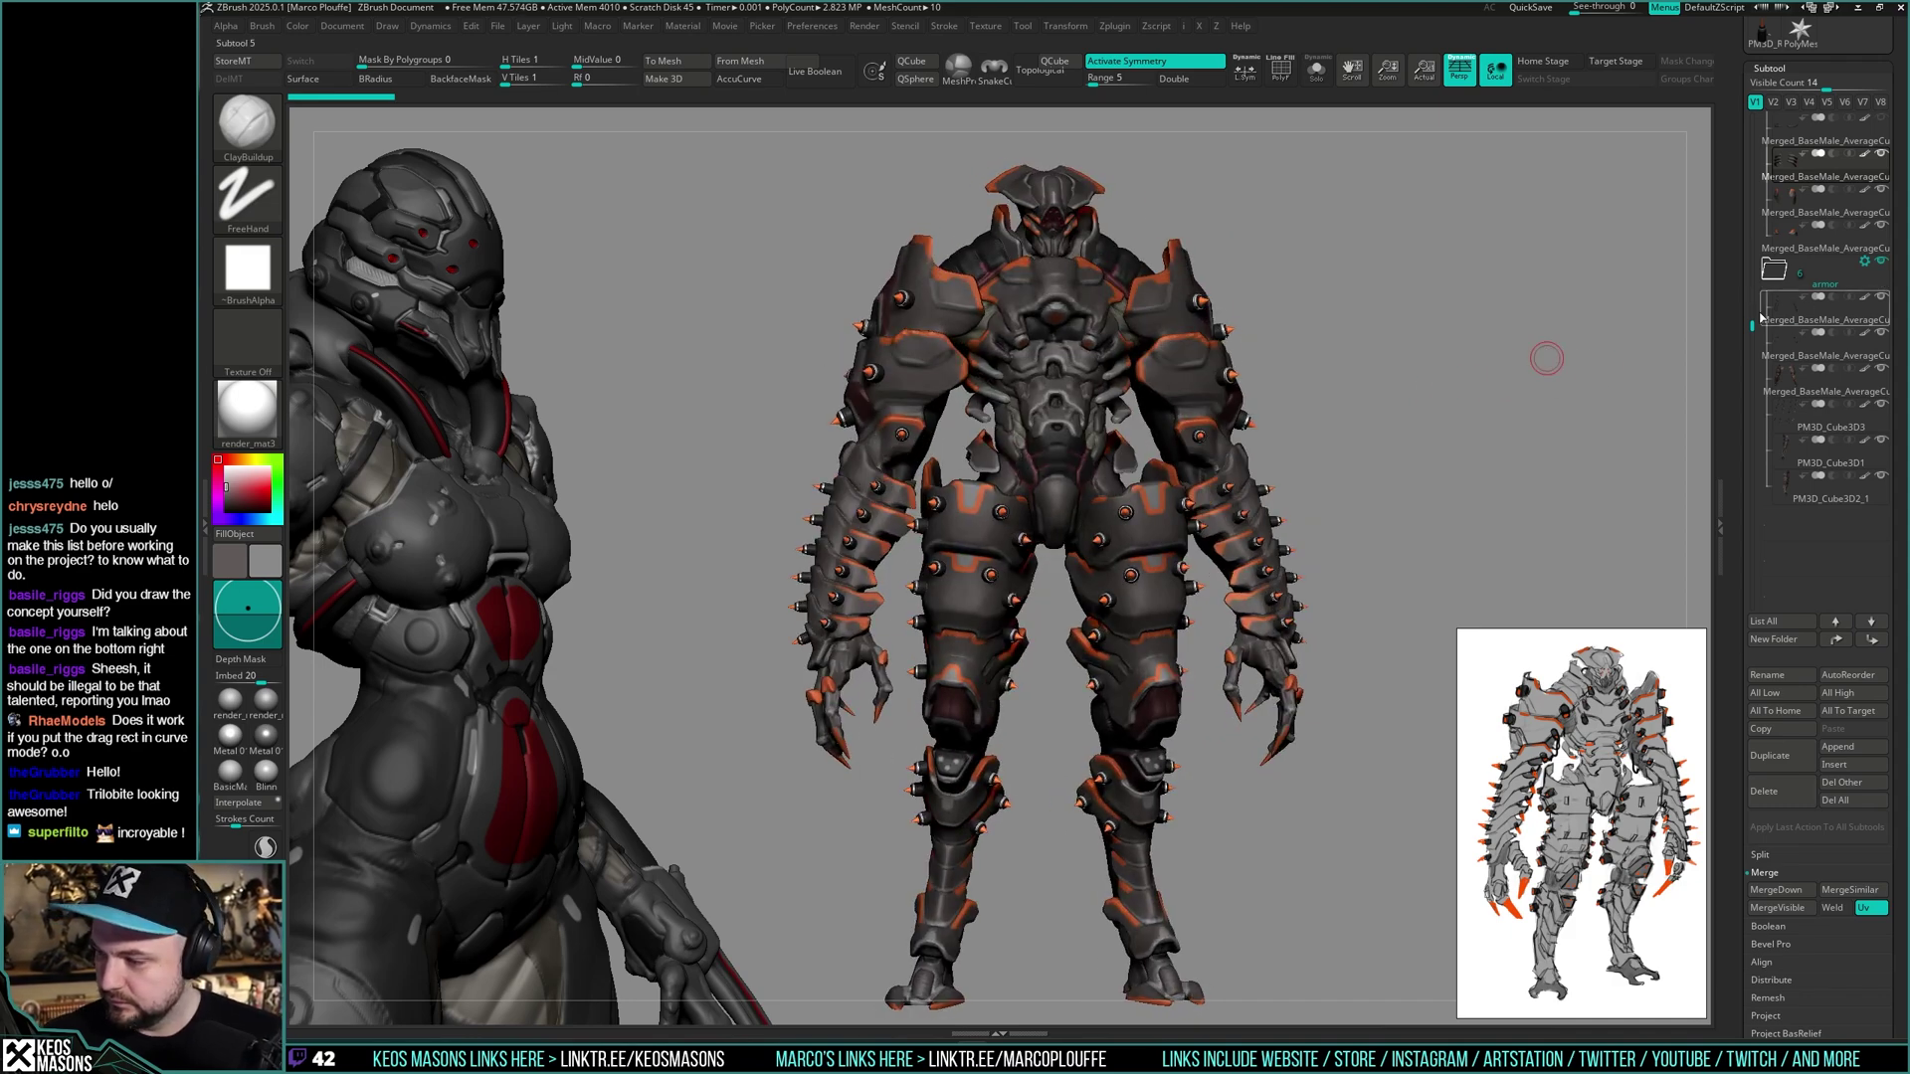
pyautogui.scroll(5, 1780, 249)
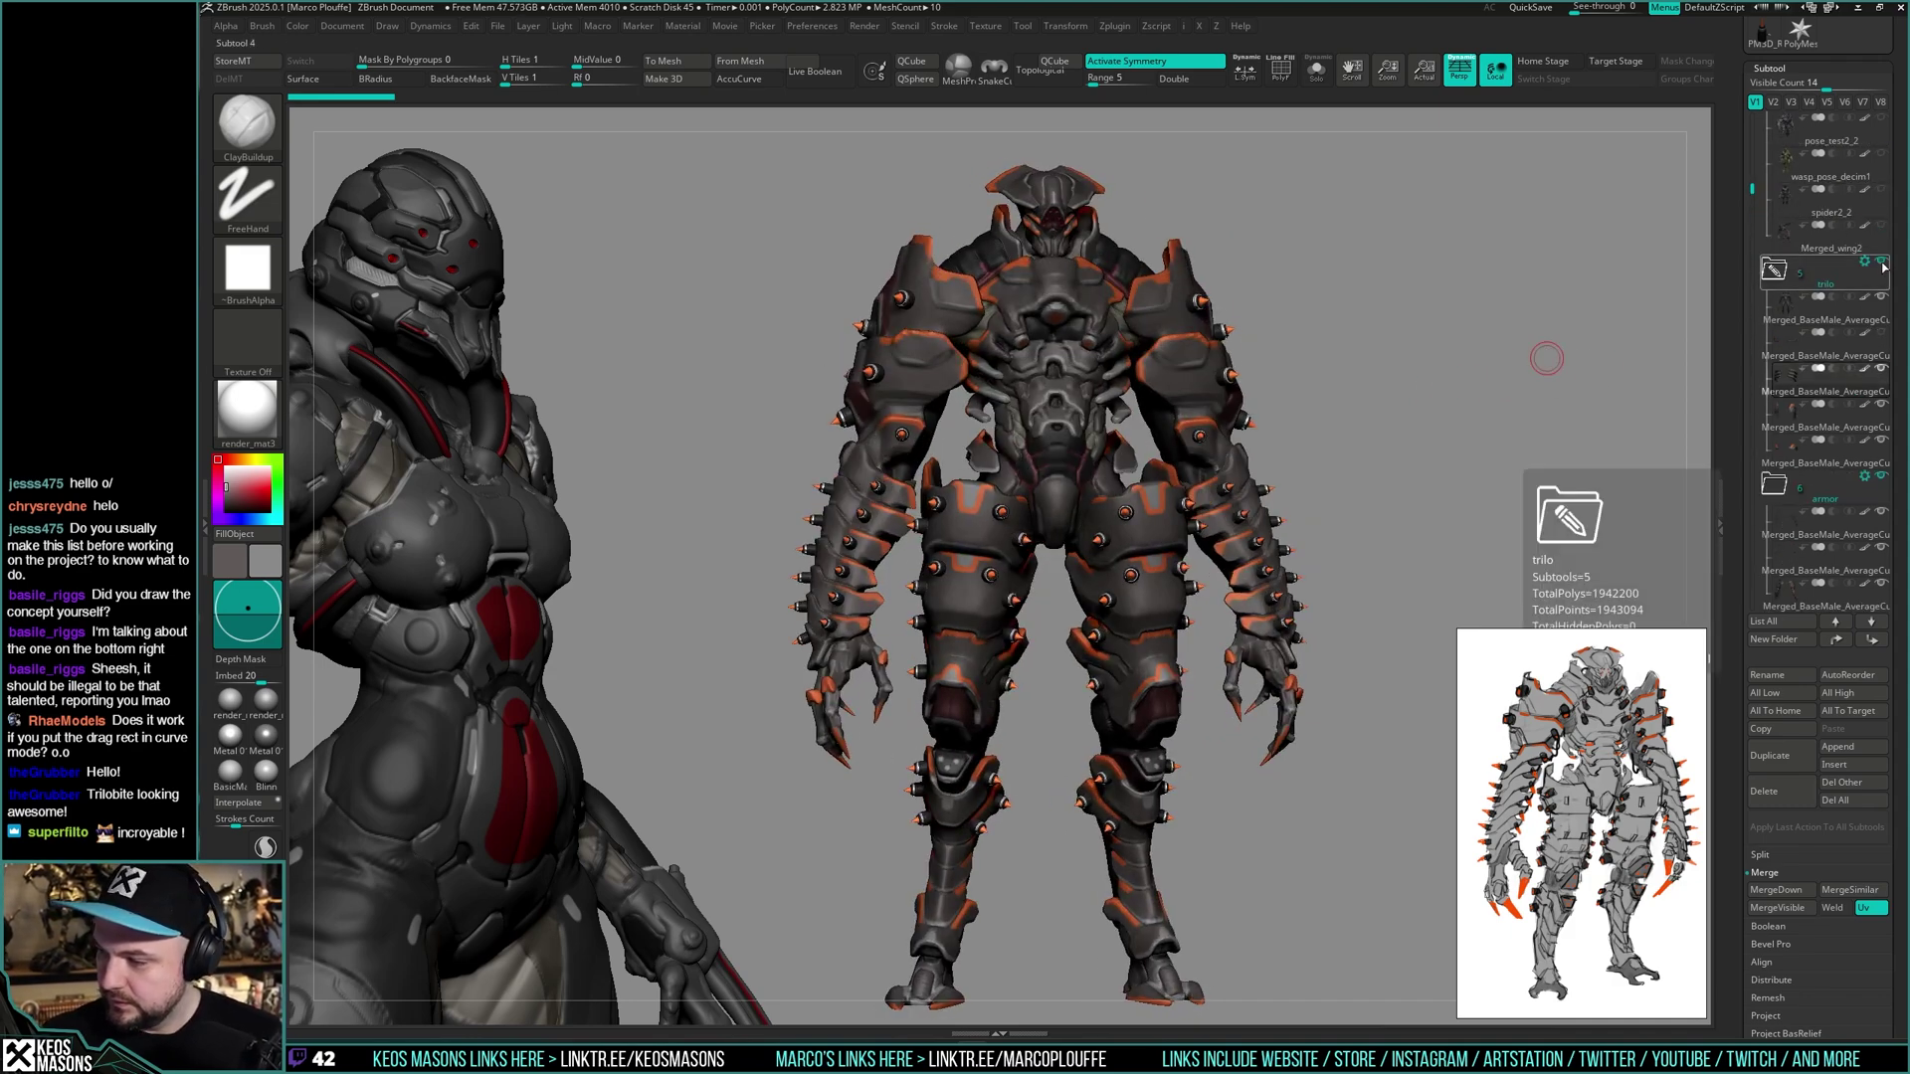
pyautogui.click(1888, 483)
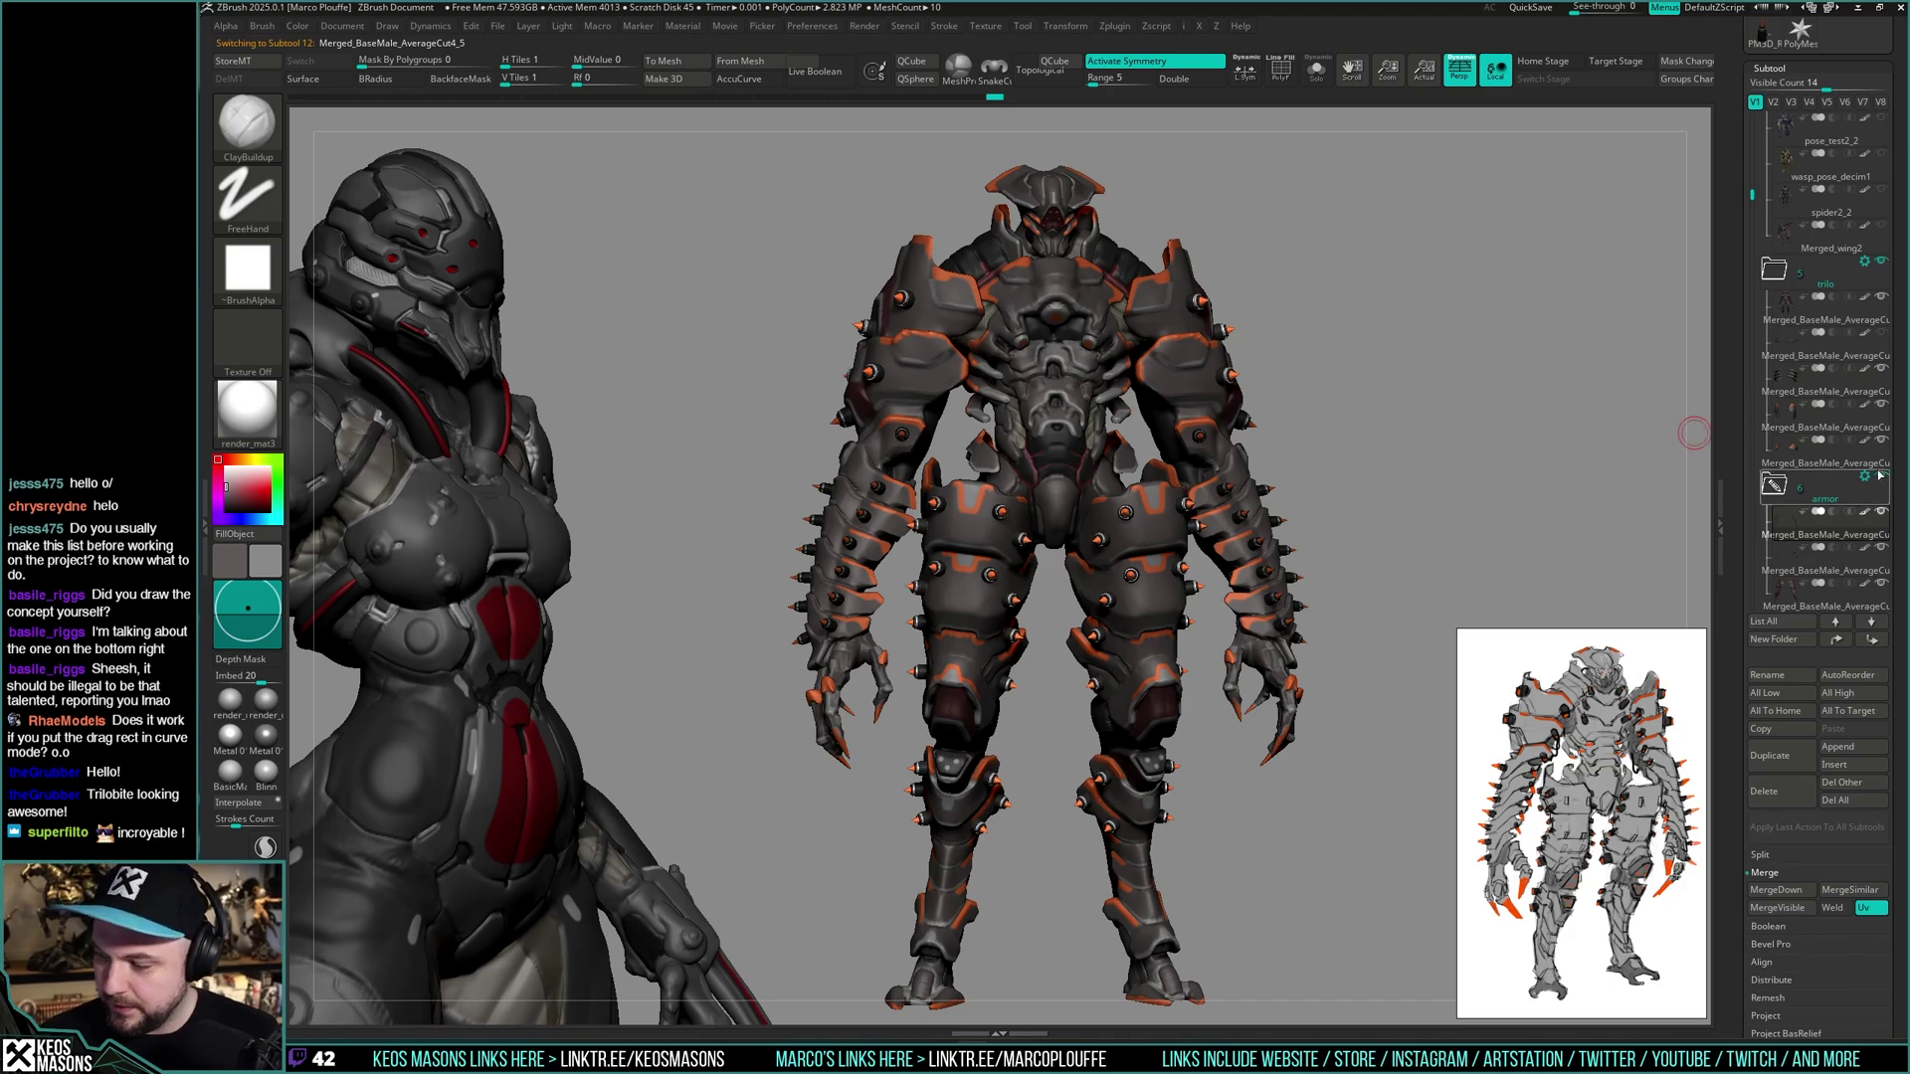
# - Toggle the armor folder's visibility, isolate the arm spikes briefly, and examine the full creature from several angles
pyautogui.click(1880, 477)
pyautogui.click(1879, 485)
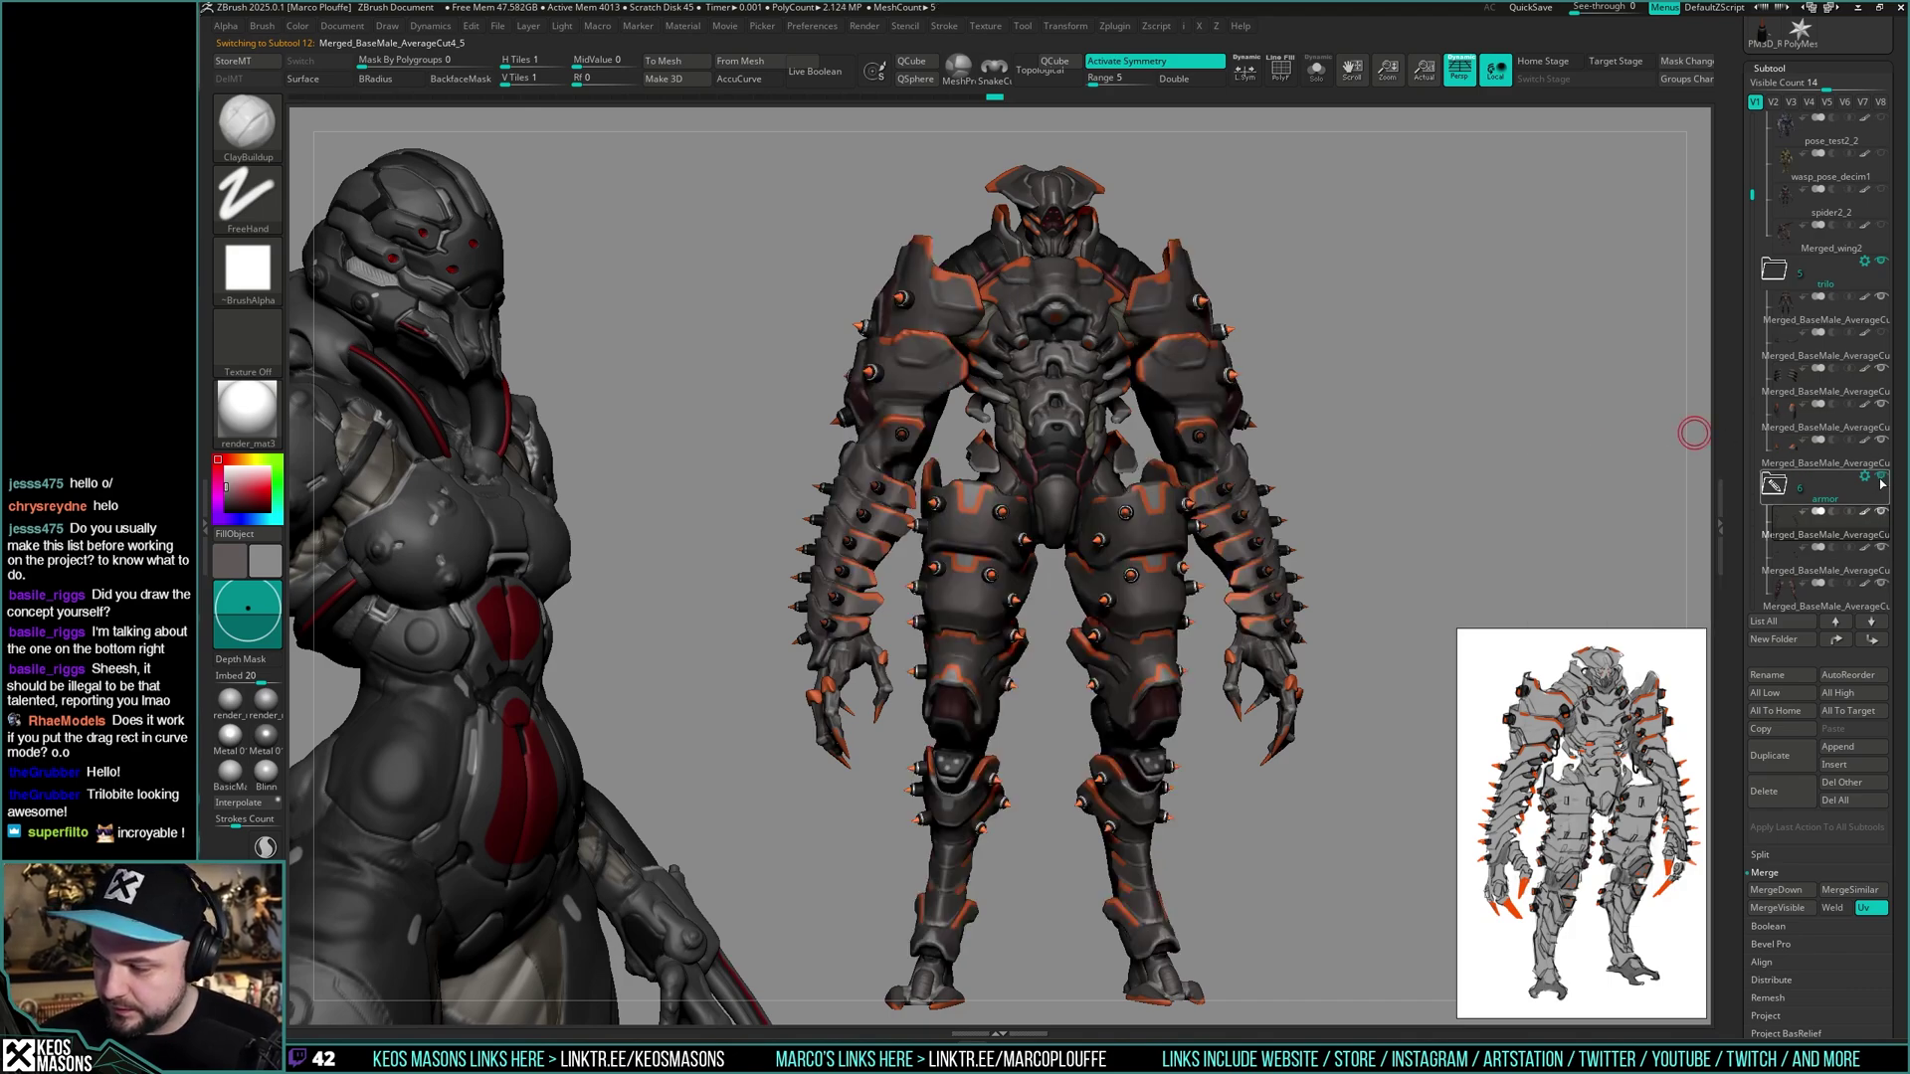
pyautogui.moveTo(1452, 496); pyautogui.dragTo(1419, 550)
pyautogui.hotkey('alt', 's')
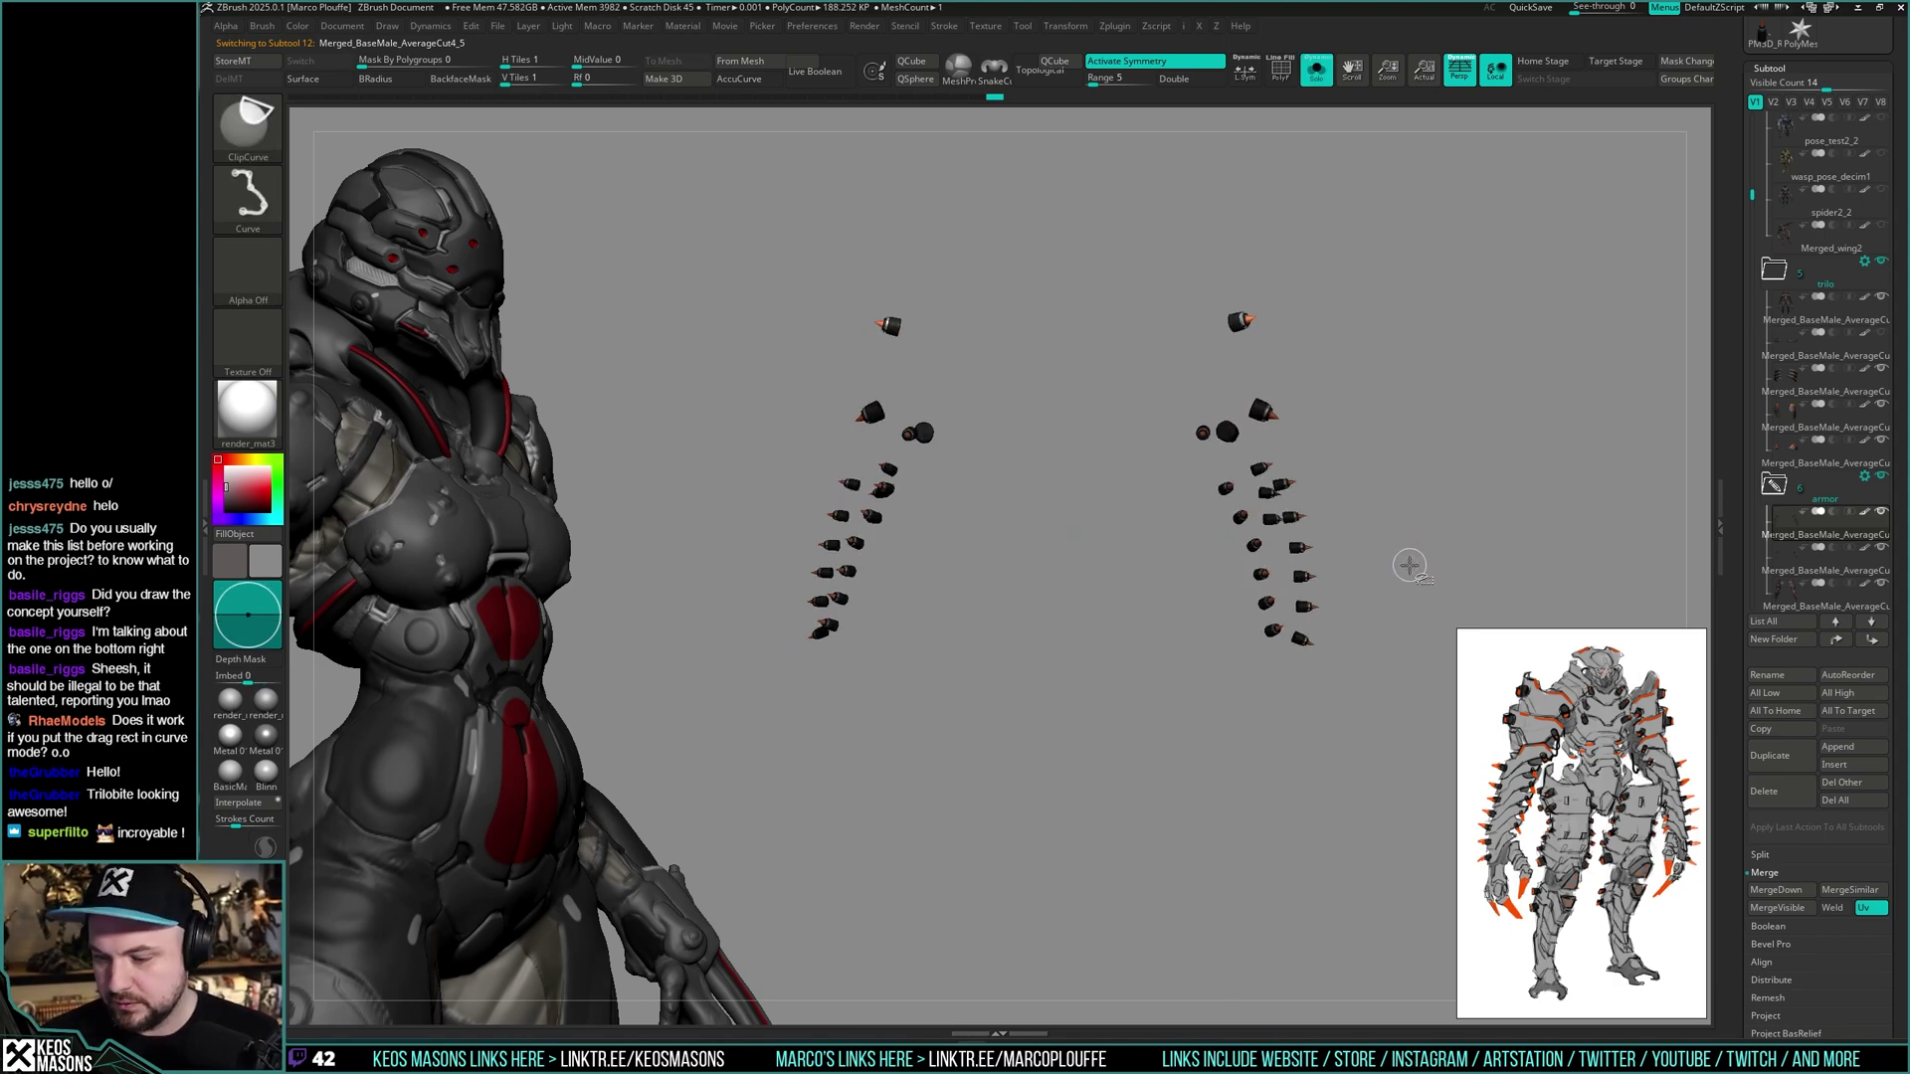
pyautogui.hotkey('alt', 's')
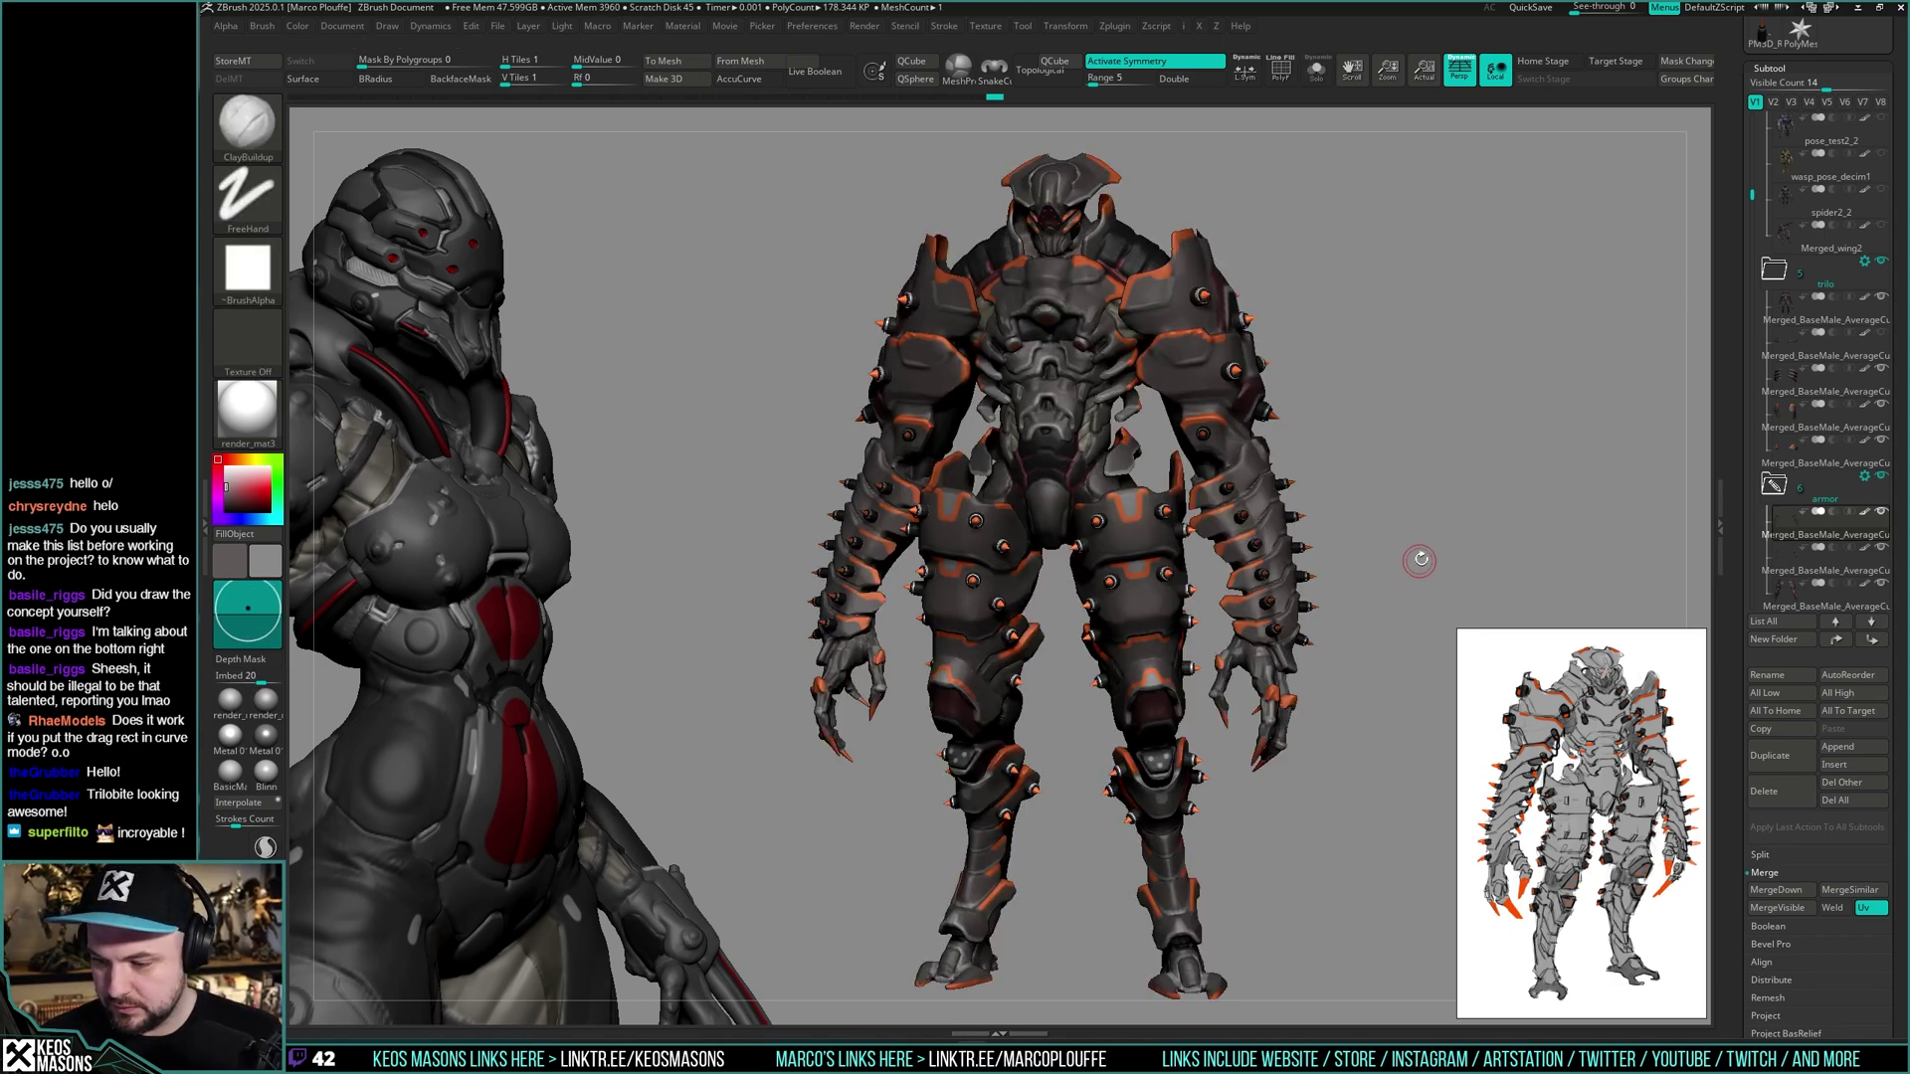
pyautogui.moveTo(1419, 554)
pyautogui.mouseDown()
pyautogui.moveTo(1400, 549)
pyautogui.moveTo(1442, 537)
pyautogui.mouseUp()
pyautogui.press('ctrl')
pyautogui.keyDown('ctrl'); pyautogui.moveTo(1252, 195); pyautogui.dragTo(1508, 339); pyautogui.keyUp('ctrl')
pyautogui.moveTo(1473, 478); pyautogui.dragTo(1558, 442)
pyautogui.moveTo(1750, 214); pyautogui.dragTo(1757, 288)
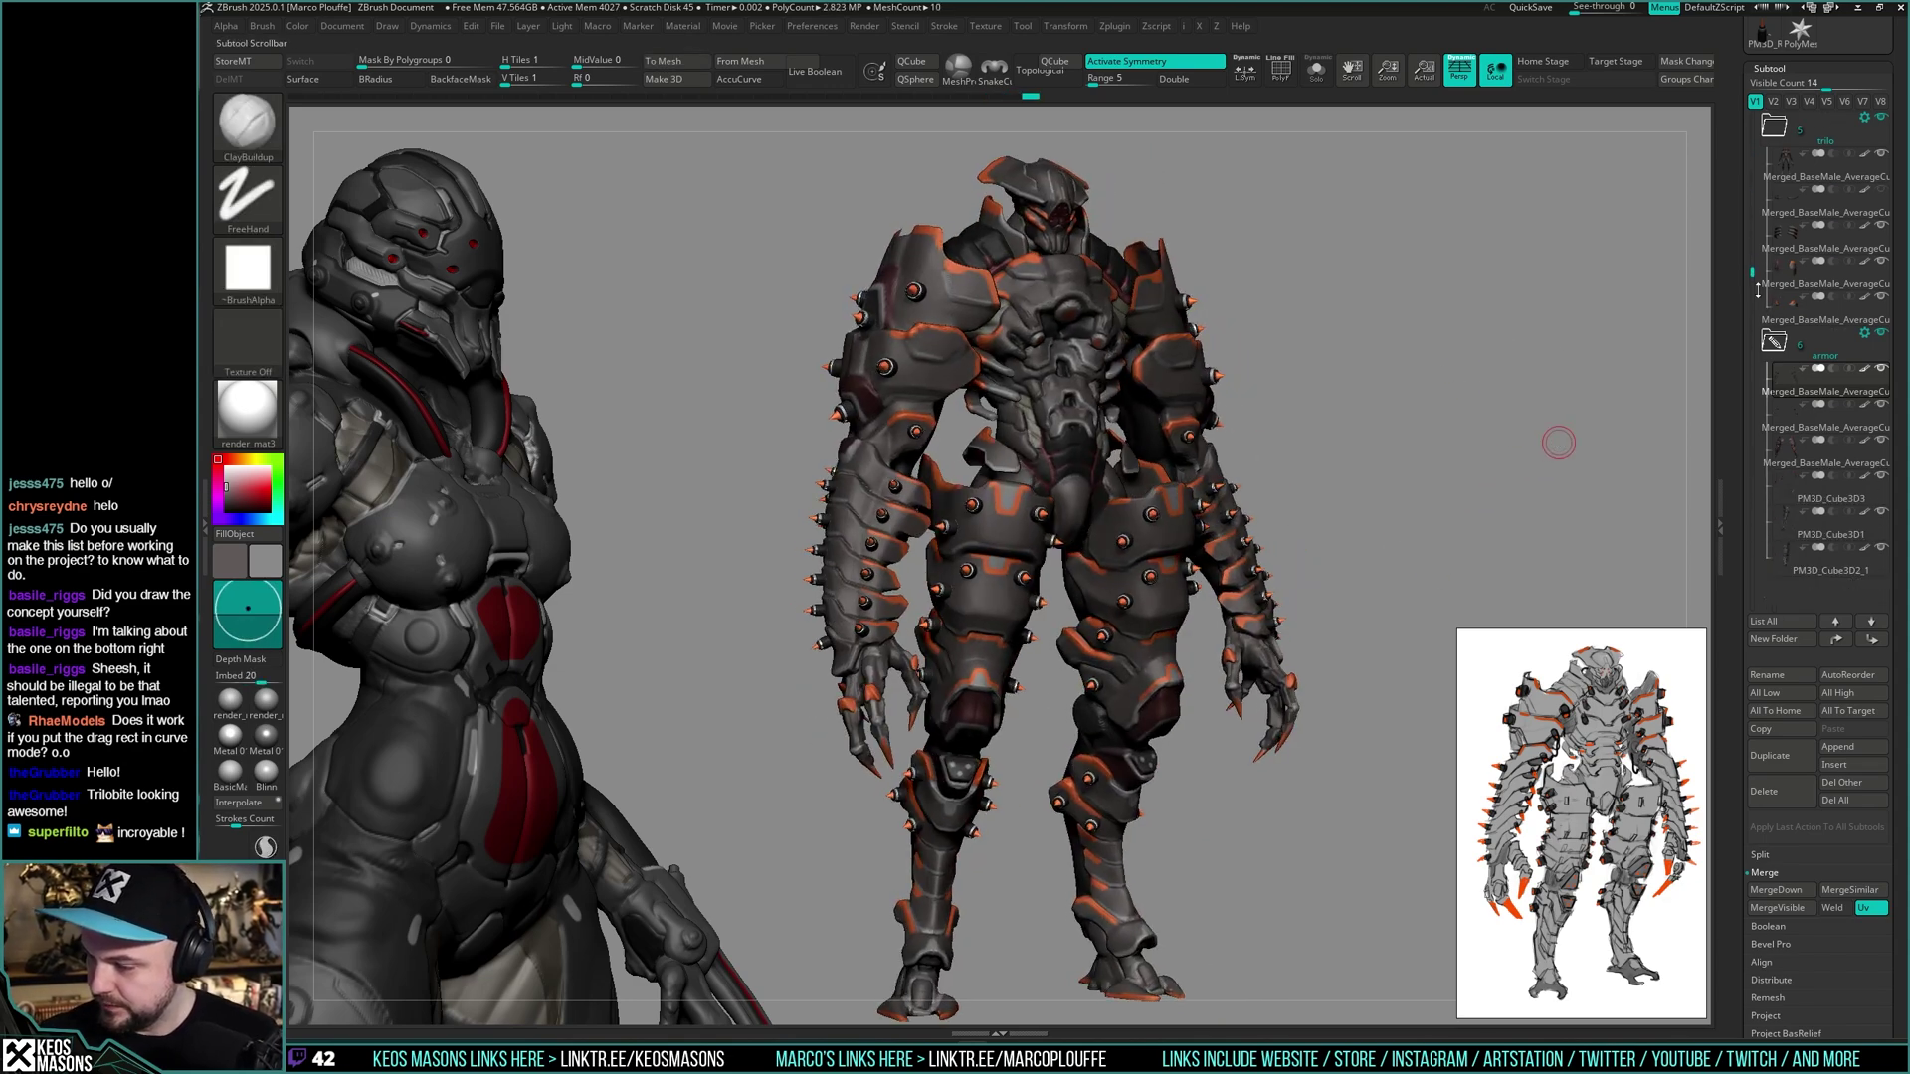
# - Examine the armor folder's subtools one by one in isolation, covering arm plates, spikes and leg armor, and return to the full front view
pyautogui.click(1790, 460)
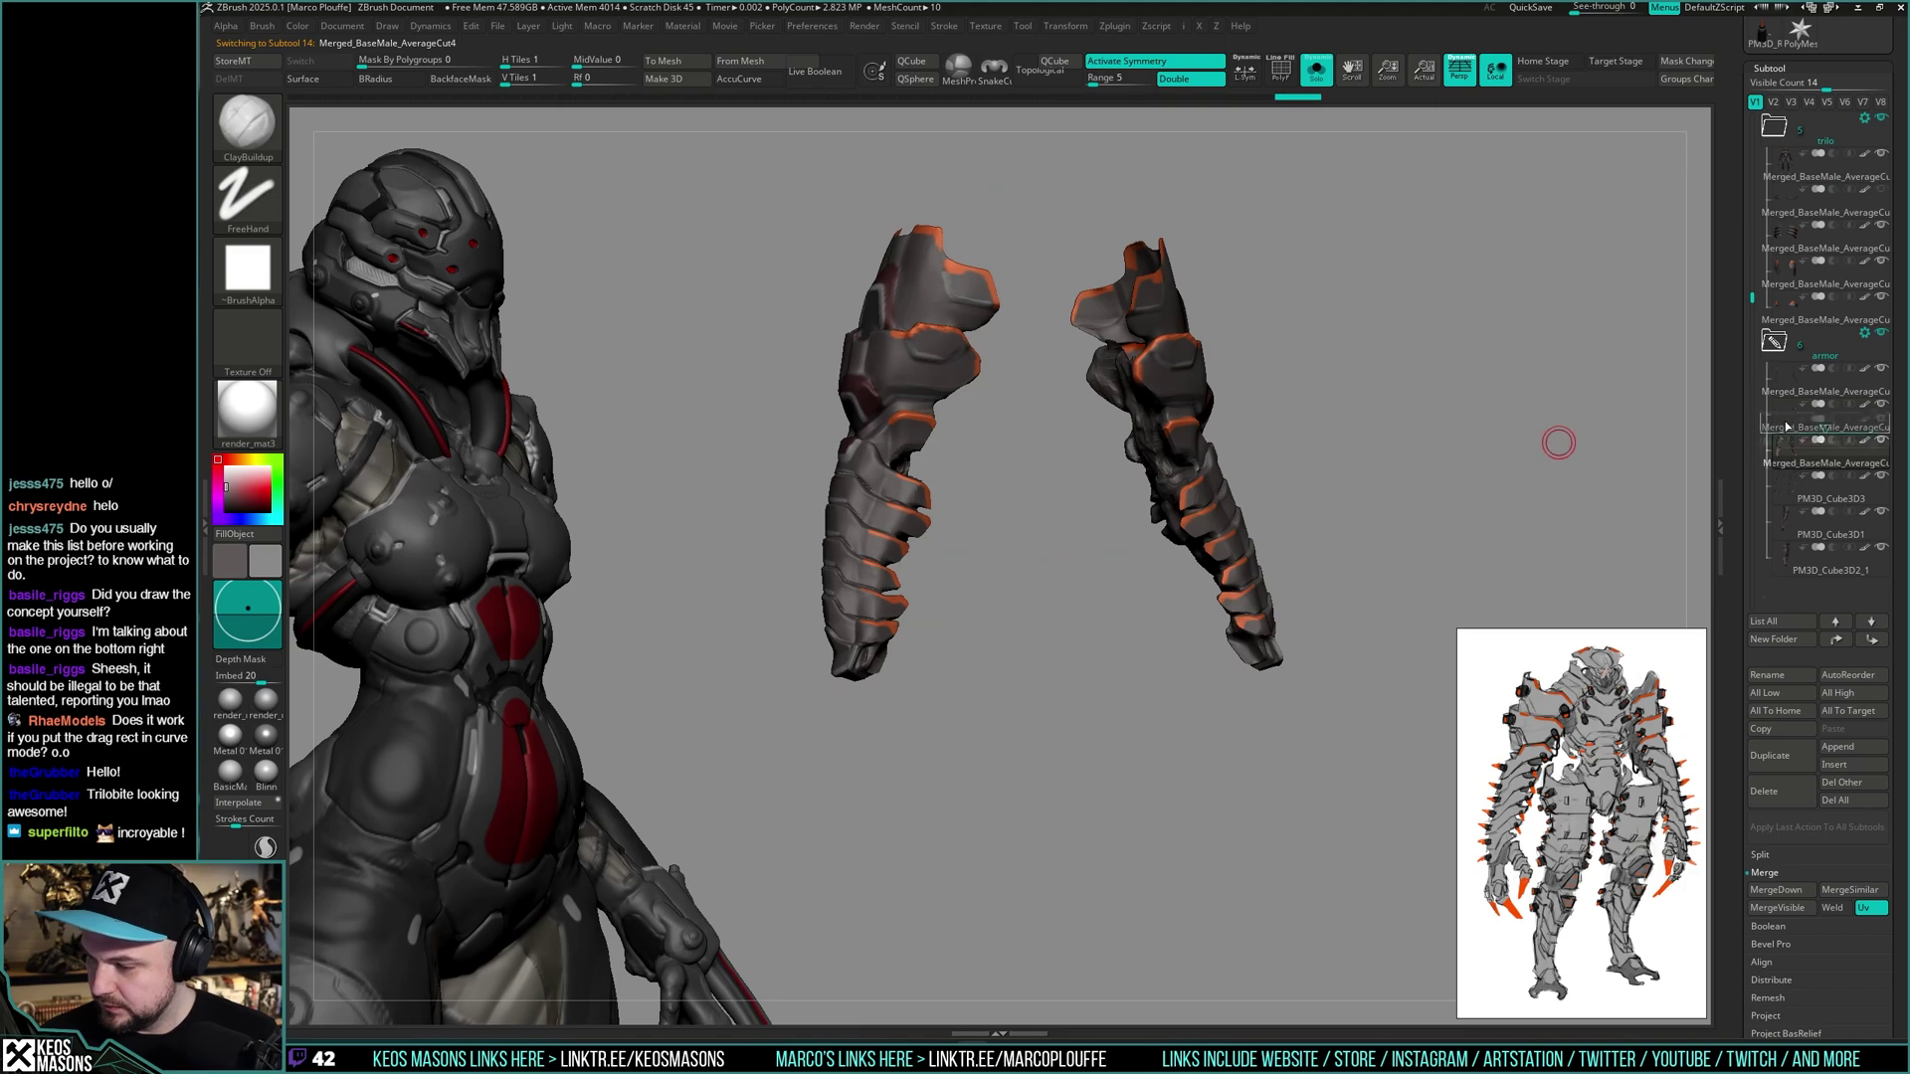
pyautogui.click(1797, 424)
pyautogui.click(1790, 460)
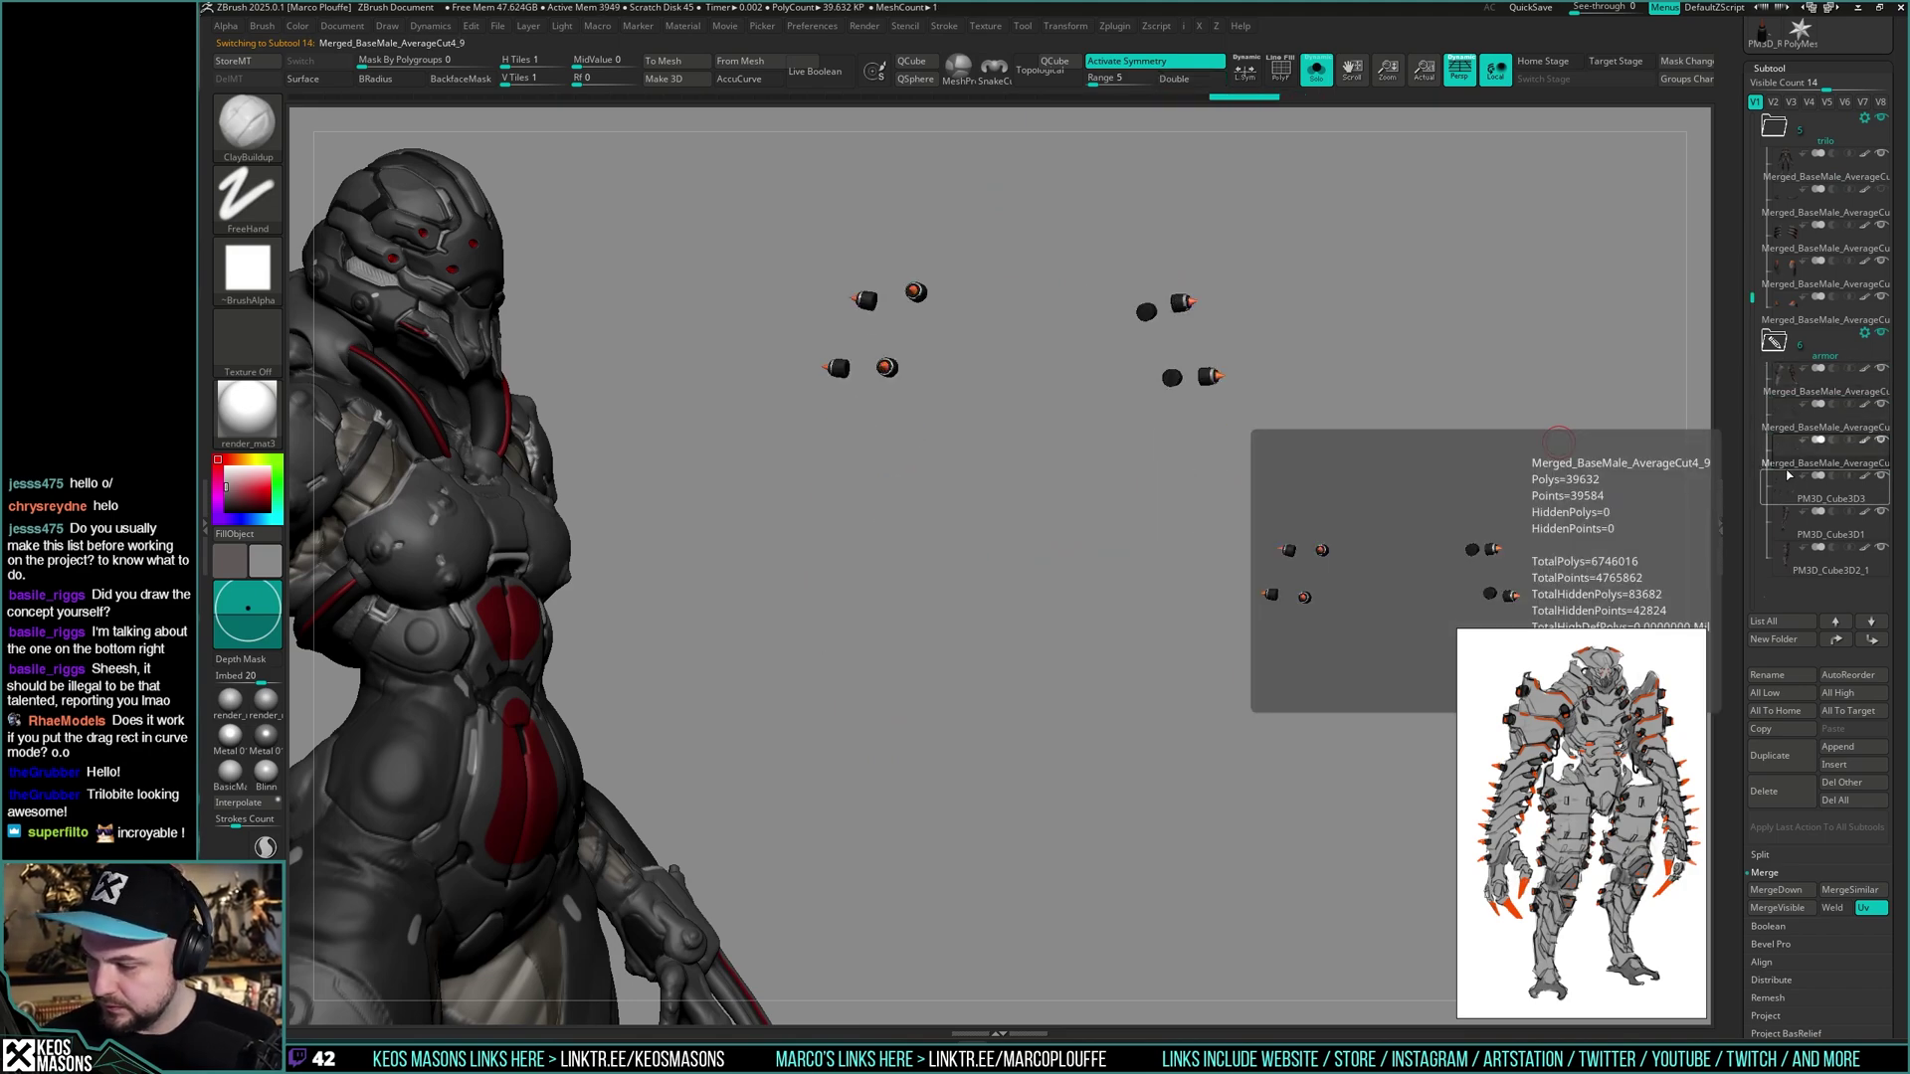
pyautogui.click(1790, 494)
pyautogui.click(1789, 552)
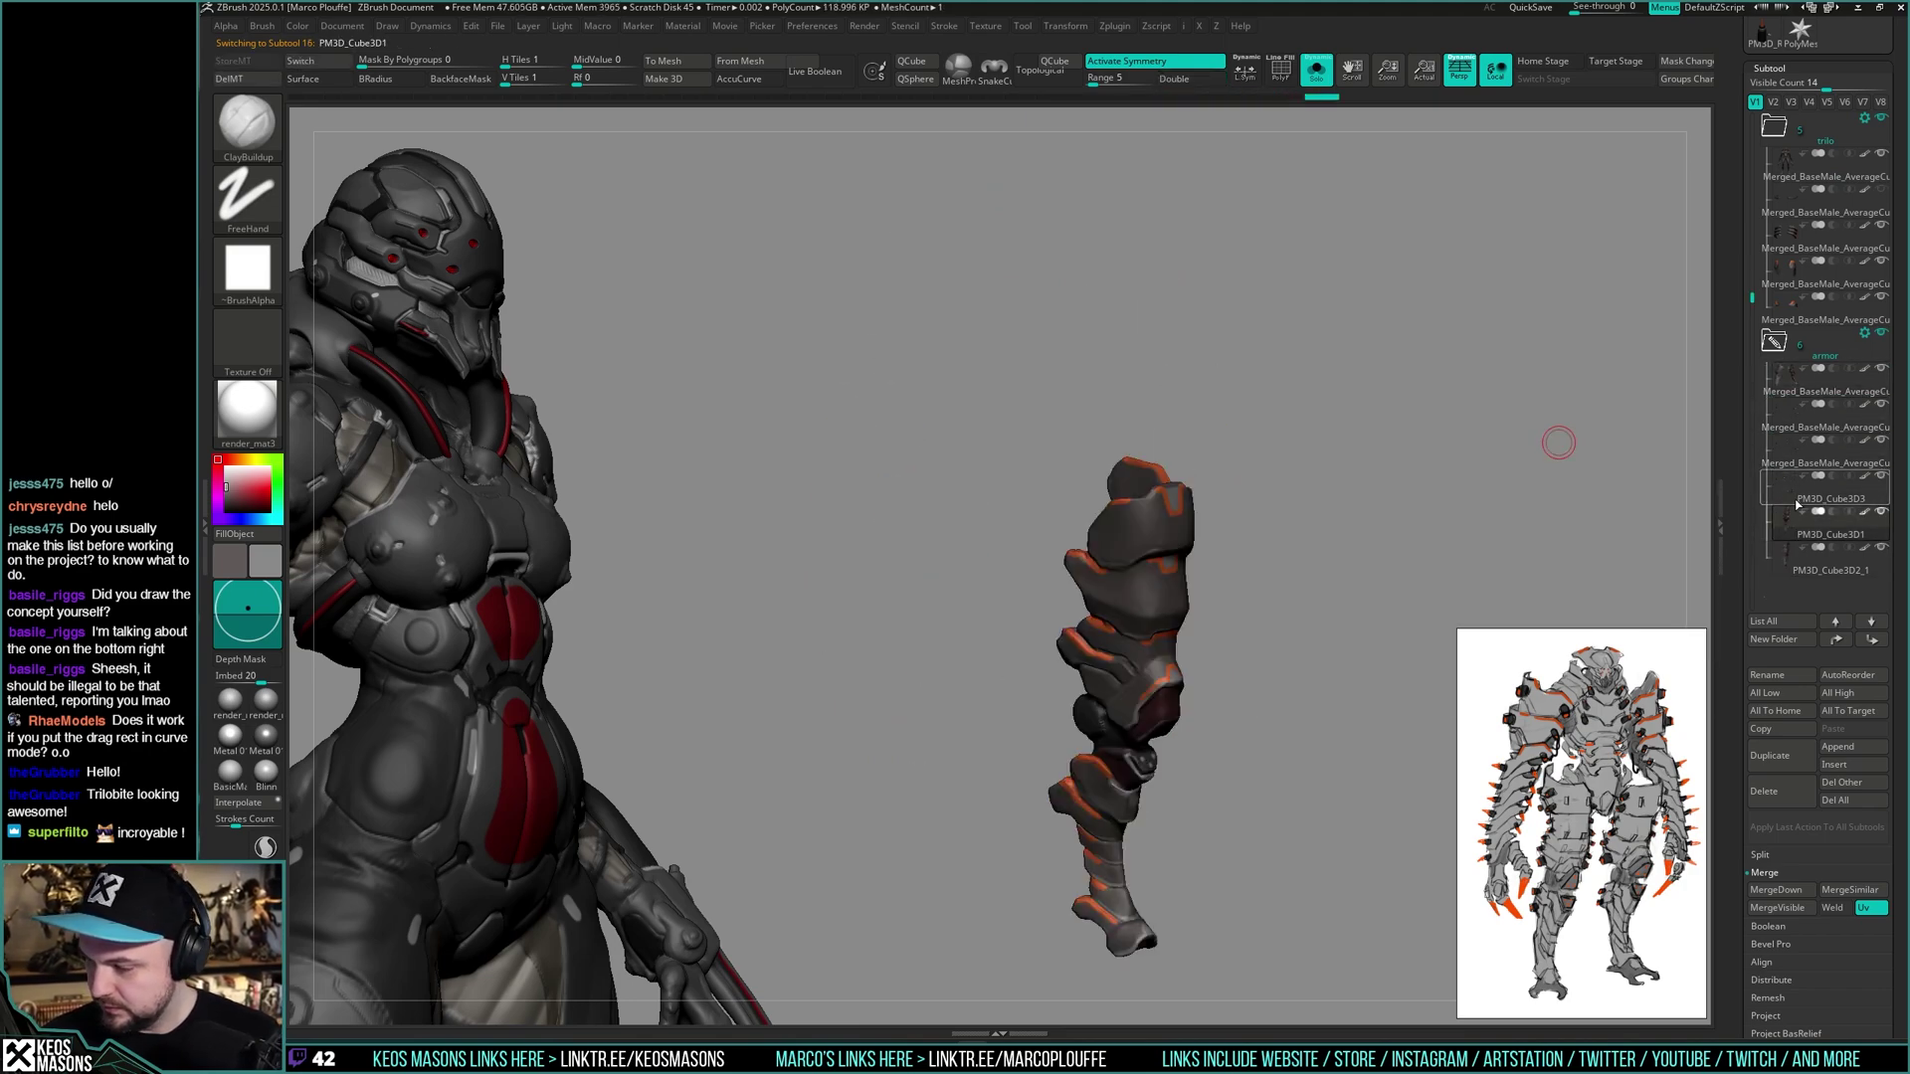
pyautogui.click(1790, 460)
pyautogui.click(1790, 423)
pyautogui.click(1790, 390)
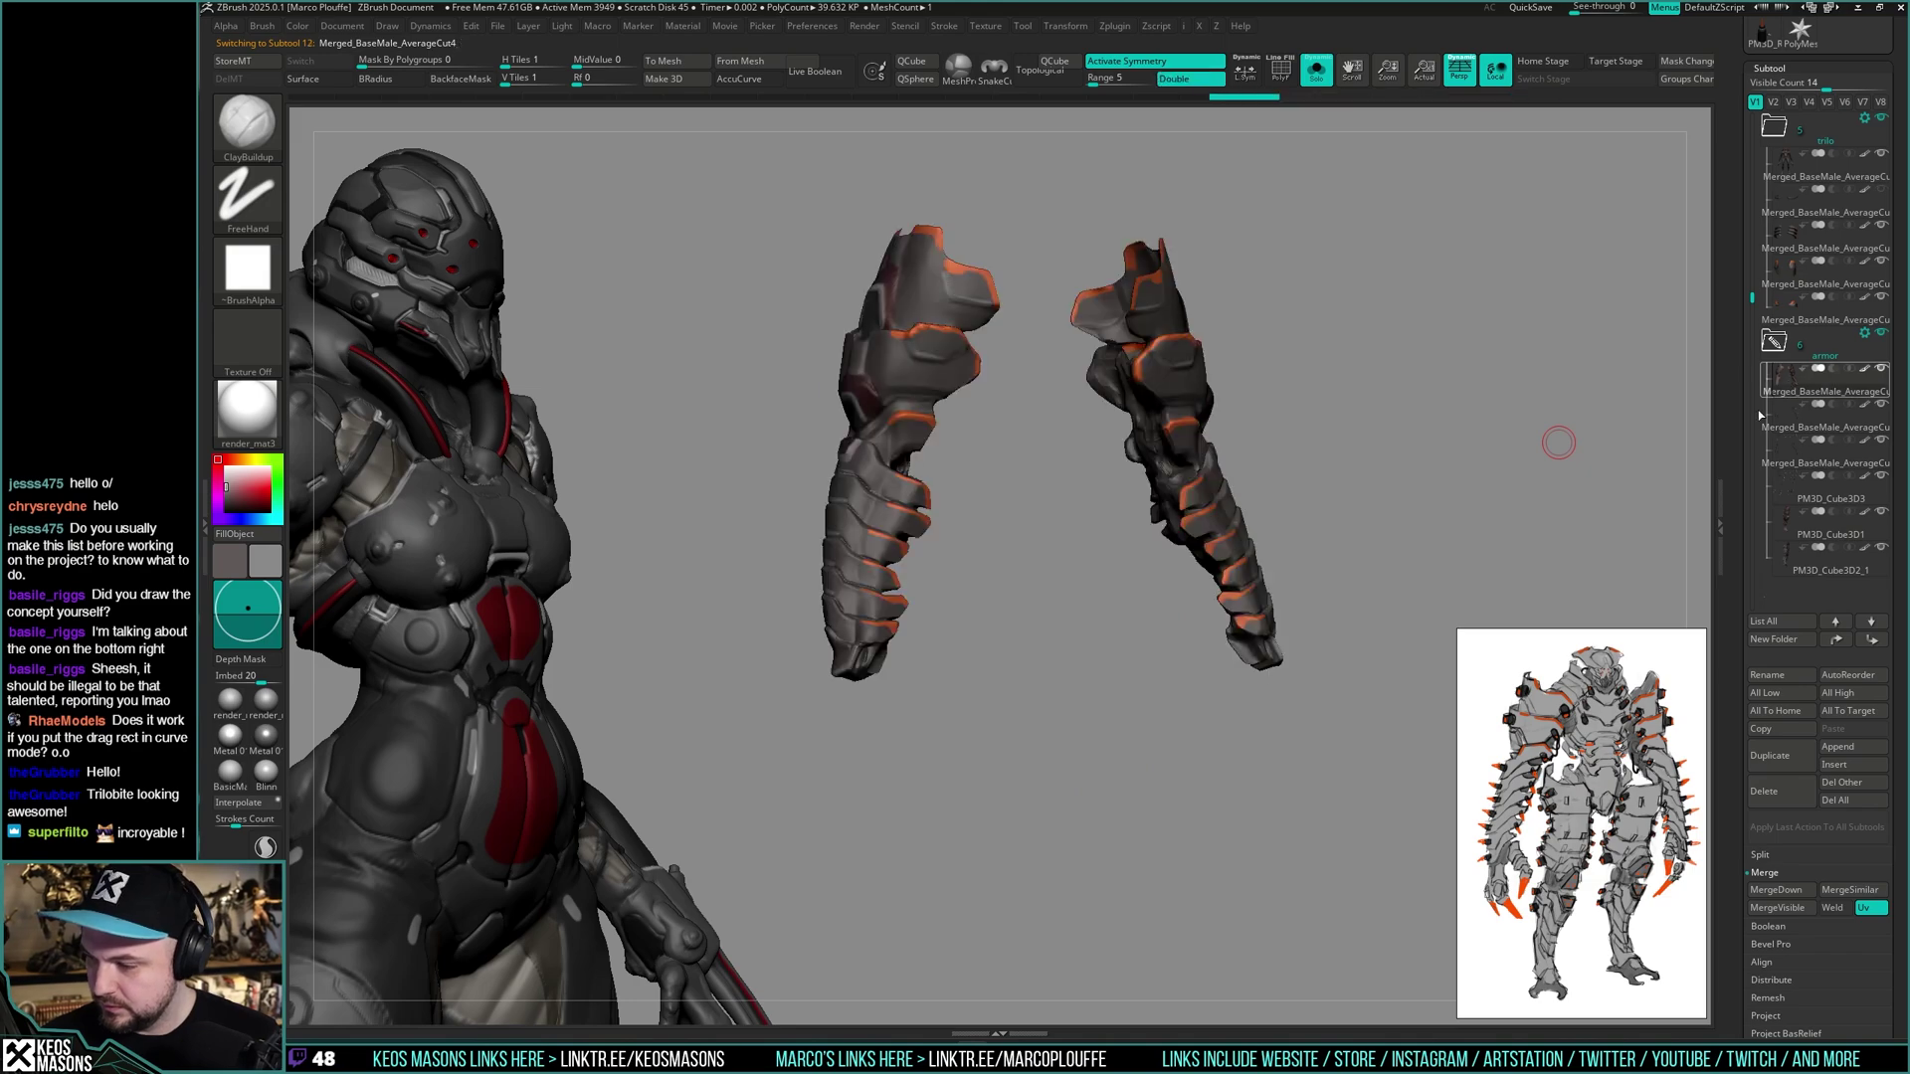
pyautogui.keyDown('shift'); pyautogui.moveTo(1203, 608); pyautogui.dragTo(1462, 498); pyautogui.keyUp('shift')
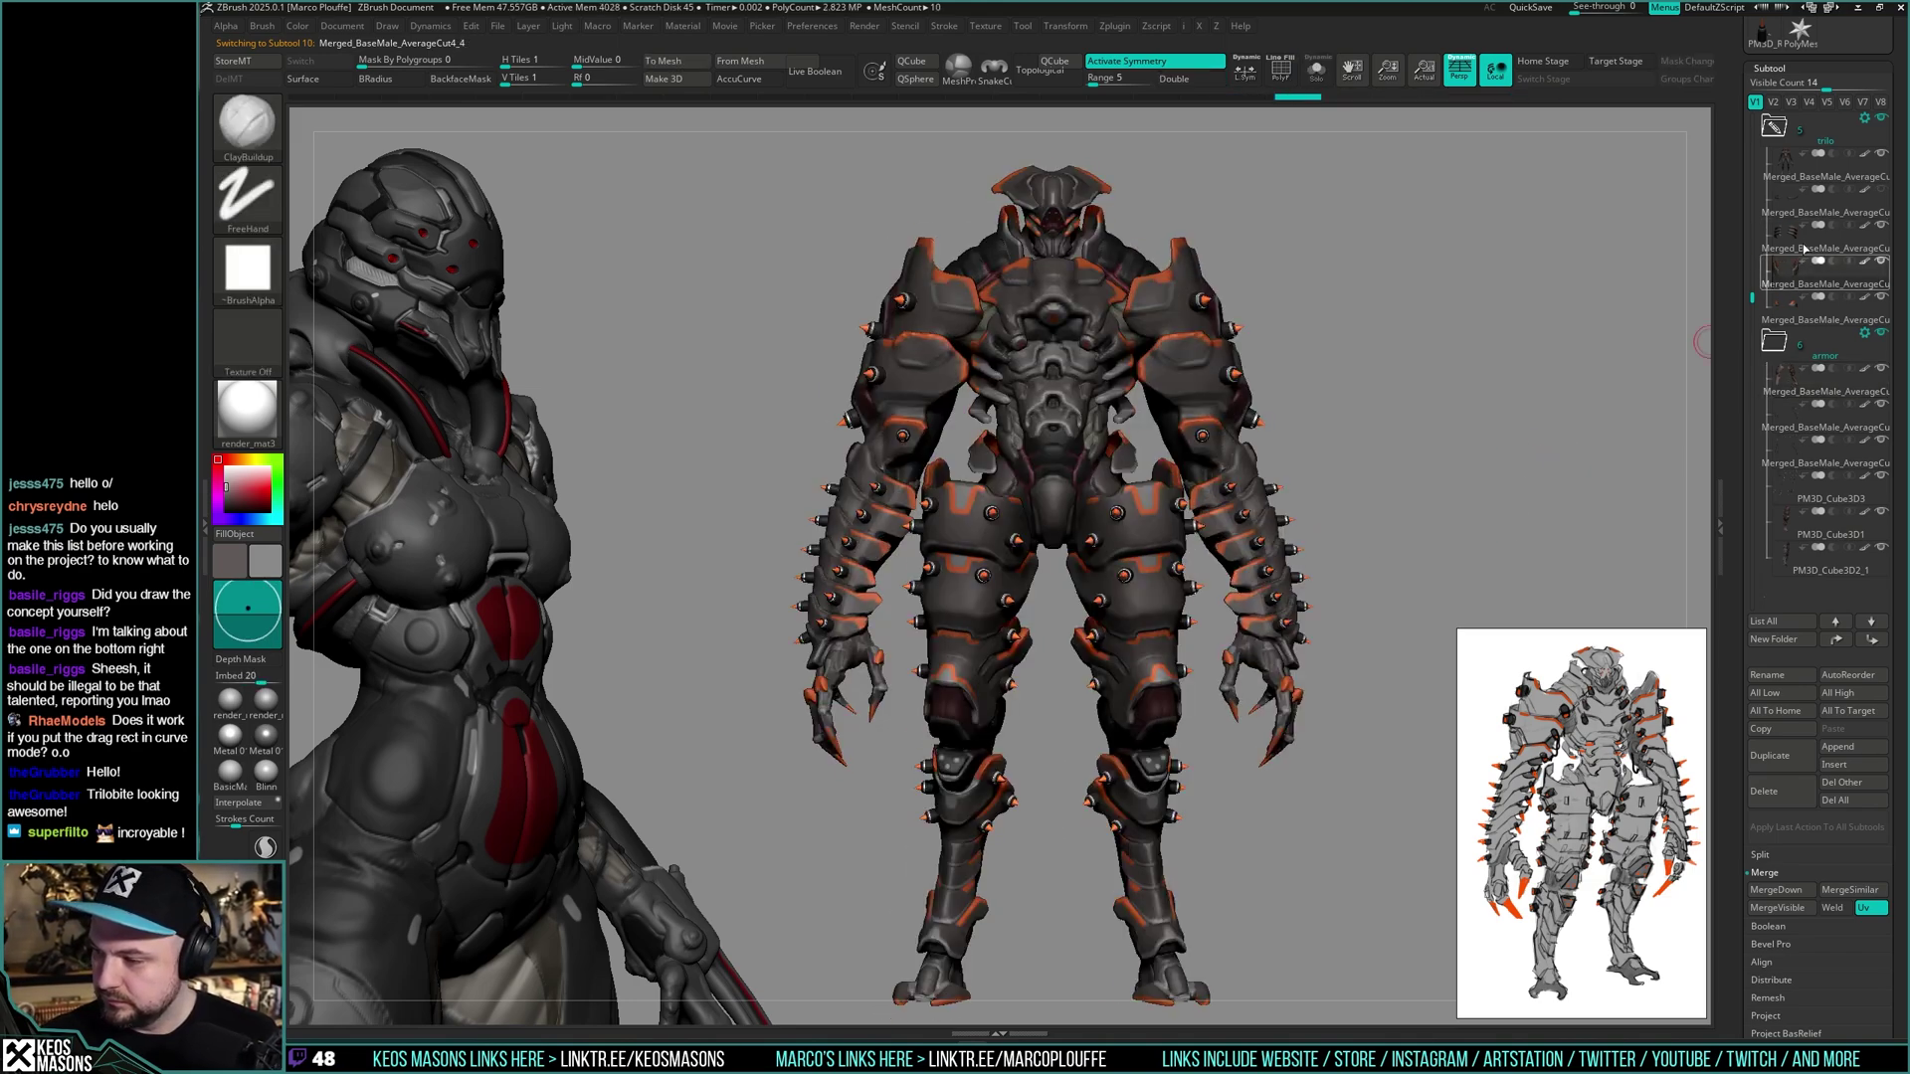
# - Hide the armor folder, collapse the others folder, and check the bare trilo body from the front and three-quarter angles
pyautogui.click(1881, 335)
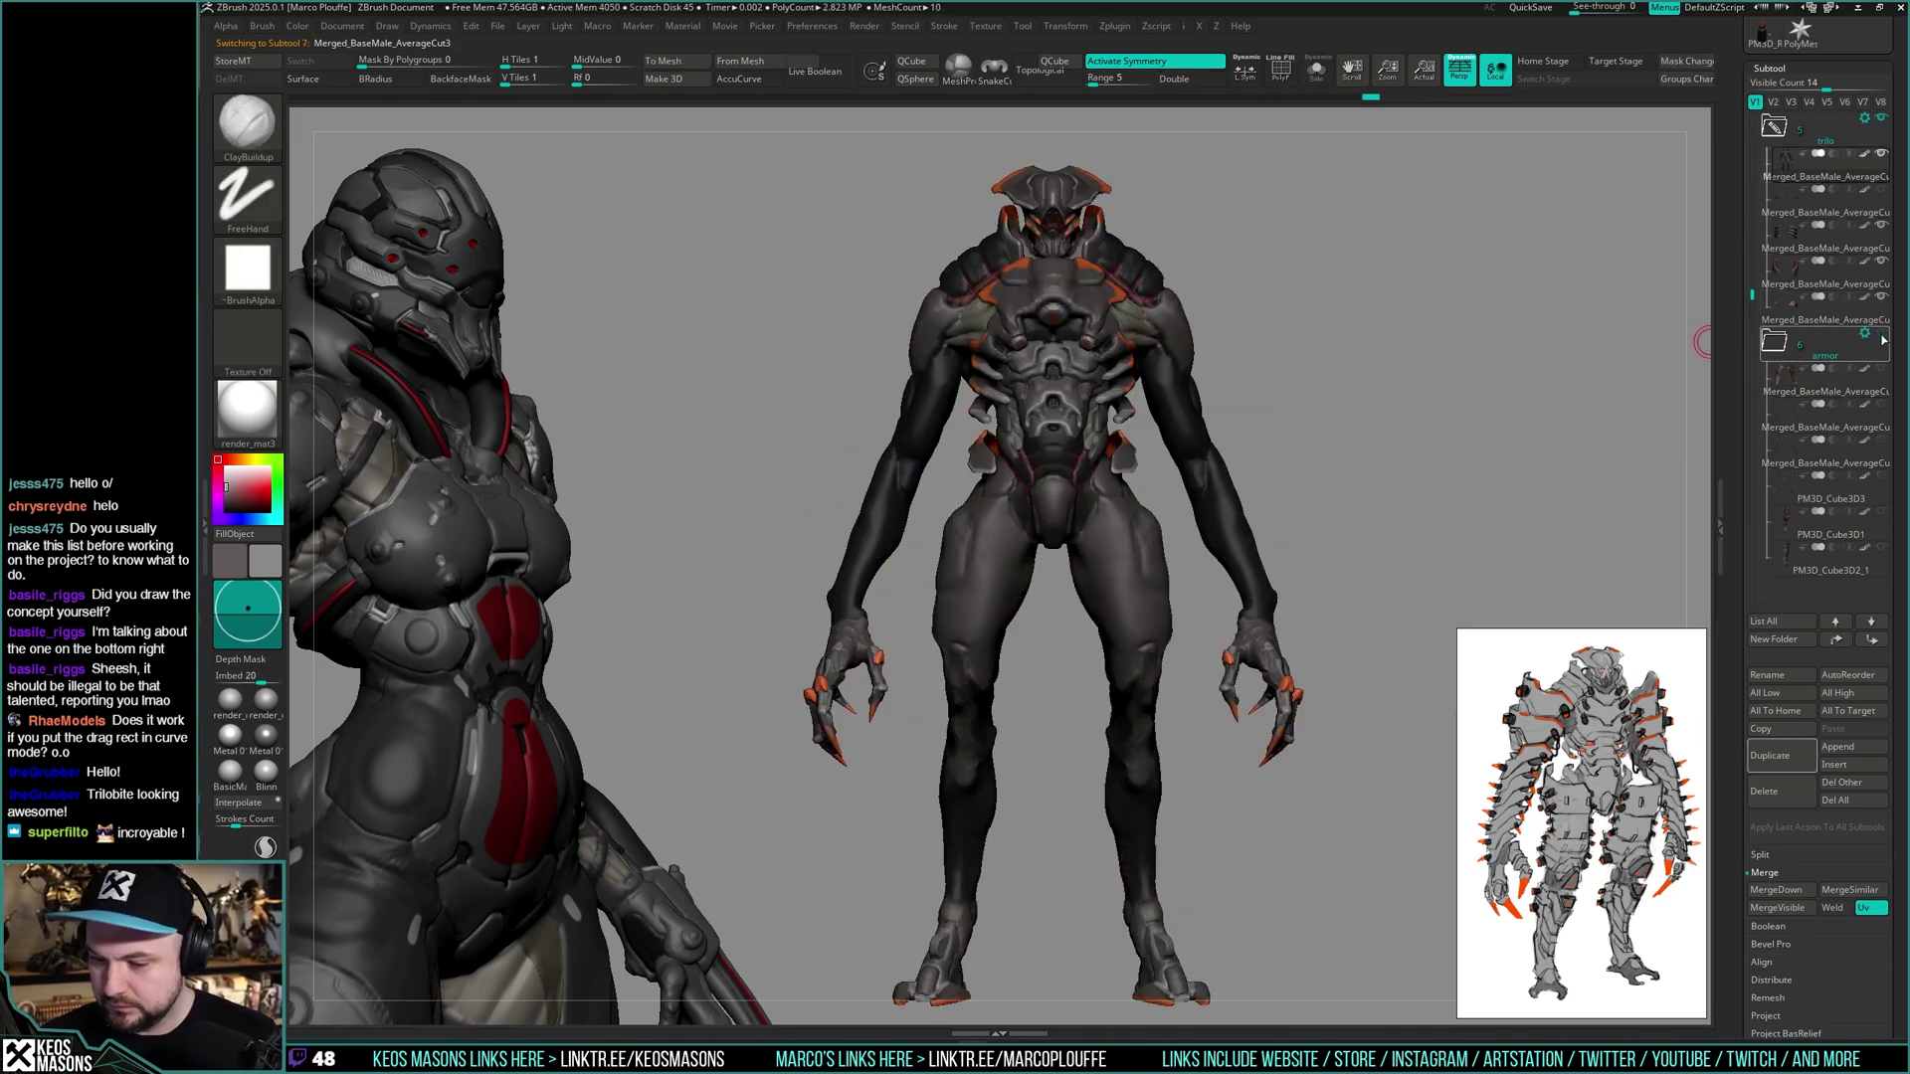
pyautogui.scroll(4, 1830, 199)
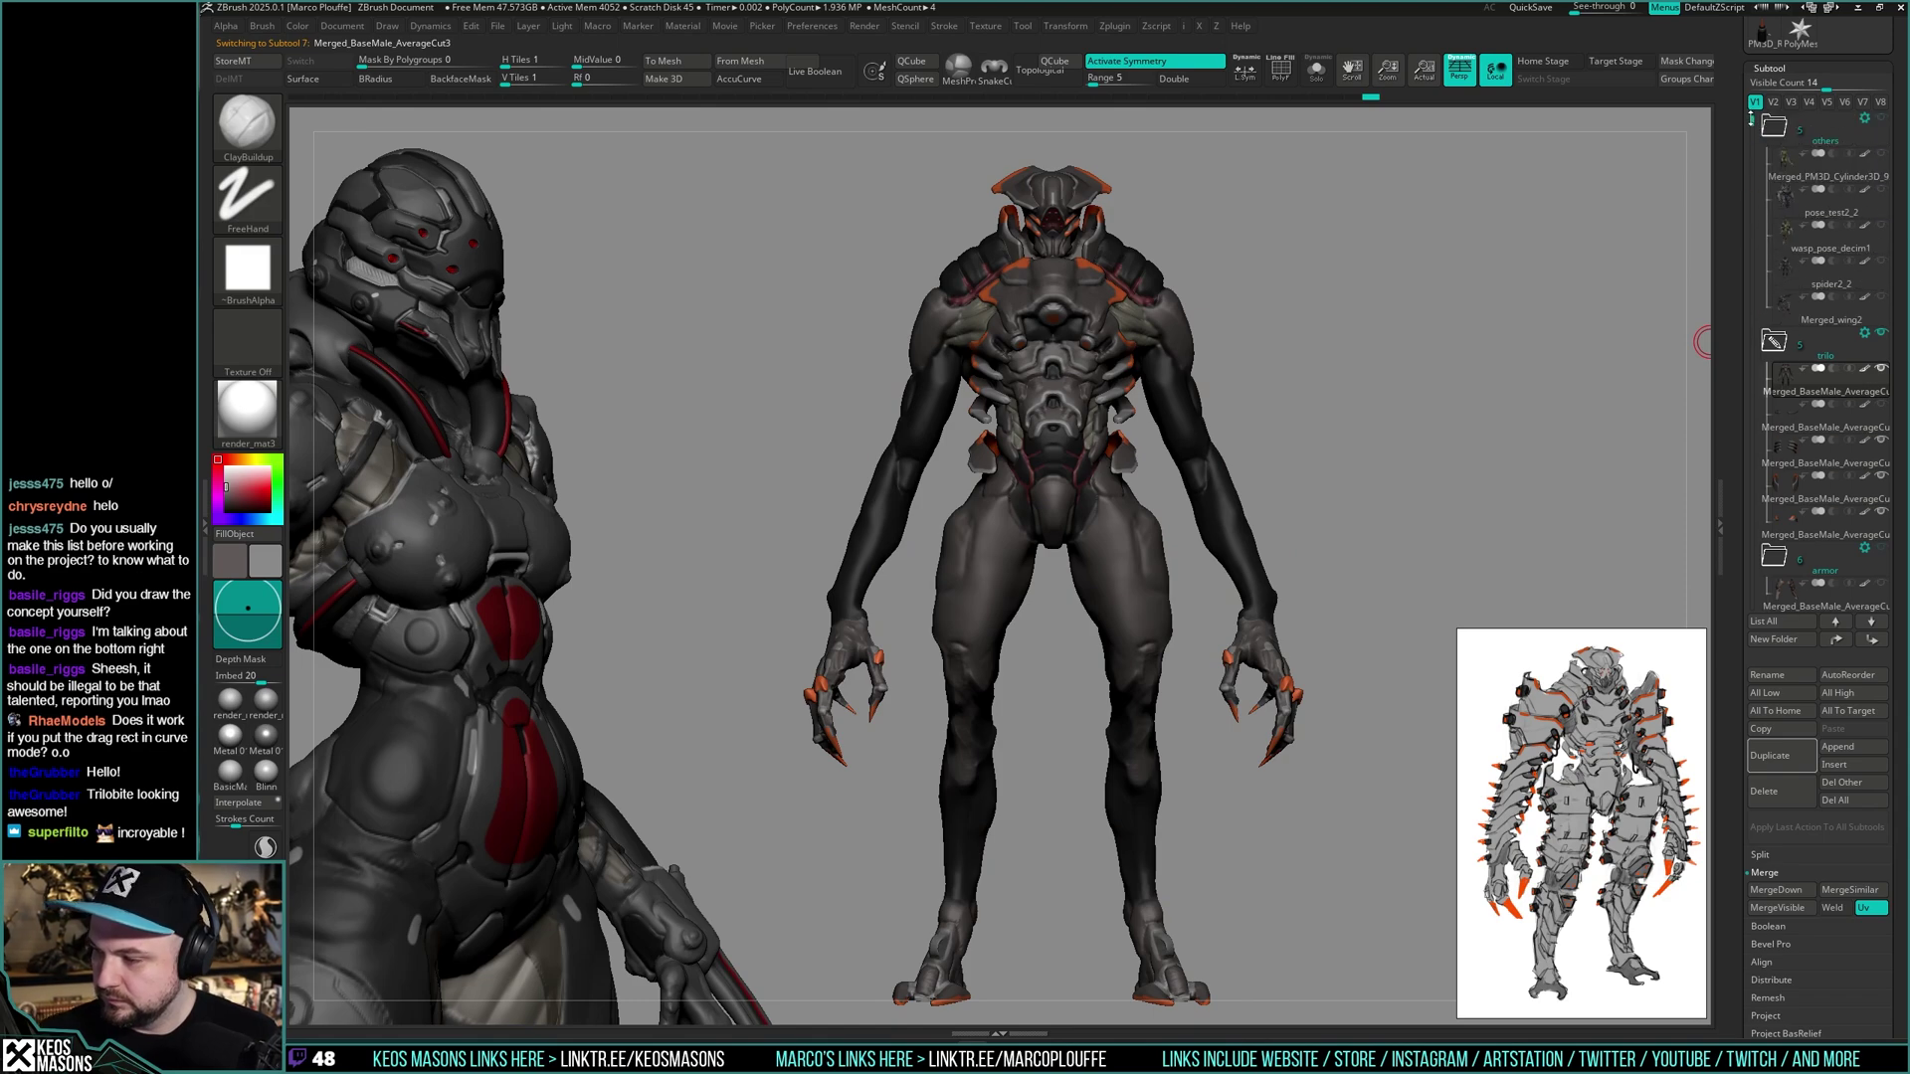
pyautogui.click(1837, 161)
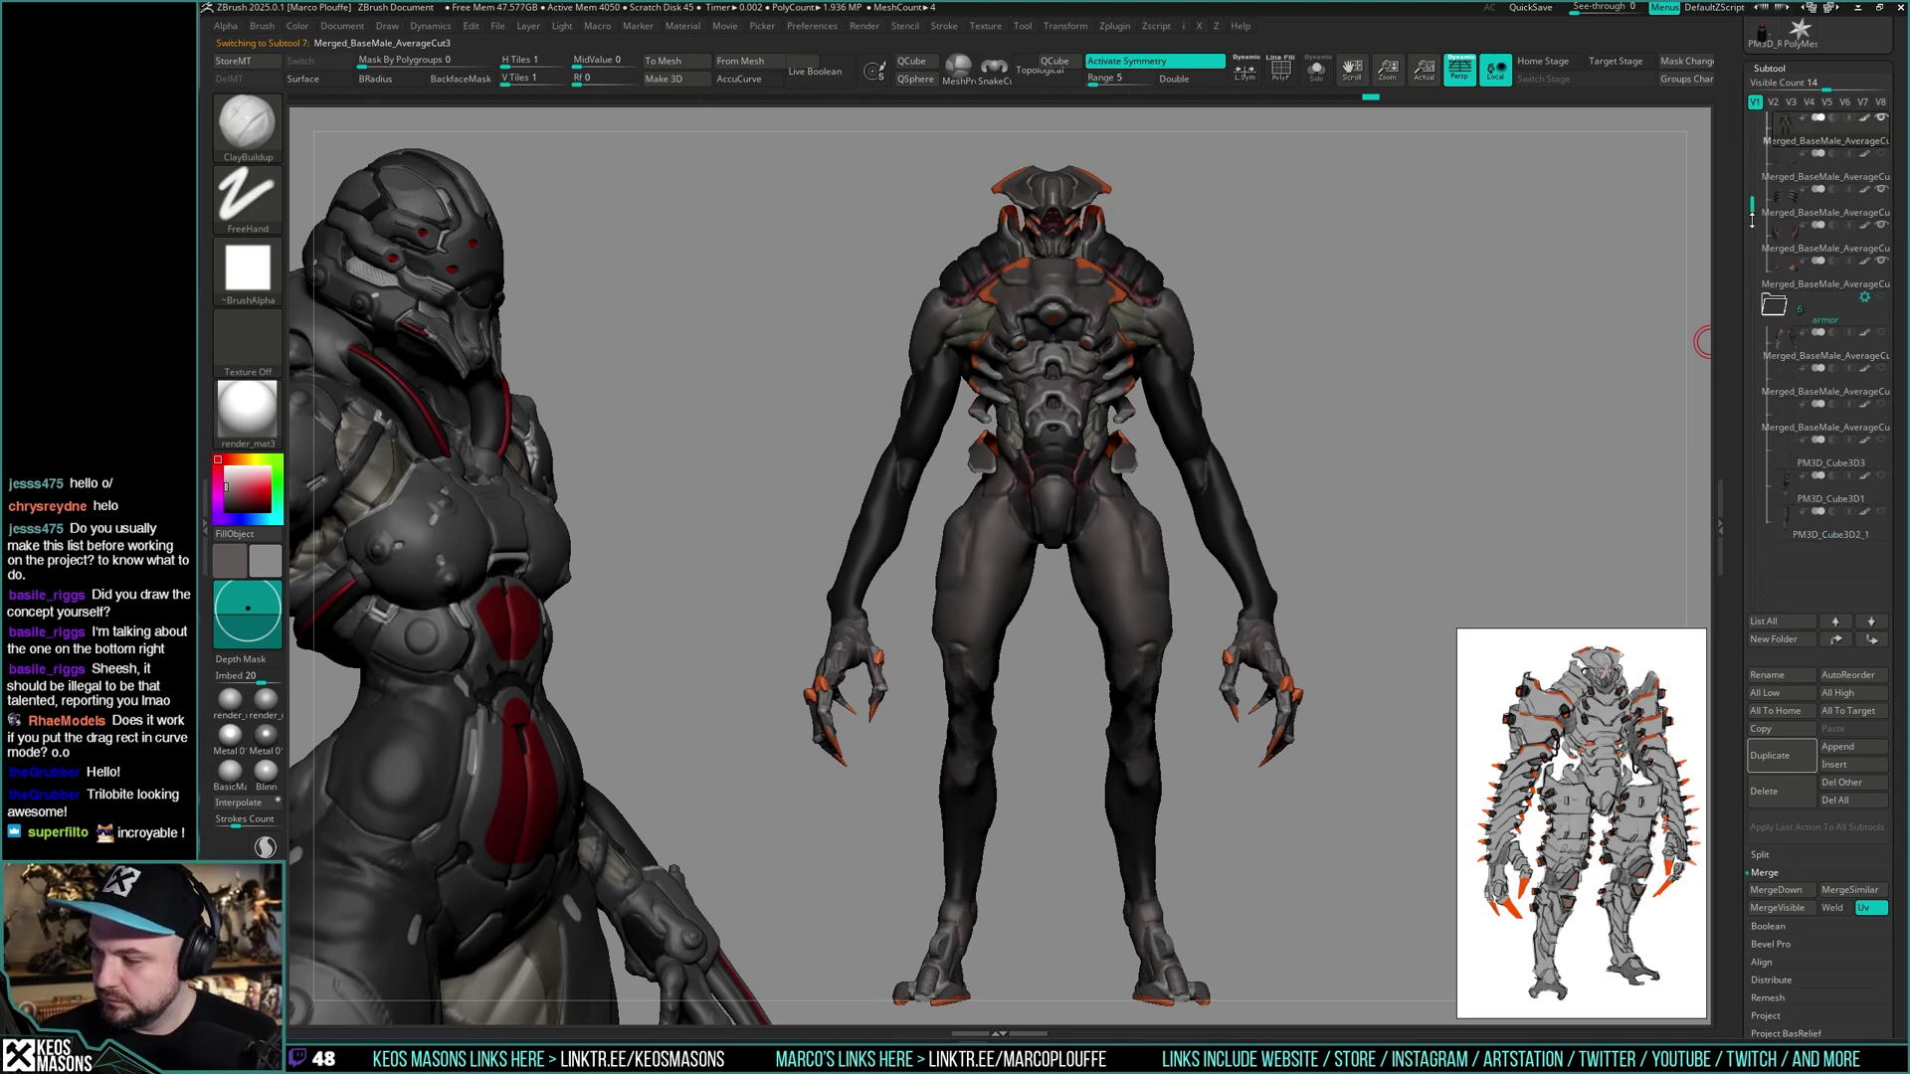
pyautogui.moveTo(1641, 567); pyautogui.dragTo(1378, 464)
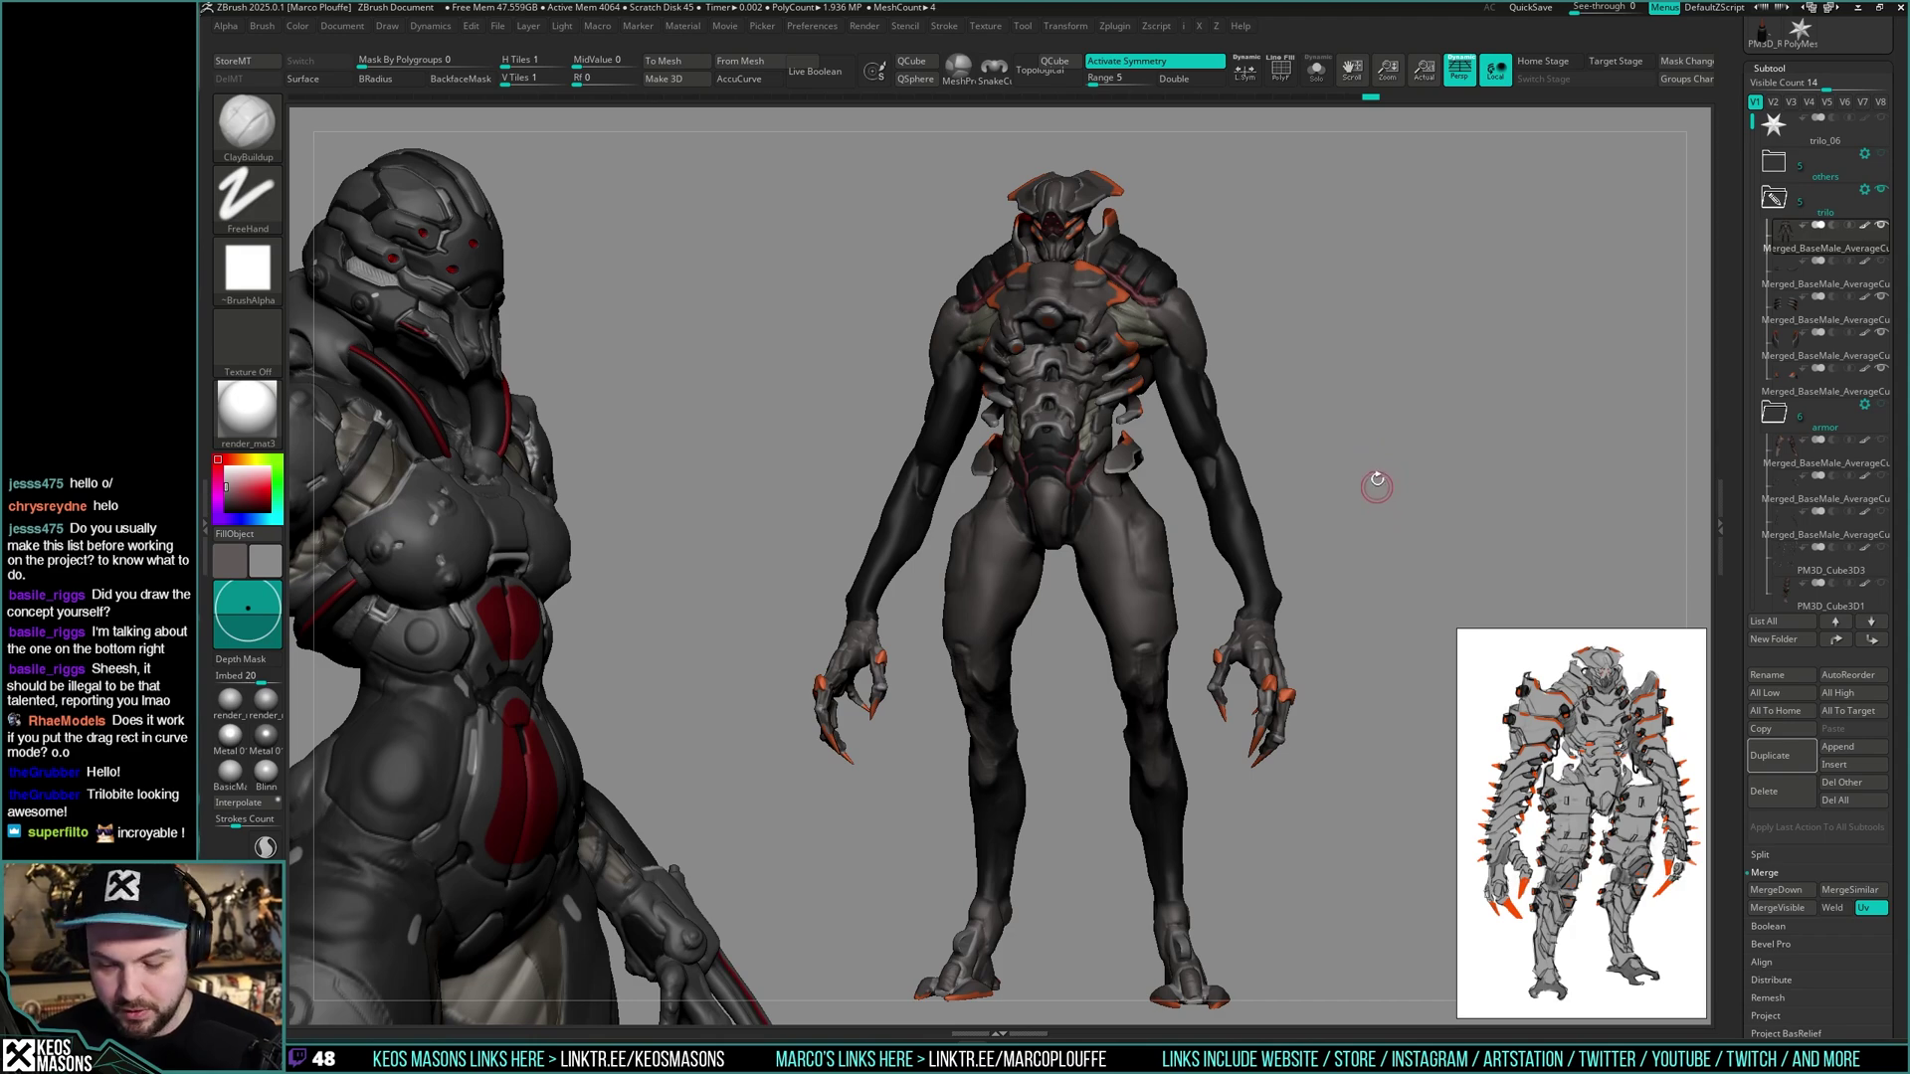
pyautogui.moveTo(1376, 484); pyautogui.dragTo(1404, 467)
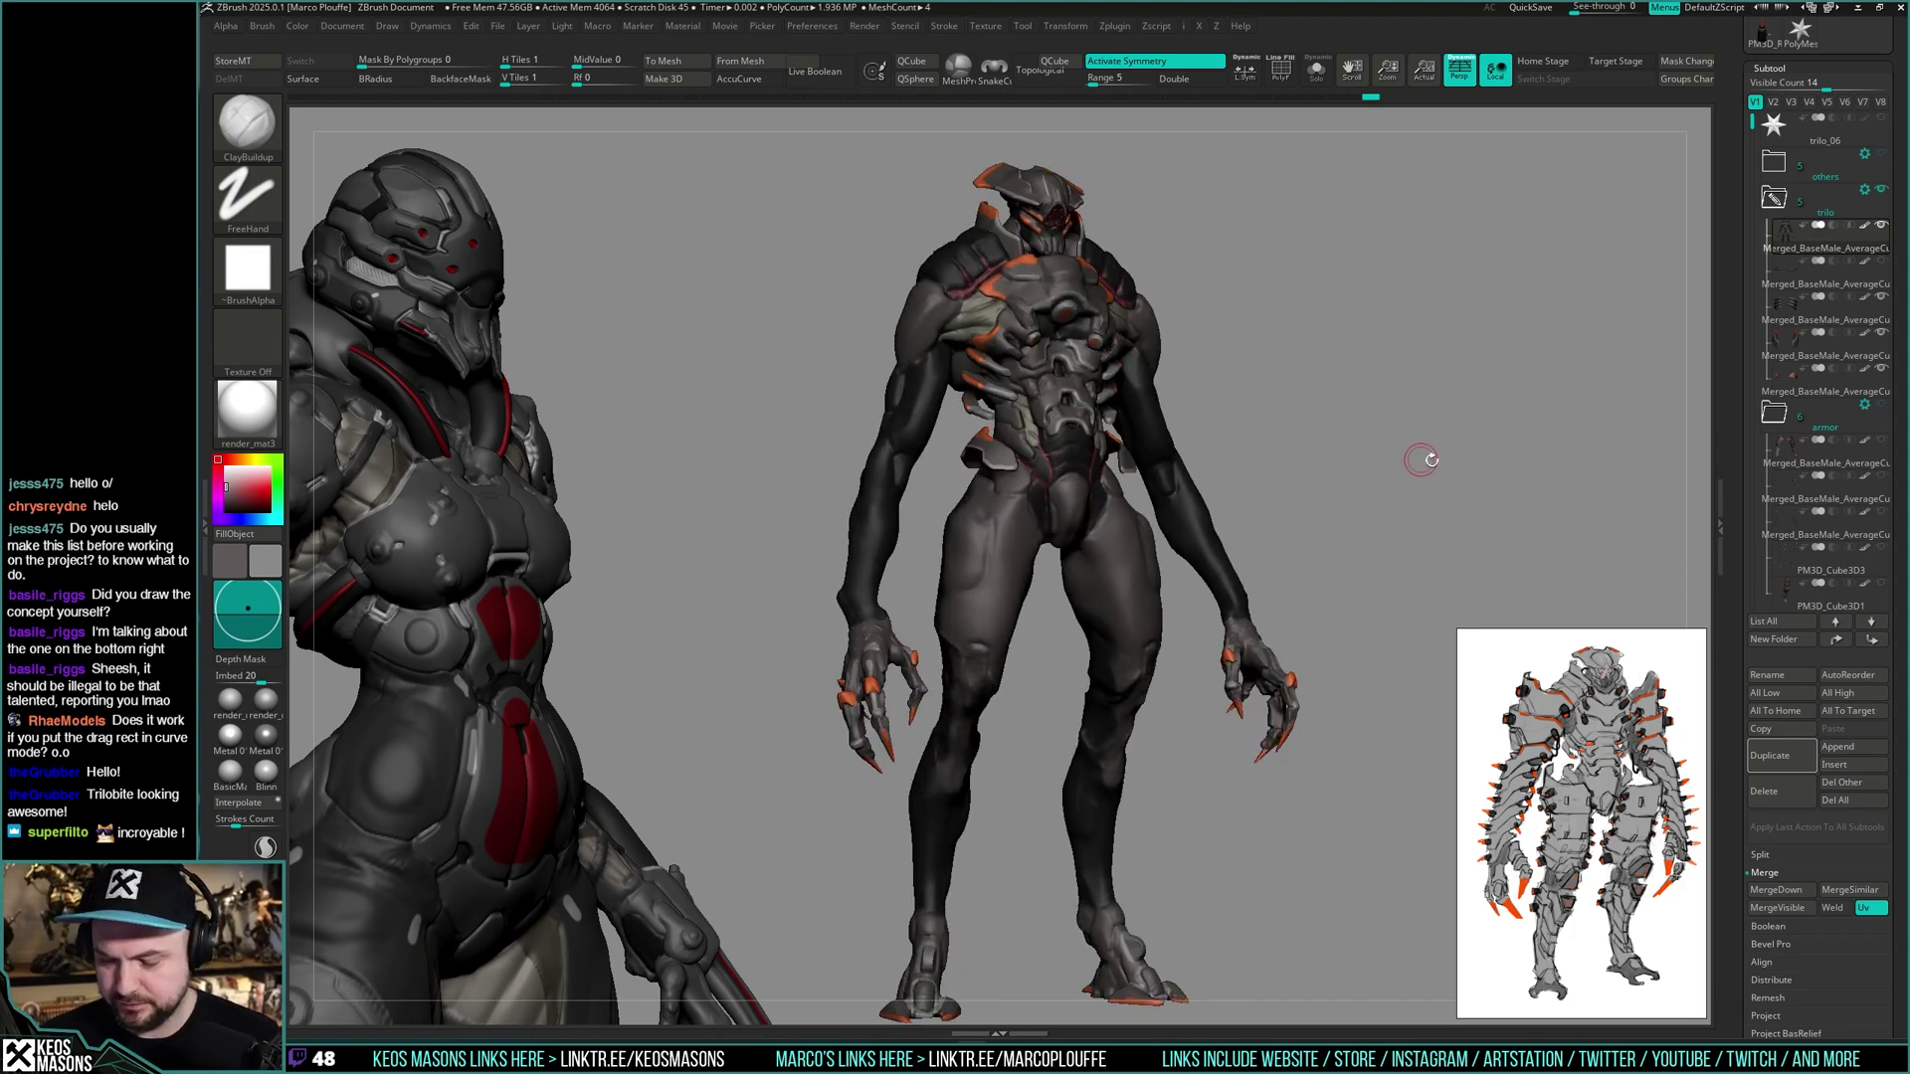
# - Save the tool under its existing name in the trilobite folder, overwriting trilo_06.ztl
pyautogui.hotkey('ctrl', 's')
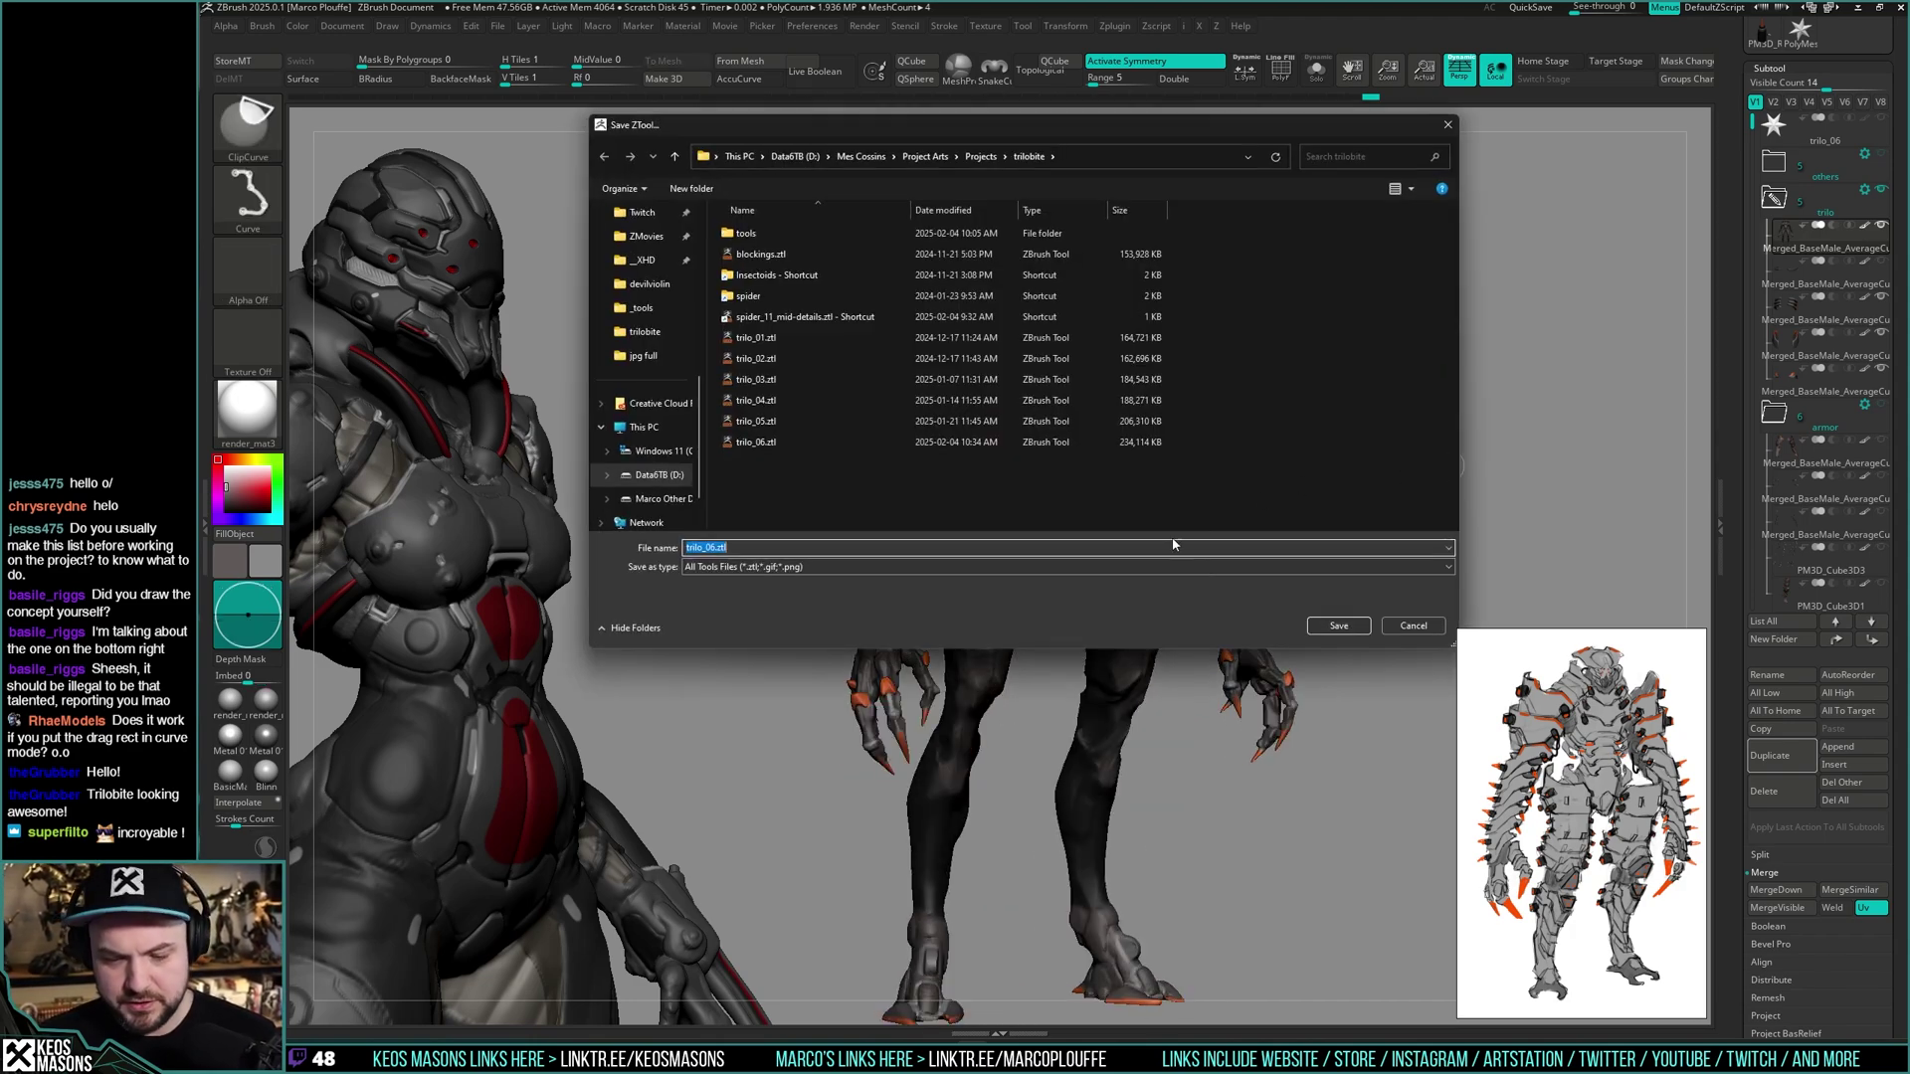
pyautogui.click(1338, 625)
pyautogui.click(1026, 529)
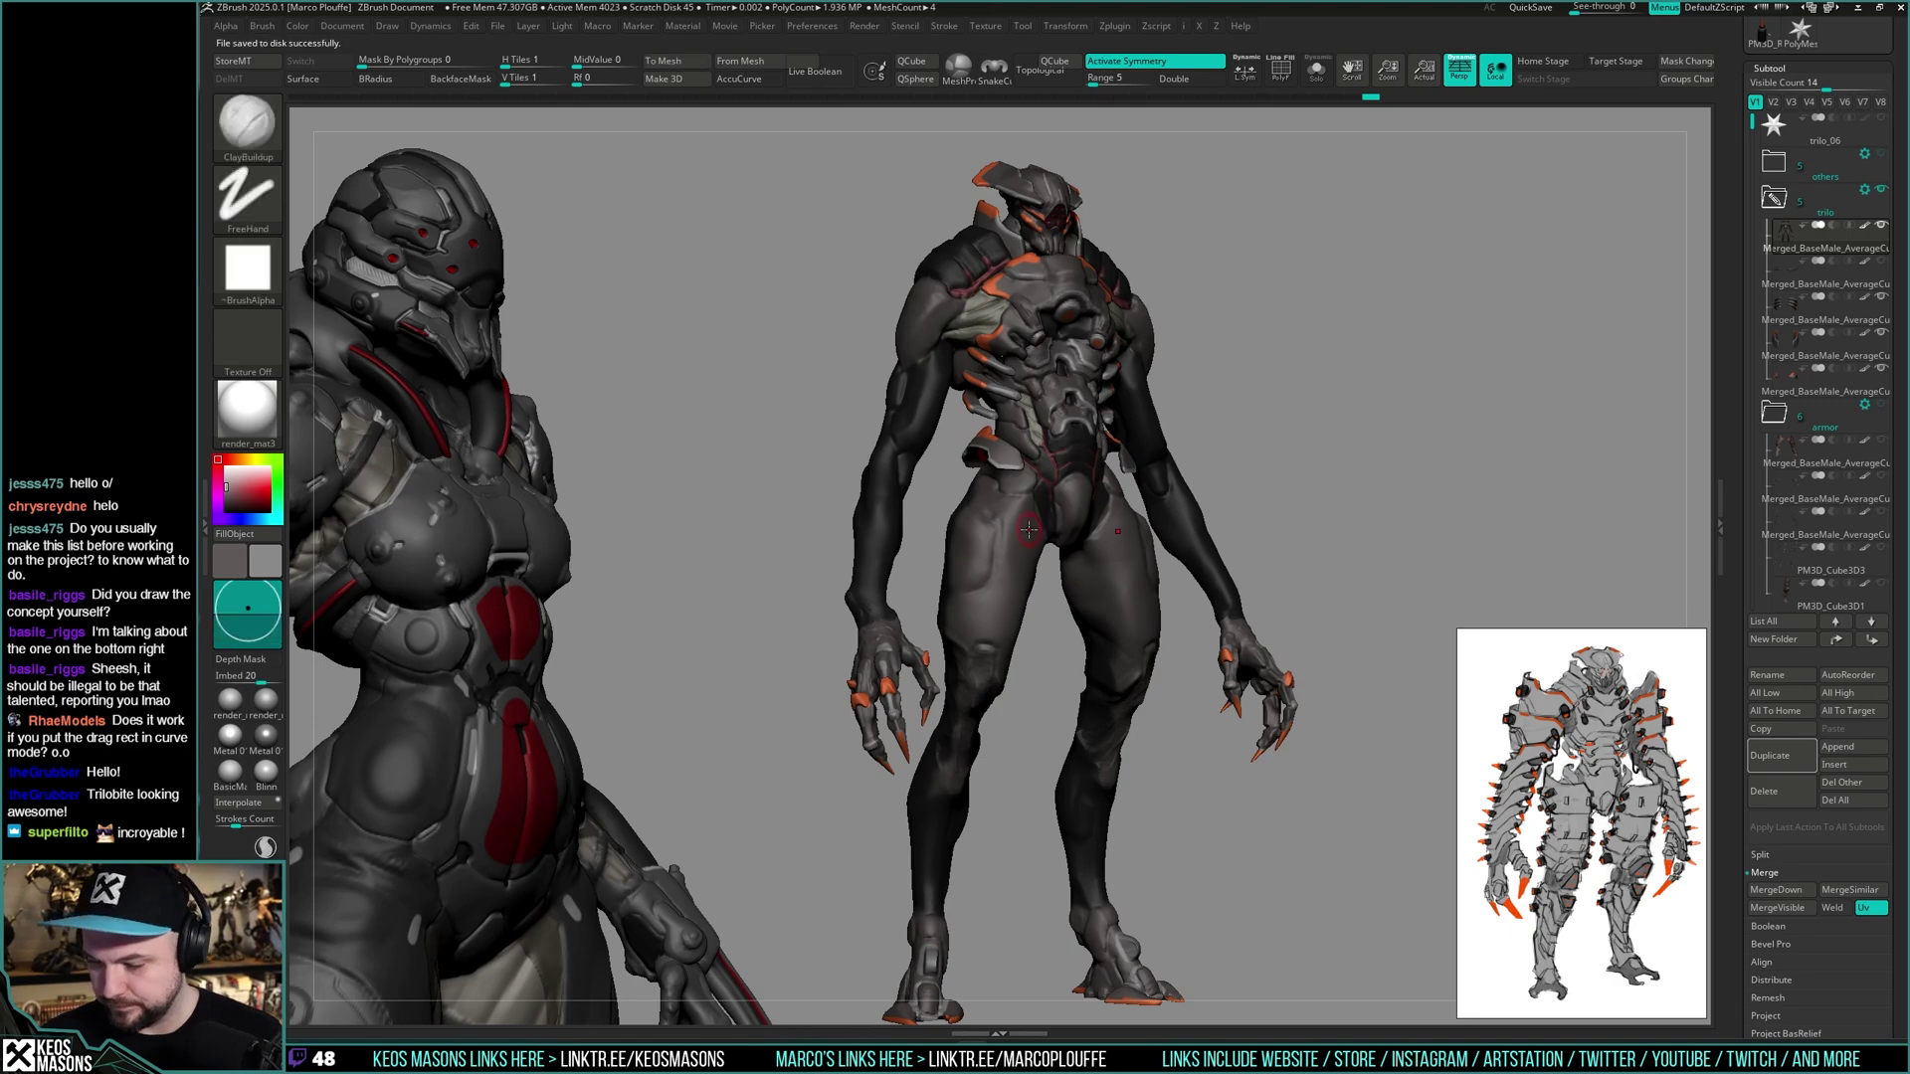
# - Show the armor folder again and compare the bare and armoured body from the side, front and back
pyautogui.moveTo(1371, 508); pyautogui.dragTo(1351, 507)
pyautogui.moveTo(1183, 598)
pyautogui.mouseDown()
pyautogui.moveTo(1269, 472)
pyautogui.moveTo(1314, 512)
pyautogui.moveTo(1332, 486)
pyautogui.moveTo(1287, 484)
pyautogui.moveTo(1255, 562)
pyautogui.moveTo(1199, 550)
pyautogui.moveTo(1160, 569)
pyautogui.moveTo(1184, 515)
pyautogui.moveTo(1447, 427)
pyautogui.moveTo(1415, 442)
pyautogui.moveTo(1416, 469)
pyautogui.mouseUp()
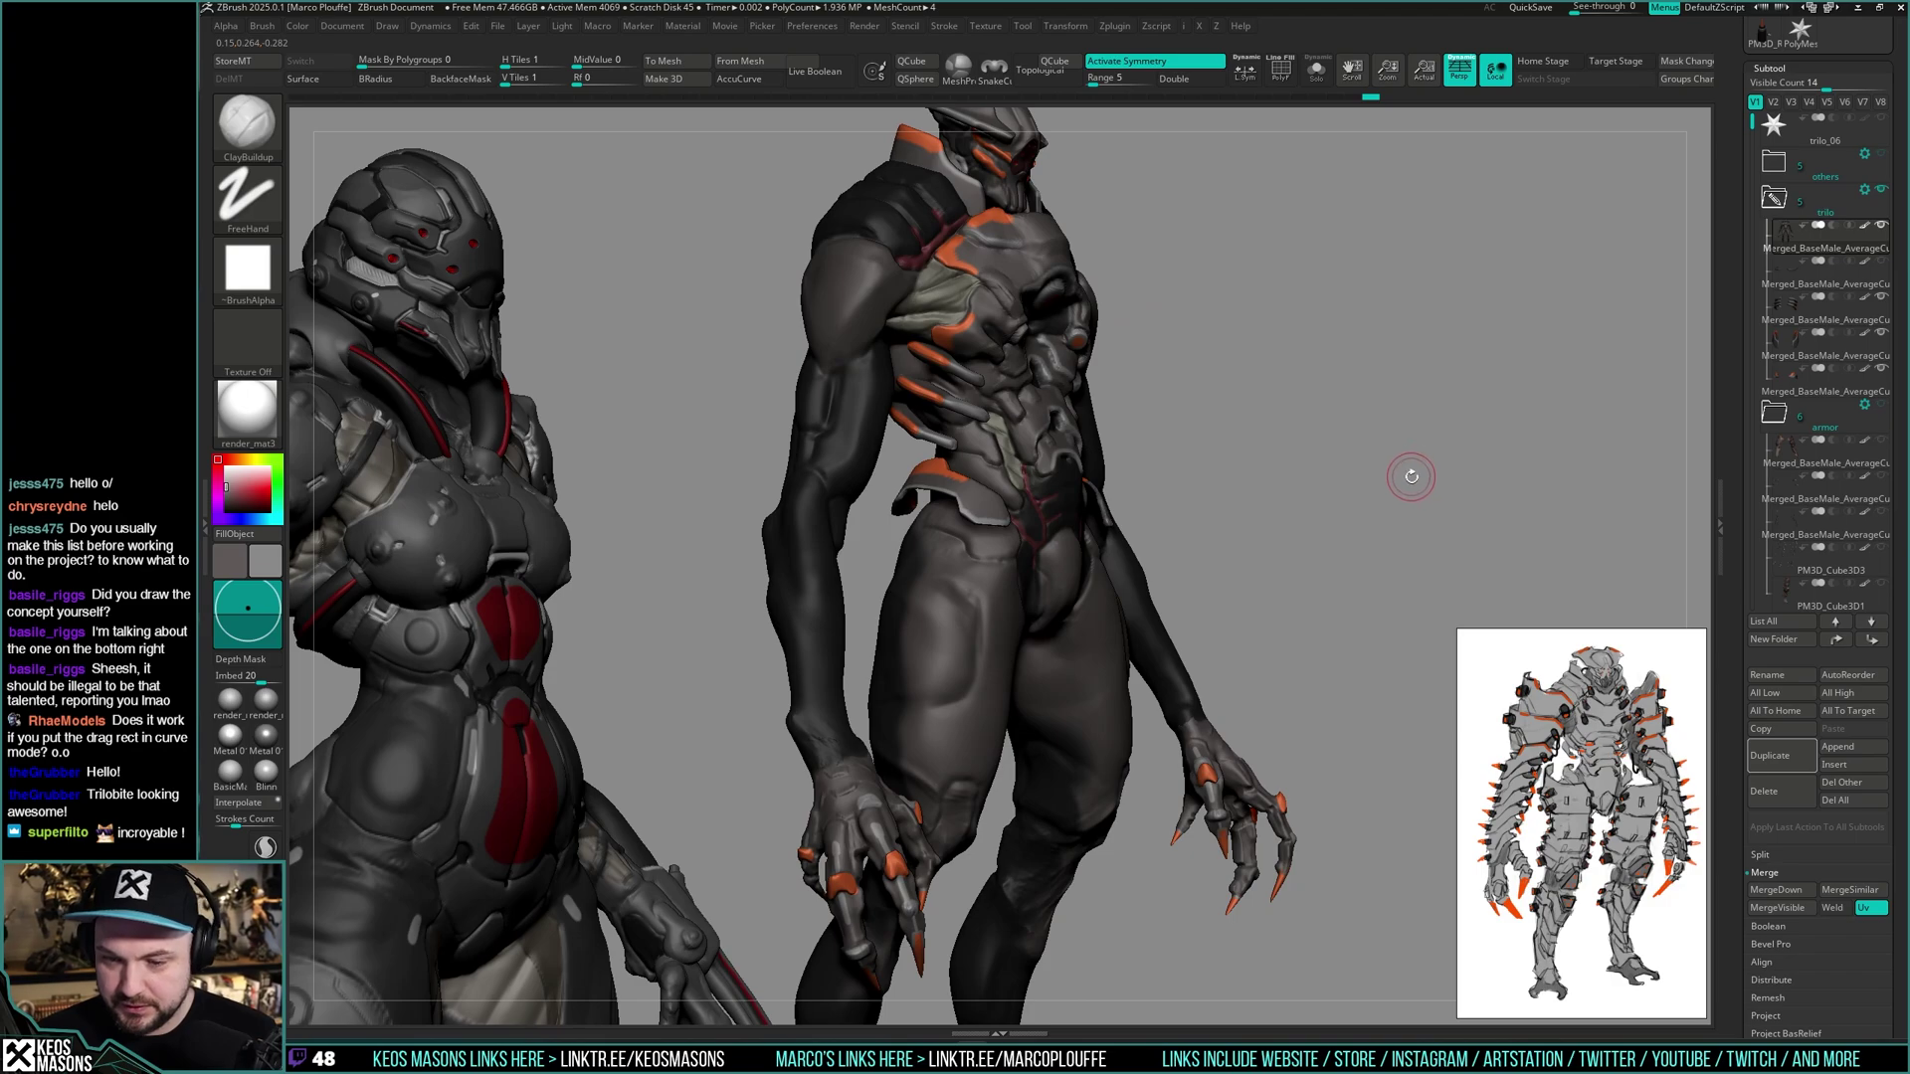
pyautogui.click(1880, 408)
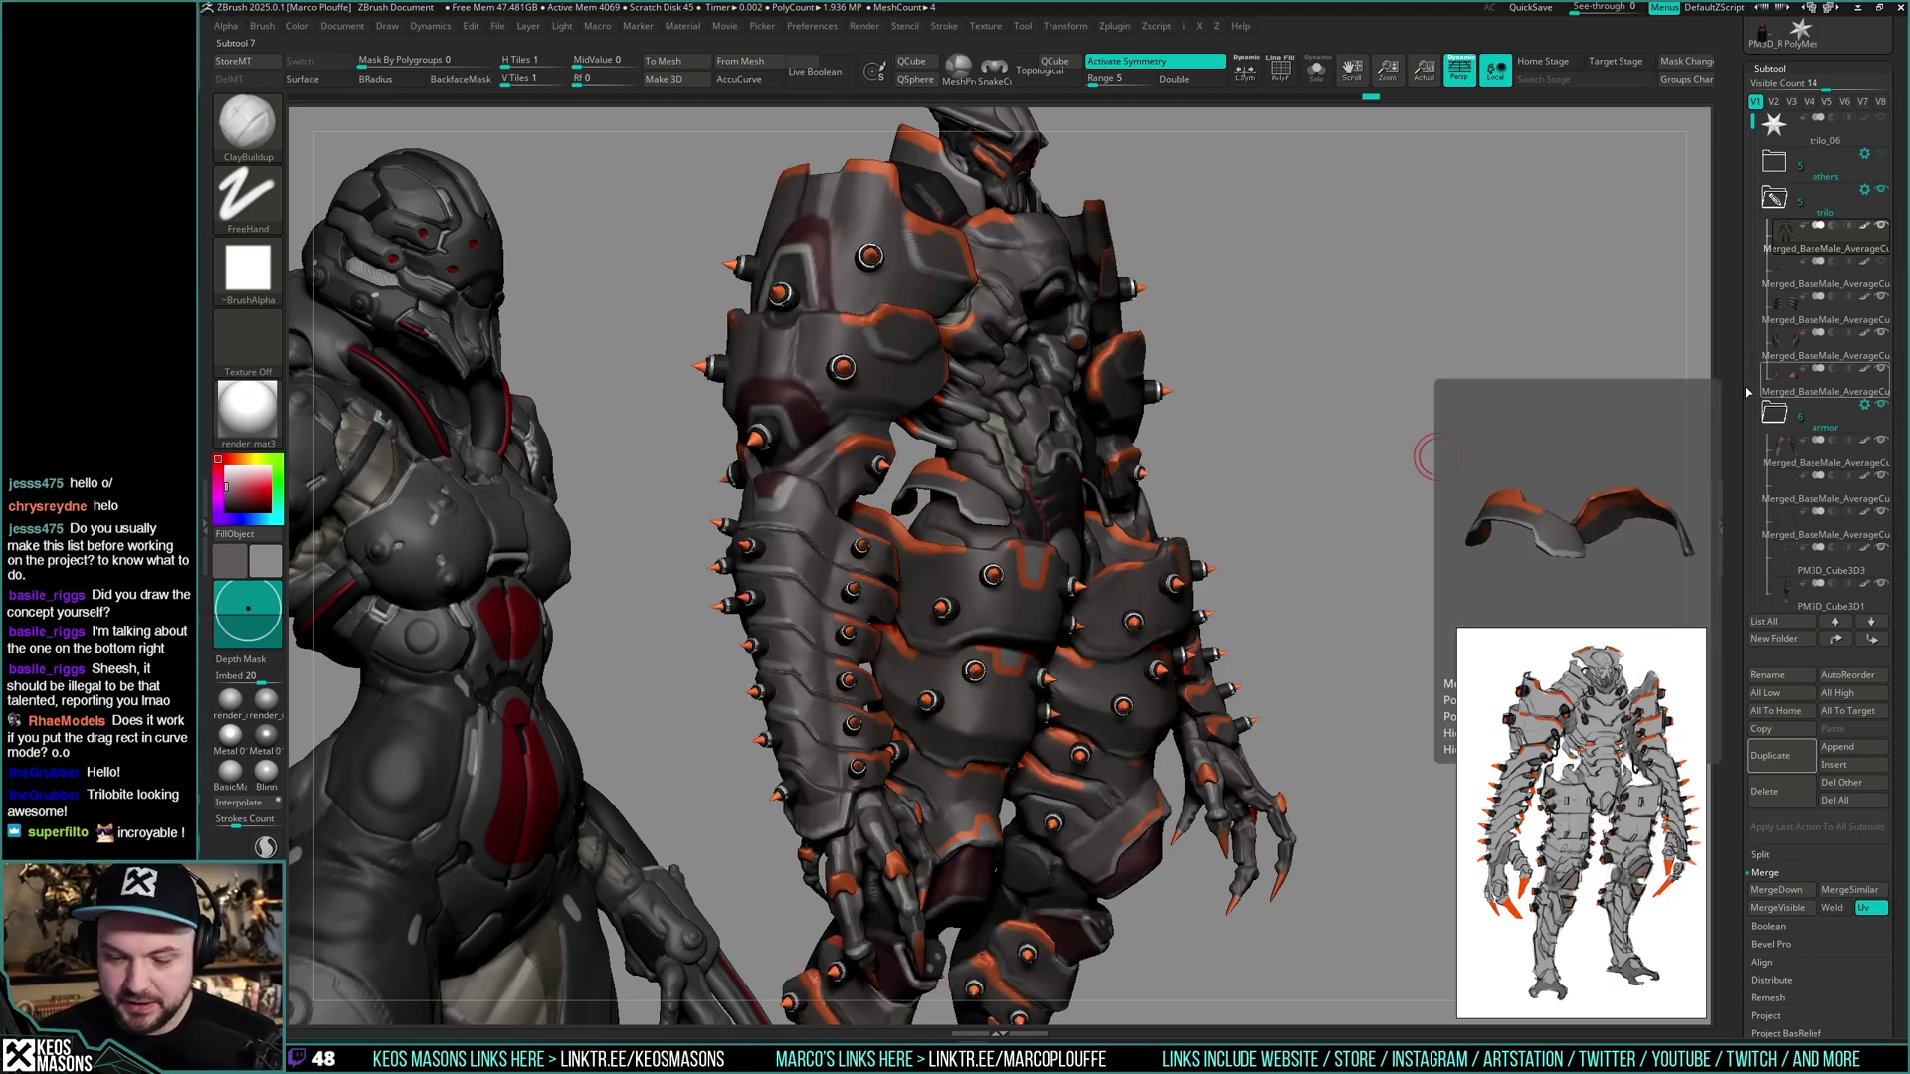
pyautogui.moveTo(1436, 453); pyautogui.dragTo(1588, 379)
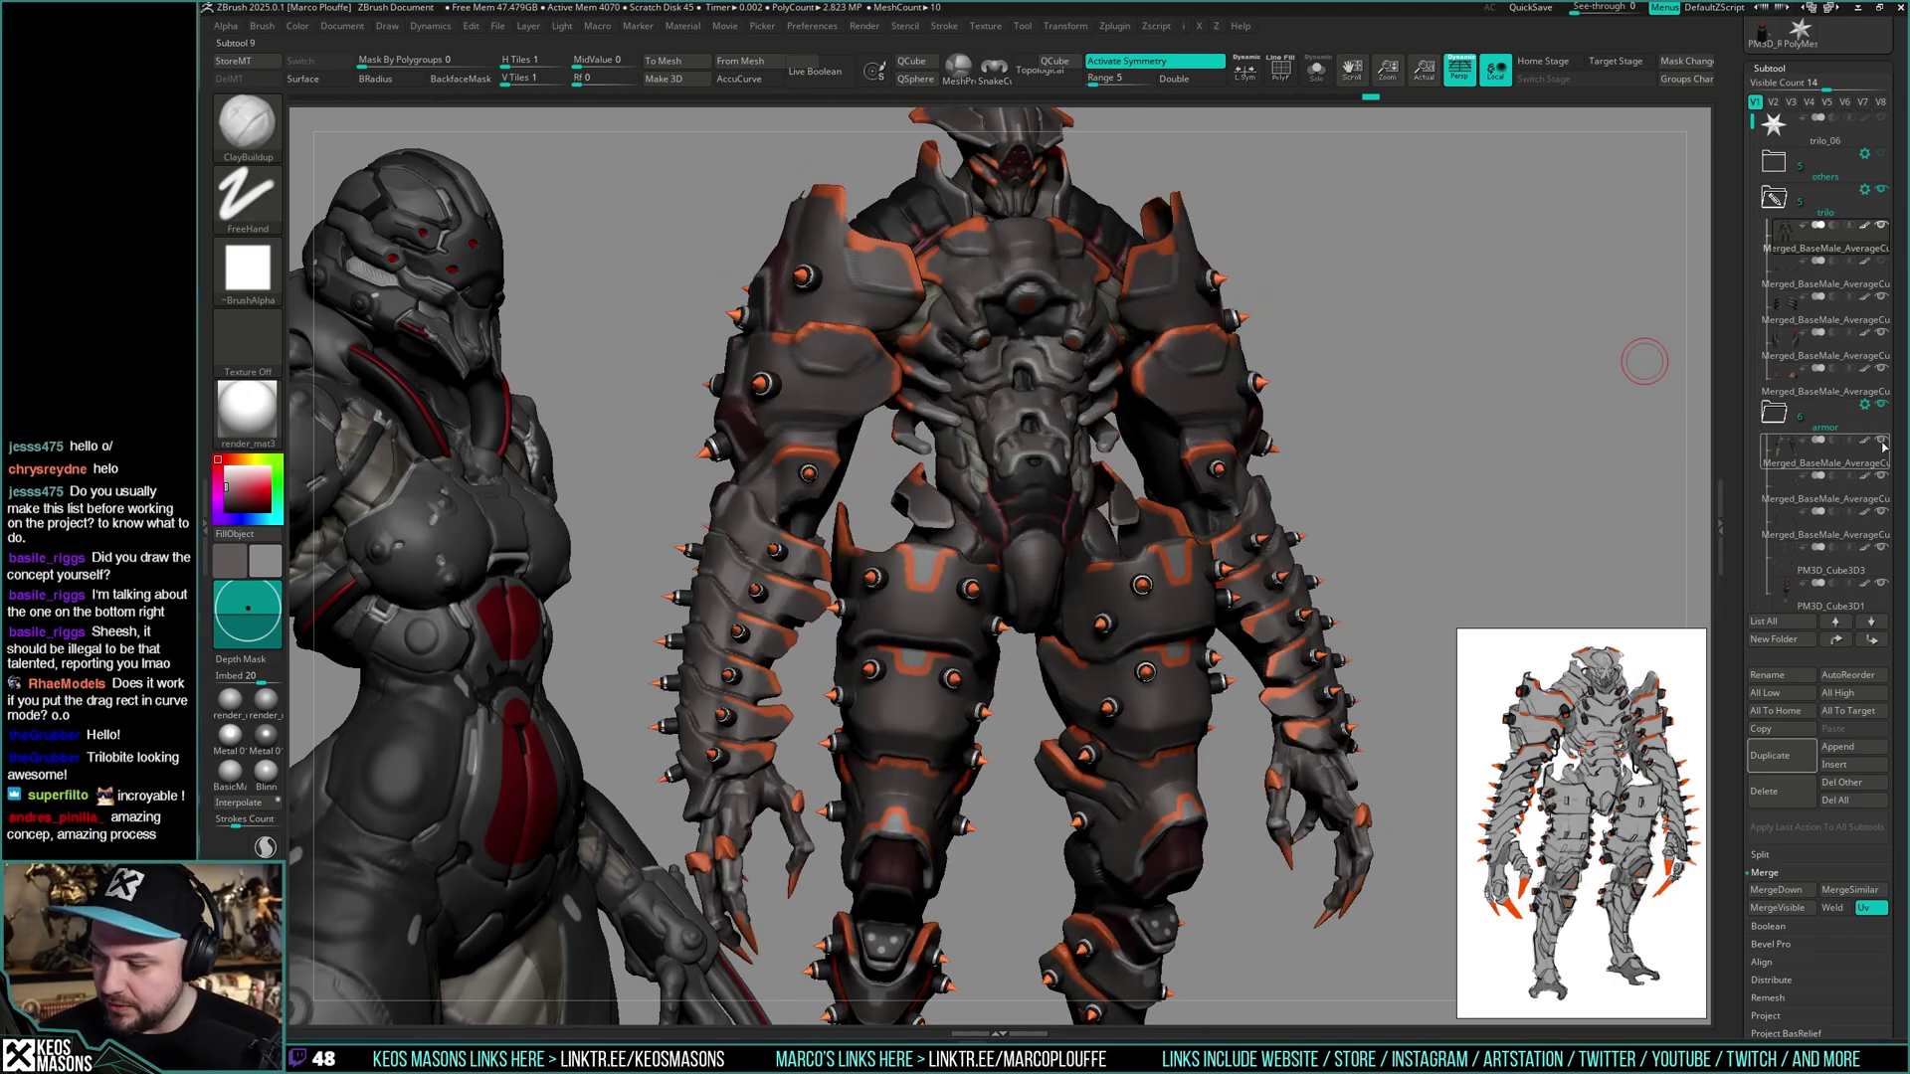
pyautogui.moveTo(1883, 448)
pyautogui.moveTo(1691, 407)
pyautogui.keyDown('shift'); pyautogui.mouseDown()
pyautogui.moveTo(1568, 401)
pyautogui.moveTo(1466, 435)
pyautogui.moveTo(1501, 439)
pyautogui.moveTo(1378, 435)
pyautogui.mouseUp(); pyautogui.keyUp('shift')
# - View the body without its polypaint and smooth the surface of the lower back and buttocks
pyautogui.moveTo(1161, 569)
pyautogui.mouseDown(button='right')
pyautogui.moveTo(1151, 594)
pyautogui.moveTo(1166, 569)
pyautogui.moveTo(1139, 568)
pyautogui.moveTo(1166, 635)
pyautogui.moveTo(1208, 538)
pyautogui.moveTo(1129, 587)
pyautogui.moveTo(1151, 601)
pyautogui.moveTo(1145, 636)
pyautogui.moveTo(1144, 527)
pyautogui.mouseUp(button='right')
pyautogui.rightClick(1164, 597)
pyautogui.press('s')
pyautogui.press('s')
pyautogui.press('c')
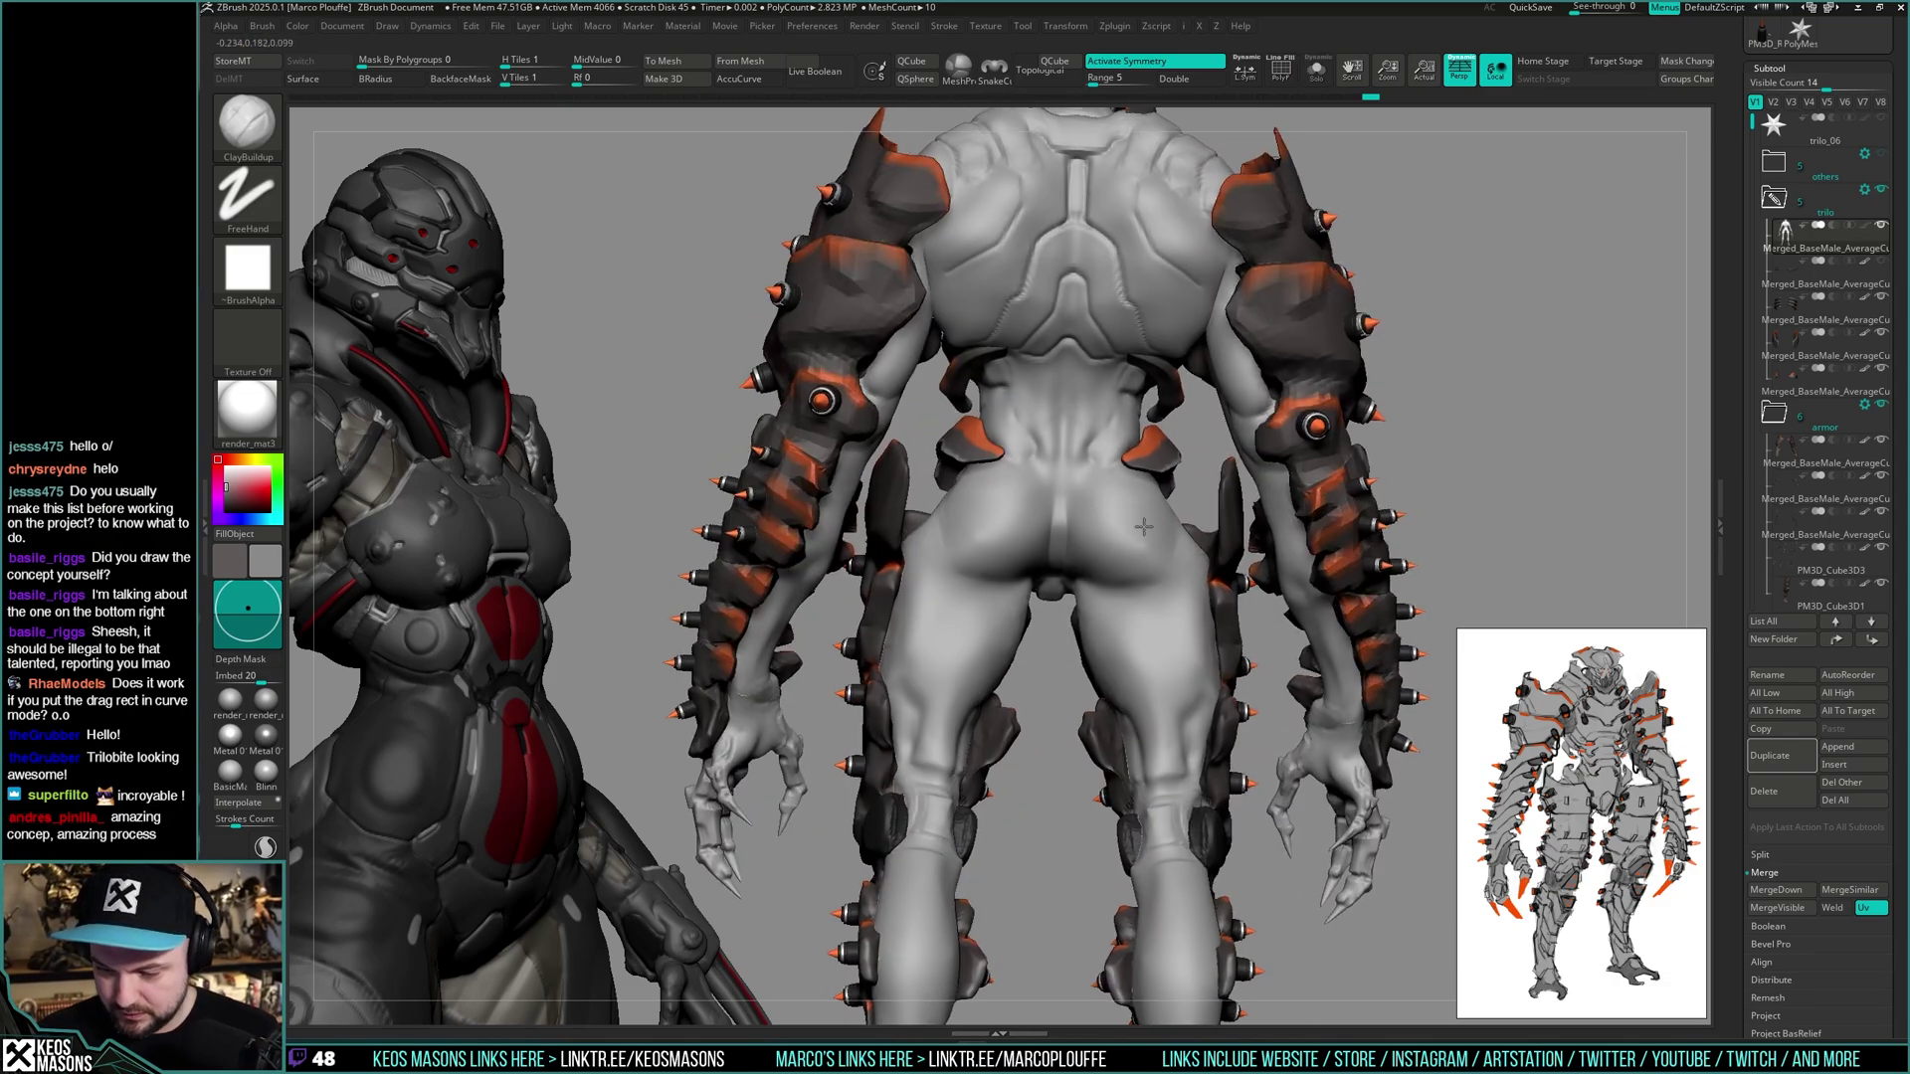
pyautogui.keyDown('shift'); pyautogui.moveTo(1086, 487); pyautogui.dragTo(1063, 569); pyautogui.keyUp('shift')
pyautogui.hotkey('shift', 'f')
pyautogui.keyDown('shift'); pyautogui.moveTo(1128, 547); pyautogui.dragTo(1173, 605, button='right'); pyautogui.keyUp('shift')
pyautogui.hotkey('shift', 'f')
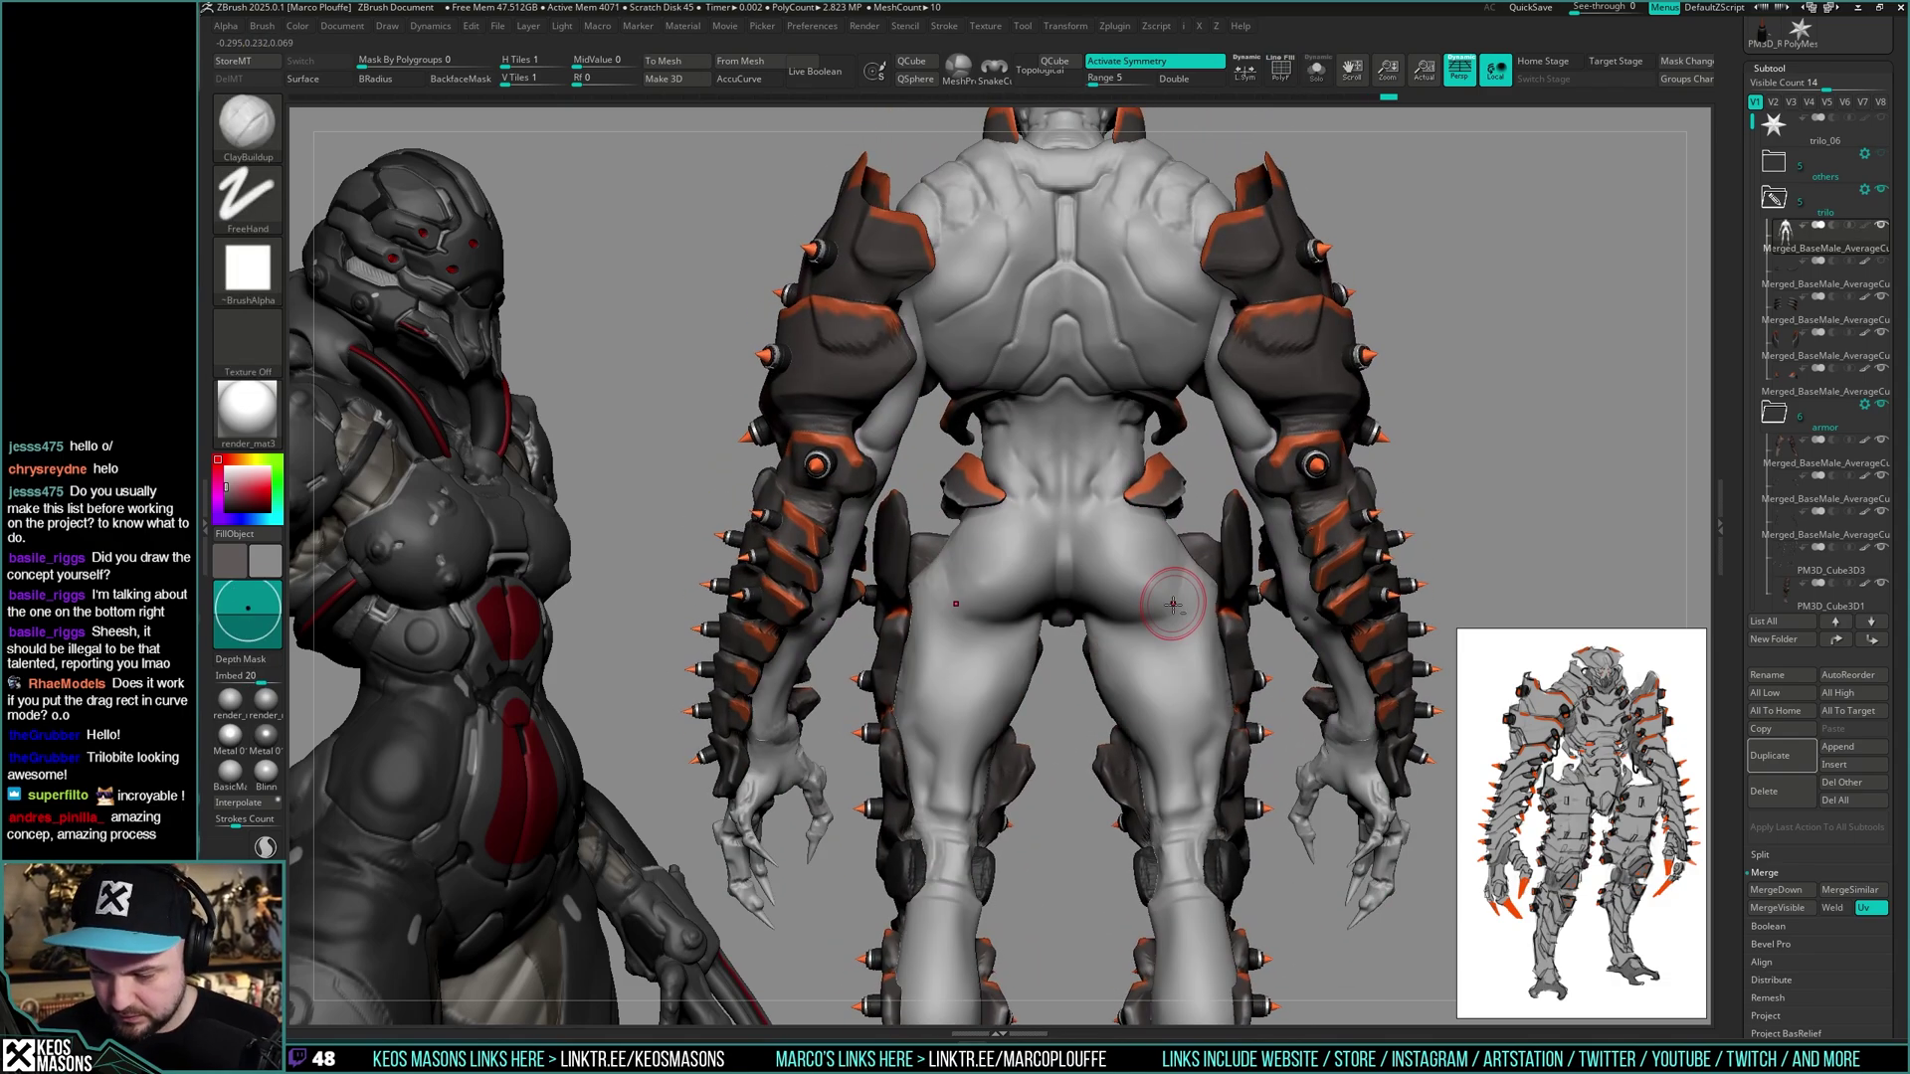
# - Lower the body's subdivision level and smooth the buttocks and upper thighs from behind
pyautogui.press('i')
pyautogui.click(1112, 385)
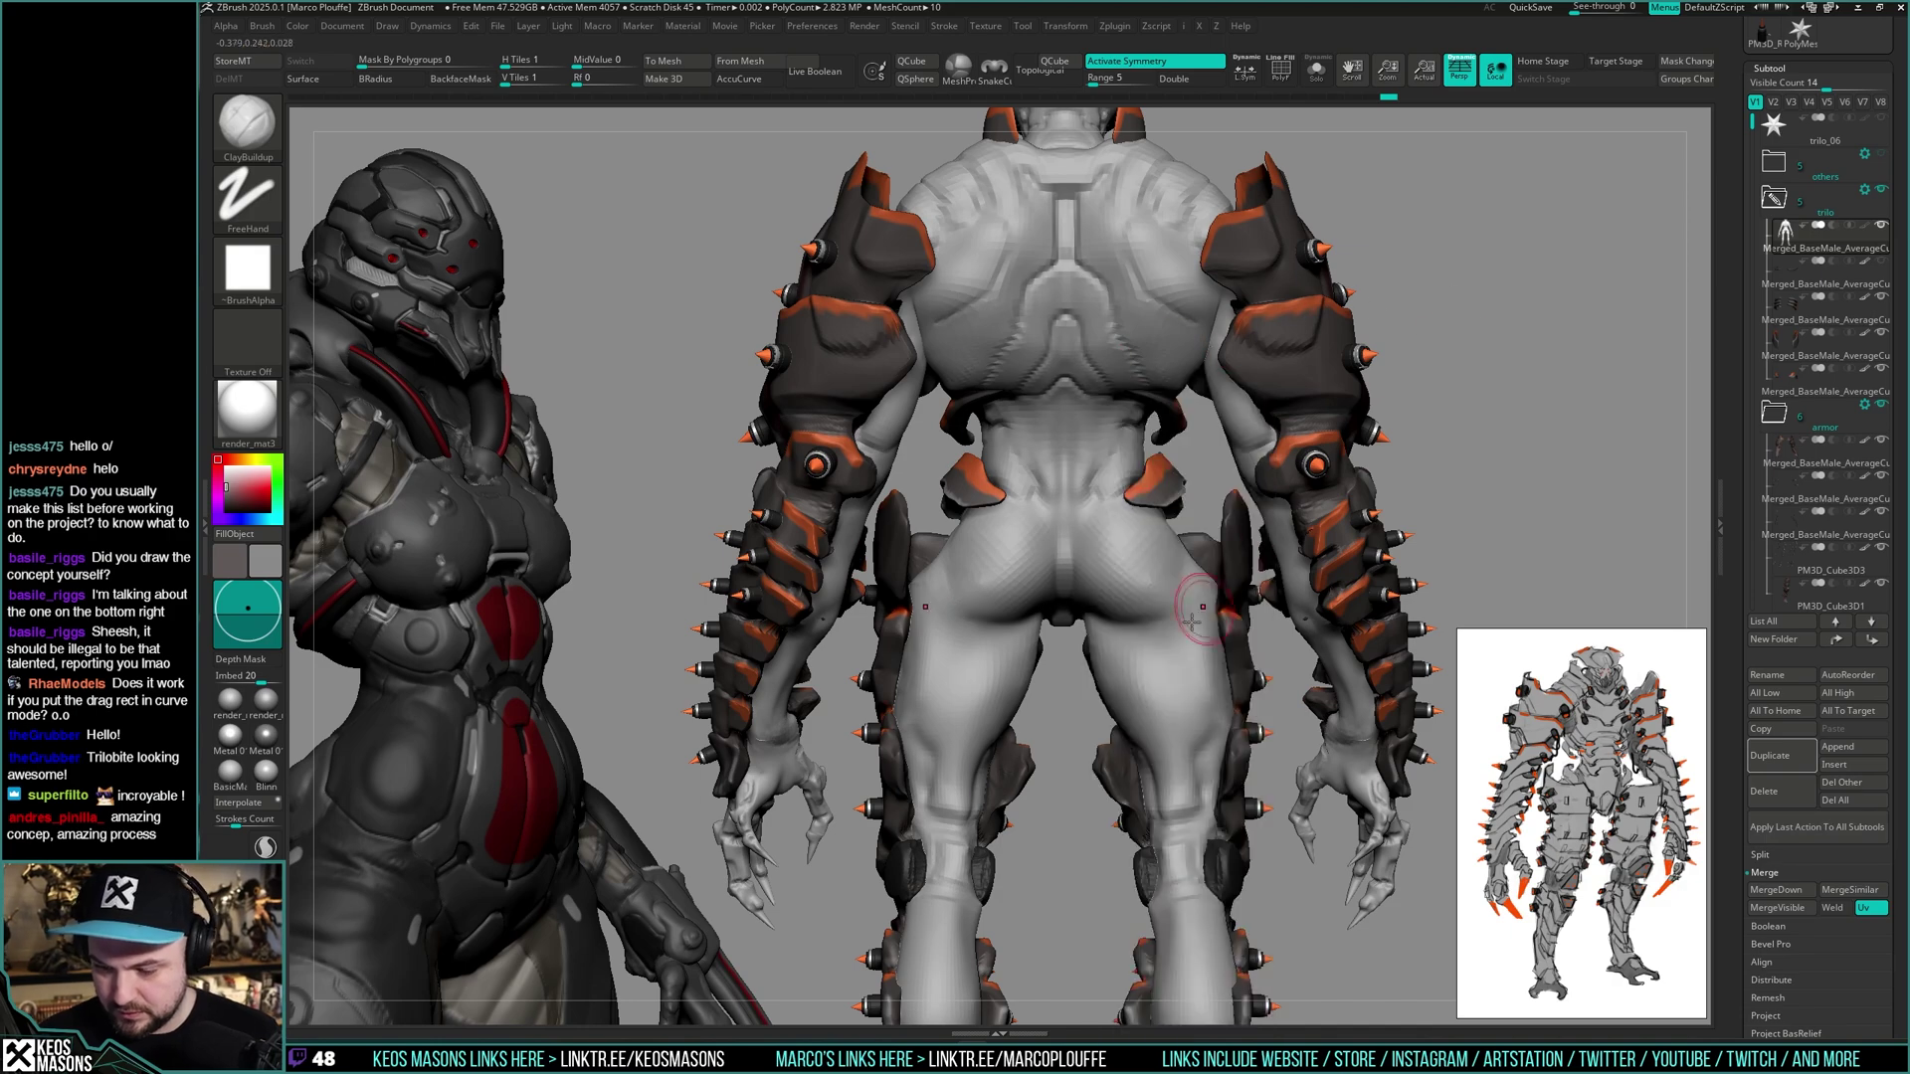
pyautogui.keyDown('shift'); pyautogui.rightClick(1263, 640); pyautogui.keyUp('shift')
pyautogui.keyDown('shift'); pyautogui.rightClick(1408, 527); pyautogui.keyUp('shift')
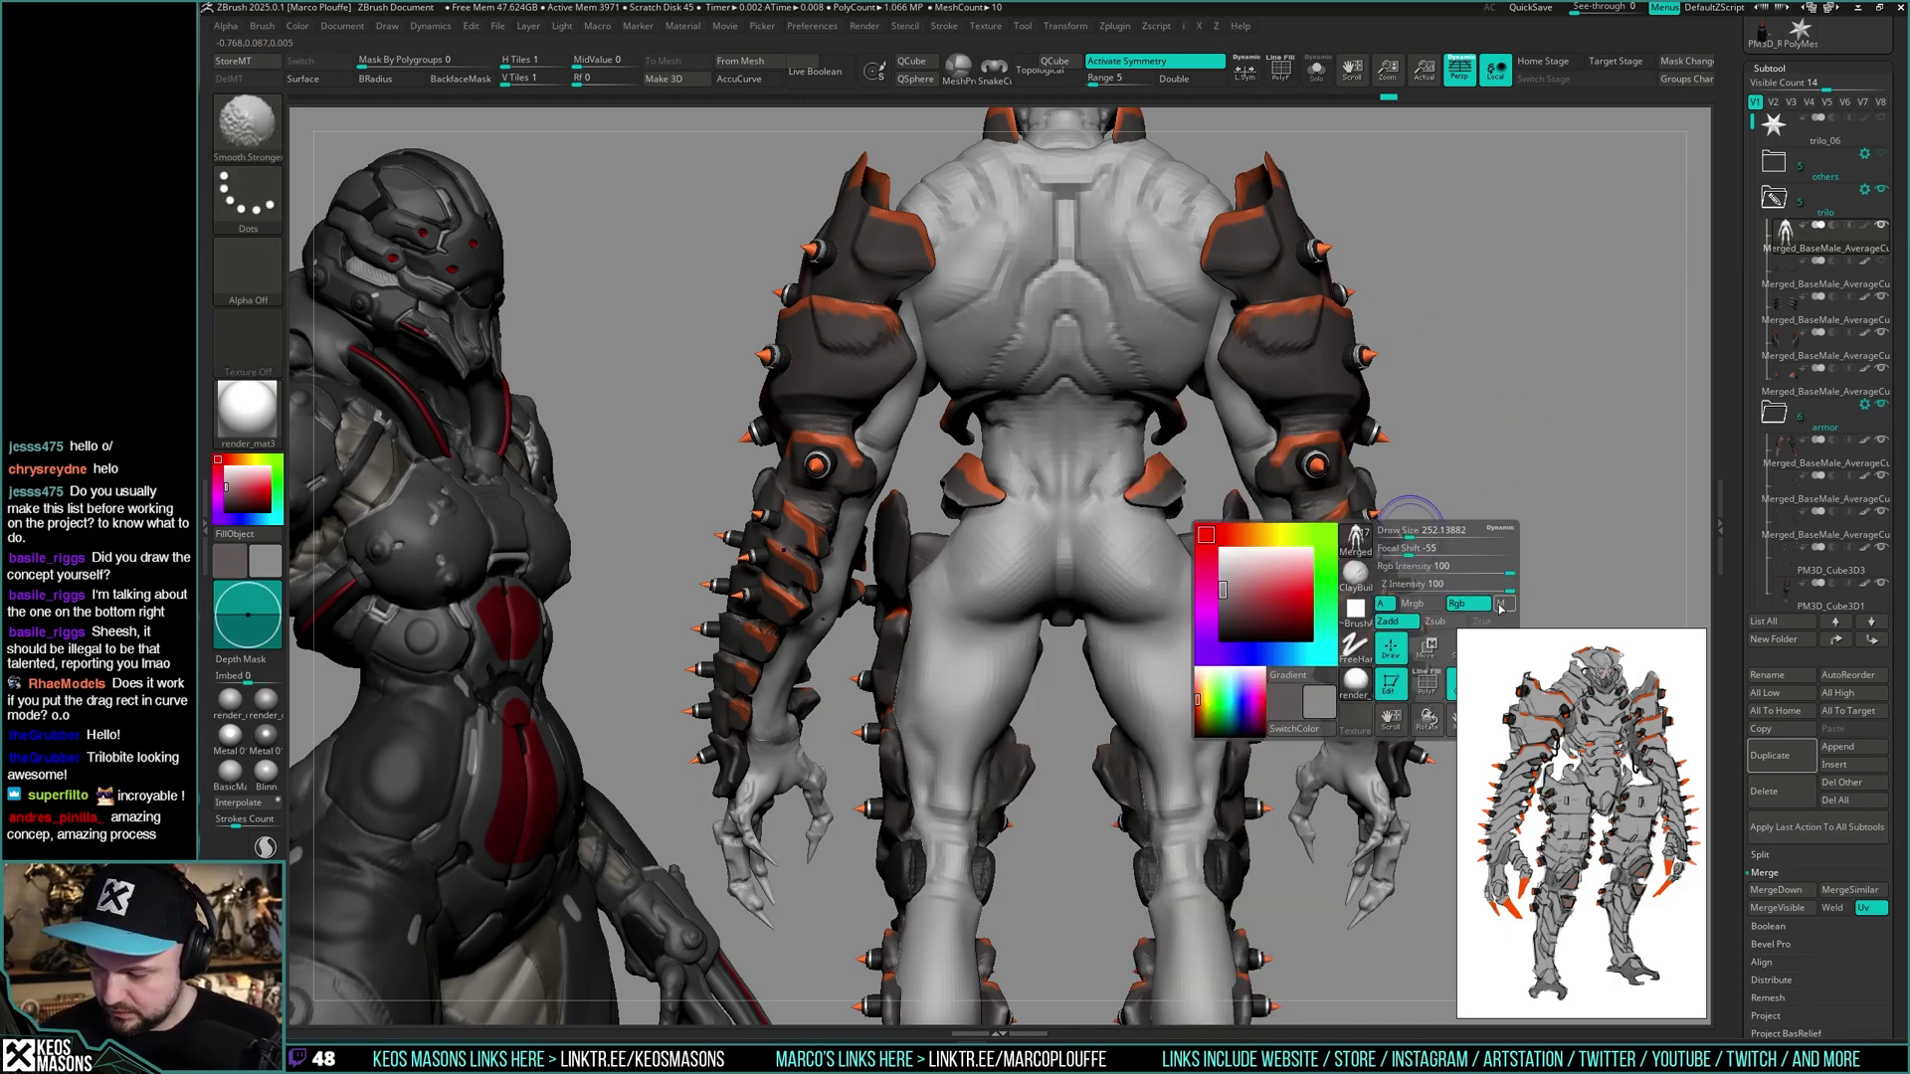
pyautogui.keyDown('shift'); pyautogui.moveTo(1194, 563); pyautogui.dragTo(1094, 609); pyautogui.keyUp('shift')
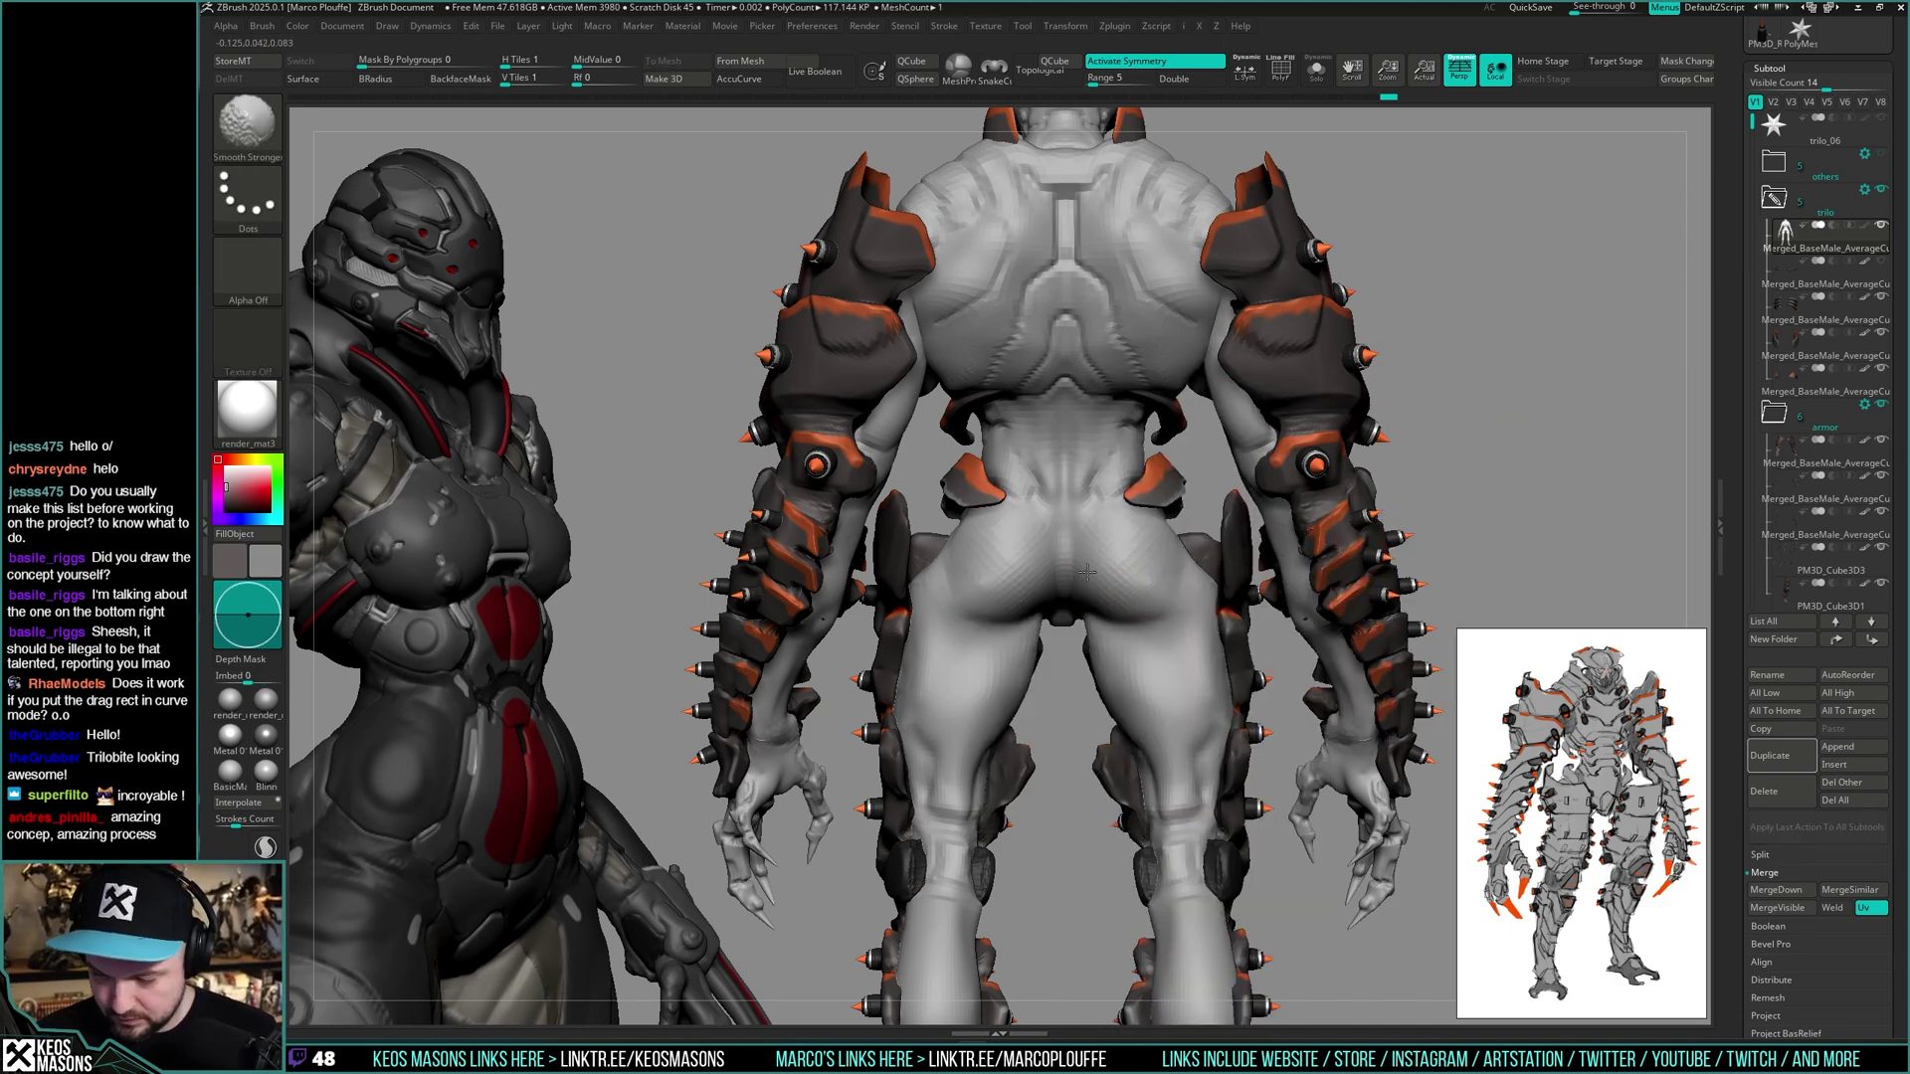
pyautogui.moveTo(1149, 607)
pyautogui.mouseDown(button='right')
pyautogui.moveTo(1146, 584)
pyautogui.moveTo(1172, 582)
pyautogui.mouseUp(button='right')
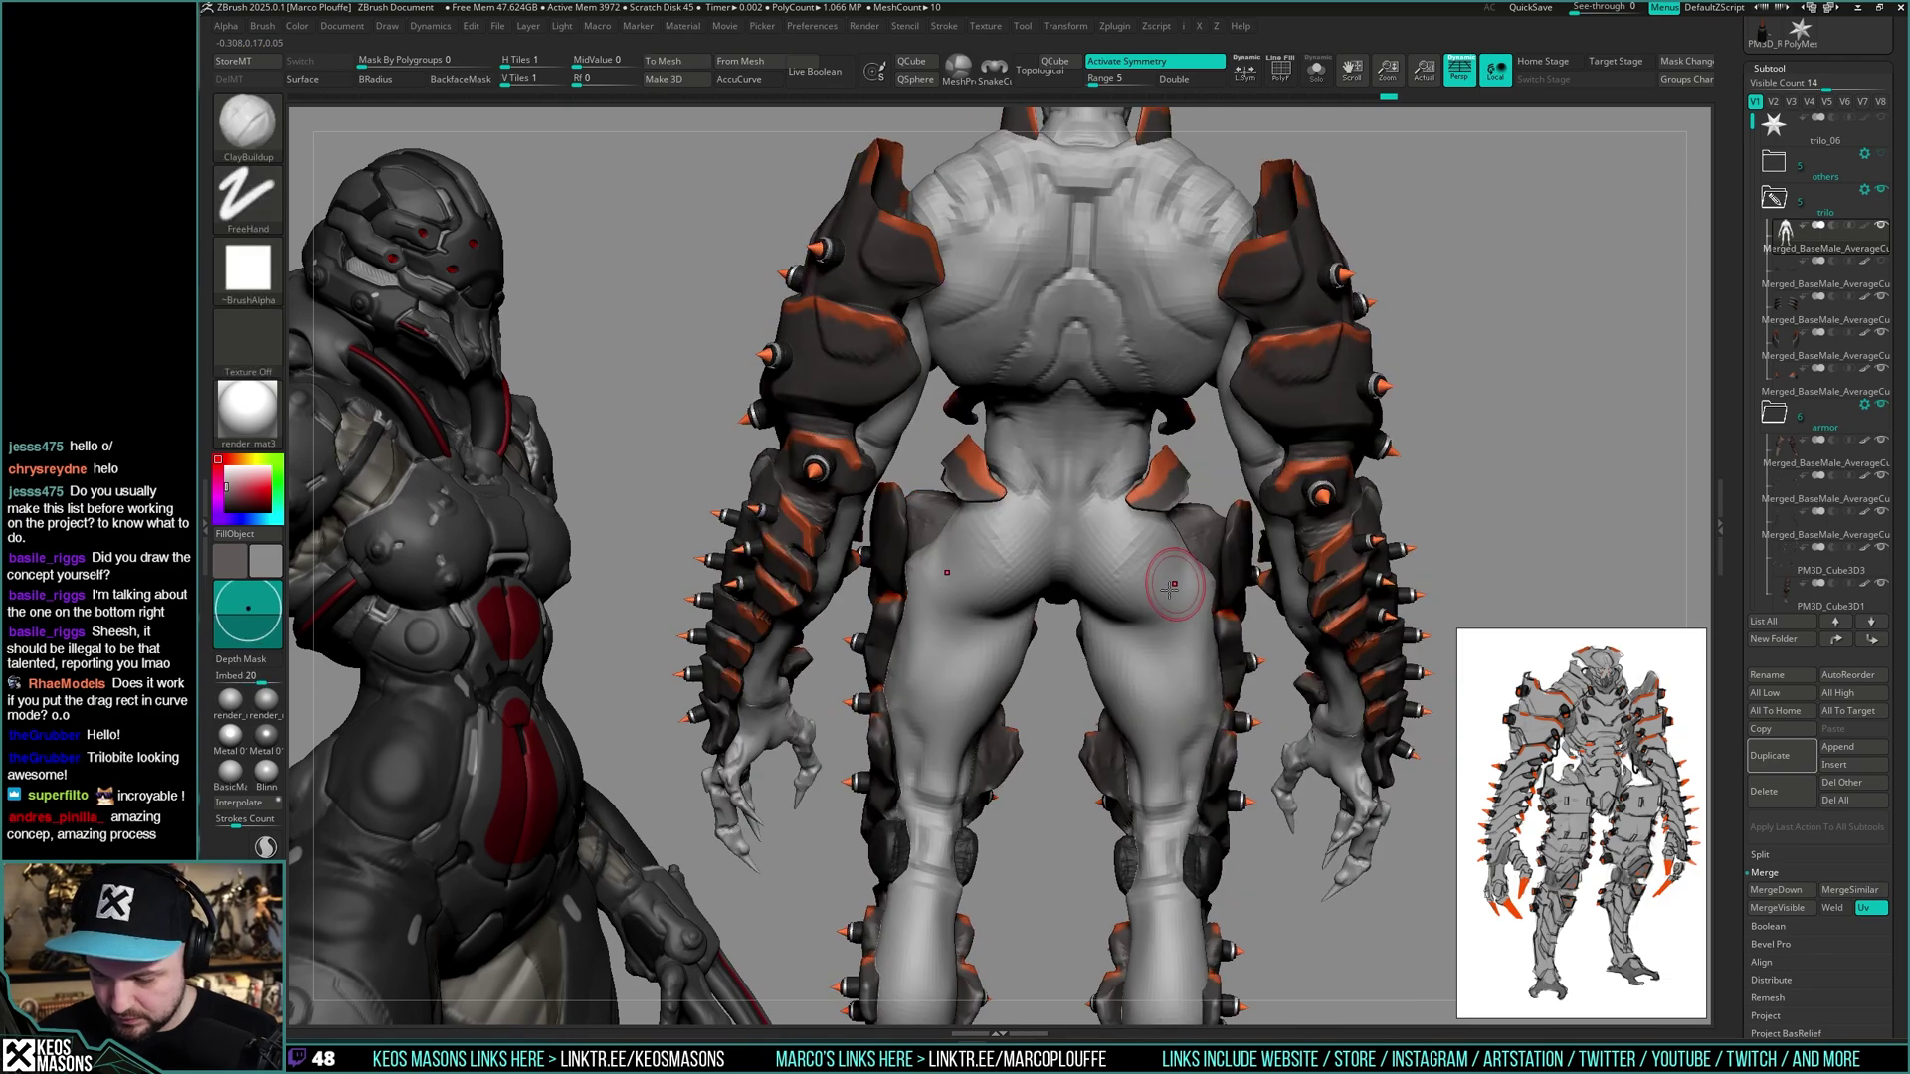
pyautogui.keyDown('shift'); pyautogui.moveTo(1172, 582); pyautogui.dragTo(1174, 587); pyautogui.keyUp('shift')
pyautogui.moveTo(1173, 587)
pyautogui.keyDown('ctrl'); pyautogui.mouseDown(button='right')
pyautogui.moveTo(1189, 538)
pyautogui.moveTo(1196, 625)
pyautogui.moveTo(1193, 566)
pyautogui.moveTo(1159, 568)
pyautogui.moveTo(1201, 707)
pyautogui.moveTo(1195, 604)
pyautogui.mouseUp(button='right'); pyautogui.keyUp('ctrl')
# - Bring the body back to a higher subdivision level, isolate it and select the ClothPinchTrails brush
pyautogui.press('space')
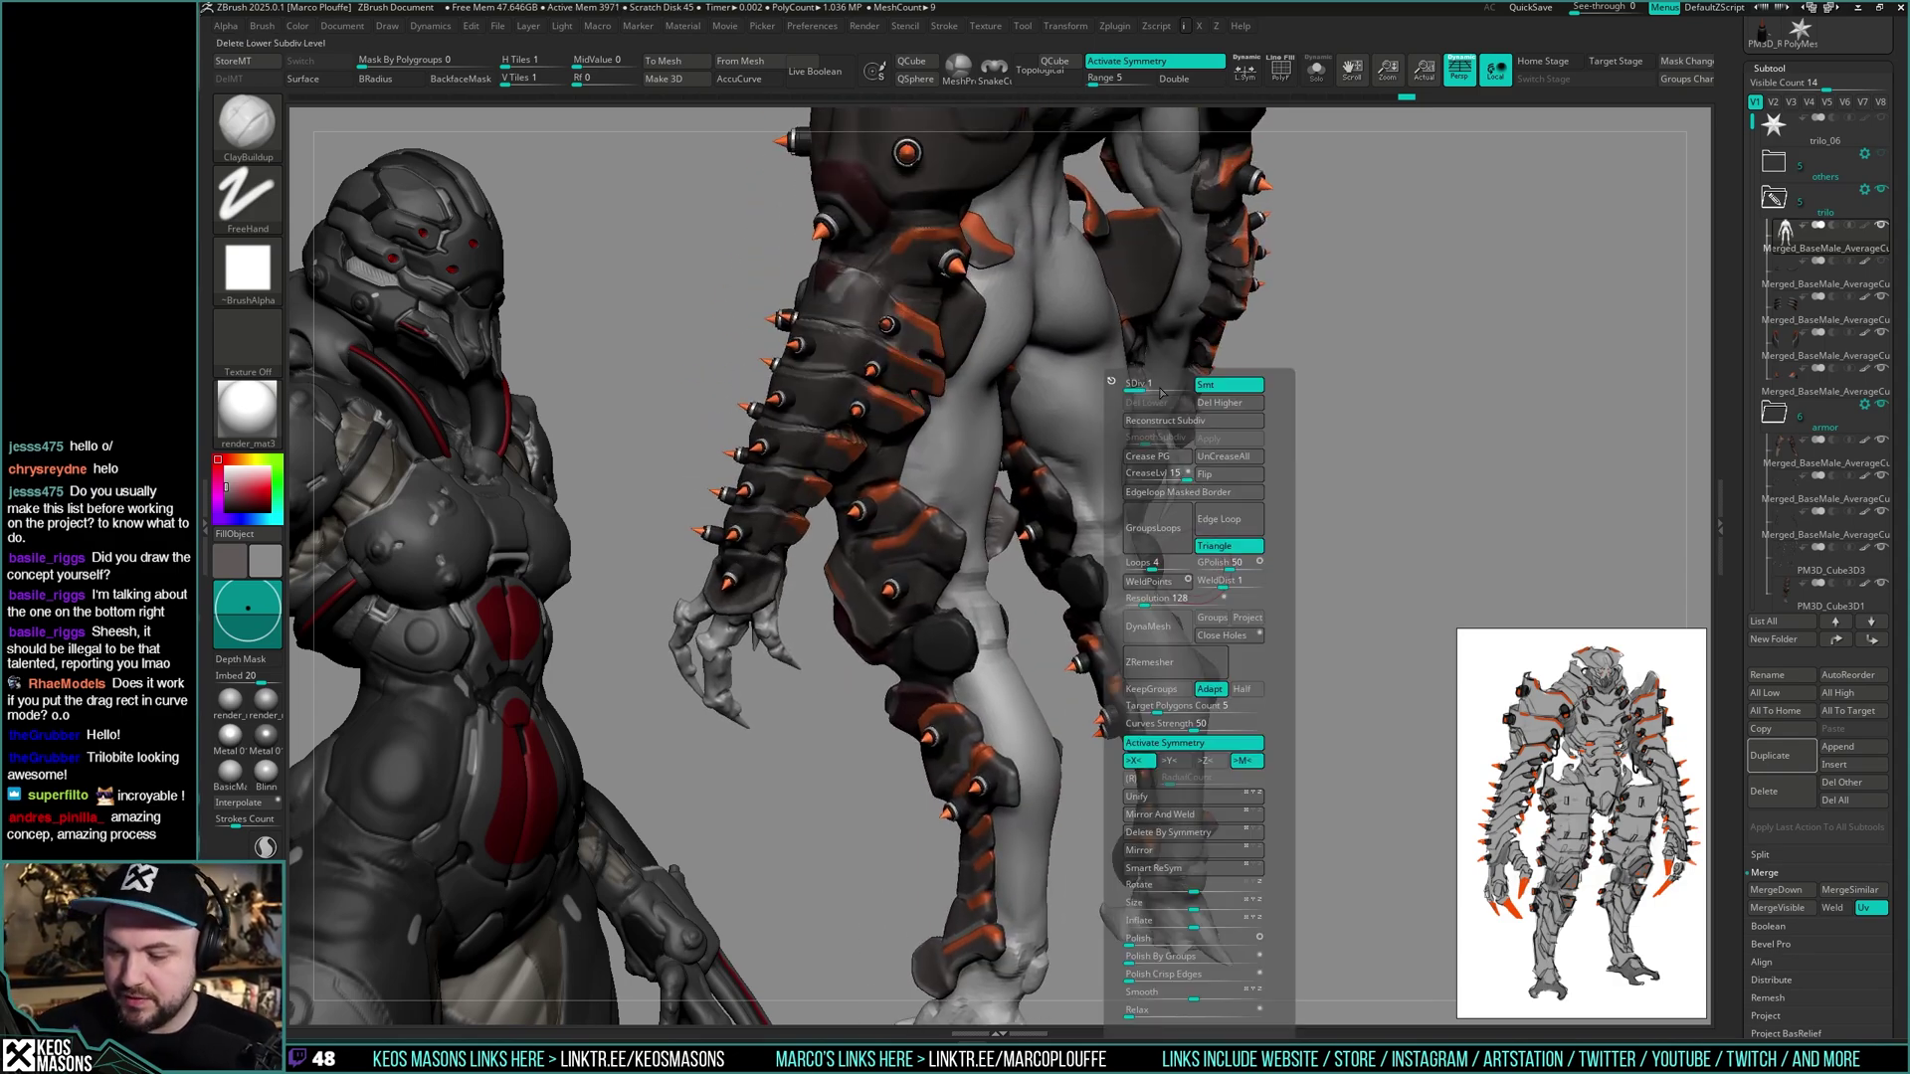
pyautogui.moveTo(1343, 448)
pyautogui.mouseDown(button='right')
pyautogui.moveTo(1321, 572)
pyautogui.moveTo(1413, 517)
pyautogui.moveTo(1283, 438)
pyautogui.moveTo(1268, 537)
pyautogui.moveTo(1240, 541)
pyautogui.mouseUp(button='right')
pyautogui.moveTo(1109, 562)
pyautogui.mouseDown(button='right')
pyautogui.moveTo(1261, 559)
pyautogui.moveTo(1203, 557)
pyautogui.moveTo(1145, 606)
pyautogui.moveTo(1174, 569)
pyautogui.mouseUp(button='right')
pyautogui.hotkey('shift', 's')
pyautogui.hotkey('ctrl', 'shift', 's')
pyautogui.hotkey('ctrl', 'shift', 's')
pyautogui.press('space')
pyautogui.press('b')
pyautogui.press('ctrl')
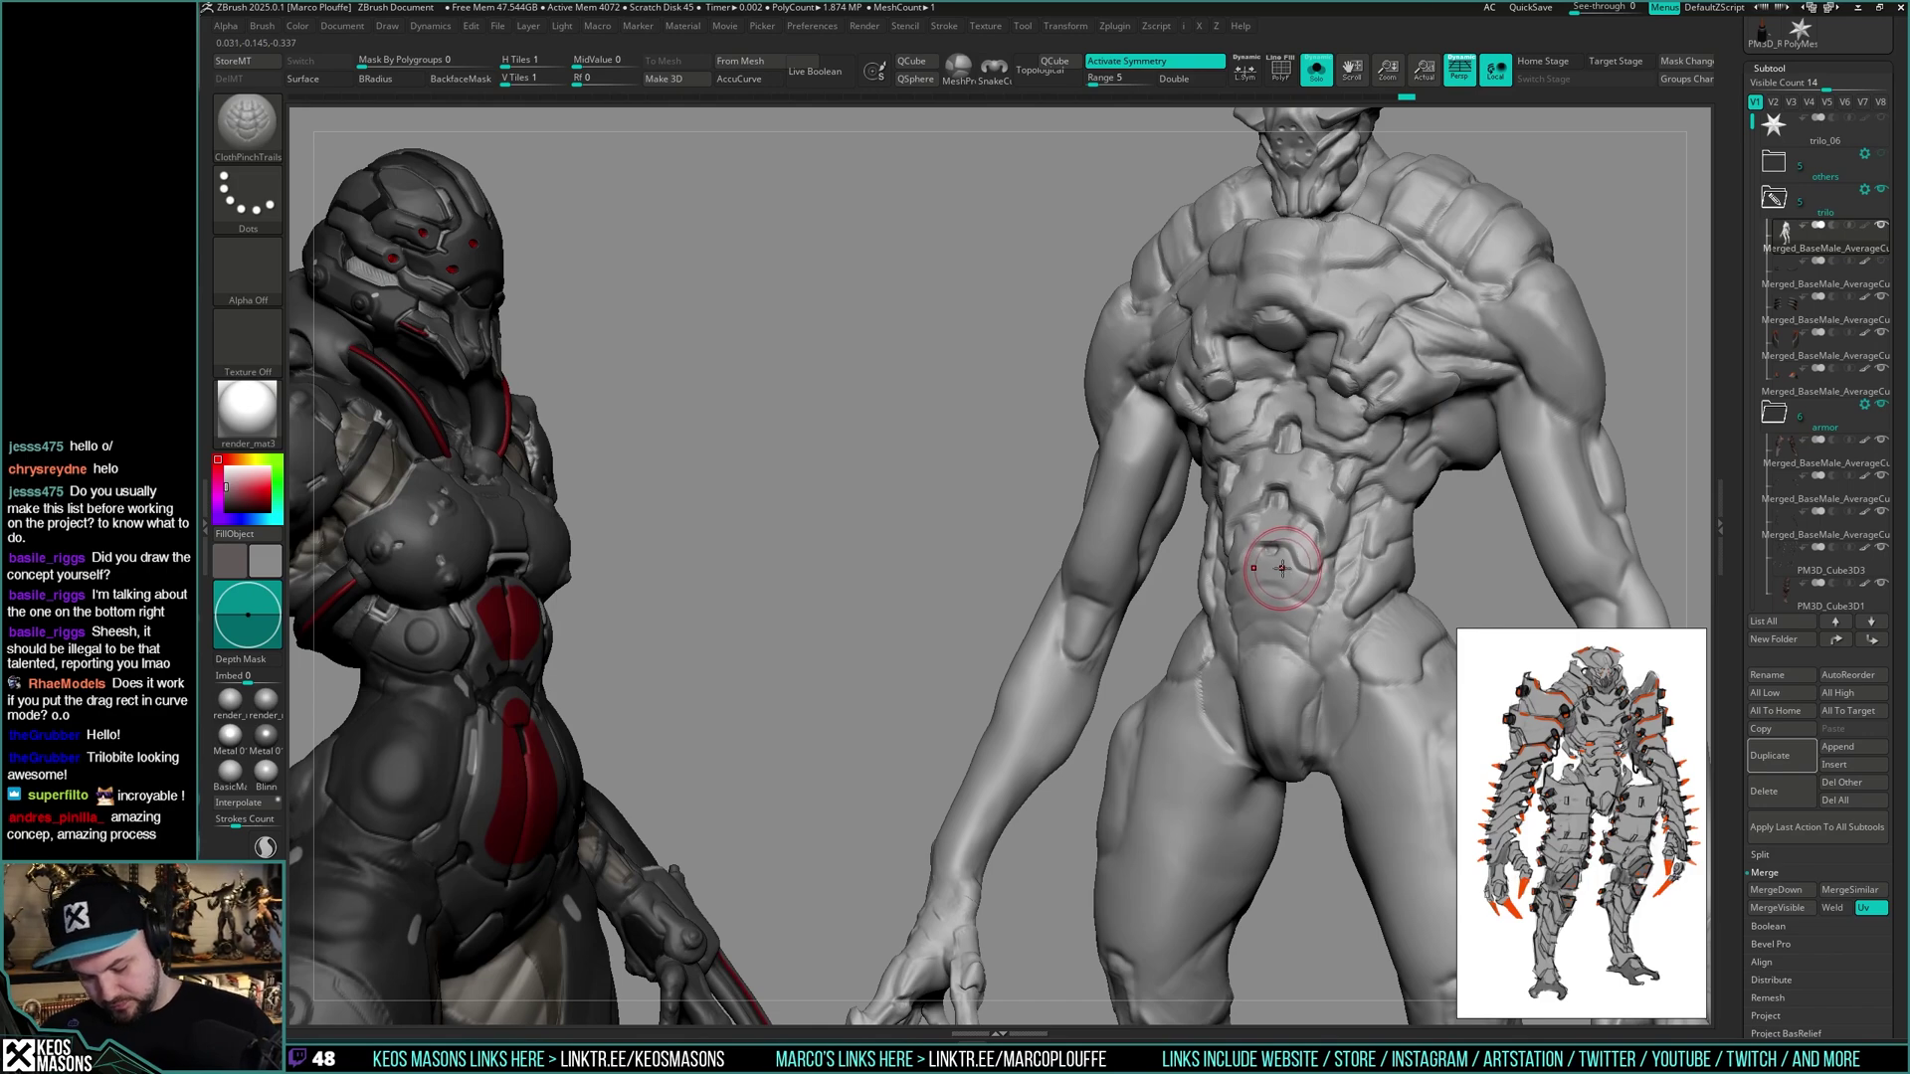
pyautogui.press('ctrl')
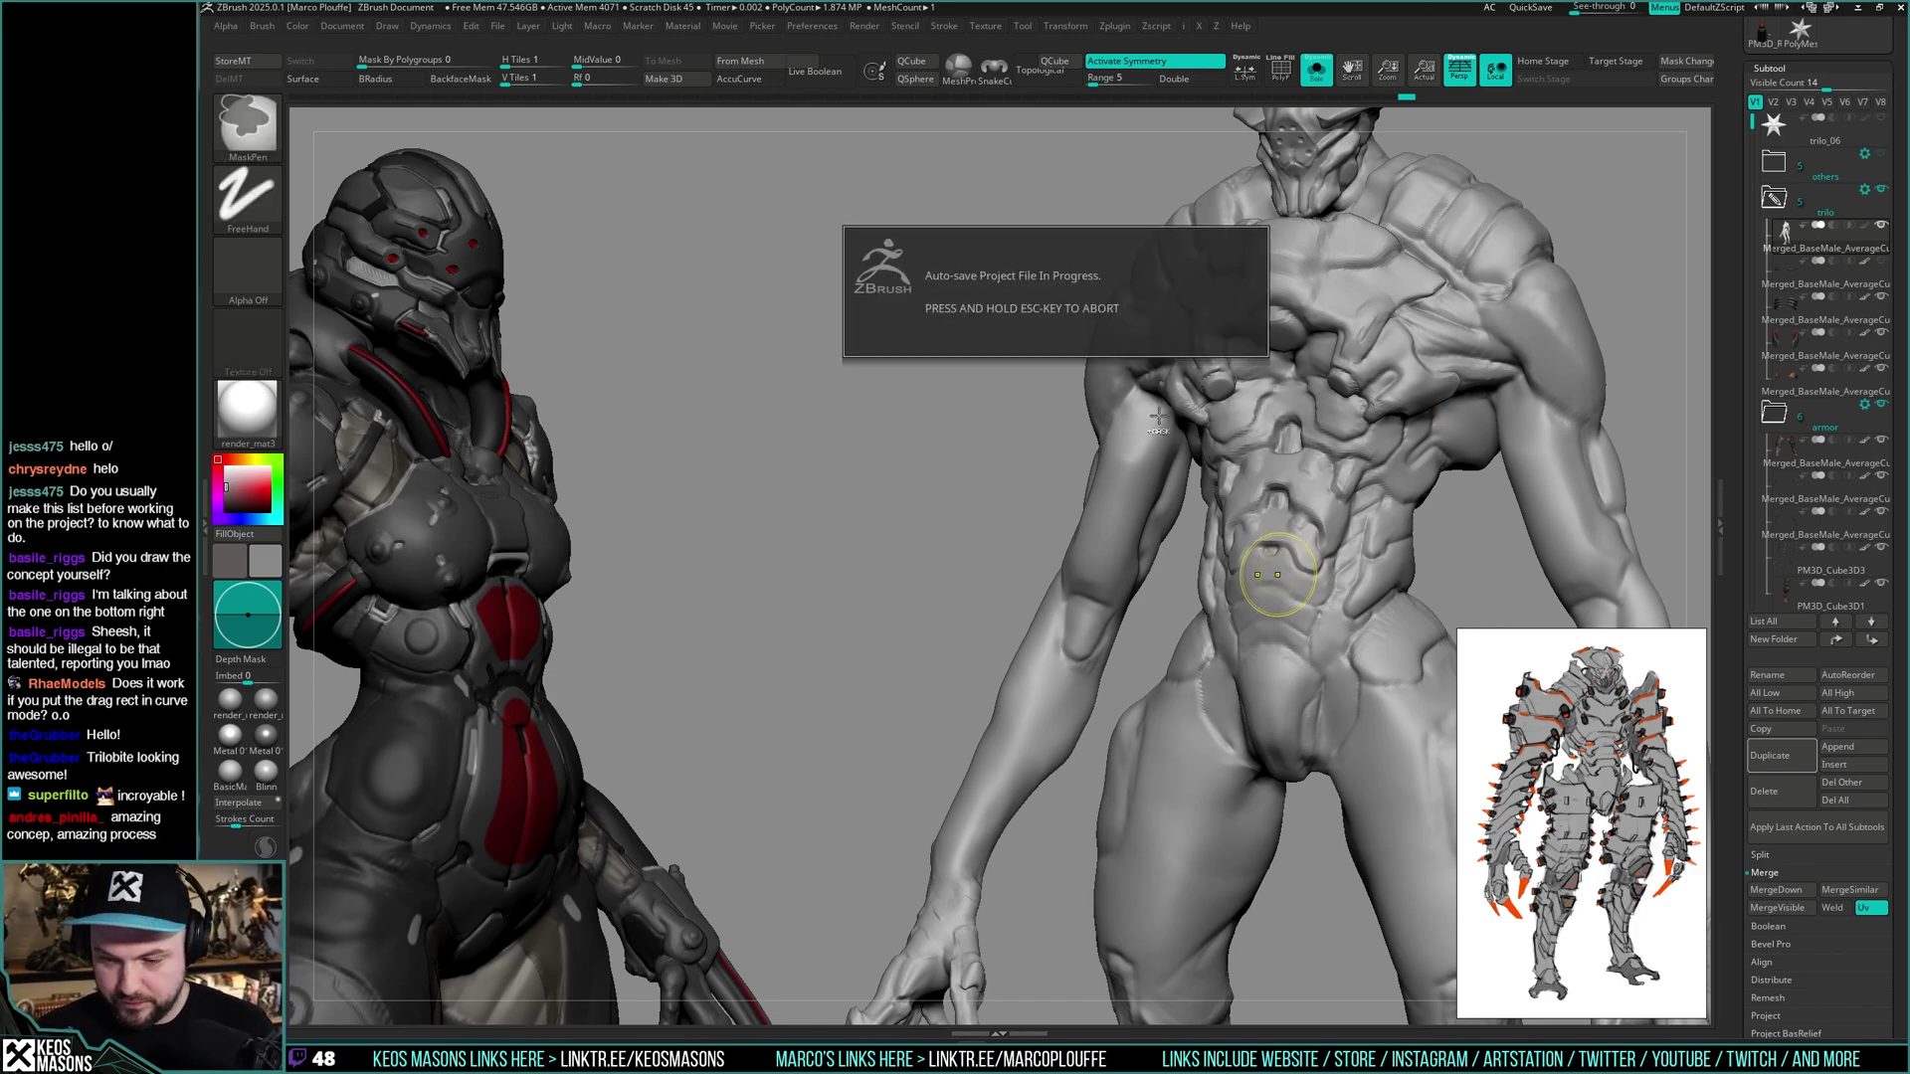
# - Abort the running auto-save and adjust the ScreenSaver preferences, setting the timer to 374922
pyautogui.press('Escape')
pyautogui.click(811, 26)
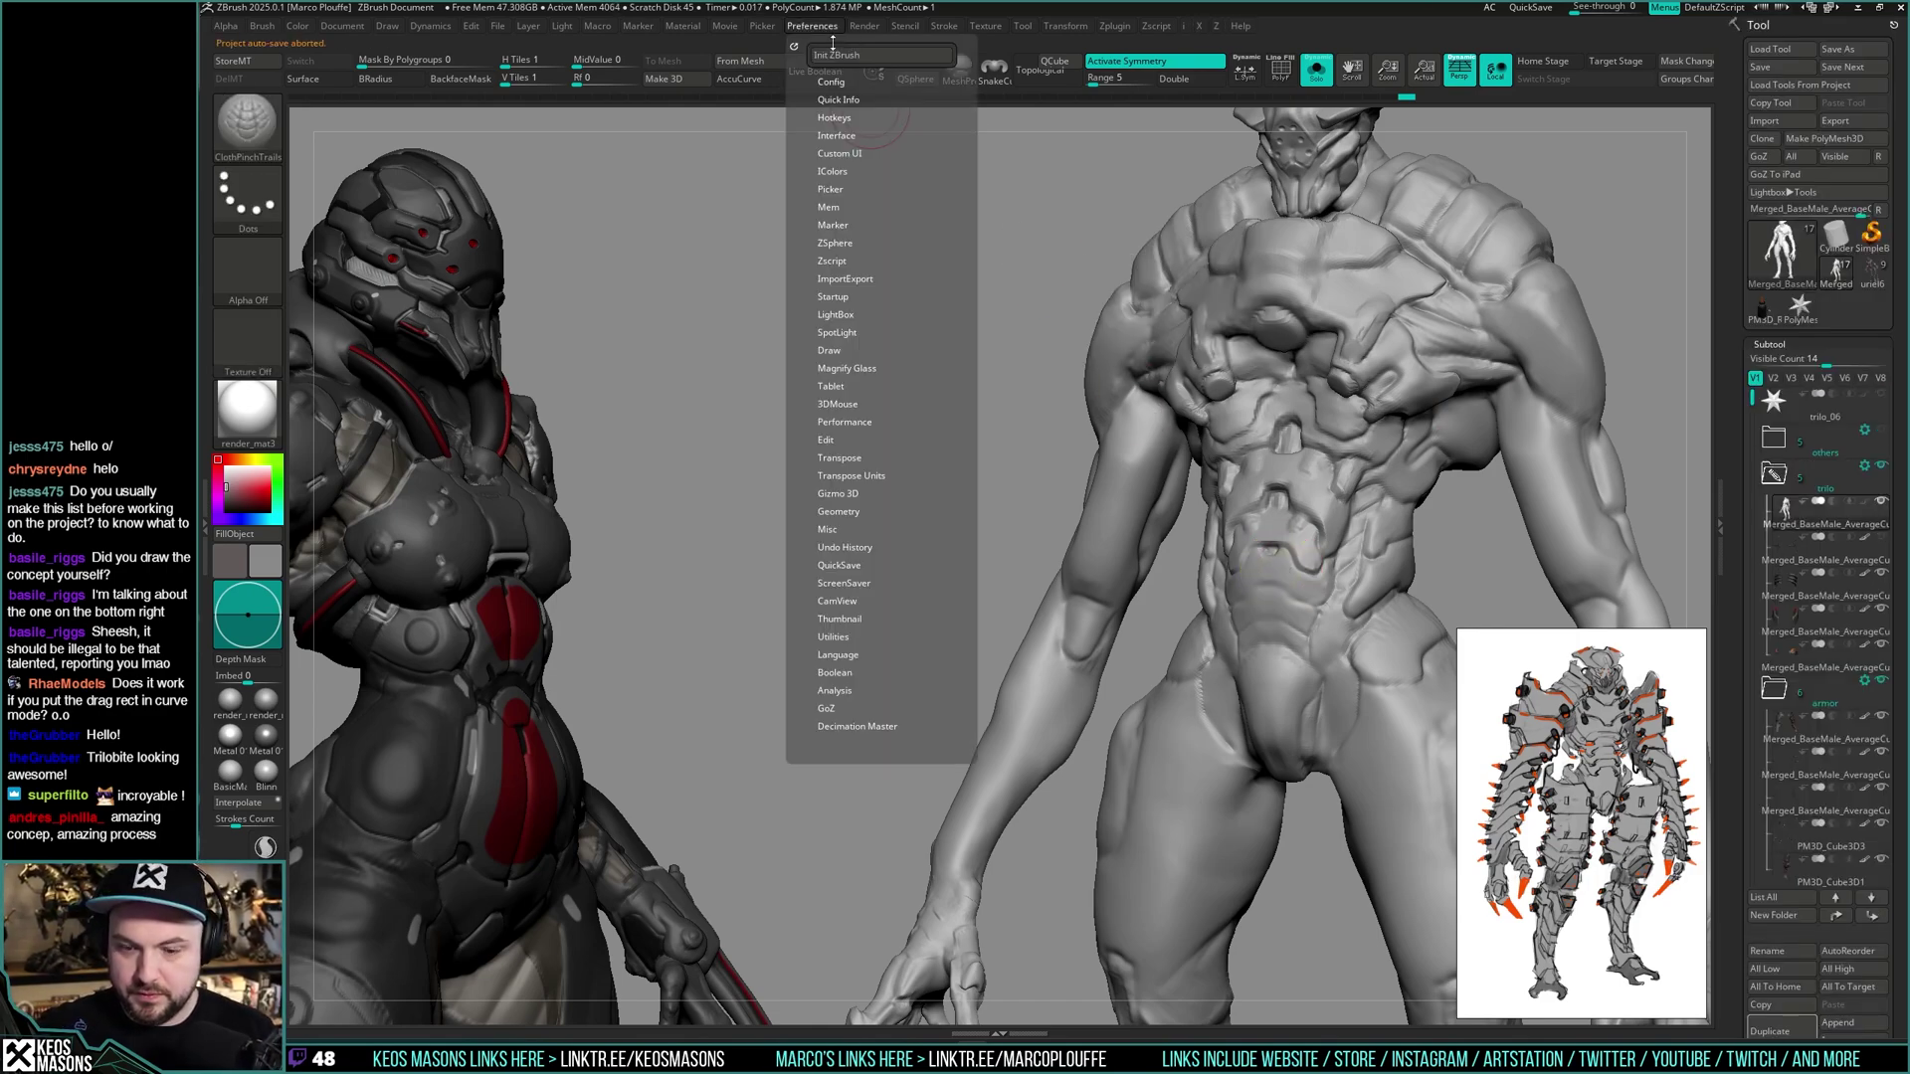
pyautogui.click(840, 565)
pyautogui.click(922, 716)
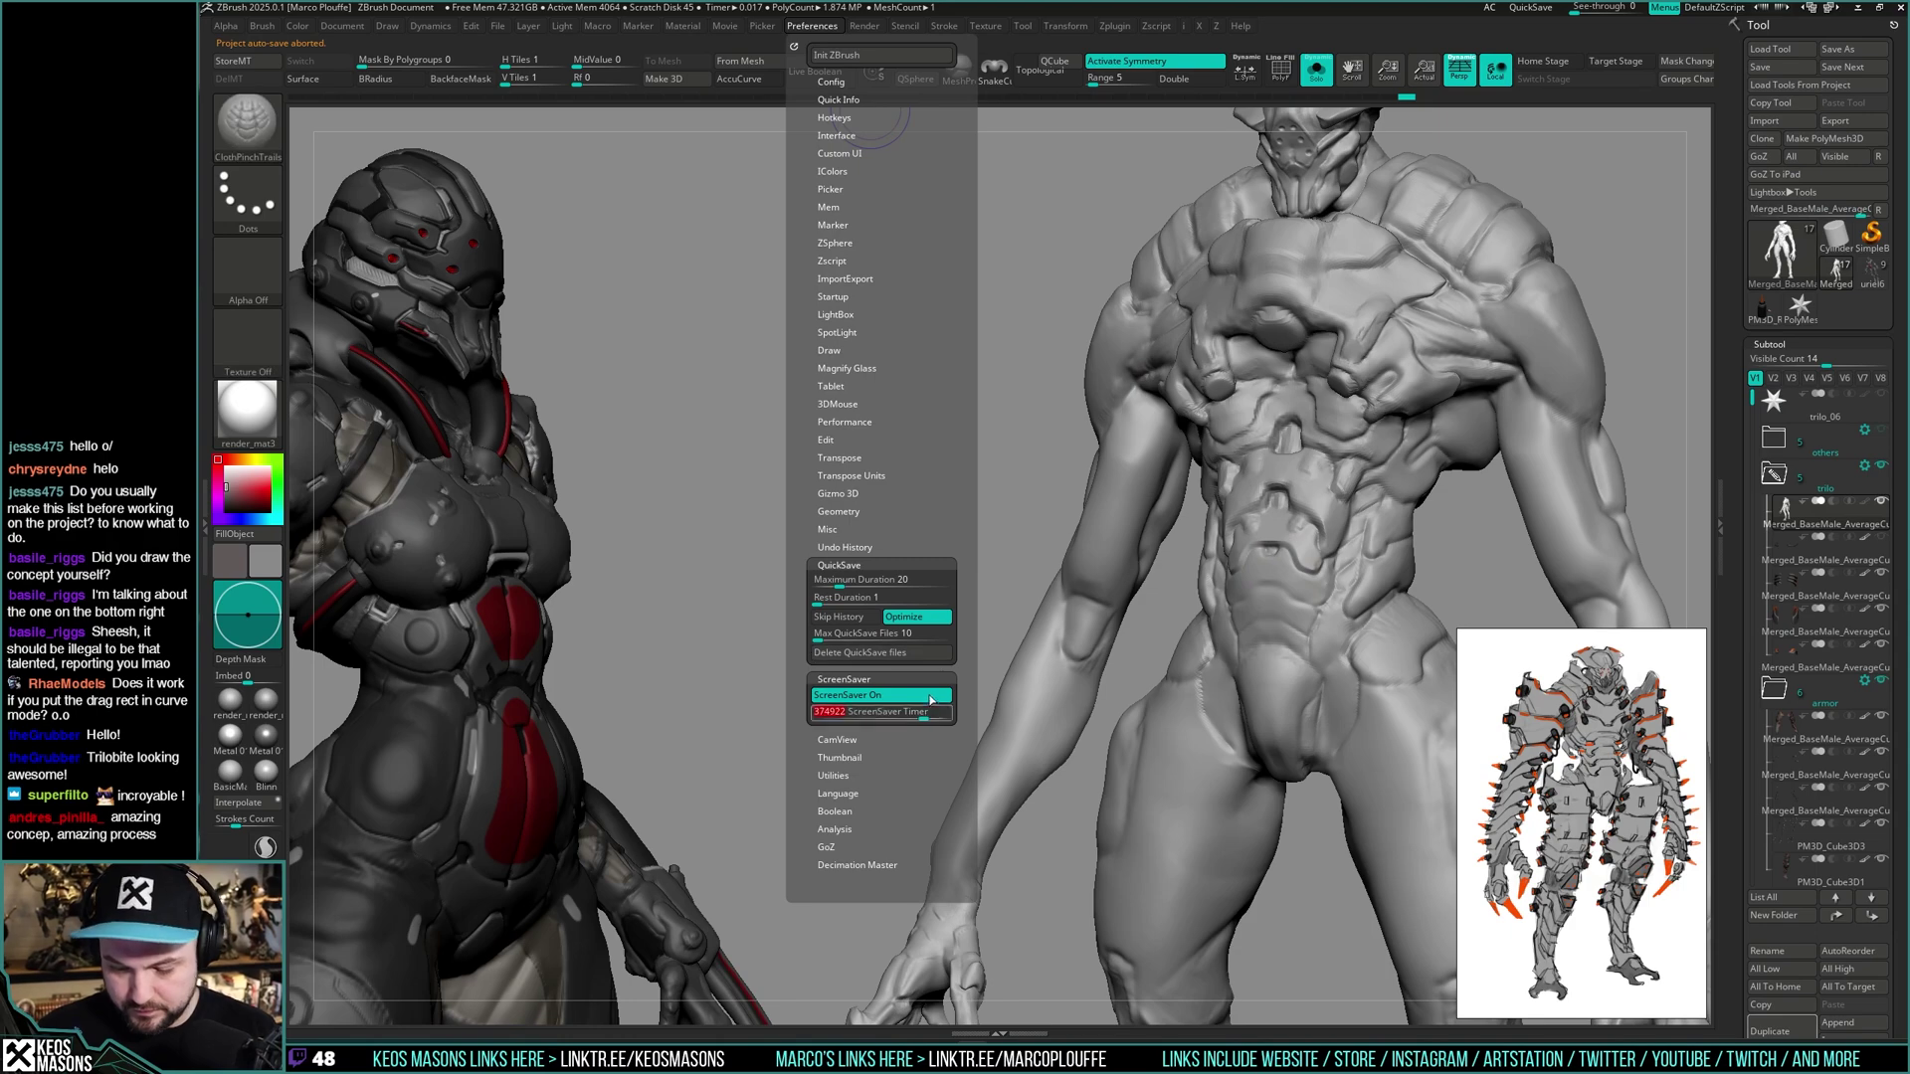
pyautogui.click(923, 697)
# - Switch to the ClayBuildup brush, build up the inner upper arm above the elbow and smooth the strokes
pyautogui.moveTo(1039, 472); pyautogui.dragTo(1144, 428)
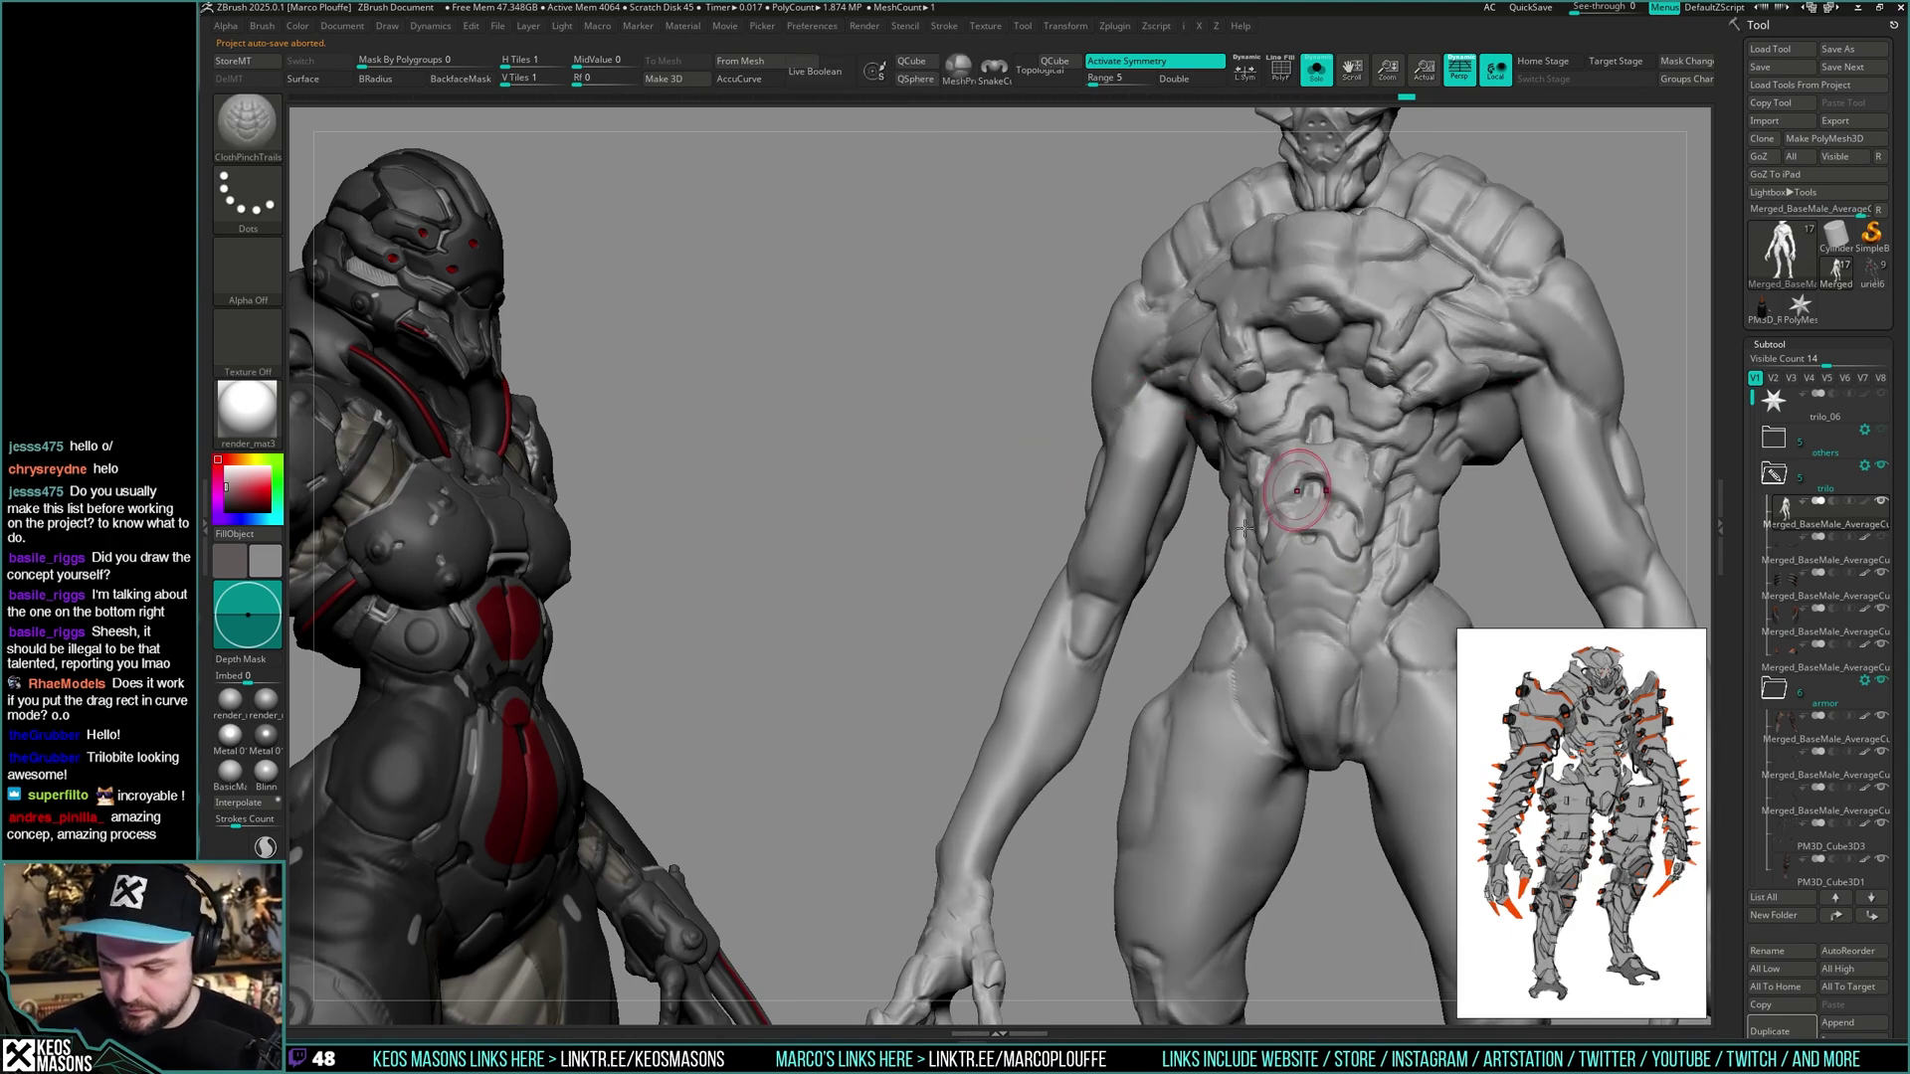
pyautogui.press('b')
pyautogui.click(1177, 538)
pyautogui.moveTo(1184, 545)
pyautogui.keyDown('ctrl'); pyautogui.mouseDown(button='right')
pyautogui.moveTo(1174, 597)
pyautogui.moveTo(1099, 634)
pyautogui.mouseUp(button='right'); pyautogui.keyUp('ctrl')
pyautogui.moveTo(1162, 506); pyautogui.dragTo(1147, 526)
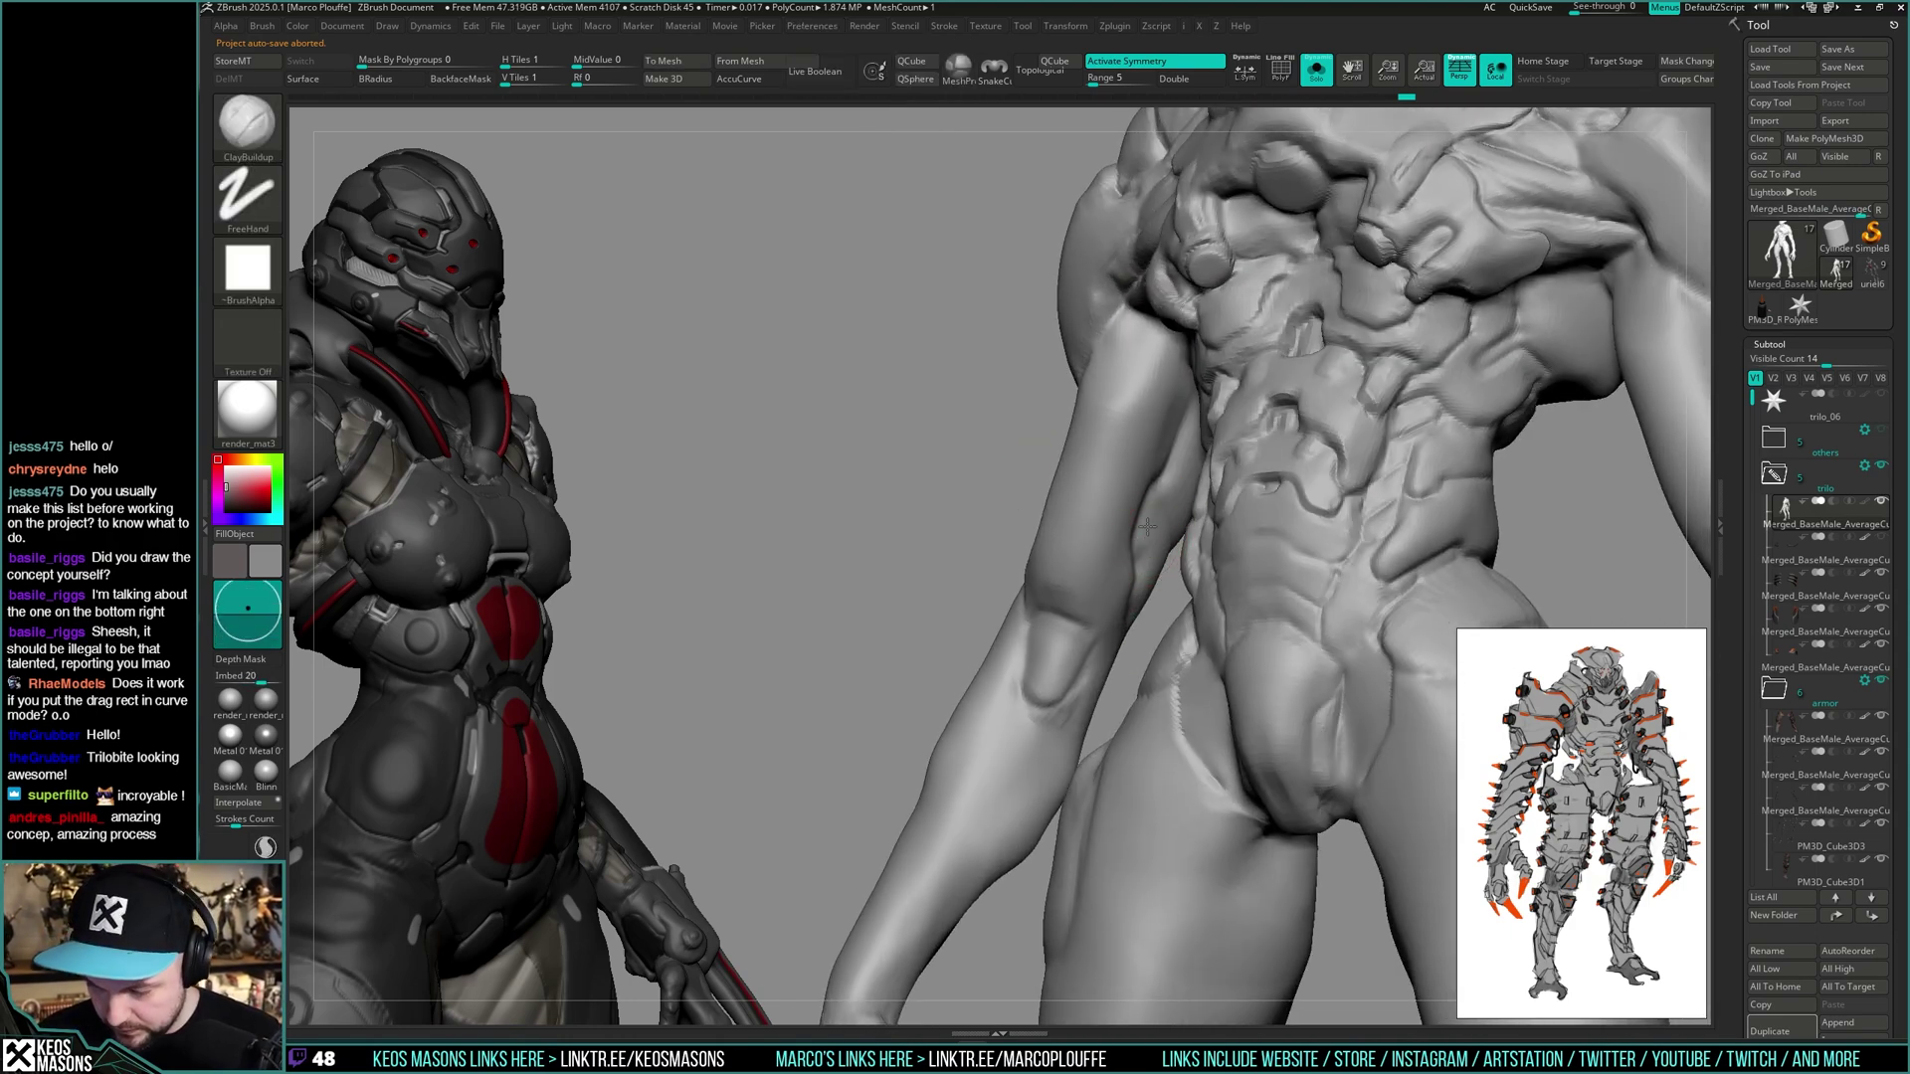
pyautogui.moveTo(1138, 602); pyautogui.dragTo(1135, 617)
pyautogui.moveTo(1045, 637); pyautogui.dragTo(1105, 628, button='right')
pyautogui.rightClick(1105, 627)
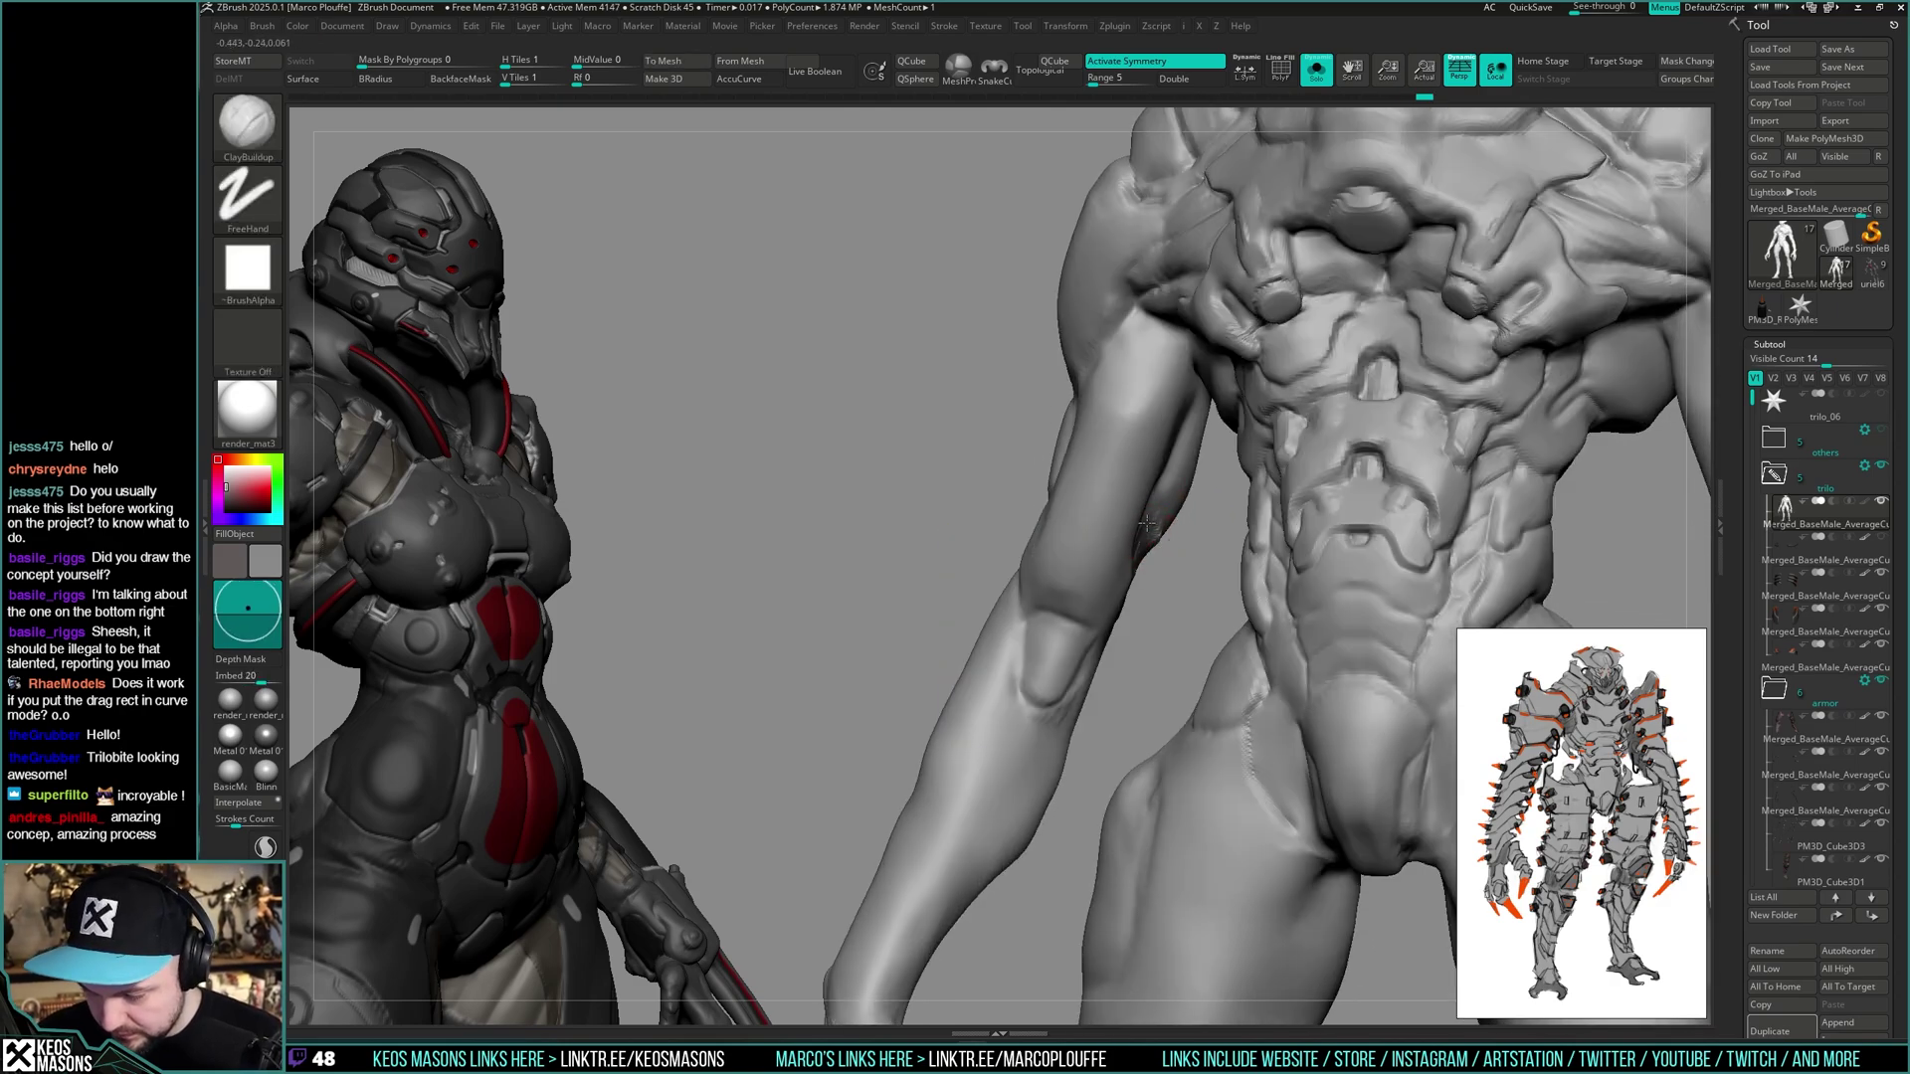
pyautogui.keyDown('shift'); pyautogui.moveTo(1188, 511); pyautogui.dragTo(1168, 542); pyautogui.keyUp('shift')
# - Refine and smooth the upper arm around the elbow from behind, leave solo mode and return to the full front view
pyautogui.moveTo(1167, 606)
pyautogui.keyDown('shift'); pyautogui.mouseDown(button='right')
pyautogui.moveTo(1143, 567)
pyautogui.moveTo(1457, 475)
pyautogui.moveTo(1502, 497)
pyautogui.moveTo(1057, 505)
pyautogui.moveTo(1127, 507)
pyautogui.mouseUp(button='right'); pyautogui.keyUp('shift')
pyautogui.hotkey('alt', 's')
pyautogui.hotkey('alt', 's')
pyautogui.moveTo(1005, 478); pyautogui.dragTo(1273, 497, button='right')
pyautogui.keyDown('ctrl'); pyautogui.moveTo(867, 478); pyautogui.dragTo(875, 537, button='right'); pyautogui.keyUp('ctrl')
pyautogui.keyDown('shift'); pyautogui.moveTo(878, 548); pyautogui.dragTo(865, 563); pyautogui.keyUp('shift')
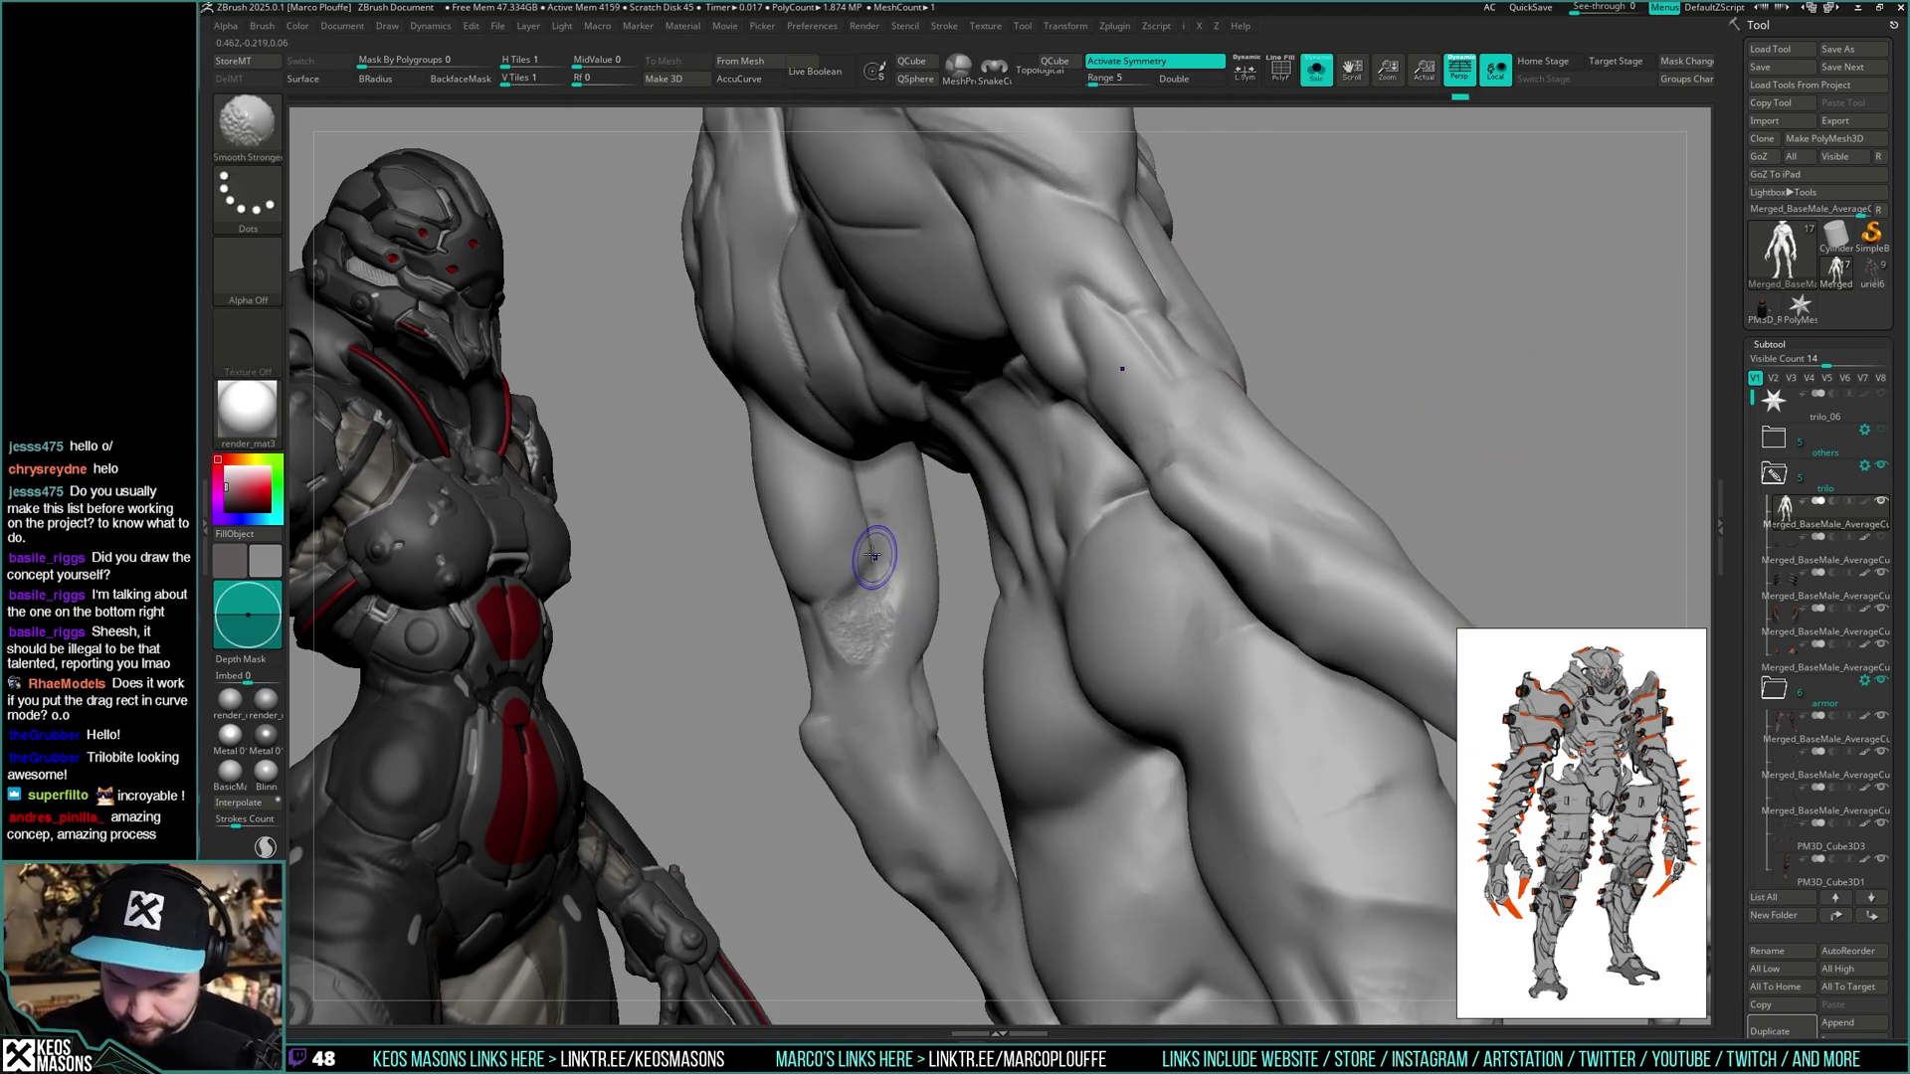
pyautogui.moveTo(862, 583)
pyautogui.mouseDown(button='right')
pyautogui.moveTo(915, 544)
pyautogui.moveTo(888, 593)
pyautogui.mouseUp(button='right')
pyautogui.keyDown('shift'); pyautogui.moveTo(915, 522); pyautogui.dragTo(880, 616); pyautogui.keyUp('shift')
pyautogui.keyDown('ctrl'); pyautogui.moveTo(875, 639); pyautogui.dragTo(1427, 473, button='right'); pyautogui.keyUp('ctrl')
pyautogui.hotkey('alt', 's')
pyautogui.moveTo(1234, 522); pyautogui.dragTo(1005, 618, button='right')
pyautogui.keyDown('ctrl'); pyautogui.moveTo(1005, 619); pyautogui.dragTo(1041, 580, button='right'); pyautogui.keyUp('ctrl')
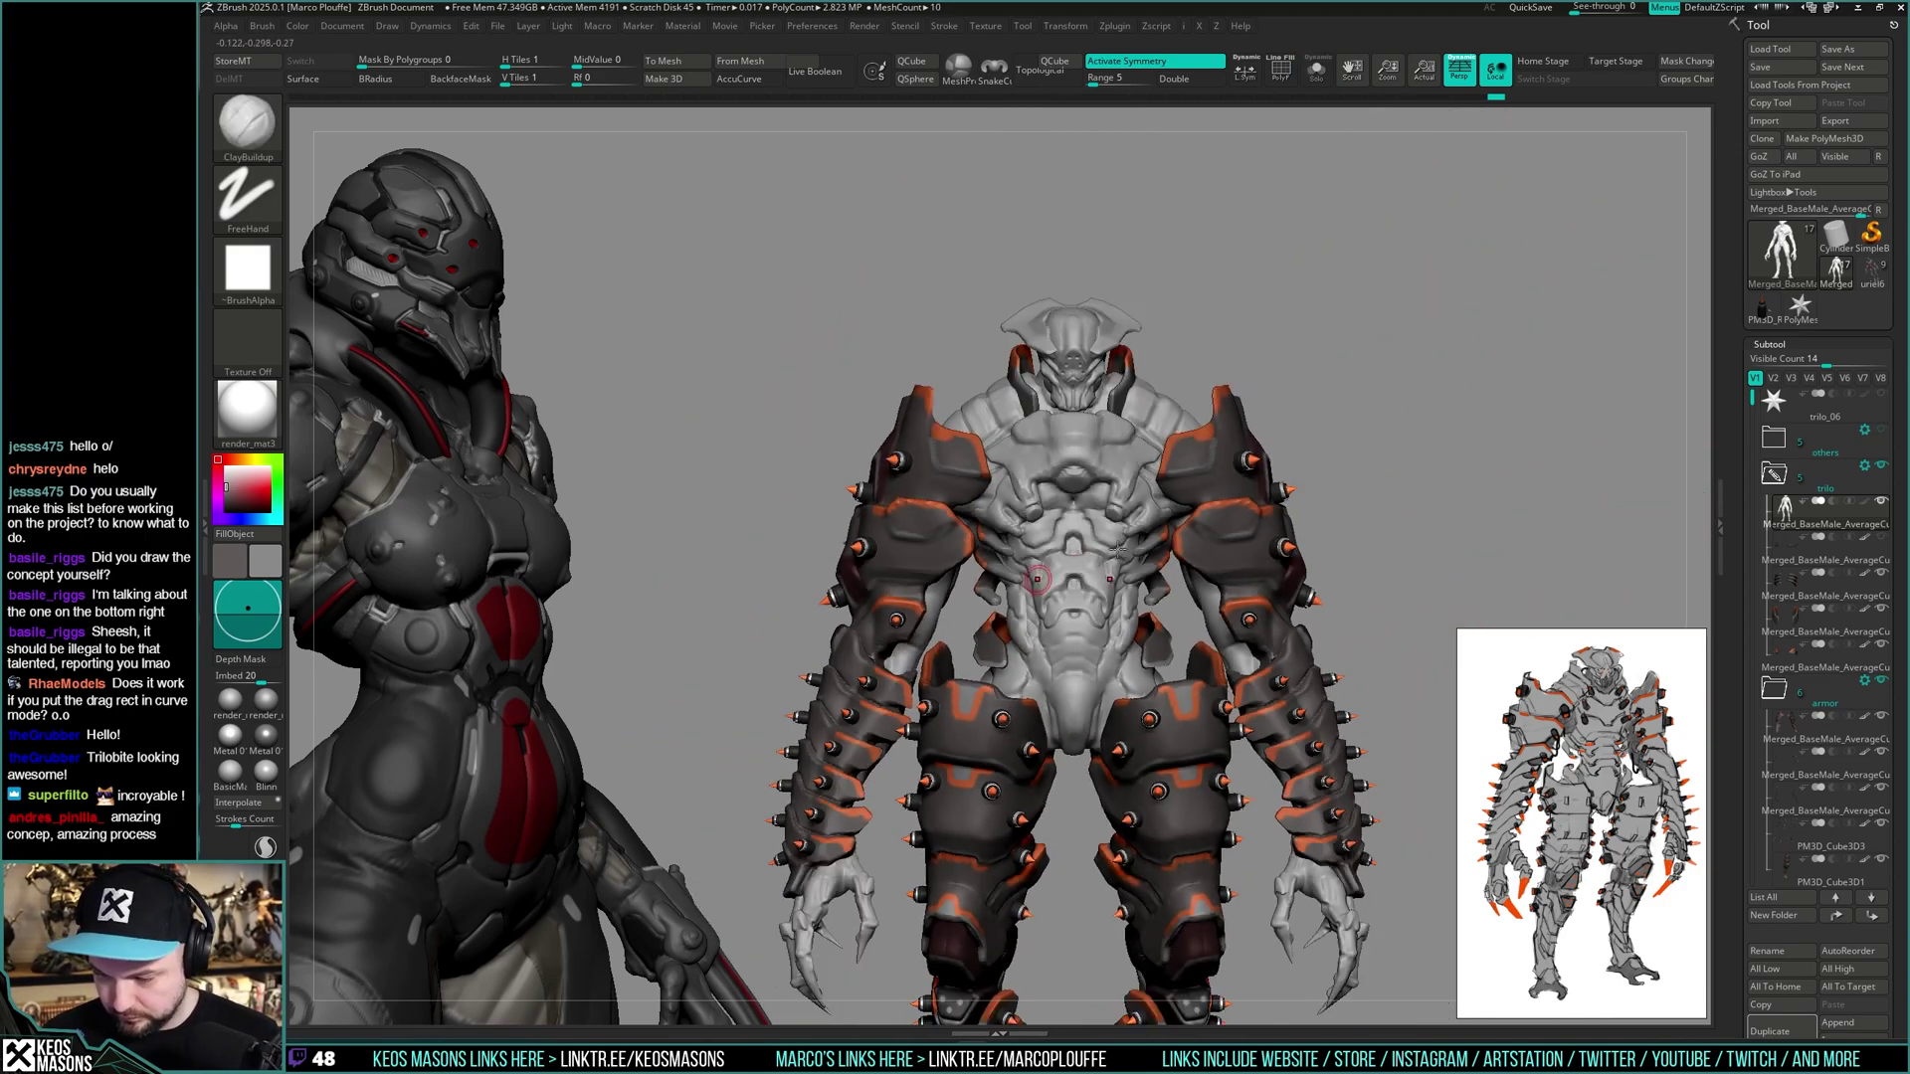
# - Isolate the bare body and refine the inner elbow and upper forearm with the ClayBuildup brush
pyautogui.moveTo(1385, 491); pyautogui.dragTo(1423, 423, button='right')
pyautogui.moveTo(1423, 422); pyautogui.dragTo(1355, 502, button='right')
pyautogui.hotkey('alt', 's')
pyautogui.moveTo(1354, 502); pyautogui.dragTo(1181, 550, button='right')
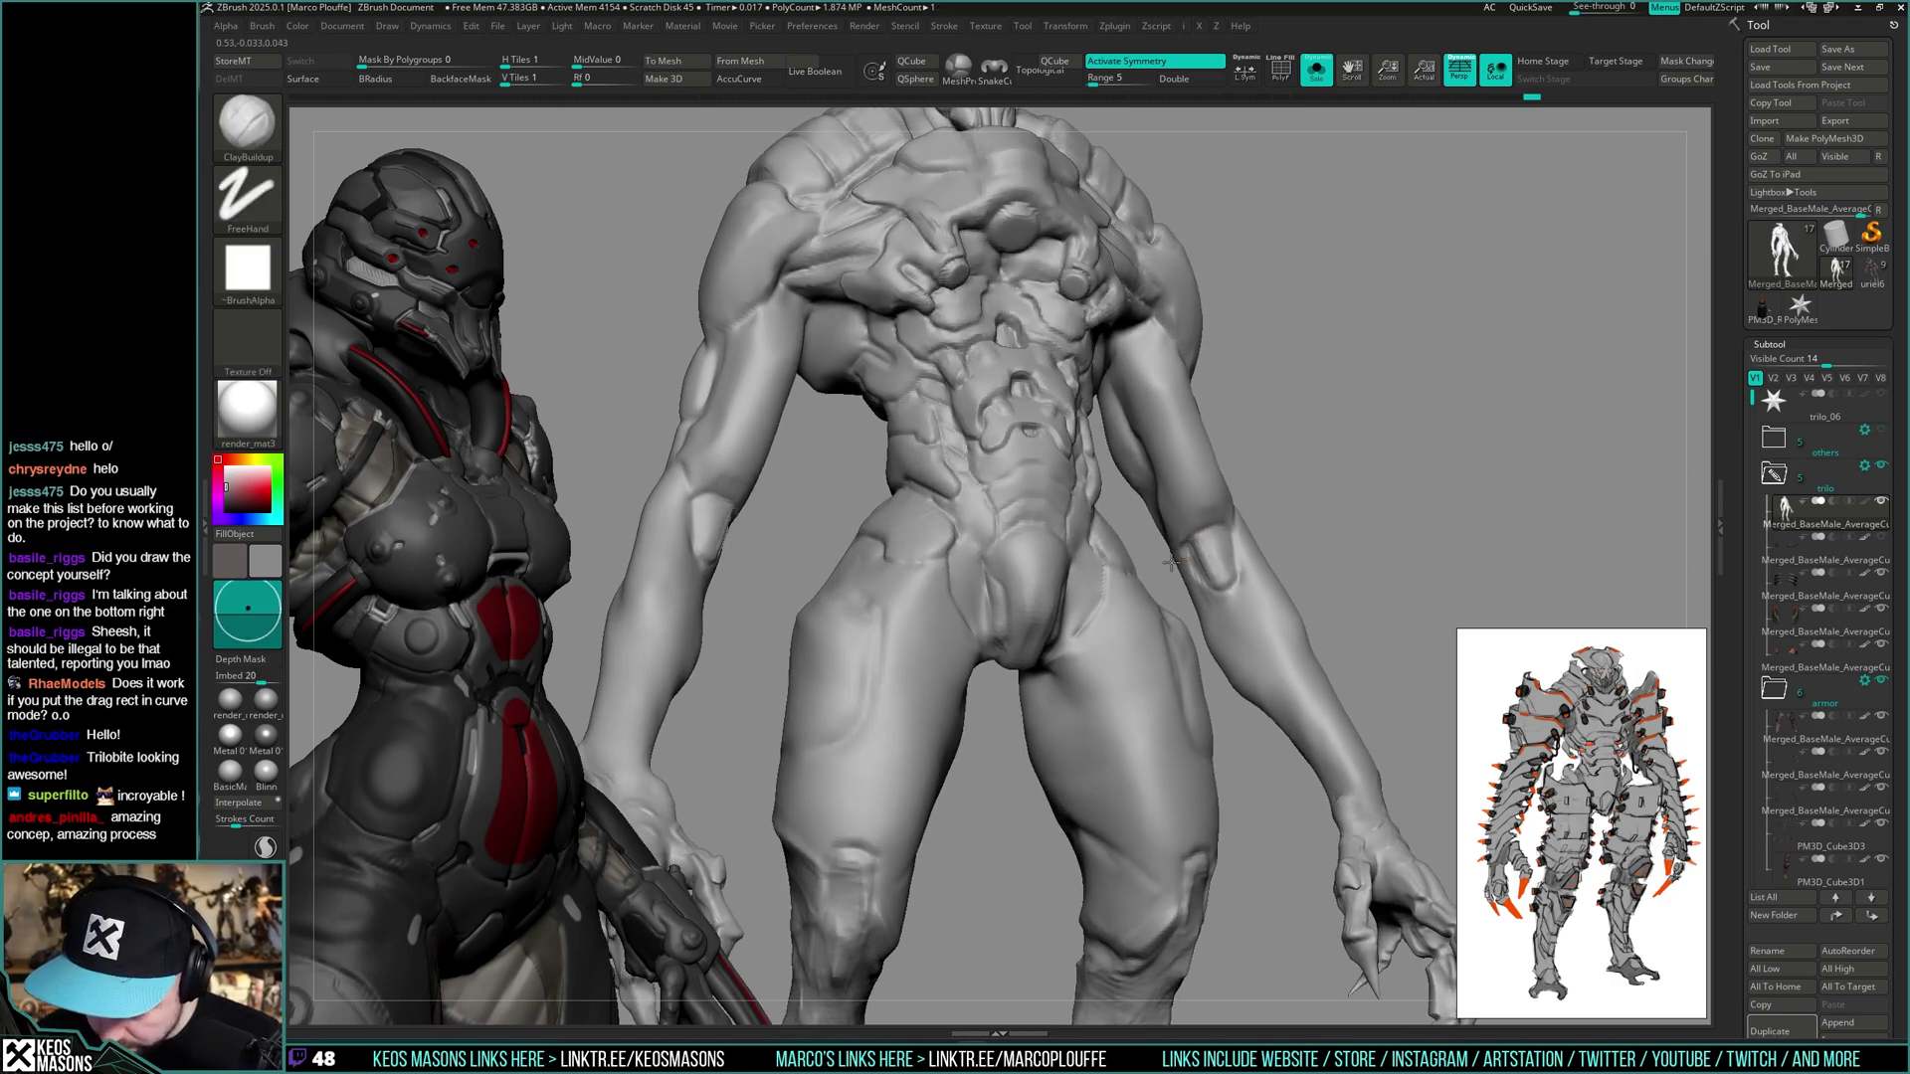
pyautogui.moveTo(1208, 570); pyautogui.dragTo(1177, 554, button='right')
pyautogui.press('space')
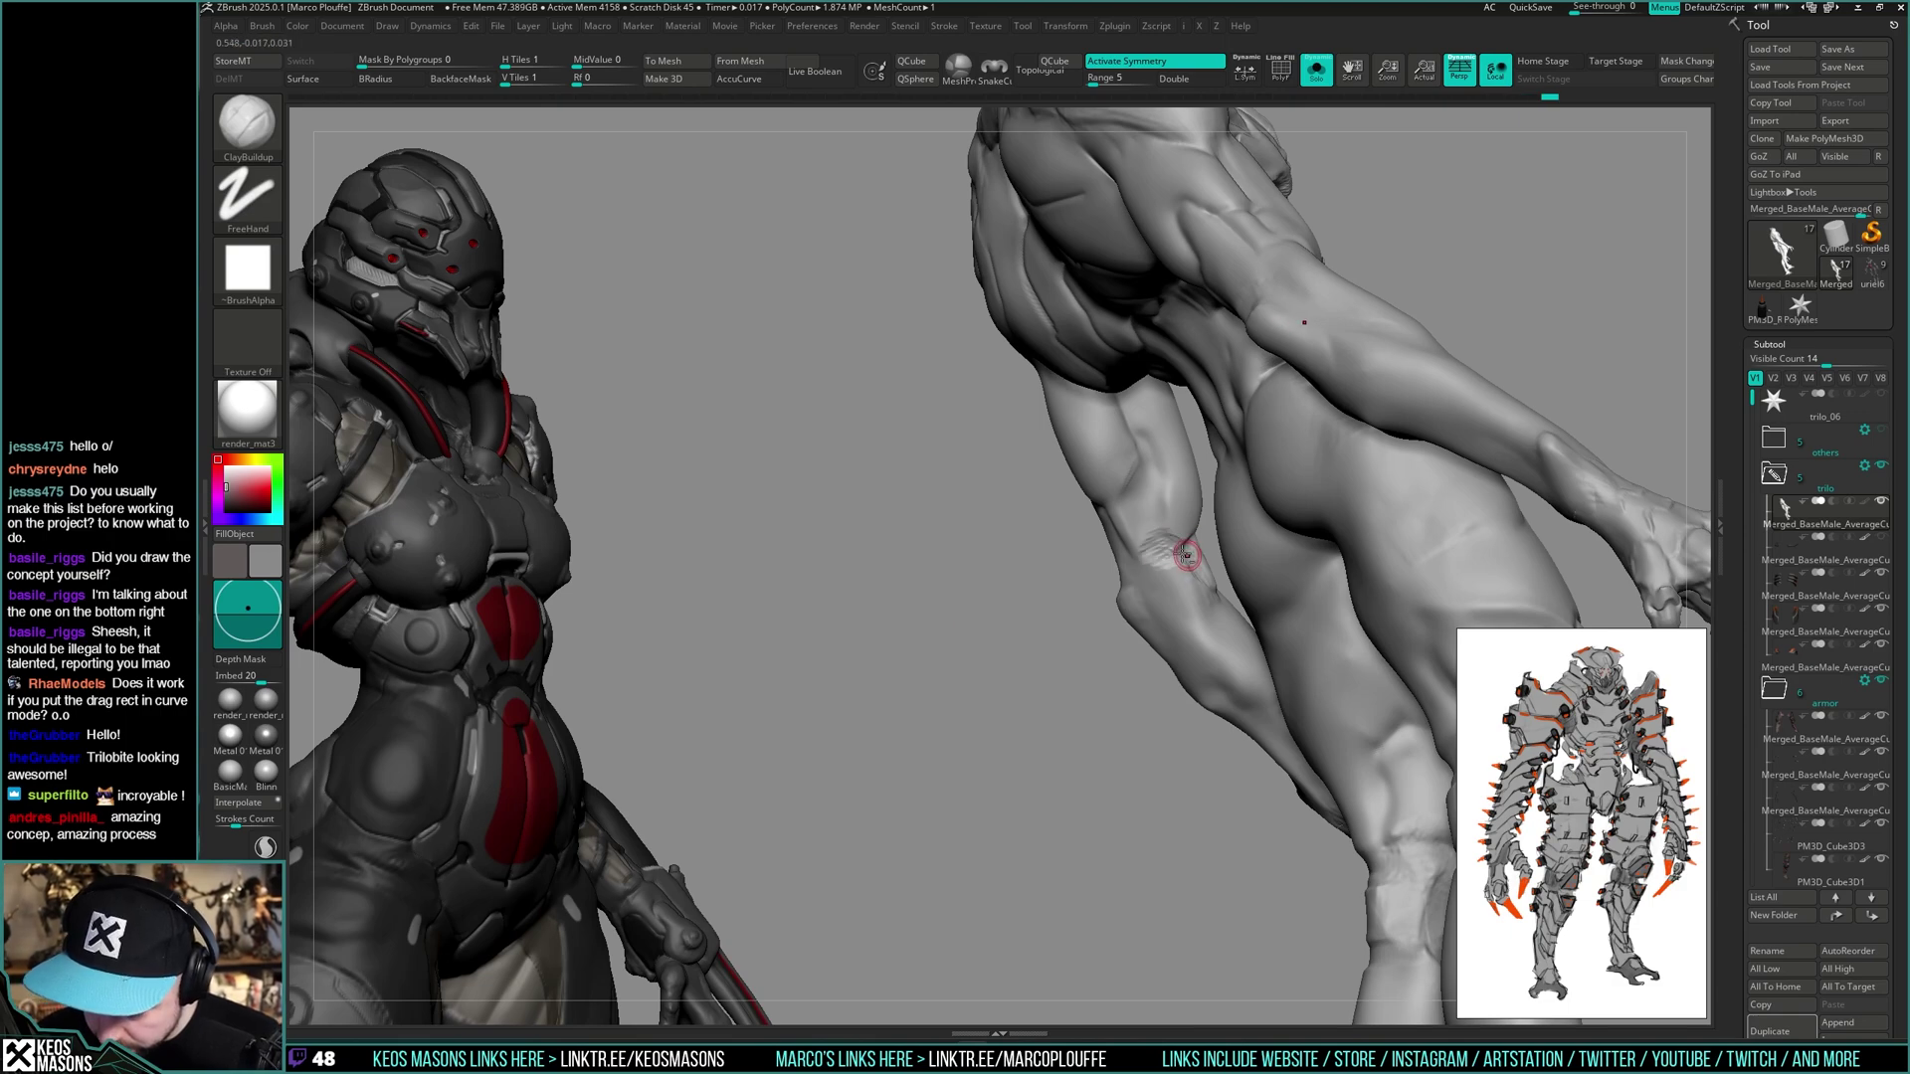
pyautogui.press('shift')
pyautogui.moveTo(1156, 547)
pyautogui.mouseDown(button='right')
pyautogui.moveTo(1134, 584)
pyautogui.moveTo(1181, 571)
pyautogui.mouseUp(button='right')
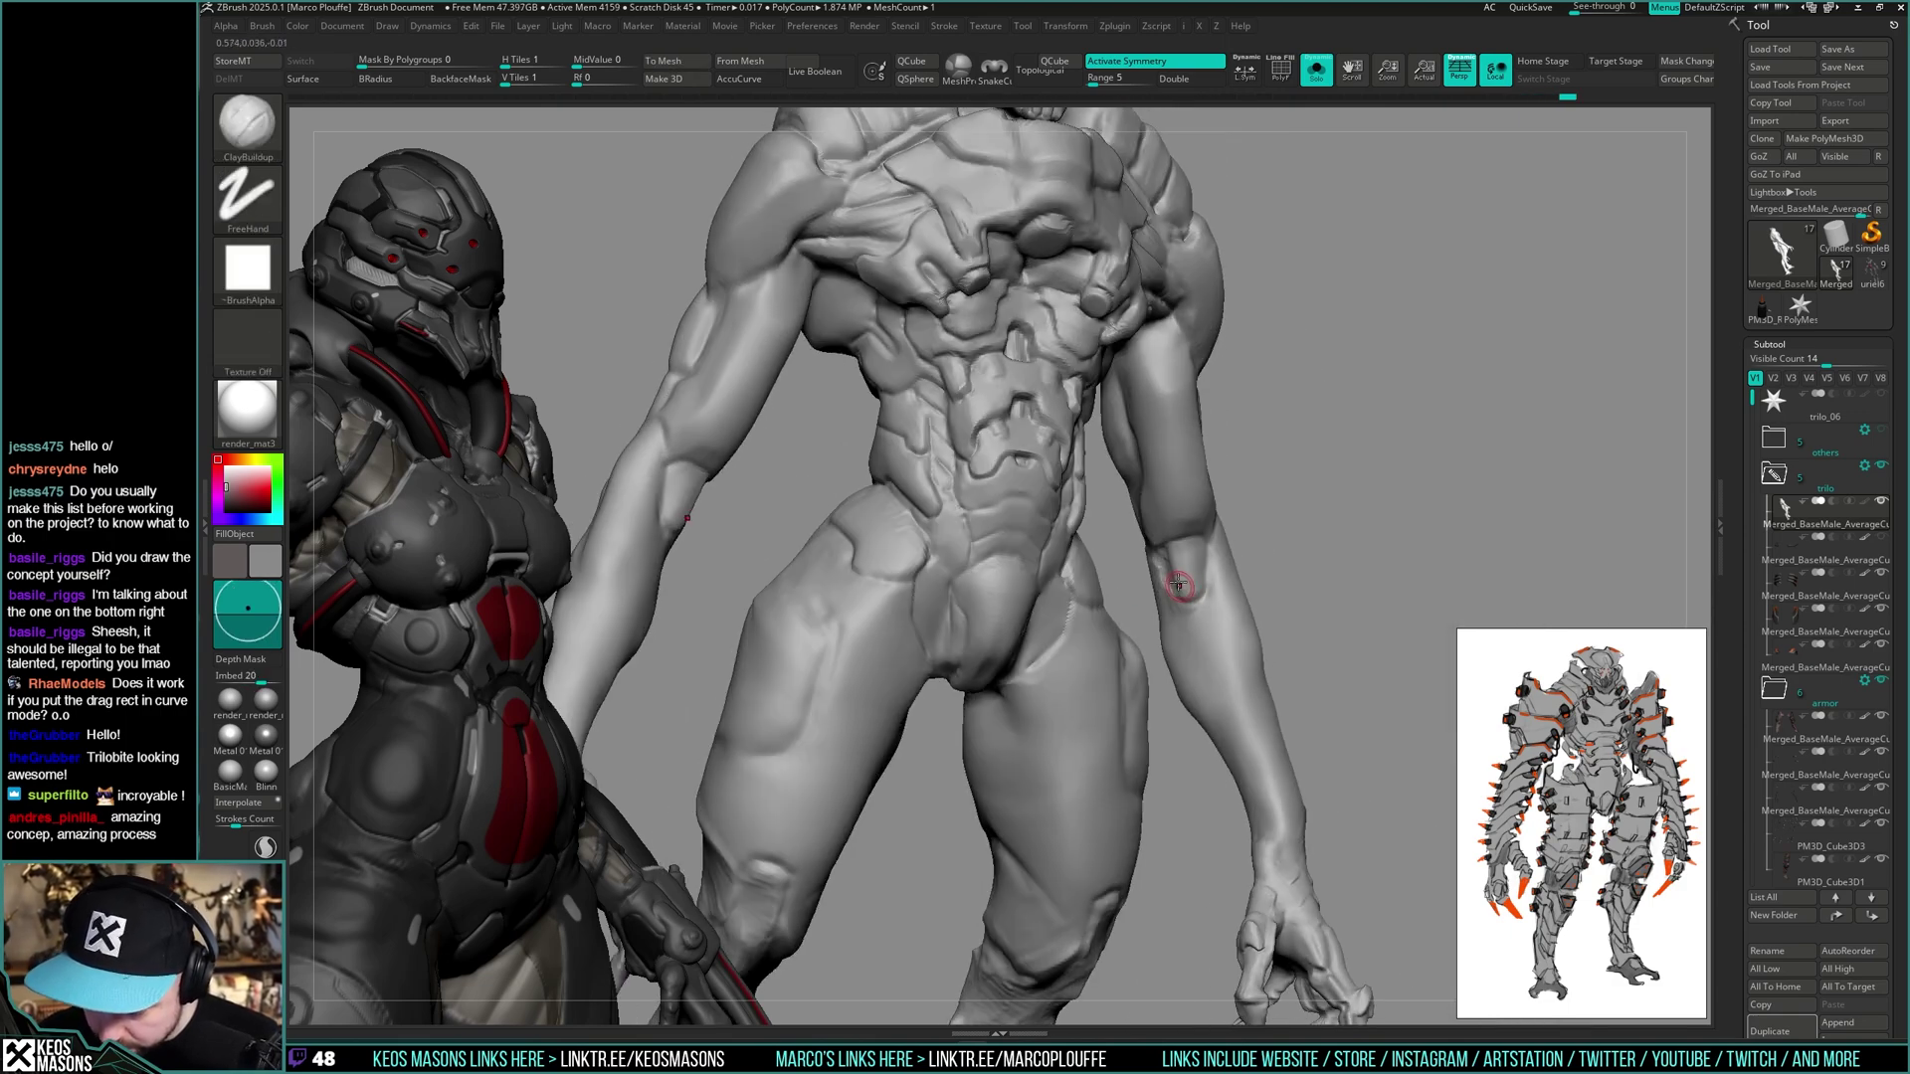
pyautogui.press('space')
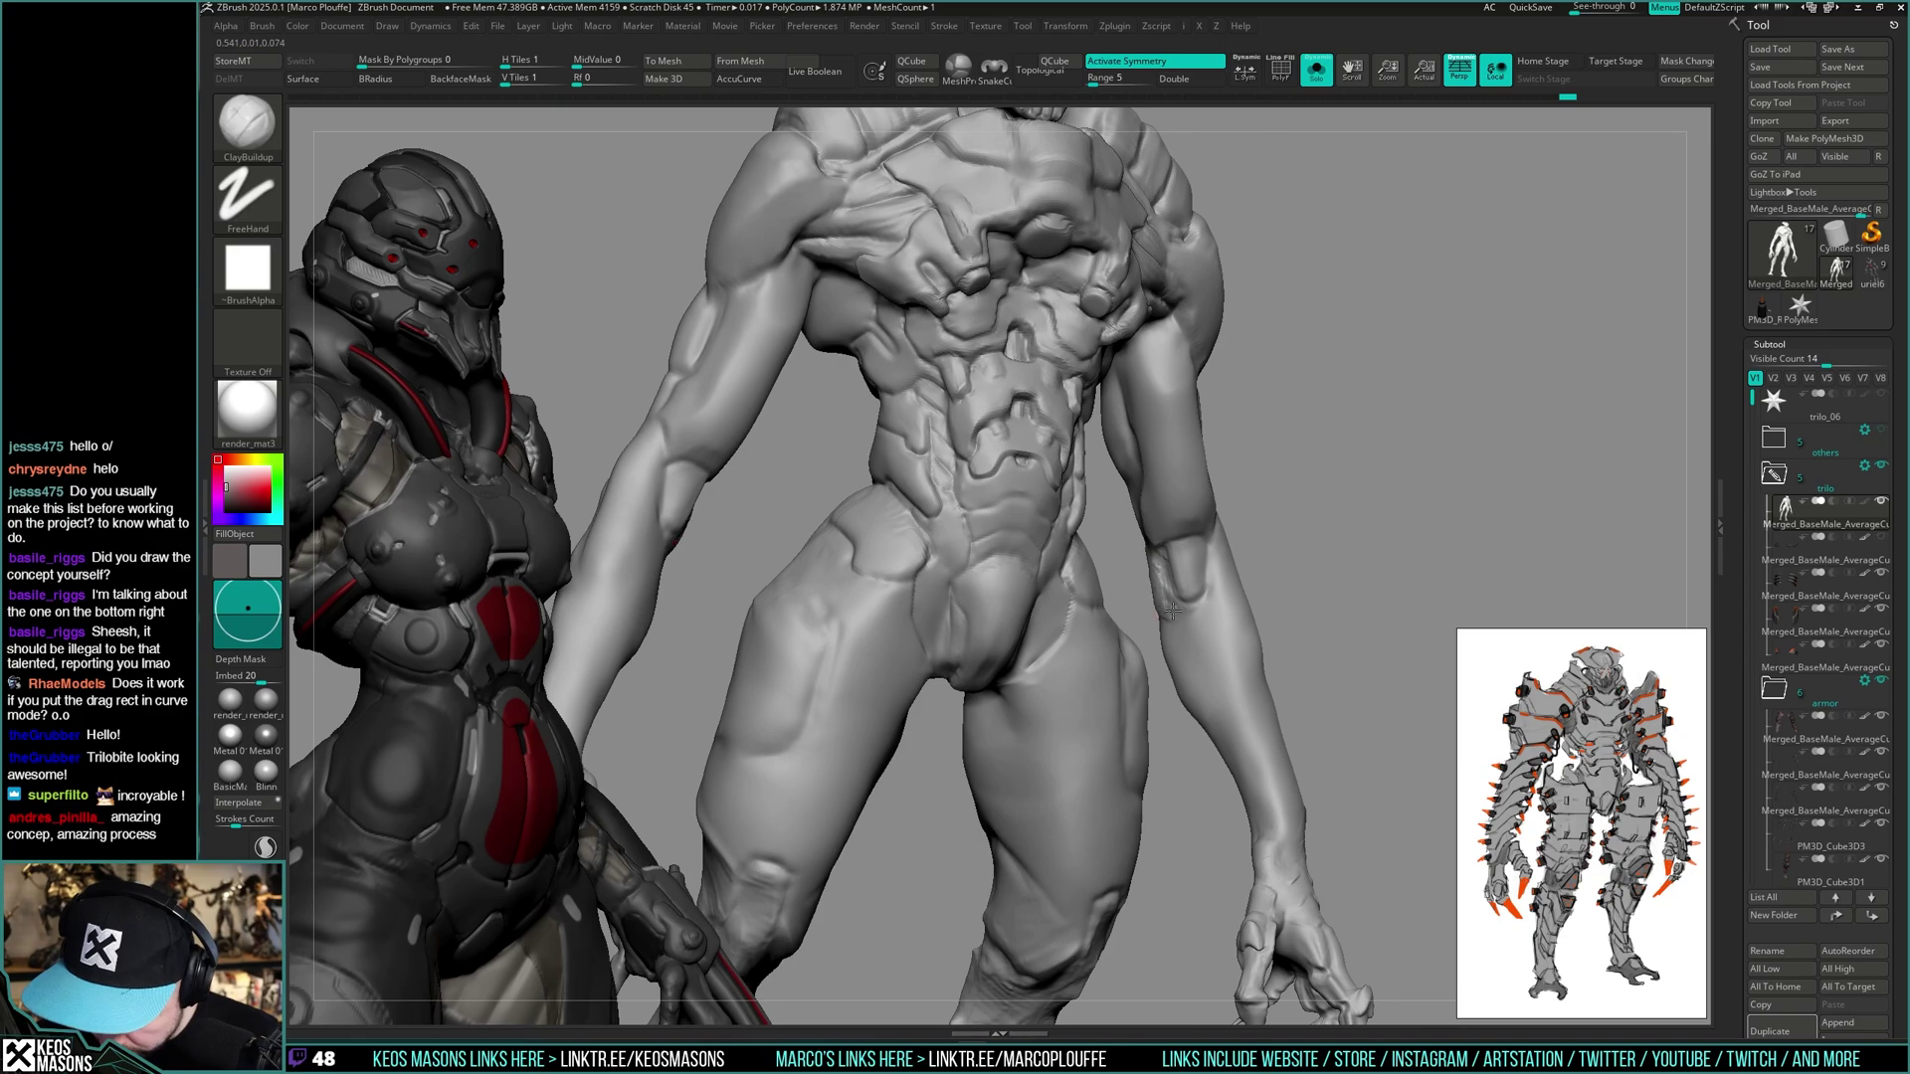
# - Smooth the elbow crease into the forearm and bring the armour back into view
pyautogui.keyDown('shift'); pyautogui.moveTo(1148, 570); pyautogui.dragTo(1160, 593); pyautogui.keyUp('shift')
pyautogui.moveTo(1160, 593)
pyautogui.keyDown('ctrl'); pyautogui.mouseDown(button='right')
pyautogui.moveTo(1176, 545)
pyautogui.moveTo(1338, 563)
pyautogui.moveTo(1191, 605)
pyautogui.mouseUp(button='right'); pyautogui.keyUp('ctrl')
pyautogui.hotkey('alt', 's')
pyautogui.hotkey('alt', 's')
pyautogui.keyDown('shift'); pyautogui.moveTo(1191, 604); pyautogui.dragTo(1165, 634); pyautogui.keyUp('shift')
pyautogui.moveTo(1160, 633)
pyautogui.keyDown('shift'); pyautogui.mouseDown(button='right')
pyautogui.moveTo(1318, 548)
pyautogui.moveTo(1311, 498)
pyautogui.mouseUp(button='right'); pyautogui.keyUp('shift')
pyautogui.hotkey('alt', 's')
pyautogui.moveTo(1311, 498)
pyautogui.mouseDown(button='right')
pyautogui.moveTo(1352, 513)
pyautogui.moveTo(1305, 593)
pyautogui.mouseUp(button='right')
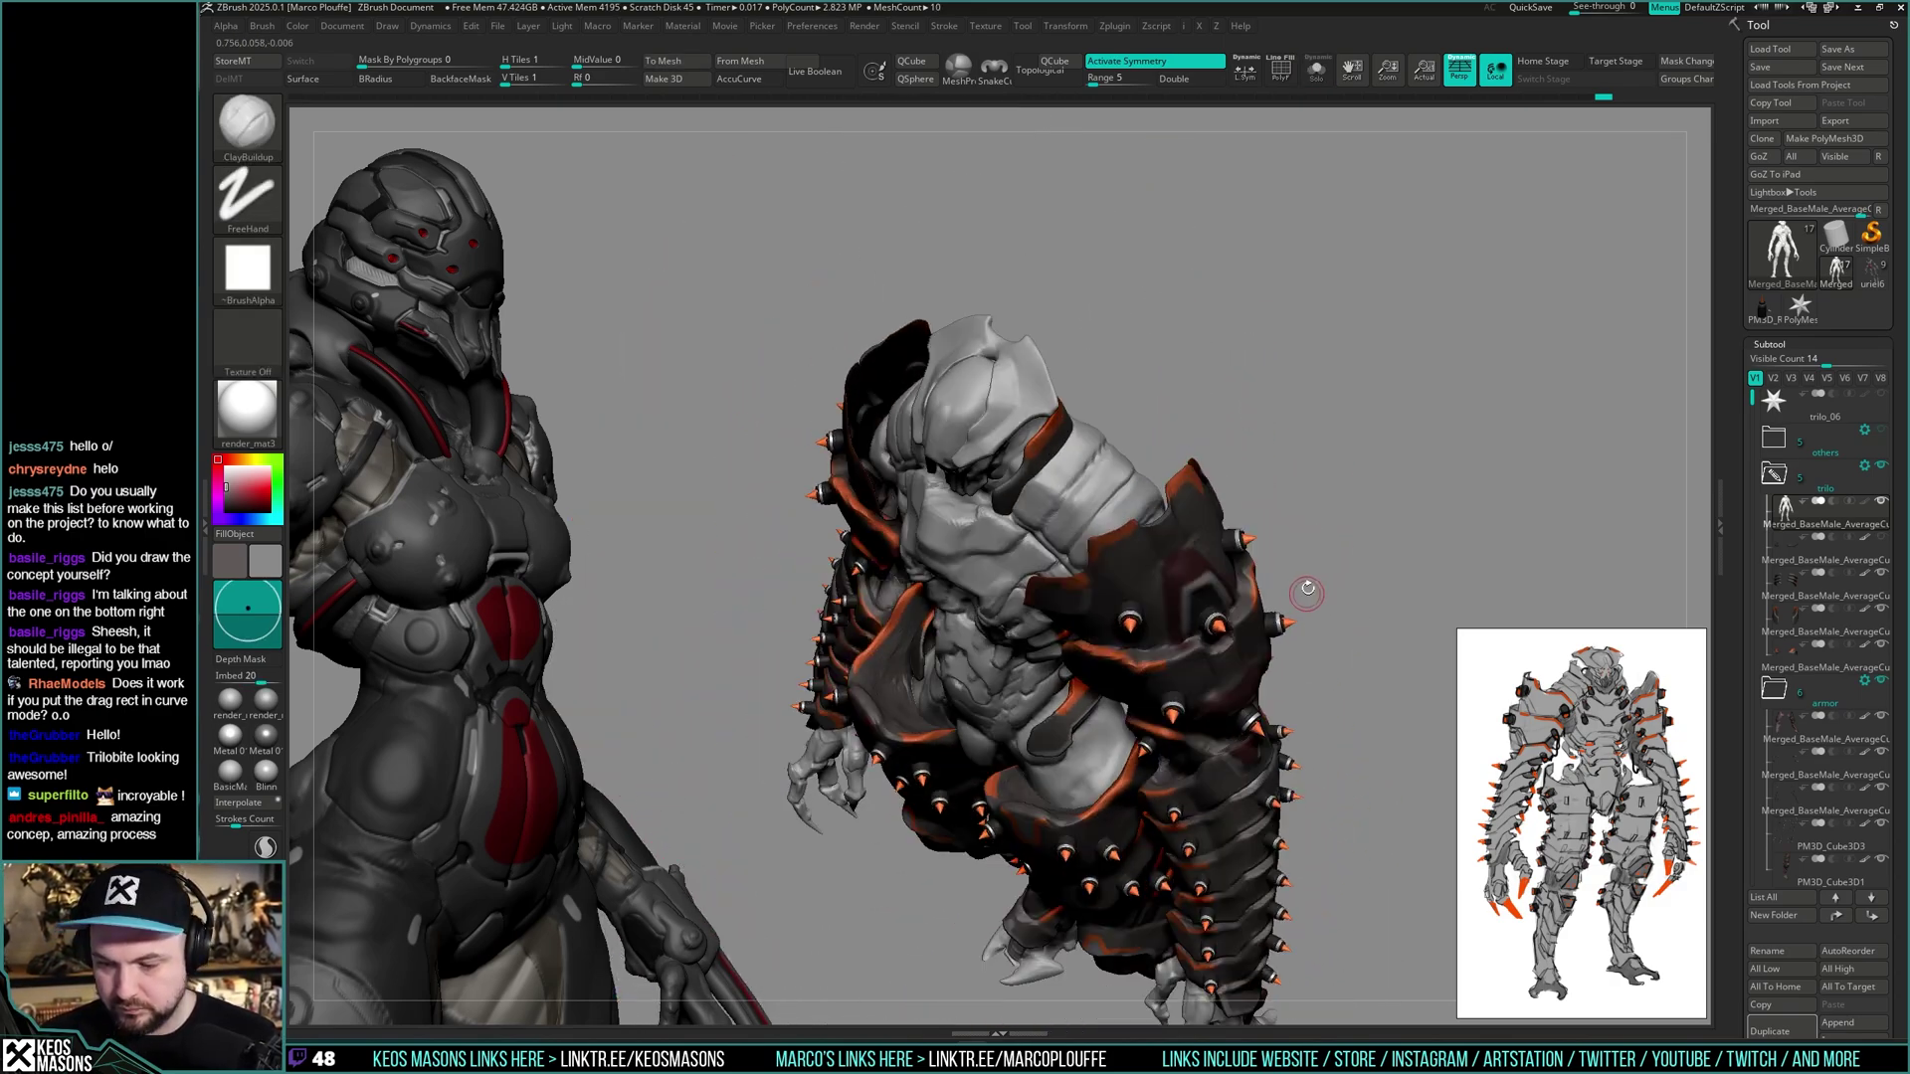
# - Switch to the Standard paint brush and add light grey edge highlights to the chest and abdomen plates
pyautogui.keyDown('ctrl'); pyautogui.moveTo(1100, 451); pyautogui.dragTo(1103, 477, button='right'); pyautogui.keyUp('ctrl')
pyautogui.moveTo(1103, 476)
pyautogui.keyDown('alt'); pyautogui.mouseDown(button='right')
pyautogui.moveTo(1098, 538)
pyautogui.moveTo(1326, 481)
pyautogui.moveTo(1155, 508)
pyautogui.moveTo(1174, 597)
pyautogui.mouseUp(button='right'); pyautogui.keyUp('alt')
pyautogui.press('space')
pyautogui.click(1262, 500)
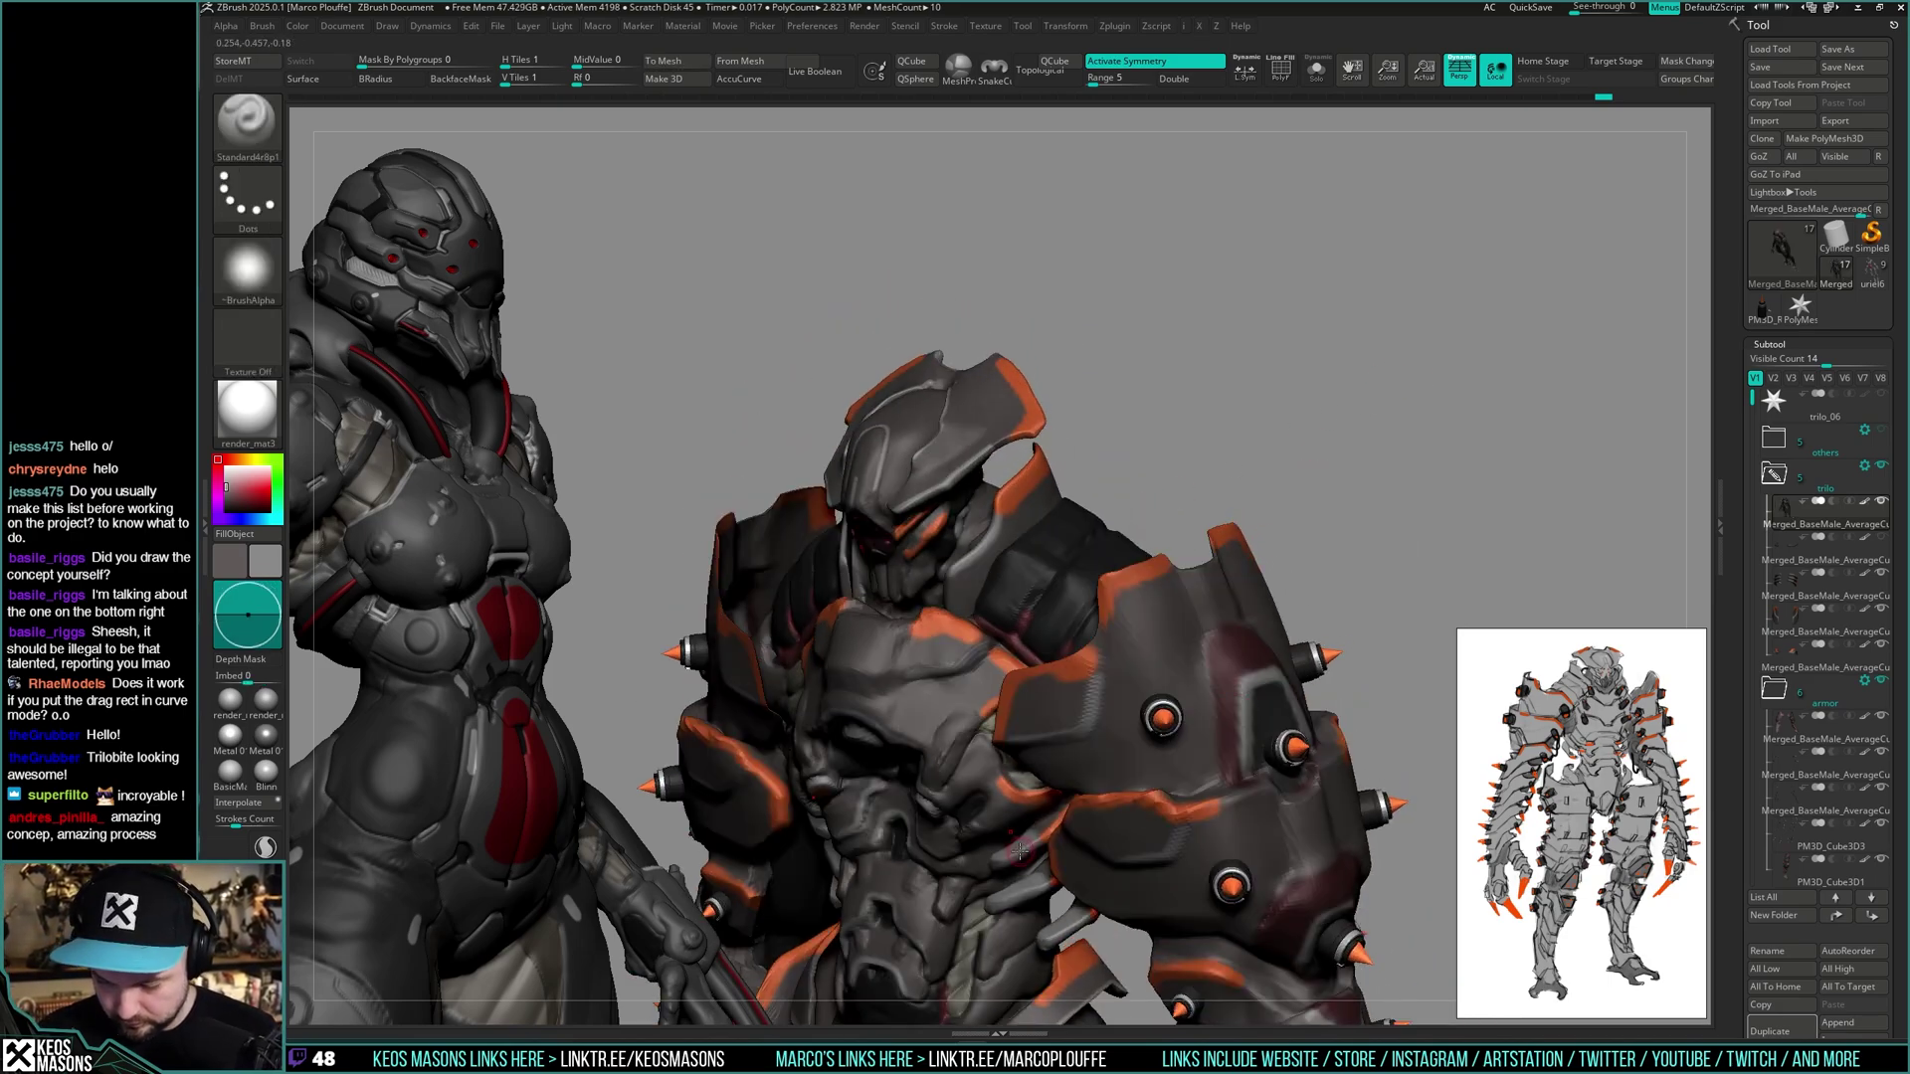
pyautogui.moveTo(1059, 783); pyautogui.dragTo(1402, 451, button='right')
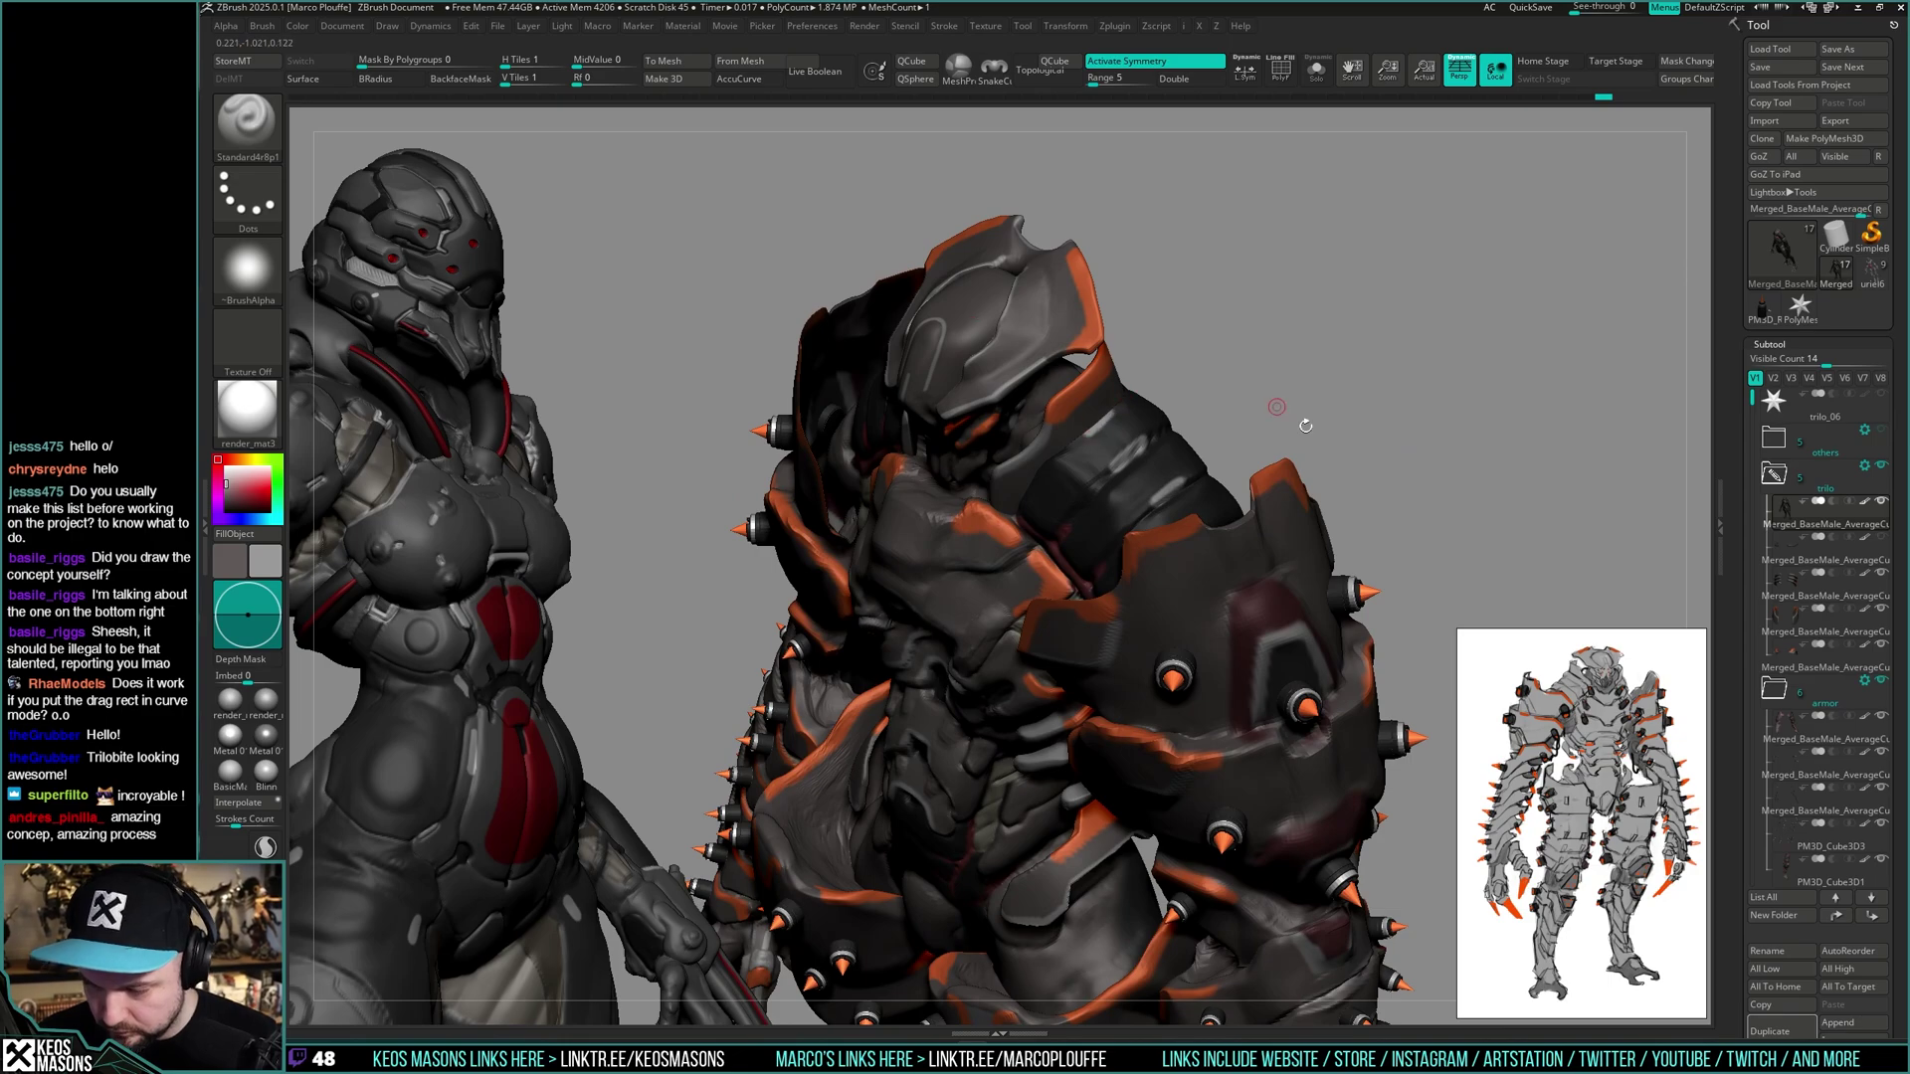
pyautogui.moveTo(1305, 426)
pyautogui.mouseDown(button='right')
pyautogui.moveTo(1407, 426)
pyautogui.moveTo(1102, 567)
pyautogui.moveTo(1104, 613)
pyautogui.mouseUp(button='right')
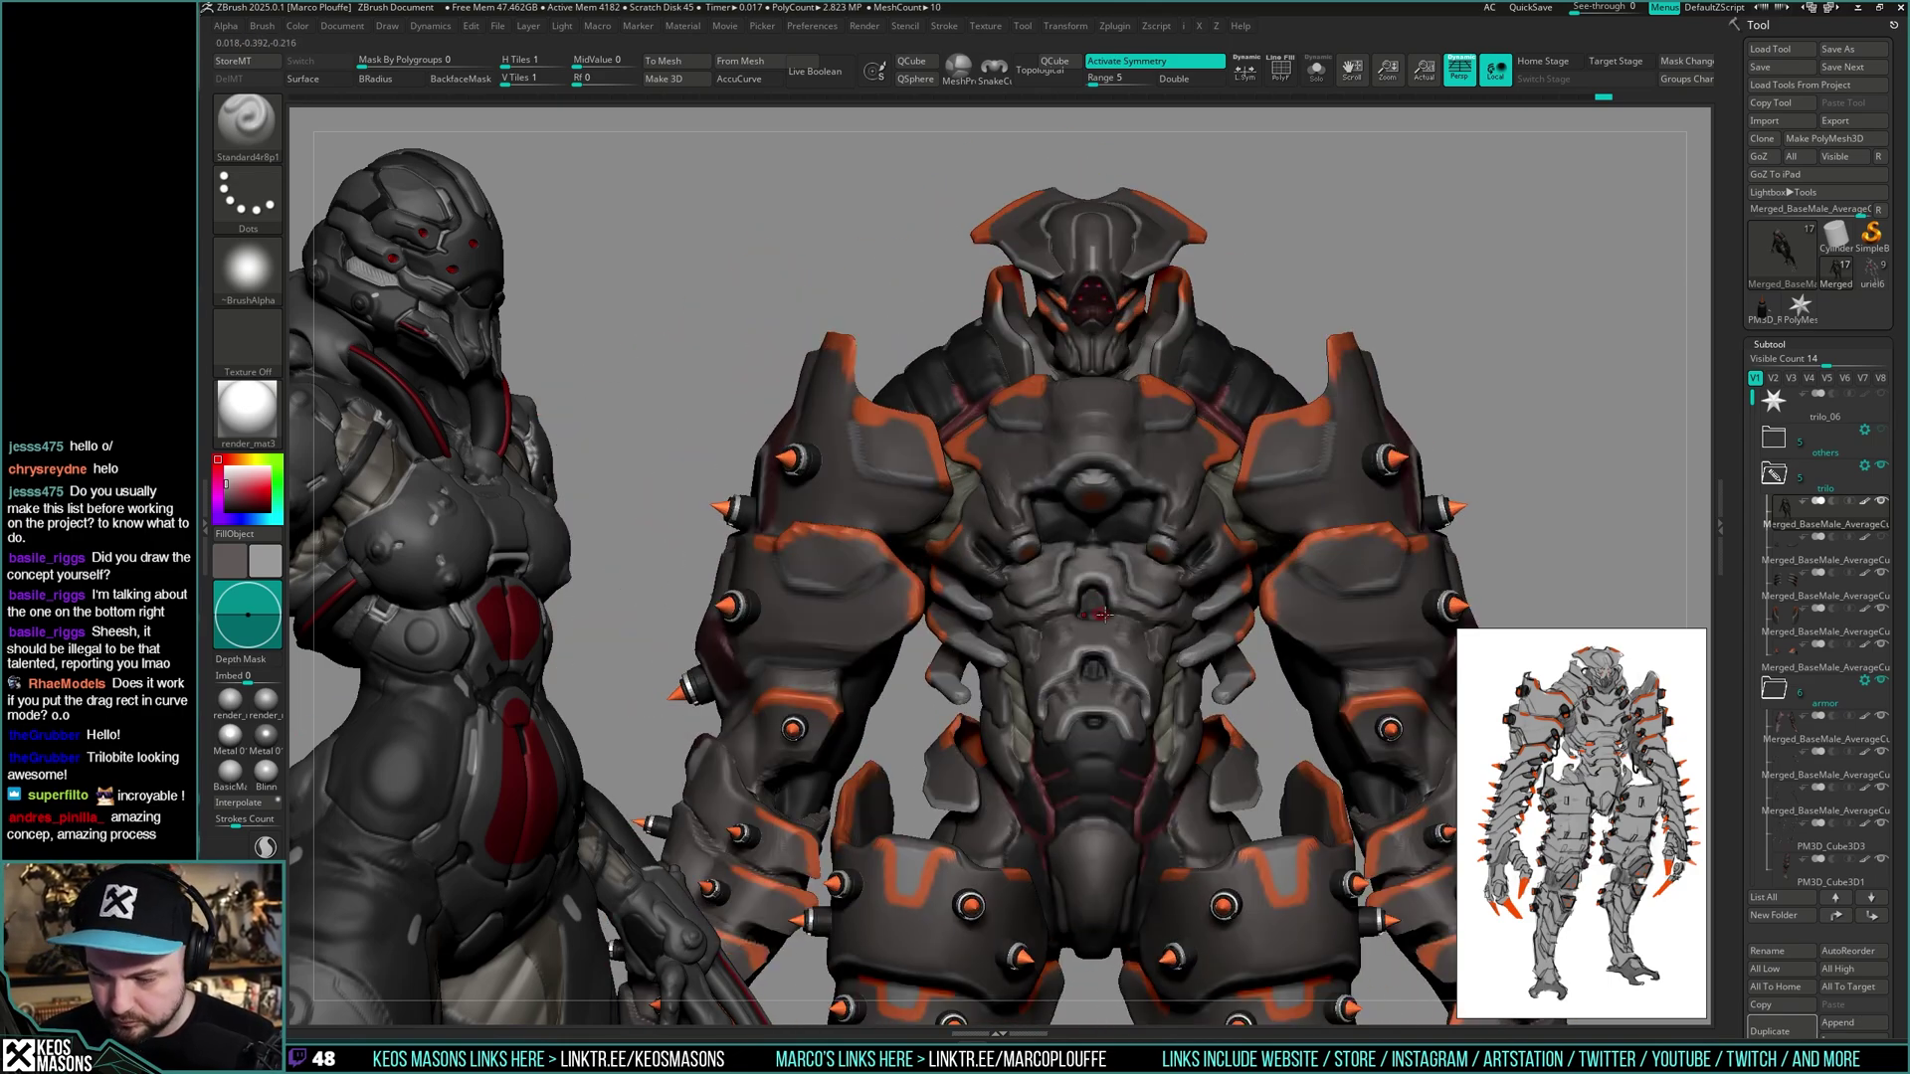
# - Select the arm armour, reduce the brush size and paint light grey highlights on the front shoulder and upper-arm plates
pyautogui.keyDown('alt'); pyautogui.moveTo(1429, 449); pyautogui.dragTo(1371, 496, button='right'); pyautogui.keyUp('alt')
pyautogui.keyDown('alt'); pyautogui.click(1283, 487); pyautogui.keyUp('alt')
pyautogui.press('space')
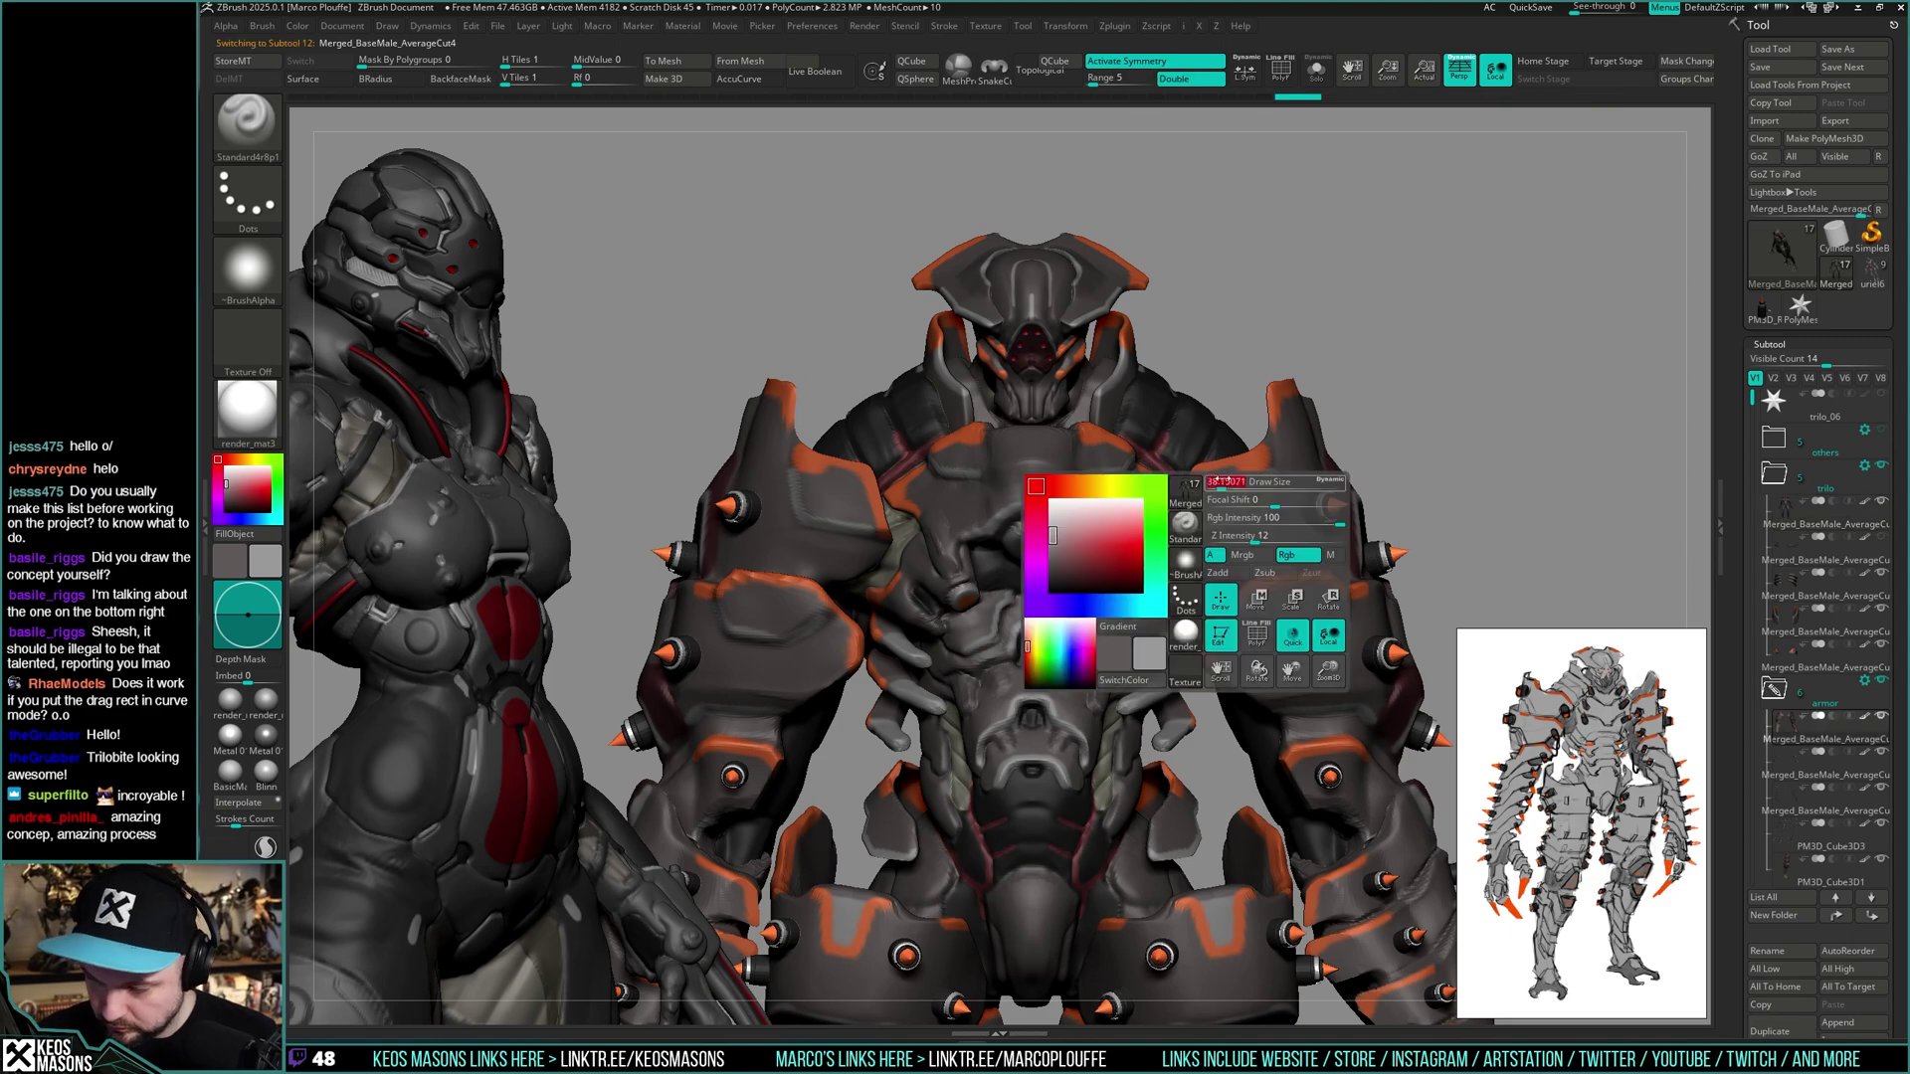
pyautogui.moveTo(1234, 476); pyautogui.dragTo(1200, 482)
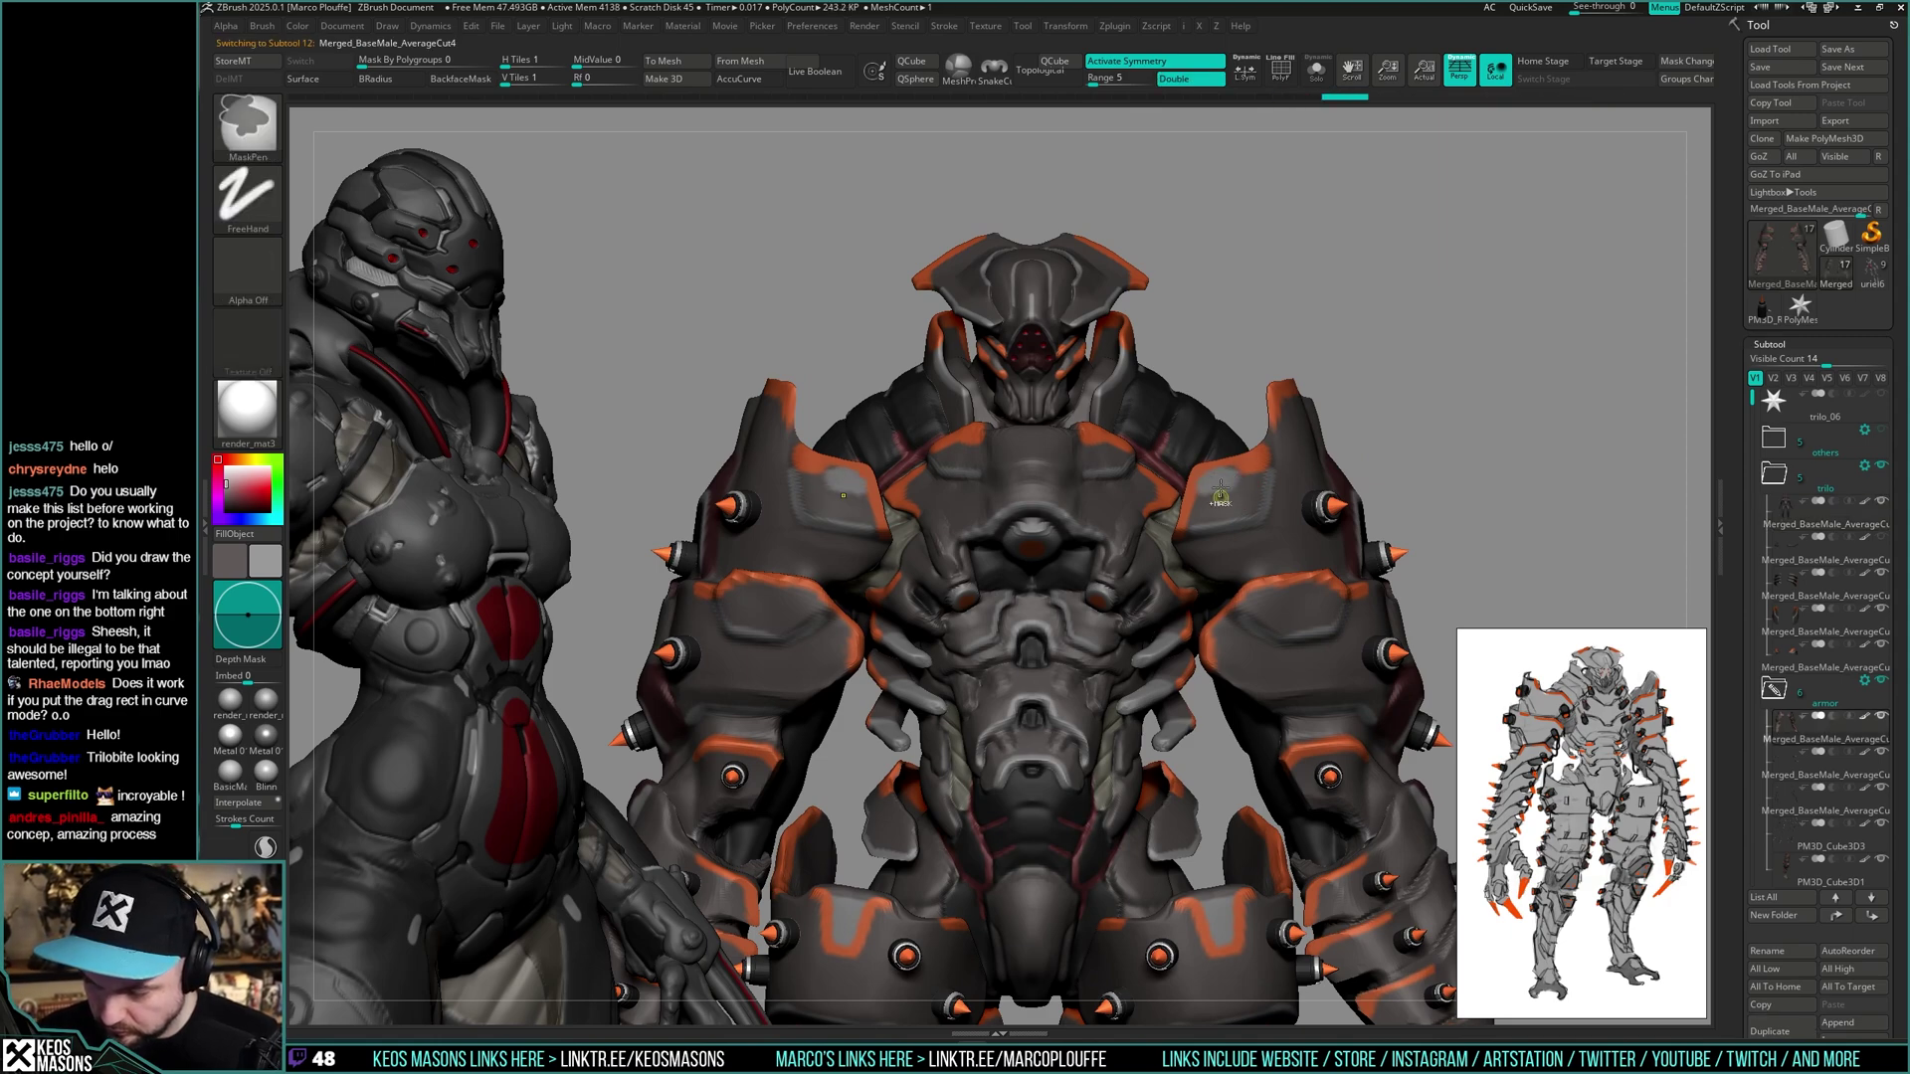
pyautogui.keyDown('alt'); pyautogui.moveTo(1230, 474); pyautogui.dragTo(1225, 393, button='right'); pyautogui.keyUp('alt')
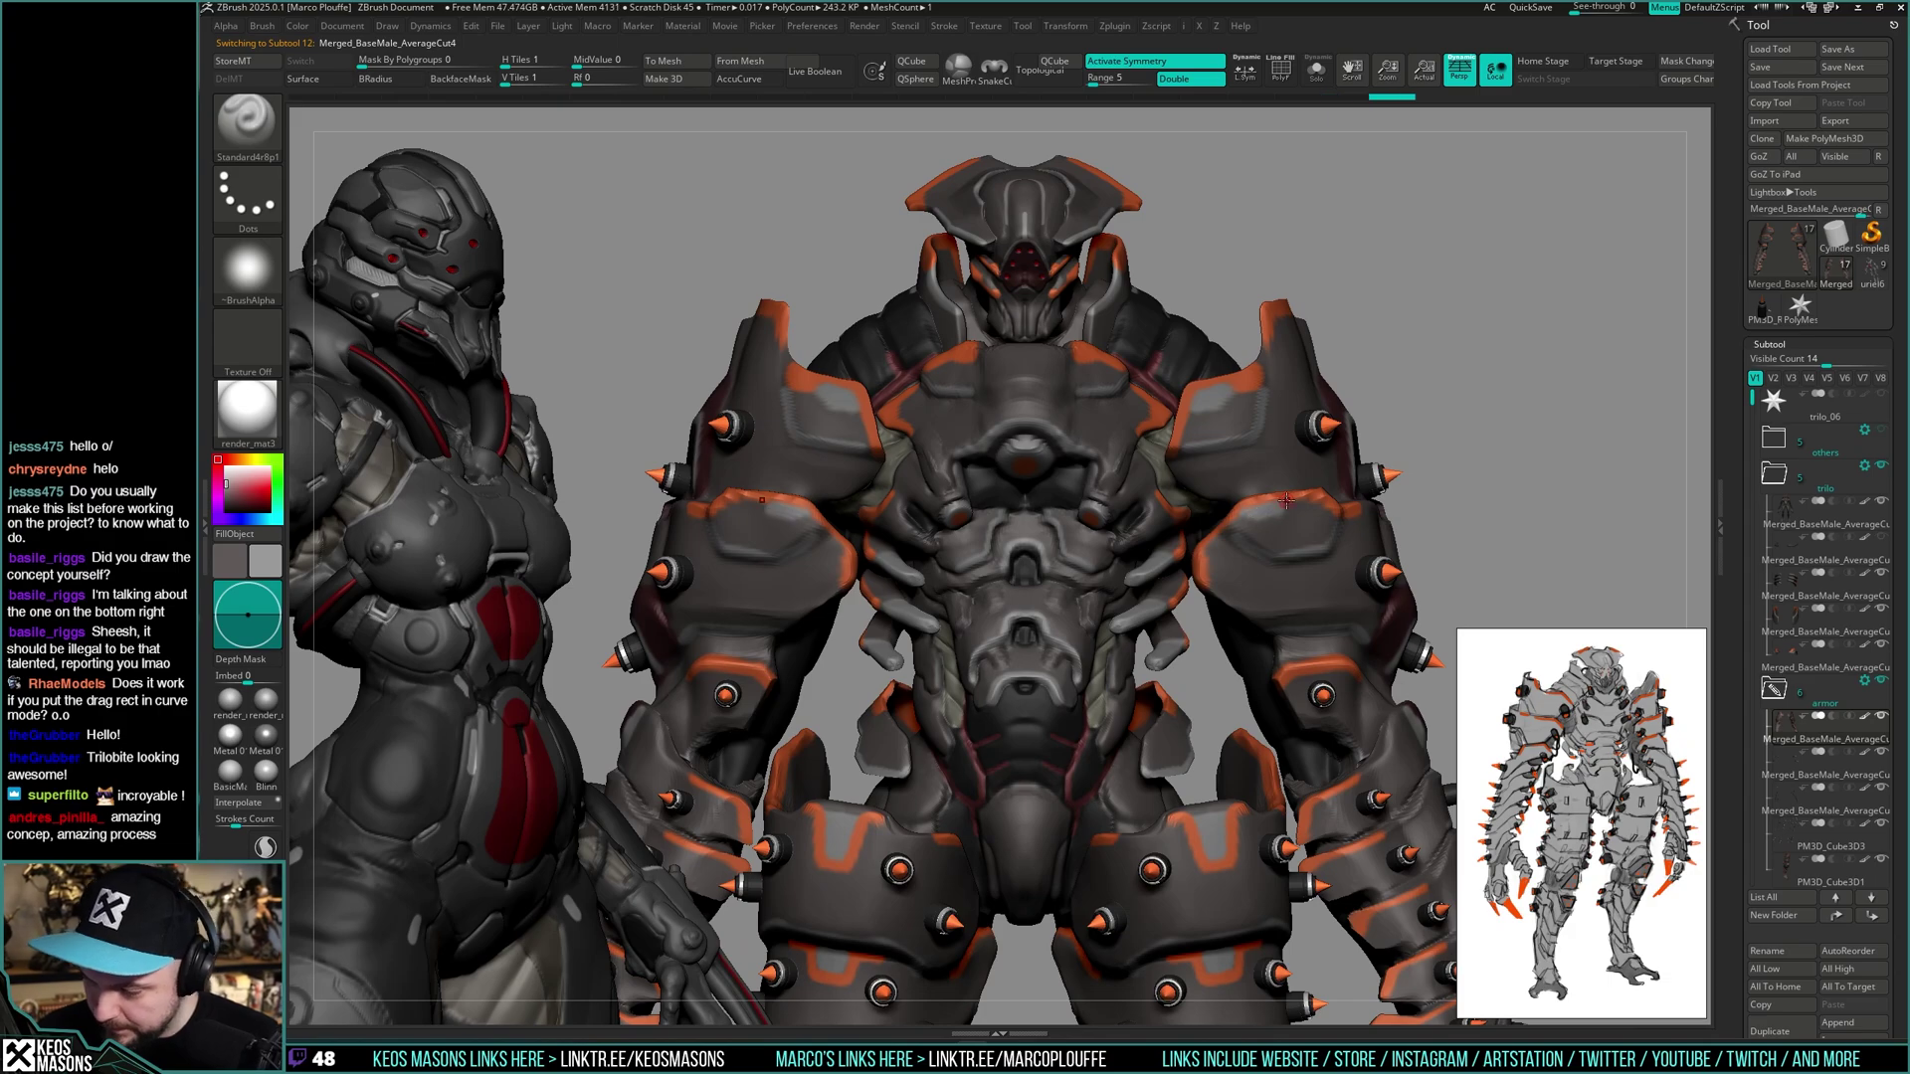
pyautogui.keyDown('alt'); pyautogui.moveTo(1527, 472); pyautogui.dragTo(1422, 391, button='right'); pyautogui.keyUp('alt')
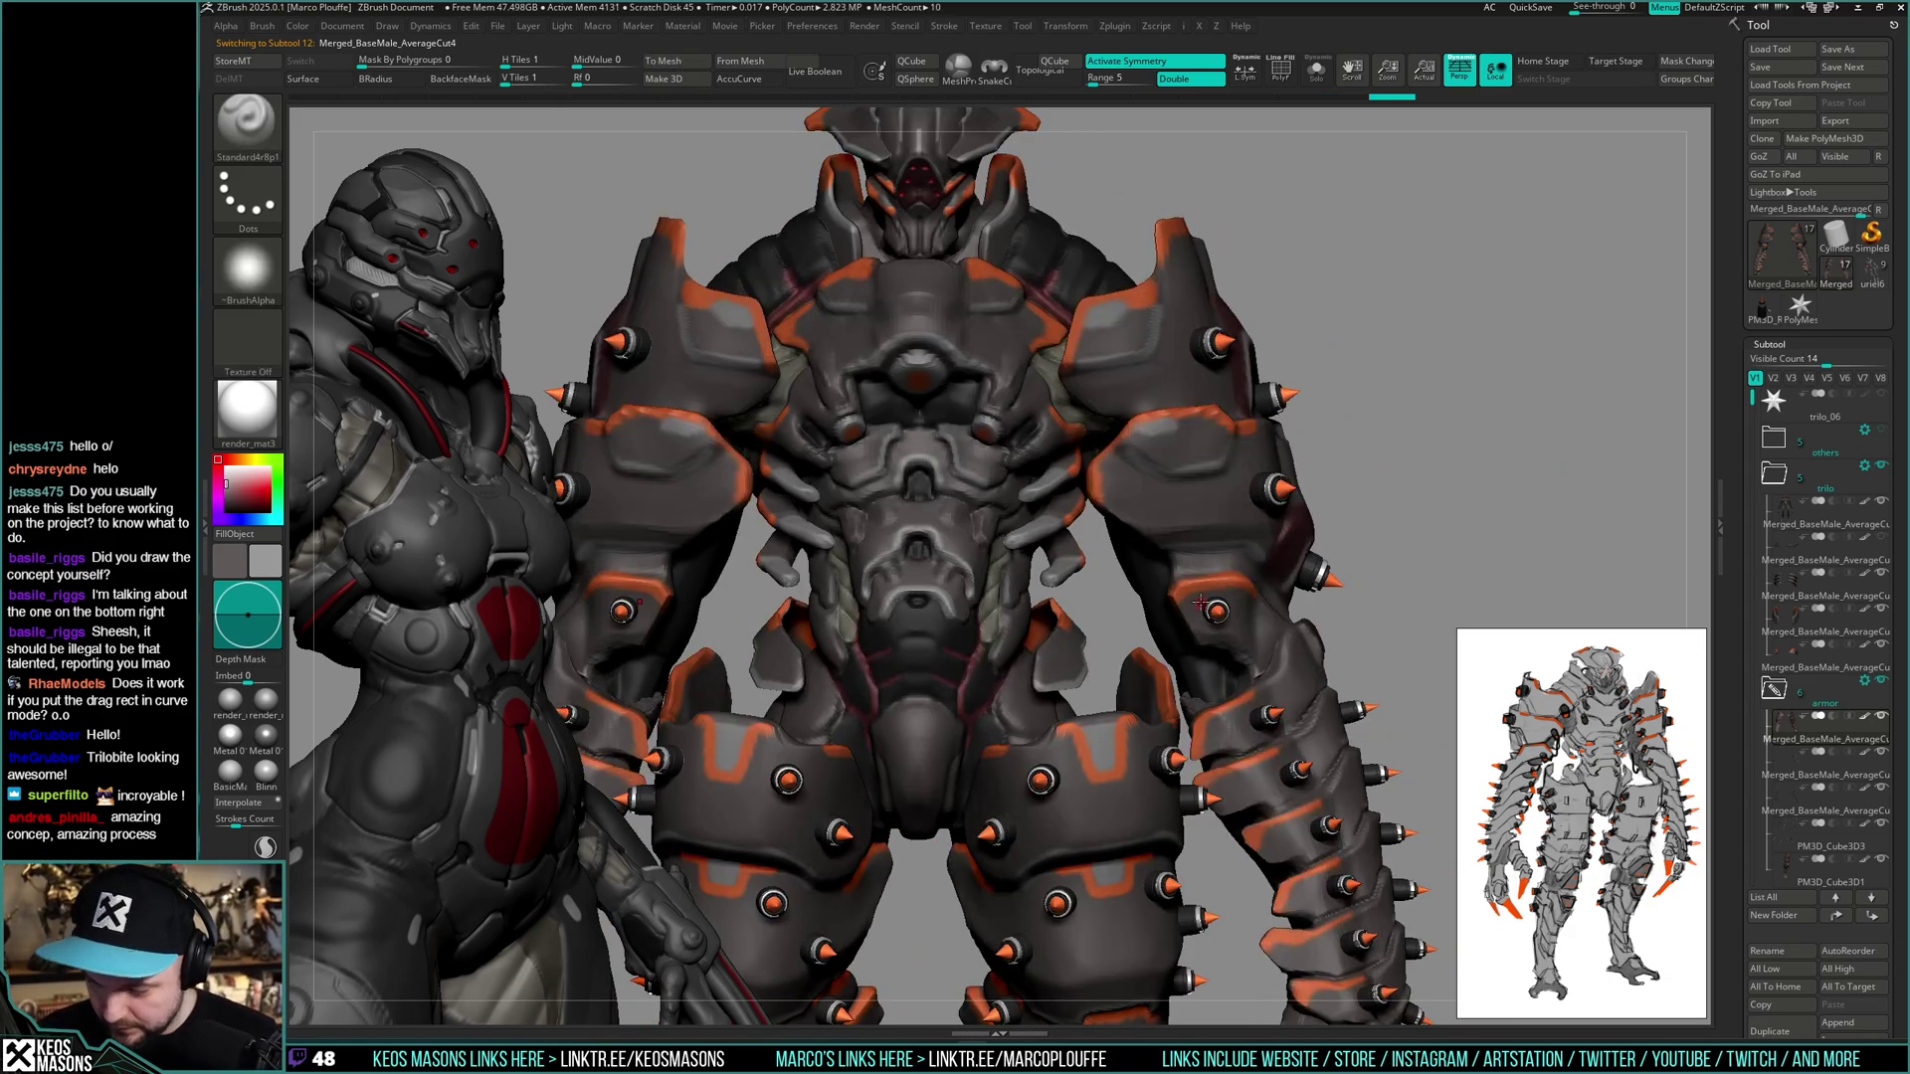
# - Paint light grey highlights along the outer sides of the shoulder and upper-arm armour plates
pyautogui.keyDown('ctrl'); pyautogui.moveTo(1212, 603); pyautogui.dragTo(1432, 587, button='right'); pyautogui.keyUp('ctrl')
pyautogui.moveTo(1465, 516); pyautogui.dragTo(1255, 380, button='right')
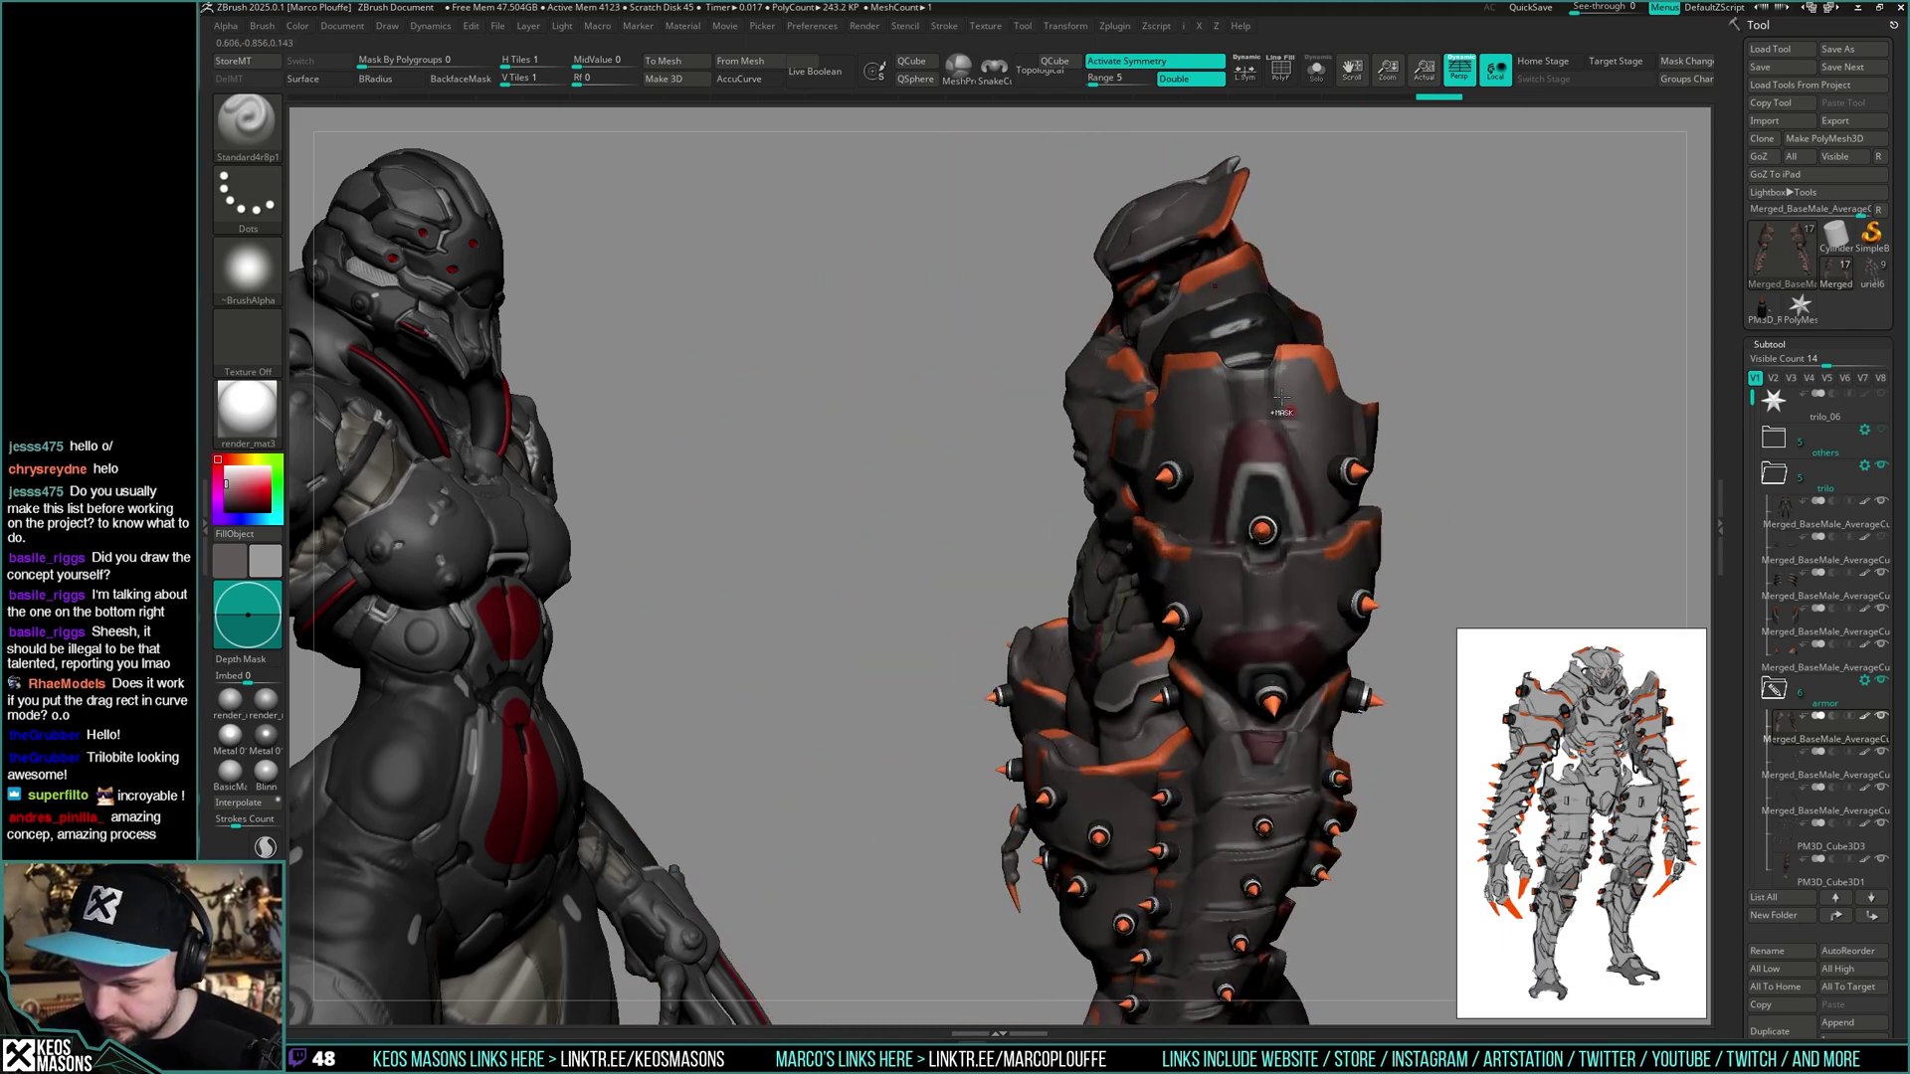
pyautogui.rightClick(1219, 468)
pyautogui.moveTo(1219, 468)
pyautogui.mouseDown(button='right')
pyautogui.moveTo(1255, 388)
pyautogui.moveTo(1265, 430)
pyautogui.mouseUp(button='right')
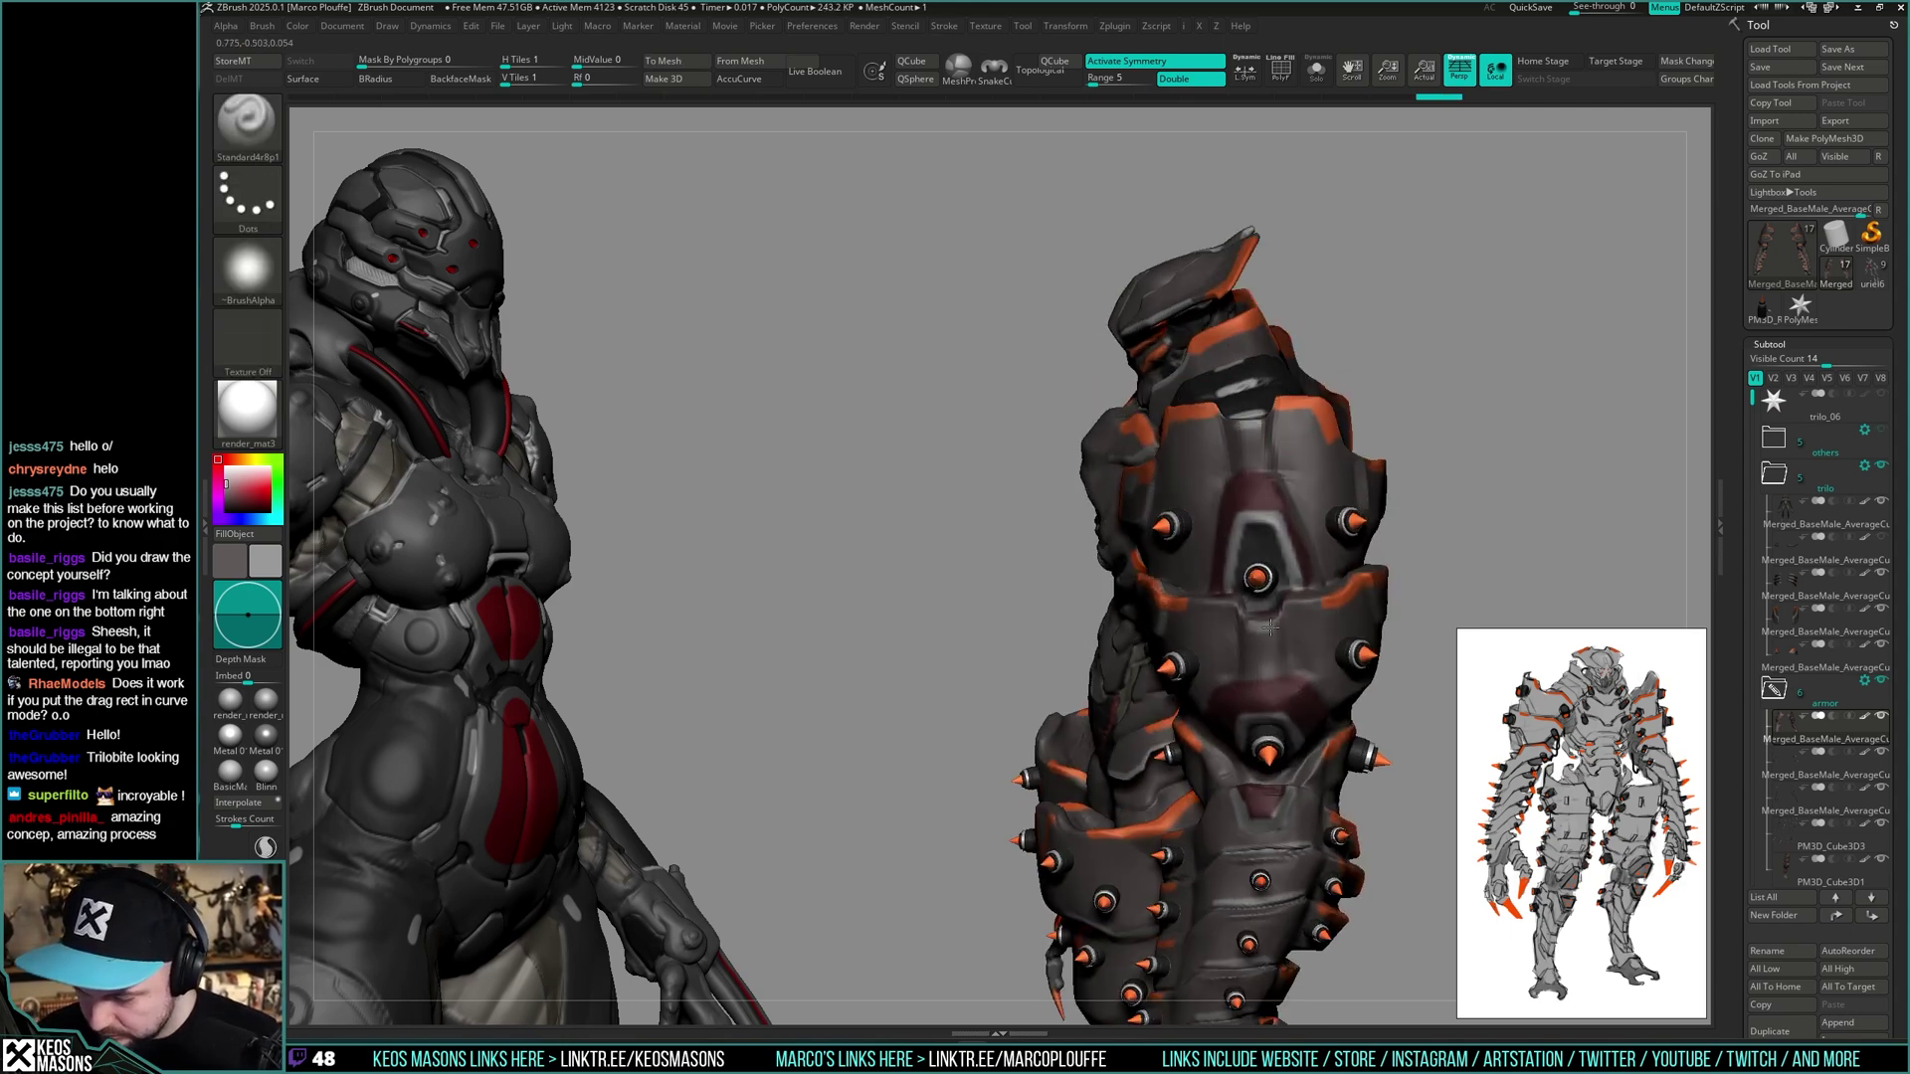
pyautogui.moveTo(1270, 628); pyautogui.dragTo(1303, 438, button='right')
pyautogui.moveTo(1219, 597); pyautogui.dragTo(1172, 579, button='right')
pyautogui.keyDown('alt'); pyautogui.moveTo(1174, 398); pyautogui.dragTo(1197, 645, button='right'); pyautogui.keyUp('alt')
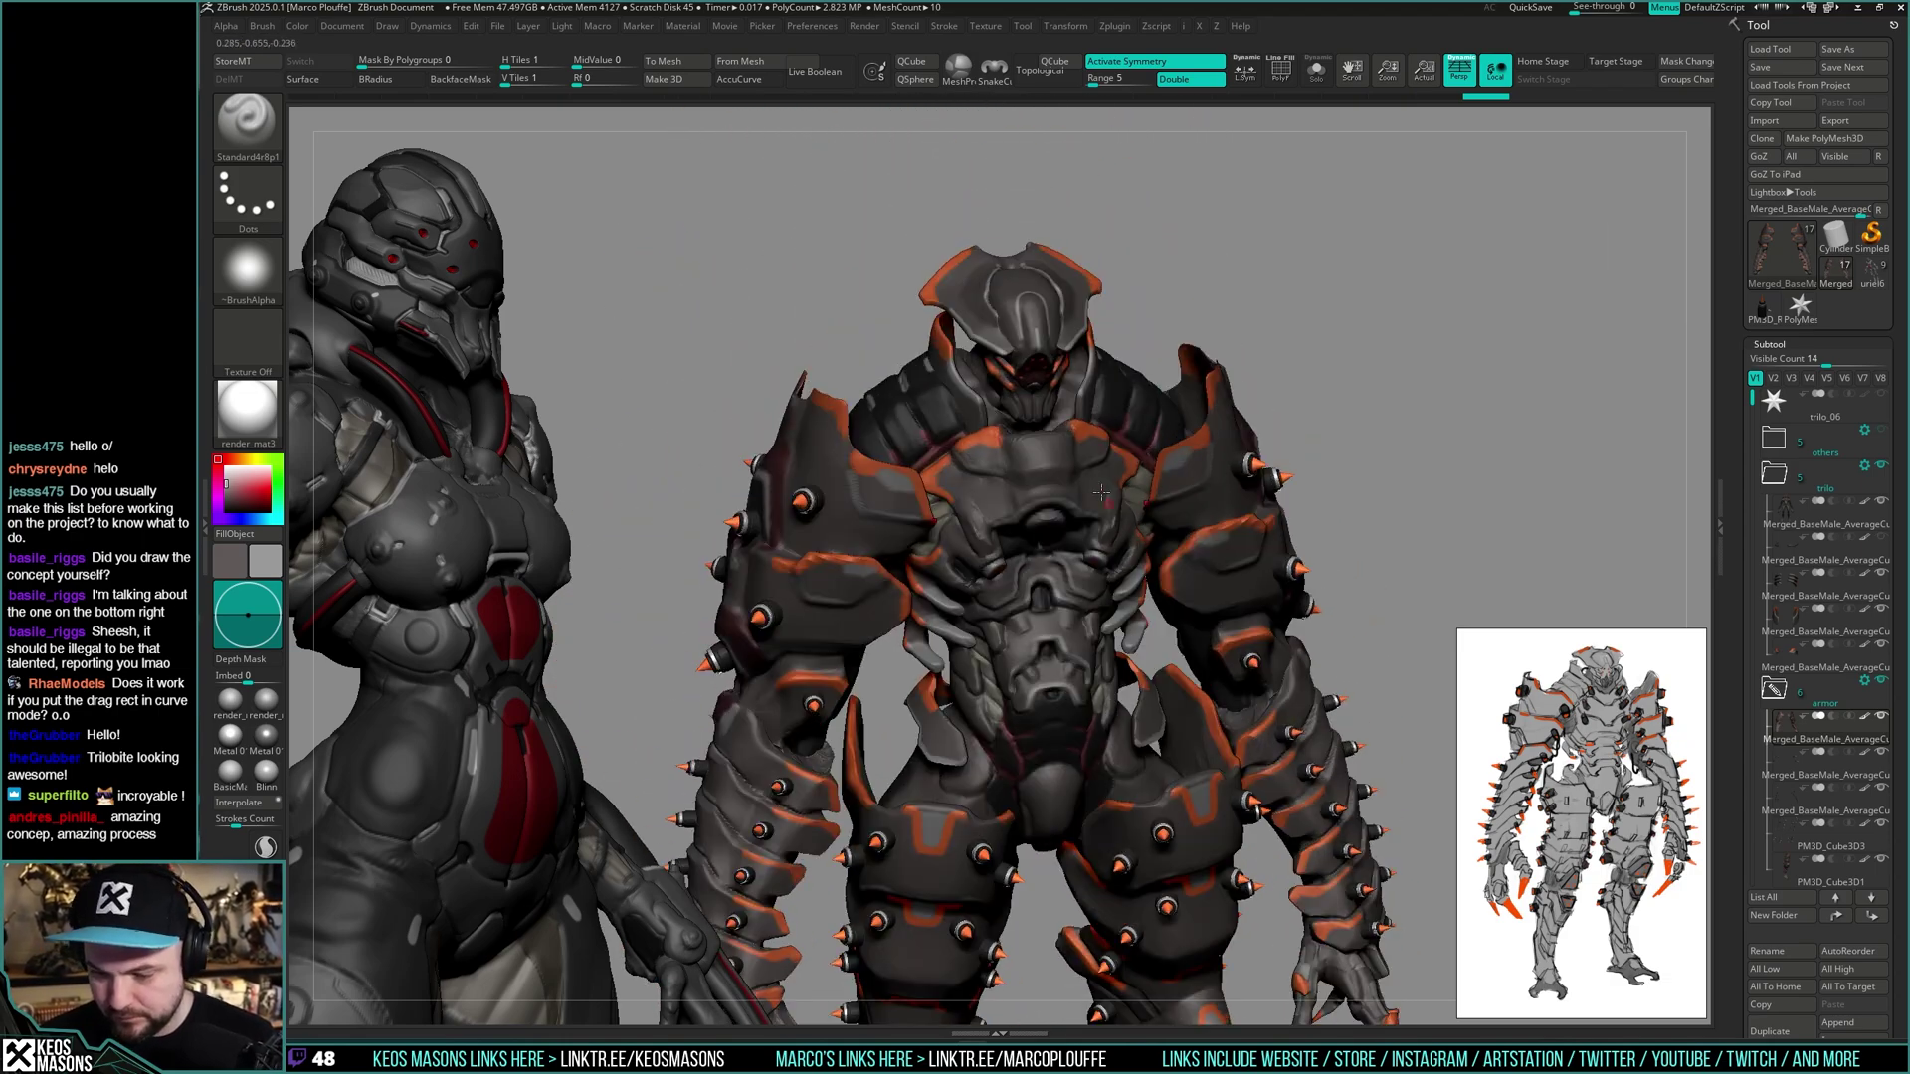
# - Sample a grey tone from the body and paint around the round port on the side of the head
pyautogui.moveTo(1107, 505)
pyautogui.mouseDown(button='right')
pyautogui.moveTo(1159, 577)
pyautogui.moveTo(1106, 572)
pyautogui.moveTo(1115, 611)
pyautogui.moveTo(1130, 537)
pyautogui.moveTo(1072, 526)
pyautogui.moveTo(1075, 544)
pyautogui.moveTo(1084, 518)
pyautogui.moveTo(1105, 527)
pyautogui.mouseUp(button='right')
pyautogui.press('c')
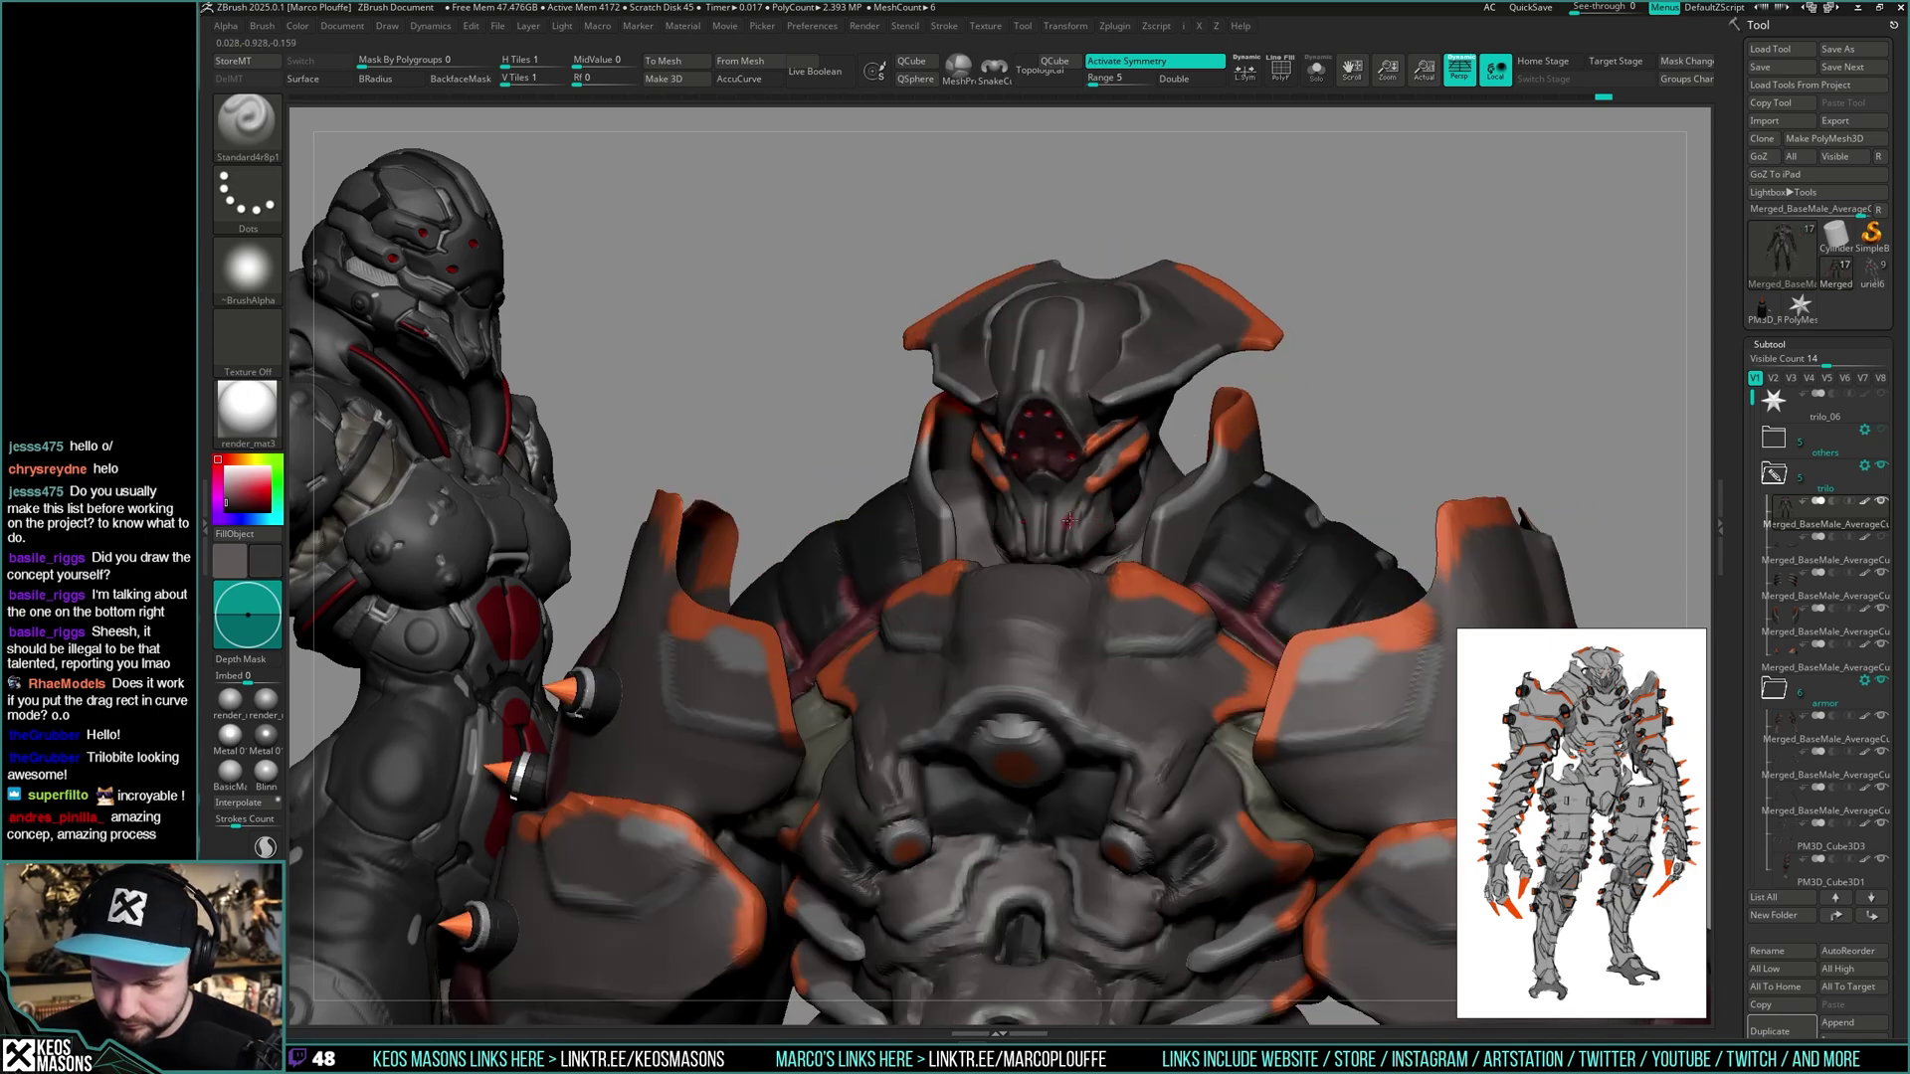
pyautogui.moveTo(1071, 544); pyautogui.dragTo(1019, 422, button='right')
pyautogui.press('c')
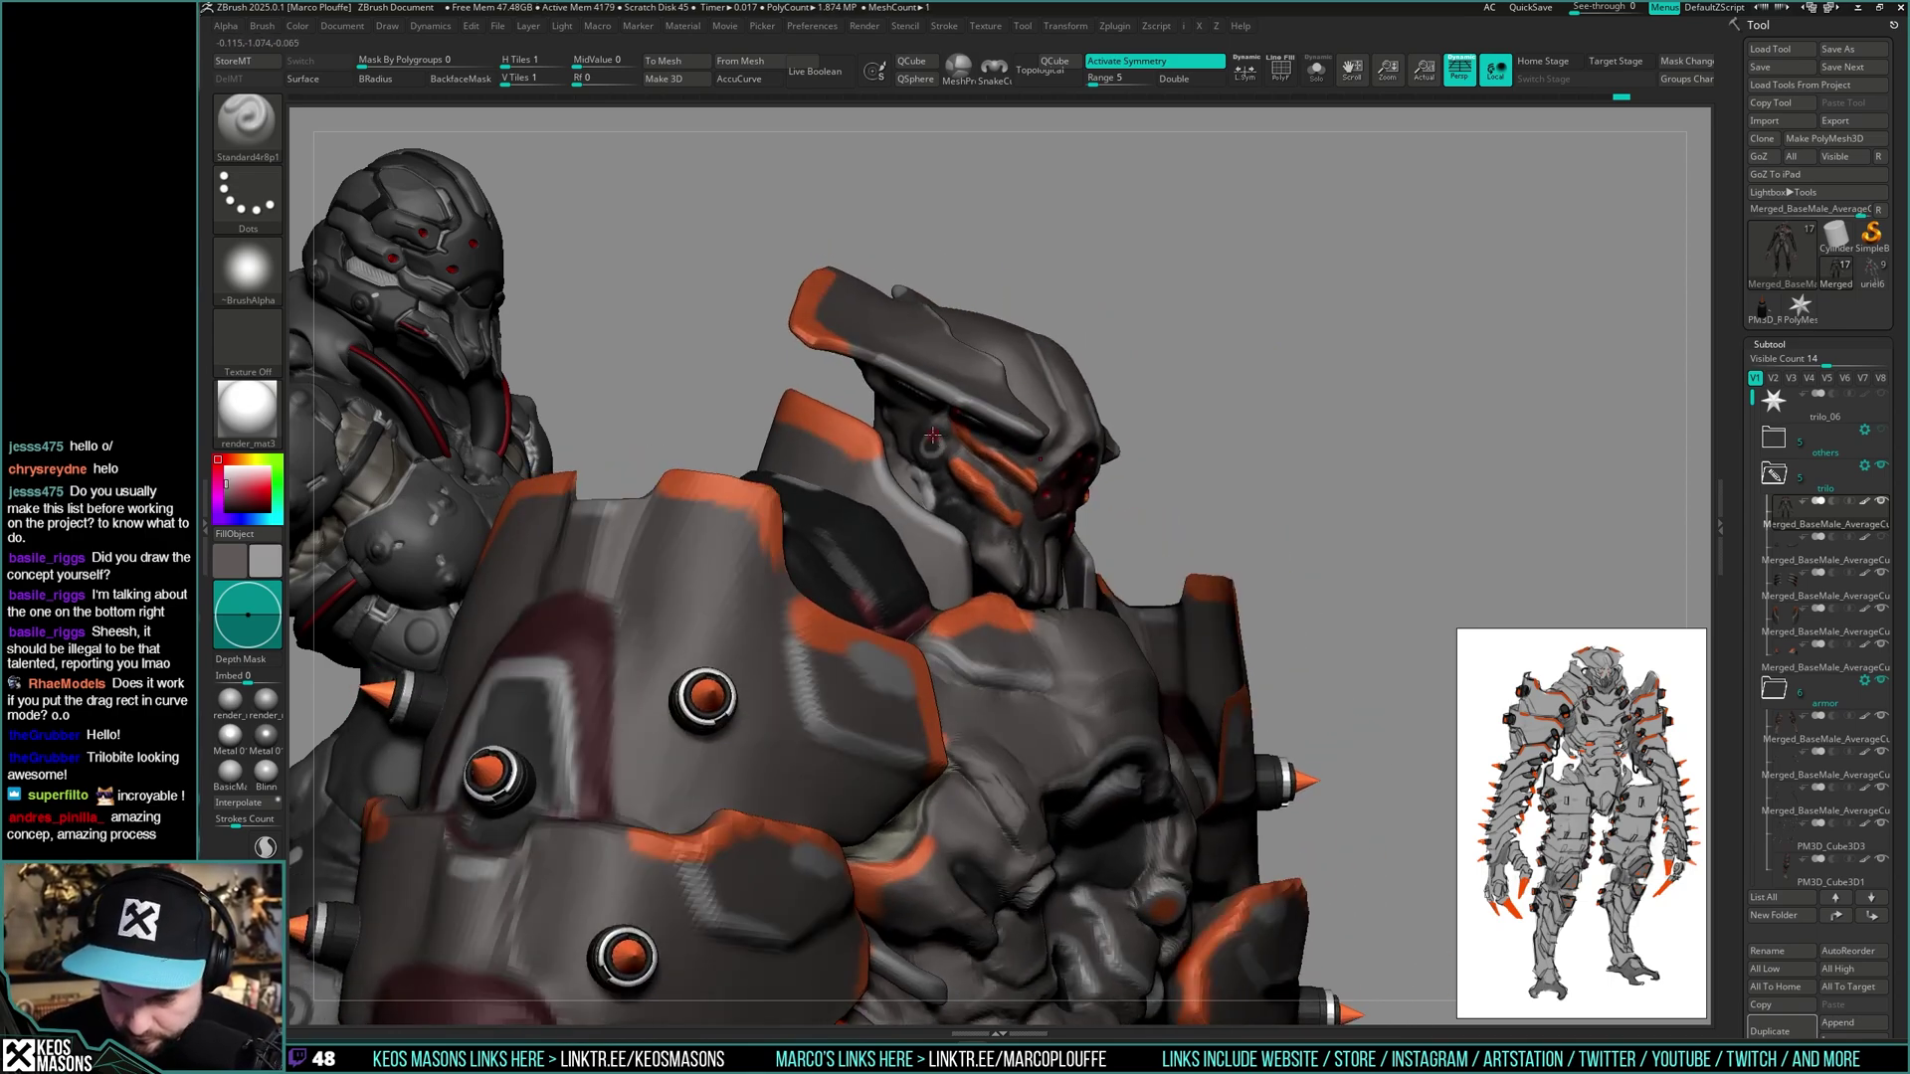
pyautogui.press('space')
pyautogui.moveTo(938, 434); pyautogui.dragTo(916, 453)
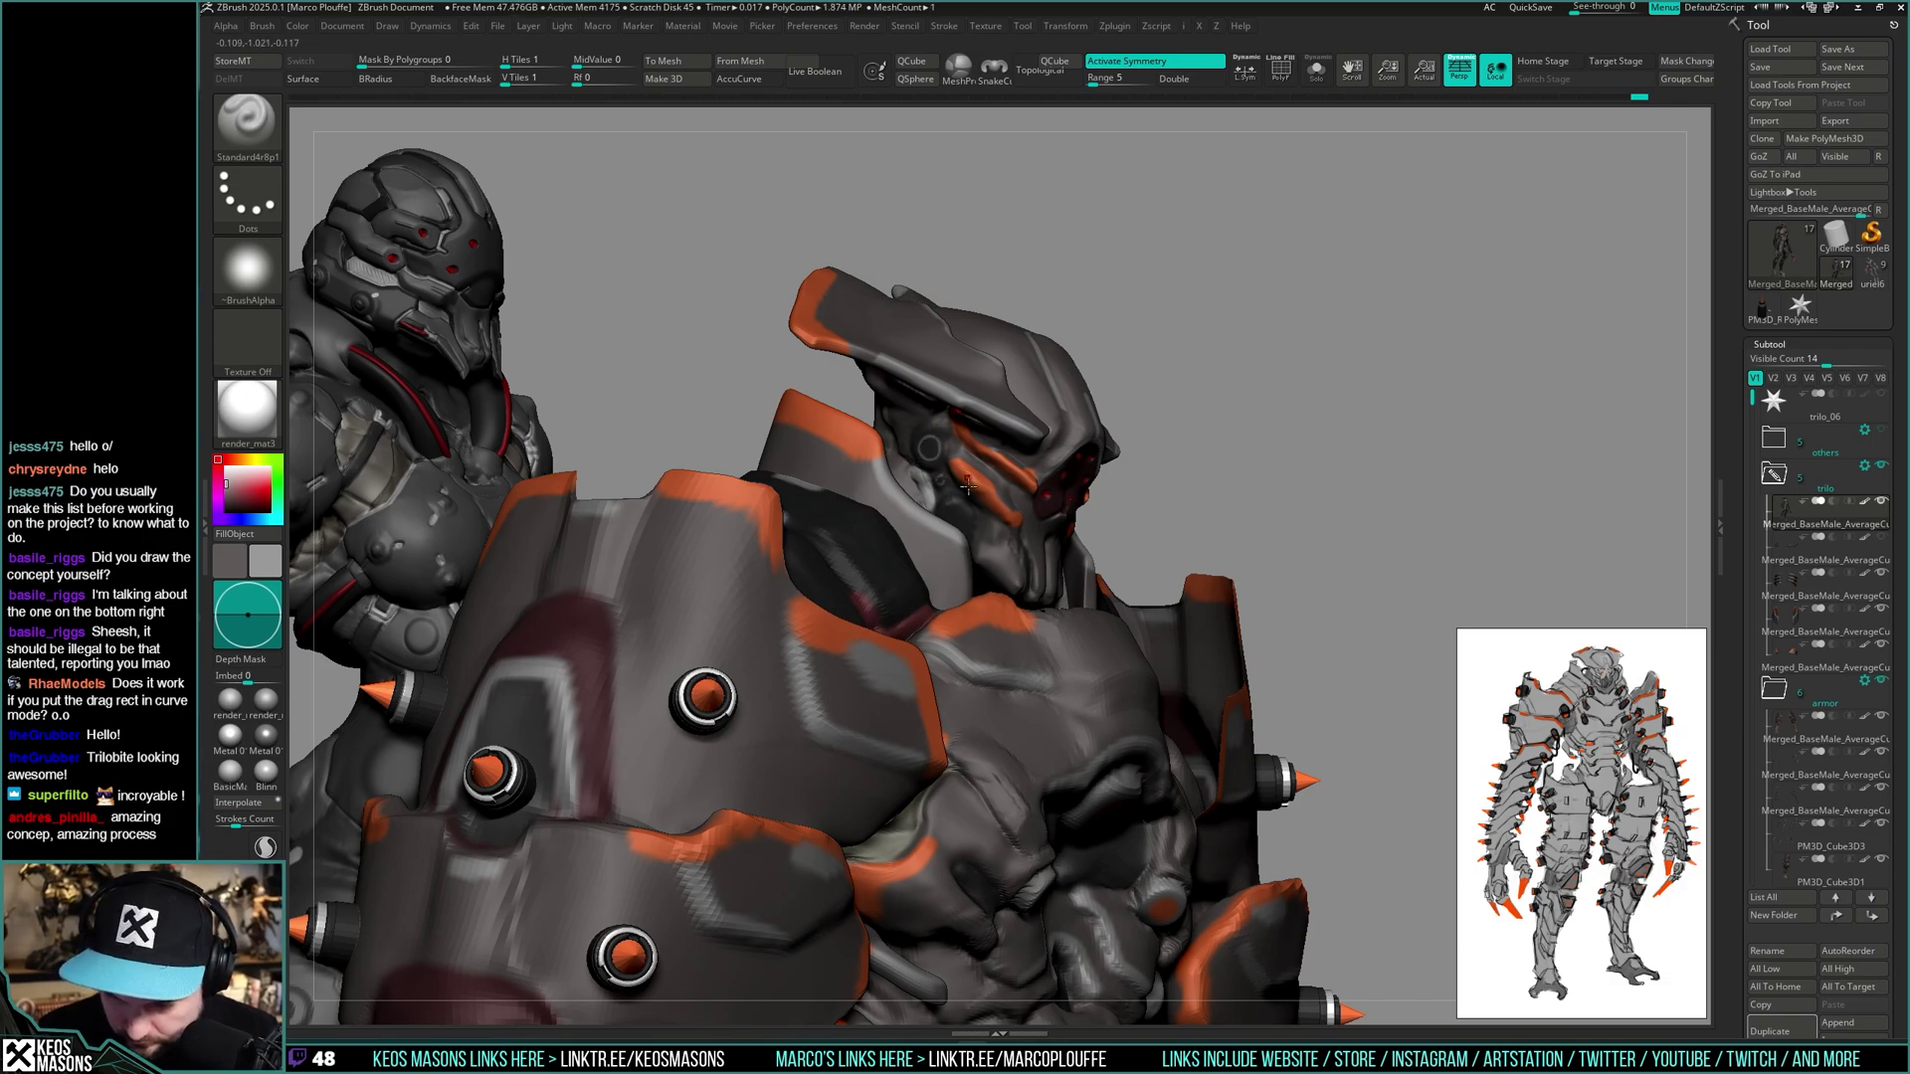
# - Sample a dark face colour and shade the recesses around the eye cluster, mouth and jaw
pyautogui.moveTo(968, 486)
pyautogui.mouseDown(button='right')
pyautogui.moveTo(957, 506)
pyautogui.moveTo(1005, 447)
pyautogui.mouseUp(button='right')
pyautogui.moveTo(1370, 478)
pyautogui.keyDown('shift'); pyautogui.mouseDown(button='right')
pyautogui.moveTo(1287, 461)
pyautogui.moveTo(1334, 503)
pyautogui.moveTo(1349, 459)
pyautogui.moveTo(1264, 467)
pyautogui.moveTo(1293, 404)
pyautogui.moveTo(1193, 523)
pyautogui.moveTo(1095, 579)
pyautogui.moveTo(1058, 637)
pyautogui.moveTo(1066, 656)
pyautogui.moveTo(1042, 448)
pyautogui.moveTo(1034, 569)
pyautogui.moveTo(979, 618)
pyautogui.moveTo(939, 542)
pyautogui.moveTo(1026, 574)
pyautogui.moveTo(1194, 517)
pyautogui.moveTo(1343, 499)
pyautogui.moveTo(1368, 487)
pyautogui.moveTo(1357, 452)
pyautogui.moveTo(1377, 435)
pyautogui.moveTo(1368, 481)
pyautogui.moveTo(1014, 565)
pyautogui.moveTo(1045, 503)
pyautogui.moveTo(1181, 445)
pyautogui.moveTo(1347, 482)
pyautogui.moveTo(1037, 622)
pyautogui.moveTo(930, 587)
pyautogui.moveTo(985, 582)
pyautogui.moveTo(1008, 550)
pyautogui.mouseUp(button='right'); pyautogui.keyUp('shift')
pyautogui.press('c')
pyautogui.moveTo(1039, 531); pyautogui.dragTo(1012, 554)
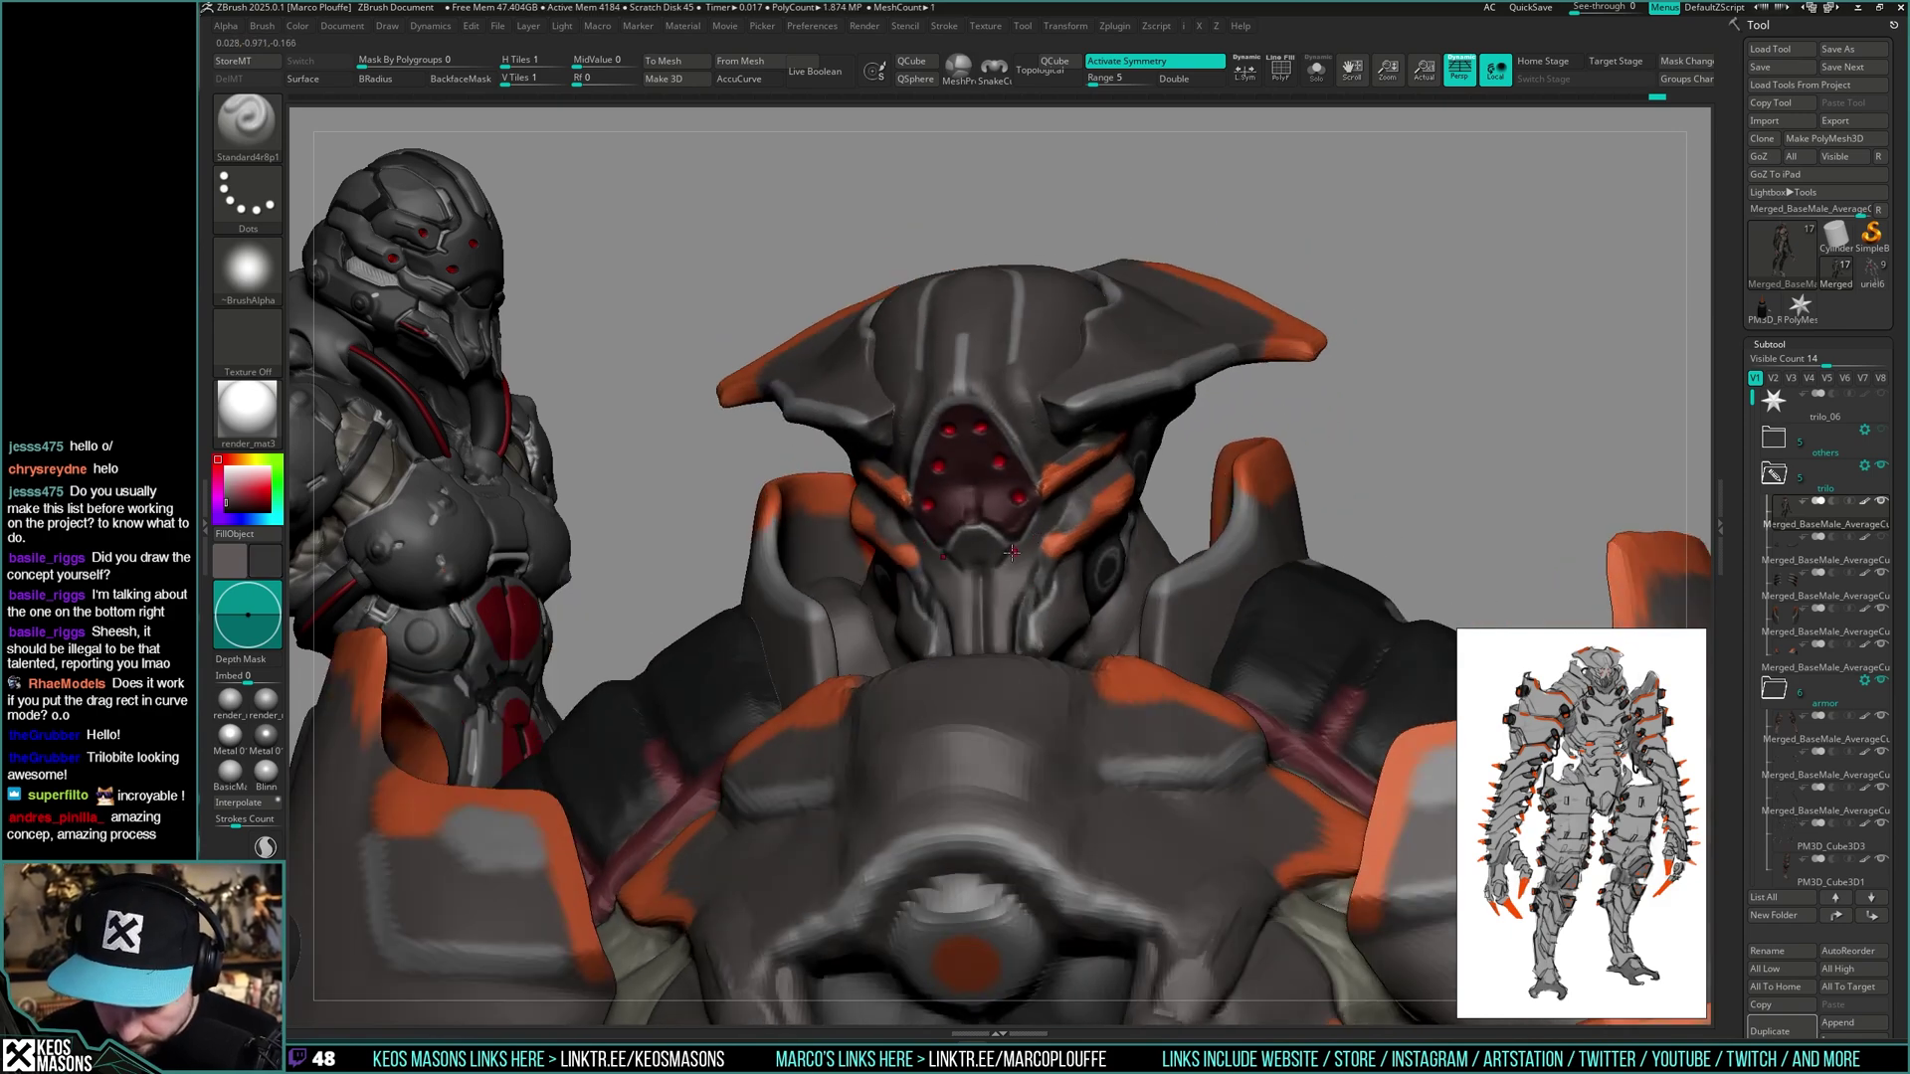
pyautogui.moveTo(1014, 547); pyautogui.dragTo(1364, 432, button='right')
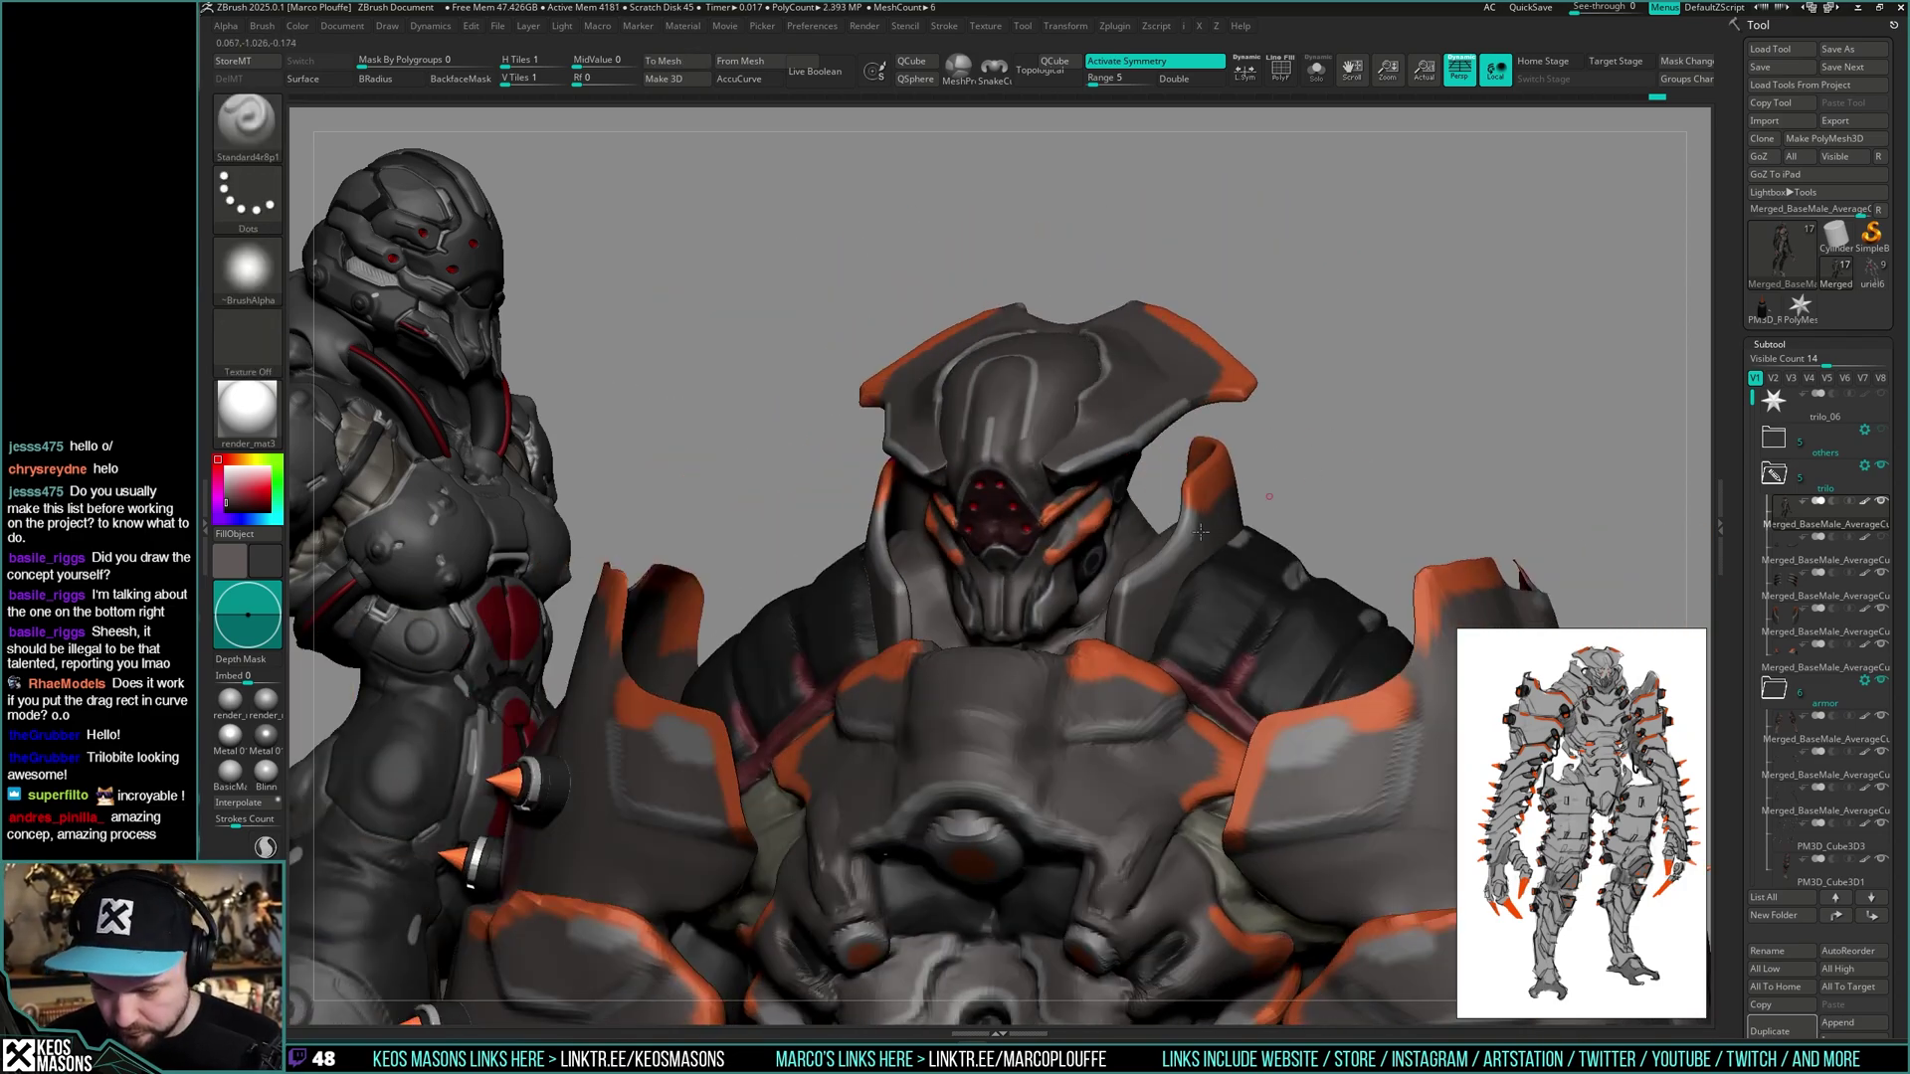
pyautogui.moveTo(1201, 532); pyautogui.dragTo(1225, 480, button='right')
pyautogui.moveTo(1350, 489)
pyautogui.keyDown('alt'); pyautogui.mouseDown(button='right')
pyautogui.moveTo(1343, 451)
pyautogui.moveTo(1356, 478)
pyautogui.moveTo(1403, 475)
pyautogui.moveTo(1373, 482)
pyautogui.mouseUp(button='right'); pyautogui.keyUp('alt')
pyautogui.moveTo(1373, 482); pyautogui.dragTo(1398, 460, button='right')
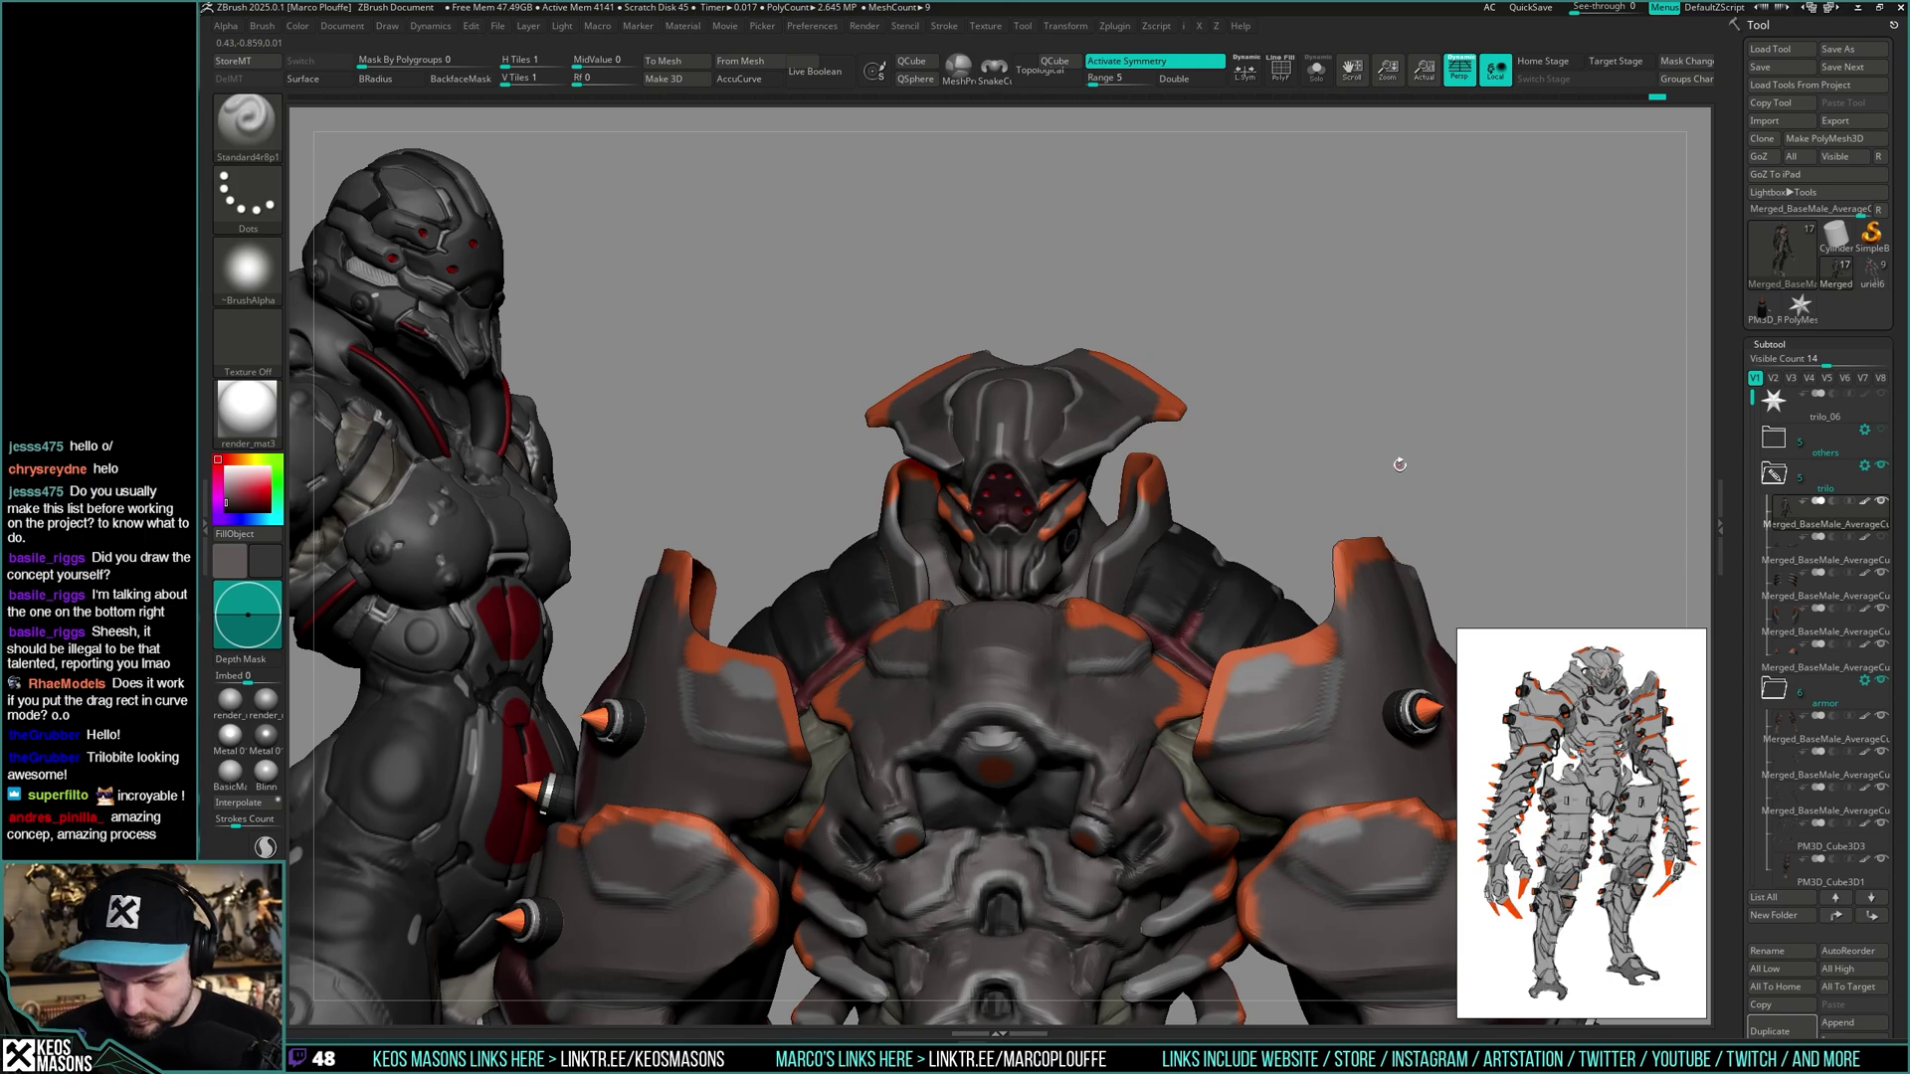
pyautogui.hotkey('ctrl', 'shift')
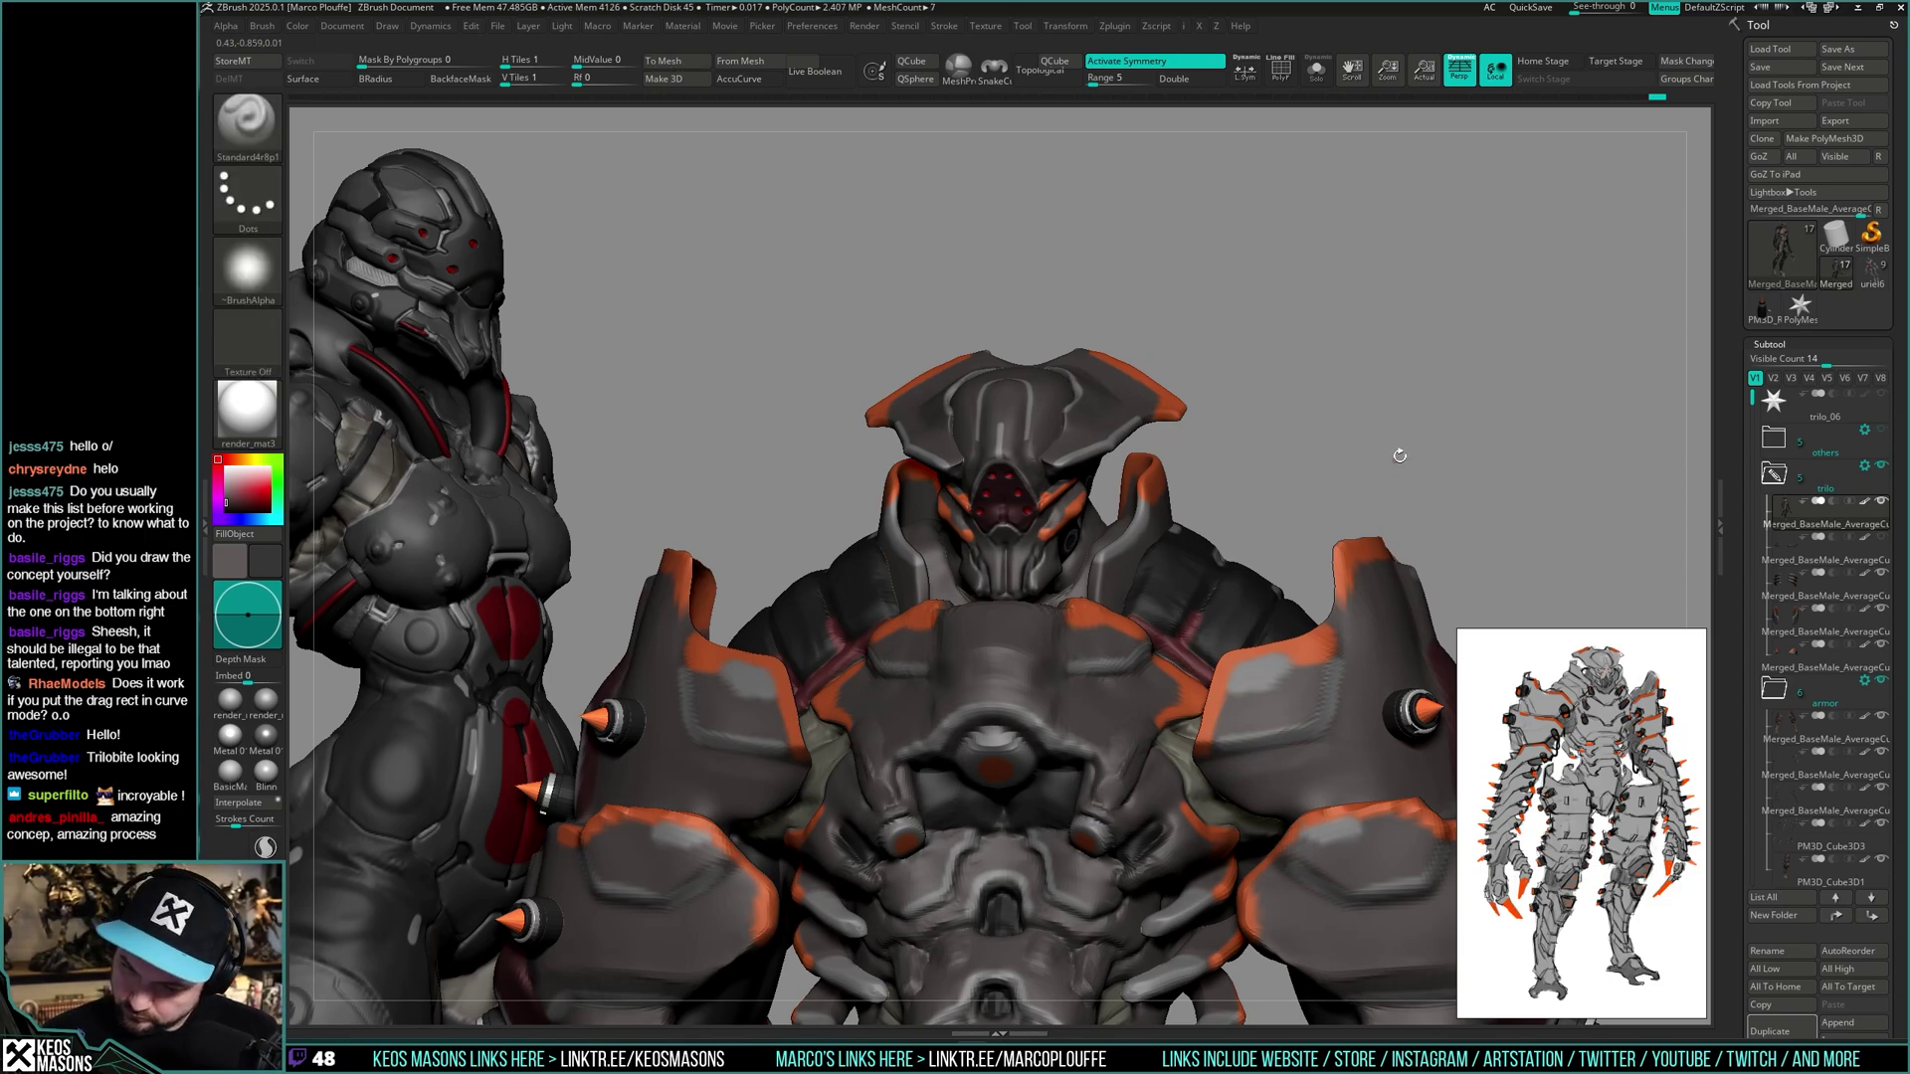
# - Sample the armour's orange and paint a short vertical stripe on the forehead above the eye cluster, undoing a stray stroke
pyautogui.moveTo(1399, 451)
pyautogui.mouseDown(button='right')
pyautogui.moveTo(1376, 439)
pyautogui.moveTo(1369, 497)
pyautogui.moveTo(1318, 453)
pyautogui.moveTo(1313, 478)
pyautogui.moveTo(1335, 466)
pyautogui.moveTo(1194, 487)
pyautogui.mouseUp(button='right')
pyautogui.keyDown('ctrl'); pyautogui.moveTo(1193, 487); pyautogui.dragTo(1072, 554, button='right'); pyautogui.keyUp('ctrl')
pyautogui.keyDown('alt'); pyautogui.moveTo(1073, 554); pyautogui.dragTo(1138, 563, button='right'); pyautogui.keyUp('alt')
pyautogui.press('c')
pyautogui.rightClick(1204, 550)
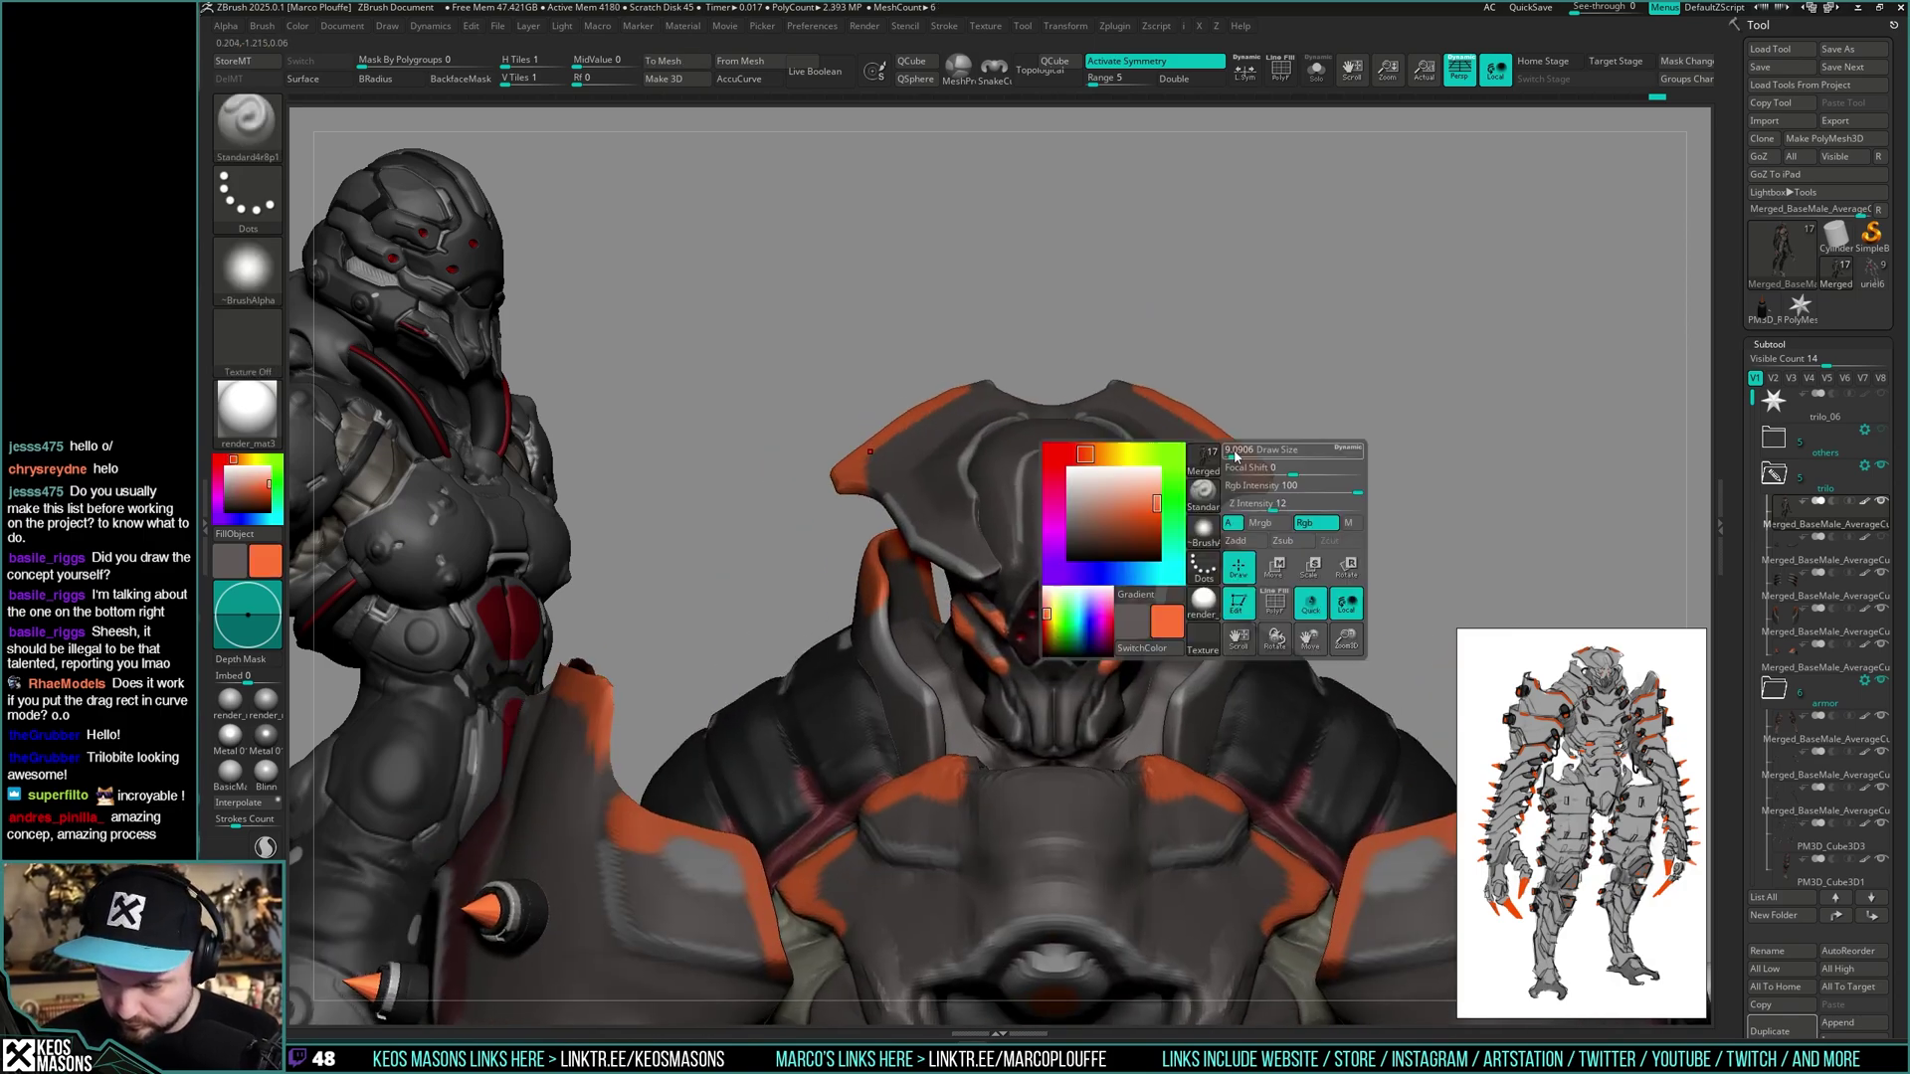
pyautogui.keyDown('ctrl'); pyautogui.moveTo(1293, 468); pyautogui.dragTo(1298, 408, button='right'); pyautogui.keyUp('ctrl')
pyautogui.moveTo(1298, 407); pyautogui.dragTo(1343, 392, button='right')
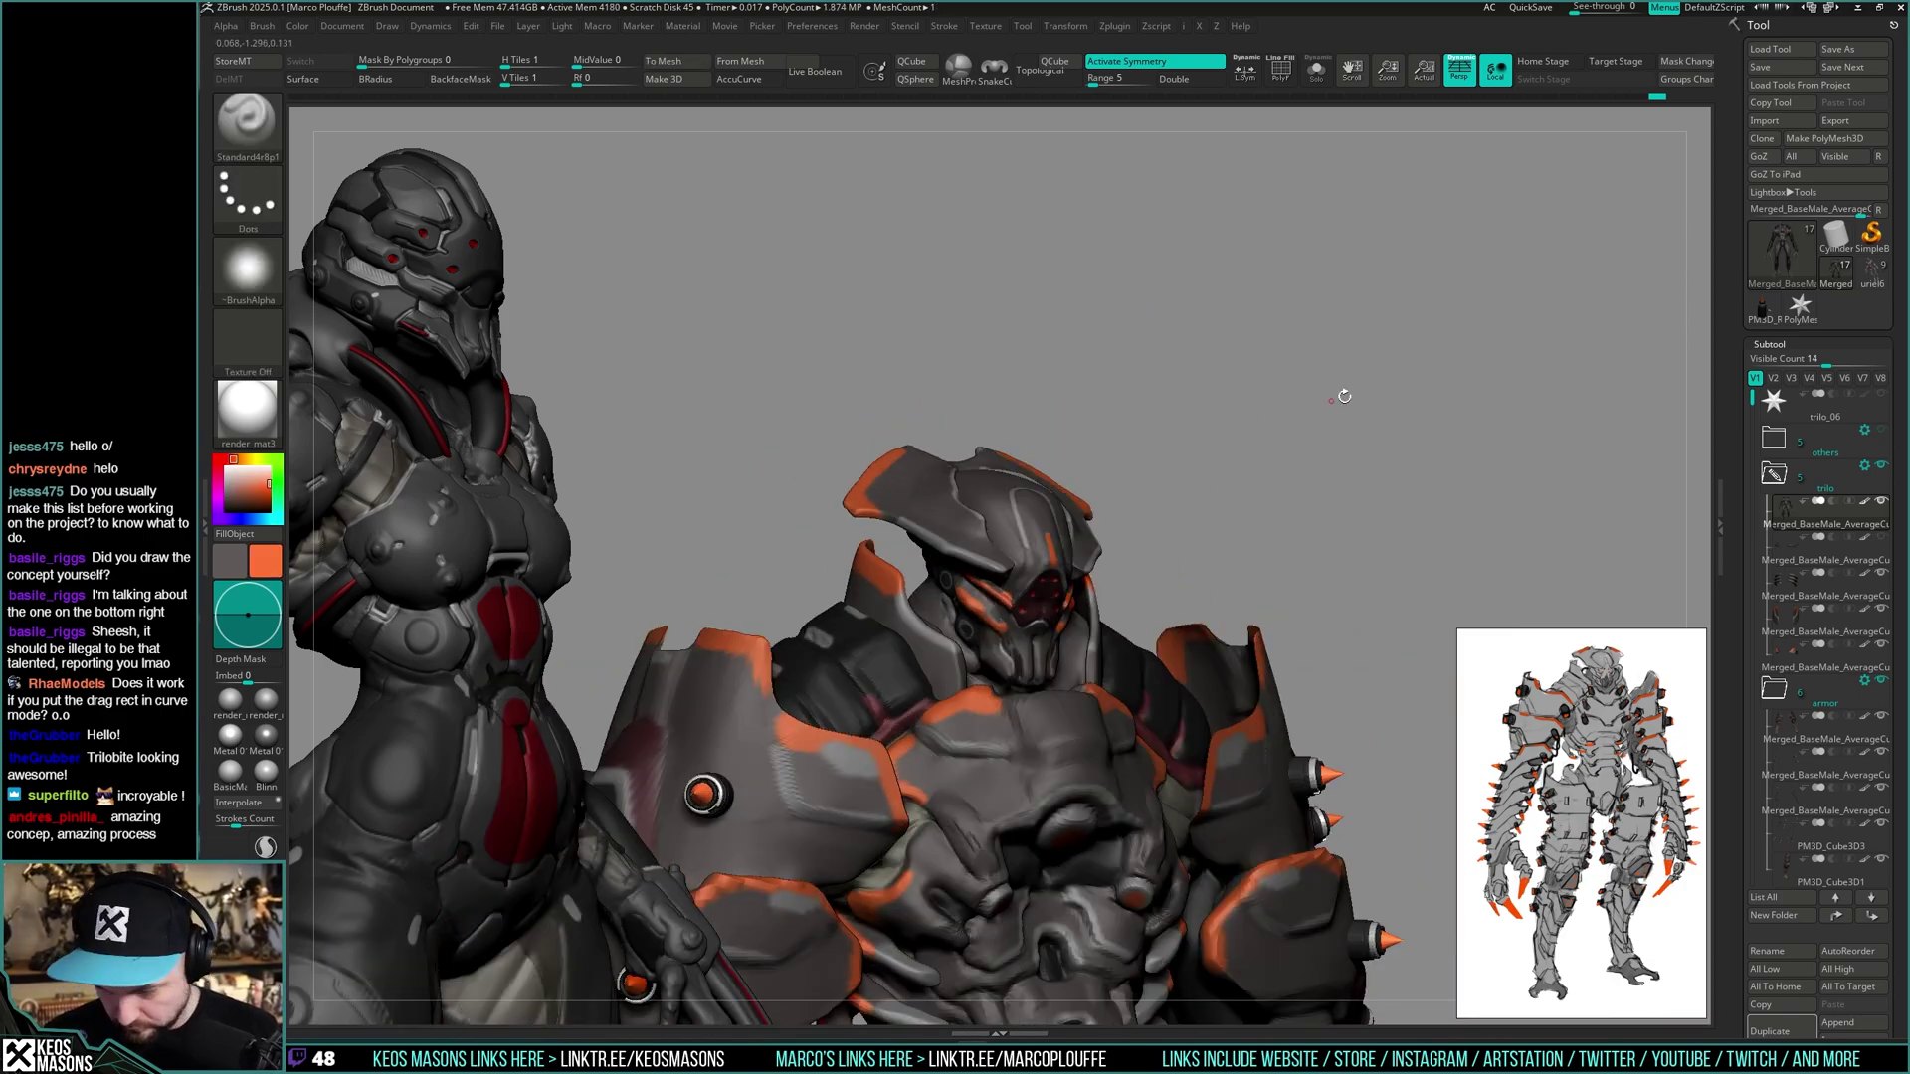
pyautogui.moveTo(1484, 418); pyautogui.dragTo(1293, 545, button='right')
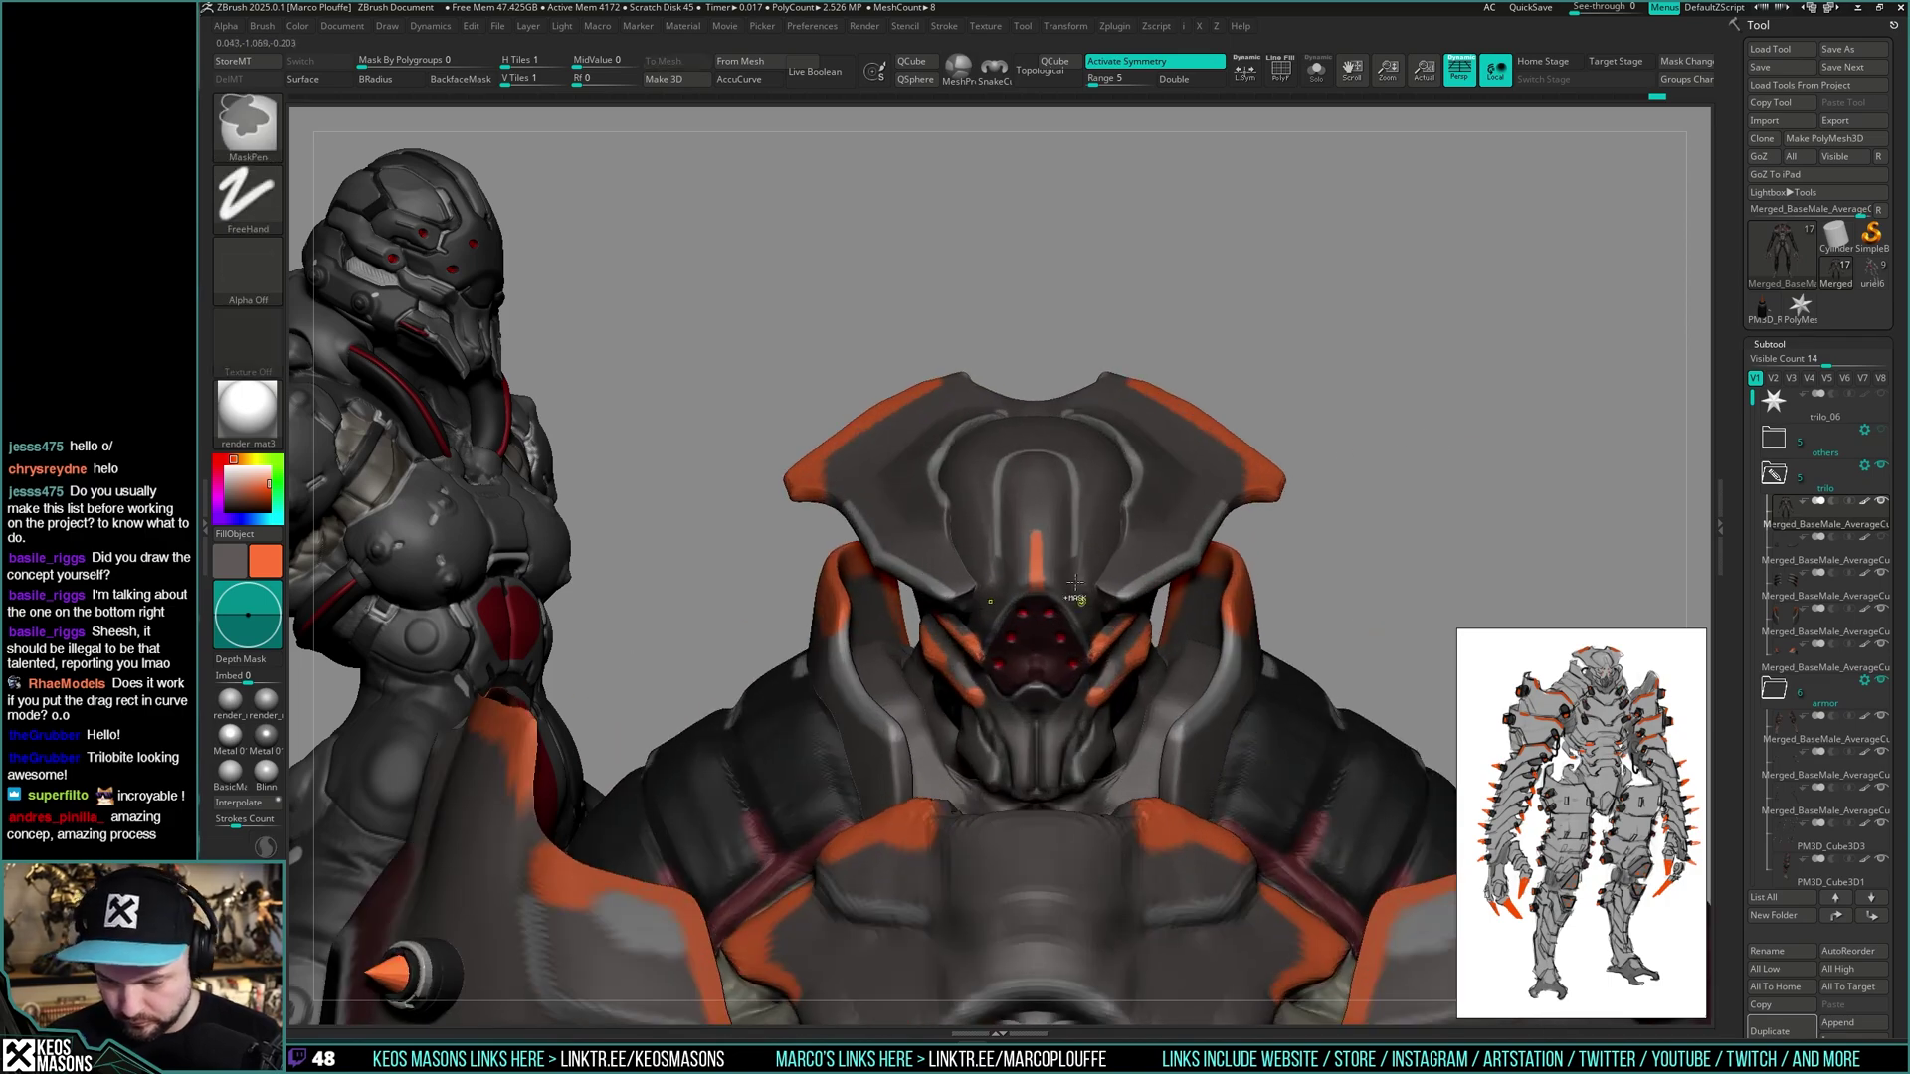
pyautogui.hotkey('ctrl', 'z')
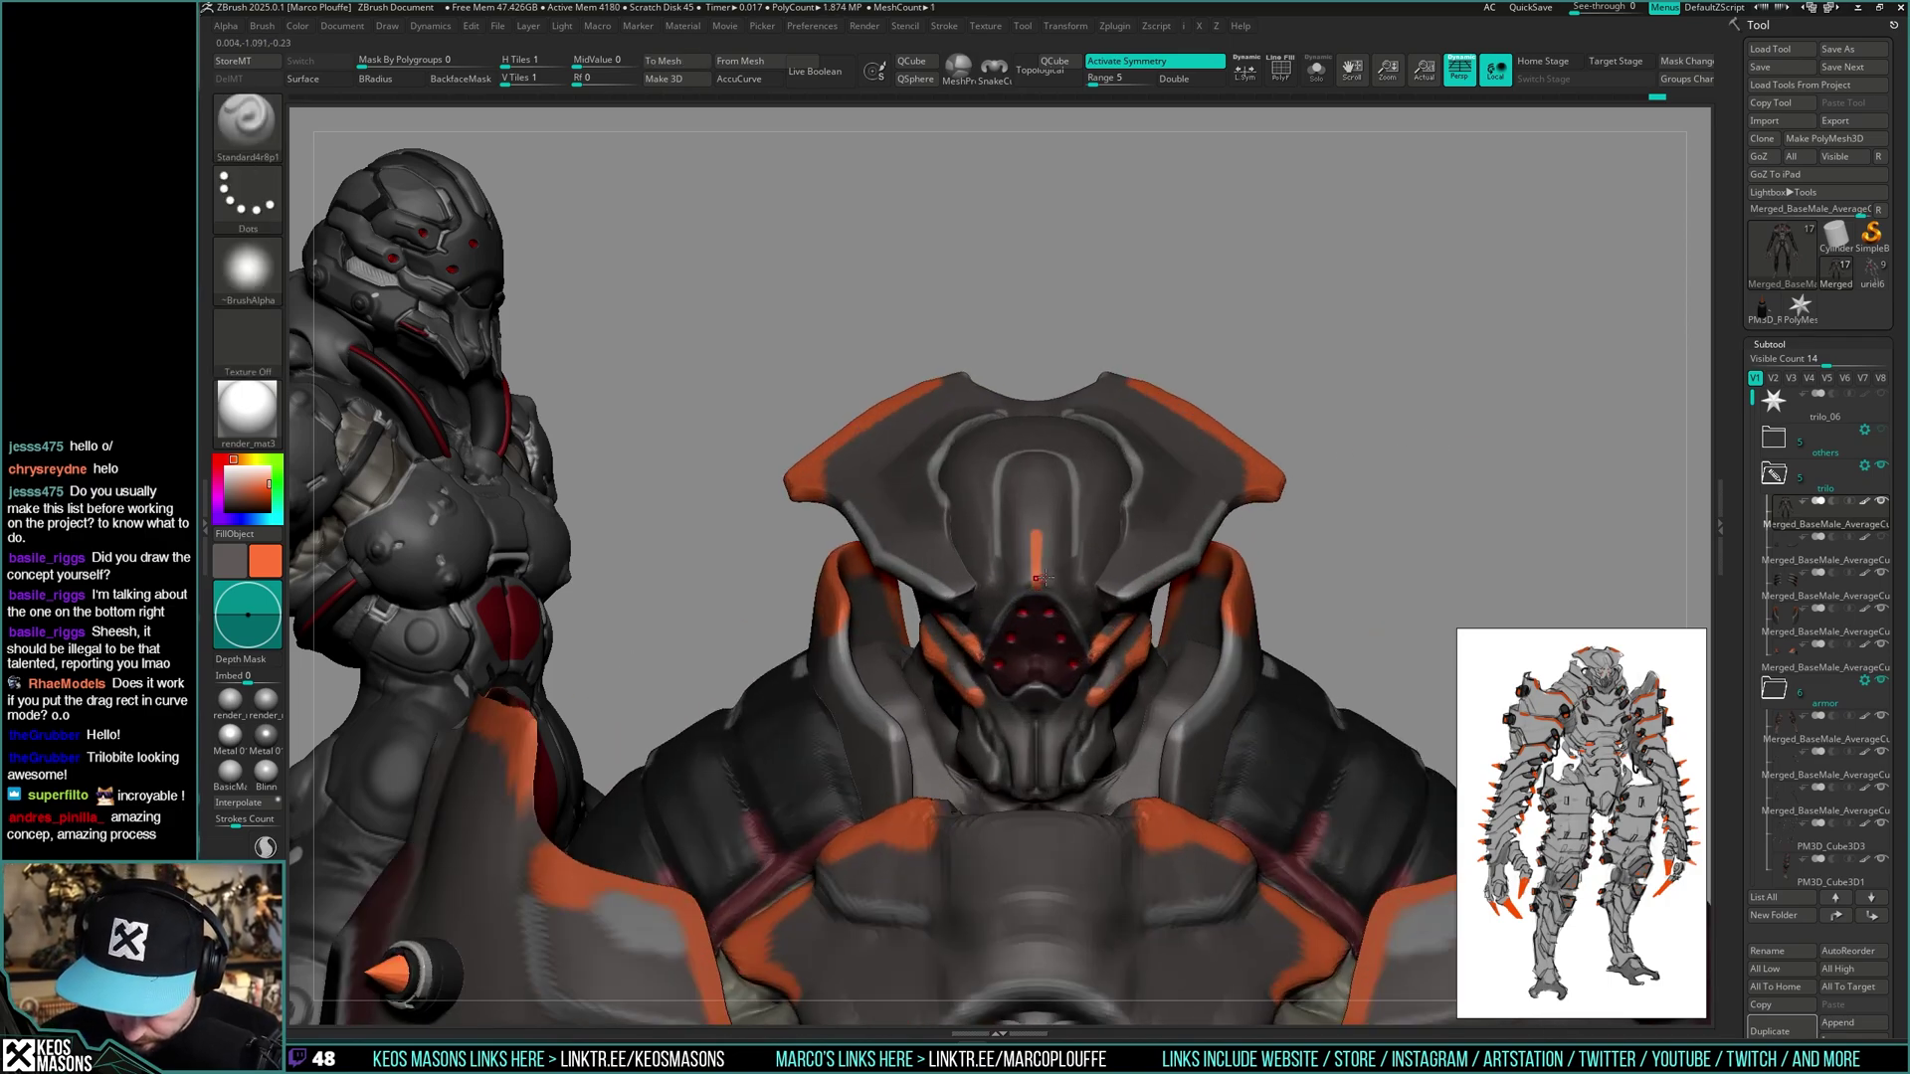
# - Paint a thin orange accent line down each cheek beside the mouth
pyautogui.moveTo(1403, 498)
pyautogui.keyDown('alt'); pyautogui.mouseDown()
pyautogui.moveTo(1381, 425)
pyautogui.moveTo(1411, 464)
pyautogui.moveTo(1390, 448)
pyautogui.moveTo(1462, 450)
pyautogui.moveTo(1425, 445)
pyautogui.moveTo(1422, 381)
pyautogui.moveTo(1454, 445)
pyautogui.moveTo(1424, 453)
pyautogui.moveTo(1443, 457)
pyautogui.mouseUp(); pyautogui.keyUp('alt')
pyautogui.keyDown('ctrl'); pyautogui.moveTo(1442, 456); pyautogui.dragTo(1433, 557, button='right'); pyautogui.keyUp('ctrl')
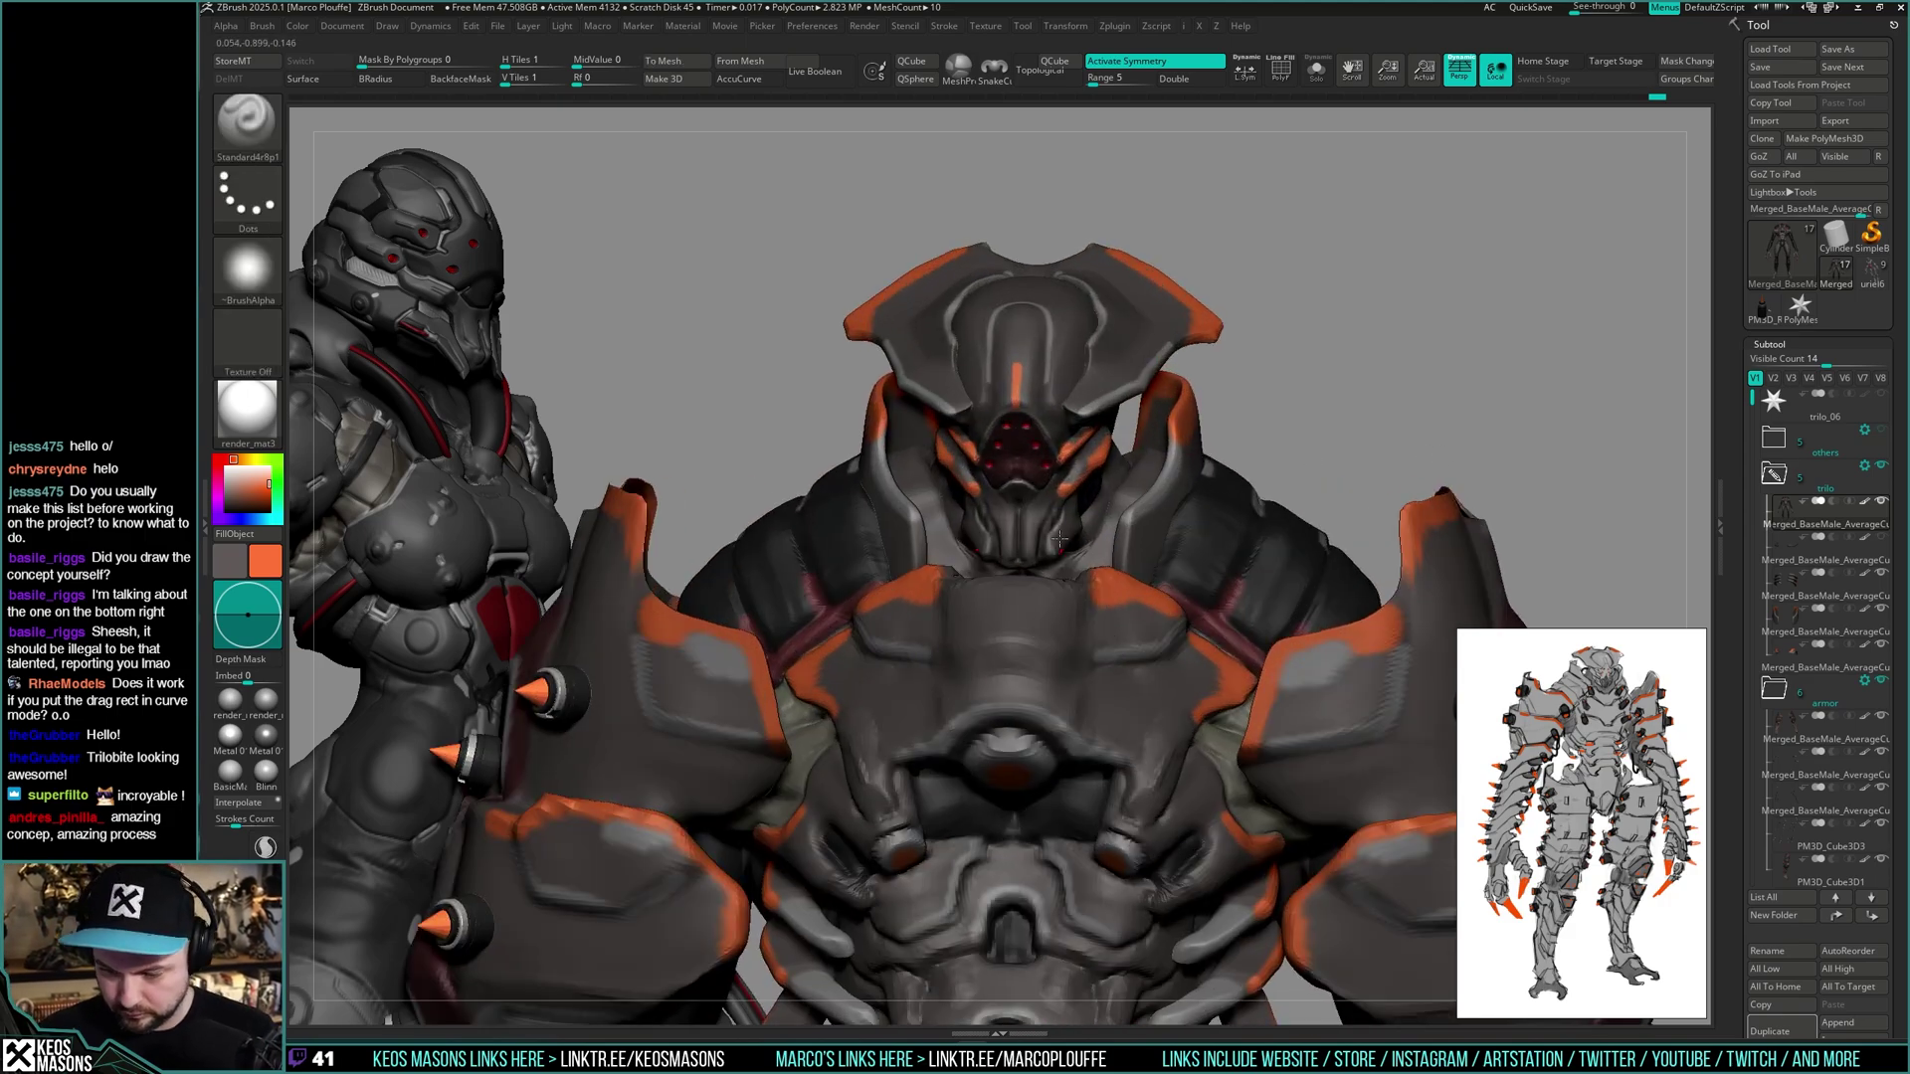
pyautogui.moveTo(1070, 515); pyautogui.dragTo(1096, 540, button='right')
pyautogui.moveTo(1040, 583); pyautogui.dragTo(1066, 543)
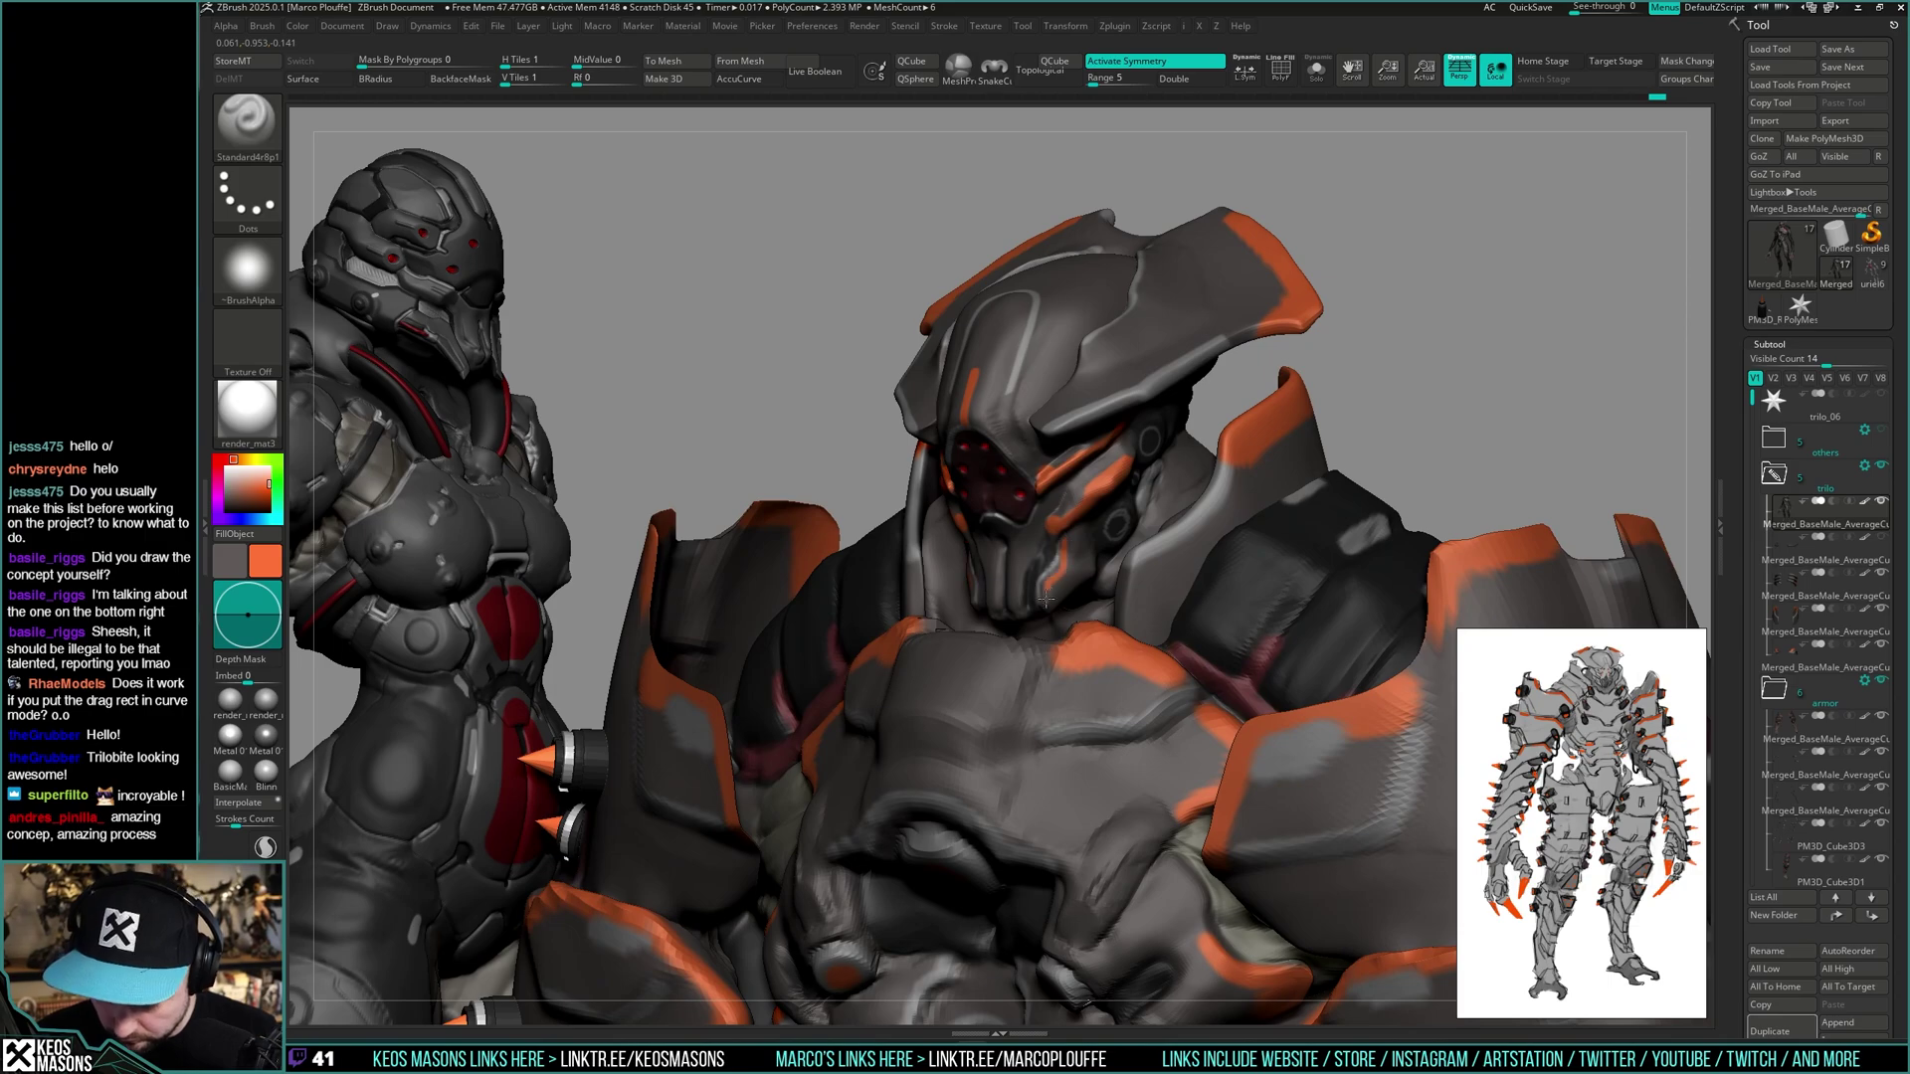
pyautogui.keyDown('shift'); pyautogui.moveTo(1045, 598); pyautogui.dragTo(1438, 439, button='right'); pyautogui.keyUp('shift')
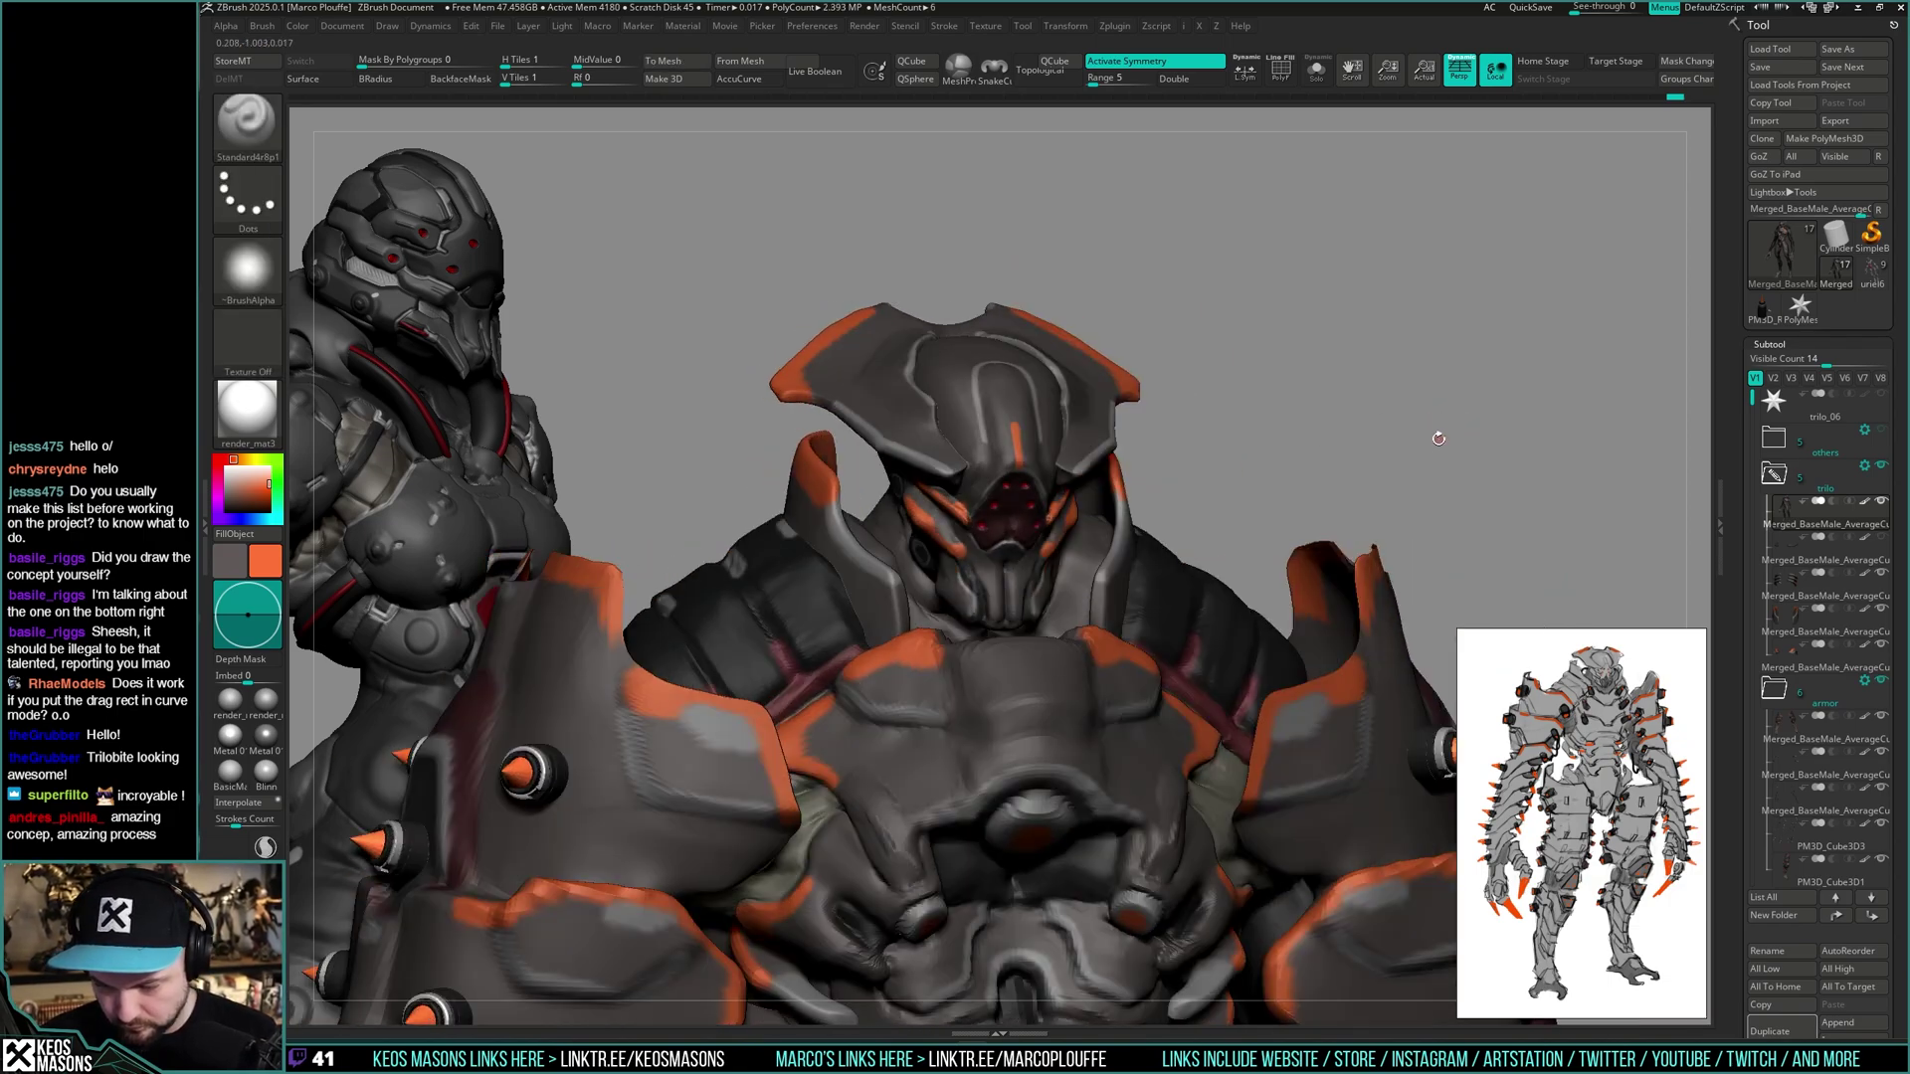
# - Switch to the ClayBuildup brush, build up the muscle forms behind the shoulders on the upper back and smooth them
pyautogui.moveTo(1005, 518)
pyautogui.keyDown('ctrl'); pyautogui.mouseDown(button='right')
pyautogui.moveTo(959, 587)
pyautogui.moveTo(1380, 411)
pyautogui.moveTo(1356, 408)
pyautogui.moveTo(1368, 448)
pyautogui.moveTo(1386, 405)
pyautogui.moveTo(1188, 555)
pyautogui.moveTo(1271, 482)
pyautogui.moveTo(1246, 459)
pyautogui.moveTo(1255, 518)
pyautogui.mouseUp(button='right'); pyautogui.keyUp('ctrl')
pyautogui.moveTo(1735, 461); pyautogui.dragTo(1765, 316)
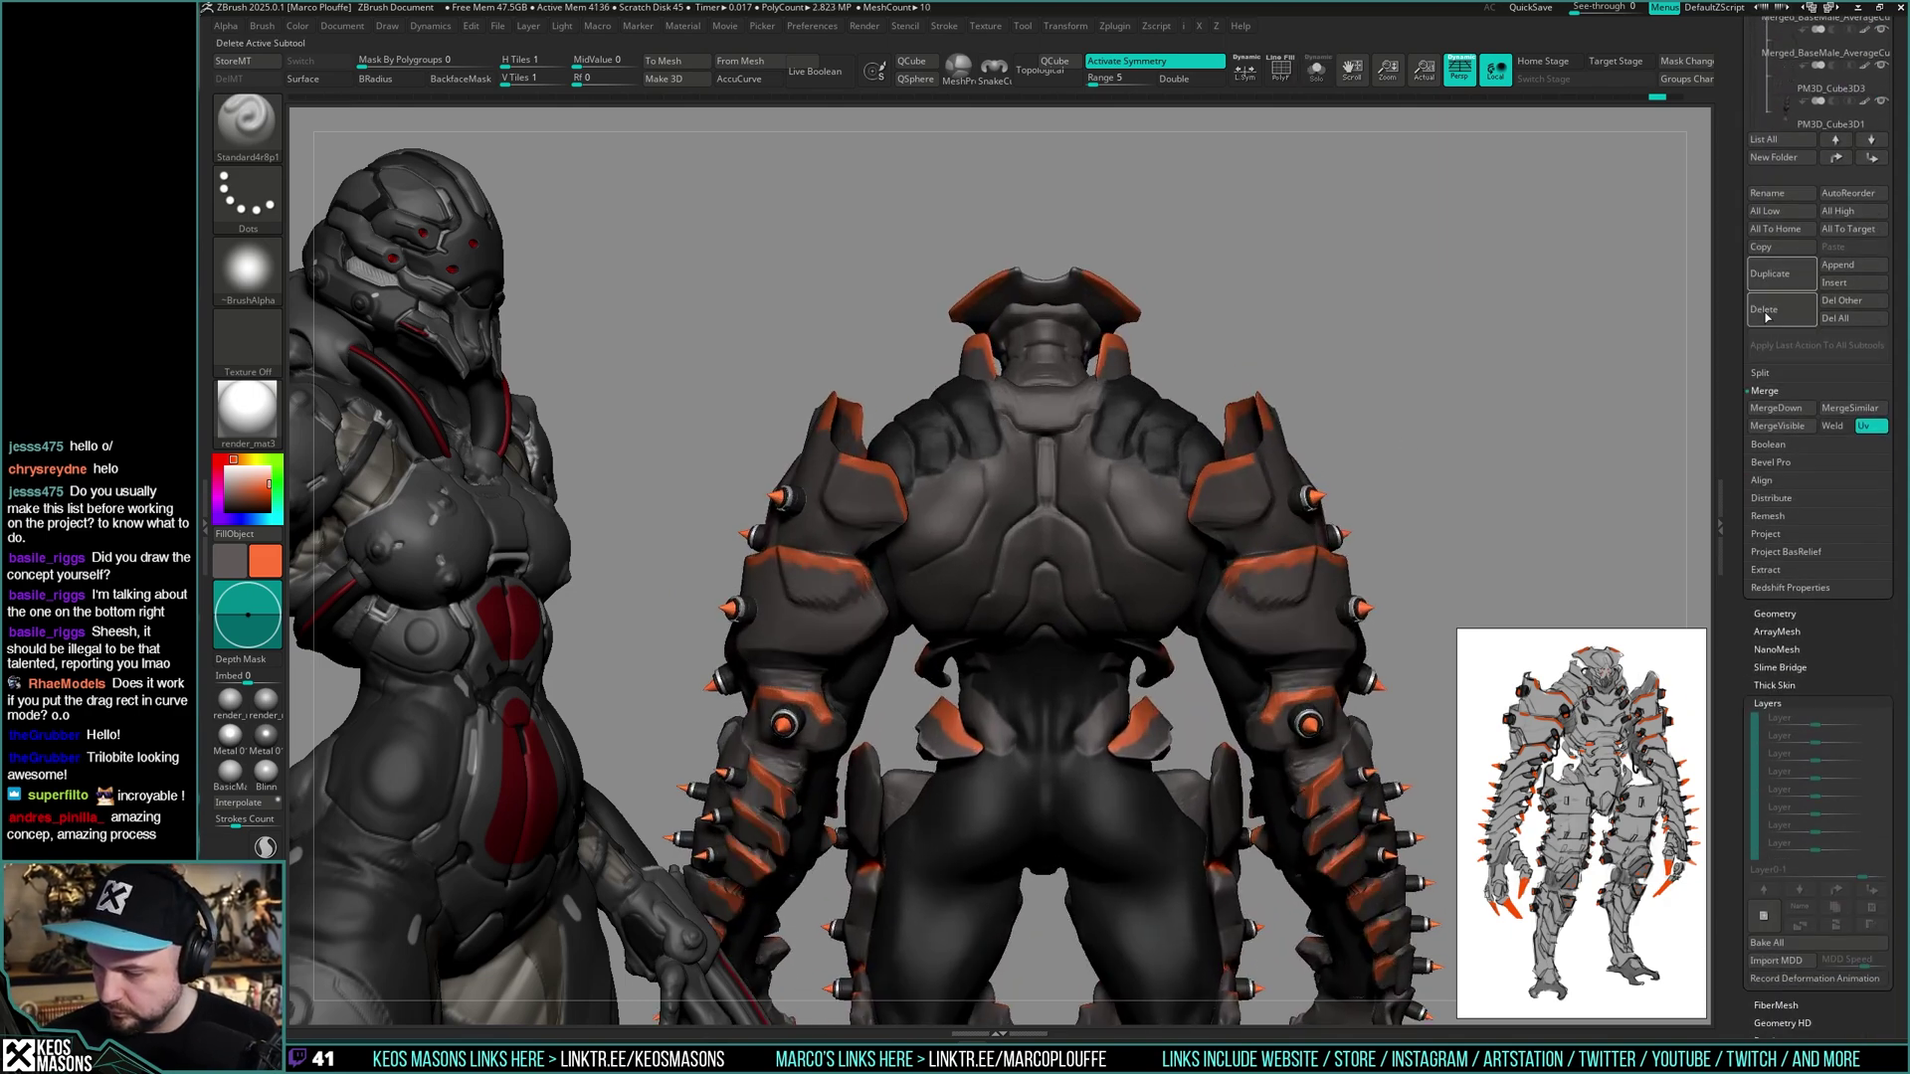
pyautogui.scroll(10, 1766, 316)
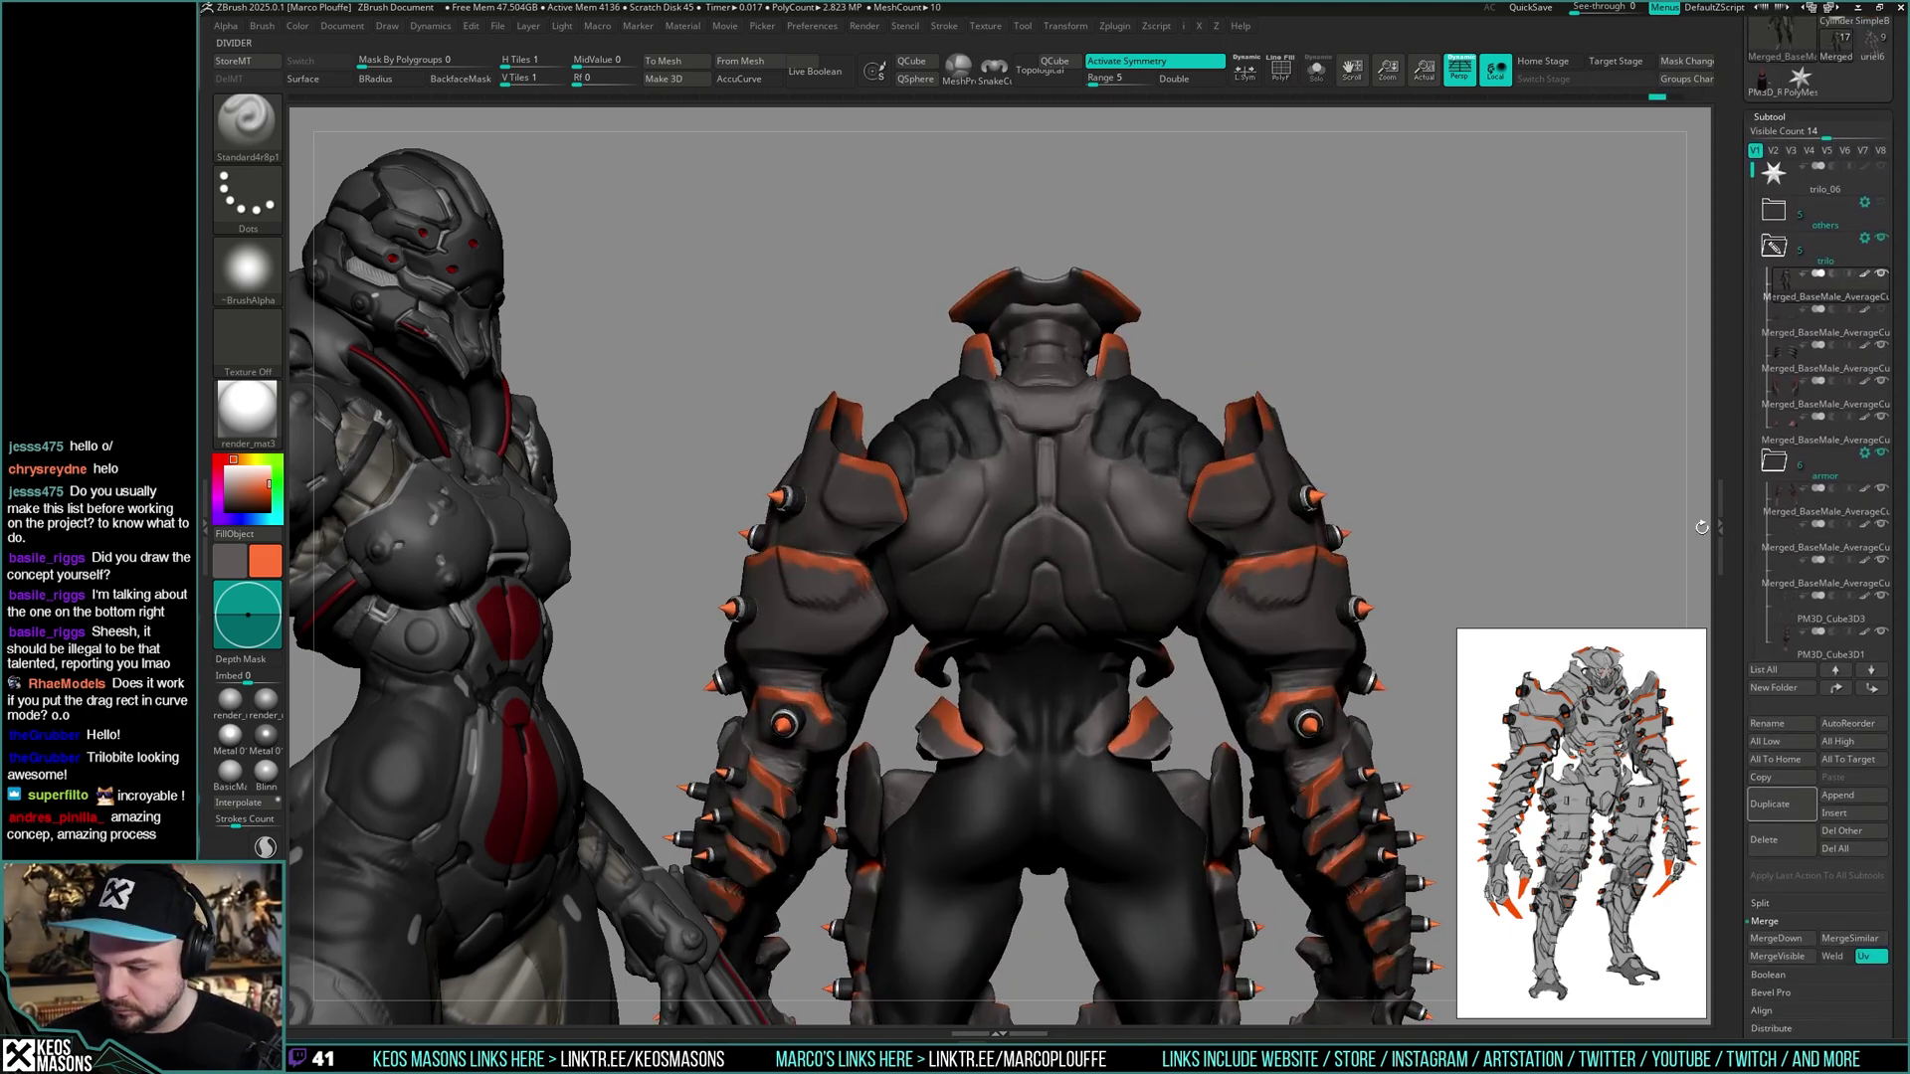
pyautogui.moveTo(1174, 559); pyautogui.dragTo(1044, 544, button='right')
pyautogui.press('space')
pyautogui.hotkey('shift', 'f')
pyautogui.moveTo(1045, 544)
pyautogui.keyDown('alt'); pyautogui.mouseDown(button='right')
pyautogui.moveTo(1059, 656)
pyautogui.moveTo(1112, 512)
pyautogui.moveTo(1112, 536)
pyautogui.moveTo(1089, 533)
pyautogui.moveTo(1154, 499)
pyautogui.moveTo(1154, 557)
pyautogui.moveTo(1243, 597)
pyautogui.mouseUp(button='right'); pyautogui.keyUp('alt')
pyautogui.hotkey('shift', 'f')
pyautogui.press('space')
pyautogui.click(1092, 527)
pyautogui.moveTo(1109, 542)
pyautogui.mouseDown(button='right')
pyautogui.moveTo(1129, 534)
pyautogui.moveTo(1082, 495)
pyautogui.mouseUp(button='right')
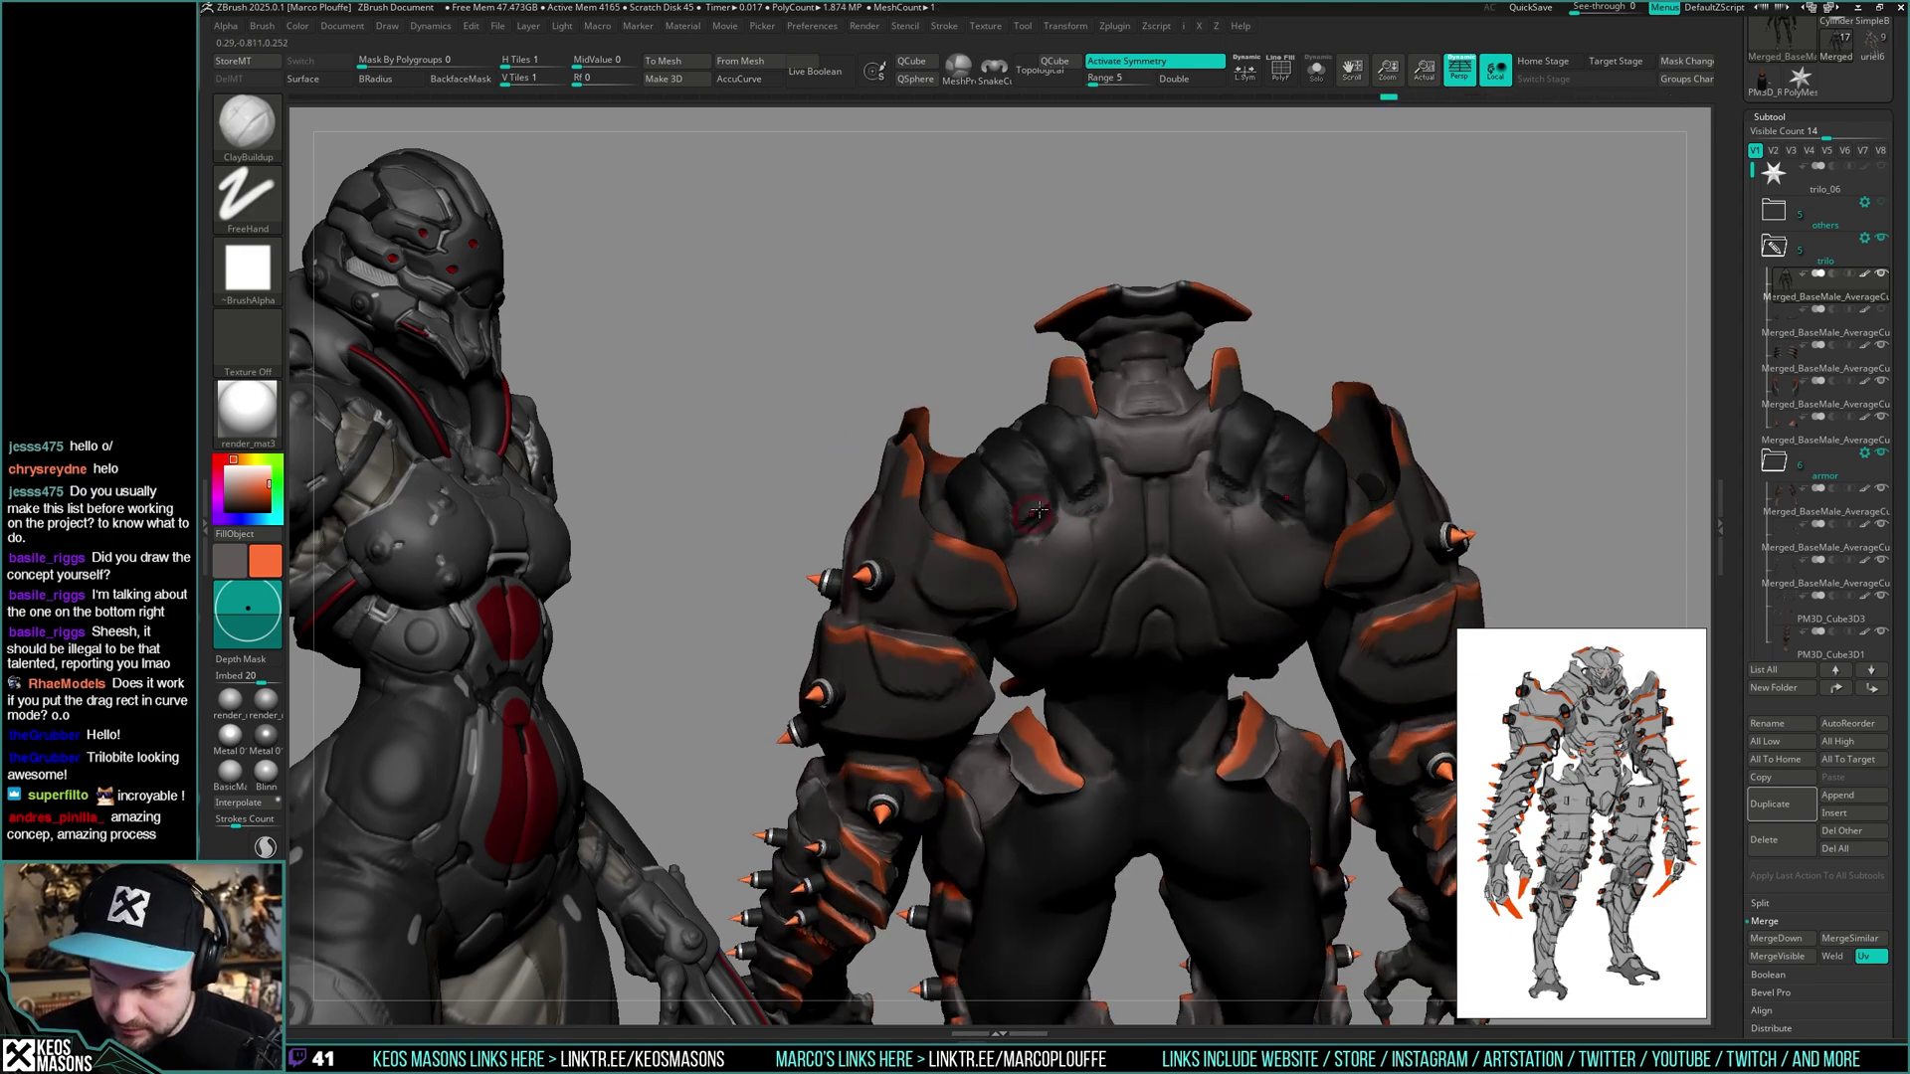
pyautogui.press('shift')
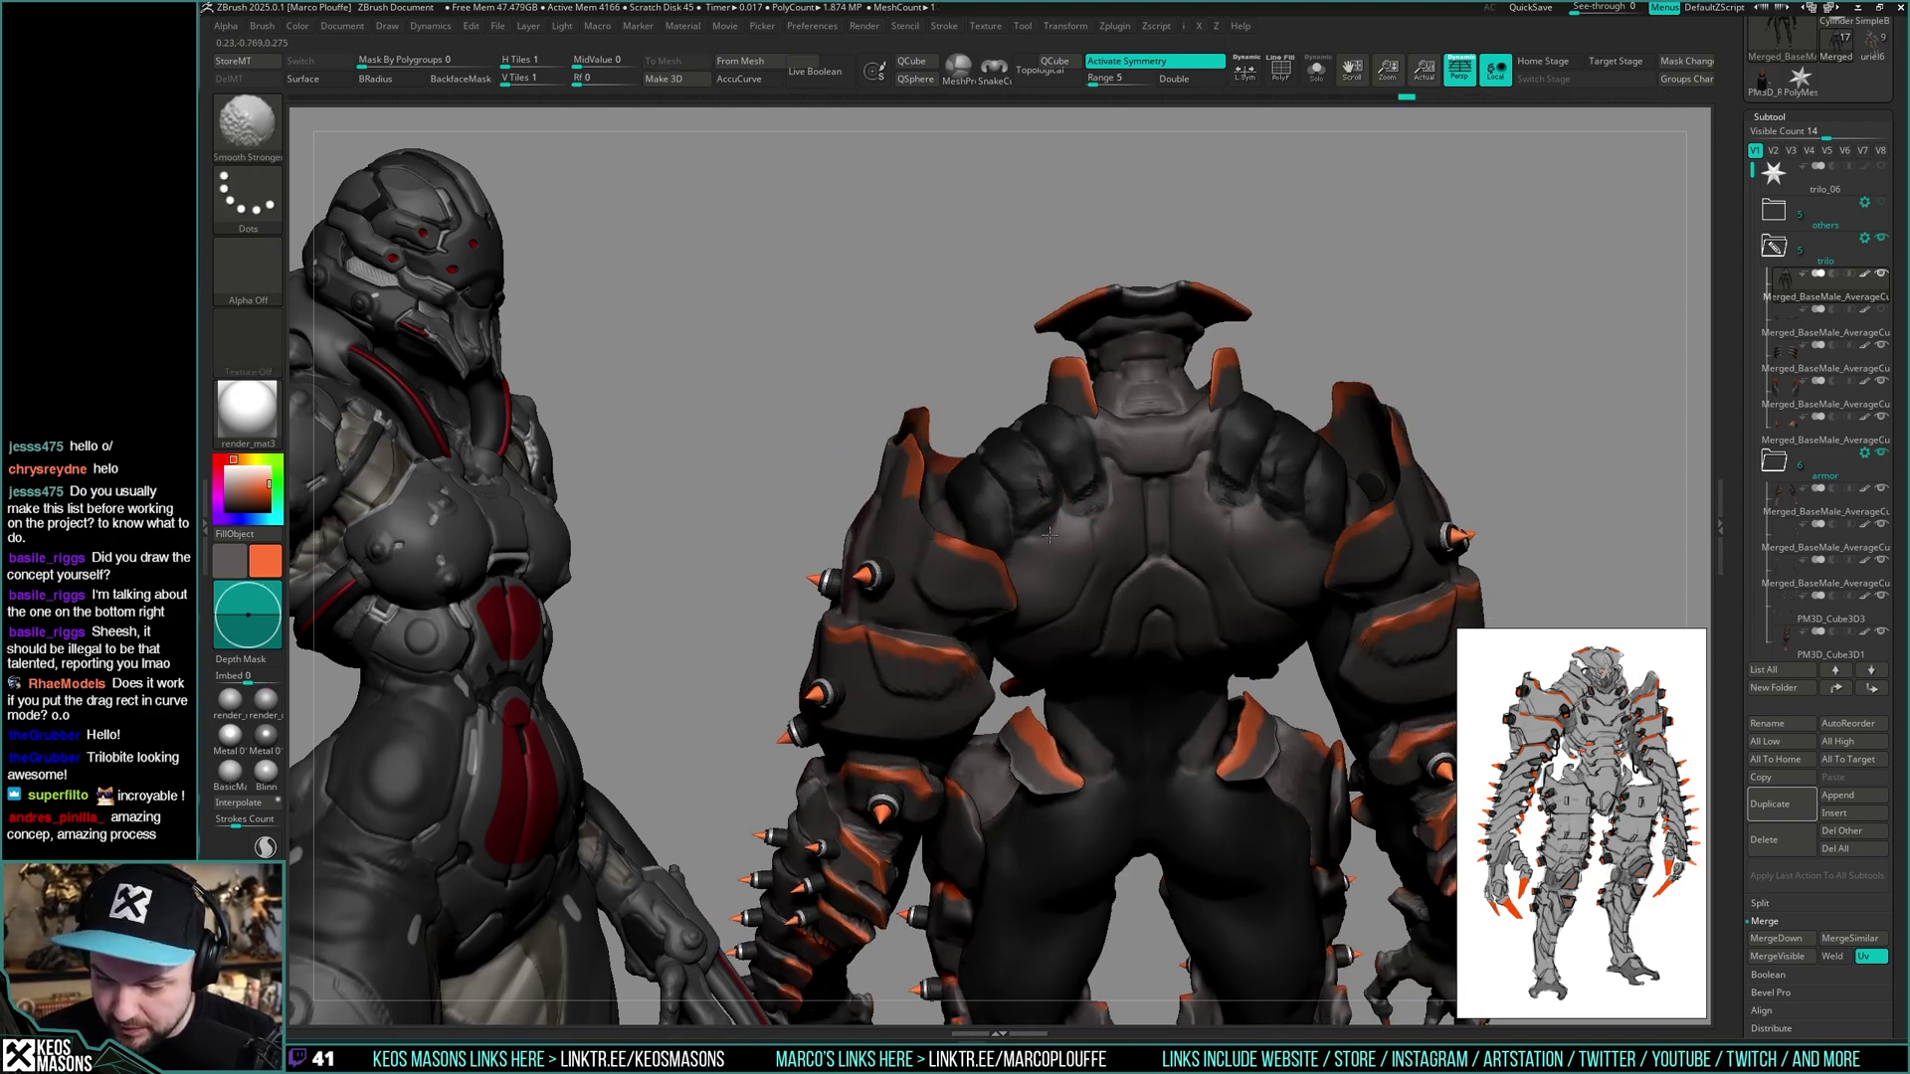
pyautogui.moveTo(1050, 535)
pyautogui.mouseDown(button='right')
pyautogui.moveTo(1040, 490)
pyautogui.moveTo(1094, 471)
pyautogui.moveTo(1137, 519)
pyautogui.moveTo(1123, 505)
pyautogui.mouseUp(button='right')
pyautogui.press('shift')
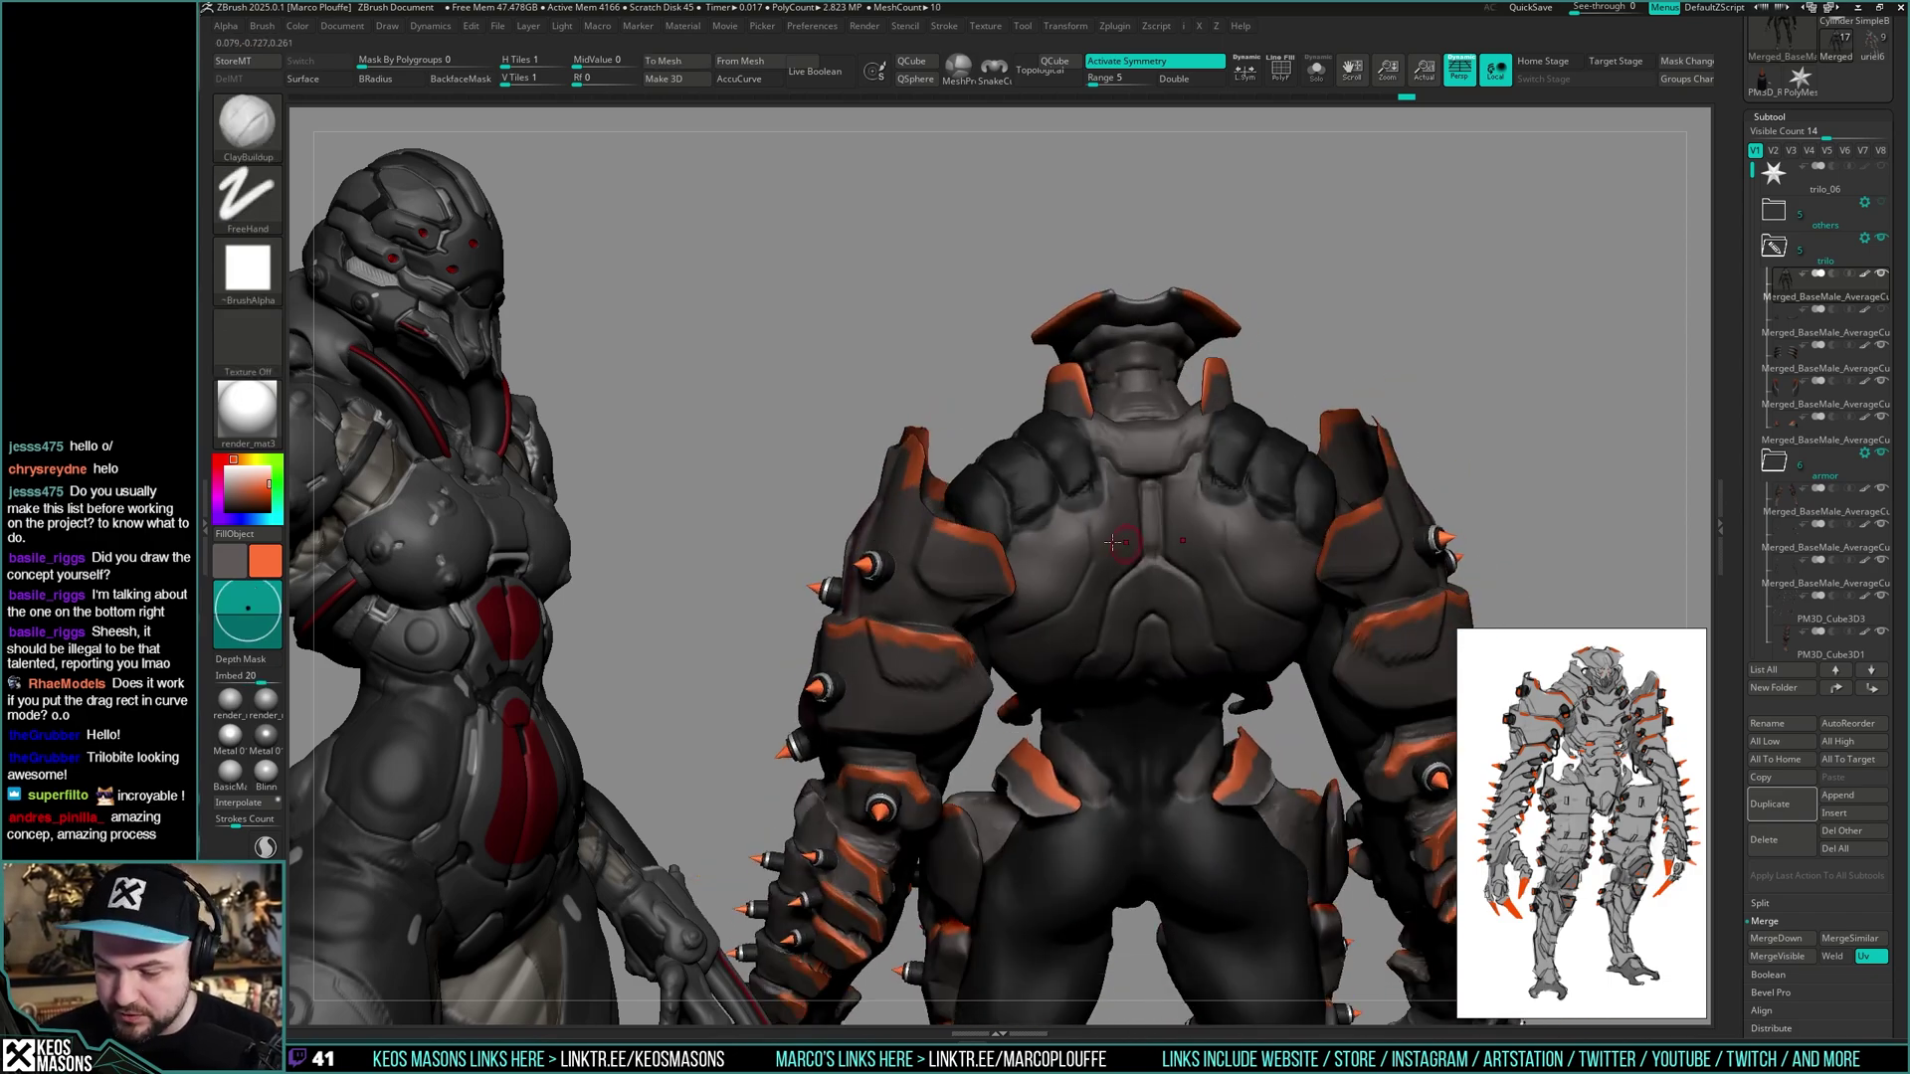
# - Sample the dark grey of the body and polypaint the upper back plates beside the spine with the Standard brush
pyautogui.press('c')
pyautogui.press('space')
pyautogui.click(1106, 529)
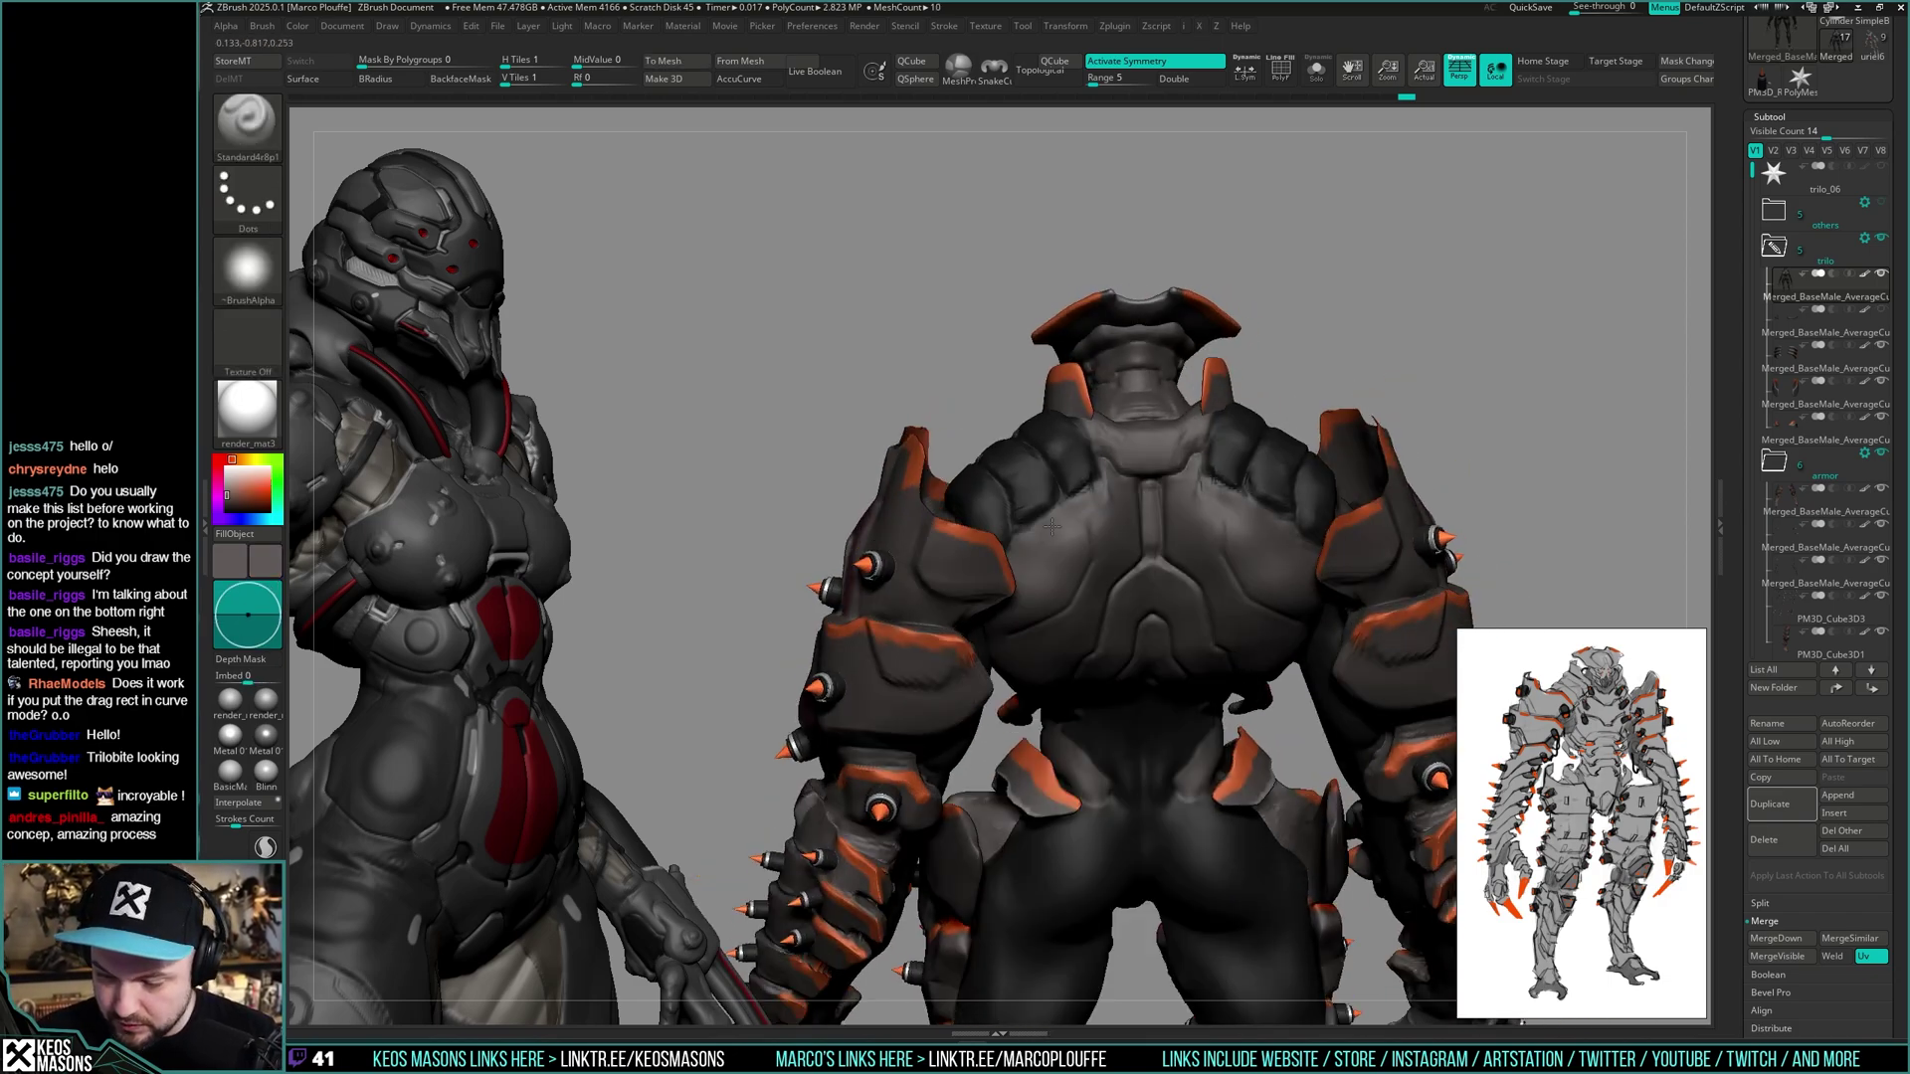
pyautogui.moveTo(1110, 489); pyautogui.dragTo(1069, 572)
# - Isolate the body, polypaint dark red along the seam between the shoulder muscles and upper back plate, and bring the armour back
pyautogui.press('space')
pyautogui.keyDown('shift'); pyautogui.moveTo(1144, 527); pyautogui.dragTo(1258, 471, button='right'); pyautogui.keyUp('shift')
pyautogui.hotkey('shift', 's')
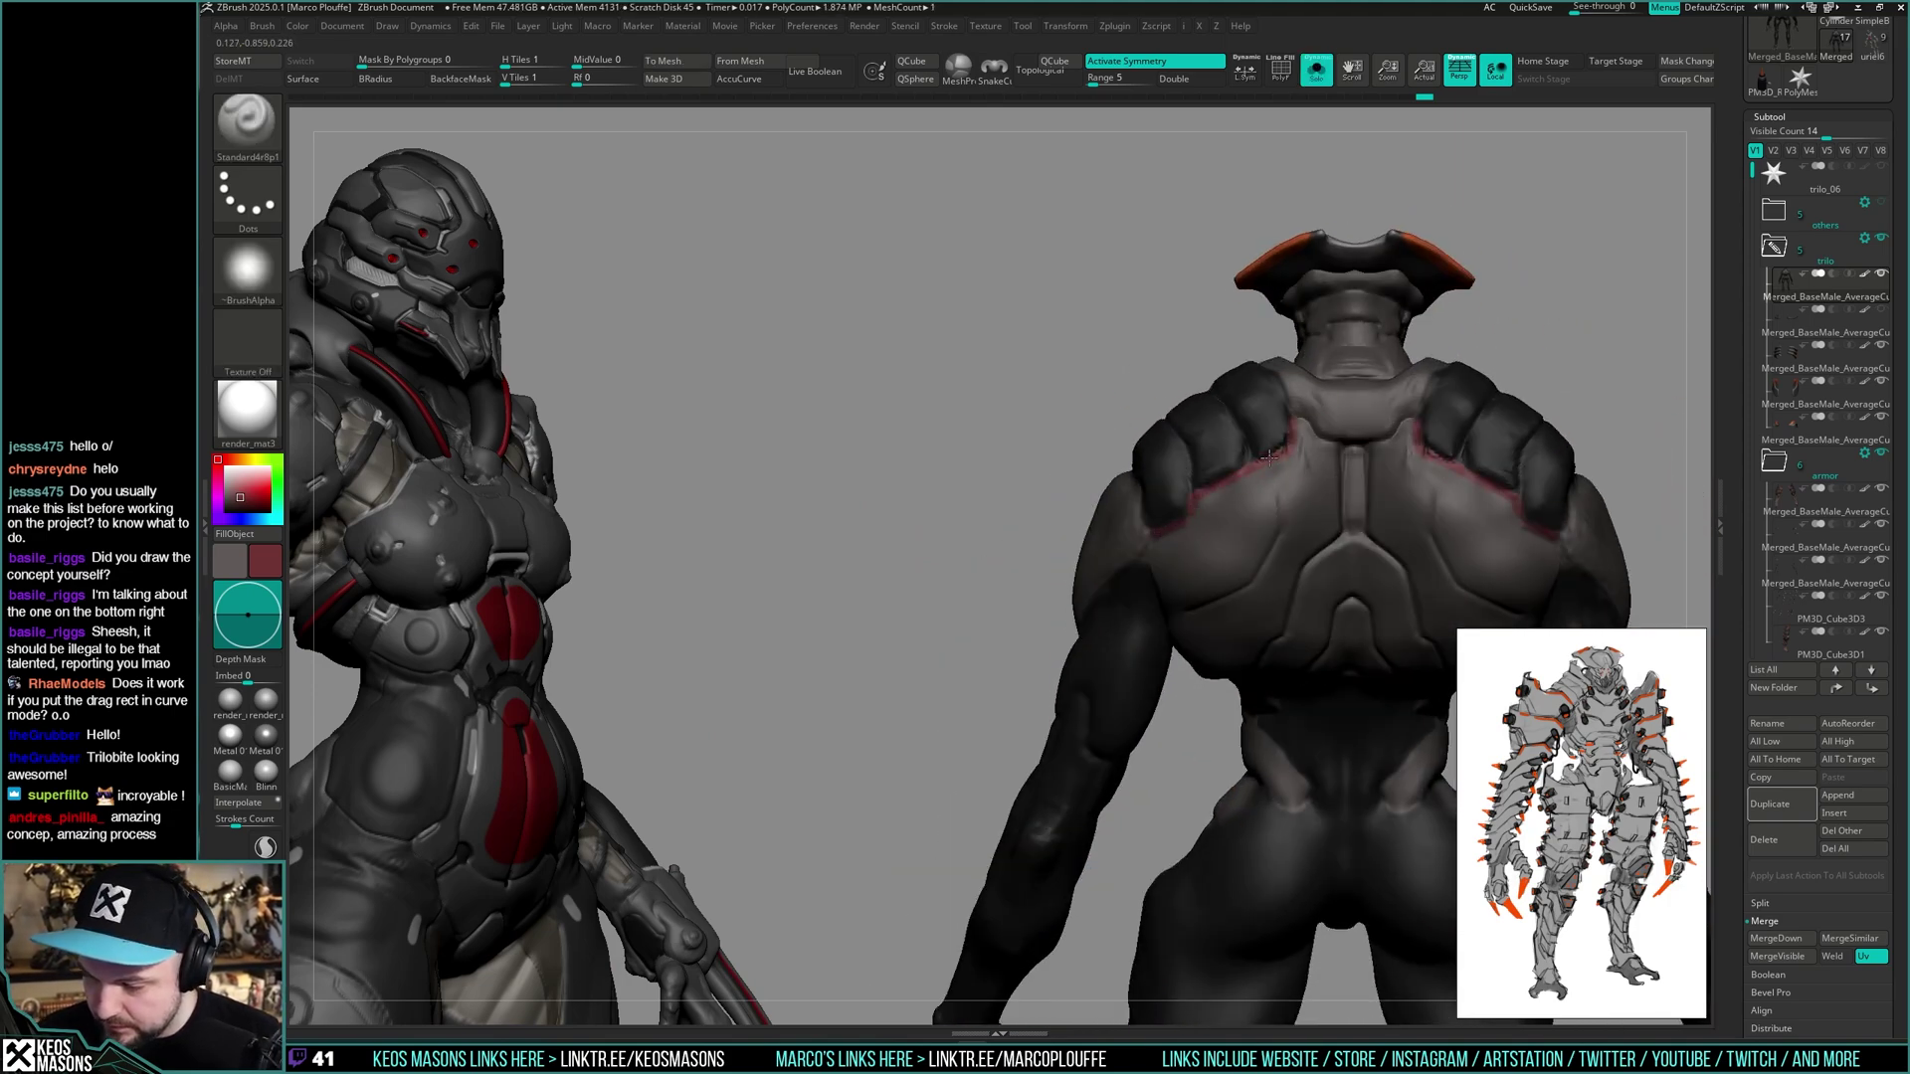
pyautogui.moveTo(1190, 511); pyautogui.dragTo(1263, 495, button='right')
pyautogui.hotkey('shift', 's')
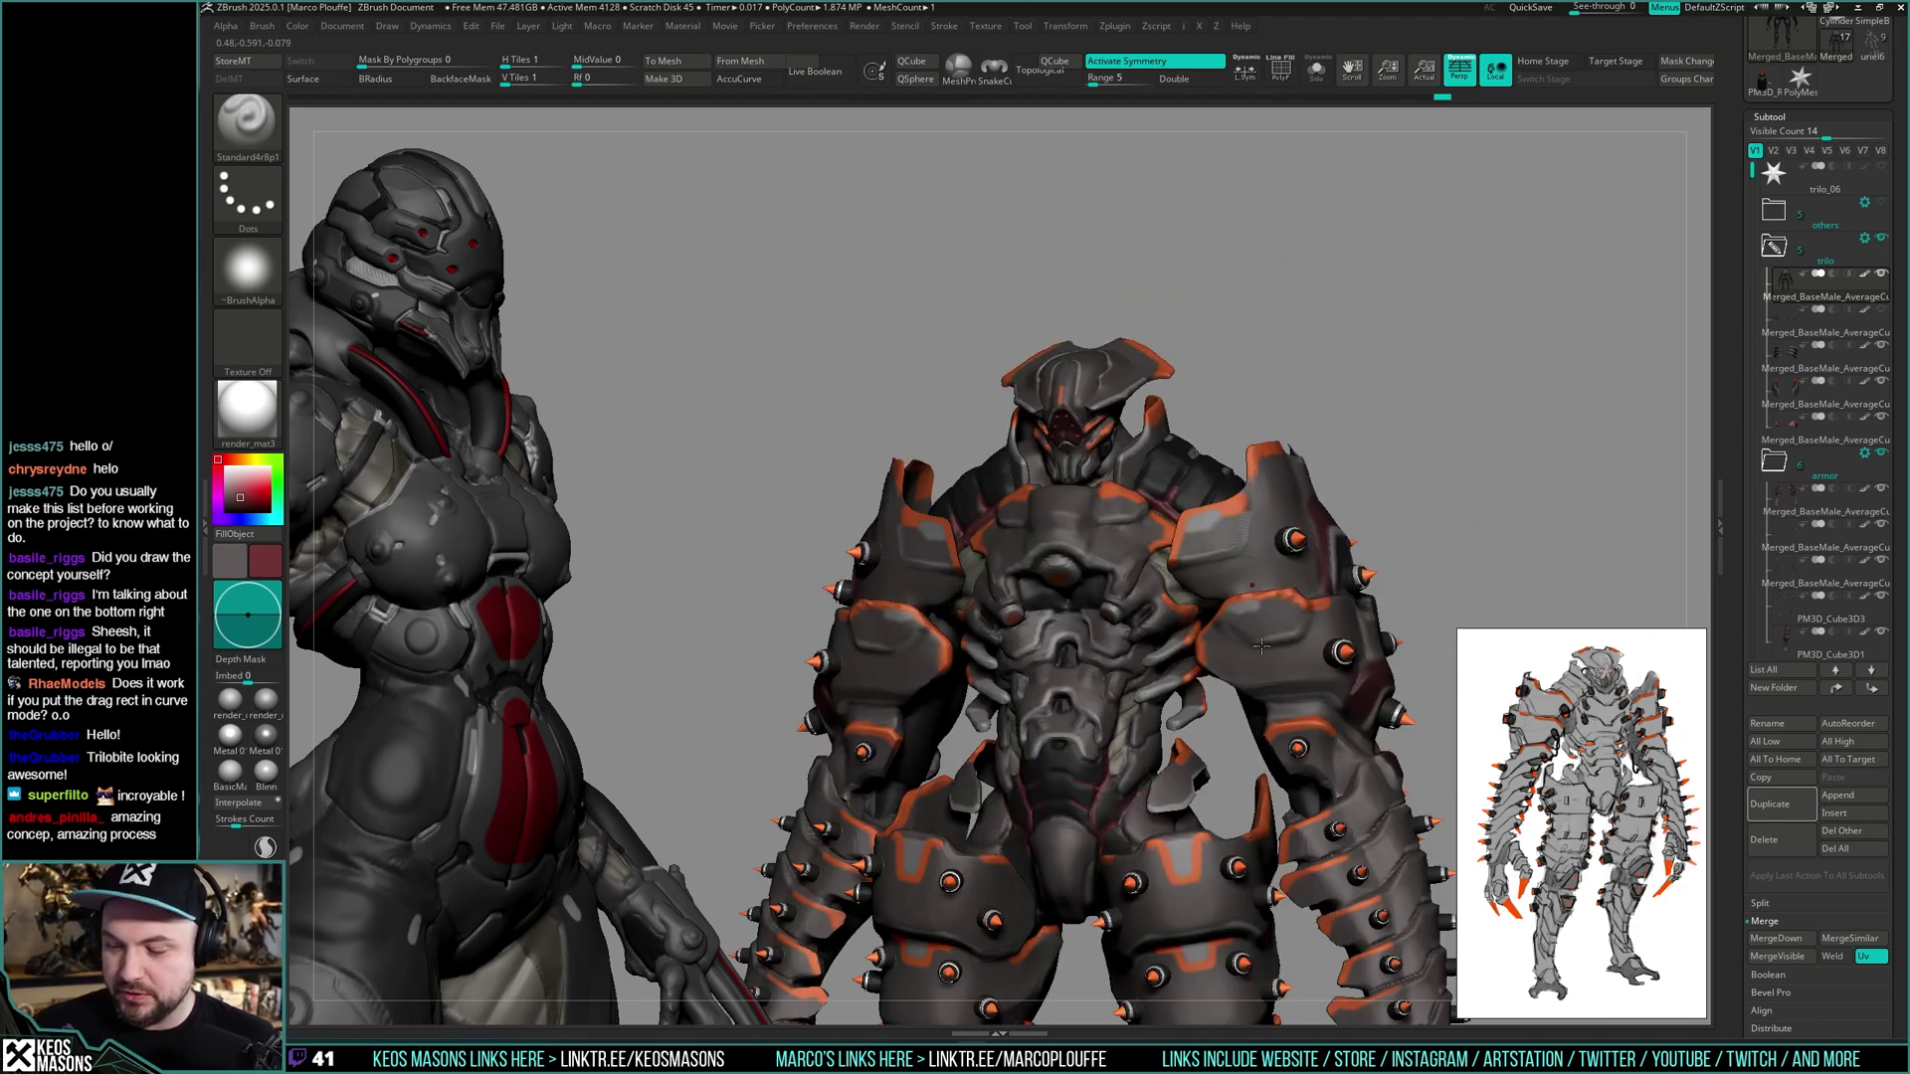
pyautogui.moveTo(1420, 431); pyautogui.dragTo(1417, 579, button='right')
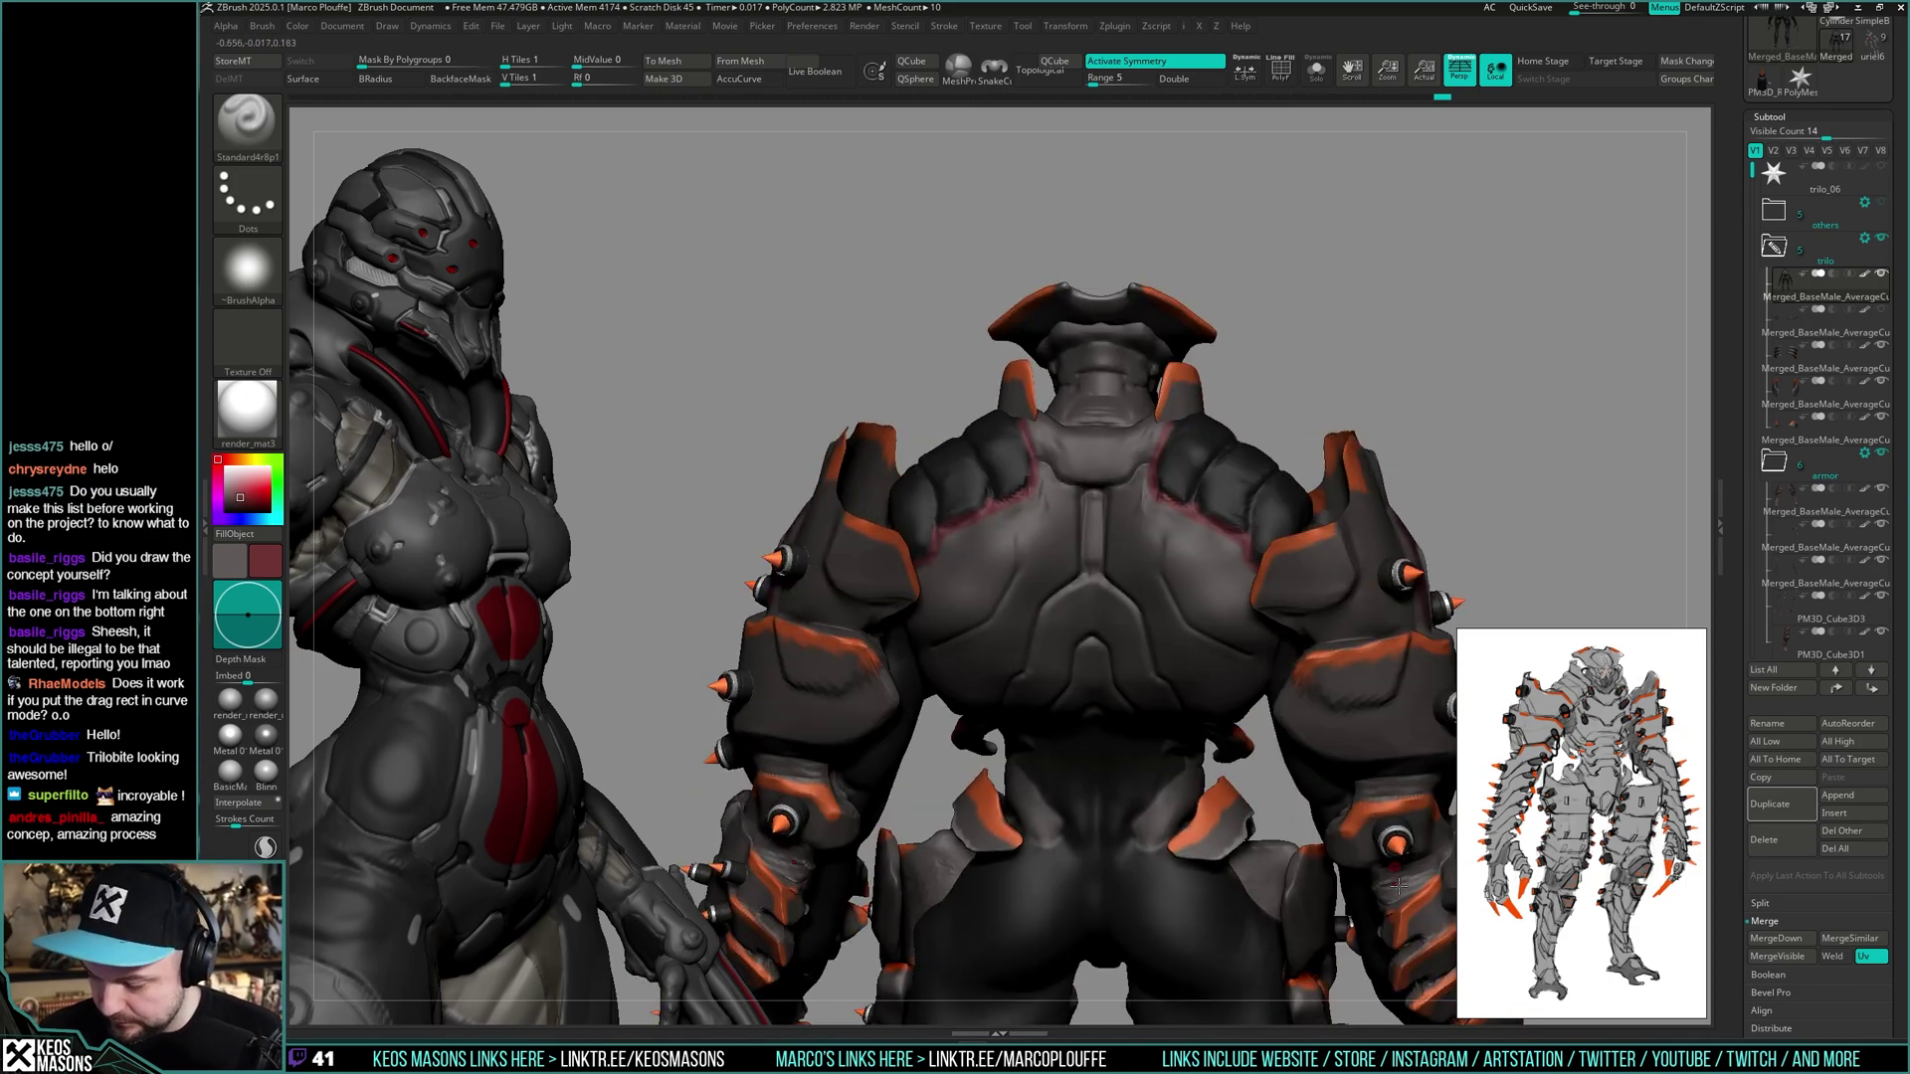
# - Polypaint light grey highlights on the vertical spine ridge and the edges of the collar plate at the neck base
pyautogui.moveTo(1281, 816); pyautogui.dragTo(1111, 818, button='right')
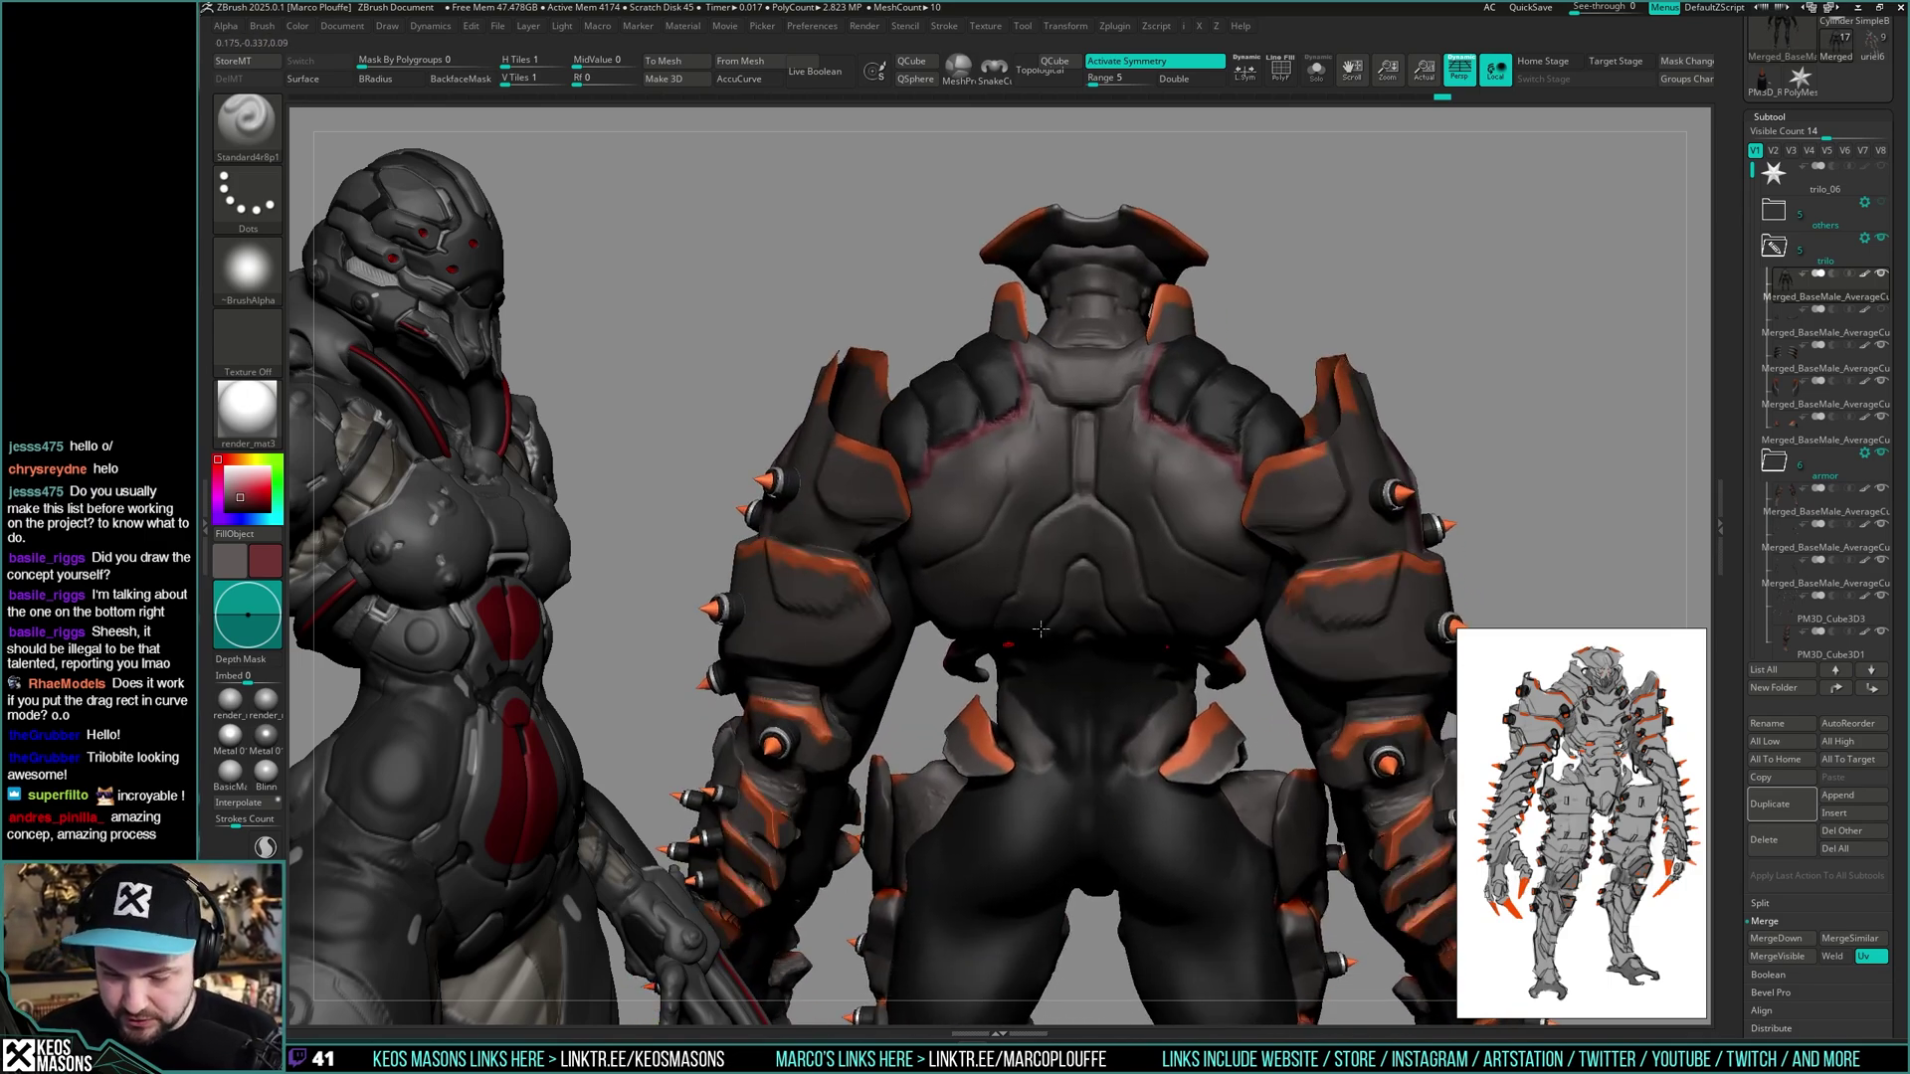
pyautogui.moveTo(1039, 629); pyautogui.dragTo(1171, 634, button='right')
pyautogui.moveTo(1141, 426); pyautogui.dragTo(1017, 458, button='right')
pyautogui.moveTo(872, 422); pyautogui.dragTo(1195, 466, button='right')
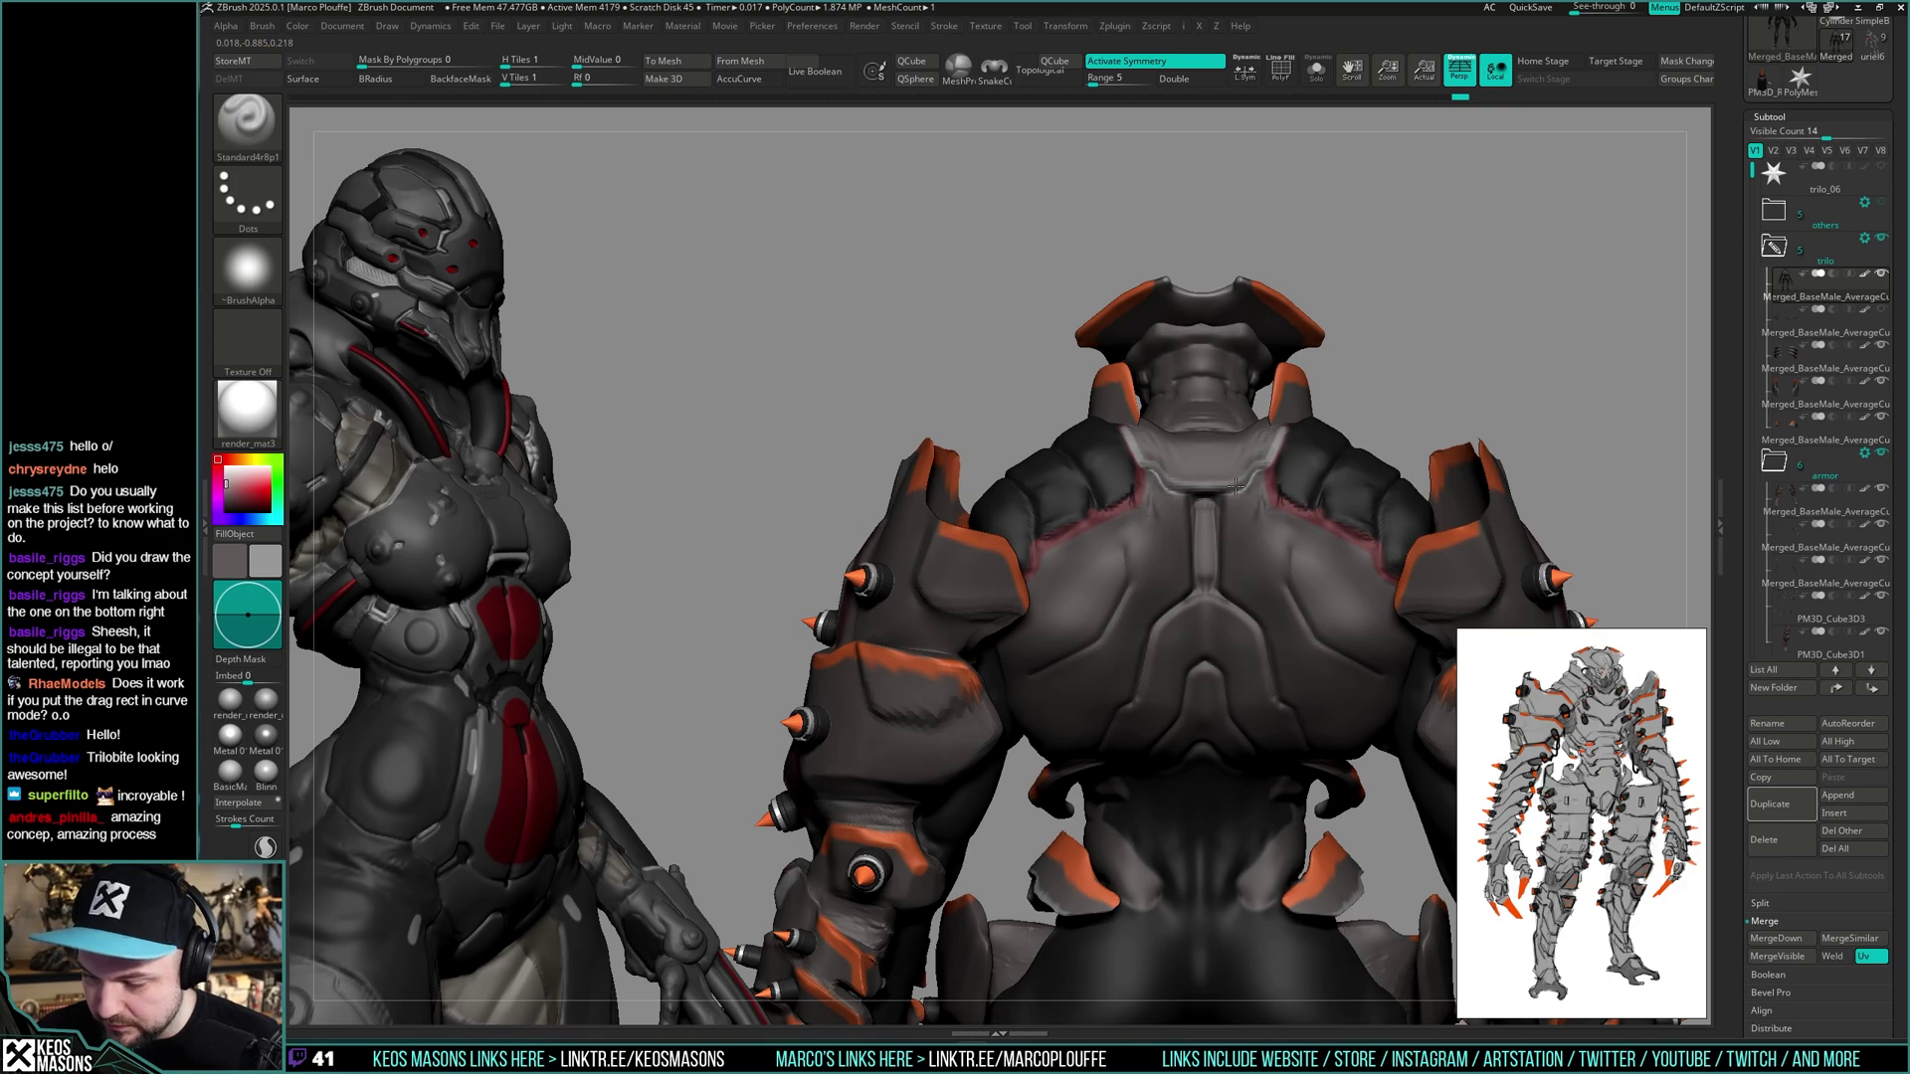
pyautogui.moveTo(1242, 486); pyautogui.dragTo(1154, 497, button='right')
pyautogui.keyDown('ctrl'); pyautogui.moveTo(1153, 498); pyautogui.dragTo(1114, 537, button='right'); pyautogui.keyUp('ctrl')
pyautogui.keyDown('ctrl'); pyautogui.moveTo(1115, 537); pyautogui.dragTo(1144, 637, button='right'); pyautogui.keyUp('ctrl')
pyautogui.rightClick(1144, 658)
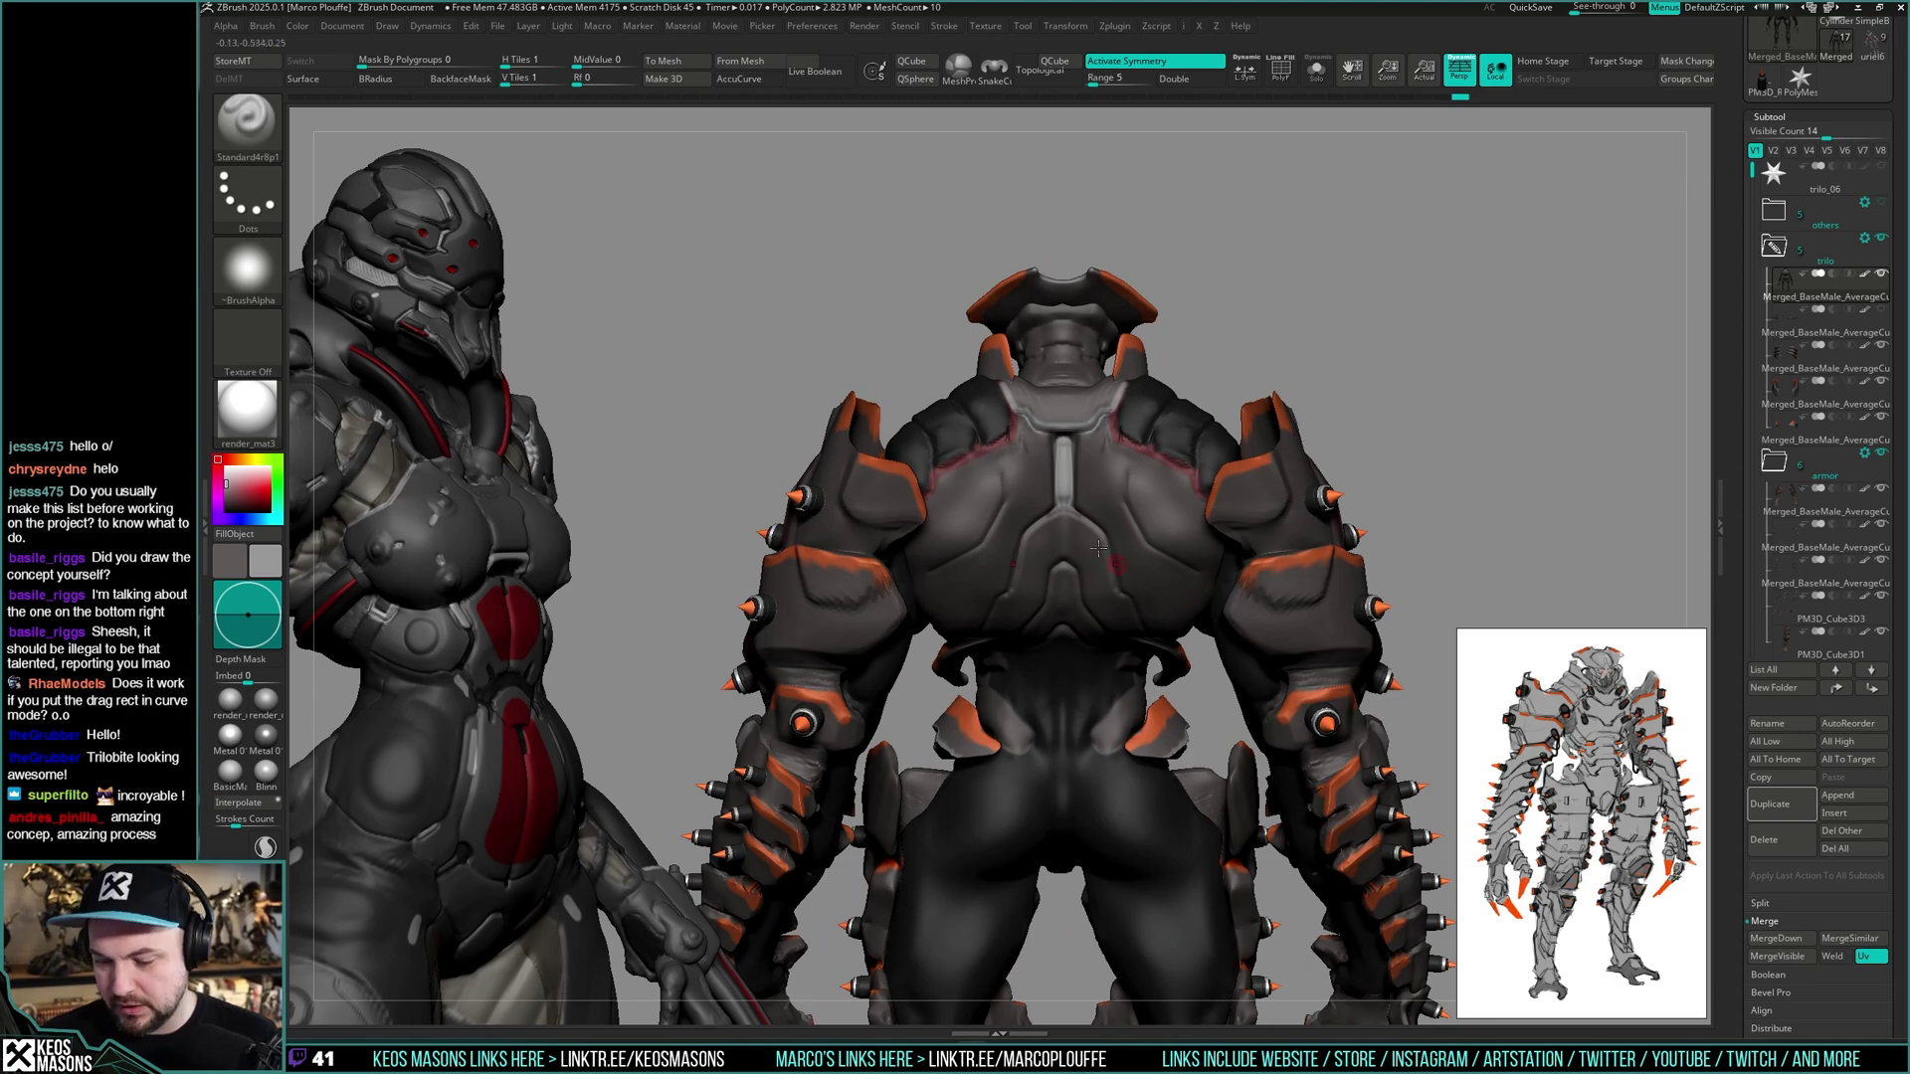
# - Build up the back plates on both sides of the spine with the ClayBuildup brush and smooth the surface
pyautogui.press('space')
pyautogui.click(1146, 565)
pyautogui.rightClick(1120, 534)
pyautogui.moveTo(1120, 533)
pyautogui.mouseDown(button='right')
pyautogui.moveTo(1118, 576)
pyautogui.moveTo(1106, 537)
pyautogui.moveTo(1124, 550)
pyautogui.moveTo(1173, 494)
pyautogui.mouseUp(button='right')
pyautogui.press('shift')
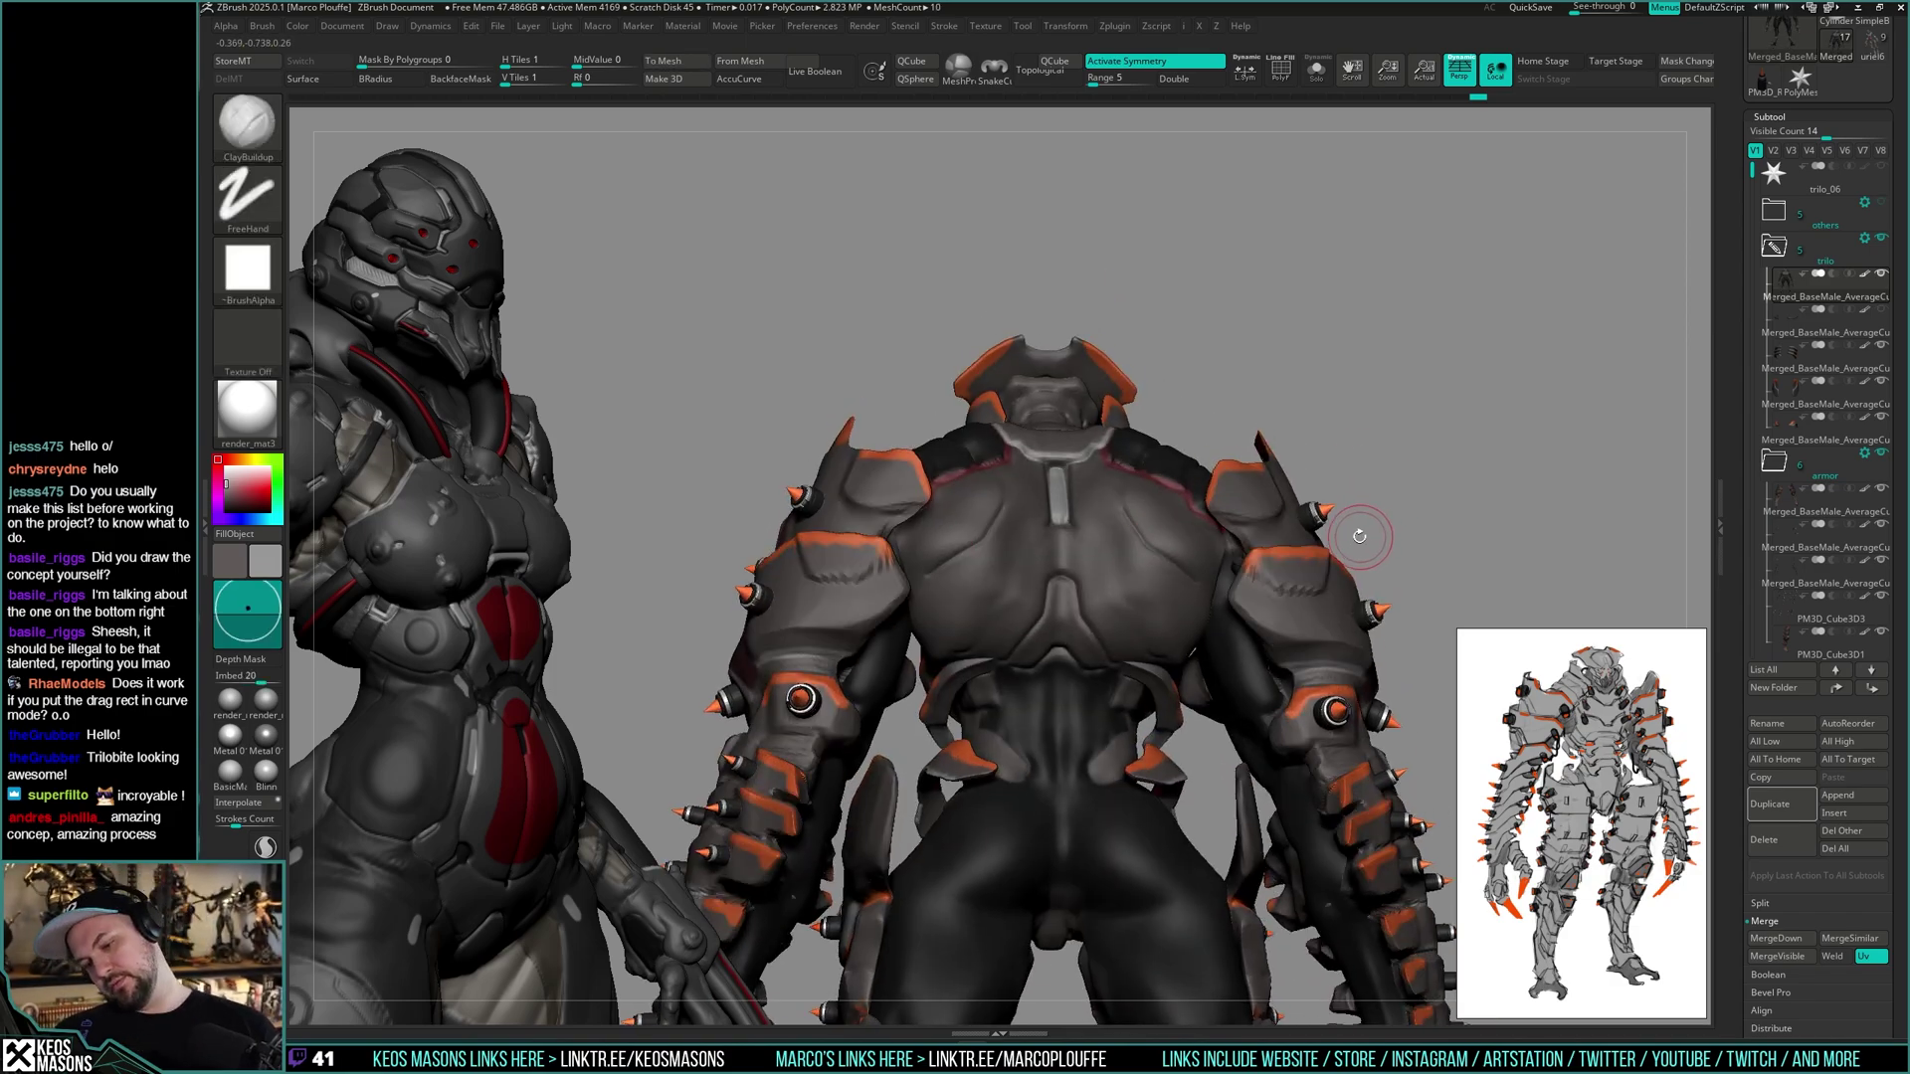
pyautogui.keyDown('shift'); pyautogui.moveTo(1359, 537); pyautogui.dragTo(1364, 520, button='right'); pyautogui.keyUp('shift')
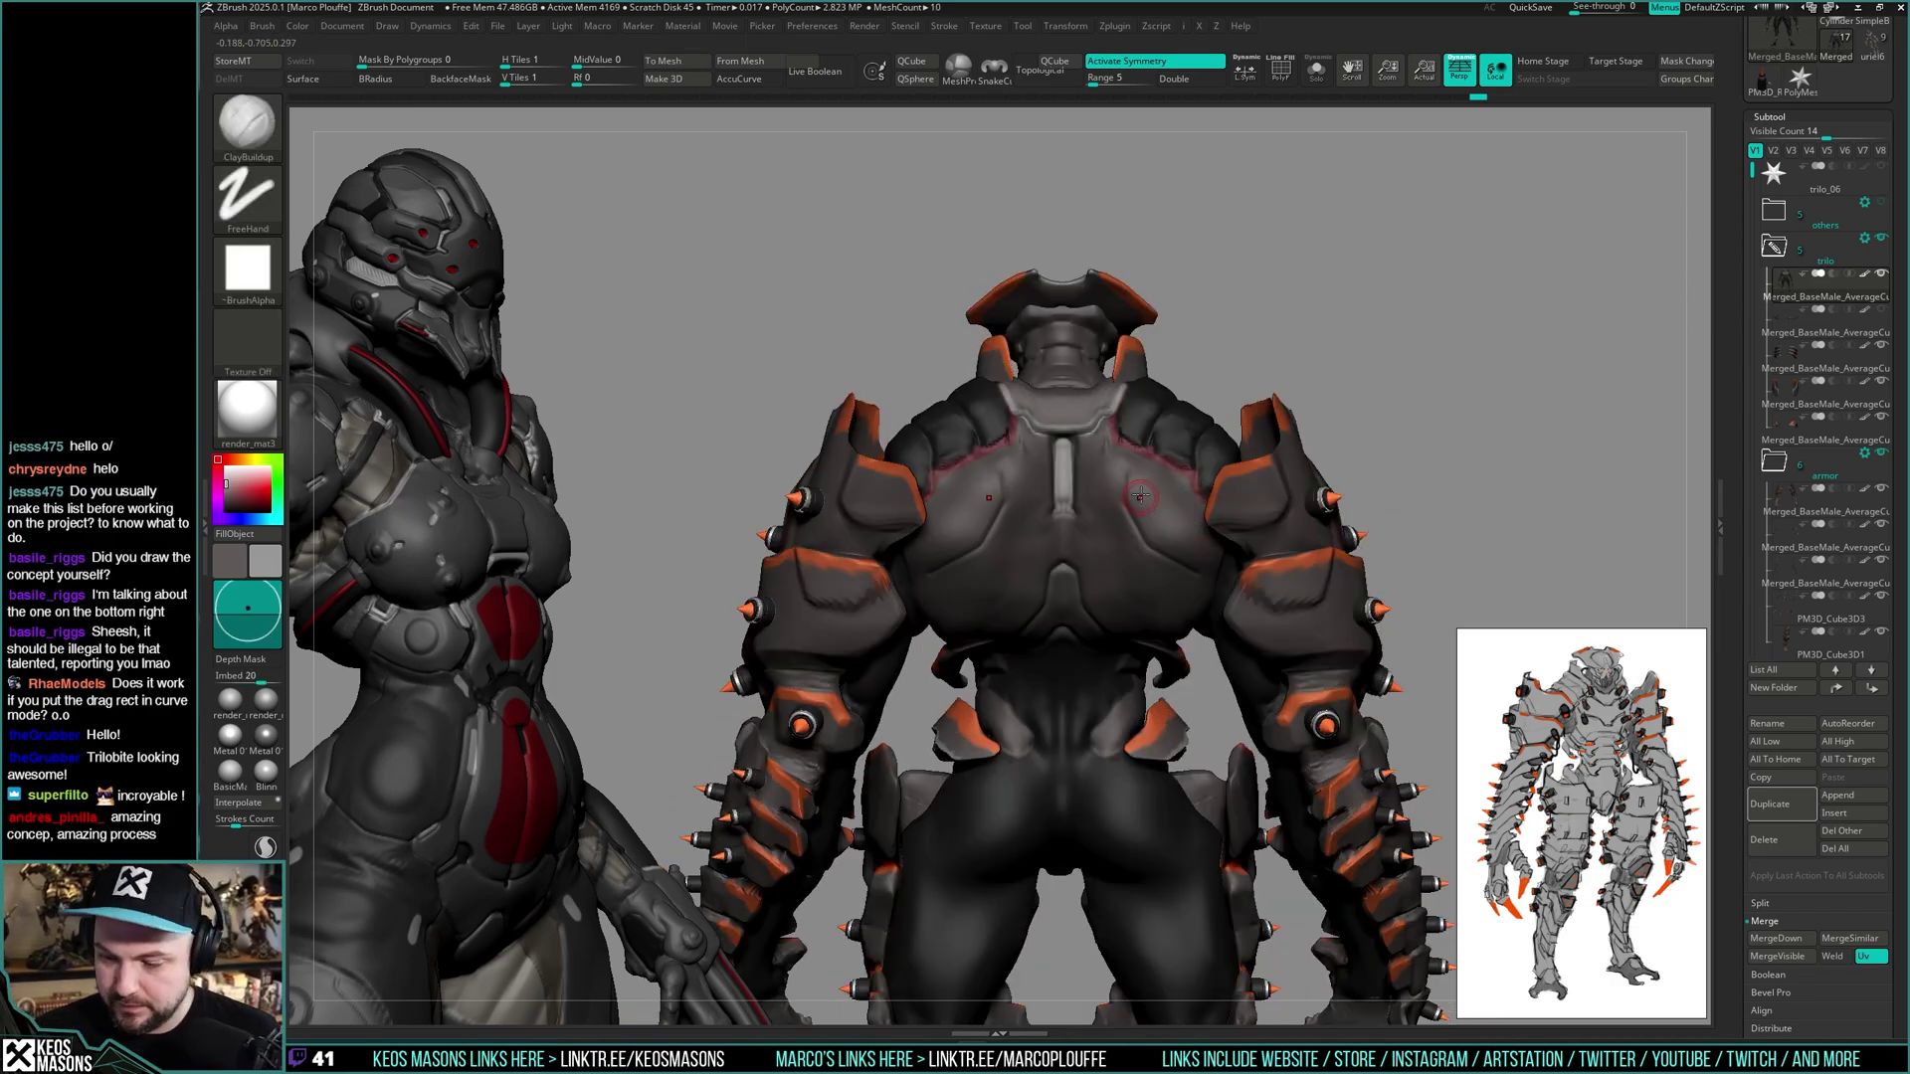
pyautogui.moveTo(1140, 495)
pyautogui.mouseDown(button='right')
pyautogui.moveTo(1168, 510)
pyautogui.moveTo(1108, 528)
pyautogui.mouseUp(button='right')
pyautogui.press('space')
pyautogui.click(1181, 538)
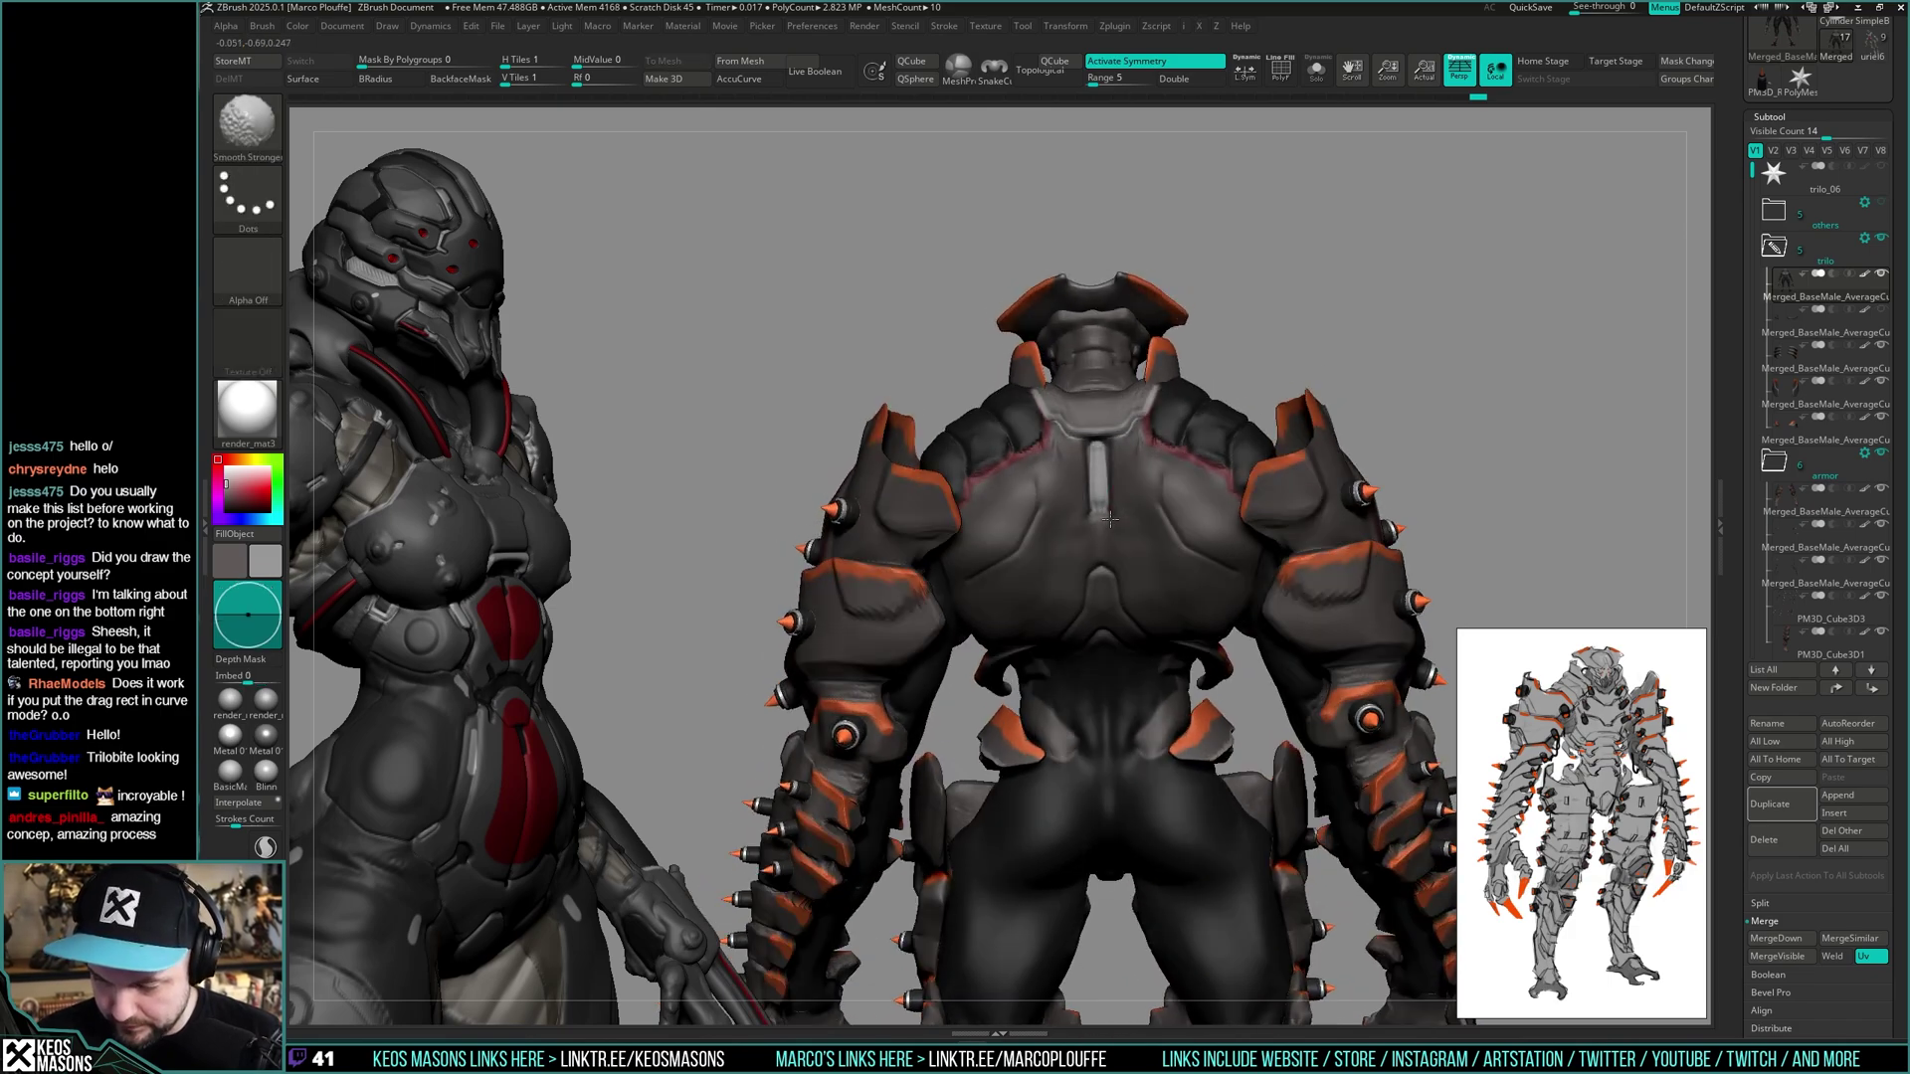
# - Smooth out the old arch-shaped creases and carve new stepped plate seams across the middle back with DamStandard
pyautogui.press('space')
pyautogui.moveTo(1157, 447)
pyautogui.mouseDown(button='right')
pyautogui.moveTo(1180, 525)
pyautogui.moveTo(1147, 548)
pyautogui.moveTo(1110, 520)
pyautogui.mouseUp(button='right')
pyautogui.press('shift')
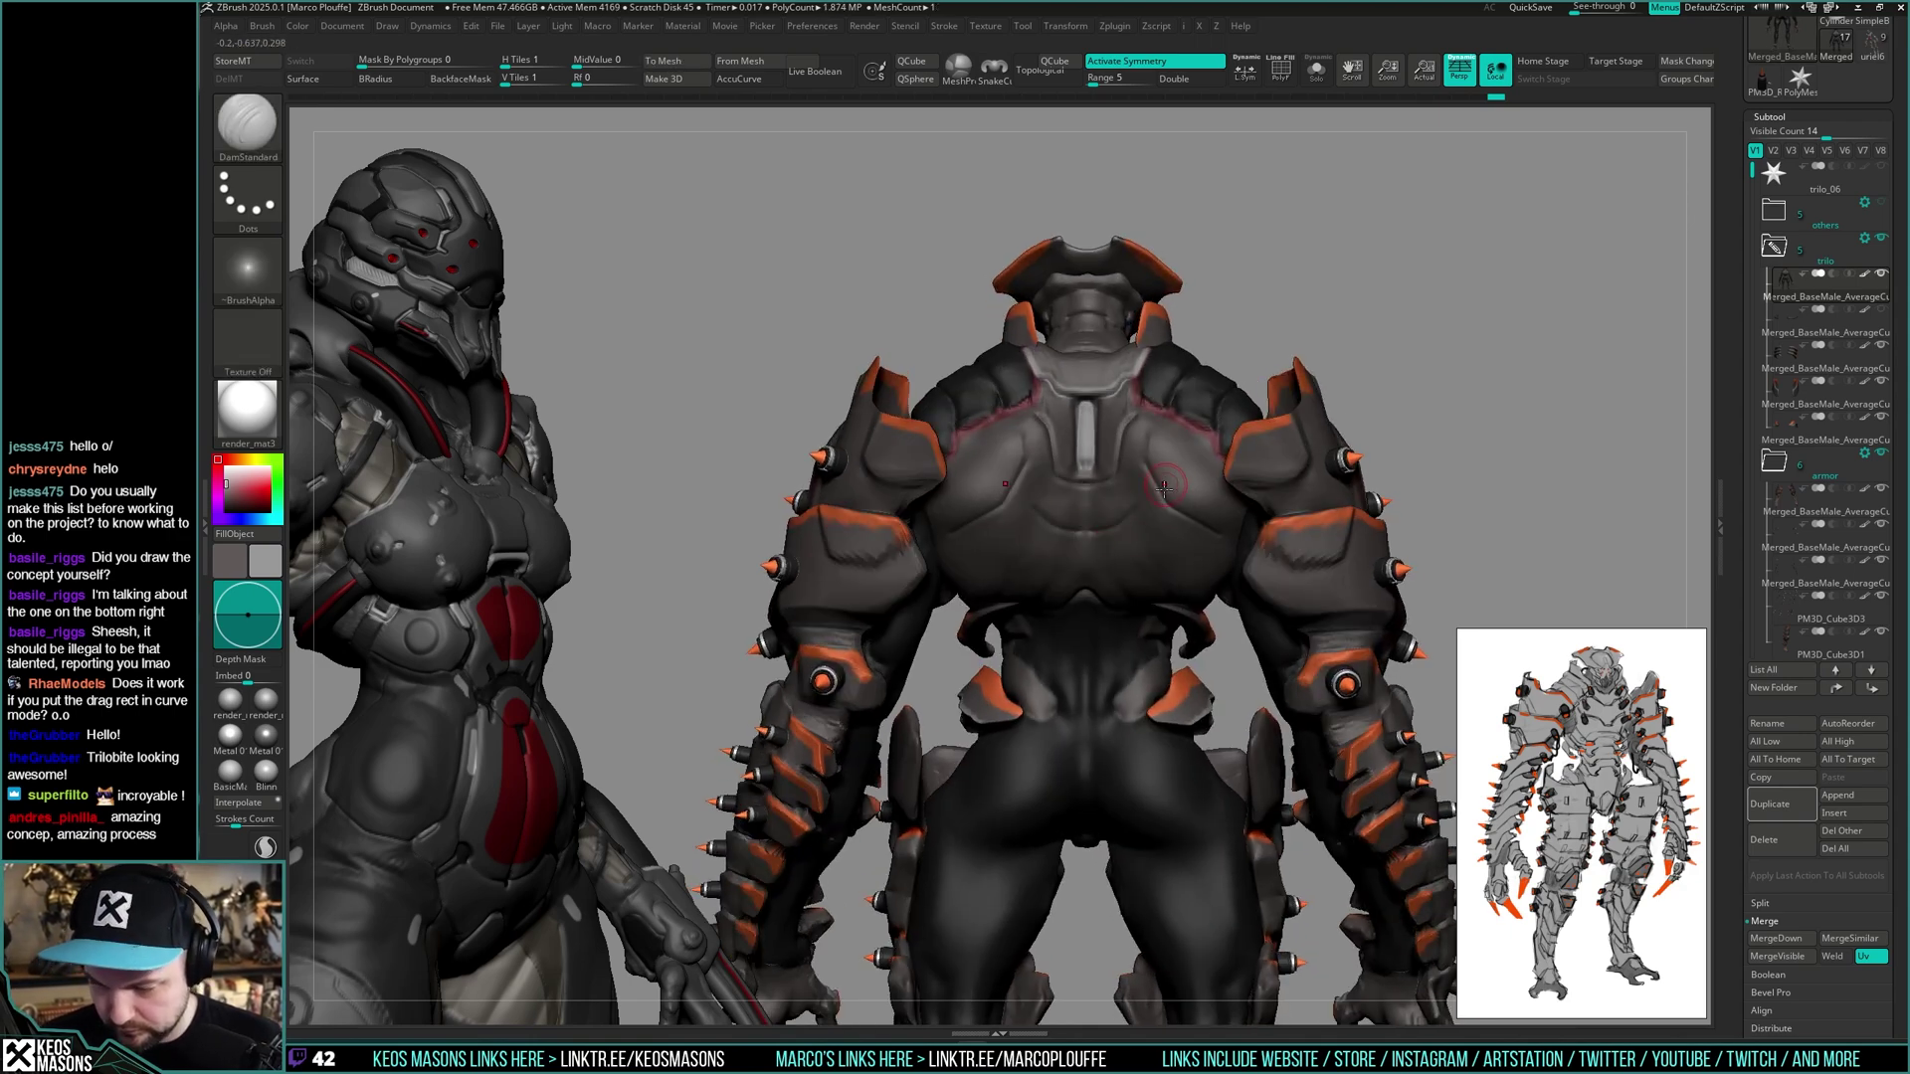
pyautogui.press('shift')
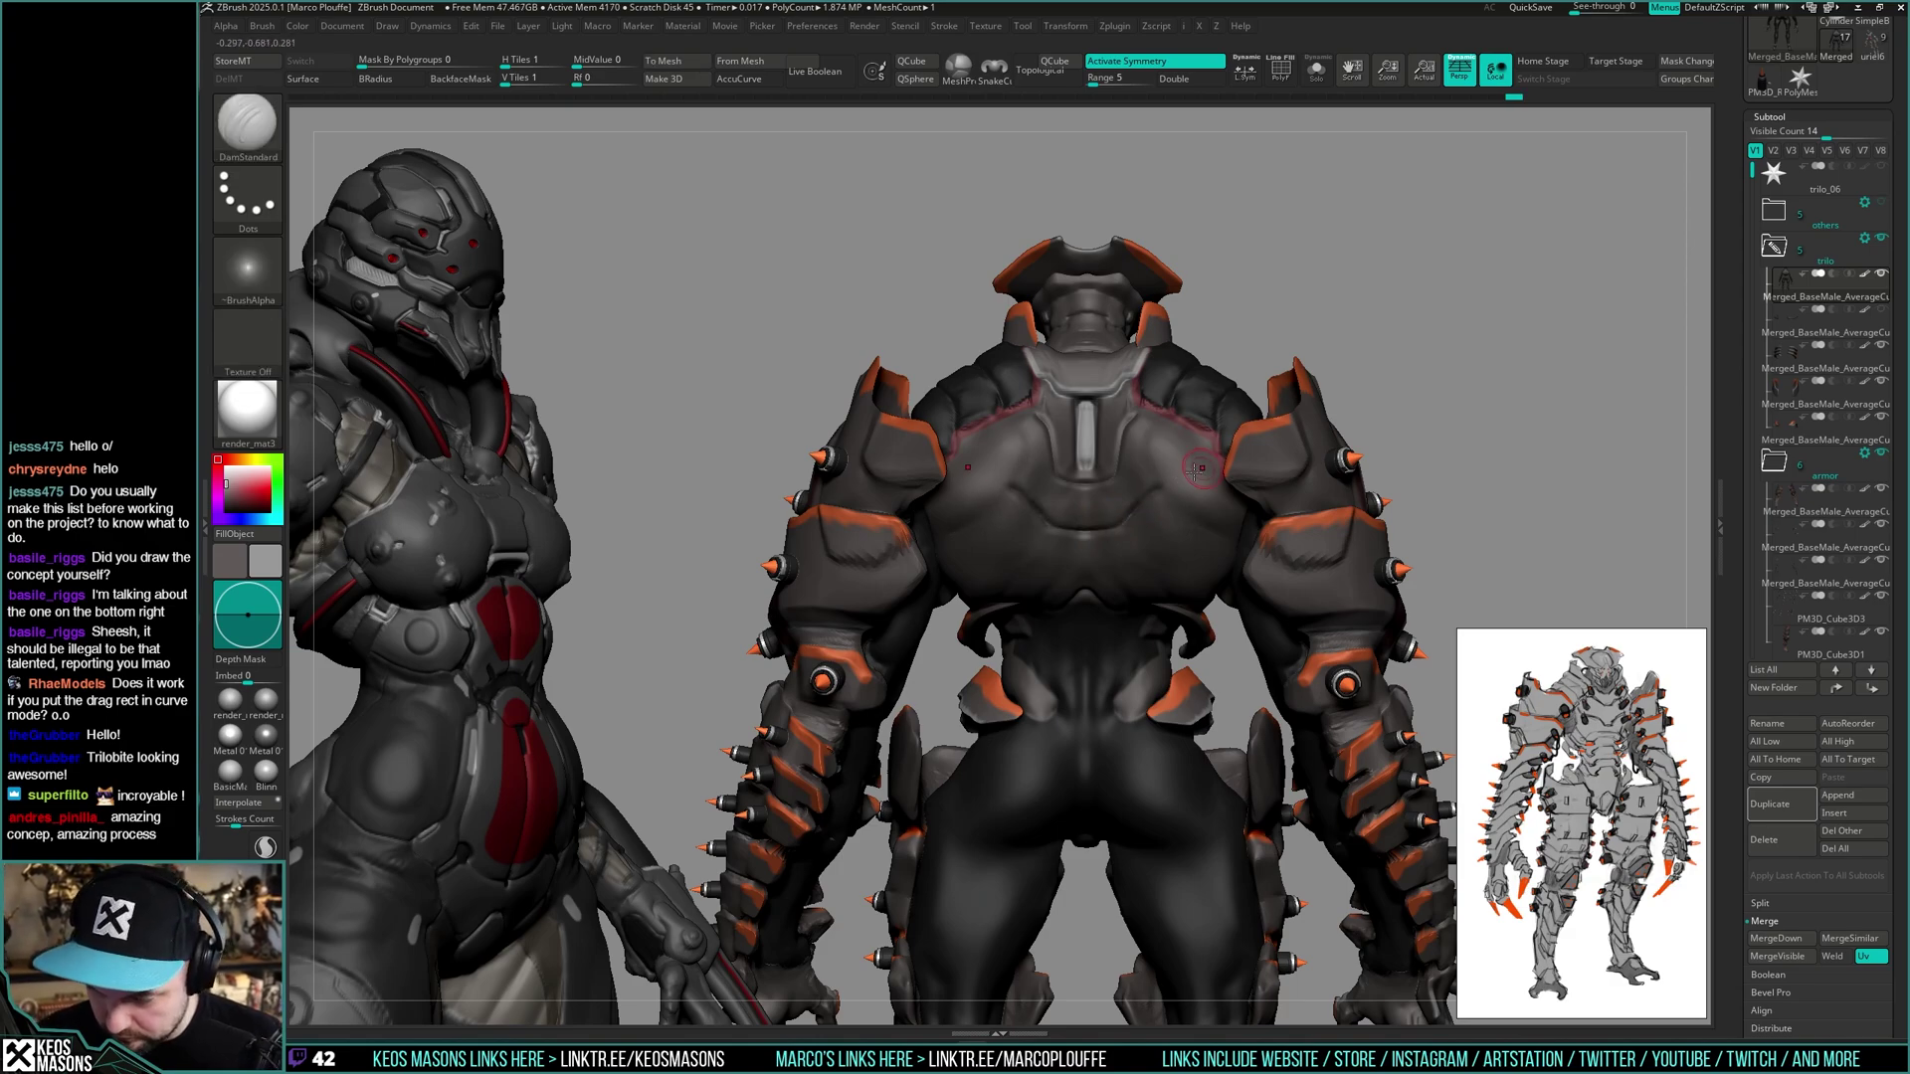
pyautogui.moveTo(1203, 464); pyautogui.dragTo(1209, 446)
pyautogui.moveTo(1209, 446)
pyautogui.mouseDown(button='right')
pyautogui.moveTo(1309, 468)
pyautogui.moveTo(1233, 478)
pyautogui.mouseUp(button='right')
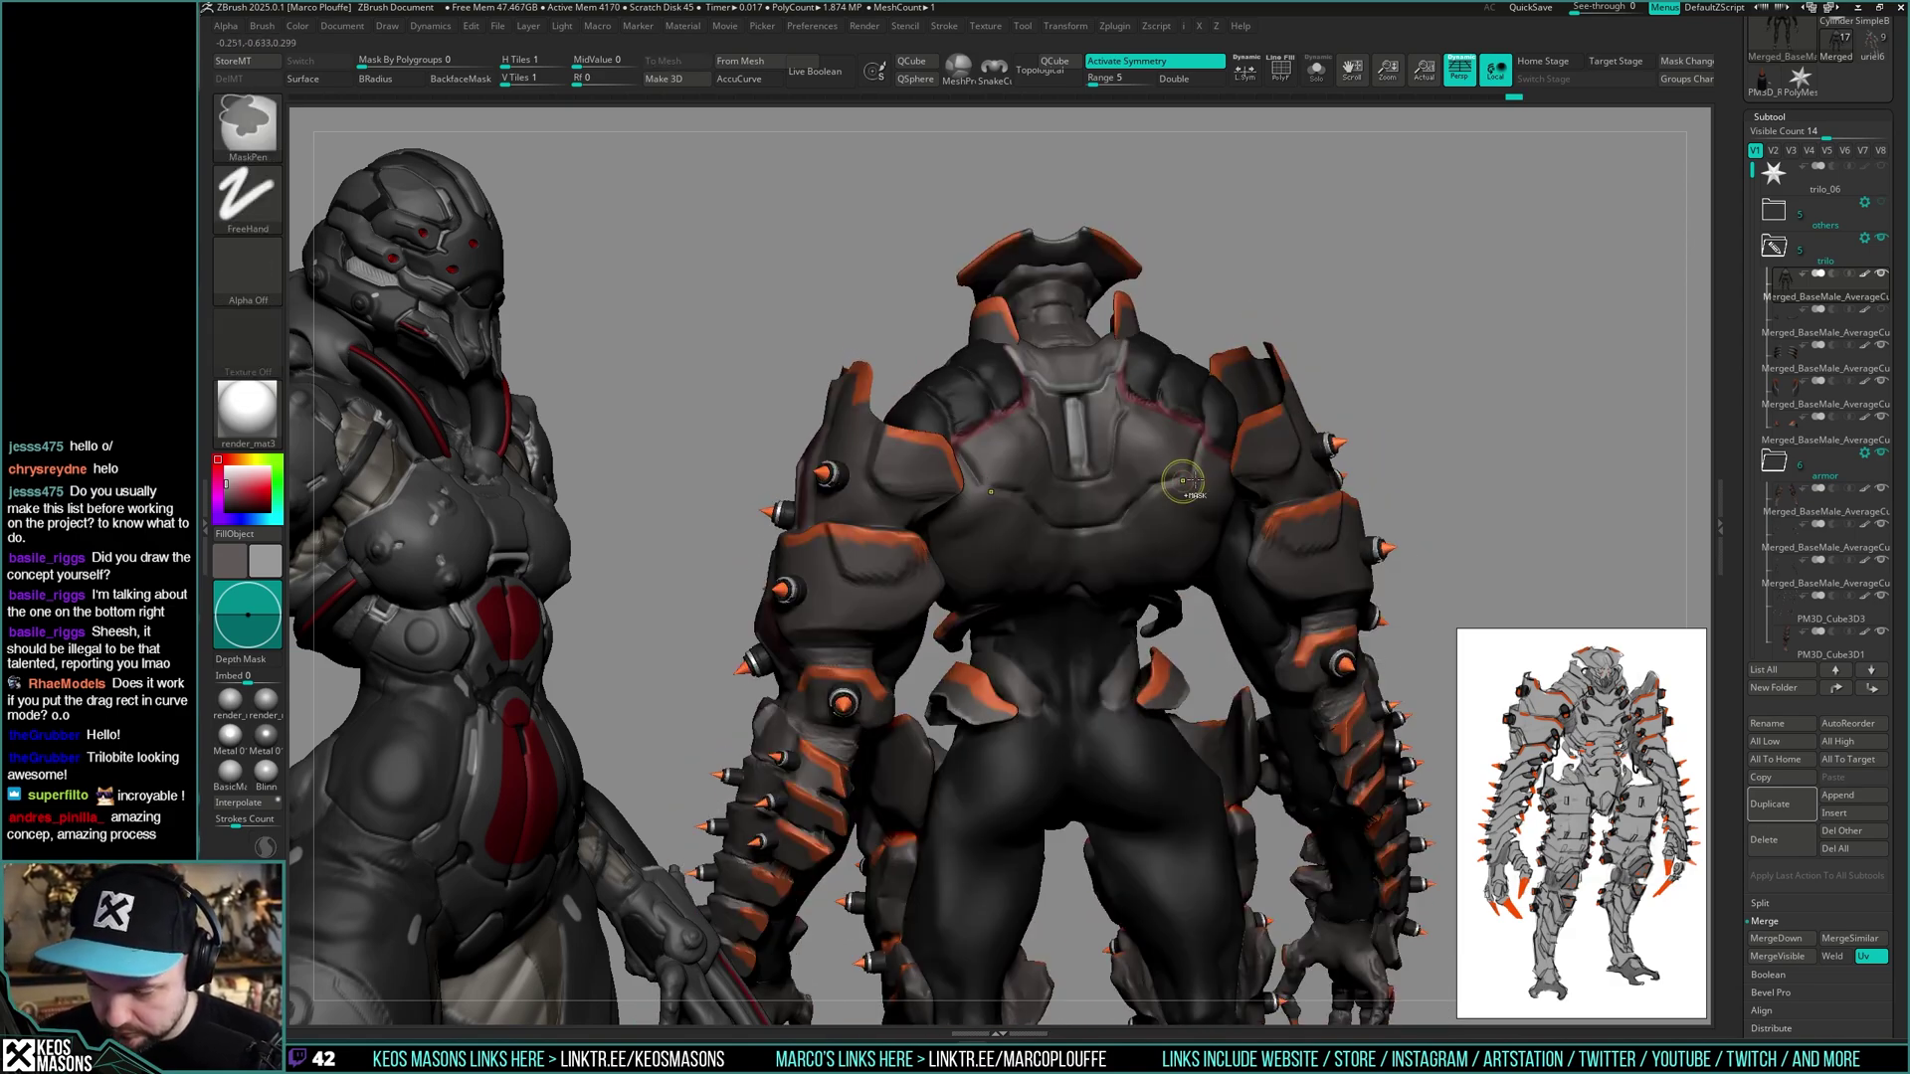
pyautogui.moveTo(1183, 477); pyautogui.dragTo(1198, 457)
# - Carve and sharpen the angular outlines of the lower back plates towards the flanks with DamStandard
pyautogui.moveTo(1114, 528); pyautogui.dragTo(1134, 533, button='right')
pyautogui.rightClick(1104, 609)
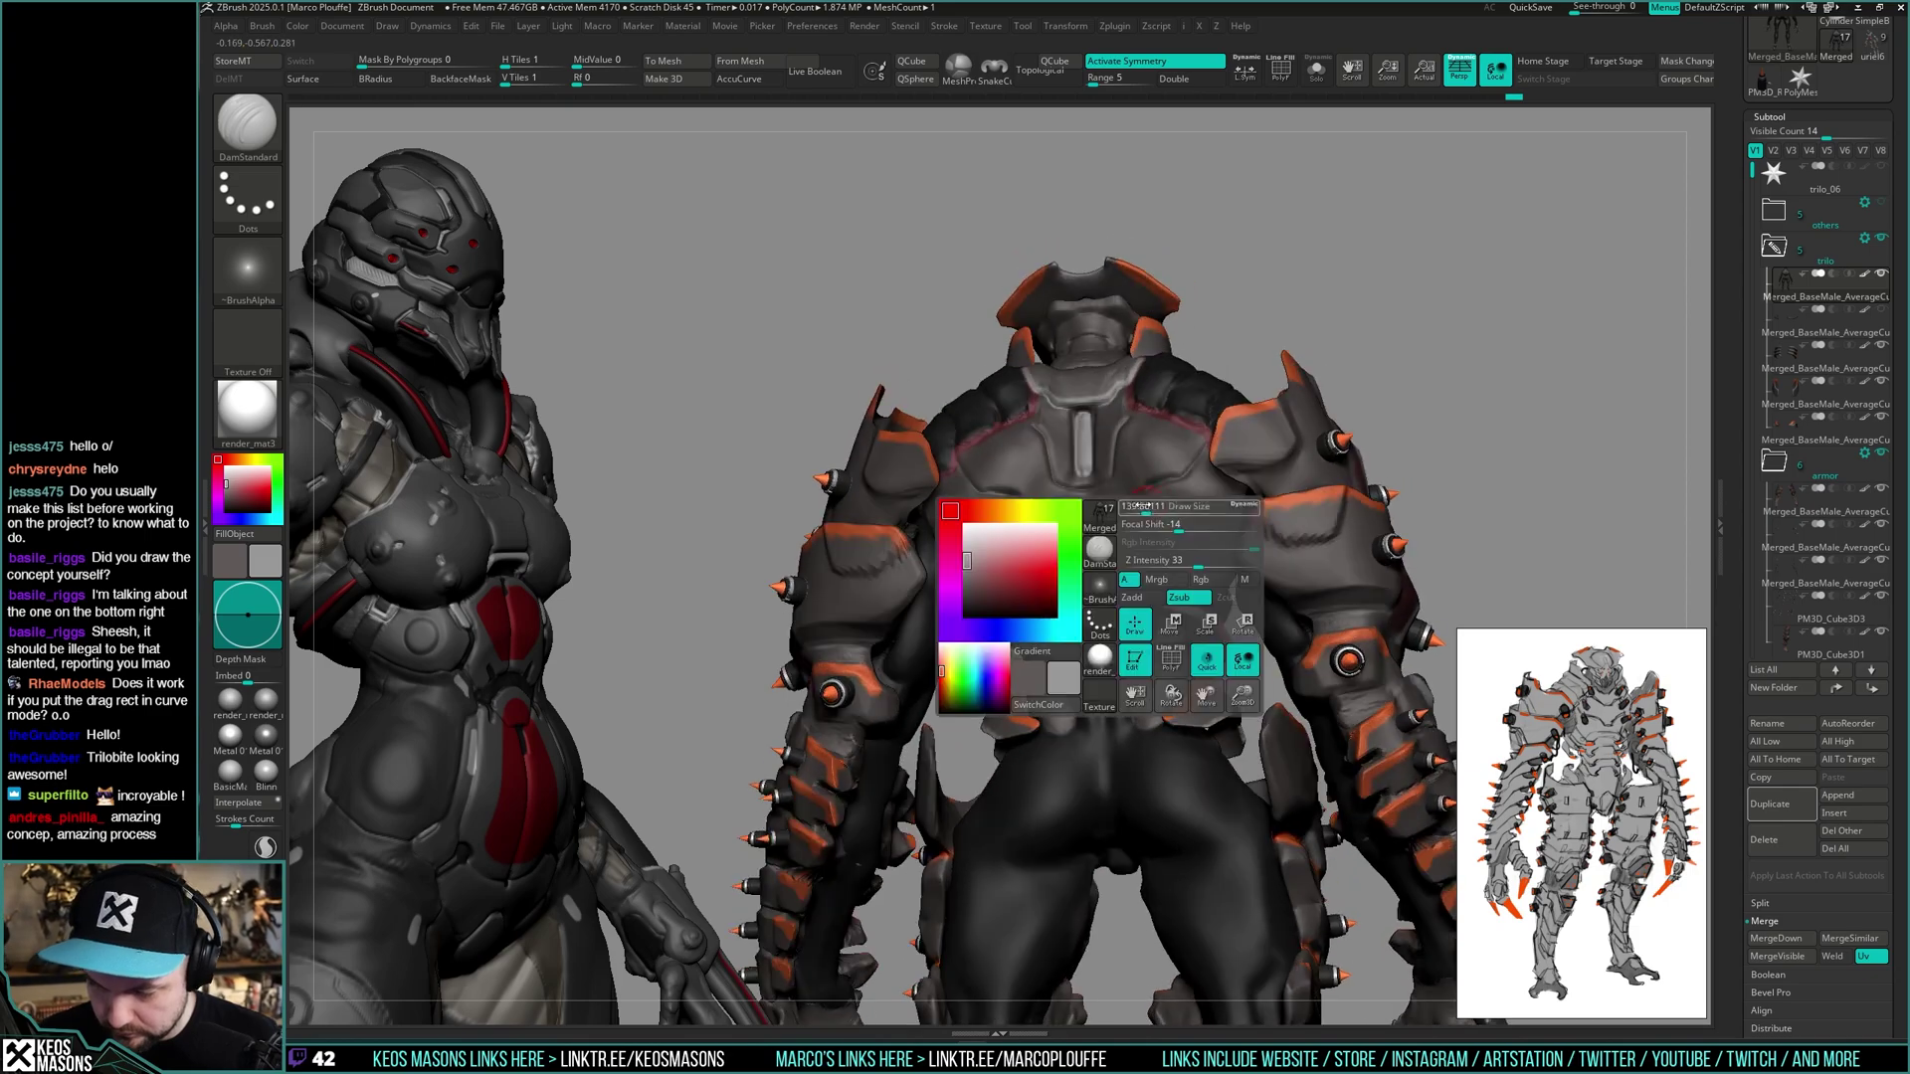
pyautogui.moveTo(1104, 610); pyautogui.dragTo(1393, 543, button='right')
pyautogui.moveTo(1143, 542)
pyautogui.mouseDown(button='right')
pyautogui.moveTo(1149, 567)
pyautogui.moveTo(1109, 547)
pyautogui.moveTo(1135, 553)
pyautogui.moveTo(1321, 459)
pyautogui.mouseUp(button='right')
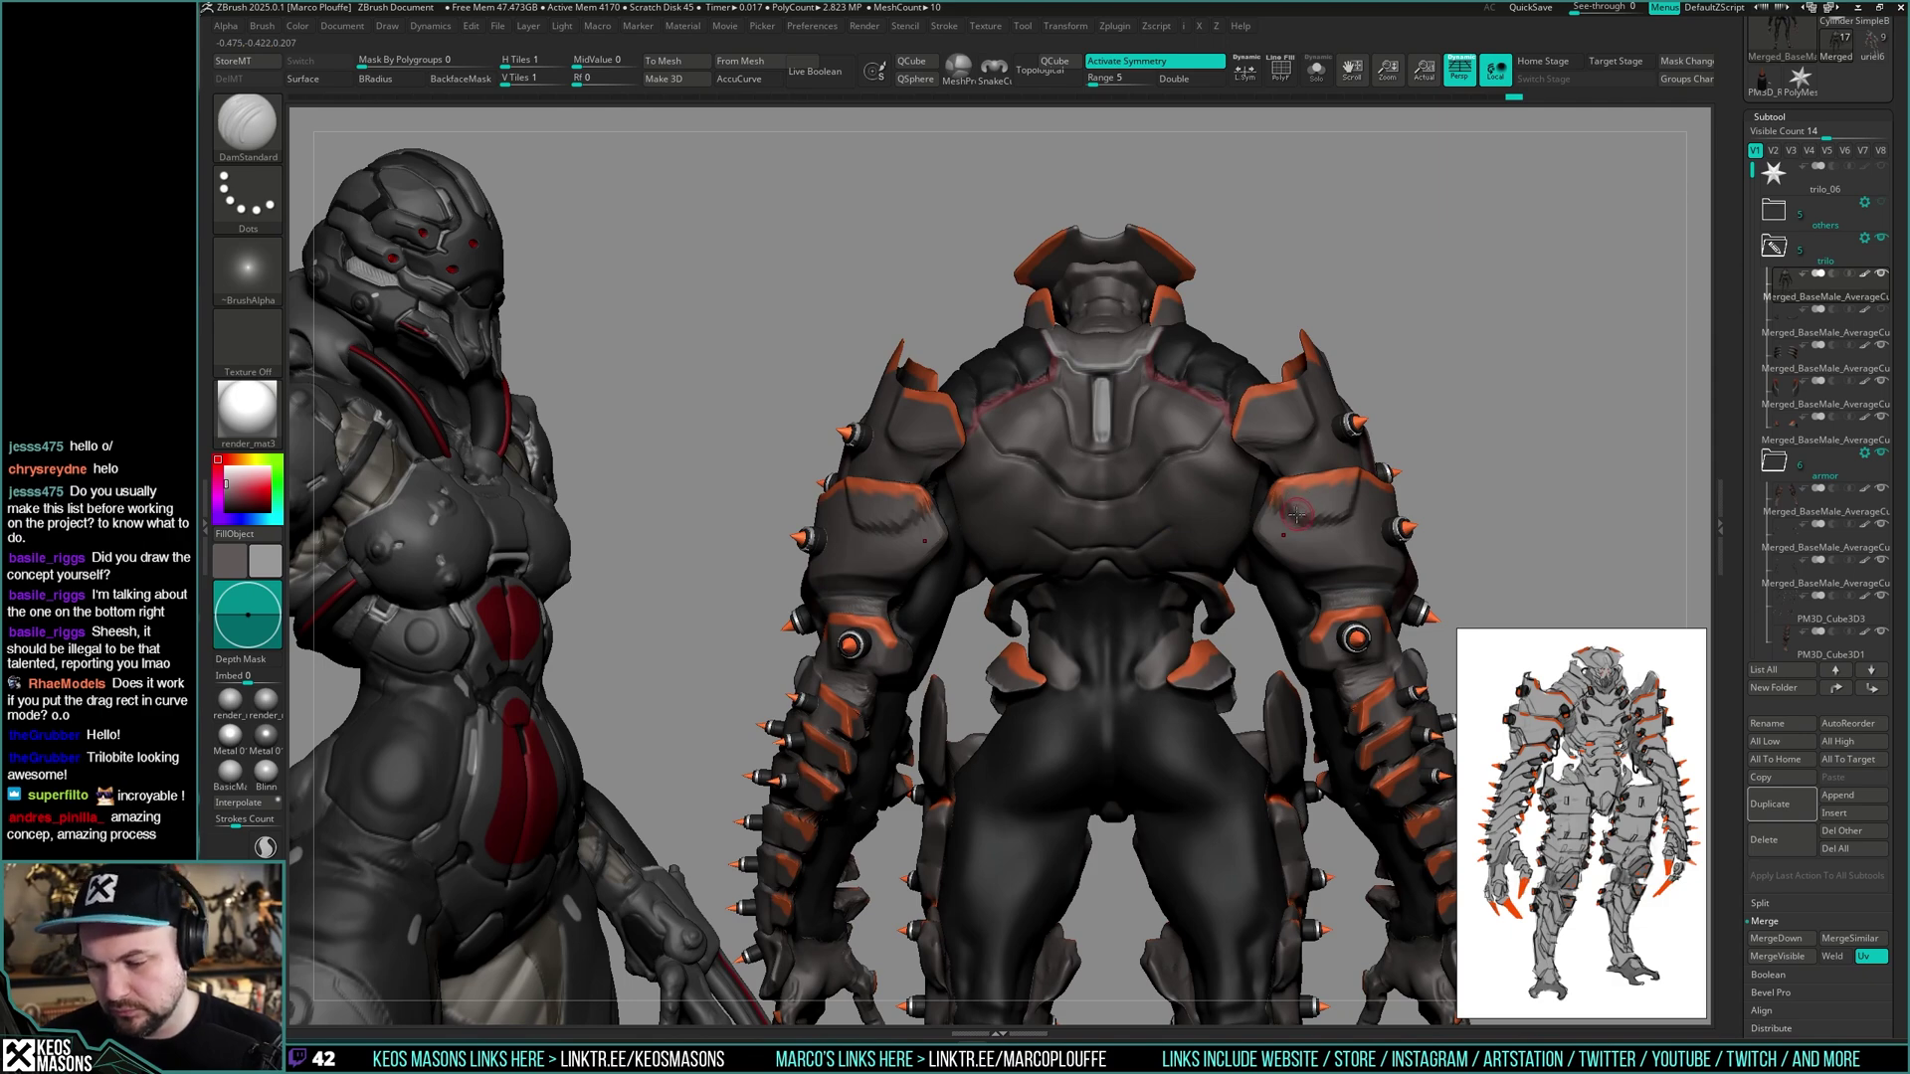
pyautogui.moveTo(1243, 517); pyautogui.dragTo(1220, 548, button='right')
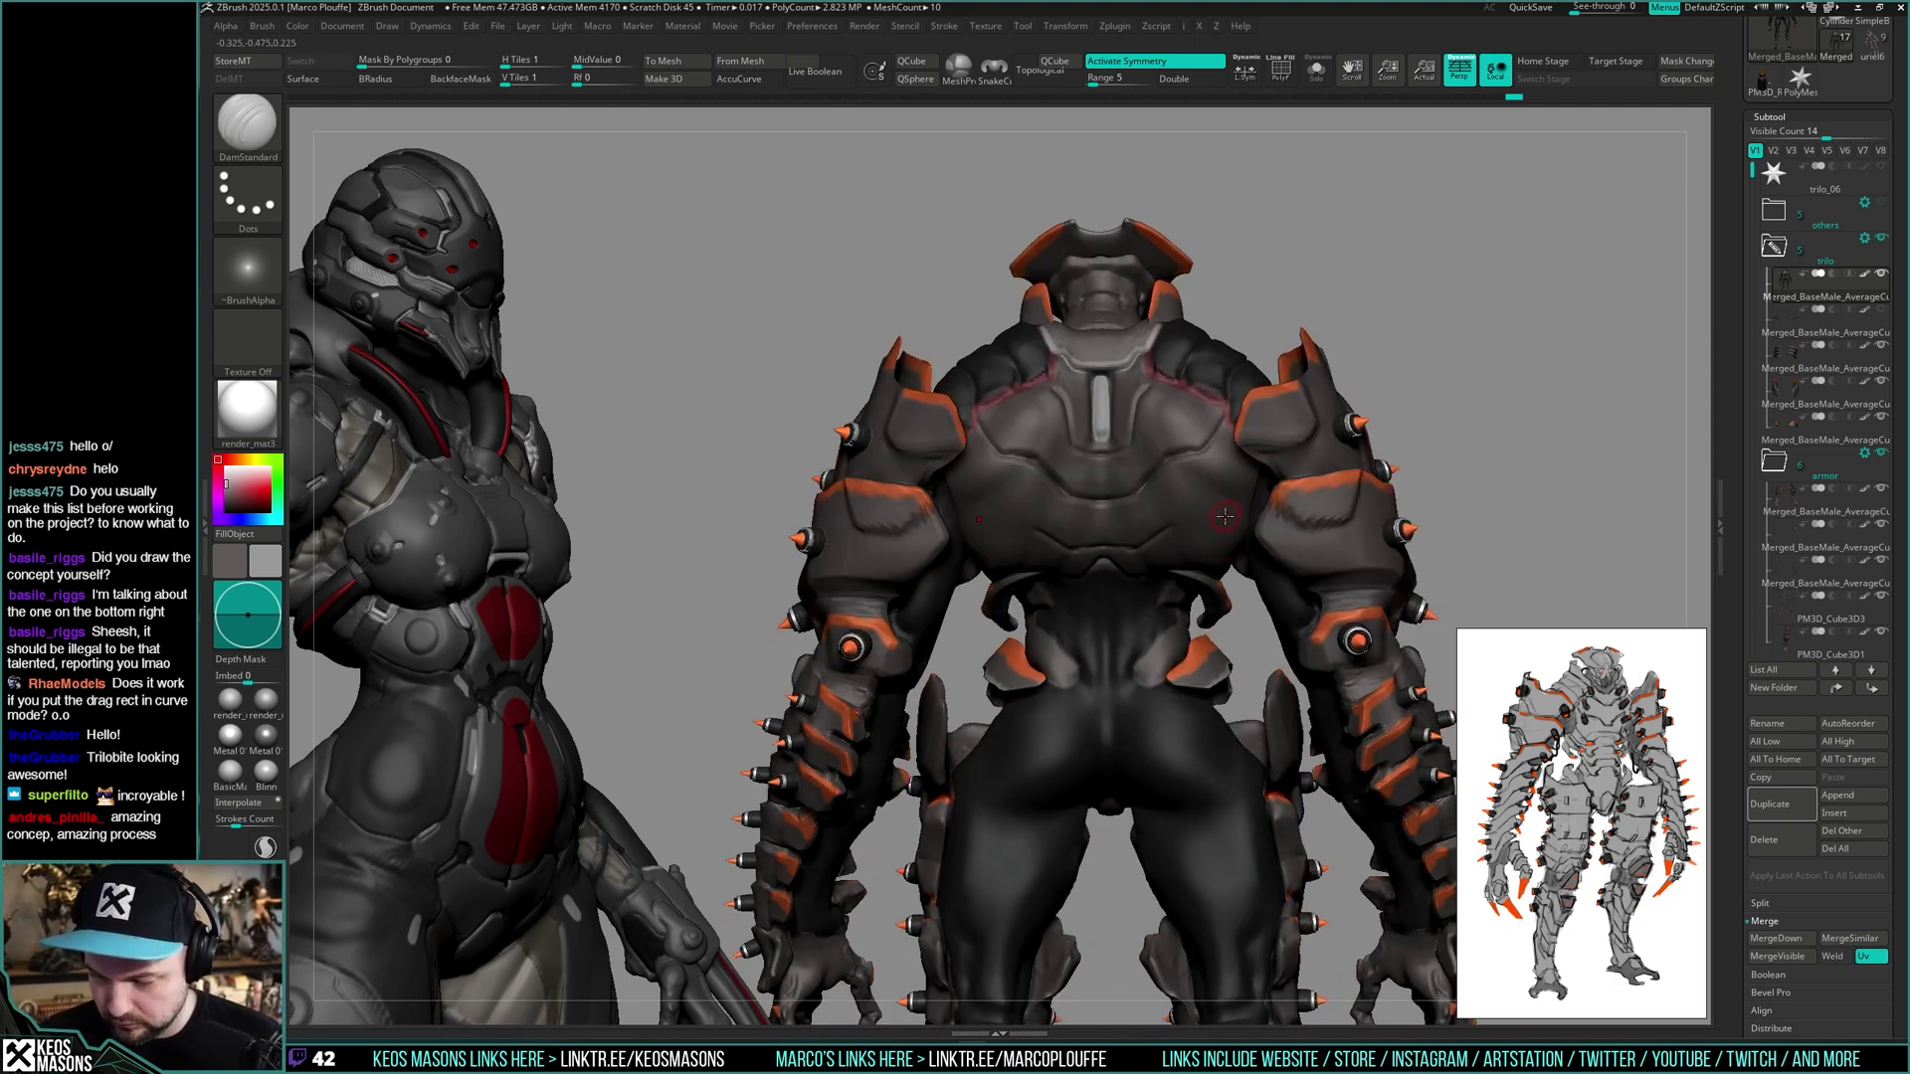
pyautogui.press('space')
pyautogui.moveTo(1225, 516); pyautogui.dragTo(1234, 516)
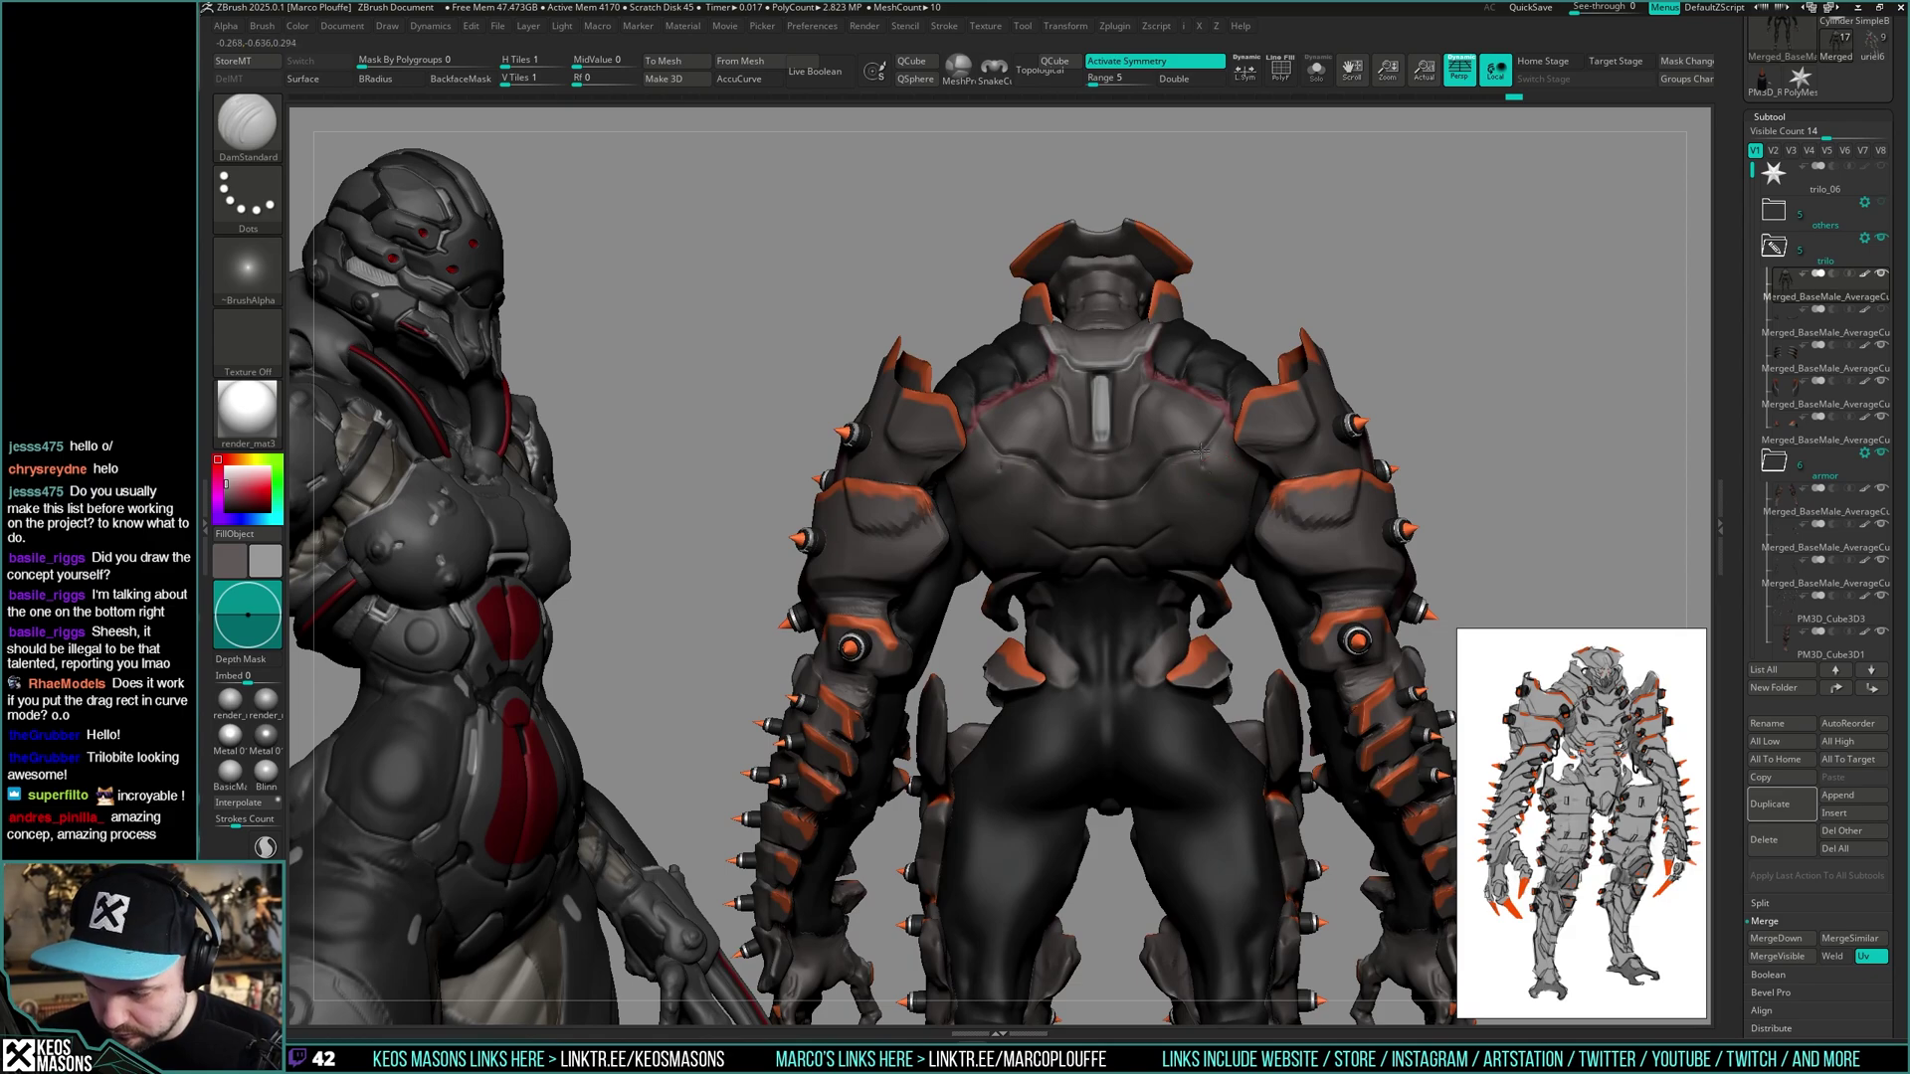
pyautogui.moveTo(1226, 497)
pyautogui.mouseDown(button='right')
pyautogui.moveTo(1209, 478)
pyautogui.moveTo(1186, 513)
pyautogui.moveTo(1245, 541)
pyautogui.moveTo(1186, 535)
pyautogui.moveTo(1222, 563)
pyautogui.moveTo(1170, 560)
pyautogui.moveTo(1237, 610)
pyautogui.moveTo(1151, 569)
pyautogui.moveTo(1274, 490)
pyautogui.moveTo(1183, 607)
pyautogui.moveTo(1352, 577)
pyautogui.moveTo(1215, 554)
pyautogui.moveTo(1155, 590)
pyautogui.moveTo(1176, 532)
pyautogui.moveTo(1079, 580)
pyautogui.moveTo(1201, 520)
pyautogui.moveTo(1166, 537)
pyautogui.moveTo(1233, 582)
pyautogui.moveTo(1203, 647)
pyautogui.moveTo(1152, 616)
pyautogui.moveTo(1317, 543)
pyautogui.moveTo(1148, 489)
pyautogui.moveTo(1382, 453)
pyautogui.moveTo(1206, 497)
pyautogui.mouseUp(button='right')
pyautogui.hotkey('alt', 's')
pyautogui.hotkey('alt', 's')
pyautogui.press('ctrl')
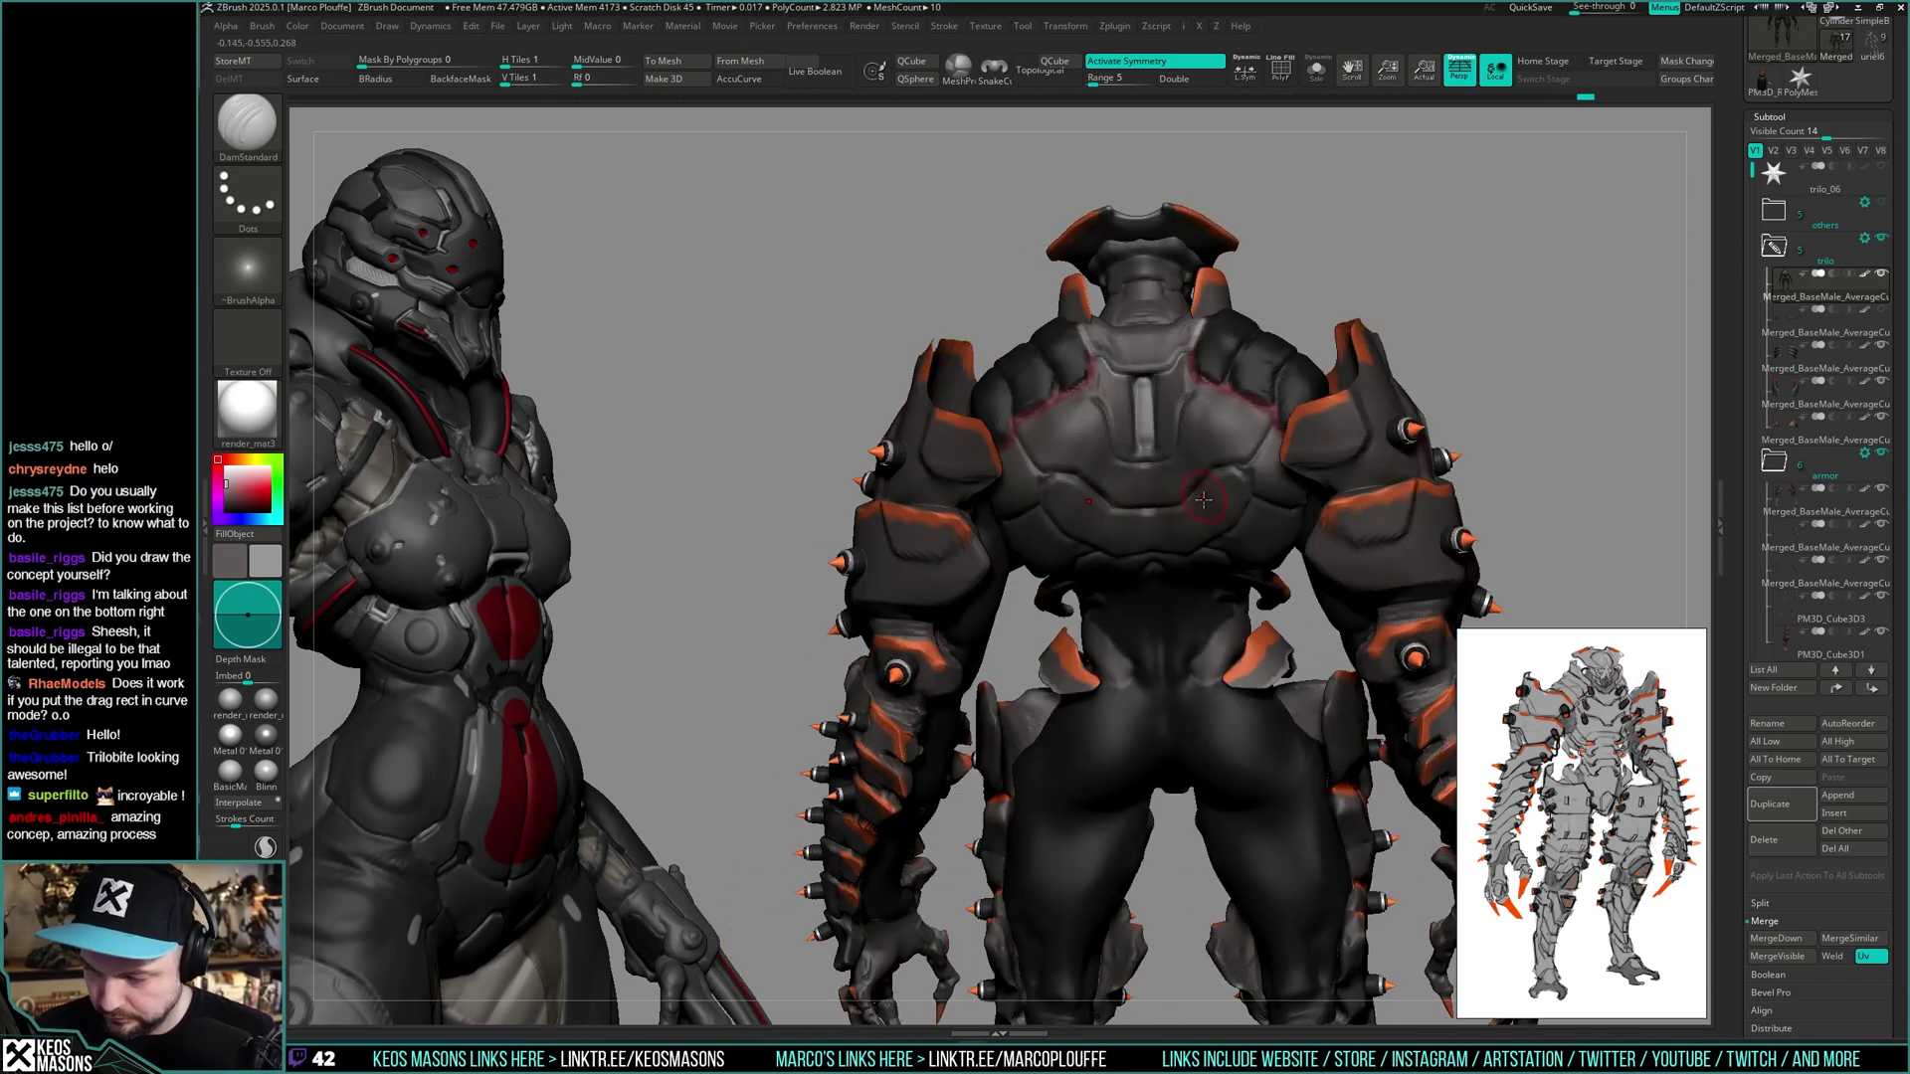
# - Build up the central lower back plate with the ClayBuildup brush and smooth its volume
pyautogui.press('space')
pyautogui.click(1186, 521)
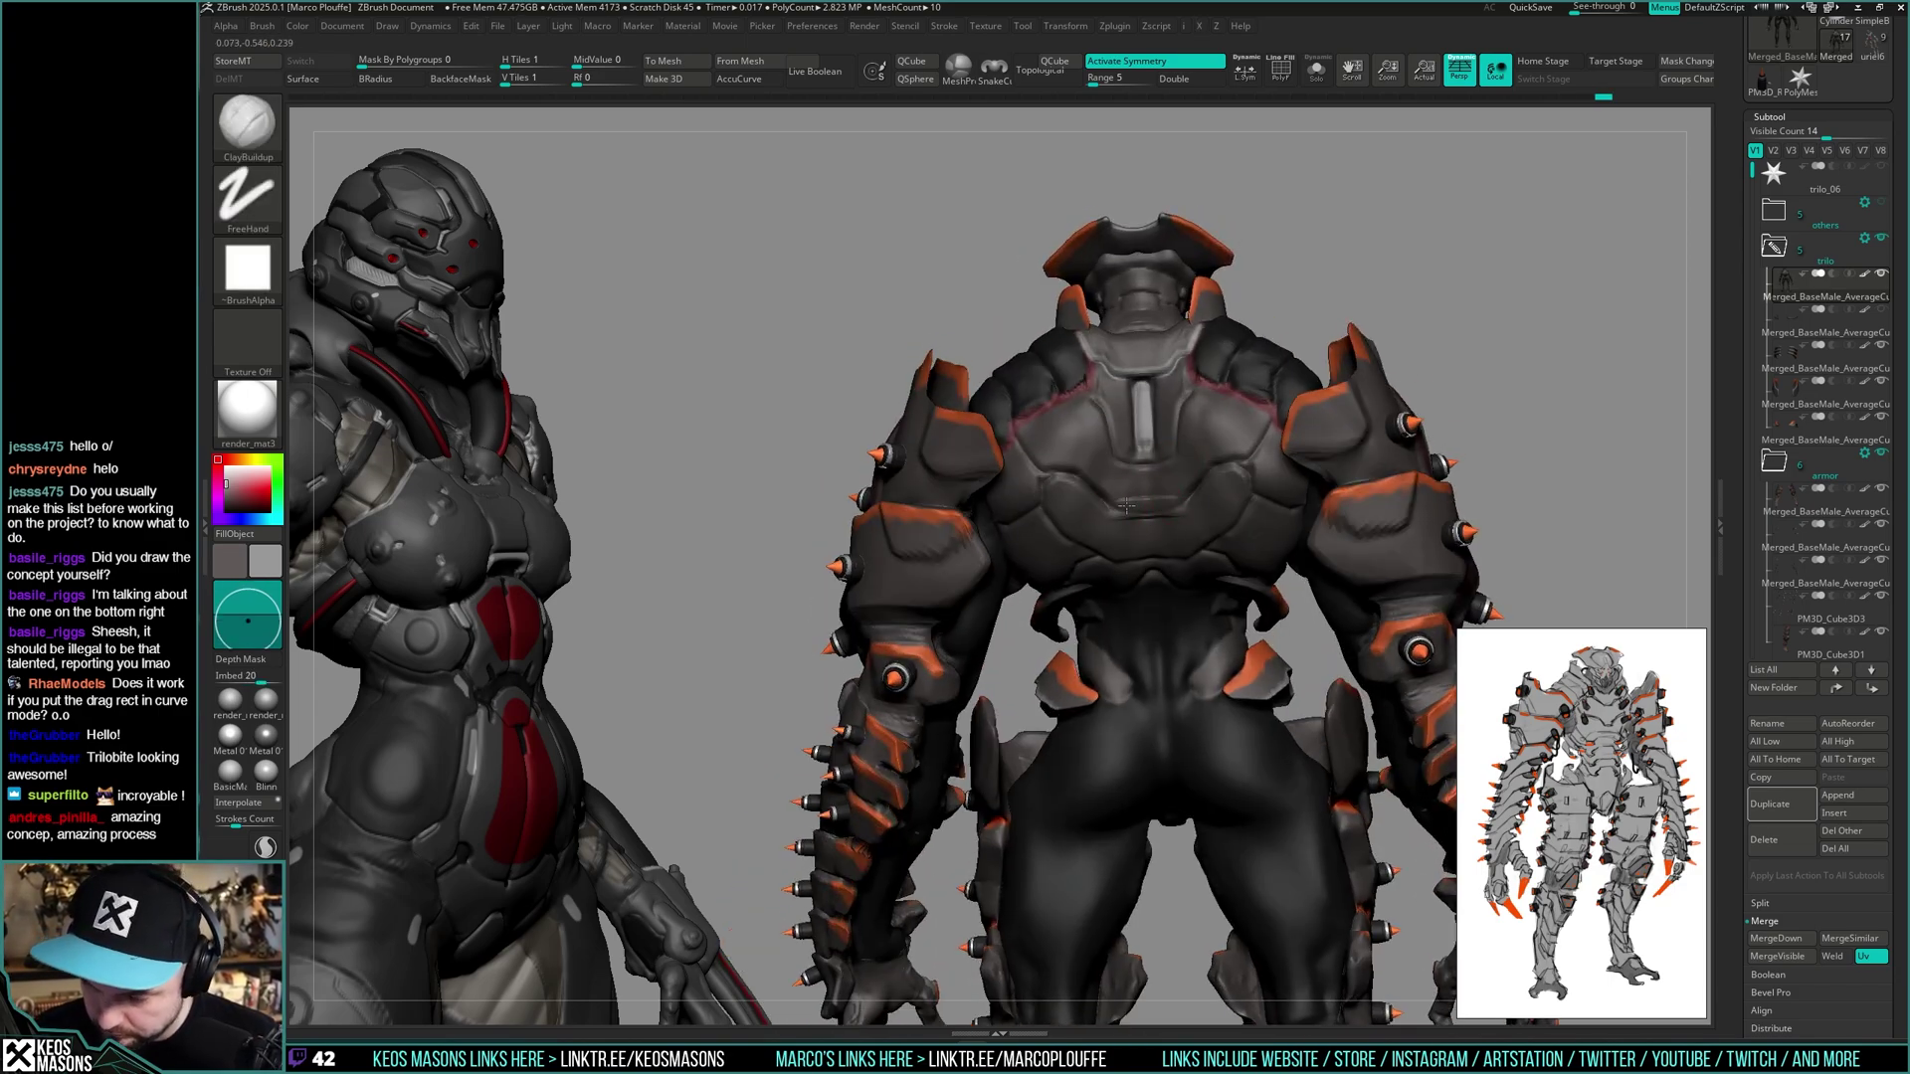
pyautogui.moveTo(1173, 469)
pyautogui.mouseDown(button='right')
pyautogui.moveTo(1231, 459)
pyautogui.moveTo(1164, 546)
pyautogui.mouseUp(button='right')
pyautogui.press('shift')
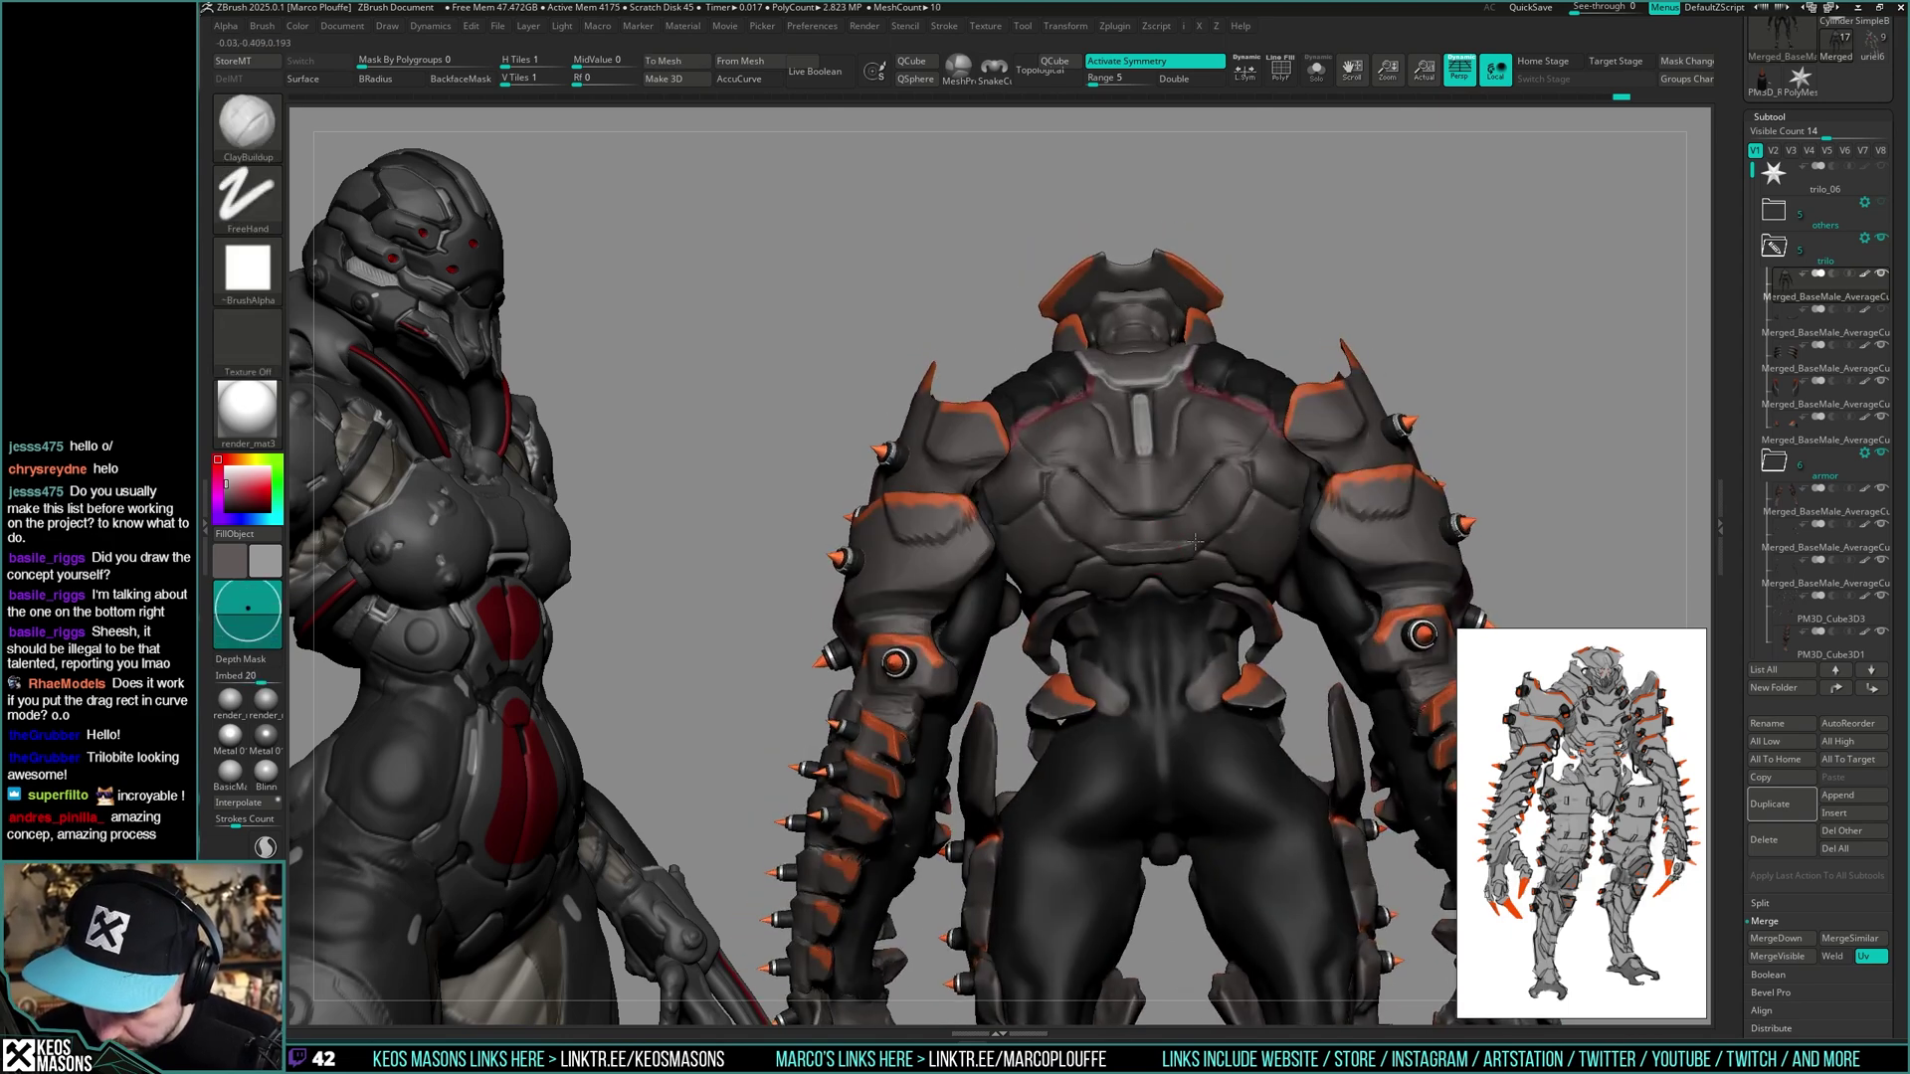
pyautogui.press('shift')
pyautogui.moveTo(1189, 528)
pyautogui.mouseDown(button='right')
pyautogui.moveTo(1135, 503)
pyautogui.moveTo(1193, 451)
pyautogui.mouseUp(button='right')
pyautogui.press('shift')
# - Refine the plate volumes around the spine ridge and collar with ClayBuildup and smooth the transitions
pyautogui.press('shift')
pyautogui.moveTo(1136, 542)
pyautogui.mouseDown(button='right')
pyautogui.moveTo(1168, 554)
pyautogui.moveTo(1173, 504)
pyautogui.moveTo(1313, 478)
pyautogui.mouseUp(button='right')
pyautogui.press('shift')
pyautogui.moveTo(1492, 488)
pyautogui.keyDown('ctrl'); pyautogui.mouseDown(button='right')
pyautogui.moveTo(1507, 428)
pyautogui.moveTo(1546, 458)
pyautogui.moveTo(1244, 442)
pyautogui.mouseUp(button='right'); pyautogui.keyUp('ctrl')
pyautogui.moveTo(1243, 443)
pyautogui.keyDown('ctrl'); pyautogui.mouseDown(button='right')
pyautogui.moveTo(1210, 488)
pyautogui.moveTo(1228, 527)
pyautogui.moveTo(1172, 438)
pyautogui.moveTo(1148, 514)
pyautogui.mouseUp(button='right'); pyautogui.keyUp('ctrl')
pyautogui.rightClick(1148, 514)
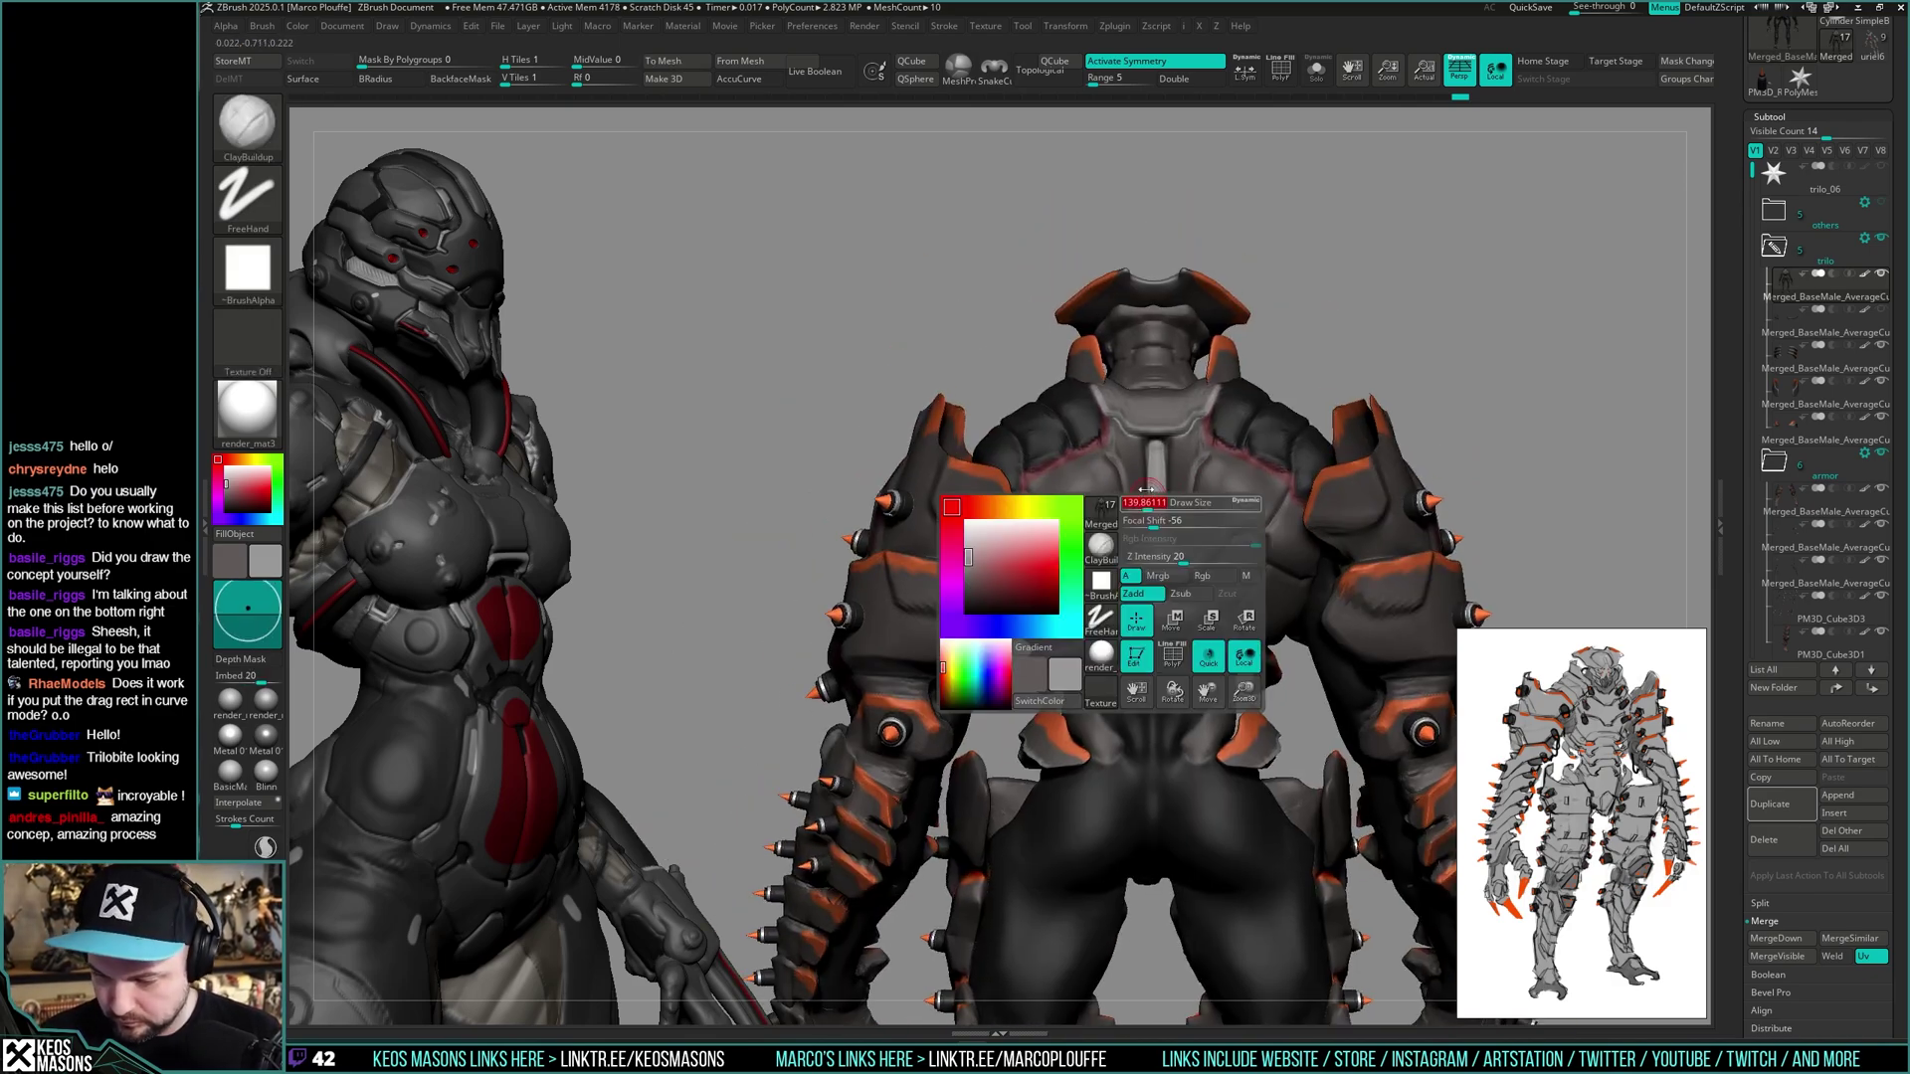
pyautogui.press('shift')
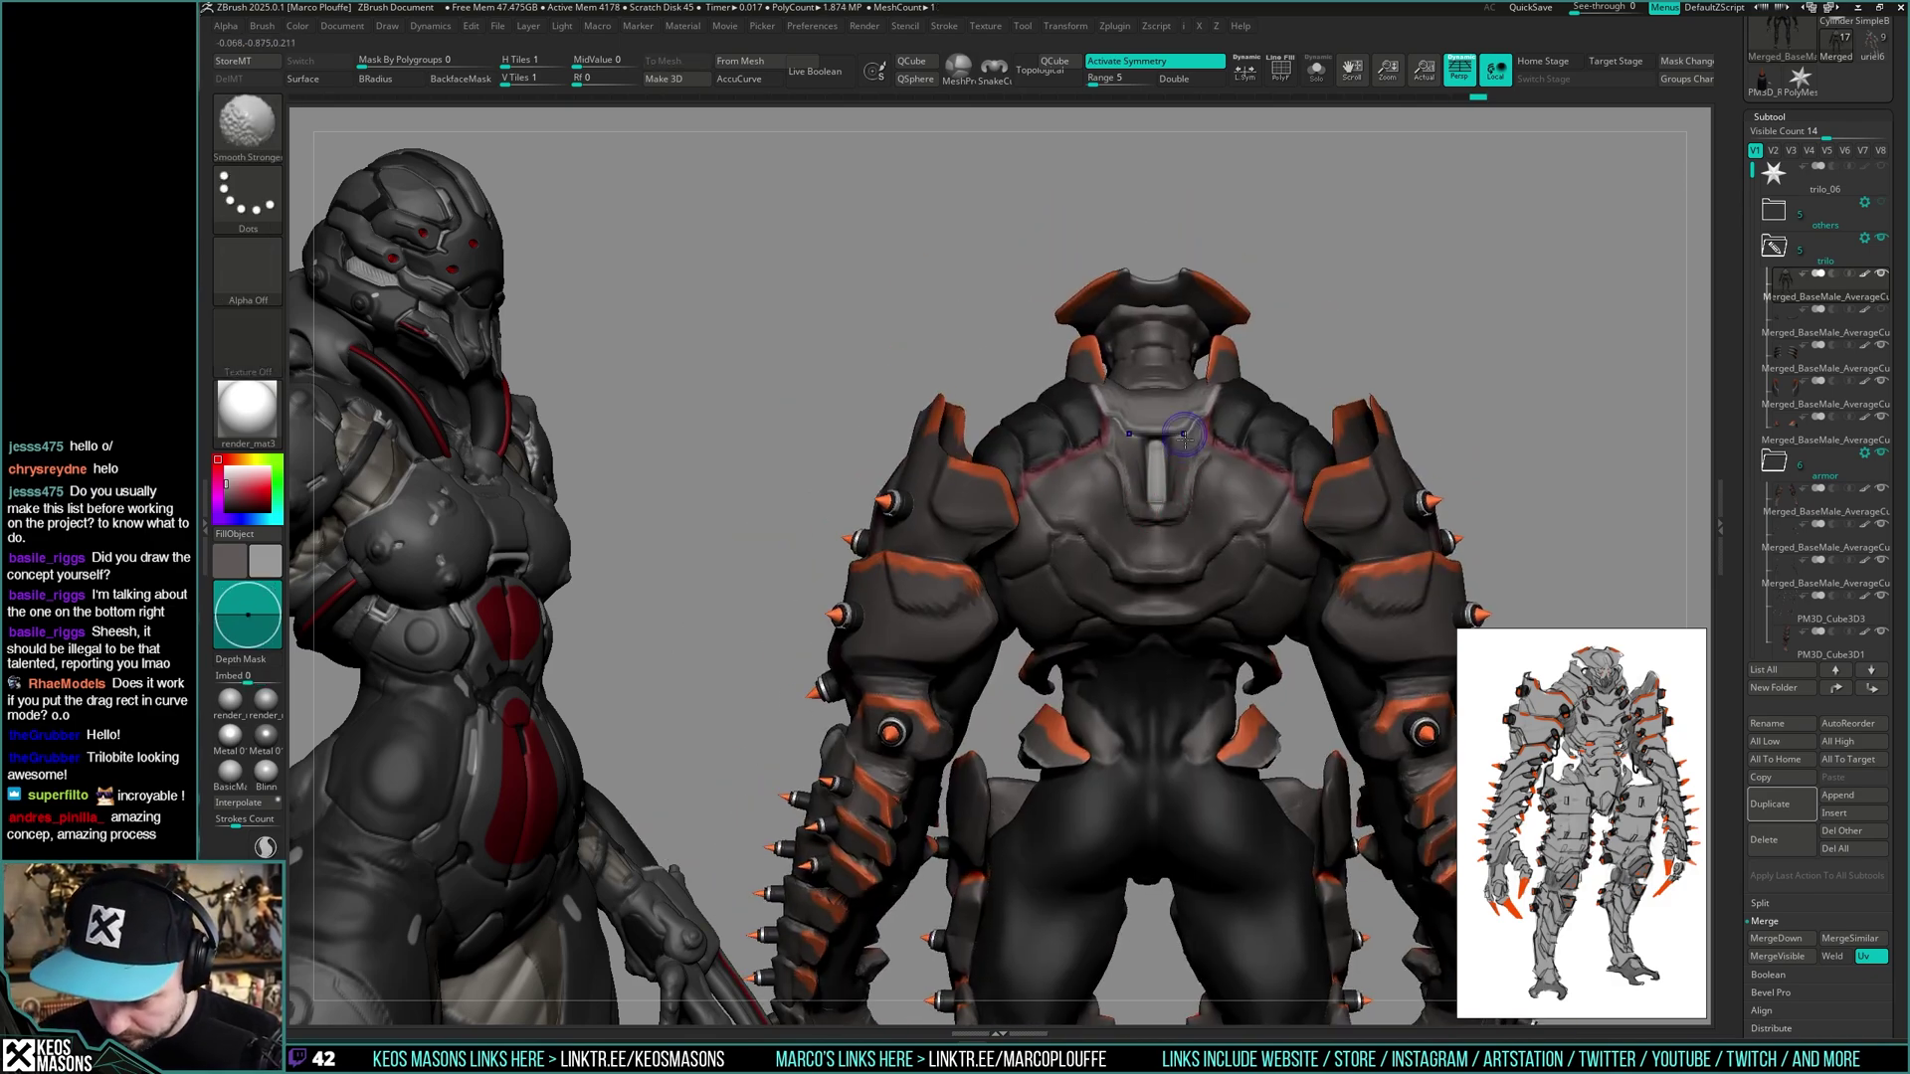
pyautogui.moveTo(1172, 512)
pyautogui.mouseDown(button='right')
pyautogui.moveTo(1196, 485)
pyautogui.moveTo(1234, 553)
pyautogui.mouseUp(button='right')
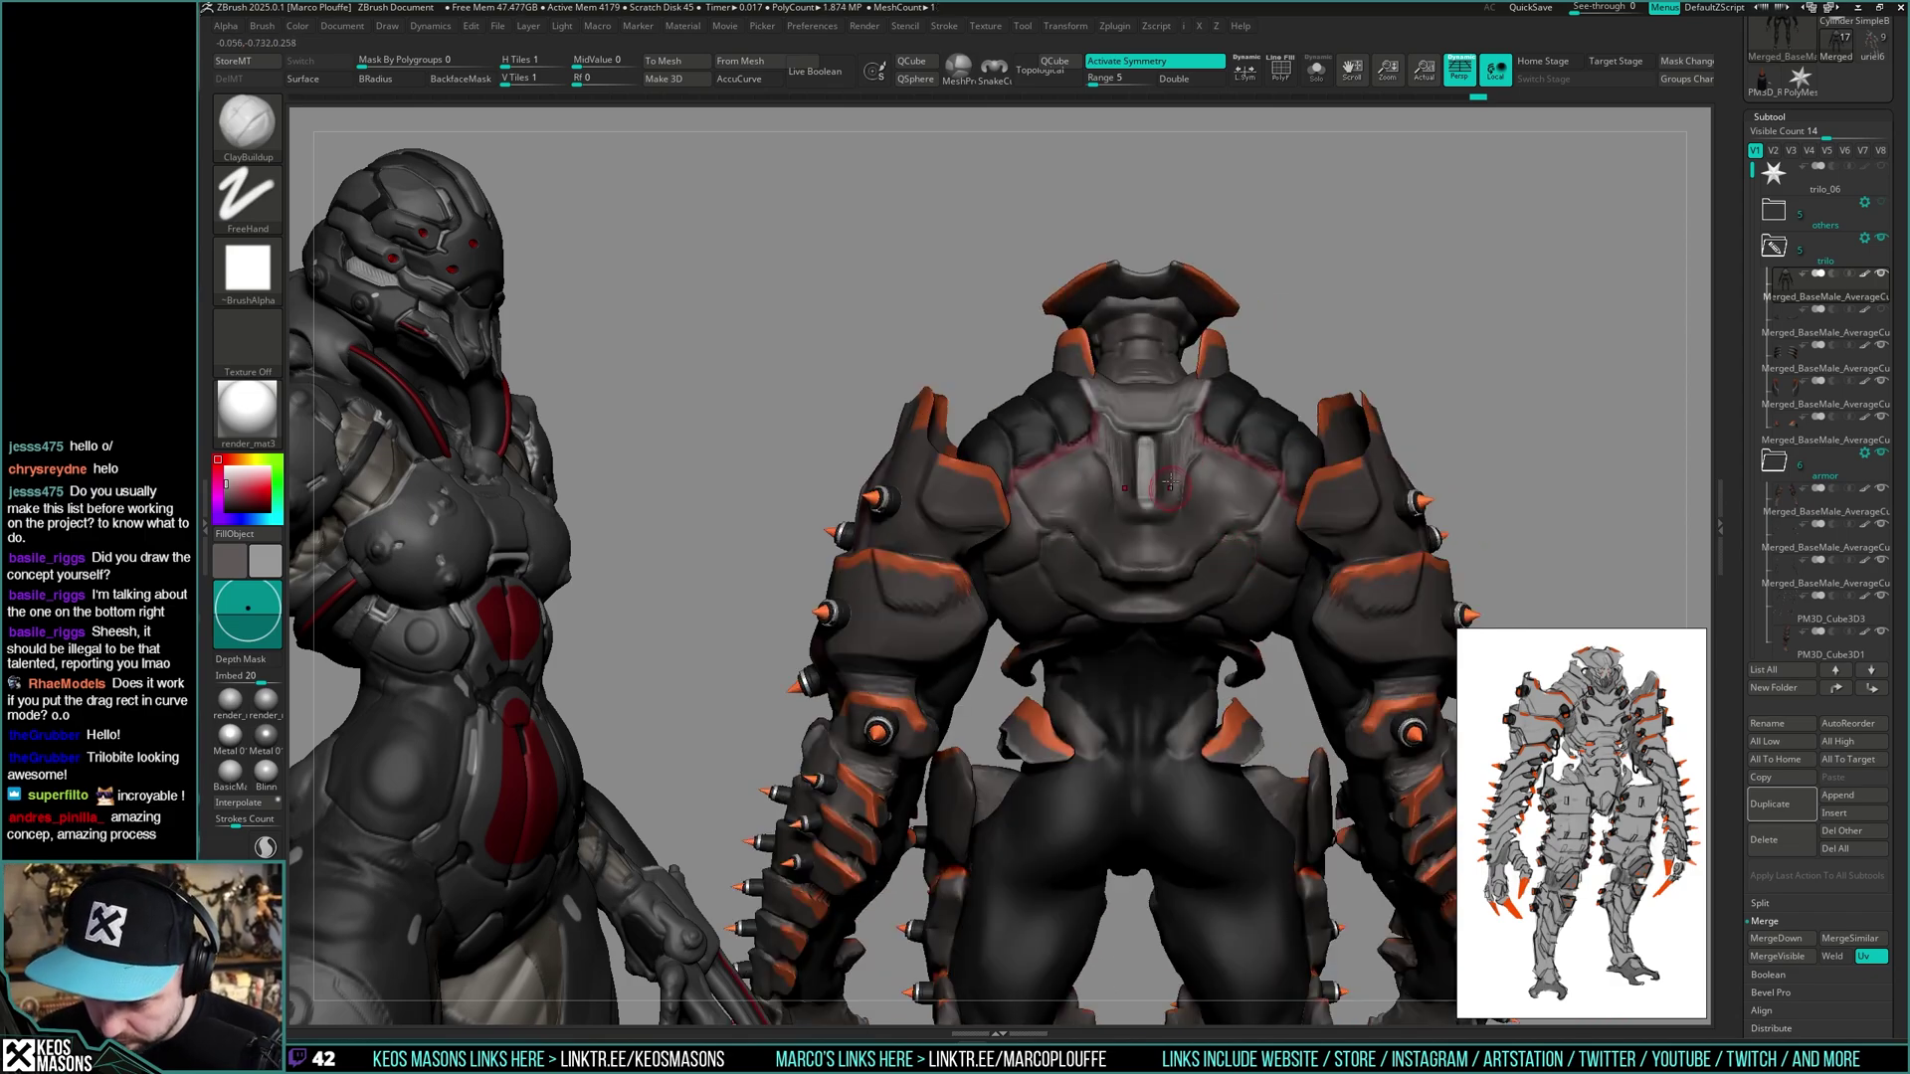
pyautogui.keyDown('ctrl'); pyautogui.moveTo(1171, 497); pyautogui.dragTo(1191, 388, button='right'); pyautogui.keyUp('ctrl')
# - Polypaint a grey tailbone shape at the base of the spine, between the hip armour plates
pyautogui.moveTo(1330, 448); pyautogui.dragTo(1148, 625, button='right')
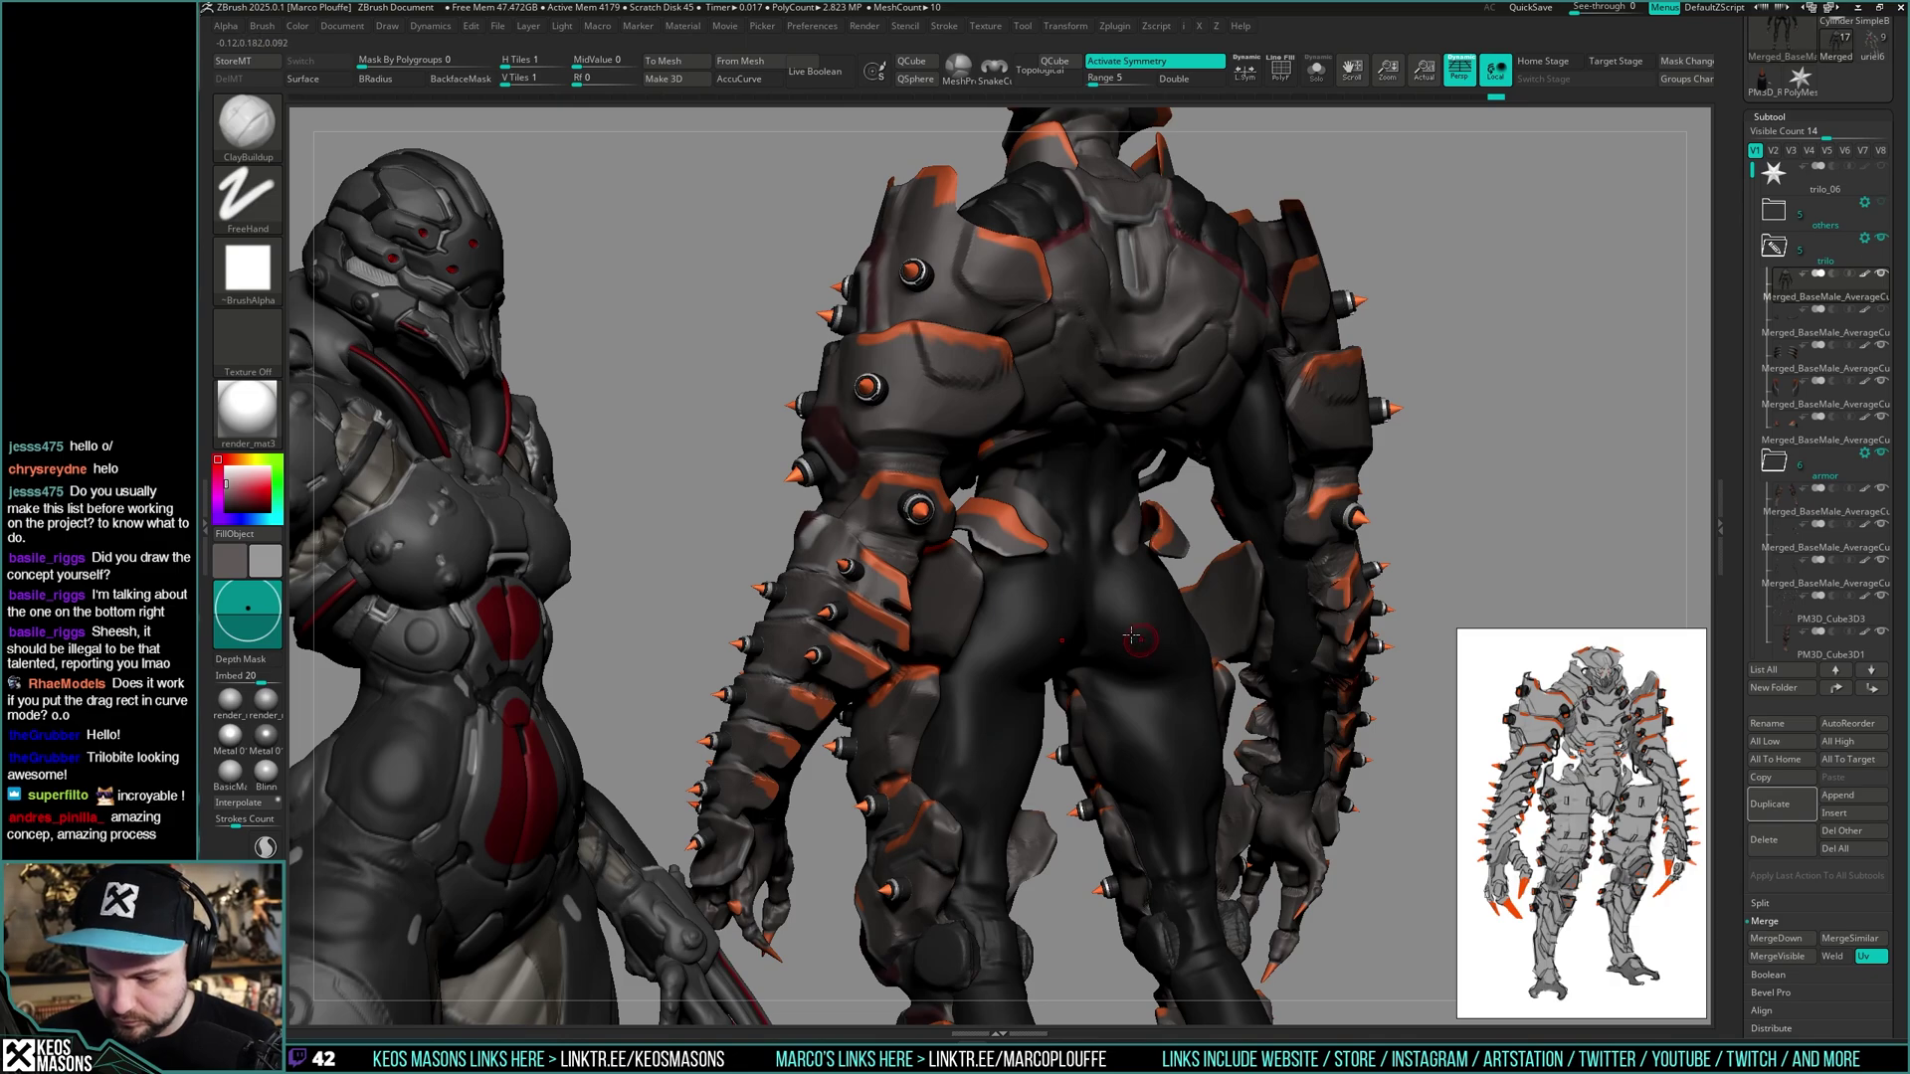
pyautogui.keyDown('shift'); pyautogui.moveTo(1130, 634); pyautogui.dragTo(1136, 642, button='right'); pyautogui.keyUp('shift')
pyautogui.press('space')
pyautogui.click(1144, 609)
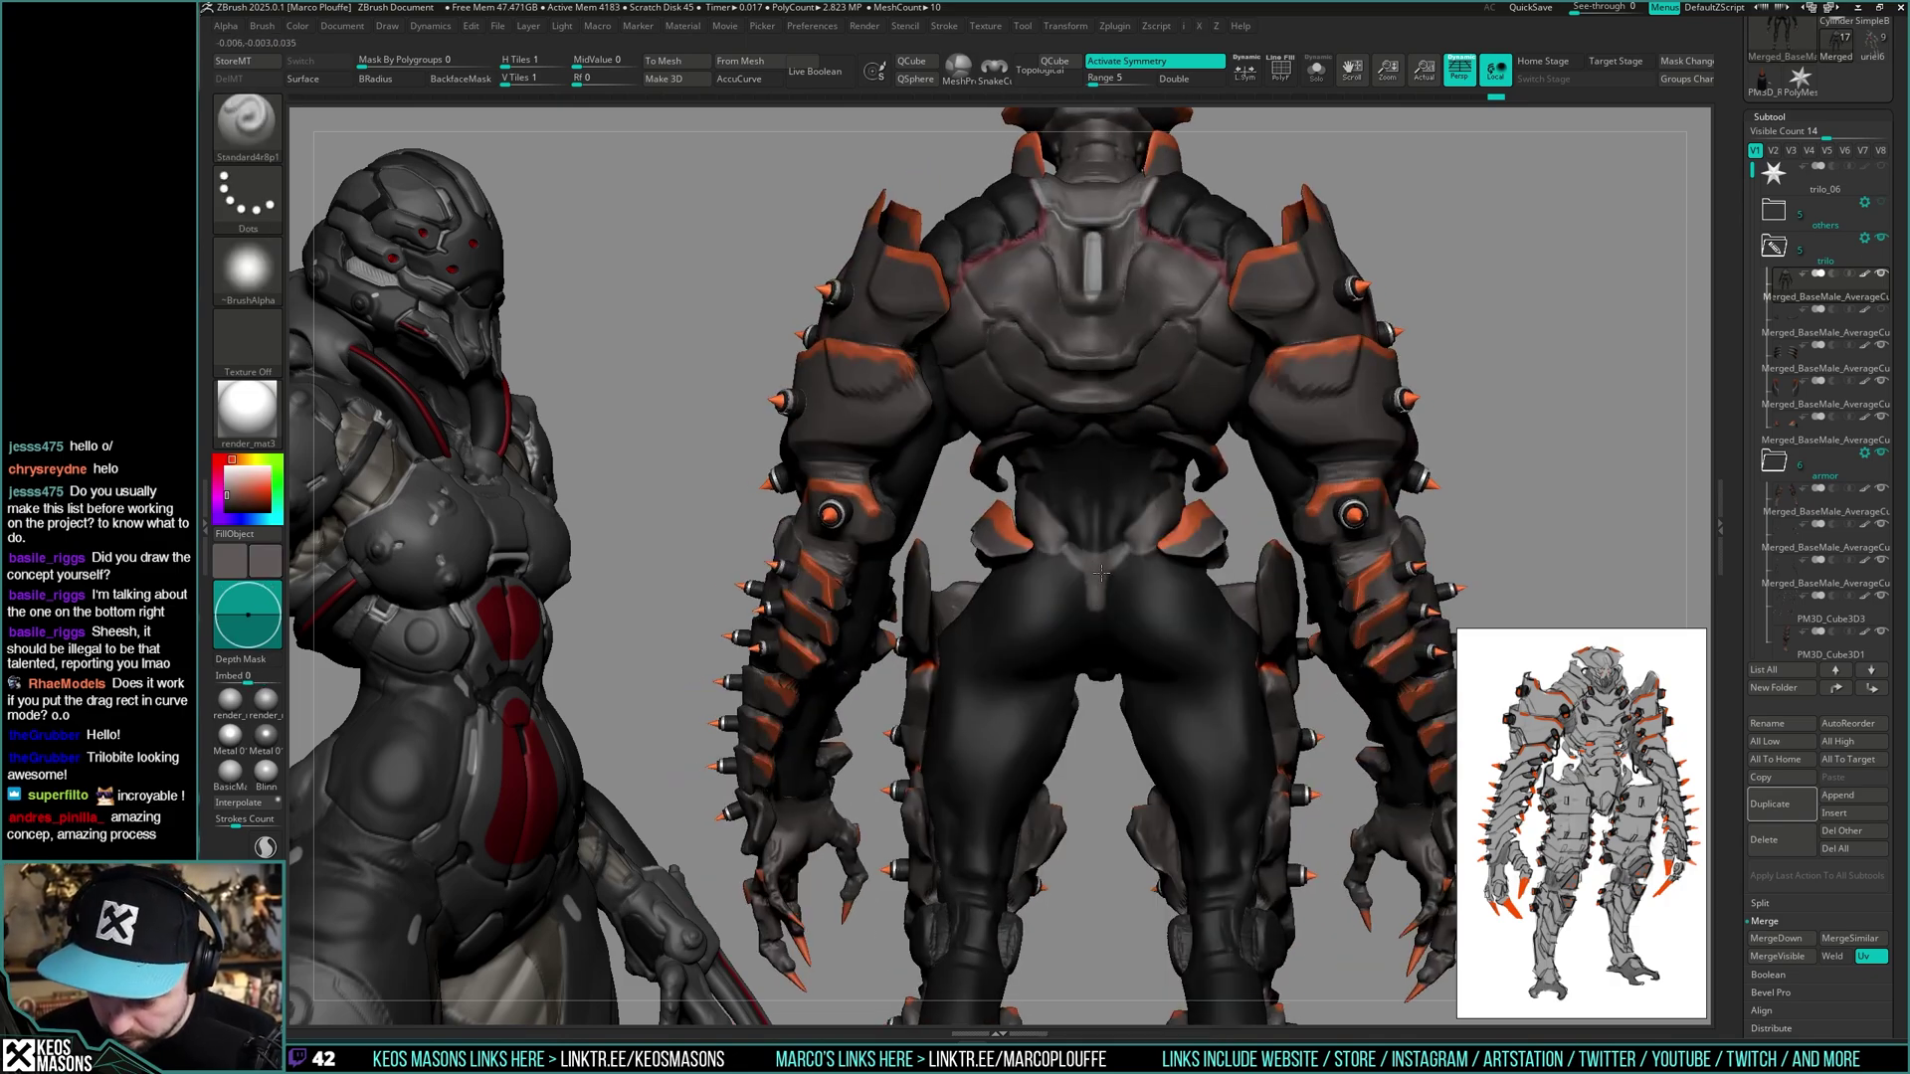
pyautogui.moveTo(1101, 573)
pyautogui.mouseDown(button='right')
pyautogui.moveTo(1164, 589)
pyautogui.moveTo(1122, 557)
pyautogui.moveTo(1163, 519)
pyautogui.moveTo(1134, 617)
pyautogui.moveTo(1164, 610)
pyautogui.moveTo(1079, 567)
pyautogui.moveTo(1152, 565)
pyautogui.moveTo(1209, 533)
pyautogui.mouseUp(button='right')
pyautogui.hotkey('alt', 's')
pyautogui.hotkey('alt', 's')
# - Isolate the body and carve the outlines of the grey tailbone and hip plates with DamStandard
pyautogui.hotkey('alt', 's')
pyautogui.press('b')
pyautogui.click(1222, 540)
pyautogui.moveTo(1420, 426); pyautogui.dragTo(1226, 608, button='right')
pyautogui.press('space')
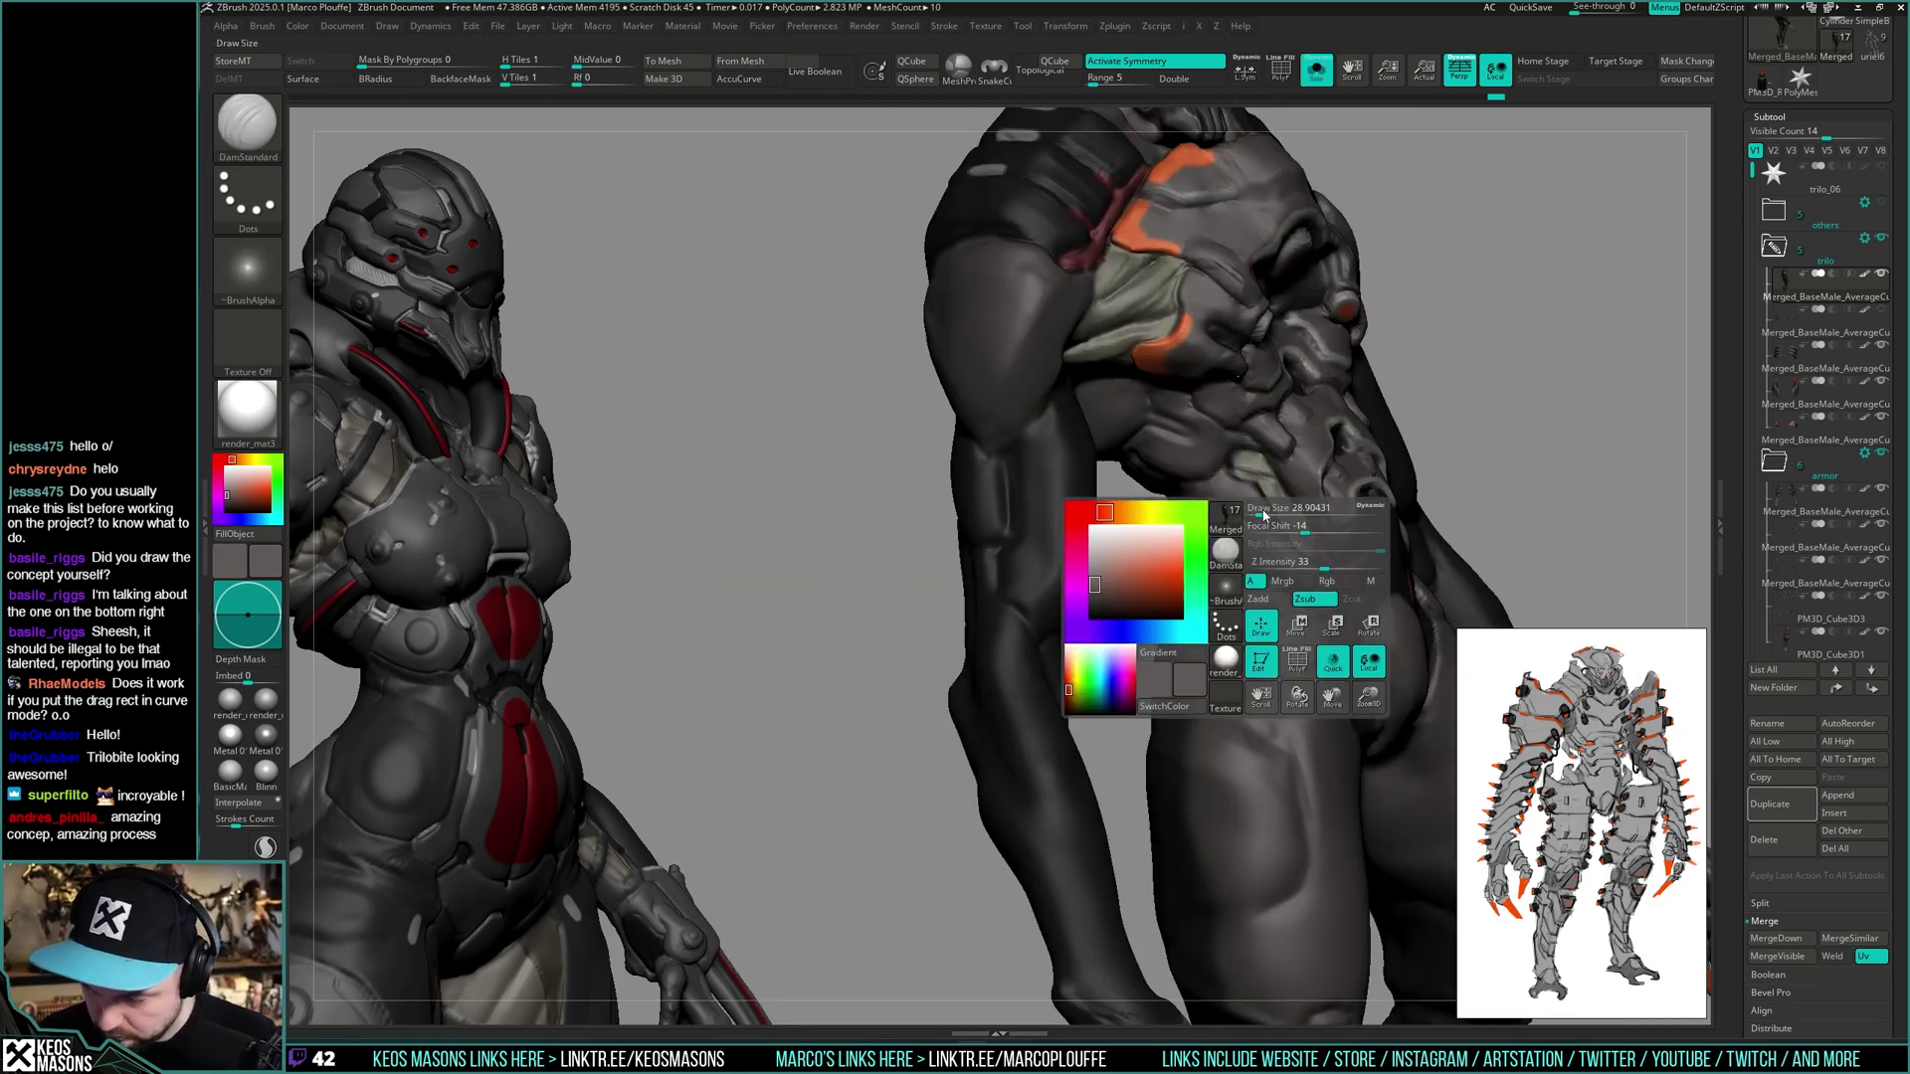
pyautogui.click(1264, 515)
pyautogui.moveTo(1263, 515); pyautogui.dragTo(1422, 502, button='right')
pyautogui.moveTo(1186, 501); pyautogui.dragTo(1178, 502, button='right')
pyautogui.moveTo(1153, 569)
pyautogui.mouseDown(button='right')
pyautogui.moveTo(1140, 589)
pyautogui.moveTo(1126, 565)
pyautogui.moveTo(1173, 567)
pyautogui.mouseUp(button='right')
pyautogui.press('shift')
pyautogui.press('space')
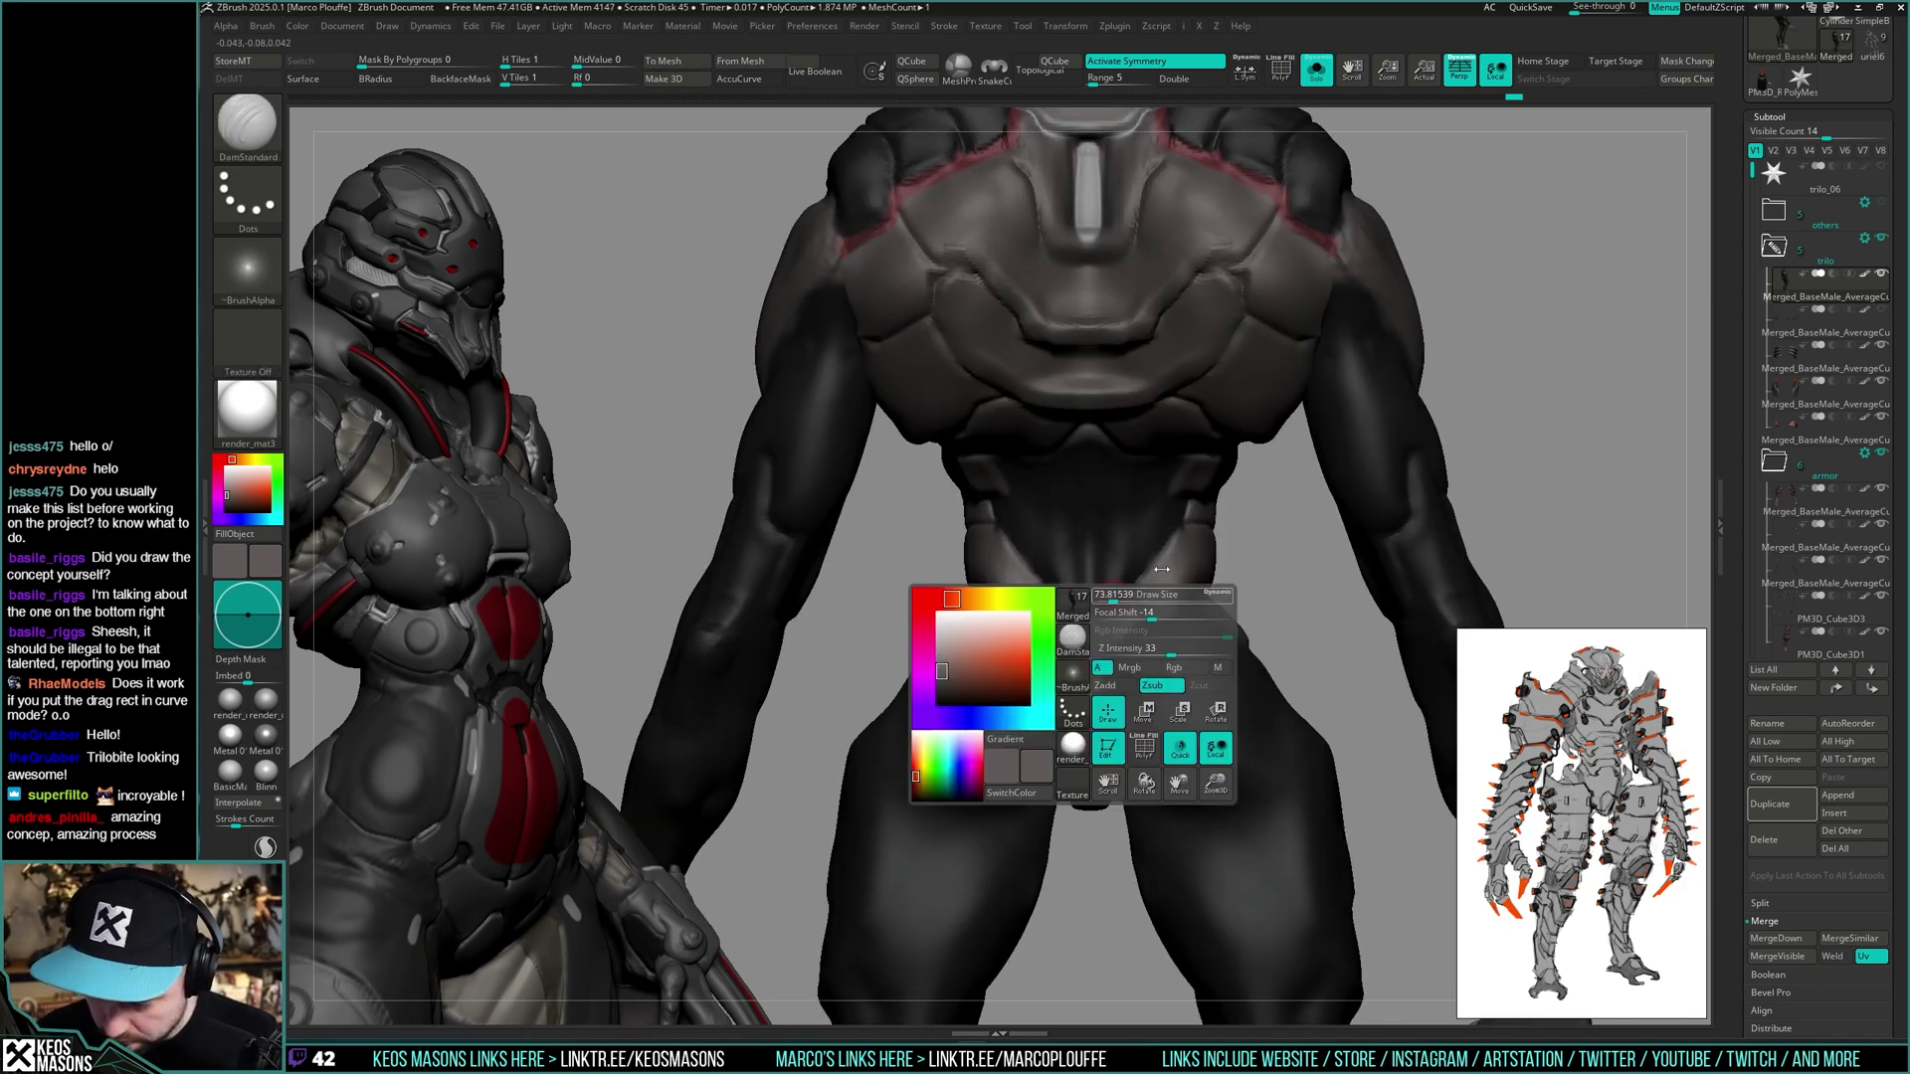
# - Build up the tailbone plate with ClayBuildup, smooth its surface, and show the armour again
pyautogui.press('b')
pyautogui.click(1175, 547)
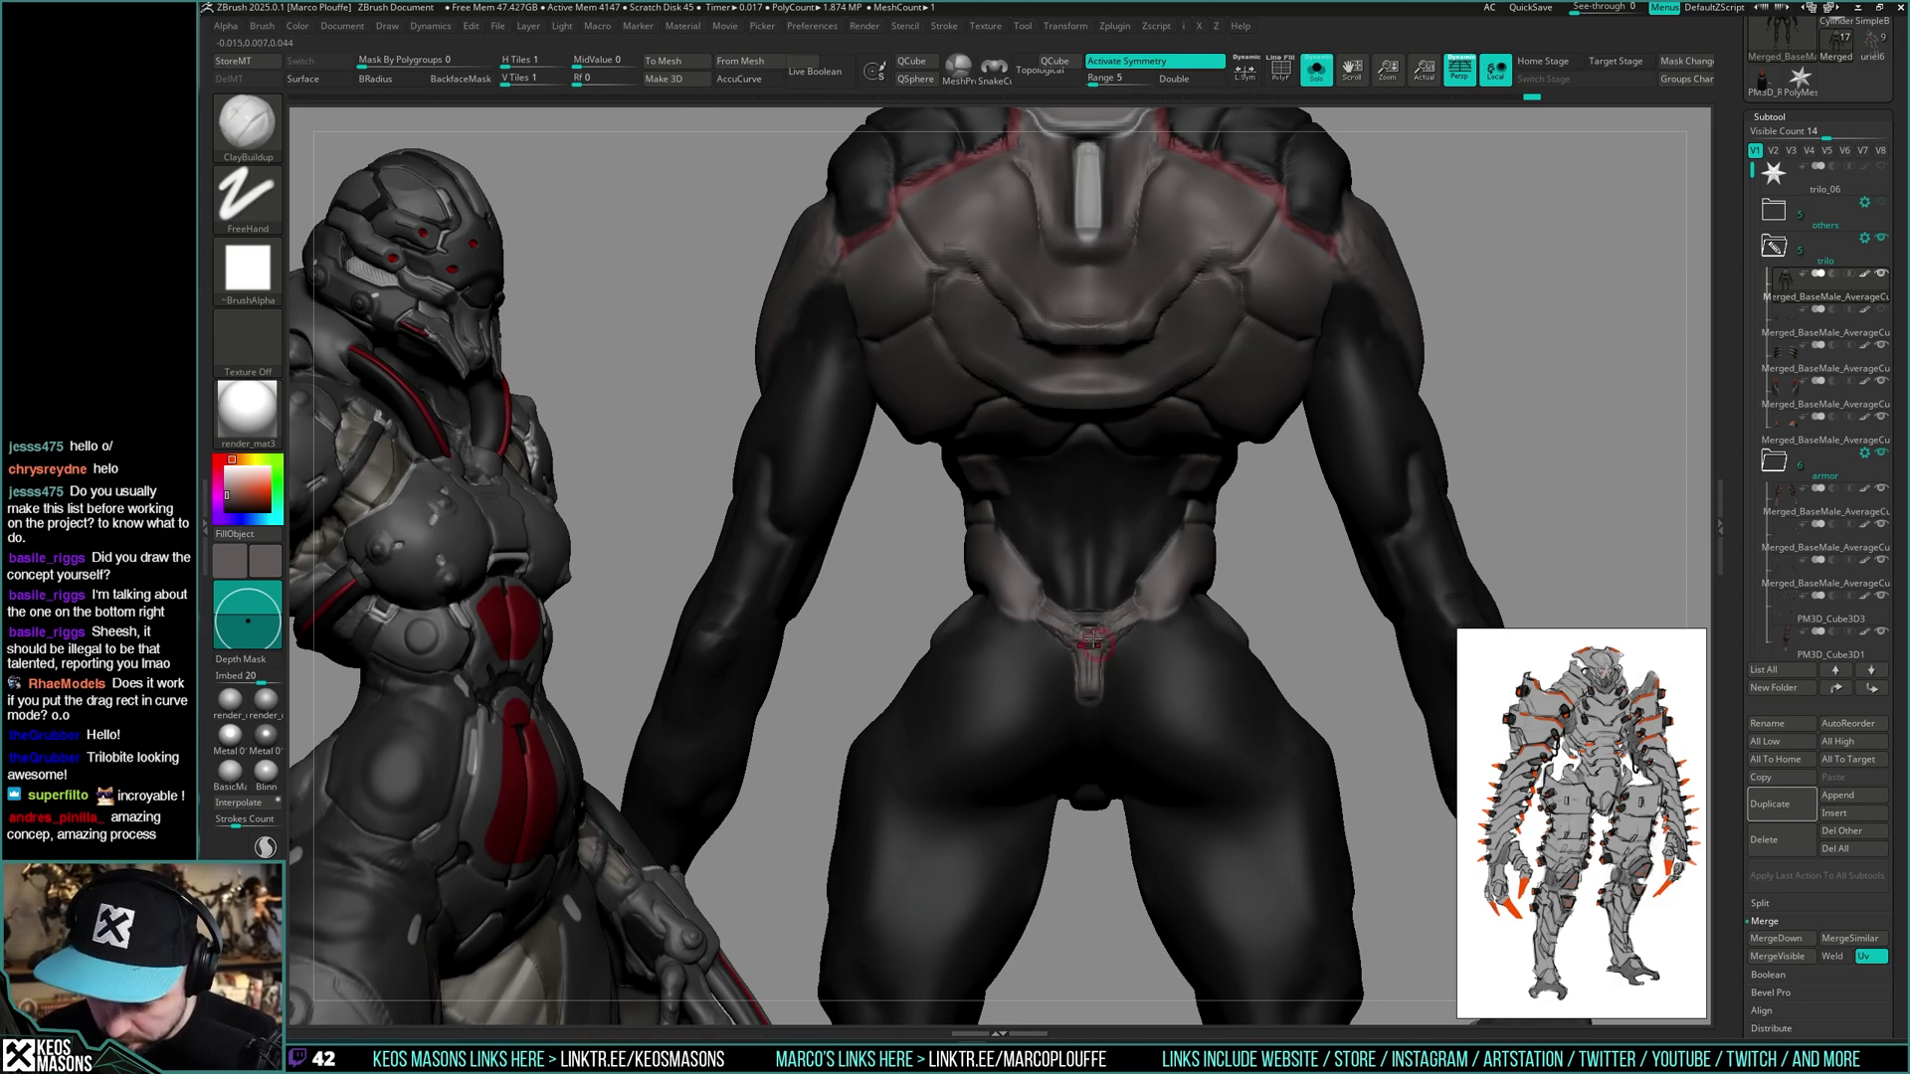
pyautogui.keyDown('shift'); pyautogui.moveTo(1095, 632); pyautogui.dragTo(1130, 619); pyautogui.keyUp('shift')
pyautogui.moveTo(1130, 619)
pyautogui.mouseDown(button='right')
pyautogui.moveTo(1108, 687)
pyautogui.moveTo(1144, 606)
pyautogui.mouseUp(button='right')
pyautogui.moveTo(1175, 552)
pyautogui.mouseDown()
pyautogui.moveTo(1124, 577)
pyautogui.moveTo(1128, 639)
pyautogui.mouseUp()
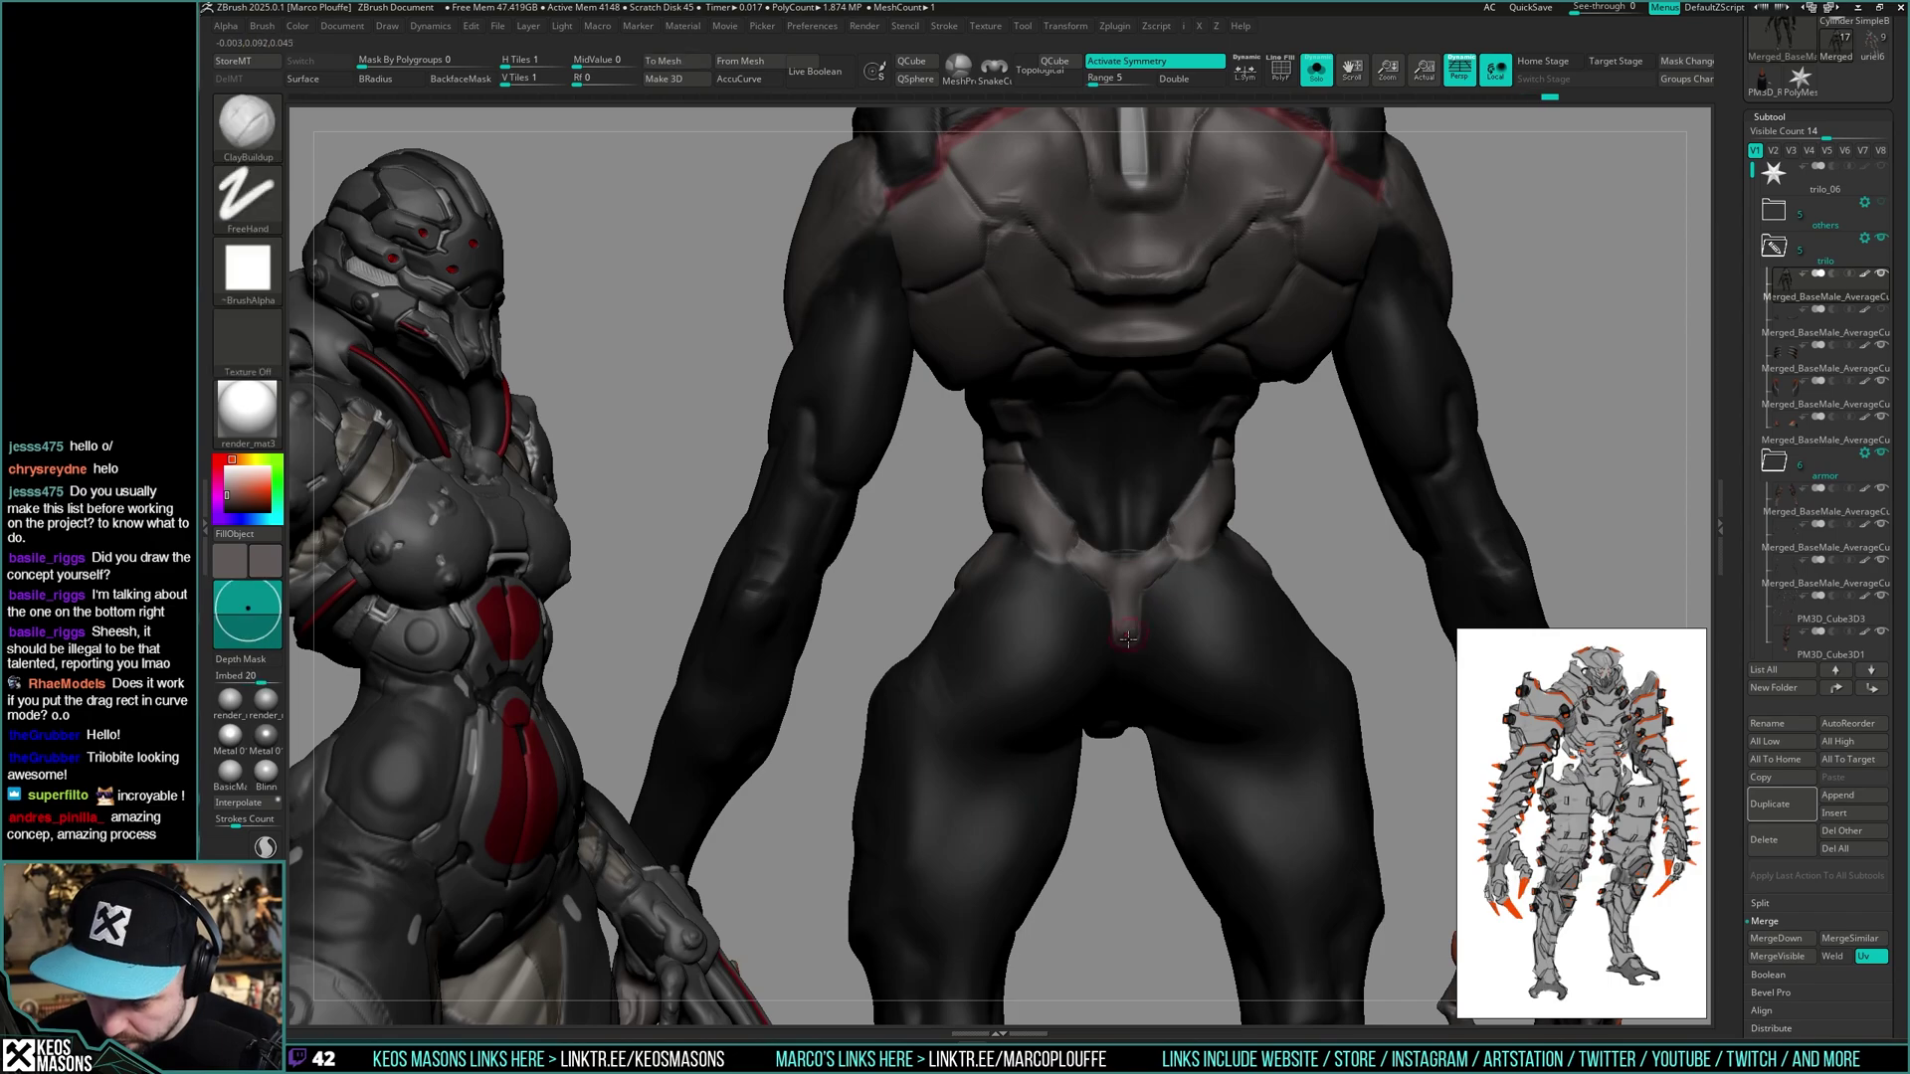
pyautogui.moveTo(1174, 554); pyautogui.dragTo(1125, 601)
pyautogui.moveTo(1175, 549)
pyautogui.keyDown('ctrl'); pyautogui.mouseDown(button='right')
pyautogui.moveTo(1184, 468)
pyautogui.moveTo(1209, 497)
pyautogui.moveTo(1243, 488)
pyautogui.moveTo(1193, 478)
pyautogui.moveTo(1191, 537)
pyautogui.moveTo(1154, 587)
pyautogui.moveTo(1306, 577)
pyautogui.mouseUp(button='right'); pyautogui.keyUp('ctrl')
pyautogui.hotkey('alt', 's')
pyautogui.hotkey('shift', 'f')
pyautogui.hotkey('shift', 'f')
pyautogui.keyDown('alt'); pyautogui.moveTo(1420, 444); pyautogui.dragTo(1373, 647, button='right'); pyautogui.keyUp('alt')
# - Sample the olive skin colour and polypaint the recessed lower back between the back plates and tailbone with the Standard brush
pyautogui.press('c')
pyautogui.moveTo(1605, 421)
pyautogui.keyDown('shift'); pyautogui.mouseDown(button='right')
pyautogui.moveTo(1356, 587)
pyautogui.moveTo(1178, 525)
pyautogui.mouseUp(button='right'); pyautogui.keyUp('shift')
pyautogui.press('space')
pyautogui.click(1180, 526)
pyautogui.press('space')
pyautogui.click(1346, 490)
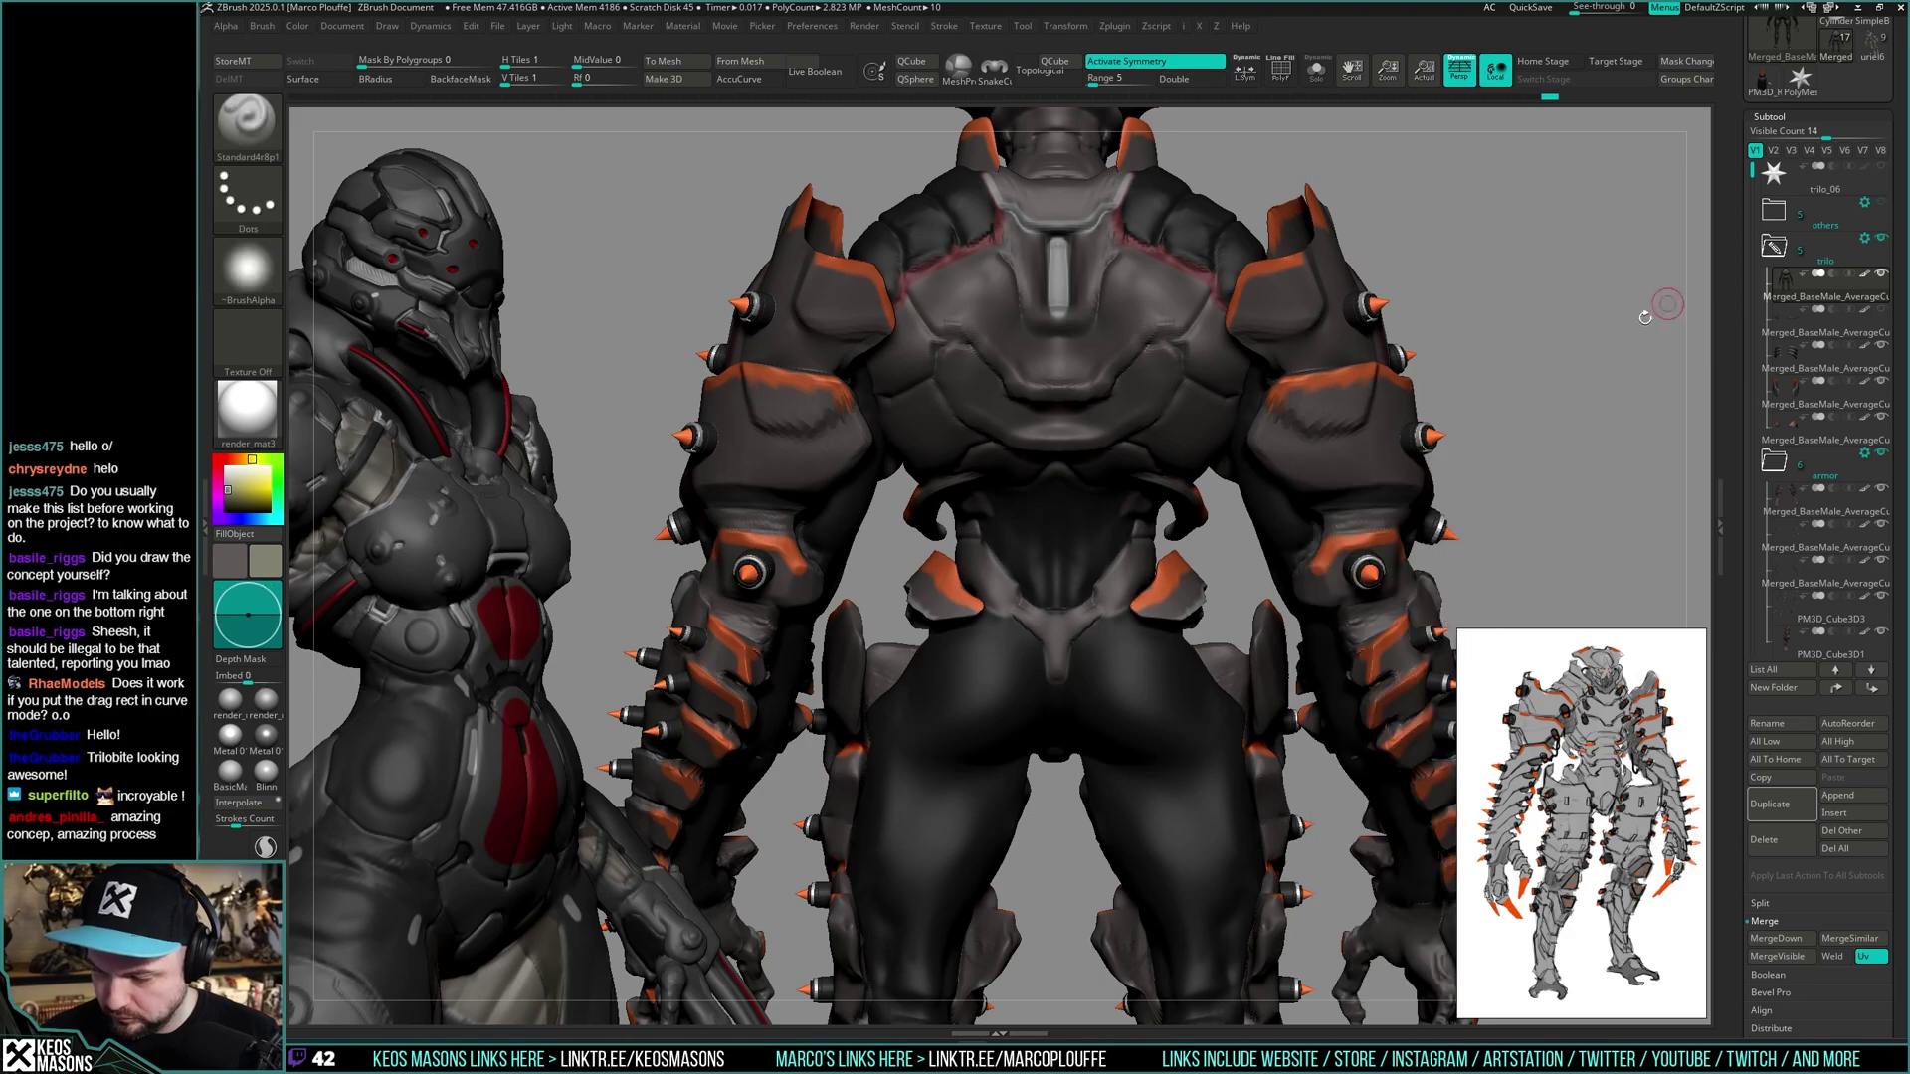
pyautogui.moveTo(1659, 307)
pyautogui.mouseDown(button='right')
pyautogui.moveTo(1632, 269)
pyautogui.moveTo(1696, 294)
pyautogui.mouseUp(button='right')
pyautogui.moveTo(1164, 576)
pyautogui.keyDown('ctrl'); pyautogui.mouseDown(button='right')
pyautogui.moveTo(1160, 516)
pyautogui.moveTo(1118, 669)
pyautogui.mouseUp(button='right'); pyautogui.keyUp('ctrl')
pyautogui.press('space')
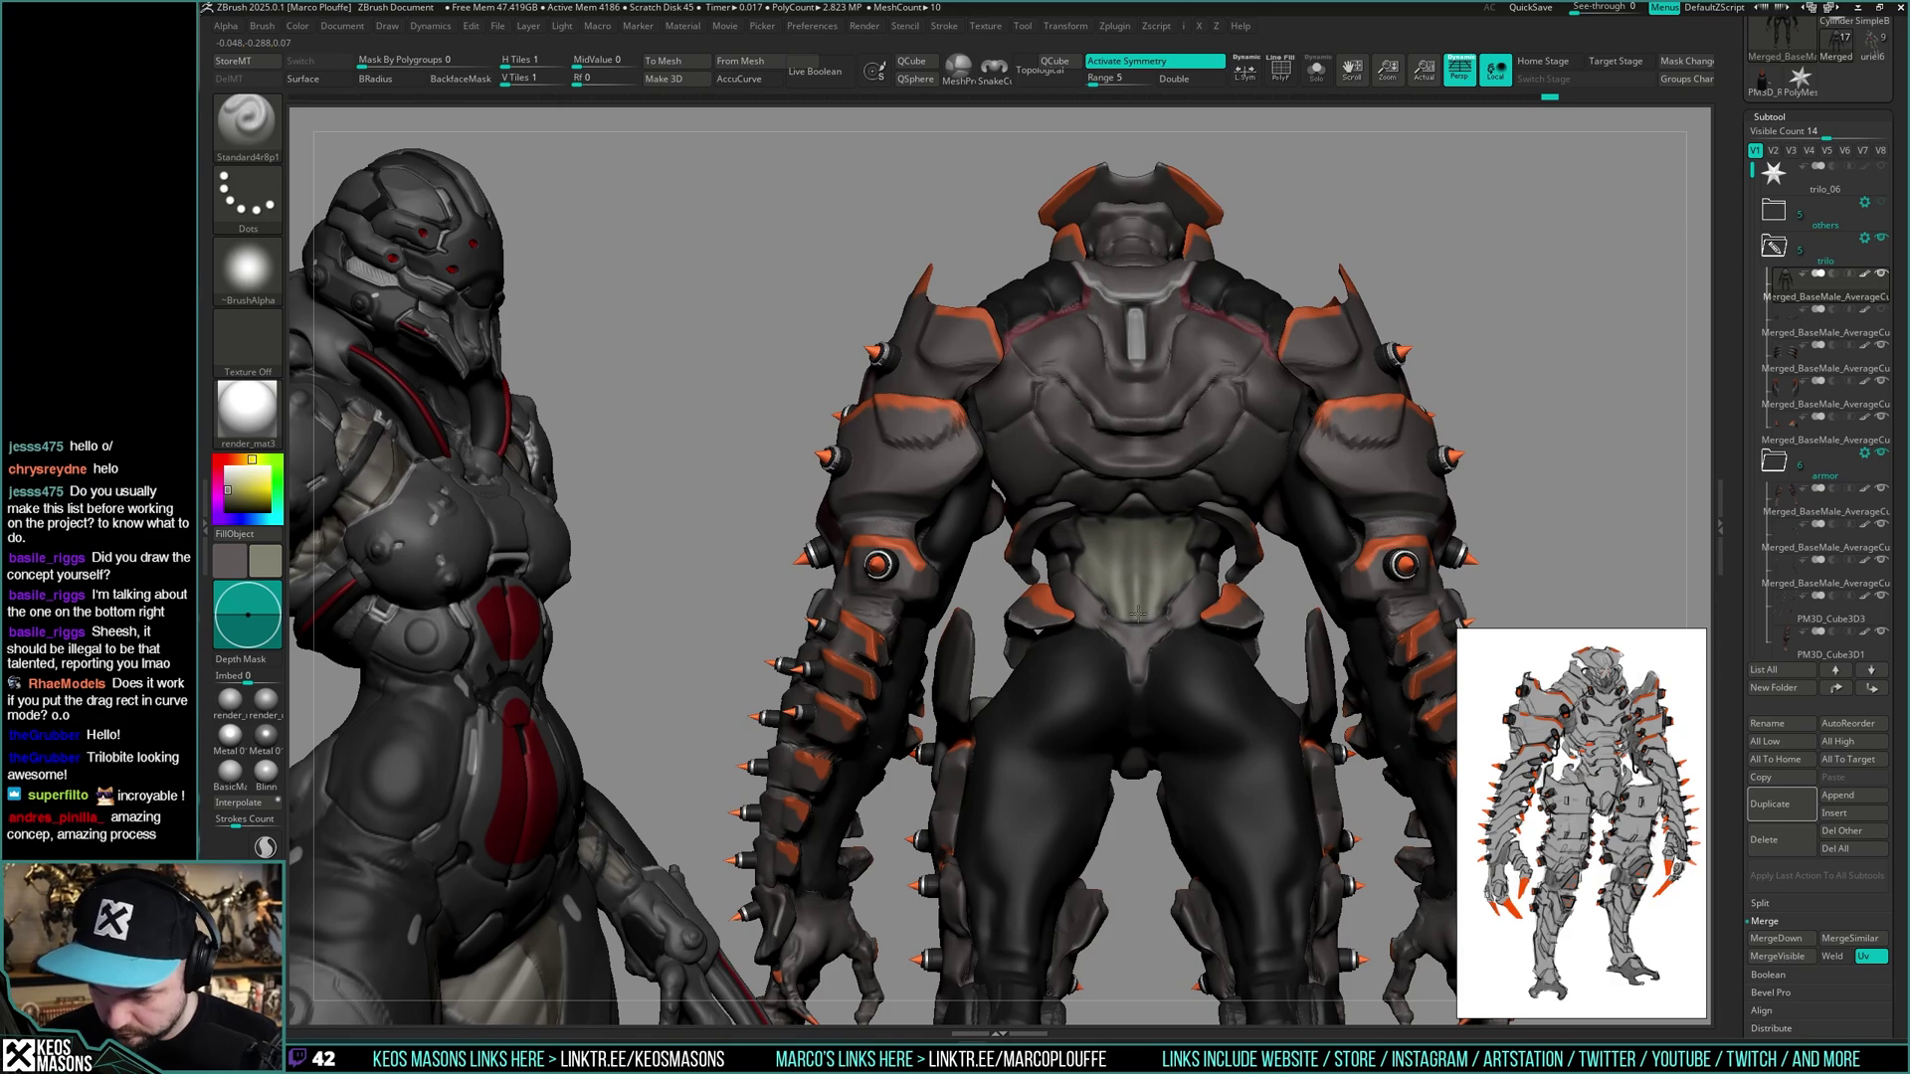
pyautogui.keyDown('ctrl'); pyautogui.moveTo(1190, 568); pyautogui.dragTo(1373, 591, button='right'); pyautogui.keyUp('ctrl')
pyautogui.moveTo(1134, 585); pyautogui.dragTo(1436, 562, button='right')
pyautogui.rightClick(1109, 623)
pyautogui.moveTo(1109, 624); pyautogui.dragTo(1149, 483, button='right')
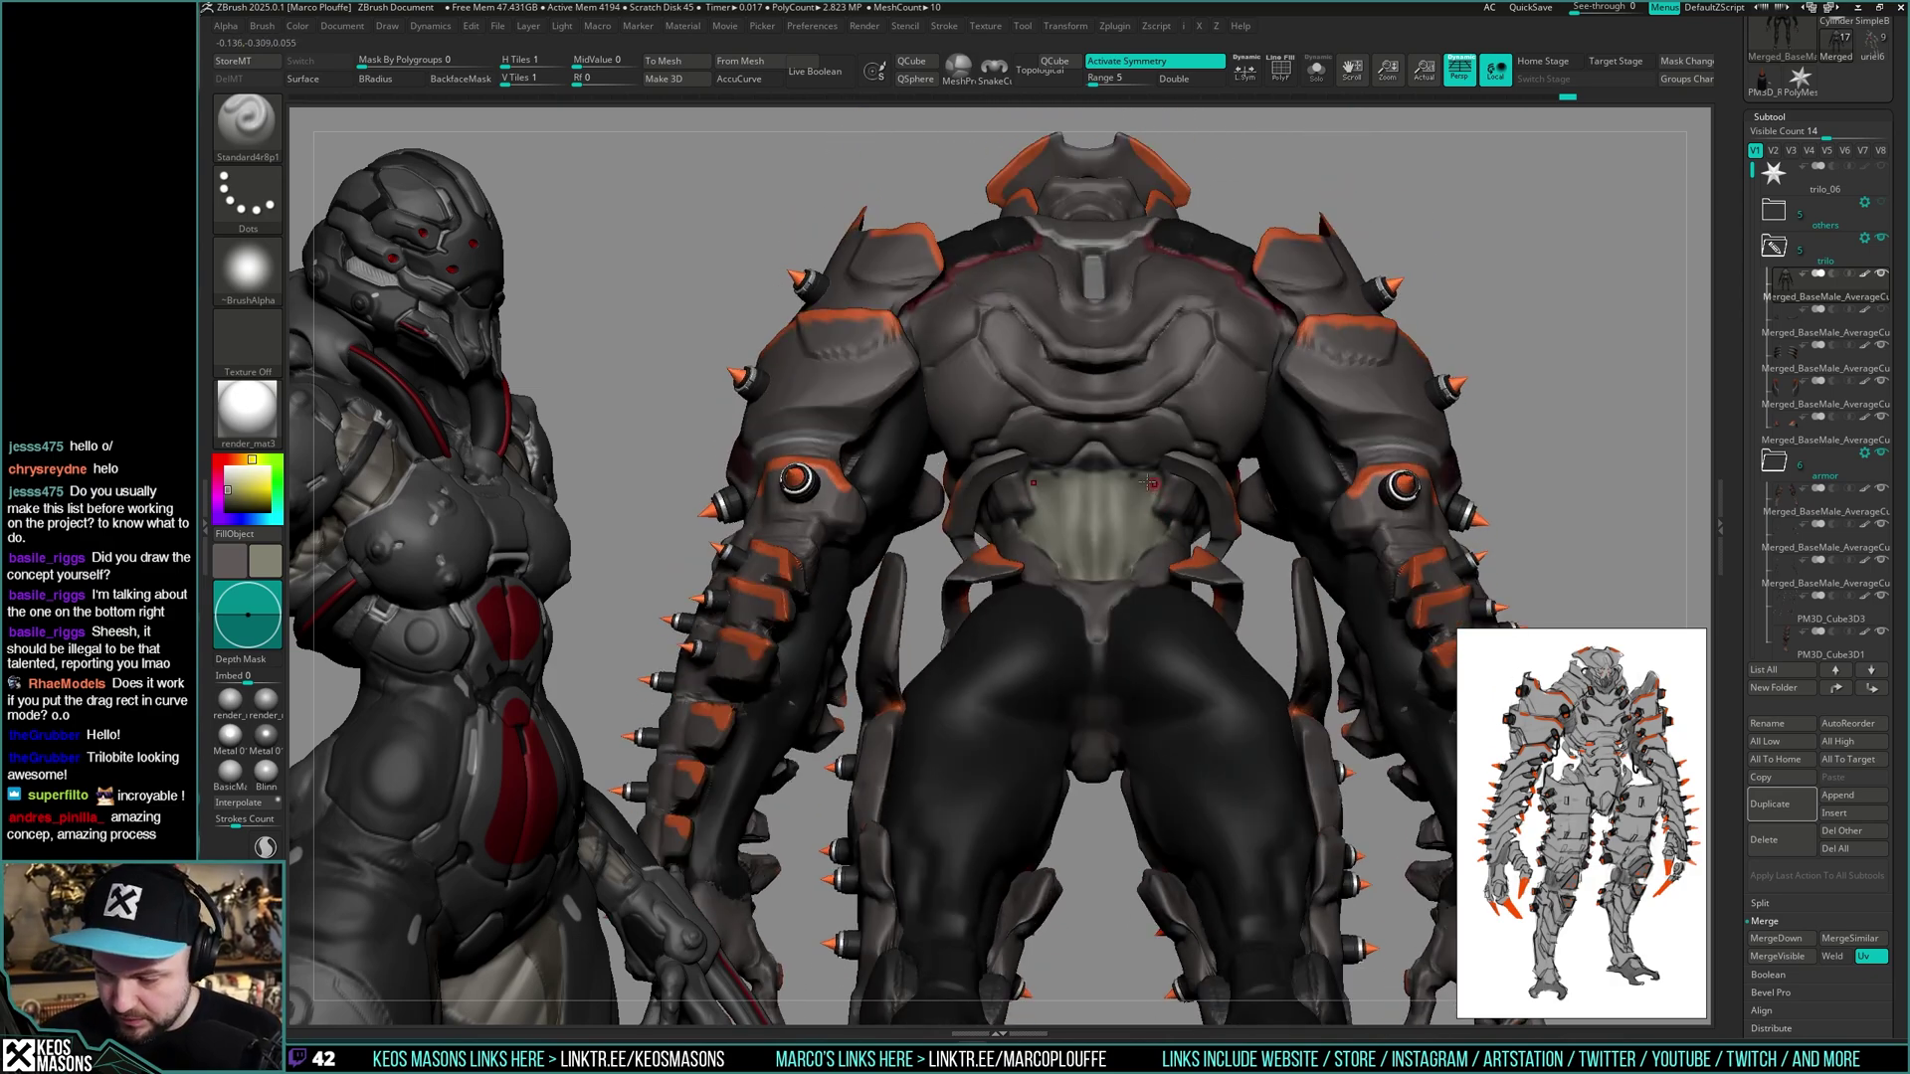
# - Paint both glutes in the olive tone used on the lower back, filling them down to the glute crease
pyautogui.rightClick(1100, 471)
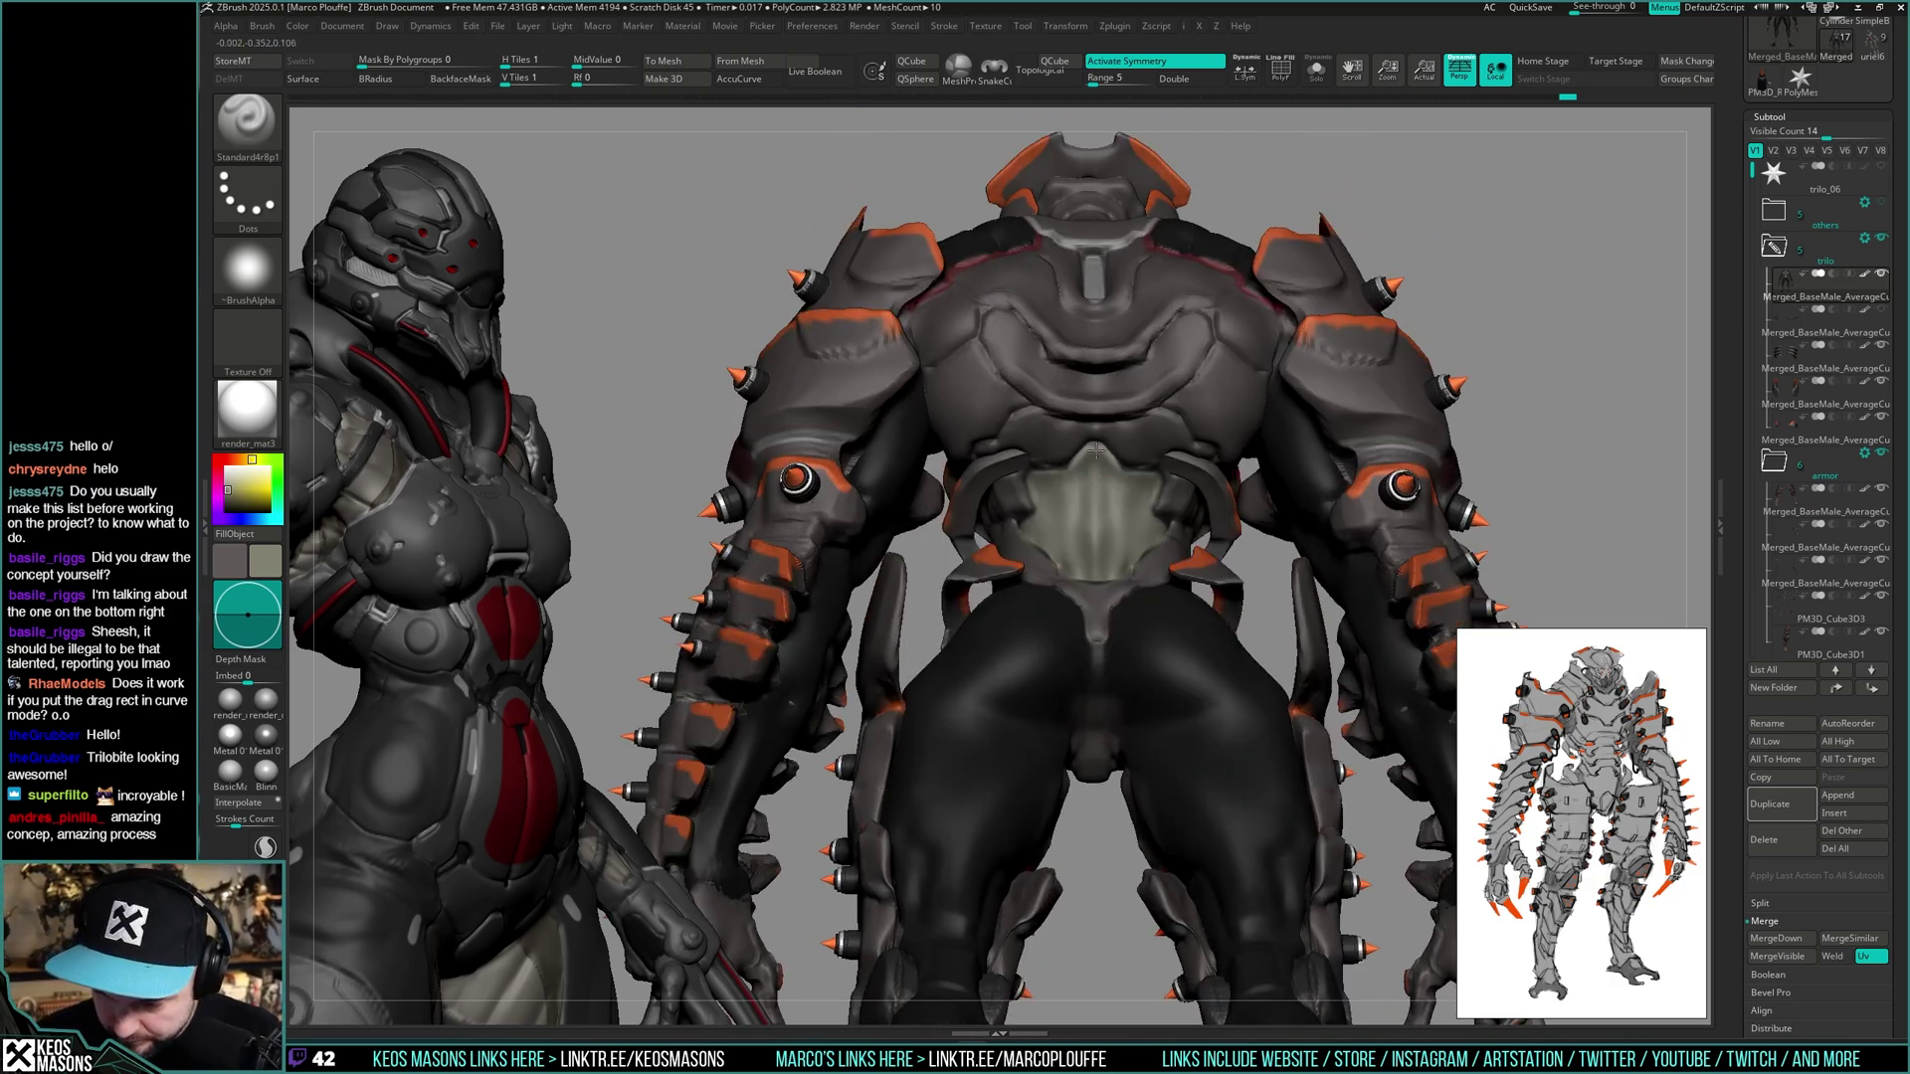
pyautogui.moveTo(1099, 445)
pyautogui.mouseDown(button='right')
pyautogui.moveTo(1176, 583)
pyautogui.moveTo(1208, 582)
pyautogui.moveTo(1096, 591)
pyautogui.moveTo(1163, 557)
pyautogui.mouseUp(button='right')
pyautogui.press('shift')
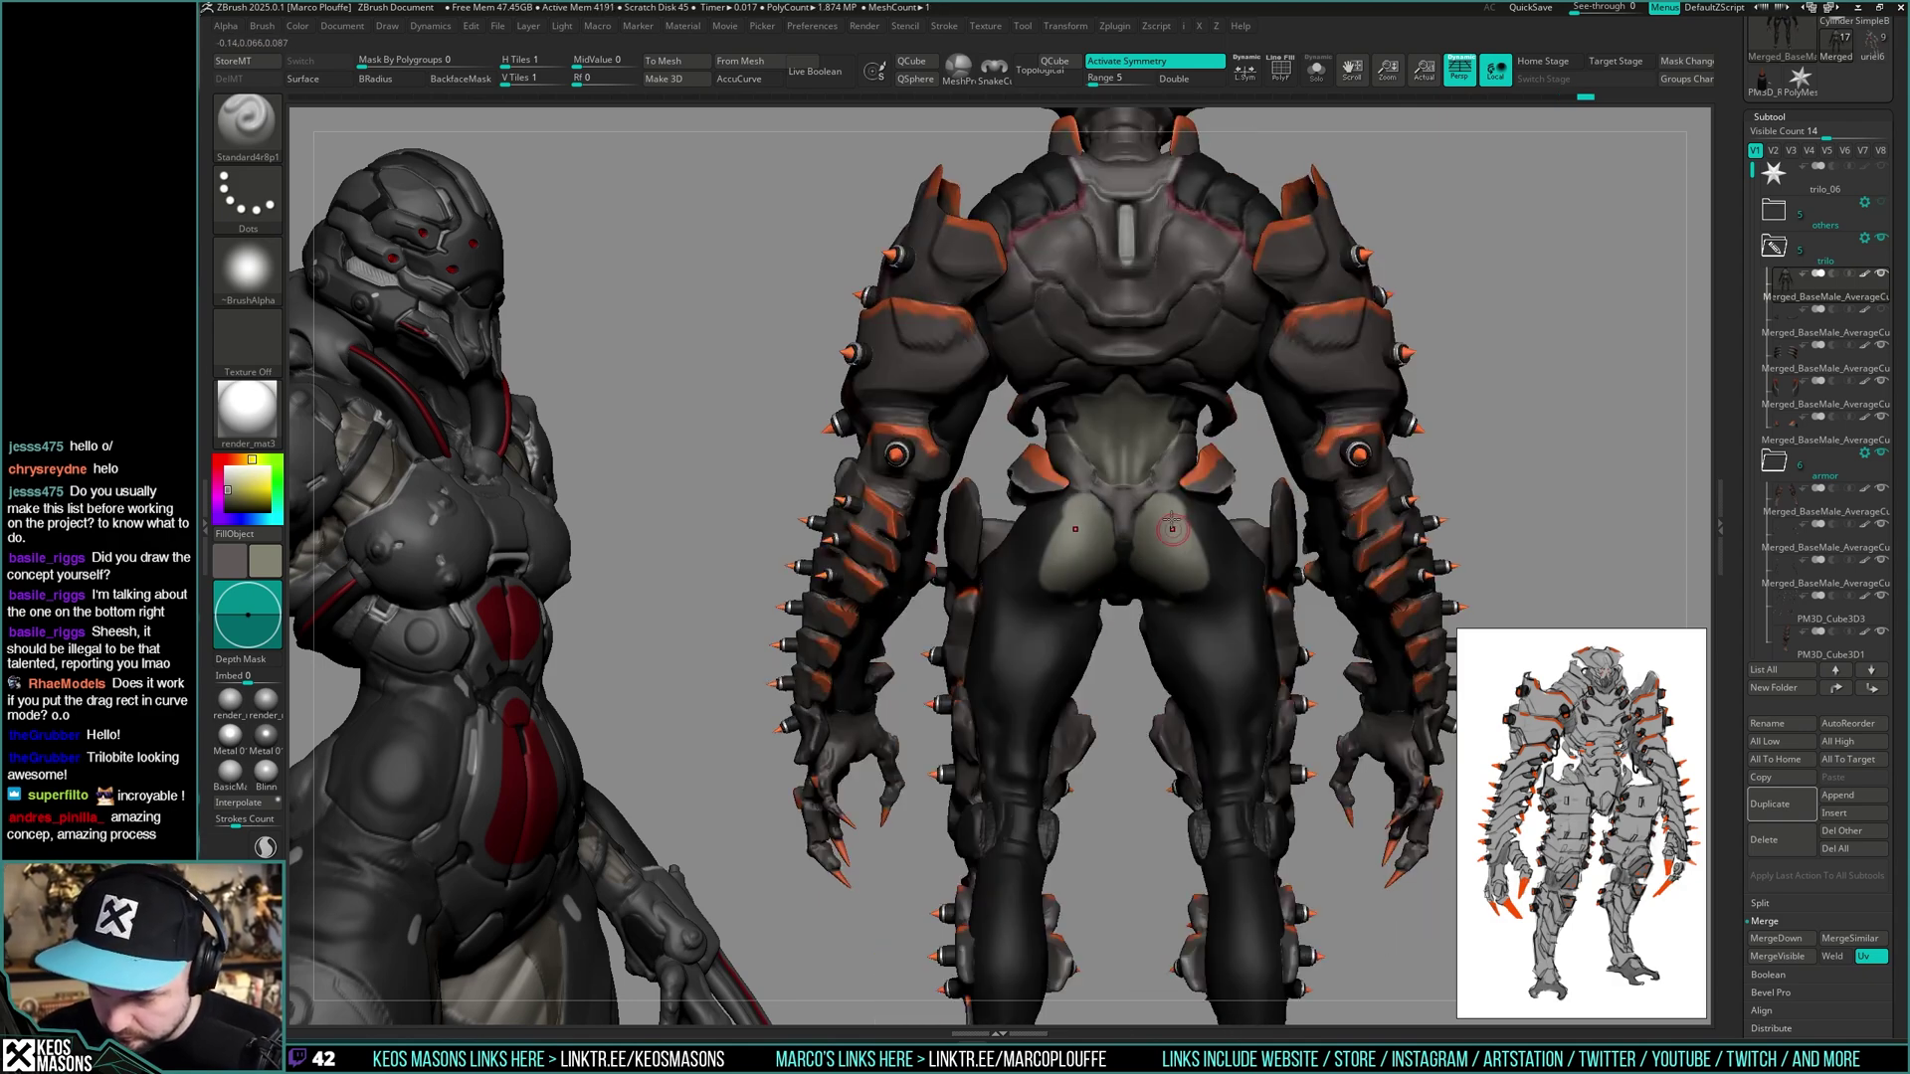
pyautogui.moveTo(1157, 547); pyautogui.dragTo(1239, 522, button='right')
pyautogui.moveTo(1162, 626); pyautogui.dragTo(1238, 607, button='right')
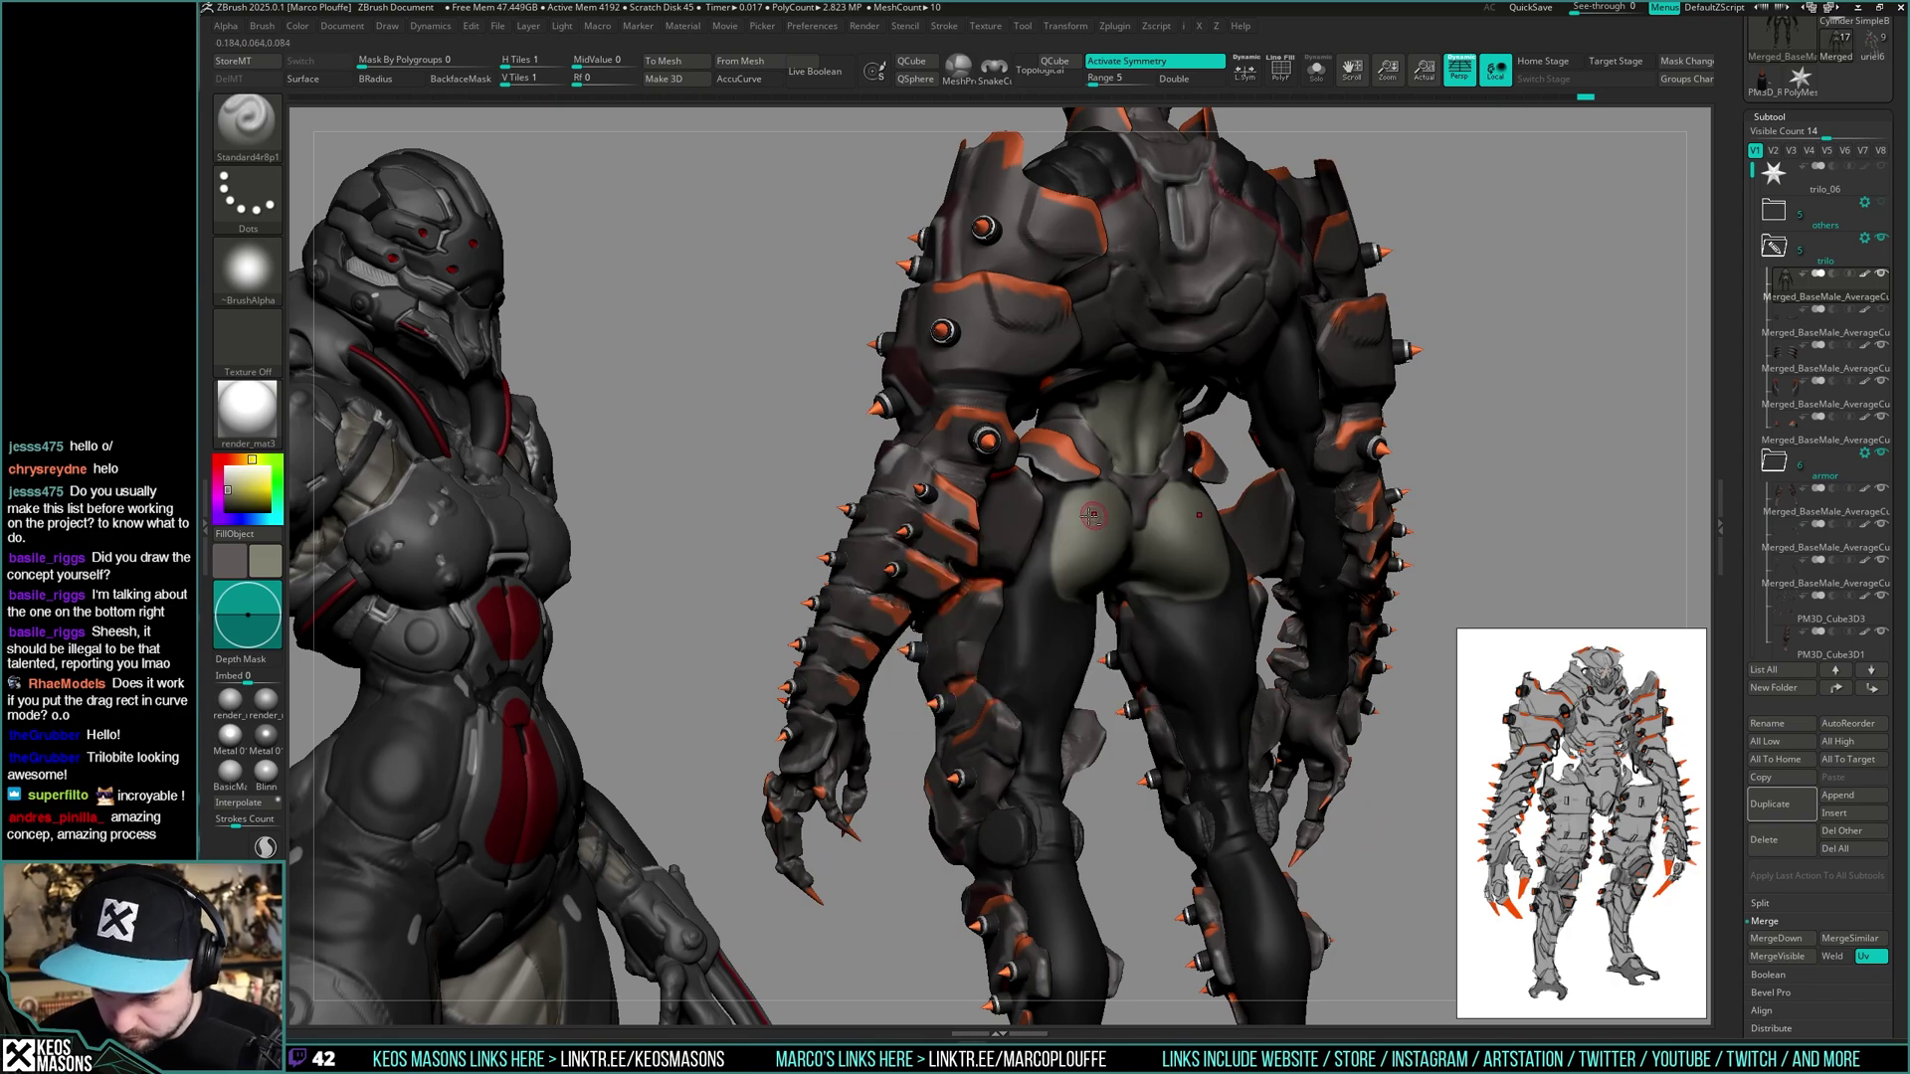
pyautogui.moveTo(1027, 621); pyautogui.dragTo(1075, 507, button='right')
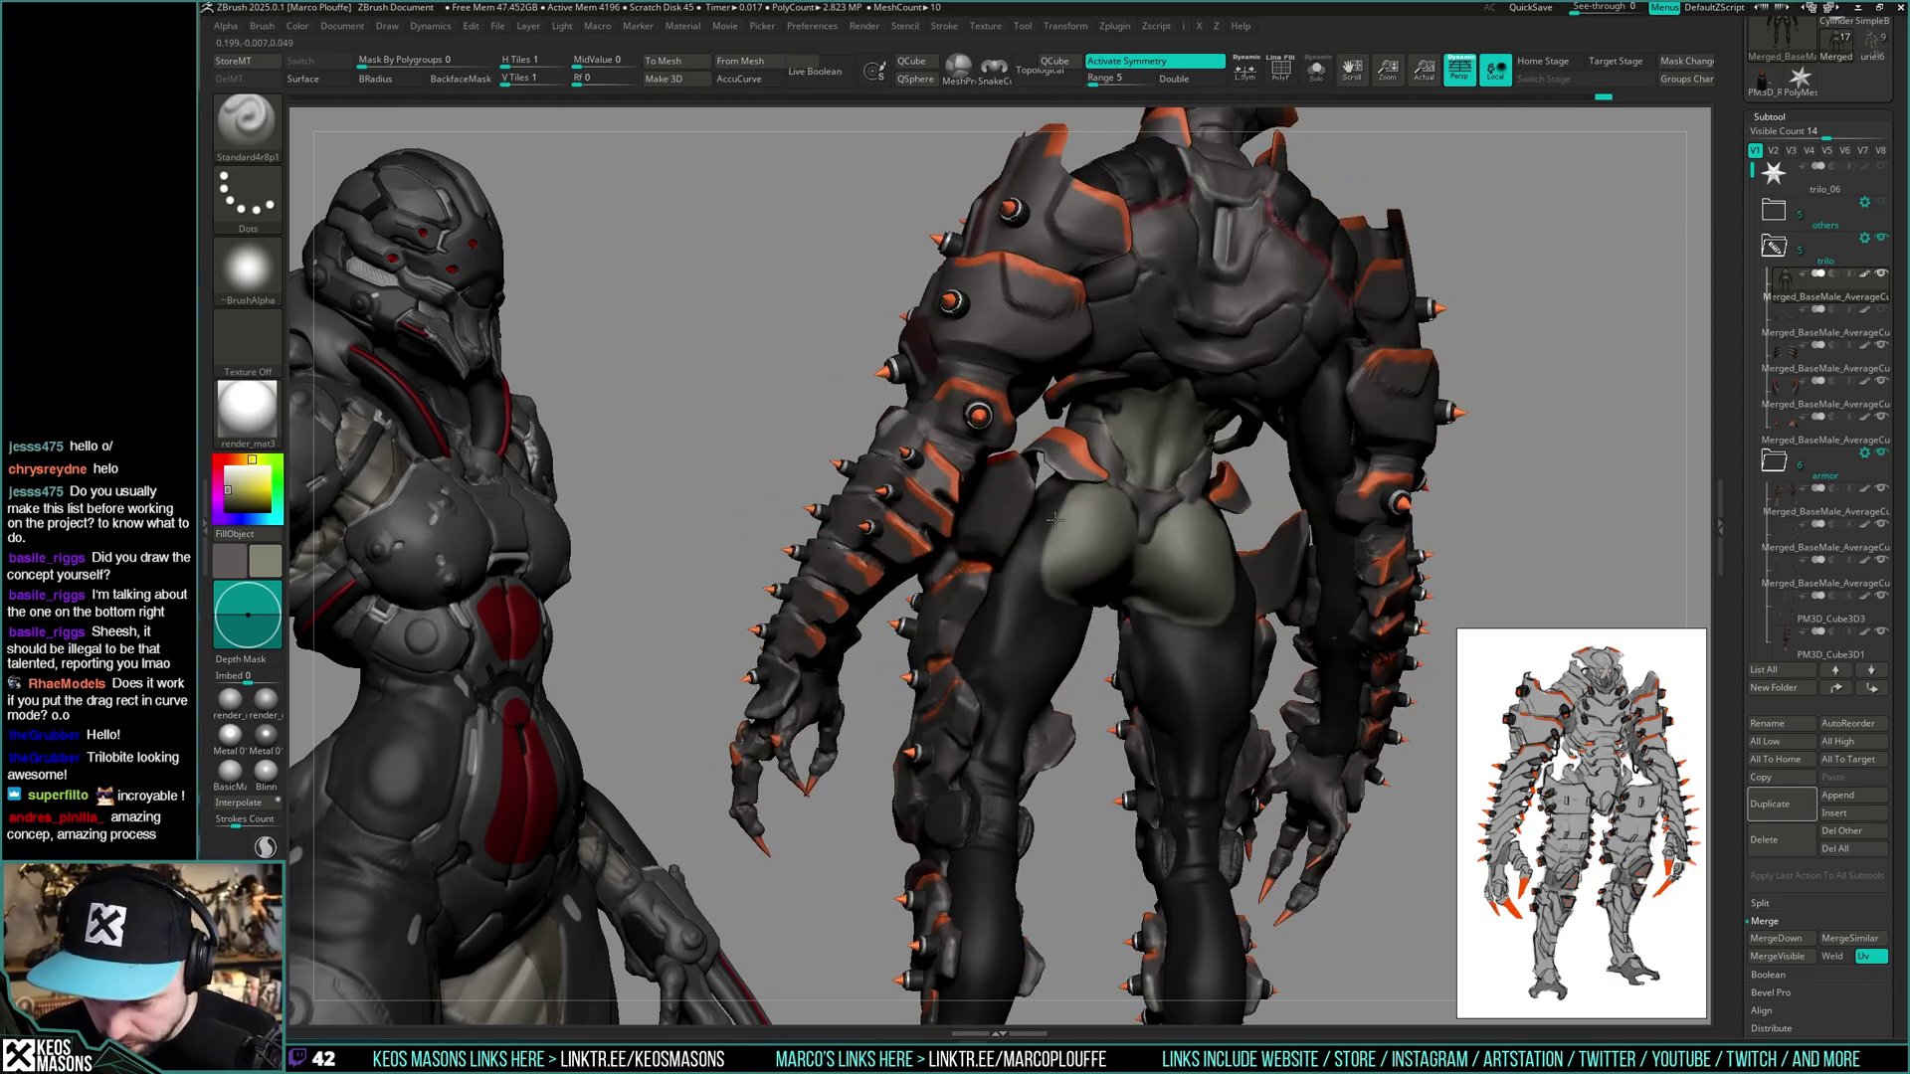
# - Paint olive patches on the backs of the thighs above the knees and light grey bands around the backs of the knees
pyautogui.moveTo(1060, 575); pyautogui.dragTo(1134, 756, button='right')
pyautogui.hotkey('alt', 's')
pyautogui.moveTo(1144, 563); pyautogui.dragTo(1035, 231, button='right')
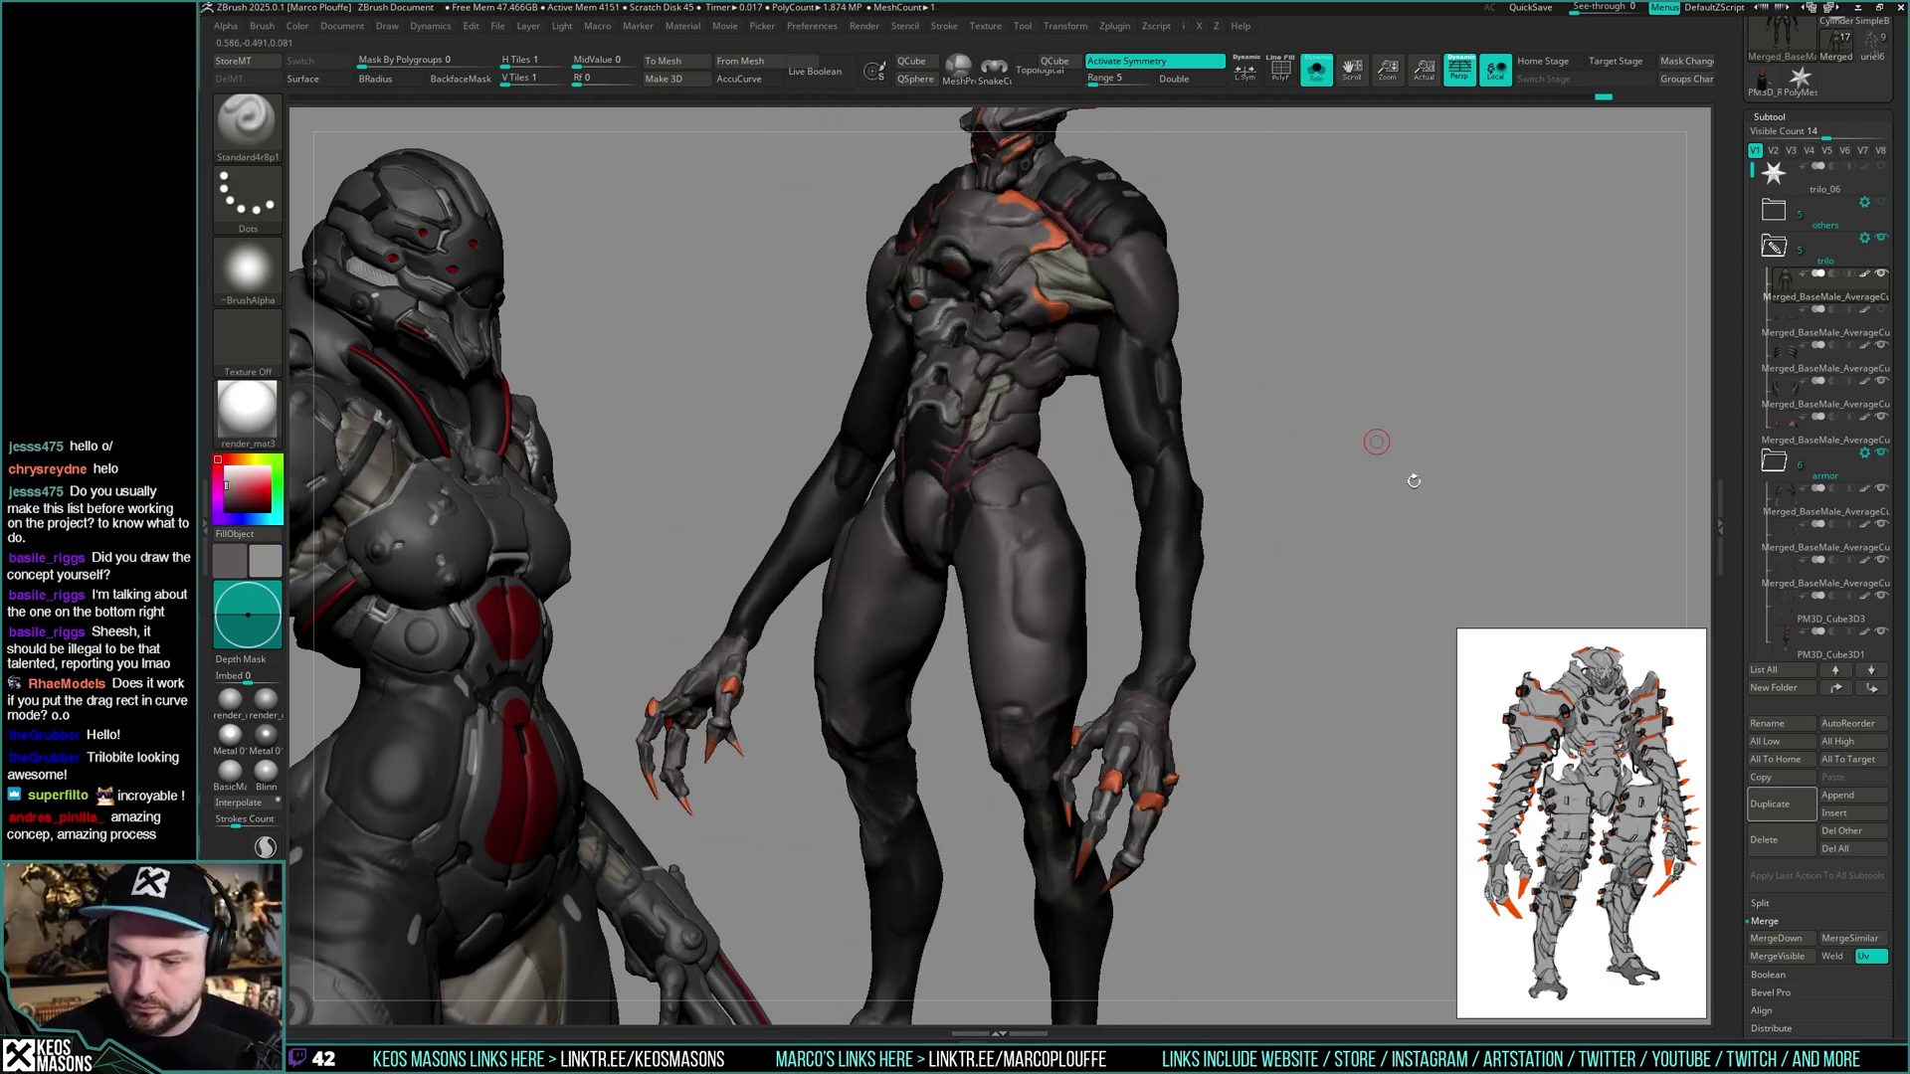
pyautogui.moveTo(1414, 480); pyautogui.dragTo(1235, 630, button='right')
pyautogui.rightClick(1162, 639)
pyautogui.moveTo(1230, 609); pyautogui.dragTo(1221, 591)
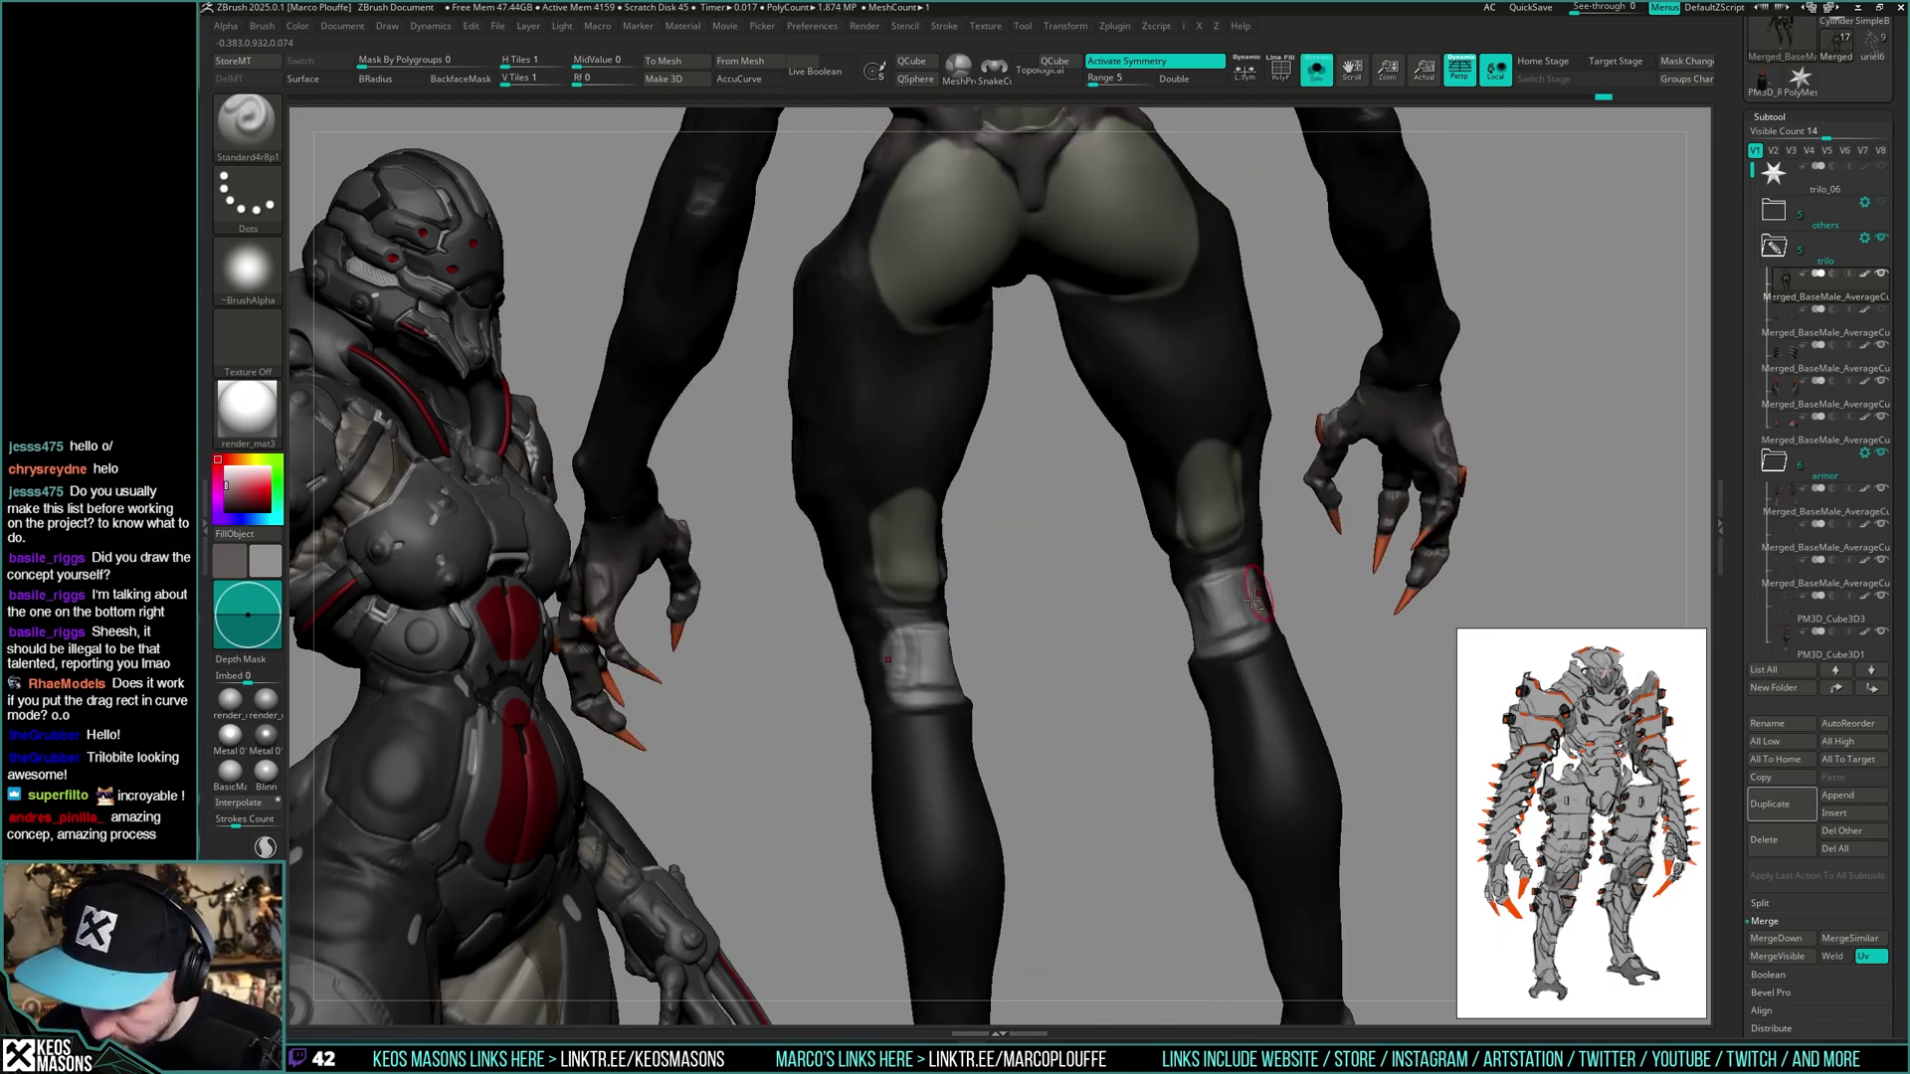
pyautogui.hotkey('alt', 's')
pyautogui.moveTo(1194, 609)
pyautogui.mouseDown(button='right')
pyautogui.moveTo(1313, 619)
pyautogui.moveTo(1239, 638)
pyautogui.moveTo(1404, 607)
pyautogui.moveTo(1194, 617)
pyautogui.moveTo(1006, 661)
pyautogui.moveTo(1002, 584)
pyautogui.mouseUp(button='right')
# - Isolate the leg armor PM3D_Cube3D1 and paint its round knee joint piece light grey
pyautogui.keyDown('alt'); pyautogui.click(1214, 618); pyautogui.keyUp('alt')
pyautogui.hotkey('shift', 'f')
pyautogui.keyDown('alt'); pyautogui.click(1403, 604); pyautogui.keyUp('alt')
pyautogui.hotkey('alt', 's')
pyautogui.hotkey('shift', 'f')
pyautogui.hotkey('ctrl', 'shift')
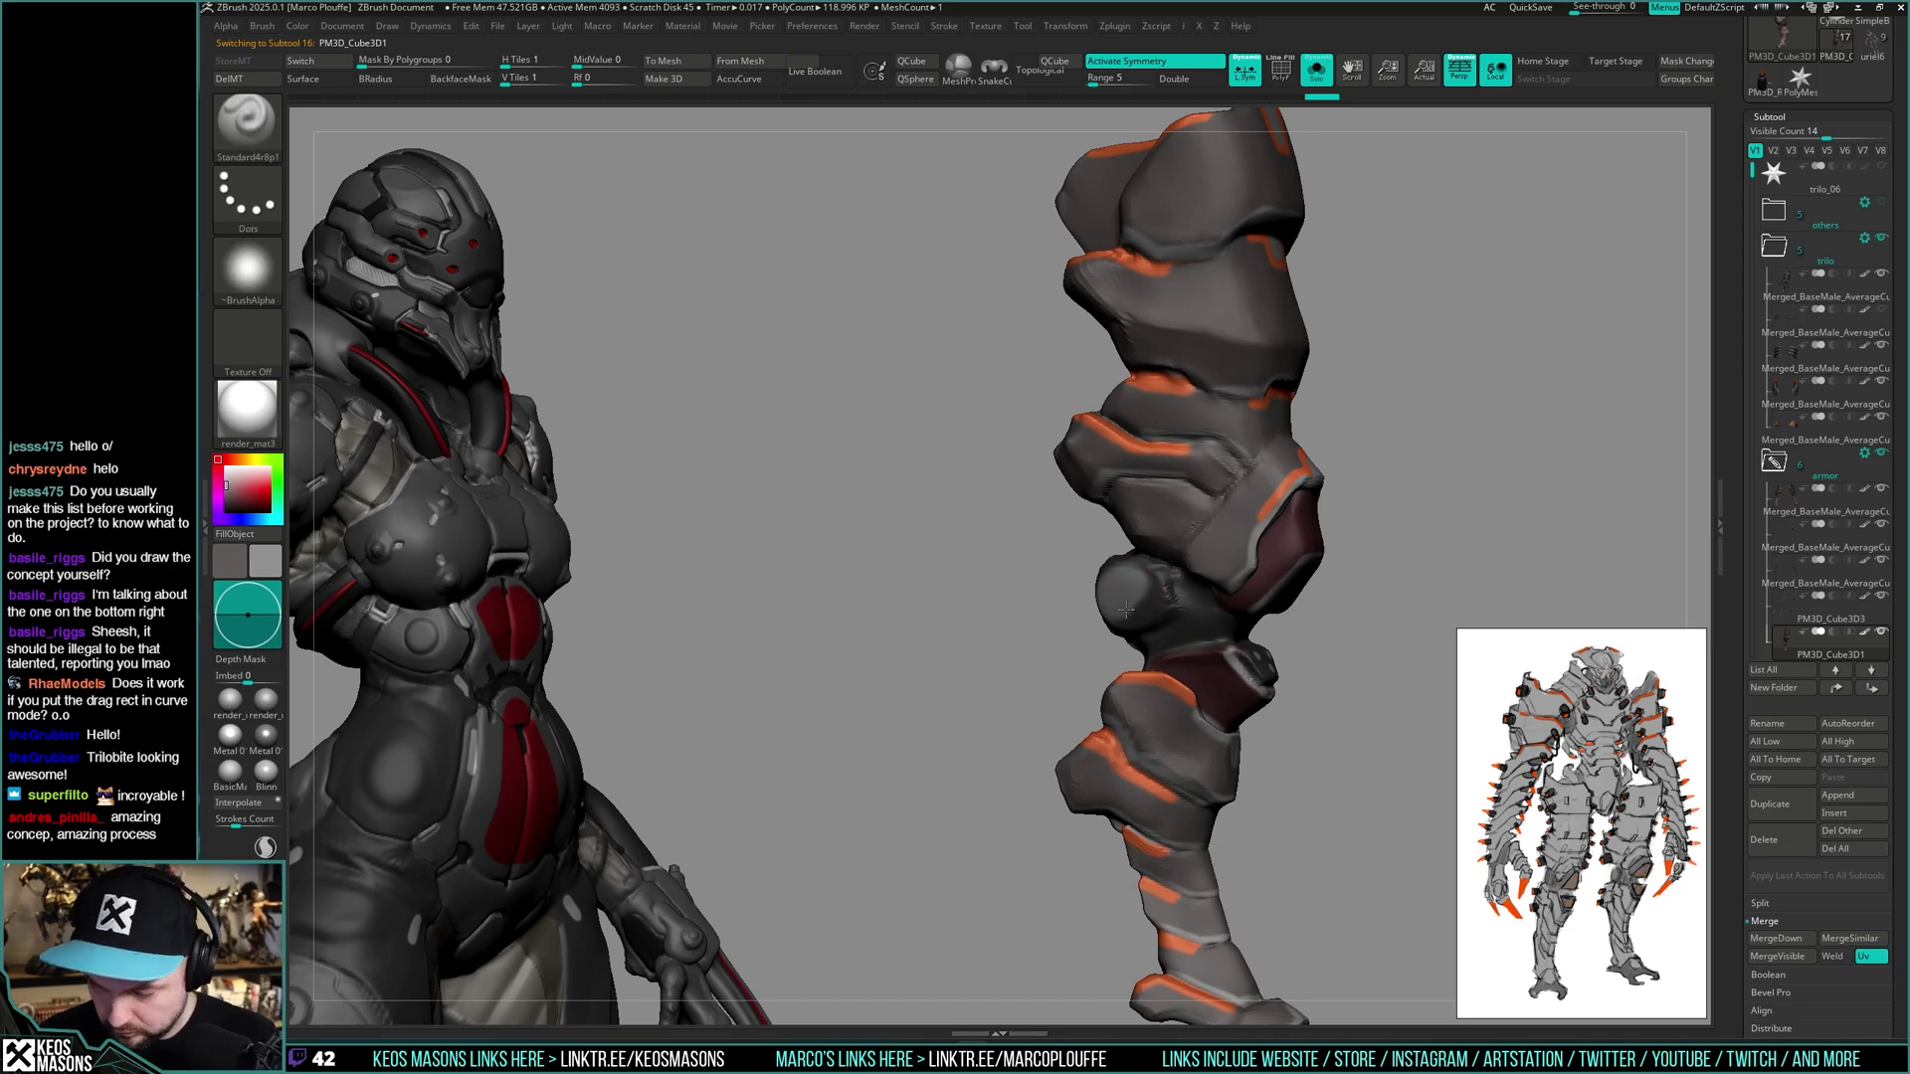
pyautogui.hotkey('alt', 's')
pyautogui.moveTo(1142, 589); pyautogui.dragTo(1035, 596, button='right')
pyautogui.keyDown('ctrl'); pyautogui.moveTo(1034, 597); pyautogui.dragTo(1064, 717, button='right'); pyautogui.keyUp('ctrl')
pyautogui.press('space')
pyautogui.moveTo(1103, 625)
pyautogui.mouseDown(button='right')
pyautogui.moveTo(1149, 639)
pyautogui.moveTo(1129, 679)
pyautogui.moveTo(1090, 627)
pyautogui.moveTo(1054, 653)
pyautogui.moveTo(1042, 714)
pyautogui.moveTo(1000, 621)
pyautogui.moveTo(1142, 456)
pyautogui.moveTo(1256, 555)
pyautogui.moveTo(1232, 599)
pyautogui.moveTo(1255, 590)
pyautogui.mouseUp(button='right')
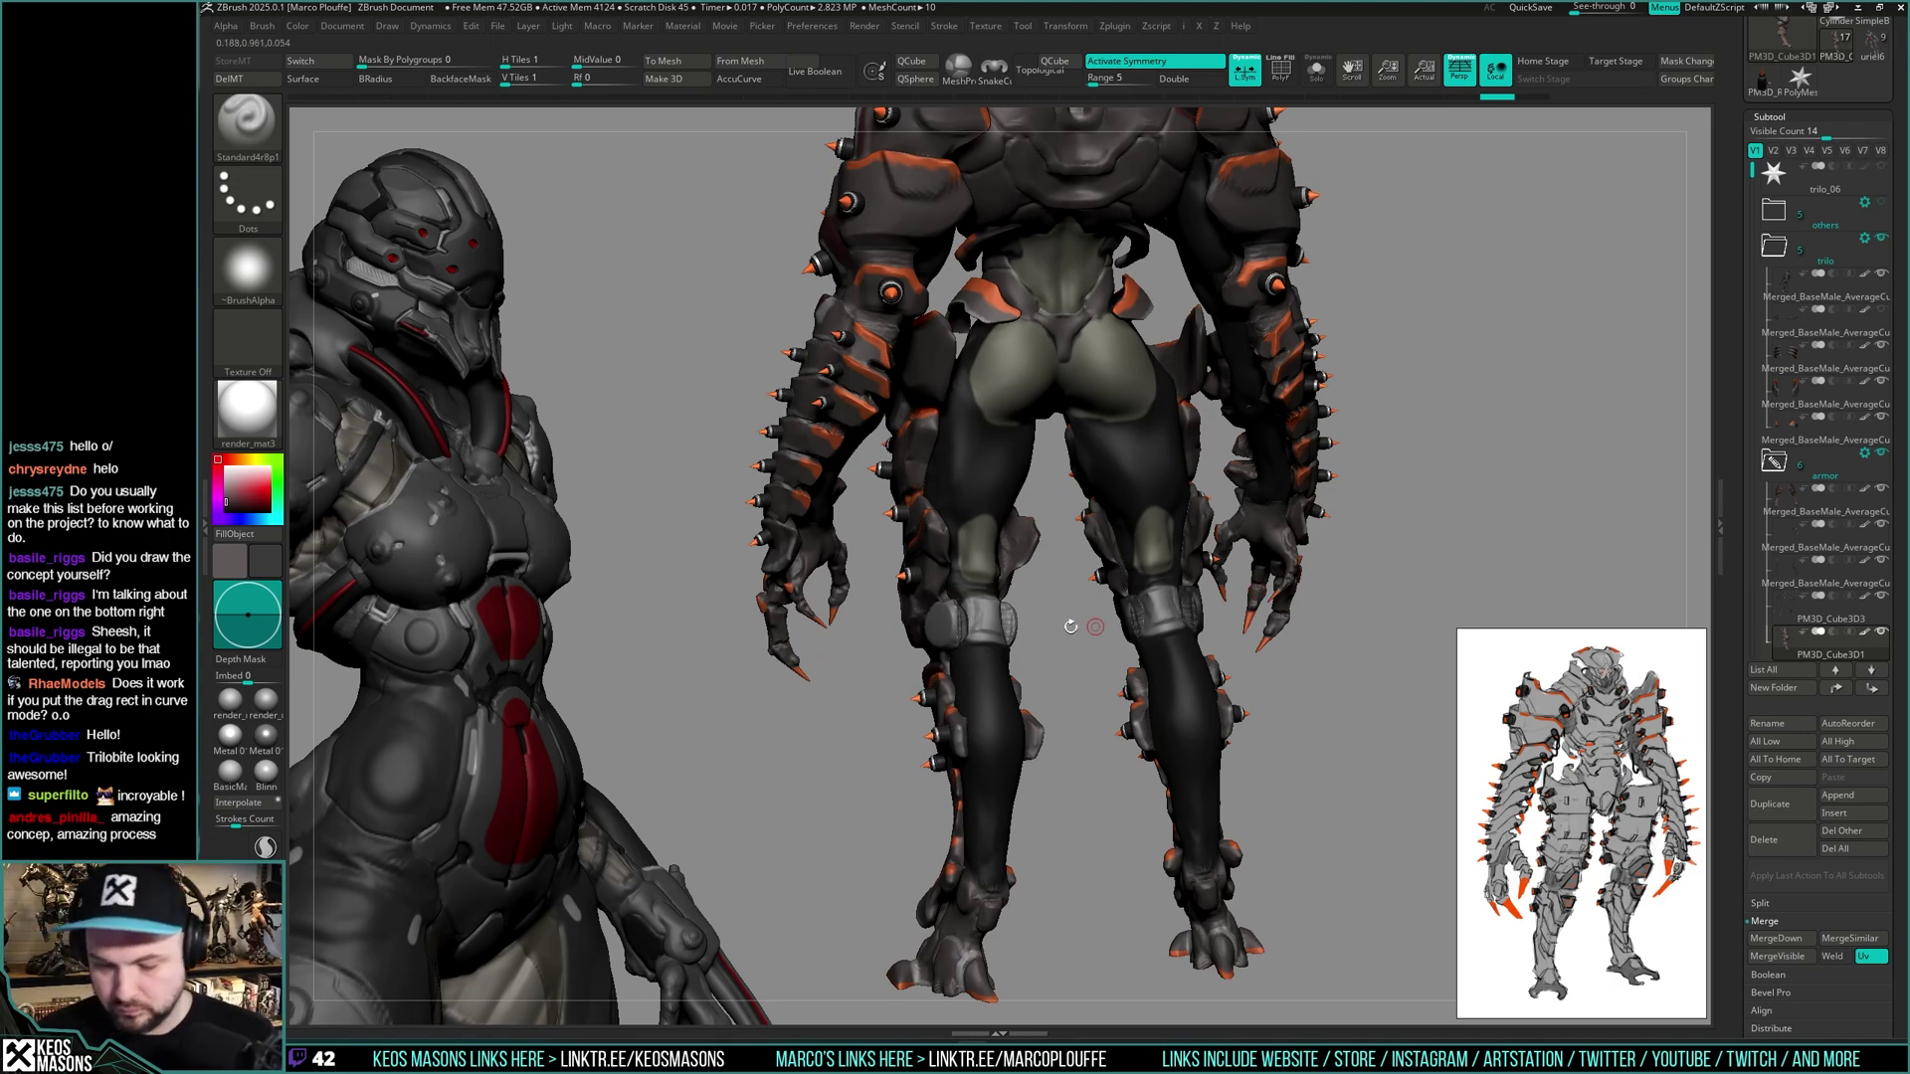
# - Duplicate PM3D_Cube3D1, mirror the copy onto the other leg and delete the outdated PM3D_Cube3D2_1
pyautogui.moveTo(994, 647); pyautogui.dragTo(1247, 559, button='right')
pyautogui.hotkey('alt', 'shift', 's')
pyautogui.moveTo(1746, 175); pyautogui.dragTo(1753, 283)
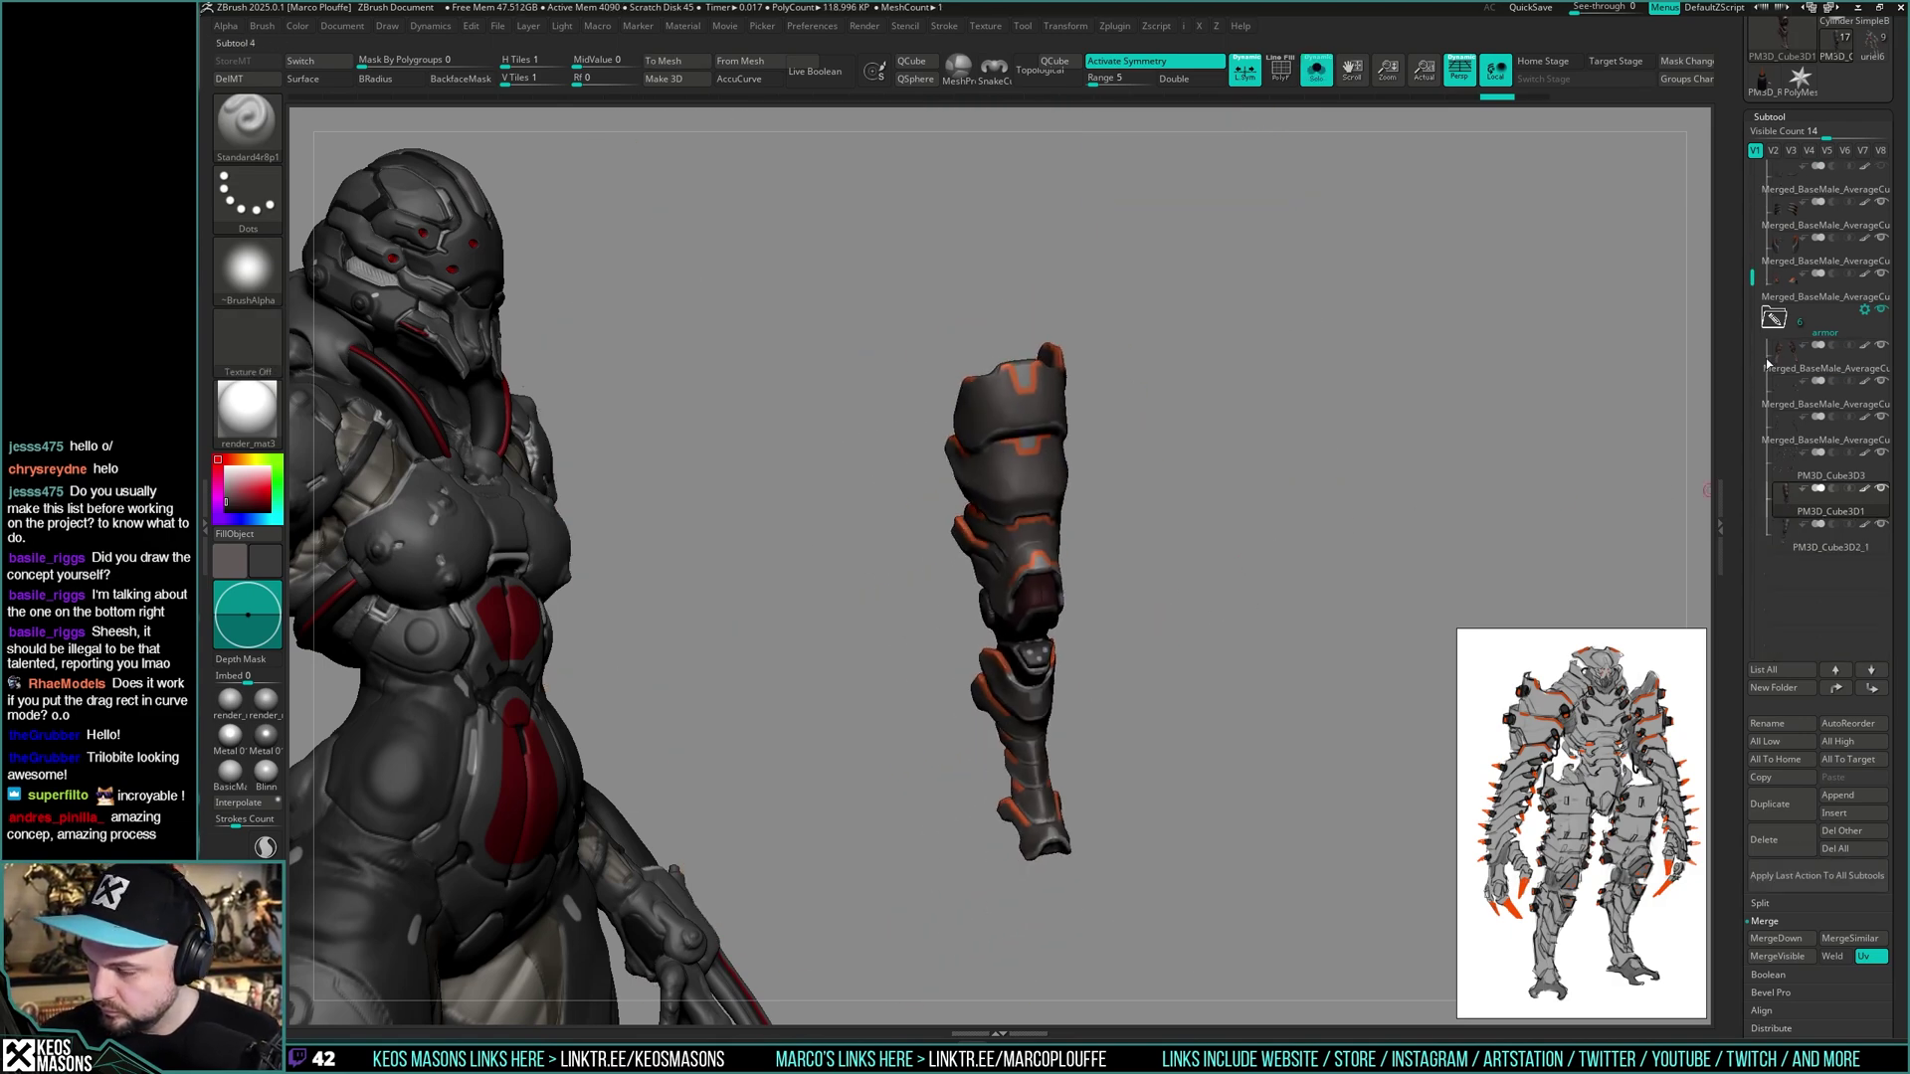
pyautogui.click(1782, 805)
pyautogui.press('space')
pyautogui.click(1261, 850)
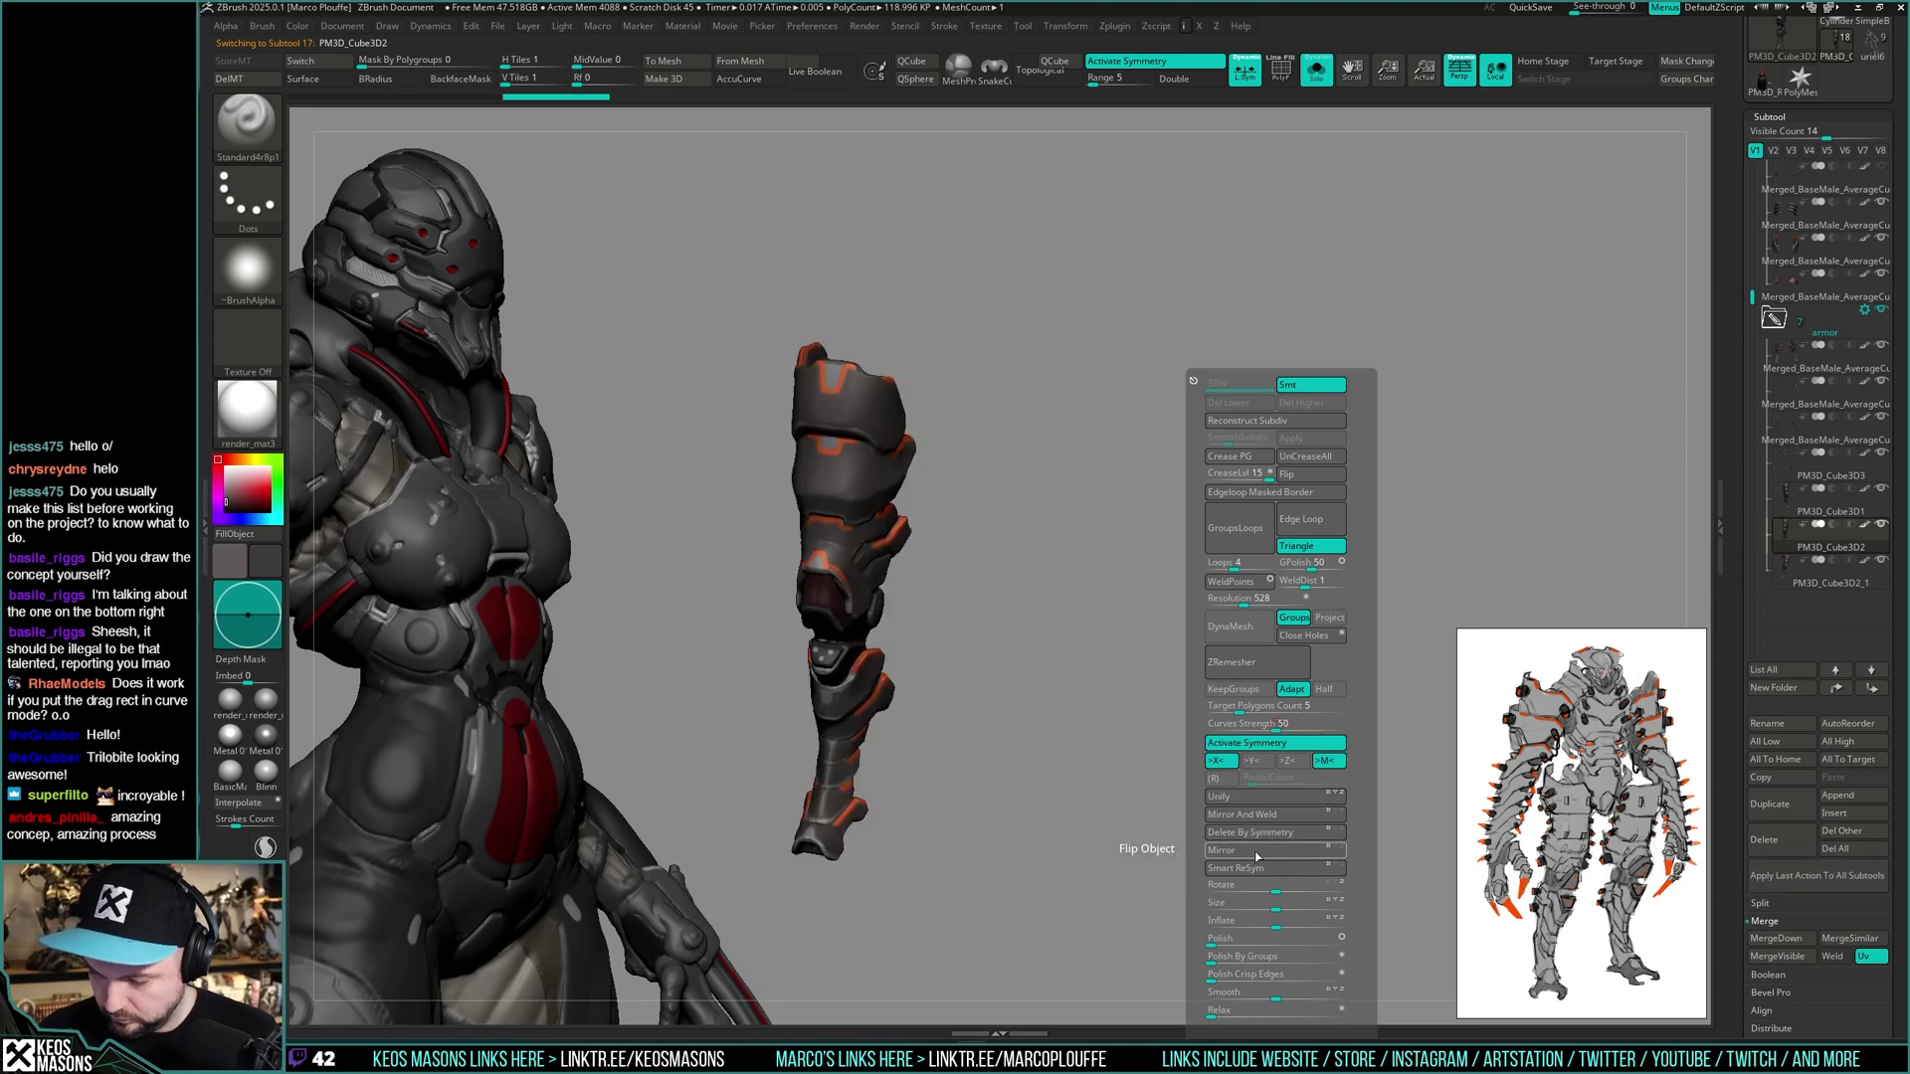
pyautogui.click(1778, 850)
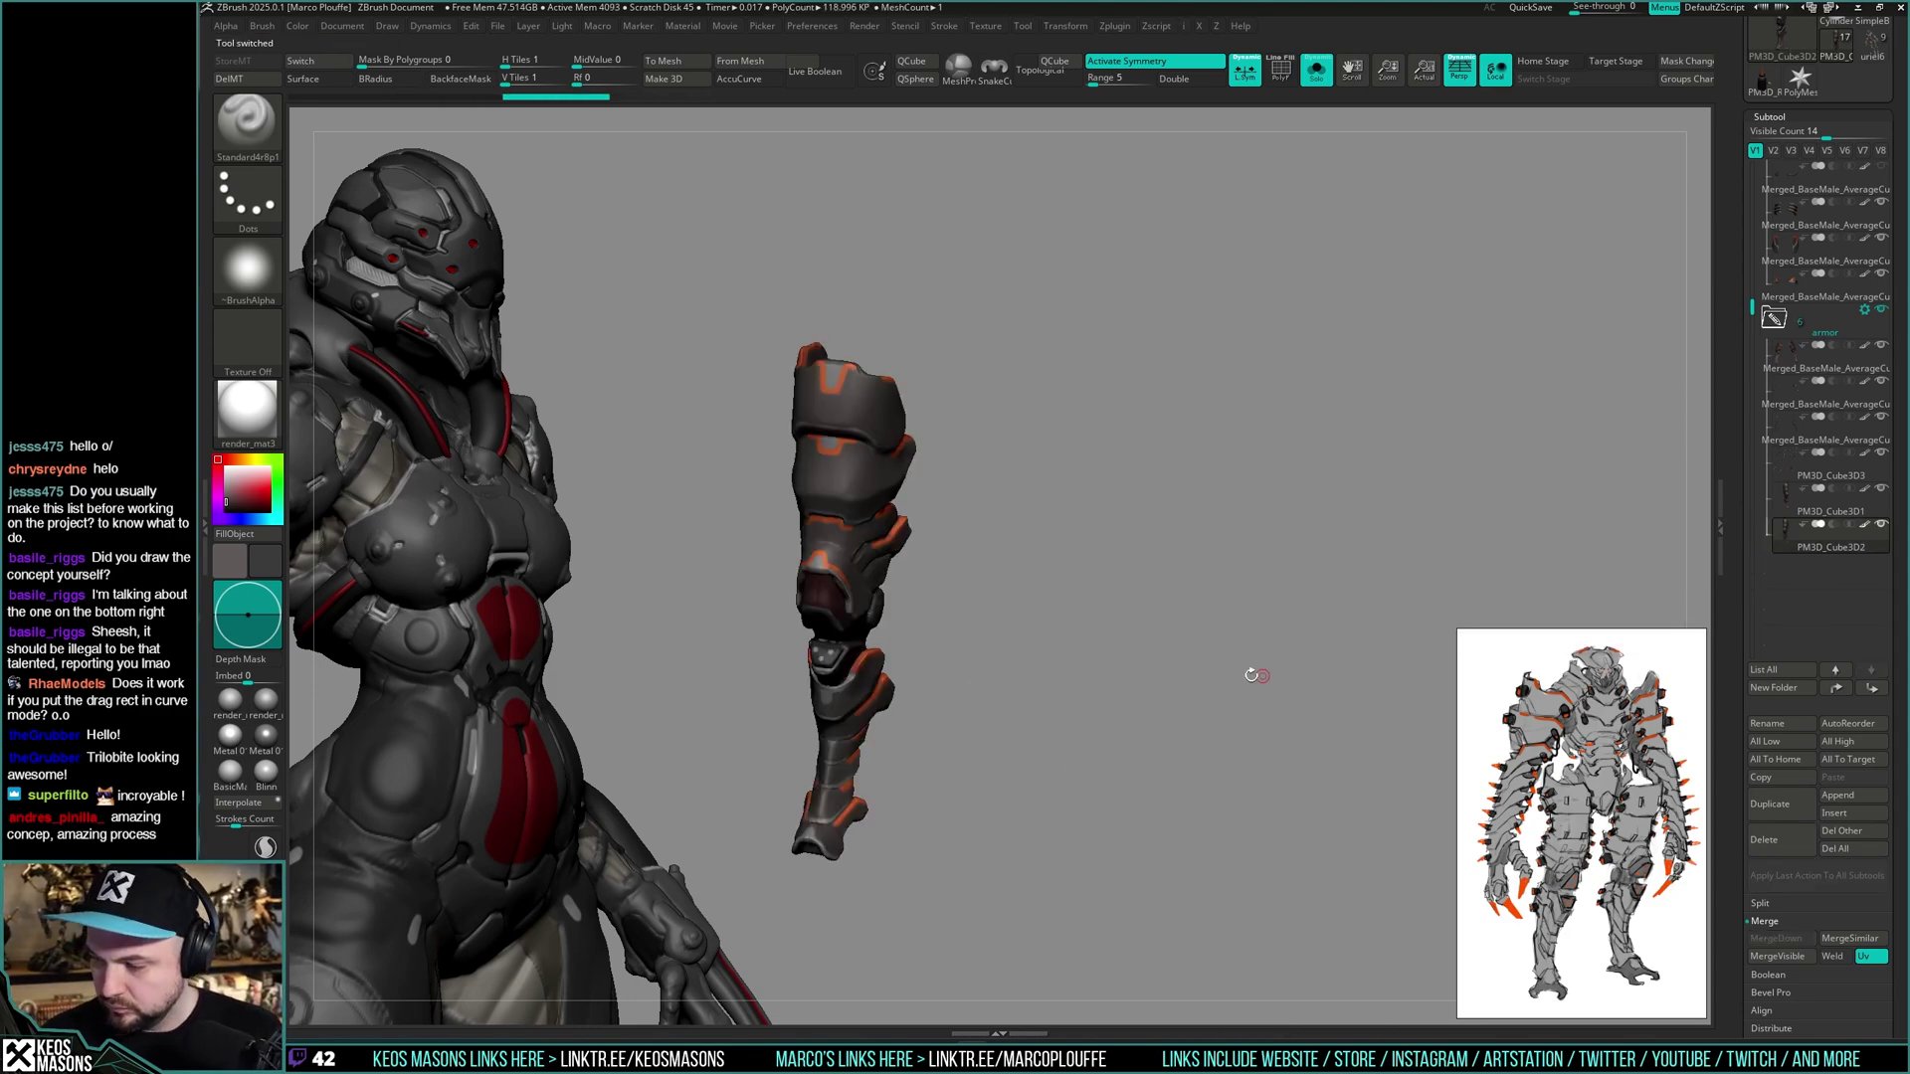
# - Try Mirror And Weld on PM3D_Cube3D1 to cover both legs, and delete the separate copy PM3D_Cube3D2
pyautogui.click(1790, 503)
pyautogui.press('i')
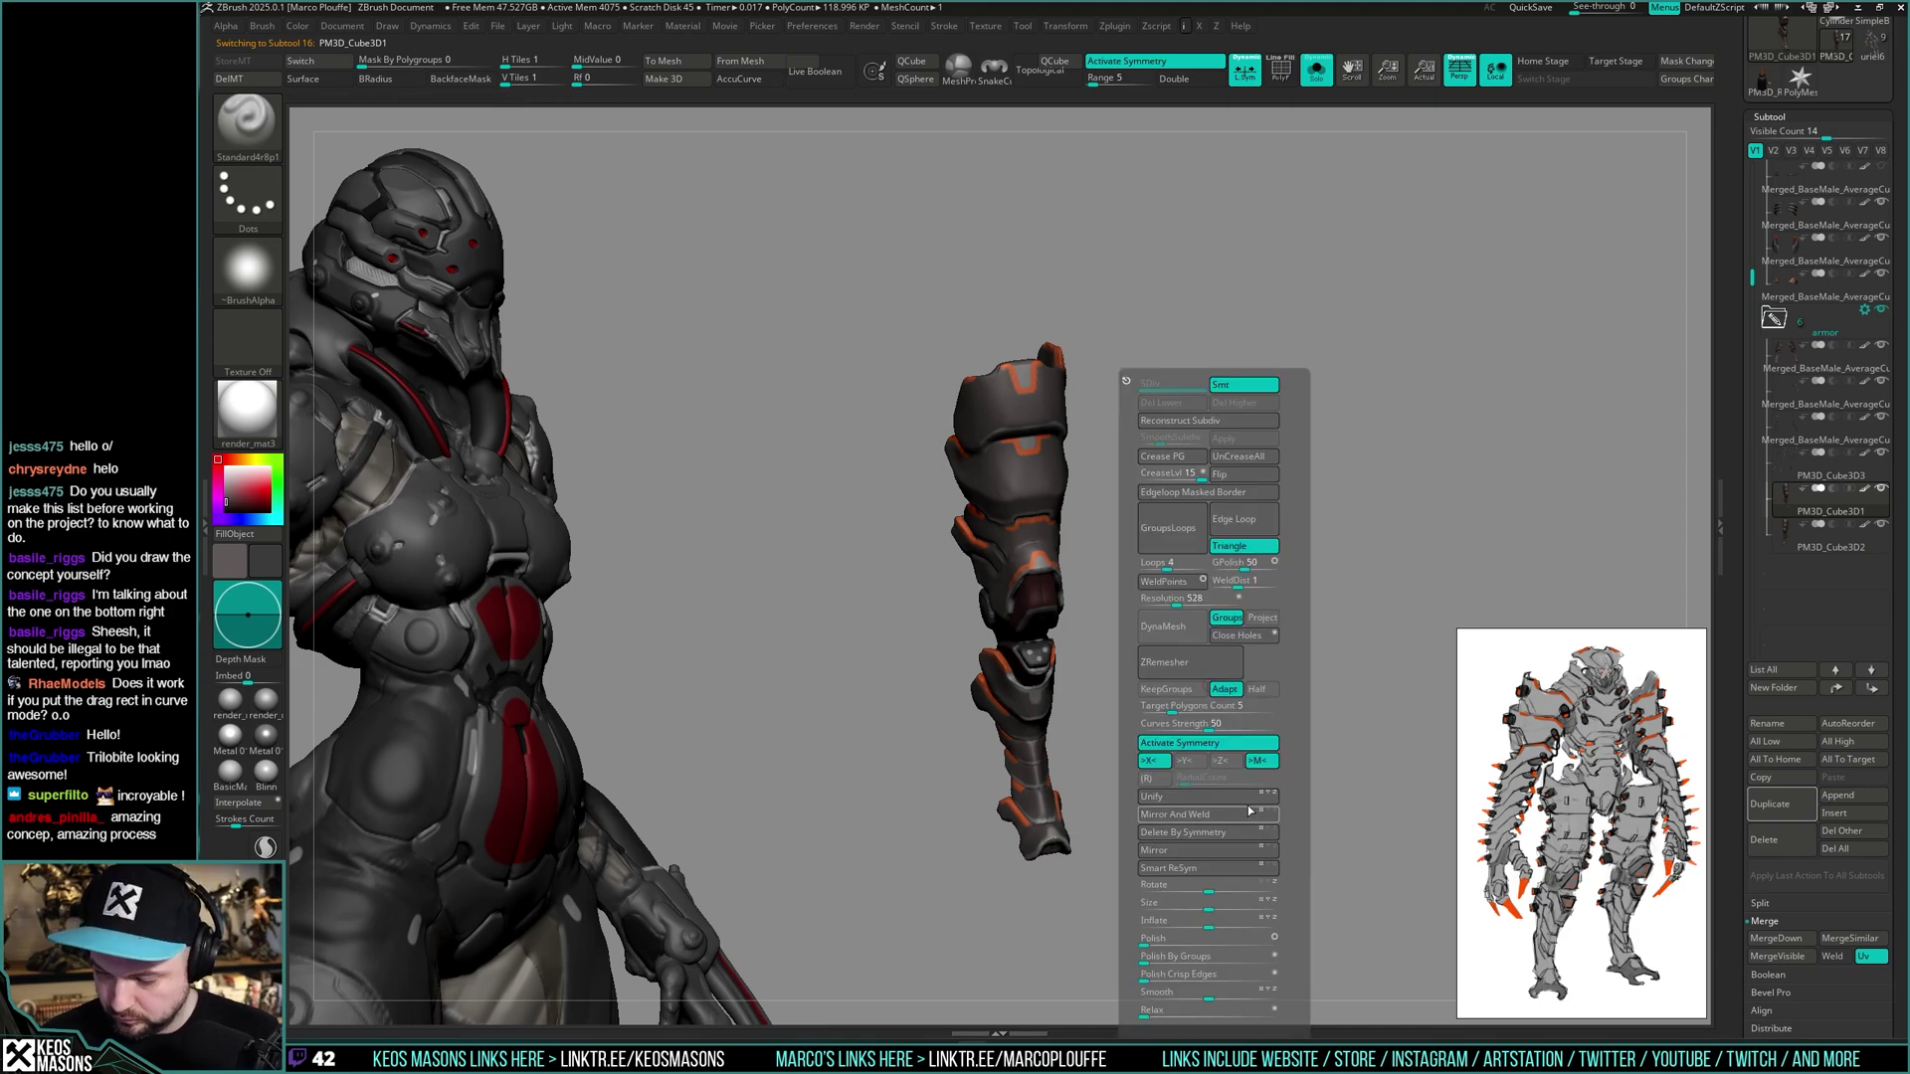
pyautogui.hotkey('ctrl', 'shift', 'd')
pyautogui.click(1227, 815)
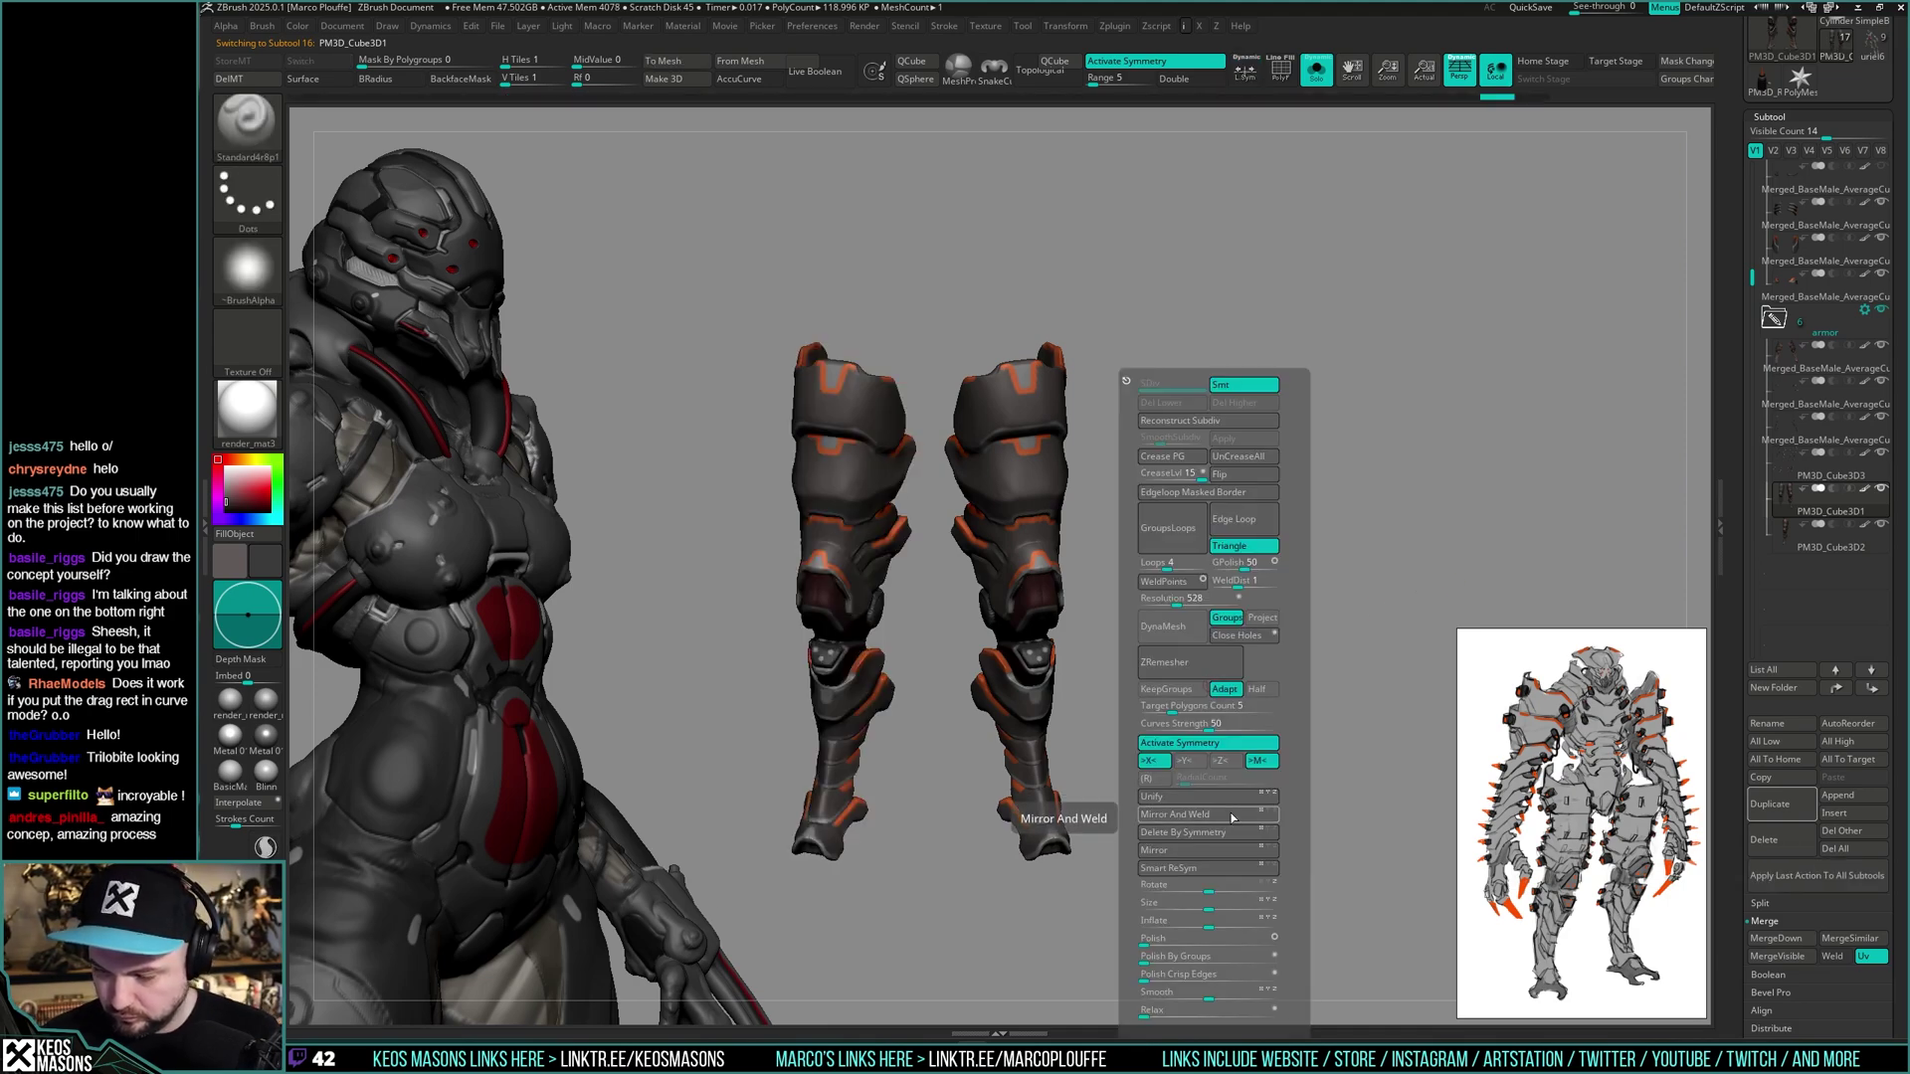
pyautogui.click(1786, 543)
pyautogui.click(1778, 841)
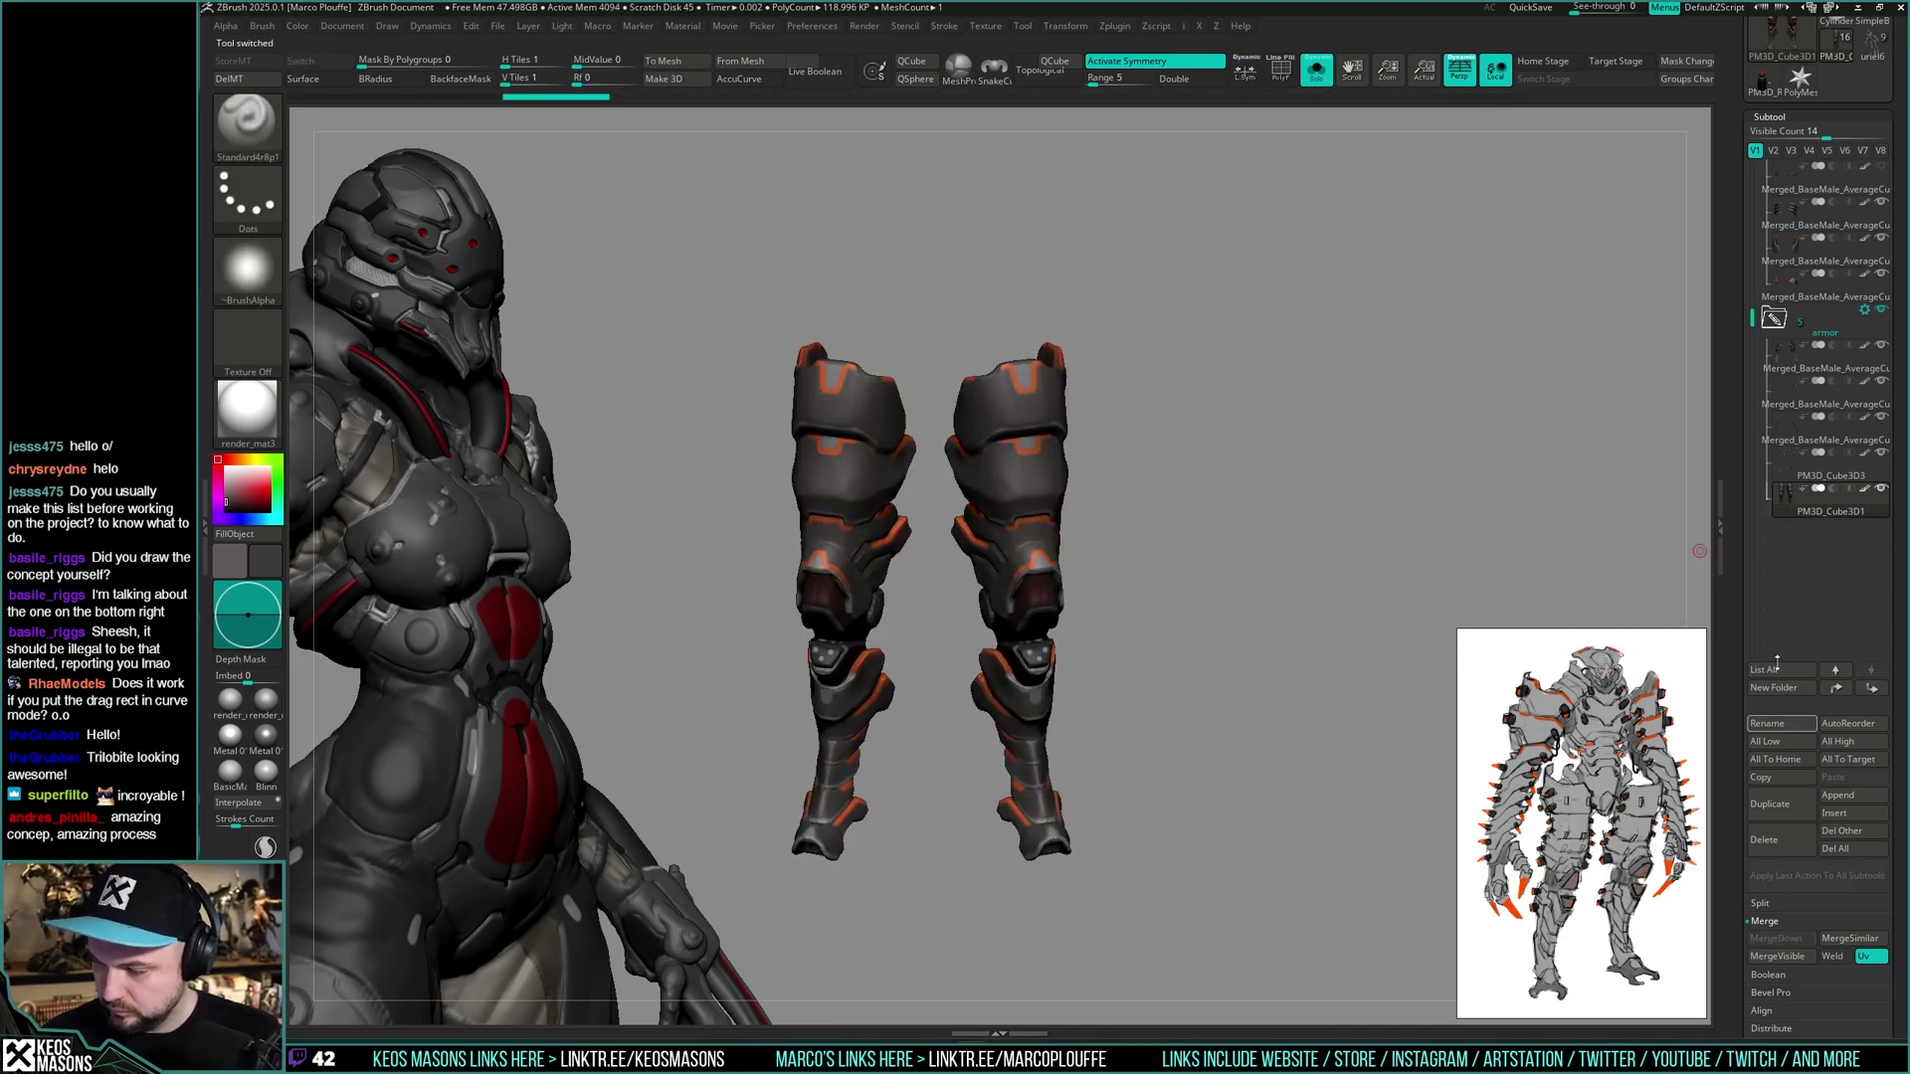
pyautogui.hotkey('alt', 's')
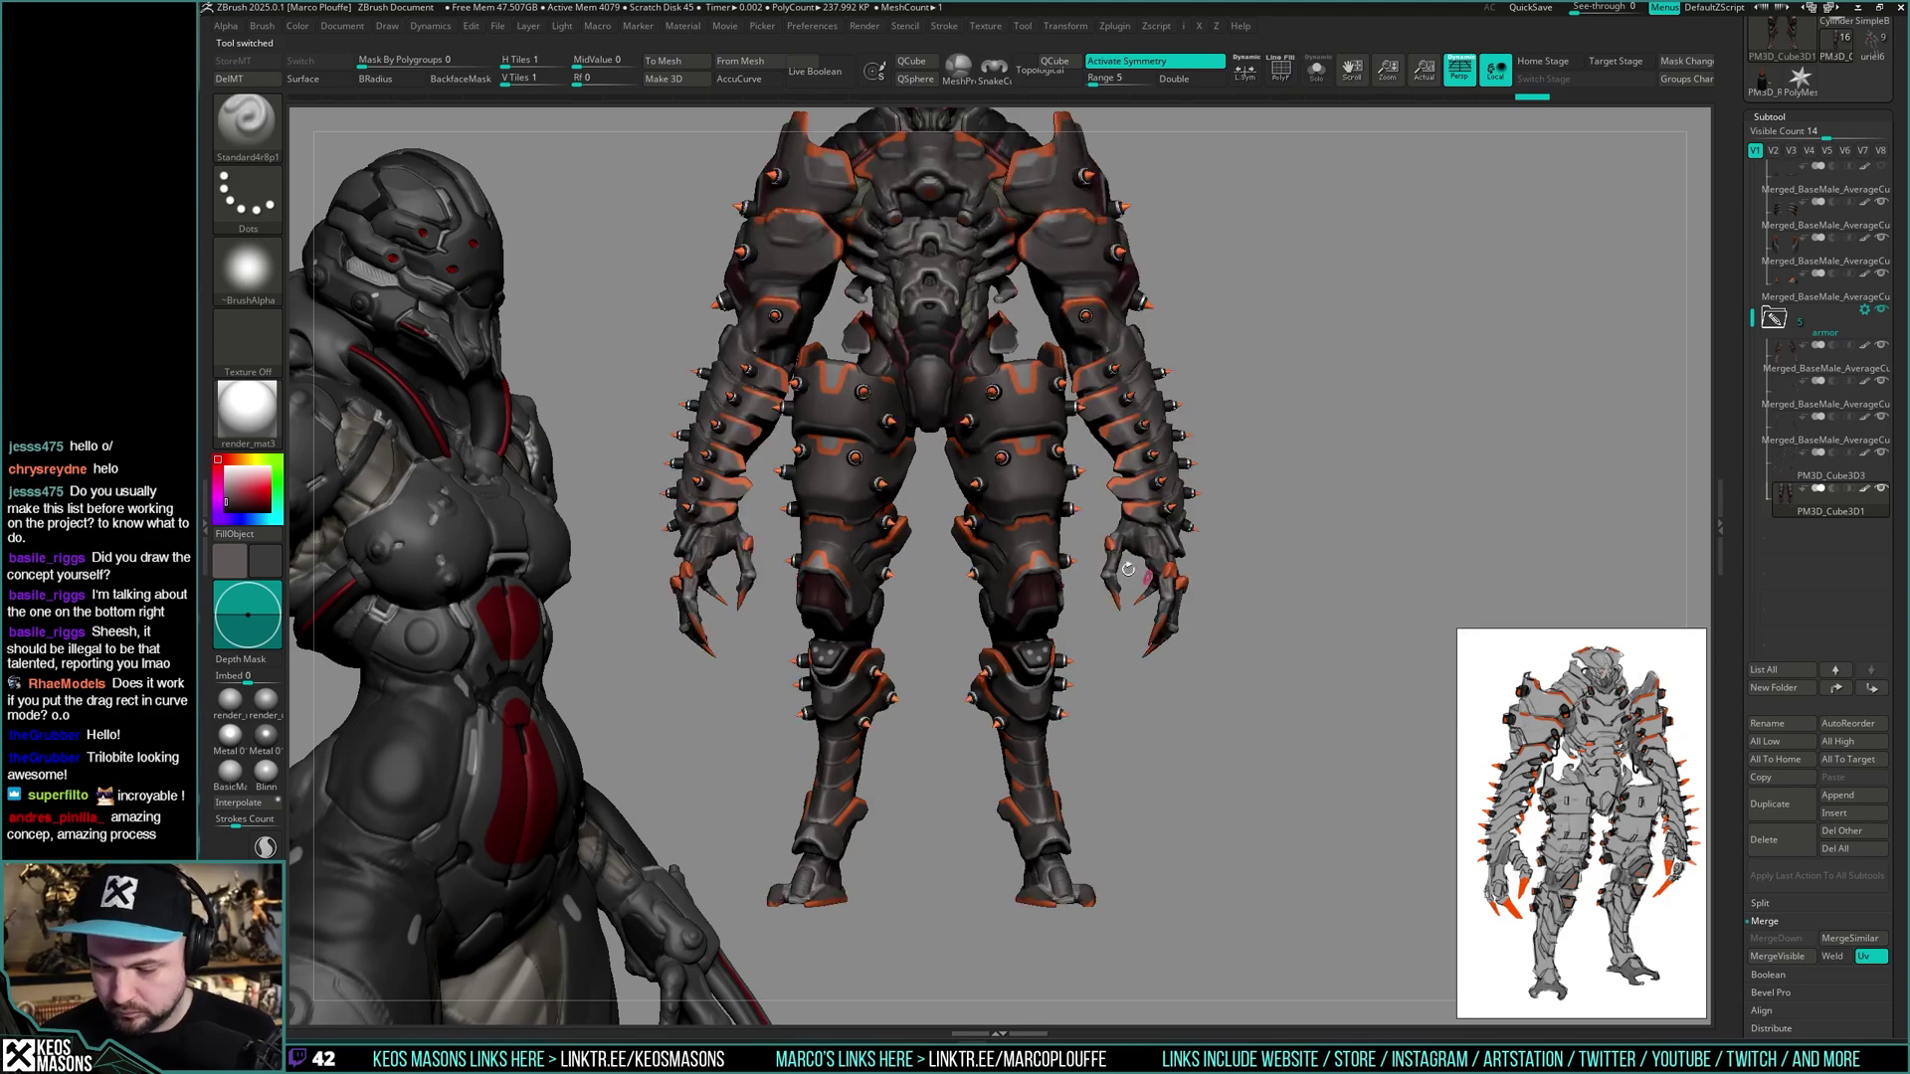
# - Undo the mirror and weld on the leg armor
pyautogui.moveTo(1119, 573)
pyautogui.keyDown('alt'); pyautogui.mouseDown()
pyautogui.moveTo(1146, 605)
pyautogui.moveTo(1125, 682)
pyautogui.moveTo(1174, 669)
pyautogui.moveTo(1119, 693)
pyautogui.moveTo(1163, 673)
pyautogui.moveTo(1177, 699)
pyautogui.mouseUp(); pyautogui.keyUp('alt')
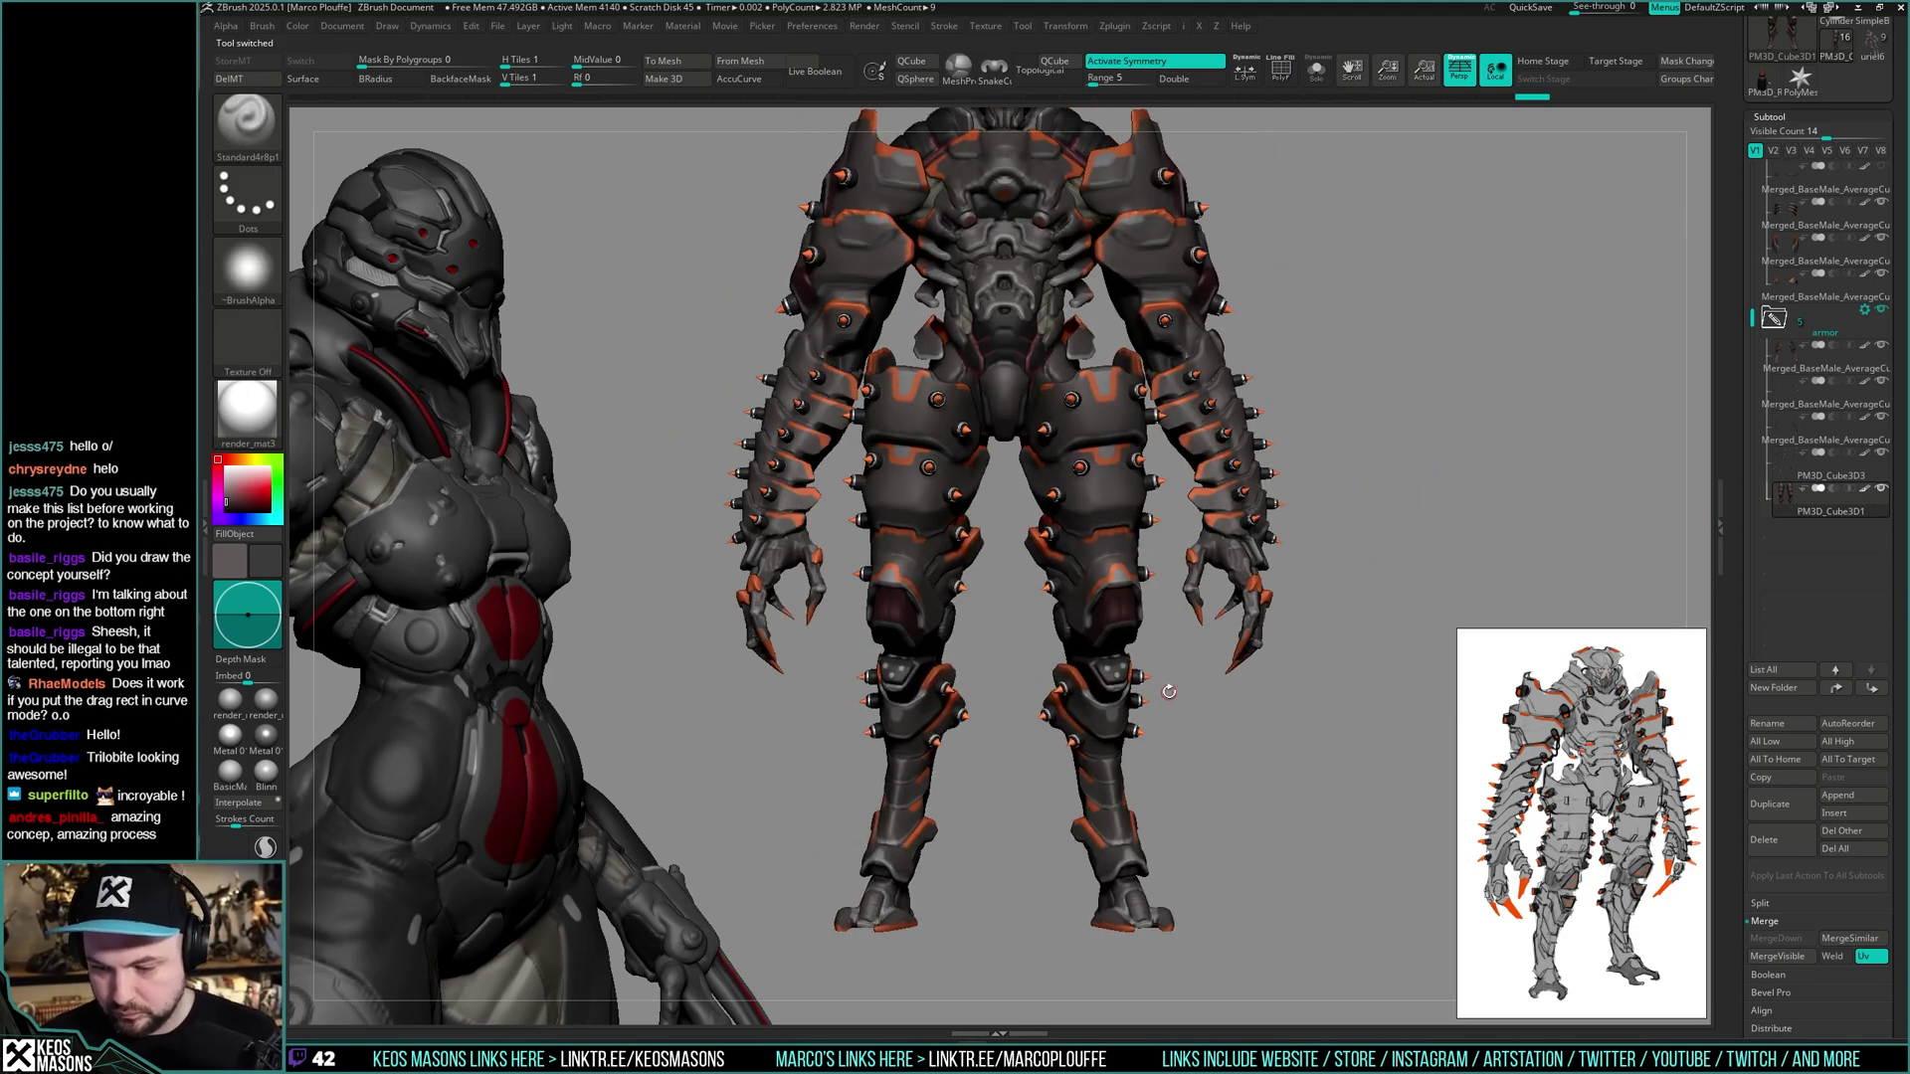
pyautogui.hotkey('shift', 'alt', 's')
pyautogui.hotkey('ctrl', 'z')
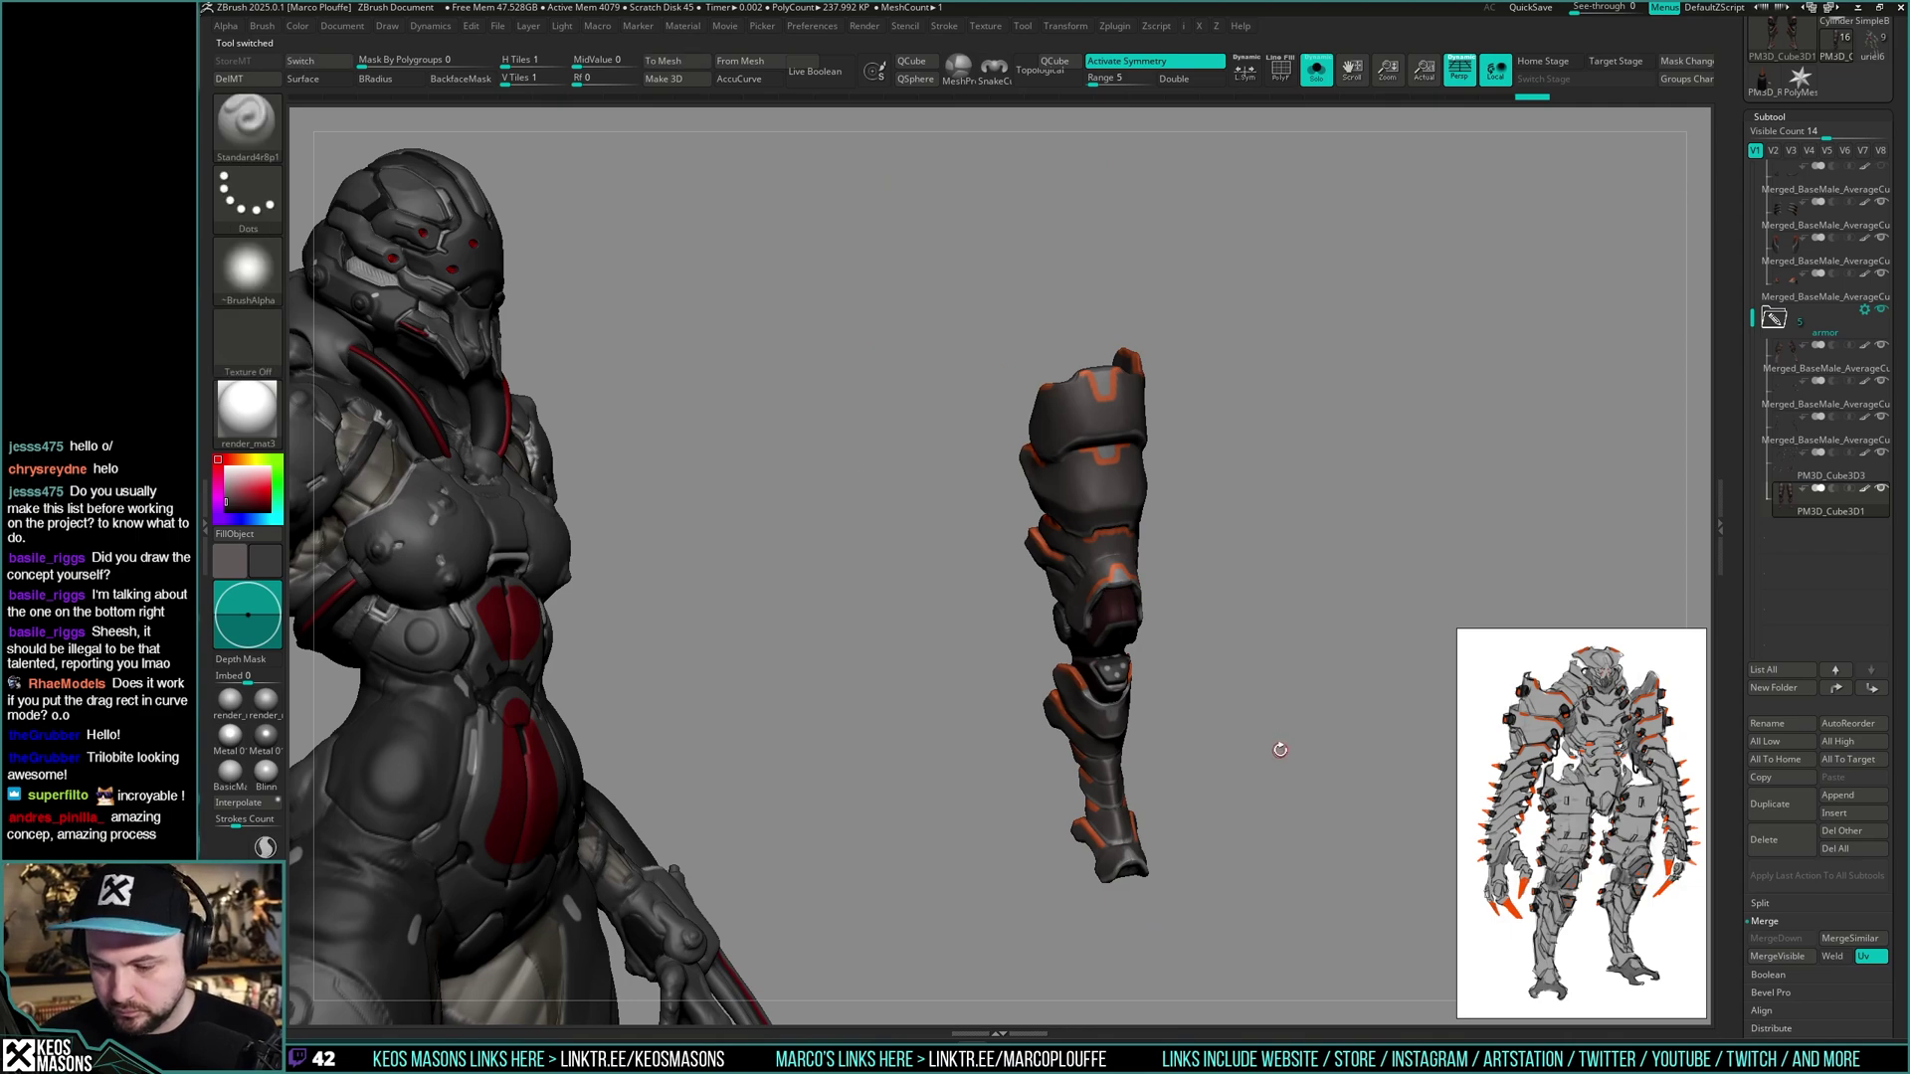
# - Duplicate the single-leg armor PM3D_Cube3D1 again and mirror the copy onto the opposite leg
pyautogui.click(1778, 801)
pyautogui.press('space')
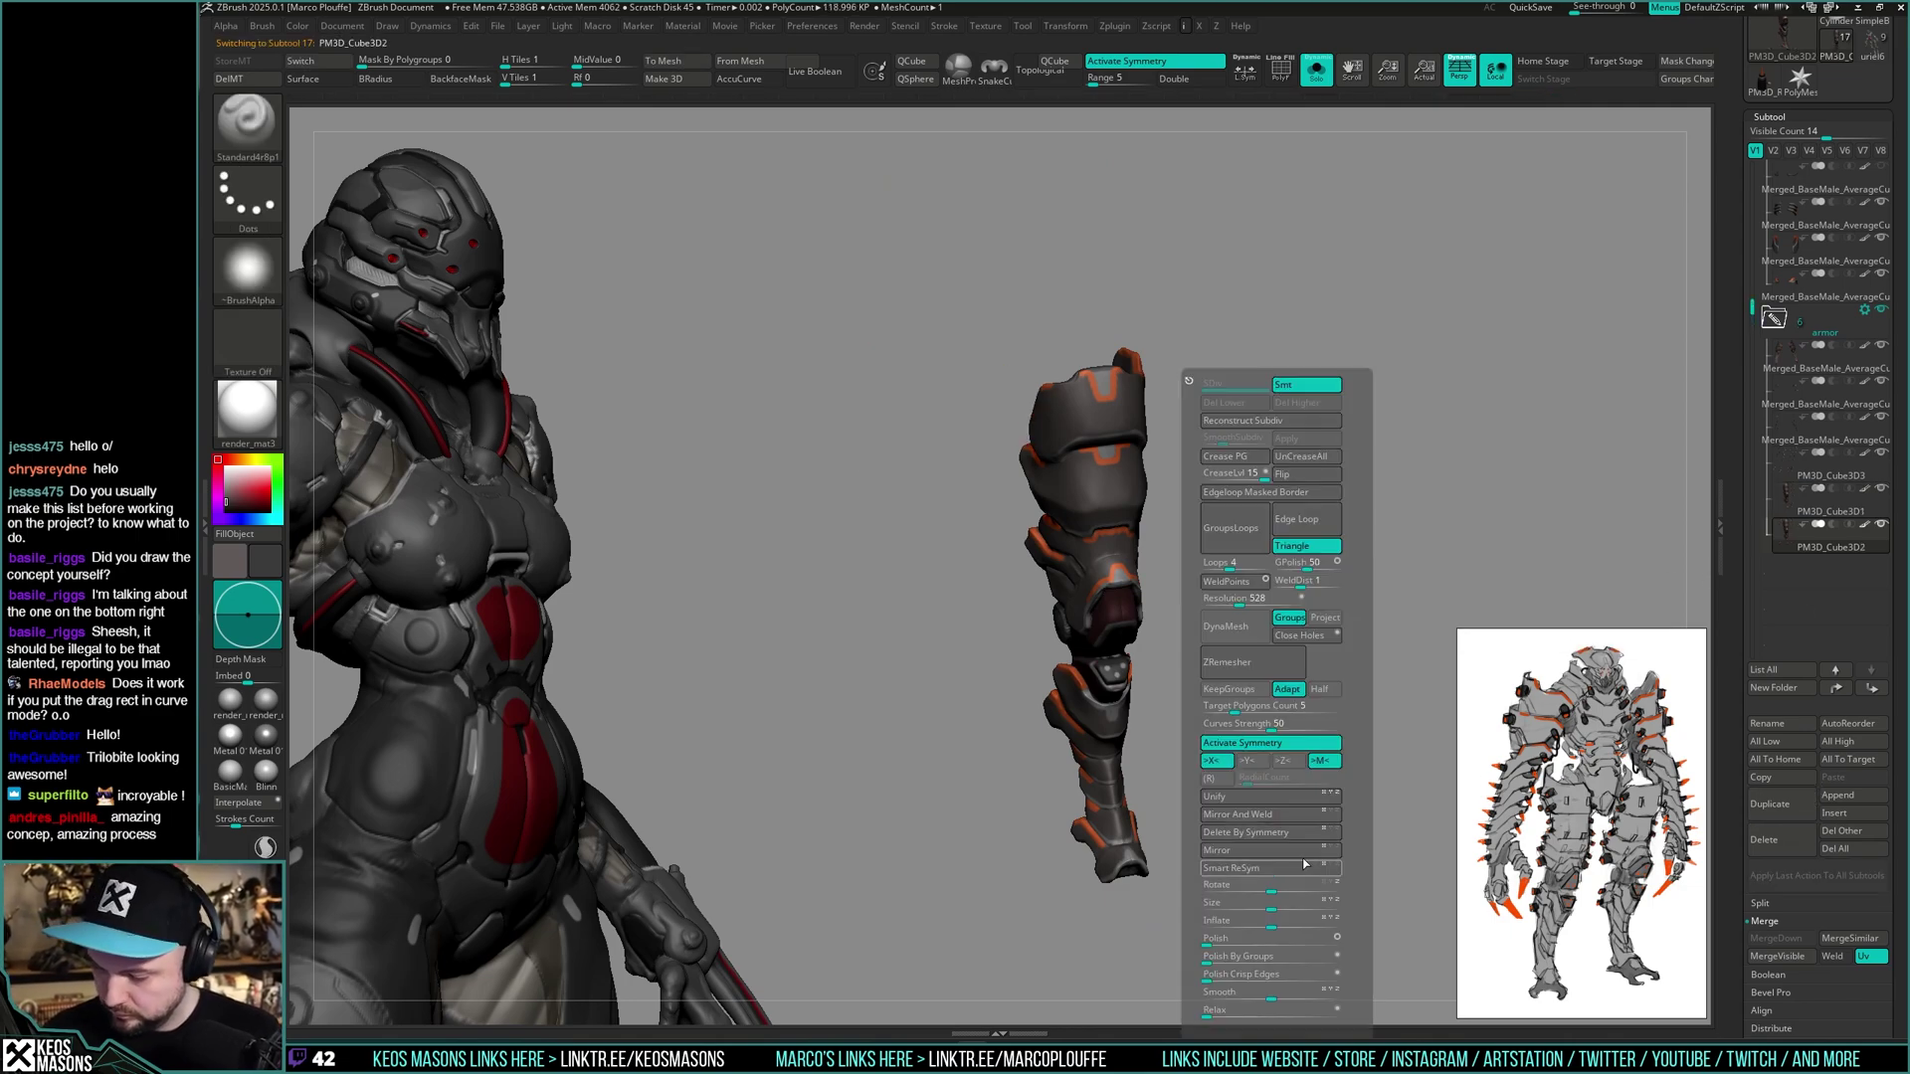
pyautogui.click(1236, 863)
pyautogui.hotkey('alt', 's')
pyautogui.keyDown('alt'); pyautogui.moveTo(1217, 510); pyautogui.dragTo(1256, 609, button='right'); pyautogui.keyUp('alt')
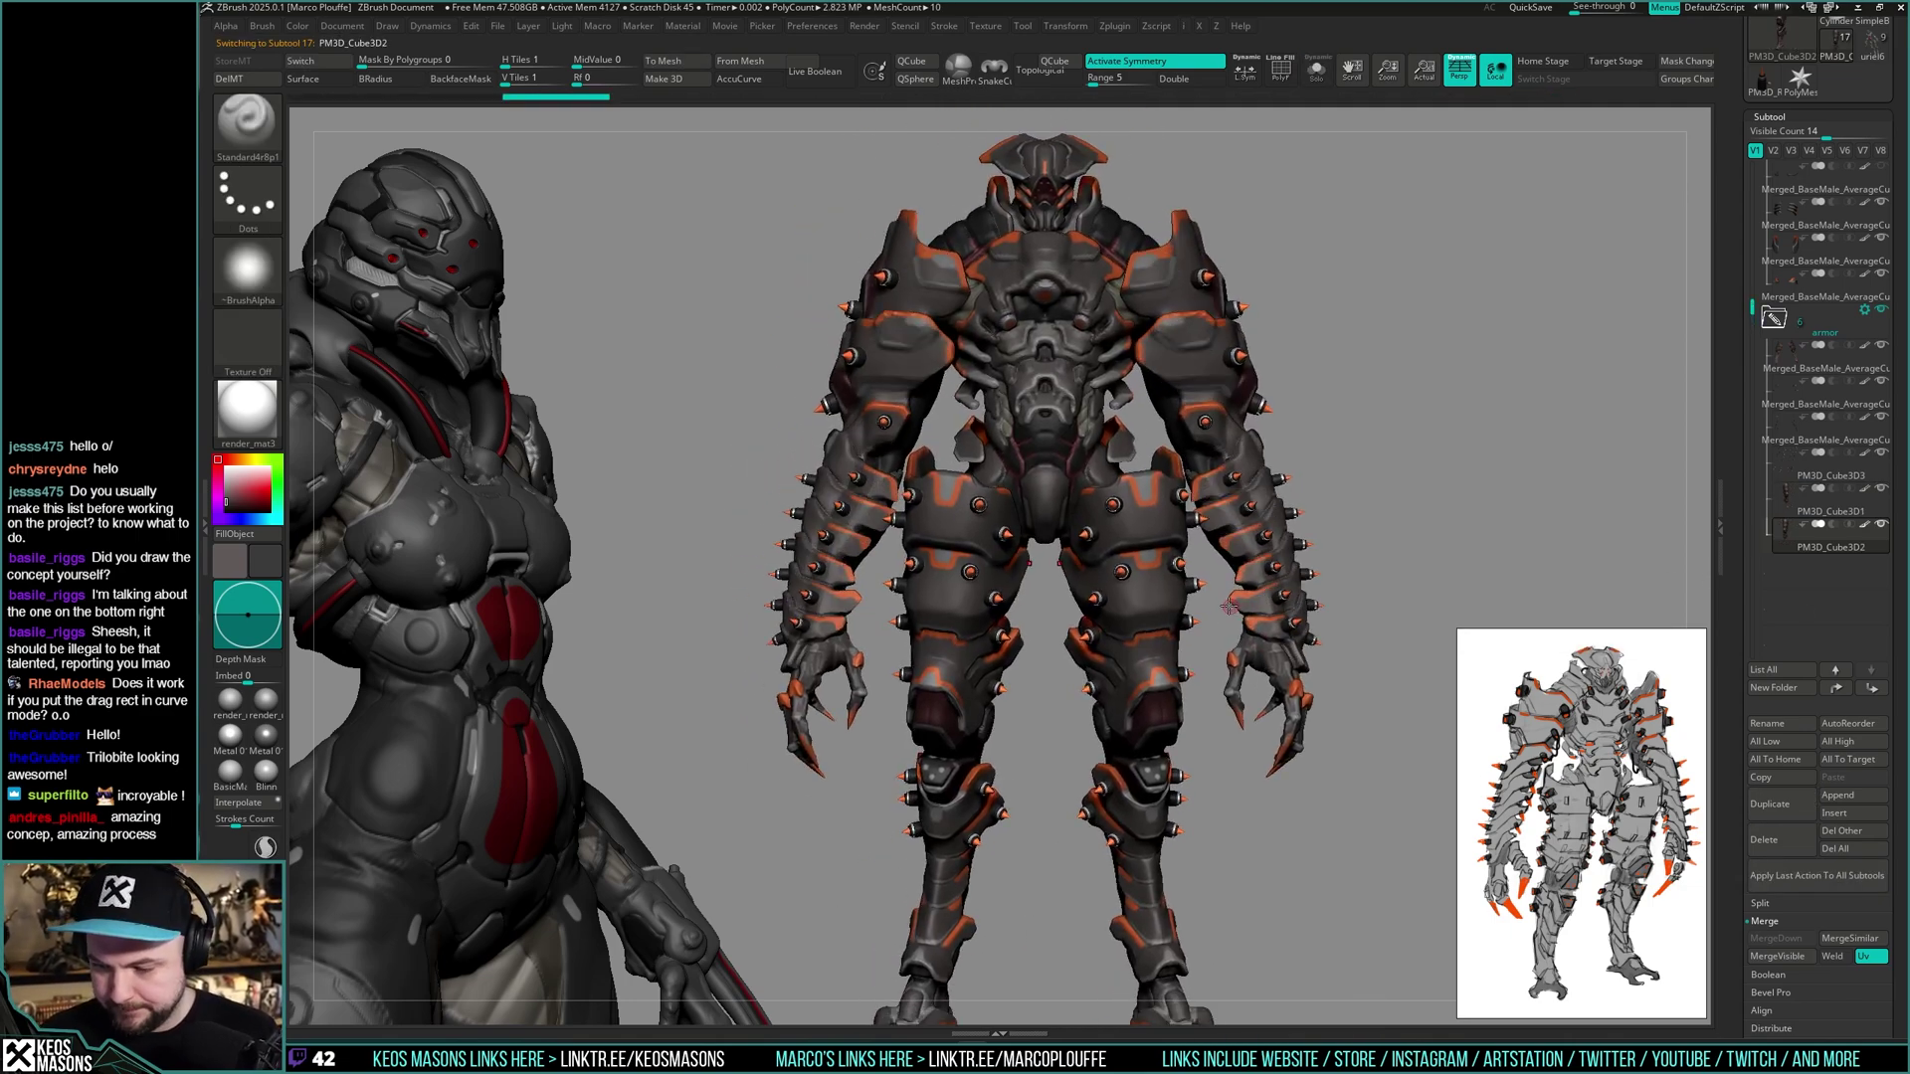
# - Select the base body and build up raised forms on the backs of the grey knee bands with the ClayBuildup brush
pyautogui.moveTo(1034, 603); pyautogui.dragTo(1114, 651, button='right')
pyautogui.keyDown('alt'); pyautogui.click(1153, 602); pyautogui.keyUp('alt')
pyautogui.moveTo(1114, 652)
pyautogui.keyDown('alt'); pyautogui.mouseDown(button='right')
pyautogui.moveTo(1090, 603)
pyautogui.moveTo(1146, 629)
pyautogui.moveTo(1140, 680)
pyautogui.mouseUp(button='right'); pyautogui.keyUp('alt')
pyautogui.press('space')
pyautogui.click(1088, 602)
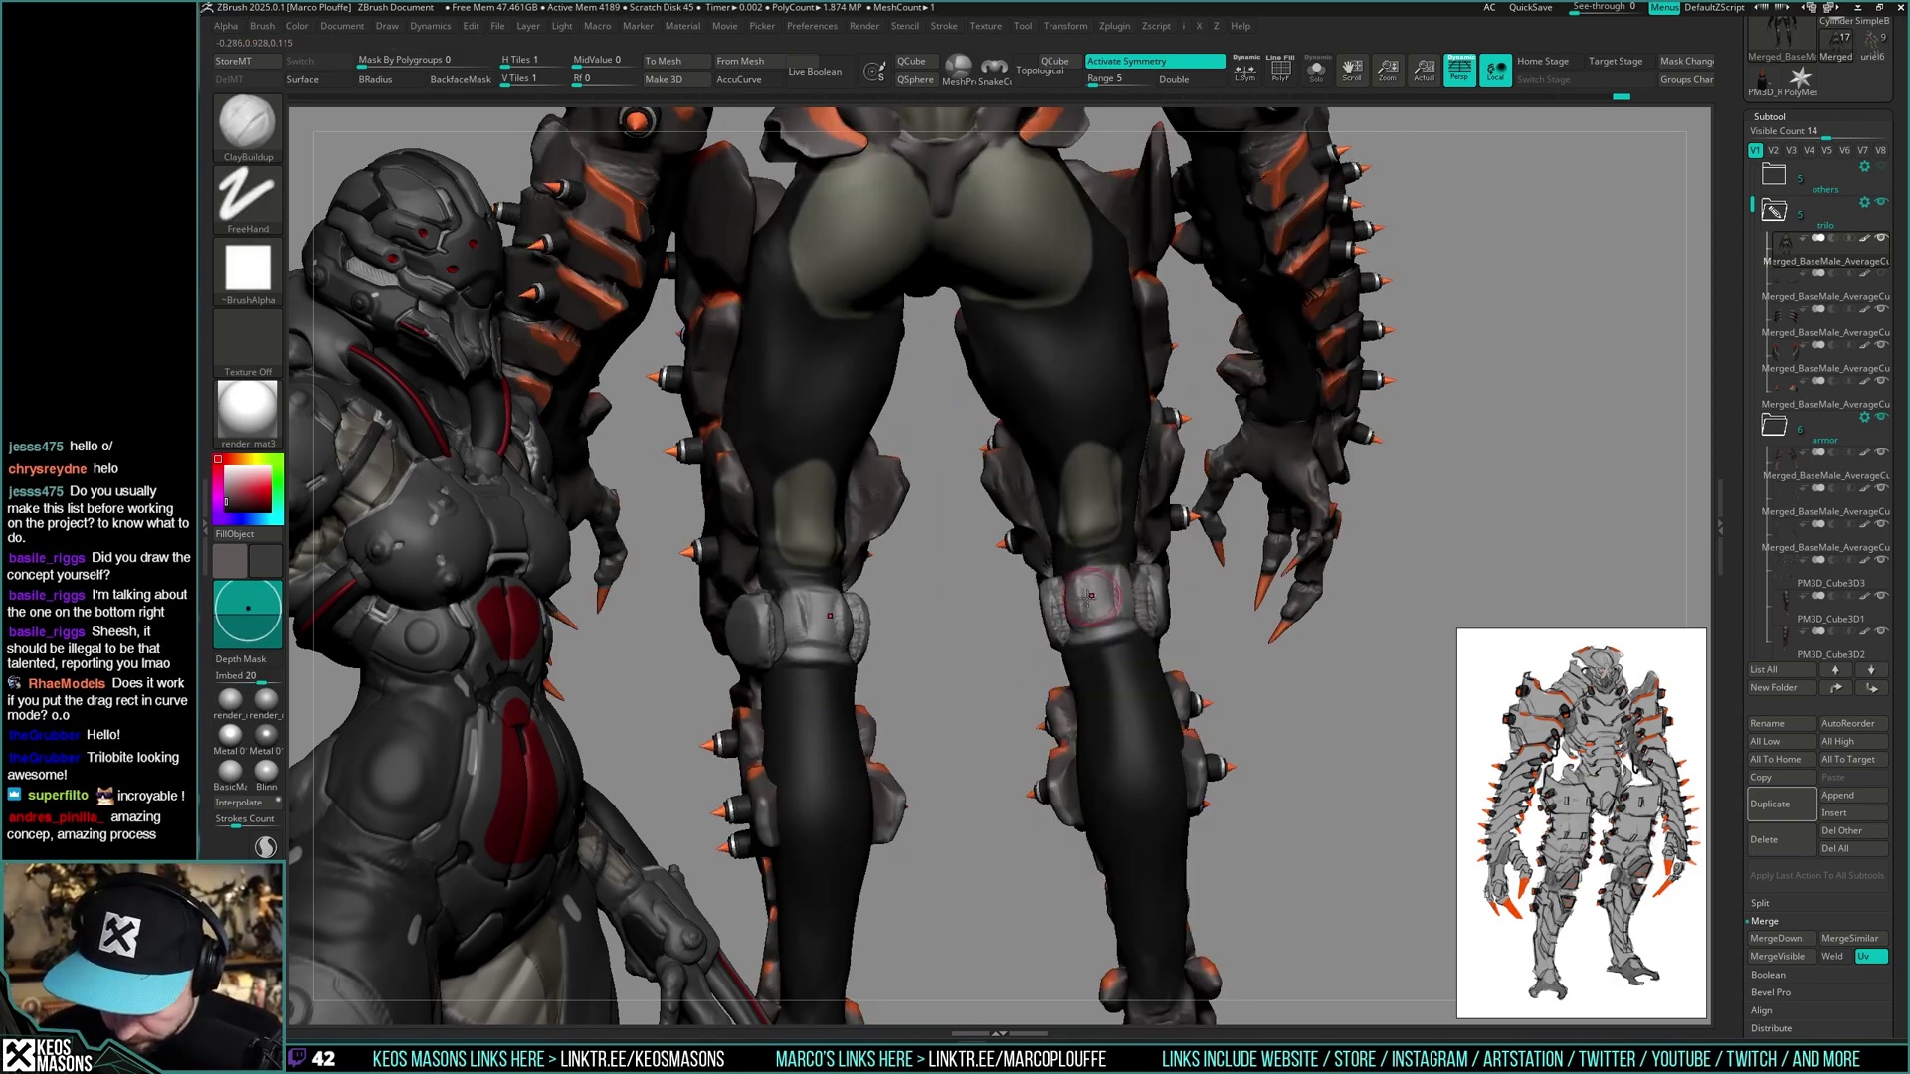
pyautogui.keyDown('shift'); pyautogui.moveTo(1091, 597); pyautogui.dragTo(1095, 603); pyautogui.keyUp('shift')
pyautogui.press('space')
pyautogui.moveTo(1094, 603)
pyautogui.mouseDown(button='right')
pyautogui.moveTo(1134, 607)
pyautogui.moveTo(1053, 591)
pyautogui.moveTo(1104, 609)
pyautogui.moveTo(1144, 594)
pyautogui.moveTo(1062, 603)
pyautogui.moveTo(1065, 580)
pyautogui.mouseUp(button='right')
pyautogui.click(1106, 609)
# - Adjust the draw size and sculpt finer ClayBuildup detail along the outer part of the knee bands
pyautogui.press('space')
pyautogui.press('x')
pyautogui.click(1081, 538)
pyautogui.rightClick(1055, 585)
pyautogui.rightClick(1064, 580)
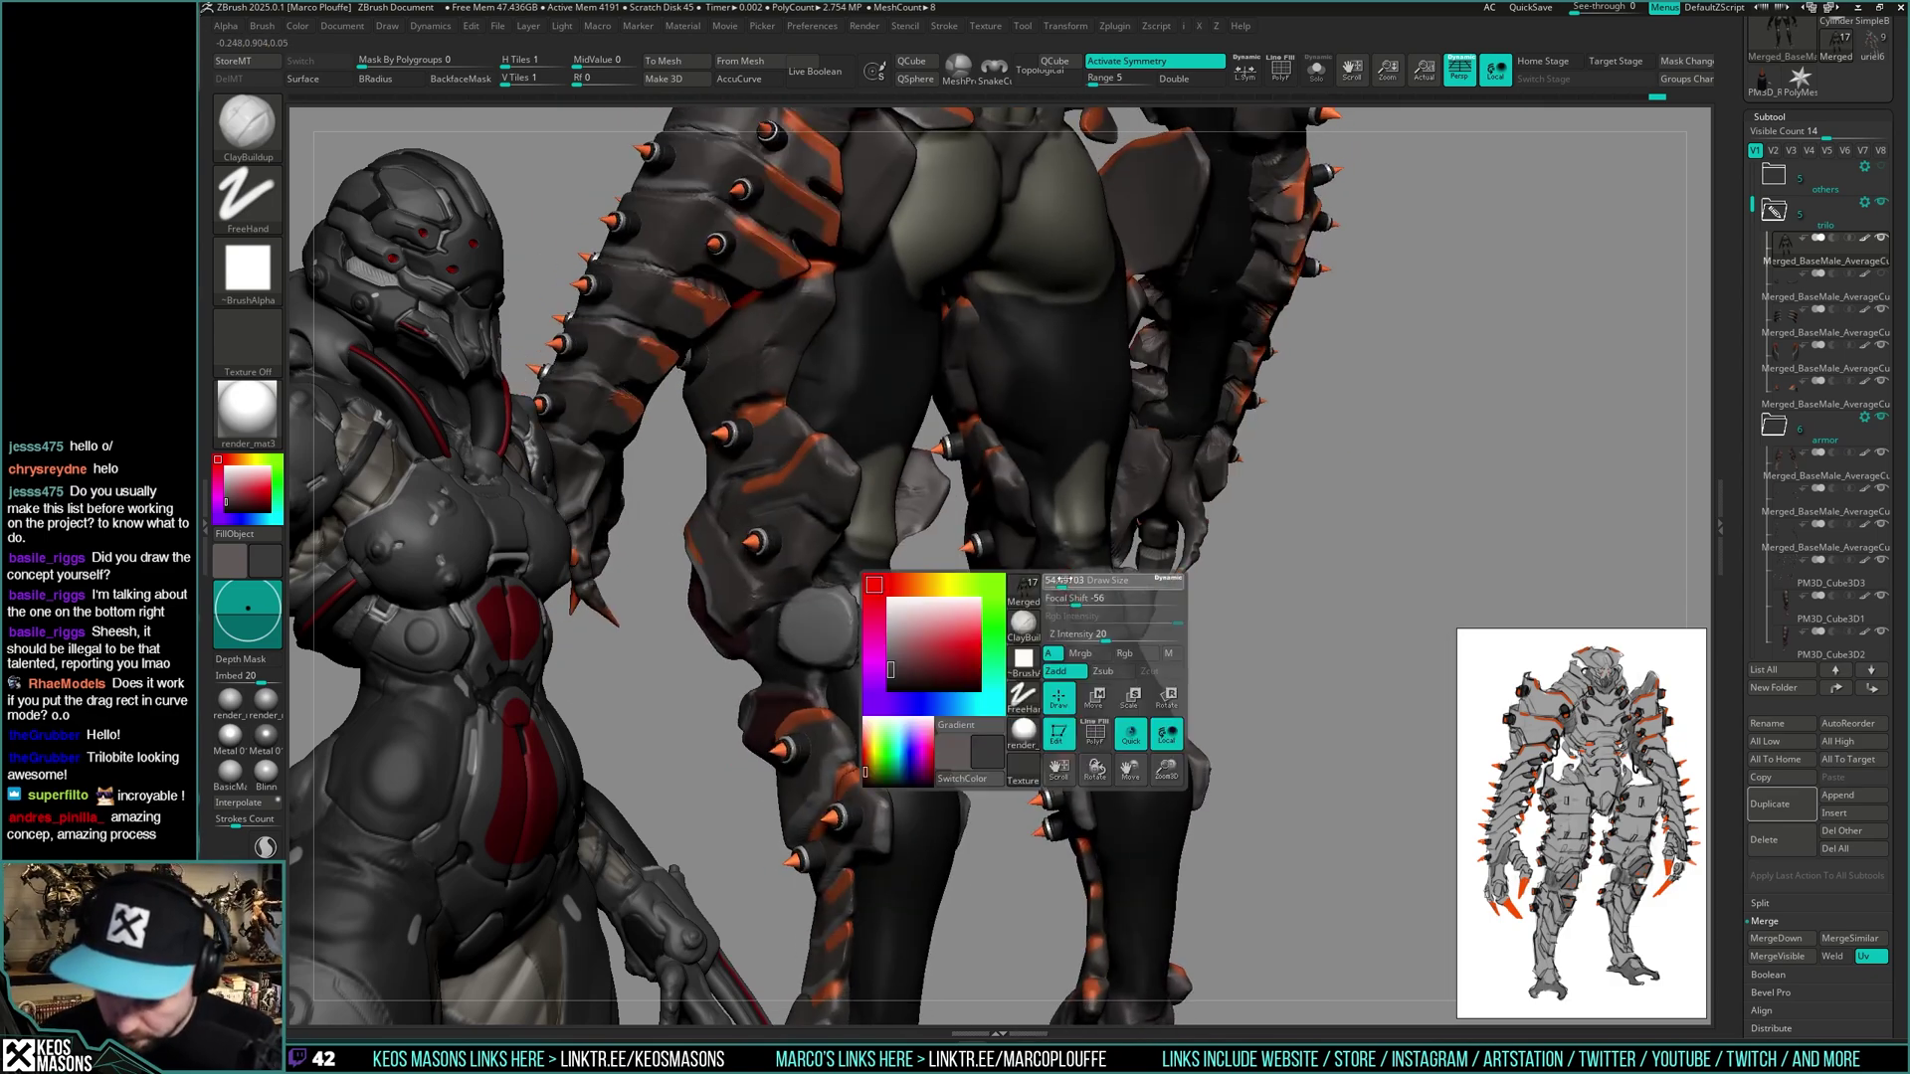
pyautogui.moveTo(1065, 580); pyautogui.dragTo(1070, 578)
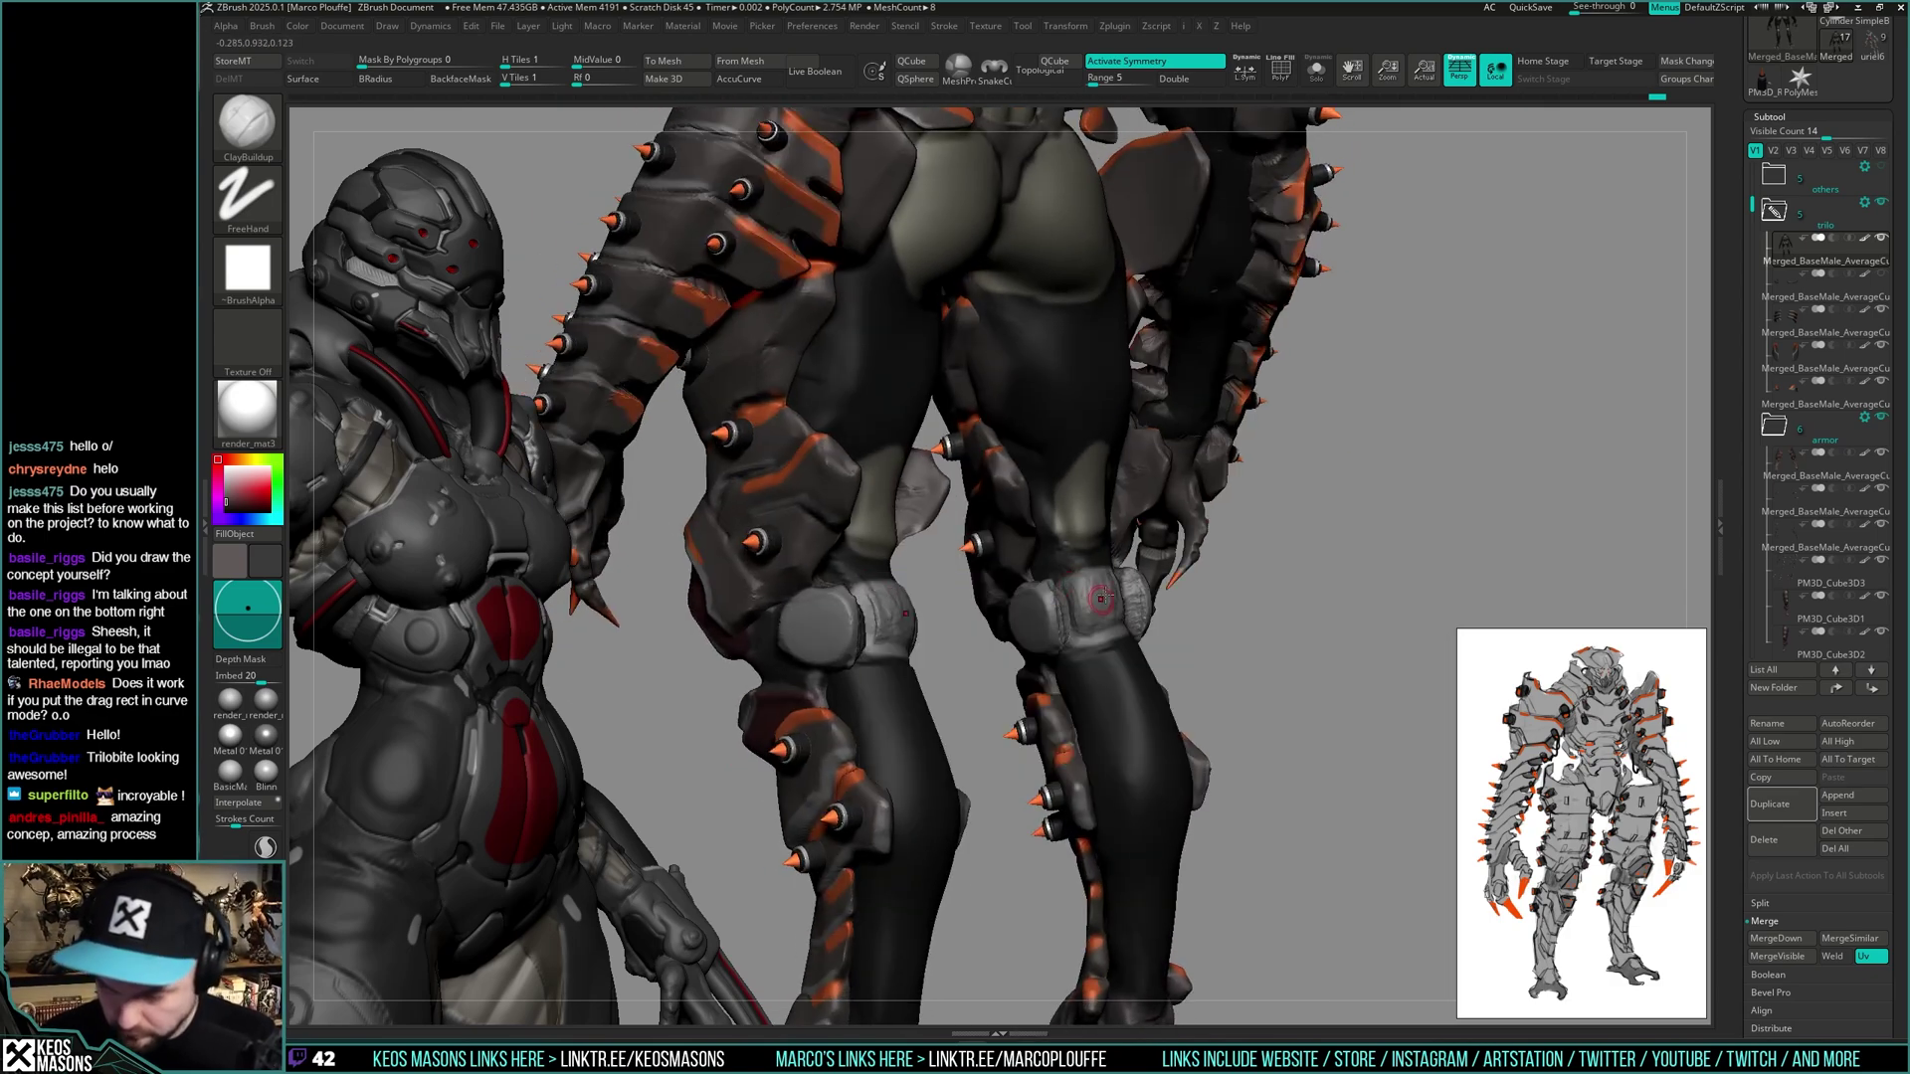
# - Switch to the Standard painting brush and repaint the sculpted knee bands light grey
pyautogui.press('b')
pyautogui.click(1050, 585)
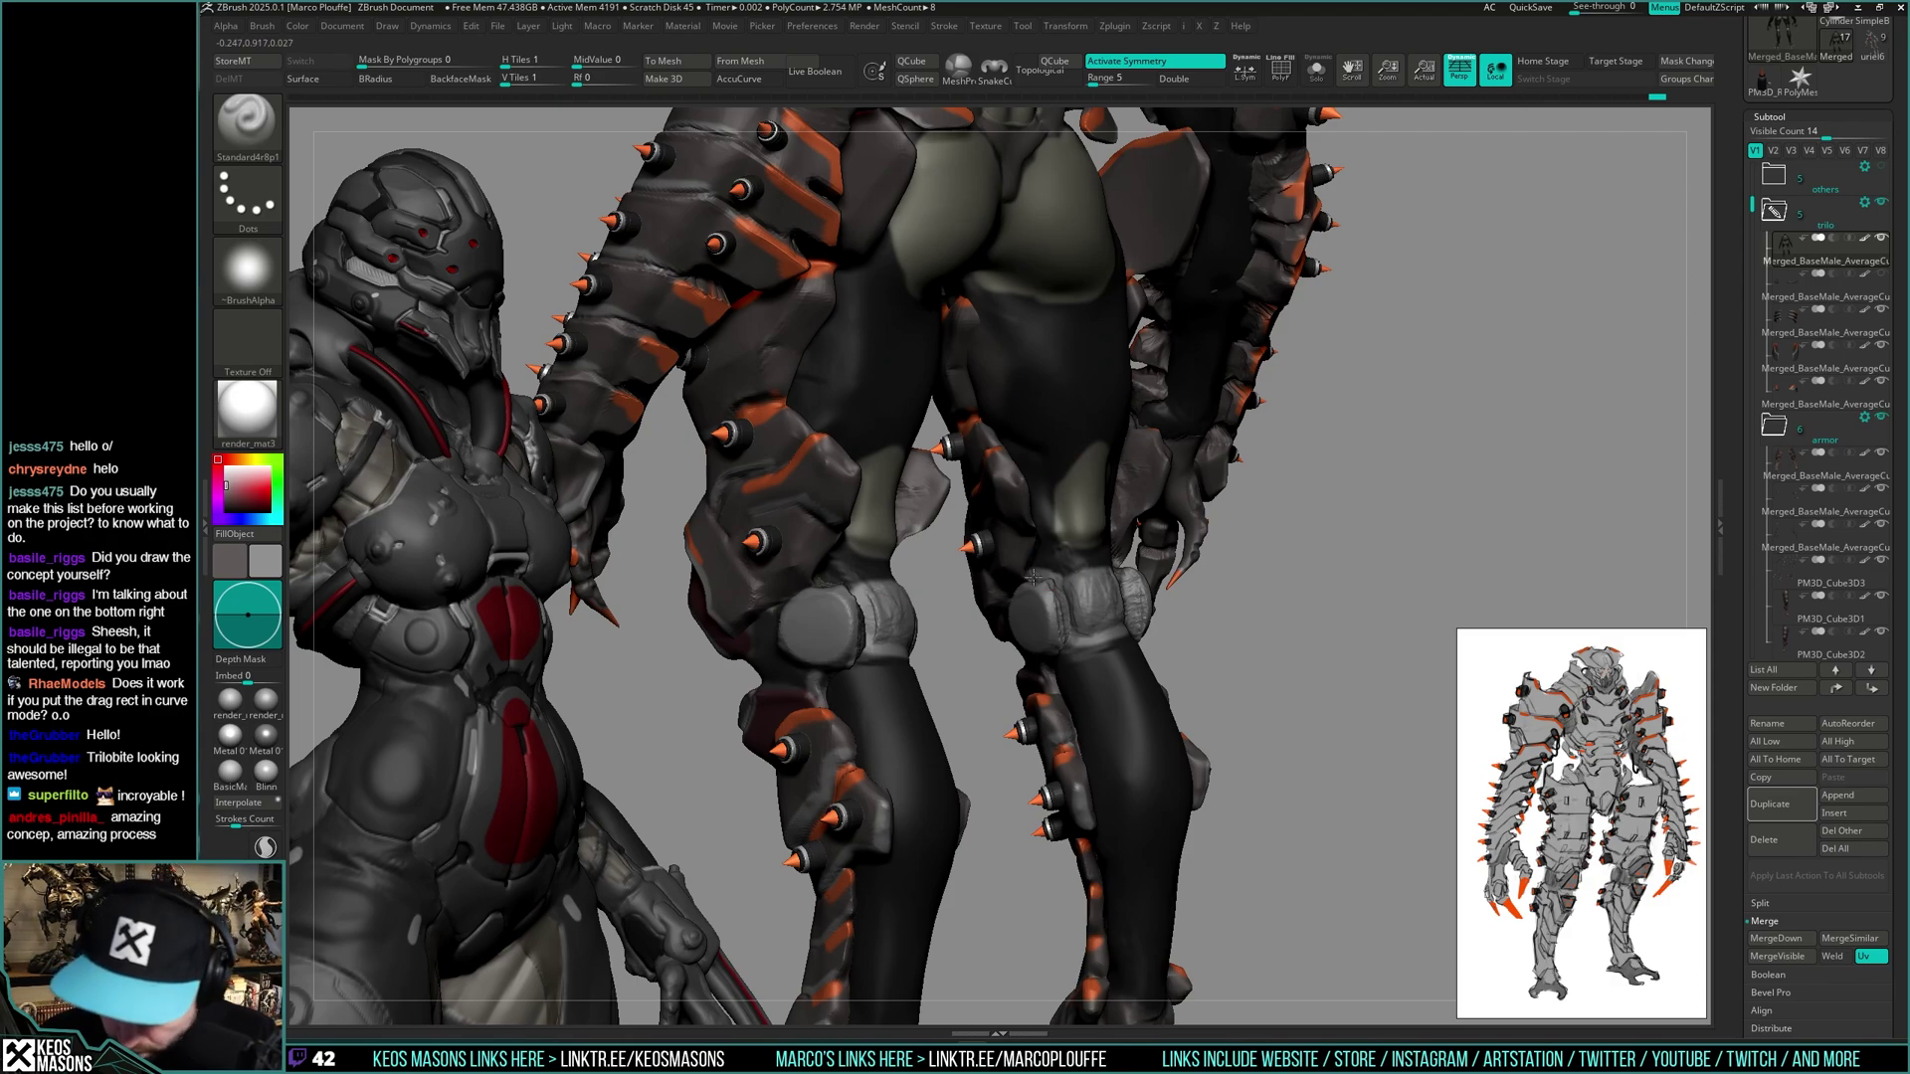
pyautogui.moveTo(1033, 576)
pyautogui.mouseDown(button='right')
pyautogui.moveTo(1095, 591)
pyautogui.moveTo(1164, 562)
pyautogui.moveTo(1089, 568)
pyautogui.moveTo(1094, 517)
pyautogui.moveTo(1088, 595)
pyautogui.moveTo(1125, 578)
pyautogui.mouseUp(button='right')
pyautogui.press('space')
pyautogui.click(1097, 606)
pyautogui.press('space')
pyautogui.click(1065, 534)
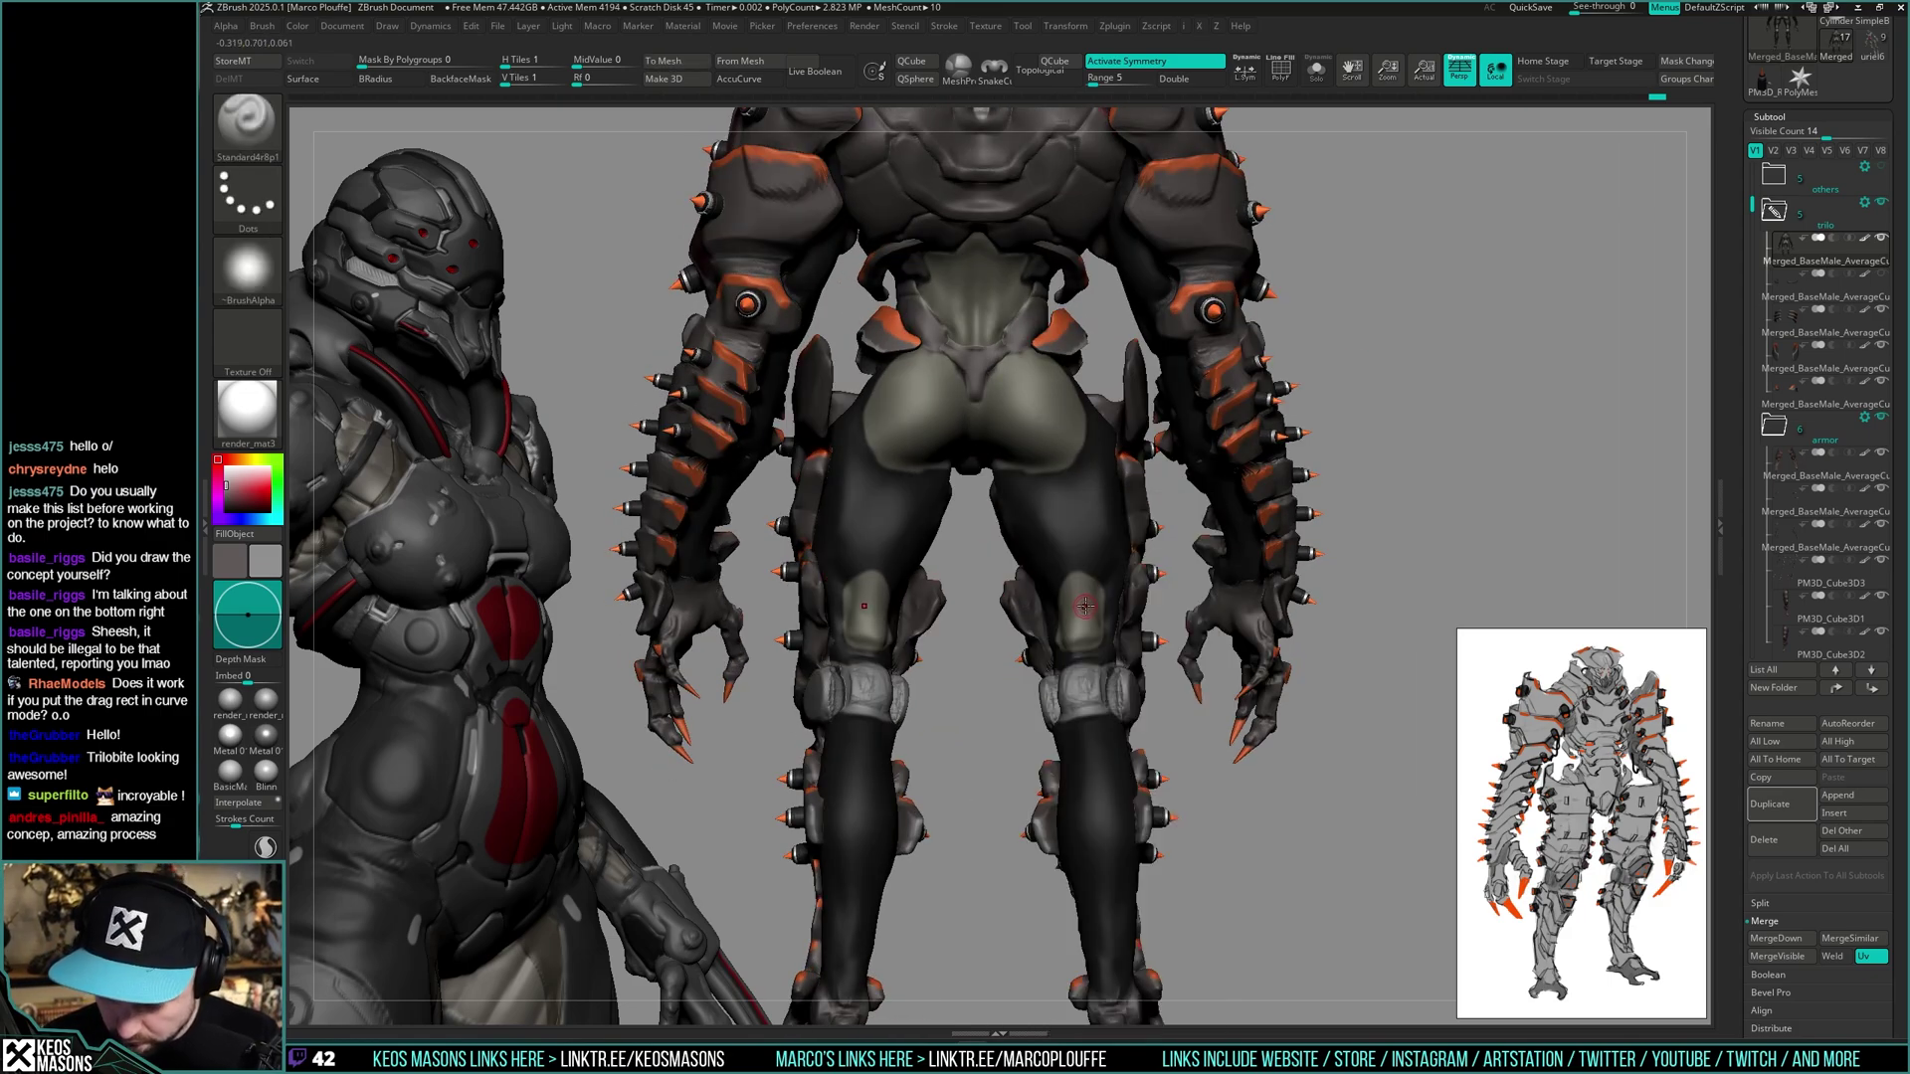
# - Sample the olive tone and extend the patches above the backs of the knees upward and outward
pyautogui.press('c')
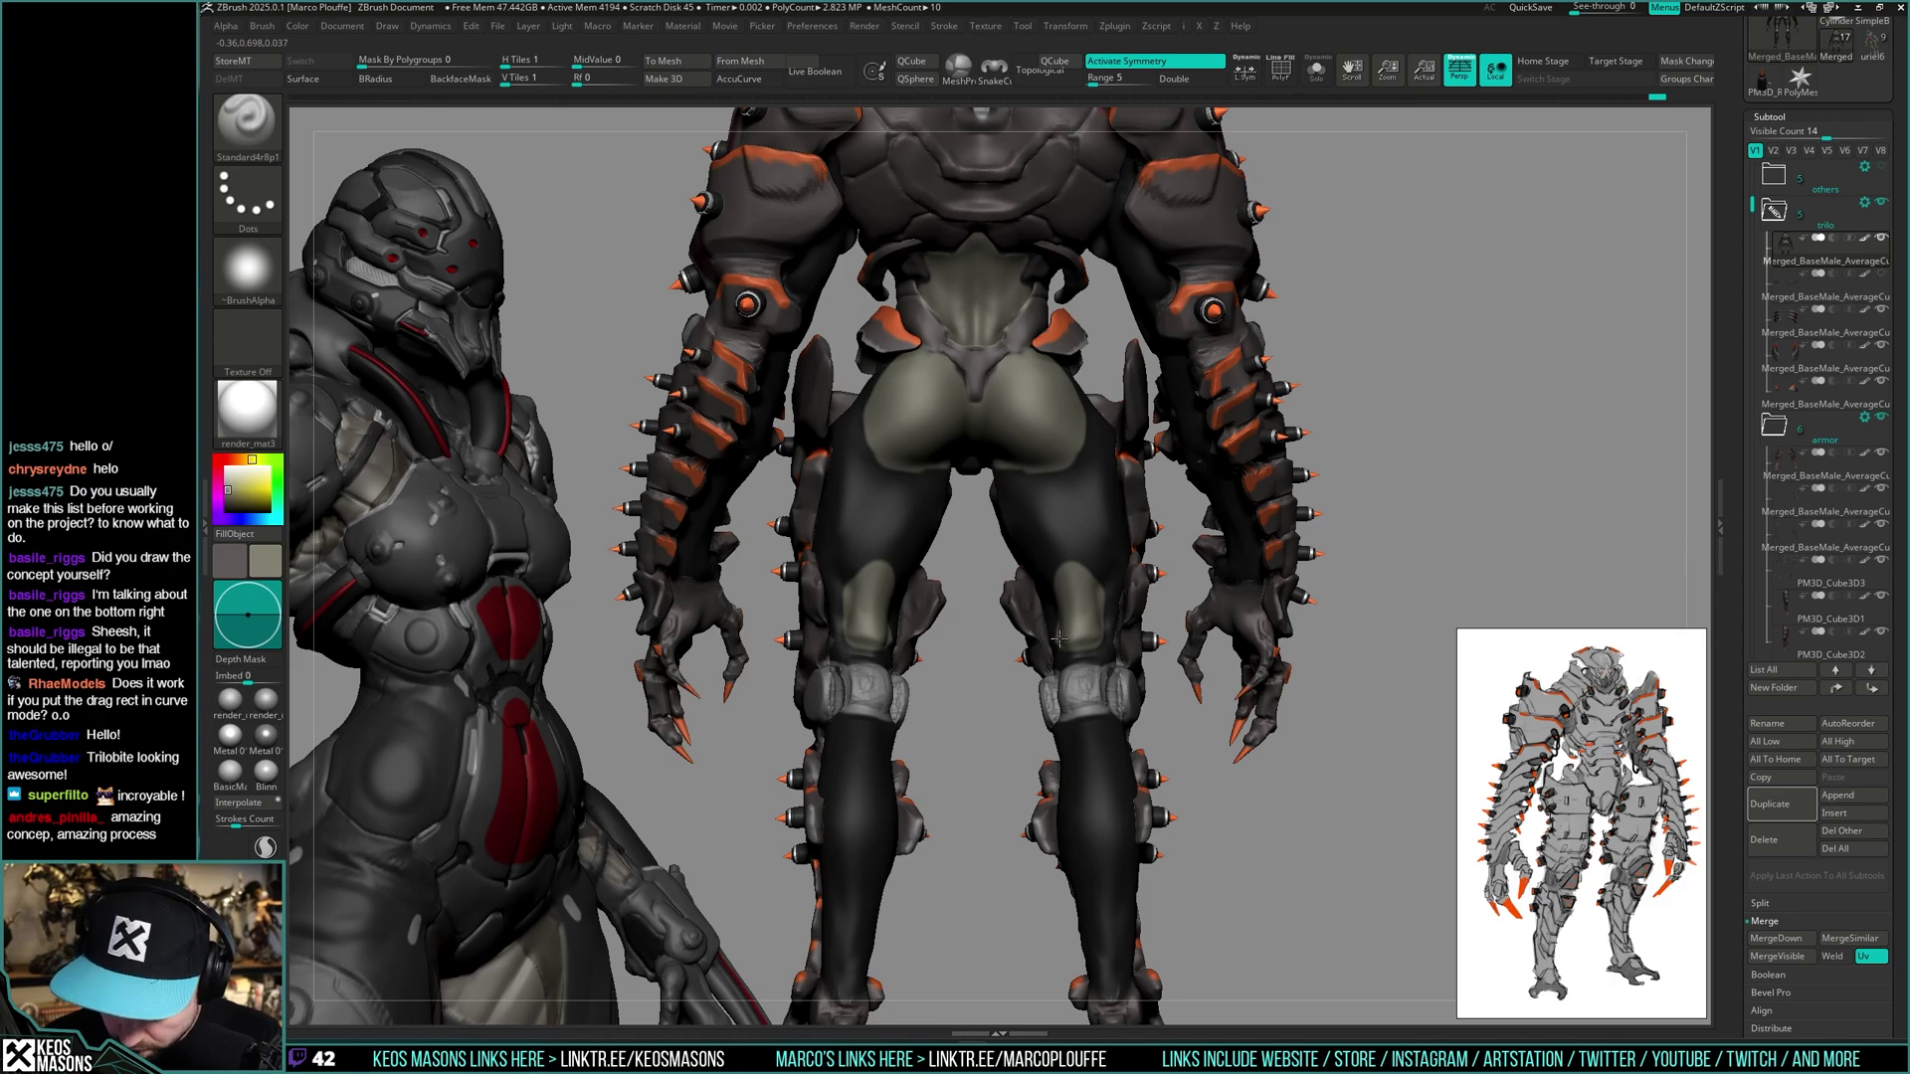
pyautogui.moveTo(1060, 629); pyautogui.dragTo(1111, 543, button='right')
pyautogui.press('c')
# - Isolate the base body and paint the outer hips beside the glutes in a warm grey tone
pyautogui.moveTo(1119, 644)
pyautogui.mouseDown(button='right')
pyautogui.moveTo(1047, 664)
pyautogui.moveTo(1108, 616)
pyautogui.moveTo(1293, 597)
pyautogui.moveTo(1078, 631)
pyautogui.moveTo(1066, 651)
pyautogui.moveTo(1091, 562)
pyautogui.moveTo(1403, 357)
pyautogui.moveTo(1247, 471)
pyautogui.mouseUp(button='right')
pyautogui.hotkey('shift', 's')
pyautogui.hotkey('alt', 'shift', 's')
pyautogui.hotkey('alt', 'shift', 's')
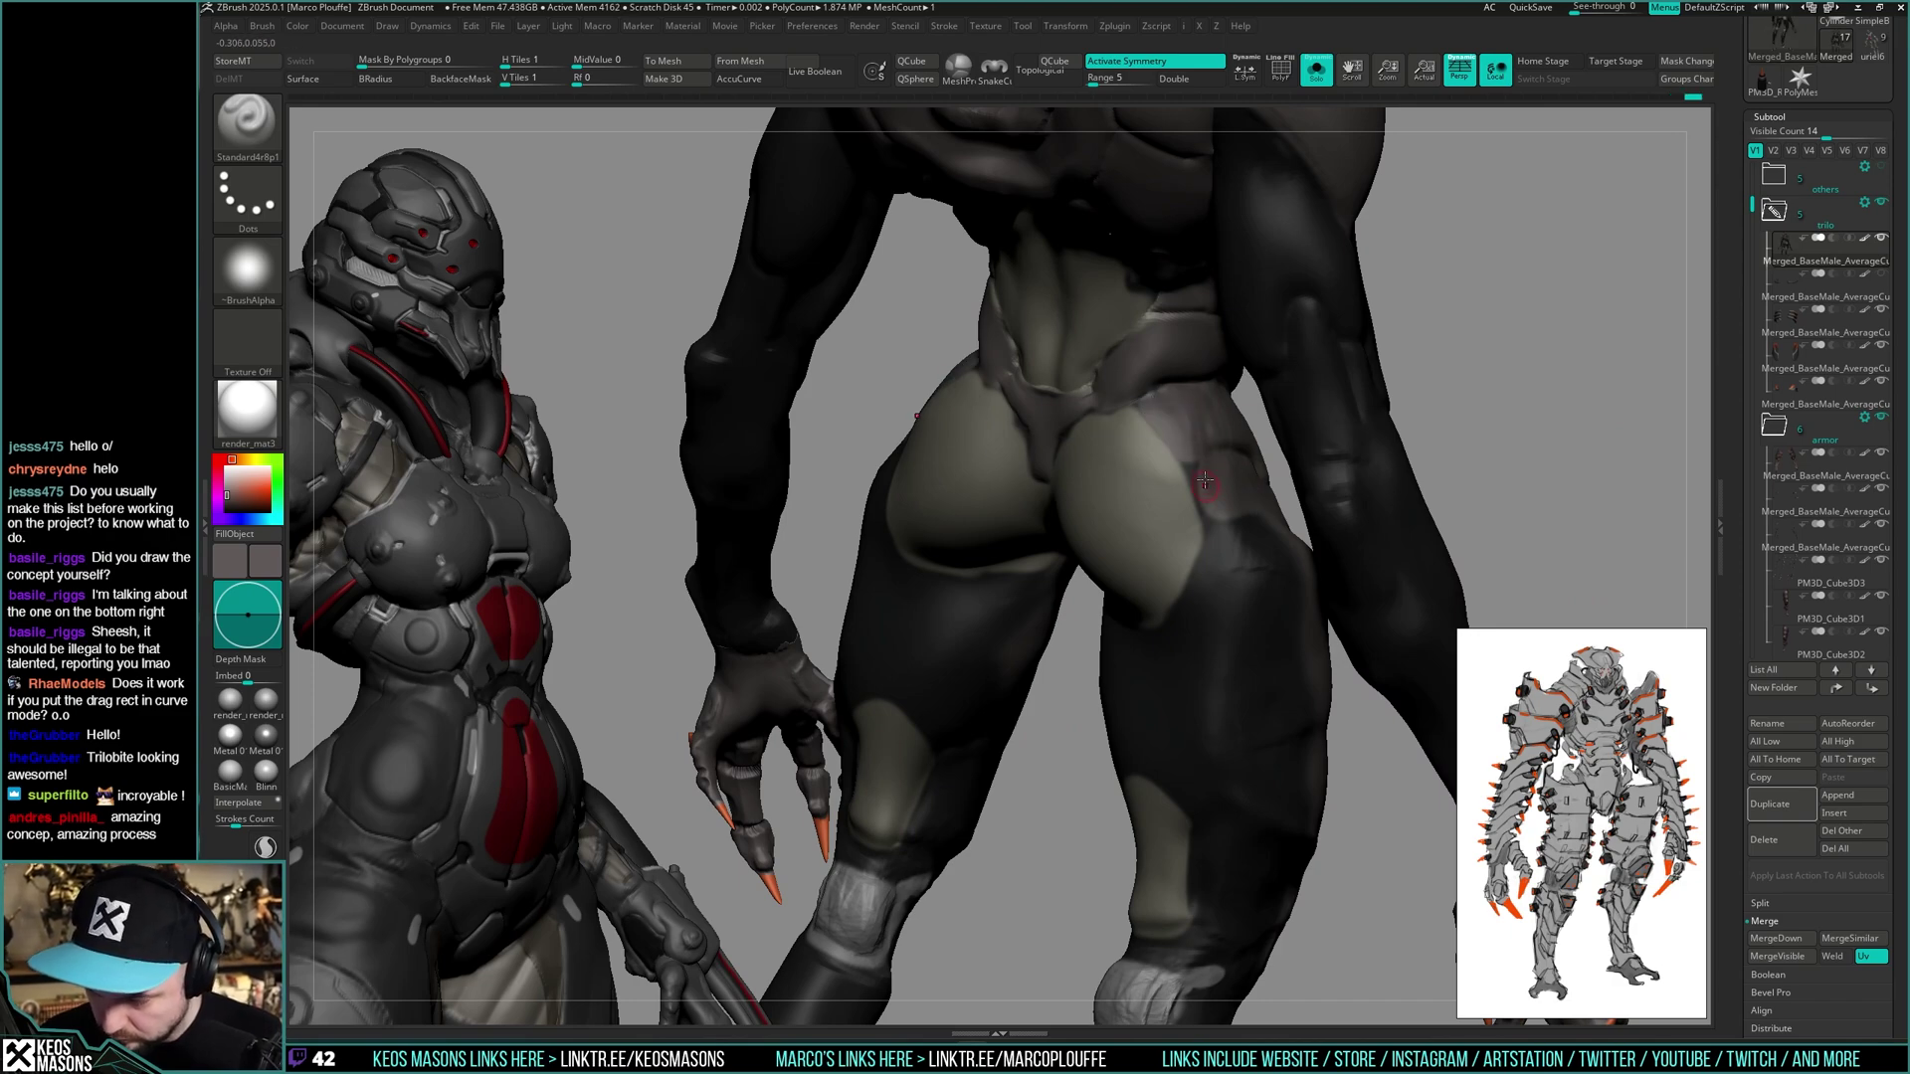
pyautogui.hotkey('alt', 'shift', 's')
pyautogui.keyDown('alt'); pyautogui.moveTo(1215, 516); pyautogui.dragTo(1153, 518, button='right'); pyautogui.keyUp('alt')
pyautogui.hotkey('alt', 'shift', 's')
# - Sample the dark suit tones and clean up the borders between the glute patches, outer hips and upper thighs
pyautogui.press('c')
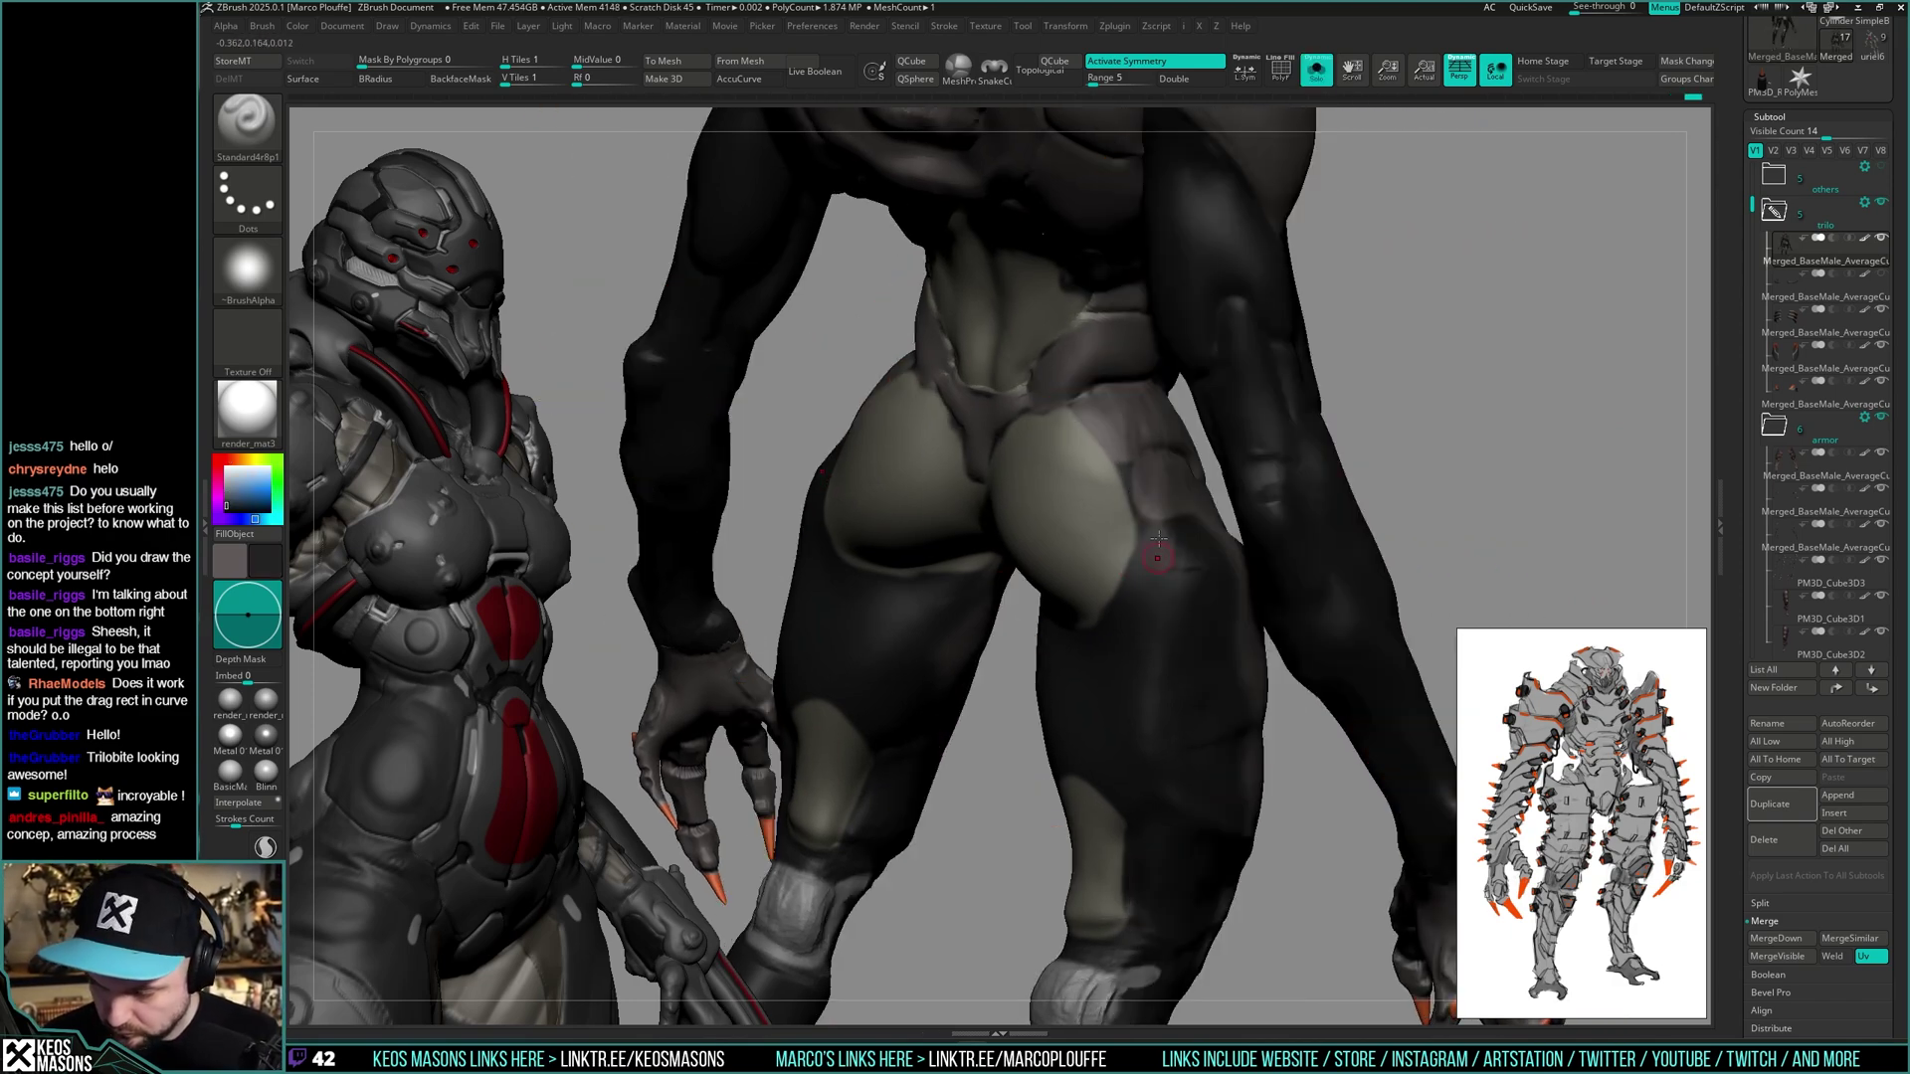
pyautogui.rightClick(1074, 528)
pyautogui.moveTo(1118, 456)
pyautogui.mouseDown(button='right')
pyautogui.moveTo(1074, 527)
pyautogui.moveTo(1101, 438)
pyautogui.moveTo(1134, 483)
pyautogui.moveTo(1124, 388)
pyautogui.moveTo(1114, 490)
pyautogui.moveTo(1188, 512)
pyautogui.moveTo(1263, 468)
pyautogui.moveTo(1137, 474)
pyautogui.moveTo(1045, 620)
pyautogui.moveTo(1075, 599)
pyautogui.mouseUp(button='right')
pyautogui.press('c')
pyautogui.press('c')
pyautogui.press('c')
pyautogui.hotkey('alt', 'shift', 's')
pyautogui.press('c')
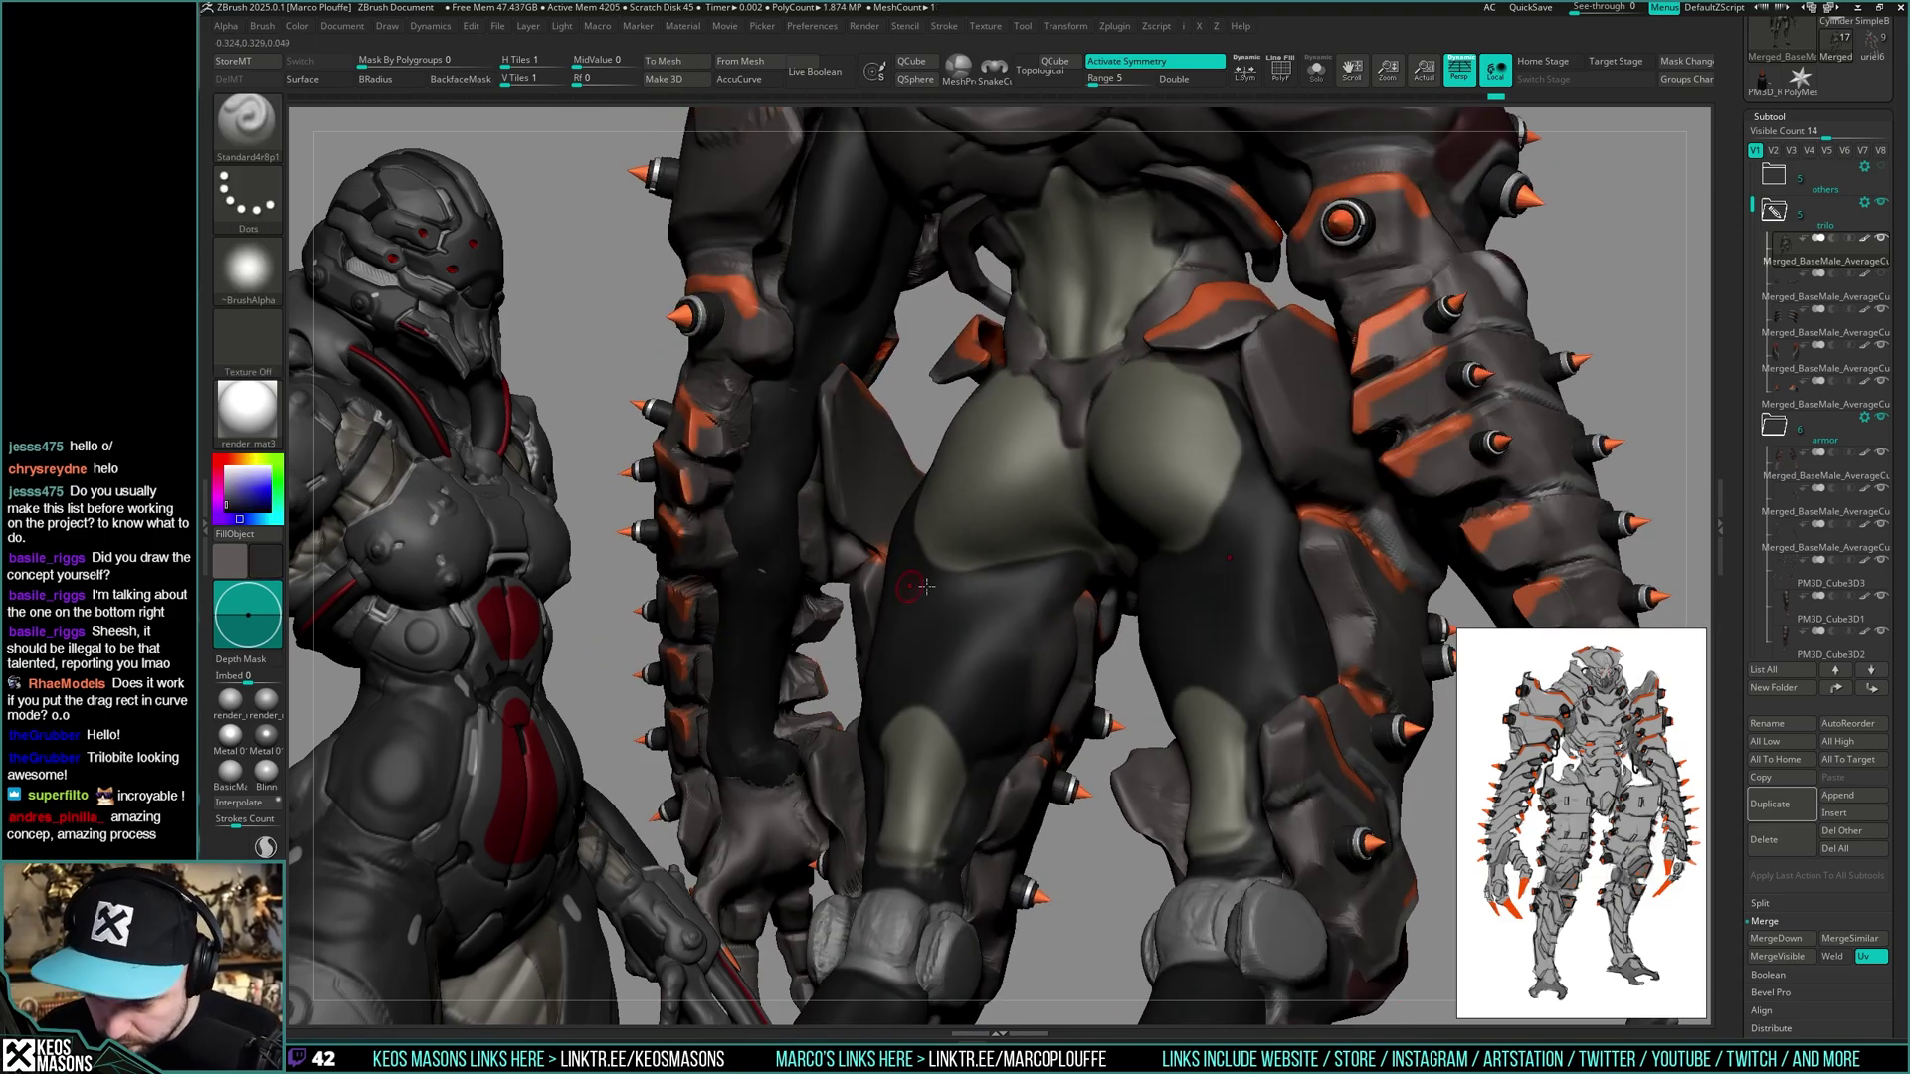
# - Refine the near-black shading along the inner thighs, comparing the body with and without its armor
pyautogui.moveTo(925, 587)
pyautogui.mouseDown(button='right')
pyautogui.moveTo(1160, 577)
pyautogui.moveTo(1108, 613)
pyautogui.moveTo(1101, 644)
pyautogui.moveTo(1132, 651)
pyautogui.moveTo(1083, 619)
pyautogui.moveTo(1120, 616)
pyautogui.moveTo(1122, 527)
pyautogui.moveTo(1079, 517)
pyautogui.moveTo(1084, 478)
pyautogui.moveTo(1120, 491)
pyautogui.moveTo(1091, 580)
pyautogui.mouseUp(button='right')
pyautogui.hotkey('alt', 'shift', 's')
pyautogui.rightClick(1091, 580)
pyautogui.hotkey('alt', 'shift', 's')
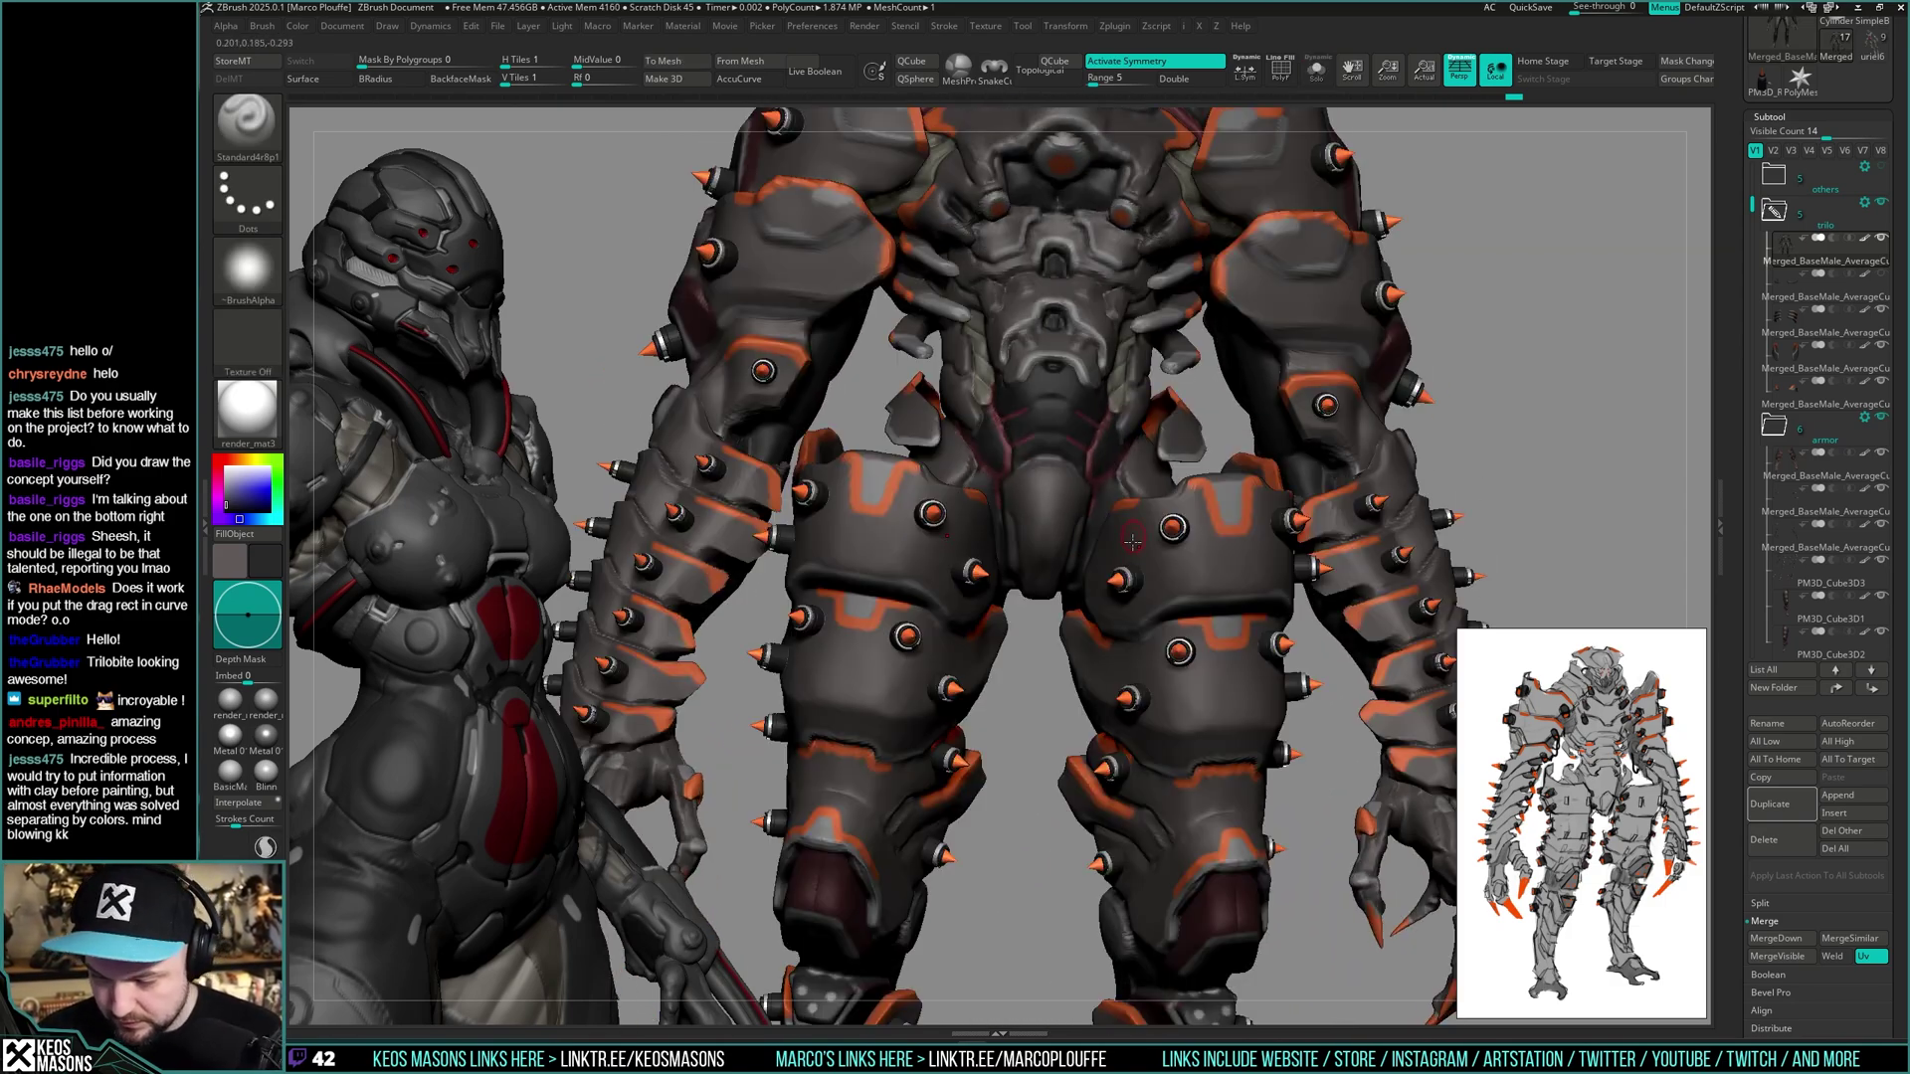
pyautogui.hotkey('alt', 'shift', 's')
pyautogui.moveTo(1105, 548); pyautogui.dragTo(1127, 578, button='right')
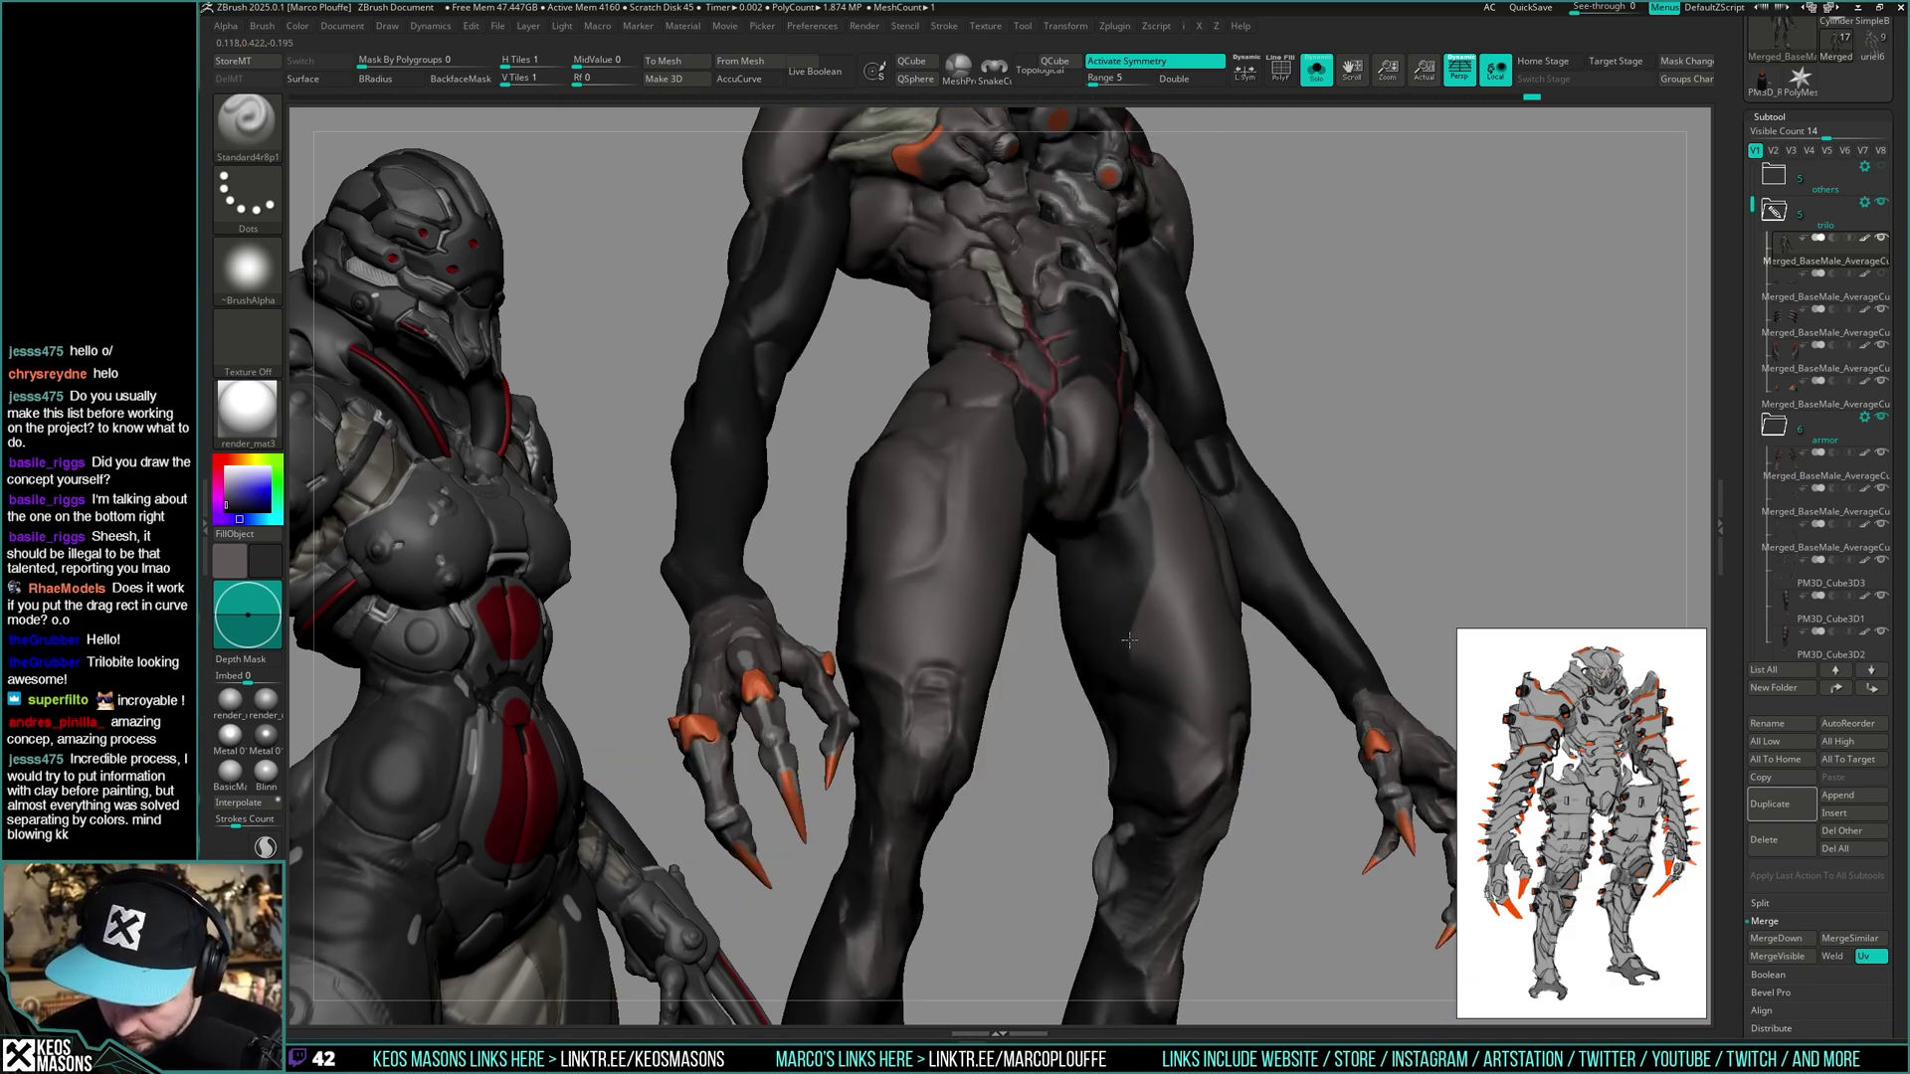
pyautogui.hotkey('alt', 'shift', 's')
pyautogui.moveTo(1154, 679)
pyautogui.mouseDown(button='right')
pyautogui.moveTo(1251, 560)
pyautogui.moveTo(1098, 666)
pyautogui.moveTo(1207, 637)
pyautogui.moveTo(1256, 532)
pyautogui.moveTo(1424, 523)
pyautogui.mouseUp(button='right')
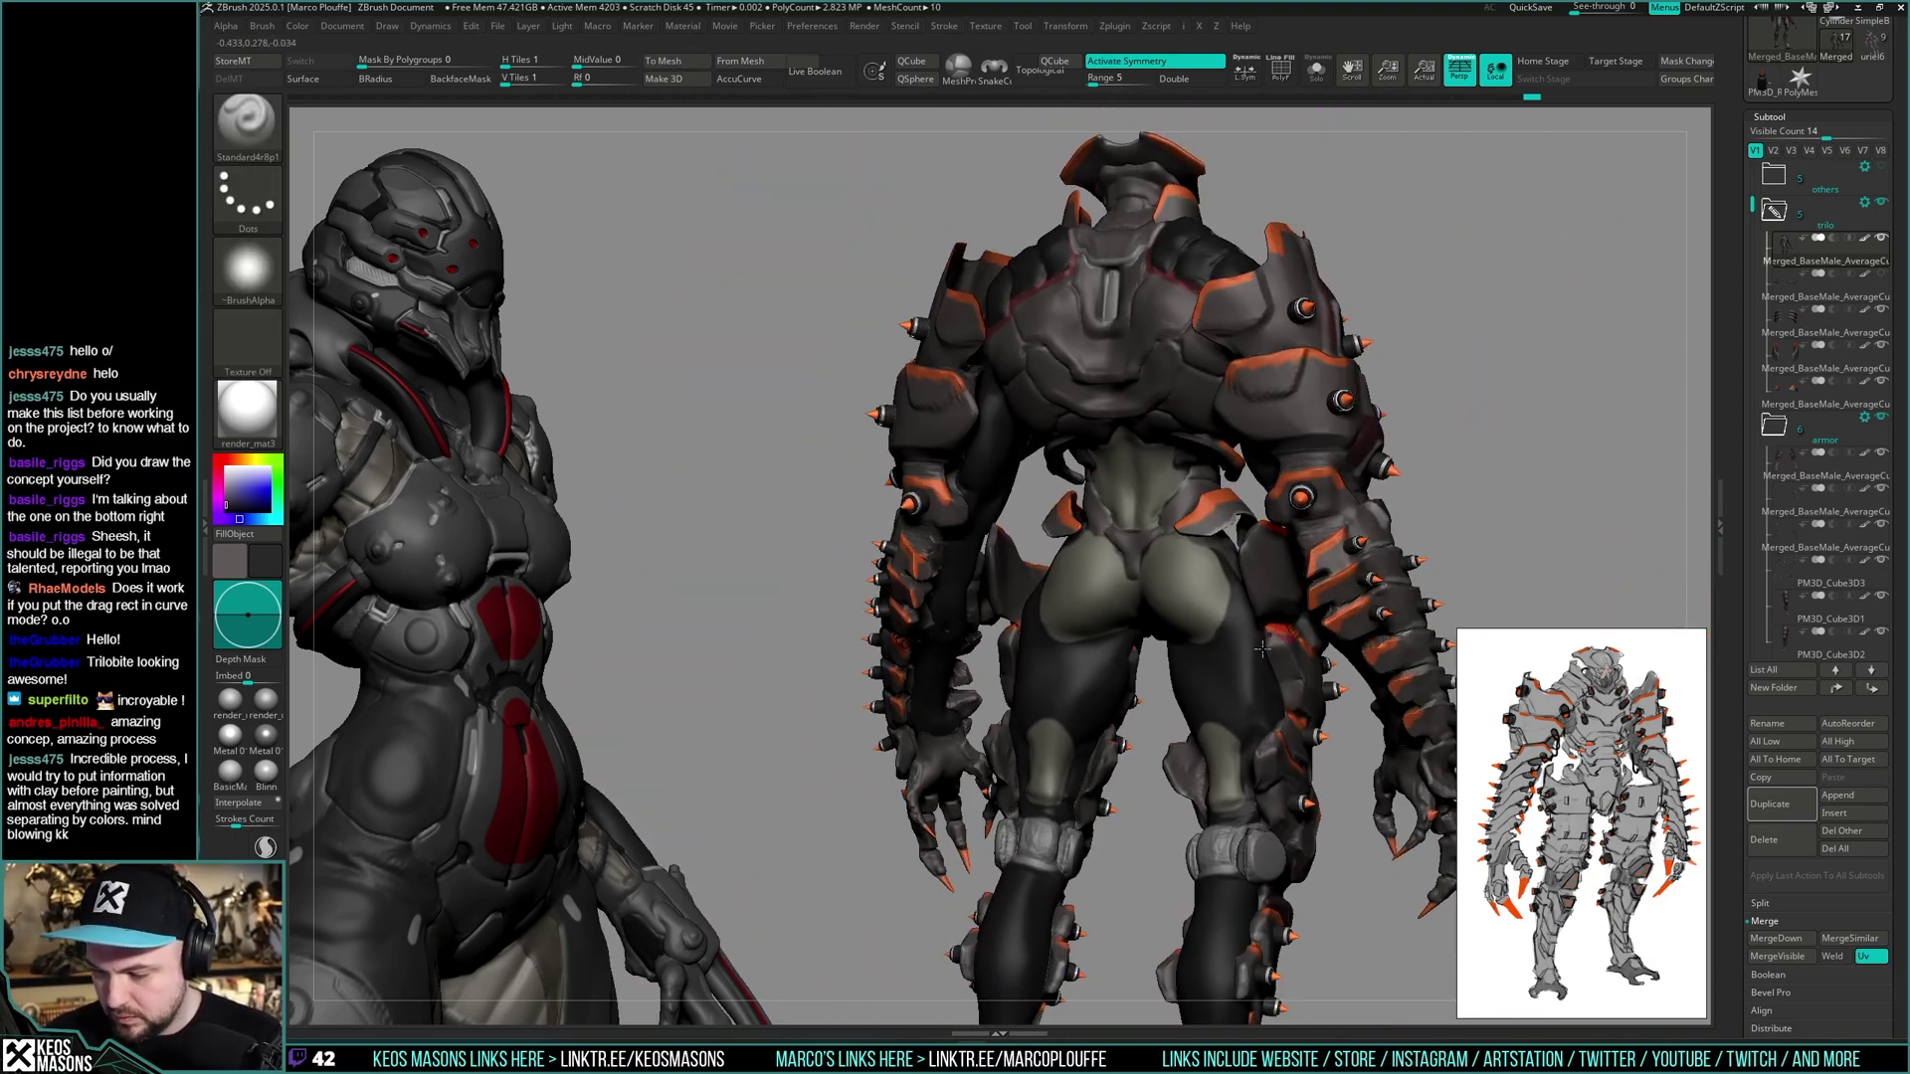
# - Extend the olive glute patches down onto the backs of the upper thighs, trimming their edges with the sampled dark suit tone
pyautogui.keyDown('alt'); pyautogui.moveTo(1261, 648); pyautogui.dragTo(1186, 723, button='right'); pyautogui.keyUp('alt')
pyautogui.press('space')
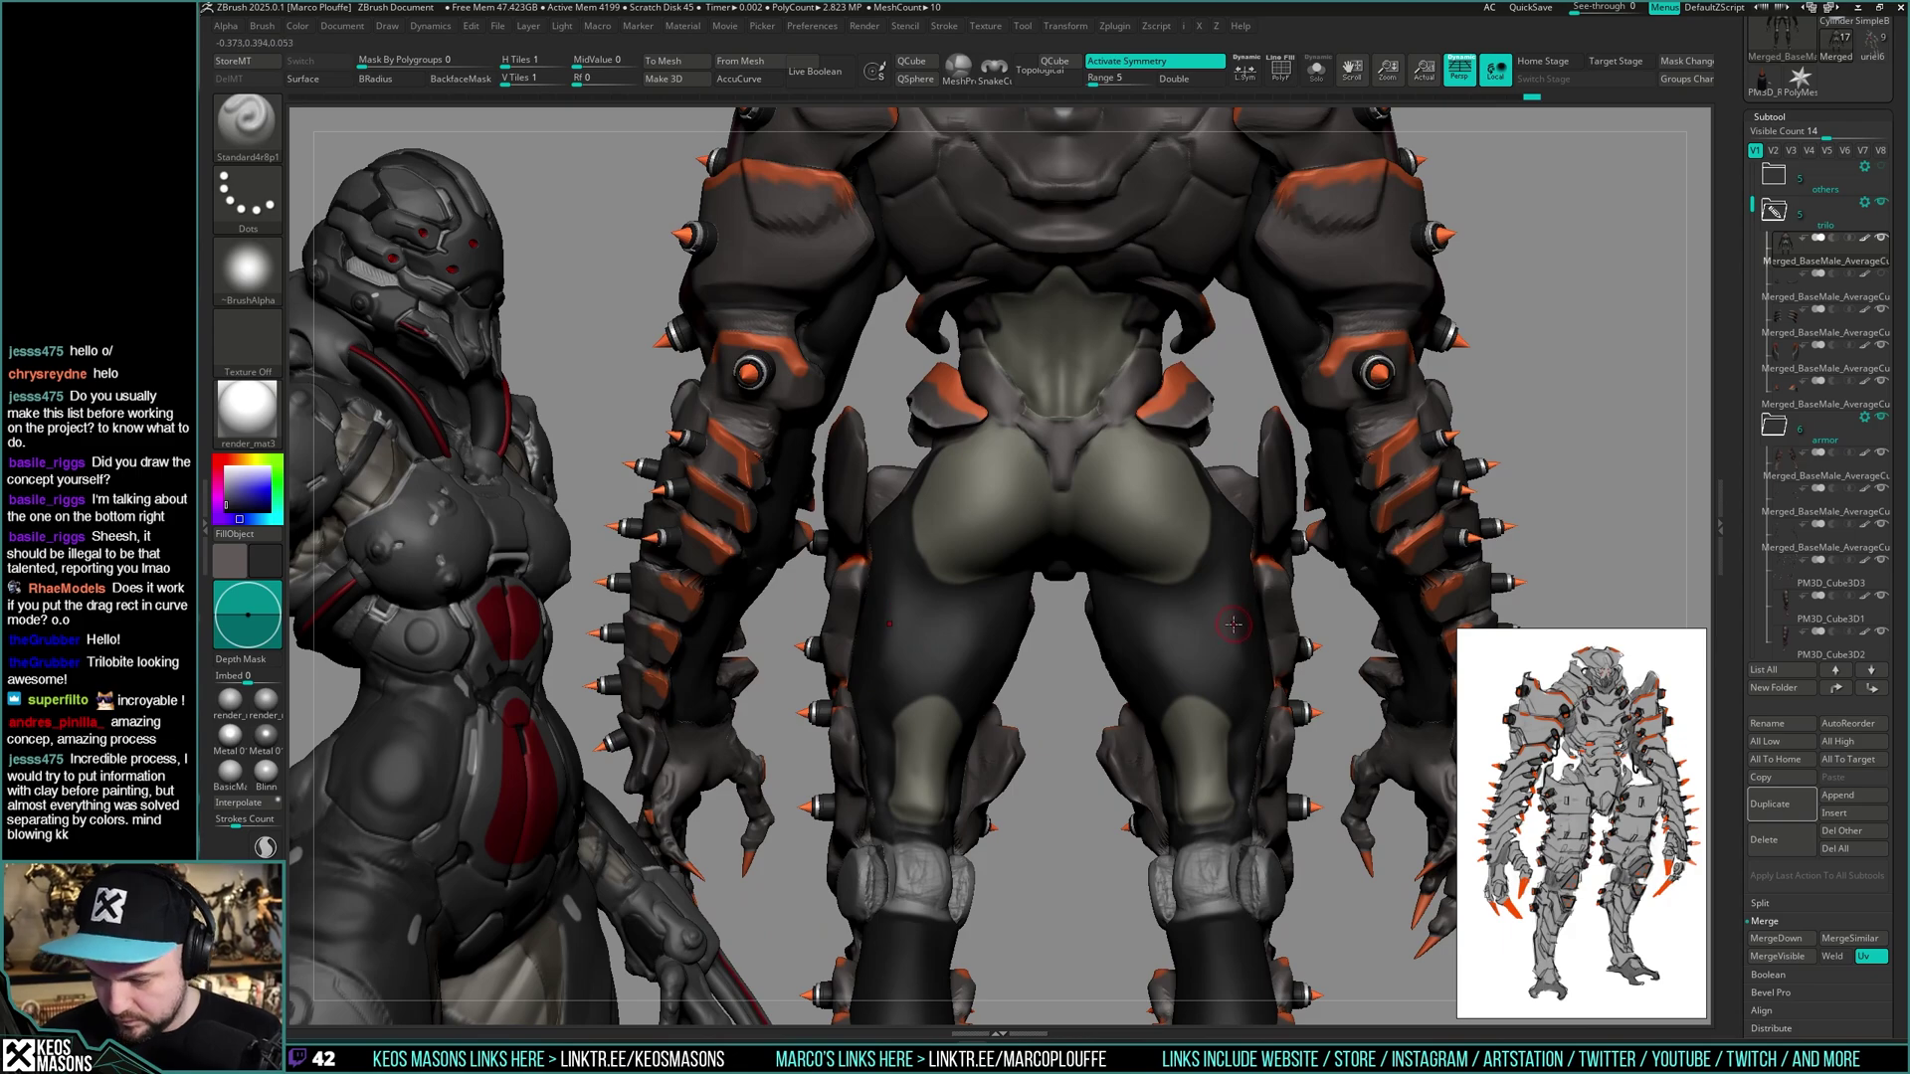
pyautogui.press('c')
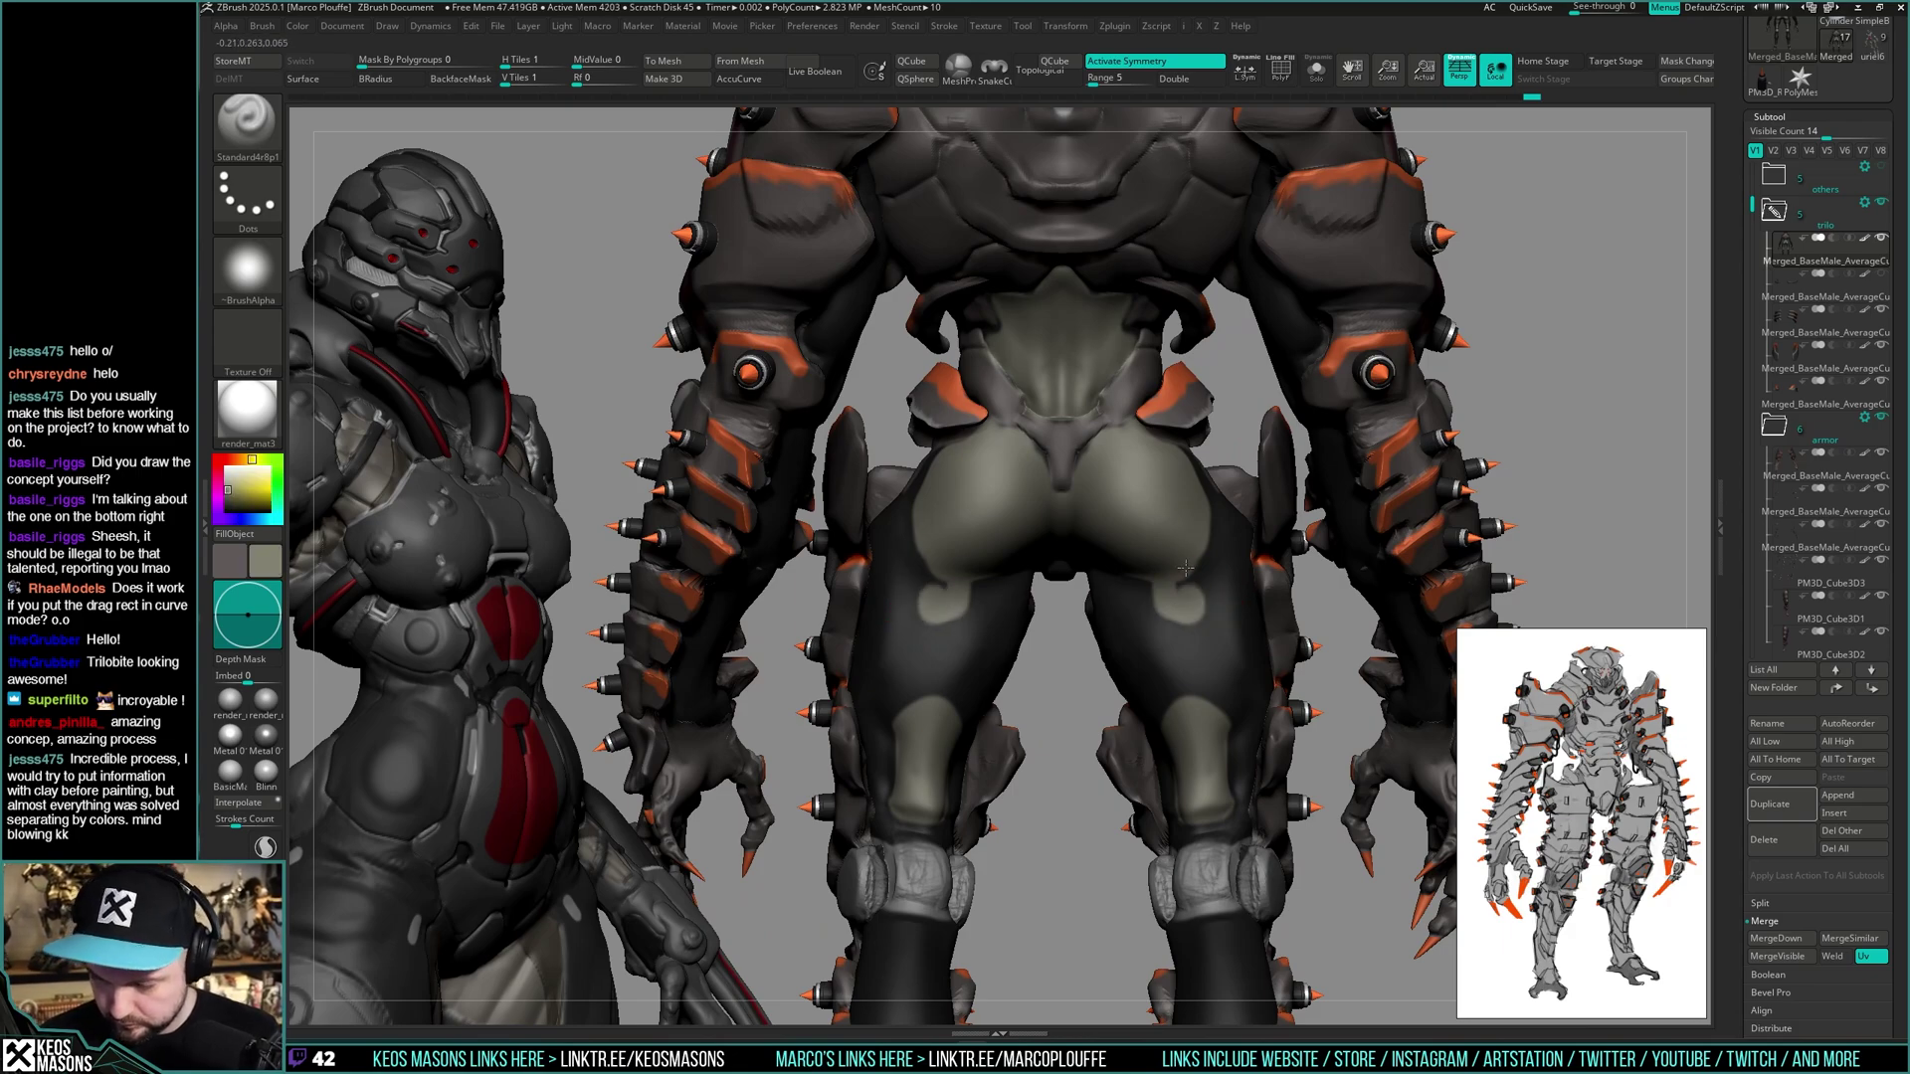
pyautogui.moveTo(1185, 568)
pyautogui.mouseDown(button='right')
pyautogui.moveTo(1096, 571)
pyautogui.moveTo(1175, 594)
pyautogui.mouseUp(button='right')
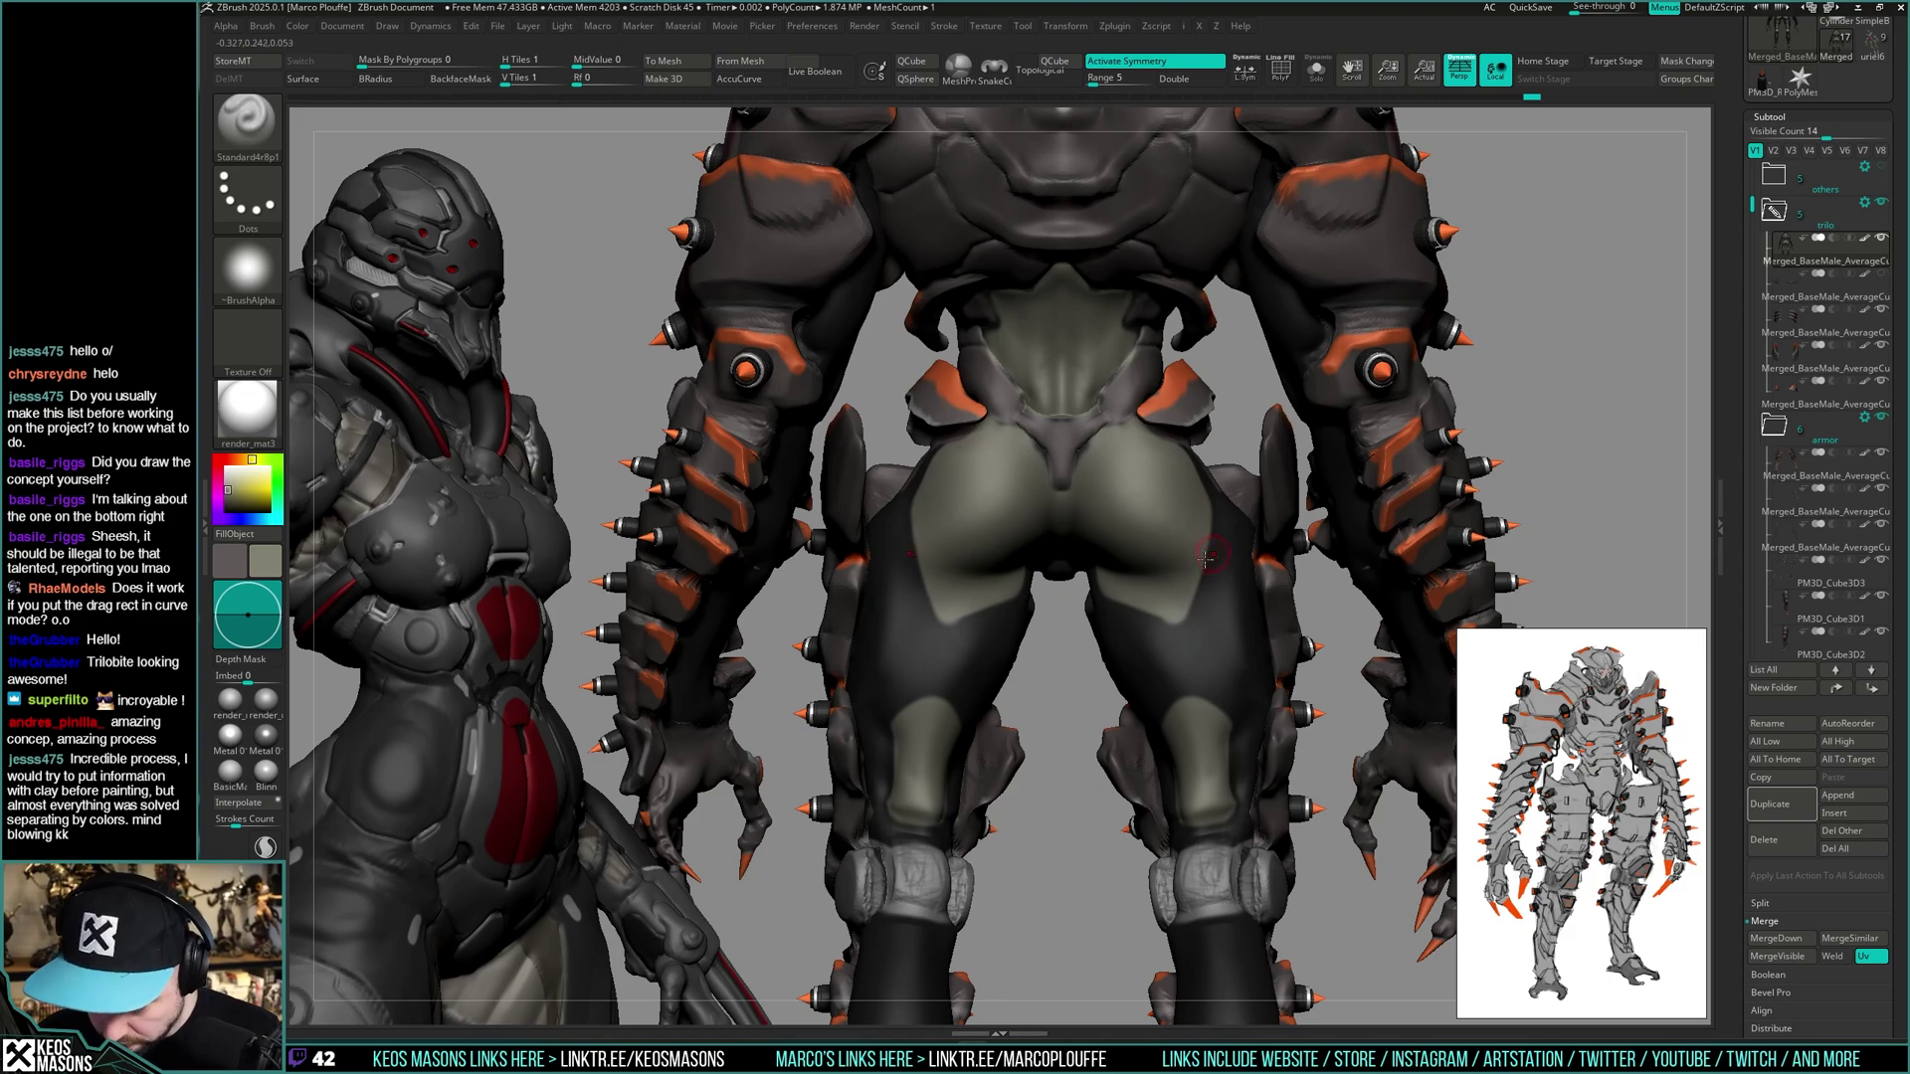
pyautogui.press('c')
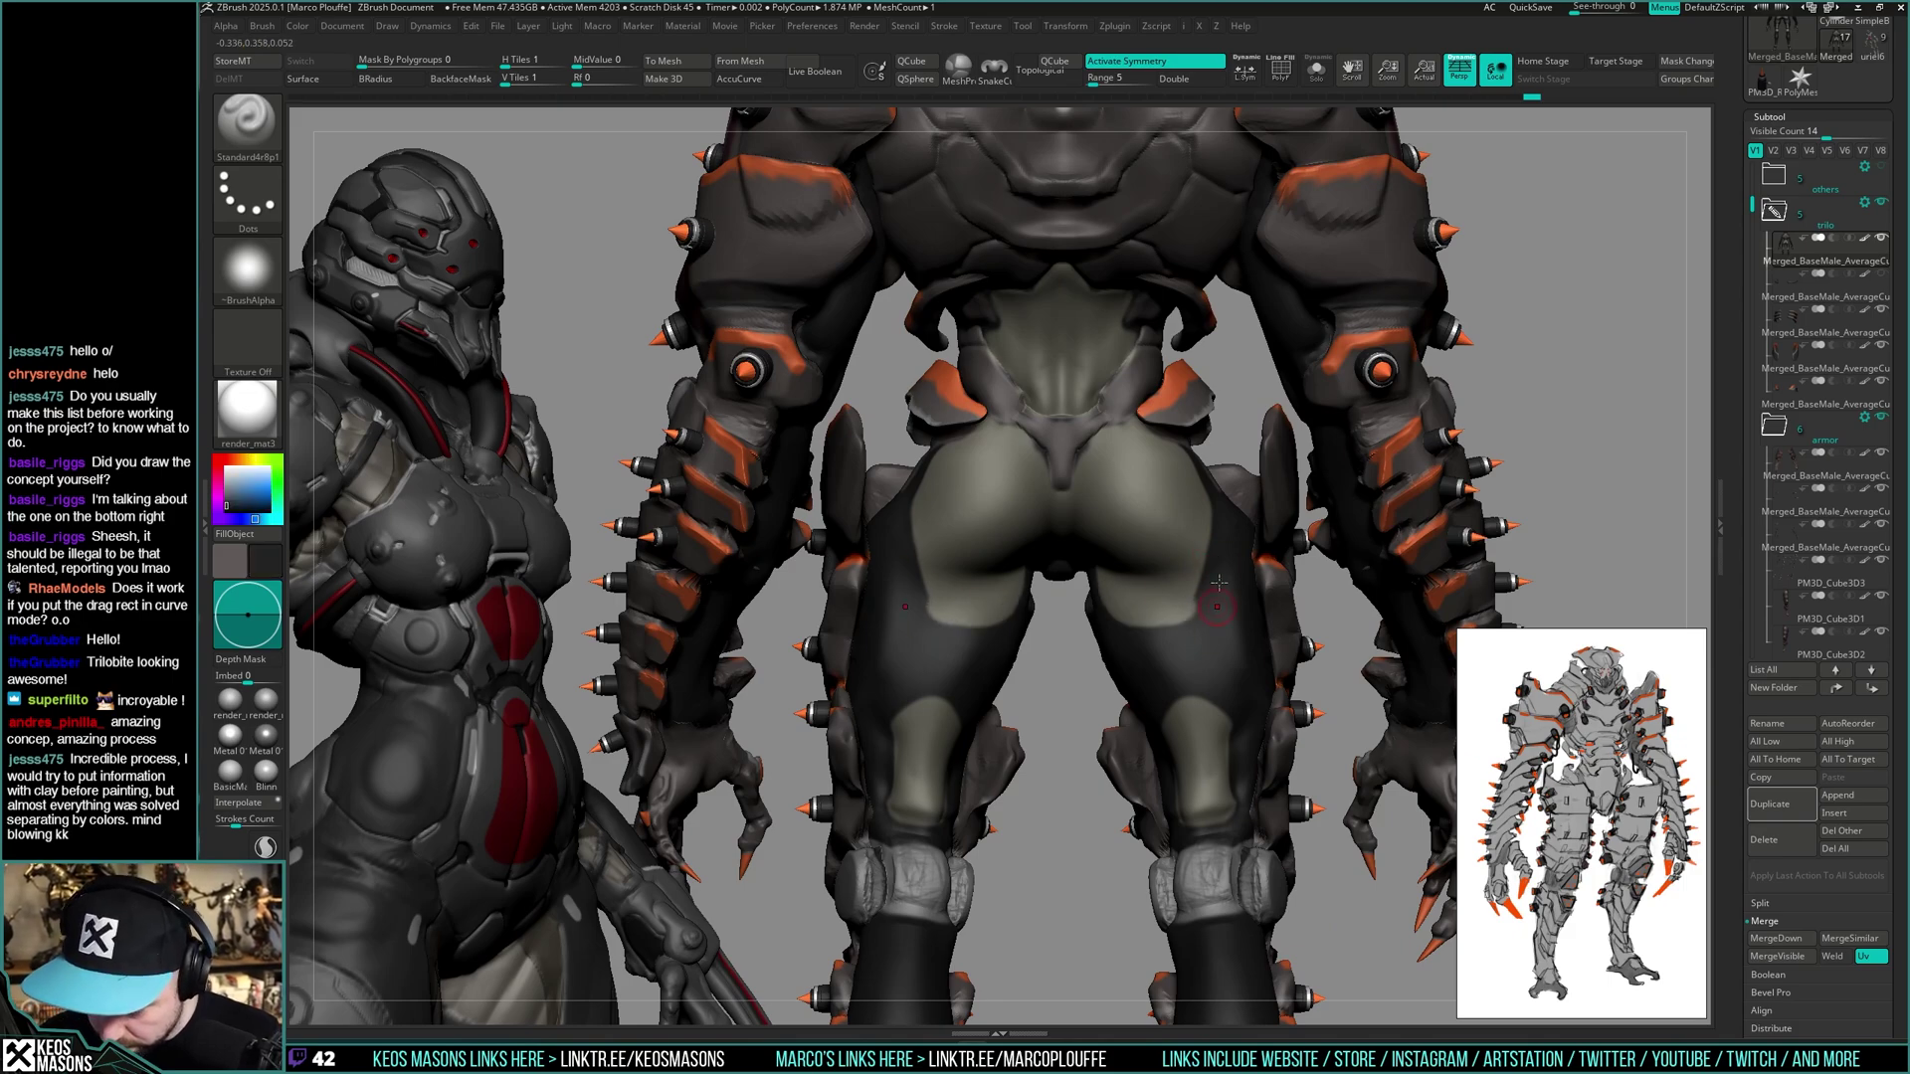
pyautogui.moveTo(1163, 633); pyautogui.dragTo(1266, 600, button='right')
pyautogui.moveTo(1216, 664)
pyautogui.keyDown('alt'); pyautogui.mouseDown(button='right')
pyautogui.moveTo(1167, 707)
pyautogui.moveTo(1074, 594)
pyautogui.mouseUp(button='right'); pyautogui.keyUp('alt')
# - Switch to the DamStandard brush and carve a diagonal crease across each glute patch, undoing the first version and carving it again
pyautogui.press('space')
pyautogui.moveTo(1113, 492)
pyautogui.mouseDown(button='right')
pyautogui.moveTo(1154, 502)
pyautogui.moveTo(1094, 547)
pyautogui.moveTo(1159, 536)
pyautogui.moveTo(1172, 607)
pyautogui.mouseUp(button='right')
pyautogui.press('space')
pyautogui.click(1215, 537)
pyautogui.keyDown('ctrl'); pyautogui.moveTo(1172, 607); pyautogui.dragTo(1101, 596, button='right'); pyautogui.keyUp('ctrl')
pyautogui.keyDown('ctrl'); pyautogui.moveTo(992, 665); pyautogui.dragTo(1105, 573, button='right'); pyautogui.keyUp('ctrl')
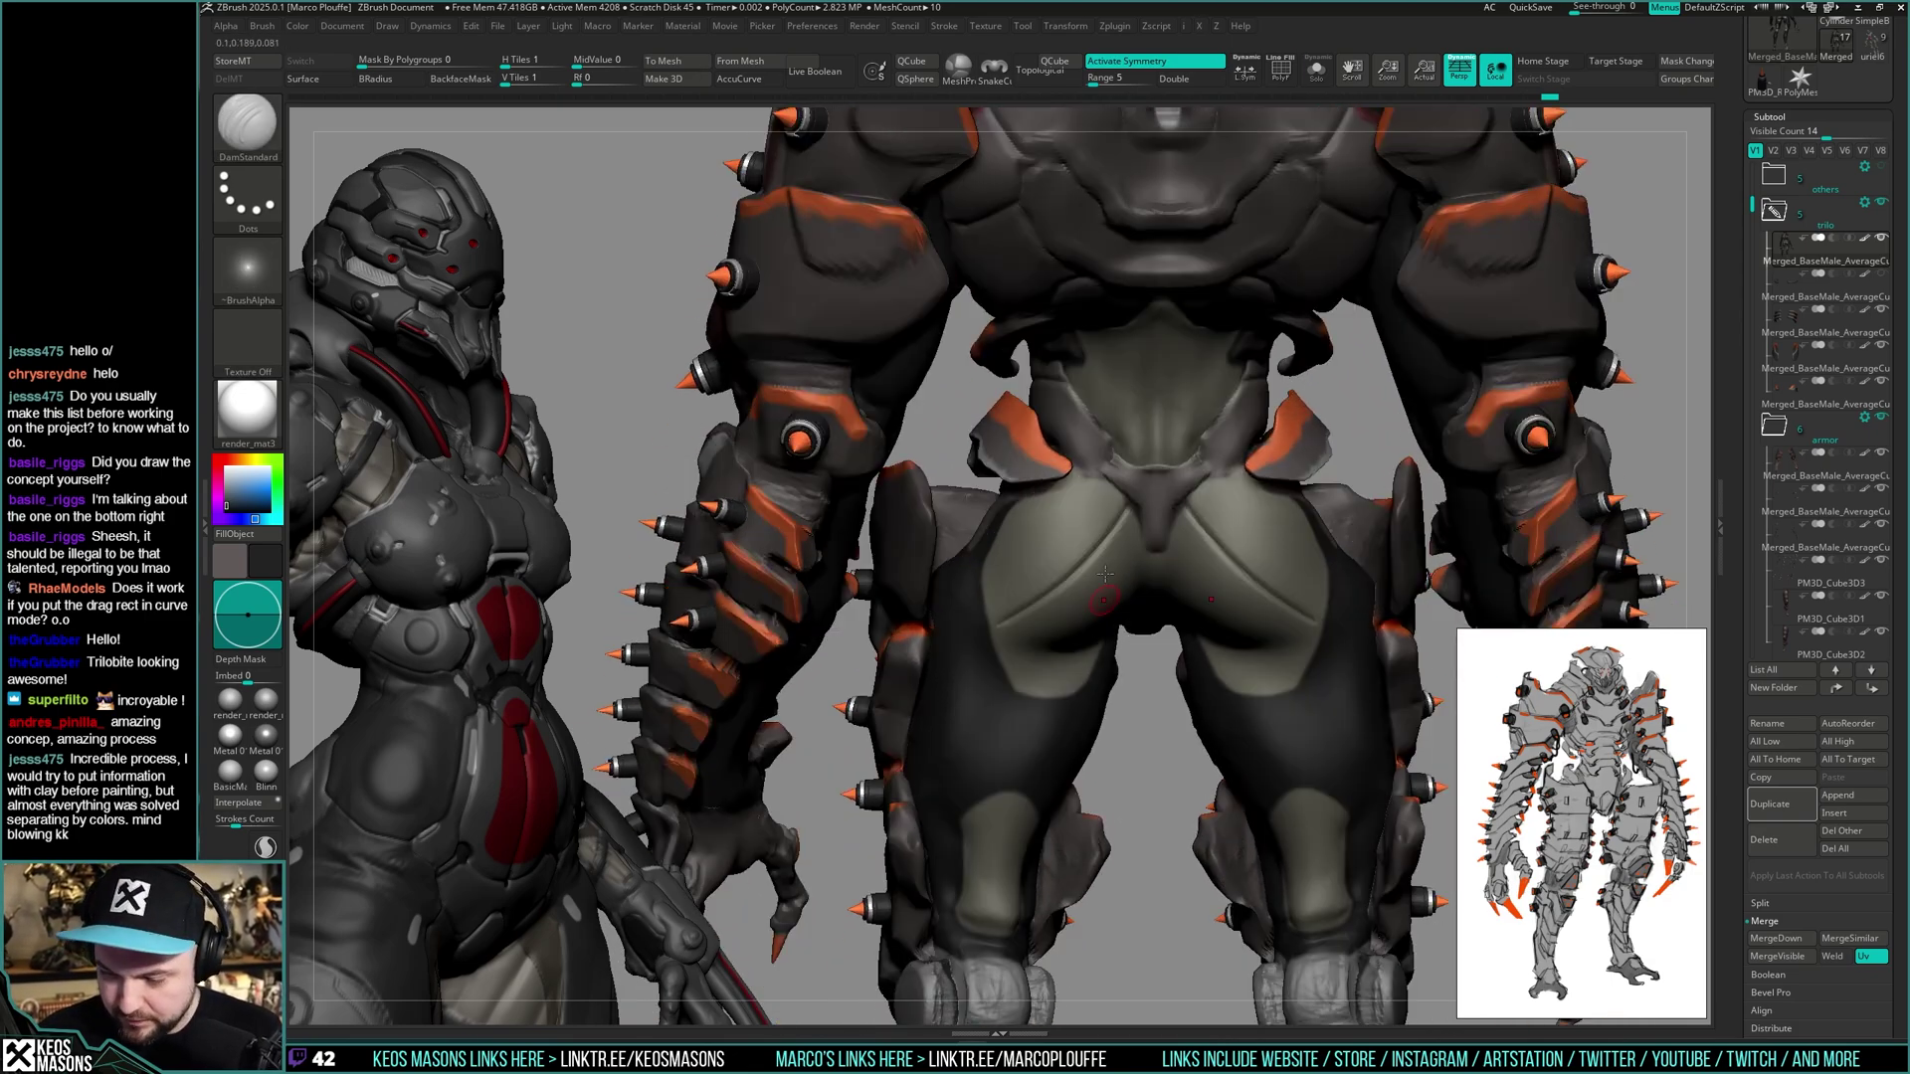
pyautogui.press('space')
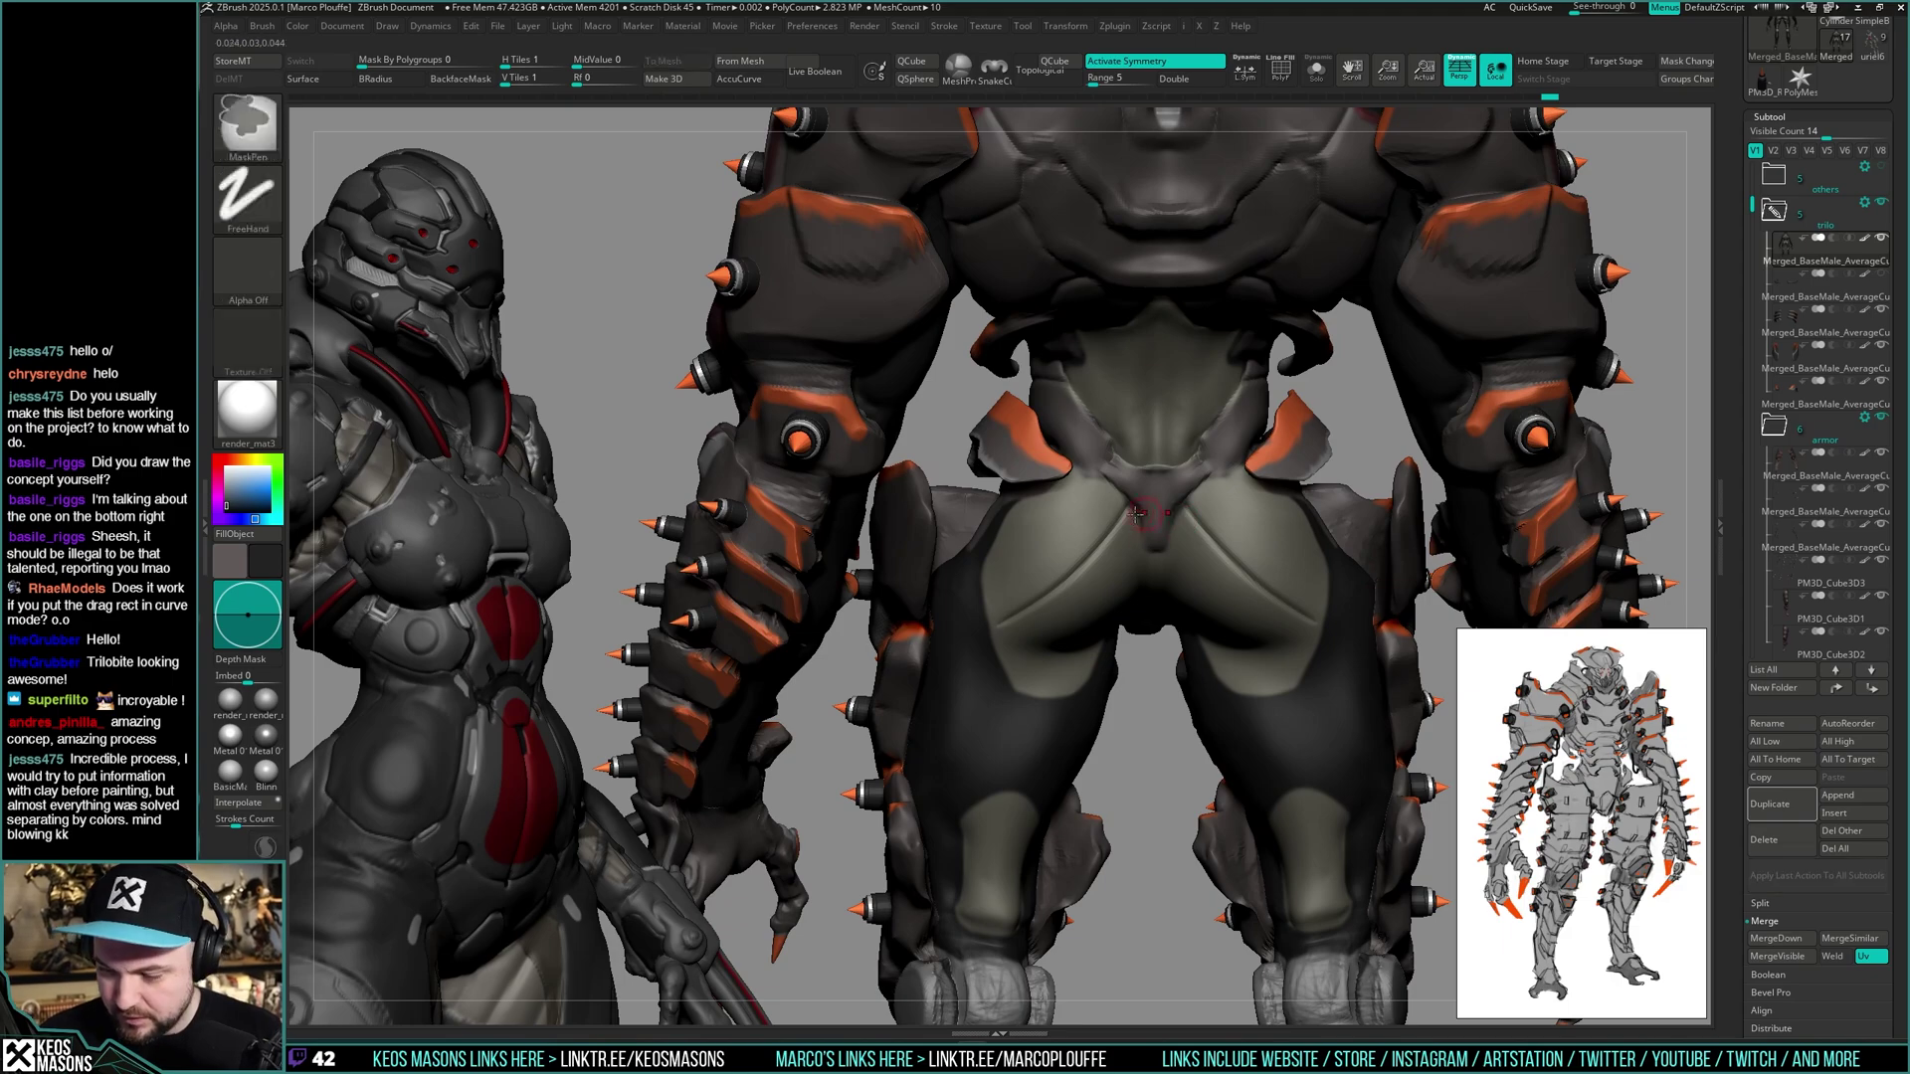
pyautogui.hotkey('ctrl', 'z')
pyautogui.moveTo(1133, 511); pyautogui.dragTo(991, 636)
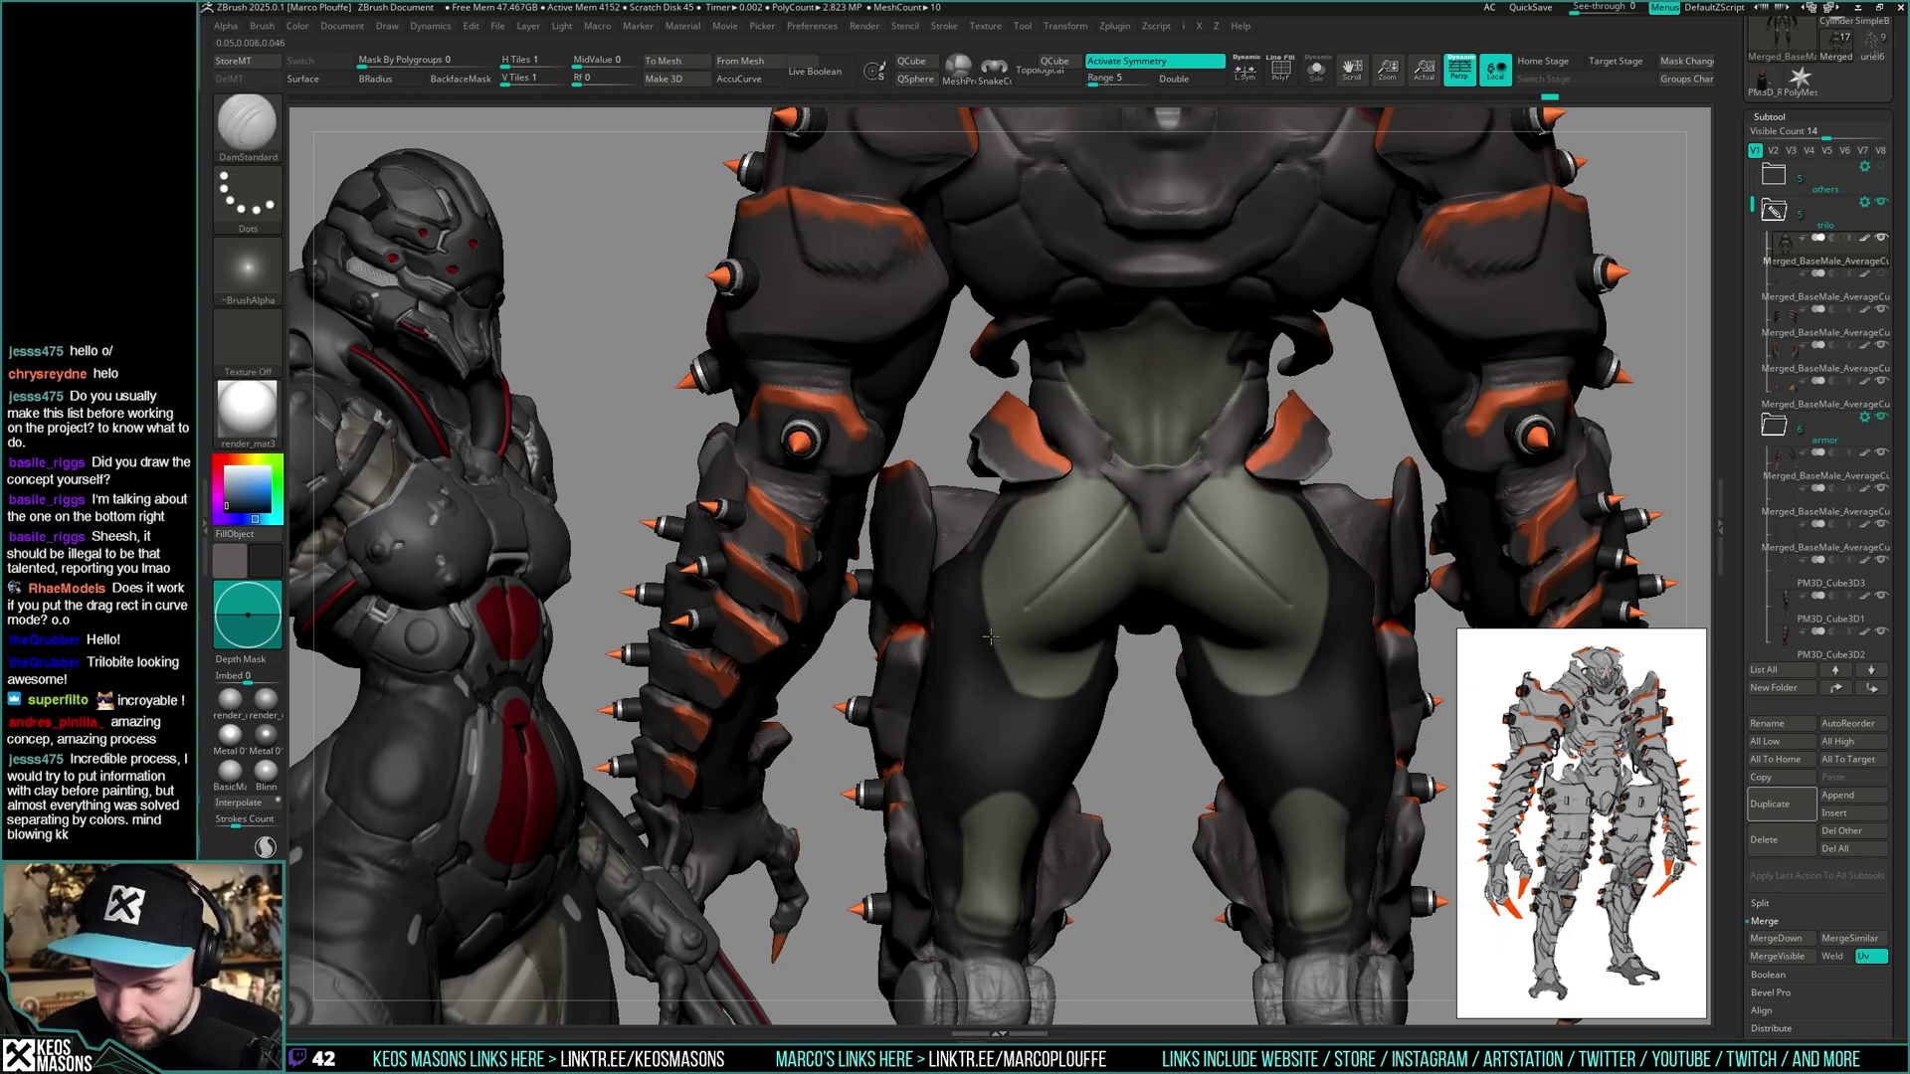
# - Carve the central cleft and a series of diagonal muscle-like grooves across both glute patches
pyautogui.moveTo(1133, 563); pyautogui.dragTo(1155, 548, button='right')
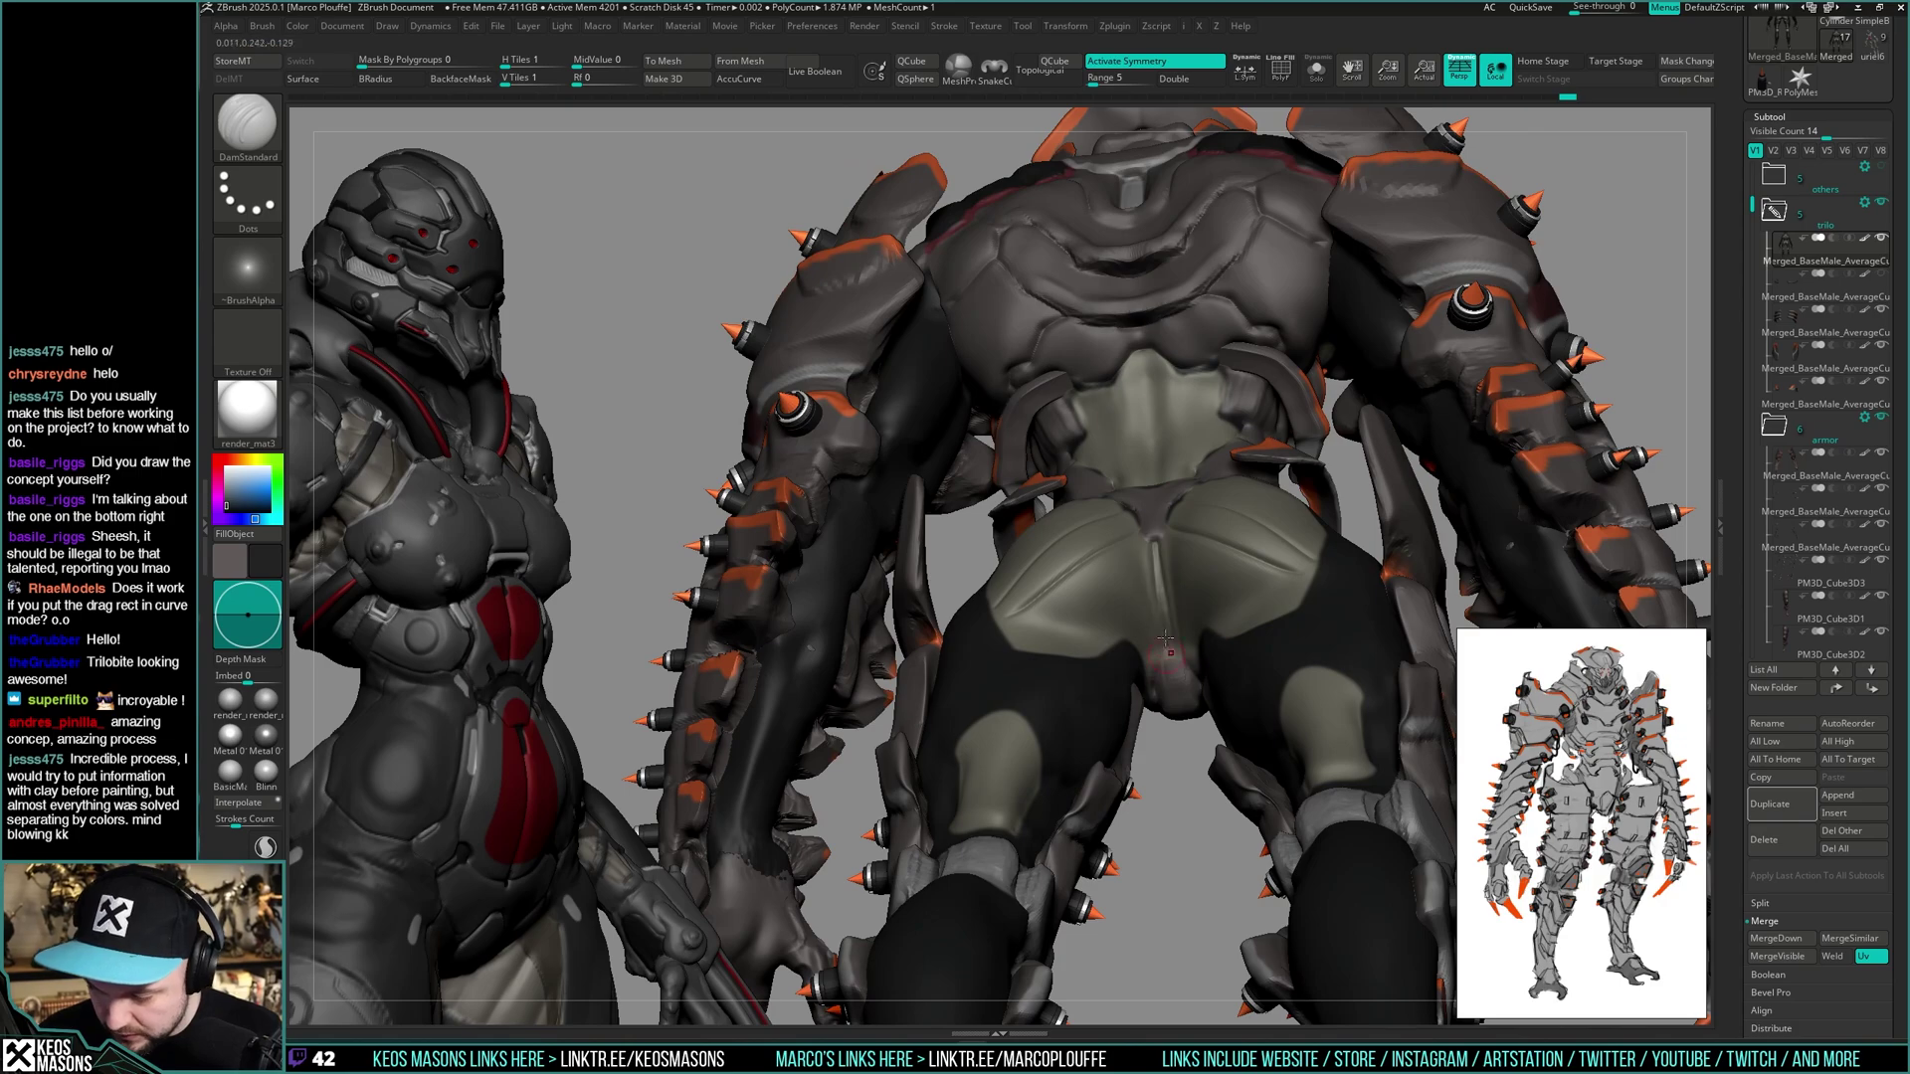
pyautogui.moveTo(1166, 639); pyautogui.dragTo(1152, 570, button='right')
pyautogui.moveTo(1029, 638)
pyautogui.mouseDown(button='right')
pyautogui.moveTo(1146, 599)
pyautogui.moveTo(1074, 622)
pyautogui.moveTo(1010, 611)
pyautogui.mouseUp(button='right')
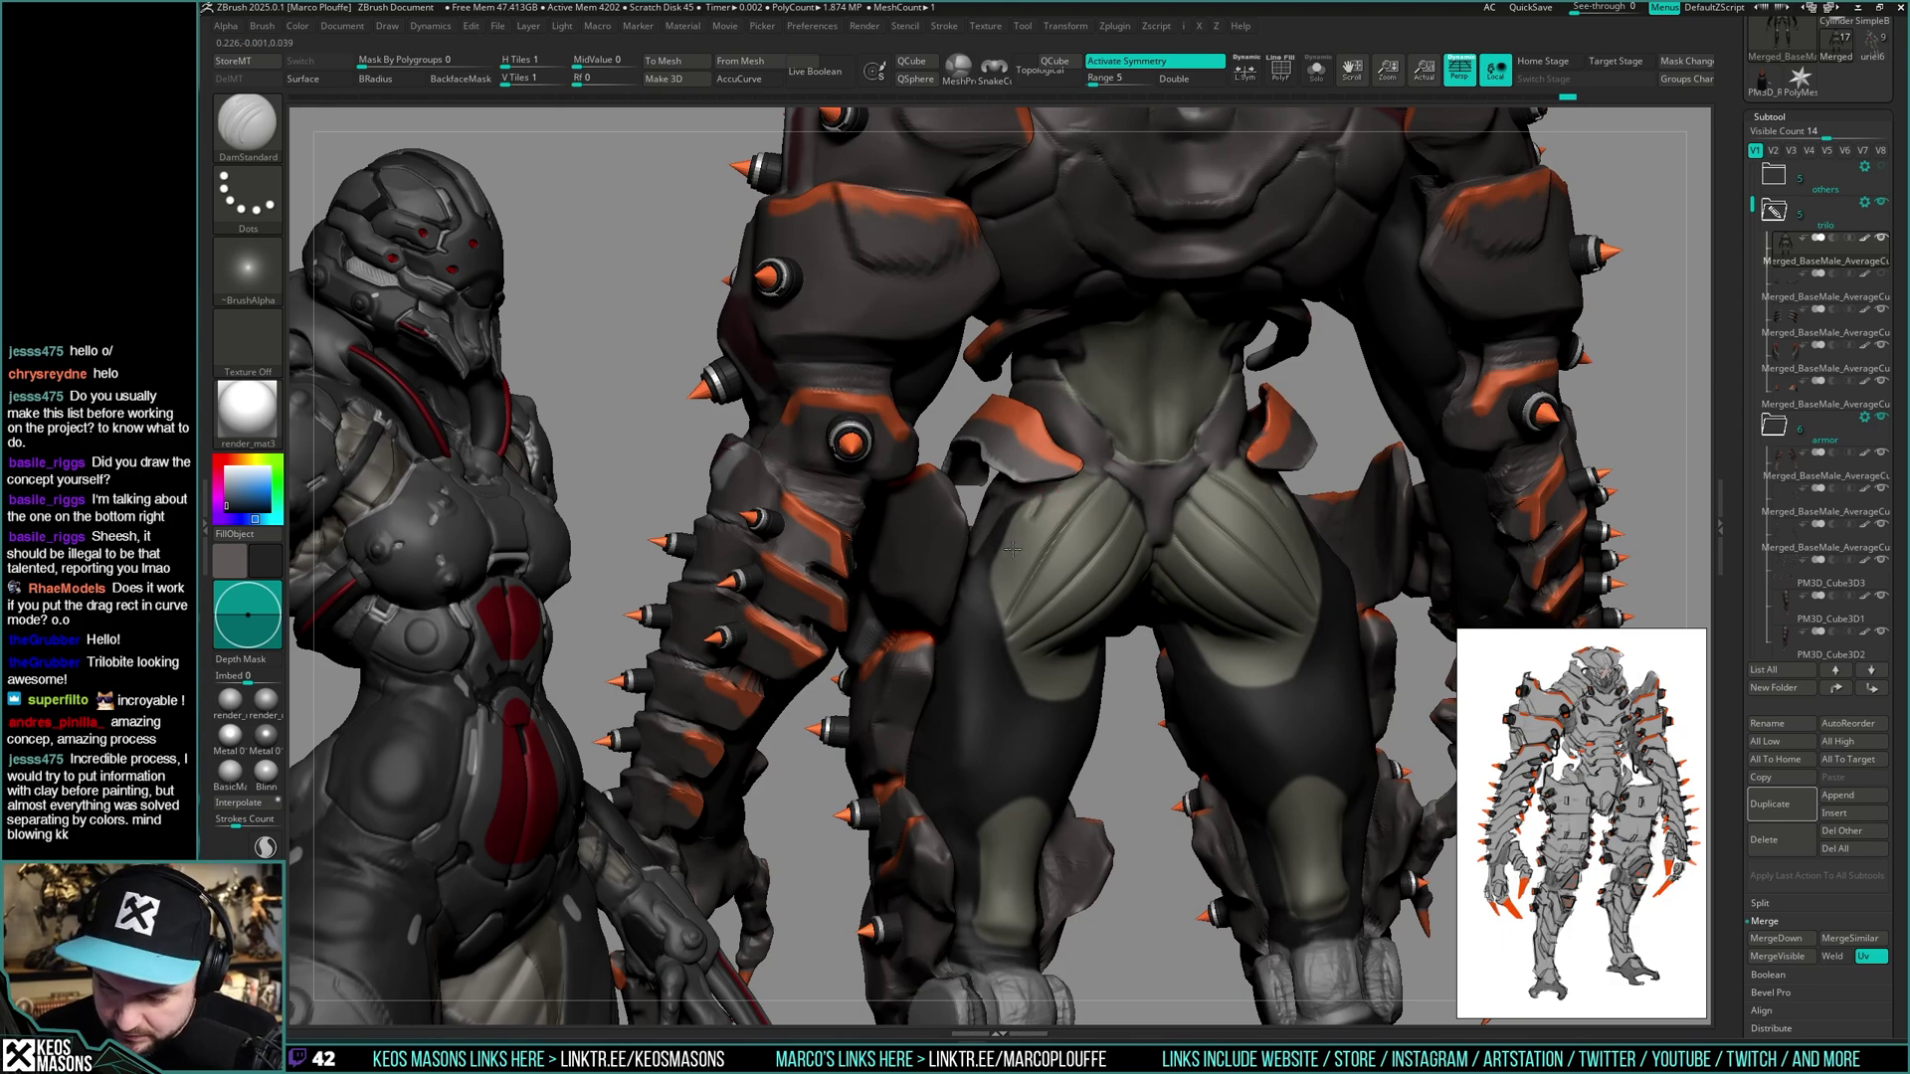
pyautogui.moveTo(1169, 570); pyautogui.dragTo(1135, 609, button='right')
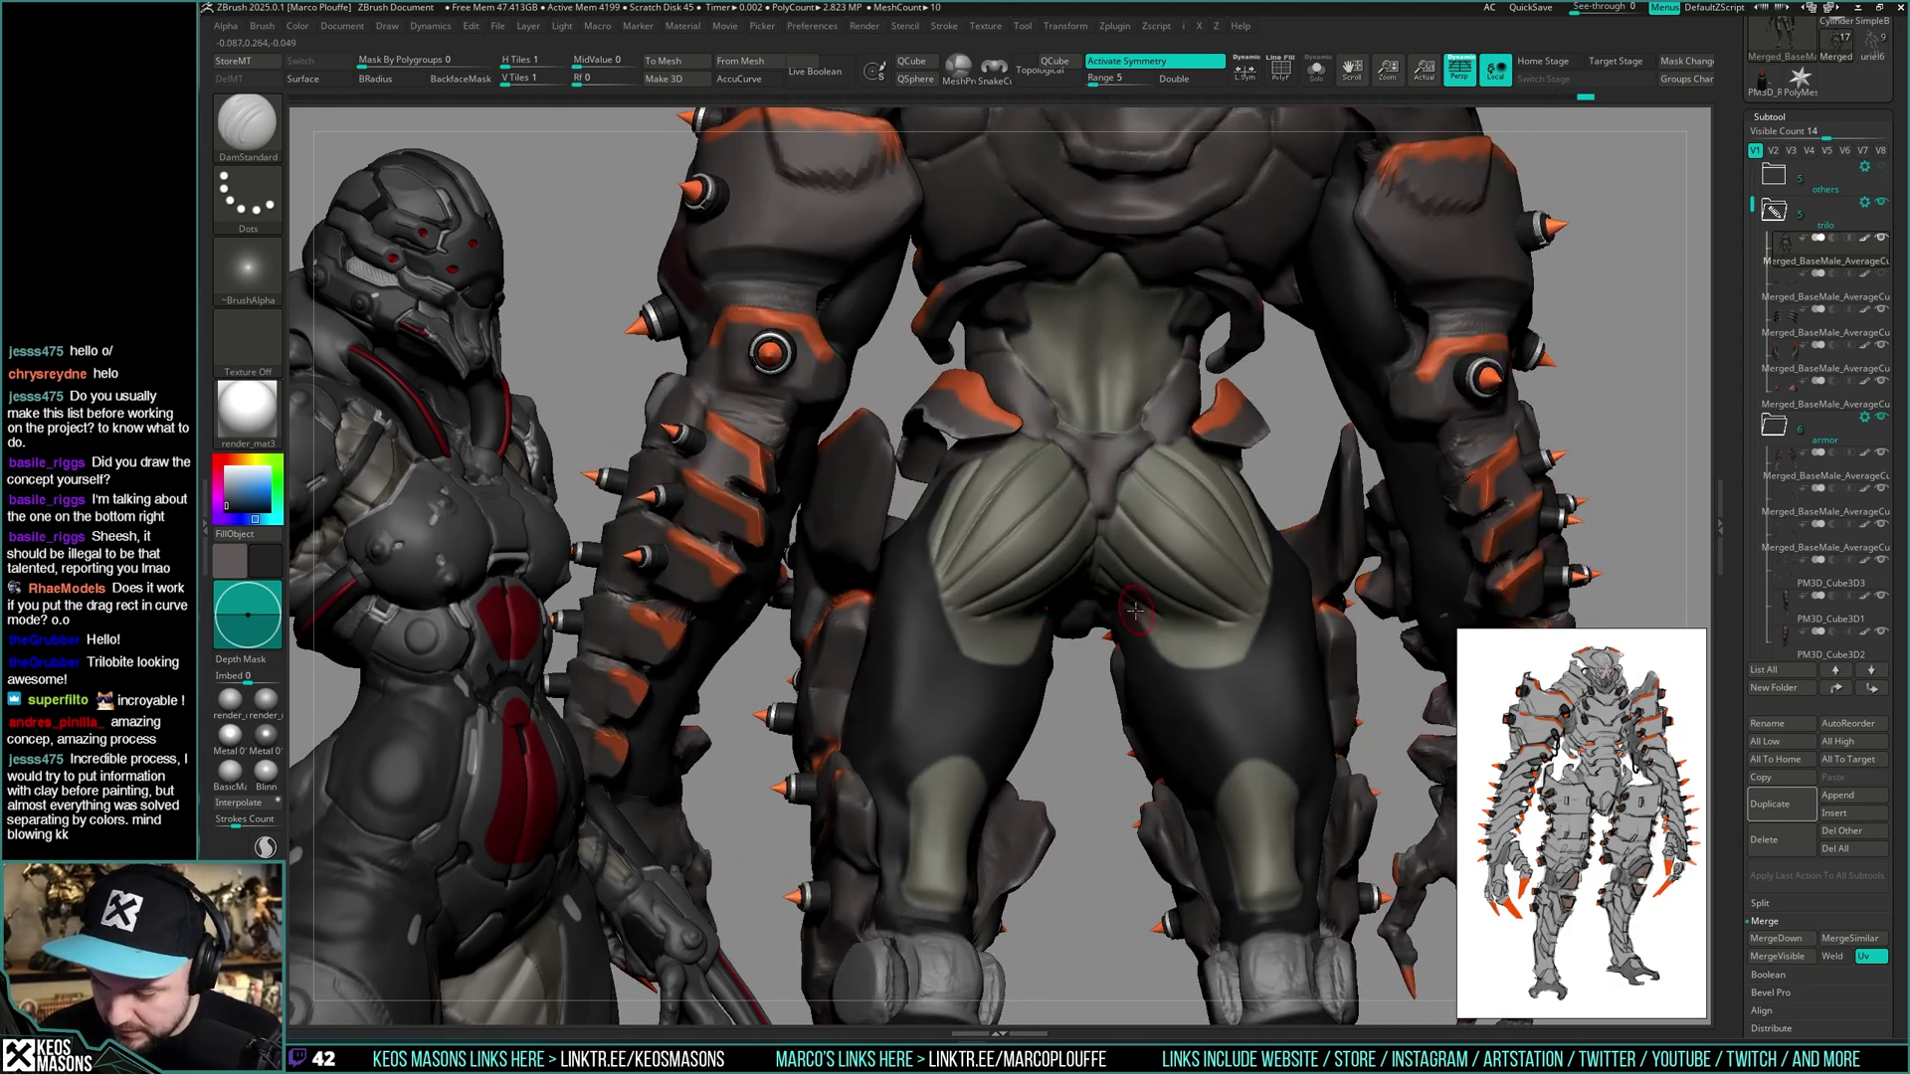
# - Carve short vertical grooves into the lower part of the glute patches and define the patches' outer edges
pyautogui.keyDown('shift'); pyautogui.moveTo(1255, 621); pyautogui.dragTo(1199, 622, button='right'); pyautogui.keyUp('shift')
pyautogui.moveTo(1257, 550); pyautogui.dragTo(1253, 583, button='right')
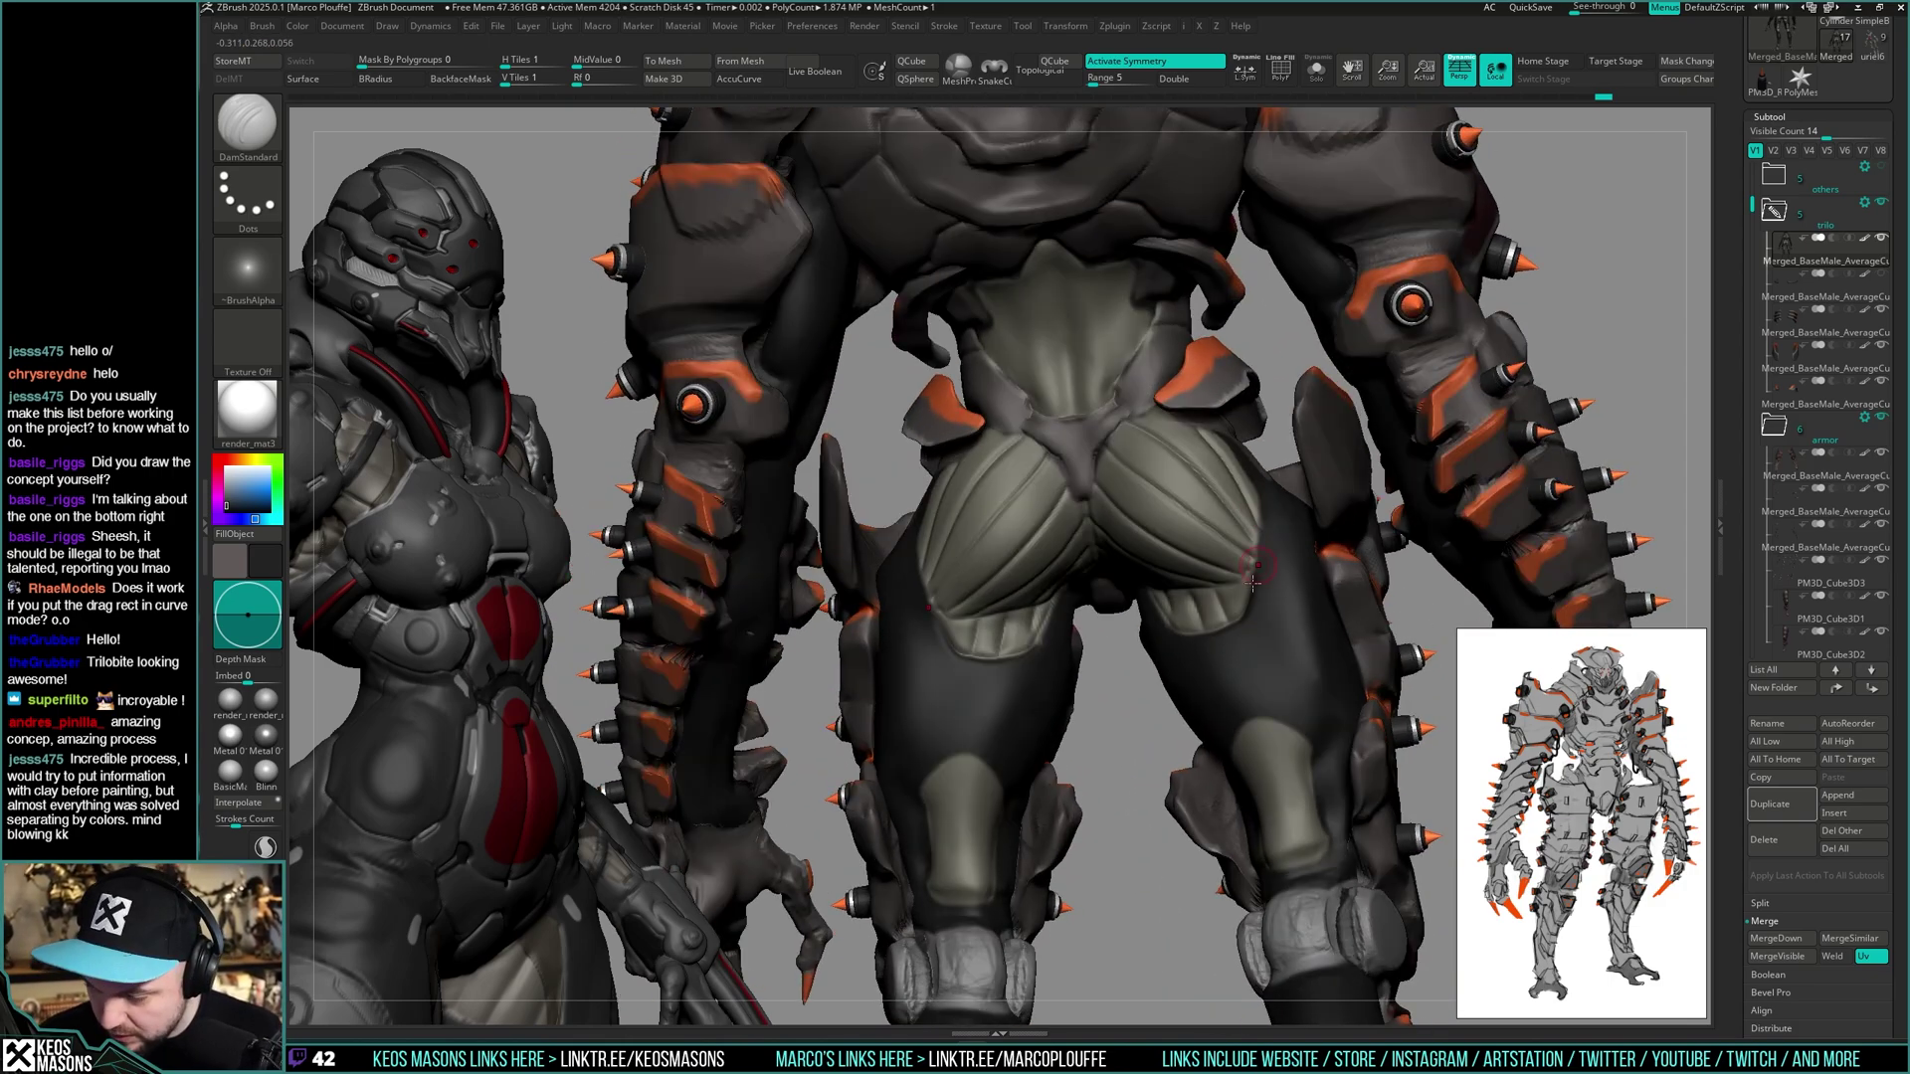
pyautogui.moveTo(1256, 494); pyautogui.dragTo(1073, 499, button='right')
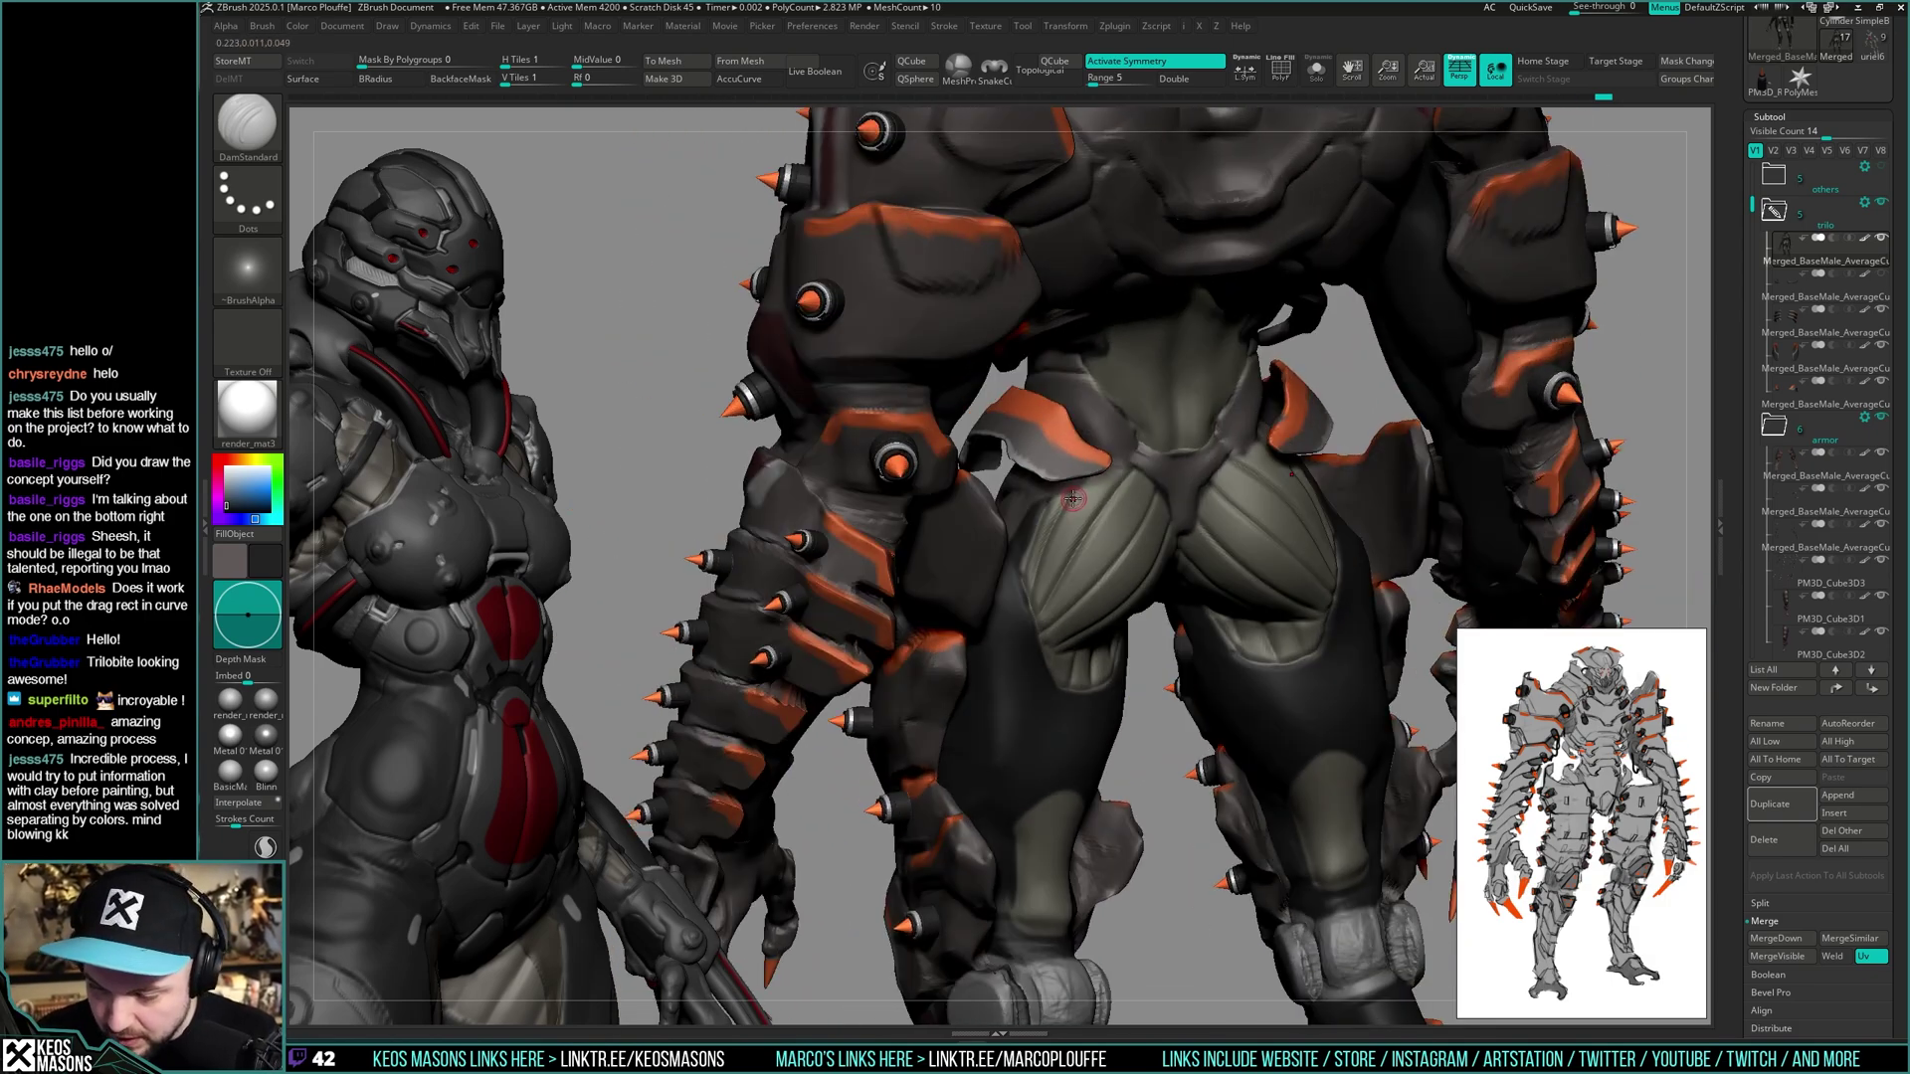
# - Isolate the base body, build up volume on the outer hips with ClayBuildup and smooth the strokes
pyautogui.hotkey('alt', 's')
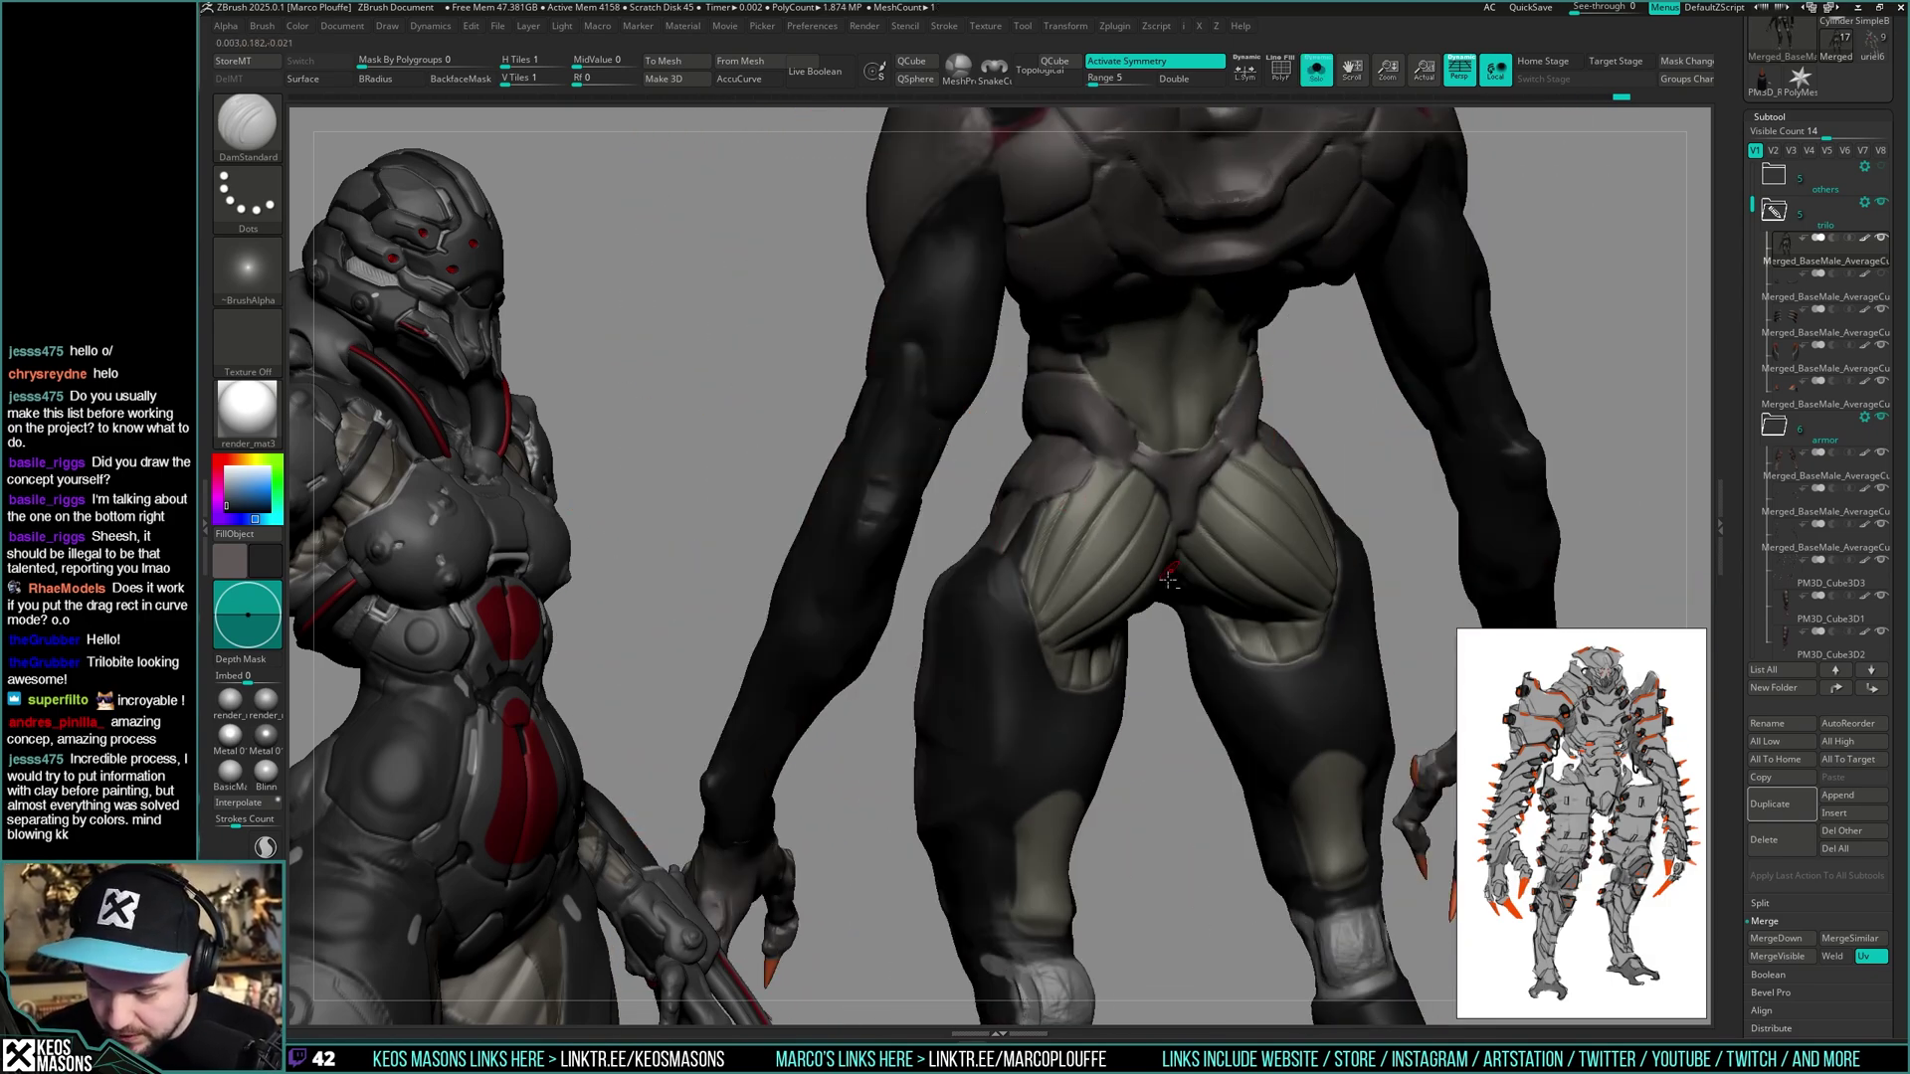
pyautogui.hotkey('ctrl', 'shift', 's')
pyautogui.moveTo(1135, 558); pyautogui.dragTo(1125, 511, button='right')
pyautogui.hotkey('ctrl', 'shift', 's')
pyautogui.press('space')
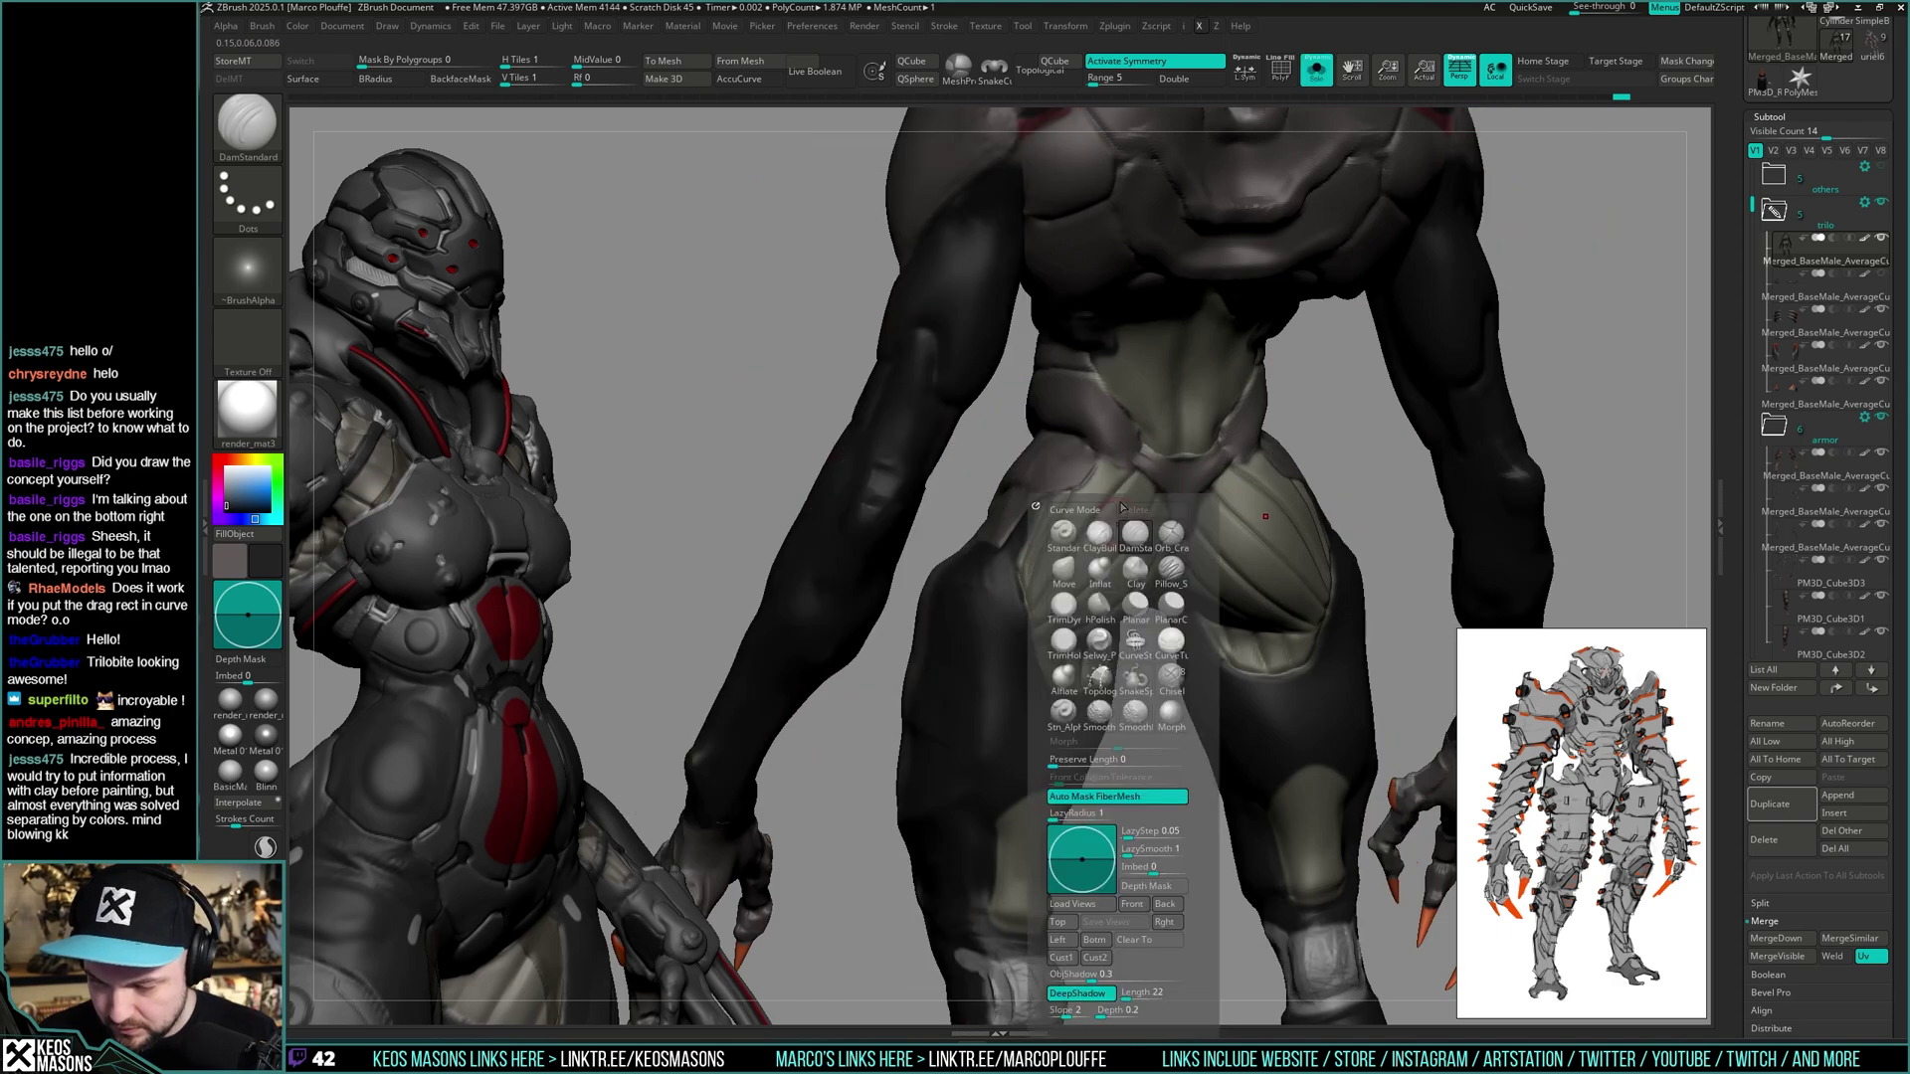
pyautogui.click(1100, 534)
pyautogui.press('space')
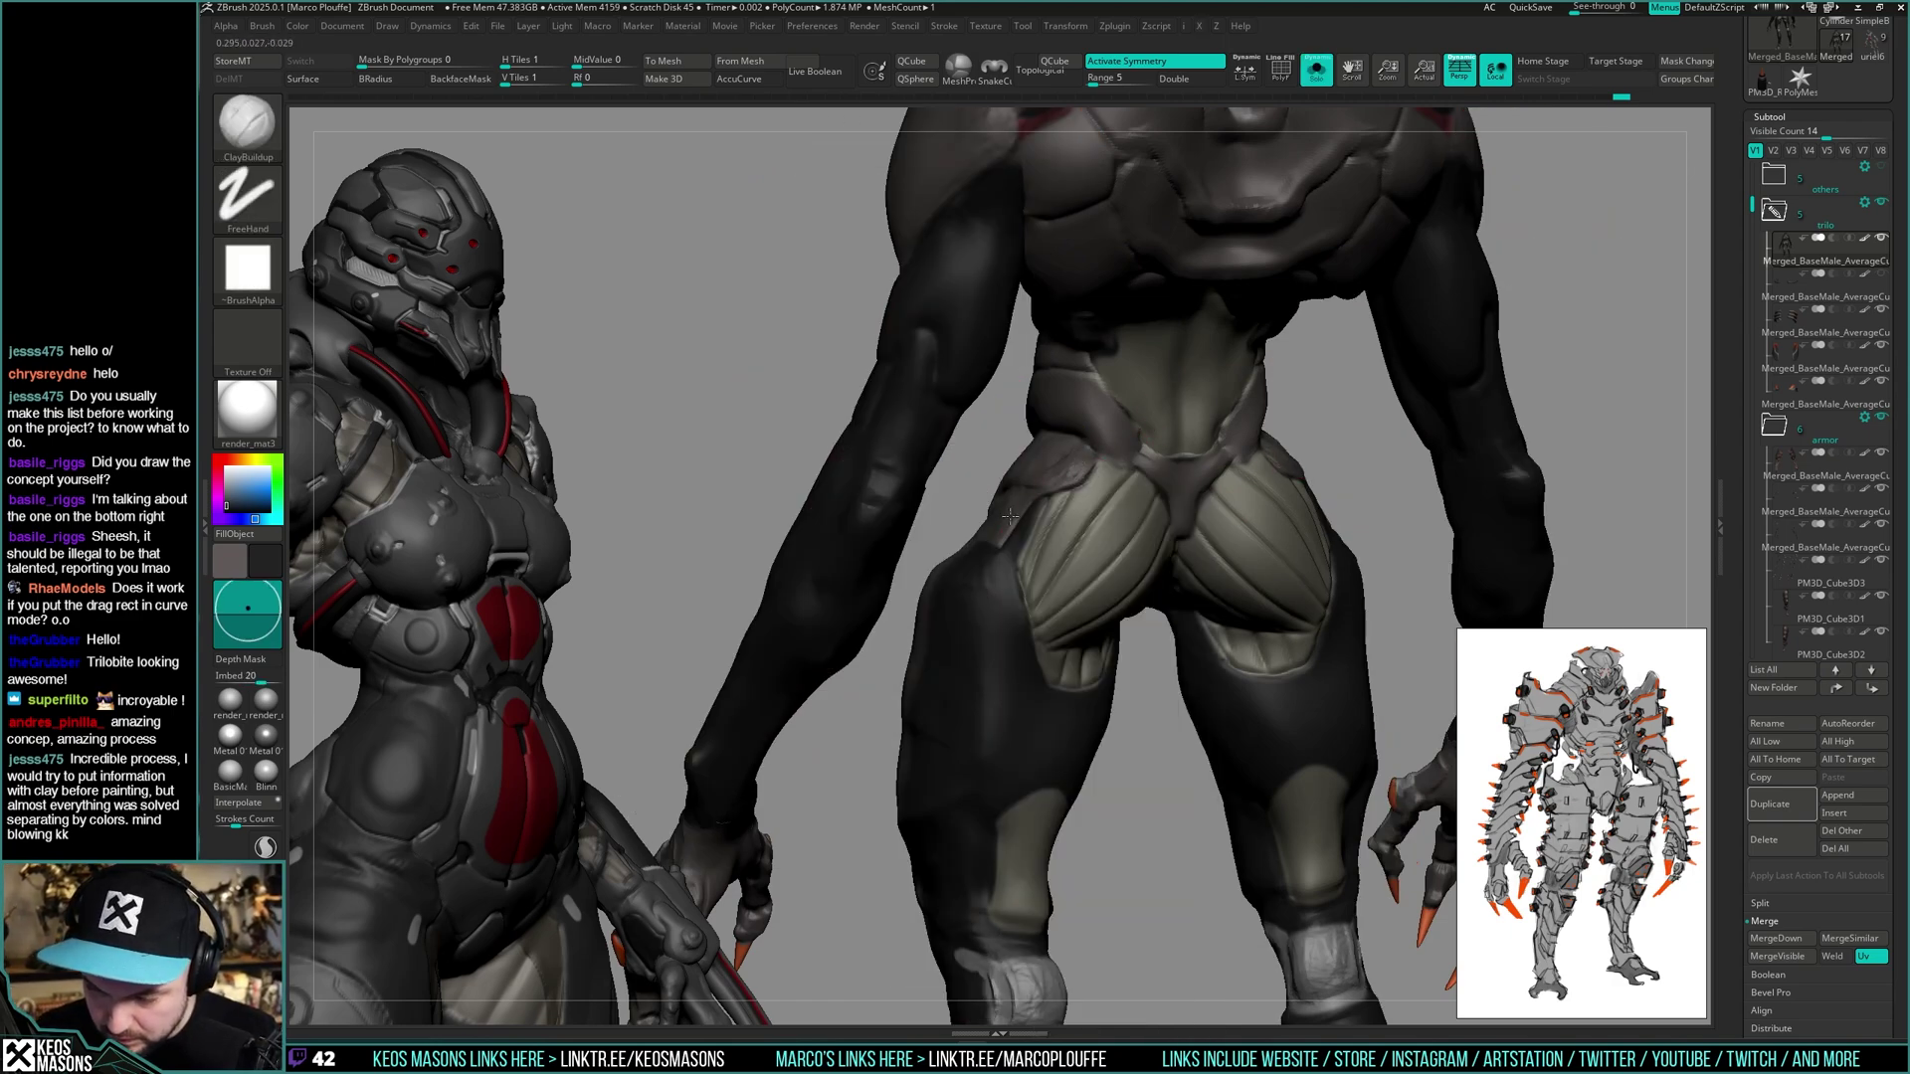
pyautogui.press('shift')
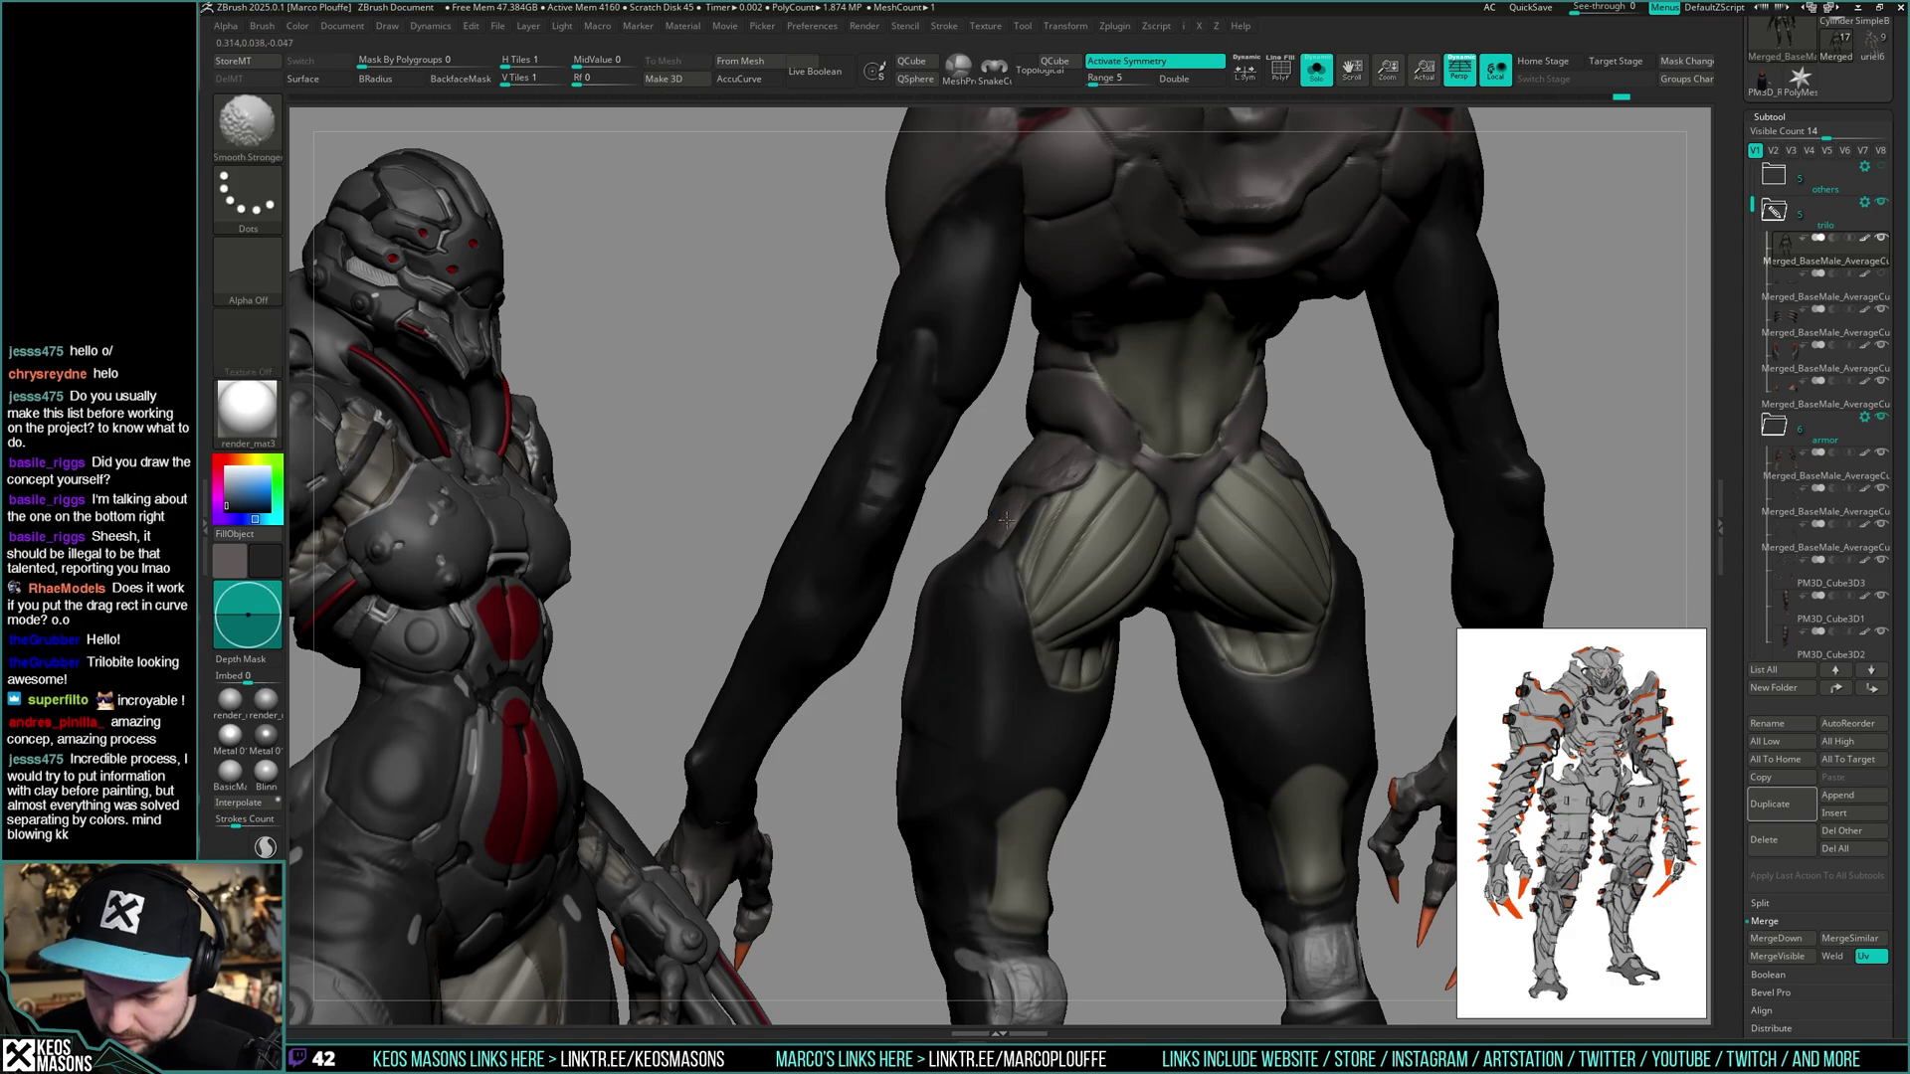
pyautogui.moveTo(1058, 470)
pyautogui.mouseDown(button='right')
pyautogui.moveTo(896, 493)
pyautogui.moveTo(1287, 511)
pyautogui.moveTo(1184, 552)
pyautogui.moveTo(1169, 615)
pyautogui.moveTo(1388, 531)
pyautogui.moveTo(1147, 642)
pyautogui.moveTo(1174, 631)
pyautogui.moveTo(1168, 551)
pyautogui.mouseUp(button='right')
# - Return to DamStandard and carve vertical grooves into the olive patches above the backs of the knees
pyautogui.hotkey('ctrl', 'shift', 's')
pyautogui.press('space')
pyautogui.click(1185, 537)
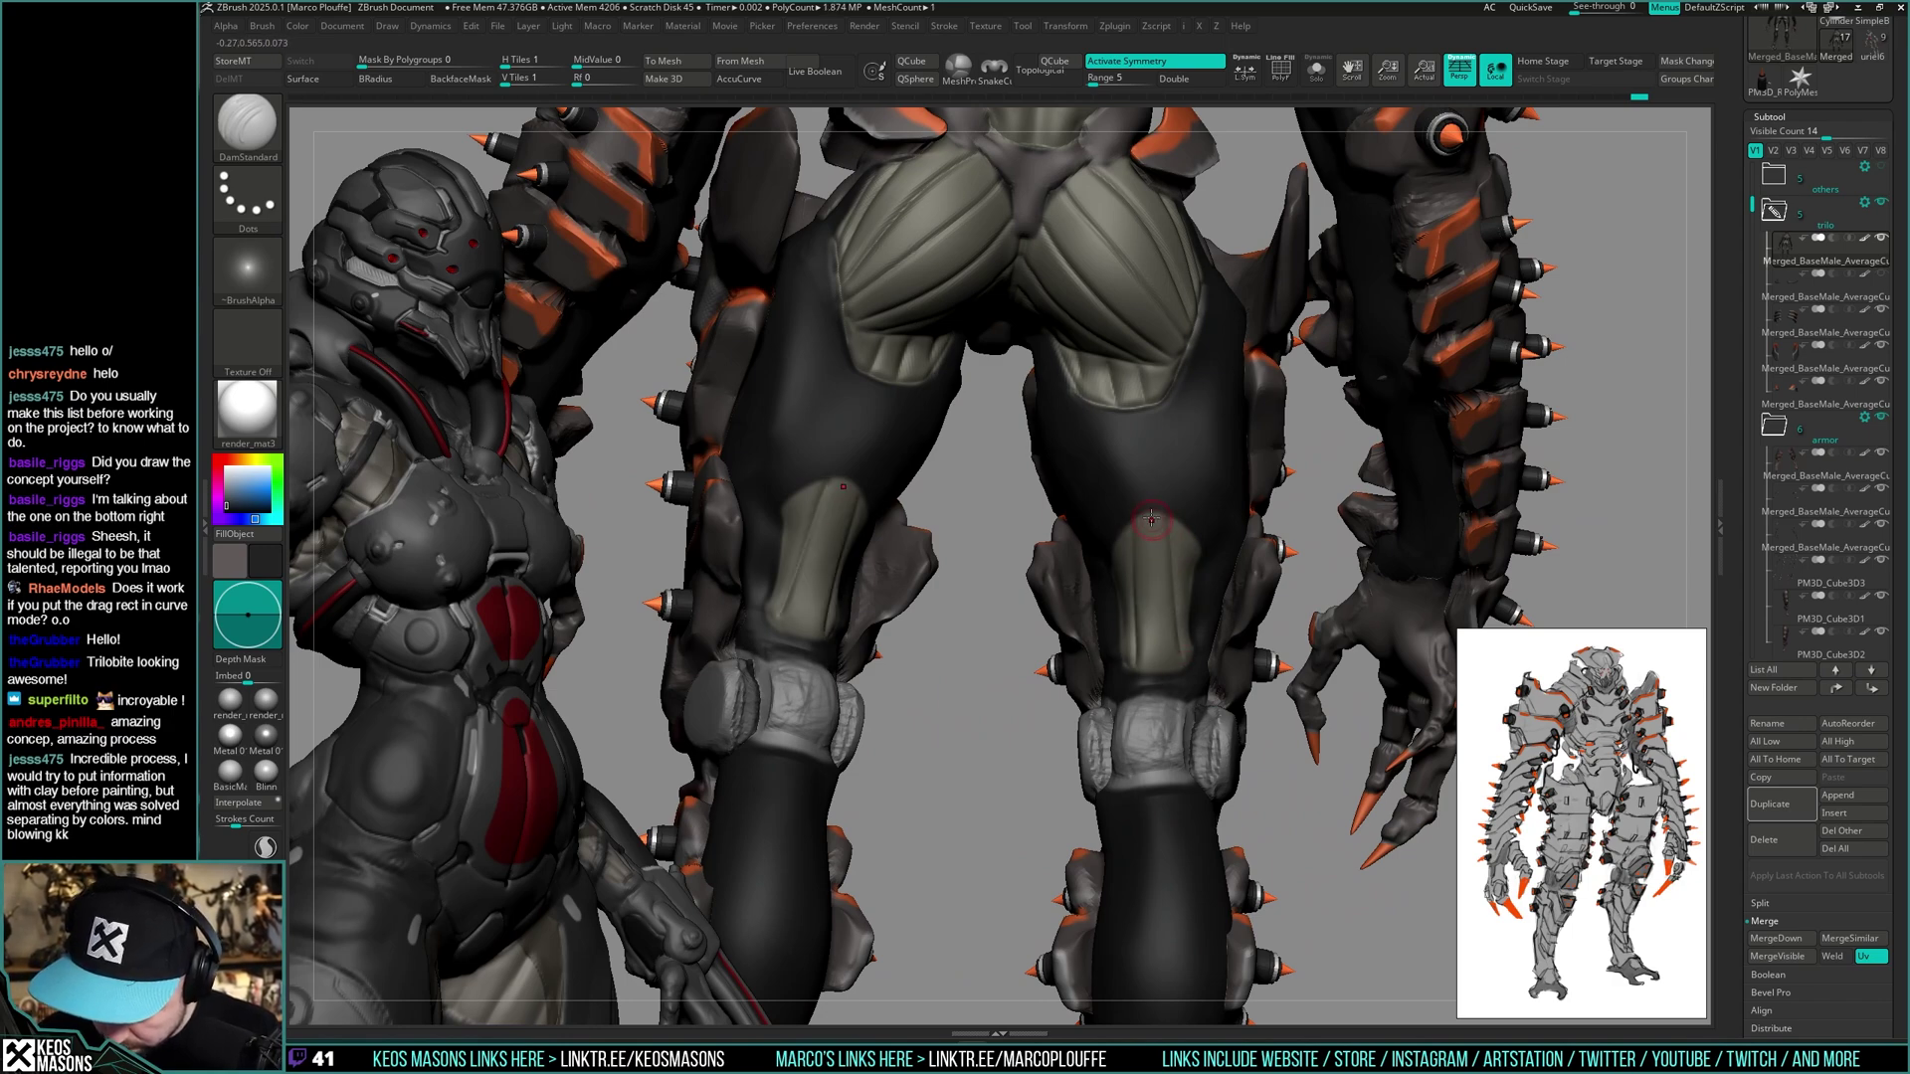
pyautogui.moveTo(1161, 663); pyautogui.dragTo(1158, 637, button='right')
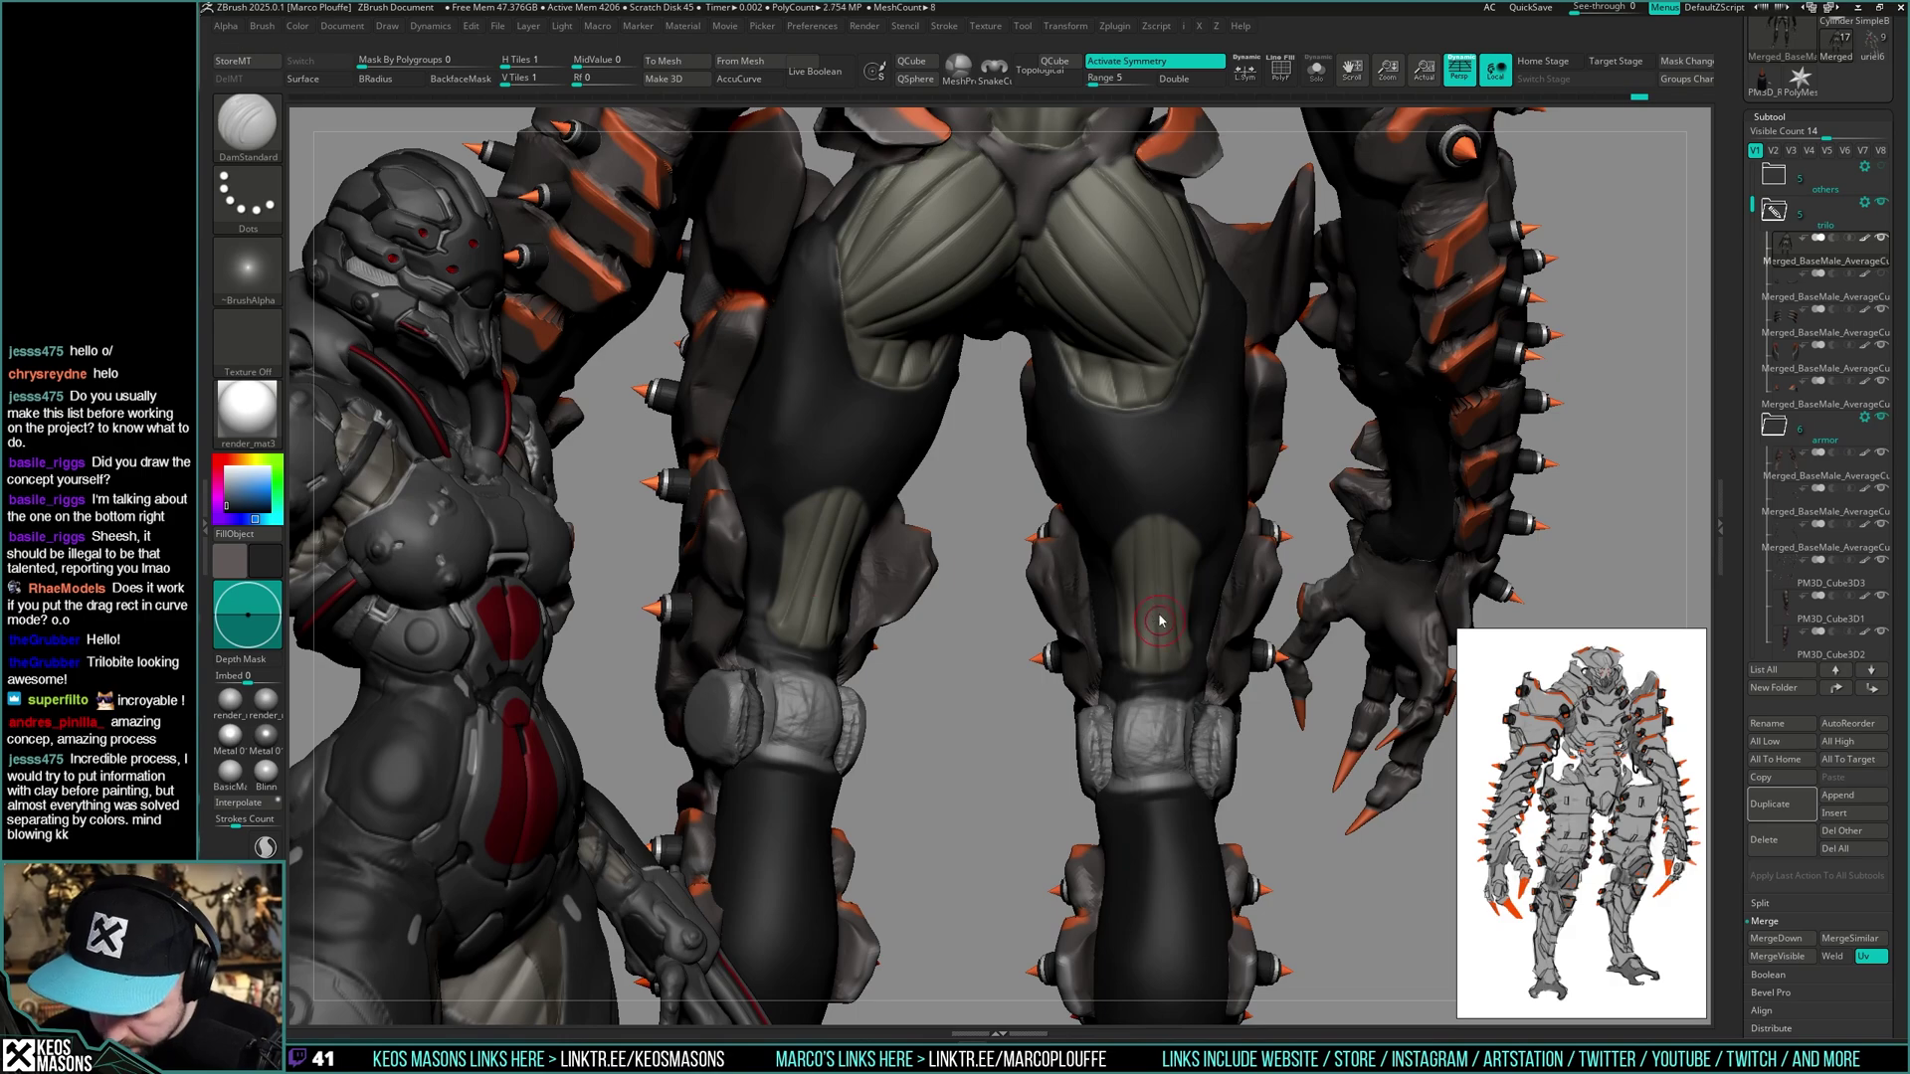
# - Compare the legs with the reference character's suit, then restore the canvas to actual size and return to the rear leg view
pyautogui.keyDown('alt'); pyautogui.moveTo(953, 794); pyautogui.dragTo(1354, 483, button='right'); pyautogui.keyUp('alt')
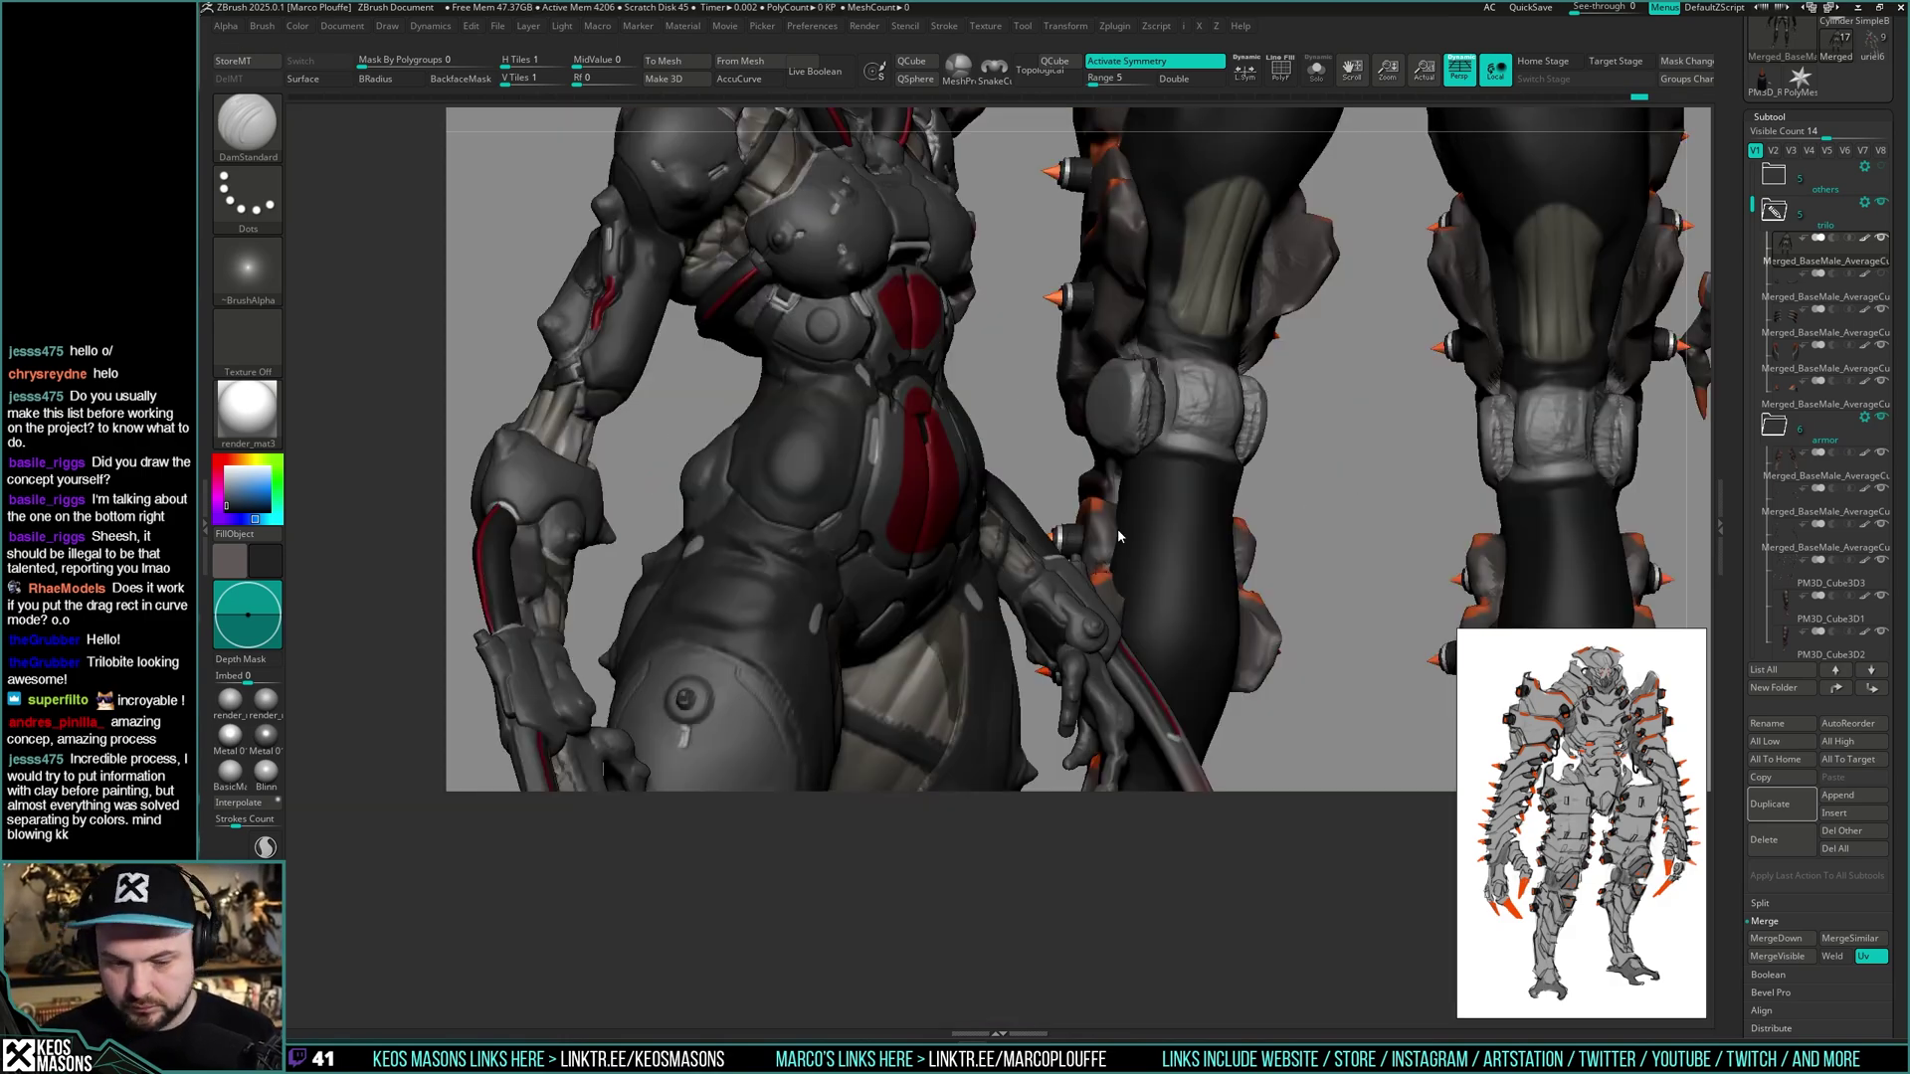
pyautogui.moveTo(1118, 537); pyautogui.dragTo(1317, 578, button='right')
pyautogui.keyDown('alt'); pyautogui.moveTo(1538, 597); pyautogui.dragTo(1291, 622, button='right'); pyautogui.keyUp('alt')
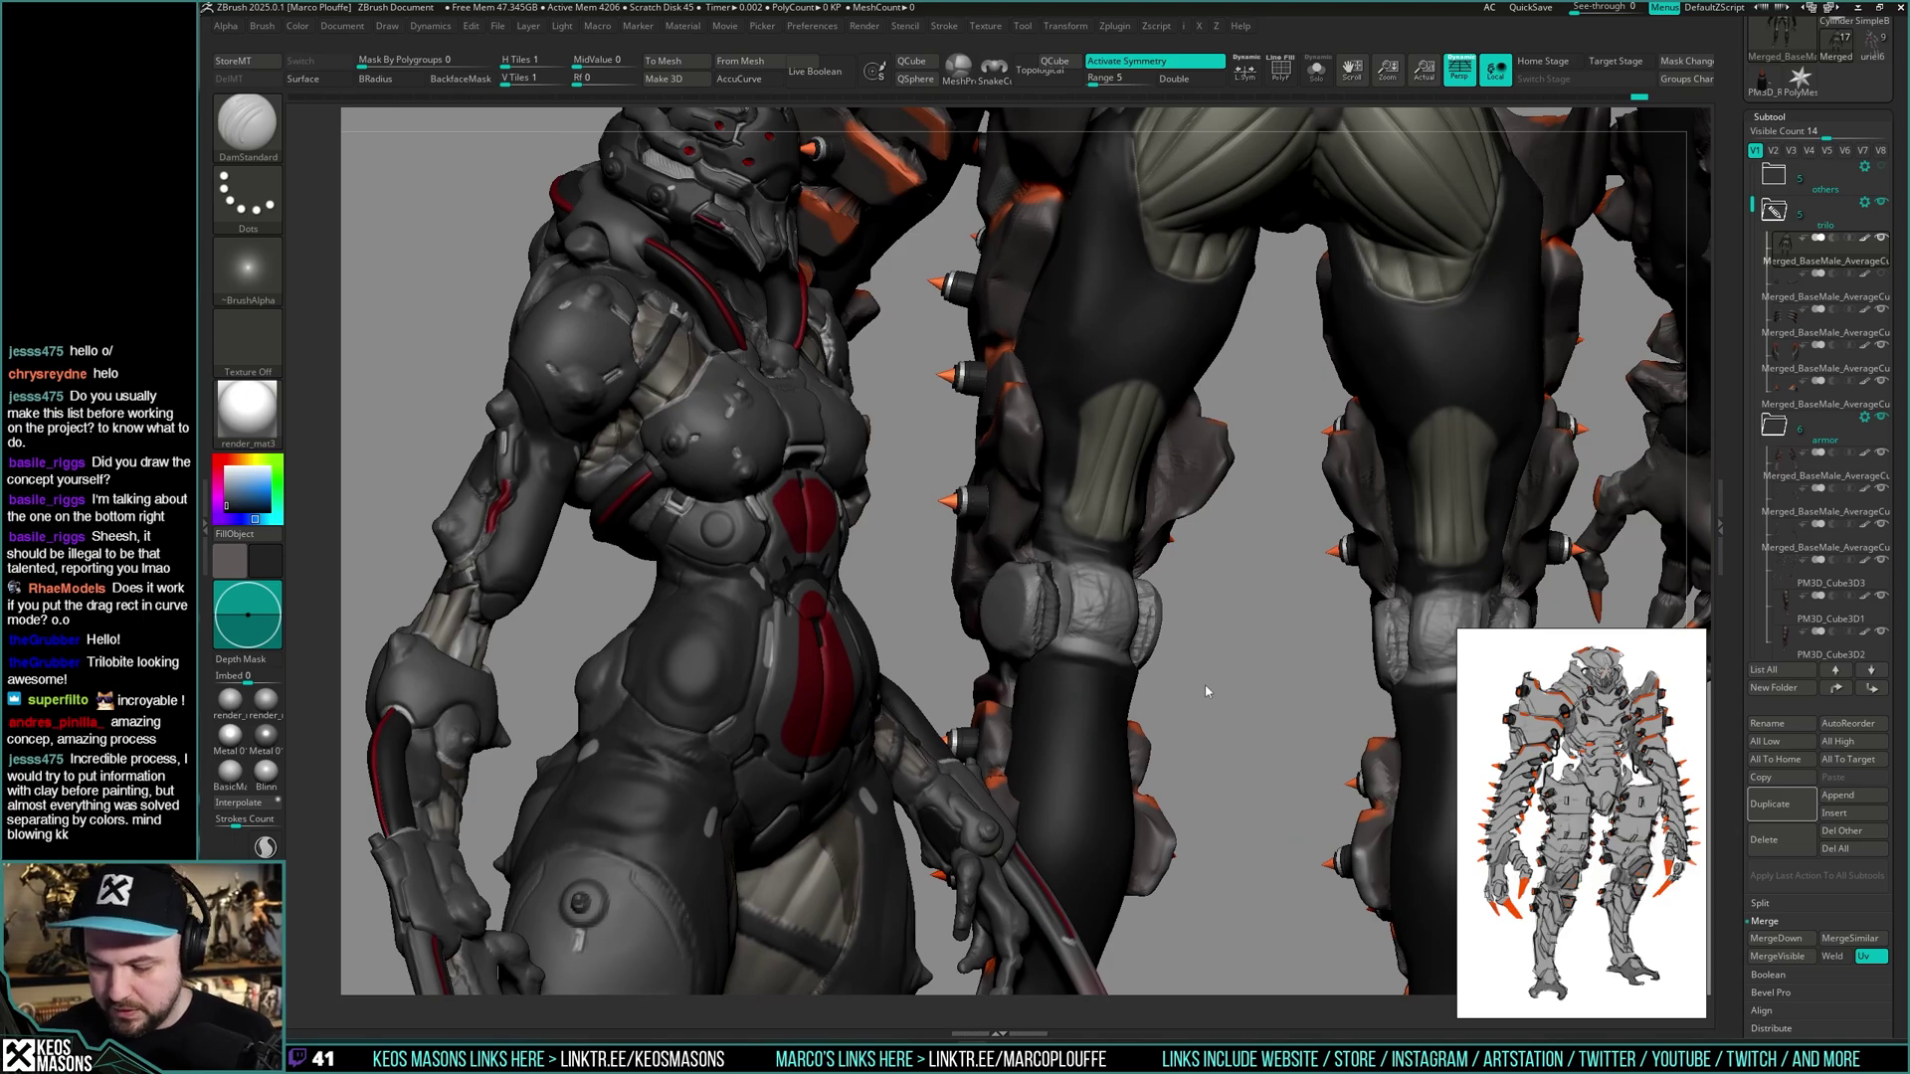
pyautogui.keyDown('alt'); pyautogui.moveTo(1622, 348); pyautogui.dragTo(1115, 698, button='right'); pyautogui.keyUp('alt')
pyautogui.click(1431, 74)
pyautogui.keyDown('alt'); pyautogui.moveTo(1182, 636); pyautogui.dragTo(1359, 159, button='right'); pyautogui.keyUp('alt')
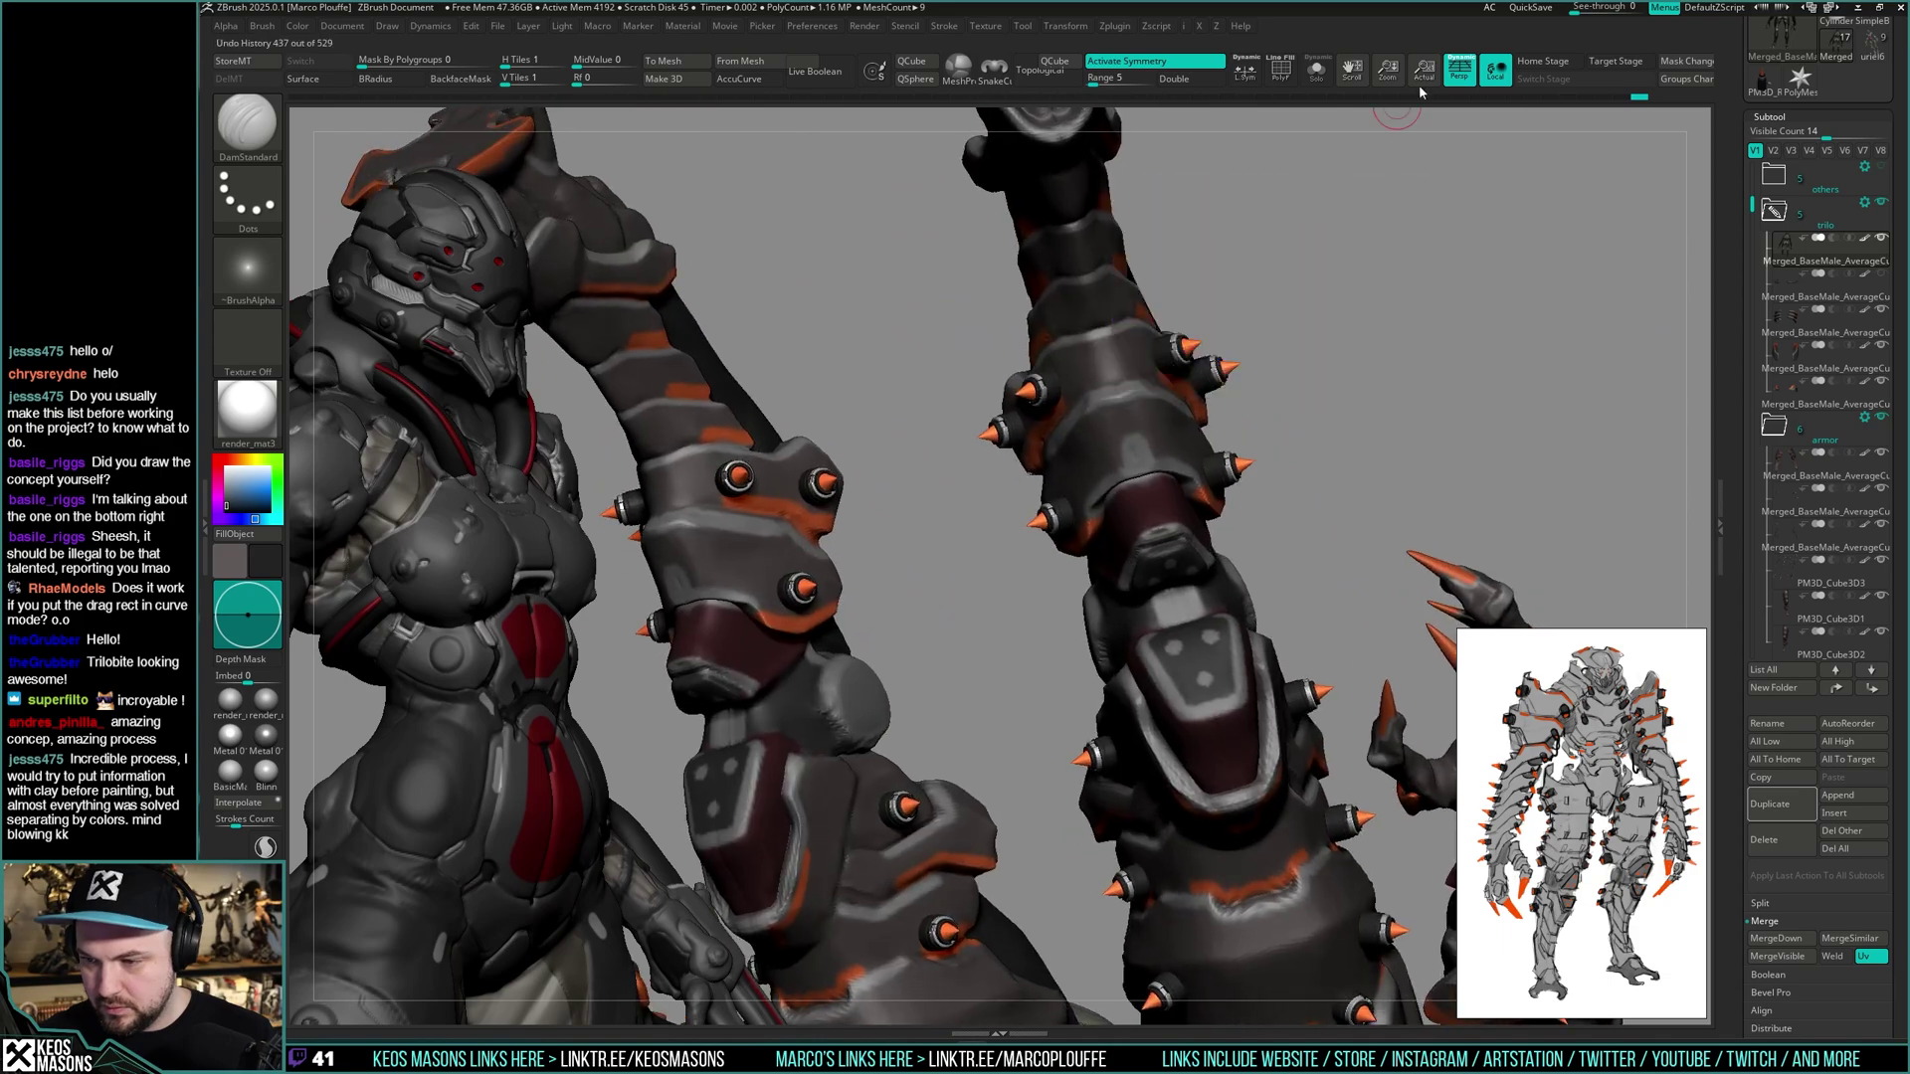
pyautogui.click(1425, 81)
pyautogui.moveTo(1340, 532); pyautogui.dragTo(1334, 571)
# - Clear the grooves on the patches above the backs of the knees and recarve them as long vertical folds with DamStandard
pyautogui.press('space')
pyautogui.press('ctrl')
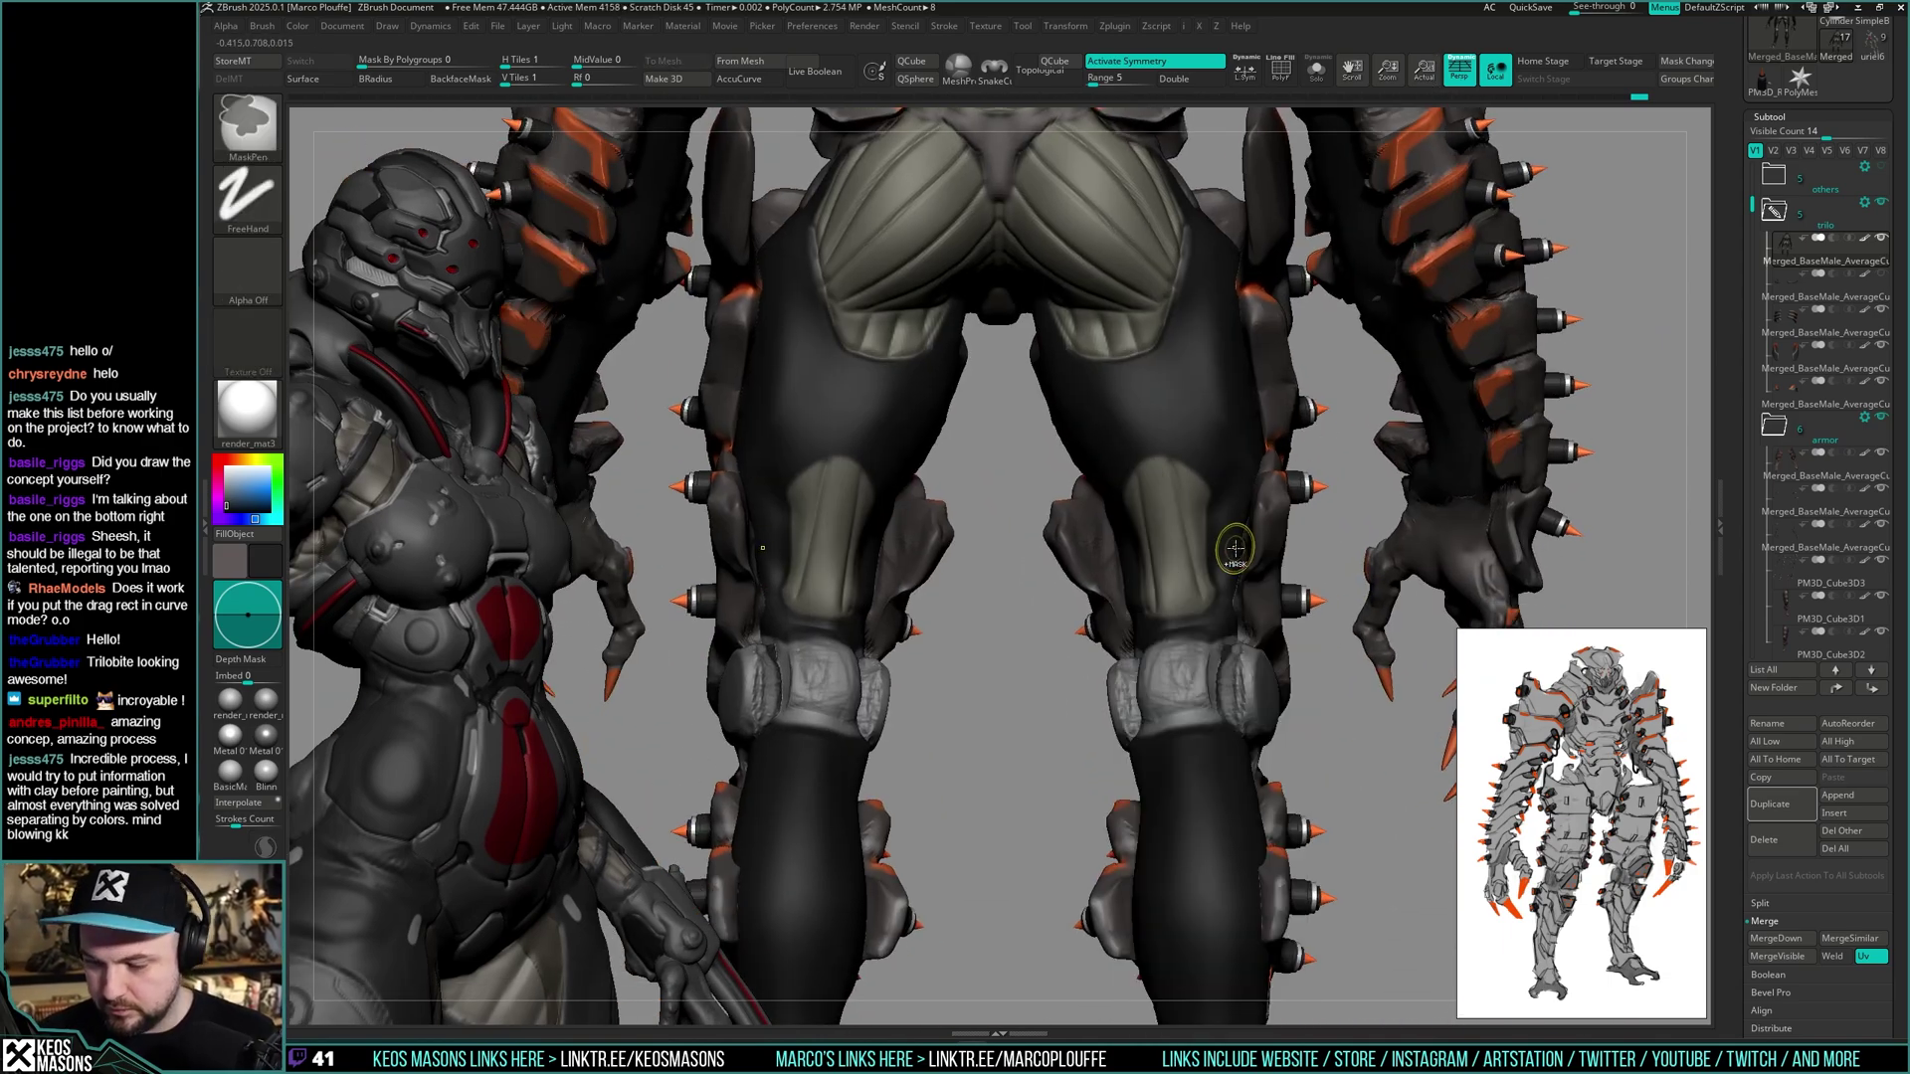
pyautogui.press('space')
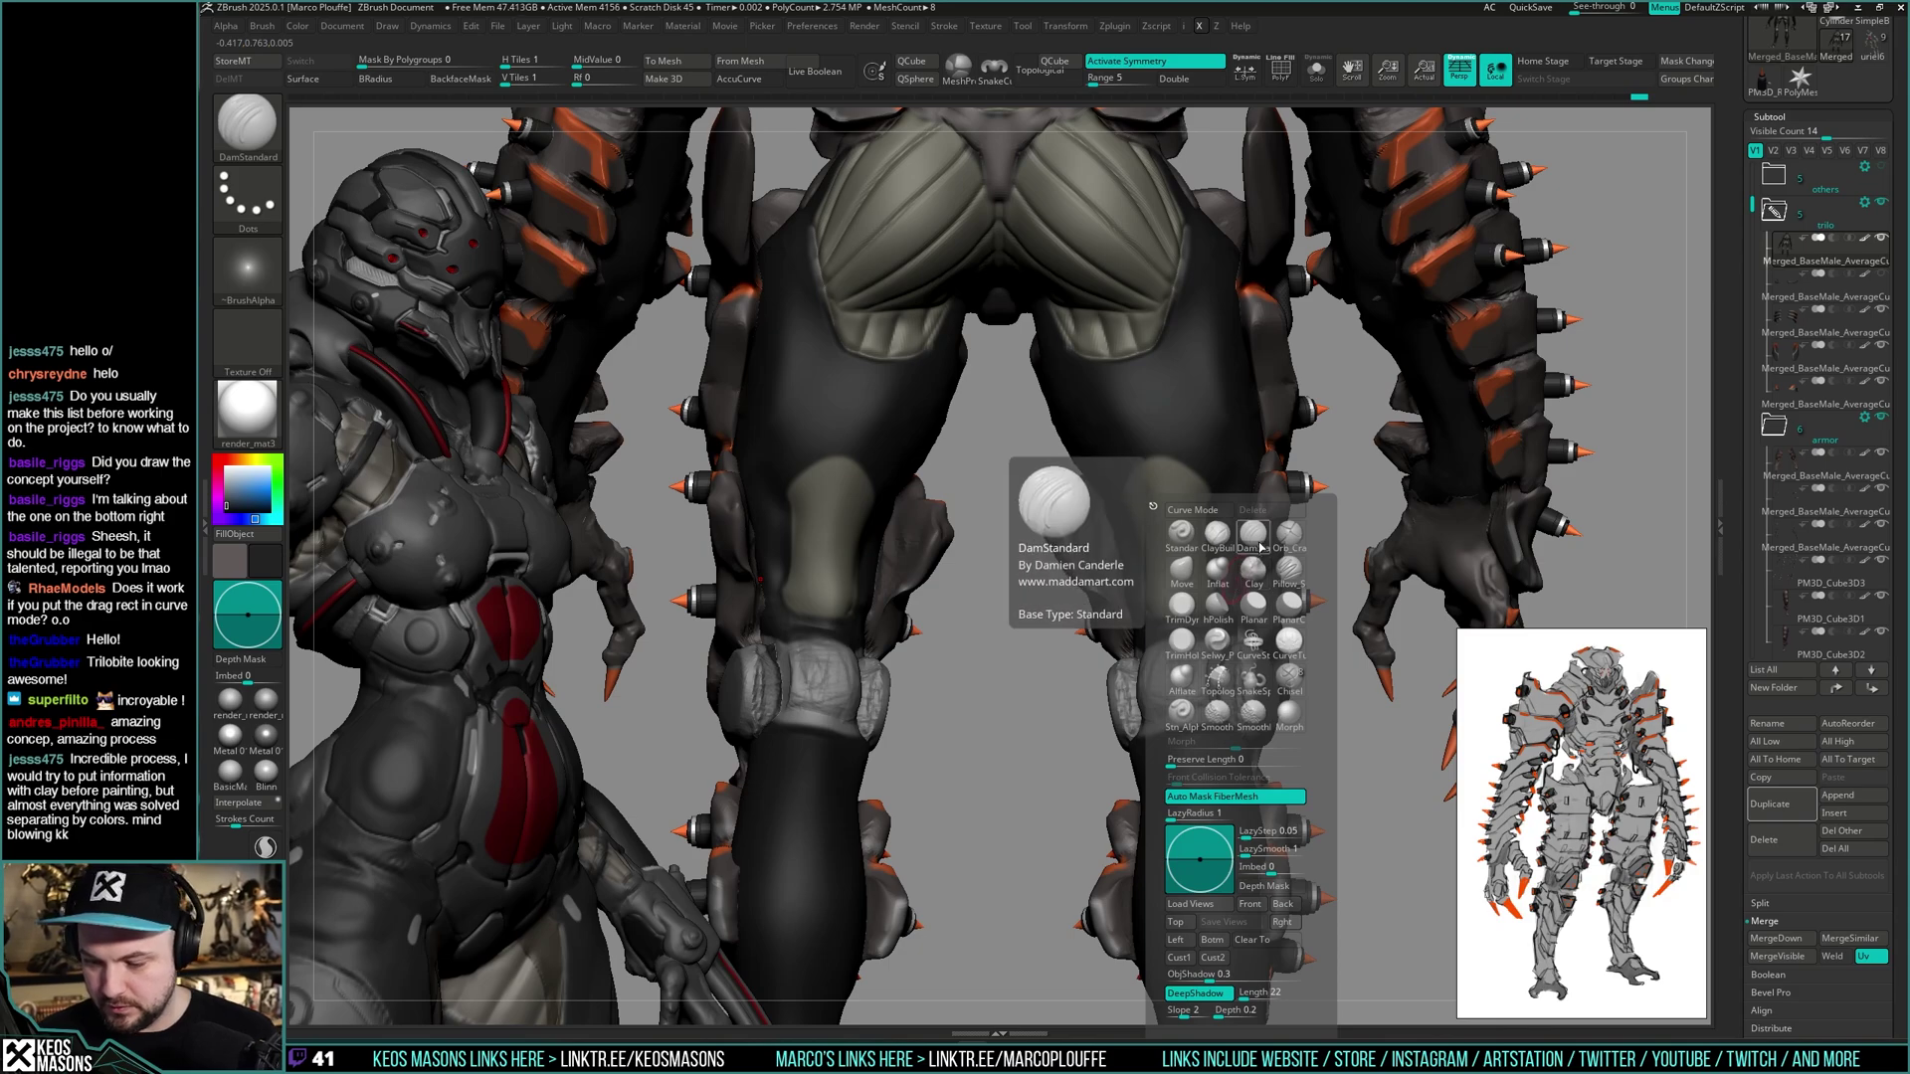
pyautogui.click(1195, 462)
pyautogui.press('Escape')
pyautogui.moveTo(1209, 533); pyautogui.dragTo(1178, 597, button='right')
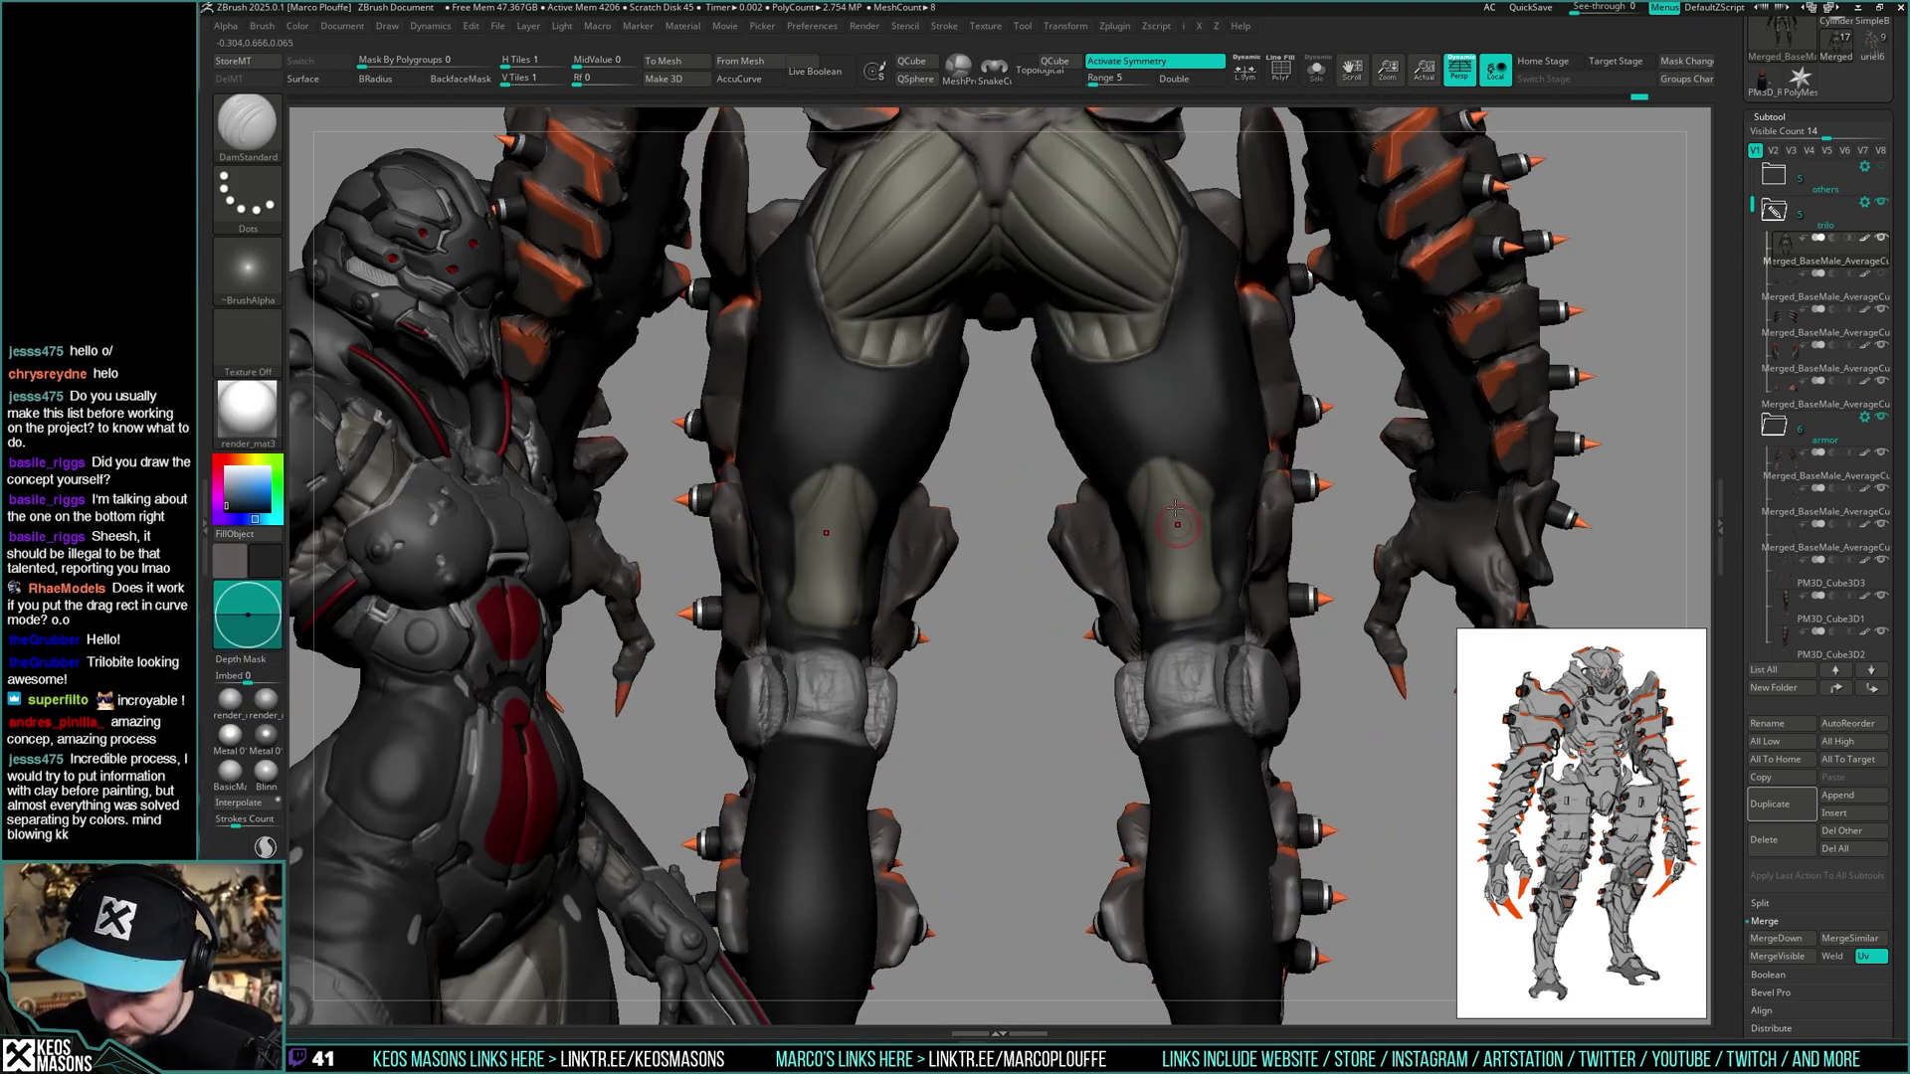
pyautogui.moveTo(1181, 607); pyautogui.dragTo(1172, 555)
pyautogui.moveTo(1172, 553); pyautogui.dragTo(1213, 532, button='right')
pyautogui.rightClick(1174, 537)
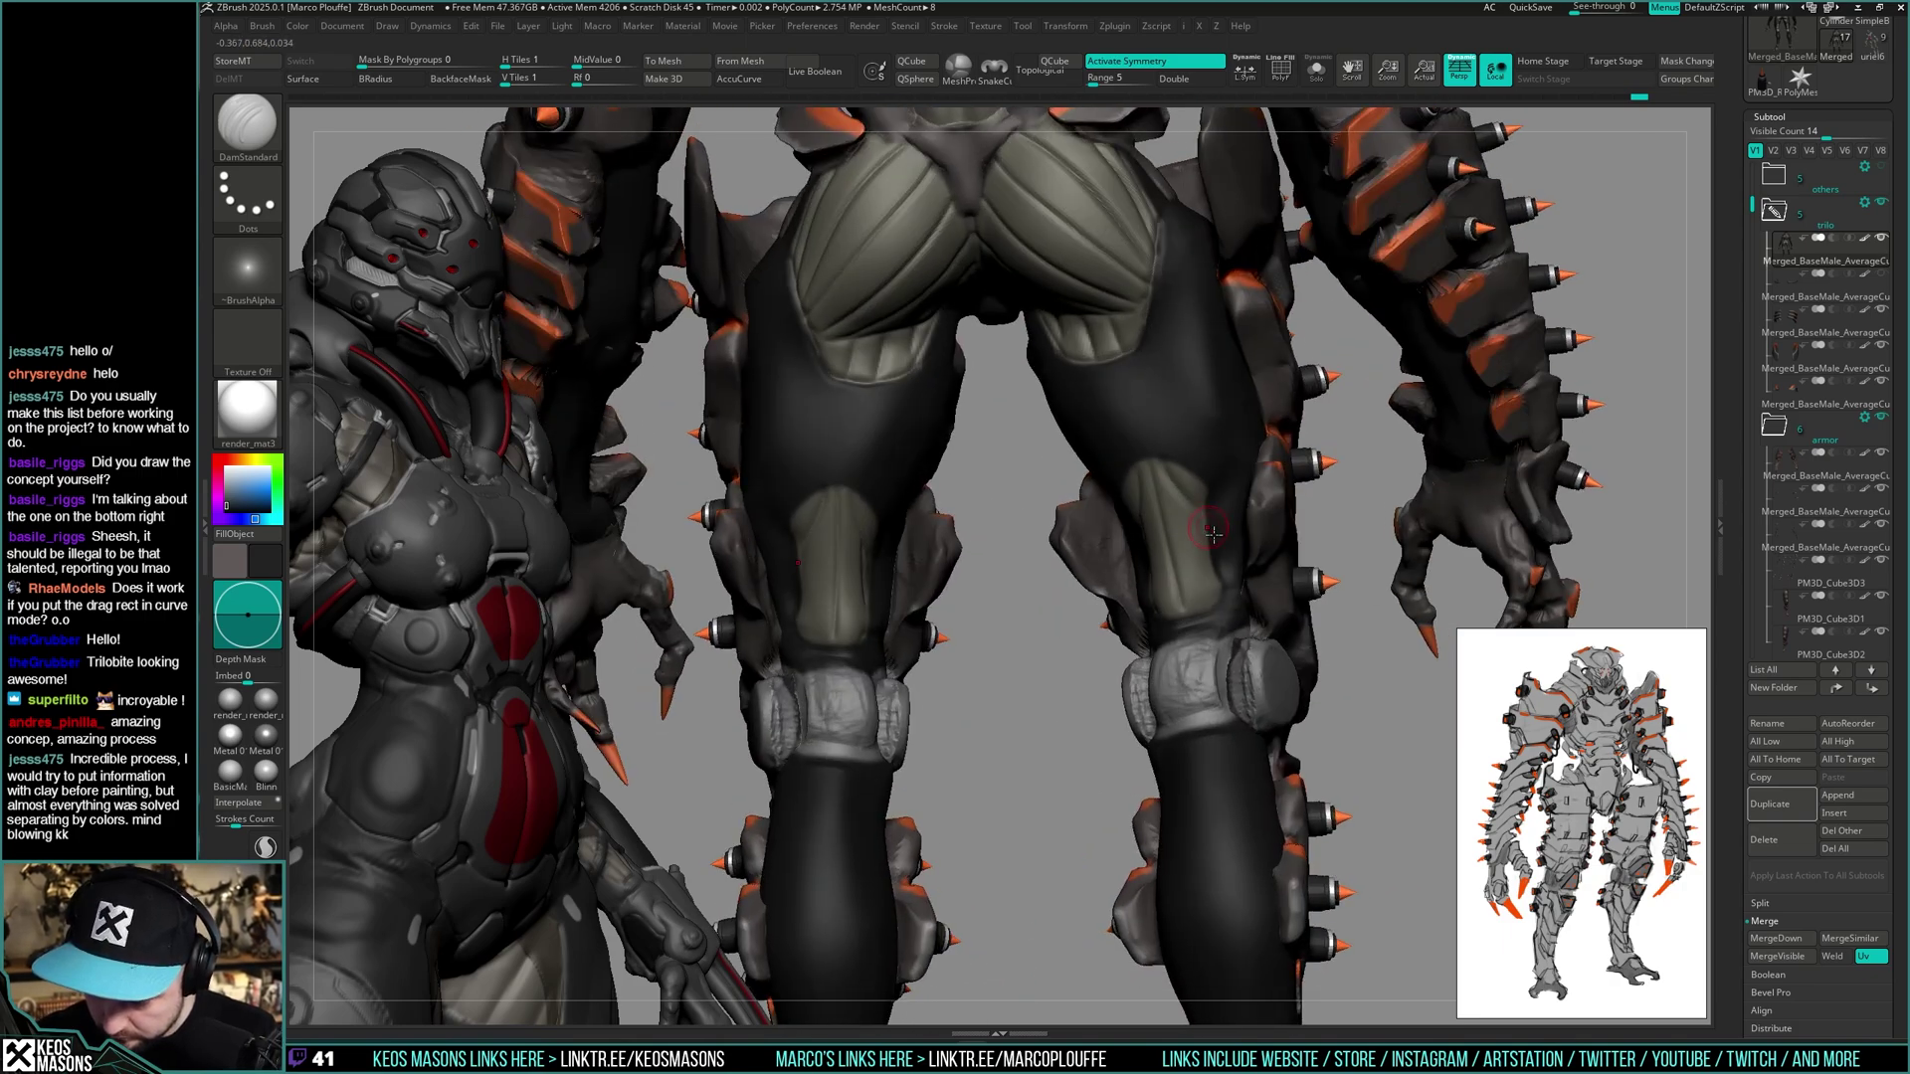
pyautogui.moveTo(1176, 467); pyautogui.dragTo(1173, 451, button='right')
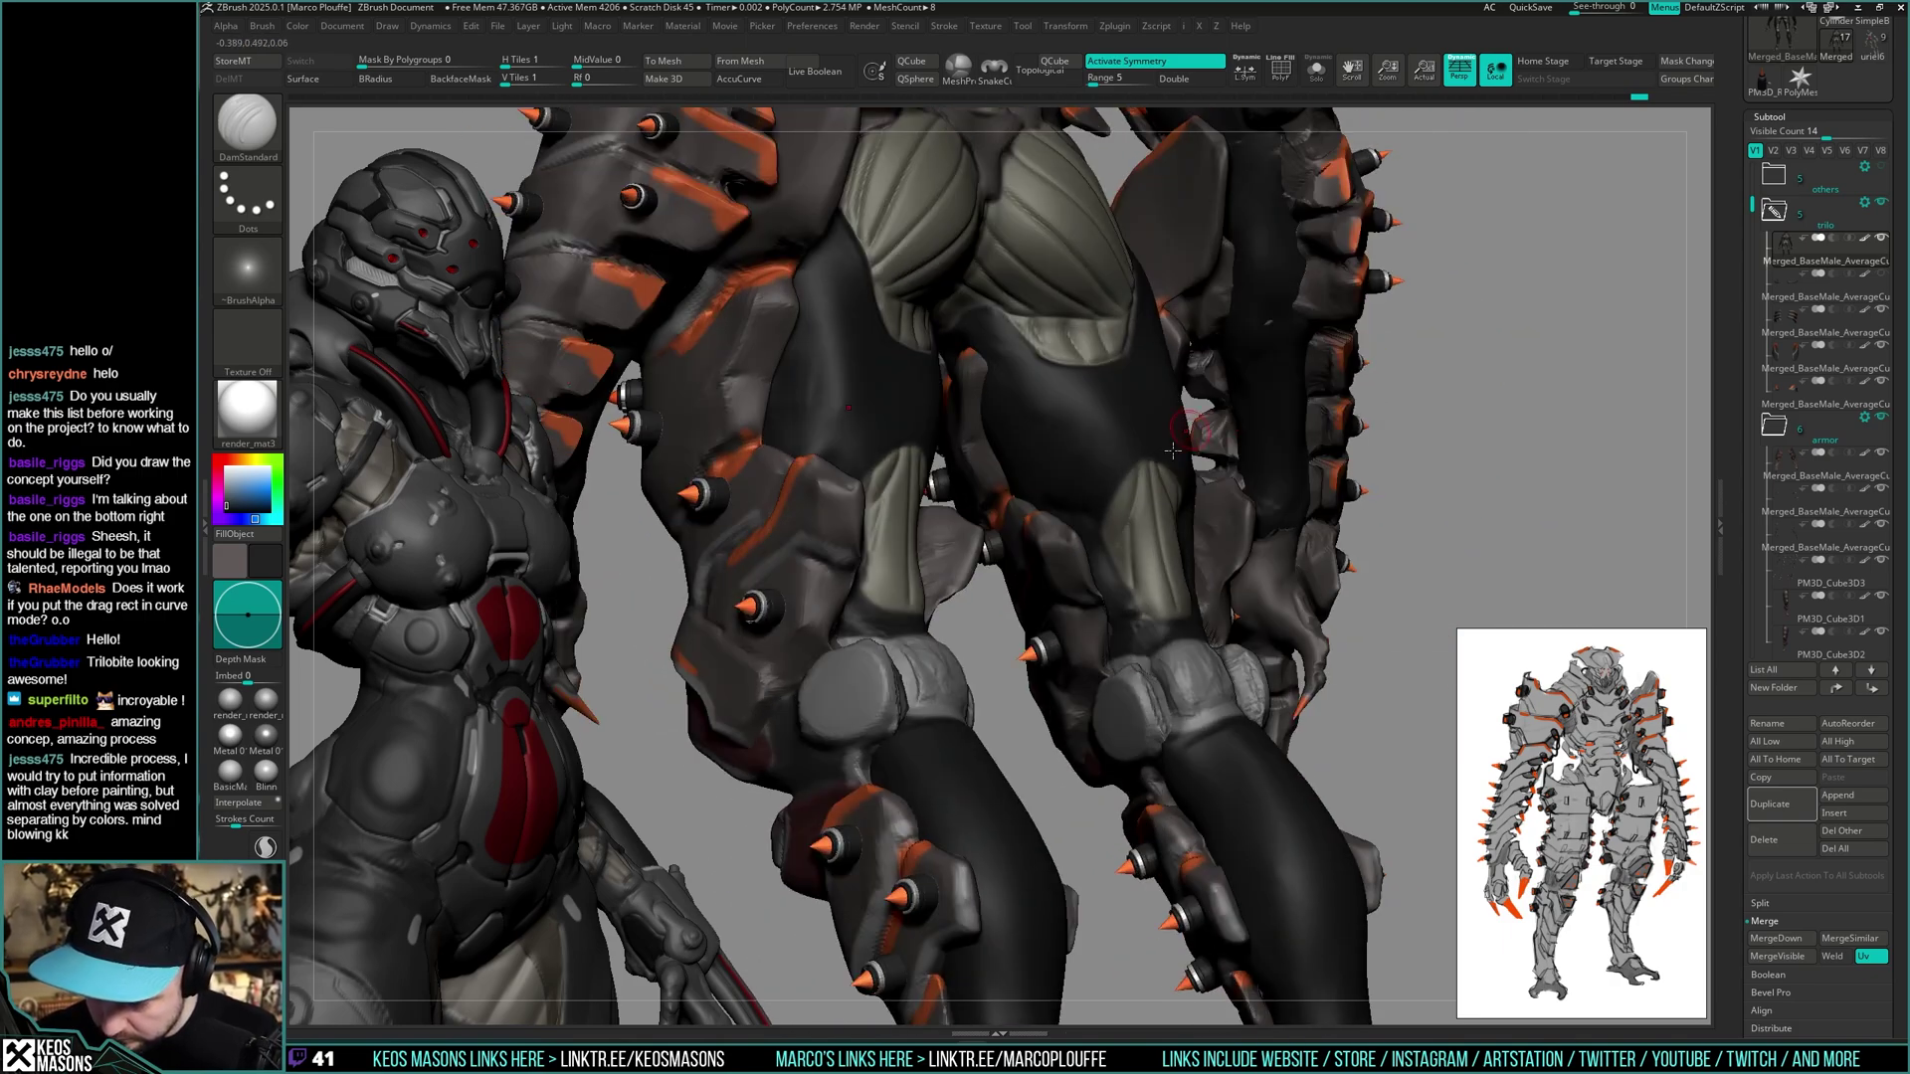
pyautogui.moveTo(1134, 597)
pyautogui.mouseDown(button='right')
pyautogui.moveTo(1155, 619)
pyautogui.moveTo(1214, 547)
pyautogui.mouseUp(button='right')
pyautogui.keyDown('shift'); pyautogui.moveTo(1199, 591); pyautogui.dragTo(1212, 592, button='right'); pyautogui.keyUp('shift')
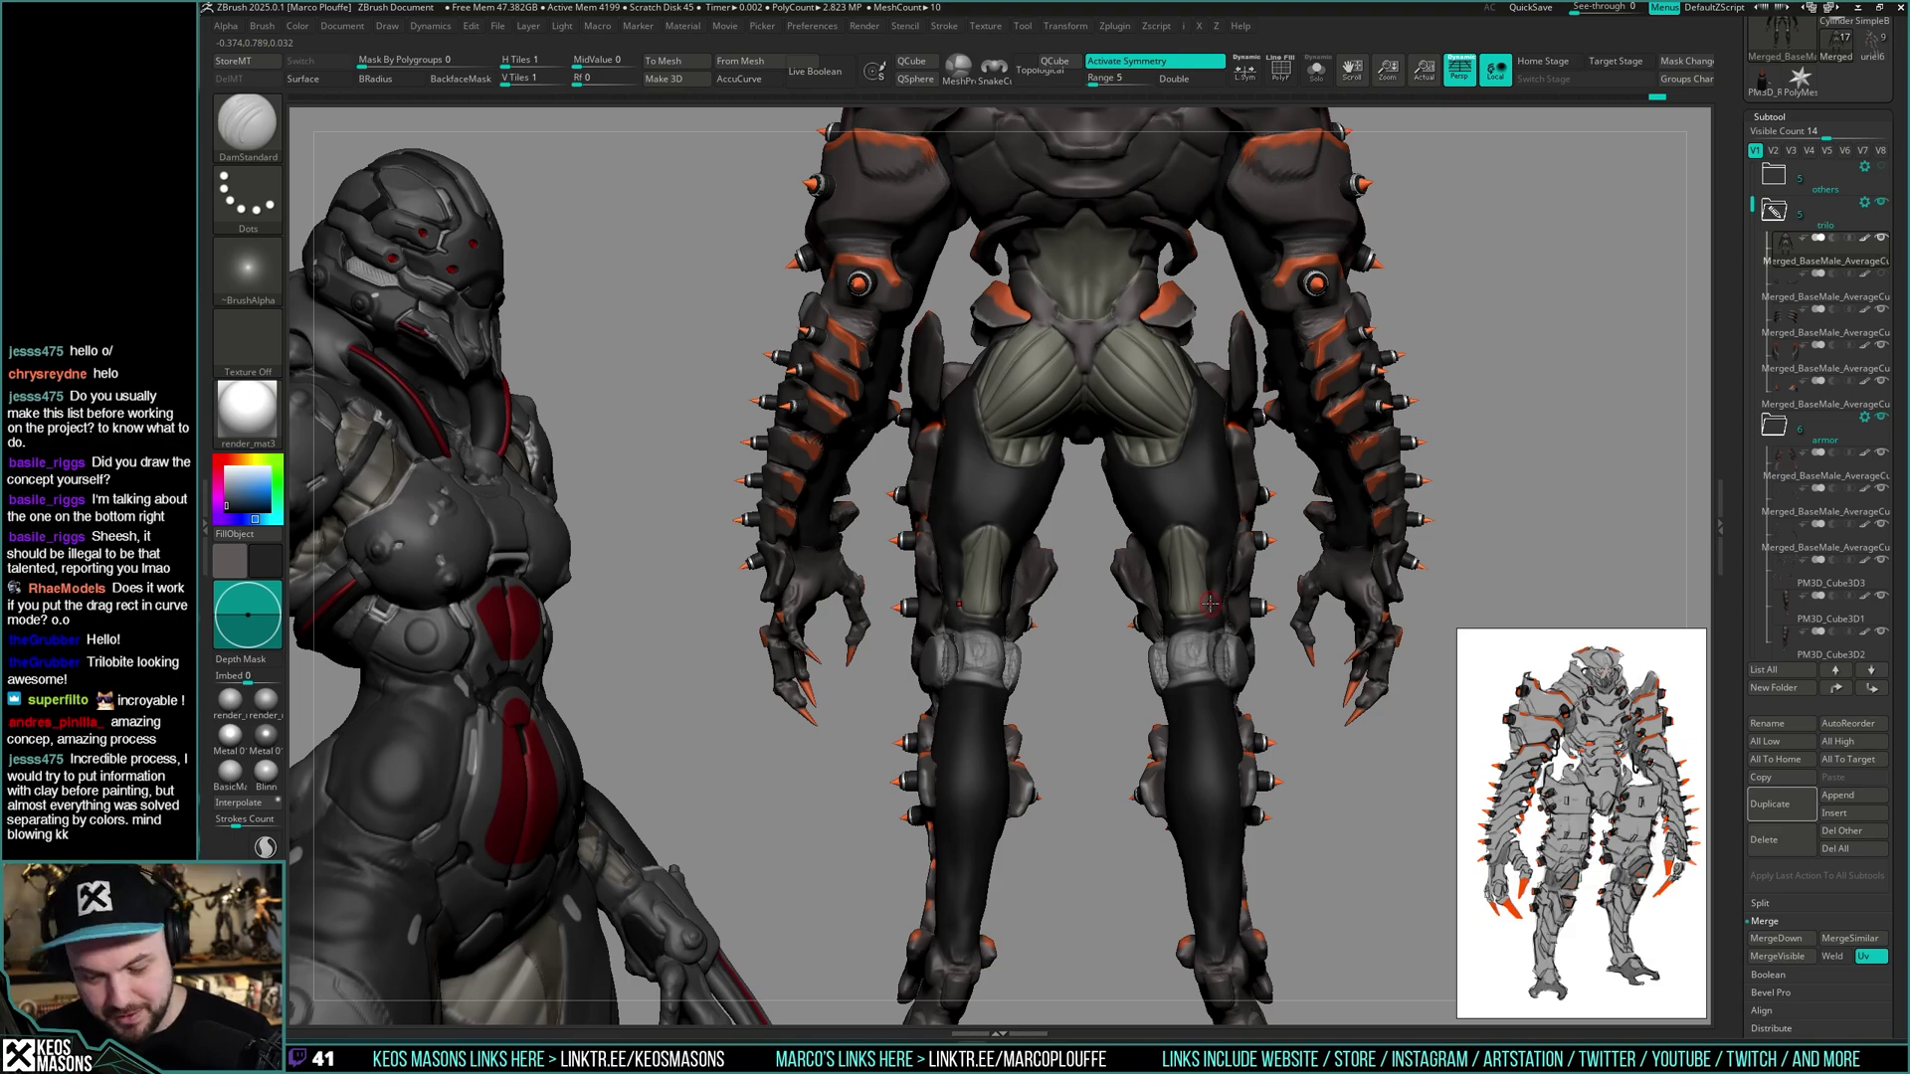
# - Switch to the Standard paint brush, sample the olive tone and start painting patches on the backs of the calves below the knees
pyautogui.moveTo(1575, 465); pyautogui.dragTo(1166, 559)
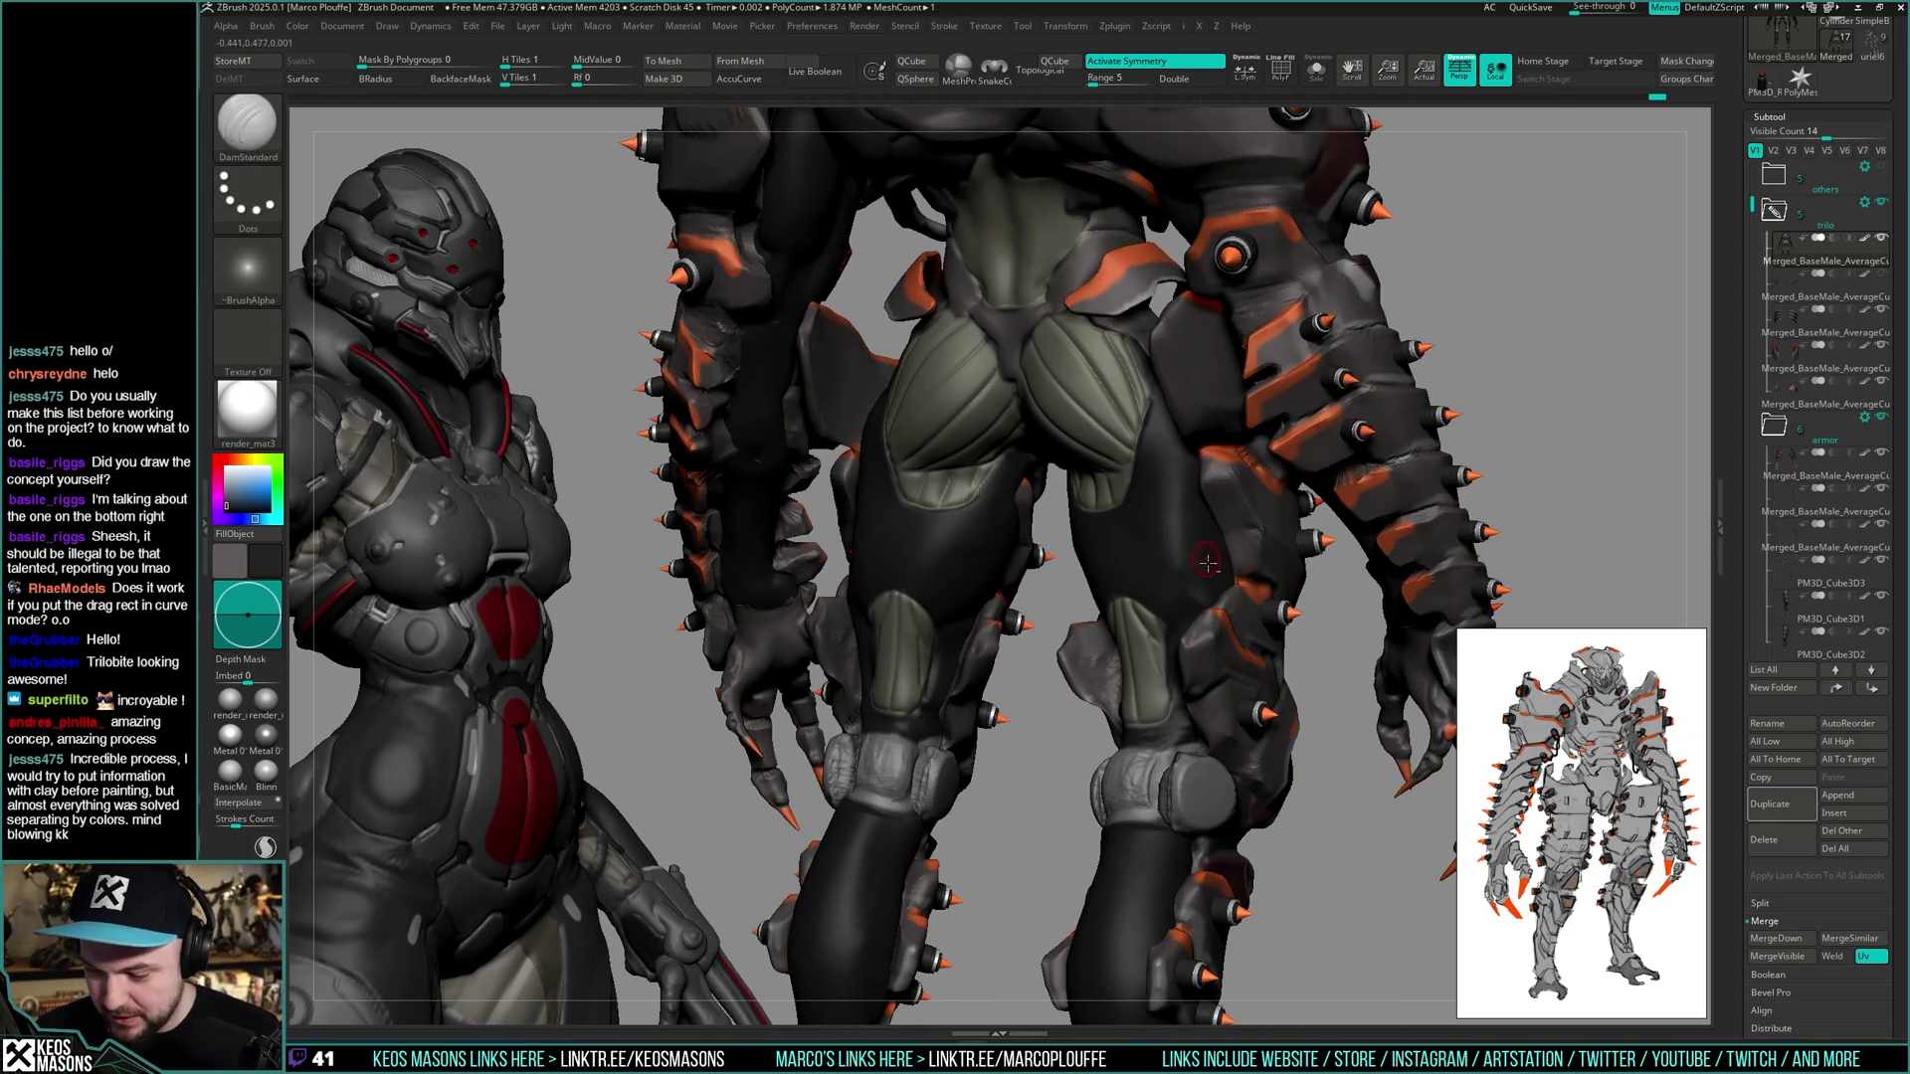
pyautogui.moveTo(1208, 563); pyautogui.dragTo(1171, 543, button='right')
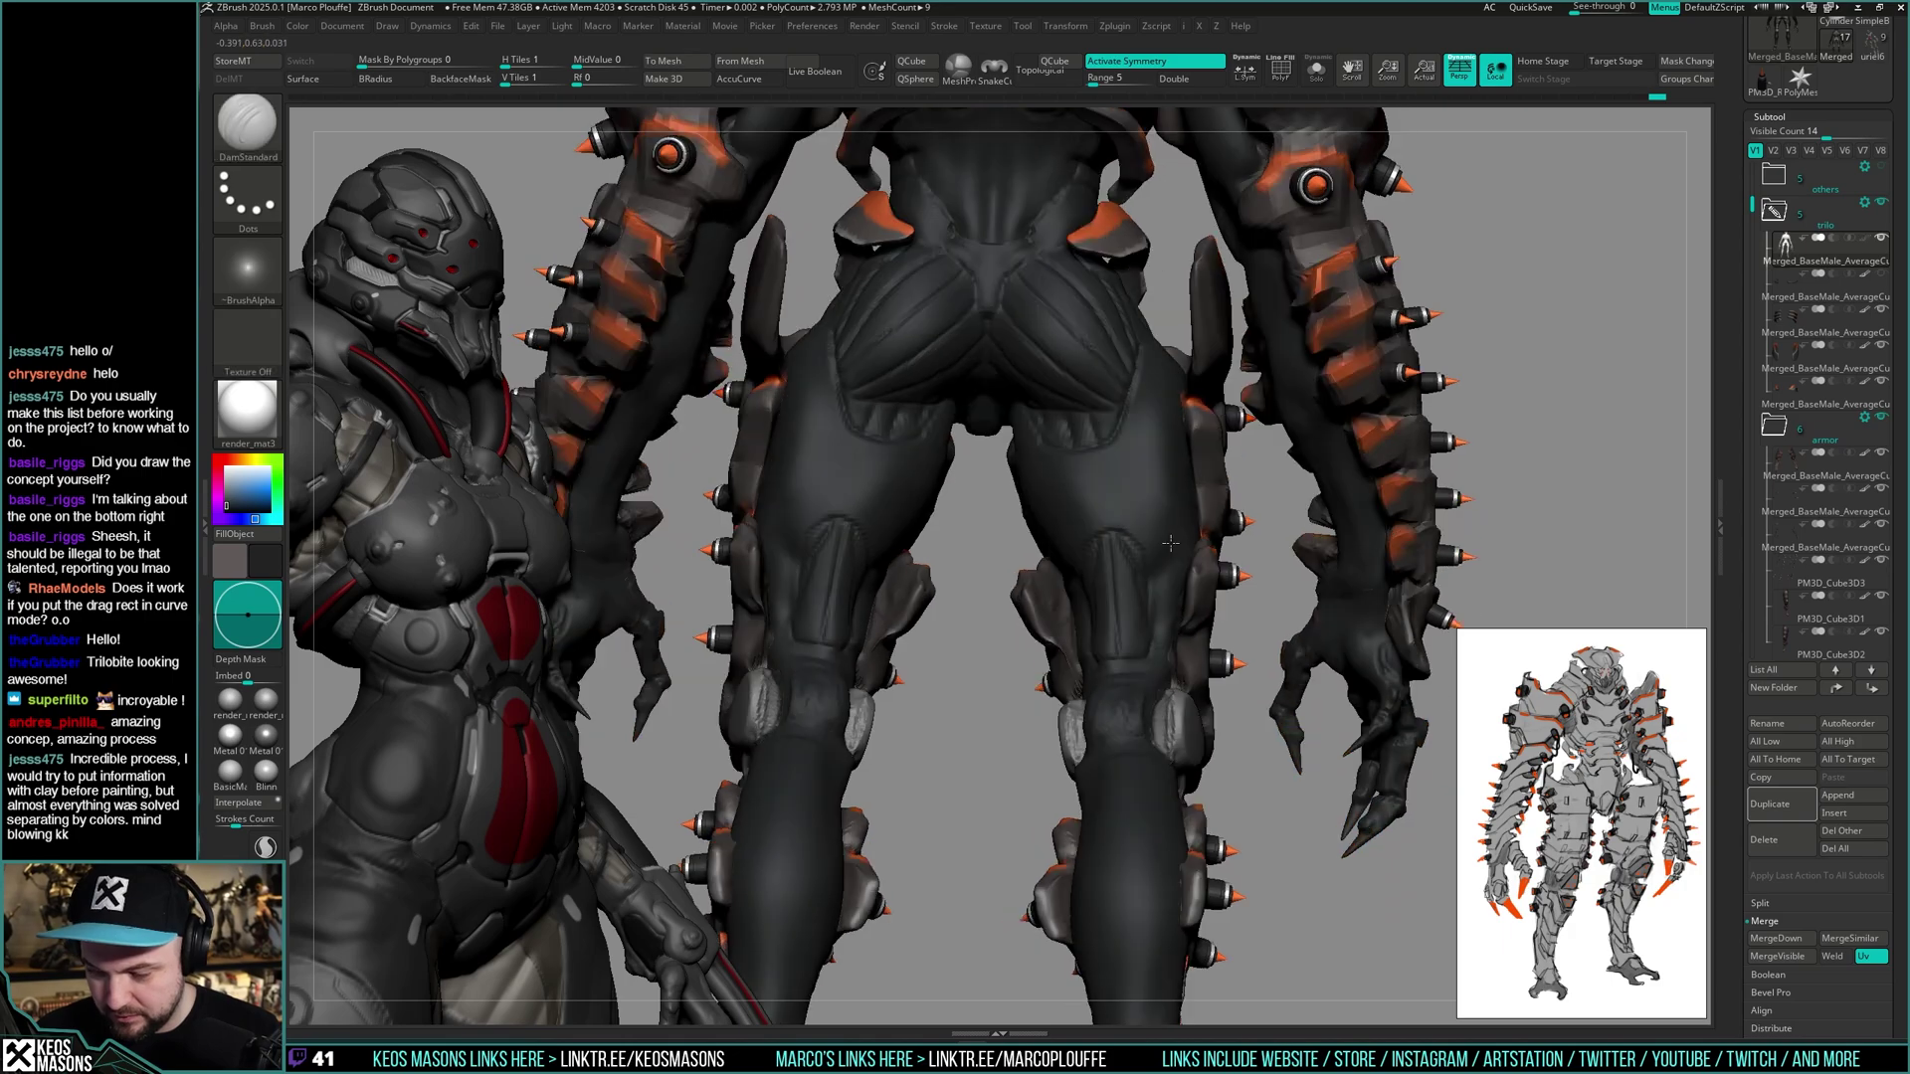
pyautogui.moveTo(1171, 543); pyautogui.dragTo(1163, 535)
pyautogui.press('space')
pyautogui.click(1160, 533)
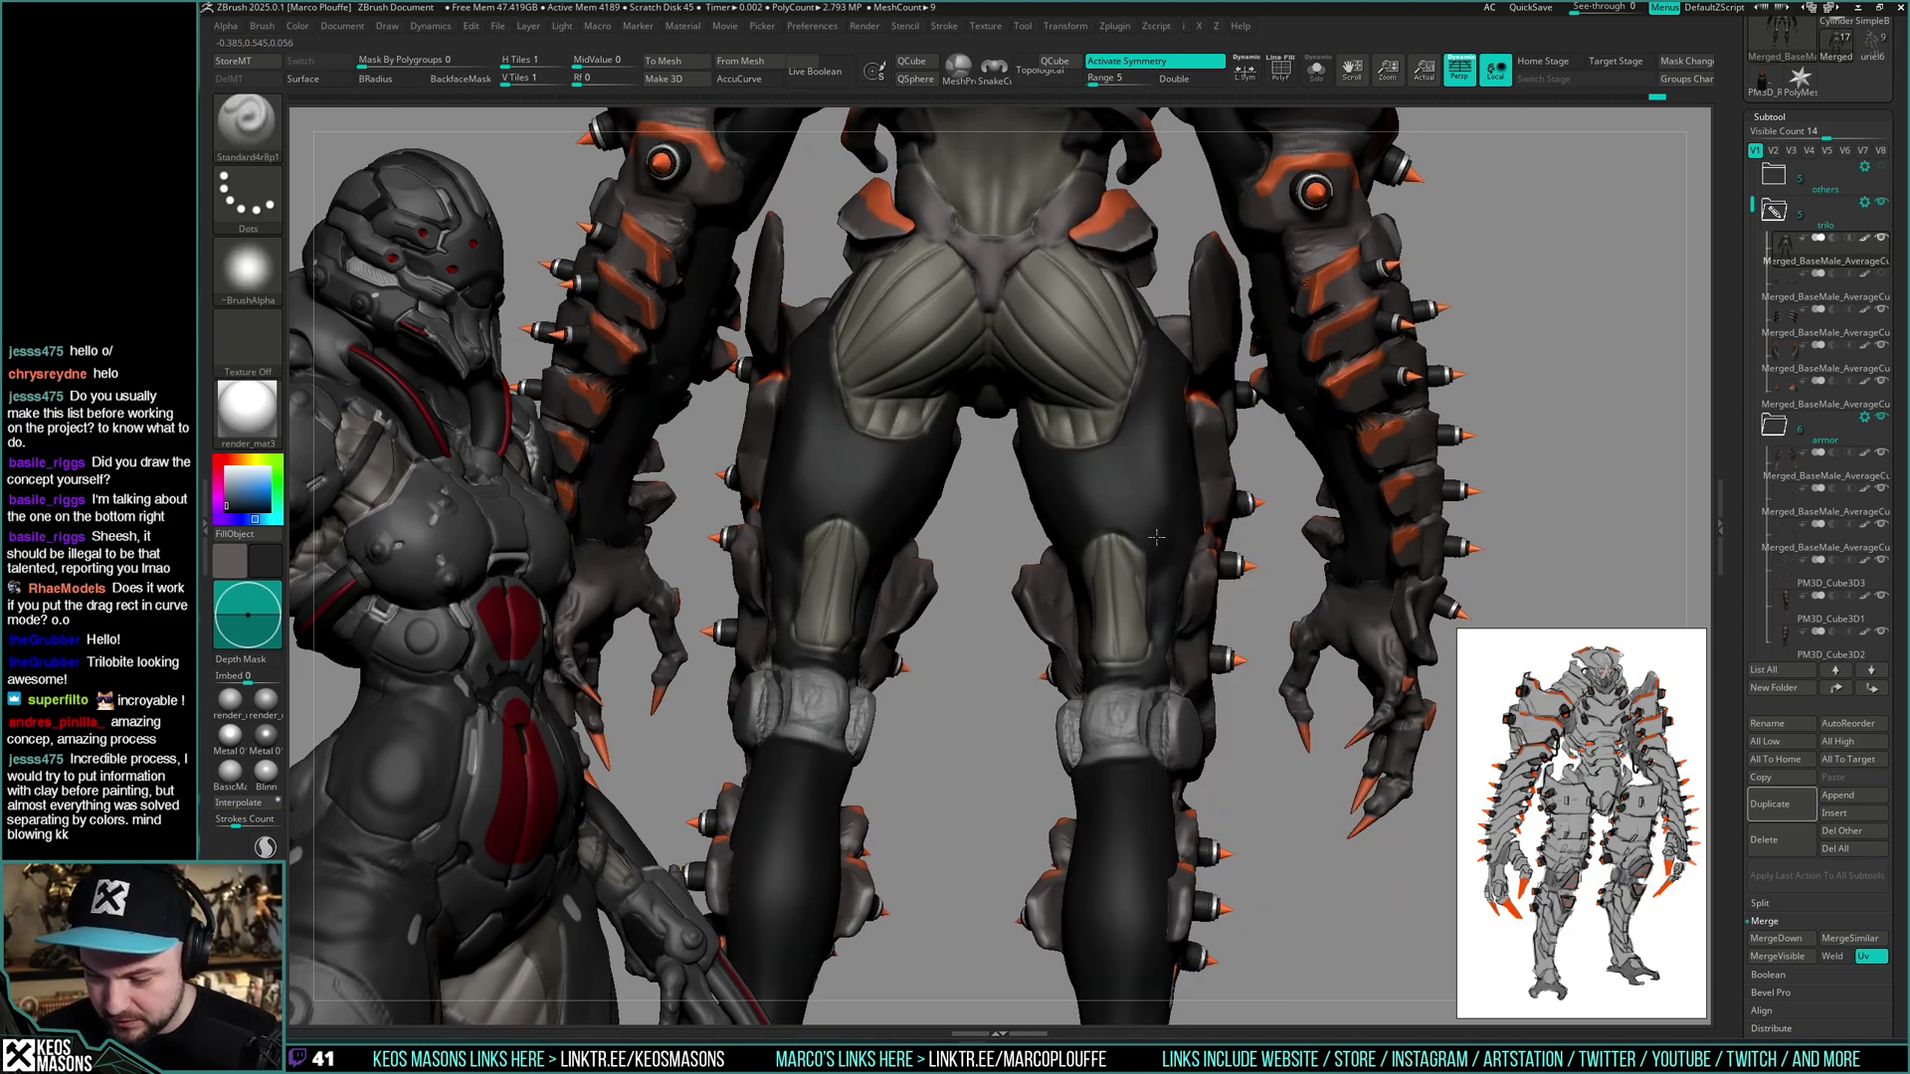
pyautogui.keyDown('ctrl'); pyautogui.moveTo(1156, 537); pyautogui.dragTo(1150, 492, button='right'); pyautogui.keyUp('ctrl')
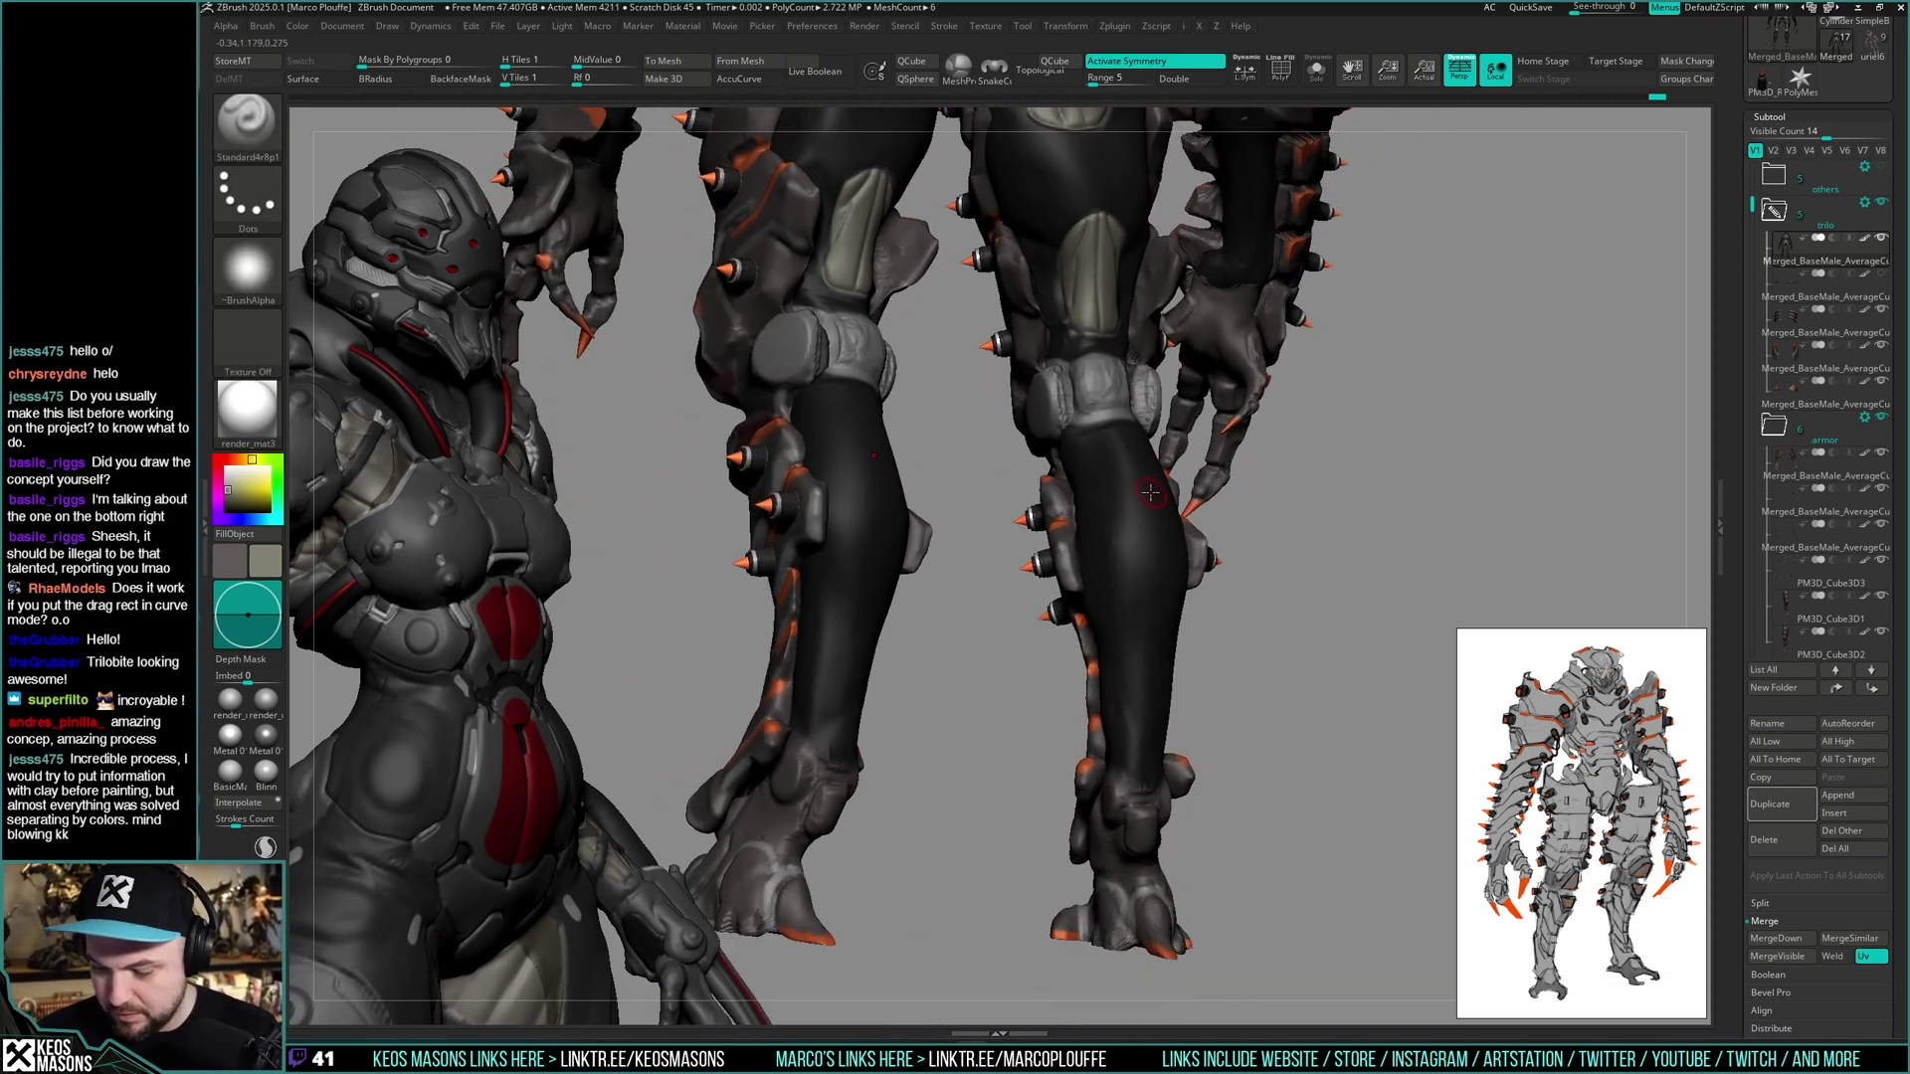
pyautogui.moveTo(1235, 554)
pyautogui.mouseDown(button='right')
pyautogui.moveTo(1231, 631)
pyautogui.moveTo(1133, 616)
pyautogui.moveTo(1112, 434)
pyautogui.mouseUp(button='right')
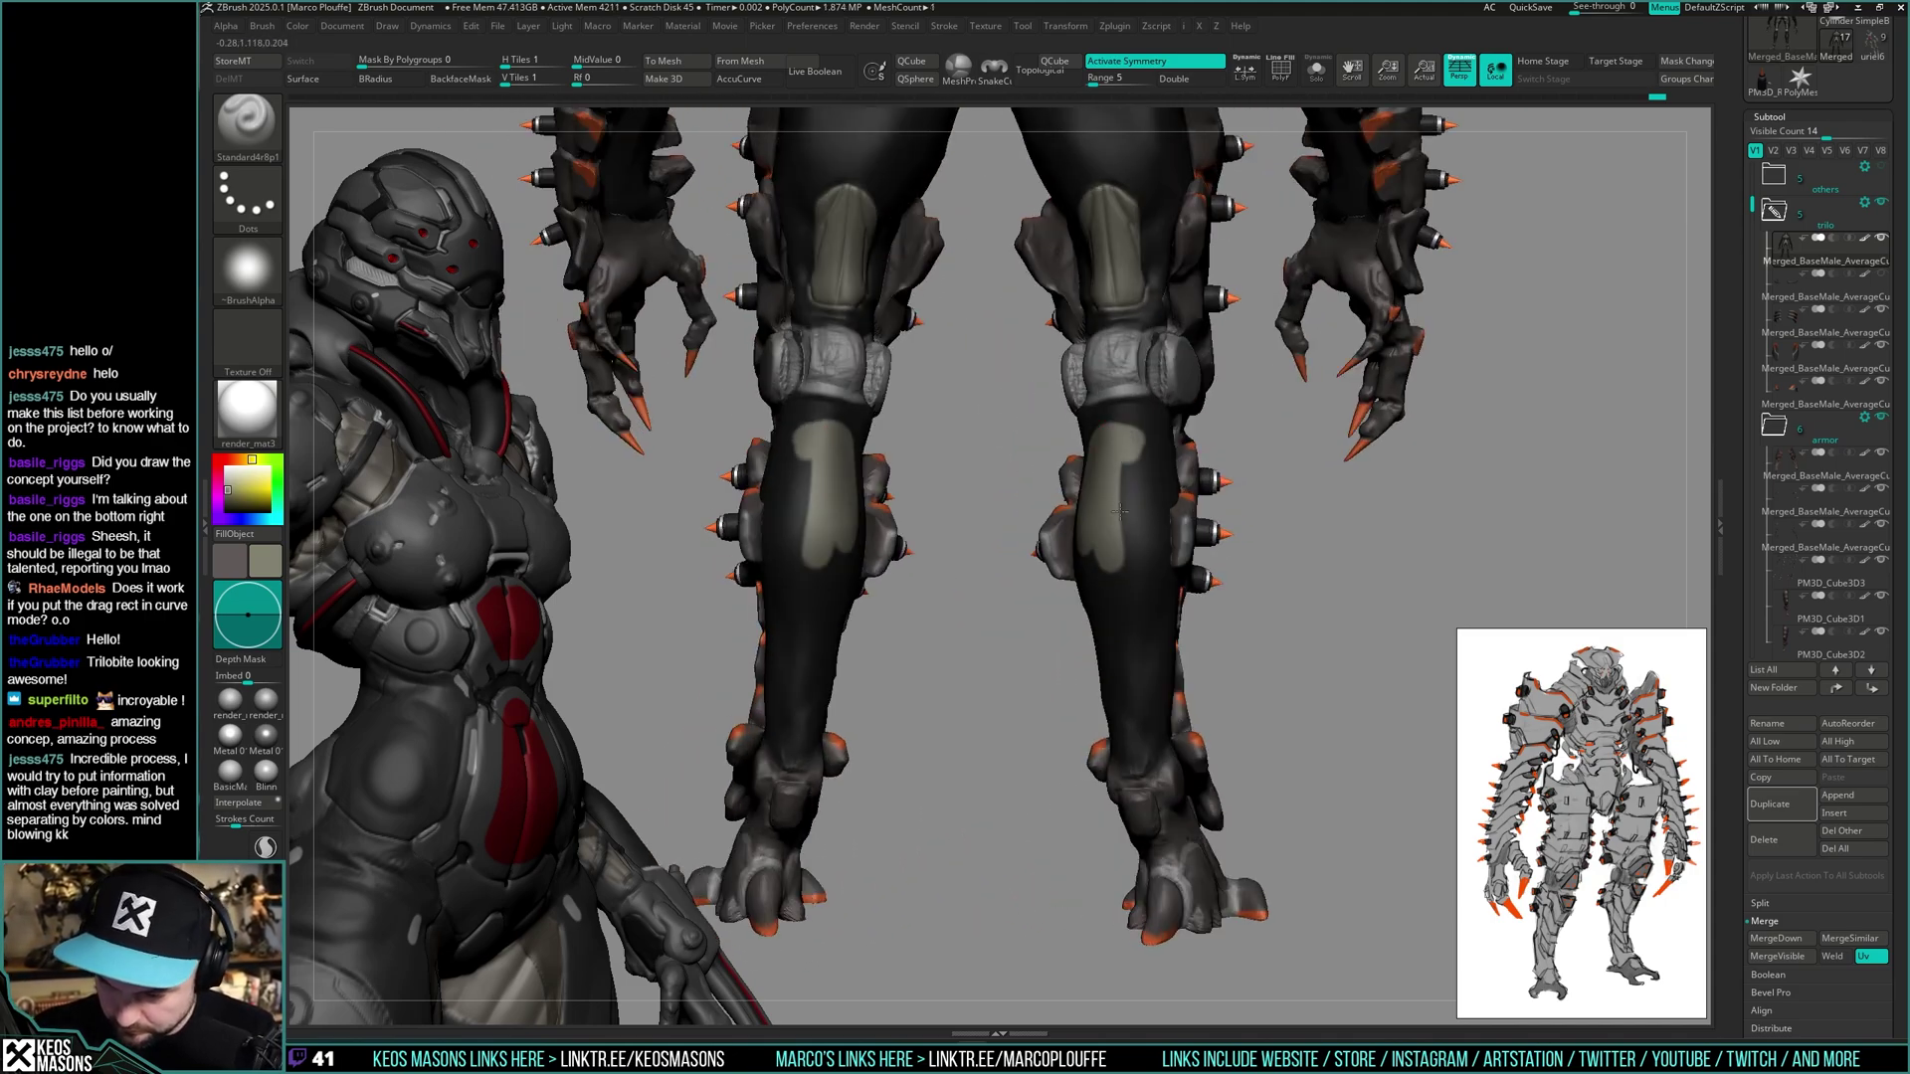
# - Fill in the olive calf patches and round off their edges, extending them down to mid-calf
pyautogui.moveTo(1120, 512); pyautogui.dragTo(1136, 431)
pyautogui.moveTo(1121, 435); pyautogui.dragTo(1101, 505, button='right')
pyautogui.moveTo(1130, 573); pyautogui.dragTo(1149, 552)
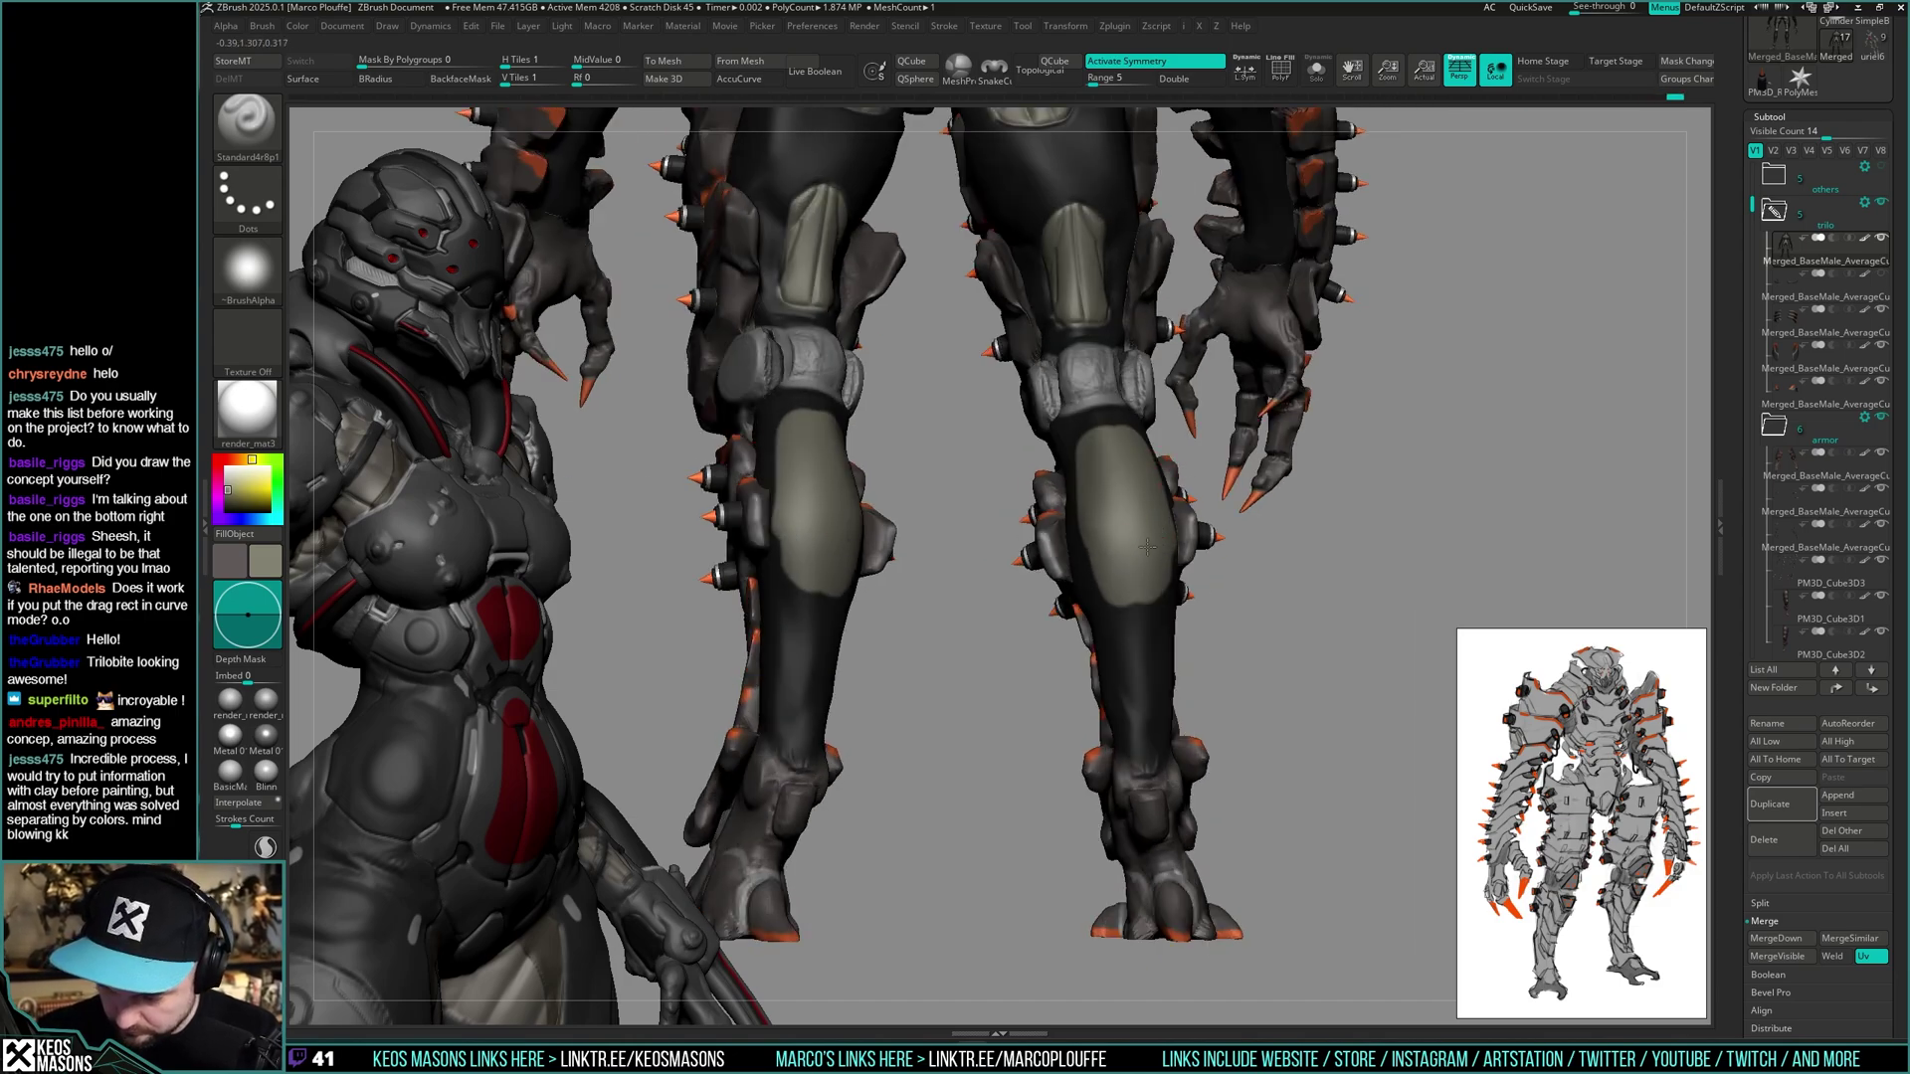
pyautogui.moveTo(1147, 546); pyautogui.dragTo(1090, 553, button='right')
pyautogui.keyDown('ctrl'); pyautogui.moveTo(1087, 647); pyautogui.dragTo(1022, 487, button='right'); pyautogui.keyUp('ctrl')
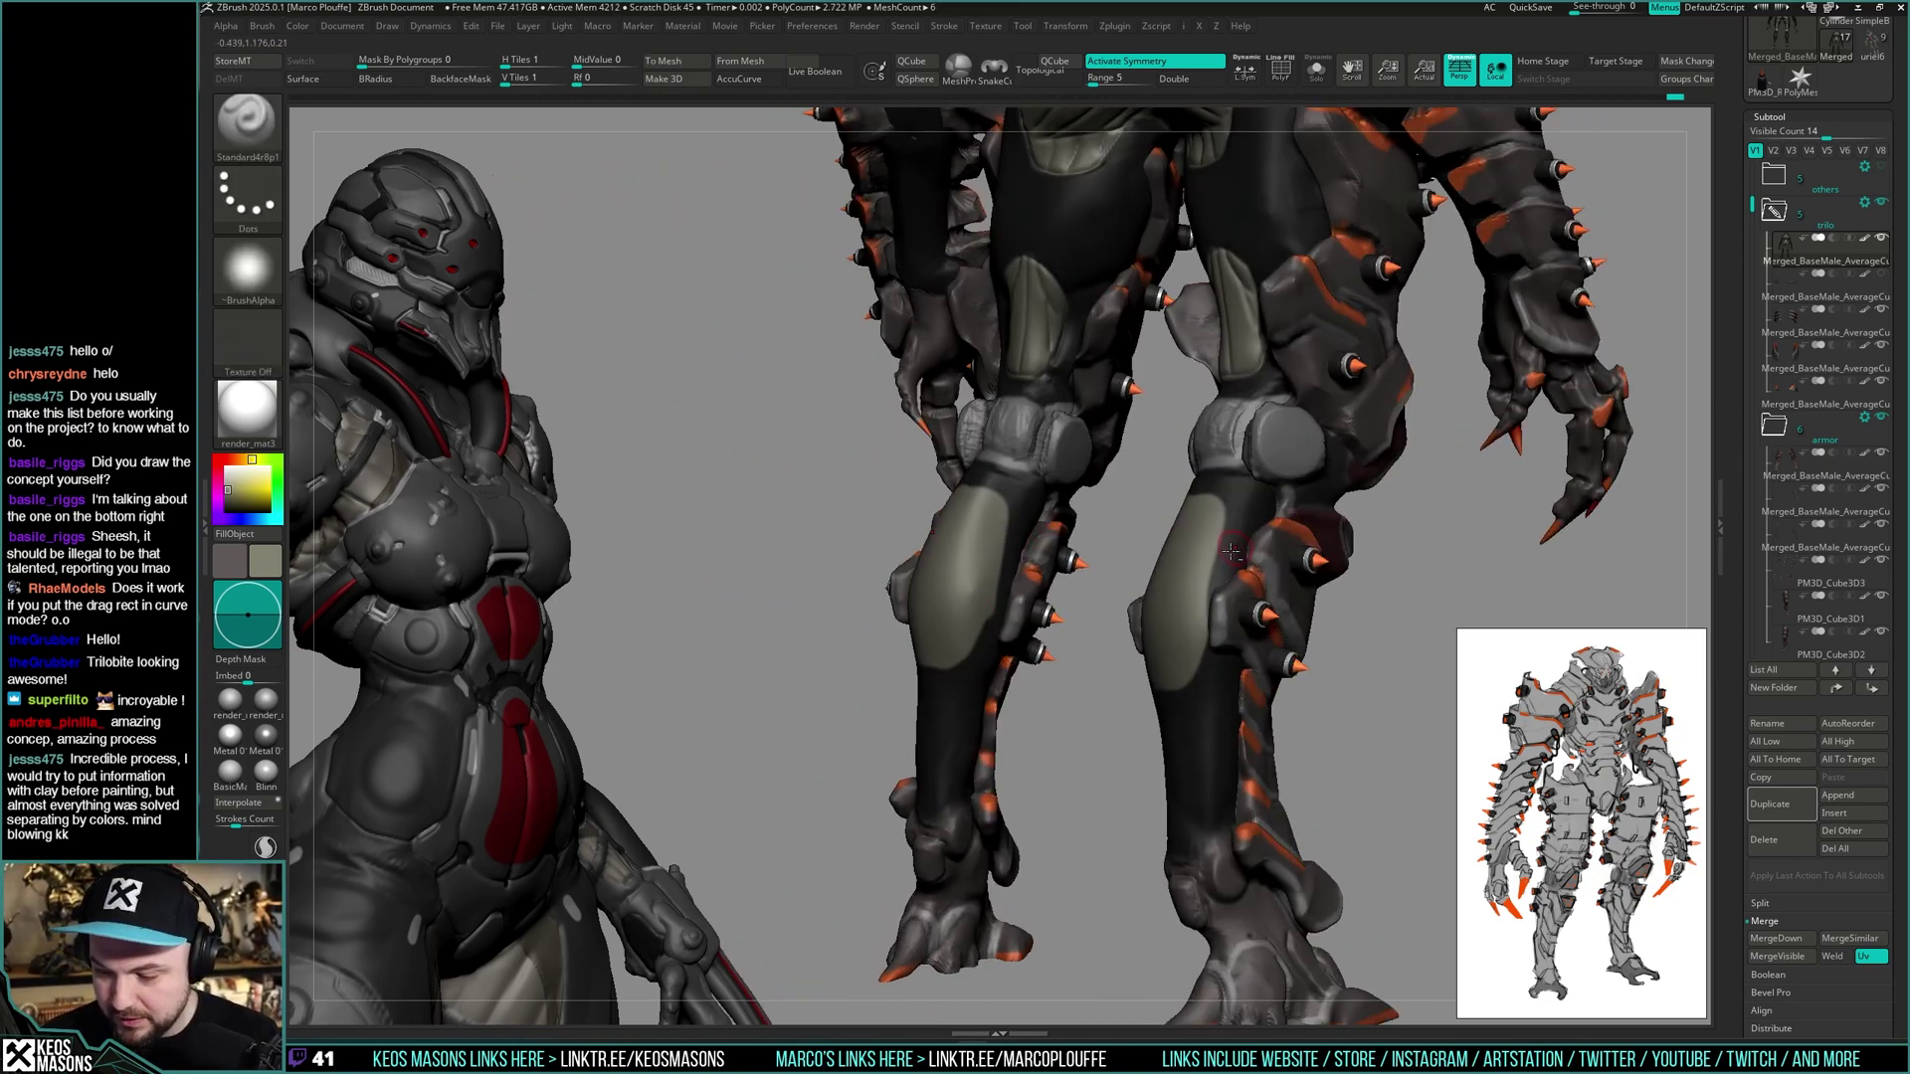
pyautogui.moveTo(1231, 550); pyautogui.dragTo(1380, 551, button='right')
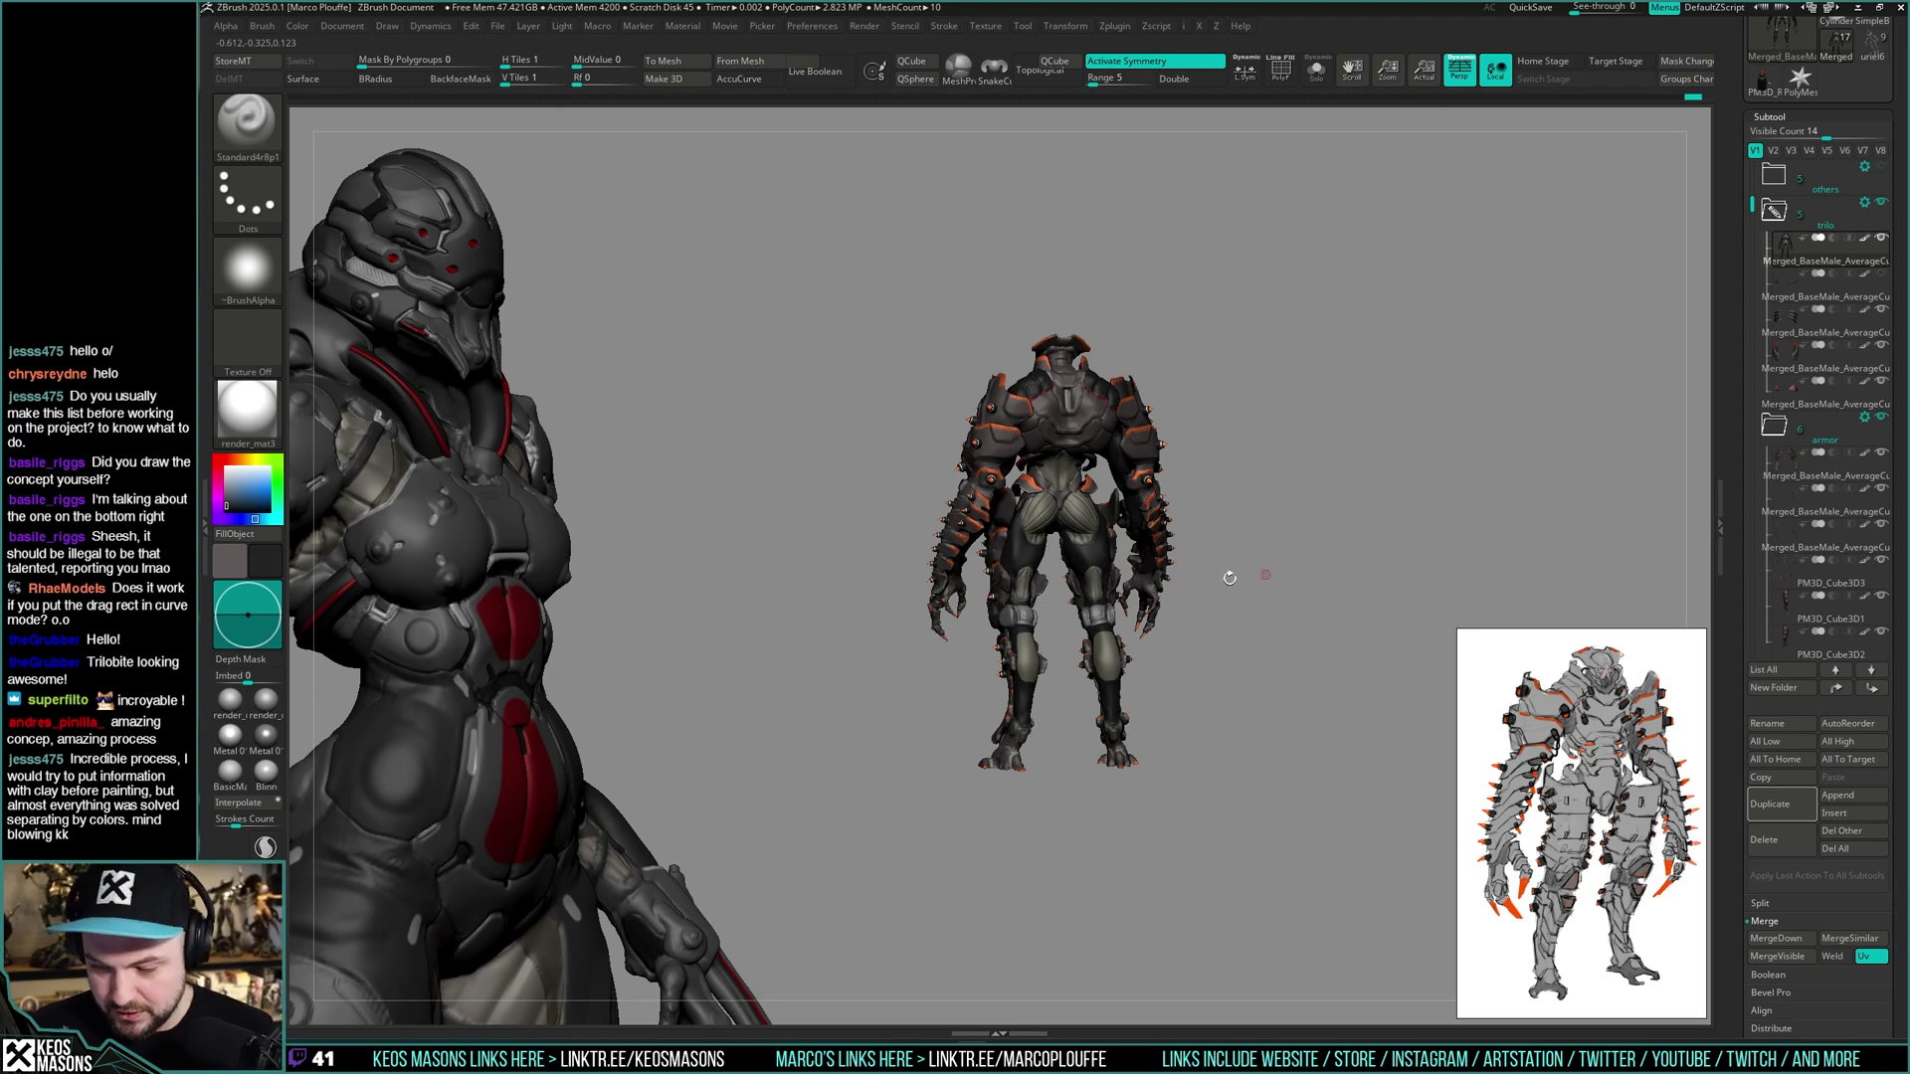
# - Try darkening the lower and side edges of the olive patch on the lower back, undoing the strokes
pyautogui.keyDown('ctrl'); pyautogui.moveTo(1230, 578); pyautogui.dragTo(1138, 625, button='right'); pyautogui.keyUp('ctrl')
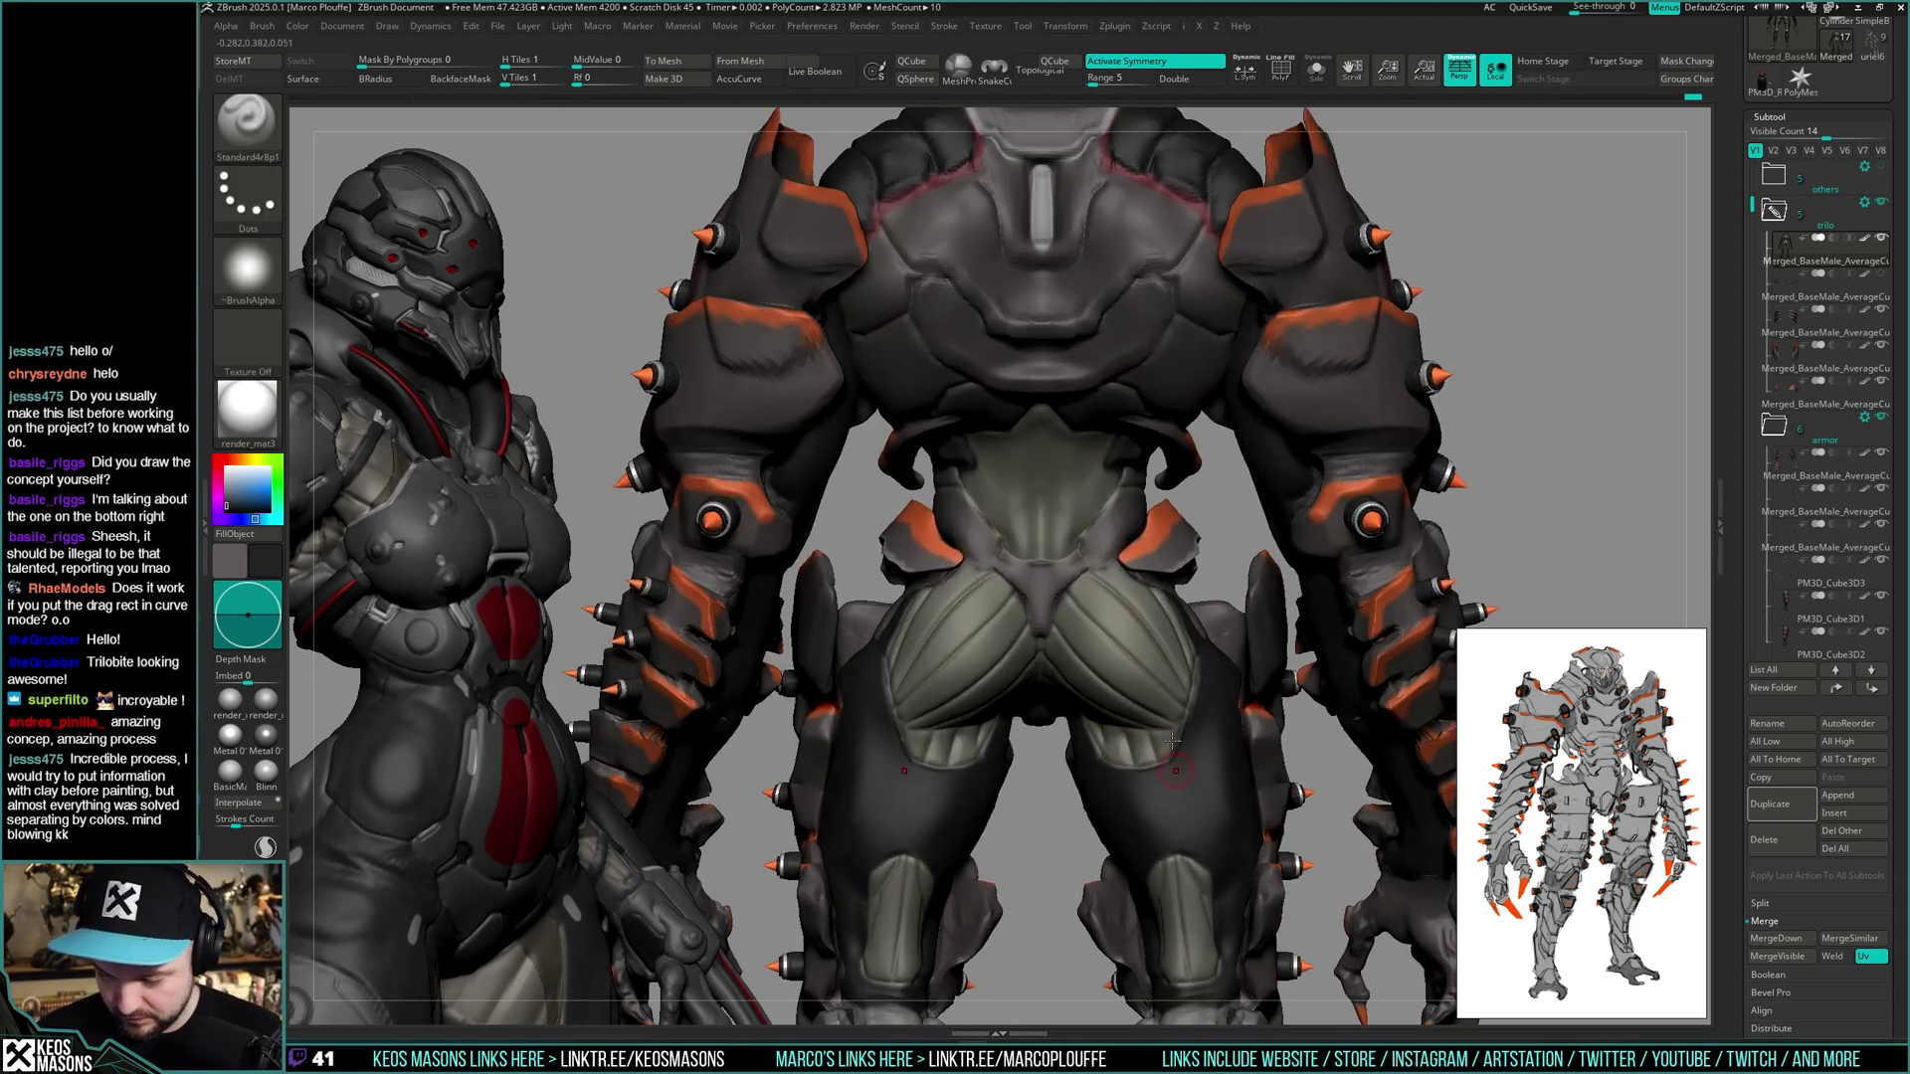
pyautogui.press('space')
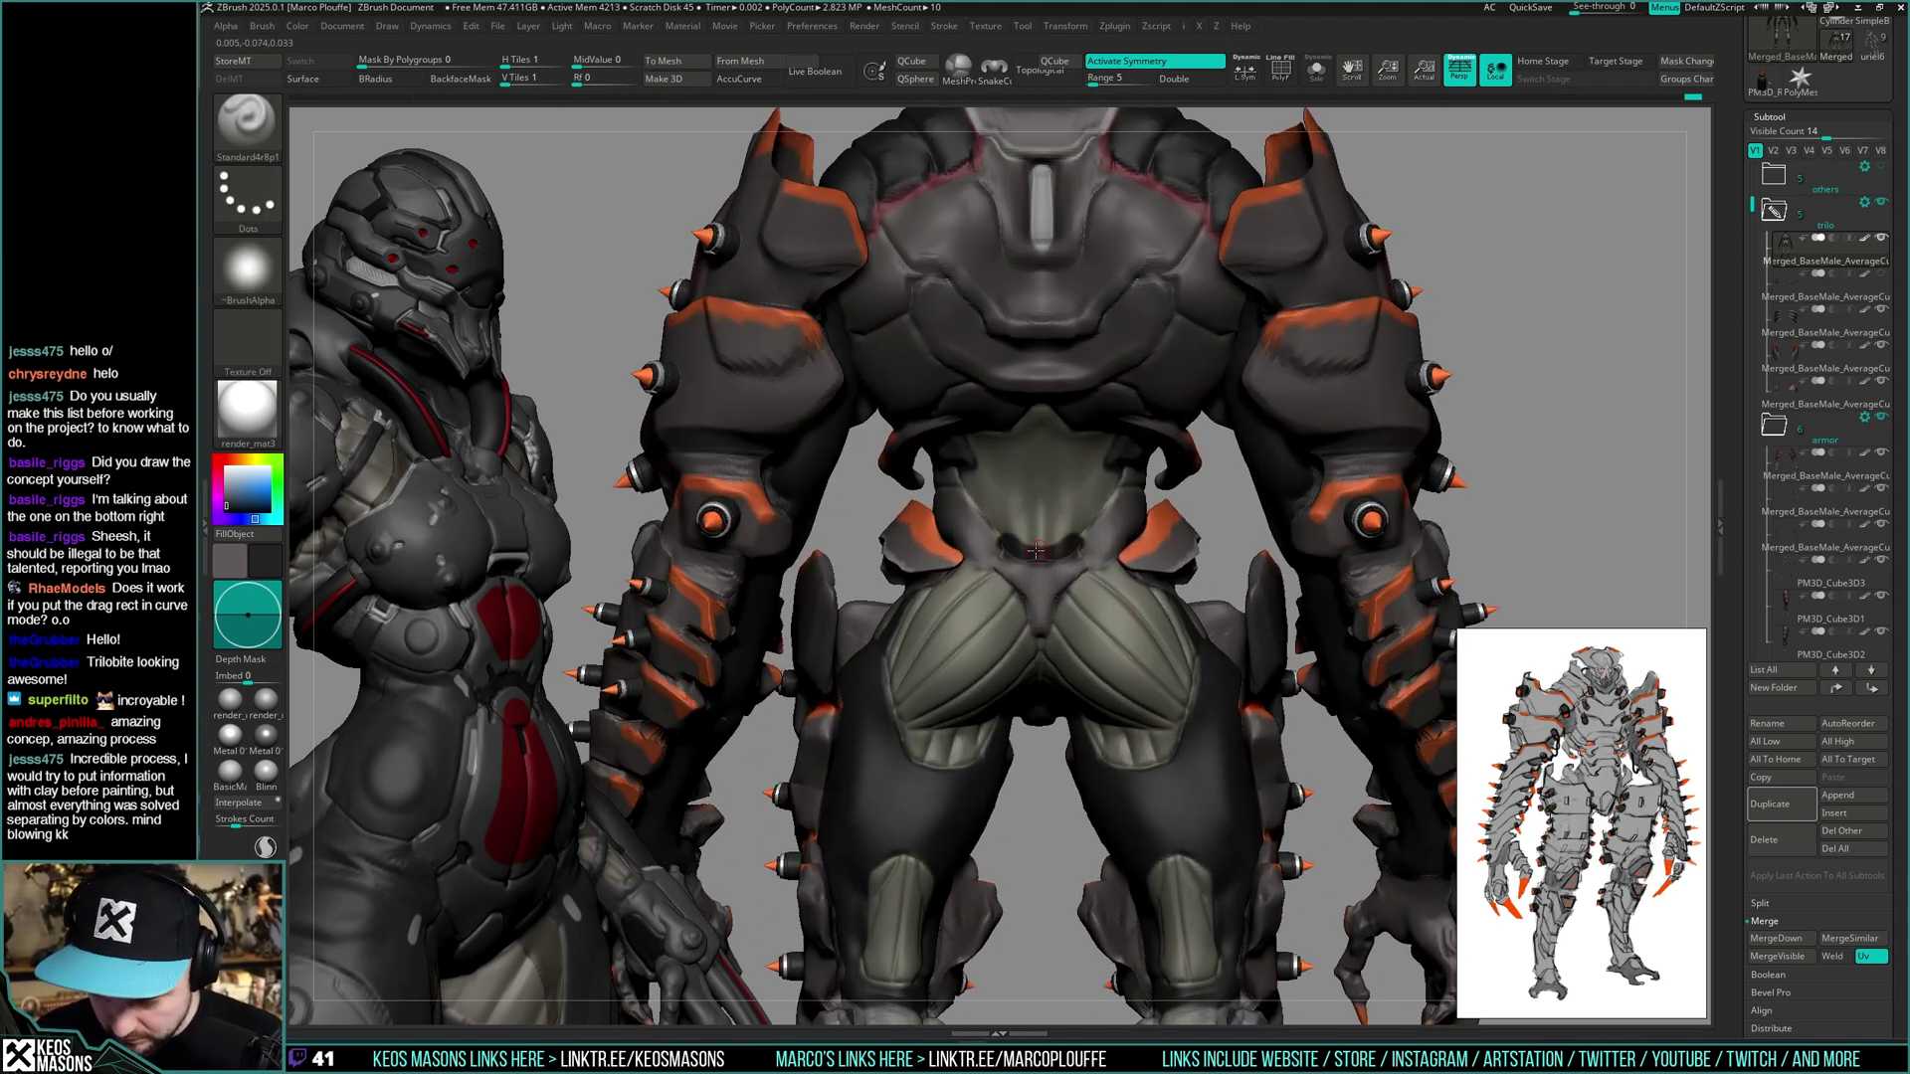
pyautogui.moveTo(1036, 550); pyautogui.dragTo(1069, 547)
pyautogui.hotkey('ctrl', 'z')
pyautogui.press('space')
pyautogui.moveTo(1111, 482); pyautogui.dragTo(1065, 547)
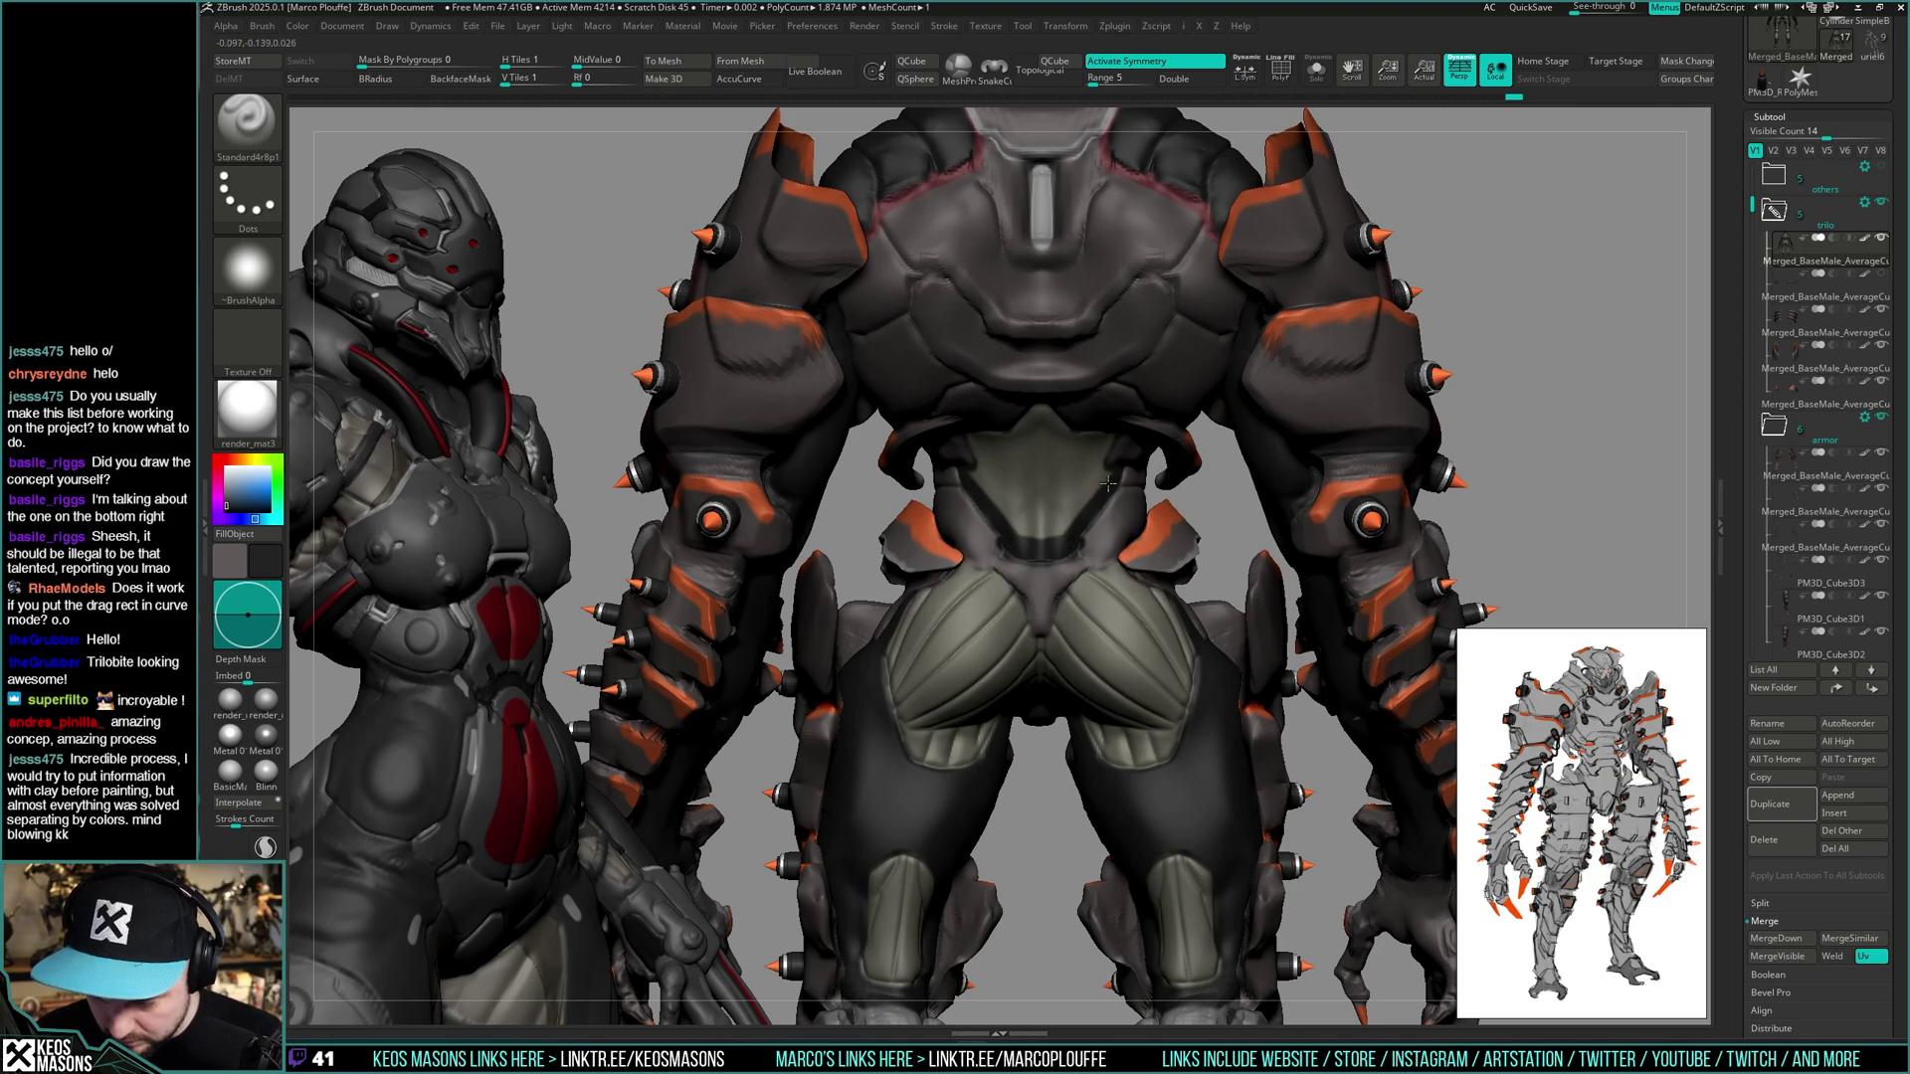
pyautogui.moveTo(1107, 484); pyautogui.dragTo(1069, 521, button='right')
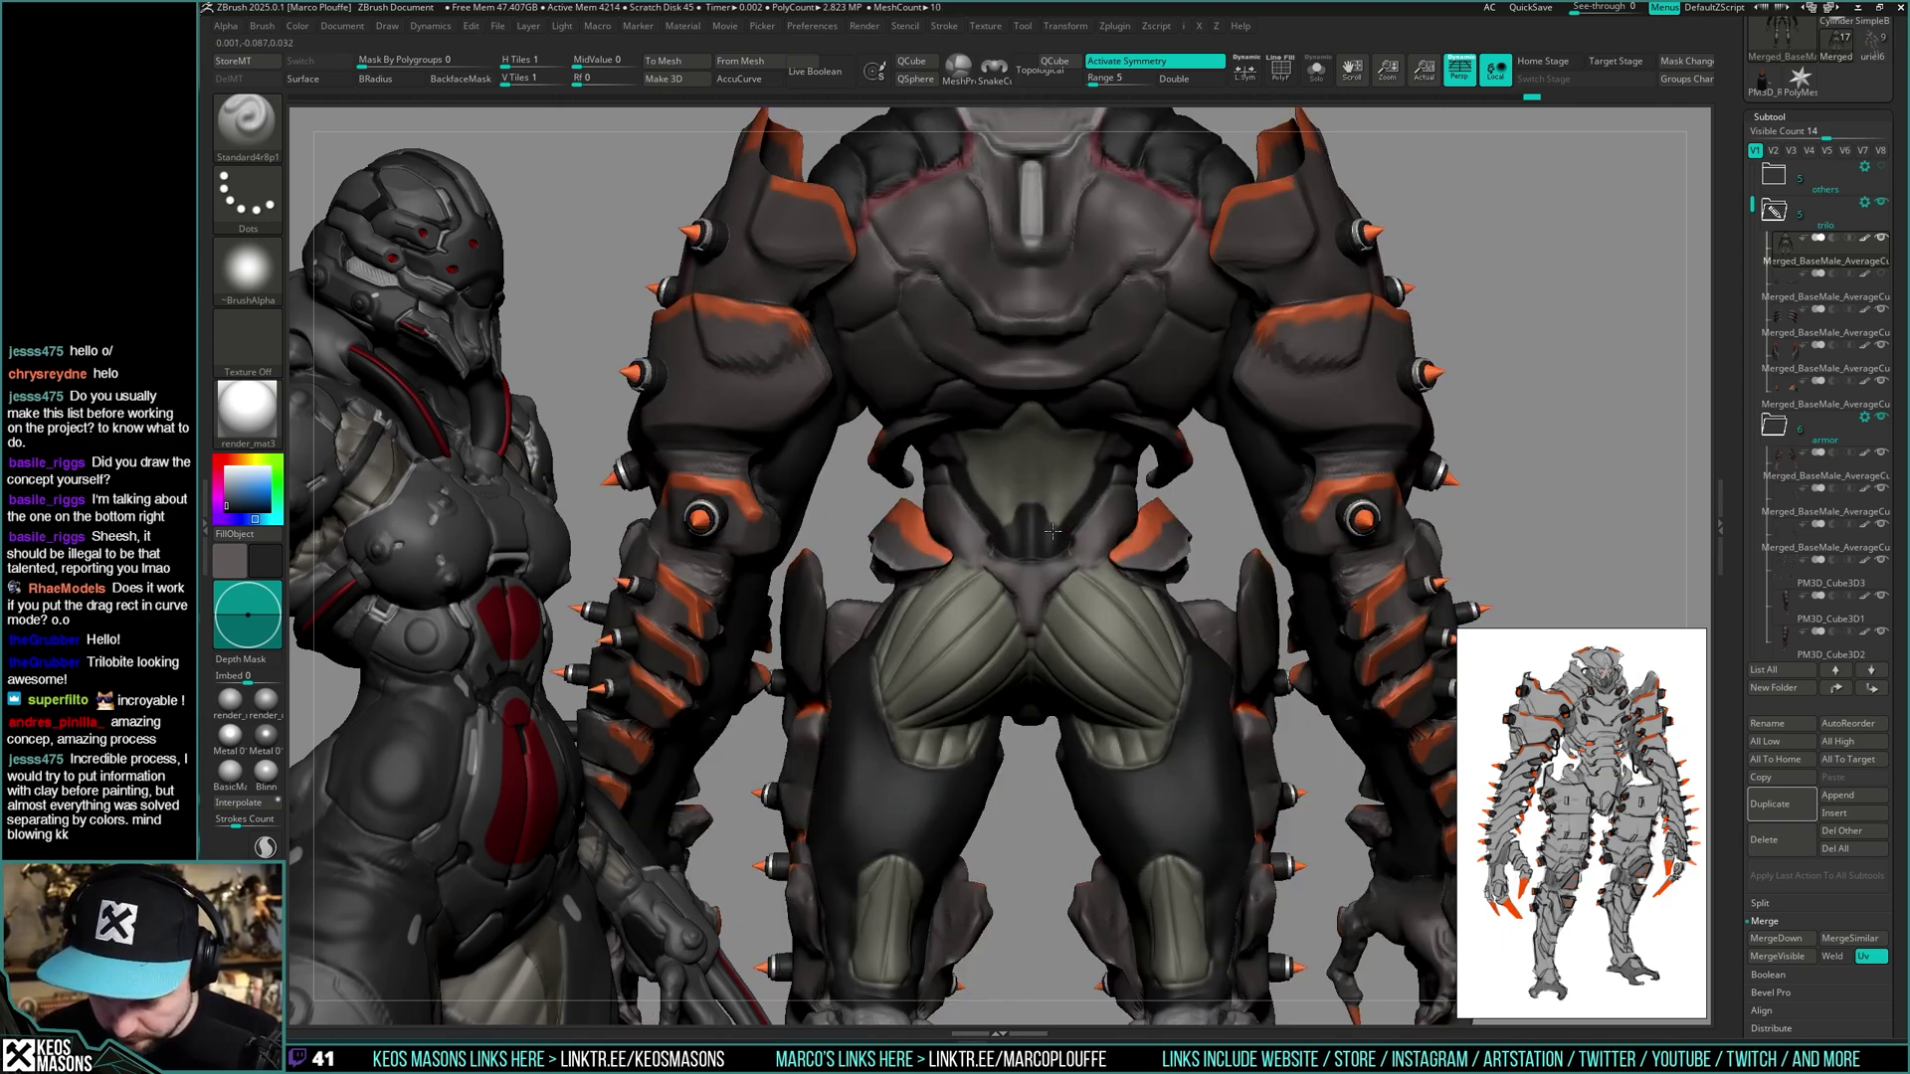
pyautogui.keyDown('ctrl'); pyautogui.moveTo(1060, 530); pyautogui.dragTo(1192, 488, button='right'); pyautogui.keyUp('ctrl')
pyautogui.hotkey('ctrl', 'z')
pyautogui.hotkey('ctrl', 'z')
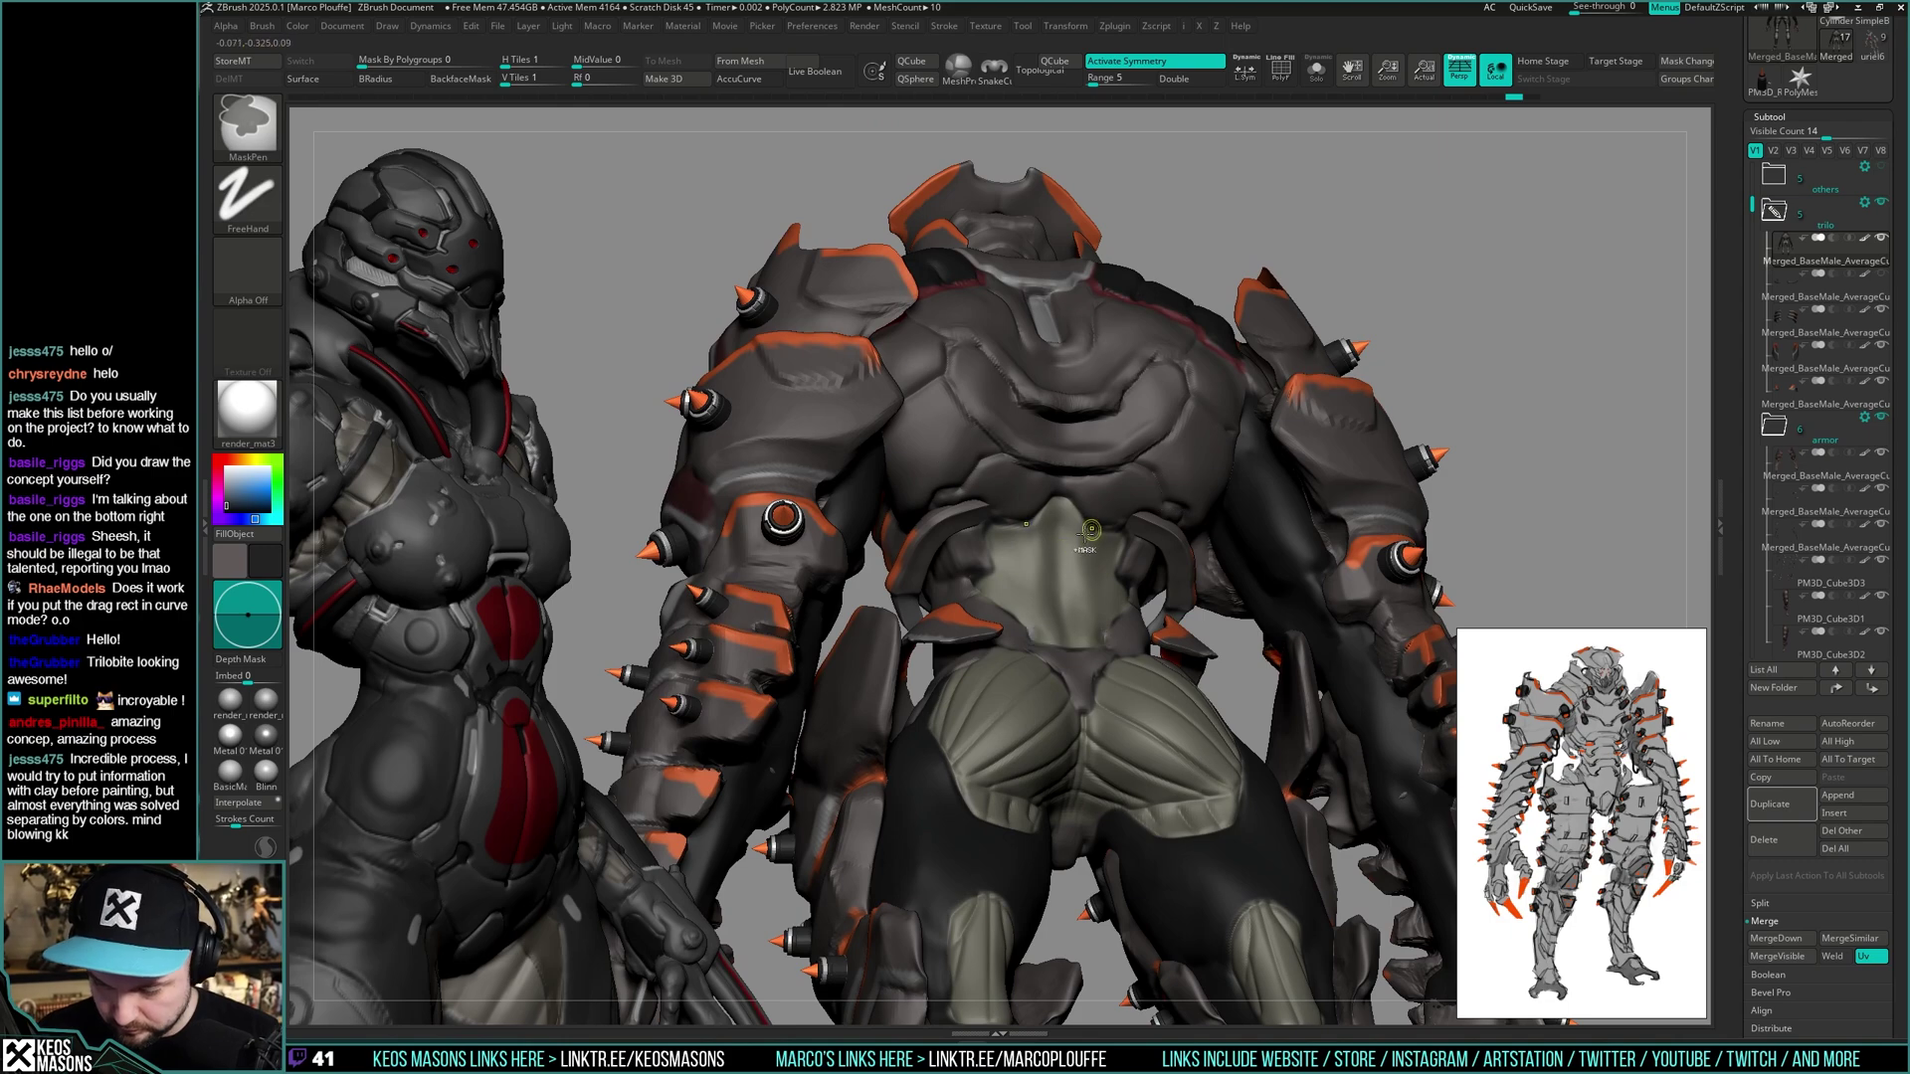
# - Paint the dark suit tone over the sides of the olive lower-back patch to narrow its outline
pyautogui.moveTo(1092, 529); pyautogui.dragTo(1023, 575, button='right')
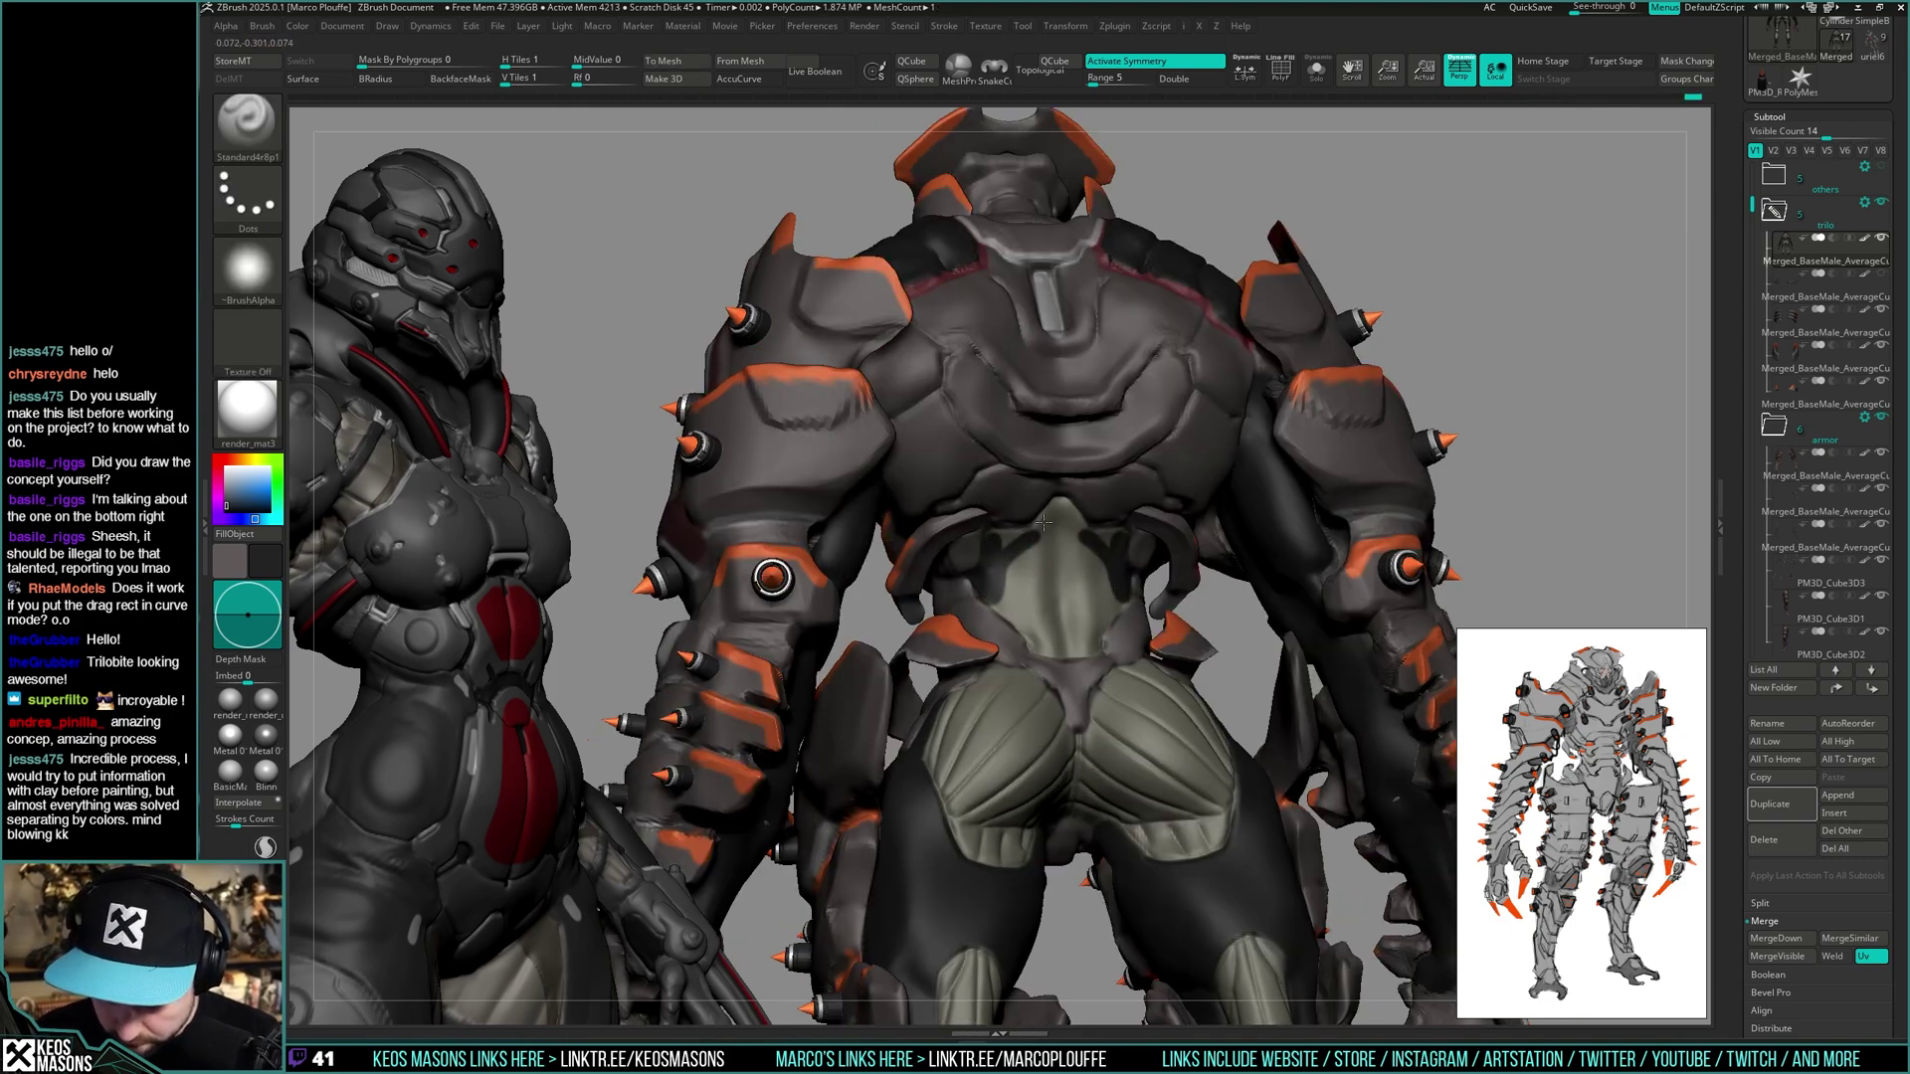
pyautogui.moveTo(1004, 534); pyautogui.dragTo(1127, 595, button='right')
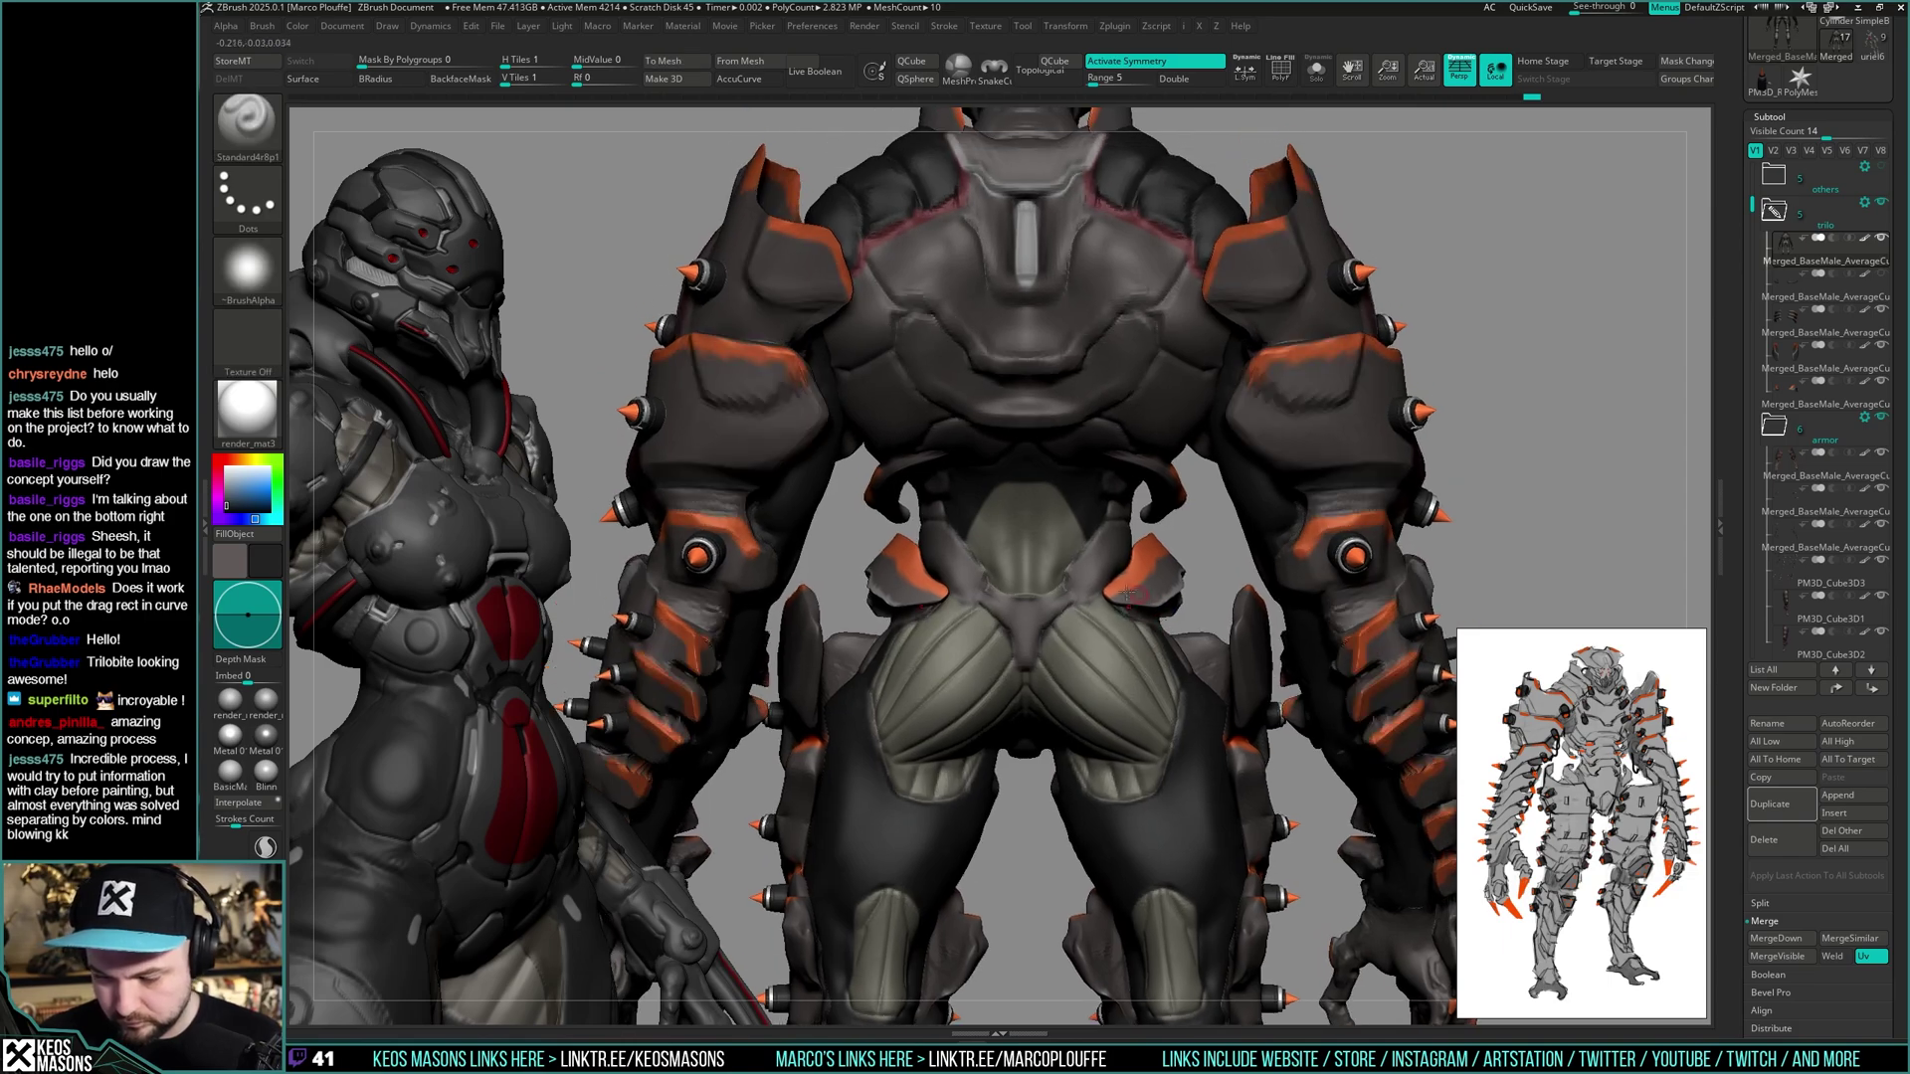
pyautogui.moveTo(1059, 668); pyautogui.dragTo(1411, 516, button='right')
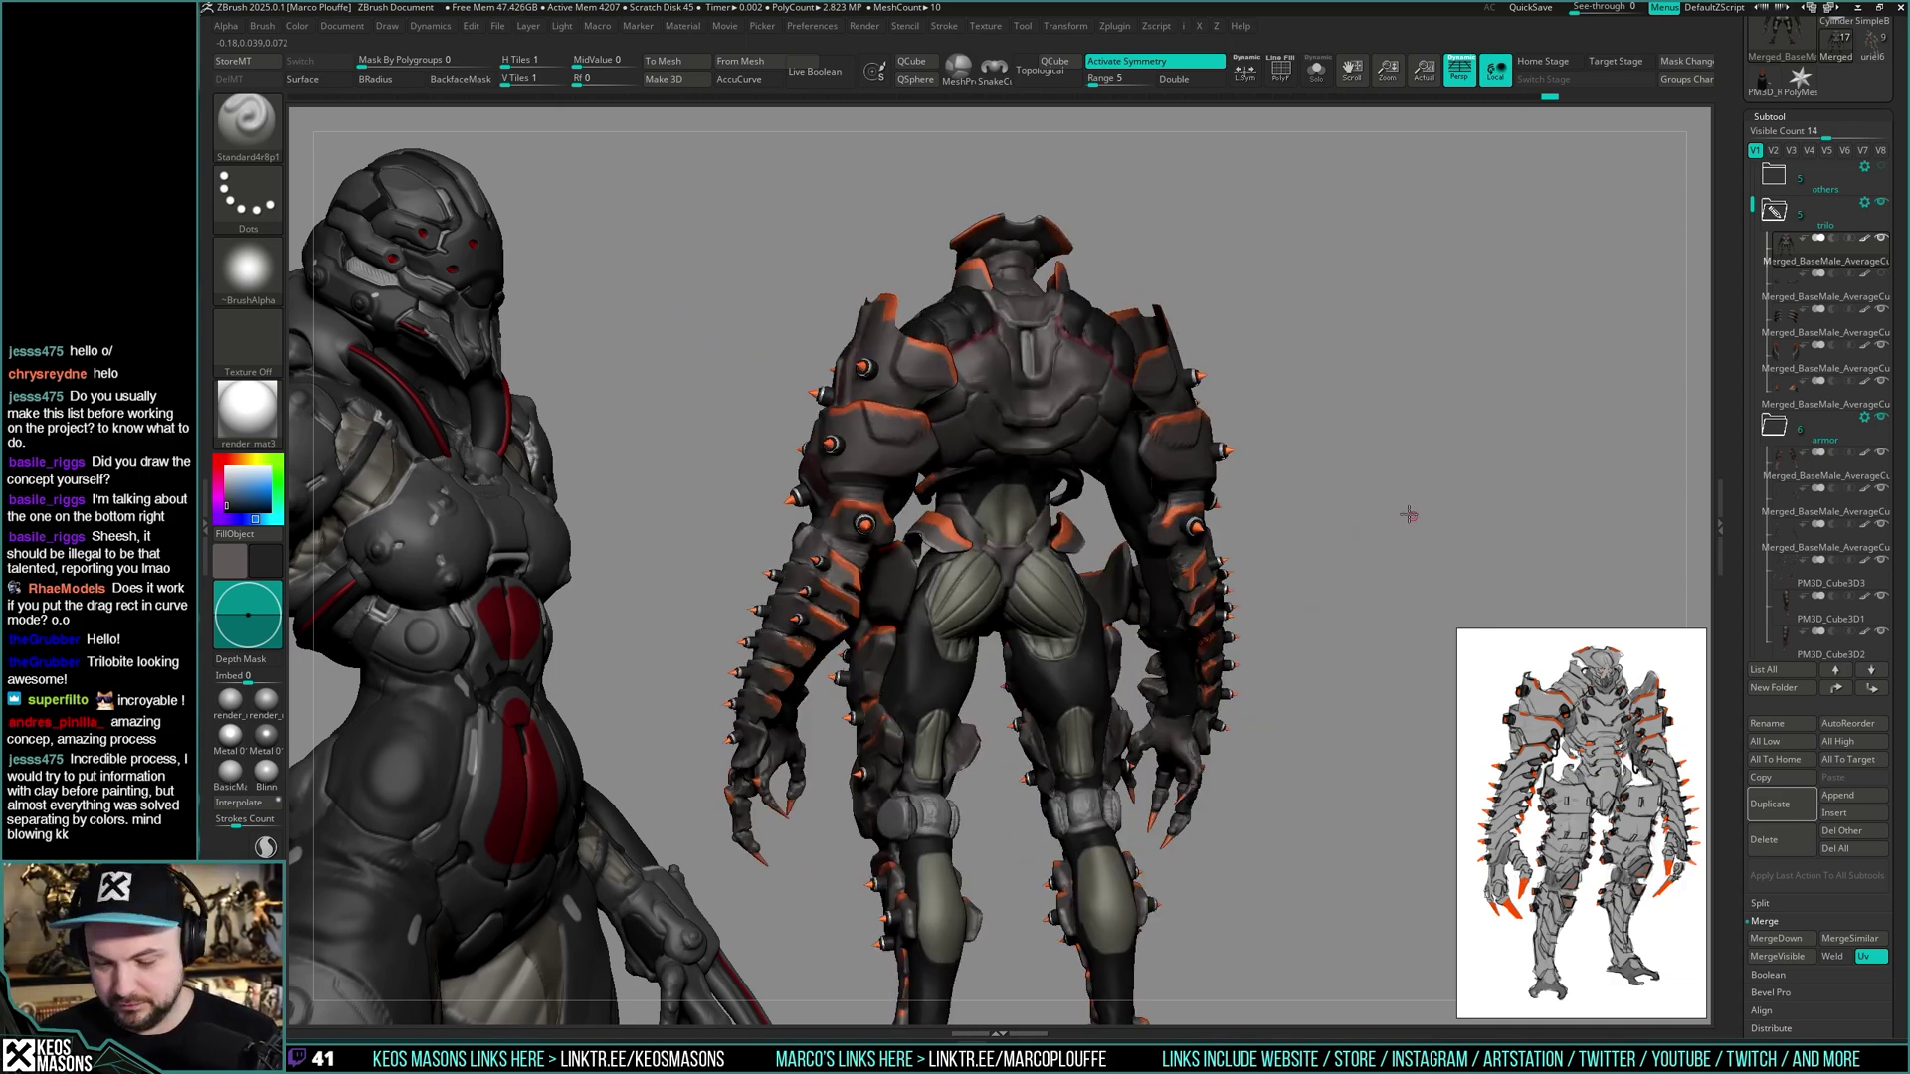
# - Sample the neighbouring grey and olive tones and refine the edges of the lower-back patch above the glutes
pyautogui.moveTo(1408, 514); pyautogui.dragTo(1338, 596, button='right')
pyautogui.keyDown('alt'); pyautogui.moveTo(1048, 572); pyautogui.dragTo(1113, 619, button='right'); pyautogui.keyUp('alt')
pyautogui.moveTo(1112, 618)
pyautogui.keyDown('ctrl'); pyautogui.mouseDown(button='right')
pyautogui.moveTo(1144, 562)
pyautogui.moveTo(1198, 550)
pyautogui.moveTo(1085, 613)
pyautogui.mouseUp(button='right'); pyautogui.keyUp('ctrl')
pyautogui.press('c')
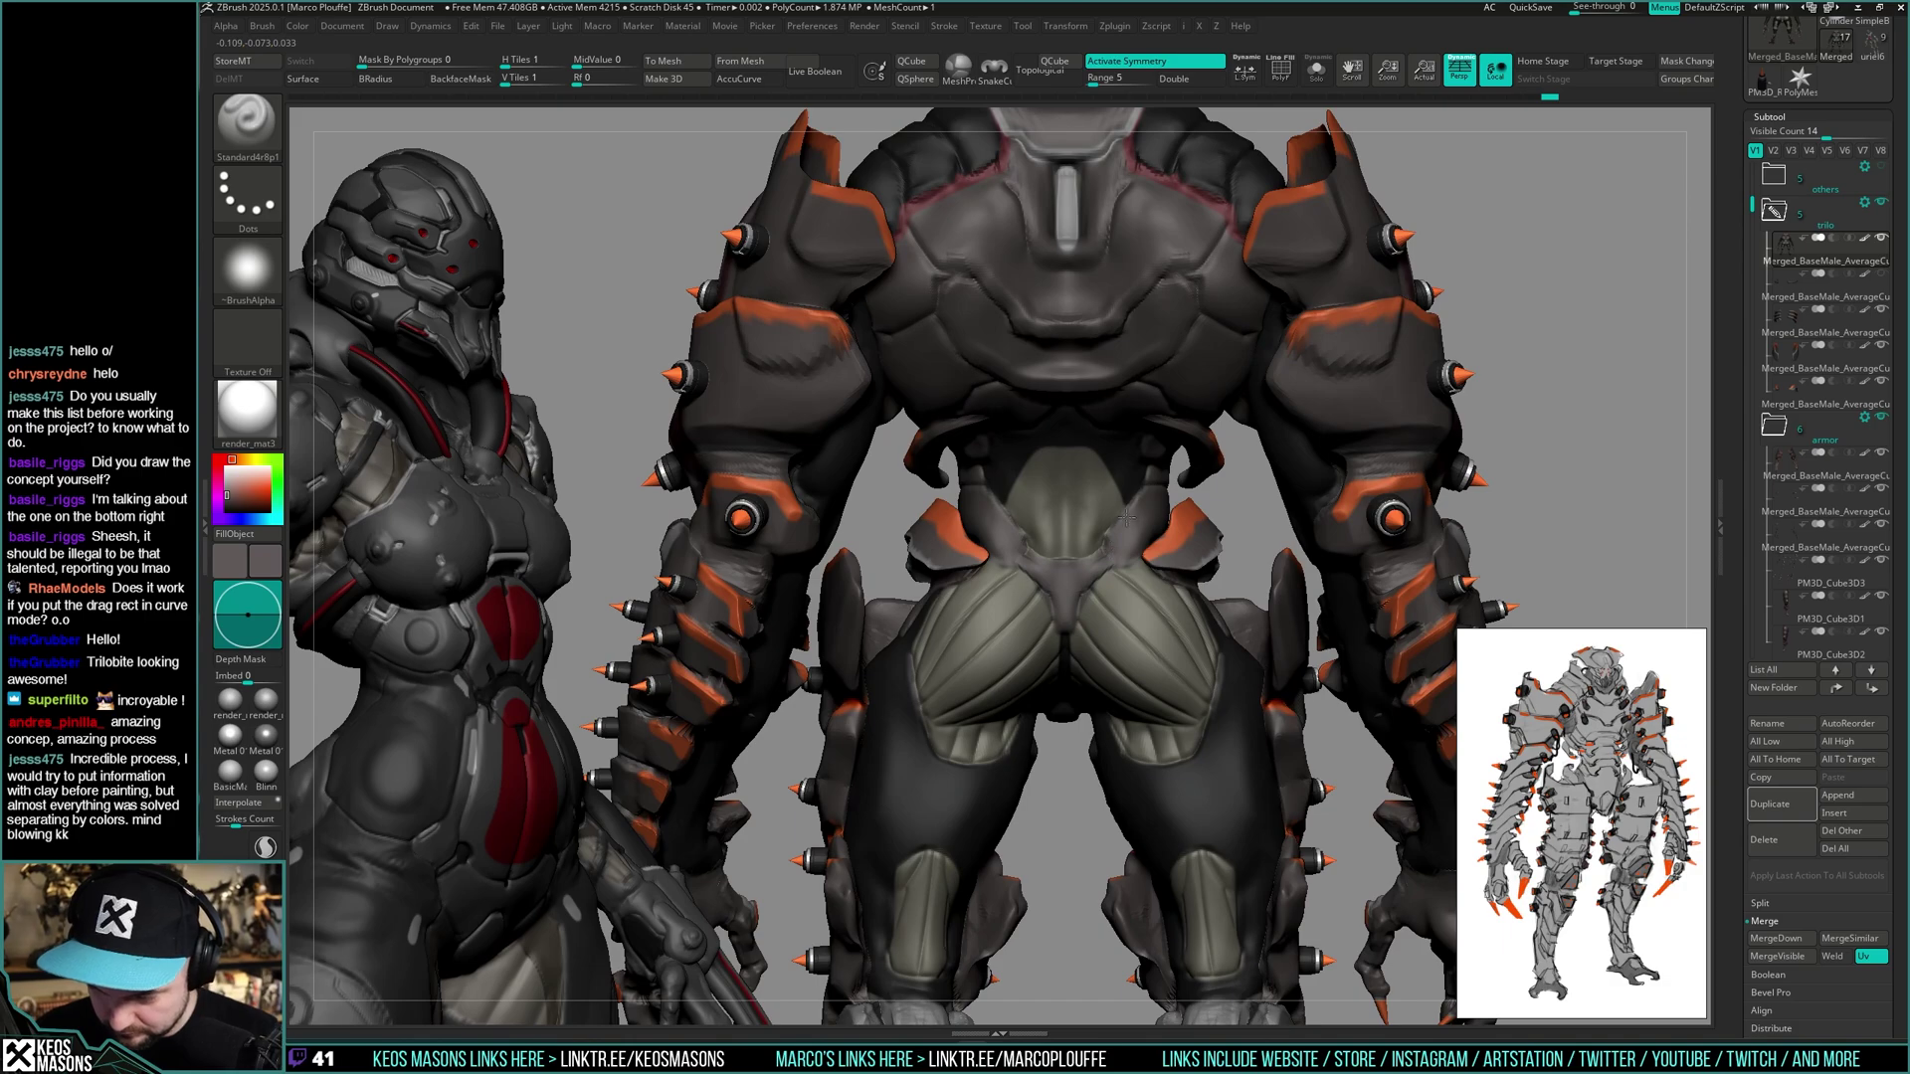
pyautogui.moveTo(1155, 548); pyautogui.dragTo(1134, 582, button='right')
pyautogui.press('c')
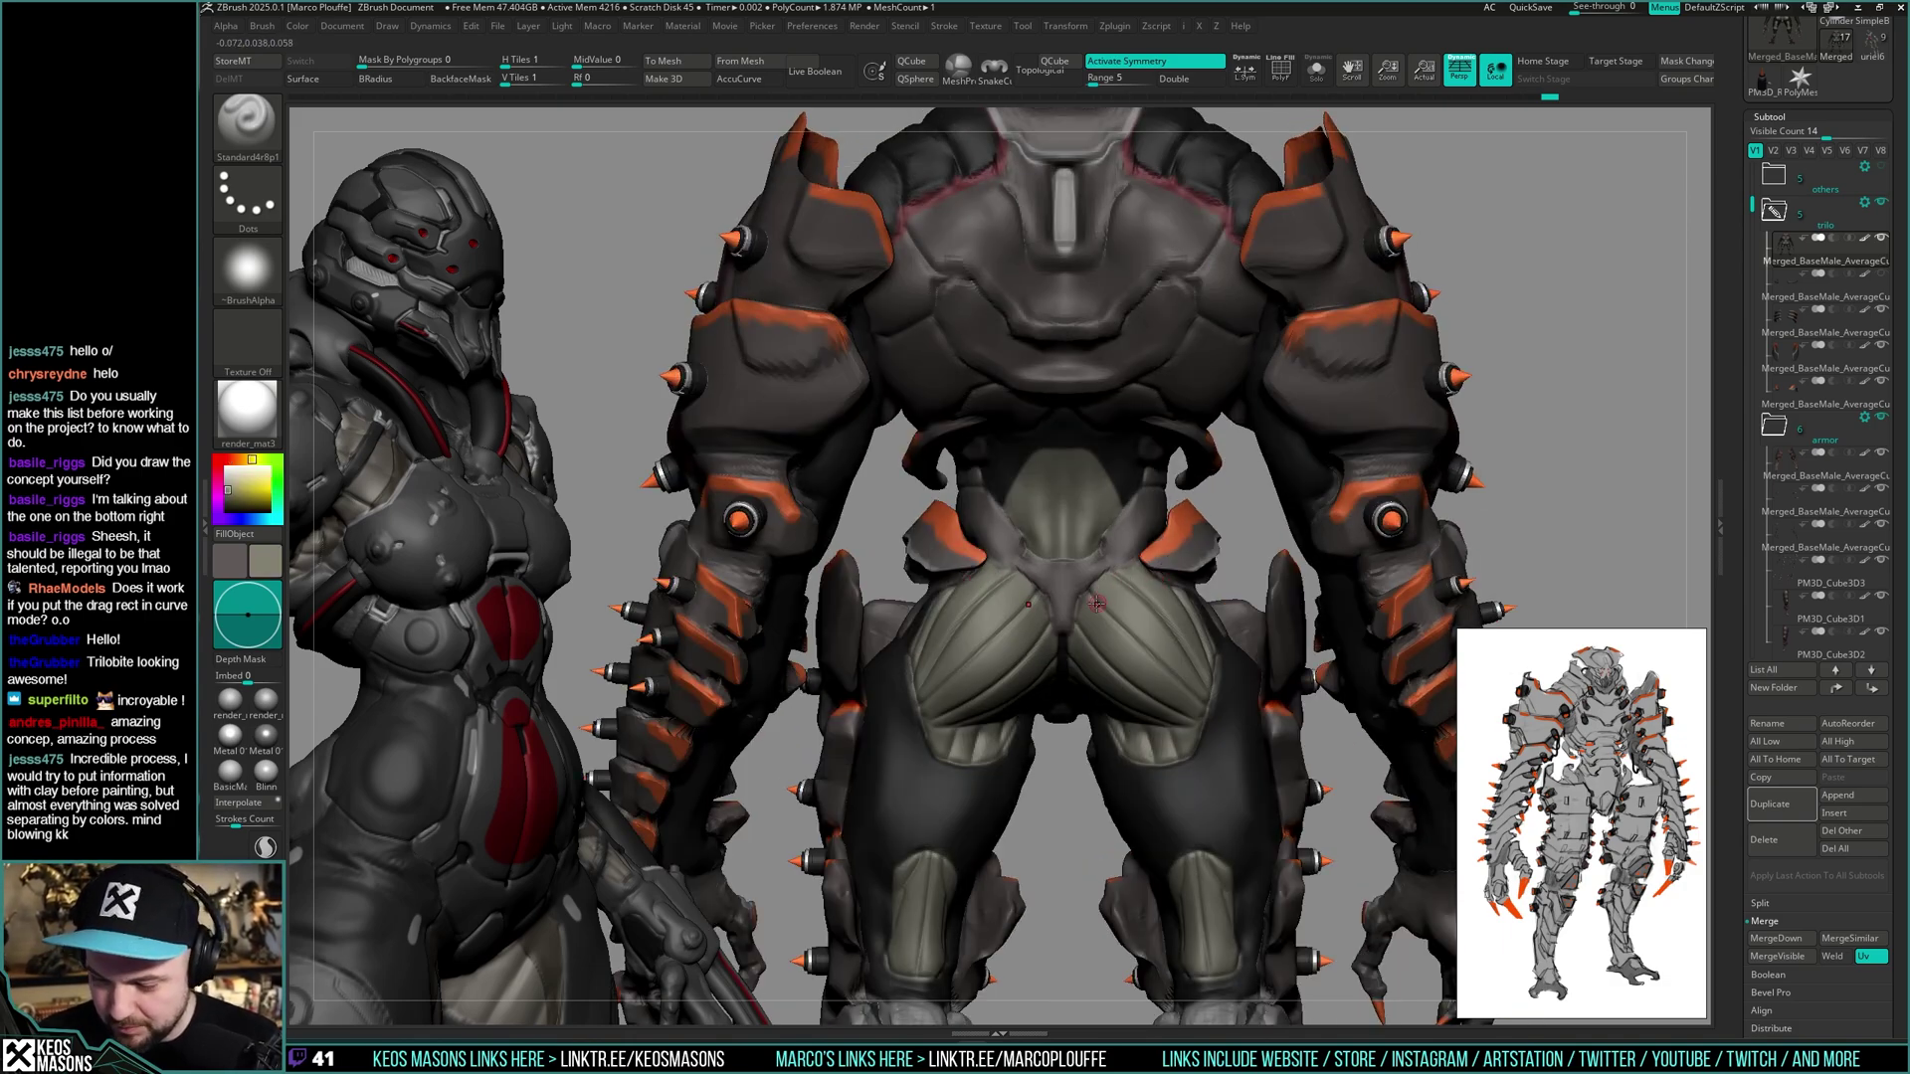
pyautogui.moveTo(1105, 589)
pyautogui.keyDown('ctrl'); pyautogui.mouseDown(button='right')
pyautogui.moveTo(1095, 497)
pyautogui.moveTo(1089, 572)
pyautogui.moveTo(1054, 597)
pyautogui.moveTo(1120, 585)
pyautogui.moveTo(1134, 647)
pyautogui.moveTo(1144, 572)
pyautogui.moveTo(1099, 562)
pyautogui.moveTo(1205, 546)
pyautogui.moveTo(1190, 596)
pyautogui.moveTo(1162, 549)
pyautogui.moveTo(1202, 553)
pyautogui.mouseUp(button='right'); pyautogui.keyUp('ctrl')
# - Isolate the body with its paint hidden, switch to DamStandard and carve soft muscle lines along the backs of the thighs
pyautogui.hotkey('alt', 's')
pyautogui.hotkey('ctrl', 'shift', 'c')
pyautogui.press('b')
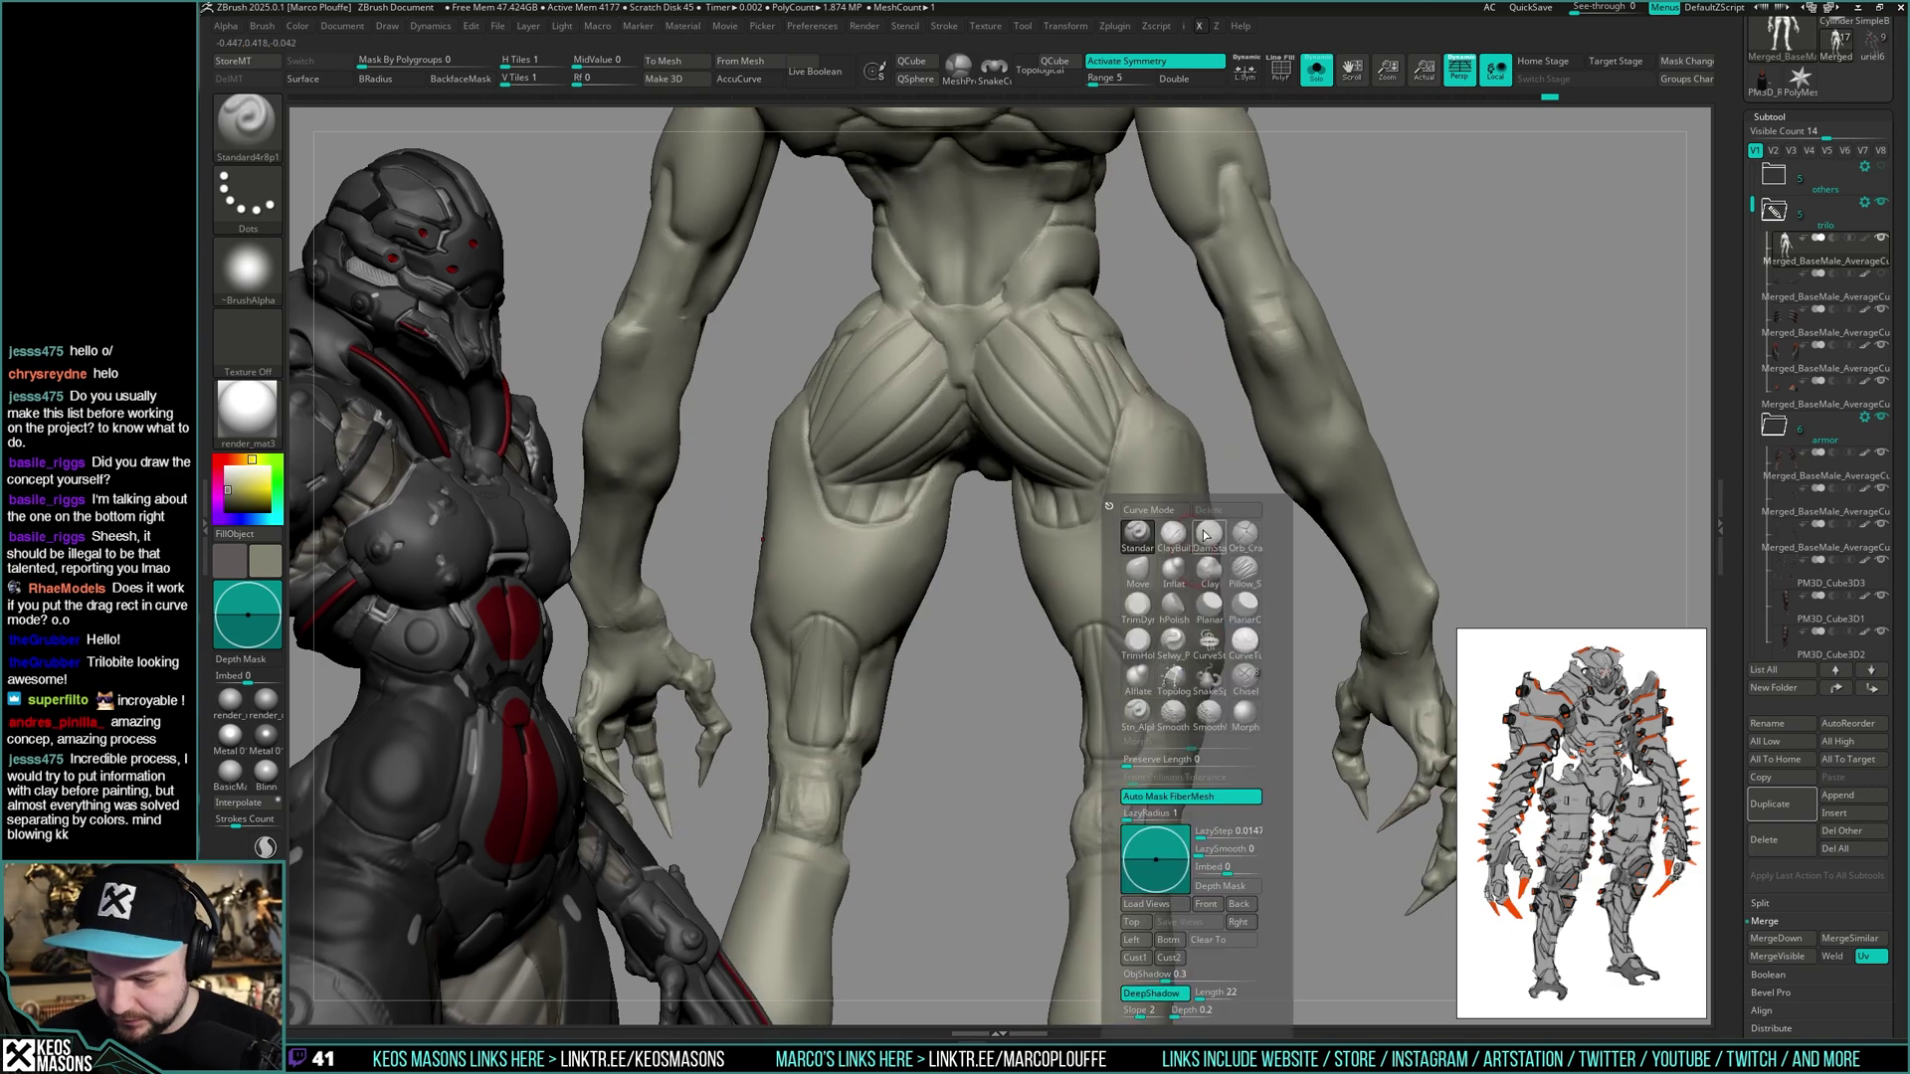
pyautogui.click(1211, 599)
pyautogui.press('space')
pyautogui.moveTo(1149, 487); pyautogui.dragTo(1197, 486)
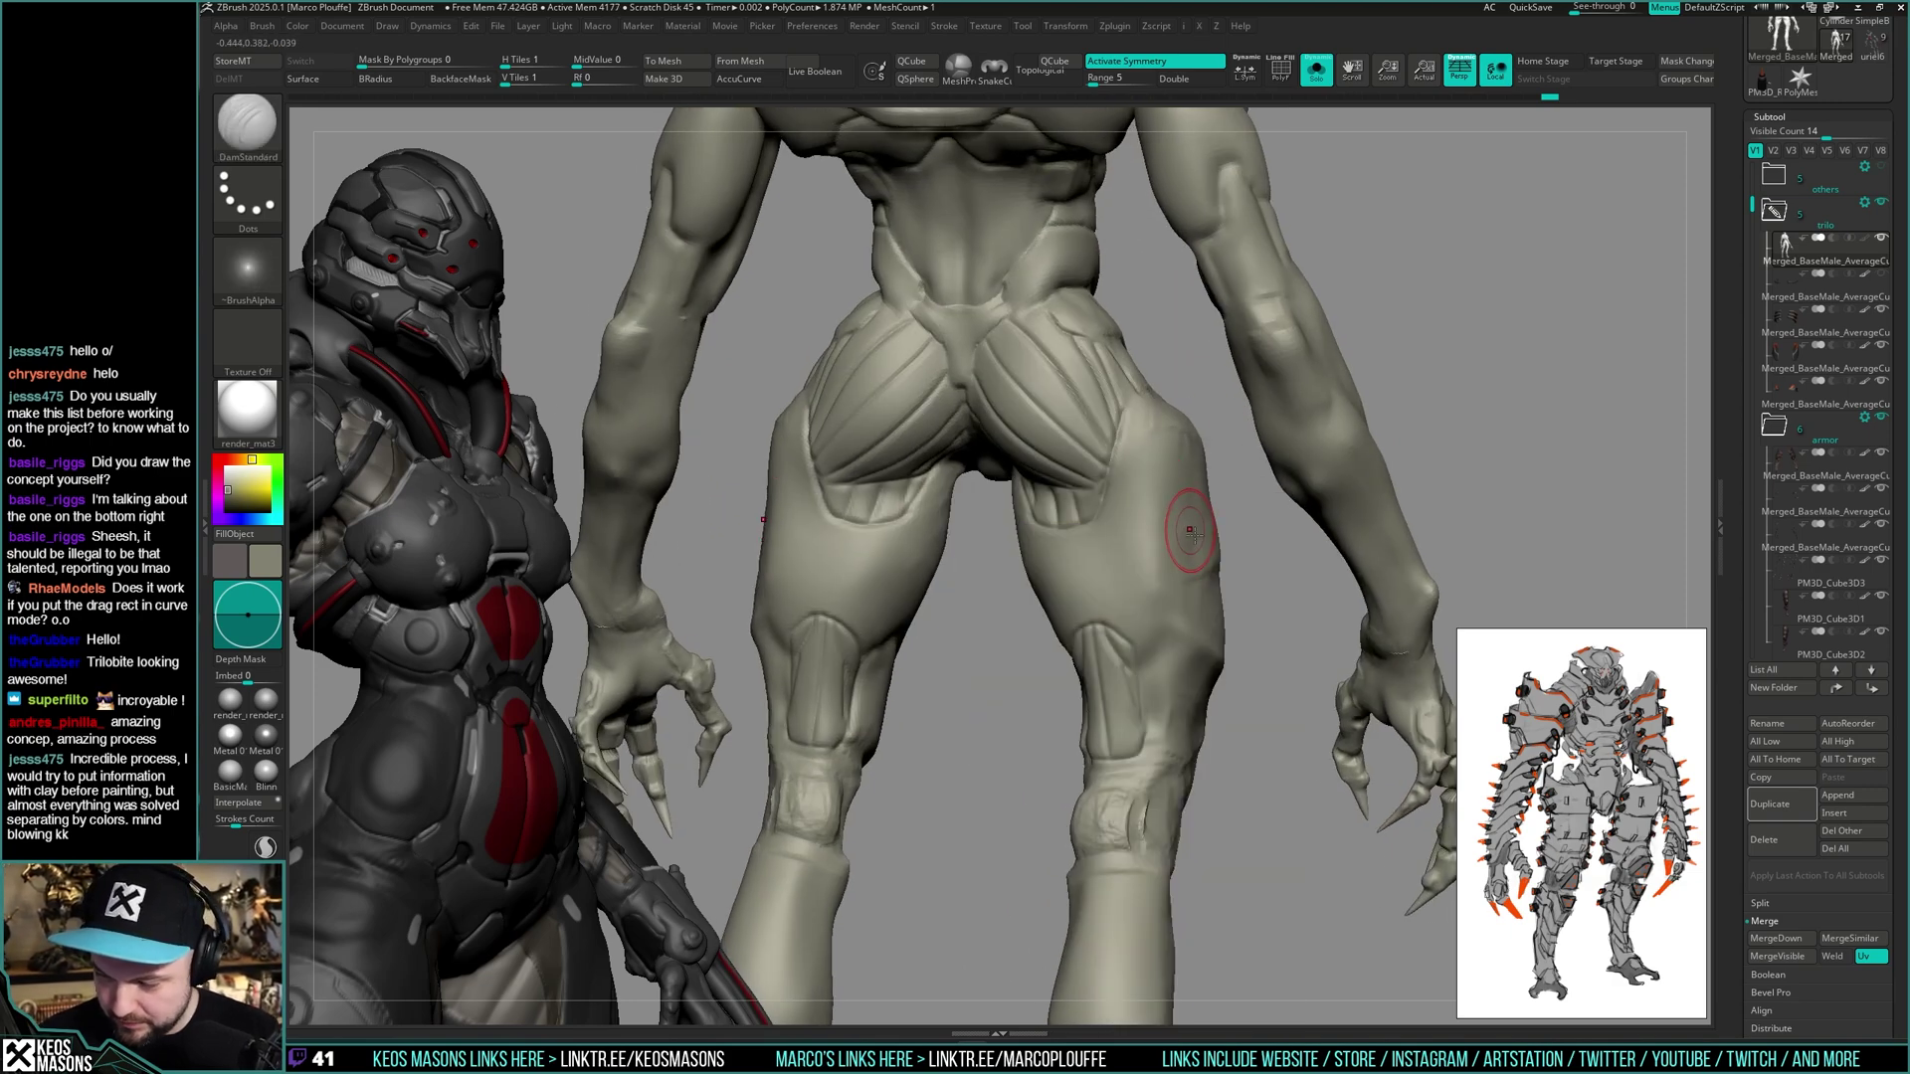
pyautogui.moveTo(1115, 577); pyautogui.dragTo(1092, 603, button='right')
pyautogui.press('space')
pyautogui.moveTo(1140, 502); pyautogui.dragTo(1150, 503)
pyautogui.moveTo(1151, 503); pyautogui.dragTo(1130, 494, button='right')
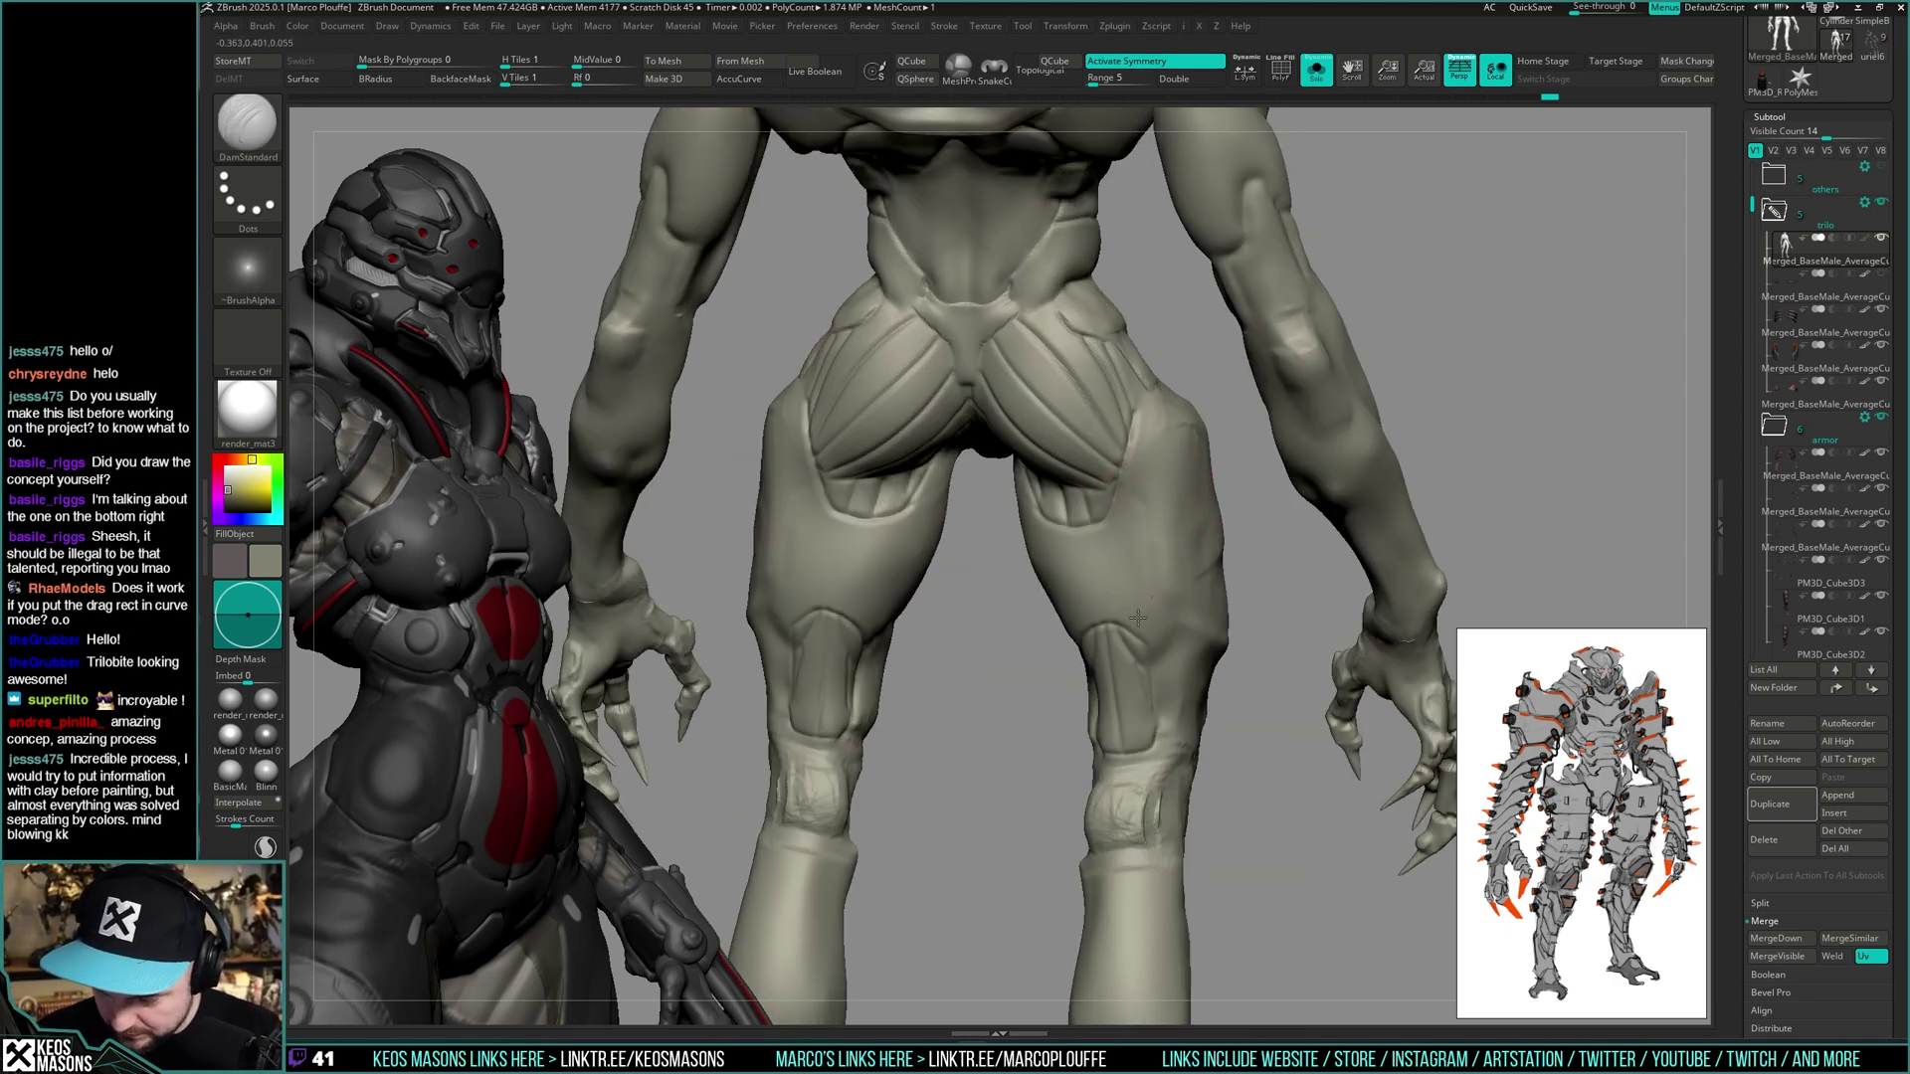
pyautogui.moveTo(1143, 616)
pyautogui.keyDown('alt'); pyautogui.mouseDown(button='right')
pyautogui.moveTo(1158, 630)
pyautogui.moveTo(1122, 510)
pyautogui.mouseUp(button='right'); pyautogui.keyUp('alt')
pyautogui.hotkey('alt', 's')
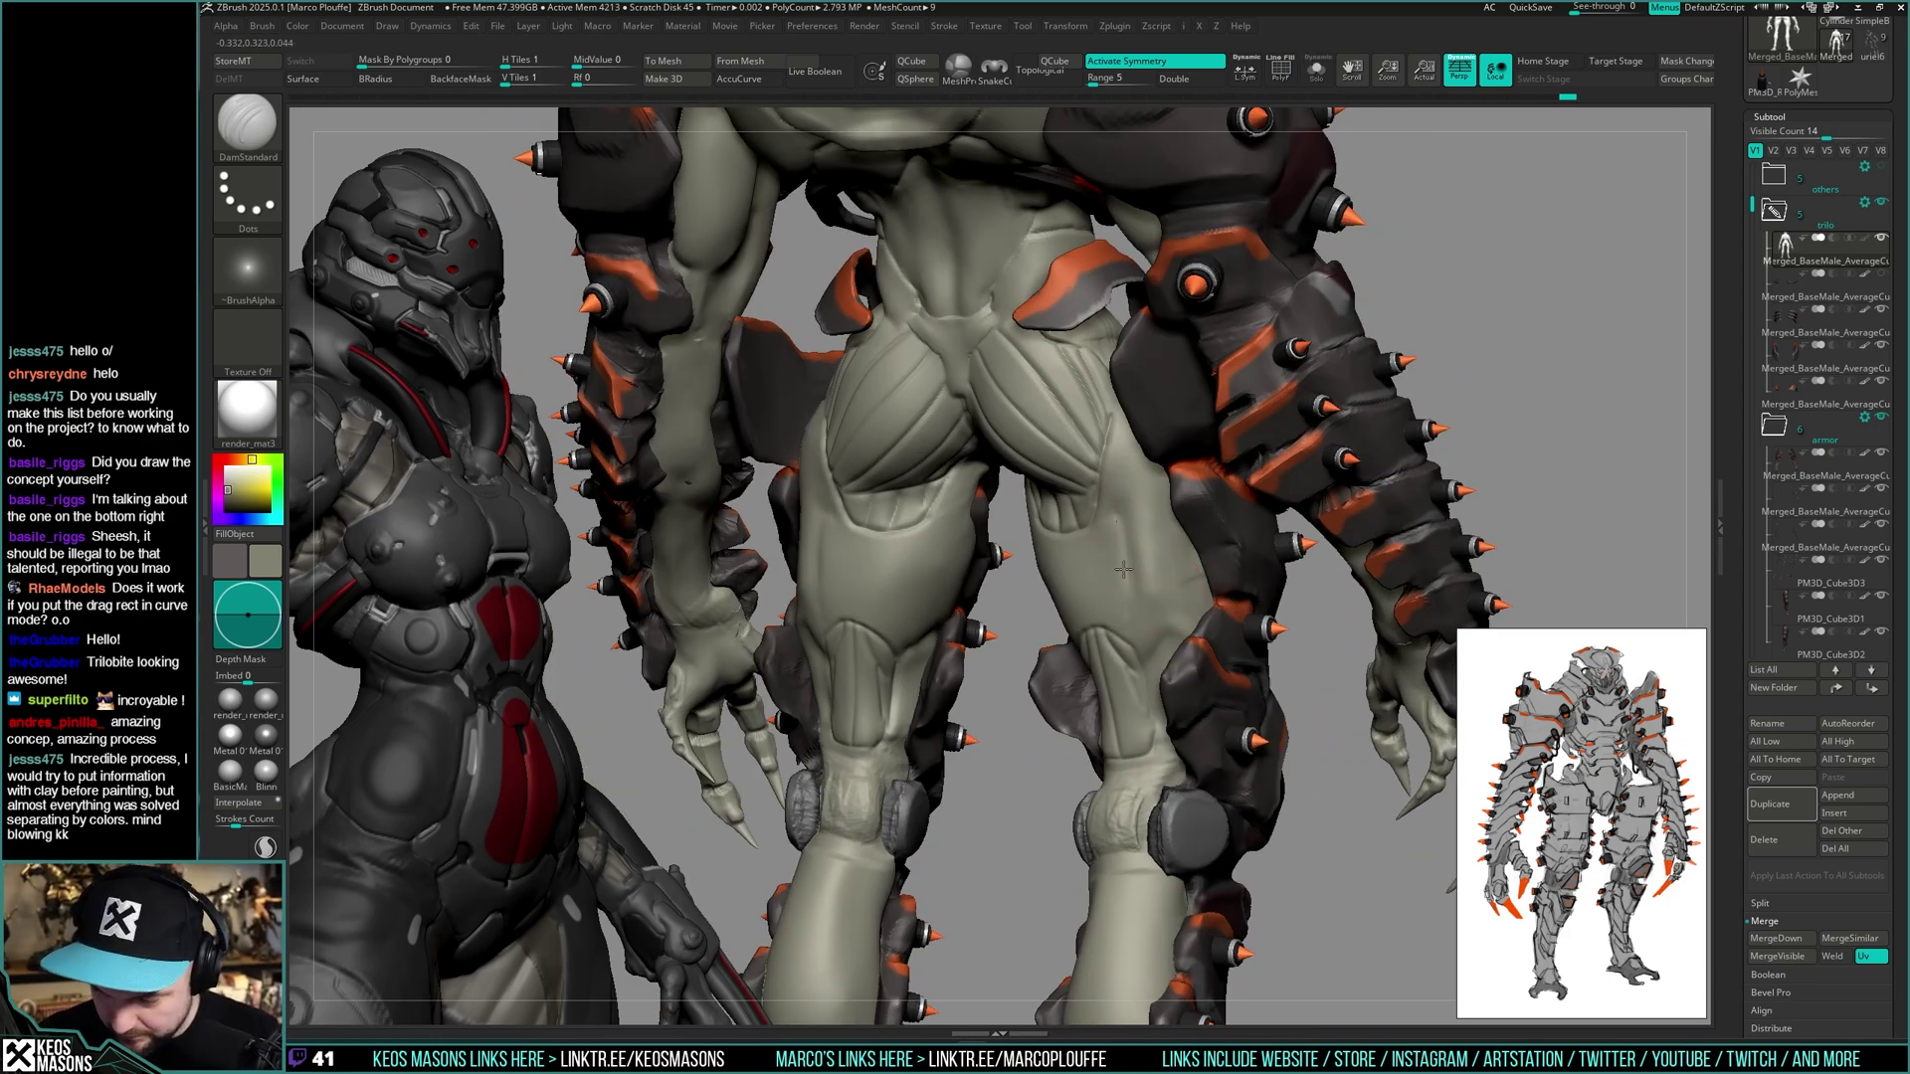
# - Adjust the brush size, deepen and smooth the thigh muscle lines, and bring back the paint and armor
pyautogui.moveTo(1118, 627)
pyautogui.mouseDown(button='right')
pyautogui.moveTo(1051, 595)
pyautogui.moveTo(1031, 659)
pyautogui.moveTo(1069, 703)
pyautogui.moveTo(1126, 670)
pyautogui.moveTo(1117, 470)
pyautogui.moveTo(1139, 467)
pyautogui.moveTo(1120, 463)
pyautogui.moveTo(1133, 546)
pyautogui.moveTo(1107, 607)
pyautogui.mouseUp(button='right')
pyautogui.hotkey('shift', 's')
pyautogui.rightClick(1089, 651)
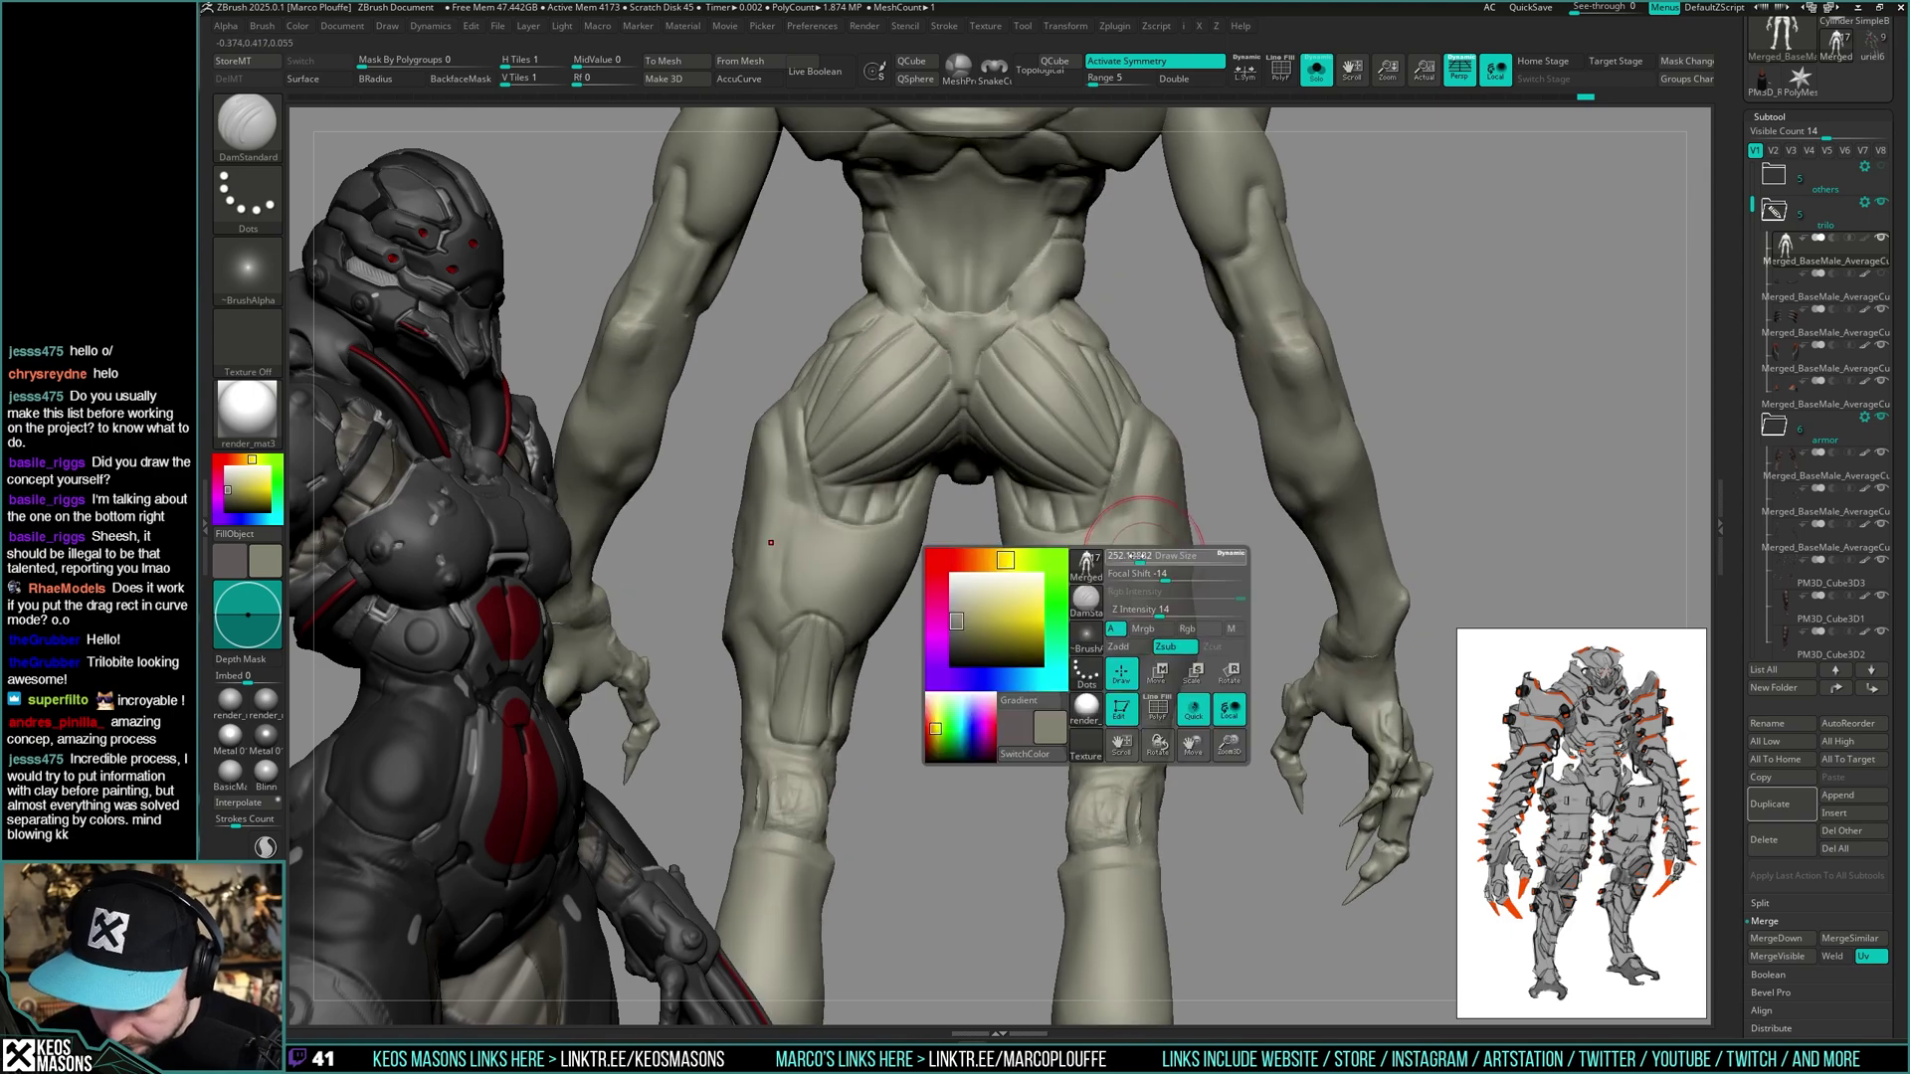
pyautogui.rightClick(1075, 672)
pyautogui.keyDown('shift'); pyautogui.moveTo(1084, 647); pyautogui.dragTo(1109, 596); pyautogui.keyUp('shift')
pyautogui.moveTo(1114, 612); pyautogui.dragTo(1119, 595, button='right')
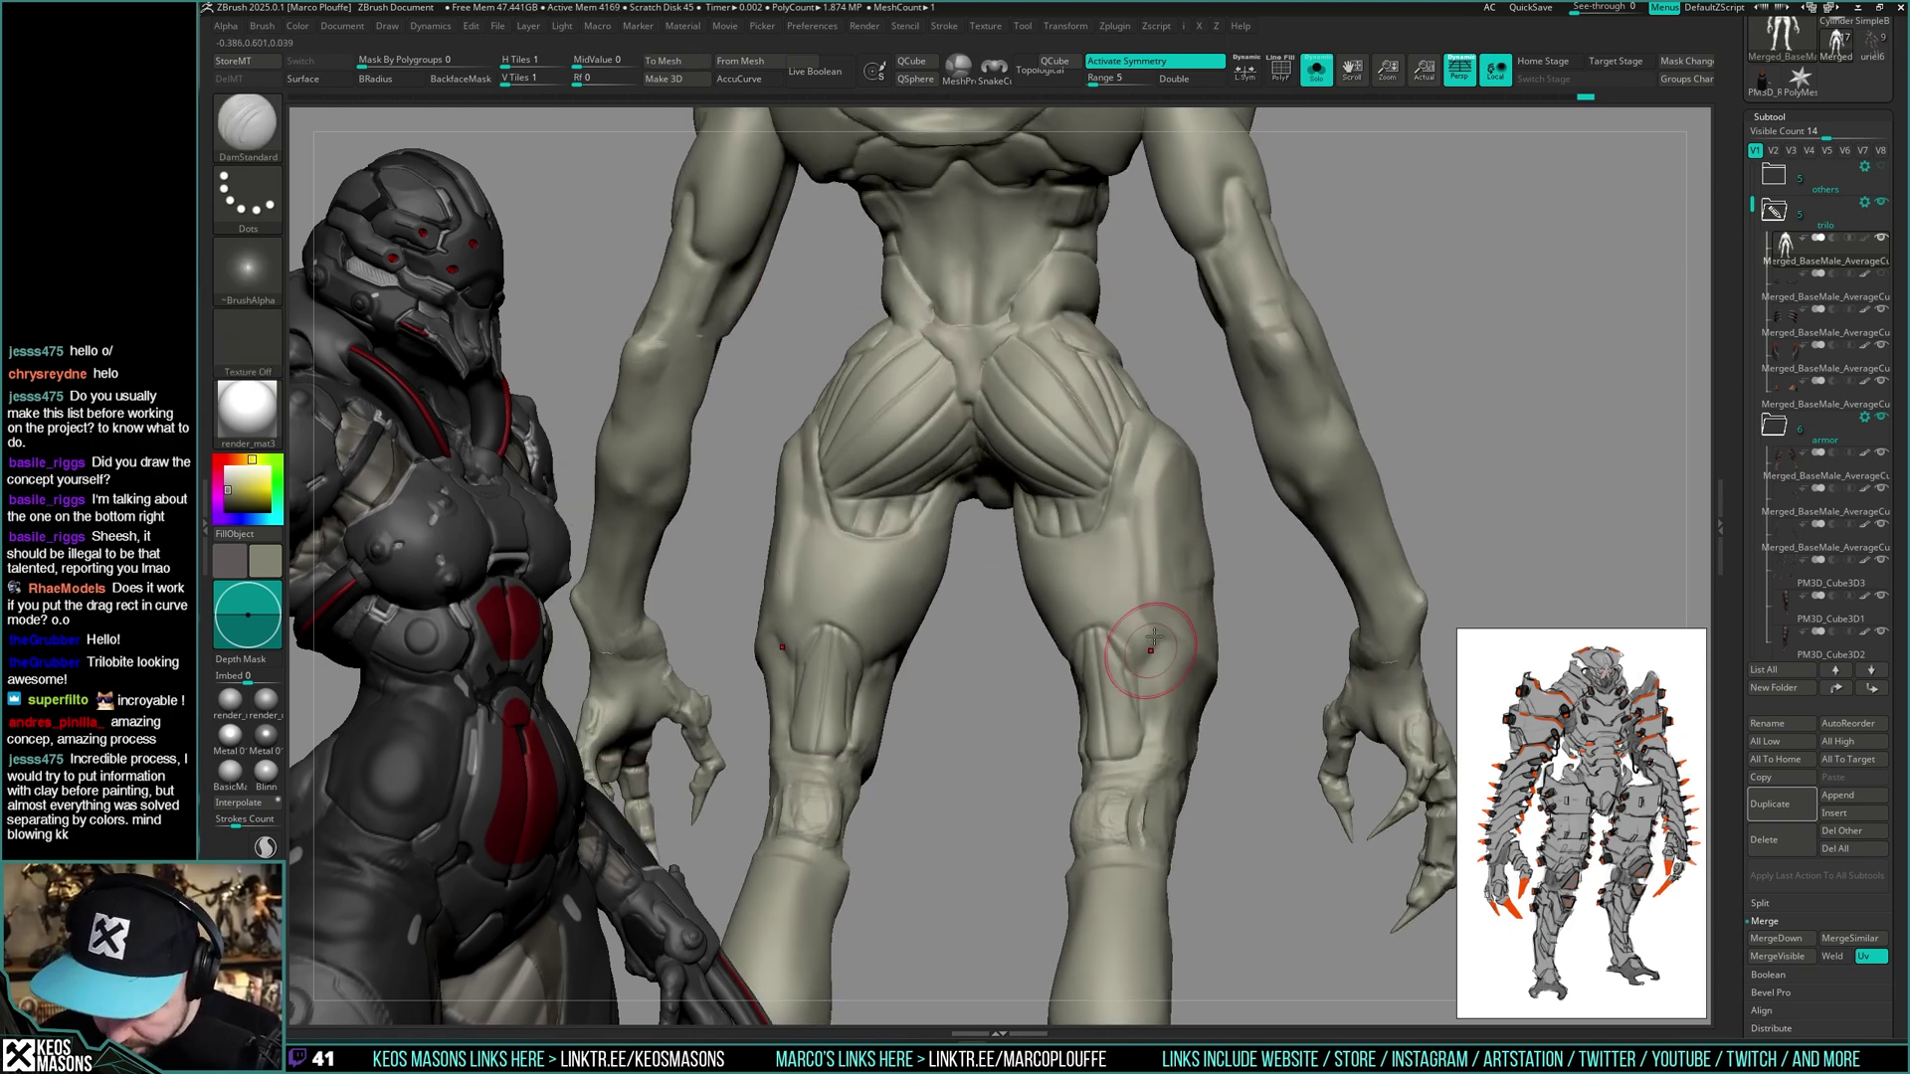
pyautogui.moveTo(1131, 498); pyautogui.dragTo(1142, 448)
pyautogui.moveTo(1142, 448)
pyautogui.mouseDown(button='right')
pyautogui.moveTo(1171, 588)
pyautogui.moveTo(1147, 652)
pyautogui.moveTo(1165, 521)
pyautogui.moveTo(1233, 539)
pyautogui.moveTo(1372, 475)
pyautogui.mouseUp(button='right')
pyautogui.hotkey('shift', 's')
pyautogui.moveTo(1403, 598)
pyautogui.mouseDown(button='right')
pyautogui.moveTo(1181, 631)
pyautogui.moveTo(1230, 625)
pyautogui.moveTo(1219, 537)
pyautogui.moveTo(1174, 607)
pyautogui.moveTo(1209, 576)
pyautogui.moveTo(1166, 691)
pyautogui.mouseUp(button='right')
# - Switch to the Standard brush and paint small olive patches on the backs of the lower legs just above the ankles
pyautogui.press('space')
pyautogui.press('x')
pyautogui.press('b')
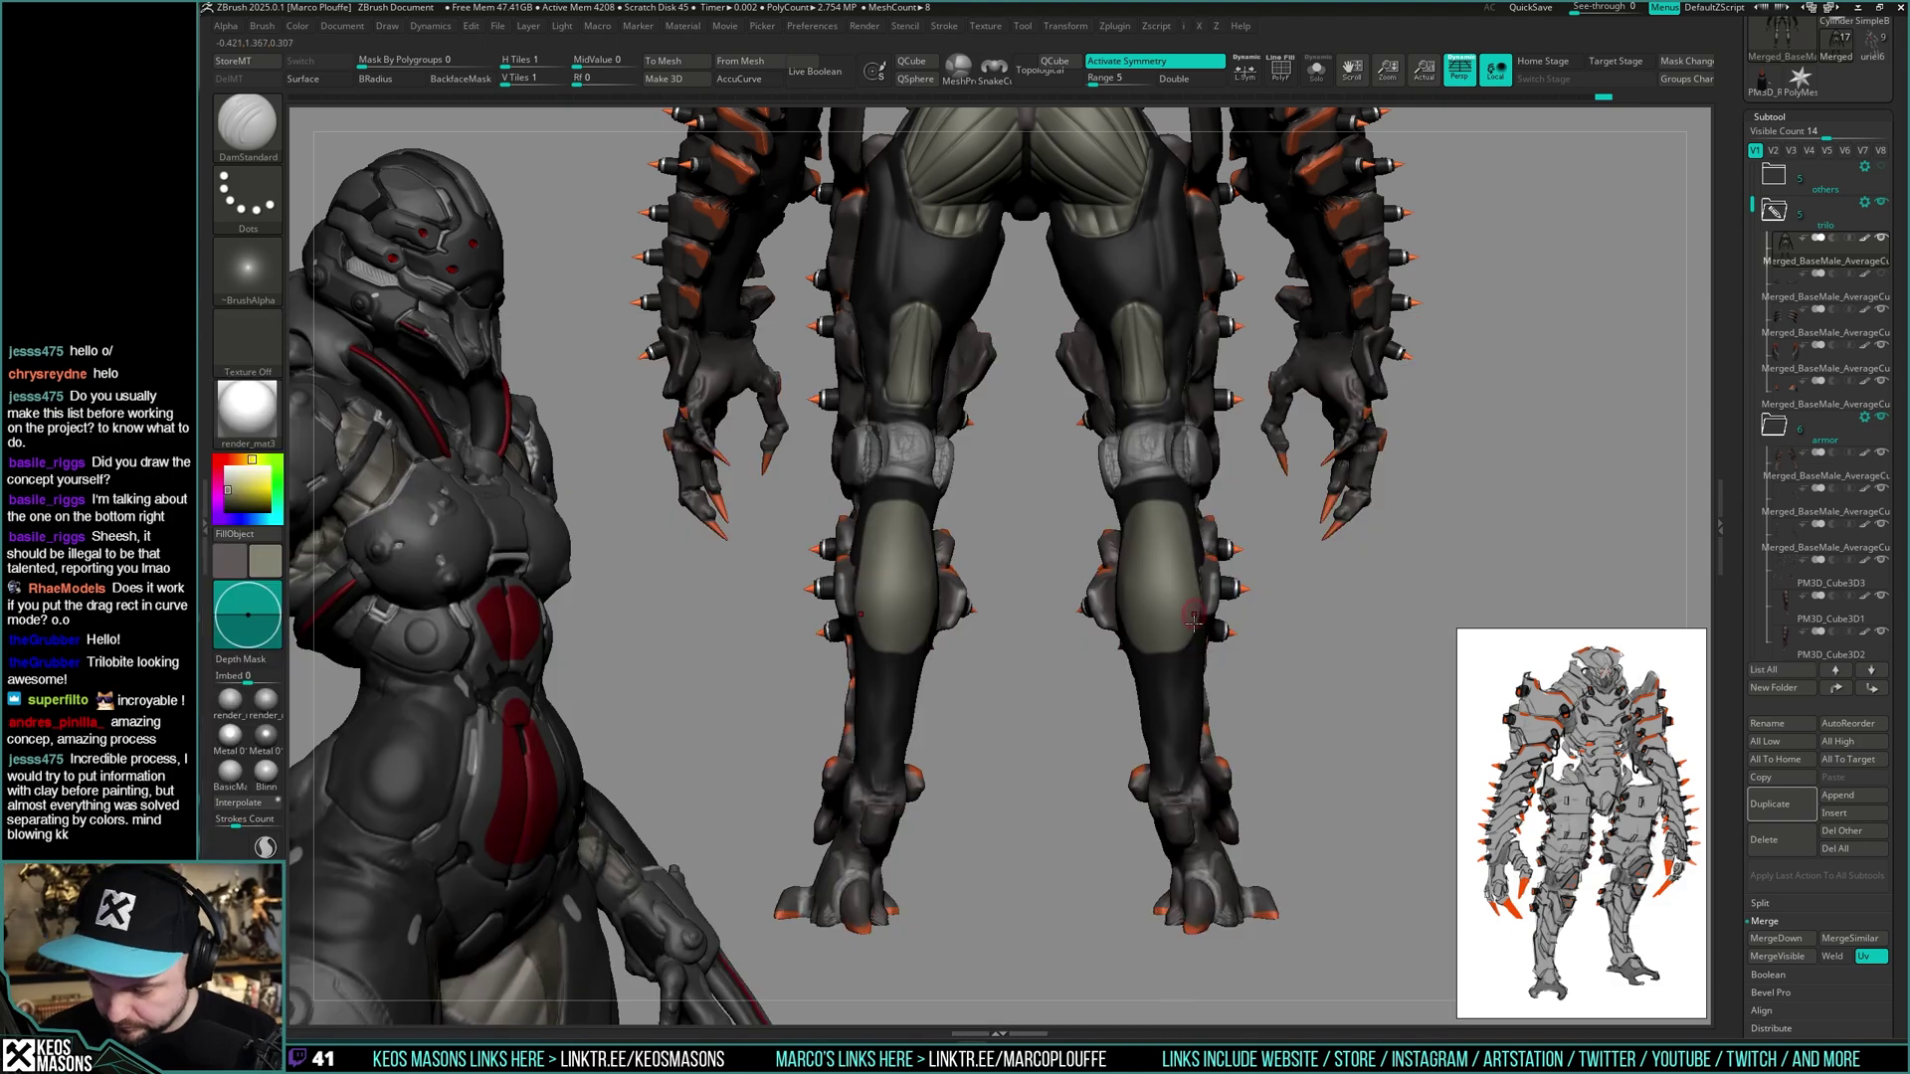
pyautogui.keyDown('alt'); pyautogui.moveTo(1323, 597); pyautogui.dragTo(1315, 497, button='right'); pyautogui.keyUp('alt')
pyautogui.moveTo(1315, 497)
pyautogui.mouseDown(button='right')
pyautogui.moveTo(1218, 509)
pyautogui.moveTo(1135, 688)
pyautogui.moveTo(1188, 614)
pyautogui.mouseUp(button='right')
pyautogui.press('space')
pyautogui.press('space')
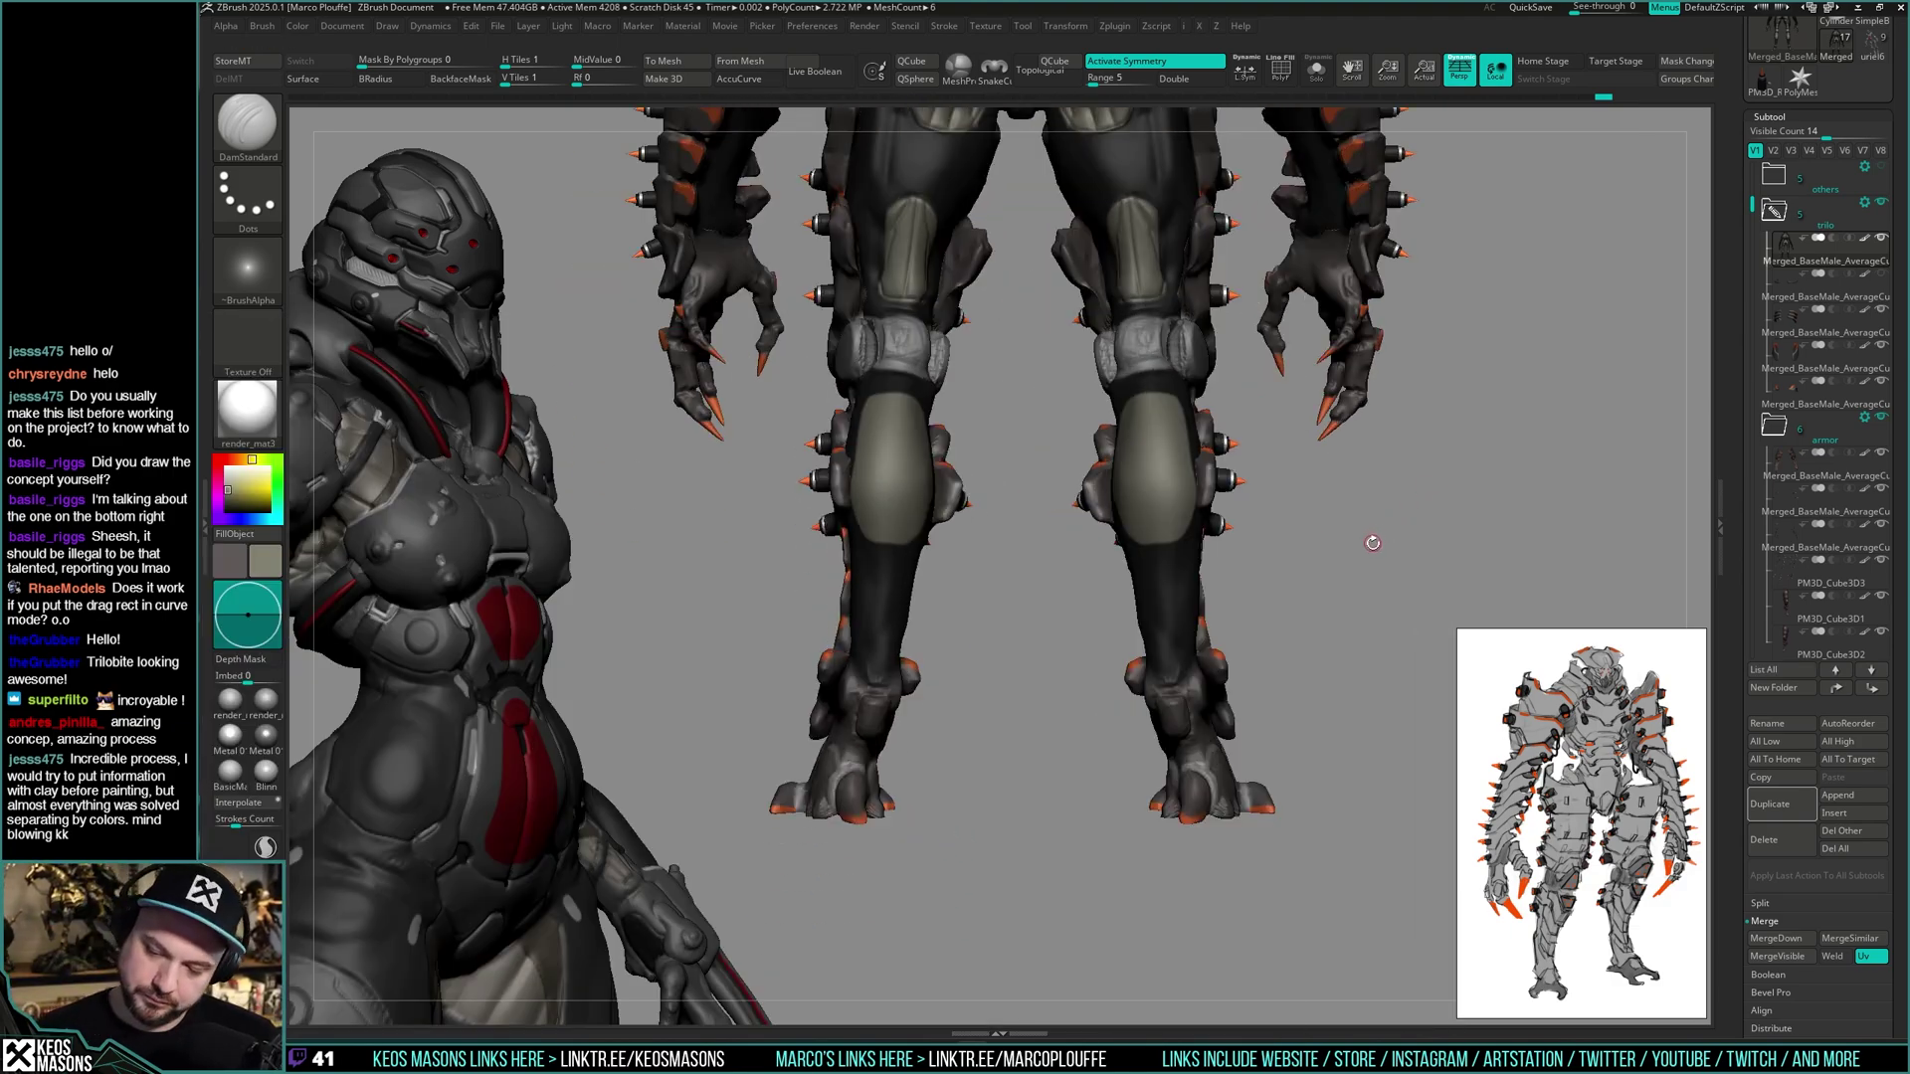
pyautogui.moveTo(1372, 545); pyautogui.dragTo(1388, 543, button='right')
pyautogui.press('b')
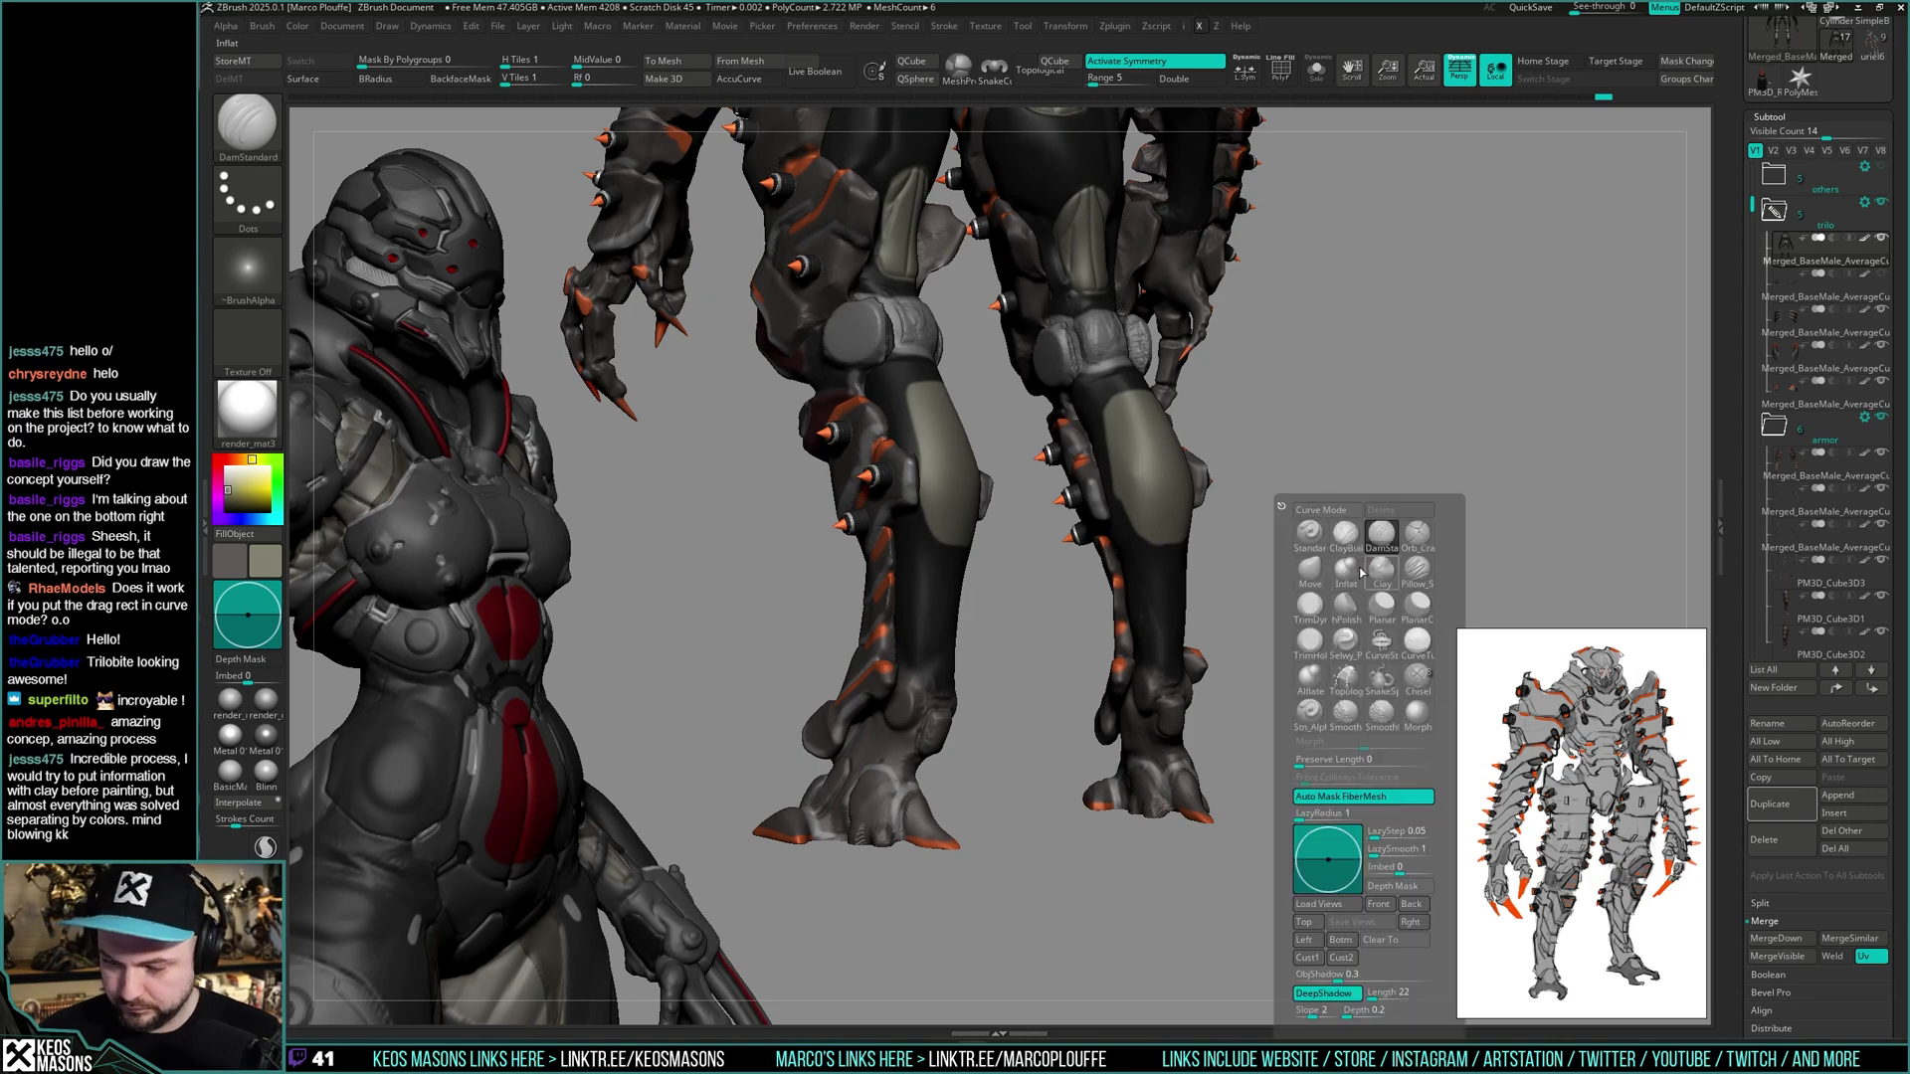
pyautogui.press('s')
pyautogui.press('t')
pyautogui.keyDown('shift'); pyautogui.moveTo(1171, 679); pyautogui.dragTo(1170, 679, button='right'); pyautogui.keyUp('shift')
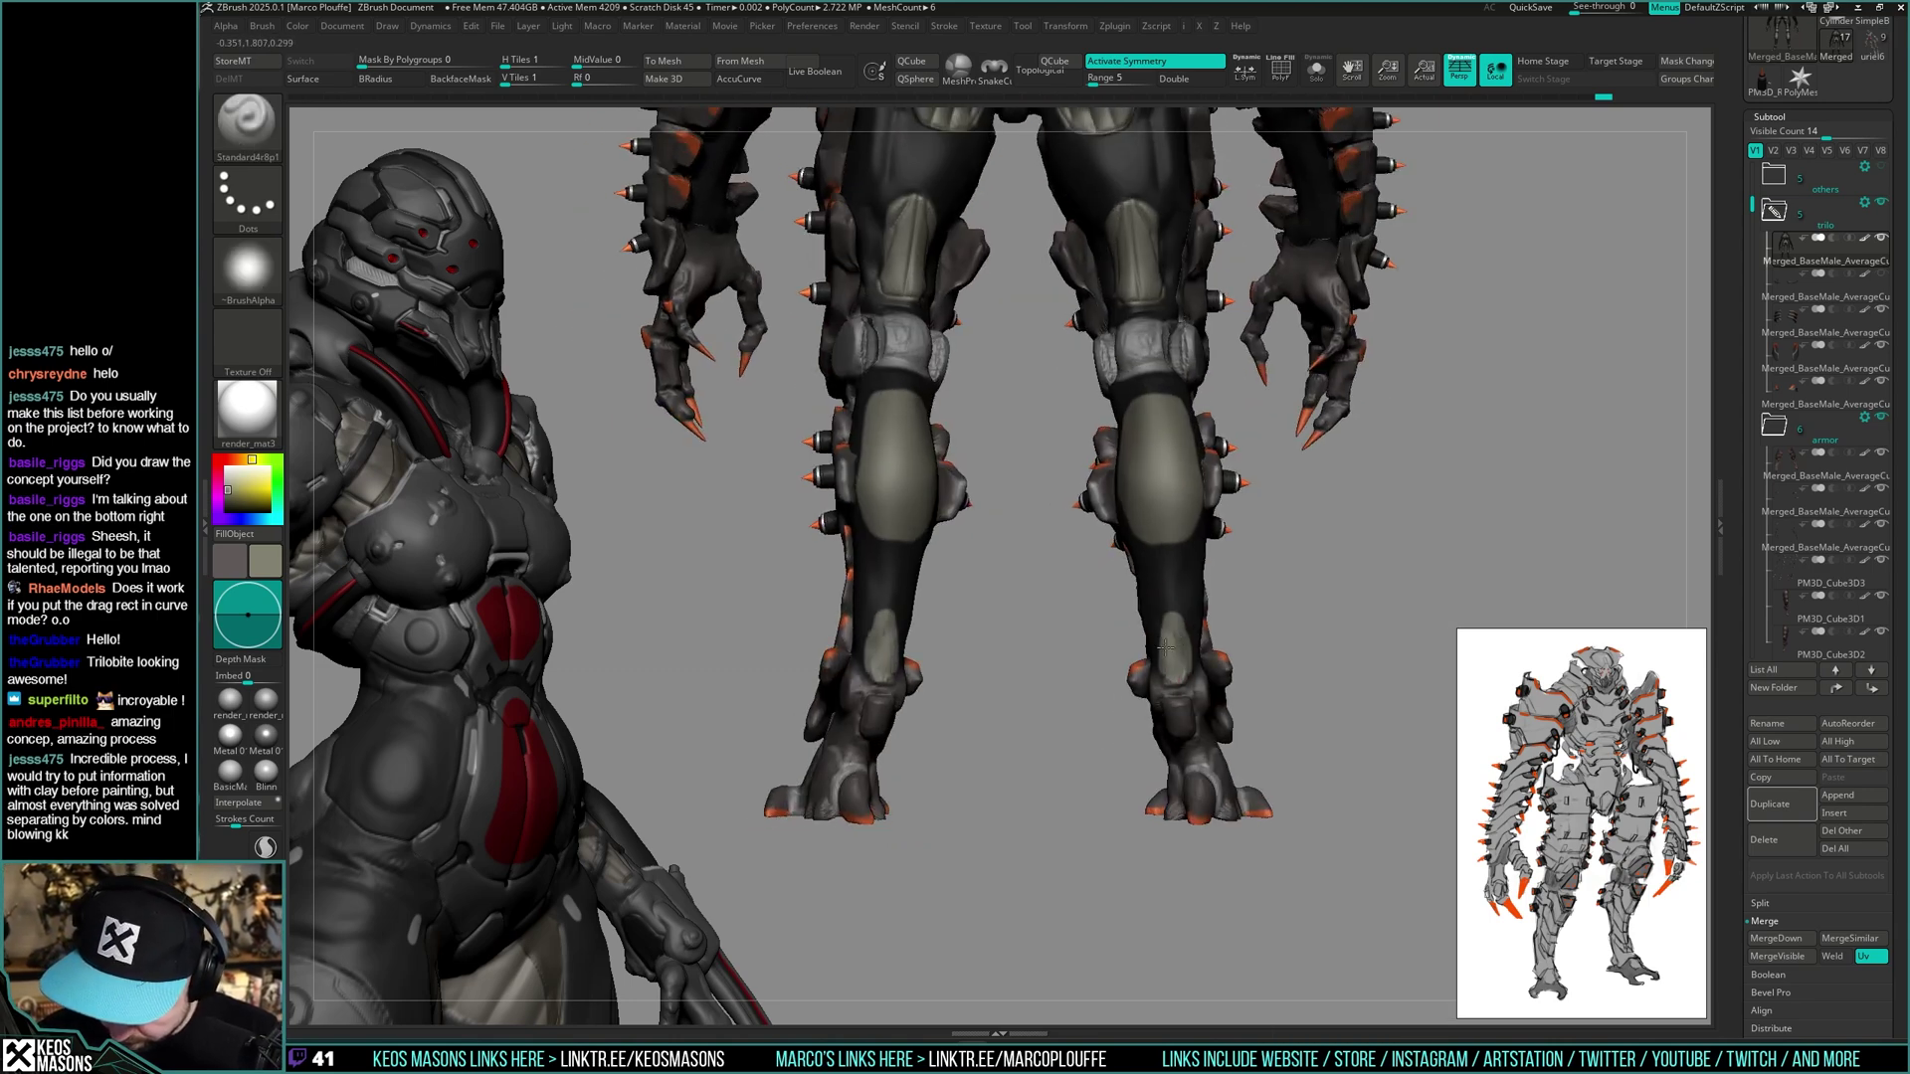
# - Trim the lower edges of the calf patches diagonally with the dark suit tone and extend the olive ankle patches upward
pyautogui.moveTo(1164, 648); pyautogui.dragTo(1177, 579, button='right')
pyautogui.moveTo(1177, 579); pyautogui.dragTo(1201, 517)
pyautogui.moveTo(1193, 527); pyautogui.dragTo(1183, 538, button='right')
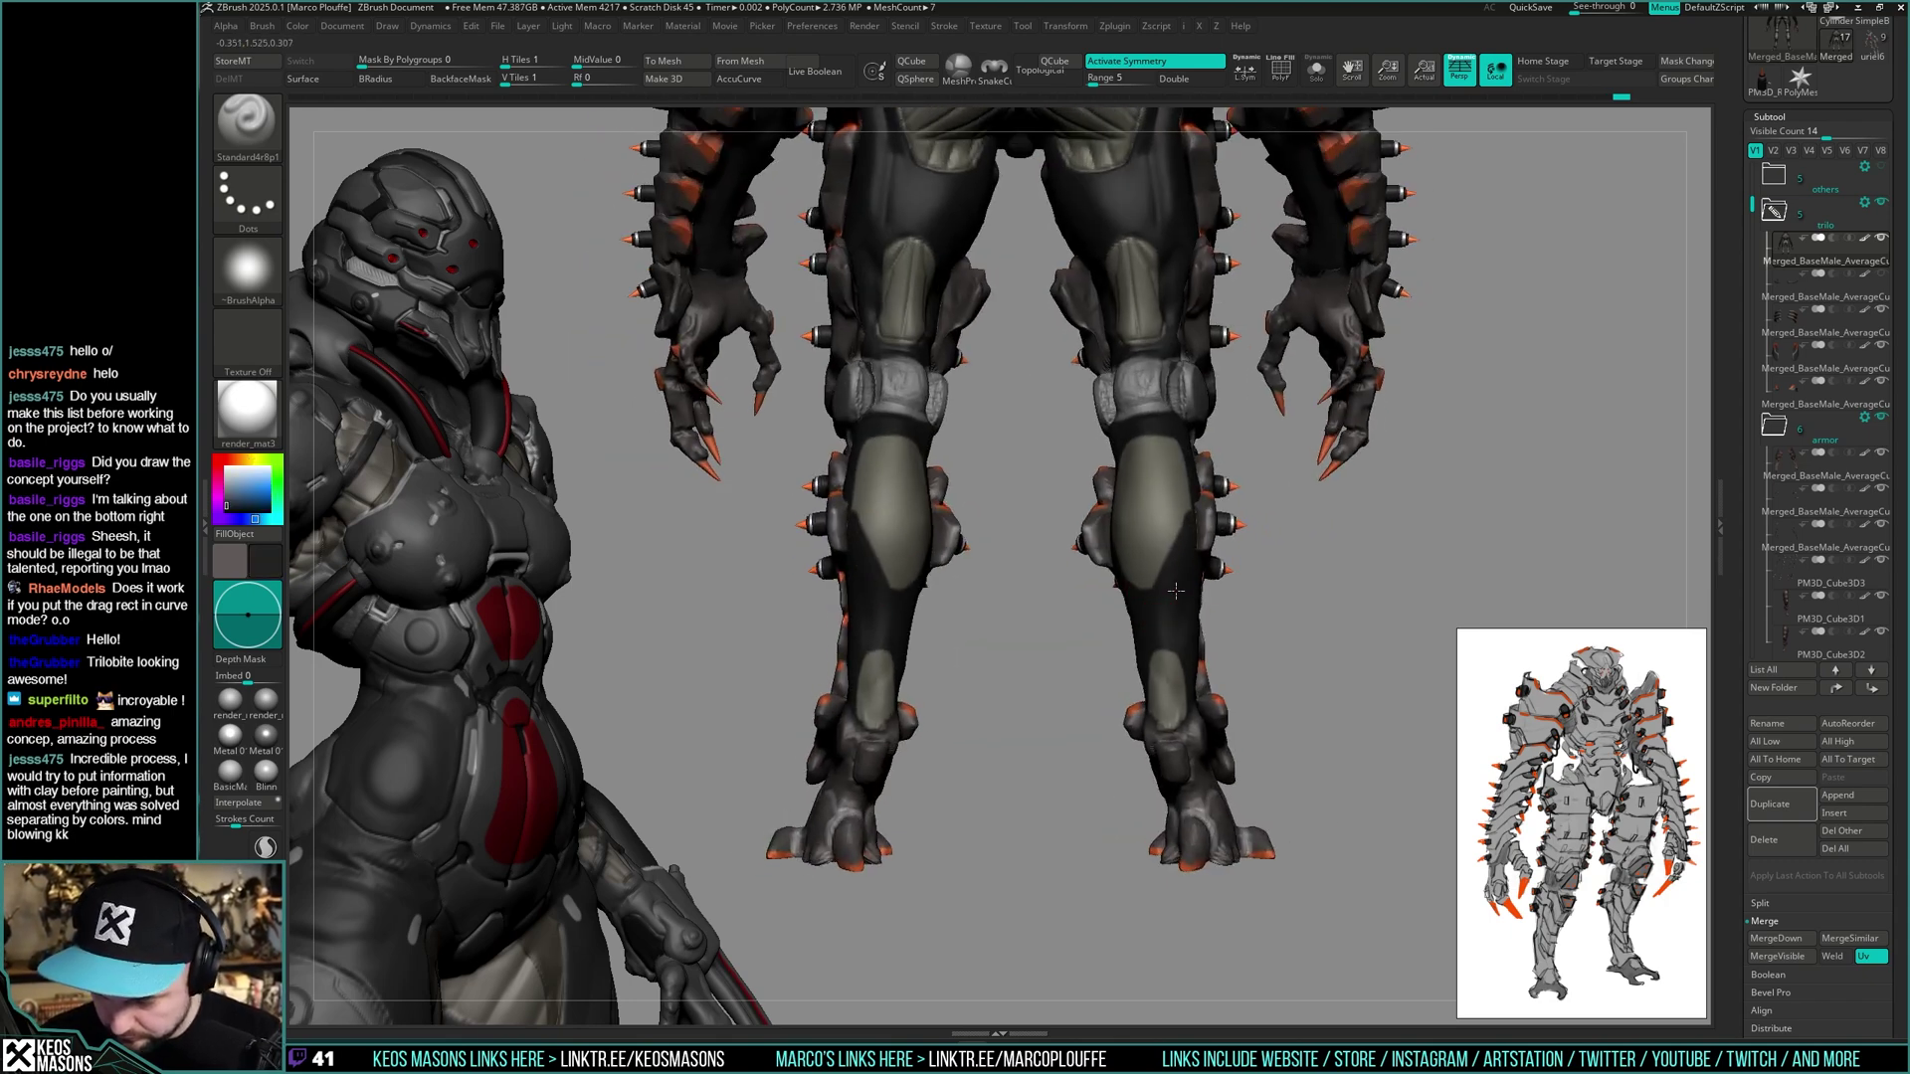
pyautogui.press('space')
pyautogui.click(1168, 628)
pyautogui.press('c')
pyautogui.moveTo(1167, 677); pyautogui.dragTo(1169, 634)
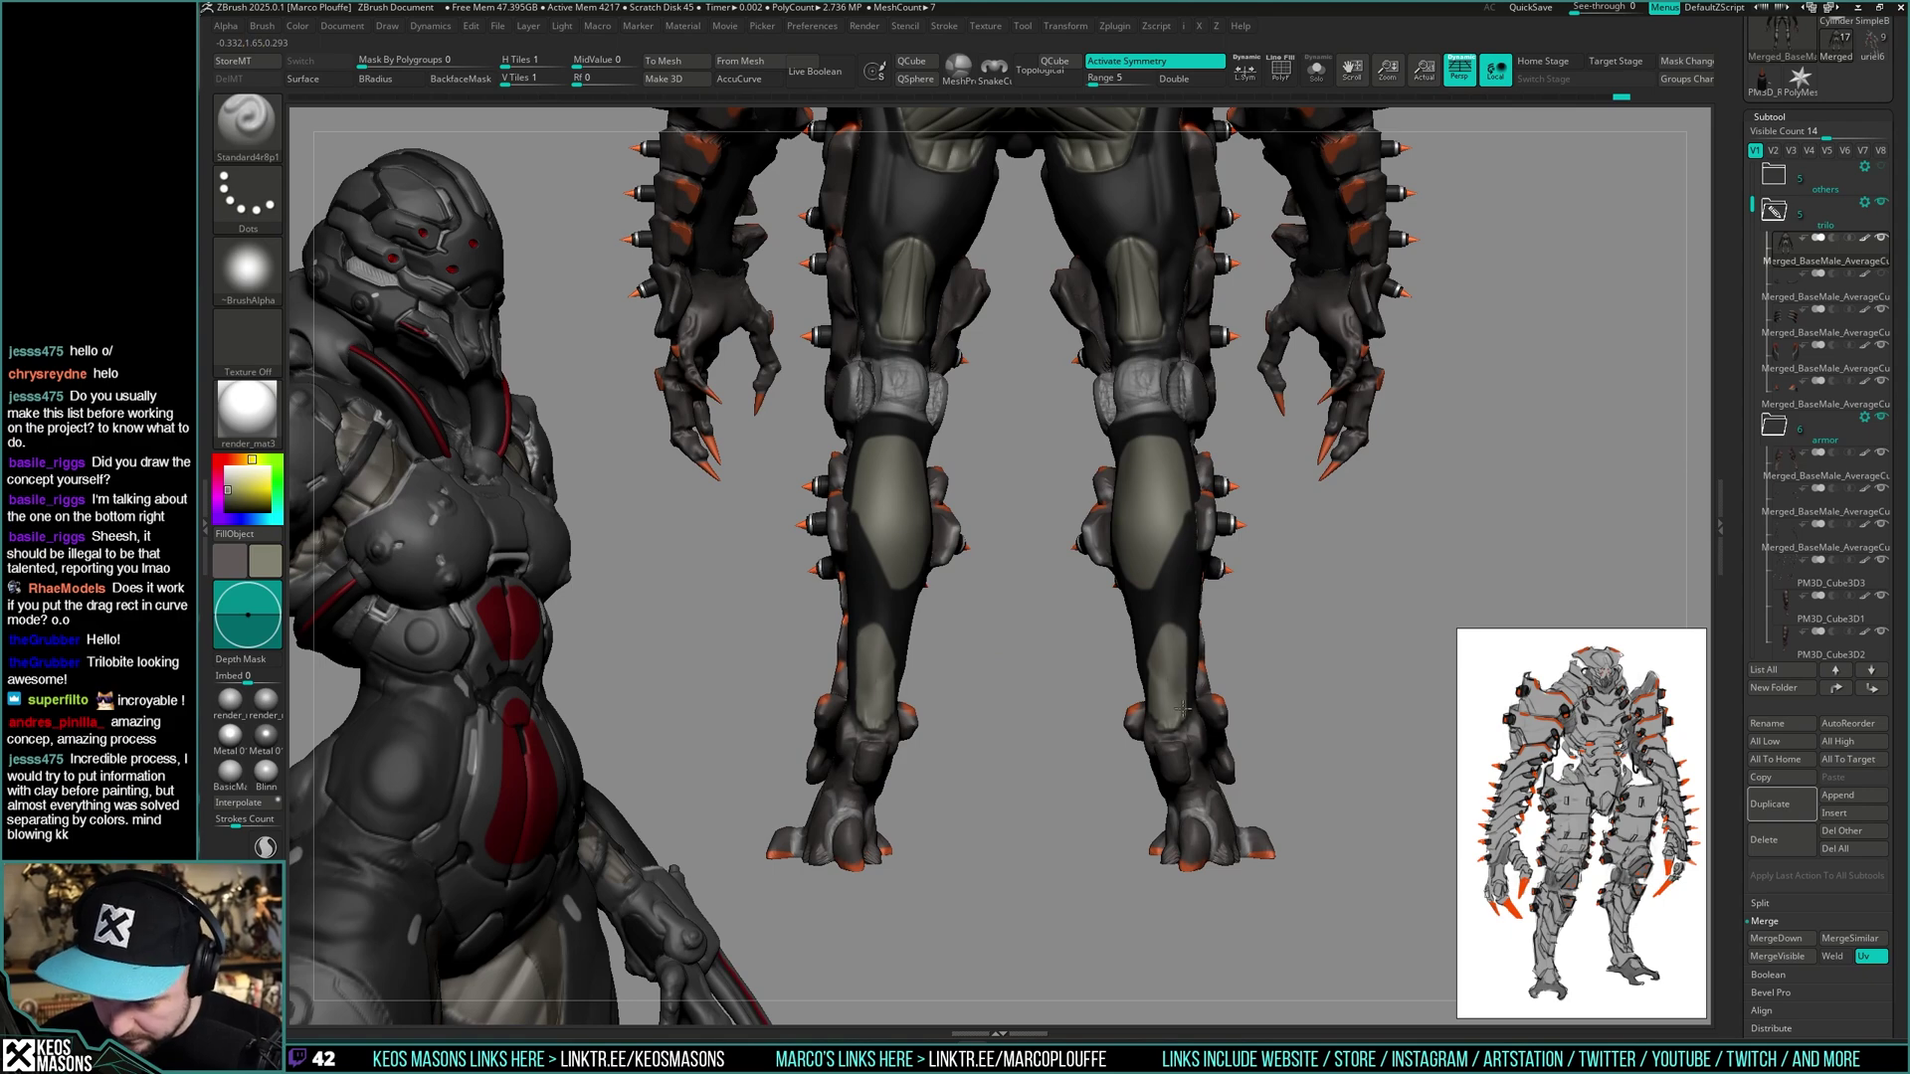
# - Clean up the outlines of the calf and ankle patches from several angles, alternating sampled dark and olive tones
pyautogui.keyDown('shift'); pyautogui.moveTo(1179, 619); pyautogui.dragTo(1164, 573, button='right'); pyautogui.keyUp('shift')
pyautogui.press('space')
pyautogui.press('space')
pyautogui.press('c')
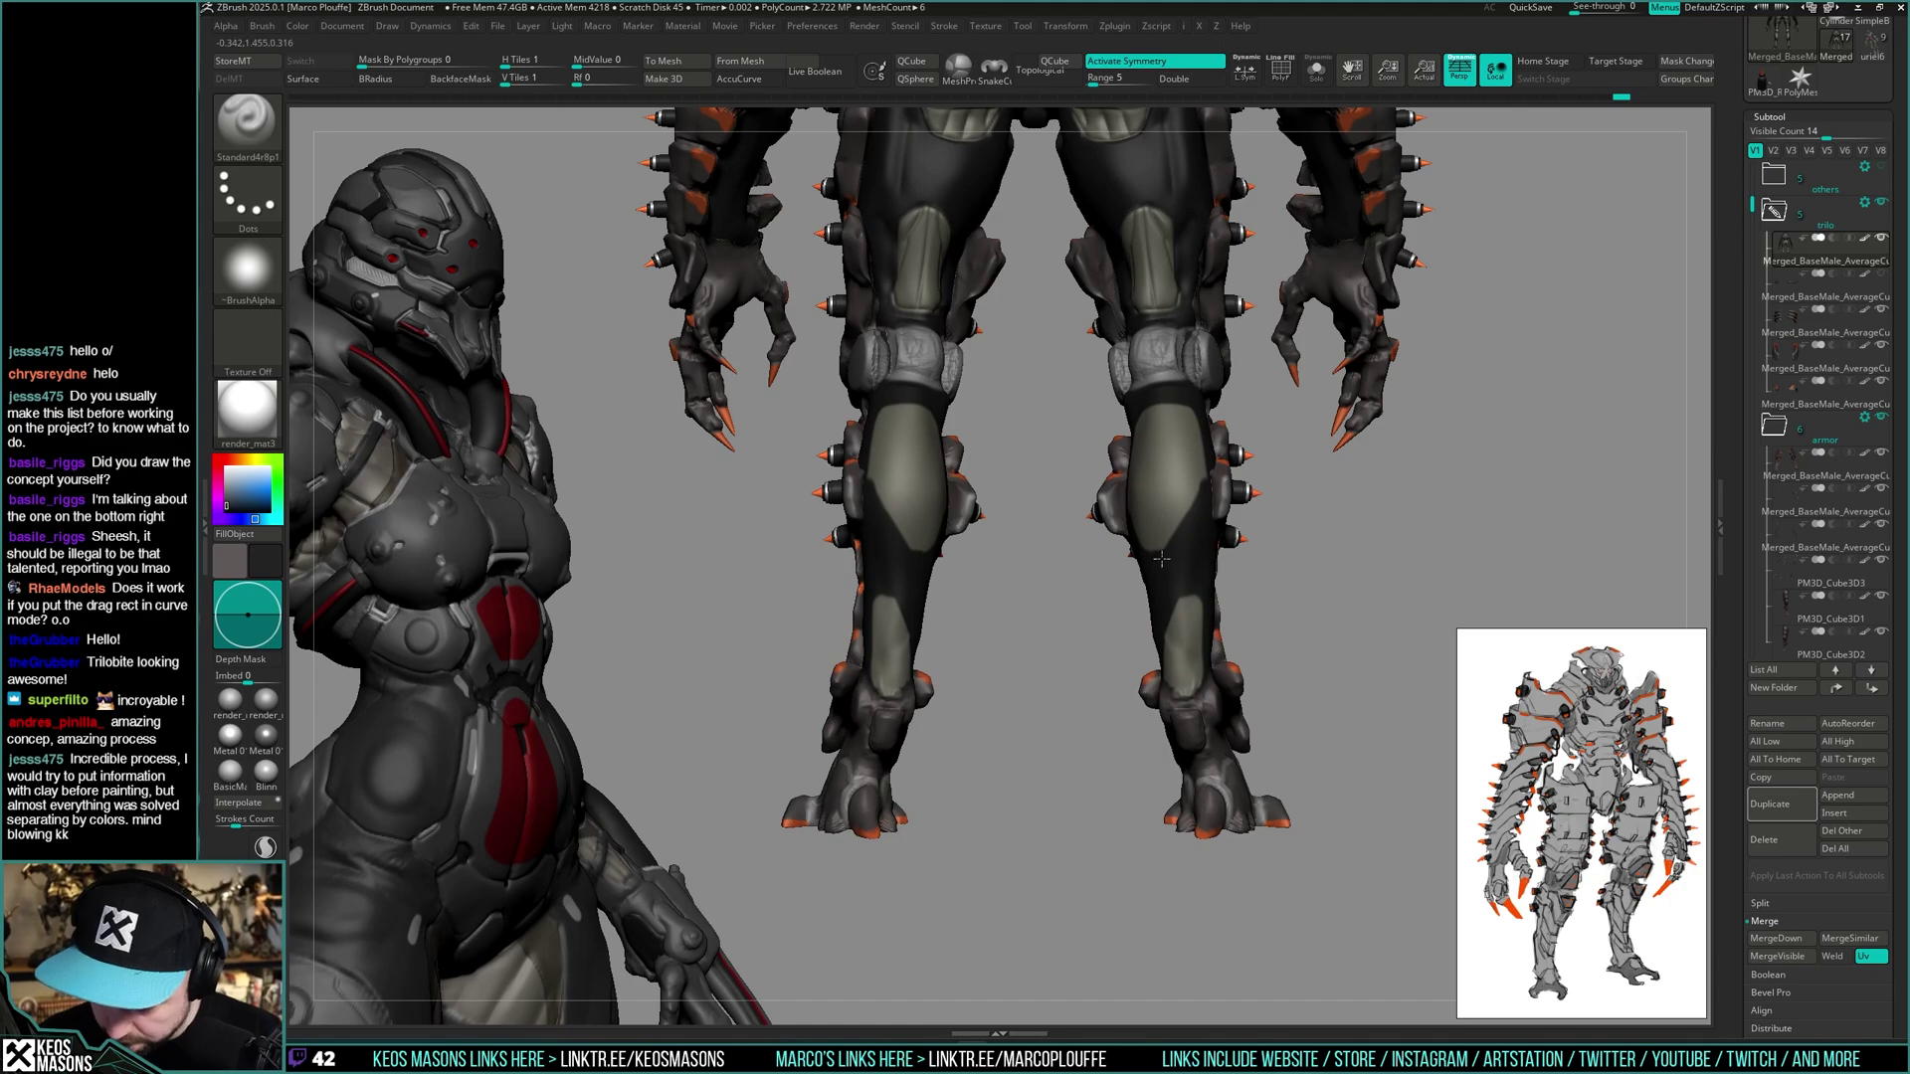
pyautogui.moveTo(1199, 477); pyautogui.dragTo(1336, 570, button='right')
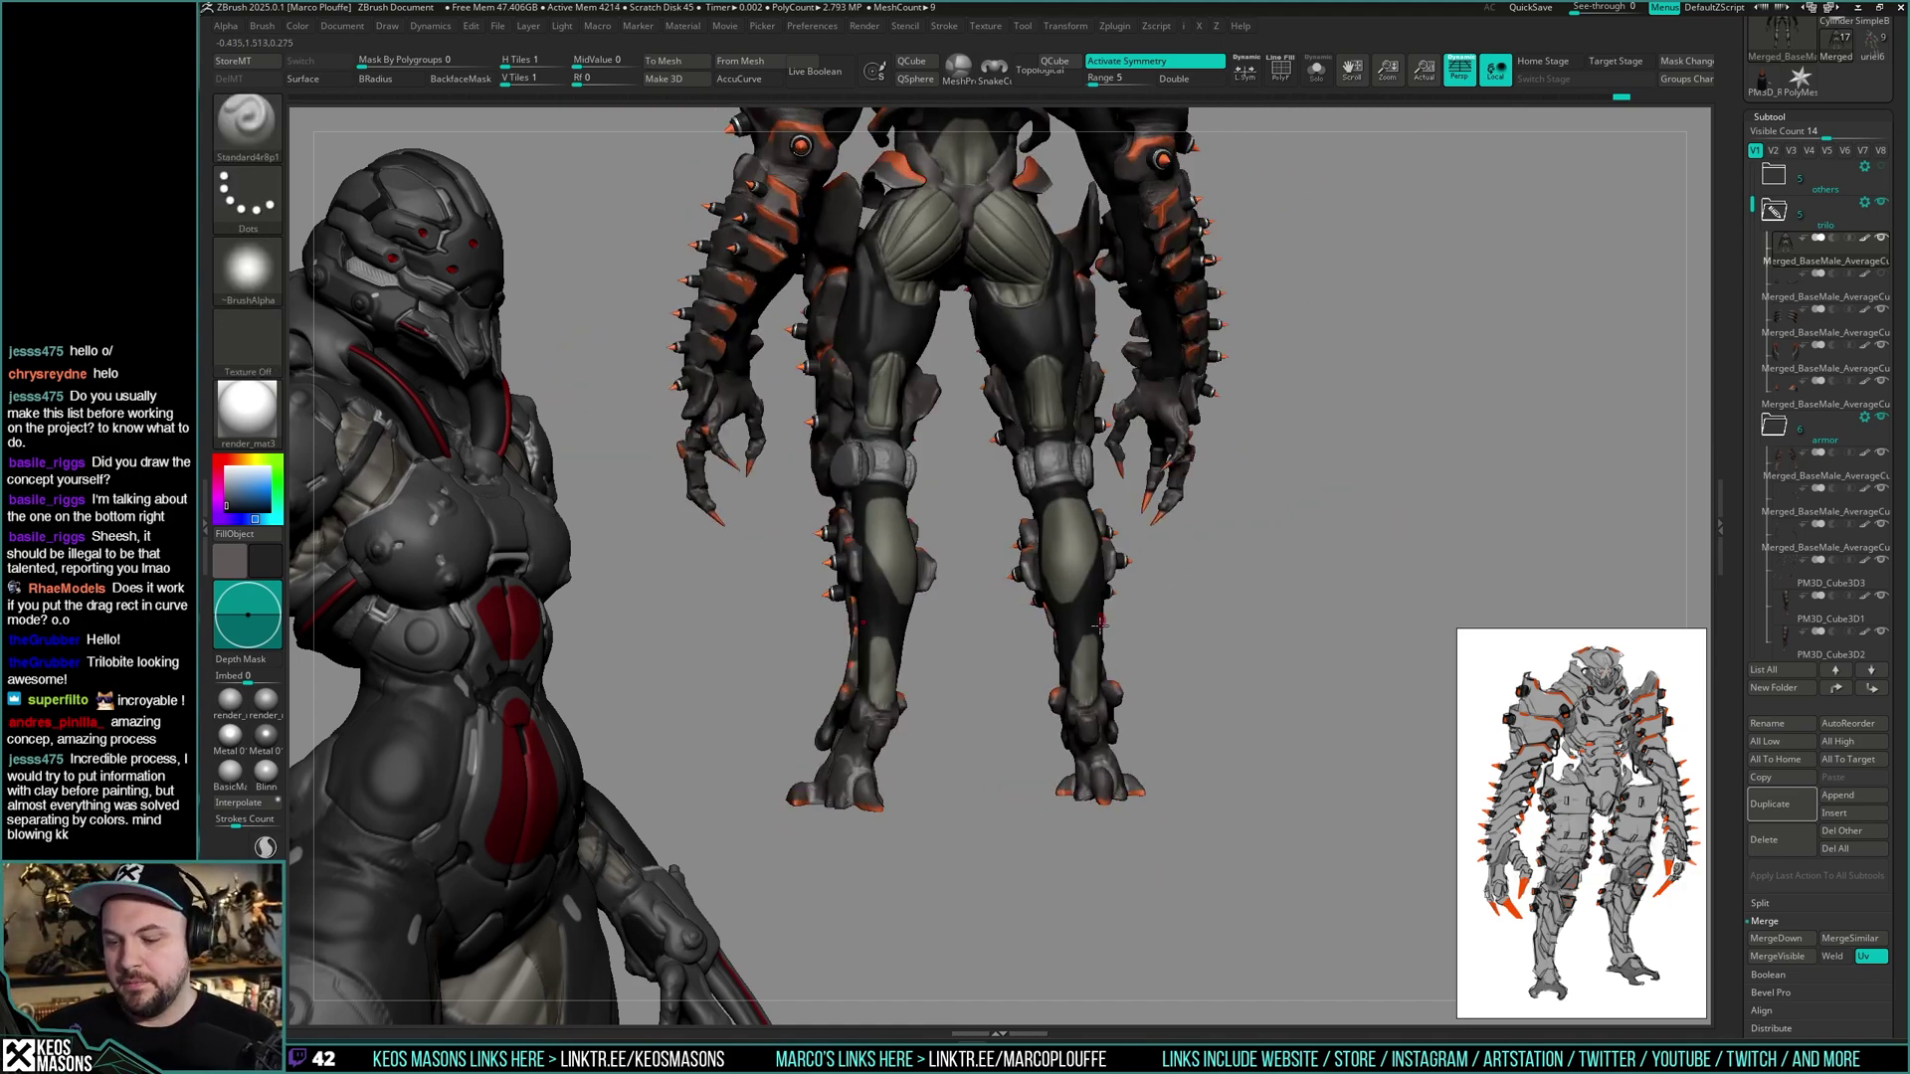
pyautogui.moveTo(1100, 624)
pyautogui.mouseDown(button='right')
pyautogui.moveTo(1231, 609)
pyautogui.moveTo(1208, 637)
pyautogui.moveTo(1069, 601)
pyautogui.moveTo(1123, 596)
pyautogui.mouseUp(button='right')
pyautogui.press('c')
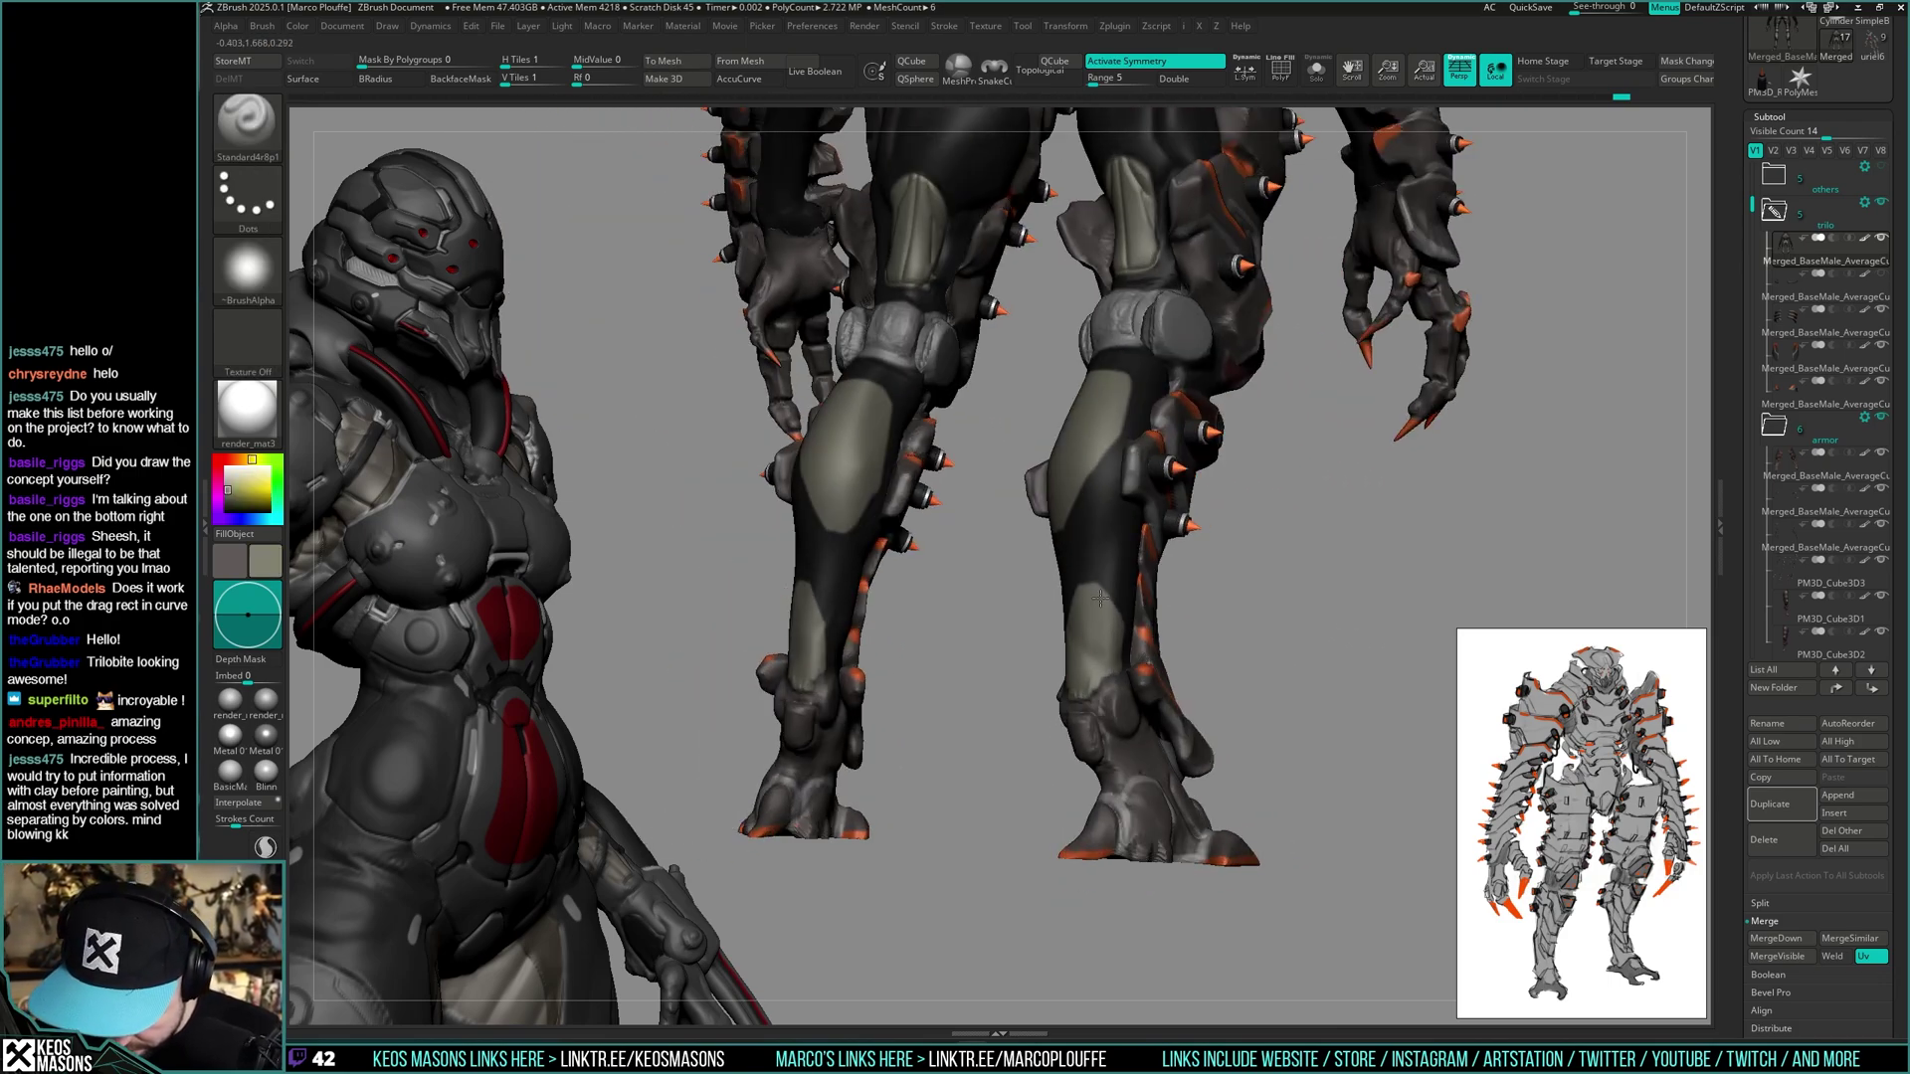
pyautogui.moveTo(1100, 596); pyautogui.dragTo(1223, 666, button='right')
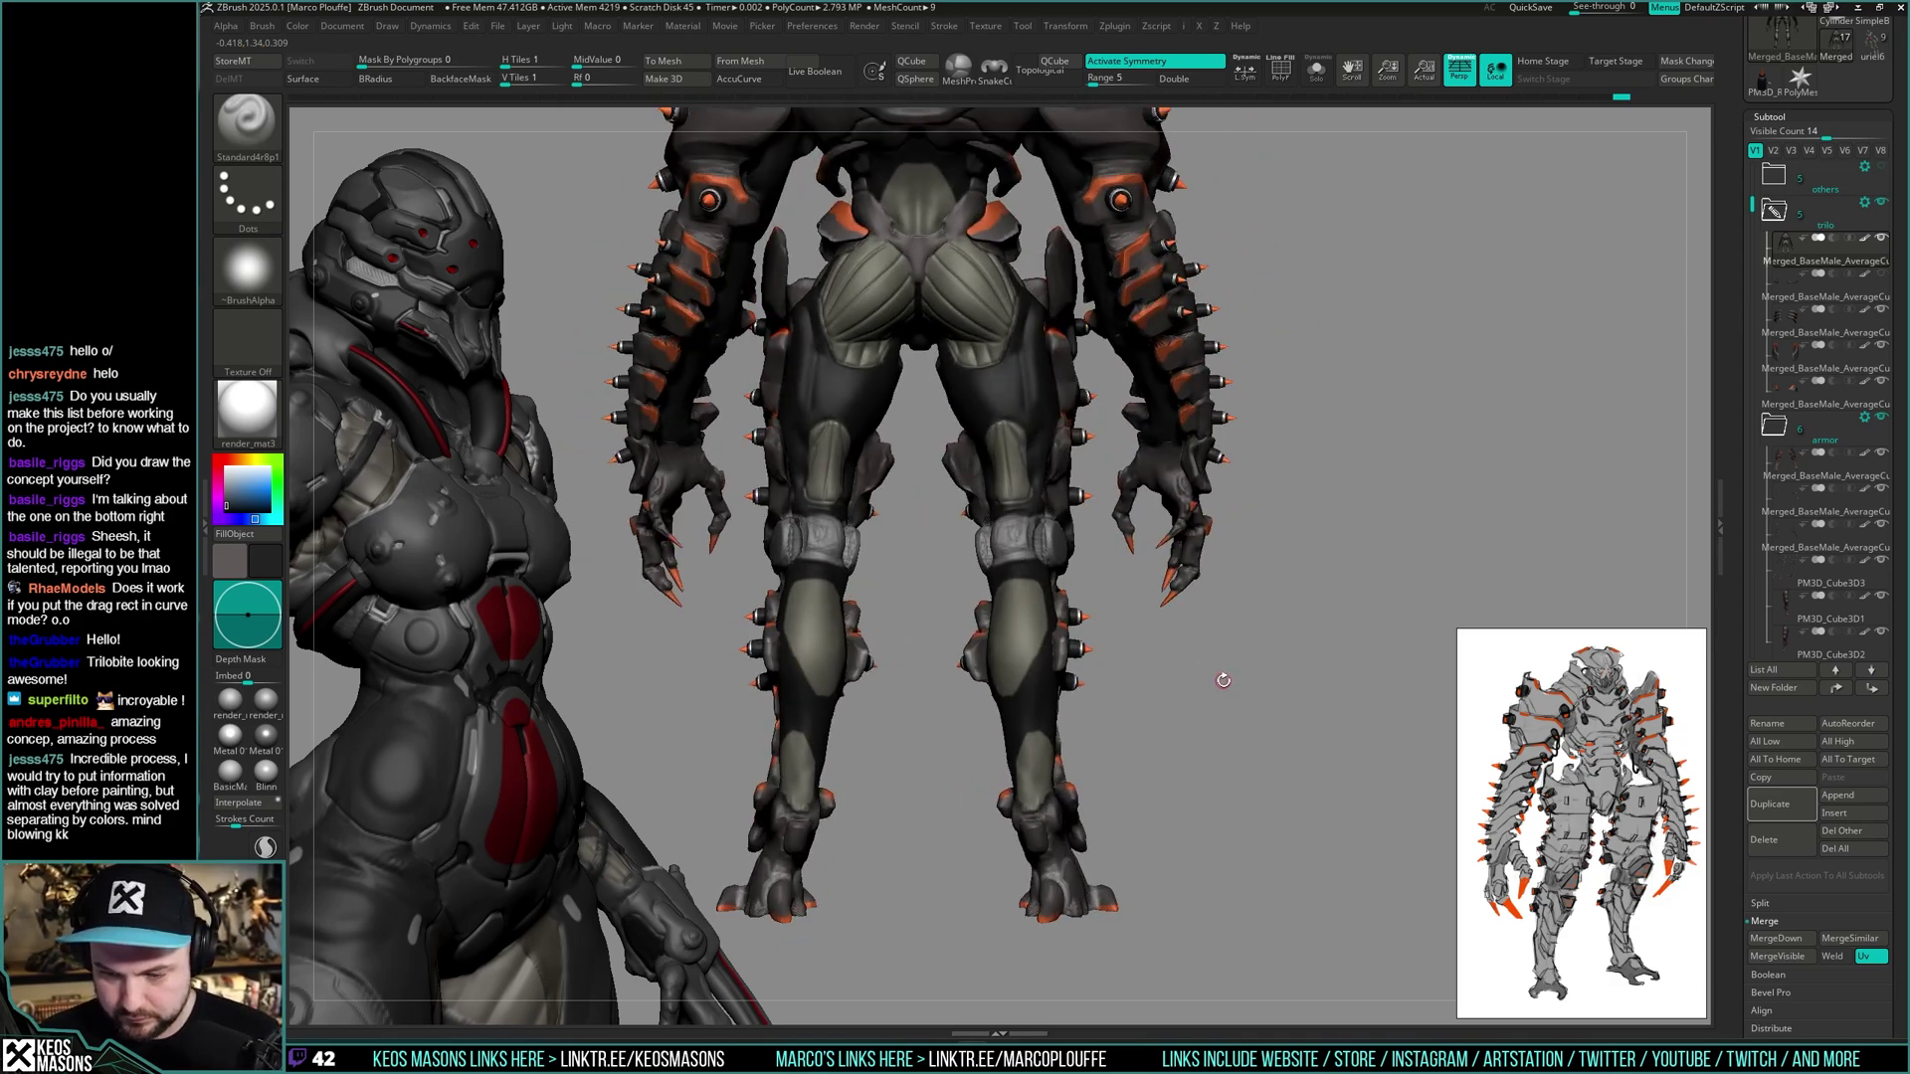
# - Repaint the lower ends of the calf patches with a blunter, rounded outline and reshape the ankle patches below them
pyautogui.moveTo(1209, 704)
pyautogui.keyDown('alt'); pyautogui.mouseDown(button='right')
pyautogui.moveTo(1236, 666)
pyautogui.moveTo(1215, 626)
pyautogui.moveTo(1230, 694)
pyautogui.moveTo(1257, 569)
pyautogui.moveTo(1289, 596)
pyautogui.moveTo(1016, 648)
pyautogui.moveTo(1219, 587)
pyautogui.moveTo(1198, 632)
pyautogui.mouseUp(button='right'); pyautogui.keyUp('alt')
pyautogui.keyDown('alt'); pyautogui.moveTo(1199, 632); pyautogui.dragTo(1090, 665, button='right'); pyautogui.keyUp('alt')
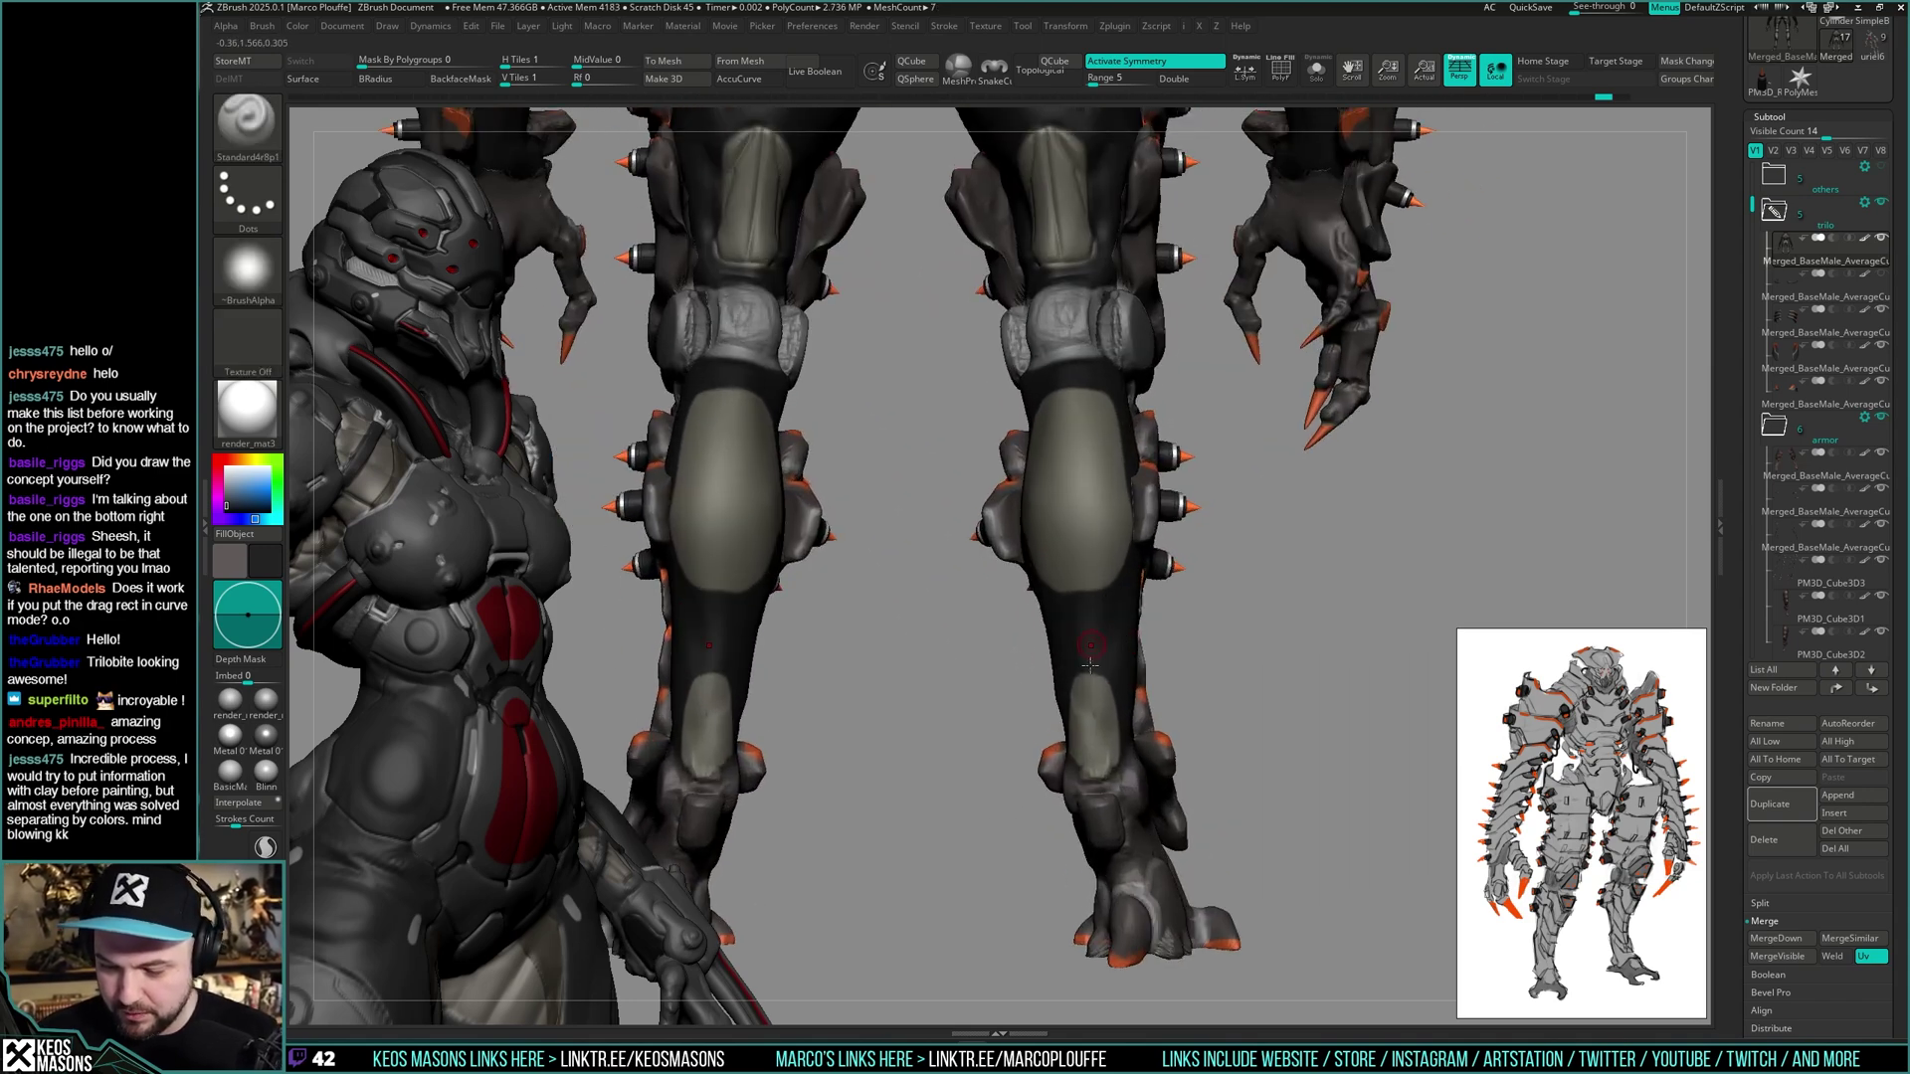
pyautogui.moveTo(1234, 544); pyautogui.dragTo(1102, 593, button='right')
pyautogui.press('c')
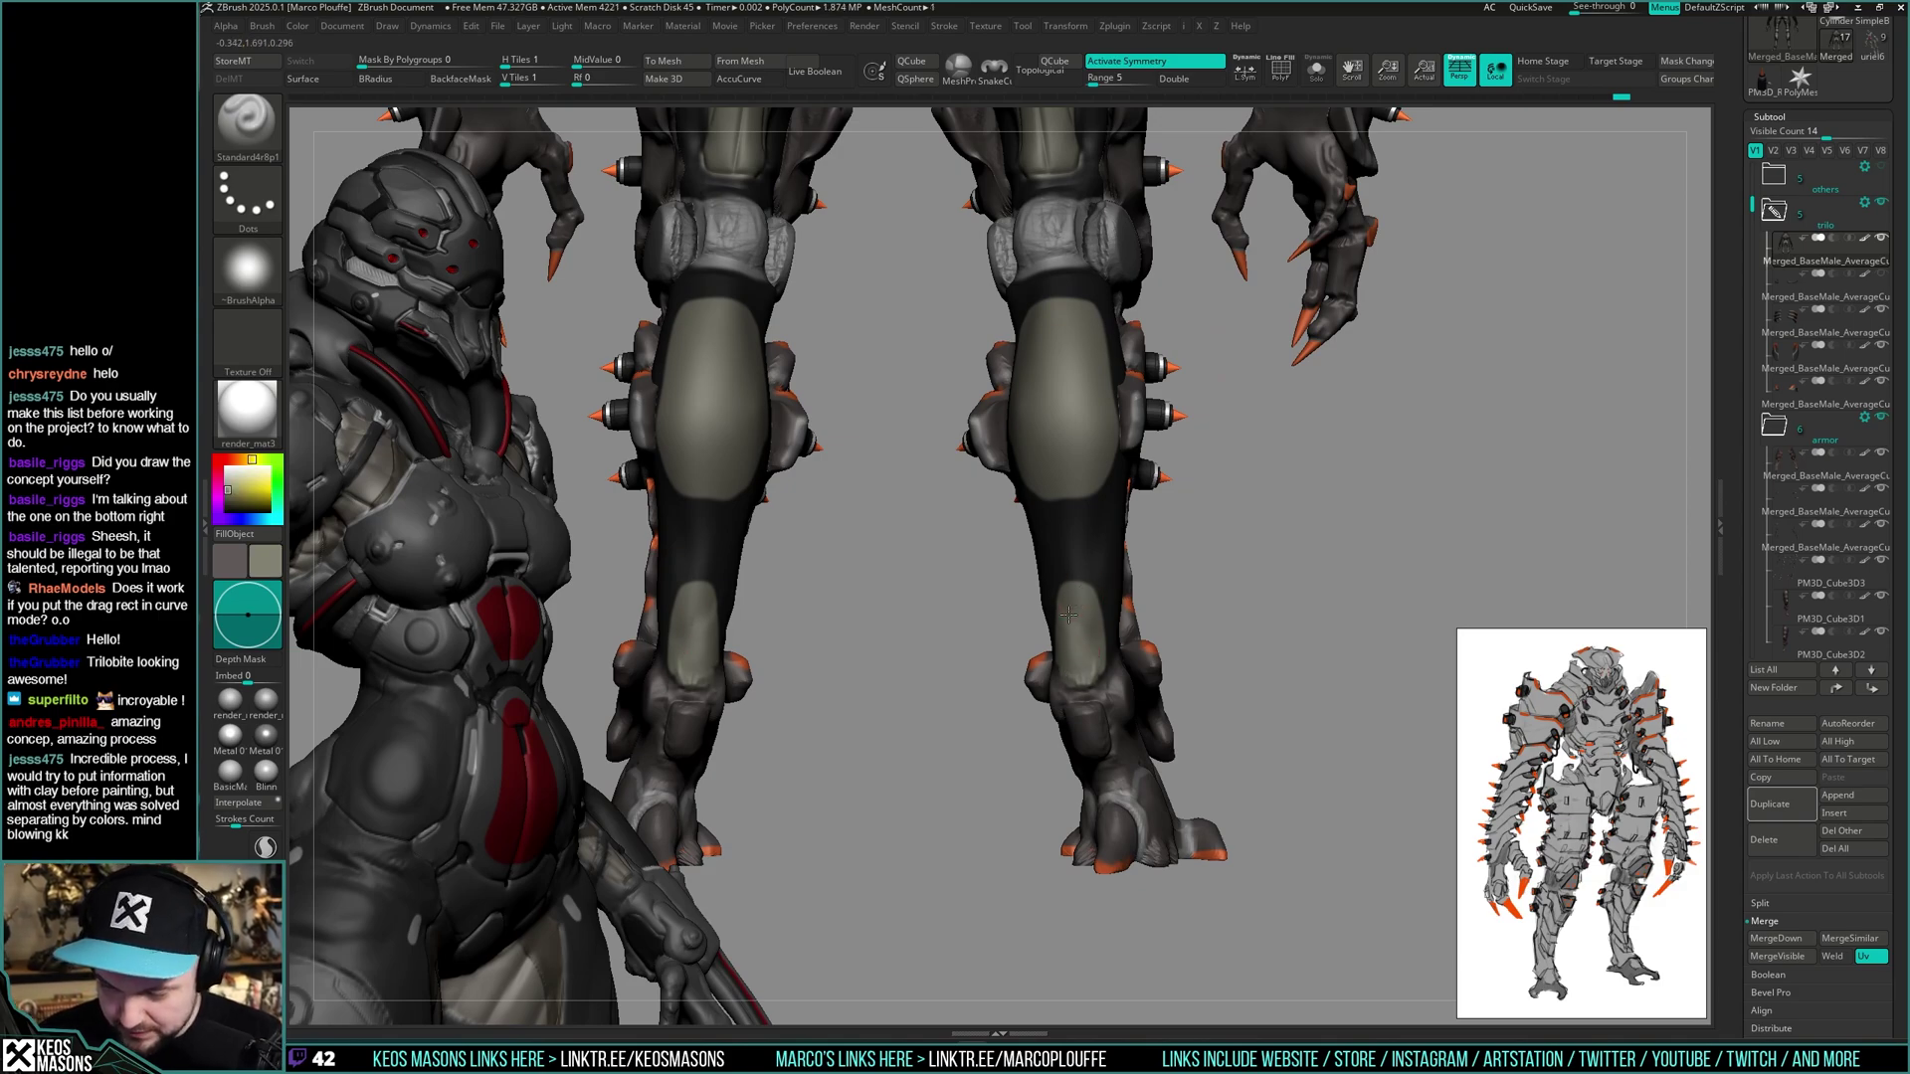
pyautogui.moveTo(1087, 593); pyautogui.dragTo(1171, 627, button='right')
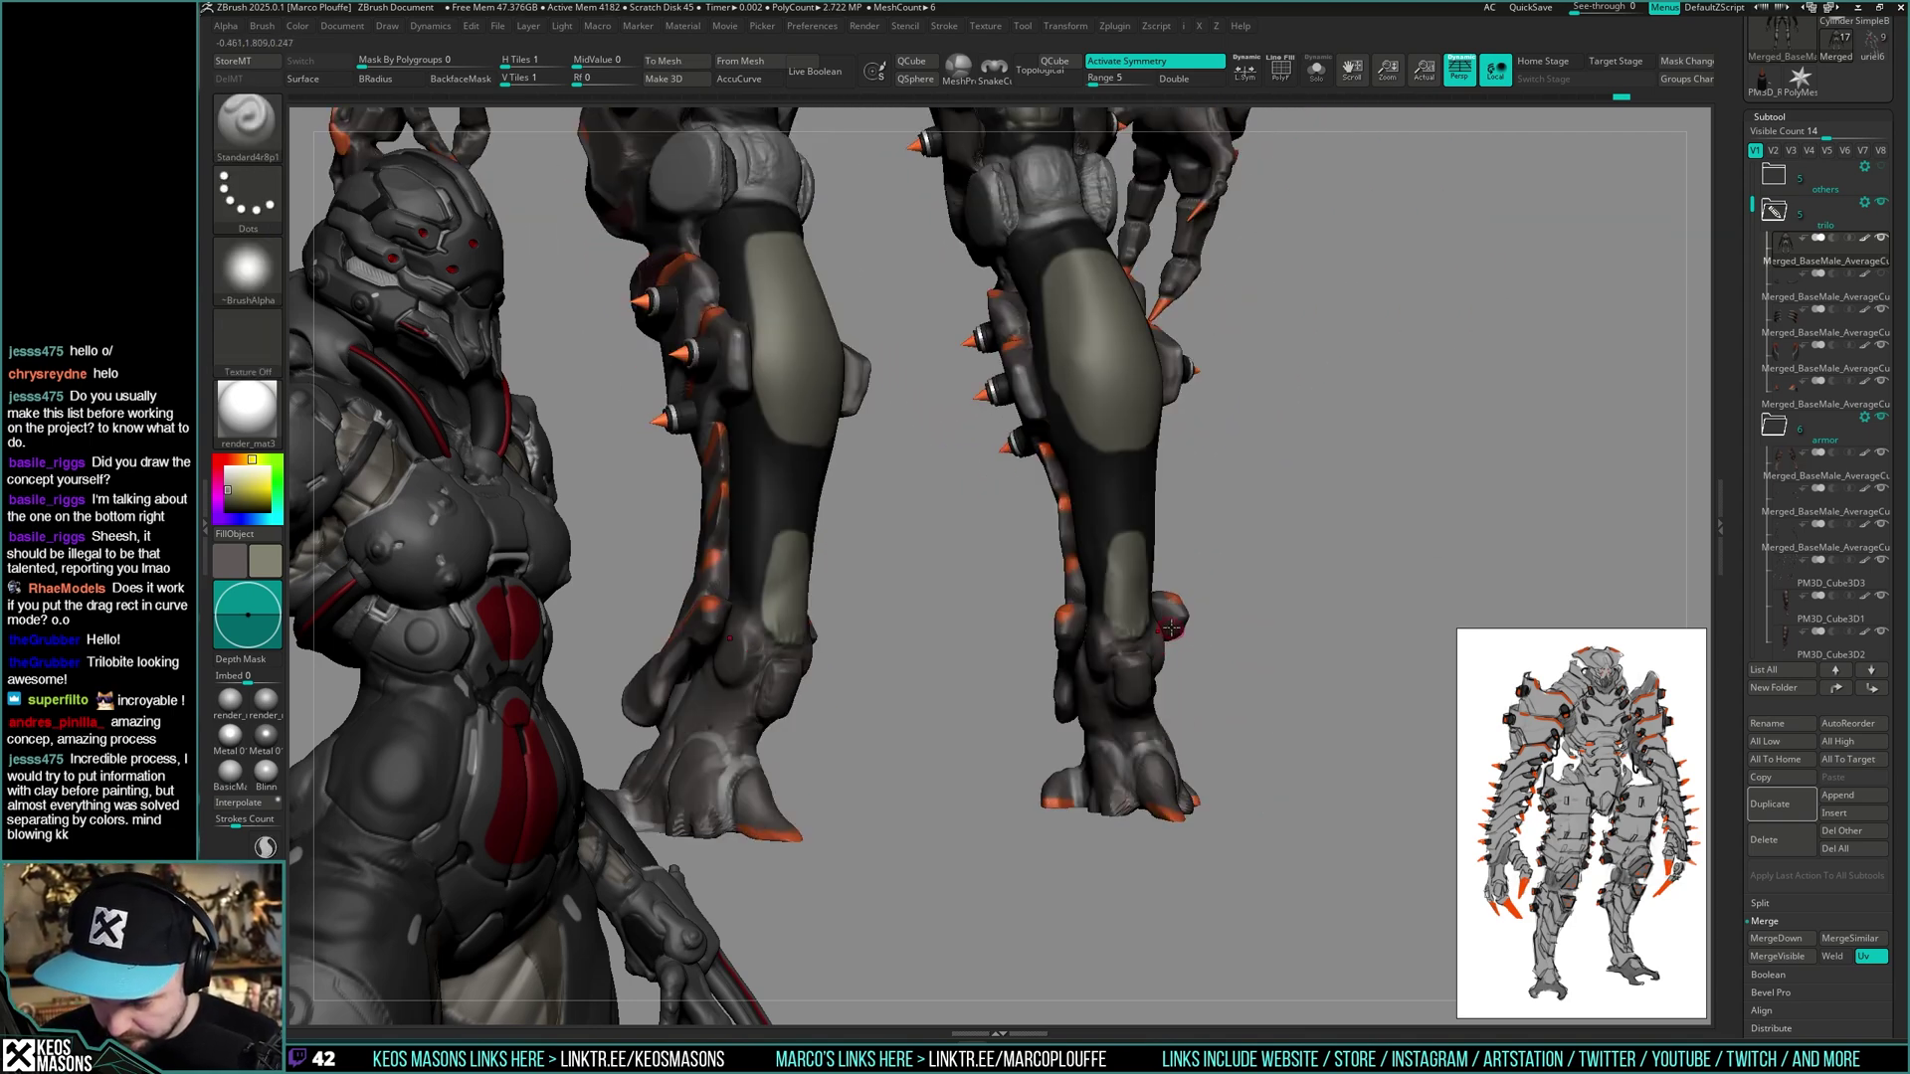
pyautogui.press('x')
# - Switch to DamStandard, carve grooves on the olive ankle patches and smooth them
pyautogui.moveTo(1440, 432); pyautogui.dragTo(1373, 440, button='right')
pyautogui.press('space')
pyautogui.press('x')
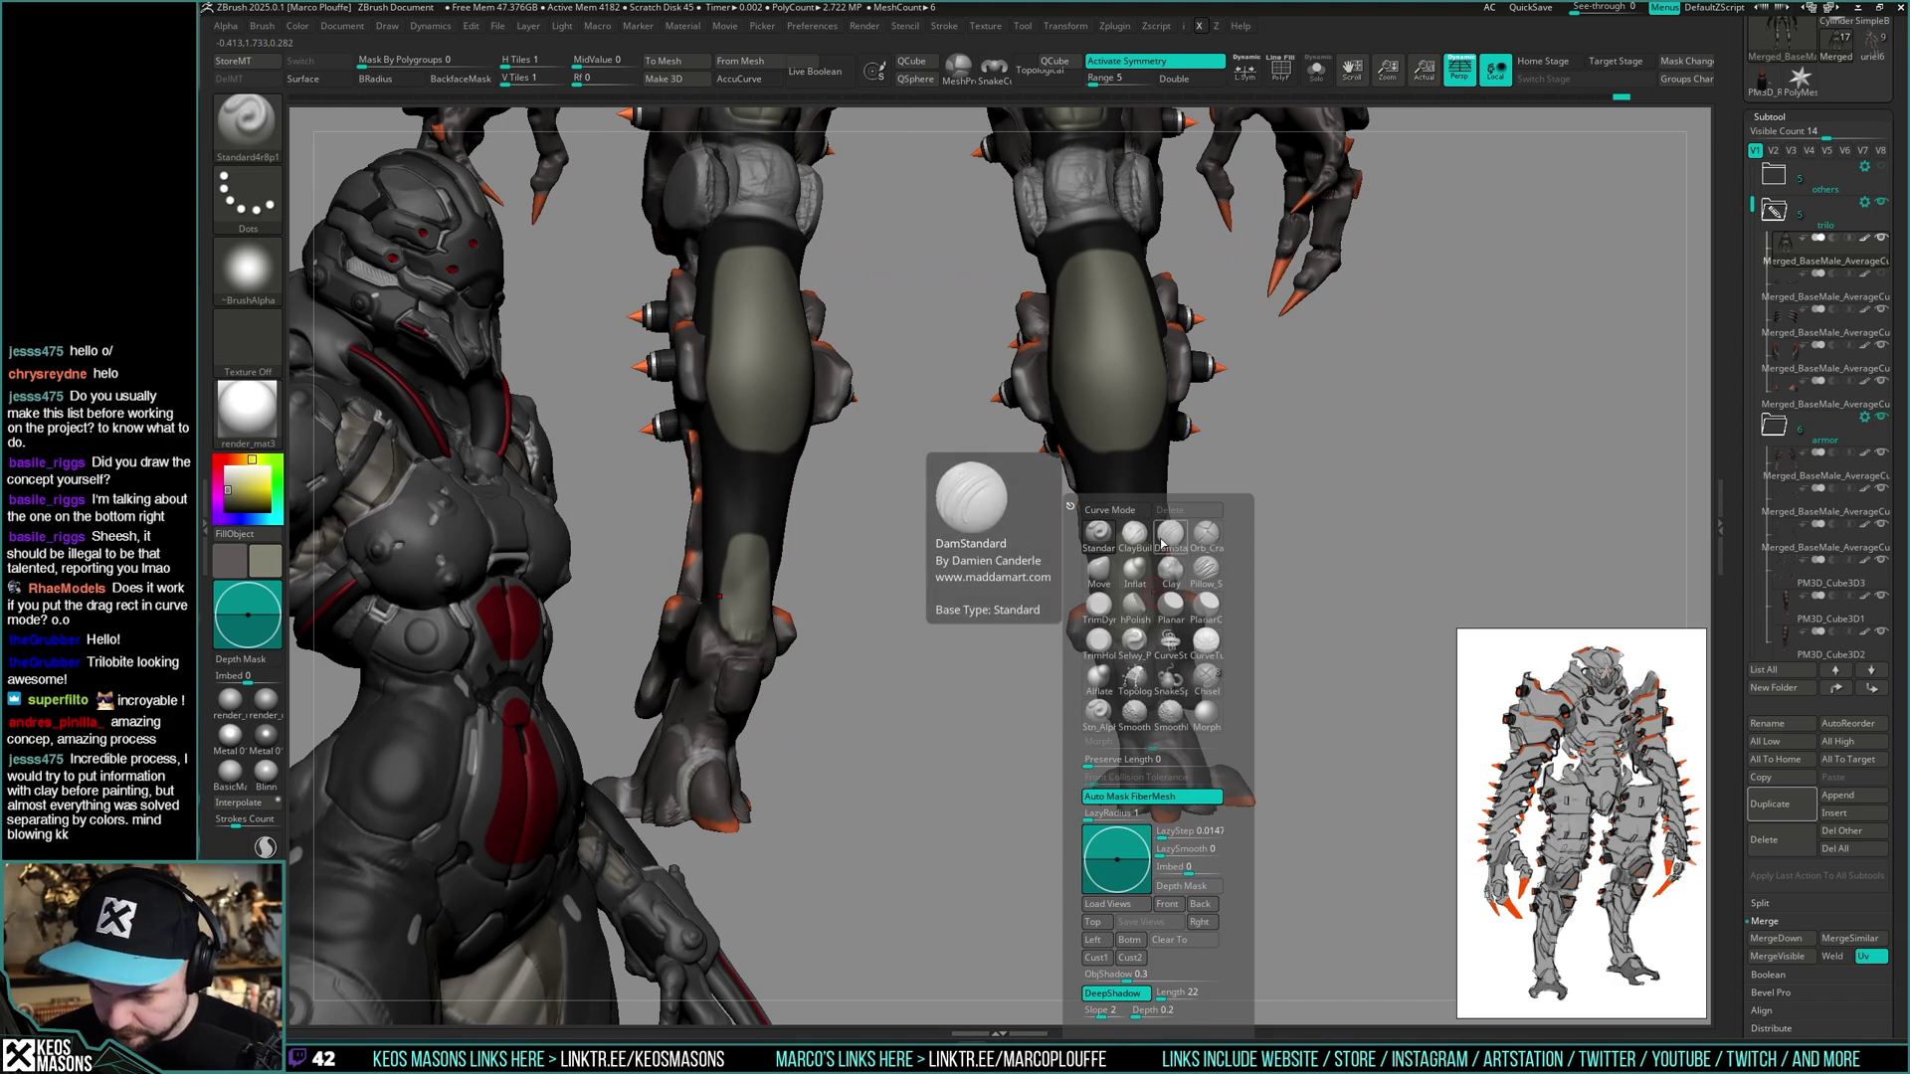
pyautogui.click(1134, 534)
pyautogui.moveTo(1134, 597)
pyautogui.mouseDown(button='right')
pyautogui.moveTo(1106, 652)
pyautogui.moveTo(1167, 609)
pyautogui.moveTo(1199, 660)
pyautogui.mouseUp(button='right')
pyautogui.keyDown('shift'); pyautogui.moveTo(1170, 664); pyautogui.dragTo(1154, 652); pyautogui.keyUp('shift')
pyautogui.moveTo(1154, 652)
pyautogui.mouseDown(button='right')
pyautogui.moveTo(1122, 636)
pyautogui.moveTo(1132, 618)
pyautogui.moveTo(1166, 629)
pyautogui.moveTo(1049, 644)
pyautogui.moveTo(1078, 619)
pyautogui.mouseUp(button='right')
pyautogui.press('space')
pyautogui.click(1200, 567)
pyautogui.rightClick(1091, 653)
# - Carve fanned grooves at the top of the olive calf patches, a lengthwise center groove and a split at their lower ends
pyautogui.keyDown('alt'); pyautogui.moveTo(1104, 438); pyautogui.dragTo(1051, 373, button='right'); pyautogui.keyUp('alt')
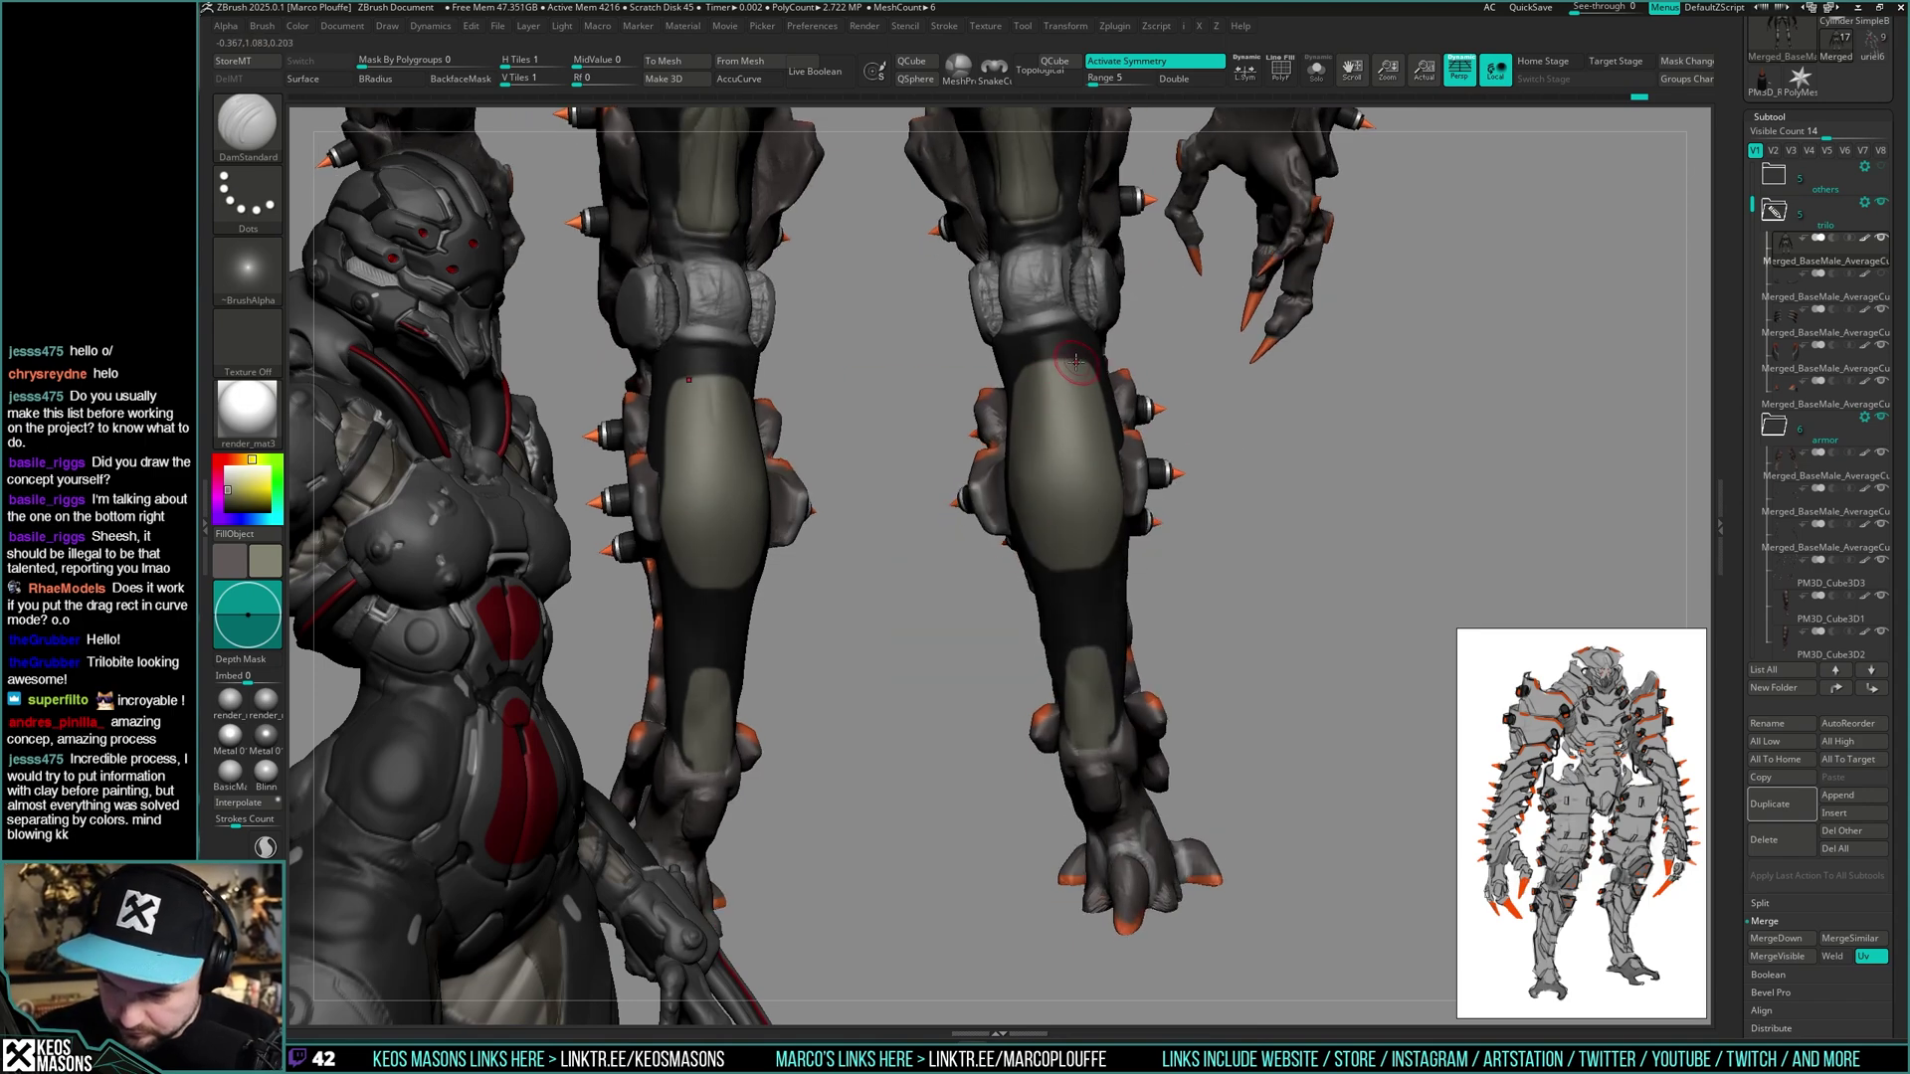
pyautogui.rightClick(1076, 361)
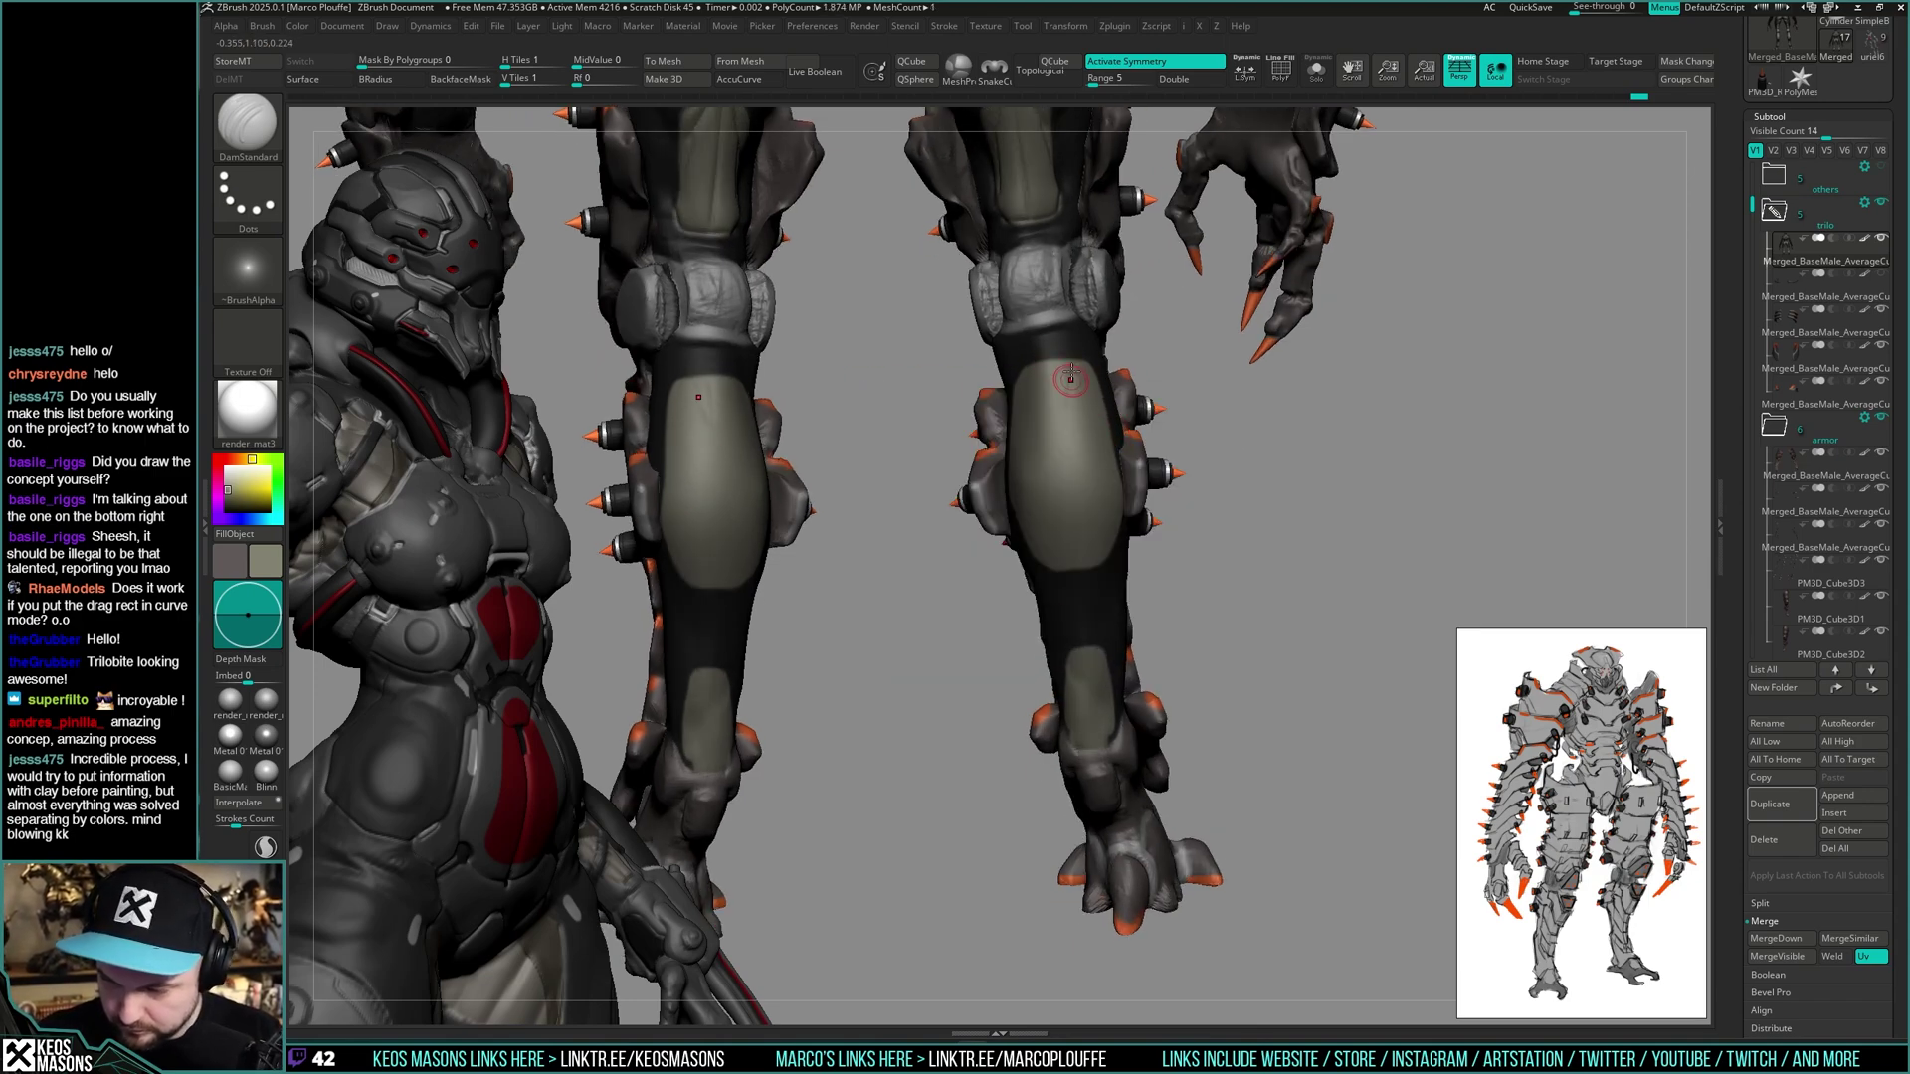
pyautogui.rightClick(1030, 388)
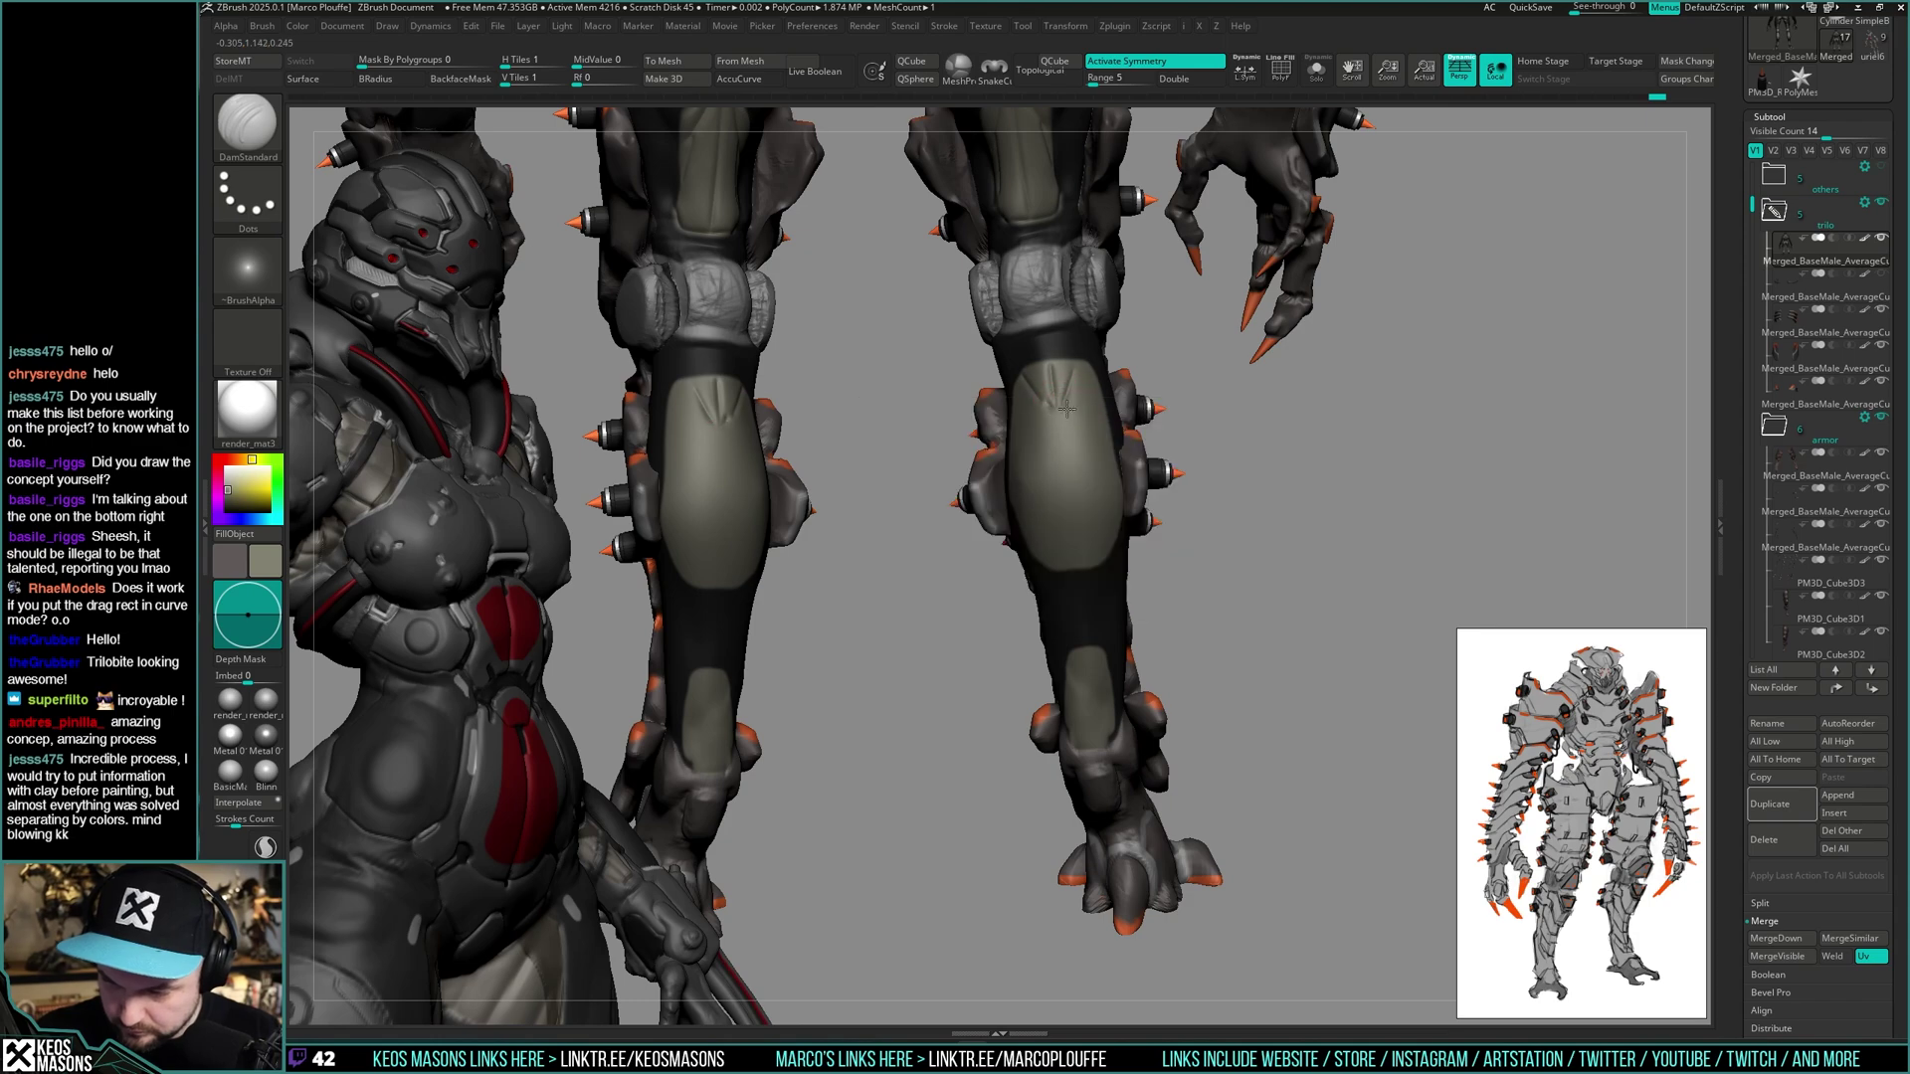
pyautogui.moveTo(1053, 402)
pyautogui.mouseDown()
pyautogui.moveTo(1071, 527)
pyautogui.moveTo(1038, 565)
pyautogui.moveTo(1116, 557)
pyautogui.mouseUp()
pyautogui.moveTo(1118, 553); pyautogui.dragTo(1092, 517, button='right')
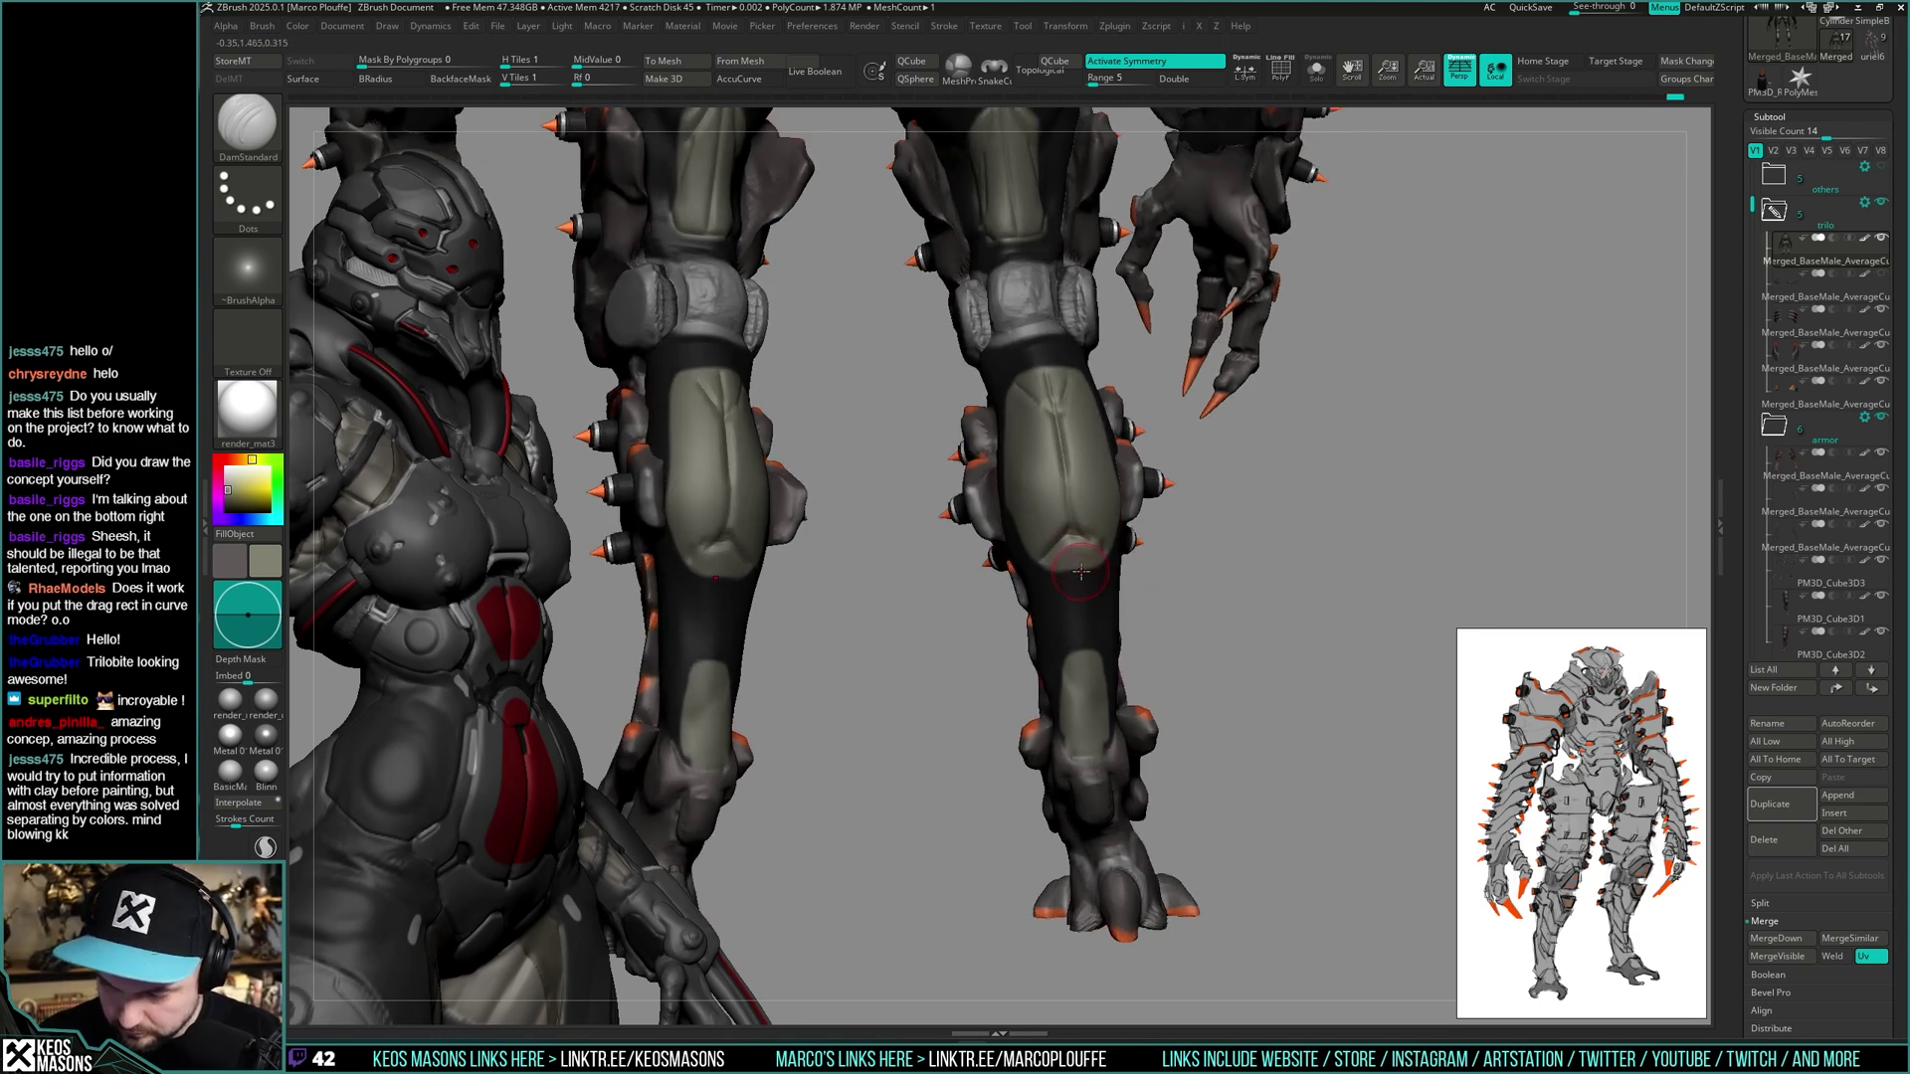
pyautogui.moveTo(1098, 544); pyautogui.dragTo(1111, 555)
pyautogui.moveTo(1124, 562); pyautogui.dragTo(1040, 525, button='right')
pyautogui.rightClick(1037, 524)
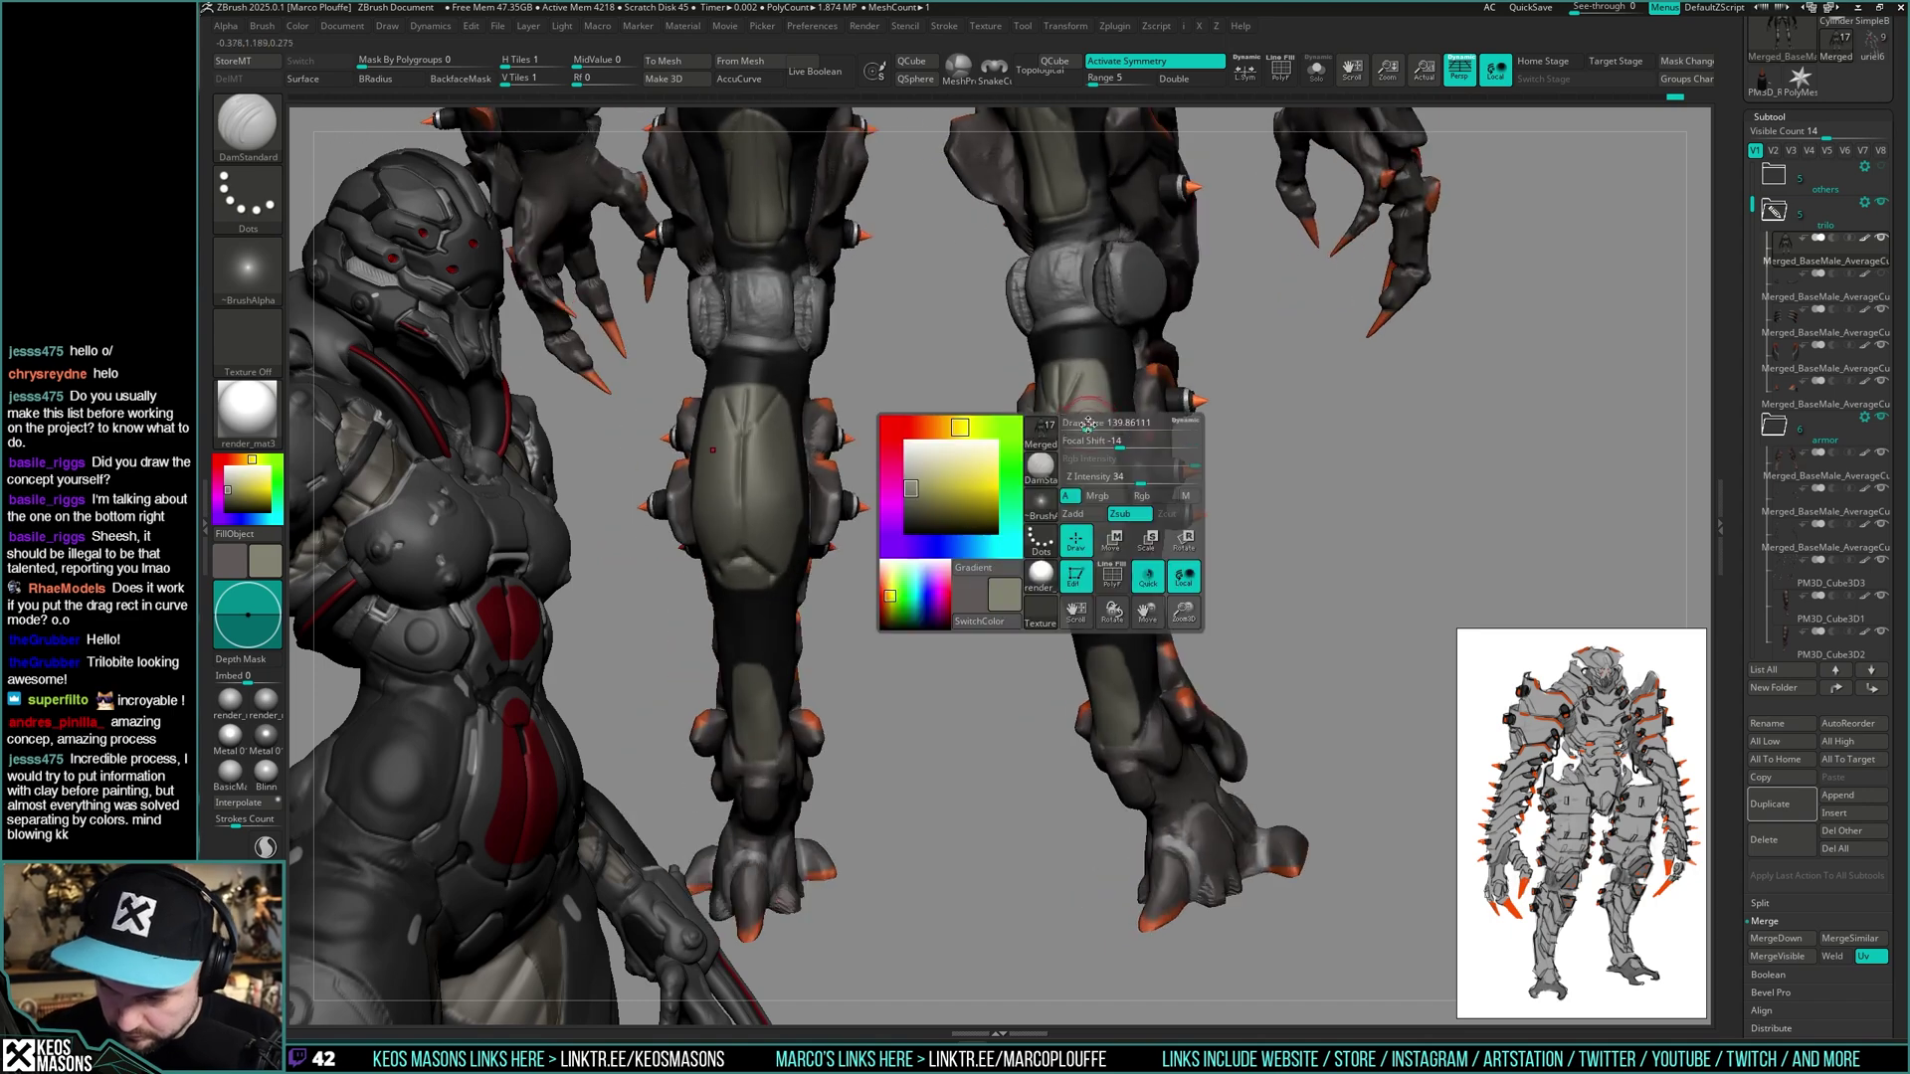
# - Adjust the brush size, deepen the V-shaped grooves at the top of the calf patches and lightly smooth them
pyautogui.moveTo(1084, 393); pyautogui.dragTo(1102, 483)
pyautogui.hotkey('ctrl', 'z')
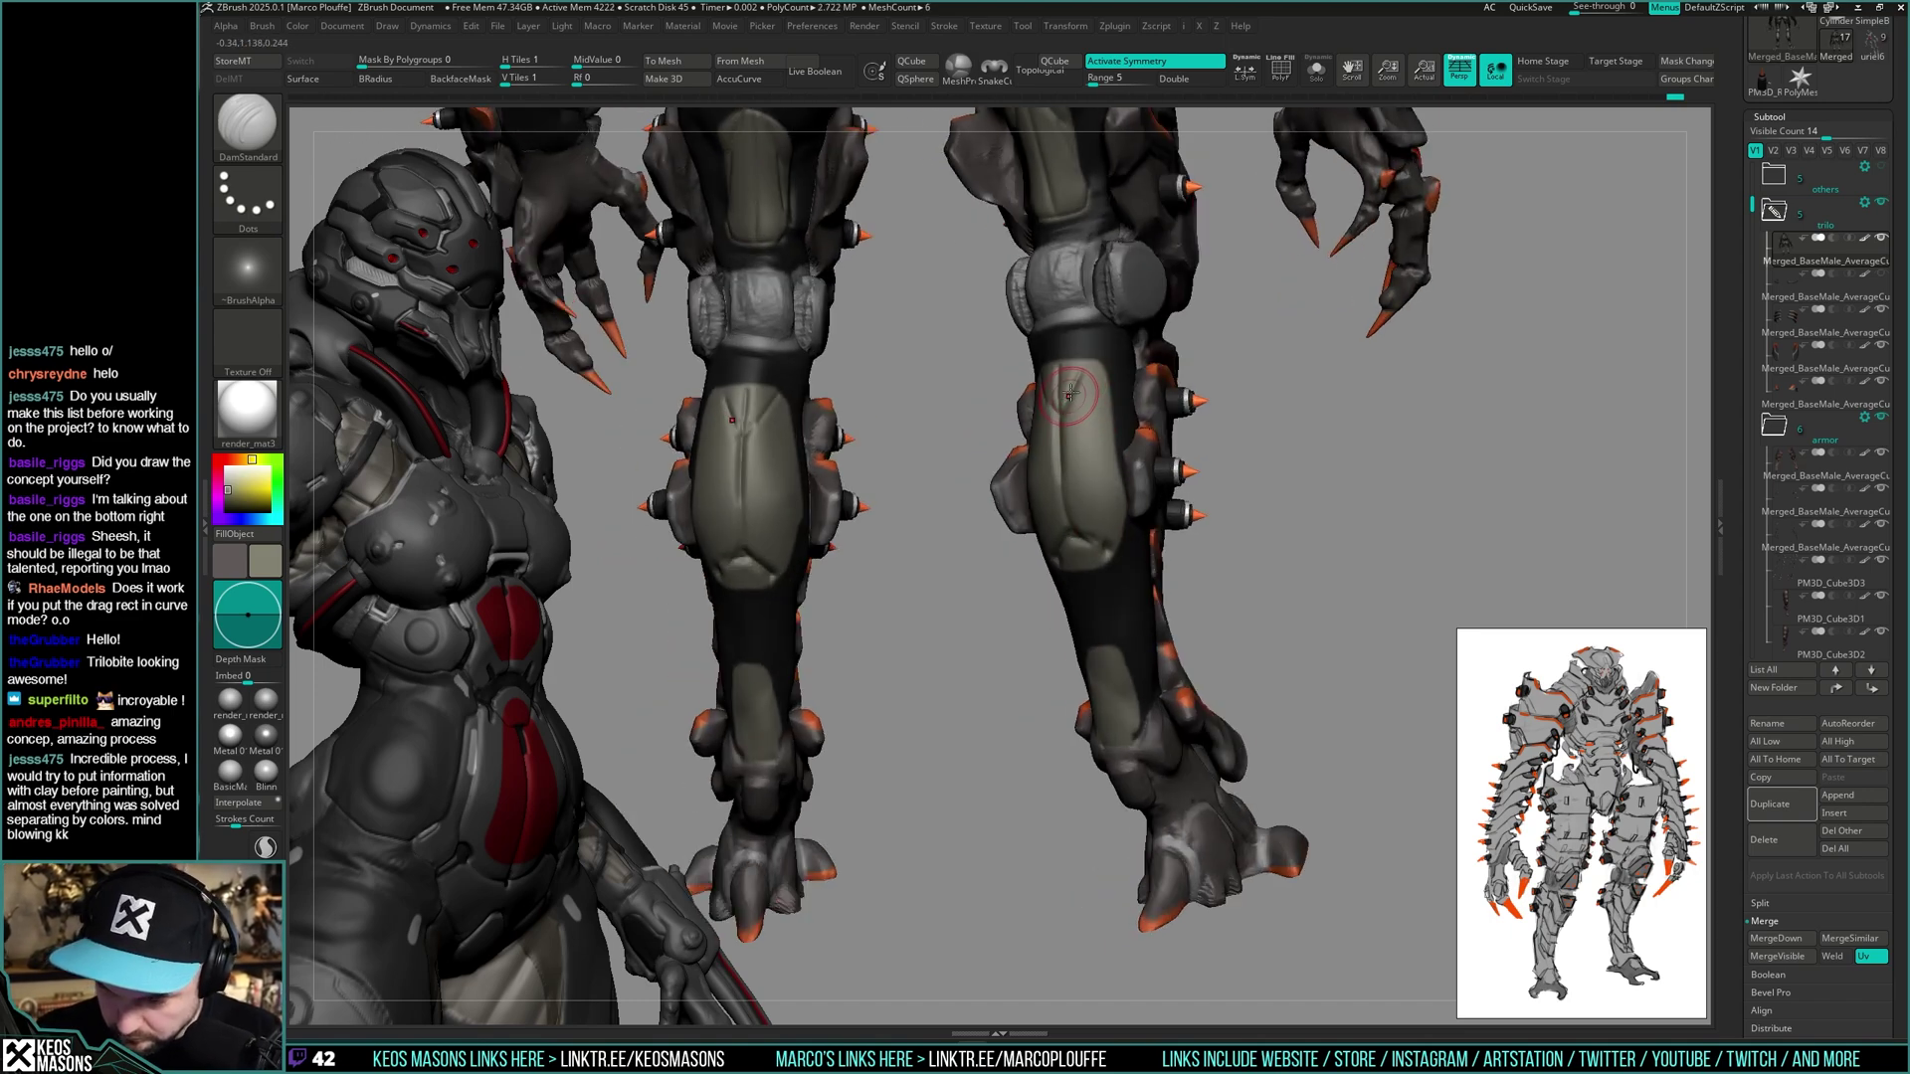
pyautogui.moveTo(1060, 412); pyautogui.dragTo(1061, 439)
pyautogui.moveTo(1061, 437); pyautogui.dragTo(1109, 436, button='right')
pyautogui.moveTo(1039, 376); pyautogui.dragTo(1064, 426)
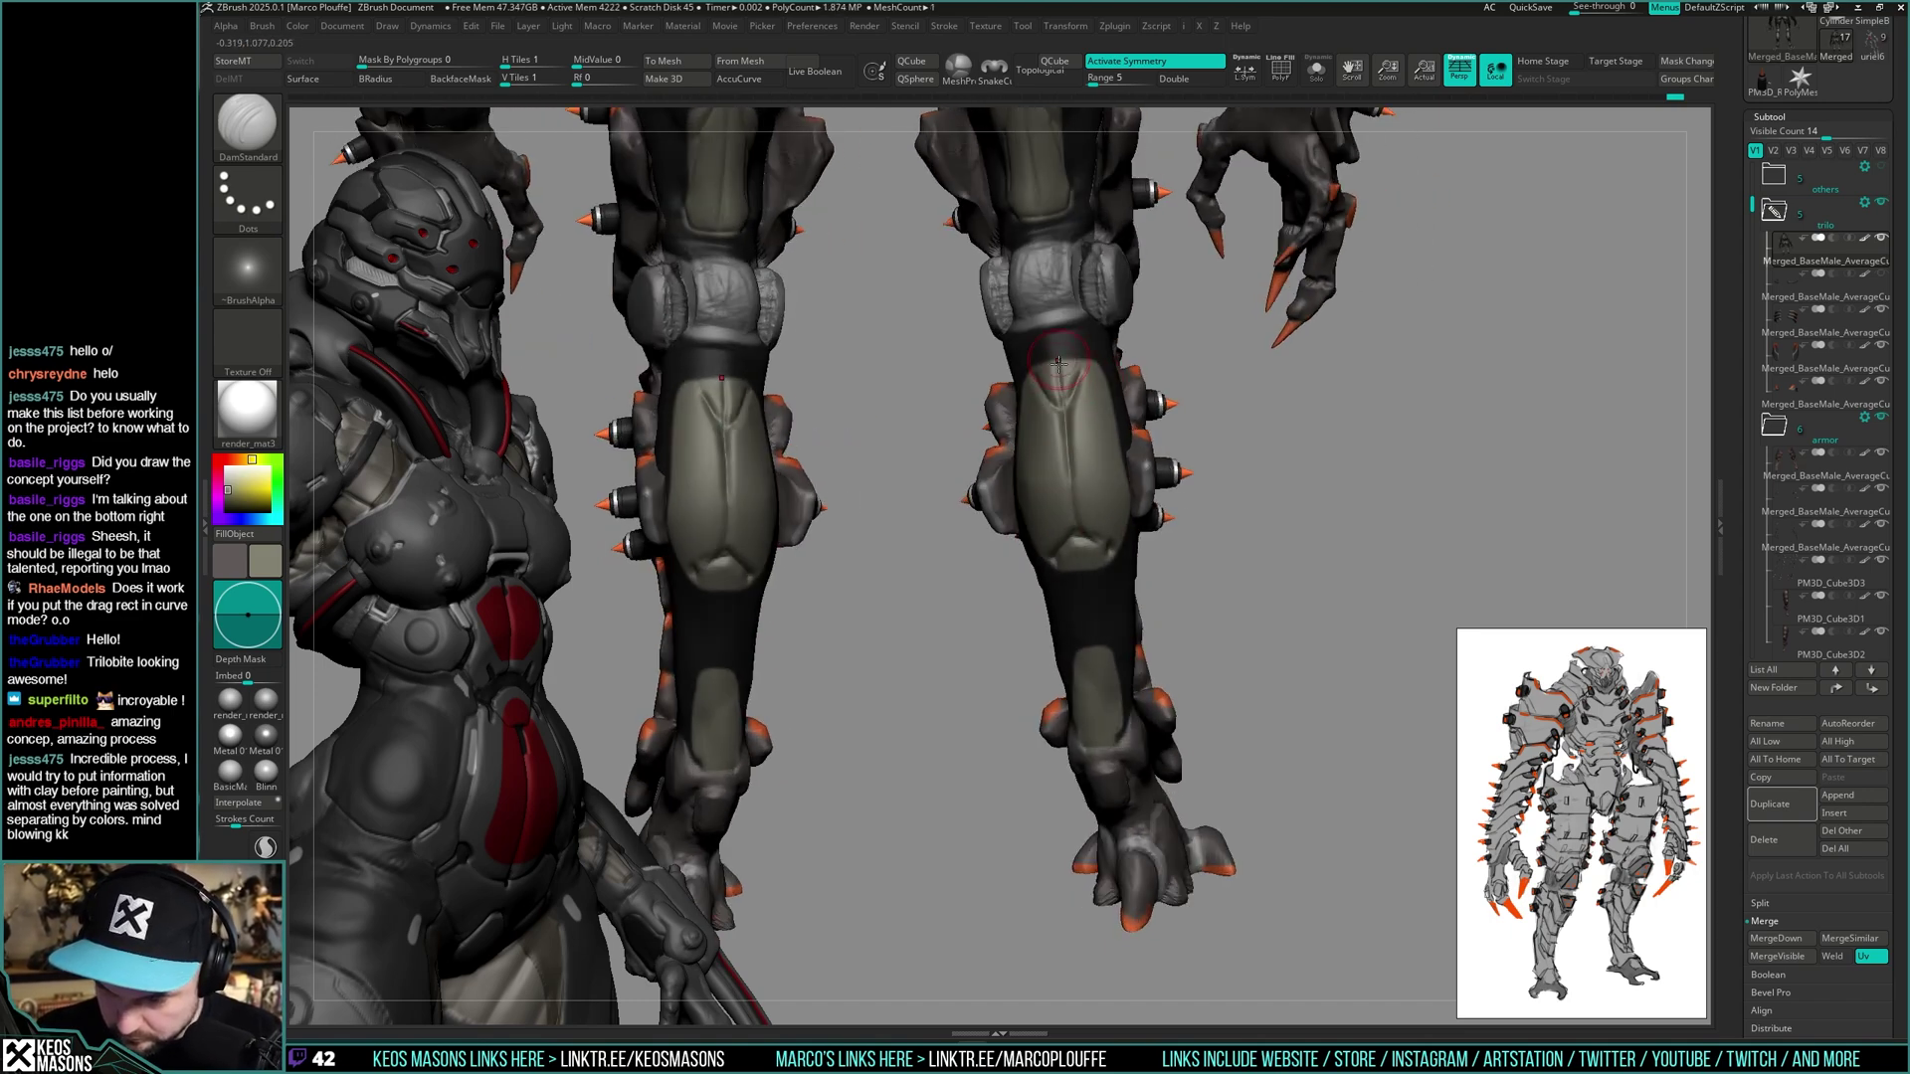
pyautogui.moveTo(1095, 349); pyautogui.dragTo(1114, 382, button='right')
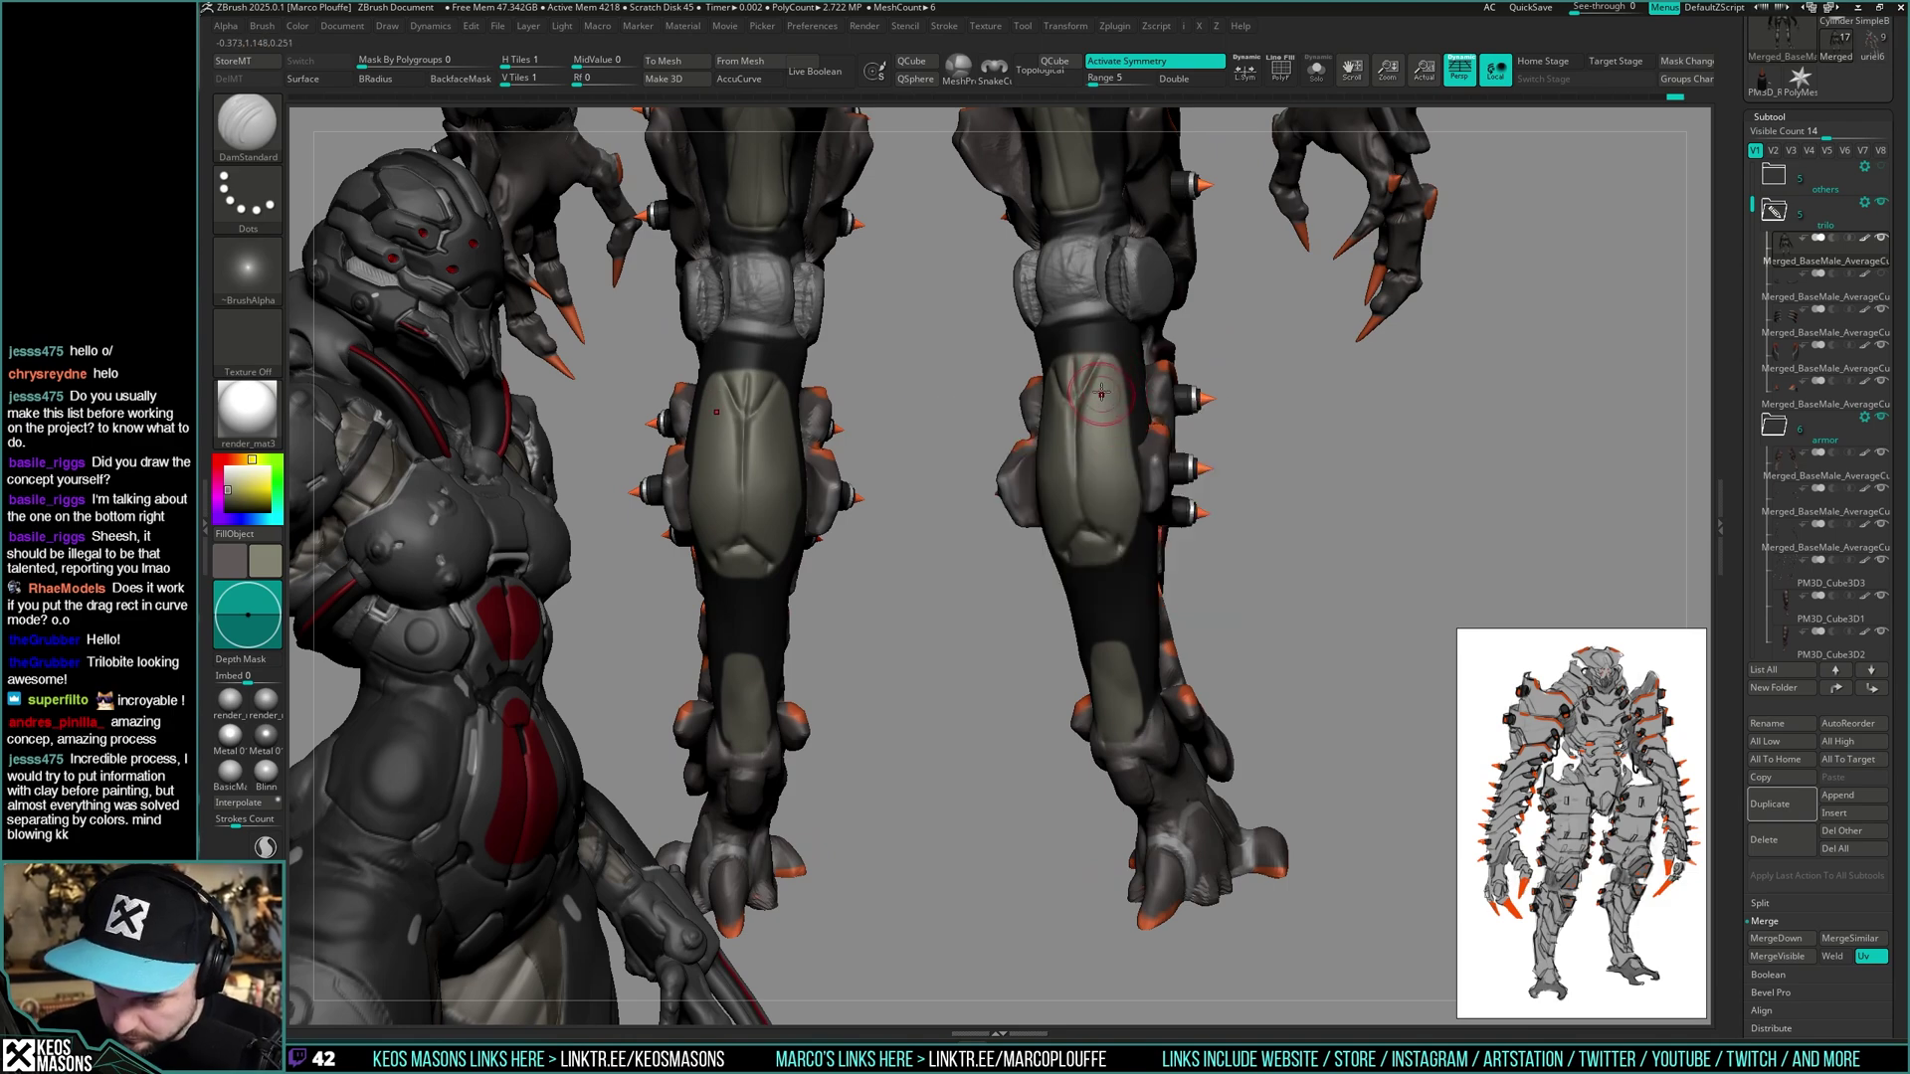
pyautogui.keyDown('shift'); pyautogui.moveTo(1101, 391); pyautogui.dragTo(1099, 393); pyautogui.keyUp('shift')
pyautogui.moveTo(1107, 378); pyautogui.dragTo(1115, 399, button='right')
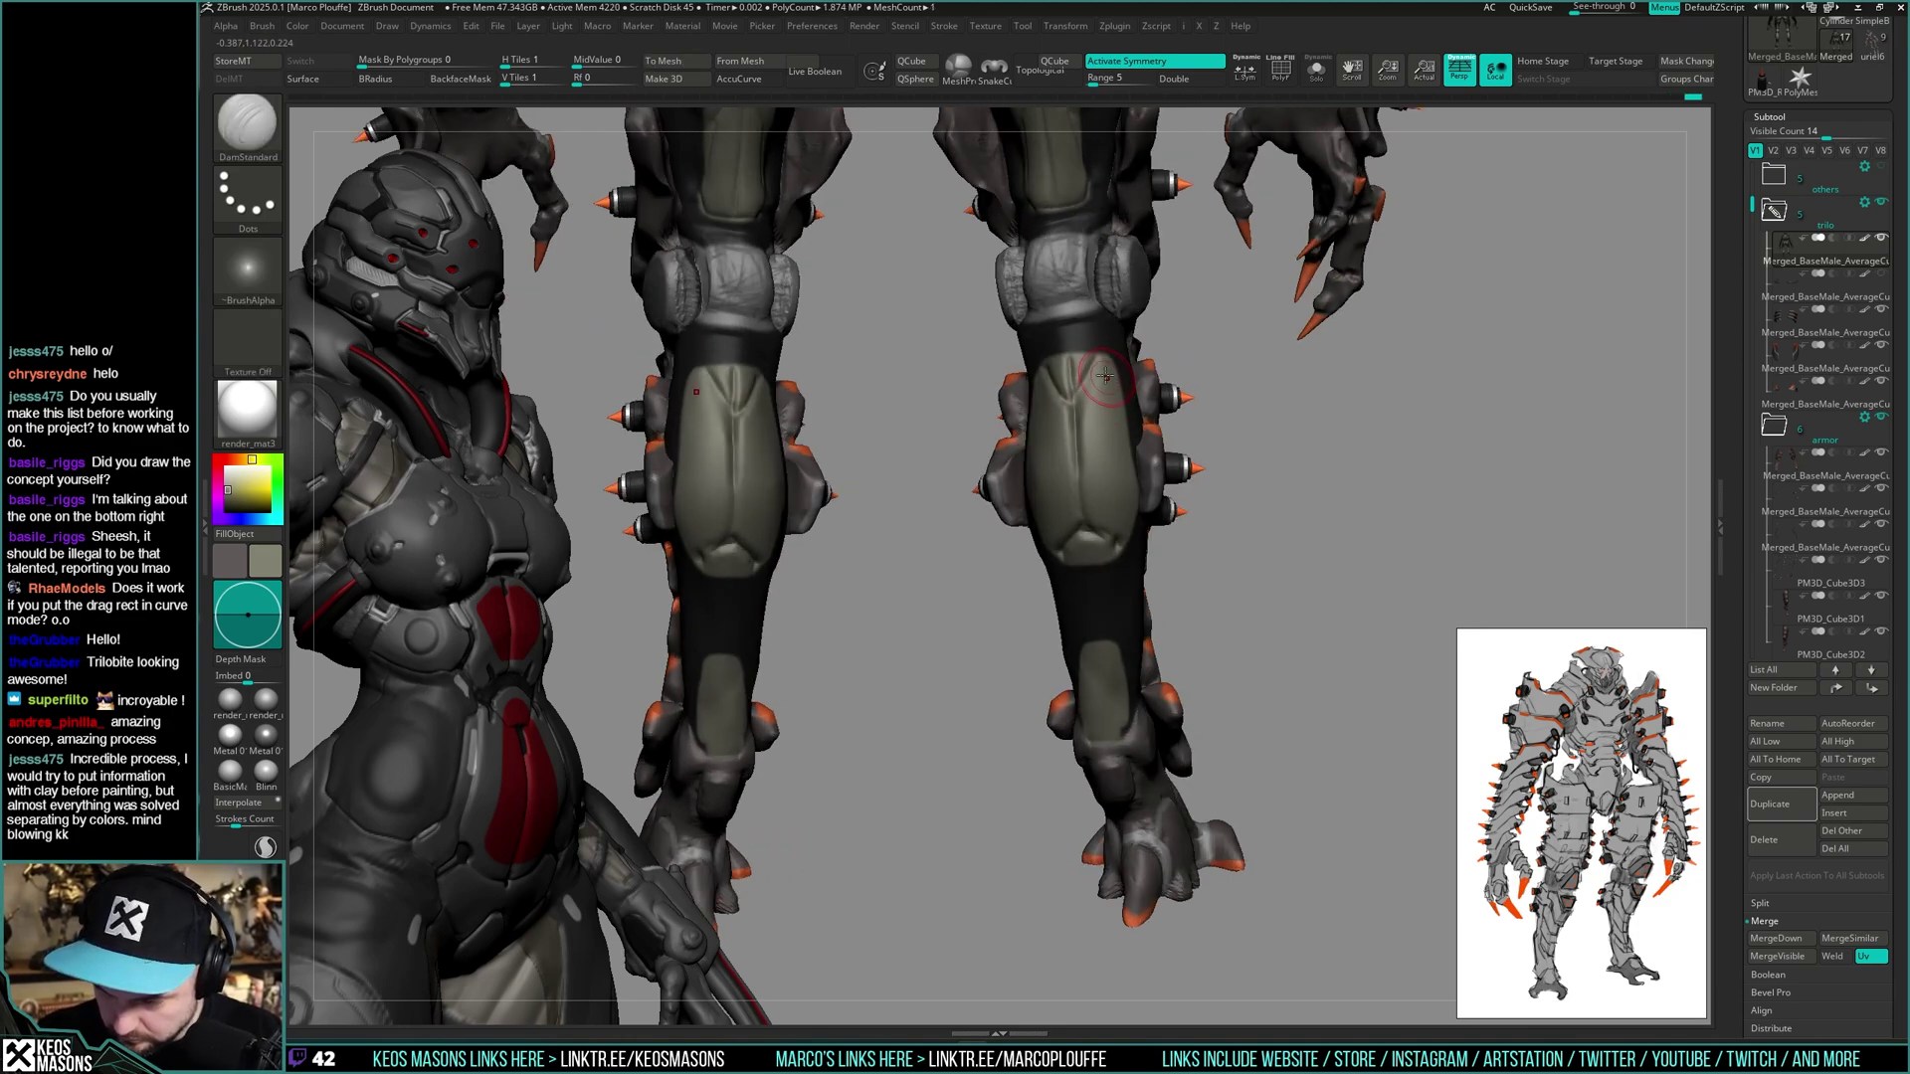
# - Carve a long muscle groove down the calf patches toward their lower ends and smooth its surroundings
pyautogui.moveTo(1104, 376); pyautogui.dragTo(1118, 483)
pyautogui.moveTo(1143, 516)
pyautogui.mouseDown(button='right')
pyautogui.moveTo(1151, 445)
pyautogui.moveTo(1091, 428)
pyautogui.mouseUp(button='right')
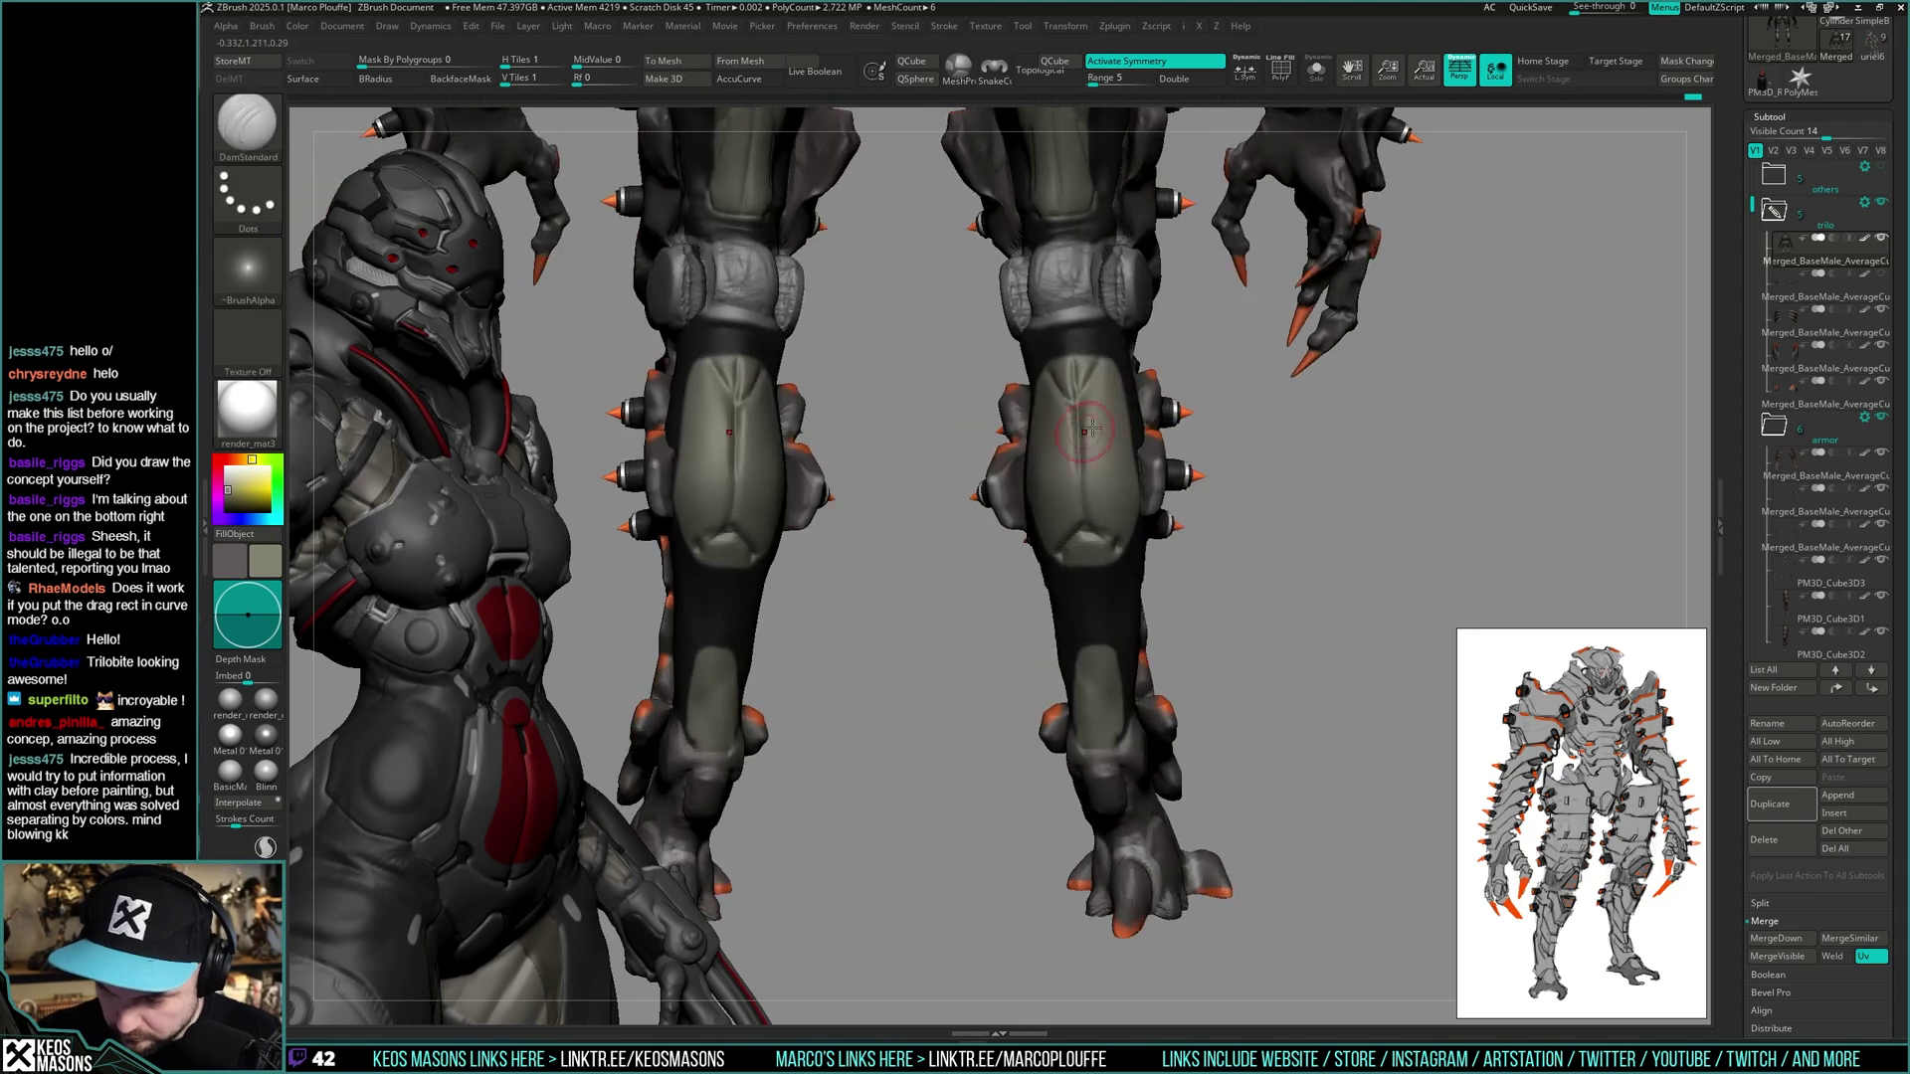
pyautogui.keyDown('shift'); pyautogui.moveTo(1108, 533); pyautogui.dragTo(1078, 425); pyautogui.keyUp('shift')
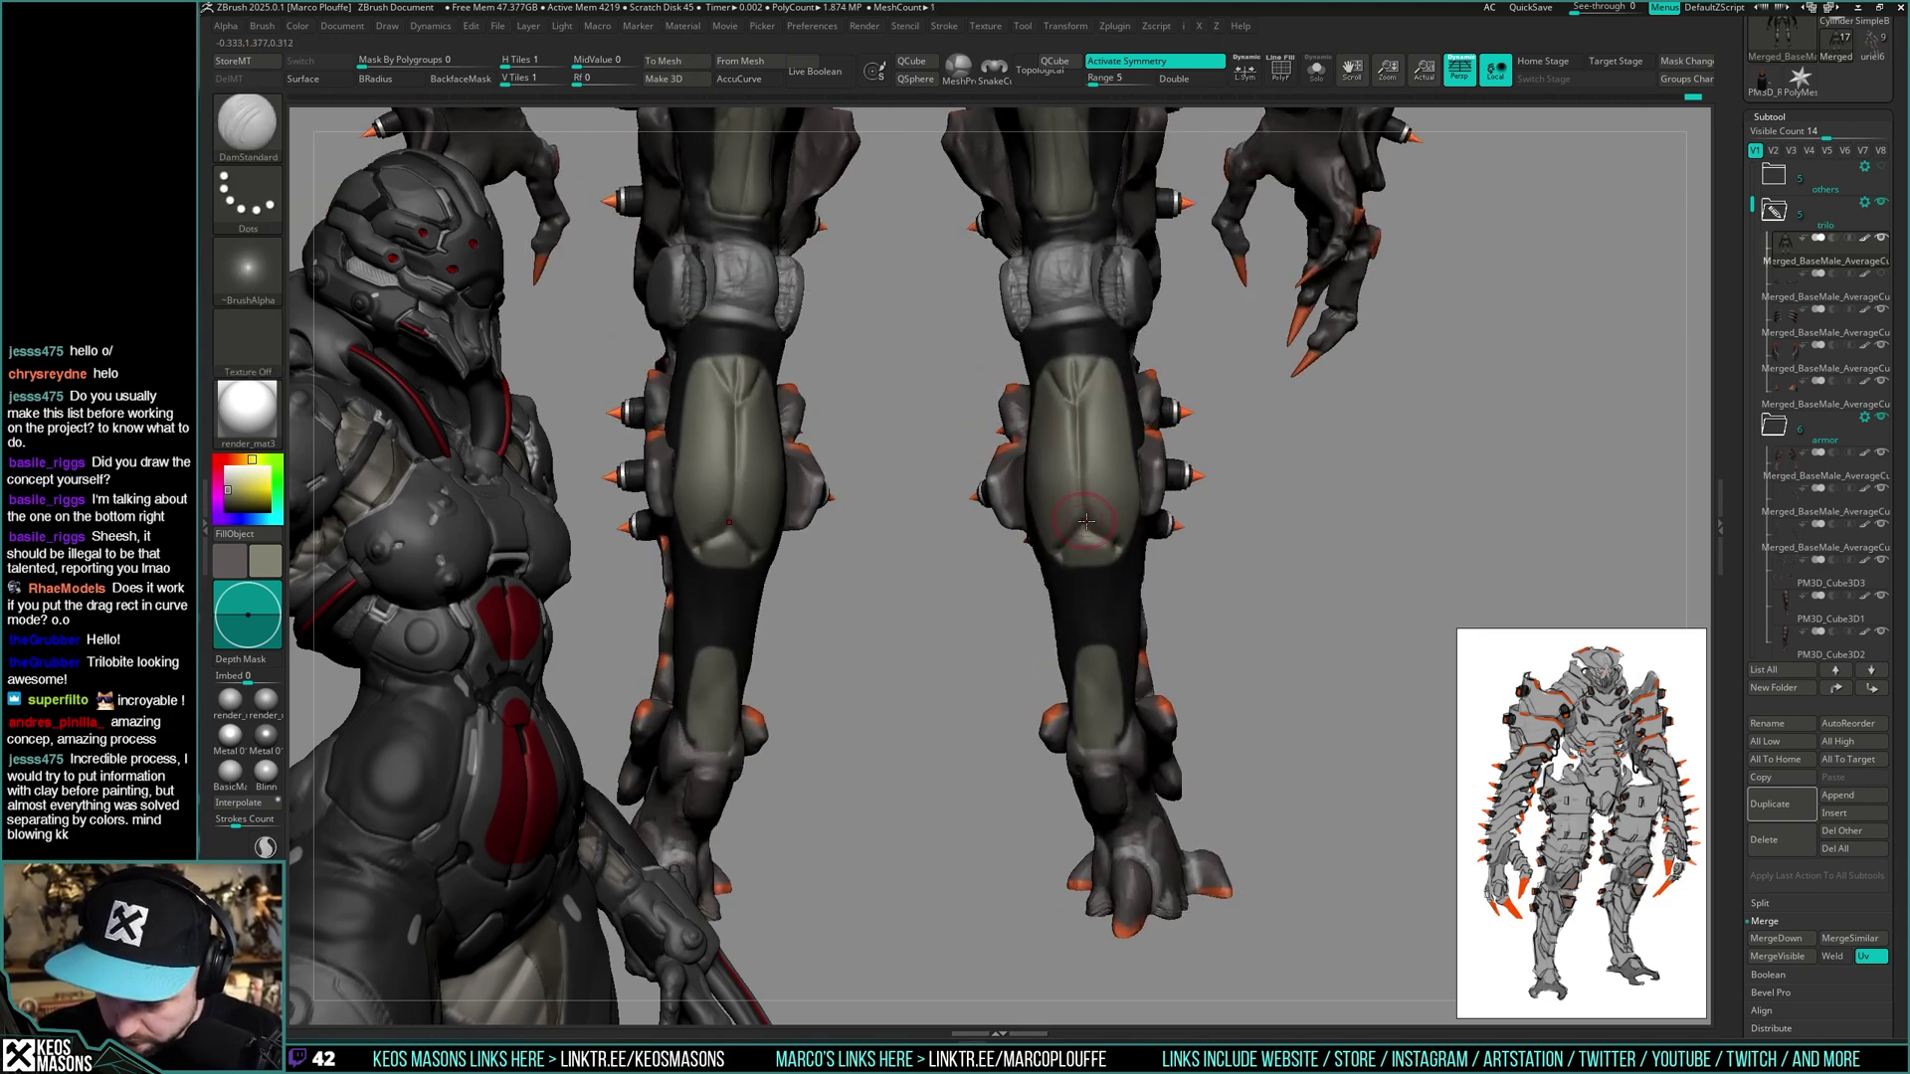
pyautogui.moveTo(1086, 522); pyautogui.dragTo(1045, 443, button='right')
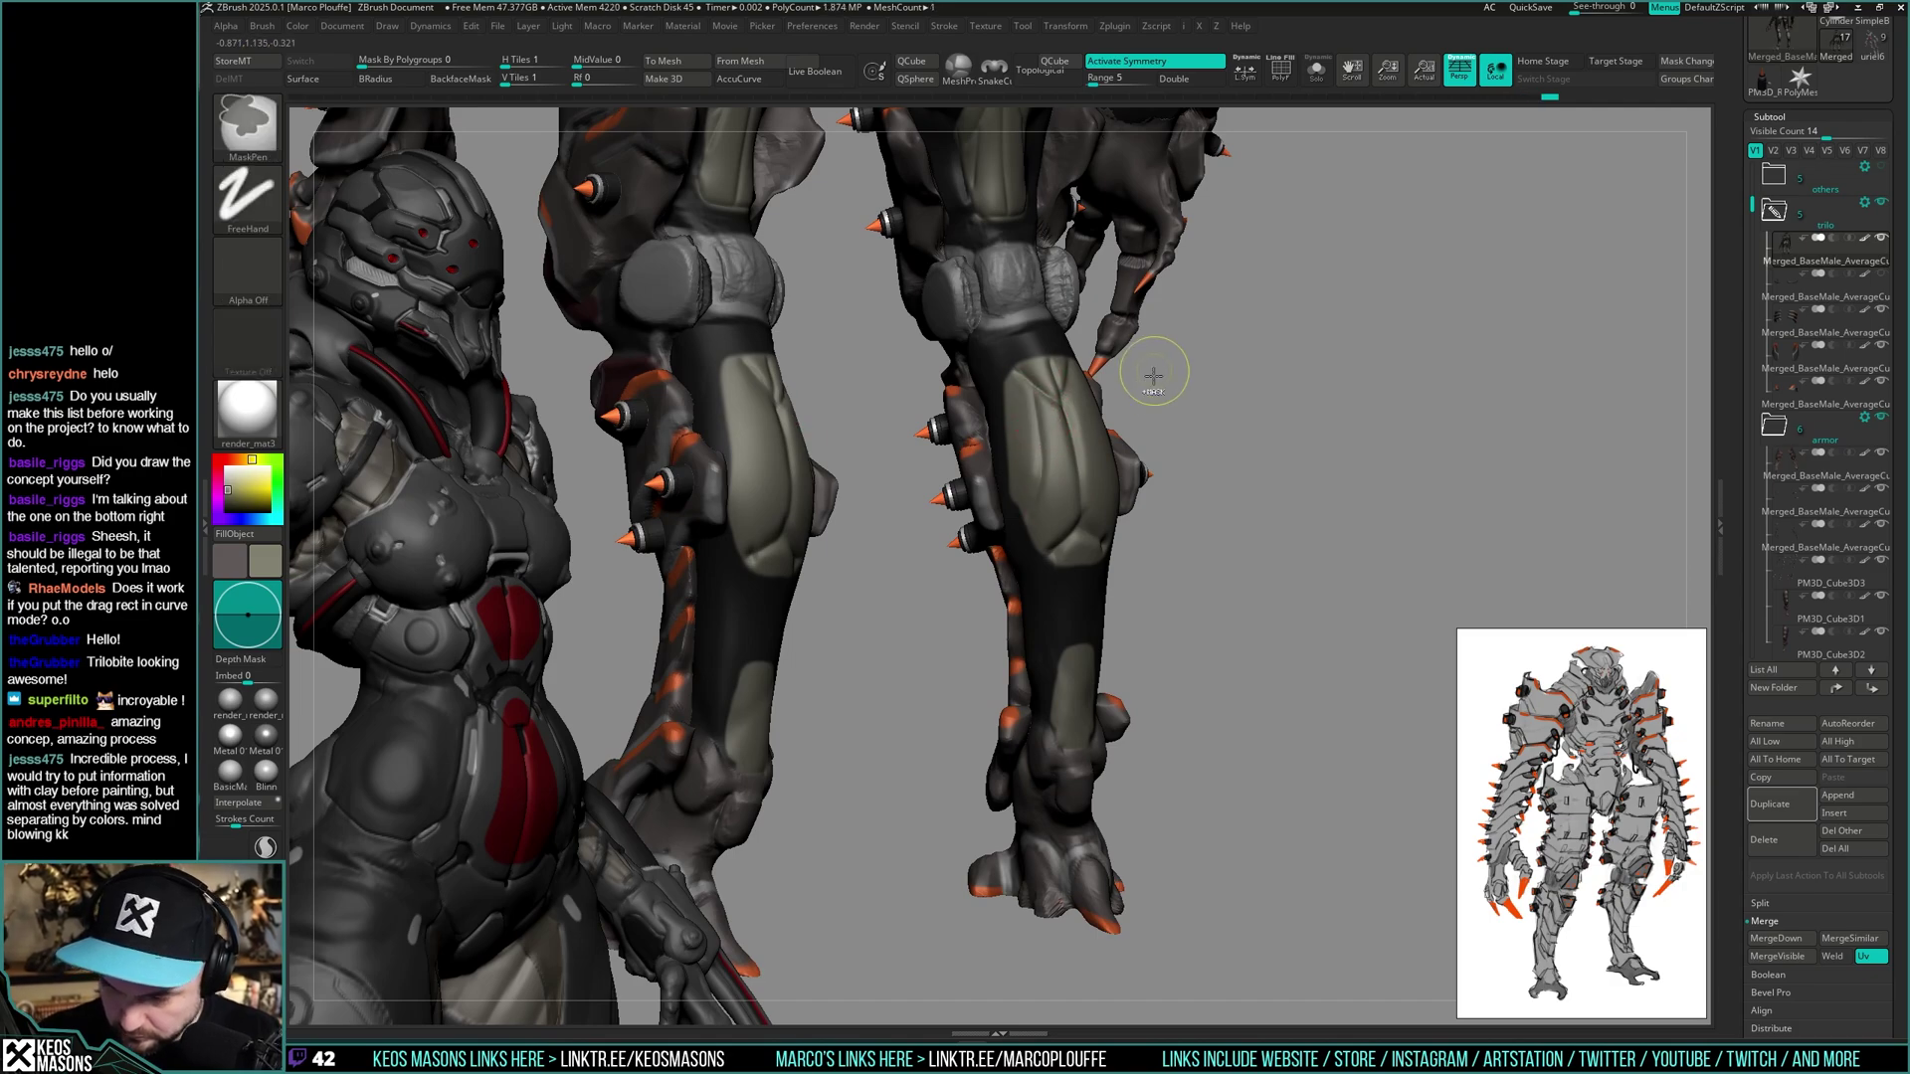
pyautogui.moveTo(1143, 375)
pyautogui.mouseDown(button='right')
pyautogui.moveTo(1117, 465)
pyautogui.moveTo(1076, 433)
pyautogui.mouseUp(button='right')
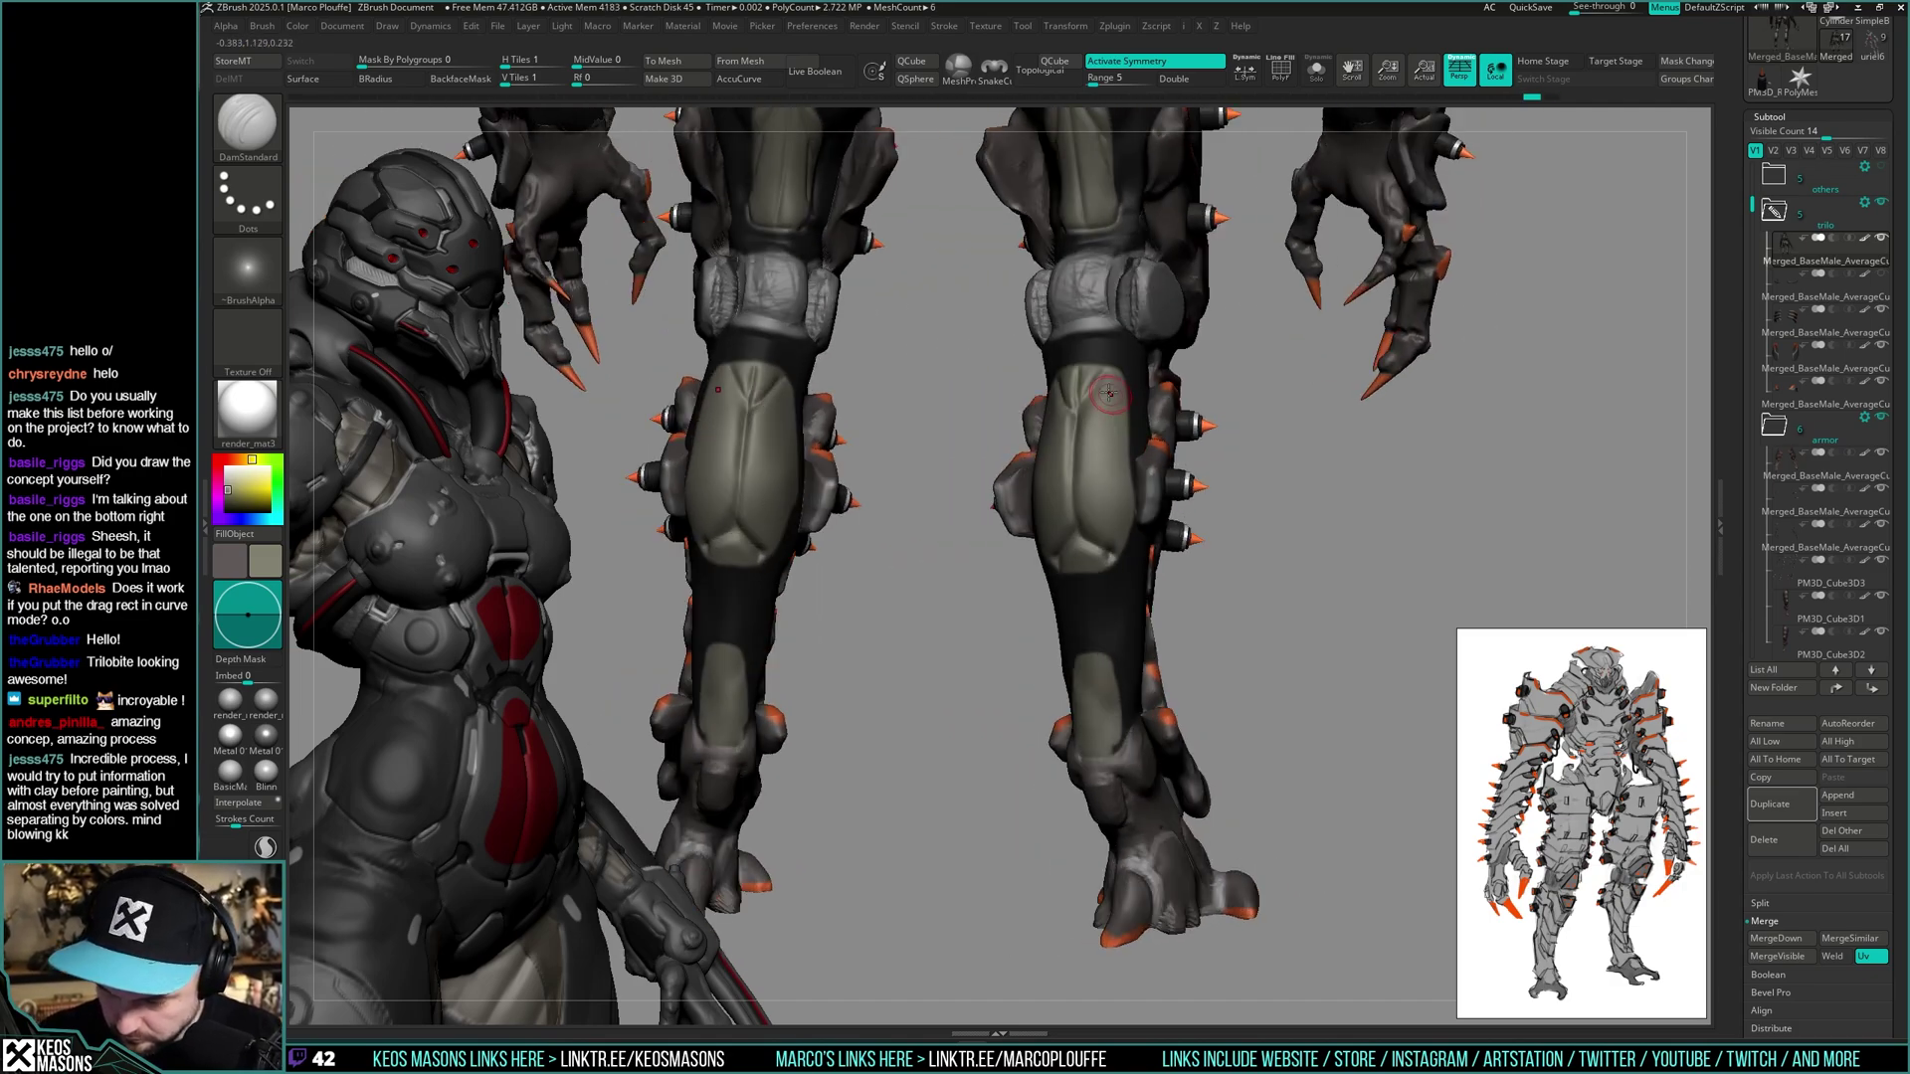
# - Carve in the outer edges and lower corners of the calf patches so their muscle shapes stand out from the dark suit
pyautogui.moveTo(1107, 391); pyautogui.dragTo(1104, 487)
pyautogui.moveTo(1104, 488)
pyautogui.mouseDown(button='right')
pyautogui.moveTo(1054, 435)
pyautogui.moveTo(1124, 504)
pyautogui.mouseUp(button='right')
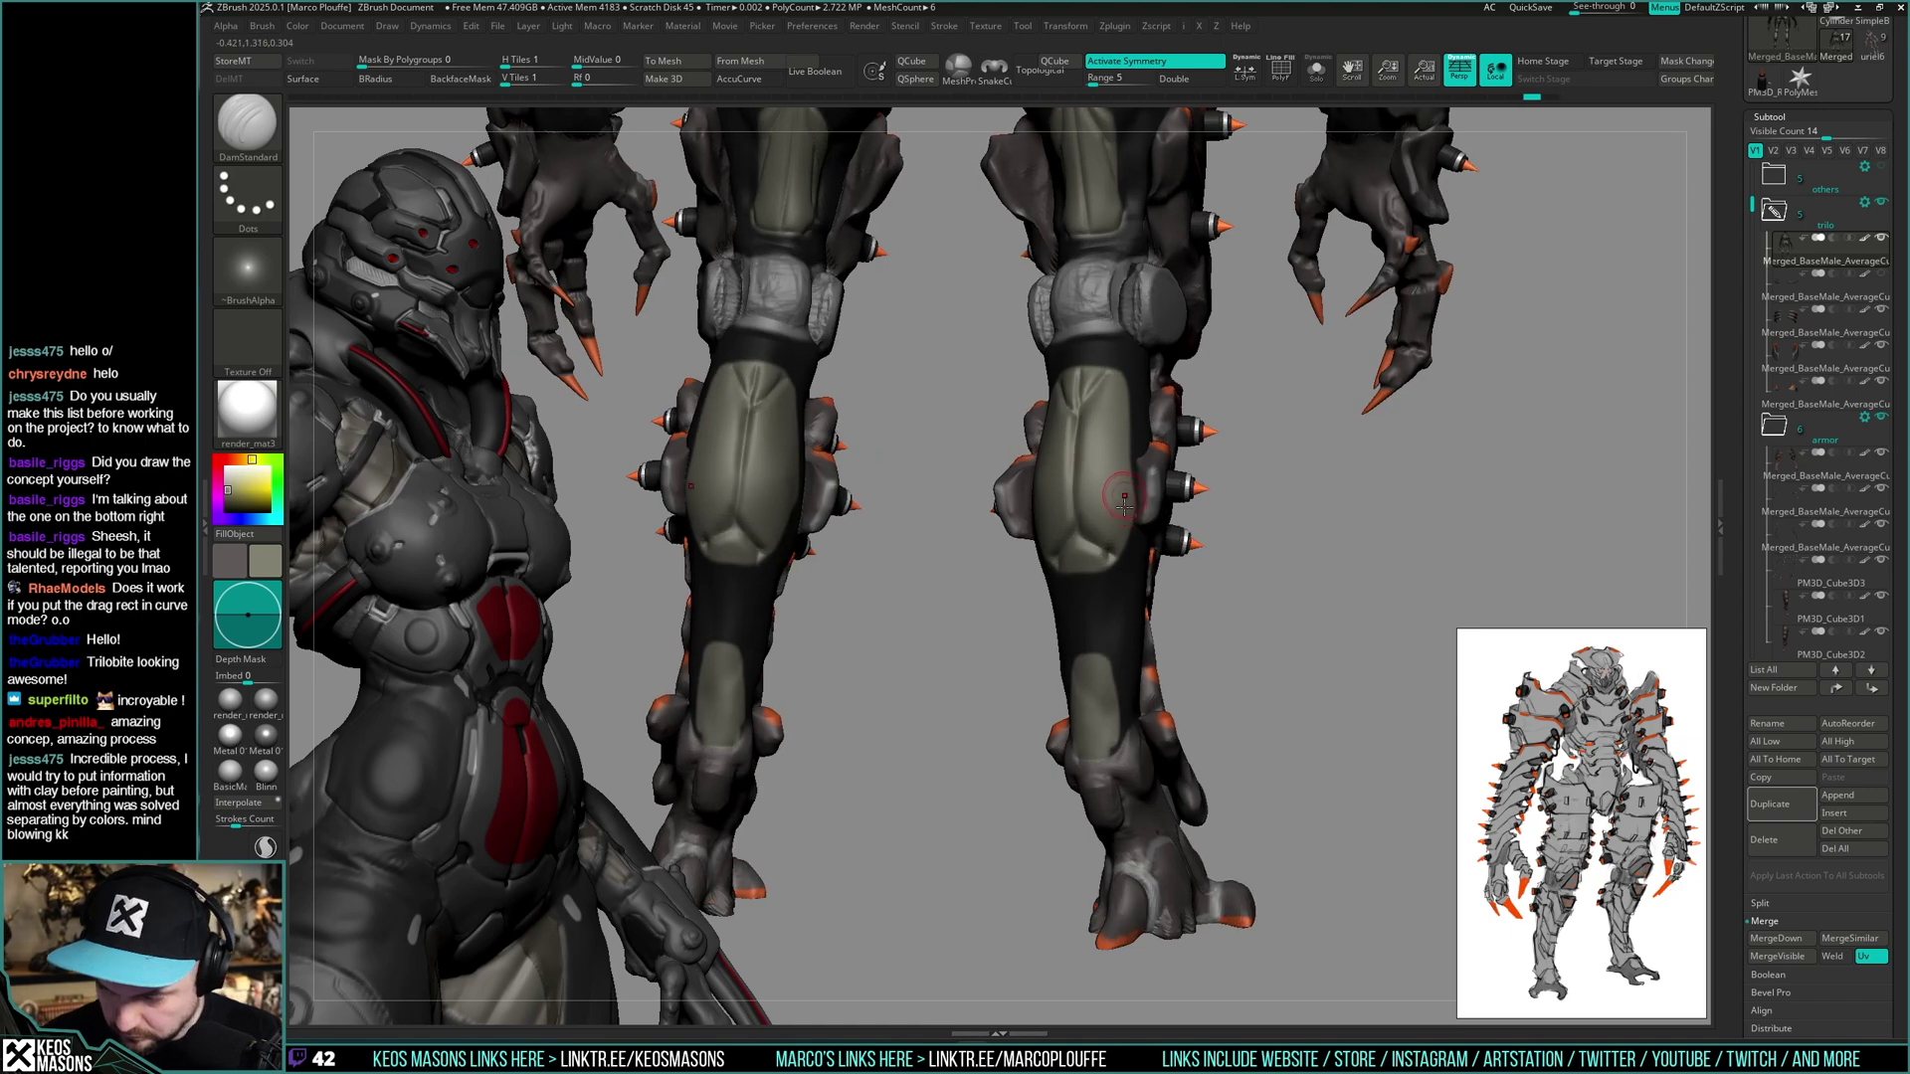
pyautogui.moveTo(1127, 539); pyautogui.dragTo(1106, 560)
pyautogui.press('c')
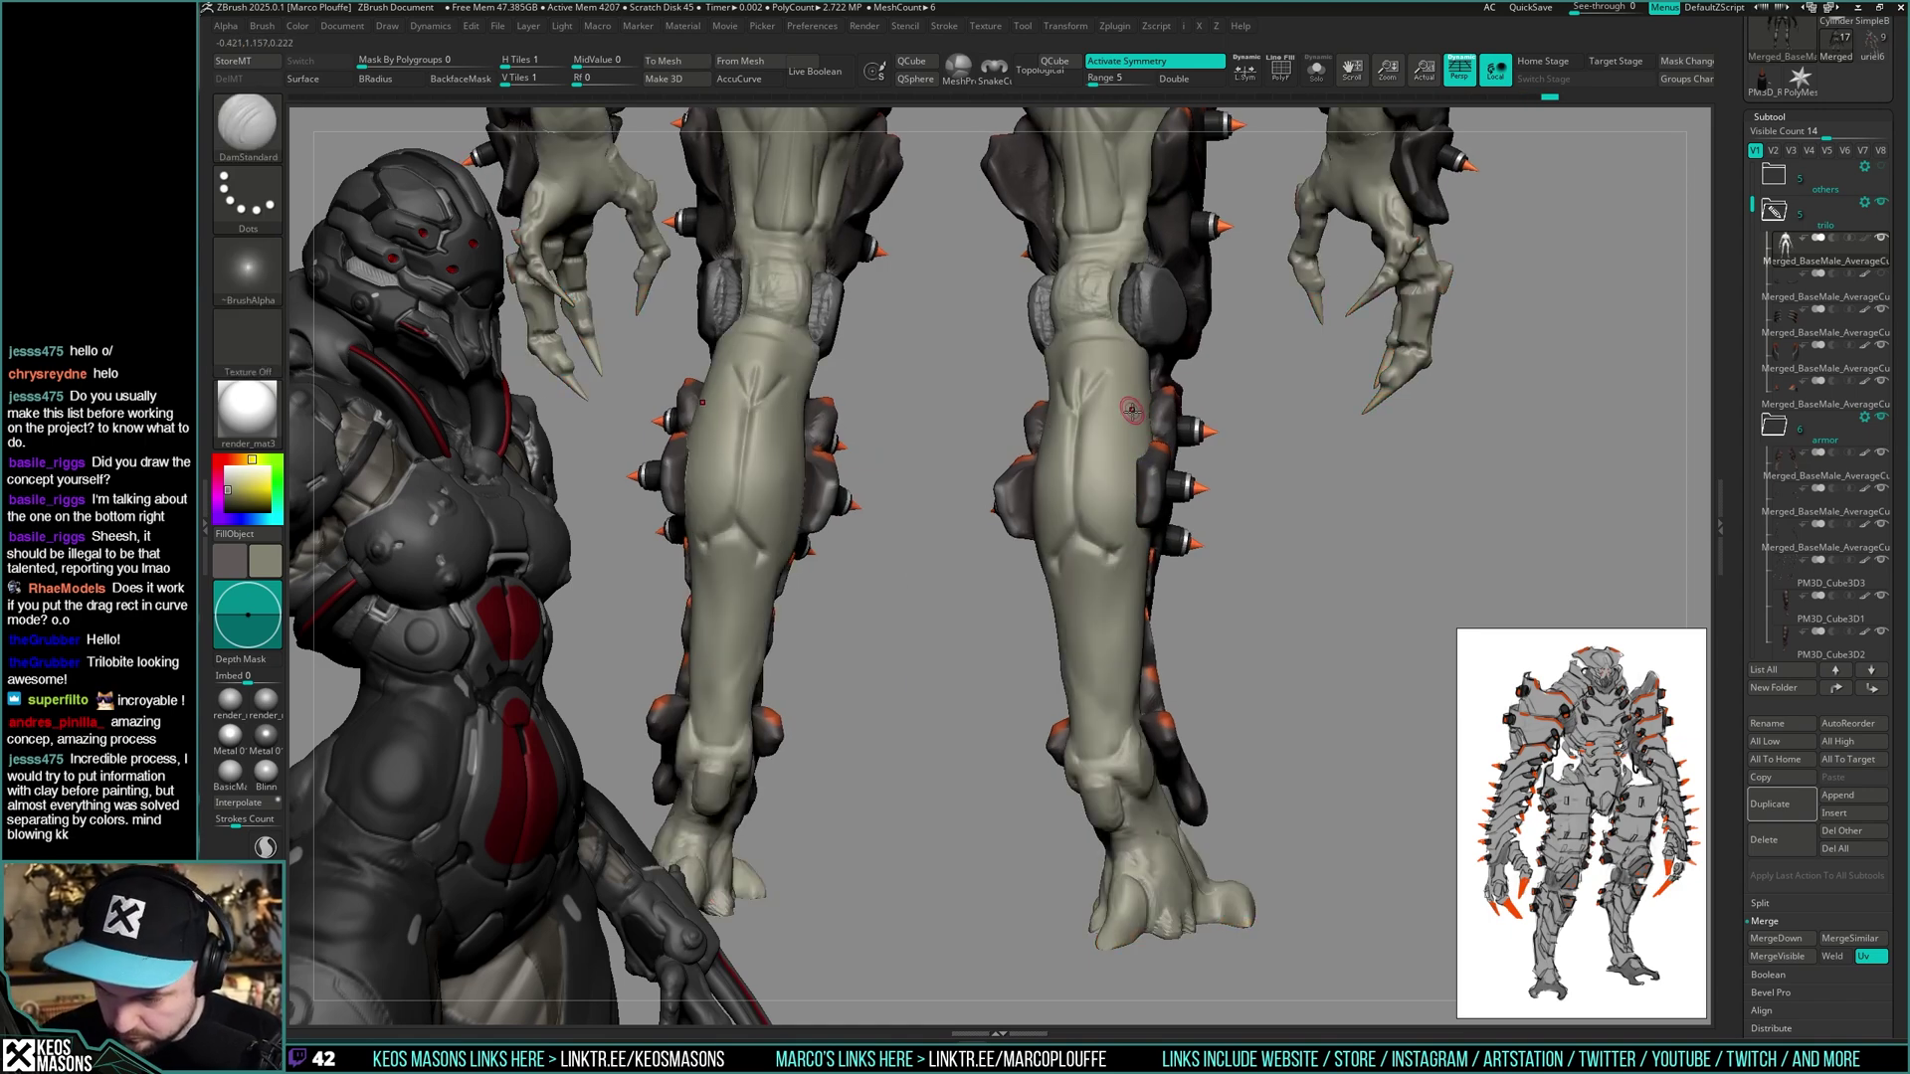
pyautogui.press('c')
pyautogui.moveTo(1111, 378); pyautogui.dragTo(1104, 374, button='right')
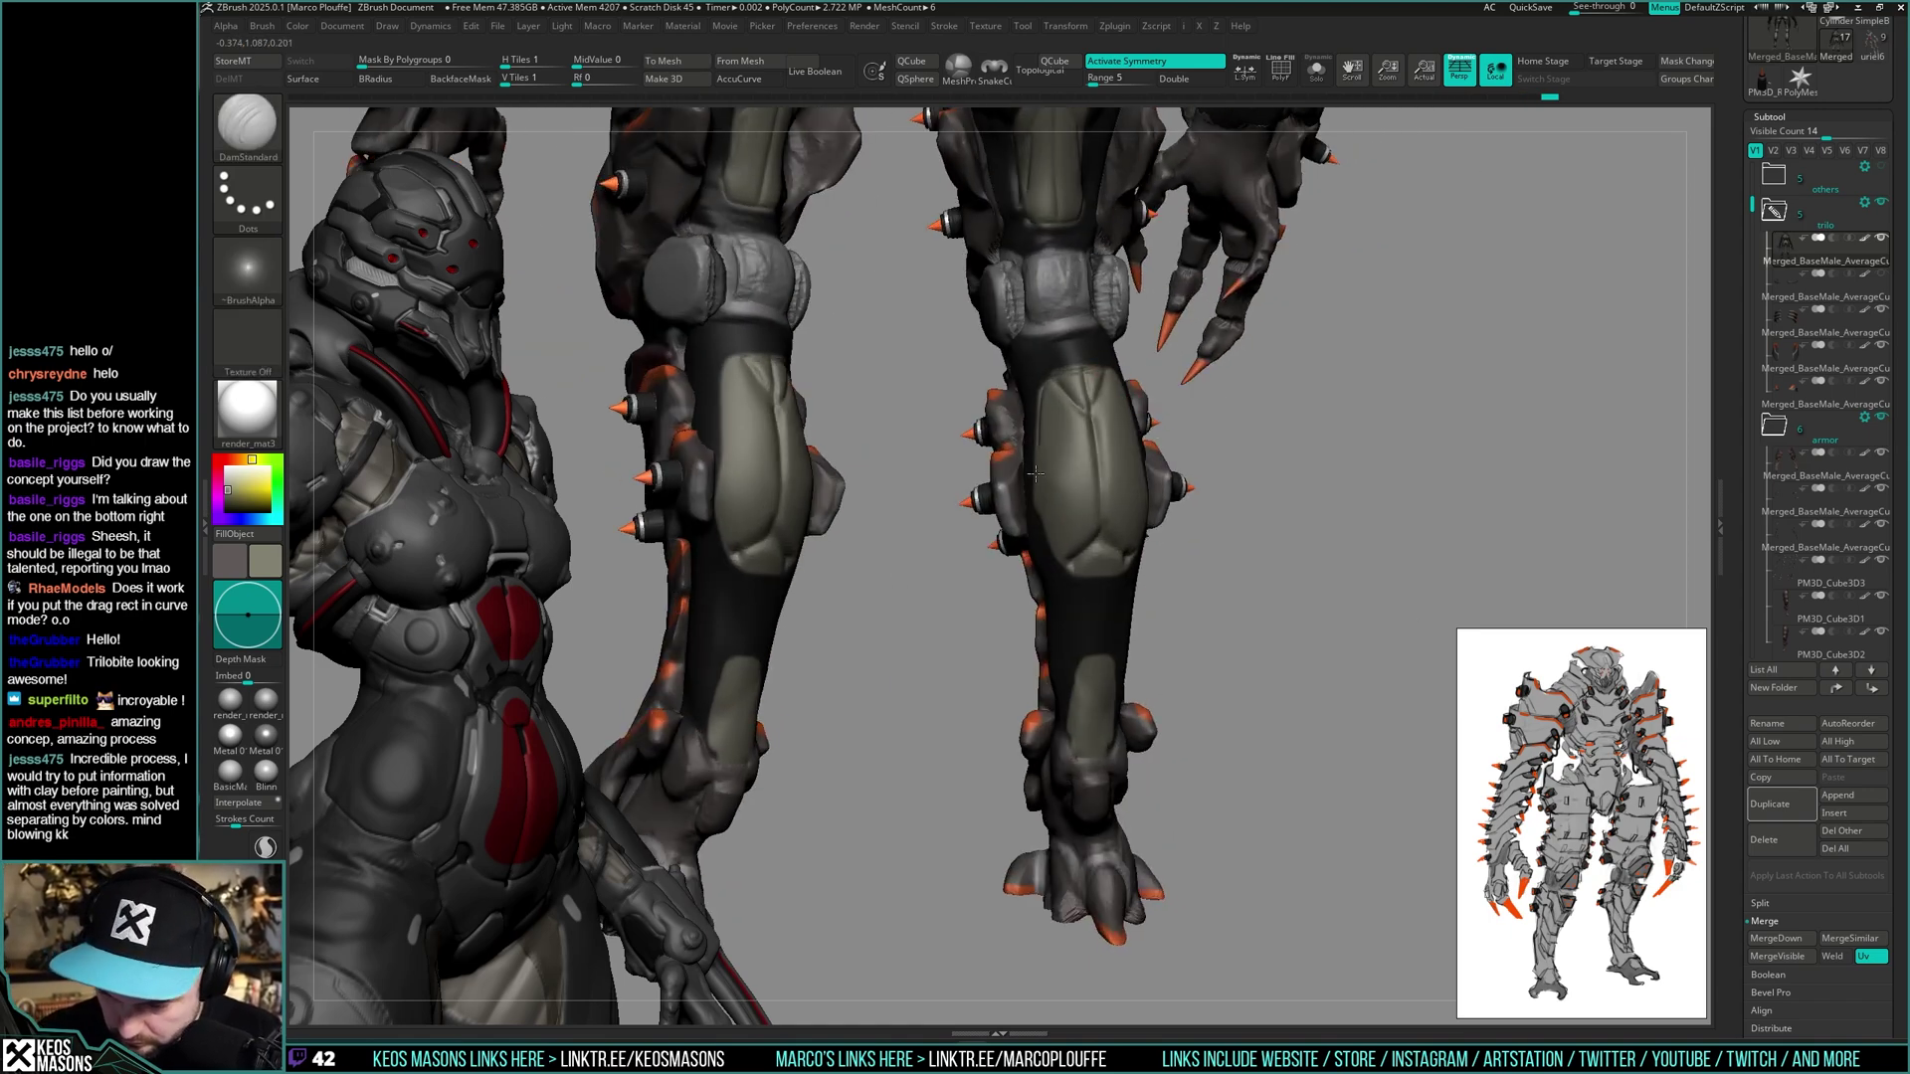
pyautogui.moveTo(1054, 559); pyautogui.dragTo(1065, 501, button='right')
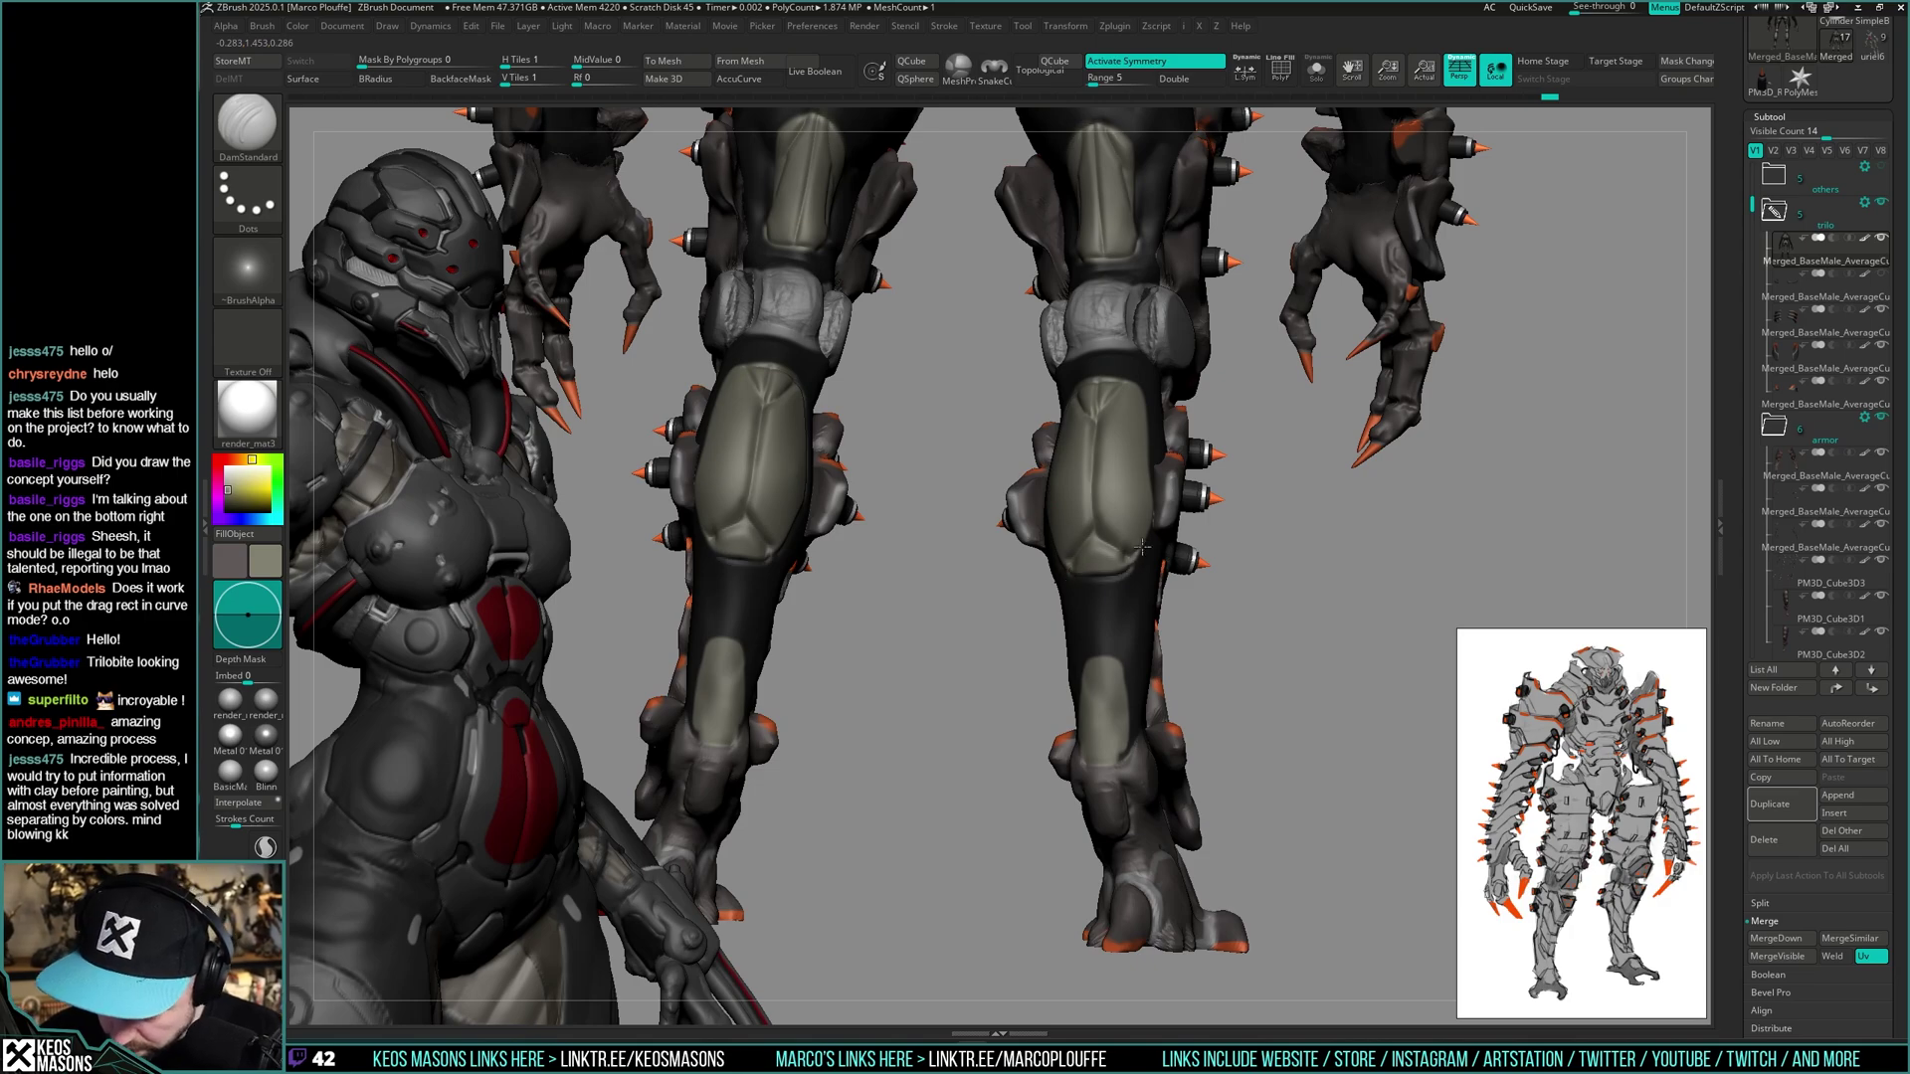
pyautogui.moveTo(1104, 577); pyautogui.dragTo(1142, 559, button='right')
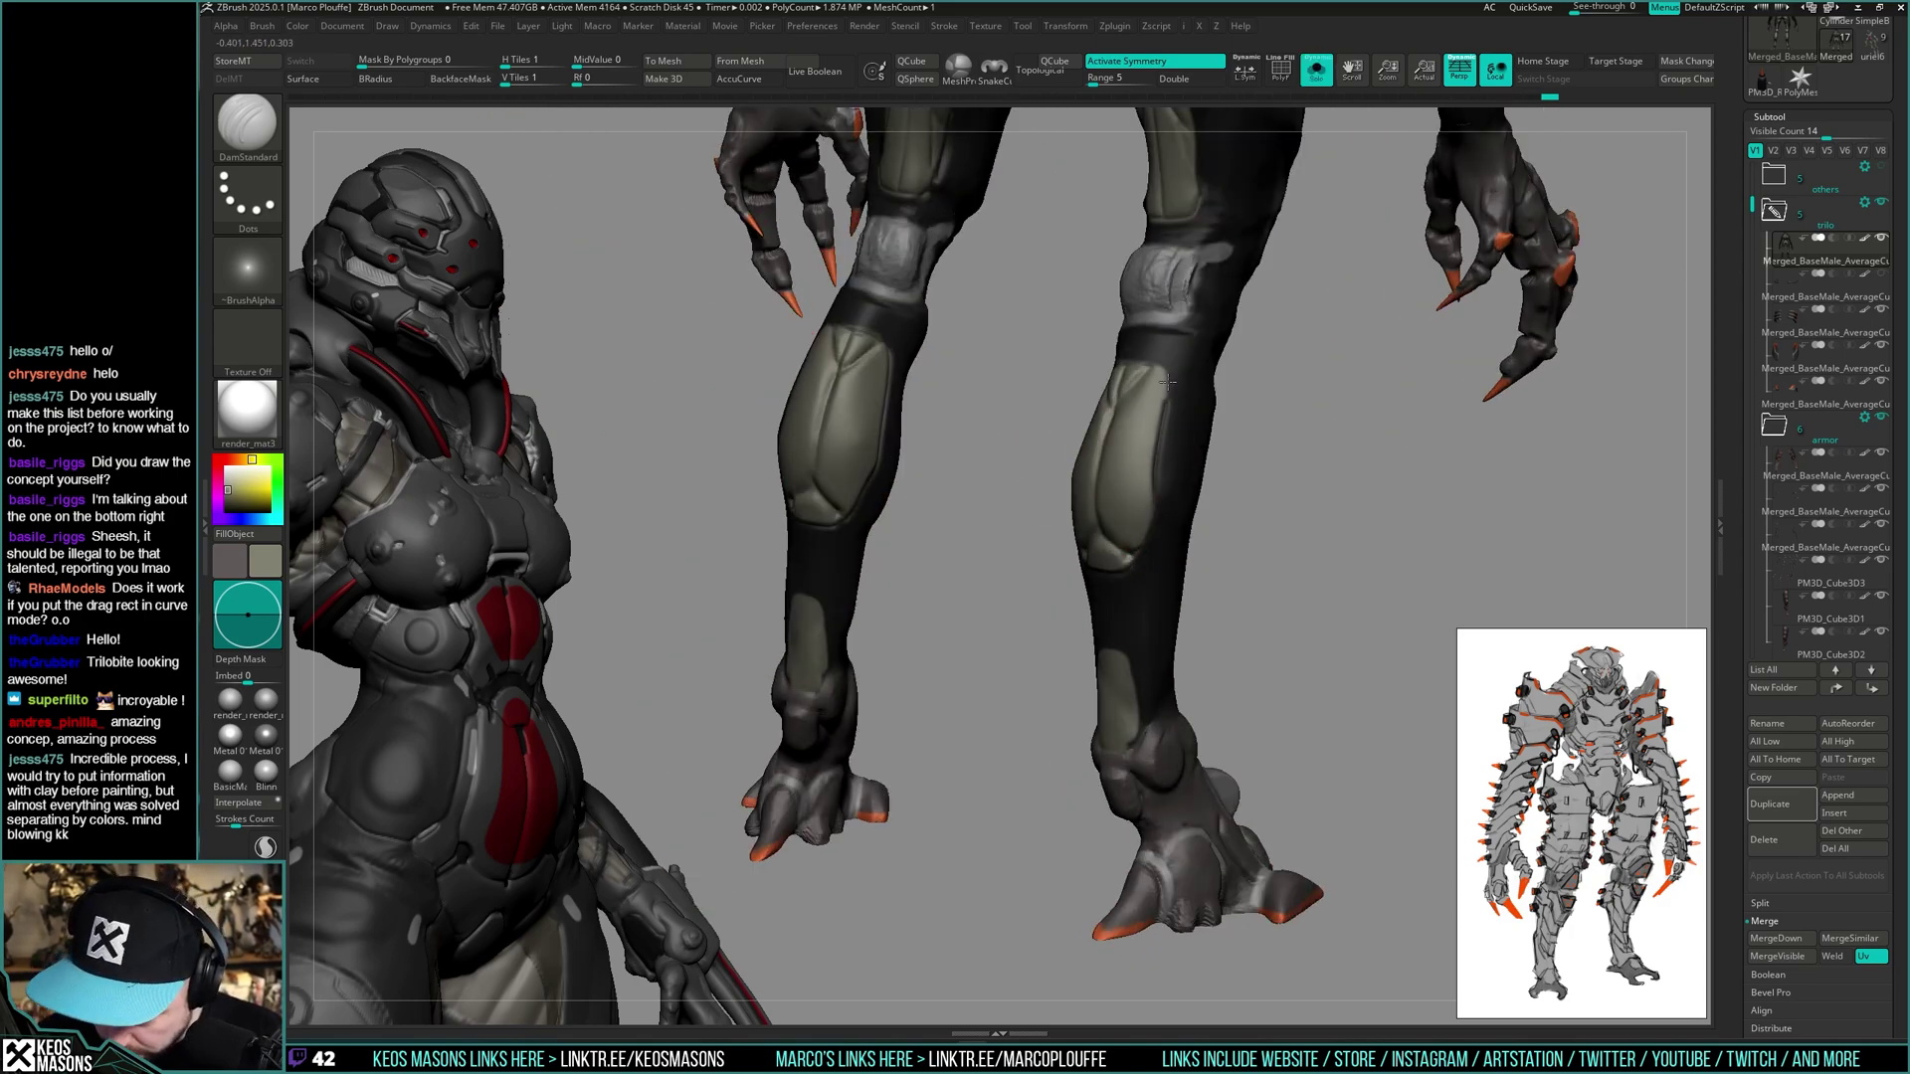
pyautogui.moveTo(1165, 383); pyautogui.dragTo(1110, 593, button='right')
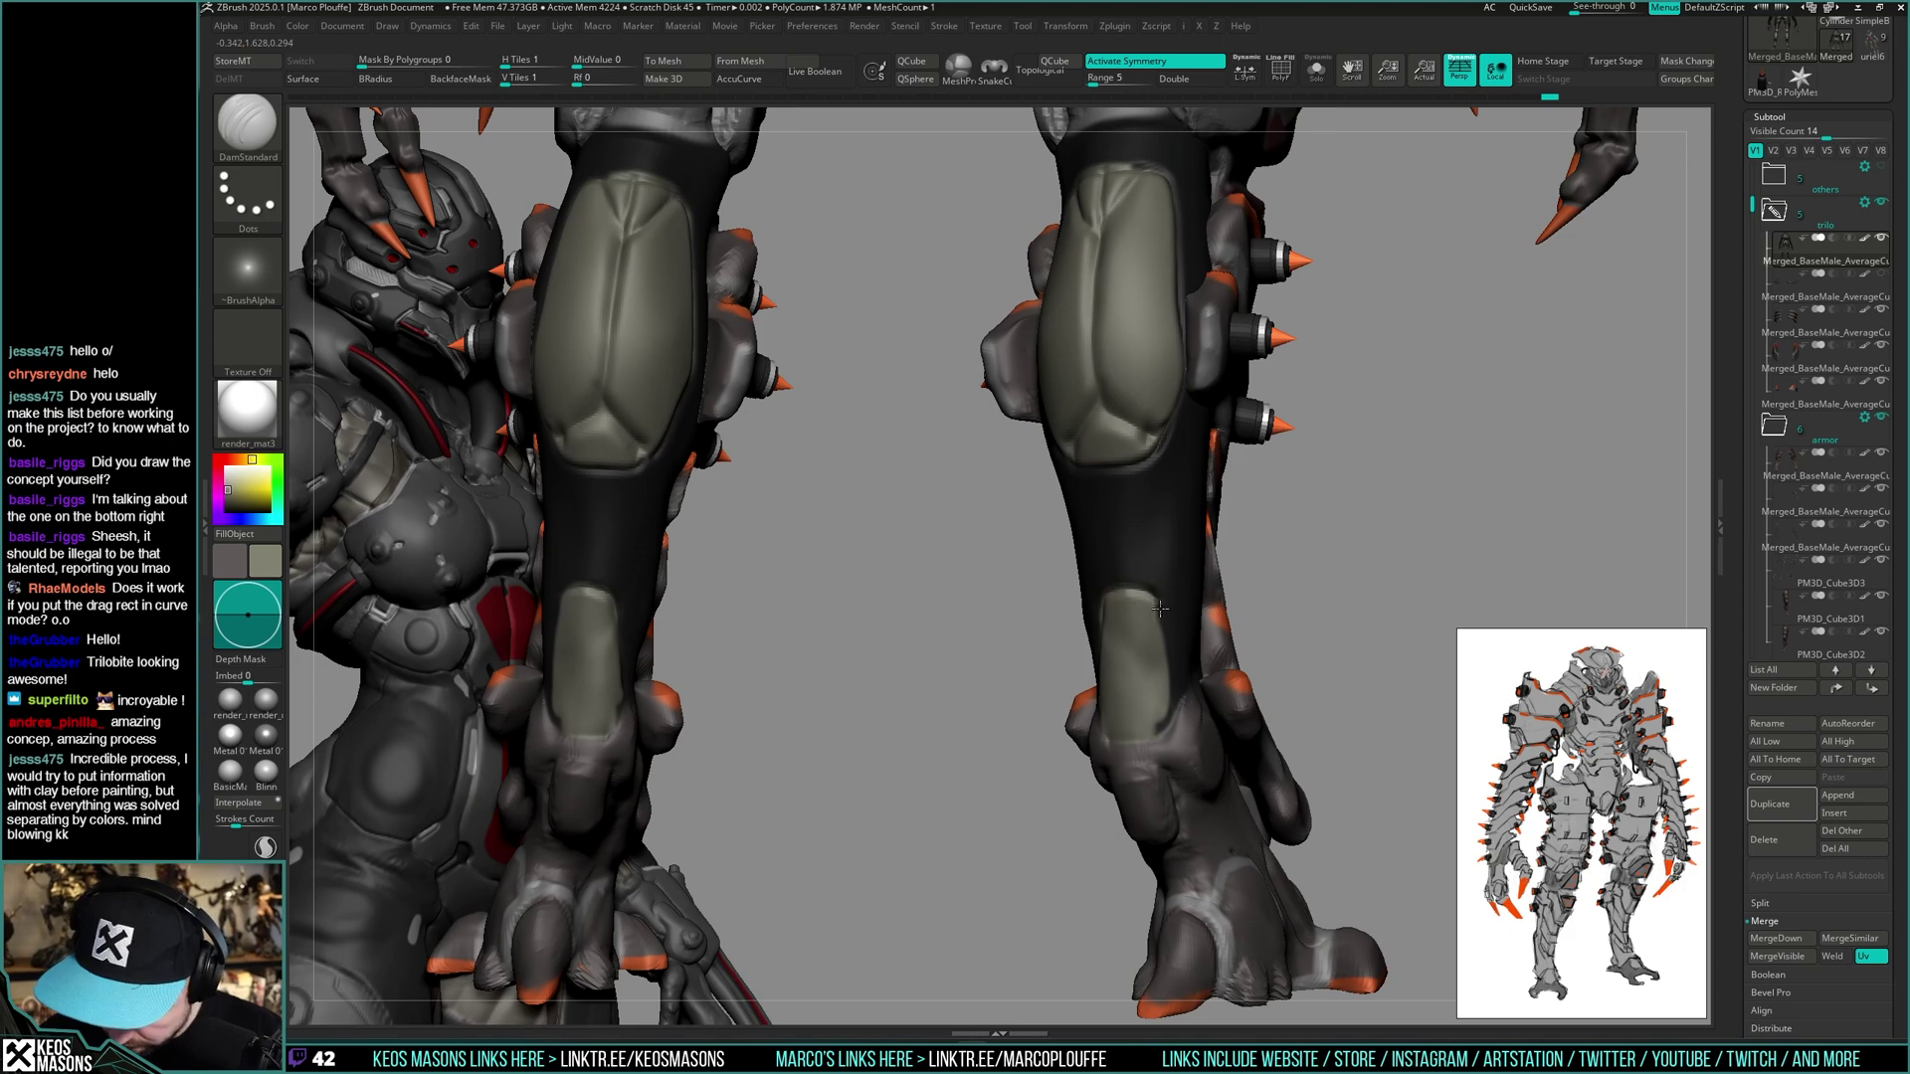
# - Carve the edges and a lengthwise groove on the olive ankle patches above the heels
pyautogui.moveTo(1162, 696); pyautogui.dragTo(1129, 522, button='right')
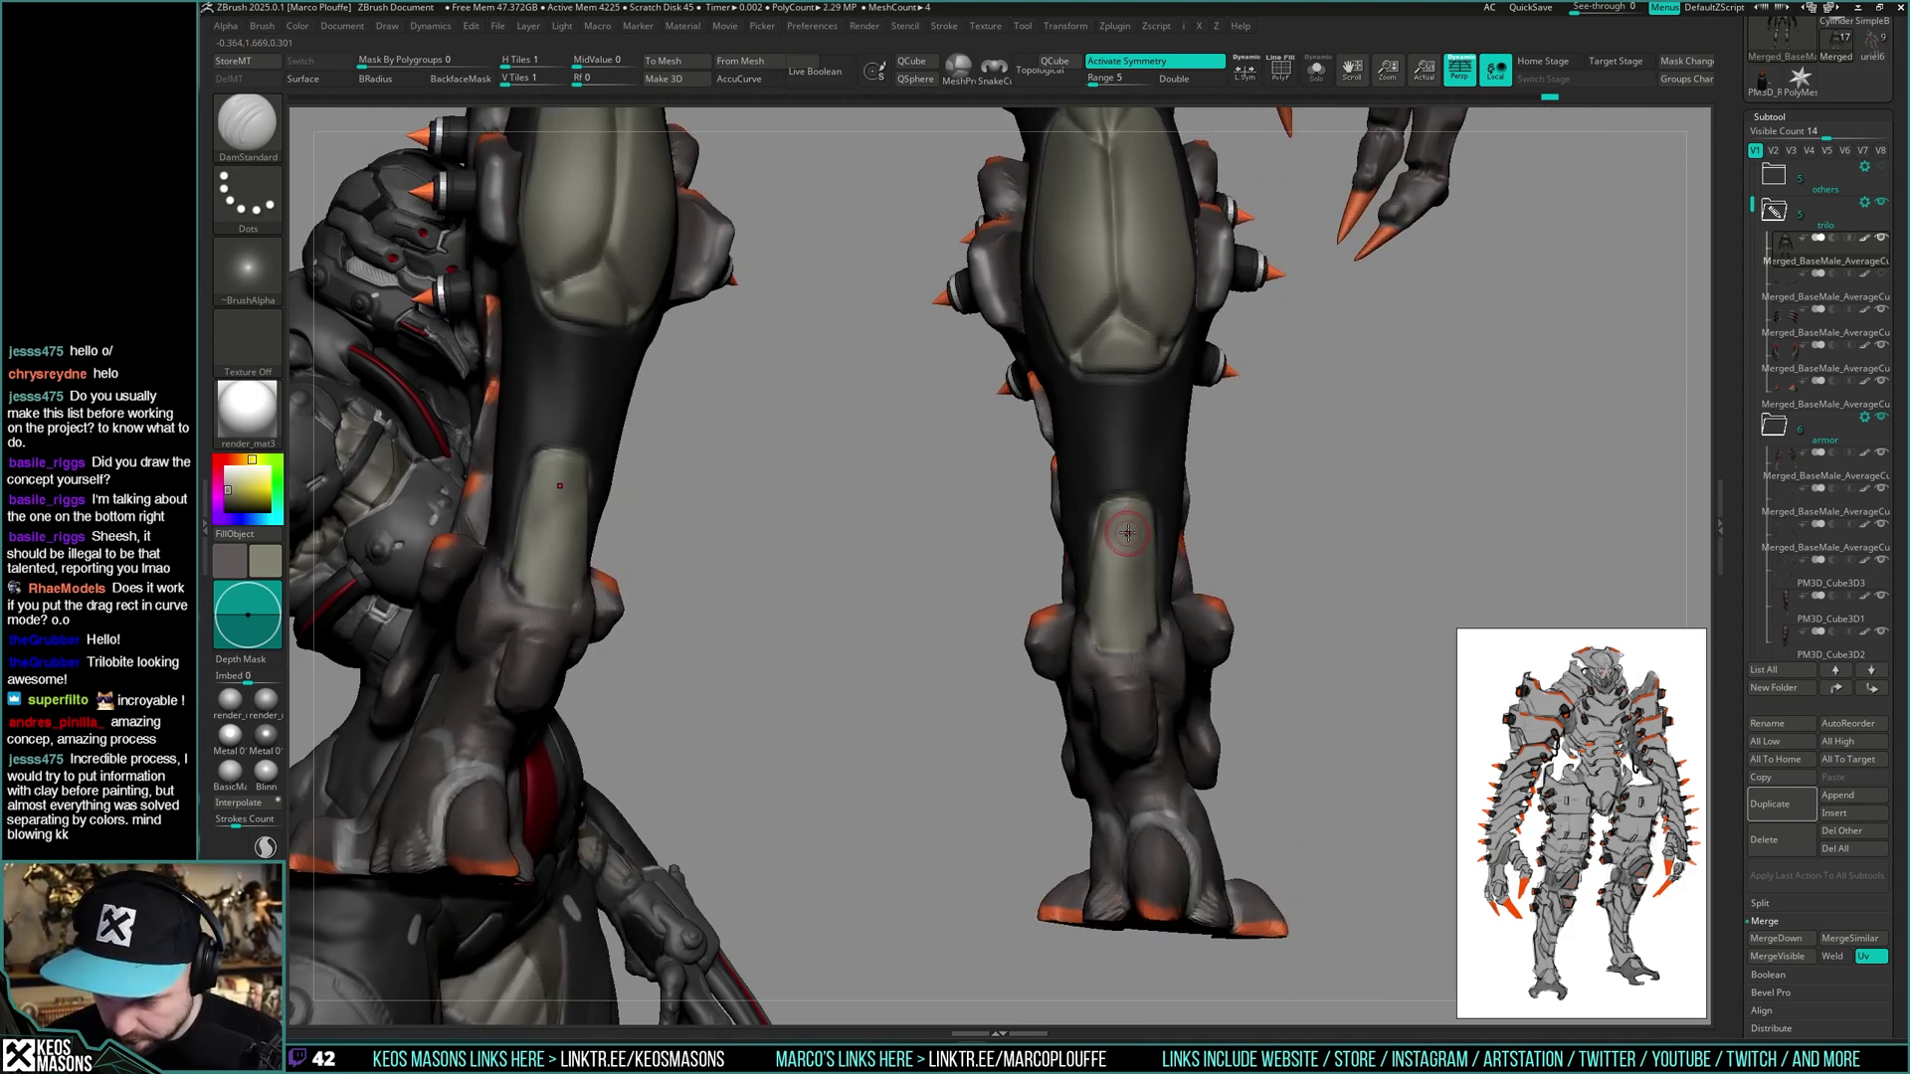
pyautogui.moveTo(1148, 550)
pyautogui.mouseDown()
pyautogui.moveTo(1135, 648)
pyautogui.moveTo(1108, 652)
pyautogui.mouseUp()
pyautogui.moveTo(1163, 625)
pyautogui.keyDown('ctrl'); pyautogui.mouseDown(button='right')
pyautogui.moveTo(1222, 529)
pyautogui.moveTo(1188, 682)
pyautogui.mouseUp(button='right'); pyautogui.keyUp('ctrl')
pyautogui.keyDown('ctrl'); pyautogui.moveTo(1120, 546); pyautogui.dragTo(1131, 482, button='right'); pyautogui.keyUp('ctrl')
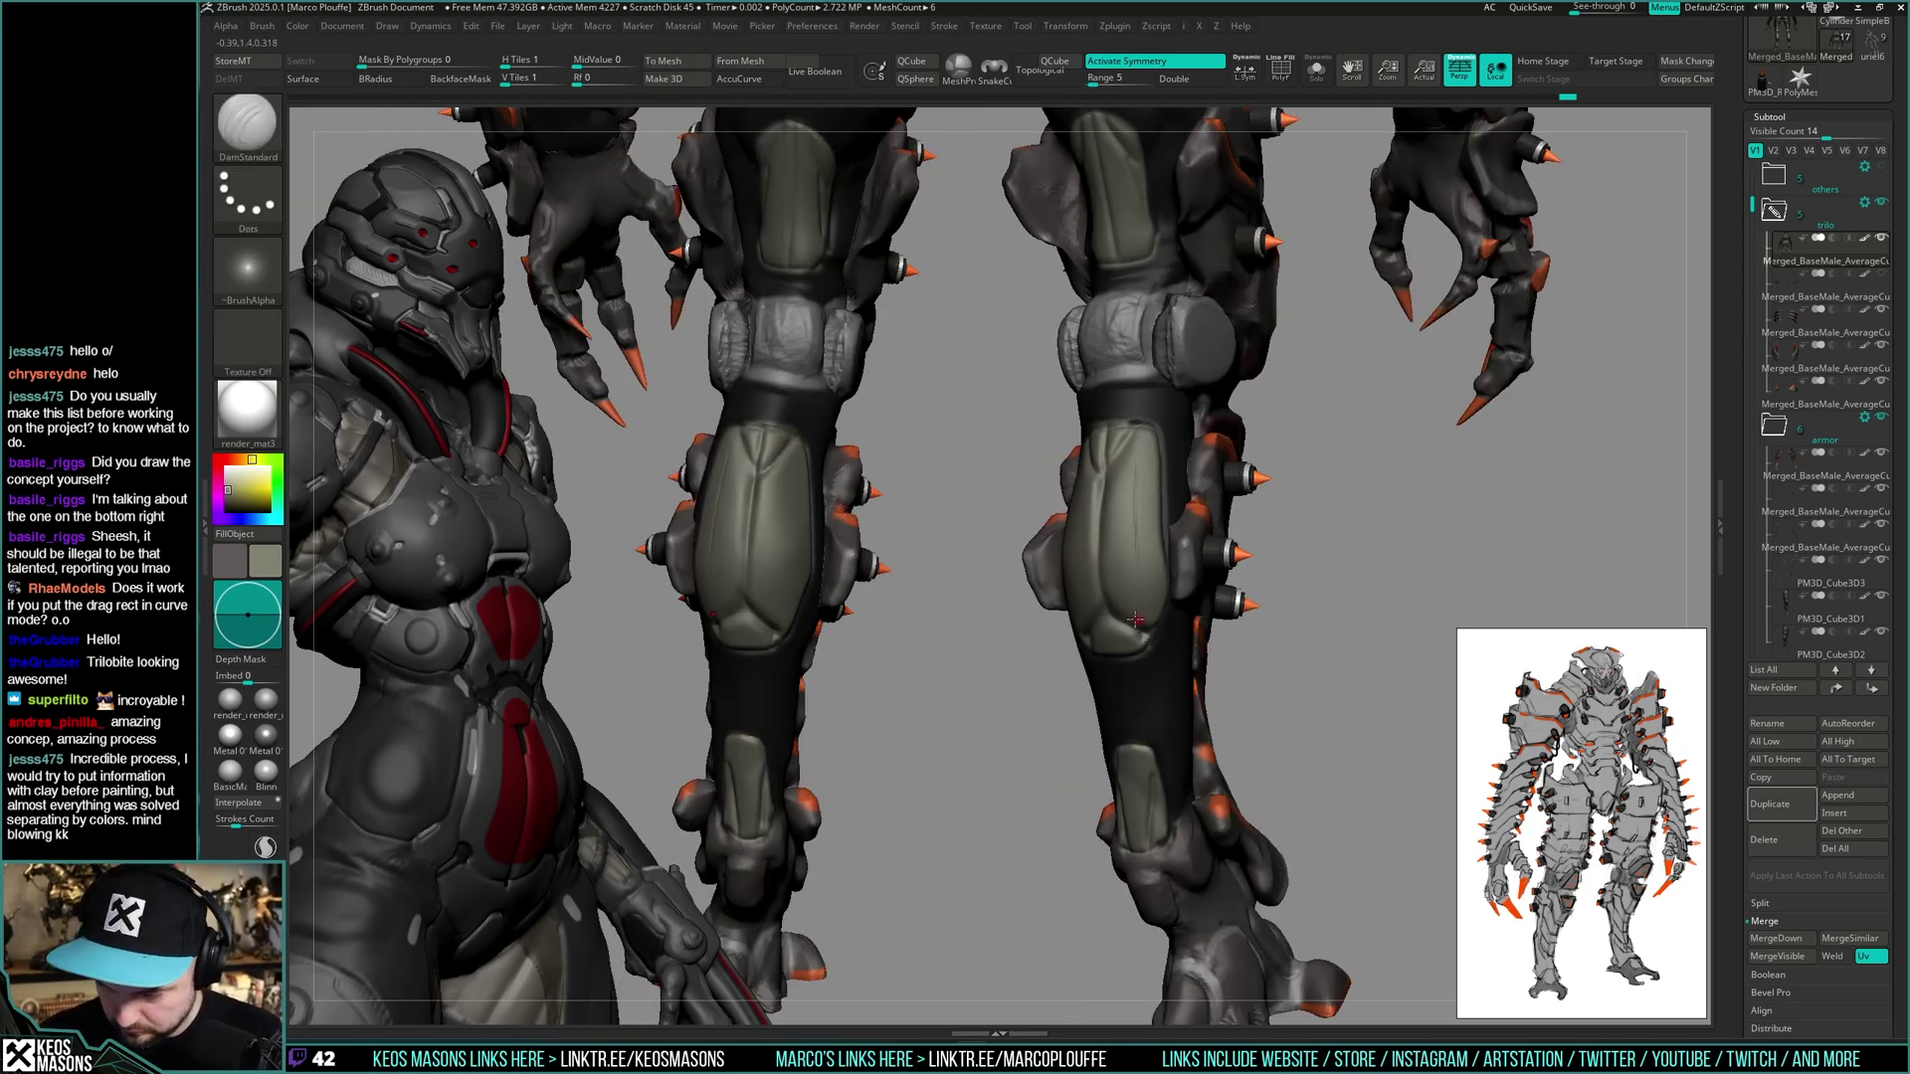
# - Examine the carved calves, thighs and glutes from behind, and the torso with the armor hidden
pyautogui.moveTo(1135, 619); pyautogui.dragTo(1065, 473, button='right')
pyautogui.moveTo(1069, 648); pyautogui.dragTo(1114, 995, button='right')
pyautogui.keyDown('alt'); pyautogui.moveTo(1104, 348); pyautogui.dragTo(1113, 551, button='right'); pyautogui.keyUp('alt')
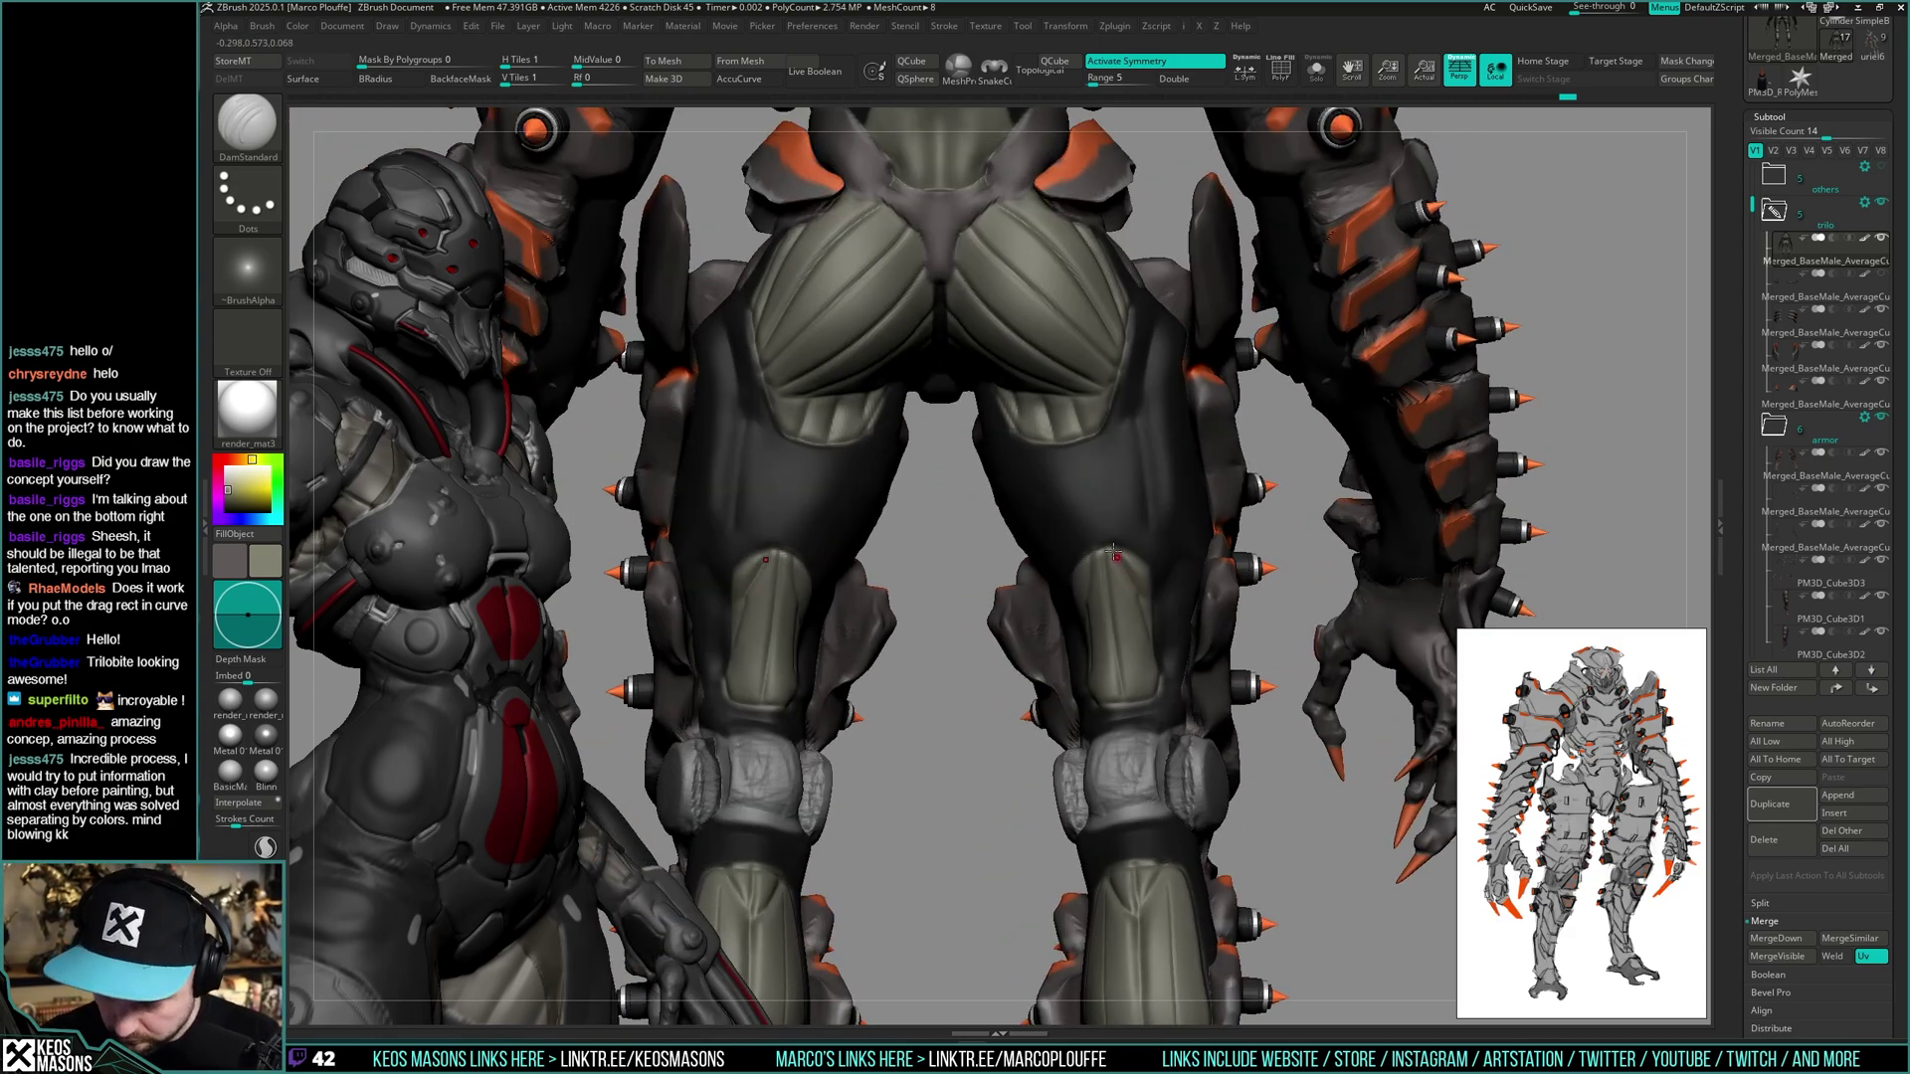
pyautogui.moveTo(1110, 717); pyautogui.dragTo(1062, 472, button='right')
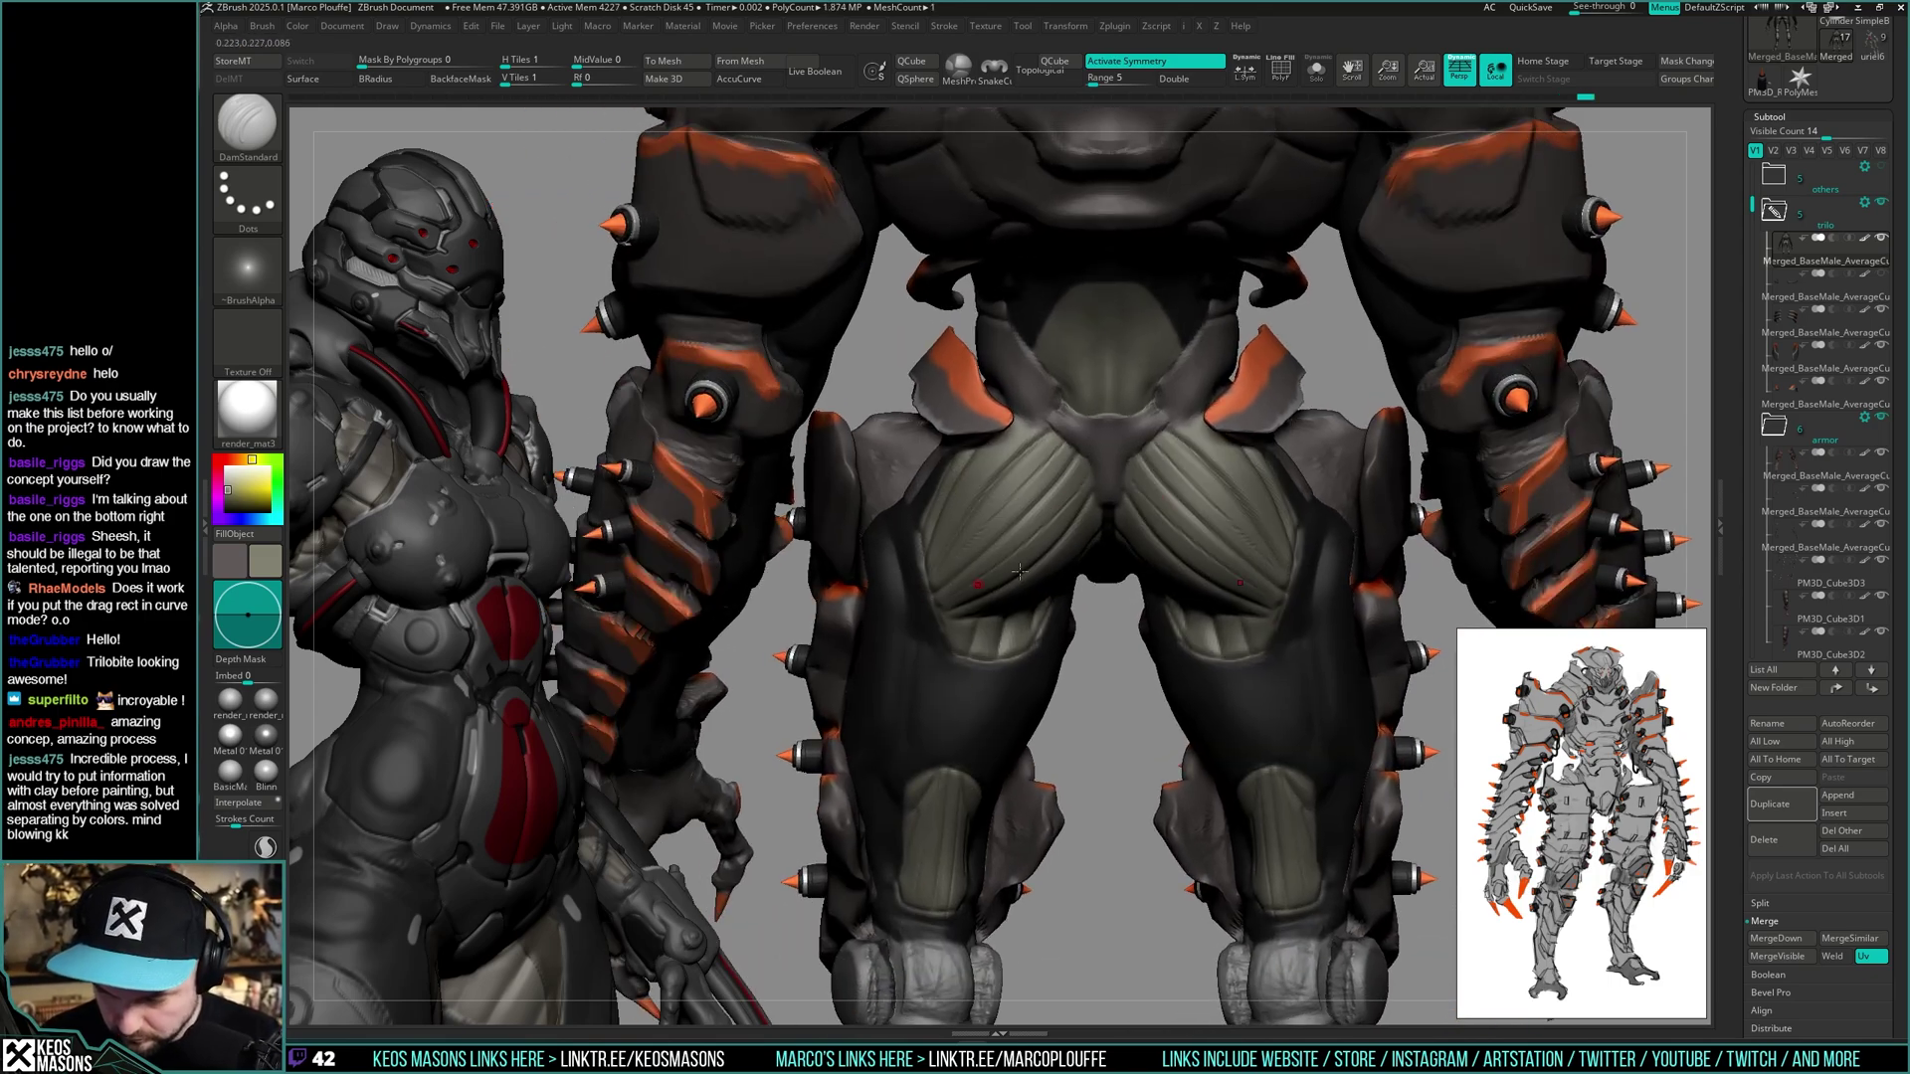
pyautogui.moveTo(1019, 571); pyautogui.dragTo(1098, 546, button='right')
pyautogui.moveTo(997, 647); pyautogui.dragTo(1141, 594, button='right')
pyautogui.hotkey('shift', 's')
pyautogui.scroll(5, 1141, 594)
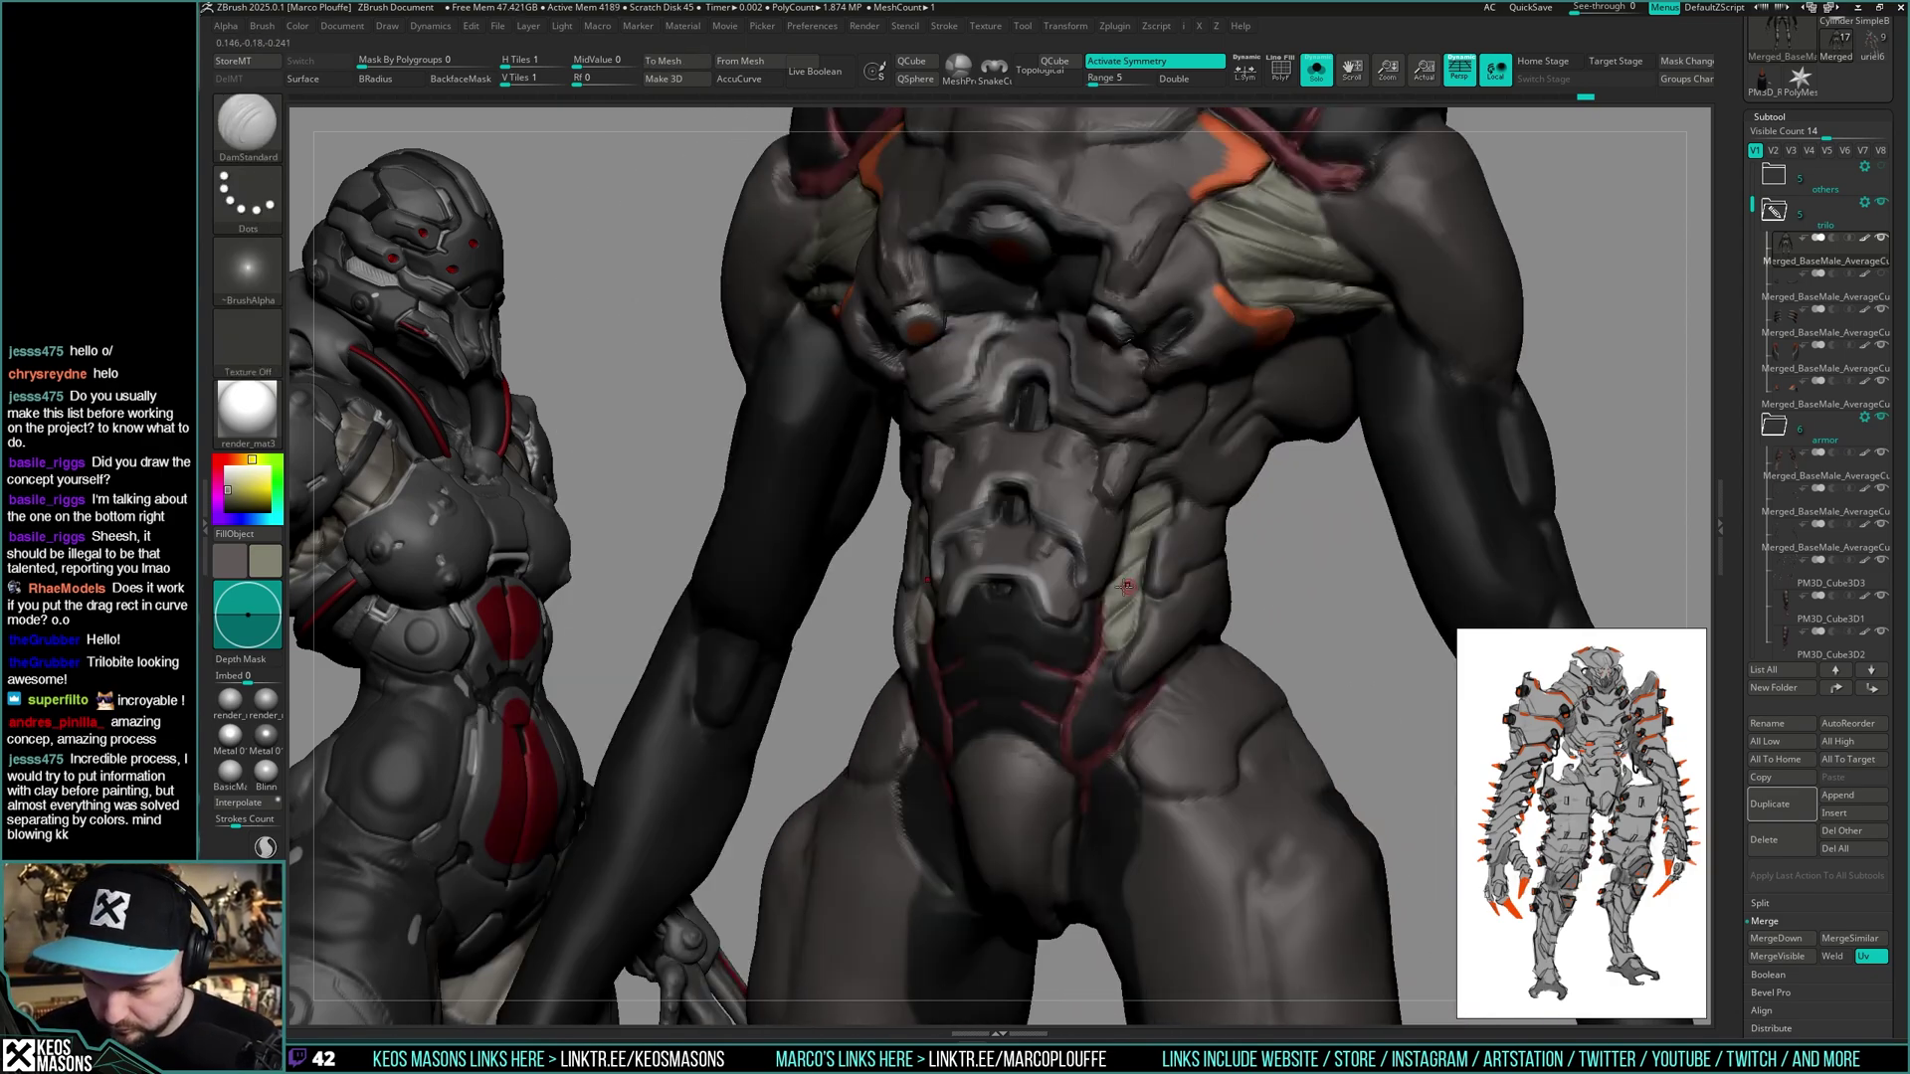
# - Carve vertical and diagonal muscle grooves on the olive lower-back patch above the pelvis, adjusting the brush size between strokes
pyautogui.keyDown('ctrl'); pyautogui.moveTo(1148, 603); pyautogui.dragTo(1074, 631, button='right'); pyautogui.keyUp('ctrl')
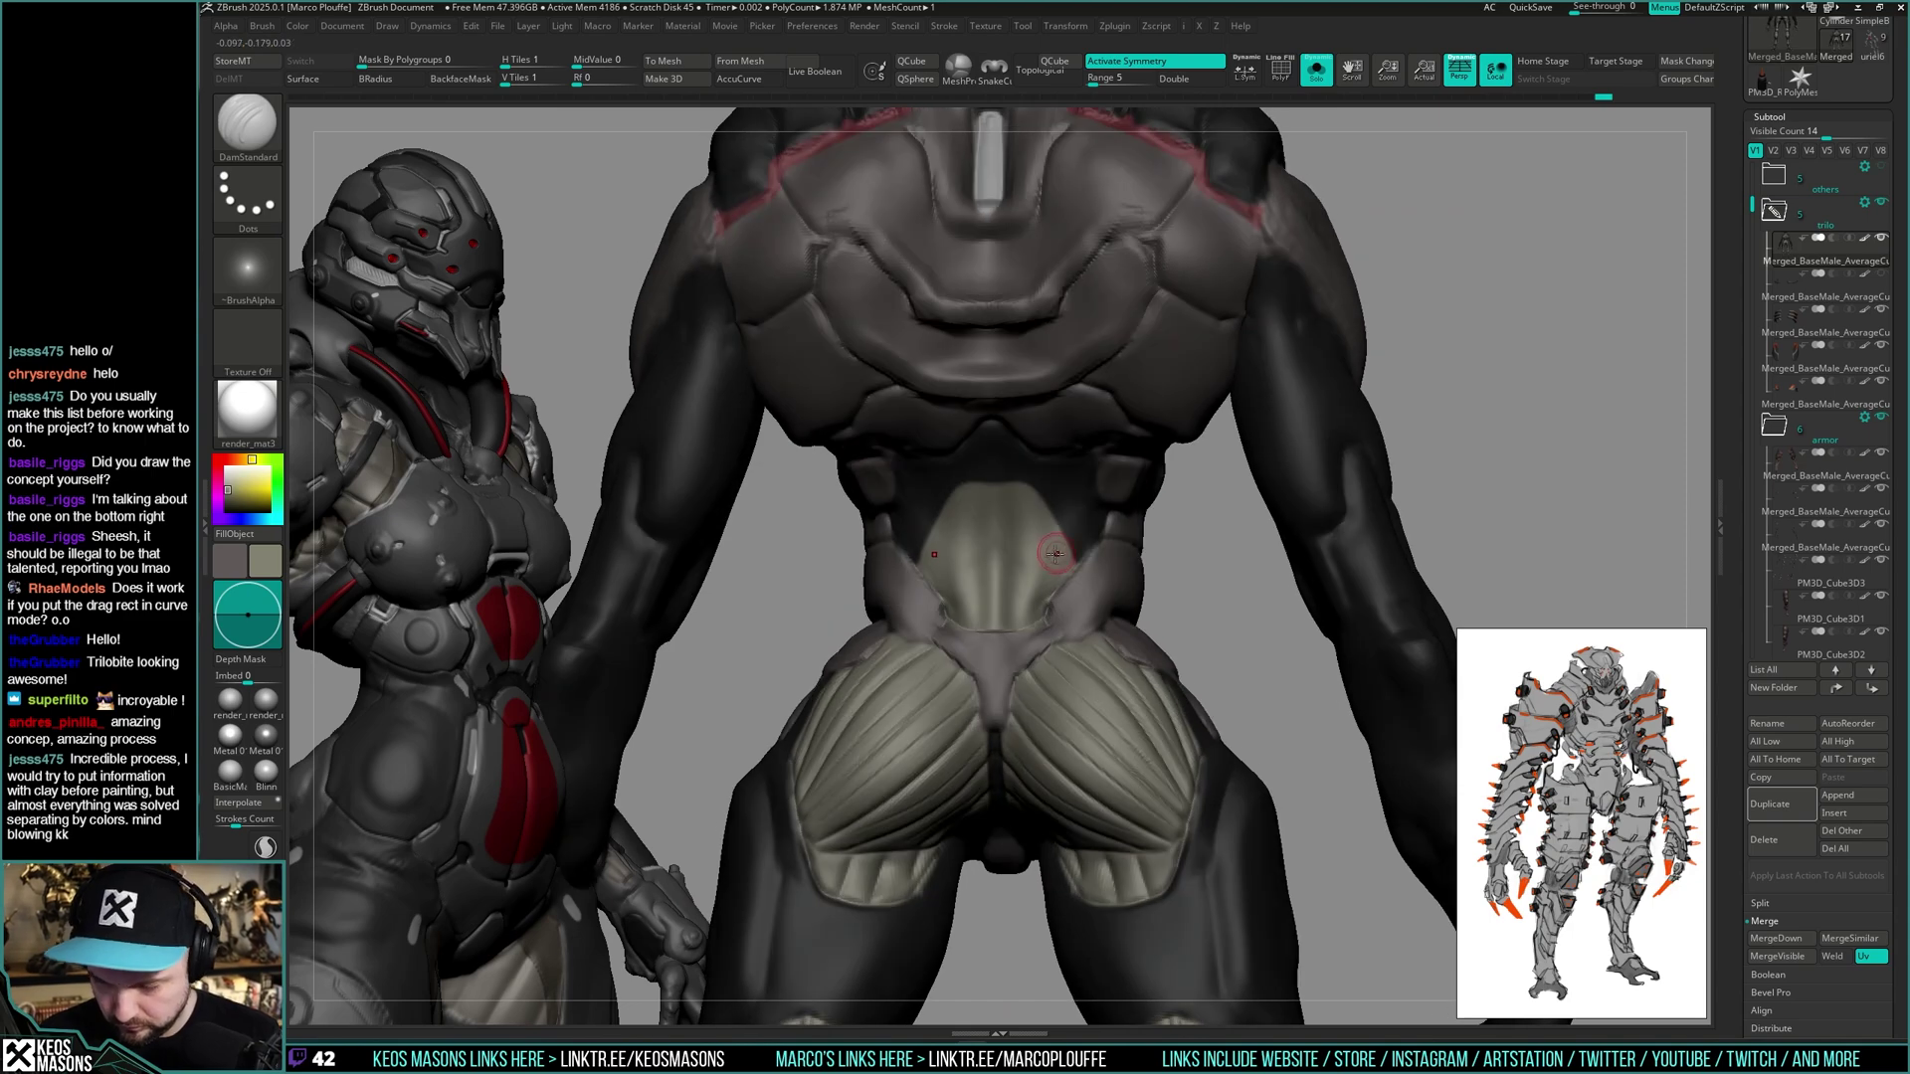
pyautogui.press('space')
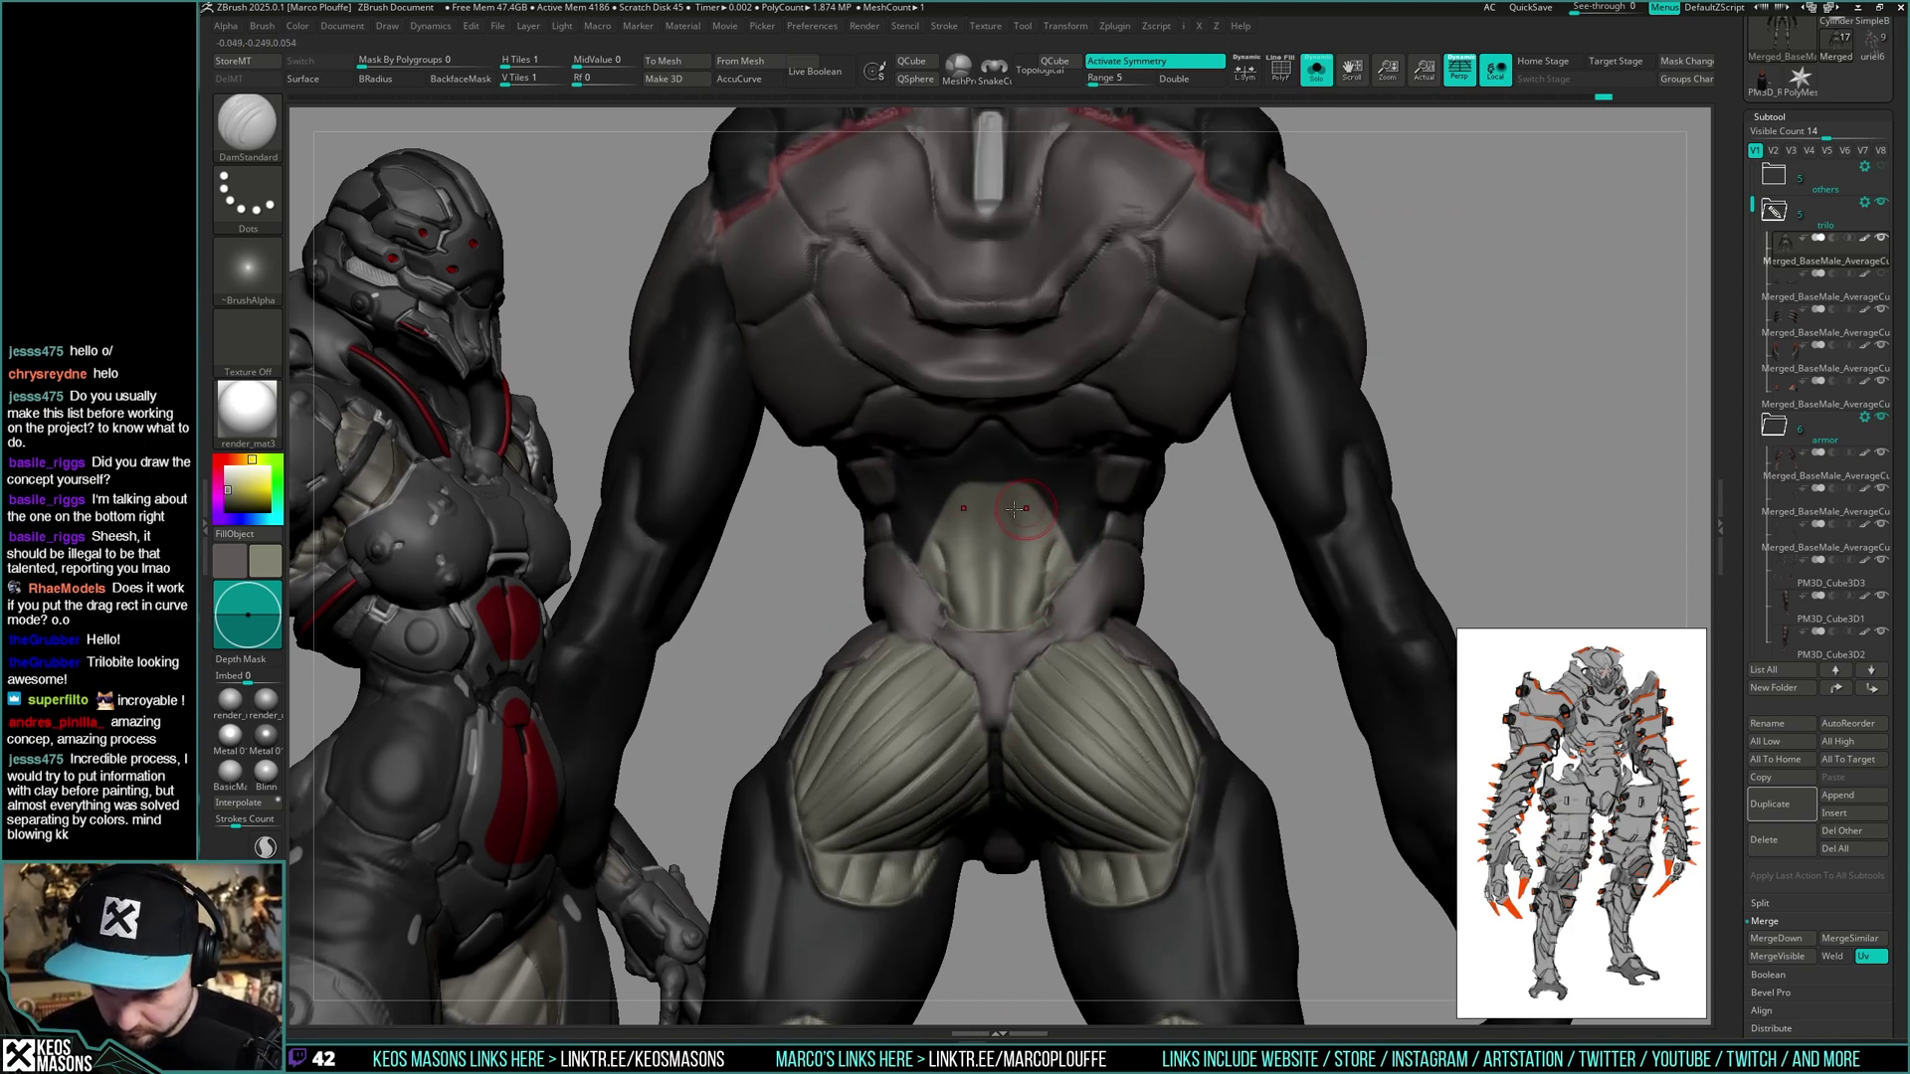
pyautogui.press('space')
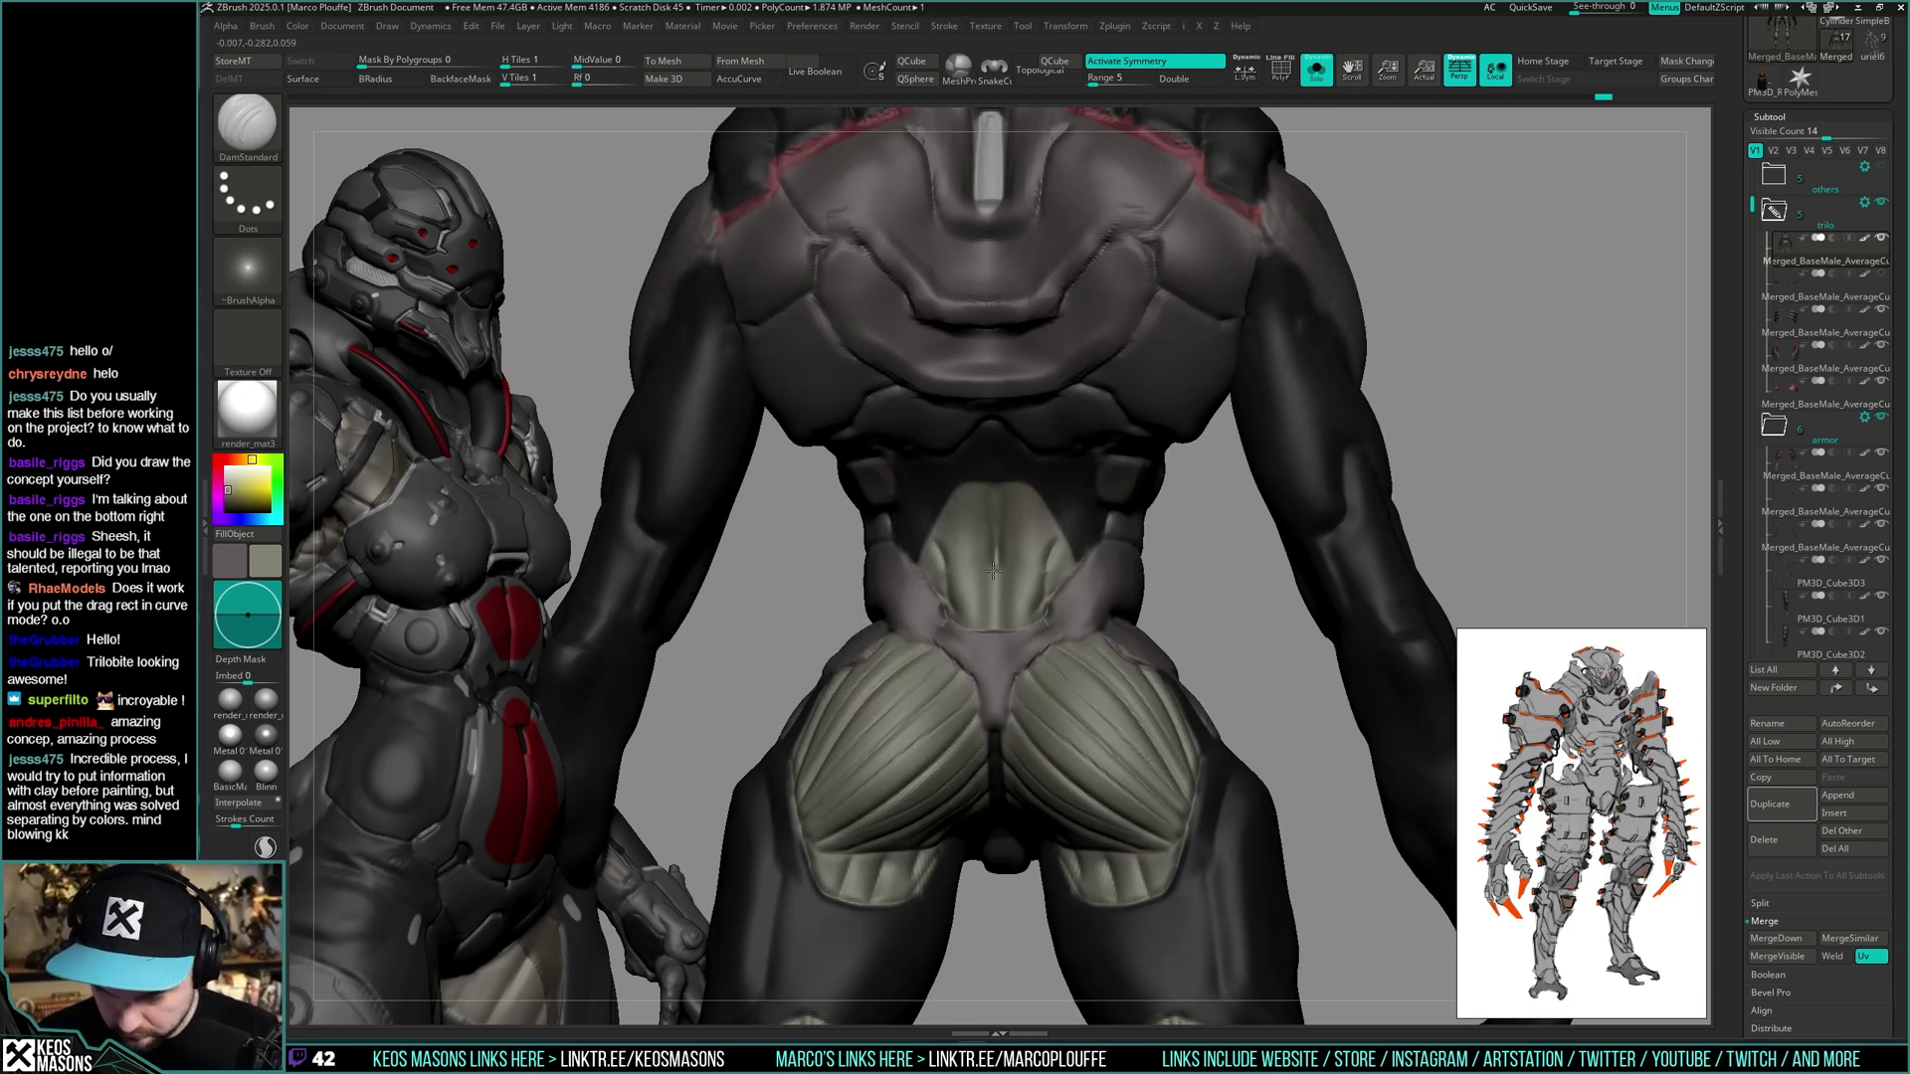
pyautogui.press('space')
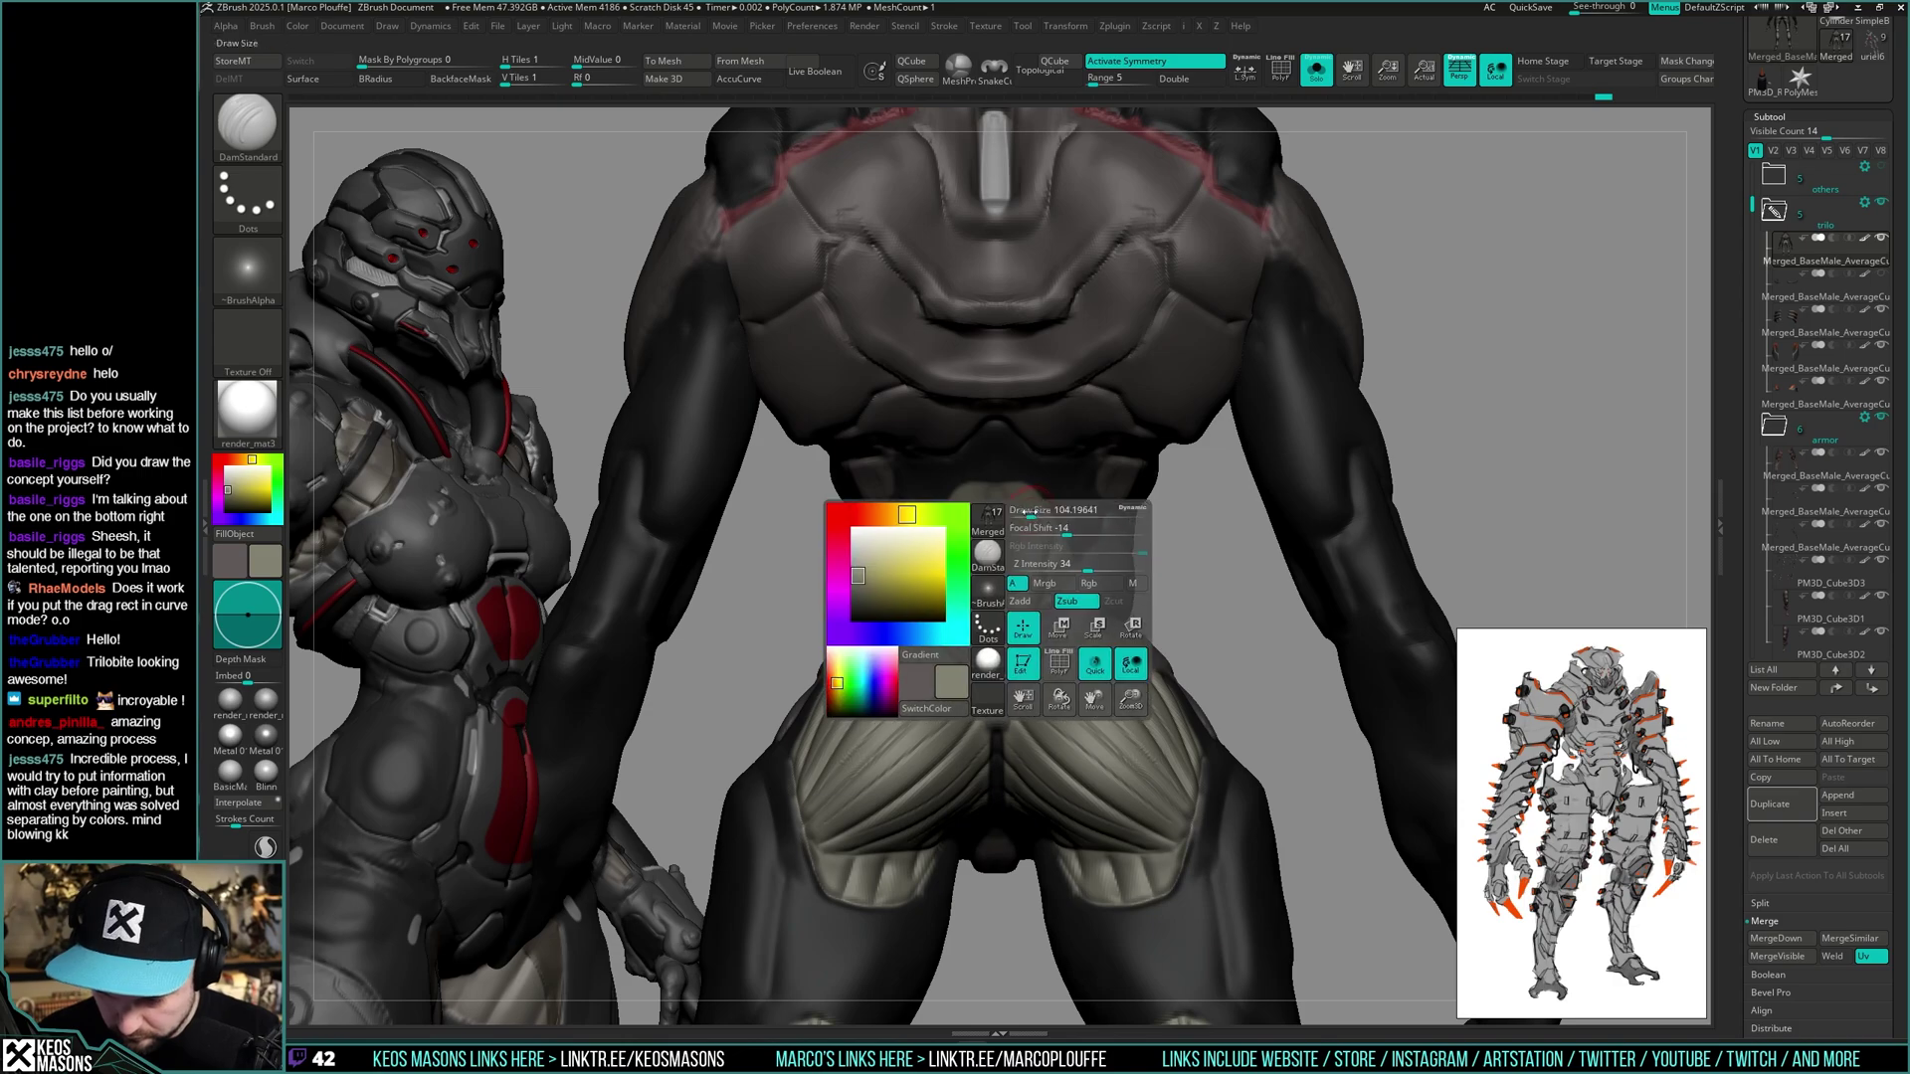
pyautogui.moveTo(1031, 513)
pyautogui.mouseDown(button='right')
pyautogui.moveTo(1057, 520)
pyautogui.moveTo(1038, 532)
pyautogui.mouseUp(button='right')
pyautogui.rightClick(1034, 513)
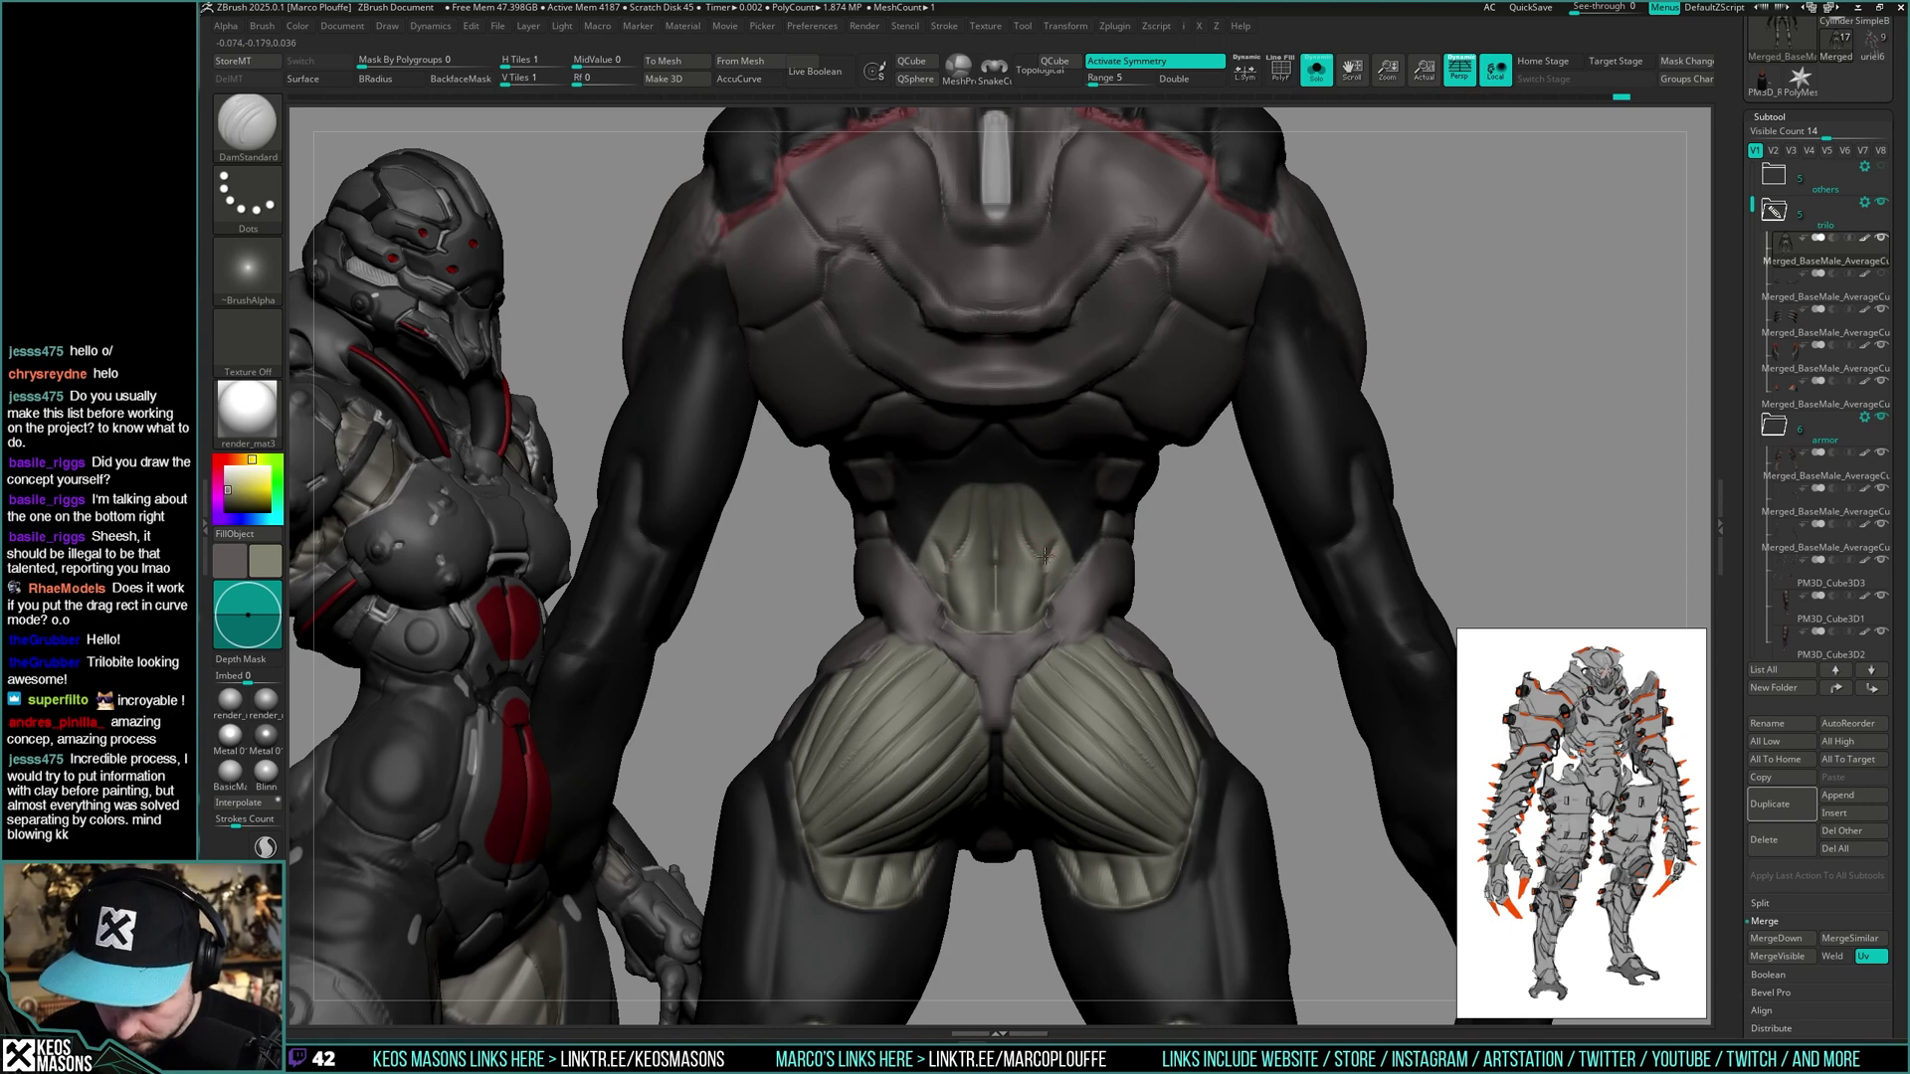
pyautogui.moveTo(1044, 555)
pyautogui.mouseDown(button='right')
pyautogui.moveTo(1020, 502)
pyautogui.moveTo(1030, 576)
pyautogui.moveTo(995, 545)
pyautogui.moveTo(1004, 607)
pyautogui.moveTo(1070, 531)
pyautogui.moveTo(1025, 549)
pyautogui.mouseUp(button='right')
pyautogui.rightClick(1070, 530)
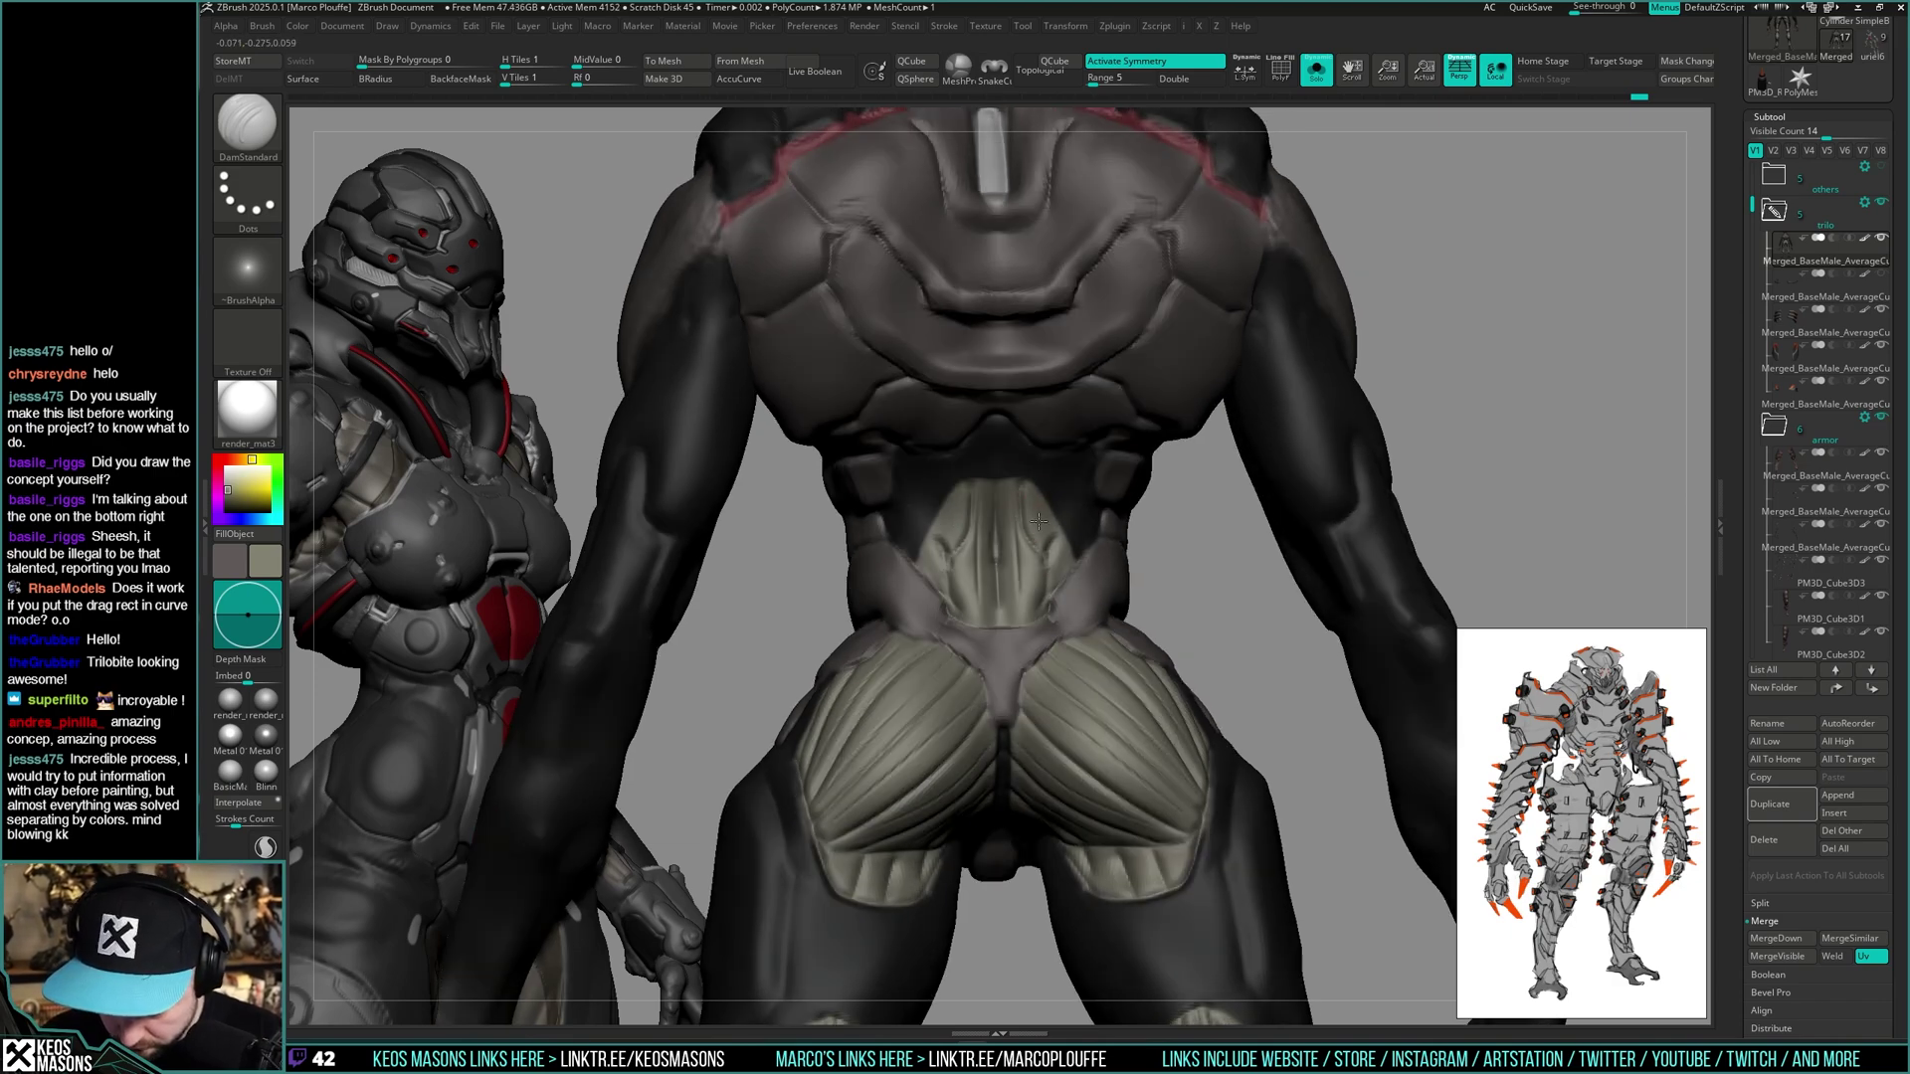
# - Examine the full armored creature from the rear and the front to judge the olive zones against the armor
pyautogui.moveTo(1048, 561); pyautogui.dragTo(1153, 328, button='right')
pyautogui.hotkey('alt', 's')
pyautogui.moveTo(1303, 518)
pyautogui.keyDown('alt'); pyautogui.mouseDown(button='right')
pyautogui.moveTo(1293, 440)
pyautogui.moveTo(1399, 438)
pyautogui.moveTo(1390, 460)
pyautogui.moveTo(1392, 389)
pyautogui.moveTo(1333, 398)
pyautogui.moveTo(1293, 497)
pyautogui.mouseUp(button='right'); pyautogui.keyUp('alt')
pyautogui.moveTo(1135, 618); pyautogui.dragTo(1253, 554, button='right')
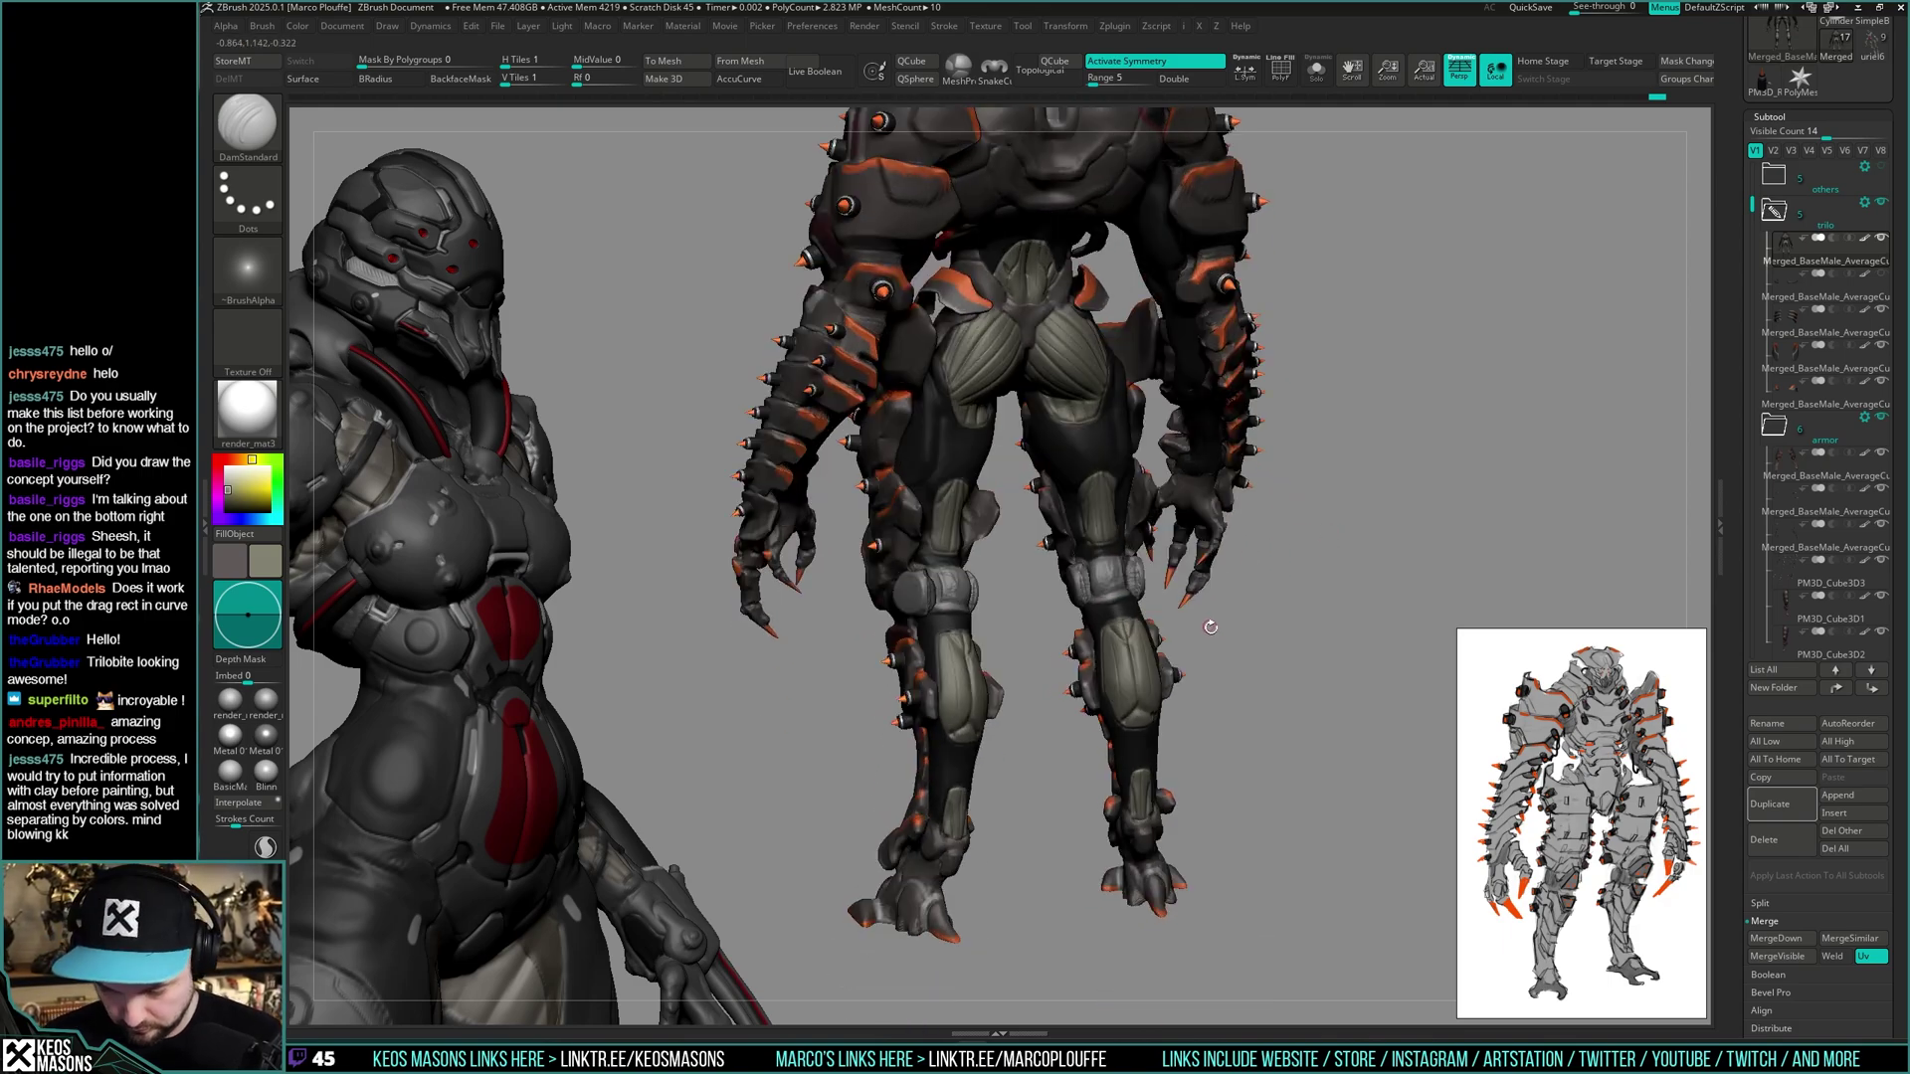
pyautogui.hotkey('shift', 's')
pyautogui.moveTo(1189, 661); pyautogui.dragTo(1180, 545, button='right')
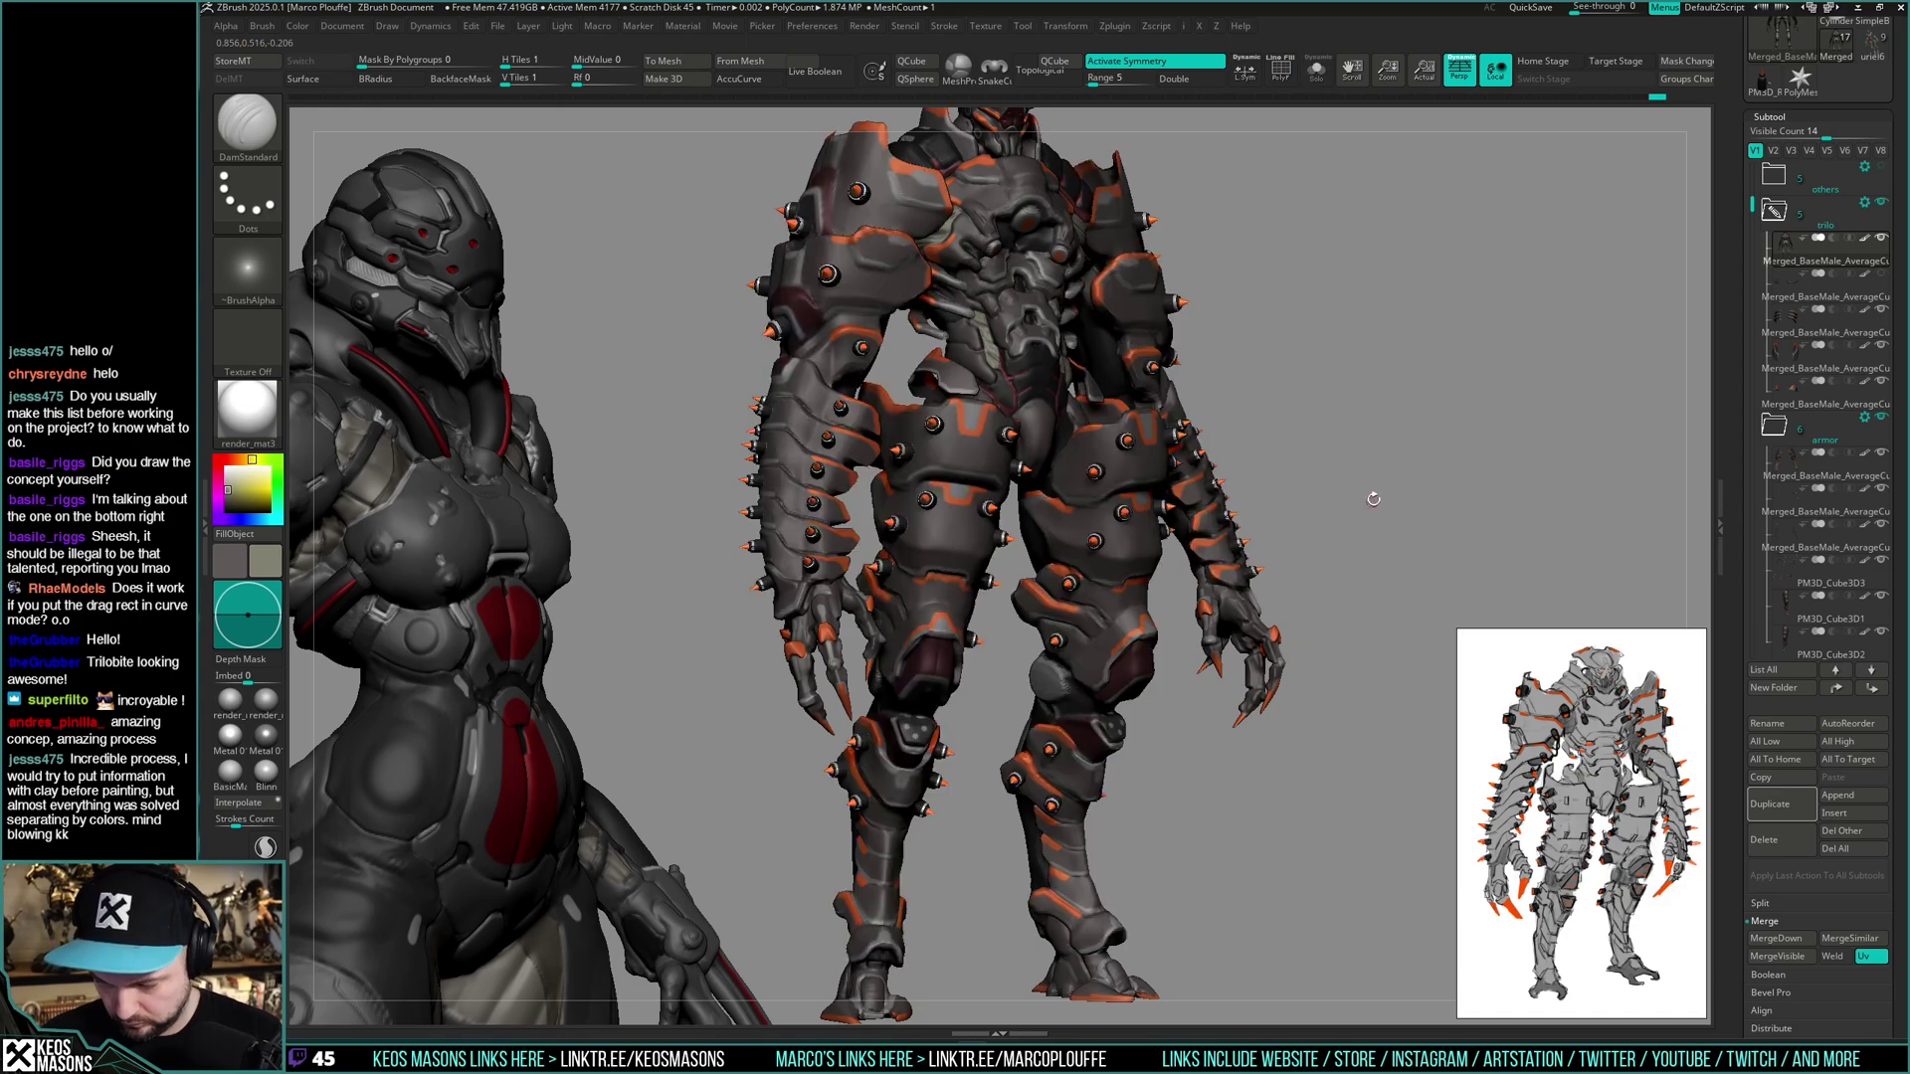
pyautogui.keyDown('shift'); pyautogui.moveTo(1368, 495); pyautogui.dragTo(1235, 547); pyautogui.keyUp('shift')
# - Sample the near-black suit color and paint it over the fronts of the thighs below the hips
pyautogui.press('space')
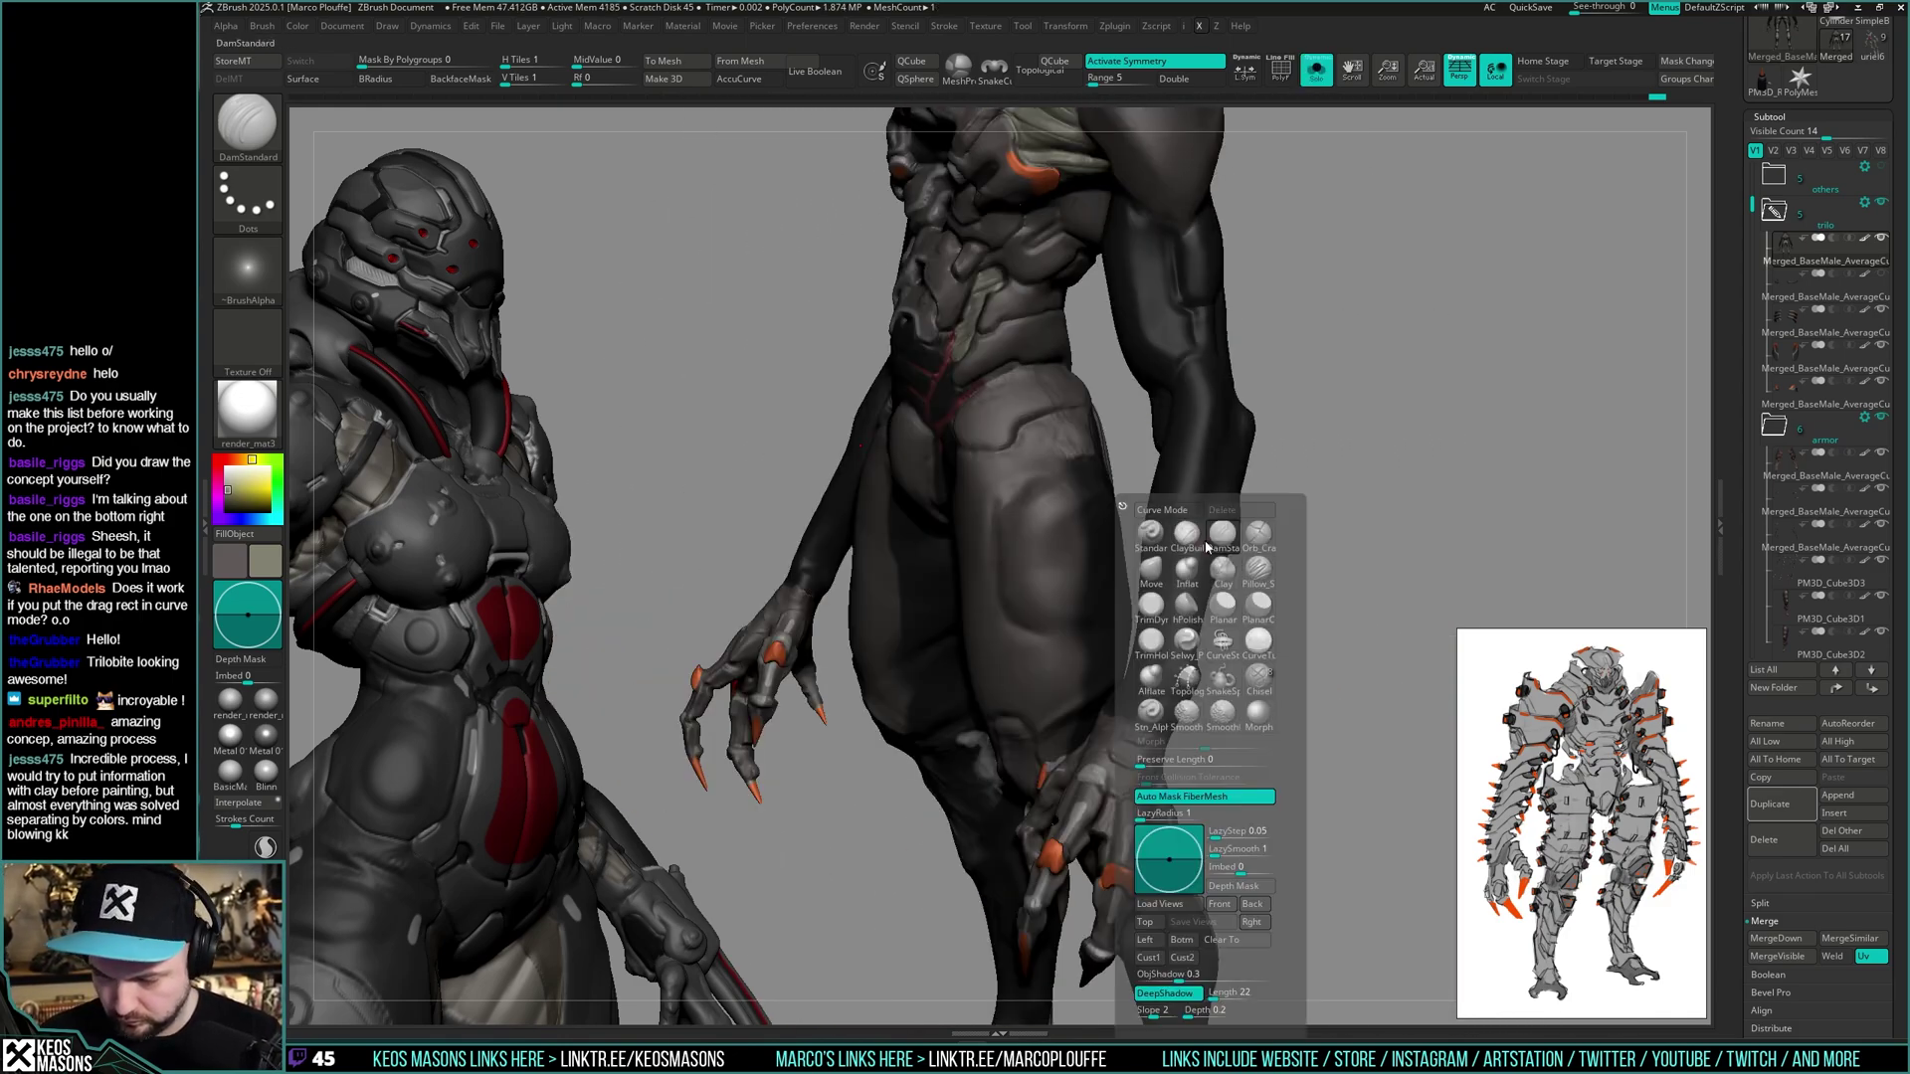
pyautogui.press('c')
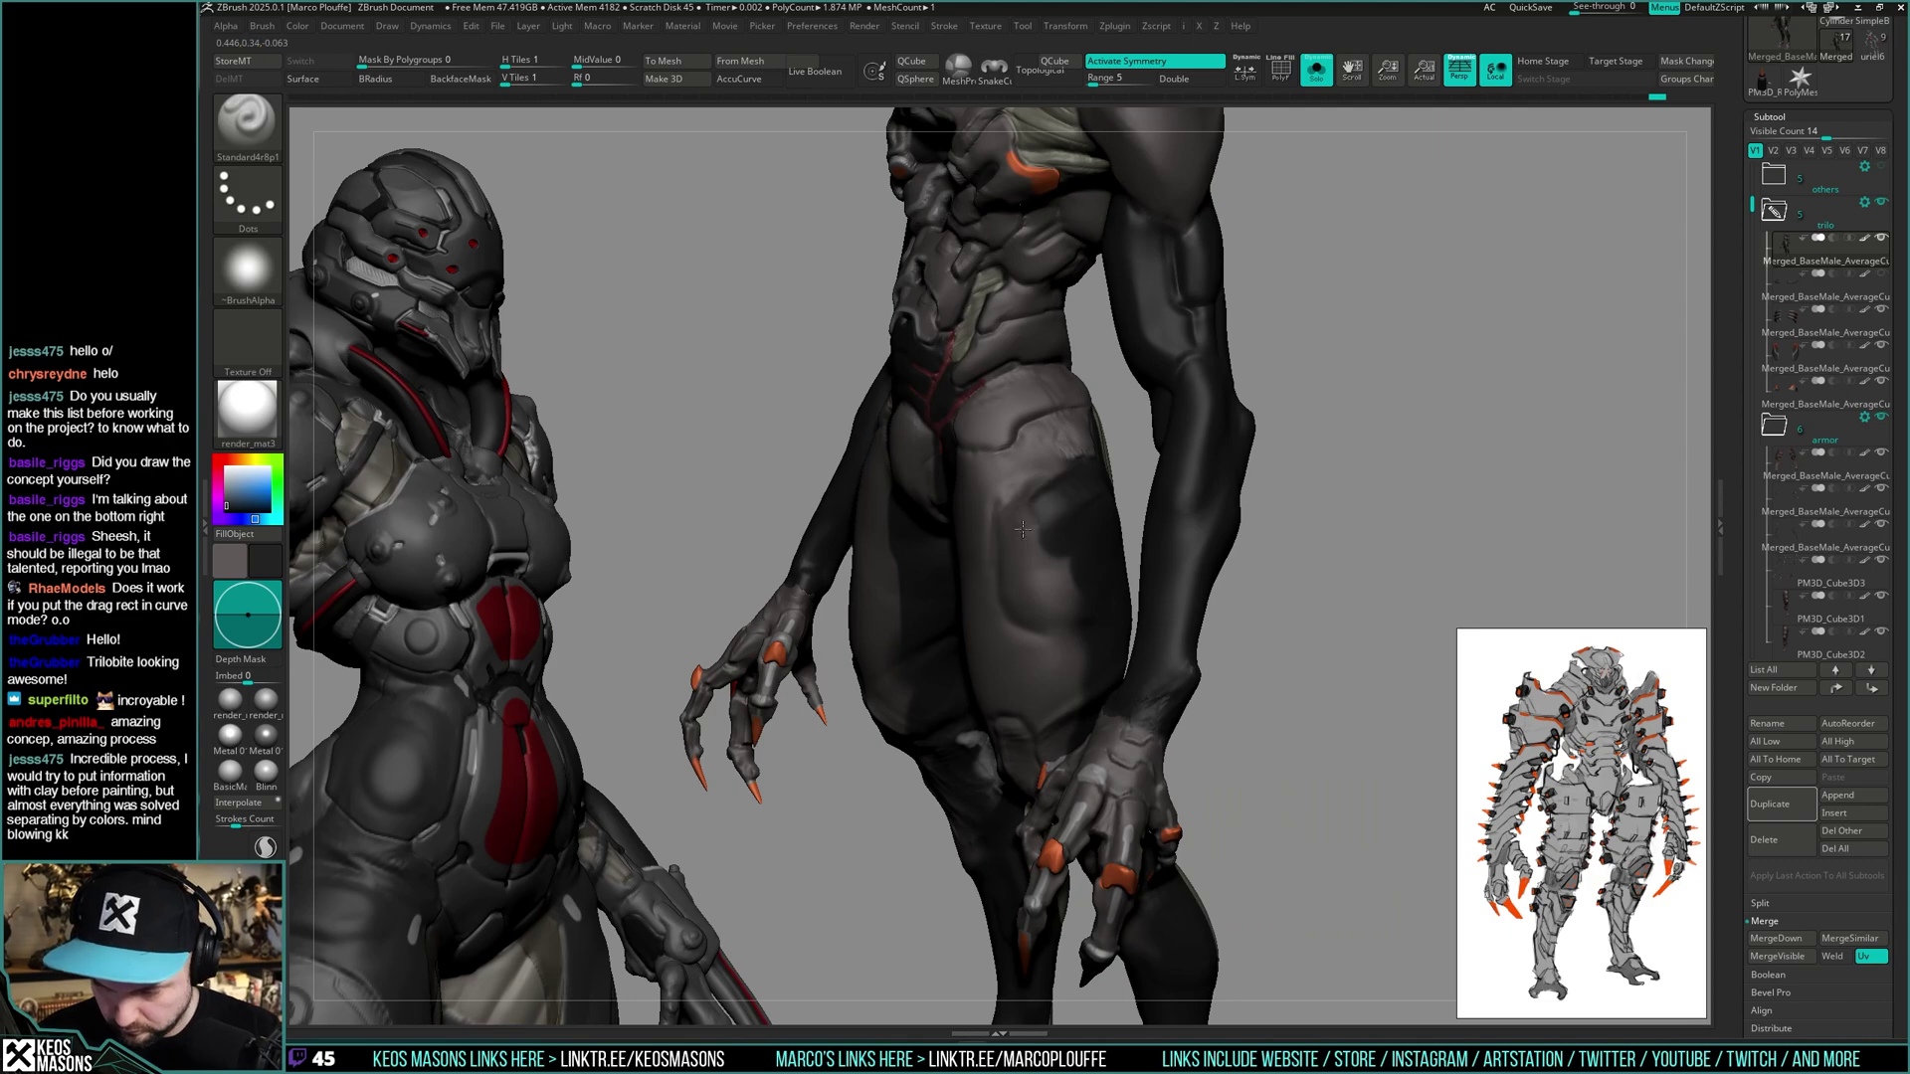
pyautogui.moveTo(1062, 562); pyautogui.dragTo(1089, 741)
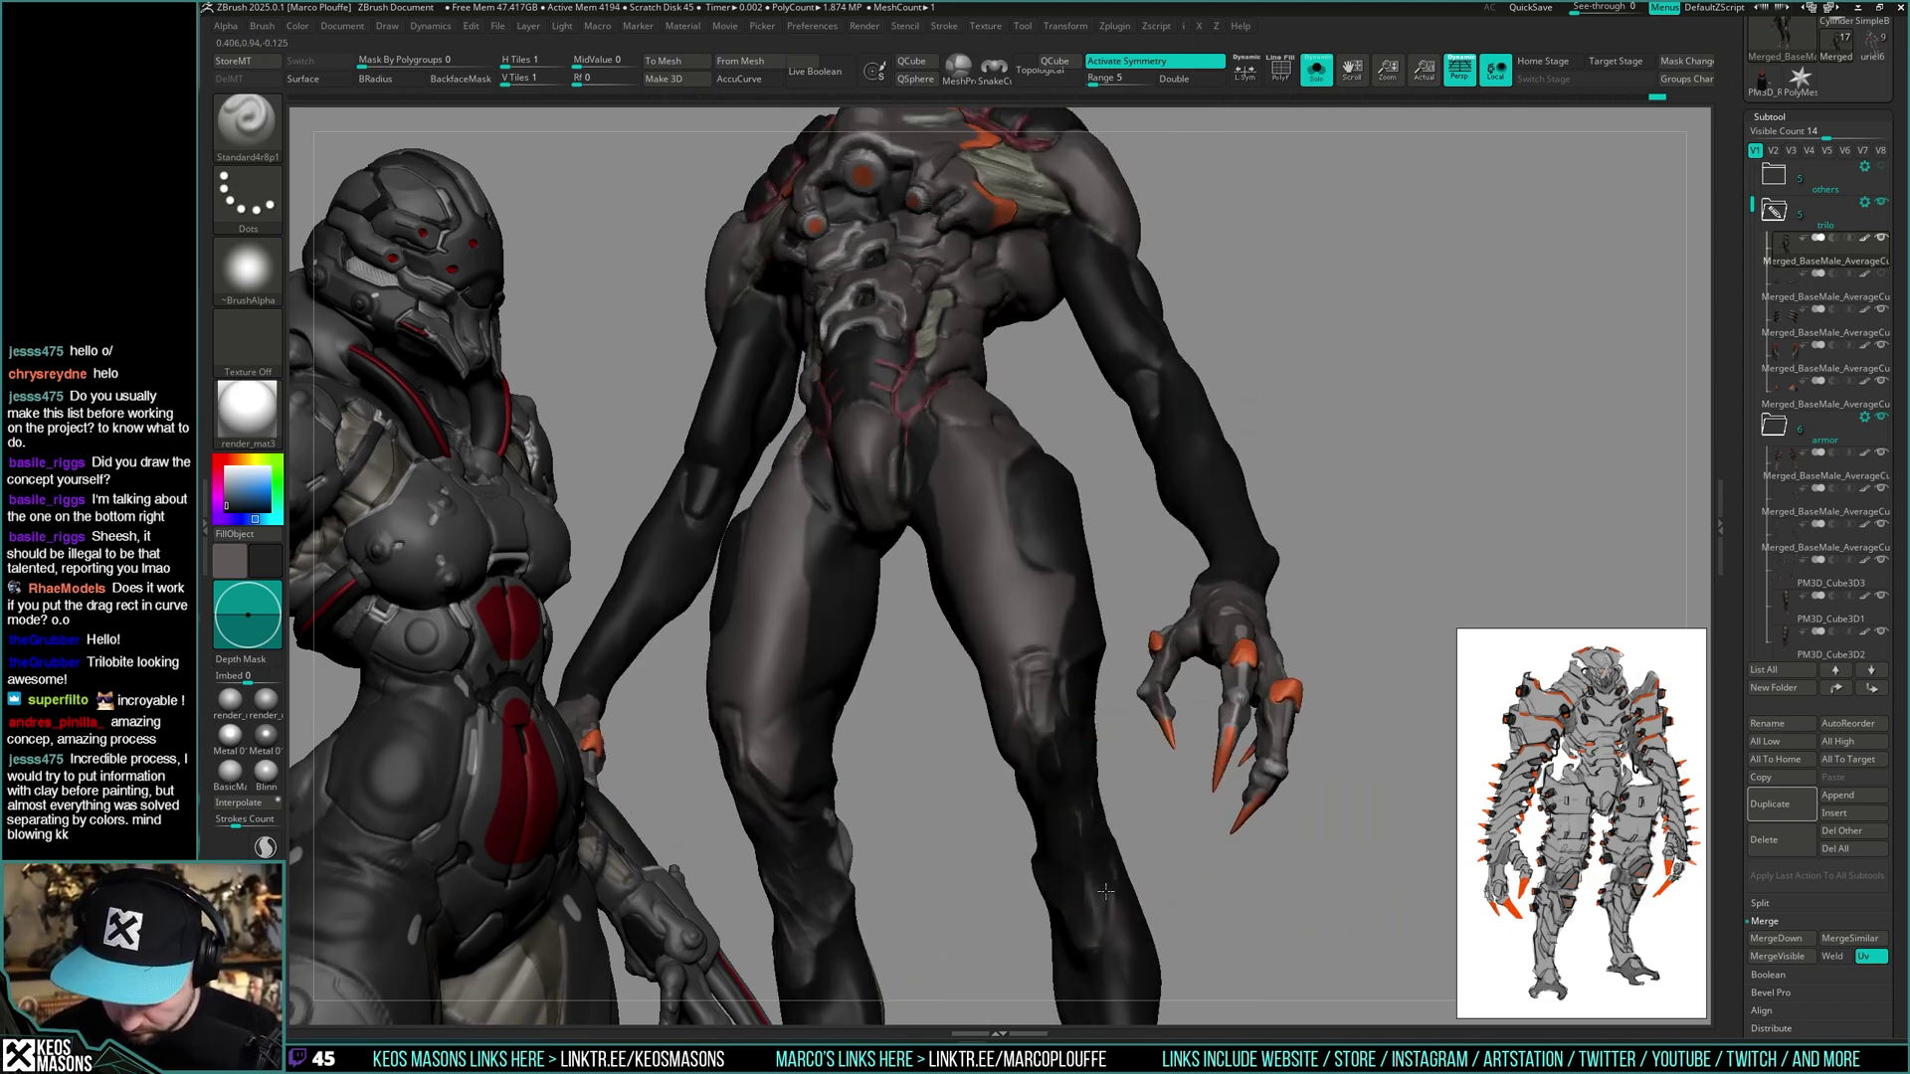
pyautogui.moveTo(1028, 555); pyautogui.dragTo(965, 519)
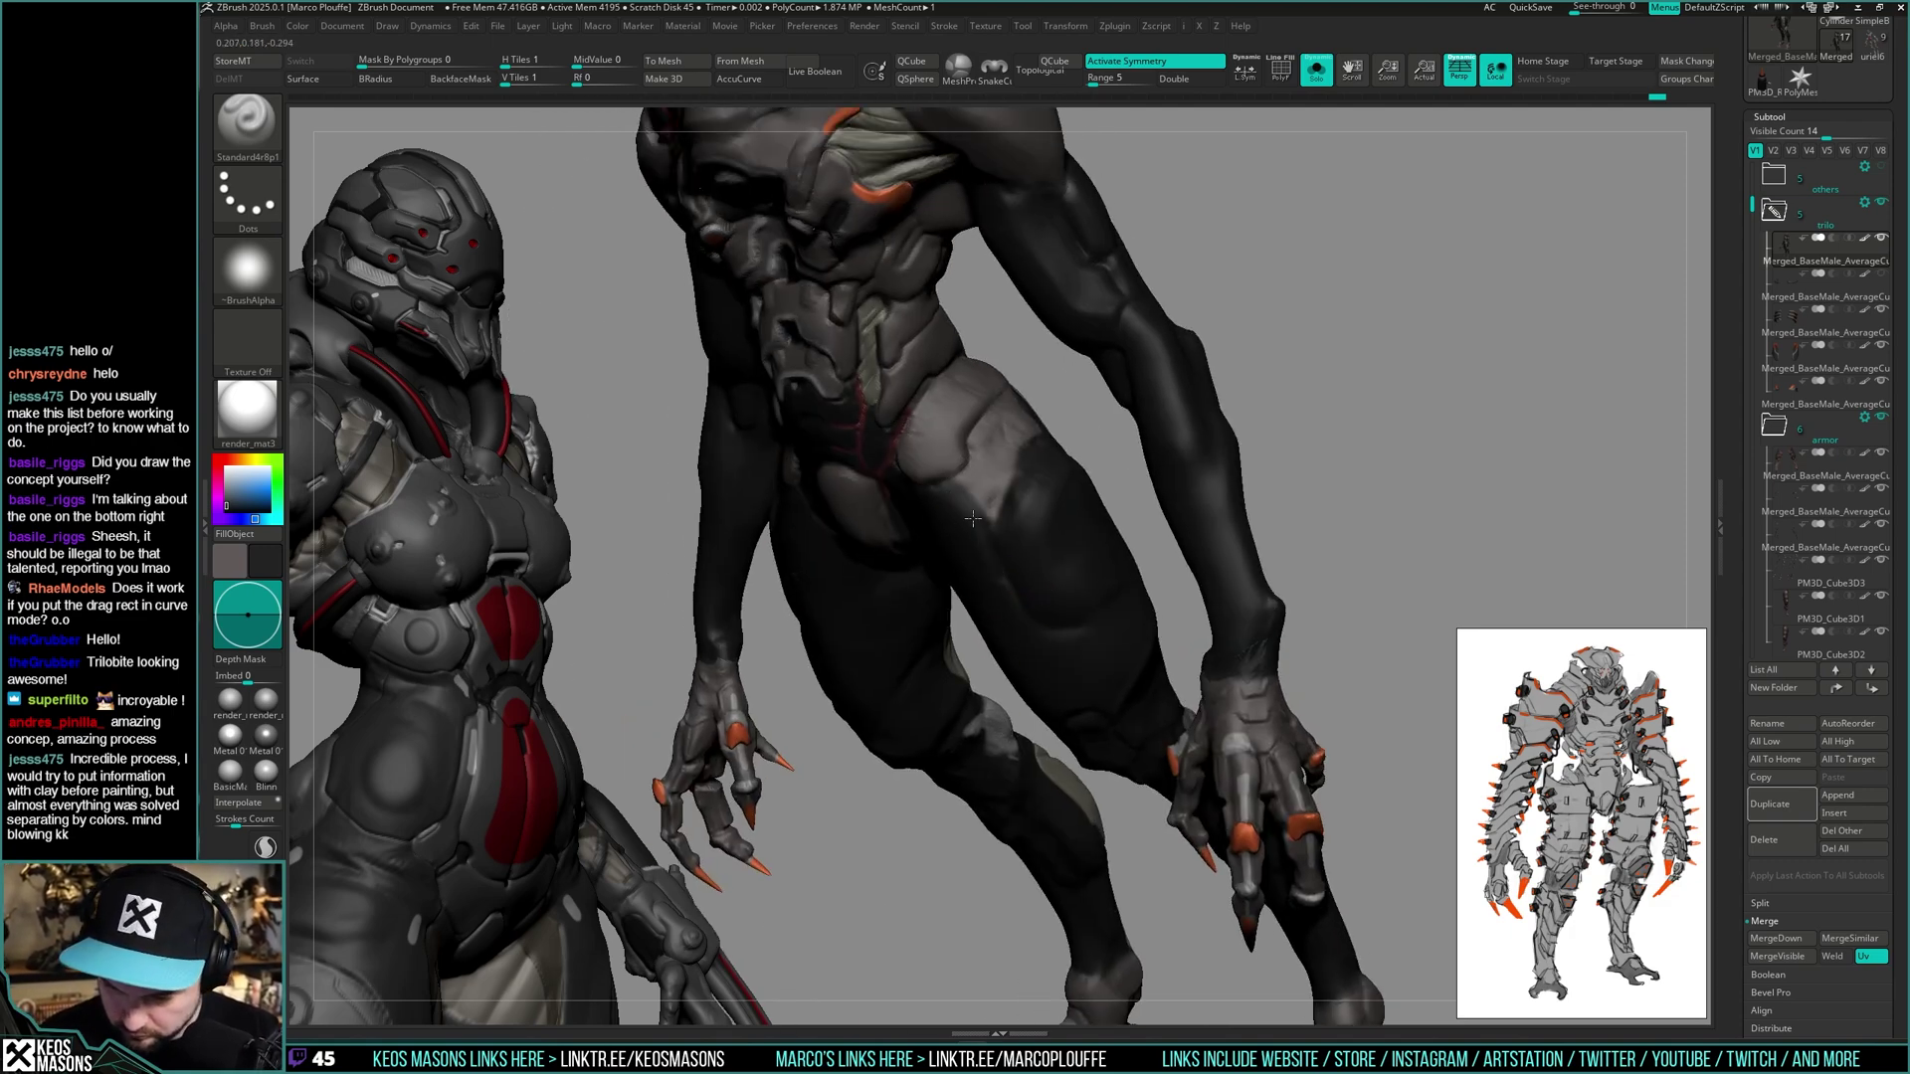
pyautogui.press('f')
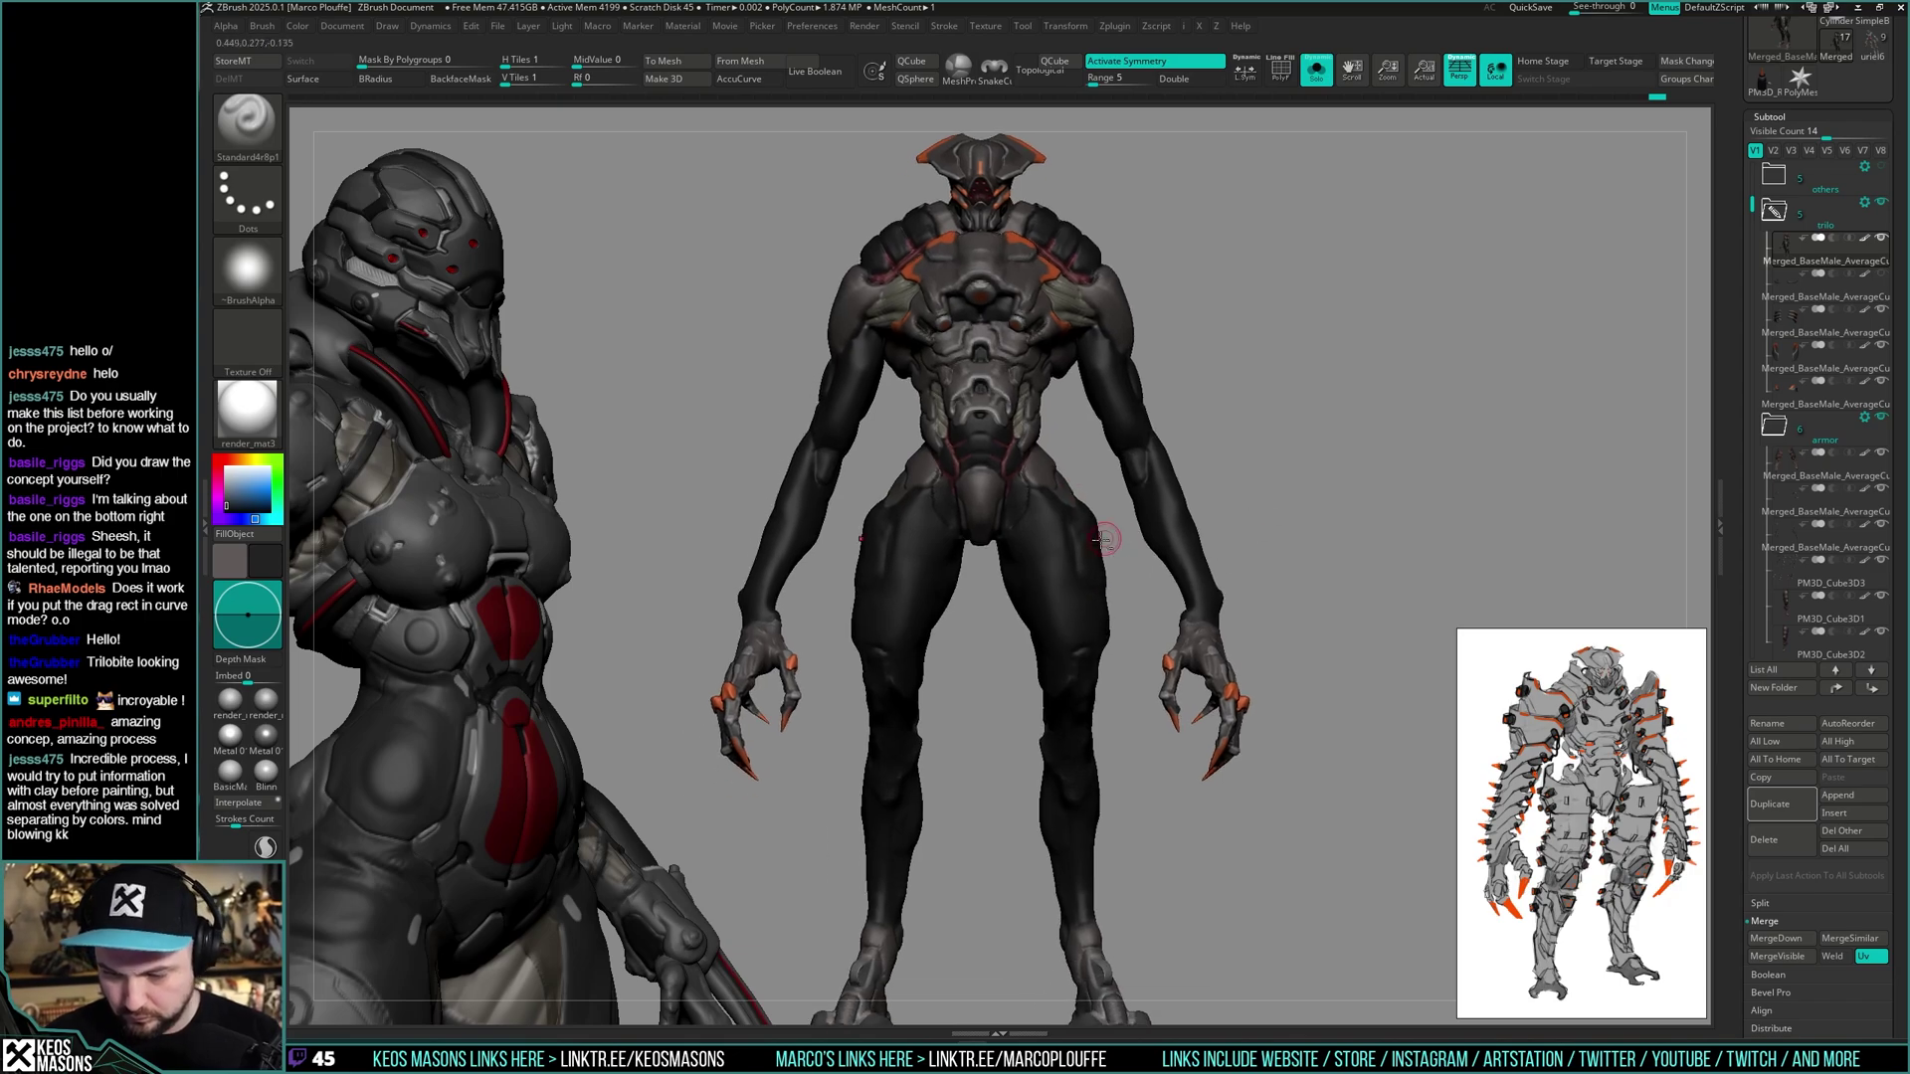
# - Examine the armored creature from the side and front to judge the darkened thighs against the armor plates
pyautogui.moveTo(1359, 458); pyautogui.dragTo(1043, 538)
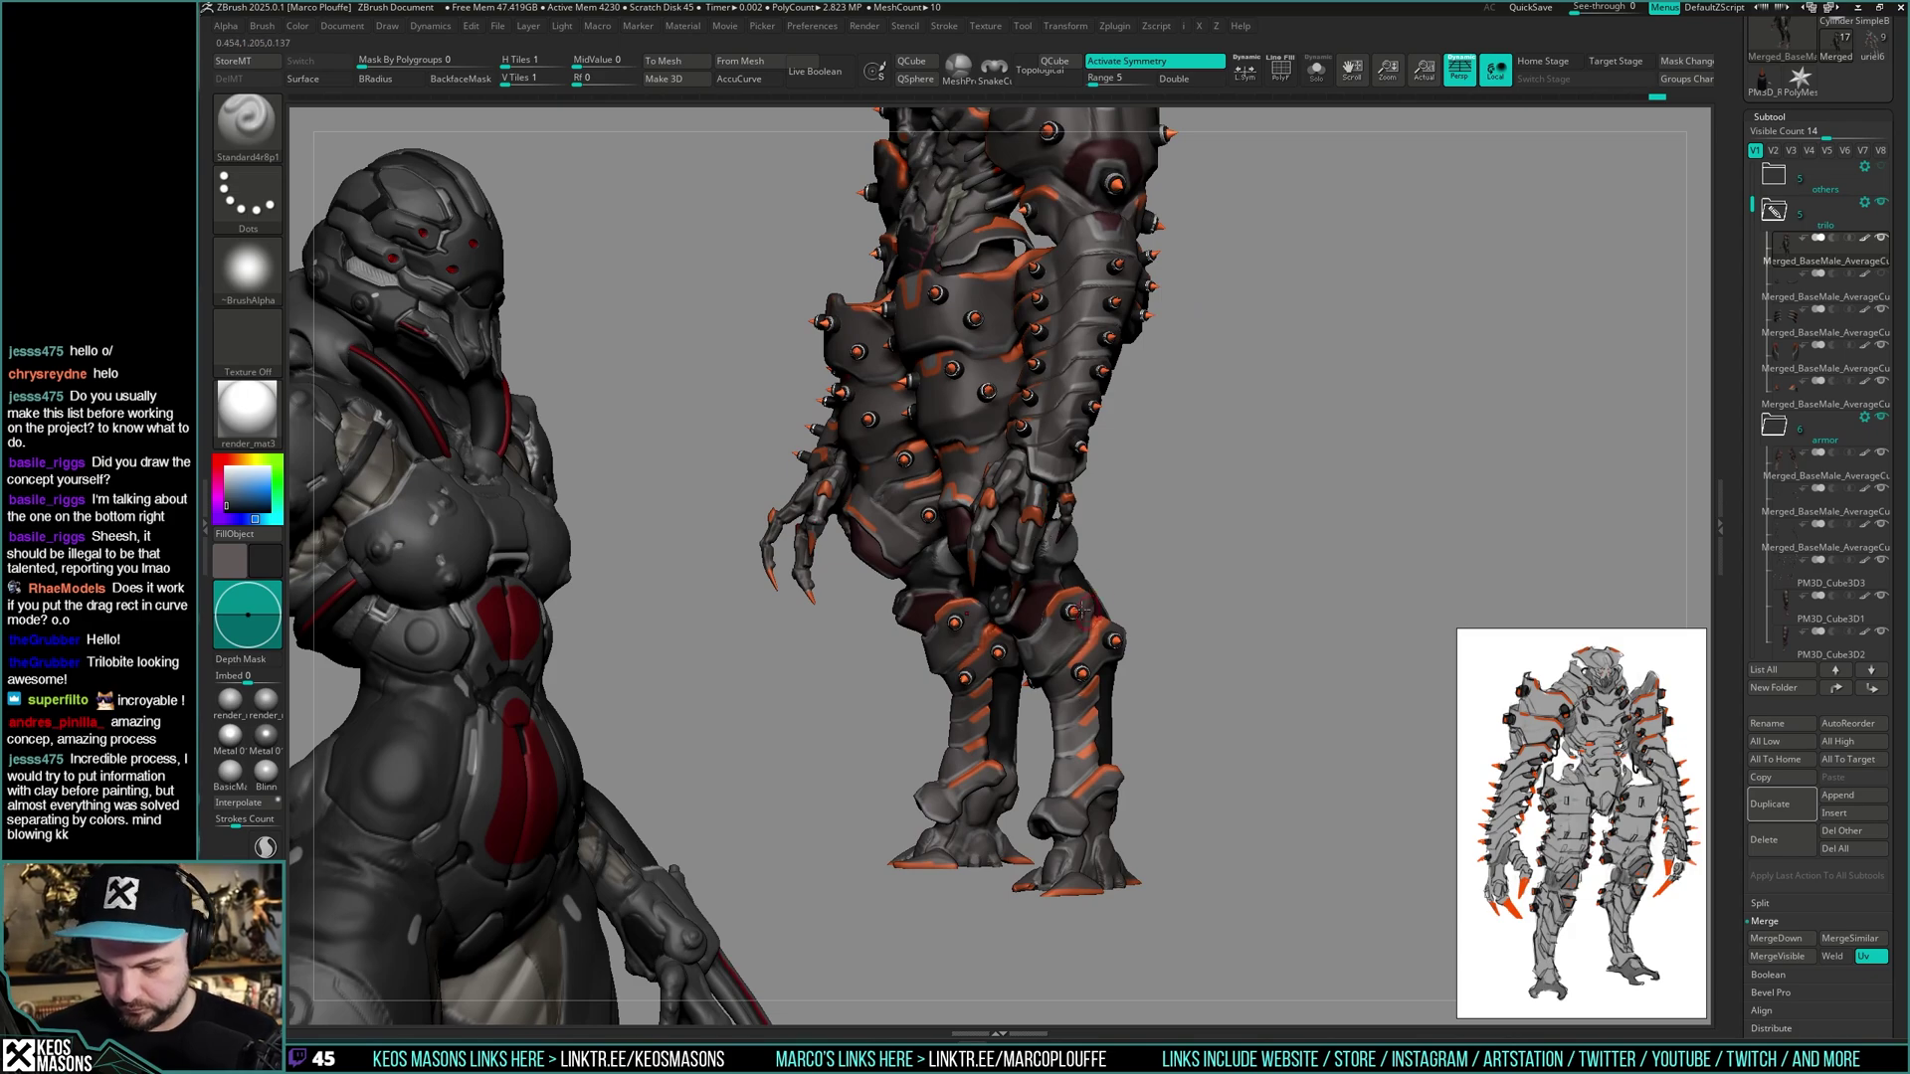
pyautogui.moveTo(1081, 609); pyautogui.dragTo(1089, 542, button='right')
pyautogui.moveTo(1368, 481); pyautogui.dragTo(1283, 527)
pyautogui.hotkey('shift', 's')
pyautogui.hotkey('shift', 's')
pyautogui.moveTo(1134, 527); pyautogui.dragTo(1200, 478)
pyautogui.rightClick(1193, 527)
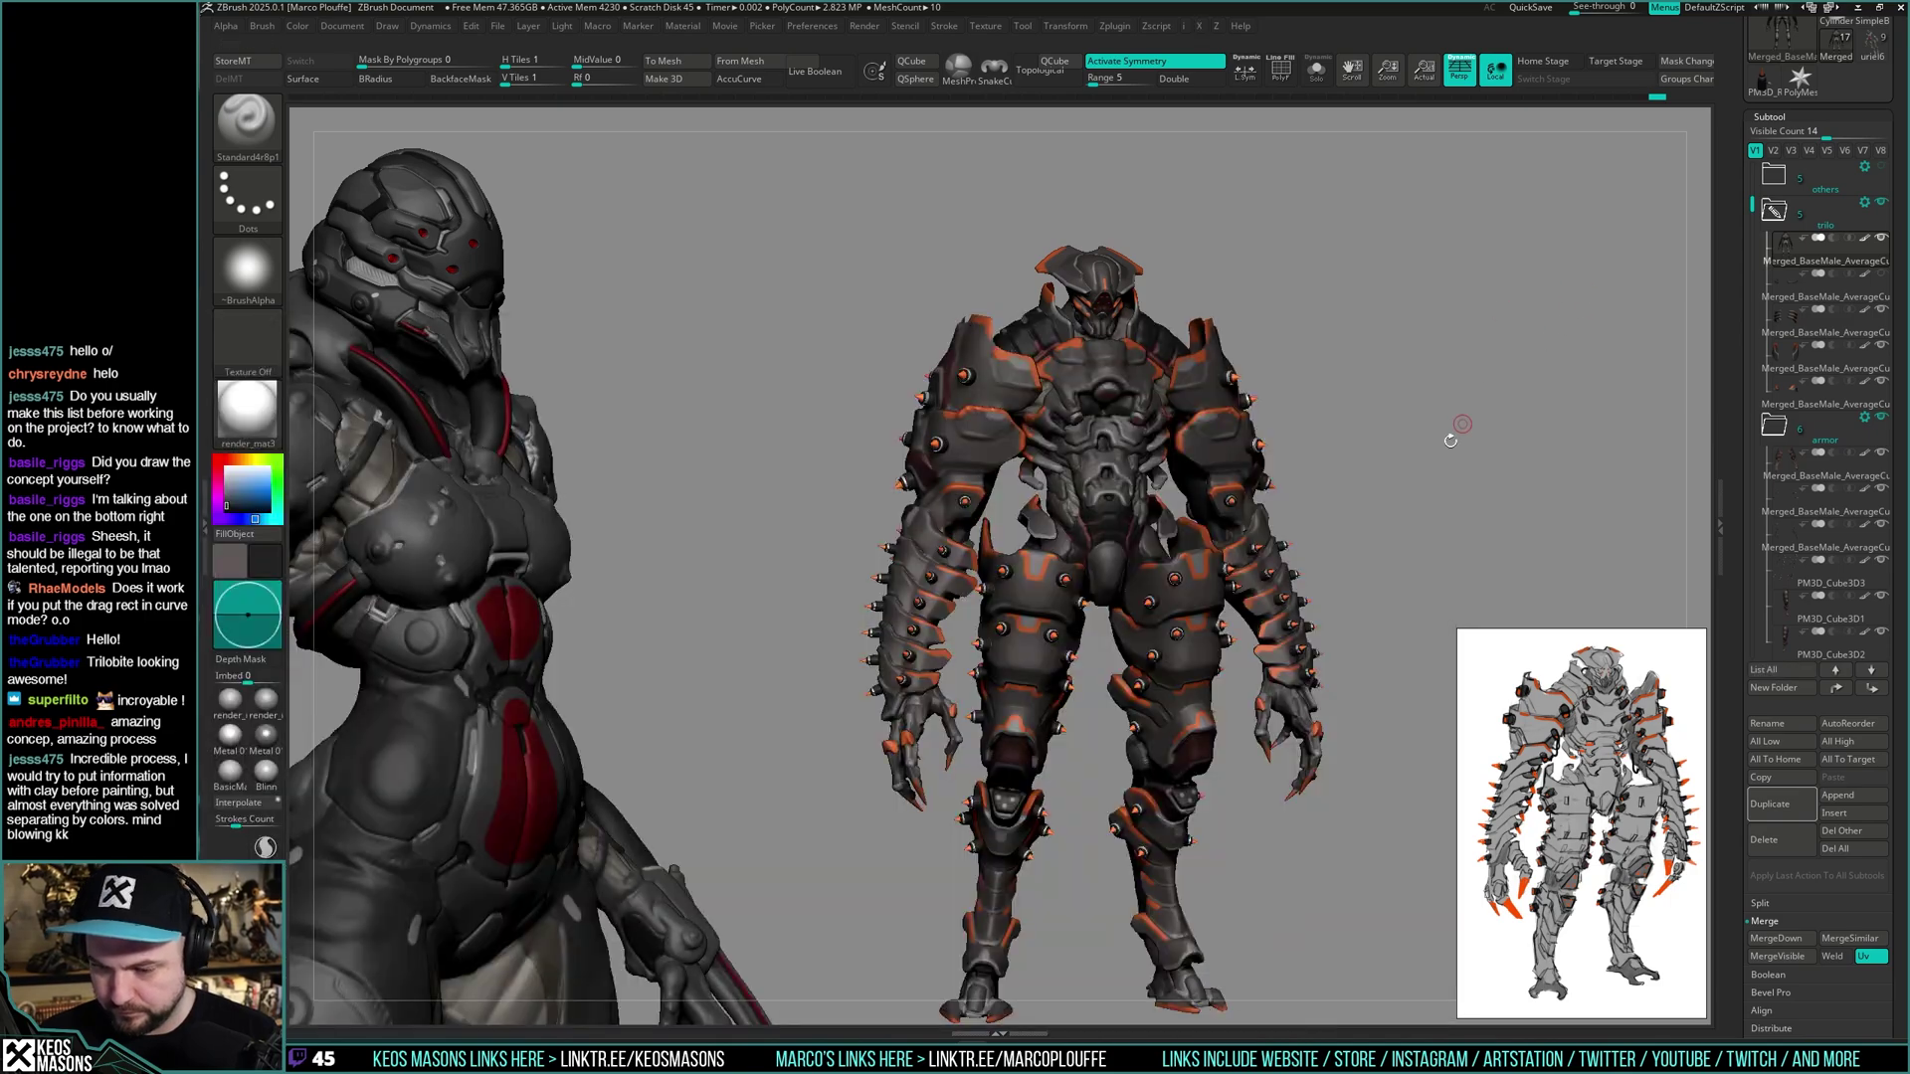
# - Hide the armor, sample the olive suit color and paint patches on the backs of the upper arms
pyautogui.moveTo(1462, 426); pyautogui.dragTo(1124, 477)
pyautogui.moveTo(1084, 479); pyautogui.dragTo(1134, 617, button='right')
pyautogui.press('c')
pyautogui.keyDown('alt'); pyautogui.moveTo(1112, 432); pyautogui.dragTo(1248, 527, button='right'); pyautogui.keyUp('alt')
pyautogui.hotkey('shift', 's')
pyautogui.moveTo(858, 487)
pyautogui.keyDown('alt'); pyautogui.mouseDown(button='right')
pyautogui.moveTo(1084, 553)
pyautogui.moveTo(936, 581)
pyautogui.moveTo(1025, 642)
pyautogui.mouseUp(button='right'); pyautogui.keyUp('alt')
pyautogui.press('space')
pyautogui.click(1072, 543)
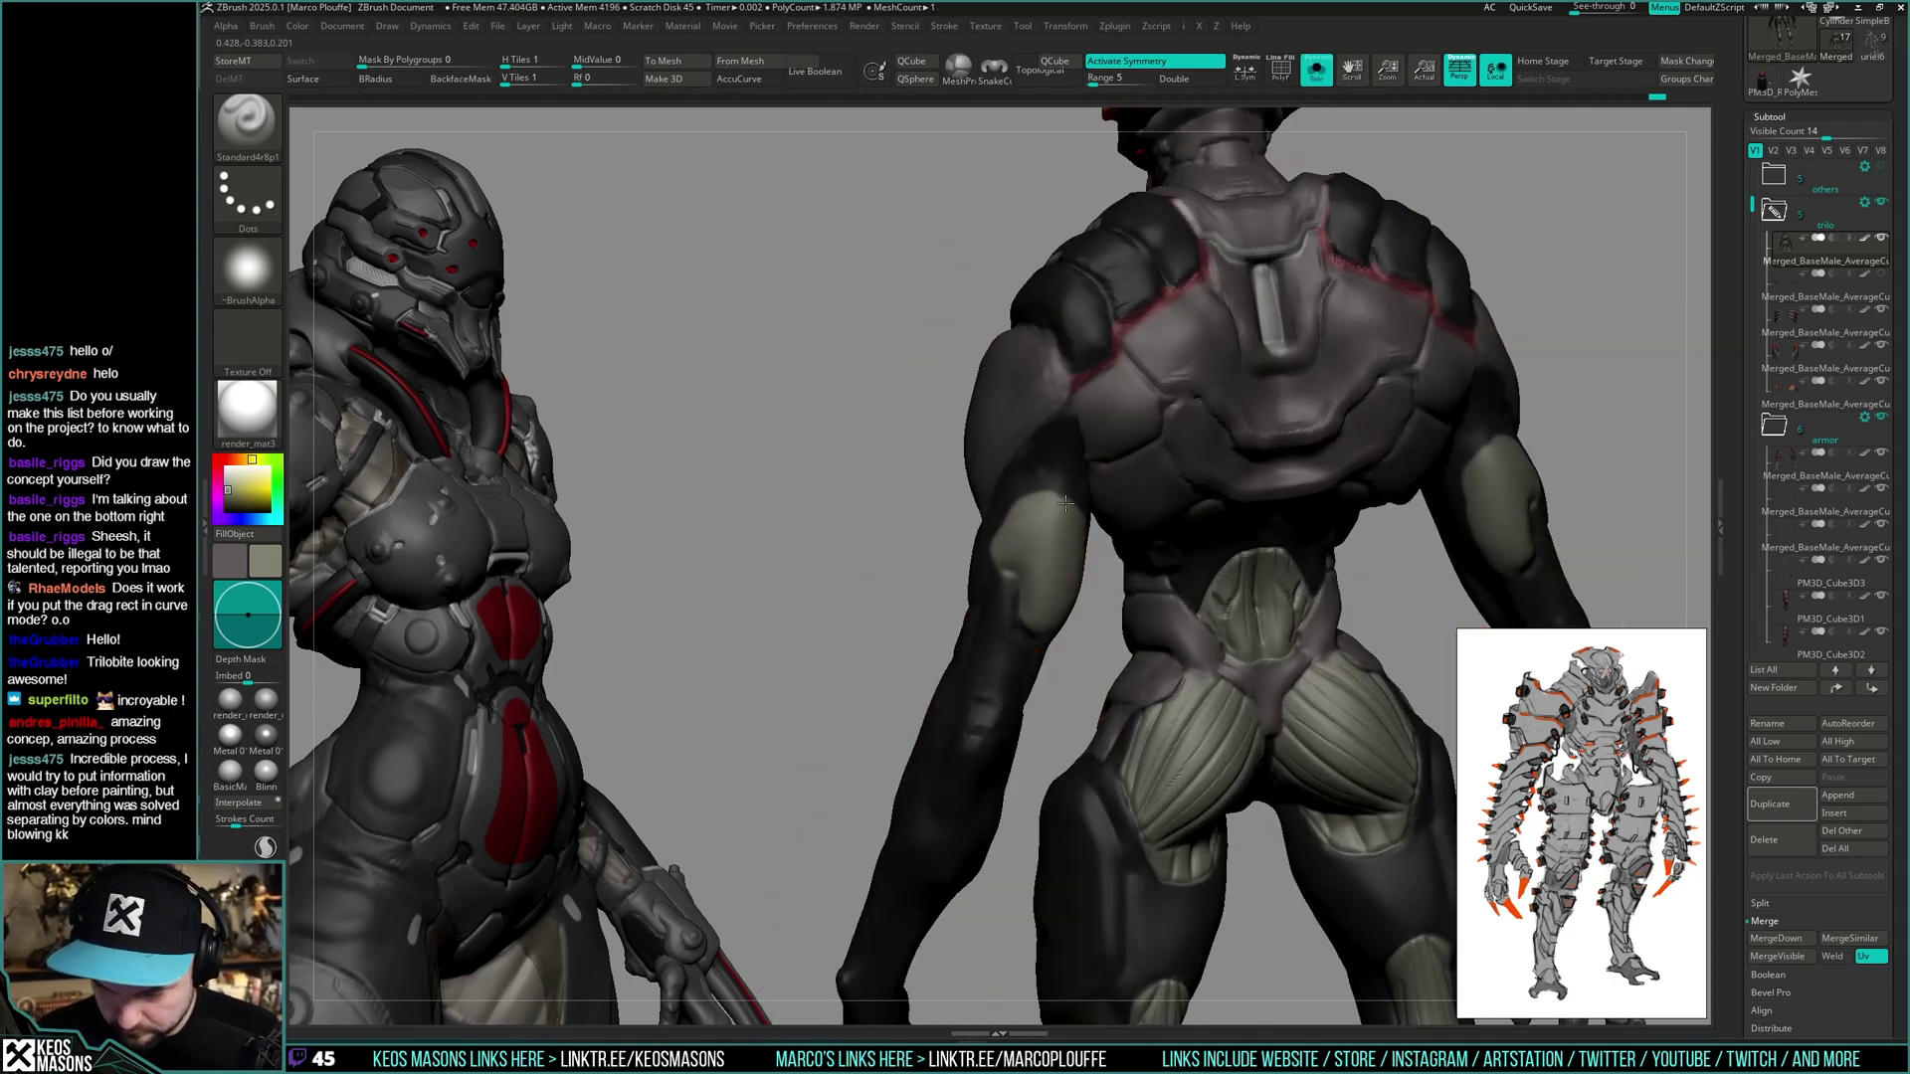
# - Refine the olive upper-arm patches and extend them down toward the elbows, checking the shapes with the armor shown and hidden
pyautogui.moveTo(1066, 504)
pyautogui.mouseDown(button='right')
pyautogui.moveTo(1019, 514)
pyautogui.moveTo(1035, 524)
pyautogui.moveTo(1074, 484)
pyautogui.moveTo(1252, 482)
pyautogui.moveTo(1051, 592)
pyautogui.moveTo(1015, 591)
pyautogui.moveTo(1069, 617)
pyautogui.moveTo(1105, 565)
pyautogui.moveTo(1055, 530)
pyautogui.mouseUp(button='right')
pyautogui.press('space')
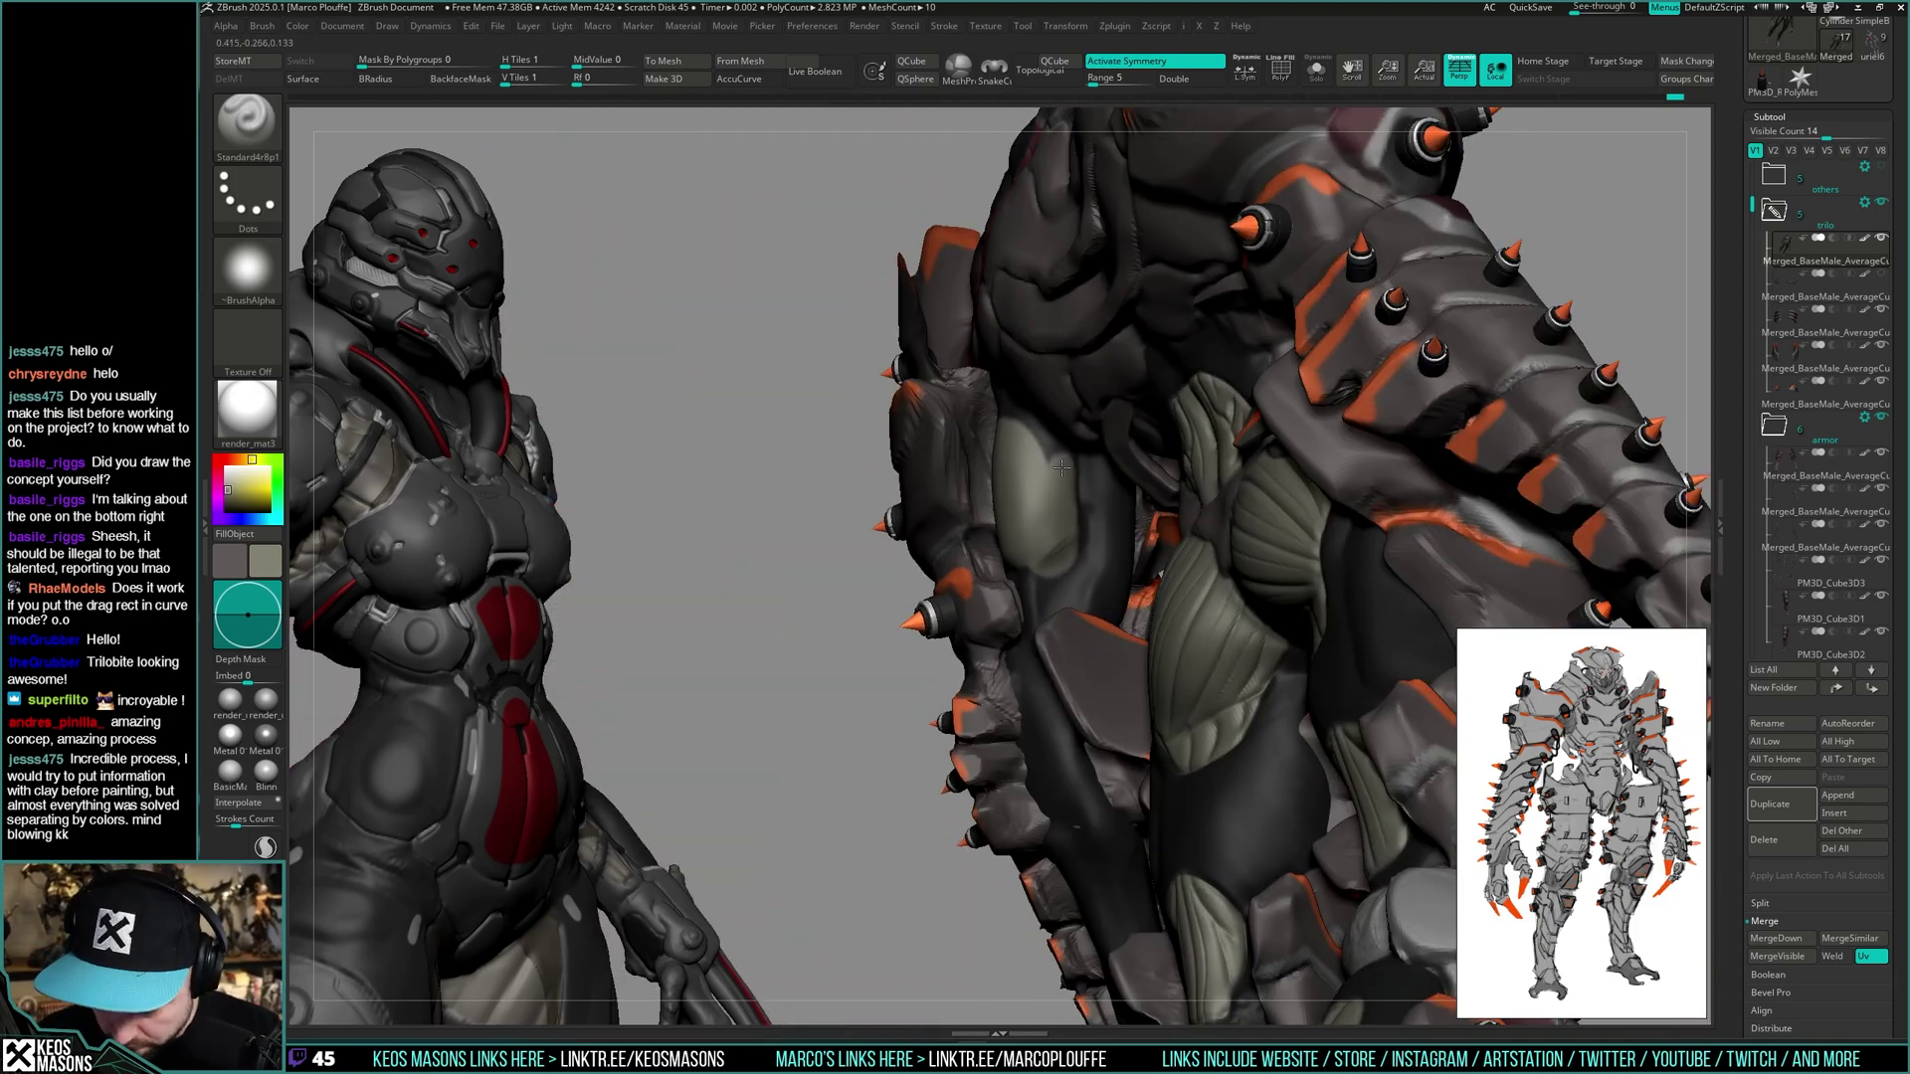
pyautogui.moveTo(1040, 442); pyautogui.dragTo(1097, 542, button='right')
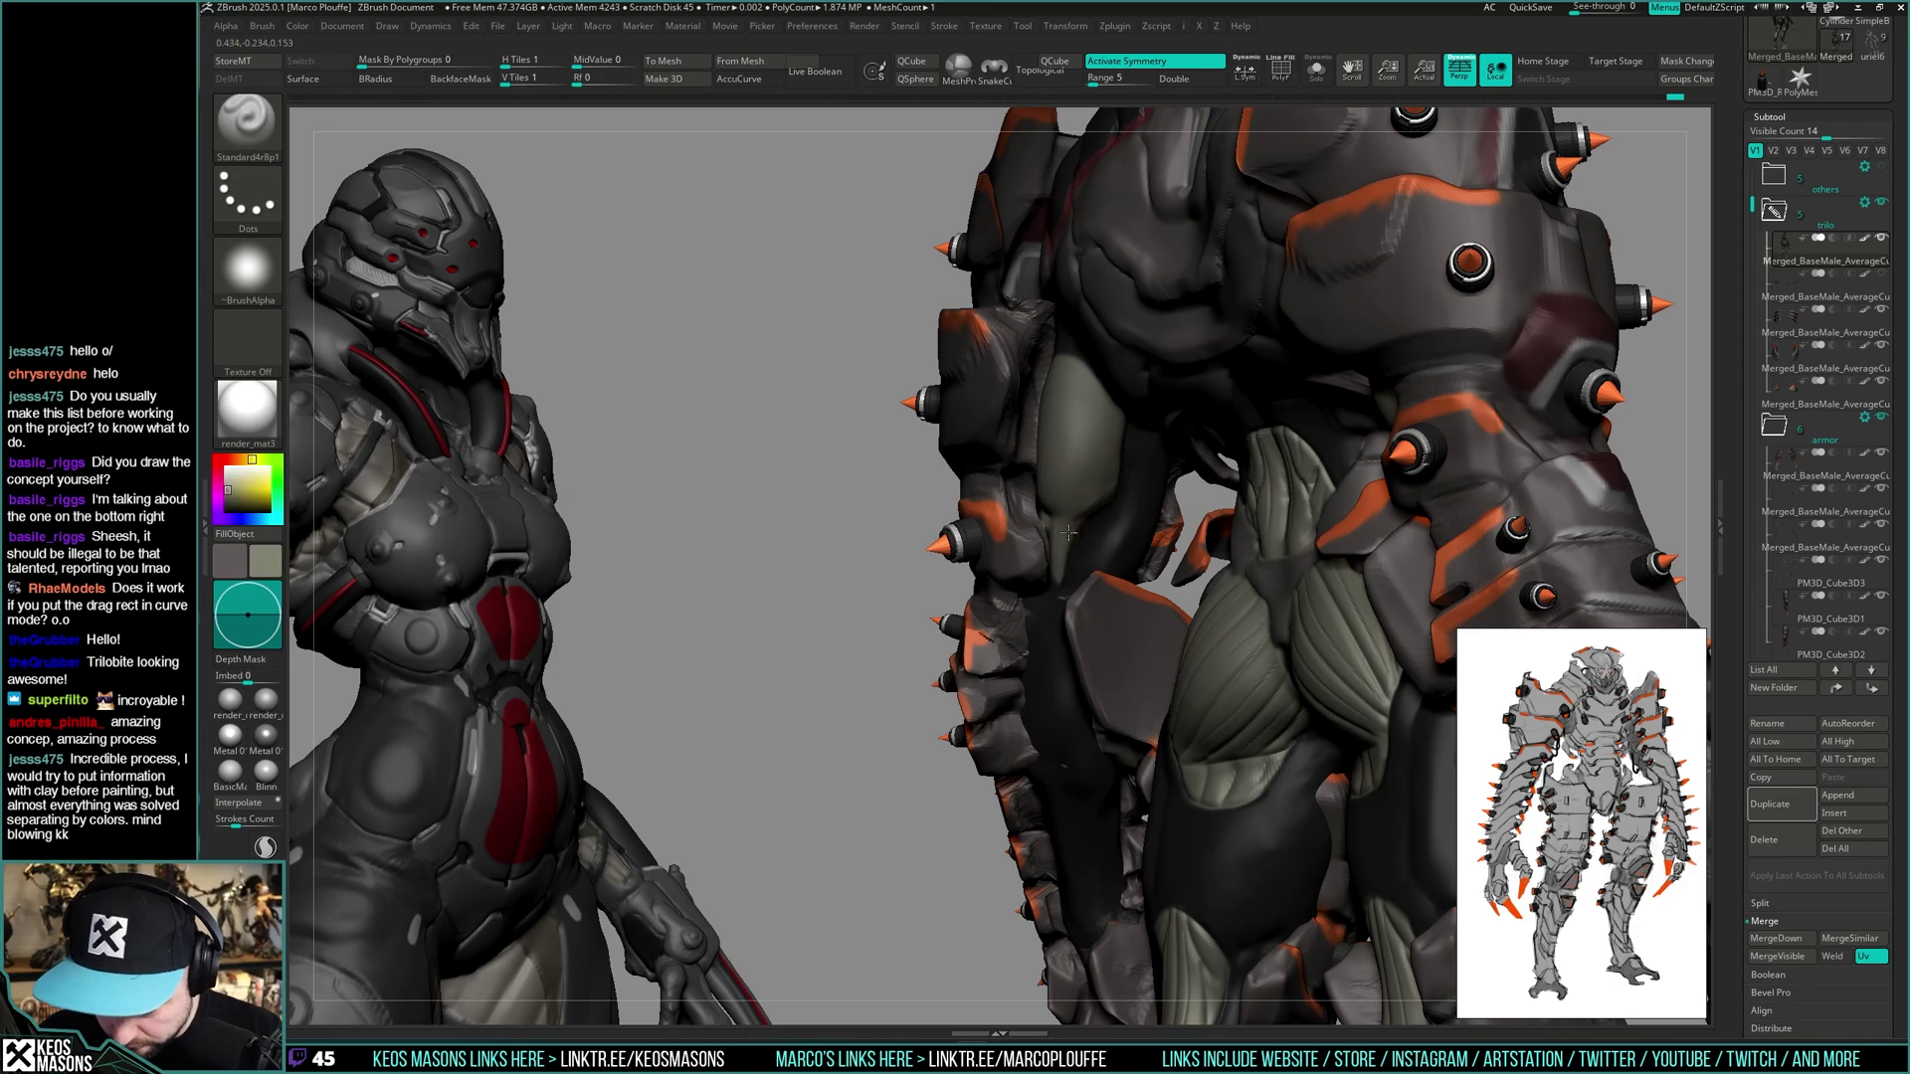
pyautogui.moveTo(1068, 533); pyautogui.dragTo(1134, 411, button='right')
pyautogui.hotkey('alt', 'shift', 's')
pyautogui.hotkey('alt', 'shift', 's')
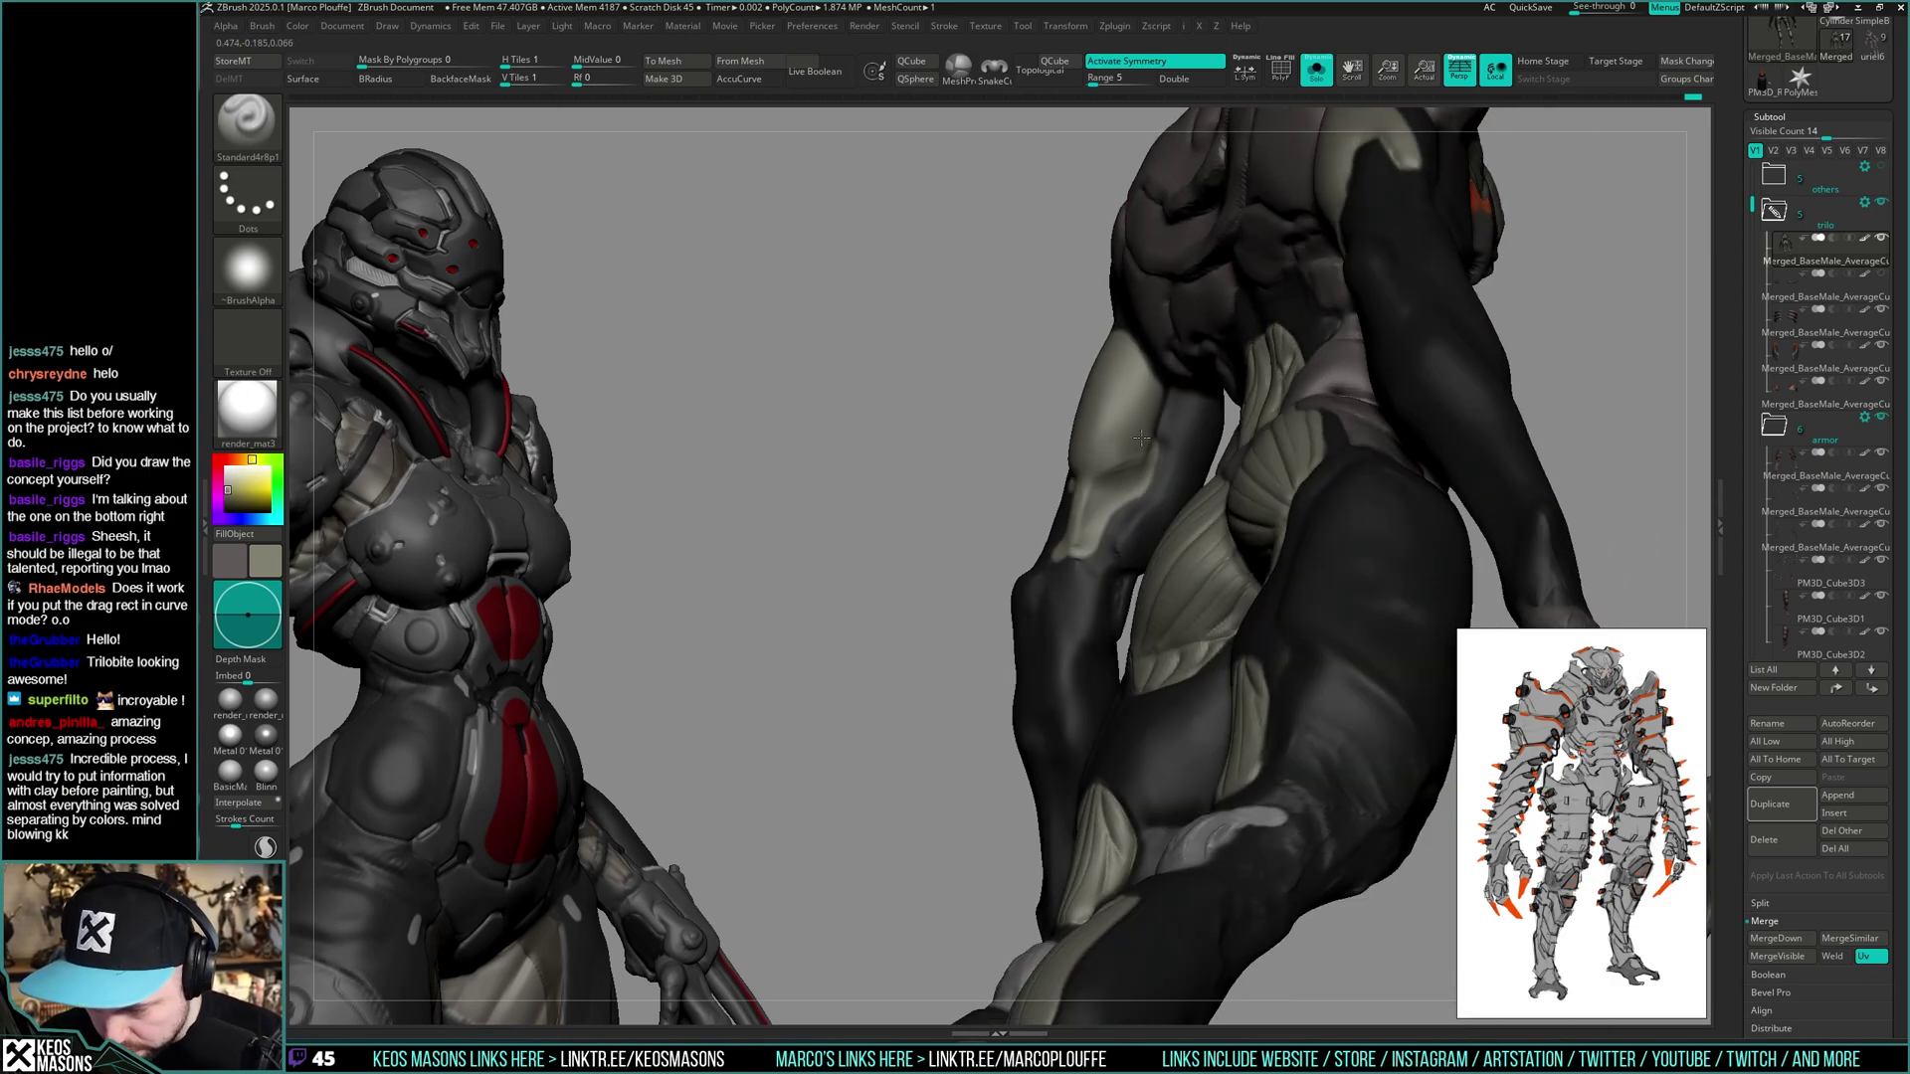
pyautogui.moveTo(1127, 511); pyautogui.dragTo(1112, 502, button='right')
pyautogui.hotkey('alt', 'shift', 's')
pyautogui.moveTo(1106, 568); pyautogui.dragTo(1165, 546, button='right')
pyautogui.hotkey('alt', 'shift', 's')
pyautogui.hotkey('alt', 'shift', 's')
# - Sample a light grey and paint a patch on the inner elbow gaps left uncovered by the armor
pyautogui.press('c')
pyautogui.hotkey('alt', 'shift', 's')
pyautogui.hotkey('shift', 'alt', 's')
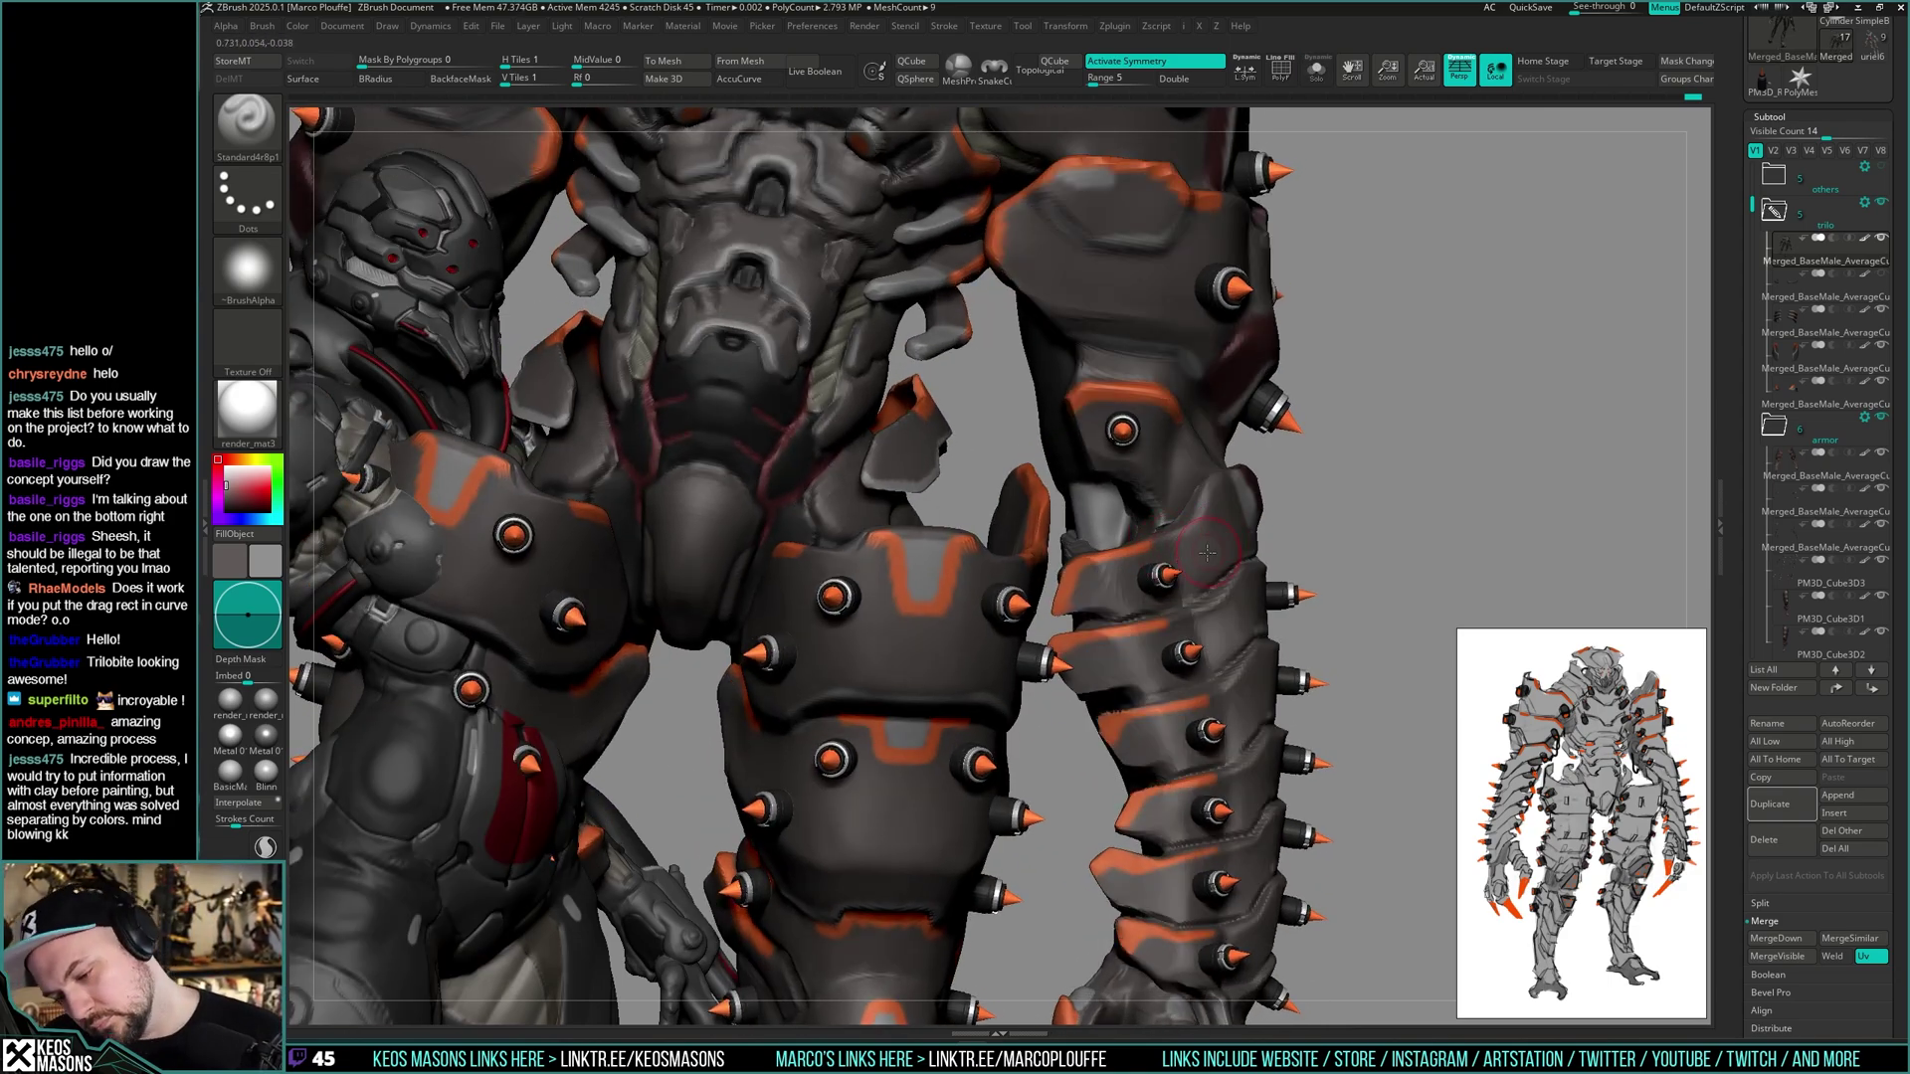
pyautogui.keyDown('ctrl'); pyautogui.moveTo(1173, 572); pyautogui.dragTo(1194, 396, button='right'); pyautogui.keyUp('ctrl')
pyautogui.moveTo(1194, 396)
pyautogui.mouseDown(button='right')
pyautogui.moveTo(1326, 390)
pyautogui.moveTo(1377, 487)
pyautogui.moveTo(1309, 477)
pyautogui.moveTo(1356, 507)
pyautogui.moveTo(1121, 482)
pyautogui.mouseUp(button='right')
pyautogui.hotkey('alt', 's')
# - Build up the grey inner-elbow patches with the ClayBuildup brush and compare the arms against the armor from behind
pyautogui.press('b')
pyautogui.press('c')
pyautogui.press('b')
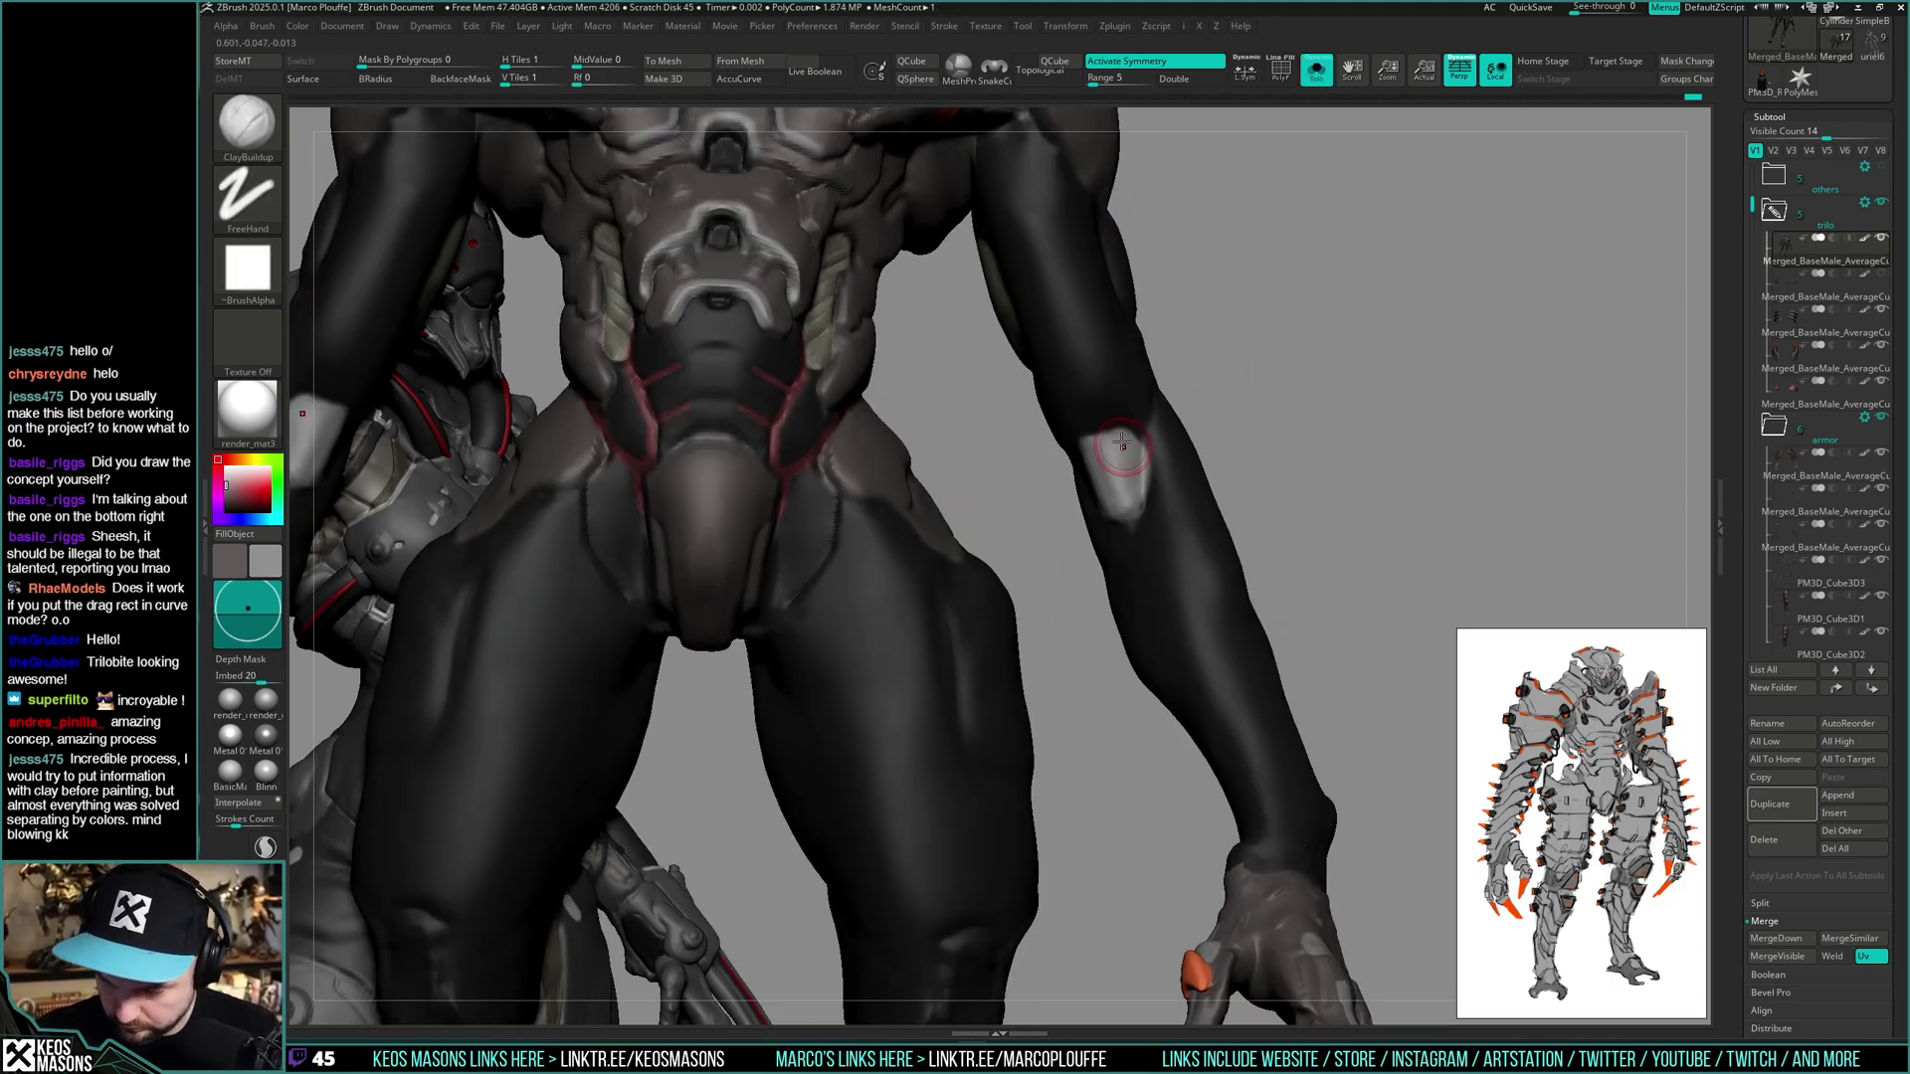
pyautogui.keyDown('ctrl'); pyautogui.moveTo(1114, 466); pyautogui.dragTo(1276, 473, button='right'); pyautogui.keyUp('ctrl')
pyautogui.keyDown('alt'); pyautogui.moveTo(1276, 473); pyautogui.dragTo(1366, 546, button='right'); pyautogui.keyUp('alt')
pyautogui.hotkey('alt', 's')
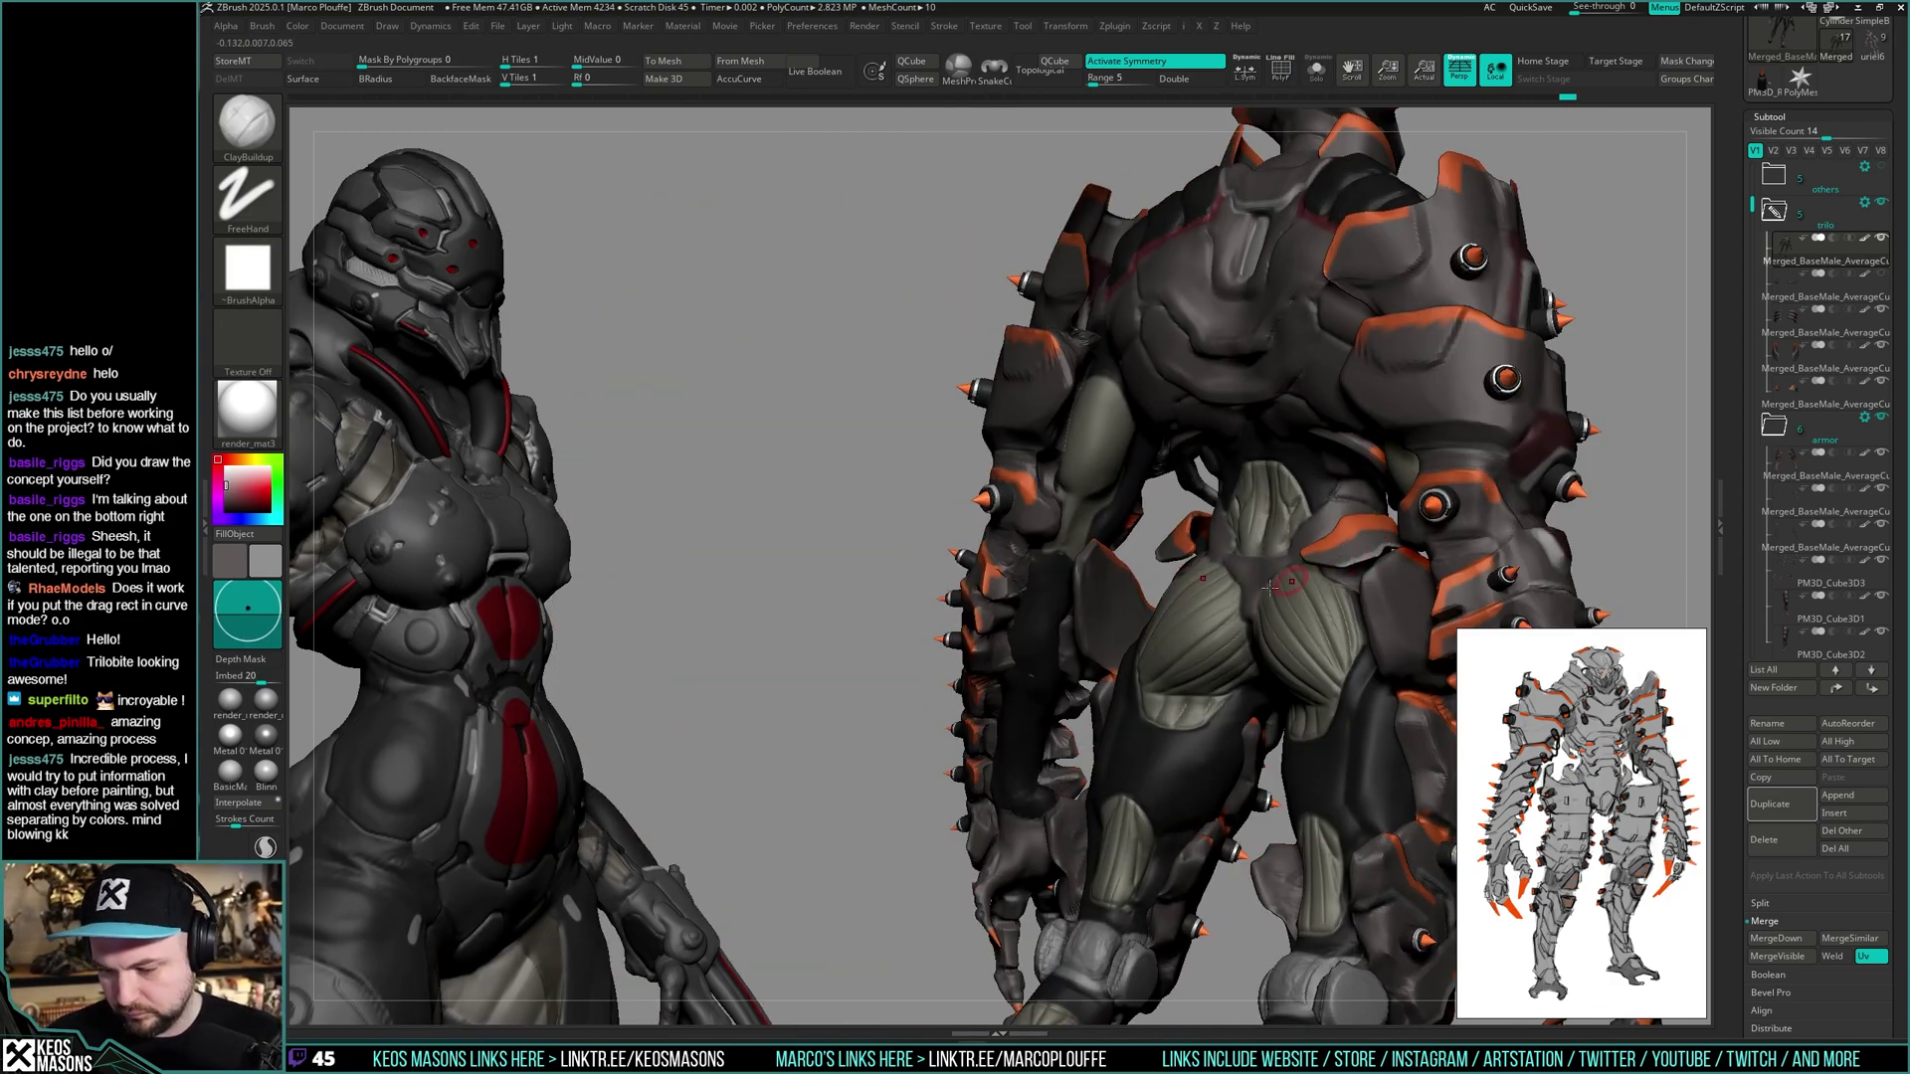
pyautogui.moveTo(1270, 587); pyautogui.dragTo(1250, 507, button='right')
pyautogui.keyDown('ctrl'); pyautogui.moveTo(1130, 528); pyautogui.dragTo(1195, 509, button='right'); pyautogui.keyUp('ctrl')
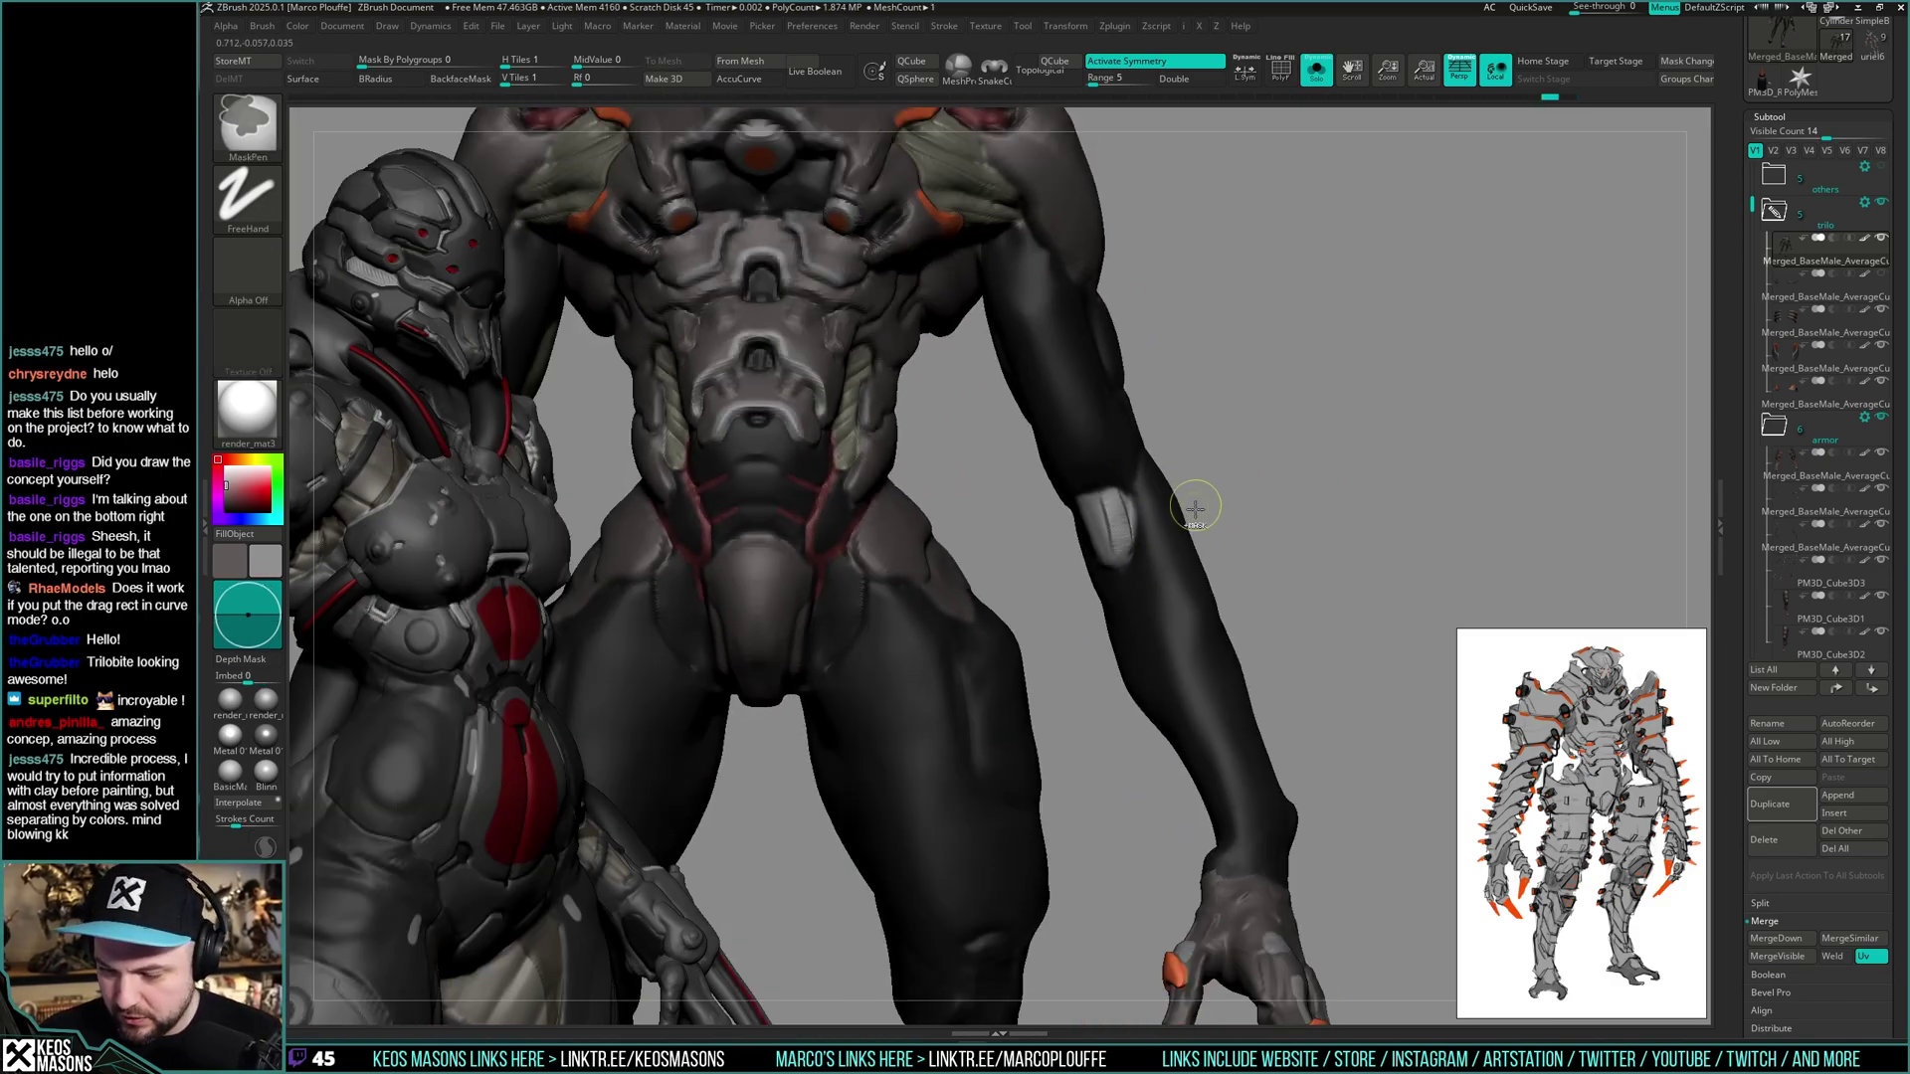
# - Recolor the inner-elbow patches with the sampled olive, define their dark borders and check them against the armor
pyautogui.rightClick(1181, 544)
pyautogui.hotkey('shift', 's')
pyautogui.moveTo(1173, 355)
pyautogui.mouseDown(button='right')
pyautogui.moveTo(1052, 443)
pyautogui.moveTo(961, 386)
pyautogui.mouseUp(button='right')
pyautogui.press('c')
pyautogui.hotkey('shift', 's')
pyautogui.keyDown('alt'); pyautogui.moveTo(1097, 677); pyautogui.dragTo(1097, 562, button='right'); pyautogui.keyUp('alt')
pyautogui.keyDown('ctrl'); pyautogui.moveTo(1097, 562); pyautogui.dragTo(1129, 580, button='right'); pyautogui.keyUp('ctrl')
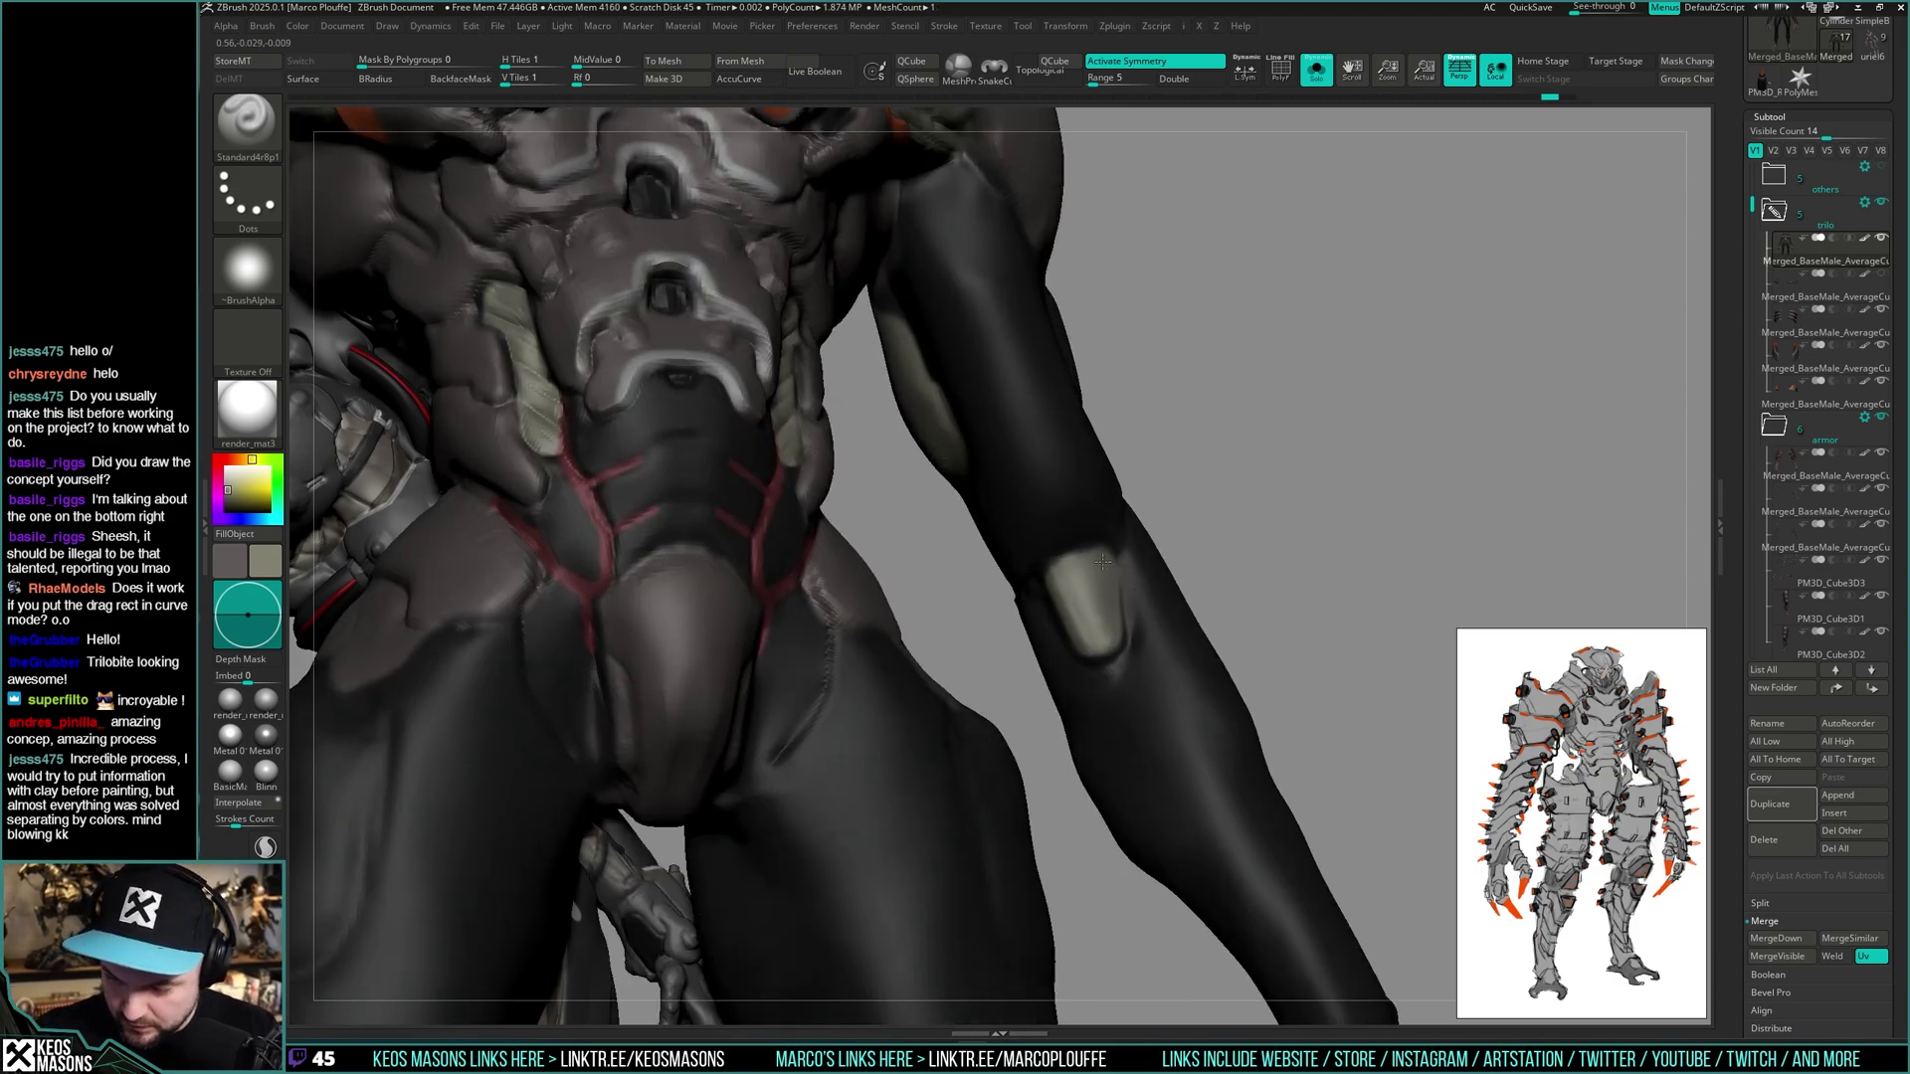
pyautogui.rightClick(1102, 562)
pyautogui.hotkey('shift', 's')
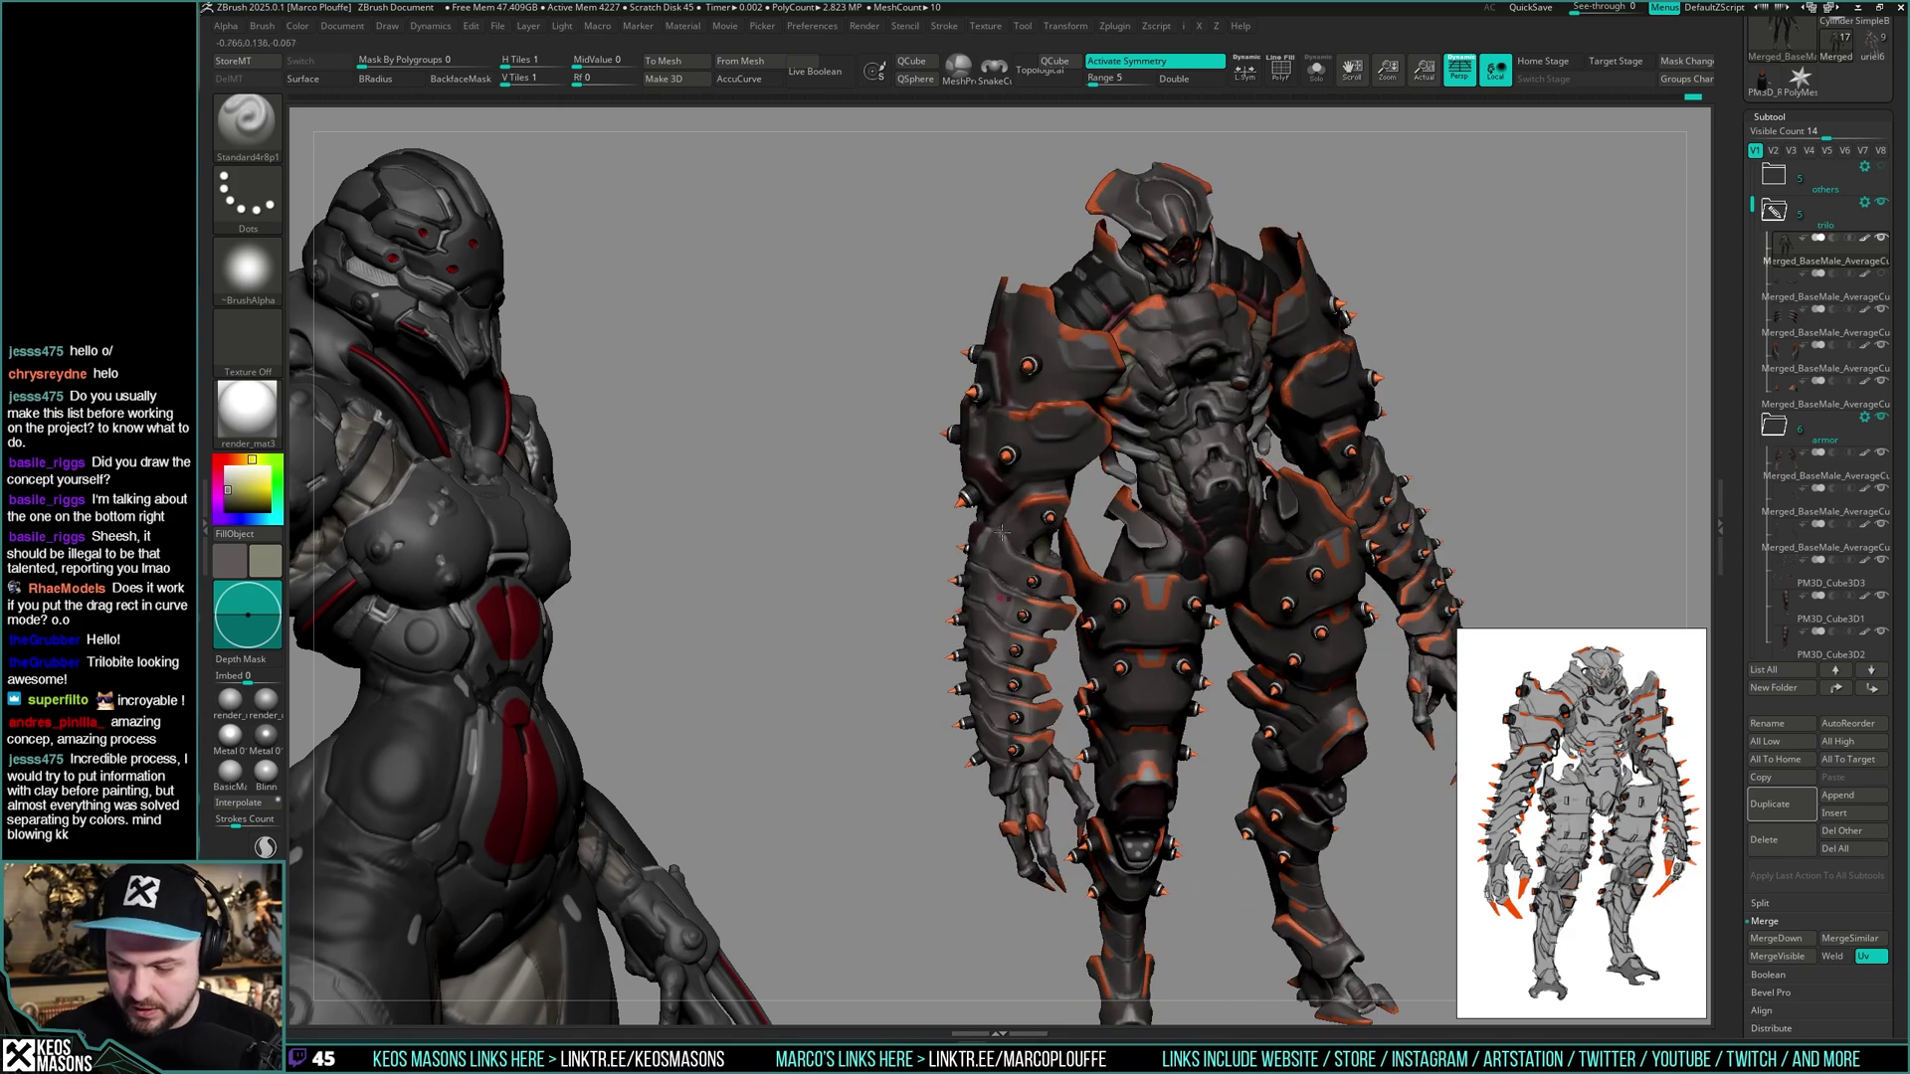
pyautogui.hotkey('shift', 's')
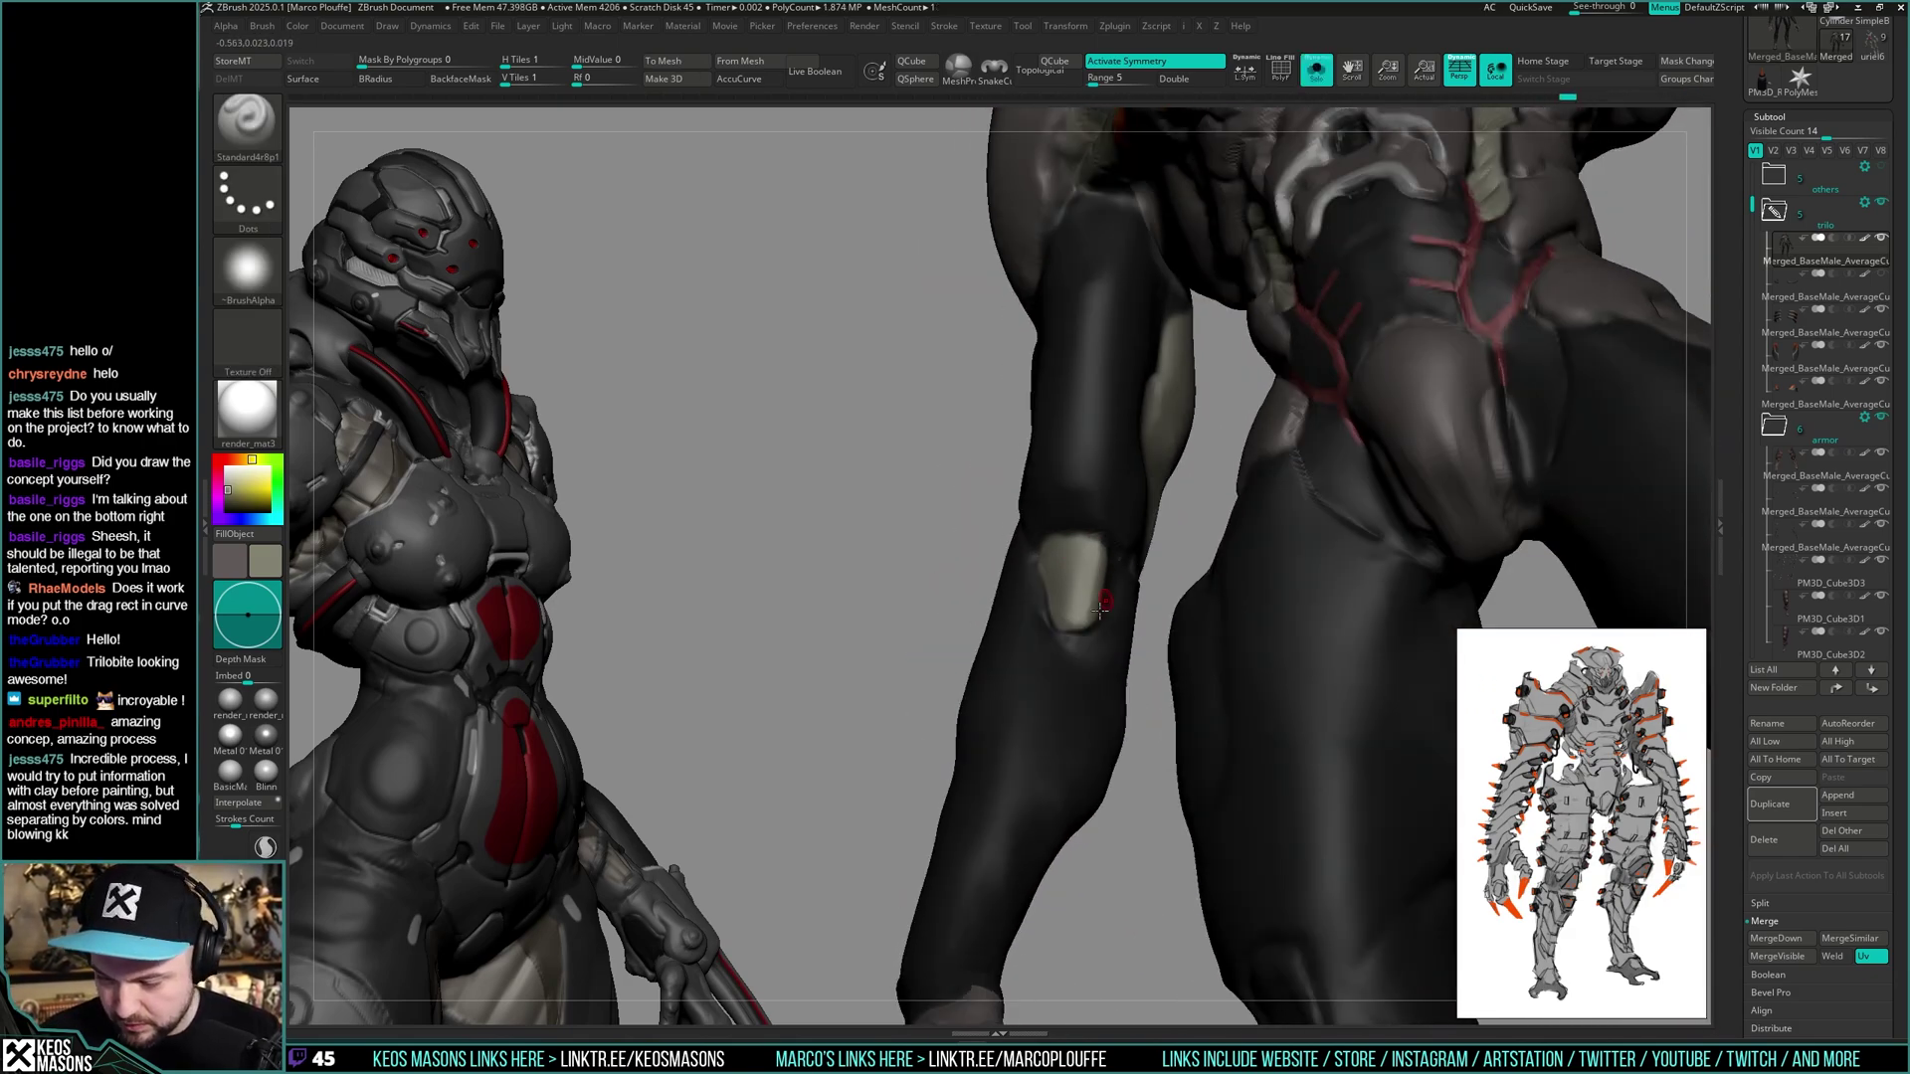
# - Paint olive patches along the inner forearms above the wrists and smooth the painted edges
pyautogui.moveTo(1109, 569); pyautogui.dragTo(1253, 506, button='right')
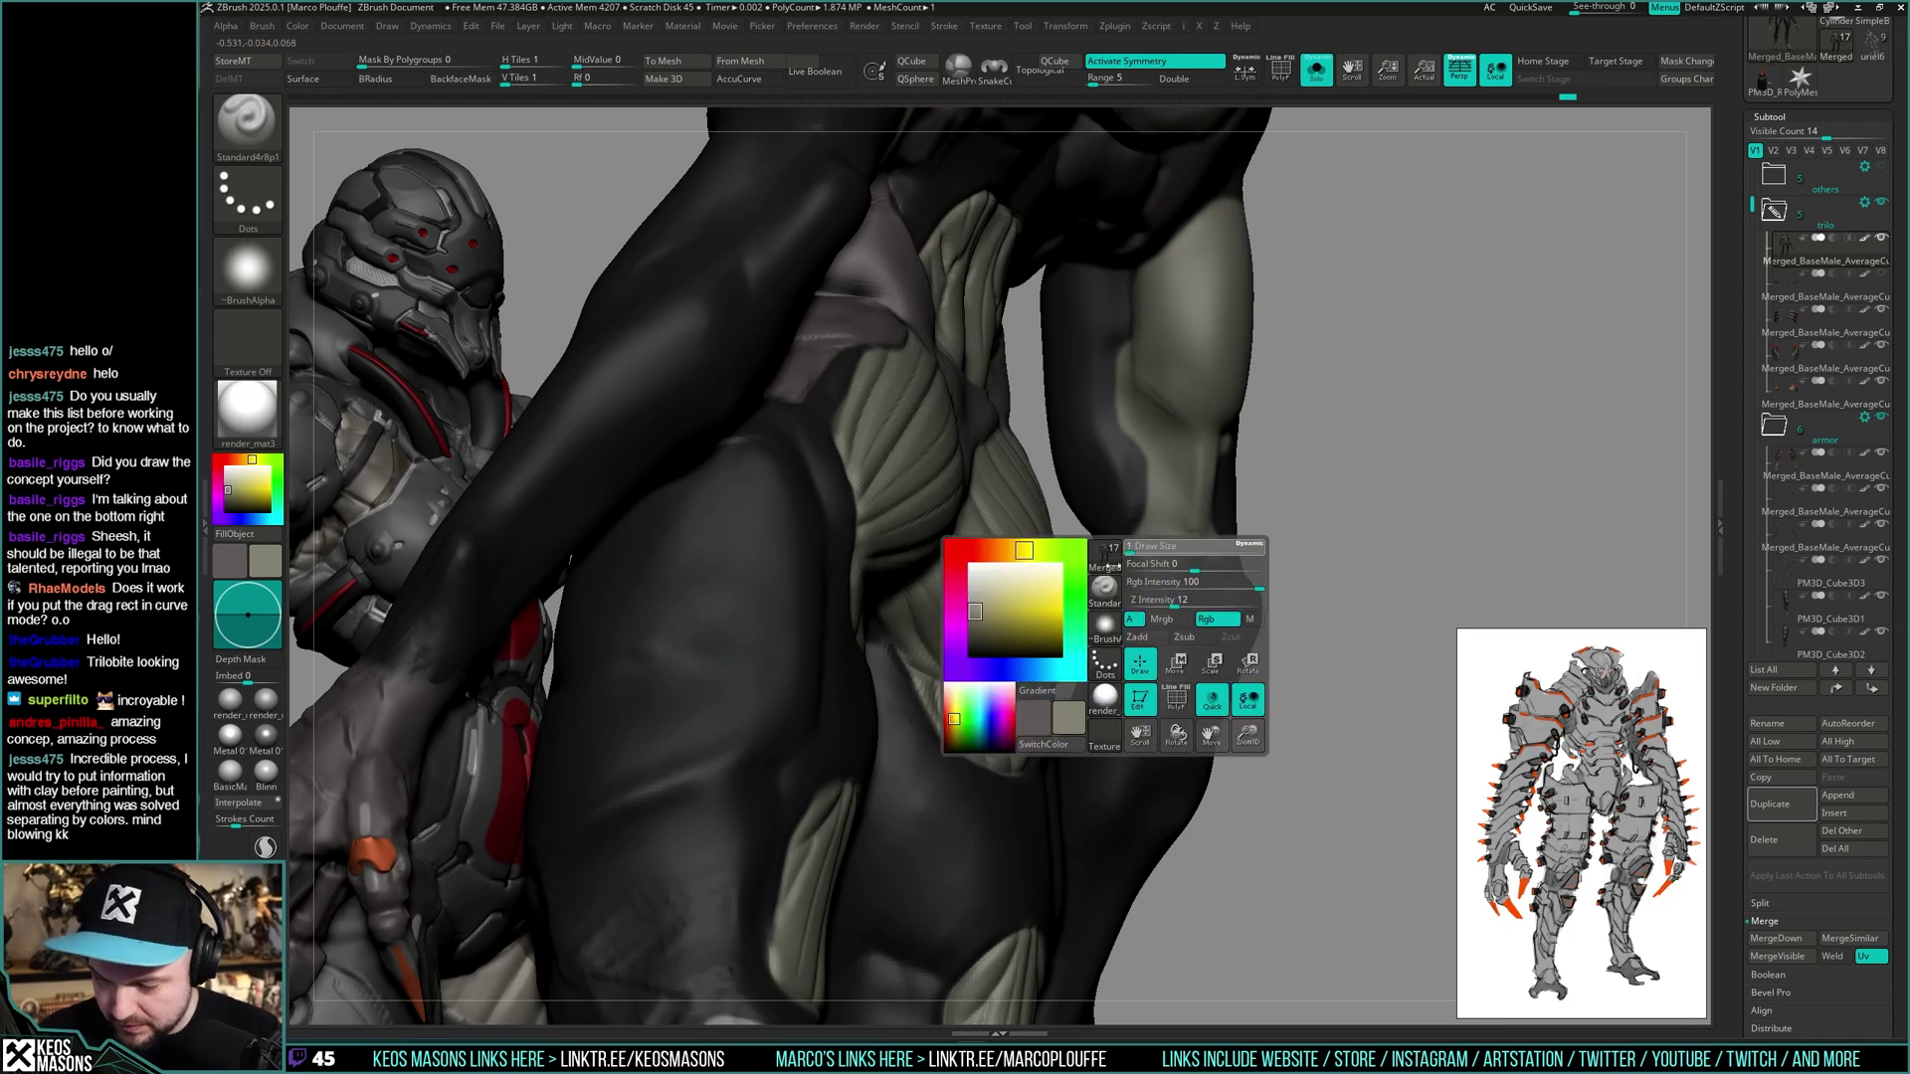
pyautogui.moveTo(1098, 586)
pyautogui.mouseDown(button='right')
pyautogui.moveTo(1283, 587)
pyautogui.moveTo(1263, 637)
pyautogui.moveTo(1243, 627)
pyautogui.mouseUp(button='right')
pyautogui.keyDown('shift'); pyautogui.moveTo(1106, 591); pyautogui.dragTo(1100, 610); pyautogui.keyUp('shift')
pyautogui.moveTo(1243, 607)
pyautogui.mouseDown(button='right')
pyautogui.moveTo(1117, 554)
pyautogui.moveTo(1181, 542)
pyautogui.moveTo(1240, 479)
pyautogui.moveTo(1211, 535)
pyautogui.mouseUp(button='right')
pyautogui.moveTo(1204, 639)
pyautogui.mouseDown(button='right')
pyautogui.moveTo(1122, 596)
pyautogui.moveTo(1087, 611)
pyautogui.moveTo(1124, 565)
pyautogui.moveTo(1178, 560)
pyautogui.moveTo(1134, 575)
pyautogui.moveTo(1165, 529)
pyautogui.moveTo(1265, 519)
pyautogui.moveTo(1170, 584)
pyautogui.moveTo(1165, 454)
pyautogui.mouseUp(button='right')
pyautogui.hotkey('shift', 's')
pyautogui.hotkey('shift', 's')
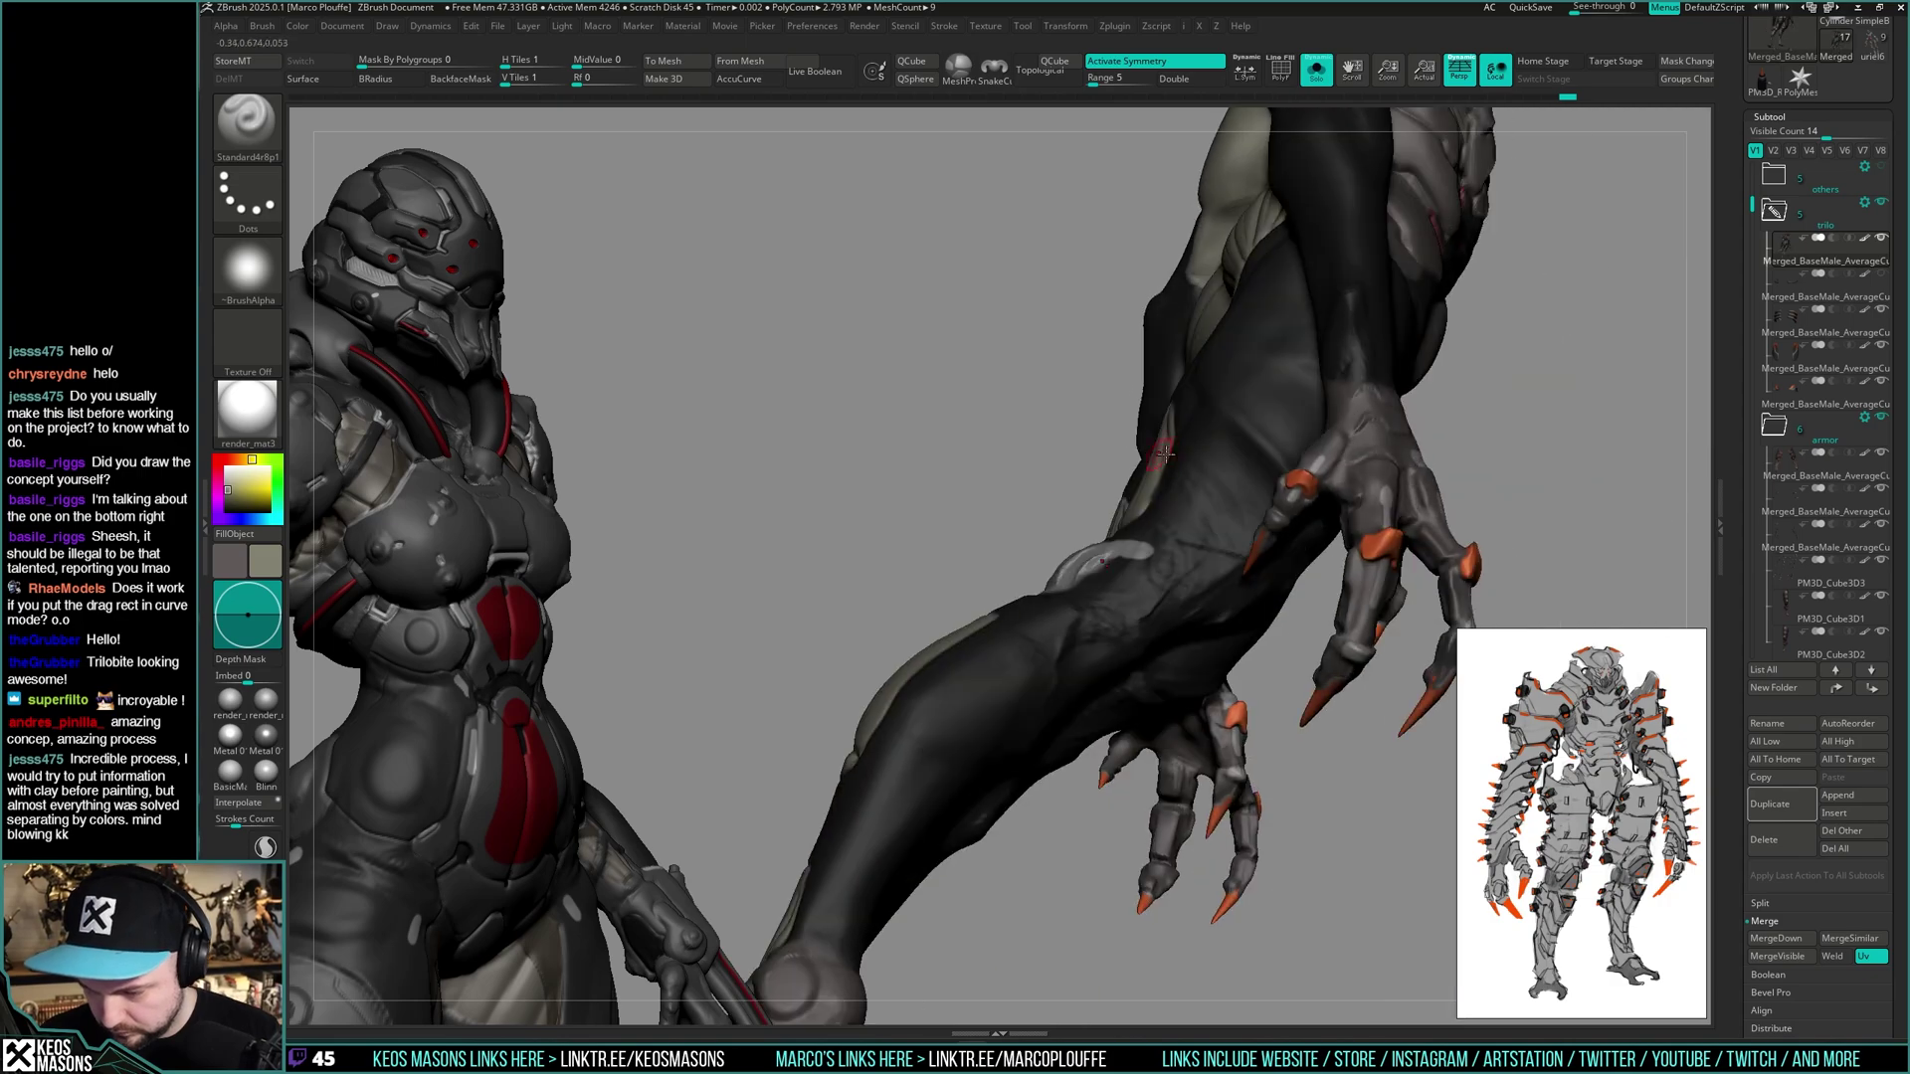
# - Shape the olive forearm patches around the underside, tapering their outline between the elbow and the wrist
pyautogui.moveTo(1439, 489); pyautogui.dragTo(1205, 550, button='right')
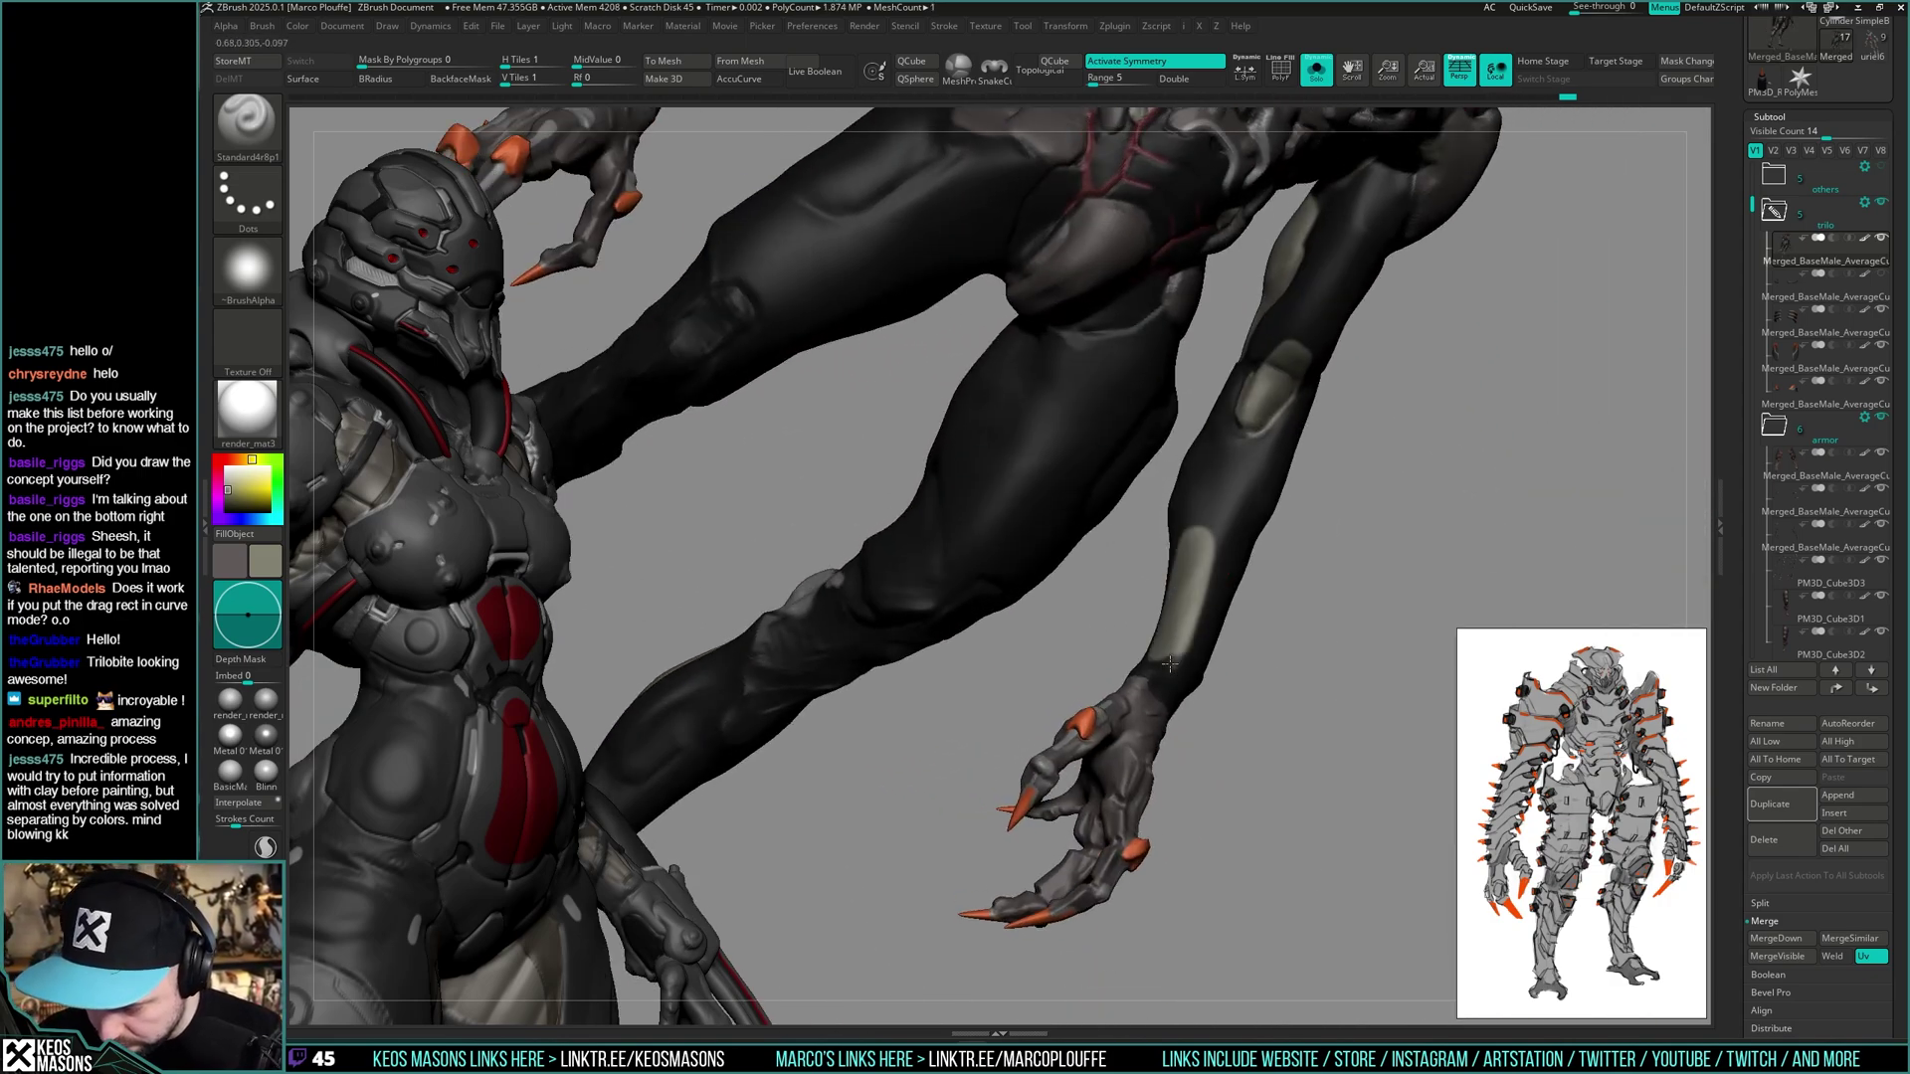
pyautogui.hotkey('shift', 's')
pyautogui.moveTo(1207, 615); pyautogui.dragTo(1199, 484, button='right')
pyautogui.rightClick(1193, 619)
pyautogui.hotkey('shift', 's')
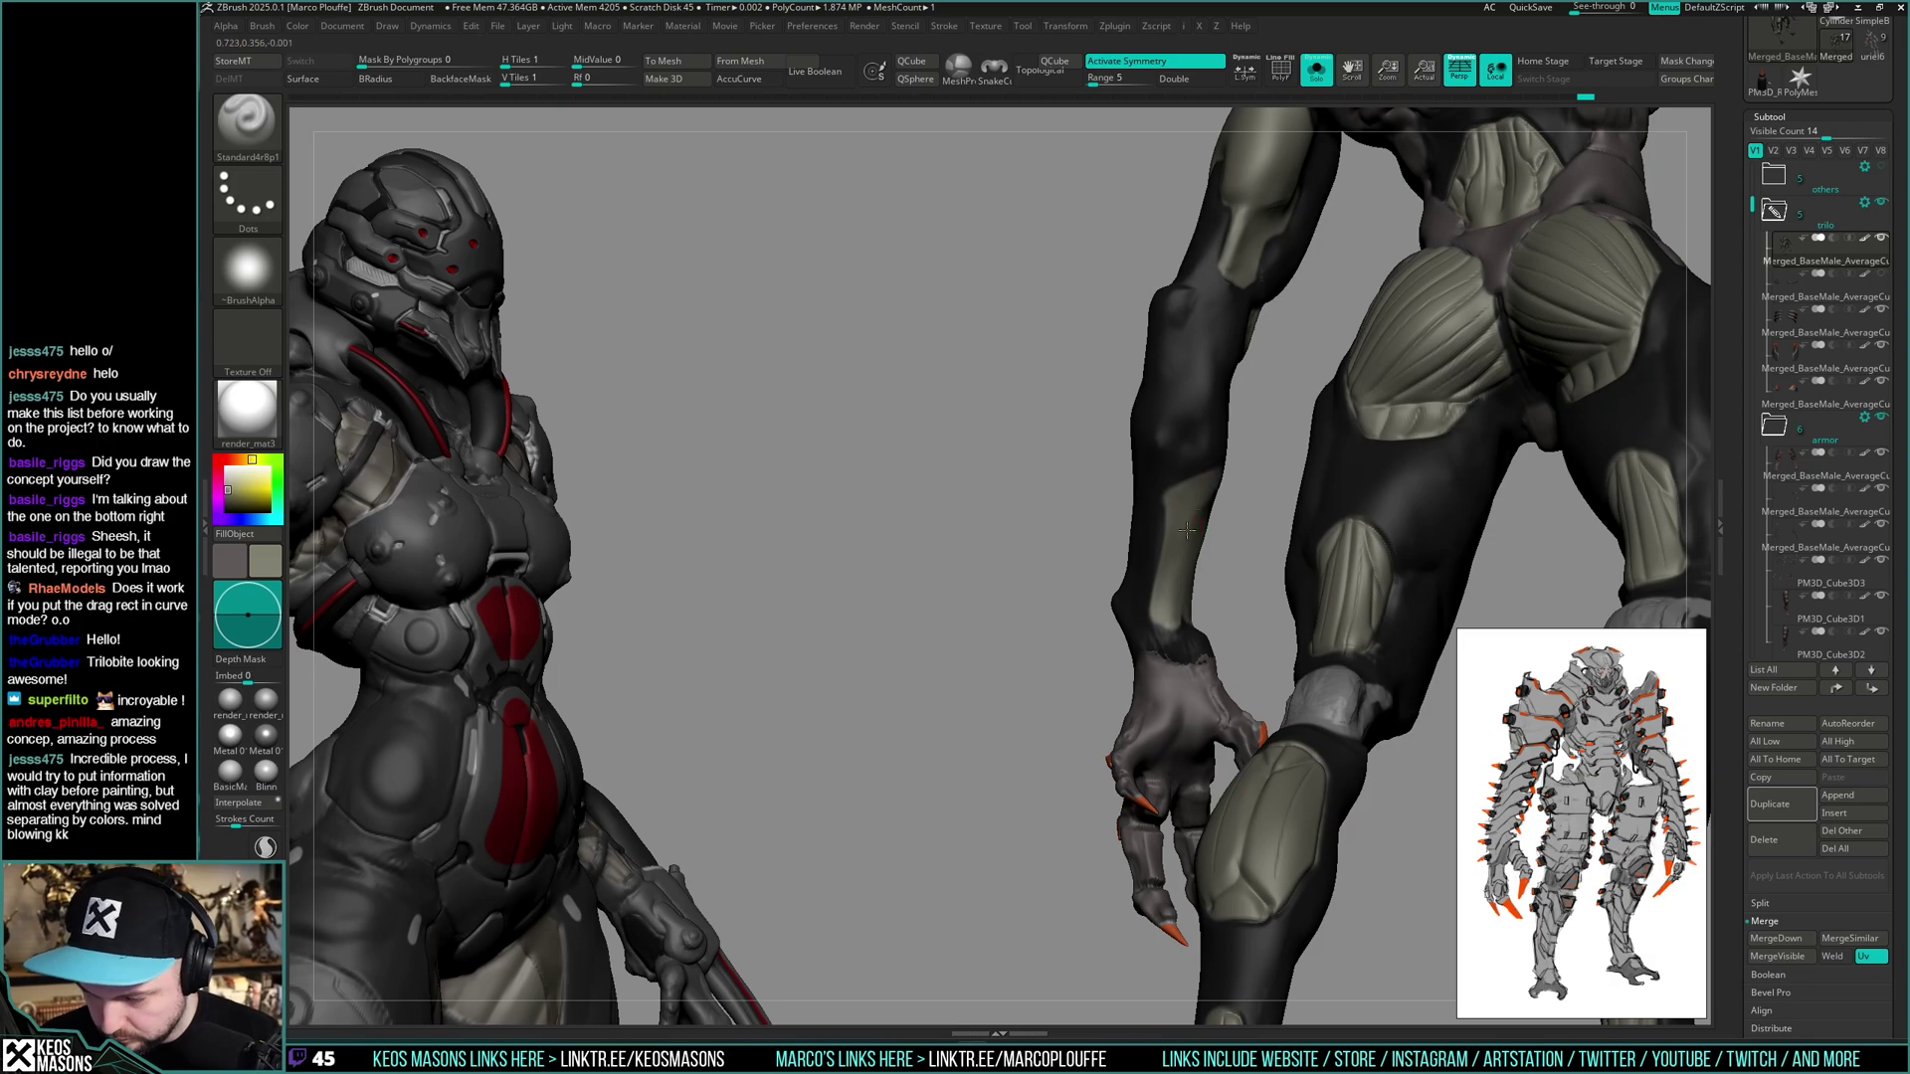
pyautogui.moveTo(1189, 608); pyautogui.dragTo(1144, 439, button='right')
# - Check the forearms under the armor and extend the olive patches up the inner forearms toward the elbows
pyautogui.hotkey('shift', 's')
pyautogui.hotkey('ctrl', 'shift', 'f')
pyautogui.hotkey('ctrl', 'shift', 'f')
pyautogui.moveTo(1176, 595); pyautogui.dragTo(1213, 488, button='right')
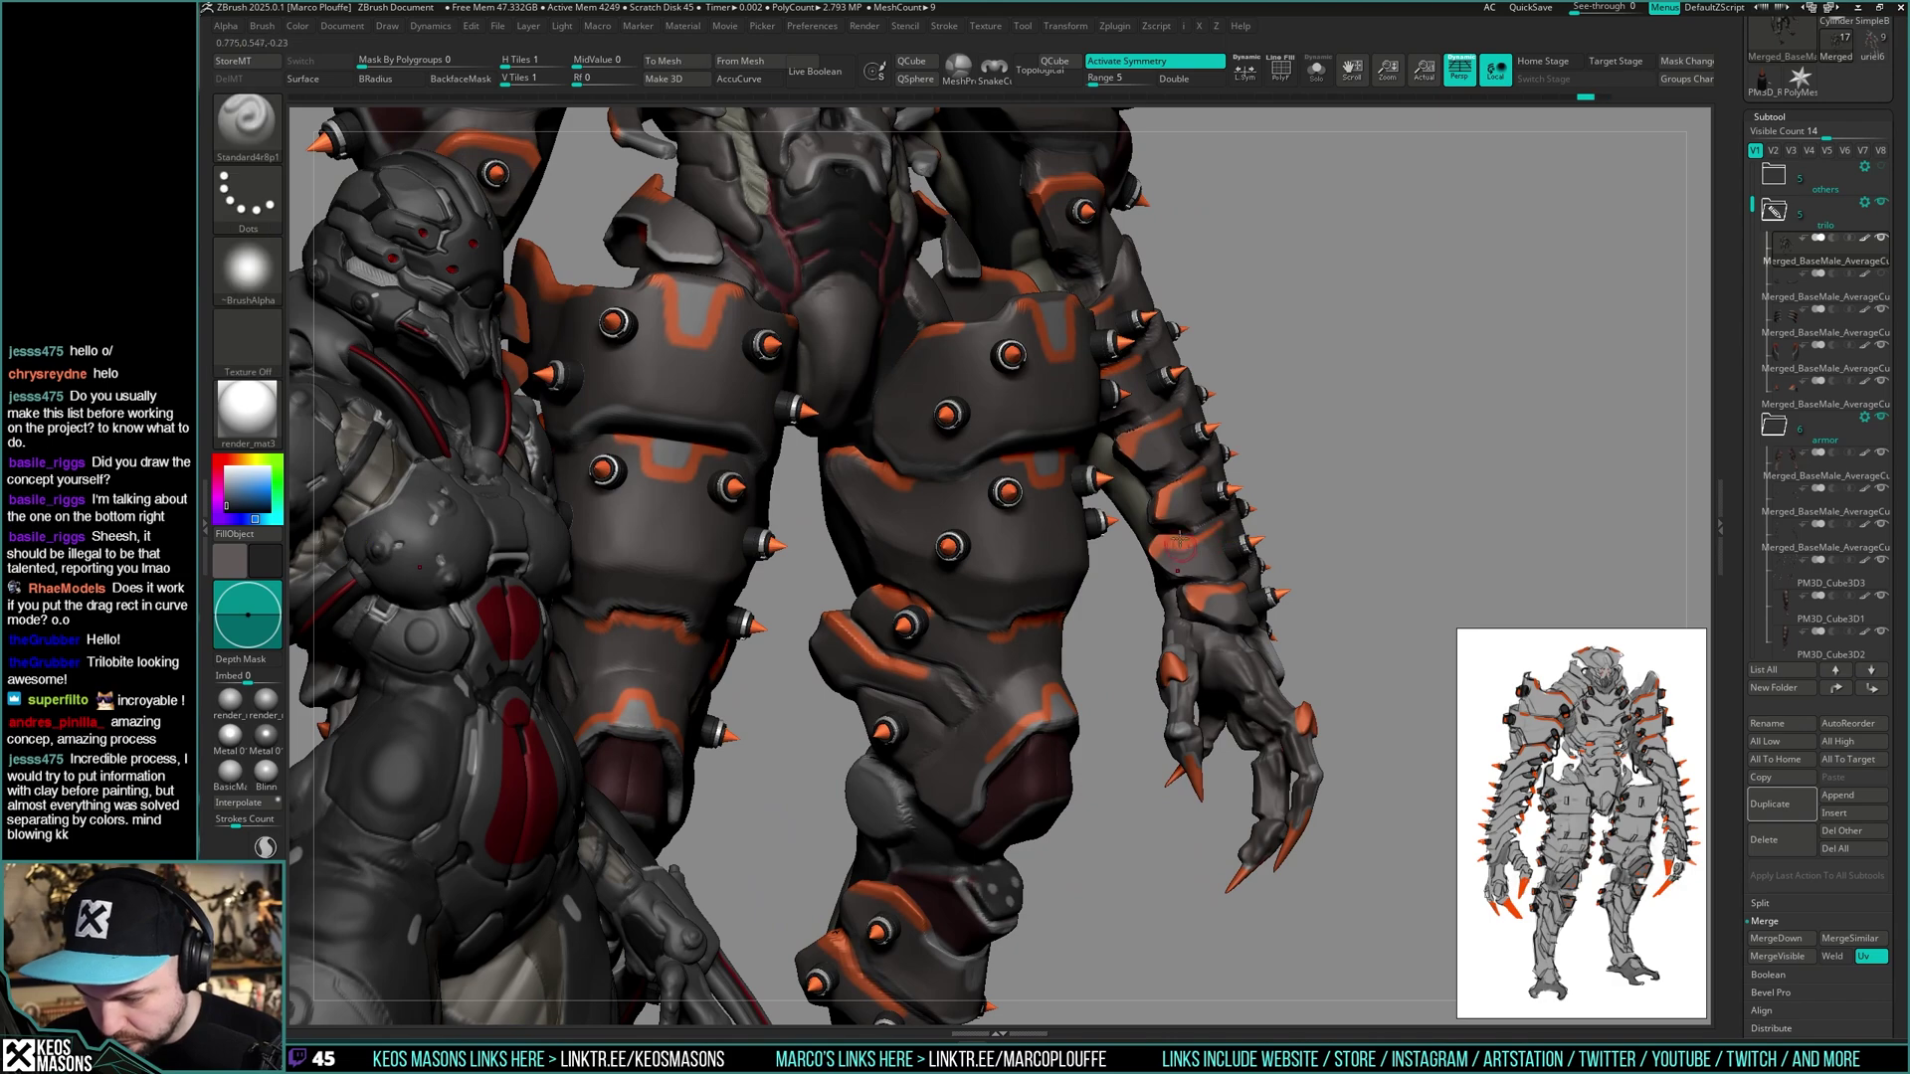
pyautogui.moveTo(1118, 443)
pyautogui.mouseDown()
pyautogui.moveTo(1181, 550)
pyautogui.moveTo(1165, 573)
pyautogui.mouseUp()
pyautogui.press('c')
pyautogui.press('space')
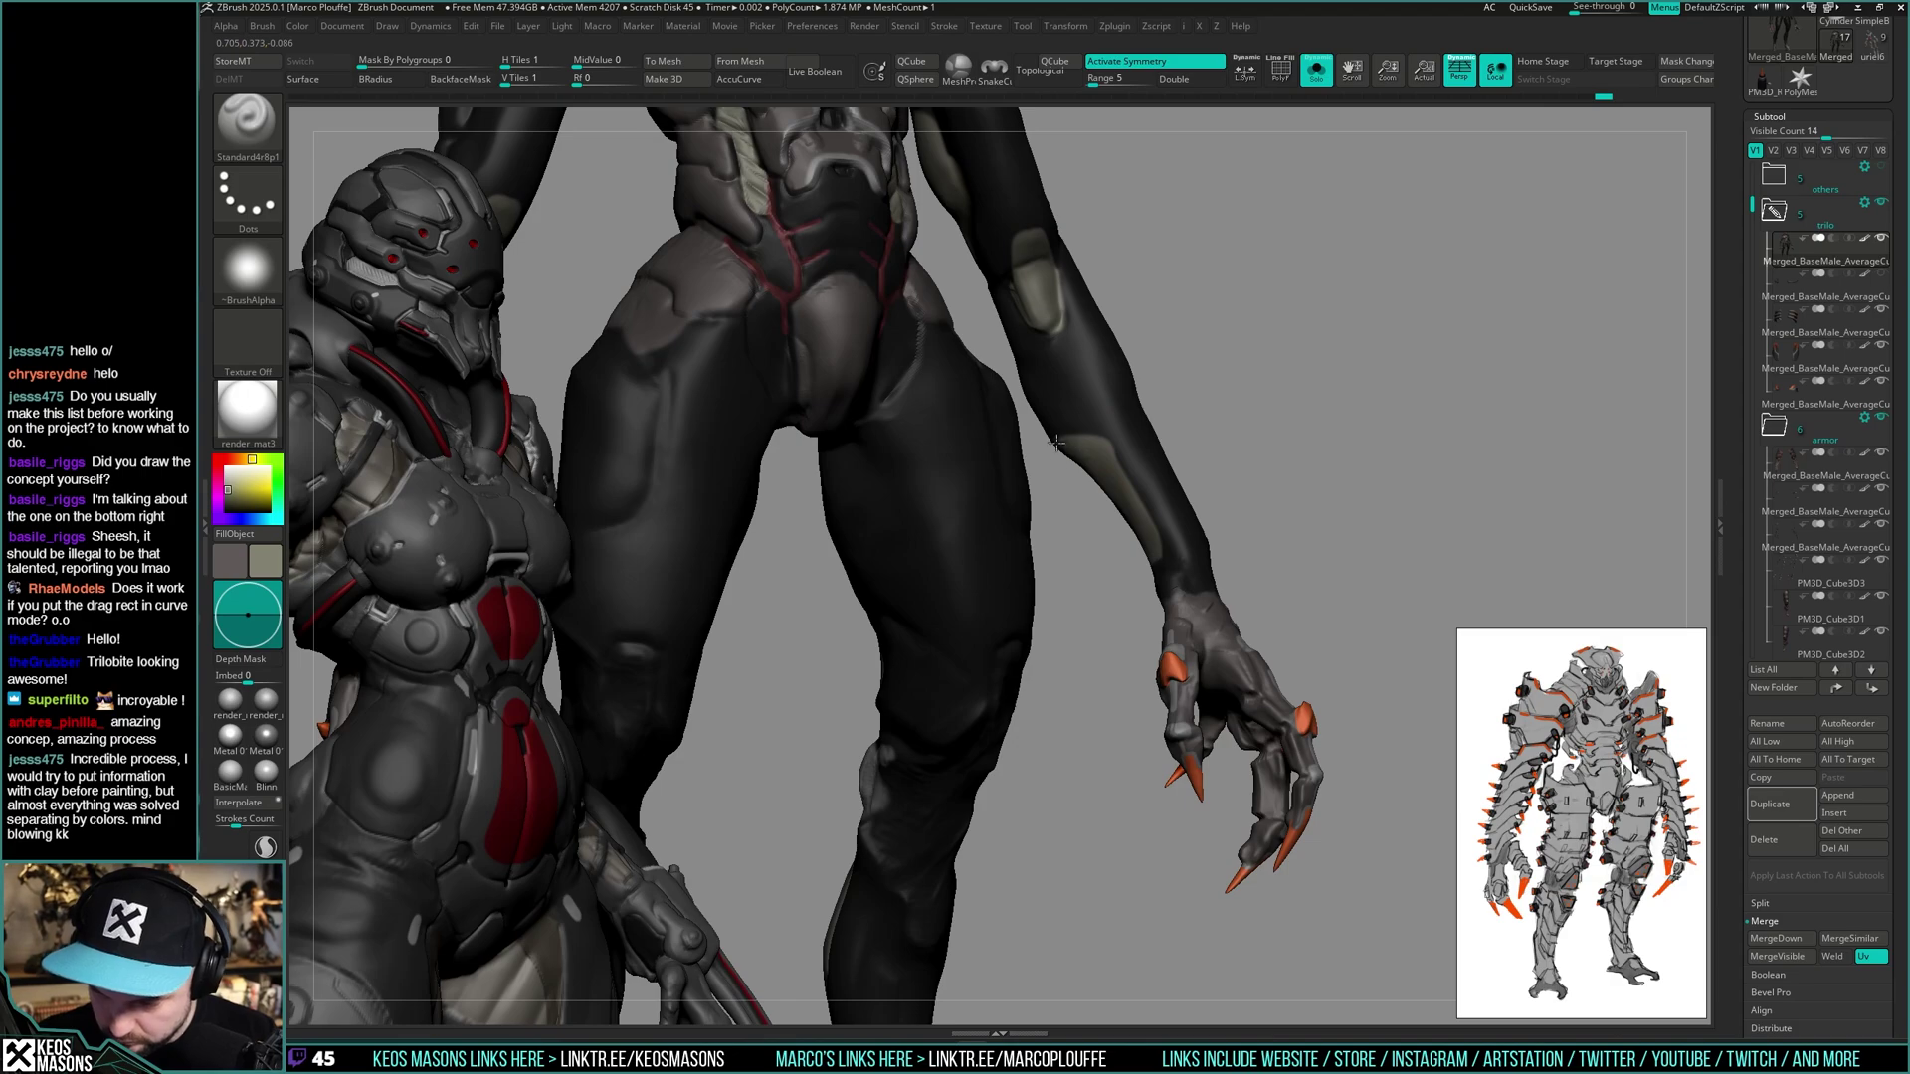
# - Clean up the lower ends of the olive forearm patches above the wrists with olive and near-black paint
pyautogui.hotkey('shift', 's')
pyautogui.moveTo(1293, 448); pyautogui.dragTo(1105, 548, button='right')
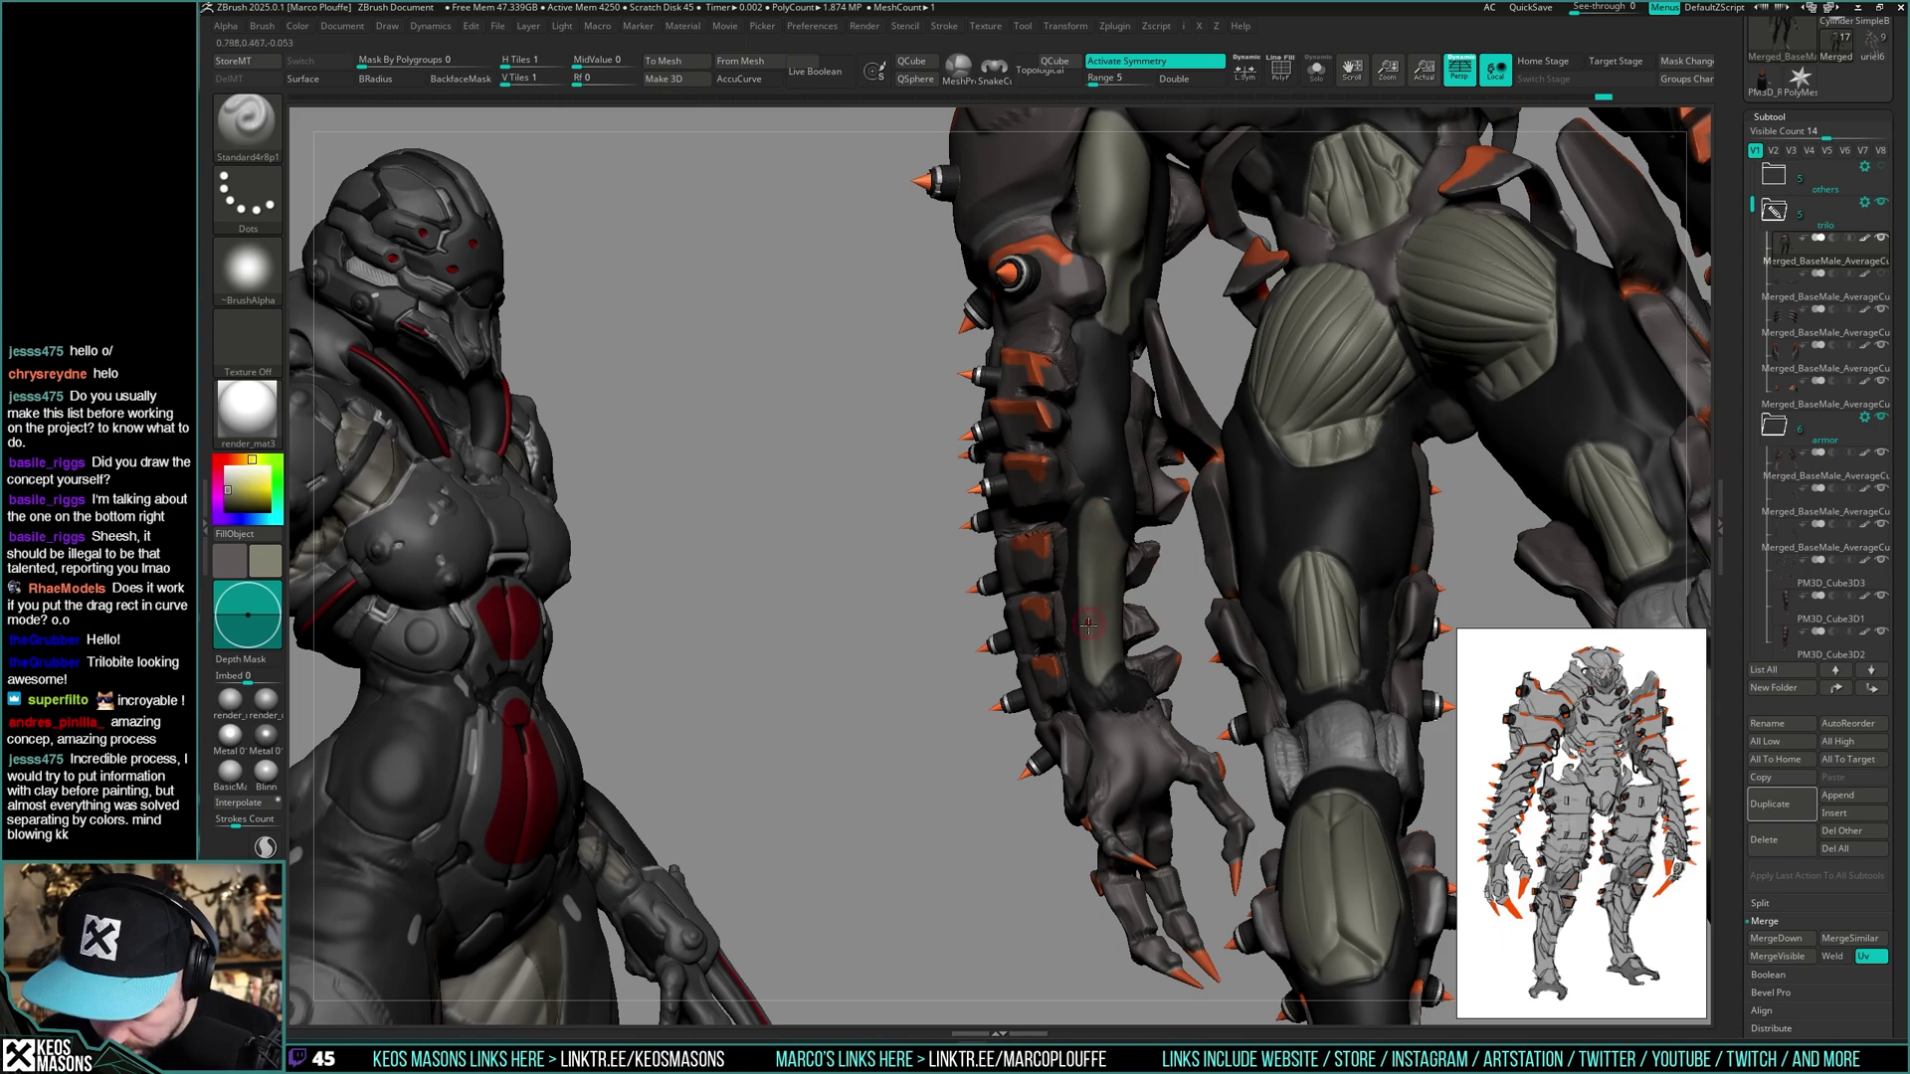
pyautogui.moveTo(1089, 625); pyautogui.dragTo(1102, 636, button='right')
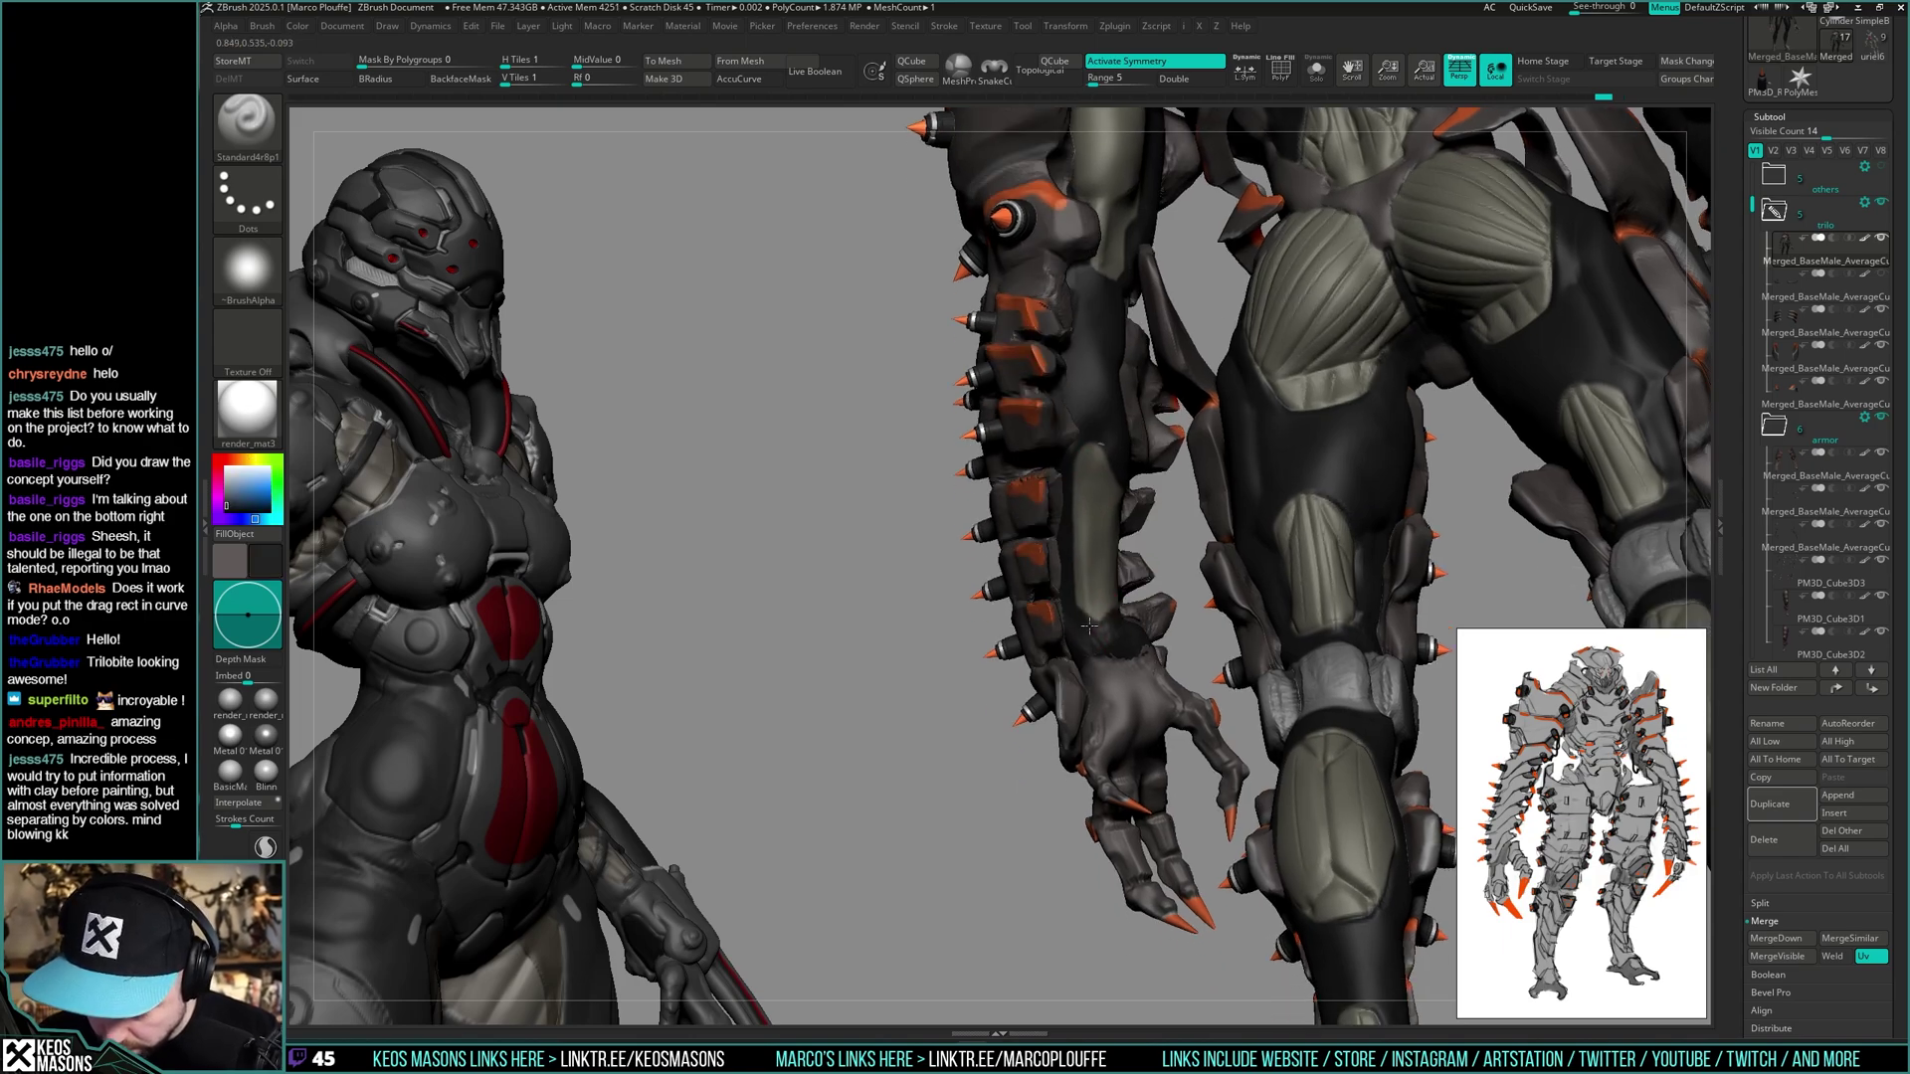
pyautogui.moveTo(1112, 620)
pyautogui.mouseDown(button='right')
pyautogui.moveTo(1144, 582)
pyautogui.moveTo(1116, 517)
pyautogui.moveTo(1072, 494)
pyautogui.moveTo(1086, 463)
pyautogui.moveTo(1373, 476)
pyautogui.moveTo(1459, 446)
pyautogui.moveTo(1198, 438)
pyautogui.moveTo(1120, 624)
pyautogui.mouseUp(button='right')
pyautogui.hotkey('alt', 's')
pyautogui.hotkey('alt', 's')
pyautogui.rightClick(1120, 624)
# - Carve muscle-like grooves into the olive patches on the backs of the upper arms with the DamStandard brush
pyautogui.keyDown('alt'); pyautogui.moveTo(1198, 412); pyautogui.dragTo(1149, 537, button='right'); pyautogui.keyUp('alt')
pyautogui.rightClick(1154, 545)
pyautogui.click(1144, 557)
pyautogui.moveTo(1162, 437)
pyautogui.mouseDown(button='right')
pyautogui.moveTo(1147, 419)
pyautogui.moveTo(1169, 460)
pyautogui.mouseUp(button='right')
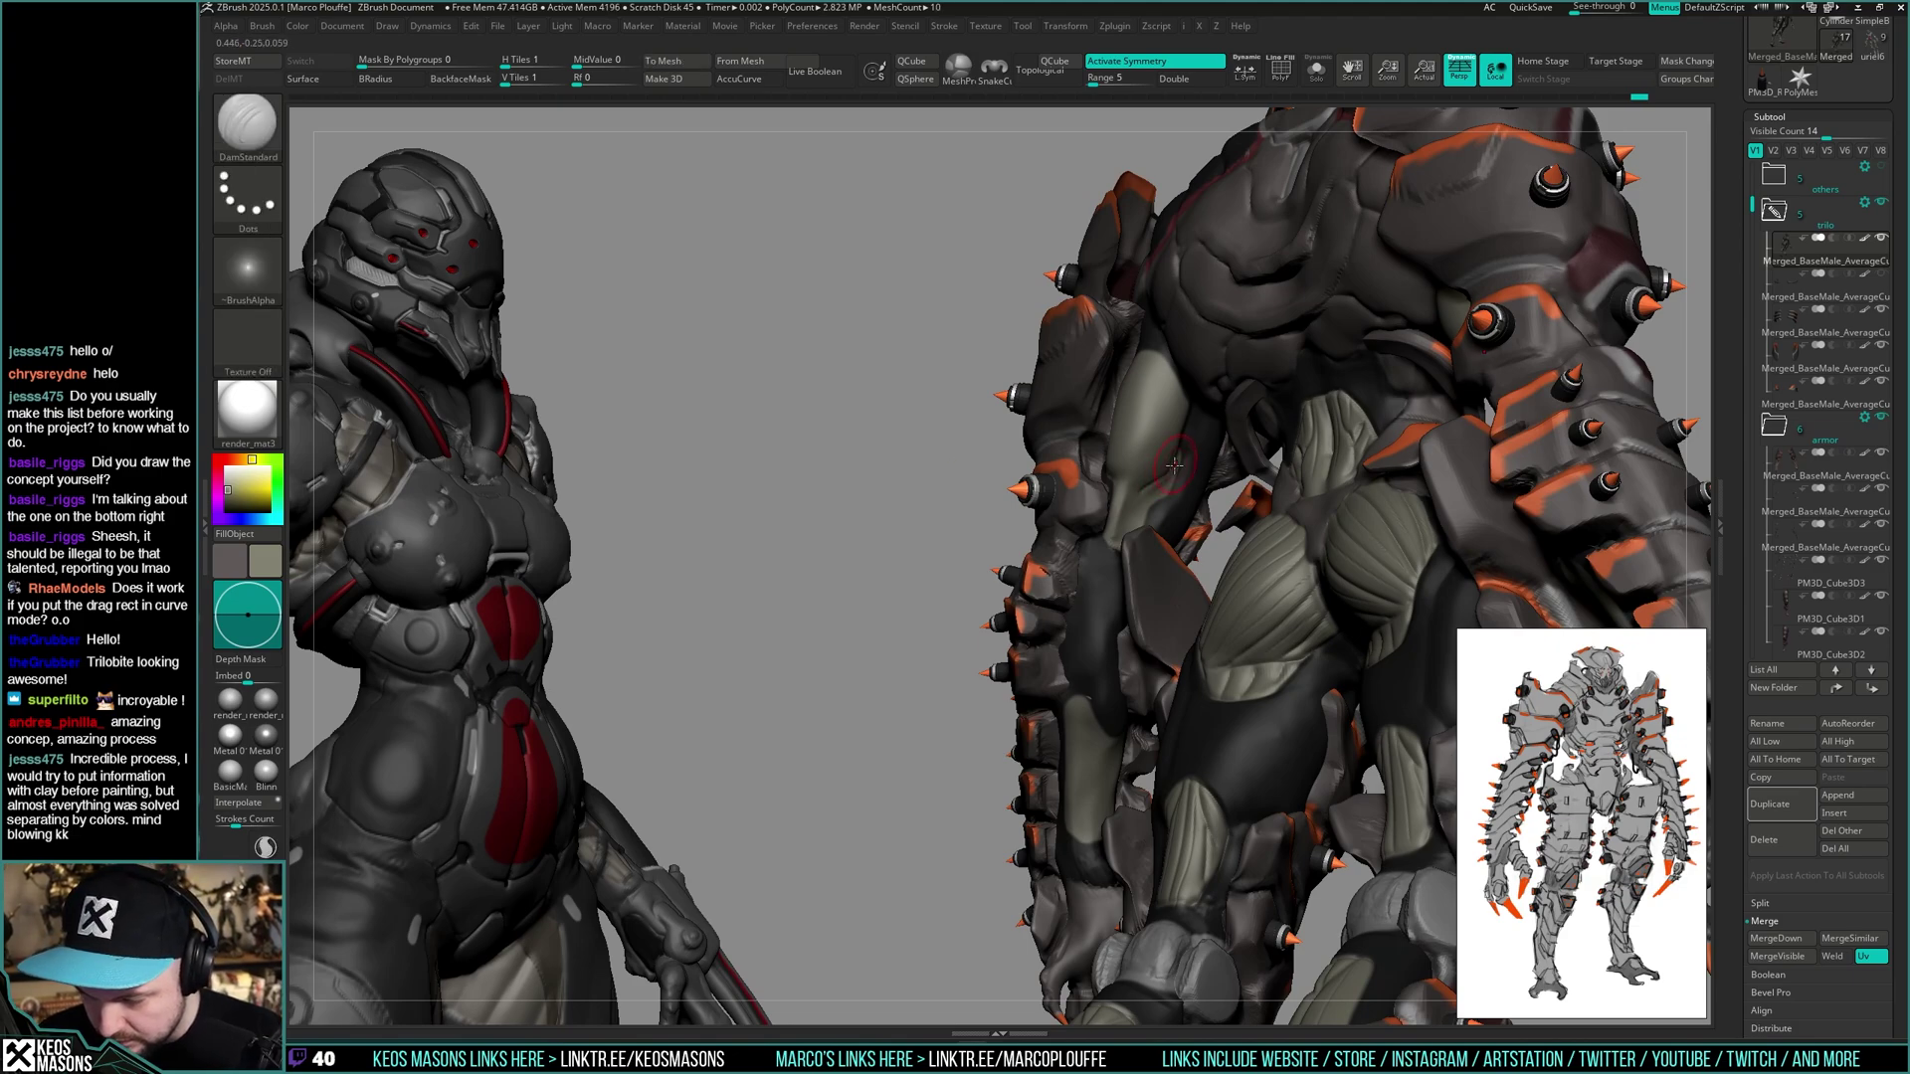
pyautogui.moveTo(1128, 510)
pyautogui.mouseDown(button='right')
pyautogui.moveTo(1166, 469)
pyautogui.moveTo(1097, 615)
pyautogui.mouseUp(button='right')
pyautogui.rightClick(1096, 614)
pyautogui.hotkey('shift', 's')
pyautogui.moveTo(1124, 477); pyautogui.dragTo(1183, 429, button='right')
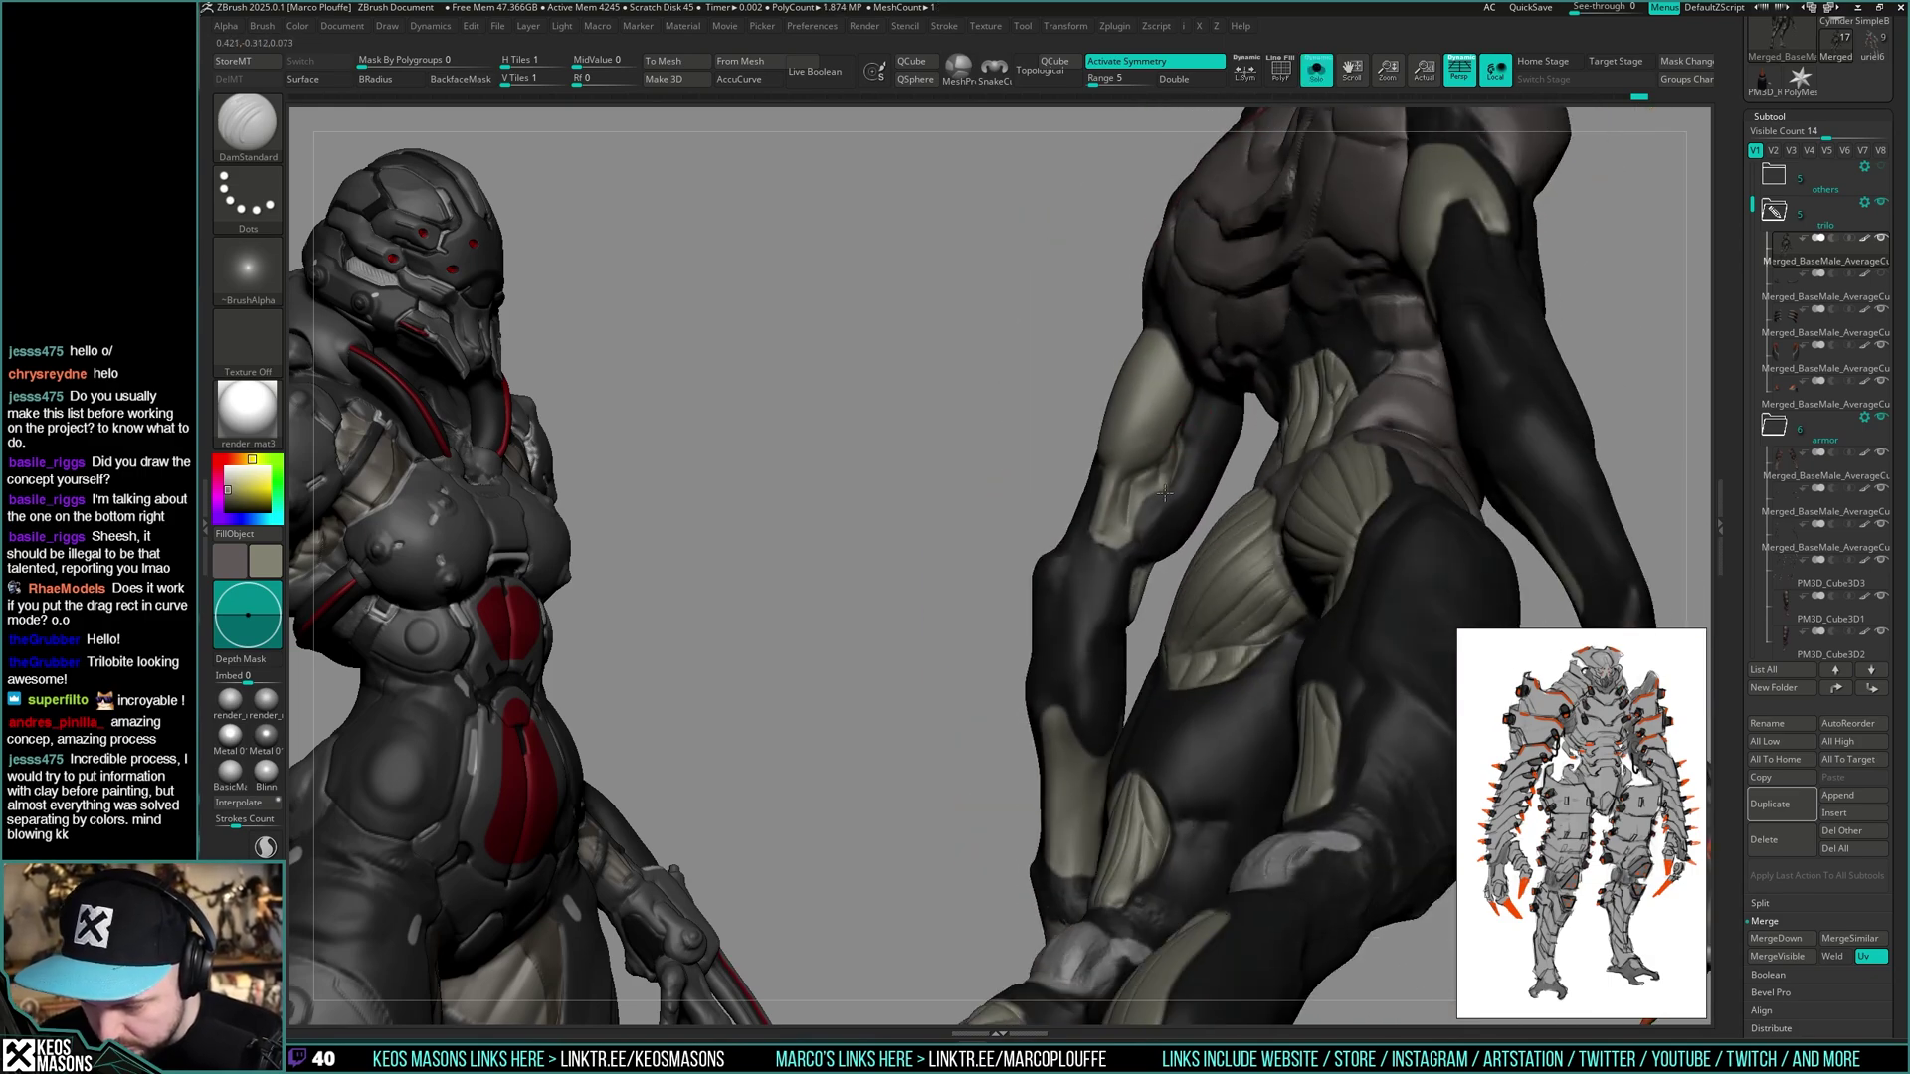
pyautogui.hotkey('shift', 's')
pyautogui.moveTo(1107, 546); pyautogui.dragTo(1139, 462, button='right')
pyautogui.hotkey('shift', 's')
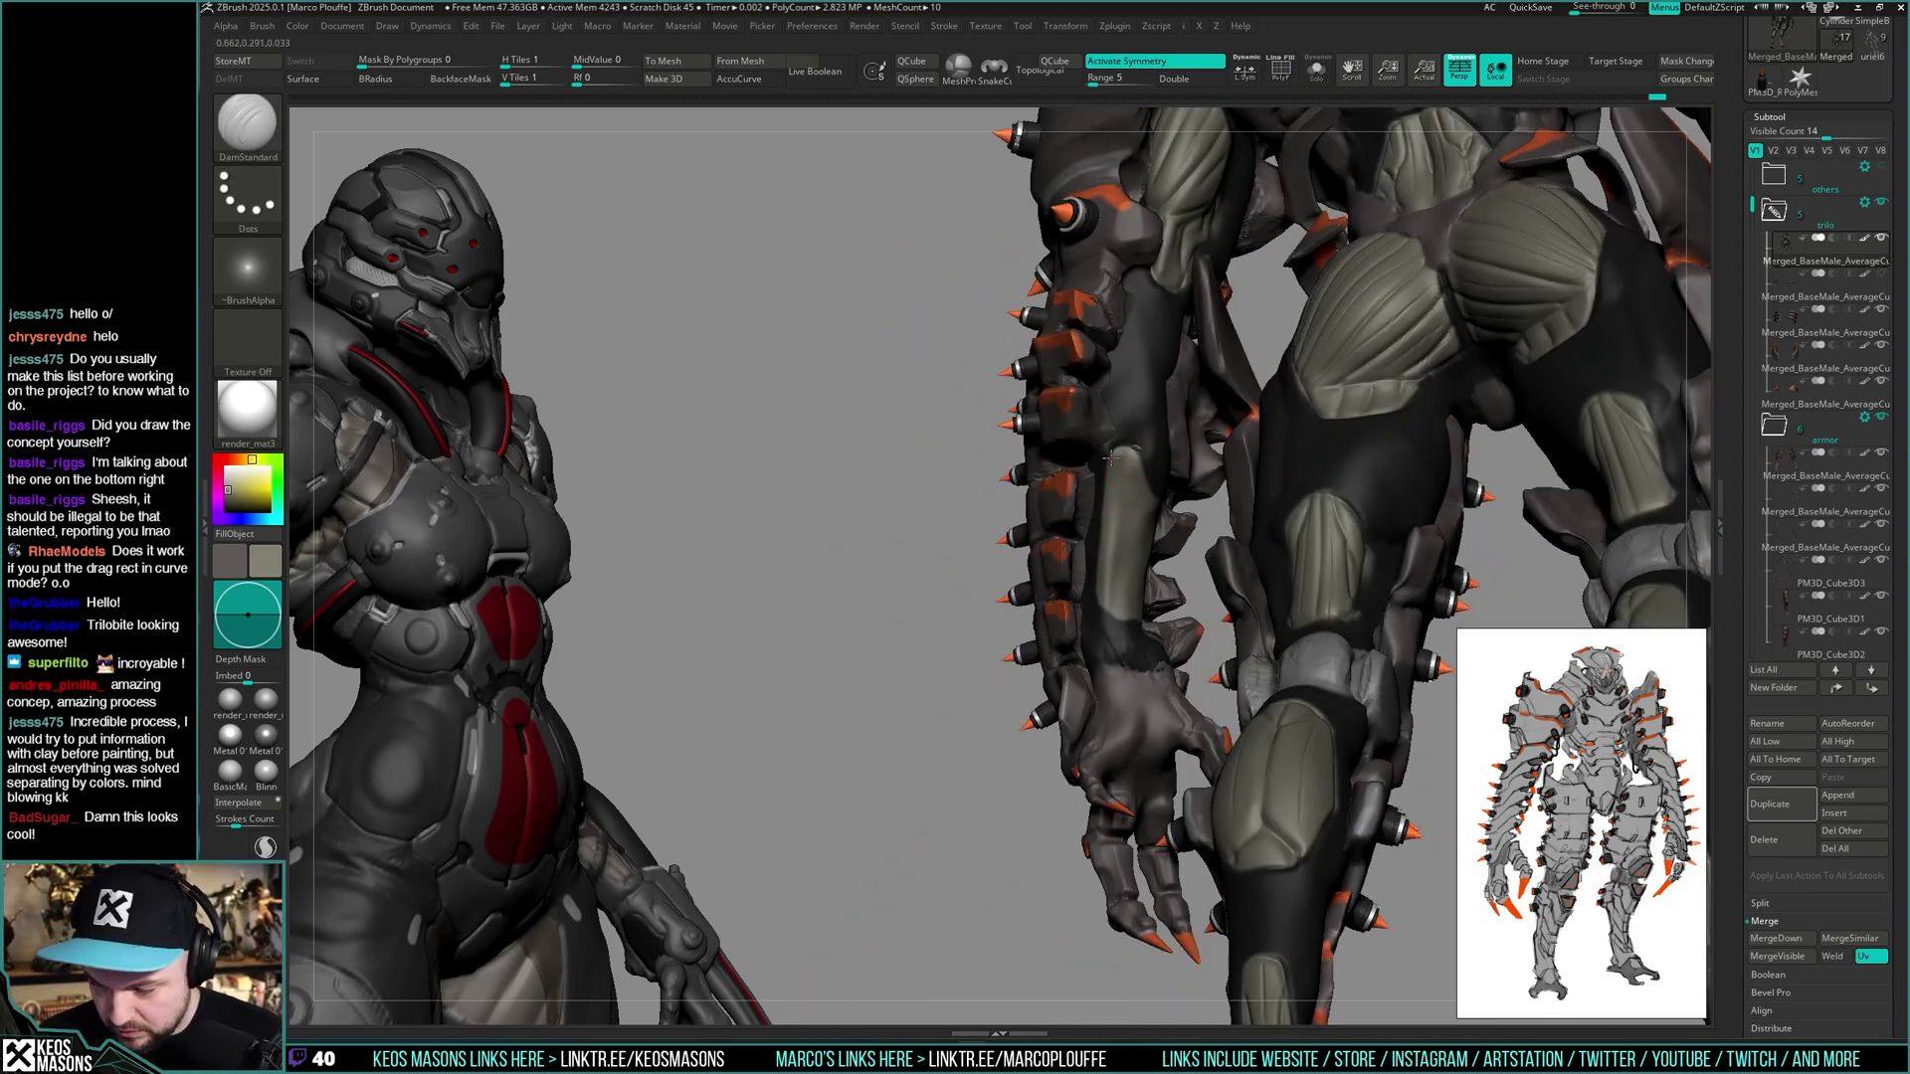
# - Carve the edges and lengthwise grooves of the olive forearm patches above the wrists
pyautogui.moveTo(1098, 607)
pyautogui.mouseDown(button='right')
pyautogui.moveTo(1154, 482)
pyautogui.moveTo(1189, 500)
pyautogui.moveTo(1202, 623)
pyautogui.moveTo(1184, 517)
pyautogui.moveTo(1154, 535)
pyautogui.moveTo(1148, 495)
pyautogui.moveTo(1132, 521)
pyautogui.moveTo(1099, 496)
pyautogui.moveTo(1330, 593)
pyautogui.moveTo(1082, 507)
pyautogui.moveTo(1070, 547)
pyautogui.moveTo(1078, 524)
pyautogui.mouseUp(button='right')
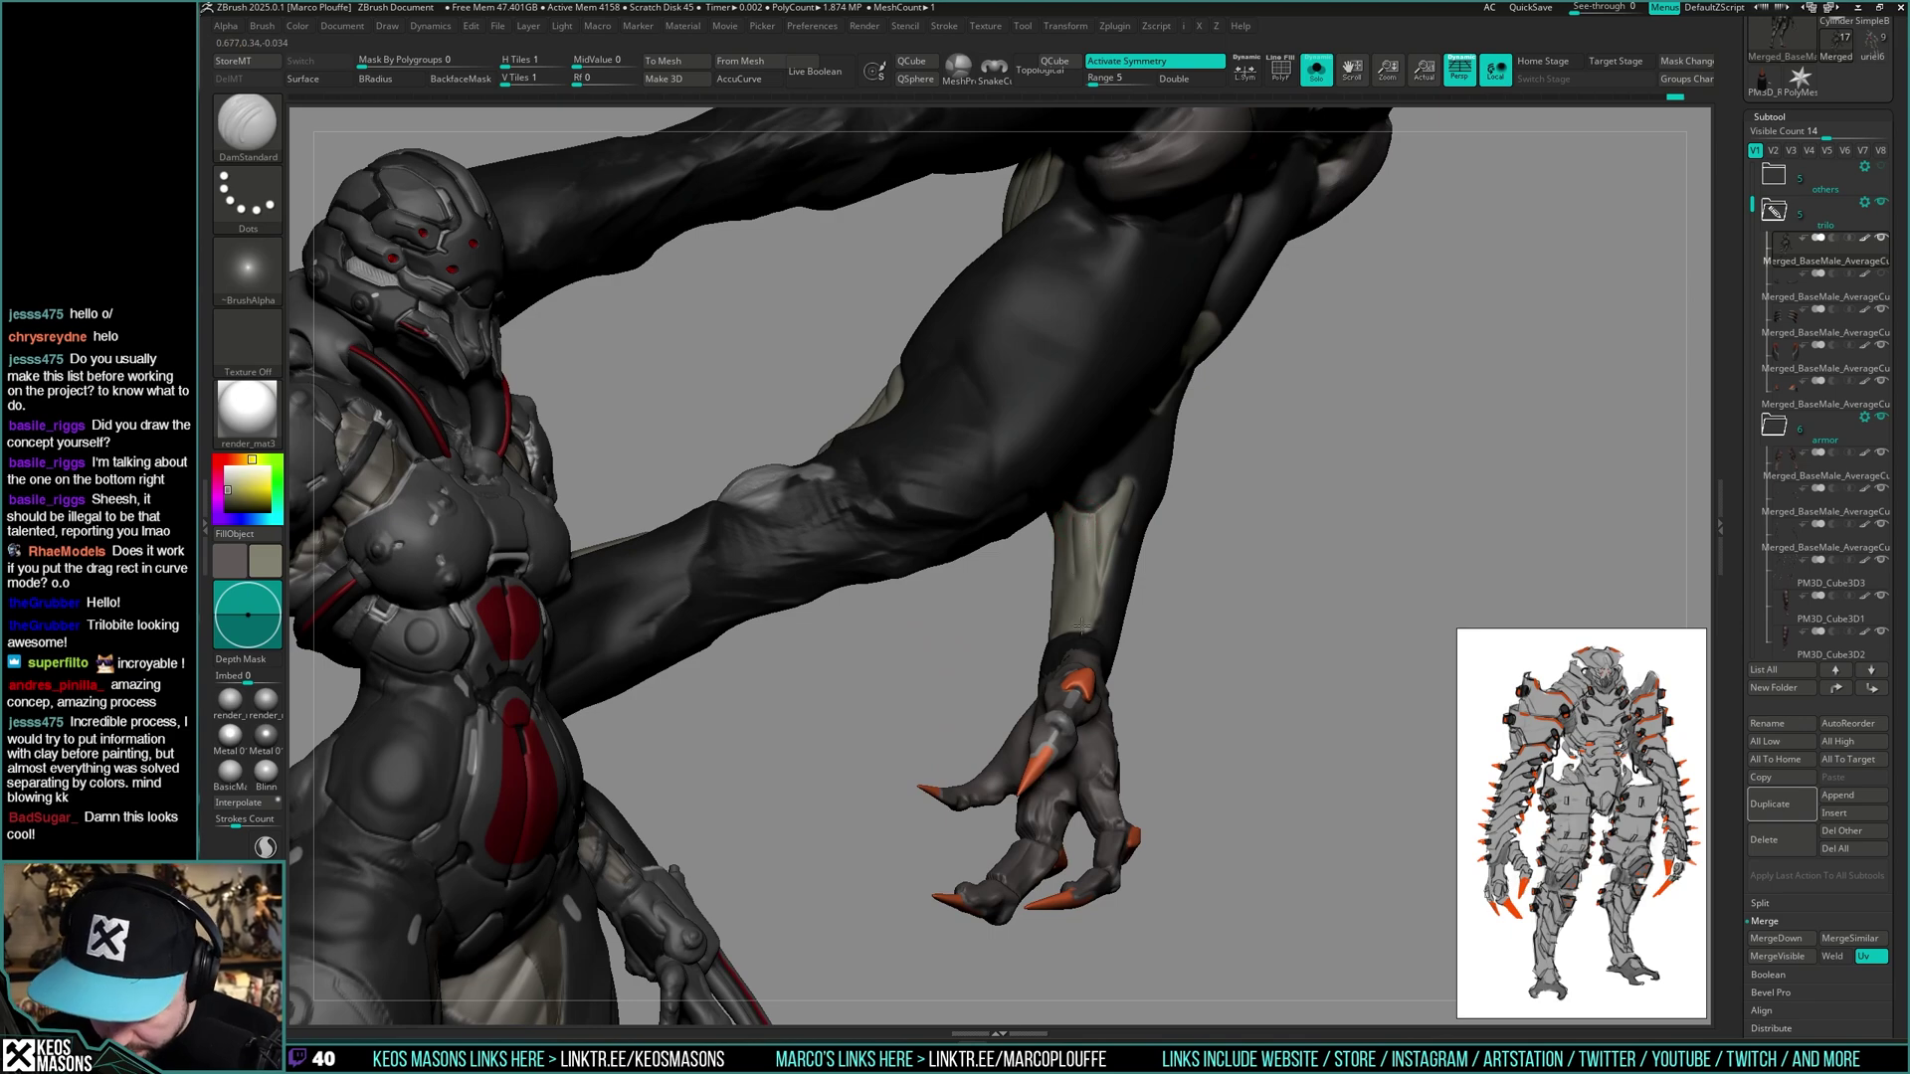
pyautogui.moveTo(1080, 626); pyautogui.dragTo(1044, 507, button='right')
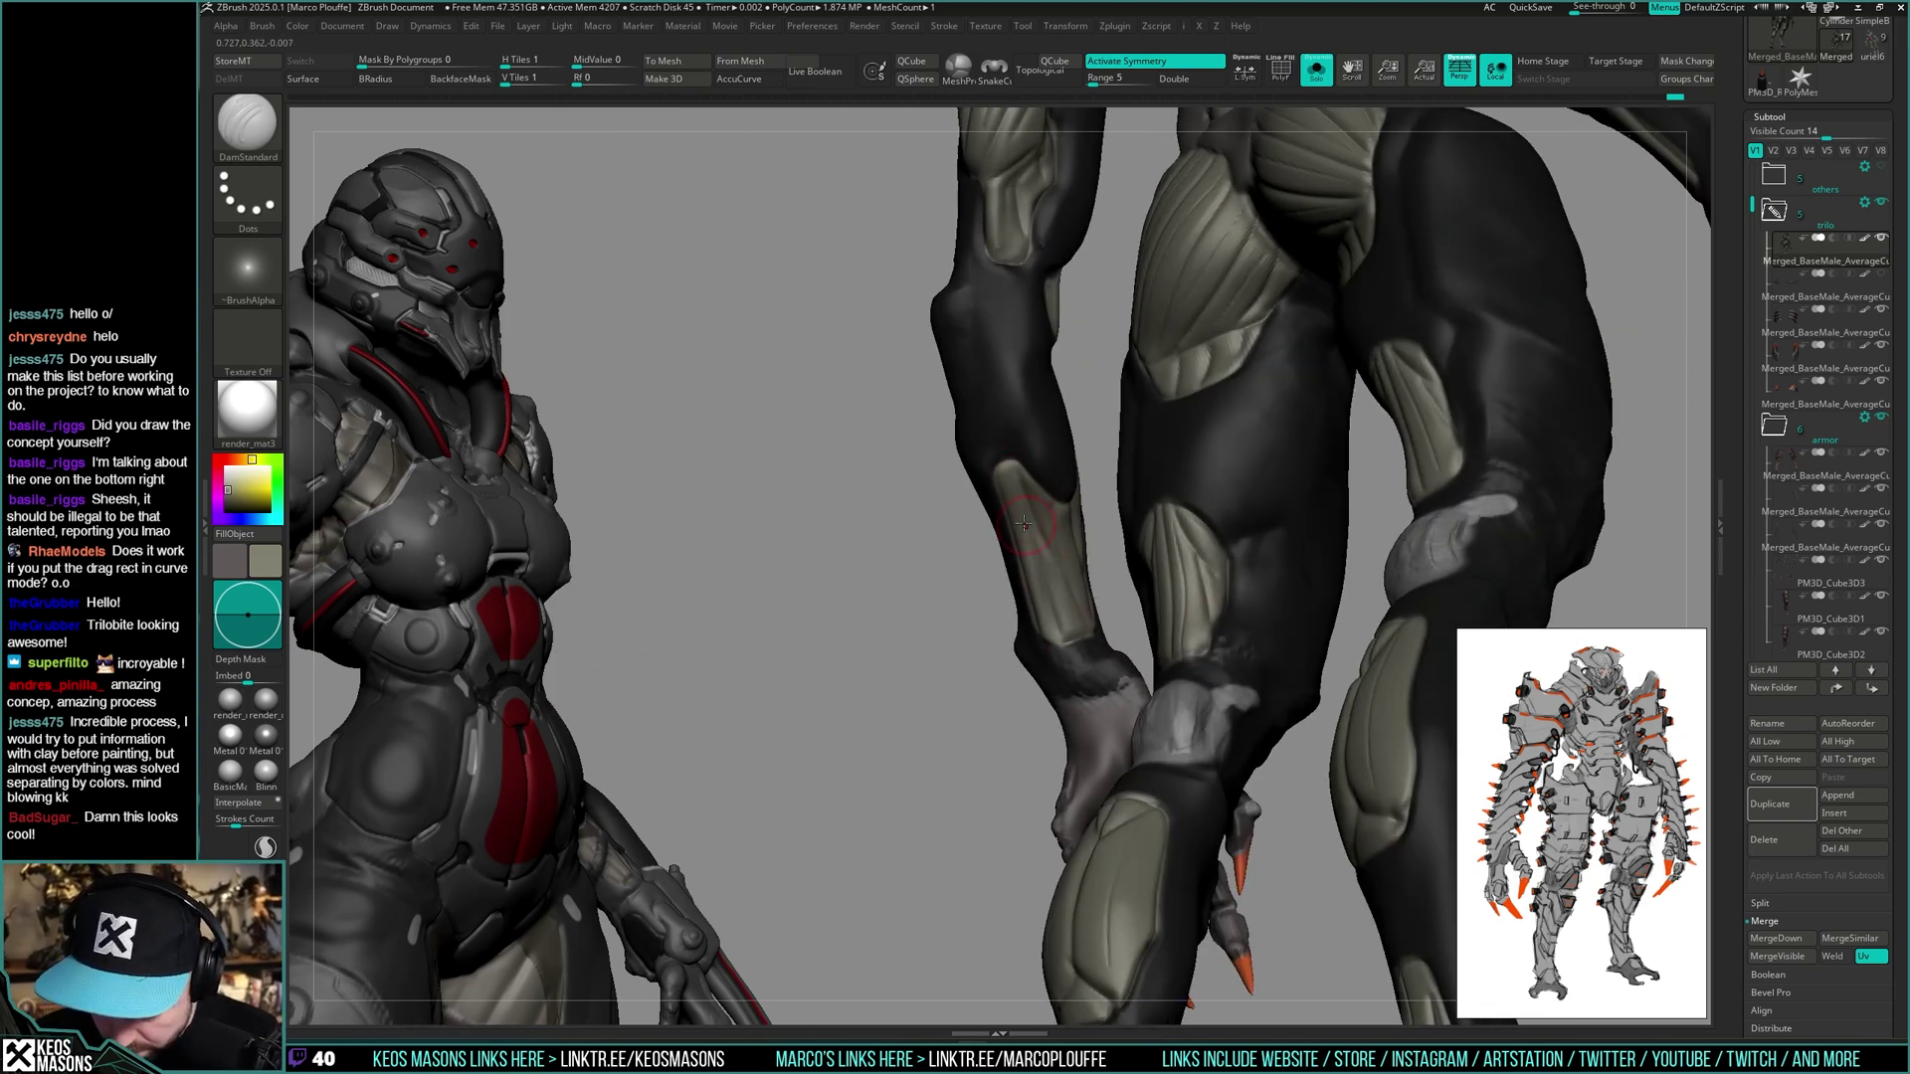
pyautogui.moveTo(1027, 608); pyautogui.dragTo(1118, 385, button='right')
# - Carve lengthwise and diagonal muscle grooves into the olive inner-elbow patches
pyautogui.hotkey('shift', 'alt', 's')
pyautogui.hotkey('shift', 'alt', 's')
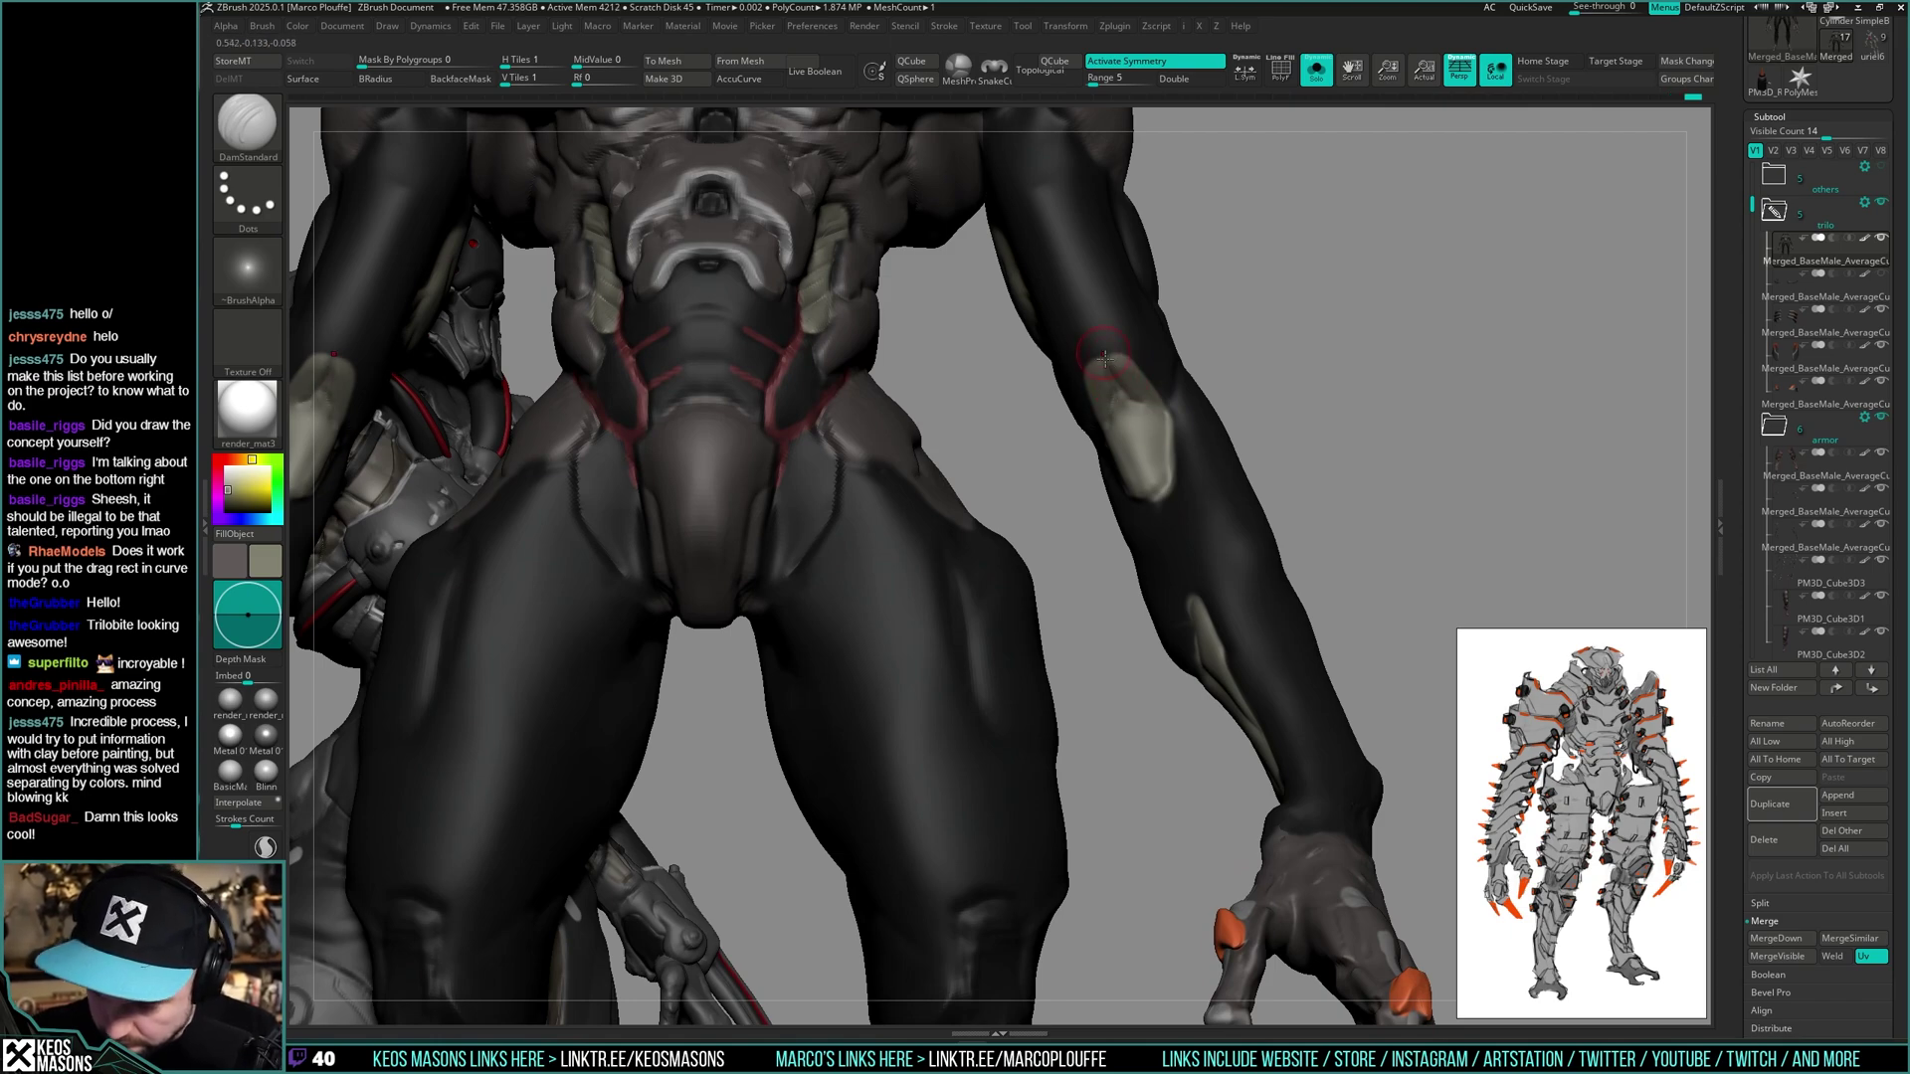
pyautogui.moveTo(1131, 361); pyautogui.dragTo(1135, 420, button='right')
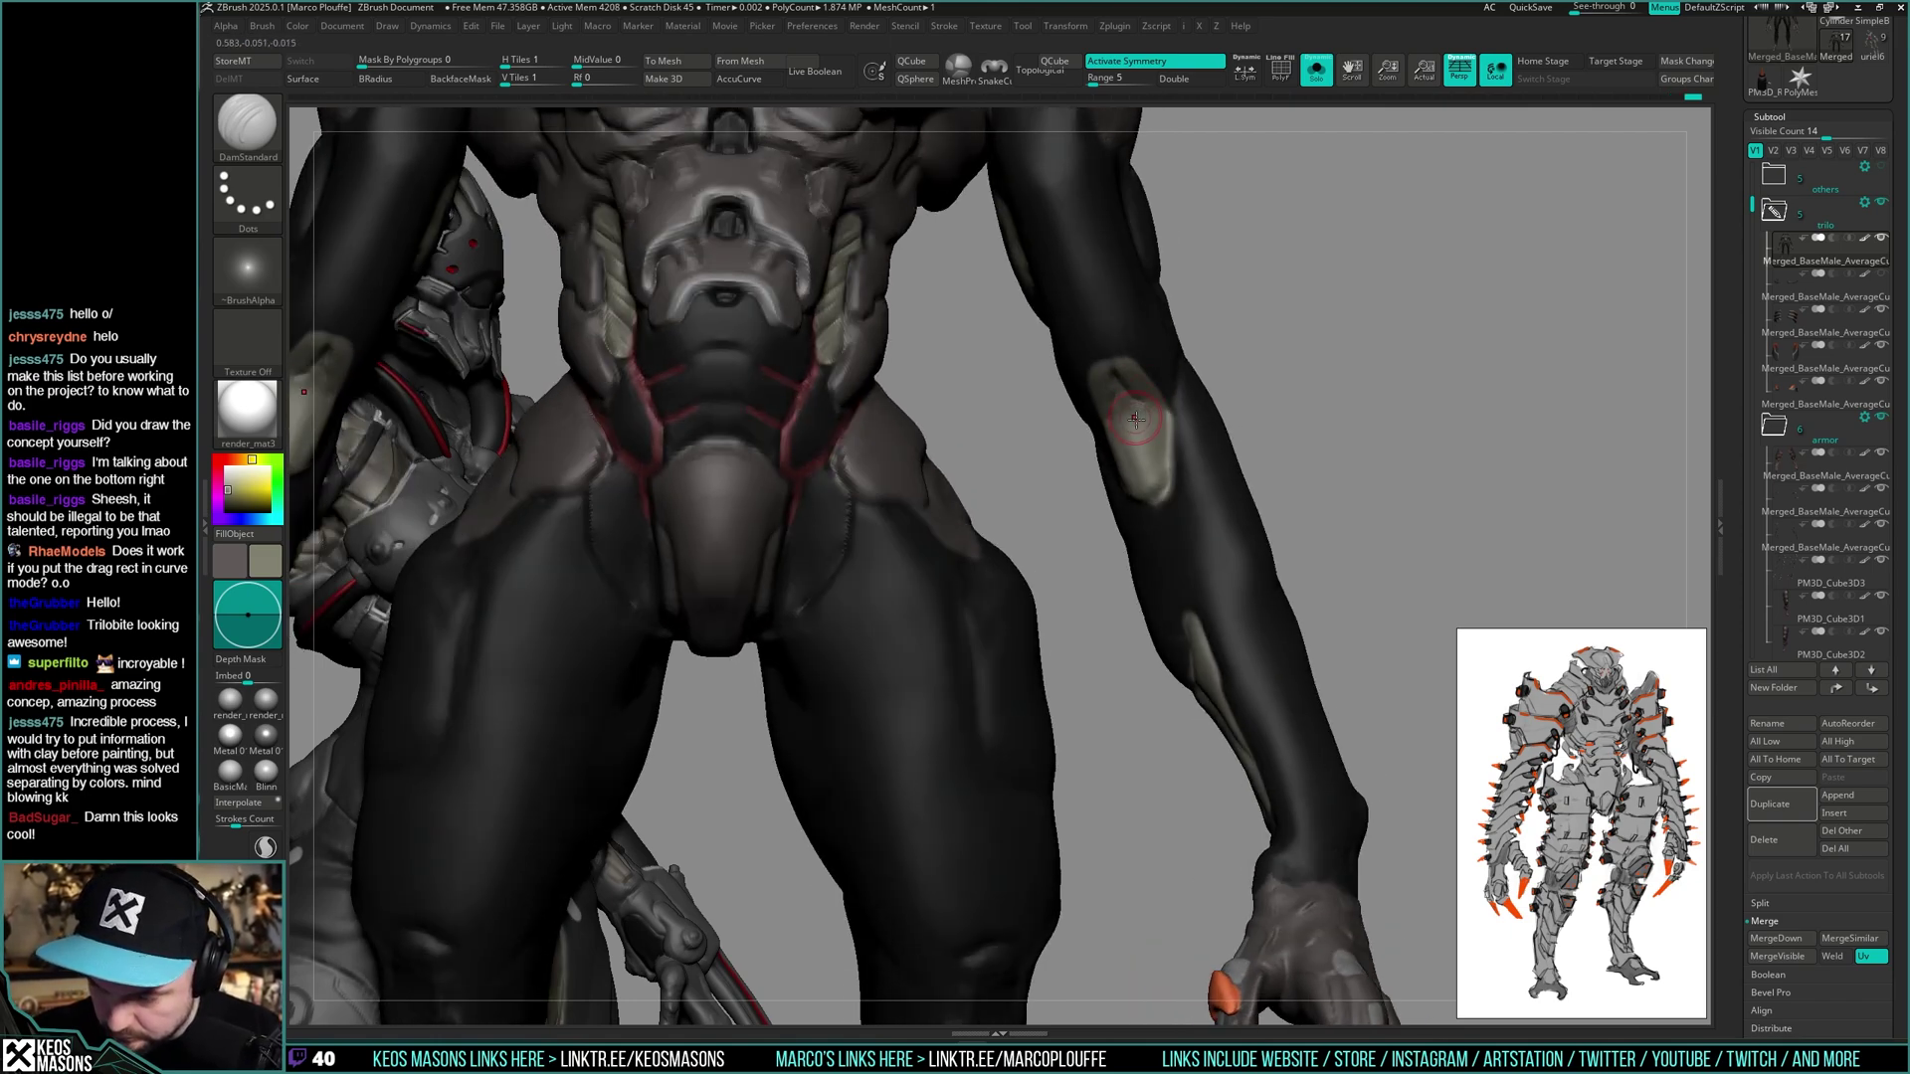
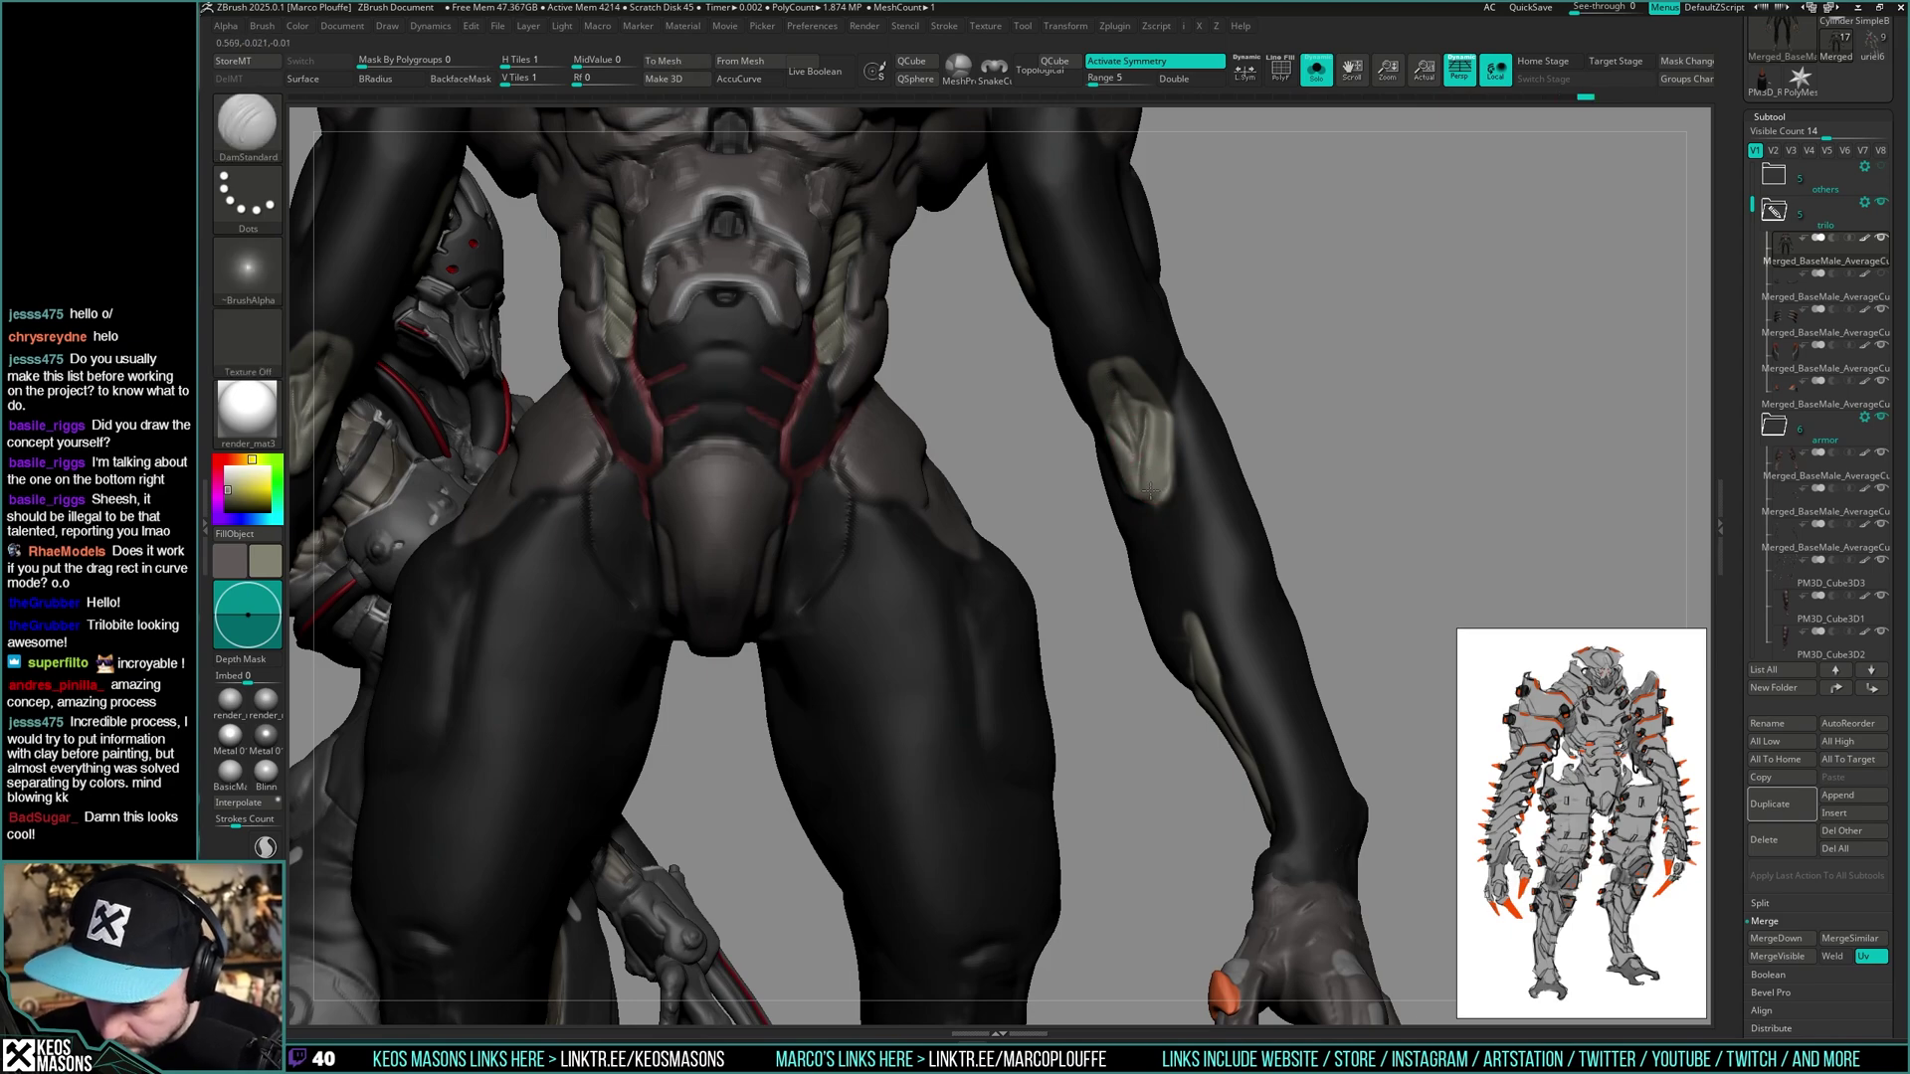
pyautogui.moveTo(1147, 406); pyautogui.dragTo(1144, 503)
pyautogui.moveTo(1181, 470); pyautogui.dragTo(1167, 490, button='right')
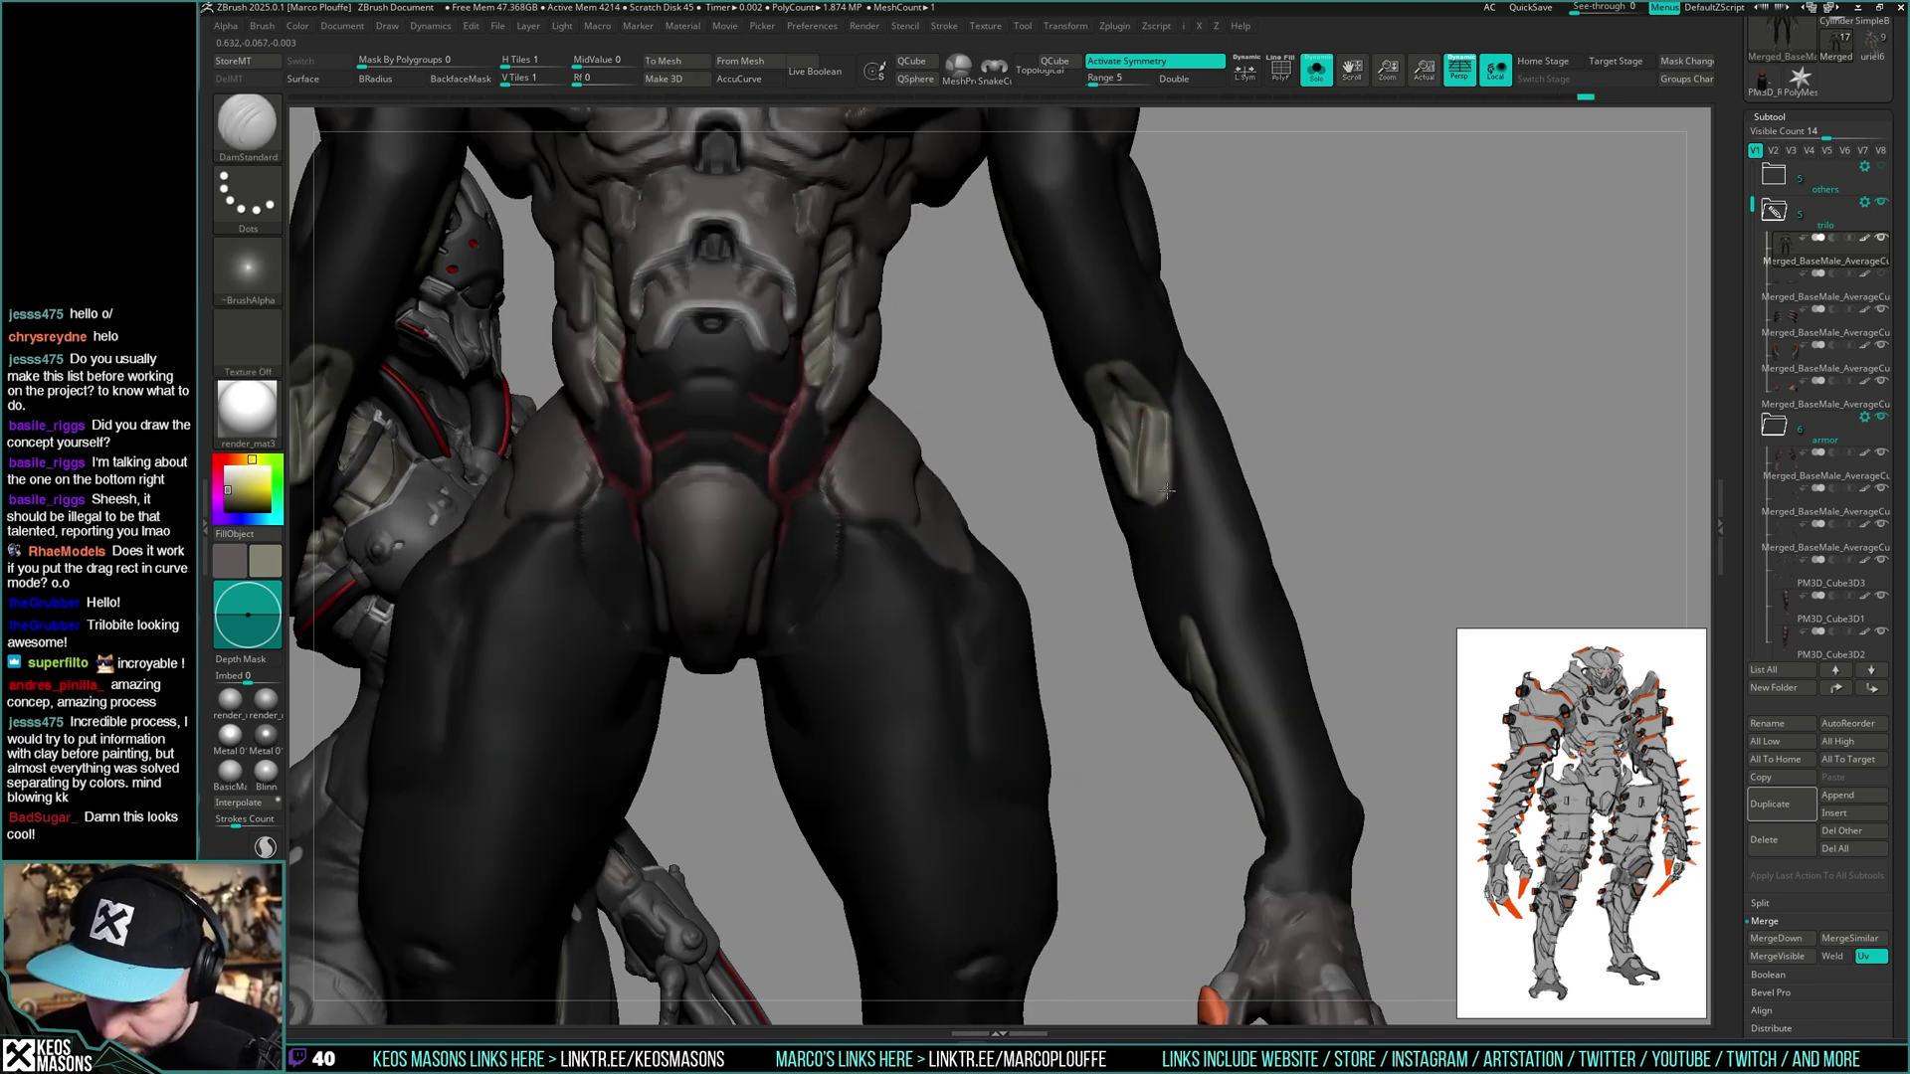
# - Check the whole figure with its armor shown, switch to the Standard brush and sample dark red for the suit lines
pyautogui.moveTo(1118, 361); pyautogui.dragTo(1277, 573, button='right')
pyautogui.hotkey('shift', 's')
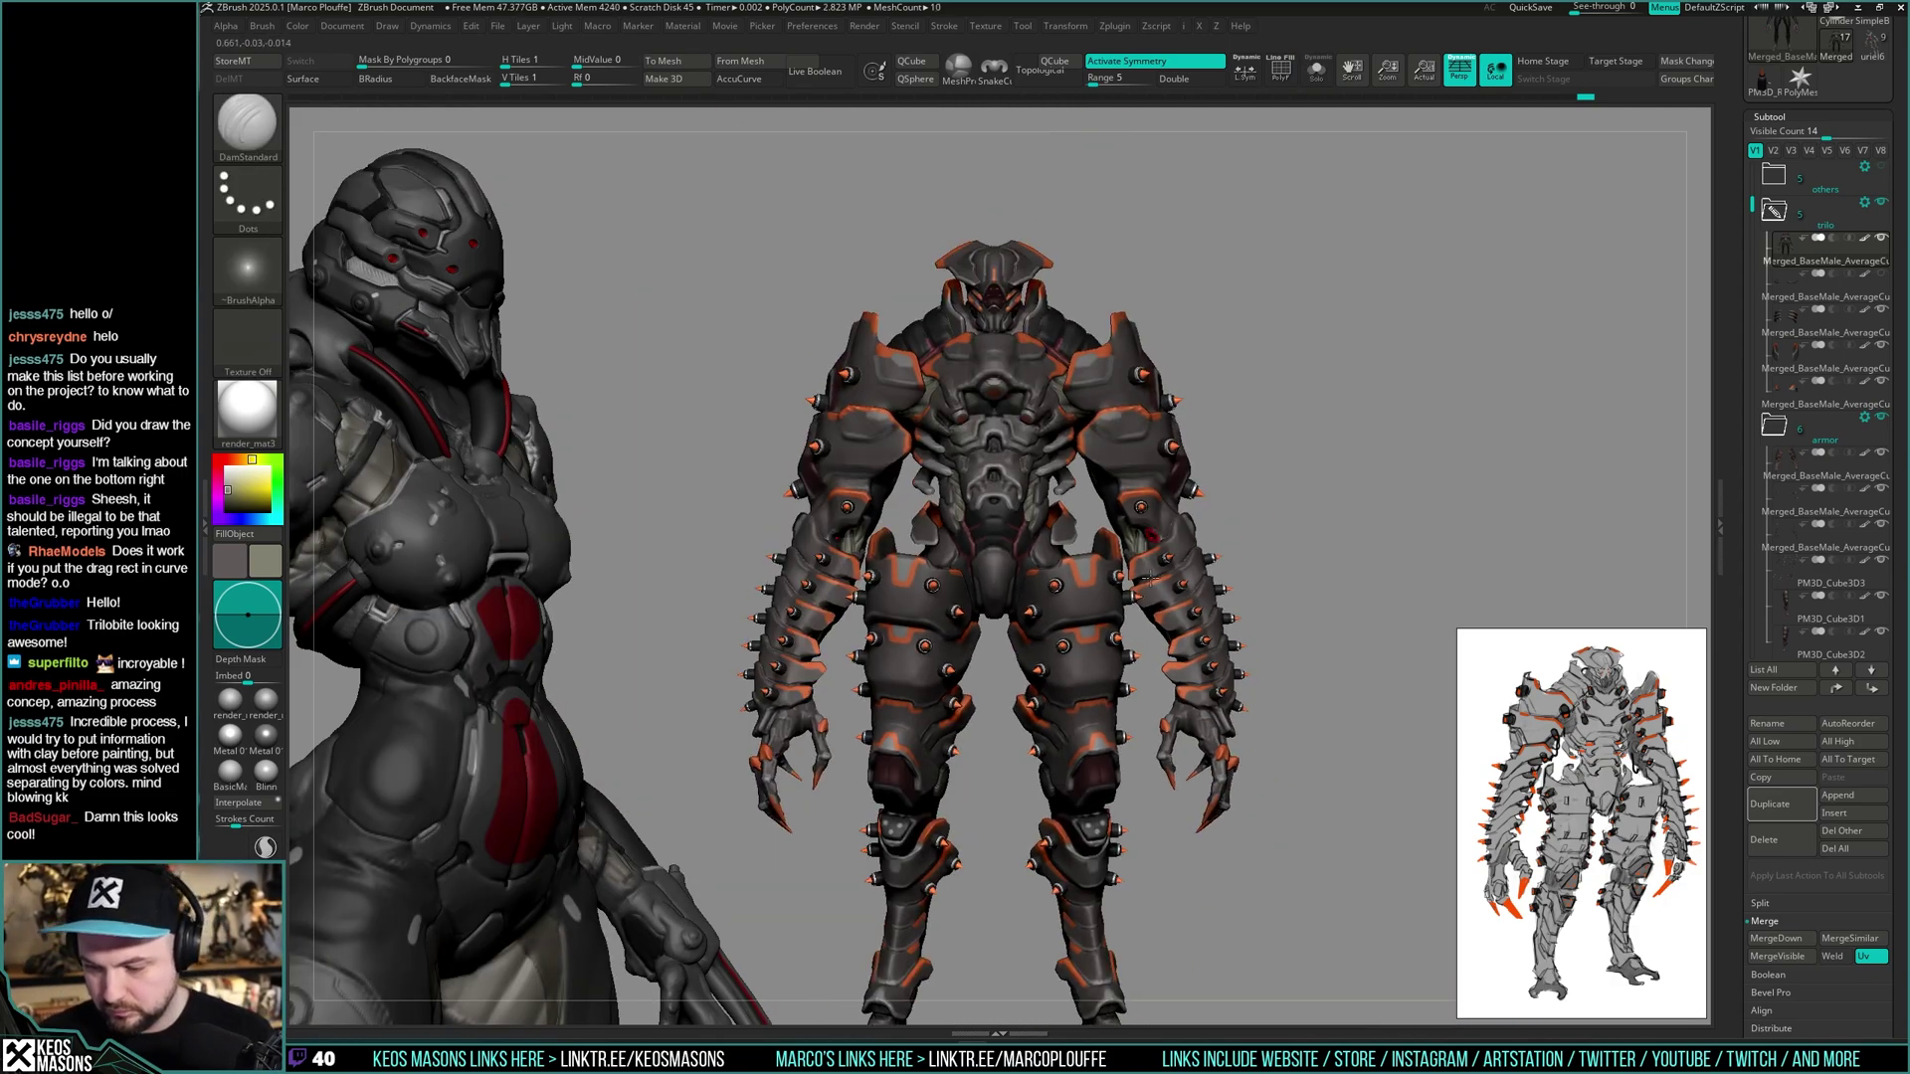
pyautogui.keyDown('ctrl'); pyautogui.moveTo(1150, 578); pyautogui.dragTo(1296, 471, button='right'); pyautogui.keyUp('ctrl')
pyautogui.moveTo(1296, 471); pyautogui.dragTo(1330, 468, button='right')
pyautogui.press('space')
pyautogui.click(1262, 504)
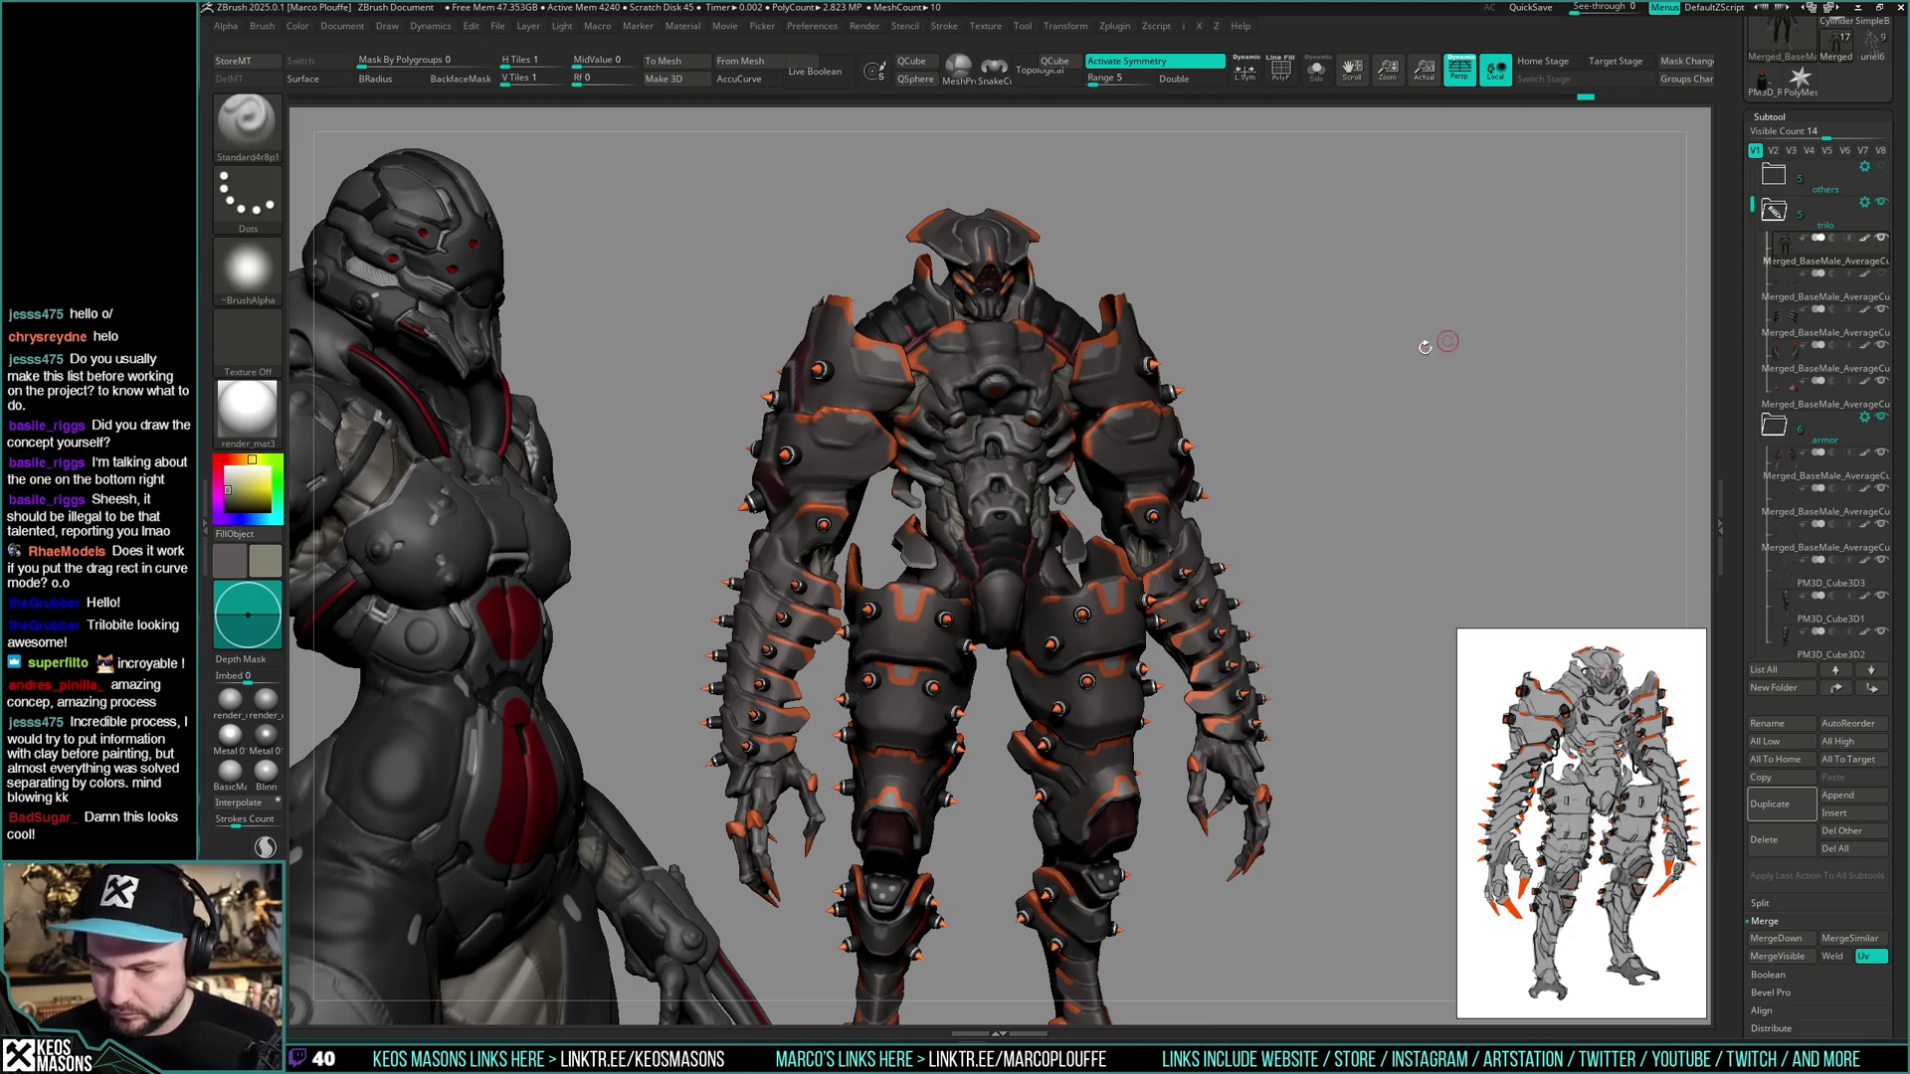
pyautogui.keyDown('ctrl'); pyautogui.moveTo(1436, 345); pyautogui.dragTo(1085, 372, button='right'); pyautogui.keyUp('ctrl')
pyautogui.press('c')
pyautogui.hotkey('shift', 's')
pyautogui.press('space')
pyautogui.moveTo(1161, 673)
pyautogui.keyDown('alt'); pyautogui.mouseDown(button='right')
pyautogui.moveTo(1164, 622)
pyautogui.moveTo(1319, 522)
pyautogui.moveTo(1190, 529)
pyautogui.moveTo(1178, 453)
pyautogui.mouseUp(button='right'); pyautogui.keyUp('alt')
pyautogui.moveTo(1184, 623); pyautogui.dragTo(1169, 557, button='right')
pyautogui.hotkey('ctrl', 'z')
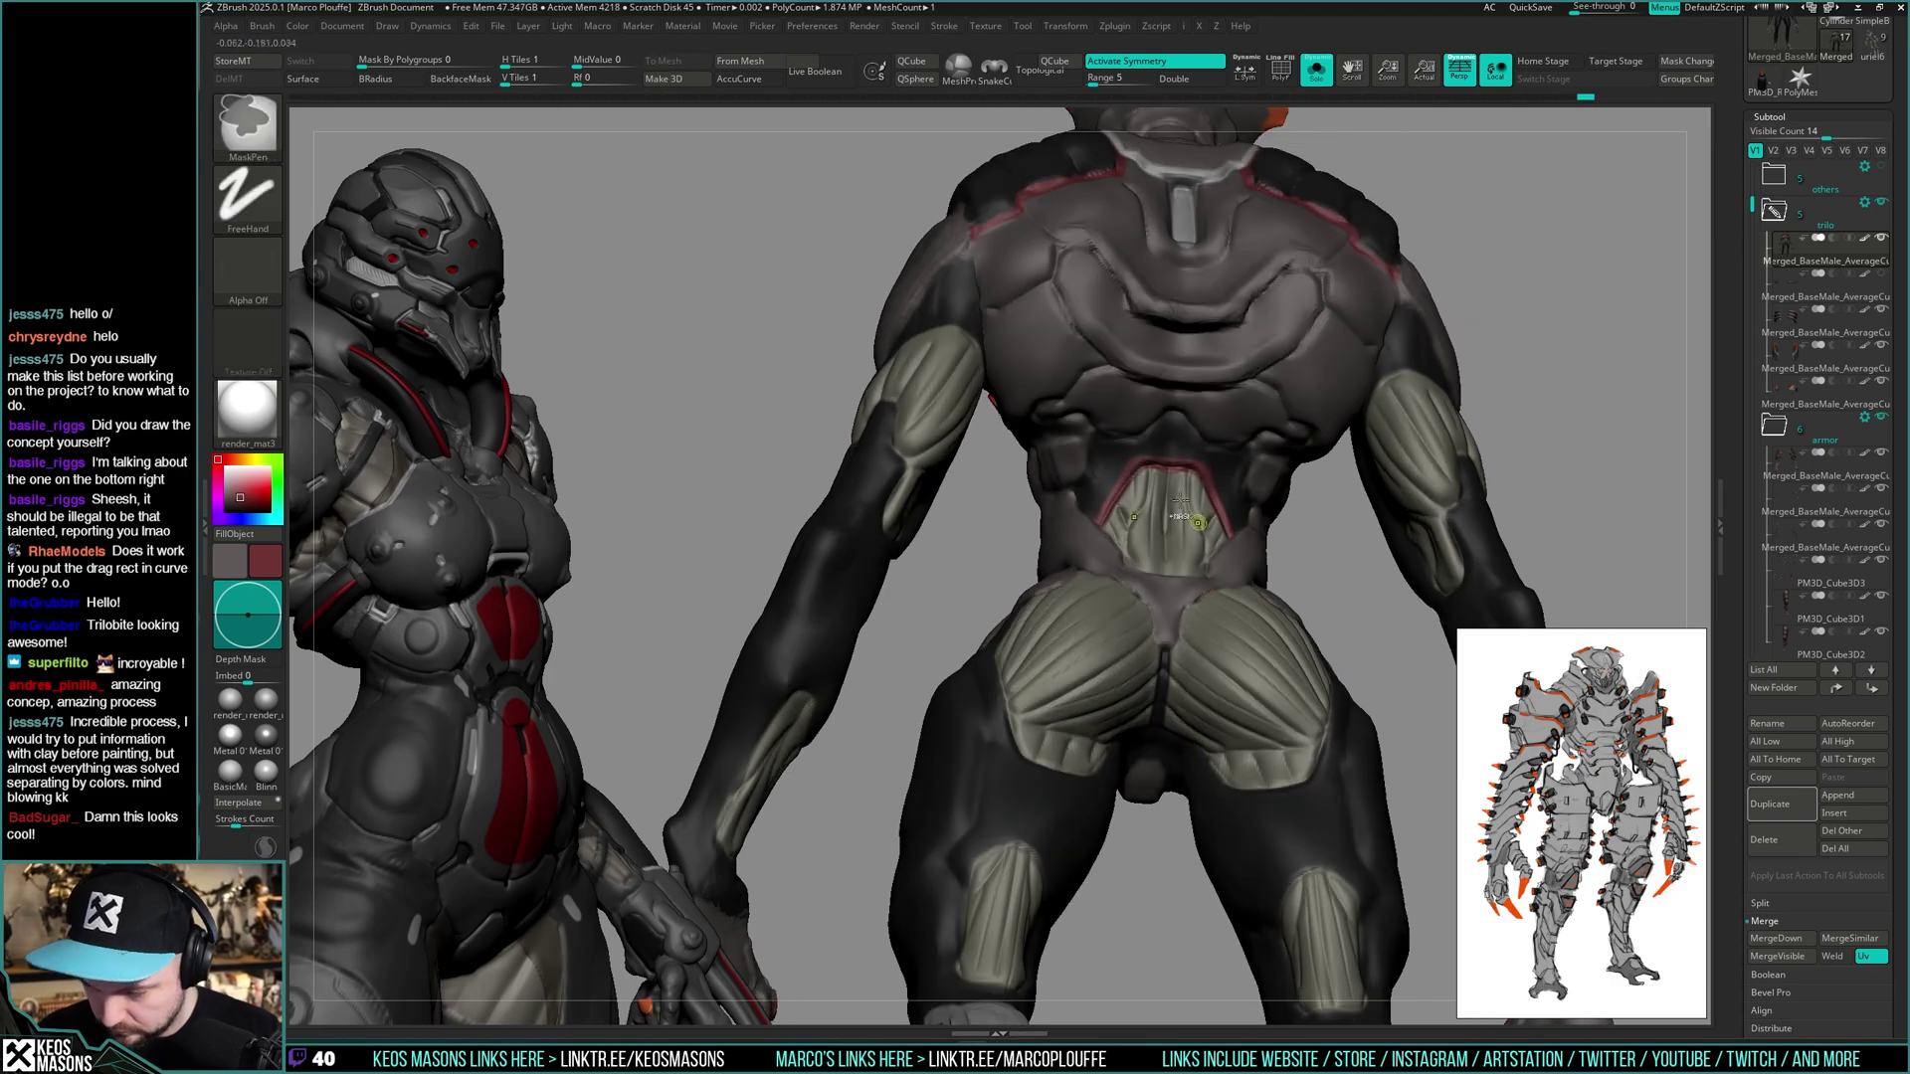
pyautogui.moveTo(1098, 522); pyautogui.dragTo(1174, 463)
pyautogui.moveTo(1276, 607)
pyautogui.keyDown('alt'); pyautogui.mouseDown(button='right')
pyautogui.moveTo(1202, 449)
pyautogui.moveTo(1154, 478)
pyautogui.mouseUp(button='right'); pyautogui.keyUp('alt')
pyautogui.moveTo(1248, 638); pyautogui.dragTo(1284, 665, button='right')
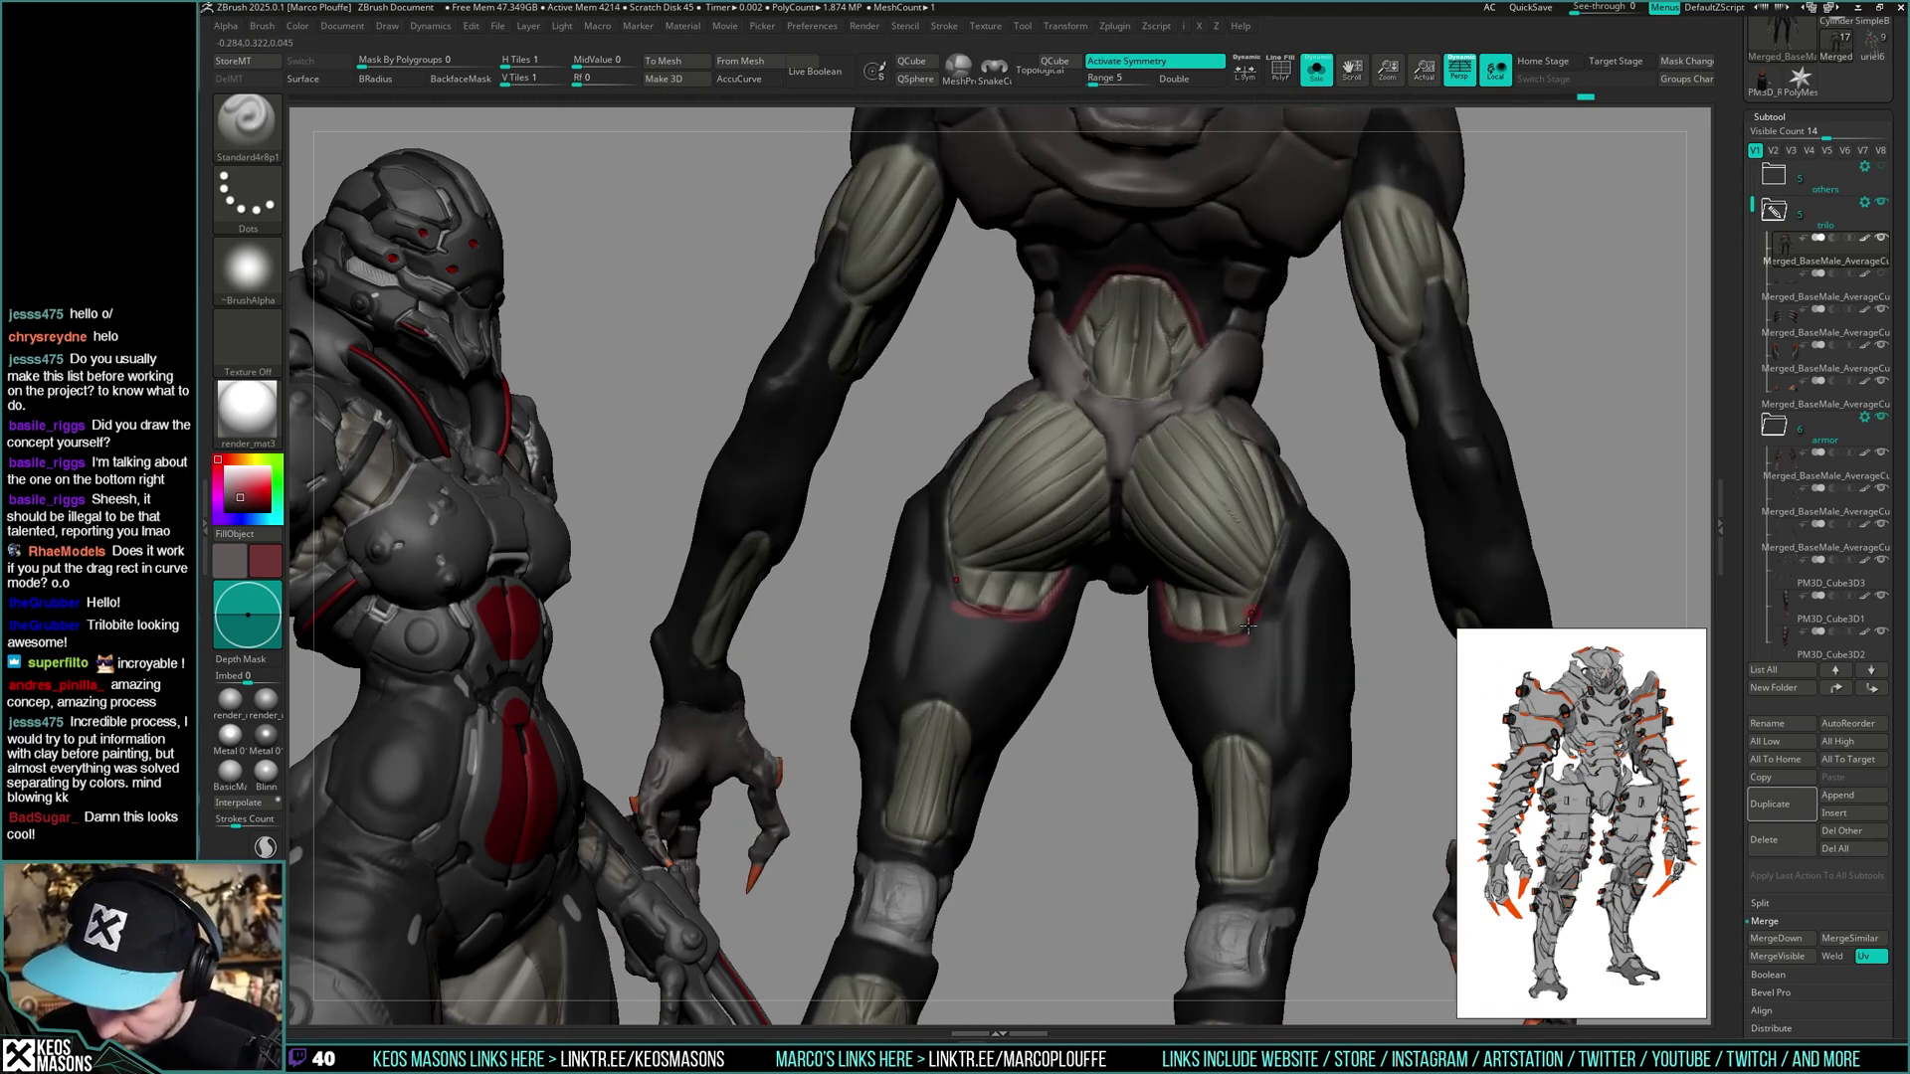
pyautogui.hotkey('ctrl', 'z')
pyautogui.moveTo(1179, 641)
pyautogui.mouseDown()
pyautogui.moveTo(1255, 620)
pyautogui.moveTo(1295, 509)
pyautogui.mouseUp()
pyautogui.moveTo(1295, 510)
pyautogui.mouseDown(button='right')
pyautogui.moveTo(1272, 454)
pyautogui.moveTo(1305, 493)
pyautogui.moveTo(1309, 472)
pyautogui.mouseUp(button='right')
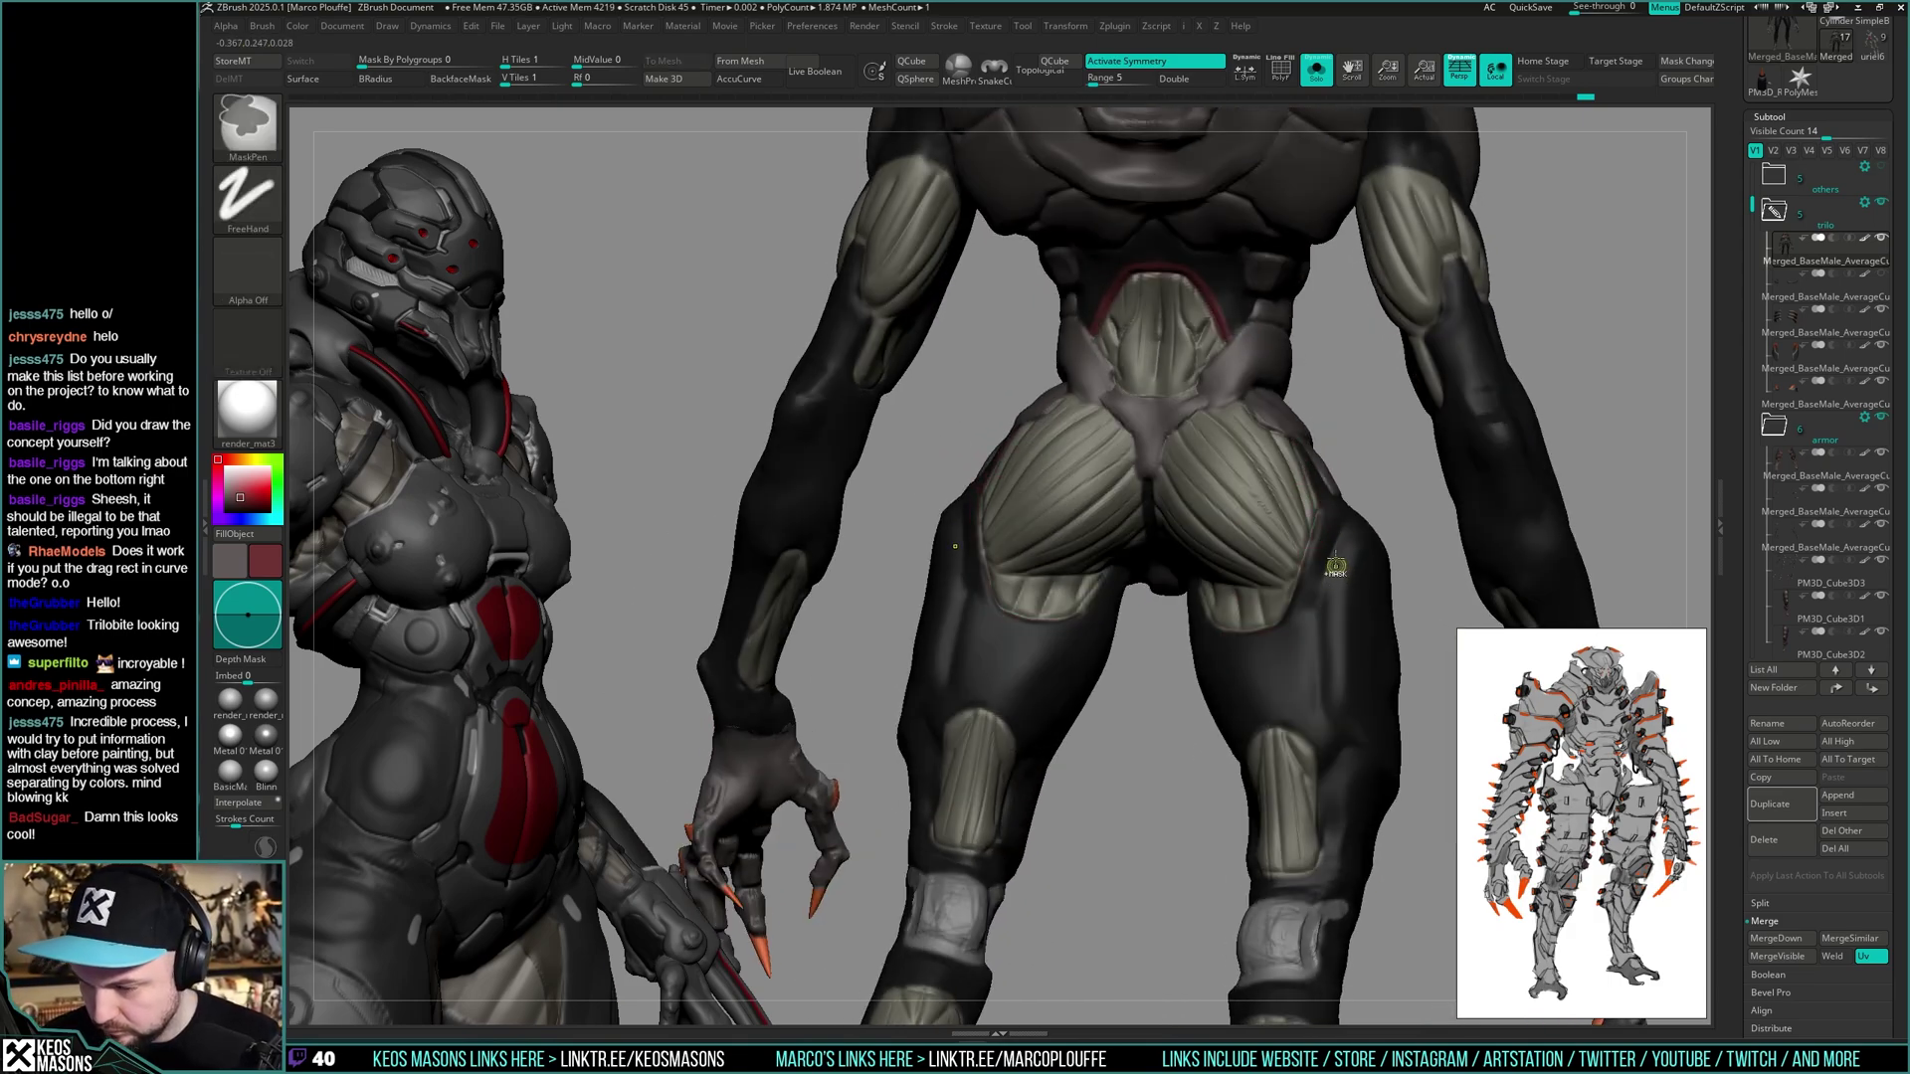
pyautogui.moveTo(1339, 566); pyautogui.dragTo(1321, 512, button='right')
# - Paint thin dark red outlines along the top of the olive lower-back patch and beneath the glute patches
pyautogui.press('space')
pyautogui.keyDown('alt'); pyautogui.moveTo(1107, 343); pyautogui.dragTo(1103, 496, button='right'); pyautogui.keyUp('alt')
pyautogui.moveTo(1116, 465); pyautogui.dragTo(1201, 444)
pyautogui.keyDown('alt'); pyautogui.moveTo(1305, 582); pyautogui.dragTo(1191, 421, button='right'); pyautogui.keyUp('alt')
pyautogui.moveTo(1215, 600); pyautogui.dragTo(1212, 620, button='right')
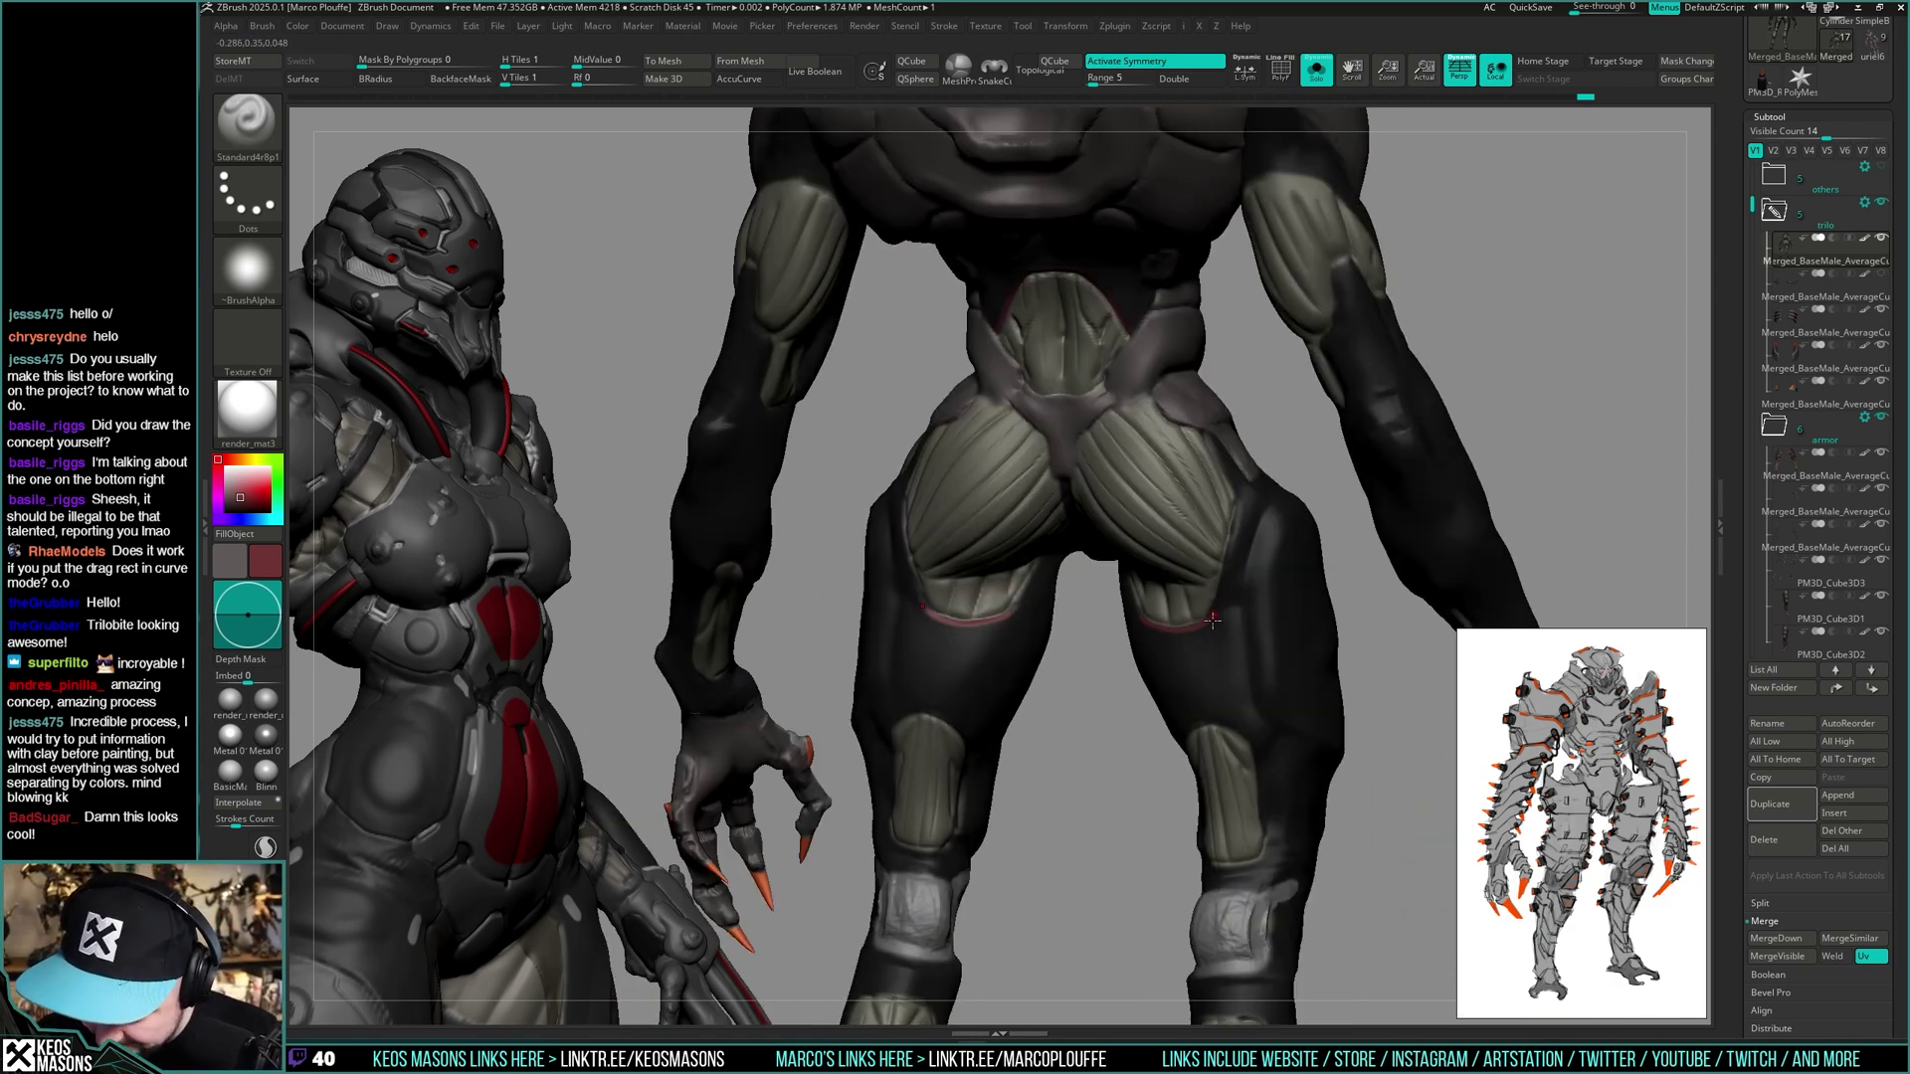
# - Paint dark red lines around the groin plate and down the inner thighs on the body without its armor
pyautogui.moveTo(1204, 481); pyautogui.dragTo(988, 496, button='right')
pyautogui.hotkey('alt', 's')
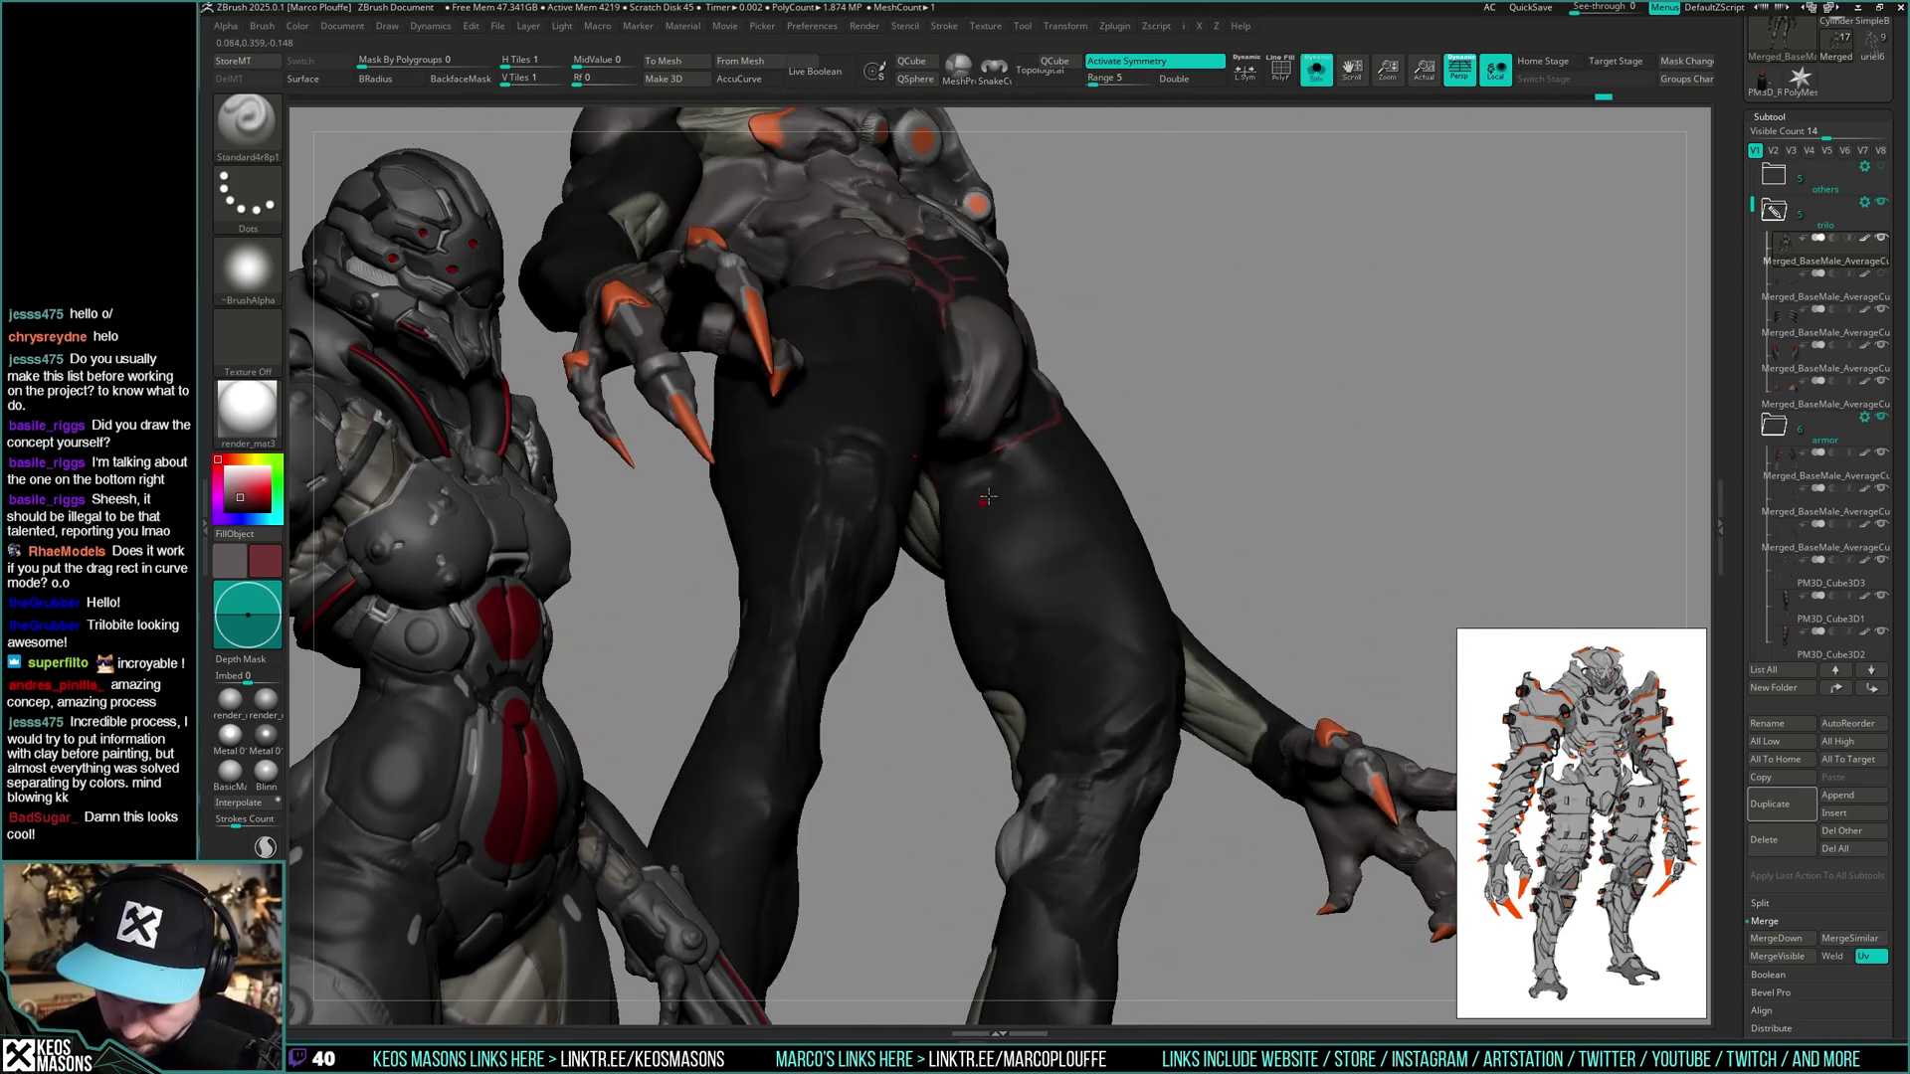
pyautogui.moveTo(1011, 609); pyautogui.dragTo(971, 441, button='right')
pyautogui.hotkey('alt', 's')
pyautogui.hotkey('alt', 's')
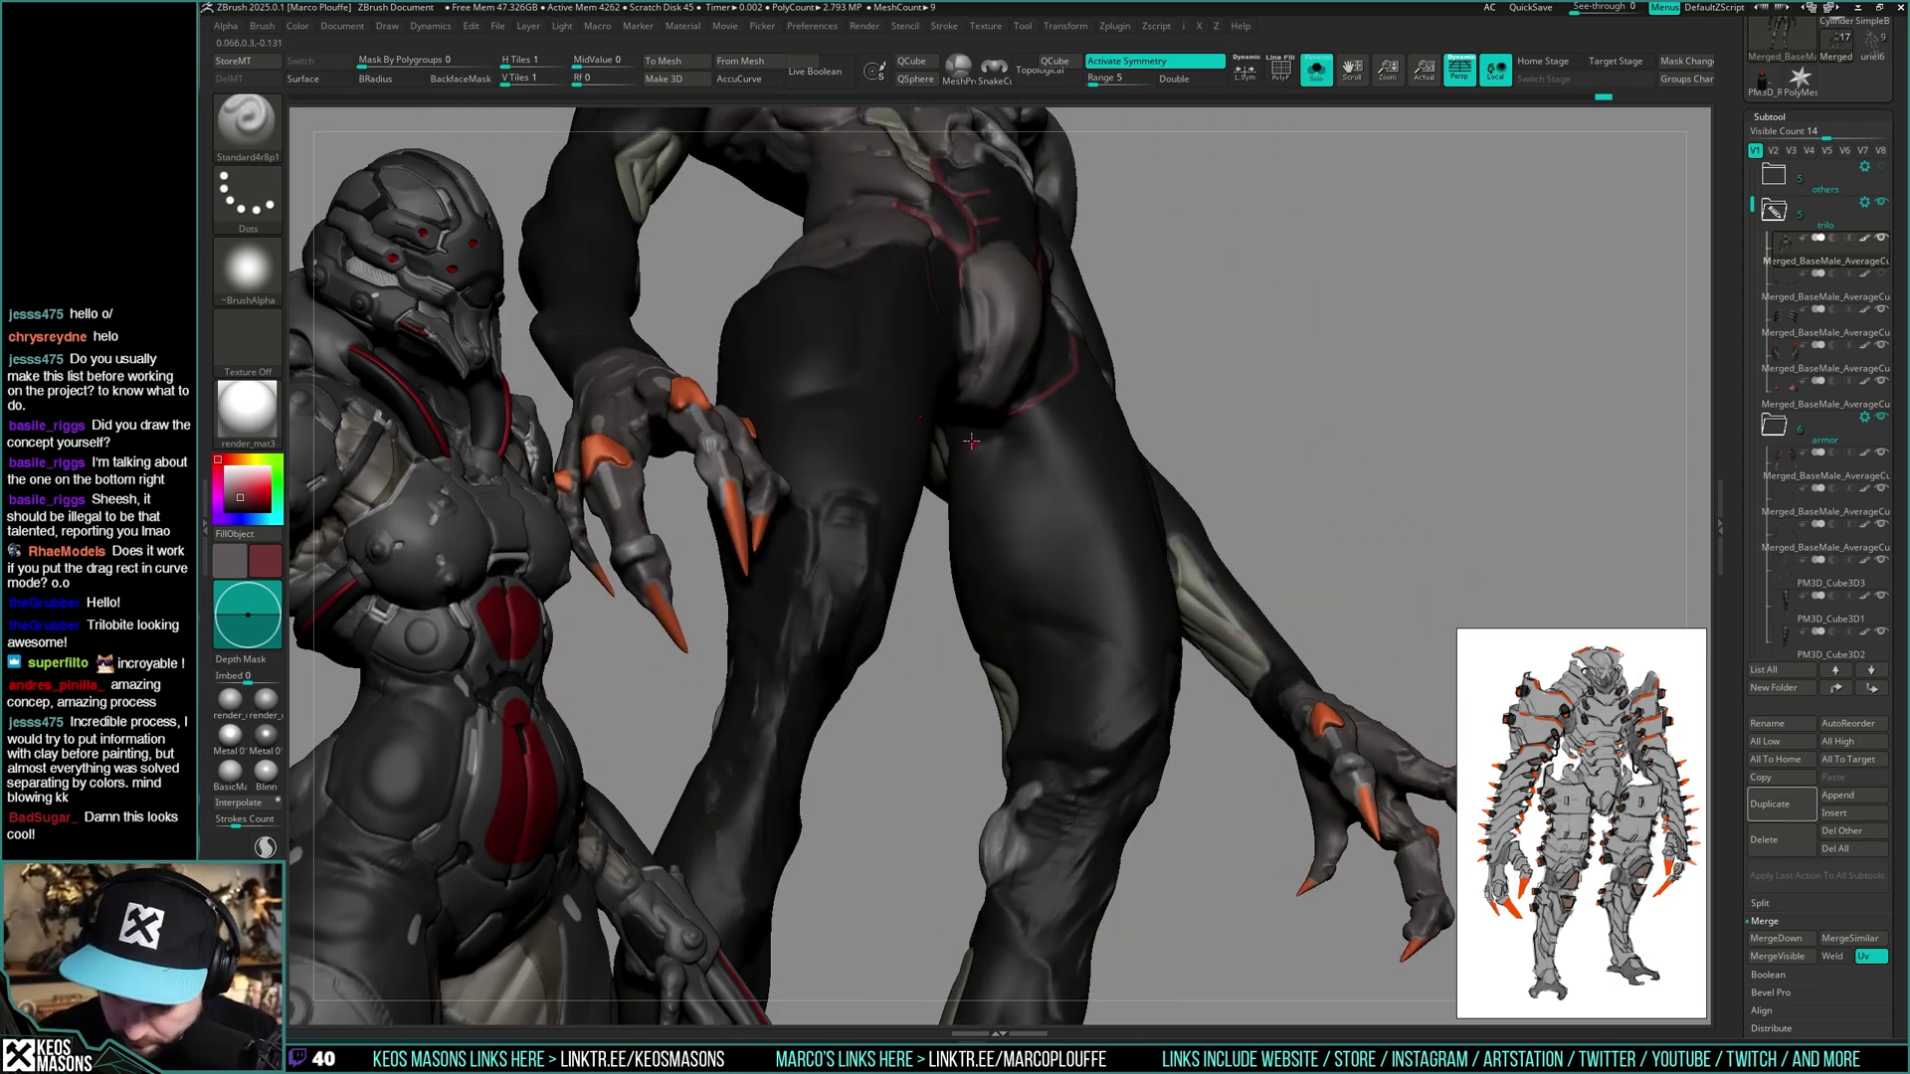
pyautogui.hotkey('alt', 's')
pyautogui.hotkey('alt', 's')
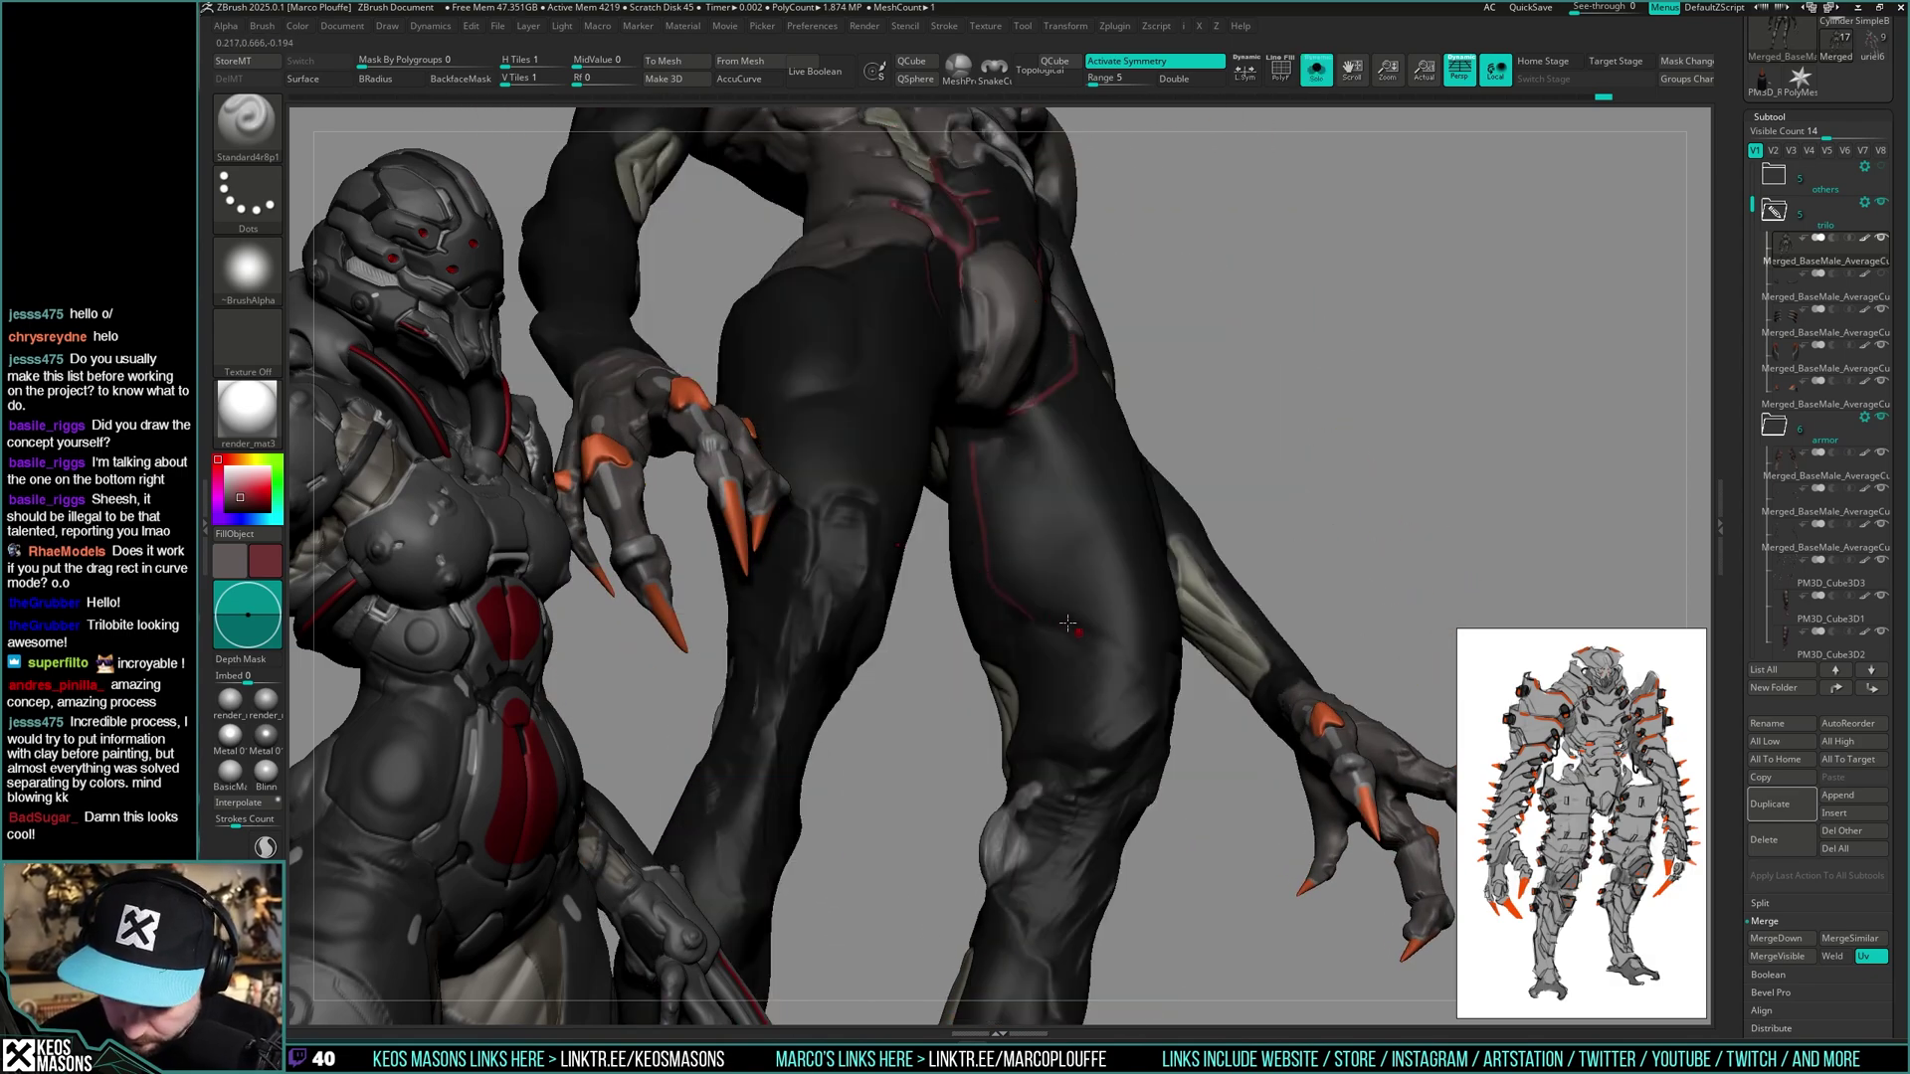
# - Outline the olive patches on the backs of the thighs and the gray areas behind the knees in dark red
pyautogui.moveTo(1050, 636); pyautogui.dragTo(1043, 593, button='right')
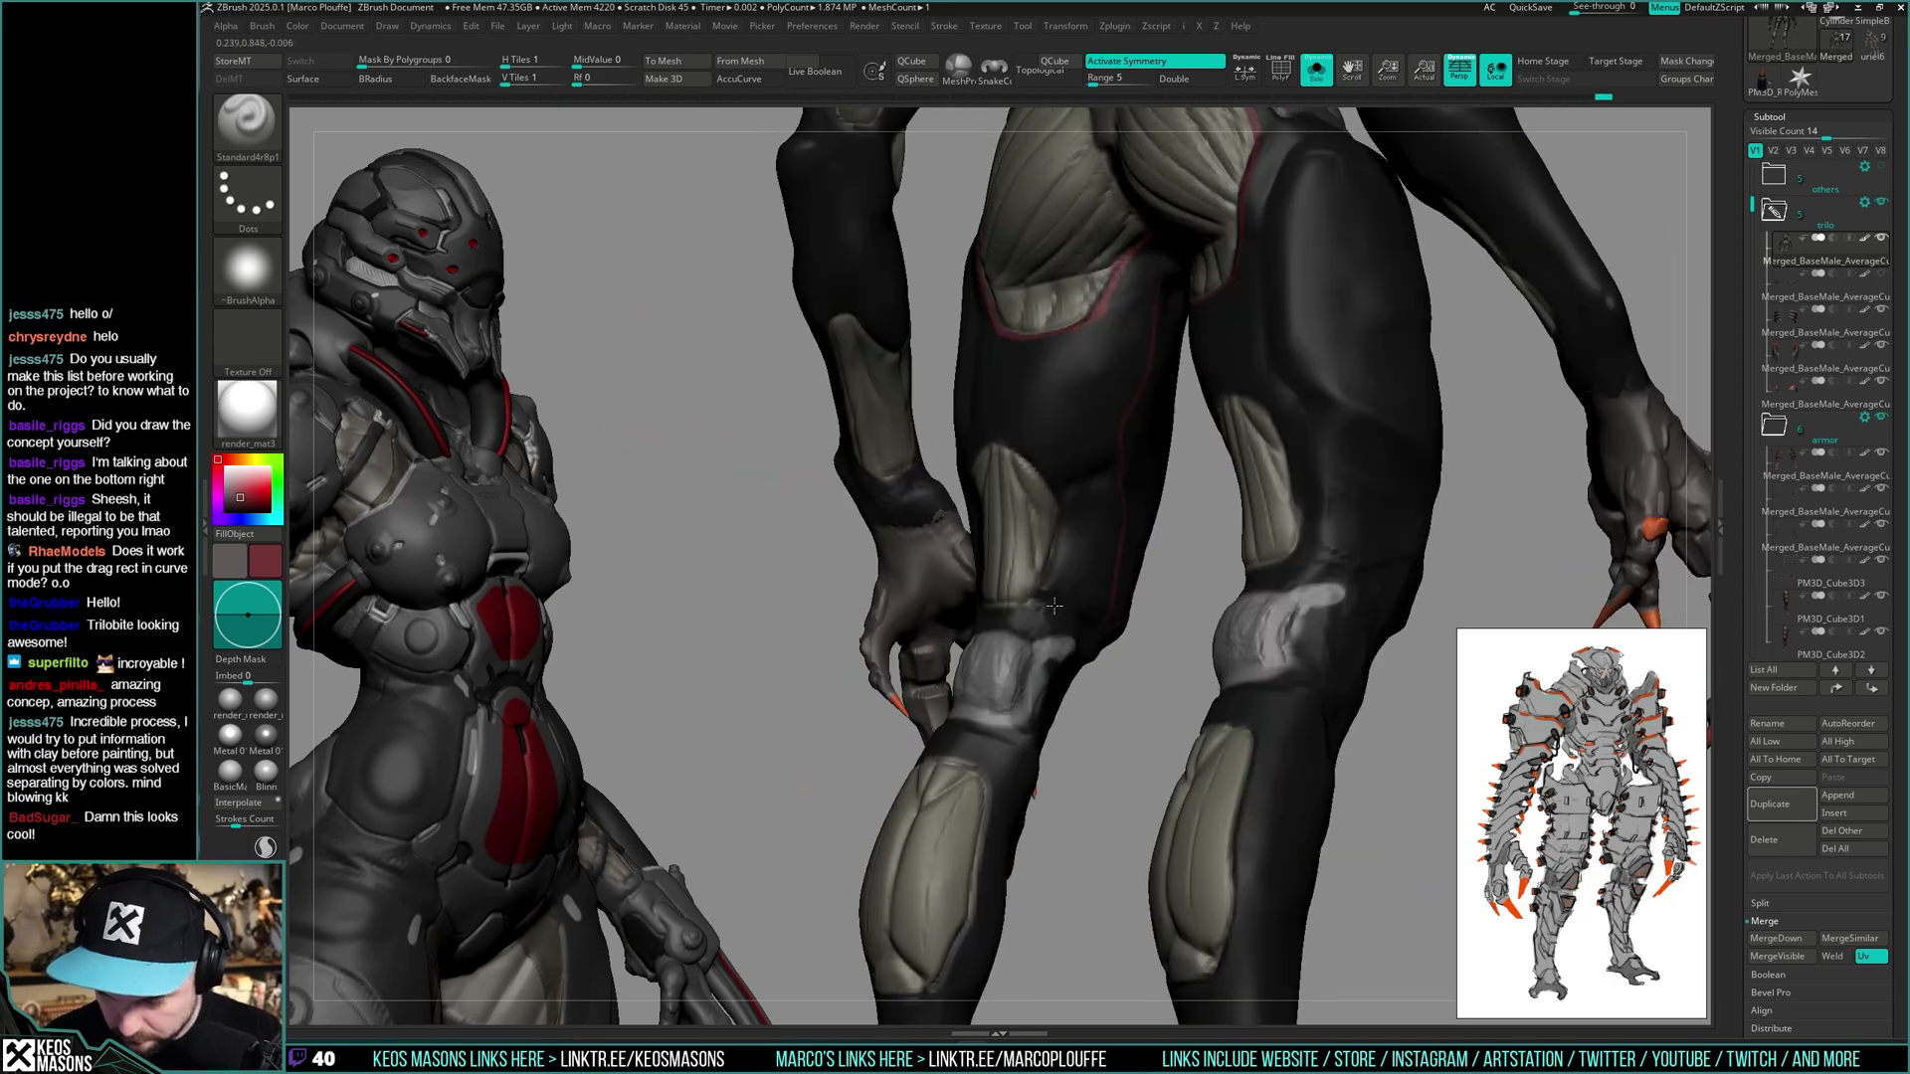
pyautogui.moveTo(1032, 465); pyautogui.dragTo(996, 441, button='right')
pyautogui.moveTo(961, 601); pyautogui.dragTo(958, 558, button='right')
pyautogui.hotkey('shift', 's')
pyautogui.hotkey('shift', 's')
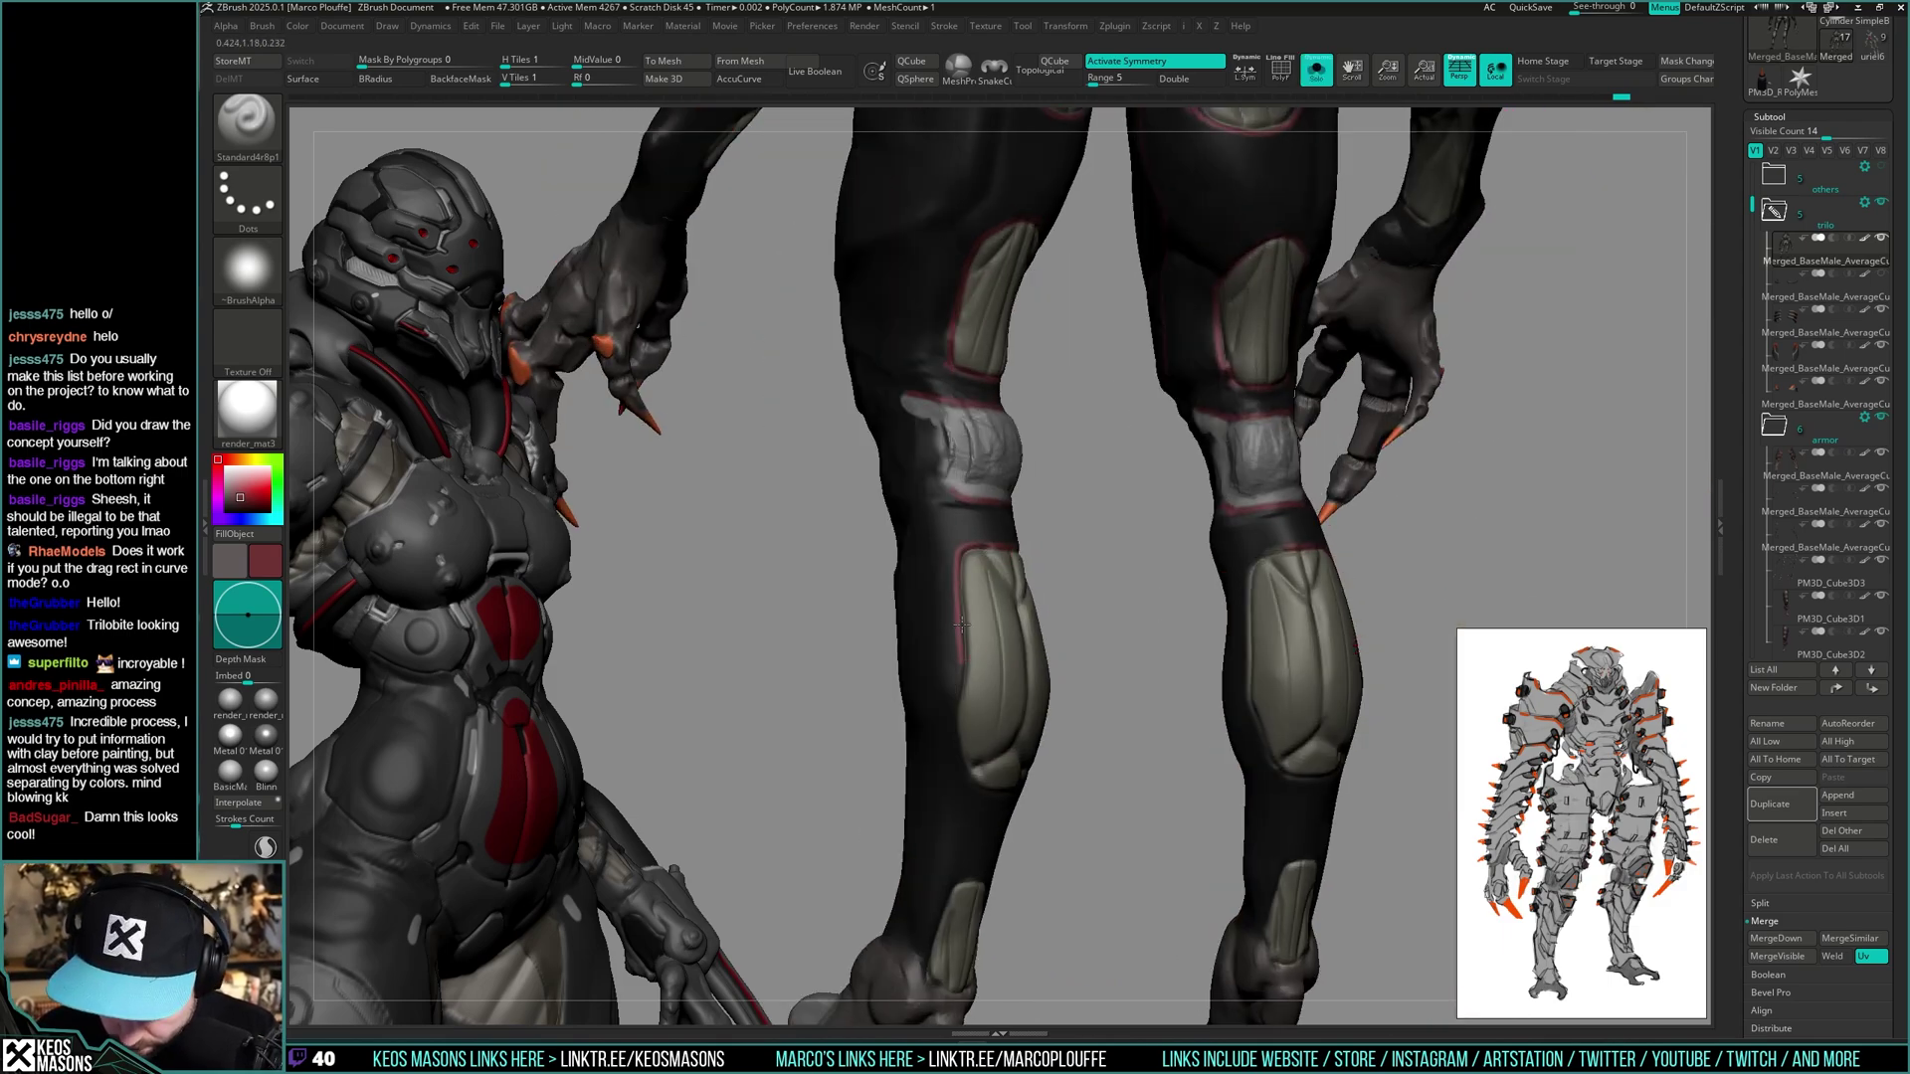
# - Paint dark red outlines around the olive calf patches and the narrow patches above the heels
pyautogui.moveTo(978, 761); pyautogui.dragTo(1097, 736, button='right')
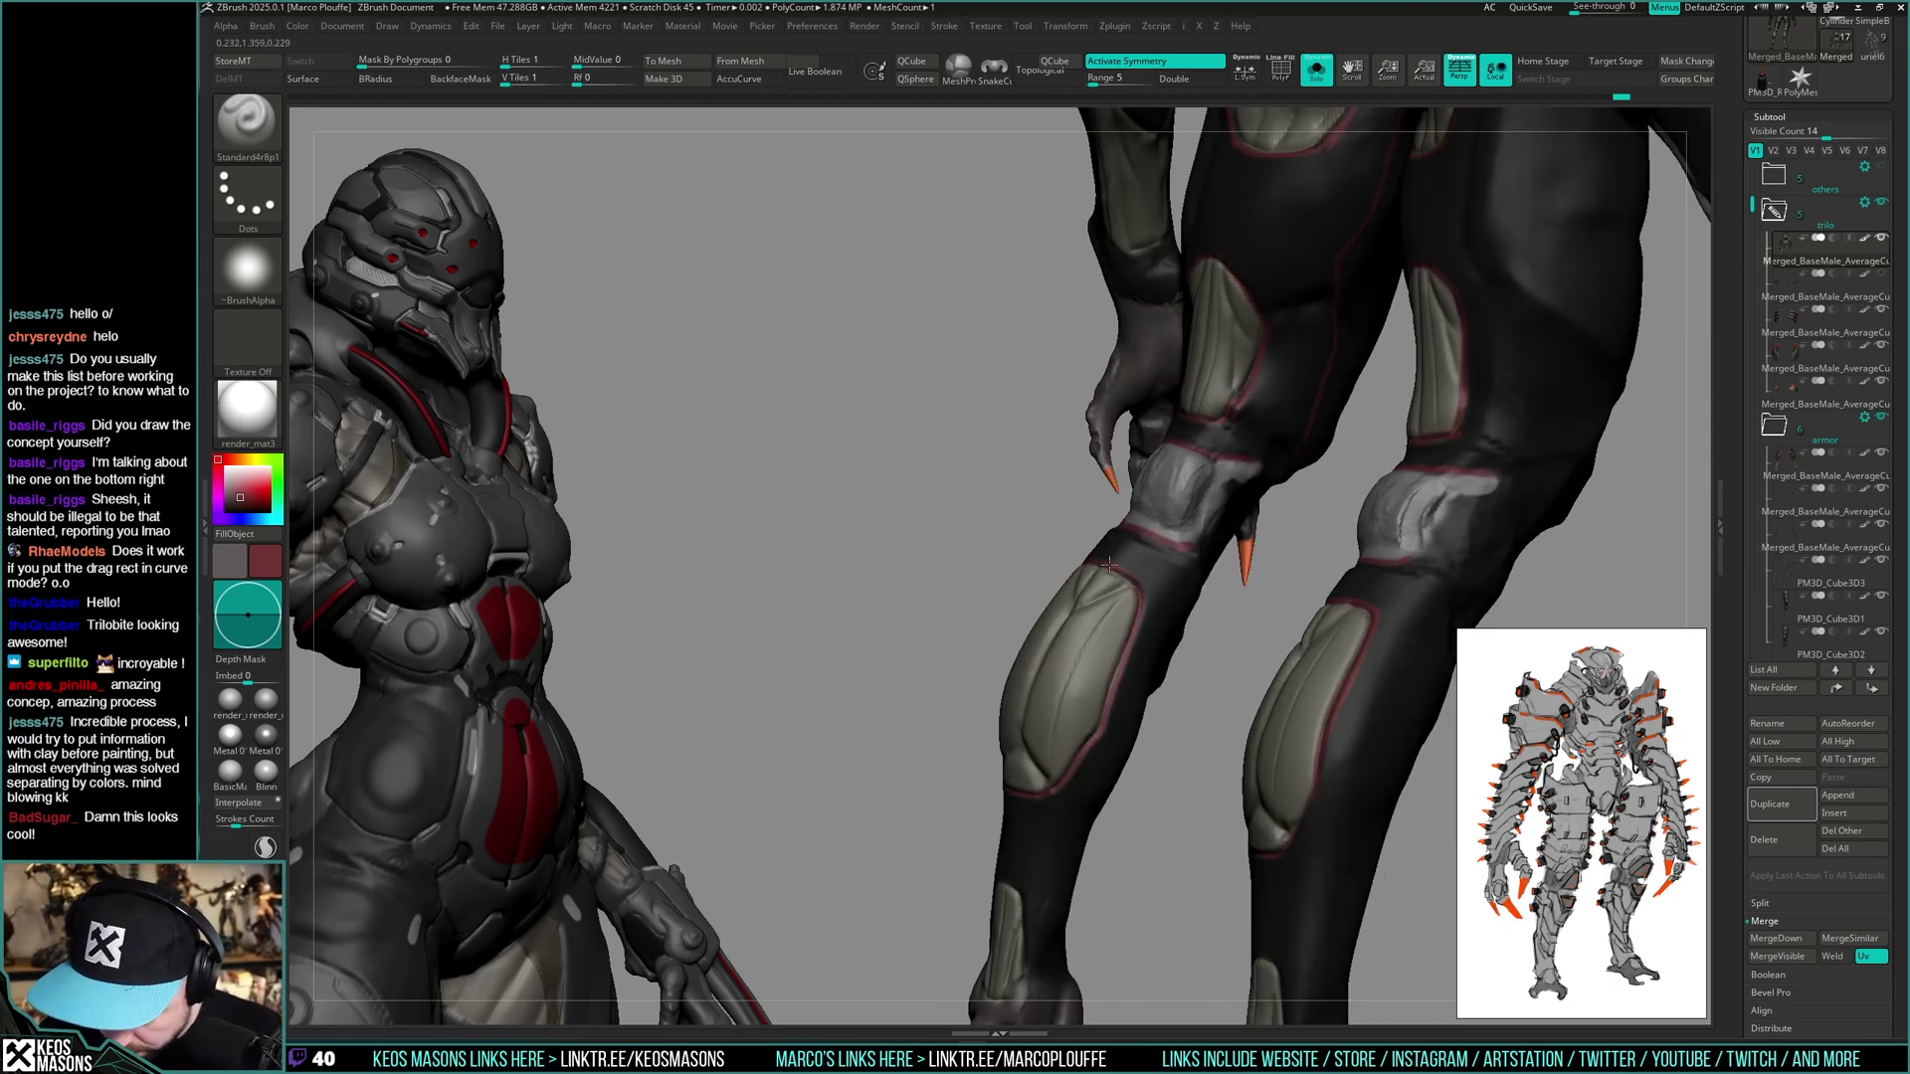
pyautogui.moveTo(1108, 564); pyautogui.dragTo(1074, 603, button='right')
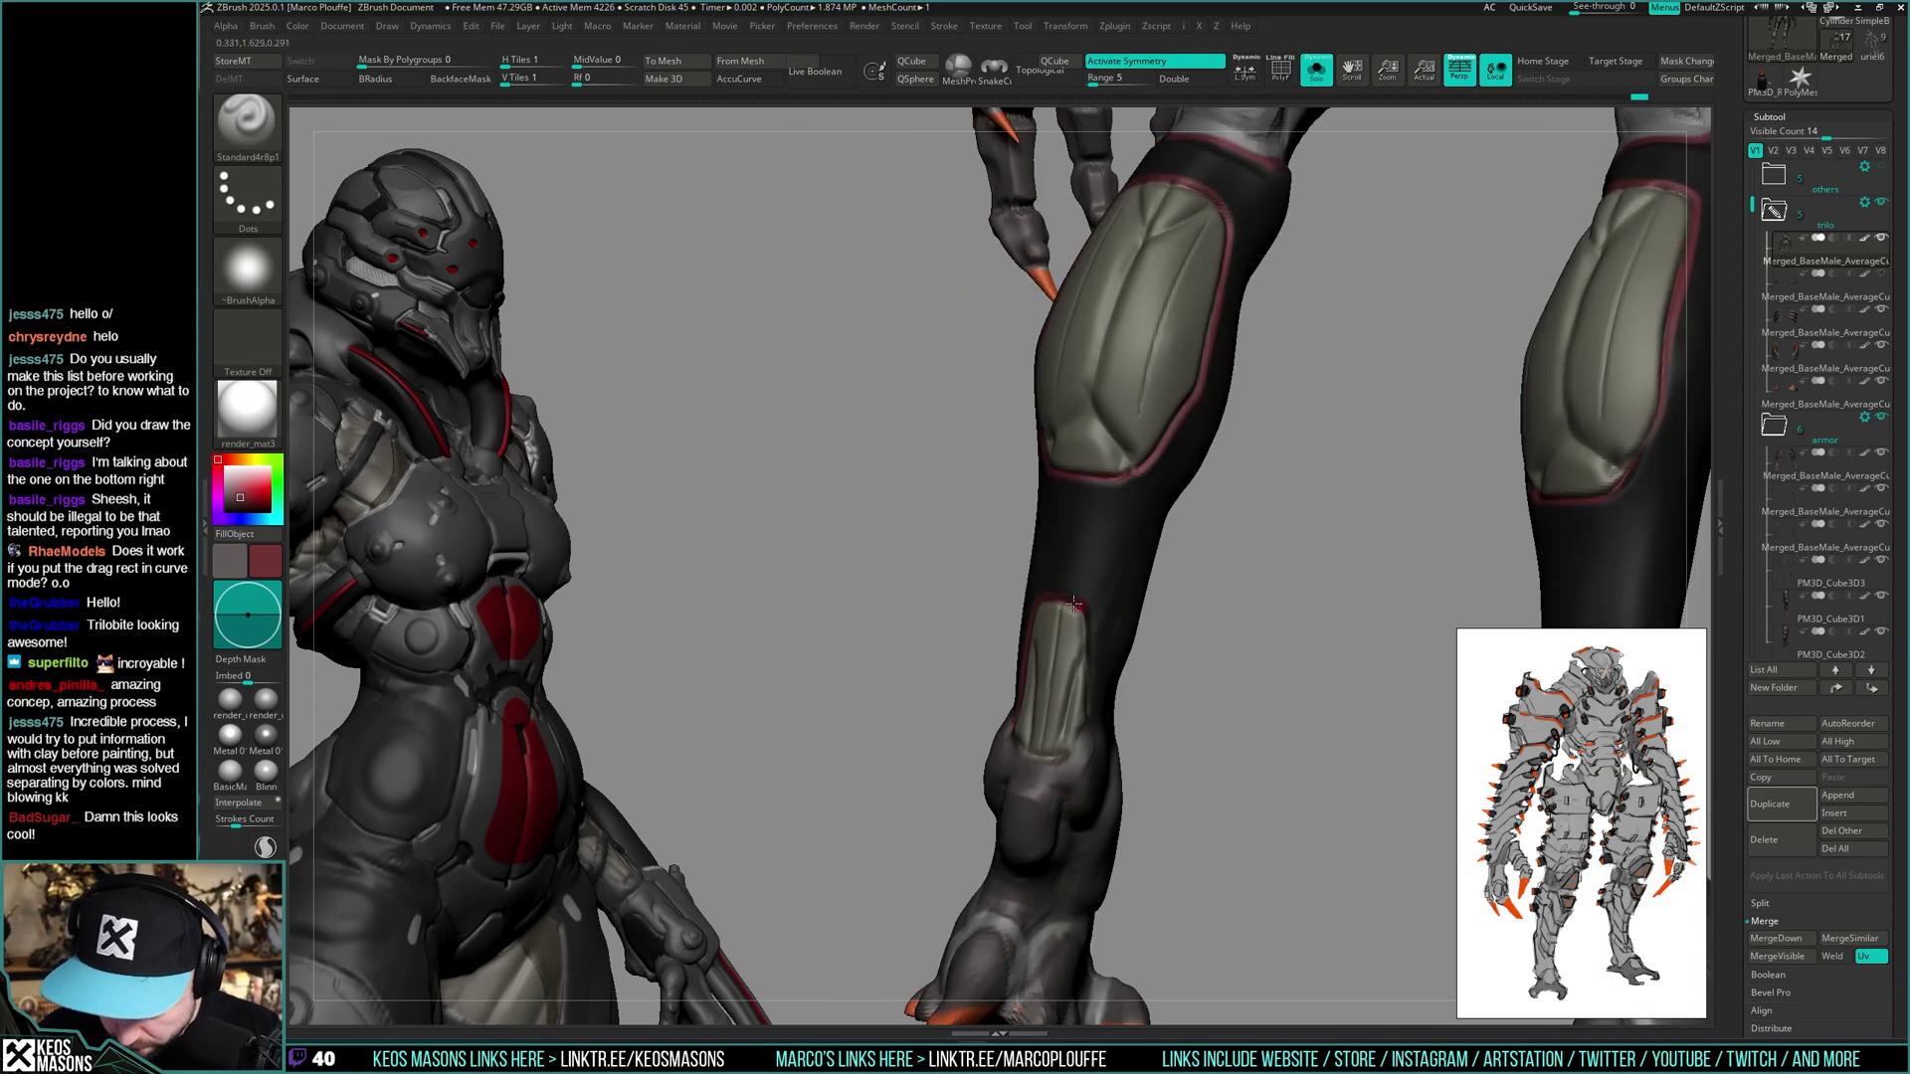
pyautogui.hotkey('alt', 'shift', 's')
pyautogui.keyDown('ctrl'); pyautogui.moveTo(1090, 692); pyautogui.dragTo(1128, 838, button='right'); pyautogui.keyUp('ctrl')
pyautogui.moveTo(1074, 575); pyautogui.dragTo(1094, 537, button='right')
pyautogui.hotkey('shift', 's')
# - Outline the olive inner-elbow patches on the front of the arms in dark red
pyautogui.moveTo(1257, 632); pyautogui.dragTo(1114, 567, button='right')
pyautogui.keyDown('ctrl'); pyautogui.moveTo(1114, 567); pyautogui.dragTo(1054, 607, button='right'); pyautogui.keyUp('ctrl')
pyautogui.hotkey('shift', 's')
pyautogui.moveTo(994, 537)
pyautogui.keyDown('ctrl'); pyautogui.mouseDown(button='right')
pyautogui.moveTo(969, 423)
pyautogui.moveTo(1054, 447)
pyautogui.moveTo(1124, 507)
pyautogui.moveTo(1228, 500)
pyautogui.moveTo(1278, 549)
pyautogui.mouseUp(button='right'); pyautogui.keyUp('ctrl')
pyautogui.hotkey('shift', 's')
pyautogui.hotkey('shift', 's')
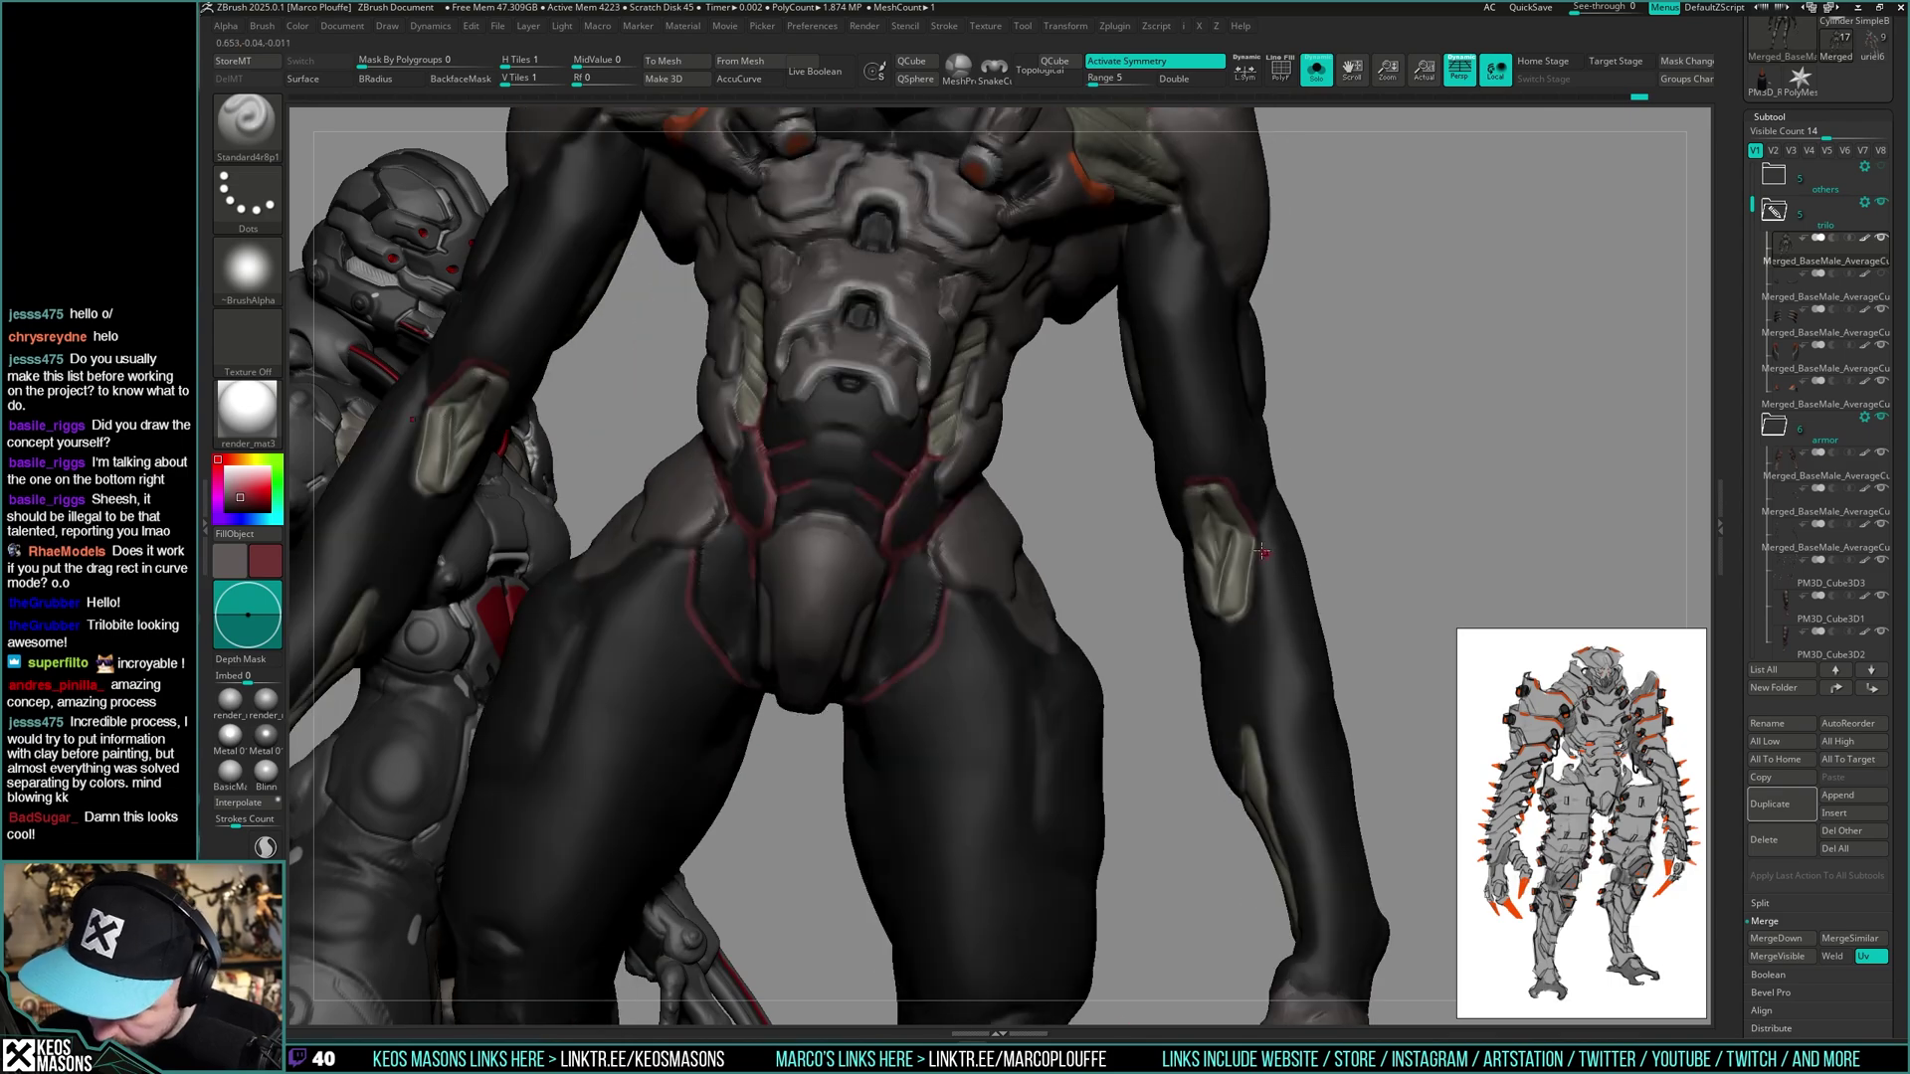
pyautogui.moveTo(1258, 529)
pyautogui.mouseDown()
pyautogui.moveTo(1247, 599)
pyautogui.moveTo(1220, 619)
pyautogui.mouseUp()
pyautogui.moveTo(1215, 607)
pyautogui.mouseDown(button='right')
pyautogui.moveTo(1256, 560)
pyautogui.moveTo(1194, 506)
pyautogui.mouseUp(button='right')
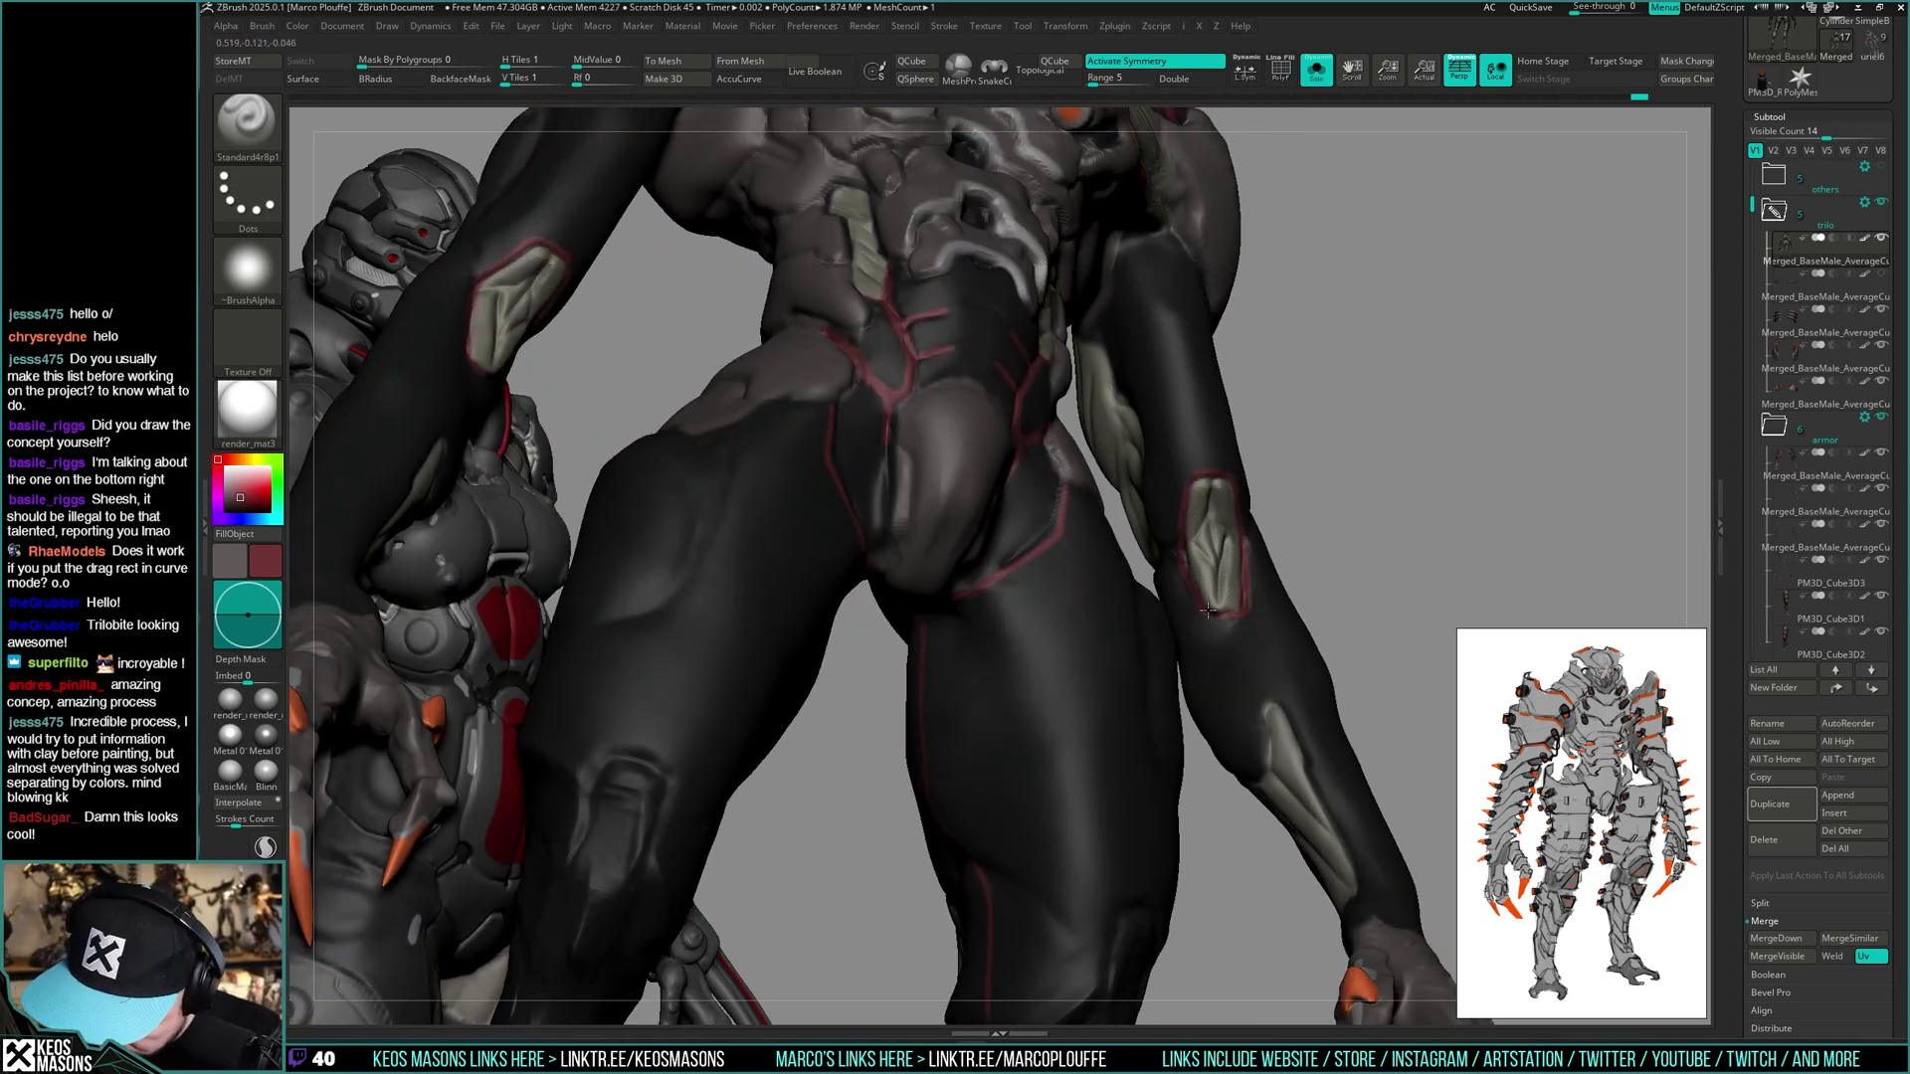
# - Paint dark red outlines around the olive forearm patches above the wrists
pyautogui.moveTo(1289, 702); pyautogui.dragTo(1209, 523, button='right')
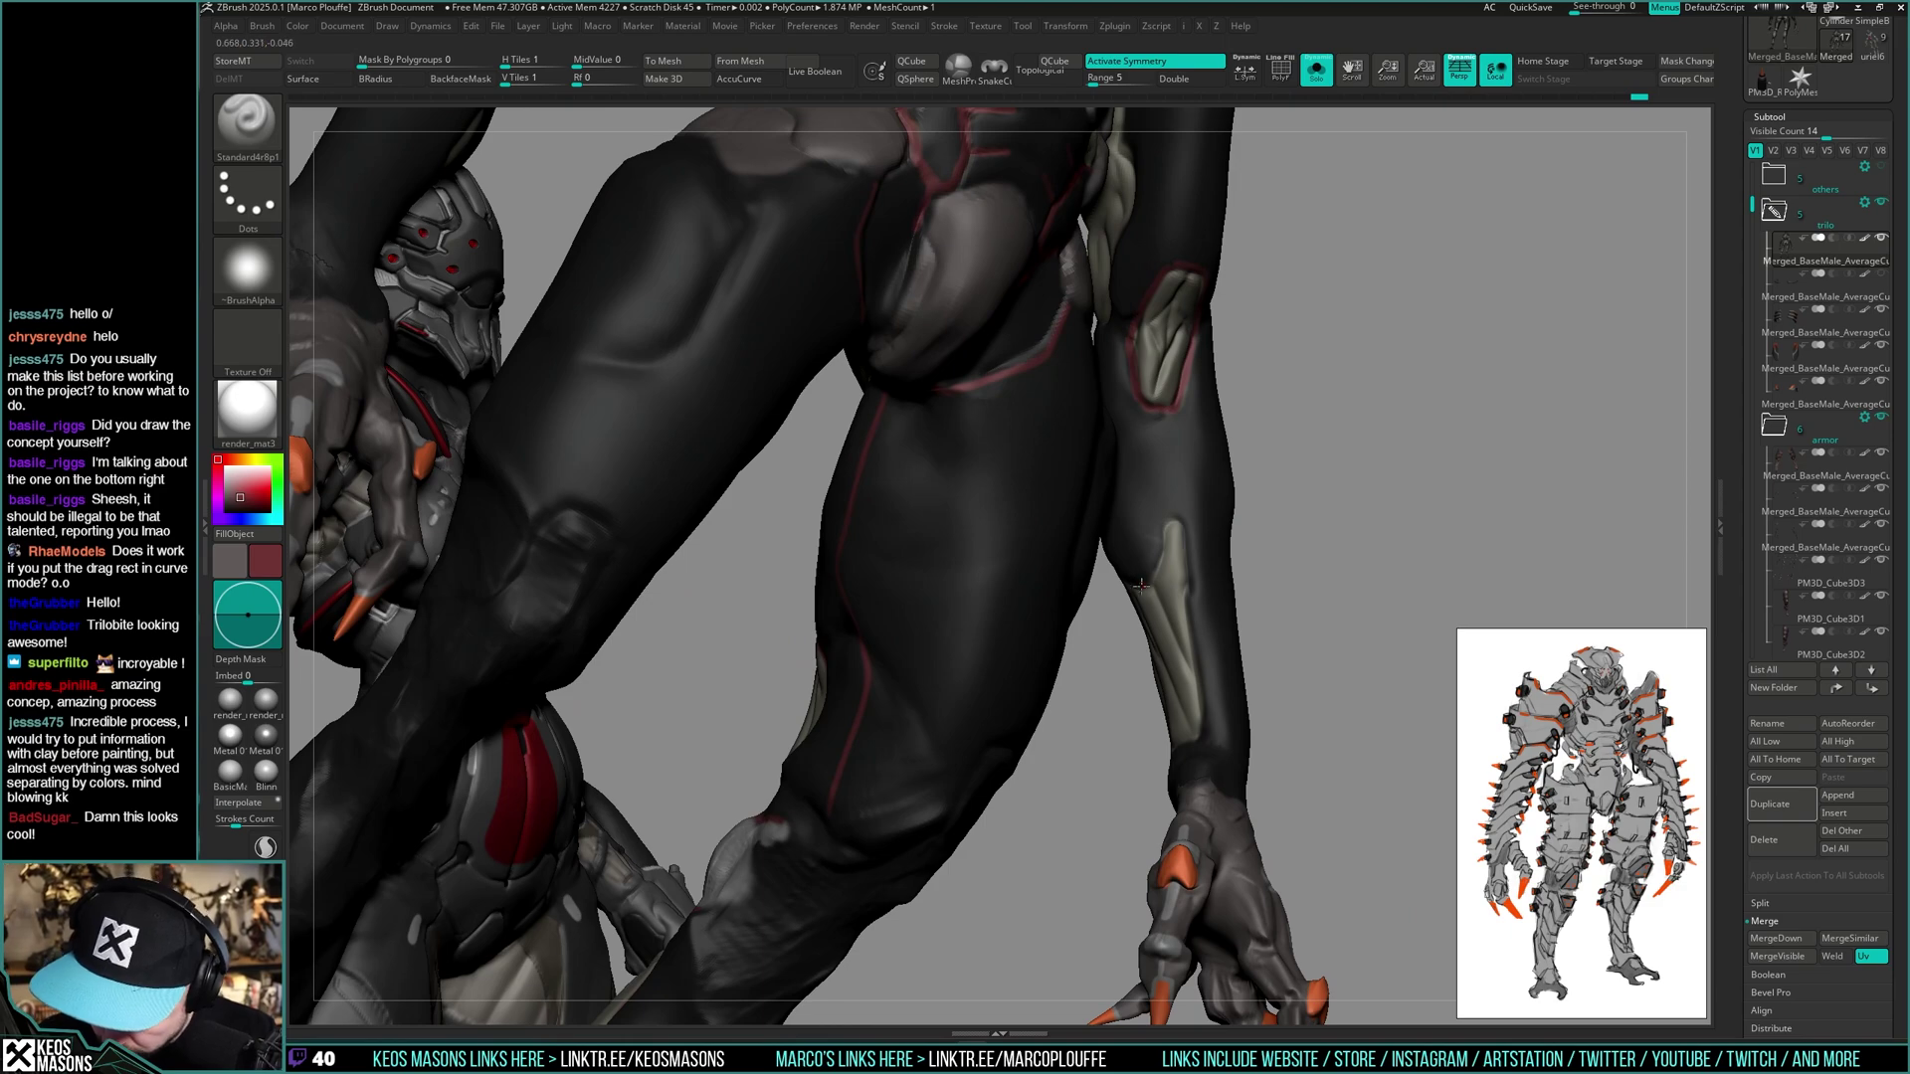
pyautogui.moveTo(1140, 585); pyautogui.dragTo(1163, 530)
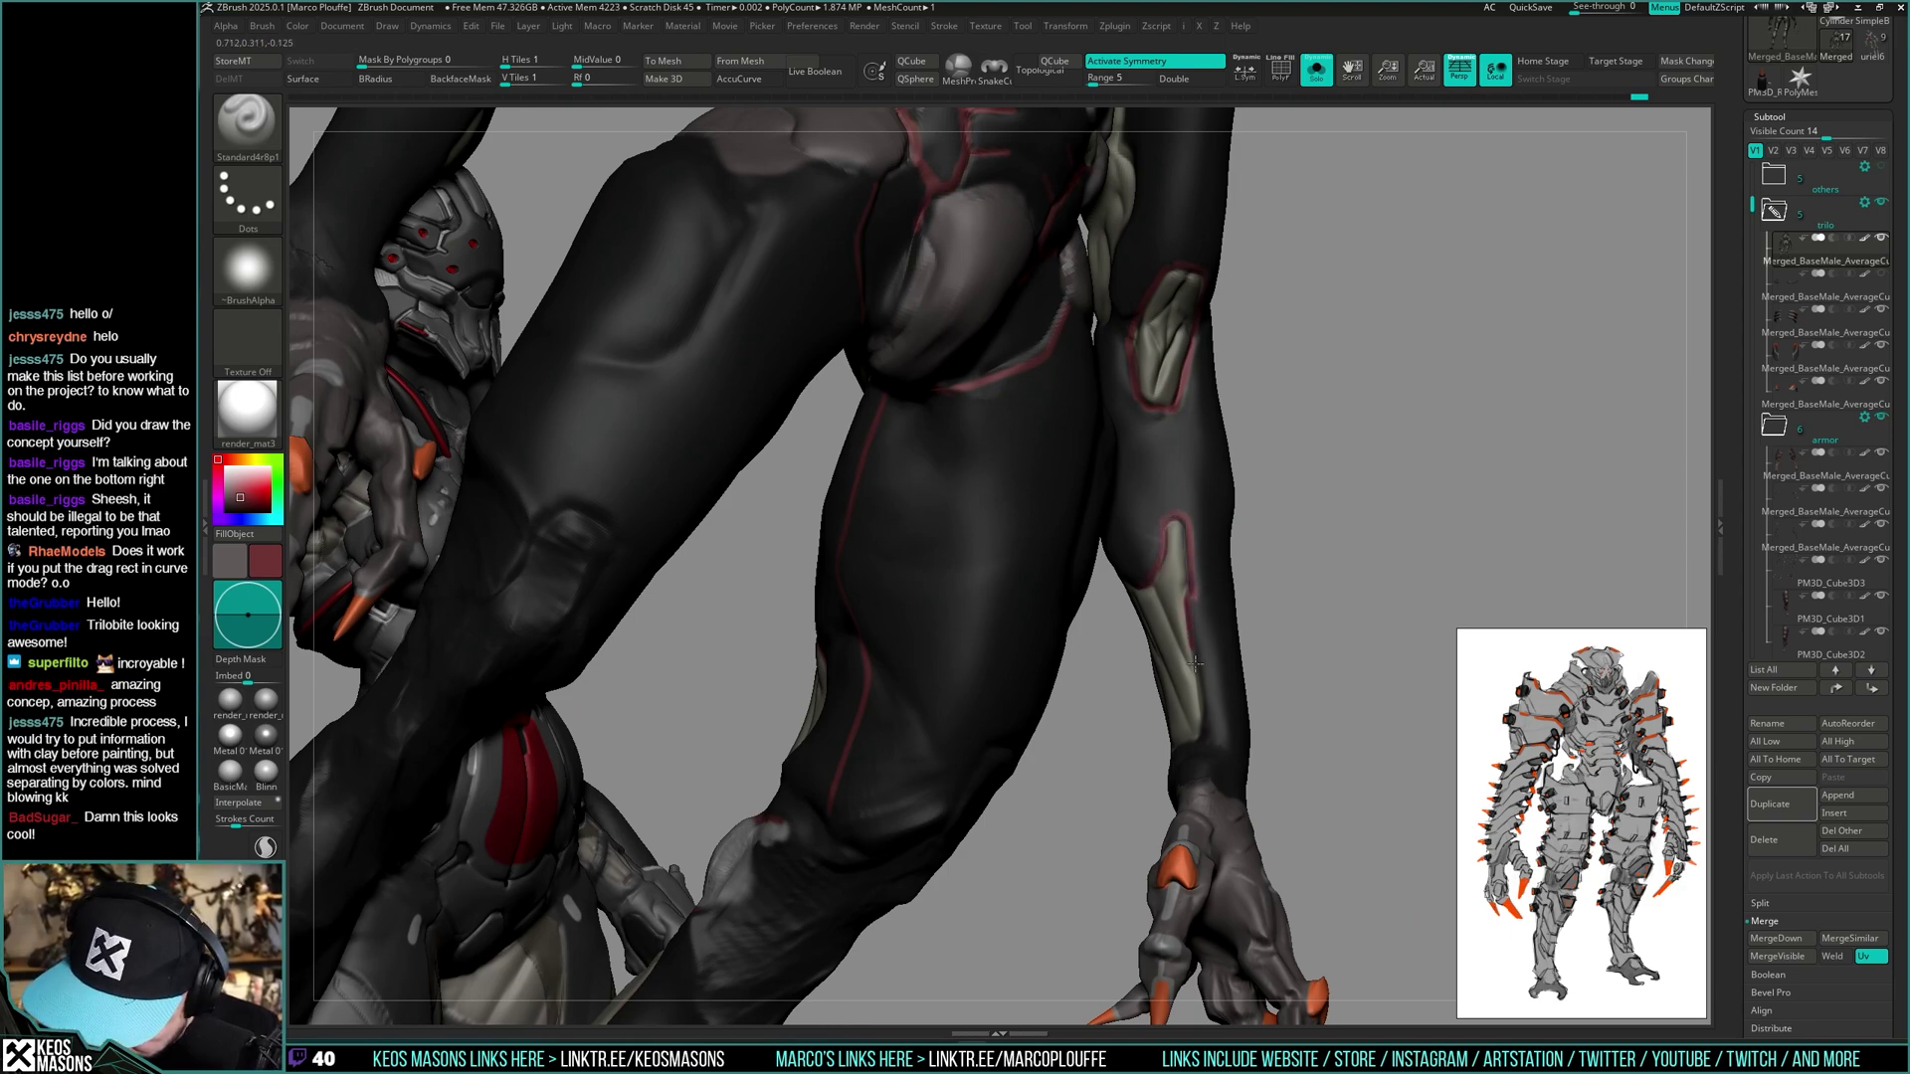
pyautogui.moveTo(1188, 747); pyautogui.dragTo(1138, 638, button='right')
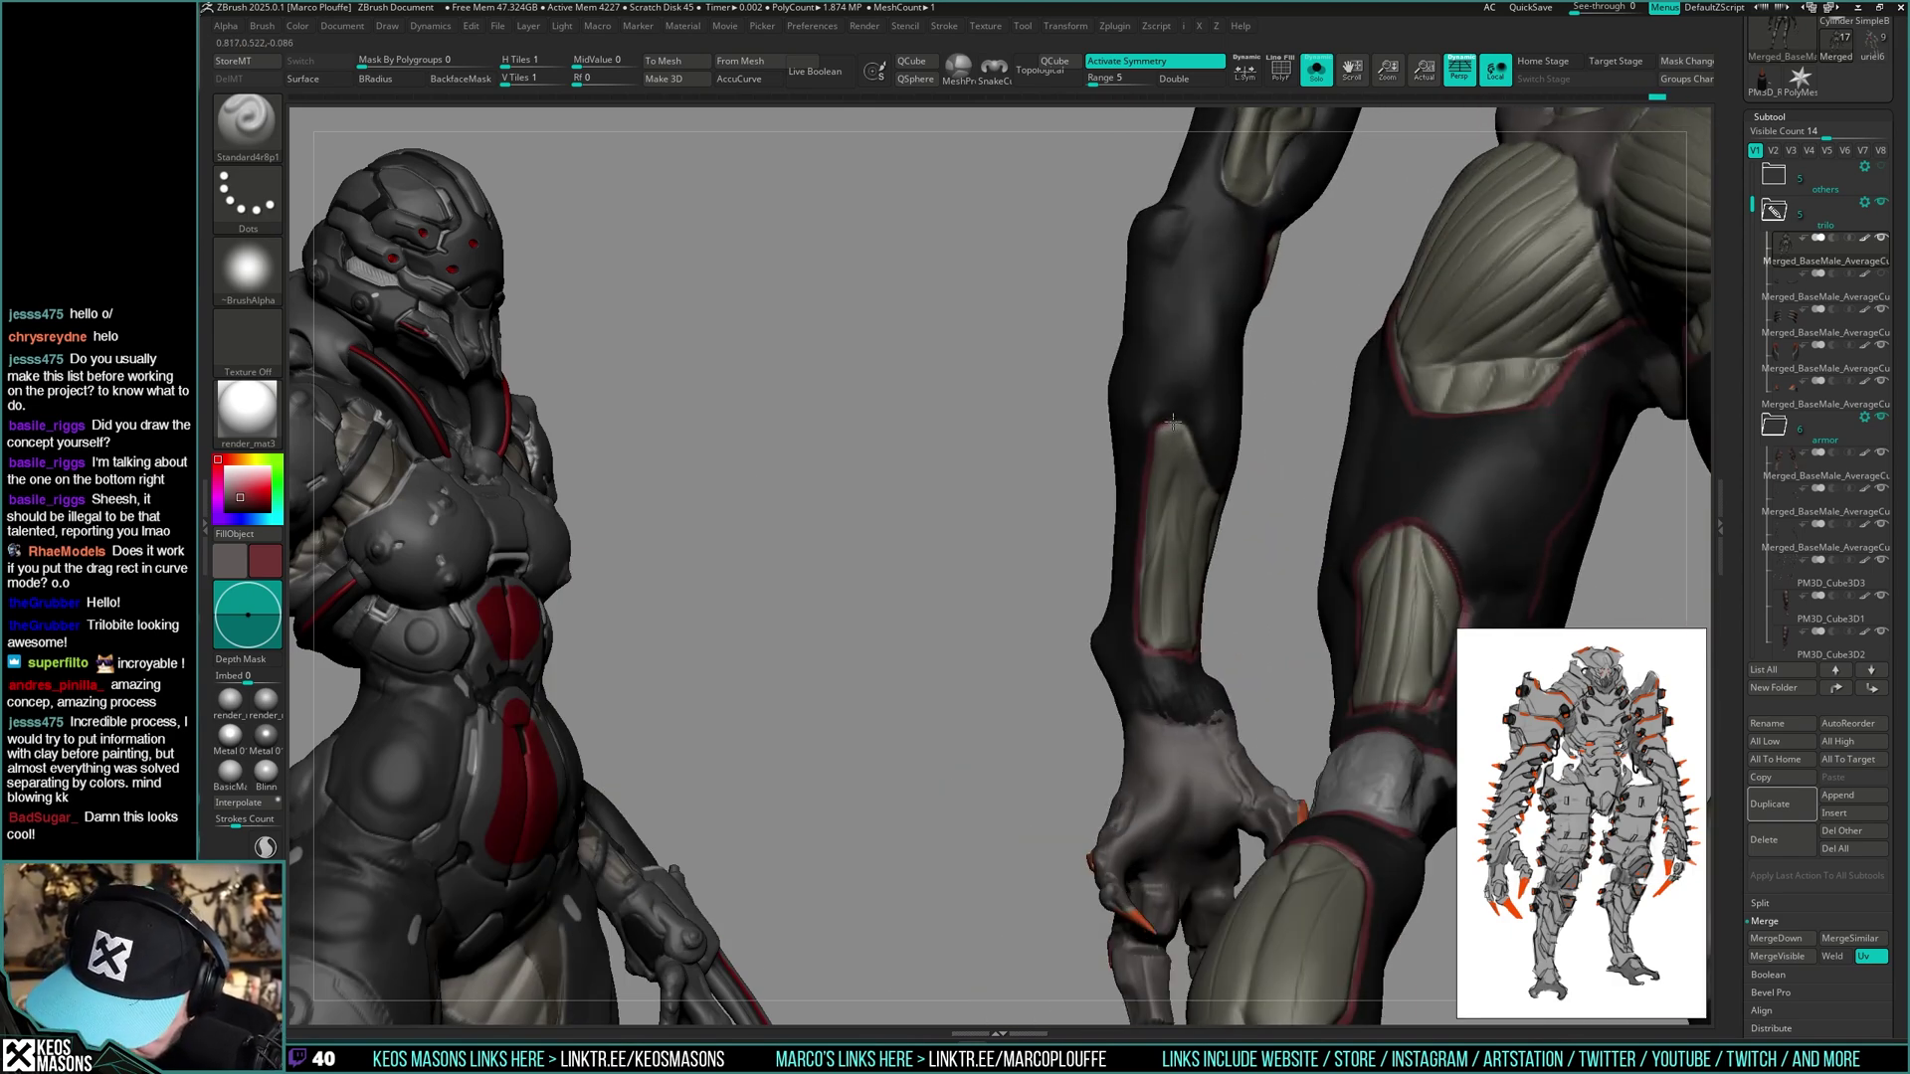
# - Outline the olive patches on the backs of the upper arms in dark red
pyautogui.moveTo(1203, 466); pyautogui.dragTo(1174, 393, button='right')
pyautogui.moveTo(1137, 370); pyautogui.dragTo(1157, 442)
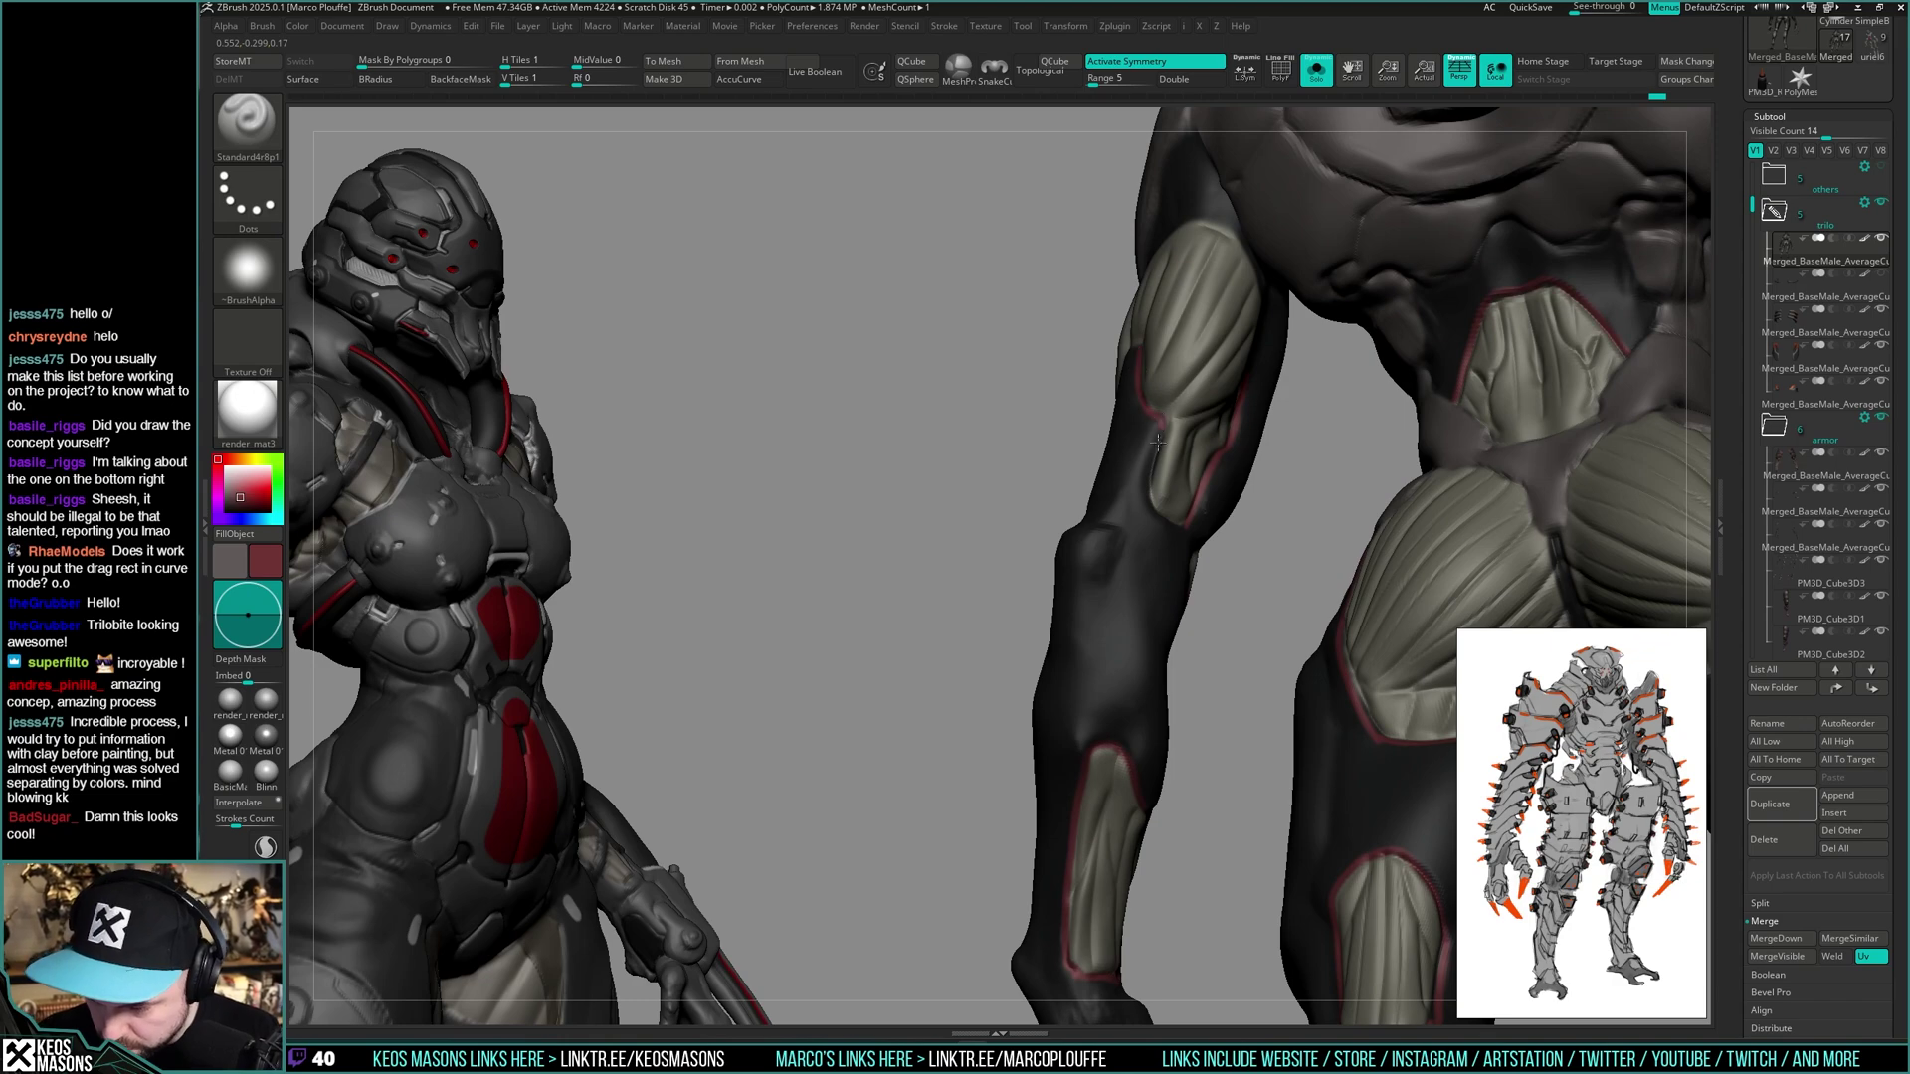
pyautogui.moveTo(1196, 487); pyautogui.dragTo(1150, 582, button='right')
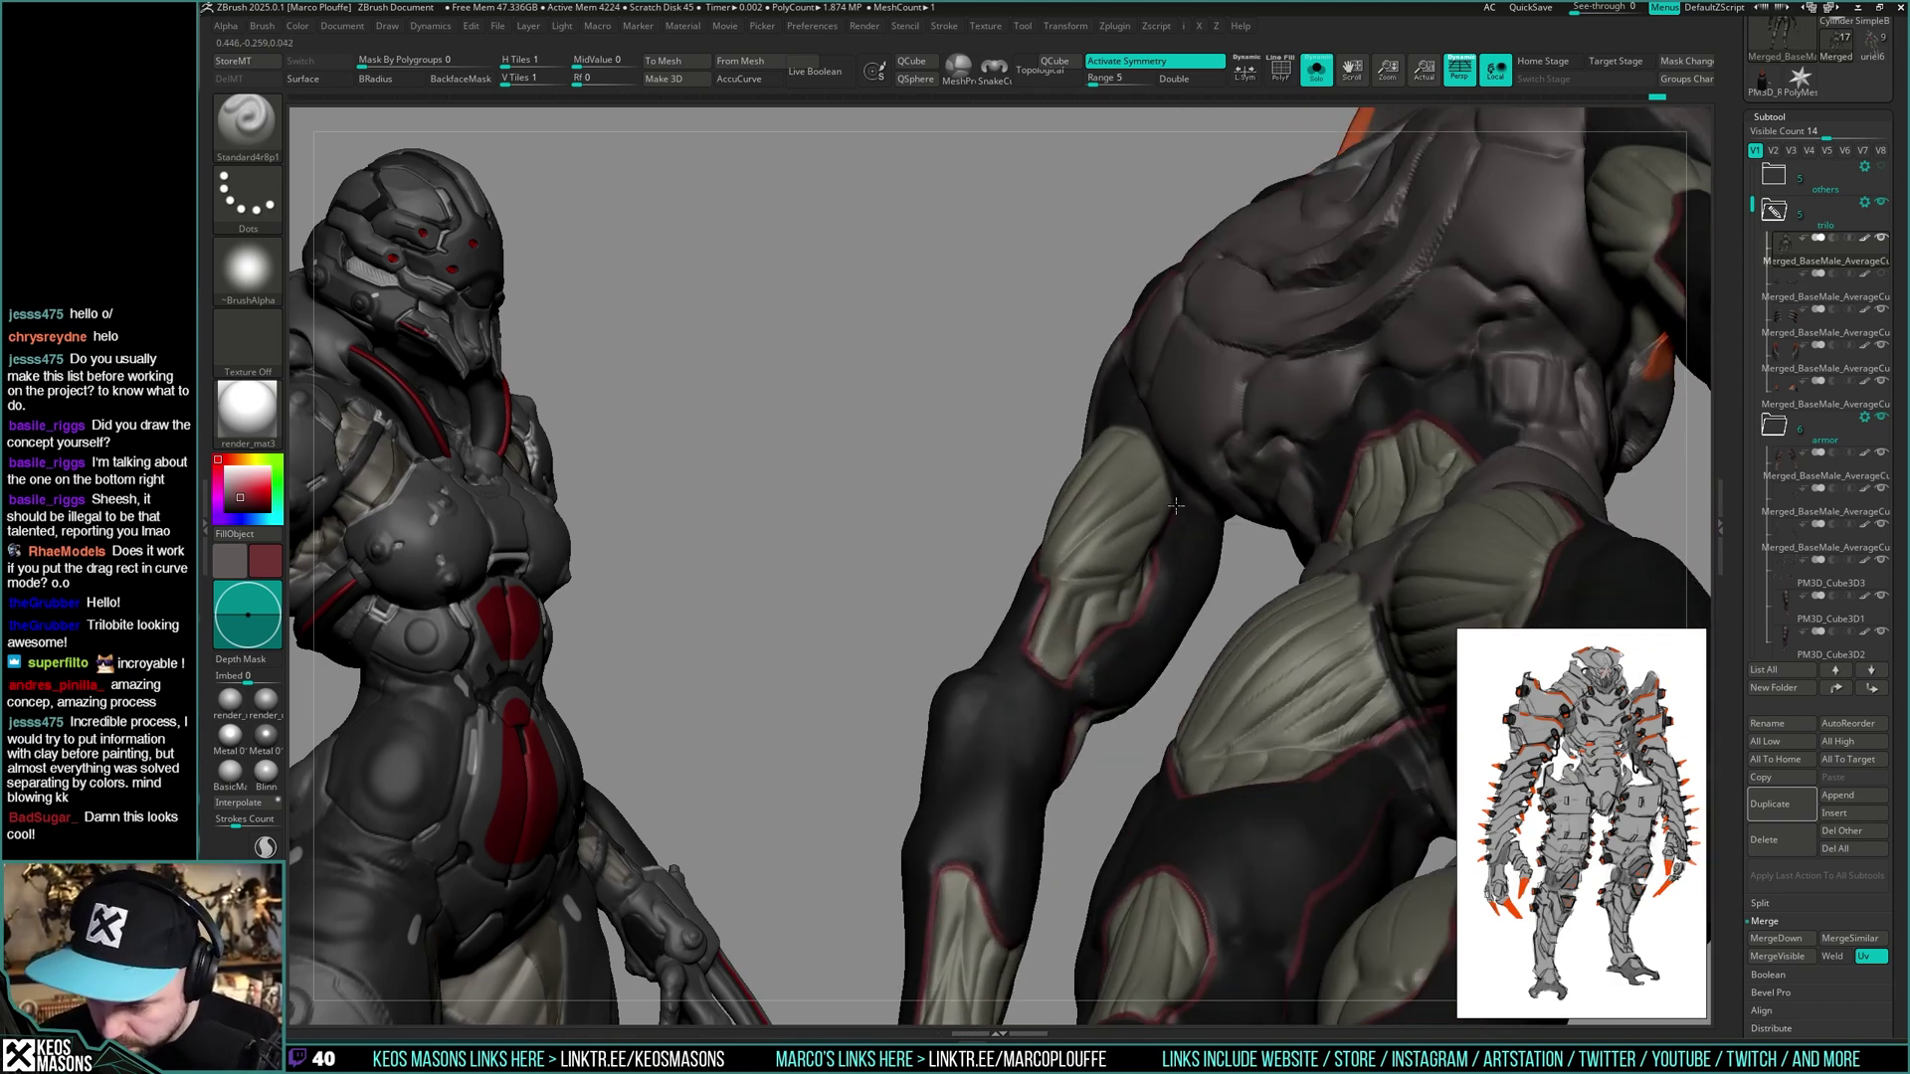
pyautogui.moveTo(1175, 506); pyautogui.dragTo(1113, 426, button='right')
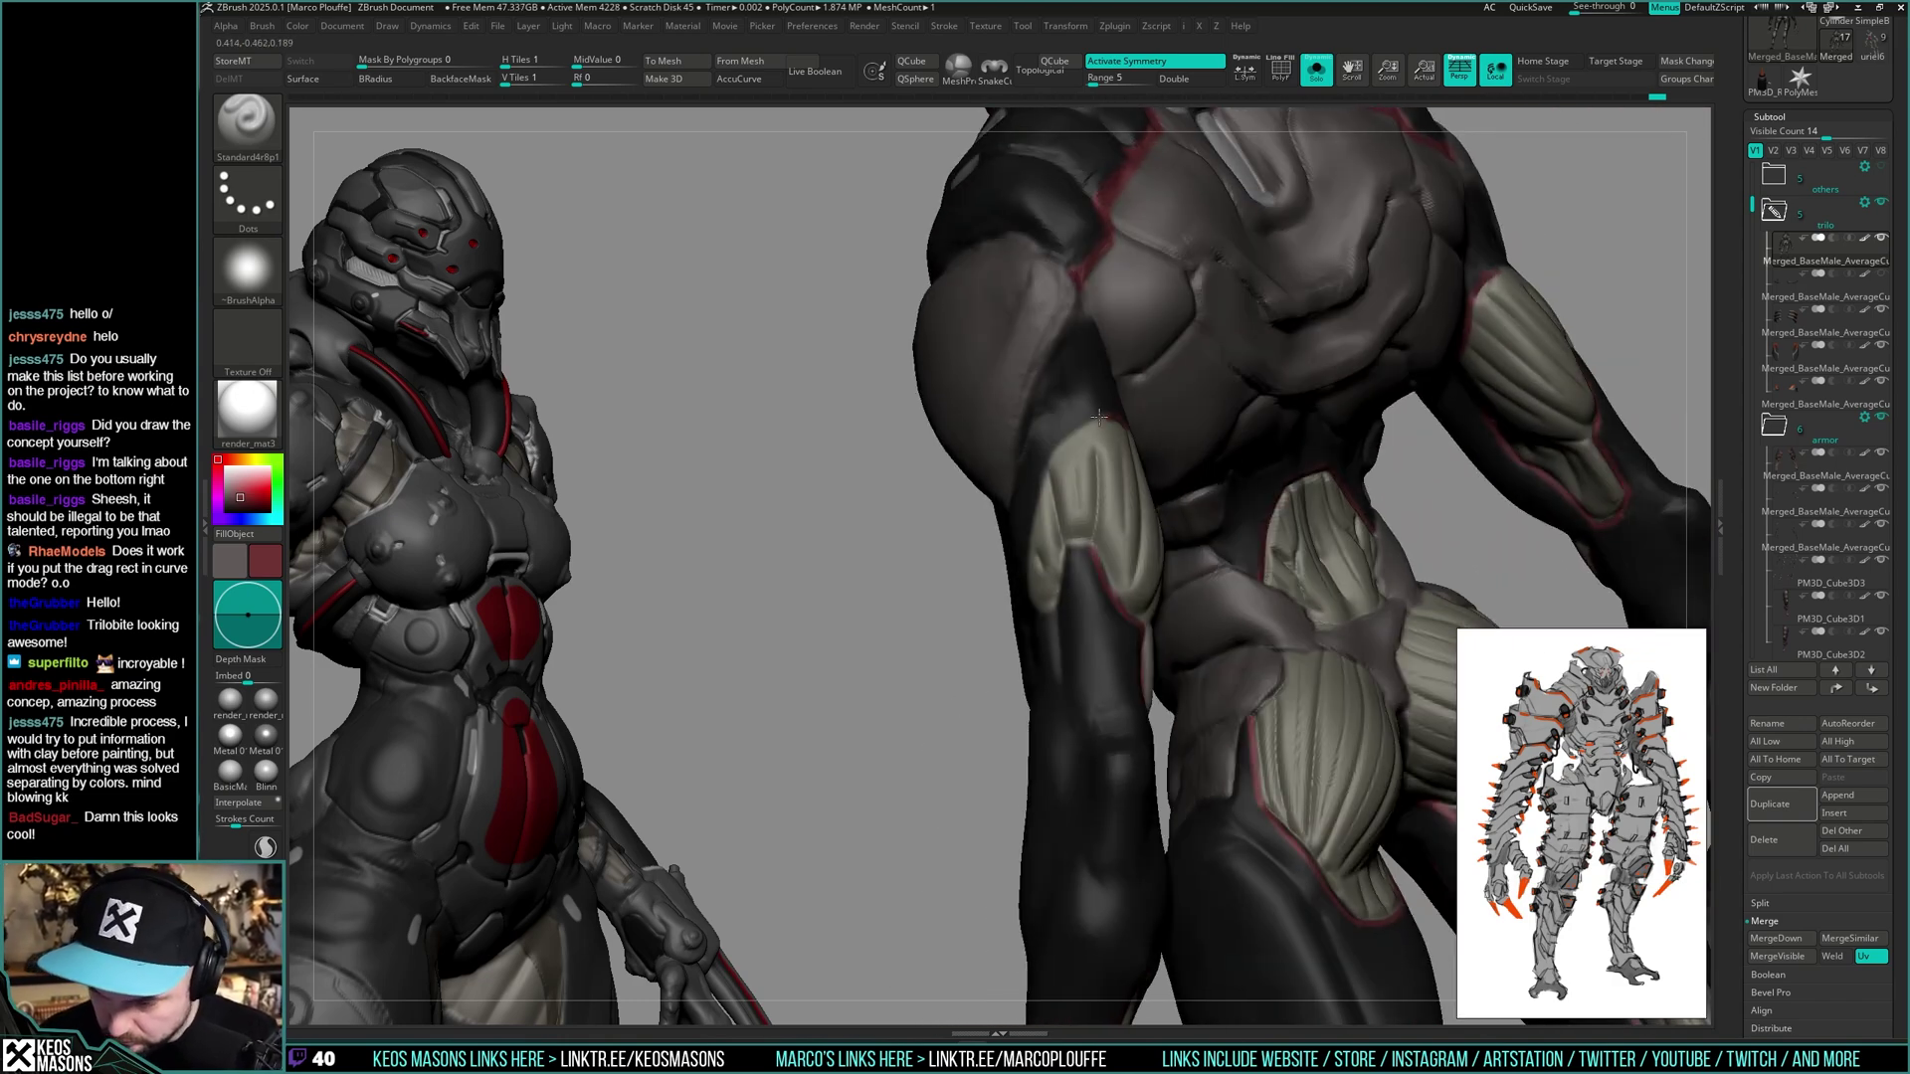
# - Show the armor, add short dark red branches below the glute patch outlines and trim them with black
pyautogui.keyDown('ctrl'); pyautogui.moveTo(1090, 557); pyautogui.dragTo(1393, 557, button='right'); pyautogui.keyUp('ctrl')
pyautogui.hotkey('alt', 's')
pyautogui.keyDown('alt'); pyautogui.moveTo(1208, 666); pyautogui.dragTo(1203, 554, button='right'); pyautogui.keyUp('alt')
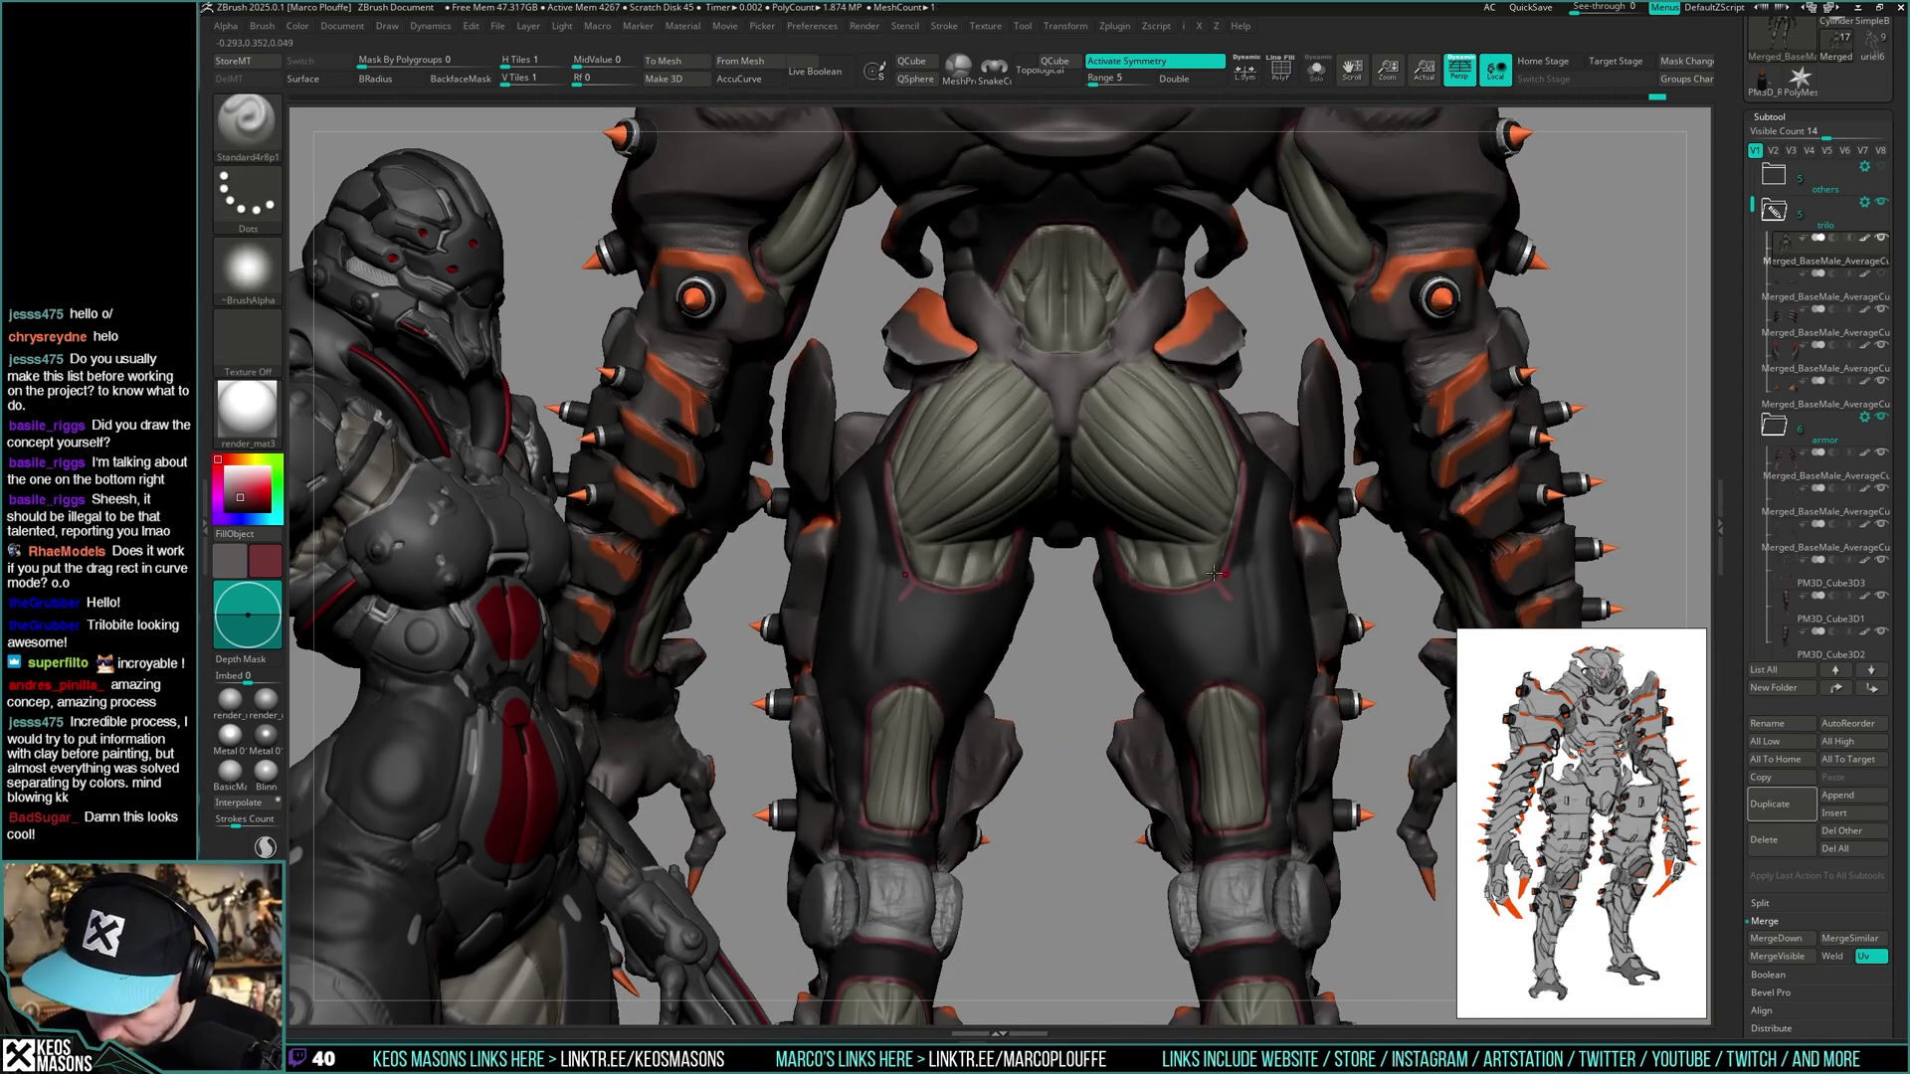
pyautogui.moveTo(1259, 617); pyautogui.dragTo(1424, 545, button='right')
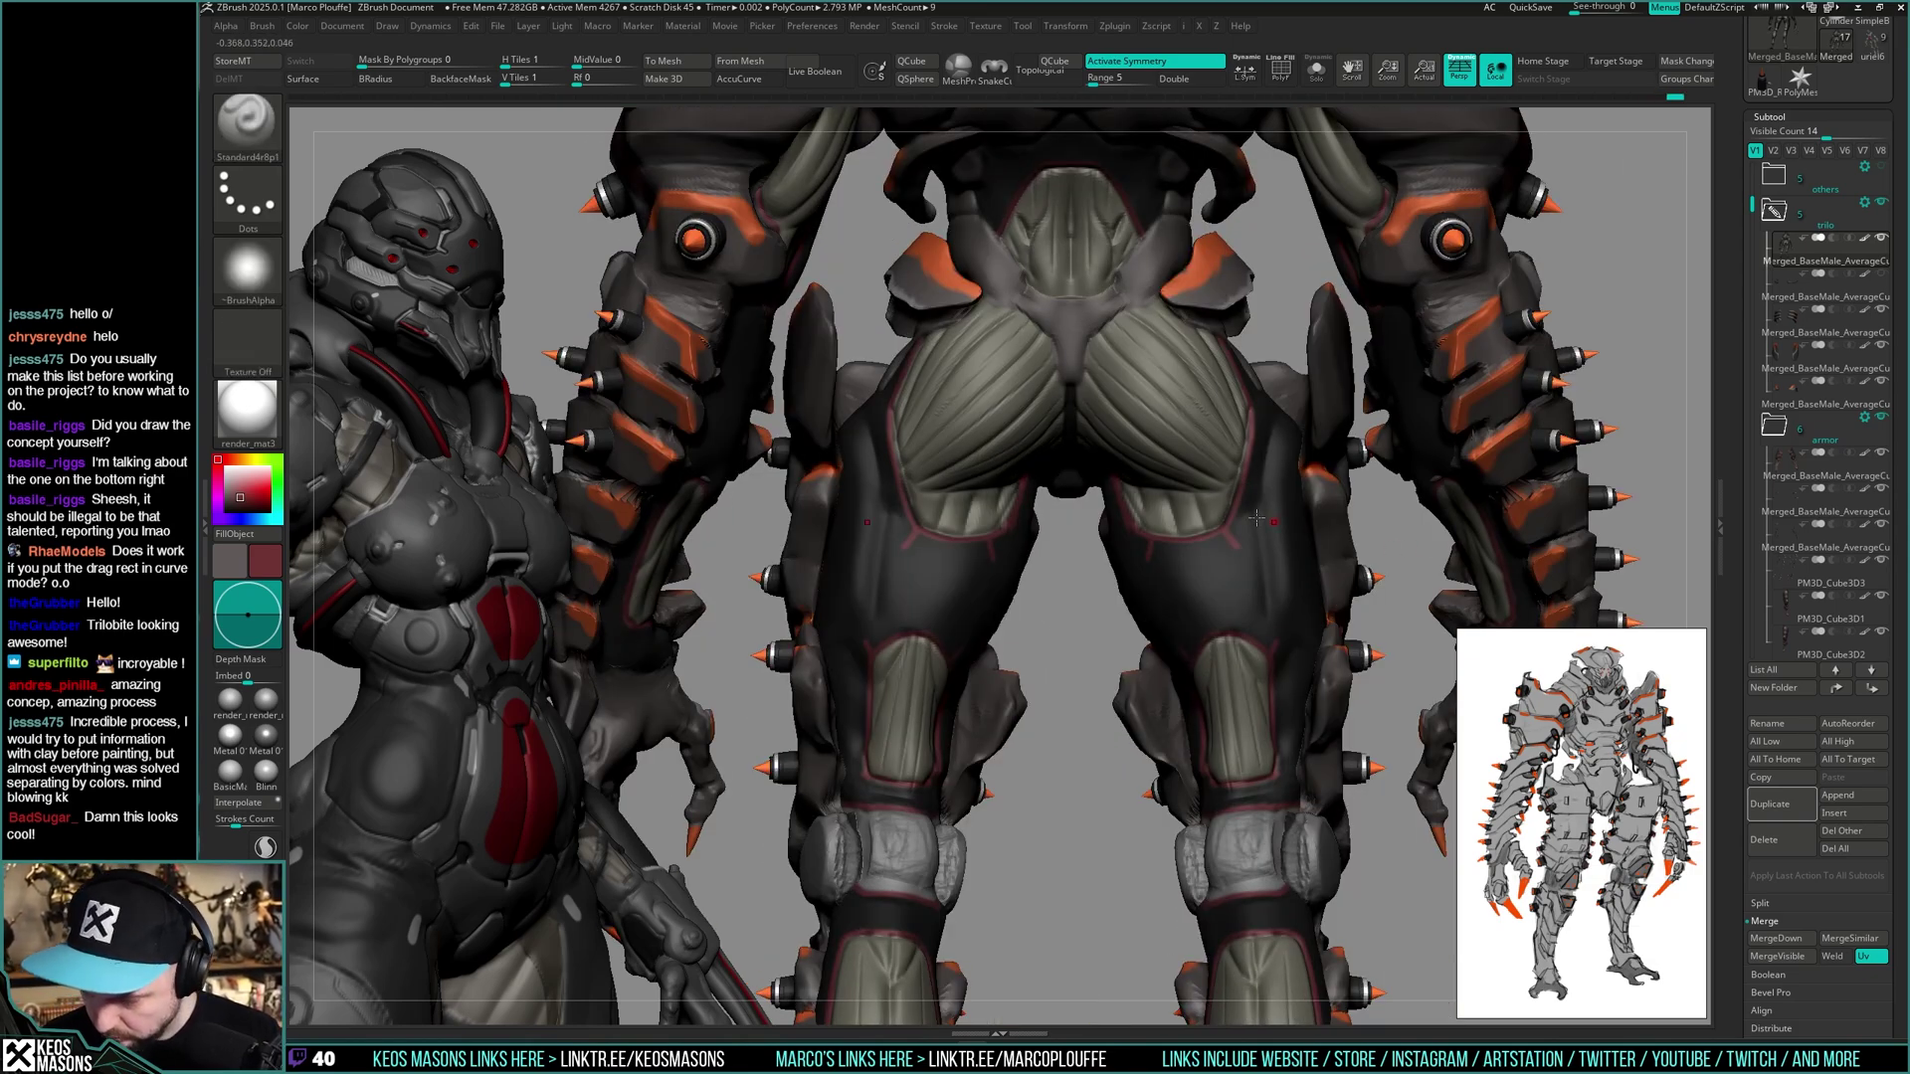
pyautogui.press('v')
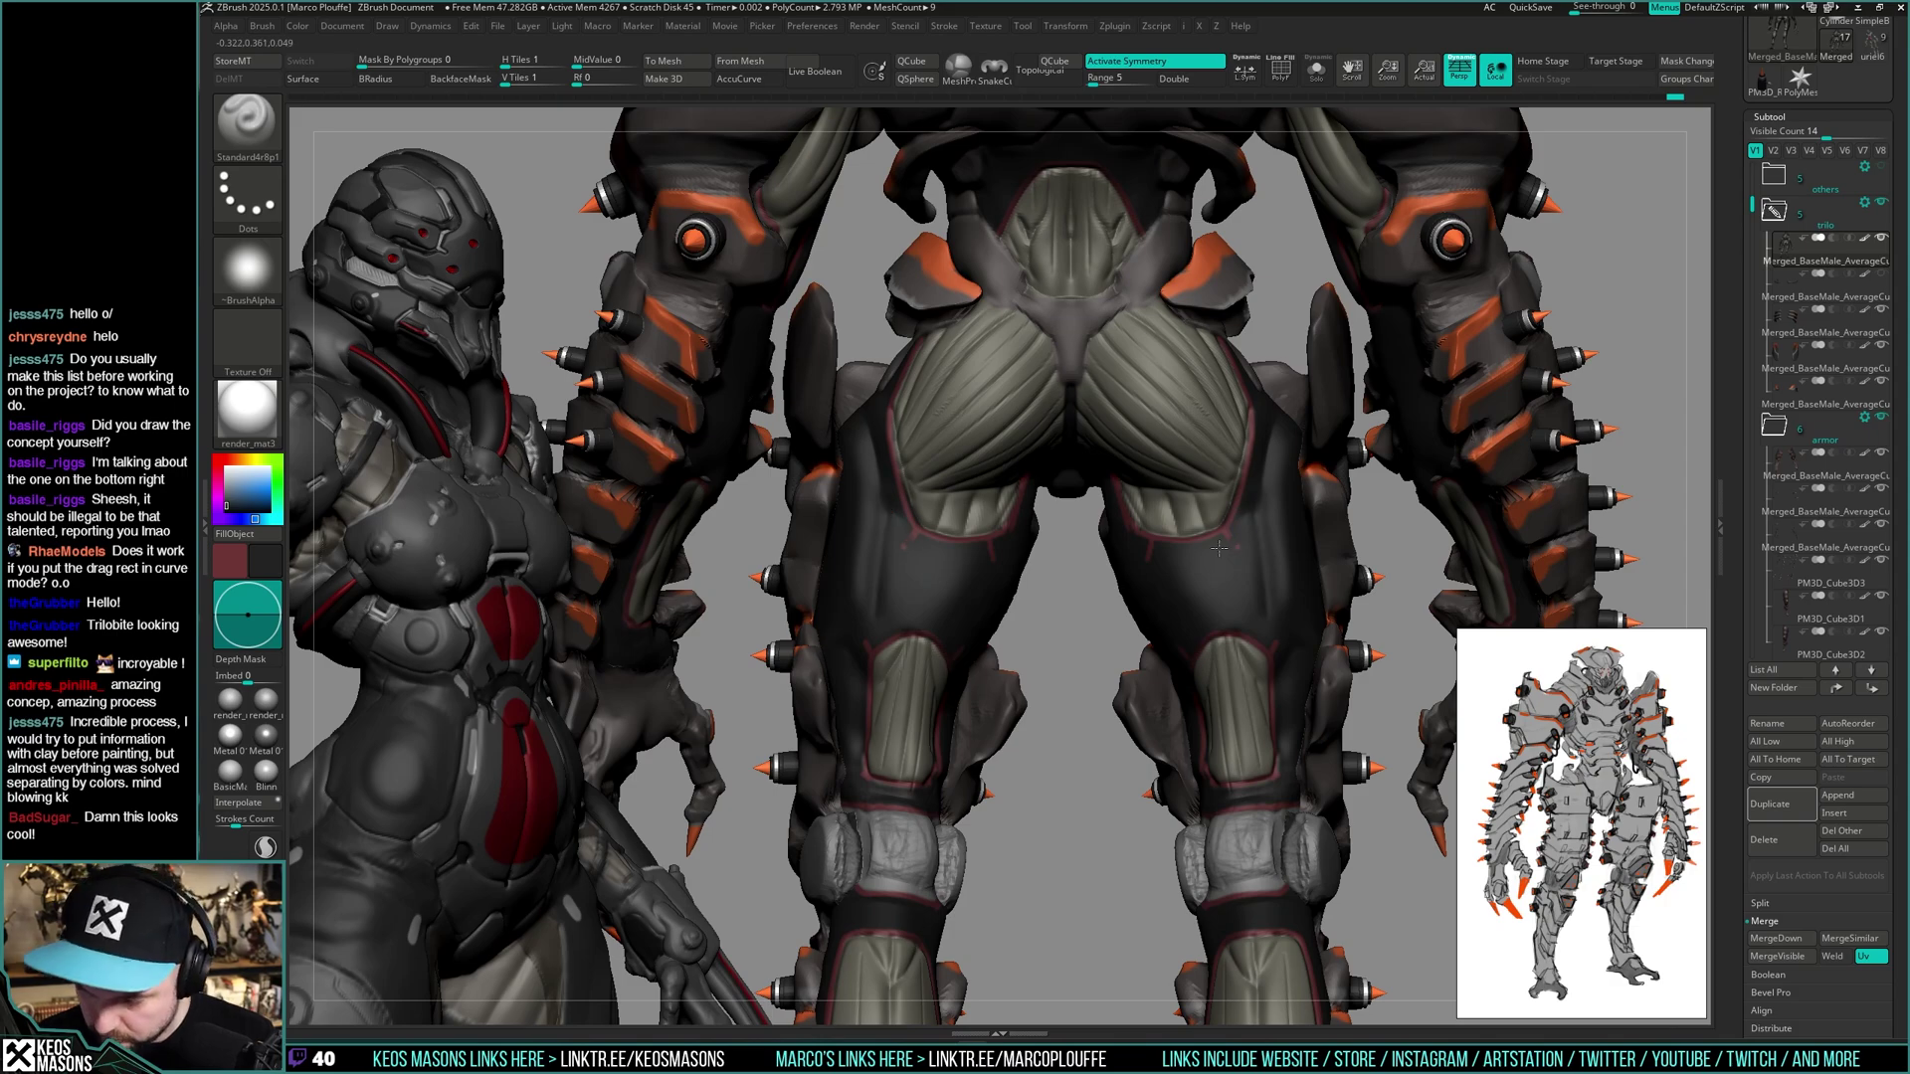
pyautogui.press('v')
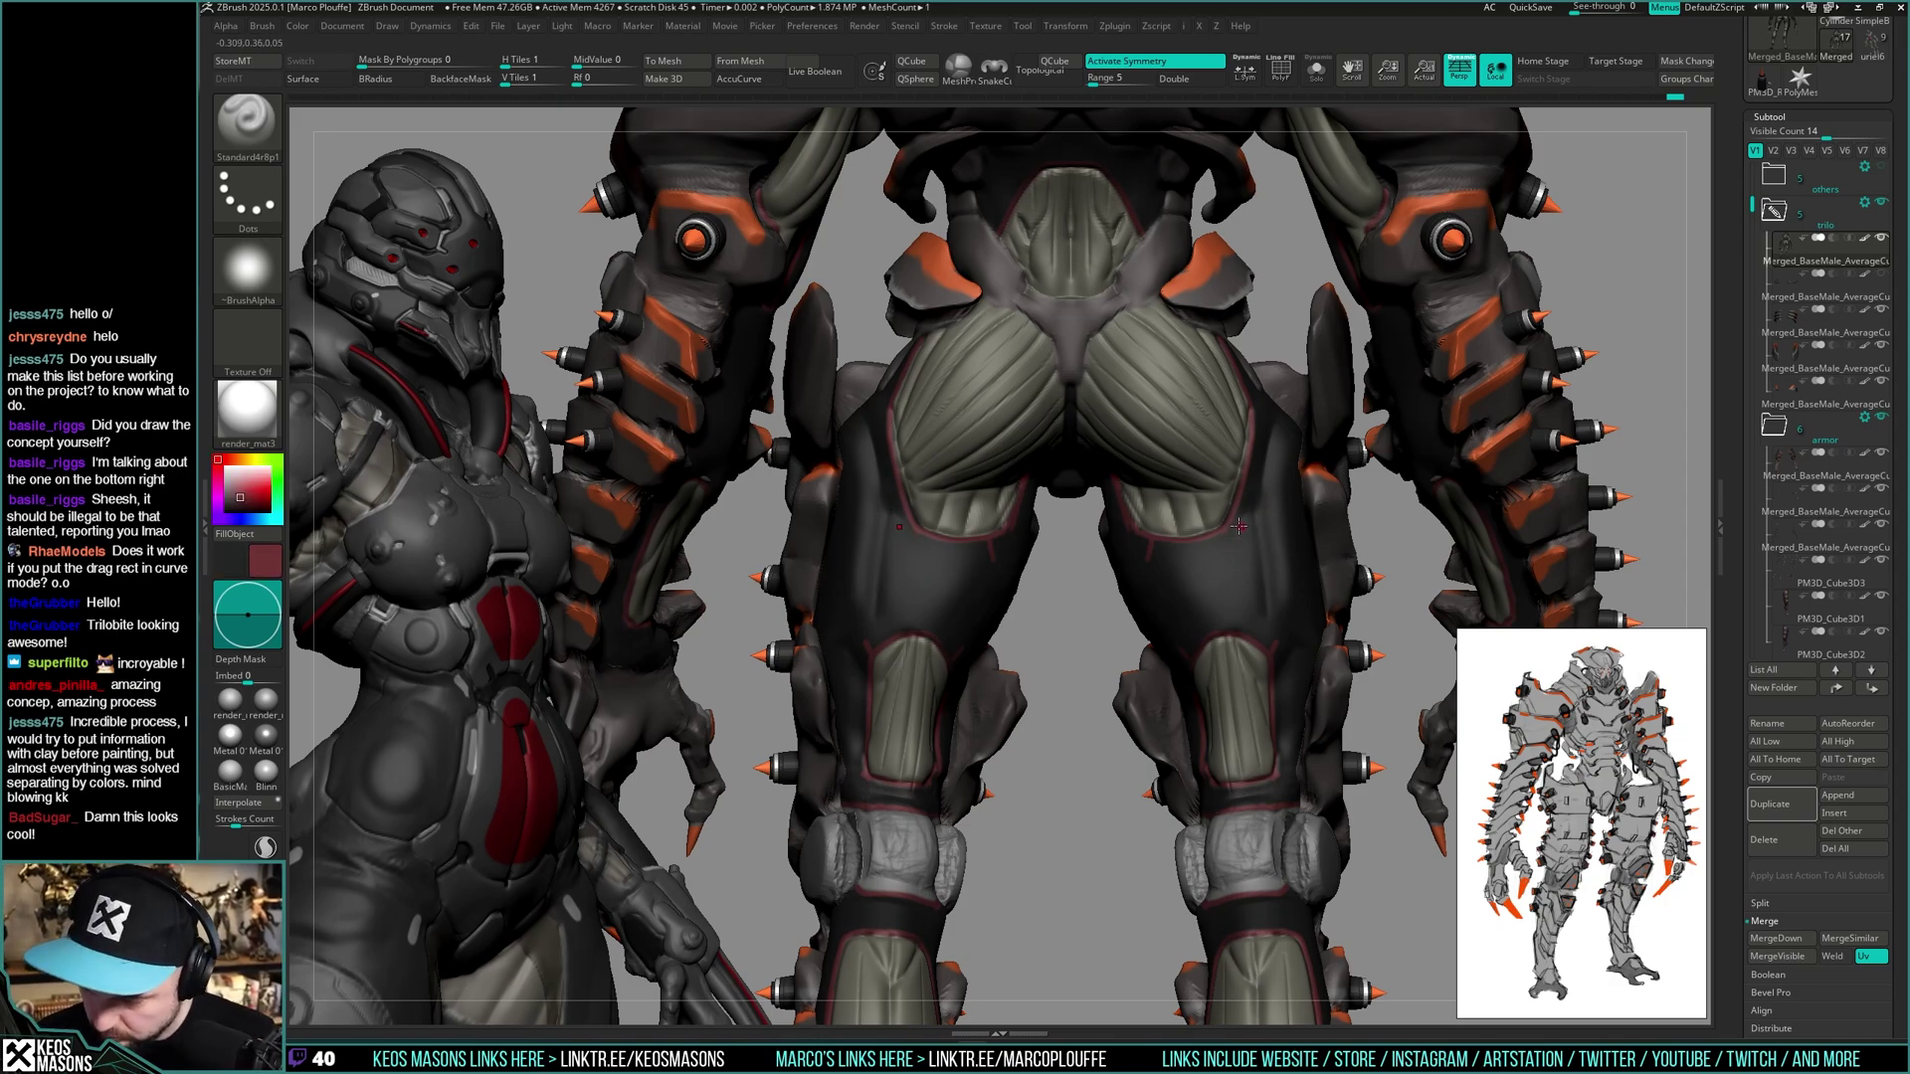
# - Examine how the red suit lines read around the armor on the front and back of the figure
pyautogui.moveTo(1283, 881)
pyautogui.keyDown('alt'); pyautogui.mouseDown(button='right')
pyautogui.moveTo(1195, 607)
pyautogui.moveTo(1221, 641)
pyautogui.moveTo(1167, 623)
pyautogui.moveTo(1144, 658)
pyautogui.moveTo(1174, 660)
pyautogui.moveTo(1099, 708)
pyautogui.moveTo(1176, 776)
pyautogui.moveTo(1145, 775)
pyautogui.moveTo(1193, 773)
pyautogui.mouseUp(button='right'); pyautogui.keyUp('alt')
pyautogui.moveTo(1193, 772)
pyautogui.keyDown('ctrl'); pyautogui.mouseDown(button='right')
pyautogui.moveTo(1210, 581)
pyautogui.moveTo(1206, 796)
pyautogui.mouseUp(button='right'); pyautogui.keyUp('ctrl')
pyautogui.keyDown('alt'); pyautogui.moveTo(1188, 453); pyautogui.dragTo(1270, 617, button='right'); pyautogui.keyUp('alt')
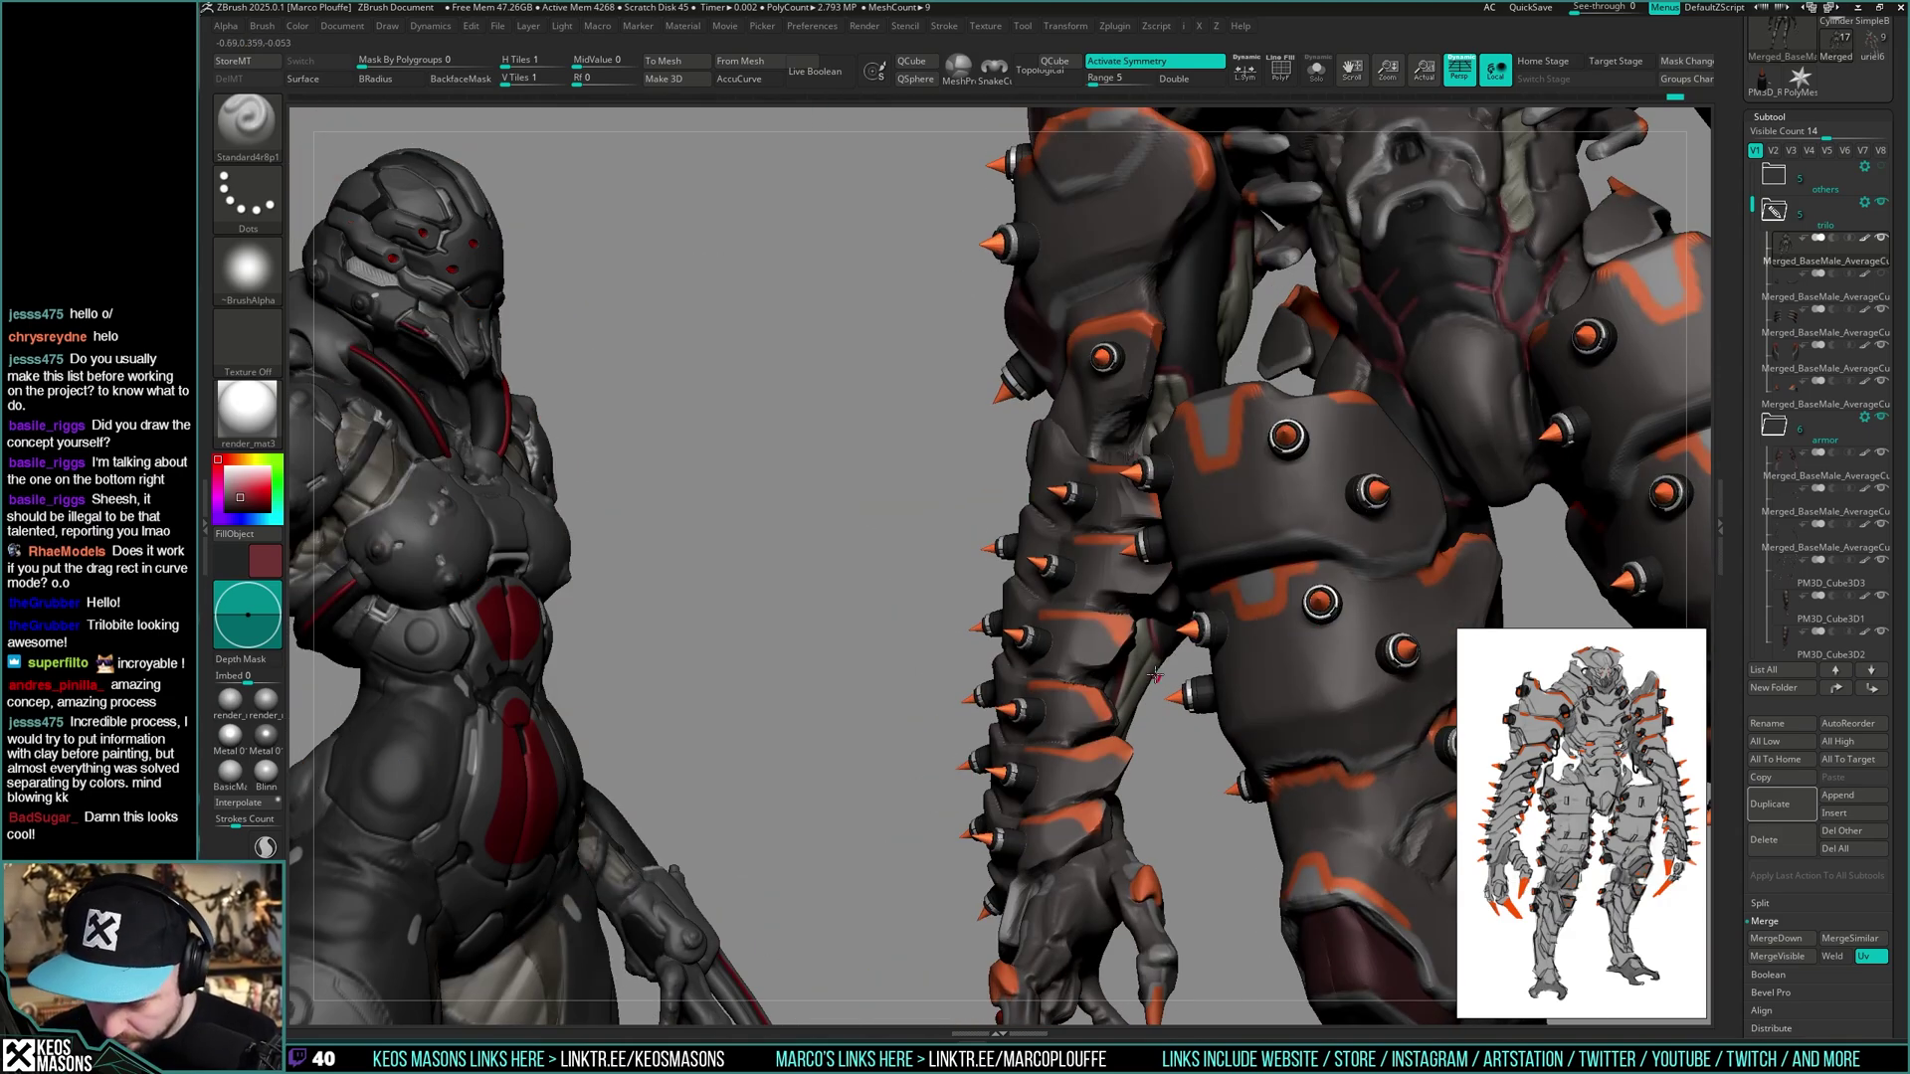
pyautogui.moveTo(1154, 676); pyautogui.dragTo(1106, 530, button='right')
pyautogui.press('s')
pyautogui.press('s')
pyautogui.press('s')
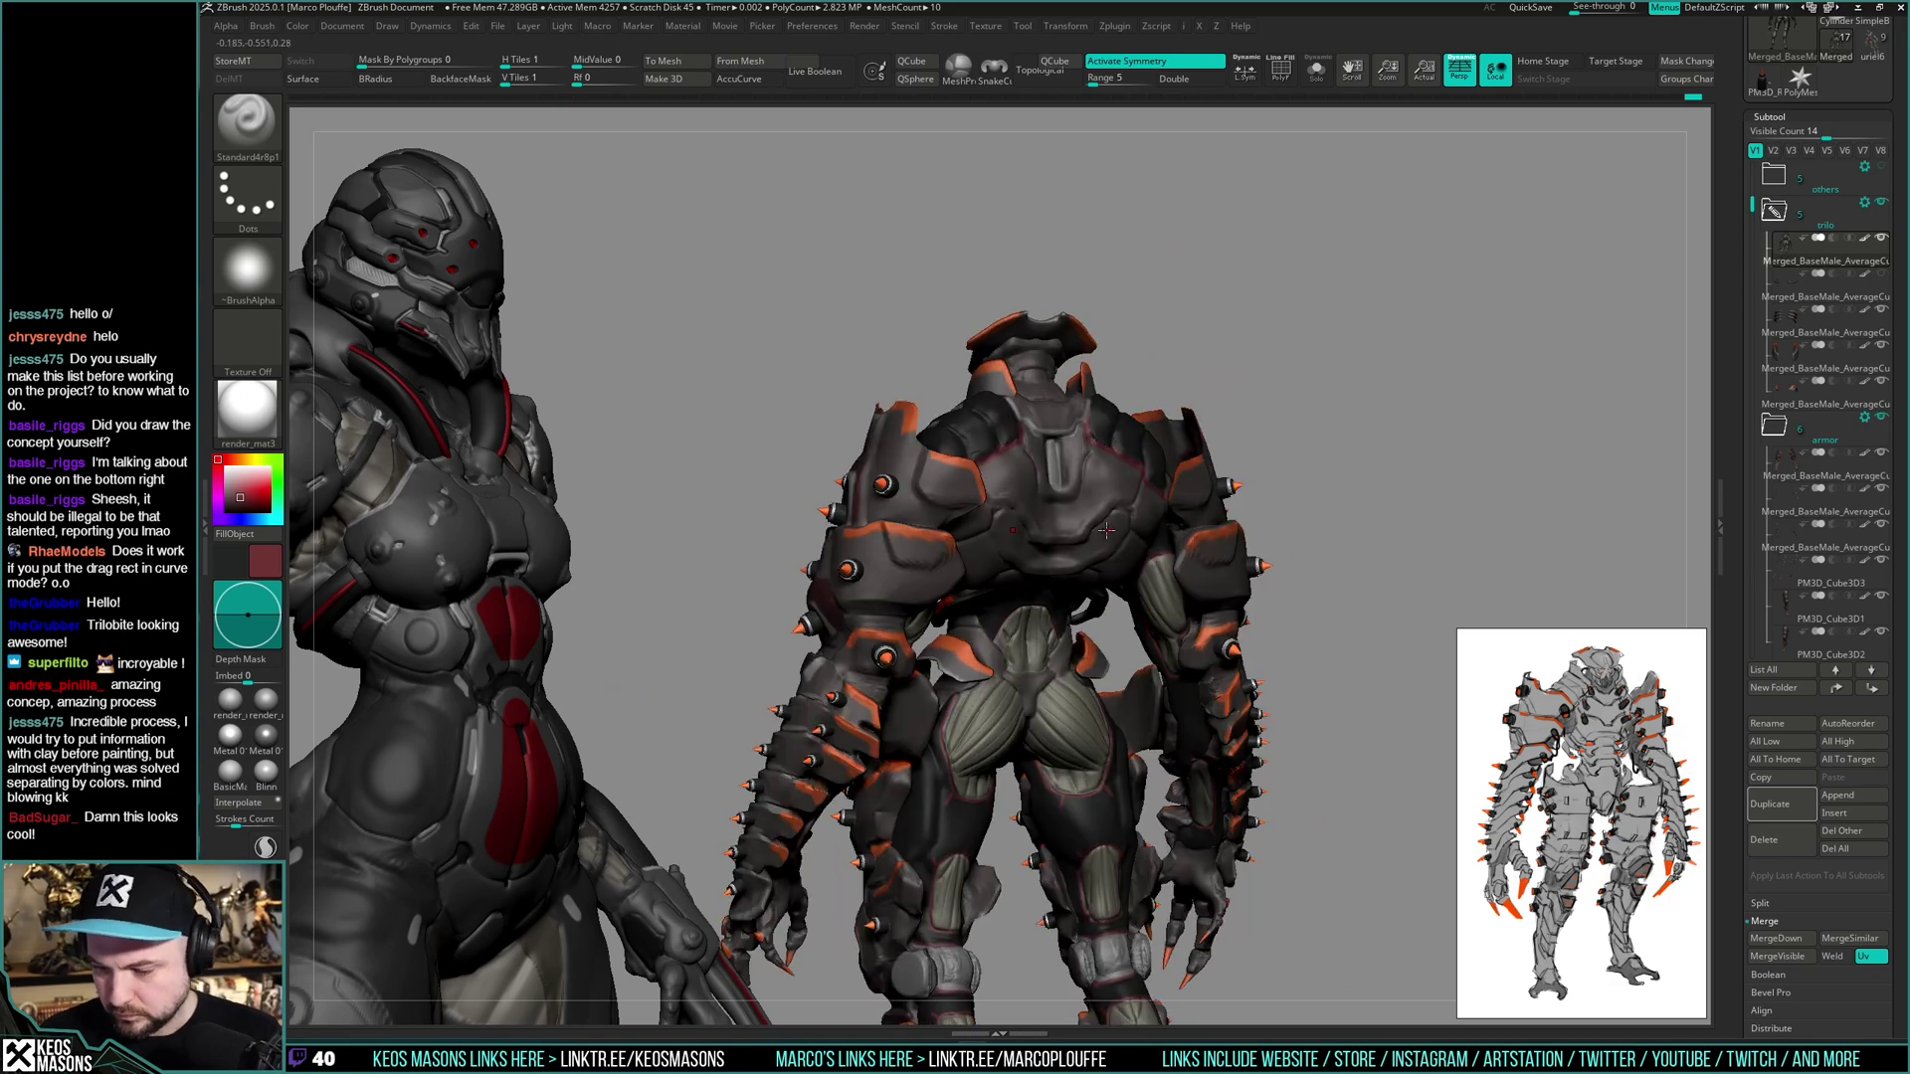
pyautogui.moveTo(1391, 456)
pyautogui.mouseDown(button='right')
pyautogui.moveTo(1425, 457)
pyautogui.moveTo(1416, 409)
pyautogui.moveTo(1480, 424)
pyautogui.moveTo(1419, 434)
pyautogui.moveTo(1462, 449)
pyautogui.moveTo(1420, 457)
pyautogui.mouseUp(button='right')
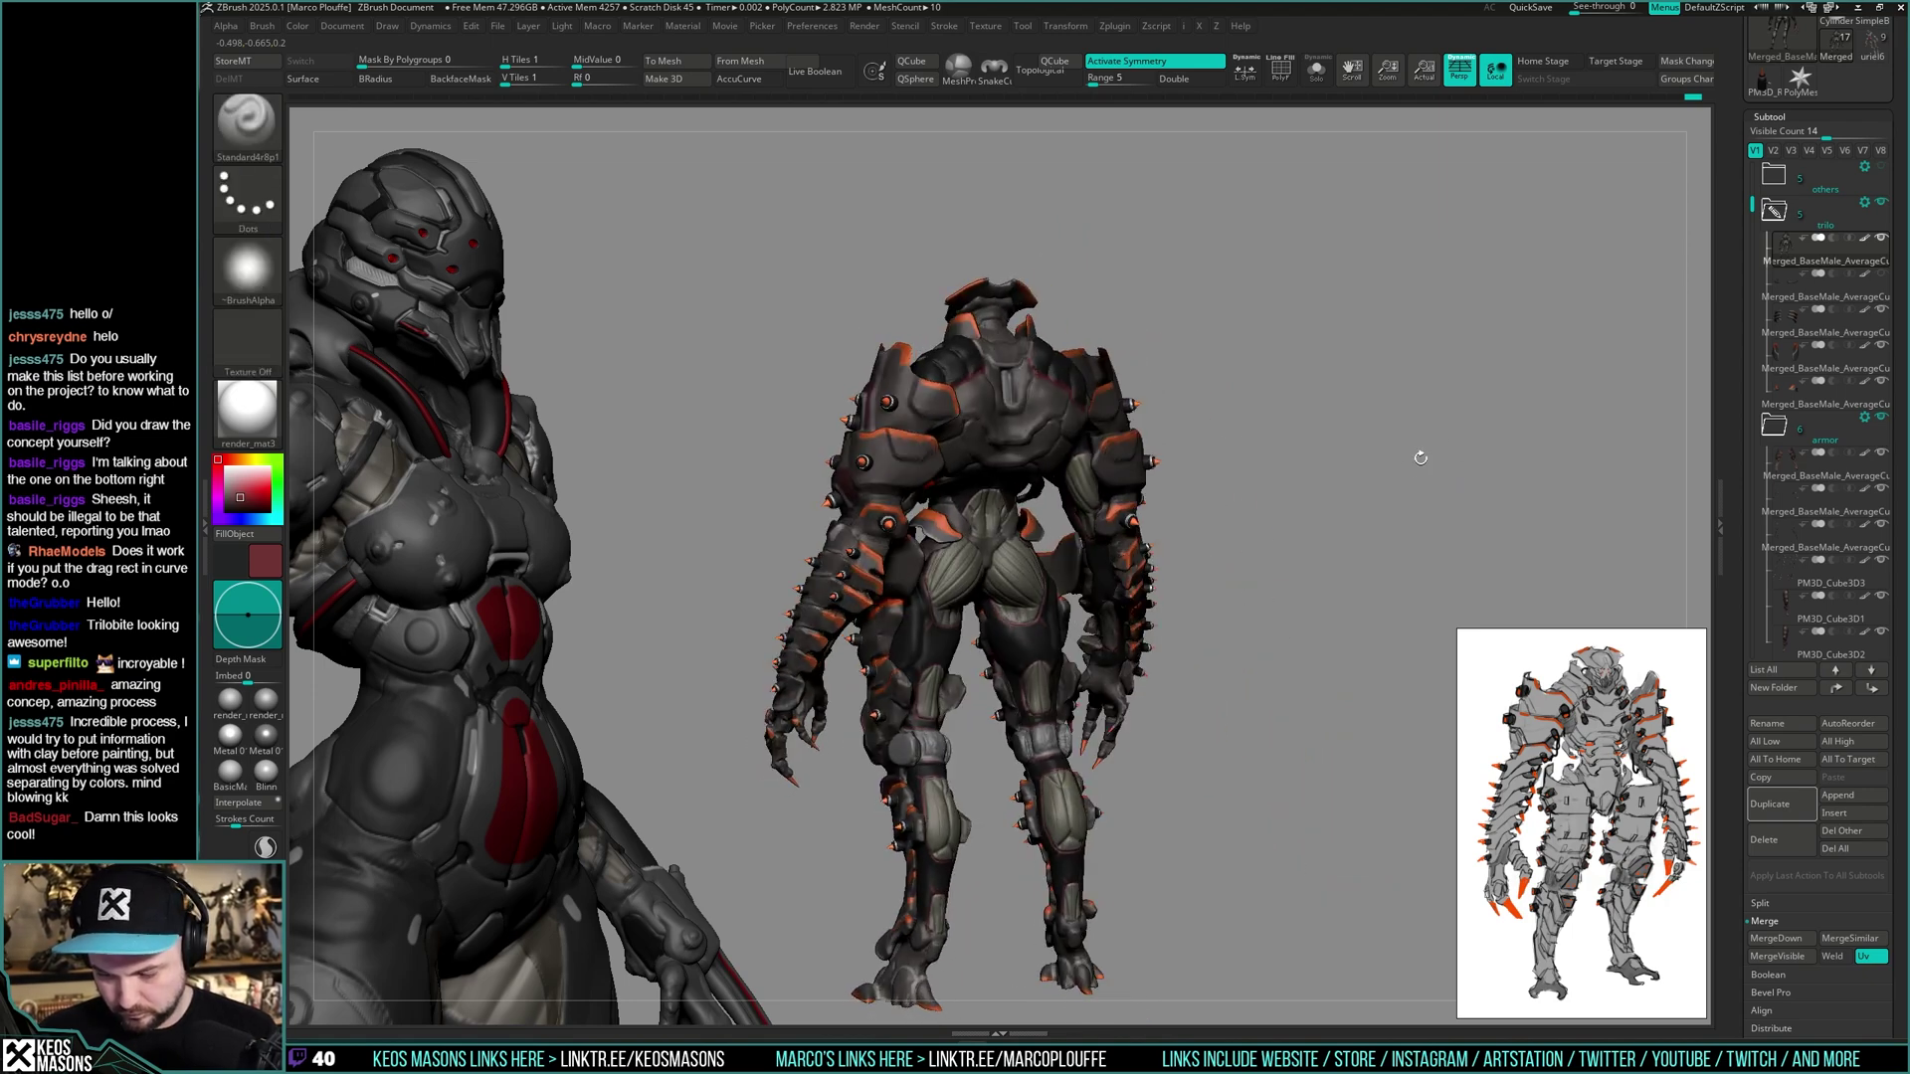
pyautogui.moveTo(1327, 546); pyautogui.dragTo(1293, 557, button='right')
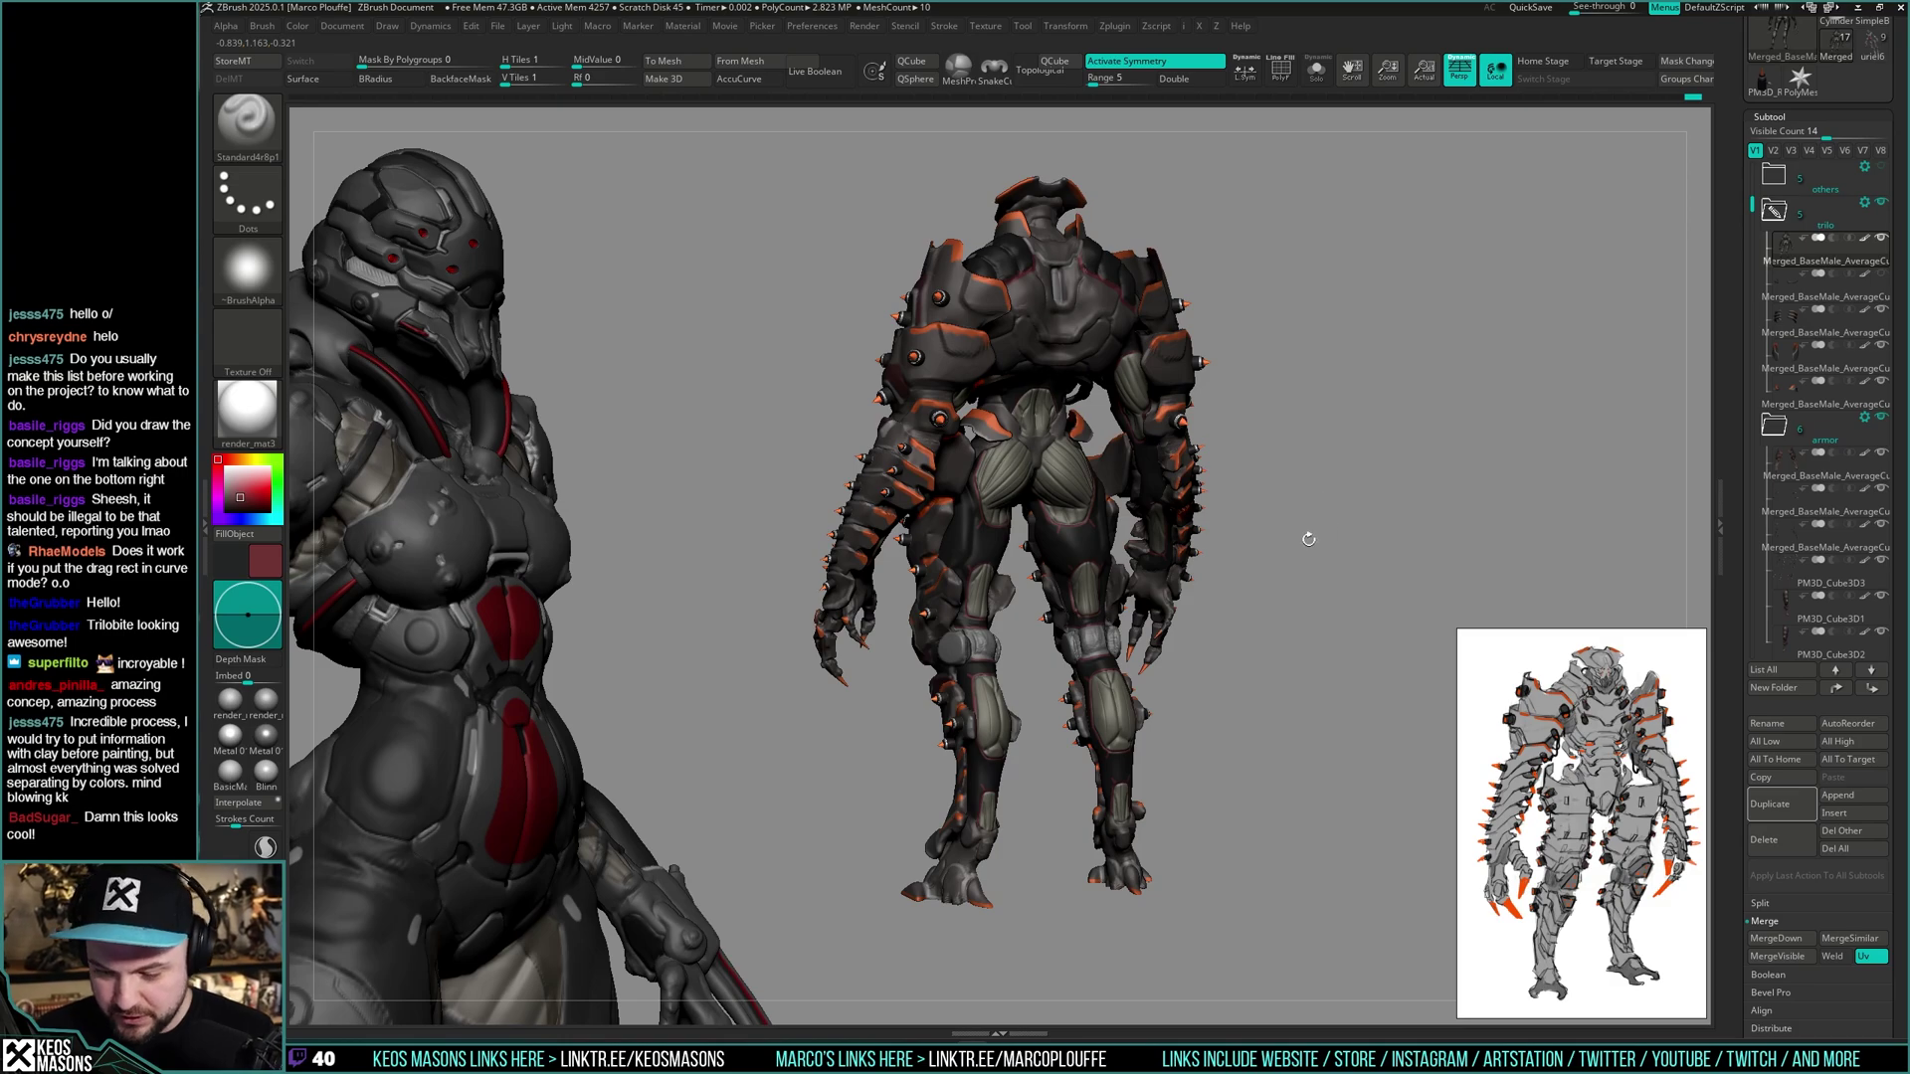
# - Hide the armor and paint a dark red line from the hip down the outer back of each thigh
pyautogui.keyDown('ctrl'); pyautogui.moveTo(1309, 539); pyautogui.dragTo(1308, 676, button='right'); pyautogui.keyUp('ctrl')
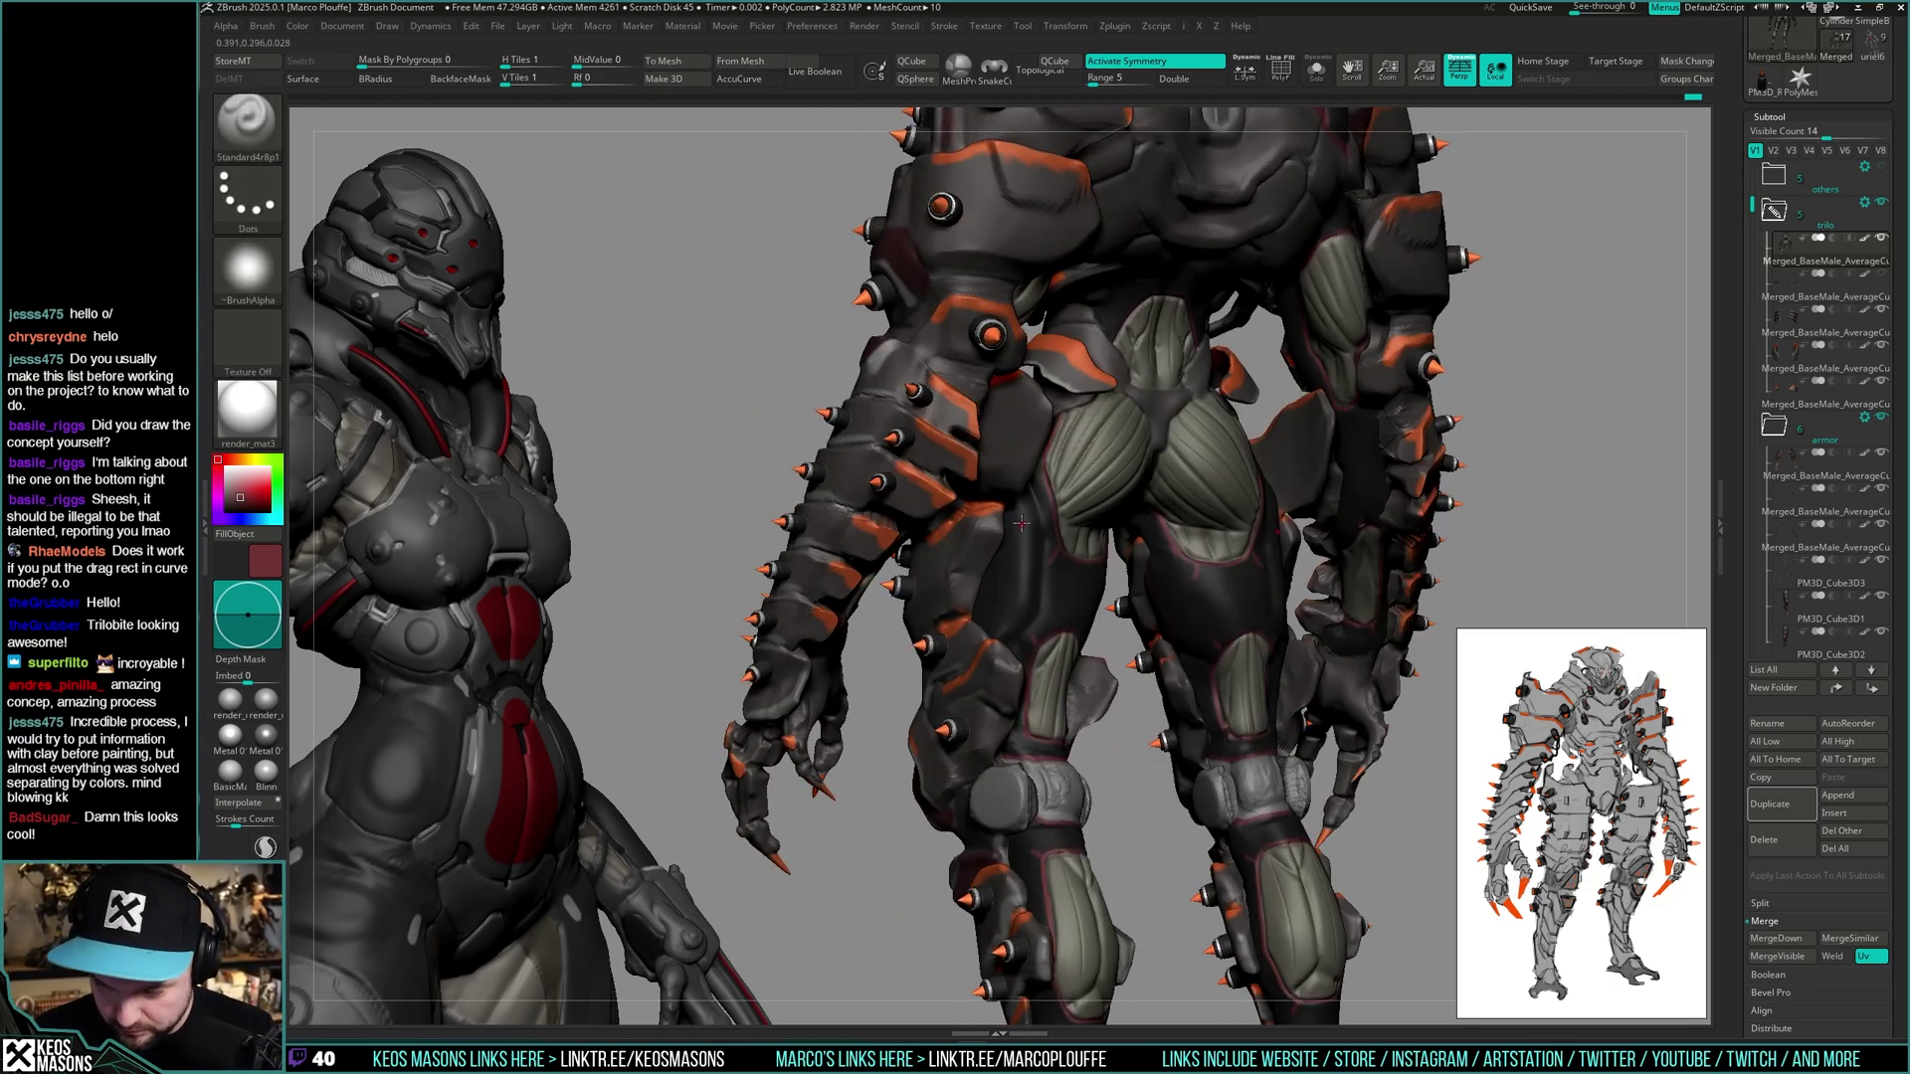
pyautogui.hotkey('alt', 's')
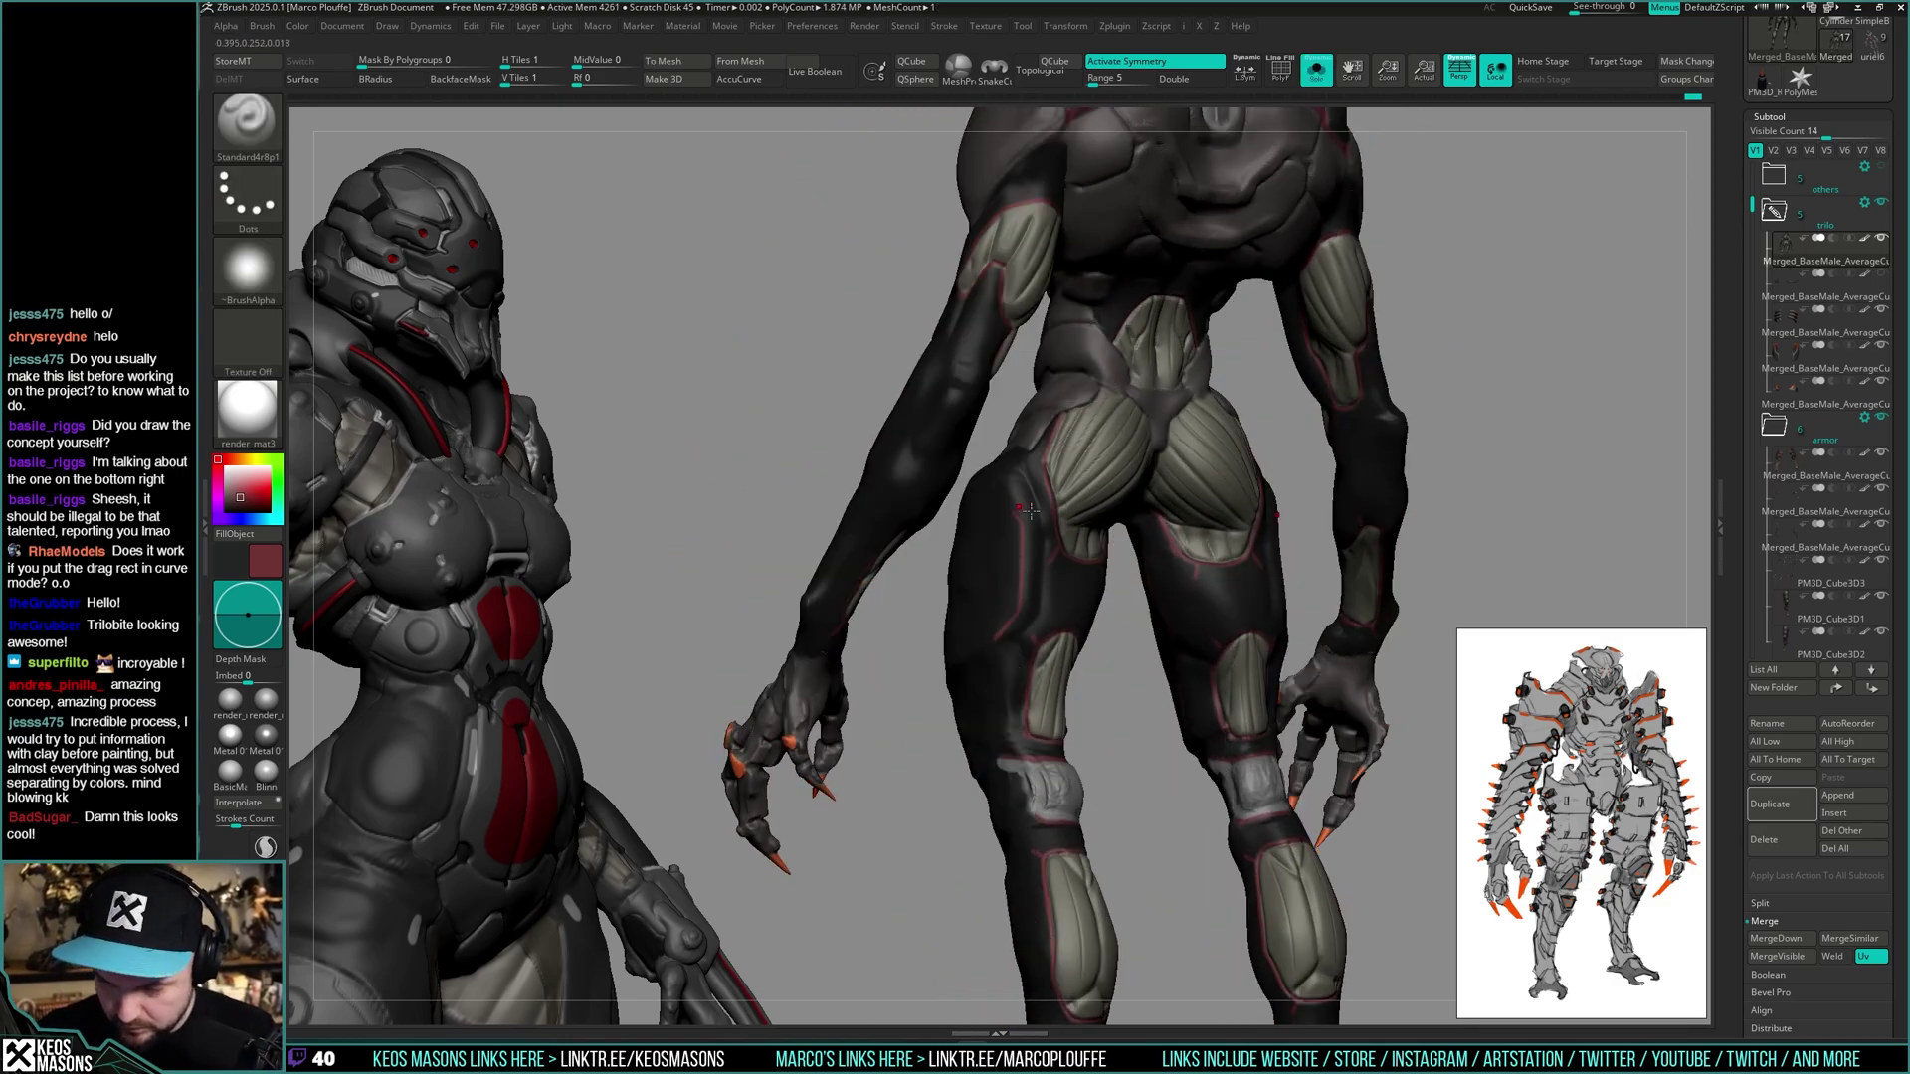
pyautogui.moveTo(945, 483); pyautogui.dragTo(1002, 479, button='right')
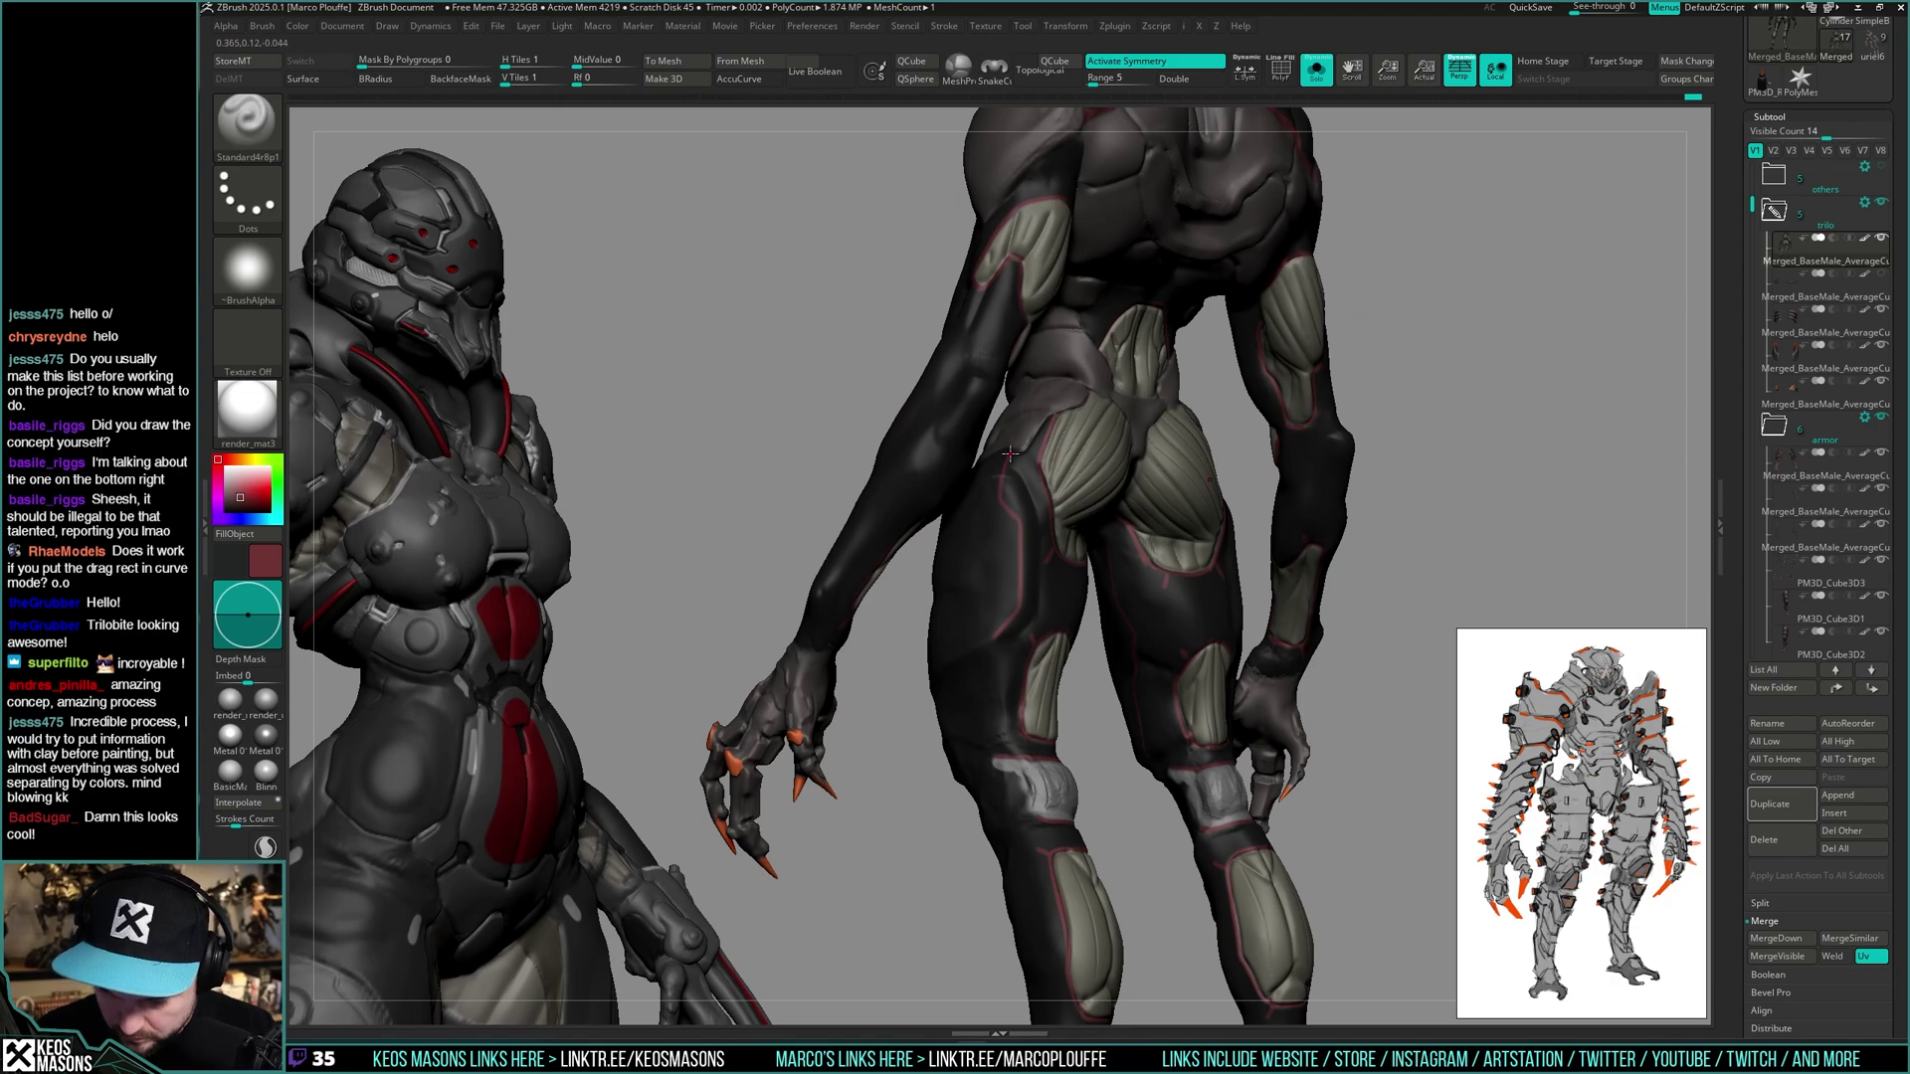
pyautogui.moveTo(993, 637); pyautogui.dragTo(996, 752)
pyautogui.moveTo(1025, 639)
pyautogui.mouseDown(button='right')
pyautogui.moveTo(1100, 682)
pyautogui.moveTo(1307, 556)
pyautogui.moveTo(1185, 522)
pyautogui.moveTo(1330, 601)
pyautogui.moveTo(1275, 481)
pyautogui.mouseUp(button='right')
# - Show the armor and examine how the red suit lines read on the back and sides of the figure
pyautogui.hotkey('alt', 's')
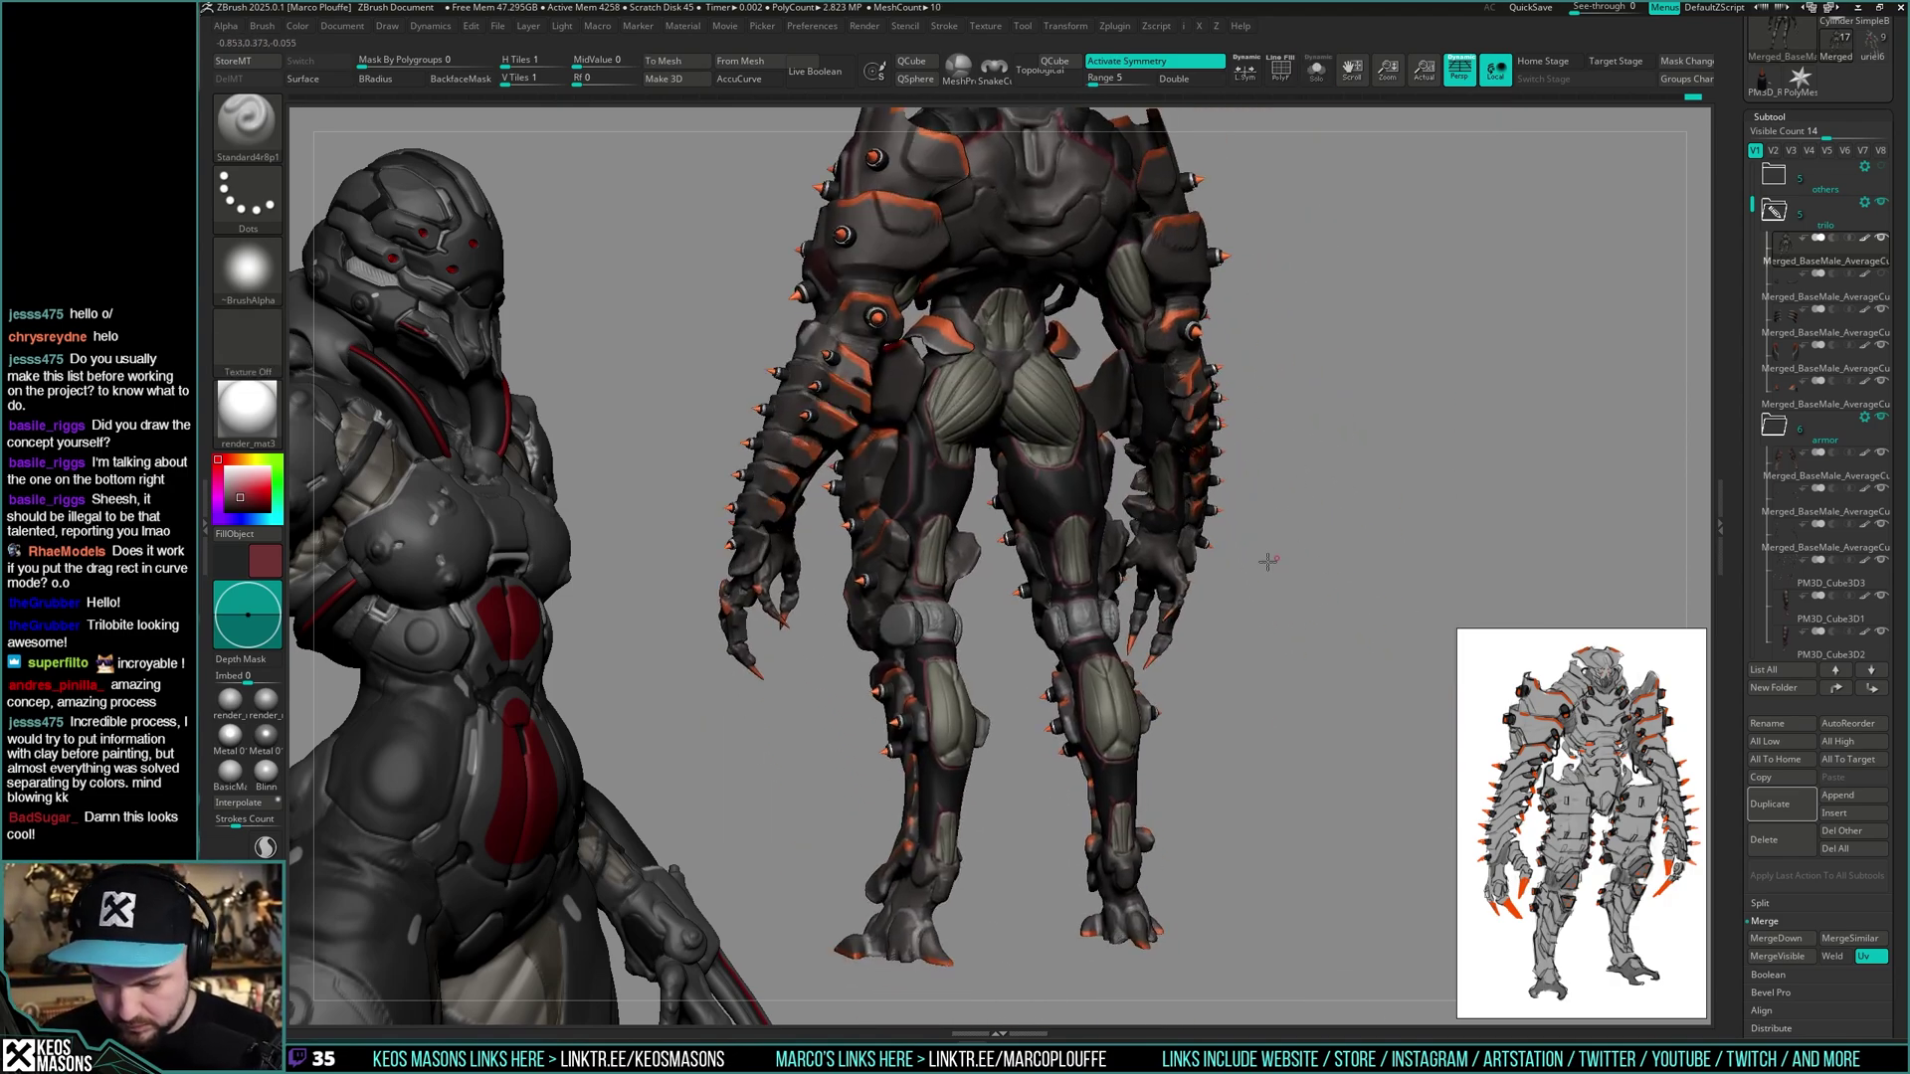
pyautogui.moveTo(1271, 563); pyautogui.dragTo(1204, 525, button='right')
pyautogui.keyDown('alt'); pyautogui.moveTo(1204, 524); pyautogui.dragTo(1214, 741, button='right'); pyautogui.keyUp('alt')
pyautogui.moveTo(1214, 741); pyautogui.dragTo(1209, 627, button='right')
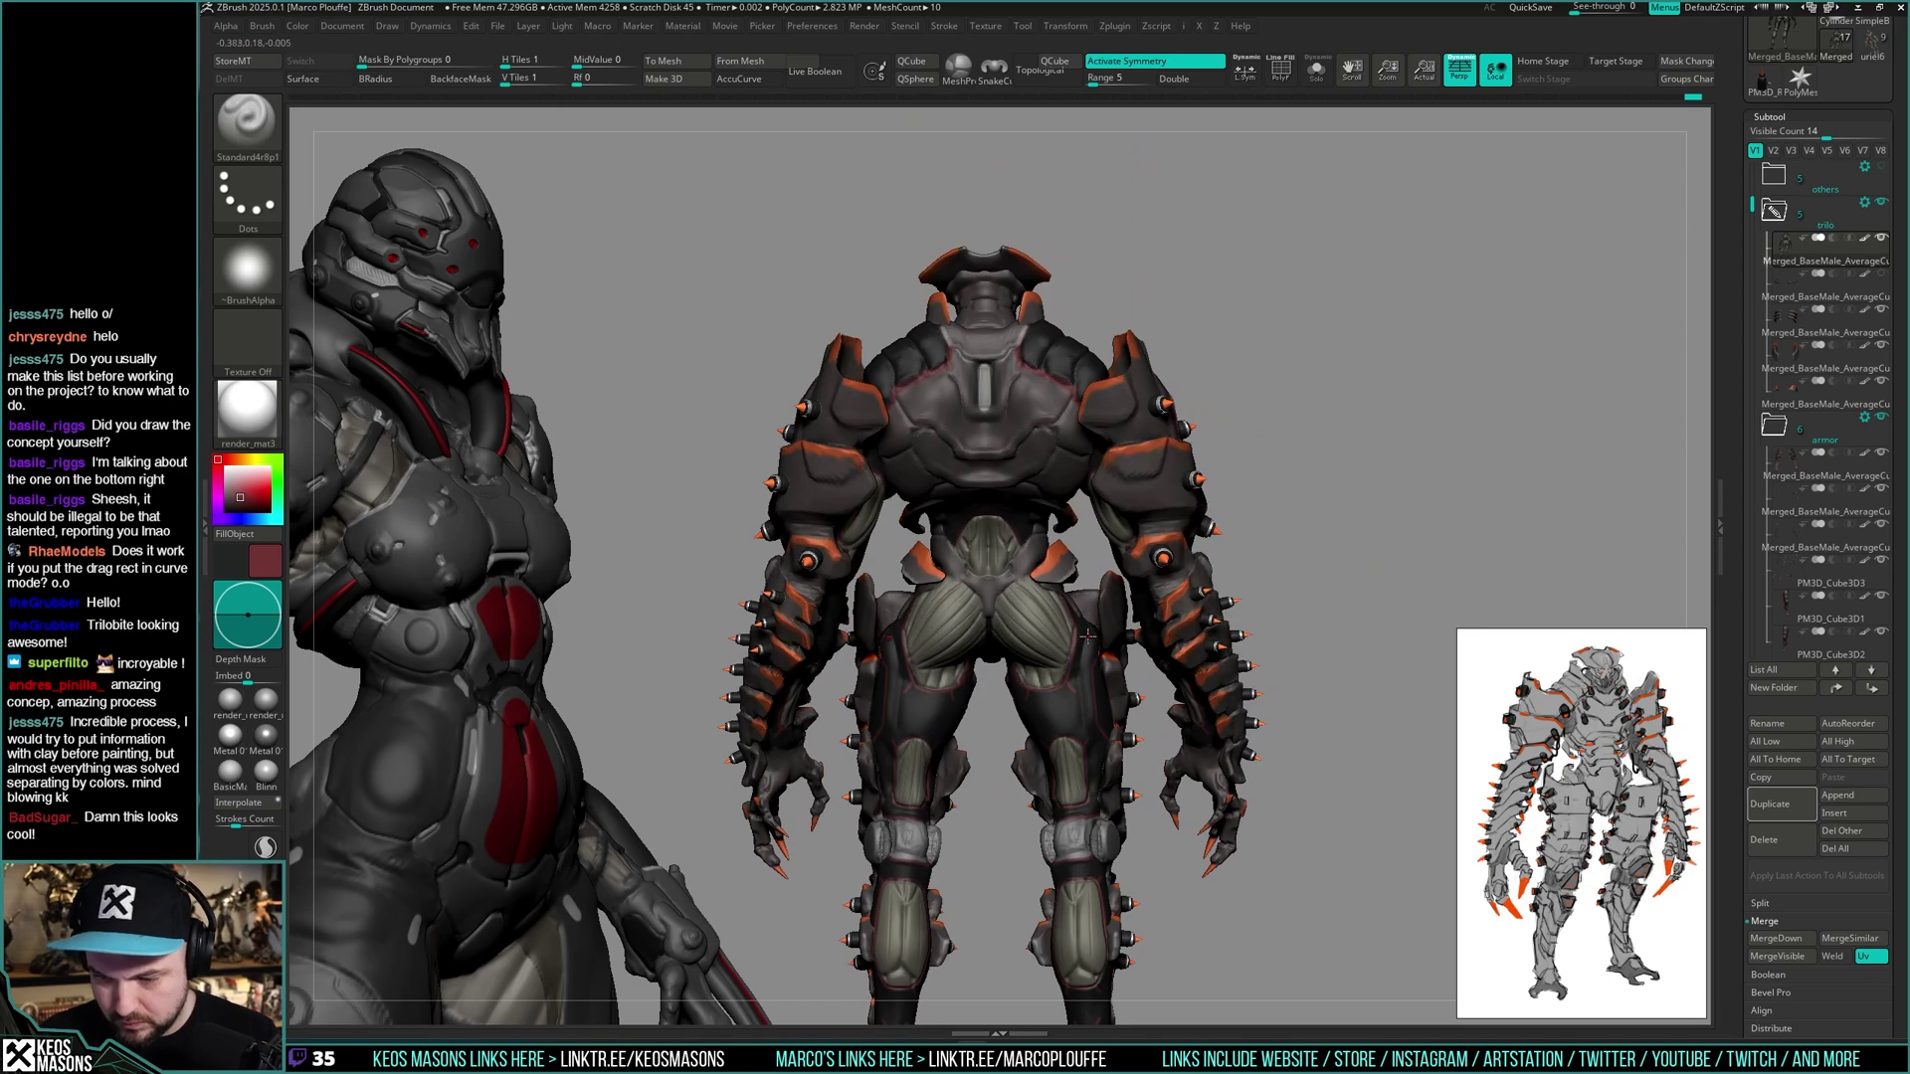
pyautogui.keyDown('ctrl'); pyautogui.moveTo(1077, 334); pyautogui.dragTo(1072, 418, button='right'); pyautogui.keyUp('ctrl')
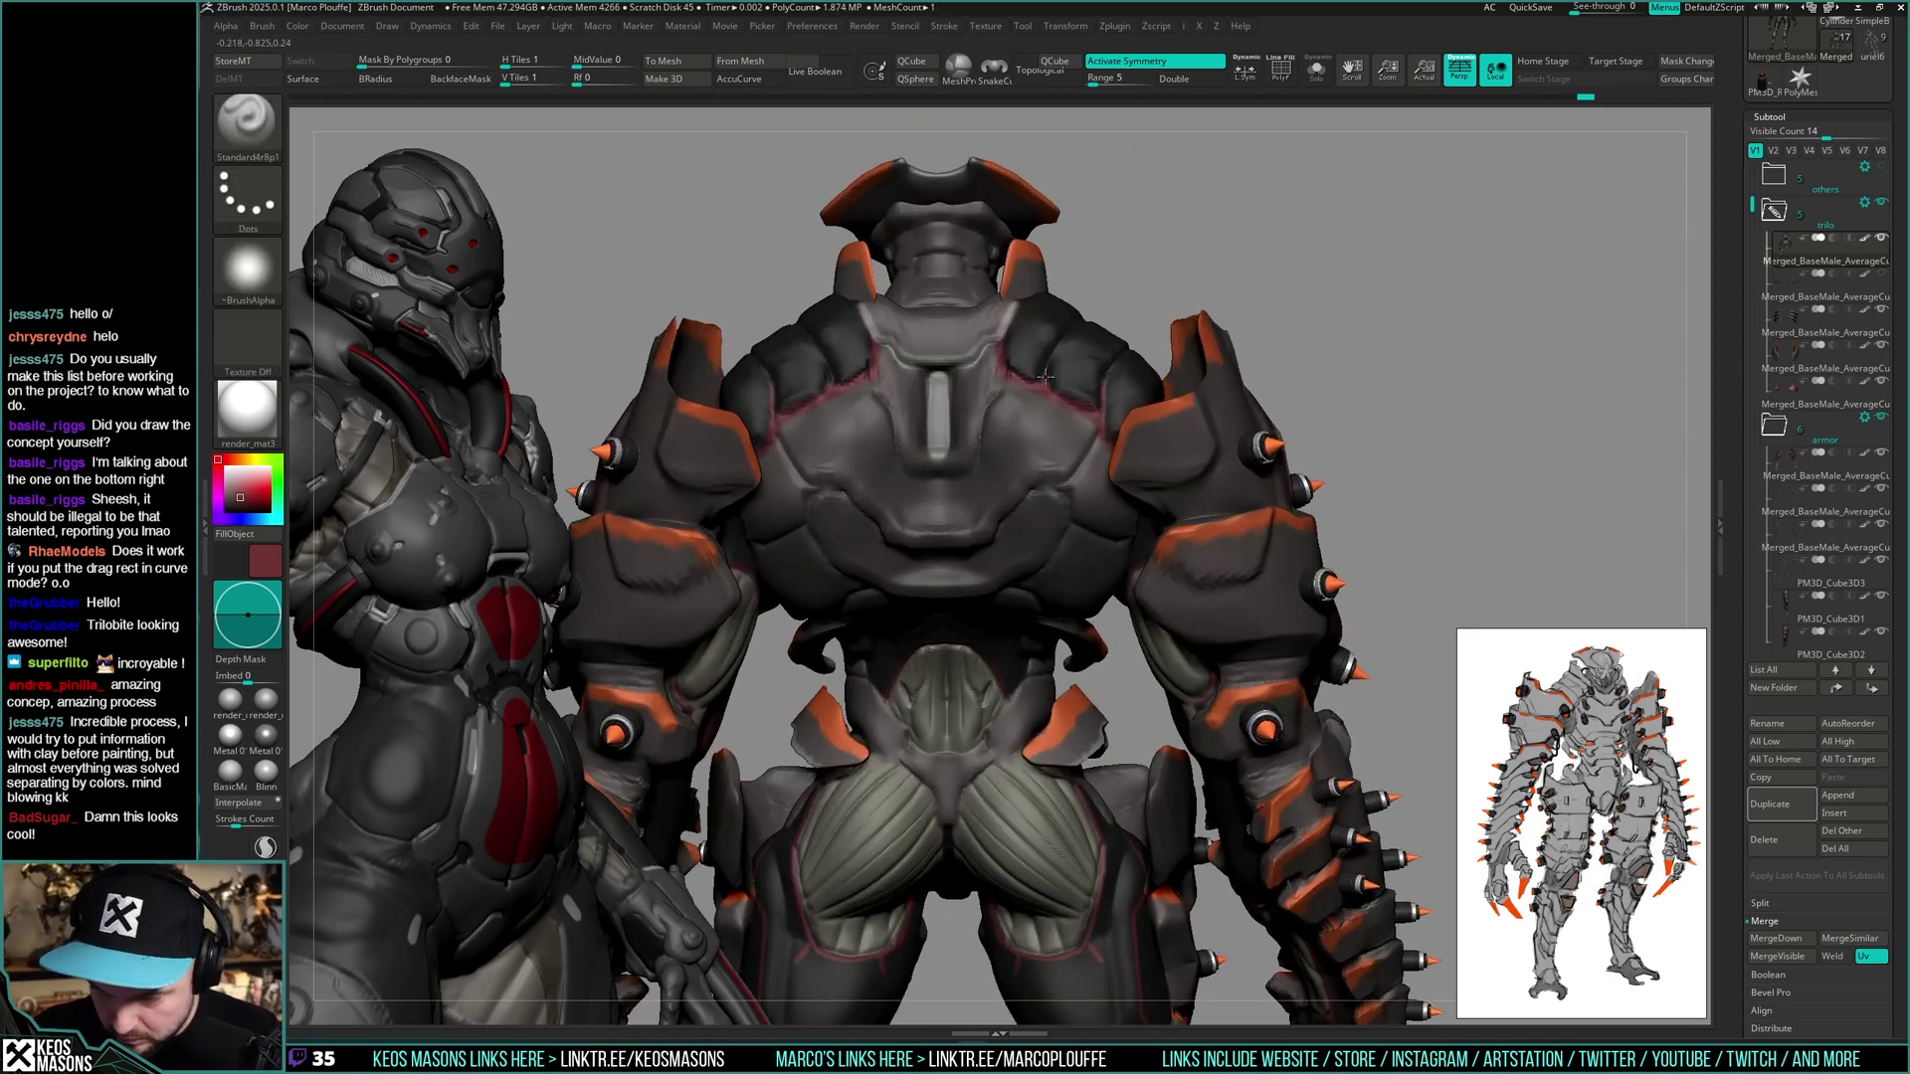
pyautogui.keyDown('ctrl'); pyautogui.moveTo(1076, 347); pyautogui.dragTo(1183, 448, button='right'); pyautogui.keyUp('ctrl')
pyautogui.moveTo(1351, 512); pyautogui.dragTo(1124, 573, button='right')
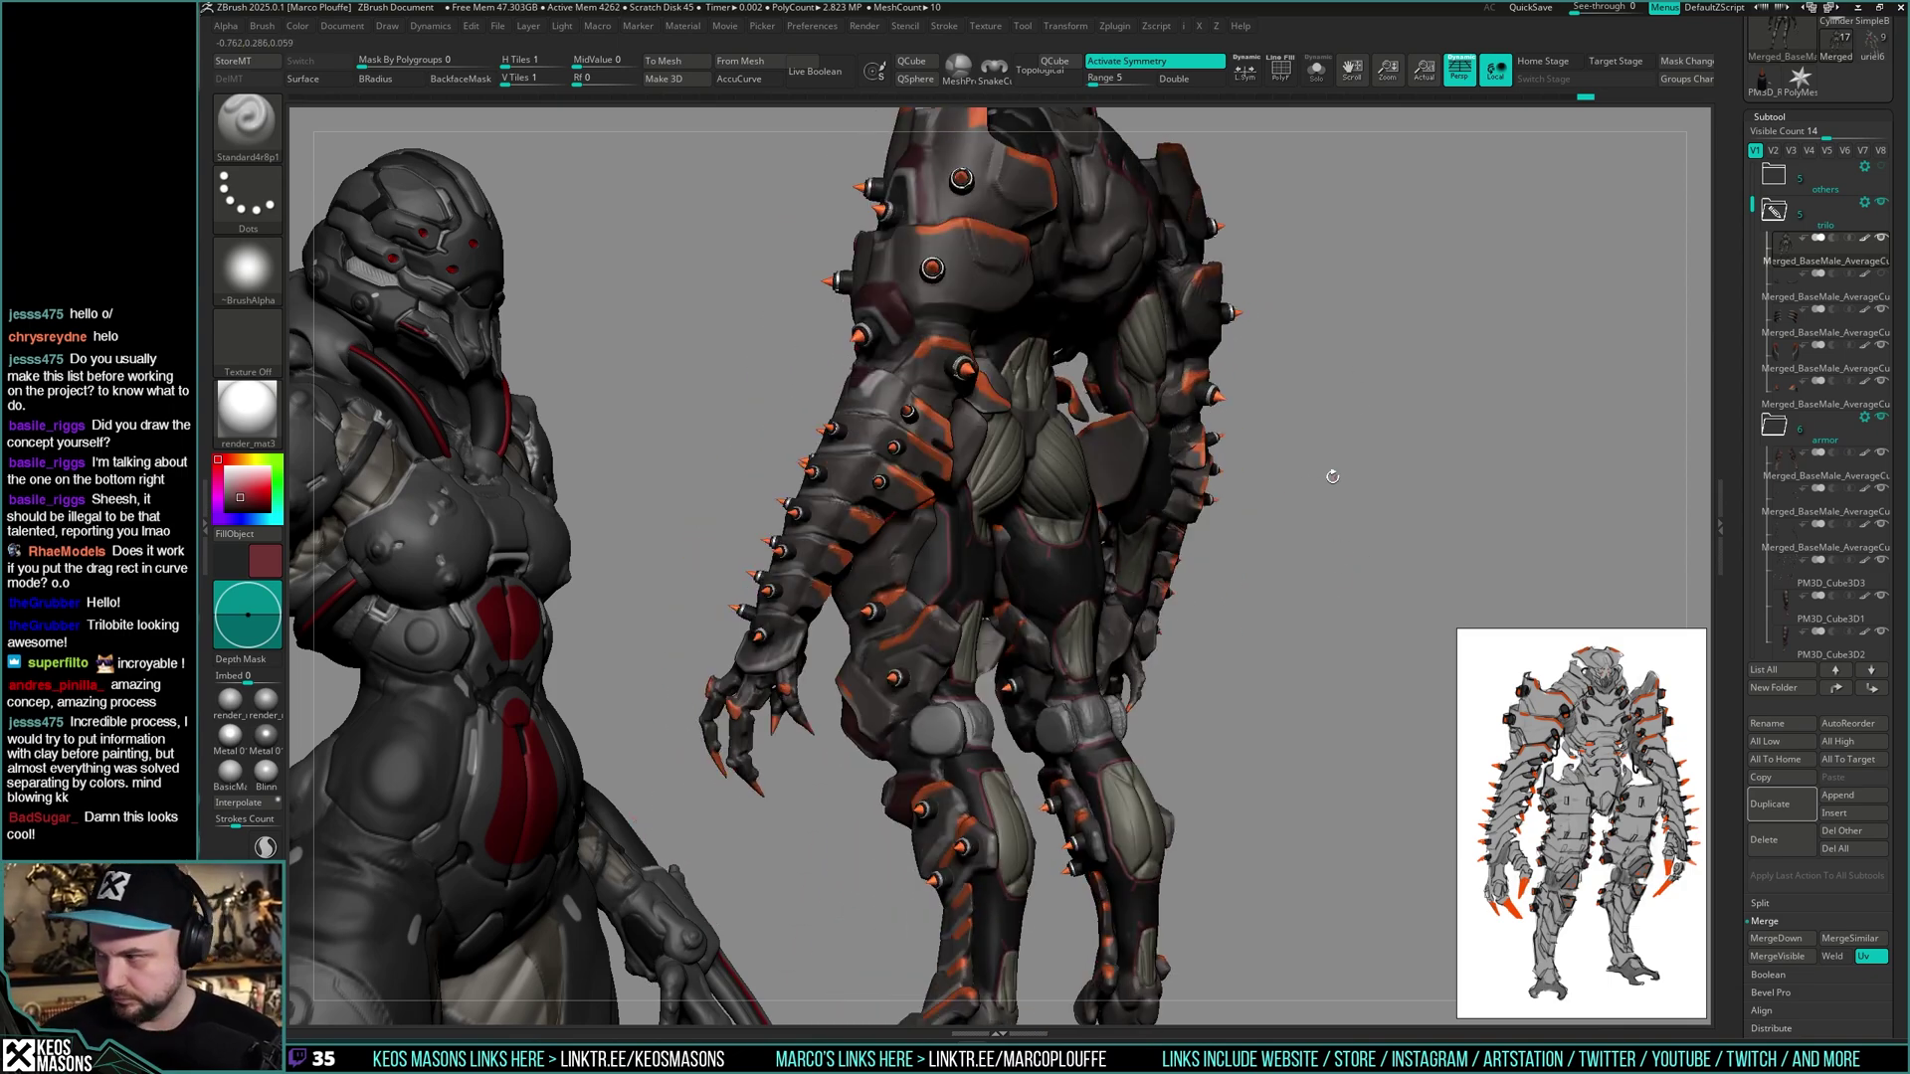
pyautogui.moveTo(1347, 490); pyautogui.dragTo(1333, 493, button='right')
pyautogui.moveTo(1234, 550); pyautogui.dragTo(1296, 517, button='right')
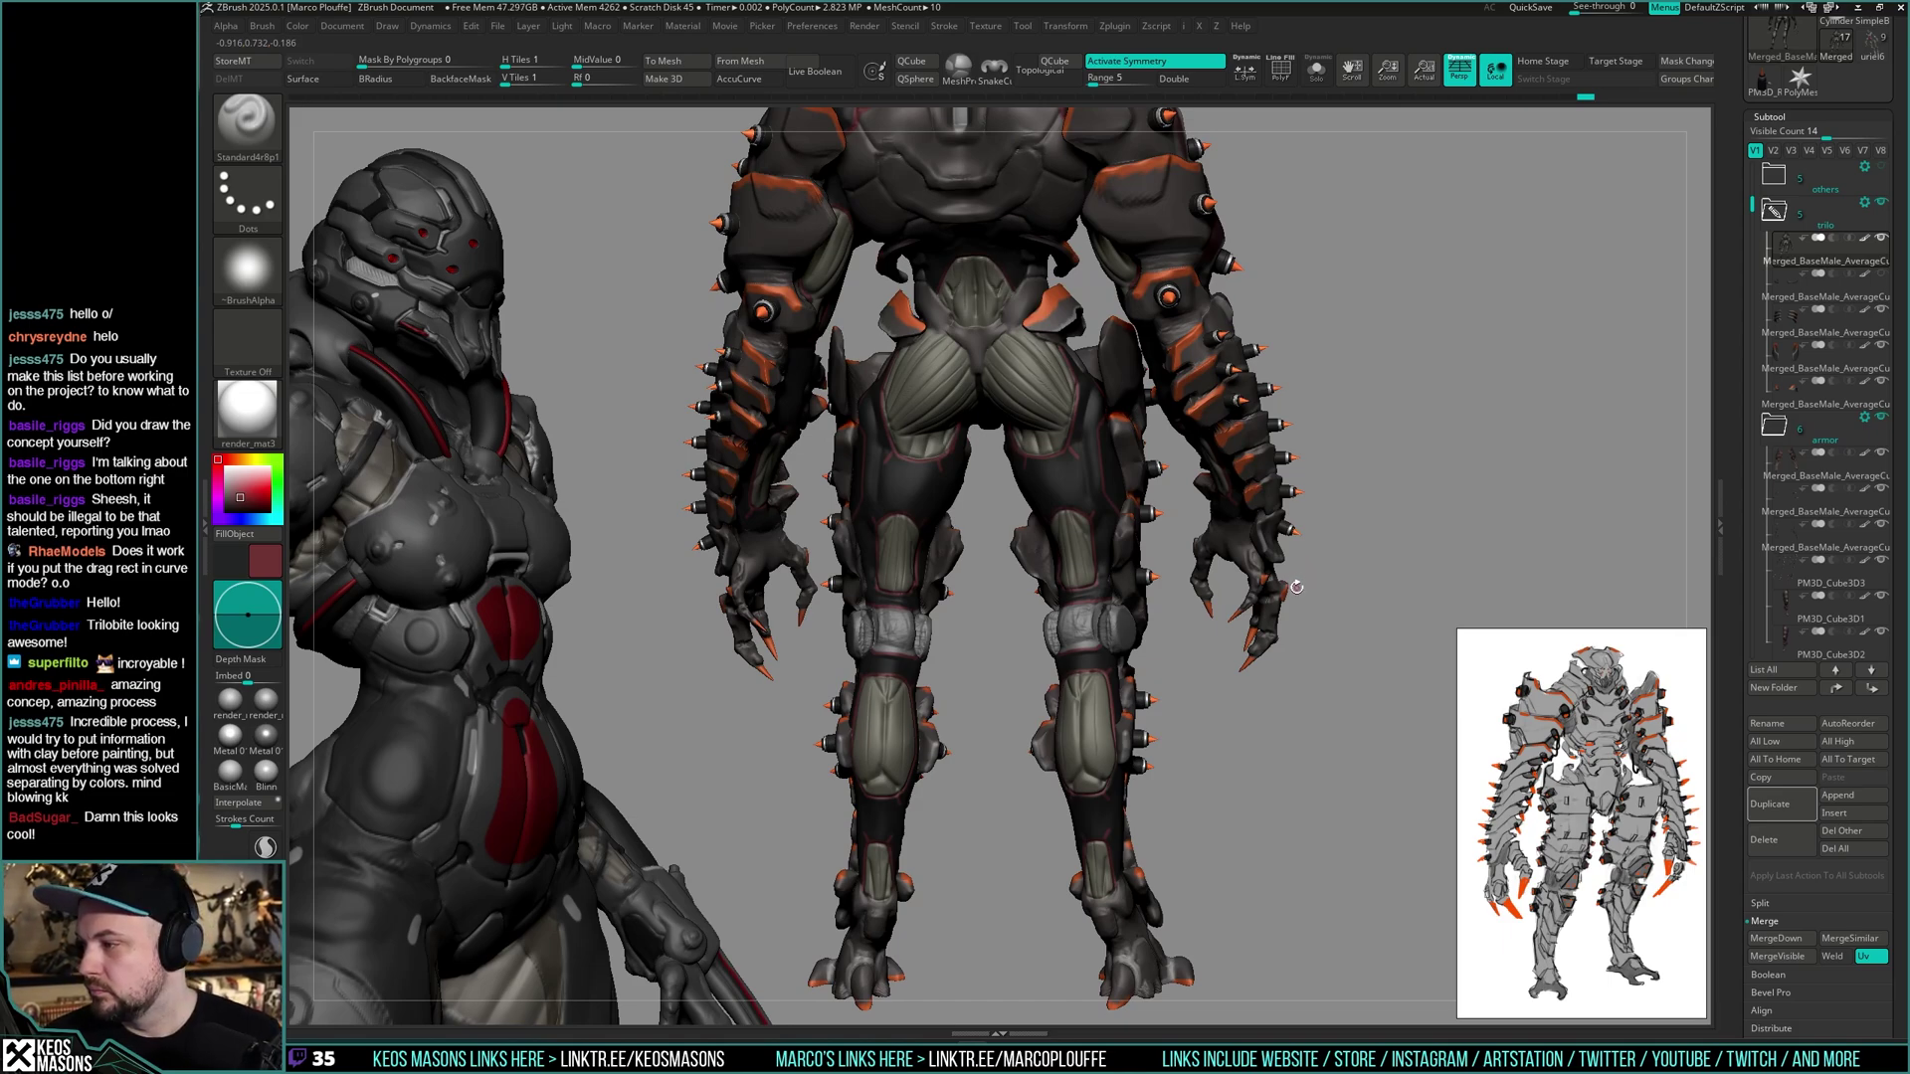
pyautogui.moveTo(1316, 538)
pyautogui.mouseDown(button='right')
pyautogui.moveTo(1347, 536)
pyautogui.moveTo(1321, 511)
pyautogui.moveTo(1237, 603)
pyautogui.mouseUp(button='right')
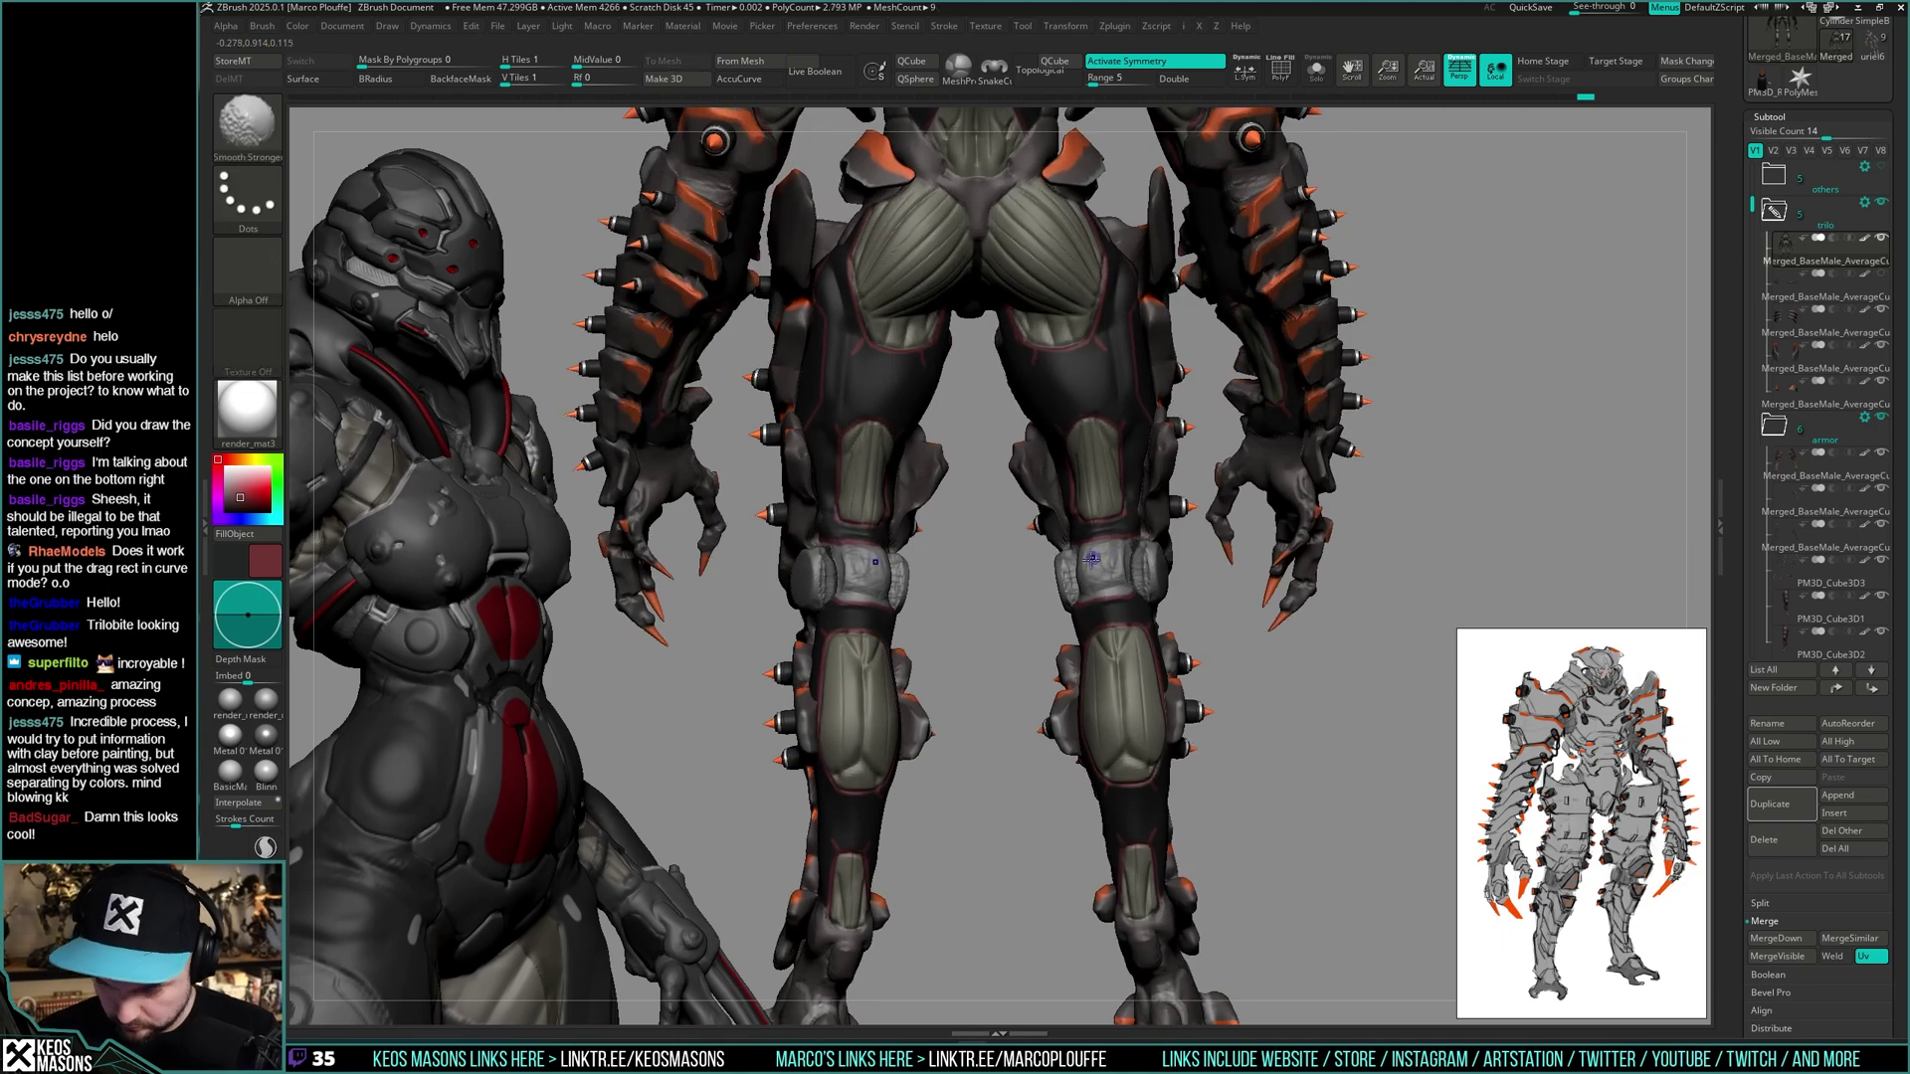
# - Smooth the backs of the knee joints and carve dark red lines along their upper edges with the DamStandard brush
pyautogui.moveTo(1120, 578); pyautogui.dragTo(1080, 565, button='right')
pyautogui.press('space')
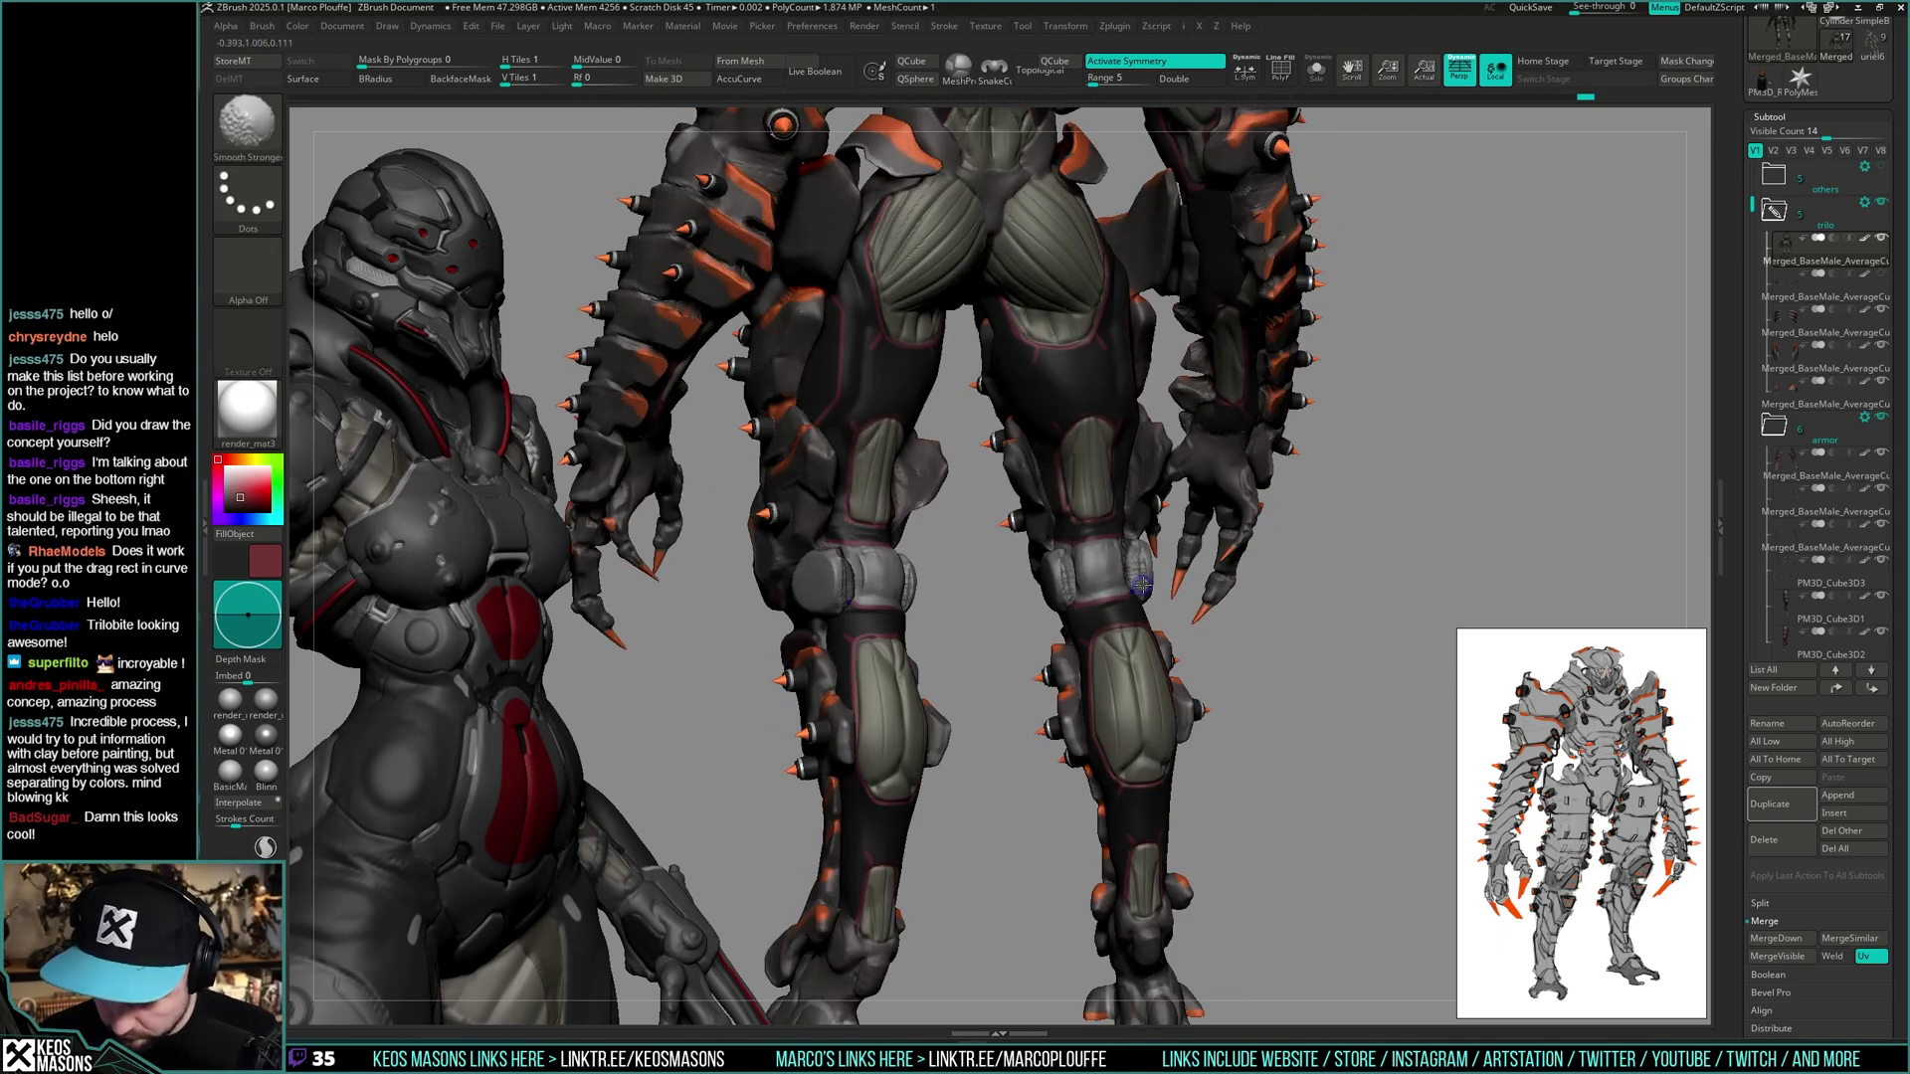
pyautogui.keyDown('ctrl'); pyautogui.moveTo(1142, 585); pyautogui.dragTo(1204, 547, button='right'); pyautogui.keyUp('ctrl')
pyautogui.keyDown('ctrl'); pyautogui.moveTo(1203, 547); pyautogui.dragTo(1164, 619, button='right'); pyautogui.keyUp('ctrl')
pyautogui.press('space')
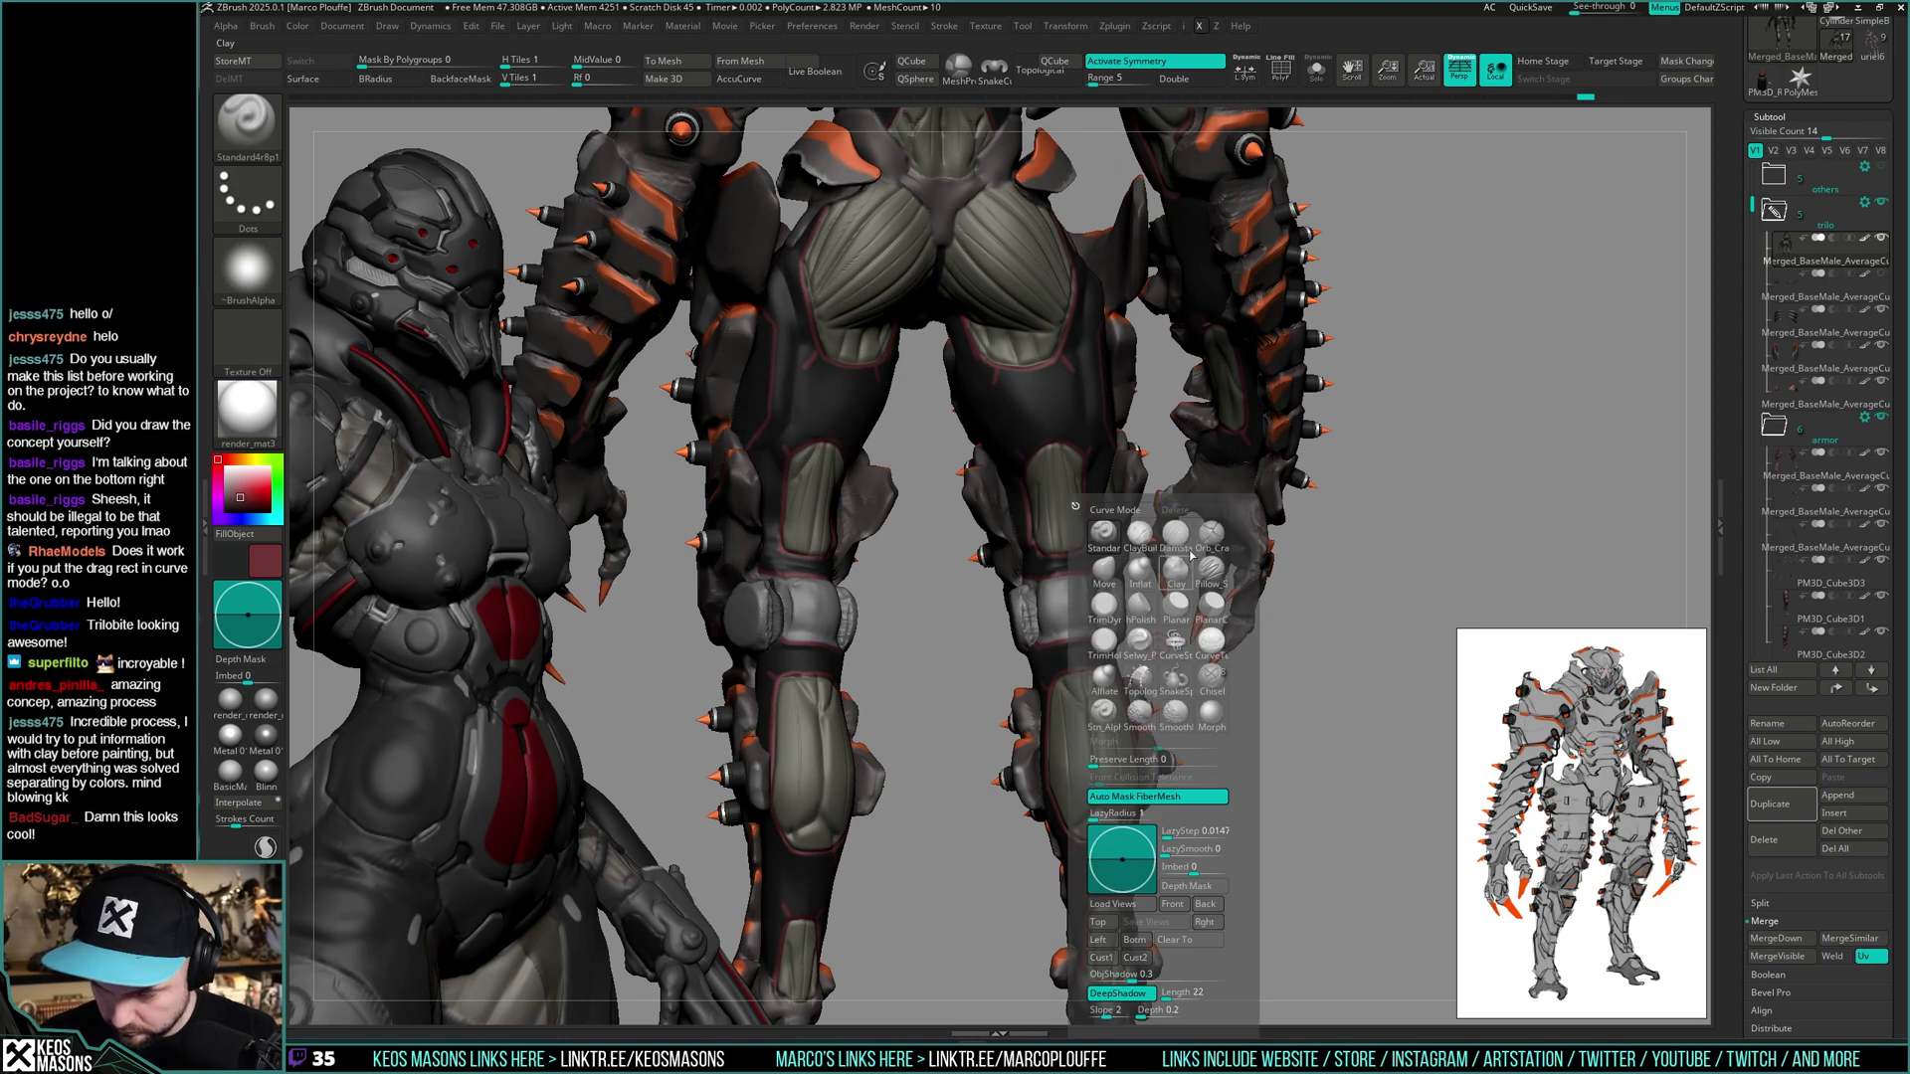
pyautogui.click(1176, 537)
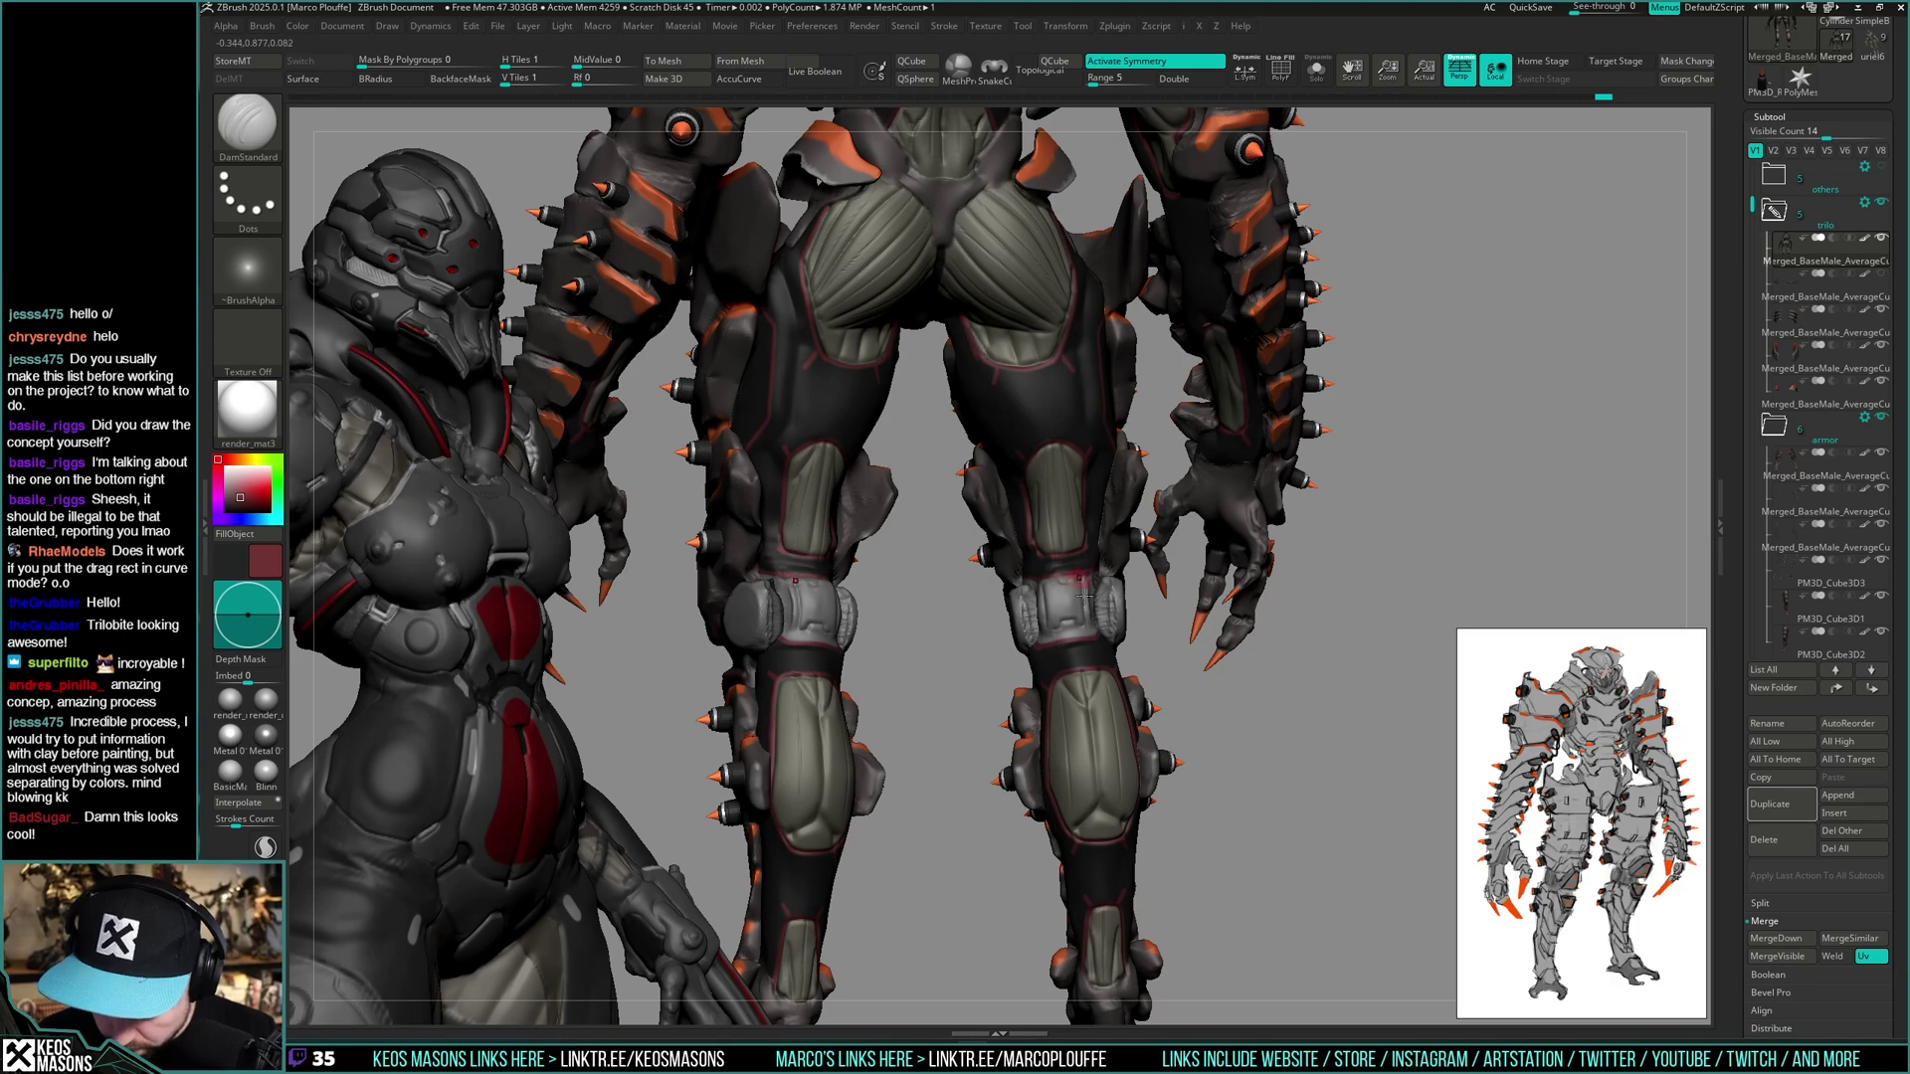
pyautogui.moveTo(1044, 637); pyautogui.dragTo(1287, 584, button='right')
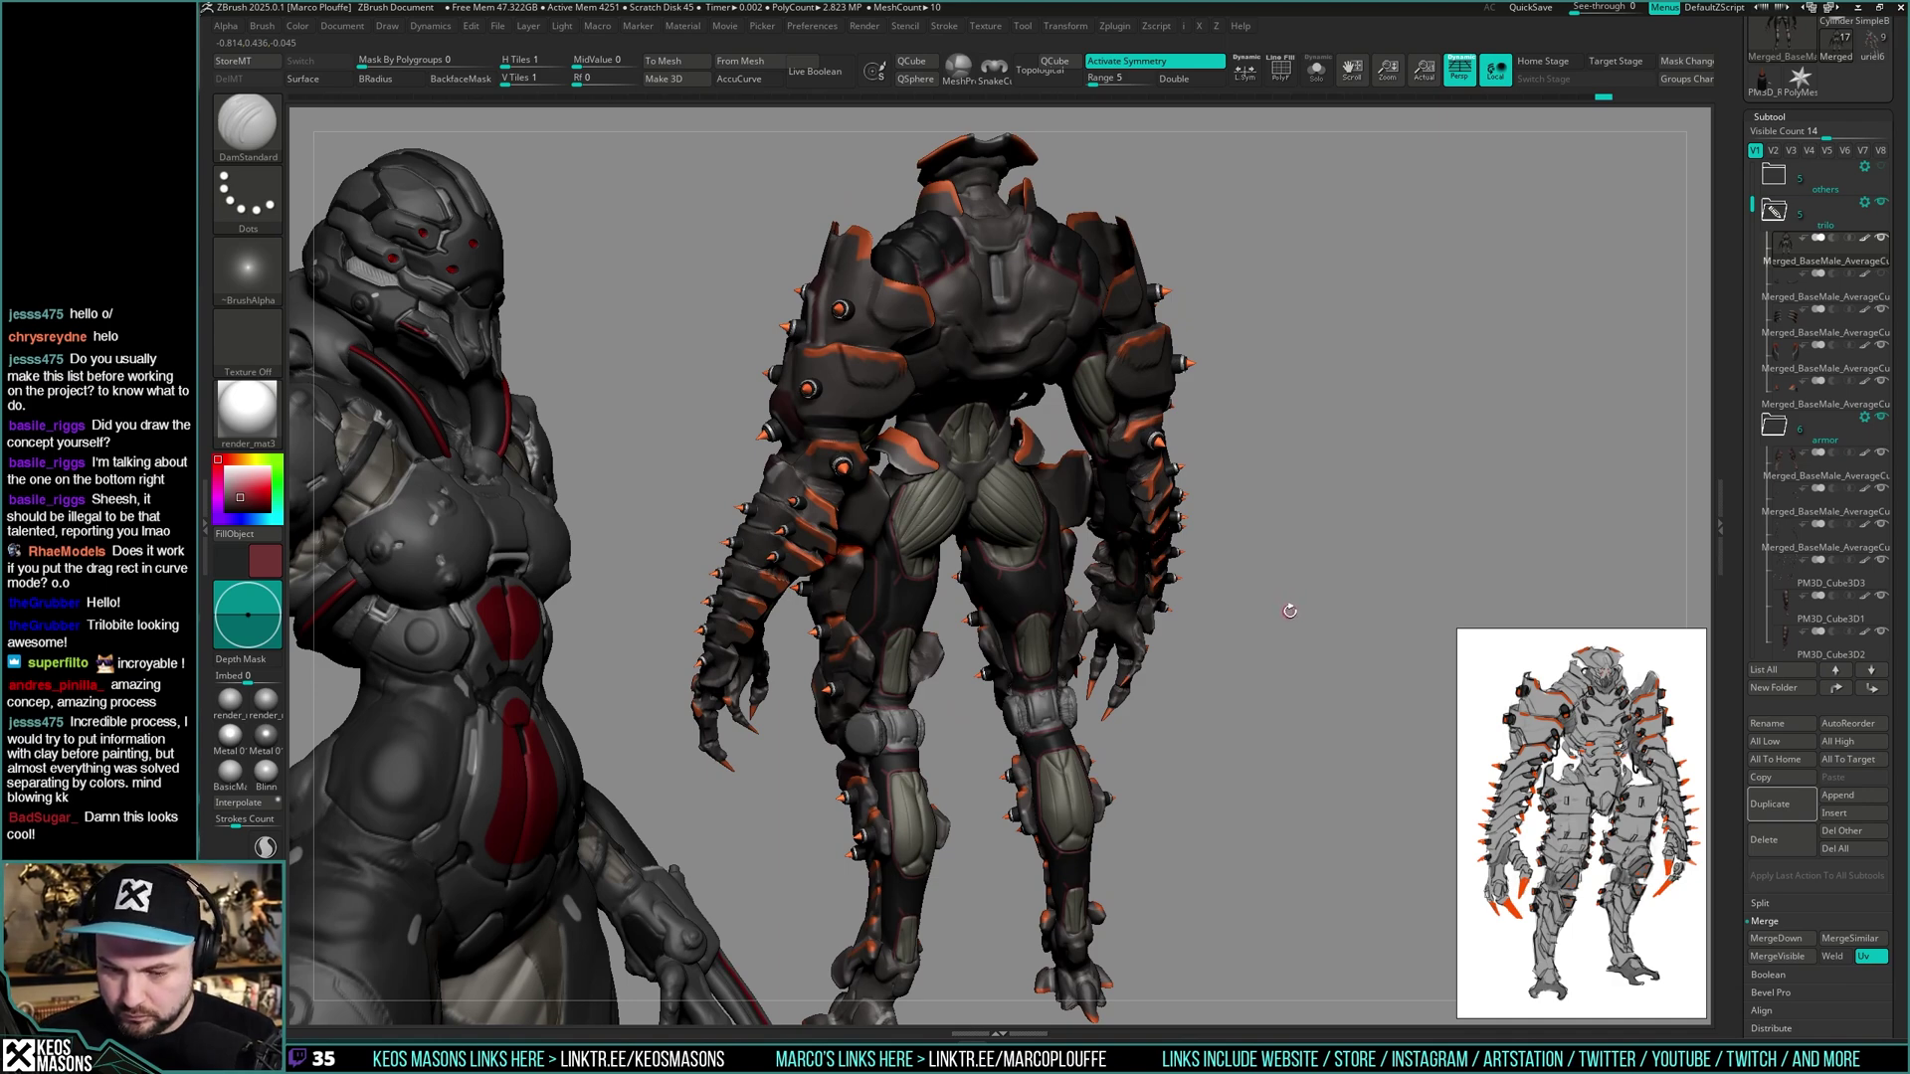
# - Hide the armor and carve dark red lines between the lower-back plate and the tops of the glute patches
pyautogui.keyDown('ctrl'); pyautogui.moveTo(1288, 612); pyautogui.dragTo(1303, 553, button='right'); pyautogui.keyUp('ctrl')
pyautogui.keyDown('ctrl'); pyautogui.moveTo(1065, 461); pyautogui.dragTo(1068, 479, button='right'); pyautogui.keyUp('ctrl')
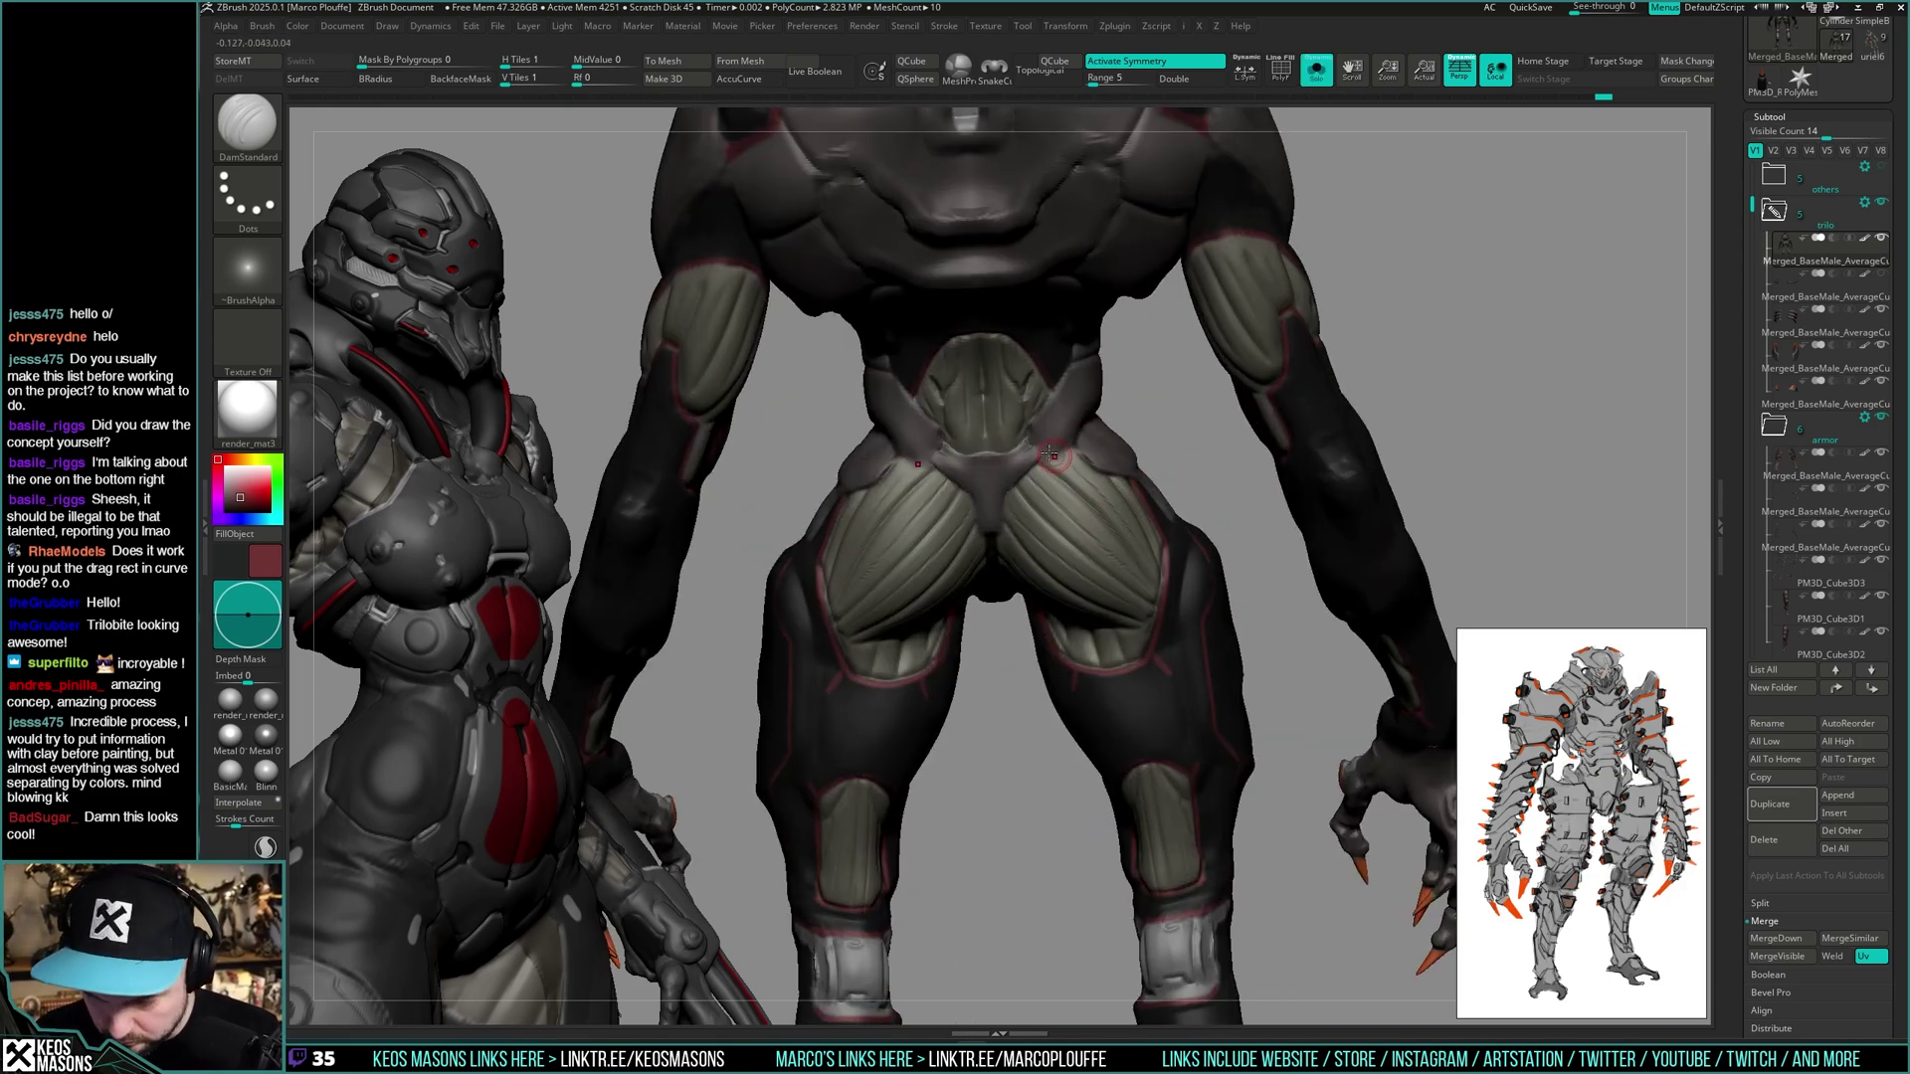
pyautogui.moveTo(1051, 461); pyautogui.dragTo(1073, 448)
pyautogui.keyDown('alt'); pyautogui.moveTo(1146, 451); pyautogui.dragTo(1165, 564, button='right'); pyautogui.keyUp('alt')
pyautogui.rightClick(1095, 670)
pyautogui.keyDown('alt'); pyautogui.moveTo(1096, 671); pyautogui.dragTo(1094, 818, button='right'); pyautogui.keyUp('alt')
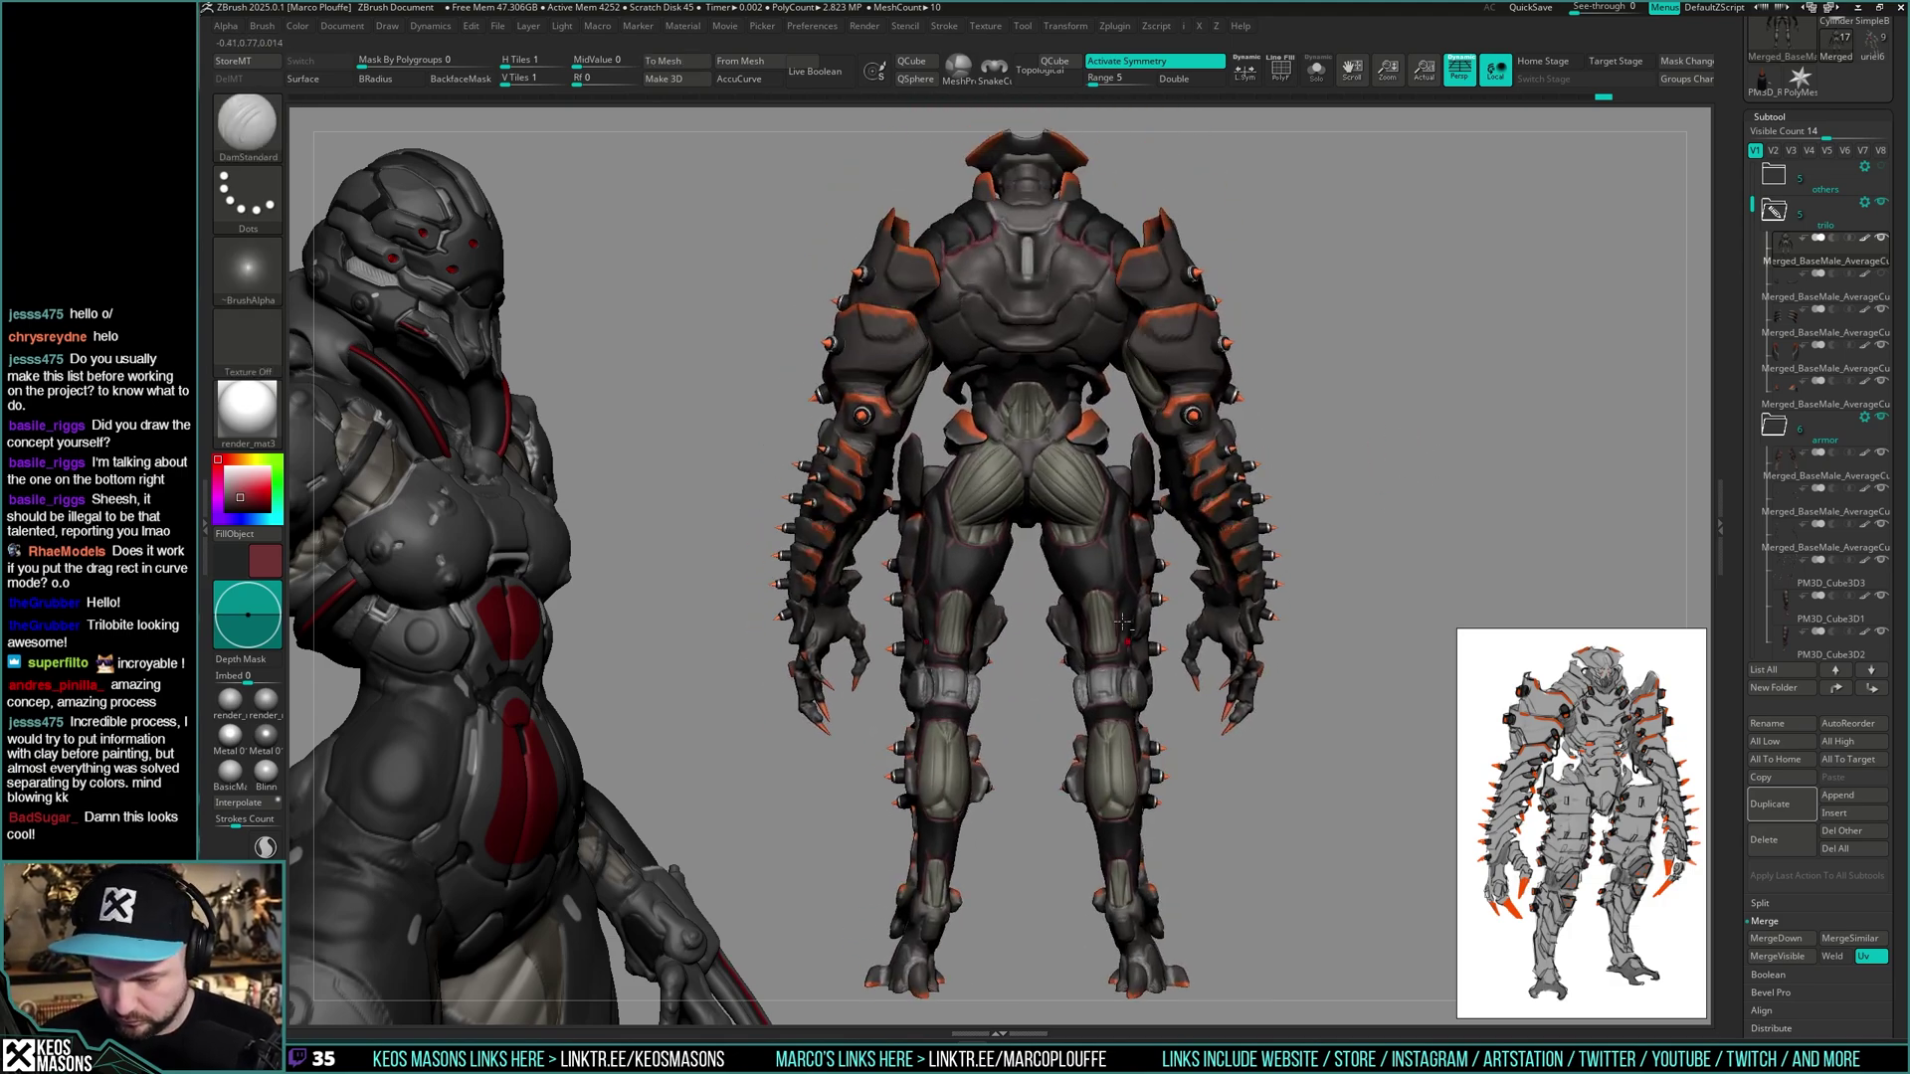
# - Sample a light gray and paint short accent marks on the black suit just above the olive patches behind the ankles
pyautogui.press('1')
pyautogui.click(1095, 608)
pyautogui.keyDown('ctrl'); pyautogui.moveTo(1172, 516); pyautogui.dragTo(1128, 545, button='right'); pyautogui.keyUp('ctrl')
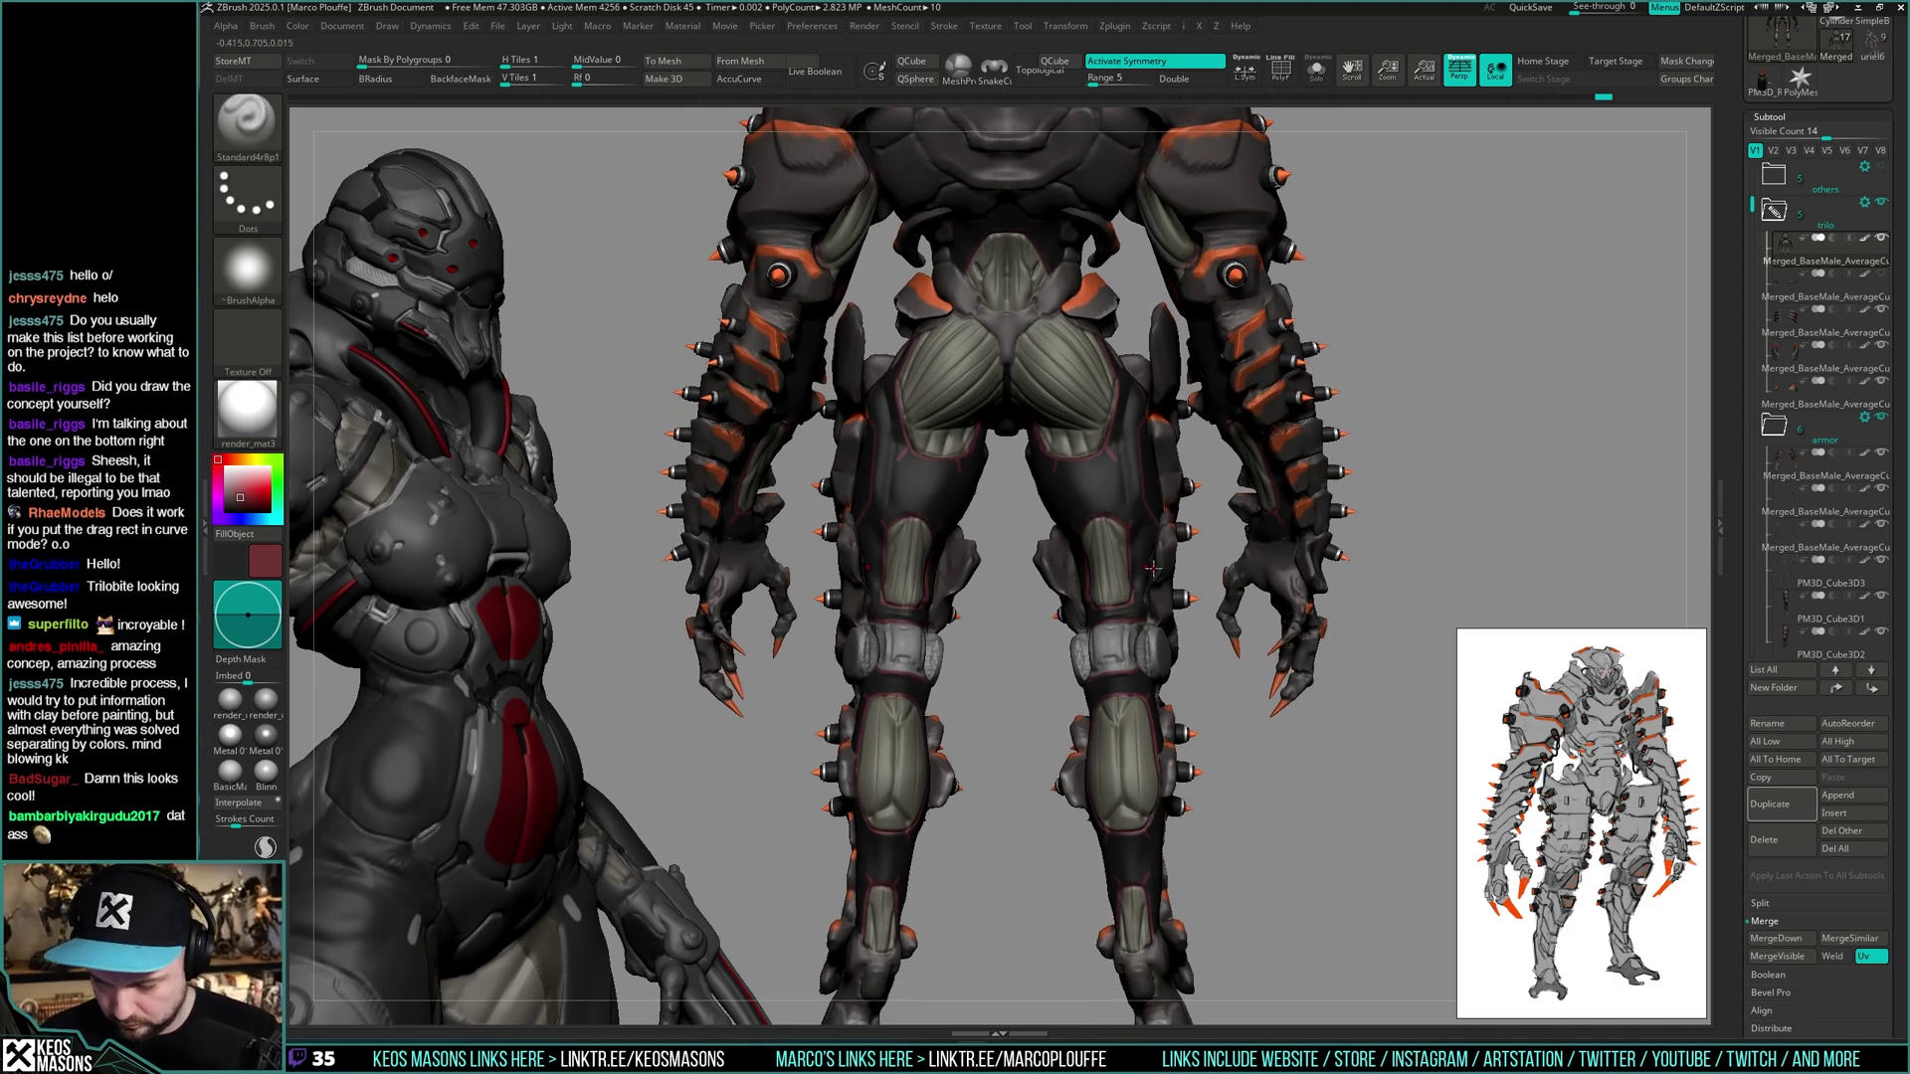
pyautogui.keyDown('alt'); pyautogui.moveTo(1131, 526); pyautogui.dragTo(1132, 745, button='right'); pyautogui.keyUp('alt')
pyautogui.press('c')
pyautogui.keyDown('alt'); pyautogui.moveTo(1119, 979); pyautogui.dragTo(1124, 527, button='right'); pyautogui.keyUp('alt')
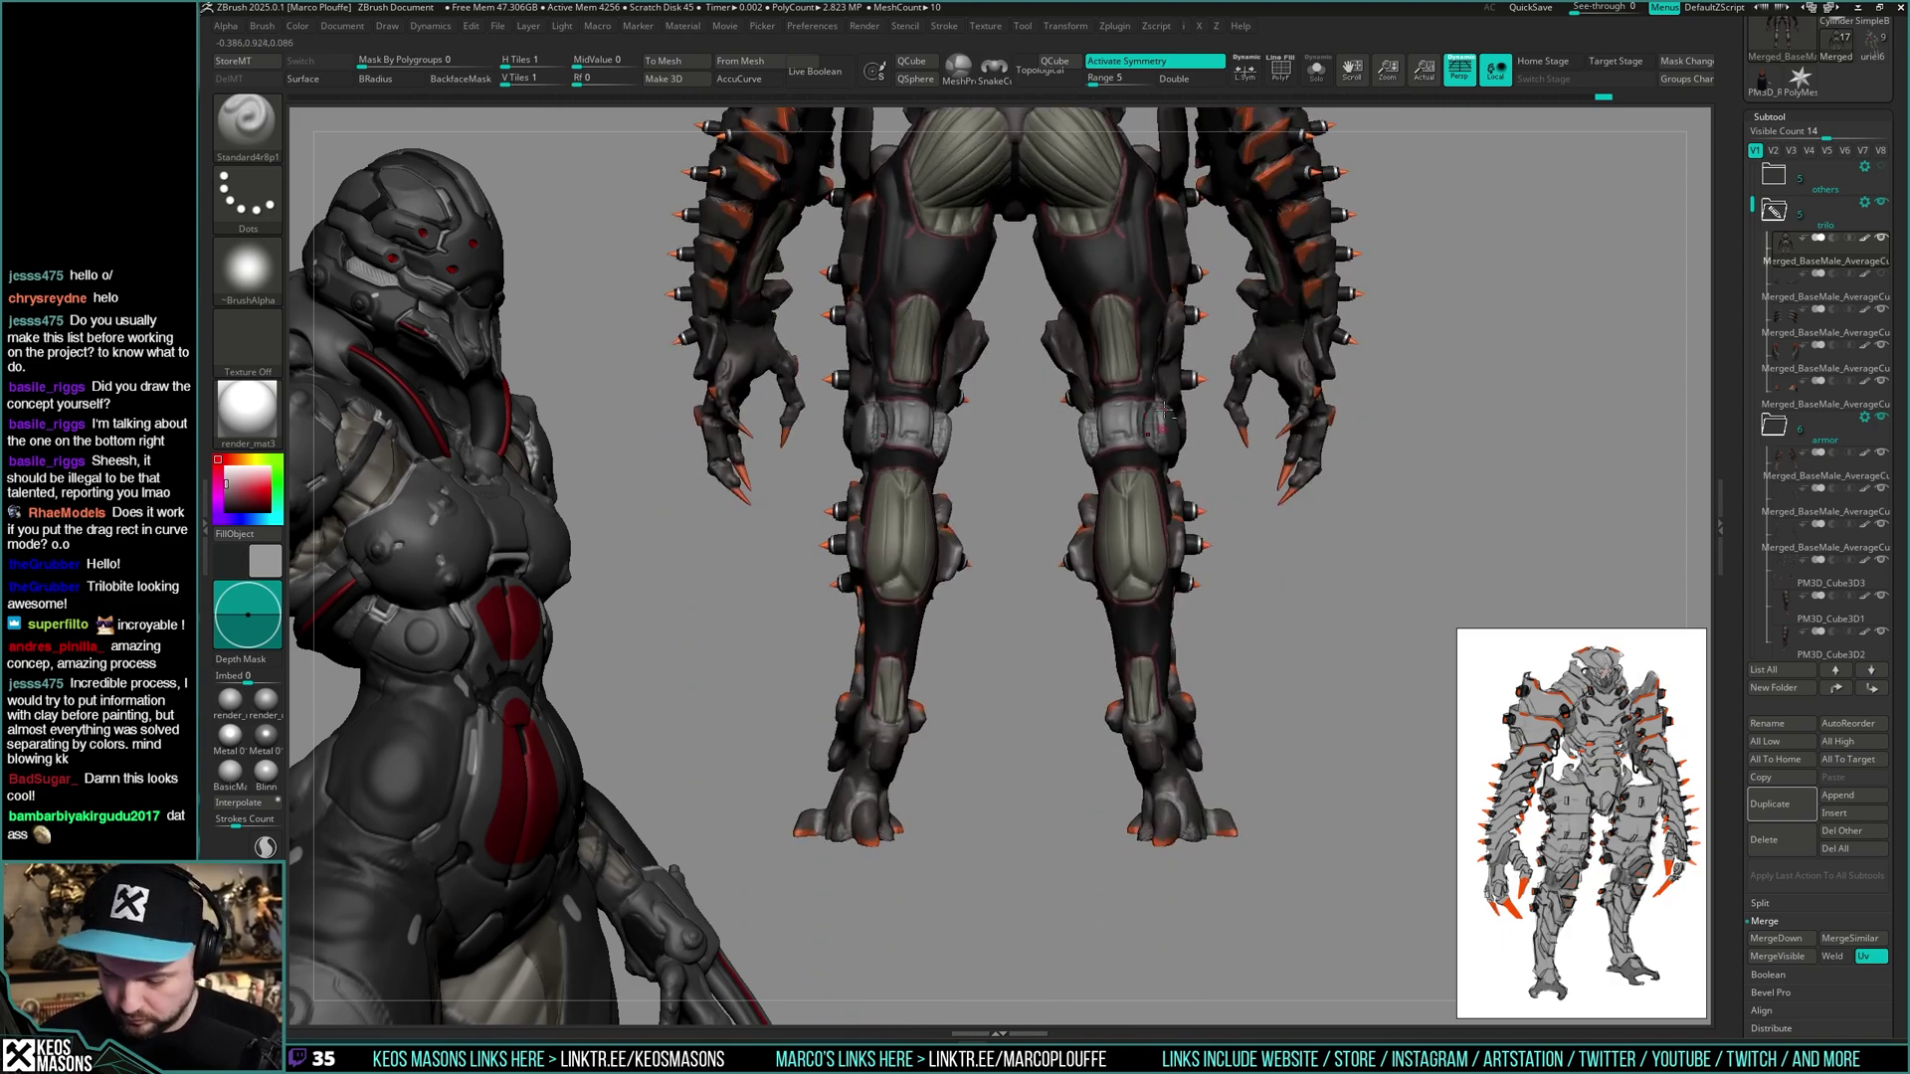
pyautogui.keyDown('alt'); pyautogui.moveTo(1132, 698); pyautogui.dragTo(1164, 677, button='right'); pyautogui.keyUp('alt')
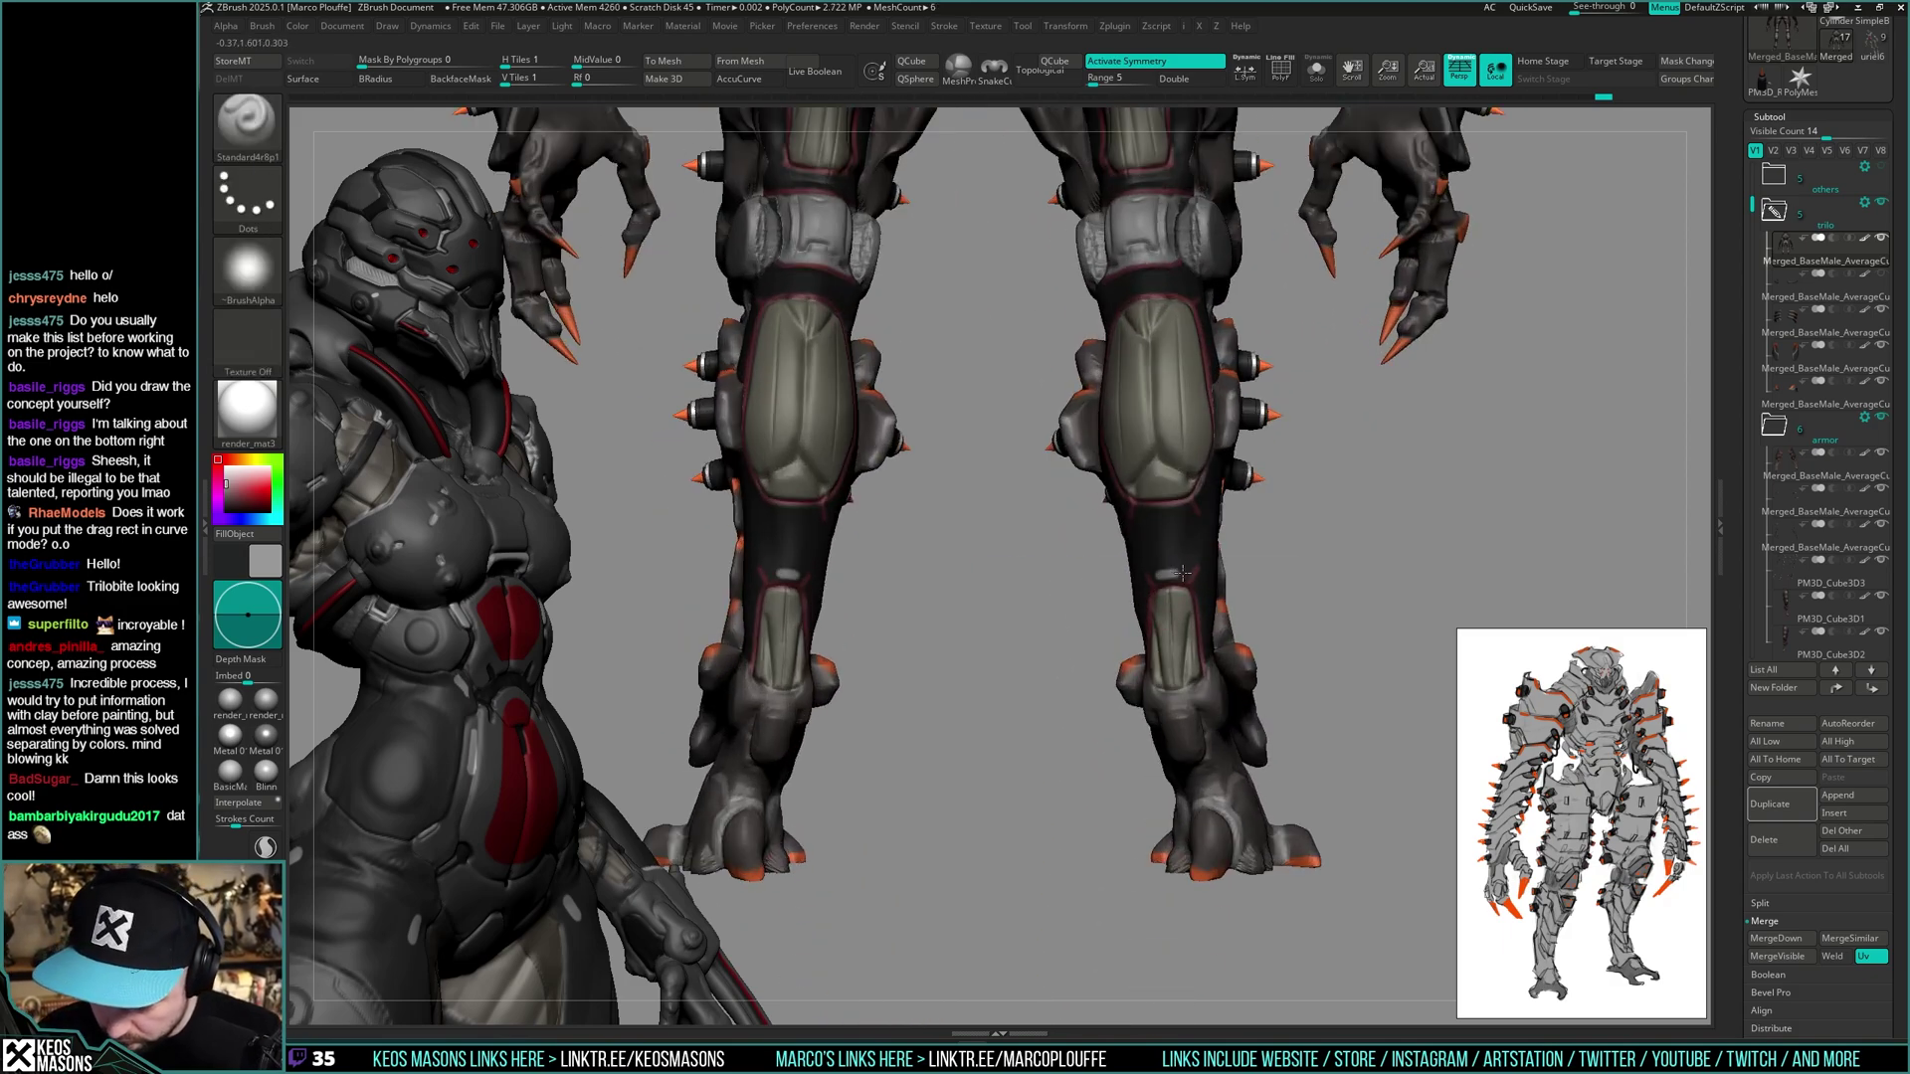
pyautogui.hotkey('ctrl', 'z')
pyautogui.moveTo(1154, 513)
pyautogui.mouseDown()
pyautogui.moveTo(1175, 513)
pyautogui.moveTo(1184, 571)
pyautogui.mouseUp()
# - Paint small light gray dots on the front of the black shoulder segments
pyautogui.moveTo(1178, 567)
pyautogui.keyDown('ctrl'); pyautogui.mouseDown(button='right')
pyautogui.moveTo(1153, 447)
pyautogui.moveTo(1124, 597)
pyautogui.mouseUp(button='right'); pyautogui.keyUp('ctrl')
pyautogui.moveTo(1109, 428)
pyautogui.keyDown('ctrl'); pyautogui.mouseDown(button='right')
pyautogui.moveTo(1093, 507)
pyautogui.moveTo(1169, 437)
pyautogui.mouseUp(button='right'); pyautogui.keyUp('ctrl')
pyautogui.moveTo(995, 418); pyautogui.dragTo(1083, 580, button='right')
pyautogui.keyDown('ctrl'); pyautogui.moveTo(1083, 579); pyautogui.dragTo(1081, 528, button='right'); pyautogui.keyUp('ctrl')
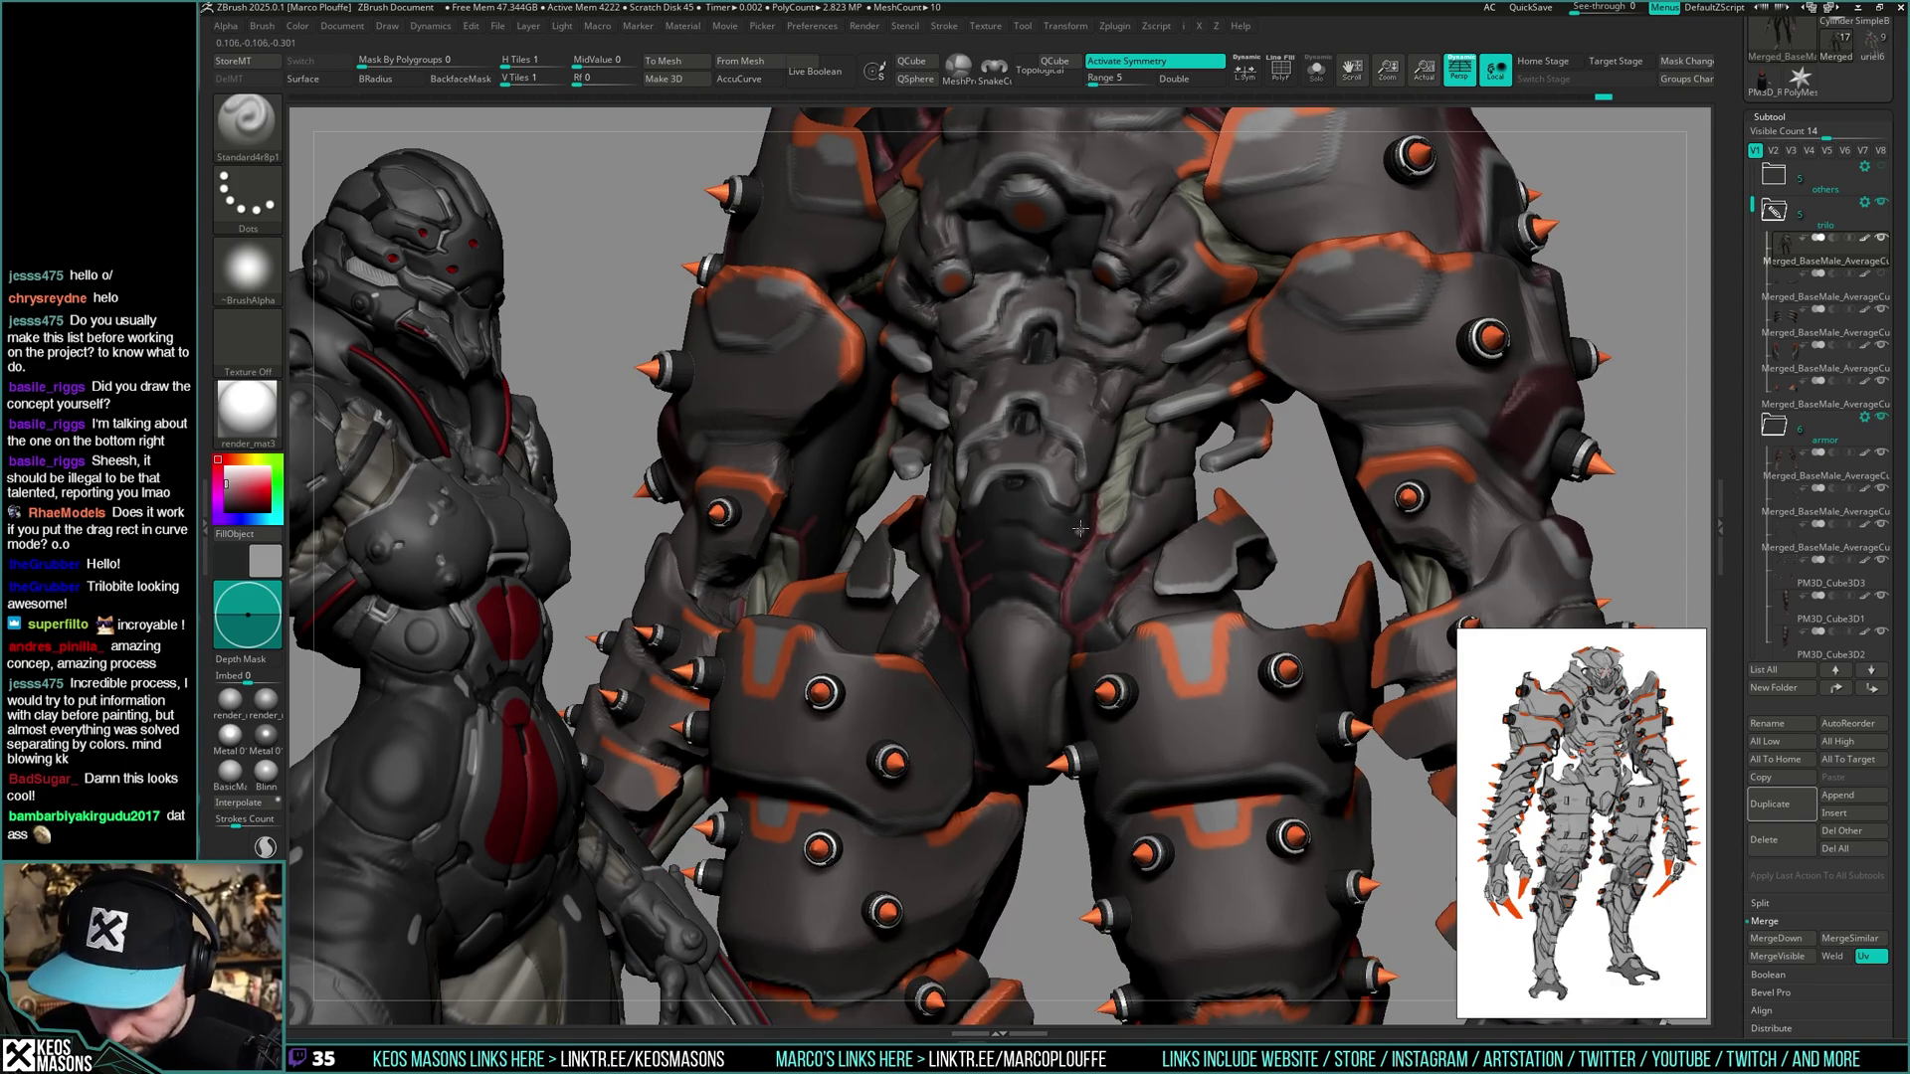
pyautogui.keyDown('ctrl'); pyautogui.moveTo(1087, 601); pyautogui.dragTo(1079, 522, button='right'); pyautogui.keyUp('ctrl')
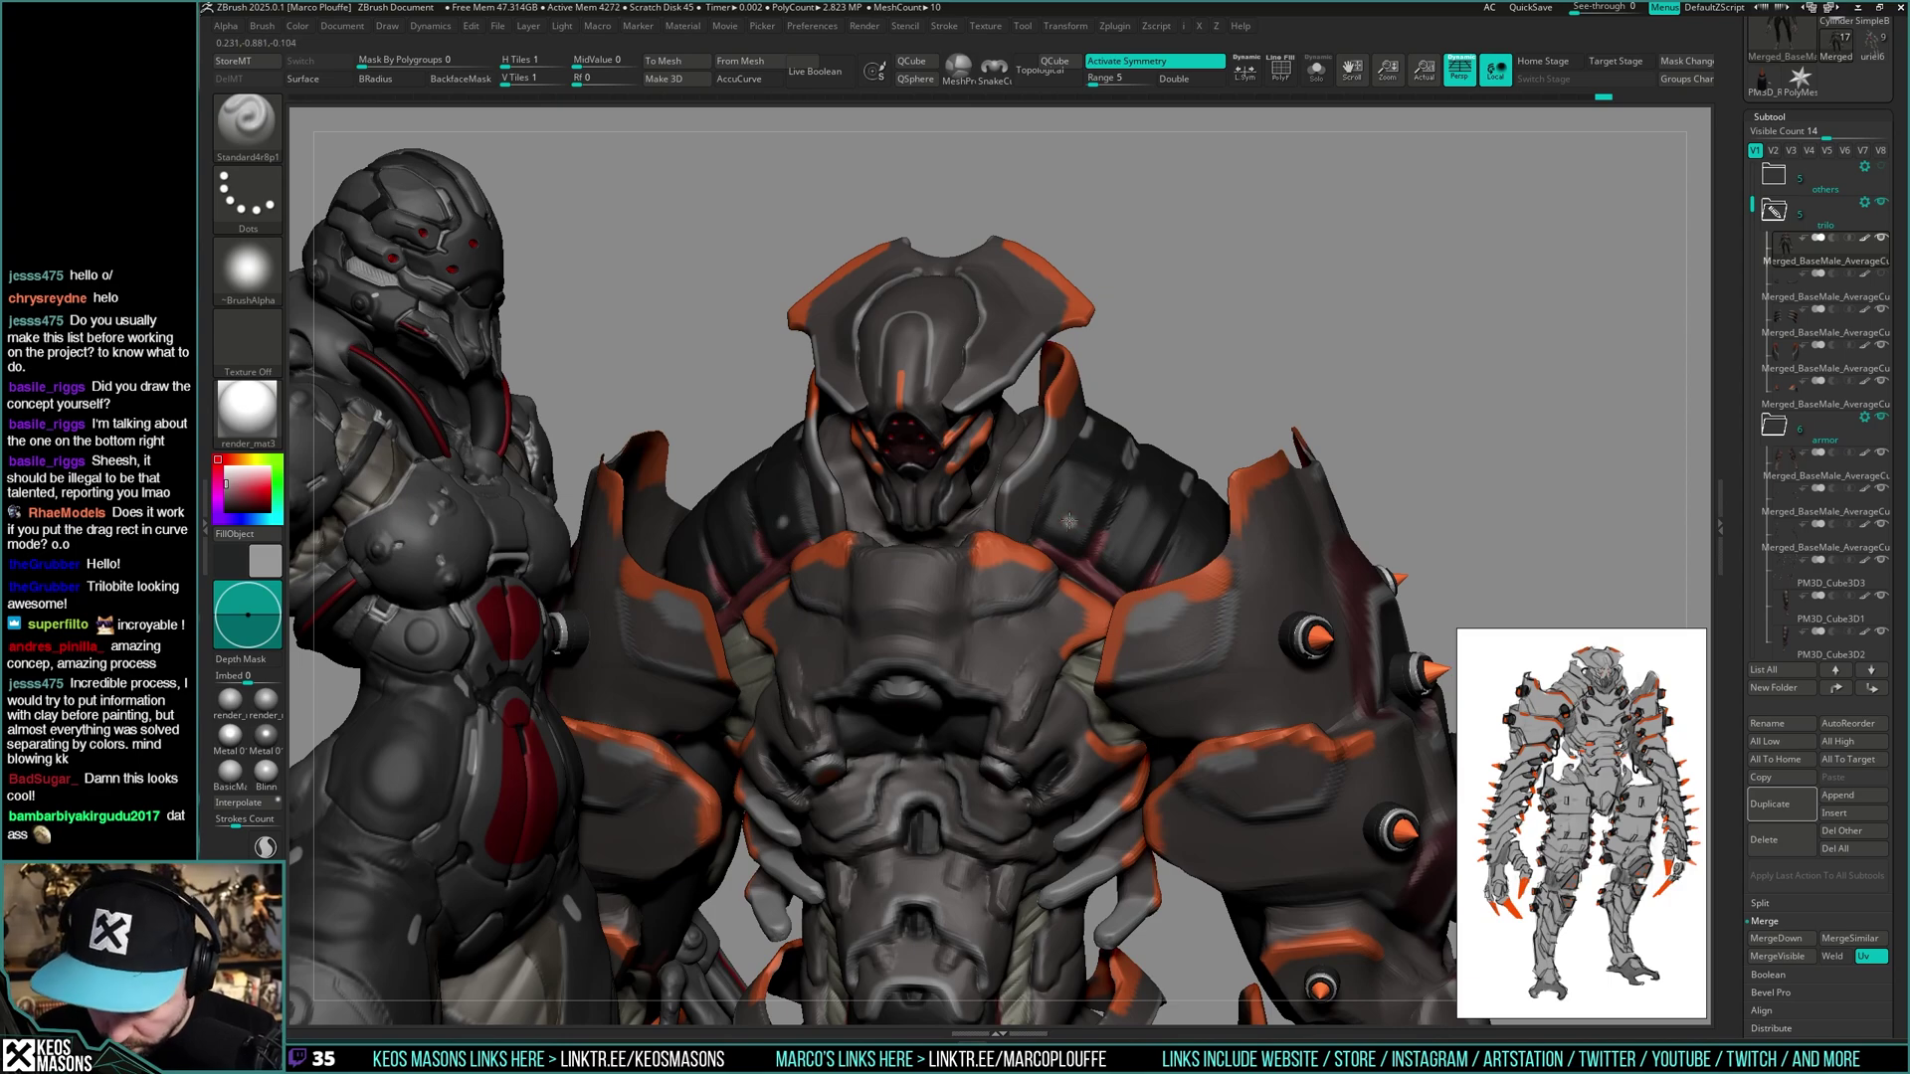
# - Hide the armor and add light gray accent marks to the back and top of the black shoulder segments
pyautogui.hotkey('alt', 's')
pyautogui.keyDown('ctrl'); pyautogui.moveTo(1185, 589); pyautogui.dragTo(1311, 546, button='right'); pyautogui.keyUp('ctrl')
pyautogui.click(1251, 537)
pyautogui.hotkey('ctrl', 'z')
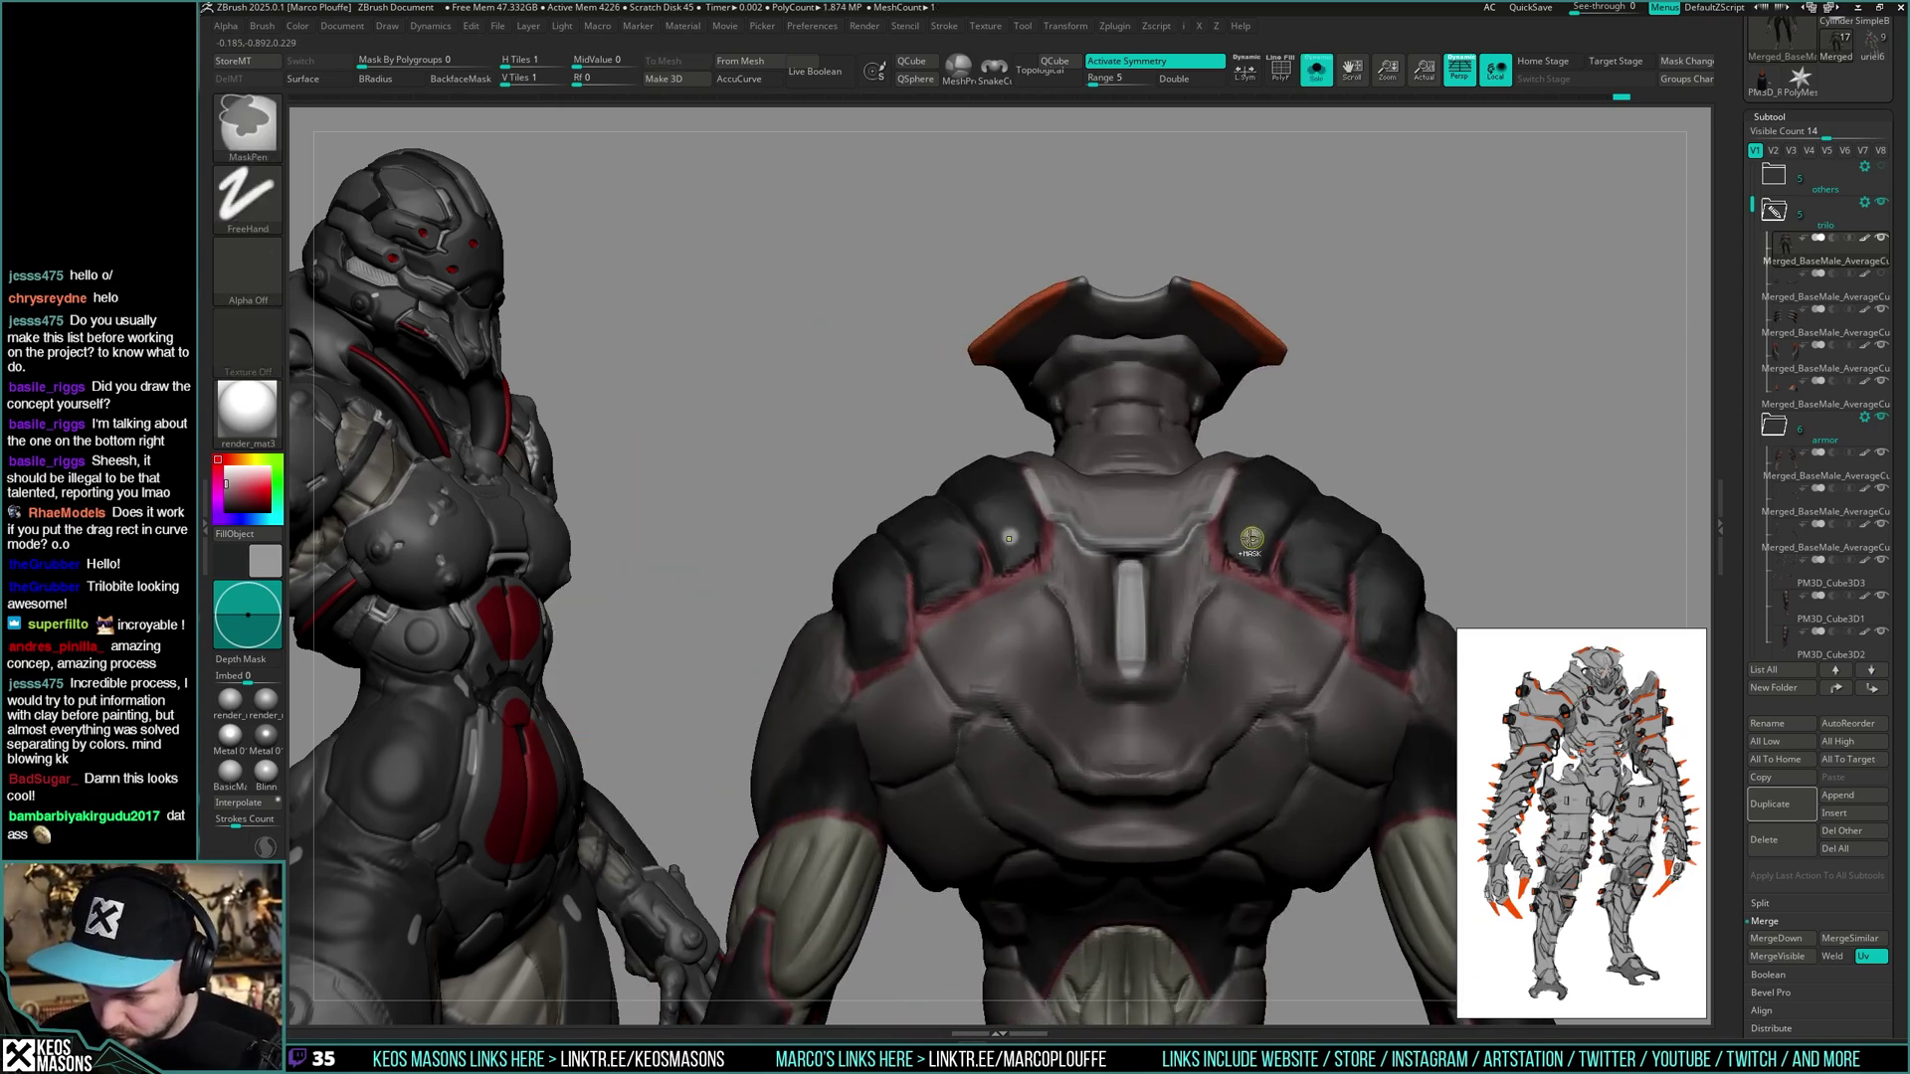
pyautogui.click(1244, 537)
pyautogui.click(1316, 568)
pyautogui.hotkey('alt', 's')
pyautogui.keyDown('ctrl'); pyautogui.moveTo(1387, 633); pyautogui.dragTo(1370, 570, button='right'); pyautogui.keyUp('ctrl')
pyautogui.hotkey('alt', 's')
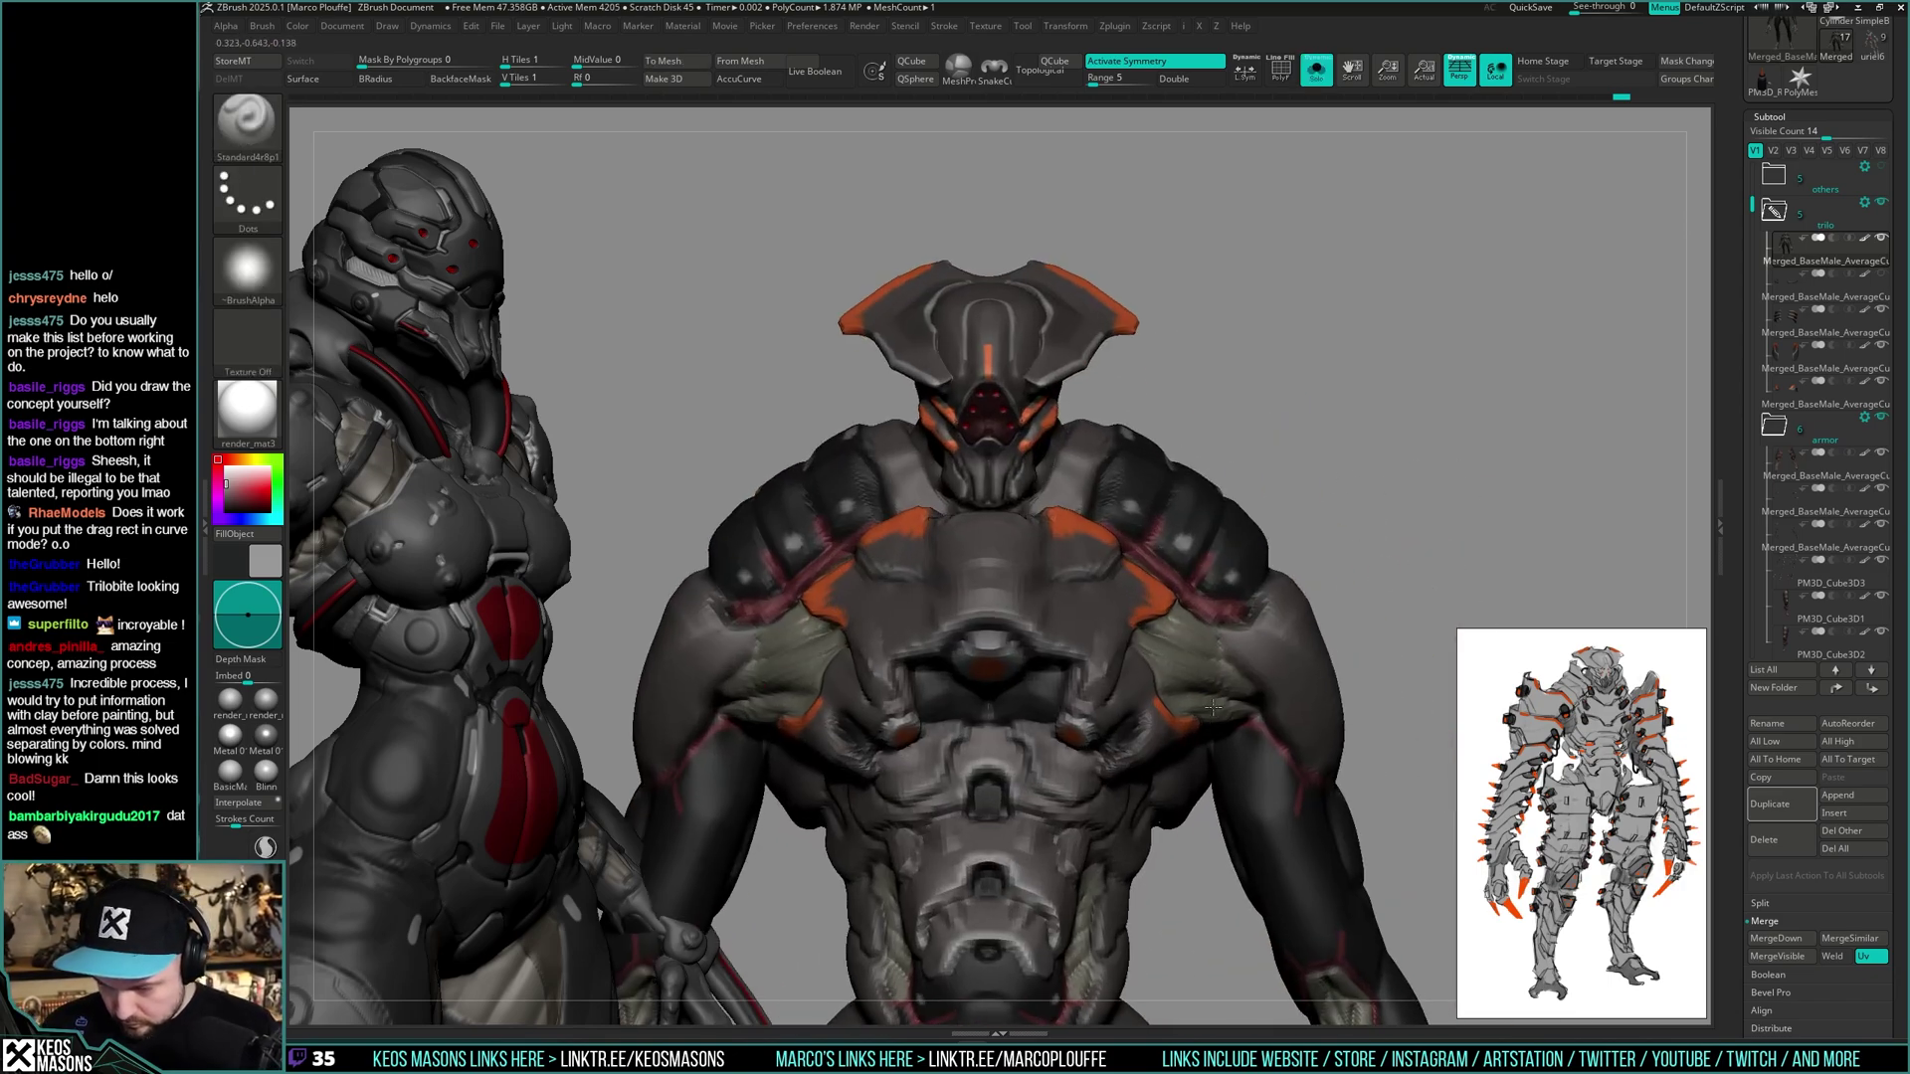
# - Adjust the shape of the shoulder segments around the upper chest with the Move brush and check them against the armor
pyautogui.press('b')
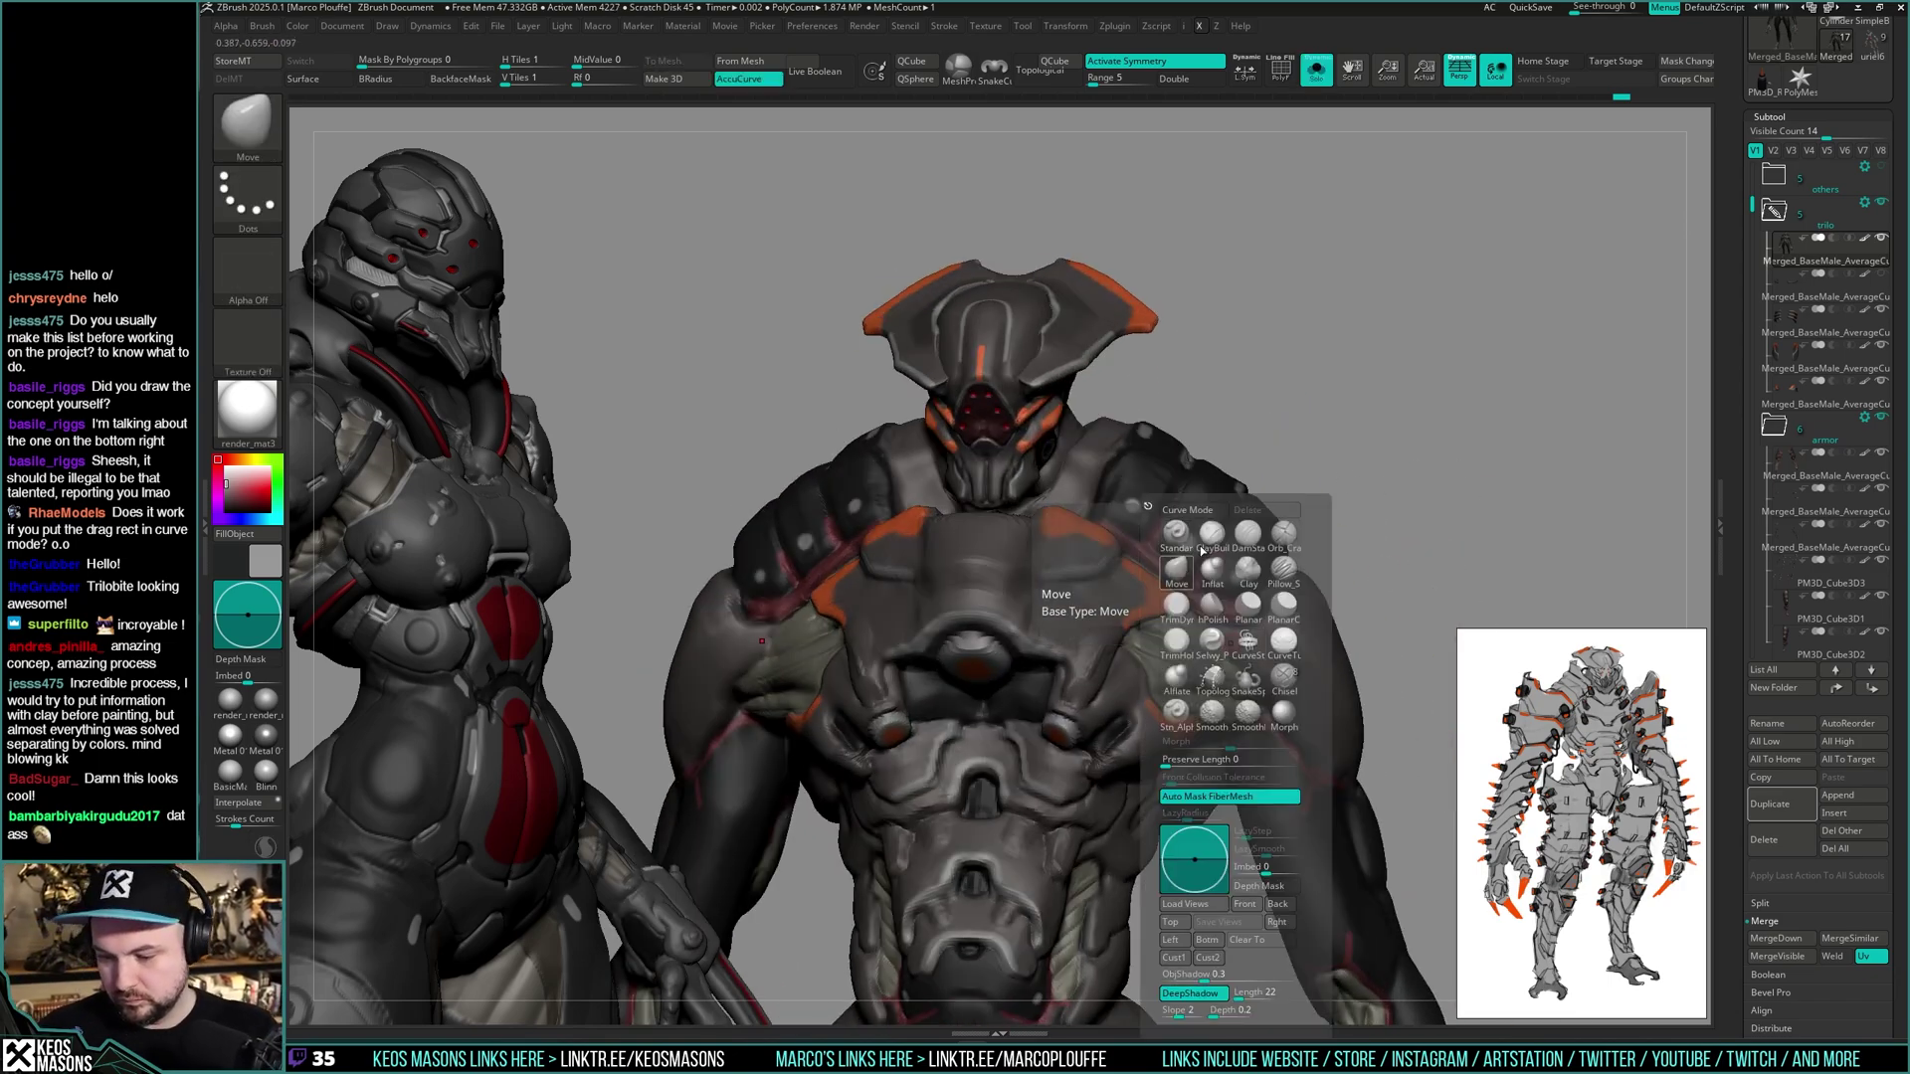
pyautogui.click(1224, 569)
pyautogui.rightClick(1224, 577)
pyautogui.moveTo(1223, 577); pyautogui.dragTo(1211, 618, button='right')
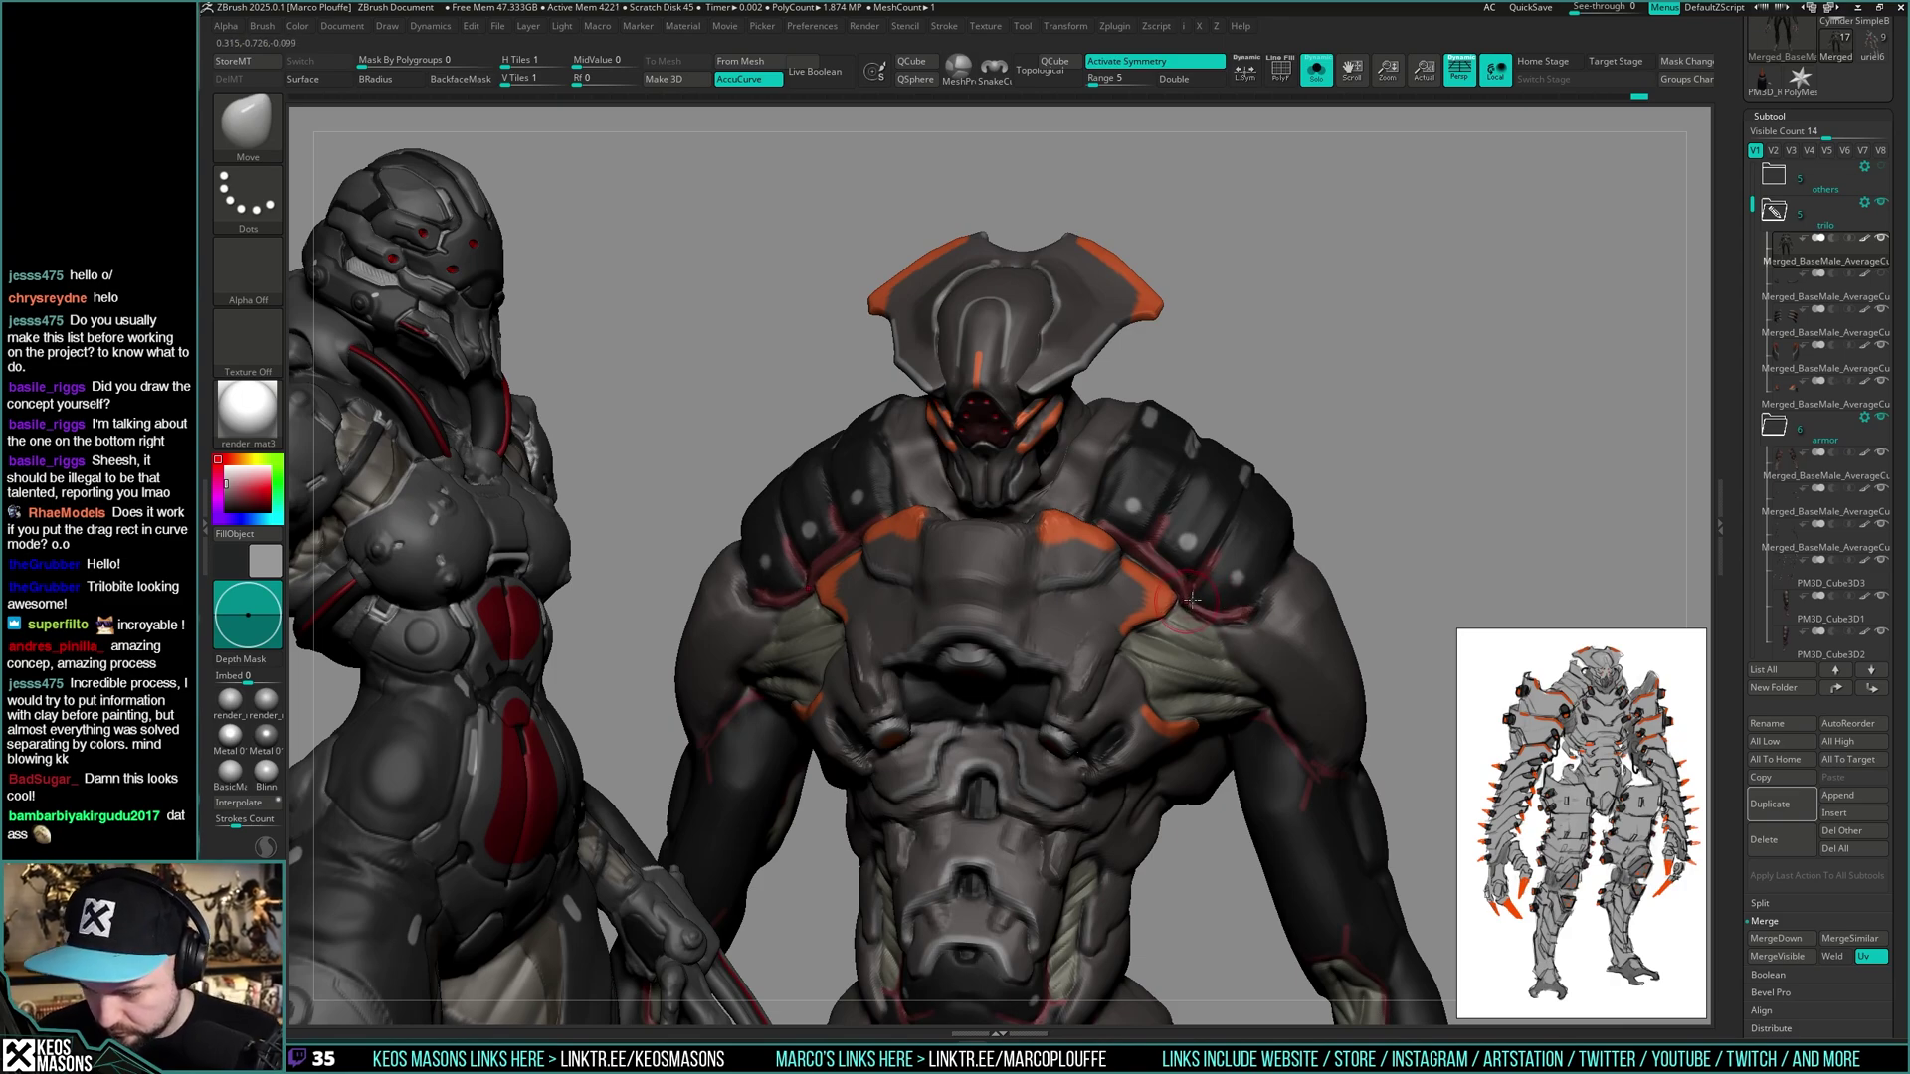
pyautogui.keyDown('ctrl'); pyautogui.moveTo(1240, 607); pyautogui.dragTo(1336, 574, button='right'); pyautogui.keyUp('ctrl')
pyautogui.hotkey('alt', 's')
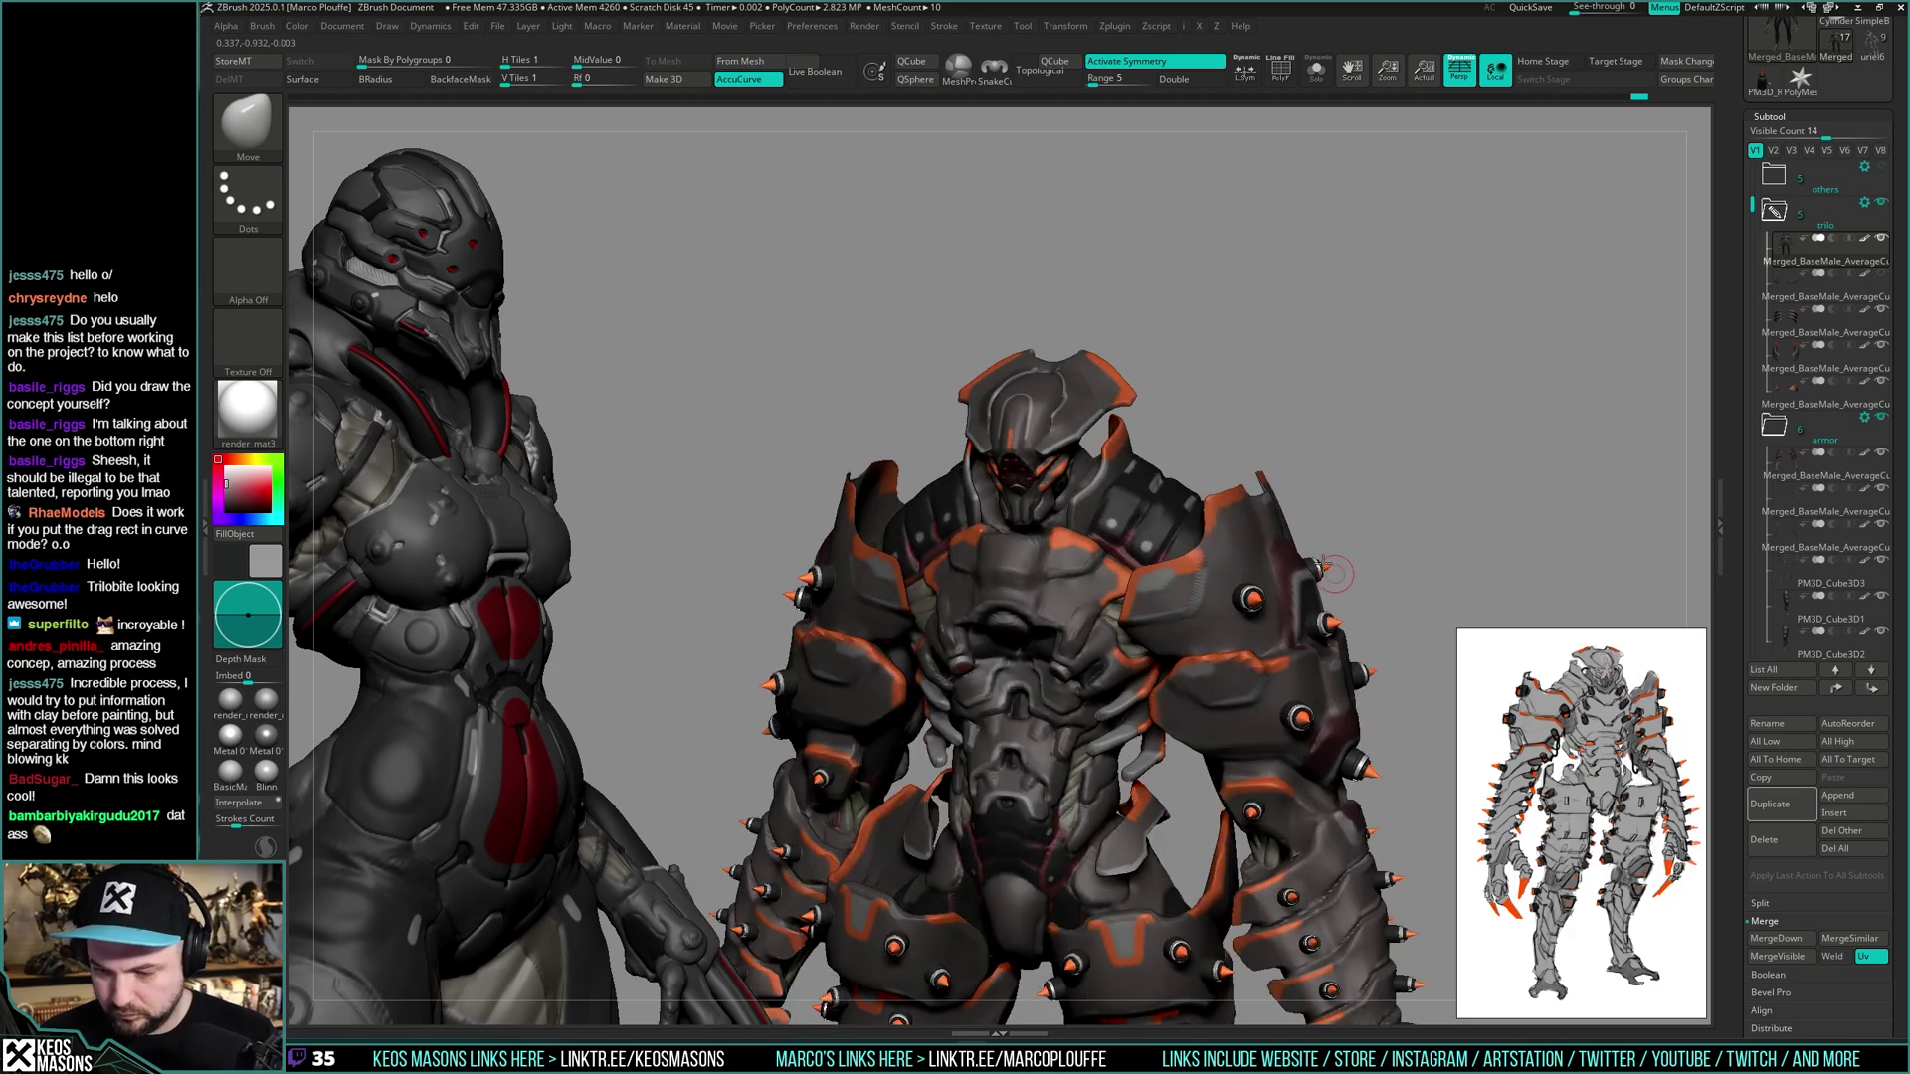
# - Sample the dark red and paint bands along the neck side of the shoulder segments with the Standard brush
pyautogui.rightClick(1104, 505)
pyautogui.moveTo(1104, 505)
pyautogui.keyDown('ctrl'); pyautogui.mouseDown(button='right')
pyautogui.moveTo(1099, 587)
pyautogui.moveTo(1125, 524)
pyautogui.mouseUp(button='right'); pyautogui.keyUp('ctrl')
pyautogui.press('space')
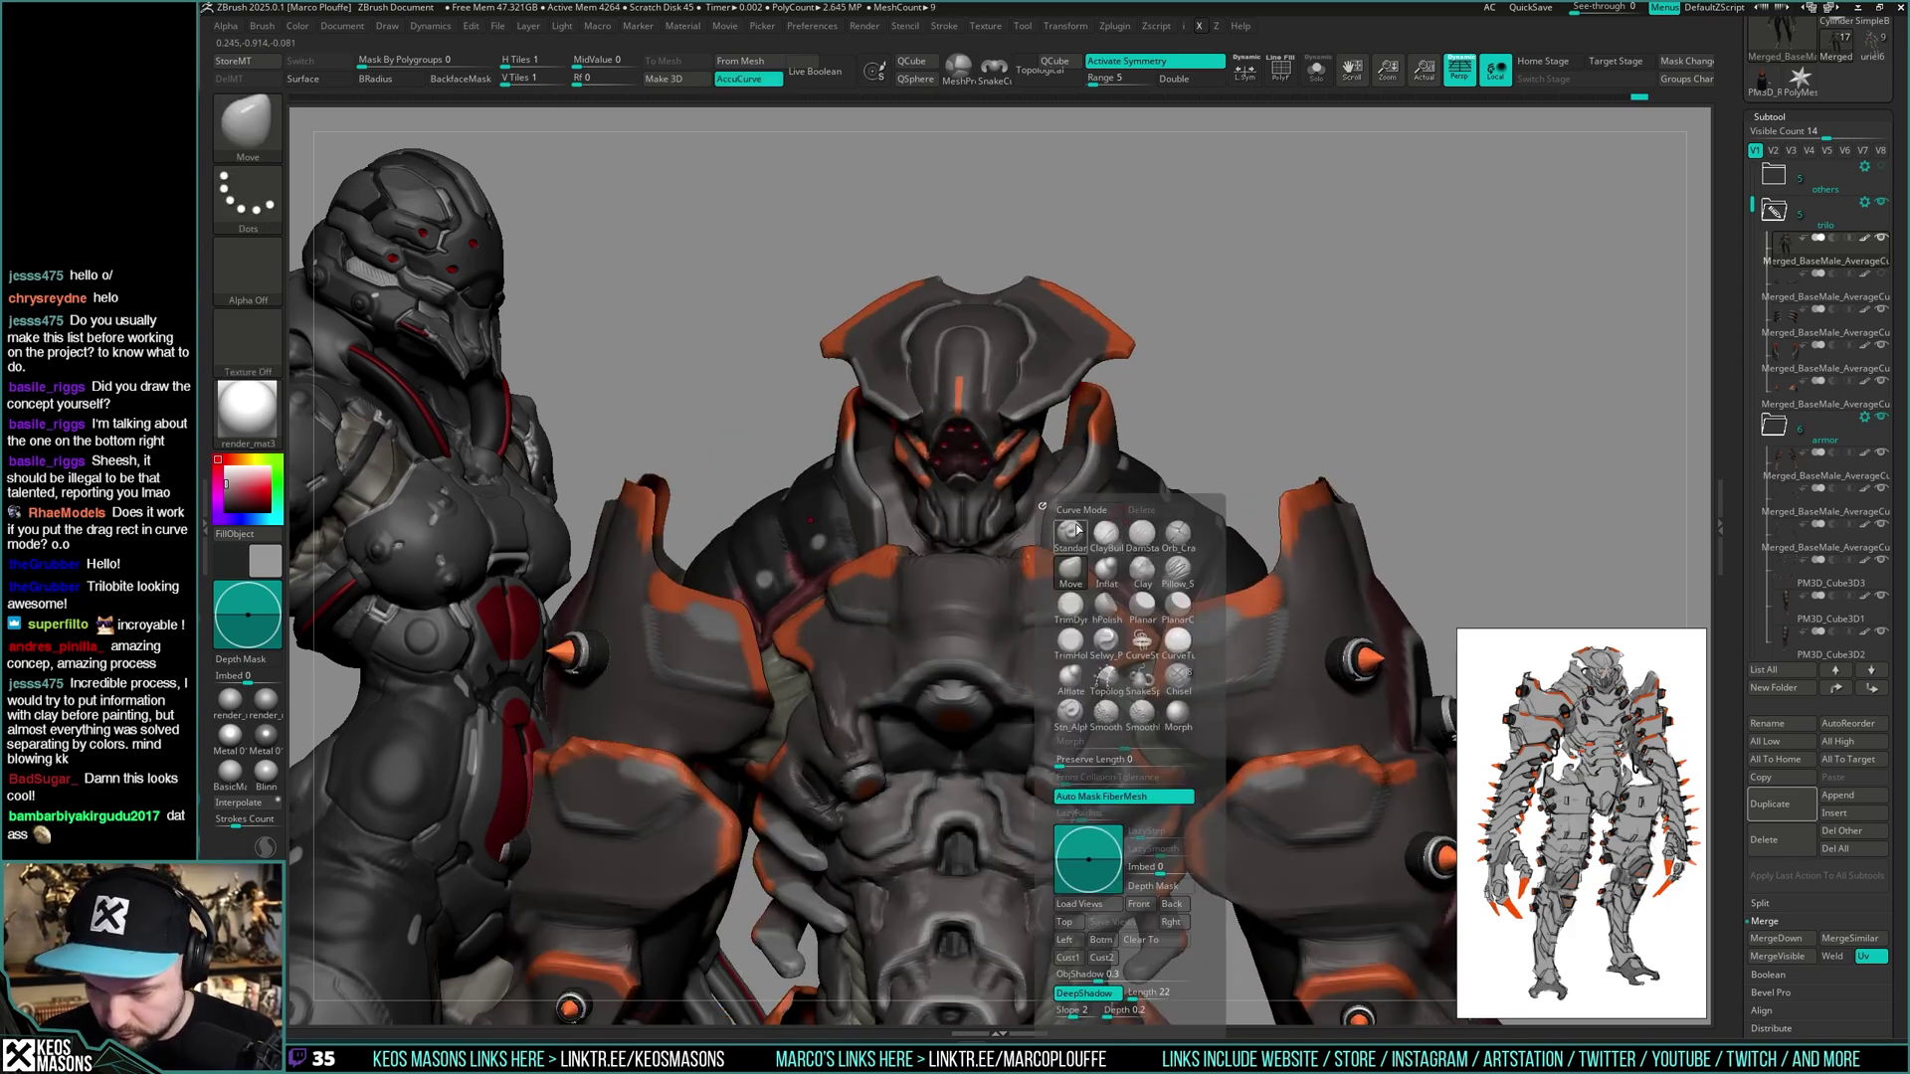
pyautogui.click(1070, 537)
pyautogui.press('c')
pyautogui.rightClick(1125, 594)
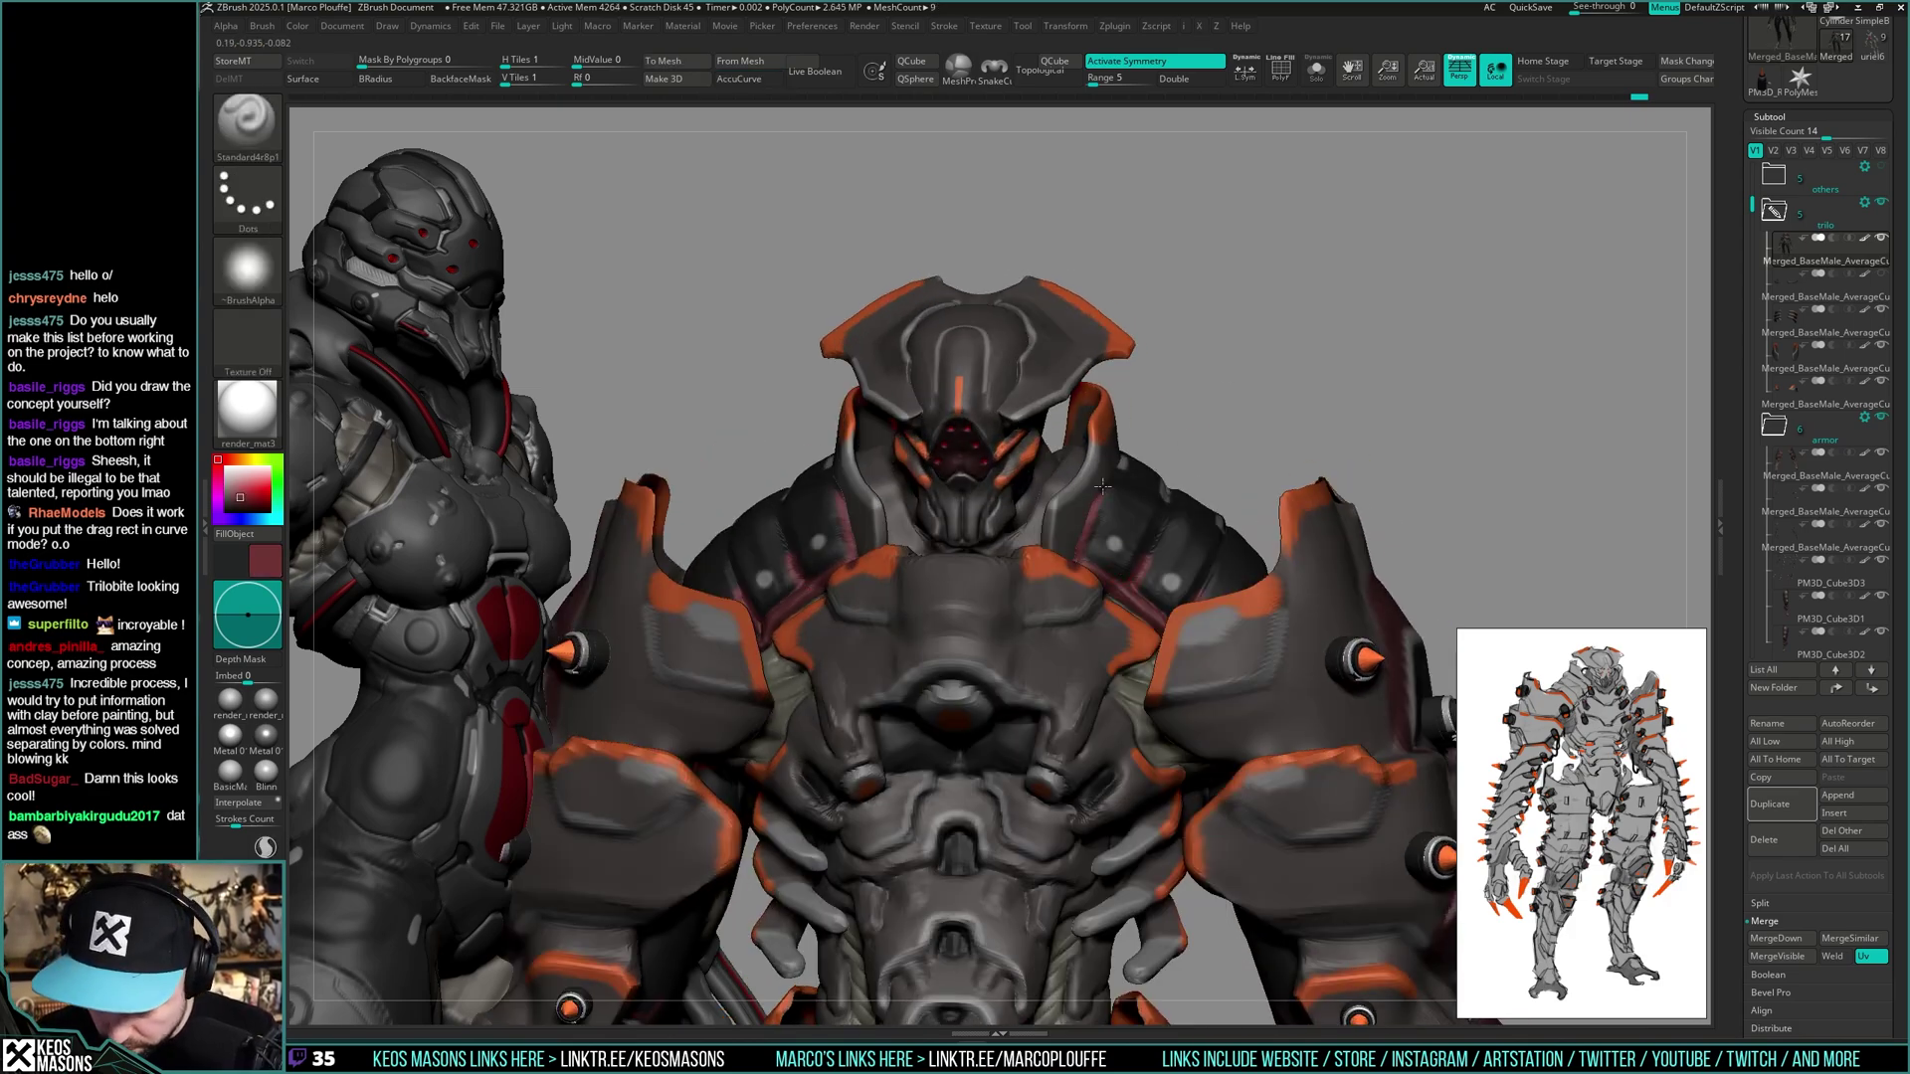
pyautogui.moveTo(1102, 486); pyautogui.dragTo(1074, 538, button='right')
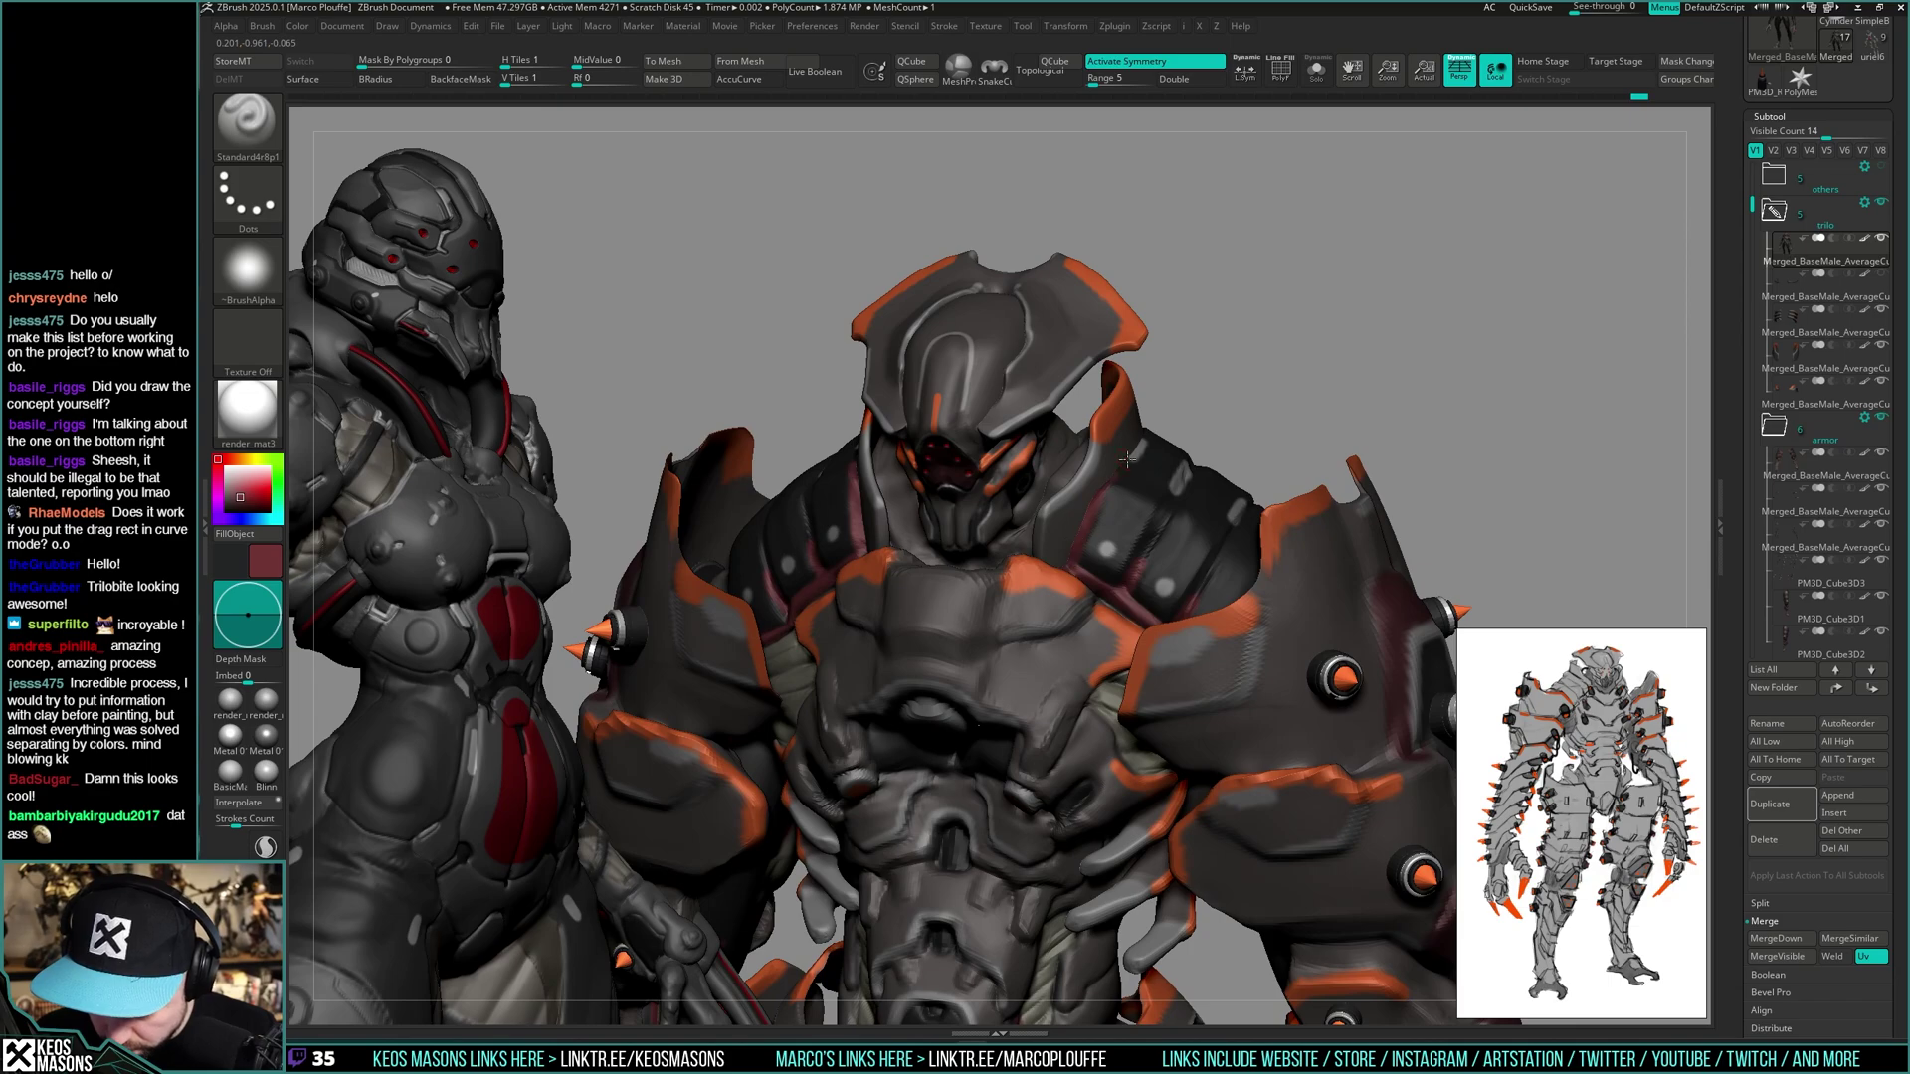
pyautogui.moveTo(1127, 459); pyautogui.dragTo(1053, 542, button='right')
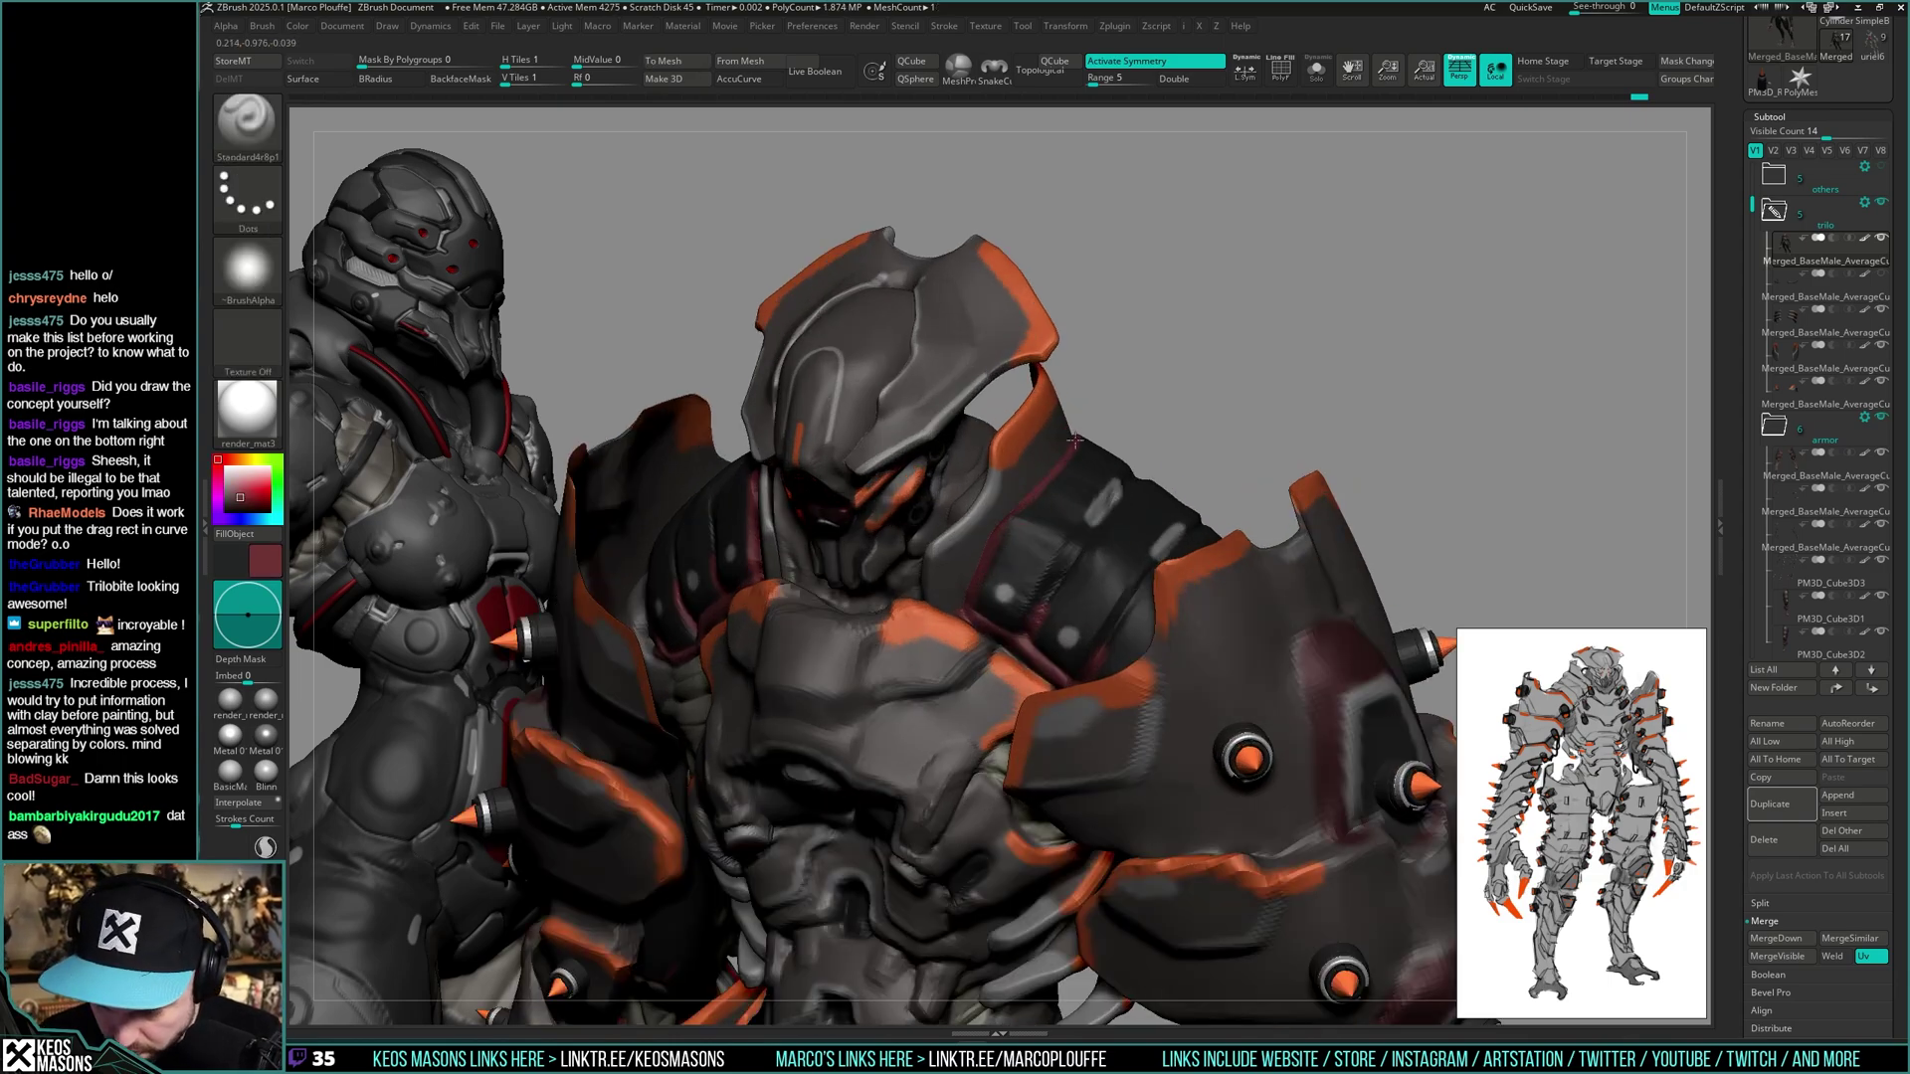
pyautogui.moveTo(997, 534); pyautogui.dragTo(1132, 486, button='right')
pyautogui.moveTo(1345, 490)
pyautogui.mouseDown(button='right')
pyautogui.moveTo(1366, 486)
pyautogui.moveTo(1346, 470)
pyautogui.moveTo(1306, 499)
pyautogui.mouseUp(button='right')
# - Sample black, hide the armor, isolate the head part and paint its neck black
pyautogui.press('c')
pyautogui.hotkey('shift', 's')
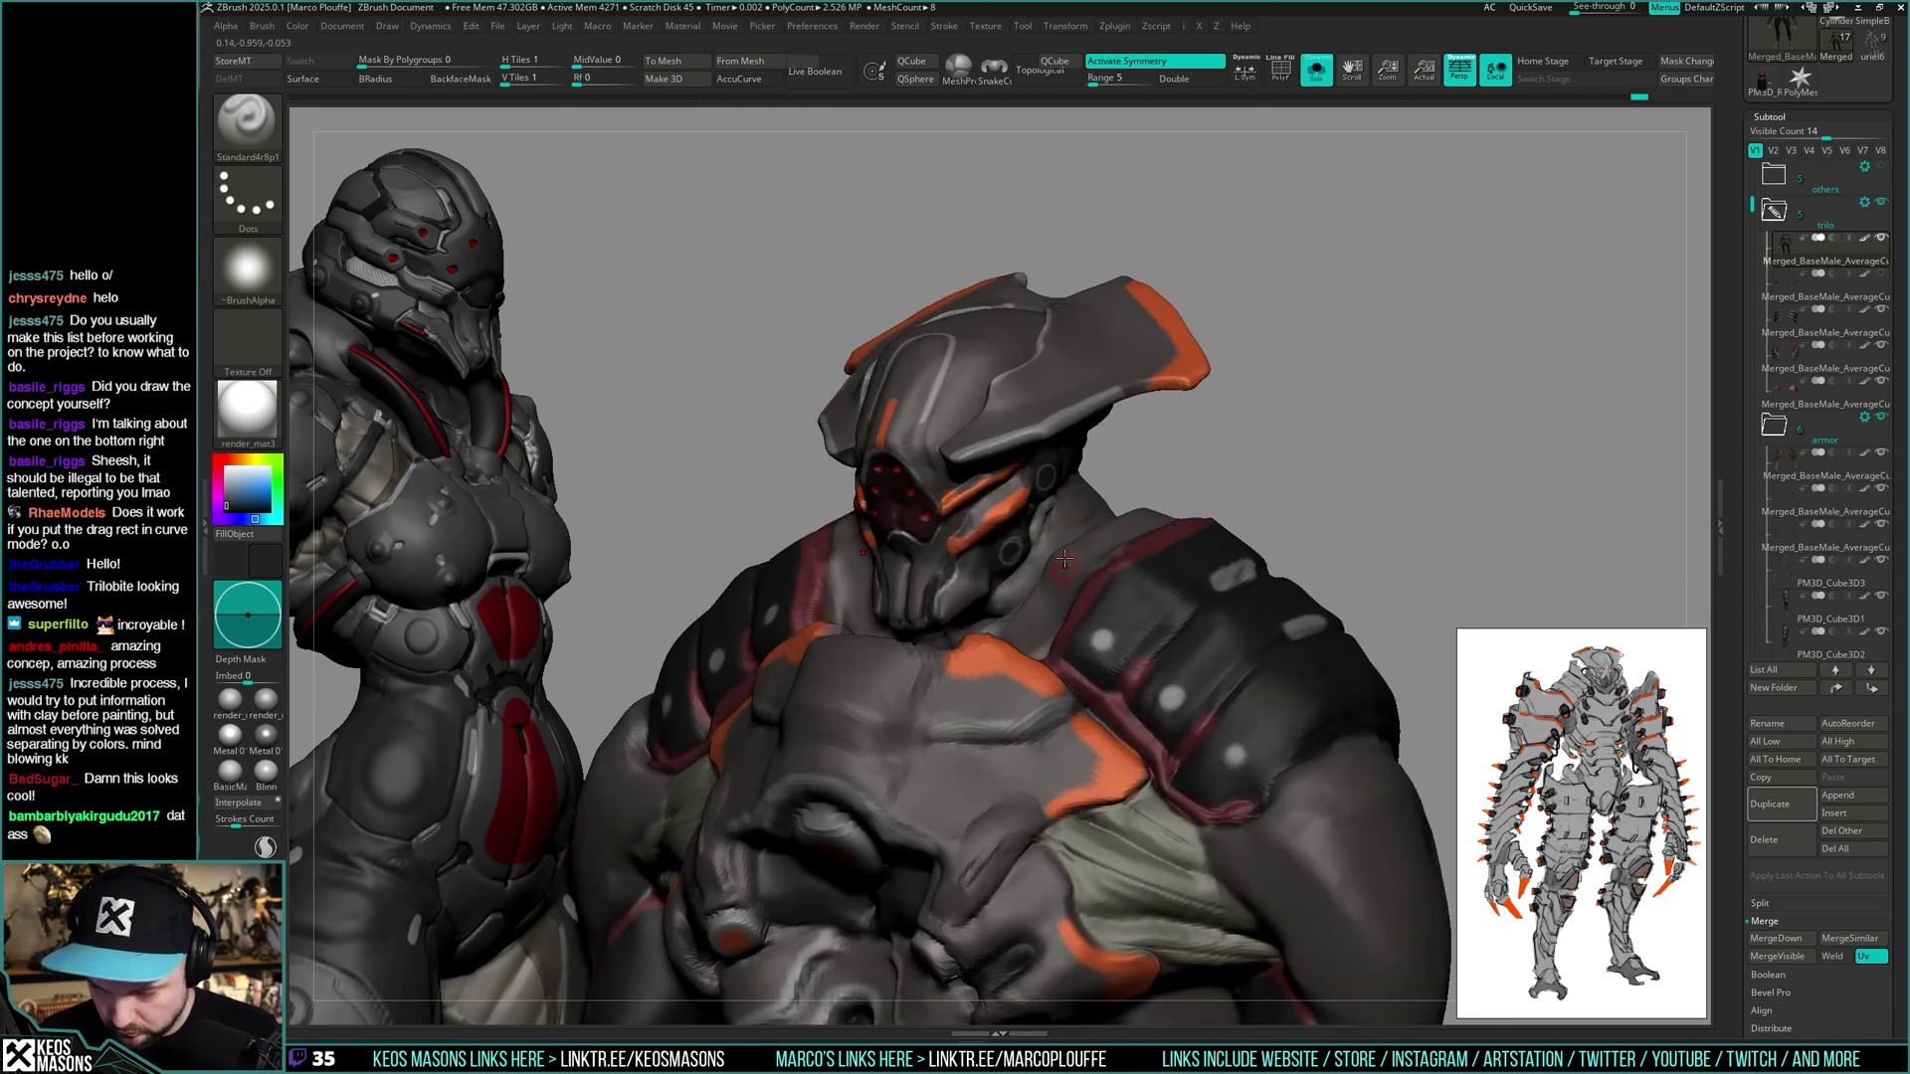
pyautogui.moveTo(1064, 559); pyautogui.dragTo(1125, 498, button='right')
pyautogui.hotkey('shift', 'f')
pyautogui.hotkey('shift', 'f')
pyautogui.keyDown('ctrl'); pyautogui.keyDown('shift'); pyautogui.click(1035, 573); pyautogui.keyUp('shift'); pyautogui.keyUp('ctrl')
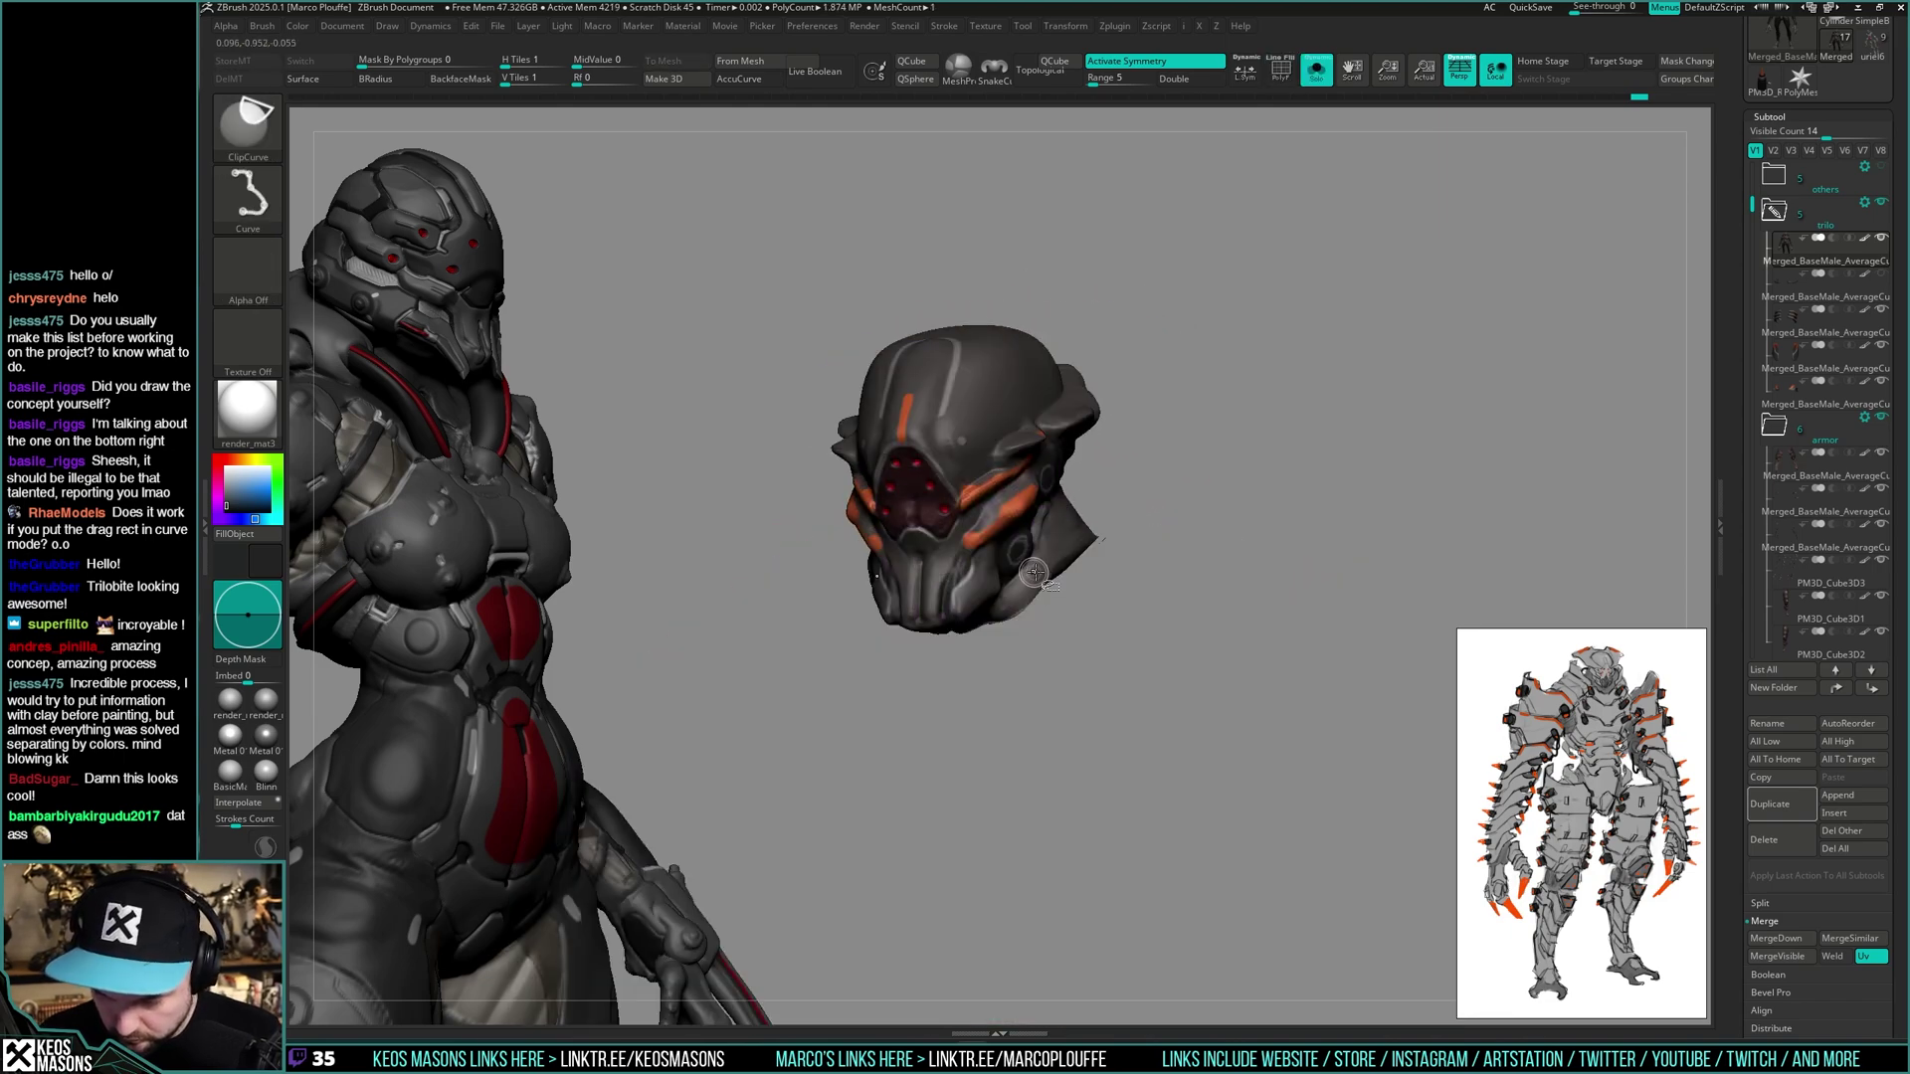
pyautogui.moveTo(1035, 572)
pyautogui.mouseDown(button='right')
pyautogui.moveTo(1129, 524)
pyautogui.moveTo(1158, 449)
pyautogui.mouseUp(button='right')
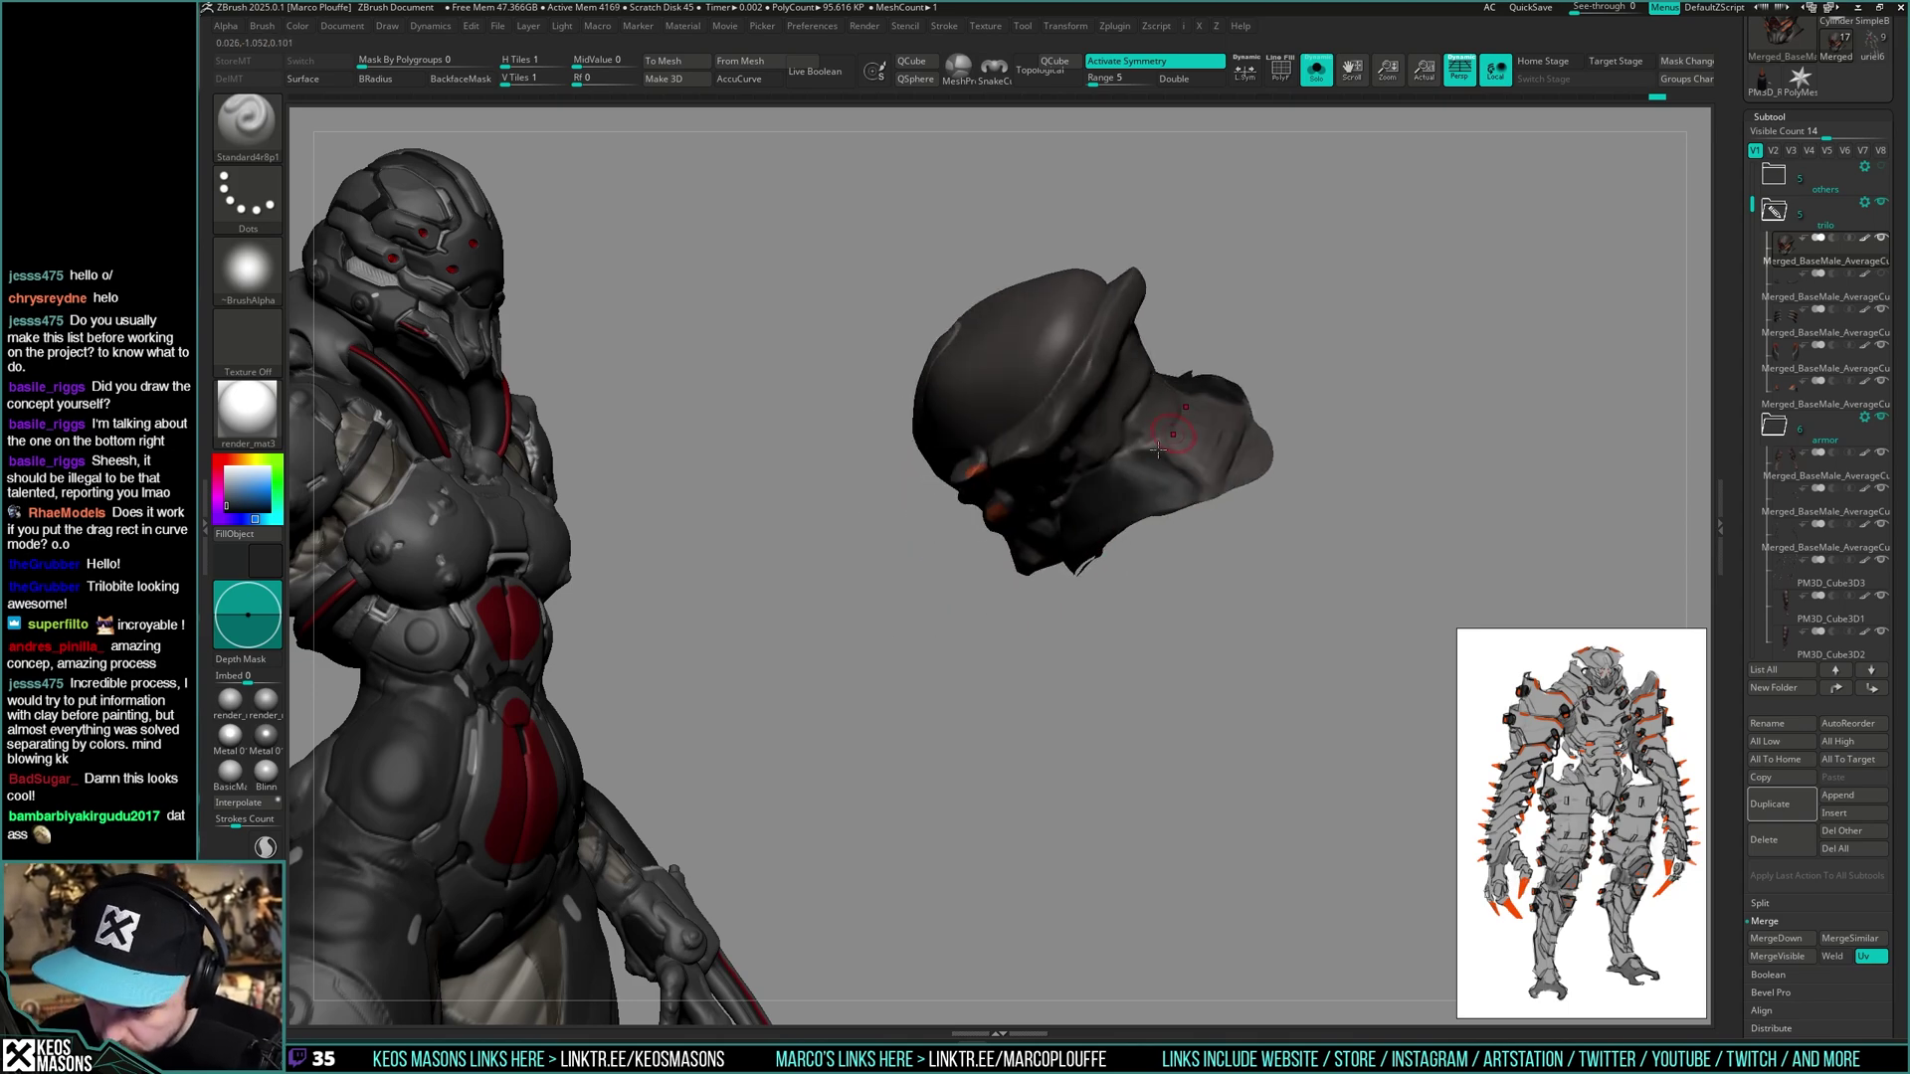
pyautogui.moveTo(1137, 474)
pyautogui.mouseDown()
pyautogui.moveTo(1222, 448)
pyautogui.moveTo(1274, 486)
pyautogui.mouseUp()
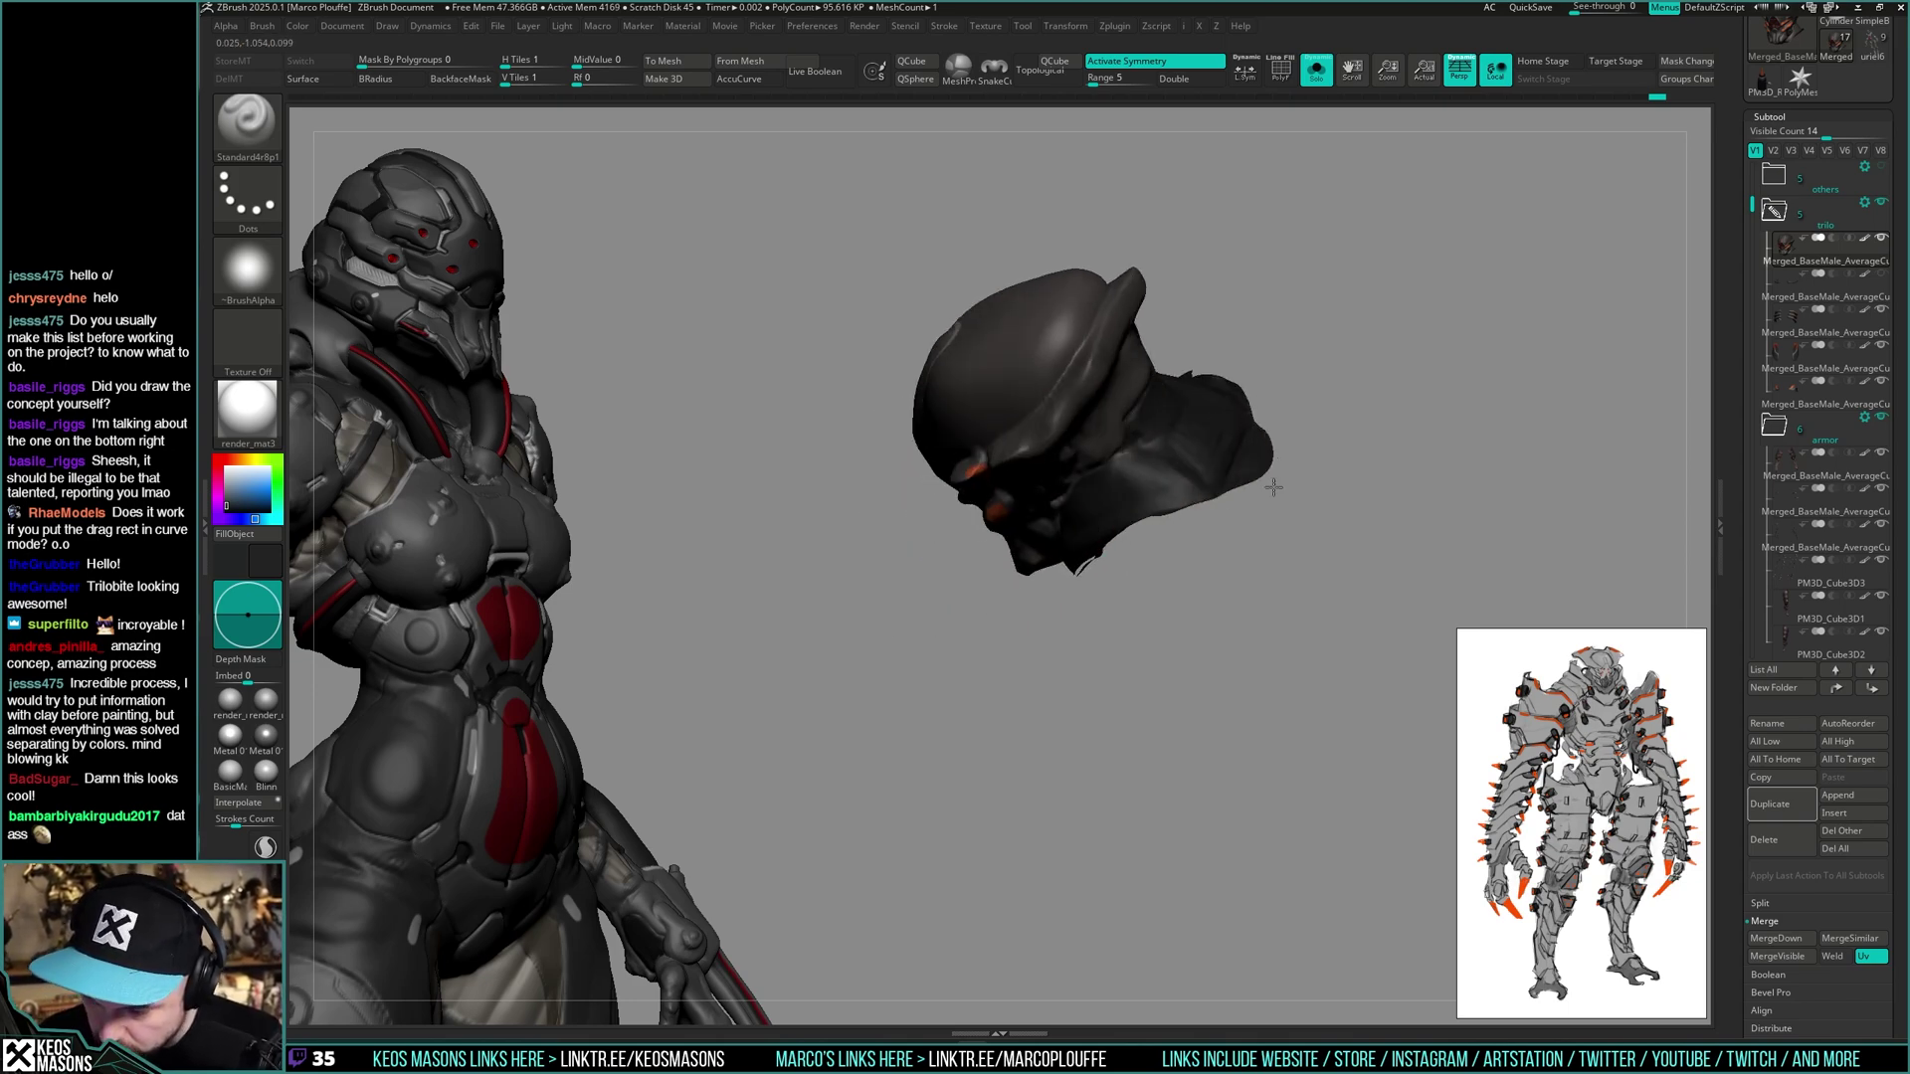
# - Bring the whole body back and paint the base of the neck above the chest plate black
pyautogui.moveTo(1164, 518)
pyautogui.mouseDown(button='right')
pyautogui.moveTo(1116, 540)
pyautogui.moveTo(1296, 451)
pyautogui.moveTo(1102, 573)
pyautogui.moveTo(1304, 469)
pyautogui.moveTo(1253, 456)
pyautogui.moveTo(1123, 574)
pyautogui.moveTo(1088, 676)
pyautogui.moveTo(1099, 607)
pyautogui.moveTo(1069, 557)
pyautogui.moveTo(1117, 463)
pyautogui.mouseUp(button='right')
pyautogui.press('space')
pyautogui.hotkey('alt', 's')
pyautogui.hotkey('alt', 's')
pyautogui.hotkey('alt', 's')
pyautogui.rightClick(1088, 679)
pyautogui.keyDown('alt'); pyautogui.click(1090, 617); pyautogui.keyUp('alt')
pyautogui.hotkey('alt', 's')
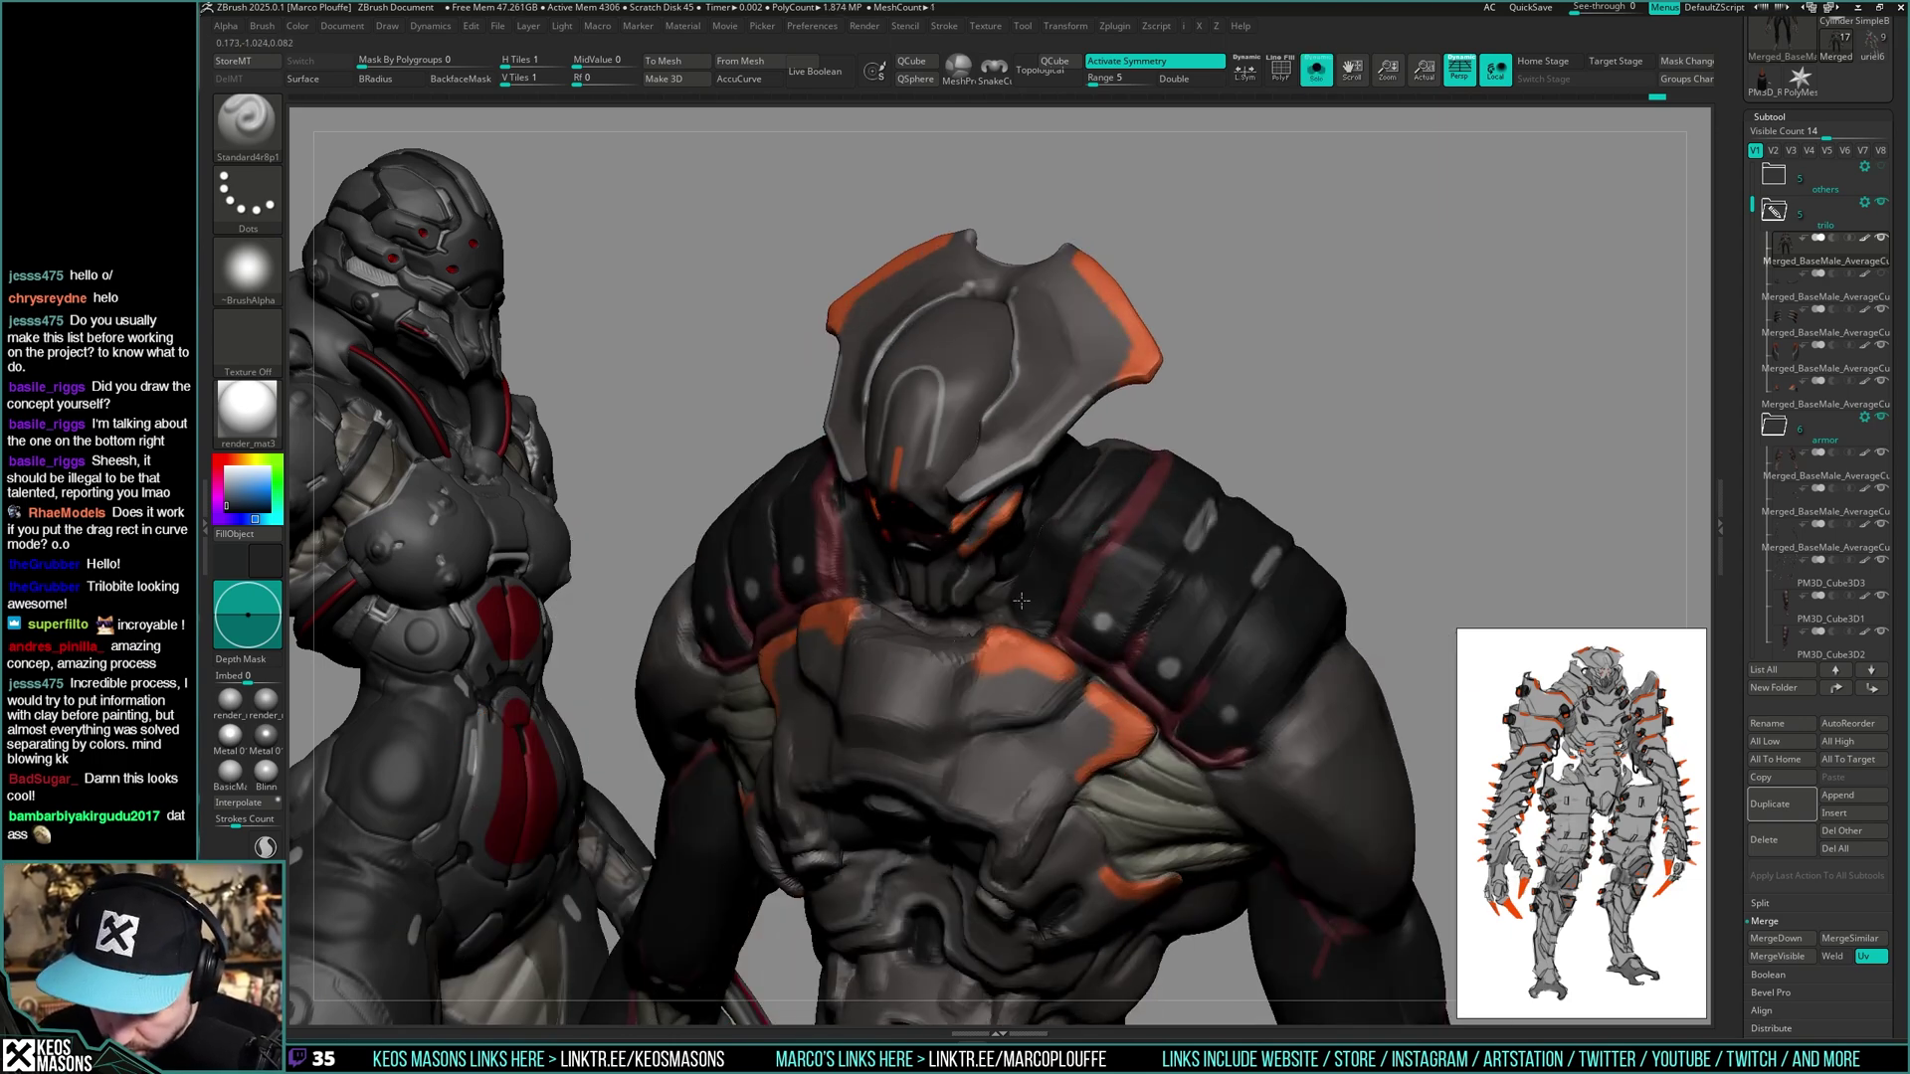
# - Hide the head and paint the sides of the neck opening black
pyautogui.hotkey('alt', 's')
pyautogui.moveTo(1042, 618)
pyautogui.mouseDown(button='right')
pyautogui.moveTo(1052, 597)
pyautogui.moveTo(1008, 665)
pyautogui.moveTo(1030, 605)
pyautogui.mouseUp(button='right')
pyautogui.keyDown('ctrl'); pyautogui.keyDown('shift'); pyautogui.click(1050, 594); pyautogui.keyUp('shift'); pyautogui.keyUp('ctrl')
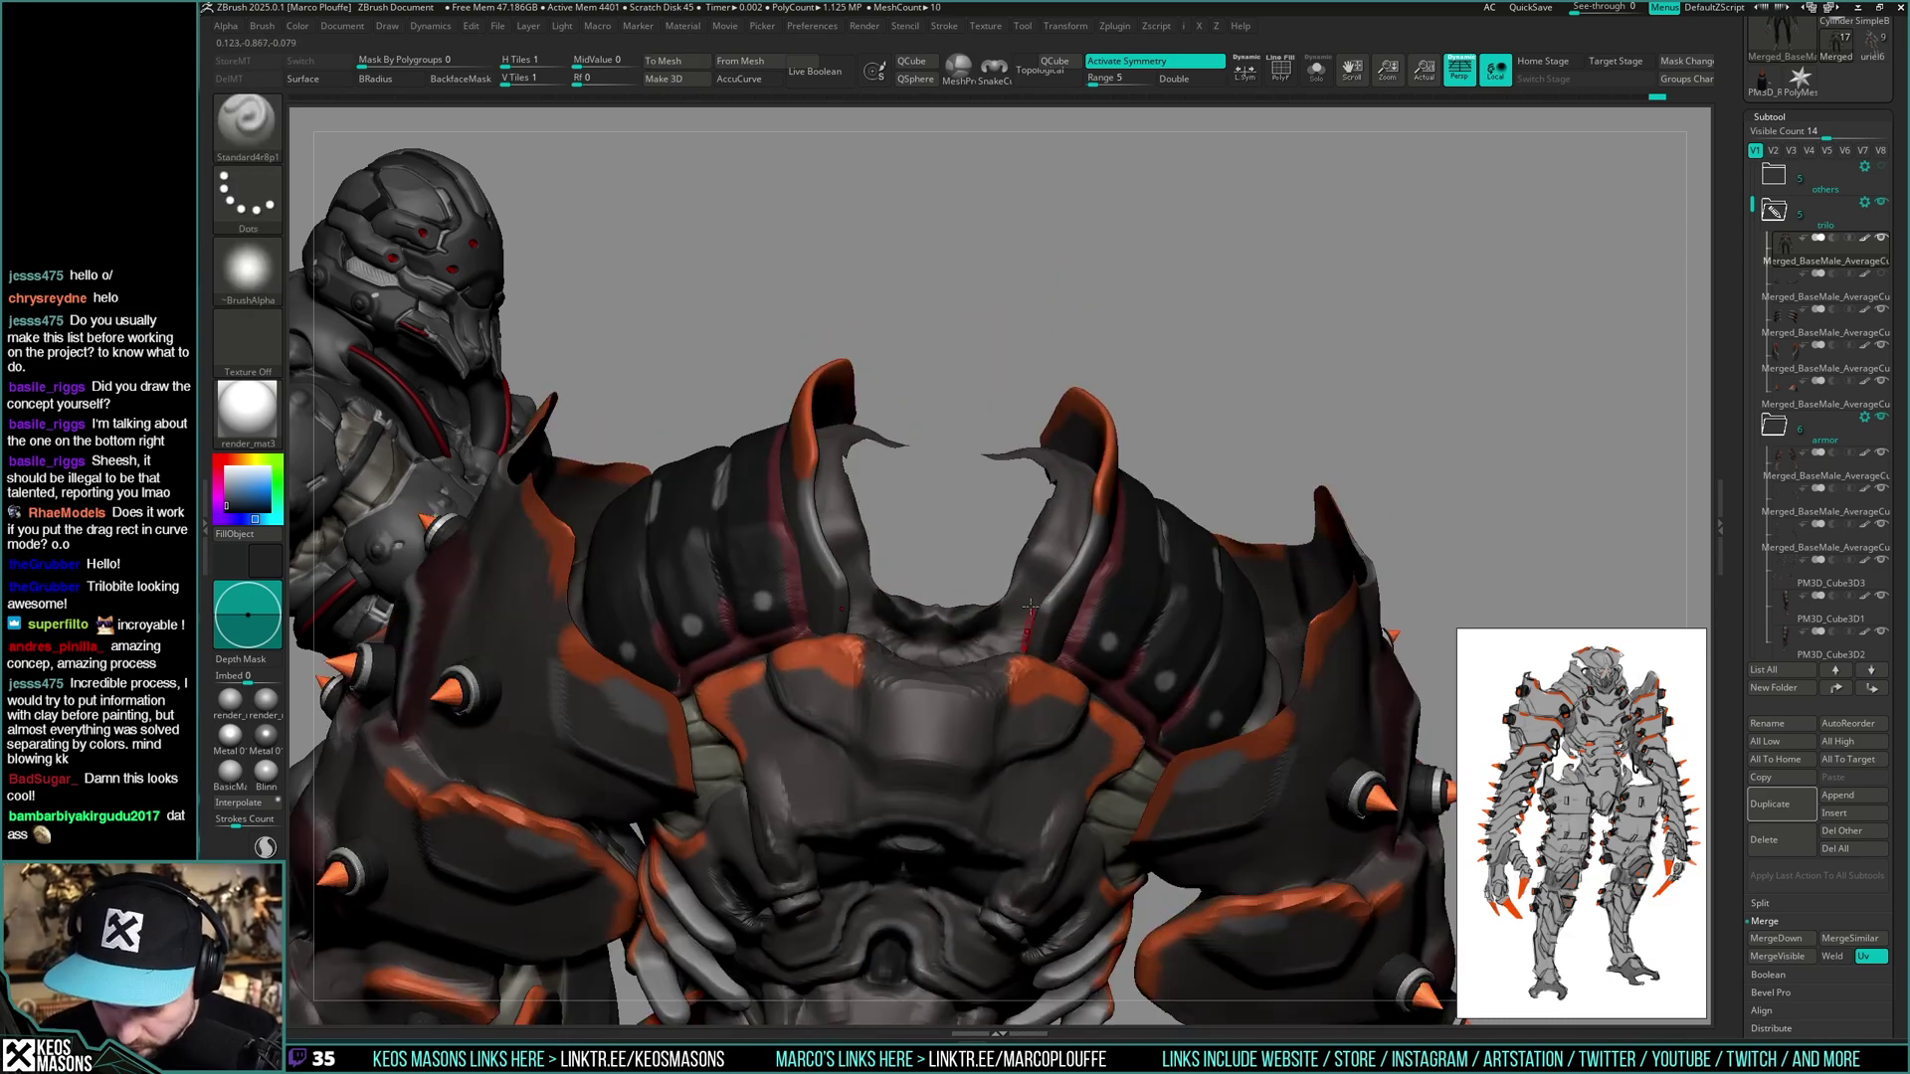
pyautogui.hotkey('alt', 's')
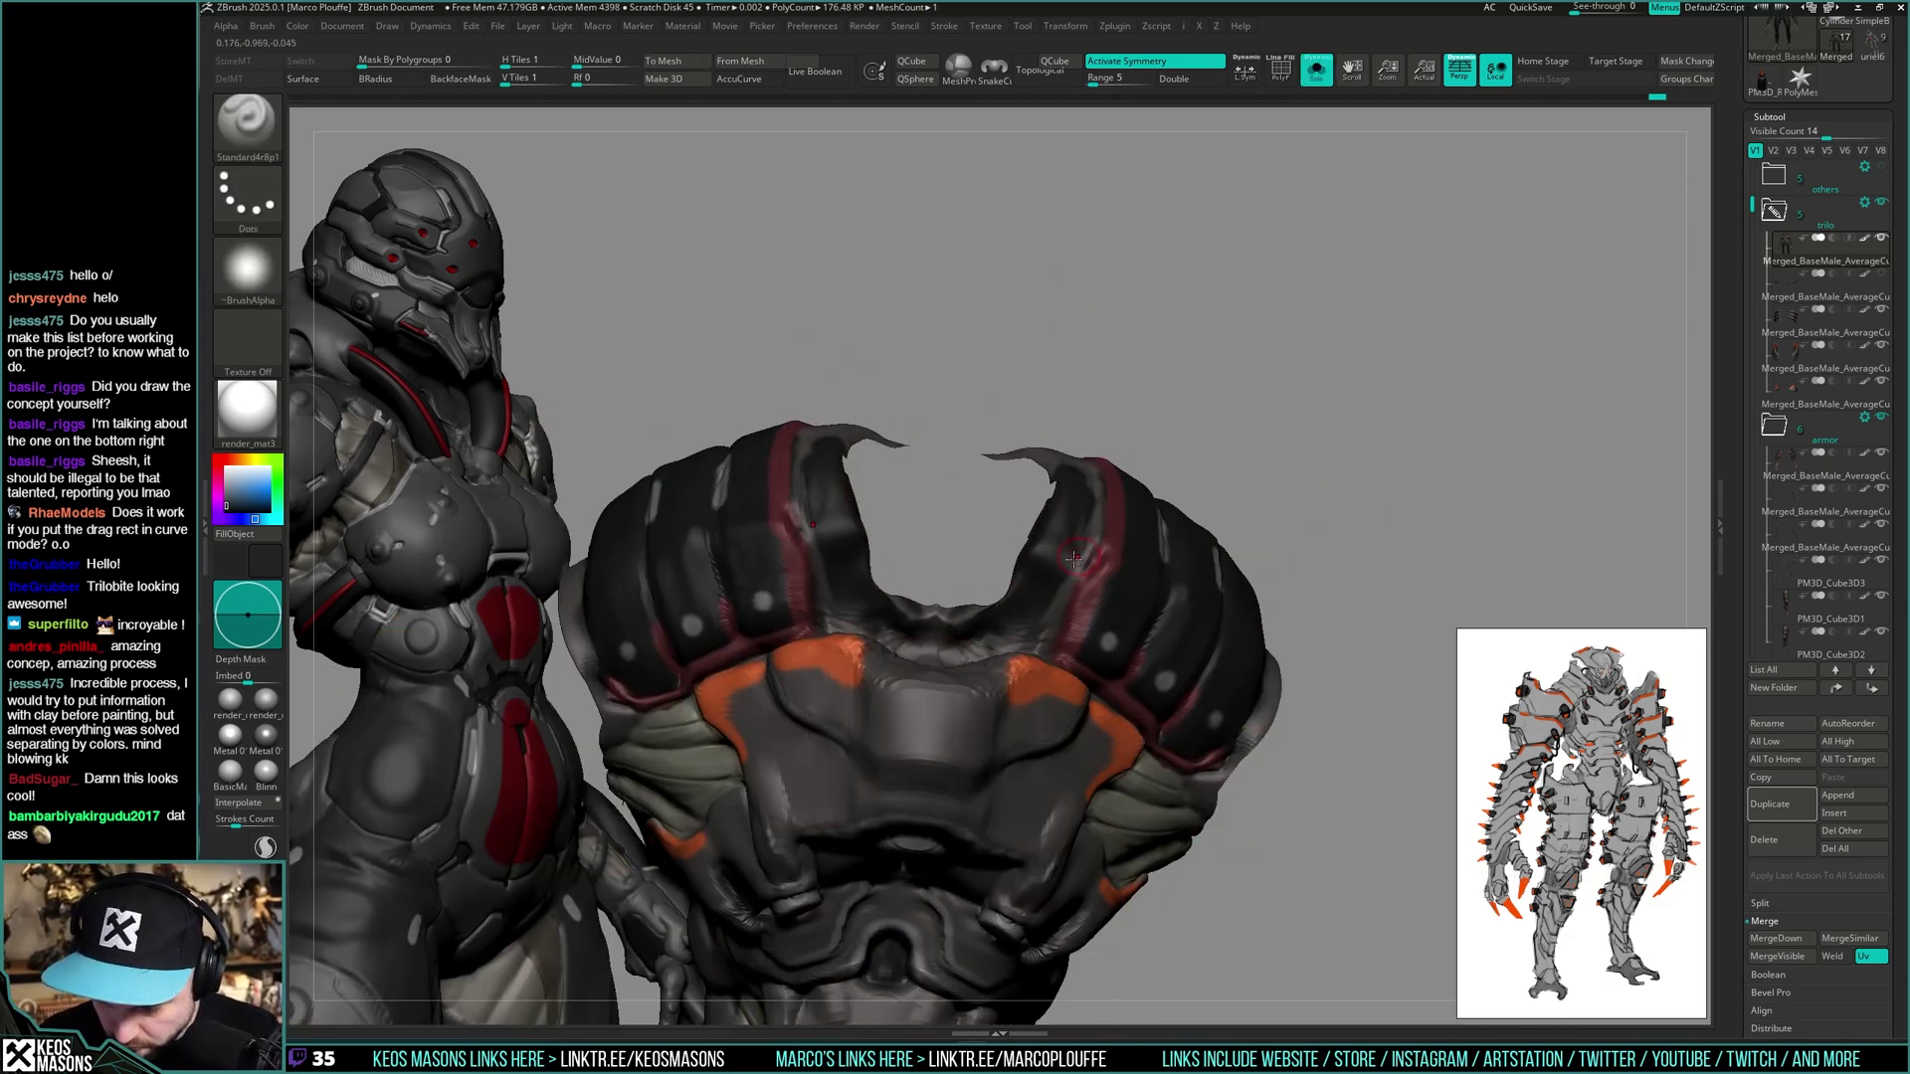
pyautogui.moveTo(1105, 485); pyautogui.dragTo(1069, 447, button='right')
pyautogui.hotkey('alt', 's')
# - Sample the dark red and paint lines down the sides of the neck, checking them with the armor shown
pyautogui.press('c')
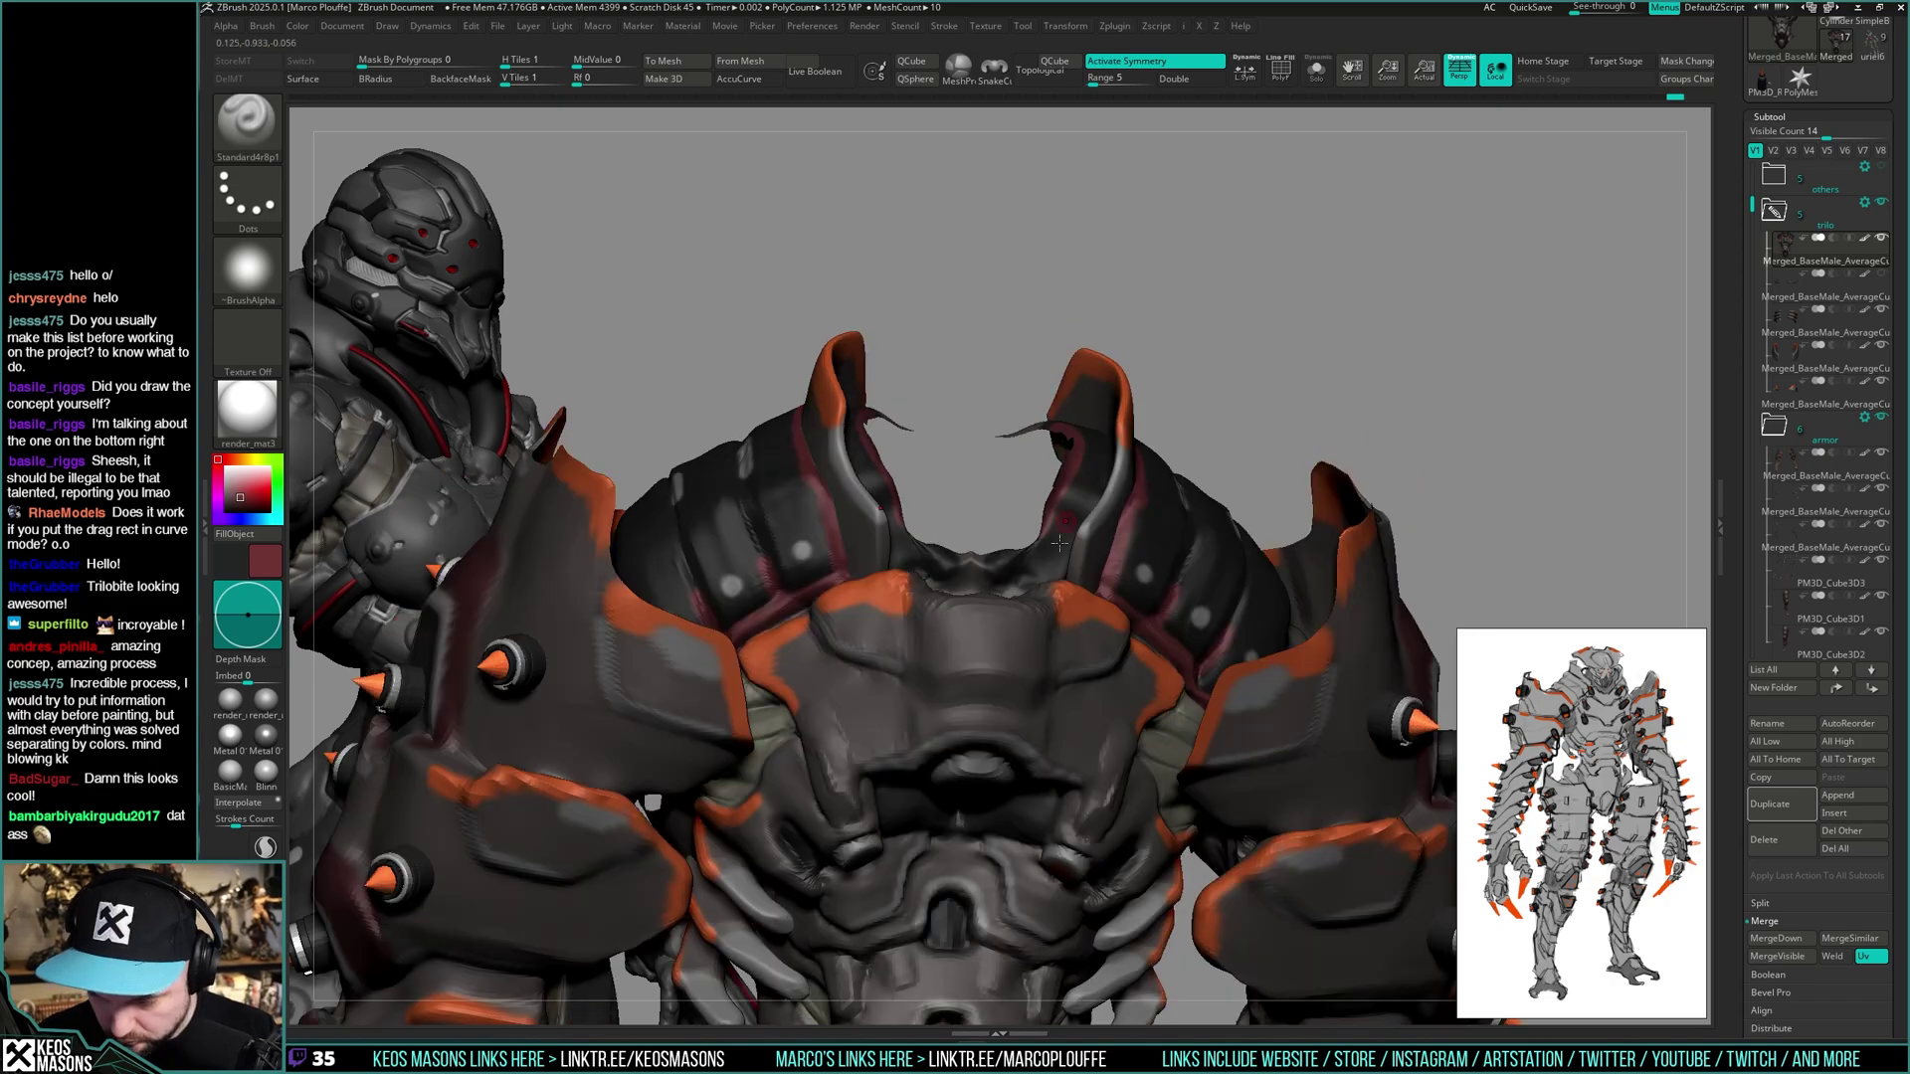
pyautogui.hotkey('alt', 's')
pyautogui.hotkey('alt', 's')
pyautogui.moveTo(1077, 566); pyautogui.dragTo(1142, 440, button='right')
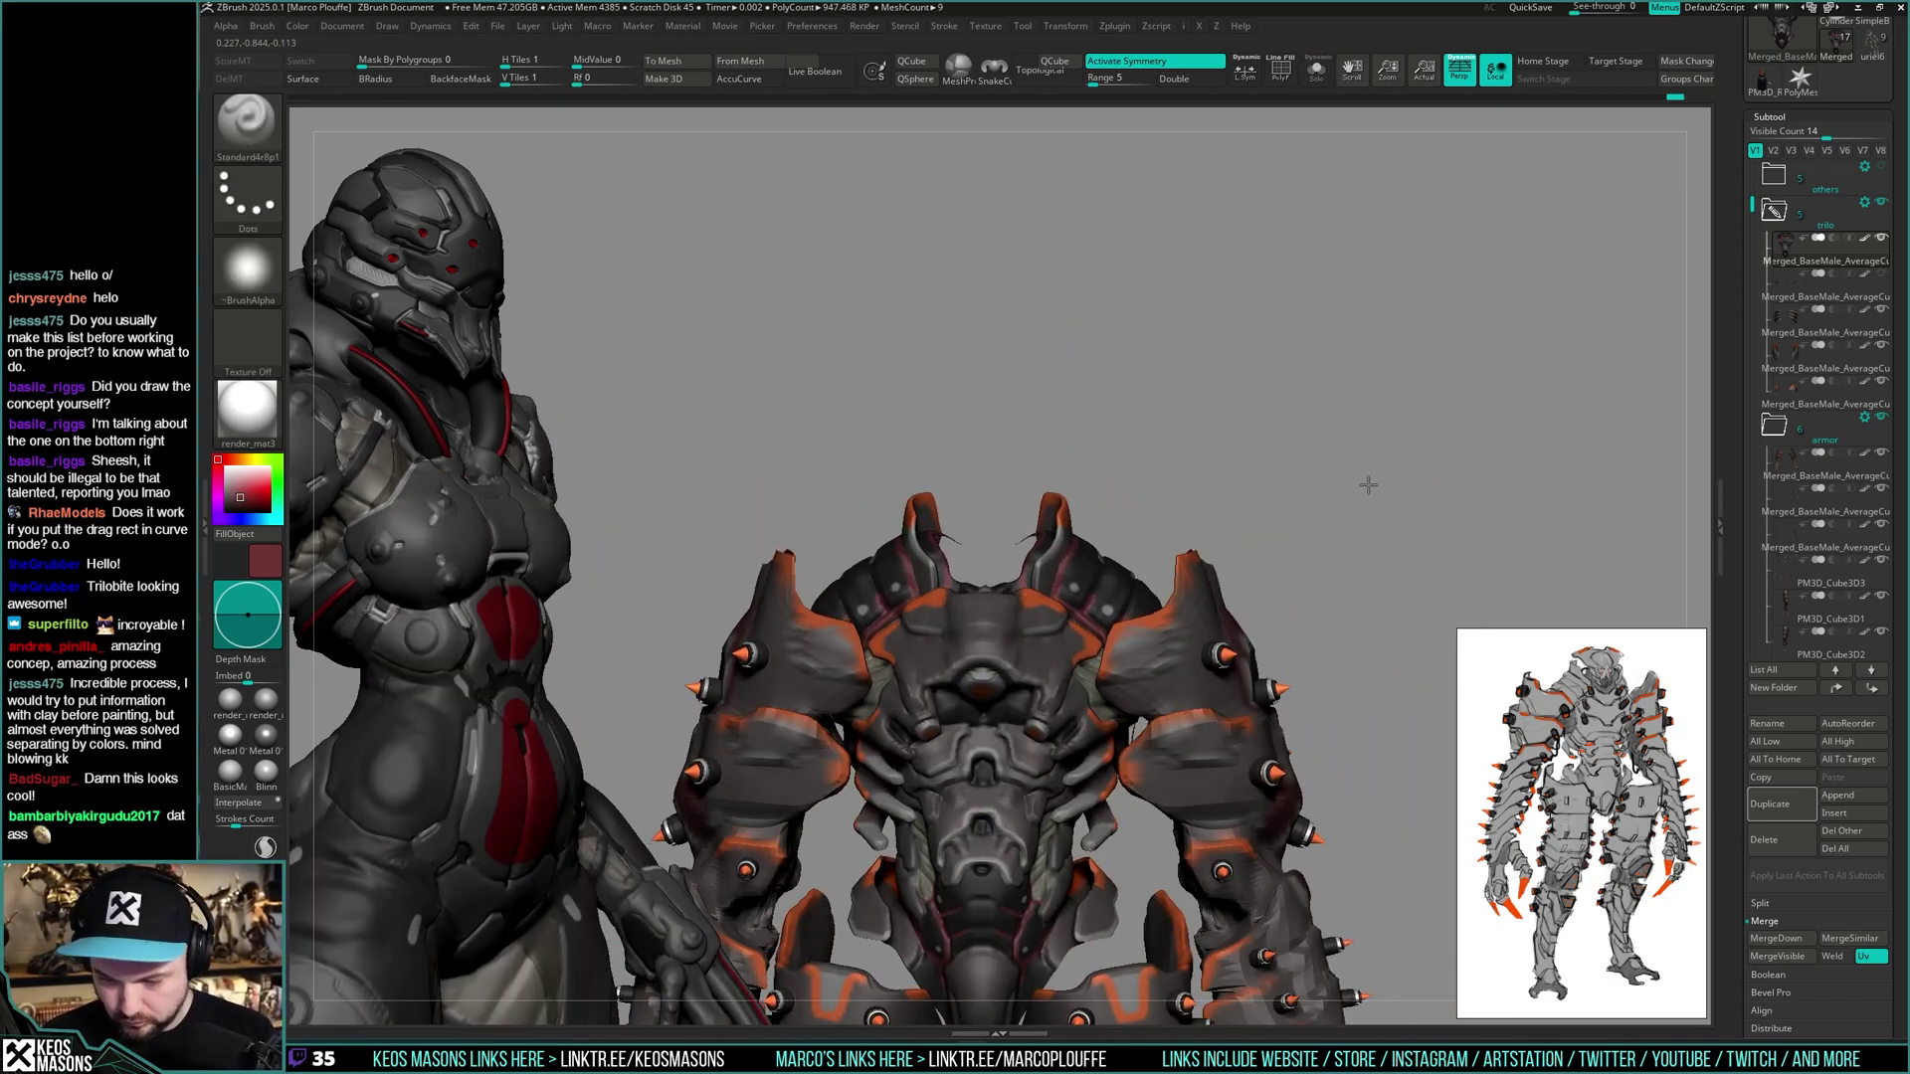
# - Unhide the rest of the creature's body and bring the armor back into view
pyautogui.hotkey('alt', 's')
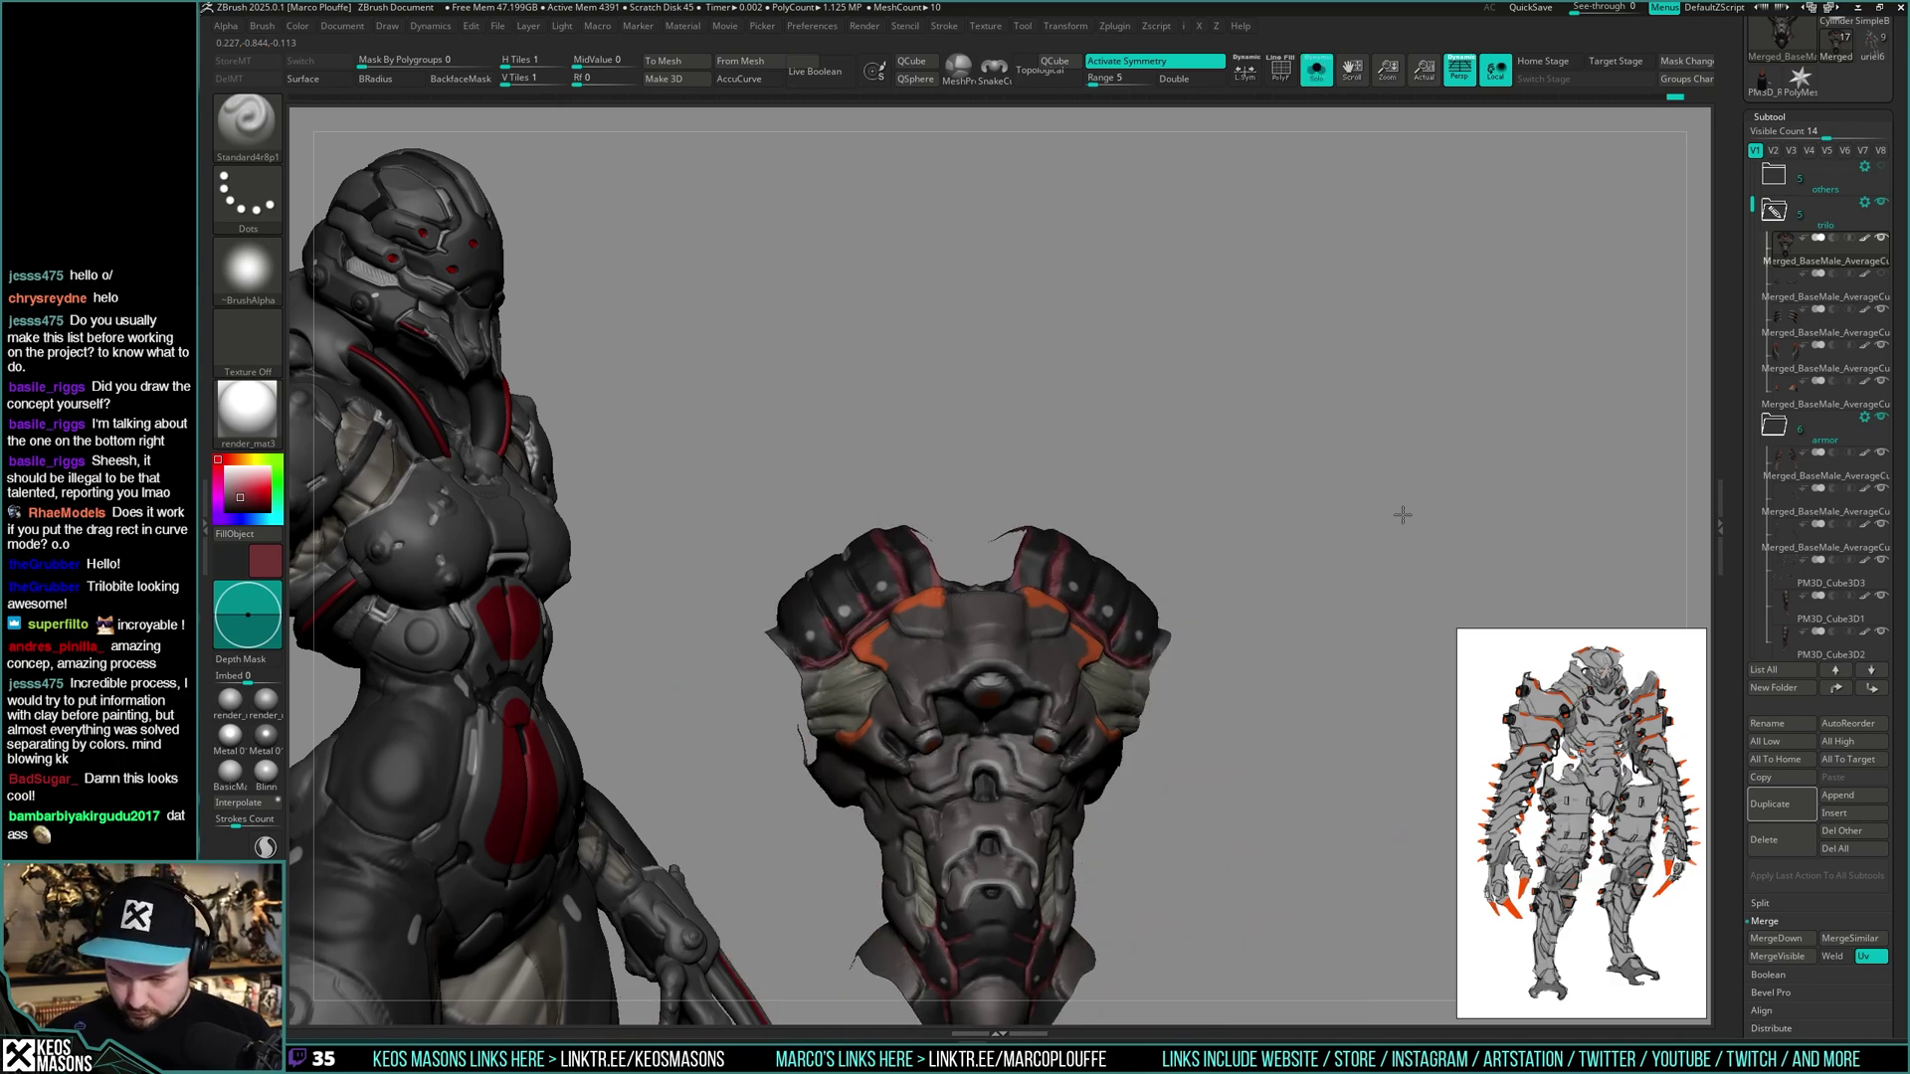
pyautogui.keyDown('ctrl'); pyautogui.keyDown('shift'); pyautogui.click(1378, 505); pyautogui.keyUp('shift'); pyautogui.keyUp('ctrl')
pyautogui.moveTo(1377, 500); pyautogui.dragTo(1369, 504, button='right')
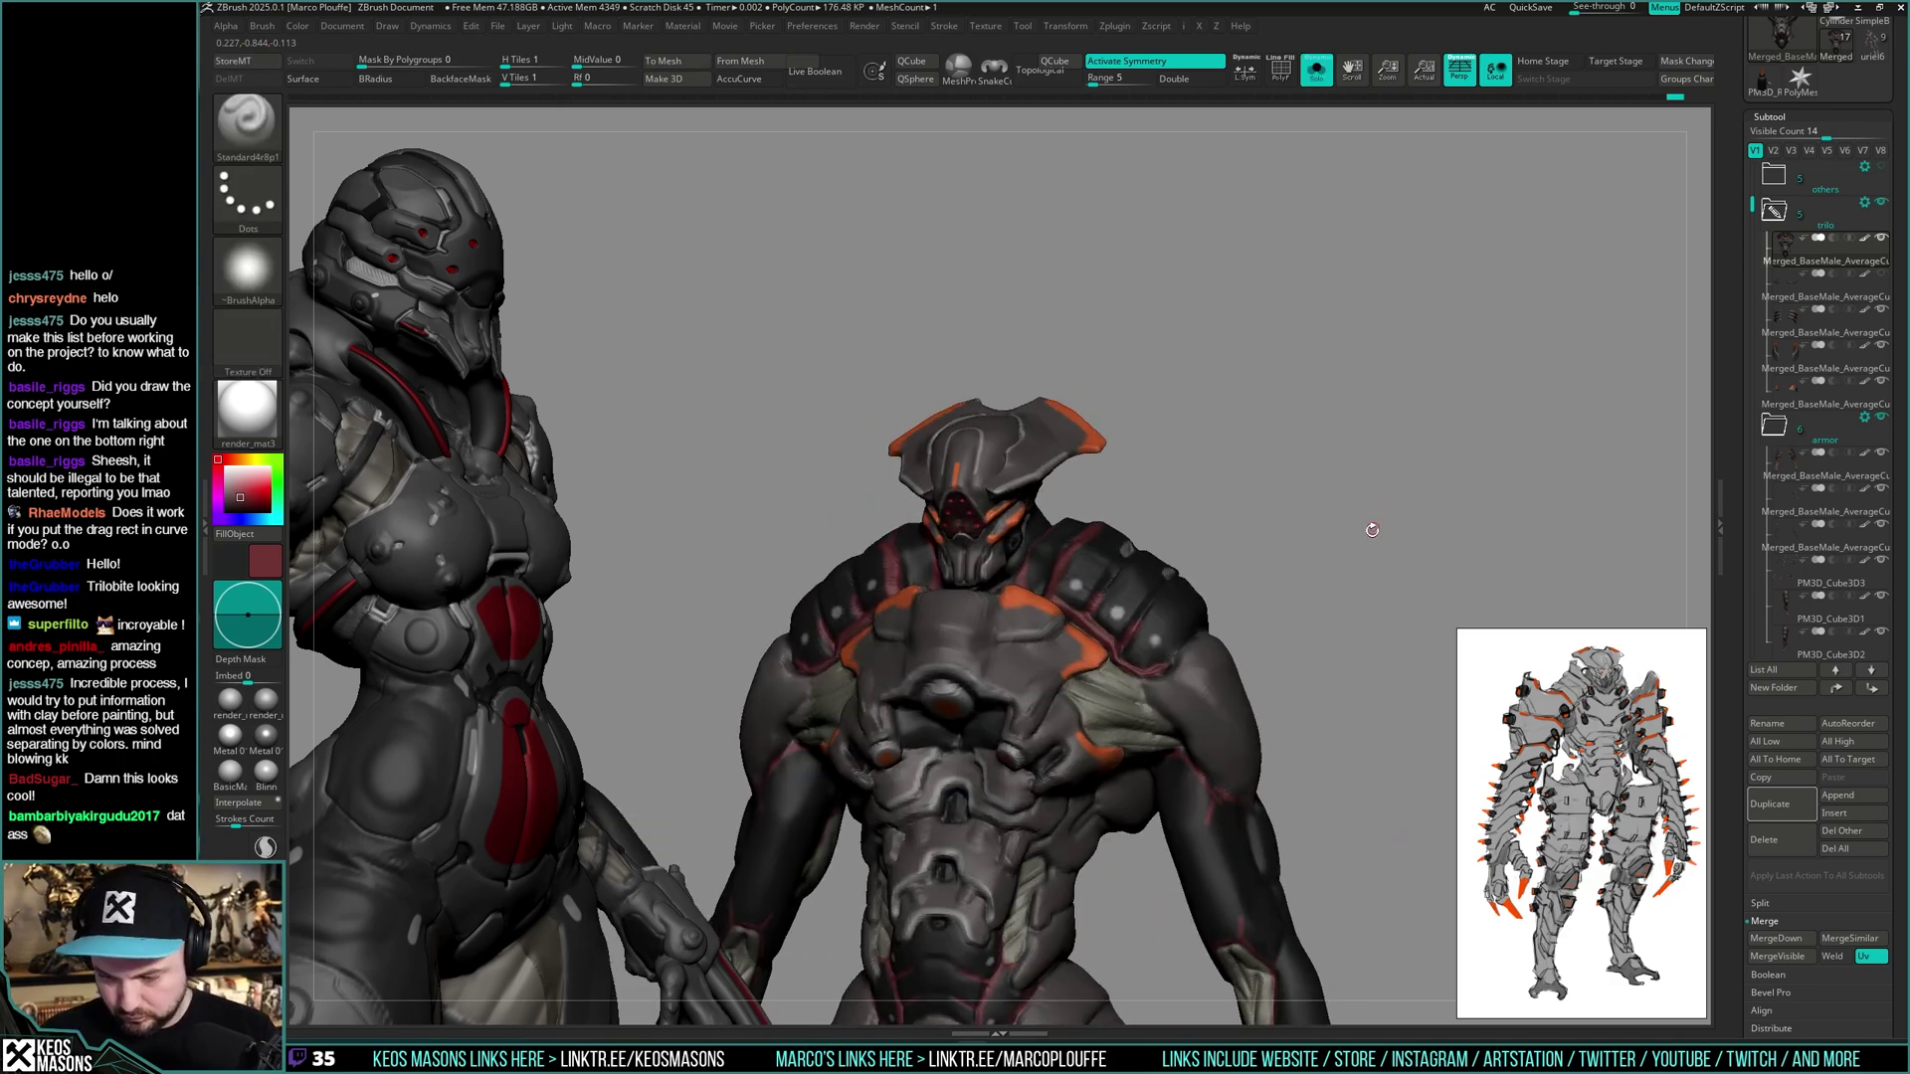
pyautogui.hotkey('alt', 's')
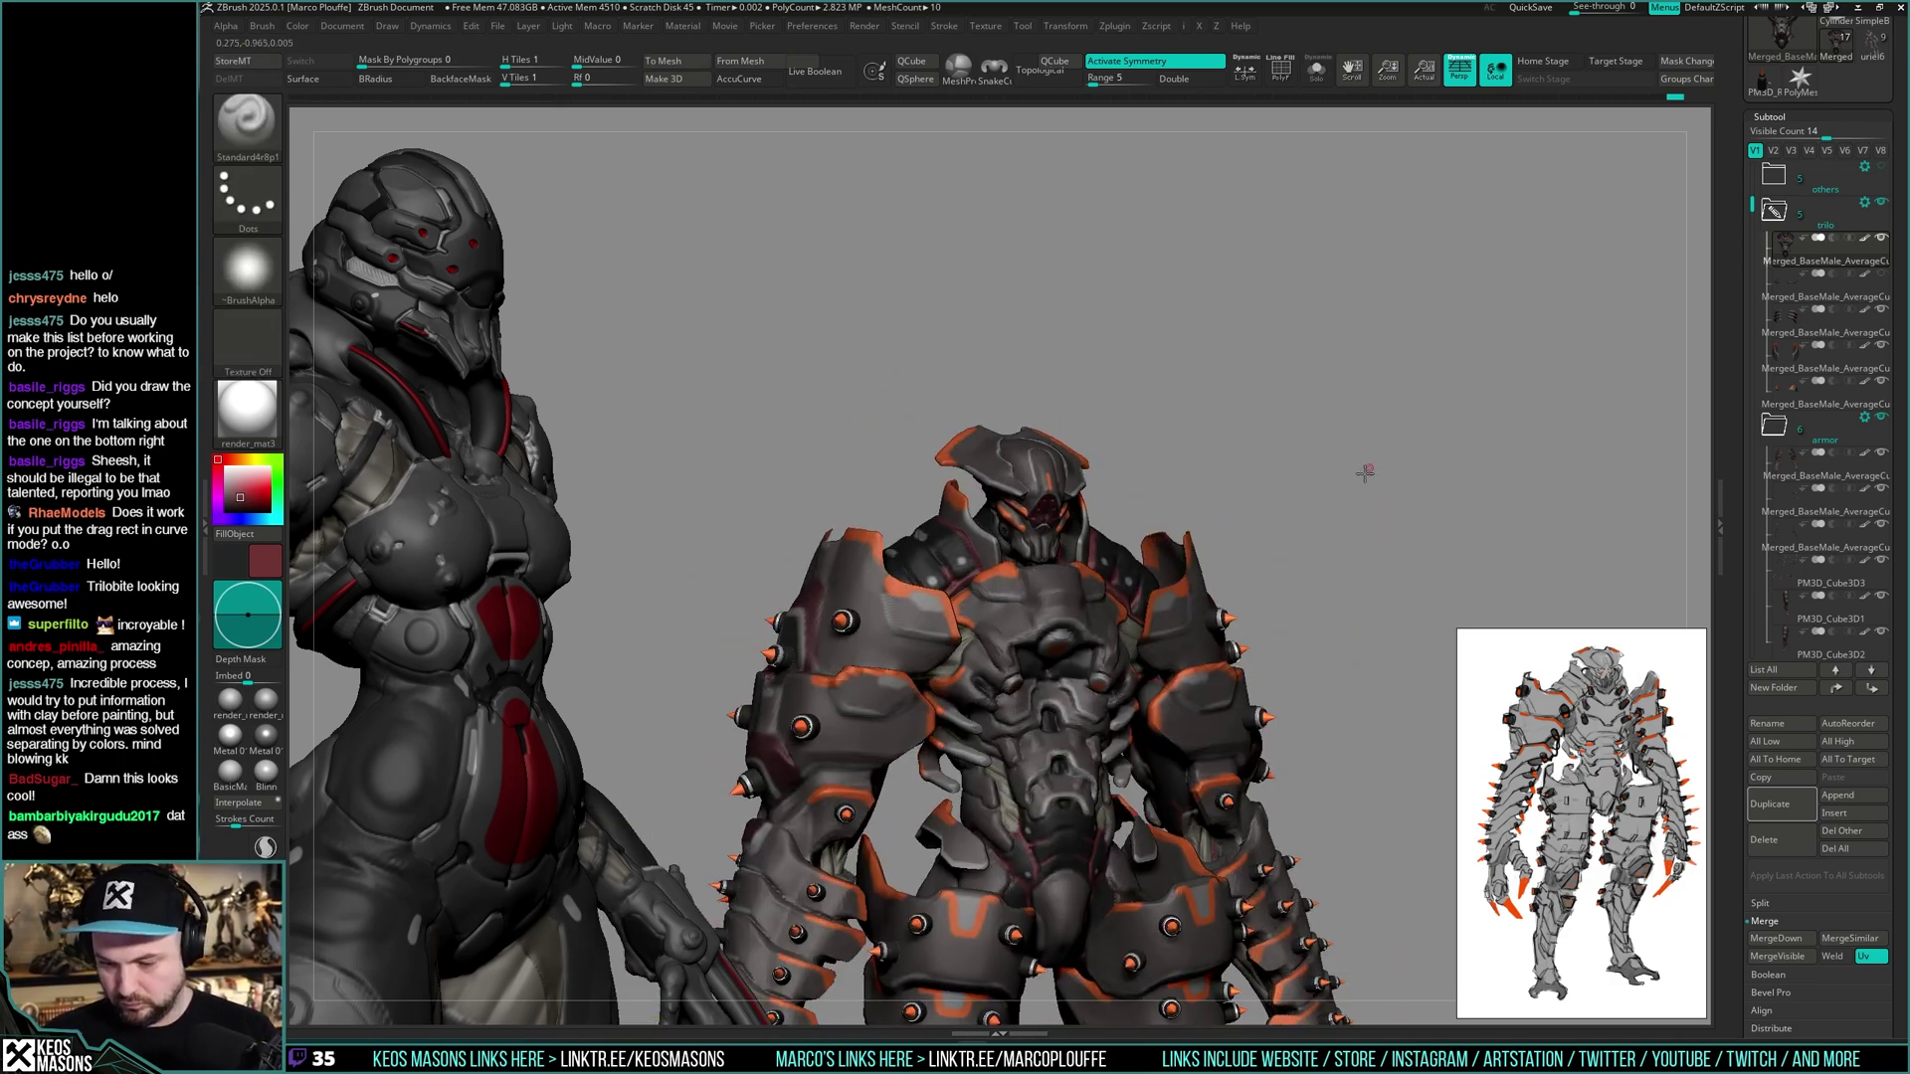
pyautogui.keyDown('shift'); pyautogui.moveTo(1356, 455); pyautogui.dragTo(1137, 617, button='right'); pyautogui.keyUp('shift')
# - Sample the armor's dark gray and paint the suit plates between the olive lower back and glutes
pyautogui.press('c')
pyautogui.press('space')
pyautogui.click(1117, 538)
pyautogui.moveTo(1134, 542)
pyautogui.mouseDown(button='right')
pyautogui.moveTo(1432, 455)
pyautogui.moveTo(1322, 464)
pyautogui.moveTo(1318, 488)
pyautogui.moveTo(1244, 527)
pyautogui.moveTo(1139, 467)
pyautogui.moveTo(1109, 487)
pyautogui.moveTo(1125, 590)
pyautogui.mouseUp(button='right')
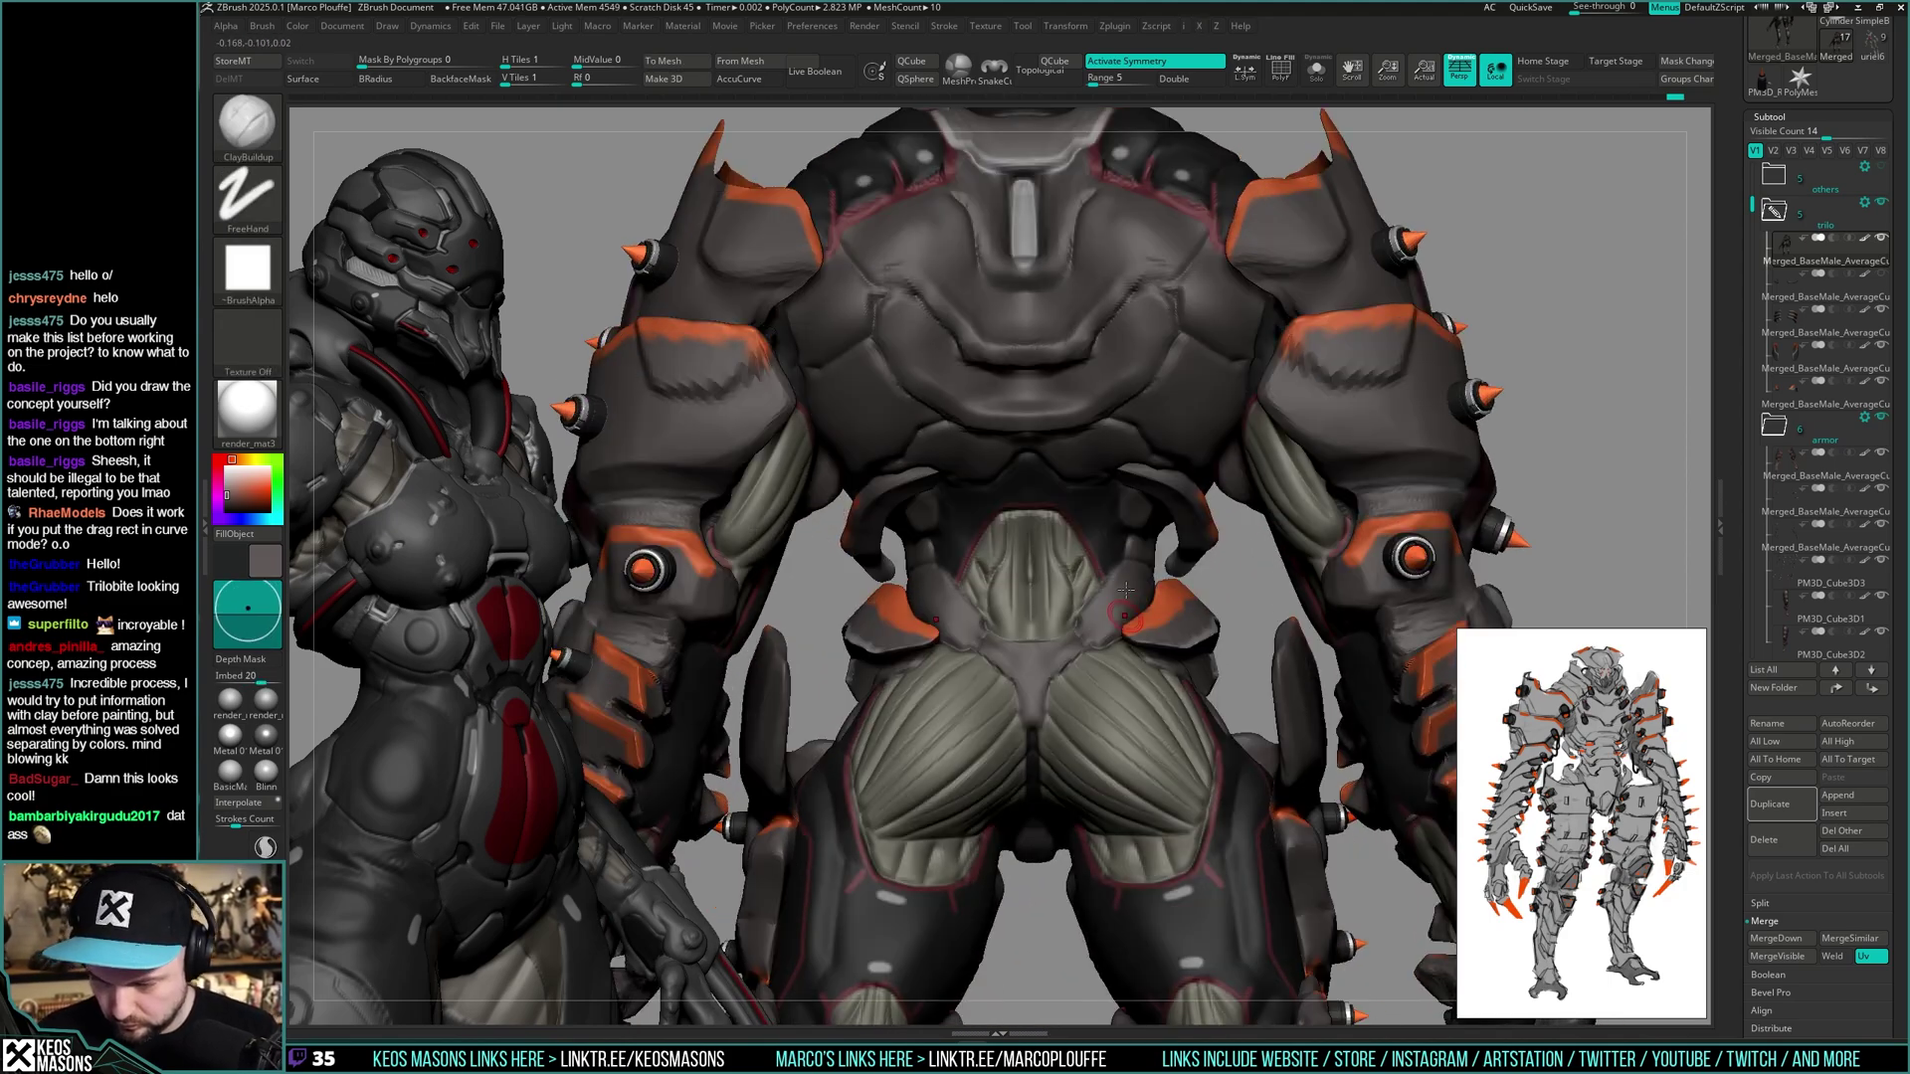
pyautogui.click(1071, 534)
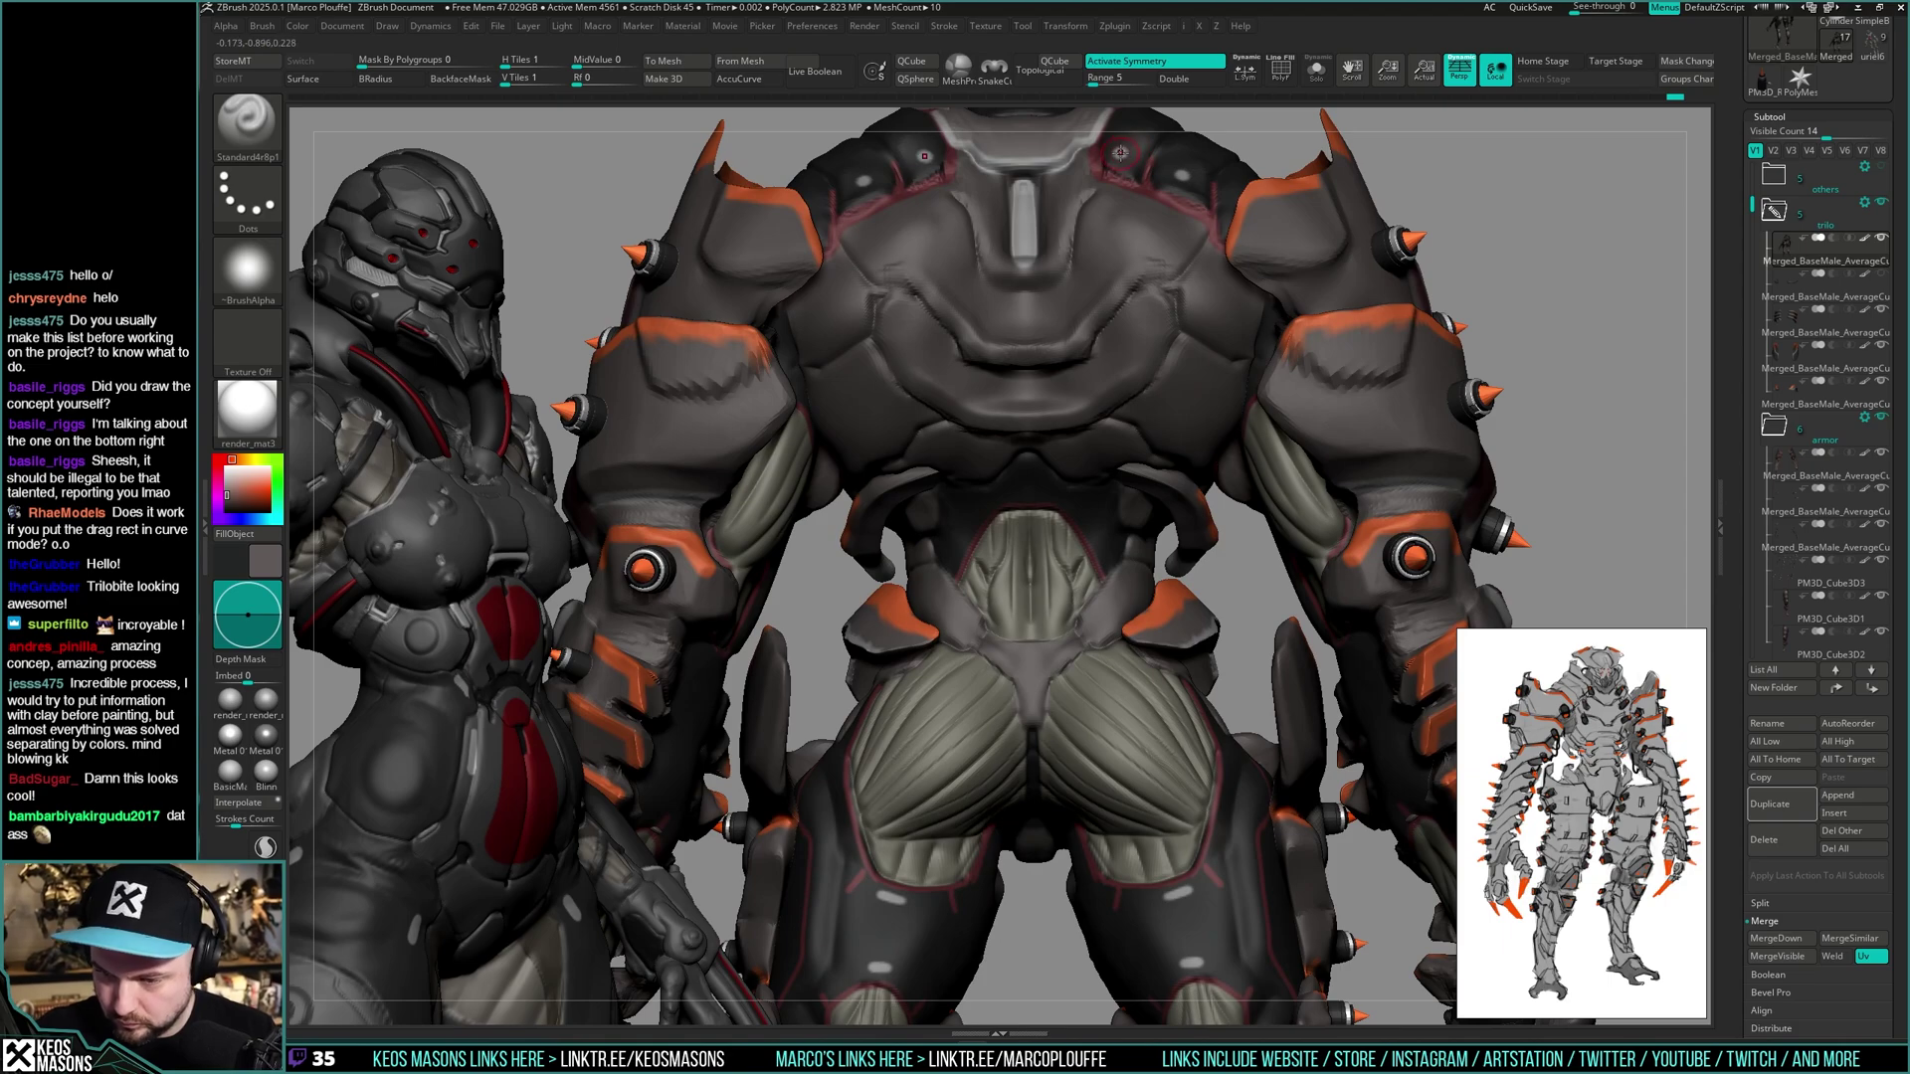
# - Sample light gray and paint accents along the edges of the lower back and hip plates
pyautogui.press('c')
pyautogui.moveTo(1154, 686); pyautogui.dragTo(1074, 636, button='right')
pyautogui.press('space')
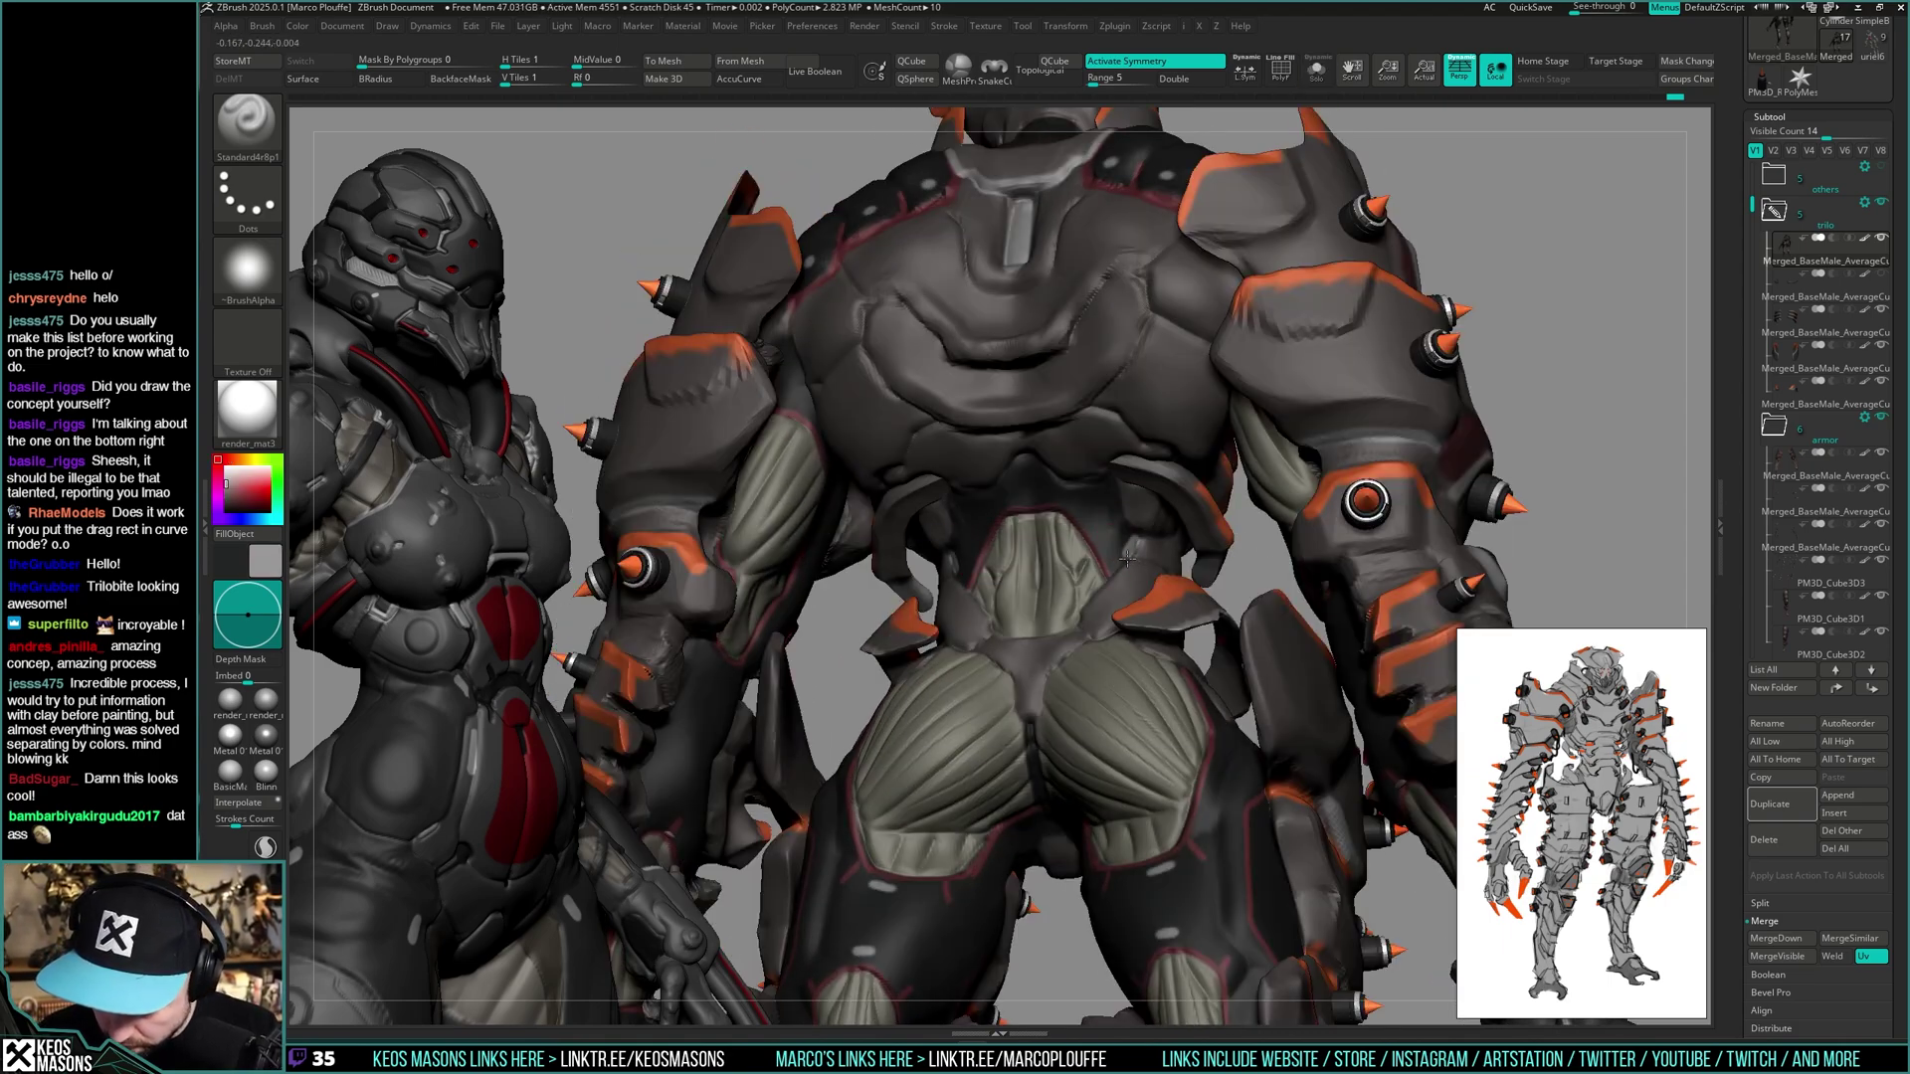
pyautogui.moveTo(1127, 559)
pyautogui.mouseDown(button='right')
pyautogui.moveTo(1104, 546)
pyautogui.moveTo(1154, 597)
pyautogui.moveTo(1183, 707)
pyautogui.moveTo(1188, 664)
pyautogui.moveTo(1116, 682)
pyautogui.mouseUp(button='right')
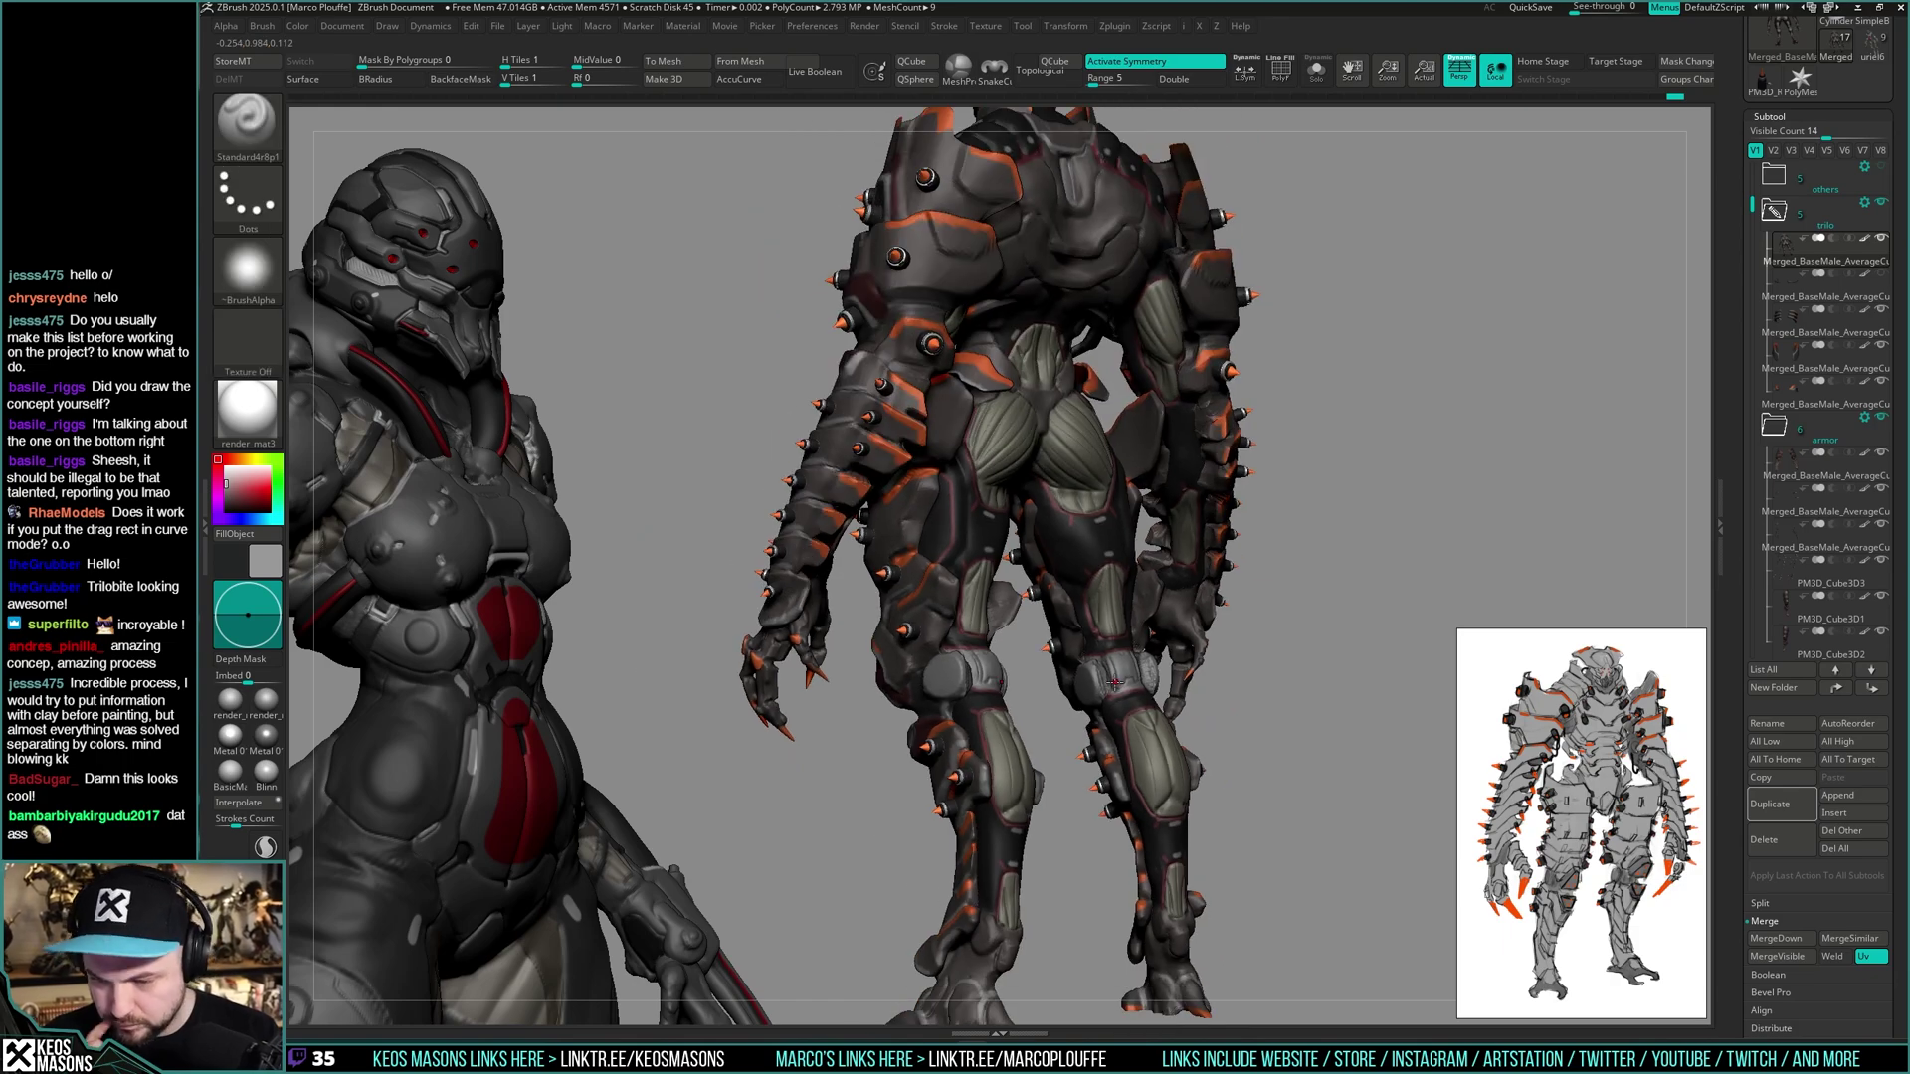
pyautogui.keyDown('ctrl'); pyautogui.moveTo(1172, 500); pyautogui.dragTo(1174, 695, button='right'); pyautogui.keyUp('ctrl')
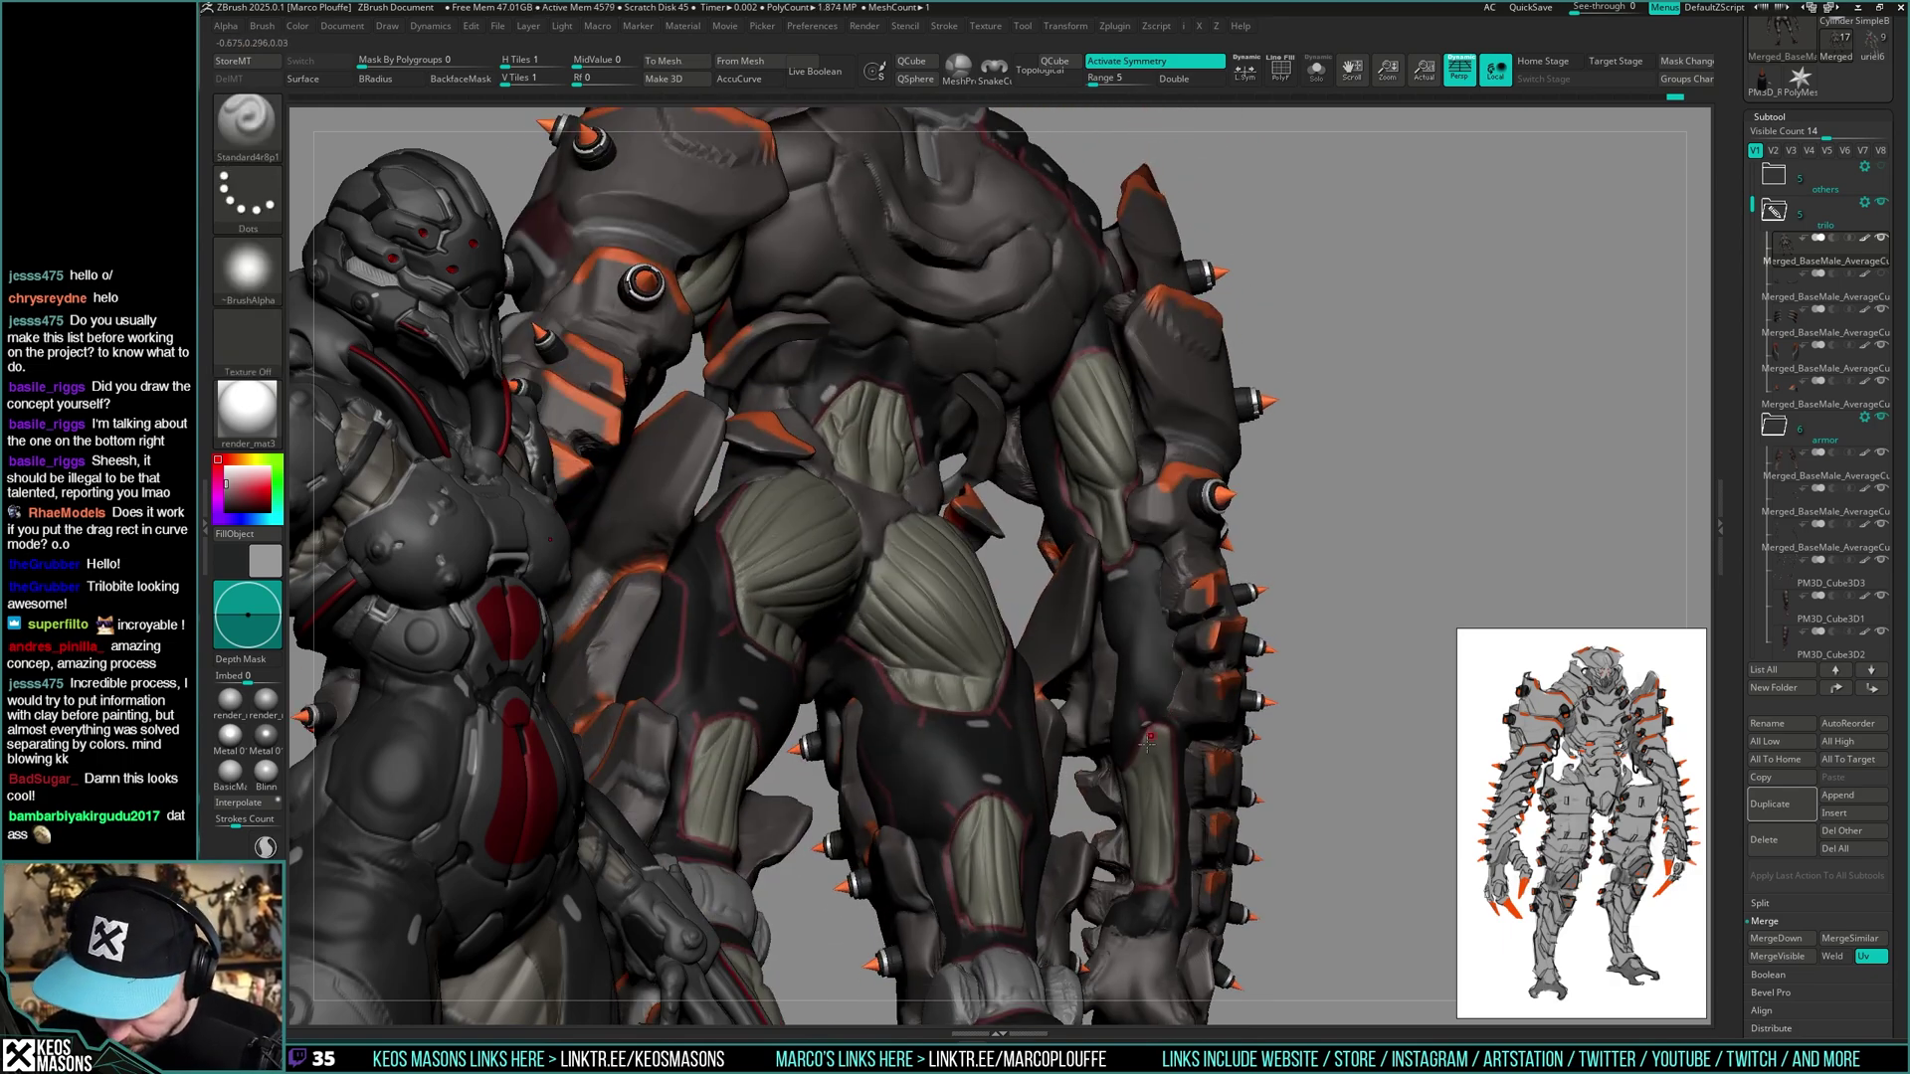
pyautogui.moveTo(1147, 896); pyautogui.dragTo(1095, 525, button='right')
pyautogui.moveTo(1022, 470)
pyautogui.mouseDown(button='right')
pyautogui.moveTo(1061, 467)
pyautogui.moveTo(1079, 517)
pyautogui.moveTo(1040, 506)
pyautogui.moveTo(1058, 528)
pyautogui.moveTo(1198, 538)
pyautogui.moveTo(1427, 430)
pyautogui.moveTo(1220, 559)
pyautogui.moveTo(1180, 562)
pyautogui.moveTo(1165, 534)
pyautogui.moveTo(1260, 548)
pyautogui.moveTo(1231, 565)
pyautogui.moveTo(1293, 597)
pyautogui.moveTo(1432, 488)
pyautogui.moveTo(1156, 621)
pyautogui.mouseUp(button='right')
pyautogui.hotkey('shift', 'ctrl', 's')
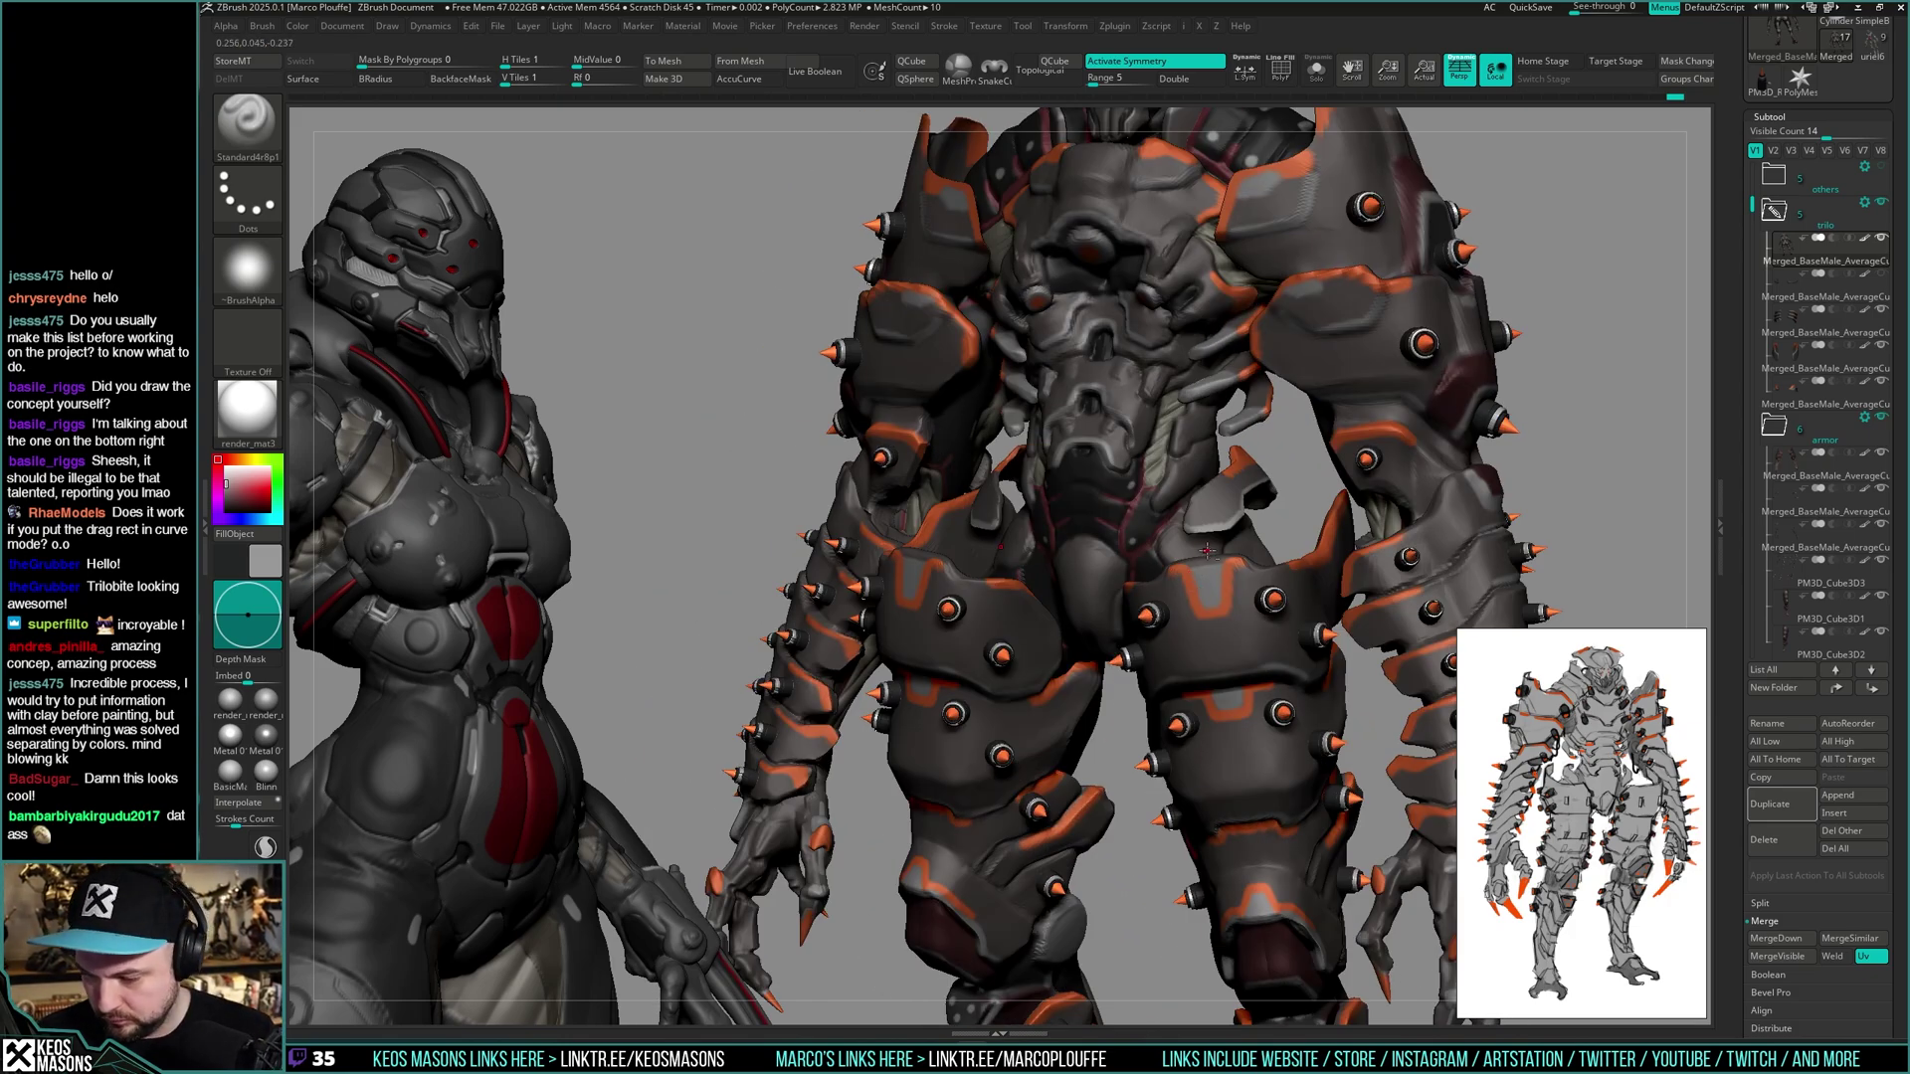
# - Isolate the body, sample black and touch up the suit along the side of the hip, checking it against the armor
pyautogui.hotkey('ctrl', 'shift', 's')
pyautogui.hotkey('ctrl', 'shift', 's')
pyautogui.hotkey('ctrl', 'shift', 's')
pyautogui.hotkey('shift', 's')
pyautogui.hotkey('ctrl', 'shift', 's')
pyautogui.hotkey('ctrl', 'shift', 's')
pyautogui.hotkey('ctrl', 'shift', 's')
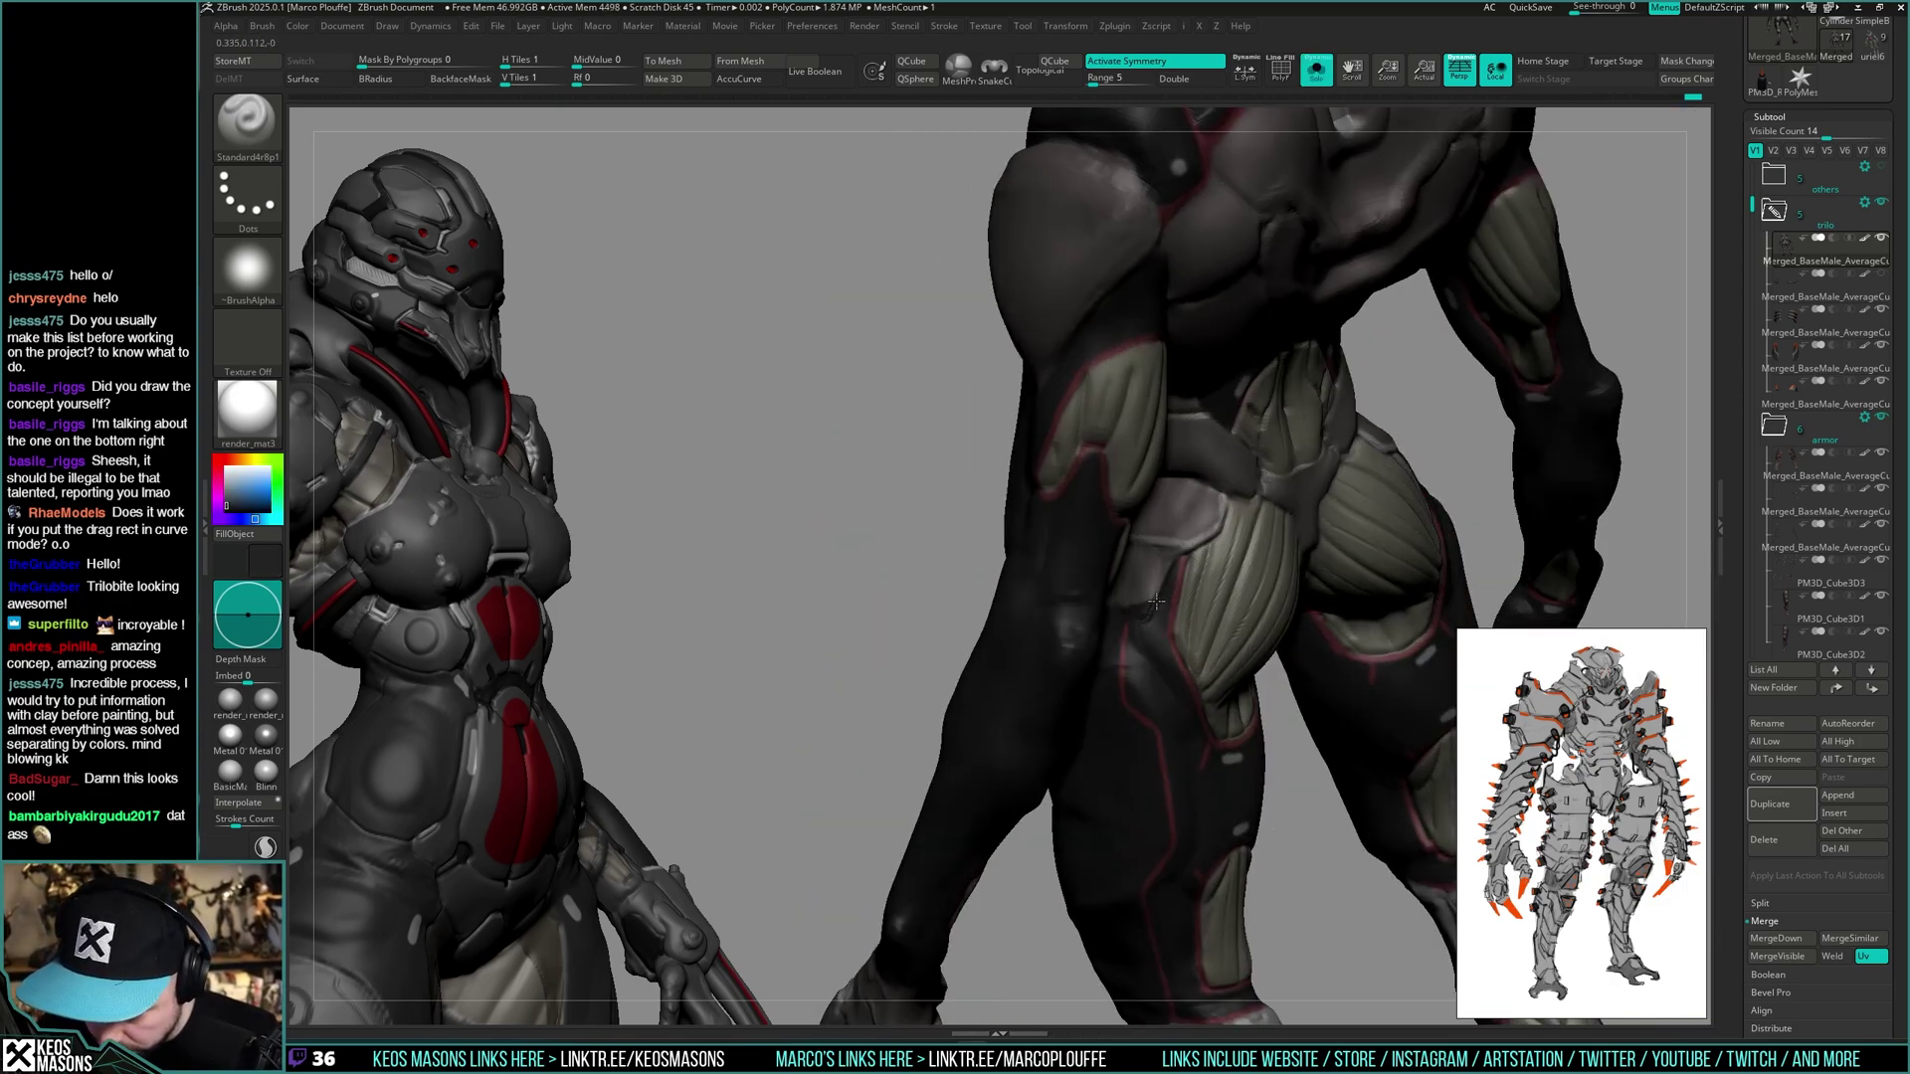
pyautogui.press('shift')
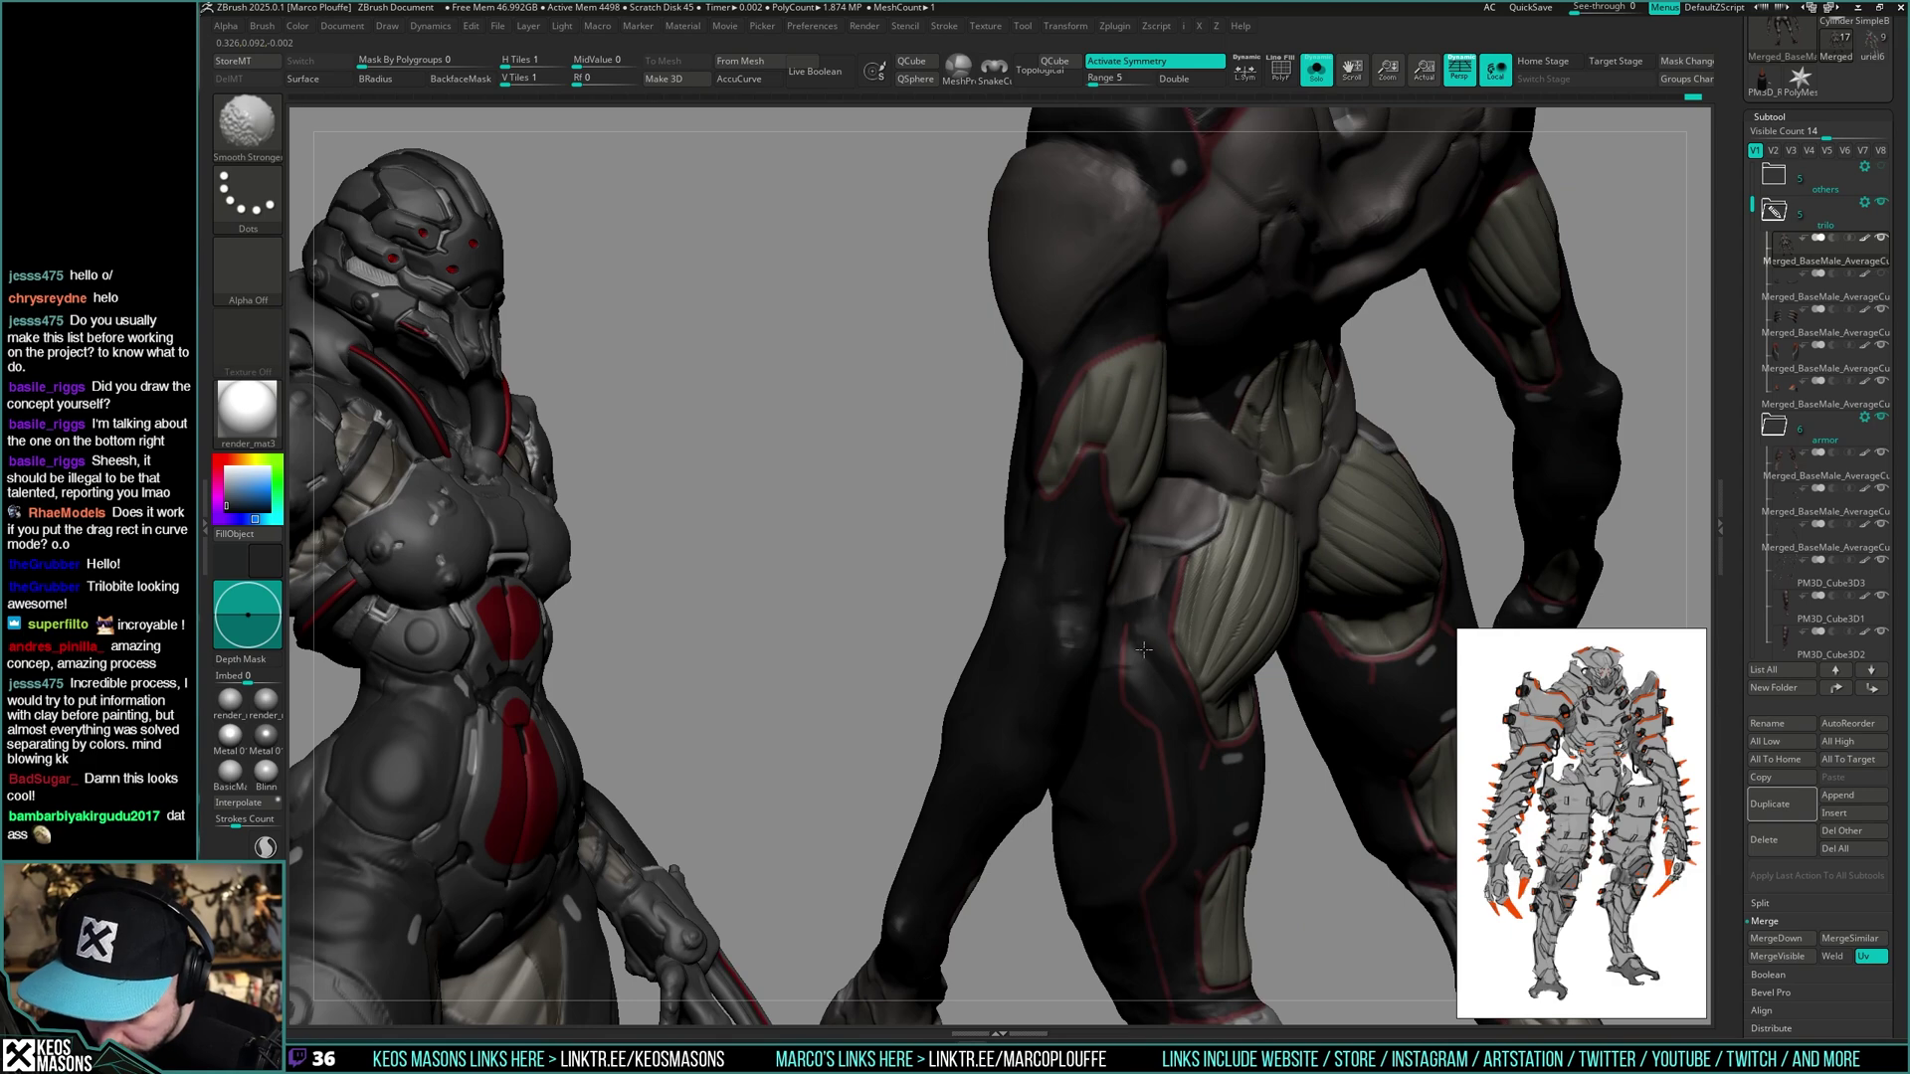
pyautogui.moveTo(1144, 650); pyautogui.dragTo(1196, 542, button='right')
pyautogui.moveTo(1131, 603)
pyautogui.keyDown('ctrl'); pyautogui.mouseDown(button='right')
pyautogui.moveTo(1143, 557)
pyautogui.moveTo(1129, 562)
pyautogui.moveTo(1188, 618)
pyautogui.mouseUp(button='right'); pyautogui.keyUp('ctrl')
pyautogui.hotkey('shift', 'alt', 's')
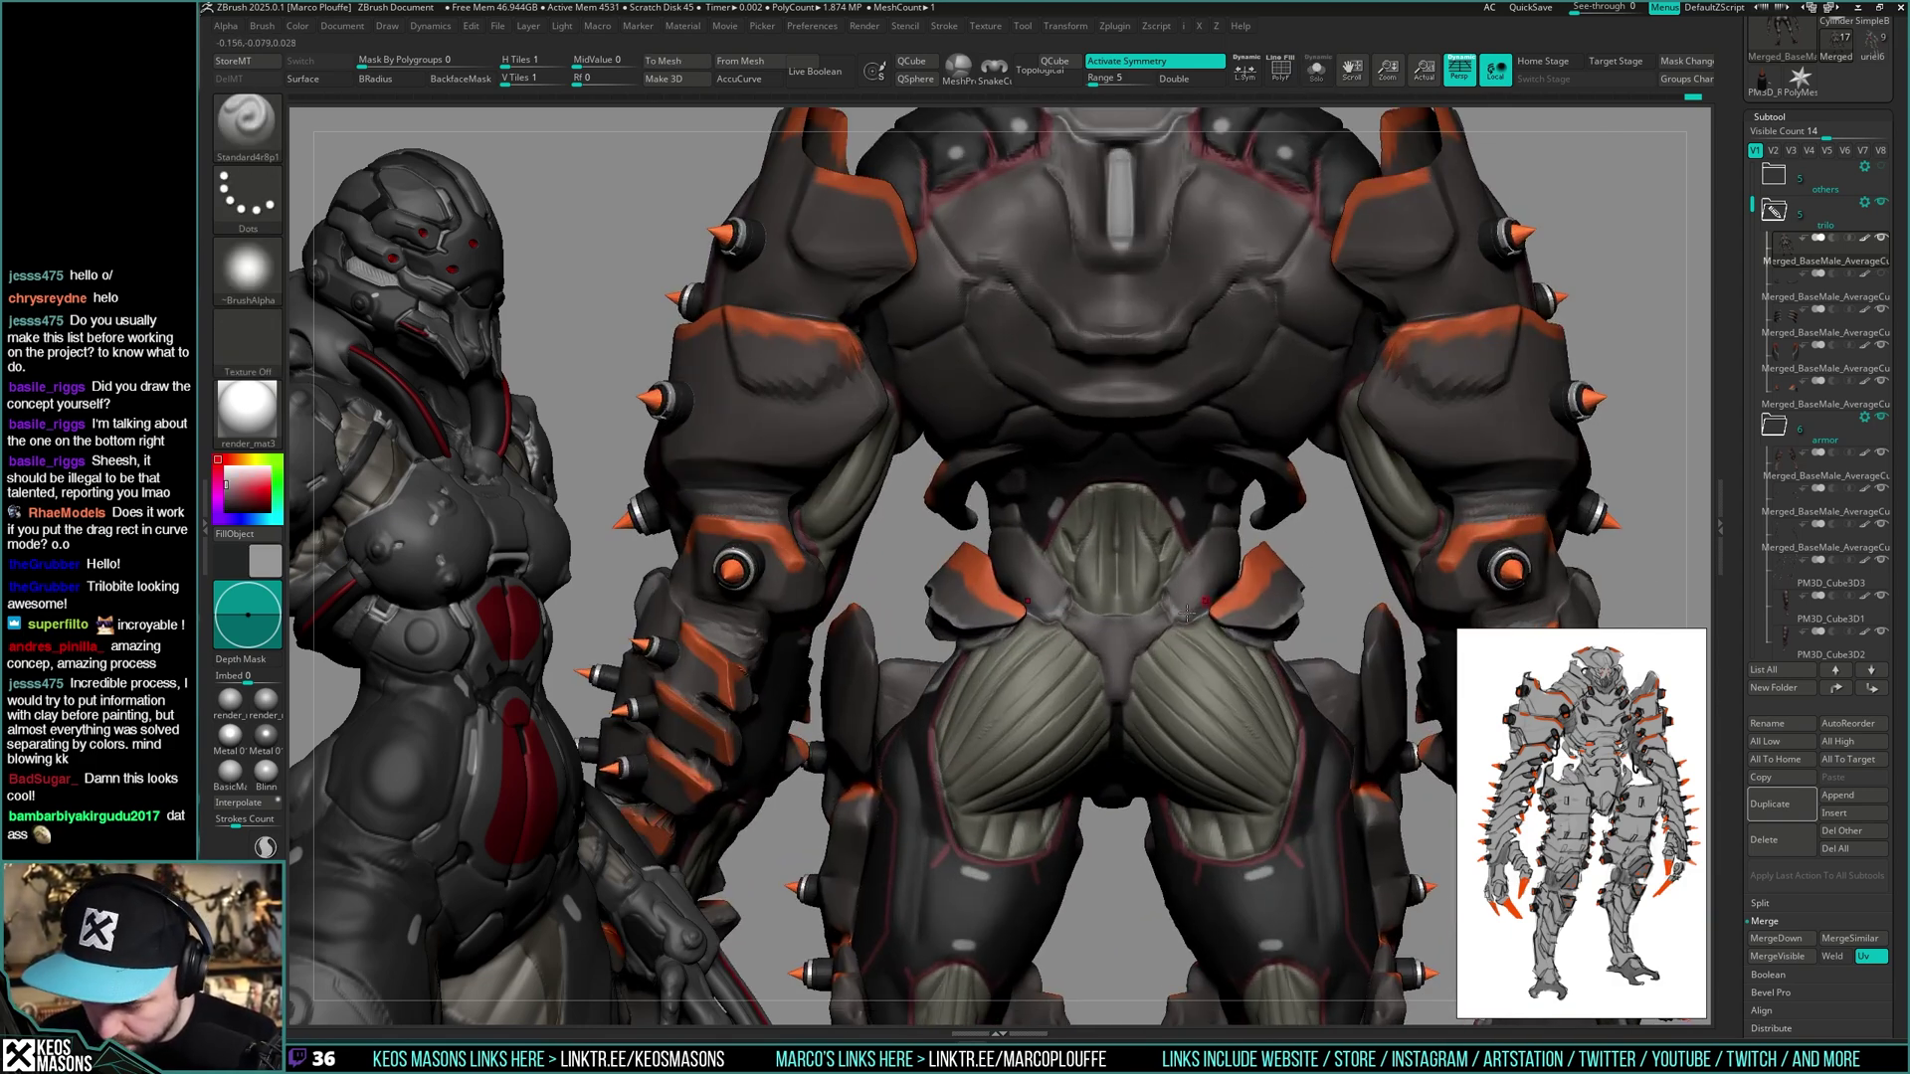
# - Examine the fully armored creature from the front and at an angle, checking the color balance of the head, torso and legs
pyautogui.keyDown('ctrl'); pyautogui.moveTo(1126, 695); pyautogui.dragTo(1218, 646, button='right'); pyautogui.keyUp('ctrl')
pyautogui.keyDown('alt'); pyautogui.moveTo(1219, 646); pyautogui.dragTo(1233, 557, button='right'); pyautogui.keyUp('alt')
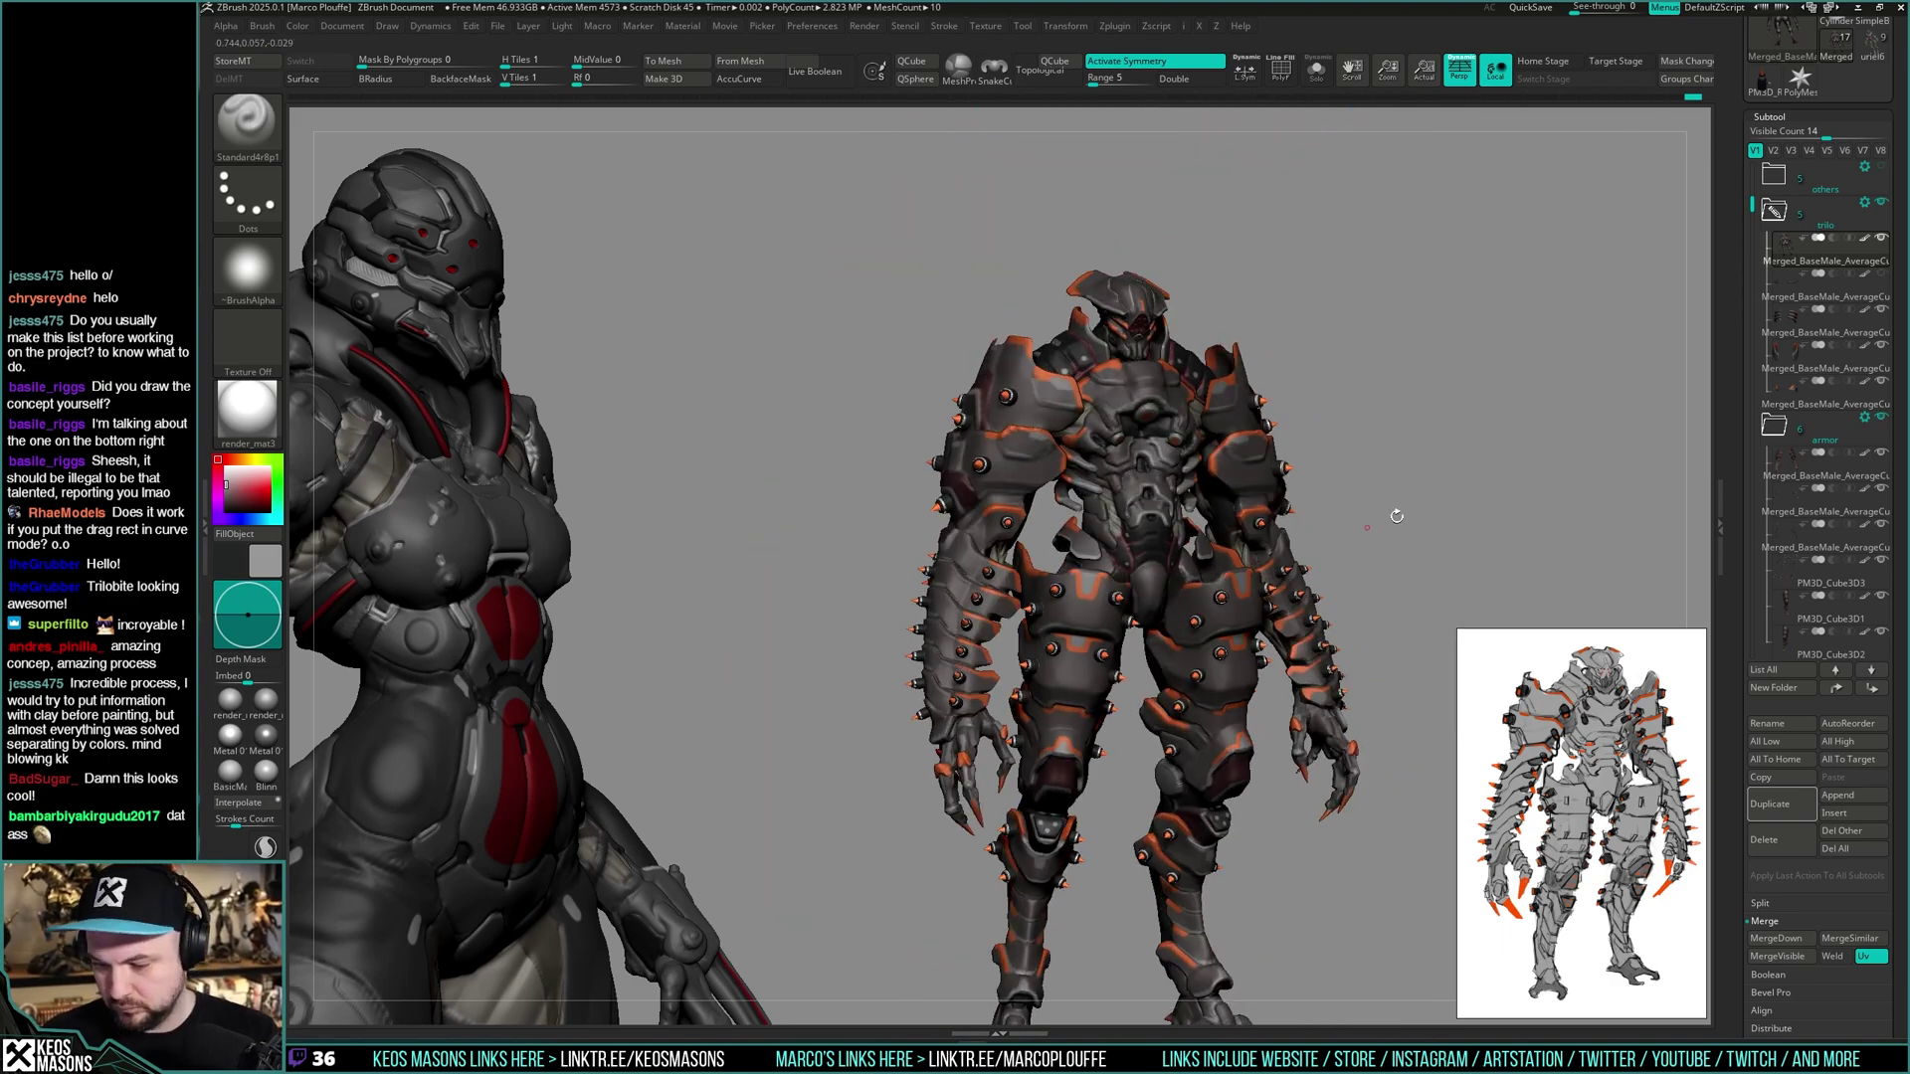
pyautogui.keyDown('alt'); pyautogui.moveTo(1403, 541); pyautogui.dragTo(1326, 540, button='right'); pyautogui.keyUp('alt')
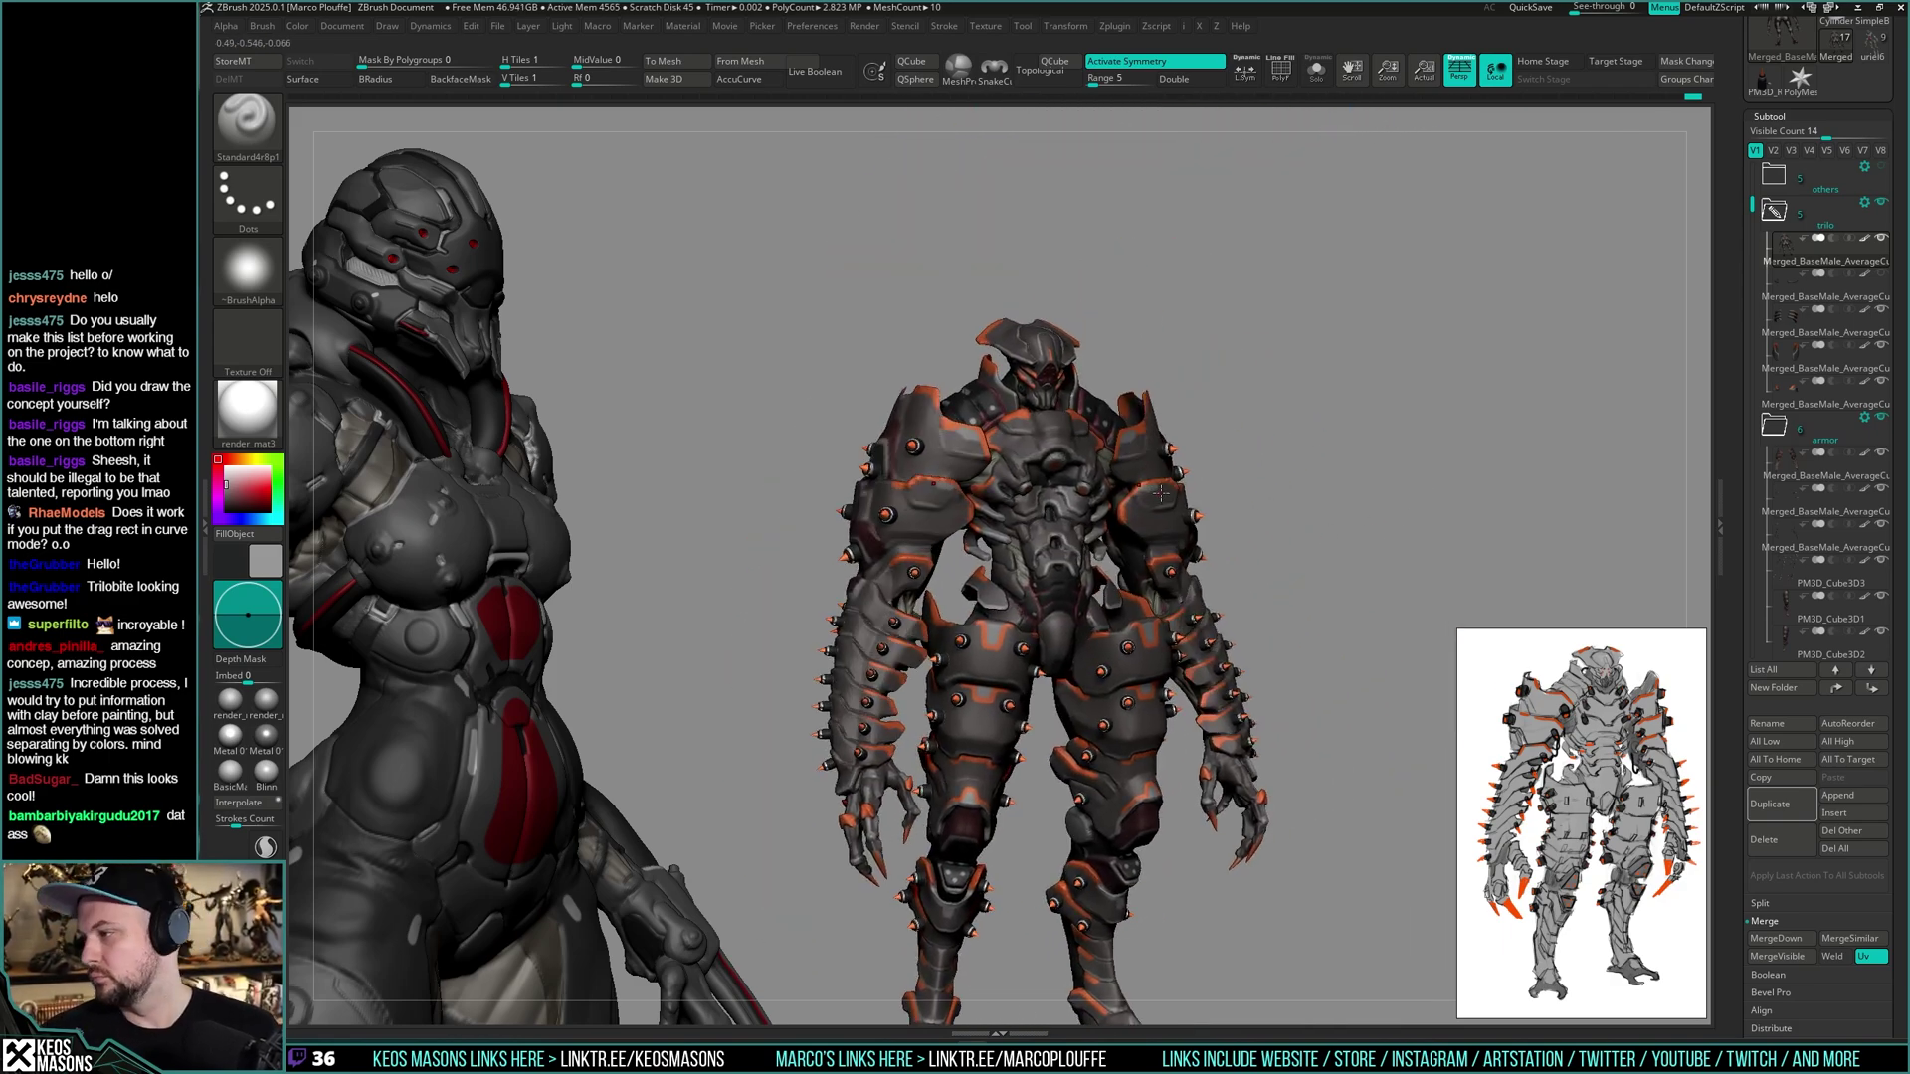
pyautogui.moveTo(1184, 504)
pyautogui.keyDown('alt'); pyautogui.mouseDown(button='right')
pyautogui.moveTo(1235, 494)
pyautogui.moveTo(1201, 603)
pyautogui.moveTo(1183, 583)
pyautogui.moveTo(1255, 607)
pyautogui.moveTo(1229, 493)
pyautogui.moveTo(1131, 507)
pyautogui.moveTo(1253, 442)
pyautogui.mouseUp(button='right'); pyautogui.keyUp('alt')
pyautogui.moveTo(1499, 431)
pyautogui.keyDown('alt'); pyautogui.mouseDown(button='right')
pyautogui.moveTo(1394, 444)
pyautogui.moveTo(1438, 446)
pyautogui.mouseUp(button='right'); pyautogui.keyUp('alt')
pyautogui.moveTo(1438, 446)
pyautogui.keyDown('ctrl'); pyautogui.mouseDown(button='right')
pyautogui.moveTo(1414, 454)
pyautogui.moveTo(1428, 499)
pyautogui.mouseUp(button='right'); pyautogui.keyUp('ctrl')
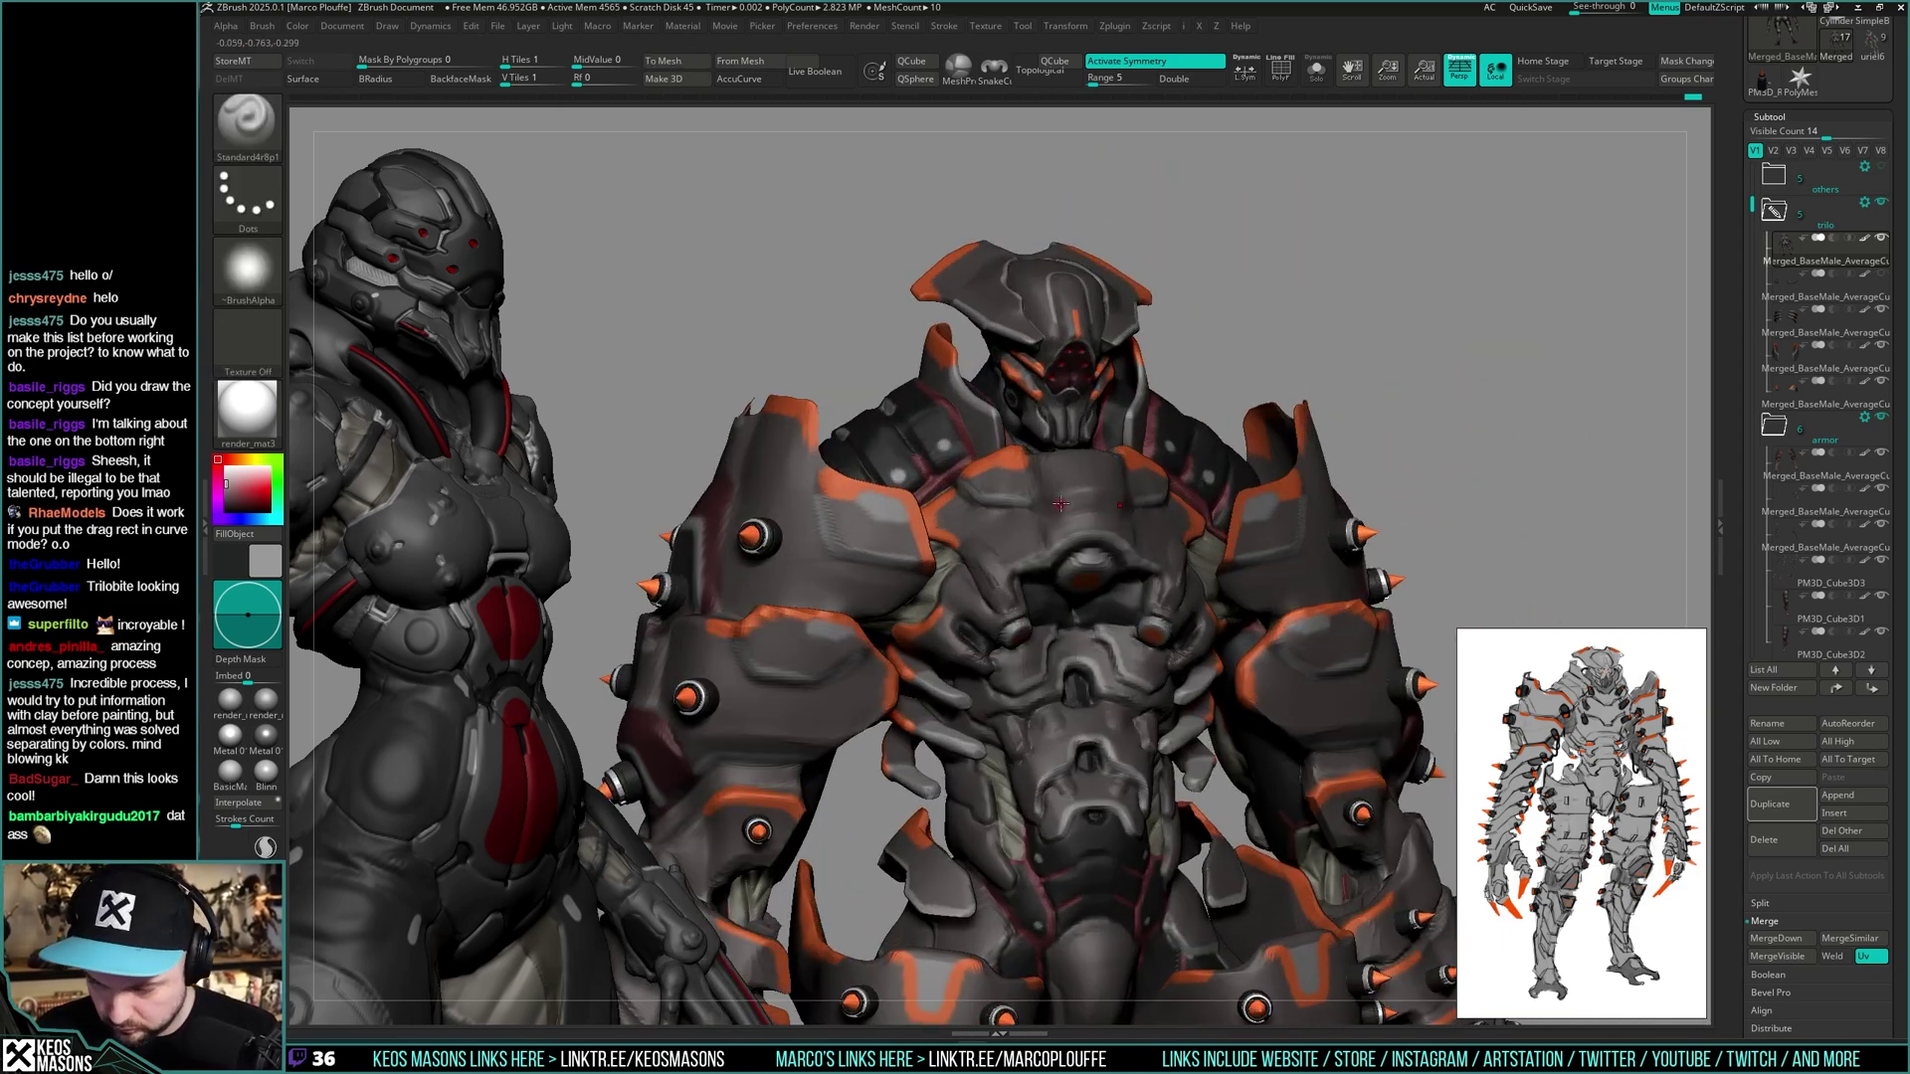
pyautogui.moveTo(1078, 506)
pyautogui.mouseDown(button='right')
pyautogui.moveTo(1102, 524)
pyautogui.moveTo(1184, 447)
pyautogui.mouseUp(button='right')
pyautogui.moveTo(1471, 391)
pyautogui.keyDown('alt'); pyautogui.mouseDown(button='right')
pyautogui.moveTo(1437, 441)
pyautogui.moveTo(1144, 568)
pyautogui.moveTo(1413, 453)
pyautogui.moveTo(1090, 581)
pyautogui.moveTo(1419, 467)
pyautogui.mouseUp(button='right'); pyautogui.keyUp('alt')
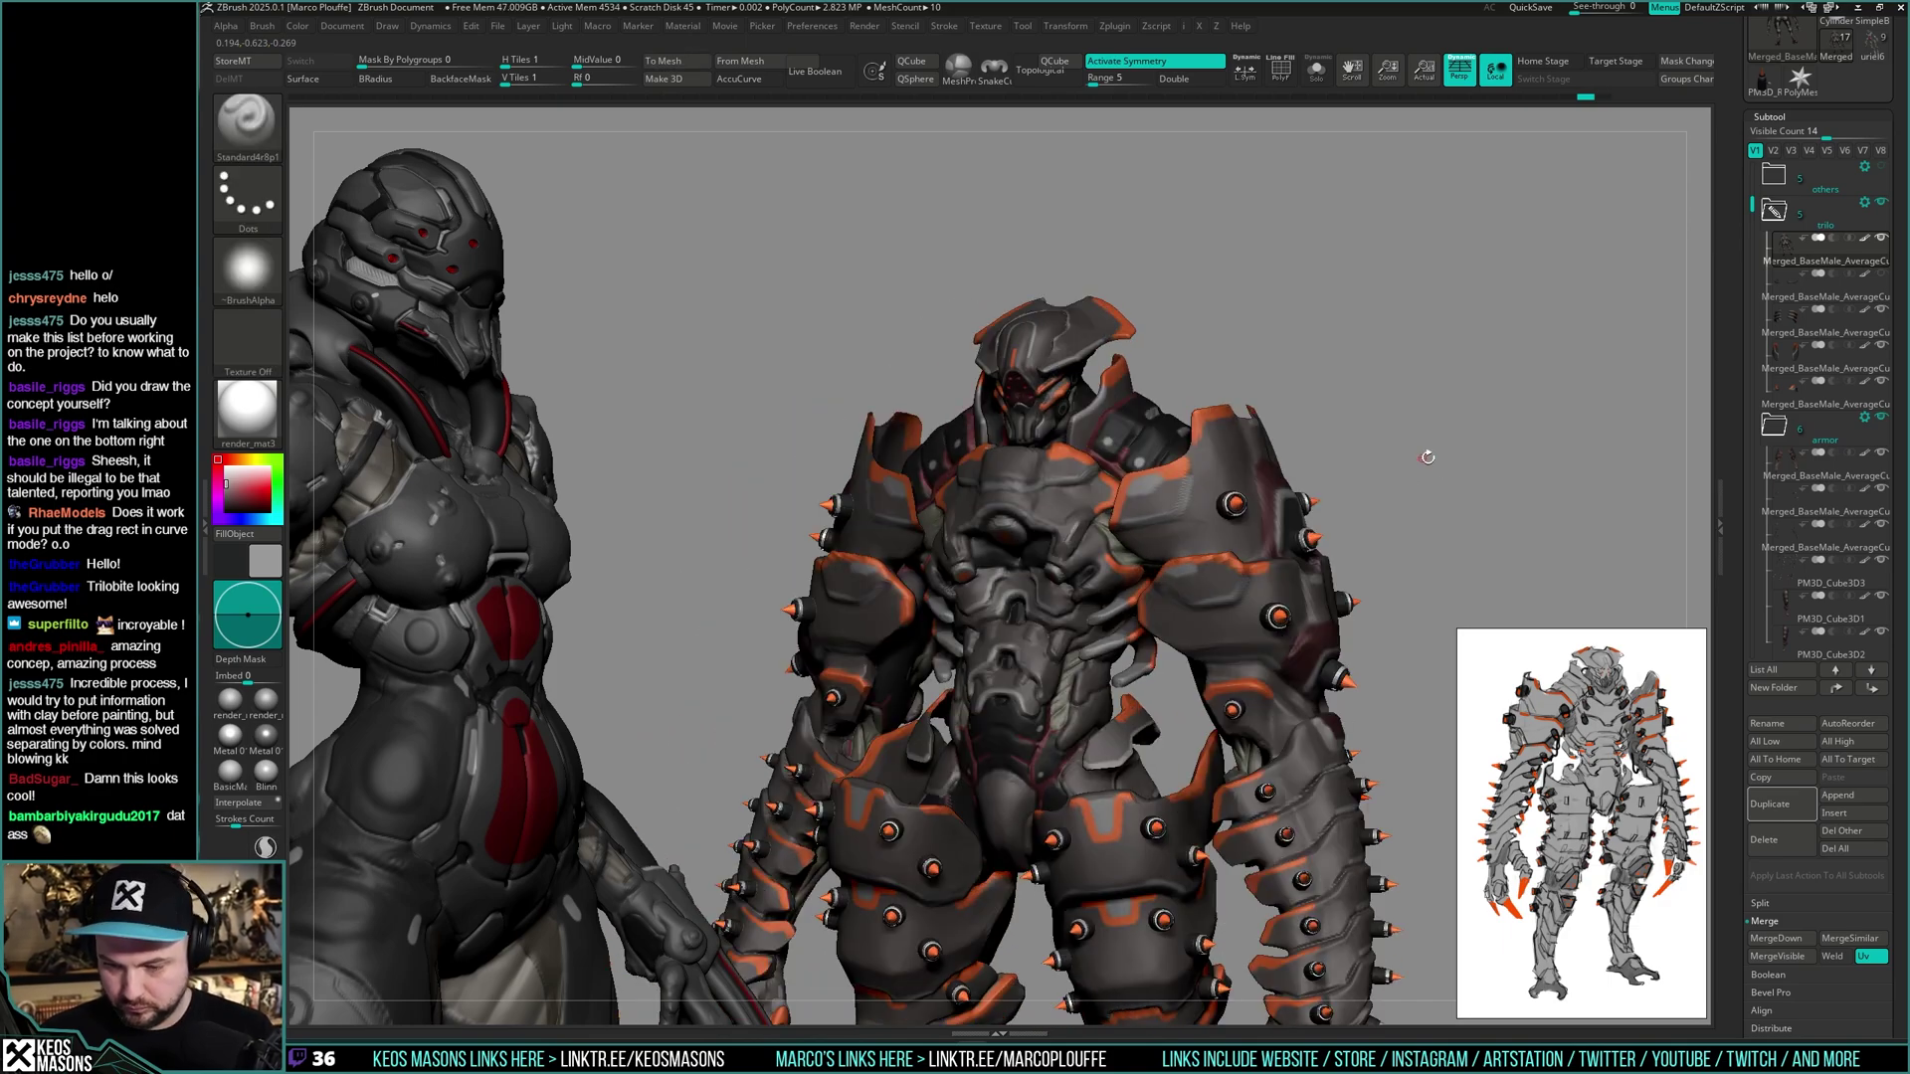
# - Sample the armor's orange accent color and switch to the ClayBuildup brush
pyautogui.moveTo(1457, 460)
pyautogui.keyDown('ctrl'); pyautogui.mouseDown(button='right')
pyautogui.moveTo(1373, 438)
pyautogui.moveTo(1208, 548)
pyautogui.moveTo(1183, 473)
pyautogui.moveTo(1263, 453)
pyautogui.moveTo(1158, 550)
pyautogui.moveTo(1184, 605)
pyautogui.moveTo(1120, 571)
pyautogui.moveTo(1228, 482)
pyautogui.moveTo(1403, 498)
pyautogui.moveTo(1394, 459)
pyautogui.moveTo(1441, 452)
pyautogui.moveTo(1323, 557)
pyautogui.moveTo(1149, 614)
pyautogui.moveTo(1118, 557)
pyautogui.moveTo(1263, 486)
pyautogui.mouseUp(button='right'); pyautogui.keyUp('ctrl')
pyautogui.press('c')
pyautogui.rightClick(1149, 615)
pyautogui.moveTo(1263, 485)
pyautogui.keyDown('shift'); pyautogui.mouseDown(button='right')
pyautogui.moveTo(1445, 461)
pyautogui.moveTo(1263, 497)
pyautogui.mouseUp(button='right'); pyautogui.keyUp('shift')
pyautogui.moveTo(1264, 497)
pyautogui.keyDown('ctrl'); pyautogui.mouseDown(button='right')
pyautogui.moveTo(1049, 570)
pyautogui.moveTo(1144, 552)
pyautogui.moveTo(1390, 413)
pyautogui.moveTo(1391, 451)
pyautogui.mouseUp(button='right'); pyautogui.keyUp('ctrl')
pyautogui.press('space')
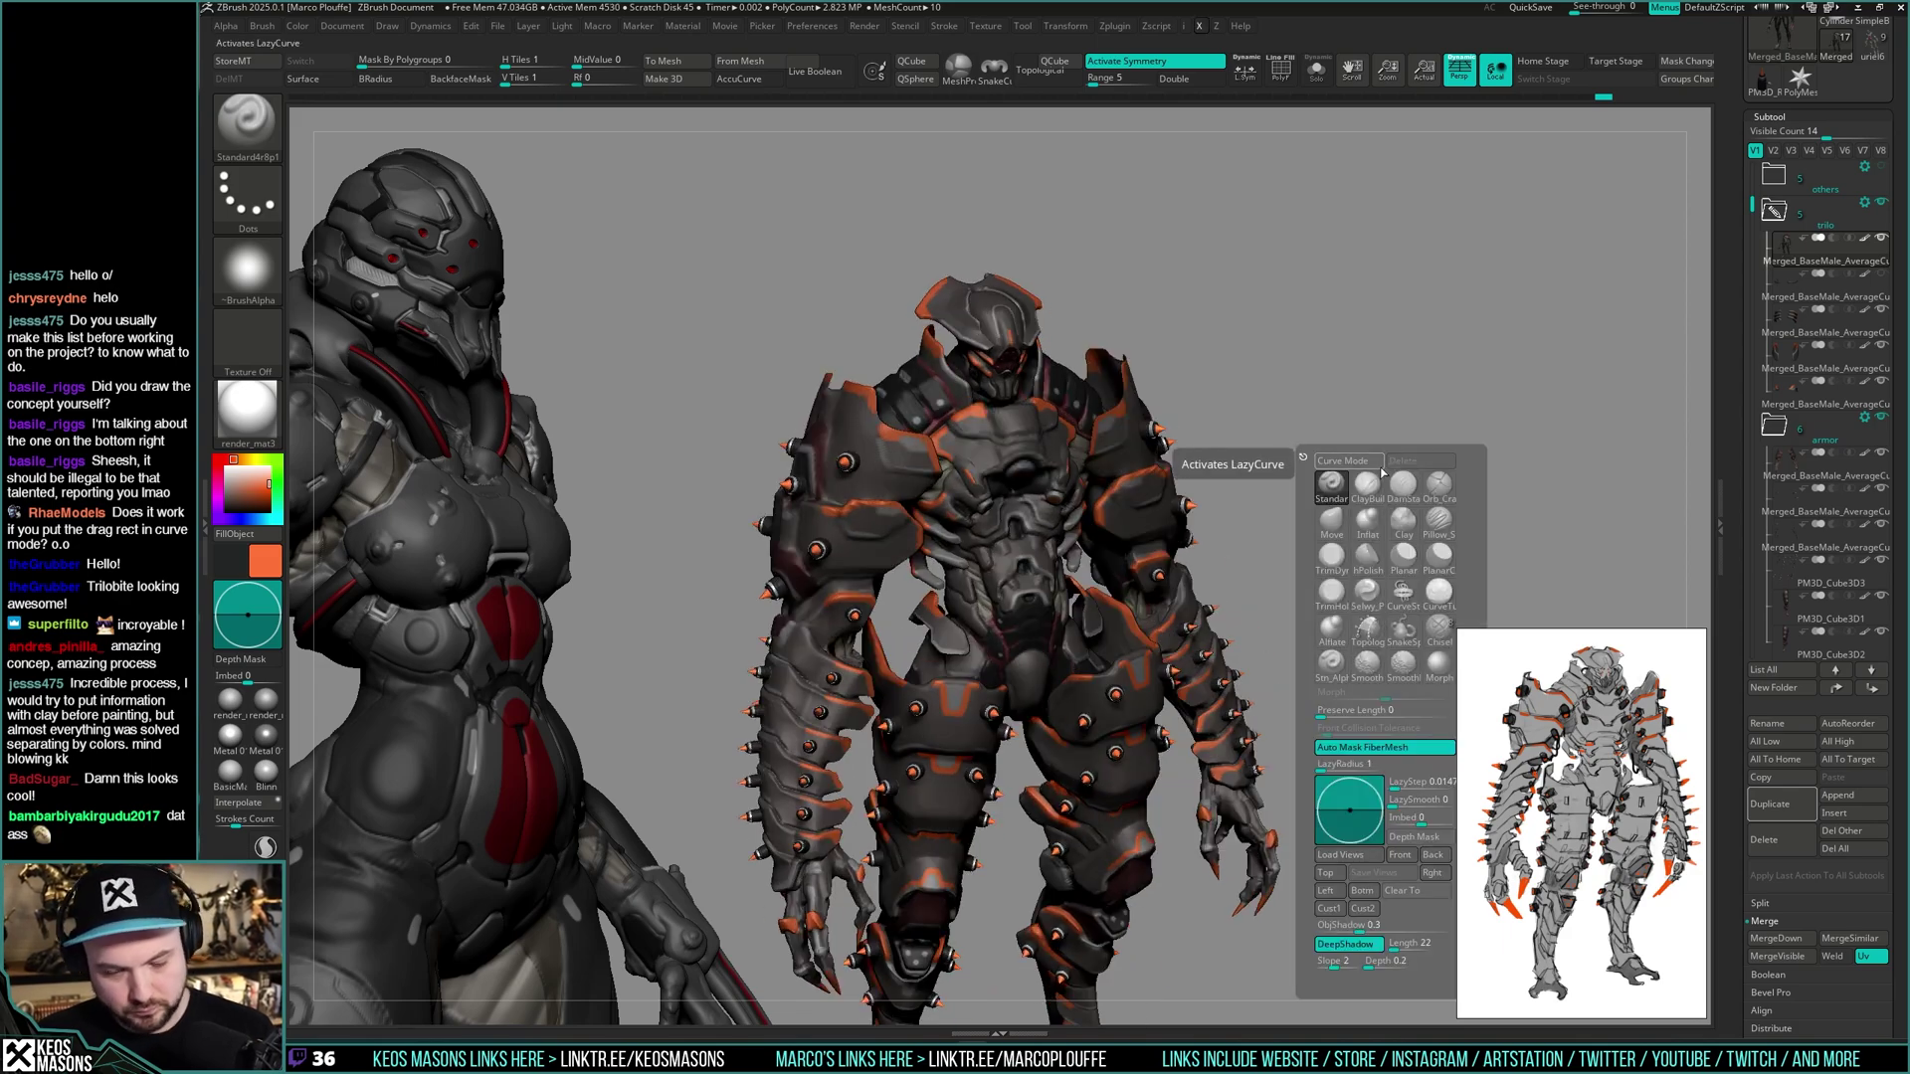
pyautogui.click(1366, 485)
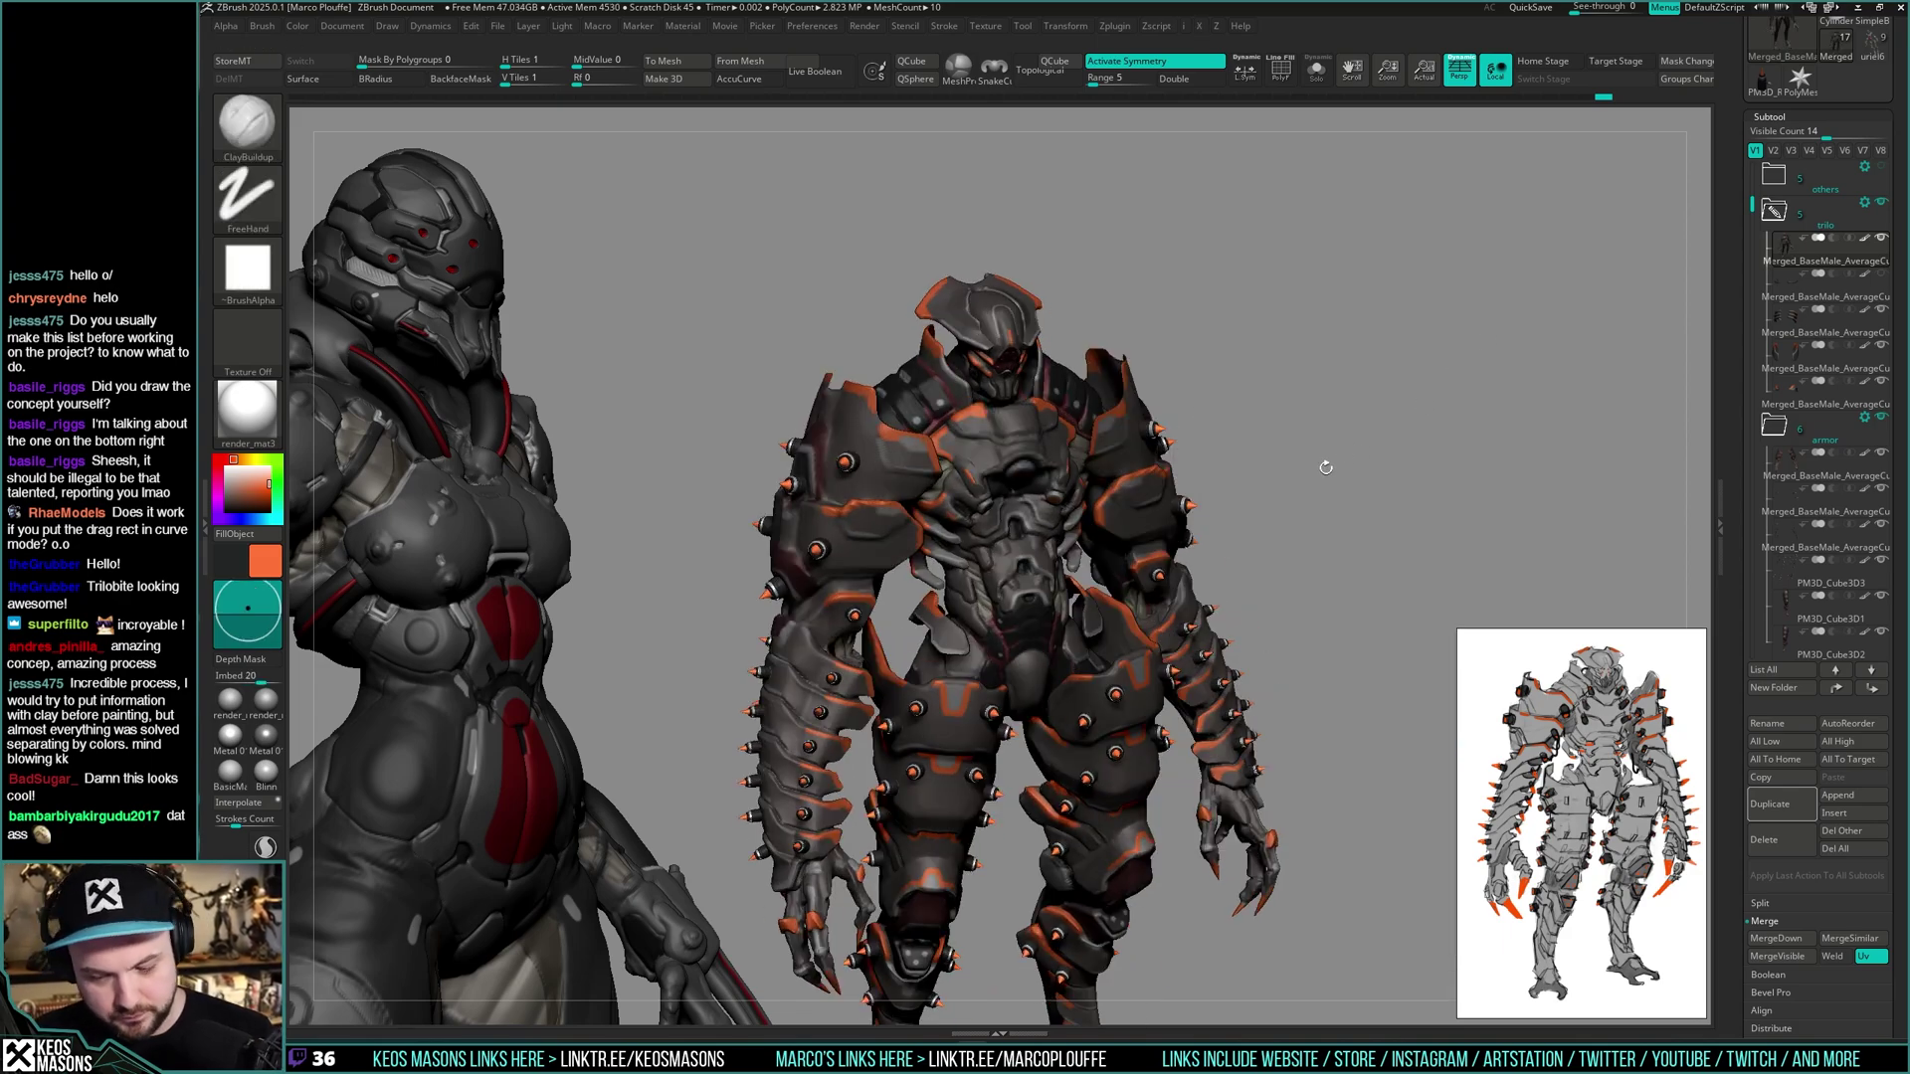
# - Review the creature's full silhouette, then inspect the abdomen and groin between the thigh armor
pyautogui.moveTo(1326, 468)
pyautogui.mouseDown(button='right')
pyautogui.moveTo(1125, 546)
pyautogui.moveTo(1339, 457)
pyautogui.moveTo(1211, 483)
pyautogui.moveTo(1200, 572)
pyautogui.moveTo(1139, 607)
pyautogui.moveTo(1110, 420)
pyautogui.mouseUp(button='right')
pyautogui.keyDown('ctrl'); pyautogui.moveTo(1386, 421); pyautogui.dragTo(1502, 397, button='right'); pyautogui.keyUp('ctrl')
pyautogui.moveTo(1314, 452); pyautogui.dragTo(1297, 491, button='right')
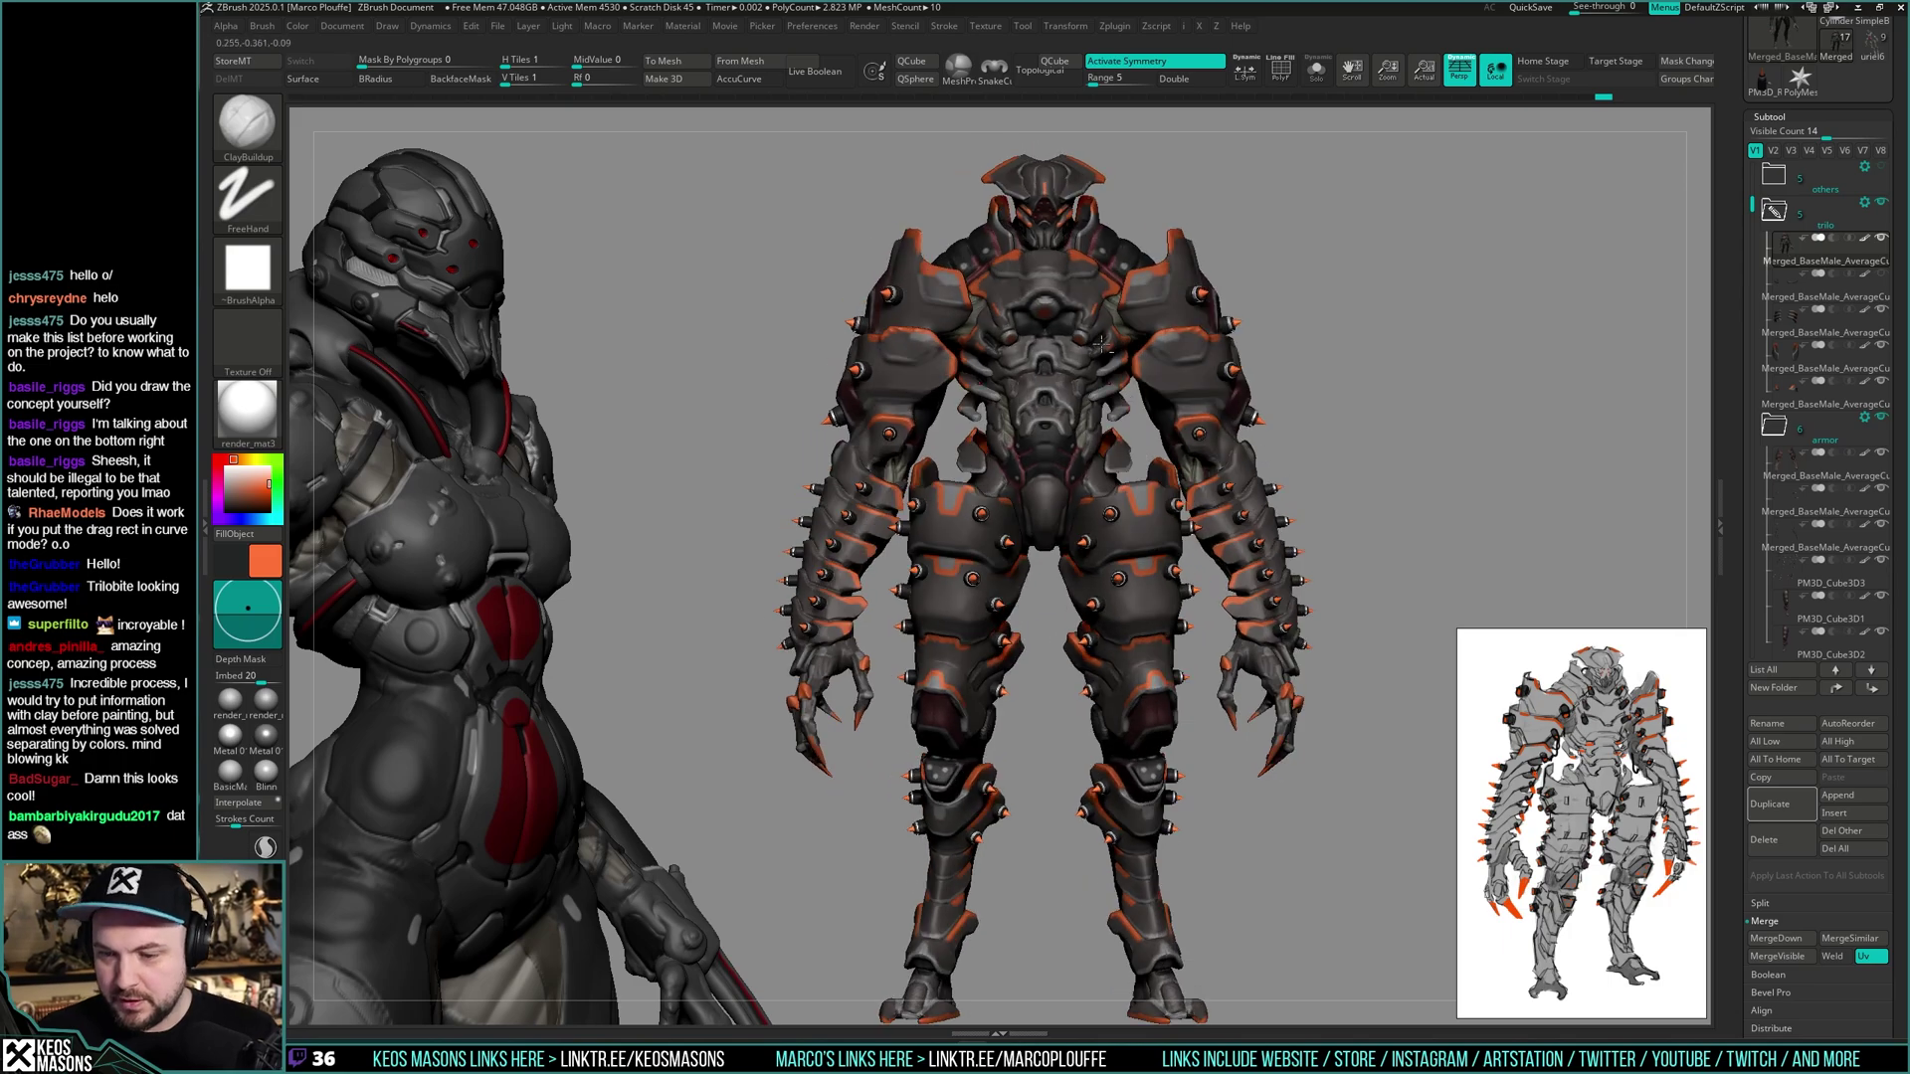
pyautogui.keyDown('alt'); pyautogui.moveTo(1098, 371); pyautogui.dragTo(1132, 473, button='right'); pyautogui.keyUp('alt')
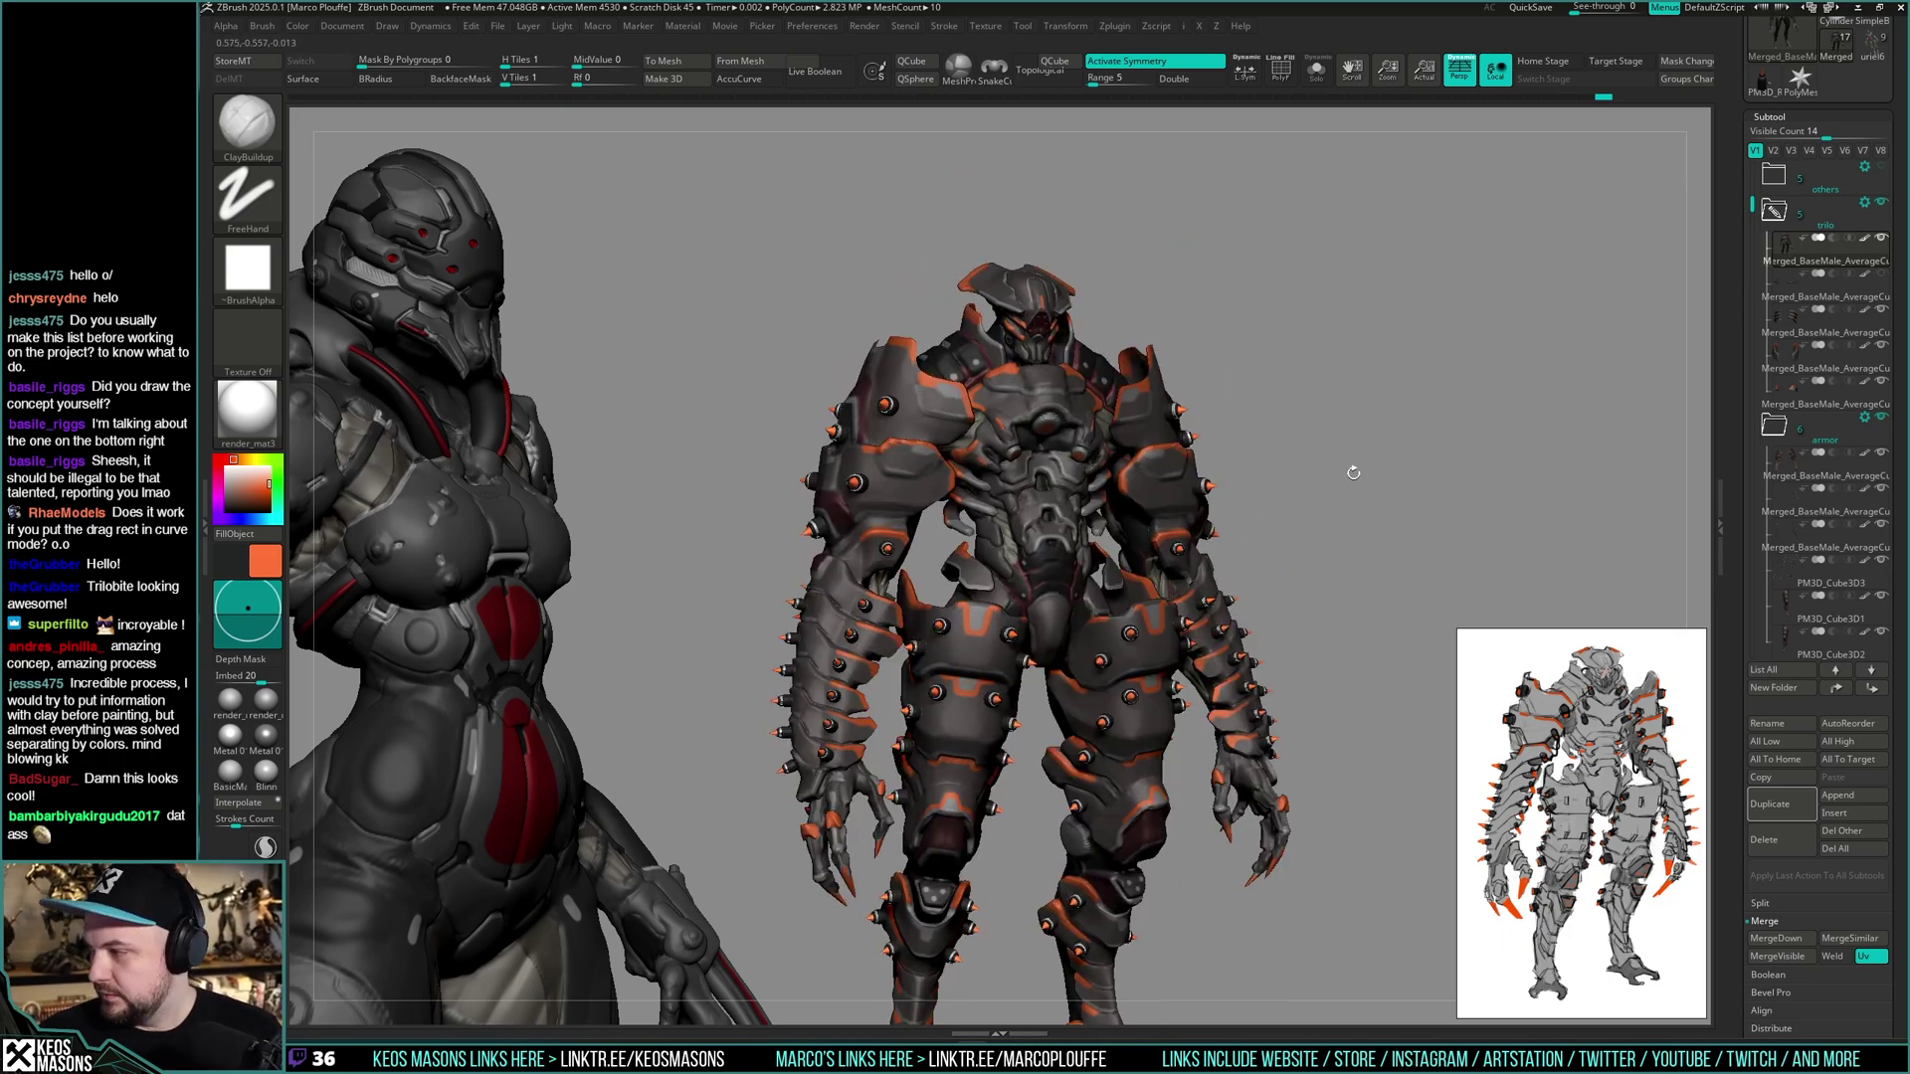
pyautogui.moveTo(1352, 472); pyautogui.dragTo(1194, 477, button='right')
pyautogui.keyDown('ctrl'); pyautogui.moveTo(1154, 537); pyautogui.dragTo(1145, 491, button='right'); pyautogui.keyUp('ctrl')
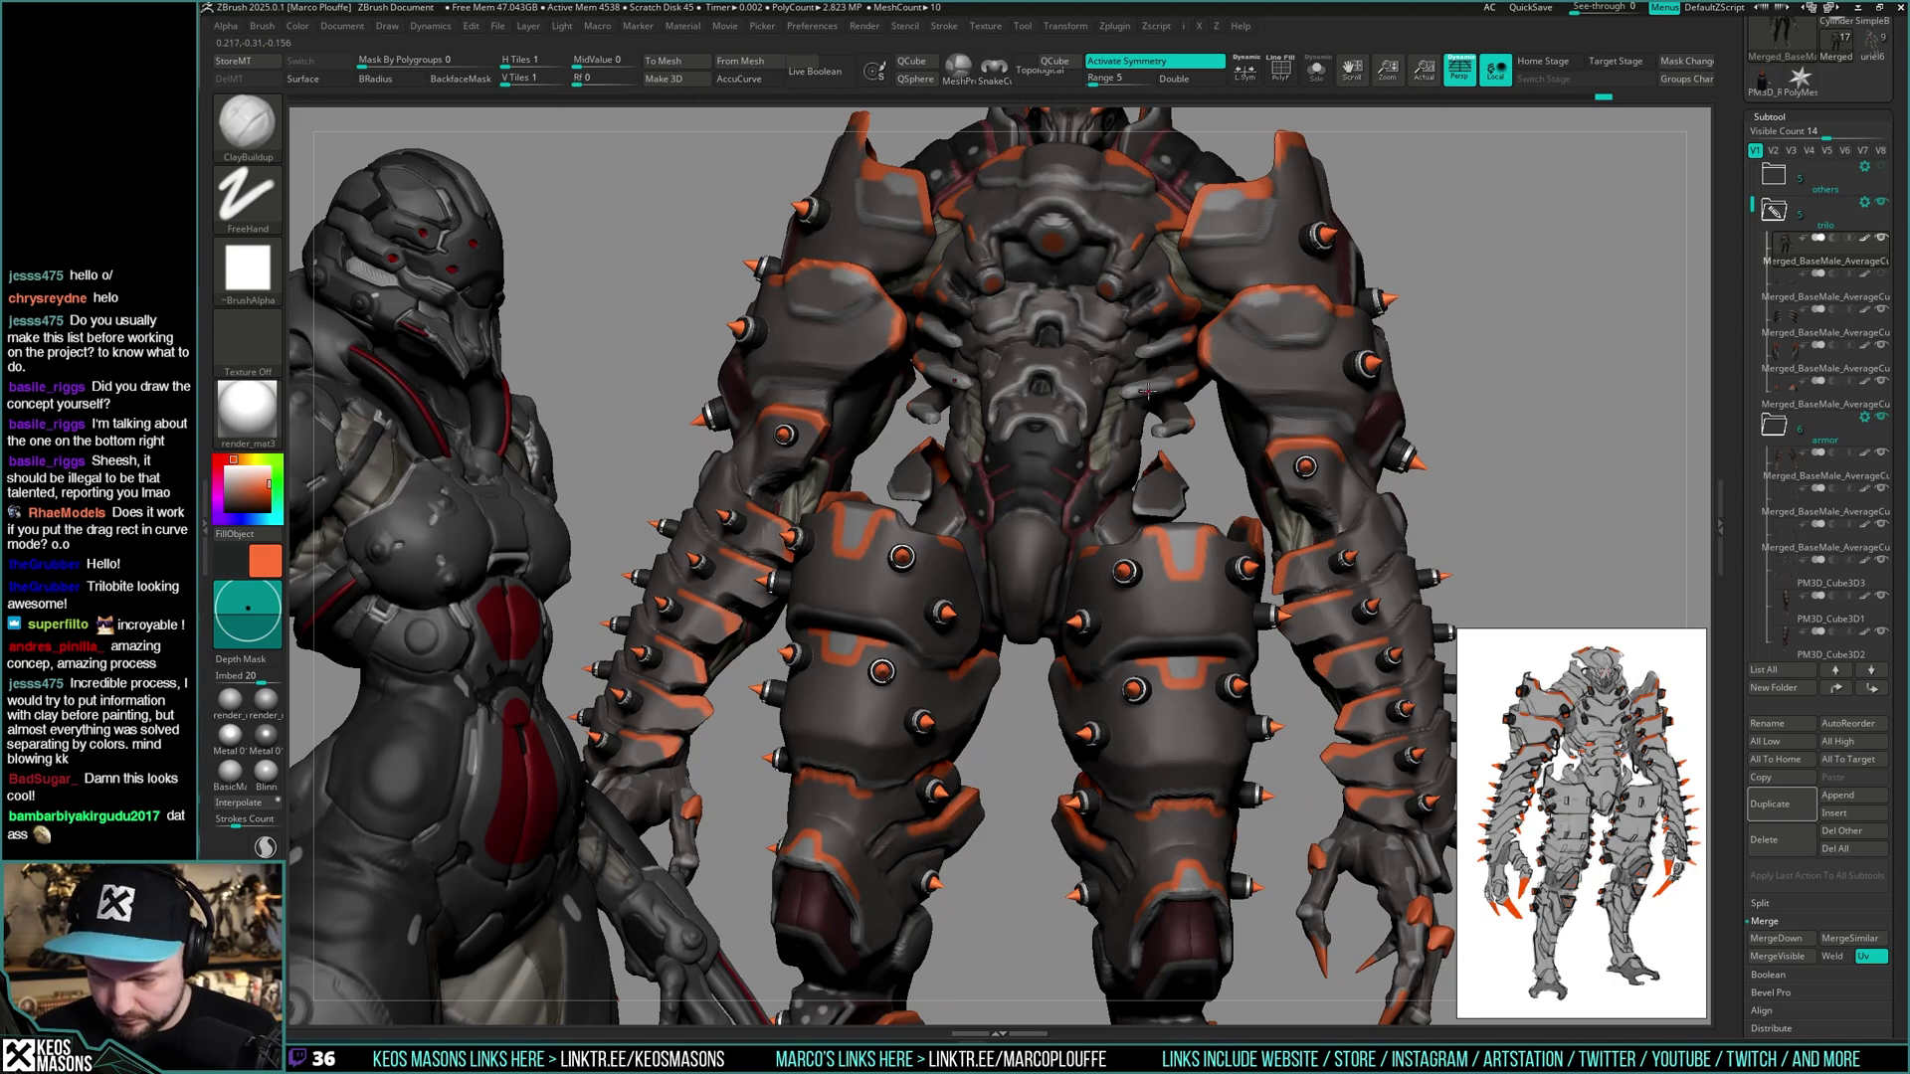
# - Isolate the body, sample light gray and paint accents on the groin and front of the hips with the Standard brush
pyautogui.press('c')
pyautogui.moveTo(1047, 618)
pyautogui.keyDown('ctrl'); pyautogui.mouseDown(button='right')
pyautogui.moveTo(1032, 500)
pyautogui.moveTo(1109, 447)
pyautogui.mouseUp(button='right'); pyautogui.keyUp('ctrl')
pyautogui.hotkey('shift', 'alt', 's')
pyautogui.keyDown('ctrl'); pyautogui.moveTo(1109, 448); pyautogui.dragTo(1132, 519, button='right'); pyautogui.keyUp('ctrl')
pyautogui.press('space')
pyautogui.click(1118, 533)
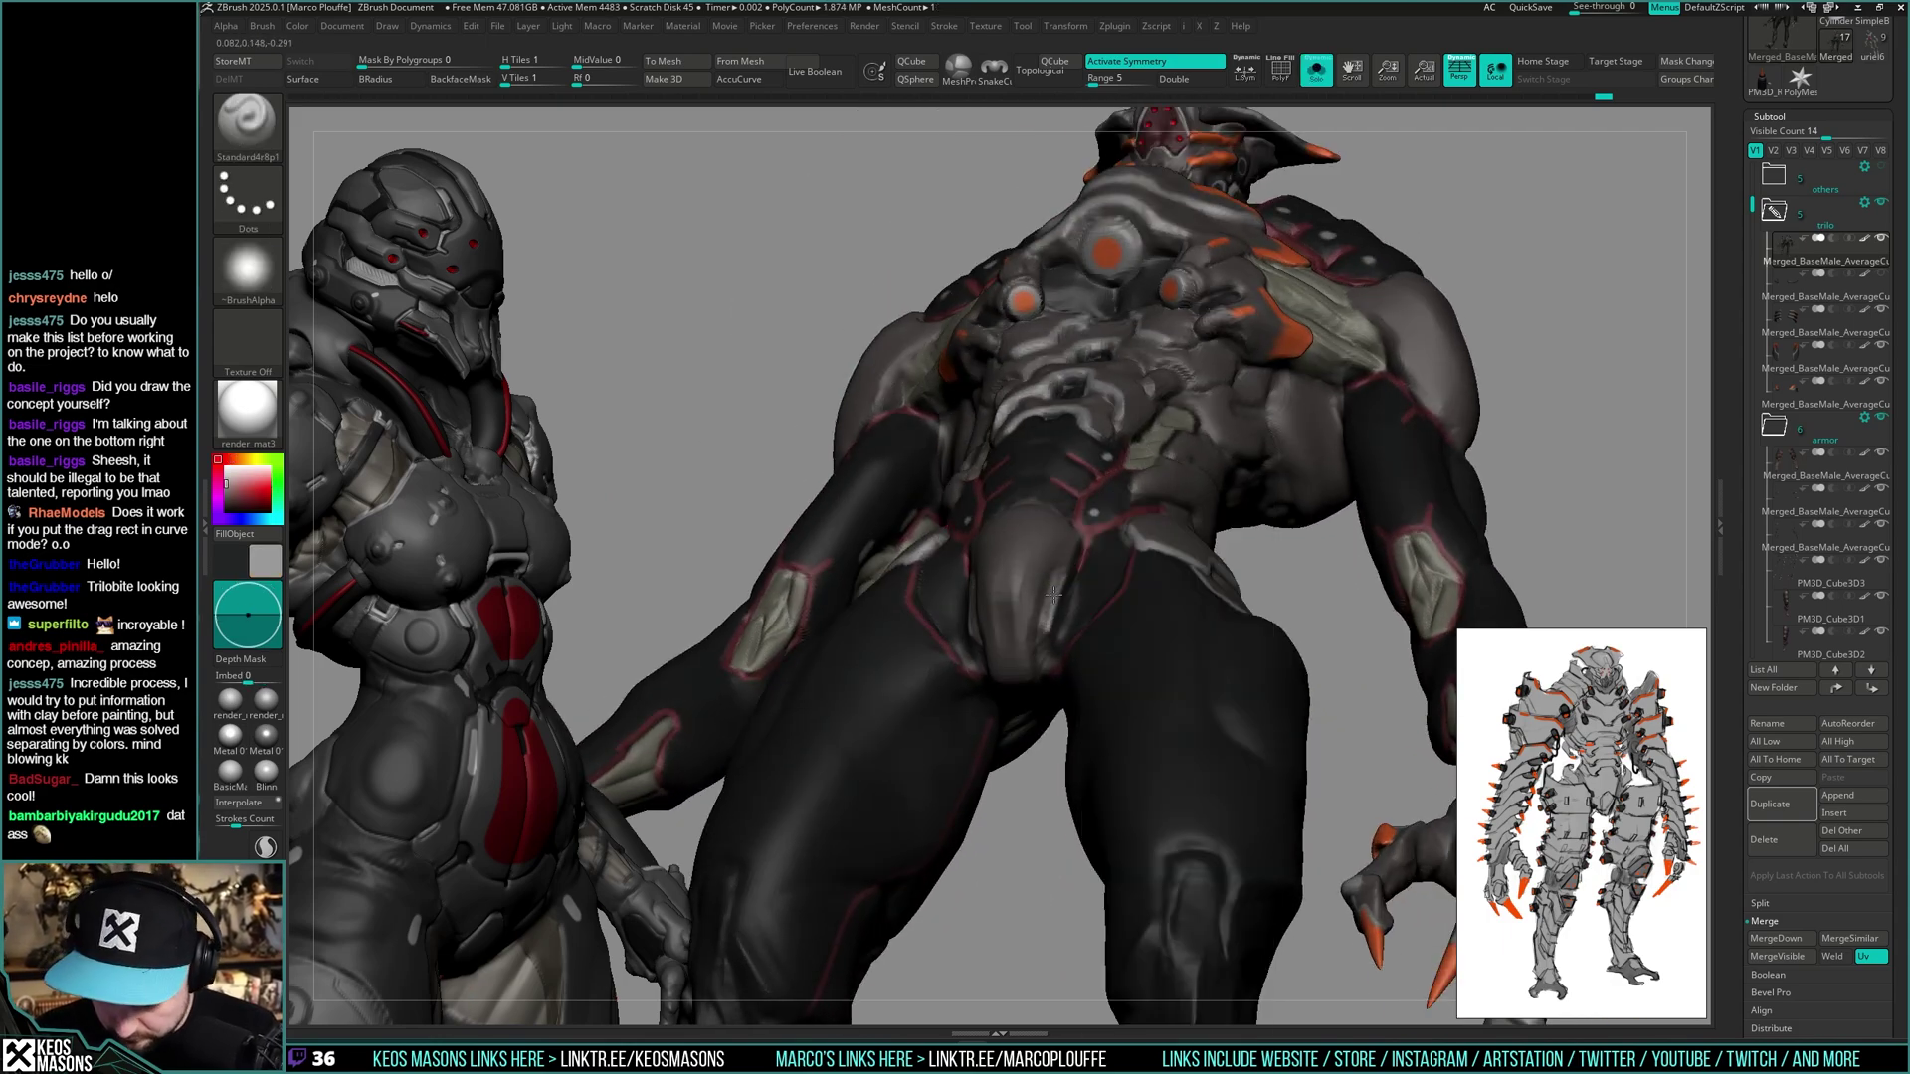
pyautogui.moveTo(1047, 633)
pyautogui.mouseDown(button='right')
pyautogui.moveTo(1069, 565)
pyautogui.moveTo(1049, 637)
pyautogui.moveTo(1070, 618)
pyautogui.mouseUp(button='right')
pyautogui.press('space')
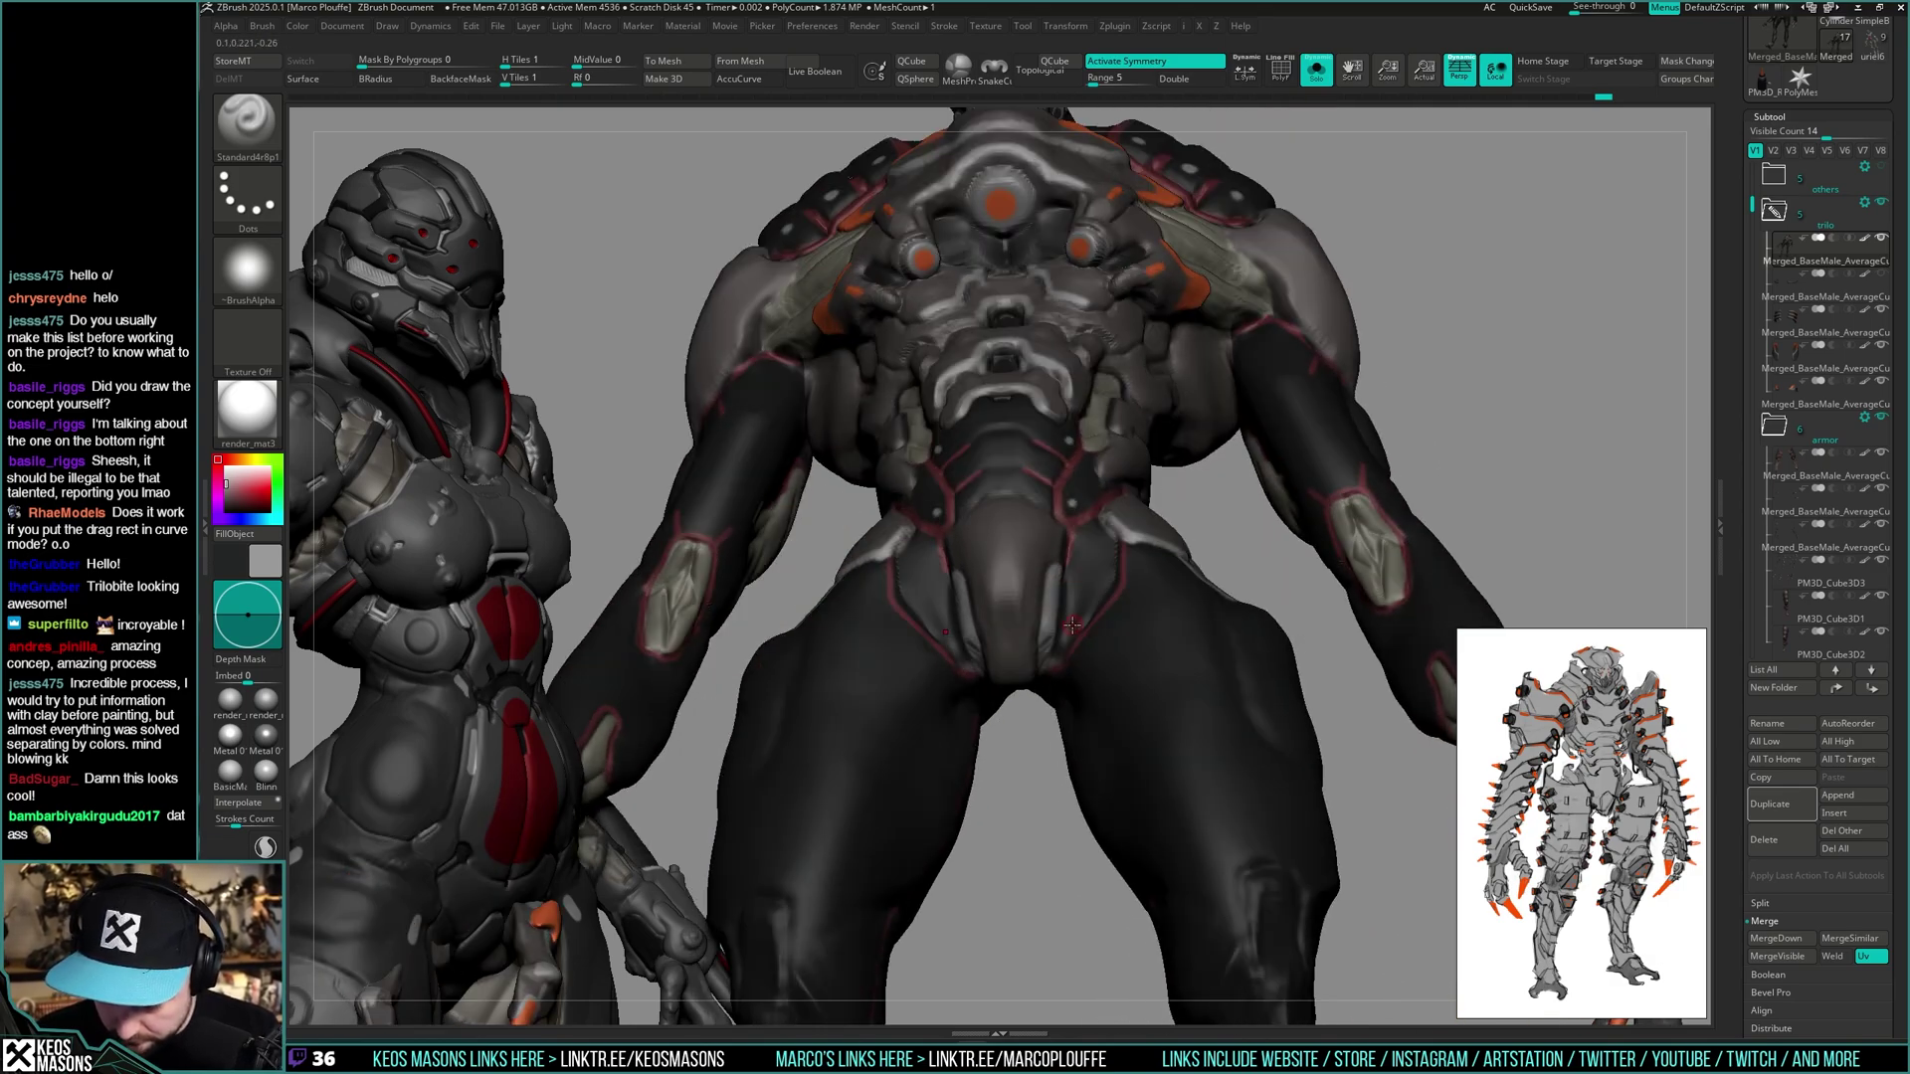
# - Sample the olive color and paint olive panels on both sides of the groin piece
pyautogui.press('c')
pyautogui.moveTo(1061, 690)
pyautogui.keyDown('ctrl'); pyautogui.mouseDown(button='right')
pyautogui.moveTo(1091, 552)
pyautogui.moveTo(1121, 589)
pyautogui.moveTo(1048, 705)
pyautogui.mouseUp(button='right'); pyautogui.keyUp('ctrl')
pyautogui.hotkey('shift', 's')
pyautogui.press('c')
pyautogui.hotkey('shift', 's')
pyautogui.press('space')
pyautogui.click(1088, 610)
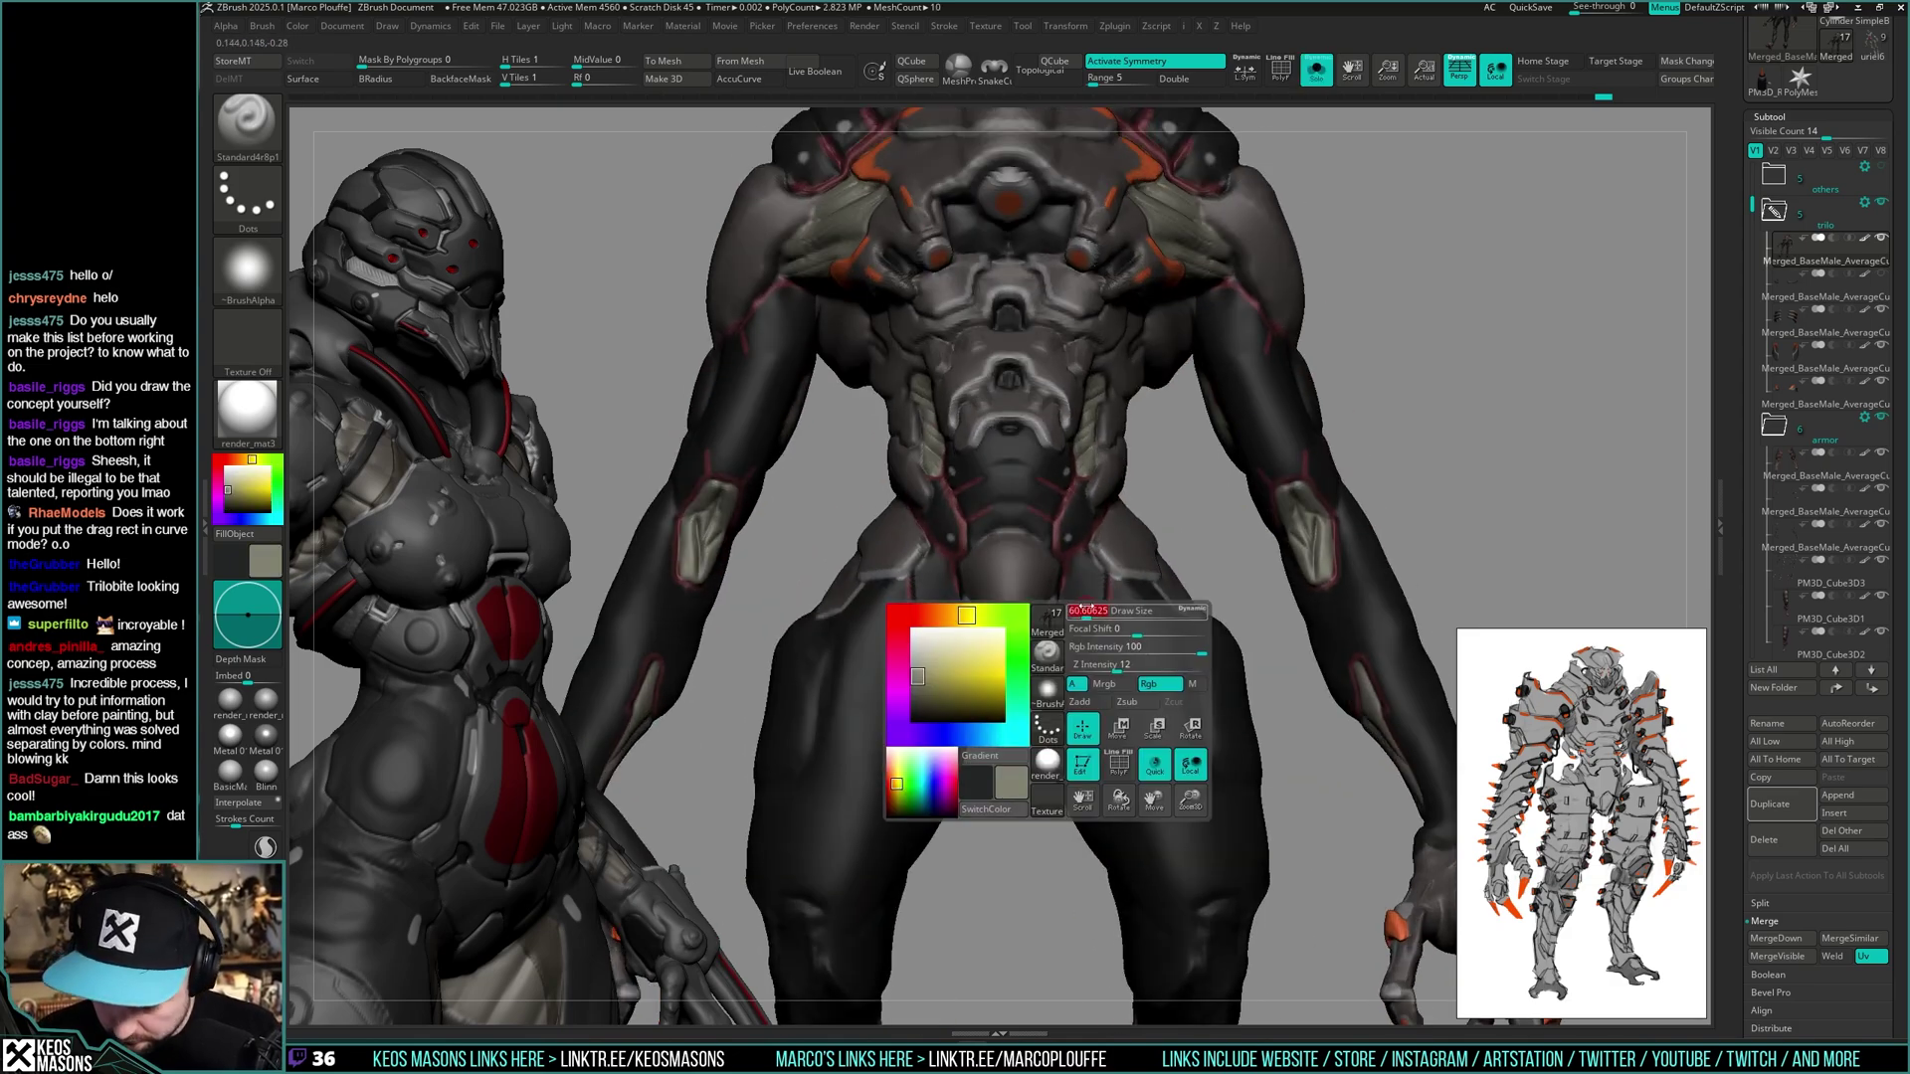
pyautogui.moveTo(1091, 577)
pyautogui.mouseDown()
pyautogui.moveTo(1093, 613)
pyautogui.moveTo(1084, 560)
pyautogui.moveTo(1070, 648)
pyautogui.mouseUp()
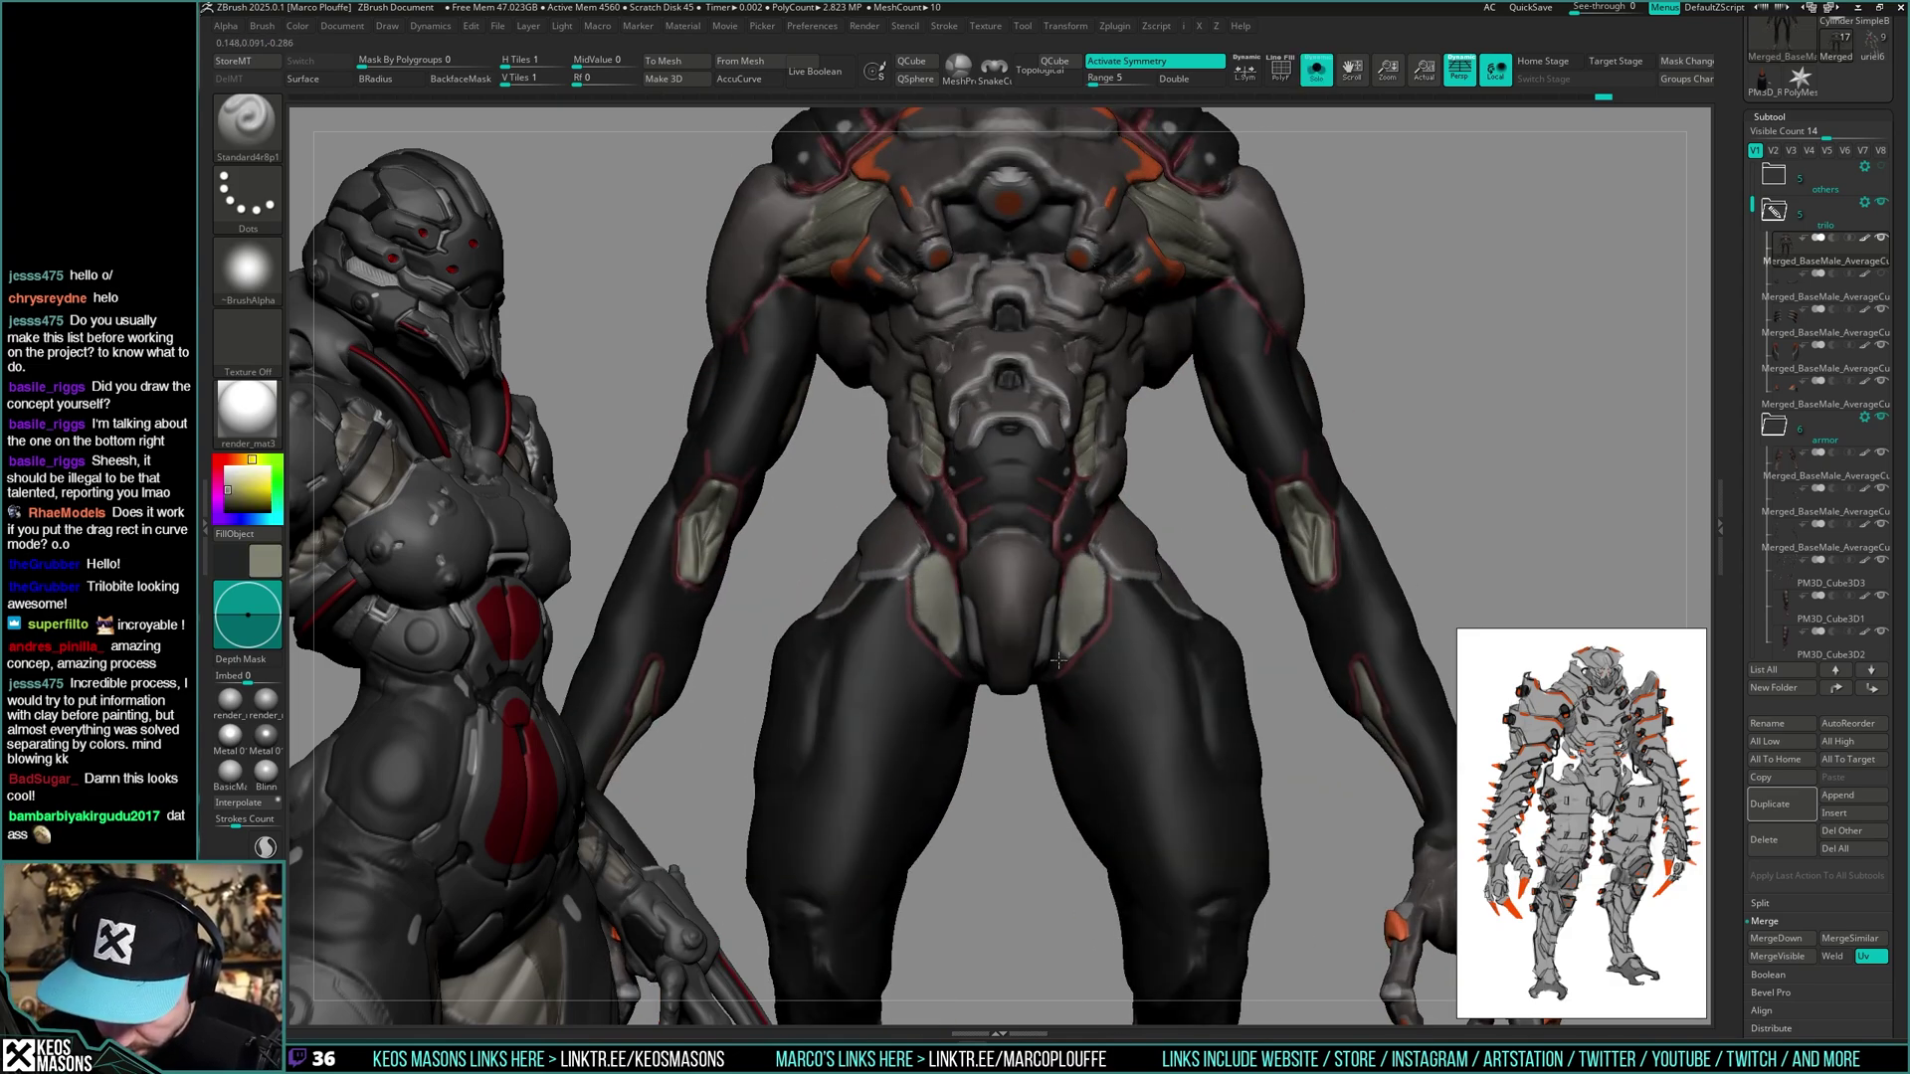
# - Sample the dark red and outline the olive groin panels with the DamStandard brush
pyautogui.moveTo(1059, 659)
pyautogui.mouseDown(button='right')
pyautogui.moveTo(1070, 629)
pyautogui.moveTo(1037, 703)
pyautogui.moveTo(1061, 633)
pyautogui.moveTo(1128, 761)
pyautogui.mouseUp(button='right')
pyautogui.press('c')
pyautogui.hotkey('shift', 's')
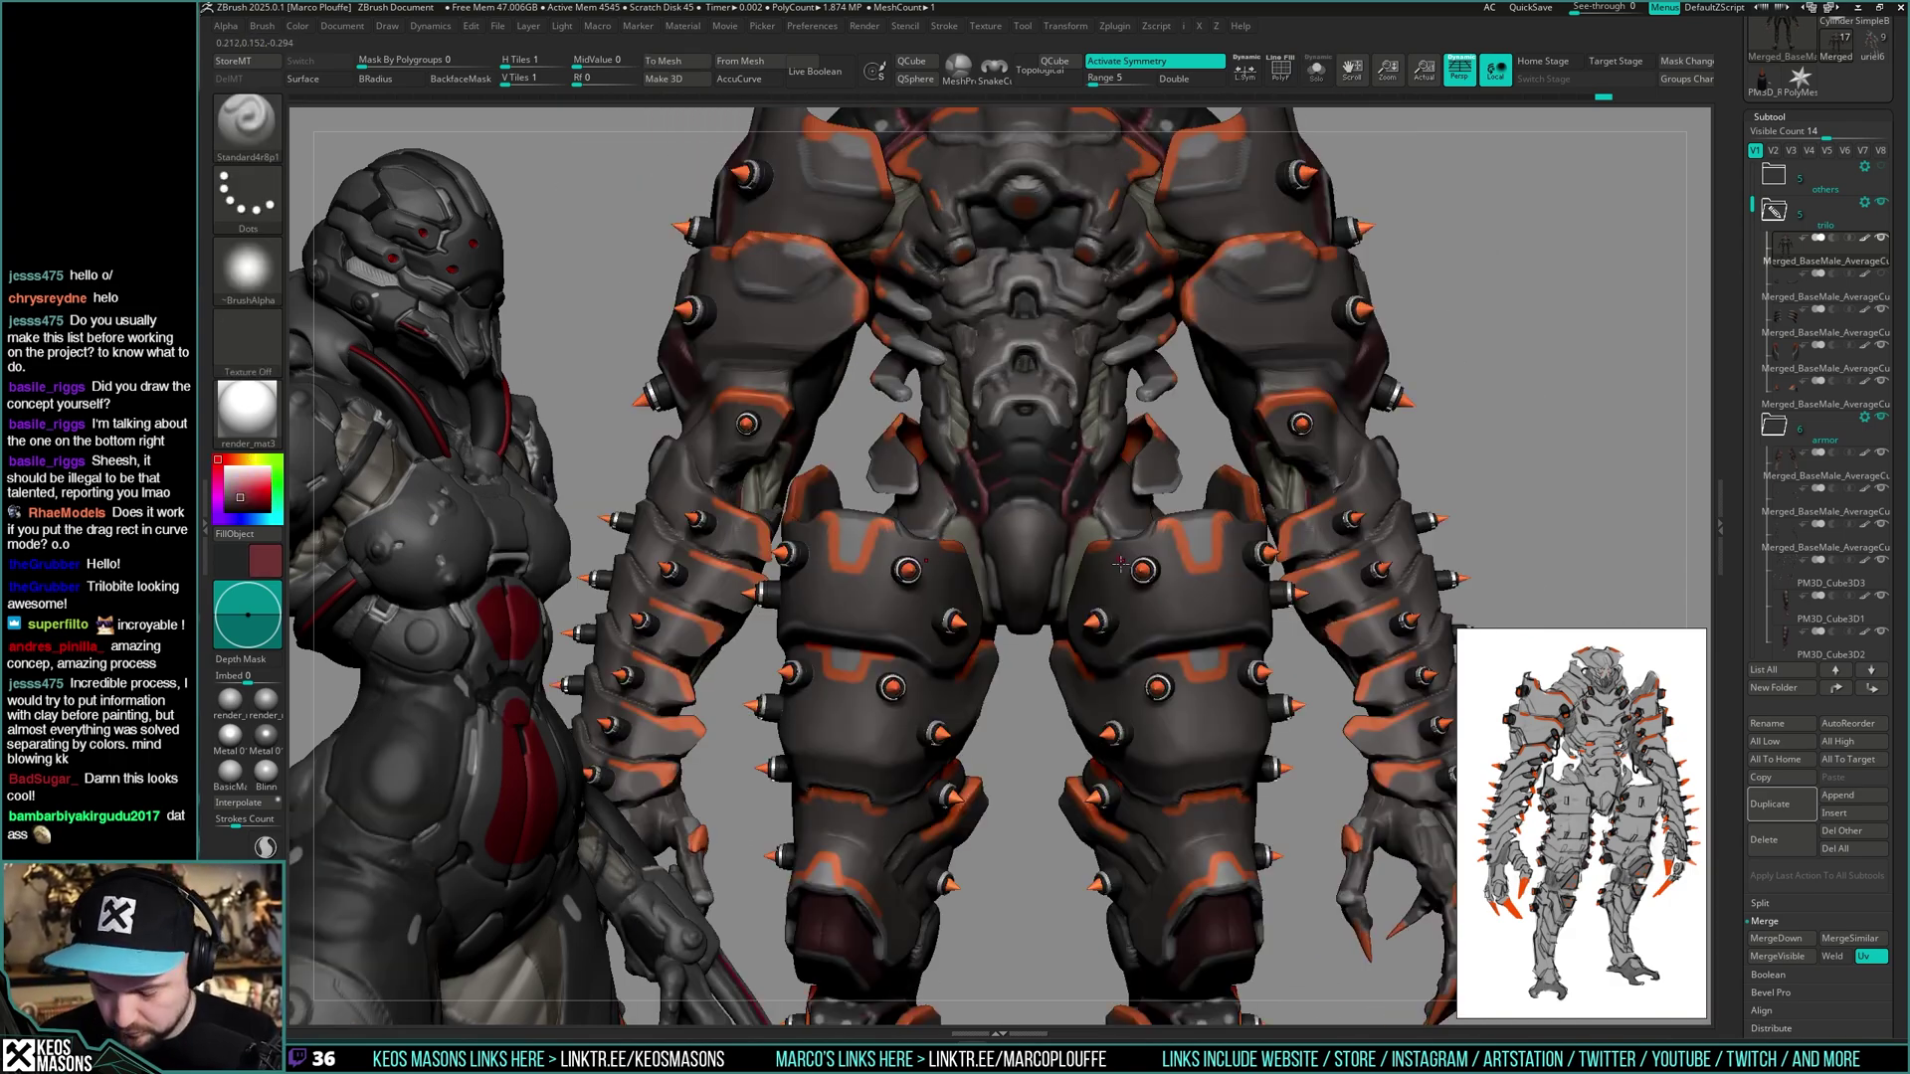
pyautogui.press('space')
pyautogui.click(1138, 545)
pyautogui.hotkey('shift', 's')
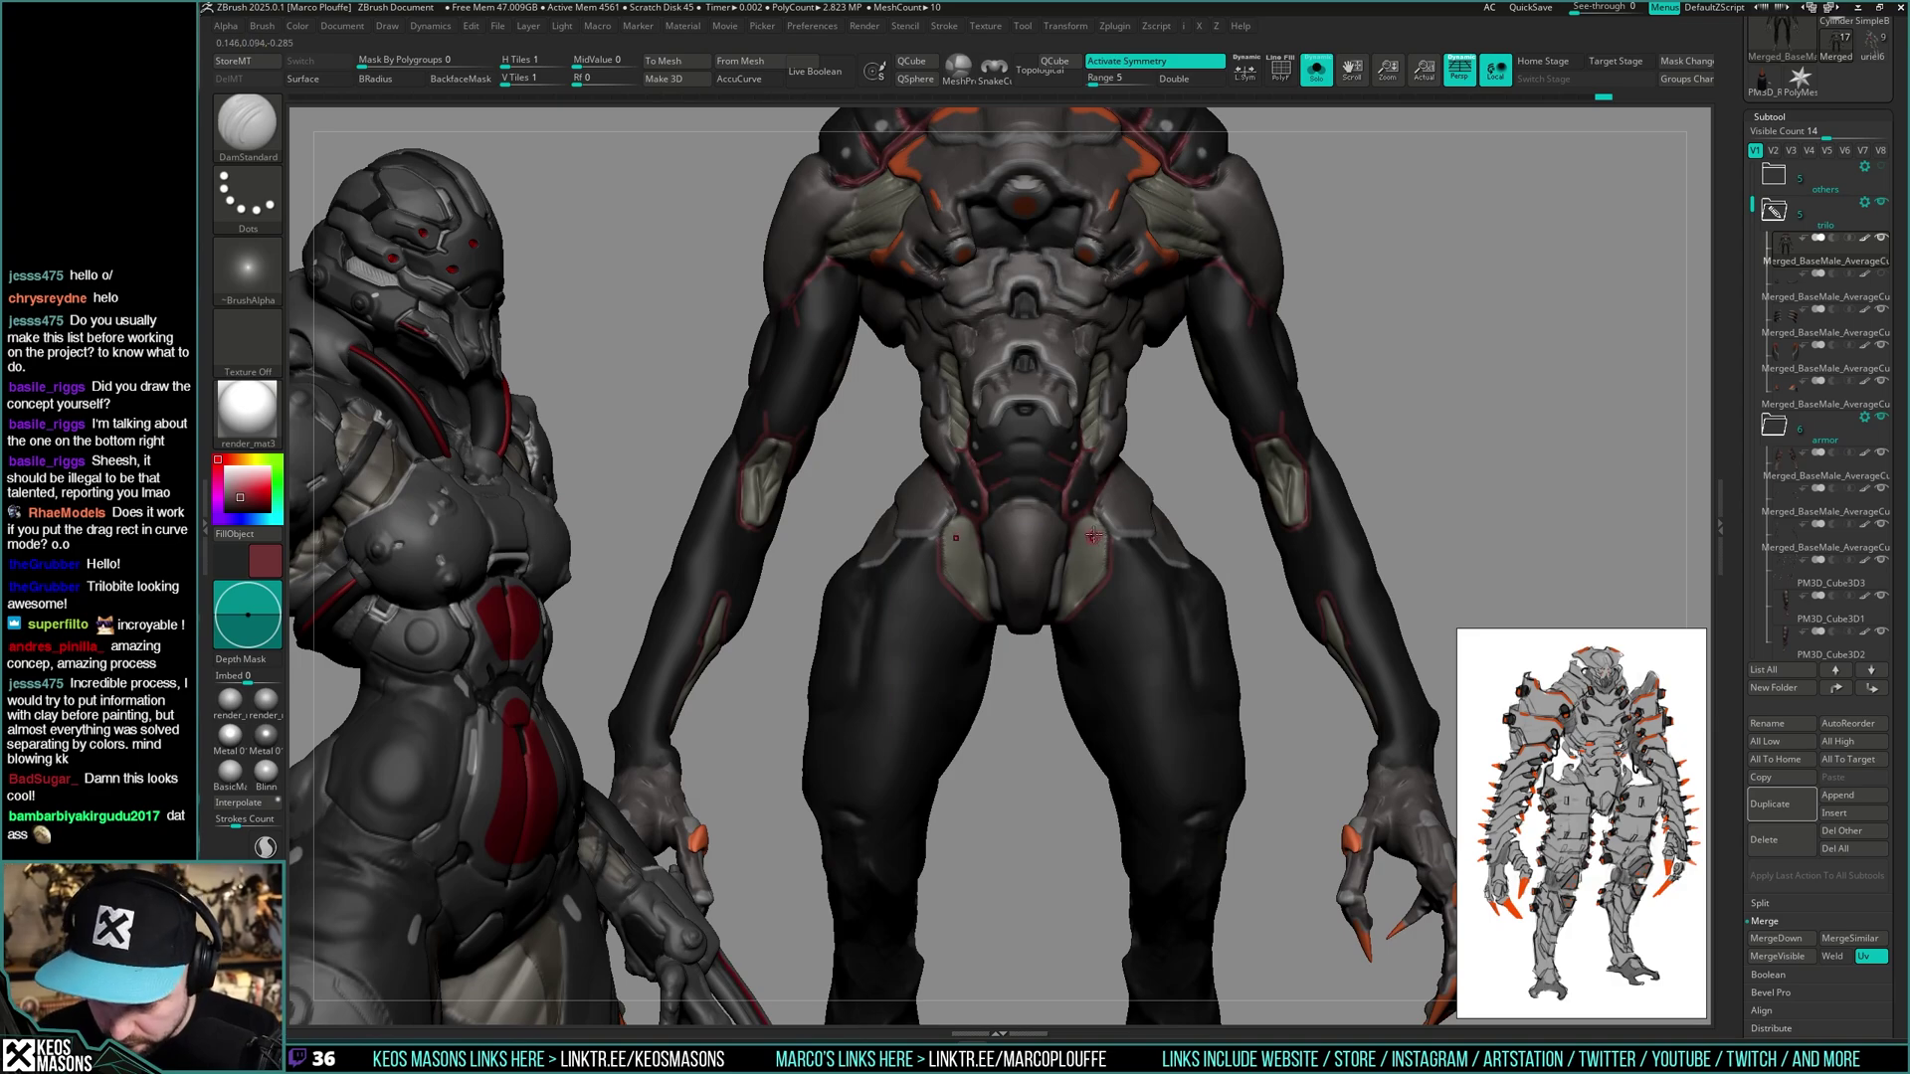
pyautogui.keyDown('ctrl'); pyautogui.moveTo(1091, 542); pyautogui.dragTo(1084, 598, button='right'); pyautogui.keyUp('ctrl')
pyautogui.hotkey('shift', 's')
pyautogui.hotkey('shift', 's')
pyautogui.press('space')
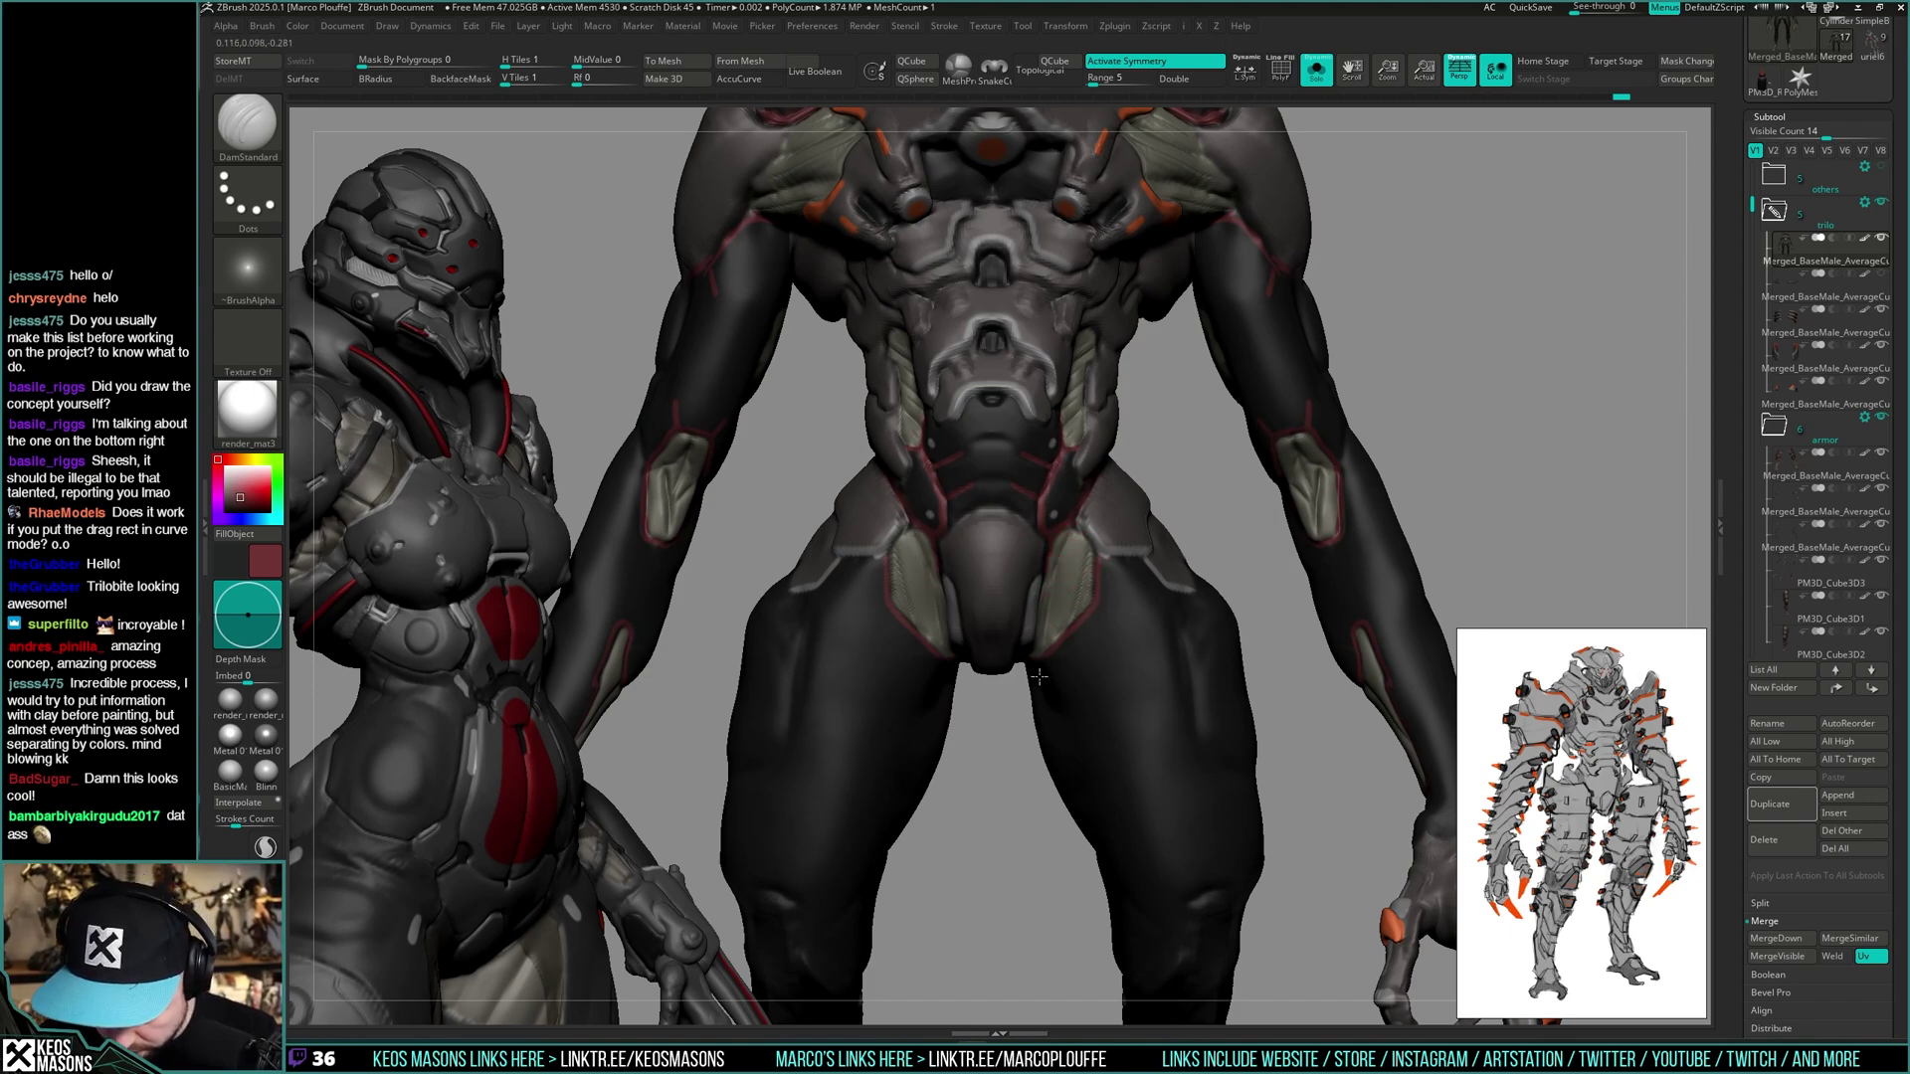
pyautogui.moveTo(1093, 618)
pyautogui.keyDown('ctrl'); pyautogui.mouseDown(button='right')
pyautogui.moveTo(1084, 497)
pyautogui.moveTo(1069, 656)
pyautogui.moveTo(1069, 542)
pyautogui.moveTo(1085, 643)
pyautogui.mouseUp(button='right'); pyautogui.keyUp('ctrl')
# - Sample black, show the armor and darken the sides of the groin piece with the Standard brush
pyautogui.press('space')
pyautogui.hotkey('shift', 's')
pyautogui.press('c')
pyautogui.press('b')
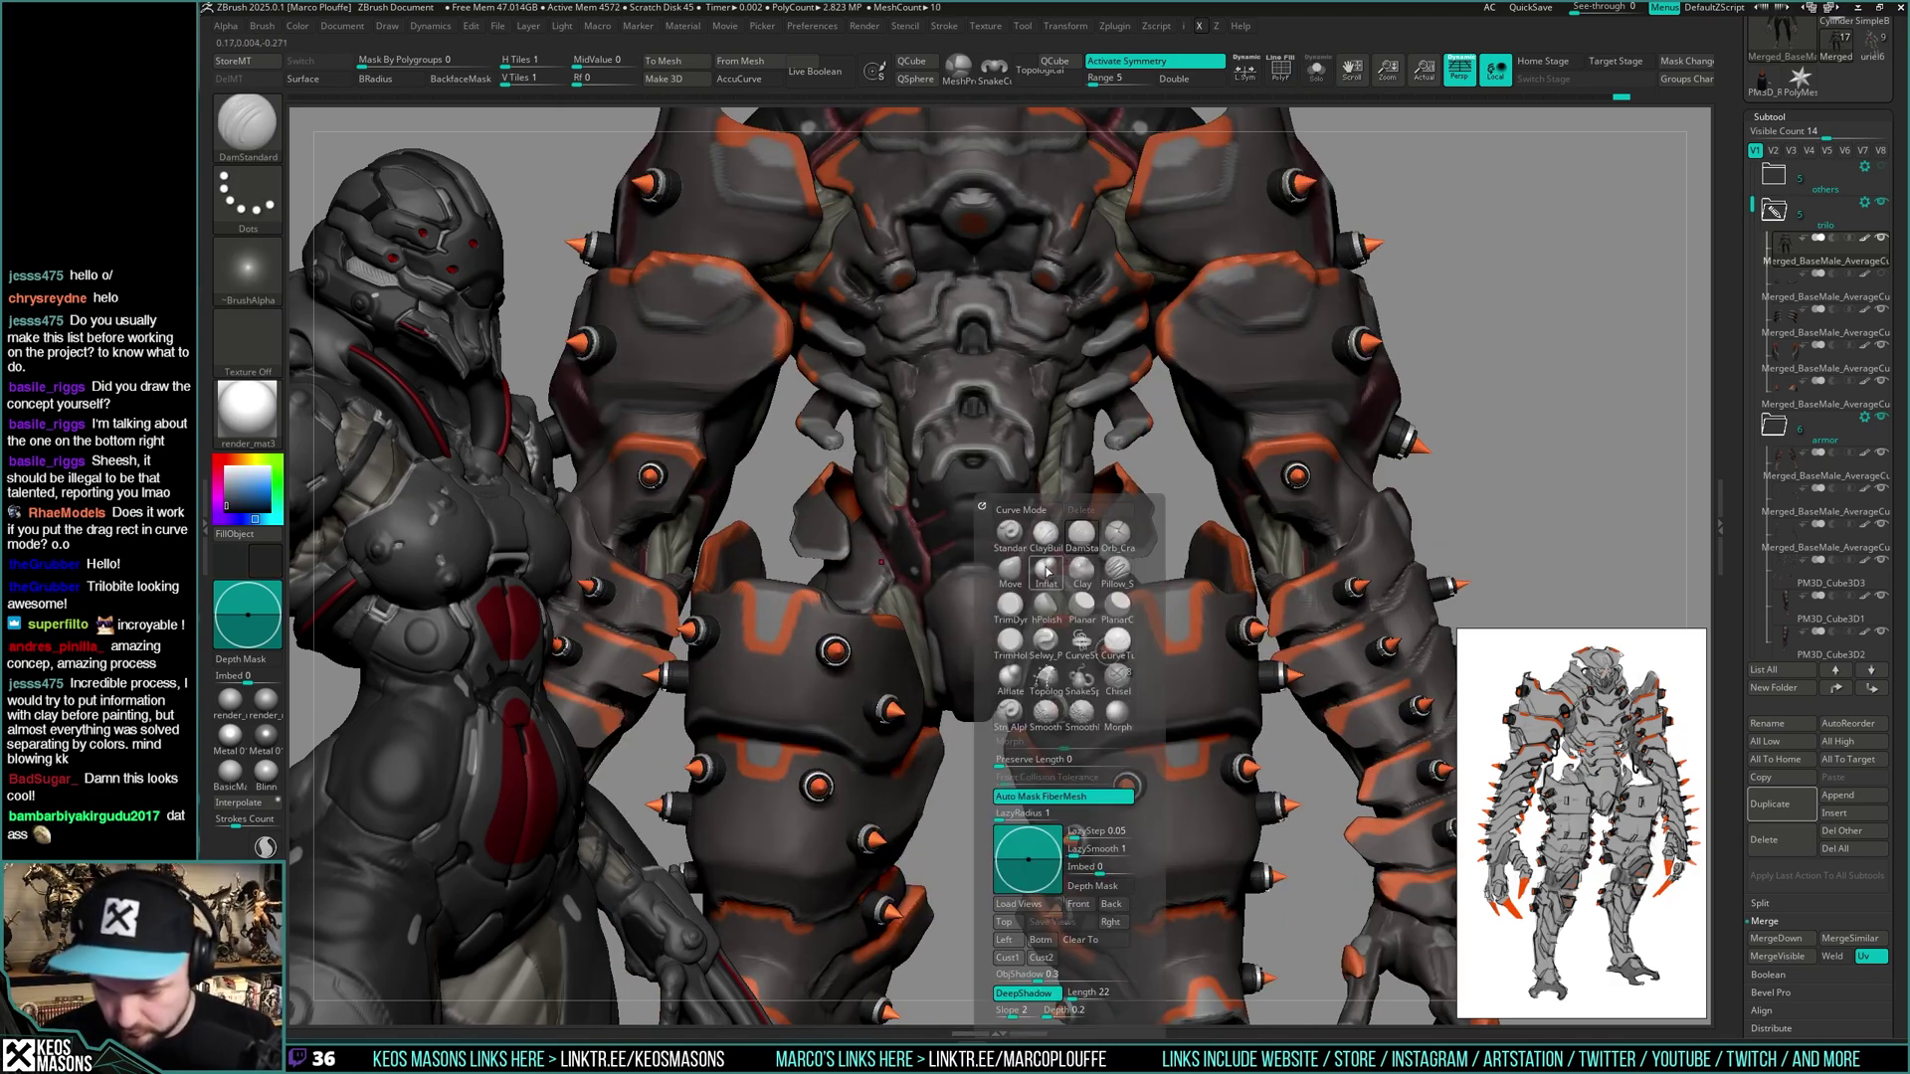
pyautogui.click(1038, 573)
pyautogui.moveTo(1014, 738); pyautogui.dragTo(1002, 700, button='right')
pyautogui.press('space')
pyautogui.click(1042, 598)
pyautogui.press('space')
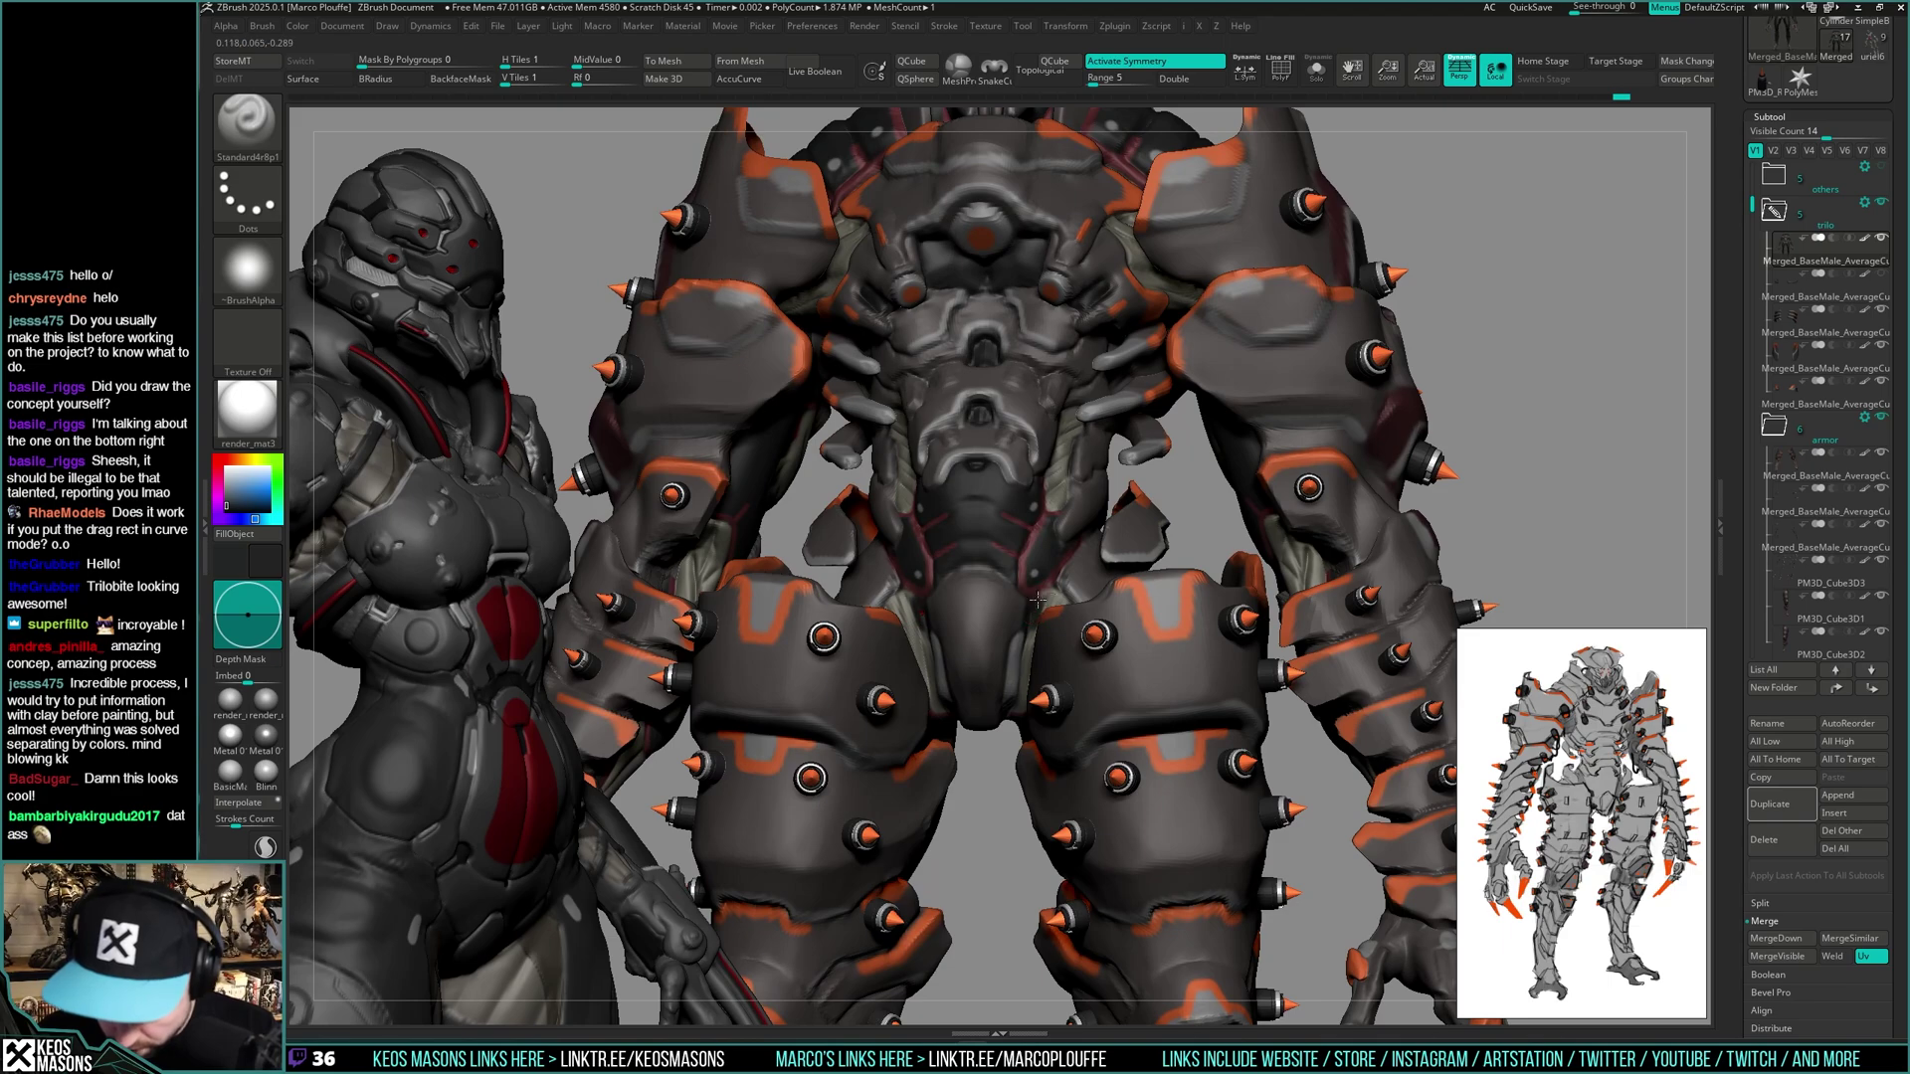
pyautogui.moveTo(994, 622); pyautogui.dragTo(1033, 617, button='right')
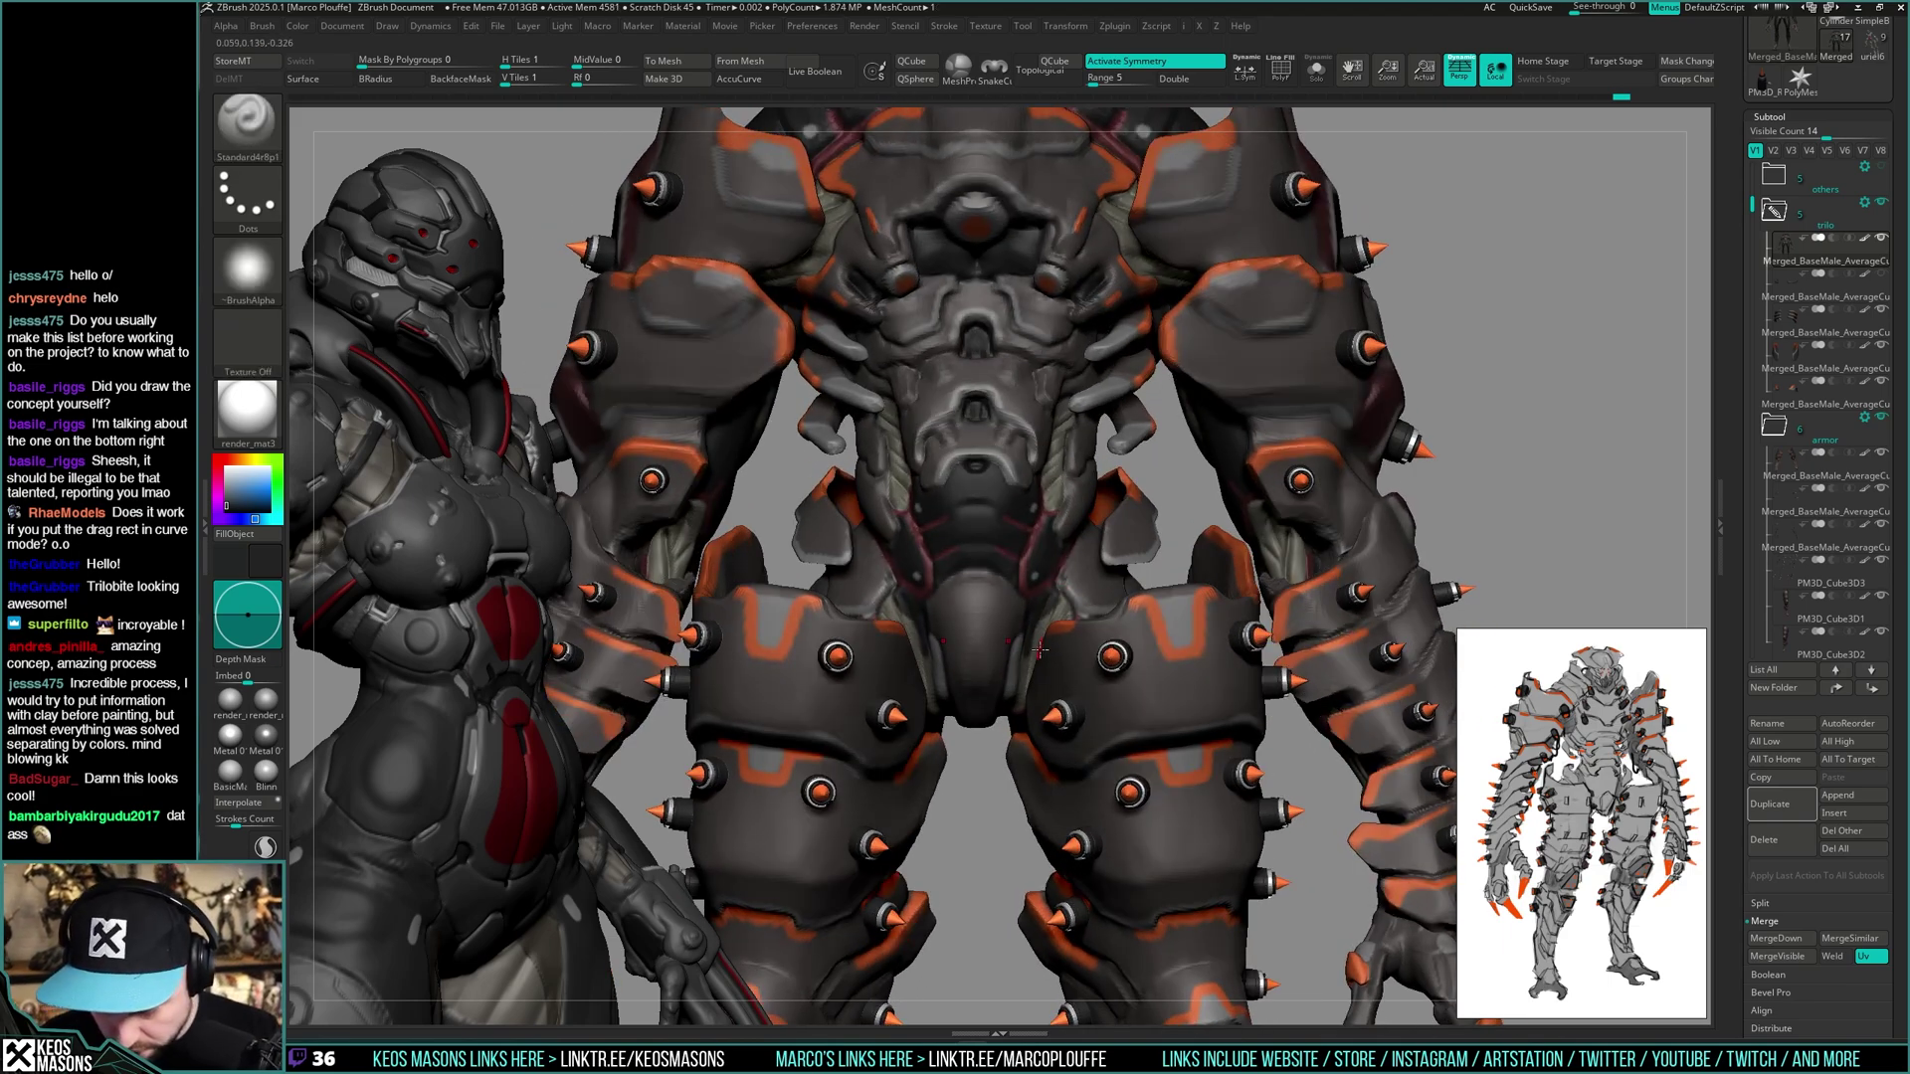
pyautogui.press('ctrl')
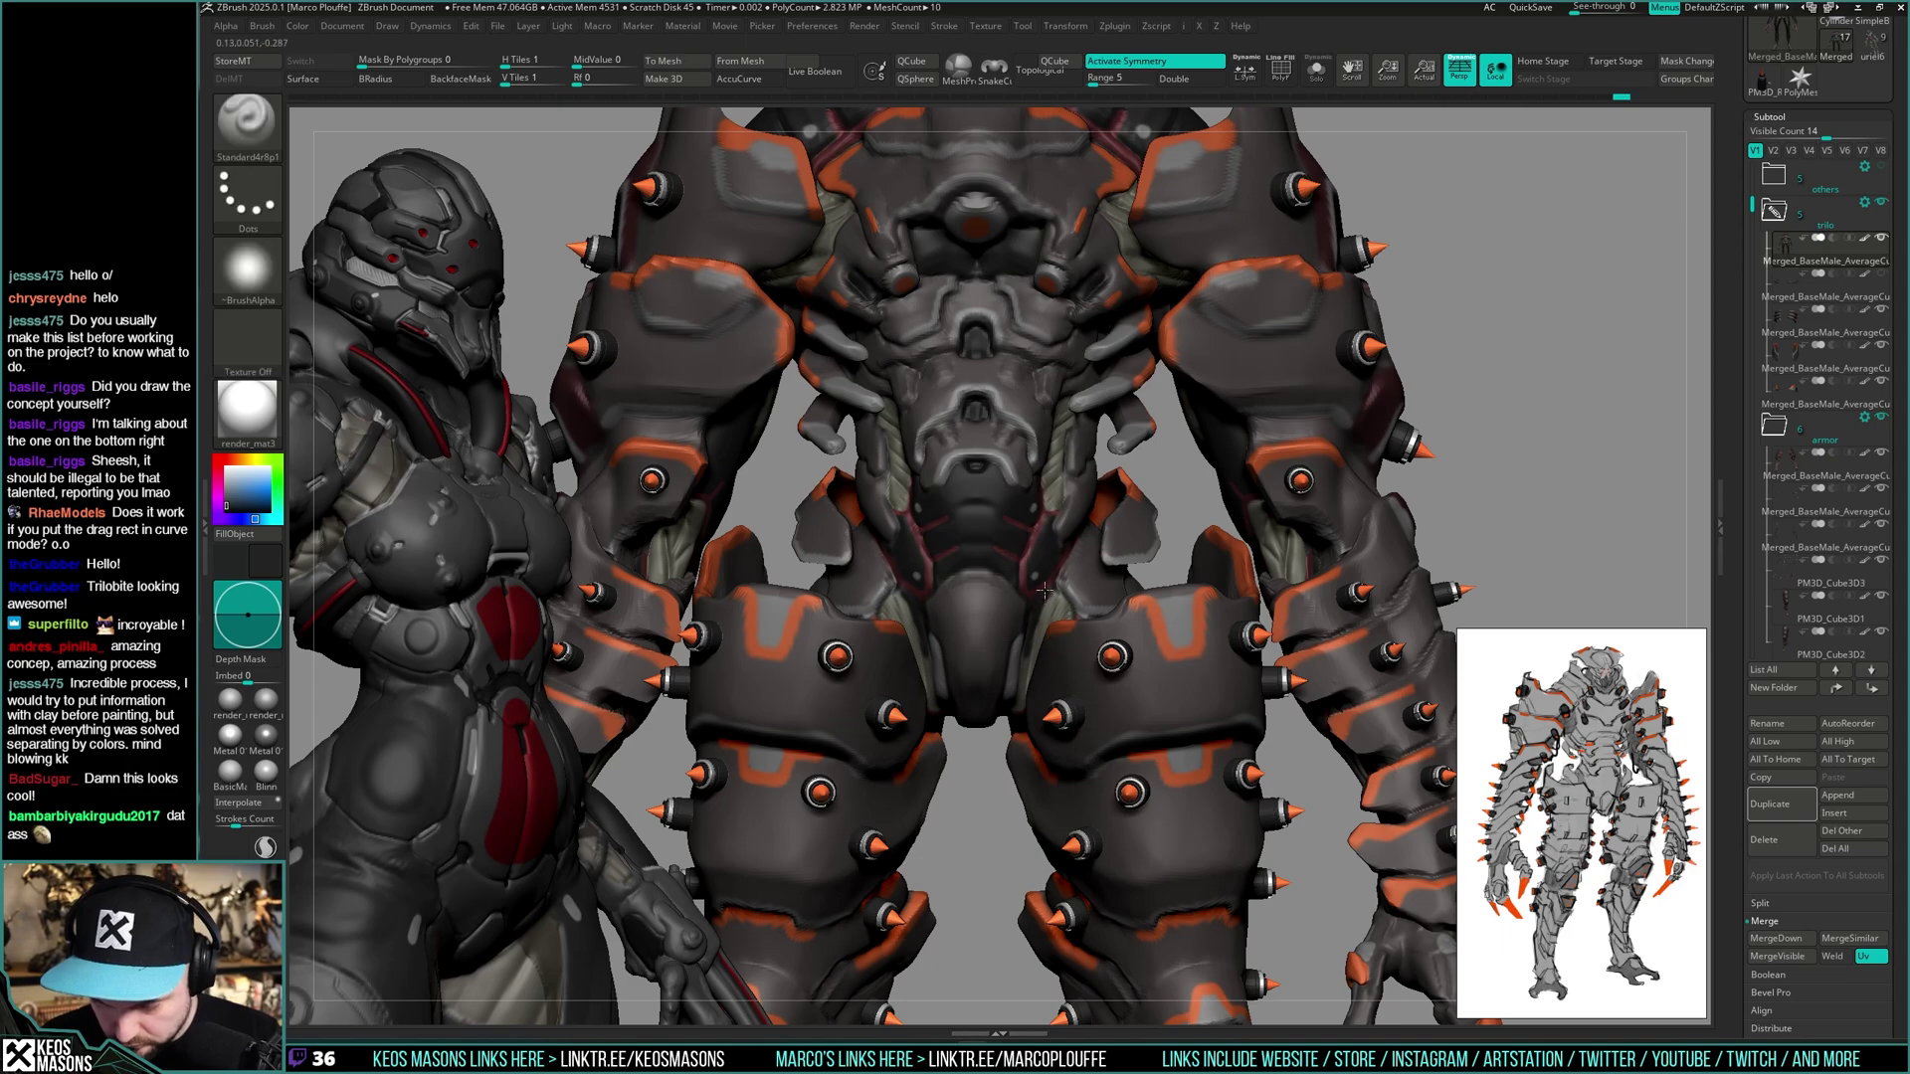
pyautogui.moveTo(1033, 641); pyautogui.dragTo(1030, 646, button='right')
pyautogui.moveTo(1026, 646); pyautogui.dragTo(1011, 718)
# - Check the whole armored creature from the front
pyautogui.moveTo(1015, 696)
pyautogui.mouseDown(button='right')
pyautogui.moveTo(1114, 647)
pyautogui.moveTo(1243, 537)
pyautogui.moveTo(1313, 518)
pyautogui.mouseUp(button='right')
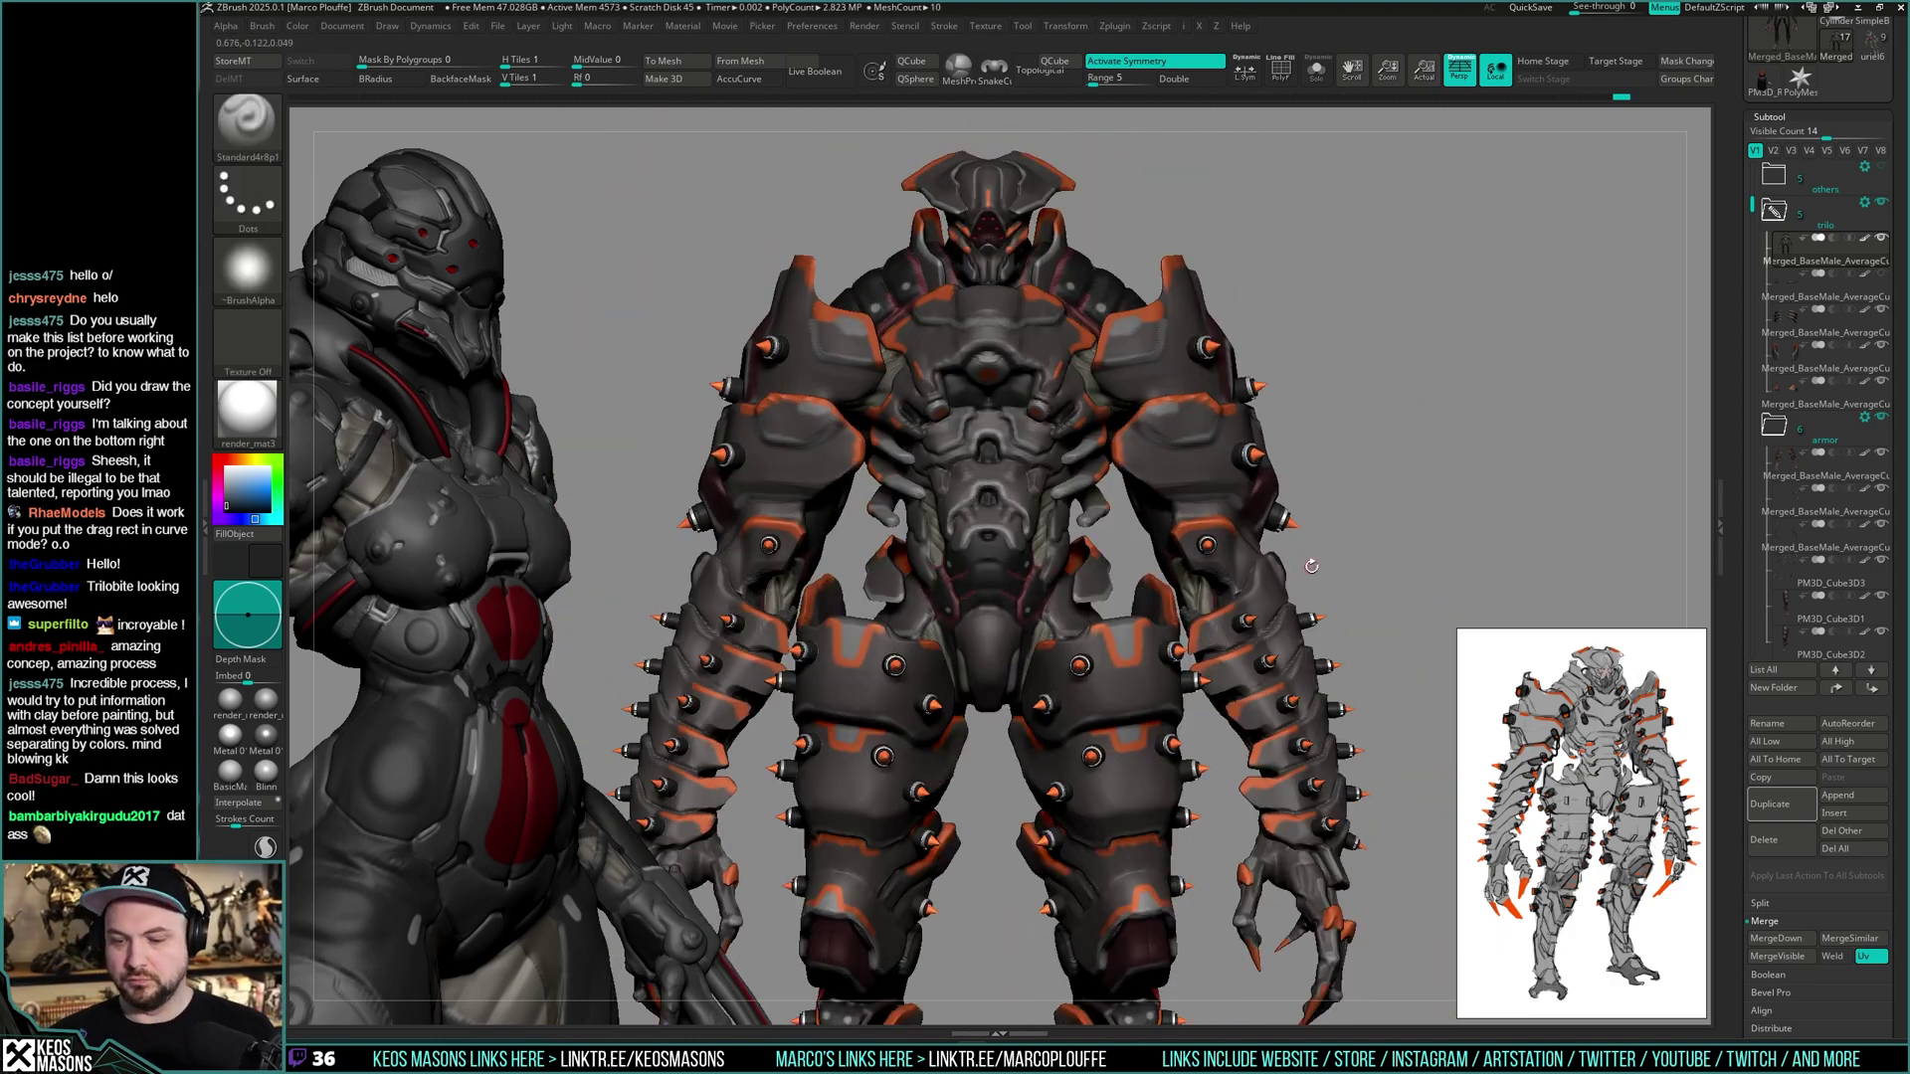
pyautogui.press('ctrl')
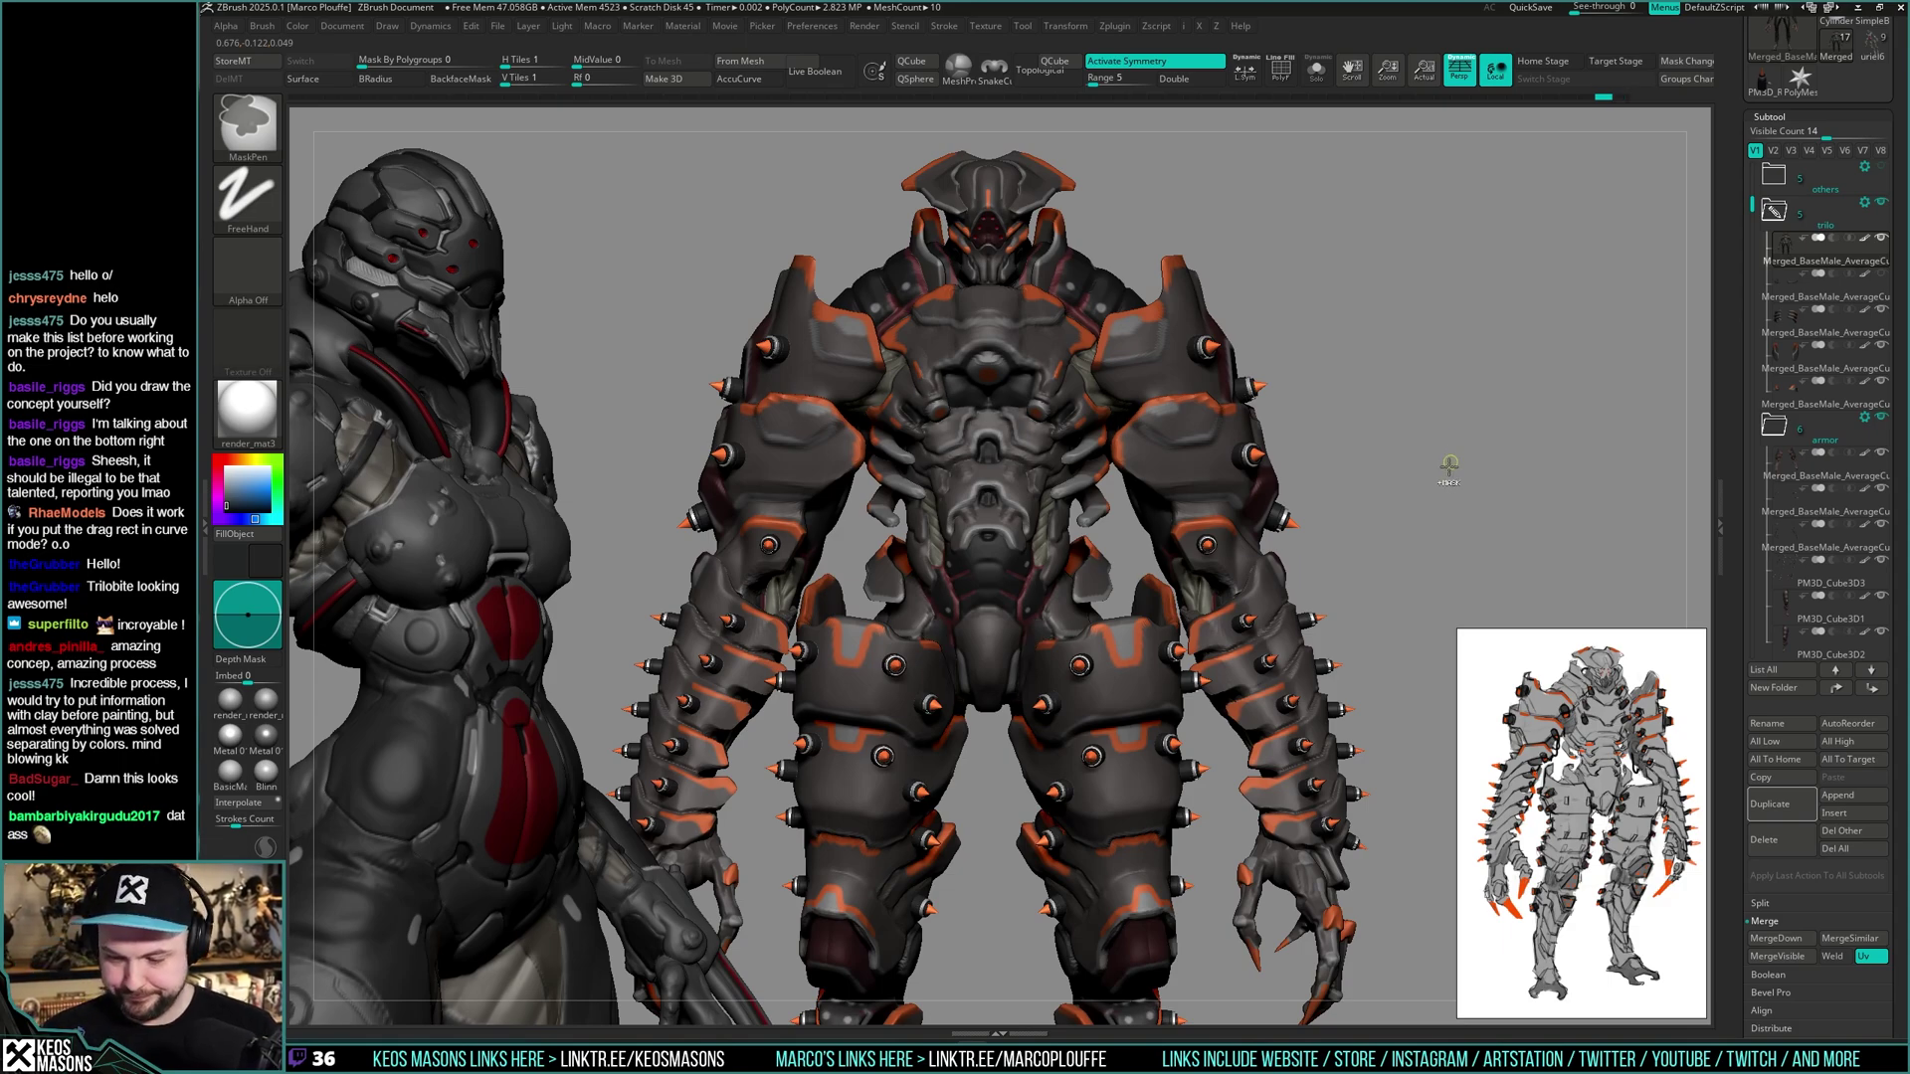
pyautogui.moveTo(1449, 467)
pyautogui.mouseDown()
pyautogui.moveTo(1480, 468)
pyautogui.moveTo(1402, 475)
pyautogui.mouseUp()
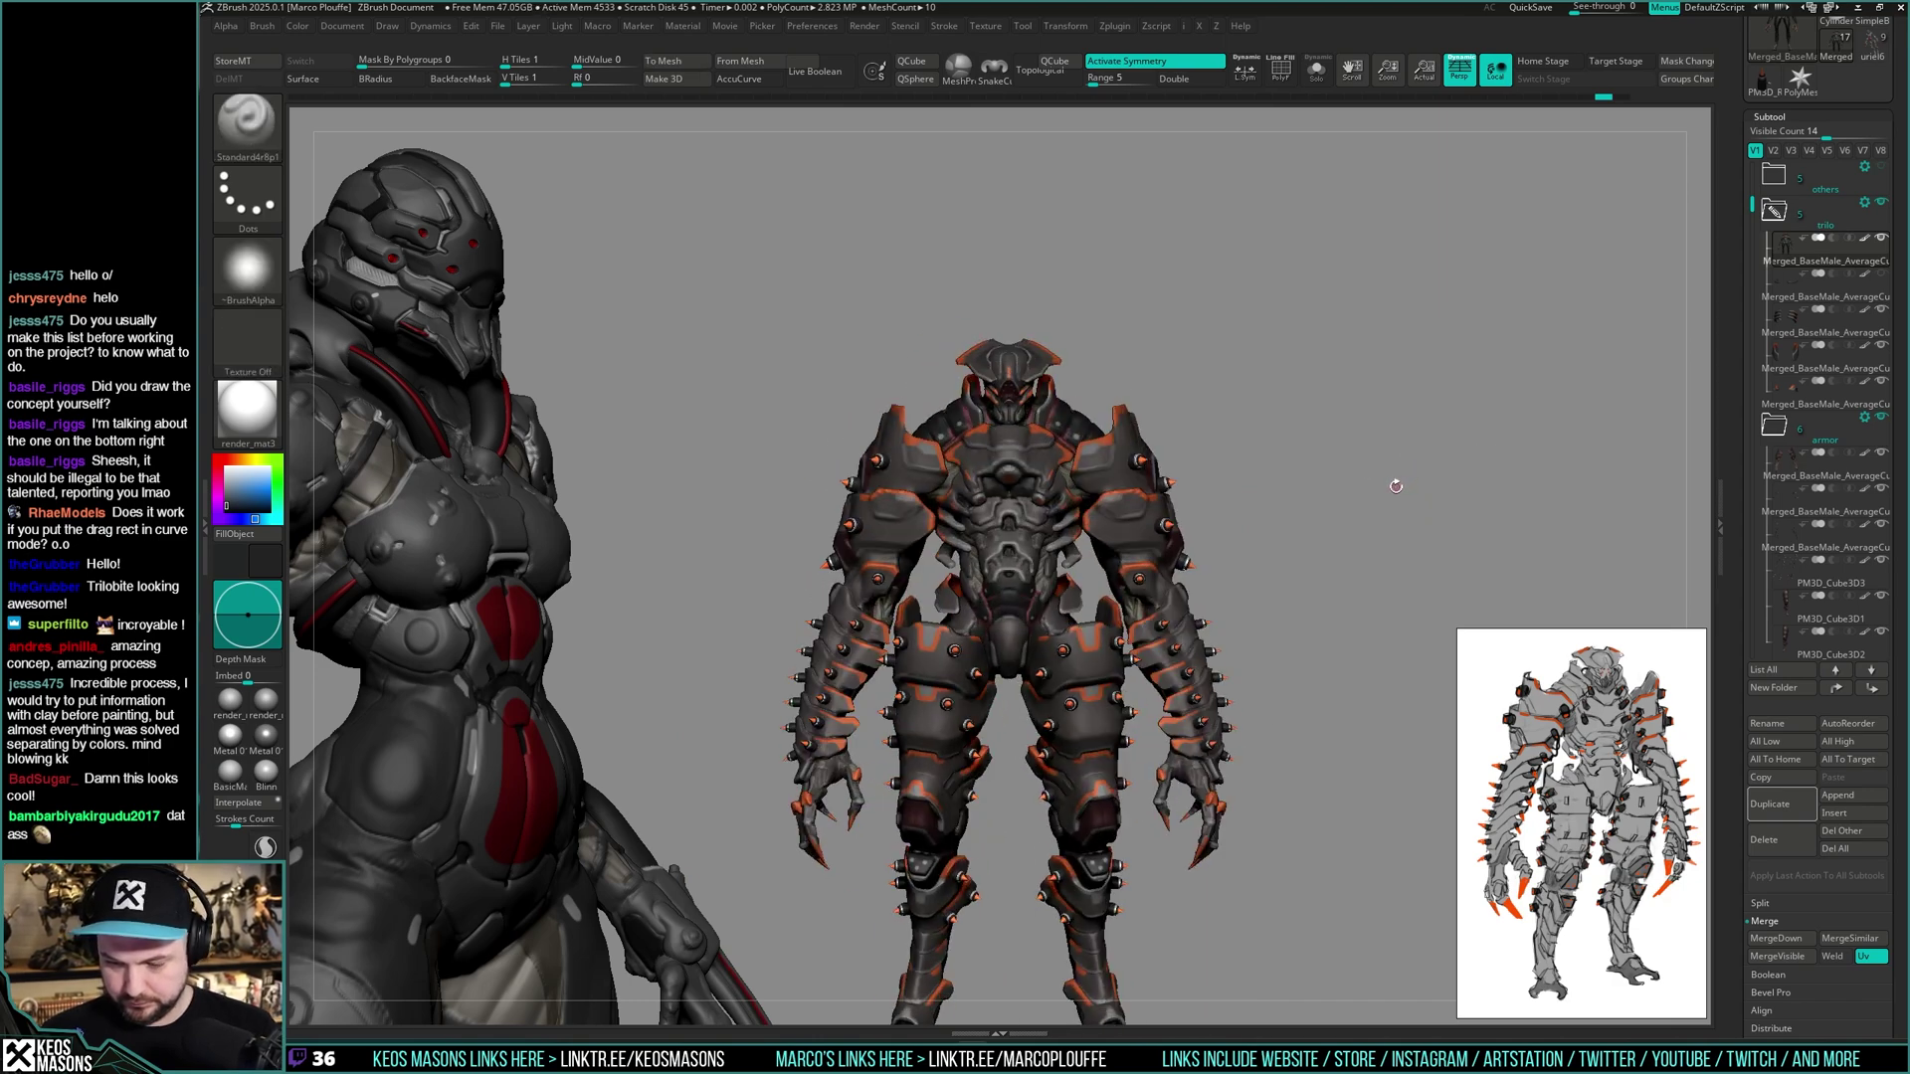
# - Examine the creature's painted suit from the front and back, with the armor shown and hidden
pyautogui.moveTo(1393, 482); pyautogui.dragTo(1411, 482)
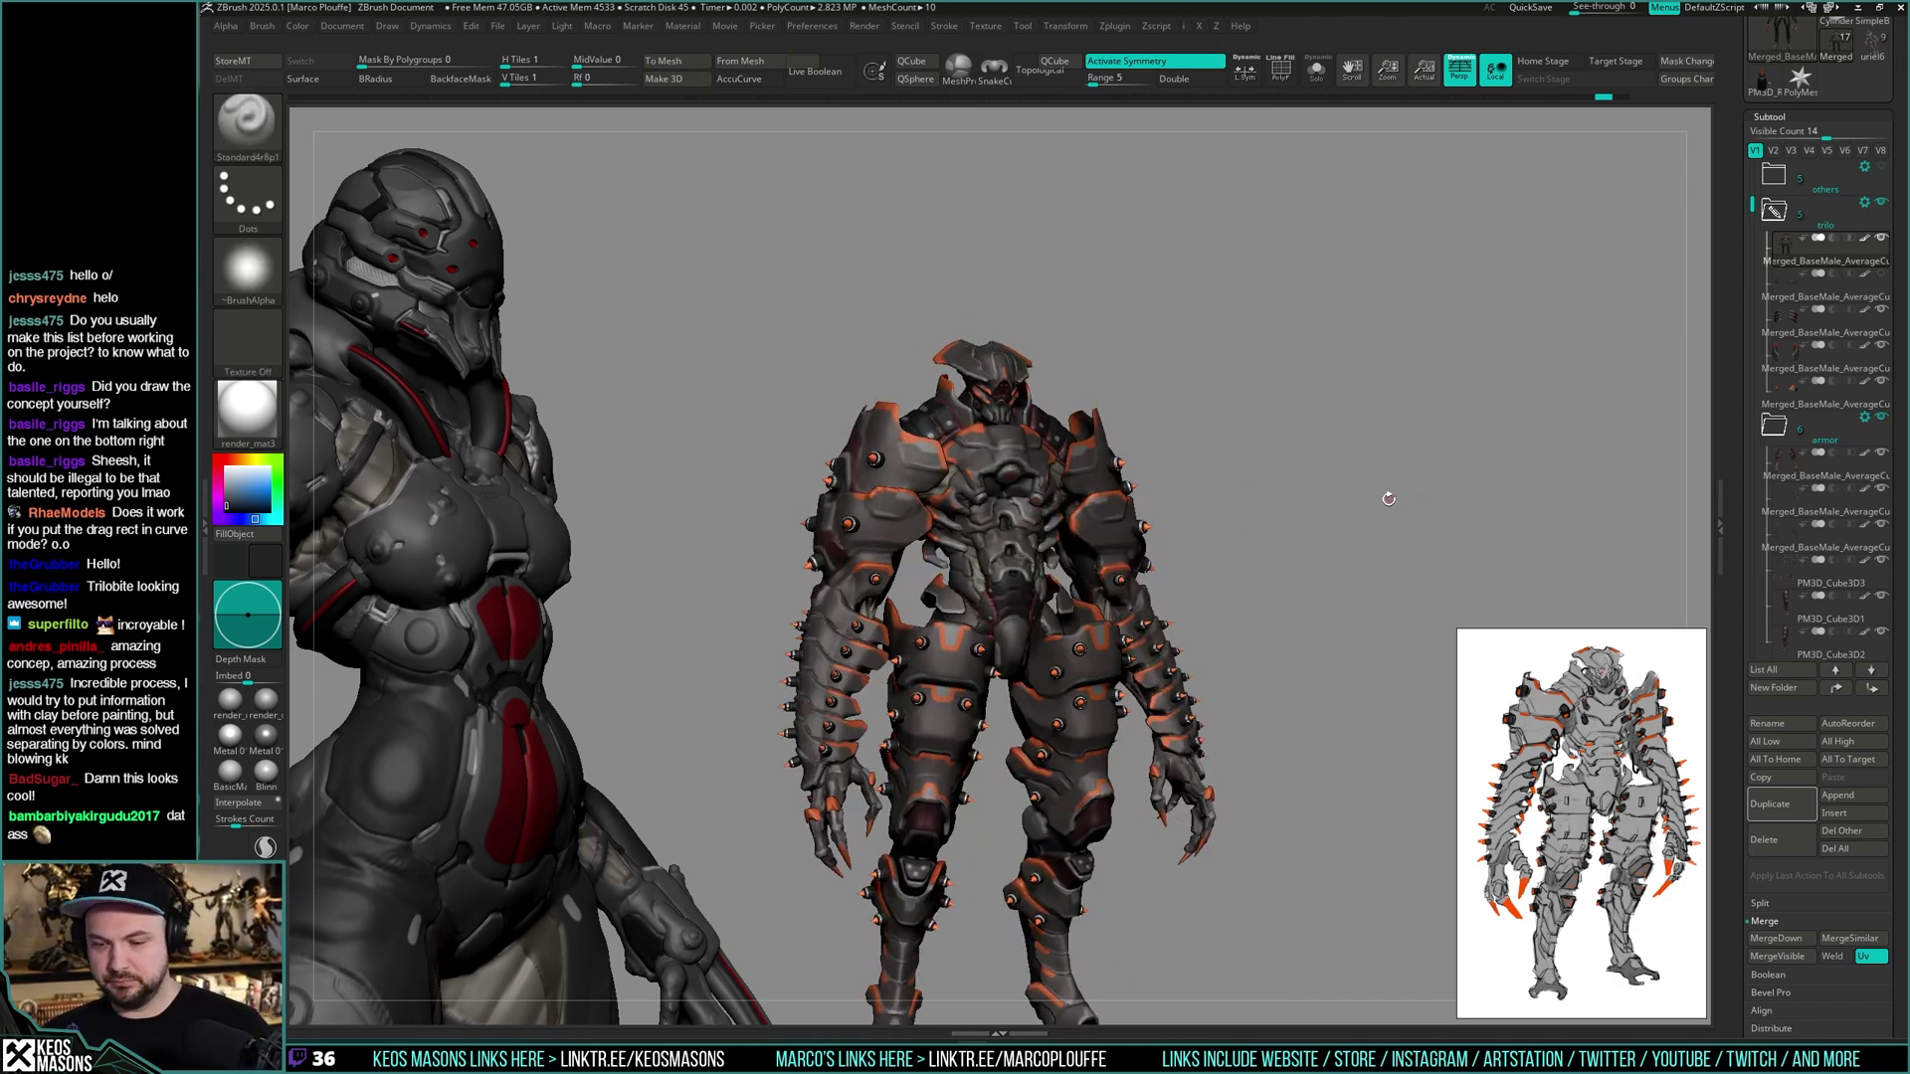
pyautogui.moveTo(1301, 514)
pyautogui.keyDown('shift'); pyautogui.mouseDown()
pyautogui.moveTo(1364, 375)
pyautogui.moveTo(1278, 537)
pyautogui.mouseUp(); pyautogui.keyUp('shift')
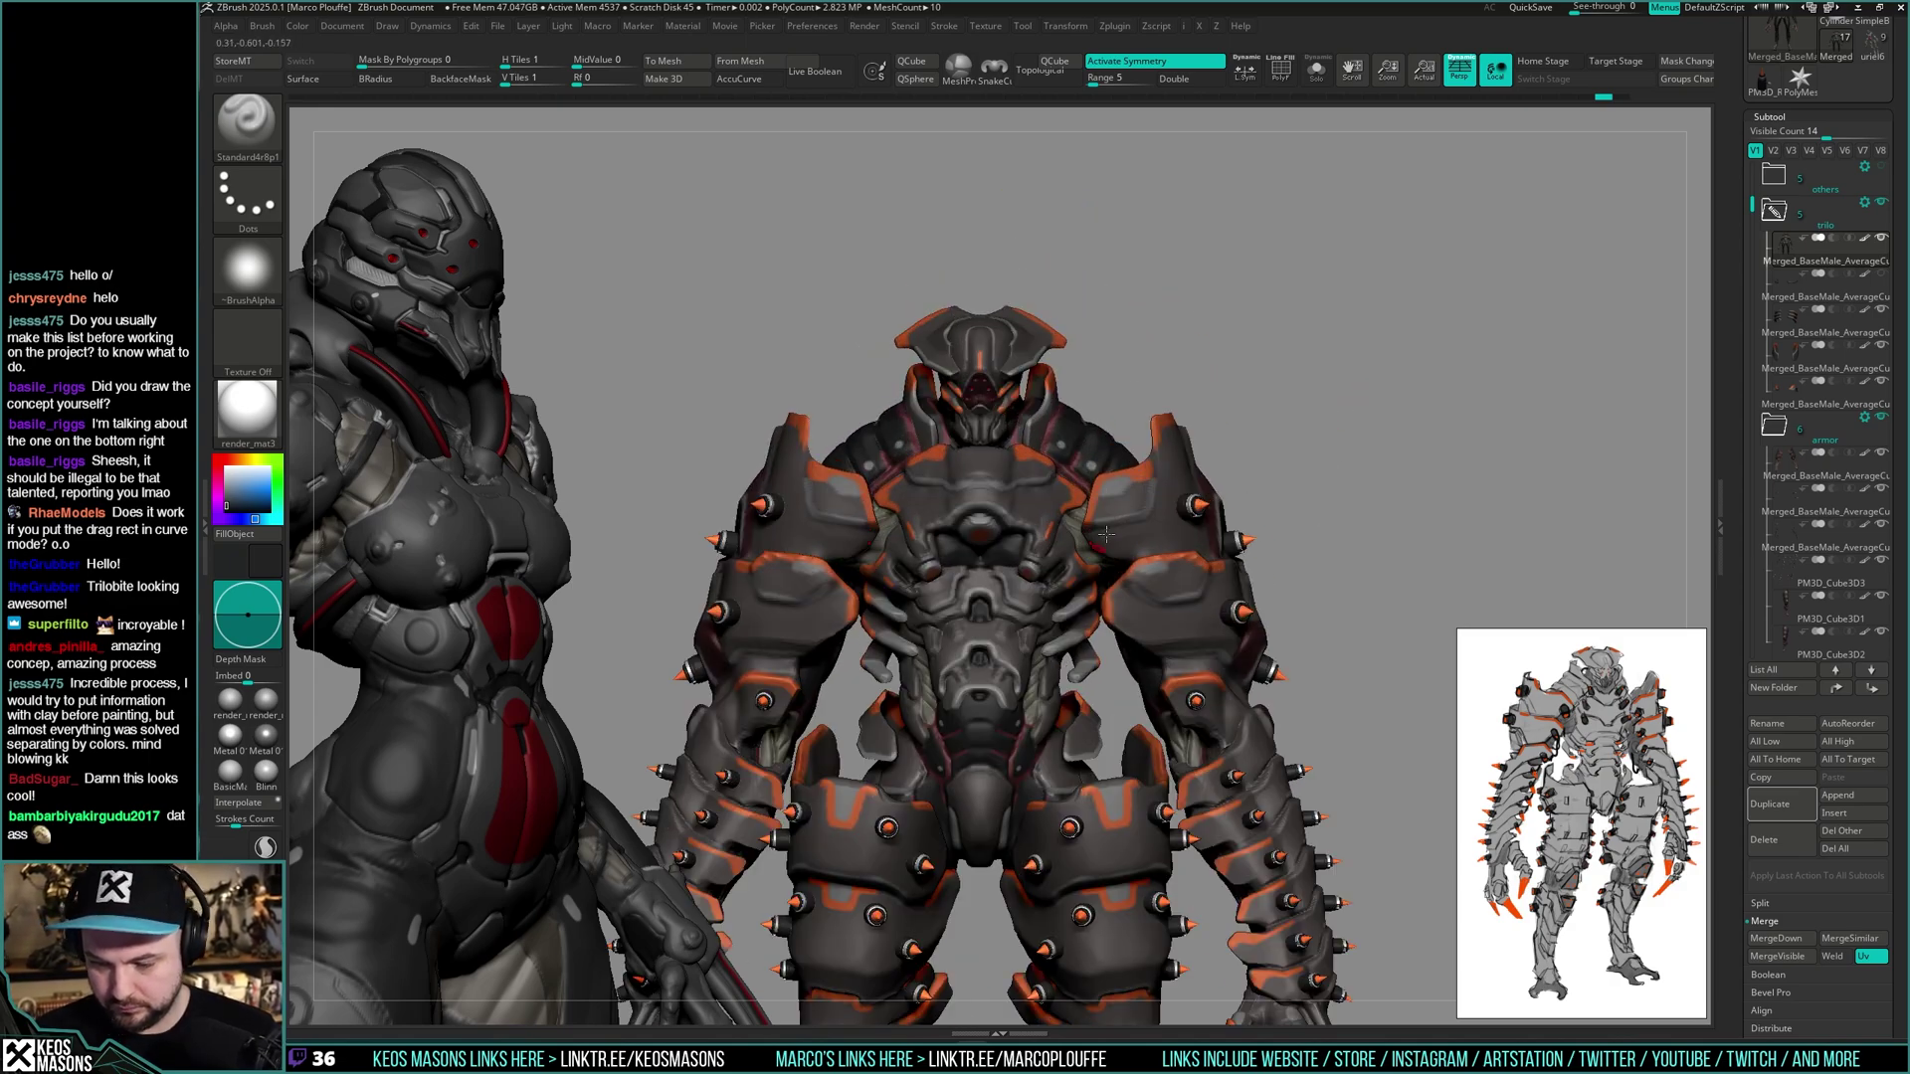
pyautogui.hotkey('alt', 's')
pyautogui.keyDown('alt'); pyautogui.moveTo(1104, 456); pyautogui.dragTo(1107, 480); pyautogui.keyUp('alt')
pyautogui.rightClick(1077, 431)
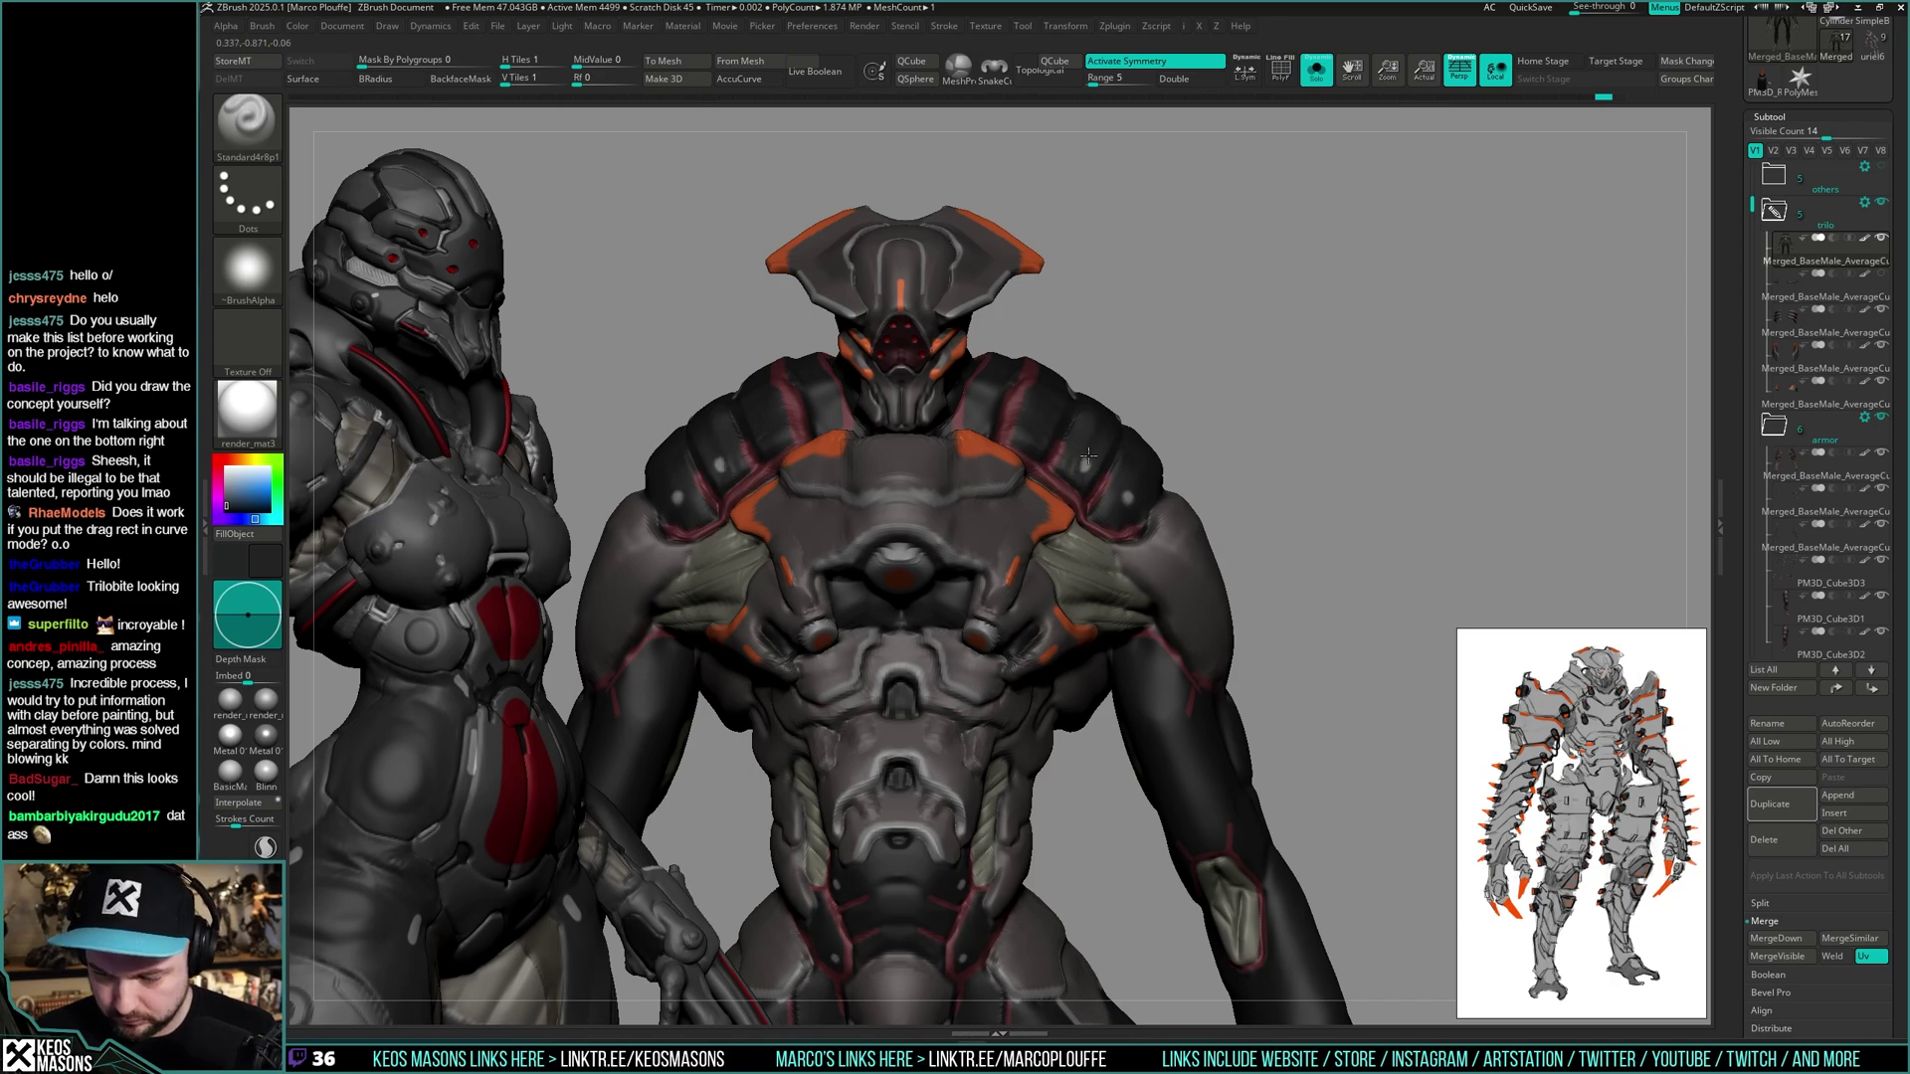
pyautogui.keyDown('shift'); pyautogui.moveTo(1086, 465); pyautogui.dragTo(1237, 438, button='right'); pyautogui.keyUp('shift')
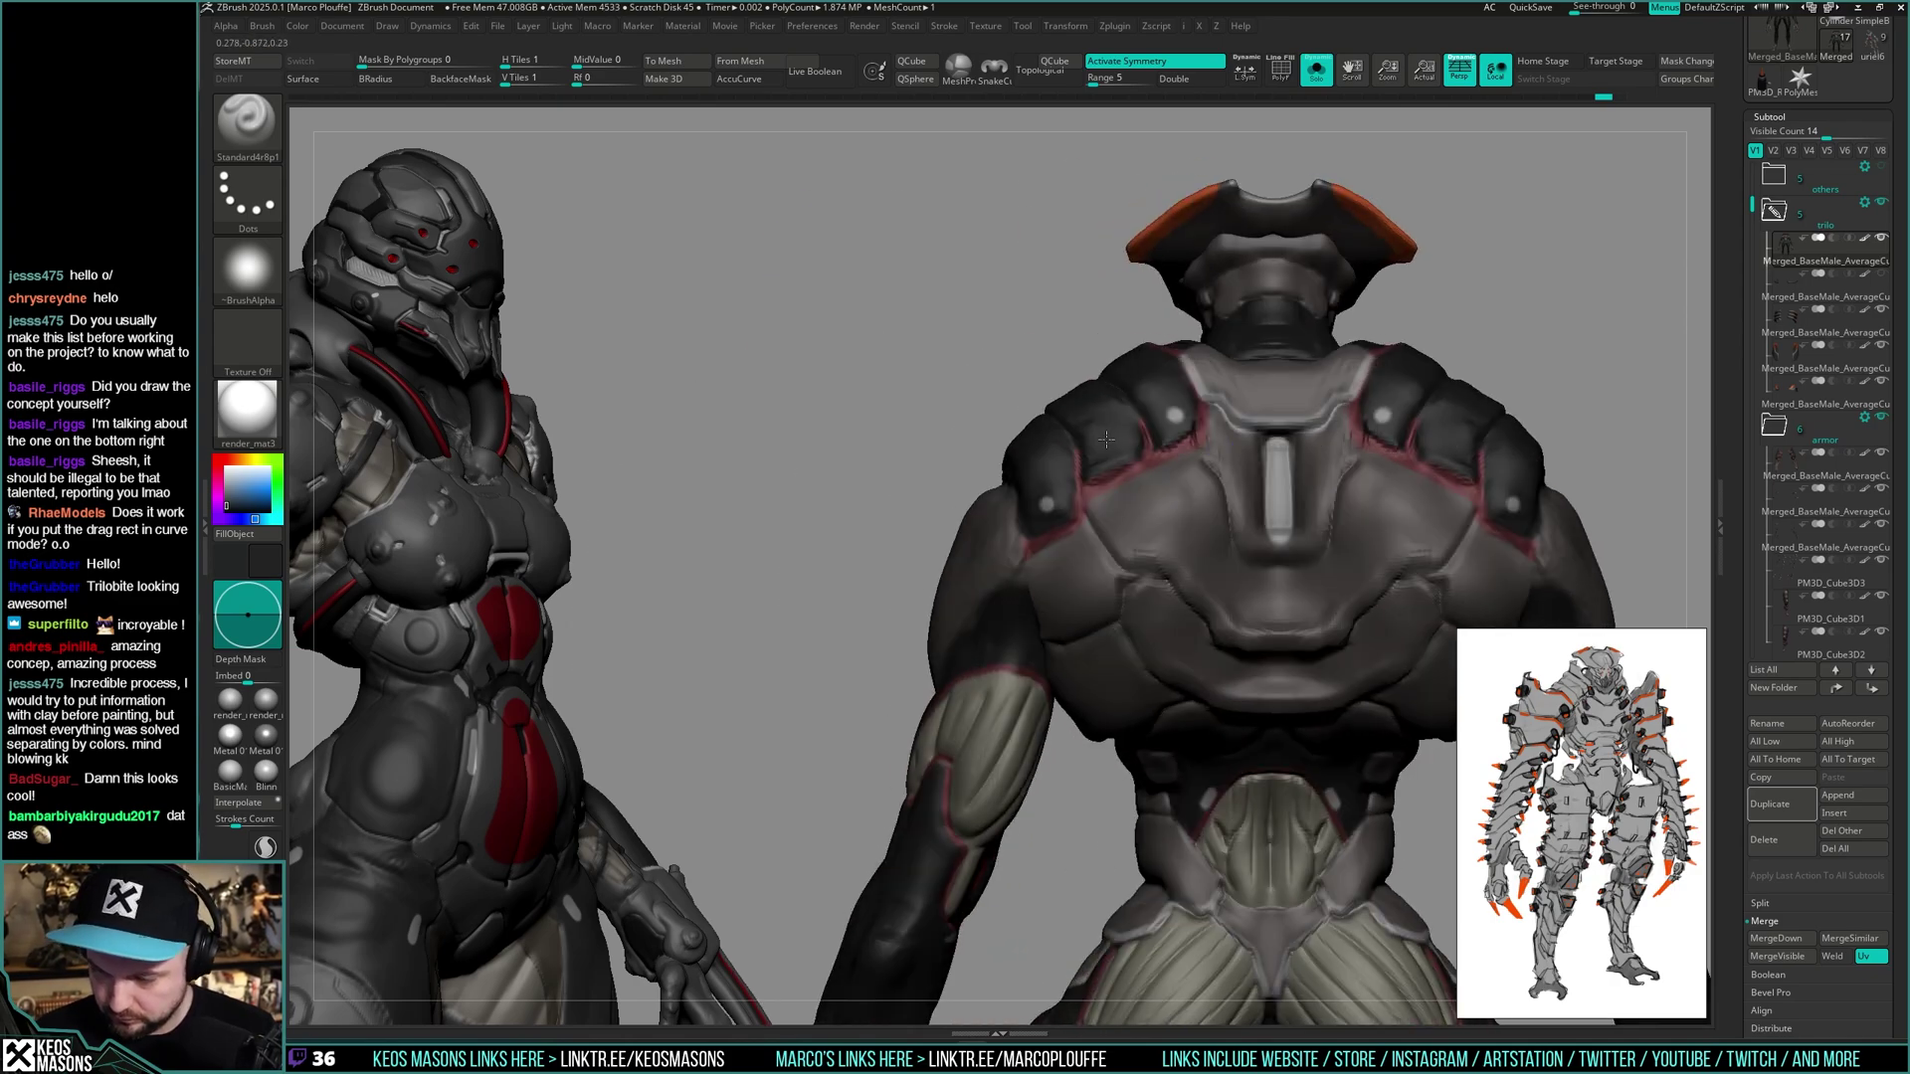
pyautogui.keyDown('ctrl'); pyautogui.moveTo(1057, 505); pyautogui.dragTo(1058, 438, button='right'); pyautogui.keyUp('ctrl')
pyautogui.keyDown('shift'); pyautogui.moveTo(1115, 453); pyautogui.dragTo(1258, 378, button='right'); pyautogui.keyUp('shift')
pyautogui.hotkey('alt', 's')
pyautogui.keyDown('alt'); pyautogui.moveTo(1124, 597); pyautogui.dragTo(1109, 462, button='right'); pyautogui.keyUp('alt')
pyautogui.keyDown('ctrl'); pyautogui.moveTo(1094, 527); pyautogui.dragTo(1087, 592, button='right'); pyautogui.keyUp('ctrl')
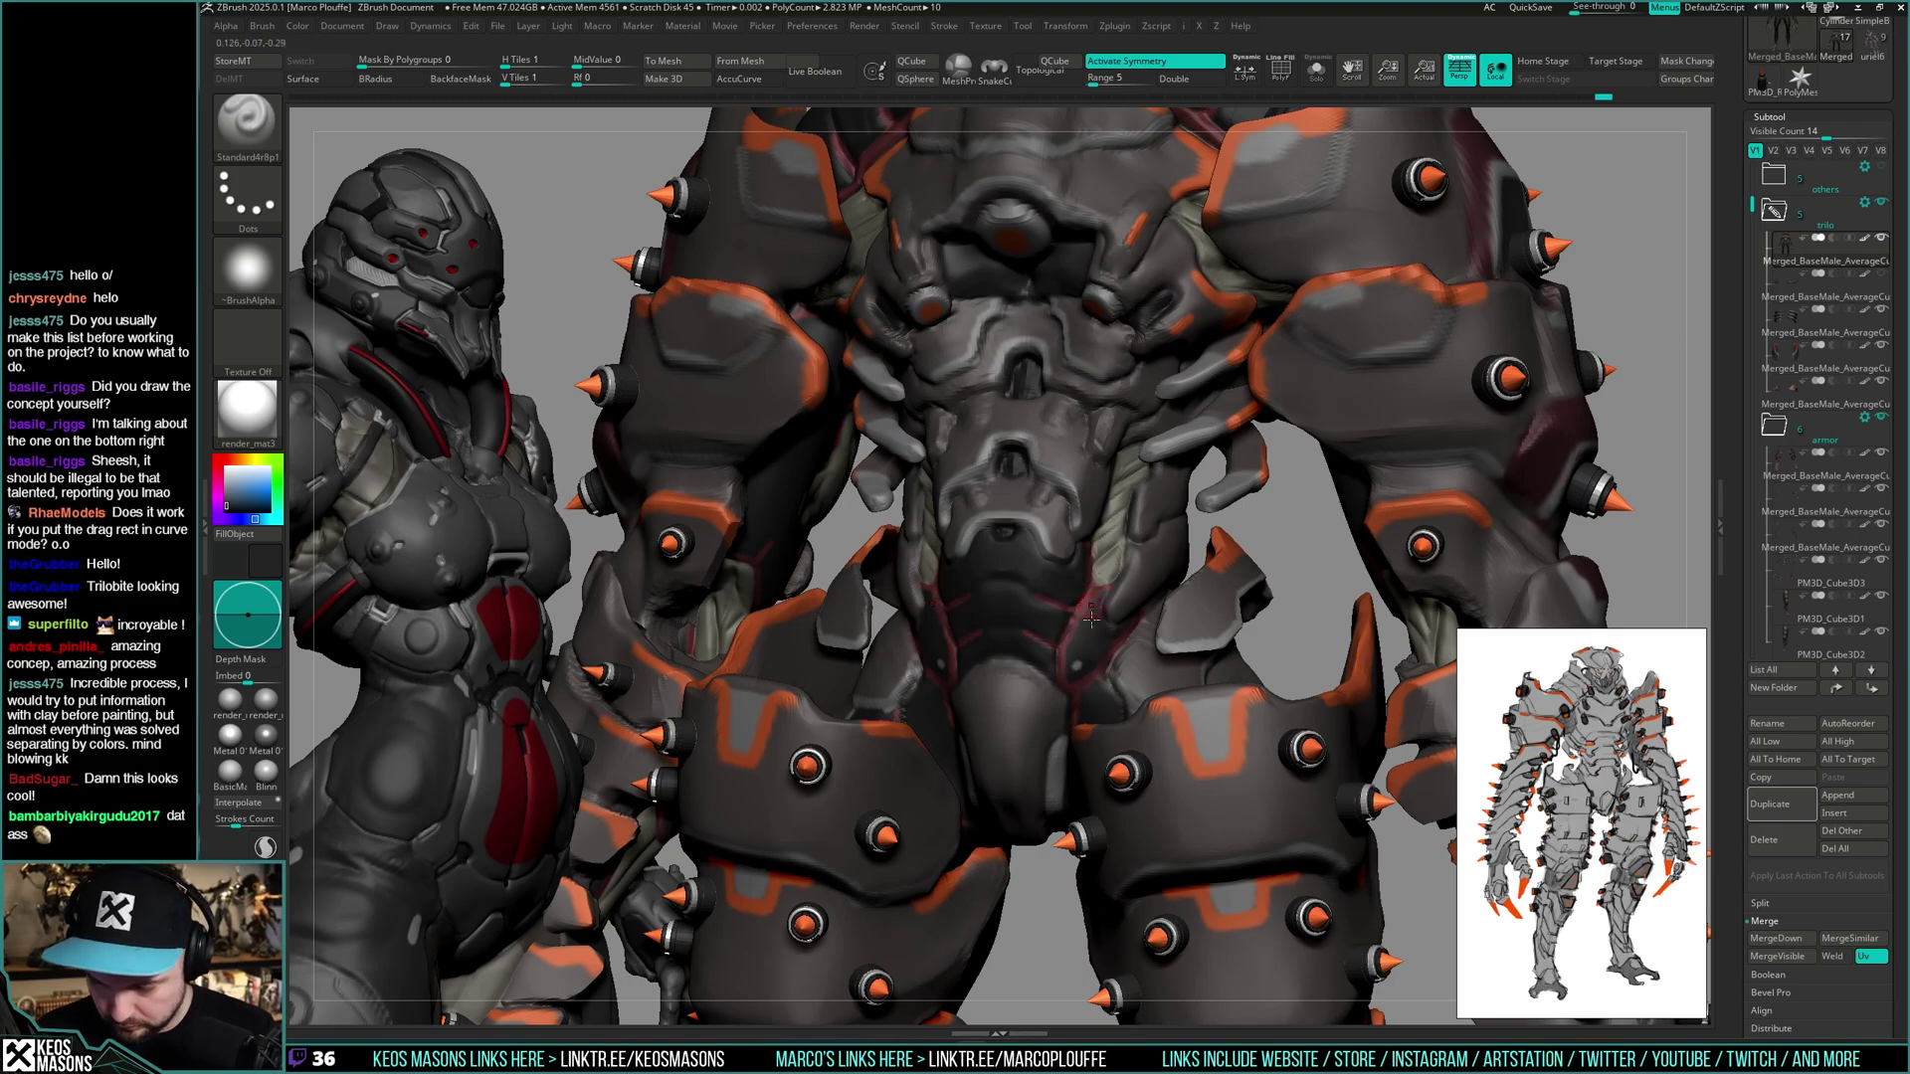
pyautogui.keyDown('ctrl'); pyautogui.moveTo(1079, 666); pyautogui.dragTo(1136, 583, button='right'); pyautogui.keyUp('ctrl')
# - Sample the light gray and paint small accent marks on the black lower abdomen, comparing the body with and without armor
pyautogui.press('b')
pyautogui.click(1173, 469)
pyautogui.keyDown('alt'); pyautogui.moveTo(1201, 276); pyautogui.dragTo(1113, 527, button='right'); pyautogui.keyUp('alt')
pyautogui.press('space')
pyautogui.moveTo(1108, 527); pyautogui.dragTo(1113, 527)
pyautogui.press('c')
pyautogui.moveTo(1048, 398); pyautogui.dragTo(1077, 481, button='right')
pyautogui.hotkey('shift', 's')
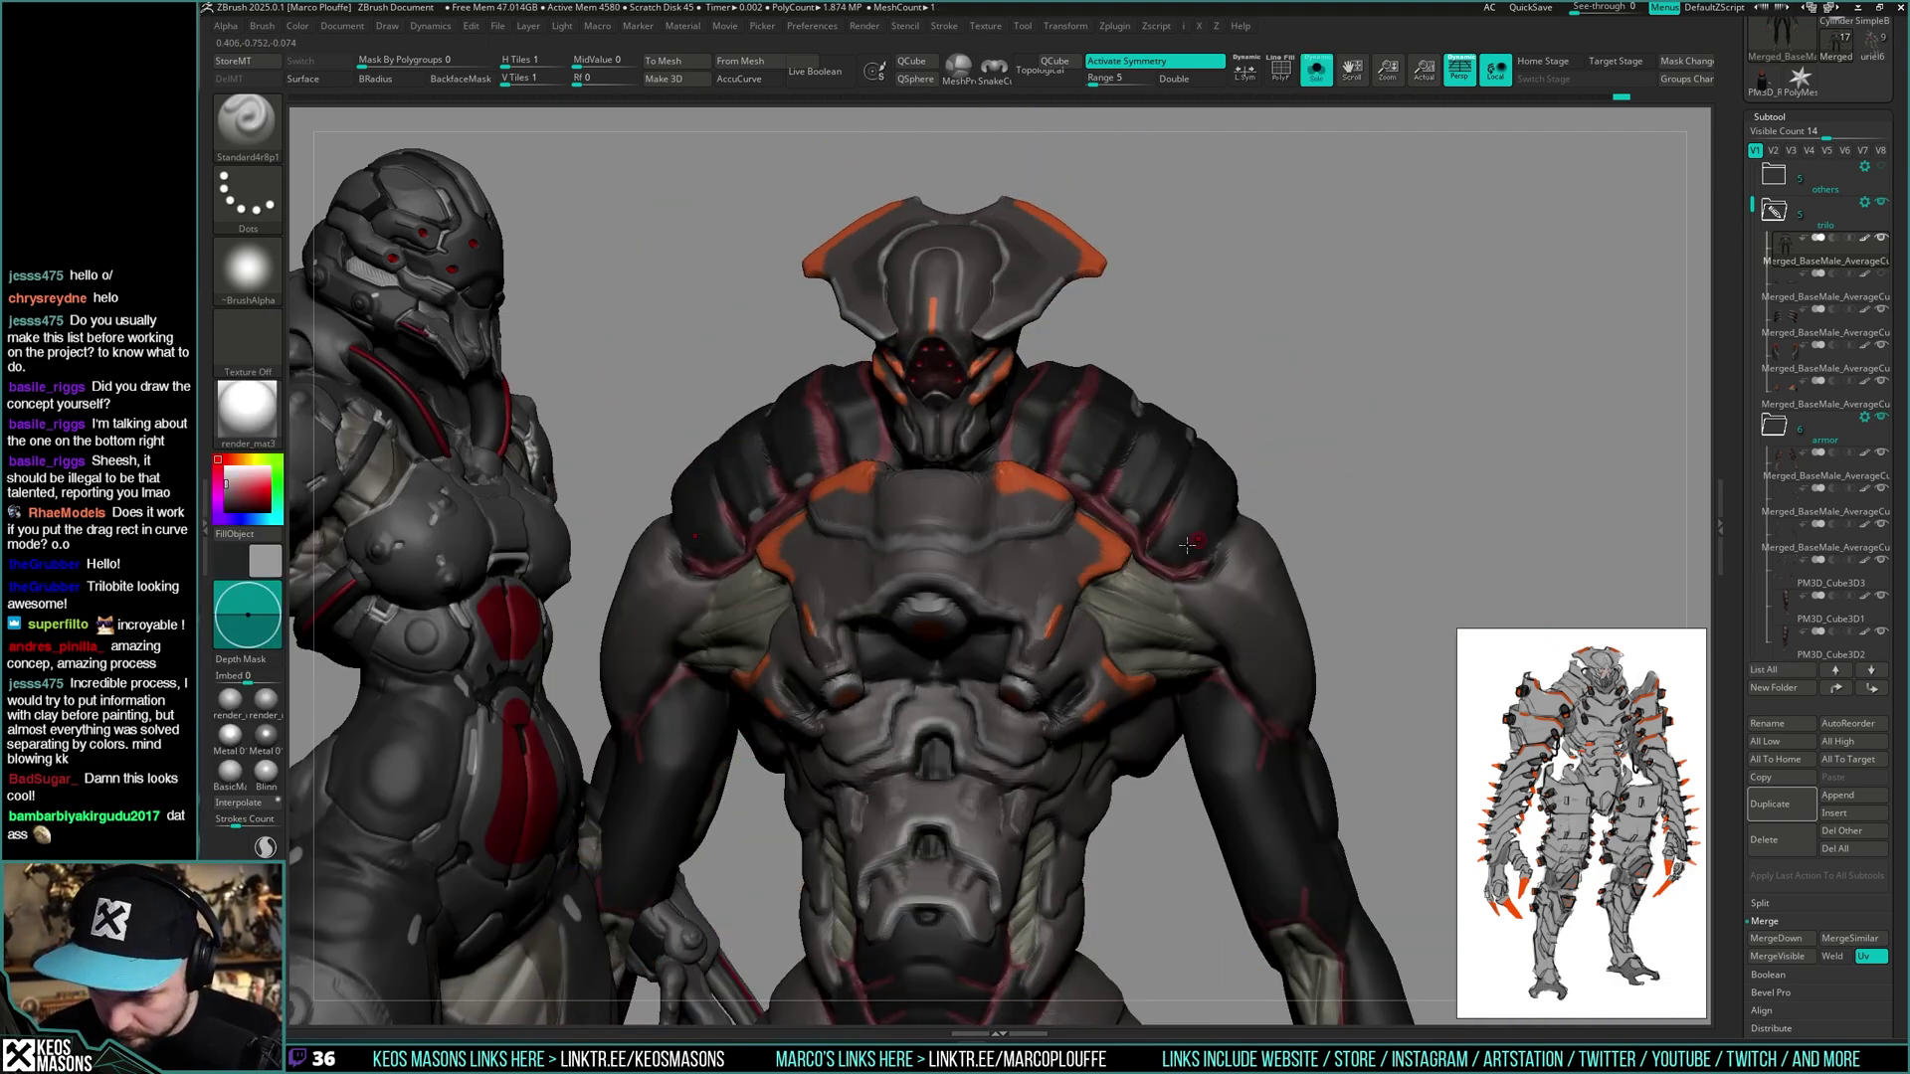
pyautogui.keyDown('alt'); pyautogui.moveTo(1024, 935); pyautogui.dragTo(1015, 615, button='right'); pyautogui.keyUp('alt')
pyautogui.hotkey('shift', 's')
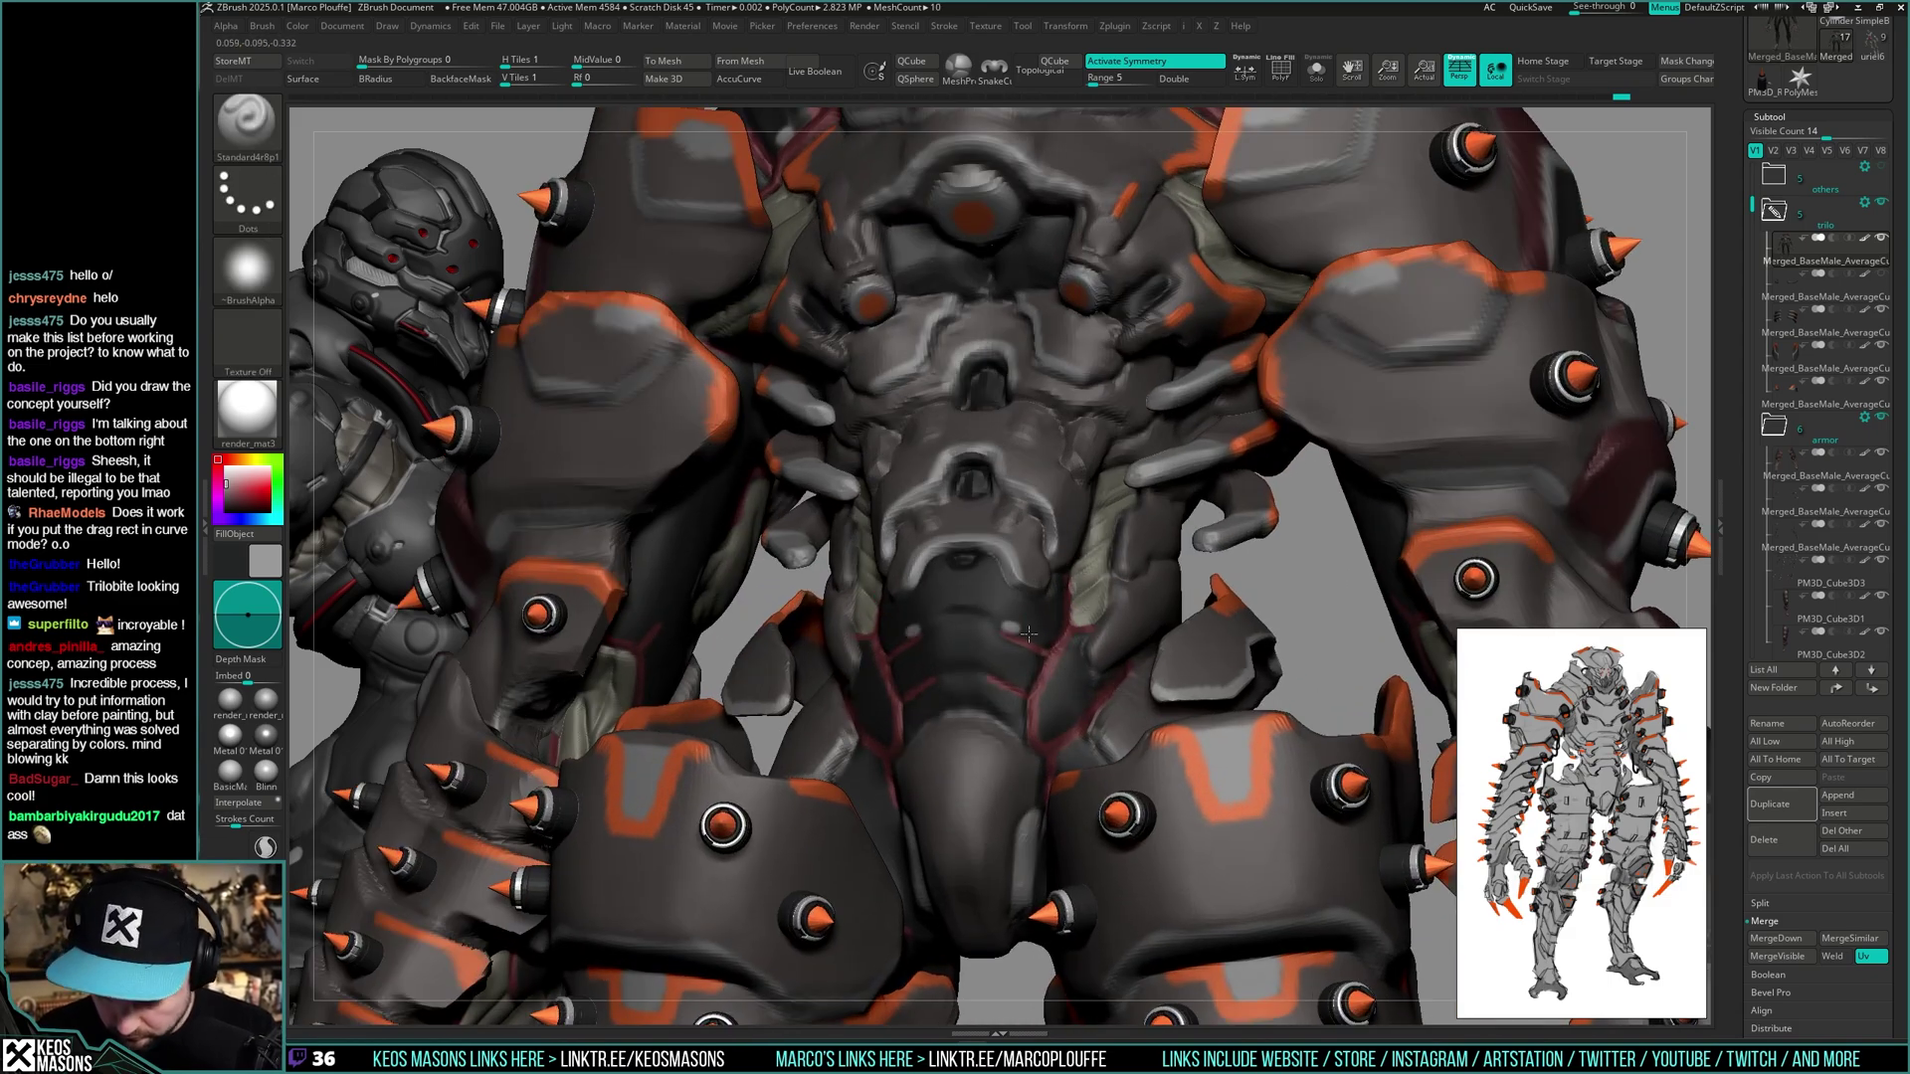
pyautogui.press('space')
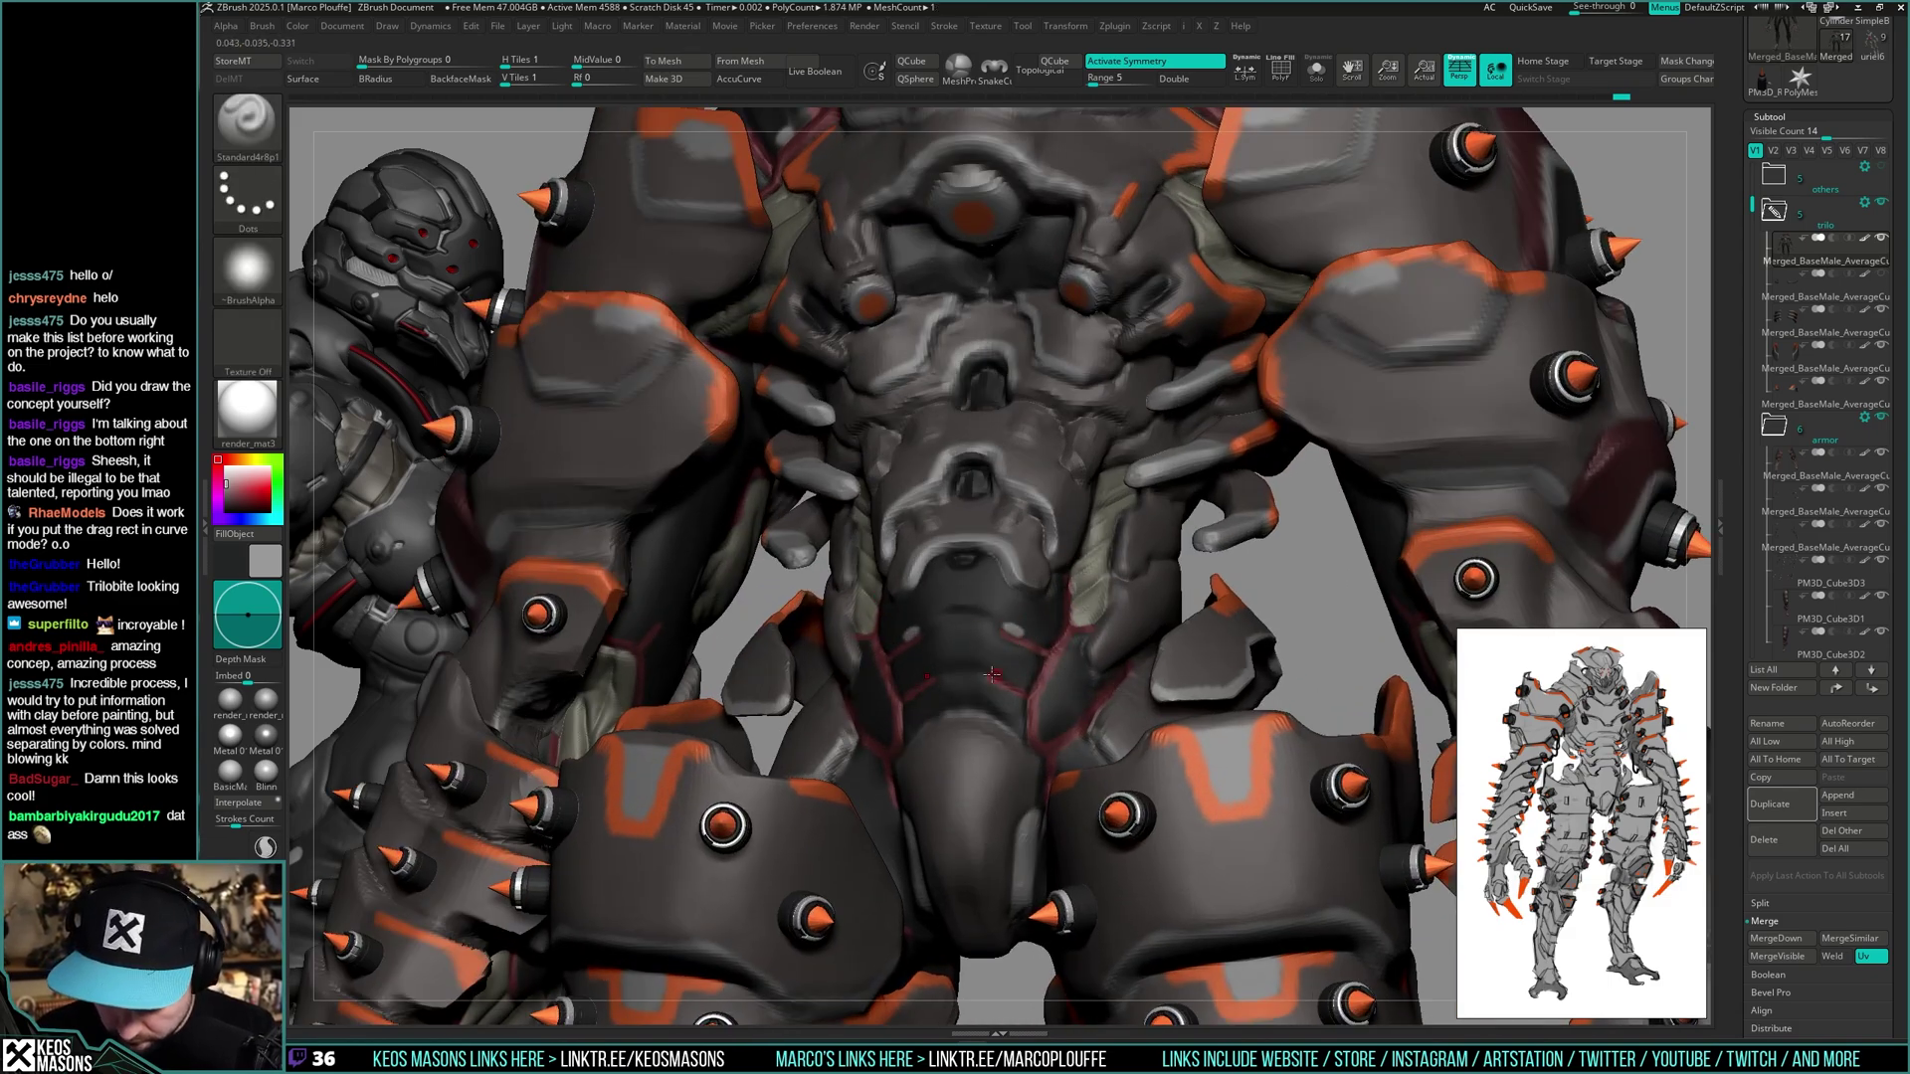
# - Add a new layer to the body subtool and choose the ClayBuildup brush for sculpting the back
pyautogui.moveTo(1076, 667); pyautogui.dragTo(1390, 489, button='right')
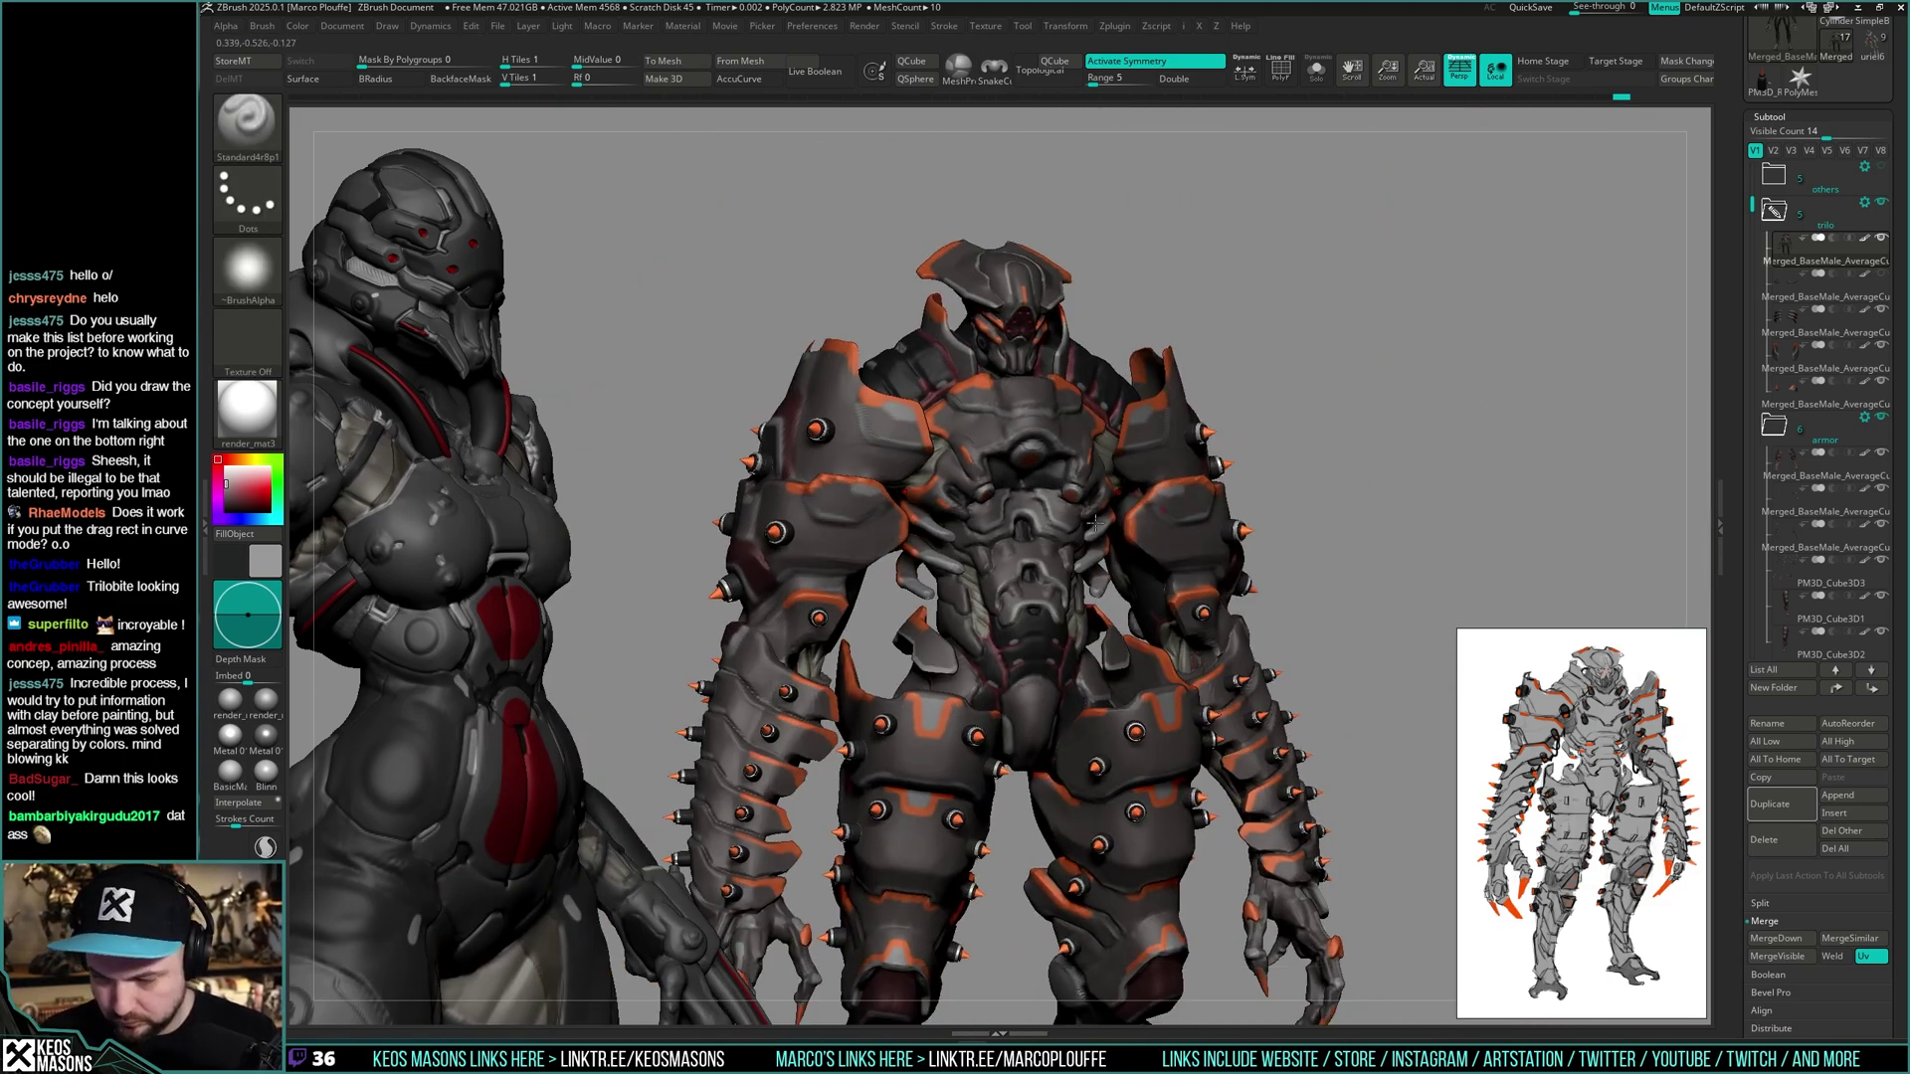
pyautogui.moveTo(1094, 522); pyautogui.dragTo(1249, 512, button='right')
pyautogui.moveTo(1457, 475); pyautogui.dragTo(1432, 478, button='right')
pyautogui.keyDown('ctrl'); pyautogui.moveTo(1433, 477); pyautogui.dragTo(1393, 537, button='right'); pyautogui.keyUp('ctrl')
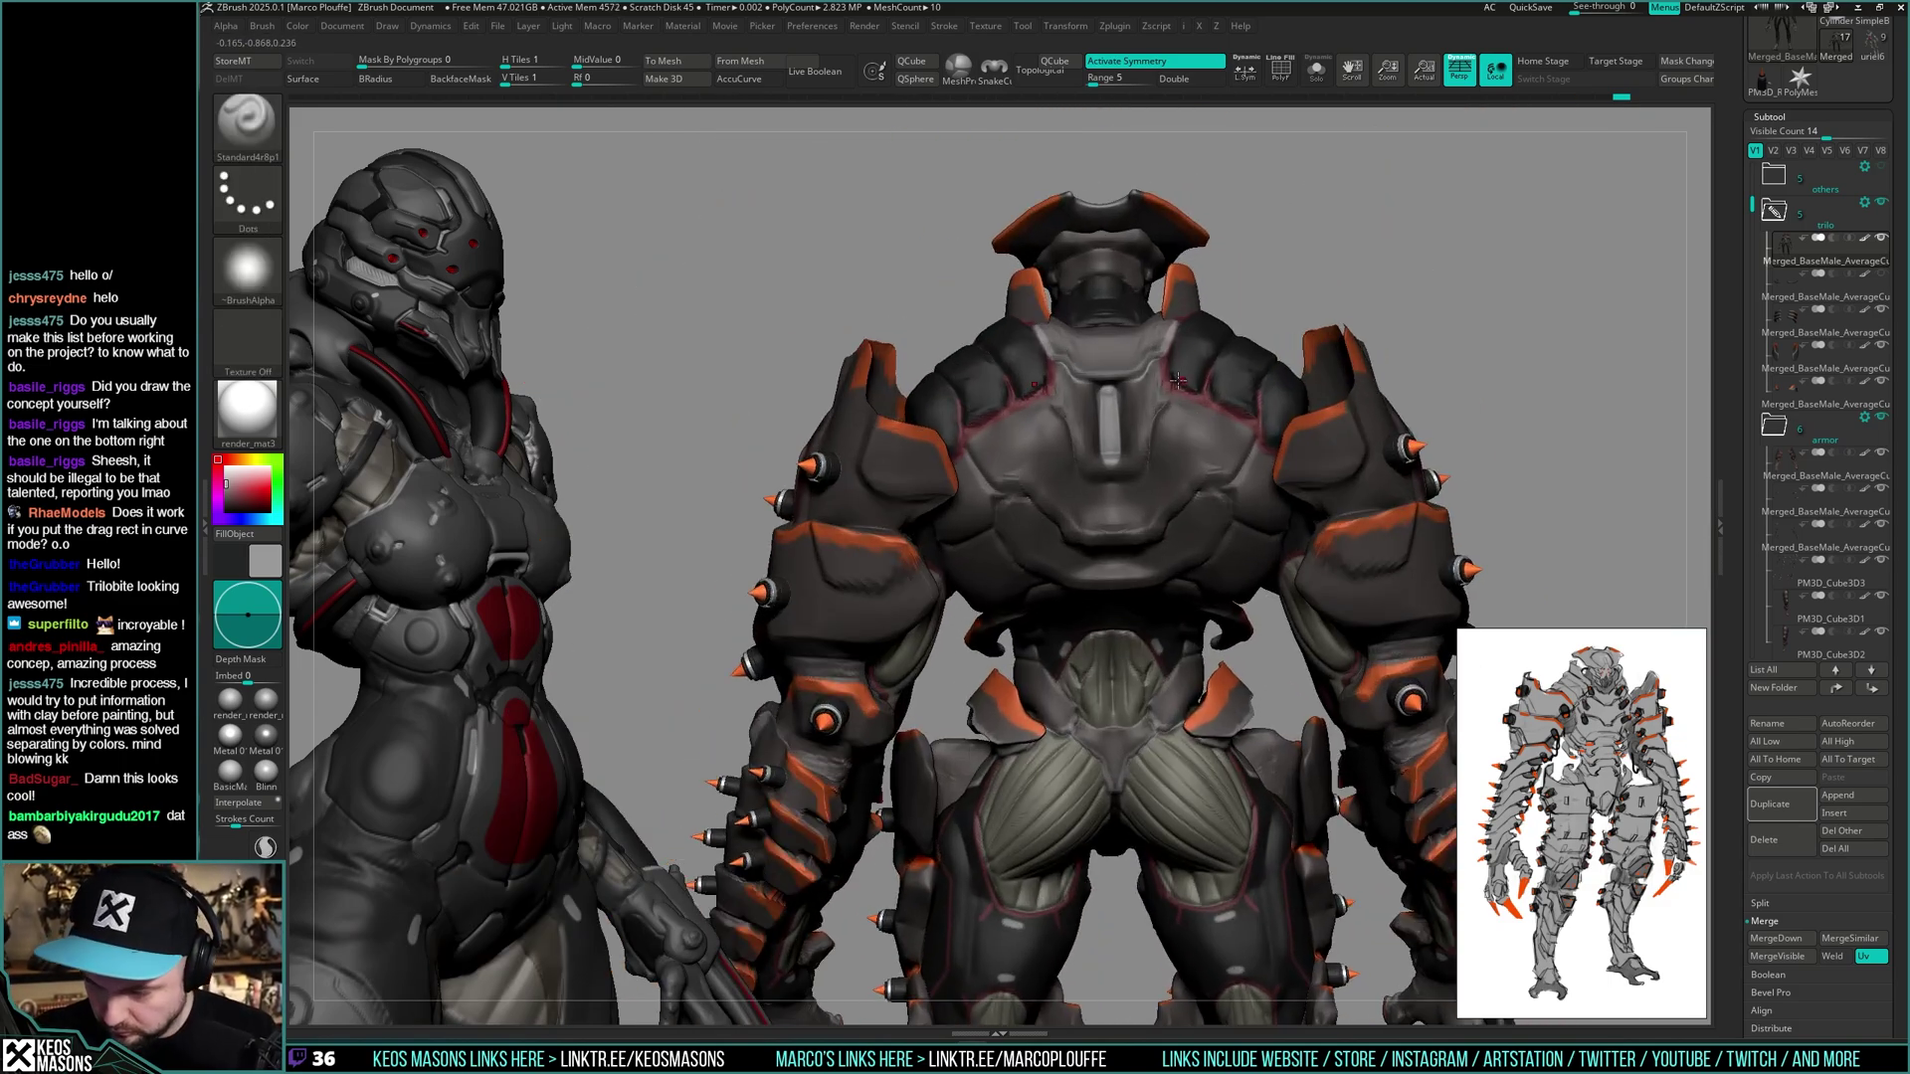
pyautogui.moveTo(1267, 416); pyautogui.dragTo(1344, 498, button='right')
pyautogui.moveTo(1743, 446); pyautogui.dragTo(1743, 299)
pyautogui.click(1763, 379)
pyautogui.press('space')
pyautogui.click(1261, 458)
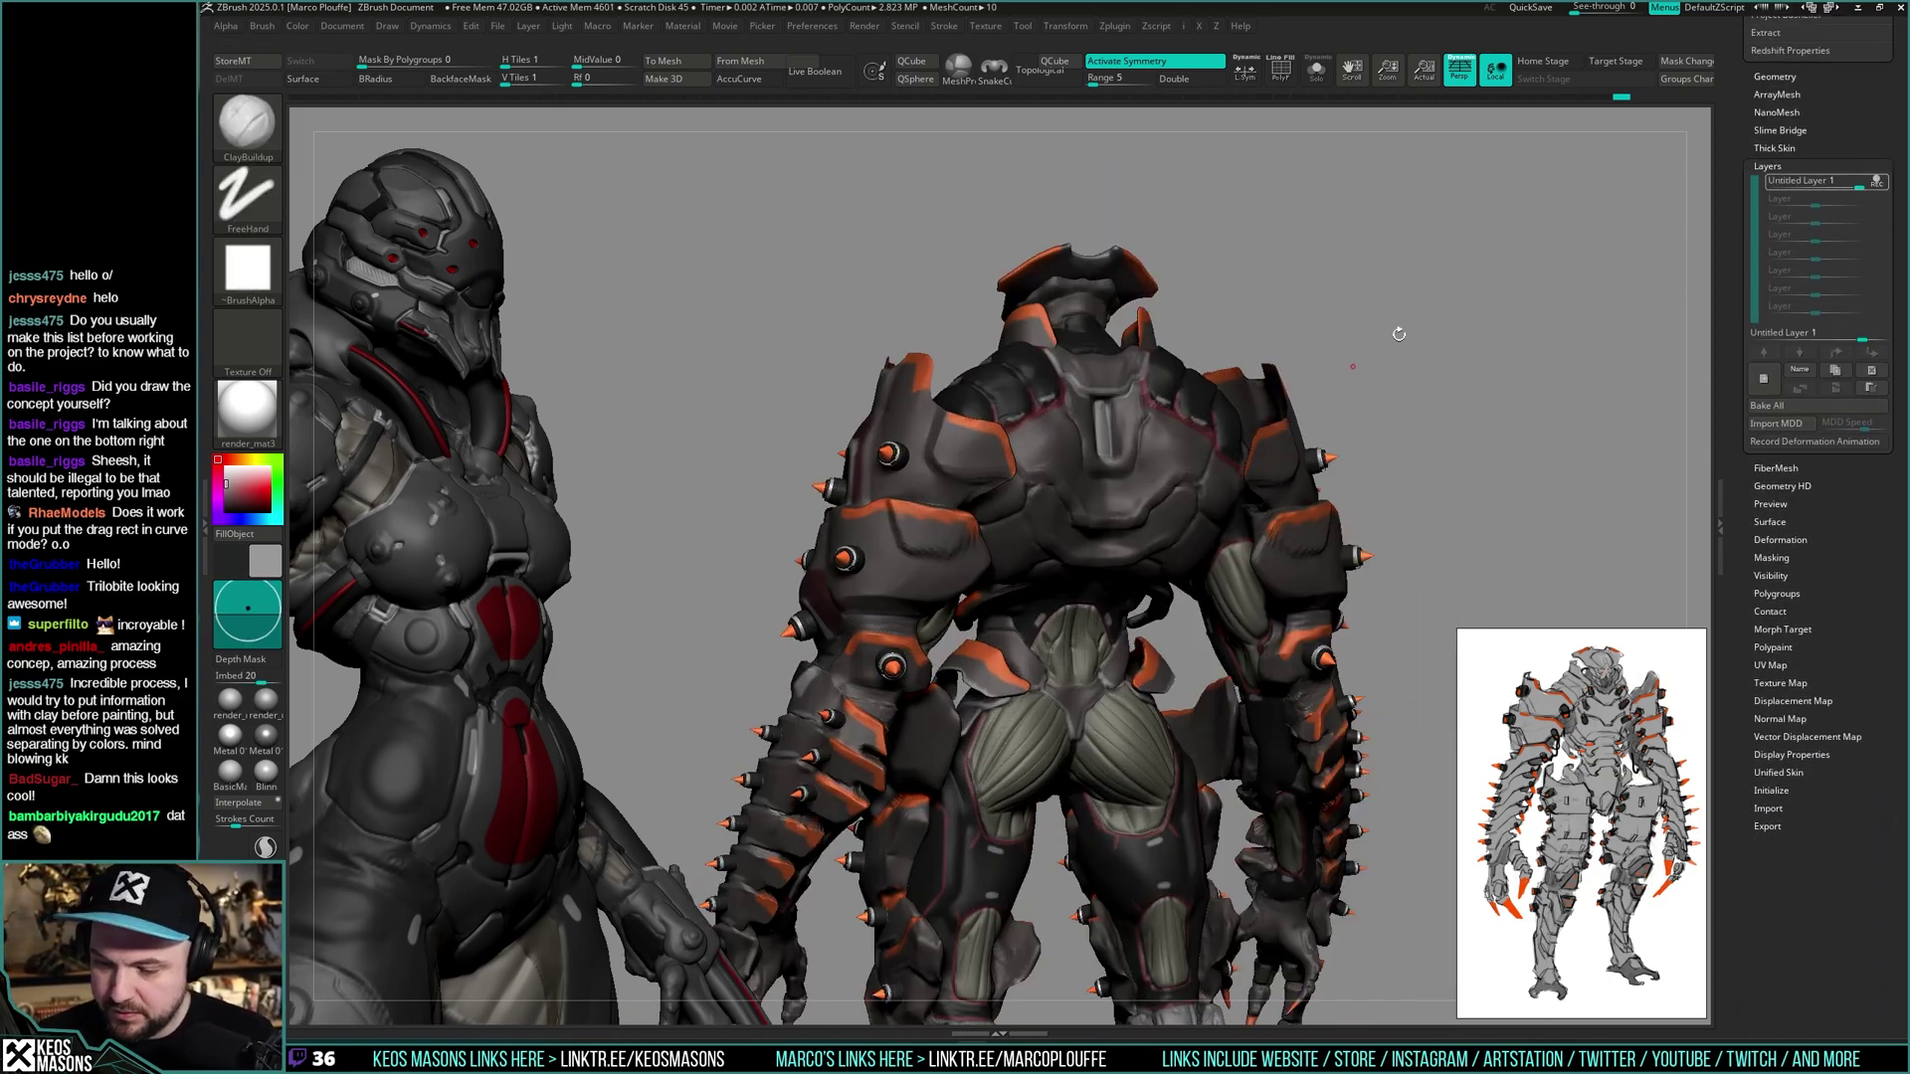
# - Set Smooth Stronger as the smoothing brush and smooth the surface of the middle back
pyautogui.press('space')
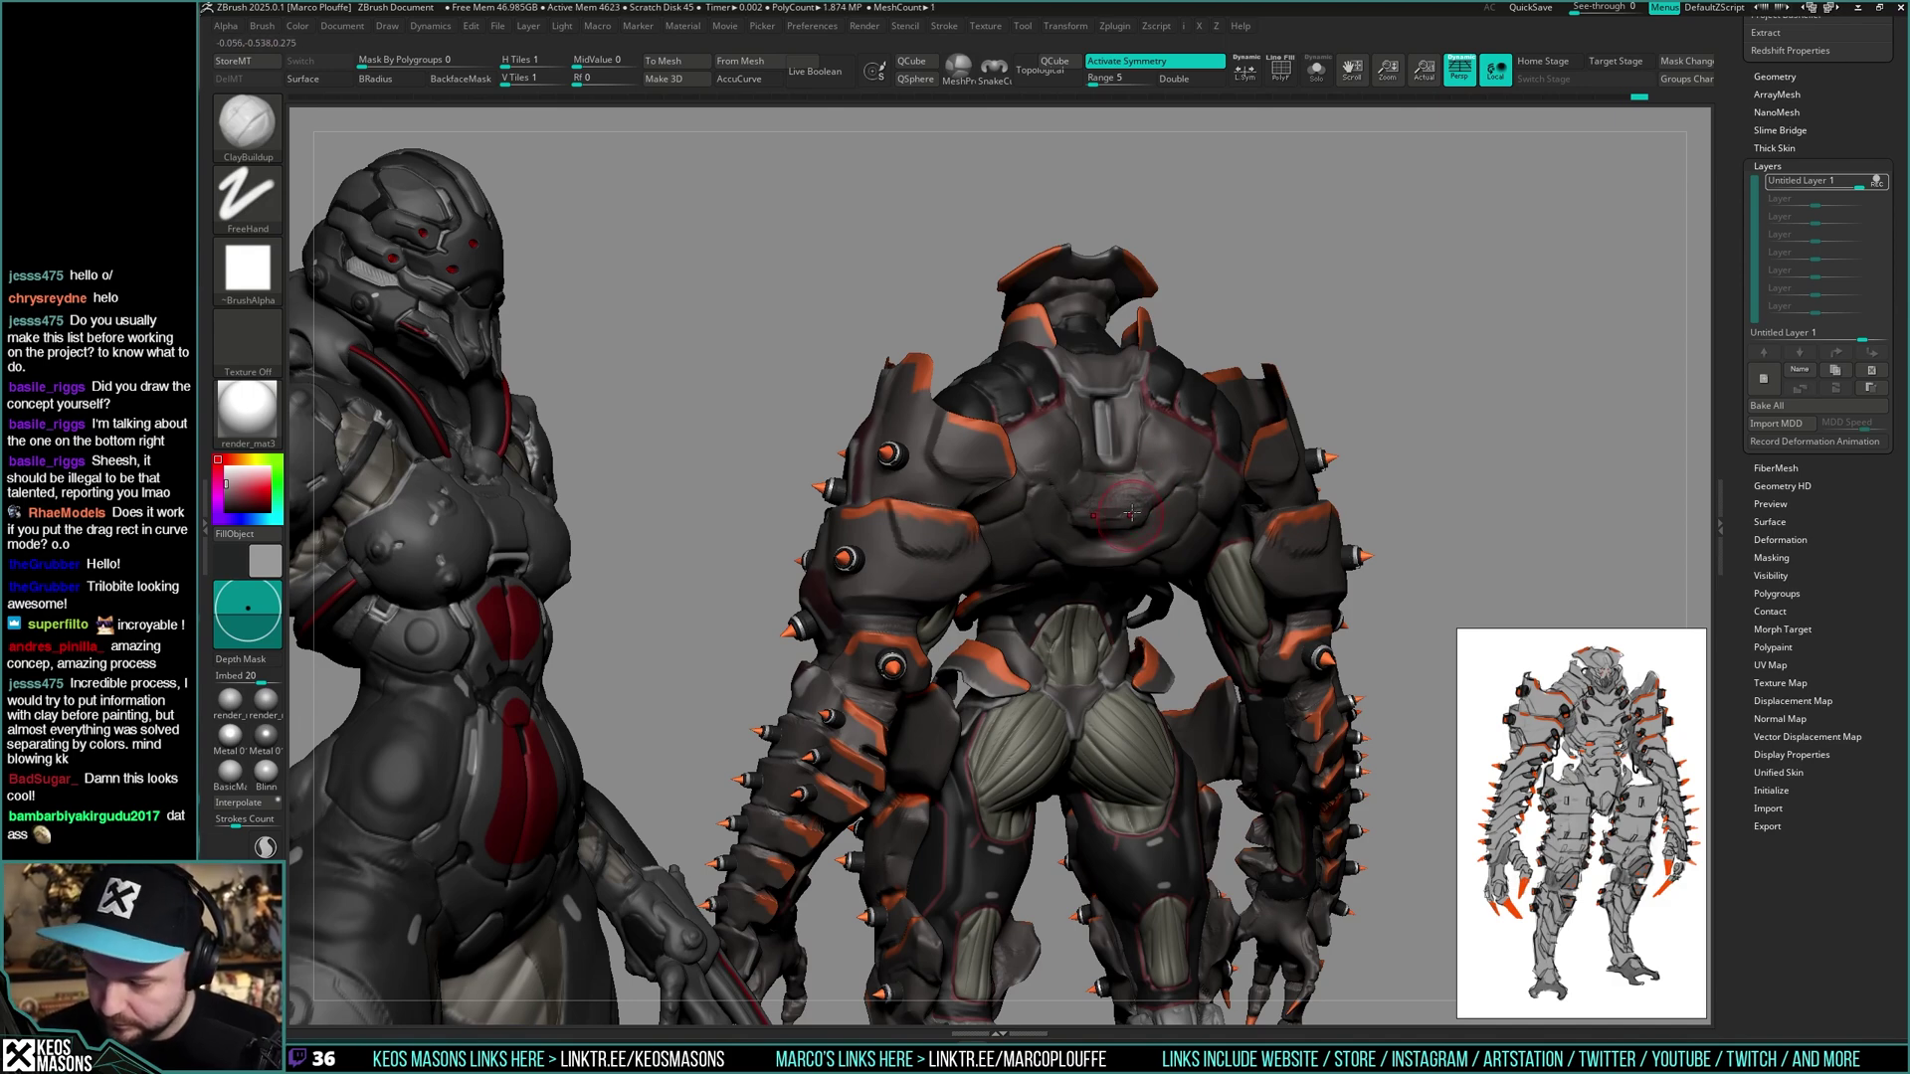
pyautogui.press('space')
pyautogui.press('b')
pyautogui.click(1127, 641)
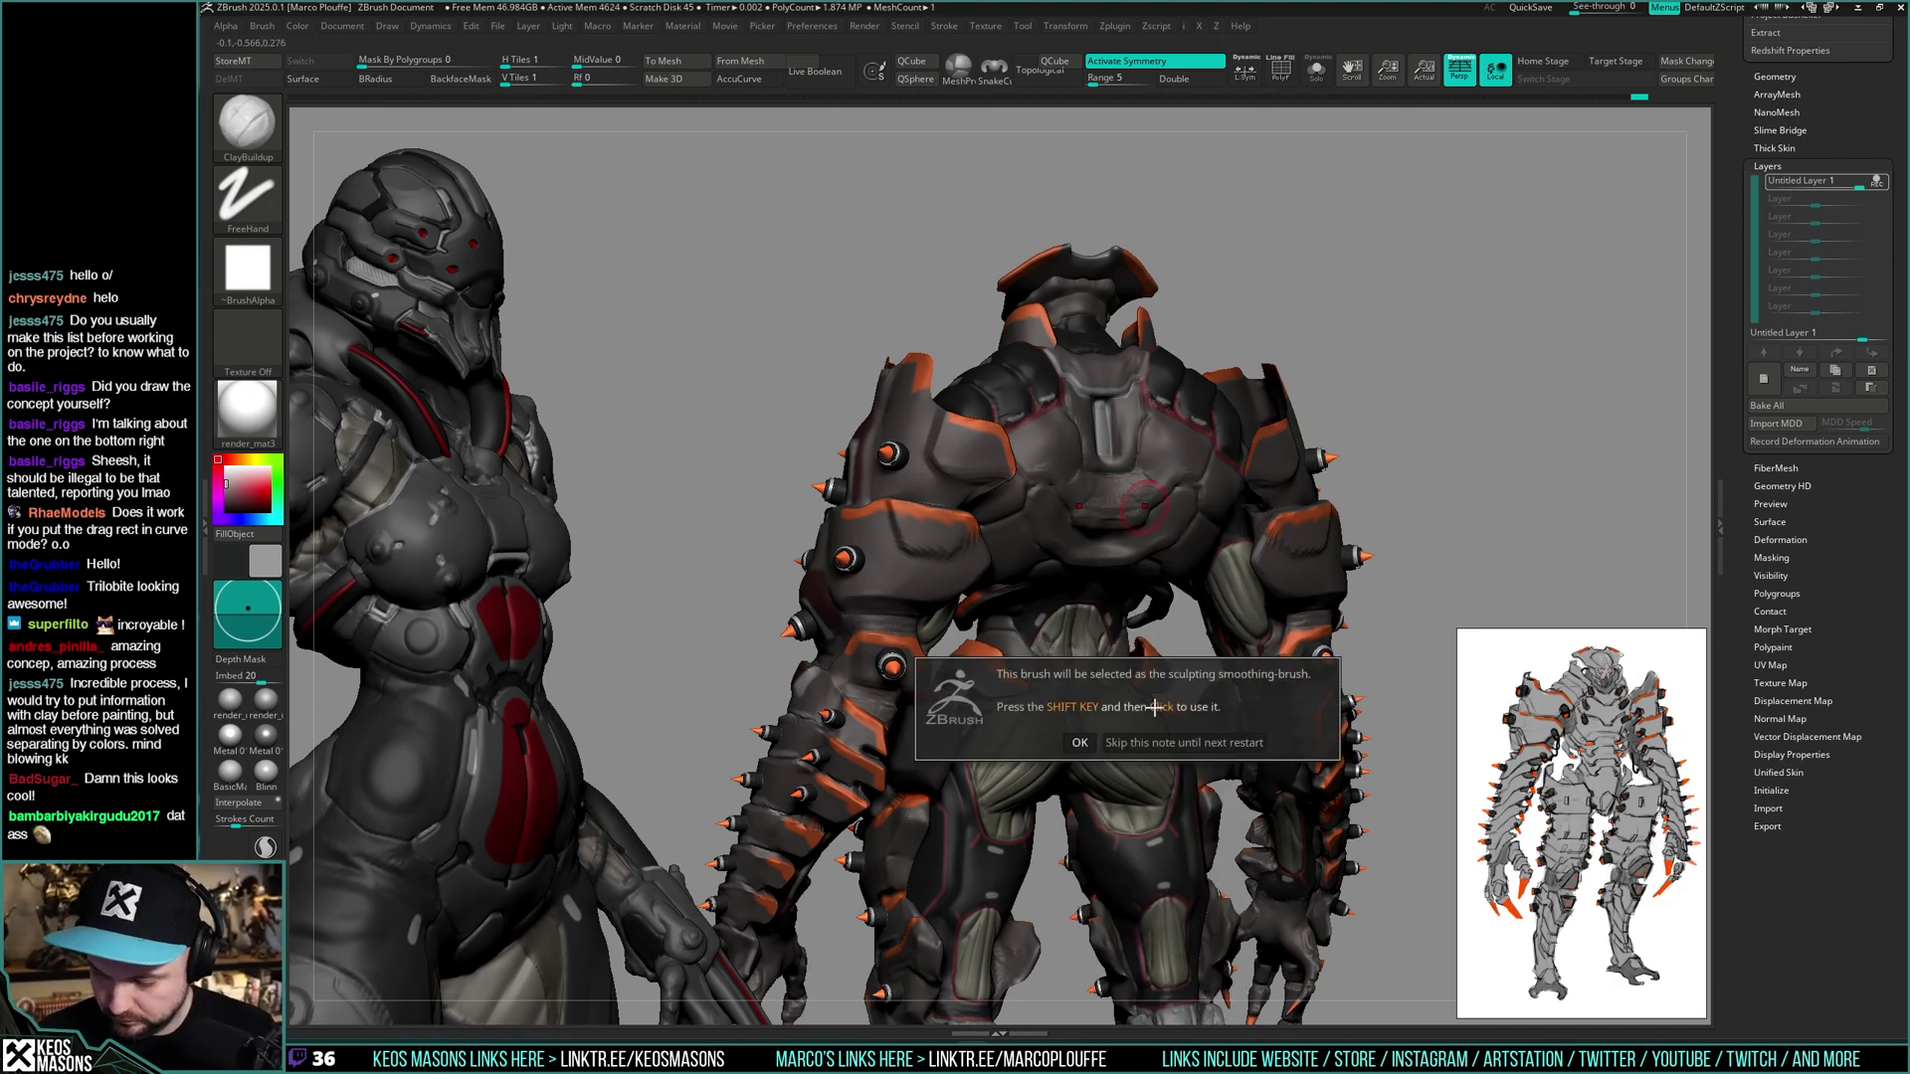
pyautogui.click(1079, 743)
pyautogui.keyDown('shift'); pyautogui.moveTo(1112, 489); pyautogui.dragTo(1132, 506); pyautogui.keyUp('shift')
pyautogui.moveTo(1165, 473)
pyautogui.mouseDown(button='right')
pyautogui.moveTo(1253, 528)
pyautogui.moveTo(1126, 444)
pyautogui.moveTo(1377, 464)
pyautogui.moveTo(1347, 461)
pyautogui.moveTo(1422, 441)
pyautogui.moveTo(1298, 471)
pyautogui.mouseUp(button='right')
pyautogui.moveTo(1478, 448); pyautogui.dragTo(1229, 482, button='right')
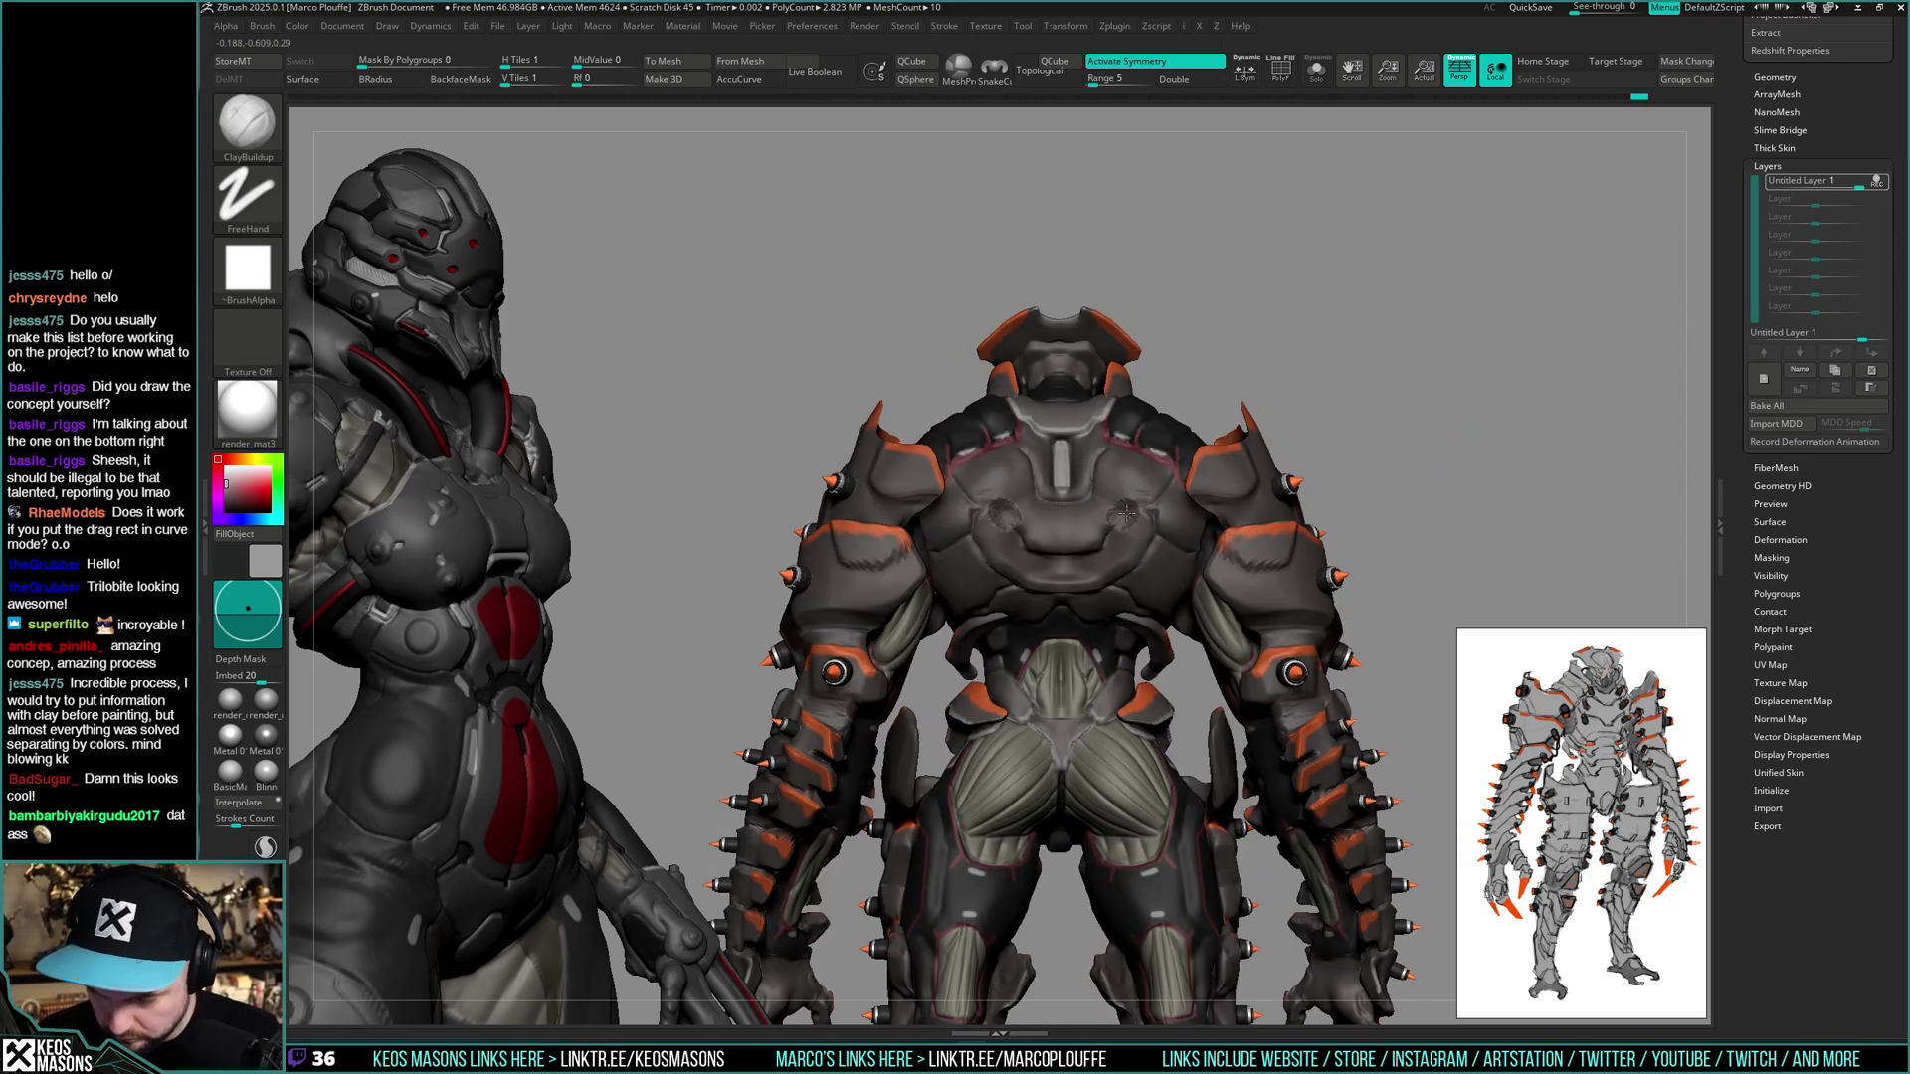
# - Build up raised forms on both sides and in the center of the middle back with ClayBuildup
pyautogui.moveTo(1126, 514)
pyautogui.mouseDown()
pyautogui.moveTo(1103, 506)
pyautogui.moveTo(1119, 513)
pyautogui.mouseUp()
pyautogui.moveTo(1099, 582); pyautogui.dragTo(1084, 606, button='right')
pyautogui.press('space')
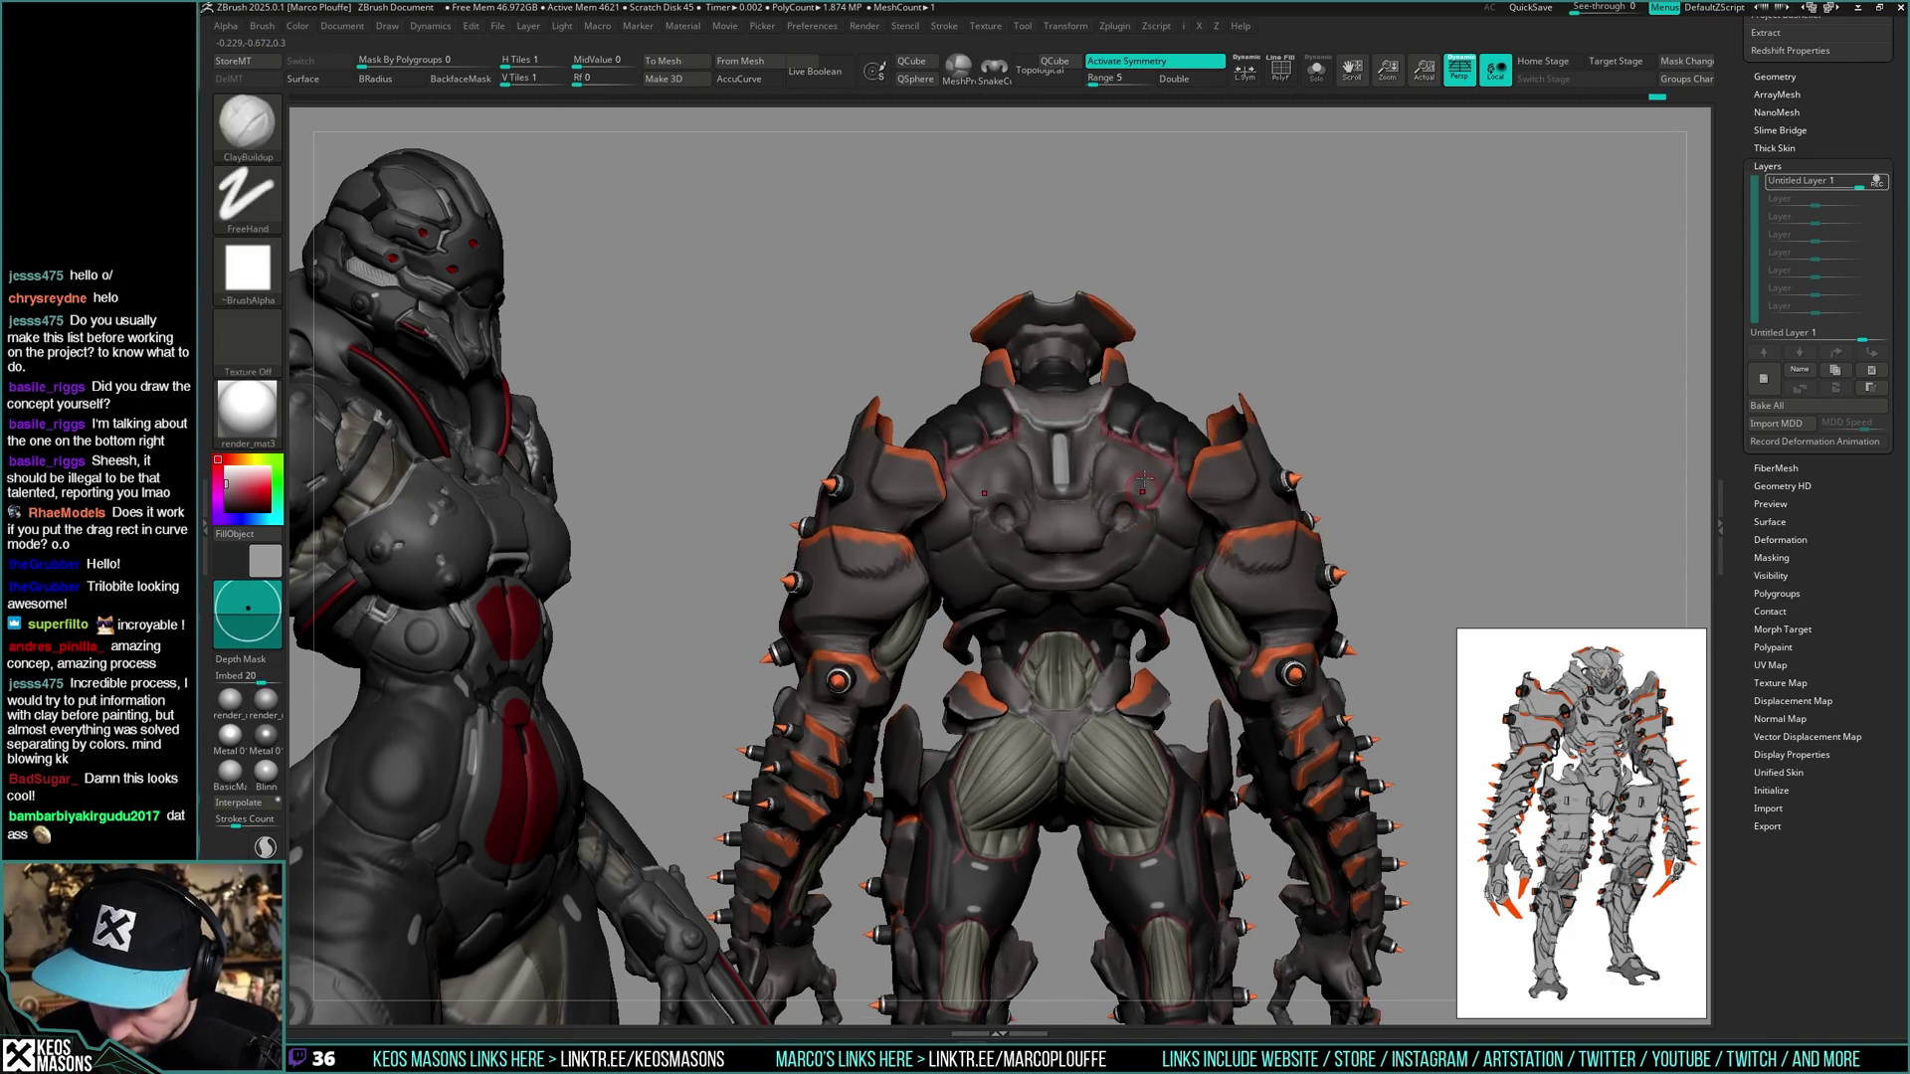
pyautogui.moveTo(1144, 480); pyautogui.dragTo(1364, 435, button='right')
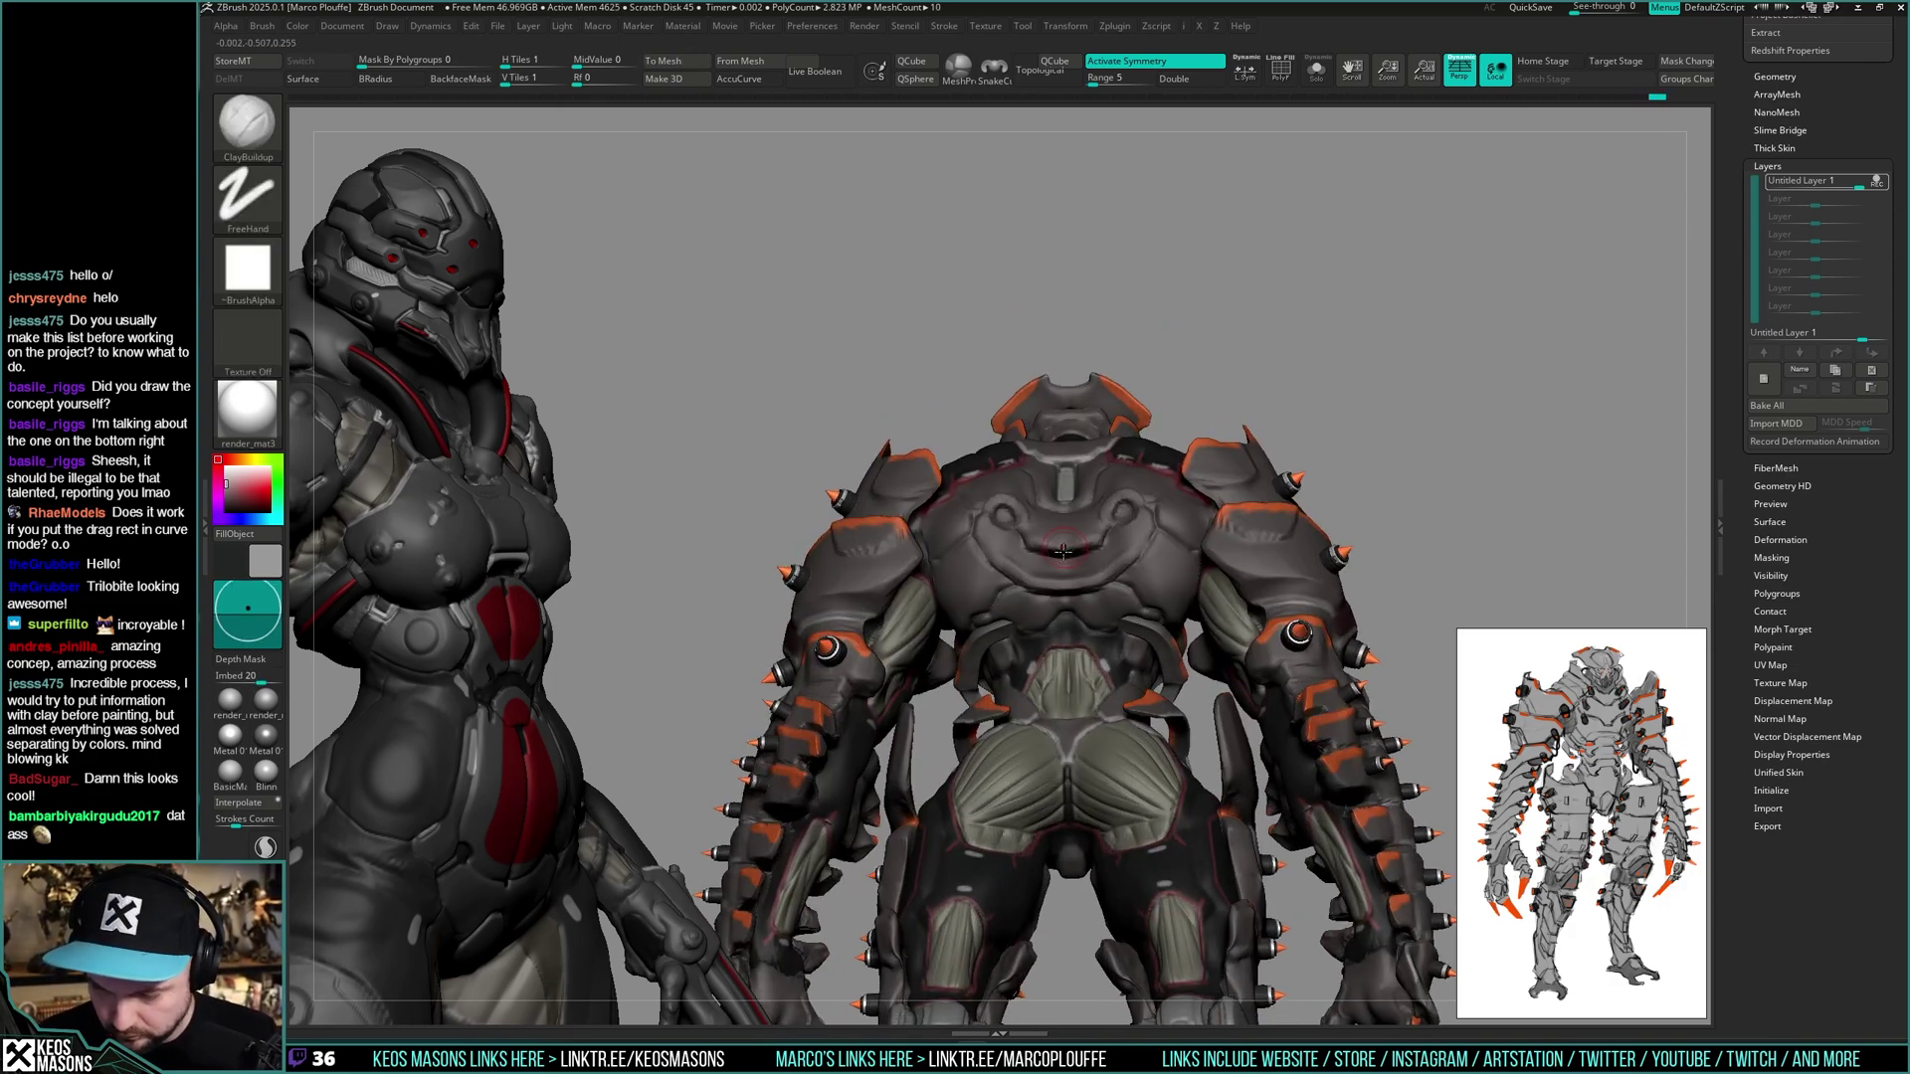
pyautogui.moveTo(1072, 529)
pyautogui.mouseDown(button='right')
pyautogui.moveTo(1054, 589)
pyautogui.moveTo(1081, 558)
pyautogui.moveTo(1025, 572)
pyautogui.moveTo(1075, 582)
pyautogui.moveTo(1079, 612)
pyautogui.moveTo(1129, 522)
pyautogui.moveTo(1124, 572)
pyautogui.moveTo(1119, 522)
pyautogui.mouseUp(button='right')
# - Press three round sockets into the raised forms of the back with the TrimHole brush
pyautogui.rightClick(1078, 612)
pyautogui.press('b')
pyautogui.press('t')
pyautogui.press('h')
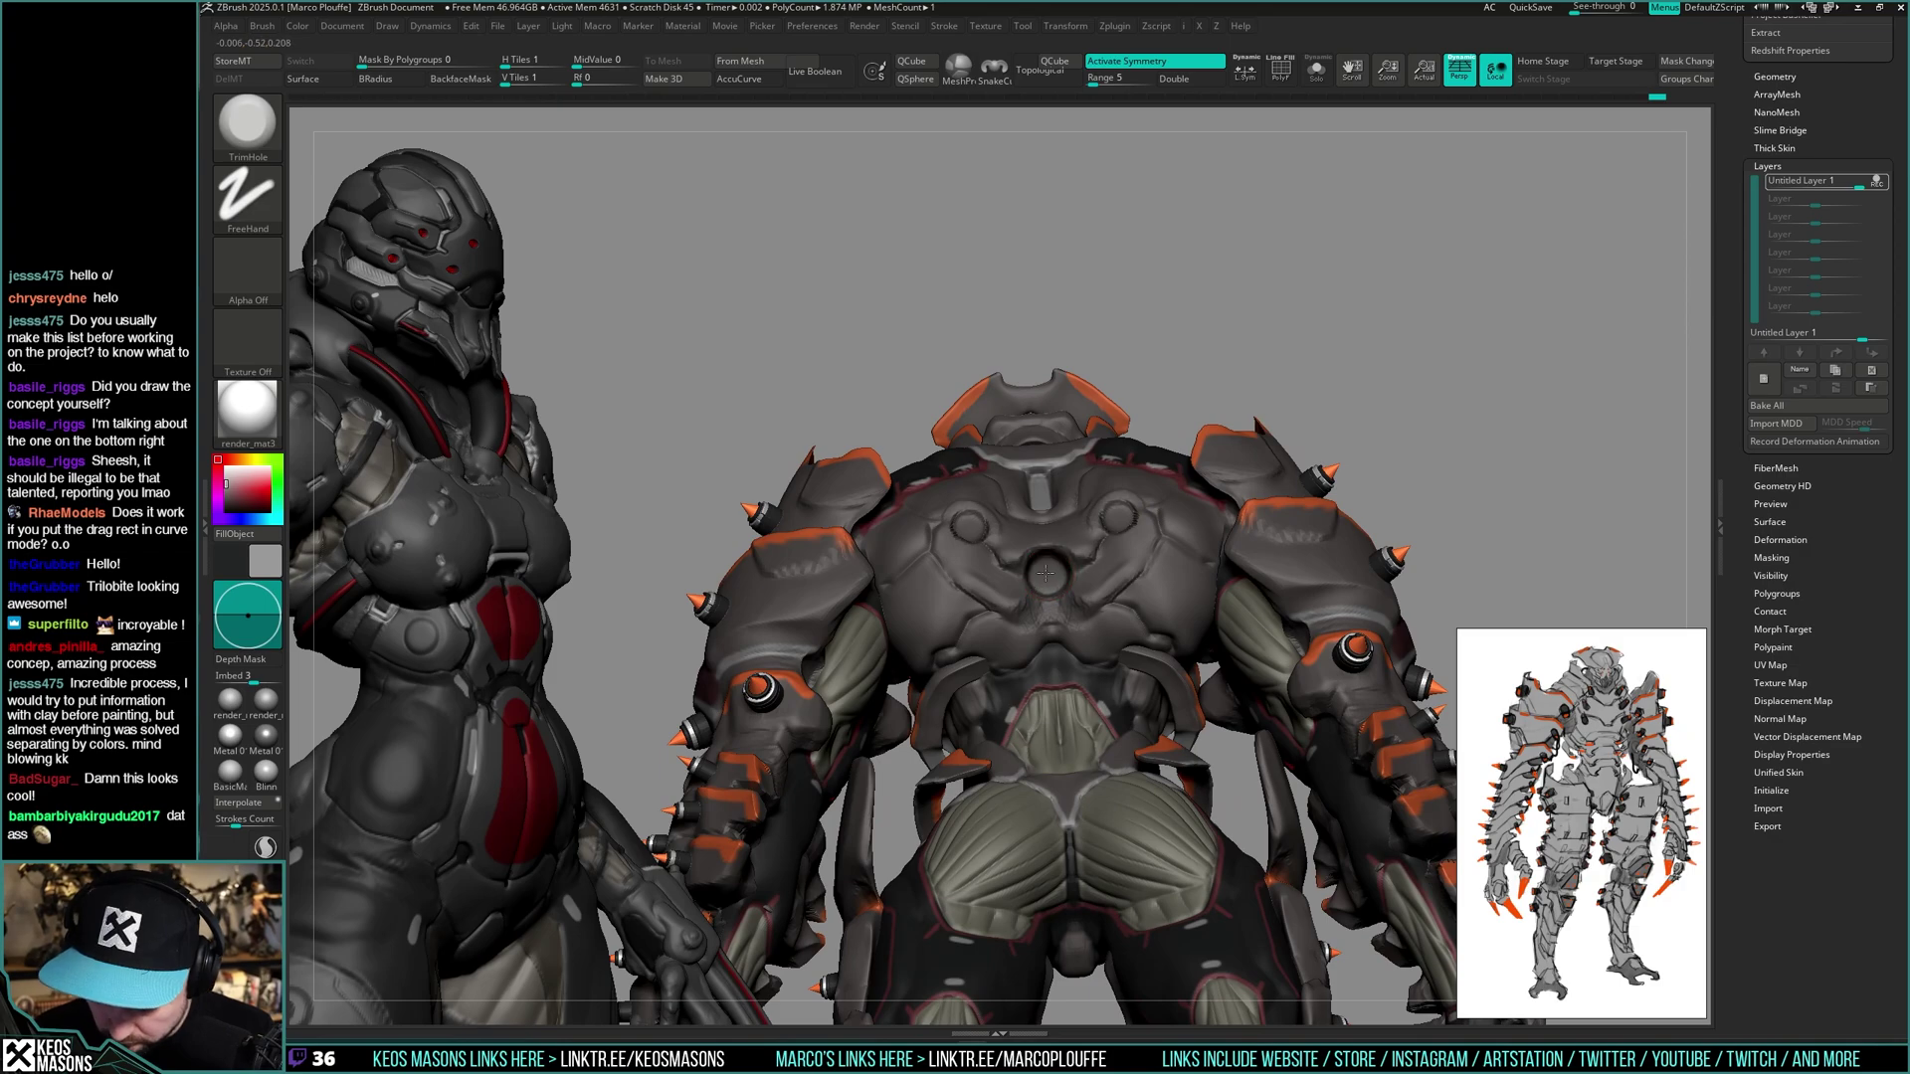
pyautogui.moveTo(1048, 572)
pyautogui.mouseDown(button='right')
pyautogui.moveTo(1134, 596)
pyautogui.moveTo(1079, 582)
pyautogui.moveTo(1093, 555)
pyautogui.moveTo(1142, 547)
pyautogui.moveTo(1109, 497)
pyautogui.moveTo(1140, 517)
pyautogui.mouseUp(button='right')
# - Switch to the DamStandard brush and carve creases around the round back sockets
pyautogui.press('space')
pyautogui.click(1100, 549)
pyautogui.rightClick(1137, 537)
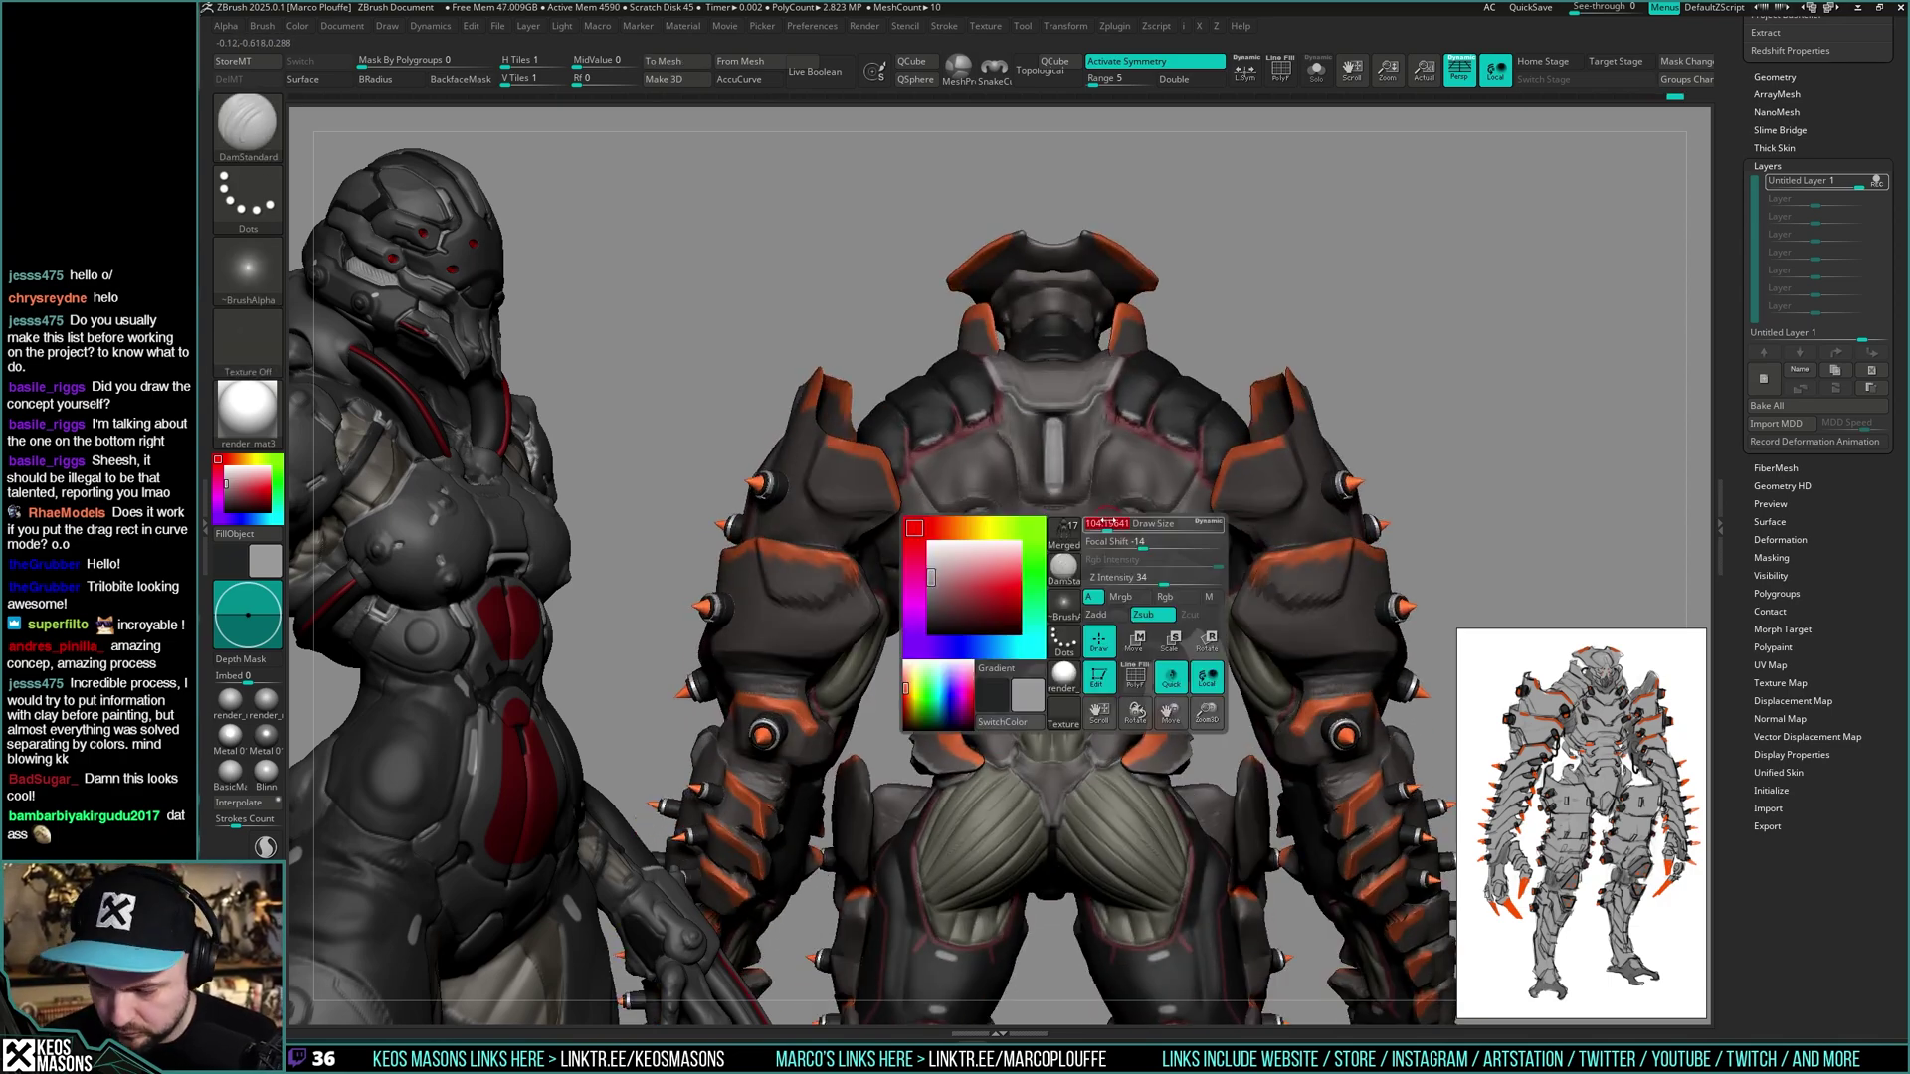
pyautogui.moveTo(1090, 489); pyautogui.dragTo(1068, 520, button='right')
# - Add volume between and above the back sockets with ClayBuildup and smooth the transitions
pyautogui.press('b')
pyautogui.press('c')
pyautogui.press('b')
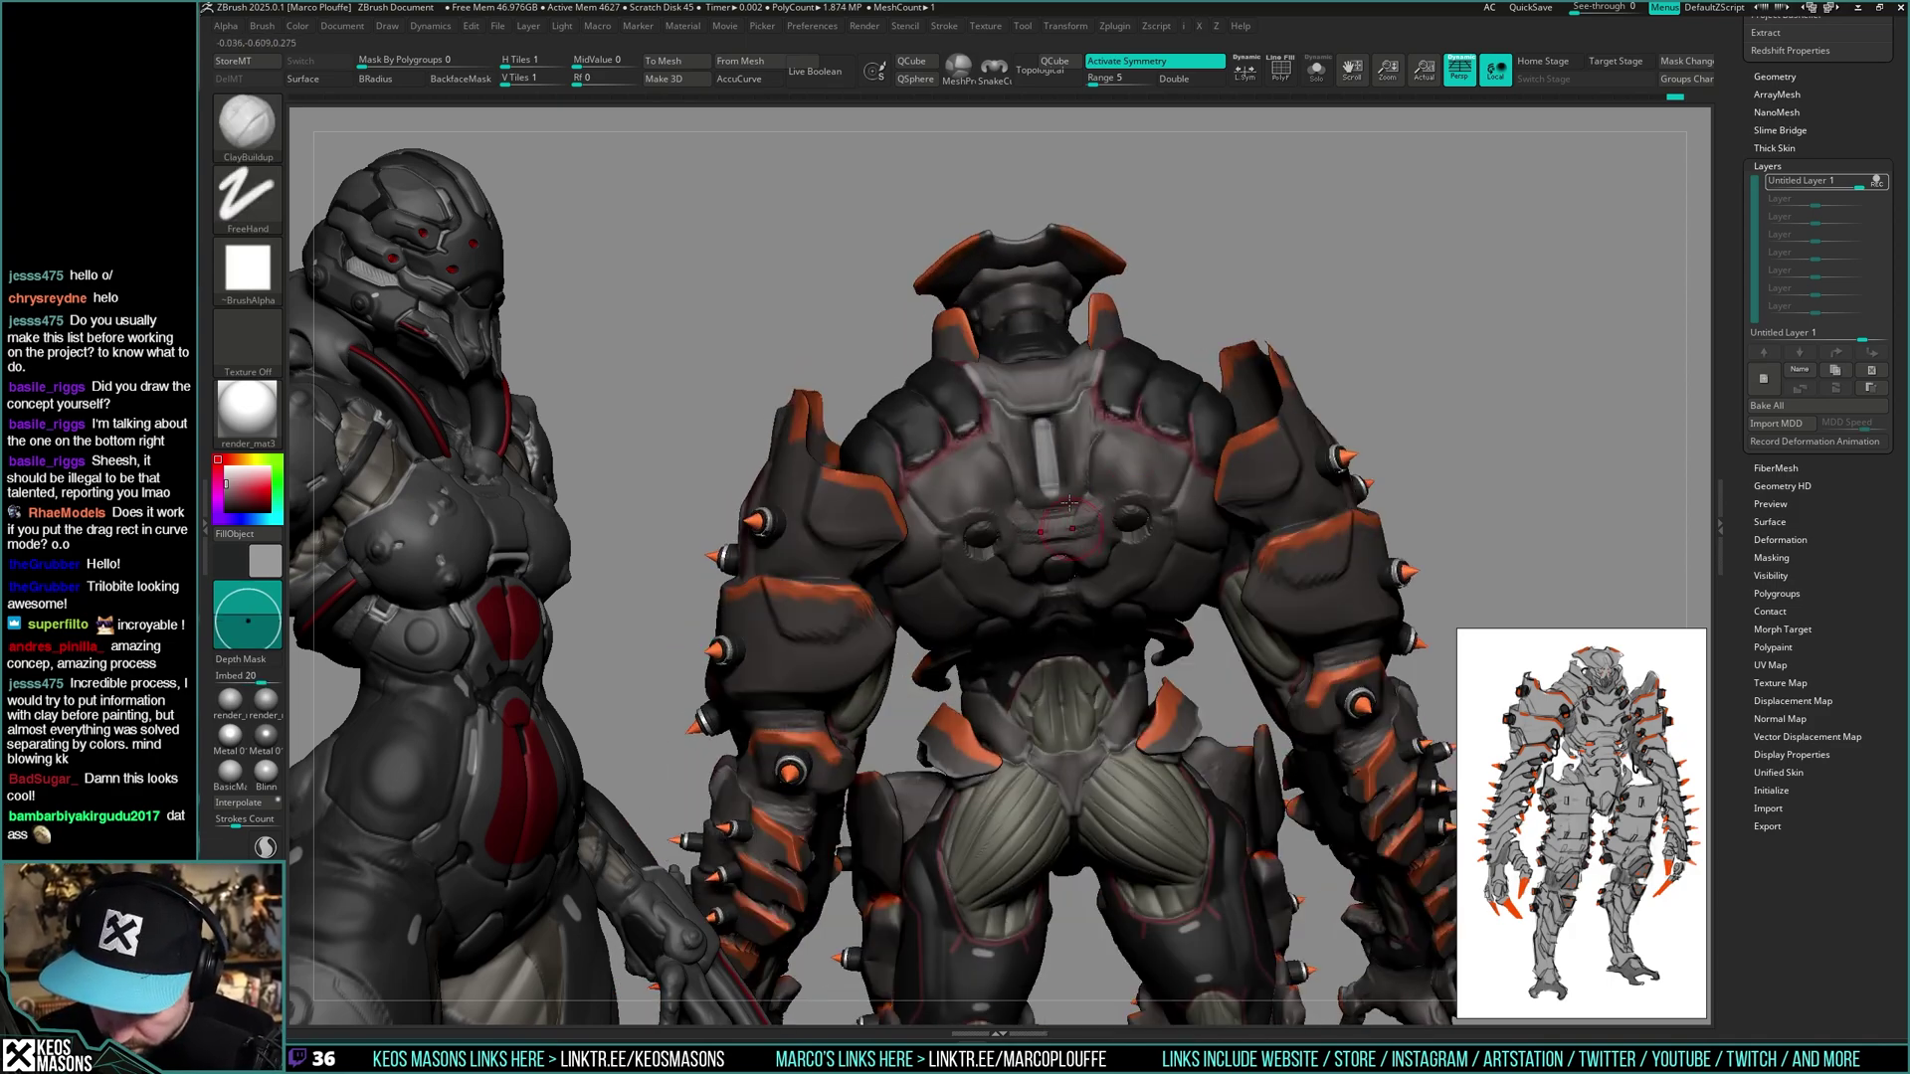
pyautogui.moveTo(1069, 502)
pyautogui.mouseDown(button='right')
pyautogui.moveTo(1078, 540)
pyautogui.moveTo(1103, 509)
pyautogui.mouseUp(button='right')
pyautogui.press('shift')
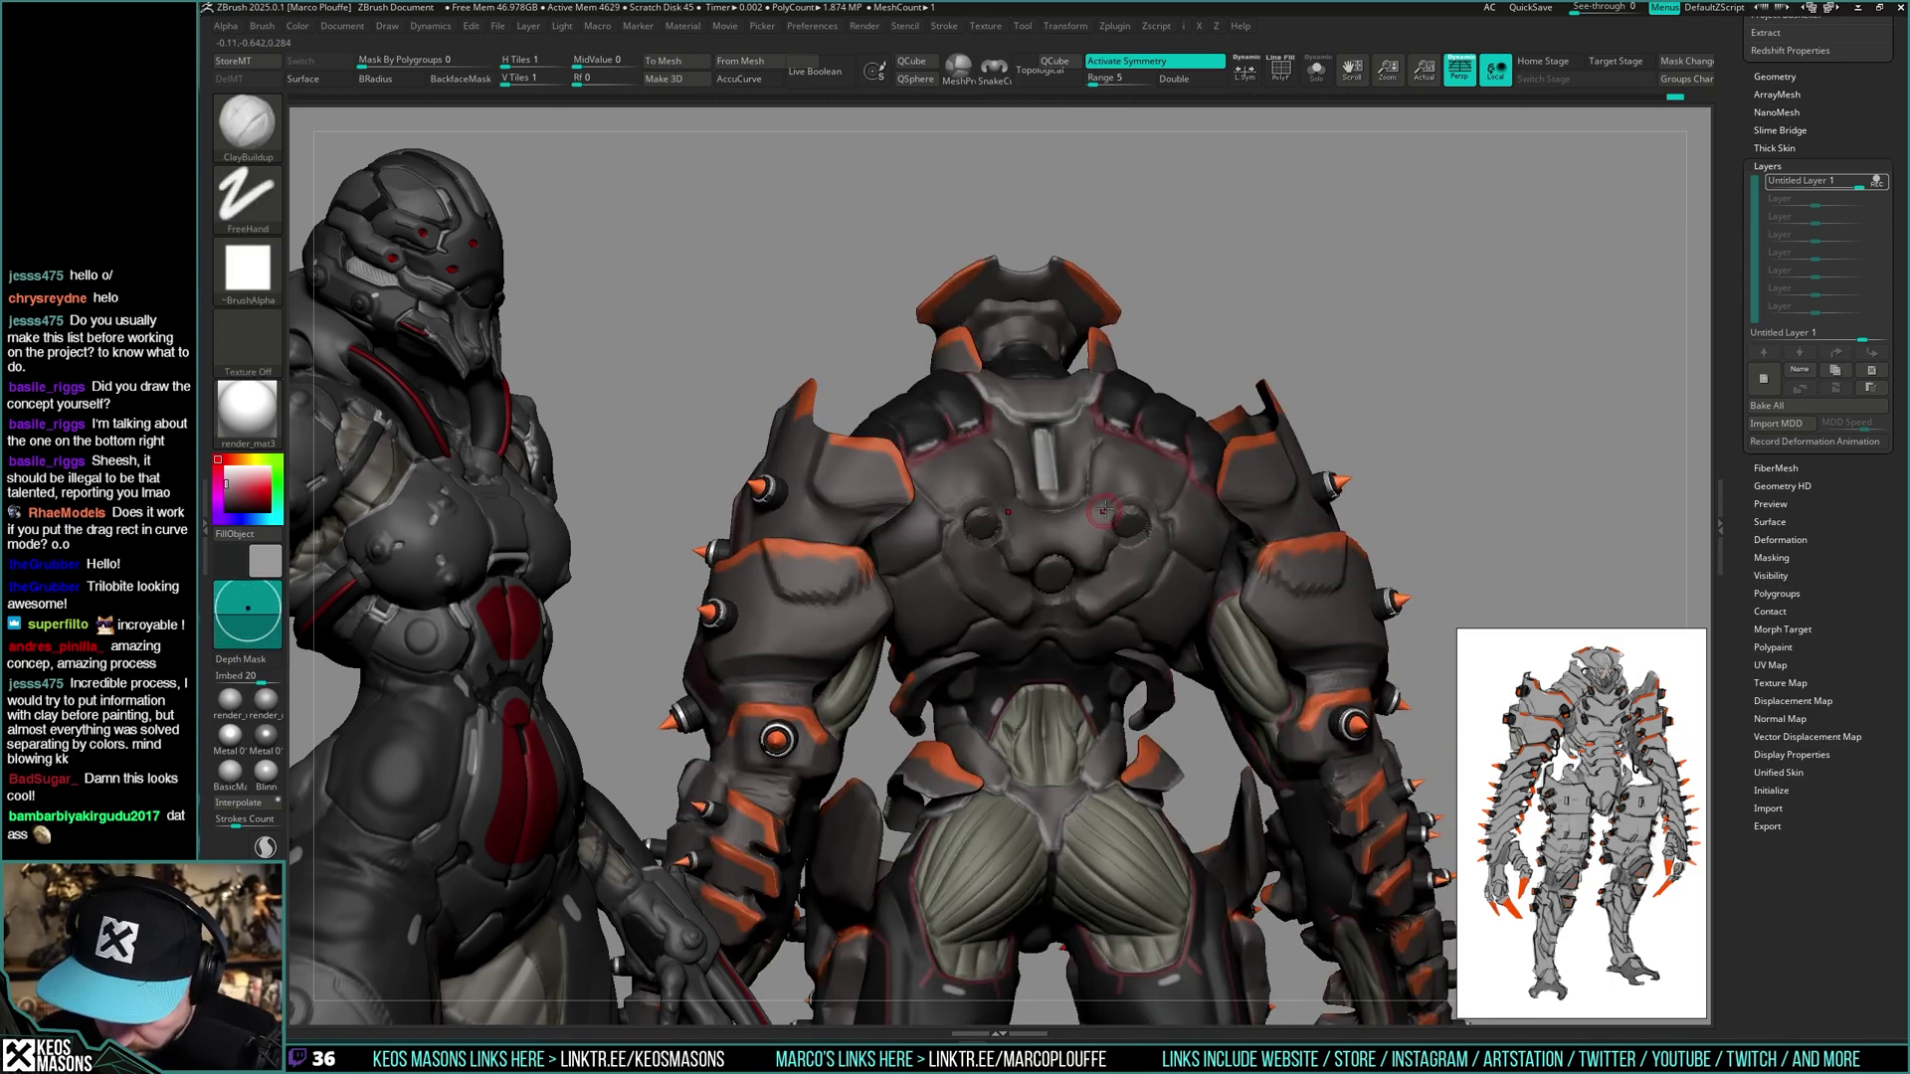
# - Carve panel lines across the shoulder blades and around the sockets with the DamStandard brush
pyautogui.press('x')
pyautogui.click(1148, 512)
pyautogui.press('x')
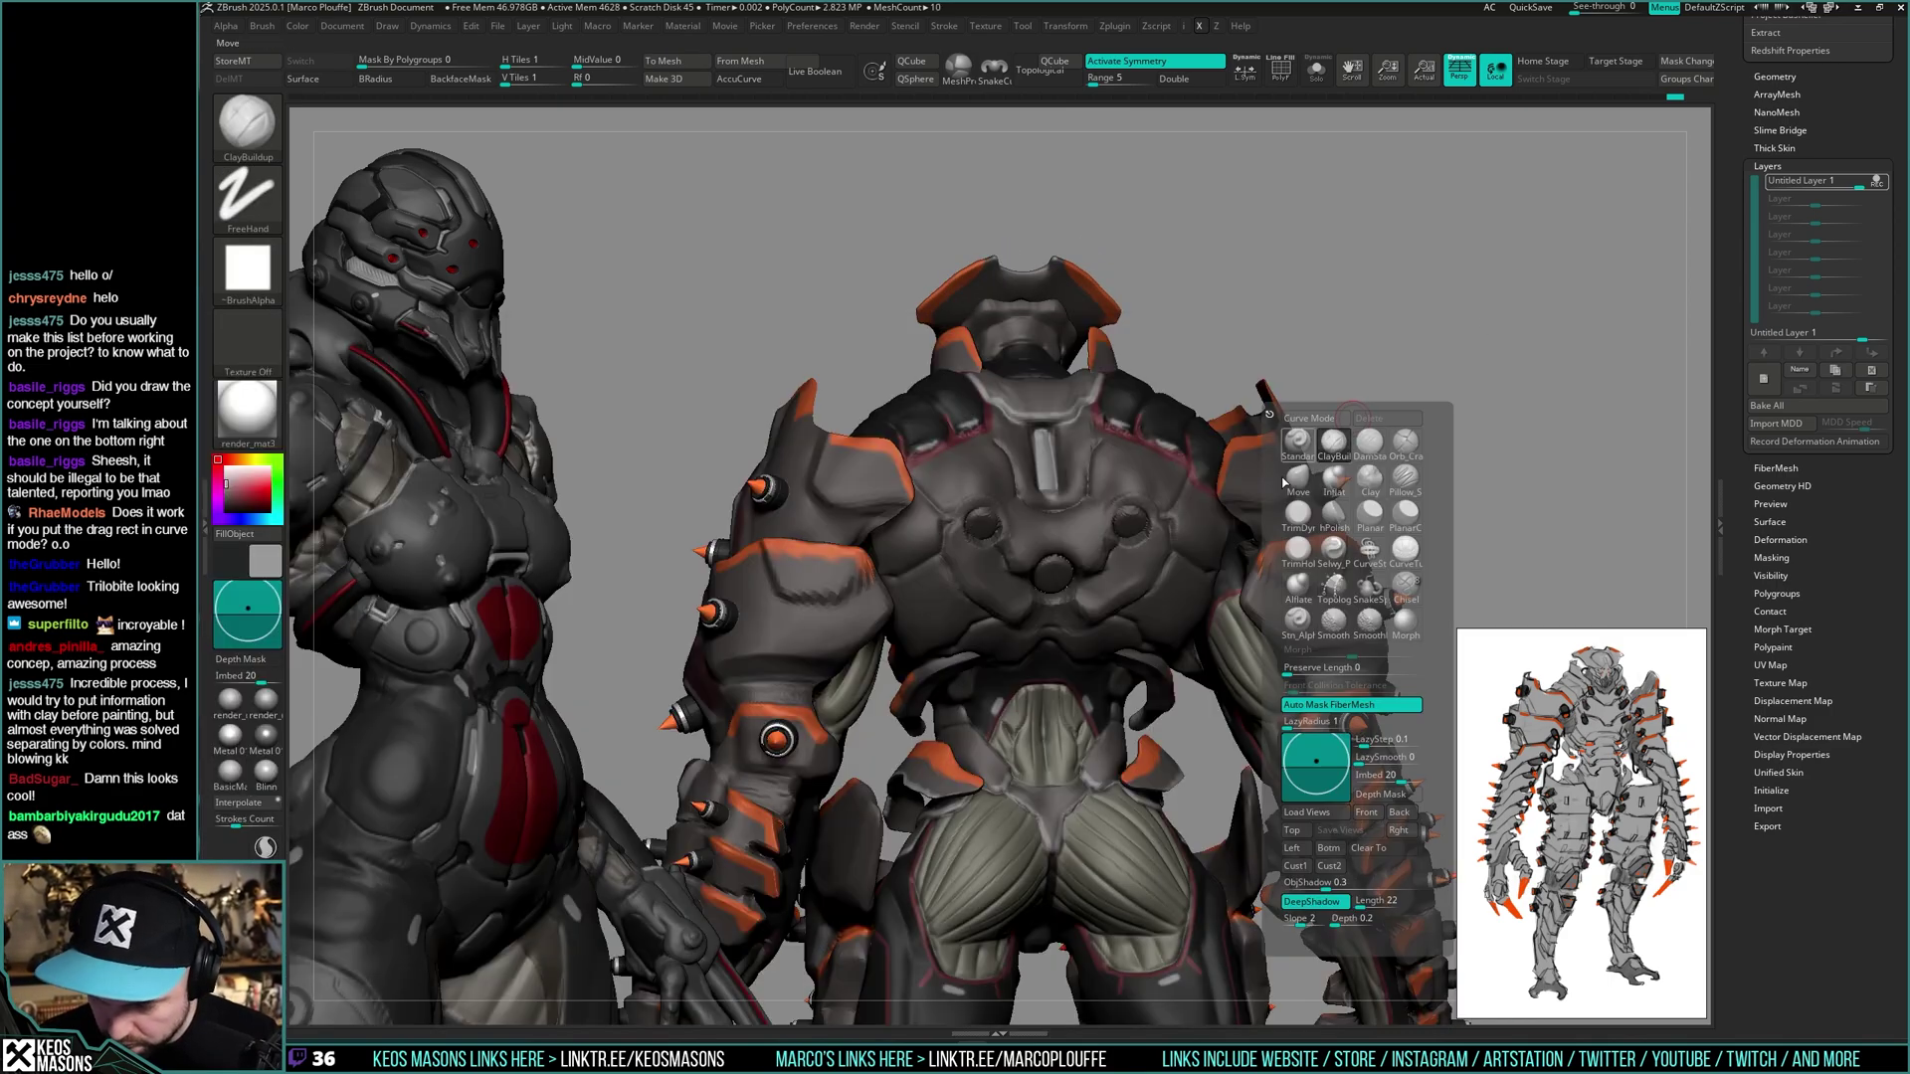
pyautogui.click(1369, 442)
pyautogui.moveTo(1100, 498)
pyautogui.mouseDown(button='right')
pyautogui.moveTo(1157, 491)
pyautogui.moveTo(1090, 481)
pyautogui.mouseUp(button='right')
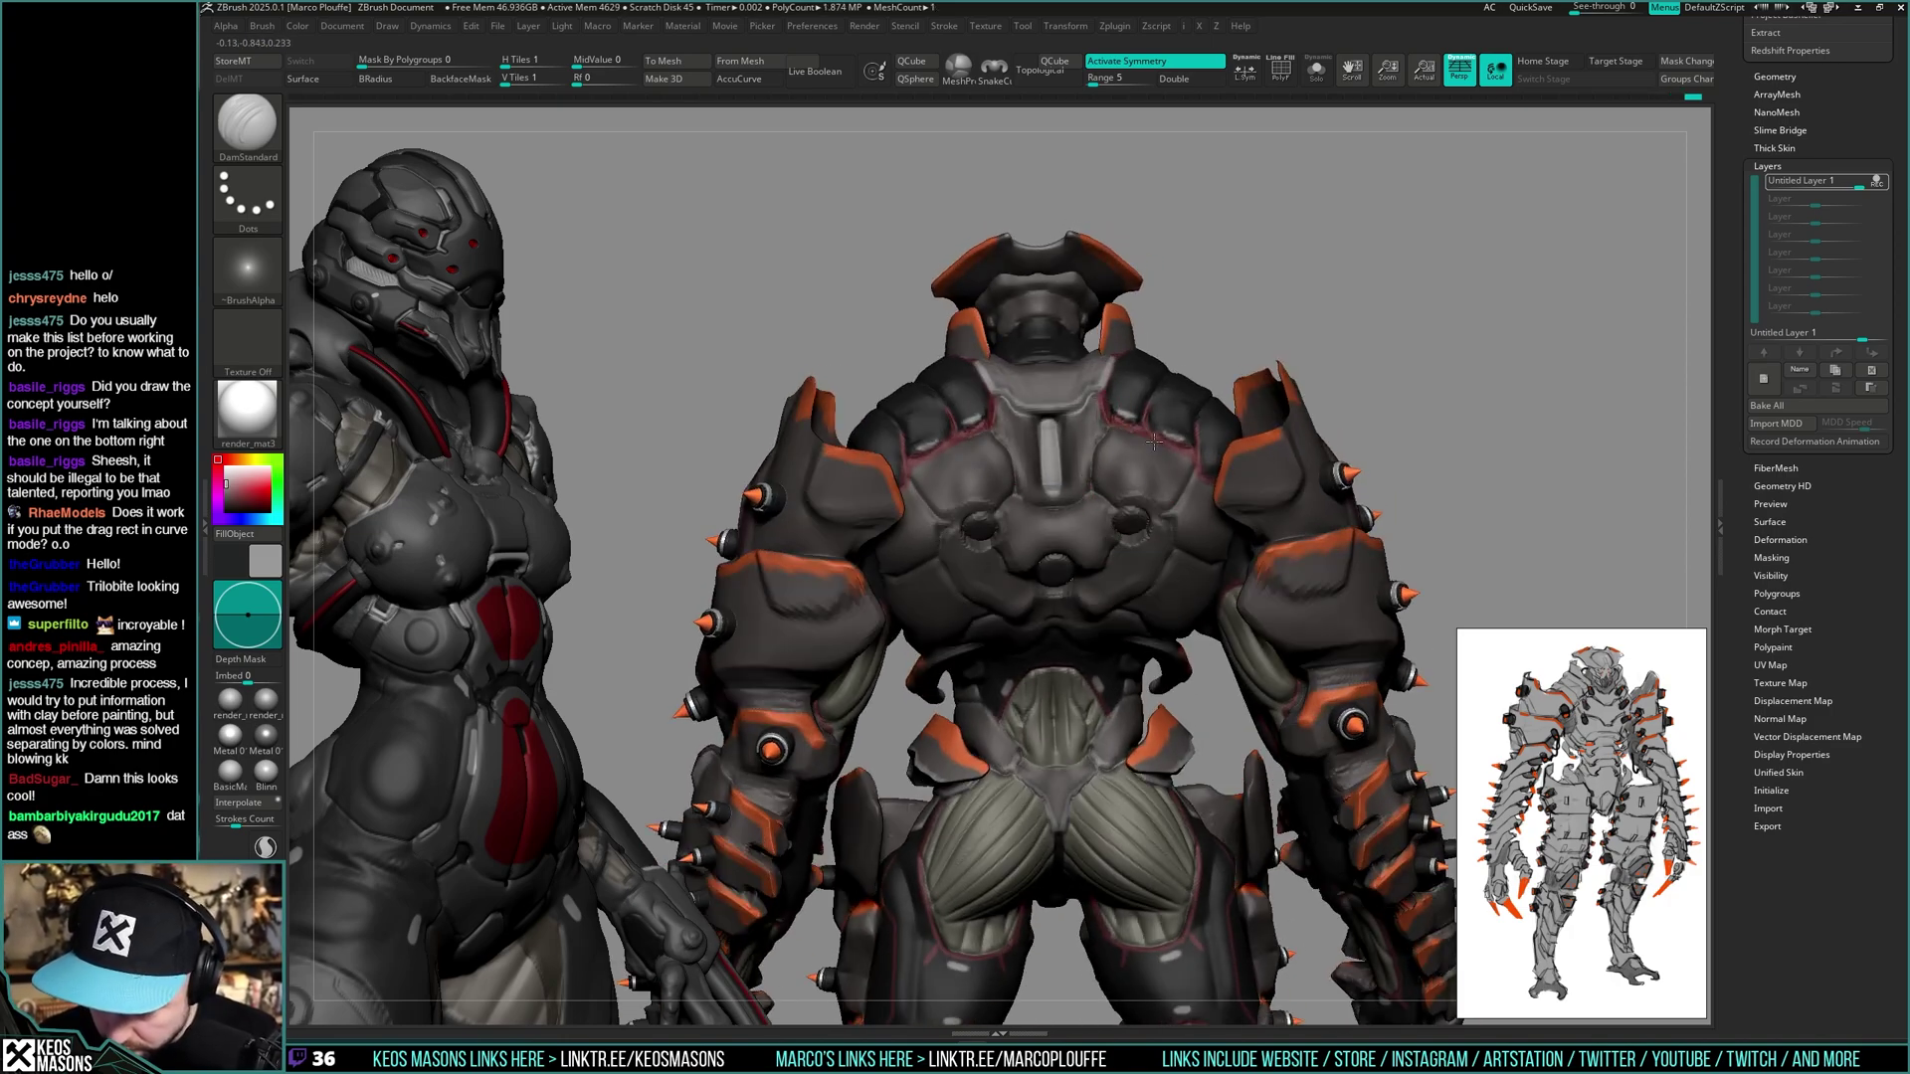
pyautogui.moveTo(1153, 441); pyautogui.dragTo(1204, 464)
pyautogui.moveTo(1206, 475); pyautogui.dragTo(1053, 568, button='right')
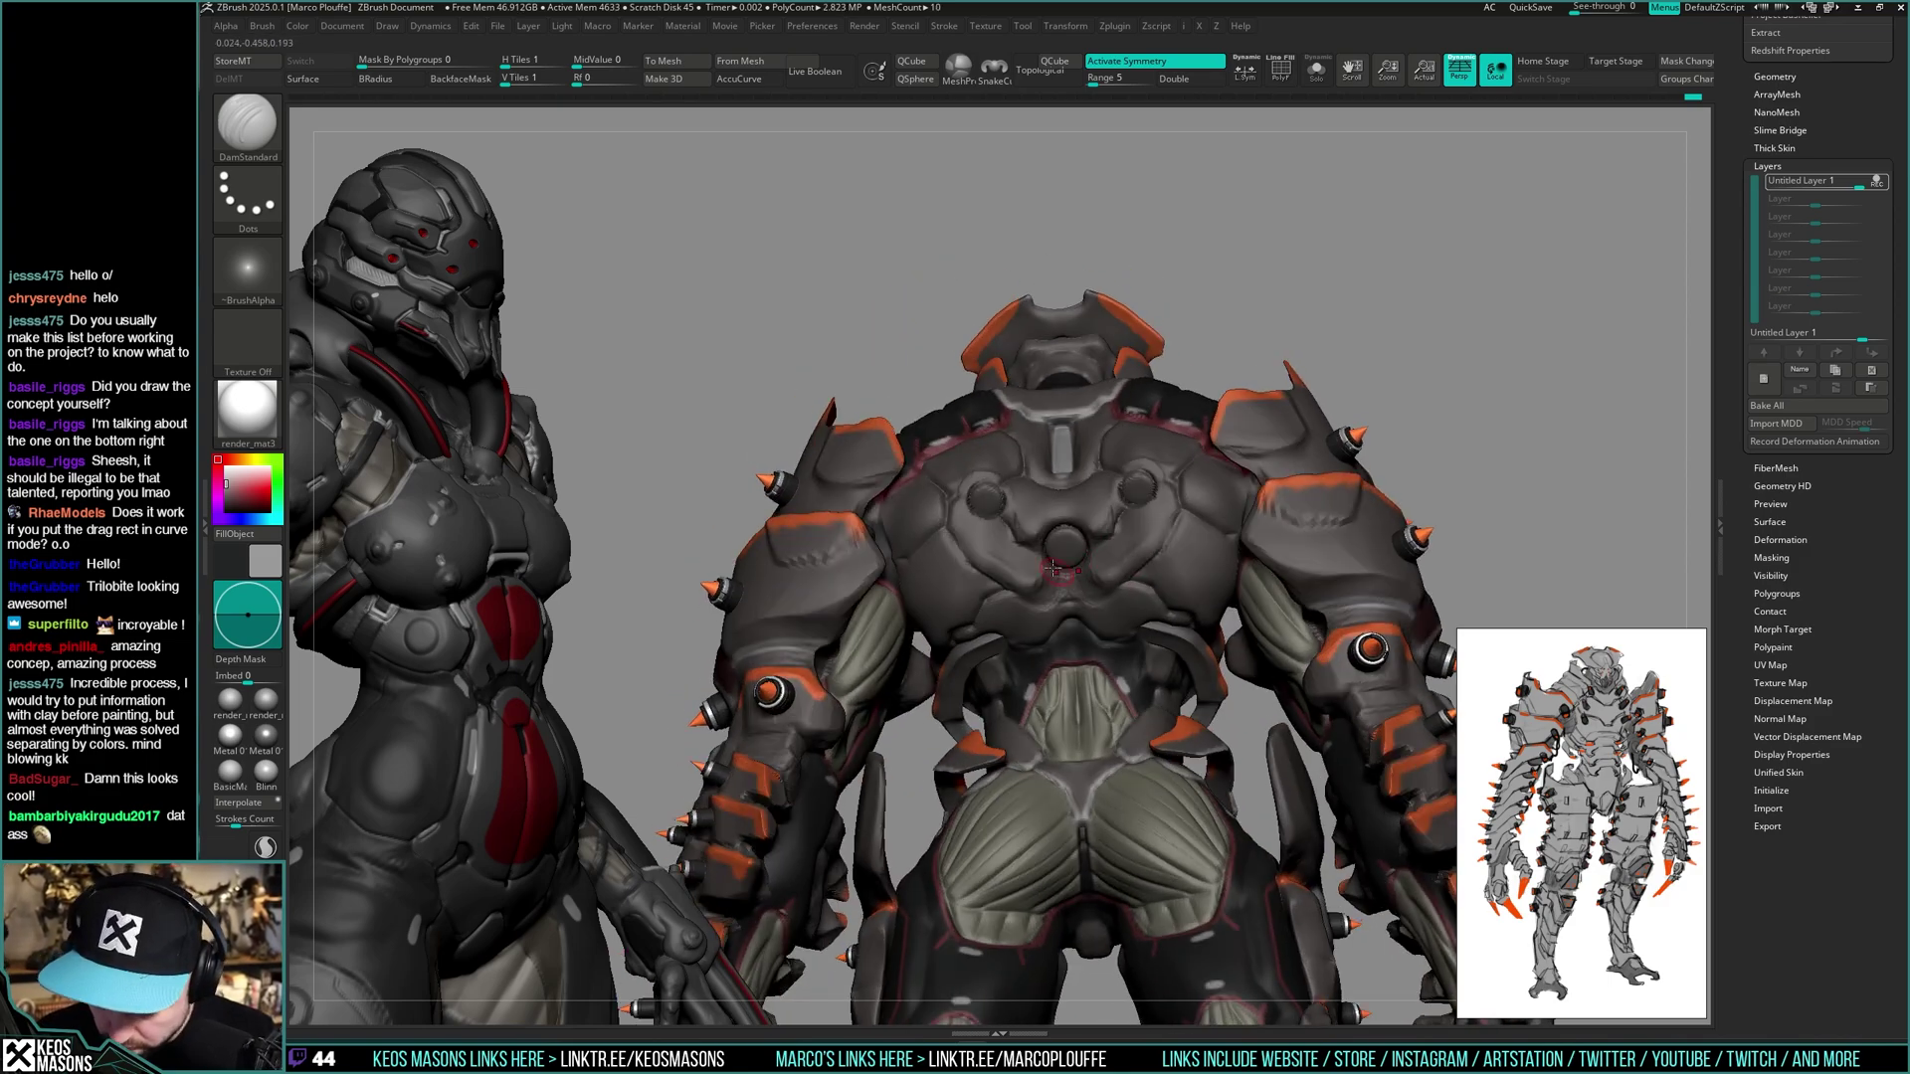
# - Smooth and sharpen the edges of the raised plate running below the three back sockets
pyautogui.press('shift')
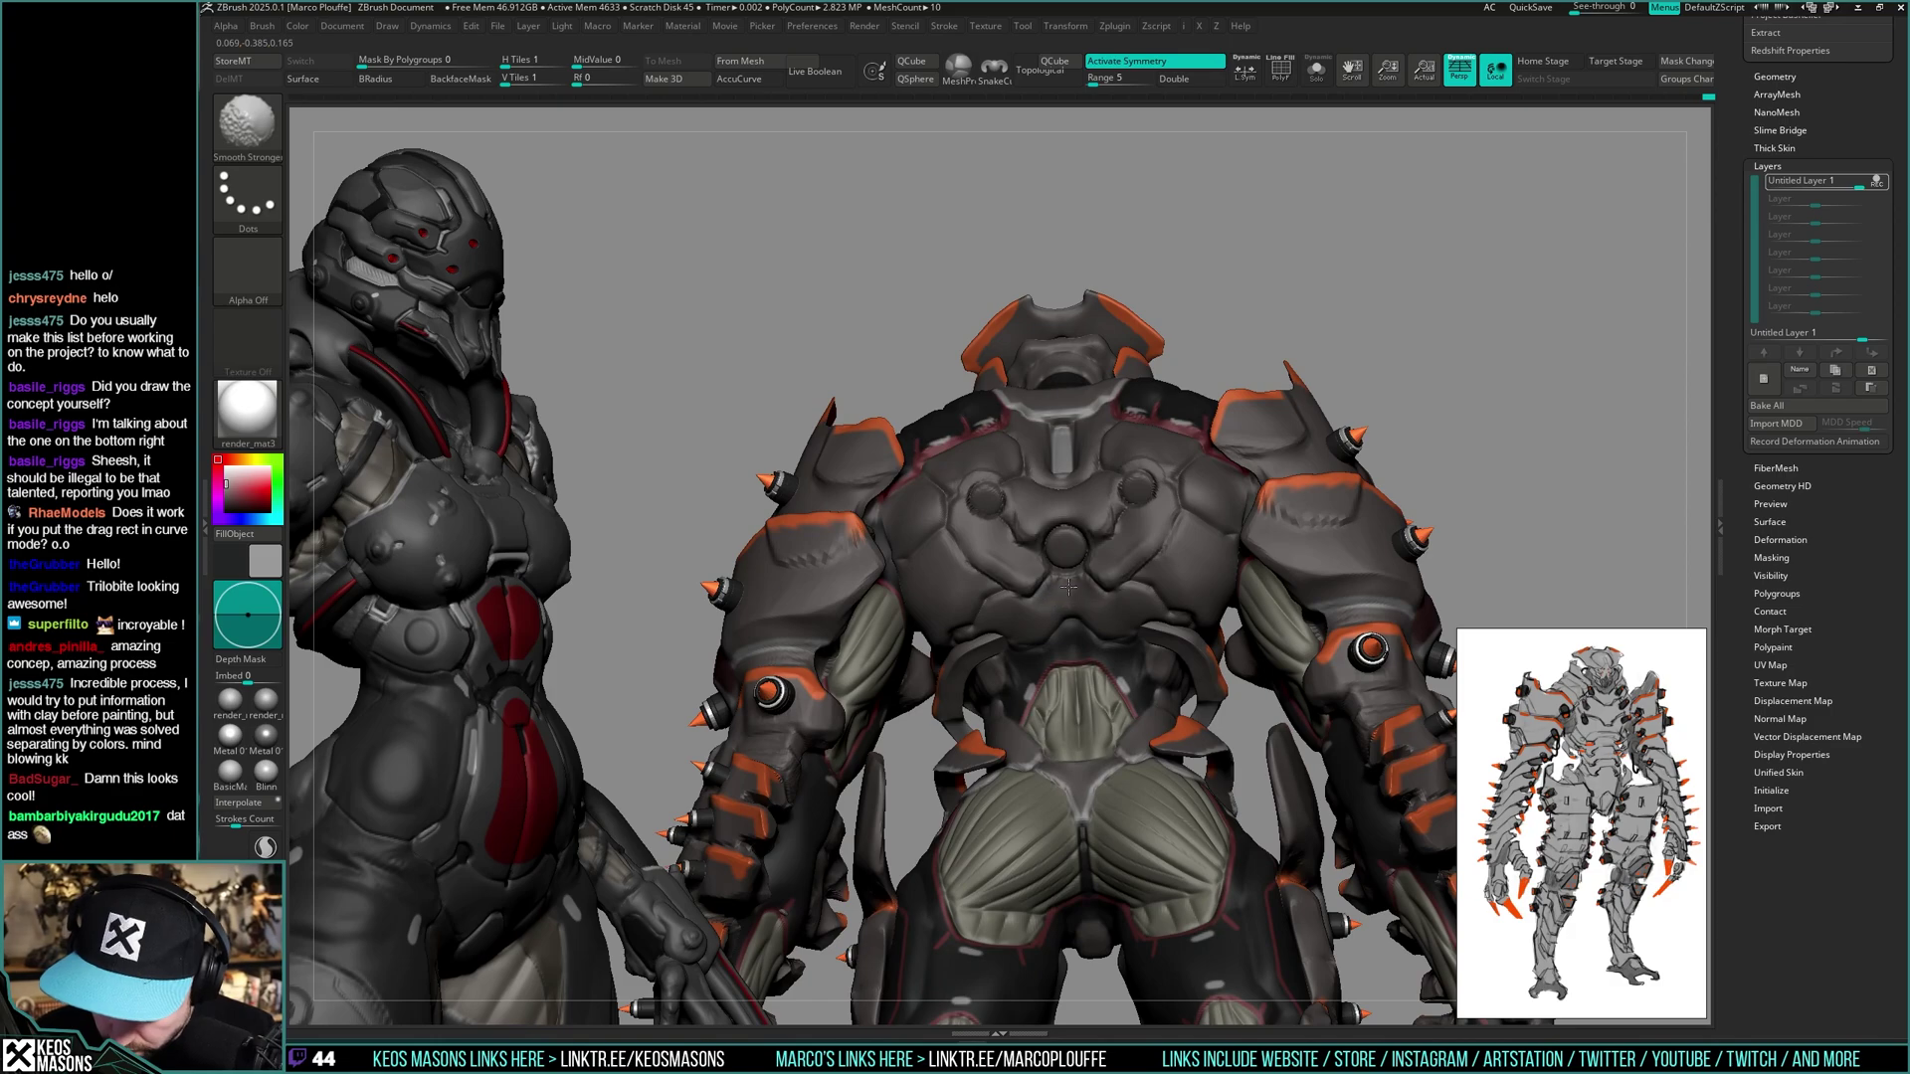
pyautogui.moveTo(1078, 595)
pyautogui.mouseDown(button='right')
pyautogui.moveTo(1116, 548)
pyautogui.moveTo(1127, 587)
pyautogui.mouseUp(button='right')
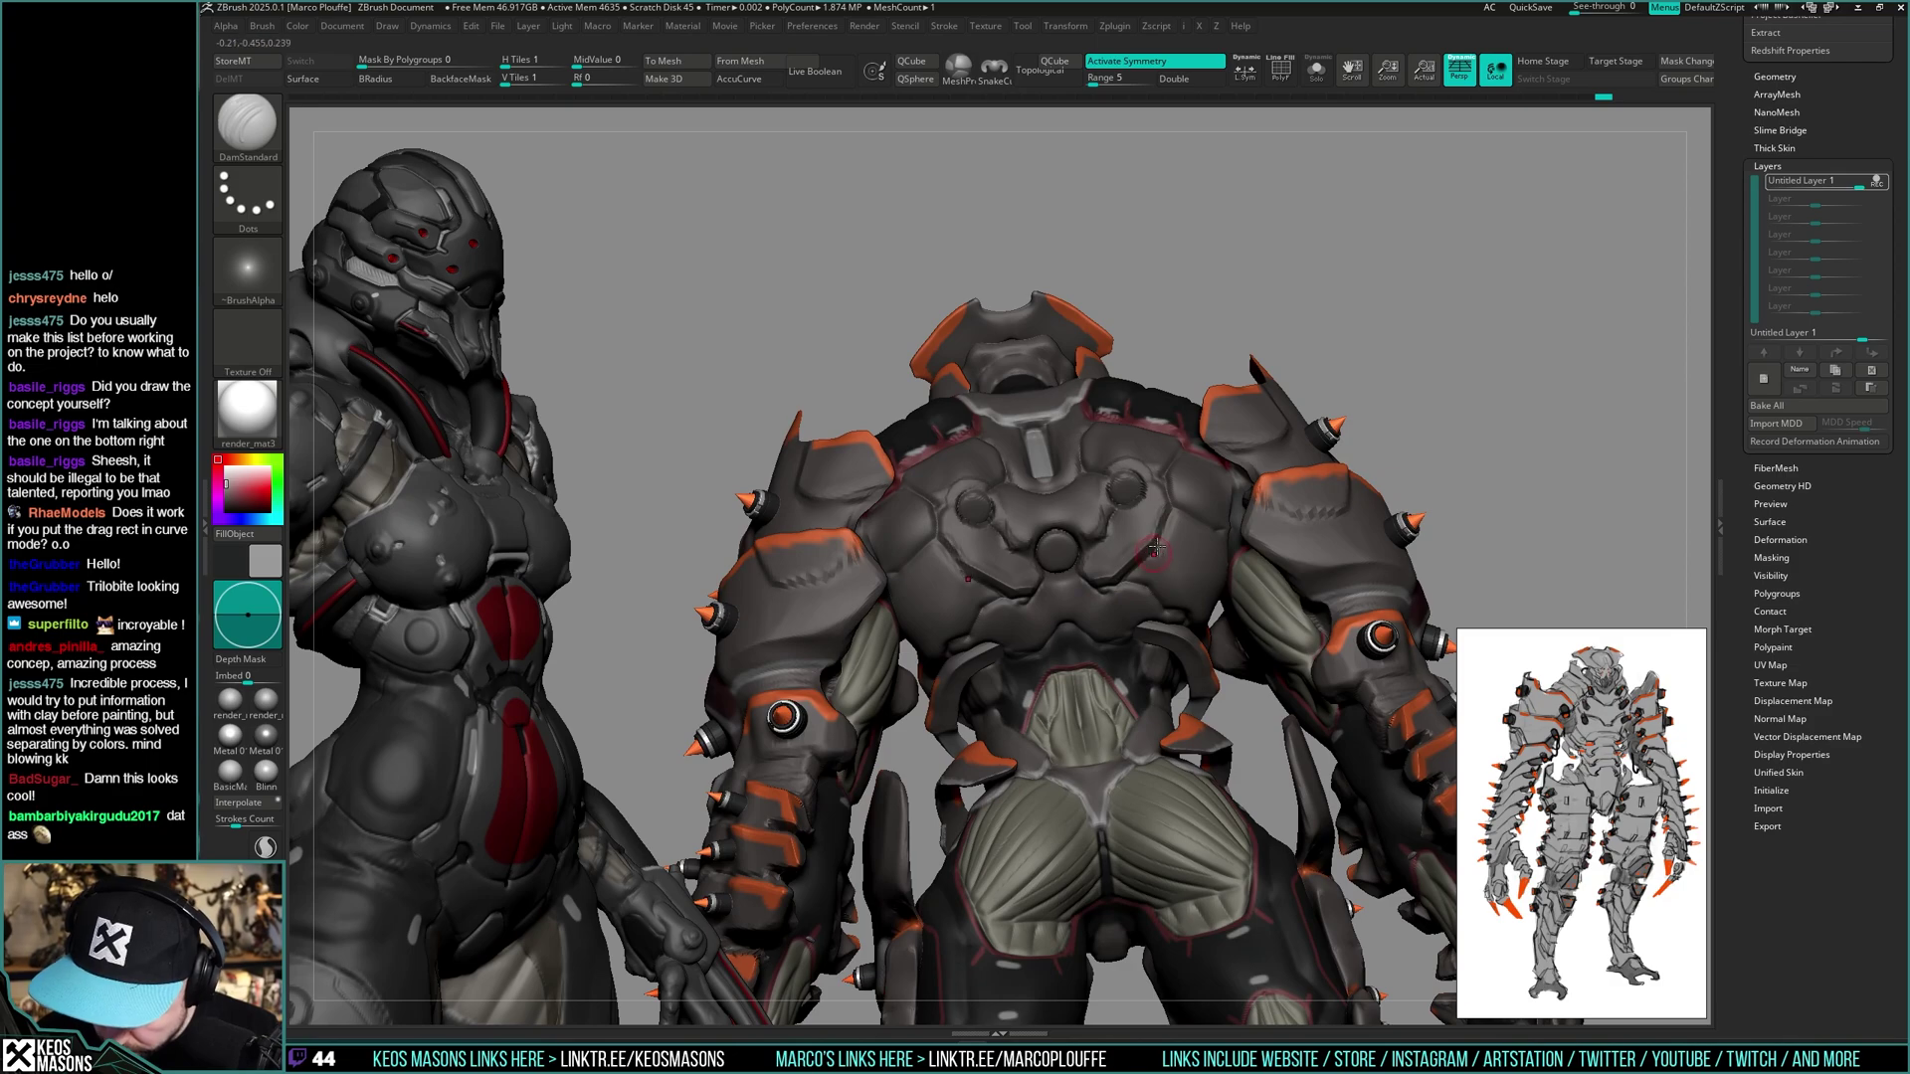
pyautogui.press('shift')
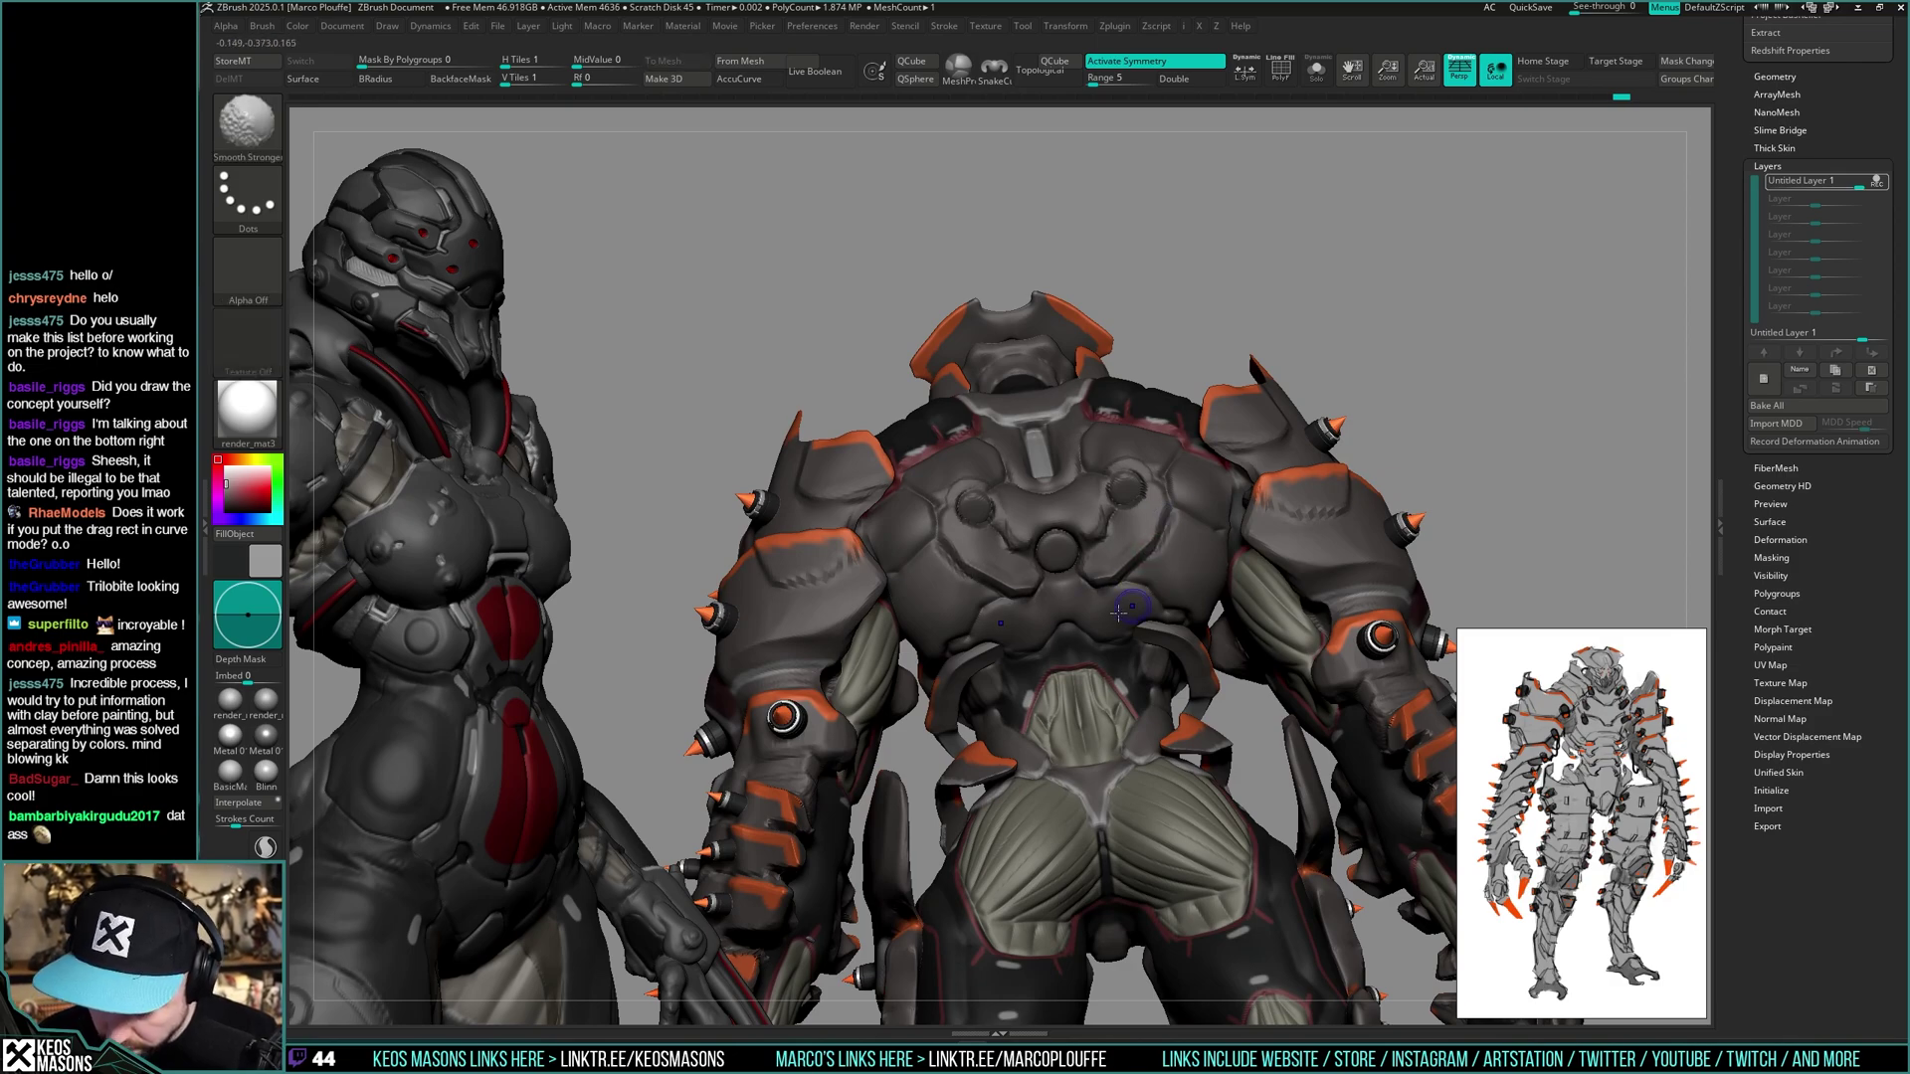
pyautogui.moveTo(1118, 613)
pyautogui.keyDown('shift'); pyautogui.mouseDown(button='right')
pyautogui.moveTo(1091, 563)
pyautogui.moveTo(1060, 587)
pyautogui.moveTo(1119, 530)
pyautogui.moveTo(1130, 617)
pyautogui.moveTo(1153, 547)
pyautogui.moveTo(1150, 567)
pyautogui.mouseUp(button='right'); pyautogui.keyUp('shift')
pyautogui.press('shift')
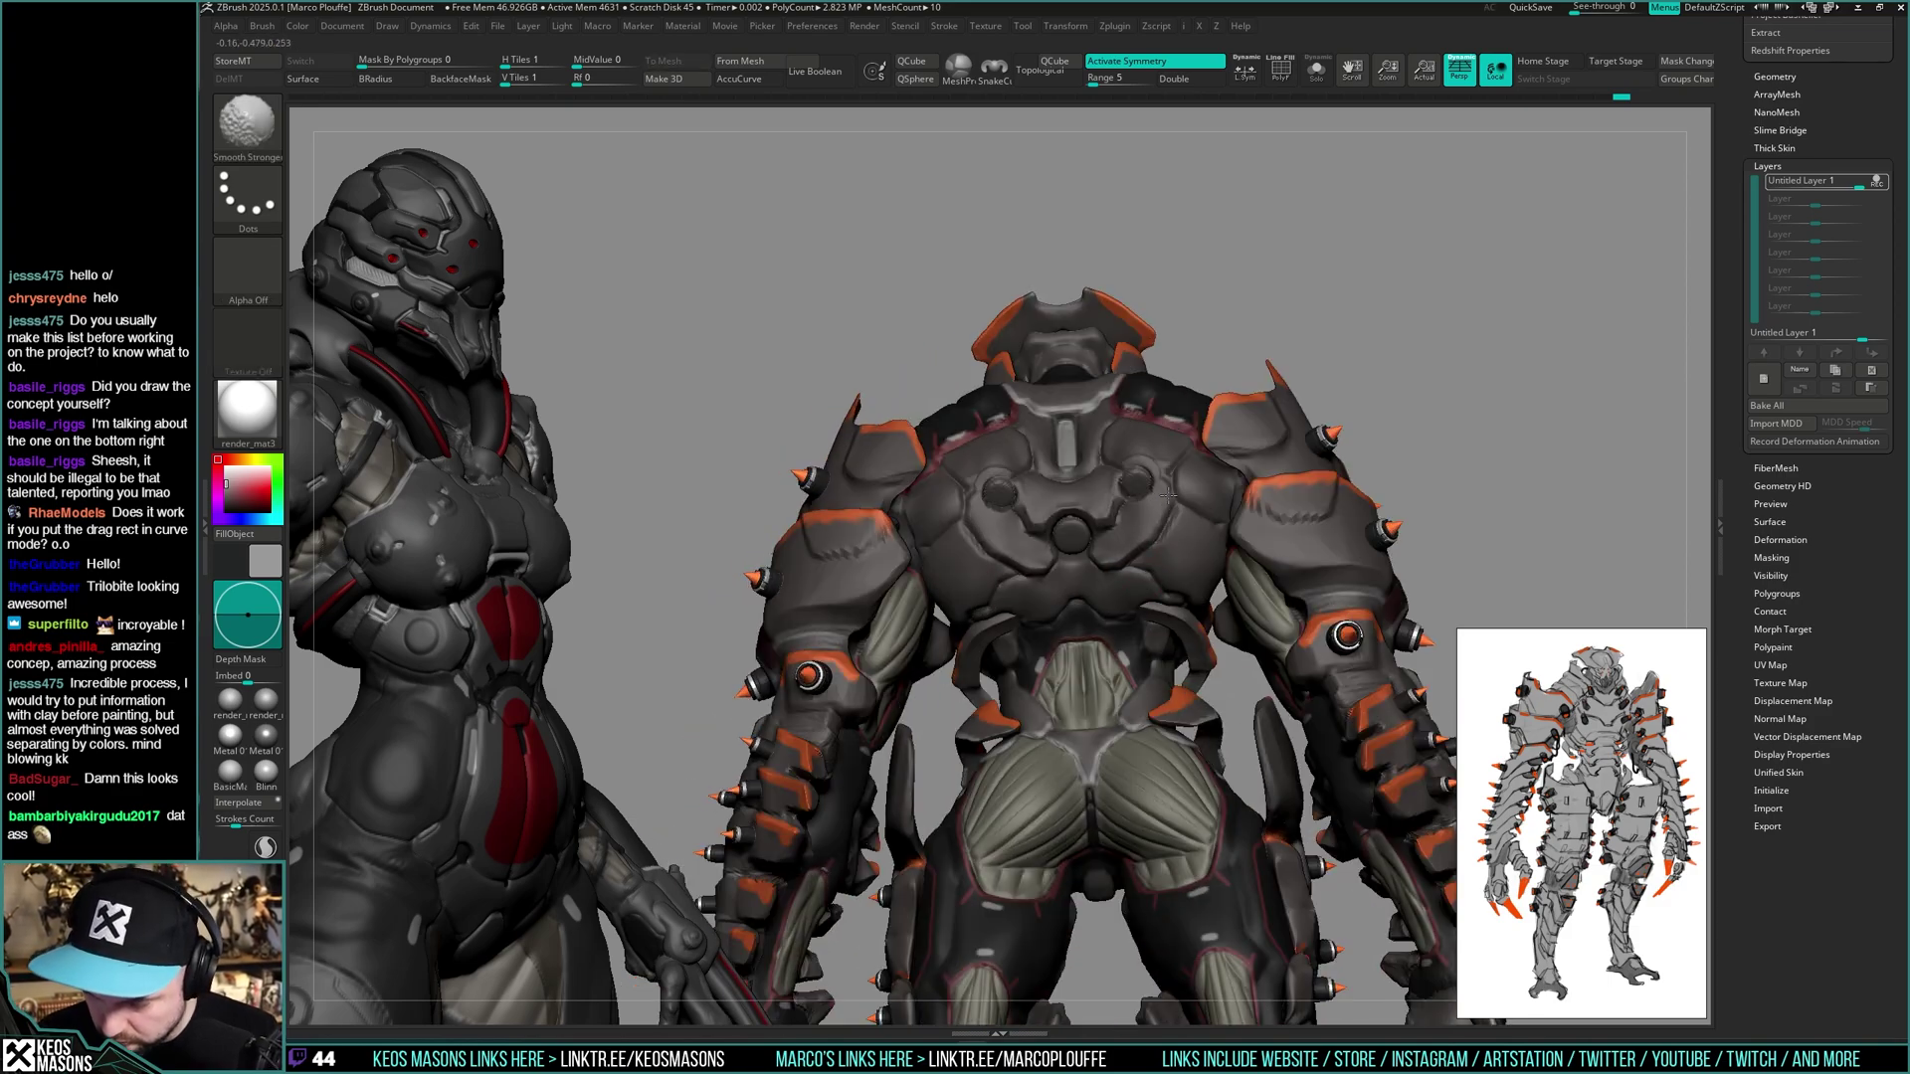
pyautogui.moveTo(1168, 495)
pyautogui.mouseDown(button='right')
pyautogui.moveTo(1167, 552)
pyautogui.moveTo(1095, 609)
pyautogui.moveTo(1140, 532)
pyautogui.mouseUp(button='right')
pyautogui.rightClick(1090, 614)
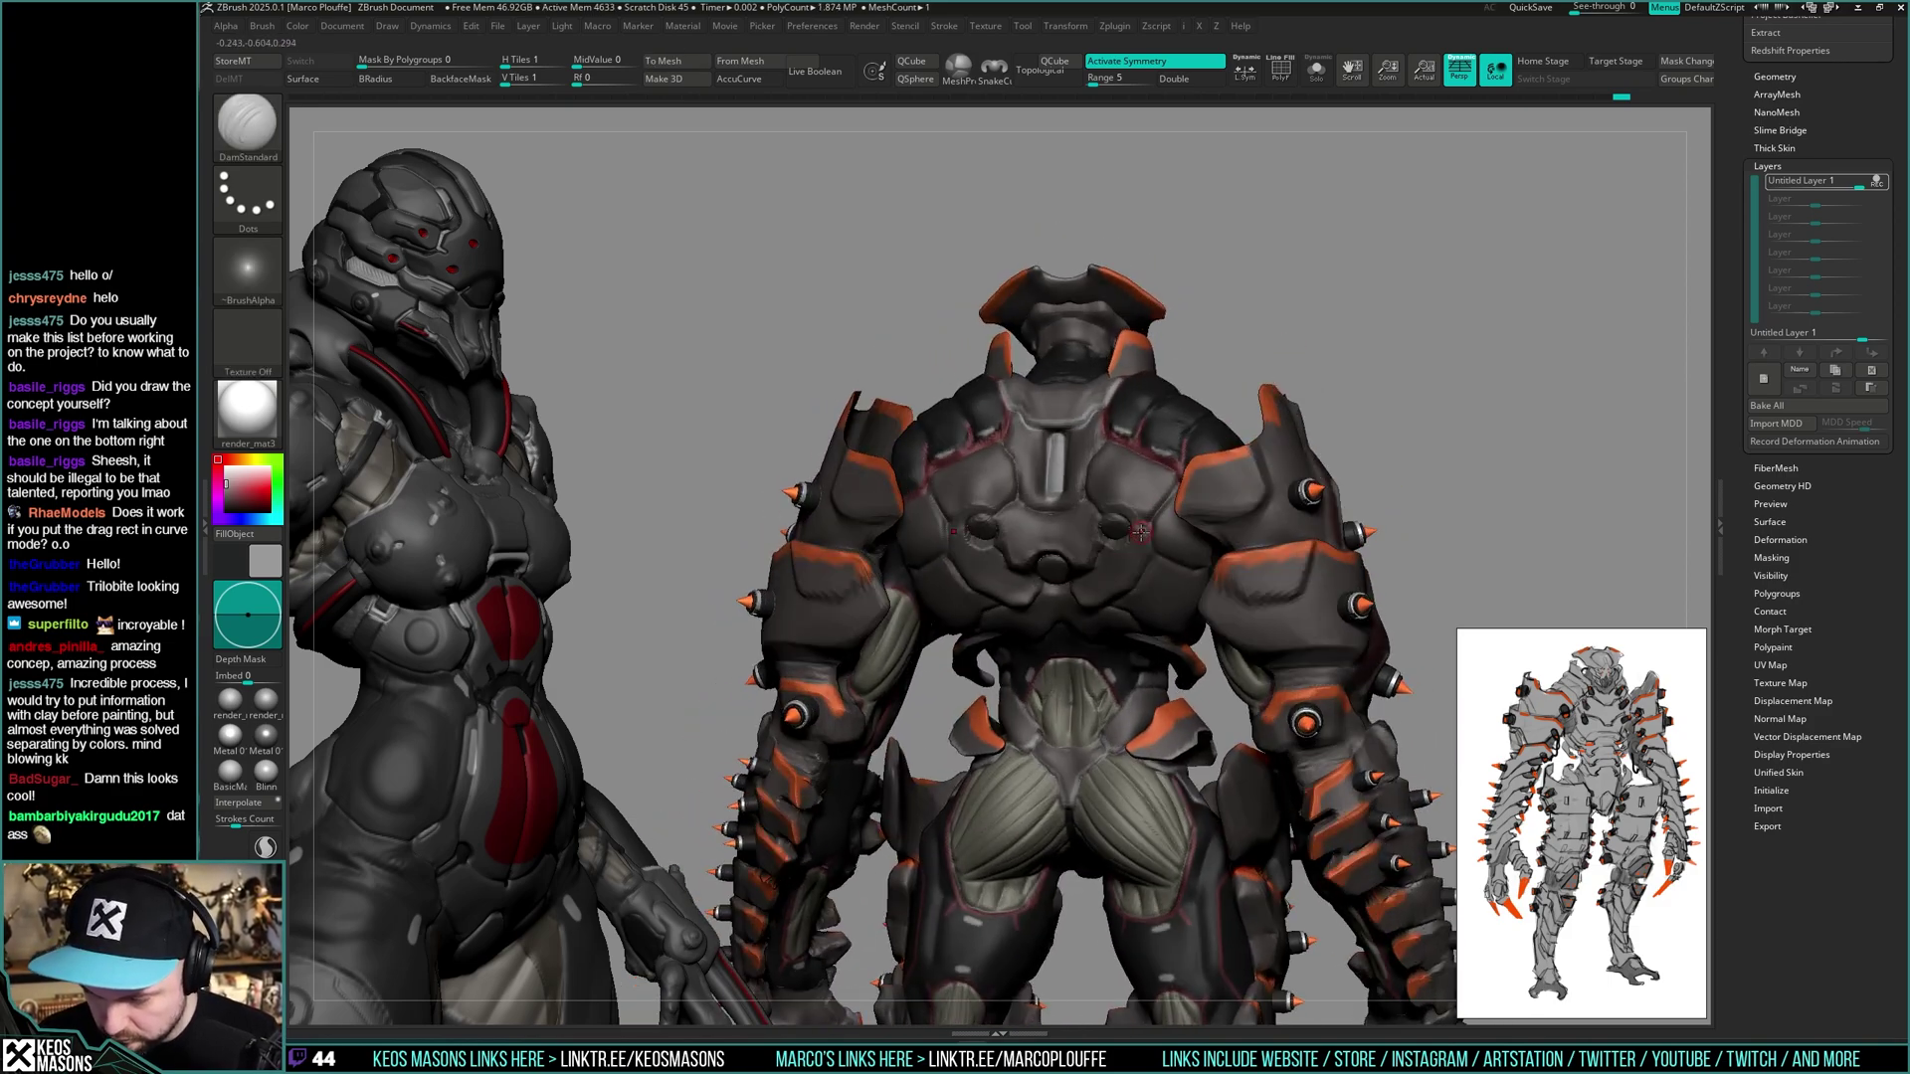
pyautogui.press('space')
pyautogui.click(1173, 529)
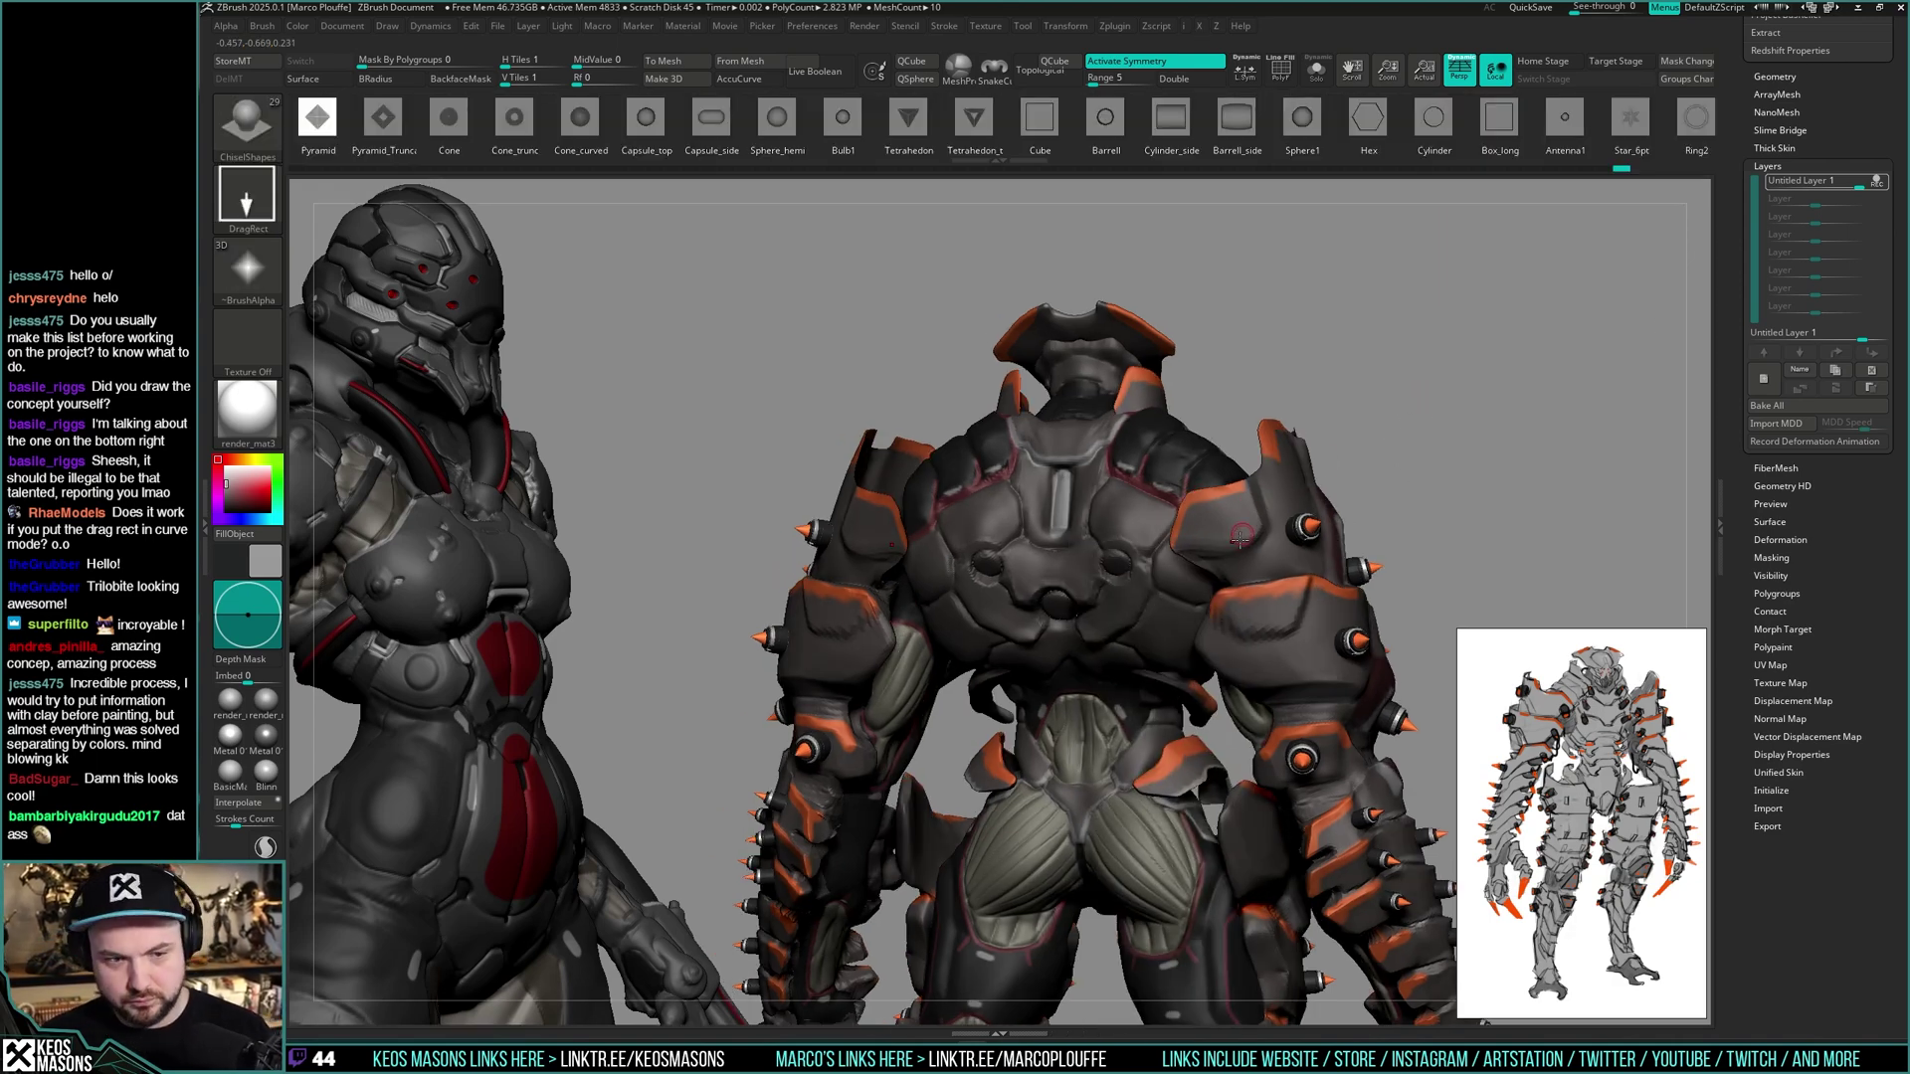
pyautogui.press('ctrl')
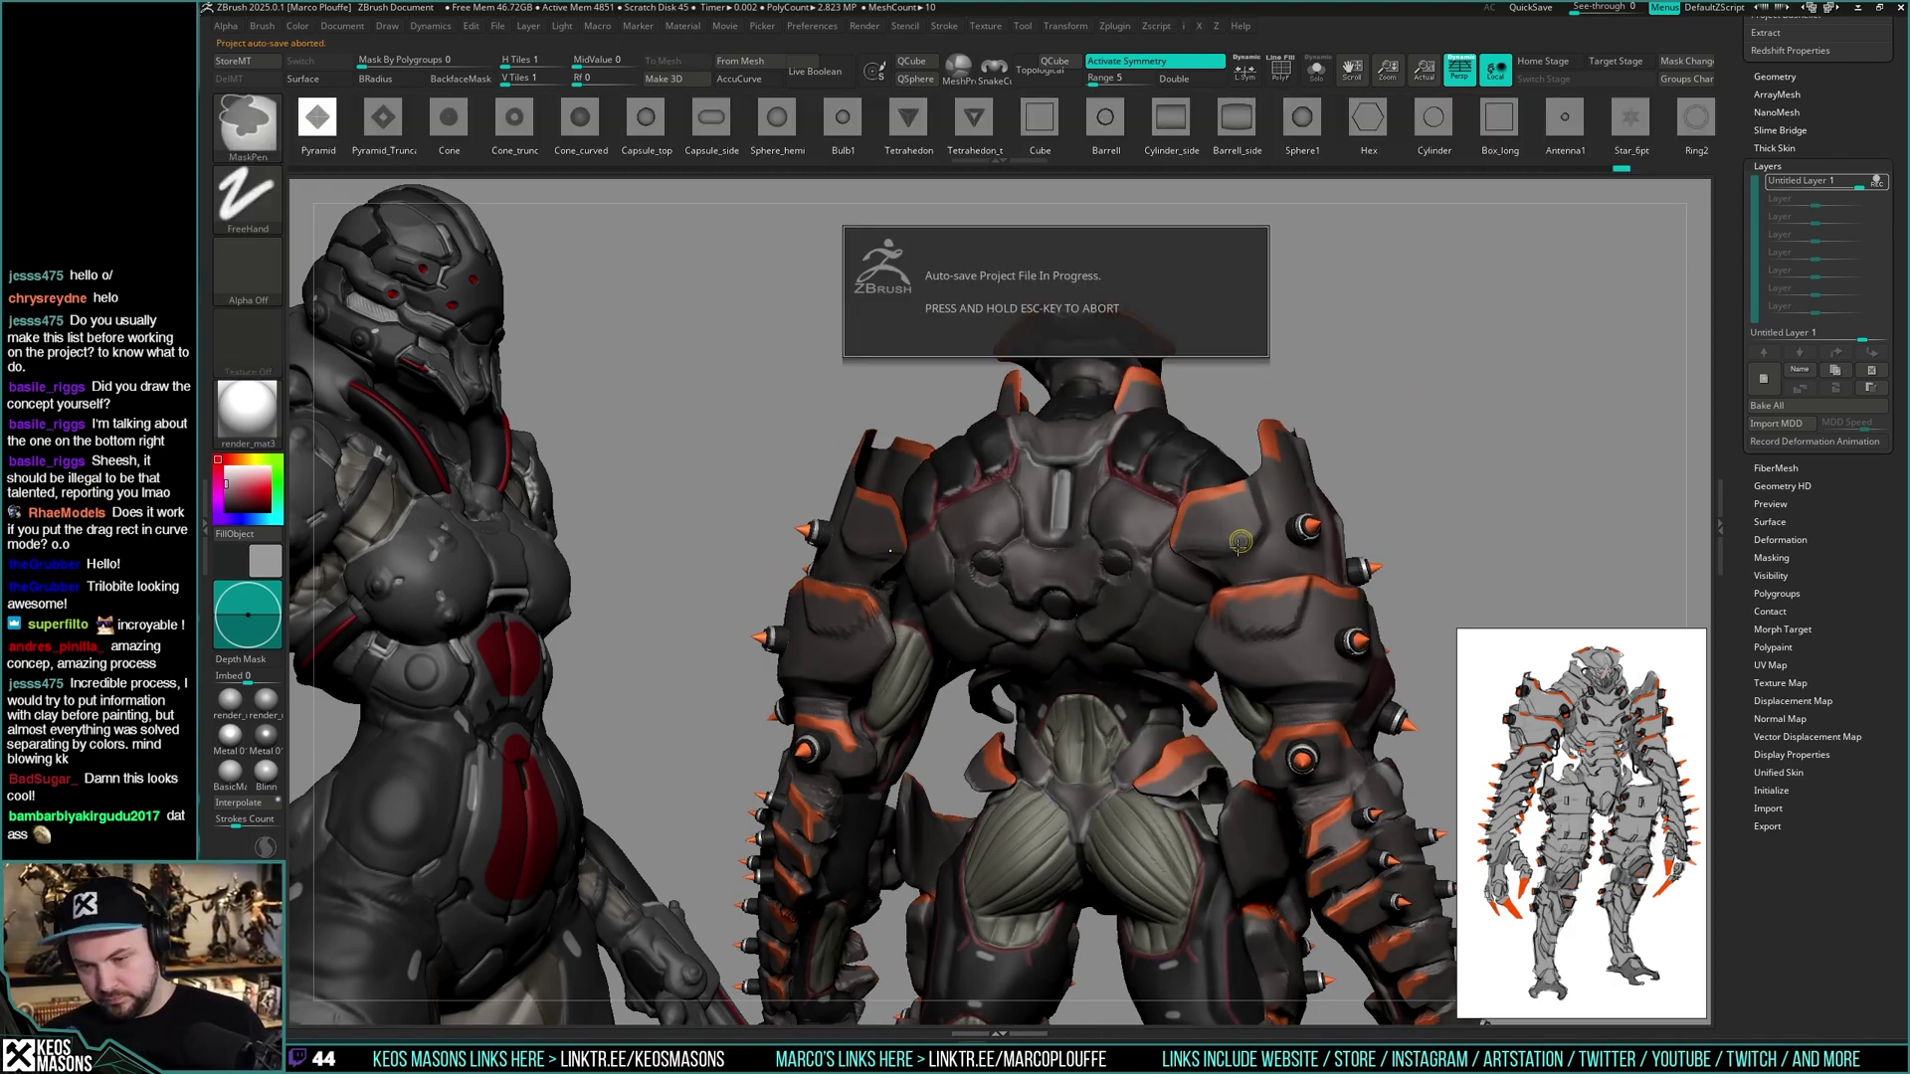
pyautogui.press('space')
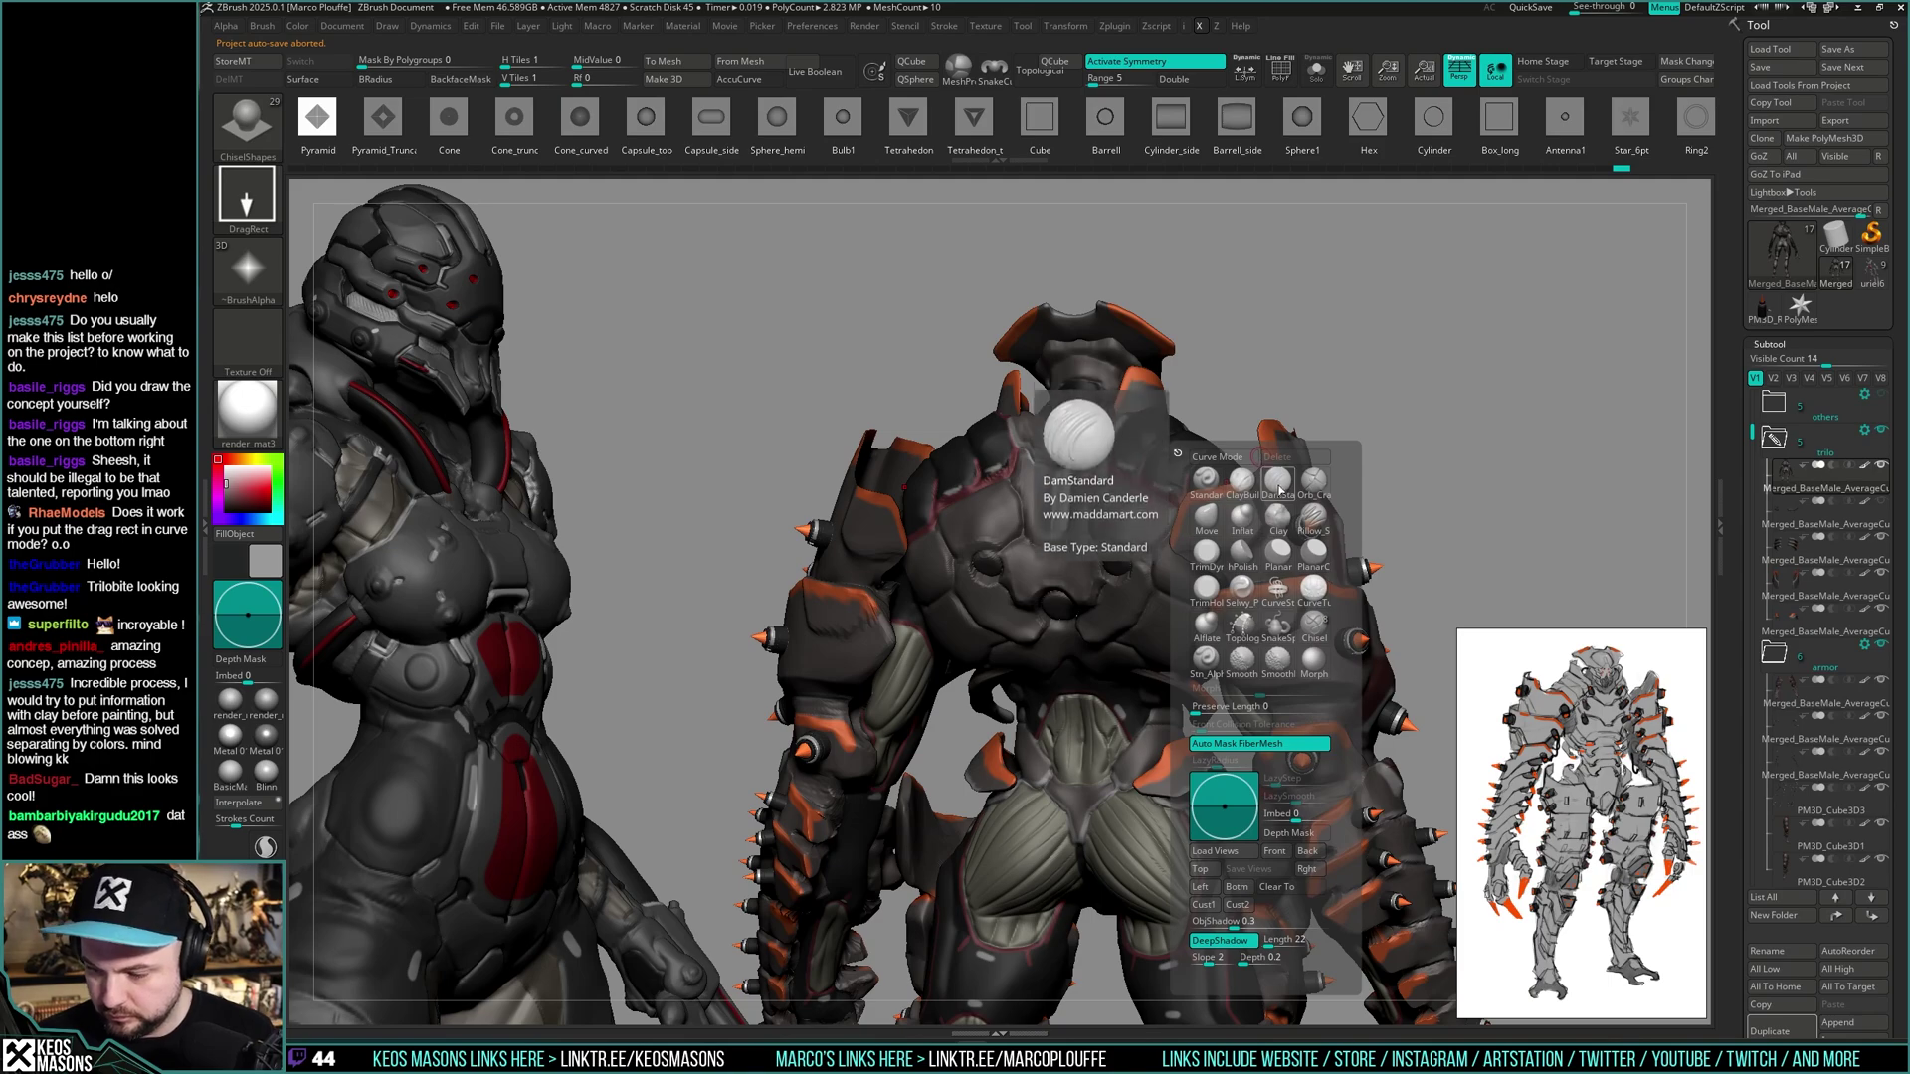
pyautogui.click(1278, 487)
# - Refine the shoulder blade seams and socket details on the upper back with the DamStandard brush
pyautogui.scroll(3, 1122, 507)
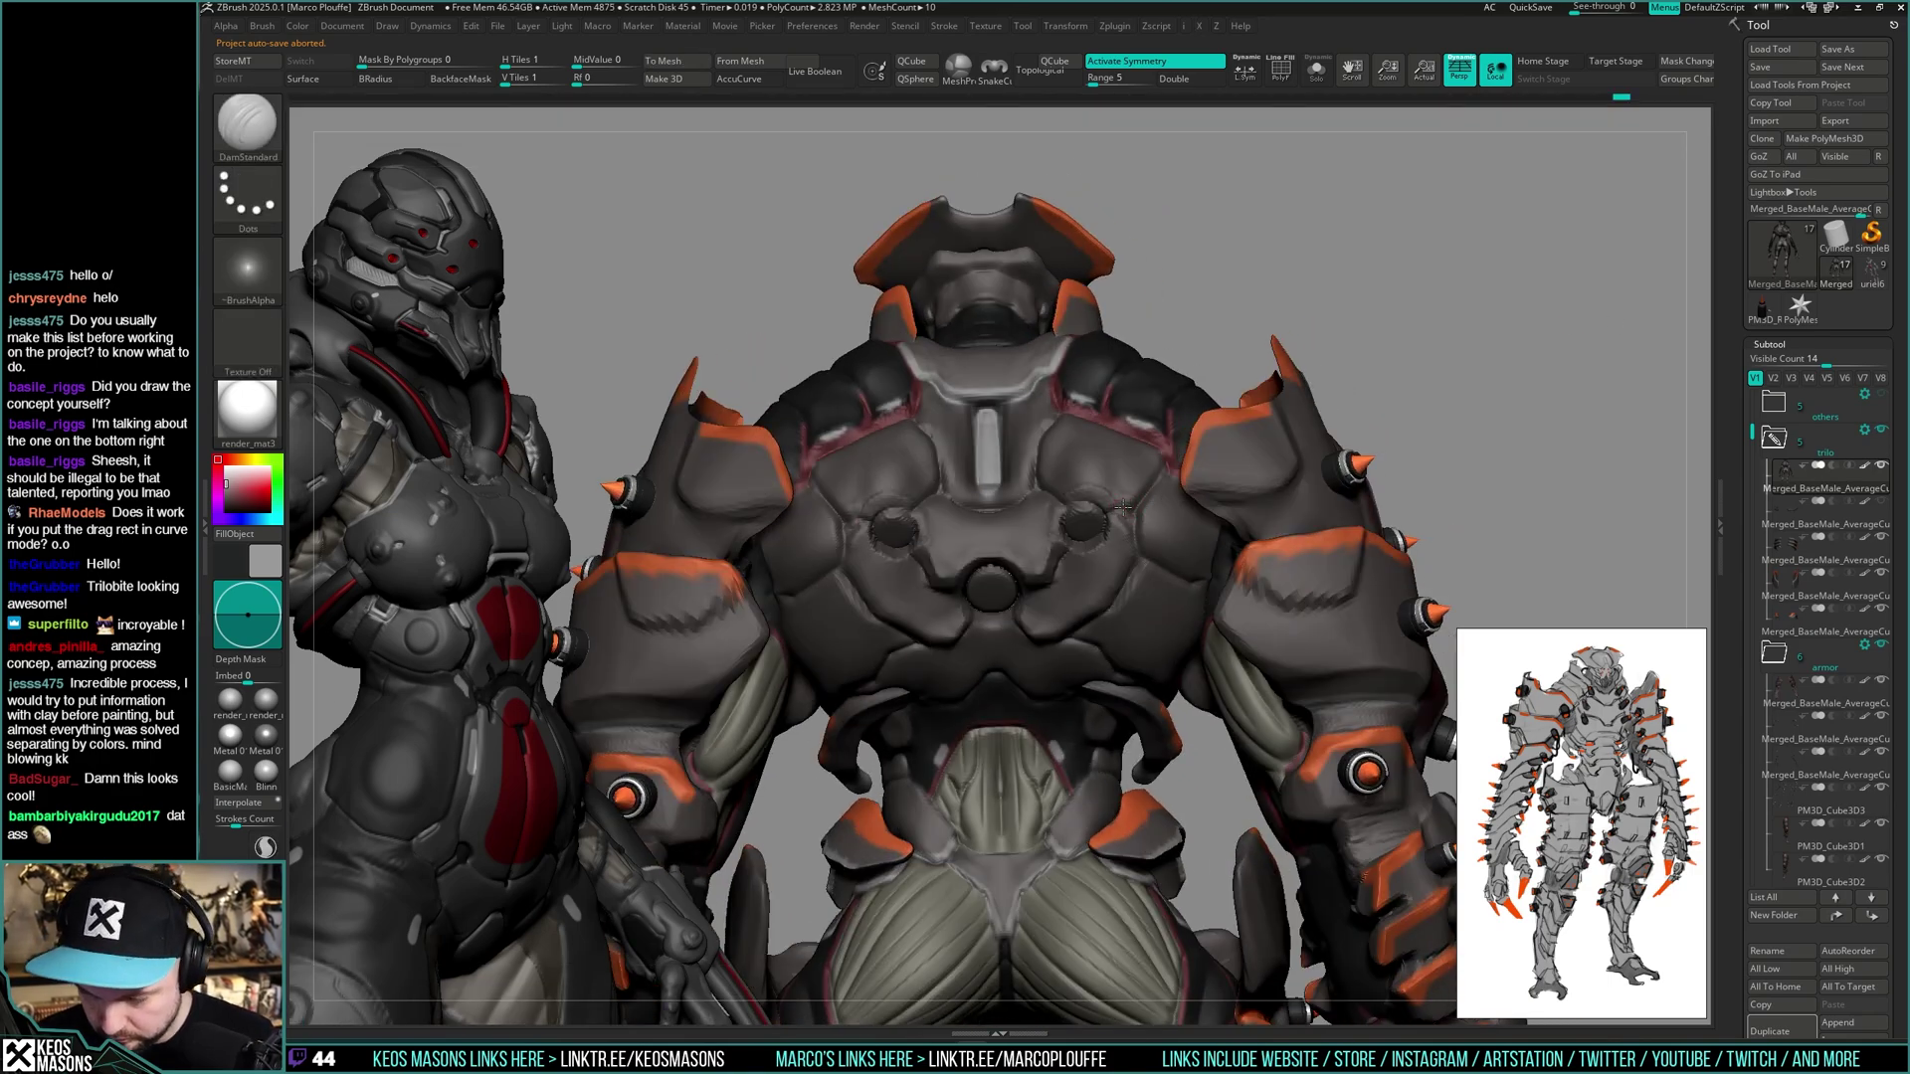
pyautogui.moveTo(1166, 466)
pyautogui.mouseDown(button='right')
pyautogui.moveTo(1074, 505)
pyautogui.moveTo(1266, 532)
pyautogui.moveTo(1100, 540)
pyautogui.mouseUp(button='right')
pyautogui.press('space')
pyautogui.press('space')
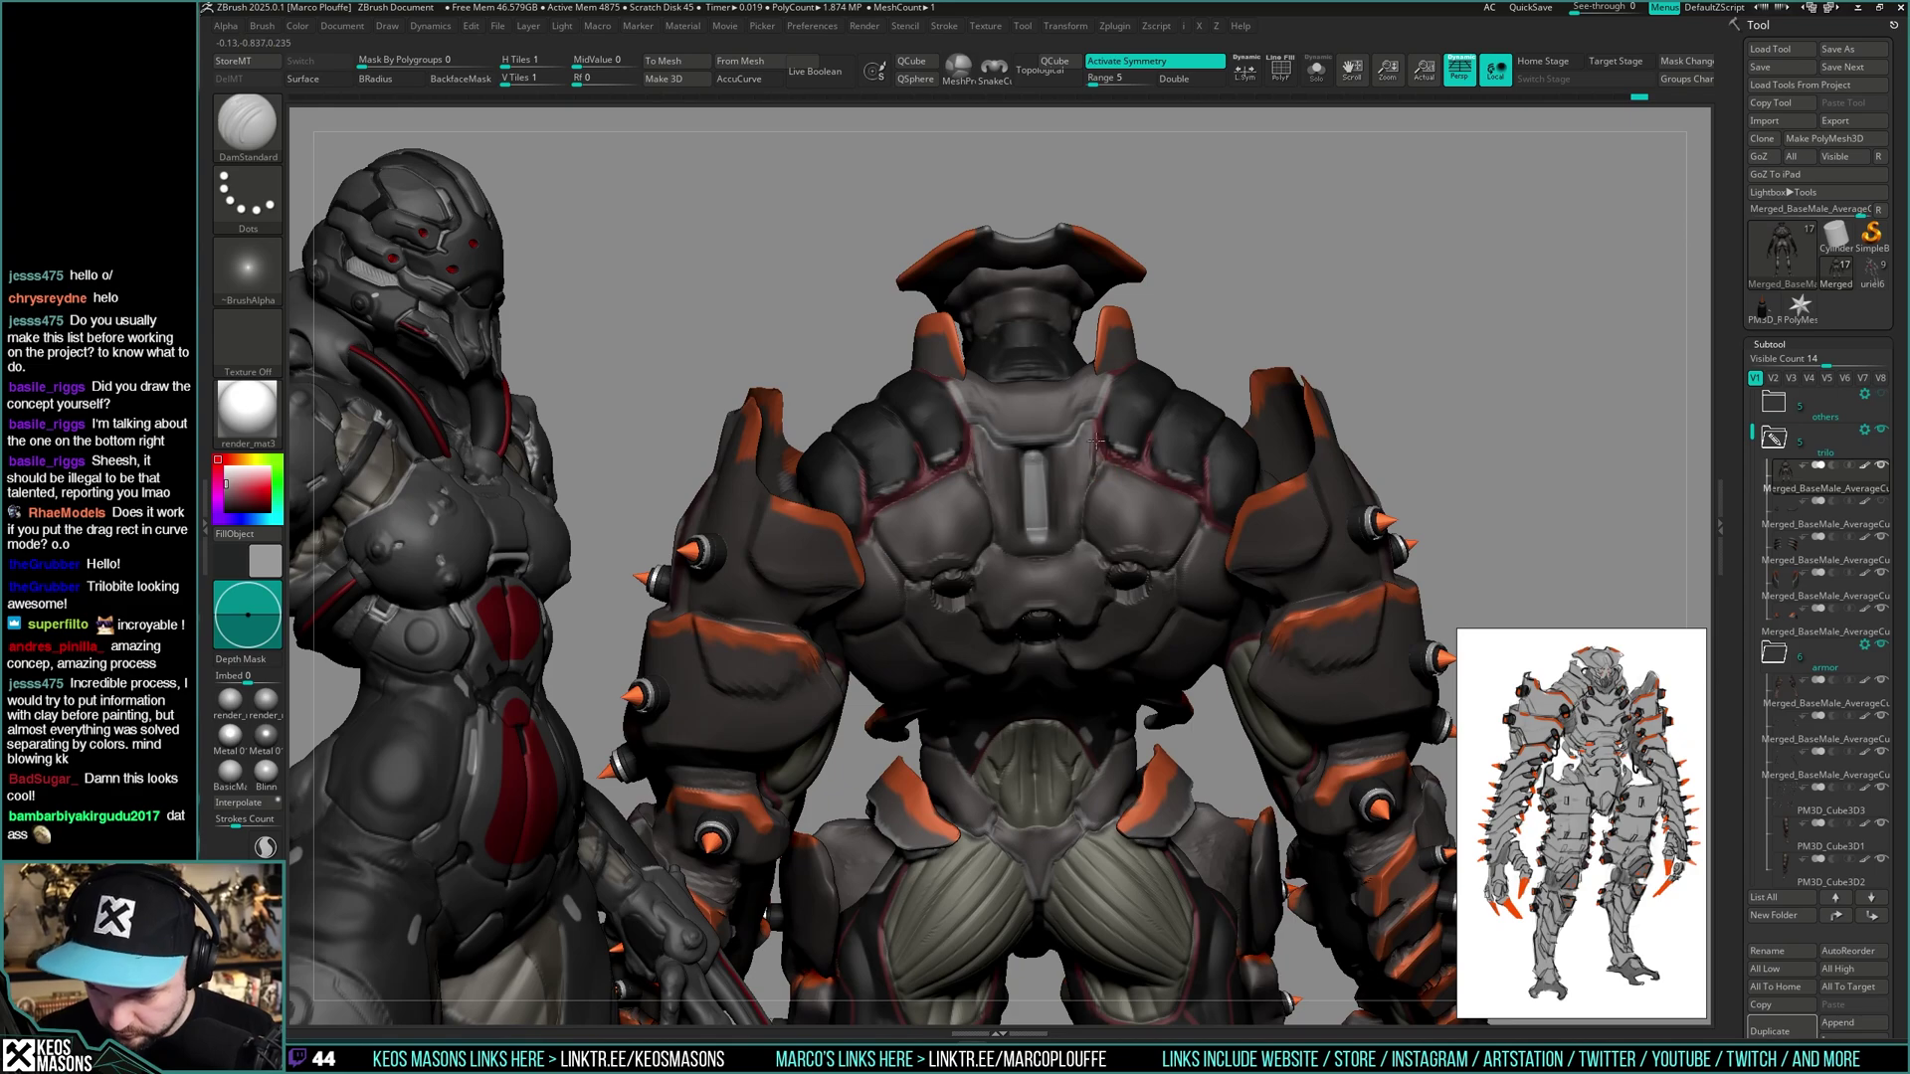
pyautogui.moveTo(1095, 441)
pyautogui.mouseDown(button='right')
pyautogui.moveTo(1039, 537)
pyautogui.moveTo(1201, 561)
pyautogui.moveTo(1272, 498)
pyautogui.moveTo(1165, 497)
pyautogui.moveTo(1164, 596)
pyautogui.mouseUp(button='right')
# - Carve and smooth panel creases along the sides and lower edge of the back
pyautogui.press('shift')
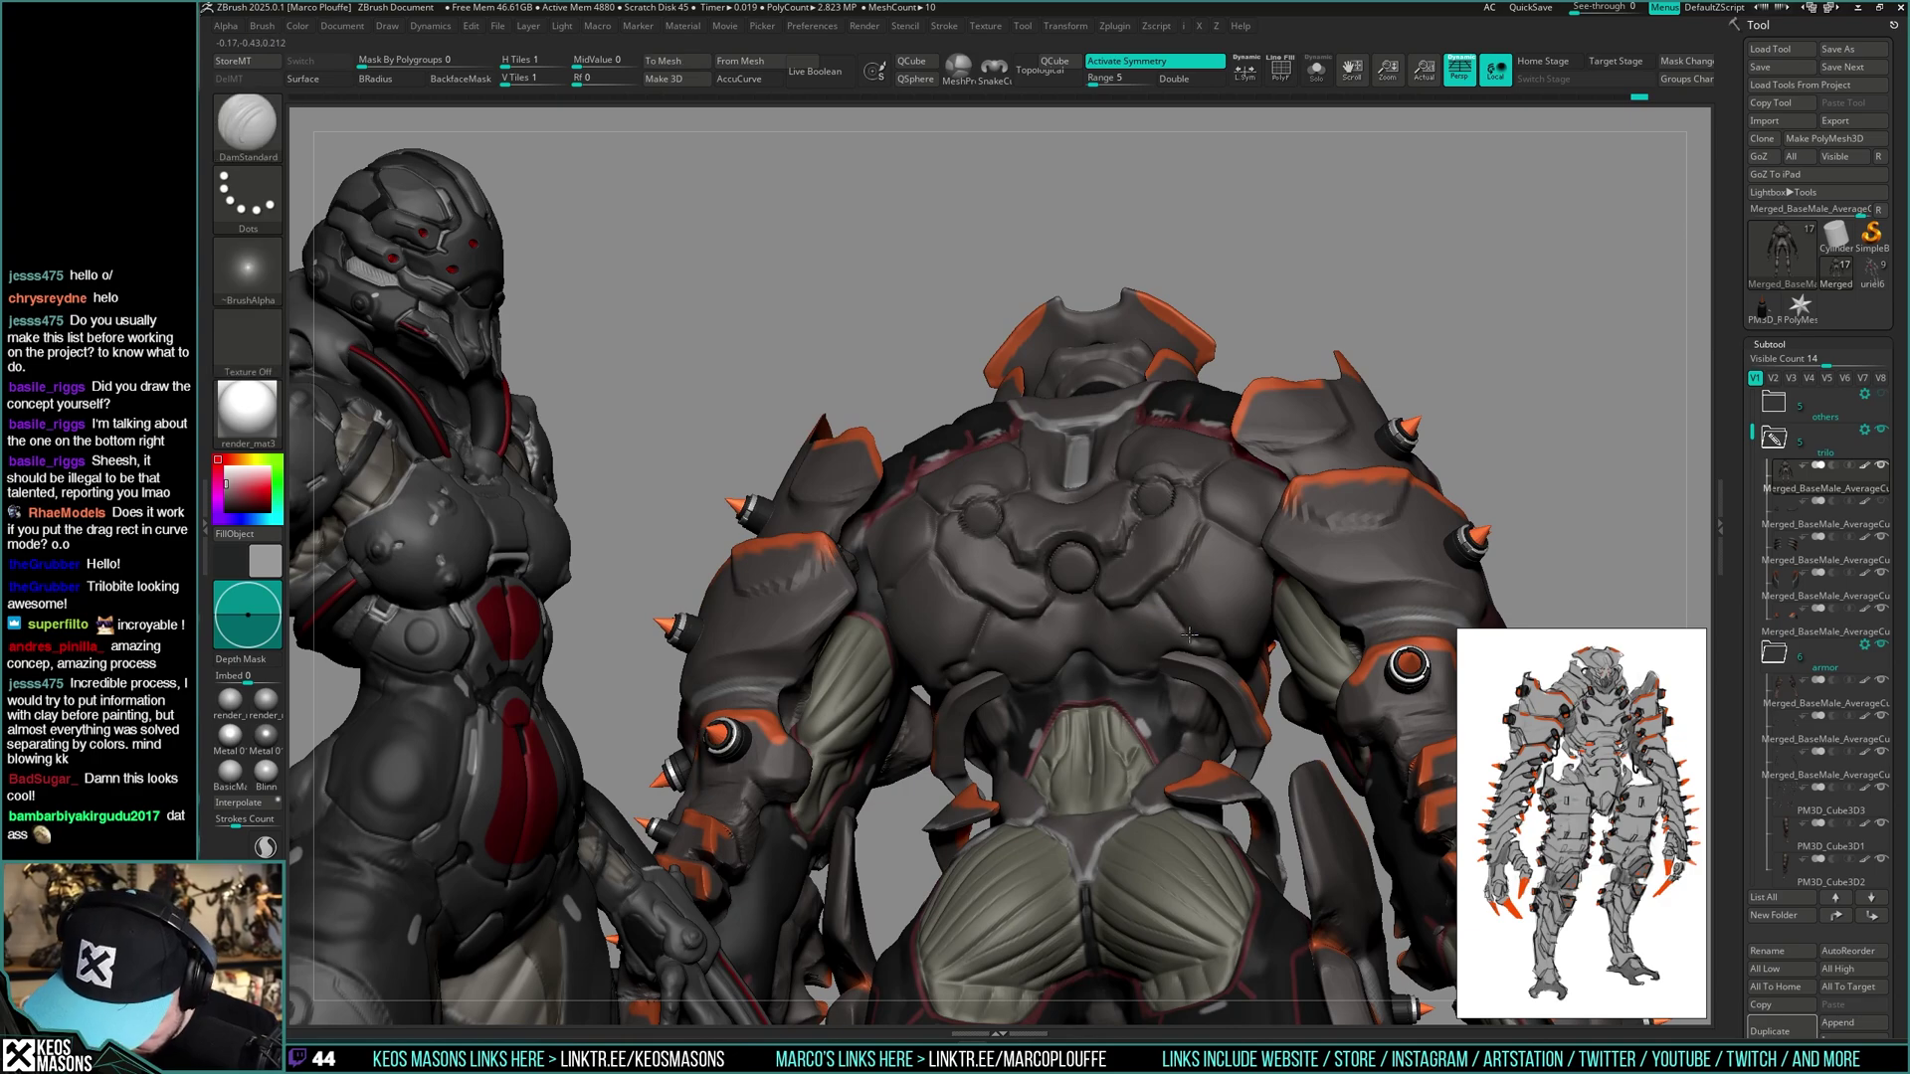
pyautogui.moveTo(1170, 614); pyautogui.dragTo(1194, 636)
pyautogui.moveTo(1193, 637)
pyautogui.keyDown('ctrl'); pyautogui.mouseDown(button='right')
pyautogui.moveTo(1179, 594)
pyautogui.moveTo(1227, 565)
pyautogui.moveTo(1223, 607)
pyautogui.moveTo(1190, 635)
pyautogui.moveTo(1183, 585)
pyautogui.mouseUp(button='right'); pyautogui.keyUp('ctrl')
pyautogui.press('shift')
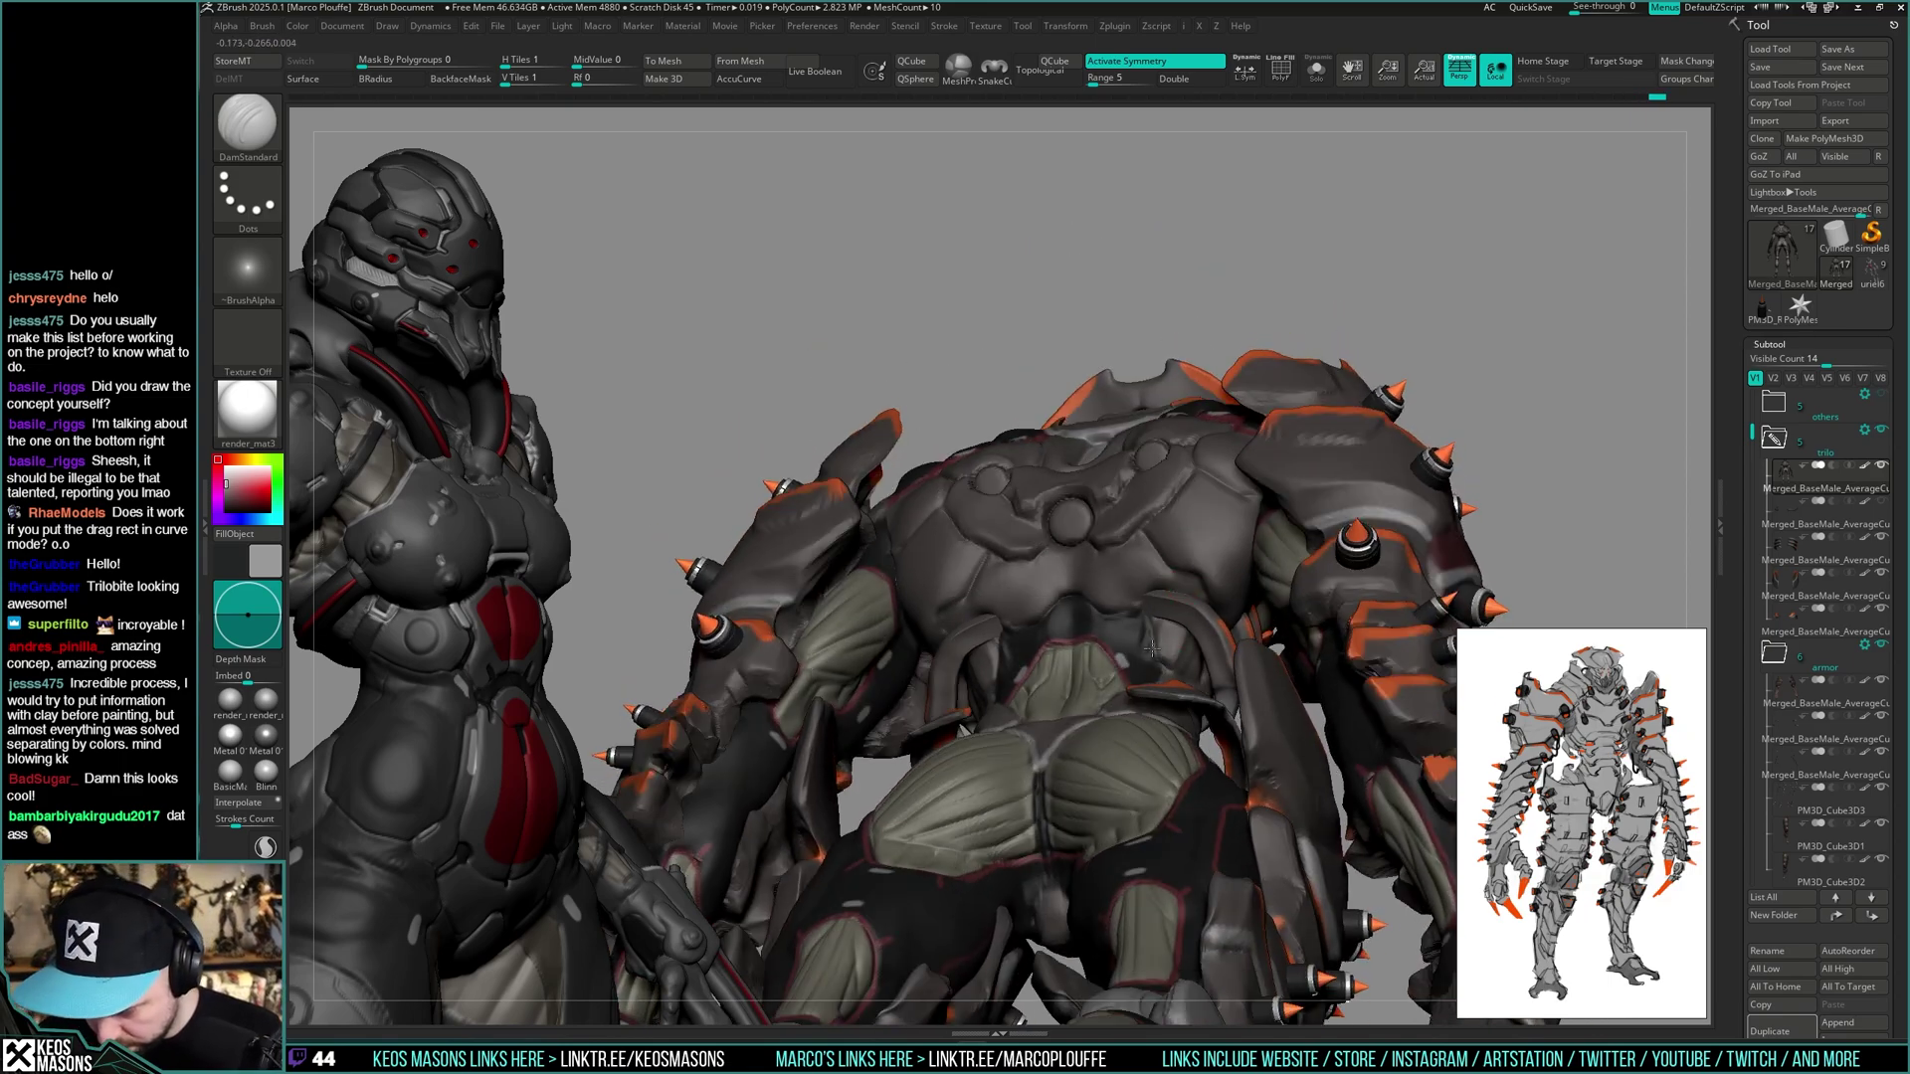
# - Switch to the Standard brush and sample the dark suit colour and the grey armor colour from the creature's body
pyautogui.moveTo(1151, 649)
pyautogui.mouseDown(button='right')
pyautogui.moveTo(1193, 589)
pyautogui.moveTo(1179, 572)
pyautogui.moveTo(1209, 558)
pyautogui.moveTo(1138, 491)
pyautogui.moveTo(1109, 395)
pyautogui.moveTo(1102, 595)
pyautogui.mouseUp(button='right')
pyautogui.press('space')
pyautogui.click(1193, 557)
pyautogui.press('space')
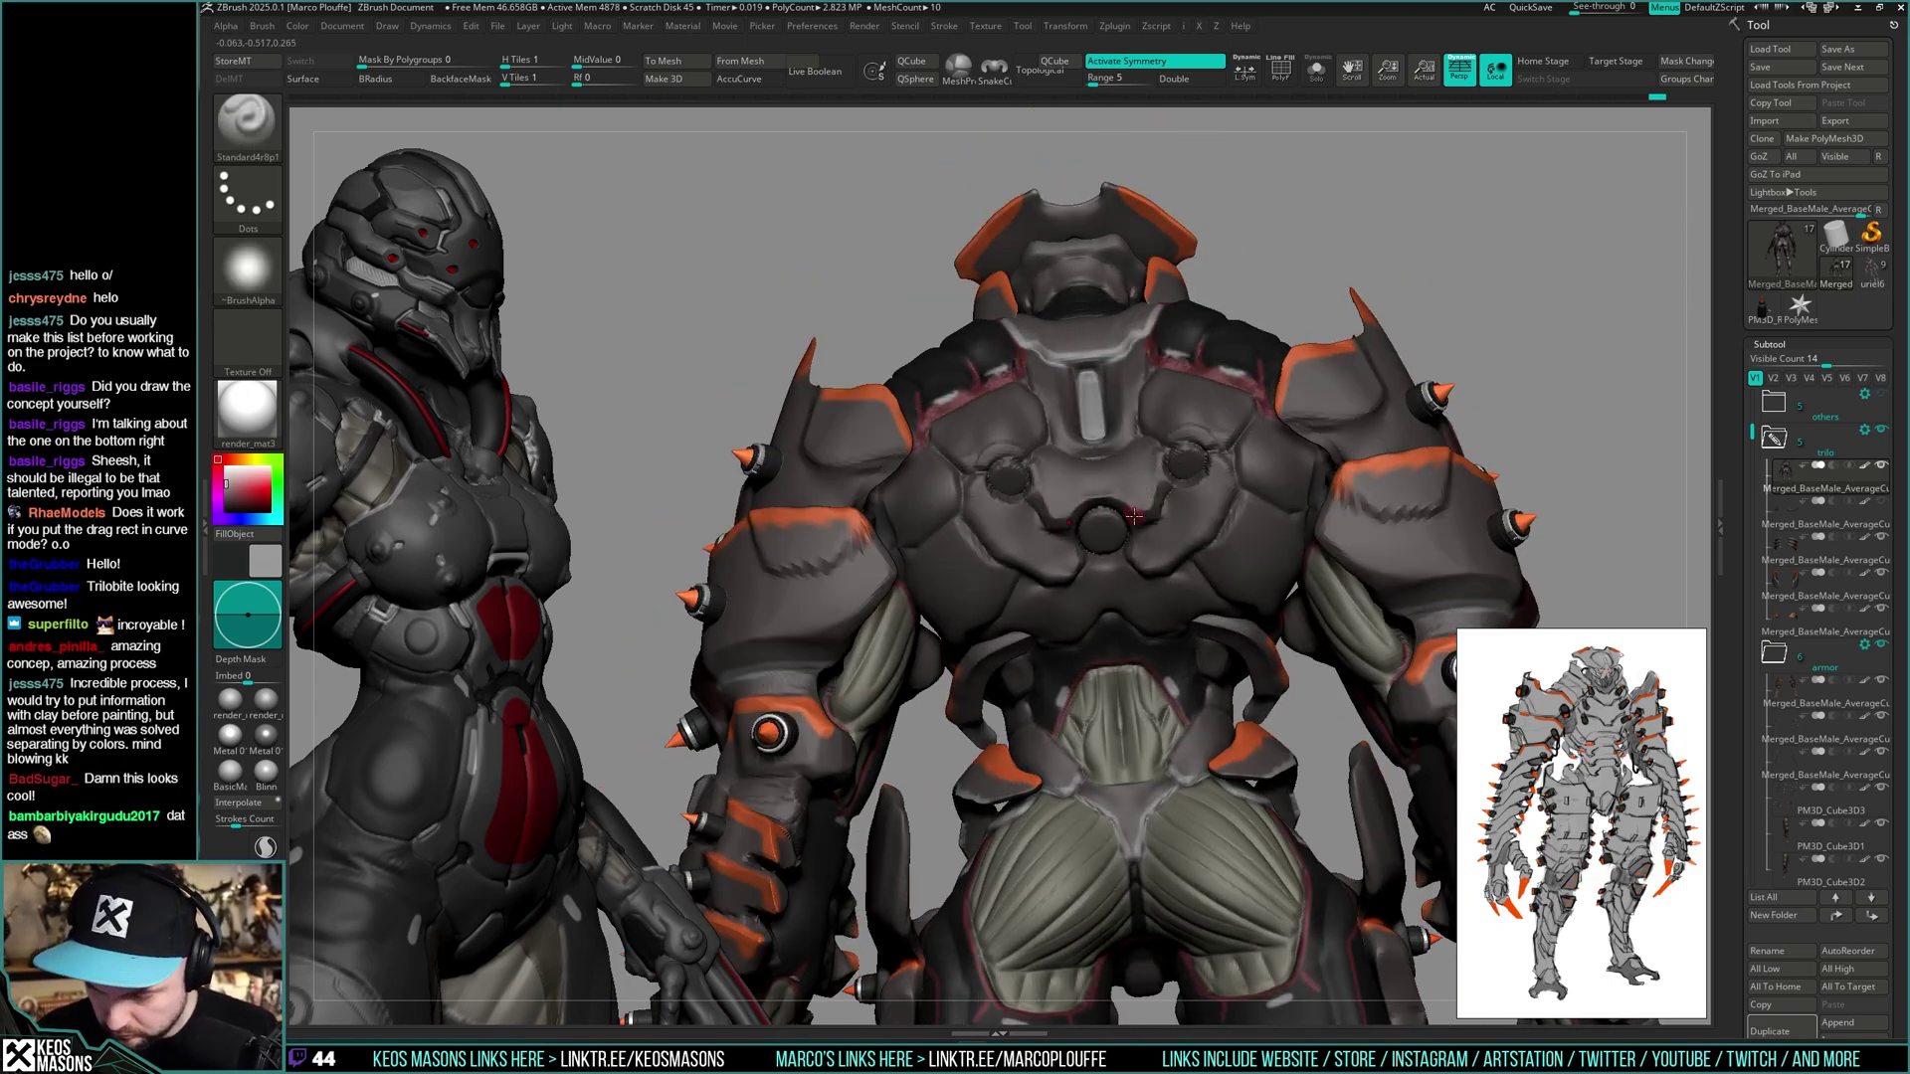
pyautogui.moveTo(1134, 515); pyautogui.dragTo(1096, 477, button='right')
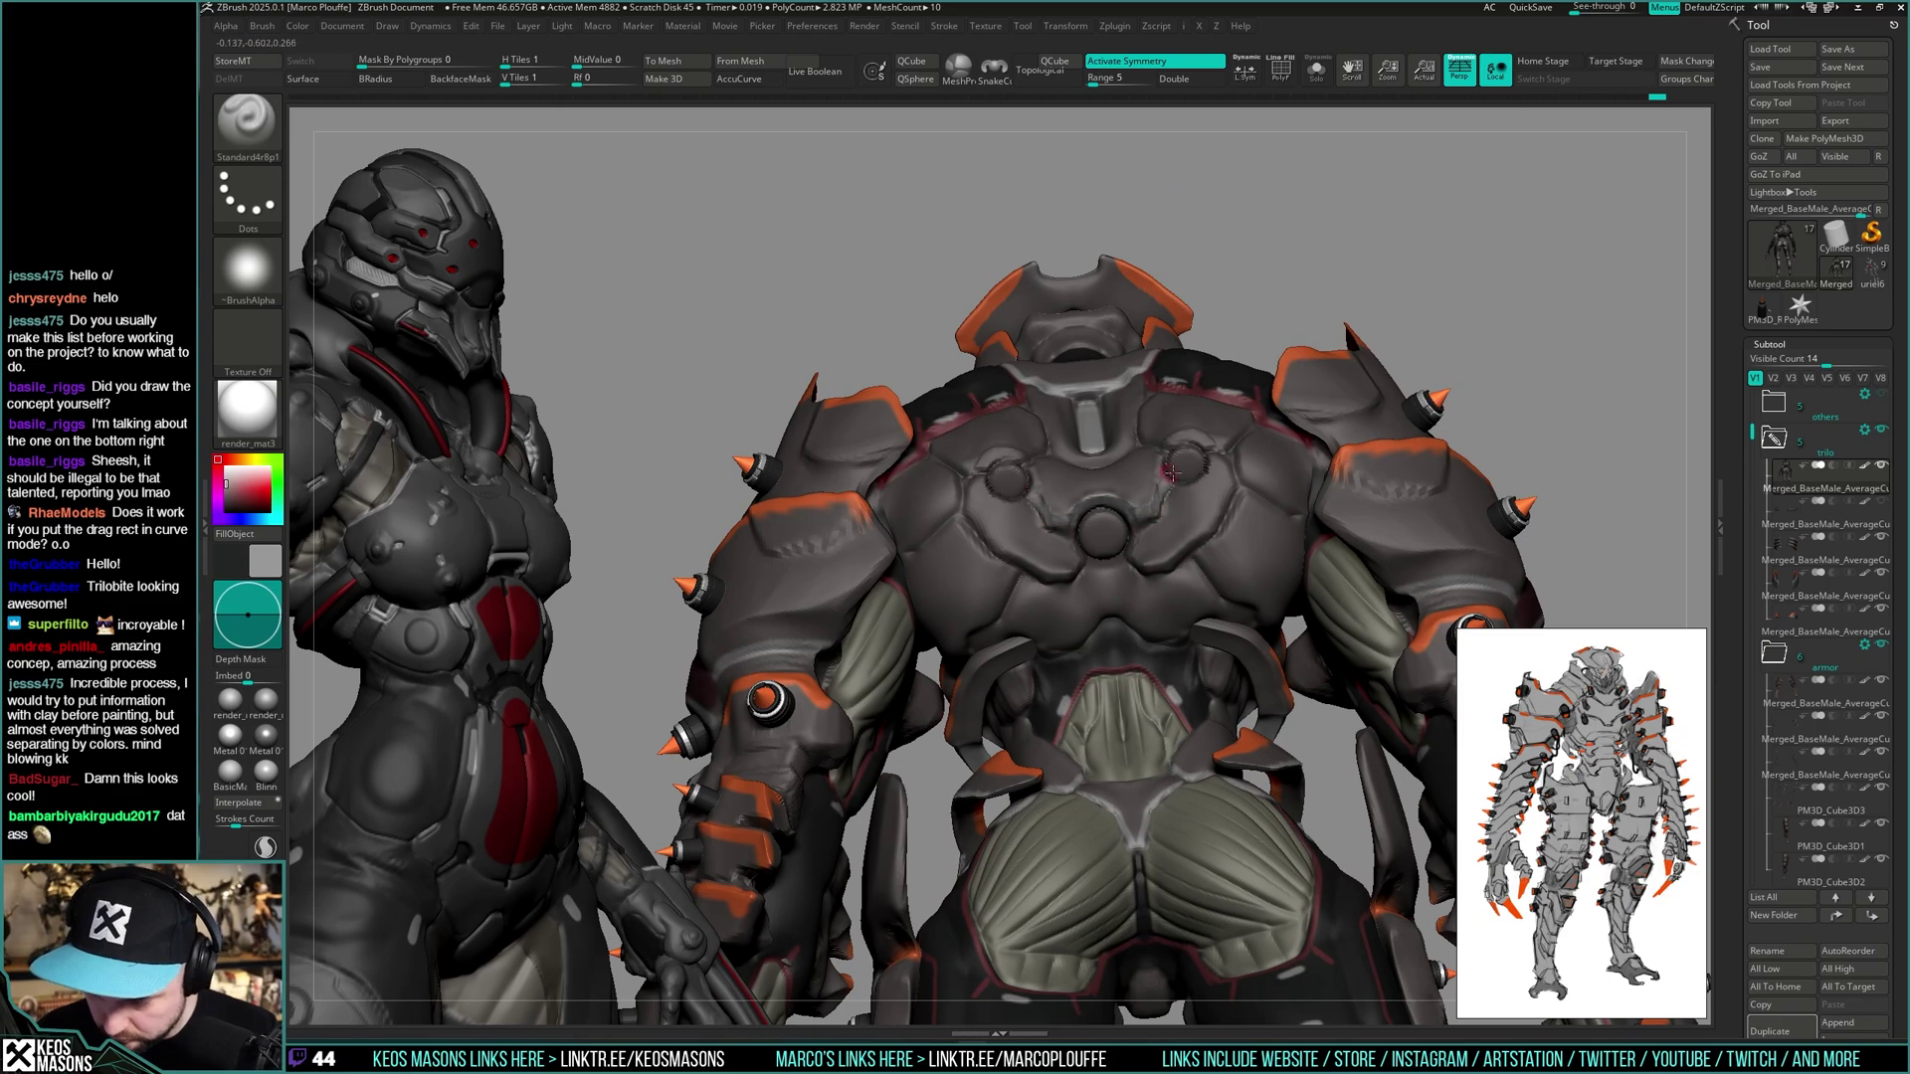
pyautogui.moveTo(1235, 486); pyautogui.dragTo(1153, 606, button='right')
pyautogui.hotkey('shift', 'alt', 's')
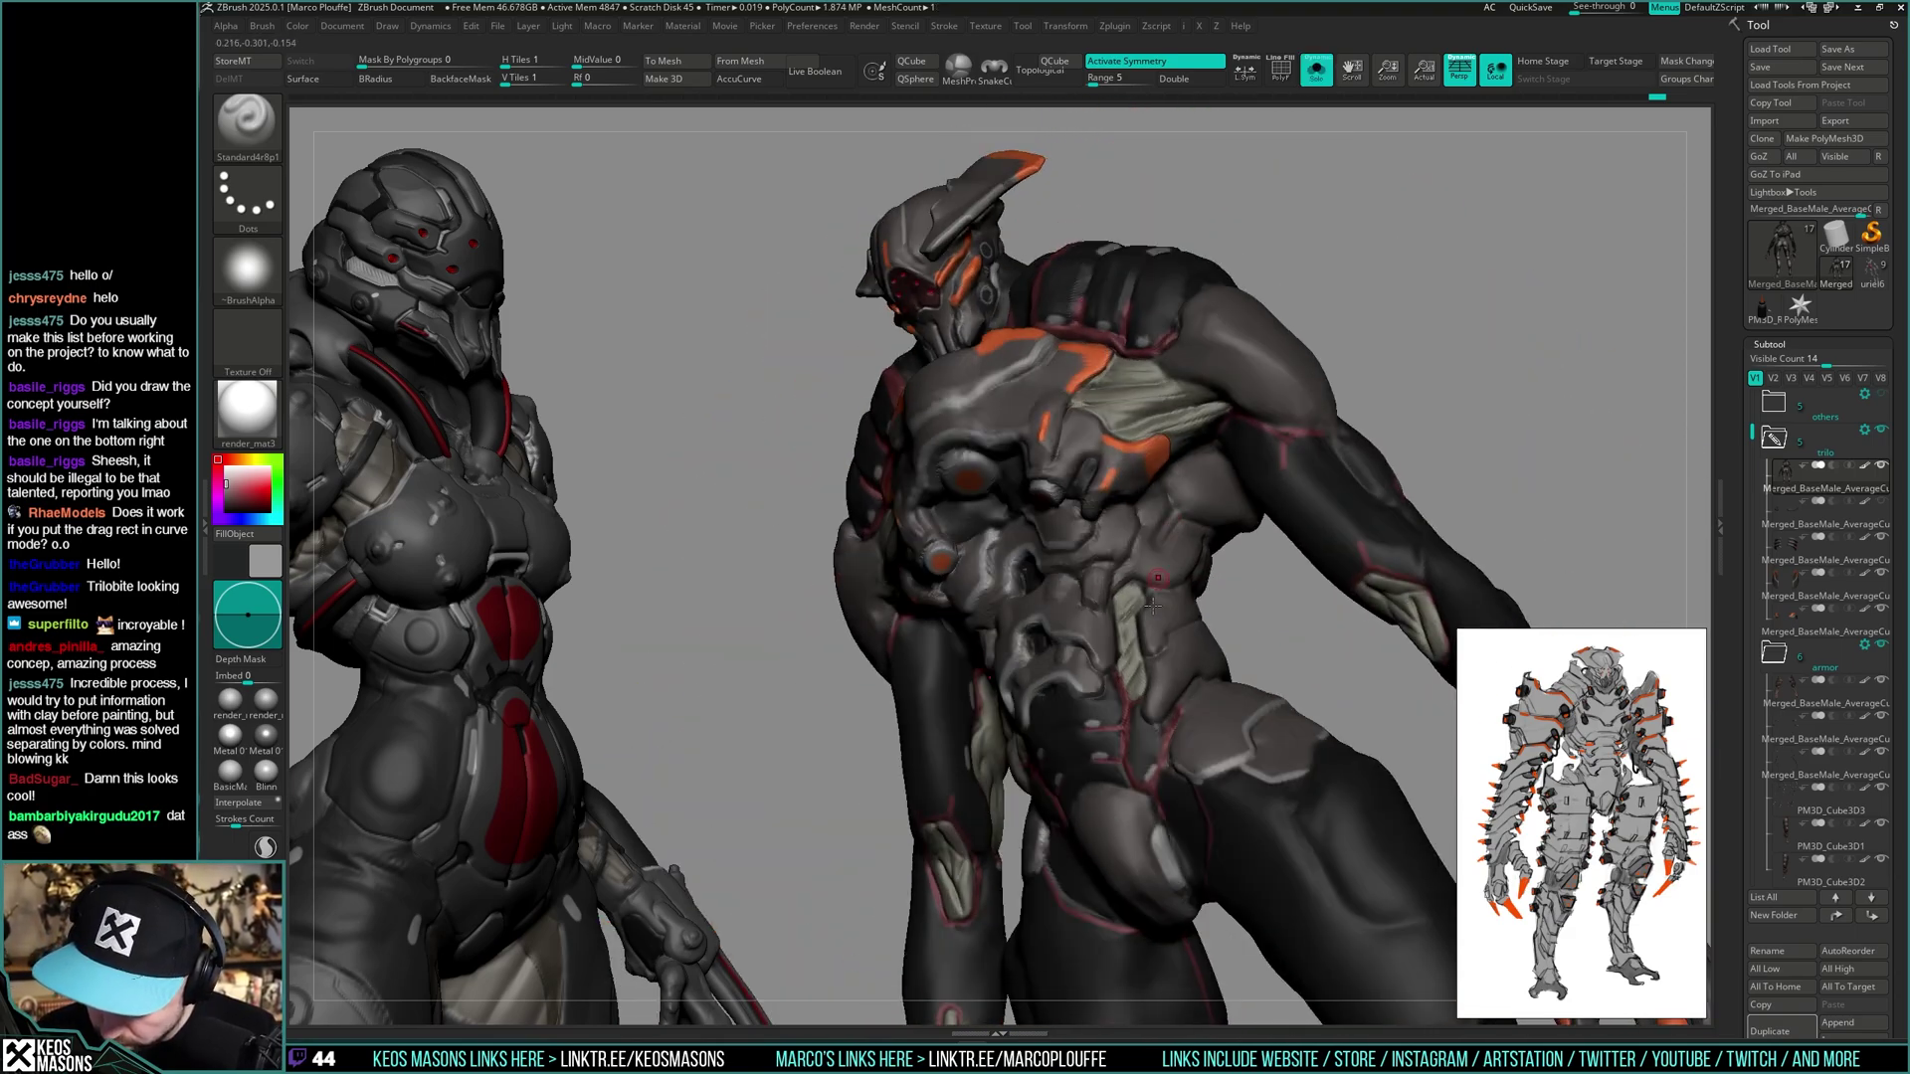
pyautogui.press('c')
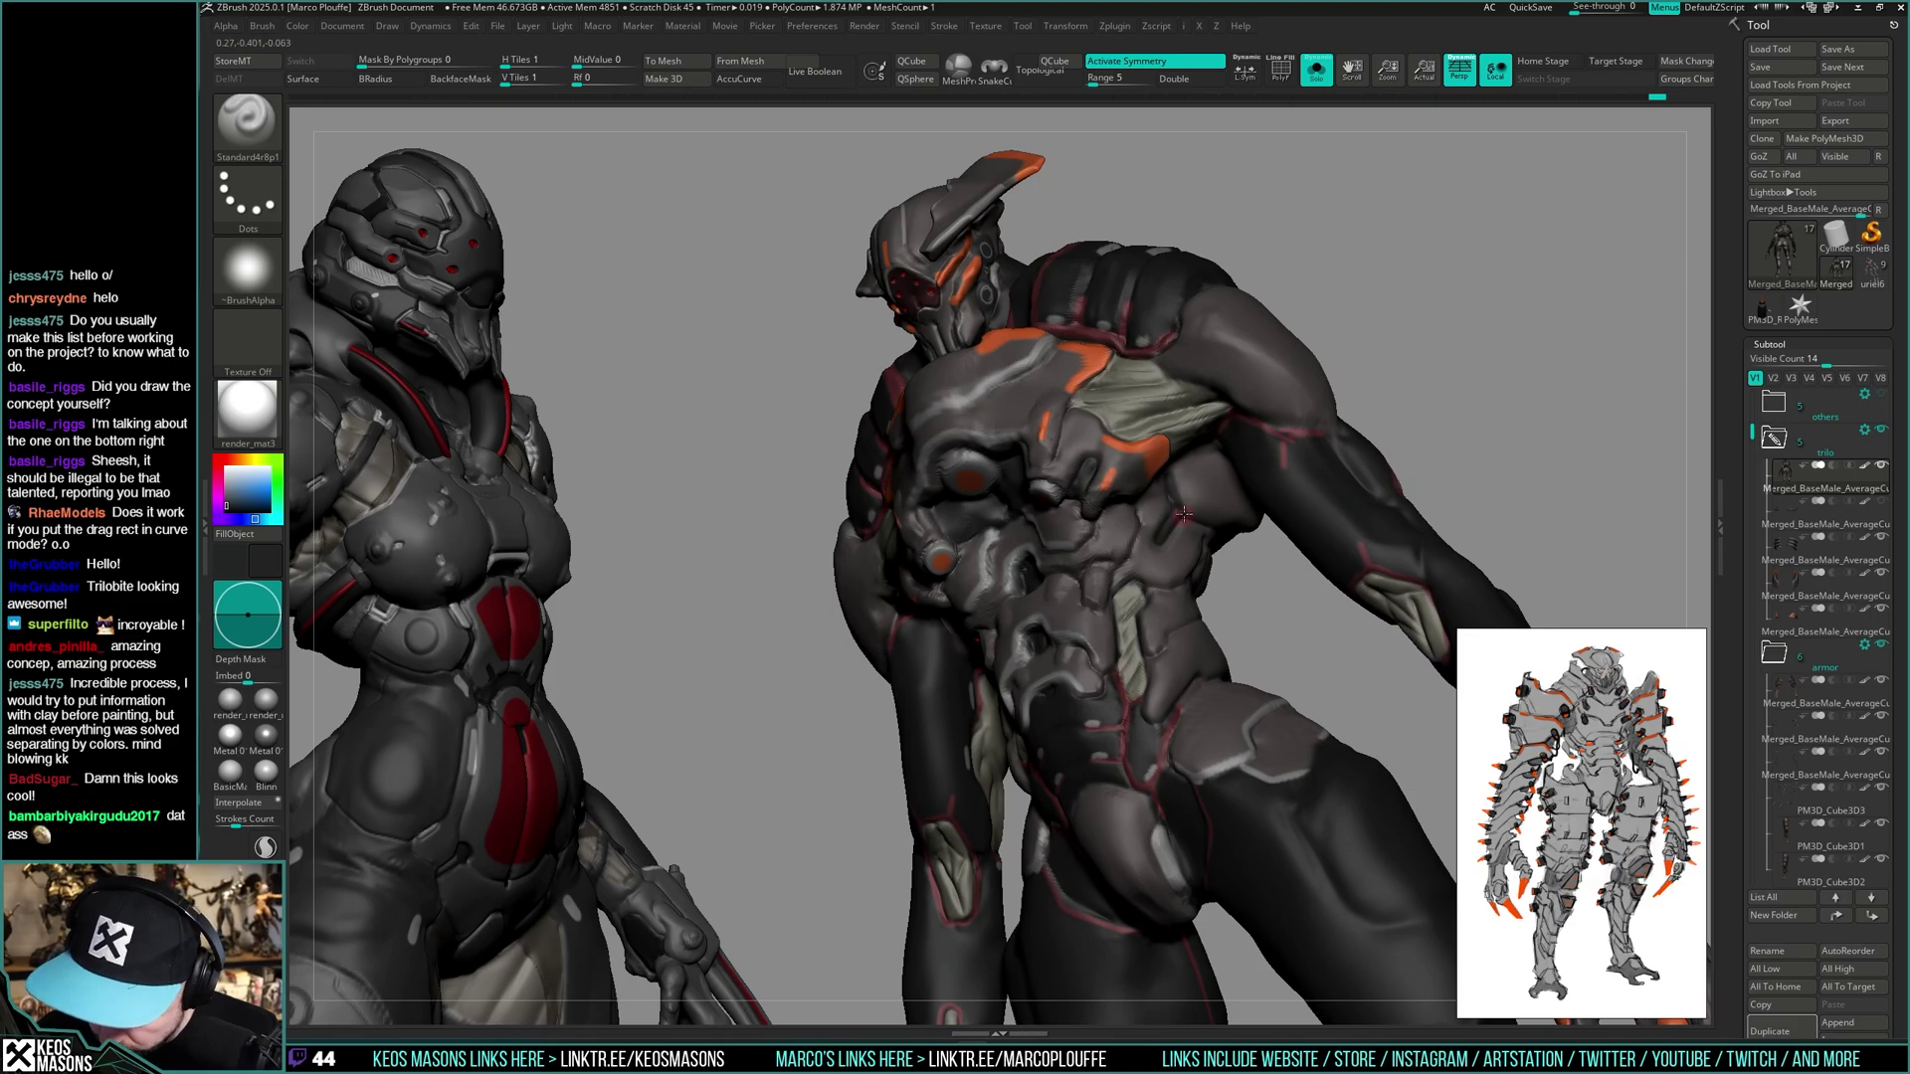
pyautogui.hotkey('ctrl', 'shift', 's')
pyautogui.moveTo(1221, 545); pyautogui.dragTo(1131, 542, button='right')
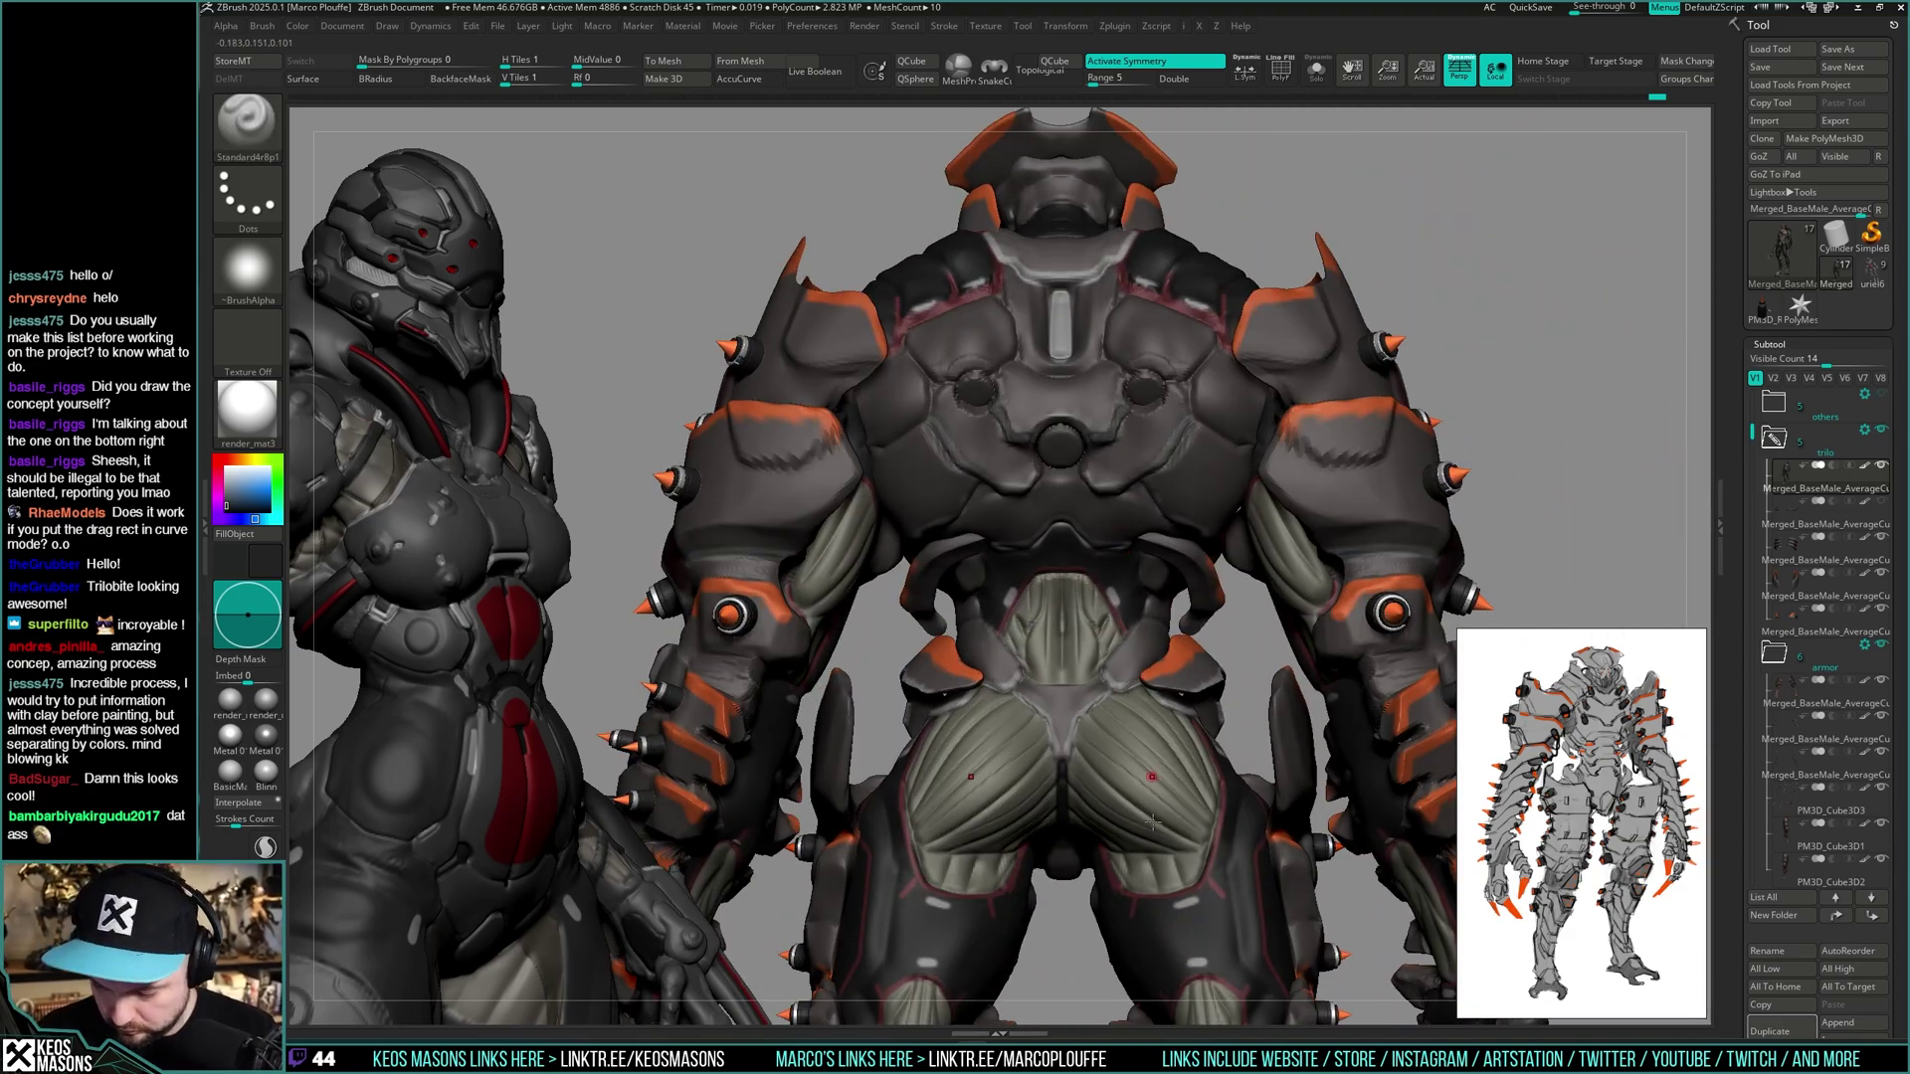
pyautogui.press('c')
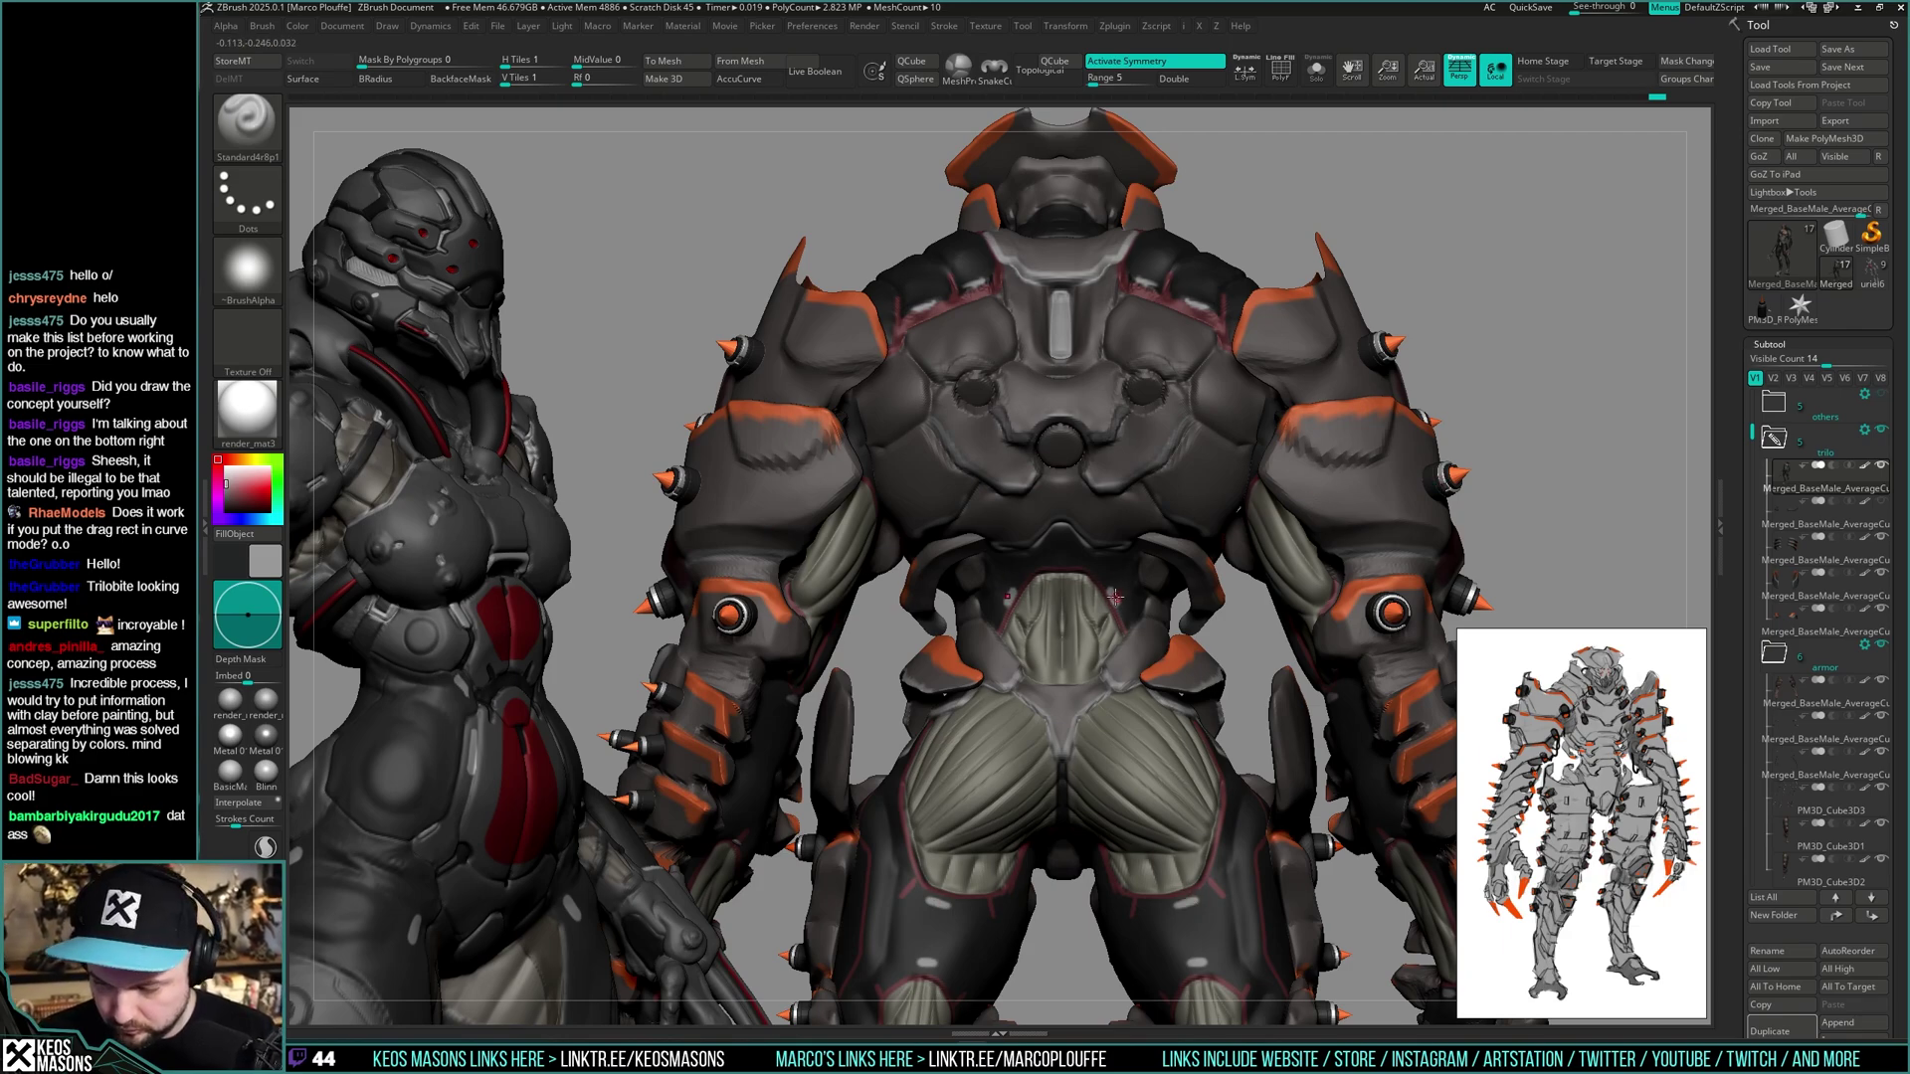
# - Sample the orange accent colour from the creature's front and paint it onto the centres of the three back sockets
pyautogui.rightClick(1112, 496)
pyautogui.moveTo(1112, 496)
pyautogui.mouseDown(button='right')
pyautogui.moveTo(1039, 464)
pyautogui.moveTo(1002, 497)
pyautogui.mouseUp(button='right')
pyautogui.click(1143, 388)
pyautogui.press('c')
pyautogui.press('v')
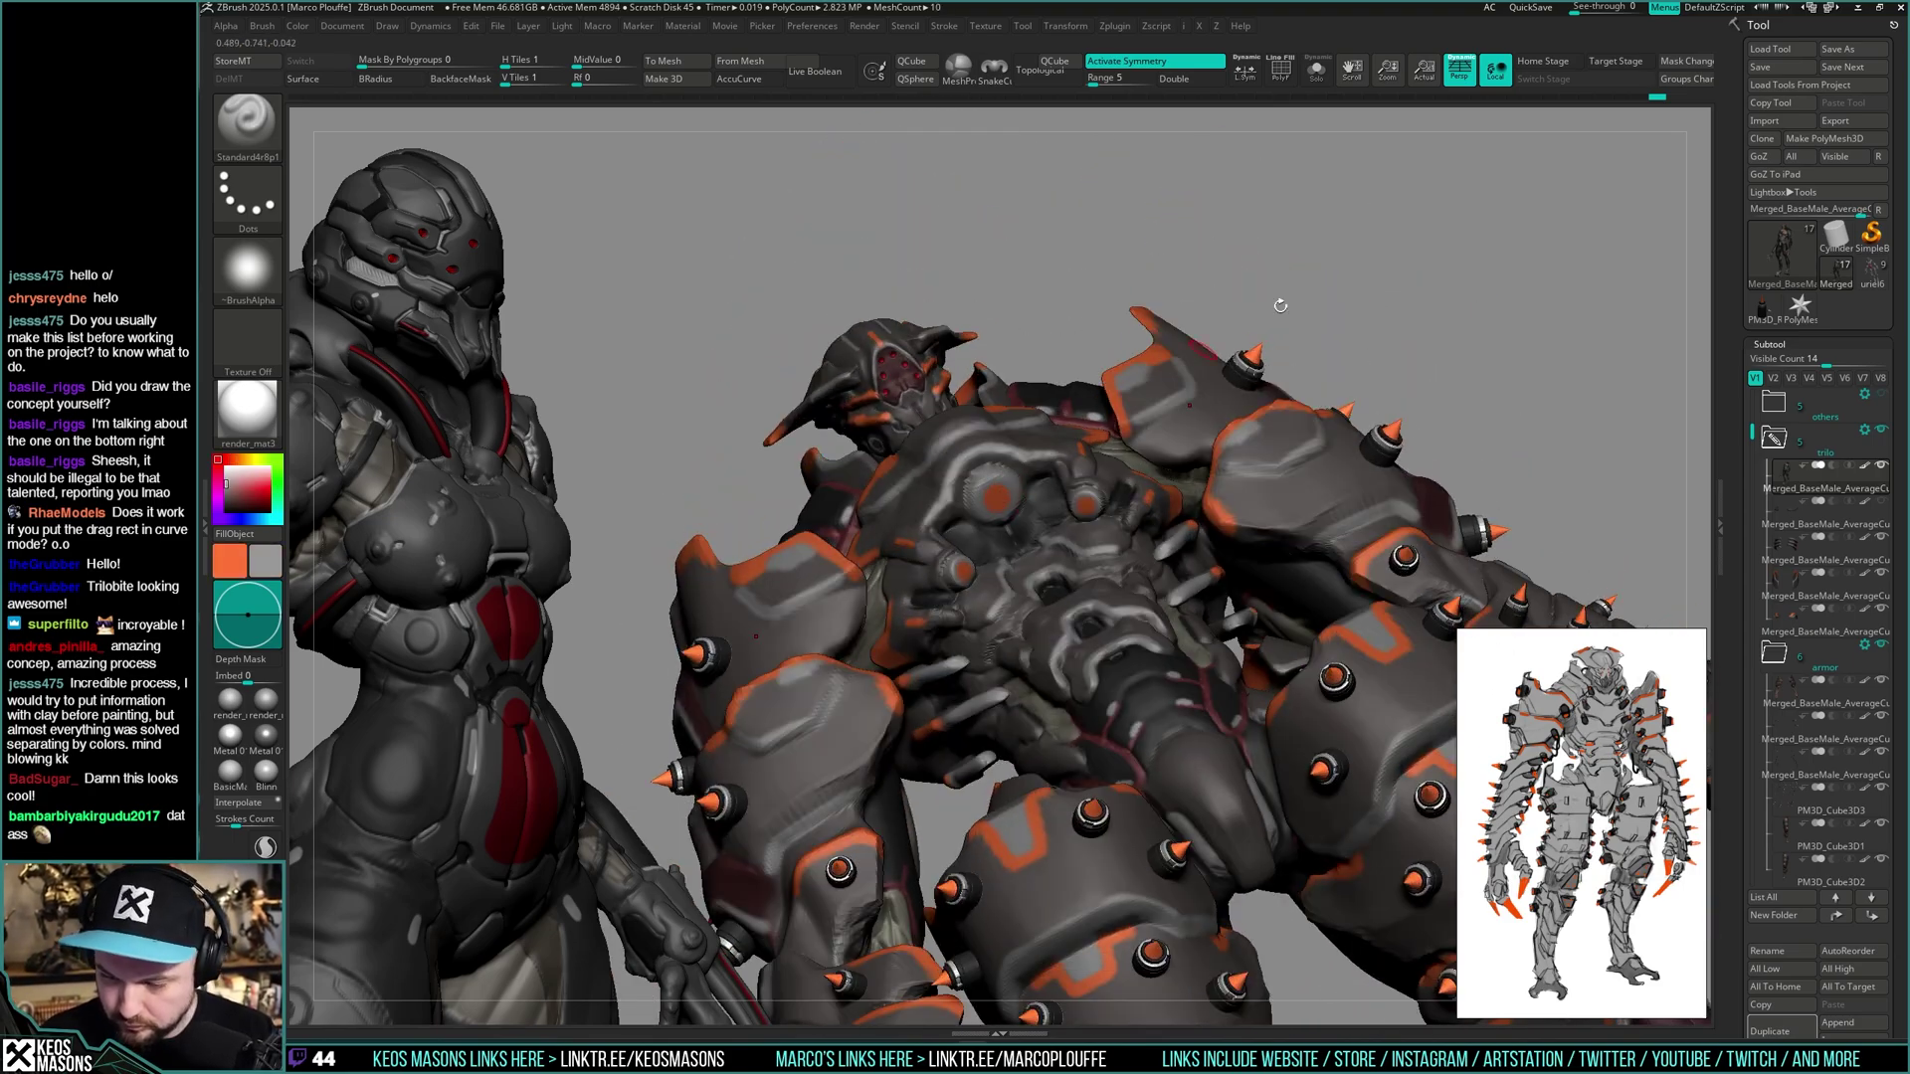
pyautogui.moveTo(1279, 303); pyautogui.dragTo(826, 239, button='right')
pyautogui.rightClick(1138, 574)
pyautogui.moveTo(1205, 542); pyautogui.dragTo(1137, 514, button='right')
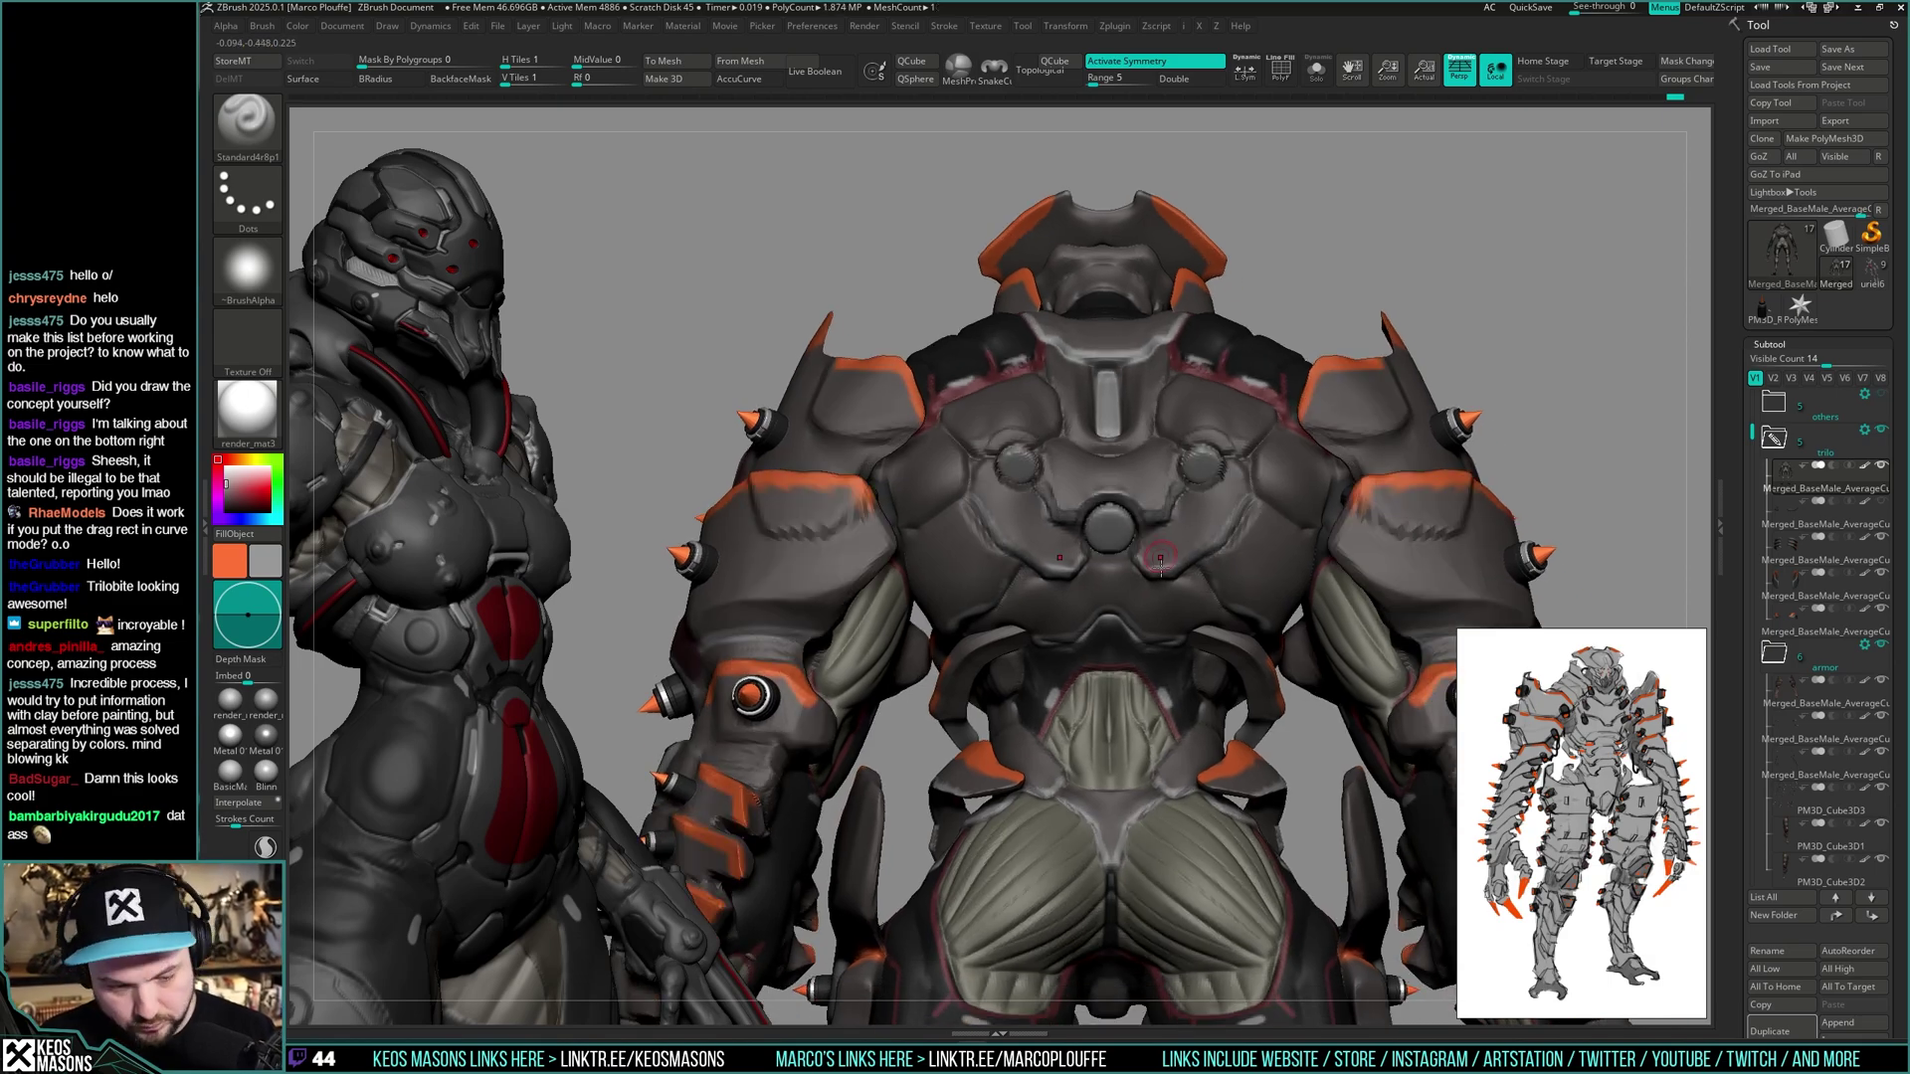
pyautogui.press('v')
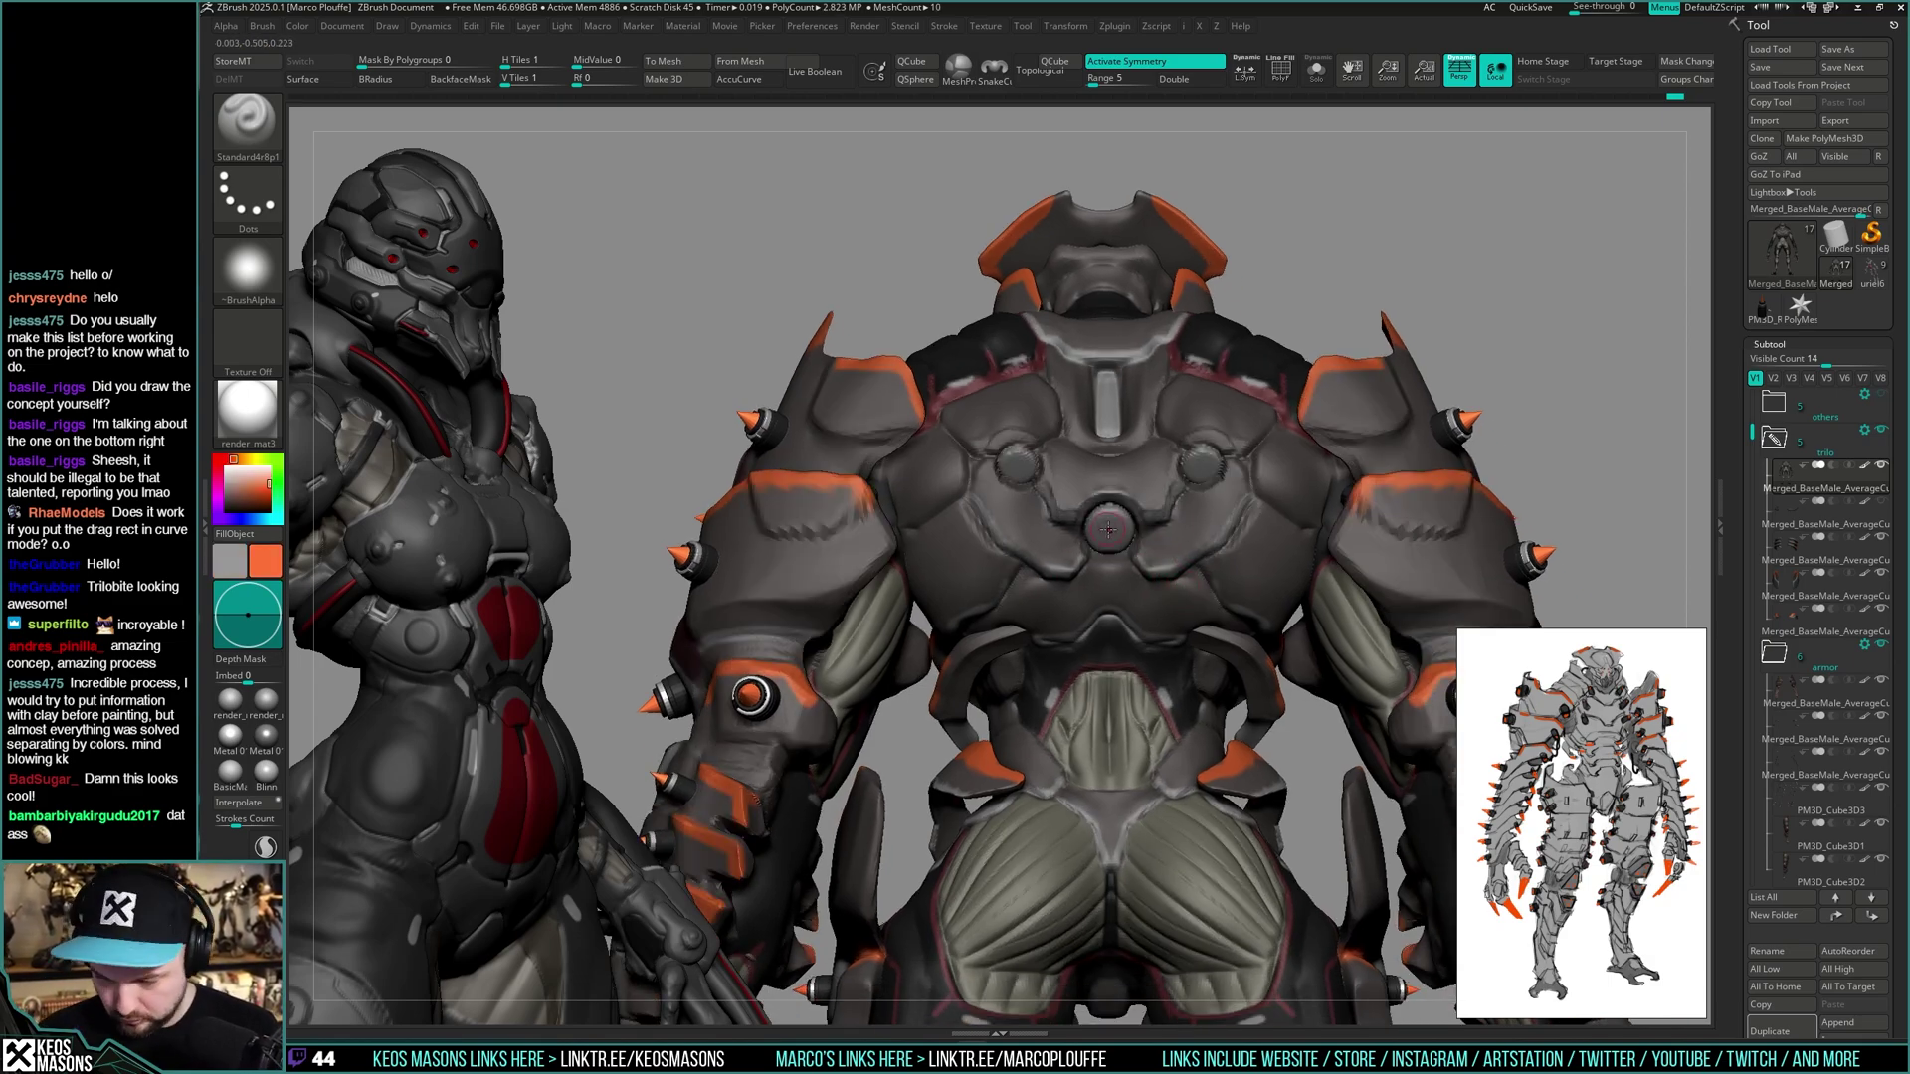
pyautogui.moveTo(1187, 479); pyautogui.dragTo(1203, 465)
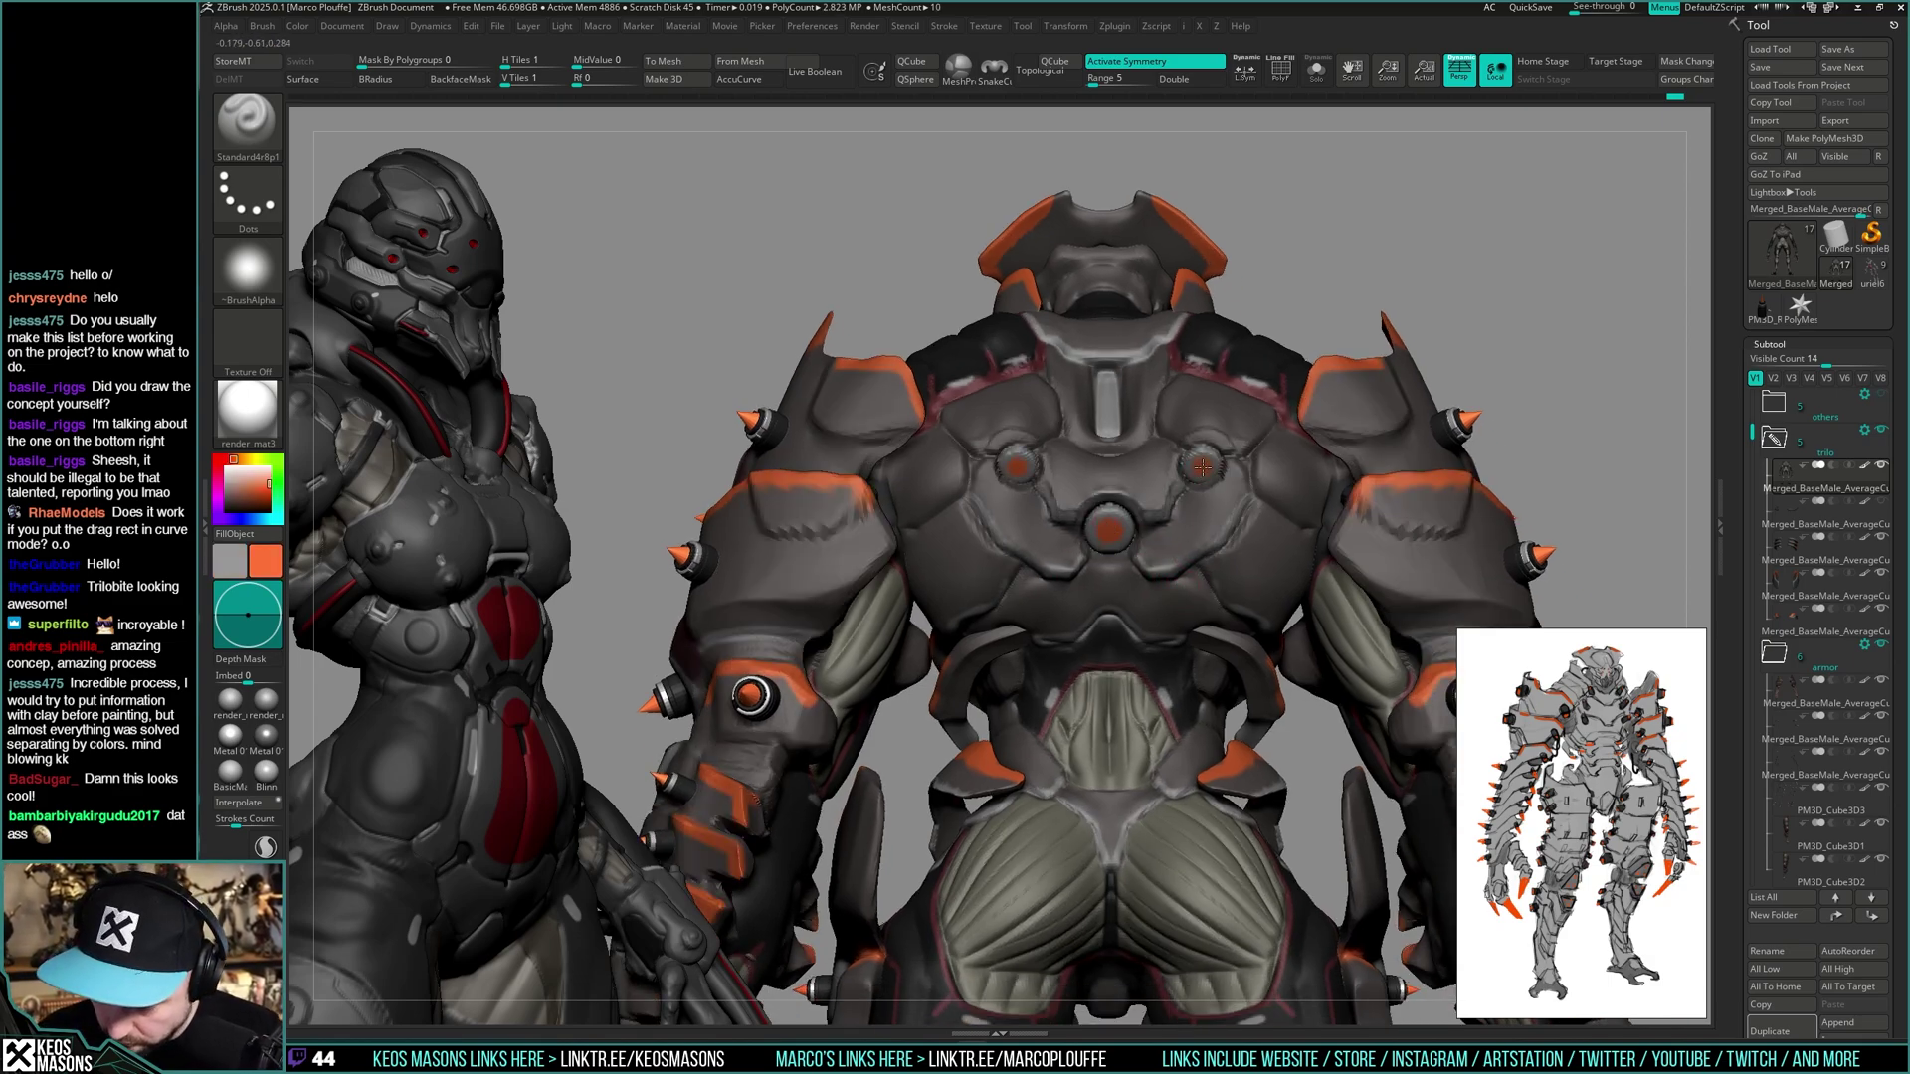
# - Shape the three back sockets into raised pegs with the TrimHole brush
pyautogui.moveTo(1201, 467)
pyautogui.mouseDown(button='right')
pyautogui.moveTo(1403, 448)
pyautogui.moveTo(1399, 500)
pyautogui.moveTo(1376, 474)
pyautogui.moveTo(1364, 497)
pyautogui.moveTo(1383, 497)
pyautogui.moveTo(1392, 577)
pyautogui.moveTo(1377, 567)
pyautogui.mouseUp(button='right')
pyautogui.press('b')
pyautogui.press('t')
pyautogui.press('h')
pyautogui.moveTo(1179, 501)
pyautogui.mouseDown(button='right')
pyautogui.moveTo(1049, 570)
pyautogui.moveTo(1296, 510)
pyautogui.moveTo(1372, 526)
pyautogui.moveTo(1356, 417)
pyautogui.moveTo(1445, 477)
pyautogui.moveTo(1129, 489)
pyautogui.mouseUp(button='right')
# - Form a small round peg at the upper end of the spine slot with the TrimHole brush, redoing the first attempt
pyautogui.press('space')
pyautogui.click(1425, 505)
pyautogui.press('space')
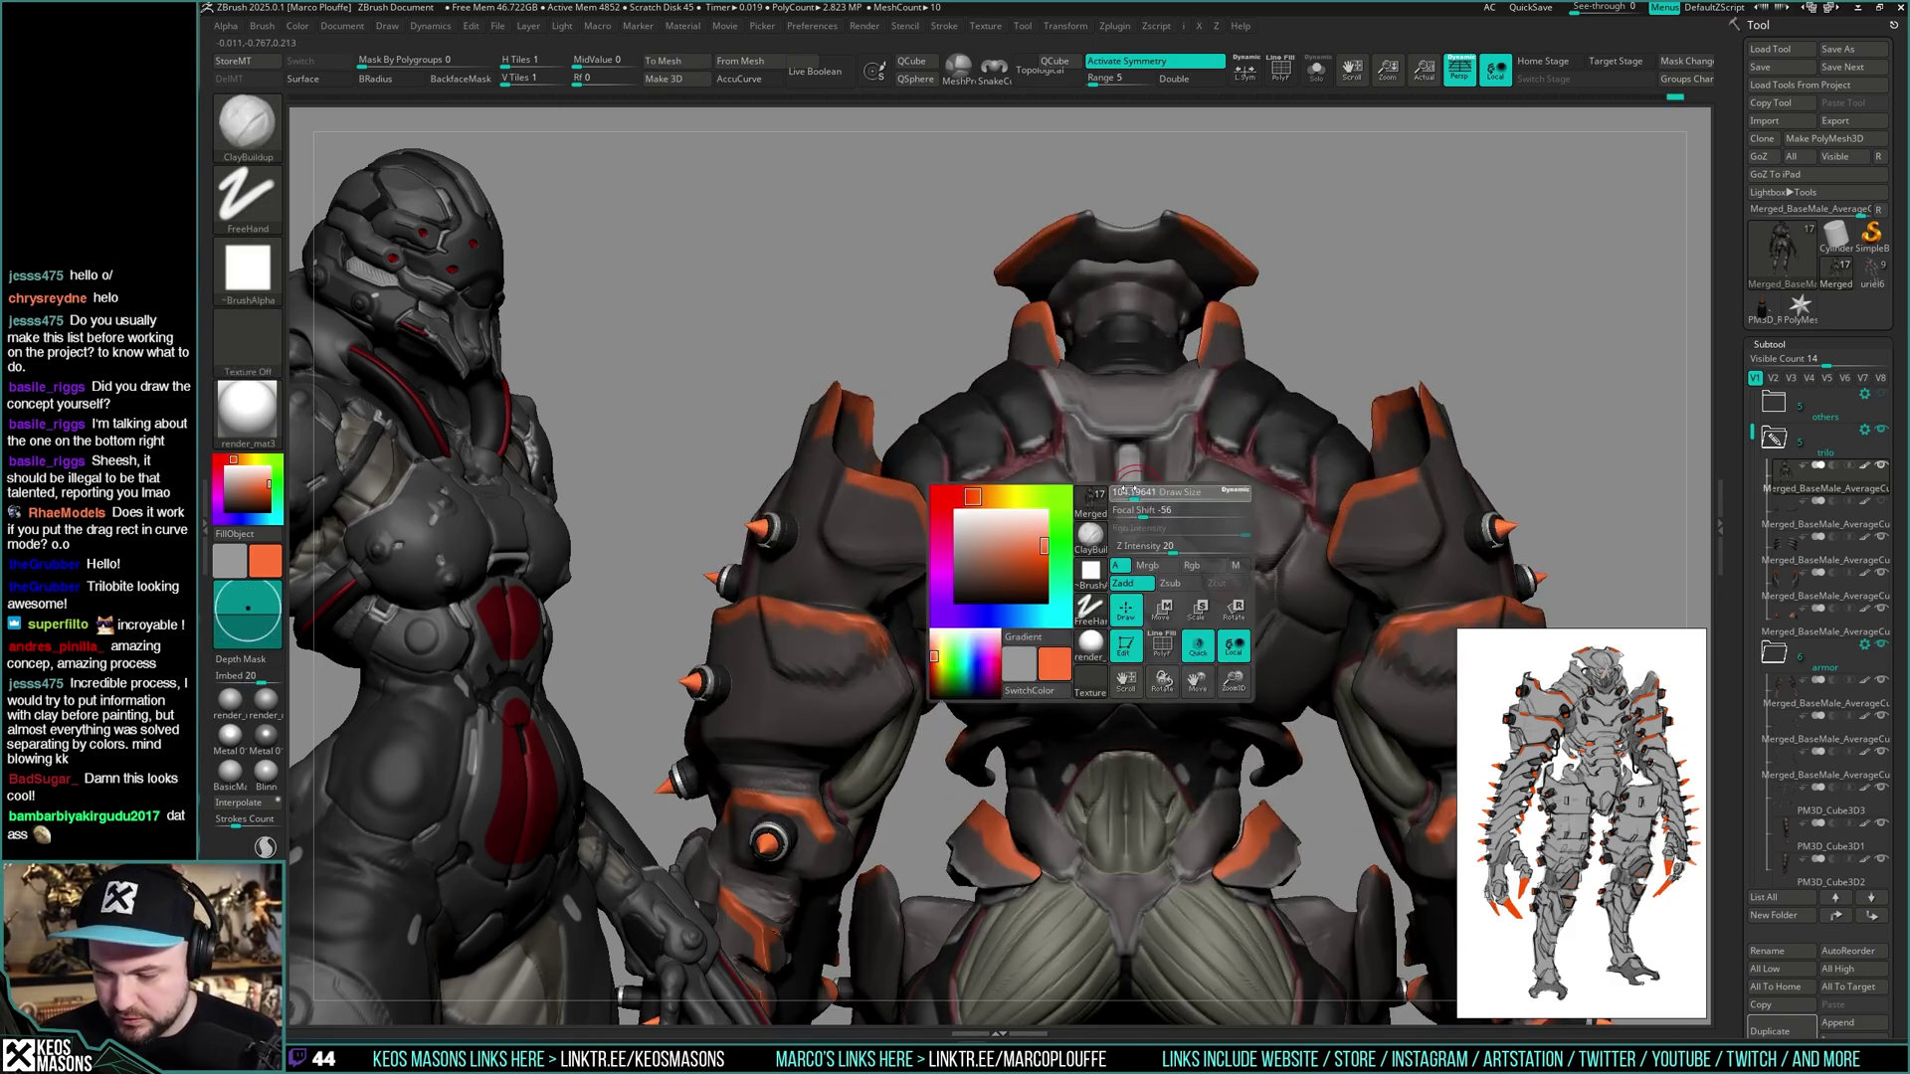
pyautogui.moveTo(1129, 489); pyautogui.dragTo(1121, 491)
pyautogui.keyDown('alt'); pyautogui.moveTo(1141, 493); pyautogui.dragTo(1136, 532, button='right'); pyautogui.keyUp('alt')
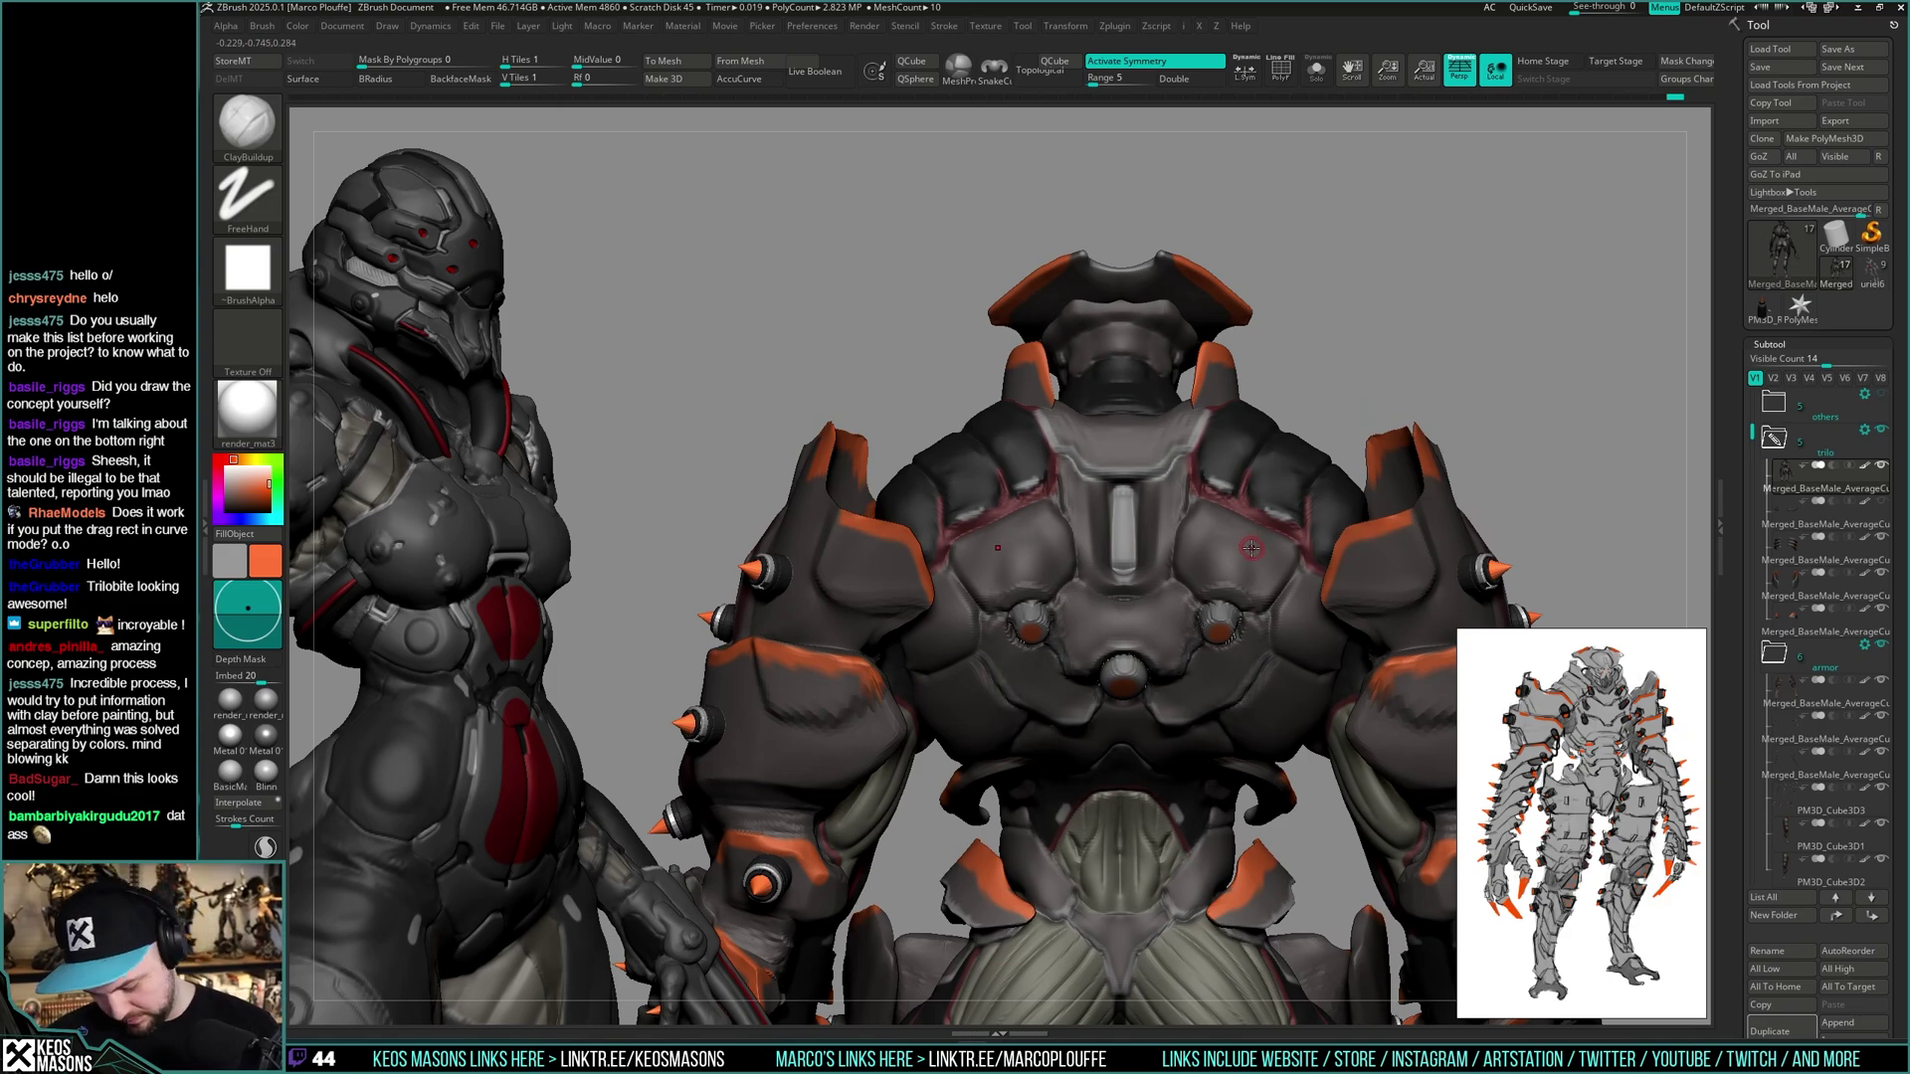
pyautogui.press('b')
pyautogui.press('t')
pyautogui.press('h')
pyautogui.keyDown('ctrl'); pyautogui.moveTo(1251, 498); pyautogui.dragTo(1254, 447, button='right'); pyautogui.keyUp('ctrl')
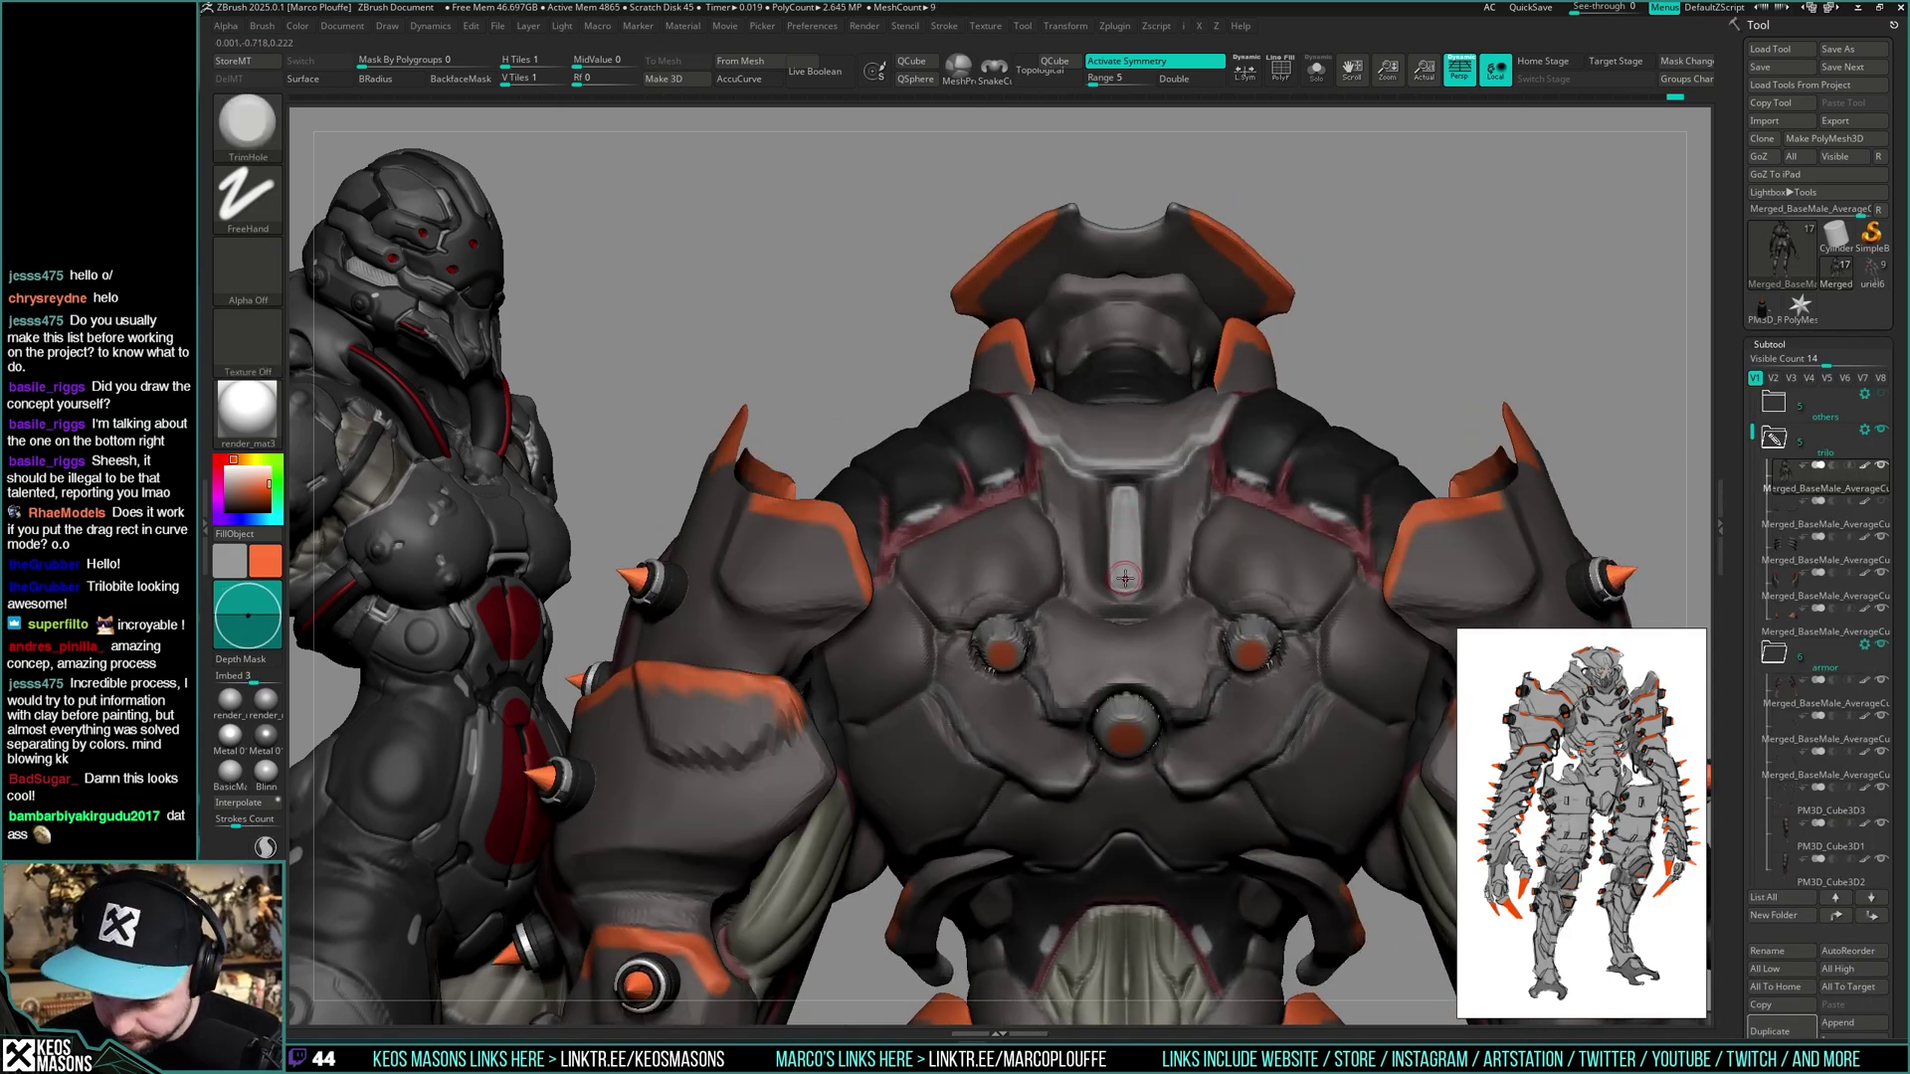
pyautogui.press('space')
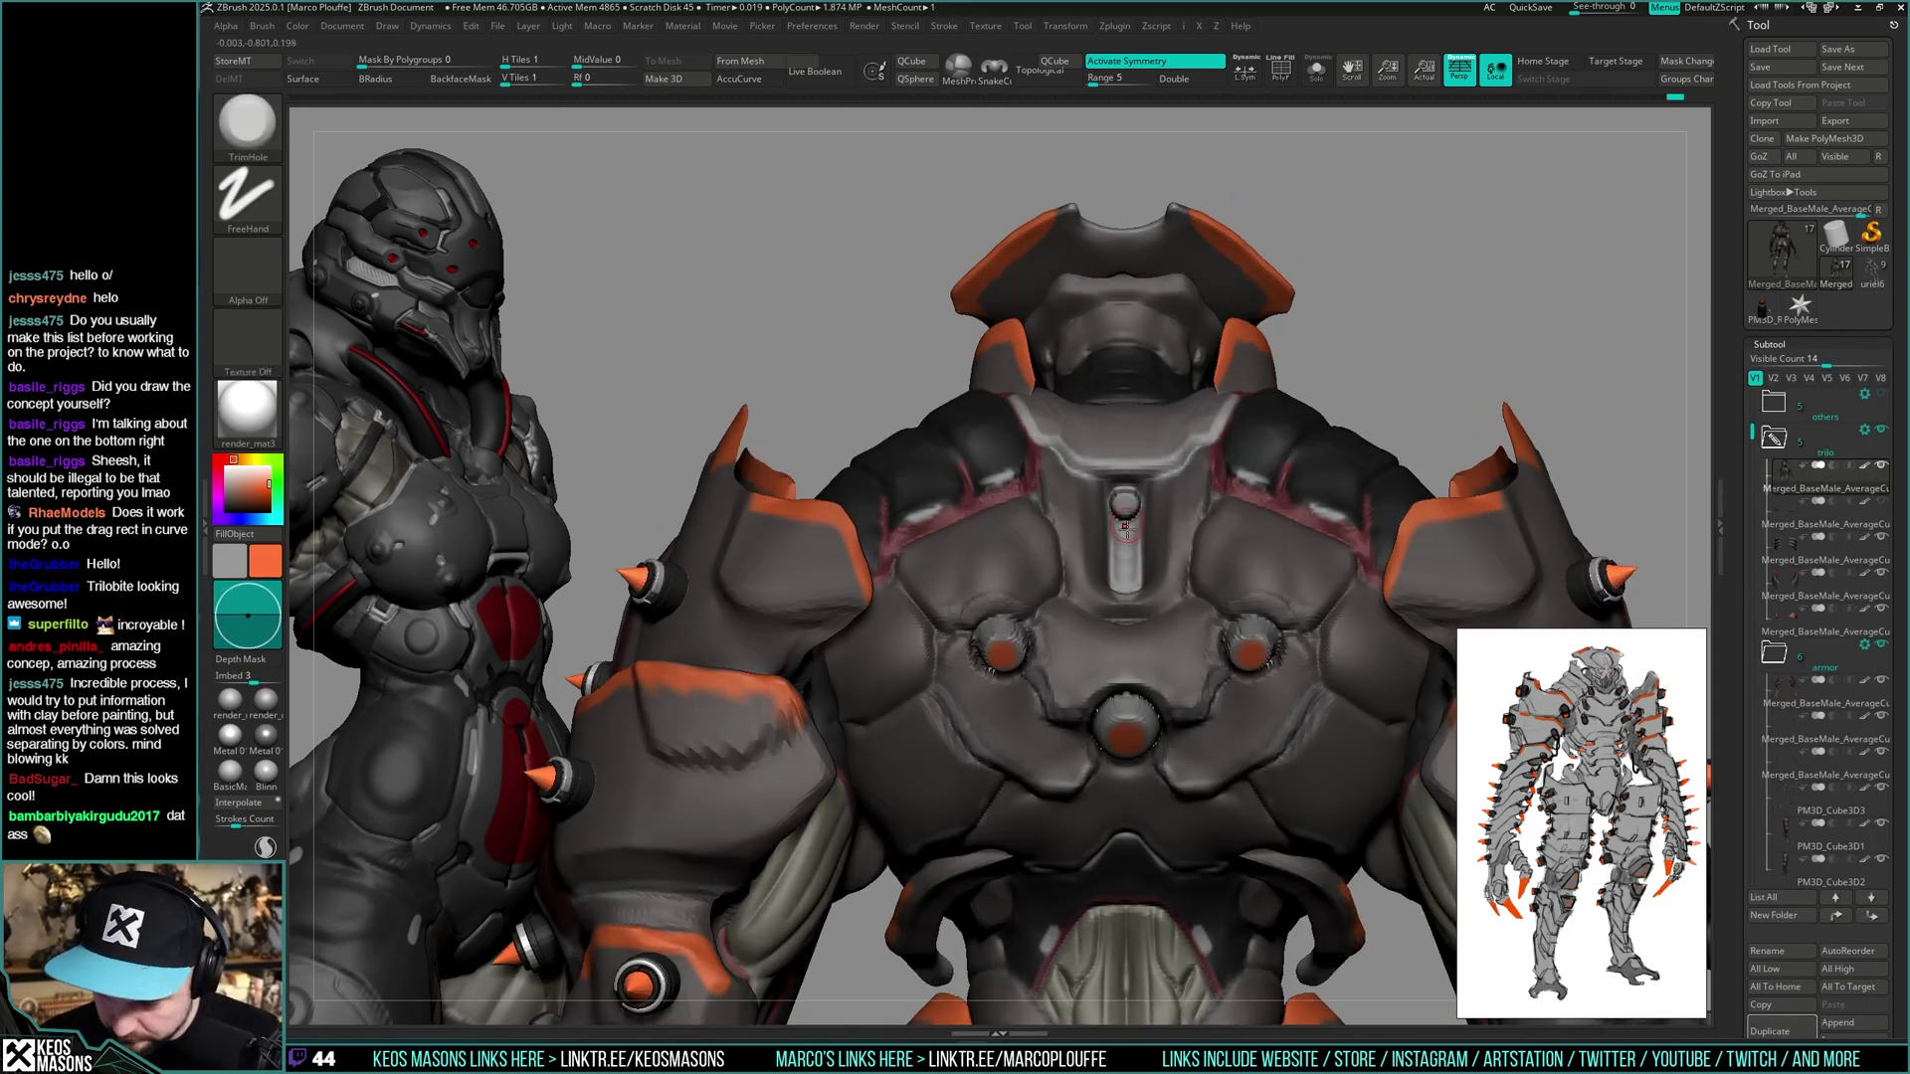
pyautogui.hotkey('ctrl', 'z')
pyautogui.press('space')
pyautogui.moveTo(1125, 503); pyautogui.dragTo(1123, 582)
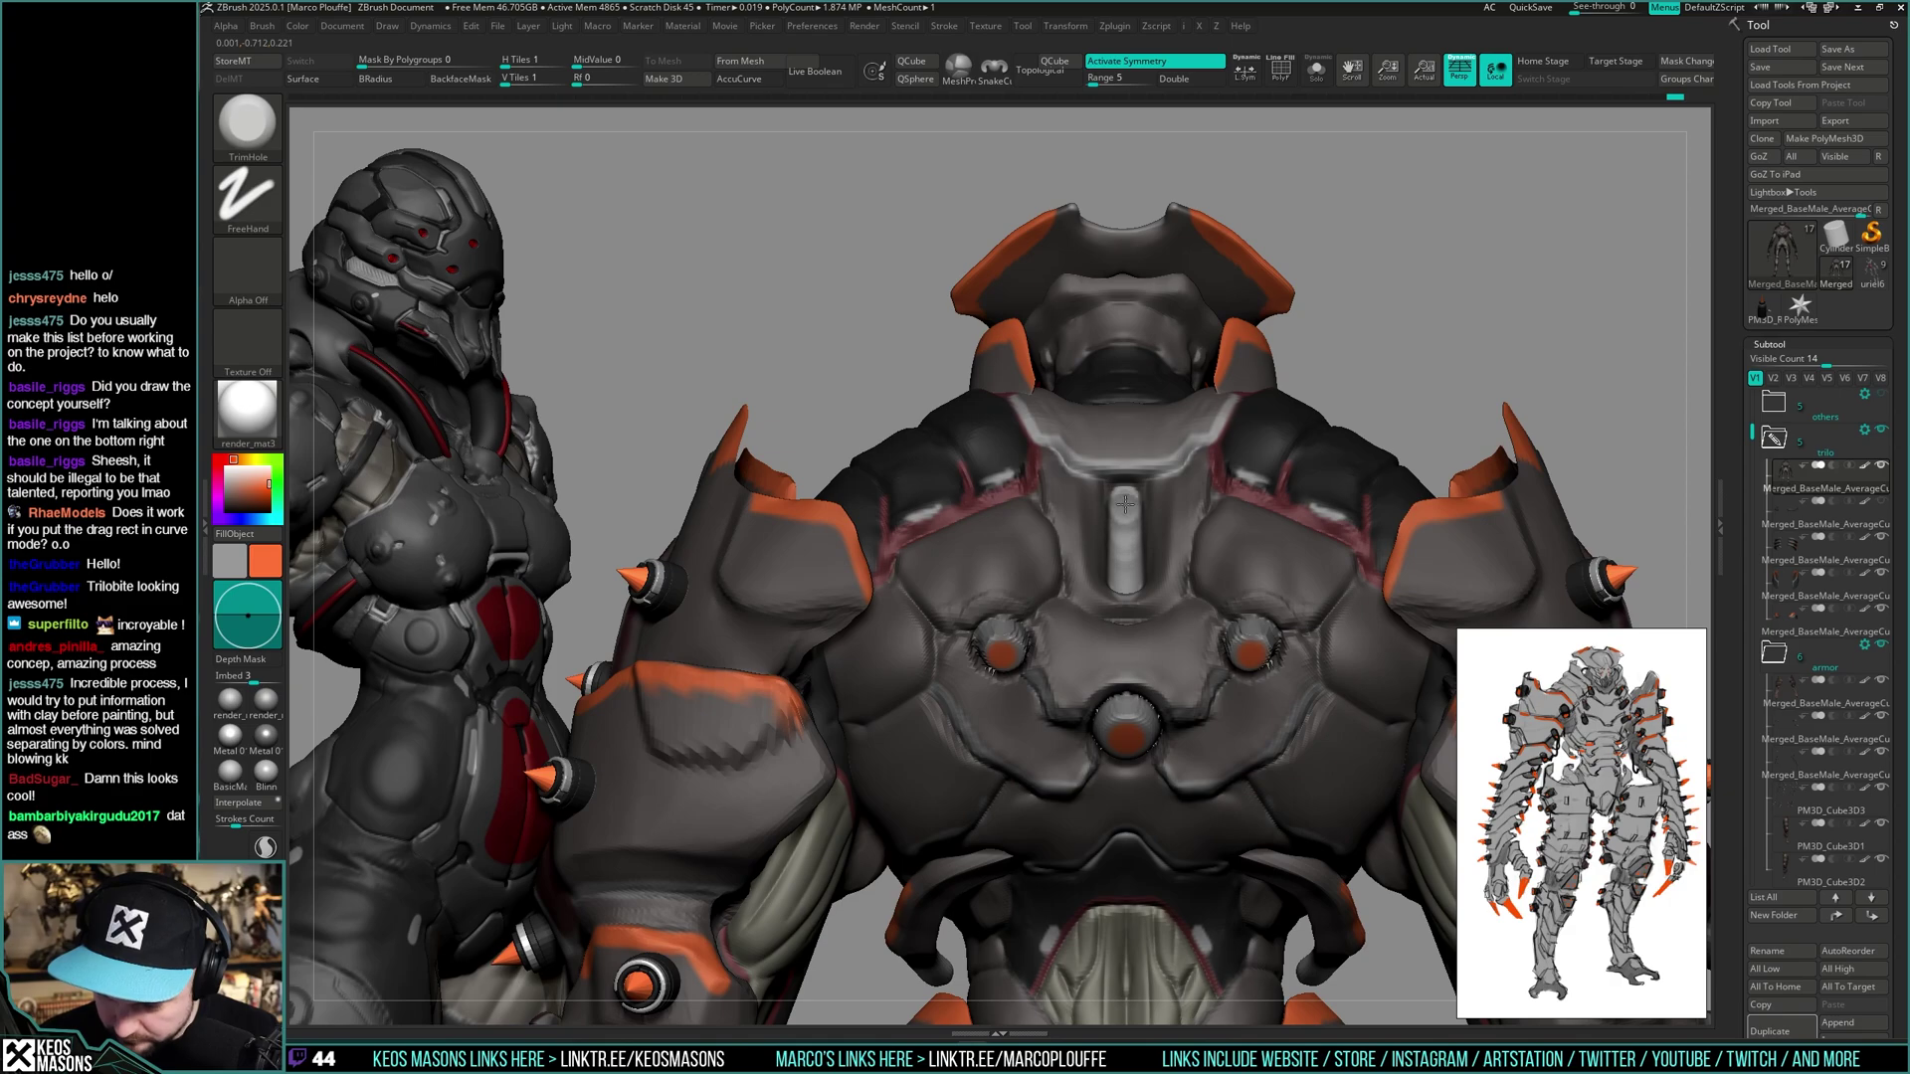
# - Paint the tip of the spine slot's peg orange with the Standard brush
pyautogui.moveTo(1125, 502)
pyautogui.mouseDown(button='right')
pyautogui.moveTo(1271, 515)
pyautogui.moveTo(1218, 589)
pyautogui.mouseUp(button='right')
pyautogui.press('space')
pyautogui.click(1249, 567)
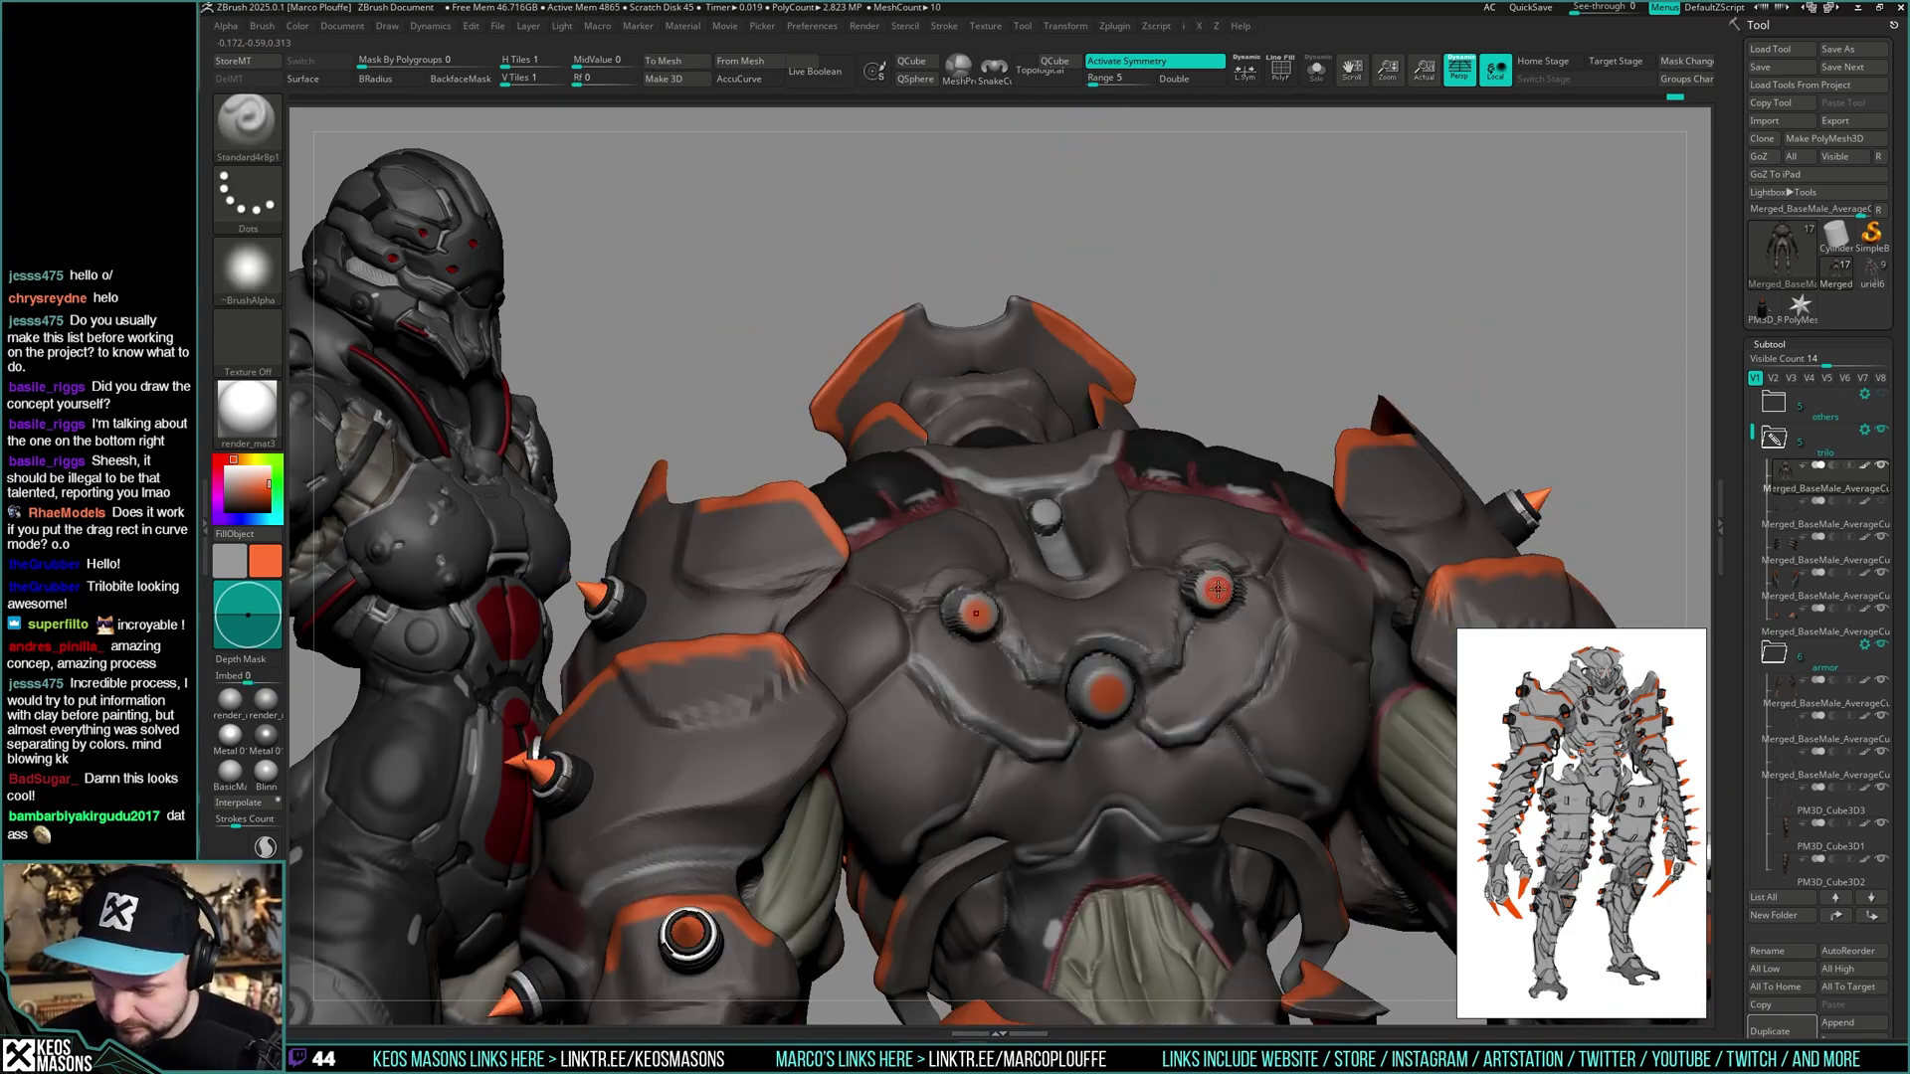
pyautogui.moveTo(1073, 512); pyautogui.dragTo(1049, 514, button='right')
pyautogui.click(1047, 514)
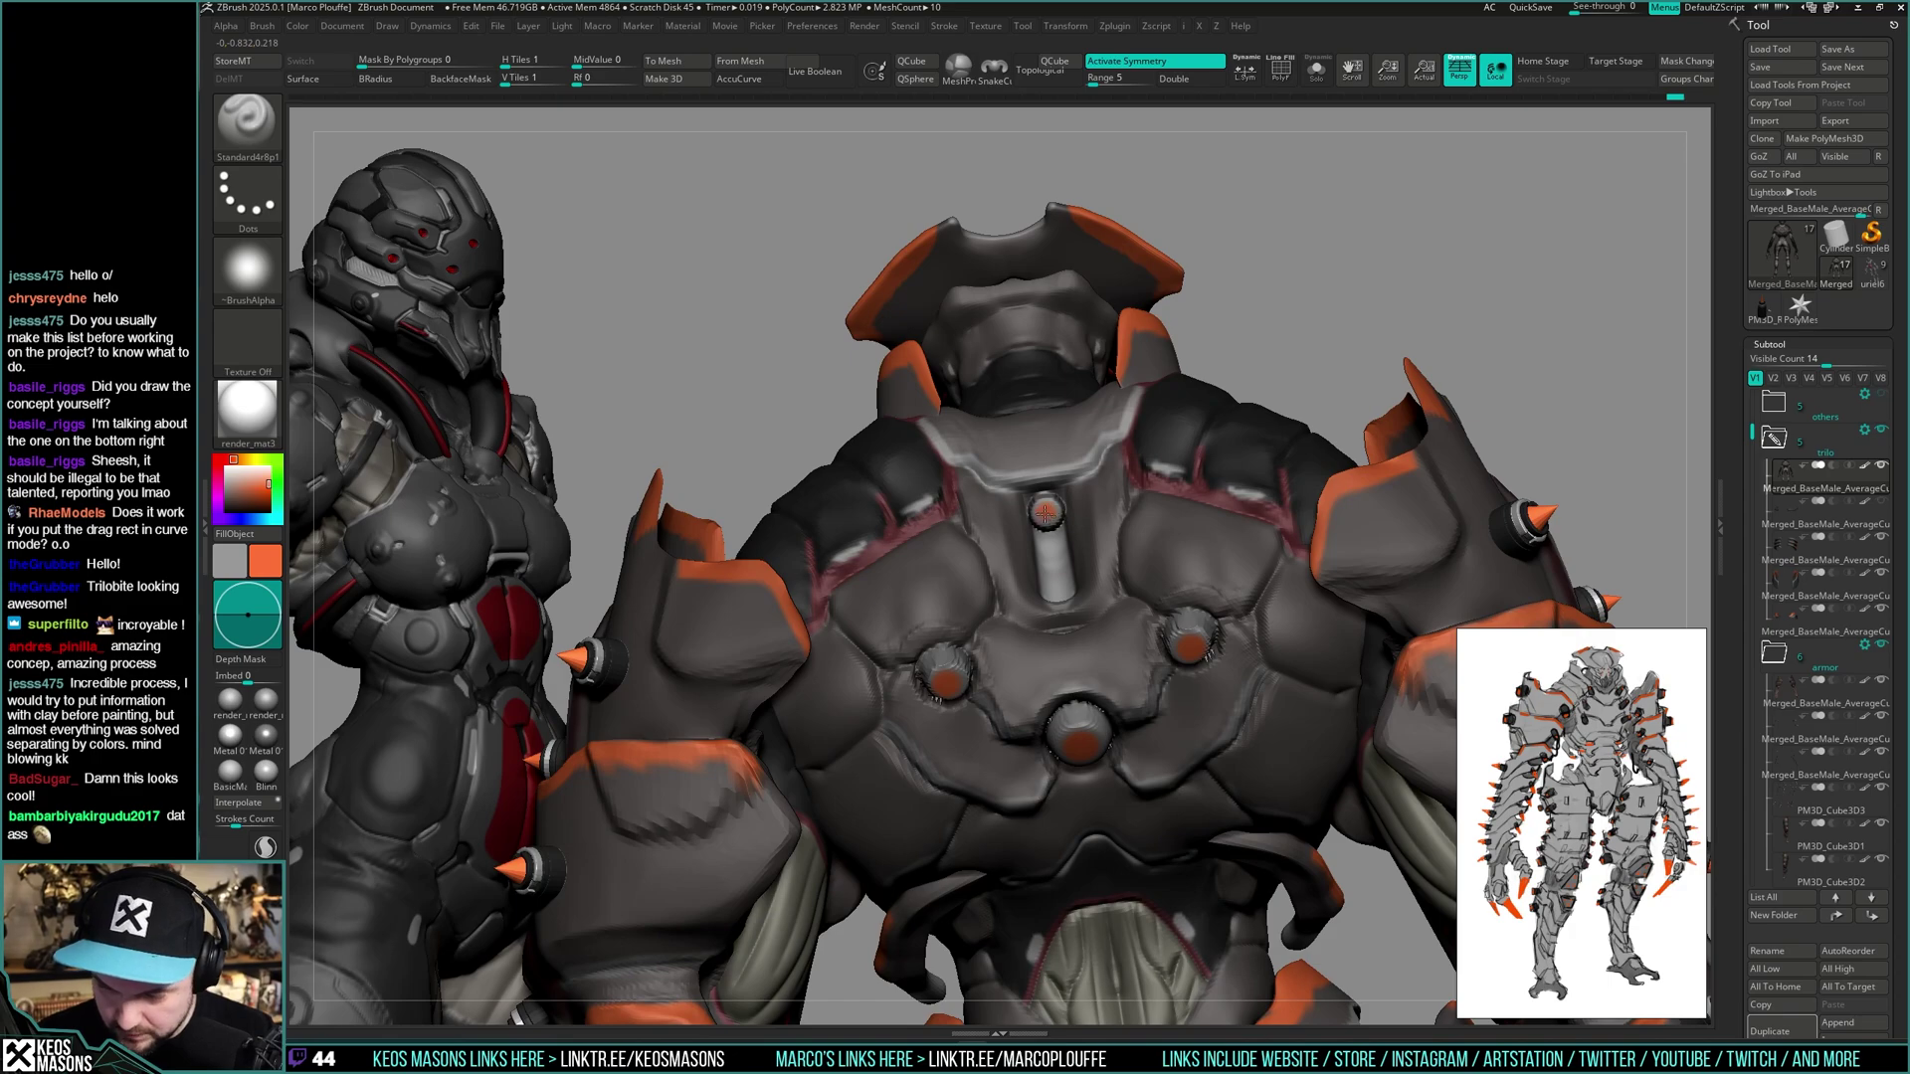
# - Sample the dark grey armor colour and carve seams around the neck plate with DamStandard, undoing the last strokes near its upper corners
pyautogui.moveTo(1048, 513)
pyautogui.keyDown('shift'); pyautogui.mouseDown(button='right')
pyautogui.moveTo(1083, 577)
pyautogui.moveTo(1106, 559)
pyautogui.moveTo(1092, 591)
pyautogui.moveTo(1085, 572)
pyautogui.moveTo(1114, 550)
pyautogui.mouseUp(button='right'); pyautogui.keyUp('shift')
pyautogui.press('c')
pyautogui.press('space')
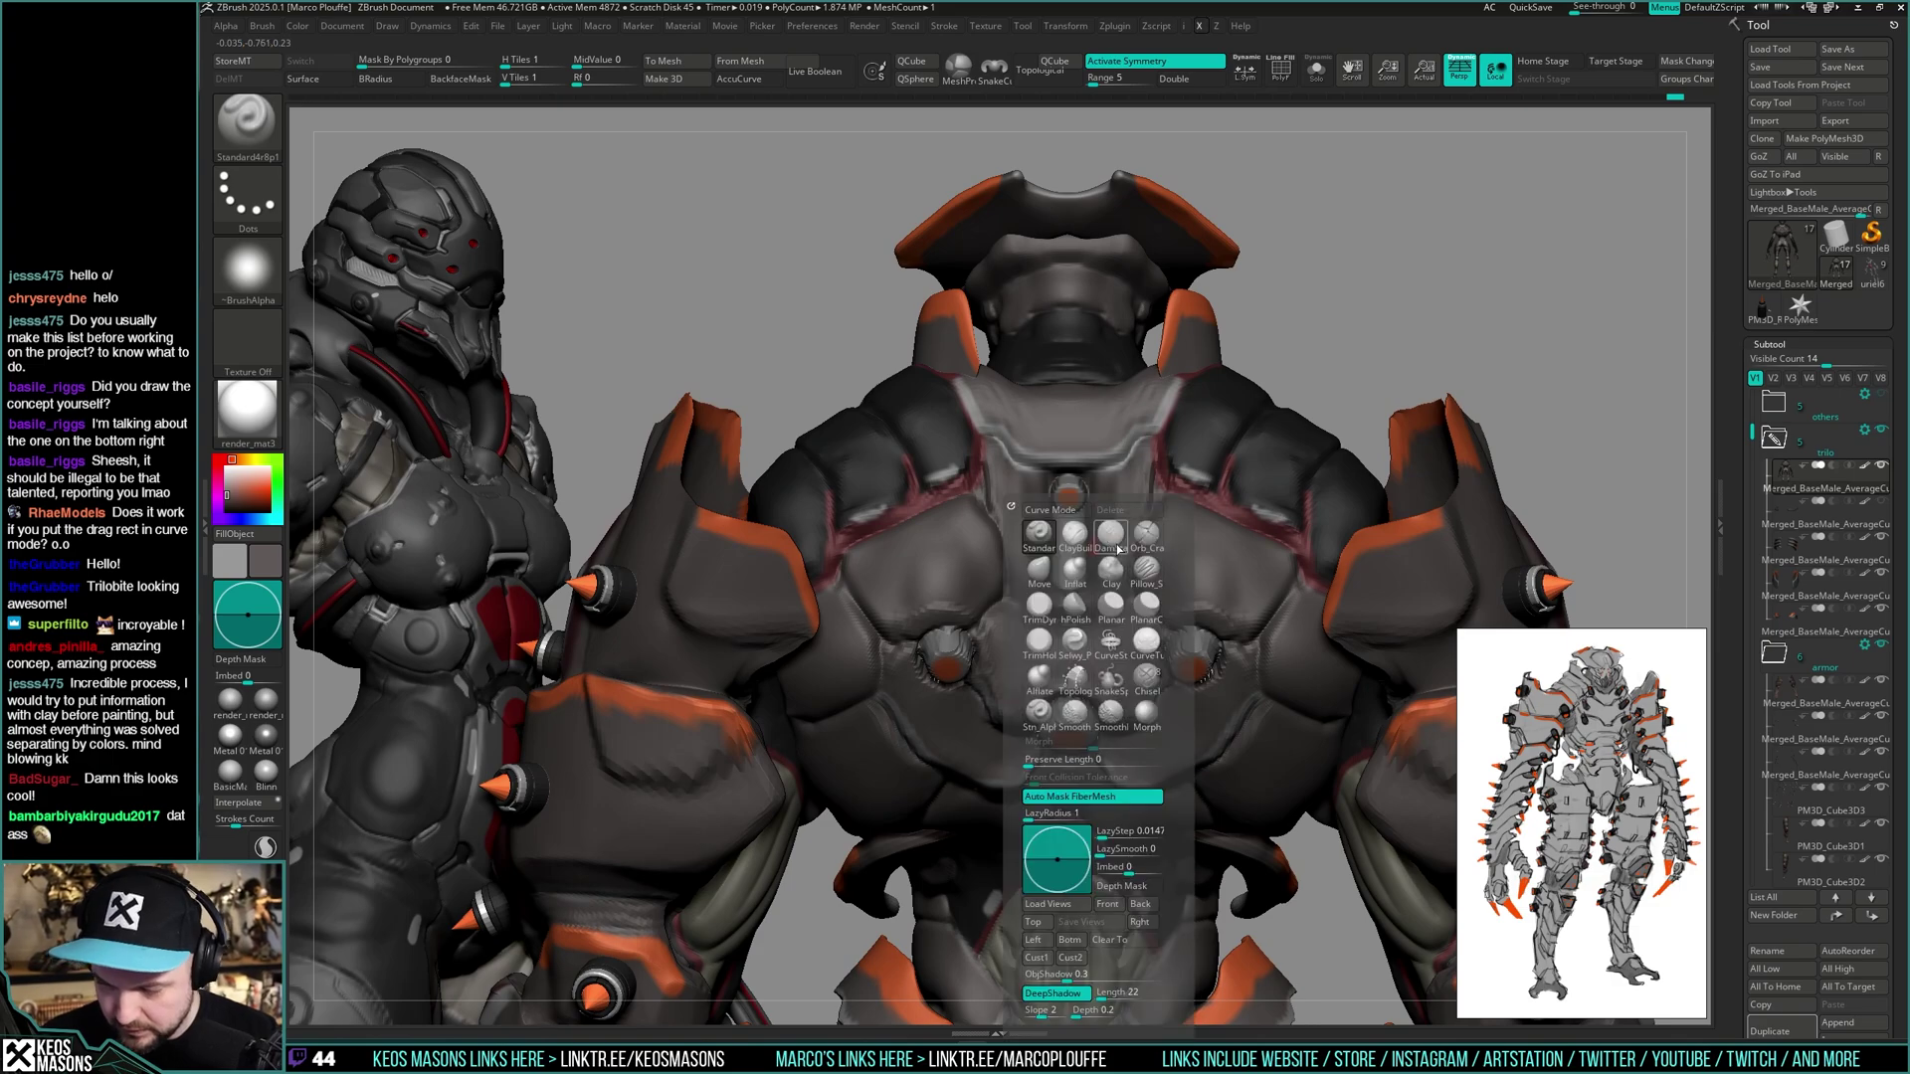
pyautogui.click(1118, 548)
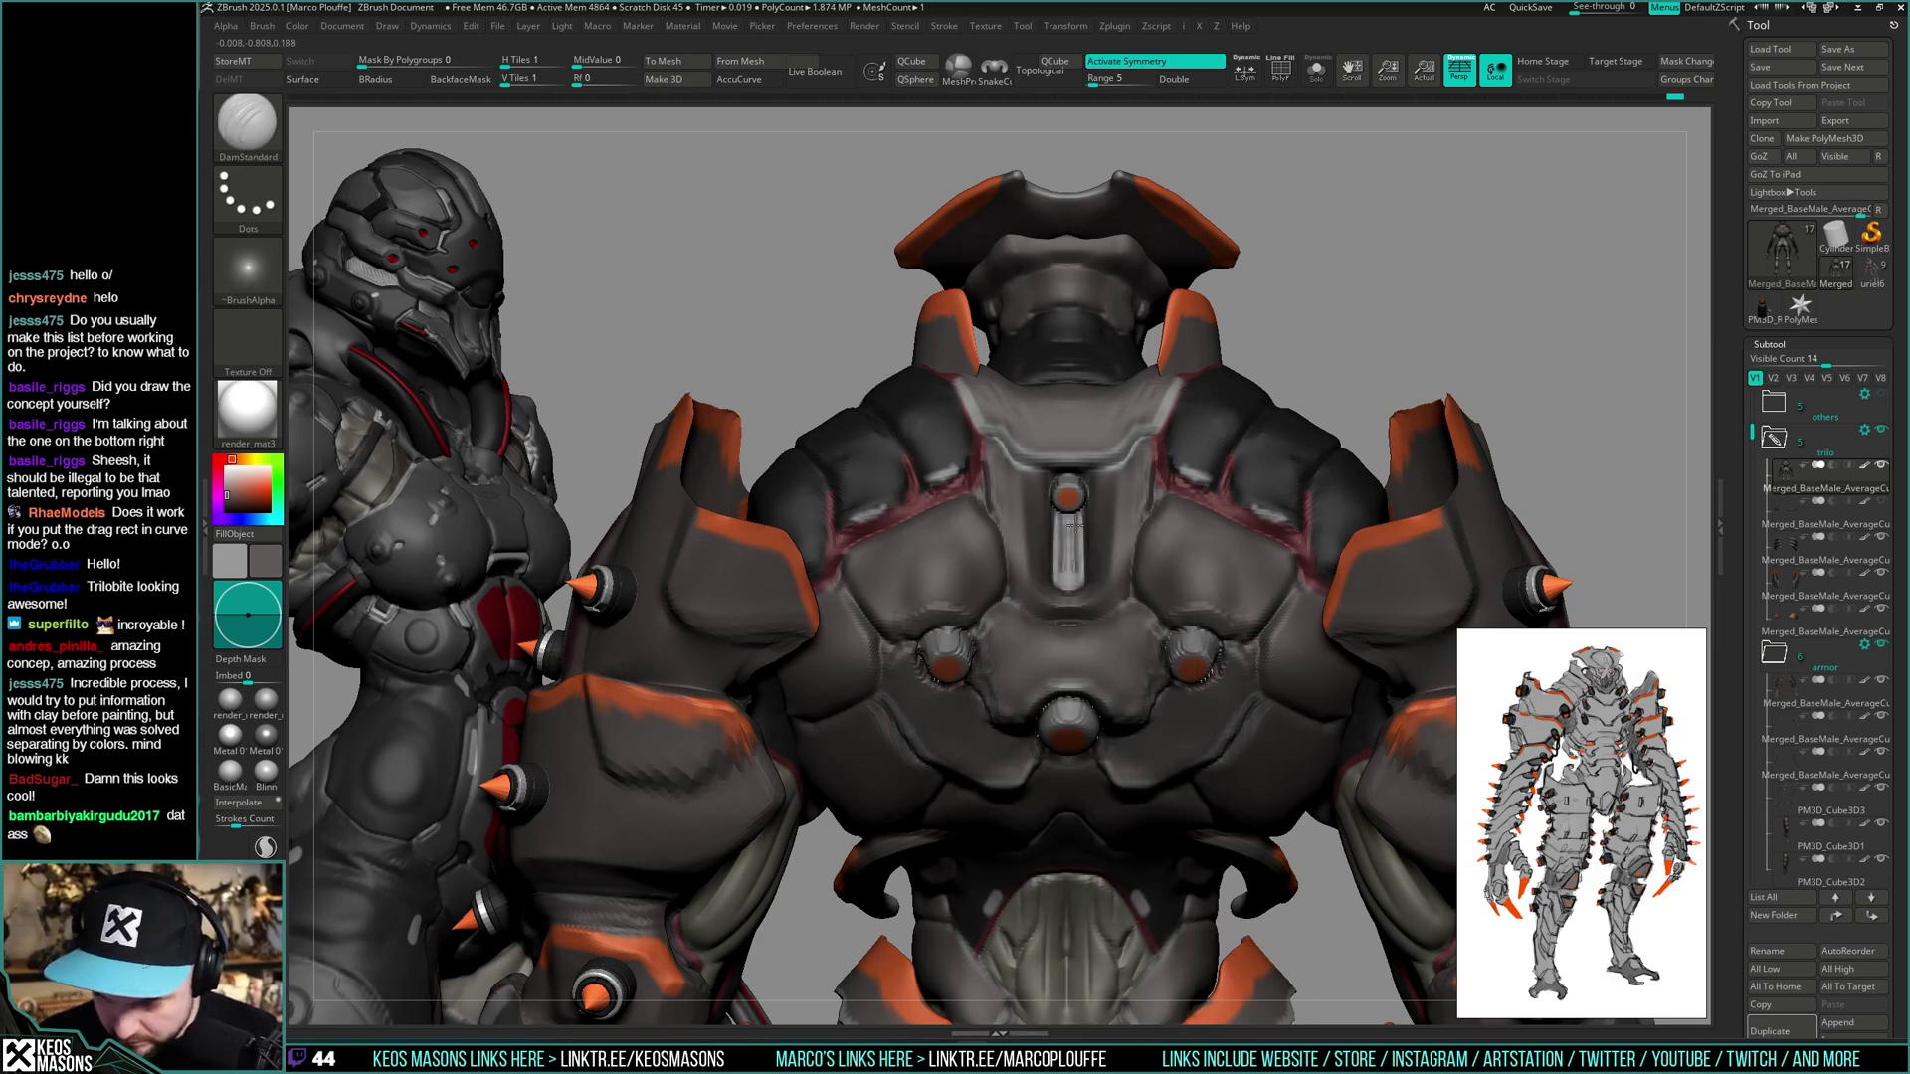
pyautogui.keyDown('ctrl'); pyautogui.moveTo(1083, 514); pyautogui.dragTo(1284, 467, button='right'); pyautogui.keyUp('ctrl')
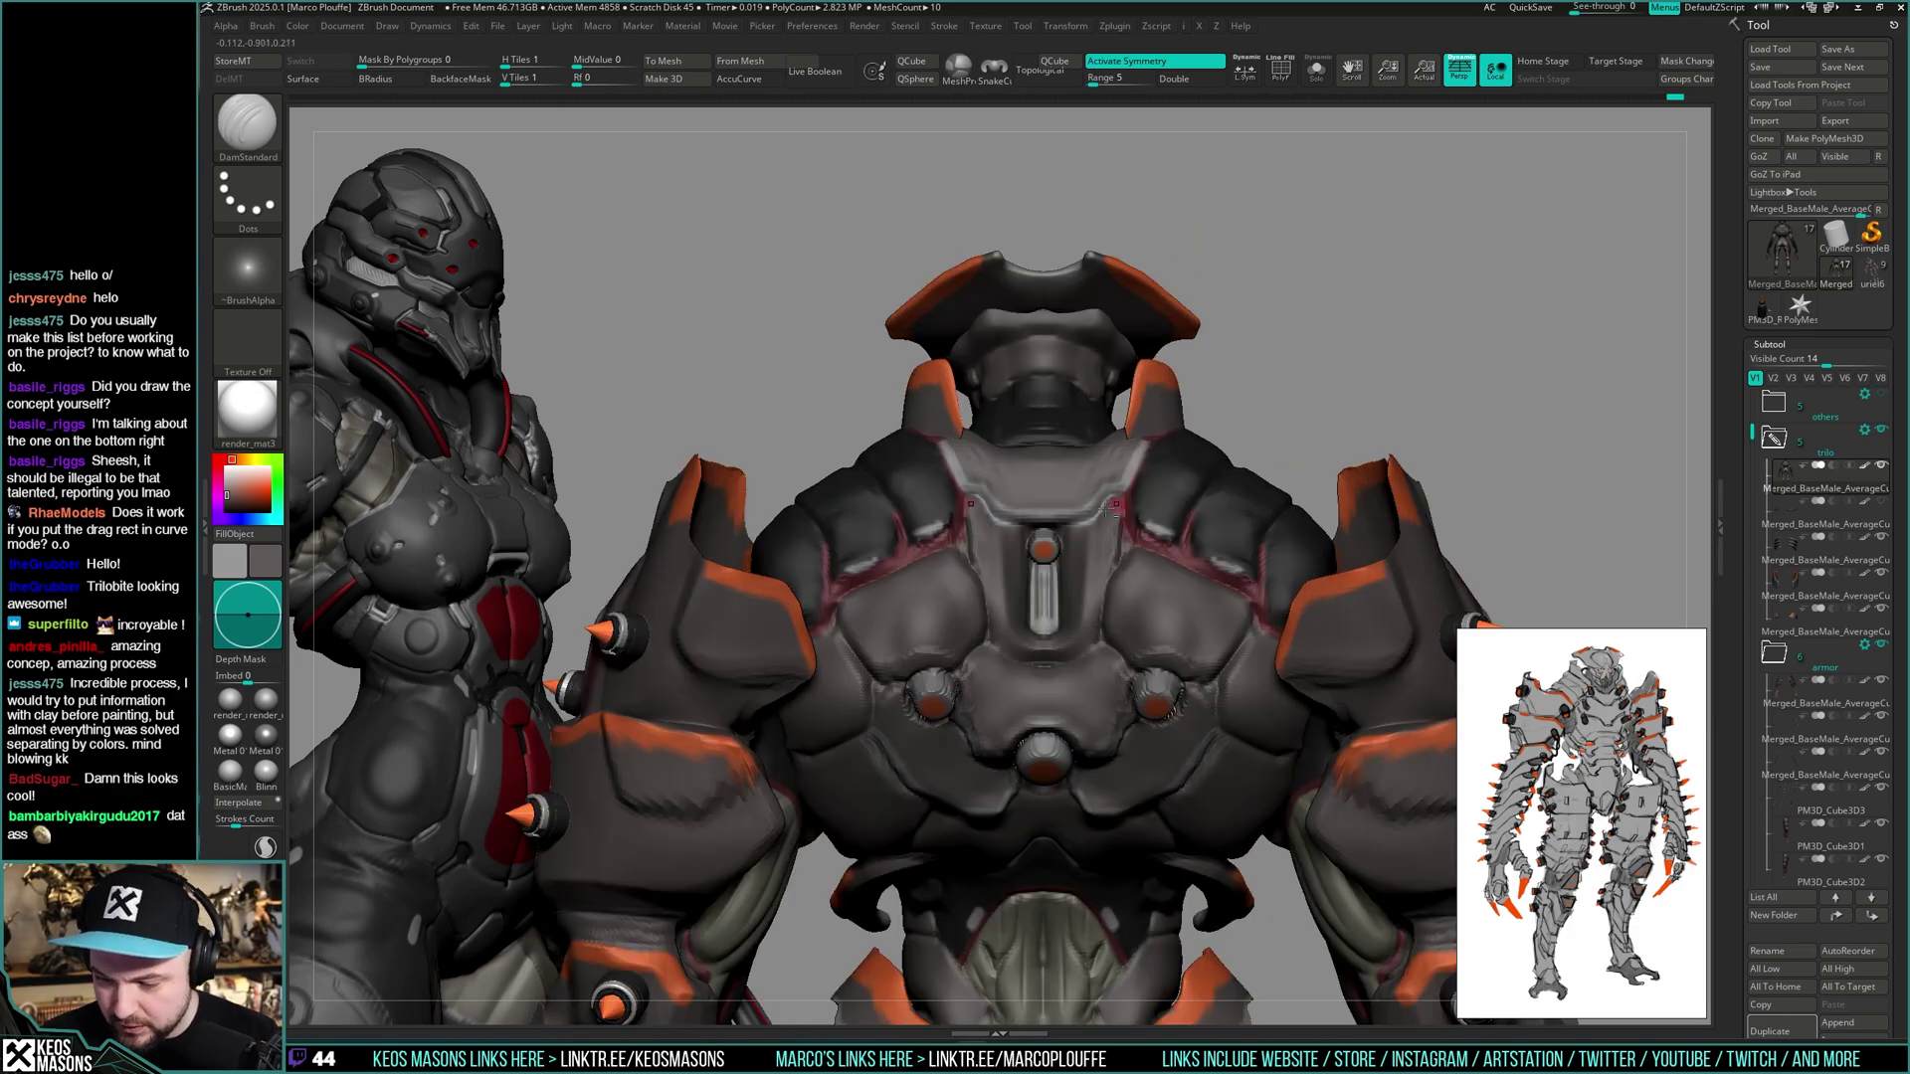
pyautogui.moveTo(1092, 519); pyautogui.dragTo(1128, 487)
pyautogui.hotkey('ctrl', 'z')
pyautogui.hotkey('ctrl', 'z')
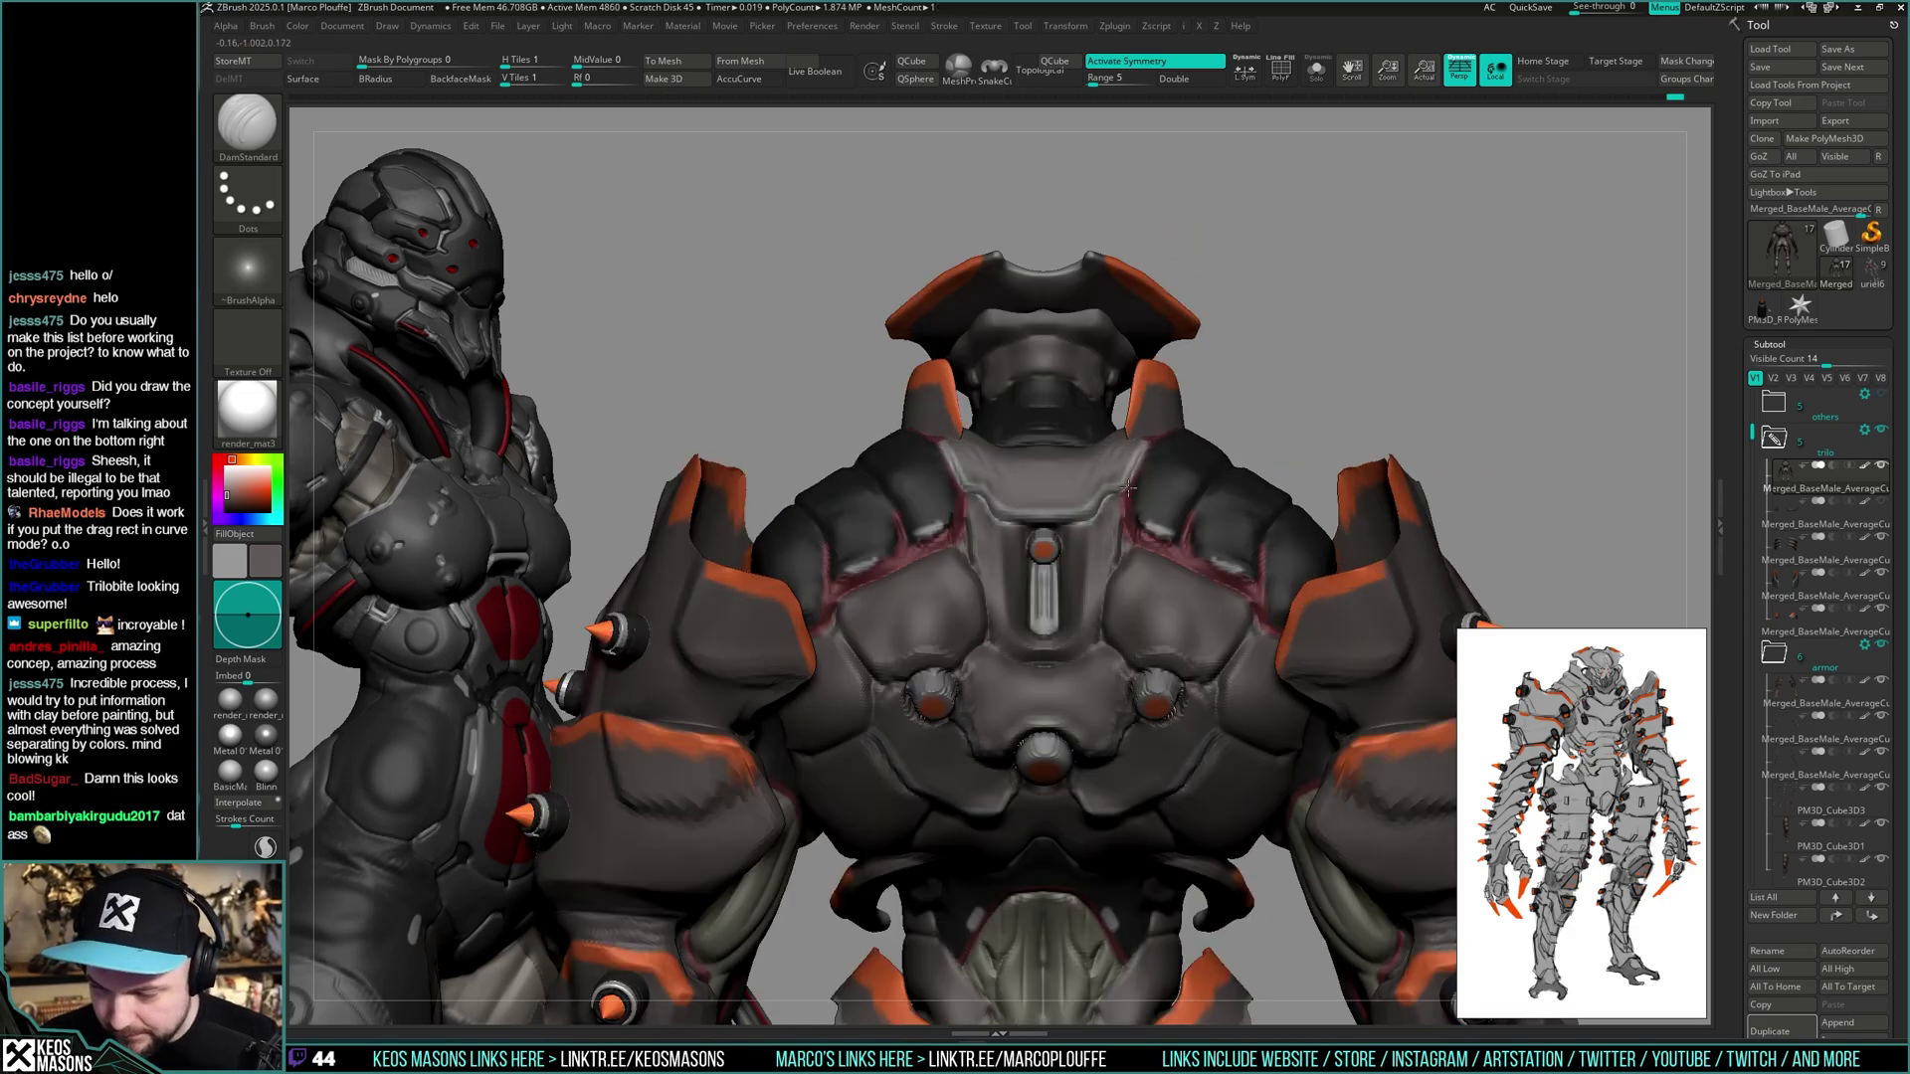
# - Refine and smooth the inner panel lines of the plate below the neck
pyautogui.keyDown('ctrl'); pyautogui.moveTo(1165, 565); pyautogui.dragTo(1159, 637, button='right'); pyautogui.keyUp('ctrl')
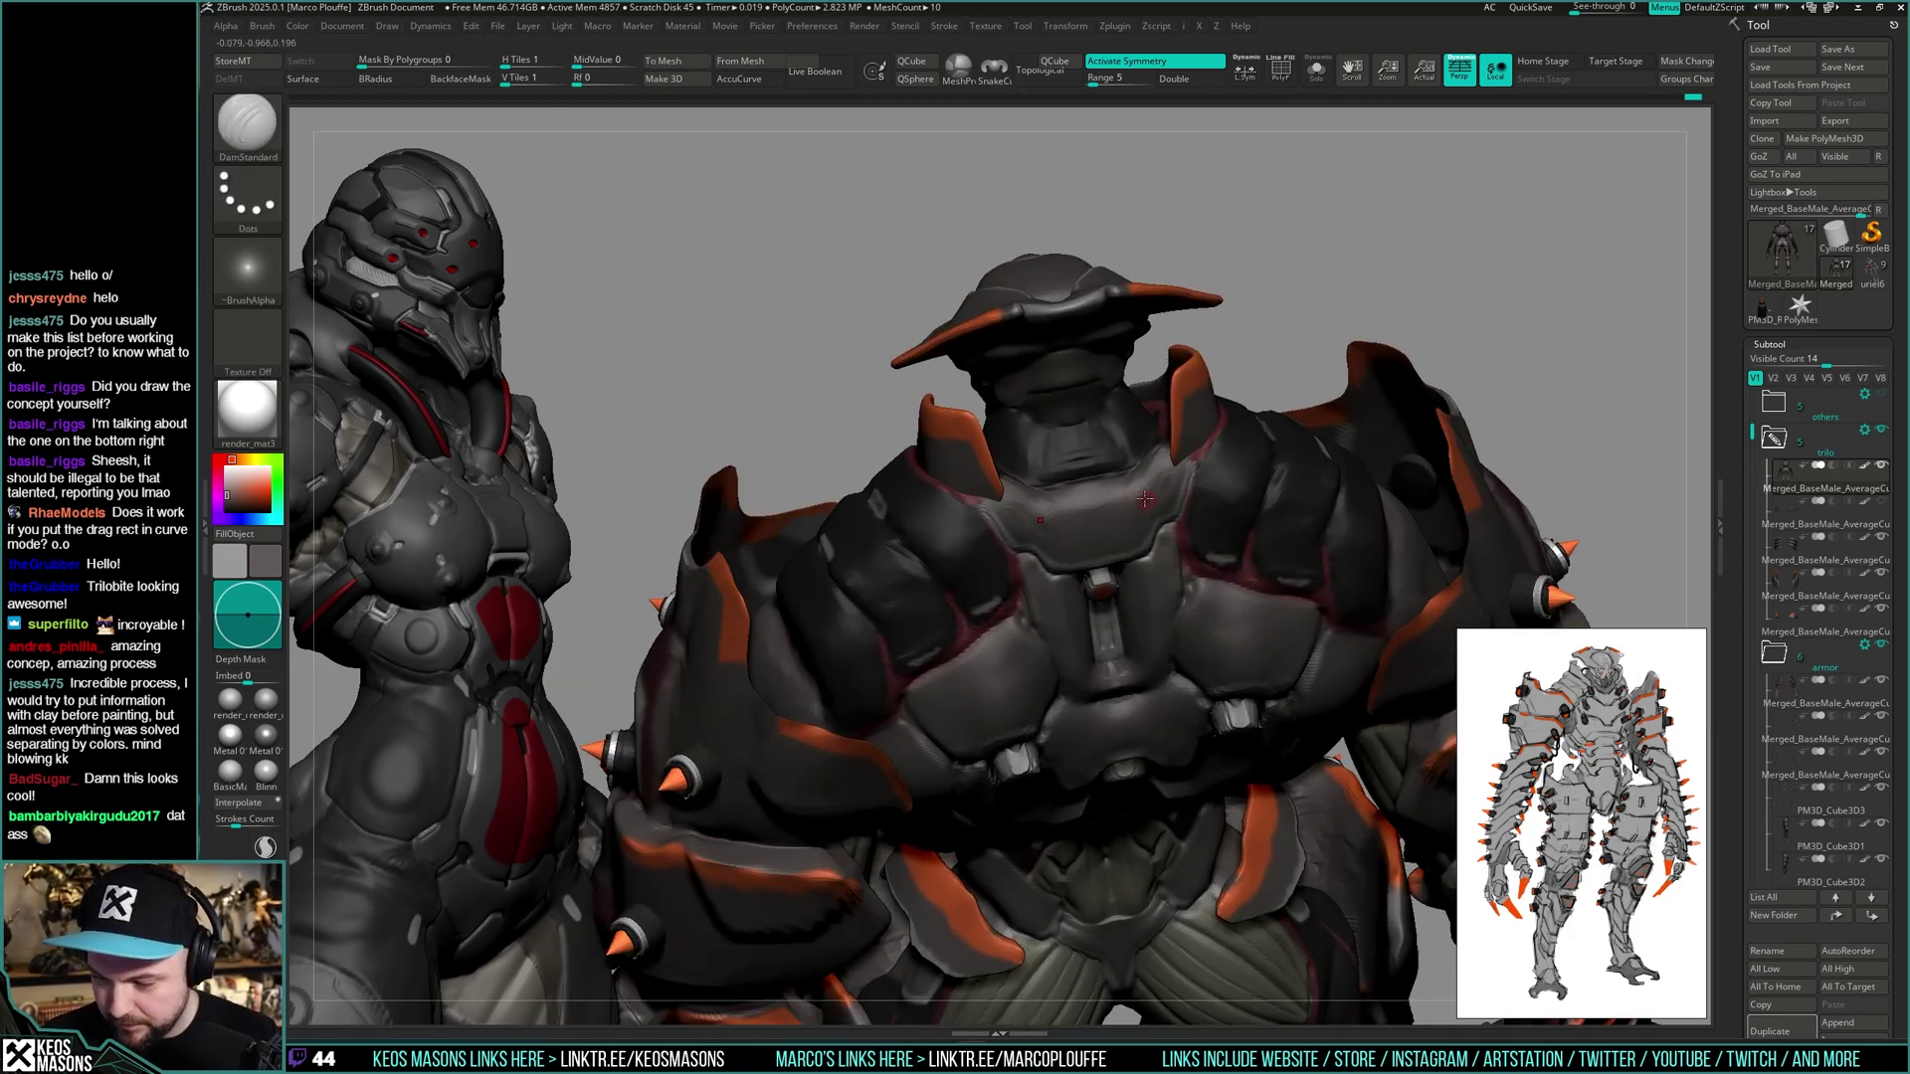
pyautogui.keyDown('shift'); pyautogui.moveTo(1129, 557); pyautogui.dragTo(1143, 502, button='right'); pyautogui.keyUp('shift')
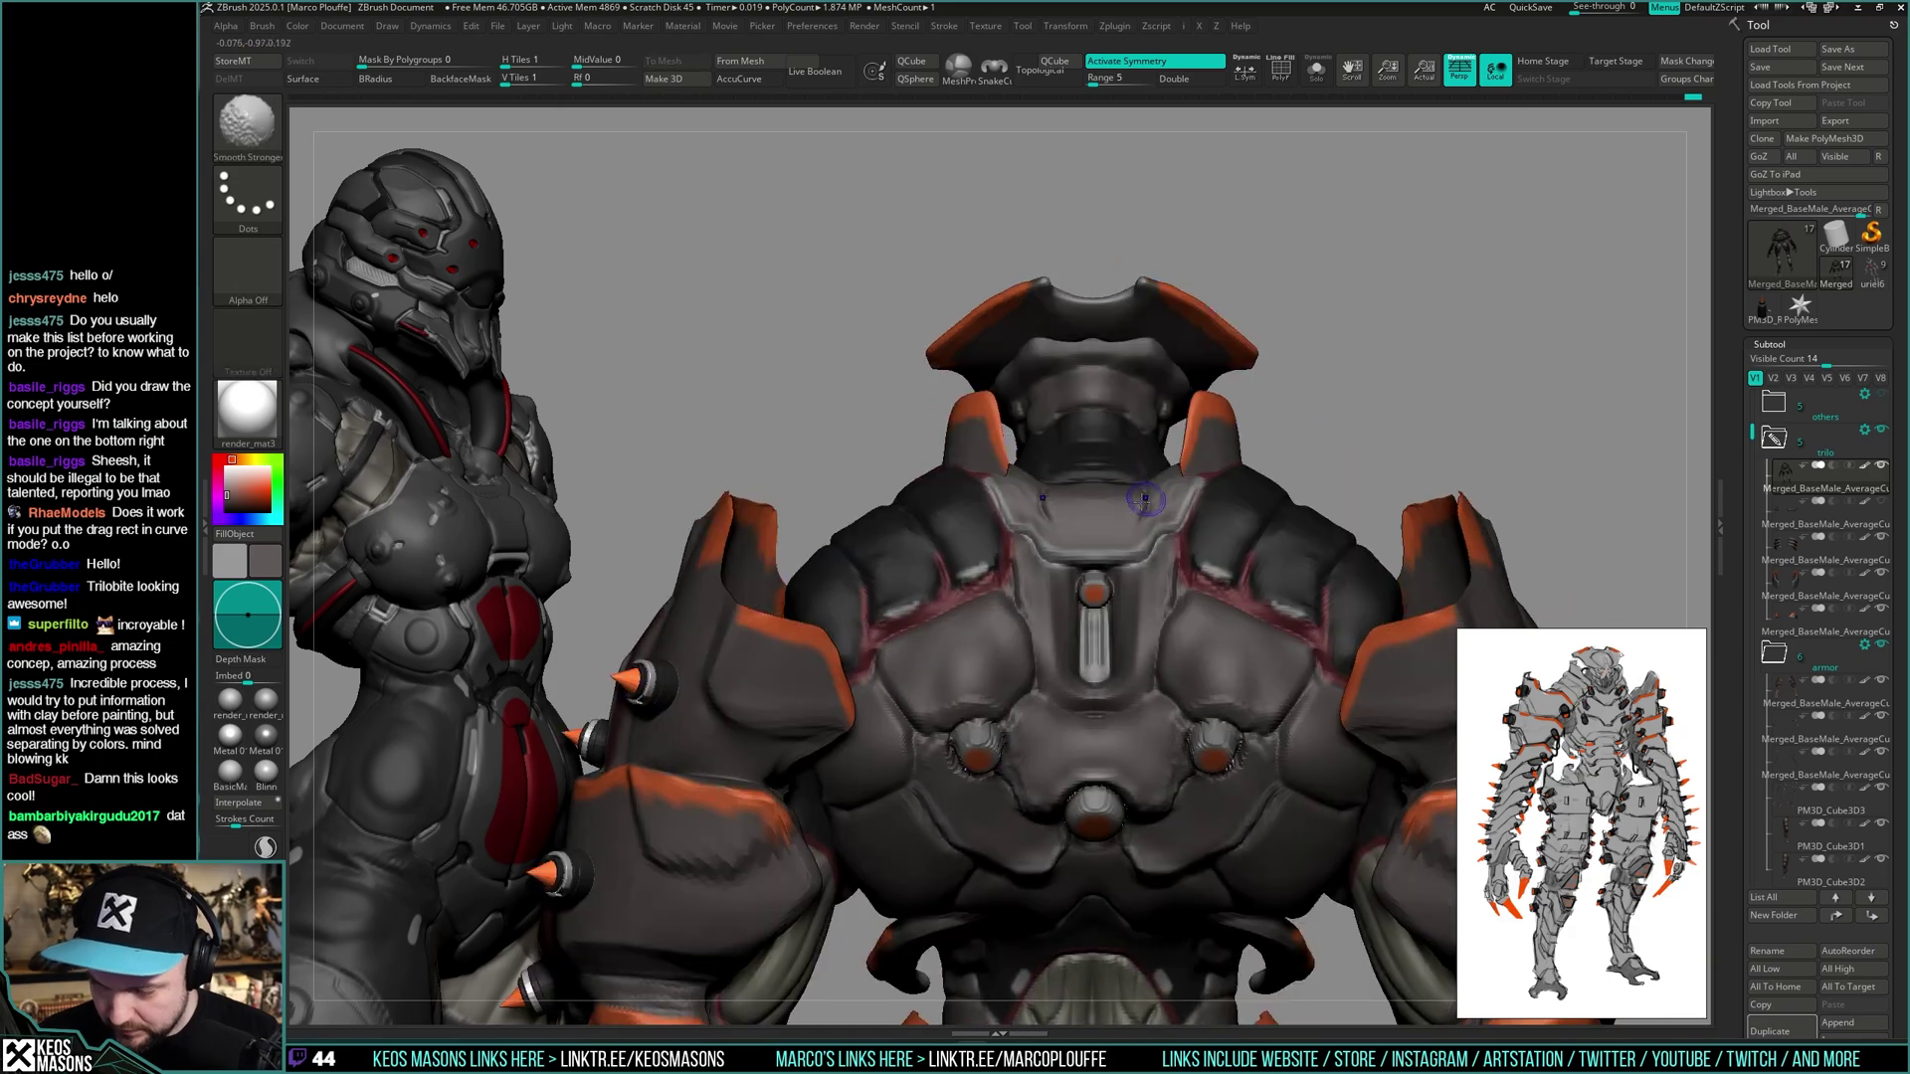
pyautogui.hotkey('ctrl', 'z')
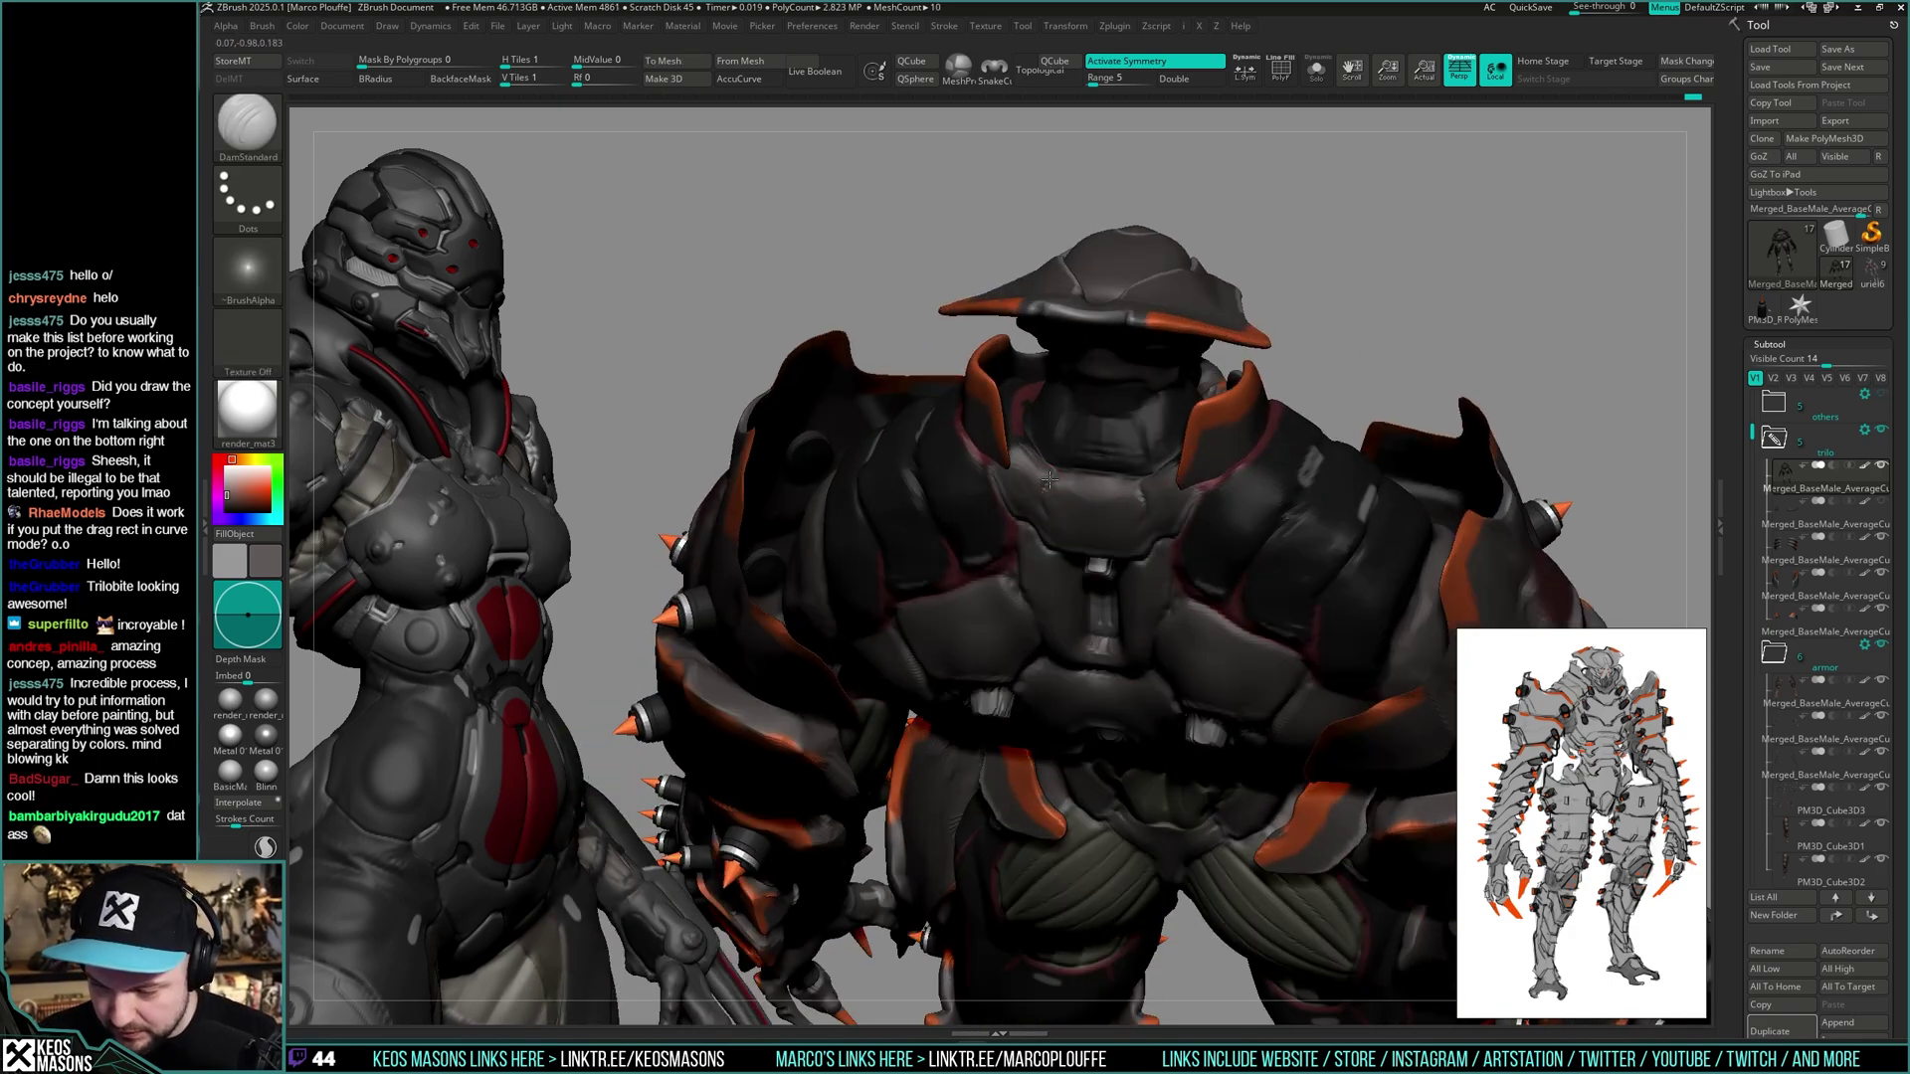
pyautogui.moveTo(1037, 503); pyautogui.dragTo(1124, 537, button='right')
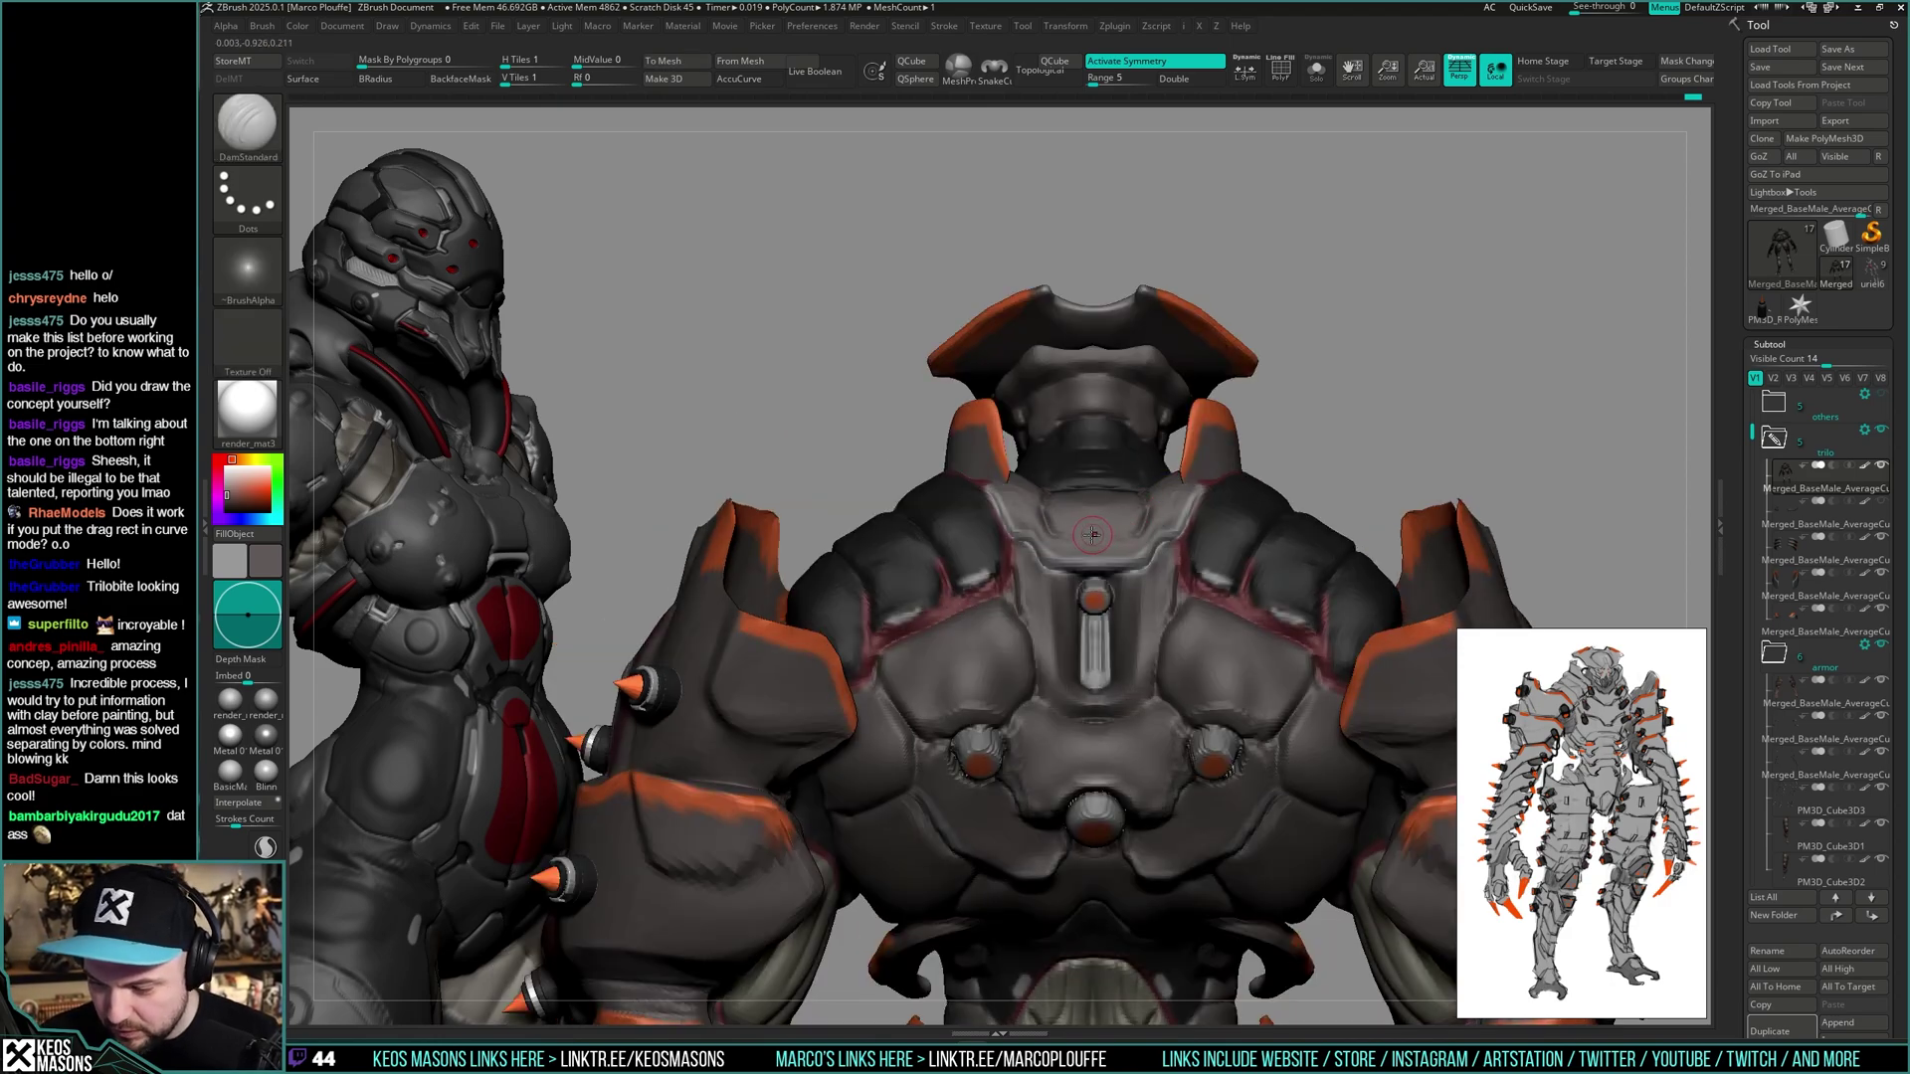
pyautogui.keyDown('shift'); pyautogui.moveTo(1119, 516); pyautogui.dragTo(1143, 537); pyautogui.keyUp('shift')
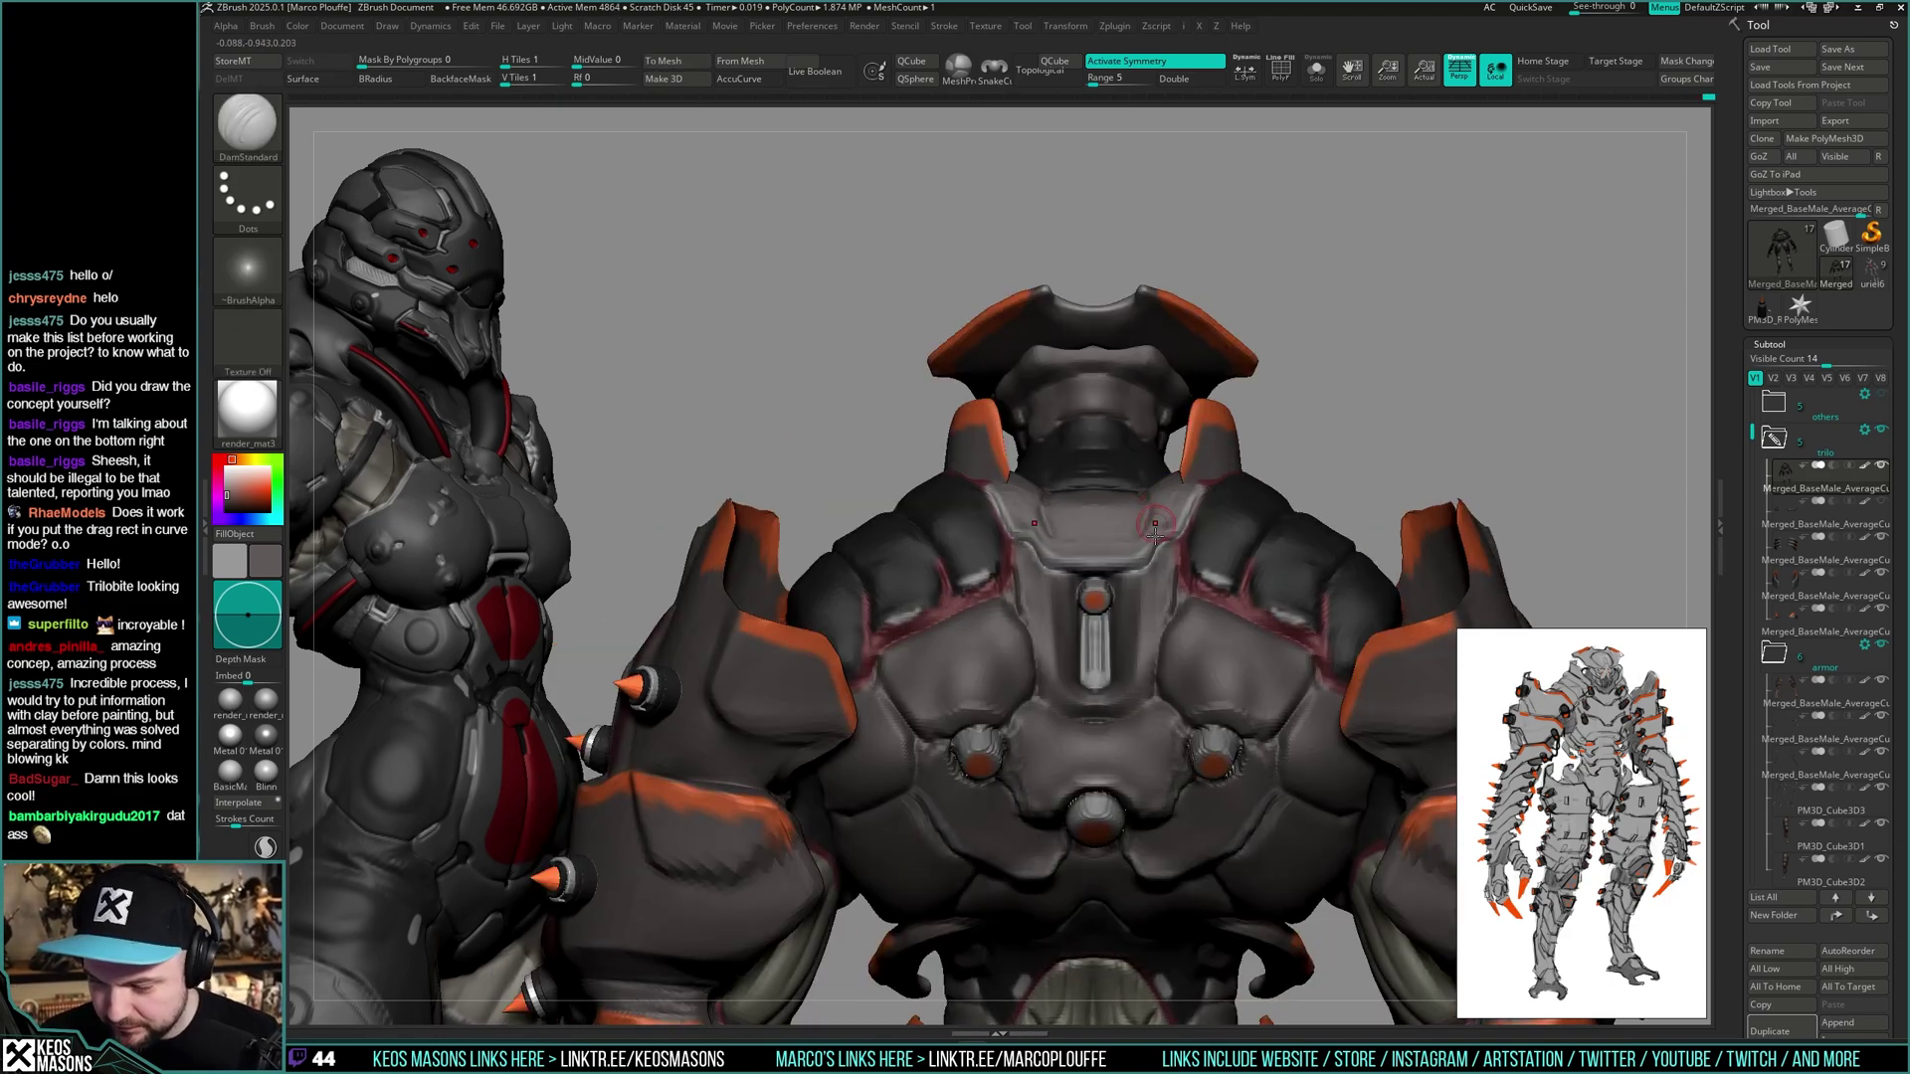
pyautogui.moveTo(1145, 543)
pyautogui.keyDown('ctrl'); pyautogui.mouseDown(button='right')
pyautogui.moveTo(1416, 474)
pyautogui.moveTo(1432, 448)
pyautogui.moveTo(1293, 597)
pyautogui.moveTo(1194, 577)
pyautogui.mouseUp(button='right'); pyautogui.keyUp('ctrl')
pyautogui.press('space')
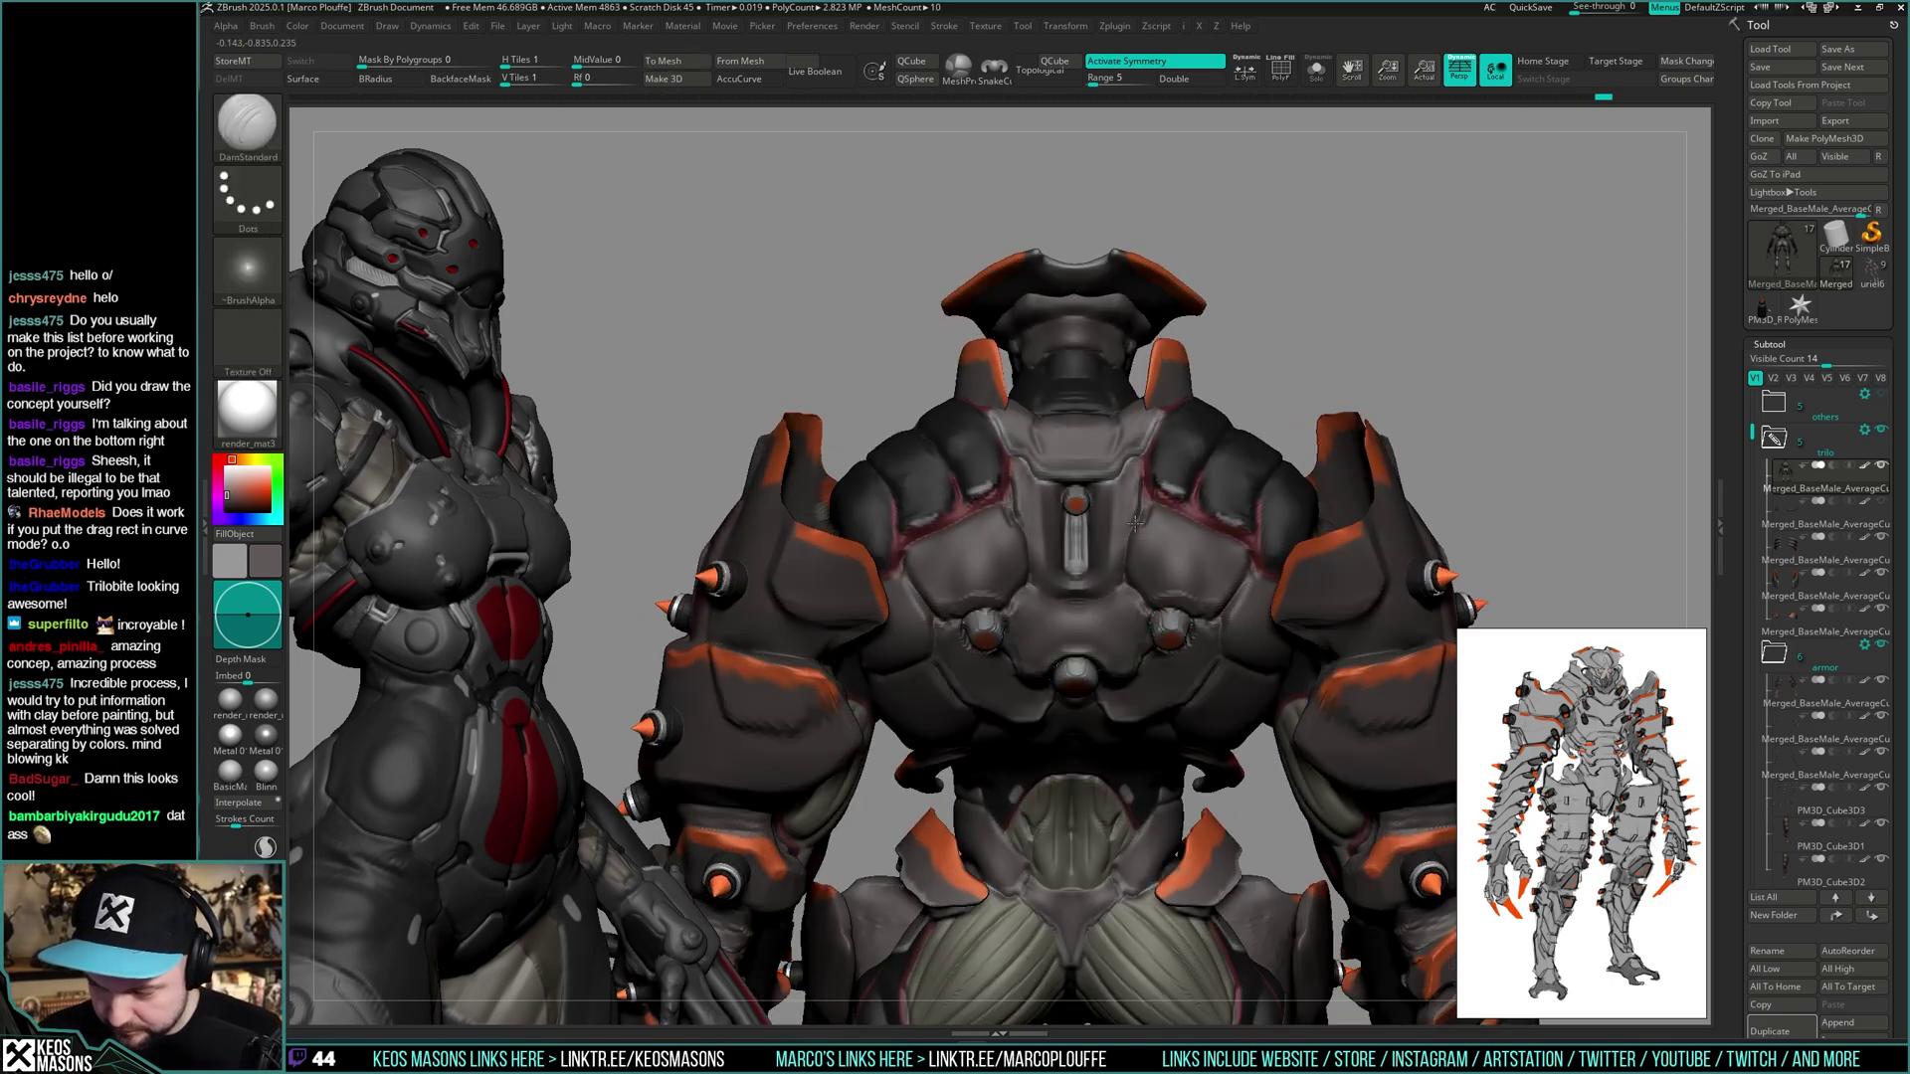
# - Switch to the ClayBuildup brush and save the tool over the existing trilo_06.ztl file
pyautogui.moveTo(1163, 525)
pyautogui.keyDown('ctrl'); pyautogui.mouseDown(button='right')
pyautogui.moveTo(1298, 437)
pyautogui.moveTo(1243, 488)
pyautogui.moveTo(1144, 508)
pyautogui.moveTo(1209, 522)
pyautogui.moveTo(1182, 534)
pyautogui.mouseUp(button='right'); pyautogui.keyUp('ctrl')
pyautogui.press('space')
pyautogui.click(1160, 534)
pyautogui.moveTo(1417, 433)
pyautogui.keyDown('ctrl'); pyautogui.mouseDown(button='right')
pyautogui.moveTo(1371, 421)
pyautogui.moveTo(1169, 454)
pyautogui.moveTo(1347, 397)
pyautogui.moveTo(1411, 422)
pyautogui.mouseUp(button='right'); pyautogui.keyUp('ctrl')
pyautogui.hotkey('ctrl', 'shift', 's')
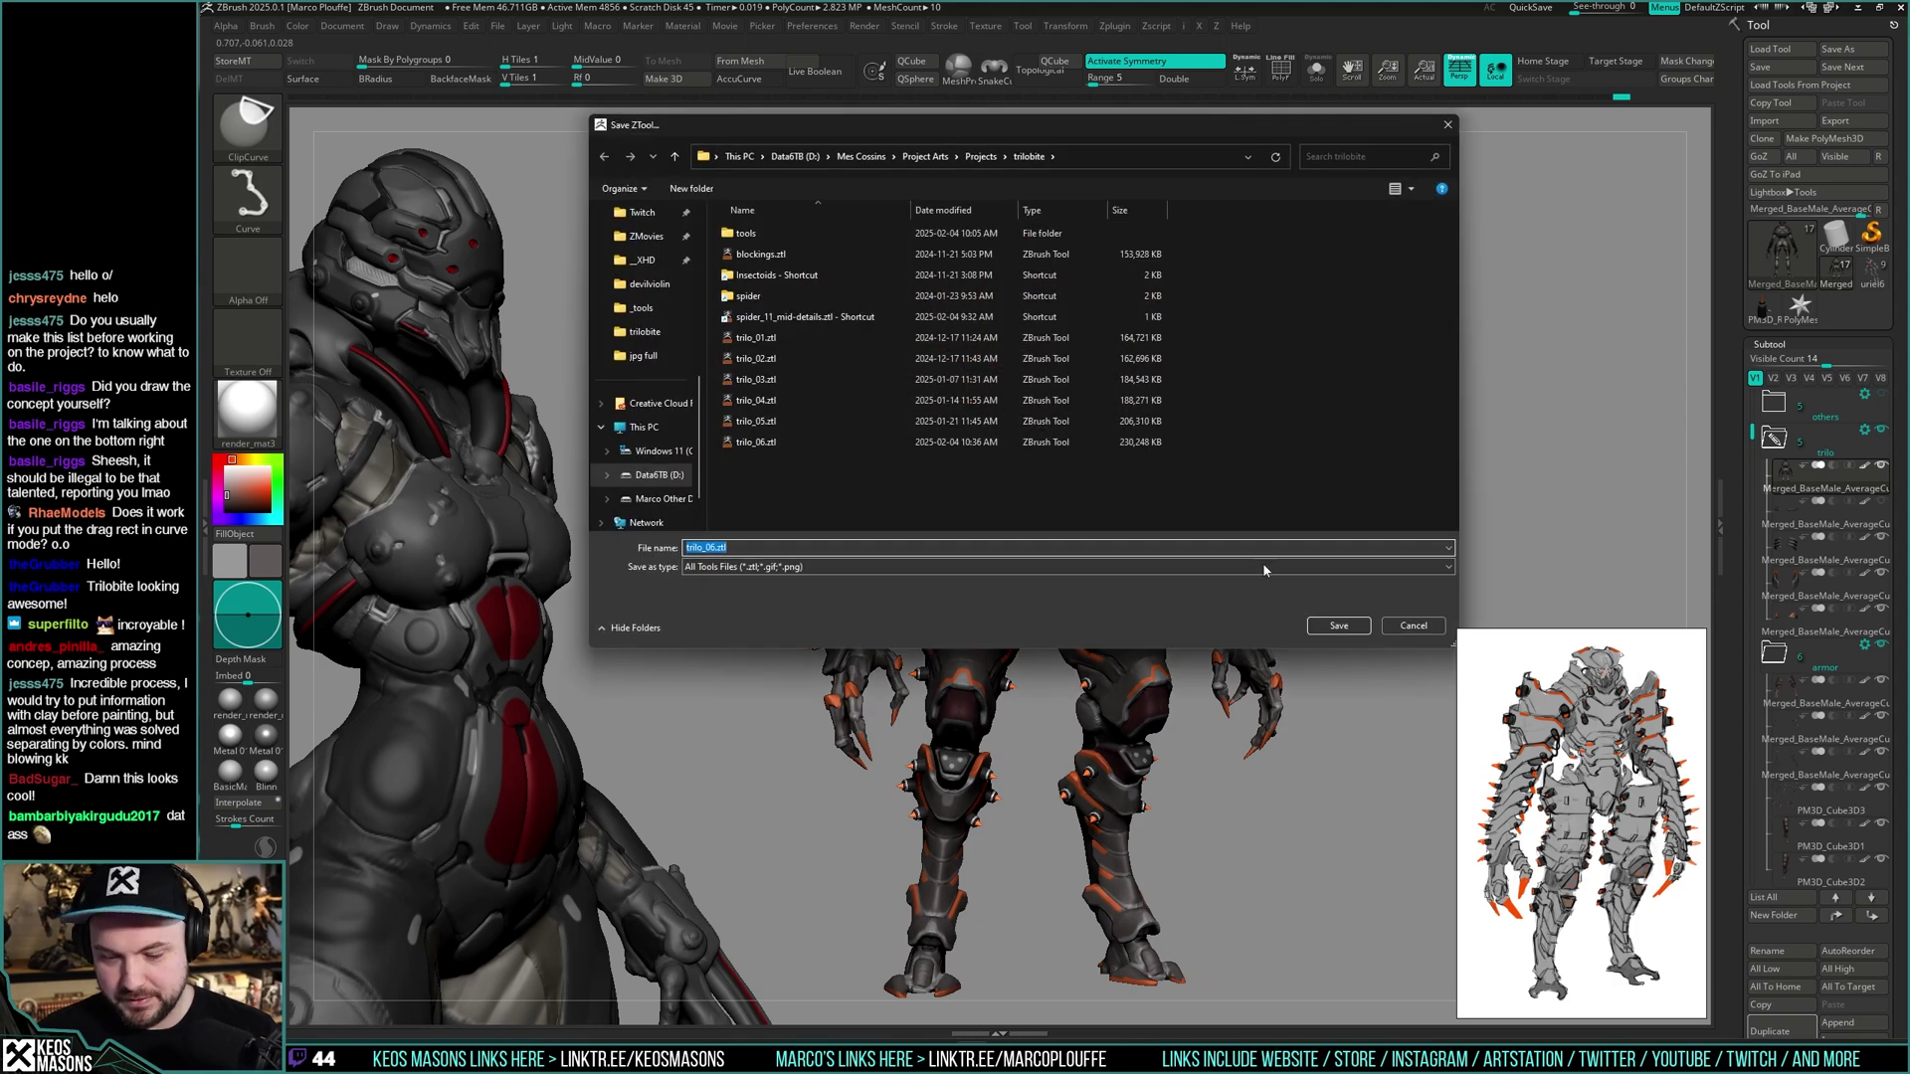
pyautogui.press('Return')
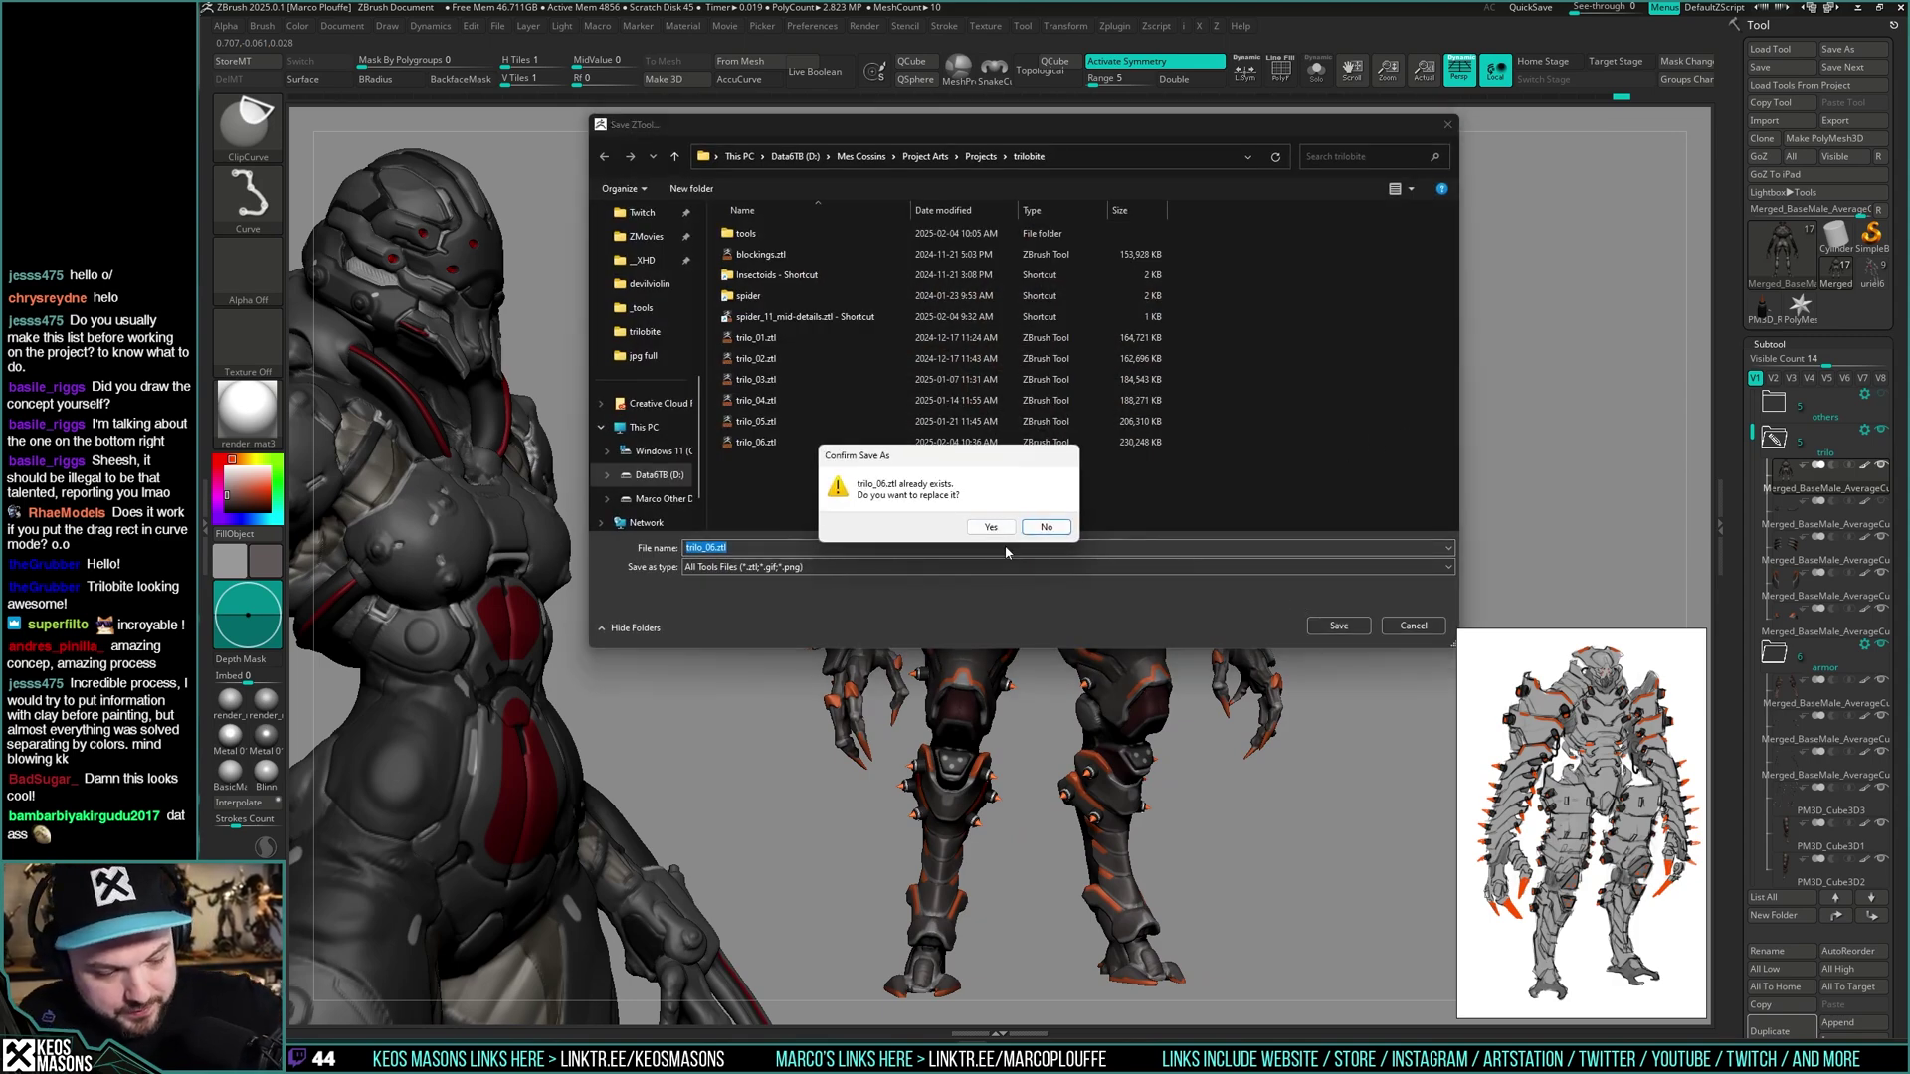
pyautogui.click(1008, 530)
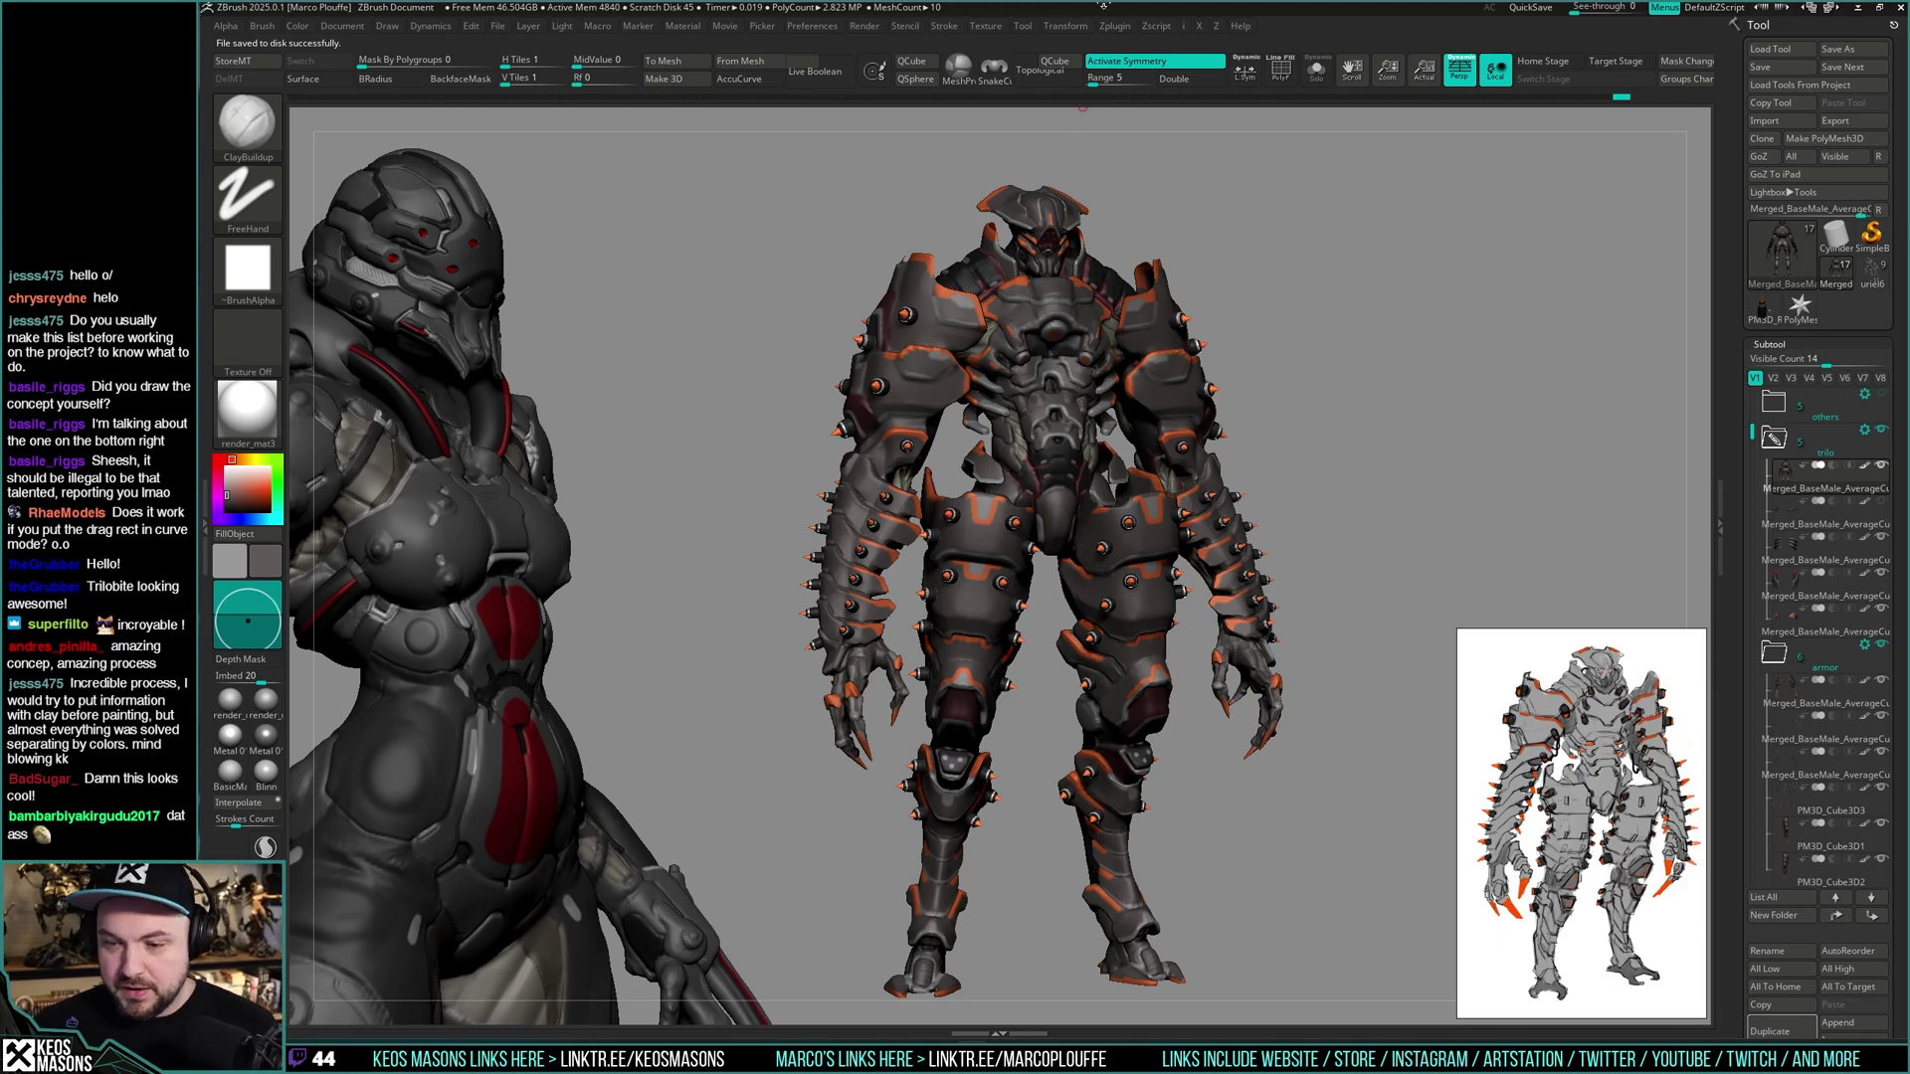
# - Examine the whole creature from the front and three-quarter angles, comparing its silhouette, armor and accents with the reference drawing
pyautogui.moveTo(1333, 440)
pyautogui.mouseDown()
pyautogui.moveTo(1313, 439)
pyautogui.moveTo(1329, 460)
pyautogui.moveTo(1060, 383)
pyautogui.moveTo(1091, 391)
pyautogui.moveTo(1068, 447)
pyautogui.moveTo(1368, 451)
pyautogui.mouseUp()
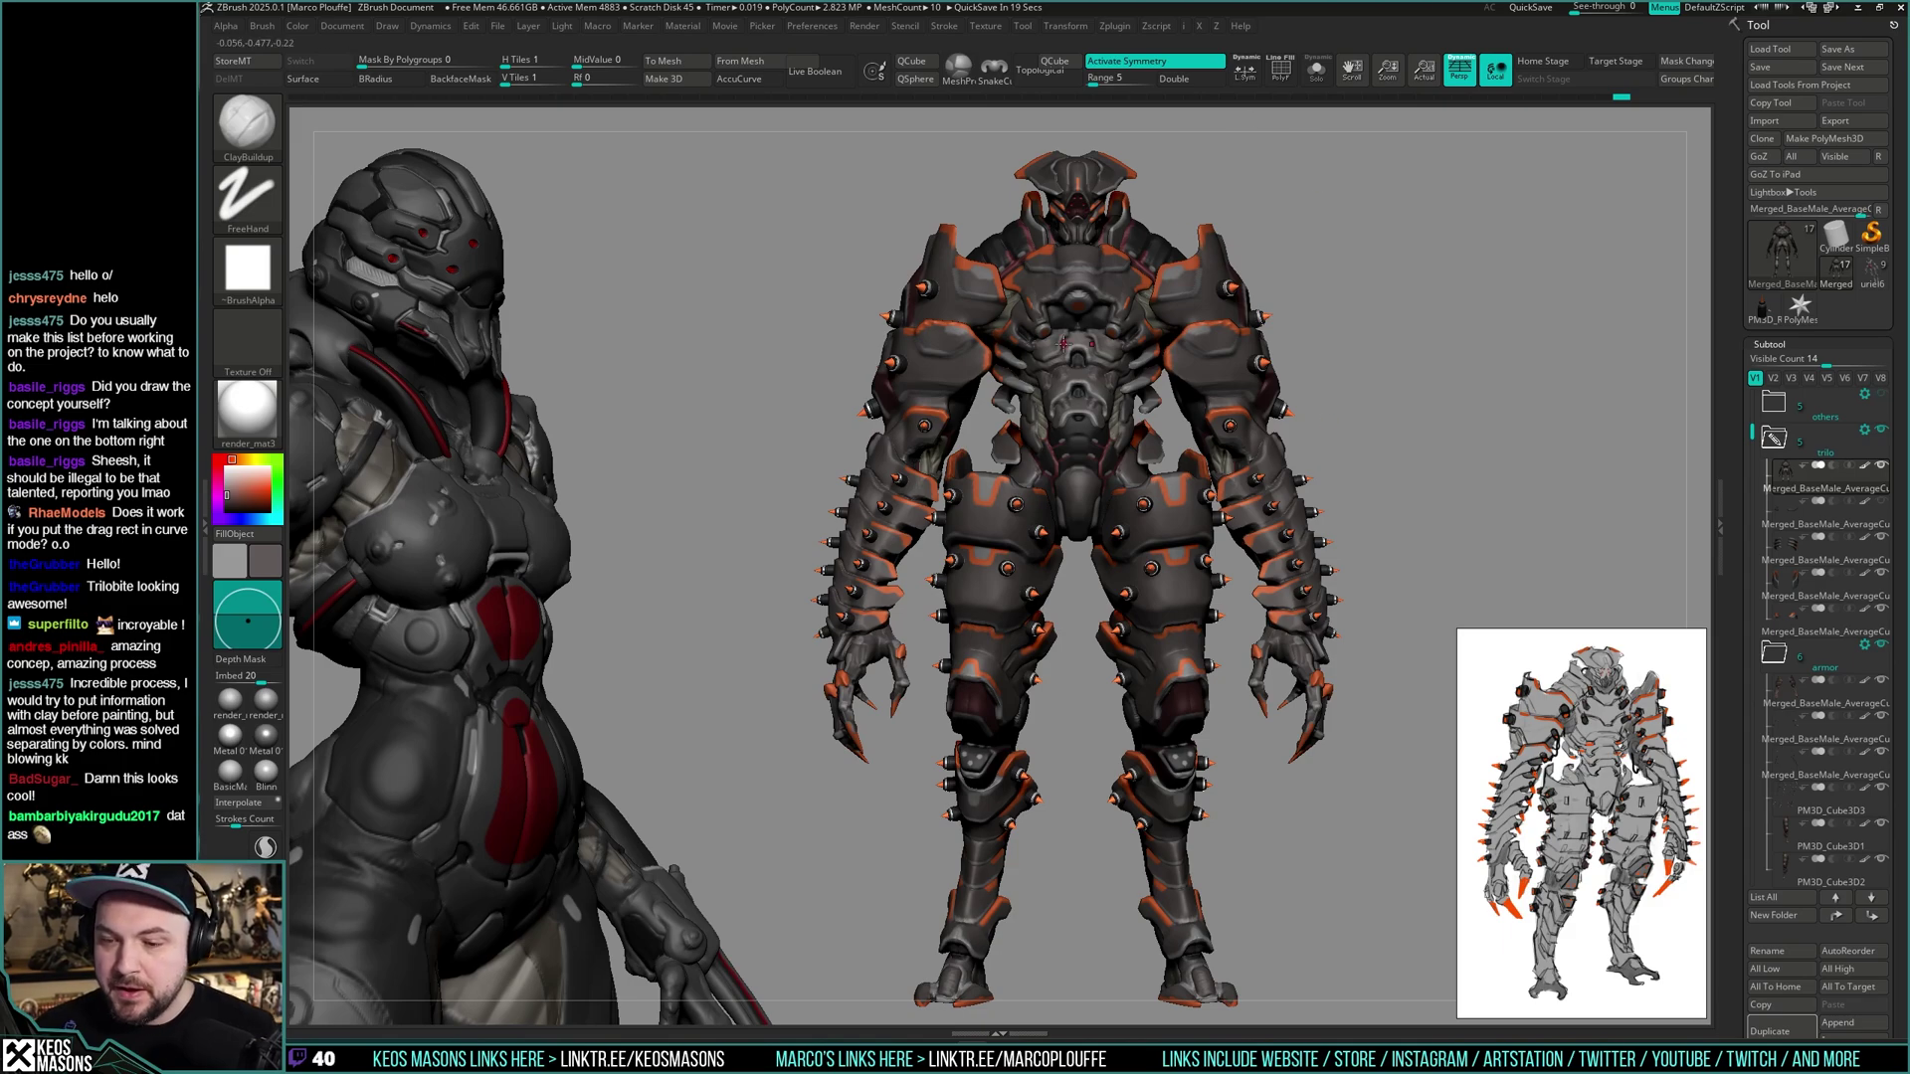
pyautogui.moveTo(1167, 352)
pyautogui.mouseDown(button='right')
pyautogui.moveTo(1231, 360)
pyautogui.moveTo(1111, 393)
pyautogui.moveTo(1052, 374)
pyautogui.moveTo(1099, 386)
pyautogui.moveTo(1223, 360)
pyautogui.moveTo(1198, 356)
pyautogui.mouseUp(button='right')
pyautogui.moveTo(1071, 254)
pyautogui.keyDown('ctrl'); pyautogui.mouseDown(button='right')
pyautogui.moveTo(1074, 392)
pyautogui.moveTo(1072, 334)
pyautogui.moveTo(1052, 348)
pyautogui.moveTo(1049, 313)
pyautogui.moveTo(1109, 412)
pyautogui.mouseUp(button='right'); pyautogui.keyUp('ctrl')
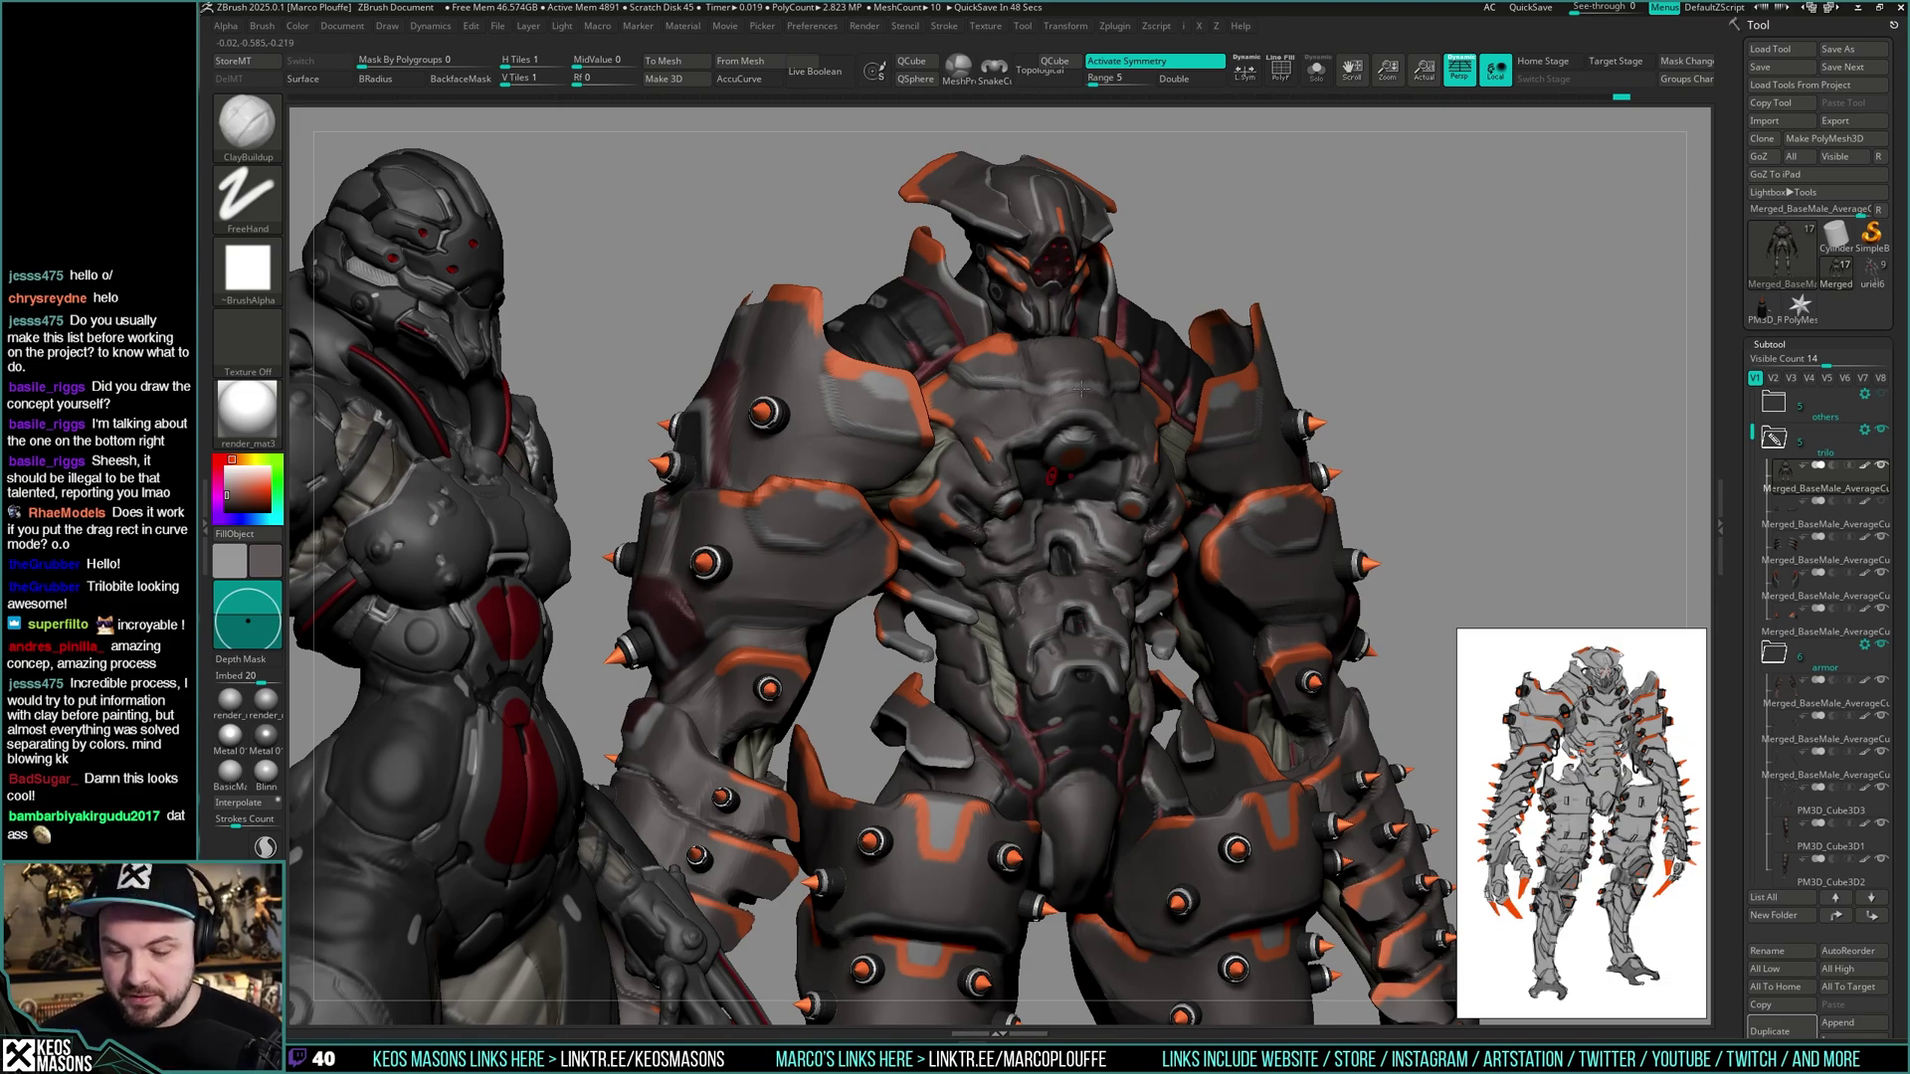
pyautogui.moveTo(1054, 477)
pyautogui.keyDown('ctrl'); pyautogui.mouseDown(button='right')
pyautogui.moveTo(1076, 491)
pyautogui.moveTo(1073, 663)
pyautogui.moveTo(1021, 519)
pyautogui.moveTo(1027, 467)
pyautogui.moveTo(1027, 508)
pyautogui.mouseUp(button='right'); pyautogui.keyUp('ctrl')
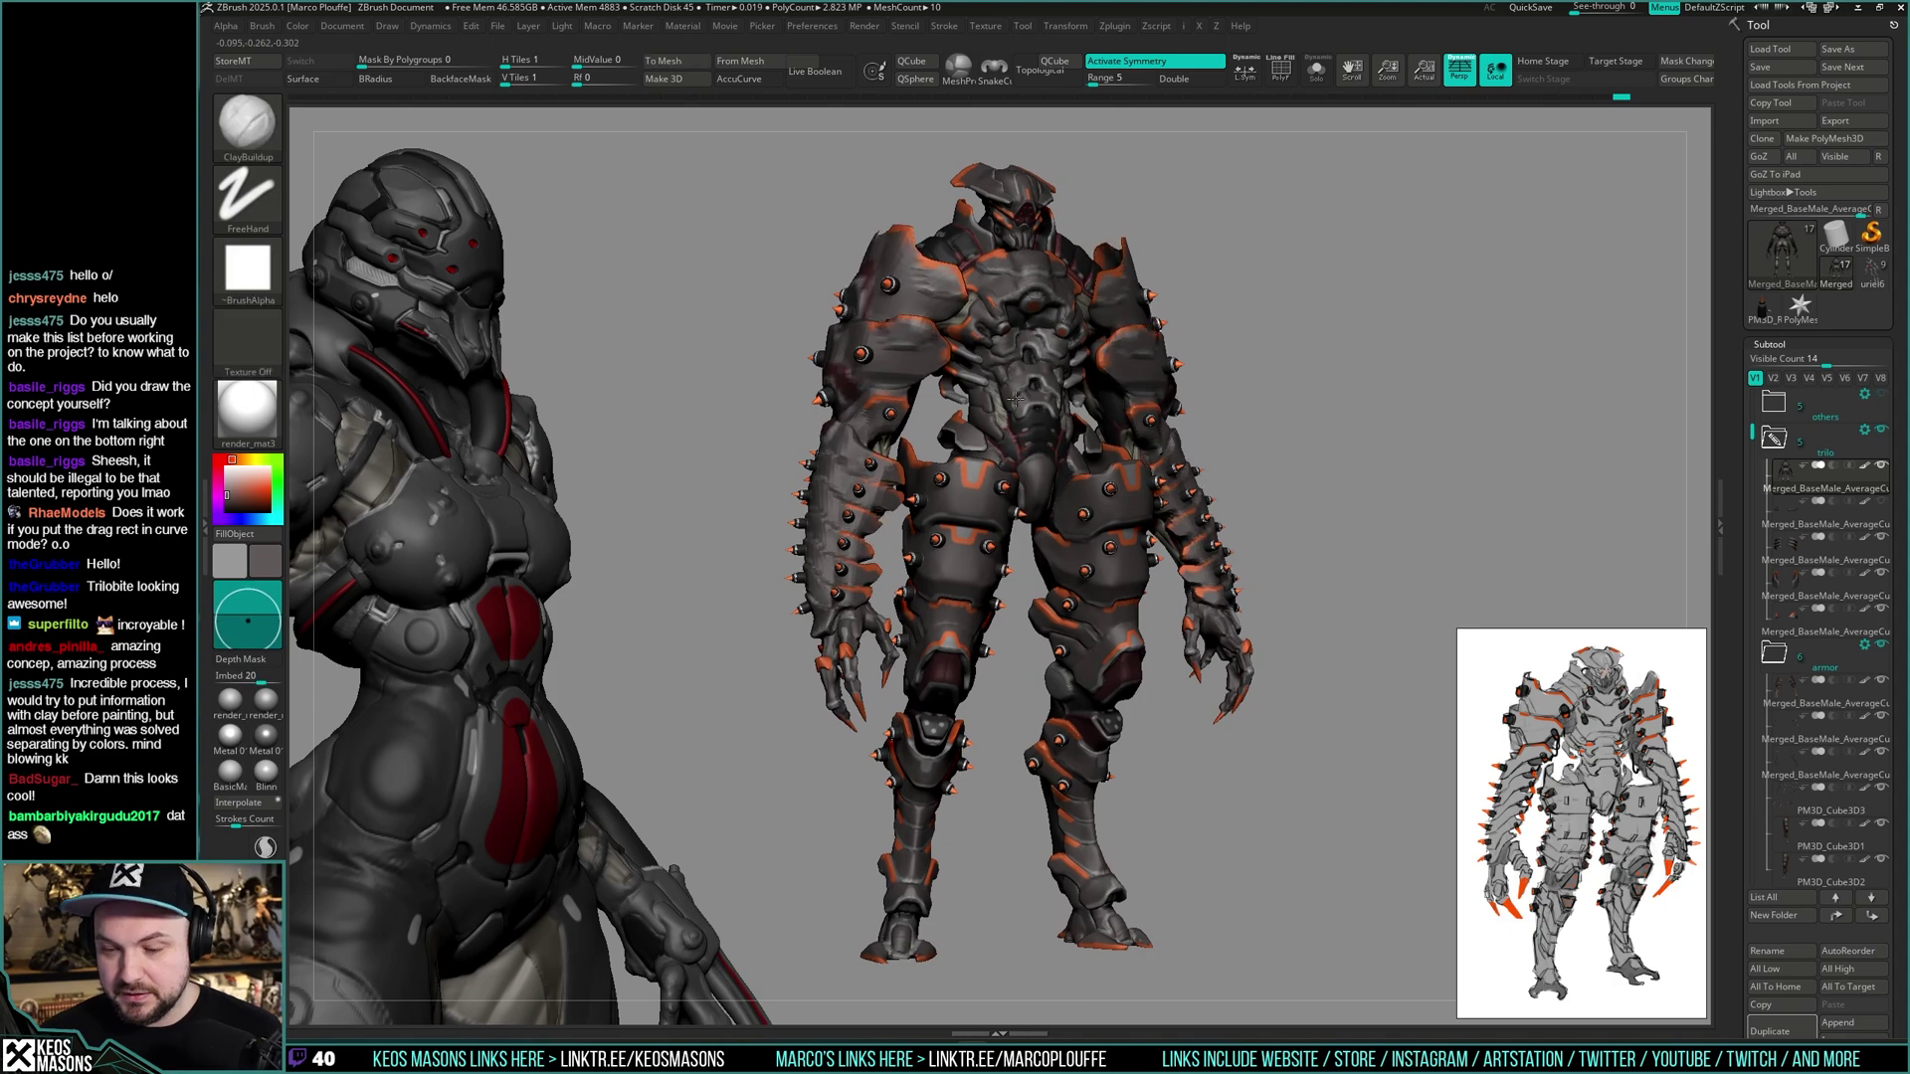
pyautogui.moveTo(992, 406)
pyautogui.keyDown('alt'); pyautogui.mouseDown(button='right')
pyautogui.moveTo(987, 433)
pyautogui.moveTo(1013, 427)
pyautogui.moveTo(983, 408)
pyautogui.mouseUp(button='right'); pyautogui.keyUp('alt')
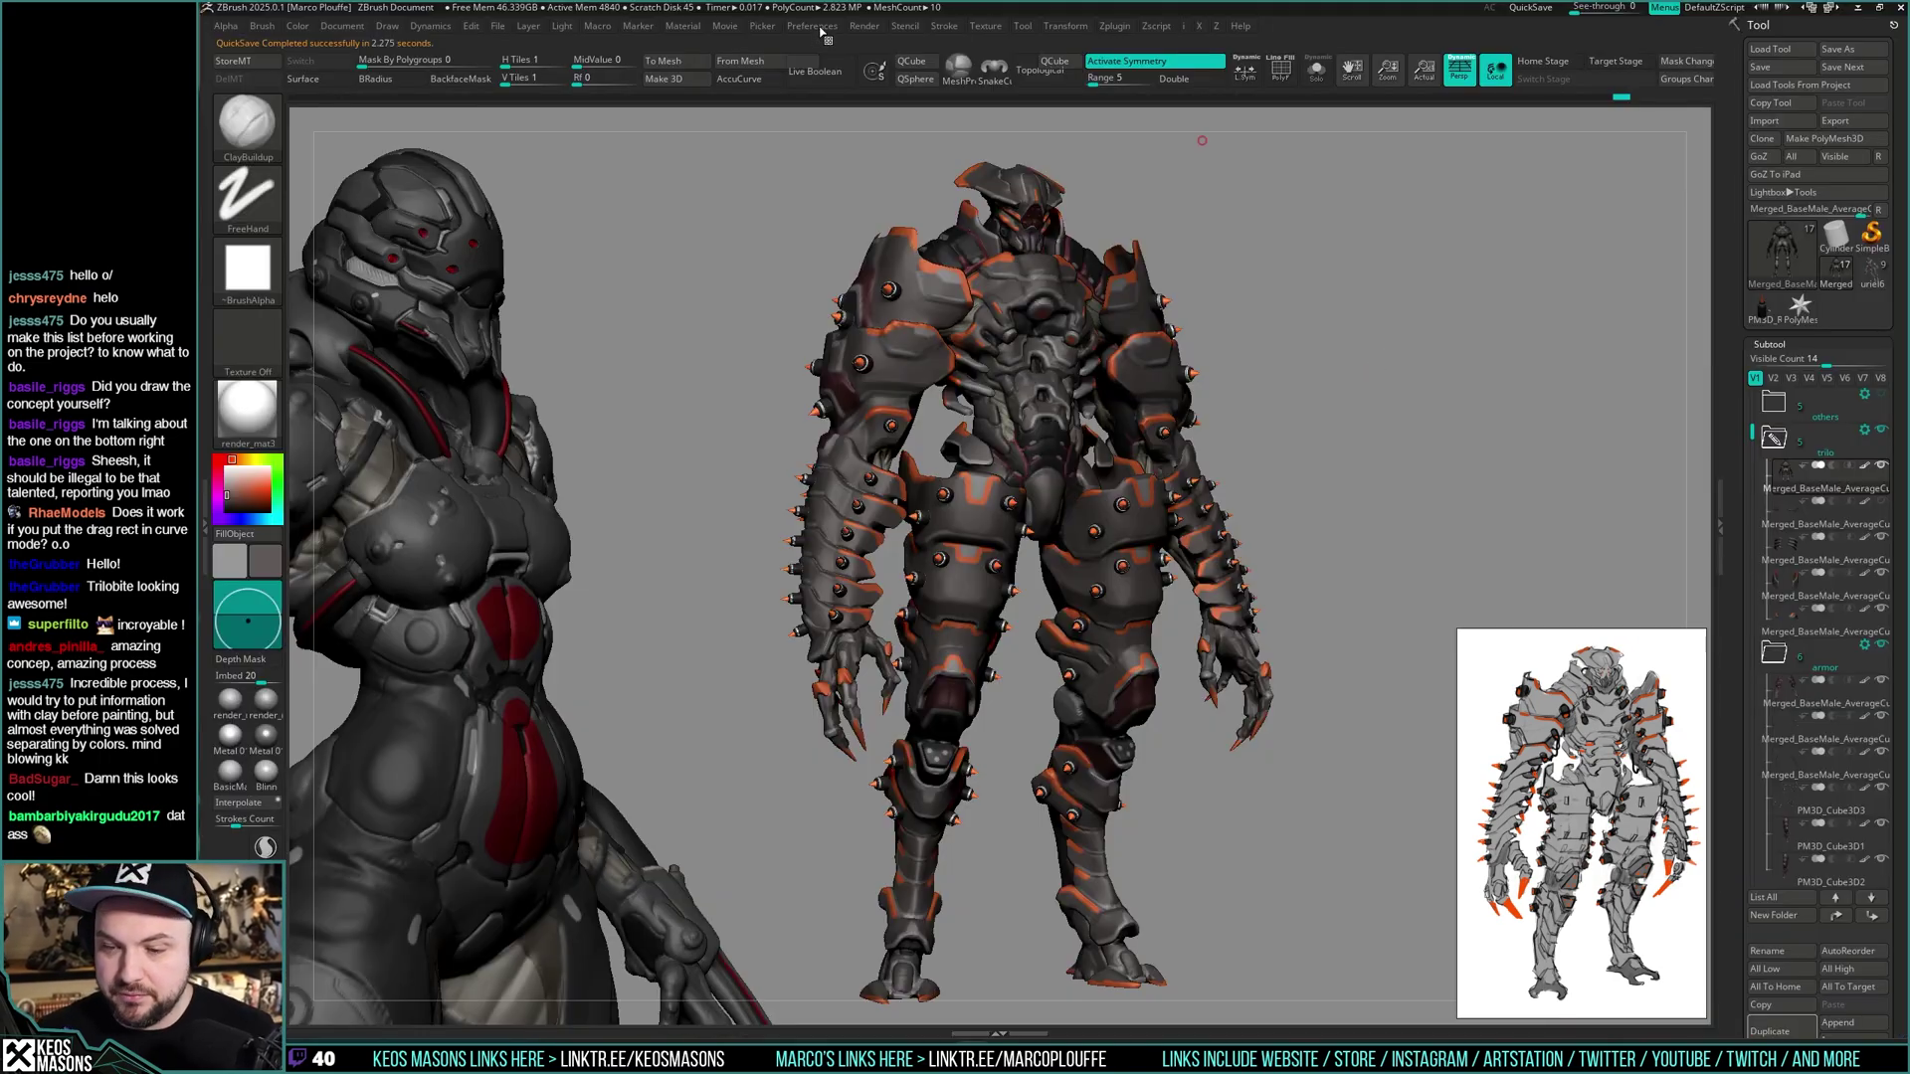
pyautogui.click(828, 31)
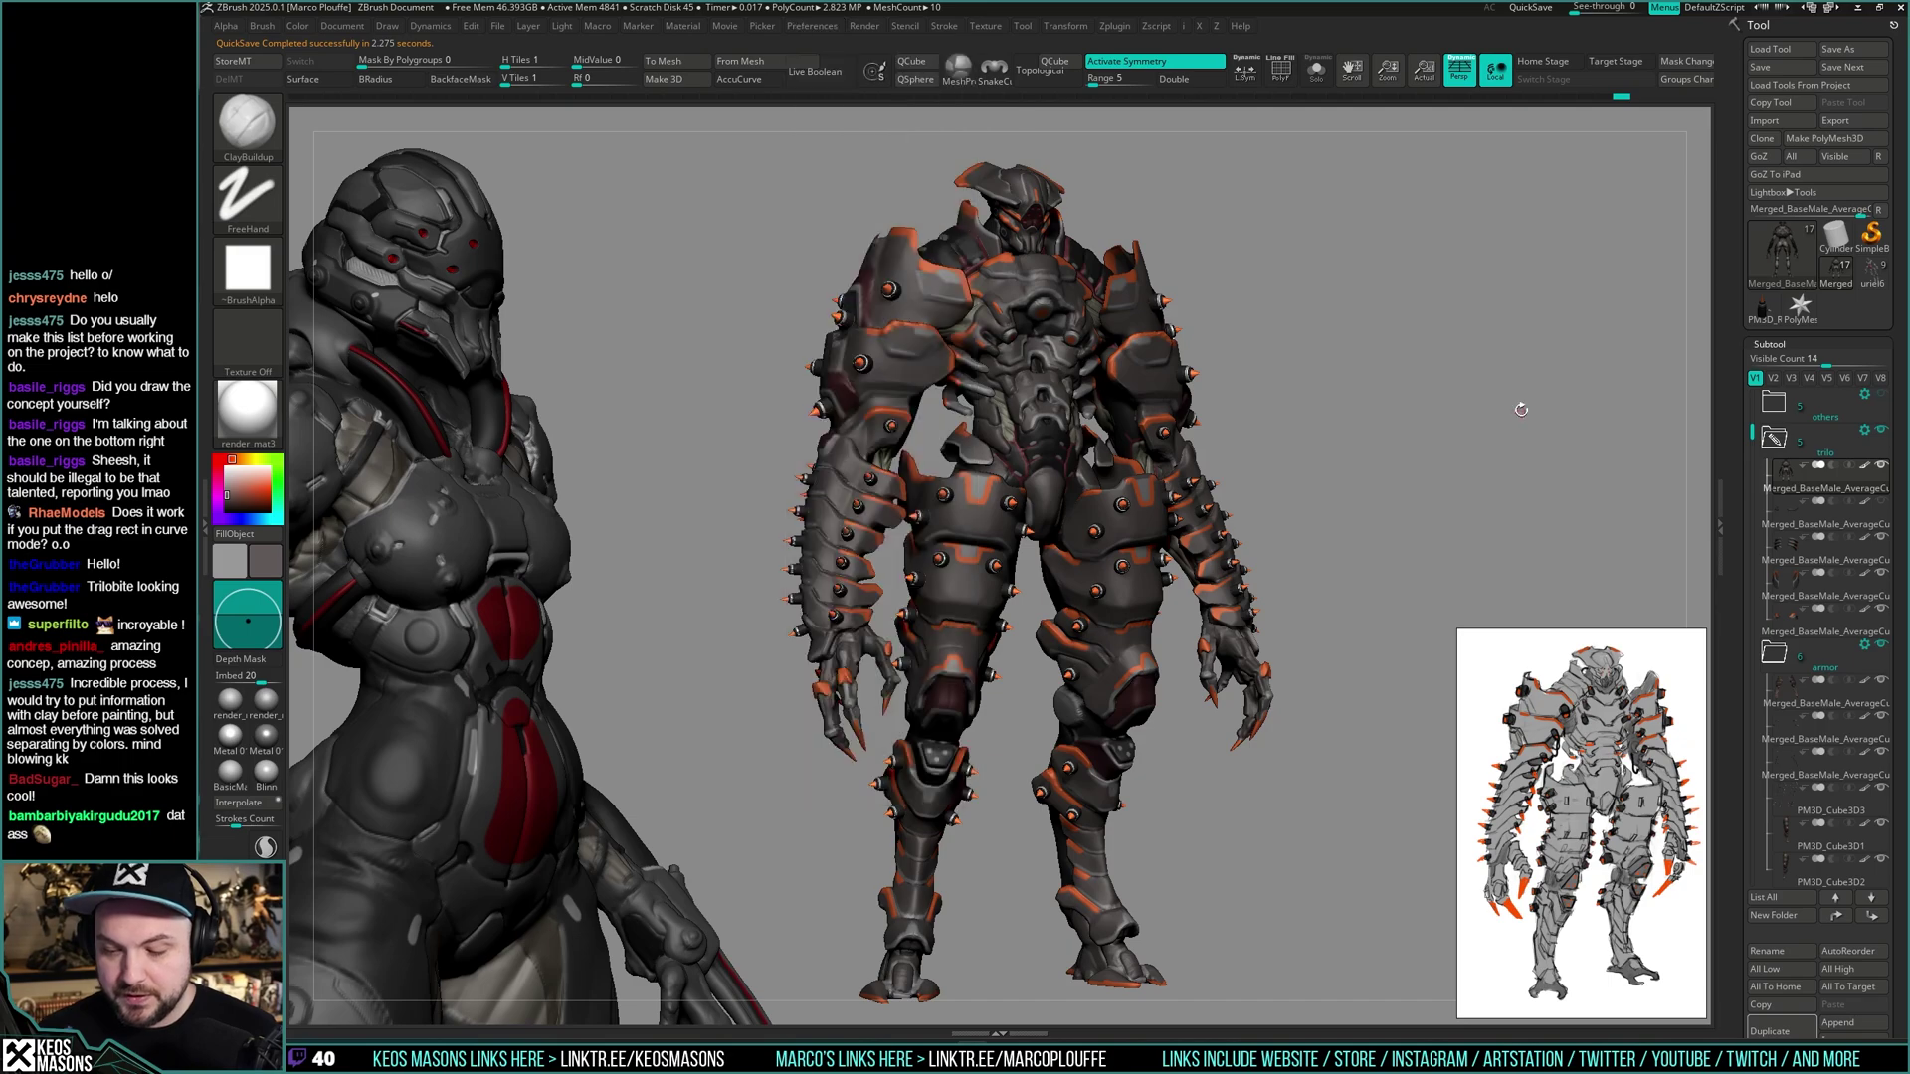
pyautogui.moveTo(1521, 409); pyautogui.dragTo(1463, 359)
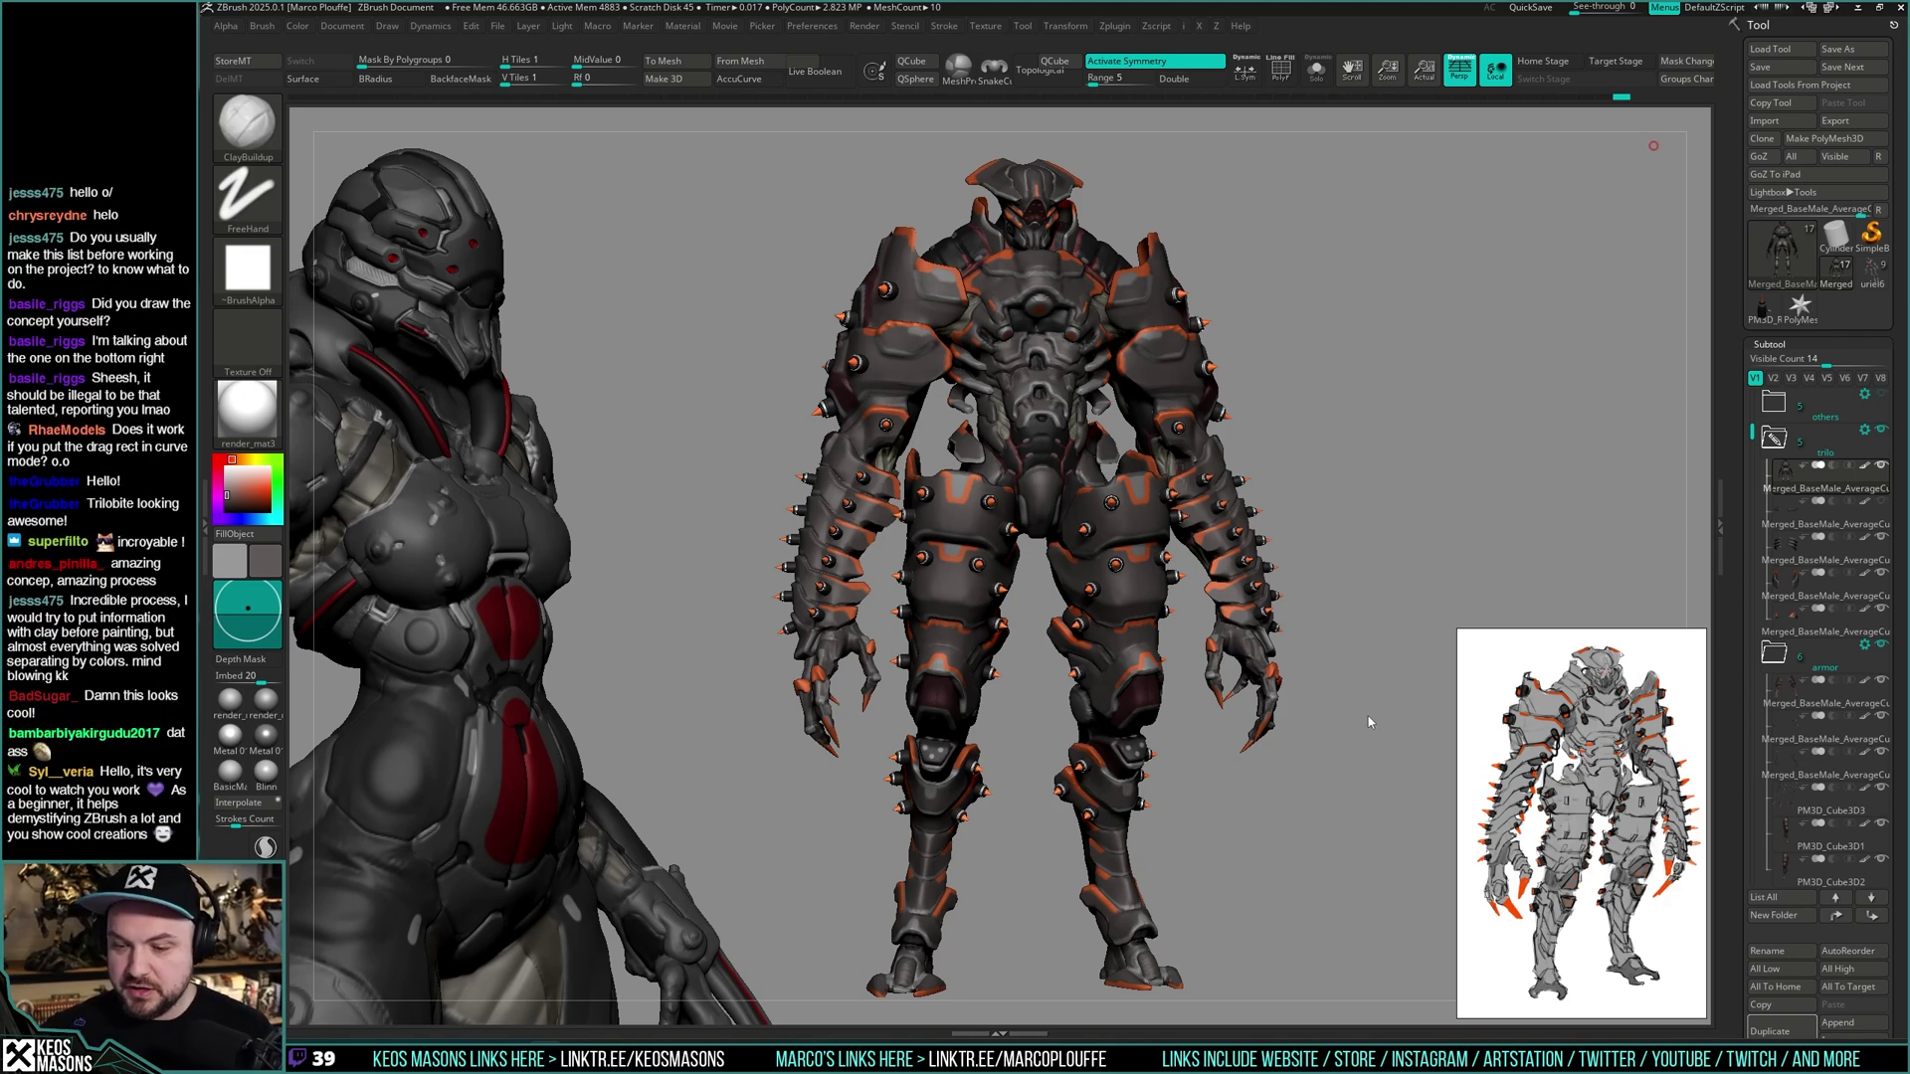
pyautogui.moveTo(1369, 725); pyautogui.dragTo(1334, 406)
pyautogui.moveTo(1363, 404)
pyautogui.keyDown('ctrl'); pyautogui.mouseDown(button='right')
pyautogui.moveTo(1343, 367)
pyautogui.moveTo(1070, 415)
pyautogui.mouseUp(button='right'); pyautogui.keyUp('ctrl')
pyautogui.press('space')
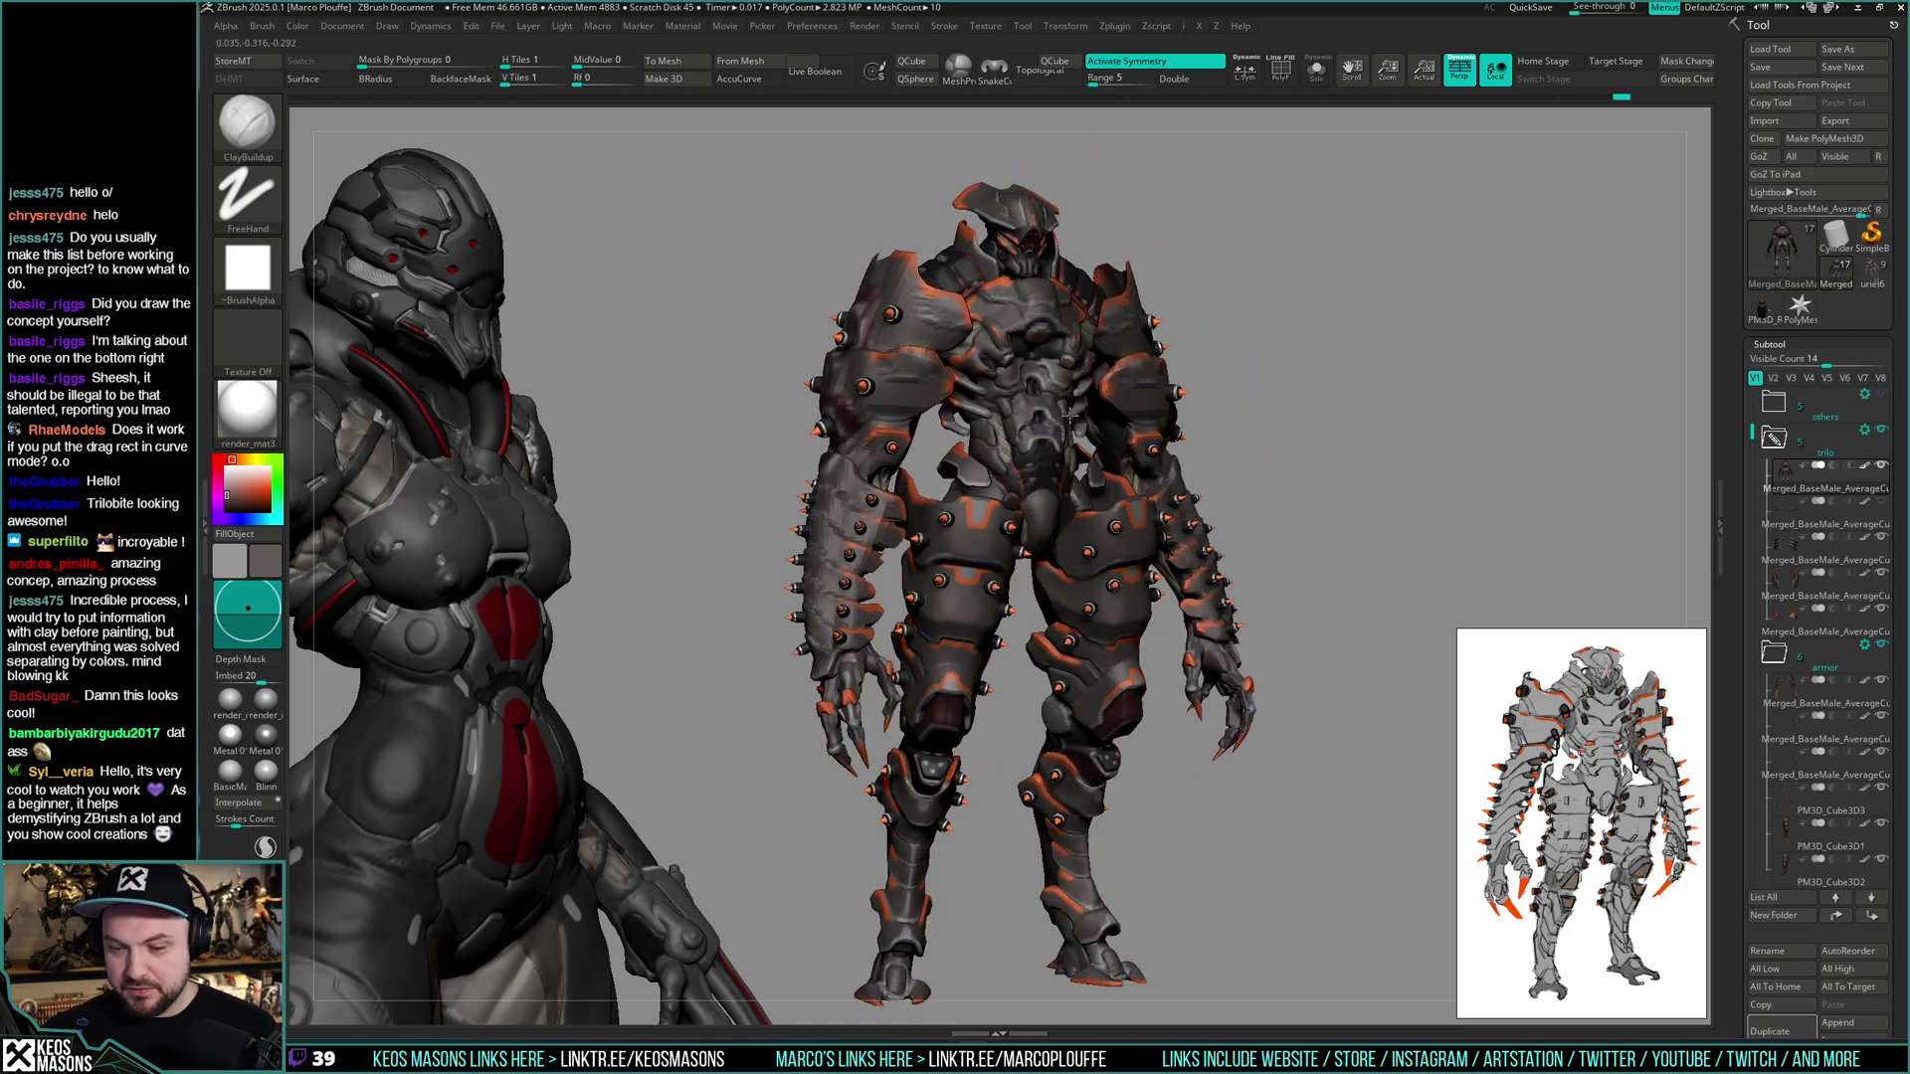
pyautogui.moveTo(1069, 418); pyautogui.dragTo(934, 951)
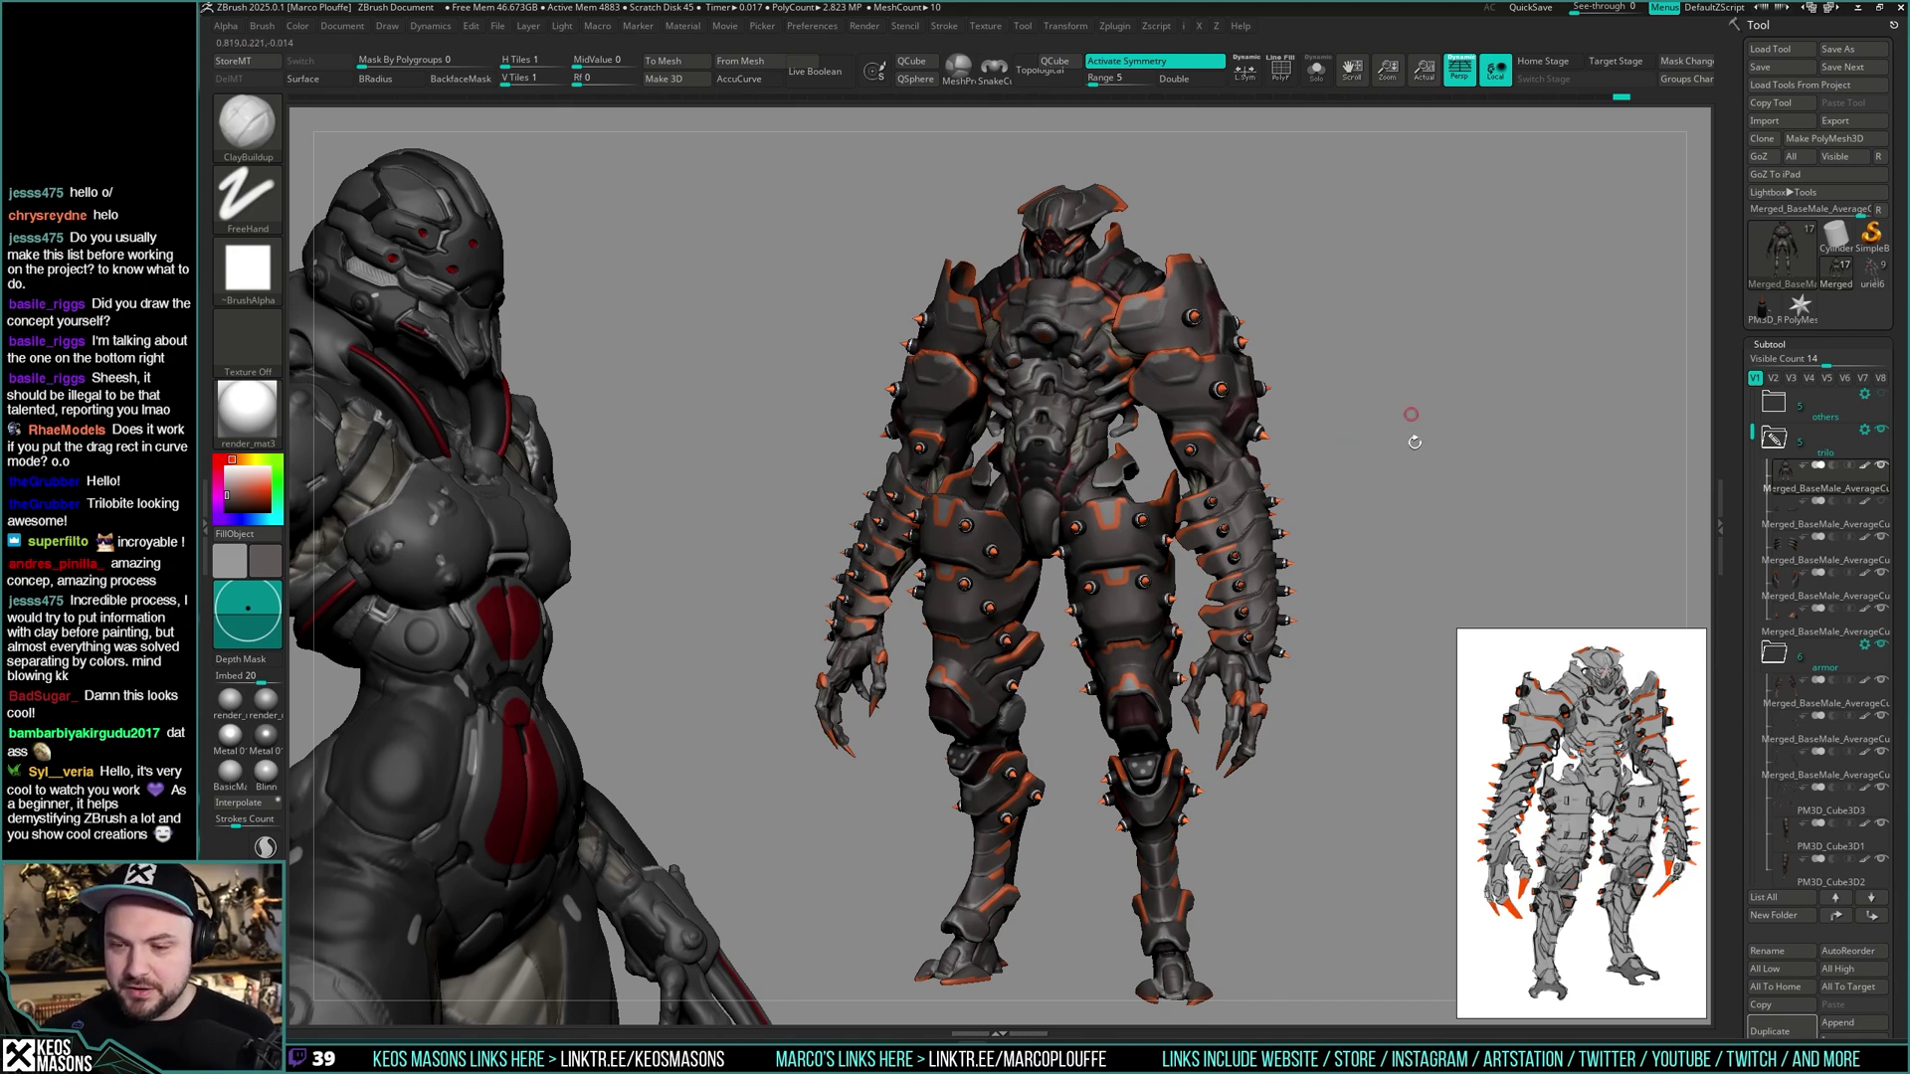
pyautogui.keyDown('ctrl'); pyautogui.moveTo(1414, 442); pyautogui.dragTo(1334, 399, button='right'); pyautogui.keyUp('ctrl')
pyautogui.moveTo(1358, 367)
pyautogui.mouseDown()
pyautogui.moveTo(1342, 371)
pyautogui.moveTo(1376, 346)
pyautogui.moveTo(1337, 376)
pyautogui.moveTo(1364, 375)
pyautogui.moveTo(1248, 427)
pyautogui.moveTo(1374, 344)
pyautogui.mouseUp()
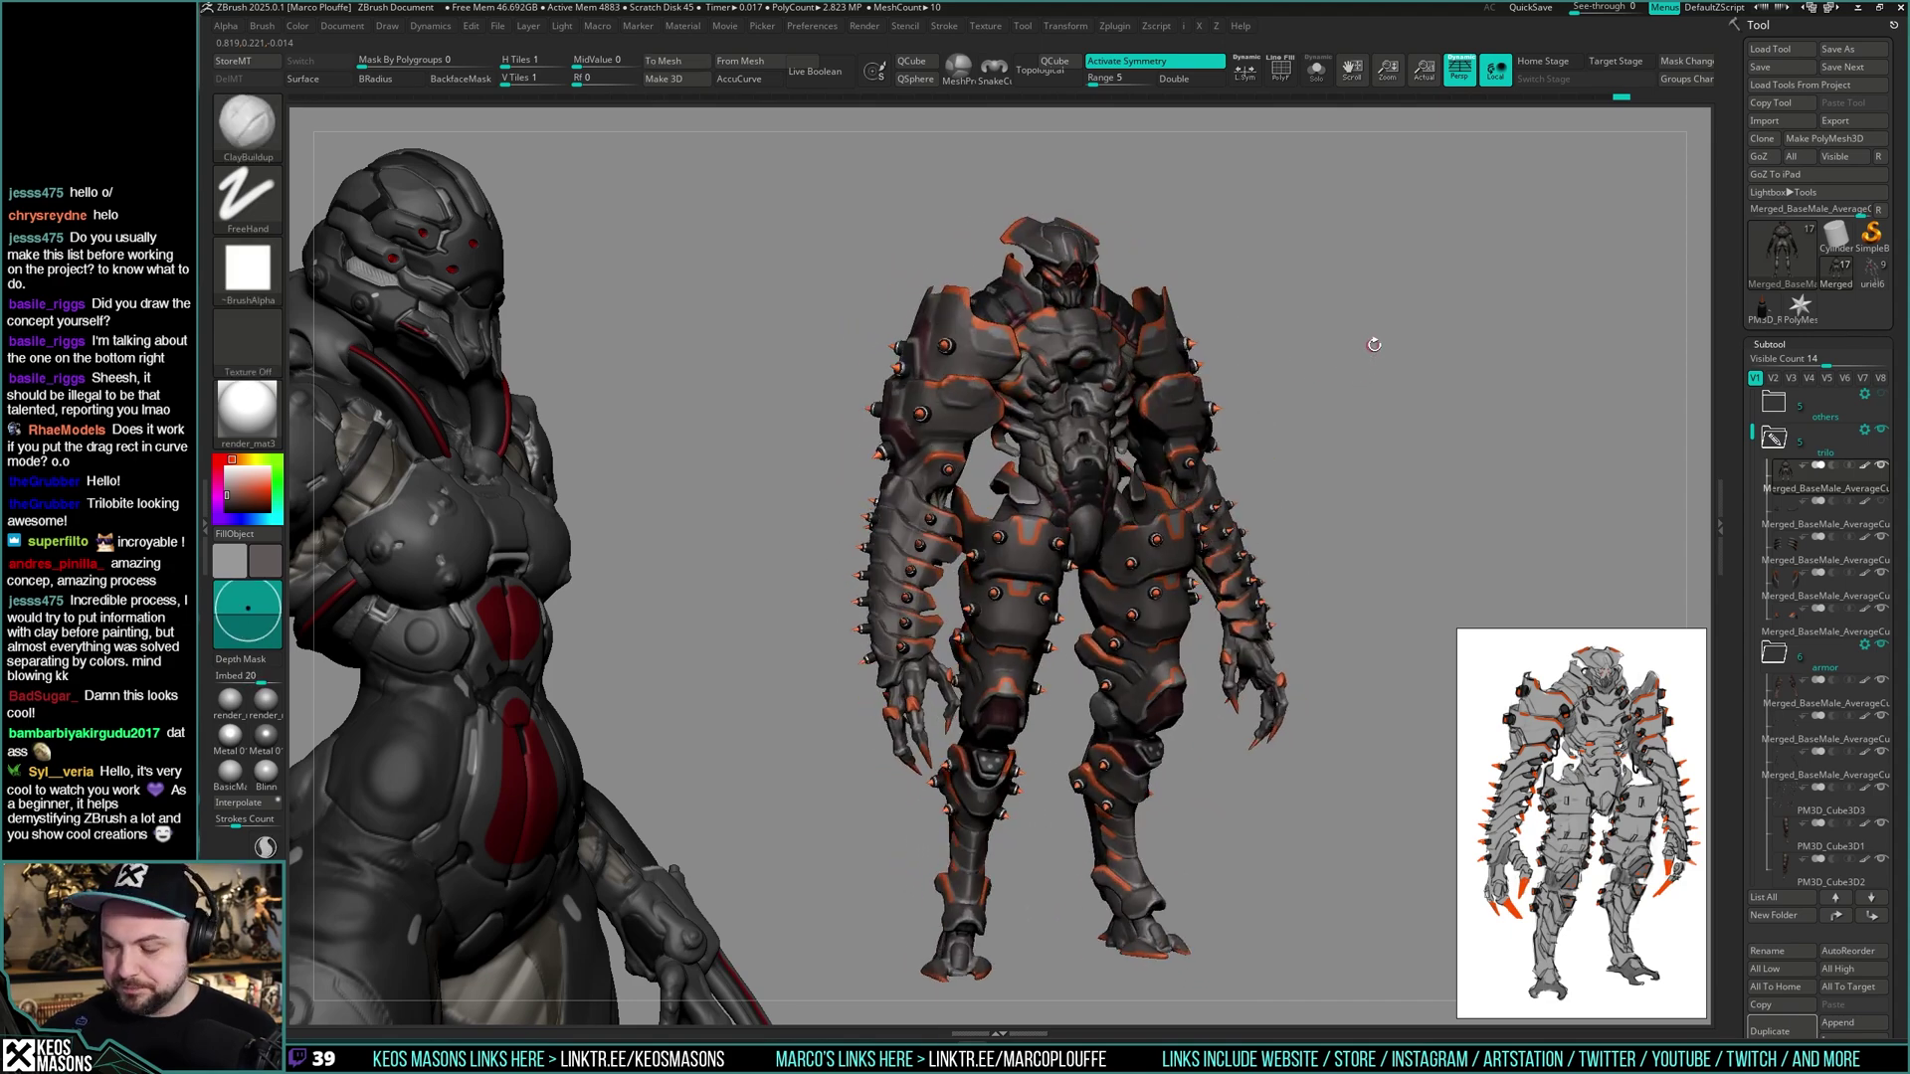